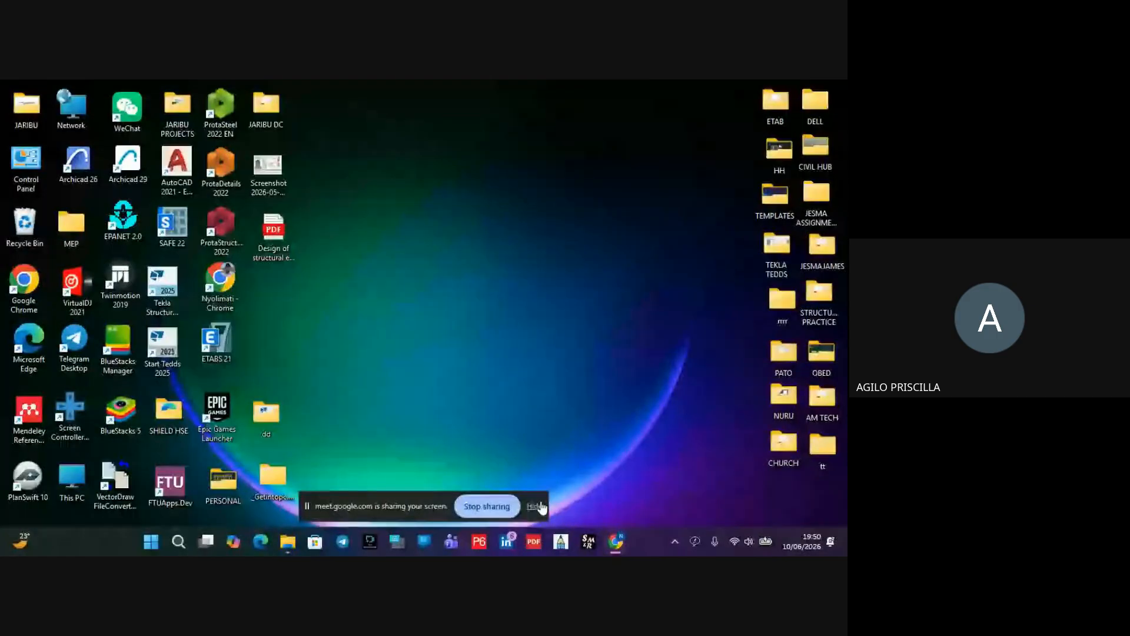
Move the marker toolbar clear of the desktop icons and draw an upright rectangle as the beam's cross-section in the upper middle area
click(537, 506)
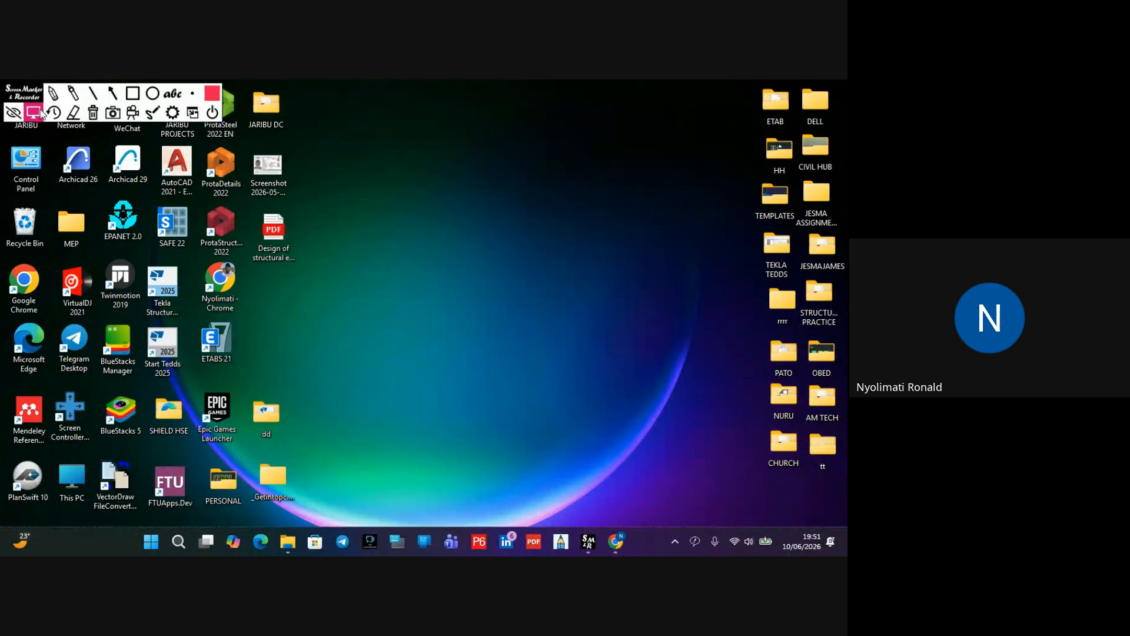
mouse_move(19, 95)
mouse_down()
mouse_move(340, 332)
mouse_move(584, 486)
mouse_up()
click(696, 483)
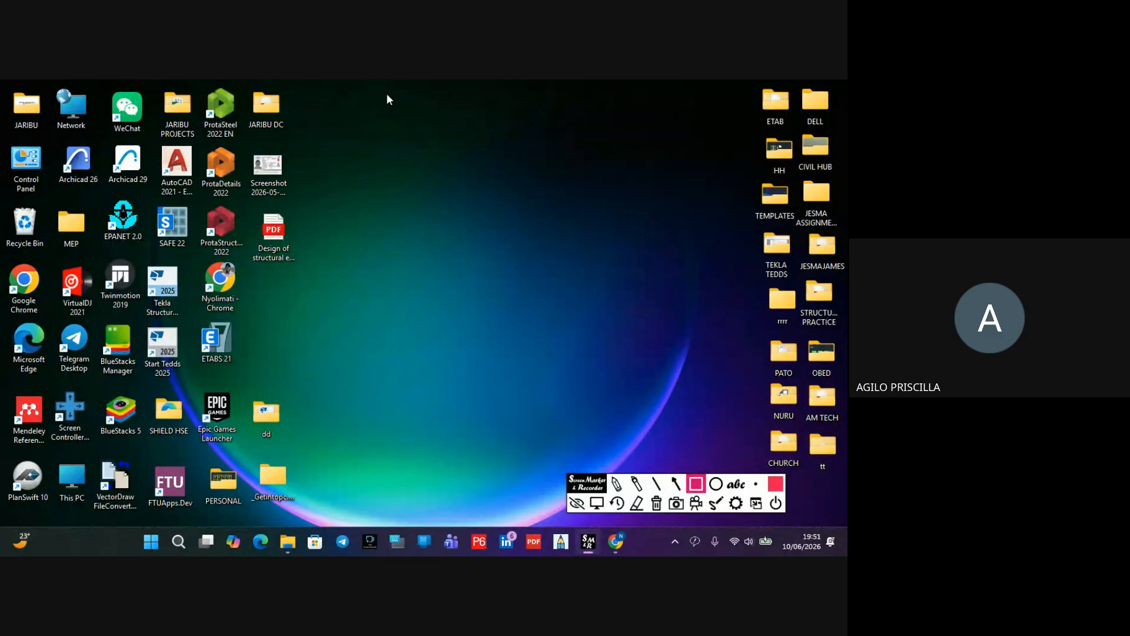
drag(388, 94, 452, 215)
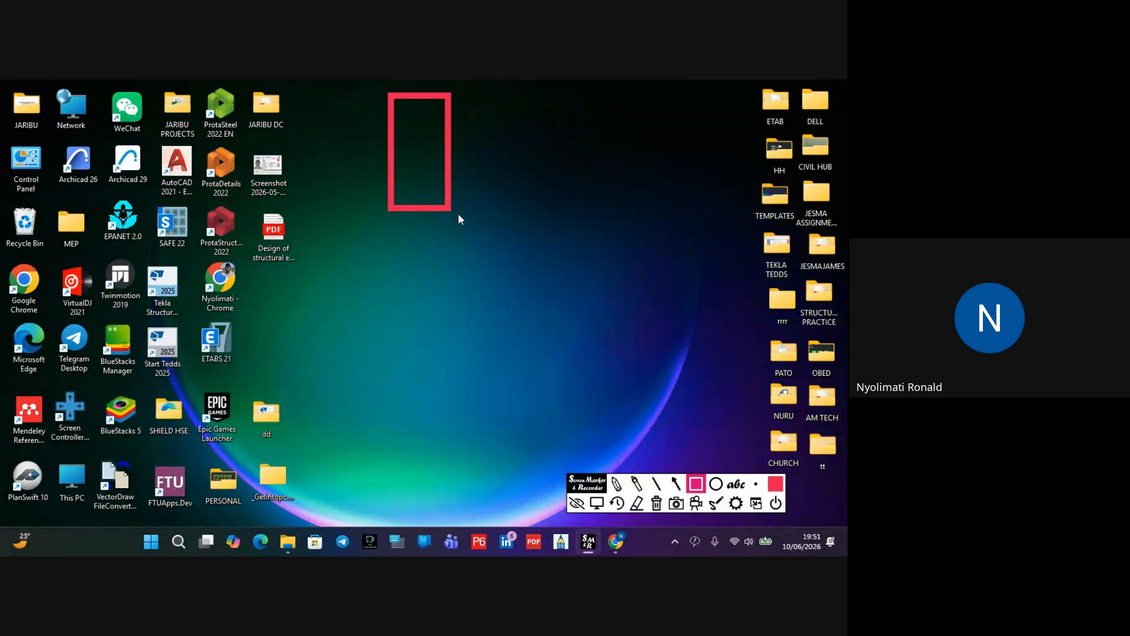
Label the rectangle with its dimensions as text: 200mm below it and 400mm beside its long side
click(736, 484)
click(408, 232)
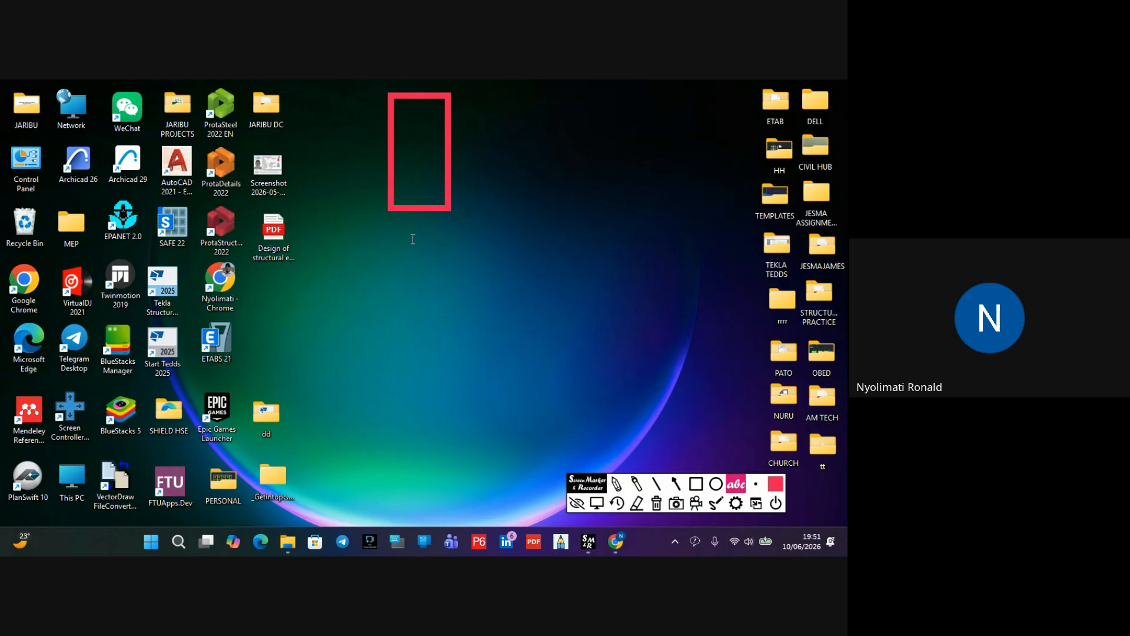
text(200mm)
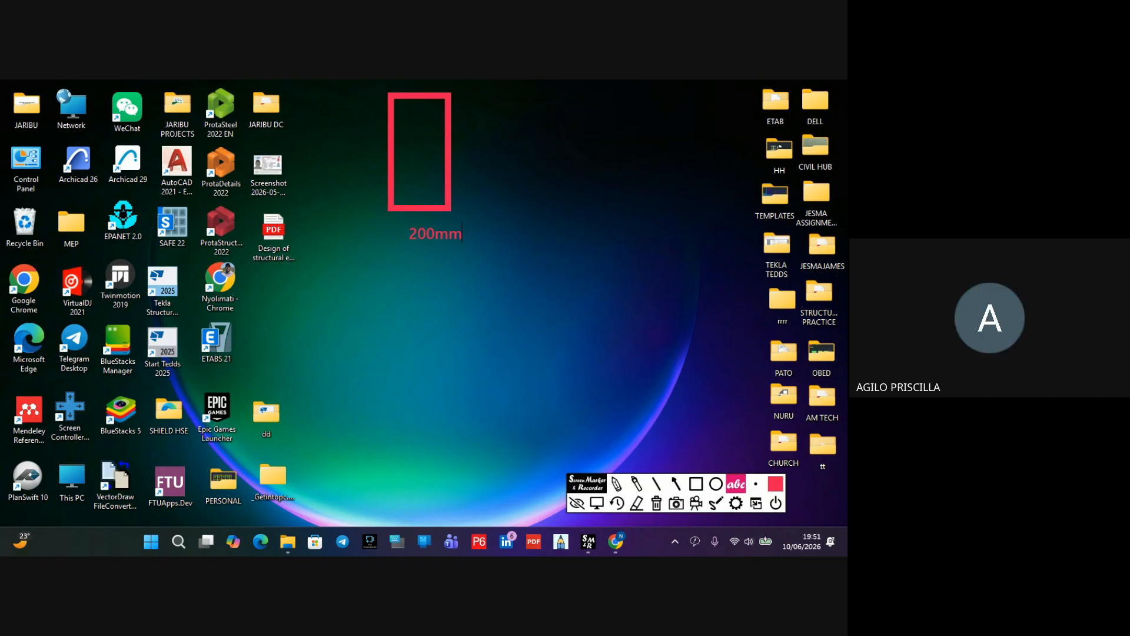
click(558, 229)
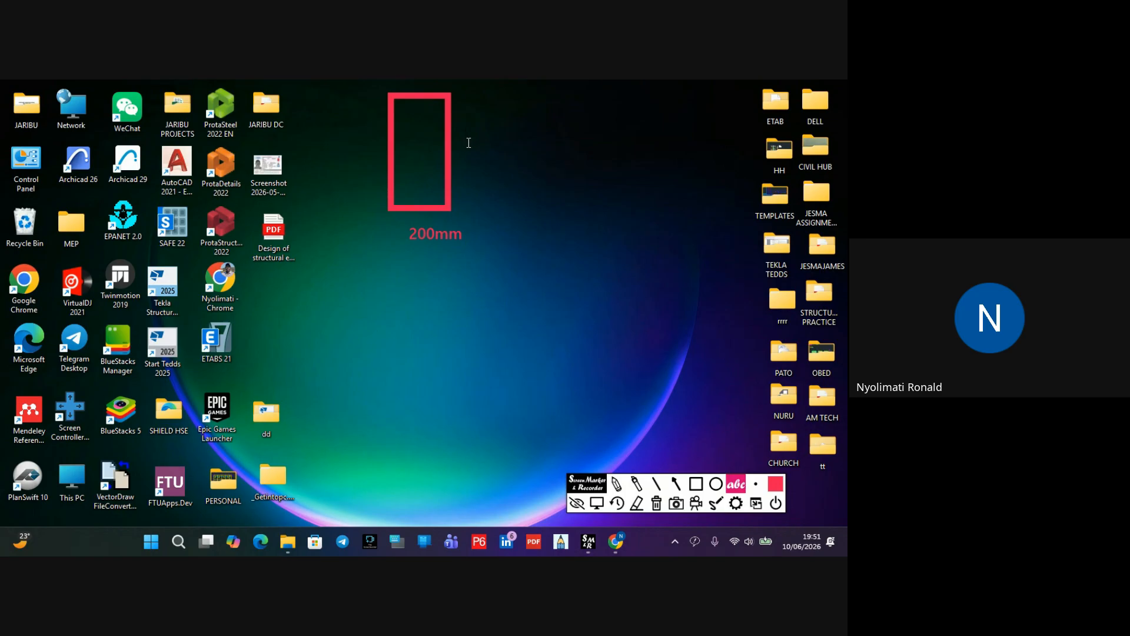
text(400mm)
Handwrite the caption "sectio" with the pen below the rectangle's 200mm label
click(616, 484)
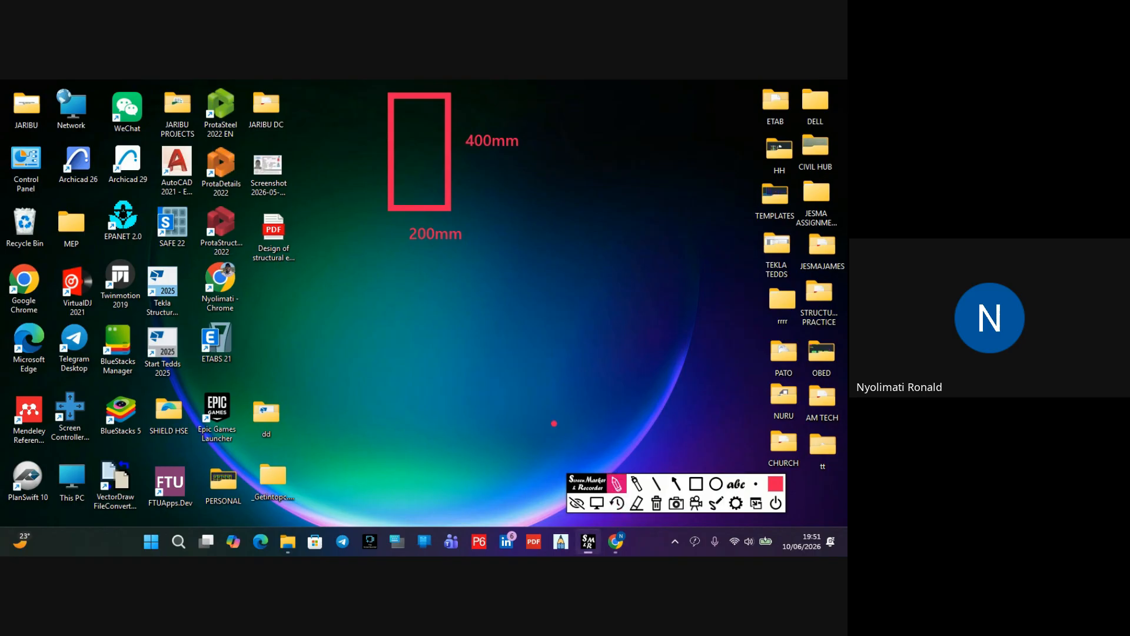
click(757, 484)
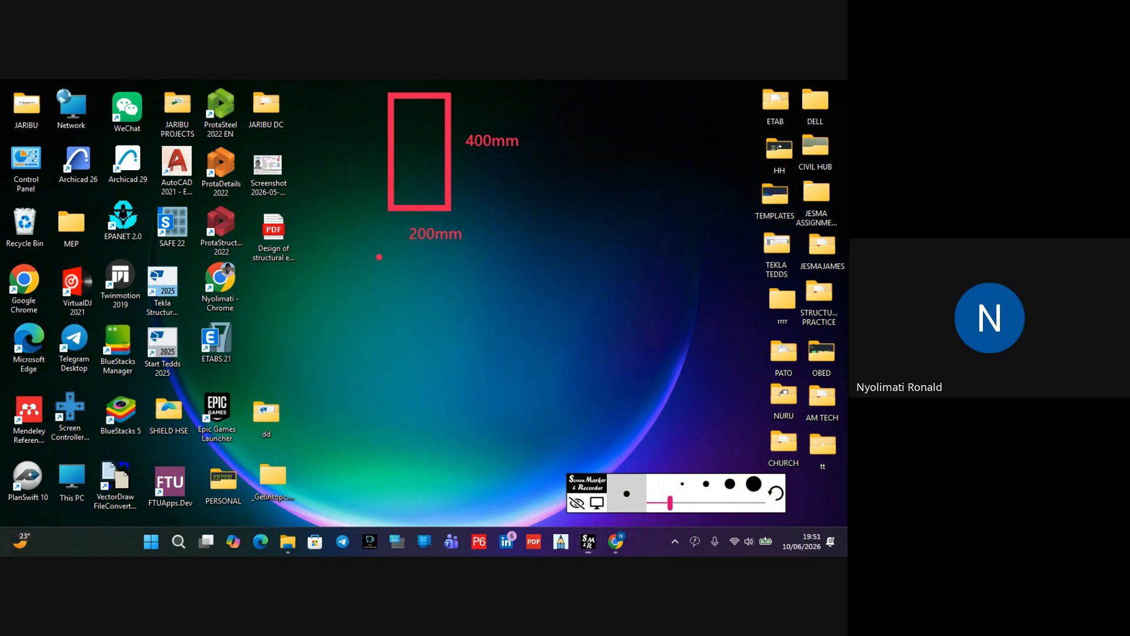
mouse_move(375, 258)
mouse_down()
mouse_move(377, 277)
mouse_move(396, 286)
mouse_move(432, 270)
mouse_move(419, 290)
mouse_move(442, 272)
mouse_move(469, 287)
mouse_move(463, 274)
mouse_move(496, 262)
mouse_move(485, 248)
mouse_up()
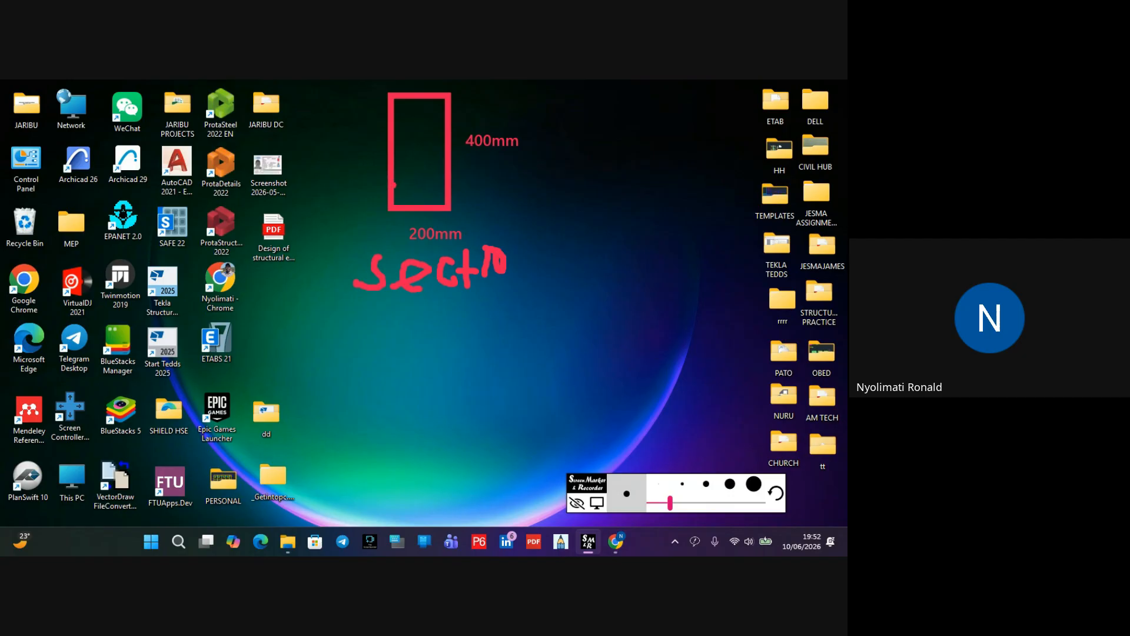
Draw a horizontal freehand line across the rectangle lettered A at both ends, and a vertical one through it lettered B at both ends
drag(340, 170, 529, 173)
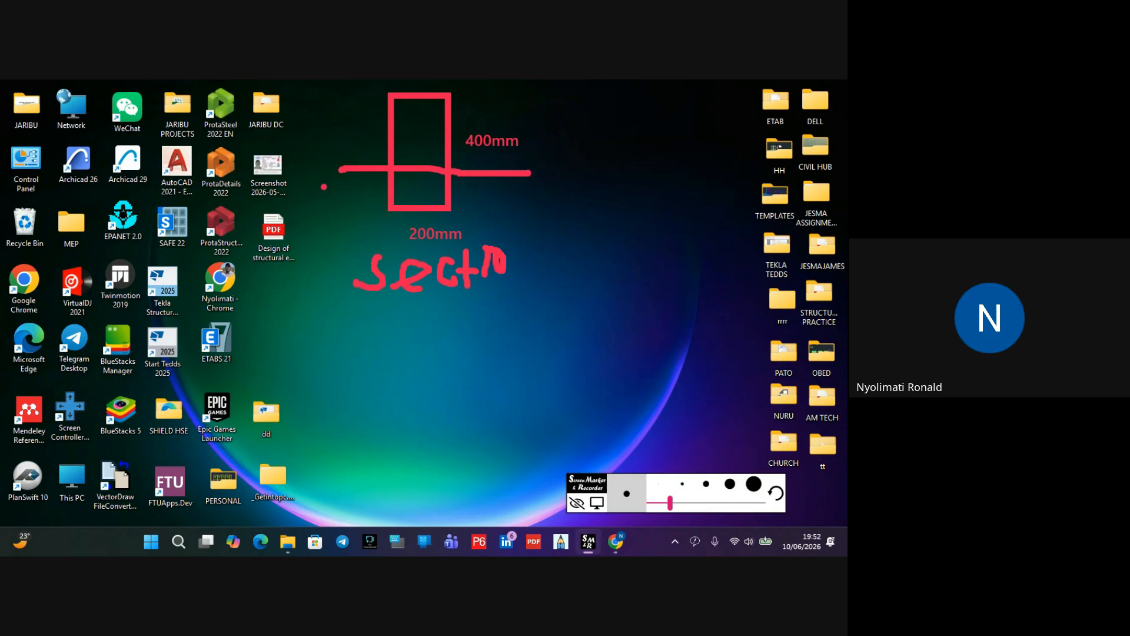
mouse_move(303, 182)
mouse_down()
mouse_move(311, 166)
mouse_move(319, 182)
mouse_up()
mouse_move(539, 182)
mouse_down()
mouse_move(550, 159)
mouse_move(568, 187)
mouse_move(559, 175)
mouse_up()
drag(419, 83, 420, 223)
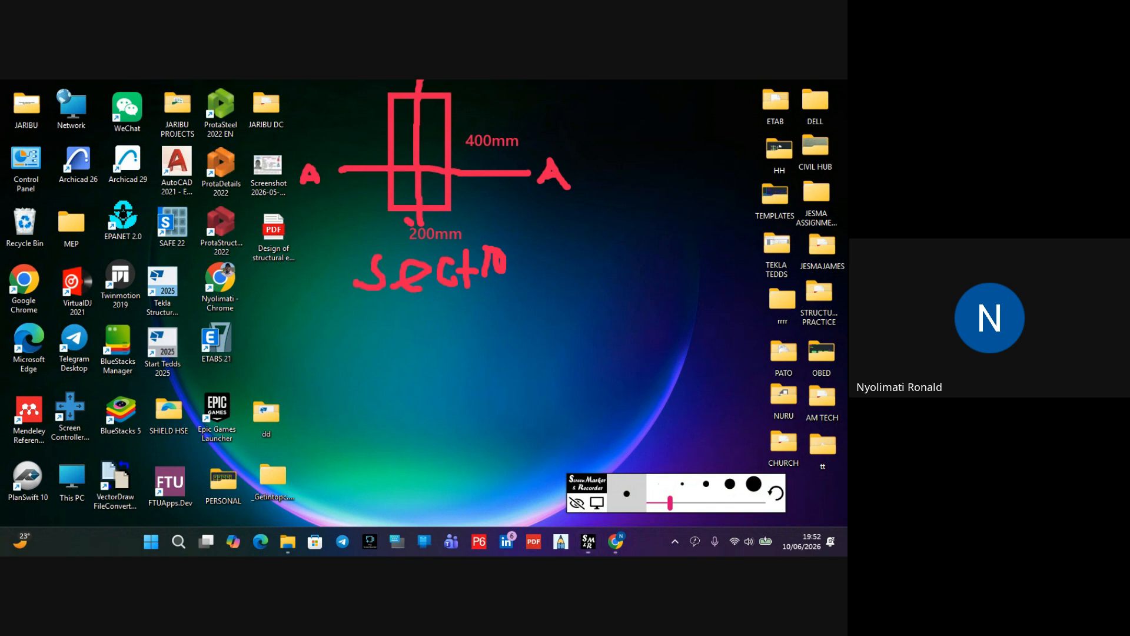
drag(431, 216, 436, 224)
mouse_move(448, 80)
mouse_down()
mouse_move(439, 84)
mouse_move(451, 92)
mouse_up()
Sketch a beam elevation freehand below the caption: a long horizontal beam supported by a column at each end
drag(330, 337, 695, 327)
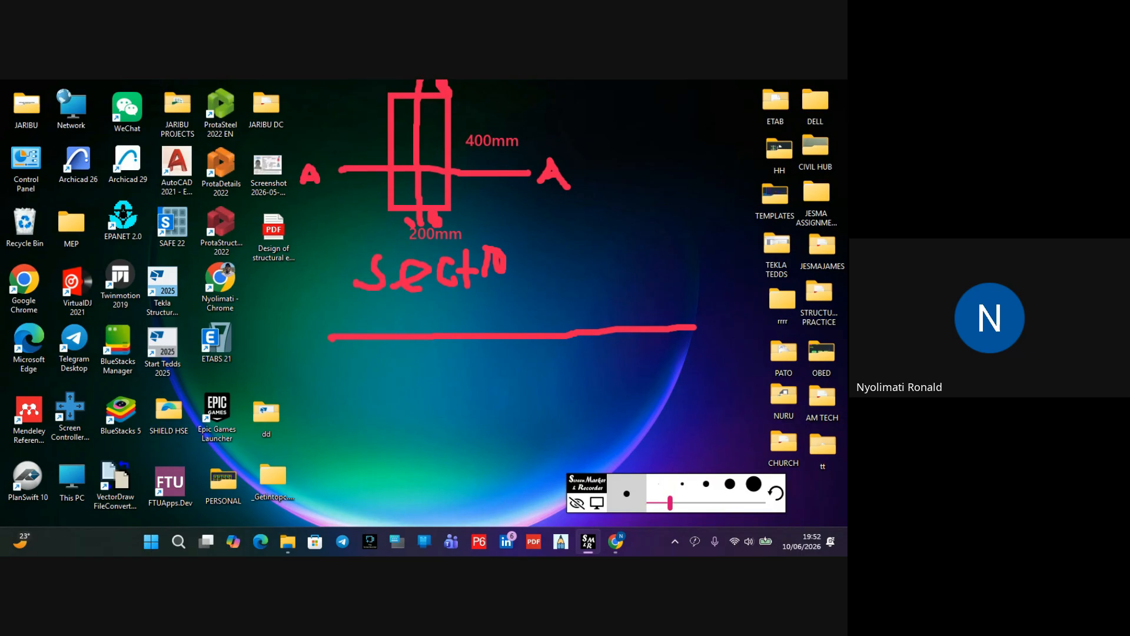
drag(332, 338, 334, 353)
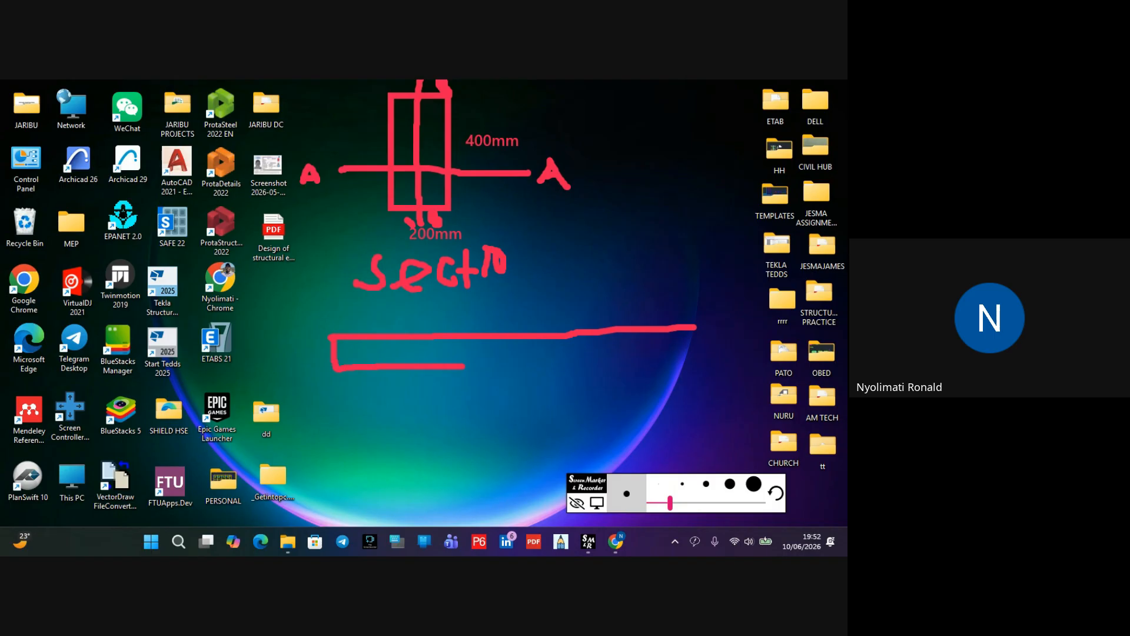
drag(464, 366, 700, 367)
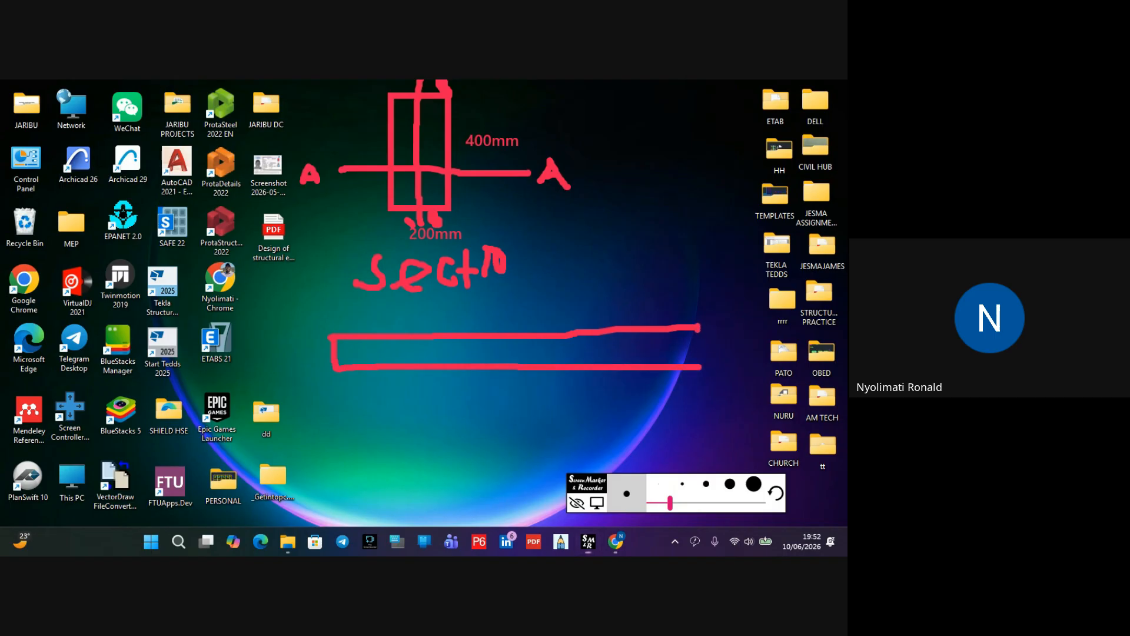
drag(698, 328, 695, 357)
drag(335, 367, 333, 468)
mouse_move(360, 369)
mouse_down()
mouse_move(361, 464)
mouse_move(336, 471)
mouse_up()
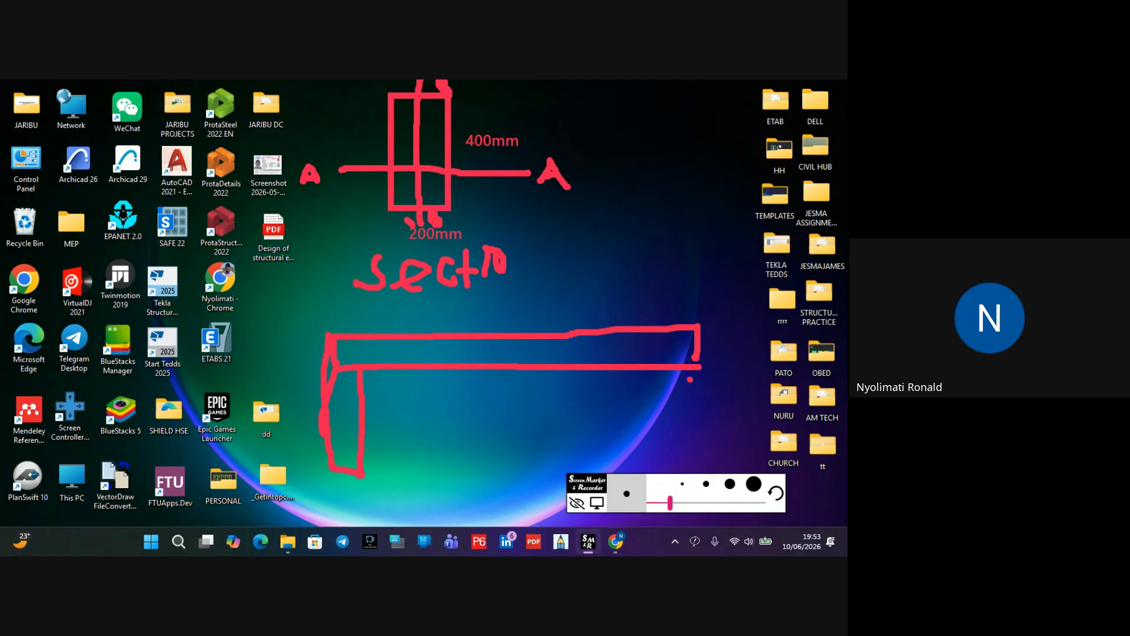
mouse_move(698, 365)
mouse_down()
mouse_move(702, 453)
mouse_move(666, 446)
mouse_up()
drag(659, 371, 668, 446)
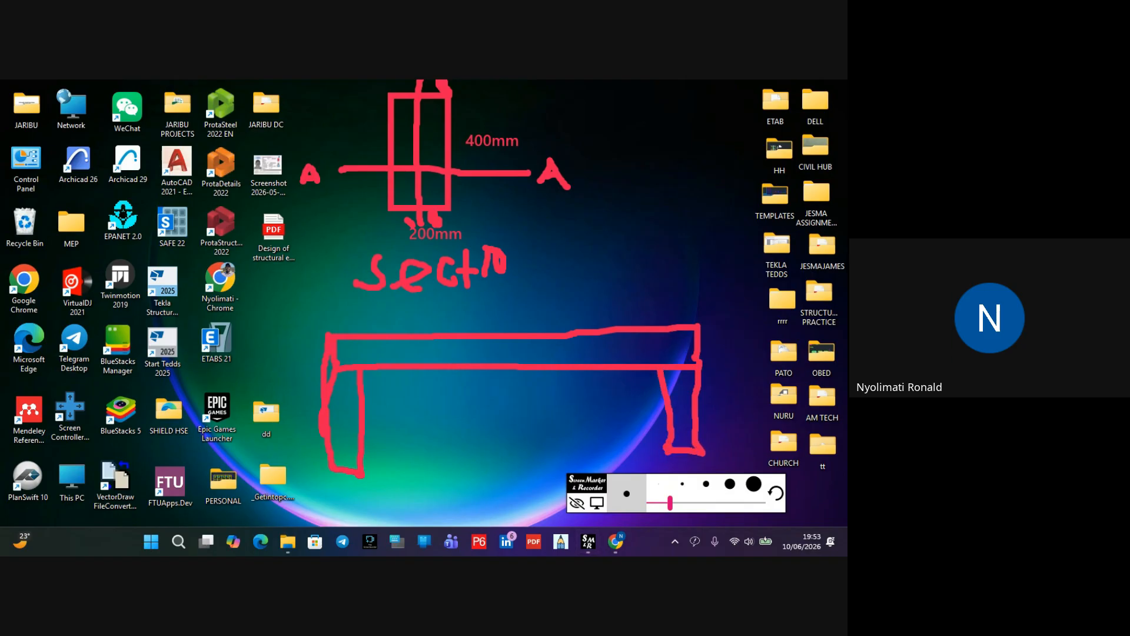
click(577, 502)
click(577, 502)
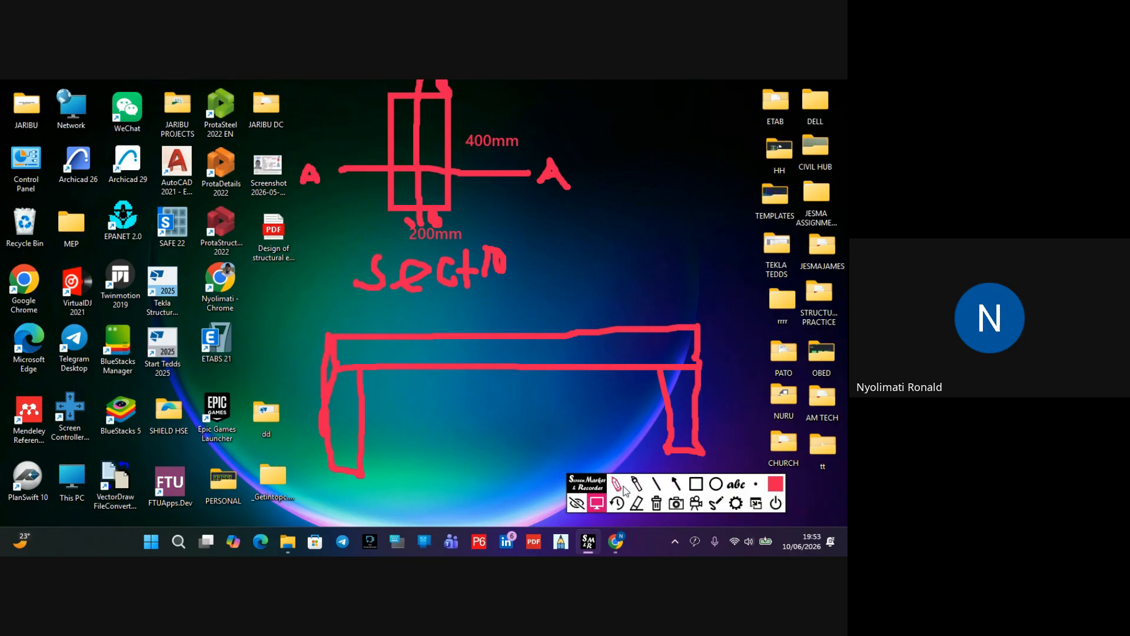
click(636, 503)
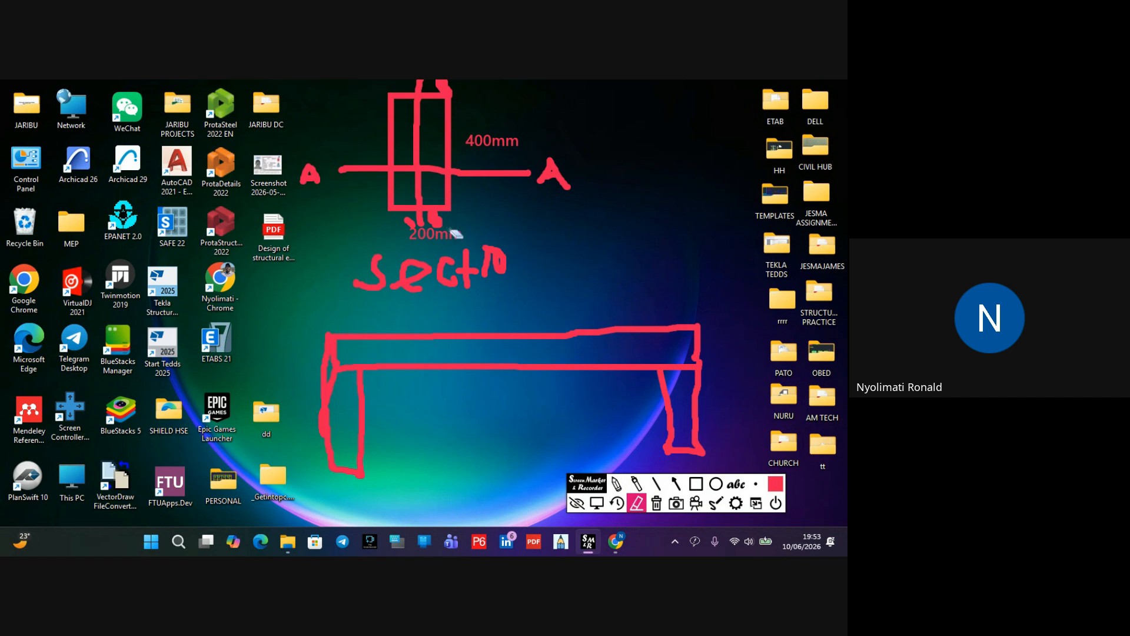
click(428, 170)
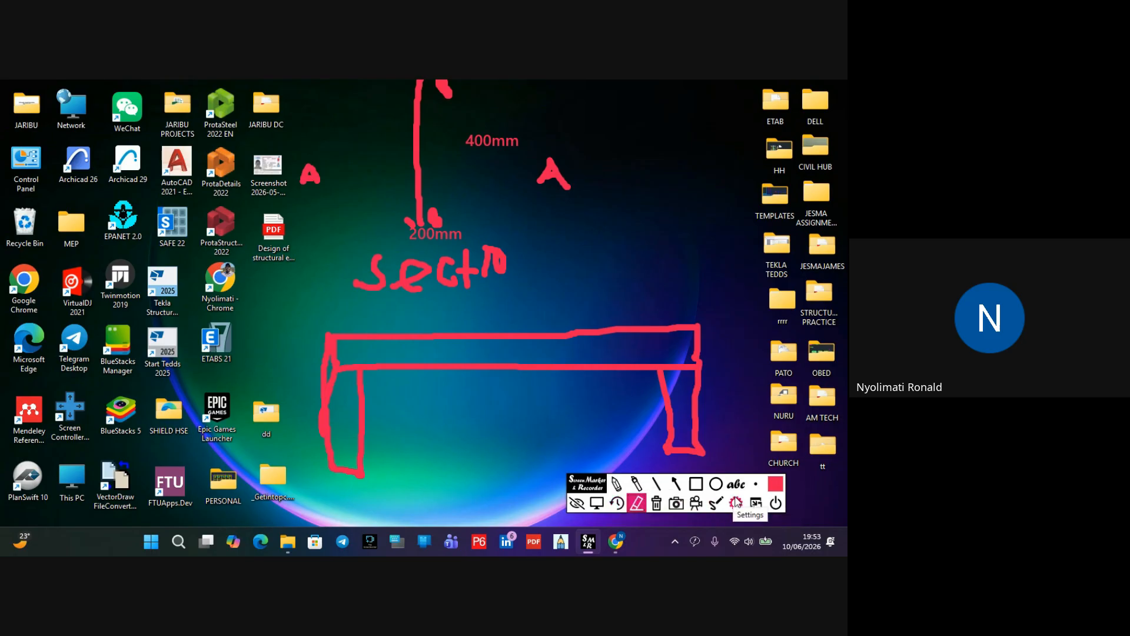
click(619, 500)
click(619, 501)
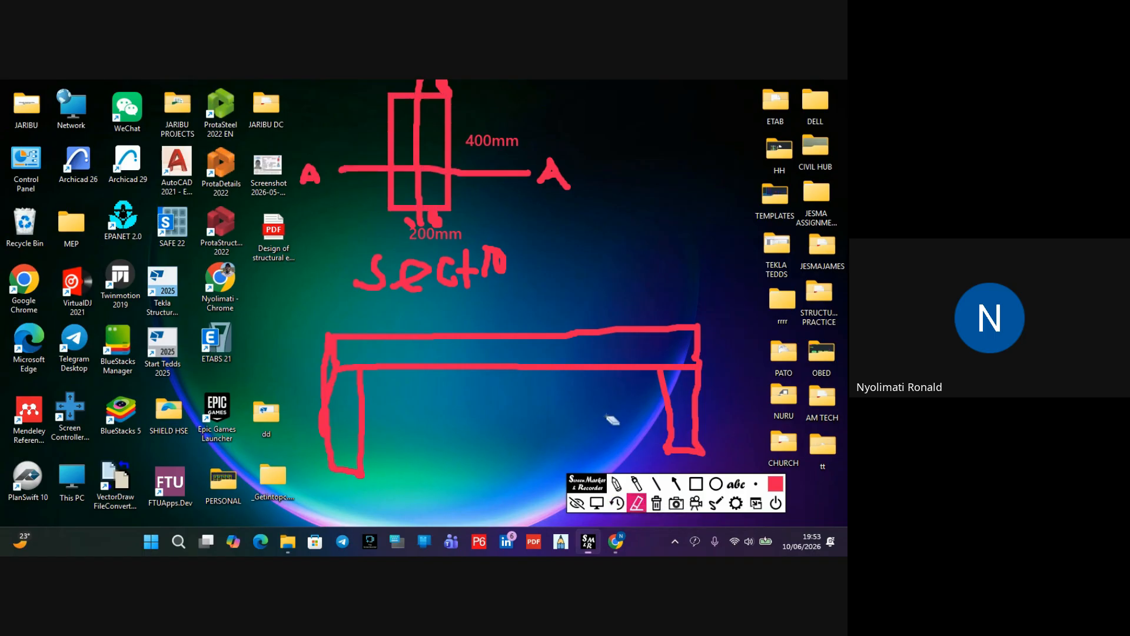
Erase the horizontal section line across the rectangle together with its two letter A labels
click(526, 174)
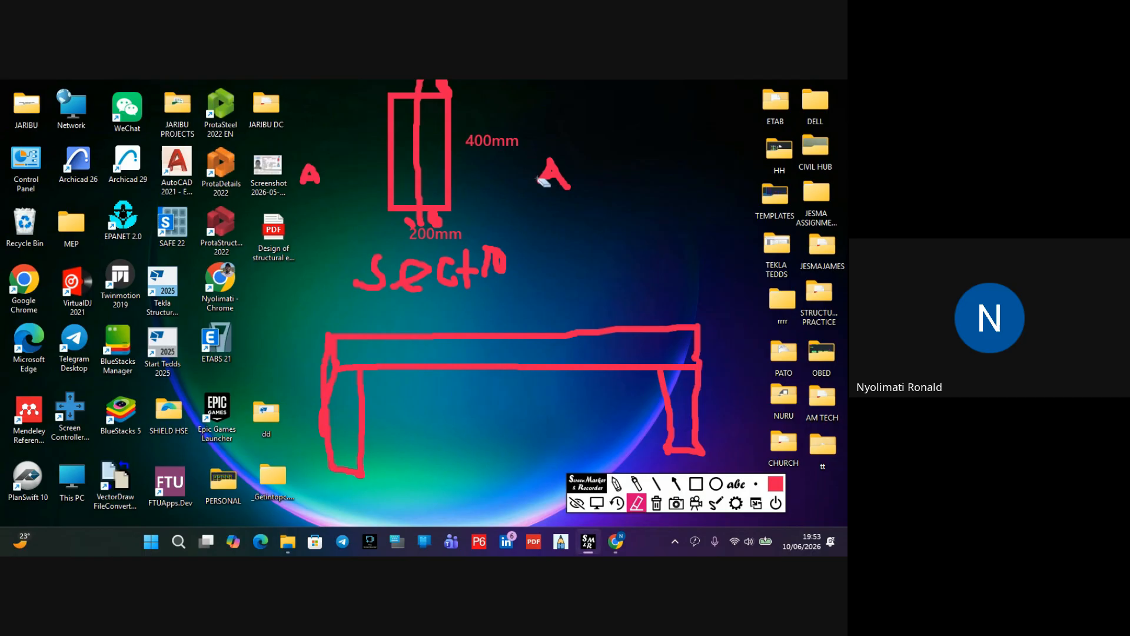
click(539, 177)
click(561, 175)
click(551, 175)
click(310, 175)
key(Escape)
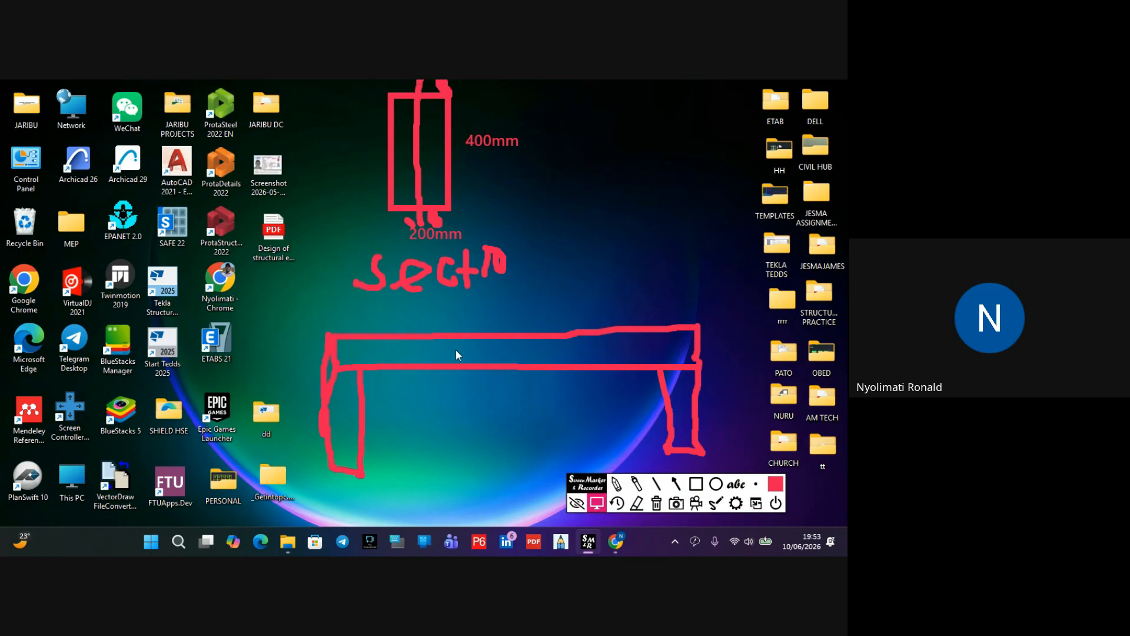
Draw a straight horizontal section line along the beam elevation, past both ends, and label each end with the letter b
click(656, 483)
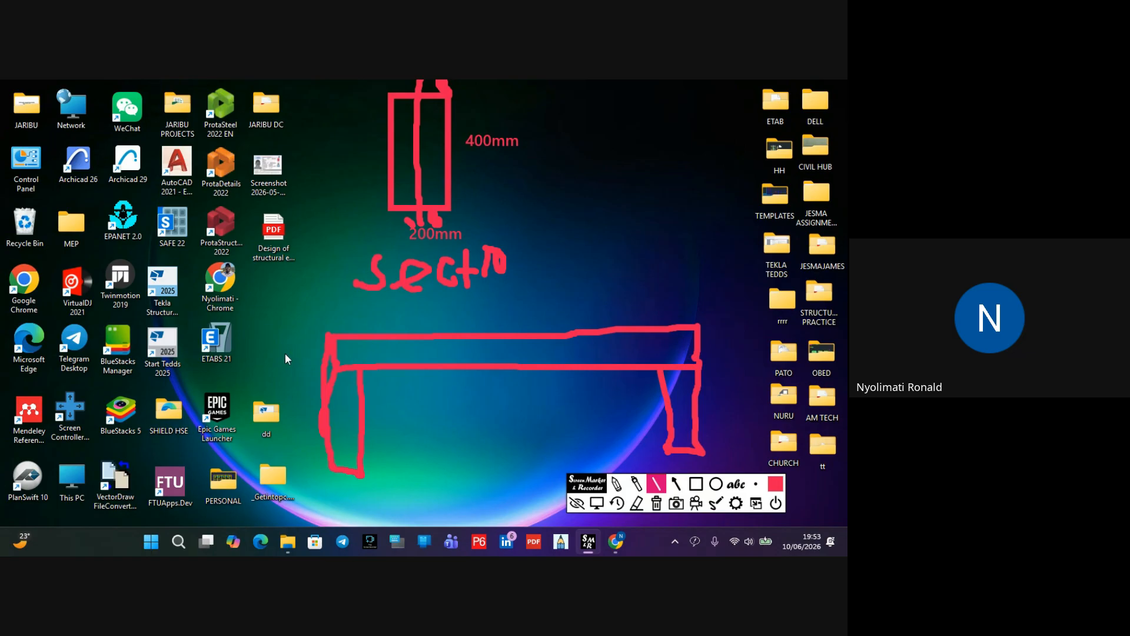
drag(420, 352, 733, 344)
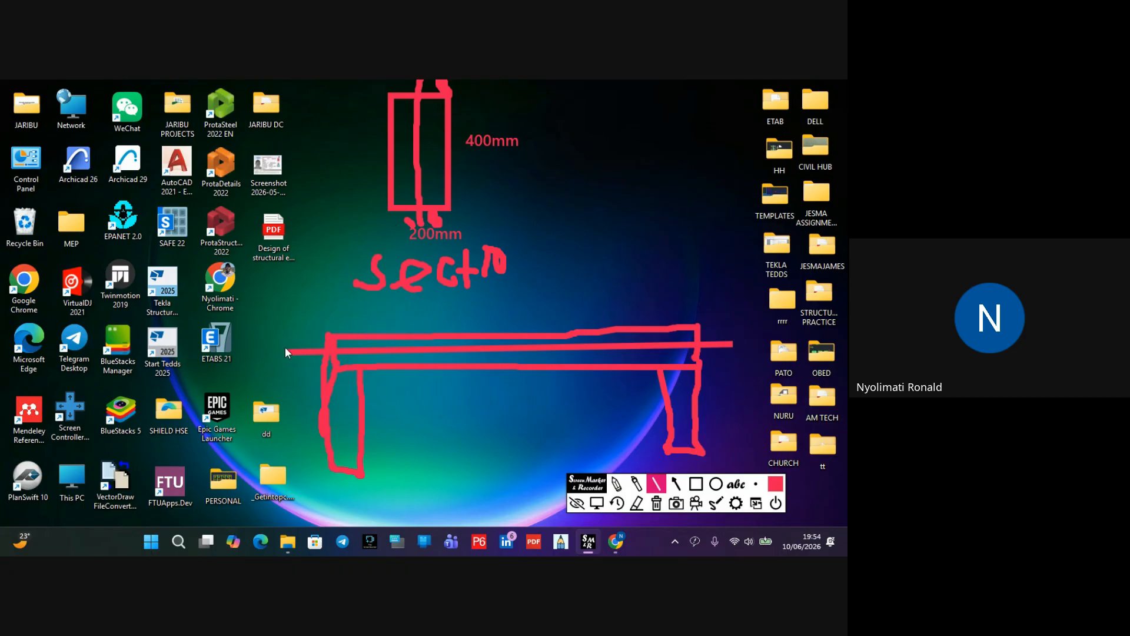
click(730, 486)
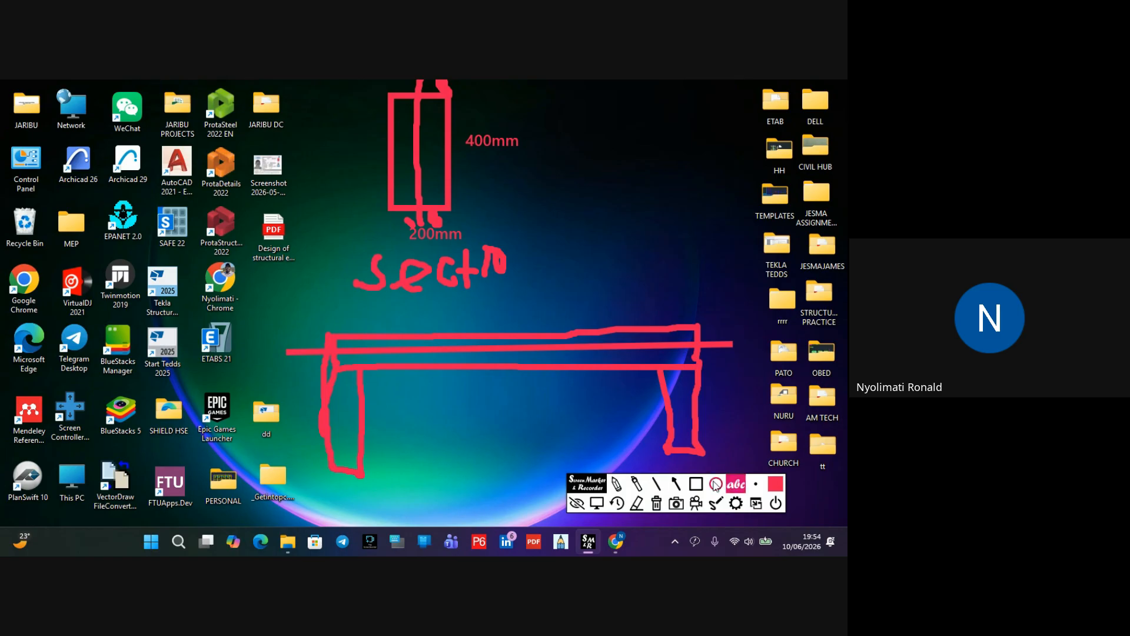
click(271, 350)
text(b)
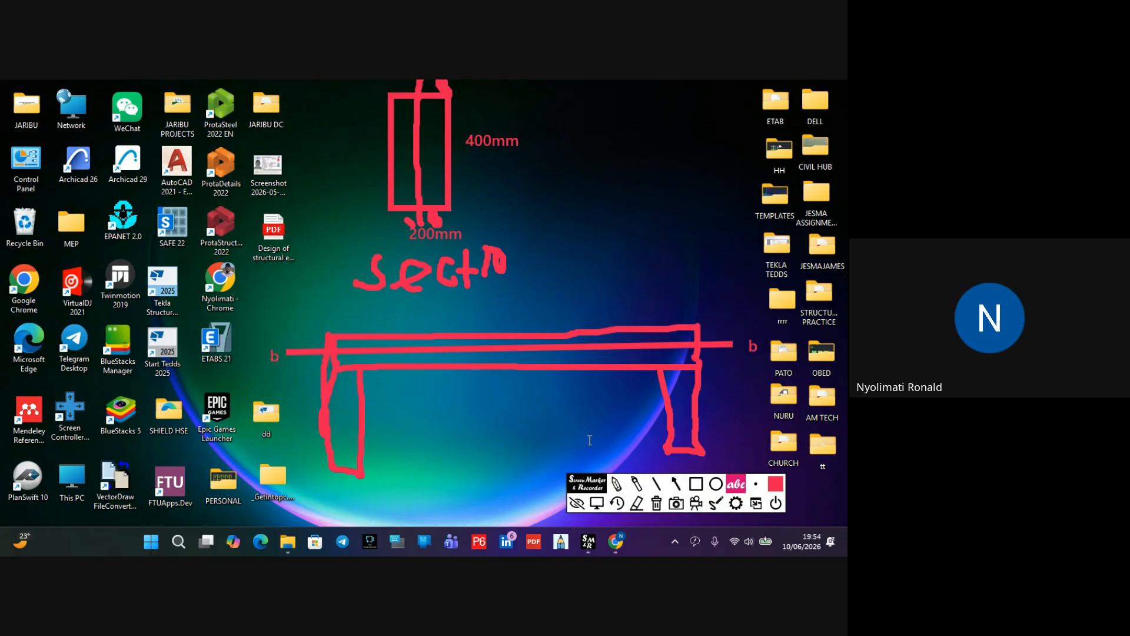
Draw a vertical cut line across the beam elevation and sketch its cross-section beside the 400mm label, with a reinforcement dot in each corner
click(653, 486)
drag(528, 275, 531, 331)
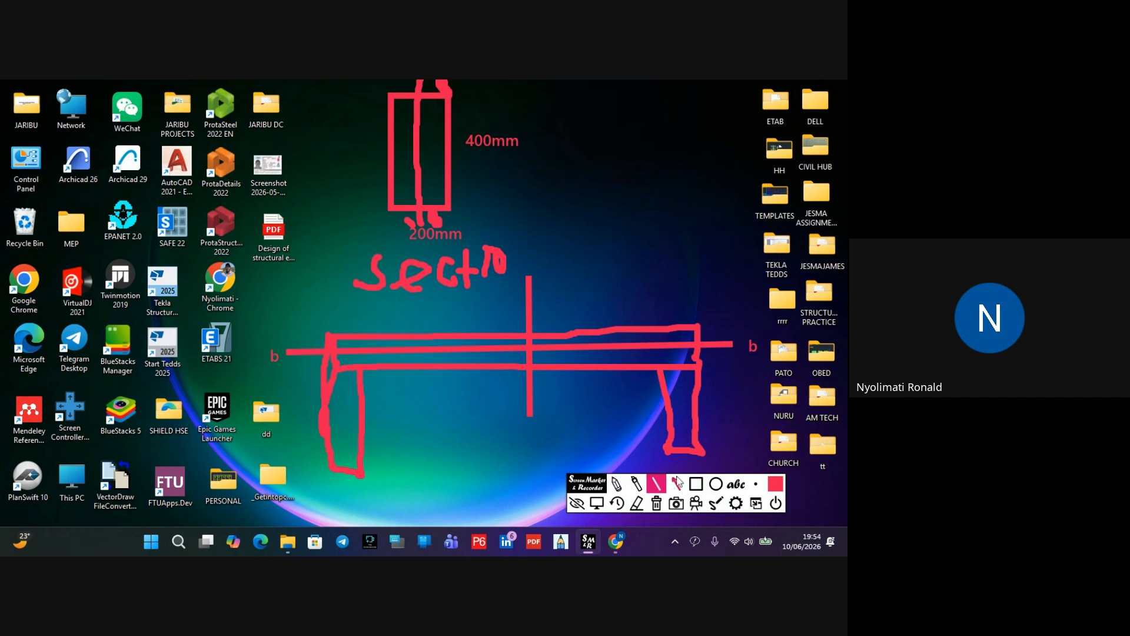
click(697, 485)
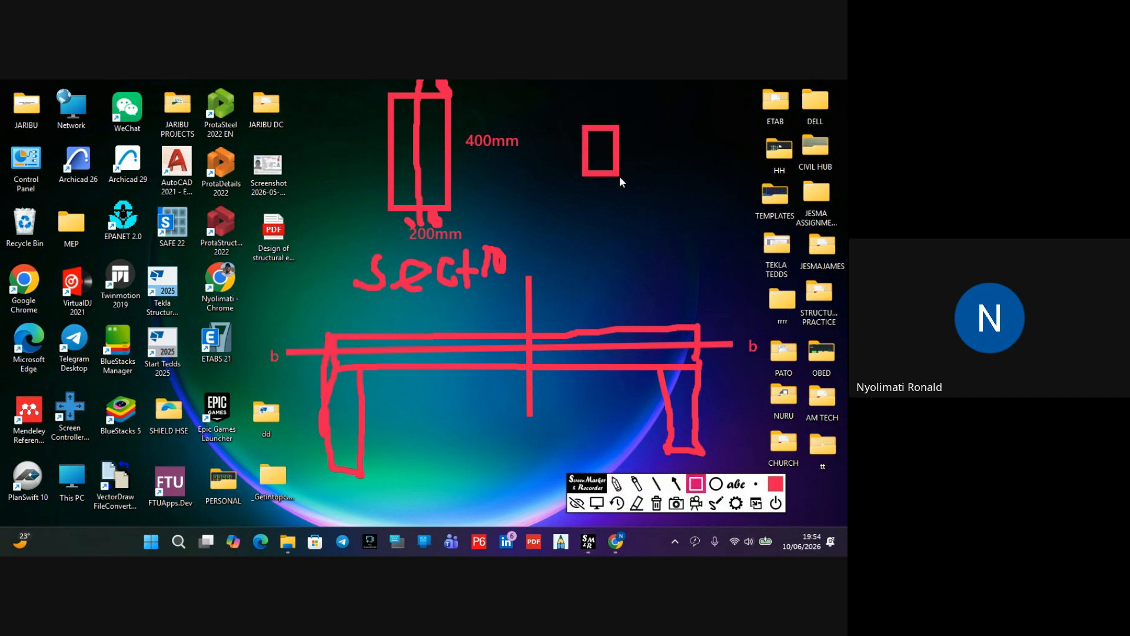
drag(619, 175, 626, 218)
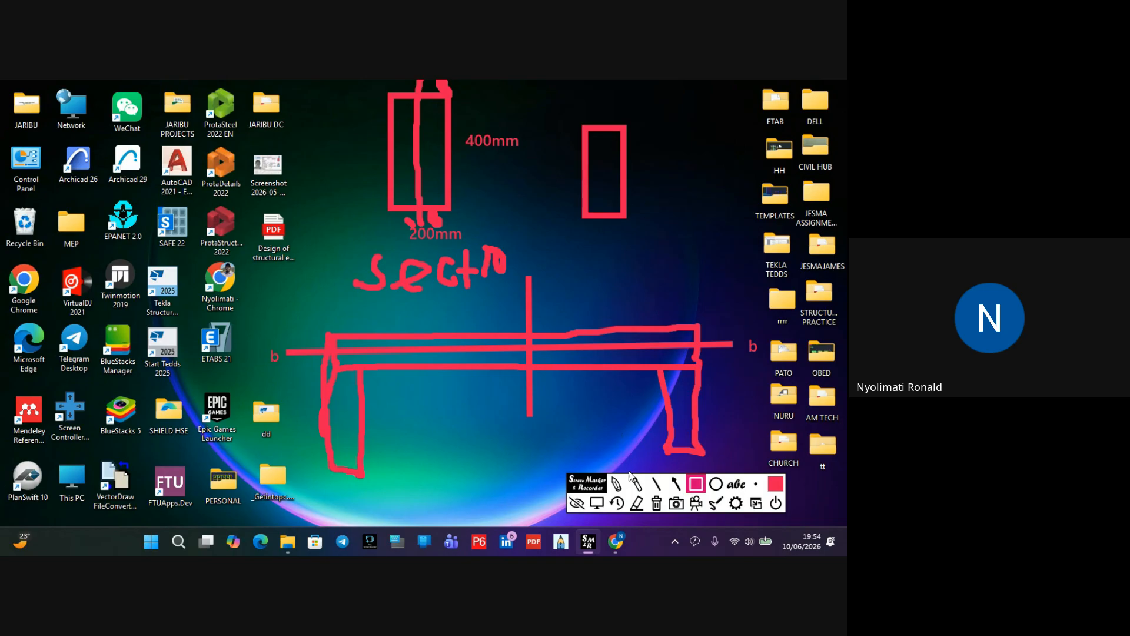
click(617, 484)
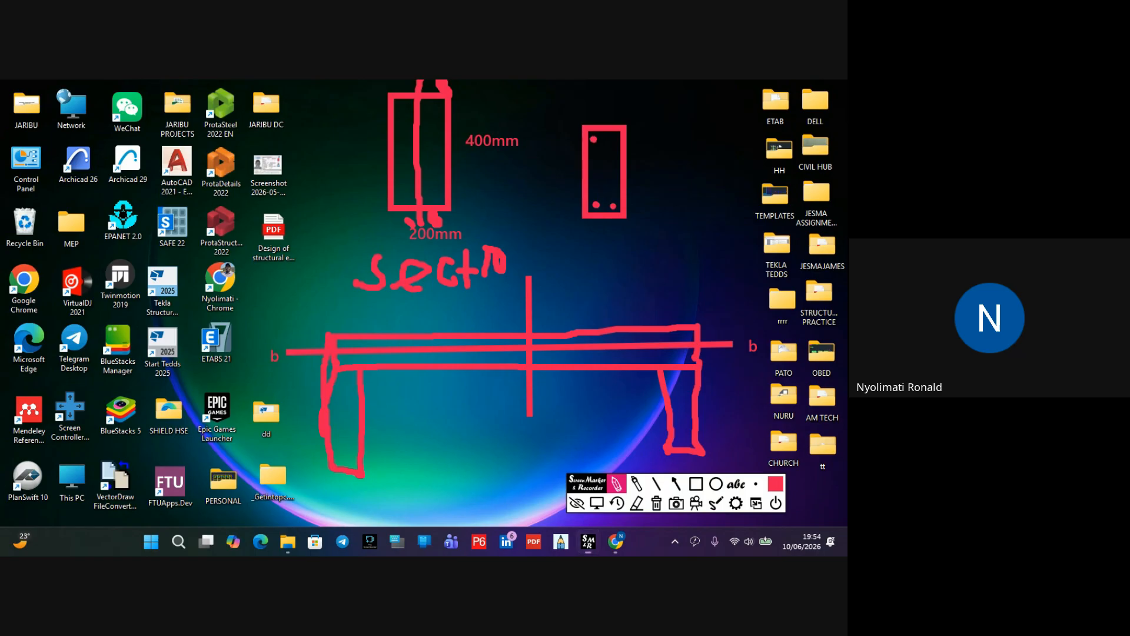
click(608, 144)
key(Escape)
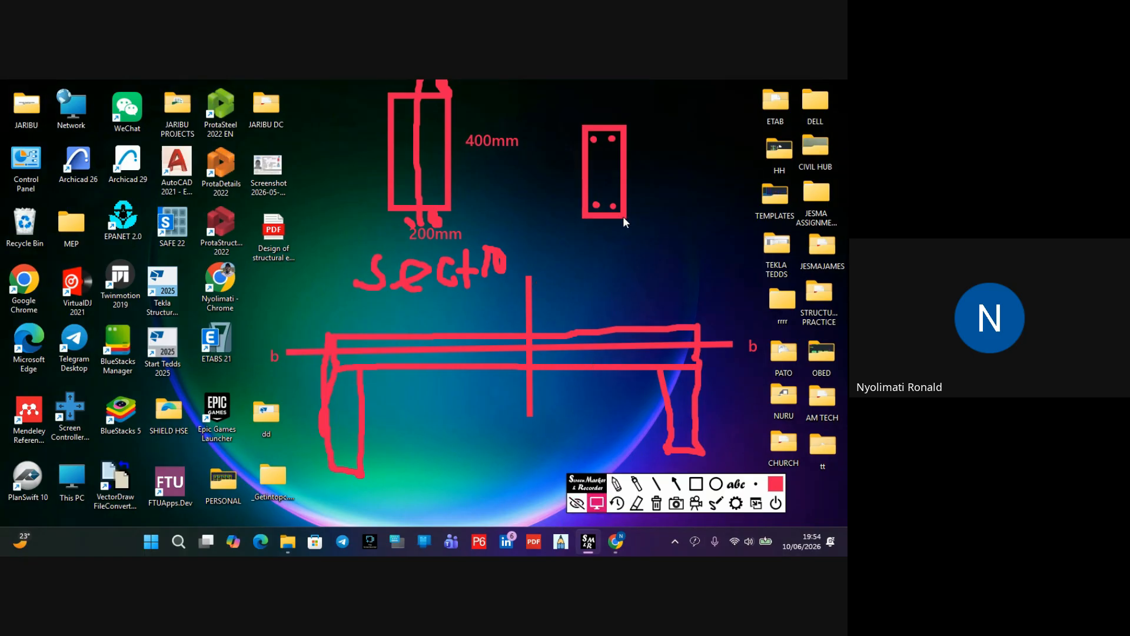
Hide the screen annotations, launch AutoCAD 2021 and look through its recent documents
click(576, 502)
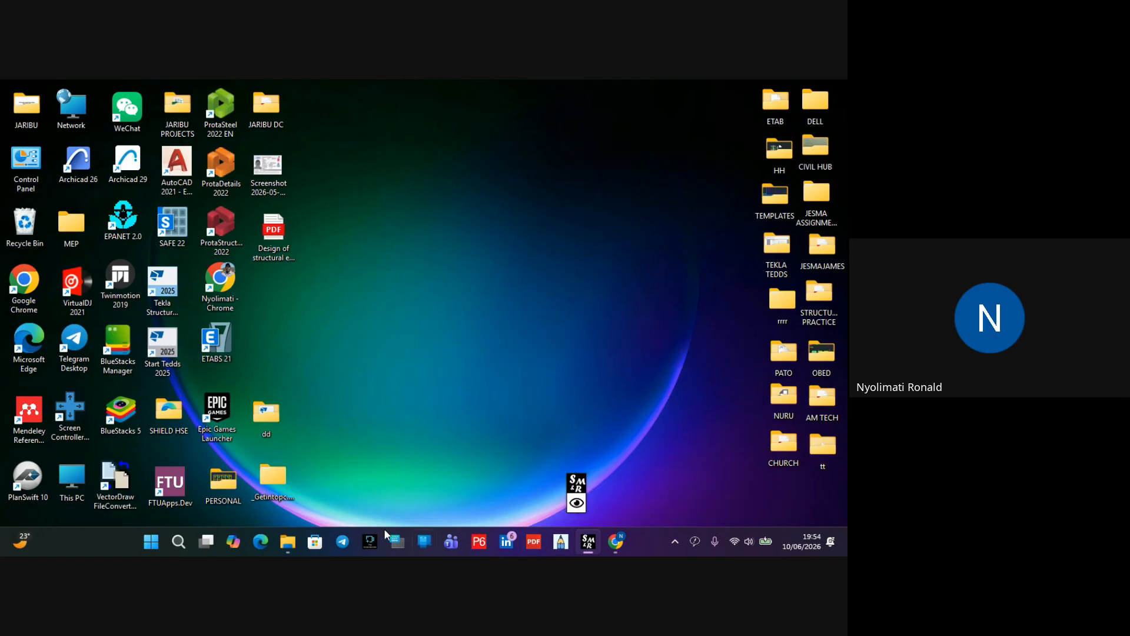
click(185, 169)
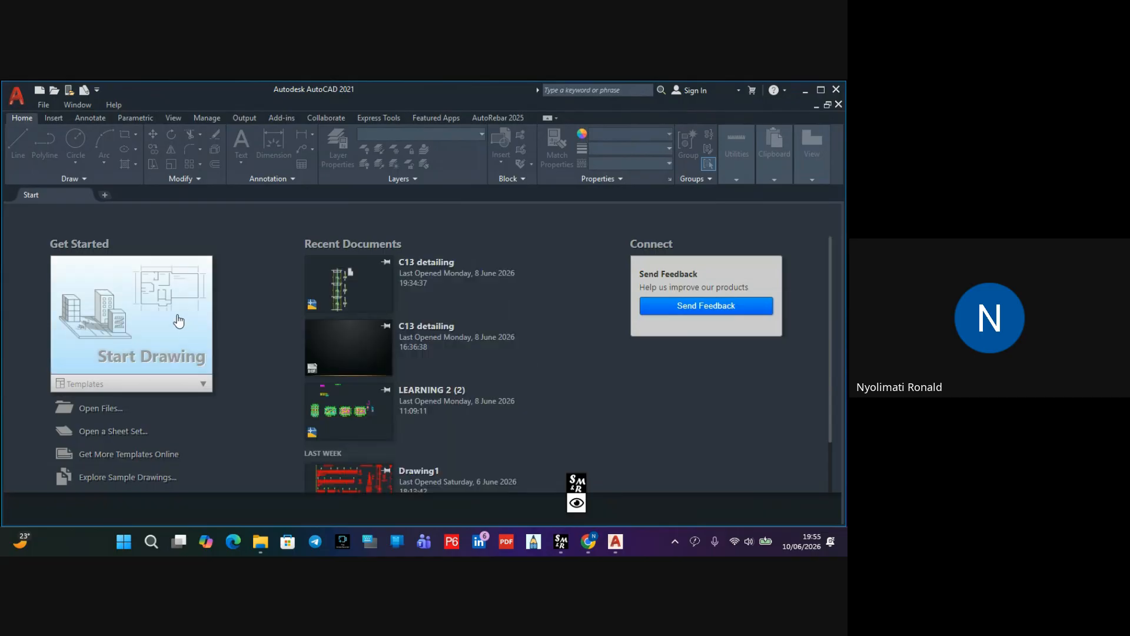
scroll(379, 460, down, 1)
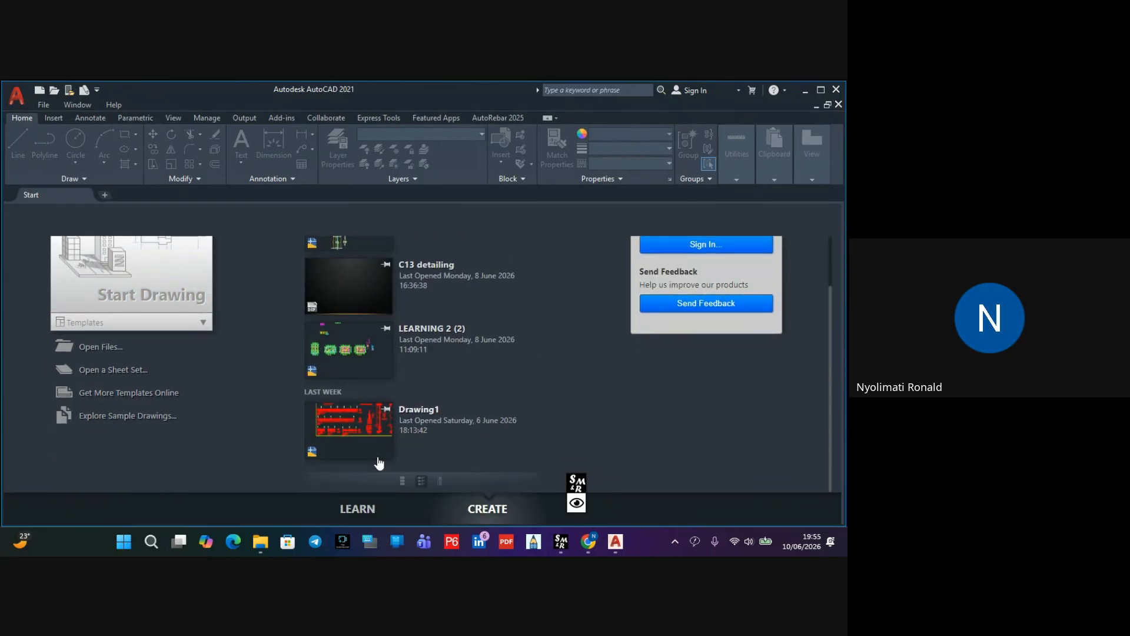
scroll(357, 370, up, 1)
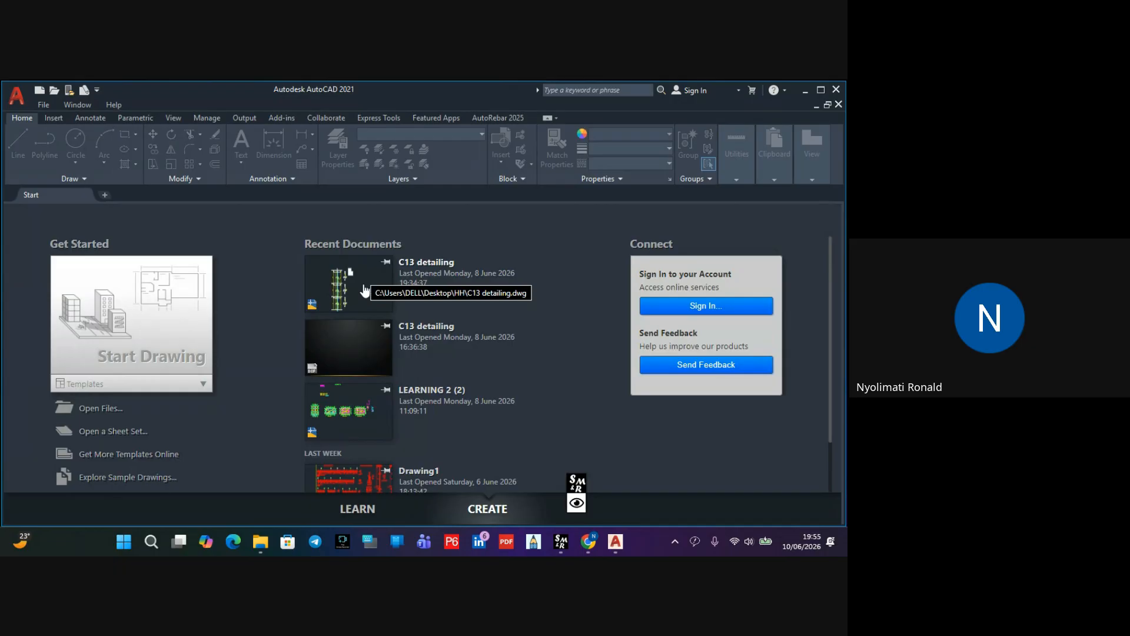
Open the recent drawing LEARNING 2 (2) and look over its floor layouts and details
click(357, 409)
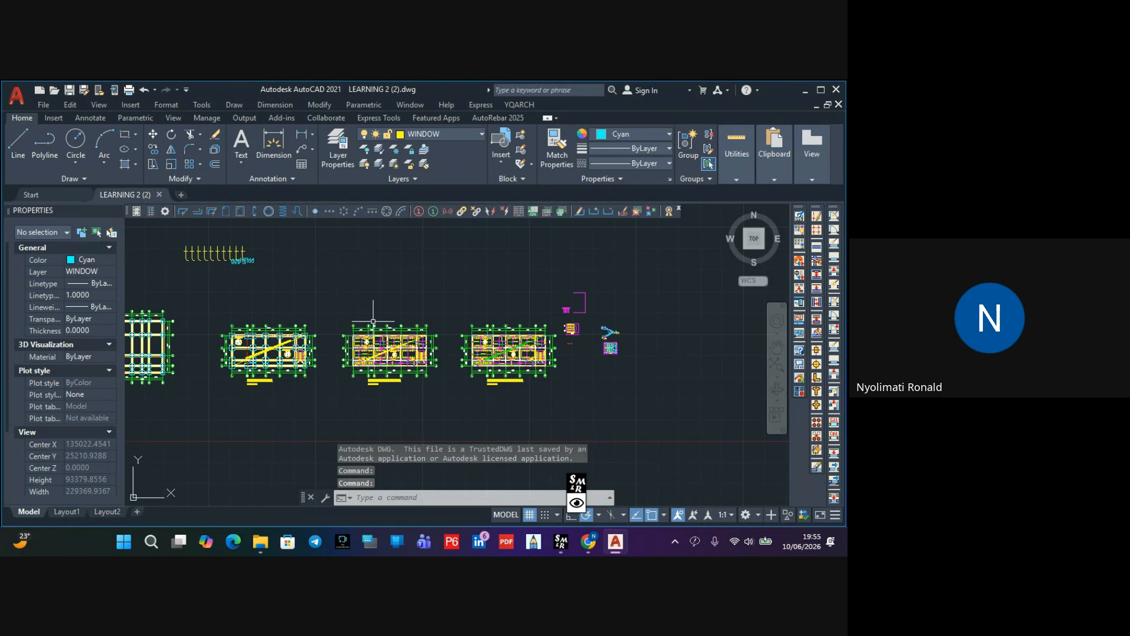
scroll(382, 306, up, 2)
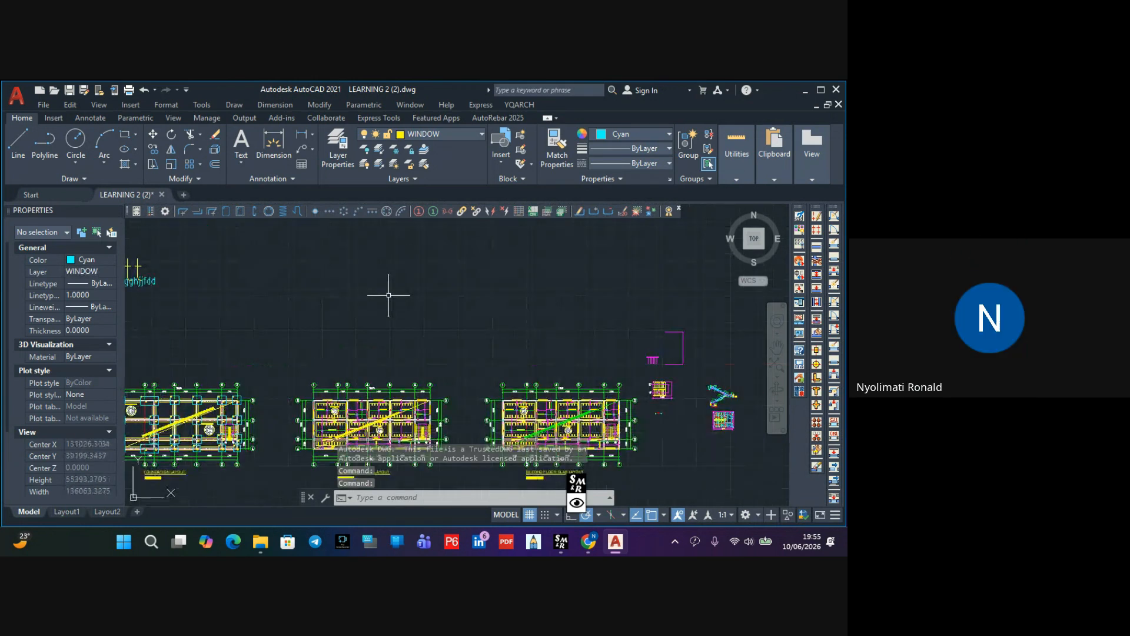
scroll(389, 295, down, 5)
scroll(388, 296, up, 3)
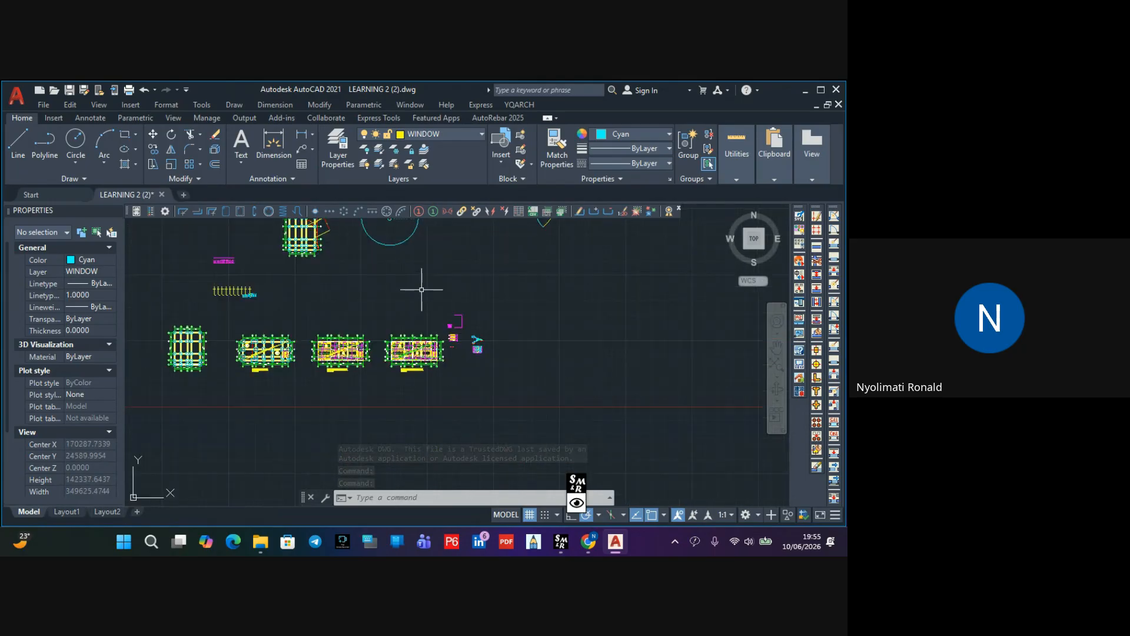
scroll(412, 291, down, 3)
middle_drag(411, 291, 365, 312)
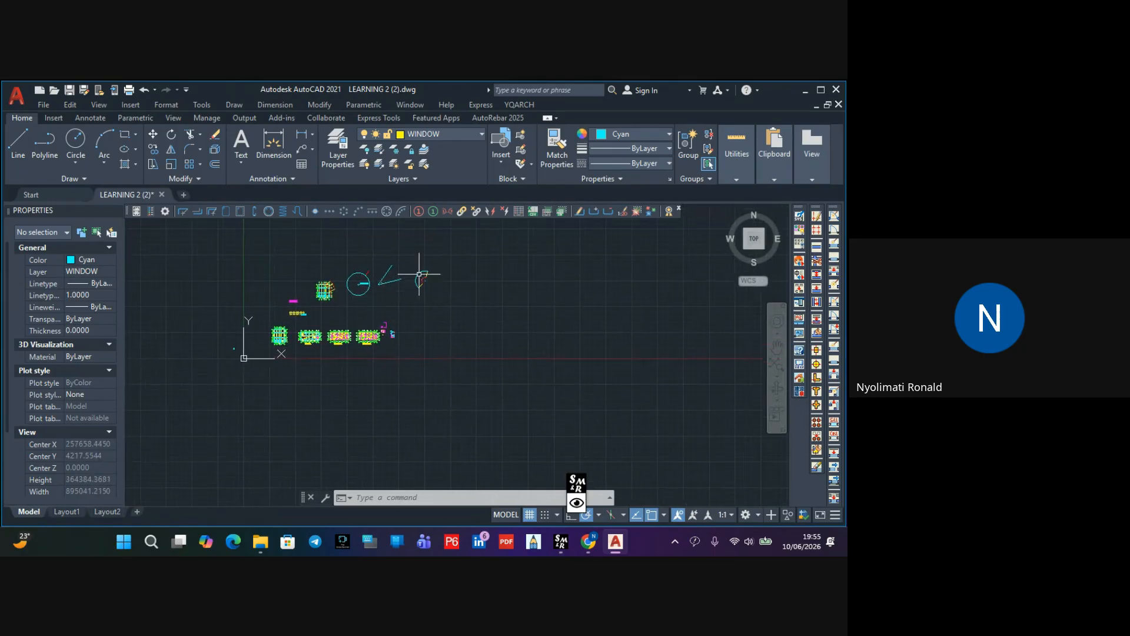
Create a new blank drawing and set its view so that the origin sits in the lower-left corner of the drawing area
click(183, 195)
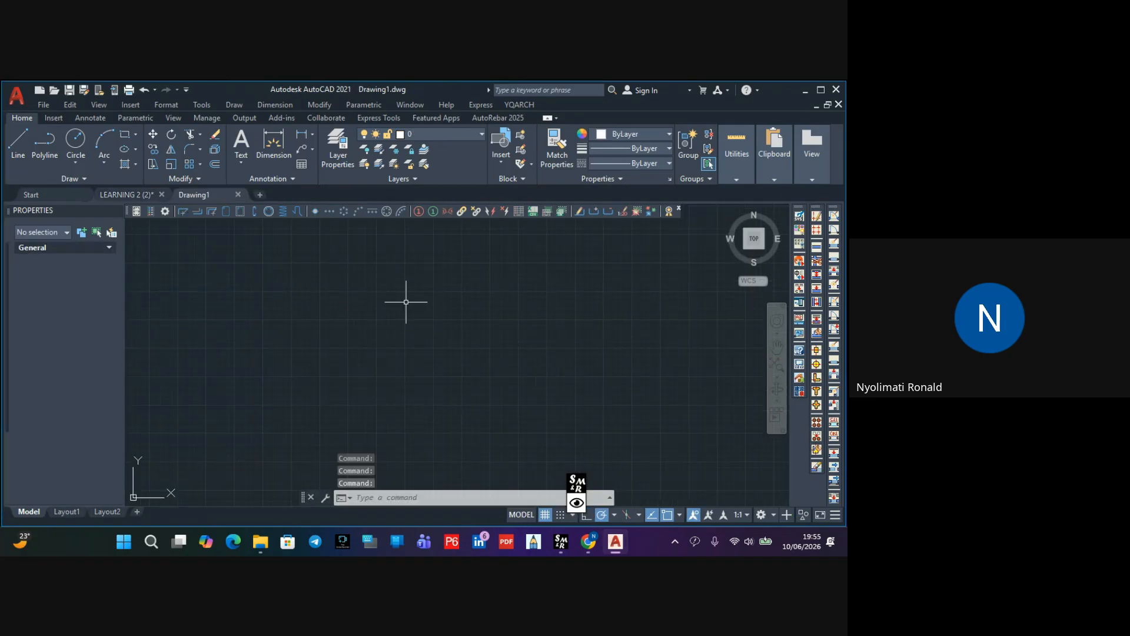
scroll(388, 288, down, 3)
scroll(378, 275, up, 2)
mouse_move(378, 275)
middle_down()
mouse_move(318, 338)
mouse_move(348, 340)
mouse_move(323, 343)
middle_up()
scroll(323, 338, down, 1)
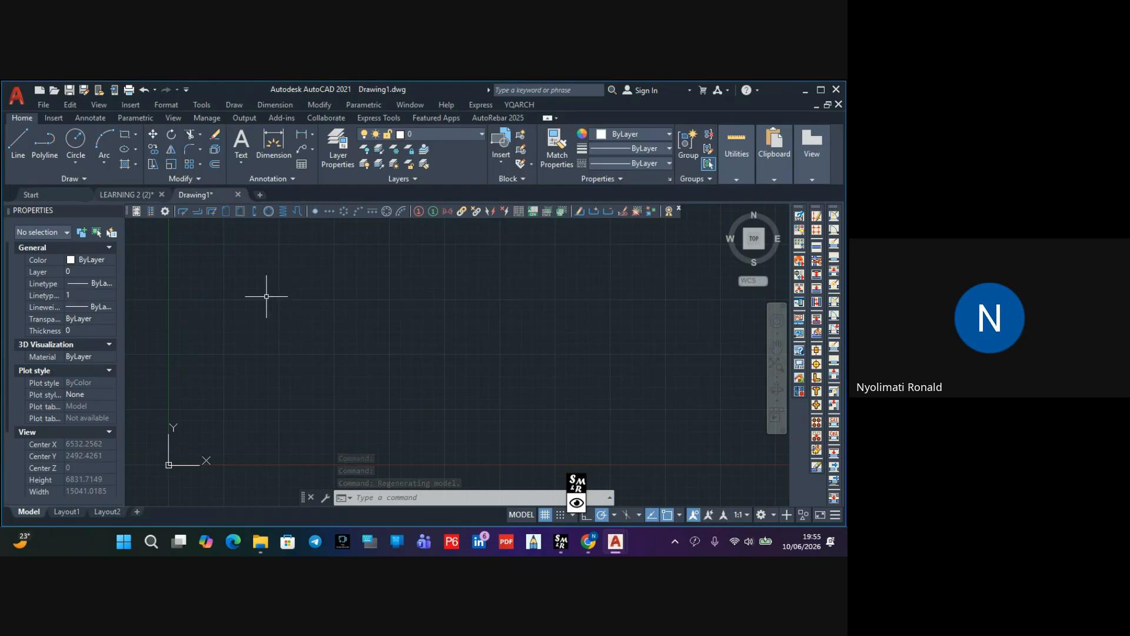
scroll(284, 312, up, 1)
mouse_move(284, 313)
middle_down()
mouse_move(264, 333)
mouse_move(279, 334)
middle_up()
scroll(280, 334, down, 1)
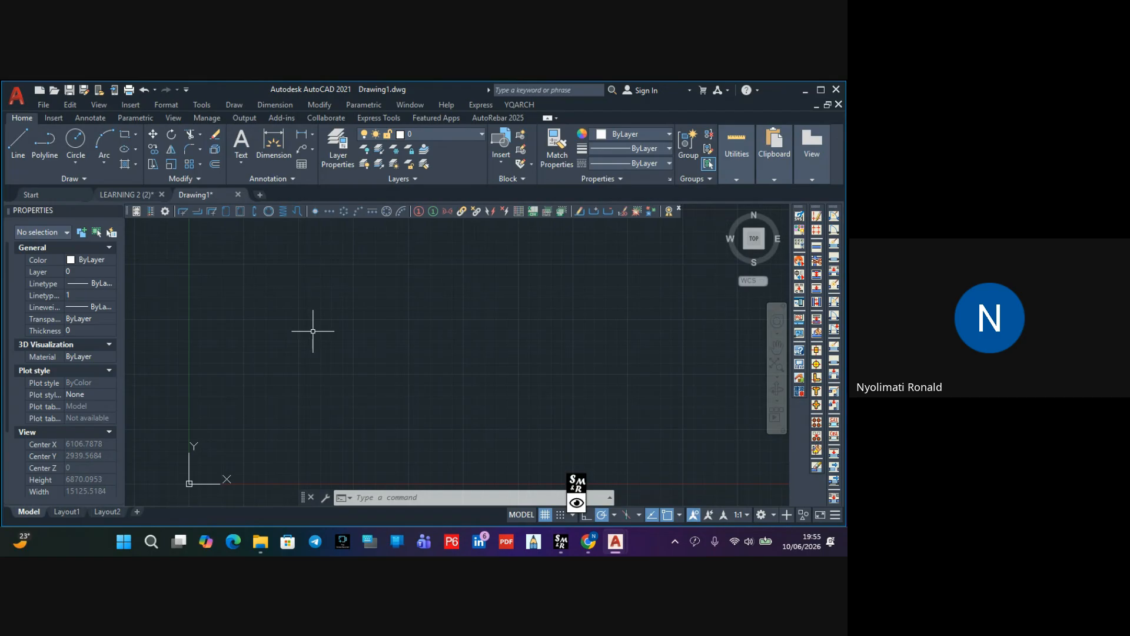
middle_drag(355, 320, 341, 328)
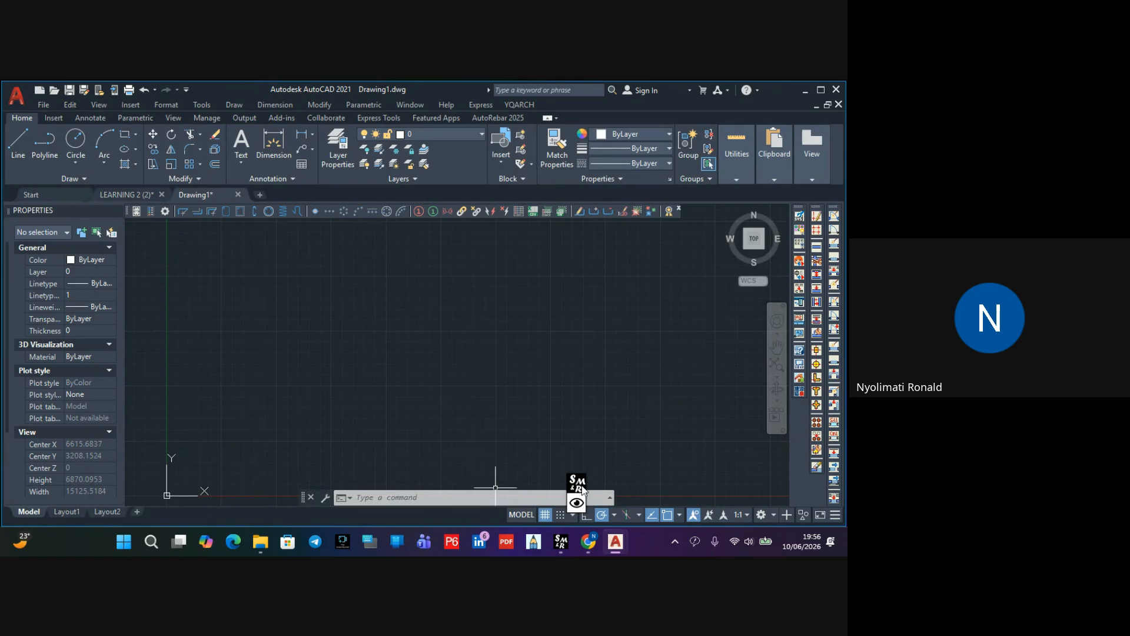
Bring back the hidden screen annotations and clear all the earlier beam sketches
click(575, 504)
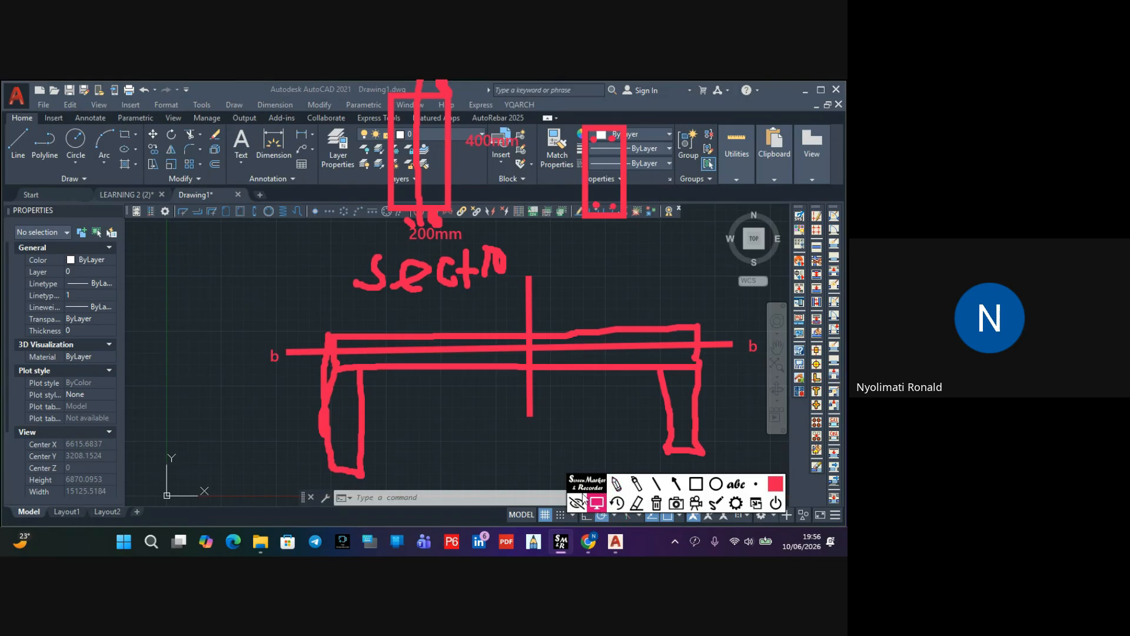
click(619, 488)
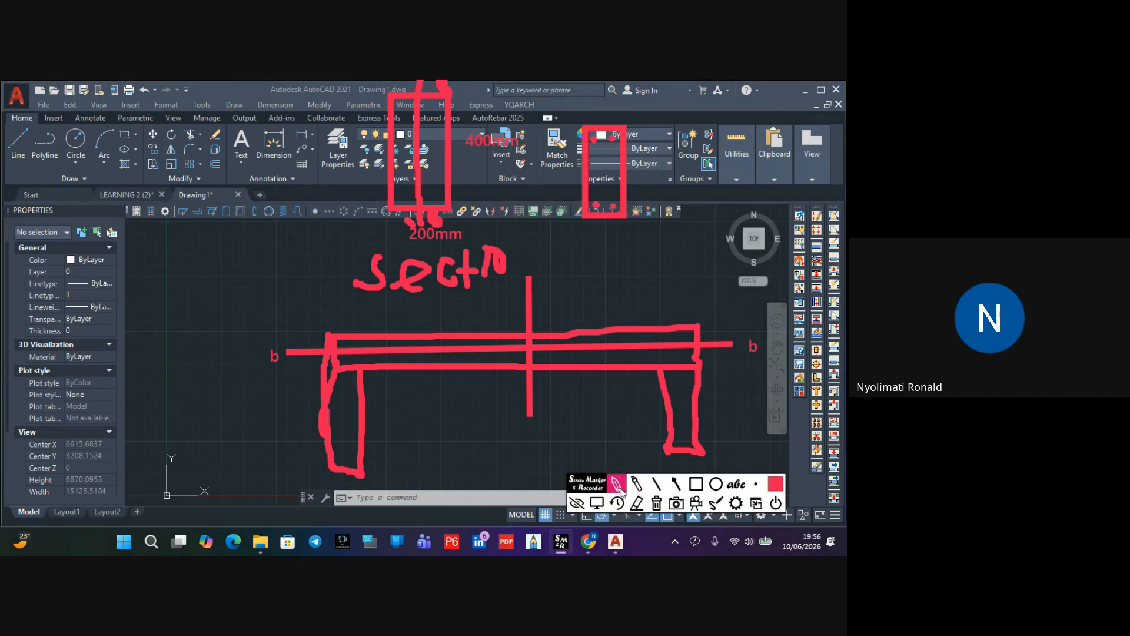
click(575, 504)
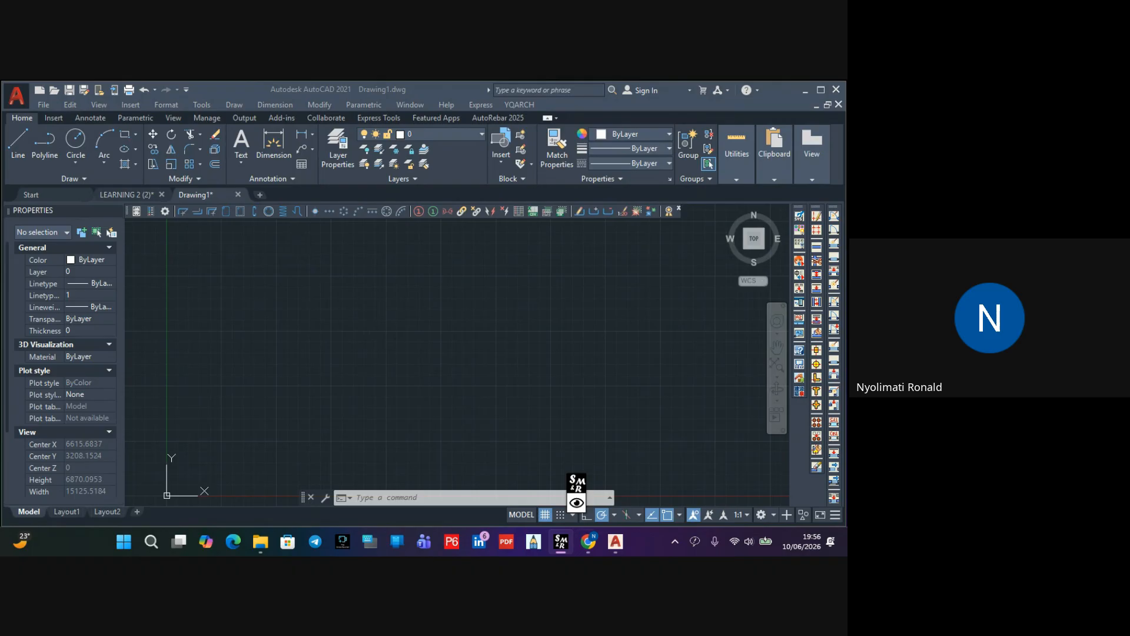
click(576, 502)
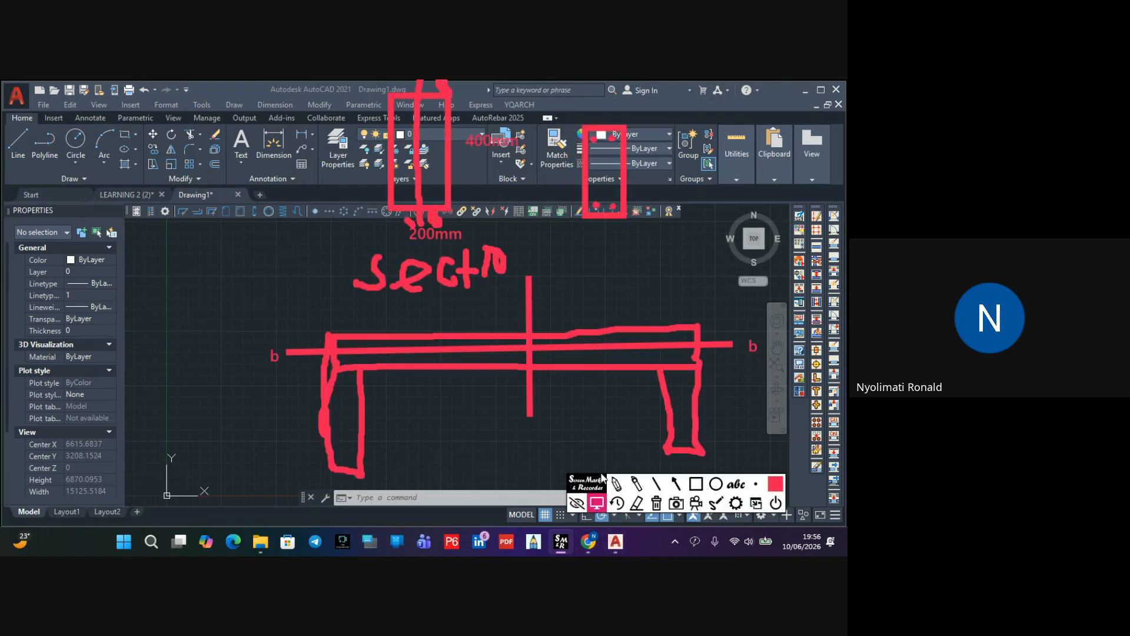
click(654, 505)
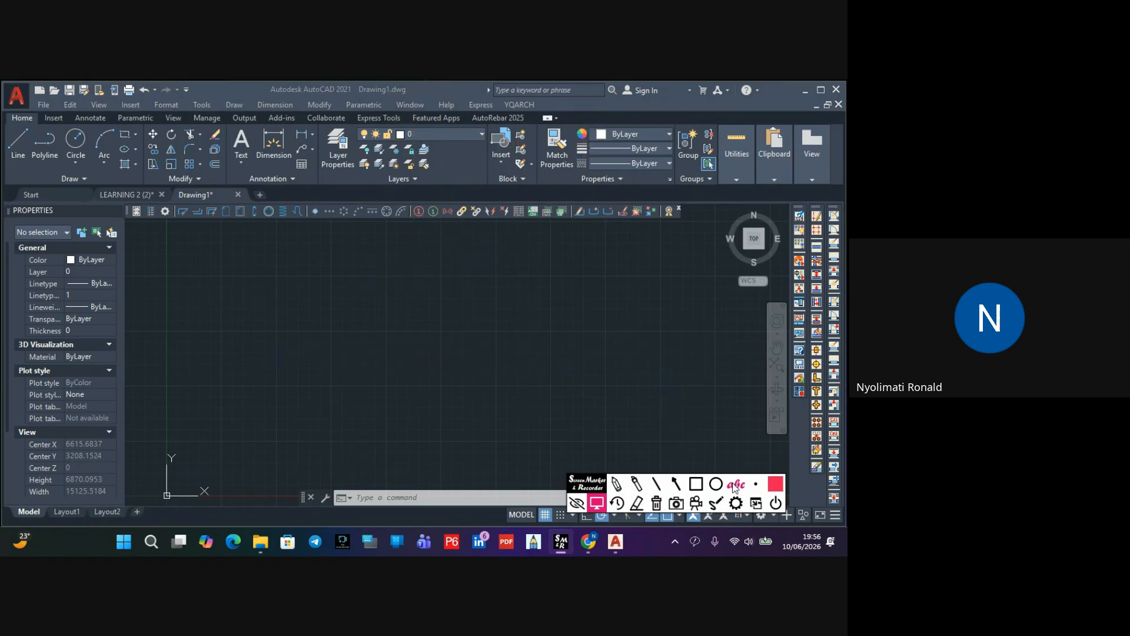
Draw a large upright red rectangle over the empty drawing area as the outline of the beam cross-section
click(695, 483)
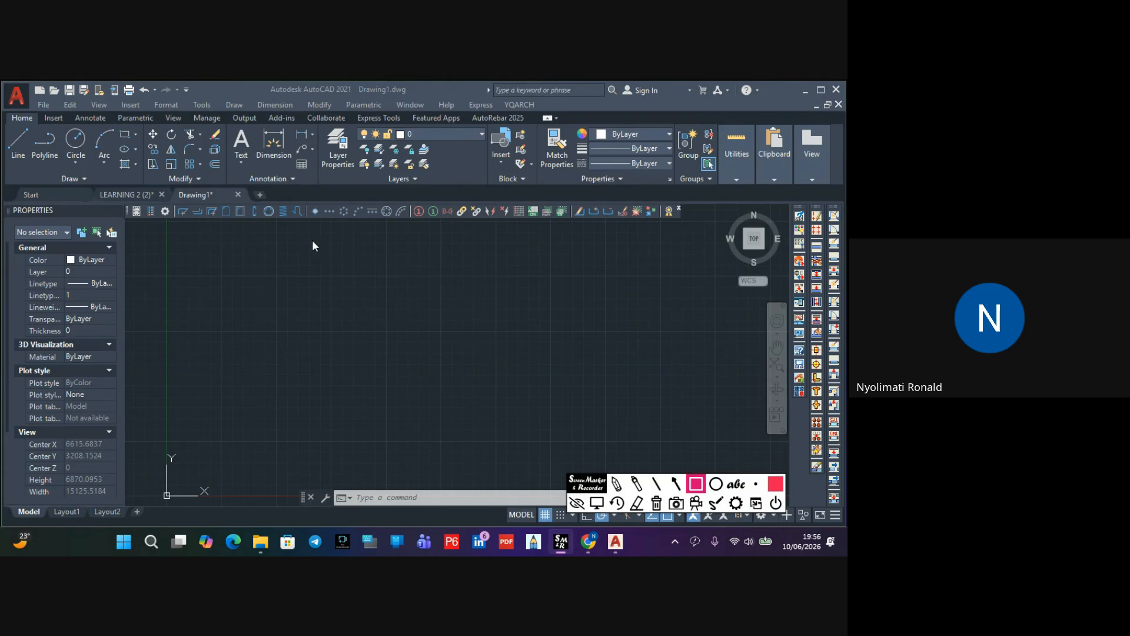
drag(308, 239, 366, 352)
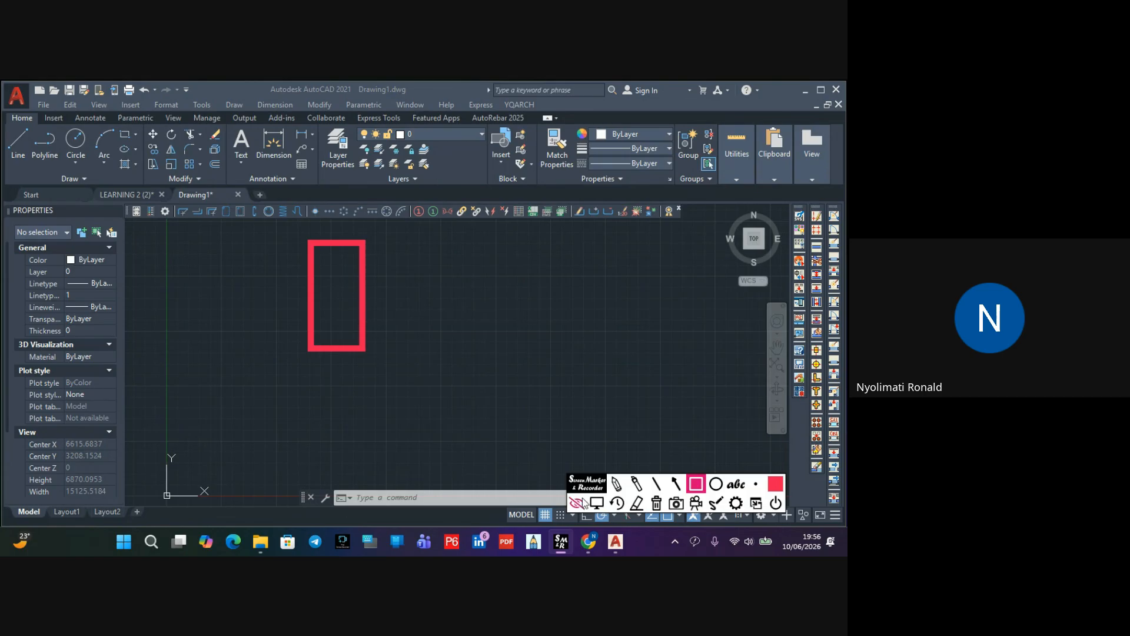
click(616, 503)
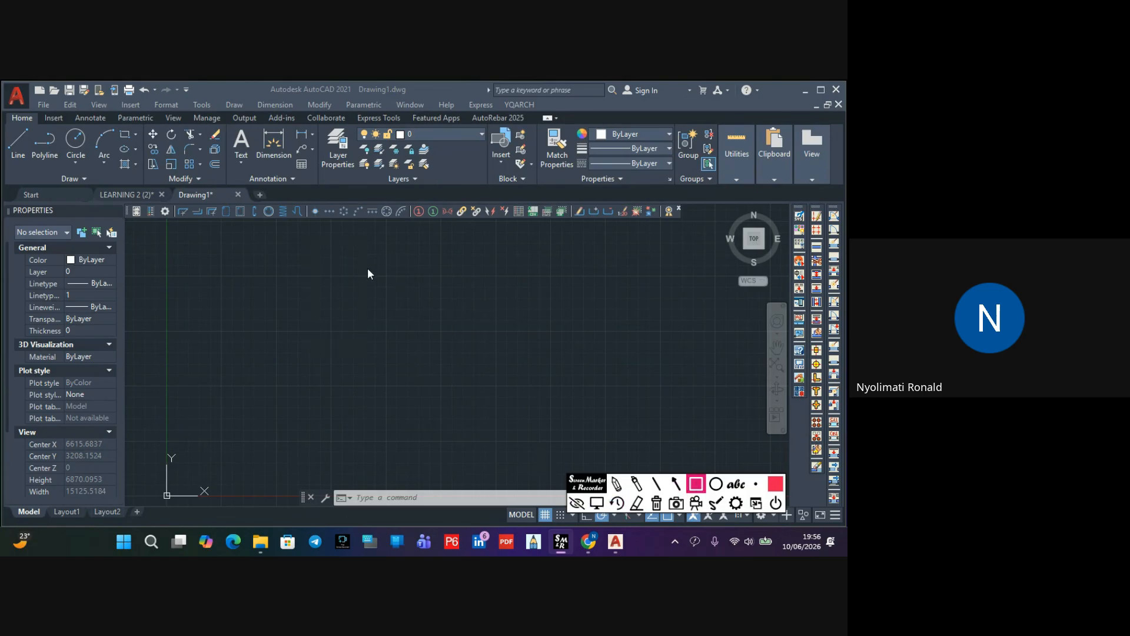
mouse_move(272, 236)
mouse_down()
mouse_move(358, 417)
mouse_move(390, 445)
mouse_up()
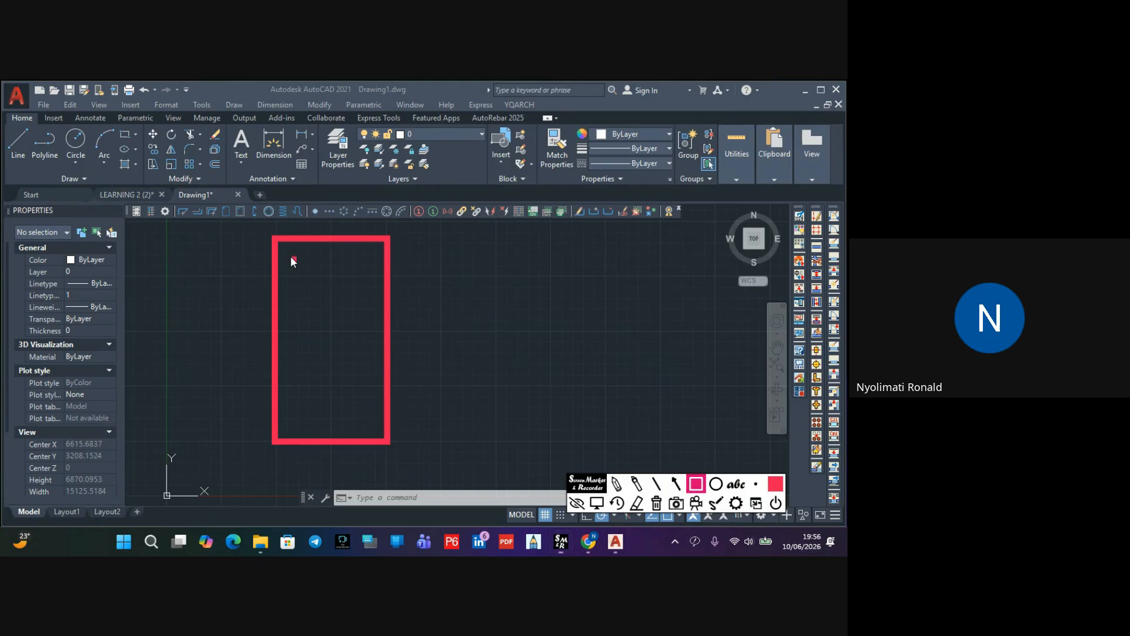
mouse_move(291, 256)
mouse_down()
mouse_move(334, 370)
mouse_move(372, 427)
mouse_up()
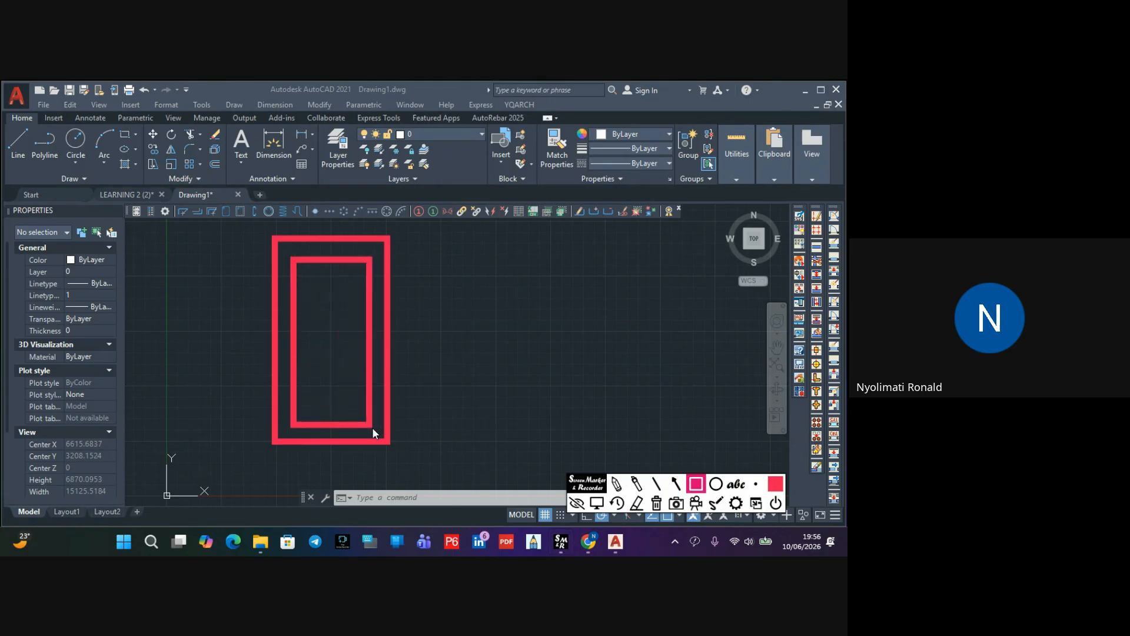
click(616, 484)
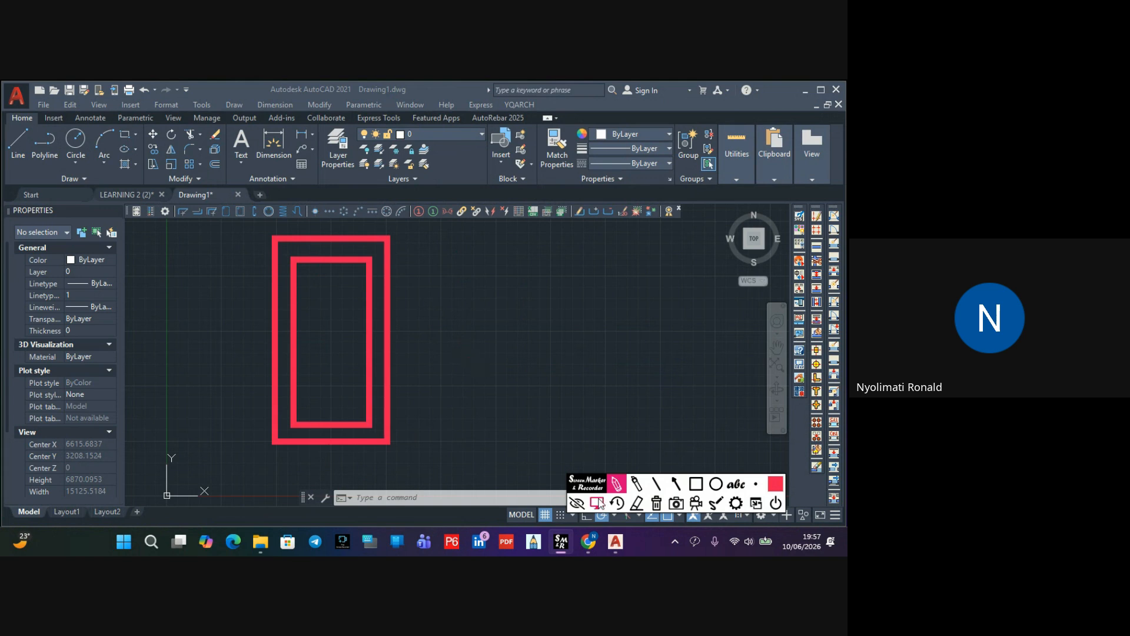
click(617, 502)
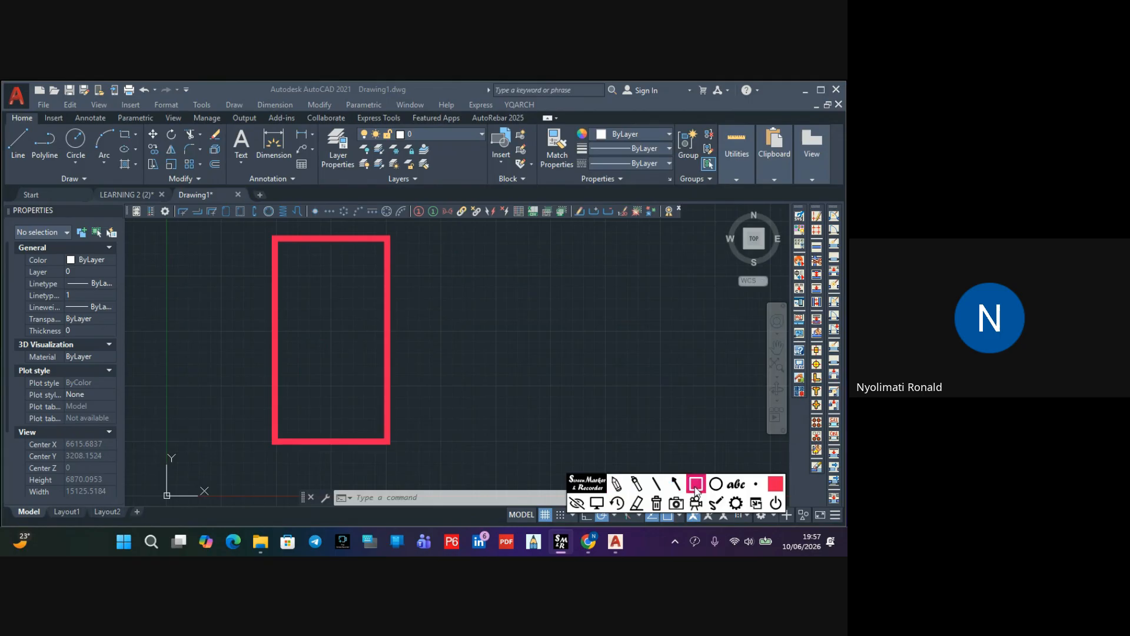
Draw a yellow rectangle inside the red section outline, leaving an even gap all round, to represent the stirrup
click(775, 483)
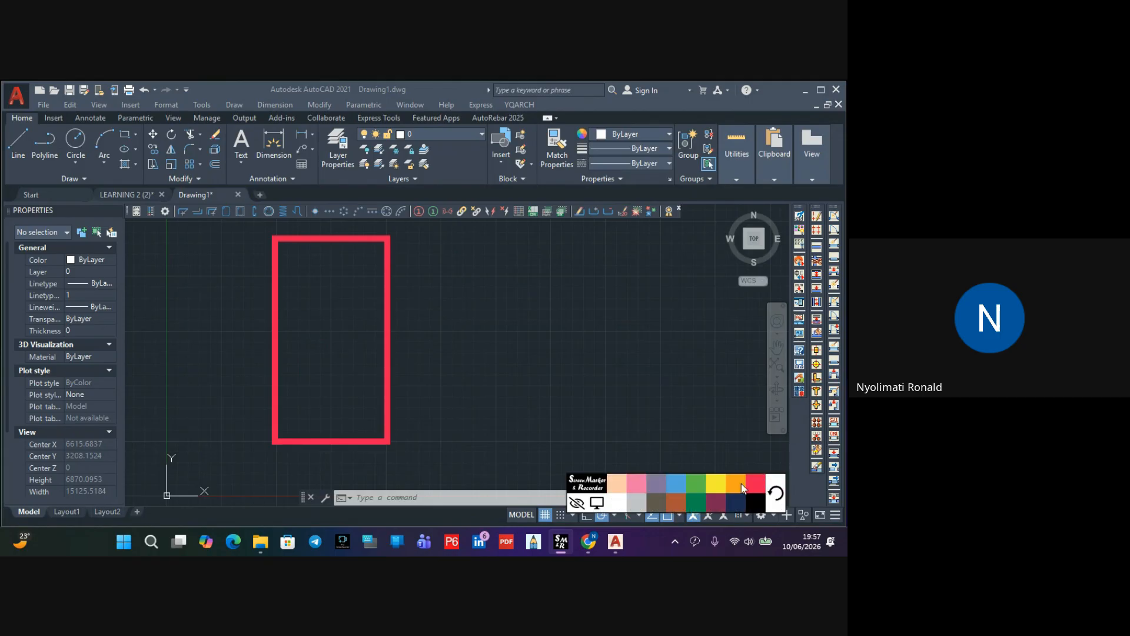
click(707, 488)
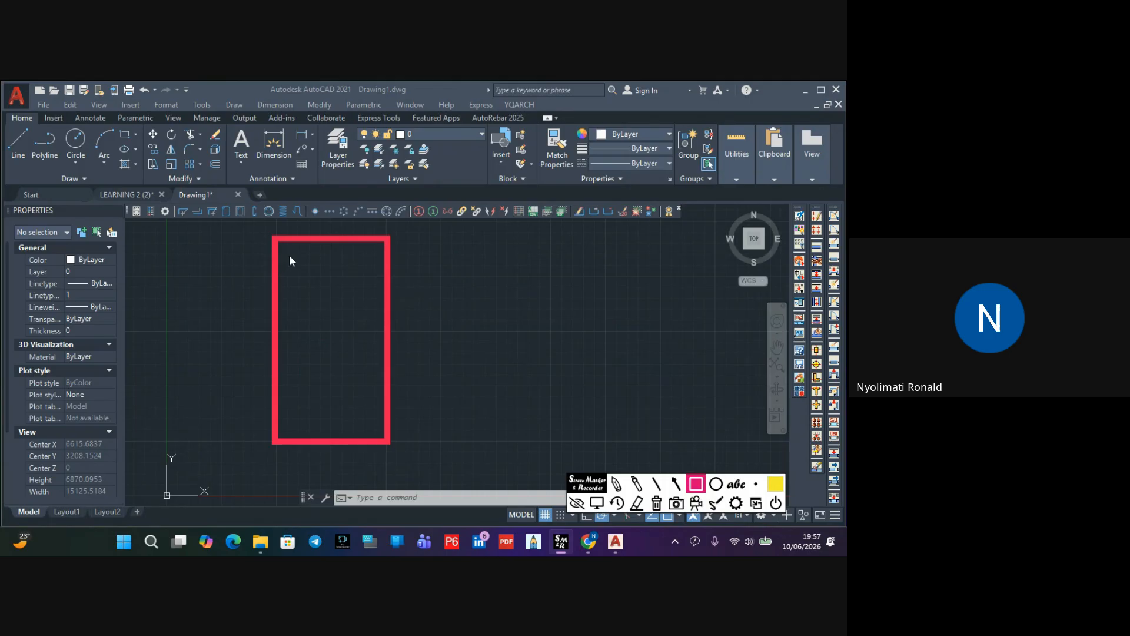
mouse_move(290, 257)
mouse_down()
mouse_move(323, 341)
mouse_move(368, 397)
mouse_move(375, 424)
mouse_move(366, 422)
mouse_up()
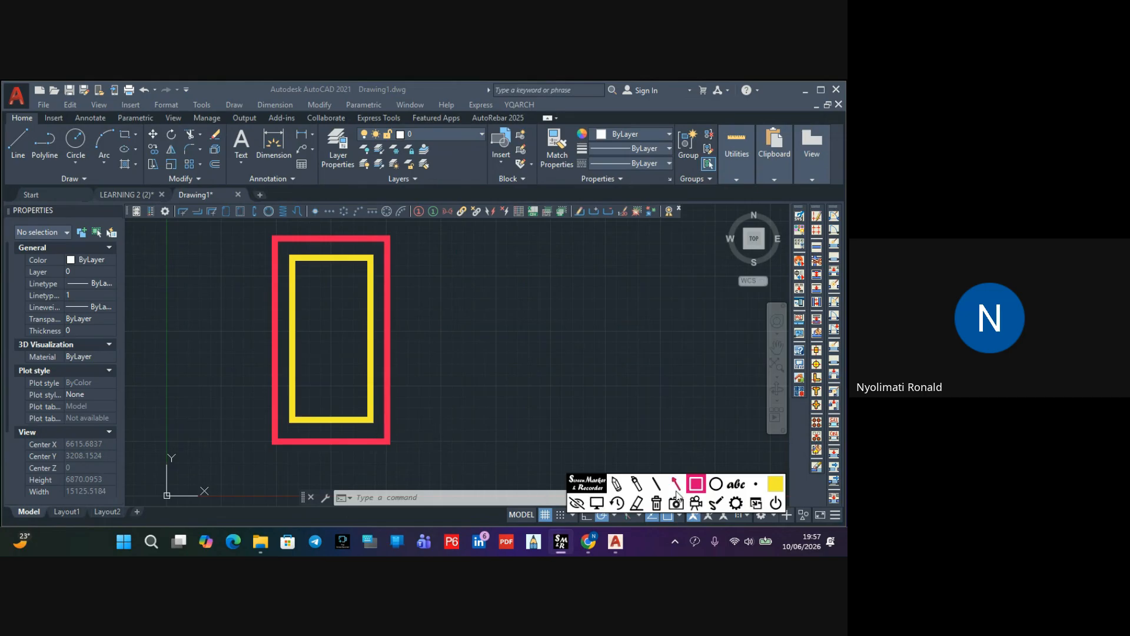
Place large dark green reinforcement dots inside the yellow stirrup, two in its upper corners and three along its lower side
click(616, 484)
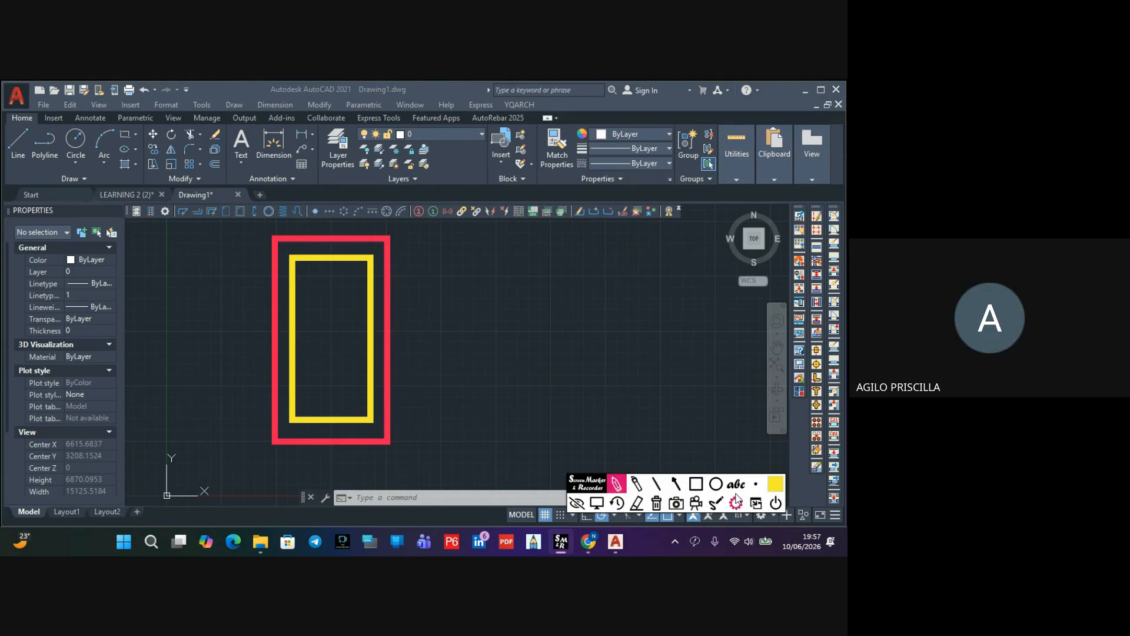
click(775, 489)
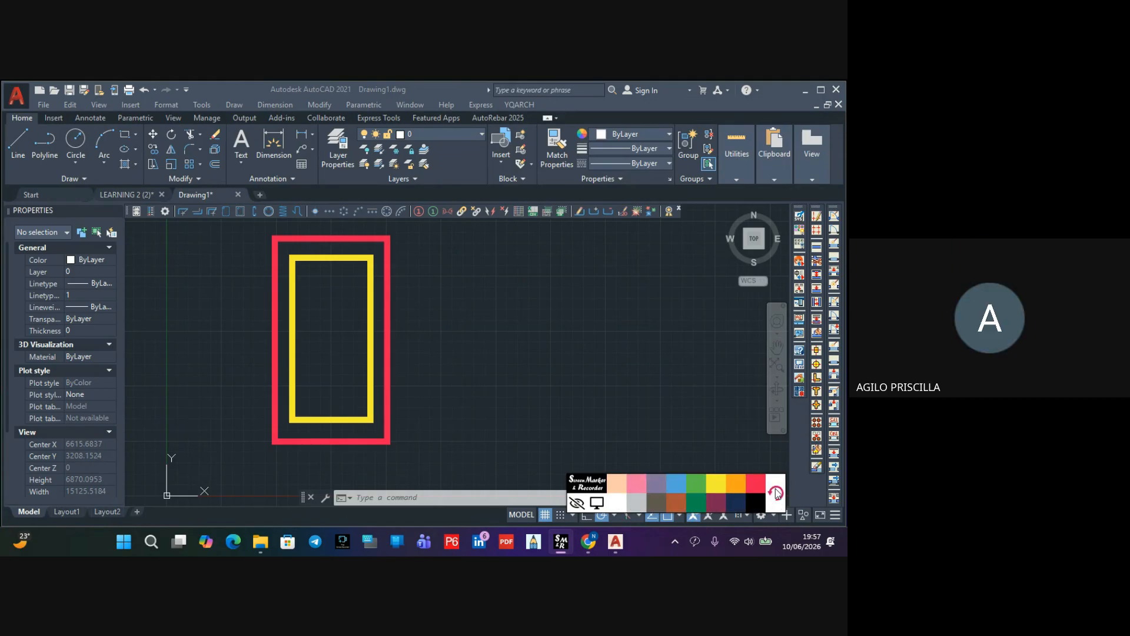
click(701, 502)
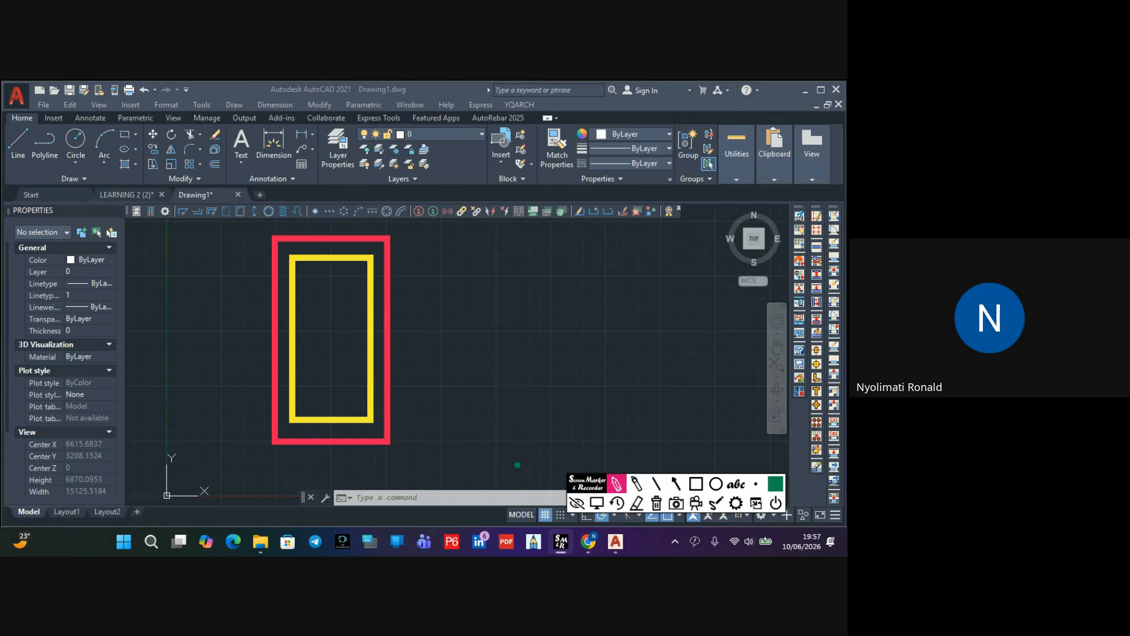
click(757, 486)
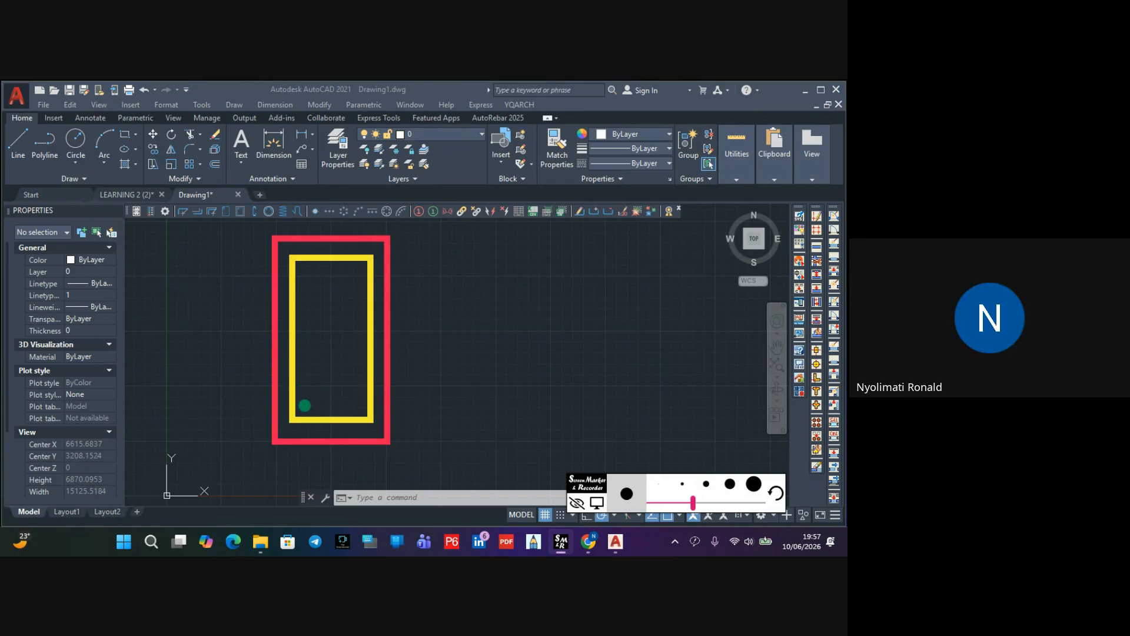
click(304, 406)
click(356, 406)
click(304, 271)
click(354, 270)
Draw two short parallel yellow diagonal hook lines around the bar in the stirrup's upper-left corner, using a thinner stroke
click(678, 484)
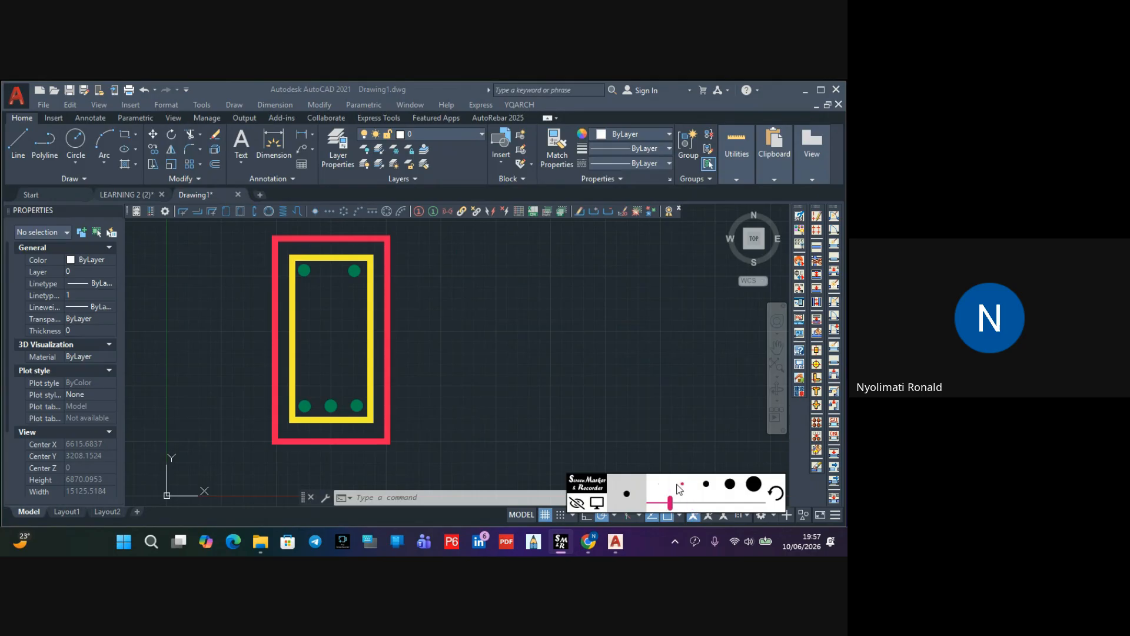
click(576, 502)
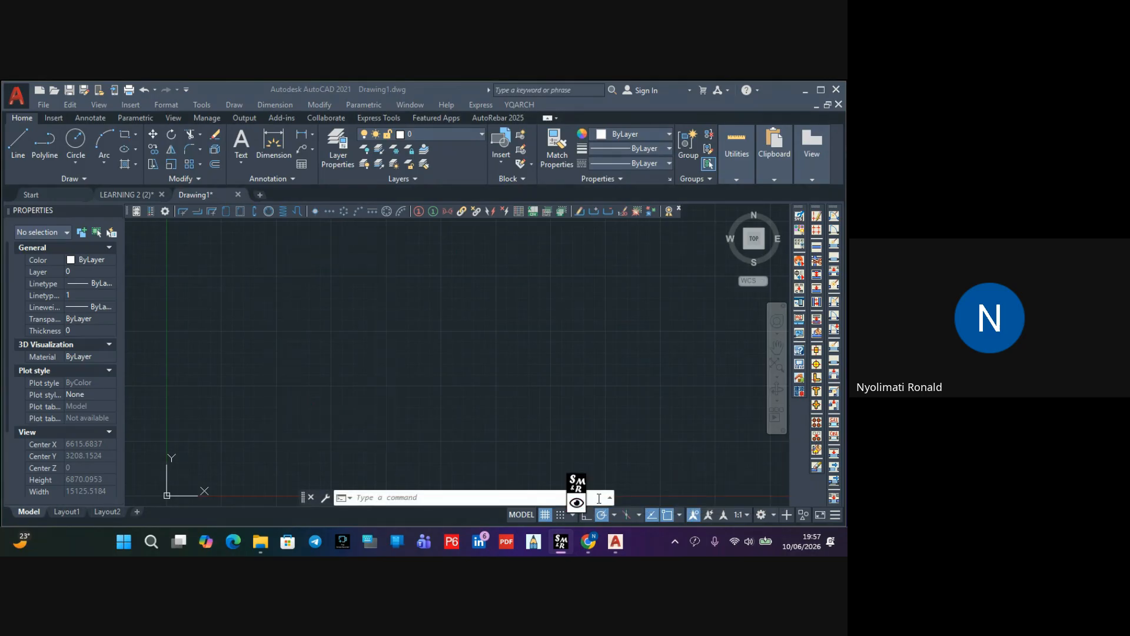
click(577, 502)
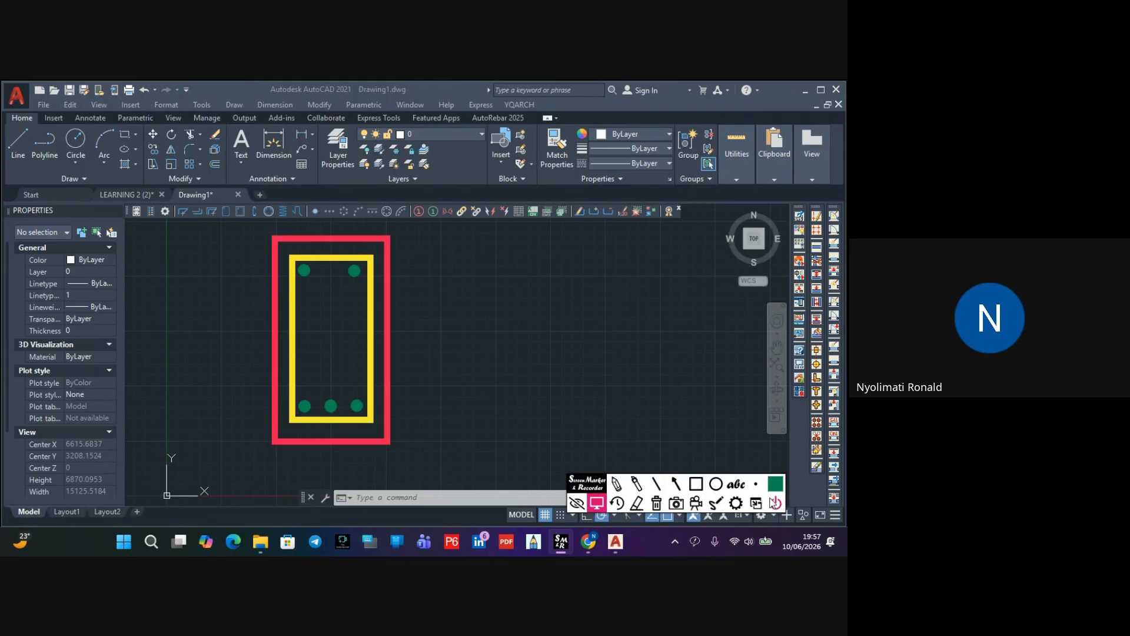
click(656, 483)
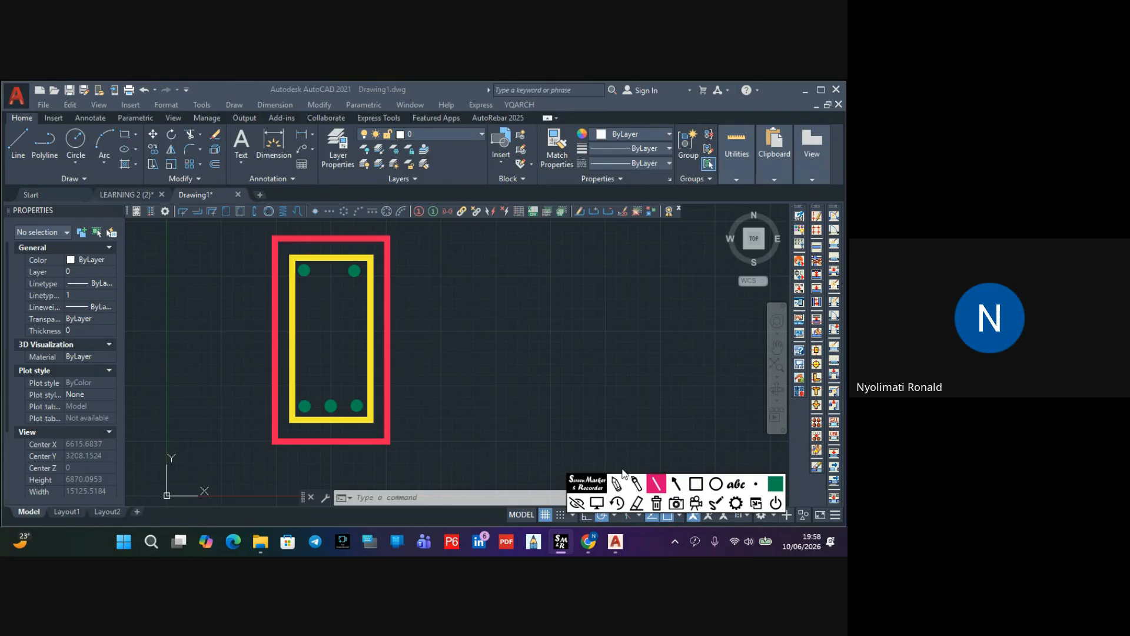
click(774, 484)
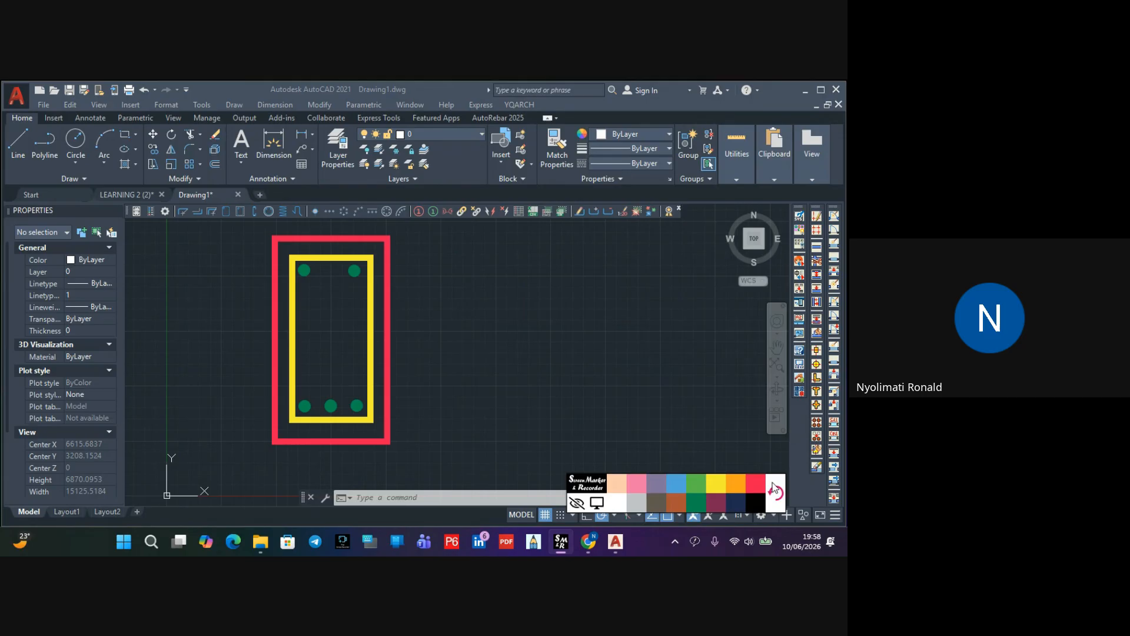
click(724, 482)
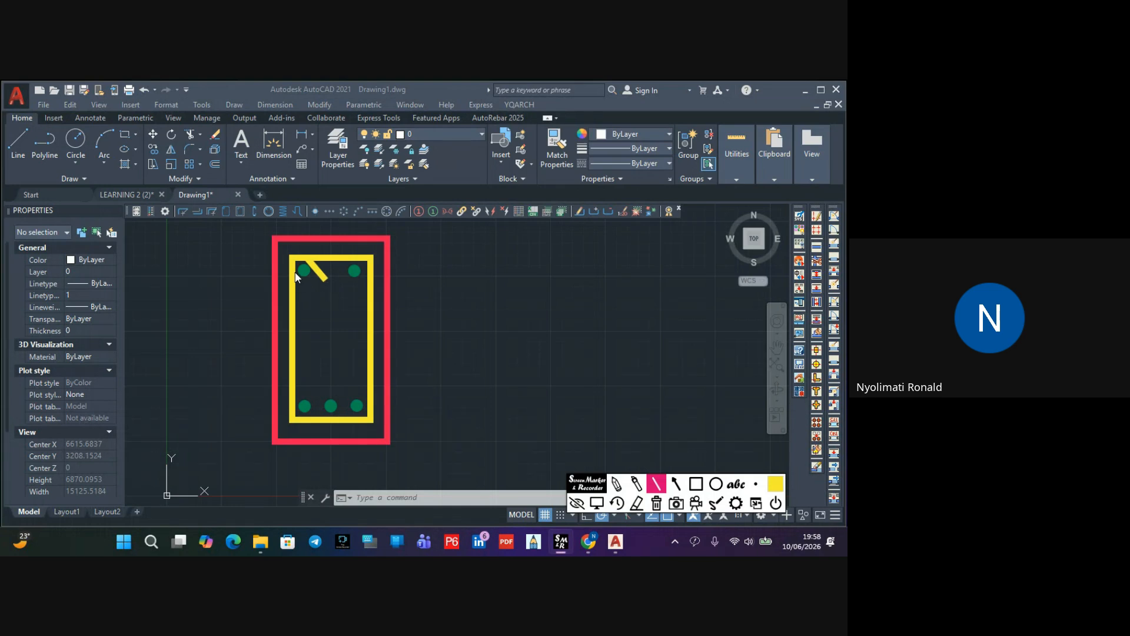
drag(296, 275, 305, 285)
Mark the section's overall height beside its outline with yellow end ticks, two opposing vertical arrows and the label H
drag(418, 237, 422, 237)
drag(399, 444, 425, 443)
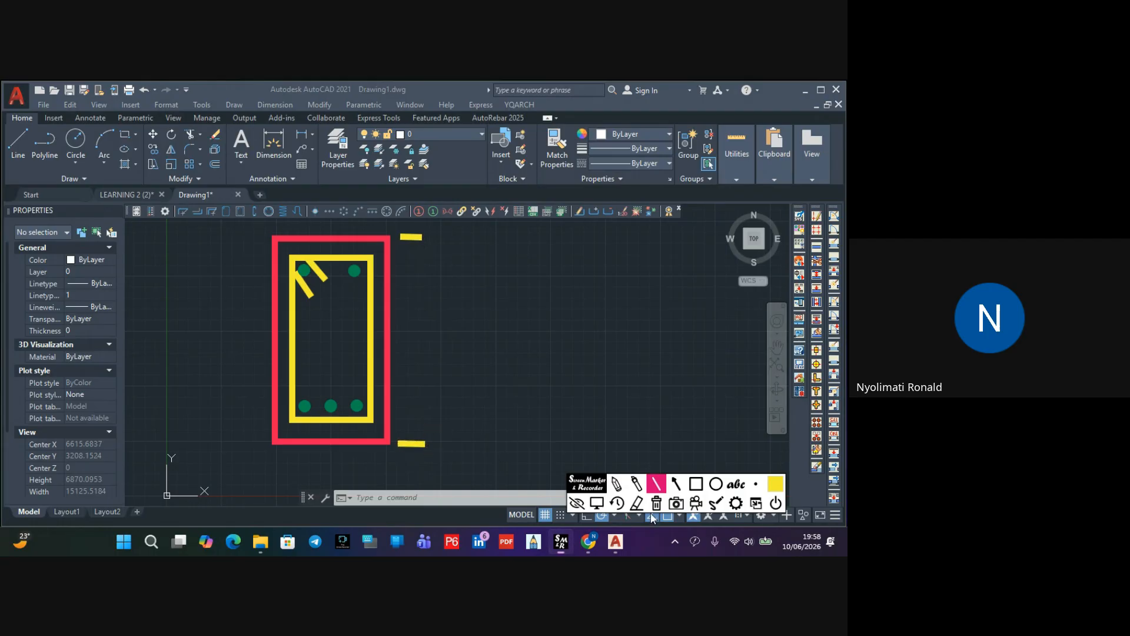
click(677, 484)
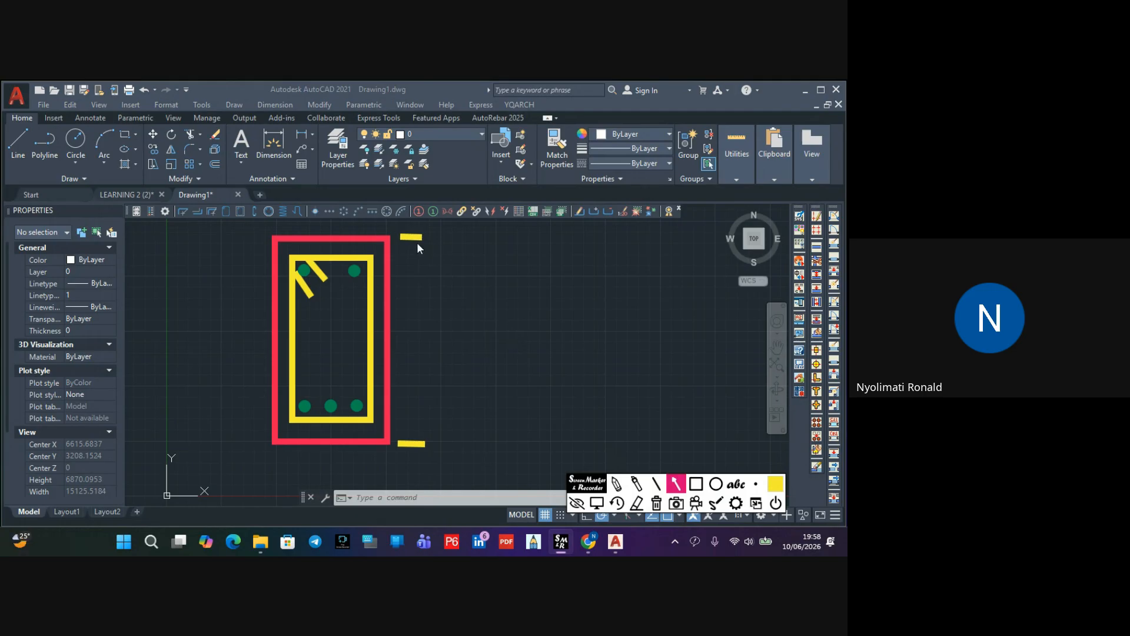
drag(412, 239, 409, 310)
click(617, 502)
drag(411, 366, 412, 435)
drag(409, 314, 410, 247)
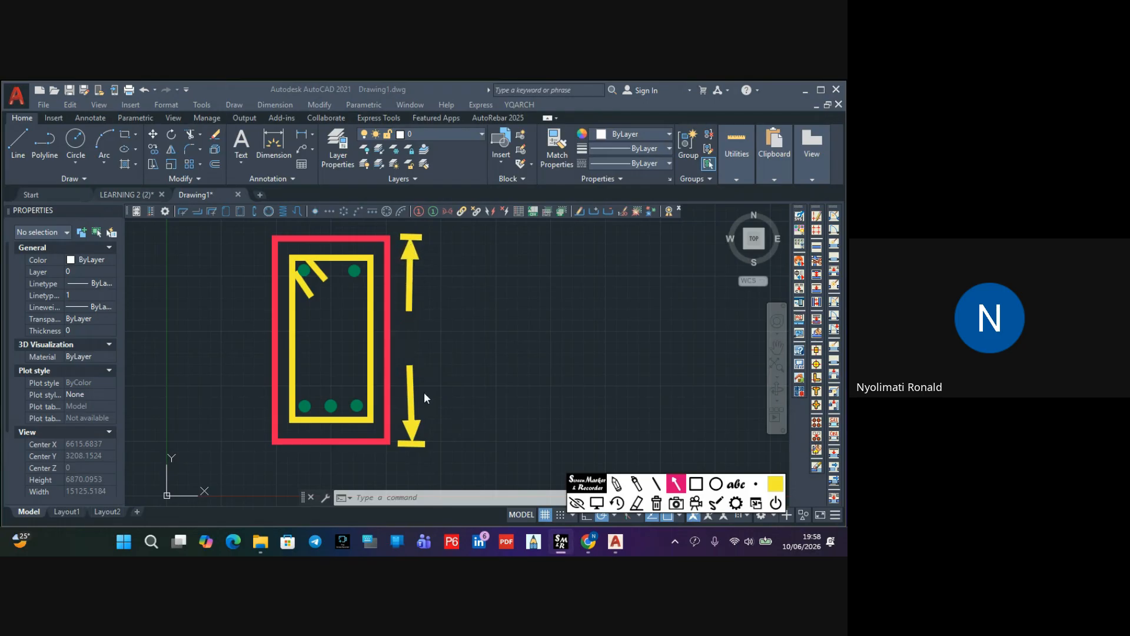
click(735, 483)
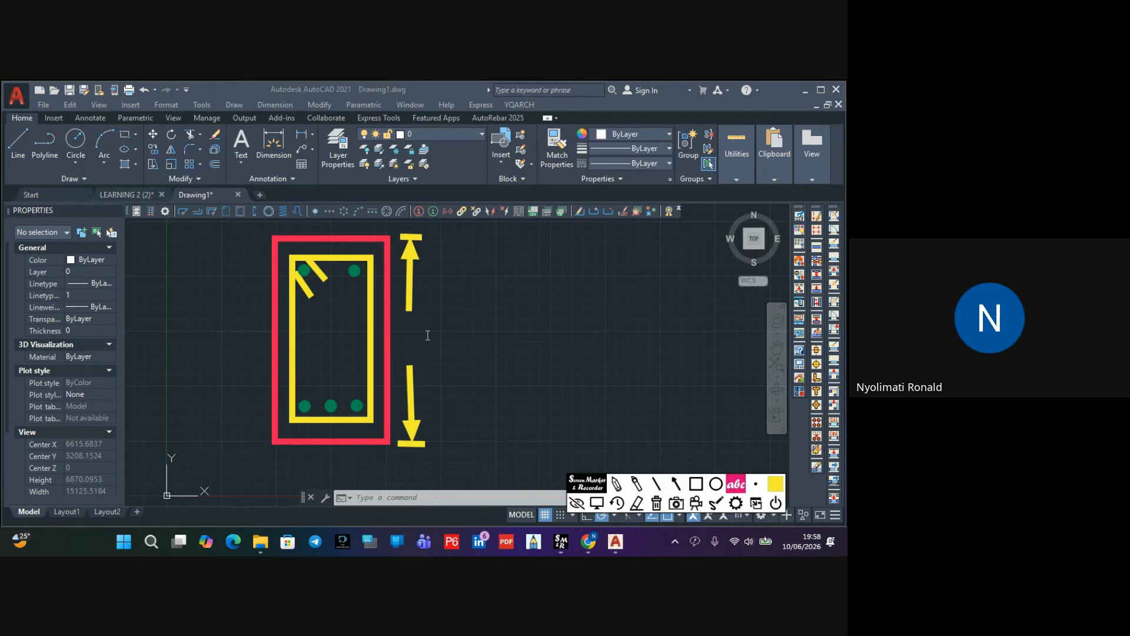
text(H)
Mark the section's width below its outline with two opposing horizontal arrows and the label B between them
click(677, 485)
click(676, 485)
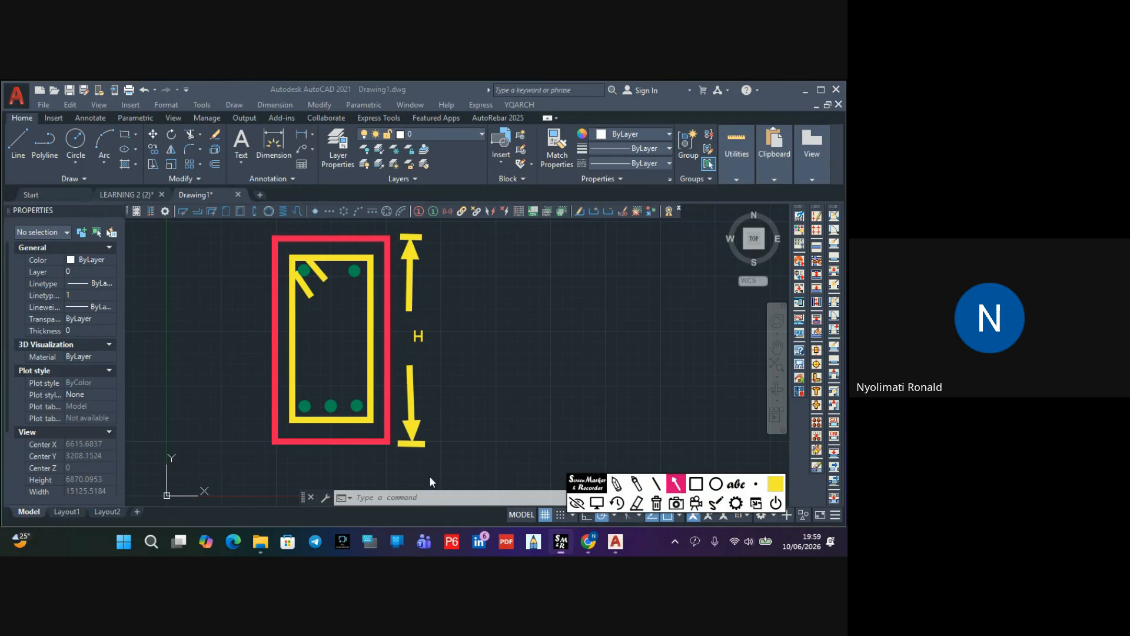
drag(323, 461, 276, 459)
drag(354, 456, 389, 454)
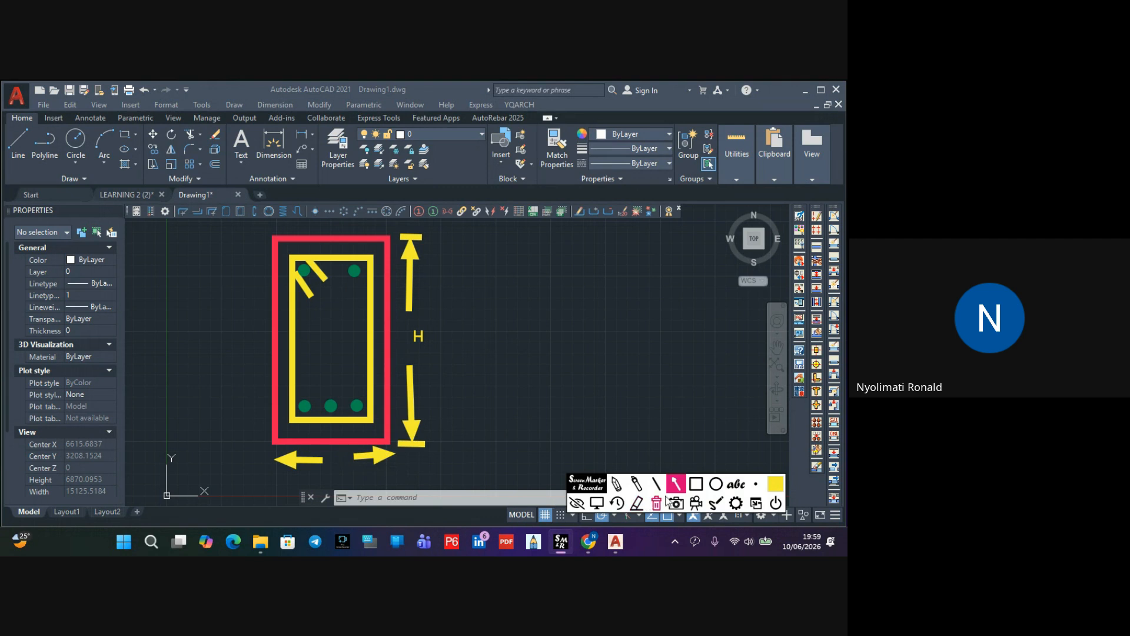
click(736, 483)
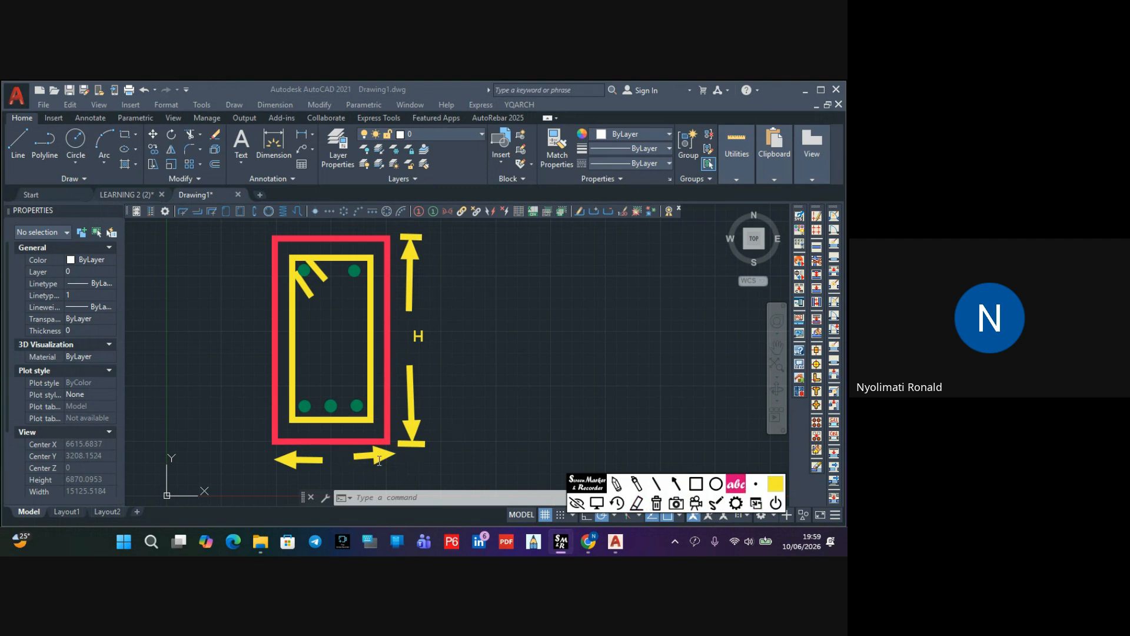
click(337, 460)
text(B)
Mark the concrete cover beside the section's lower-left corner with two ticks, a vertical connecting line and the label C
click(657, 484)
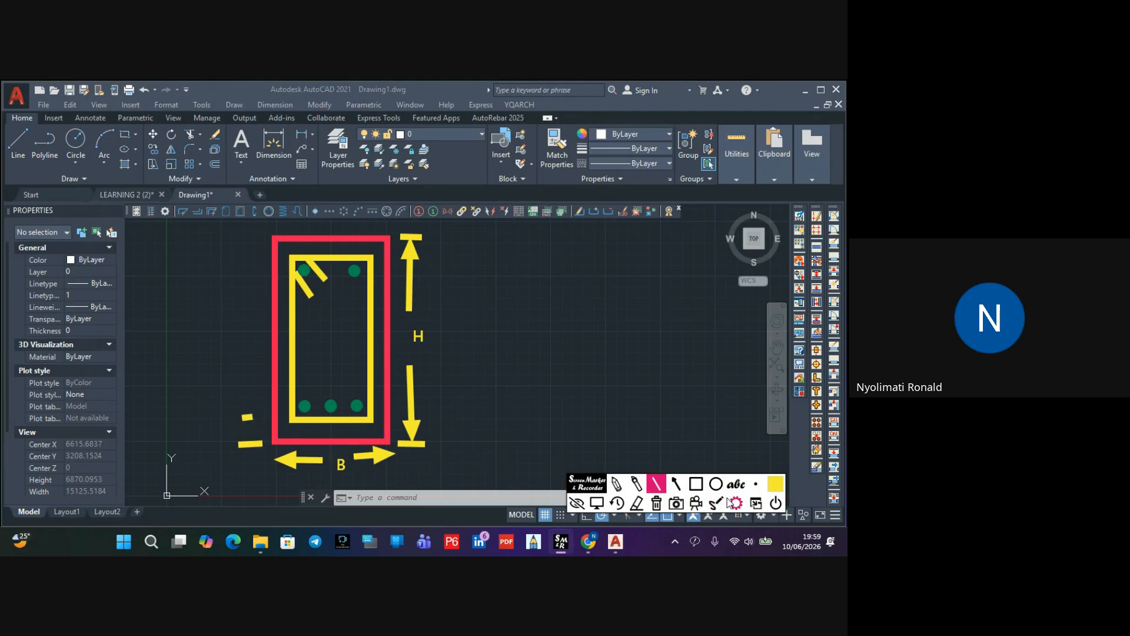
click(617, 502)
click(240, 420)
drag(252, 424, 253, 445)
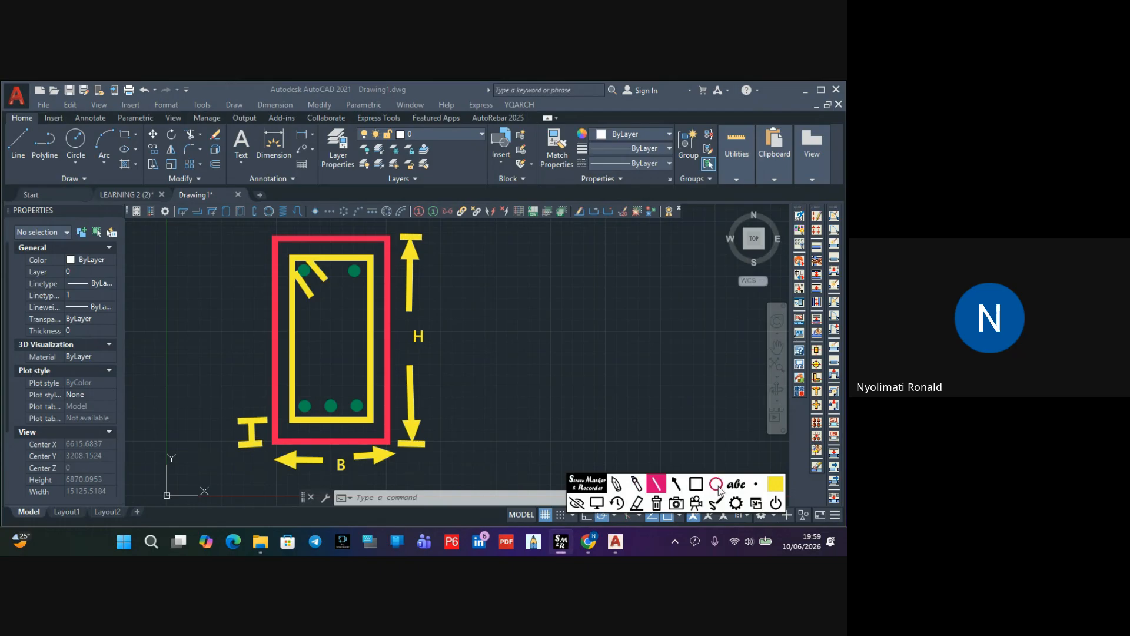
click(735, 483)
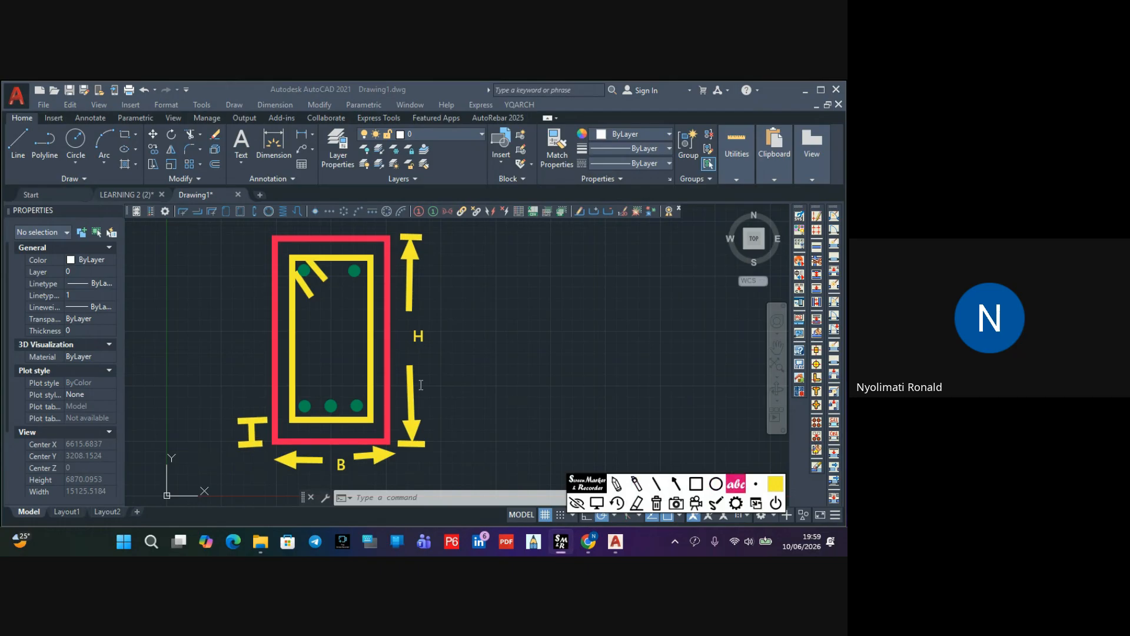
click(229, 431)
text(C)
Mark the effective depth with two opposing vertical arrows labelled D and a reference line out from the lower-left bar
click(677, 484)
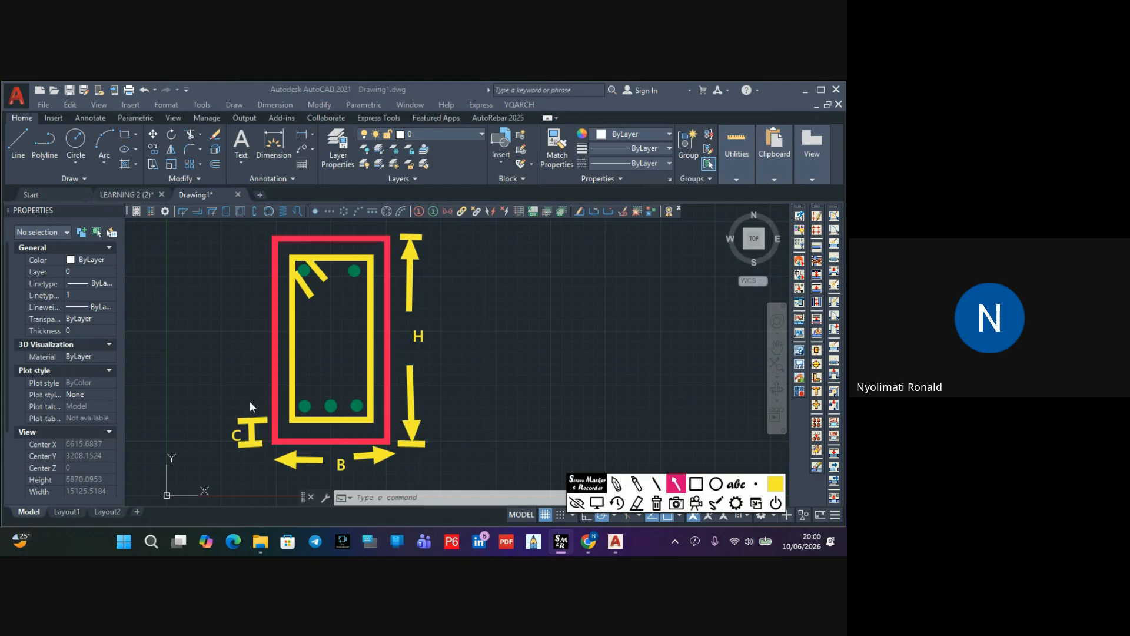
drag(245, 346, 250, 419)
drag(242, 308, 242, 252)
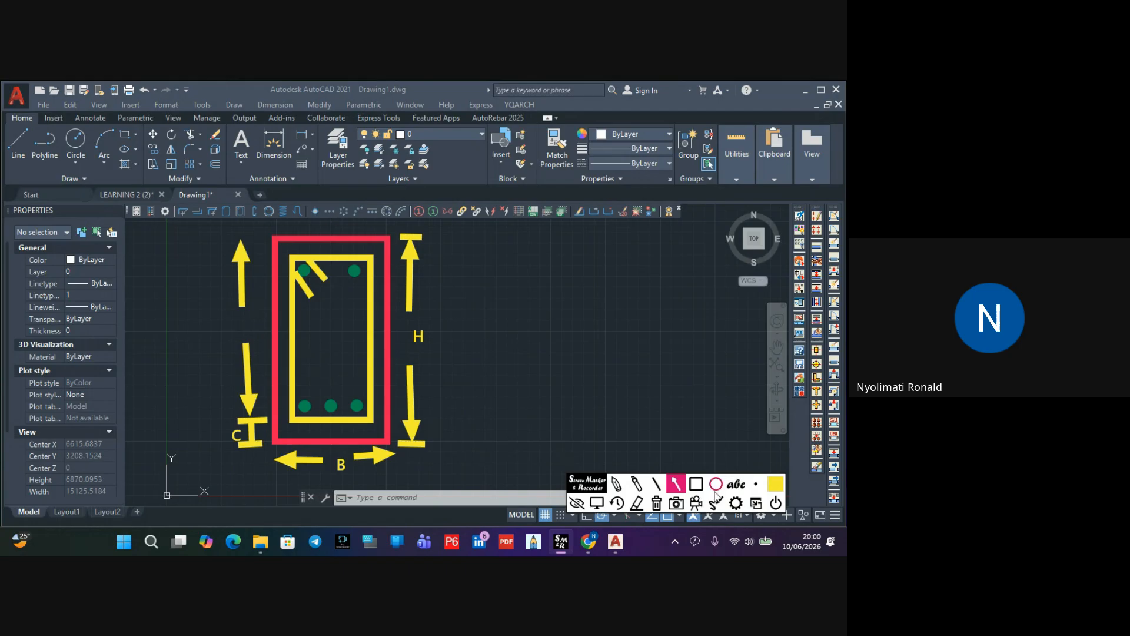
click(736, 484)
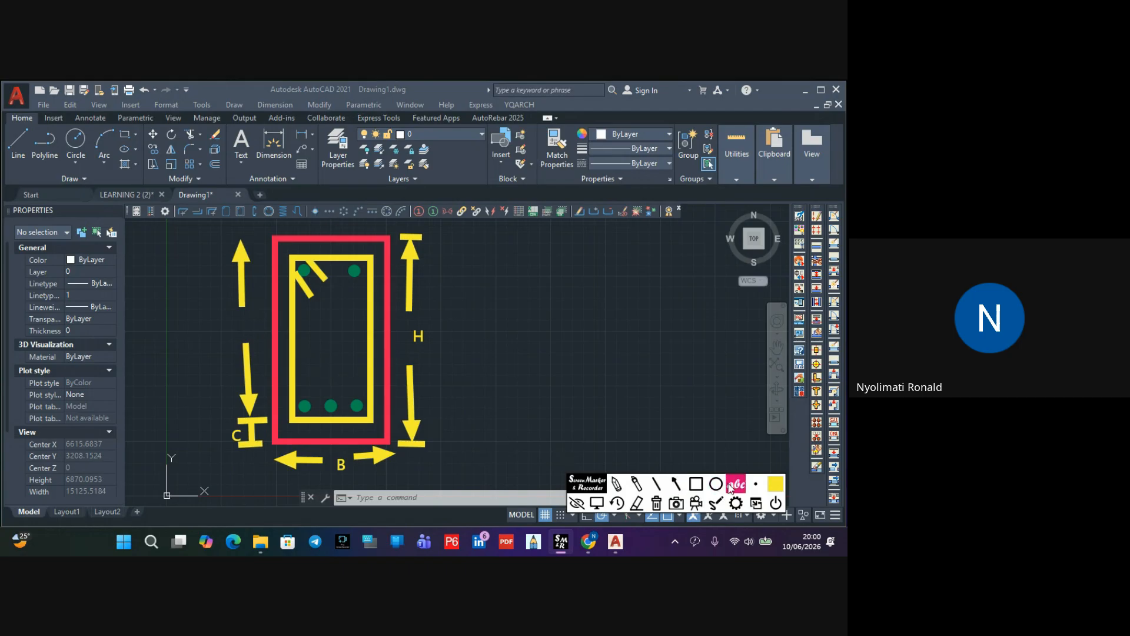
click(246, 322)
text(D)
click(655, 483)
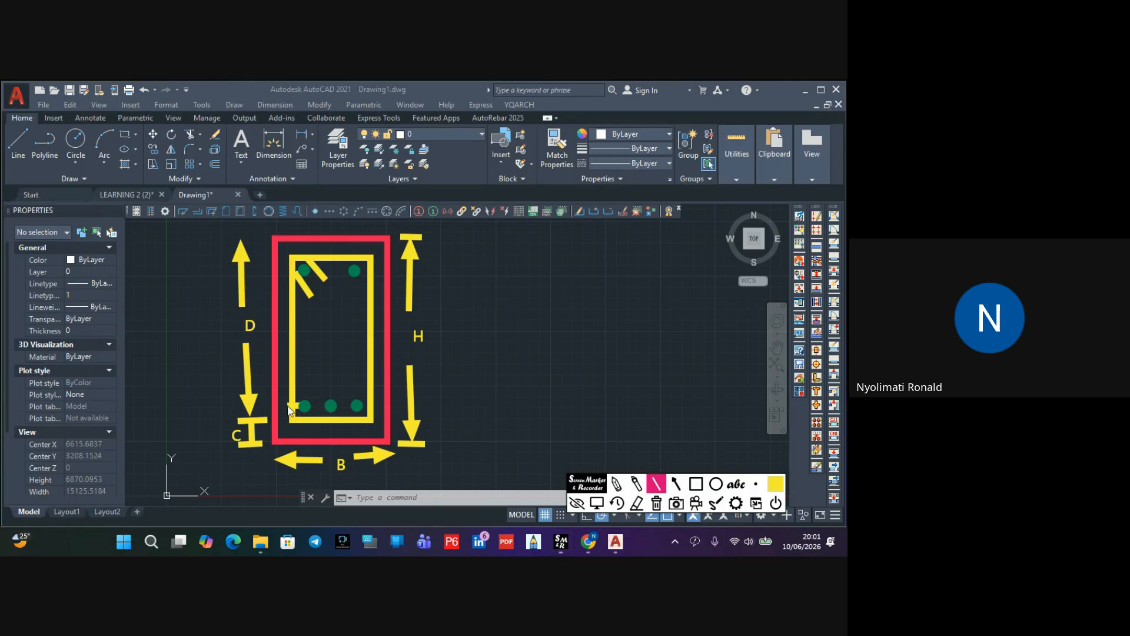
drag(274, 407, 253, 406)
Write the formula text H=D+d in the empty area beside the section sketch
click(735, 483)
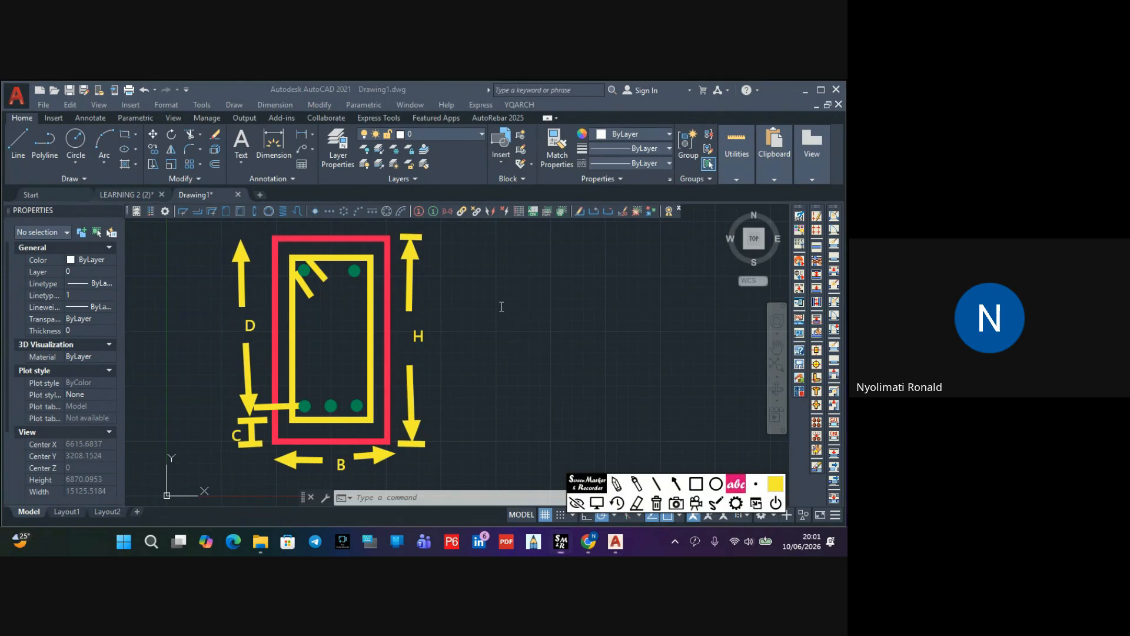
text(H+)
key(BackSpace)
text(=D=)
key(BackSpace)
text(+)
text(D)
key(BackSpace)
text(d)
Extend the formula with a slash and a 2 beneath the d, followed by +C
click(656, 484)
click(657, 485)
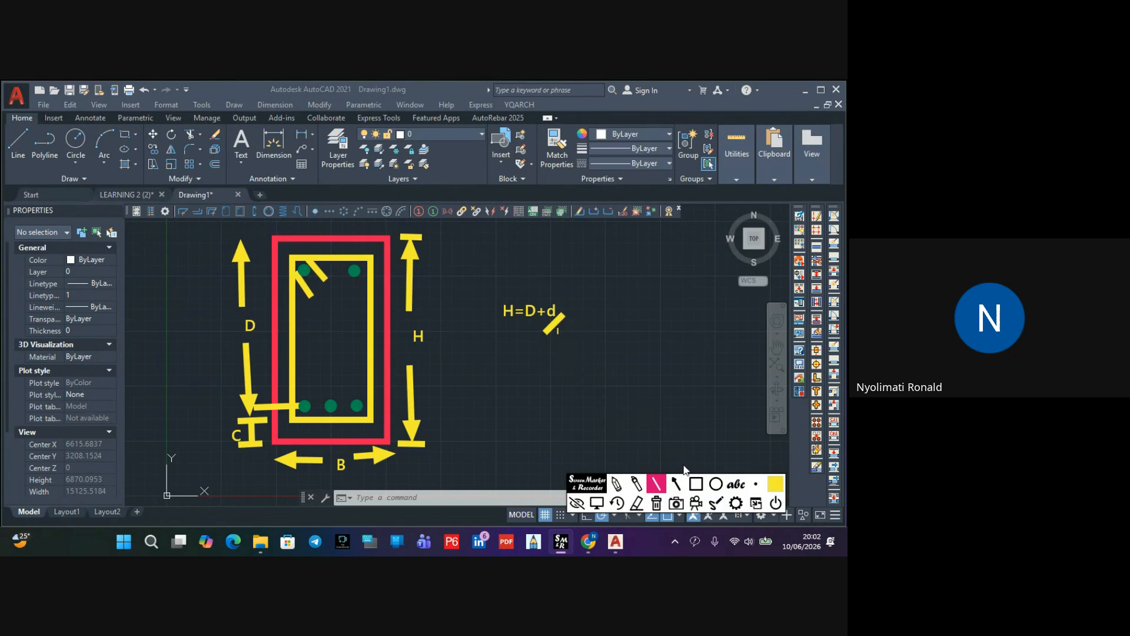
click(736, 484)
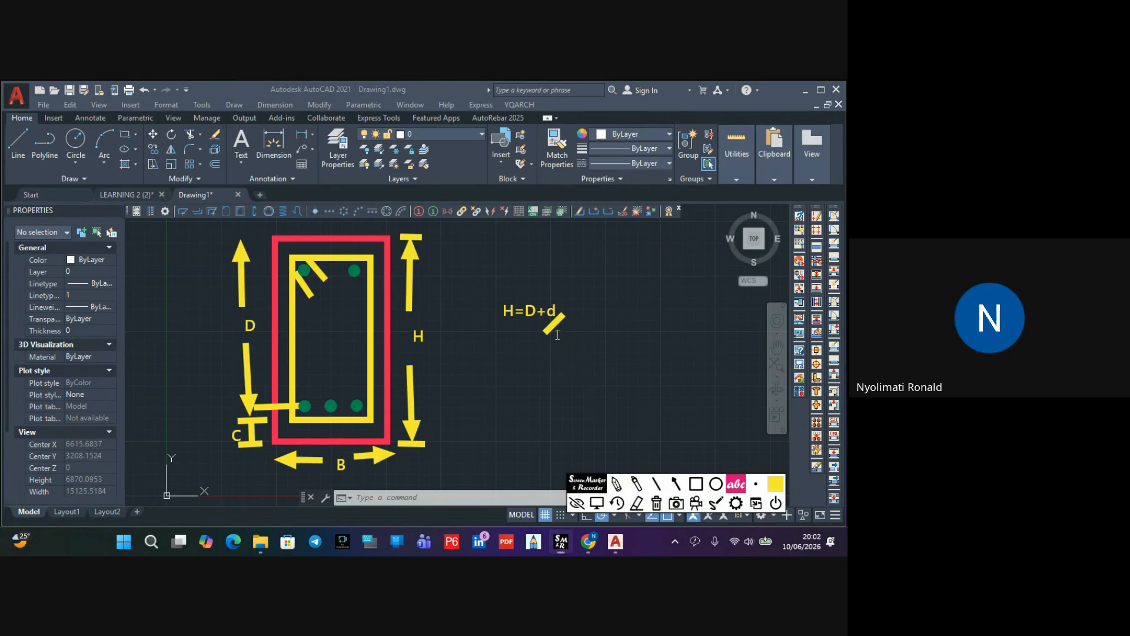
click(562, 339)
text(2)
click(580, 316)
text(C)
Frame the formula with a yellow rectangle and undo the frame
click(696, 484)
mouse_move(485, 270)
mouse_down()
mouse_move(550, 348)
mouse_move(631, 383)
mouse_move(623, 372)
mouse_up()
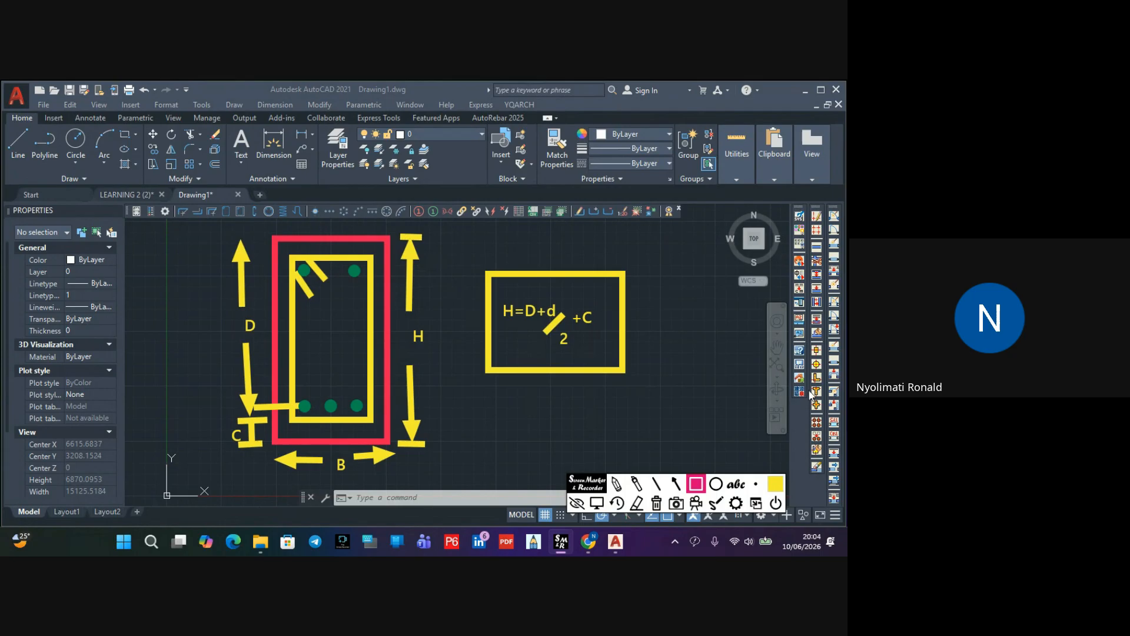
click(617, 503)
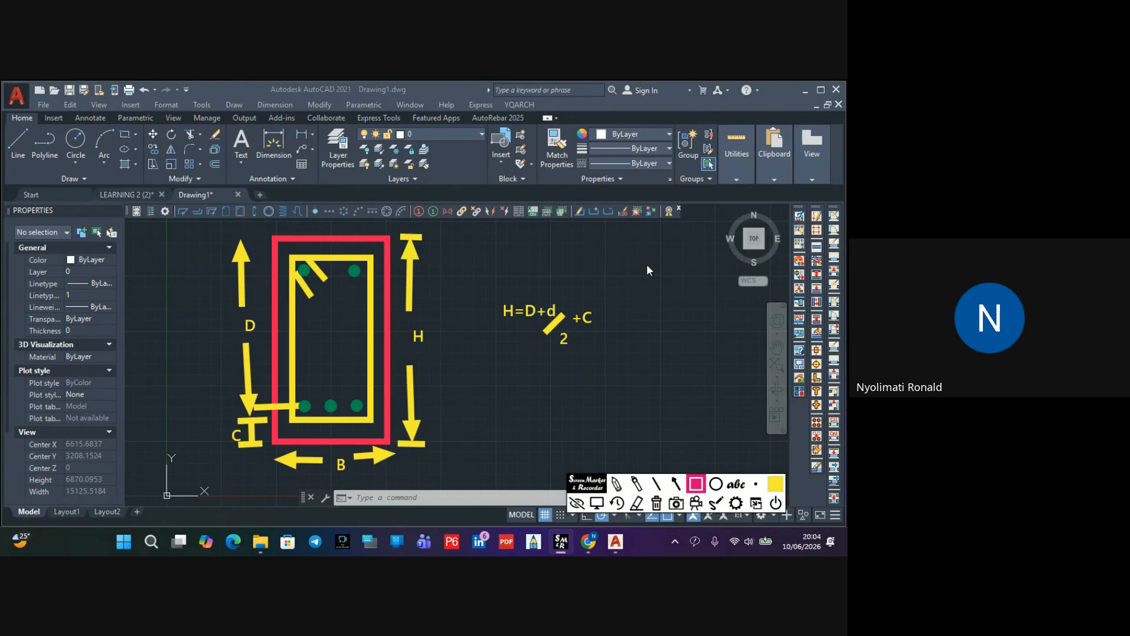
Append + L to the formula and enclose the whole expression in a wider yellow rectangle
click(736, 484)
click(604, 318)
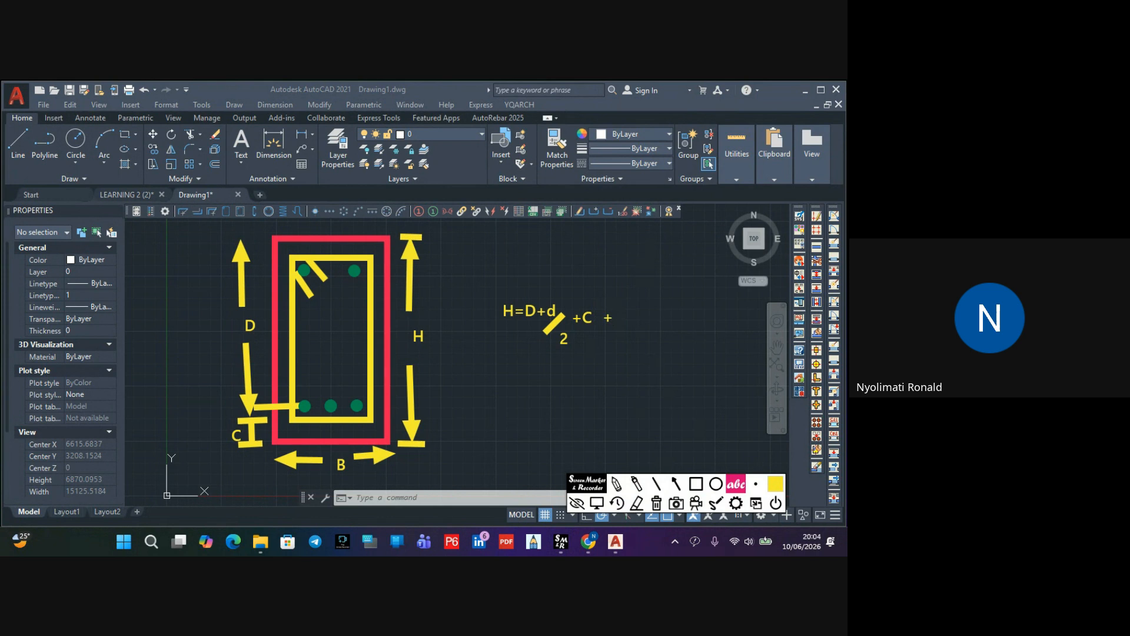
text(L)
click(696, 484)
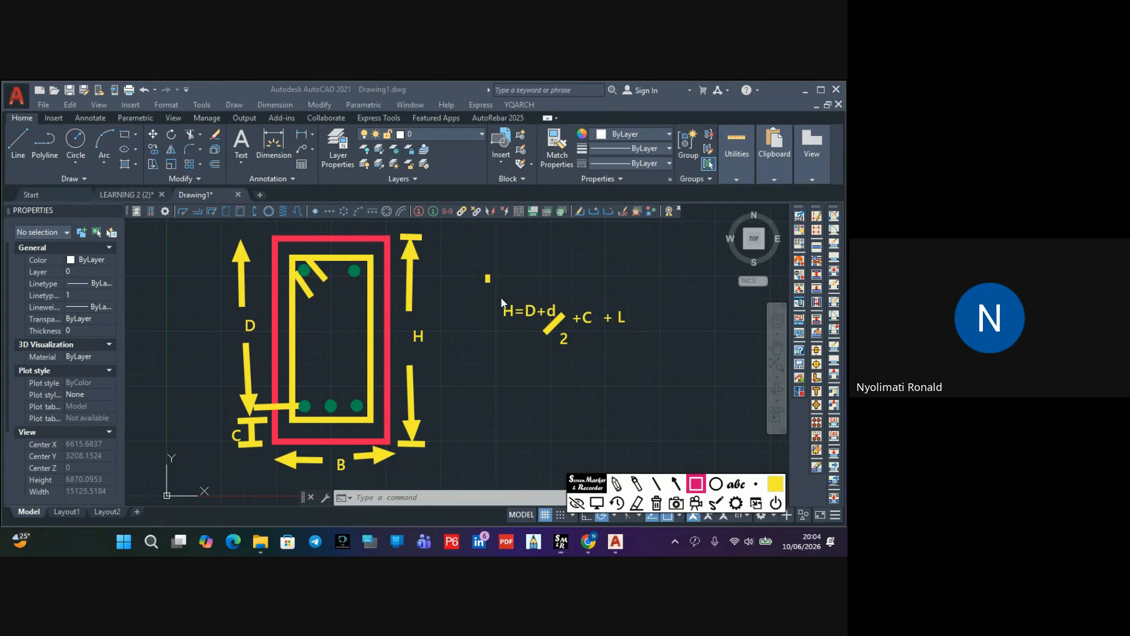
drag(485, 276, 666, 383)
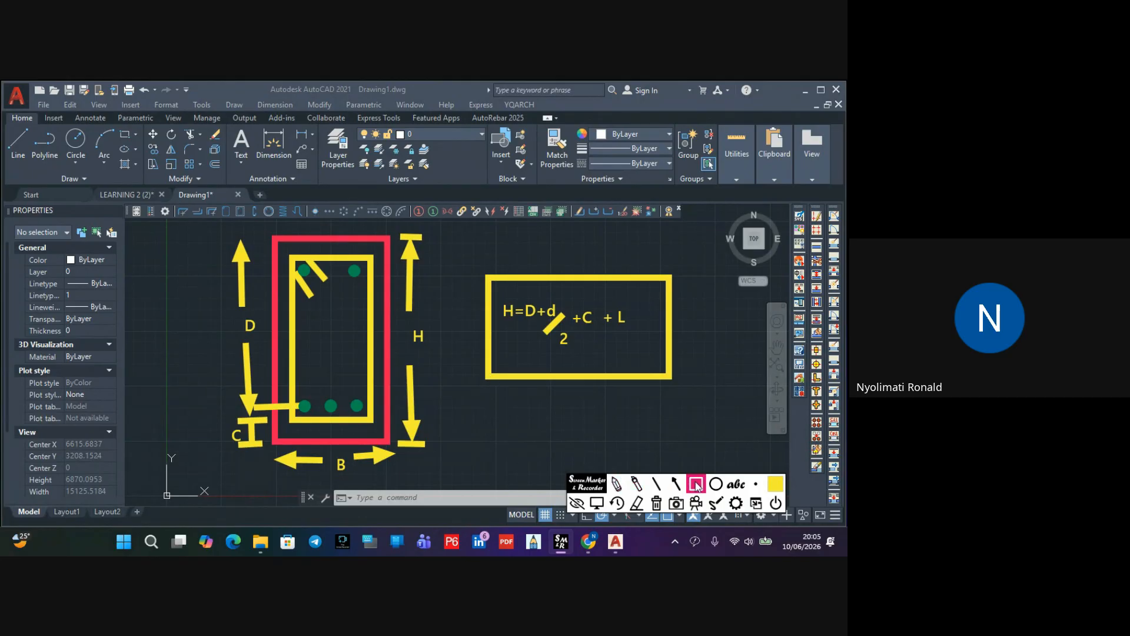
Handwrite the example values b=200 and d=300 one below the other beside the D dimension
click(616, 484)
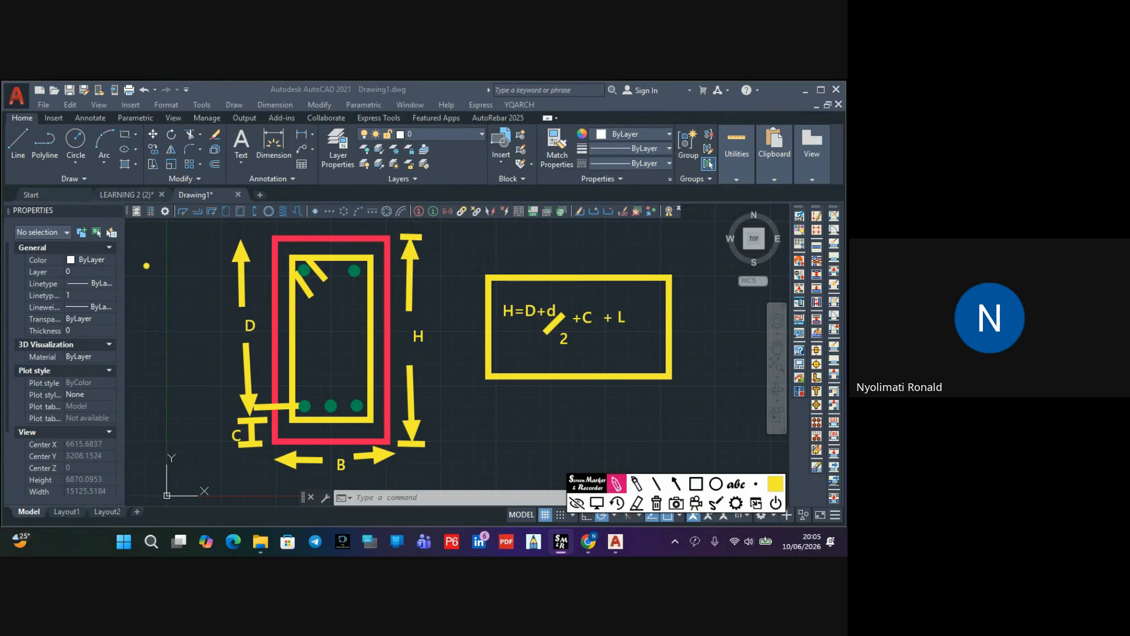
mouse_move(146, 258)
mouse_down()
mouse_move(144, 284)
mouse_move(155, 277)
mouse_move(145, 290)
mouse_move(179, 266)
mouse_move(190, 288)
mouse_move(201, 260)
mouse_up()
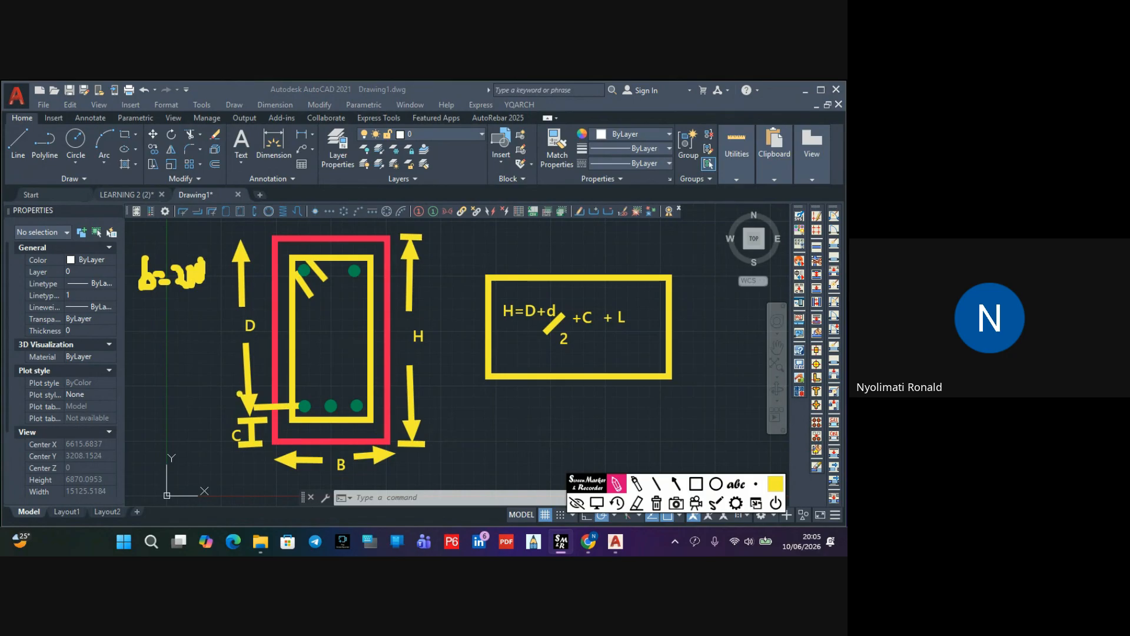
mouse_move(149, 318)
mouse_down()
mouse_move(136, 331)
mouse_move(152, 298)
mouse_move(175, 334)
mouse_up()
click(158, 328)
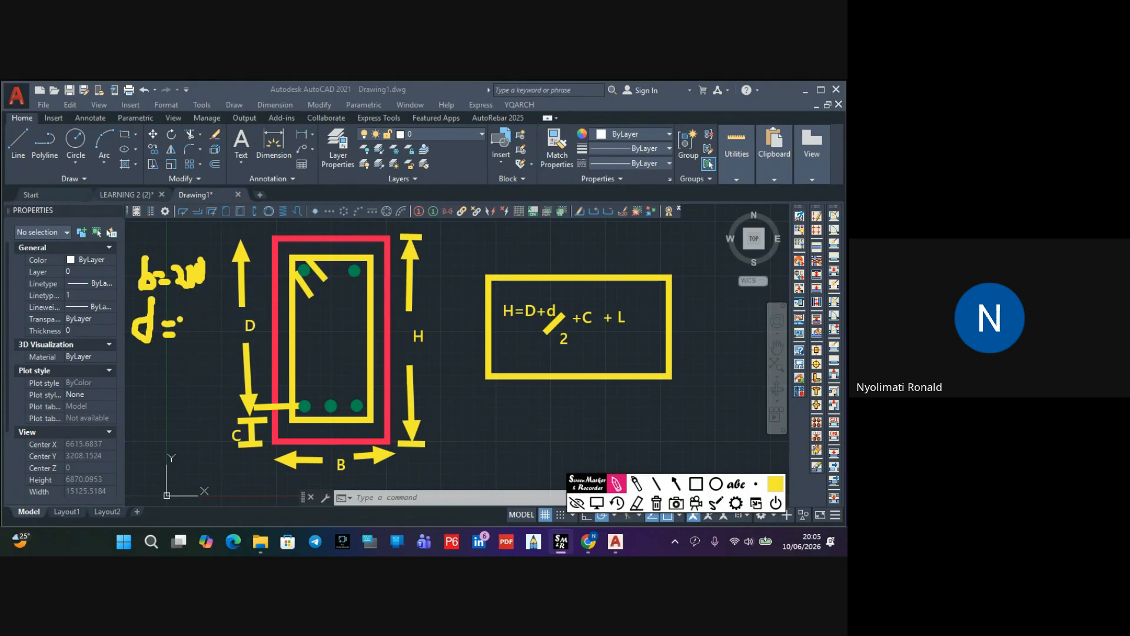
mouse_move(181, 318)
mouse_down()
mouse_move(187, 310)
mouse_move(183, 338)
mouse_move(210, 338)
mouse_move(199, 311)
mouse_move(227, 331)
mouse_move(217, 306)
mouse_up()
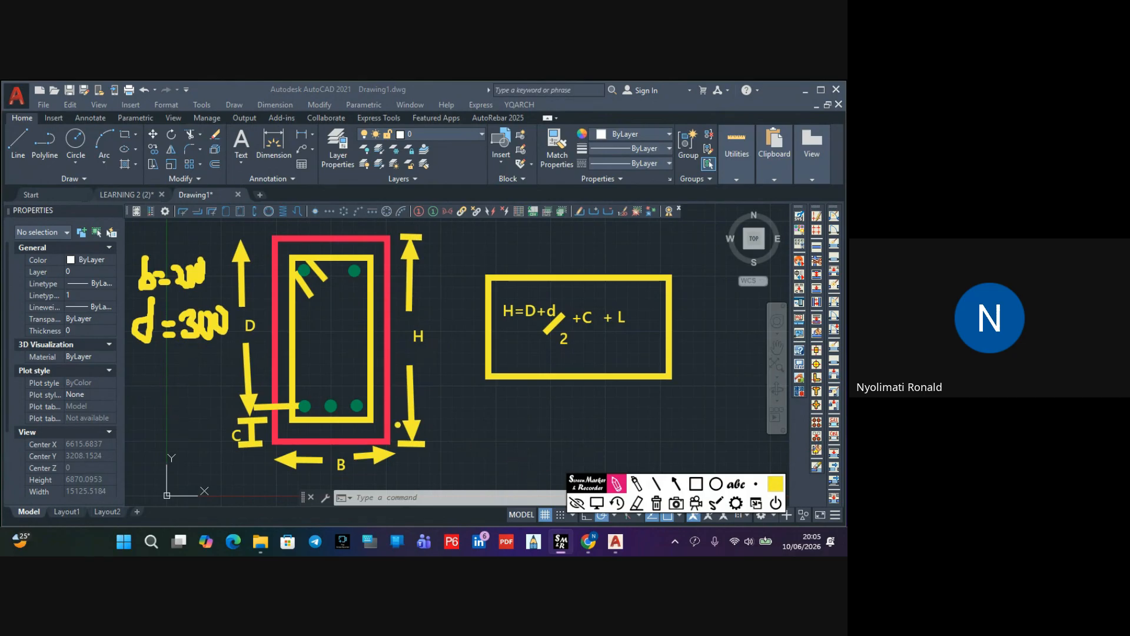
Handwrite the cover value C=30 below the d=300 note and undo the stray mark
mouse_move(155, 358)
mouse_down()
mouse_move(146, 357)
mouse_move(153, 386)
mouse_move(166, 371)
mouse_move(176, 379)
mouse_up()
click(187, 372)
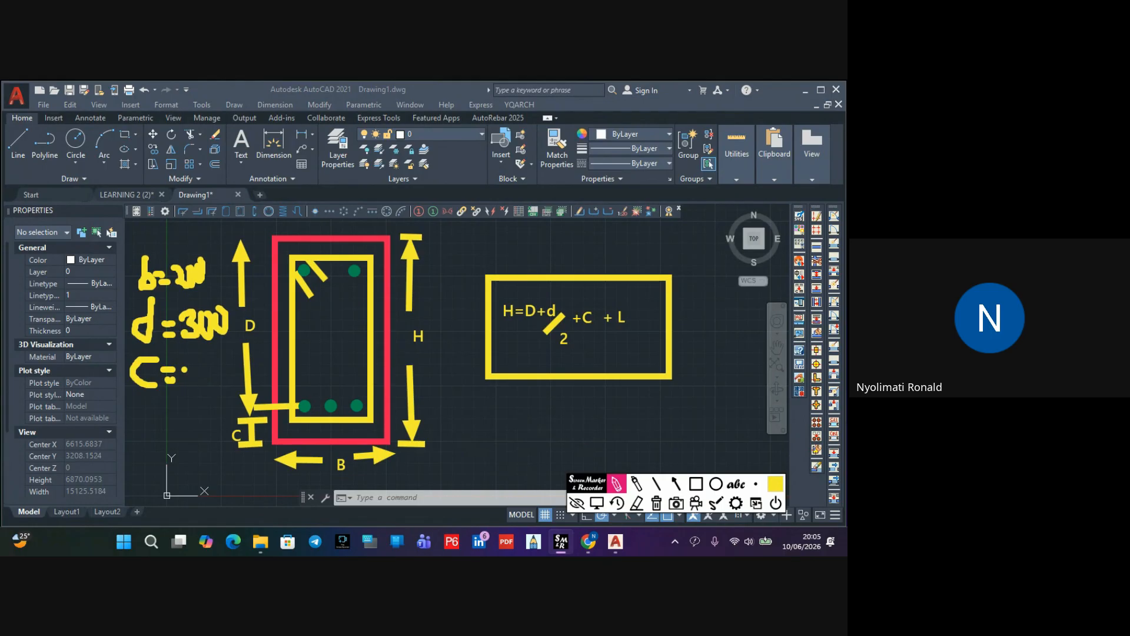
mouse_move(179, 365)
mouse_down()
mouse_move(179, 394)
mouse_move(208, 389)
mouse_move(203, 369)
mouse_up()
click(199, 376)
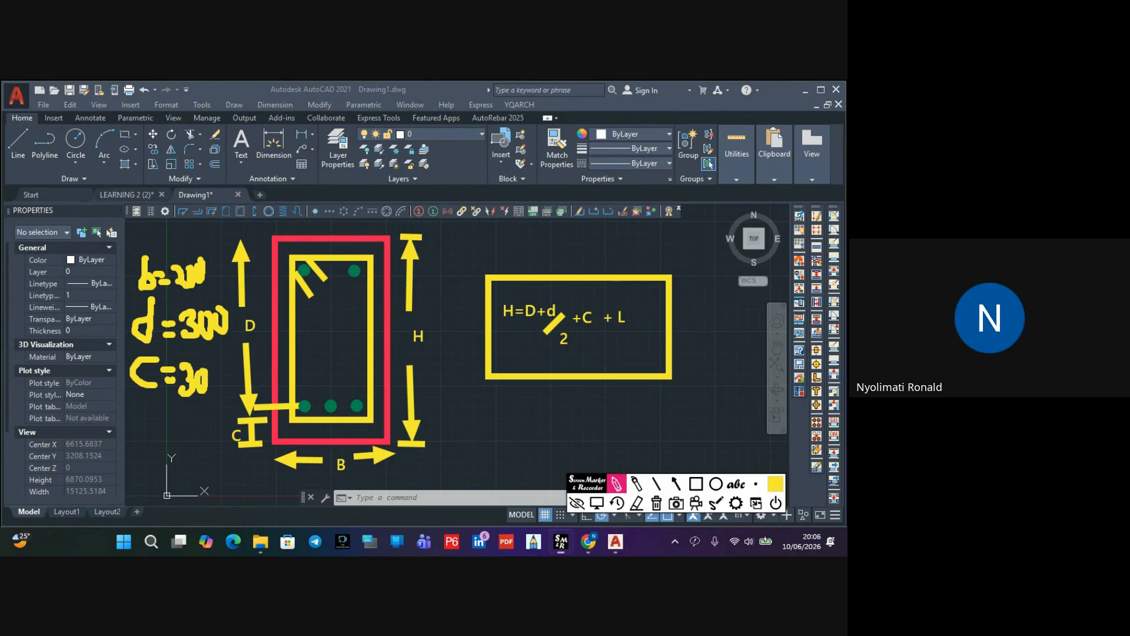
click(211, 386)
click(616, 503)
Erase the yellow rectangle around the height formula together with the stray stroke on its lower edge
drag(669, 381, 615, 381)
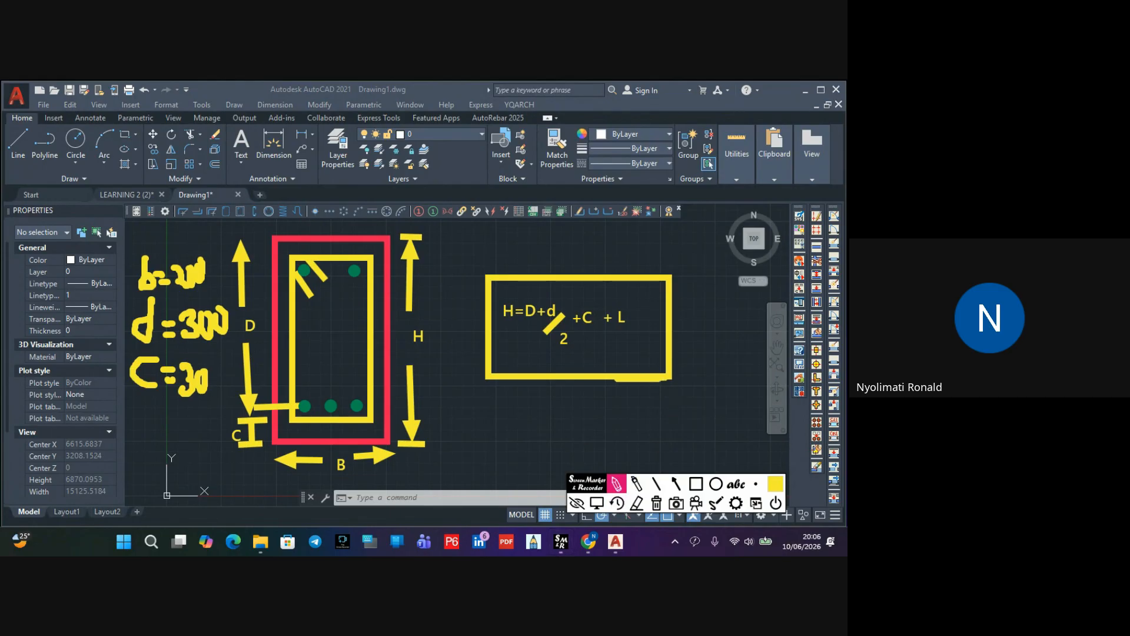
click(637, 504)
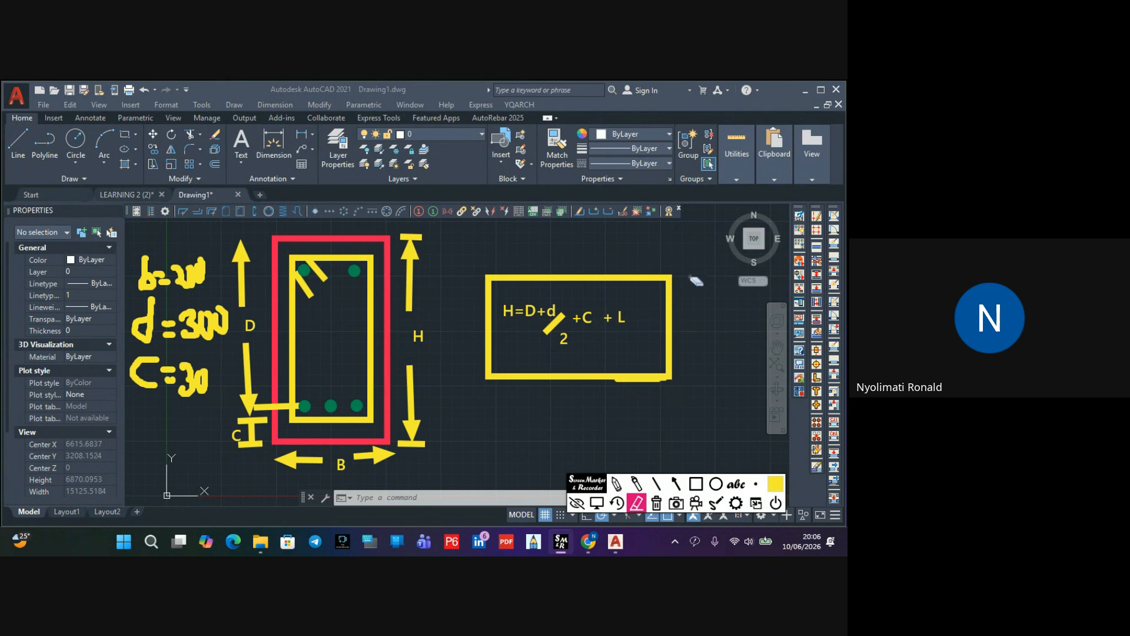
click(609, 279)
click(643, 378)
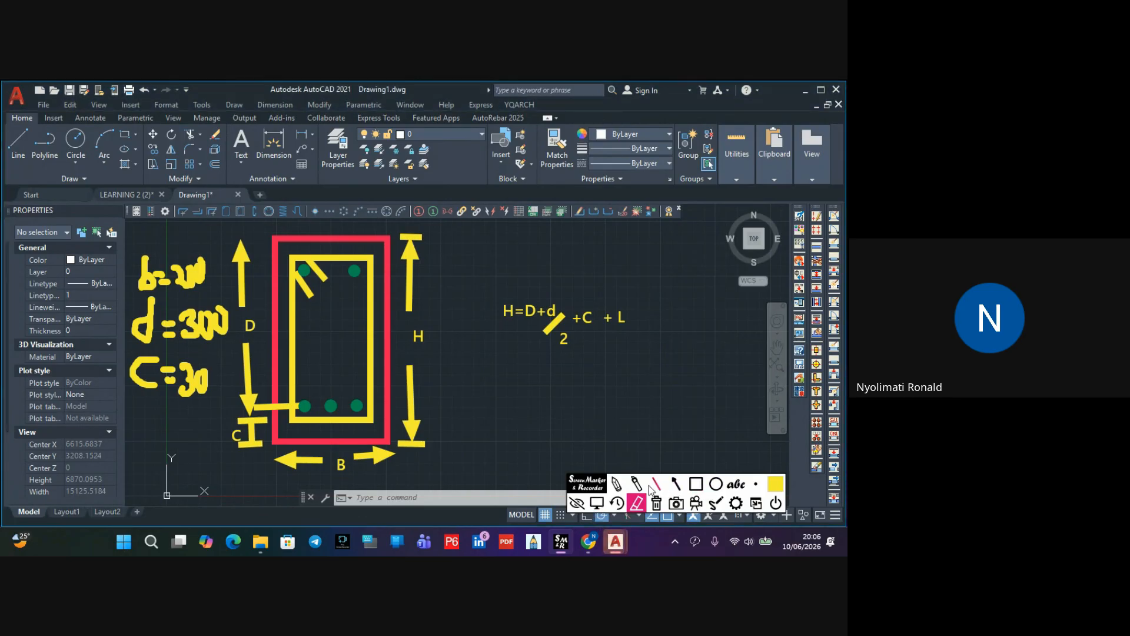
Handwrite the substituted values =300+(16/2) with the pen below the overall height formula
click(618, 484)
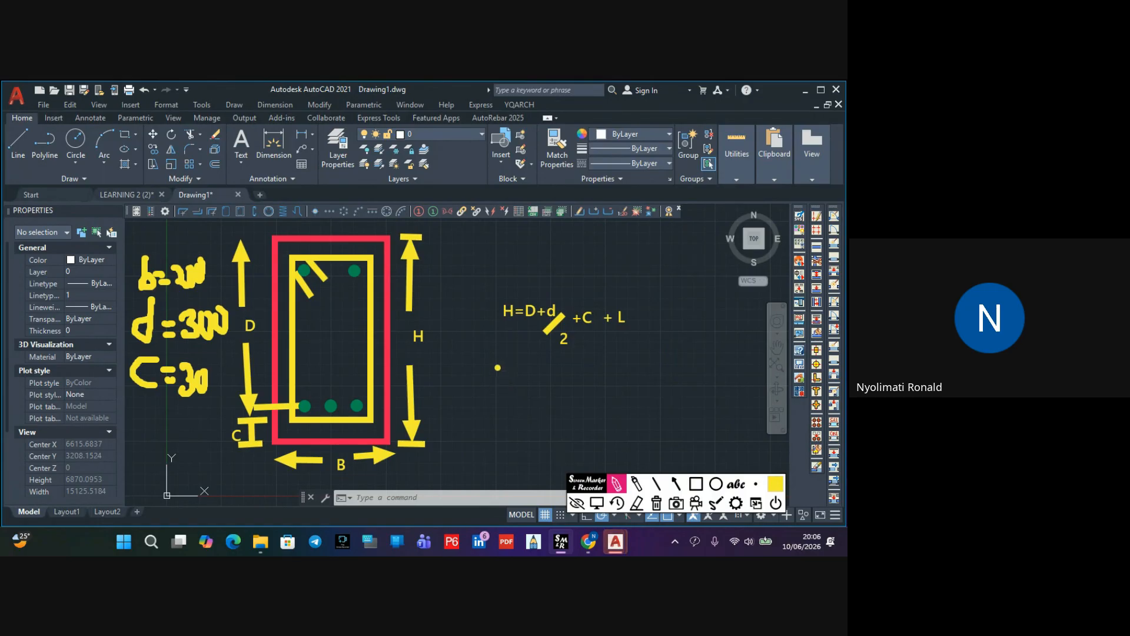
drag(476, 366, 487, 374)
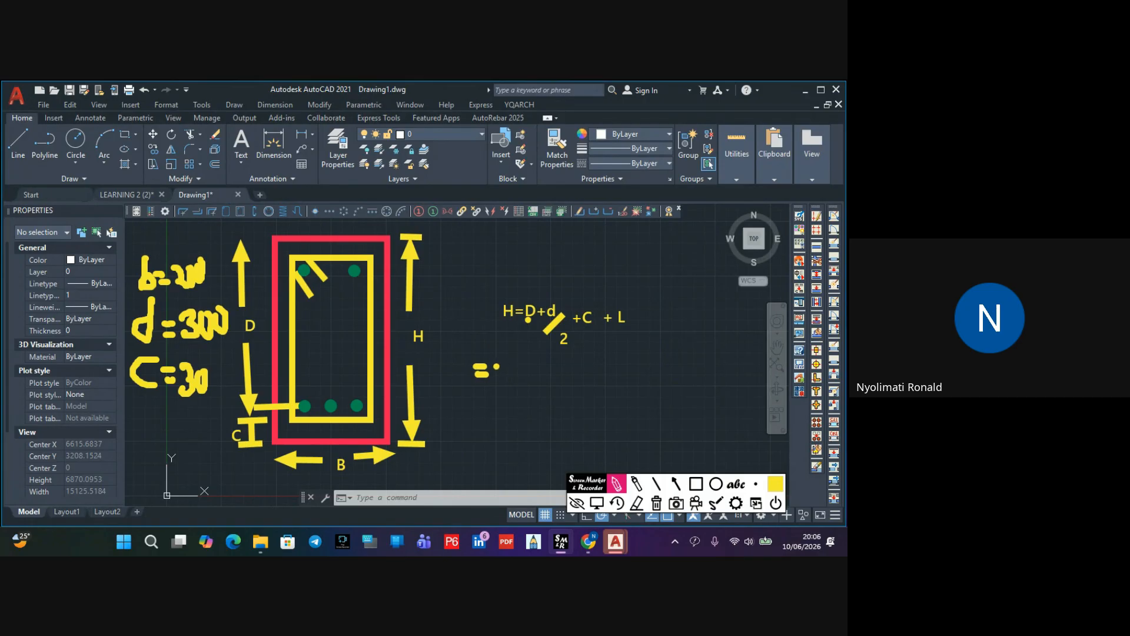
mouse_move(500, 359)
mouse_down()
mouse_move(503, 389)
mouse_move(527, 360)
mouse_move(544, 392)
mouse_move(539, 361)
mouse_move(582, 373)
mouse_move(566, 372)
mouse_up()
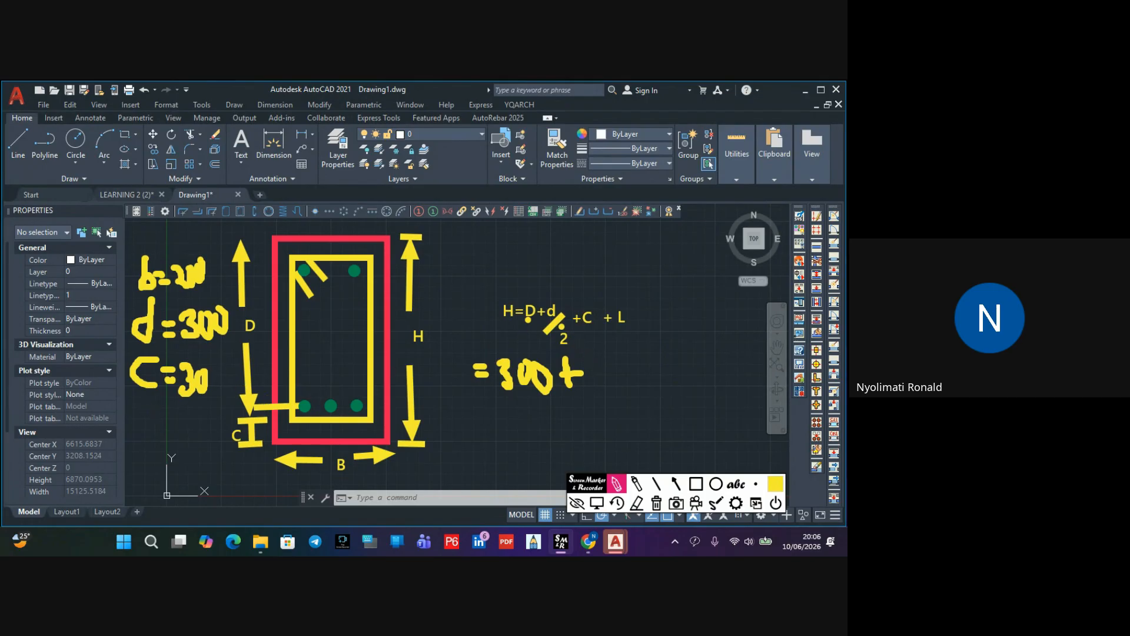
mouse_move(602, 353)
mouse_down()
mouse_move(597, 402)
mouse_move(608, 407)
mouse_up()
mouse_move(620, 354)
mouse_down()
mouse_move(637, 378)
mouse_move(628, 409)
mouse_move(660, 360)
mouse_move(652, 406)
mouse_up()
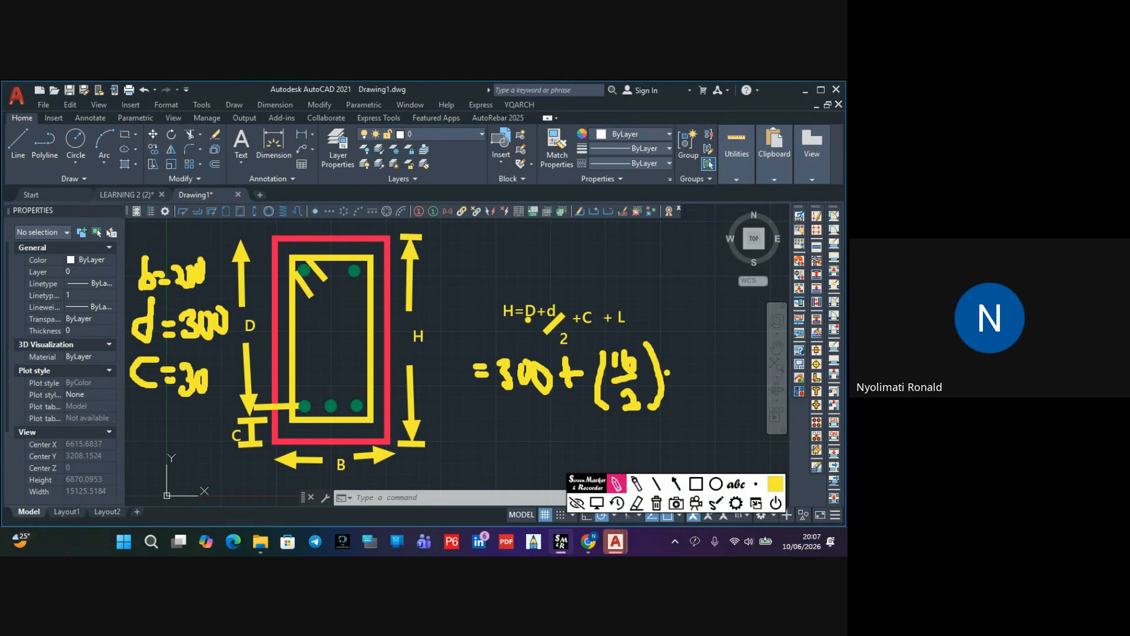
Append +8+30 to the handwritten calculation and mark the bottom cover on the beam section with a short vertical stroke
mouse_move(669, 371)
mouse_down()
mouse_move(687, 369)
mouse_move(678, 380)
mouse_up()
mouse_move(702, 353)
mouse_down()
mouse_move(703, 378)
mouse_move(715, 360)
mouse_move(737, 364)
mouse_move(728, 380)
mouse_up()
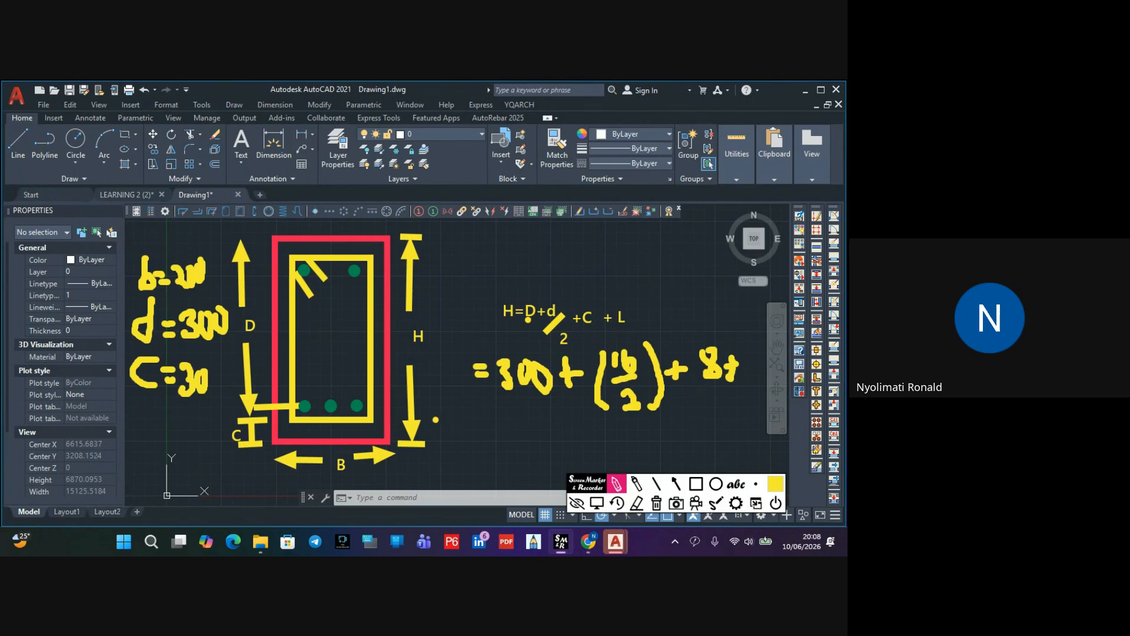
drag(309, 422, 305, 446)
mouse_move(743, 349)
mouse_down()
mouse_move(747, 374)
mouse_move(762, 346)
mouse_up()
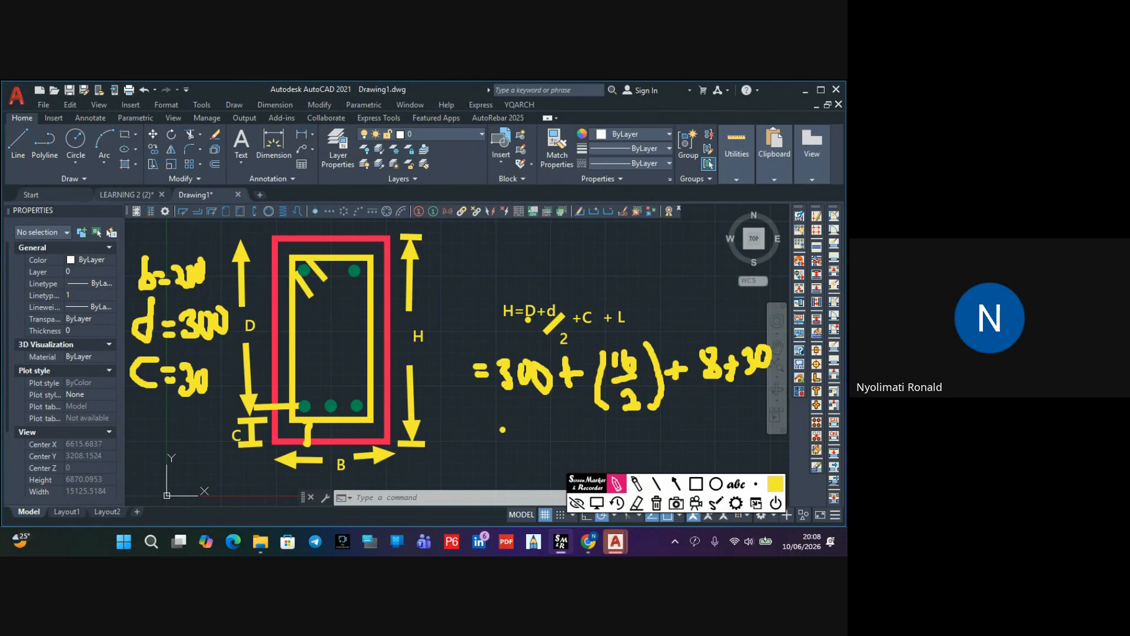
Handwrite the calculated overall height =346 mm below the substituted expression
drag(499, 428, 513, 435)
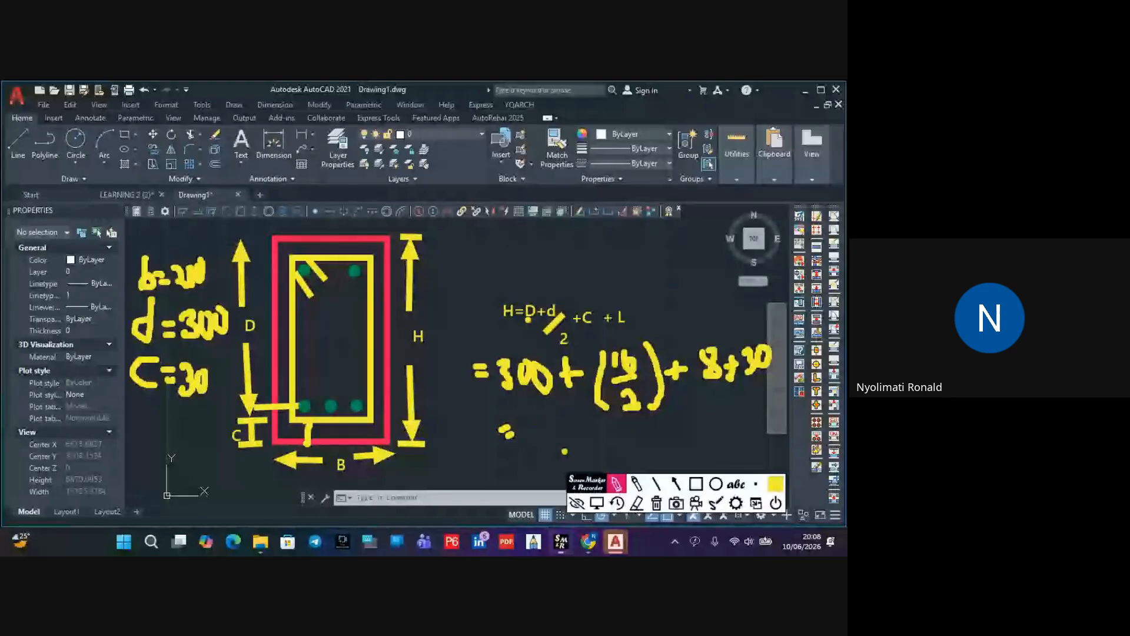
mouse_move(537, 424)
mouse_down()
mouse_move(552, 425)
mouse_move(538, 462)
mouse_up()
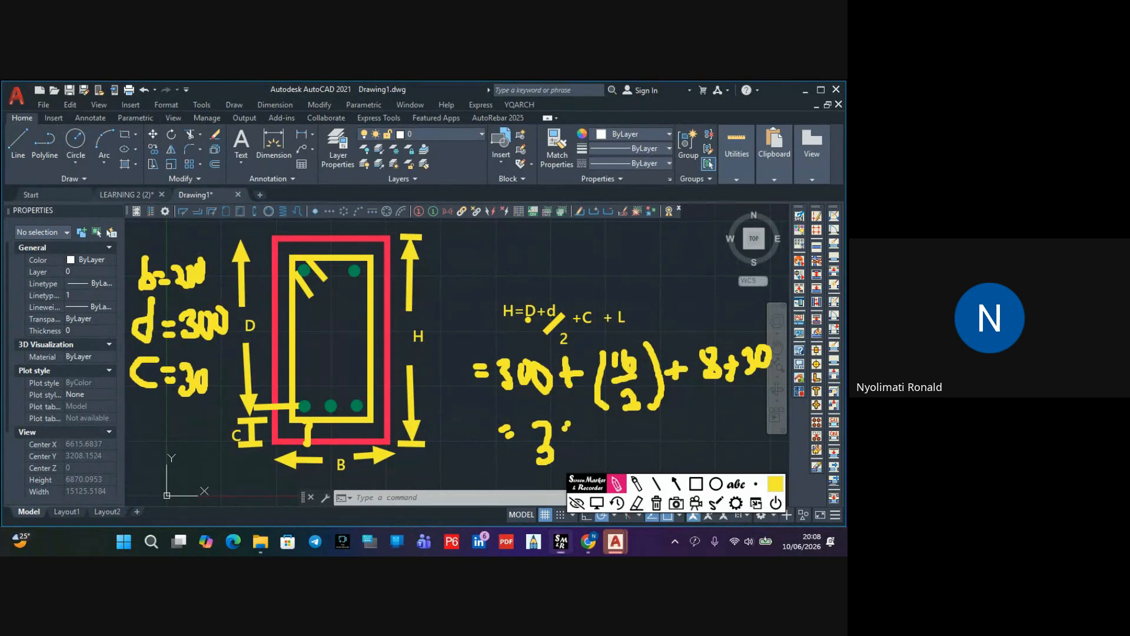
mouse_move(566, 423)
mouse_down()
mouse_move(615, 450)
mouse_move(597, 470)
mouse_up()
mouse_move(634, 421)
mouse_down()
mouse_move(631, 465)
mouse_move(658, 452)
mouse_move(682, 463)
mouse_move(685, 446)
mouse_move(692, 454)
mouse_move(639, 418)
mouse_up()
click(703, 460)
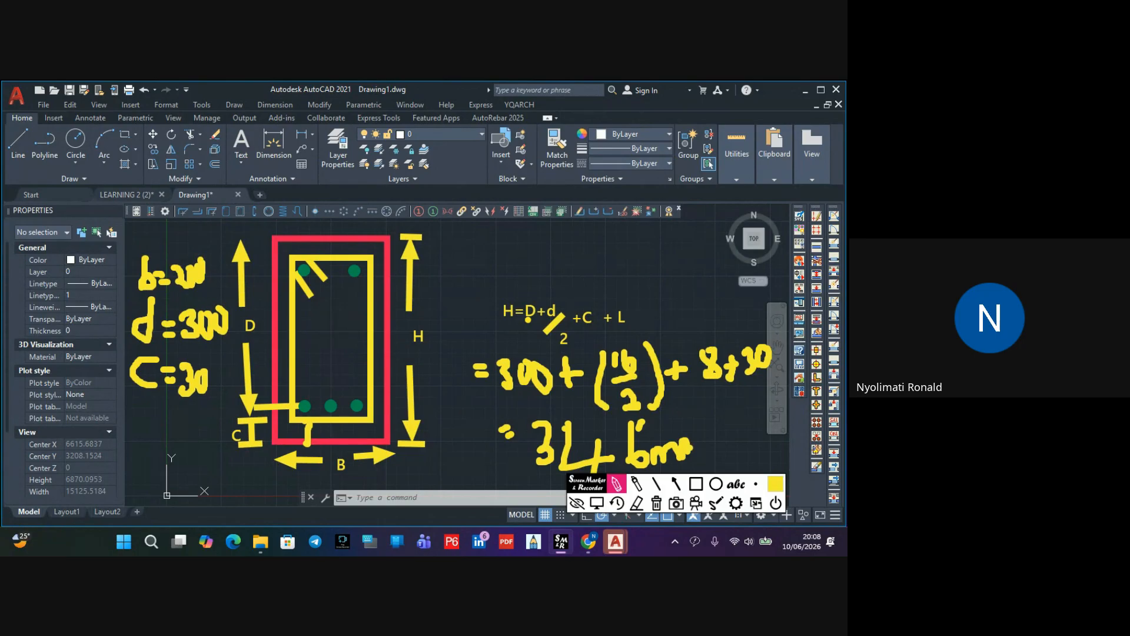
drag(689, 449, 708, 450)
Handwrite the beam size as width × 346 above the height formula and underline it with two strokes
mouse_move(478, 249)
mouse_down()
mouse_move(512, 257)
mouse_move(527, 256)
mouse_move(525, 241)
mouse_move(551, 240)
mouse_move(574, 265)
mouse_move(550, 265)
mouse_move(594, 254)
mouse_move(591, 266)
mouse_move(625, 257)
mouse_move(648, 287)
mouse_move(650, 275)
mouse_up()
click(599, 260)
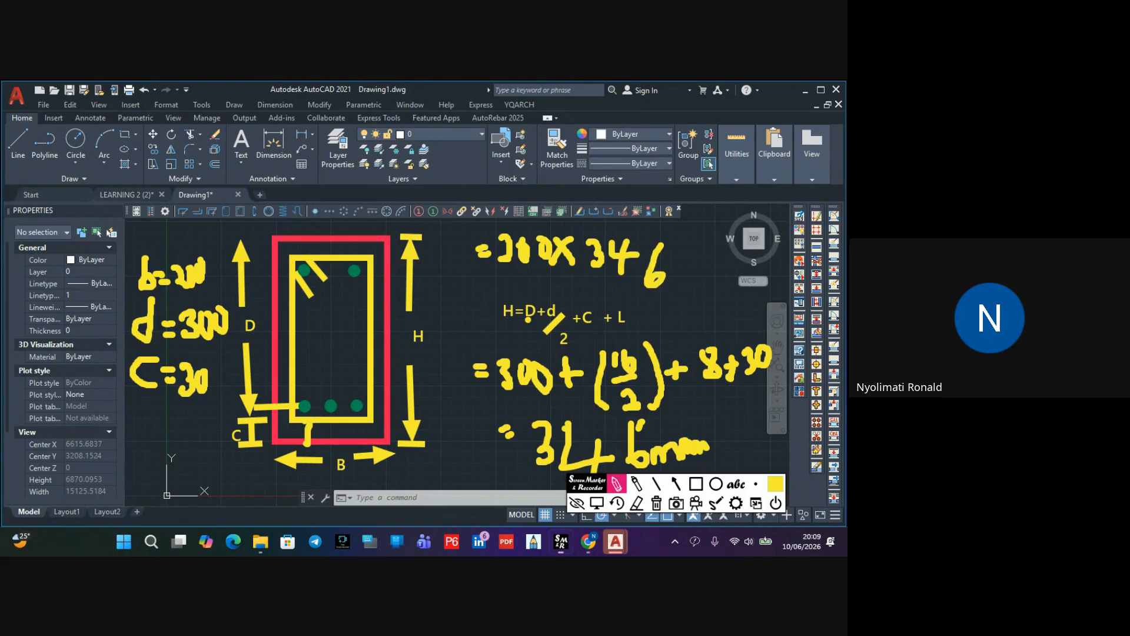
drag(443, 291, 836, 292)
drag(484, 297, 739, 298)
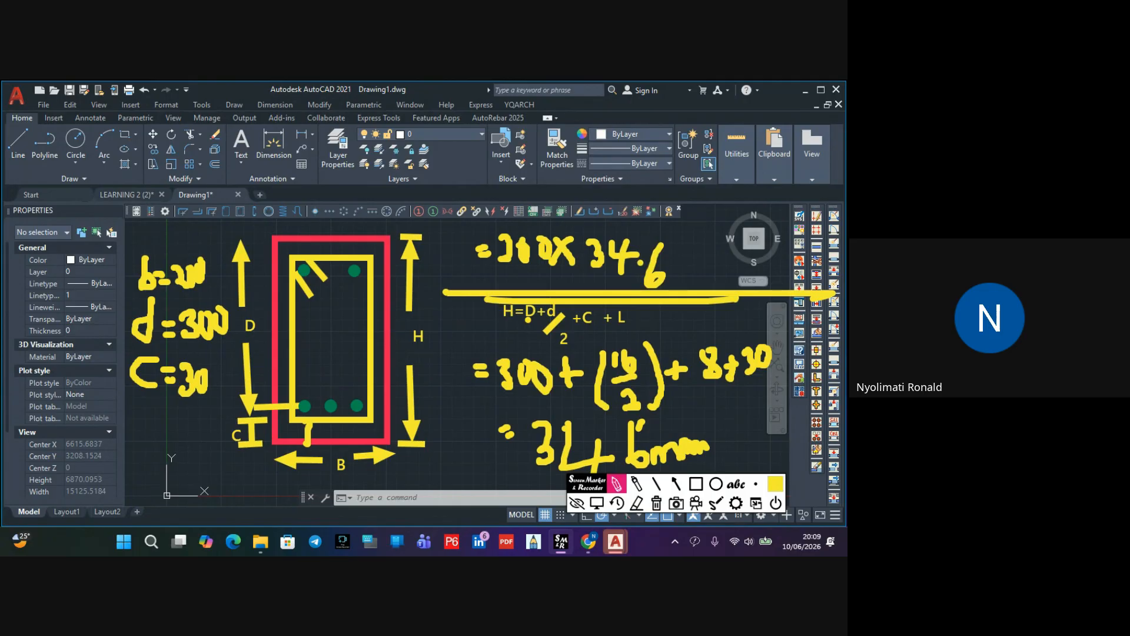
drag(676, 259, 695, 248)
Clear all screen annotations and leave the annotation mode to return to the drawing
click(618, 504)
click(657, 503)
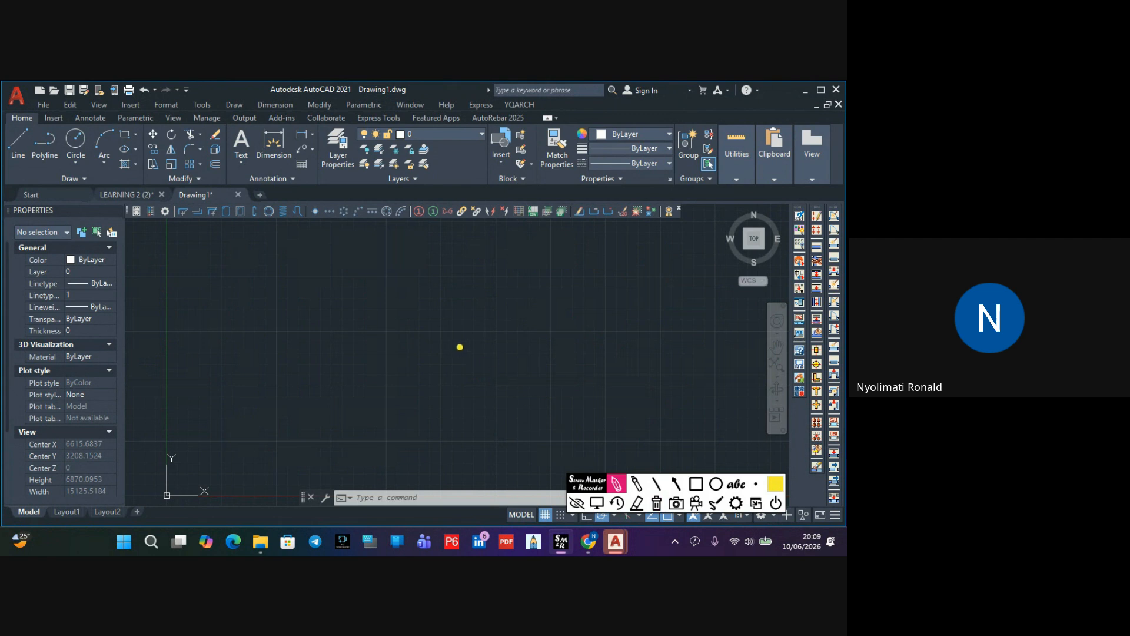
key(Escape)
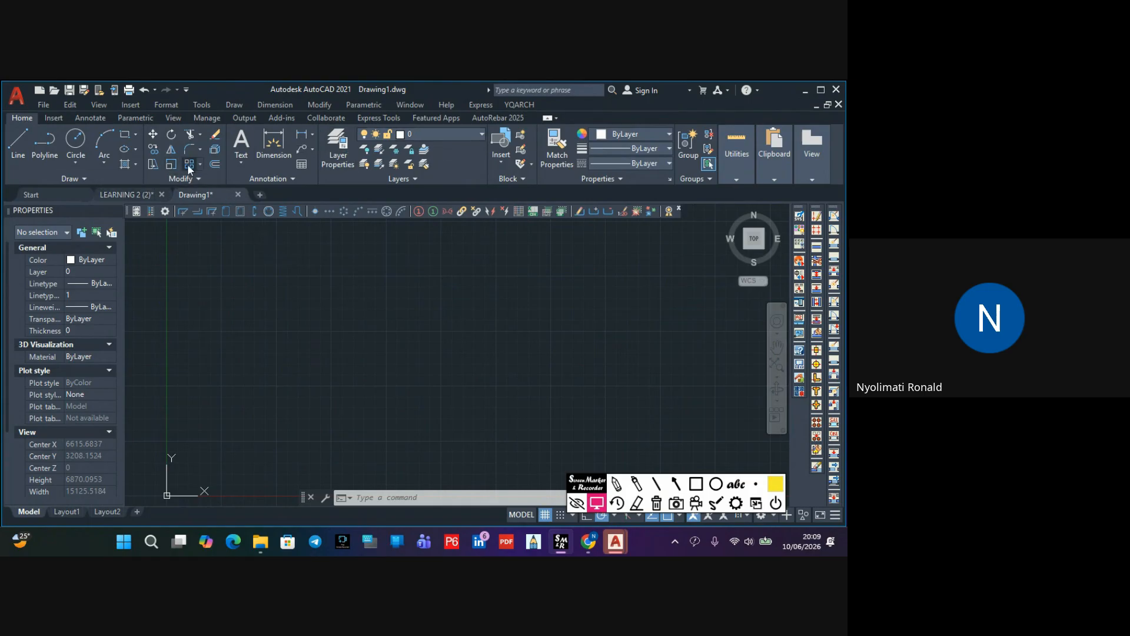
Create a layer named T16 Bar in the layer manager and set its colour to yellow
click(337, 147)
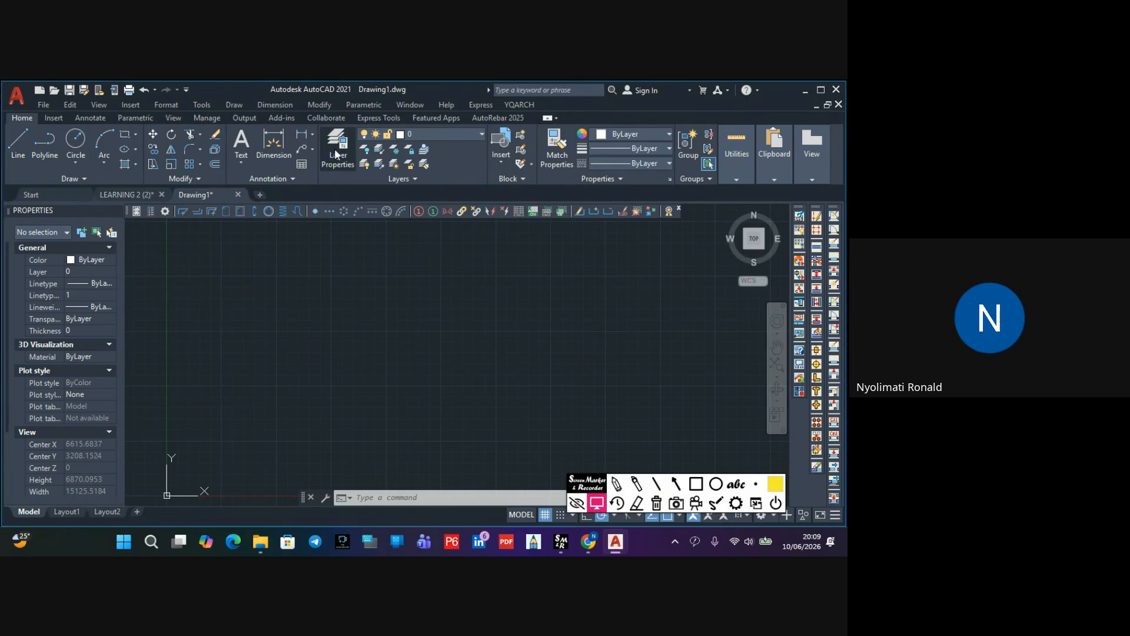
click(335, 145)
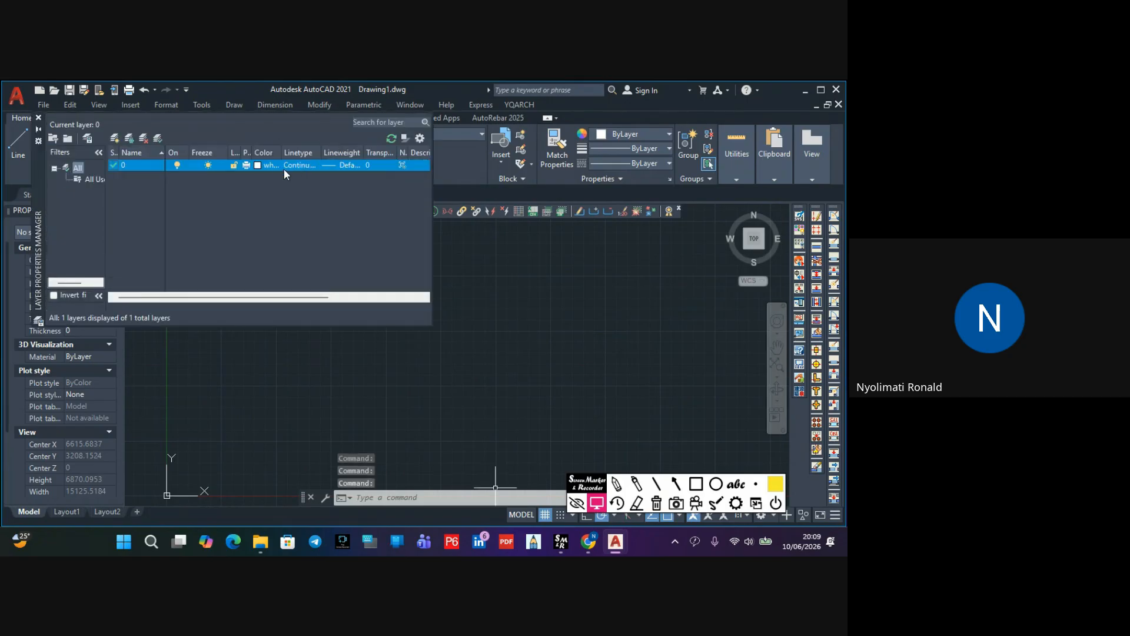
right_click(283, 207)
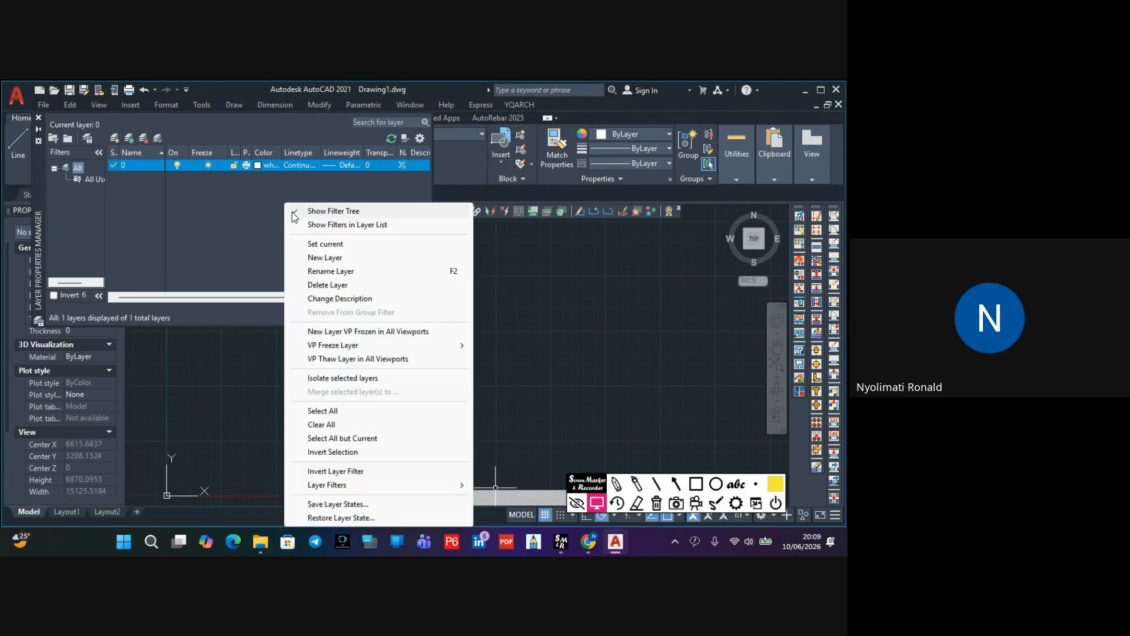
click(323, 255)
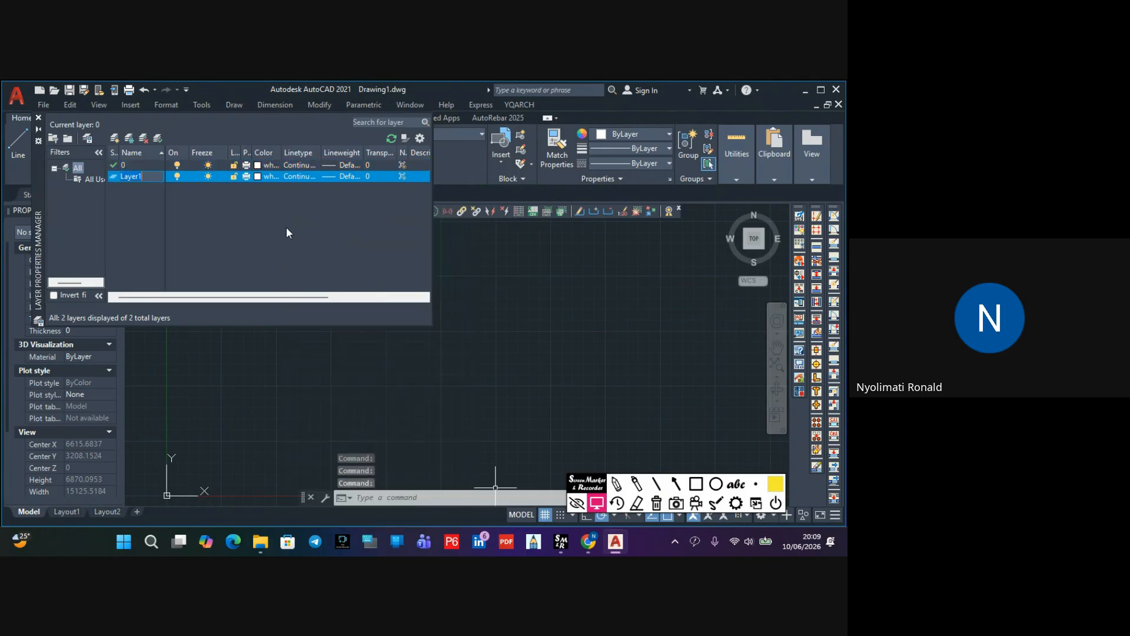
key(BackSpace)
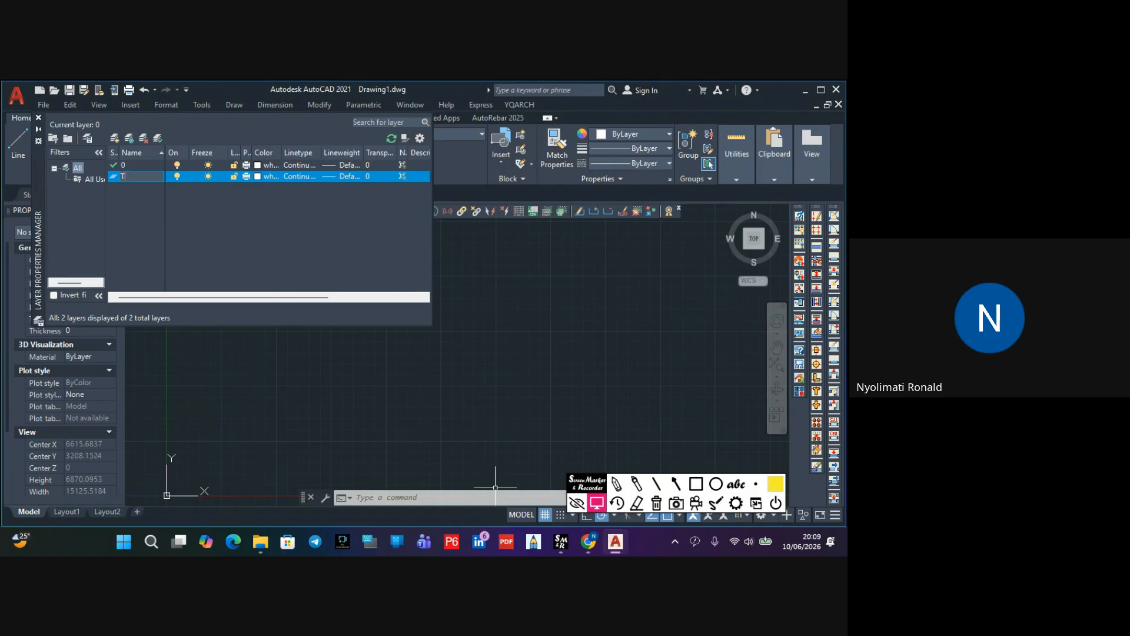
text(16 Bar)
click(259, 177)
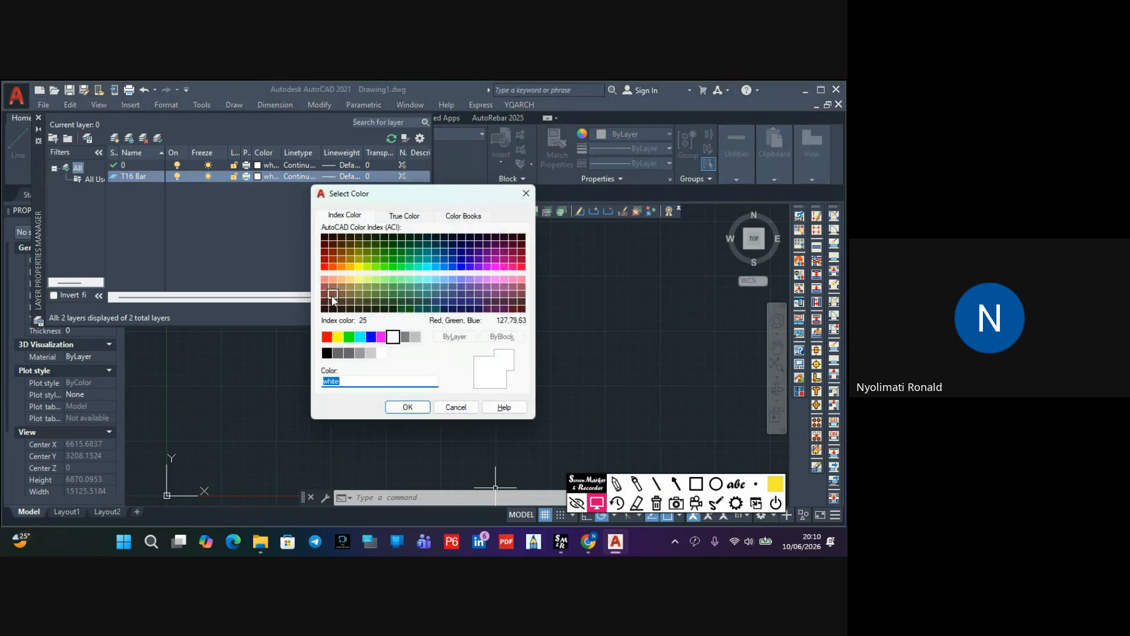
click(337, 336)
click(407, 406)
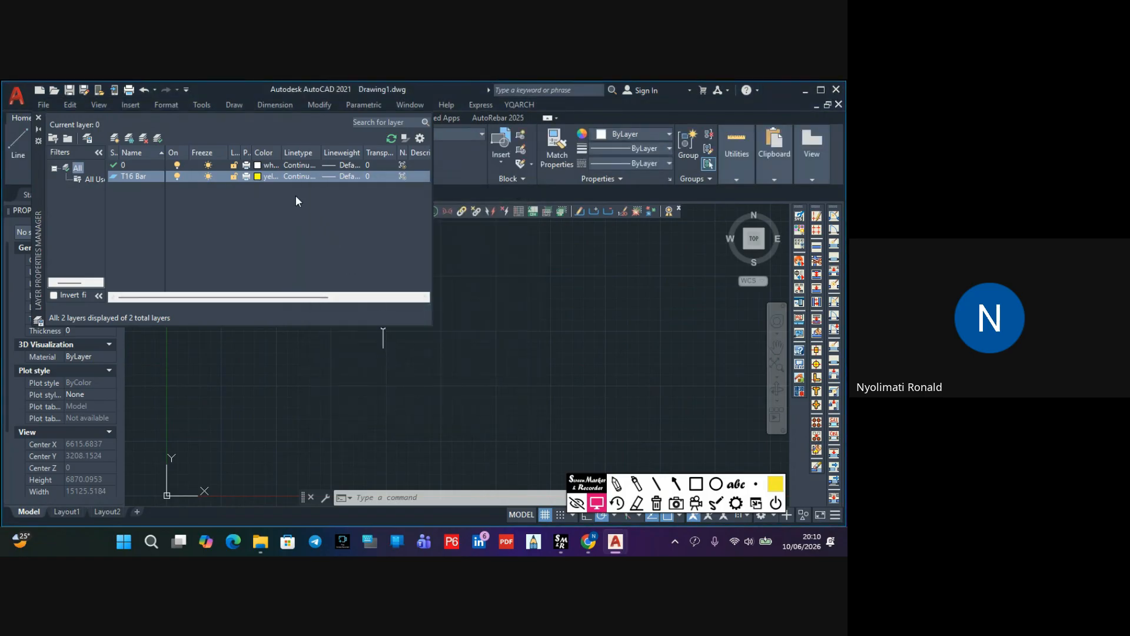
Create a second layer named T8 Bar and set its colour to green
right_click(236, 210)
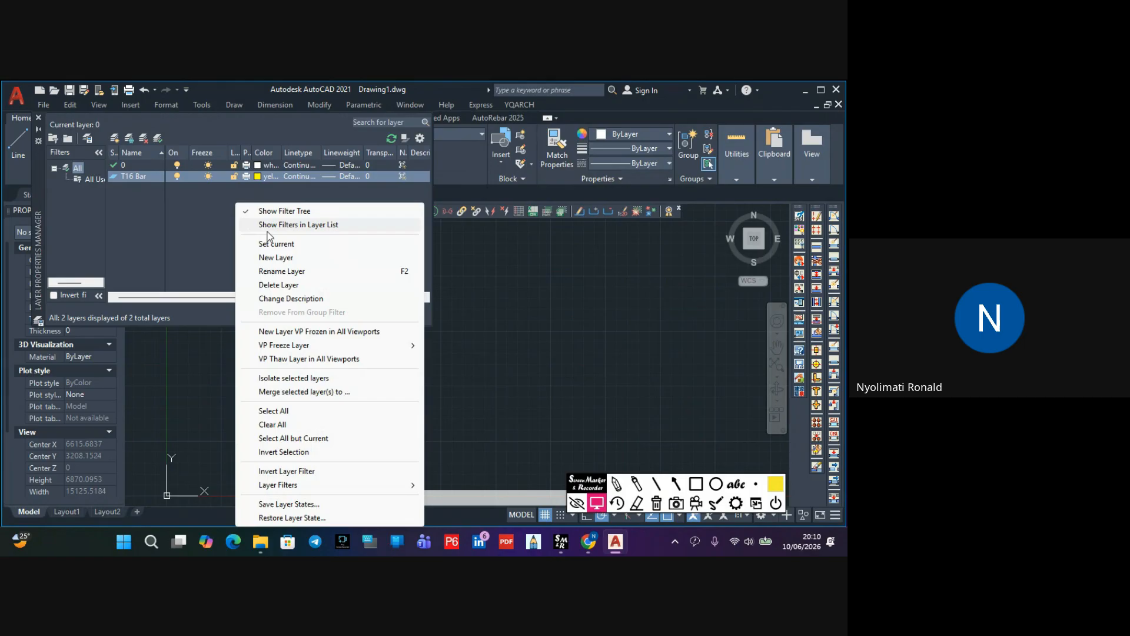
click(295, 259)
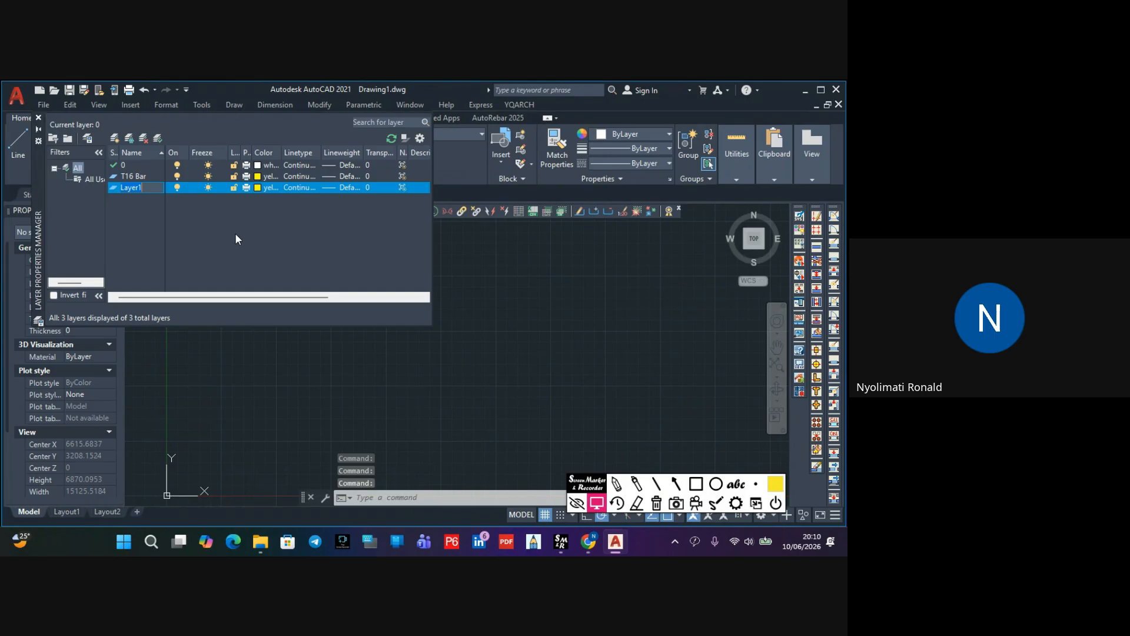
key(BackSpace)
text(T8)
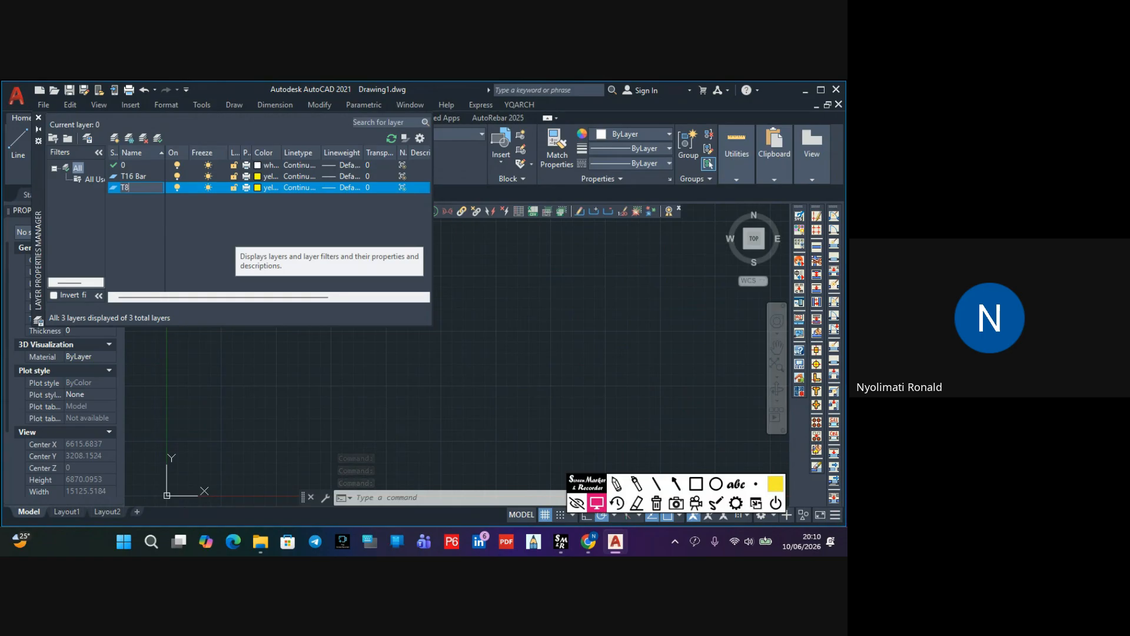
text( Bar)
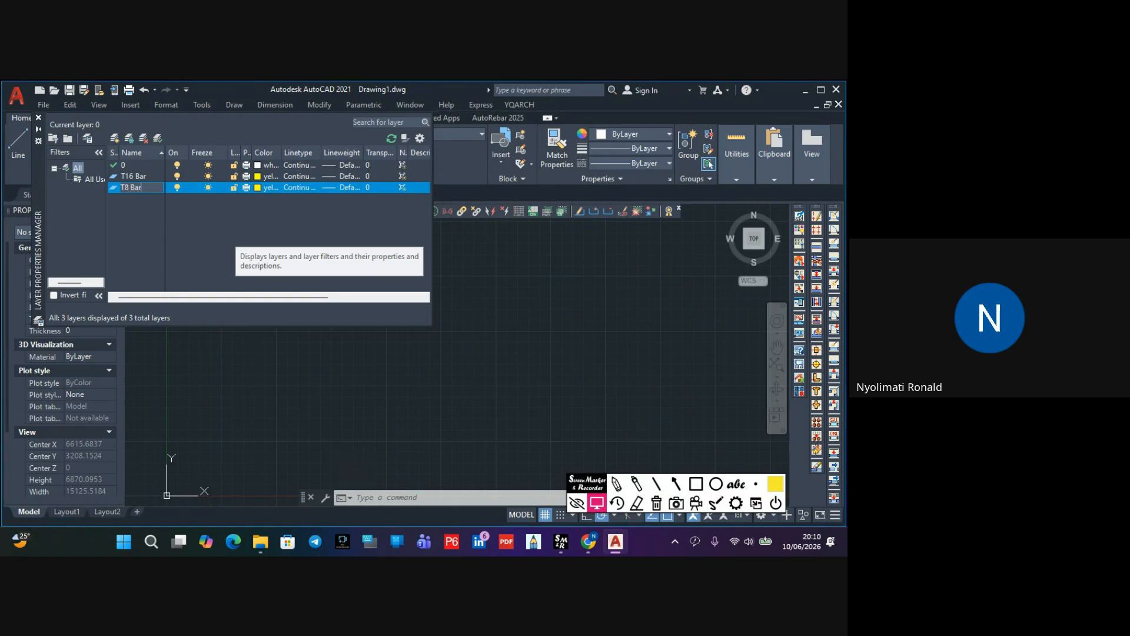
click(259, 188)
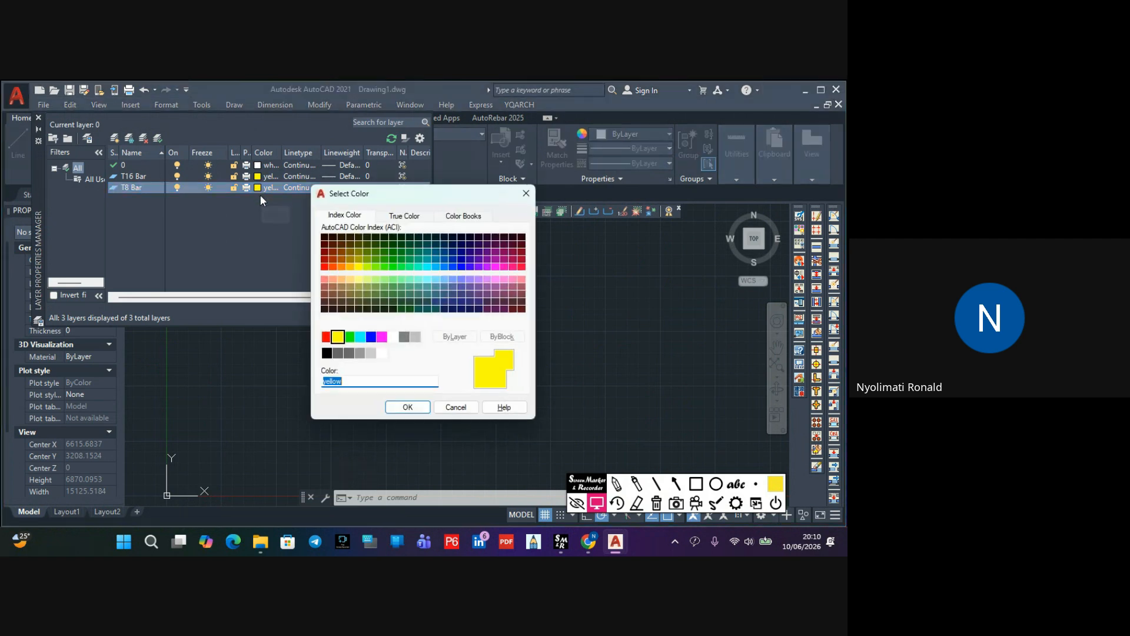
click(349, 336)
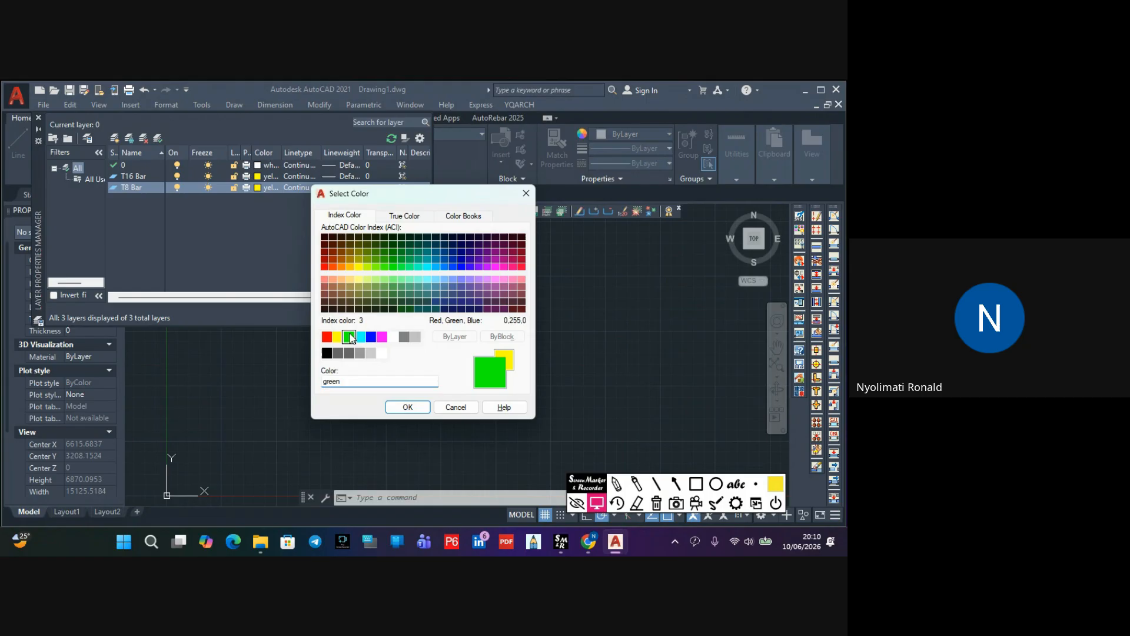
click(397, 408)
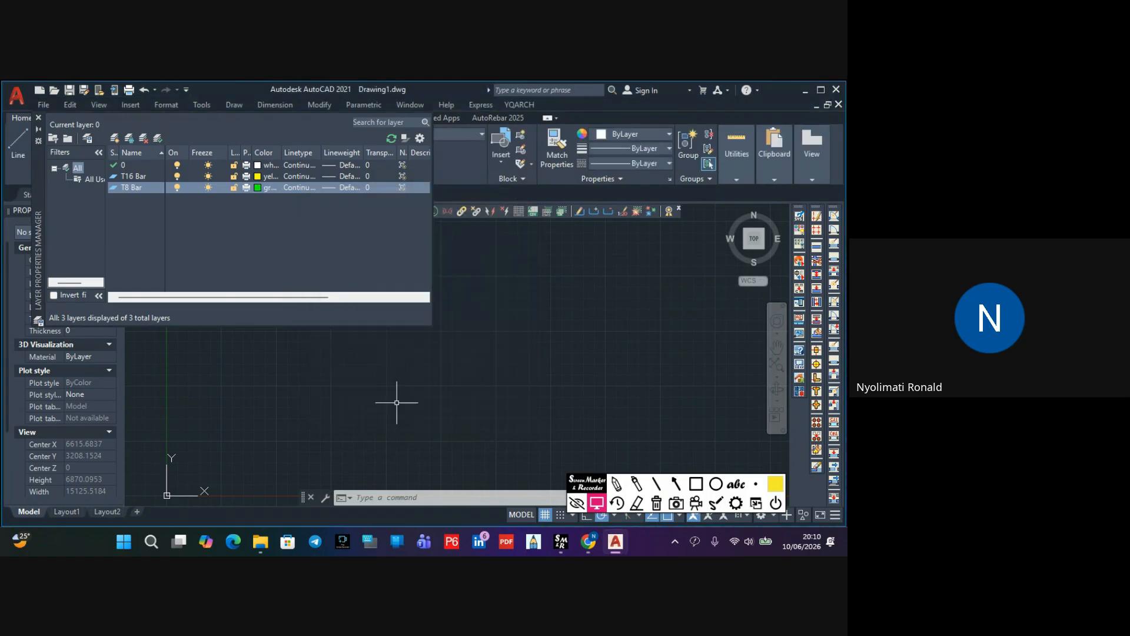
Create a third layer named Outer Colm with the colour cyan and close the layer manager
right_click(238, 222)
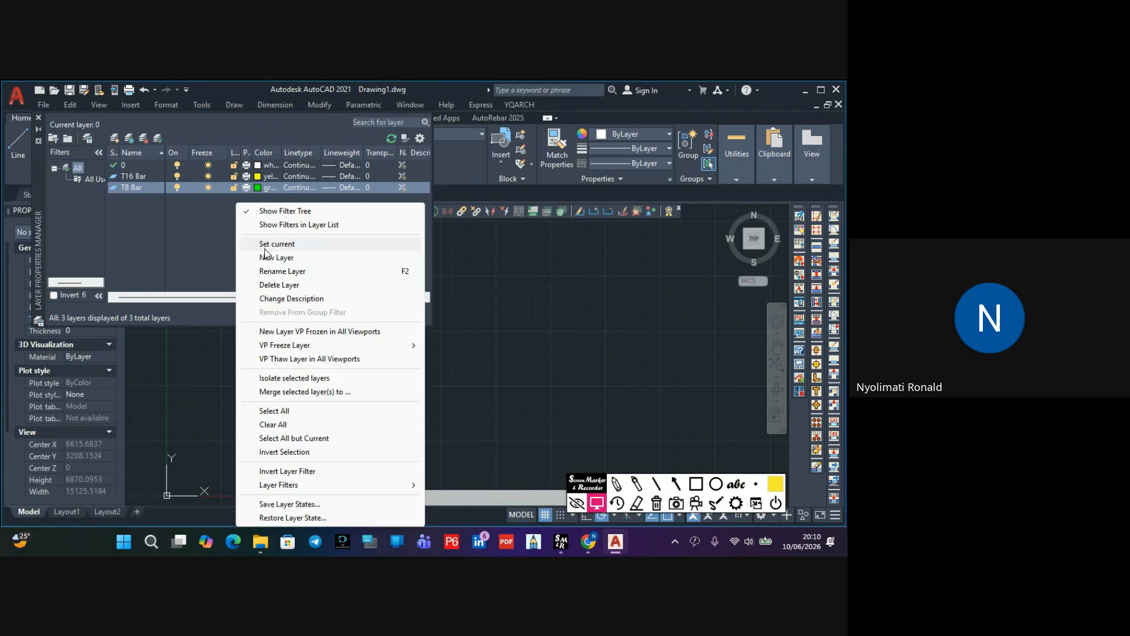
click(299, 258)
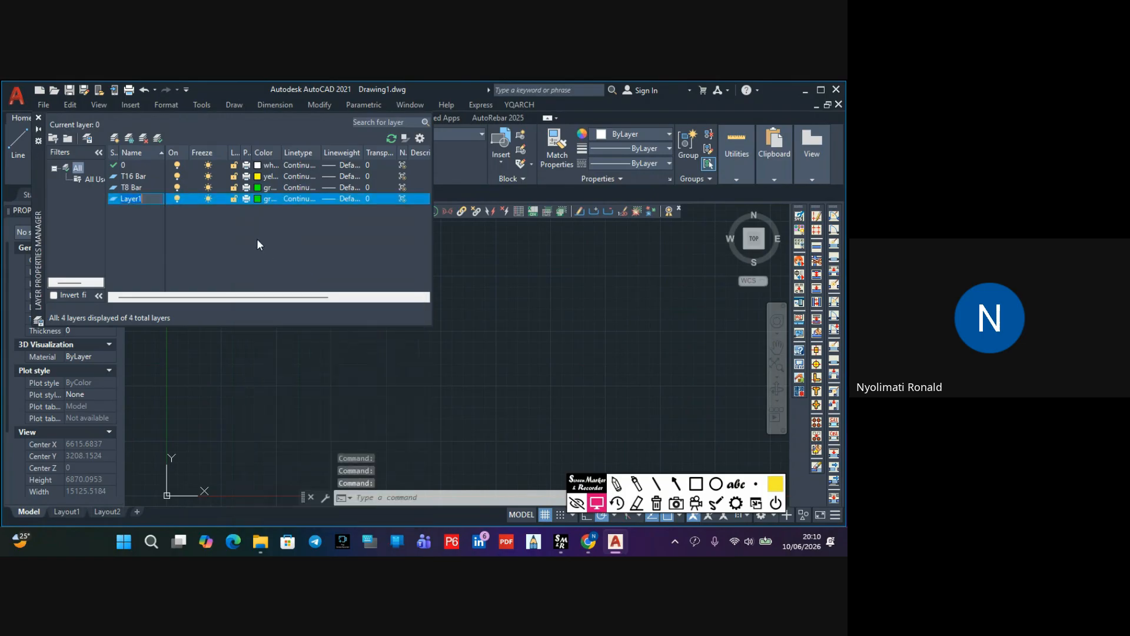
key(BackSpace)
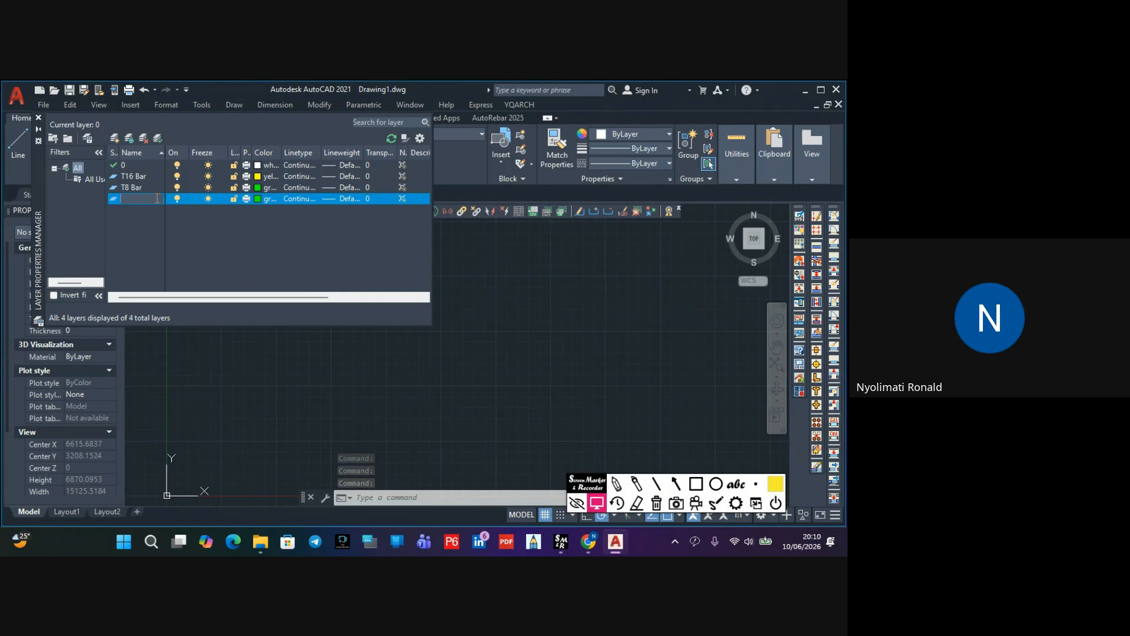
text(O)
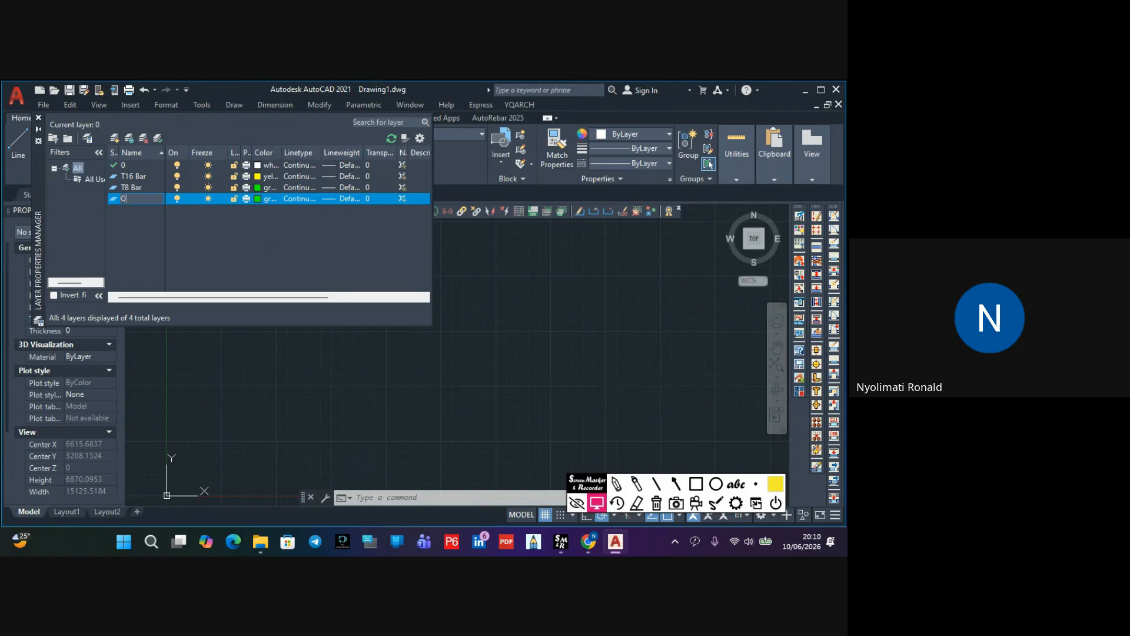
text(u)
text(ter Colm)
click(256, 199)
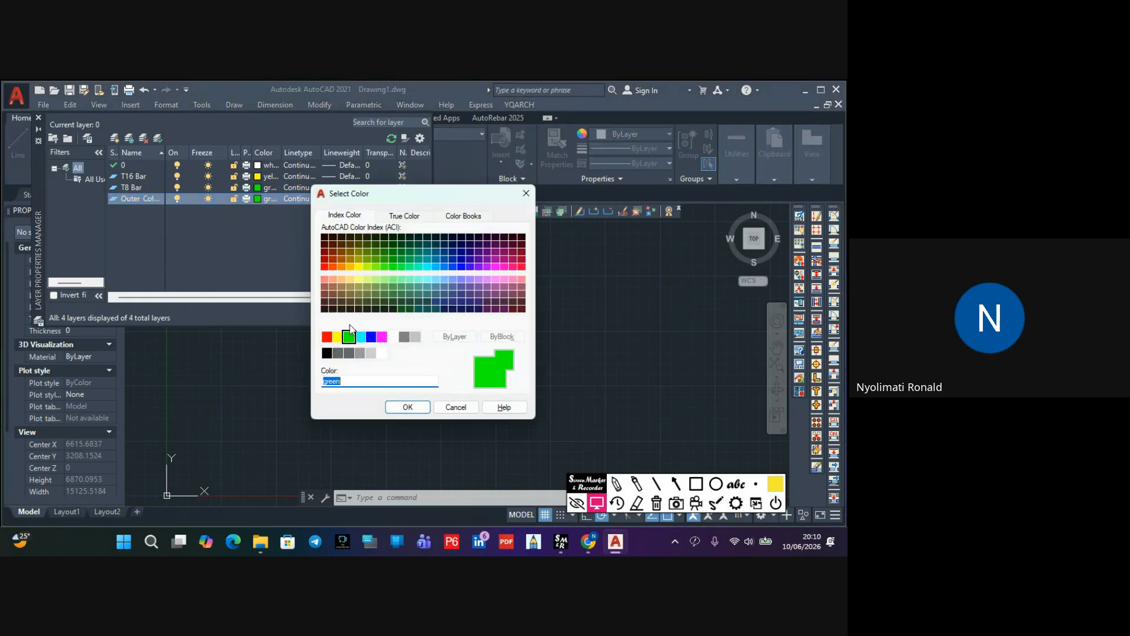
click(361, 337)
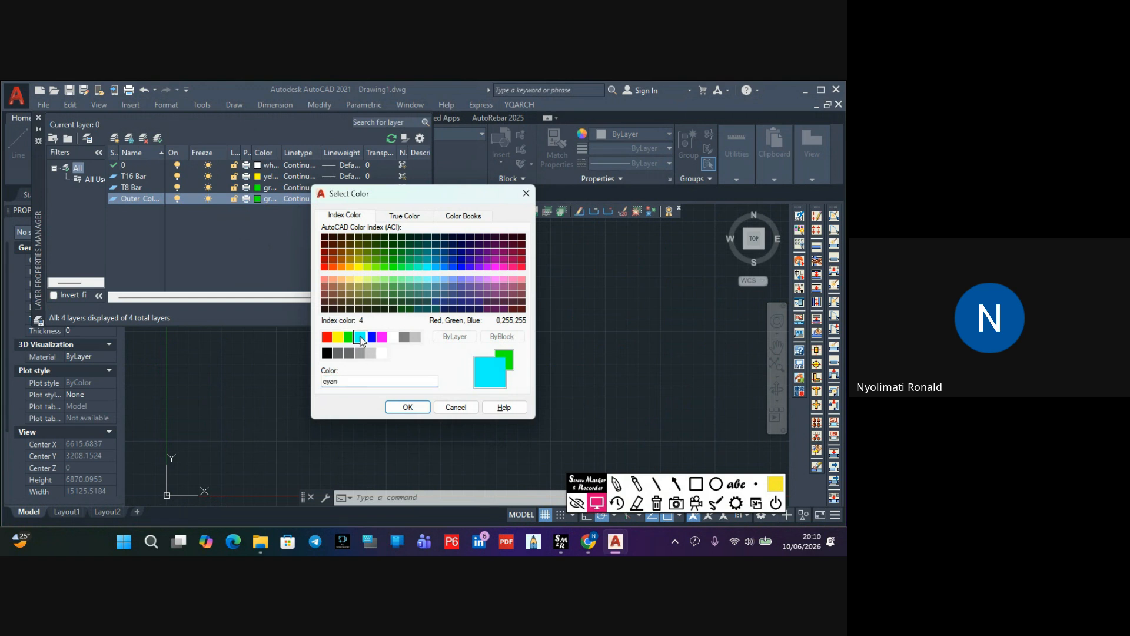
click(407, 407)
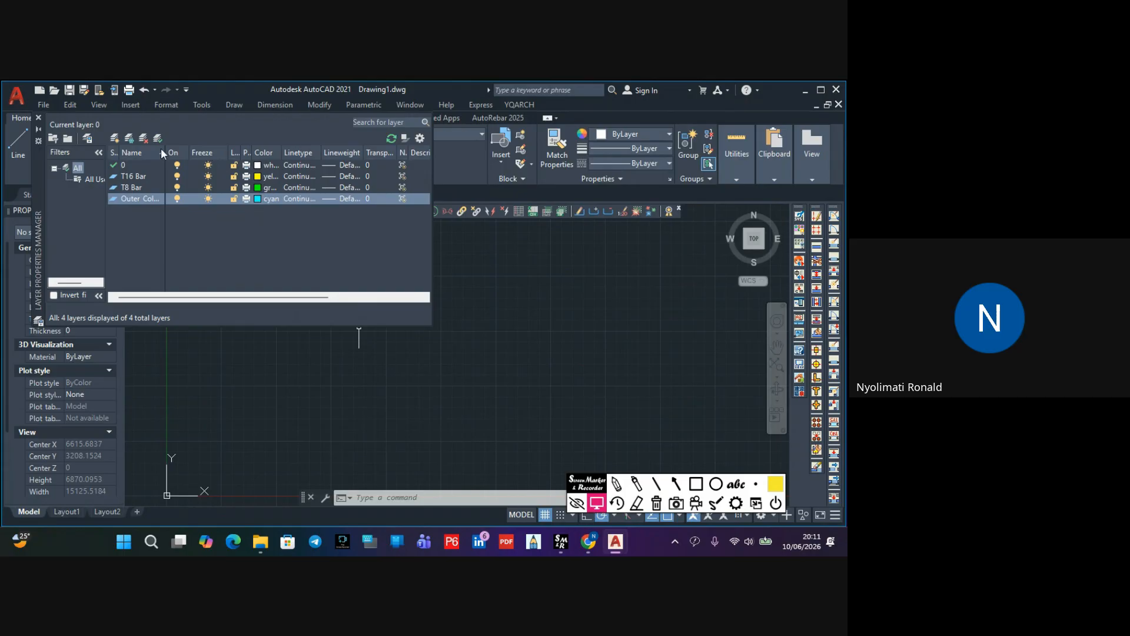
click(38, 116)
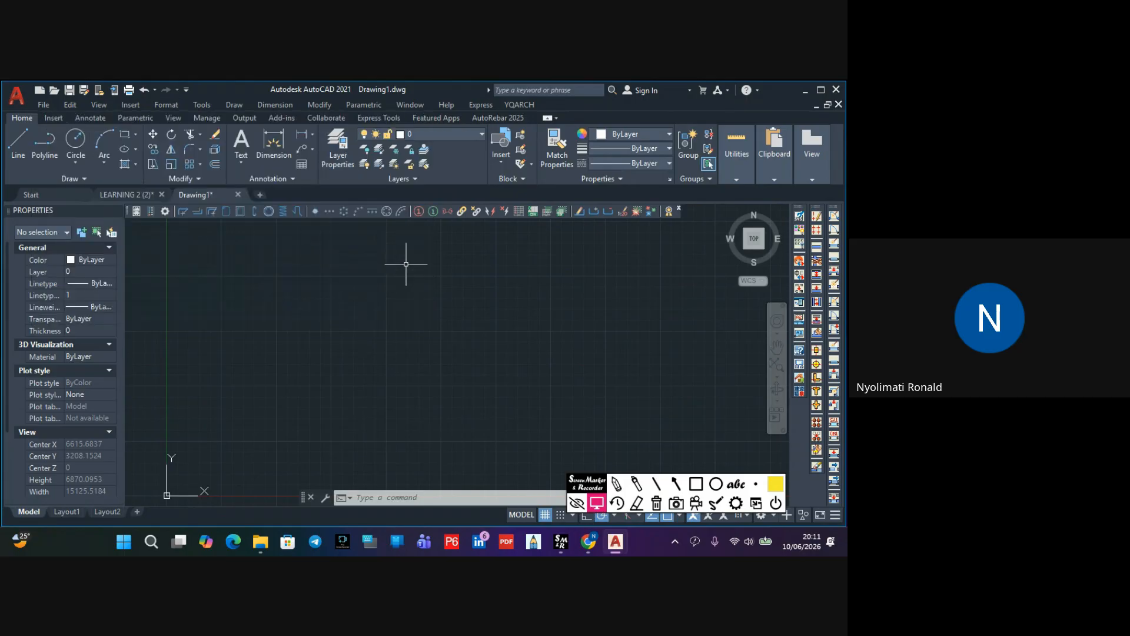
Make the Outer Colmn layer current for drawing the section outline
scroll(404, 266, down, 4)
middle_drag(398, 270, 360, 340)
scroll(372, 322, up, 10)
middle_drag(389, 292, 389, 326)
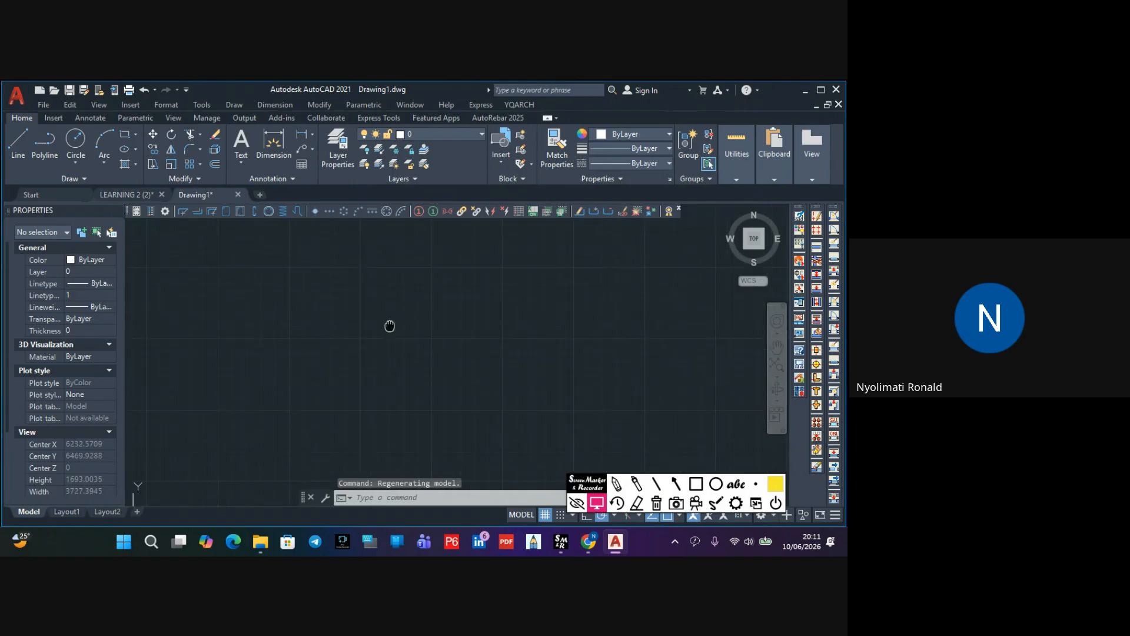
scroll(389, 326, up, 10)
click(469, 135)
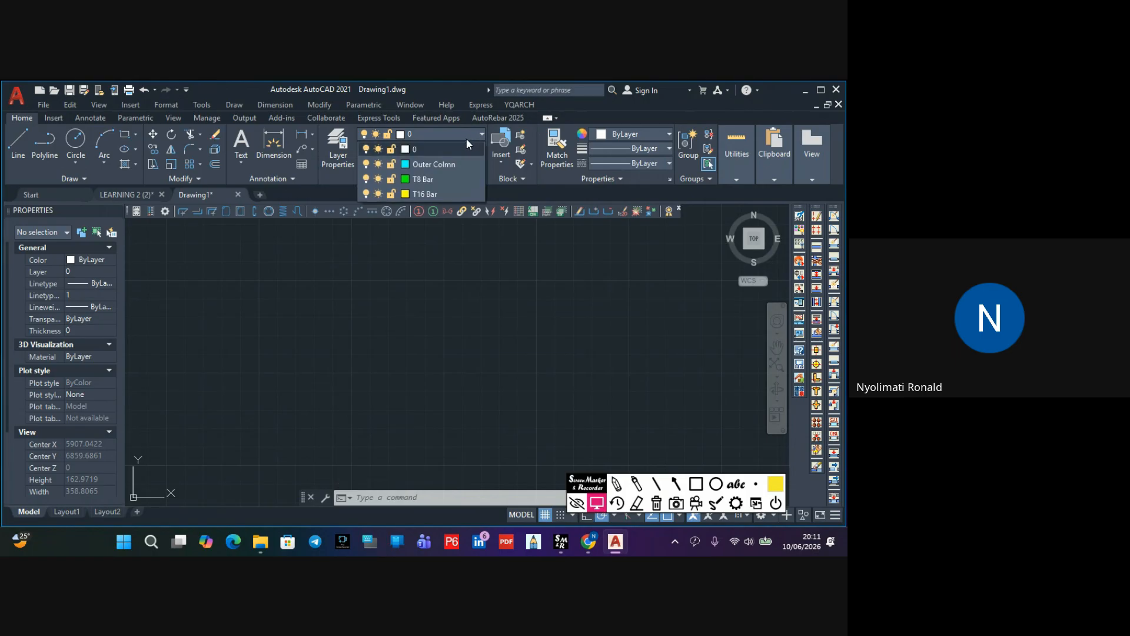
click(442, 166)
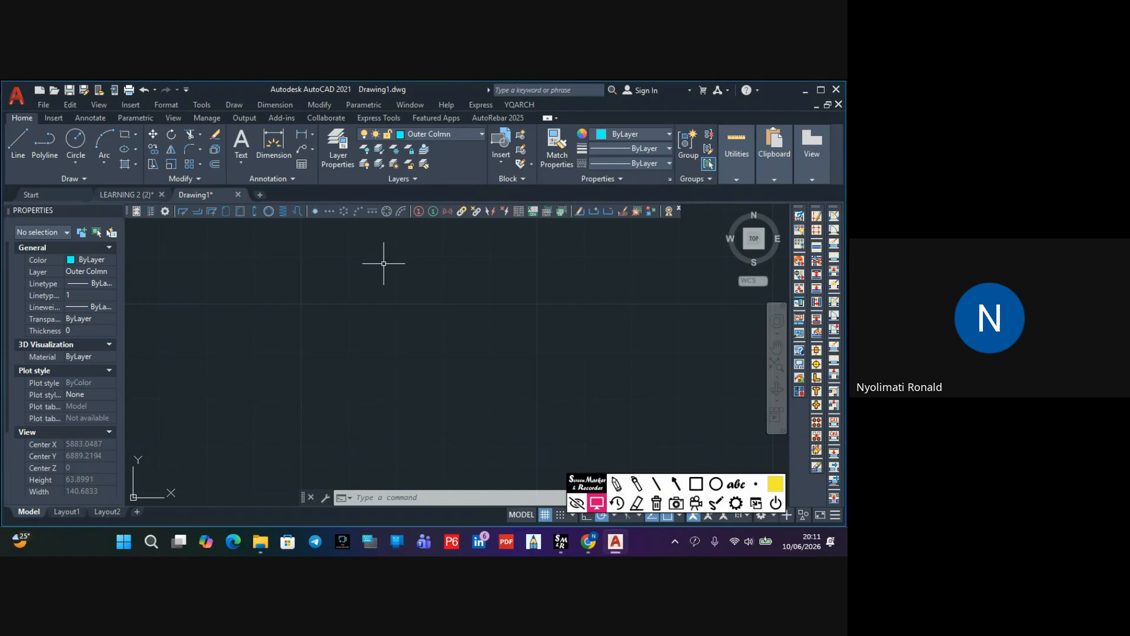
scroll(388, 269, up, 2)
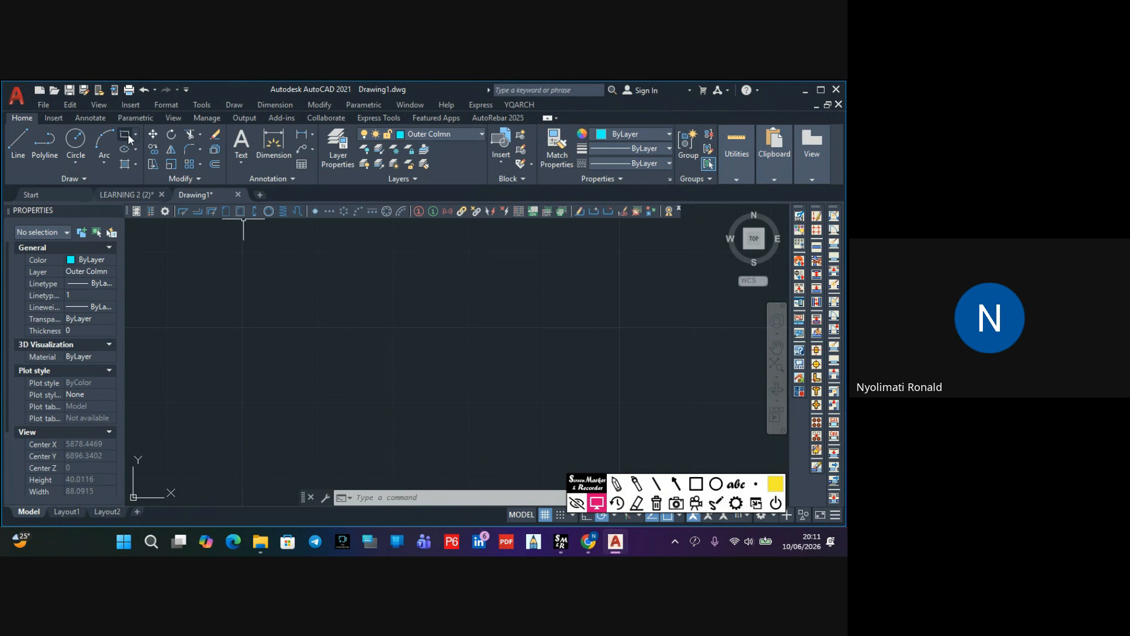
click(128, 137)
scroll(366, 289, up, 9)
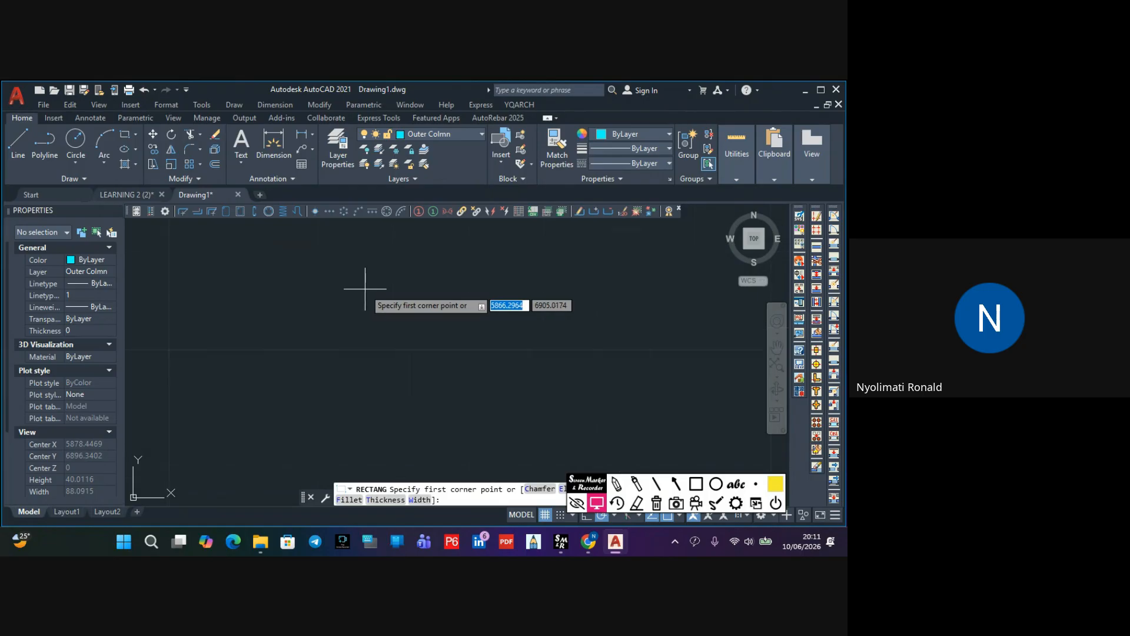
scroll(392, 281, up, 5)
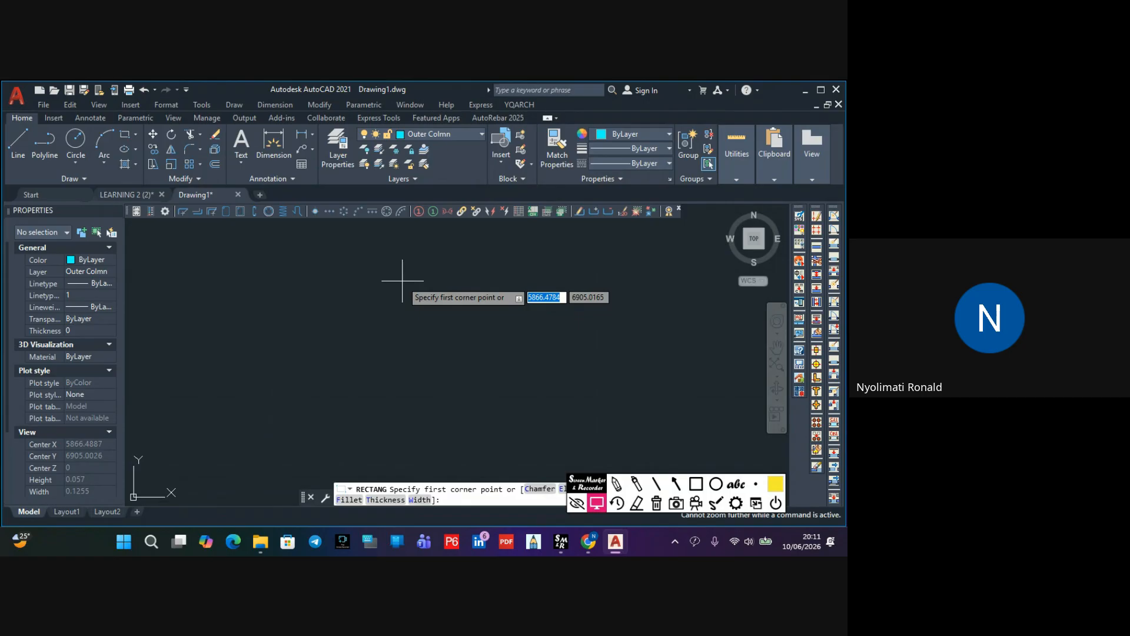
scroll(403, 283, down, 20)
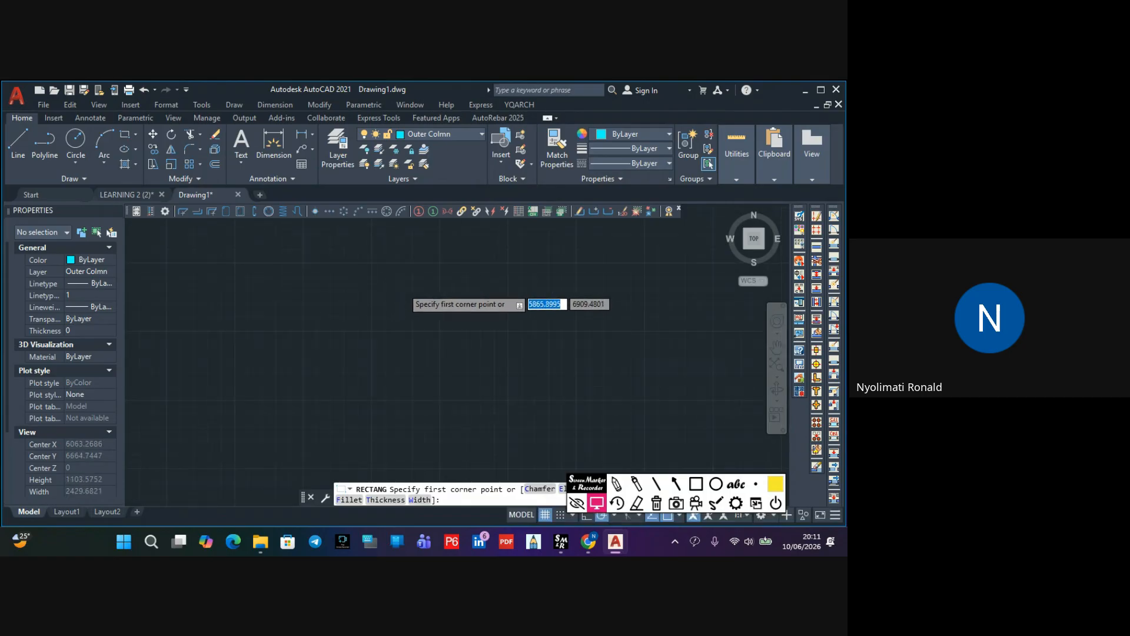
scroll(403, 286, down, 8)
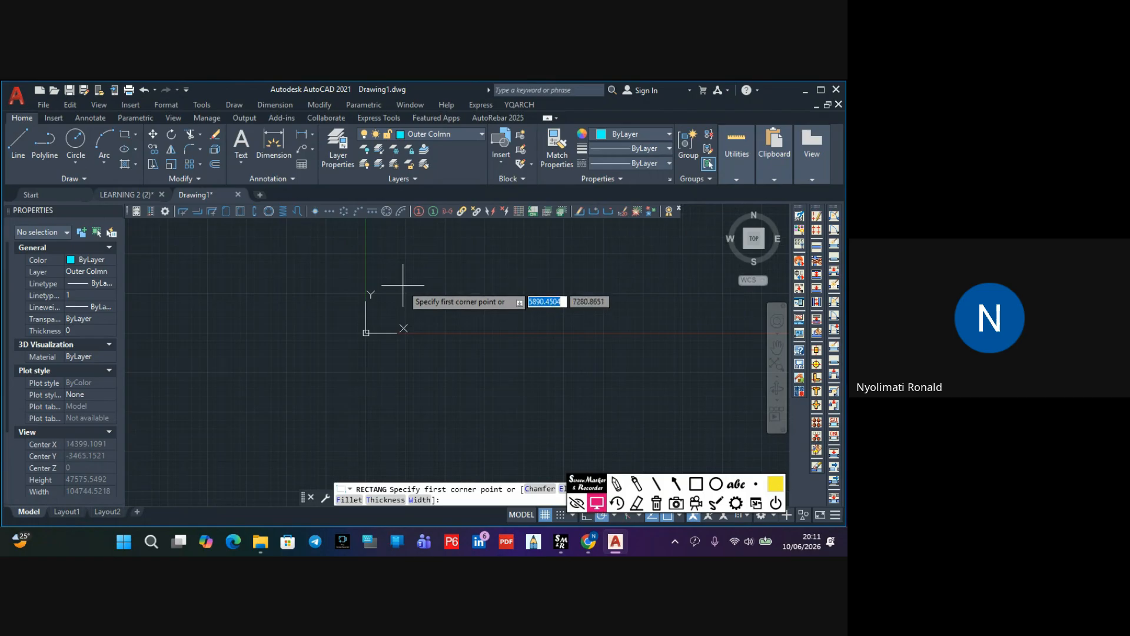
scroll(407, 276, up, 9)
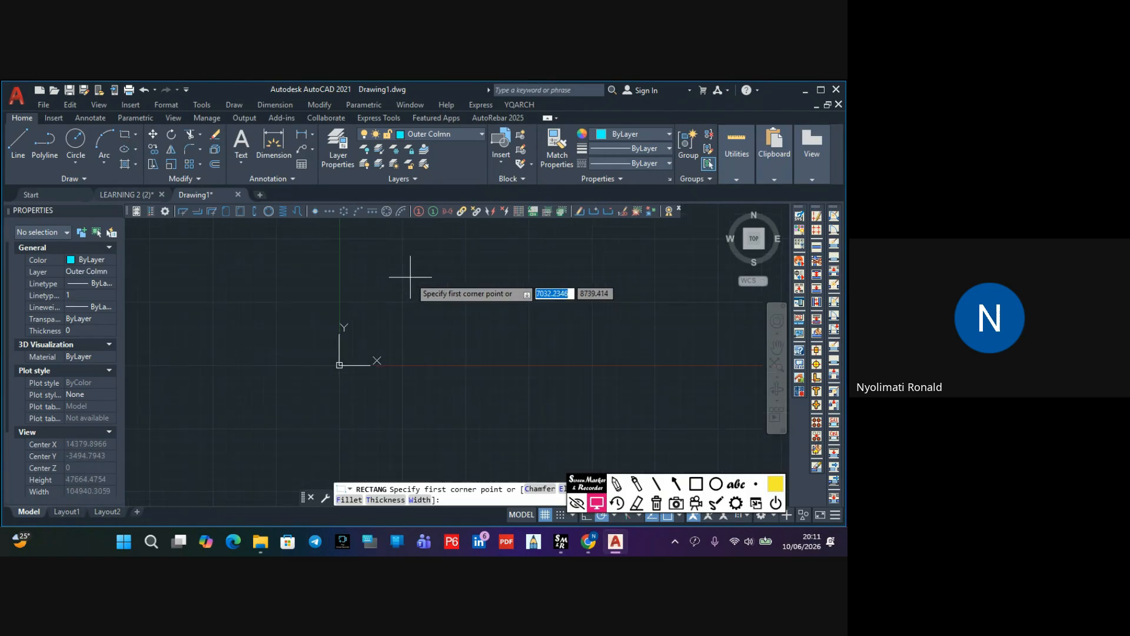
scroll(412, 273, up, 12)
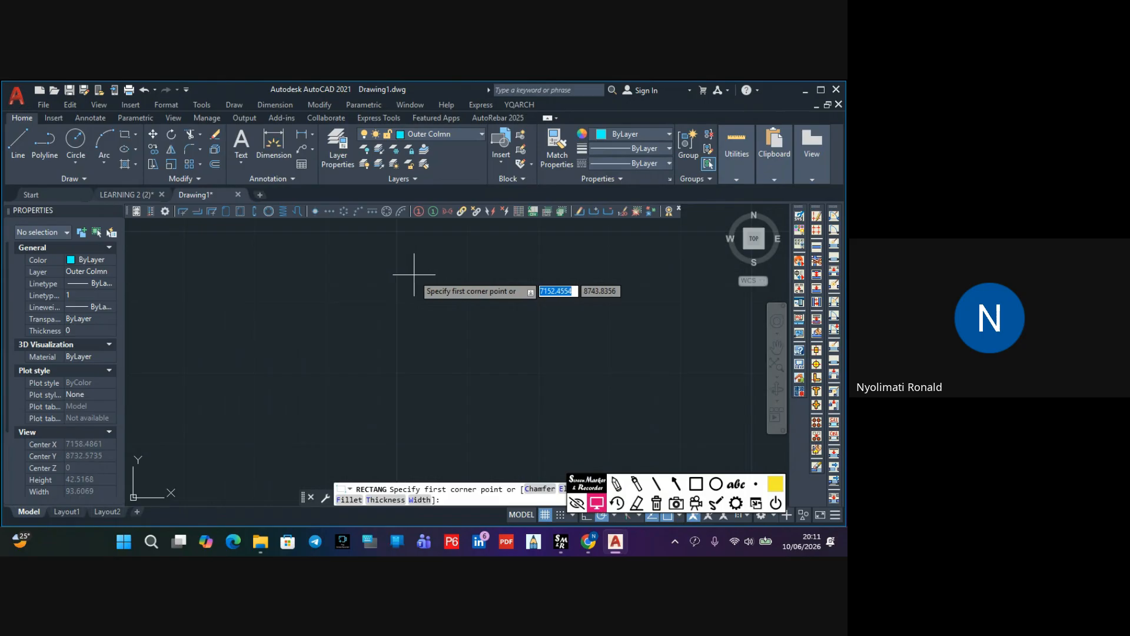
scroll(416, 273, up, 7)
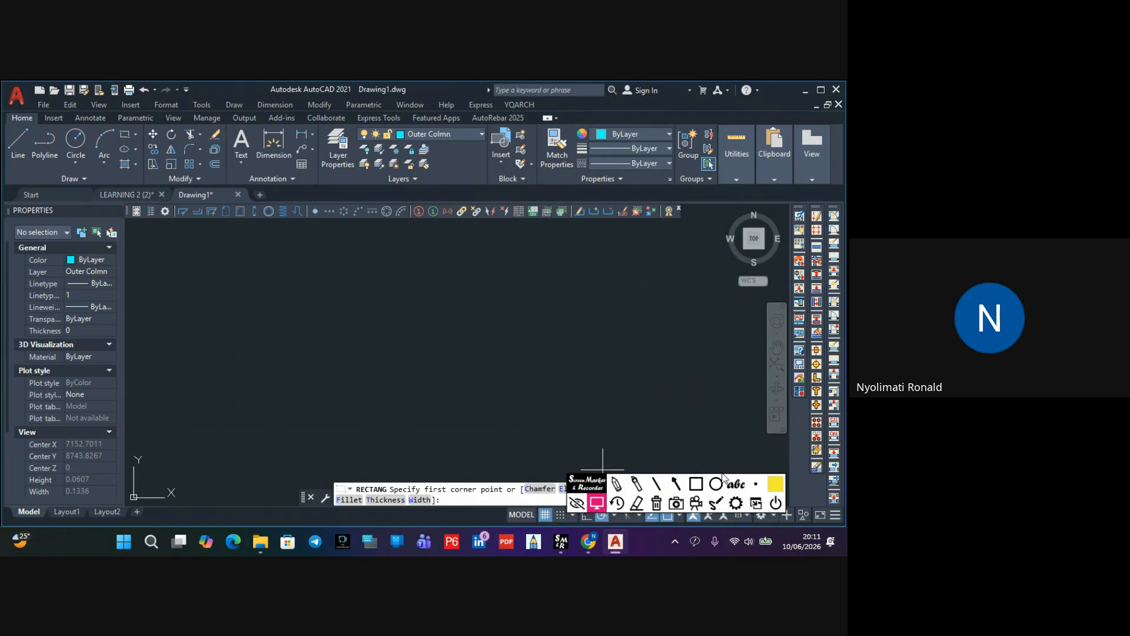
Move the screen-marker toolbar clear of the annotation scale control and set the annotation scale to 1:100
mouse_move(596, 484)
mouse_down()
mouse_move(248, 396)
mouse_move(161, 480)
mouse_up()
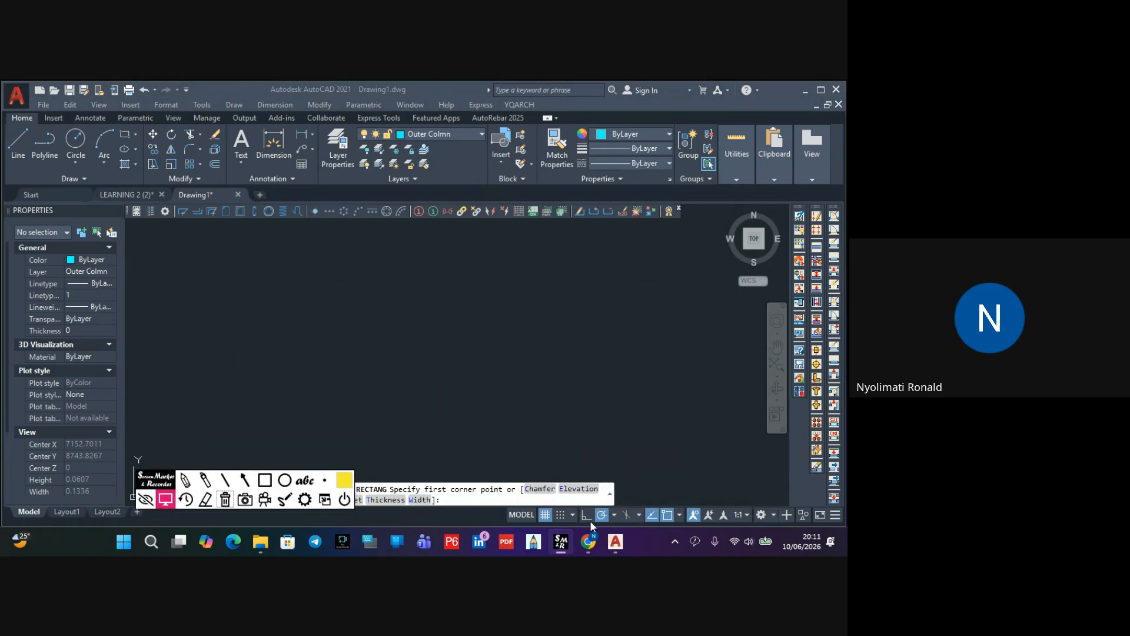
click(746, 514)
key(Escape)
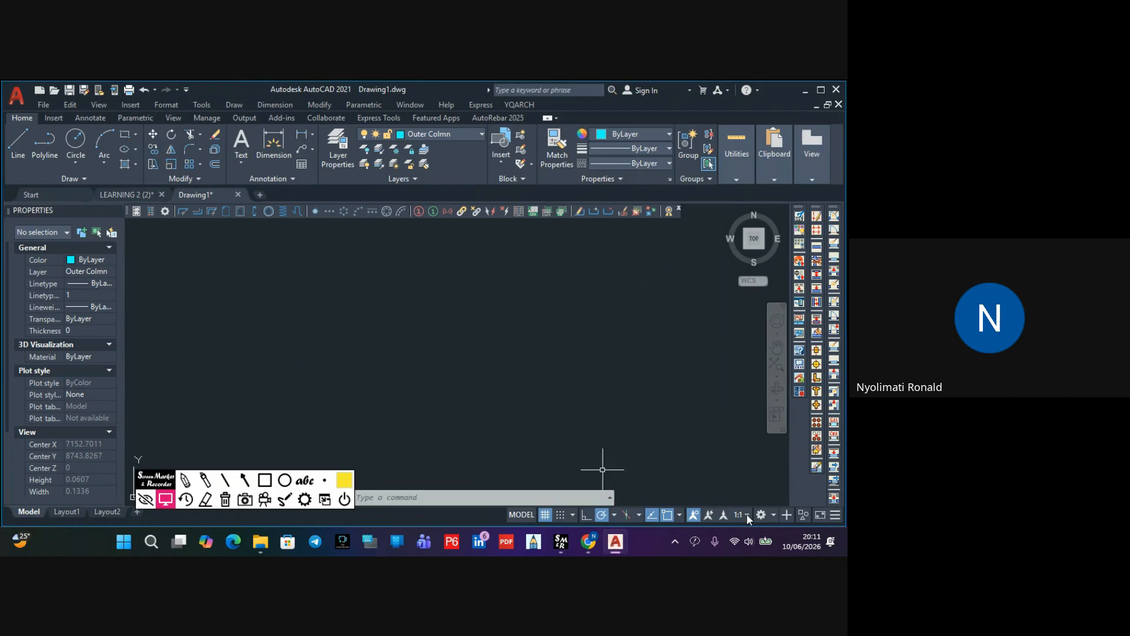
click(746, 513)
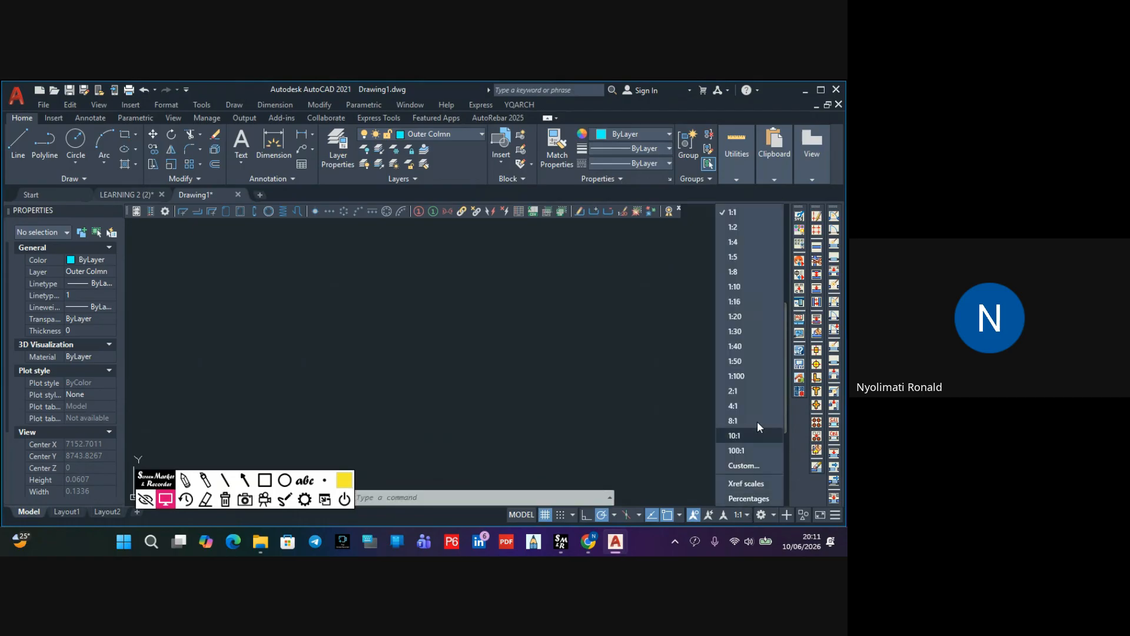
click(737, 376)
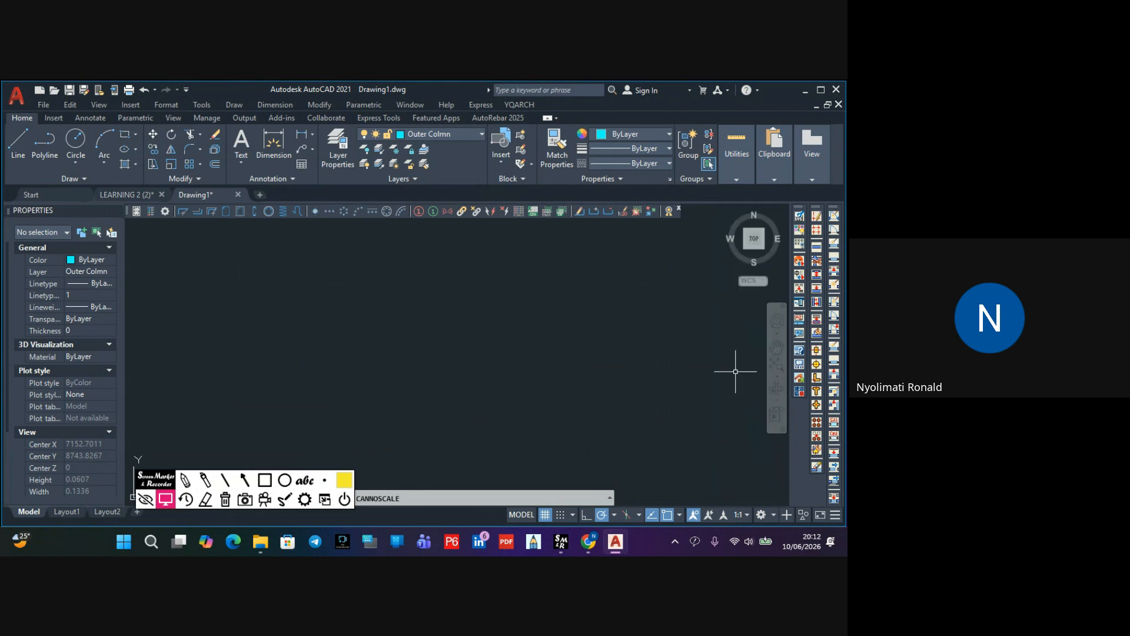
Try to draw the section's outer rectangle by entering 200 and 400 at the first-corner prompt
scroll(495, 317, down, 11)
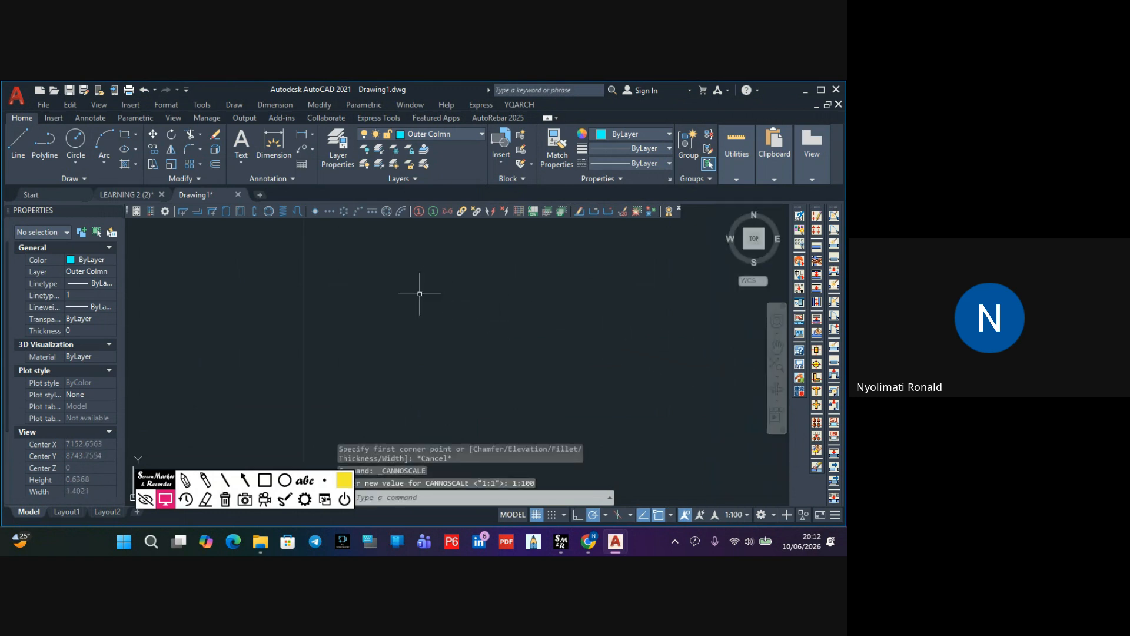
scroll(281, 221, up, 4)
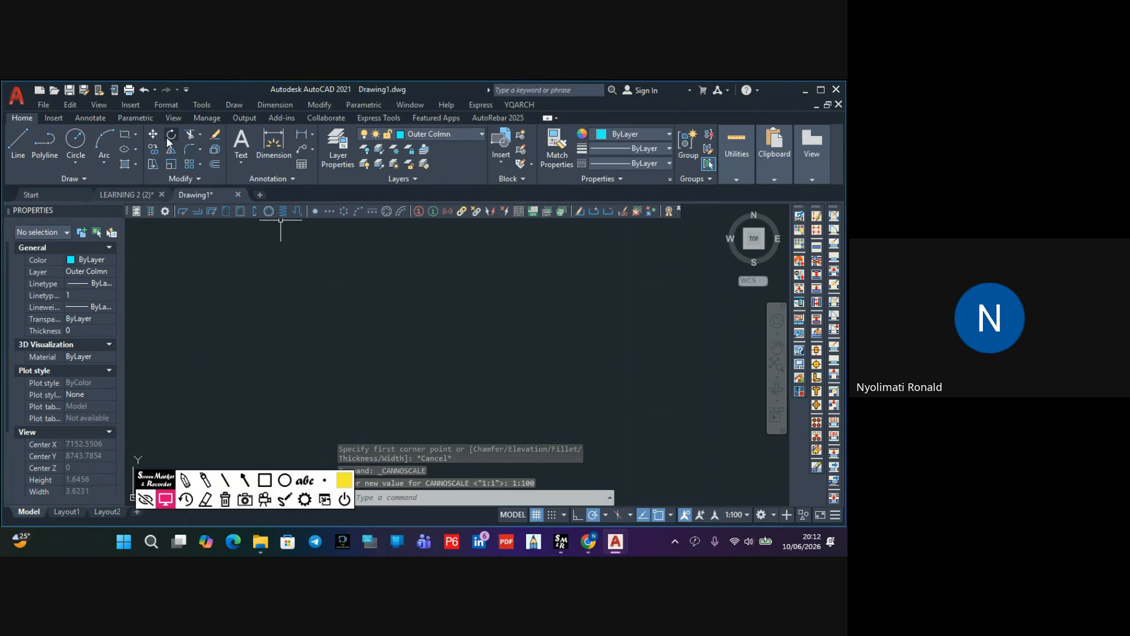
click(125, 136)
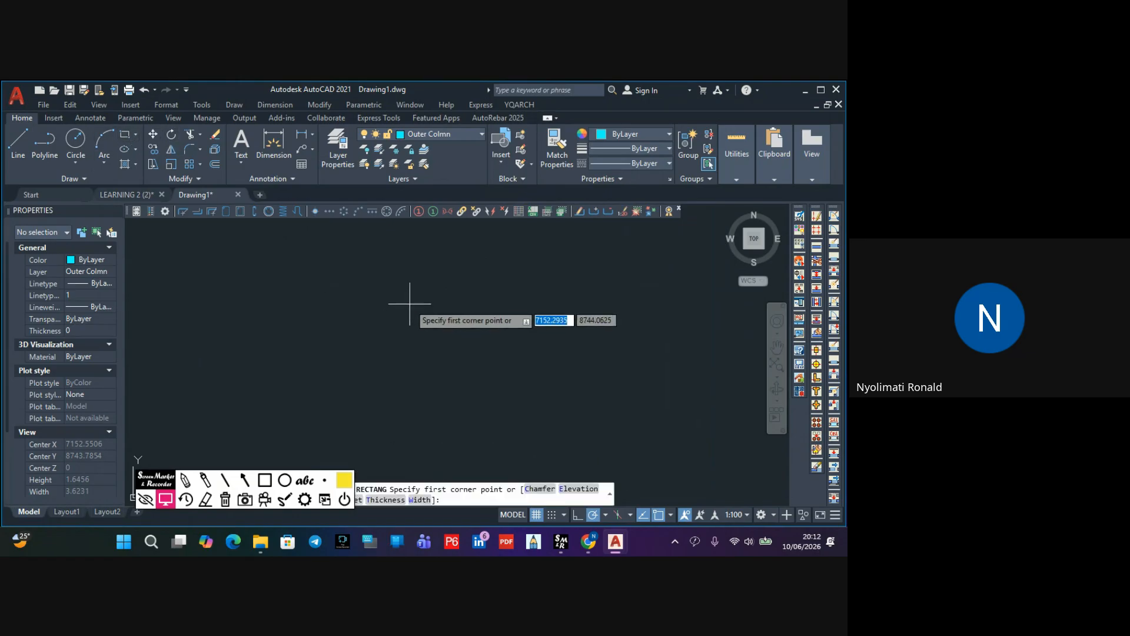
scroll(411, 300, up, 10)
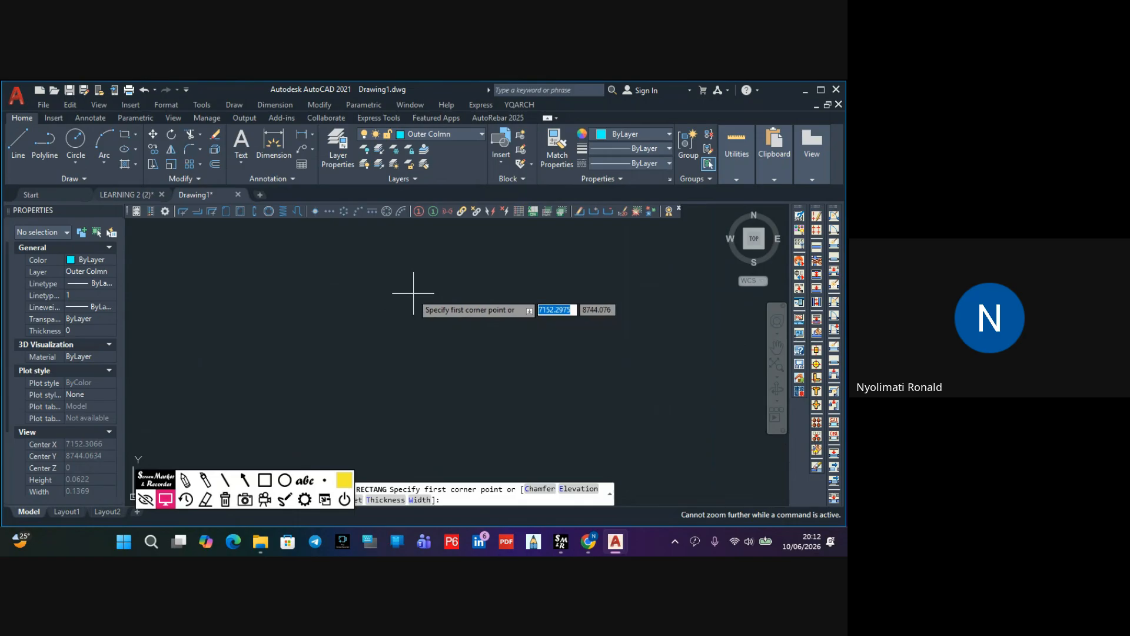
scroll(416, 293, up, 2)
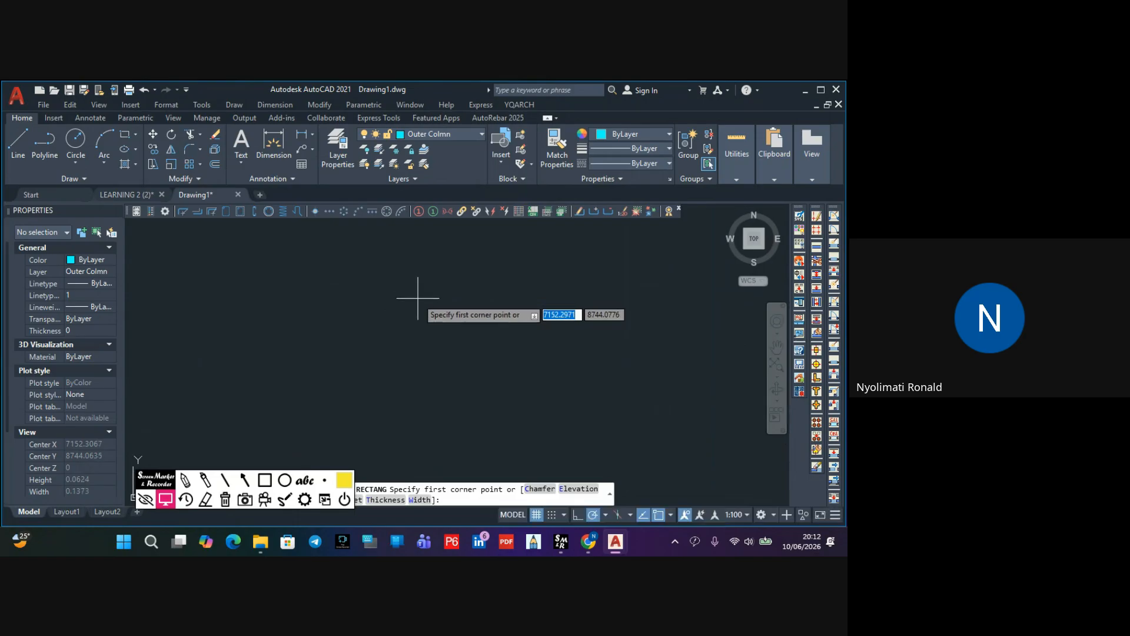
scroll(416, 294, down, 9)
scroll(417, 295, down, 12)
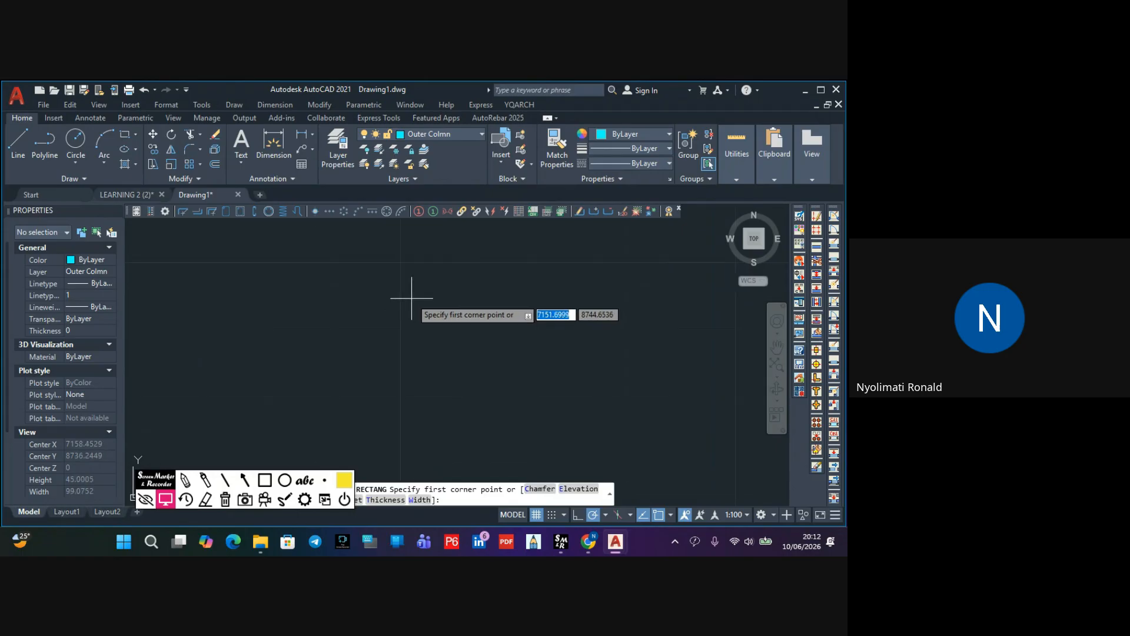
text(200)
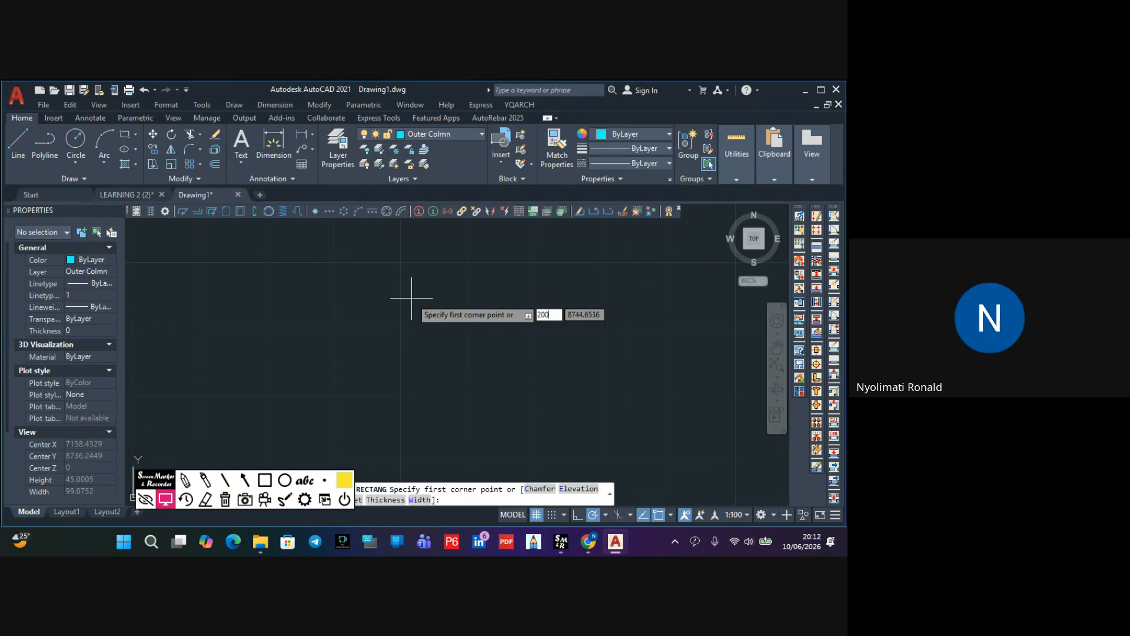
key(Tab)
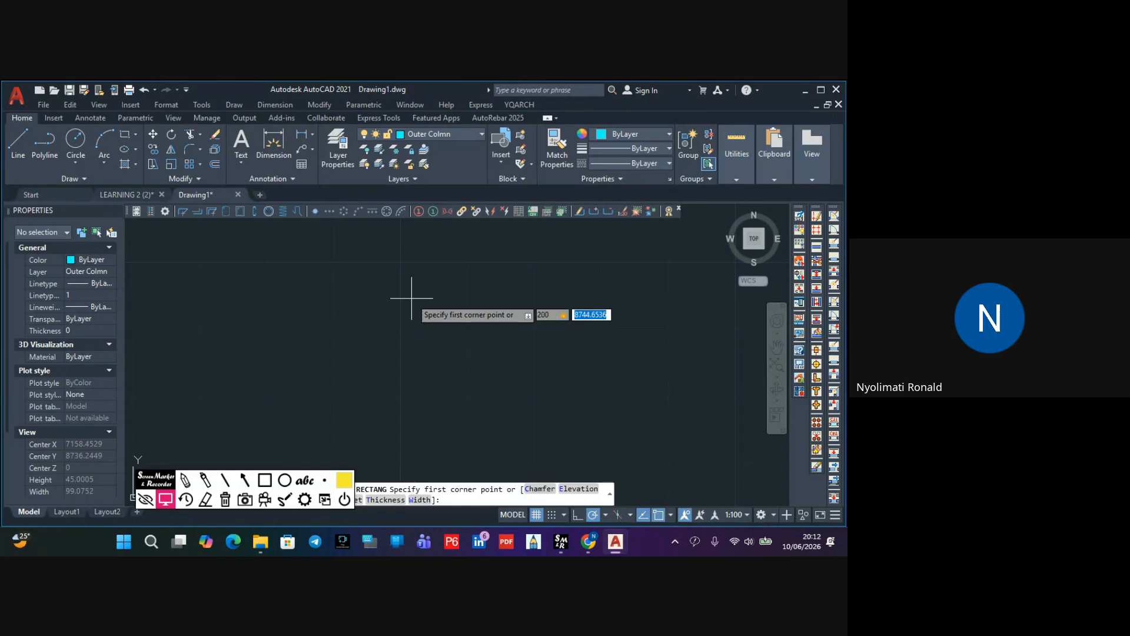
text(400)
key(Return)
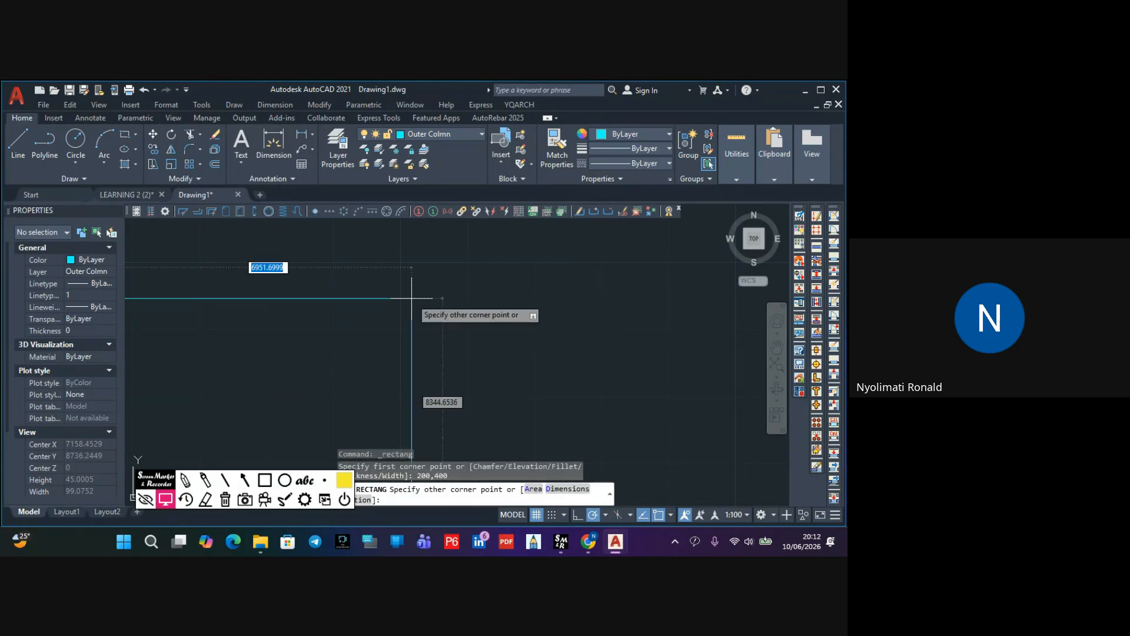
middle_drag(412, 299, 567, 316)
scroll(568, 316, down, 8)
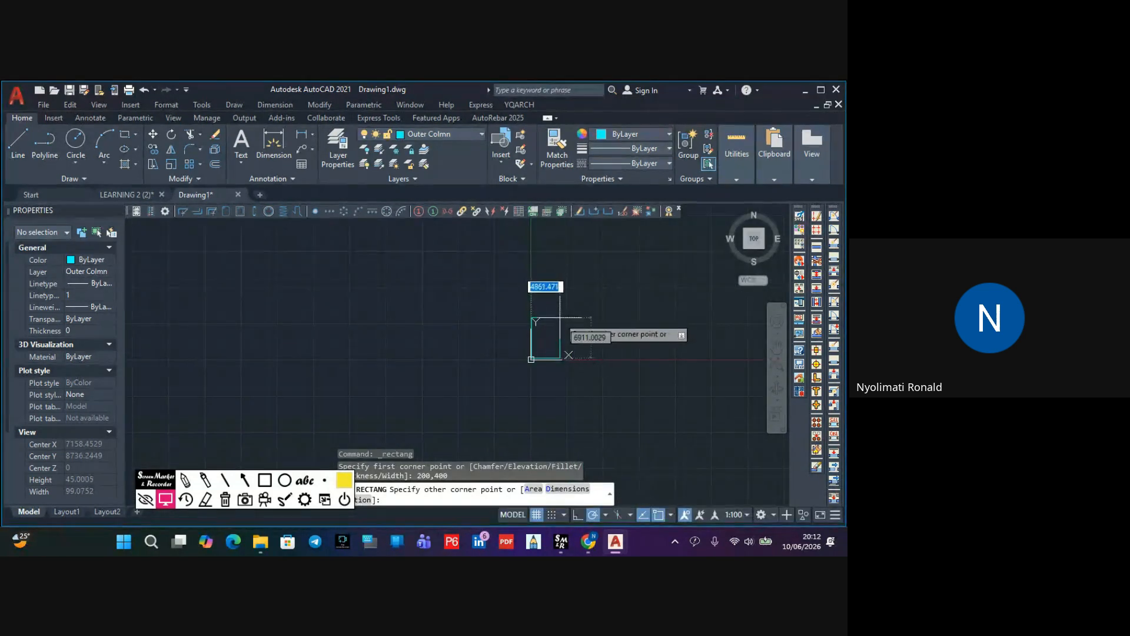
key(Escape)
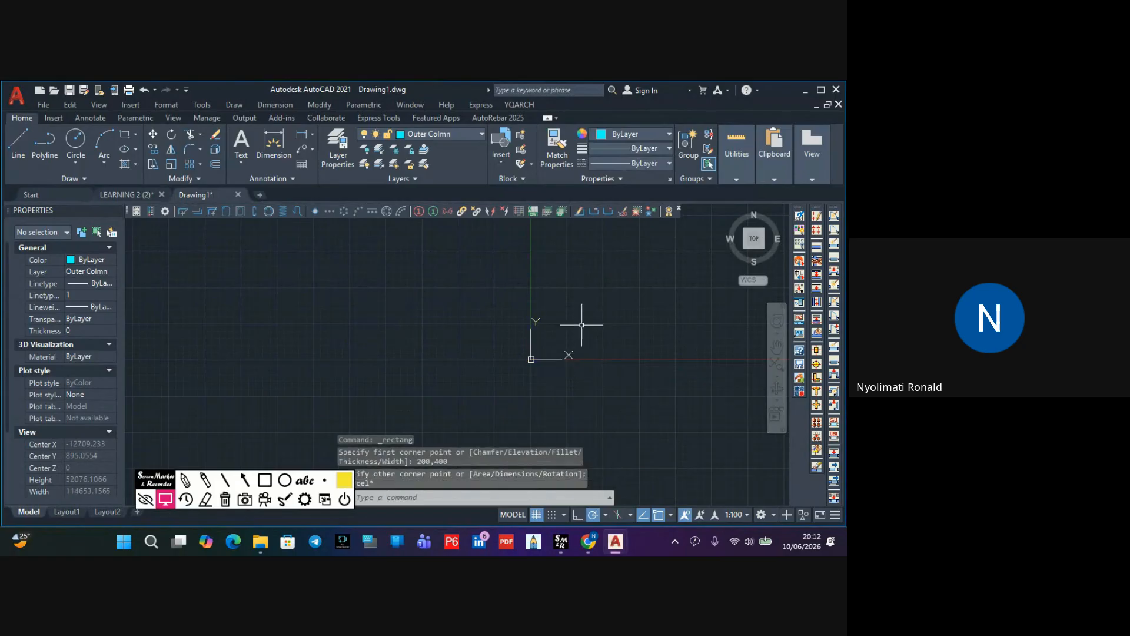
Retry the Rectangle command with 200,400 as the first corner point, and cancel it
middle_drag(581, 324, 366, 366)
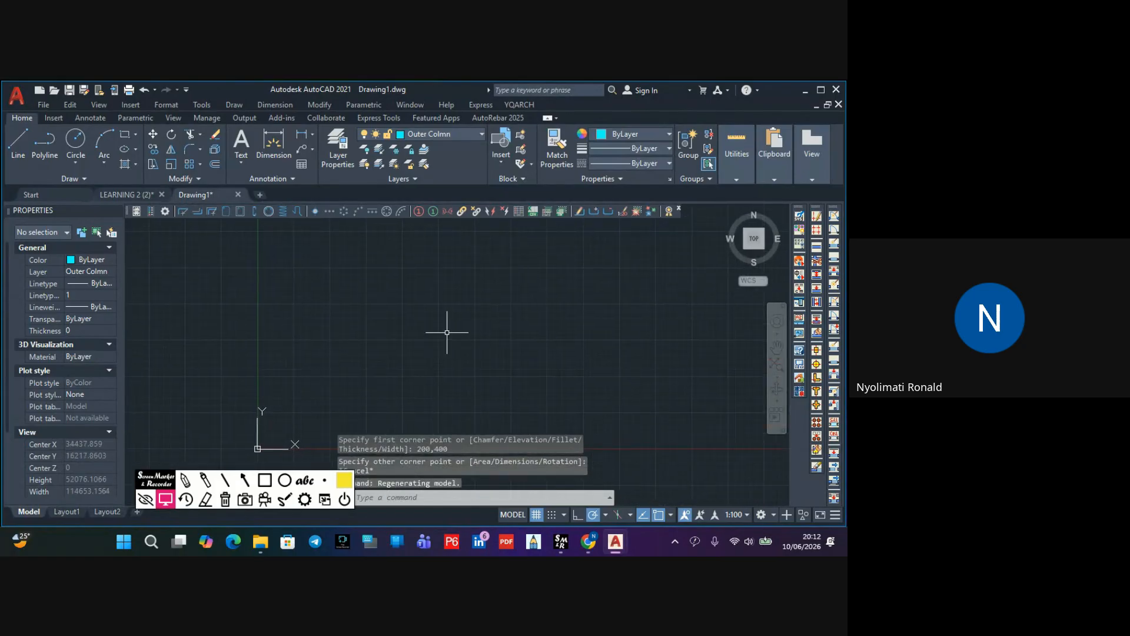
click(126, 135)
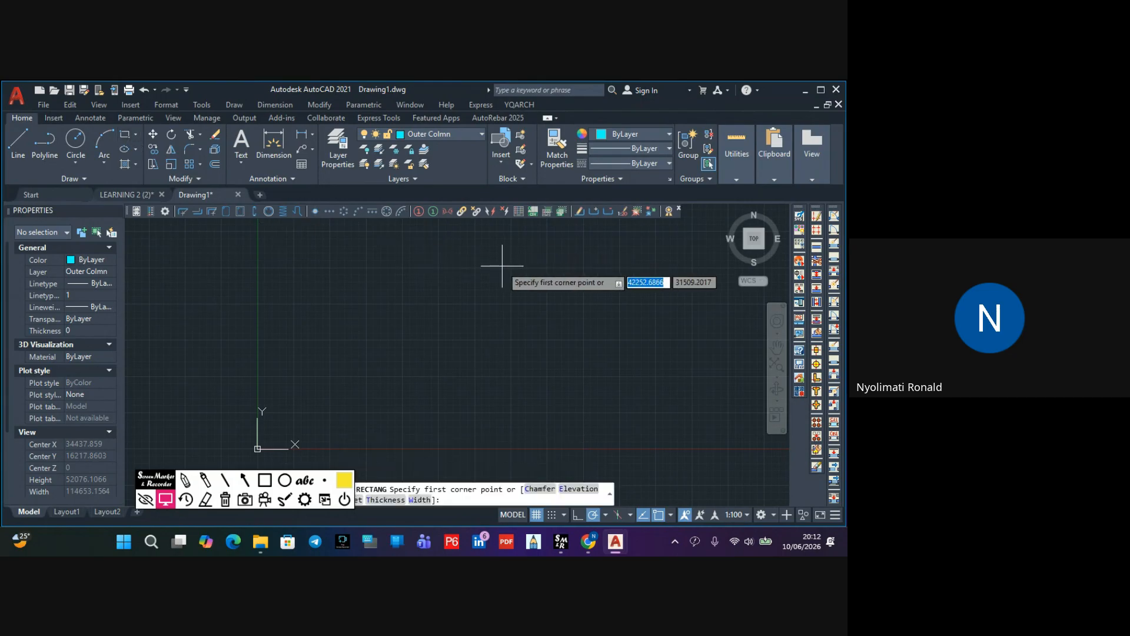
text(200)
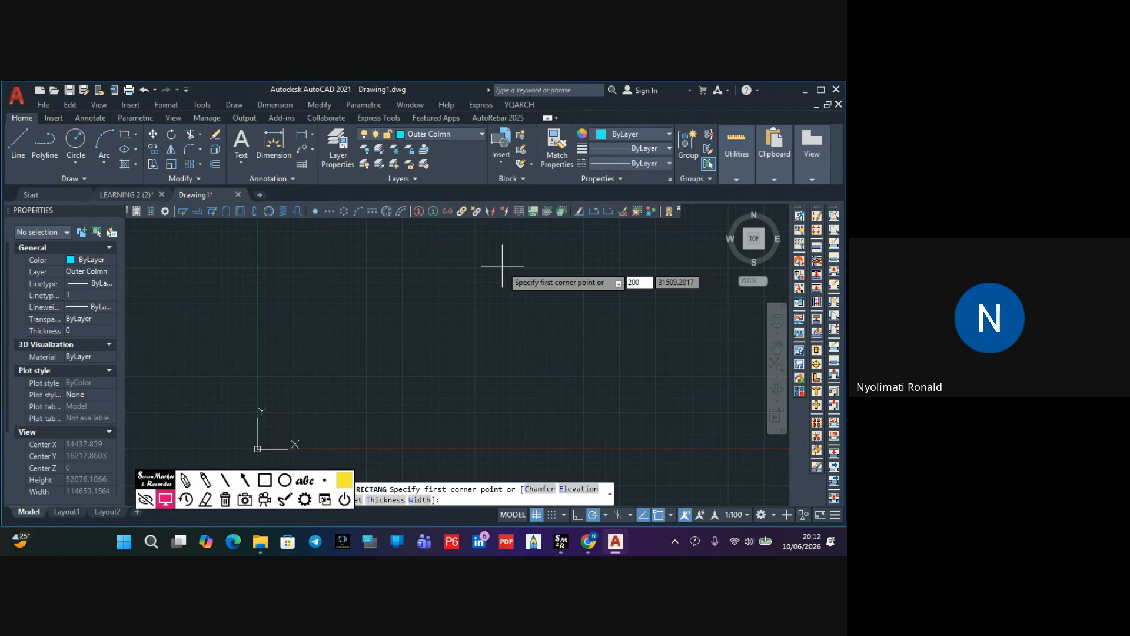
key(Tab)
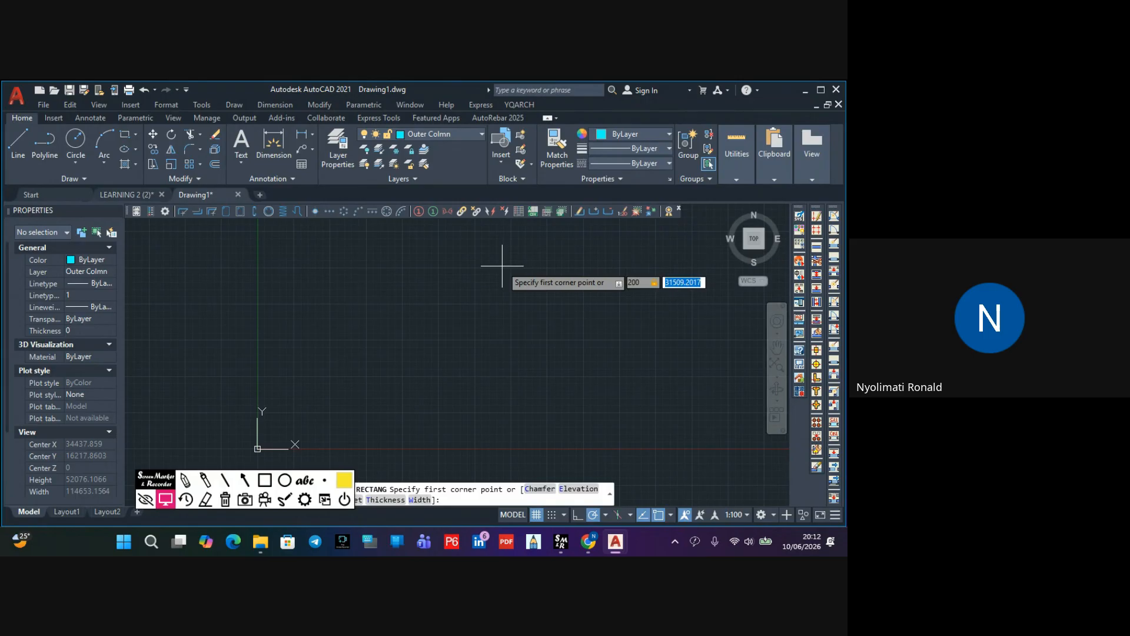
text(400)
key(Return)
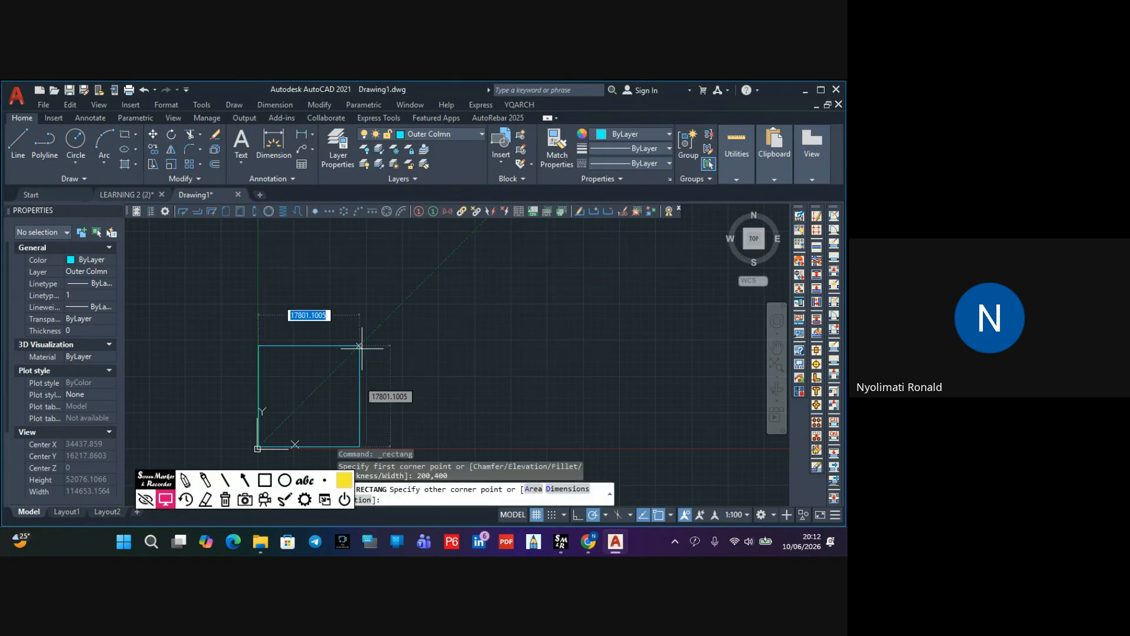
key(Escape)
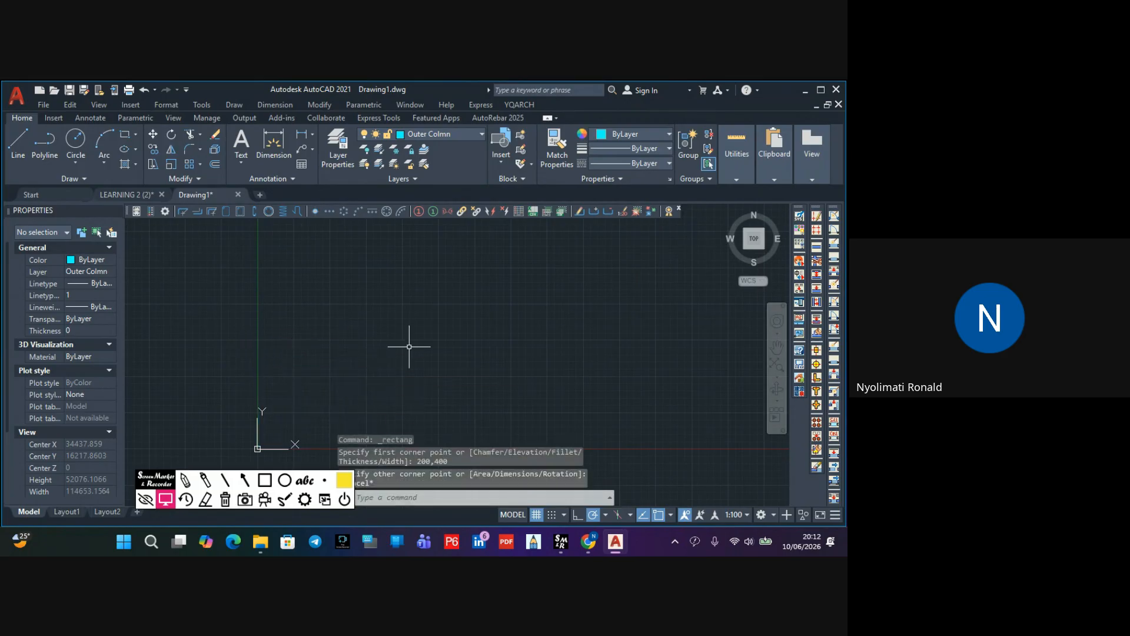
Start a polyline in an empty area of the drawing and draw the outline's horizontal upper edge 200 long
scroll(435, 318, down, 5)
scroll(347, 295, down, 2)
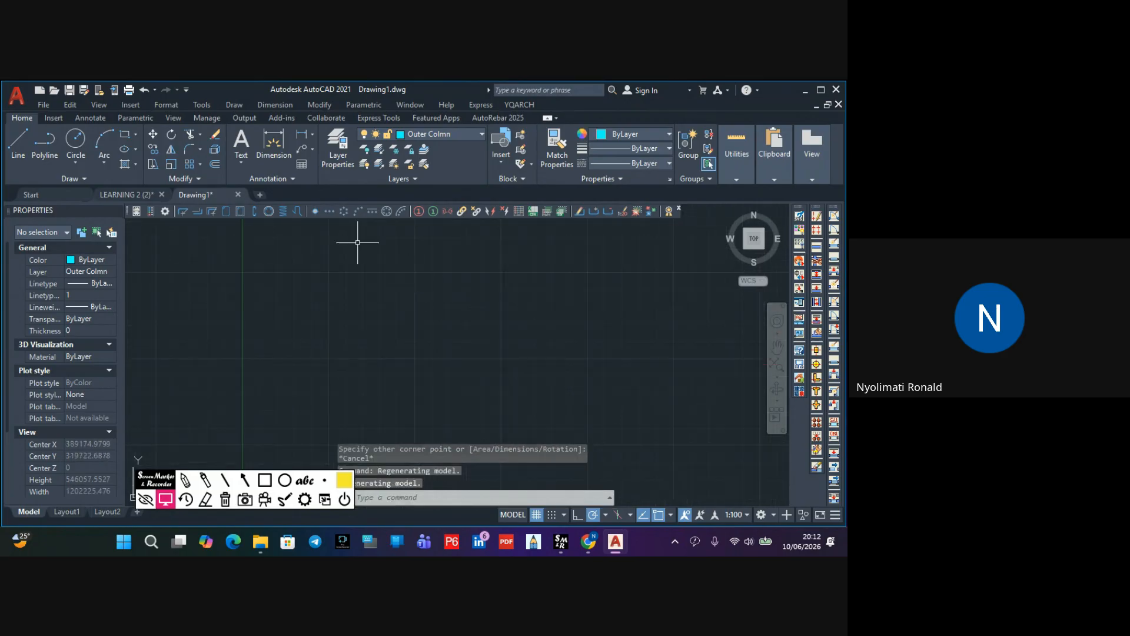
click(44, 144)
scroll(475, 278, up, 4)
middle_drag(474, 277, 435, 297)
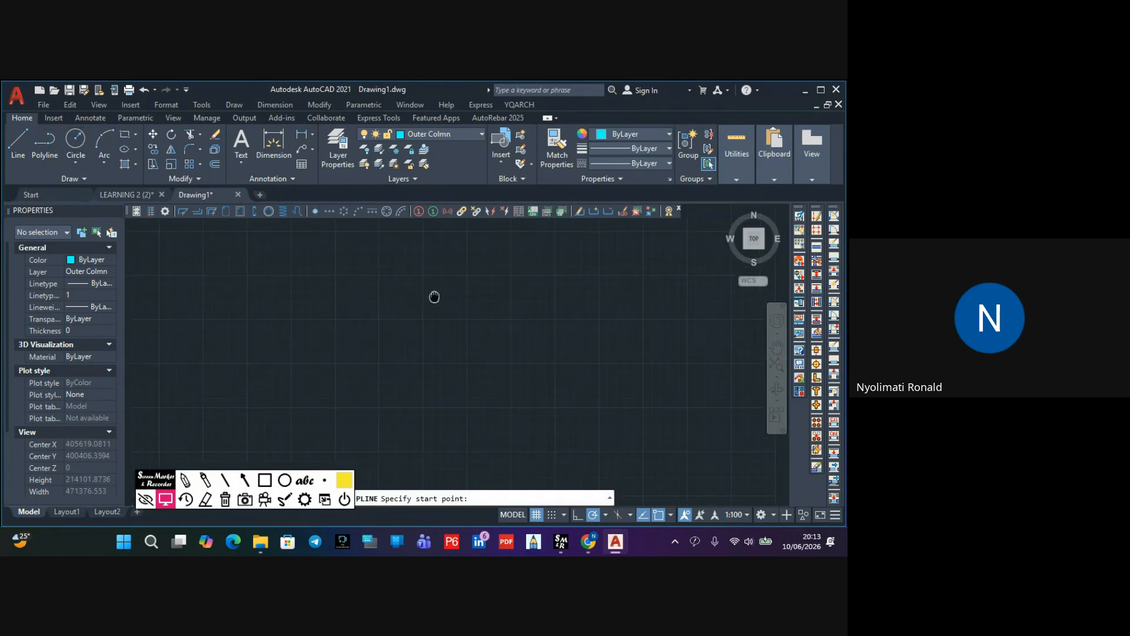
click(417, 274)
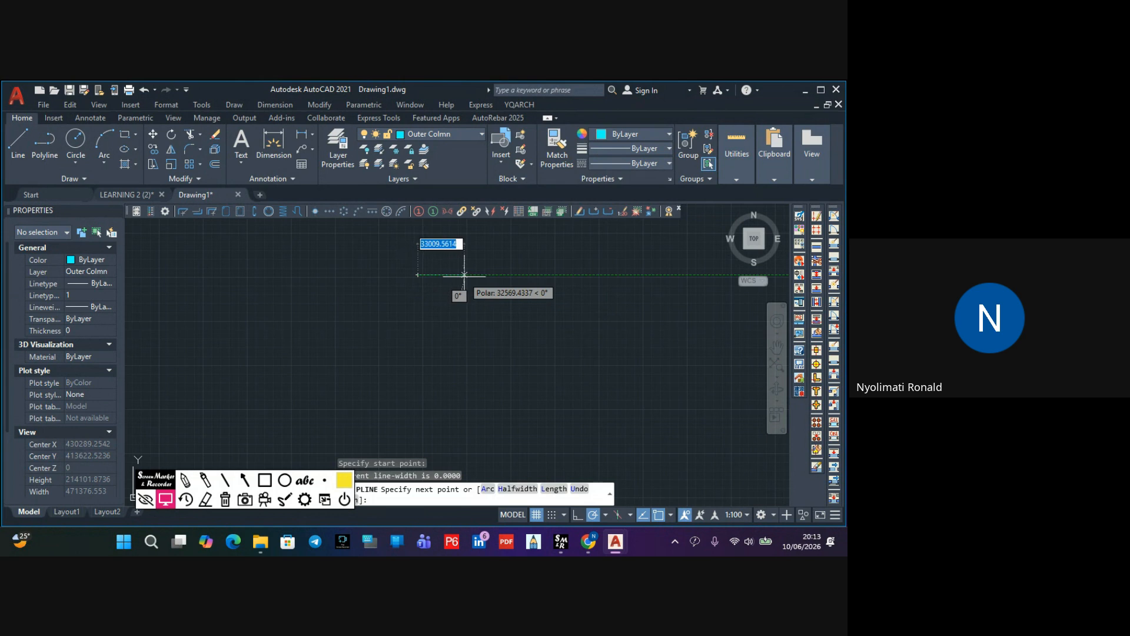
scroll(453, 274, up, 7)
middle_drag(365, 274, 761, 296)
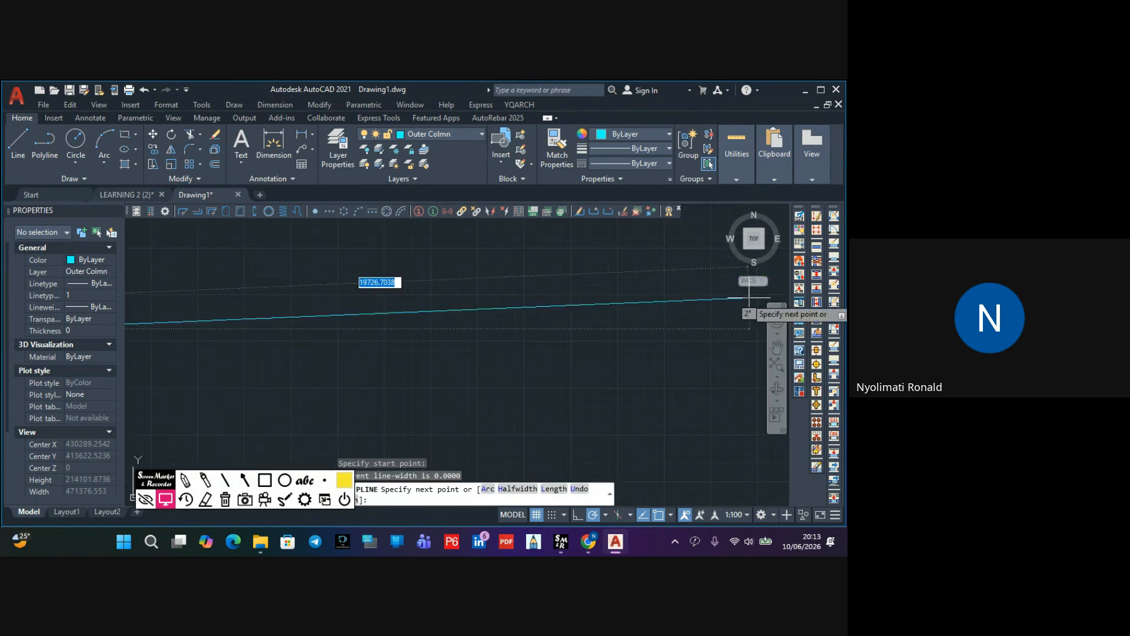
scroll(745, 303, down, 5)
scroll(520, 316, up, 10)
middle_drag(358, 323, 579, 325)
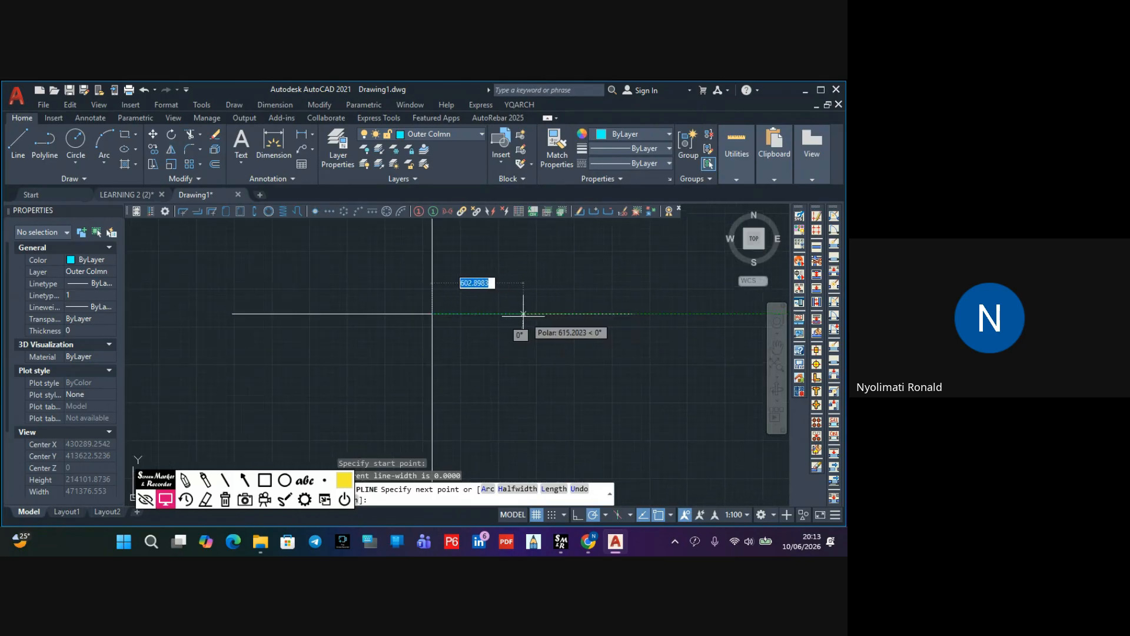
text(200)
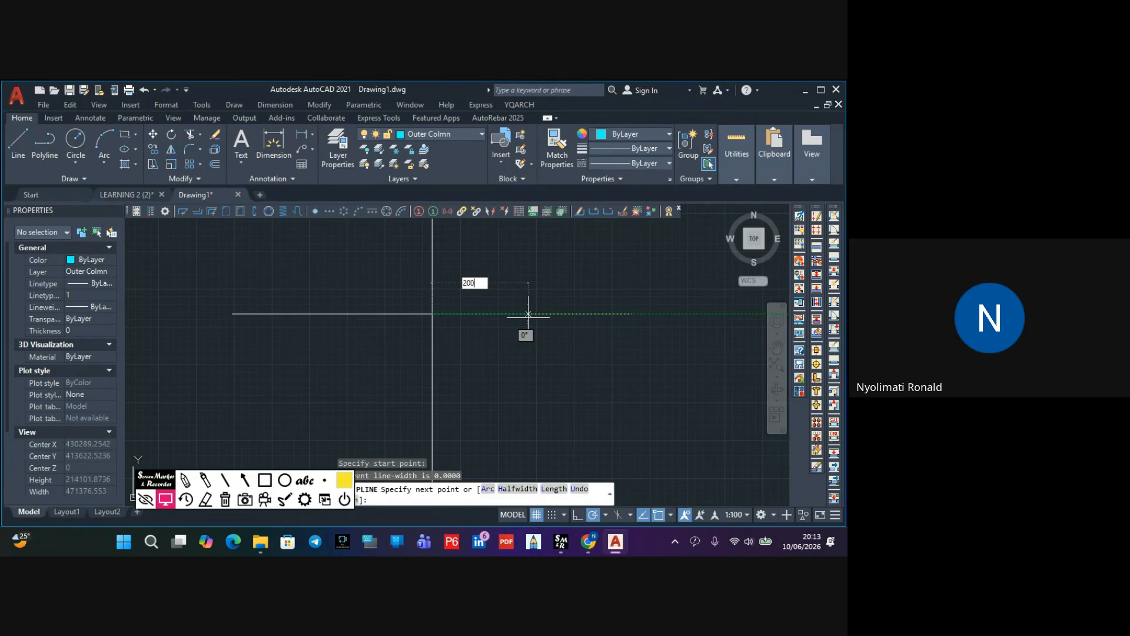
key(Return)
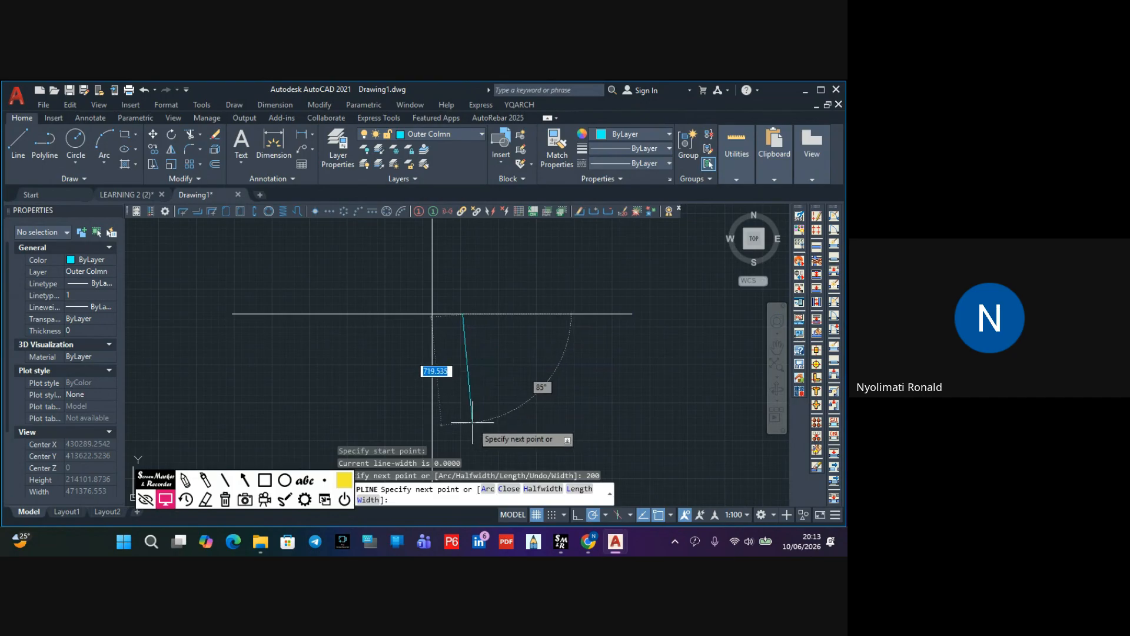
Complete the rectangular outline with a 400 long vertical side downward, a lower edge and a side back to the start point
text(400)
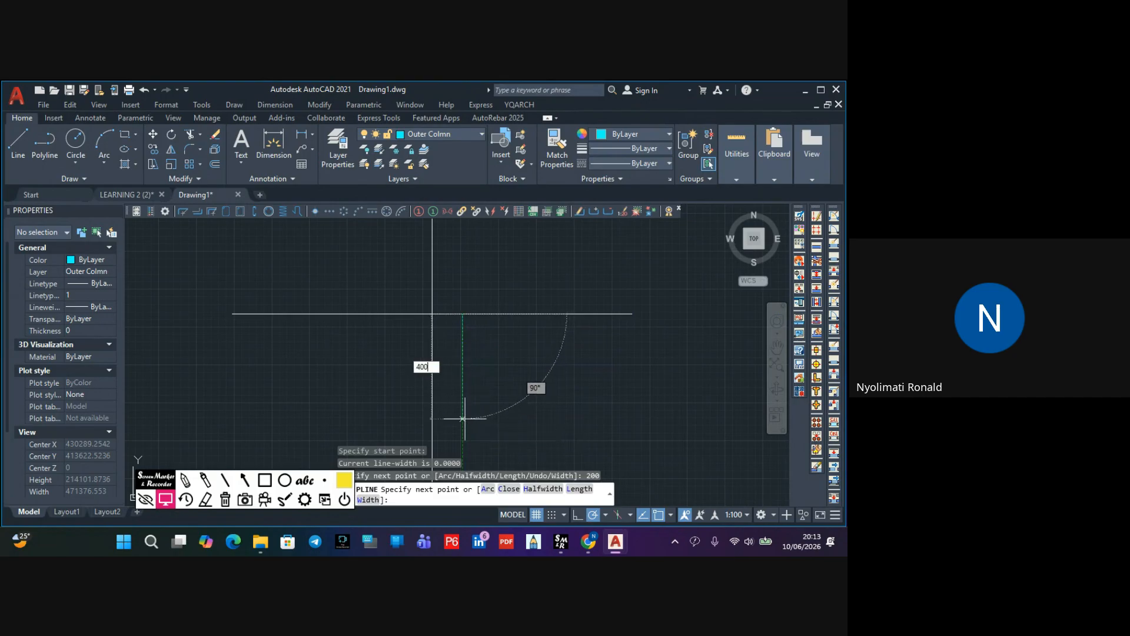
key(Return)
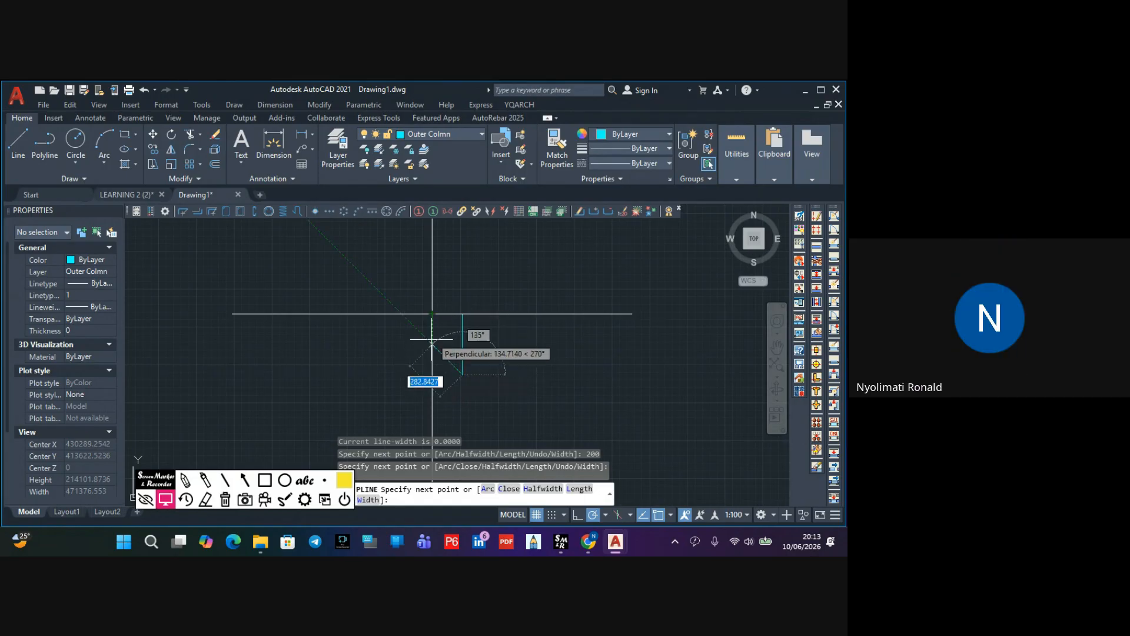
click(432, 375)
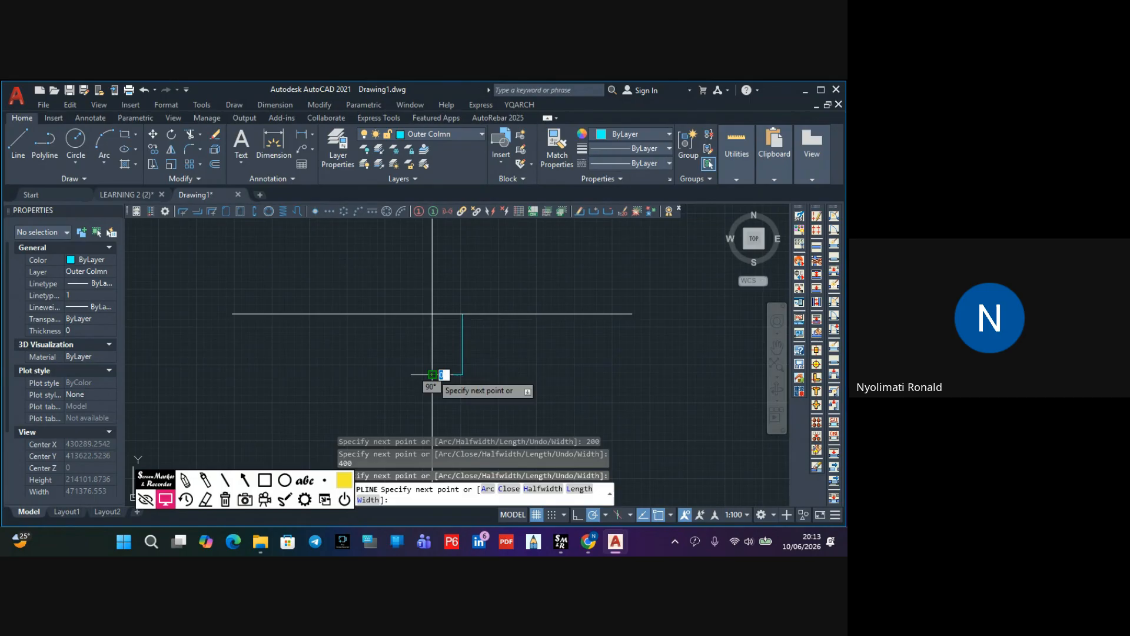
click(433, 315)
key(Escape)
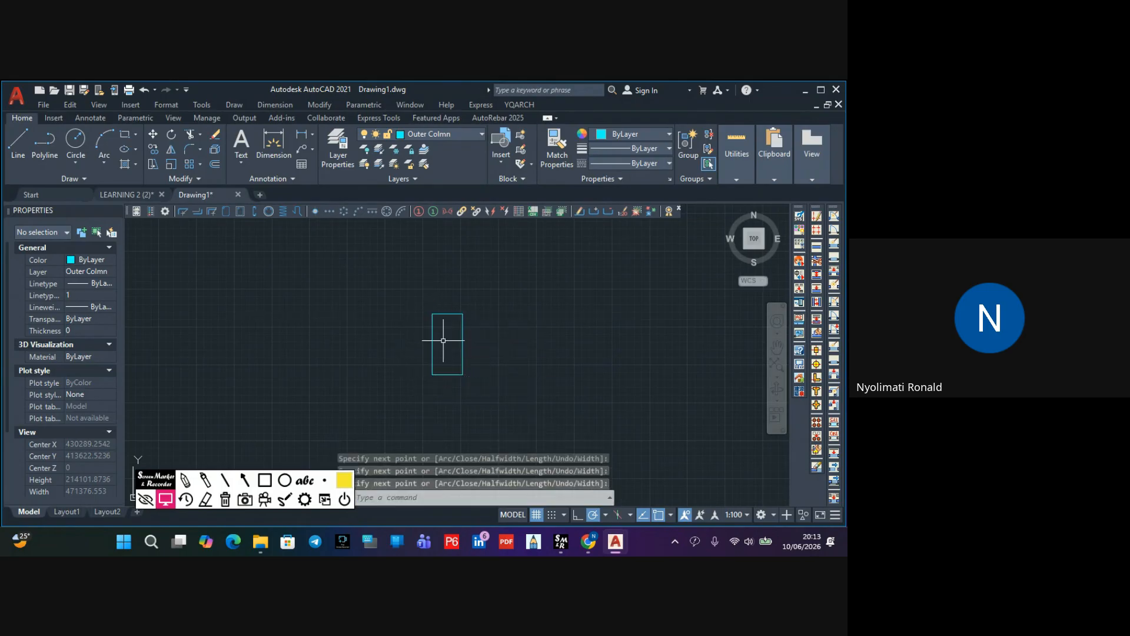
Check the outline's width and height with the Quick measure tool
scroll(470, 340, up, 1)
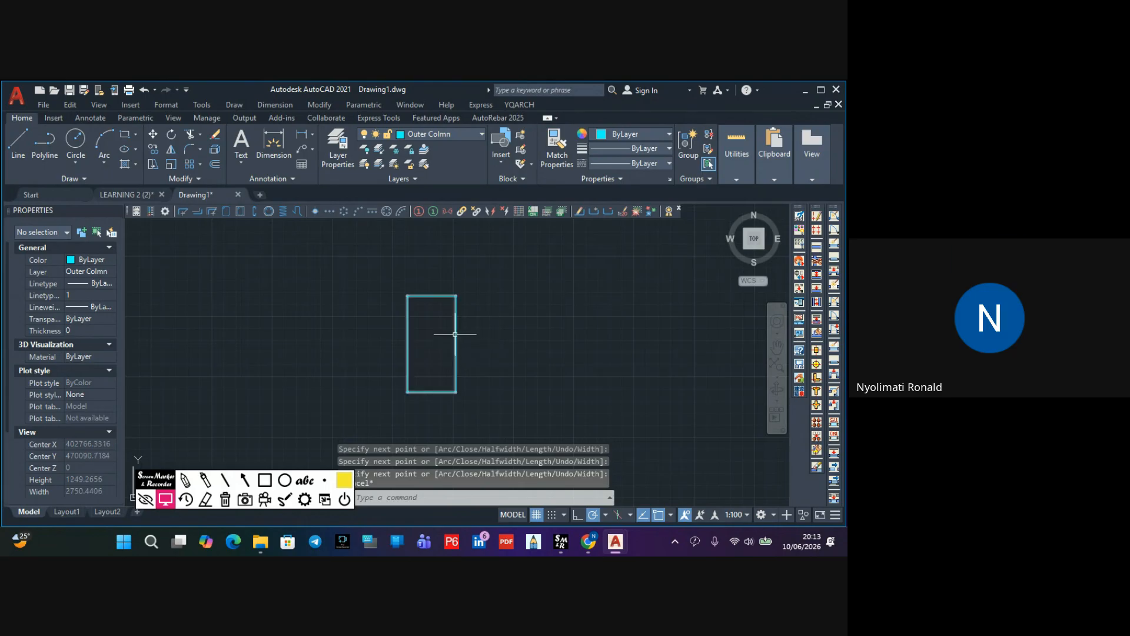
scroll(465, 343, up, 1)
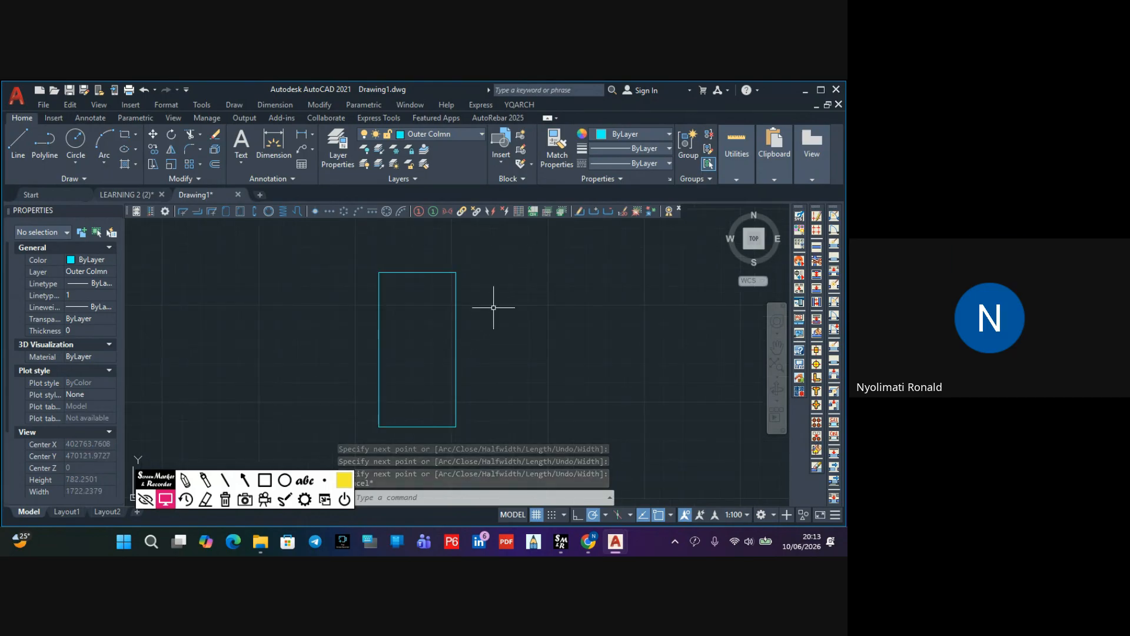
scroll(503, 288, up, 2)
scroll(502, 283, down, 2)
middle_drag(493, 294, 506, 289)
click(730, 177)
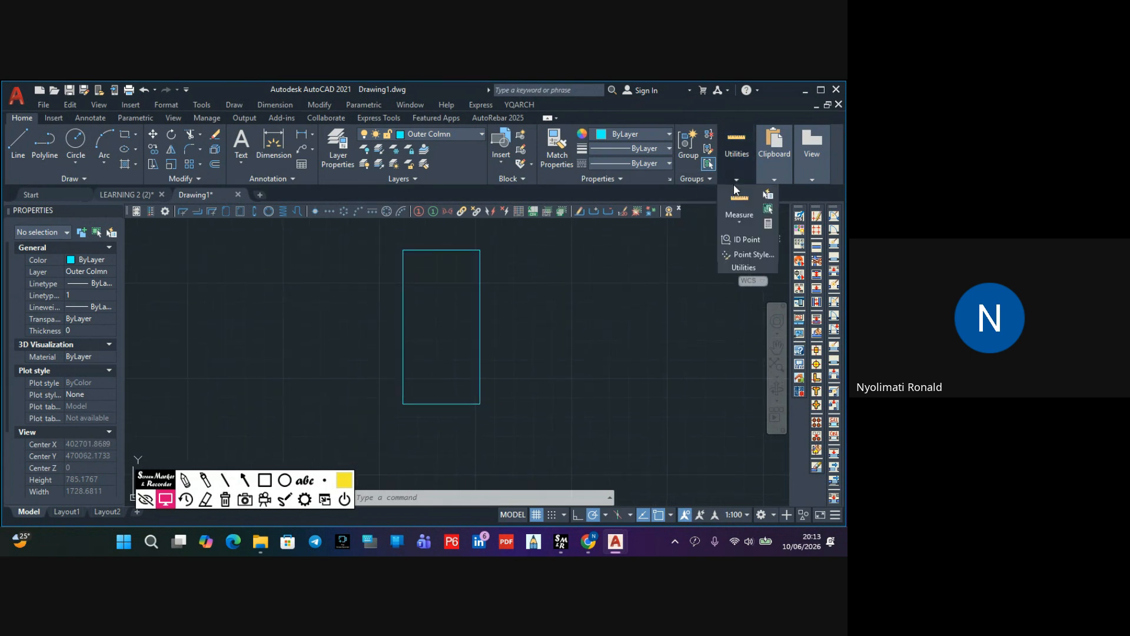
click(743, 219)
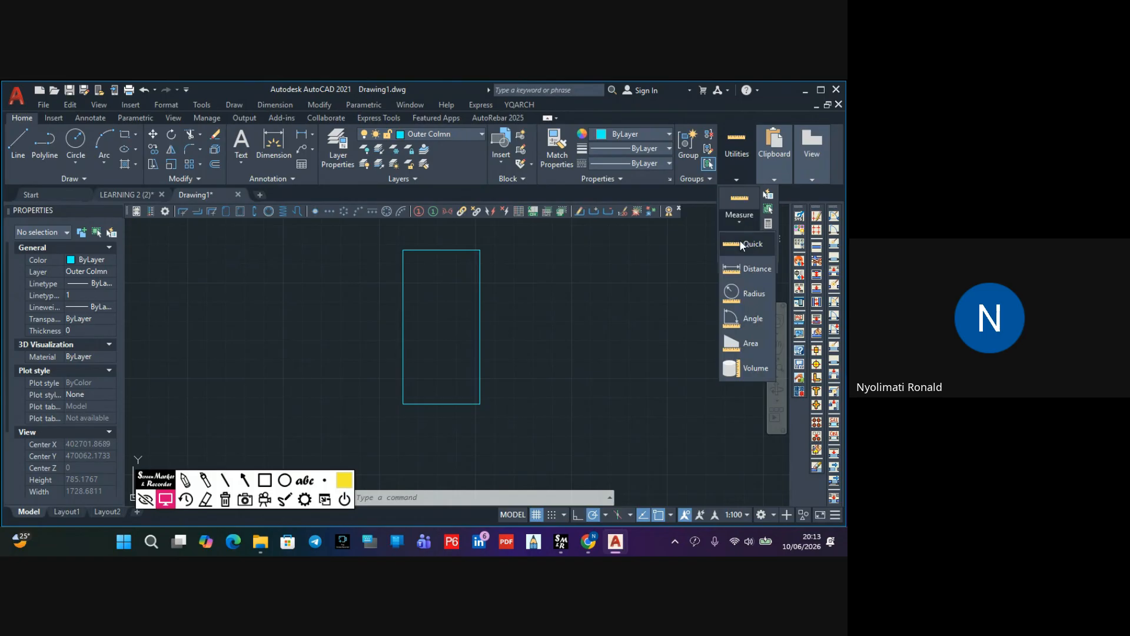
click(741, 245)
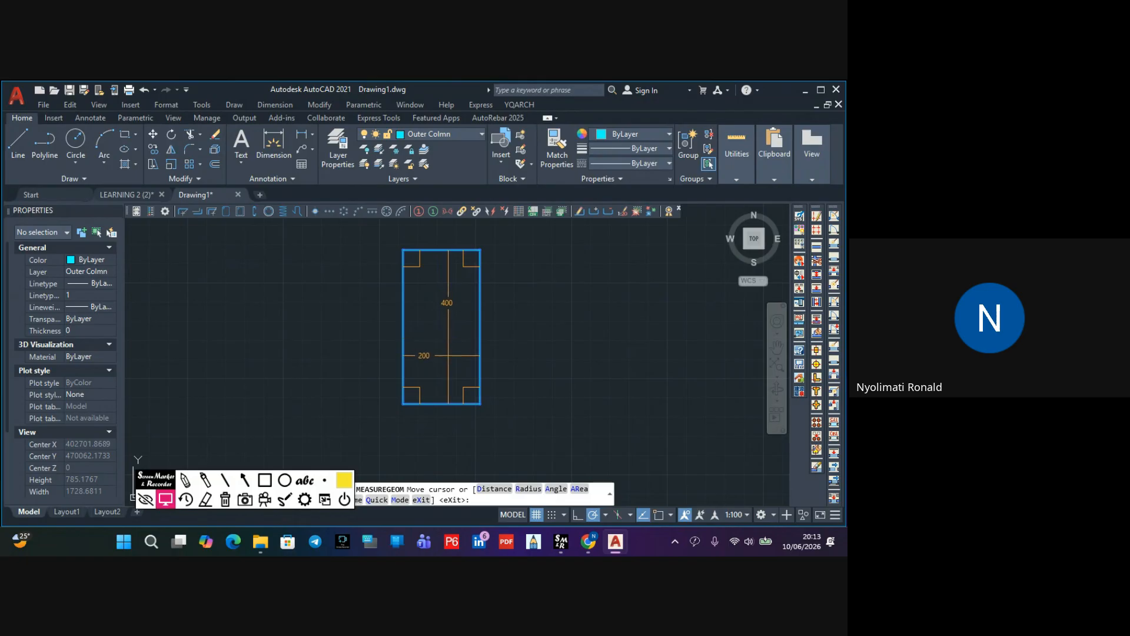
key(Escape)
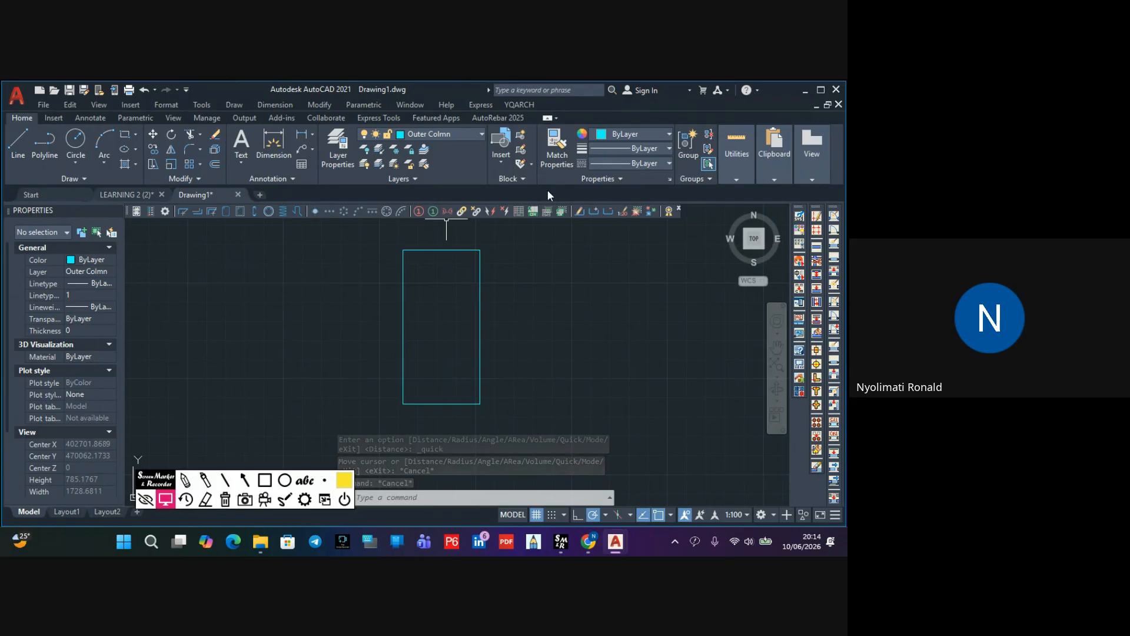
Make the T16 Bar layer current for drawing the reinforcement inside the outline
click(439, 134)
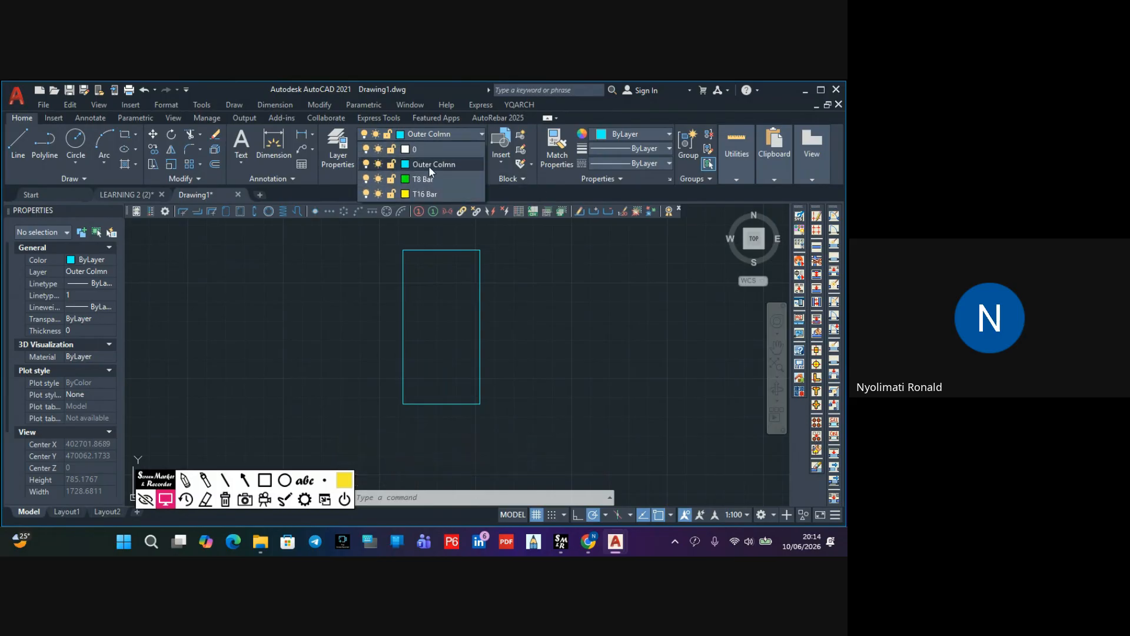
click(426, 191)
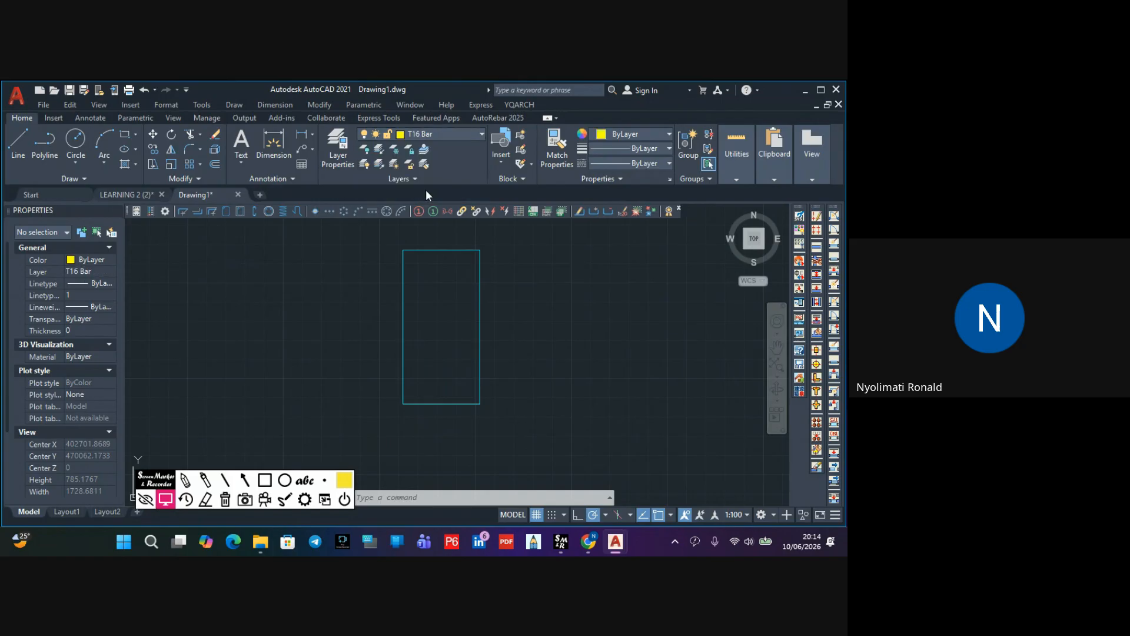
scroll(408, 290, up, 2)
scroll(409, 290, down, 2)
scroll(409, 272, up, 2)
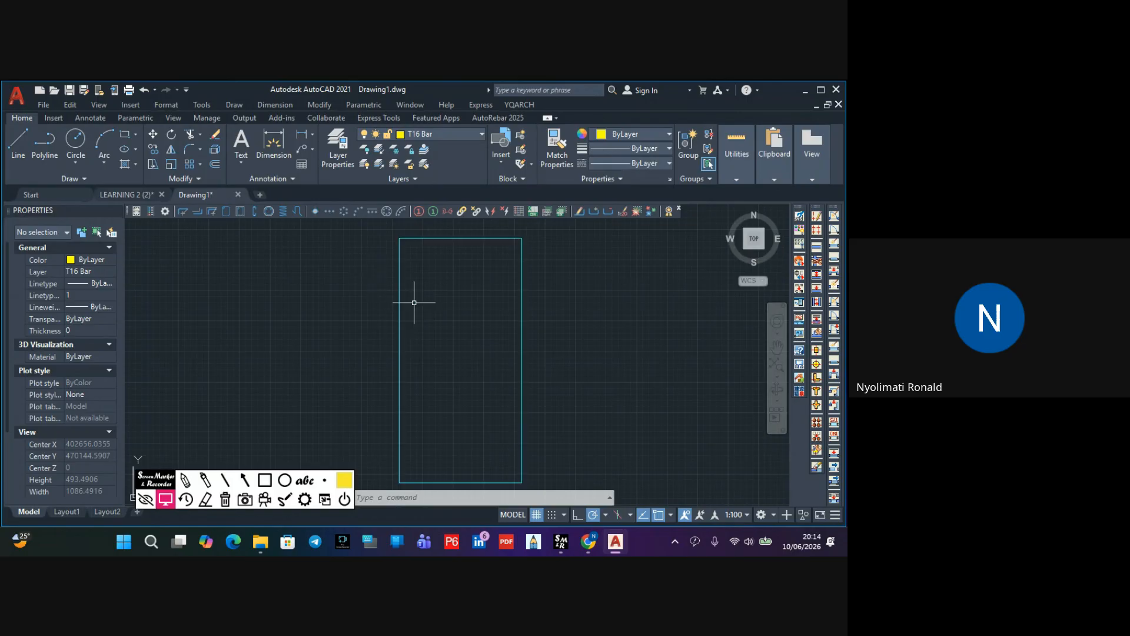
Offset the rectangular outline 30 inward
click(211, 165)
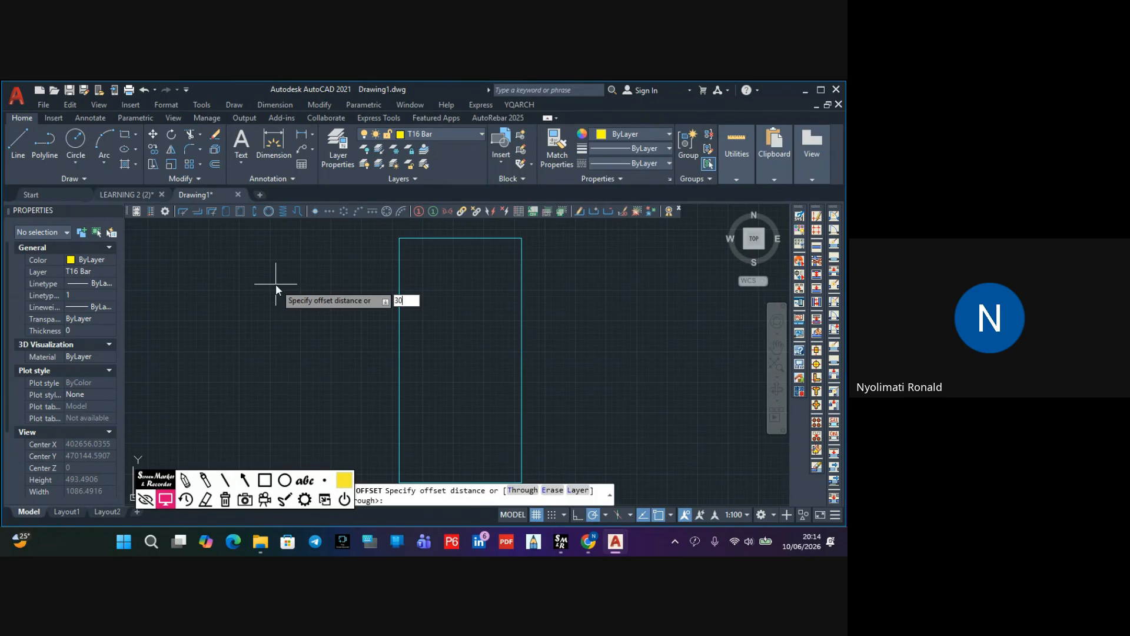
key(Return)
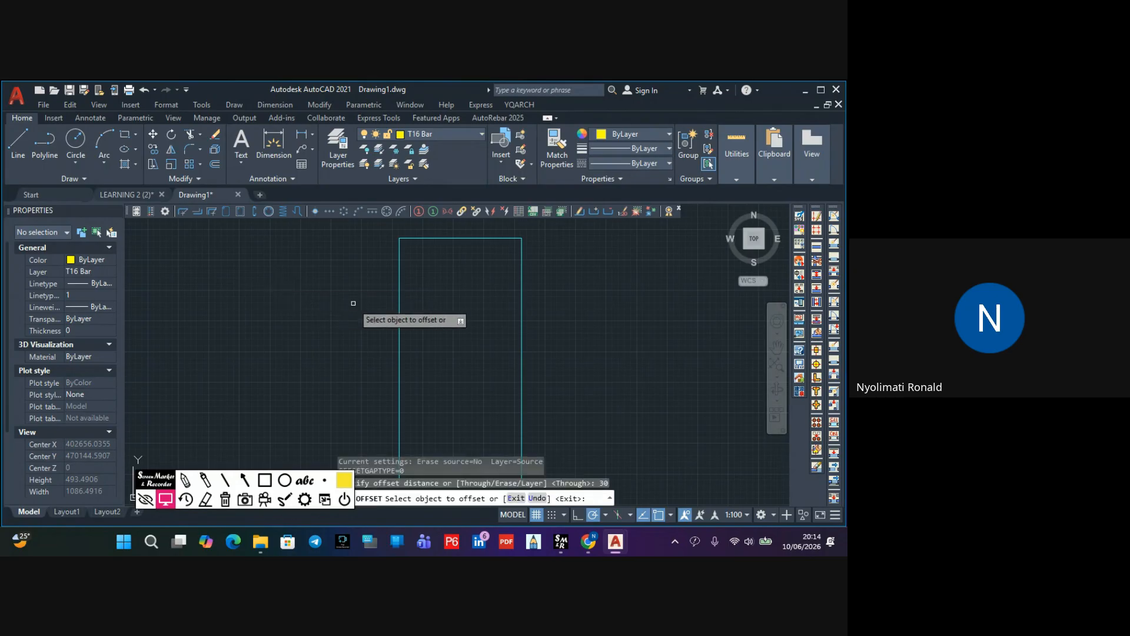
click(399, 291)
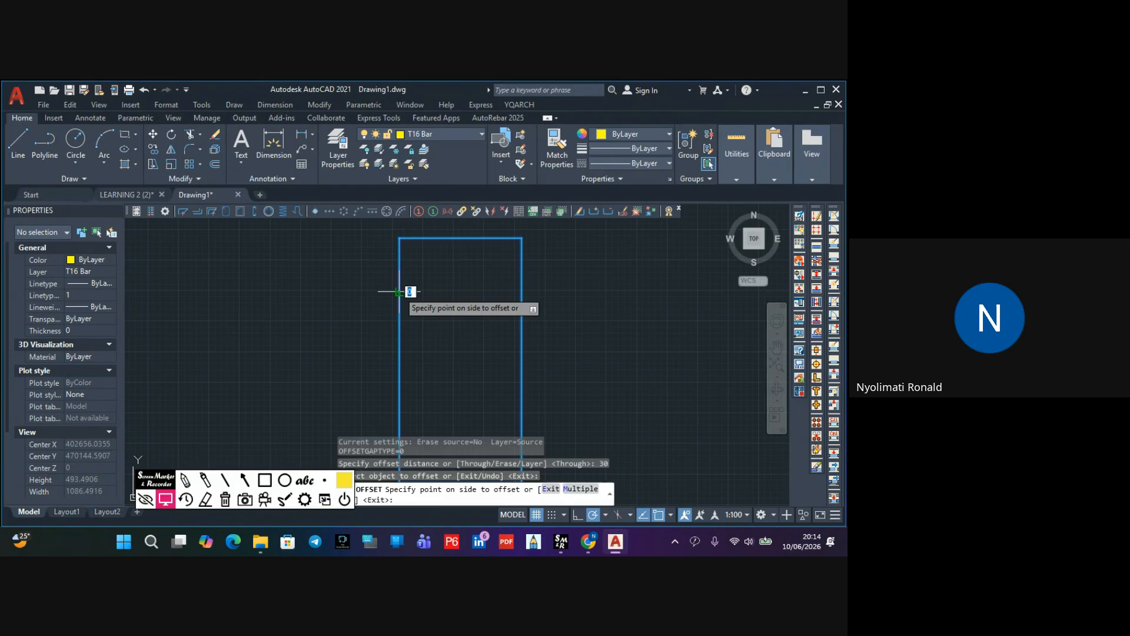
click(438, 303)
middle_drag(448, 306, 437, 295)
key(Escape)
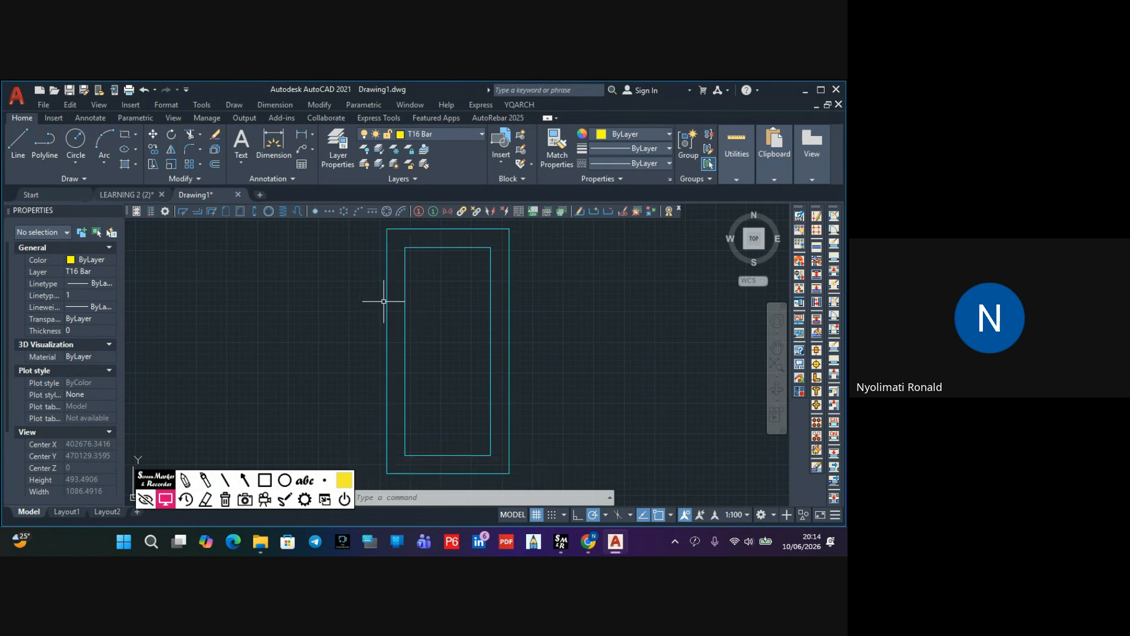
Move the inner offset rectangle to the T16 Bar layer
middle_drag(470, 280, 465, 287)
scroll(464, 287, up, 2)
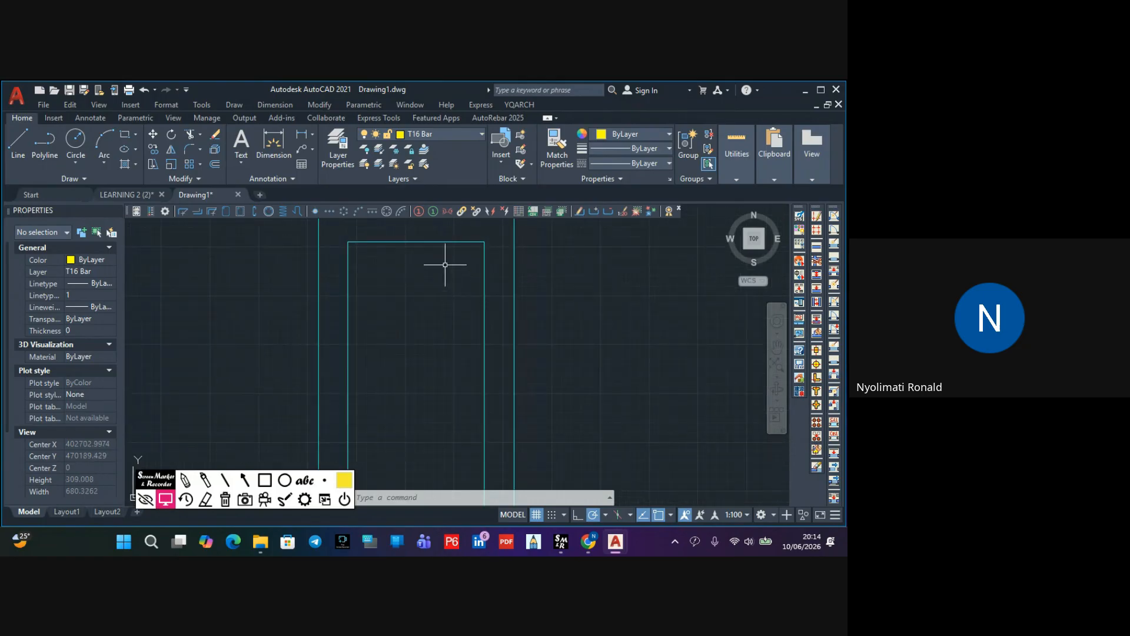
click(440, 242)
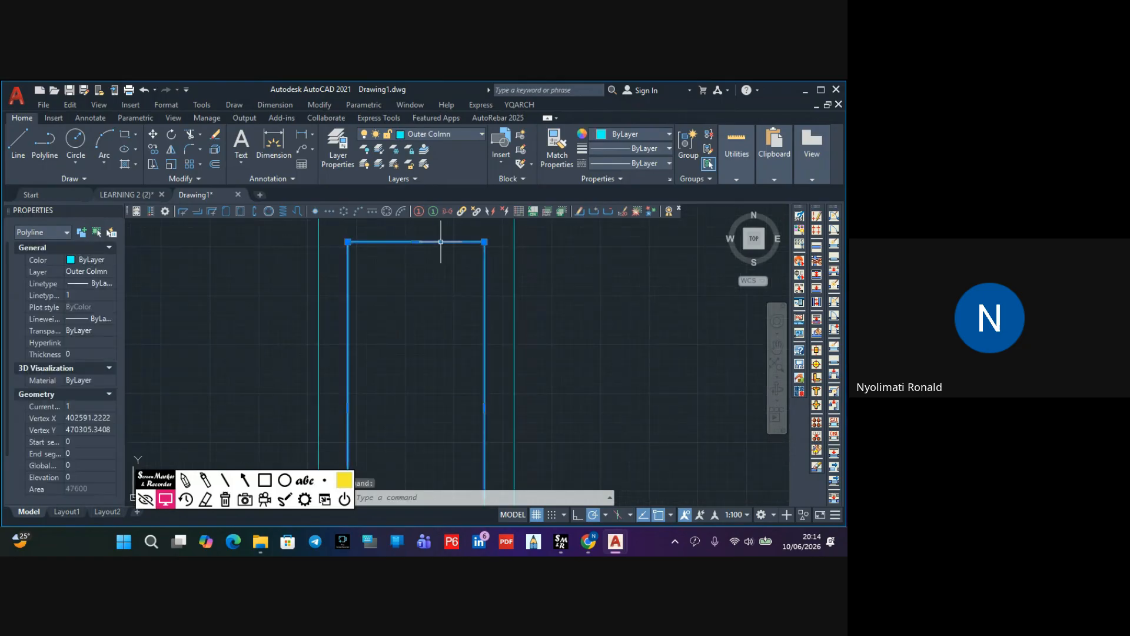
click(431, 134)
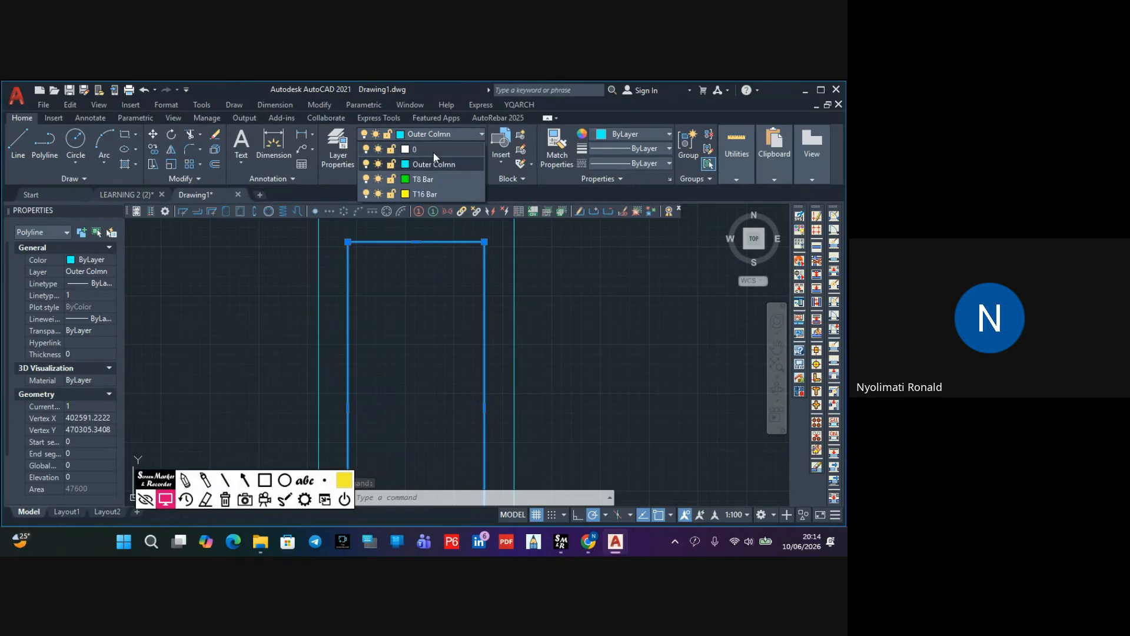
click(428, 194)
scroll(420, 291, down, 1)
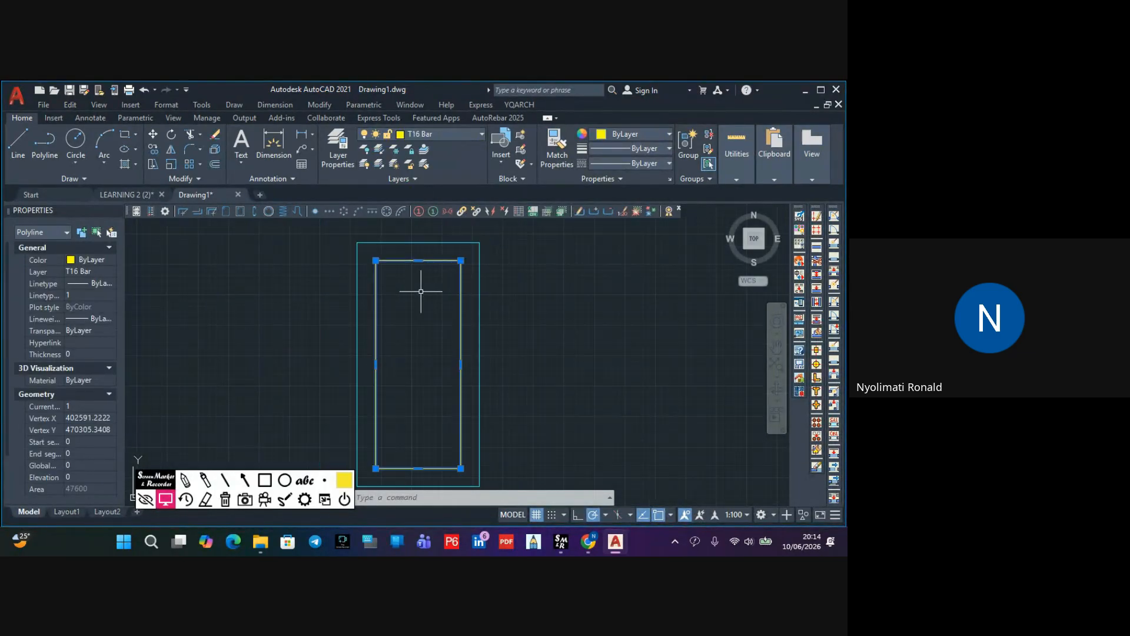
Undo the inner rectangle's layer change and the inward offset
key(ctrl+z)
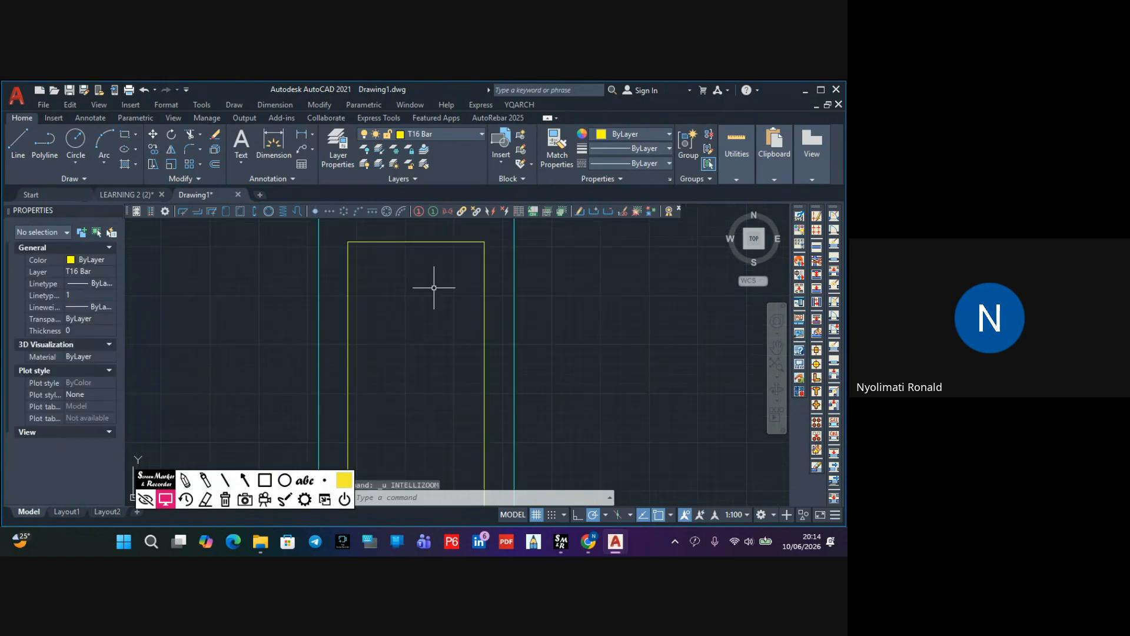
key(ctrl+z)
key(ctrl+z)
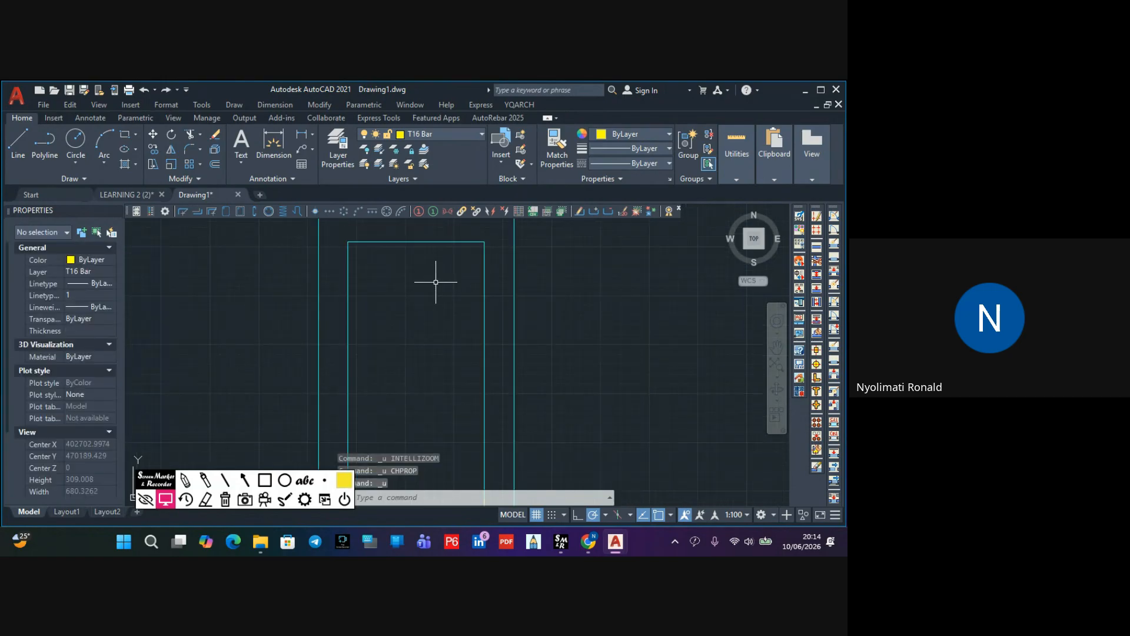
key(ctrl+z)
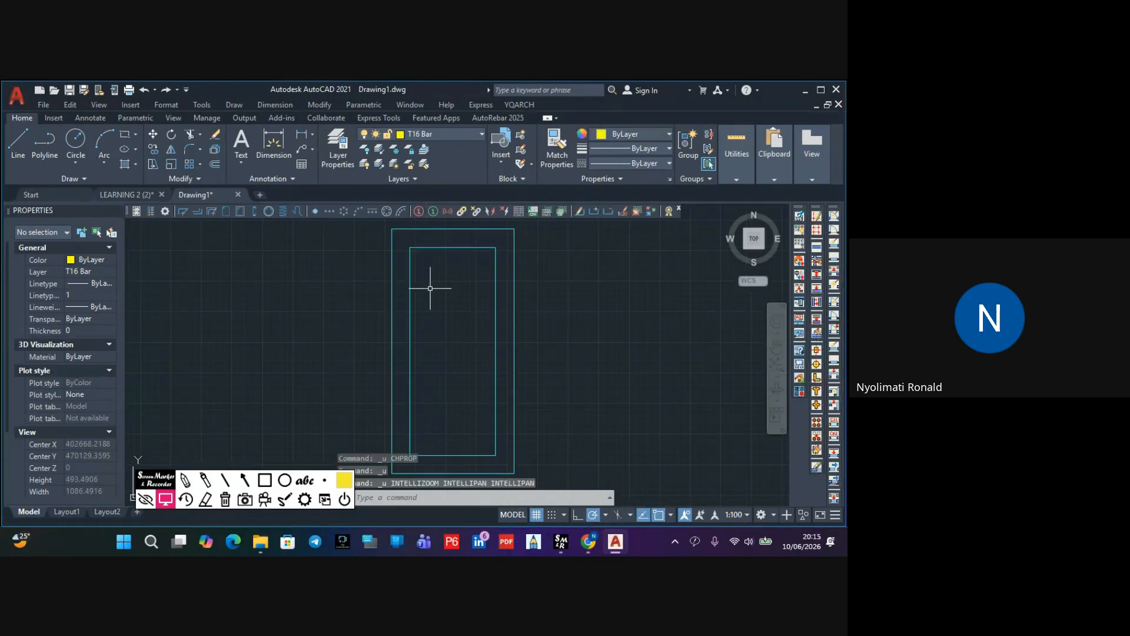
key(ctrl+z)
Draw a closed four-sided polyline freehand inside the cyan outer outline
scroll(395, 294, down, 2)
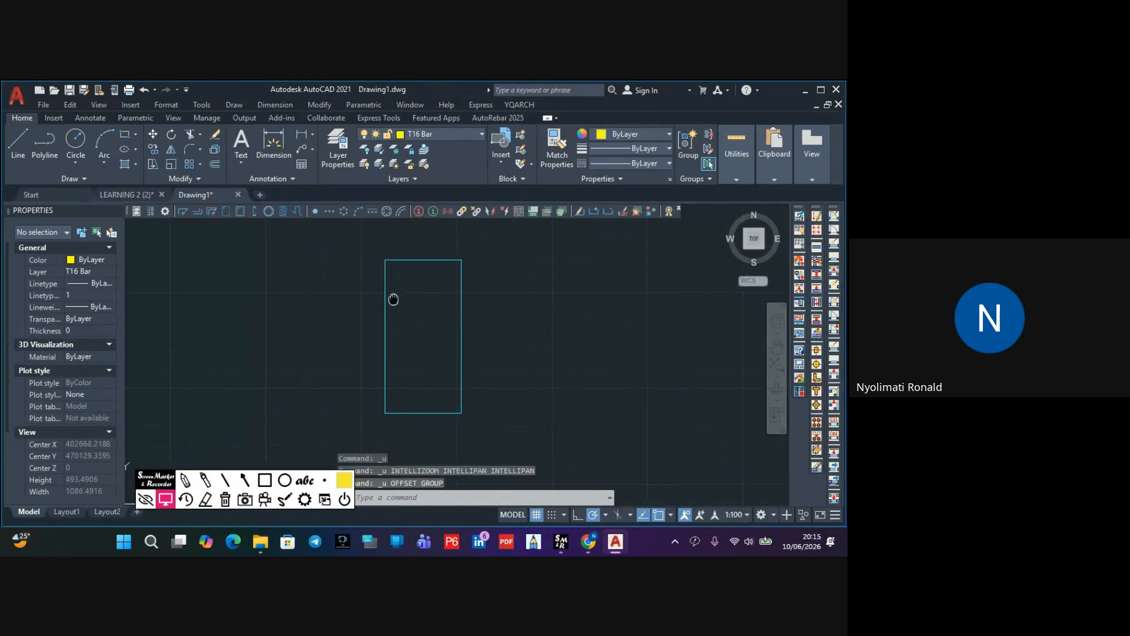
scroll(391, 266, up, 2)
middle_drag(391, 267, 369, 247)
scroll(371, 254, down, 2)
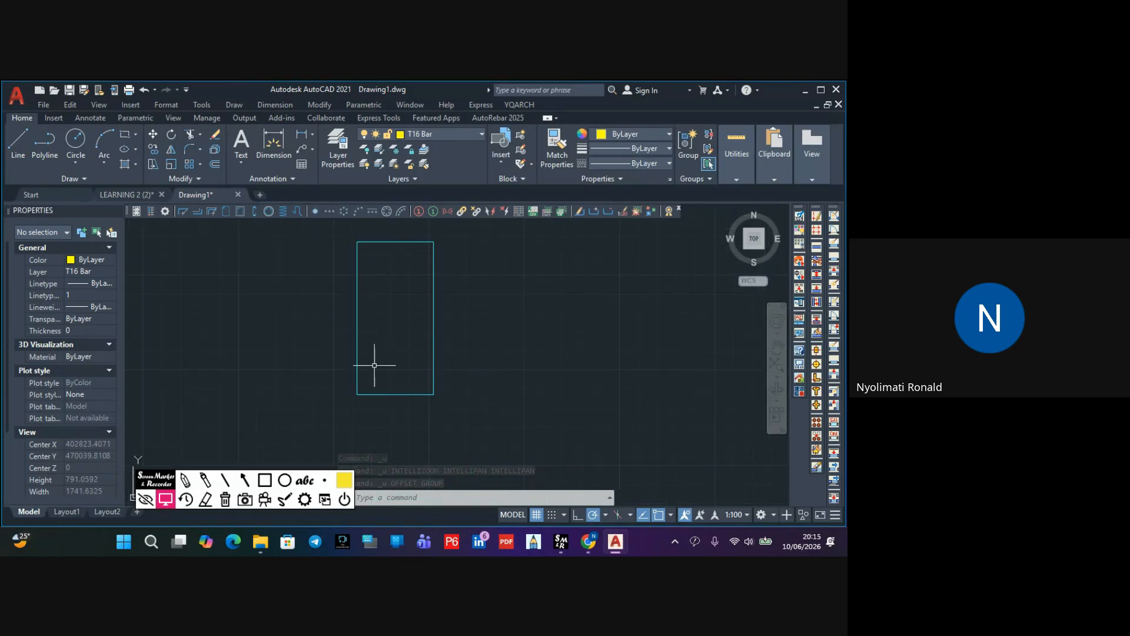
click(44, 142)
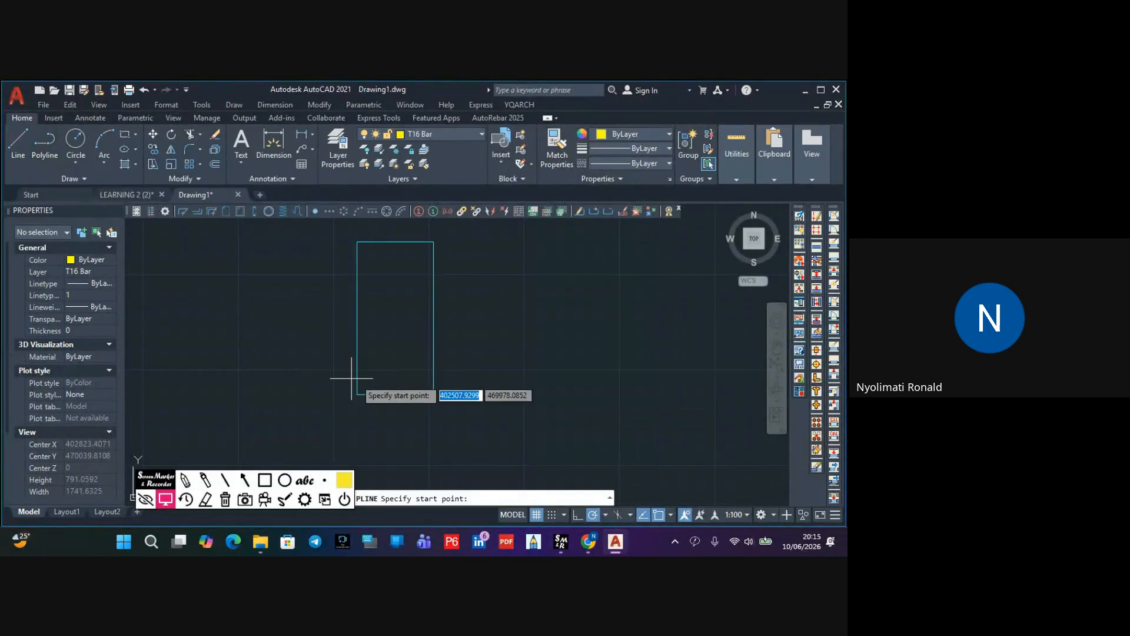
scroll(378, 385, up, 2)
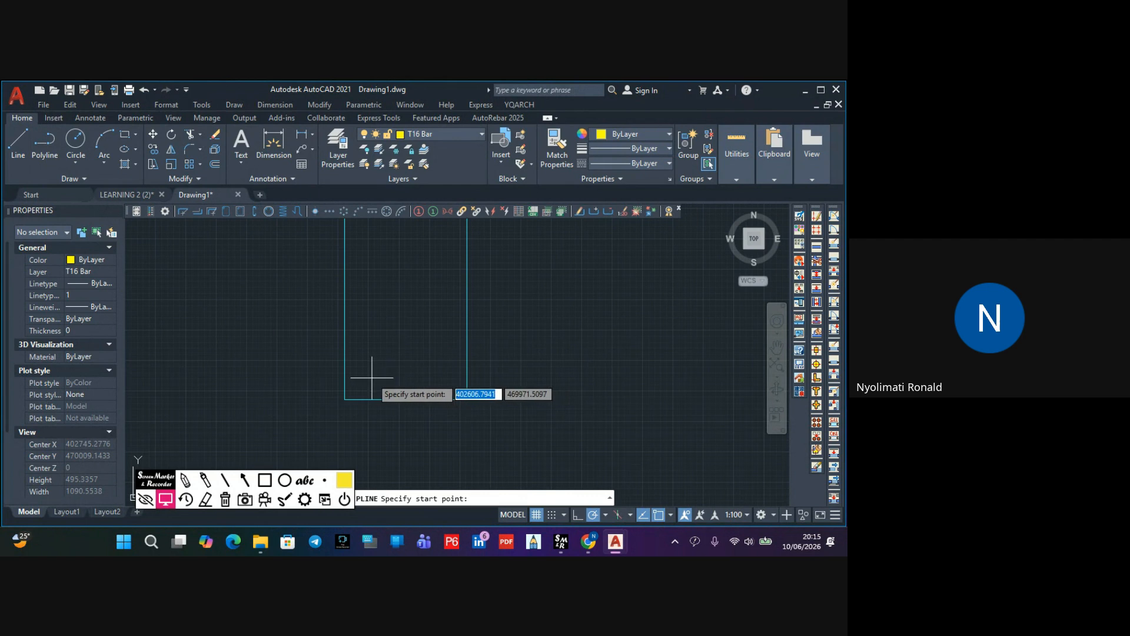
click(372, 377)
scroll(372, 281, down, 2)
middle_drag(372, 281, 365, 334)
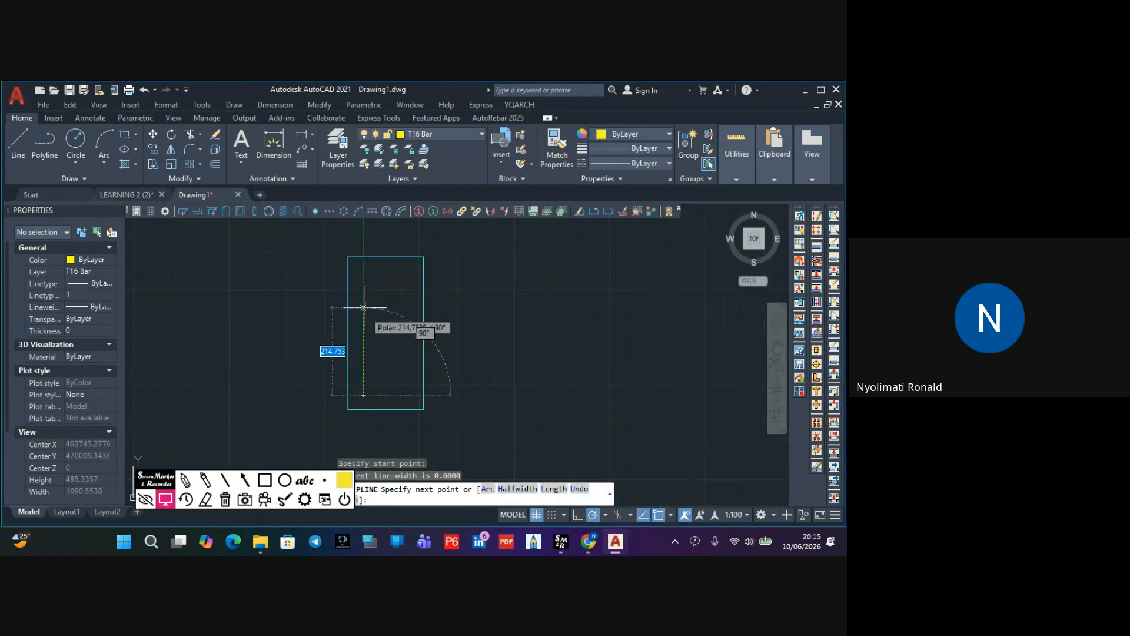
click(363, 273)
click(411, 273)
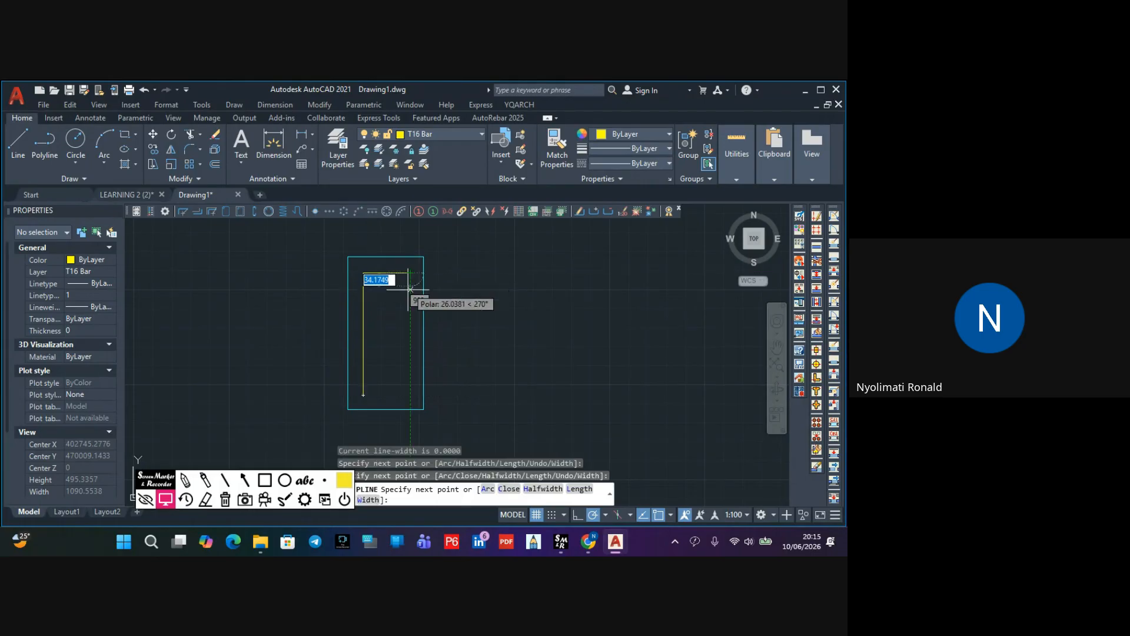
click(410, 397)
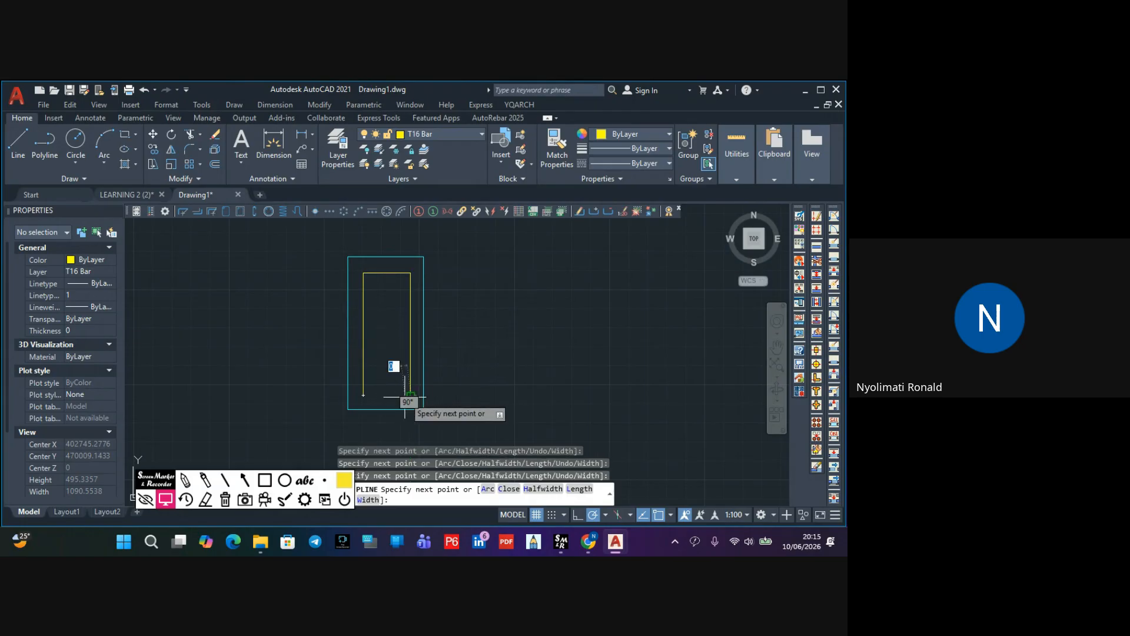
click(363, 396)
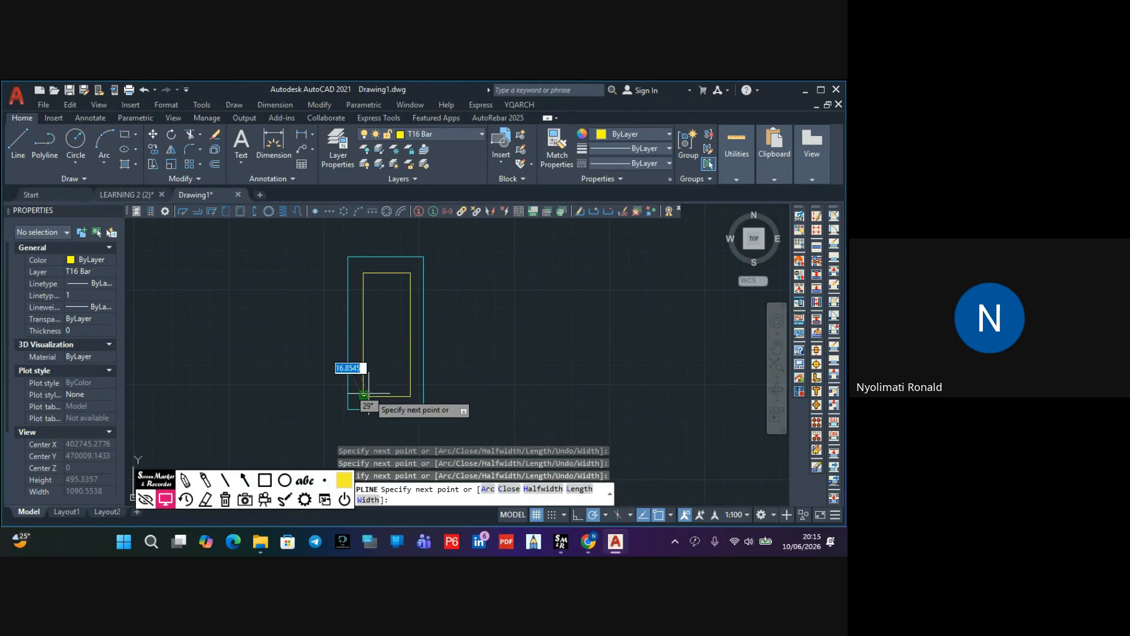
key(Escape)
Delete the freehand polyline inside the outer outline
scroll(356, 356, up, 4)
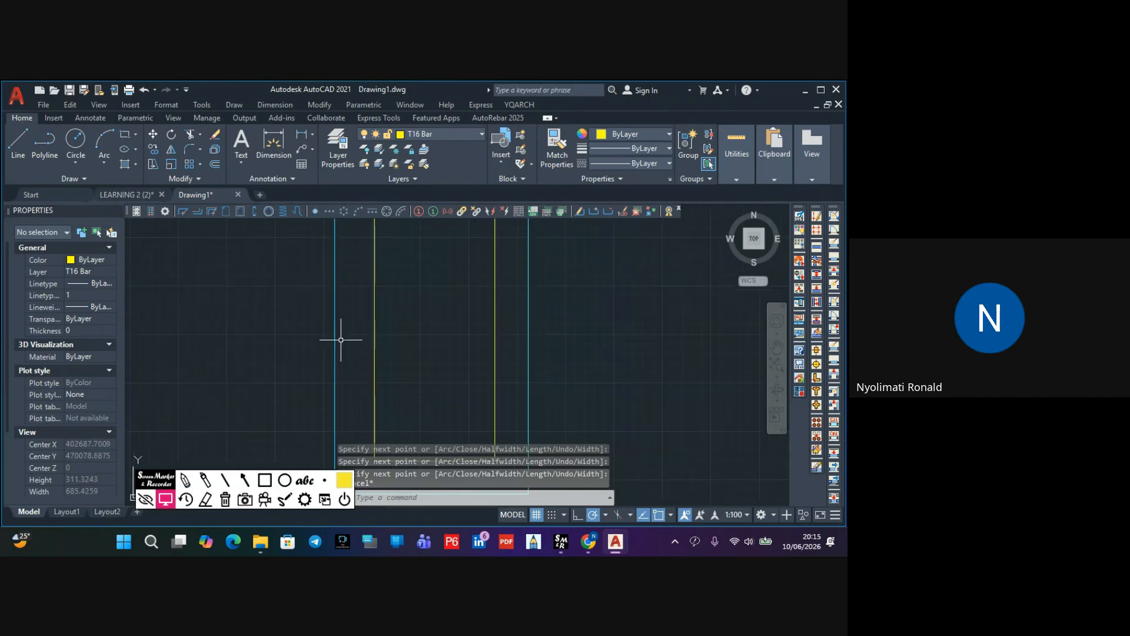
scroll(358, 326, down, 2)
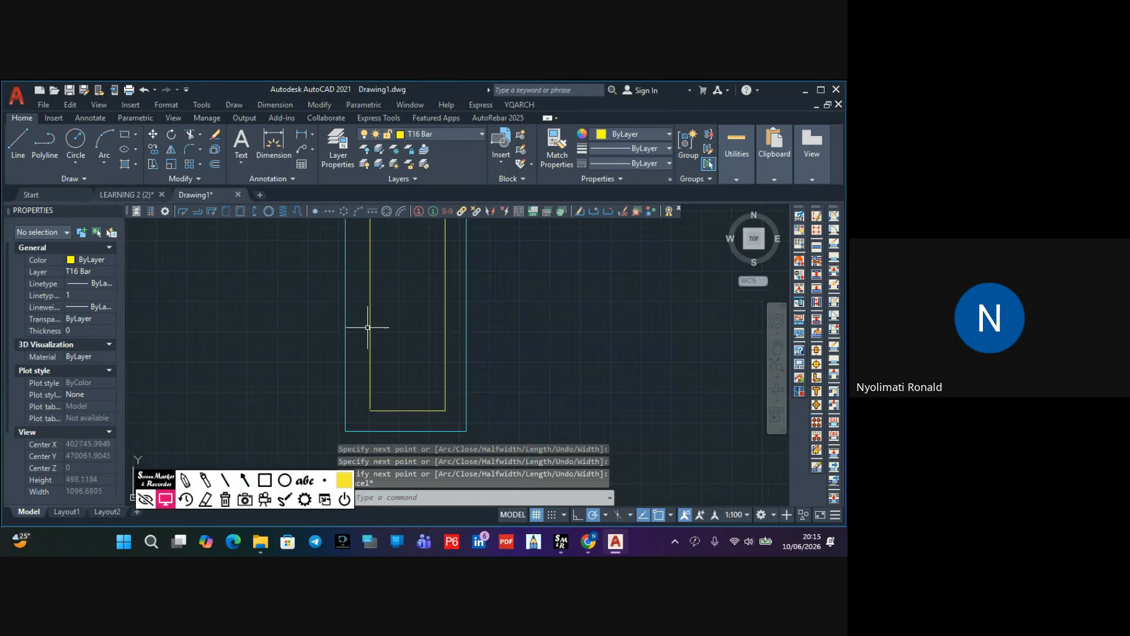
click(369, 327)
key(Delete)
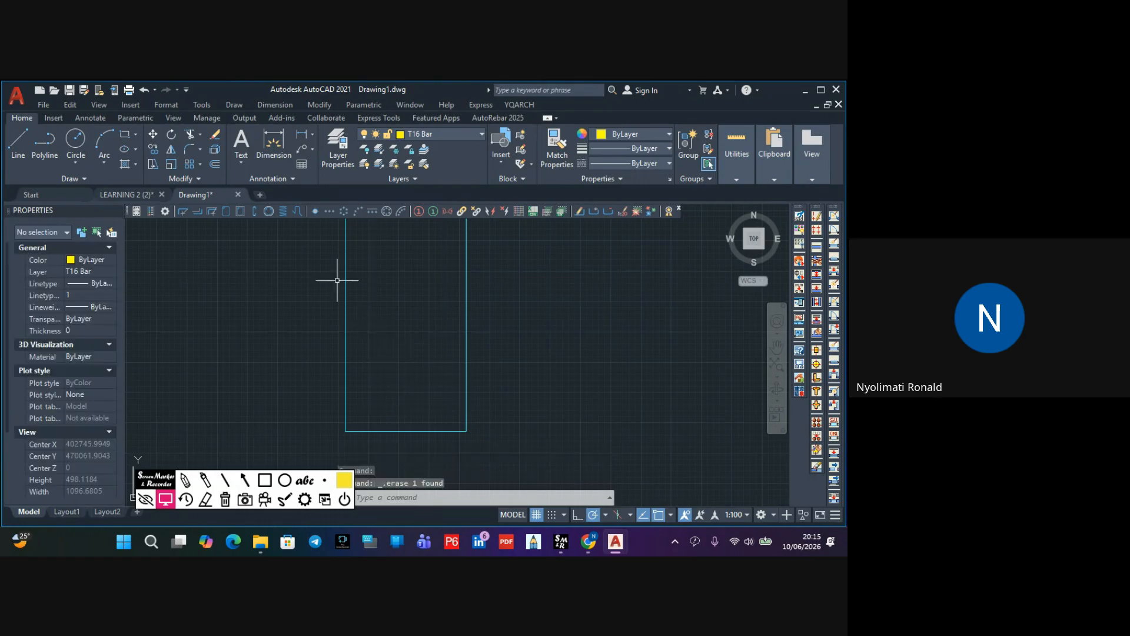
Offset the outer rectangular outline 30 inward to form the inner rectangle
click(213, 164)
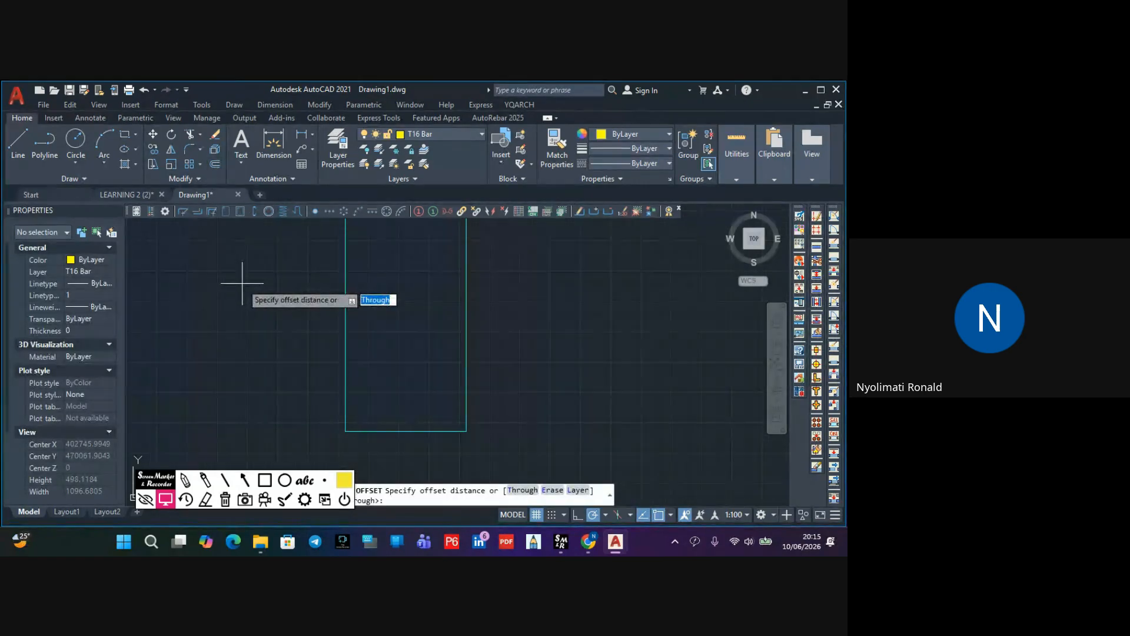
text(30)
key(Return)
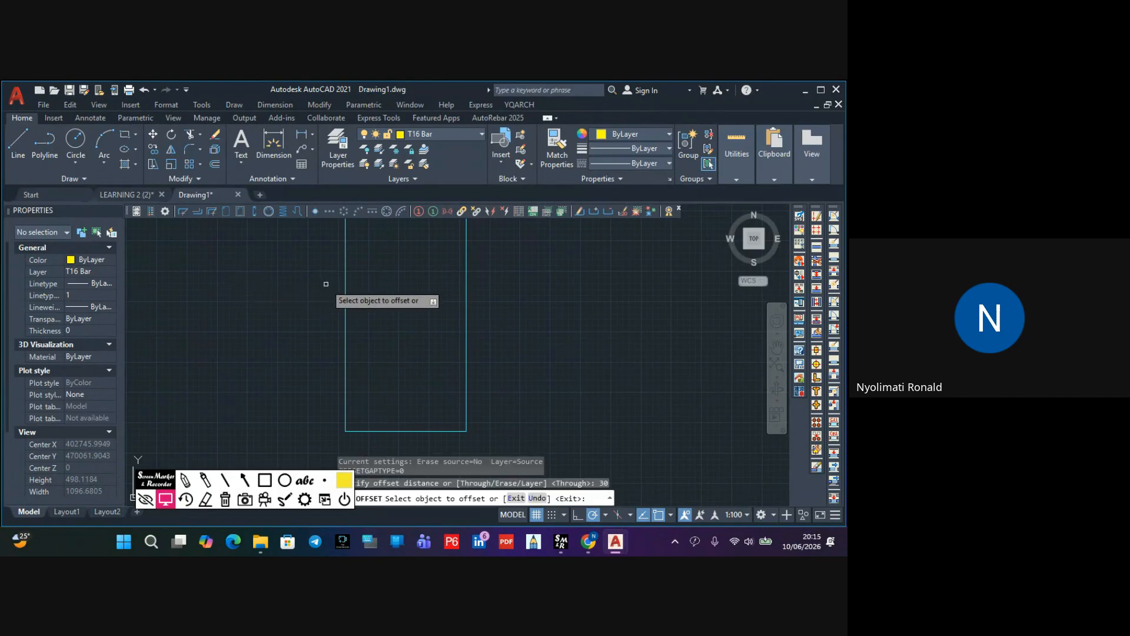
click(345, 276)
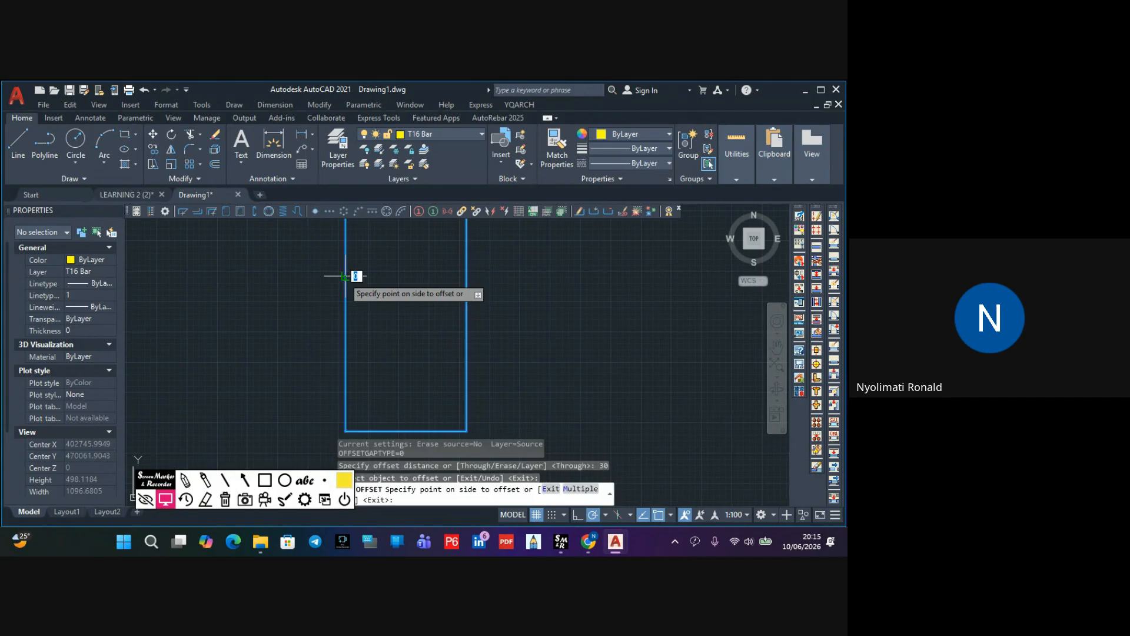
click(379, 294)
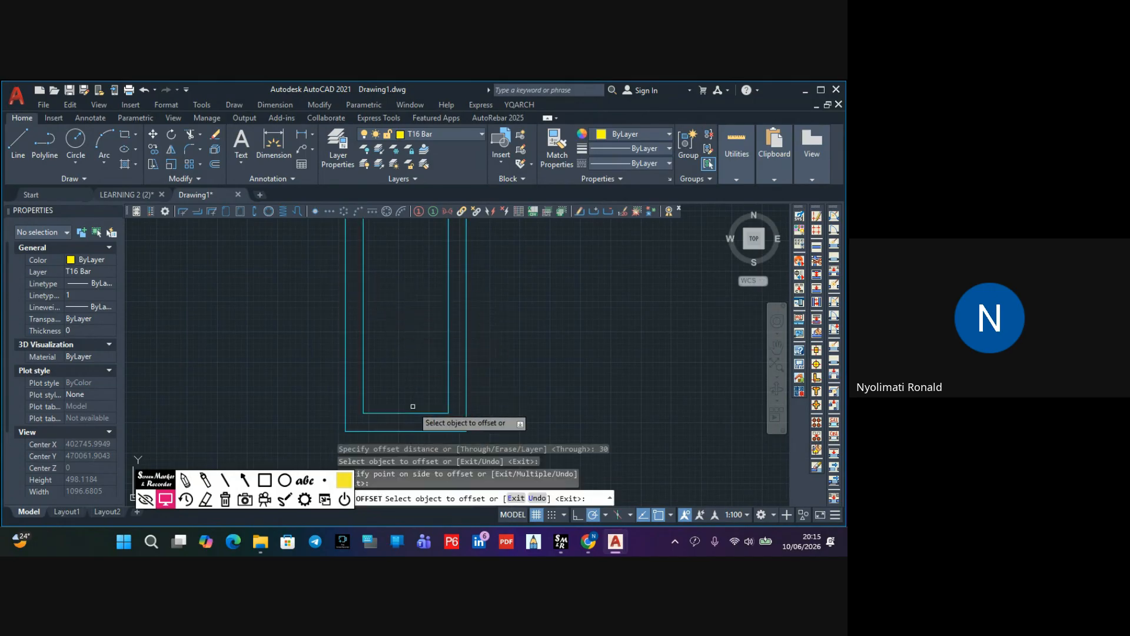
scroll(403, 324, up, 2)
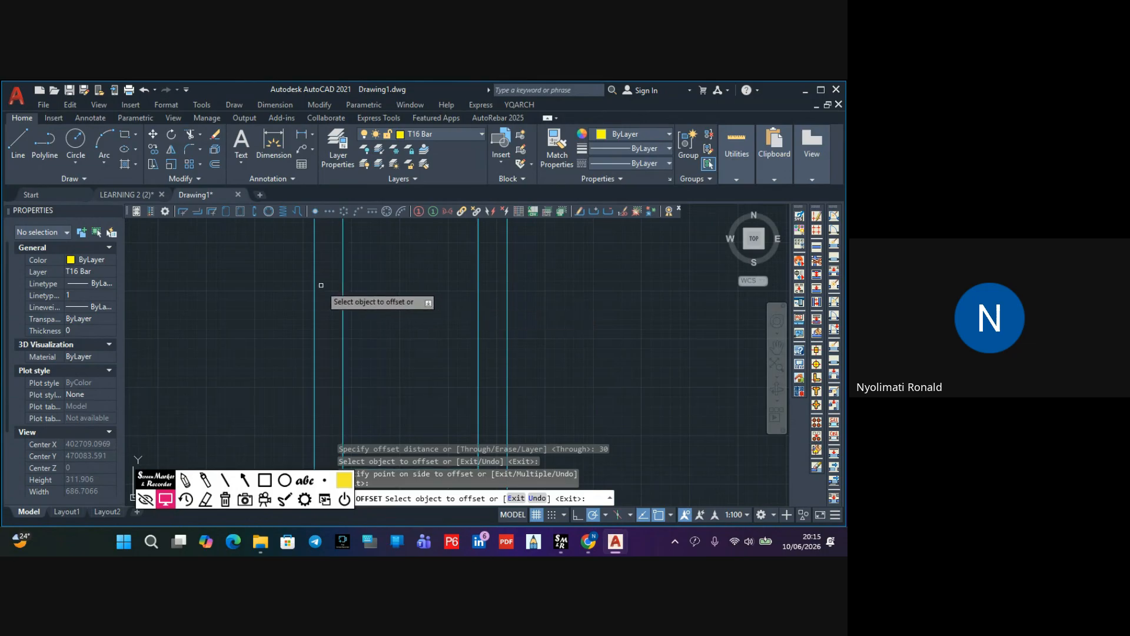
middle_drag(384, 298, 391, 332)
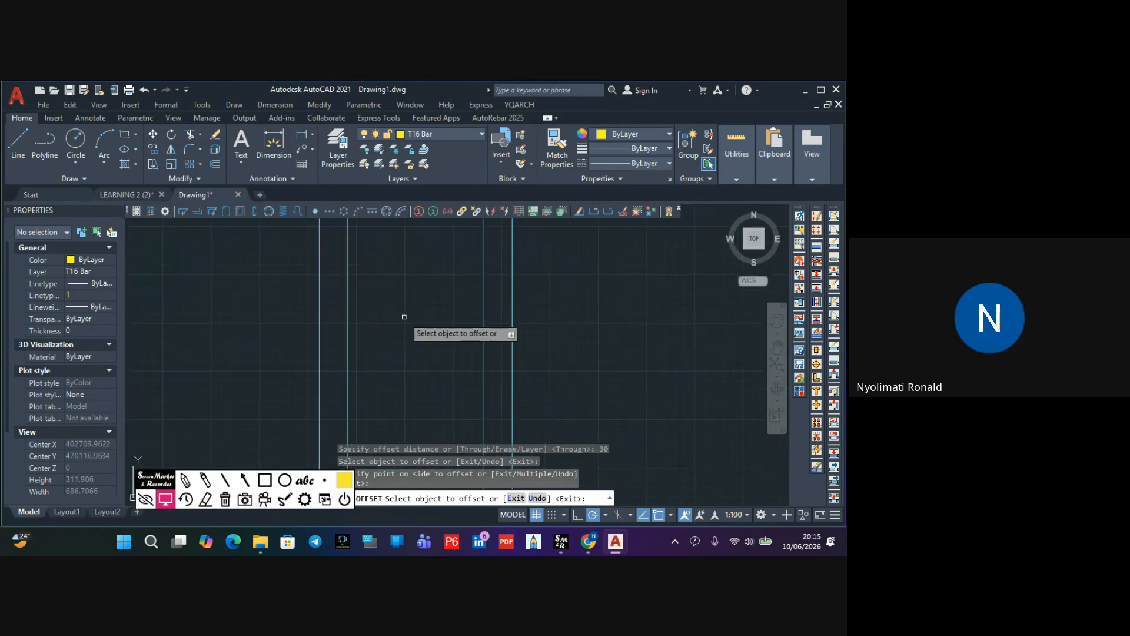
key(Escape)
Assign the inner offset rectangle to the T16 Bar layer and clear the selection
middle_drag(372, 309, 393, 376)
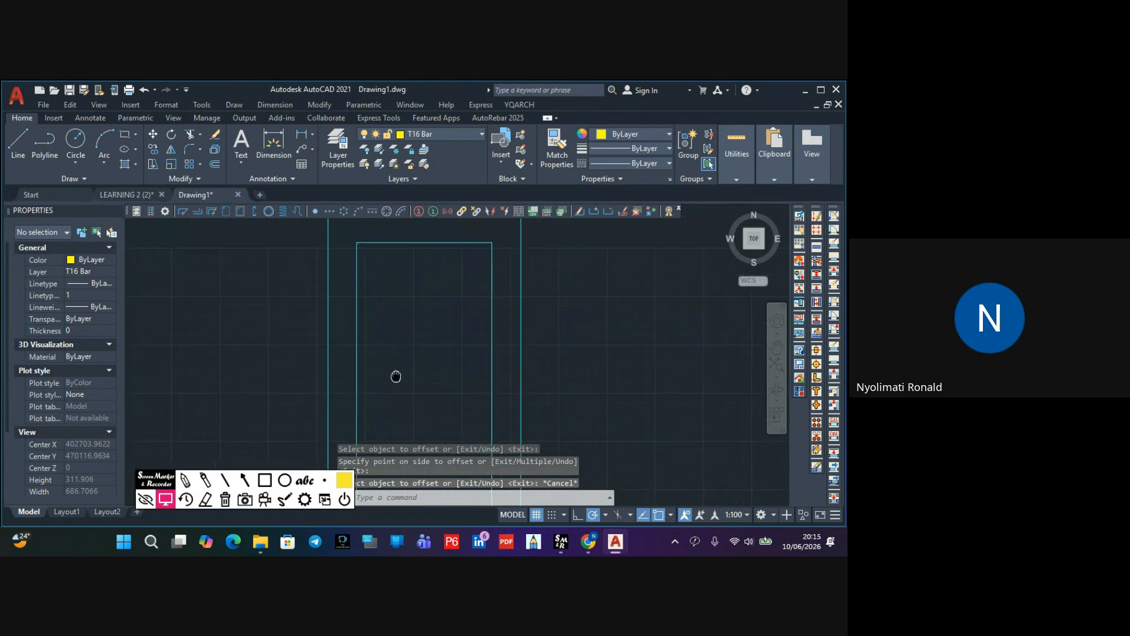
middle_drag(366, 292, 374, 341)
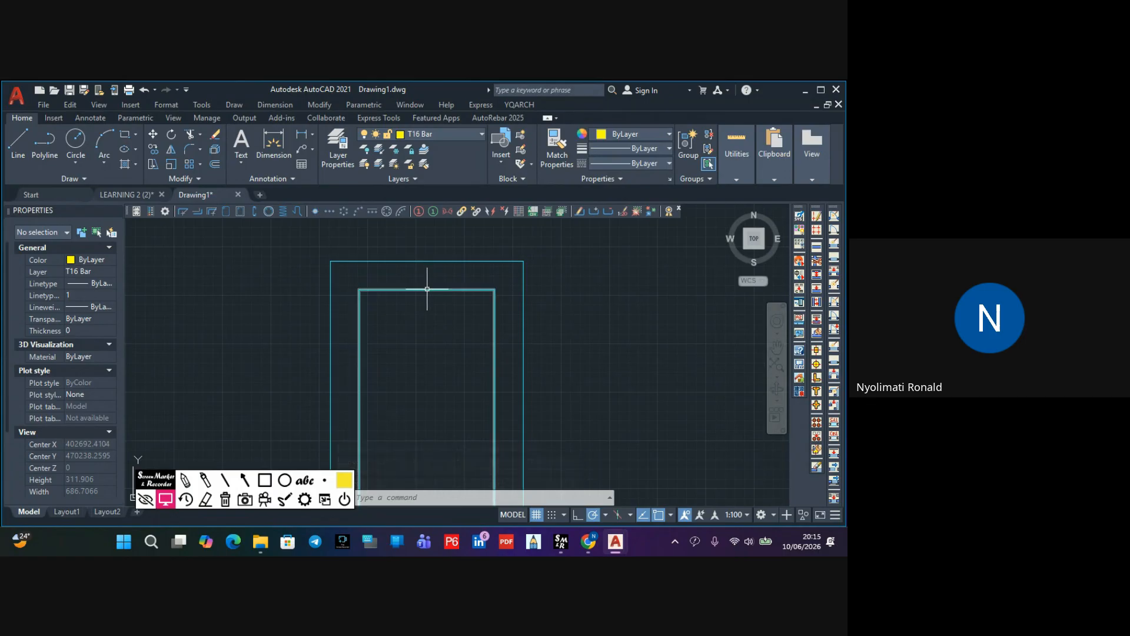
scroll(449, 292, up, 2)
middle_drag(455, 294, 431, 300)
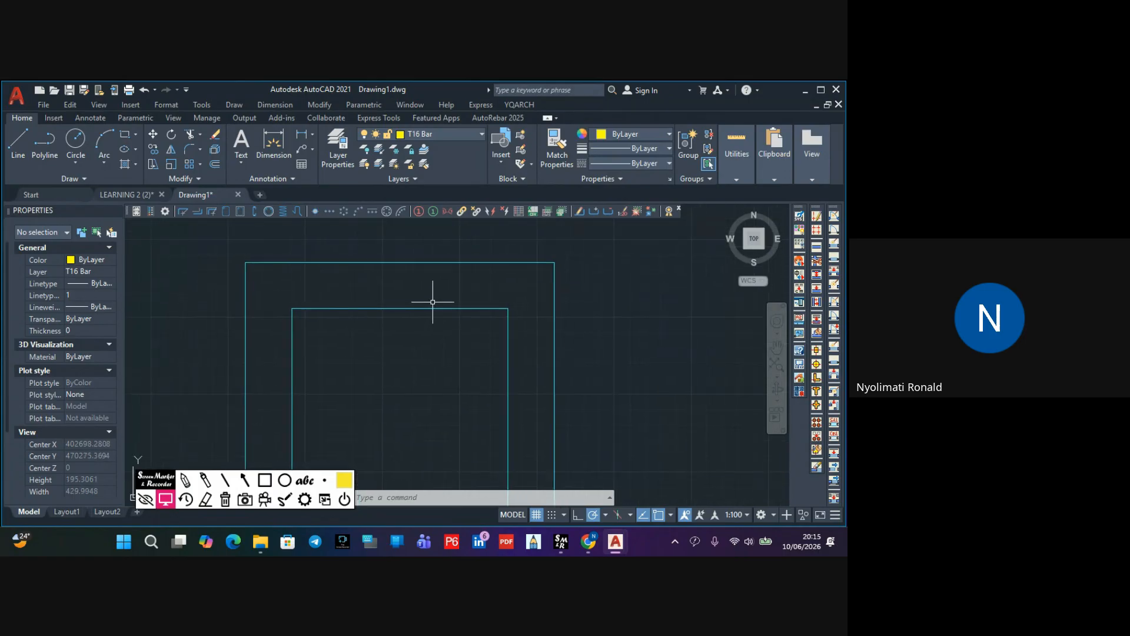
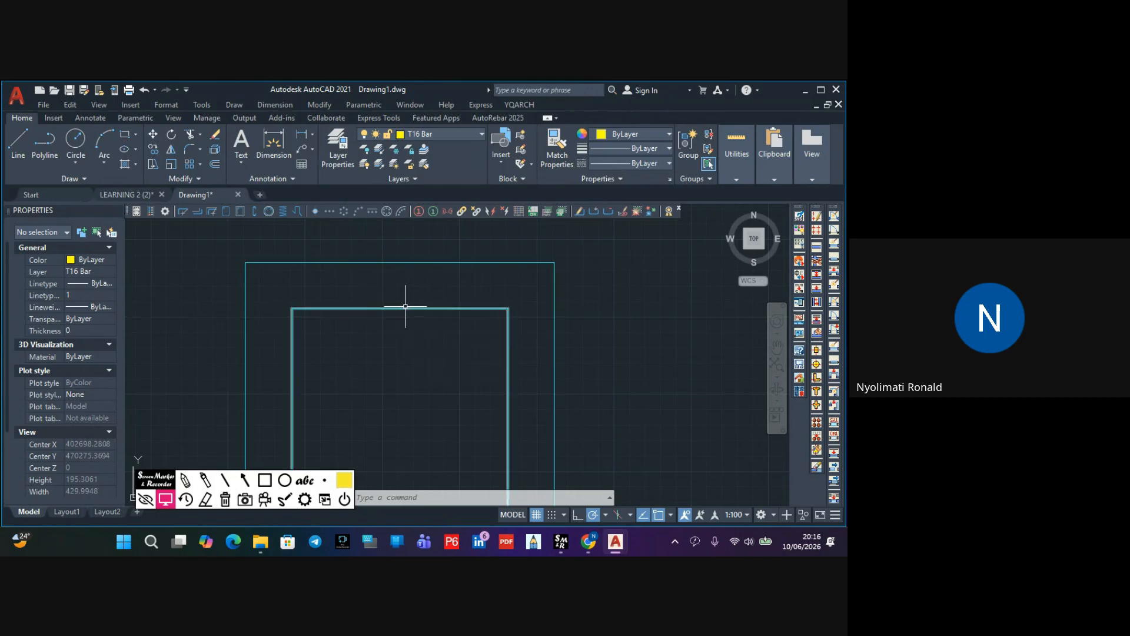
click(411, 308)
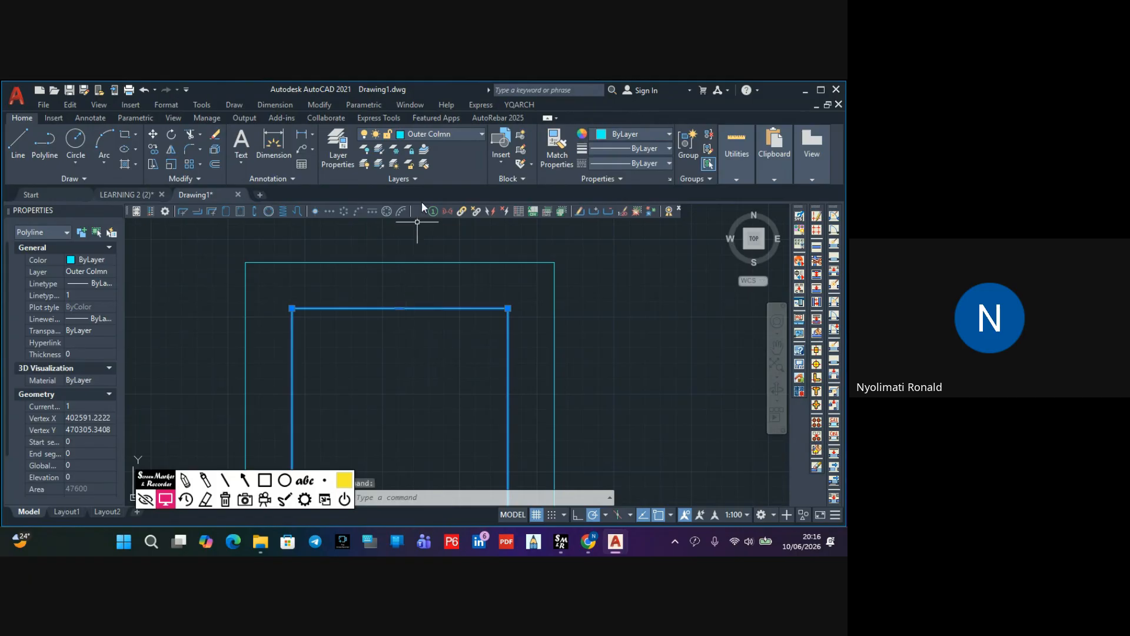
click(436, 132)
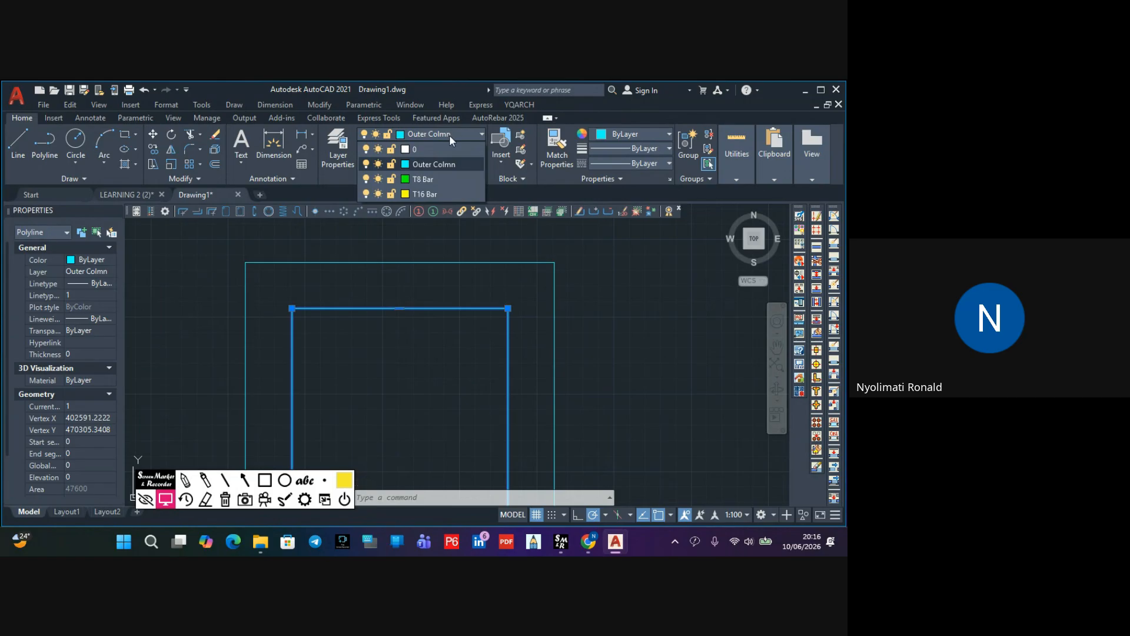
click(435, 193)
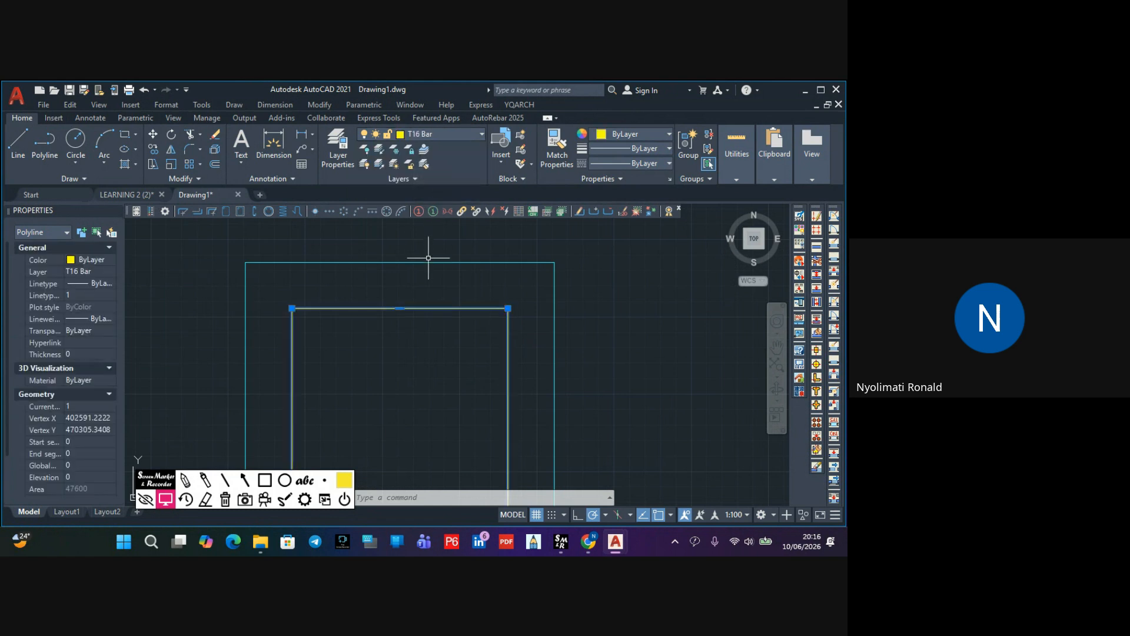
middle_drag(437, 303, 427, 269)
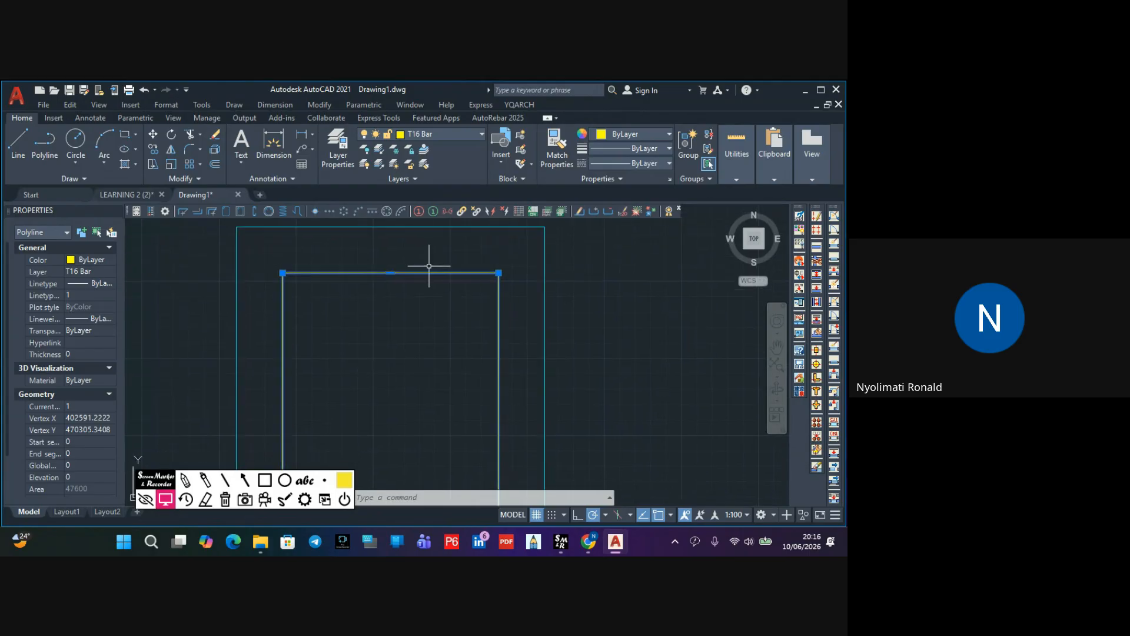
key(Escape)
key(Escape)
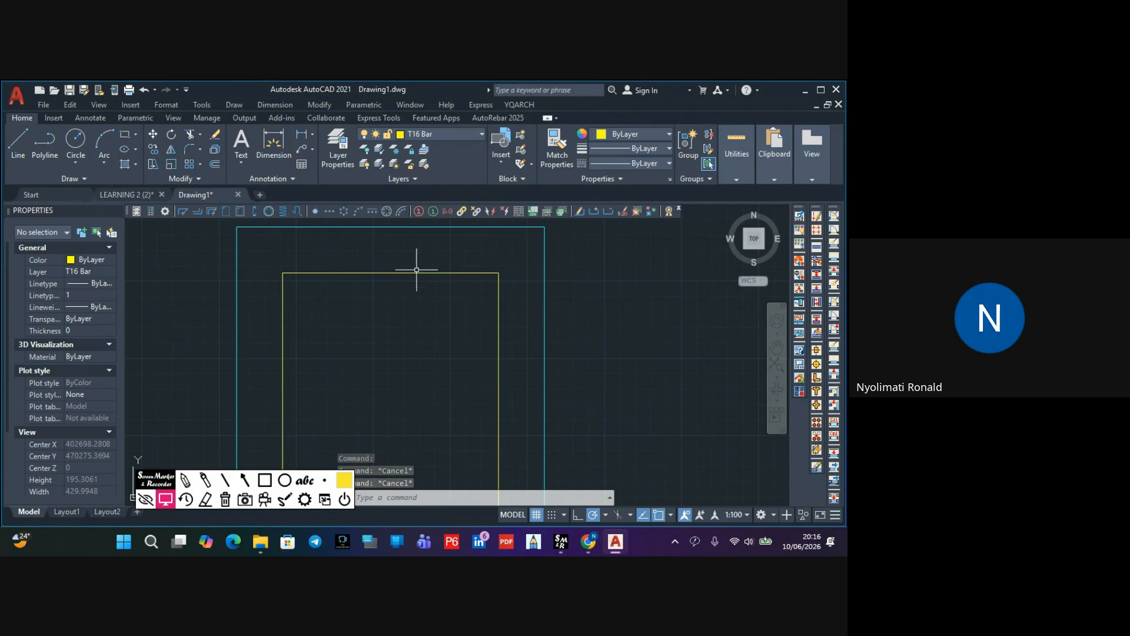
Change the inner rectangle's layer to T8 Bar and clear the selection
middle_drag(391, 338, 365, 321)
scroll(371, 313, down, 2)
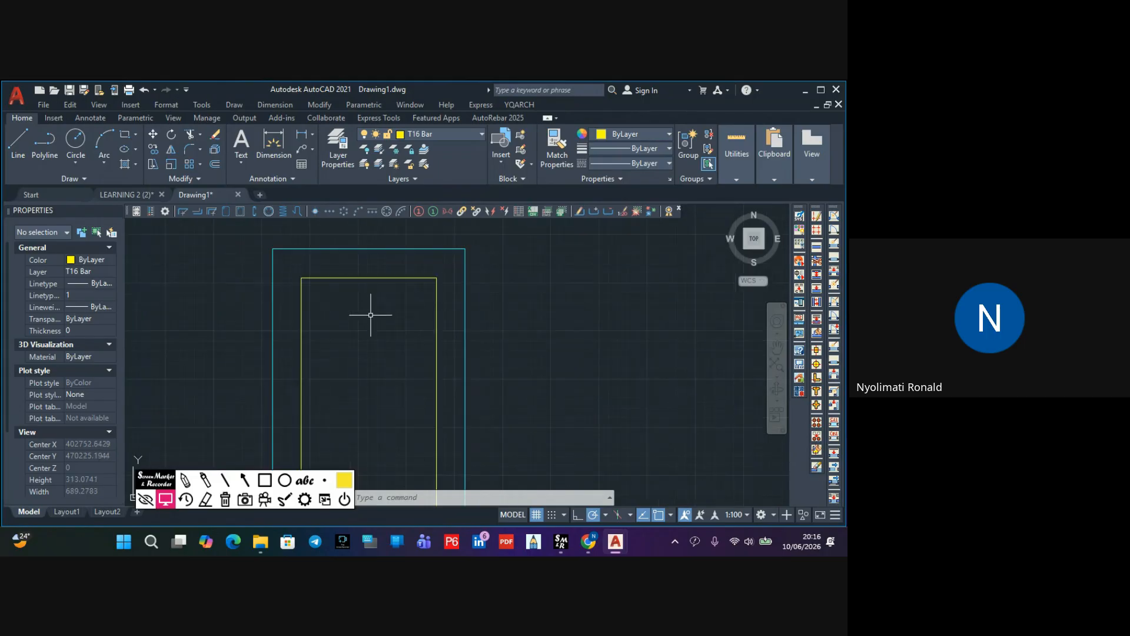
scroll(373, 320, down, 2)
middle_drag(375, 337, 399, 285)
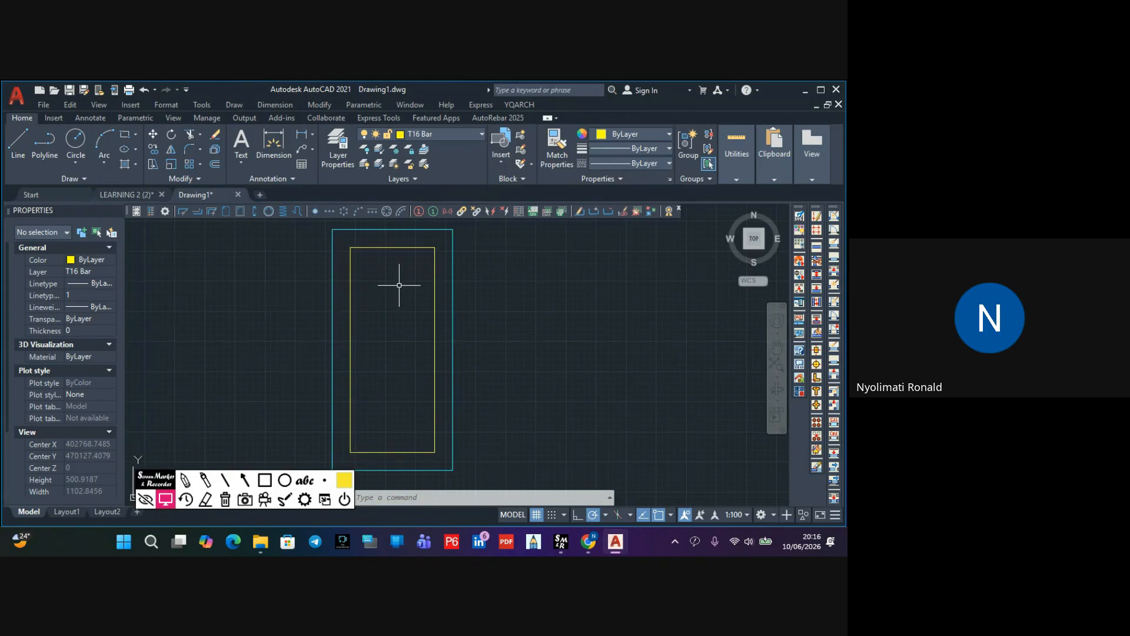
scroll(397, 242, up, 2)
click(398, 252)
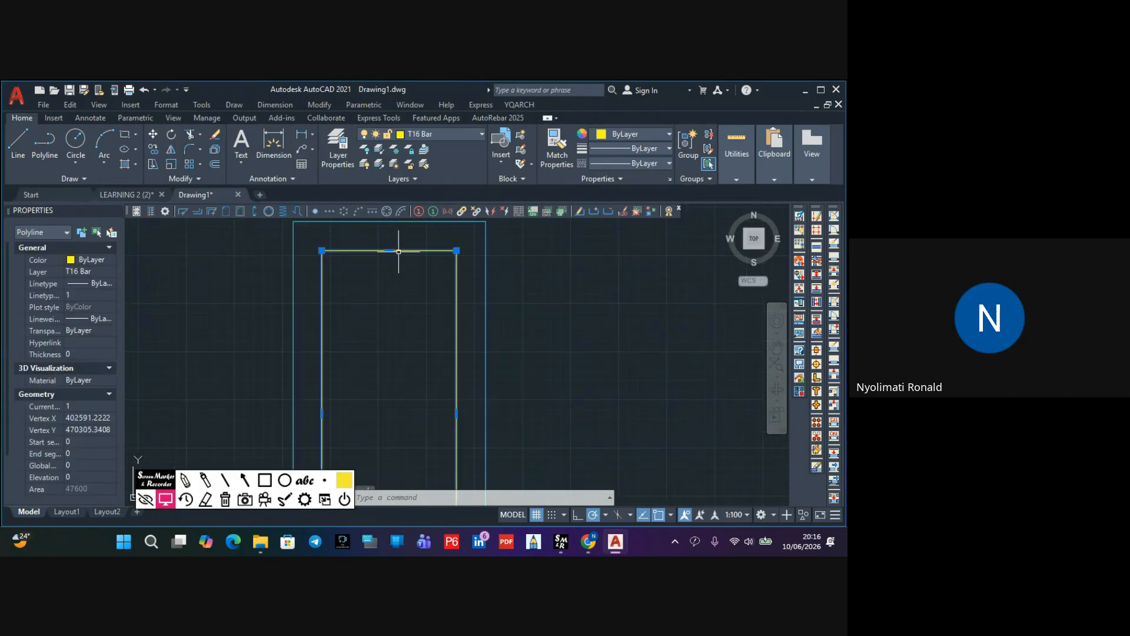
click(480, 136)
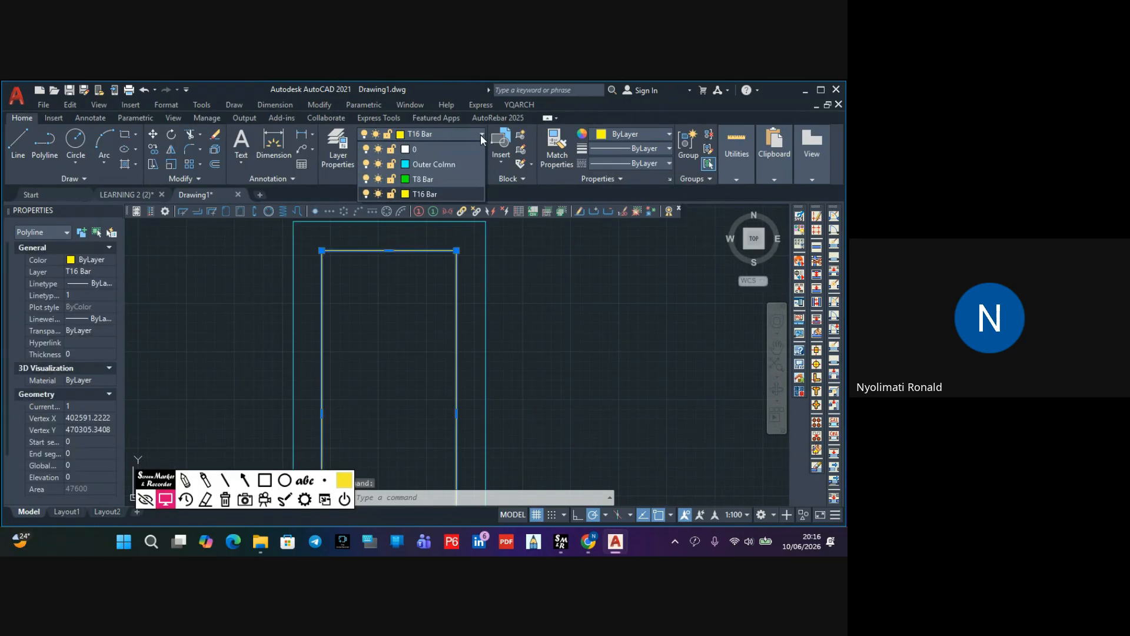
click(436, 177)
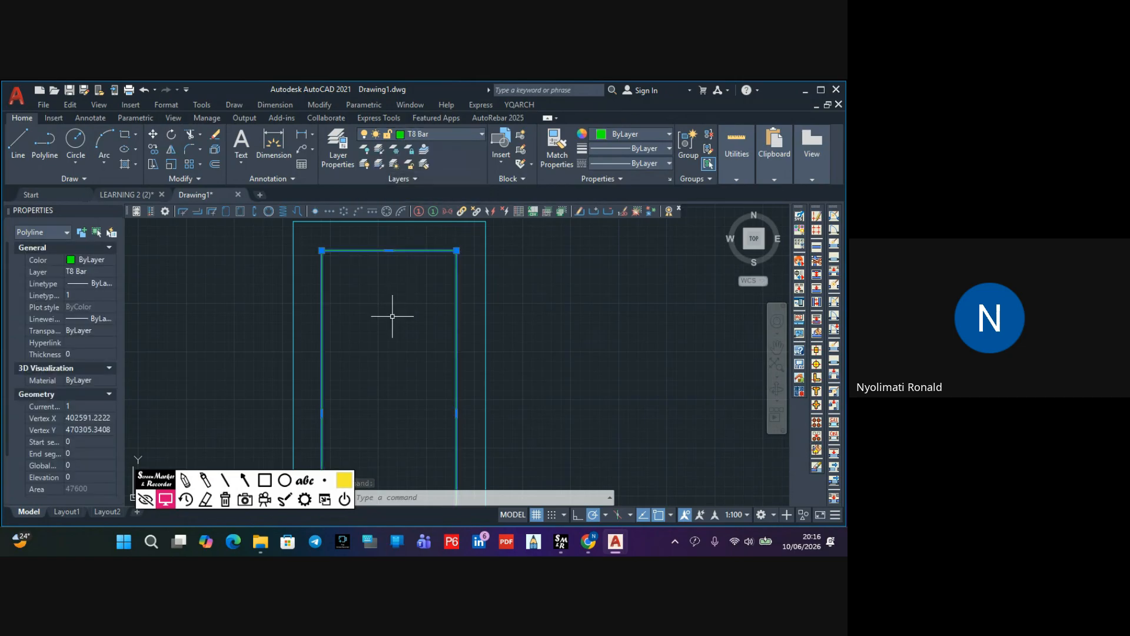
key(Escape)
key(Escape)
Draw a circle of radius 8 on the T16 Bar layer outside the beam outline, to its right
scroll(393, 318, down, 1)
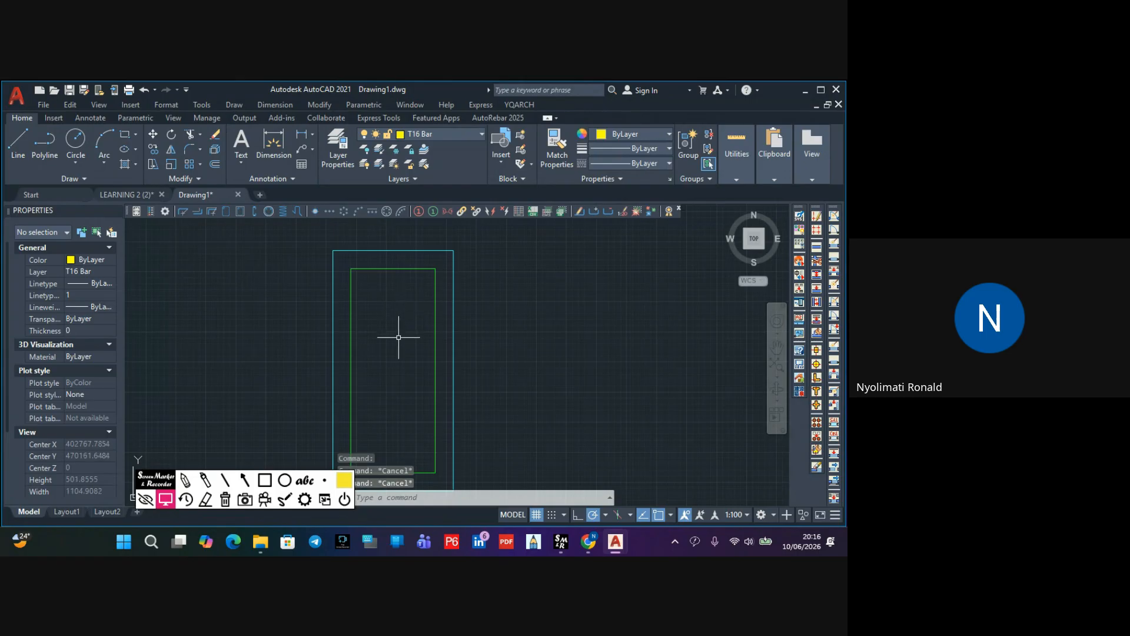
scroll(398, 338, down, 2)
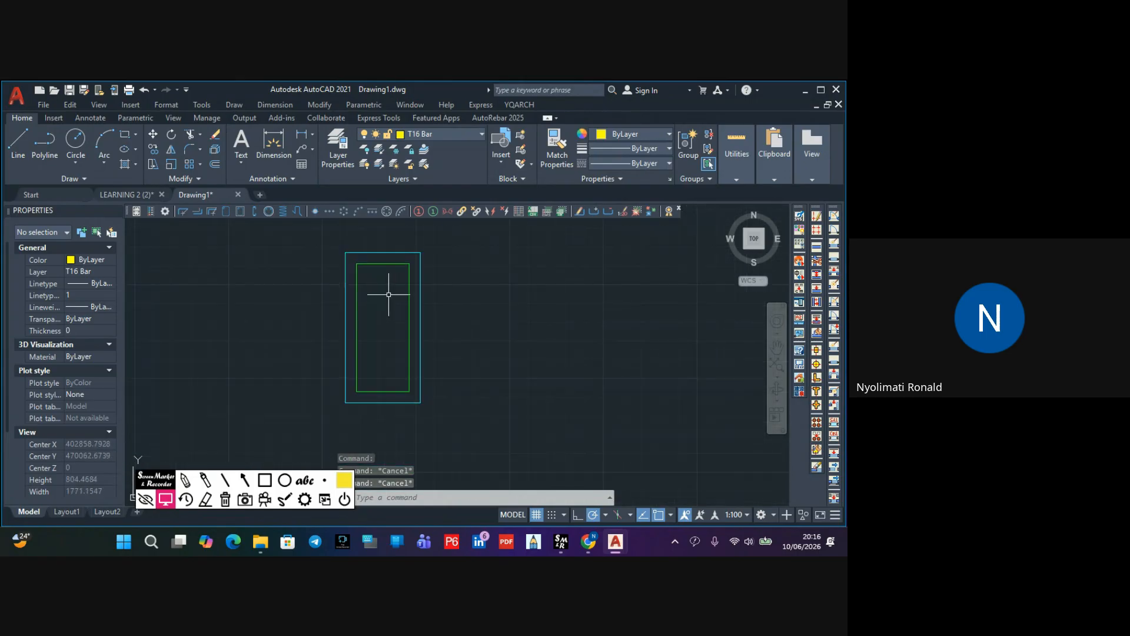
scroll(389, 295, up, 4)
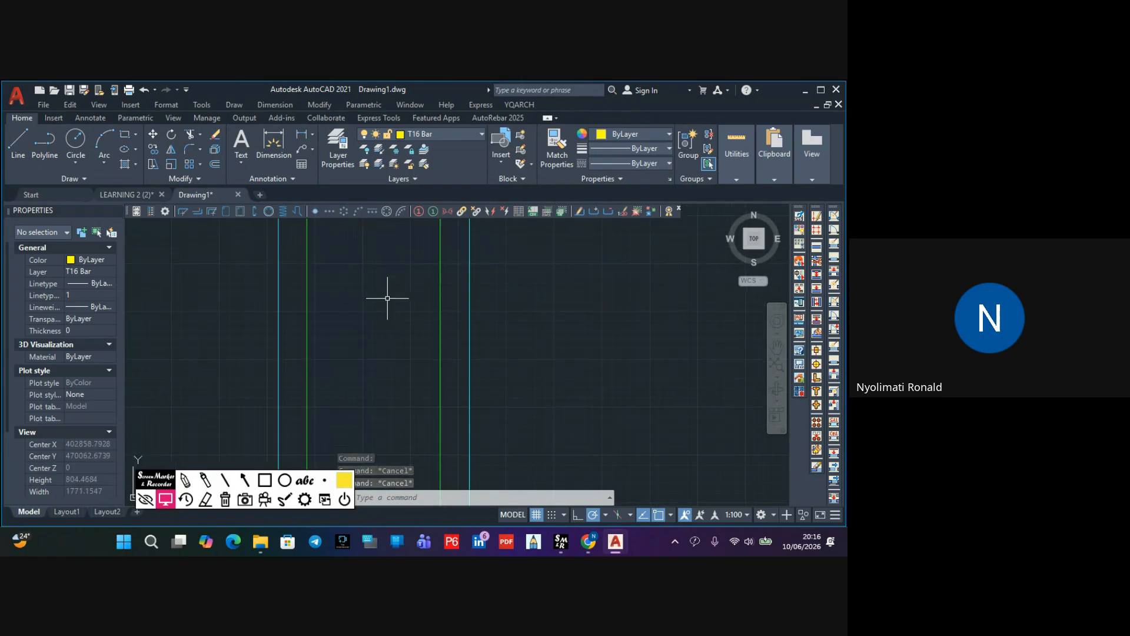
click(80, 139)
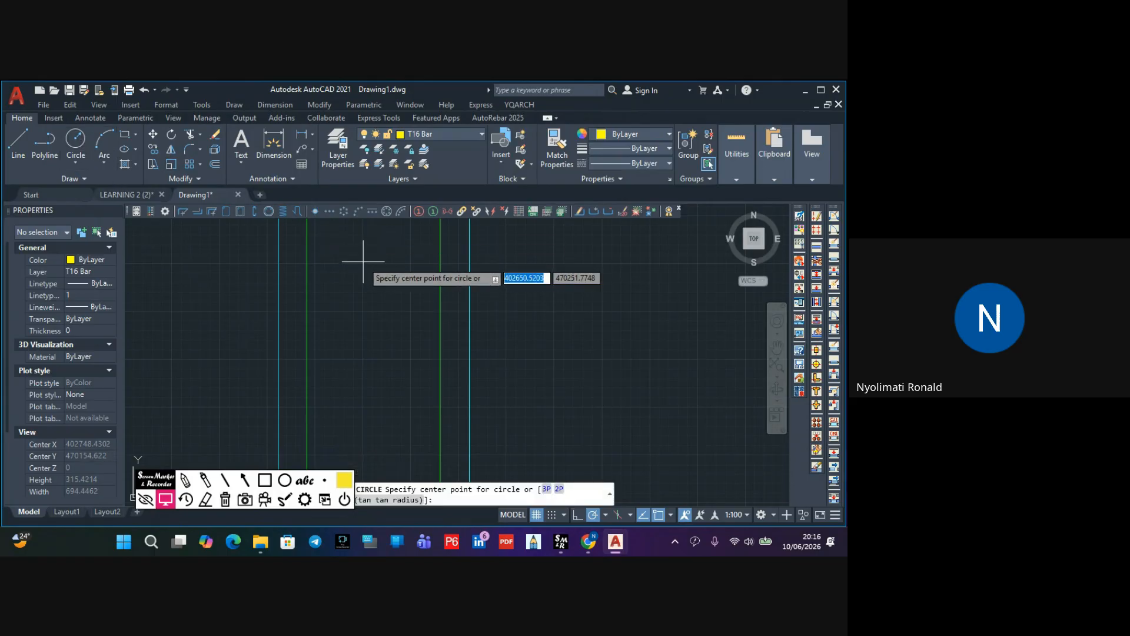
middle_drag(500, 286, 462, 295)
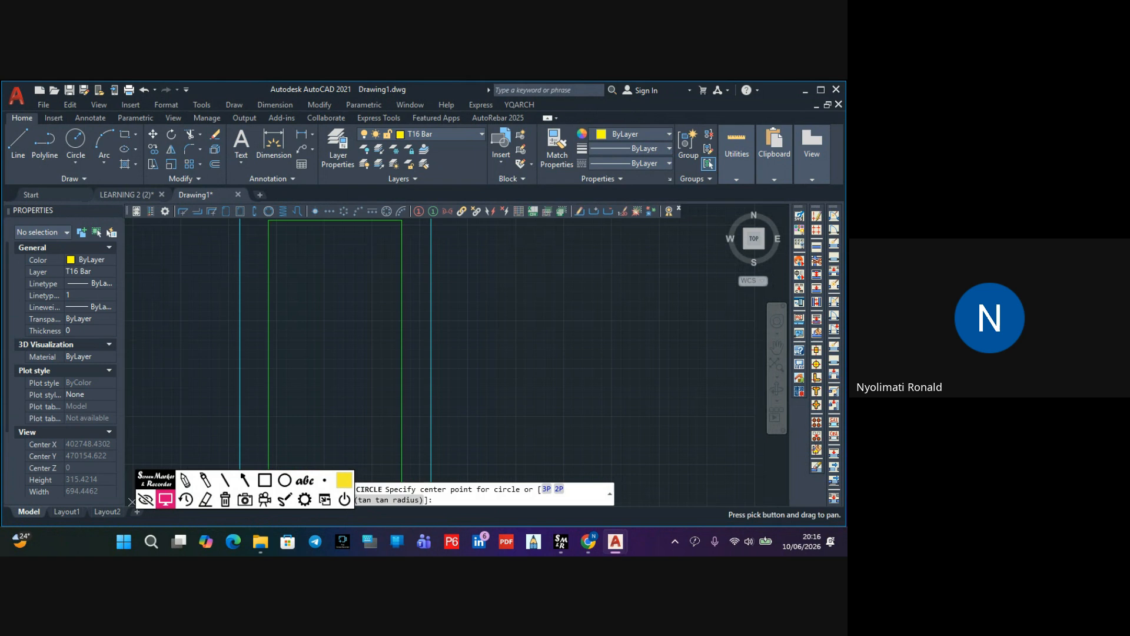
click(504, 302)
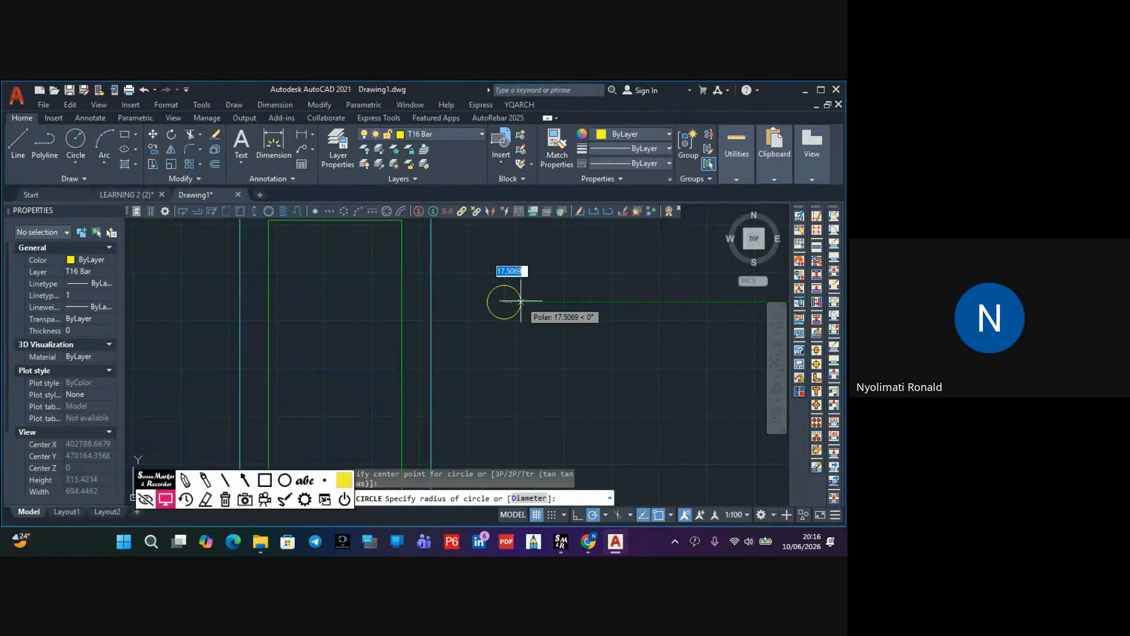
text(8)
key(Return)
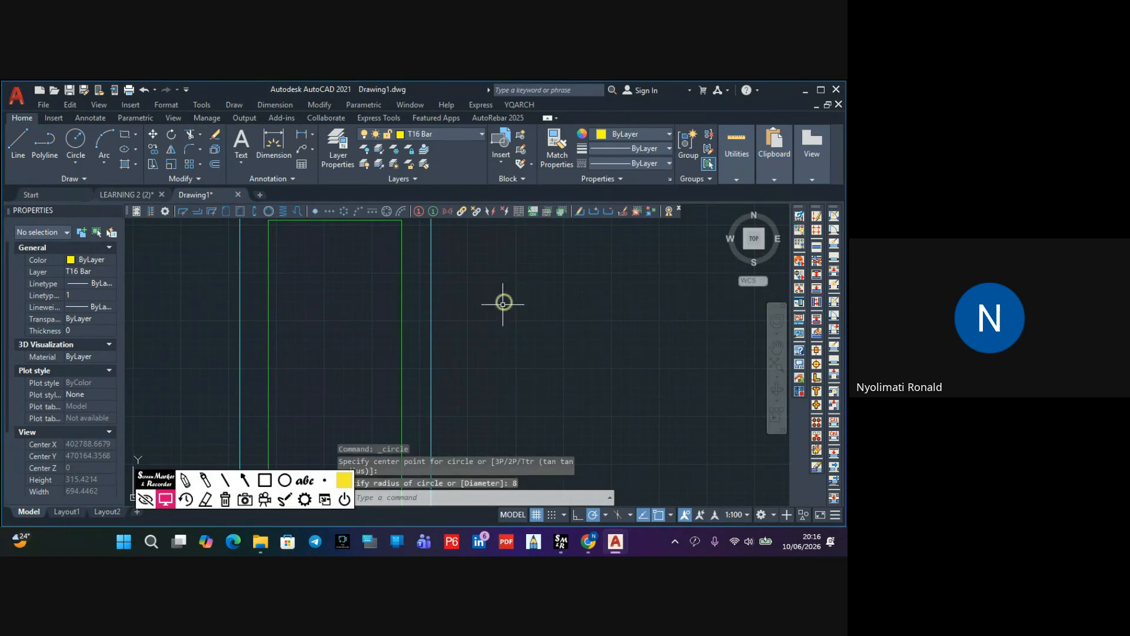
scroll(516, 286, down, 3)
scroll(517, 284, up, 3)
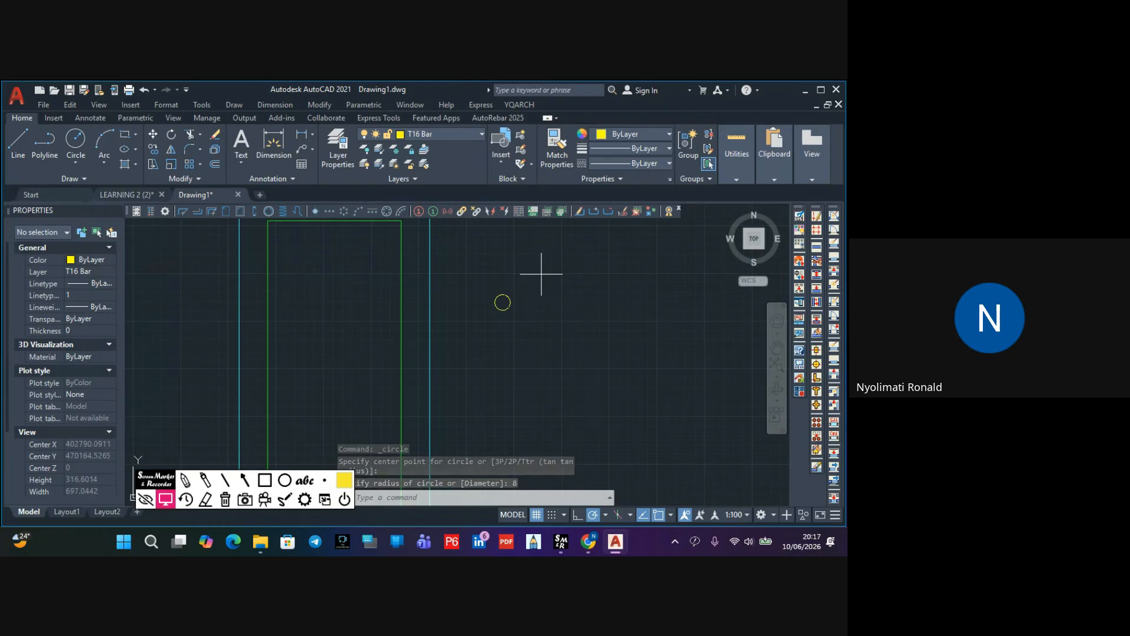
Start copying the radius 8 circle and turn on the Quadrant and Center object snaps
click(541, 274)
click(470, 347)
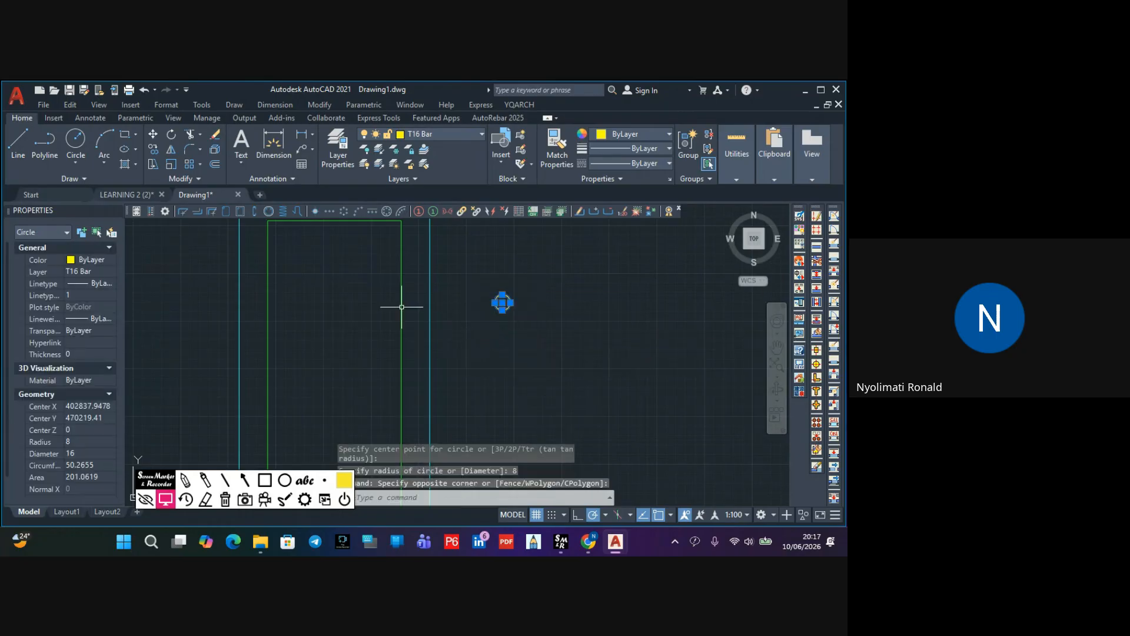
click(153, 147)
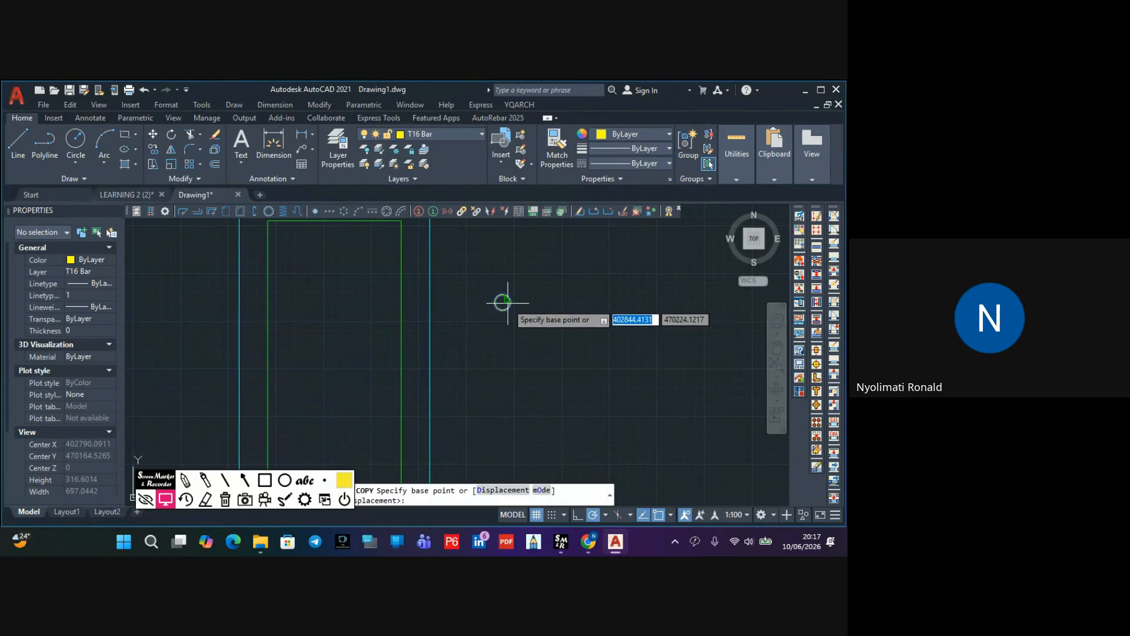
scroll(507, 303, up, 8)
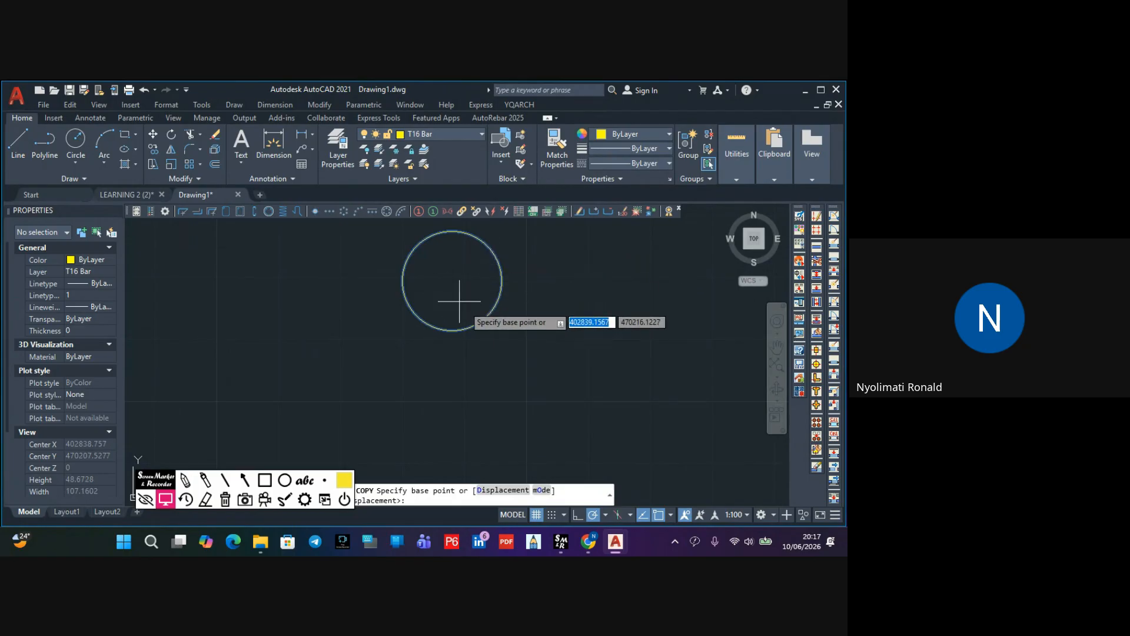
scroll(522, 356, up, 2)
click(605, 514)
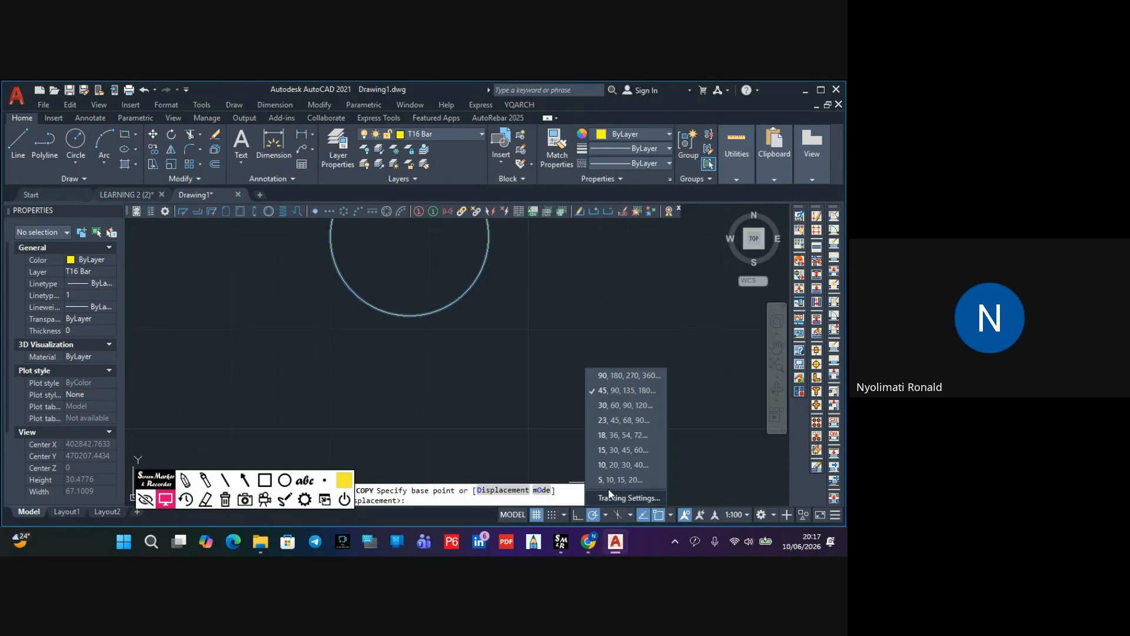
click(672, 514)
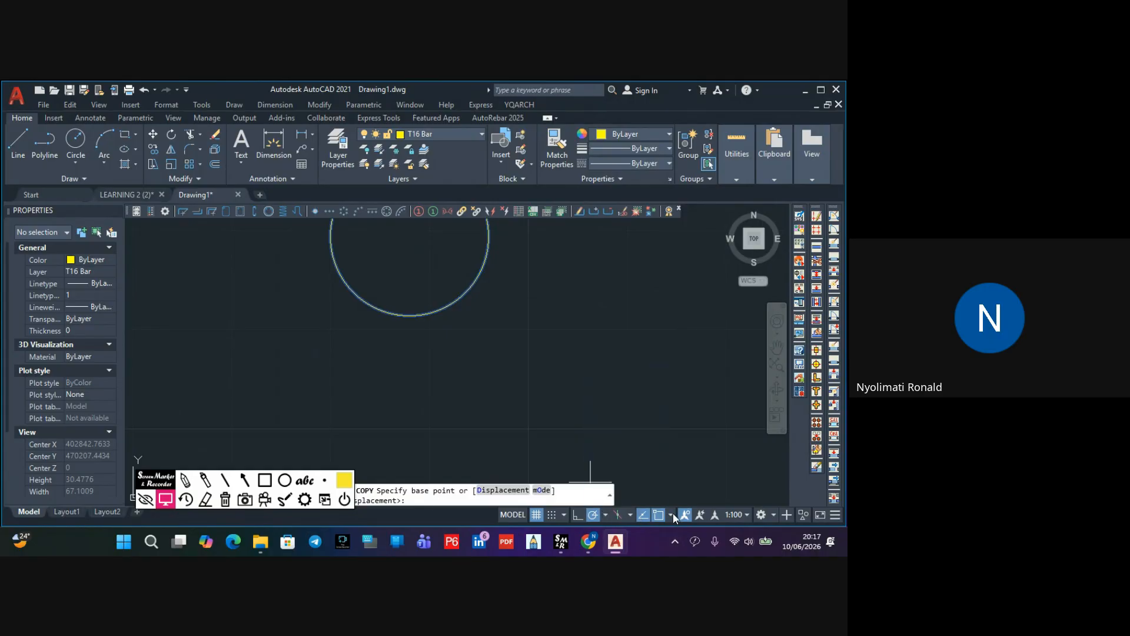
click(672, 514)
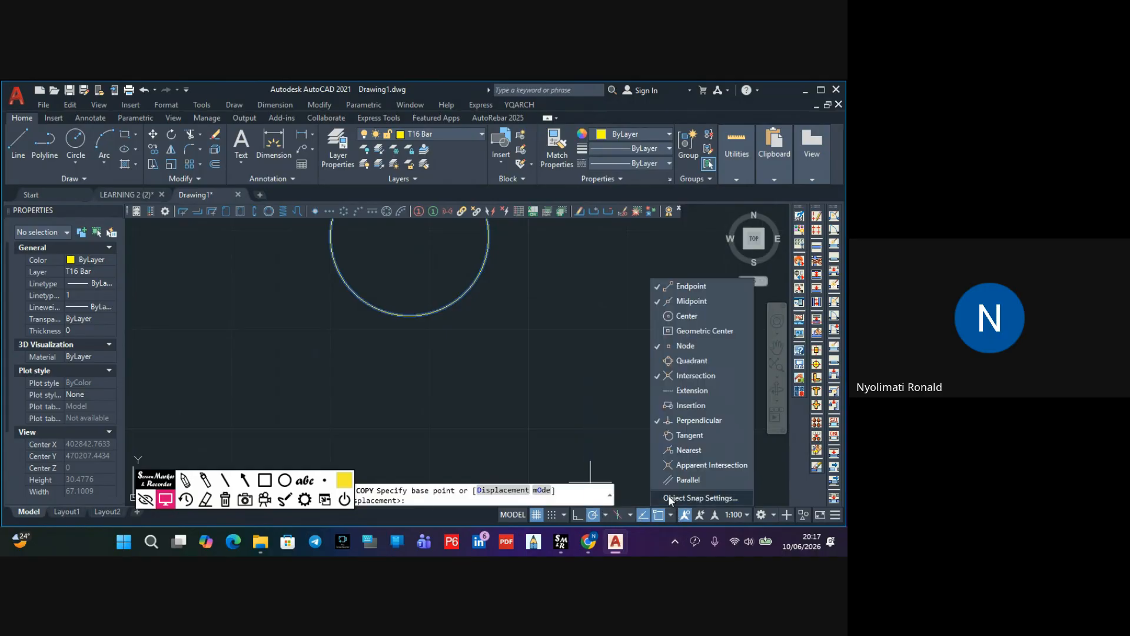
click(680, 360)
click(684, 316)
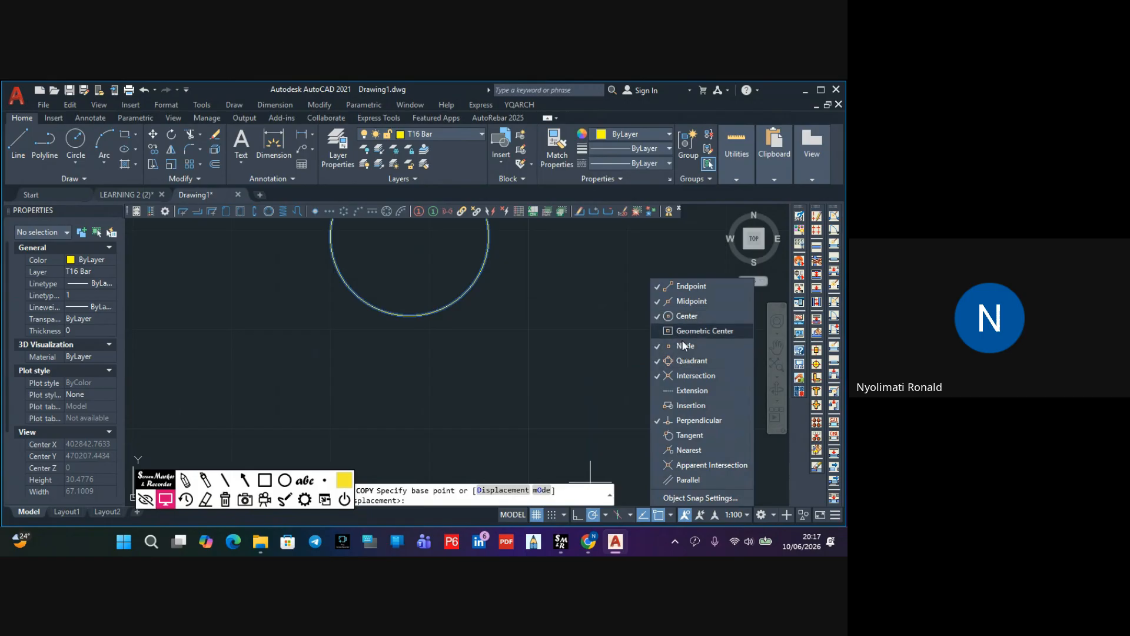
Place a copy of the circle, based on its centre, inside the lower-left corner of the inner rectangle and end the copying
scroll(583, 365, down, 2)
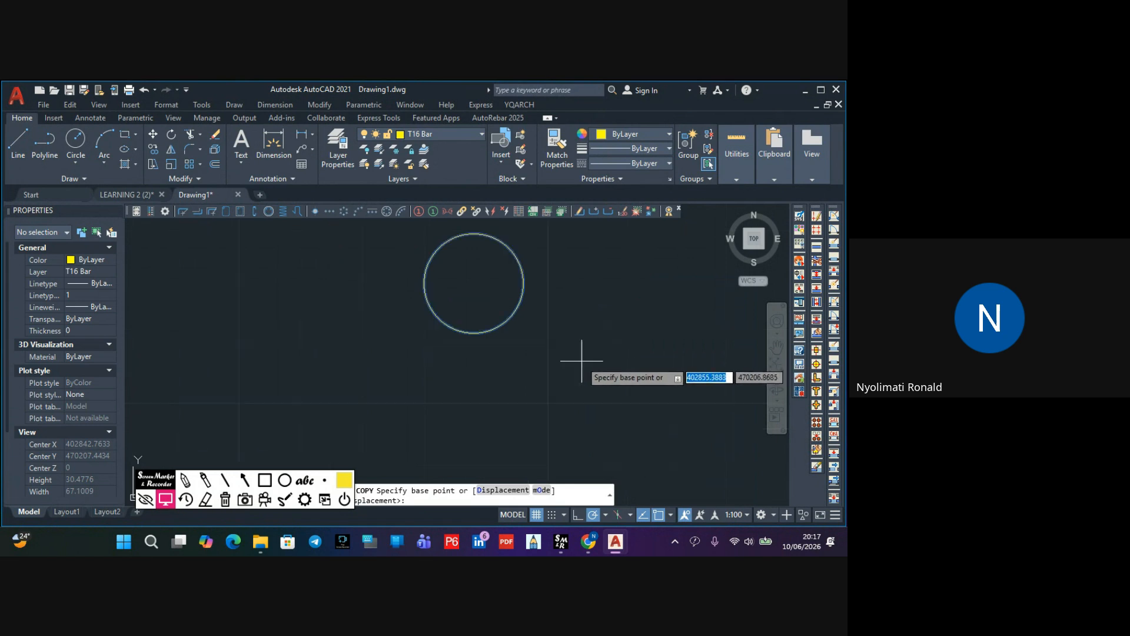
scroll(479, 281, down, 2)
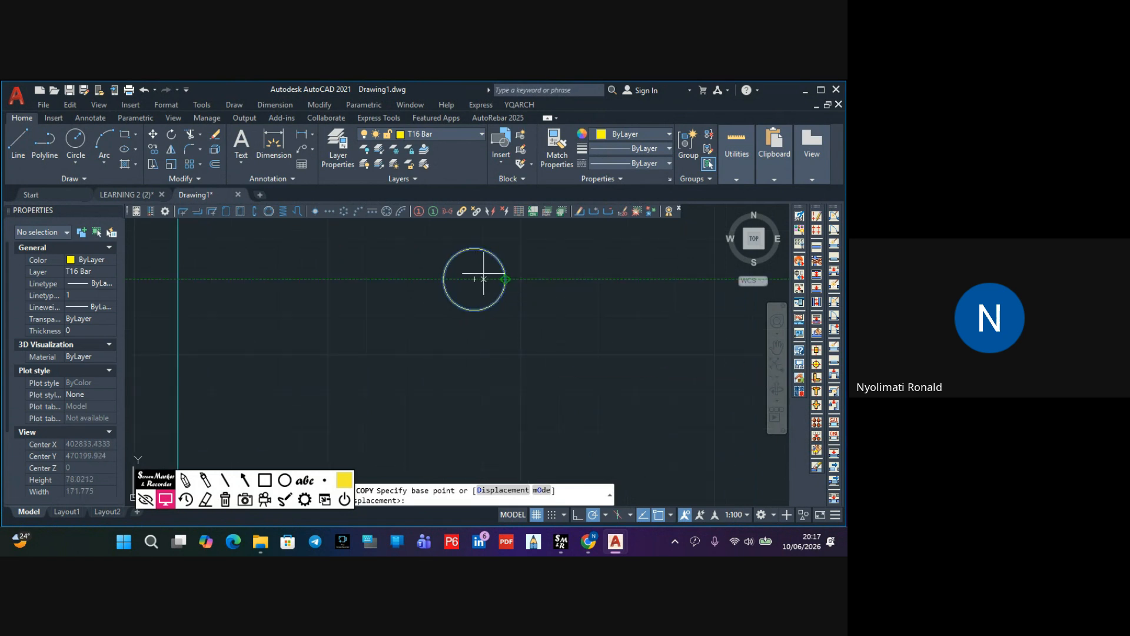
click(477, 283)
scroll(478, 286, down, 6)
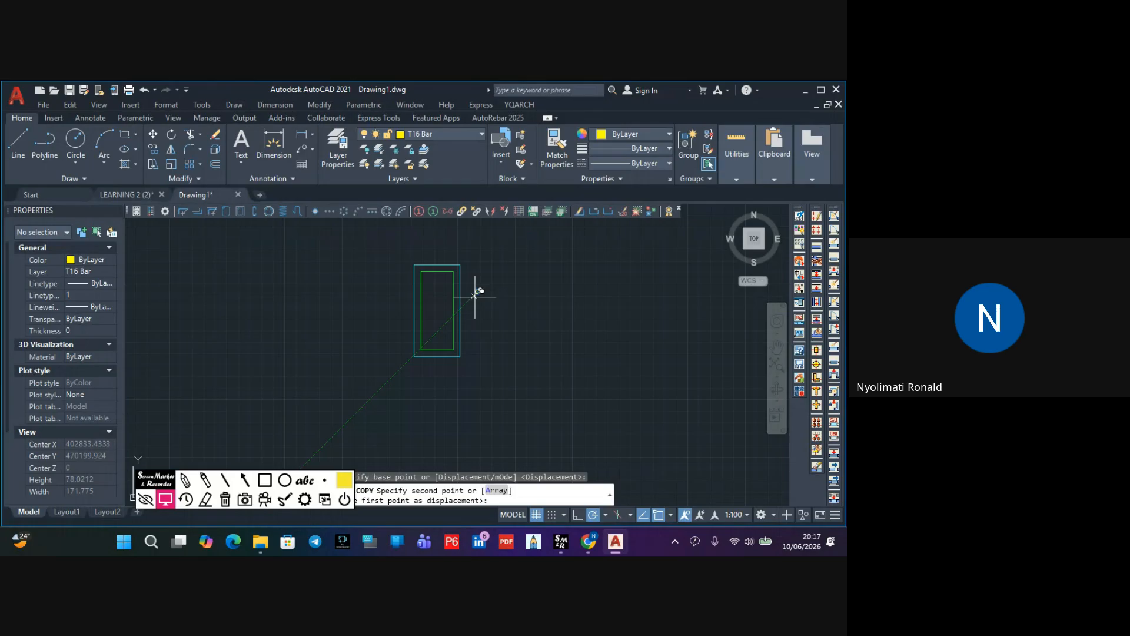
scroll(428, 356, up, 7)
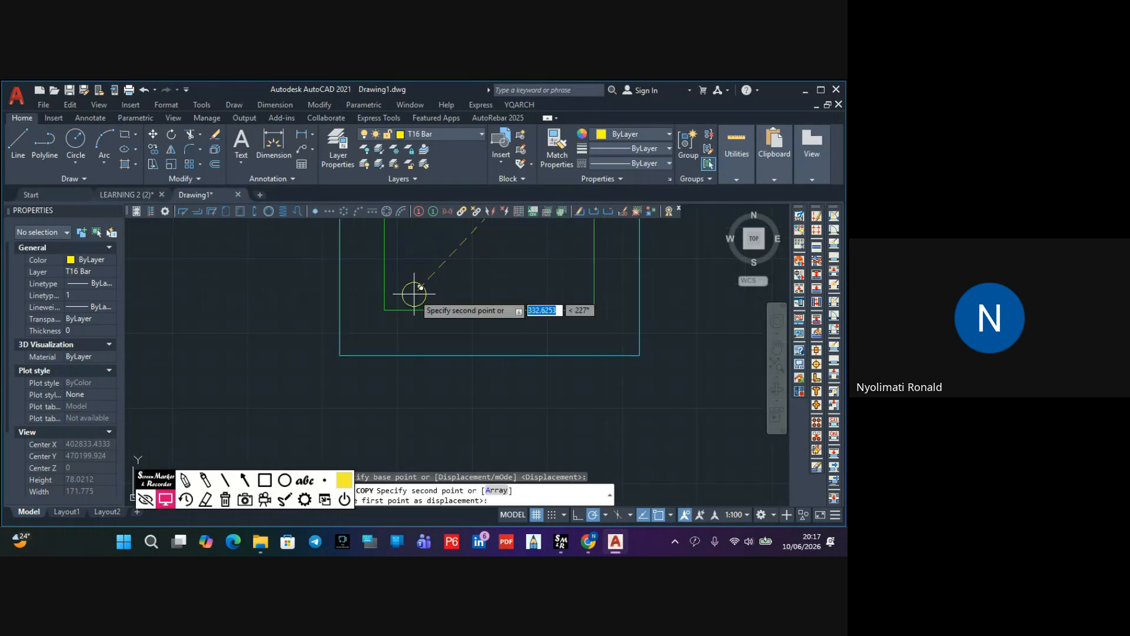
scroll(414, 293, up, 3)
click(400, 295)
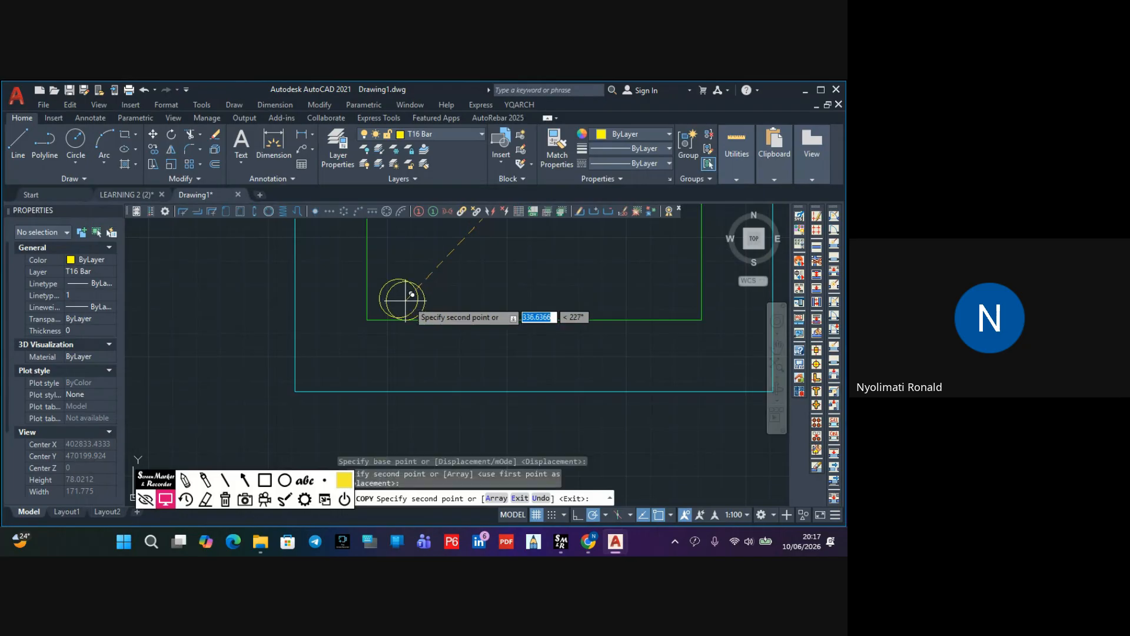
key(Escape)
scroll(422, 299, up, 2)
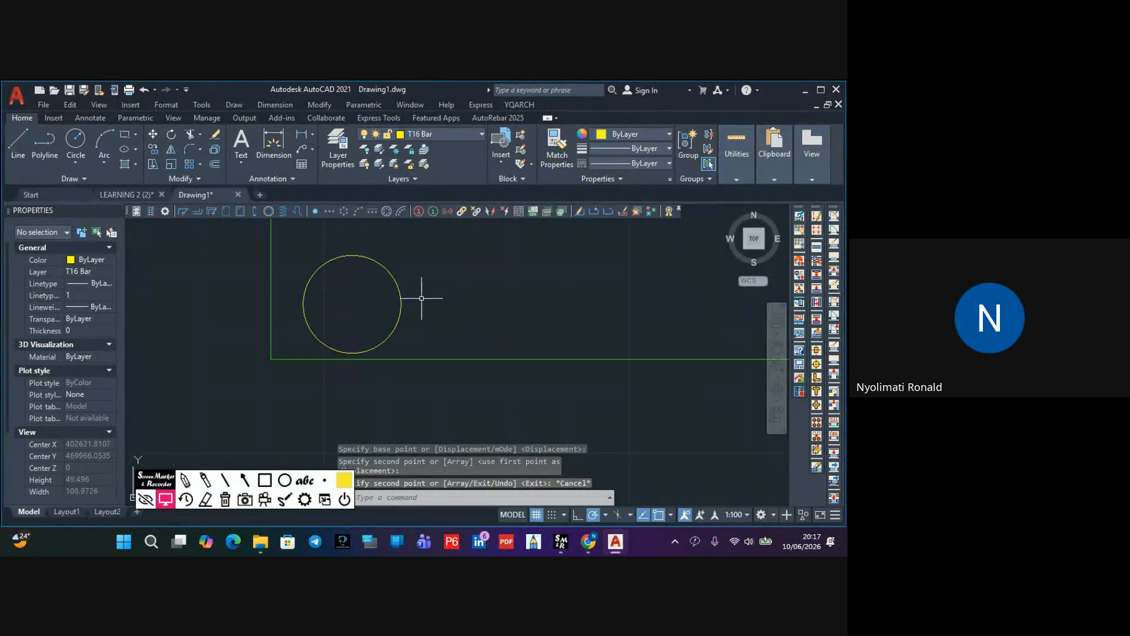
click(419, 276)
click(364, 341)
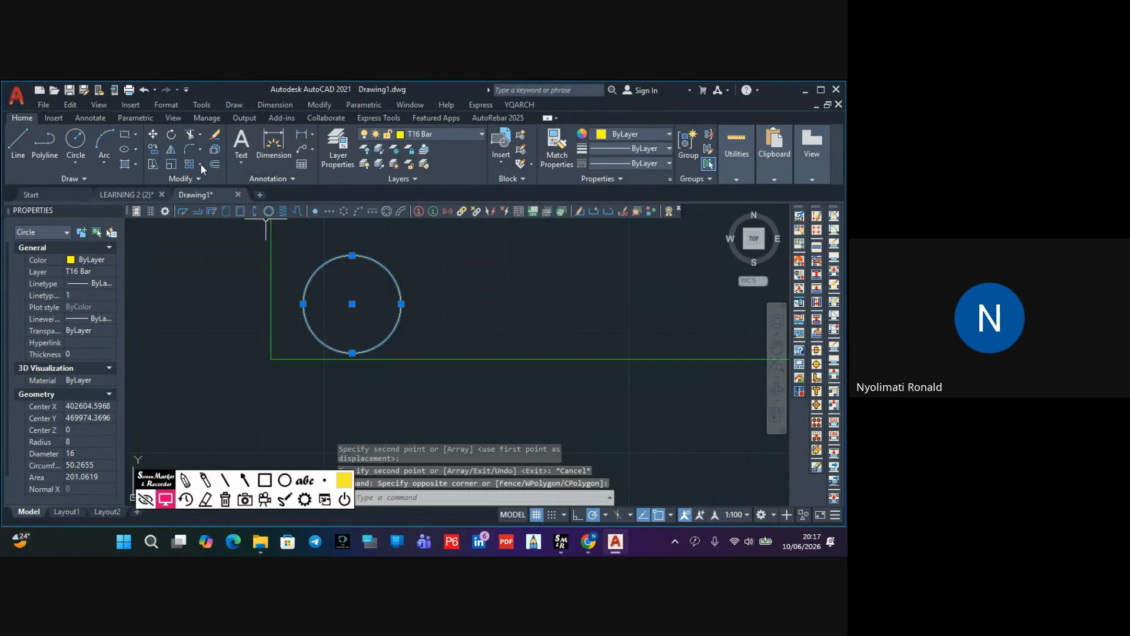
click(153, 134)
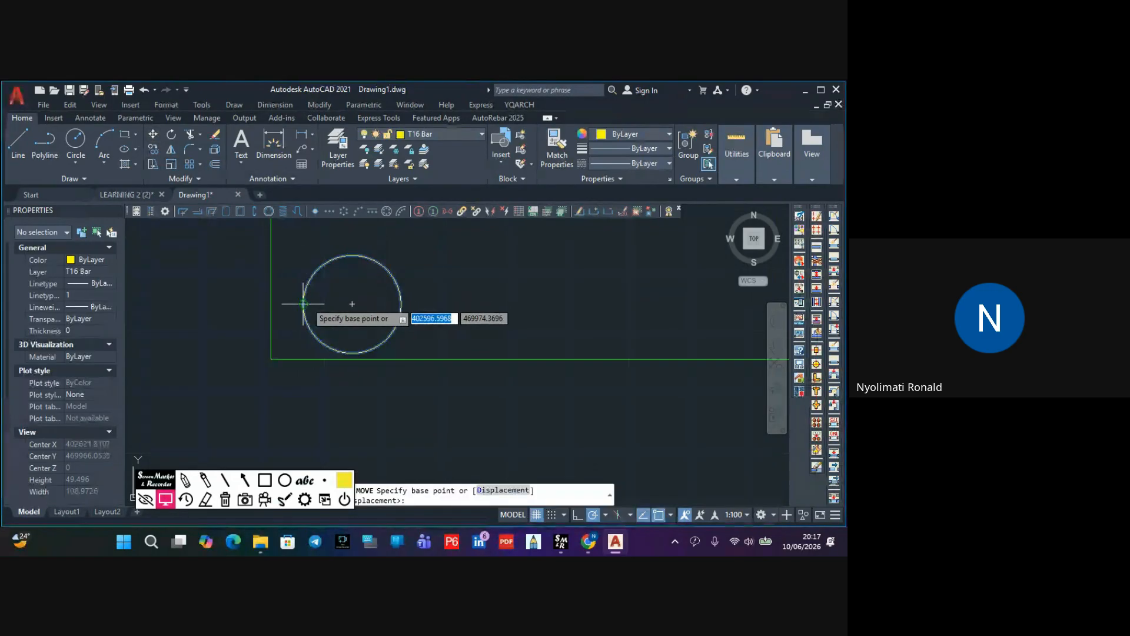
click(271, 304)
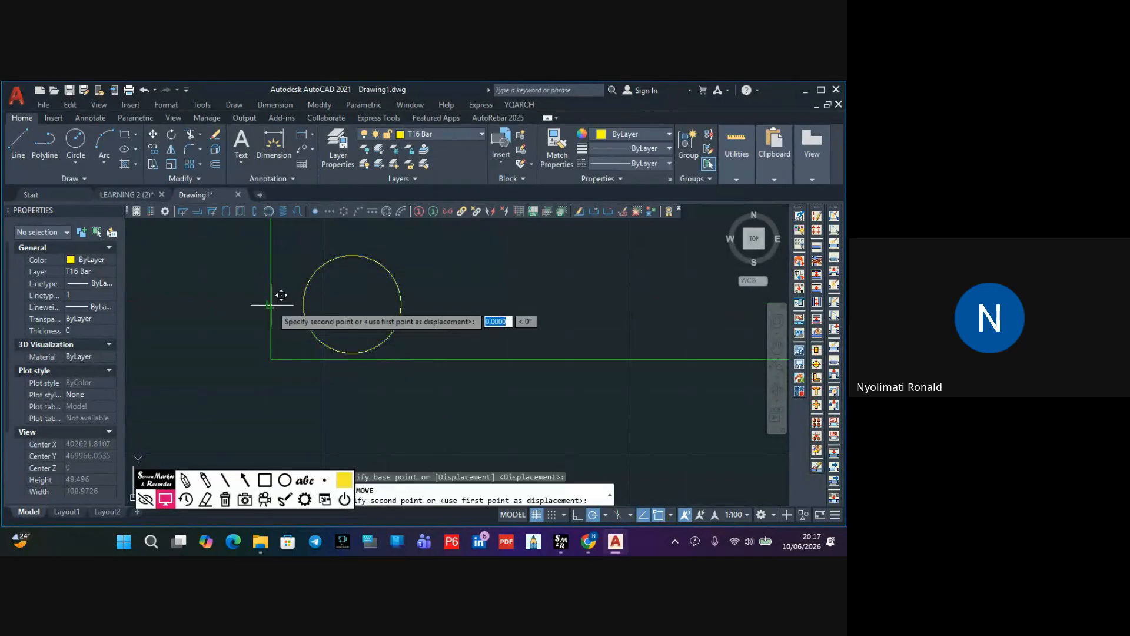
key(Escape)
Move the corner circle horizontally so its left quadrant sits on the left side of the inner rectangle
click(416, 260)
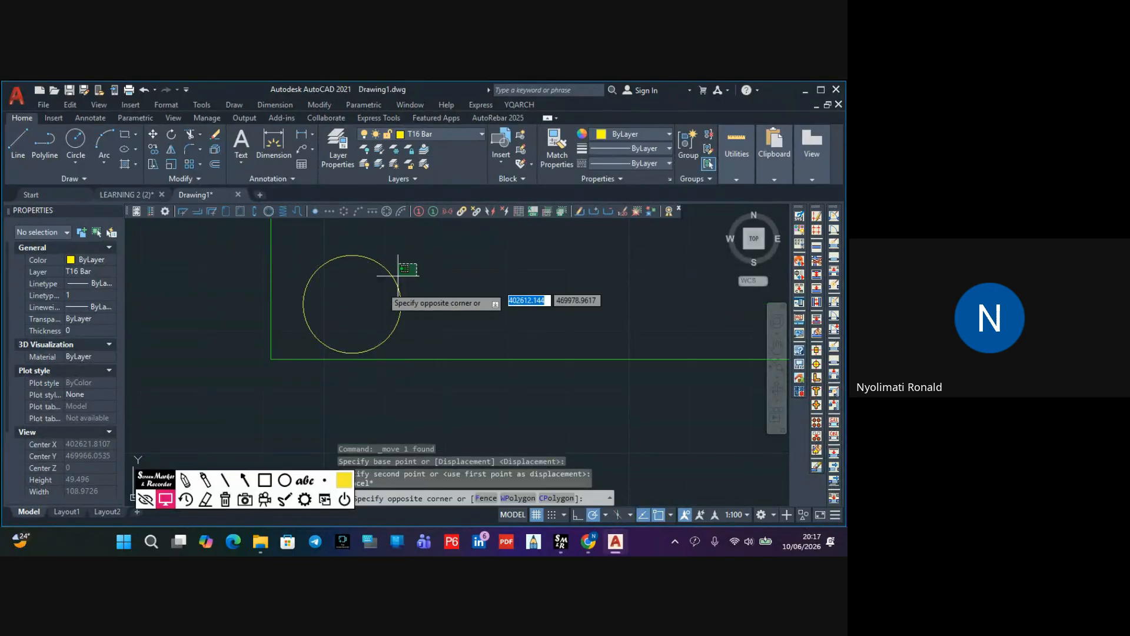
click(358, 303)
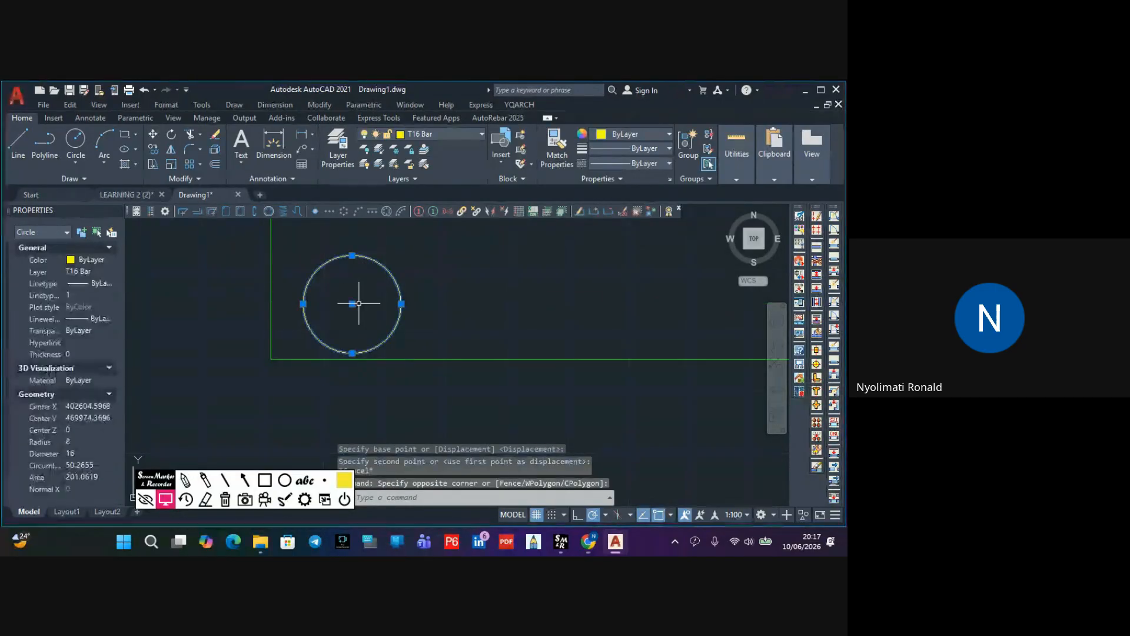
click(156, 132)
click(303, 303)
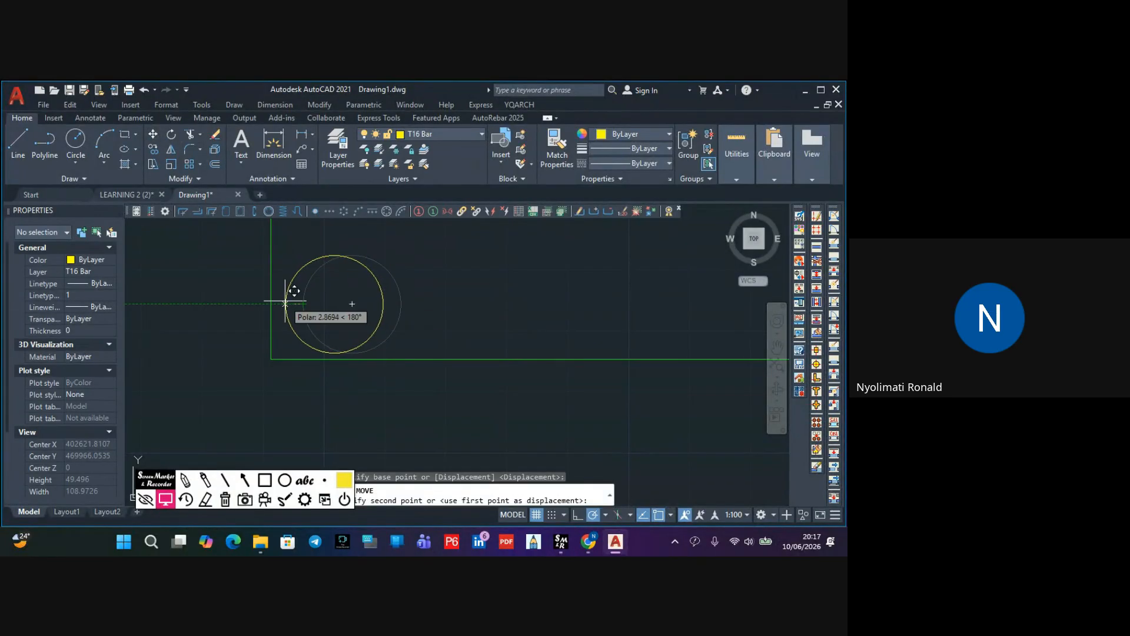
click(271, 304)
Move the corner circle down so its bottom quadrant sits on the bottom edge of the inner rectangle
click(391, 294)
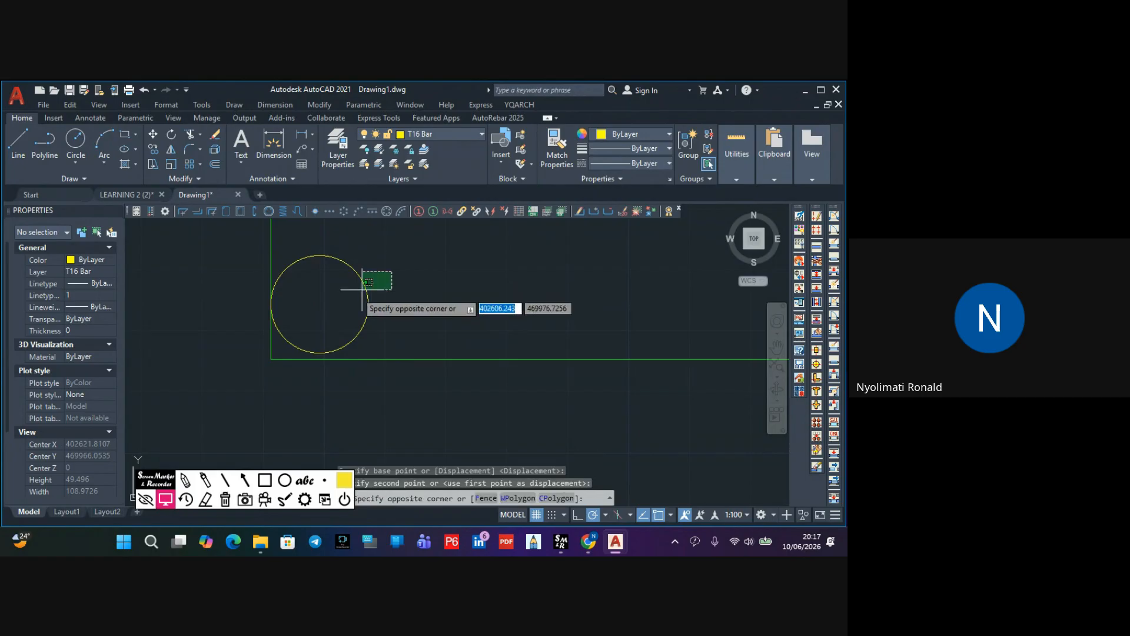
click(360, 271)
click(153, 135)
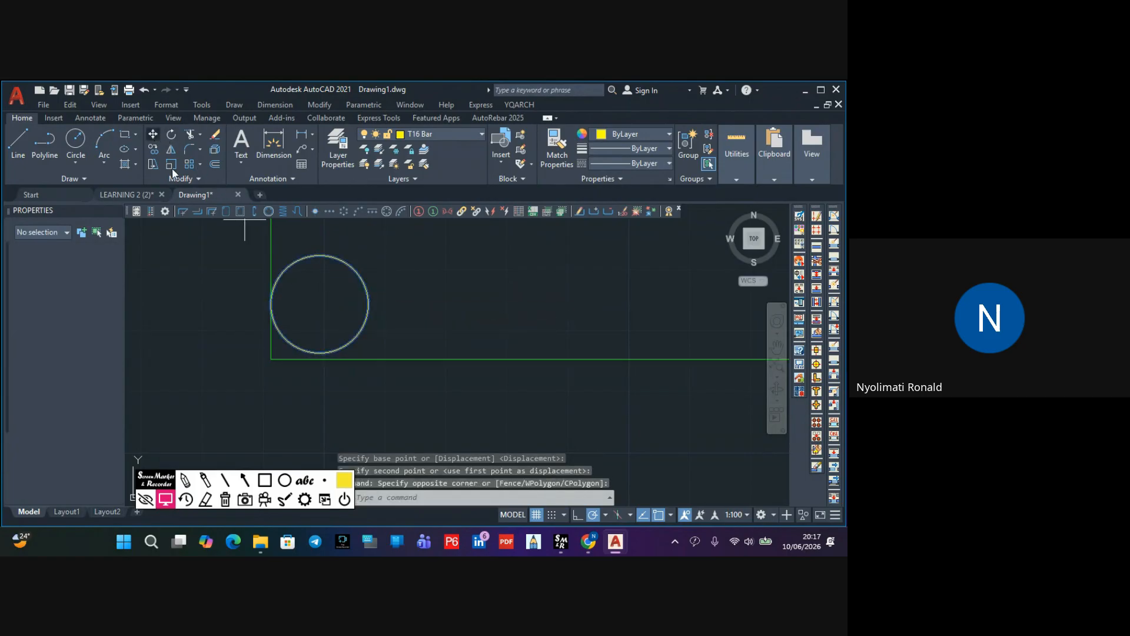
scroll(317, 350, up, 2)
click(319, 352)
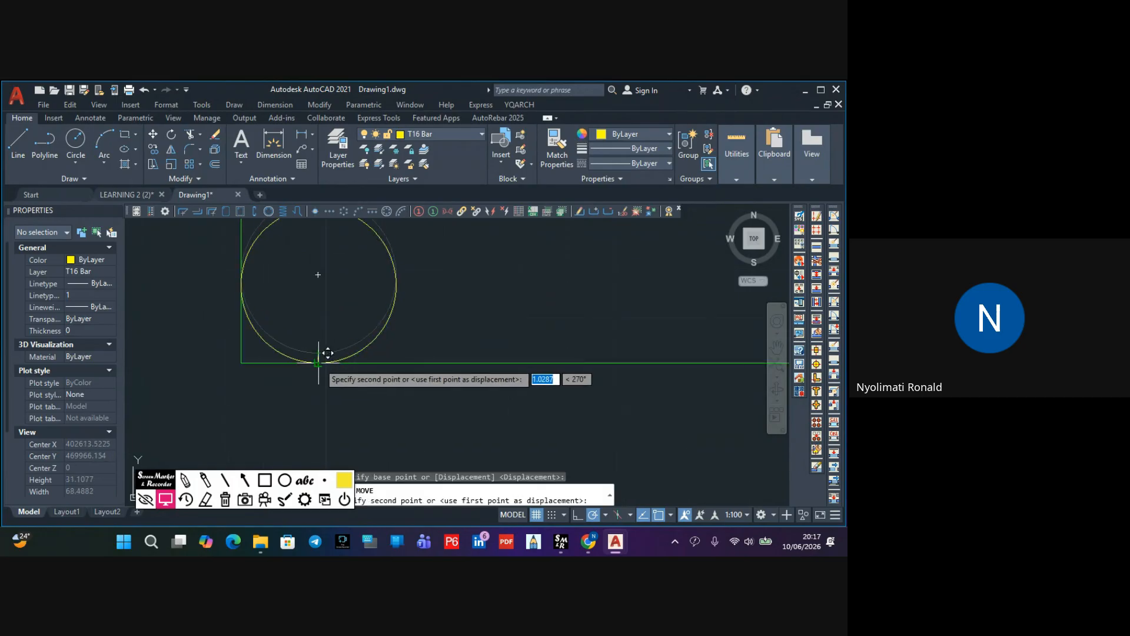
click(319, 363)
scroll(320, 372, down, 8)
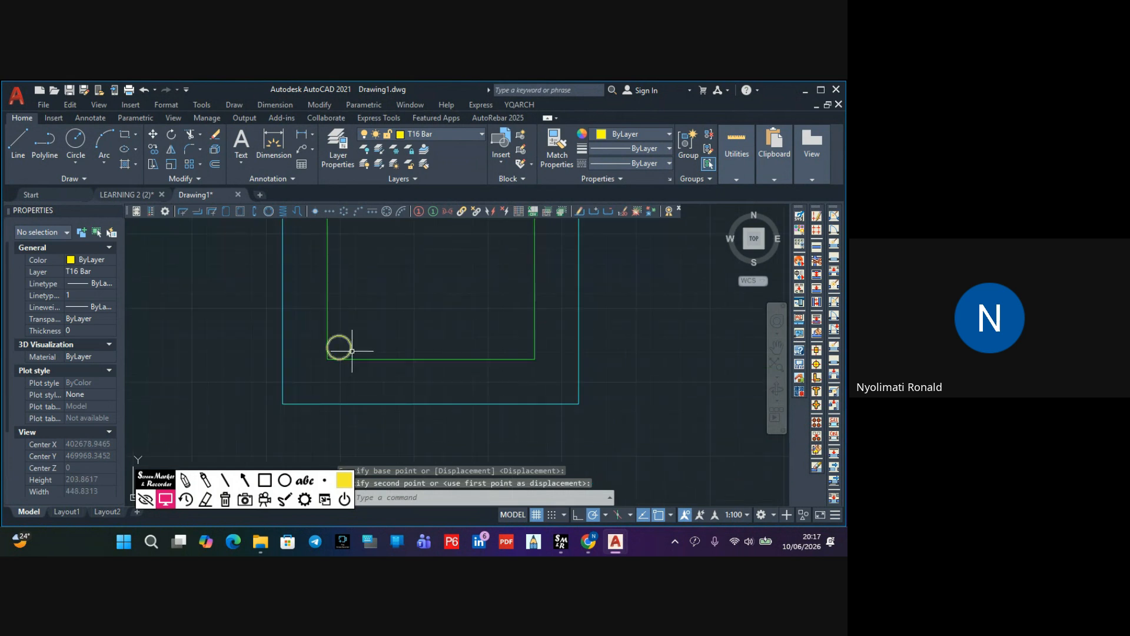
Copy the lower-left corner circle across to the inner rectangle's lower-right corner, basing it on its right quadrant and placing that on the right side
click(372, 334)
click(327, 346)
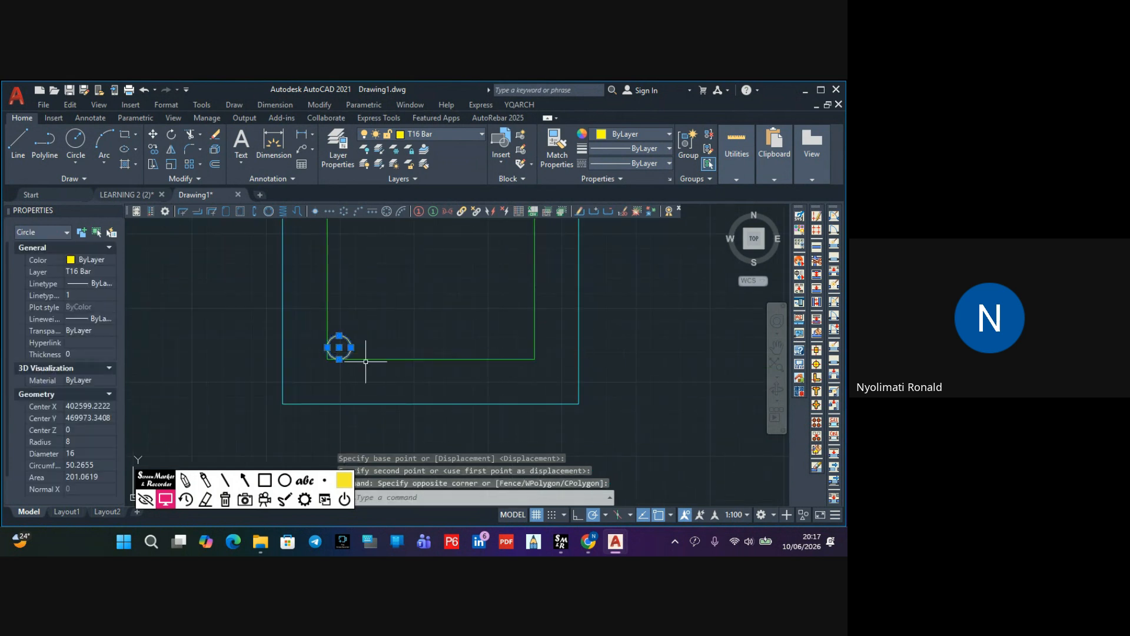
scroll(357, 363, up, 2)
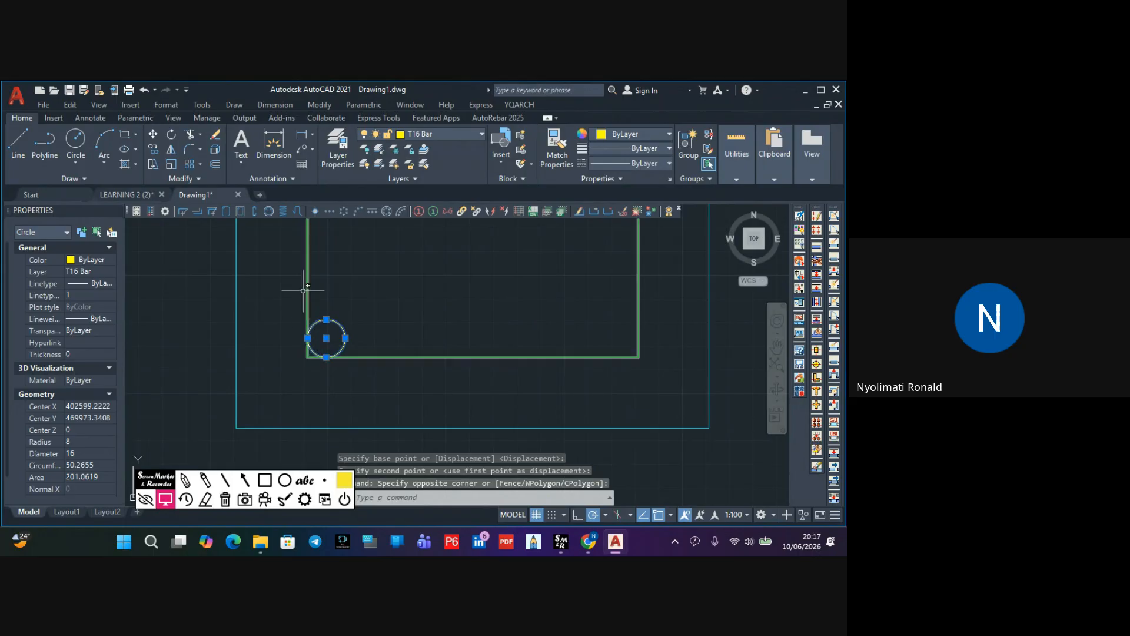
click(153, 149)
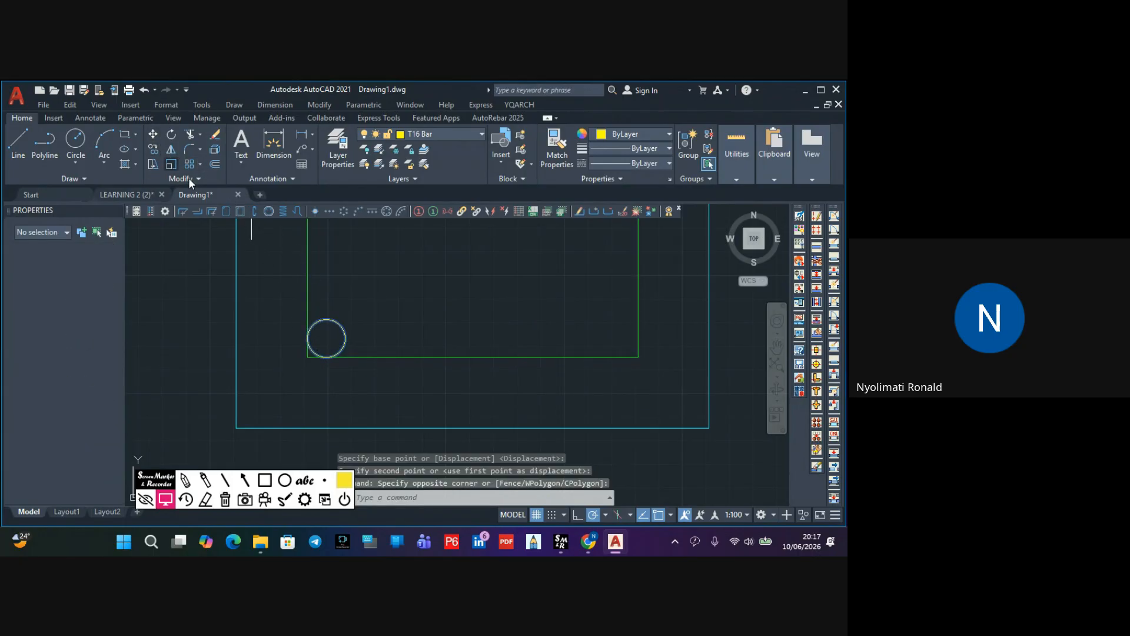
click(345, 338)
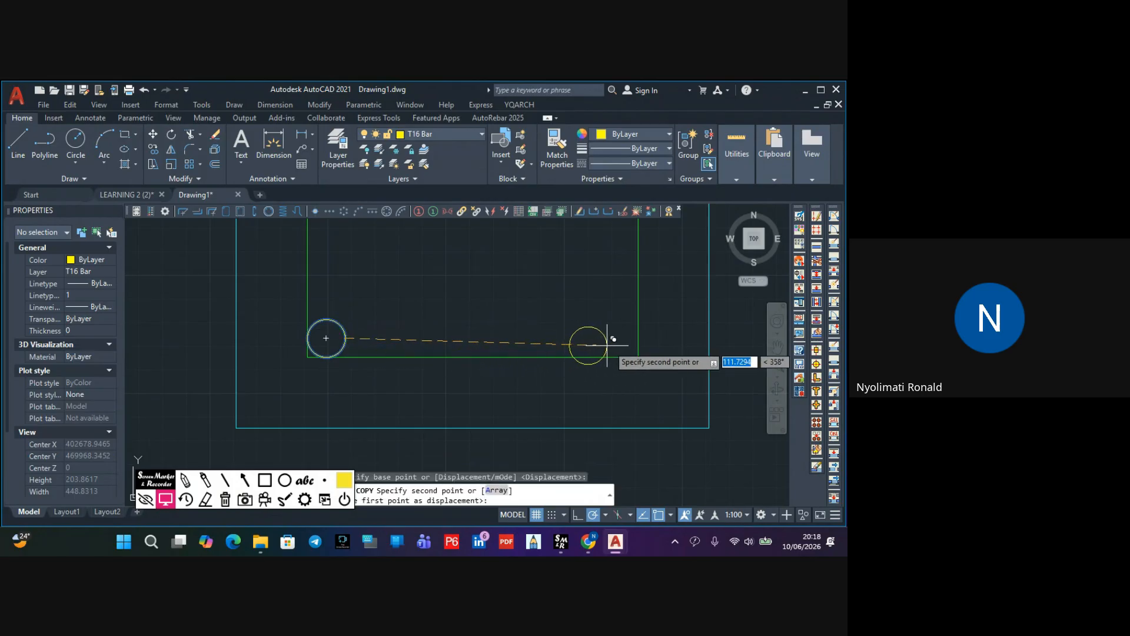
click(638, 338)
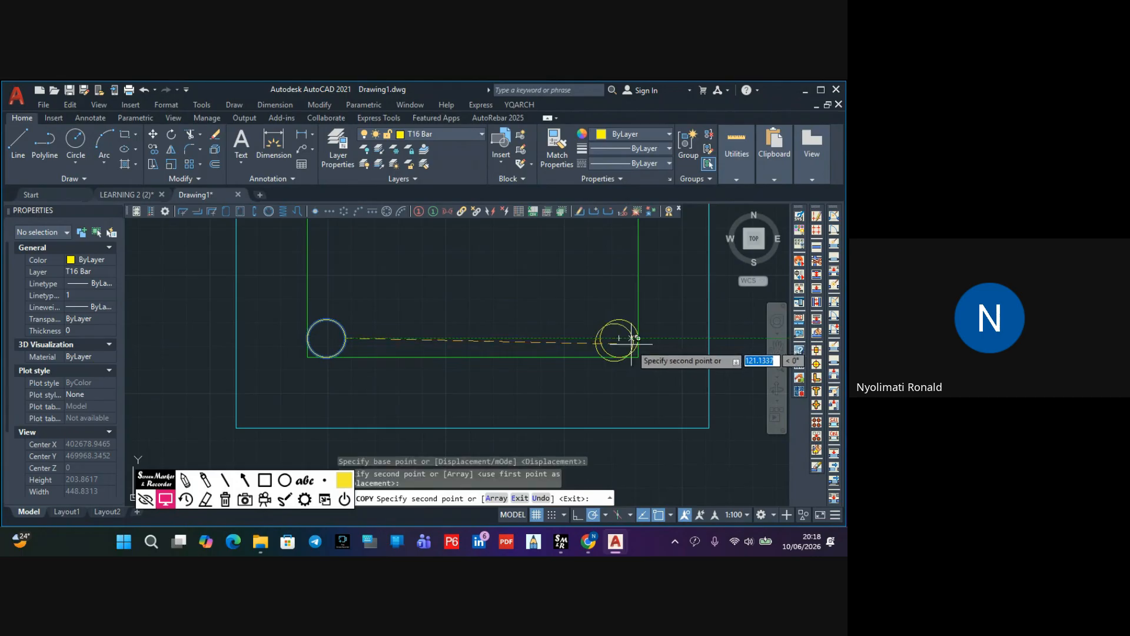
key(Escape)
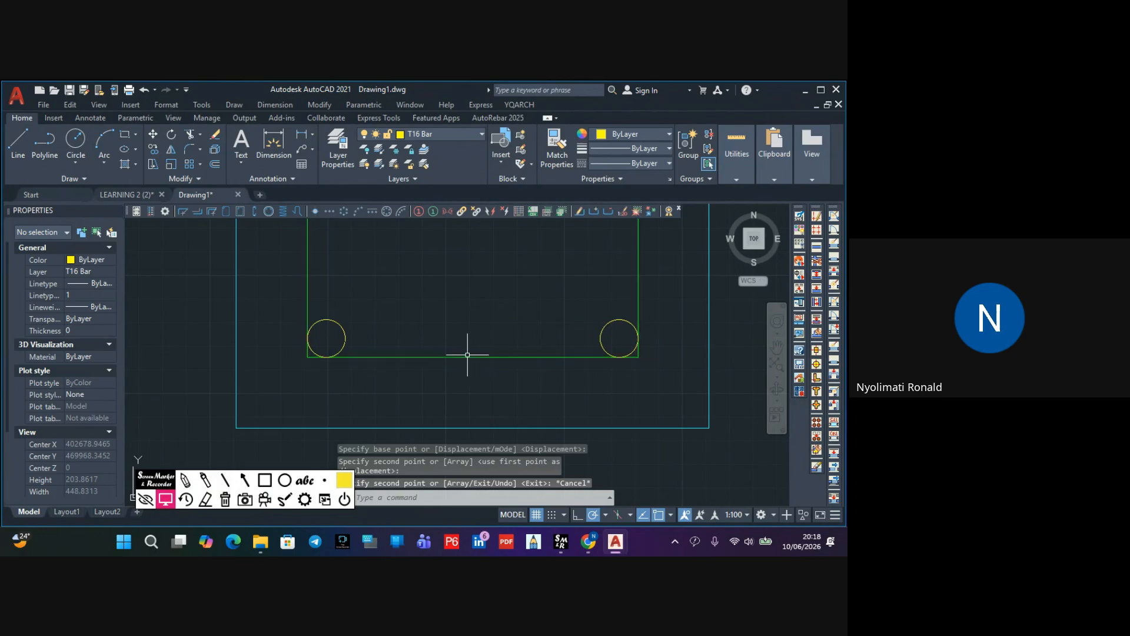
Copy the lower-right circle by its bottom quadrant to the midpoint of the inner rectangle's bottom edge and end the copying
click(605, 335)
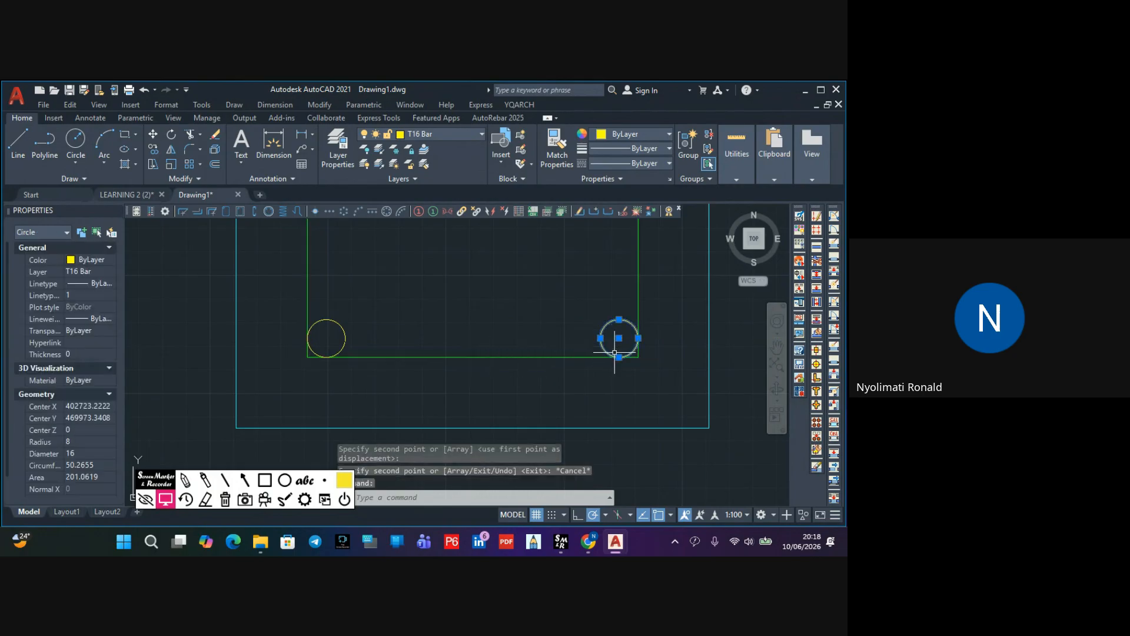
click(154, 149)
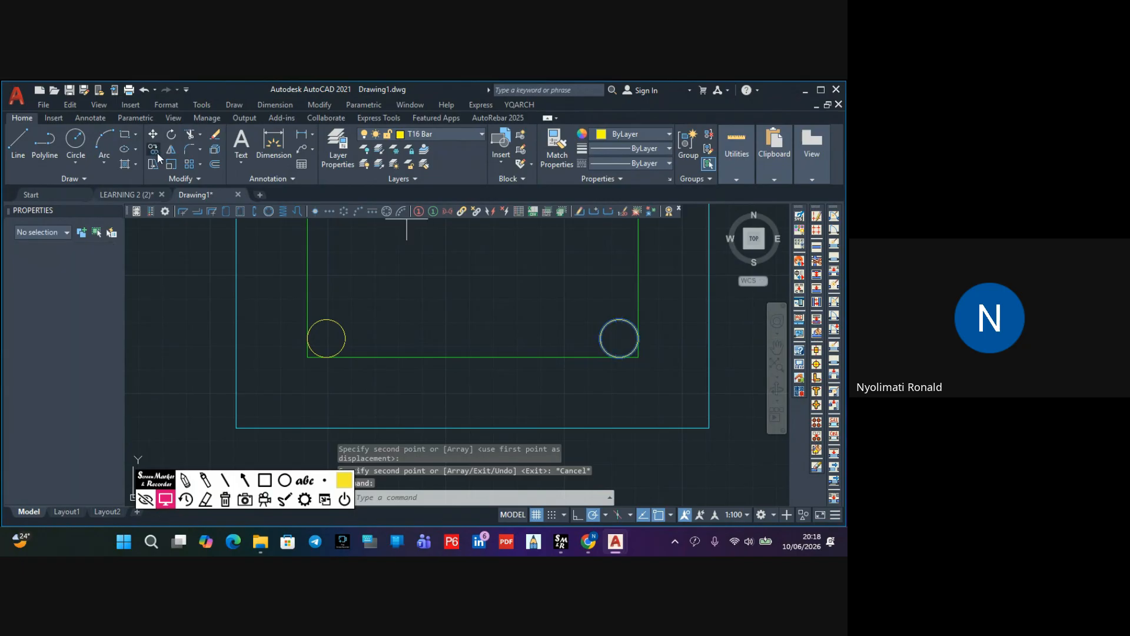
click(618, 357)
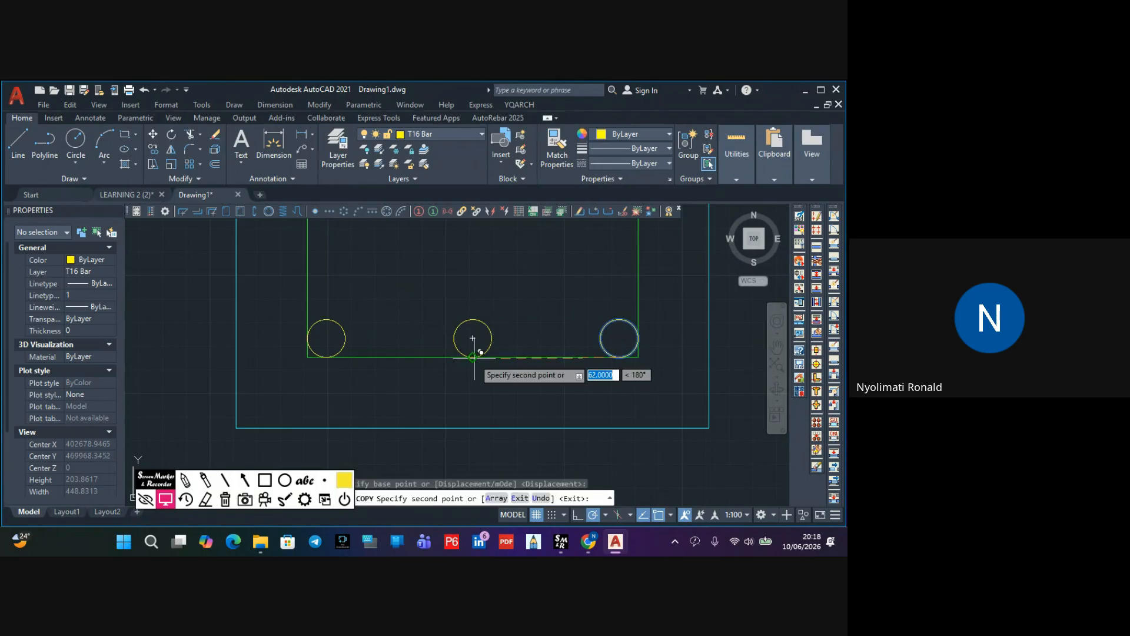
click(473, 356)
key(Escape)
scroll(467, 343, down, 6)
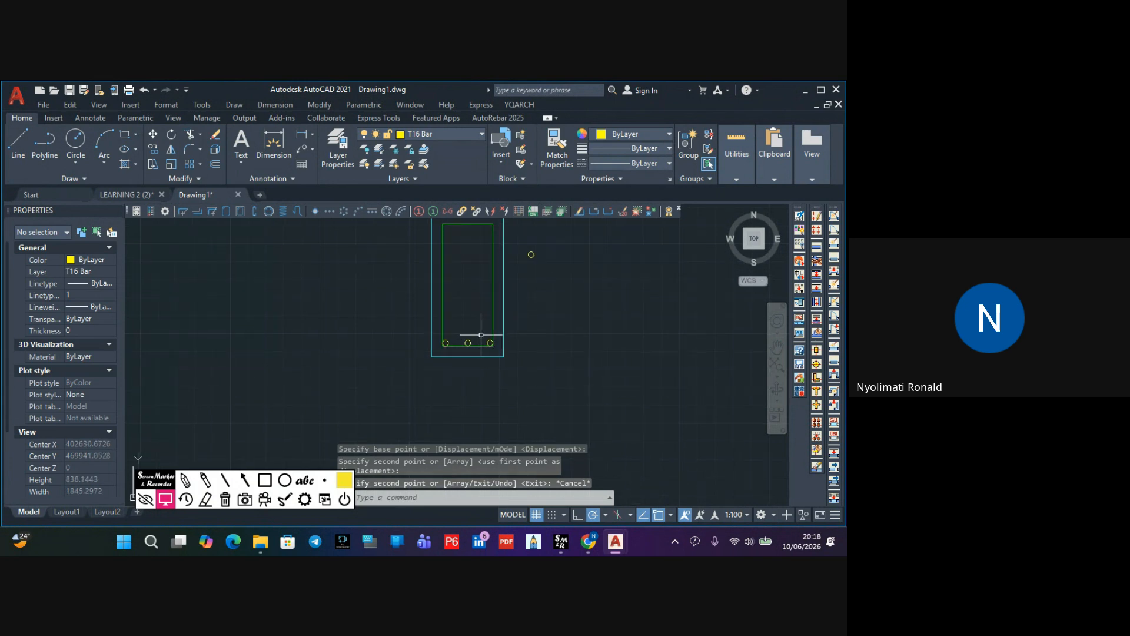
Copy the two bottom corner circles together straight up into the inner rectangle's top corners, touching its top edge, and end the copying
scroll(489, 341, up, 2)
scroll(490, 343, up, 6)
click(505, 323)
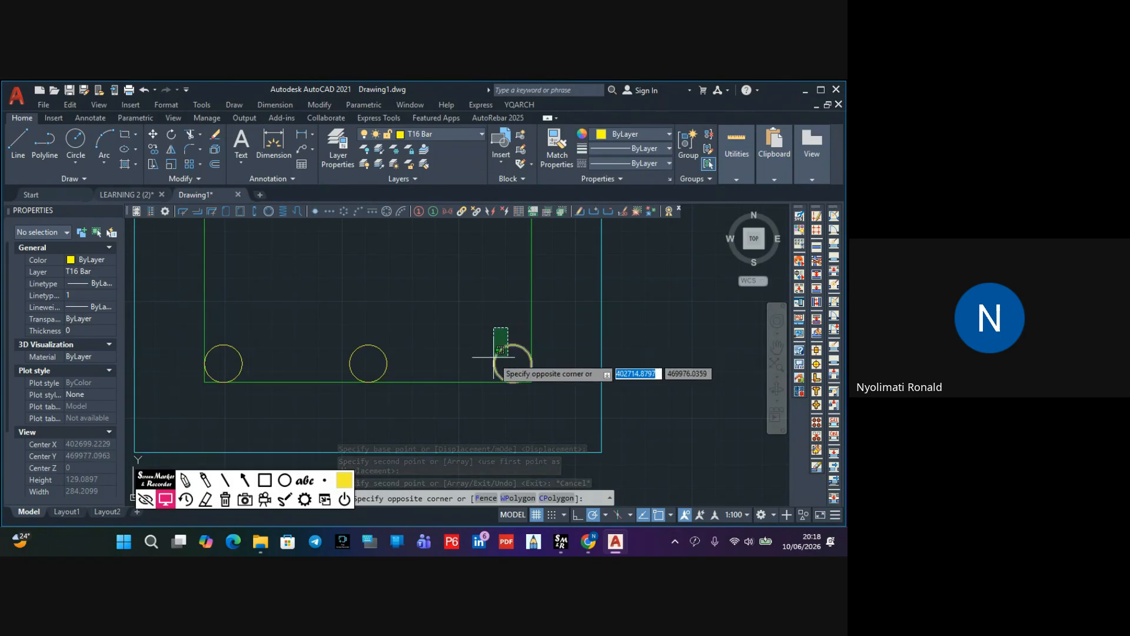
click(494, 356)
click(281, 315)
click(238, 354)
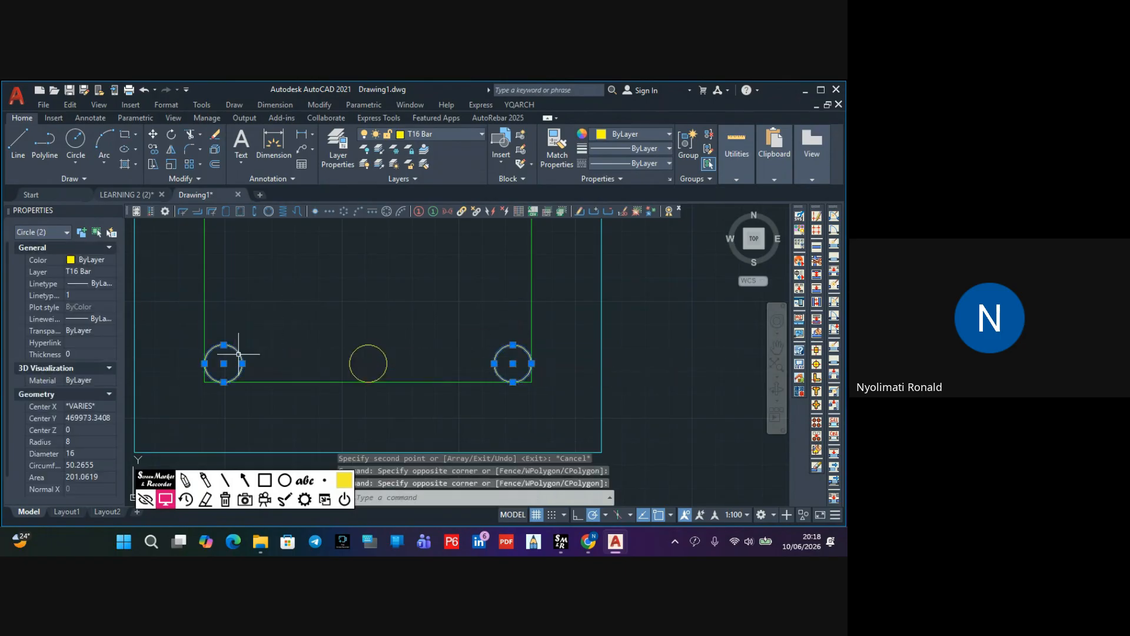
click(157, 150)
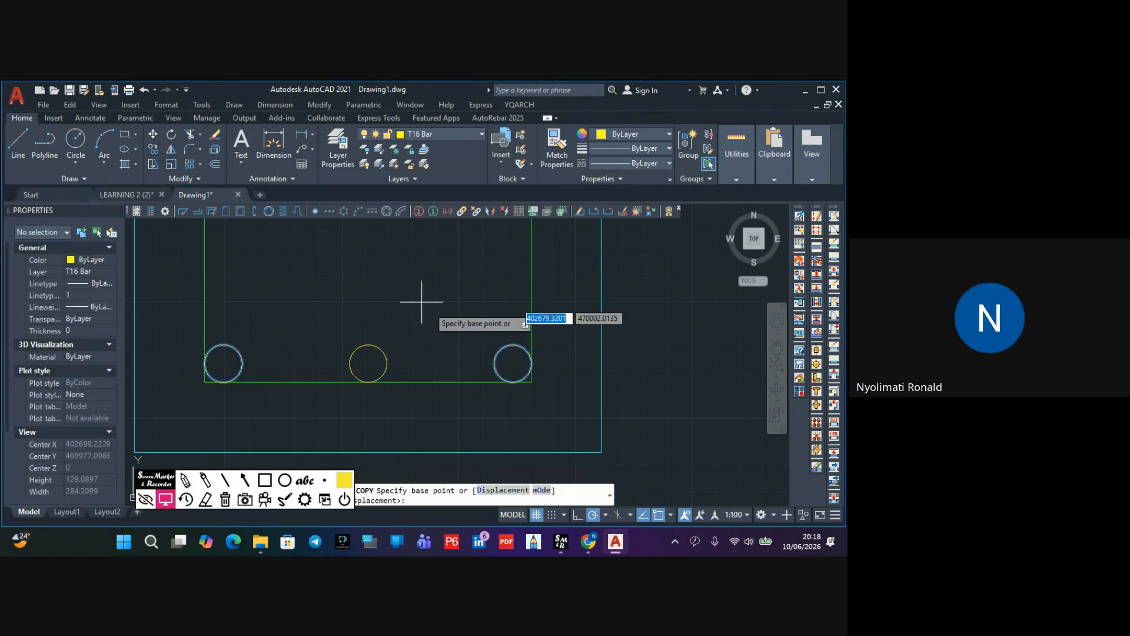
click(513, 362)
scroll(498, 323, down, 4)
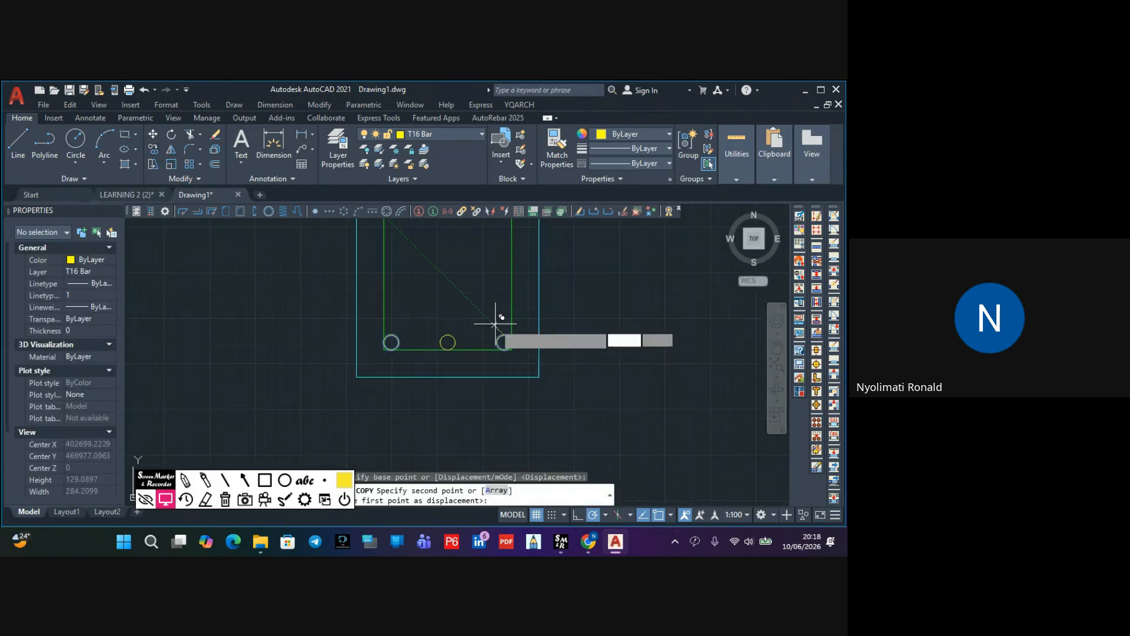
middle_drag(517, 308, 495, 417)
middle_drag(487, 314, 501, 429)
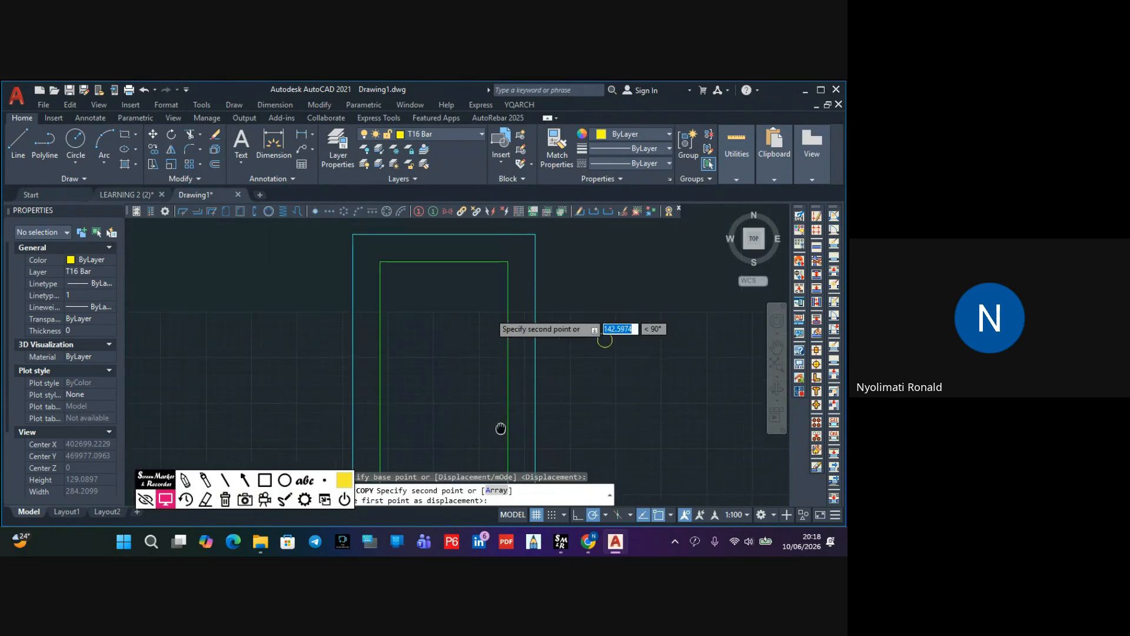
click(502, 269)
scroll(494, 317, down, 3)
scroll(493, 316, down, 2)
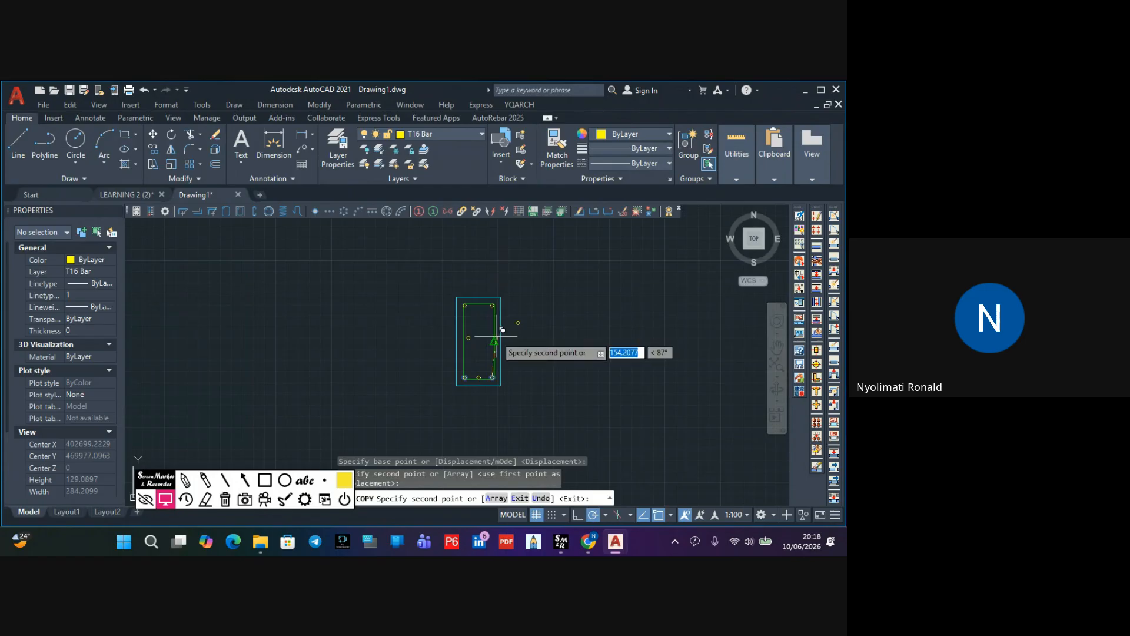
key(Escape)
Examine how the bars sit against the link along the bottom edge and in the top corners
scroll(529, 323, up, 2)
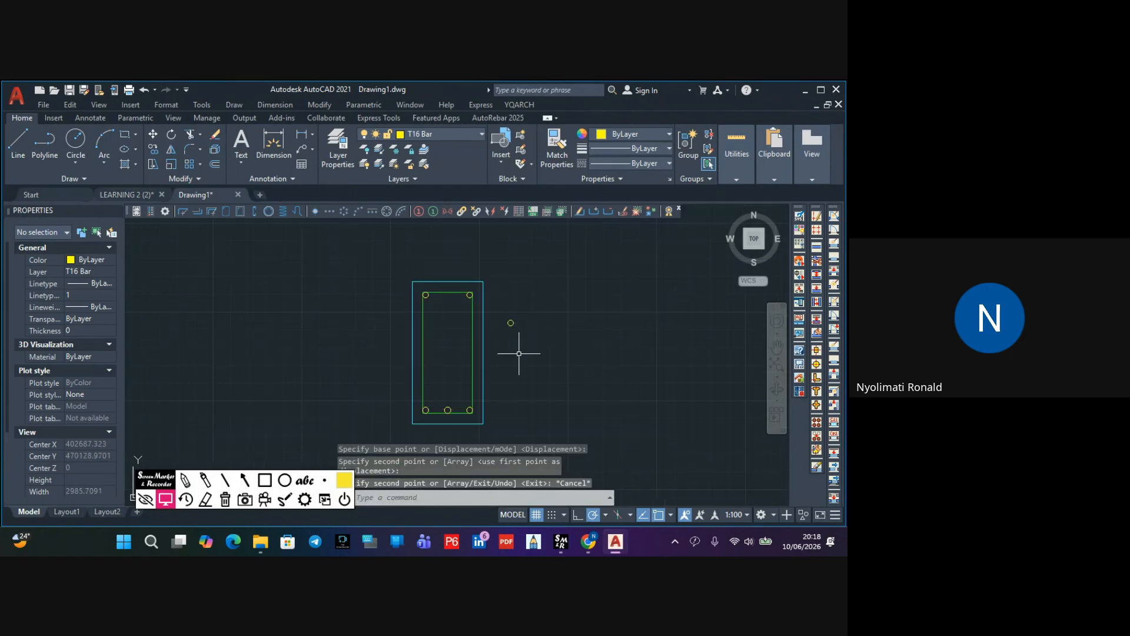
middle_drag(518, 354, 493, 317)
scroll(448, 358, down, 2)
scroll(447, 358, up, 6)
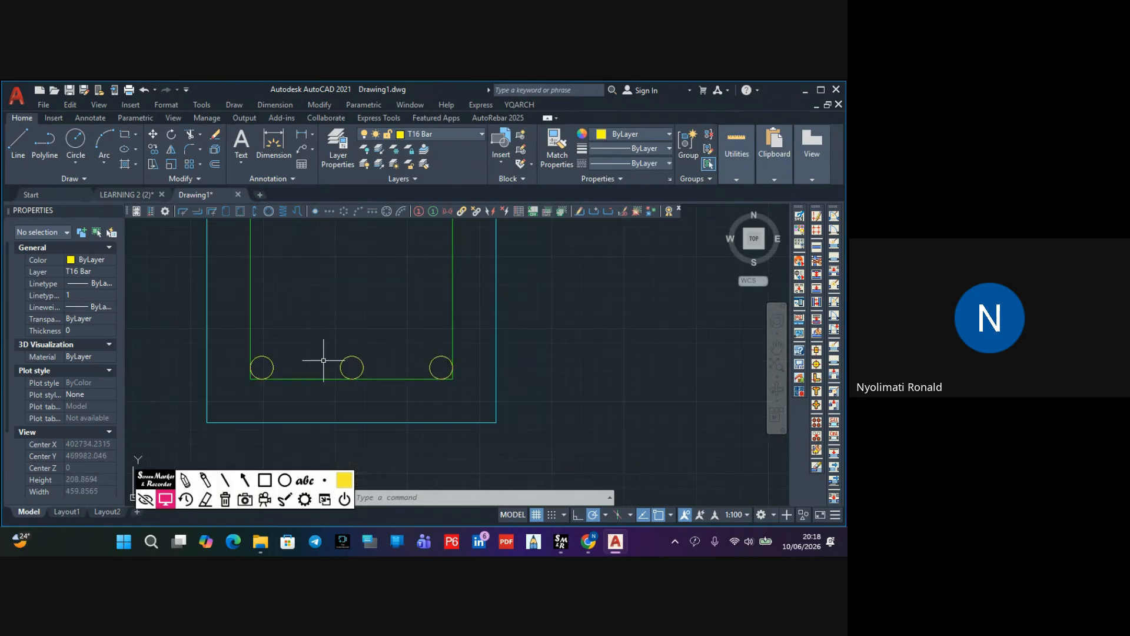
scroll(327, 356, down, 6)
scroll(333, 357, down, 2)
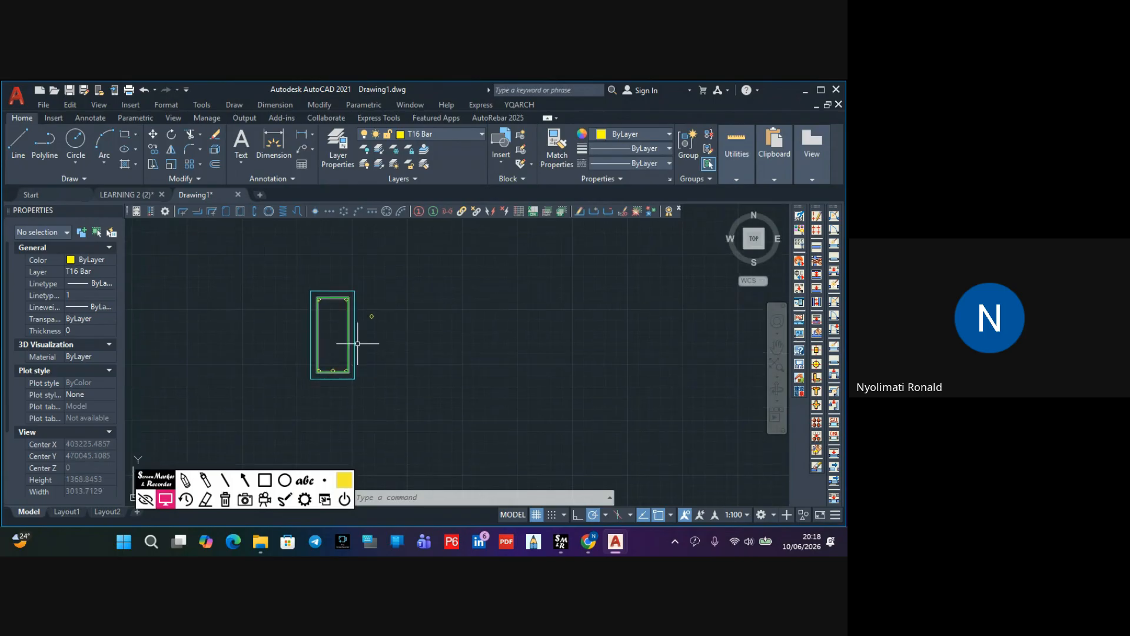
scroll(386, 306, up, 4)
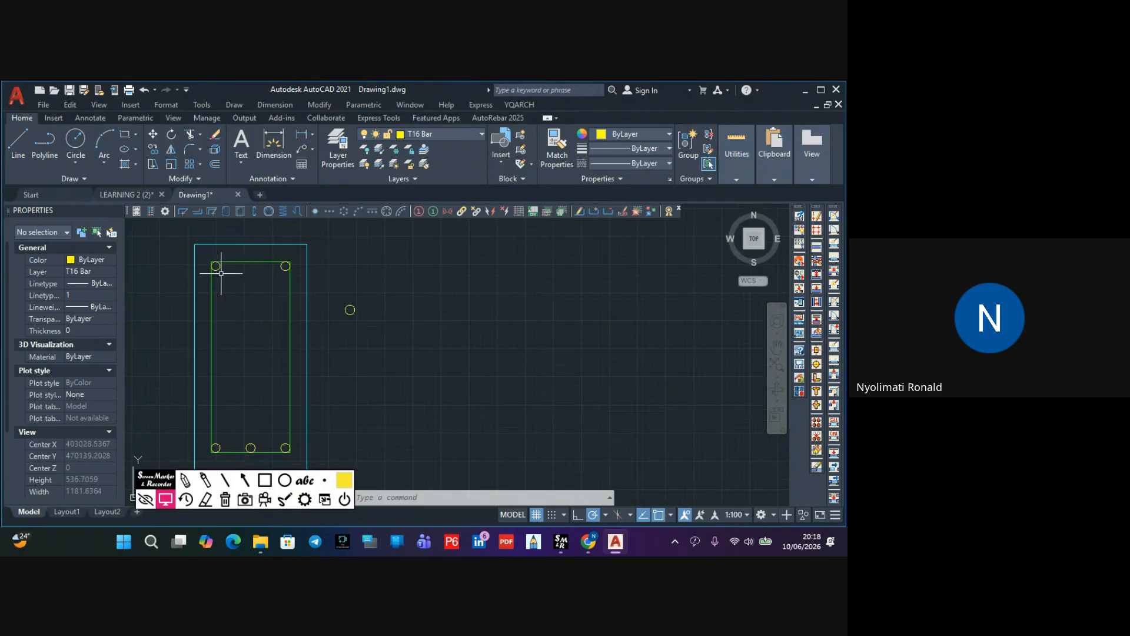
scroll(217, 269, up, 8)
scroll(236, 268, down, 6)
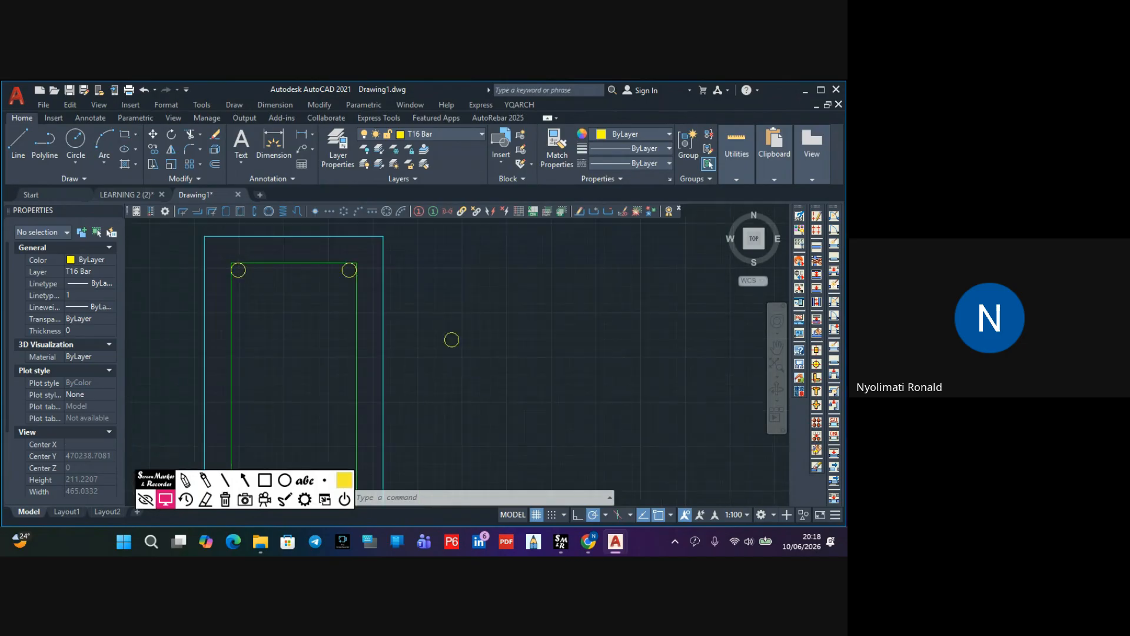
scroll(250, 269, down, 4)
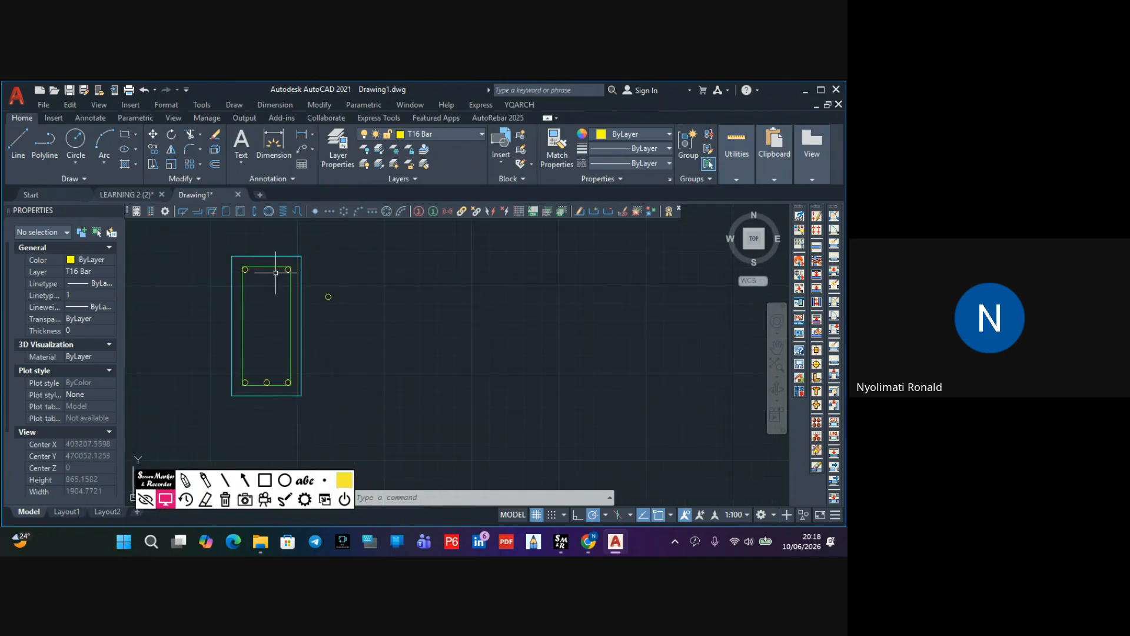
Delete the spare radius 8 circle standing outside the beam section on its right
scroll(318, 292, up, 5)
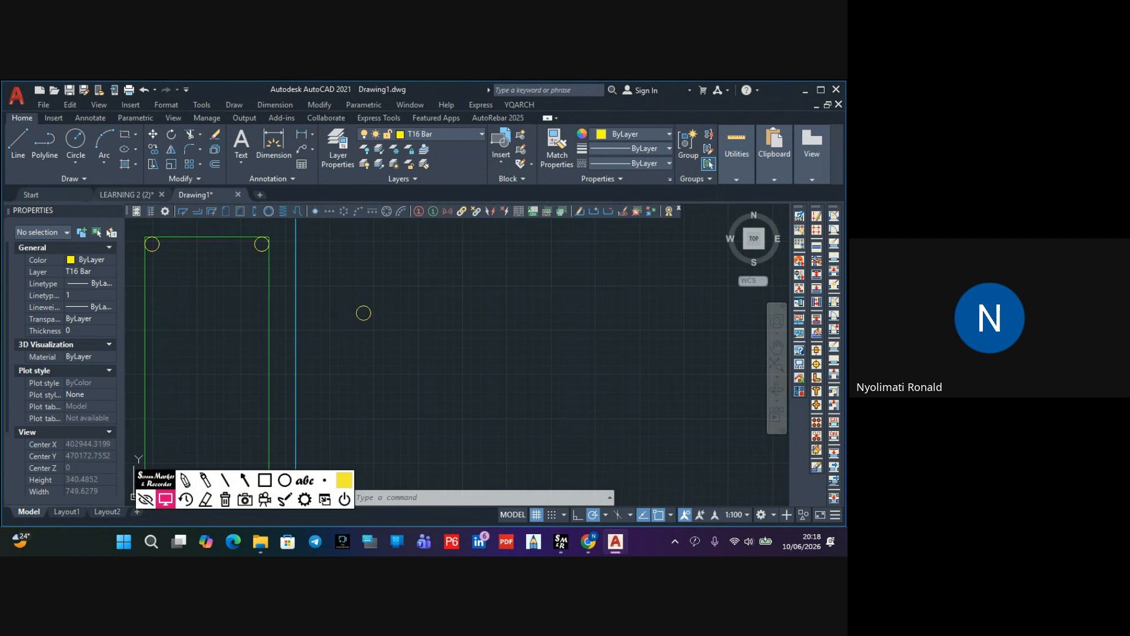
middle_drag(350, 315, 446, 312)
click(507, 282)
click(436, 356)
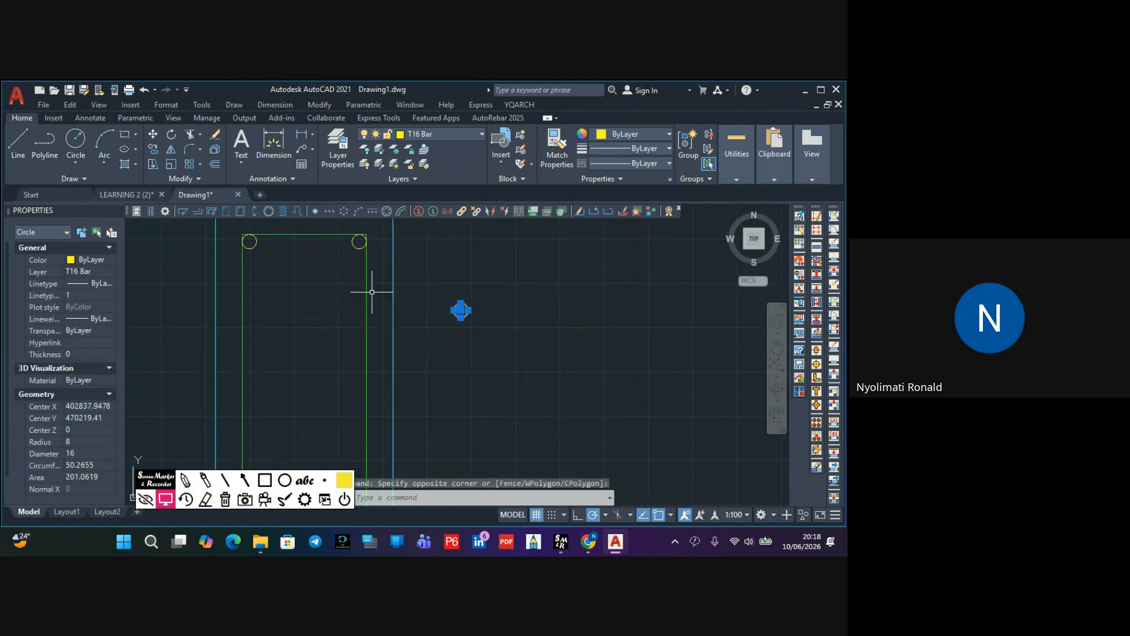
key(Delete)
Examine the whole section and the contact between the top-left corner bar and the link's left and top sides
scroll(451, 329, down, 5)
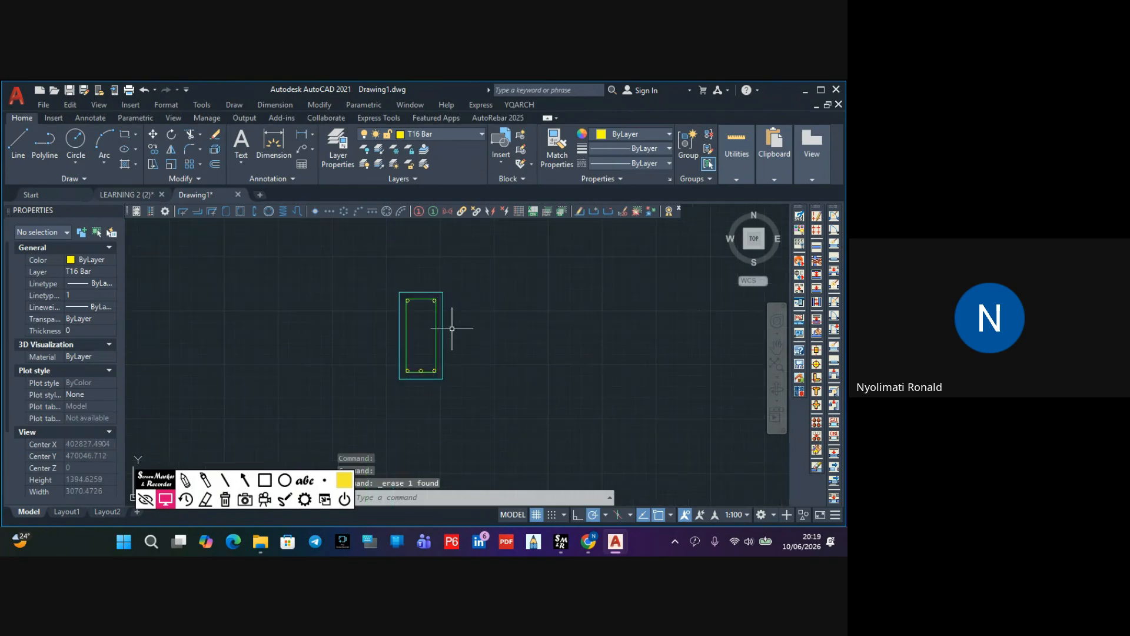
scroll(411, 353, up, 8)
scroll(411, 353, down, 4)
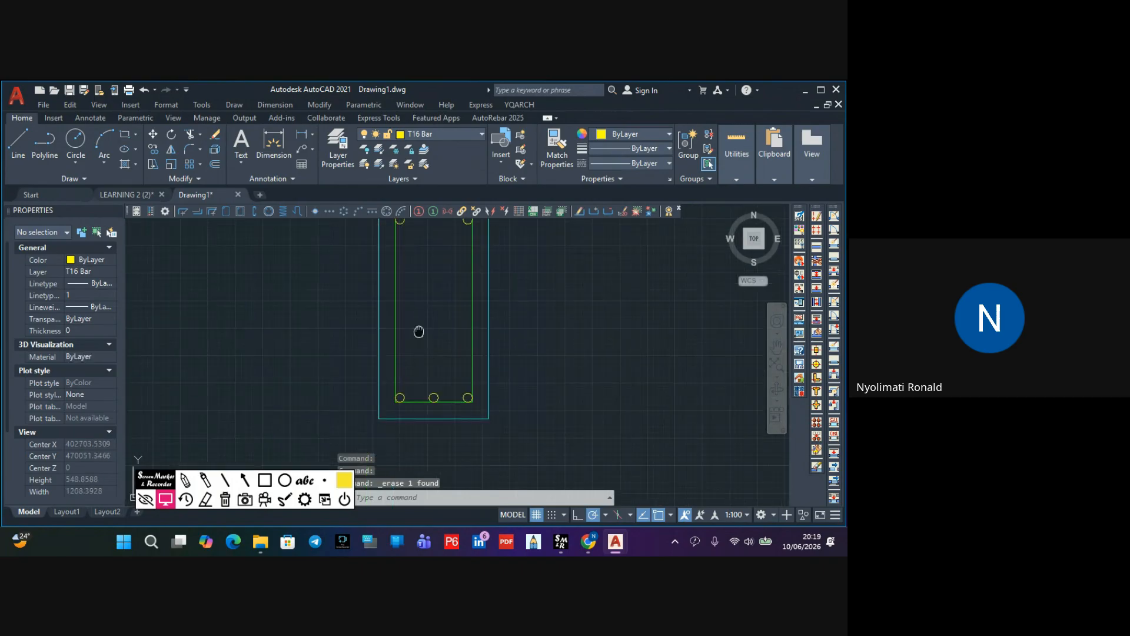
middle_drag(419, 331, 379, 397)
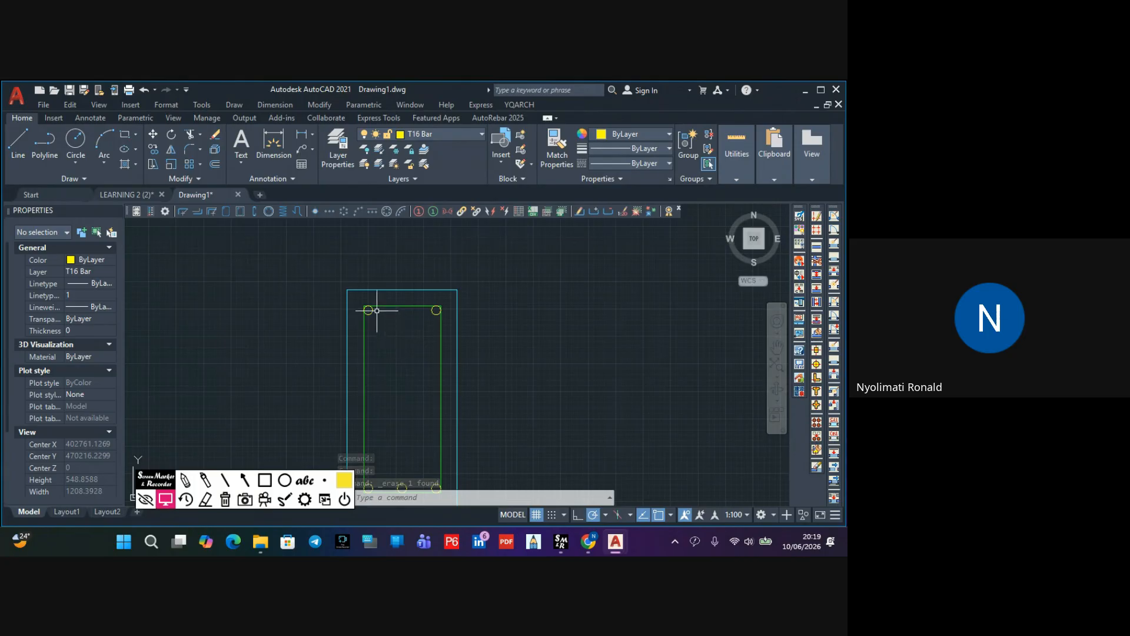
scroll(377, 310, up, 8)
middle_drag(373, 305, 386, 350)
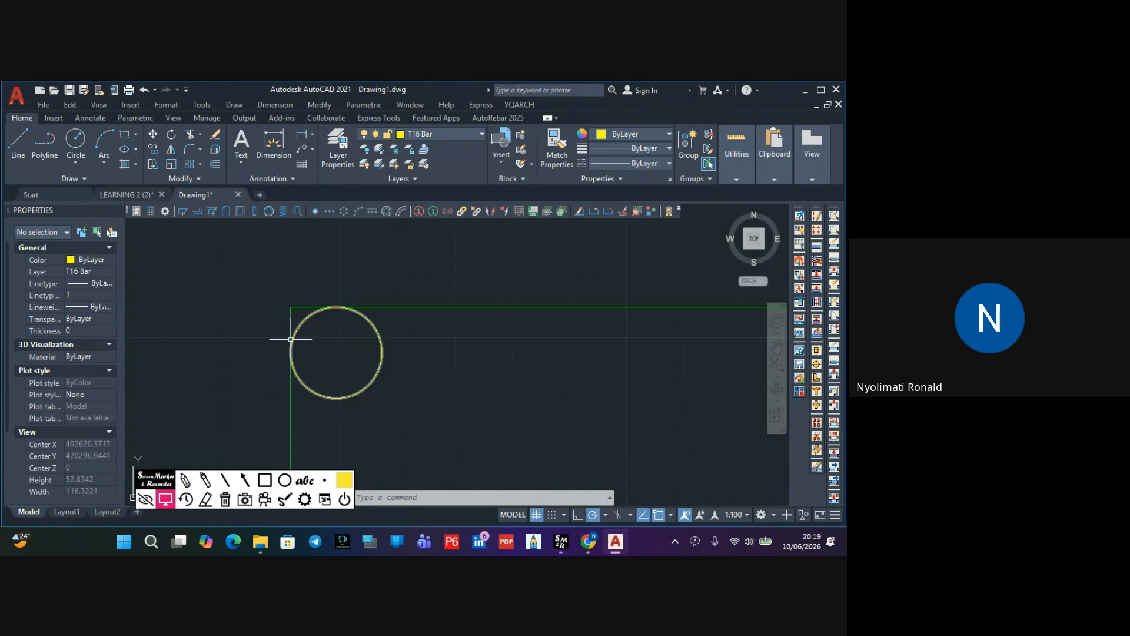
scroll(291, 339, up, 4)
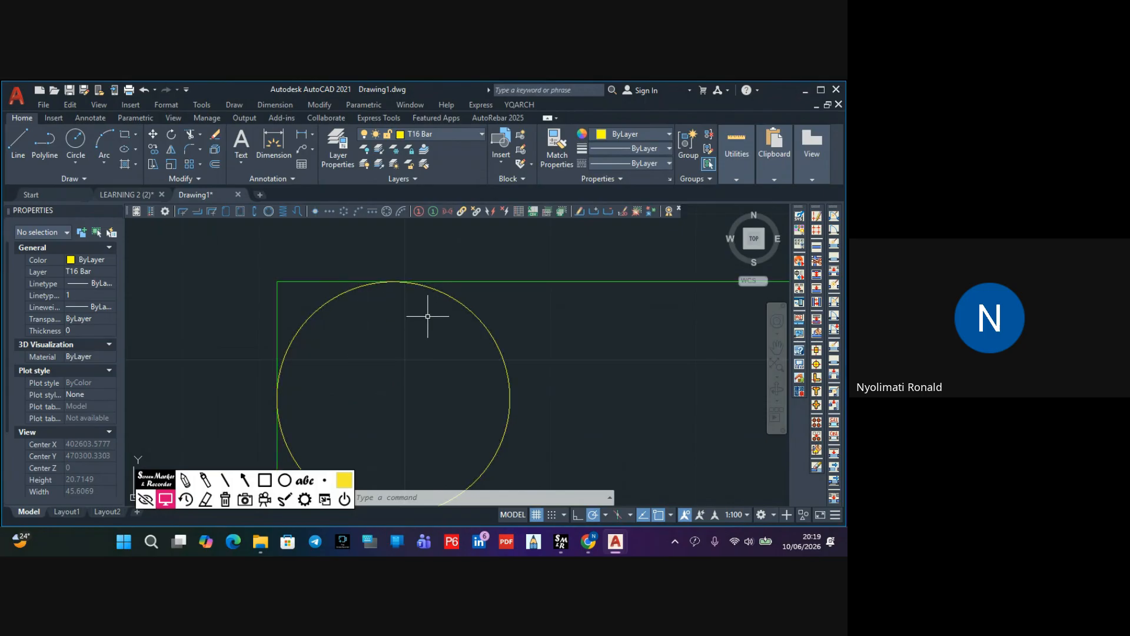
scroll(426, 322, down, 4)
scroll(429, 338, up, 2)
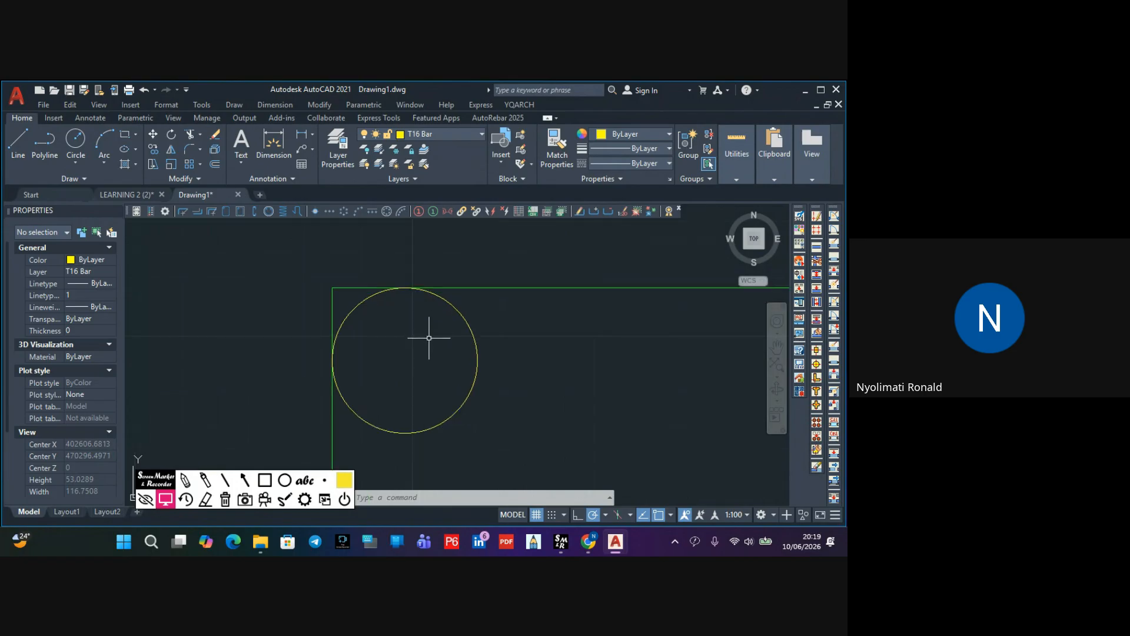
middle_drag(447, 378, 380, 363)
scroll(371, 352, down, 6)
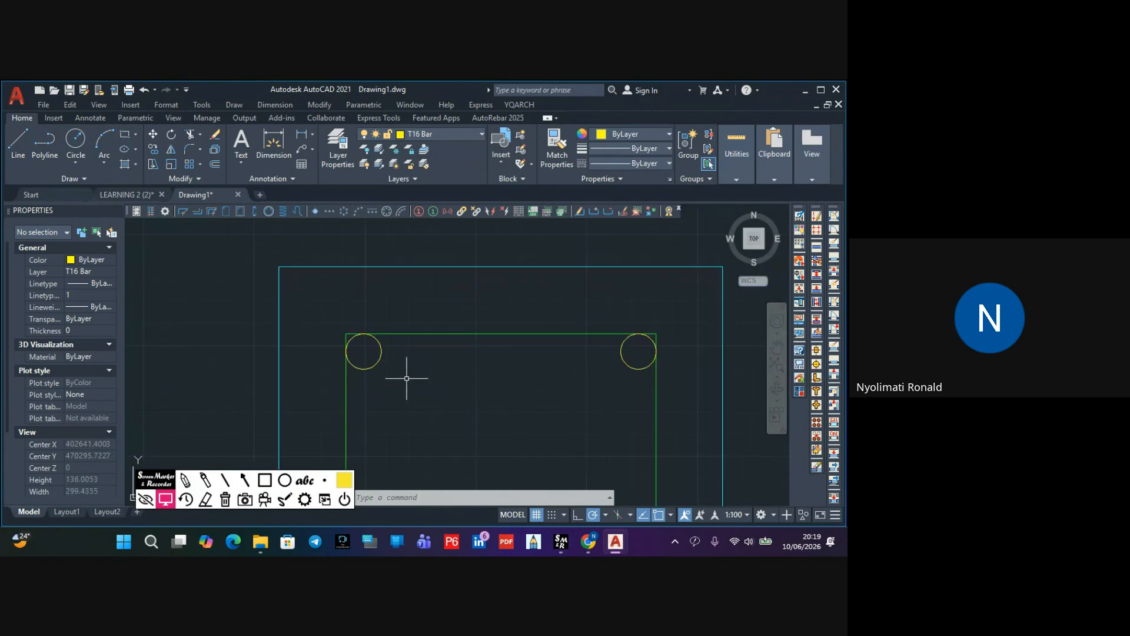
scroll(371, 346, up, 6)
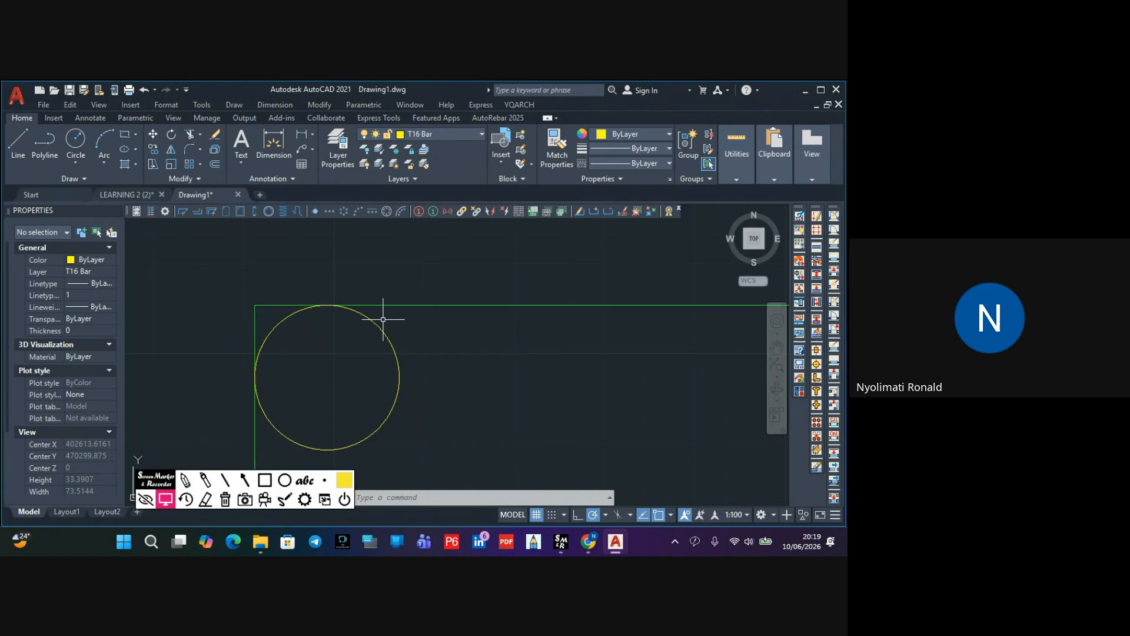
scroll(318, 315, down, 8)
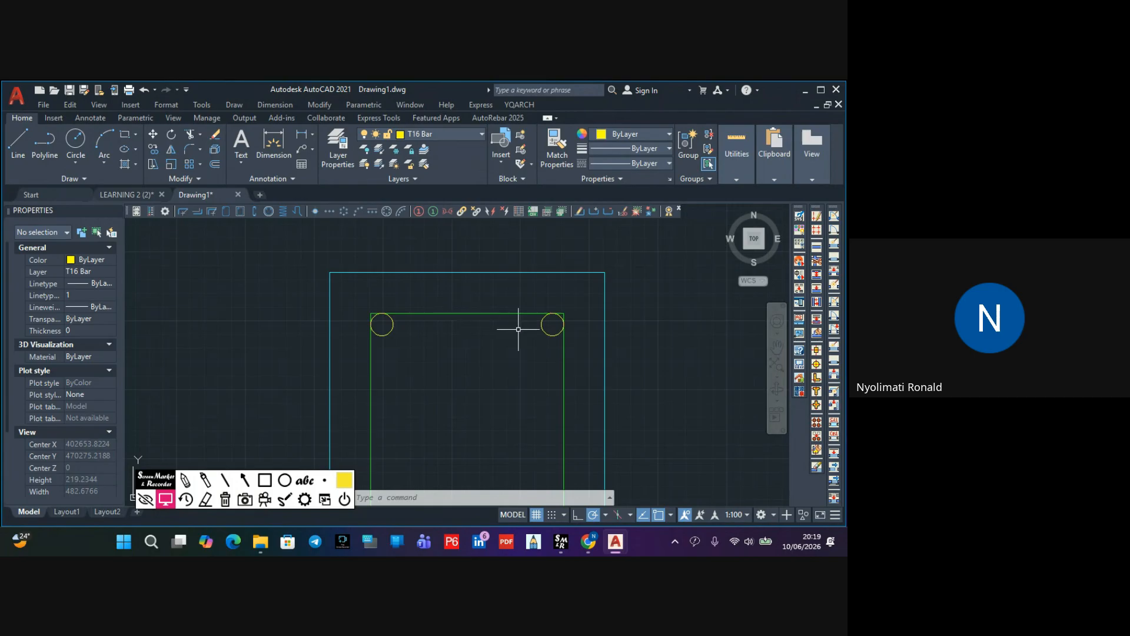
middle_drag(517, 323, 410, 350)
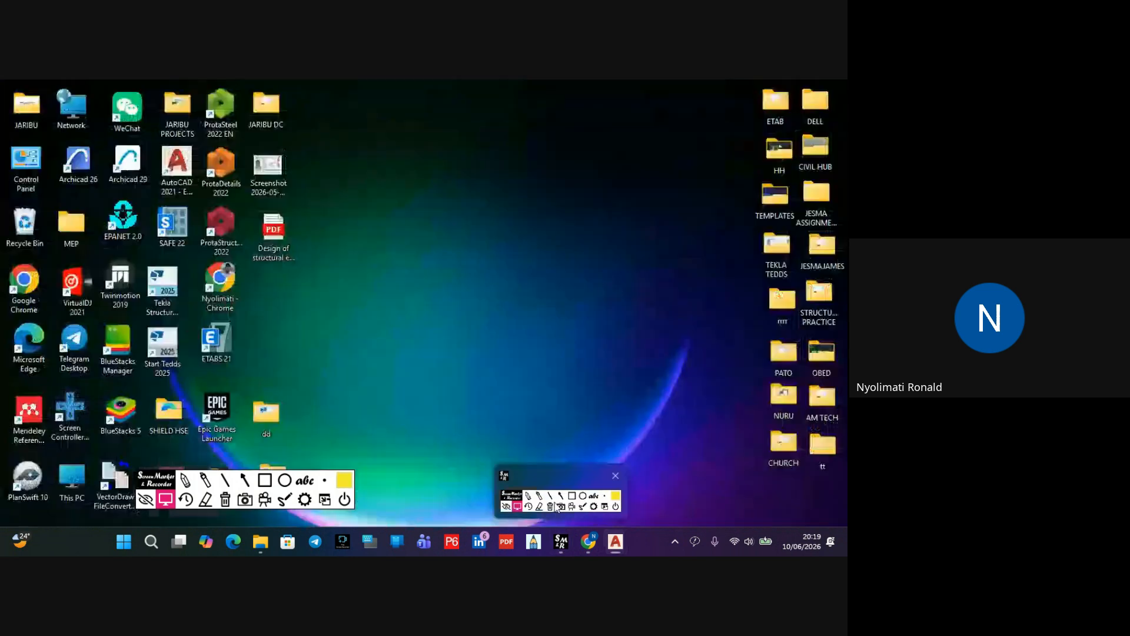
click(555, 502)
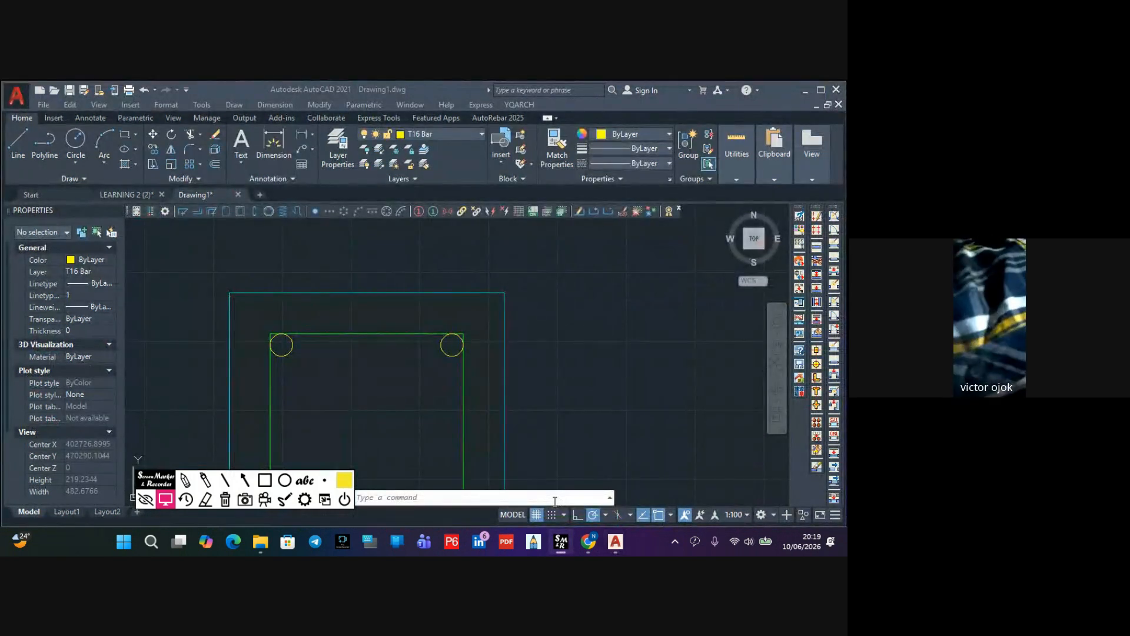
Handwrite the yellow note 16/2 + 16 beside the beam section with the screen marker, and hide the marker overlay
drag(163, 478, 576, 478)
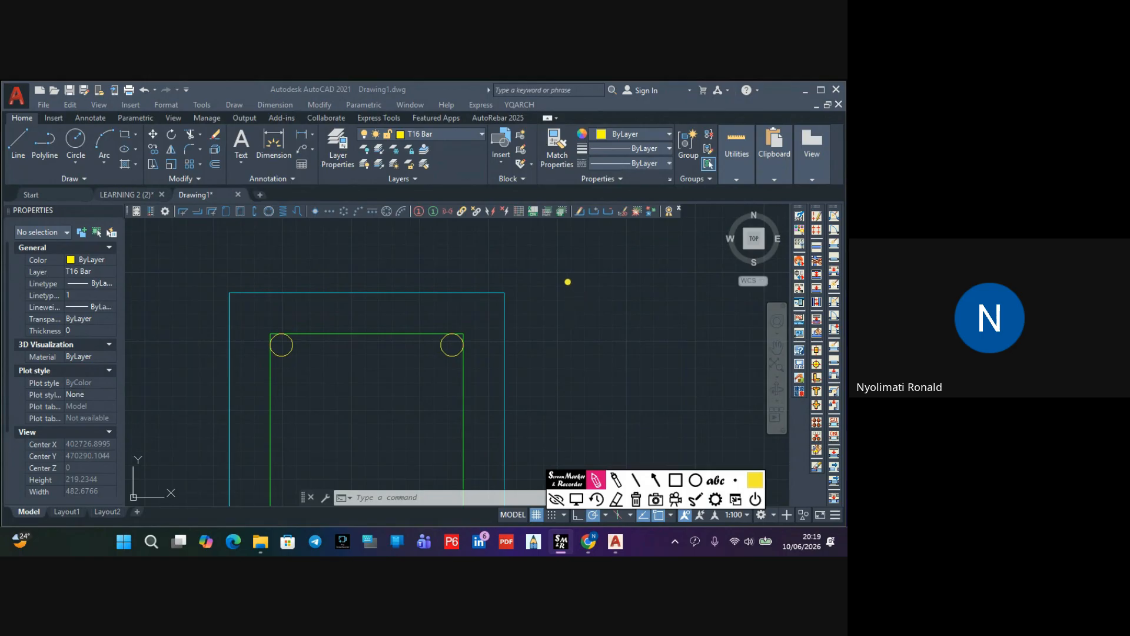
drag(558, 272, 582, 290)
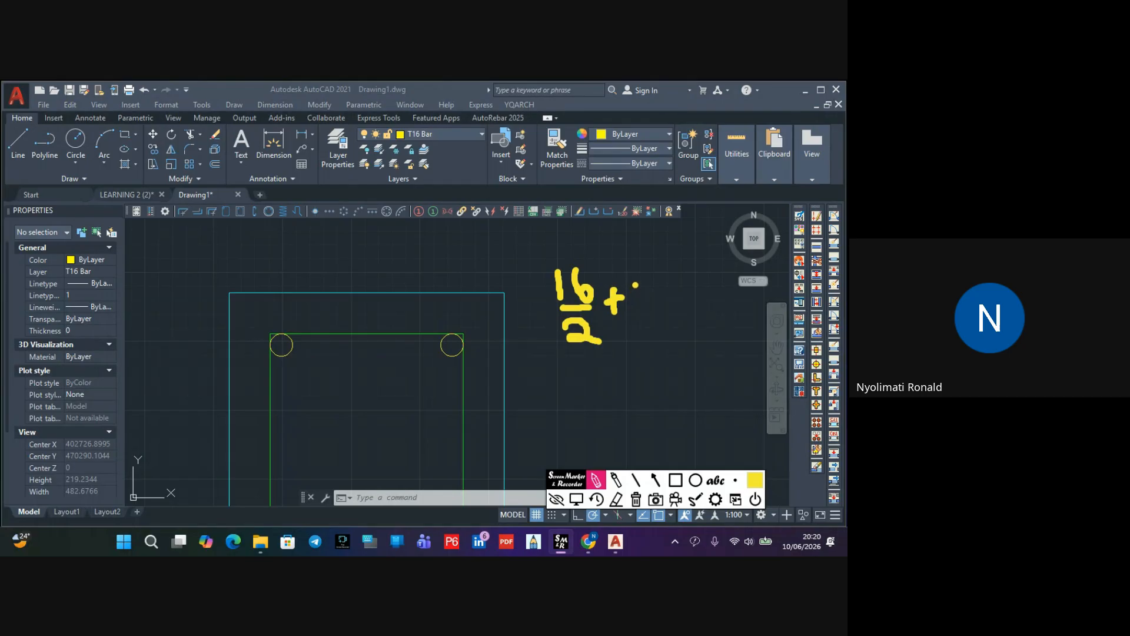
drag(636, 278, 655, 302)
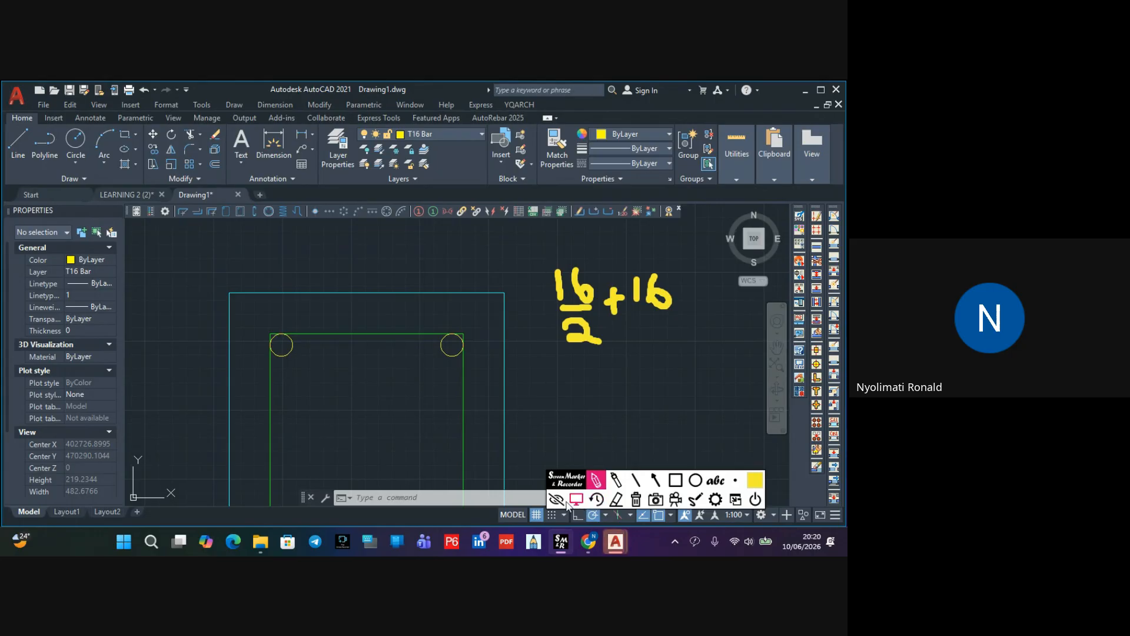
click(558, 501)
Try to fillet the link's top-left corner between its left and top sides
scroll(282, 339, up, 8)
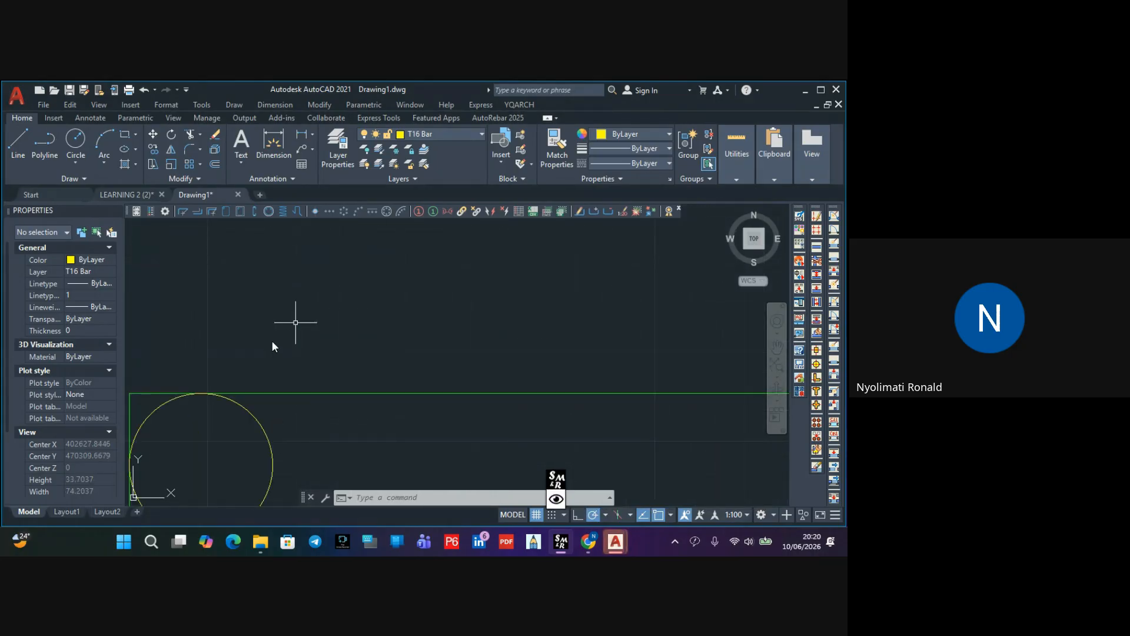
click(188, 148)
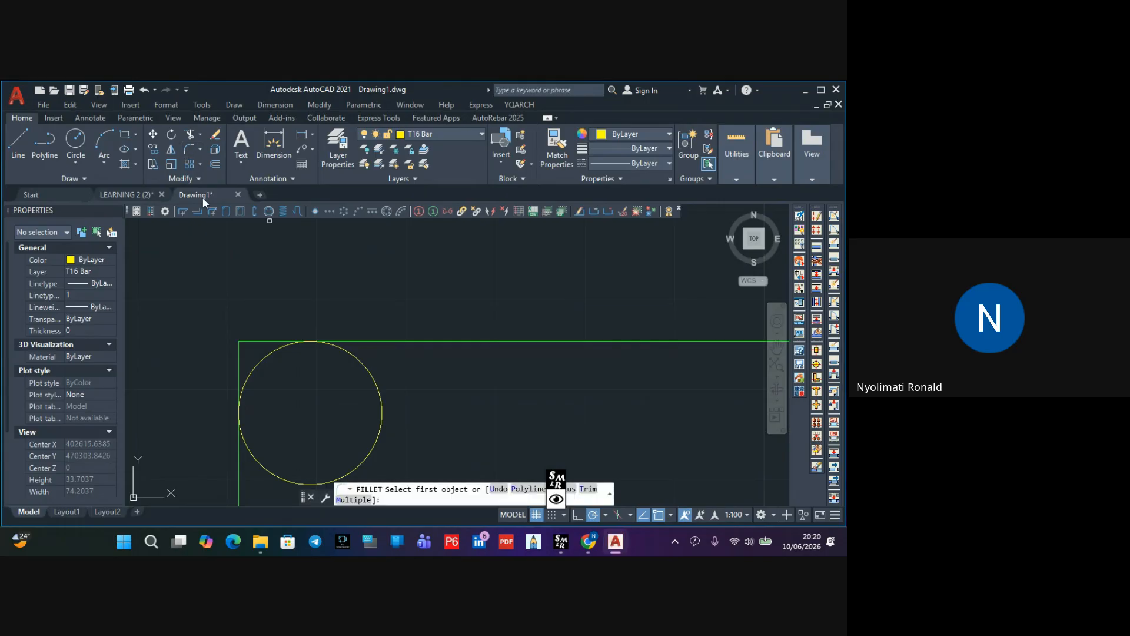
click(237, 367)
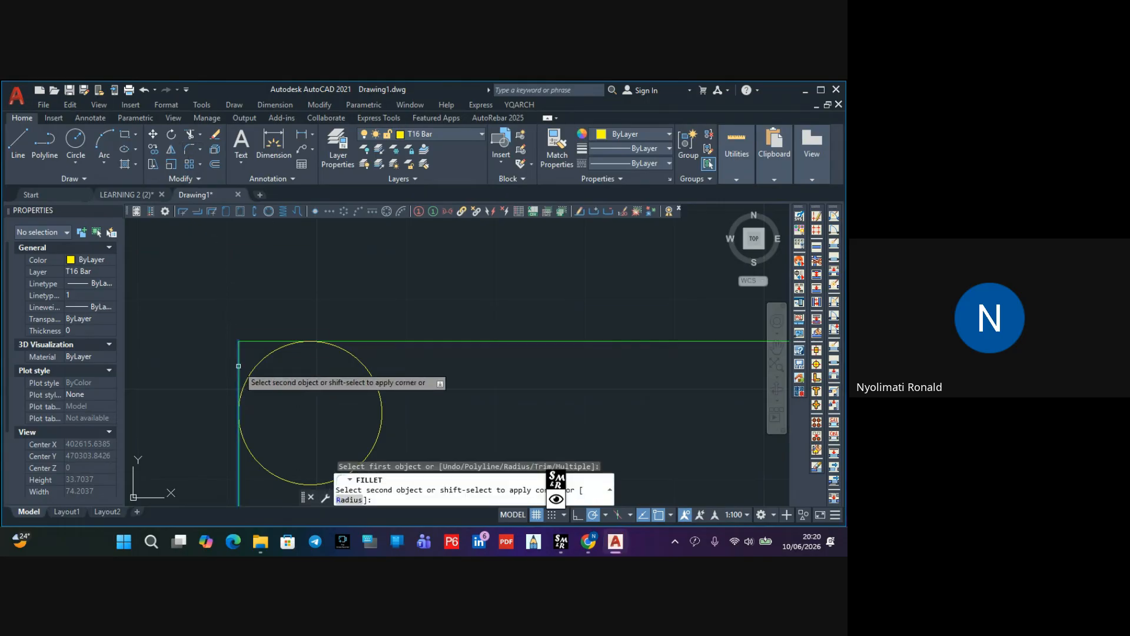
click(261, 342)
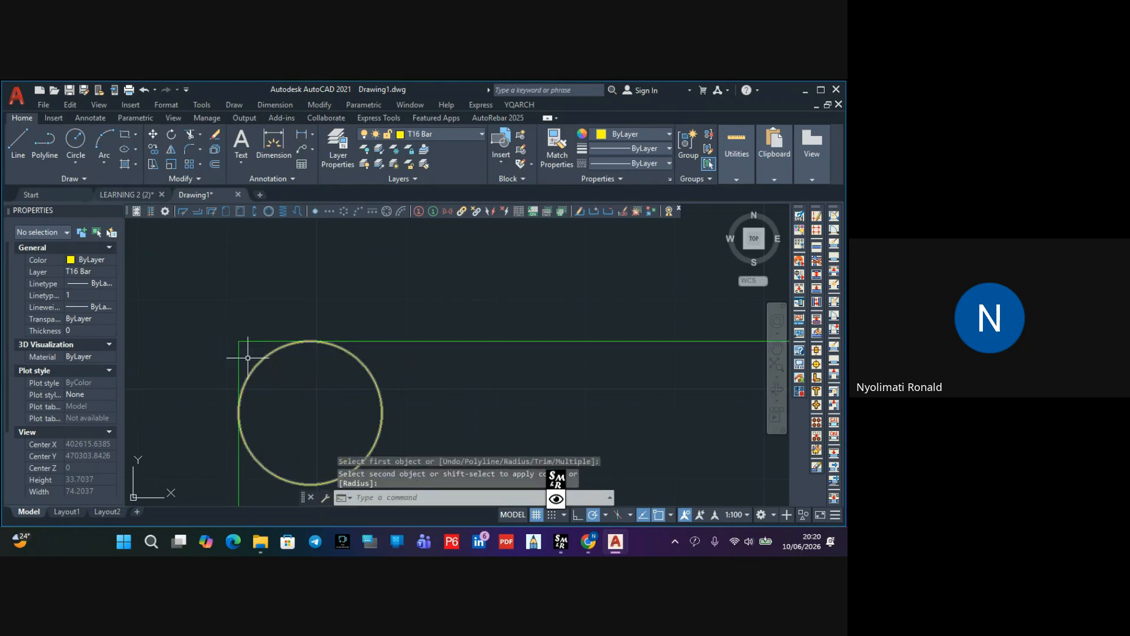
Try to fillet the link's top-left corner with a radius of 24, and cancel the command
click(188, 146)
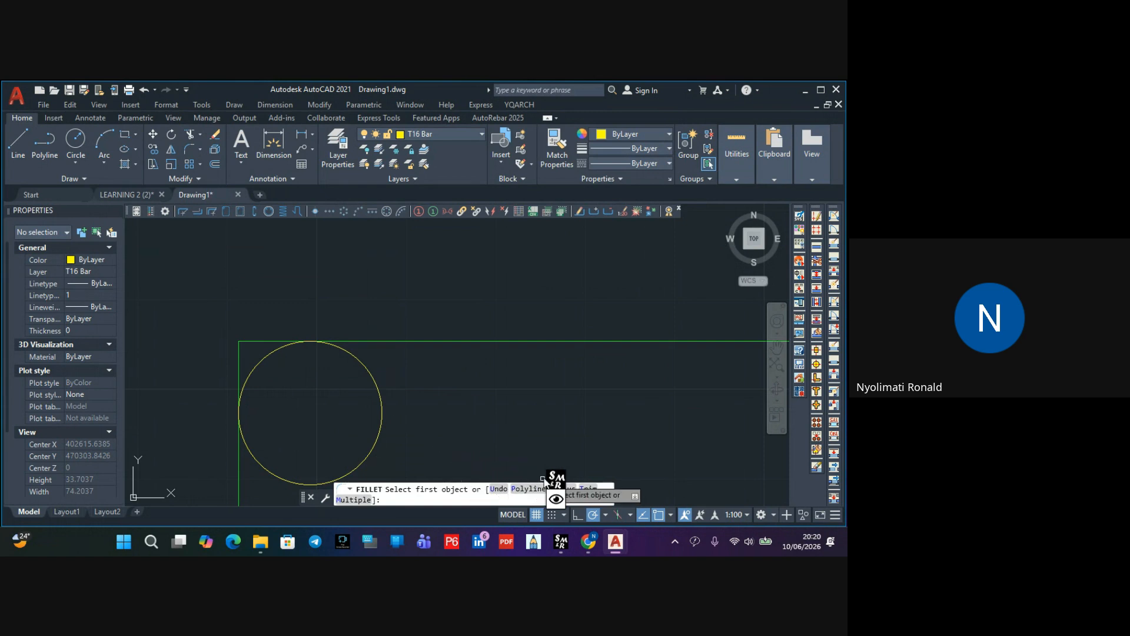
drag(556, 479, 700, 495)
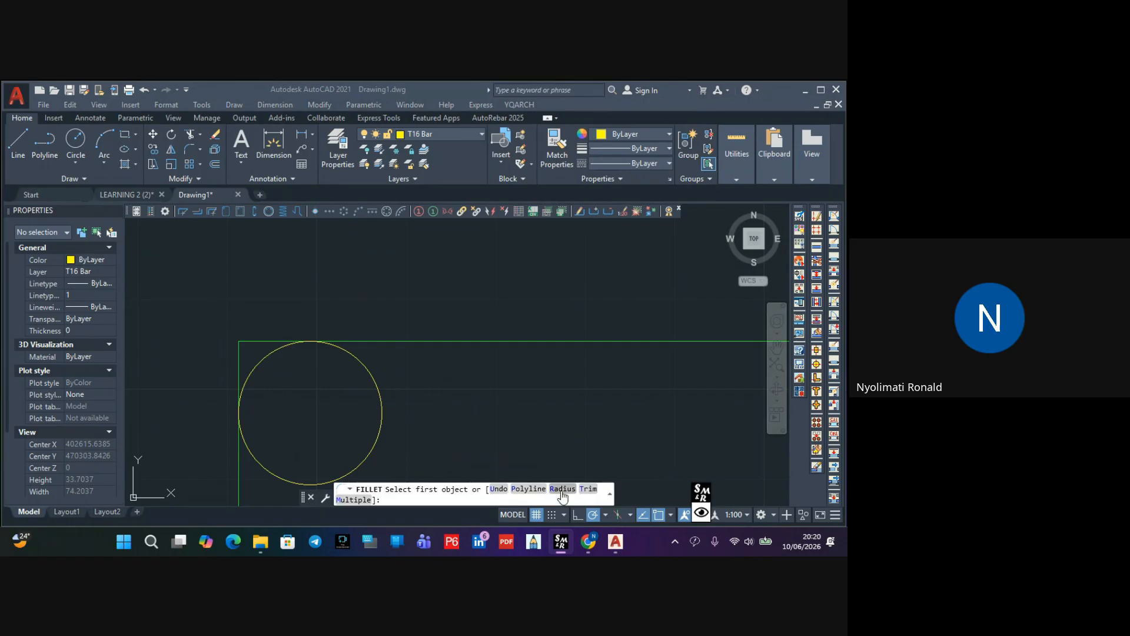
click(562, 489)
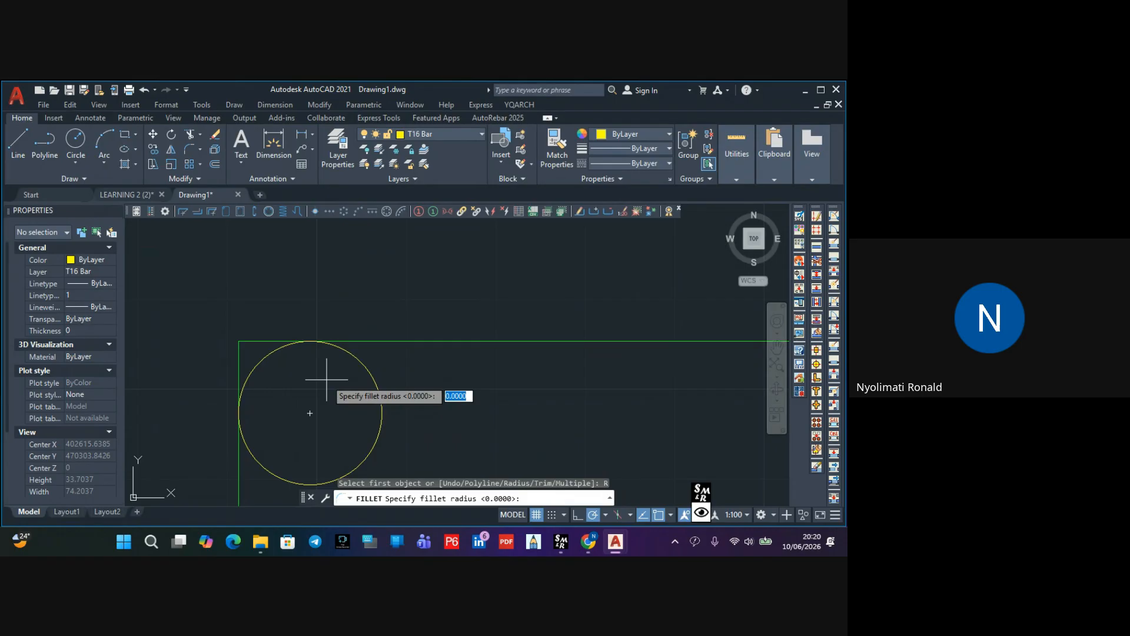
text(24)
key(Return)
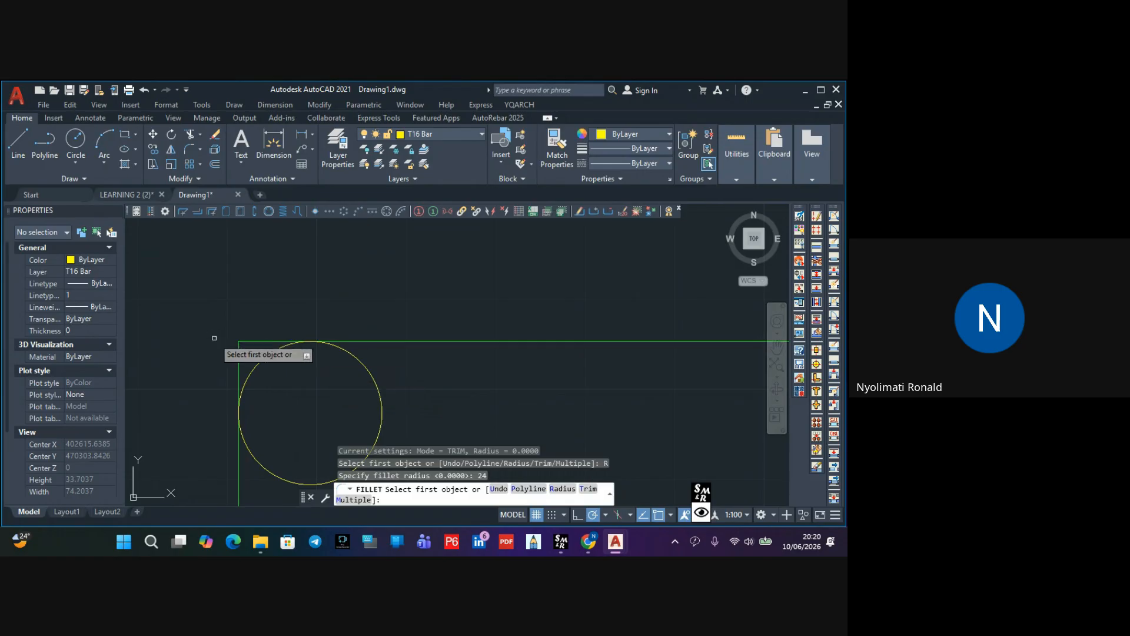
click(240, 353)
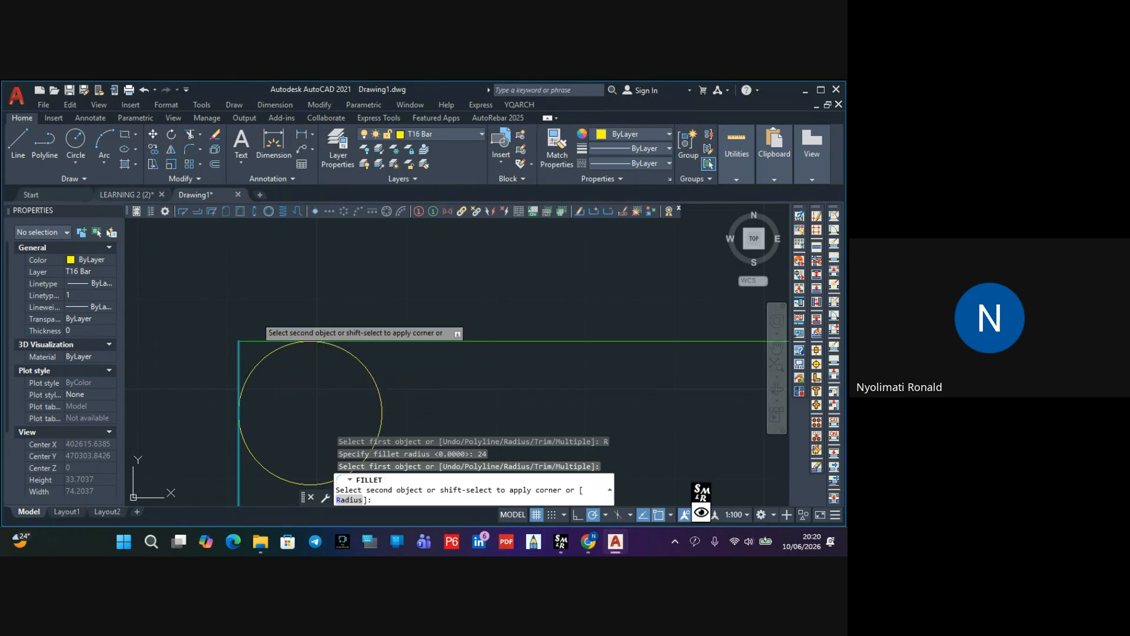
key(Escape)
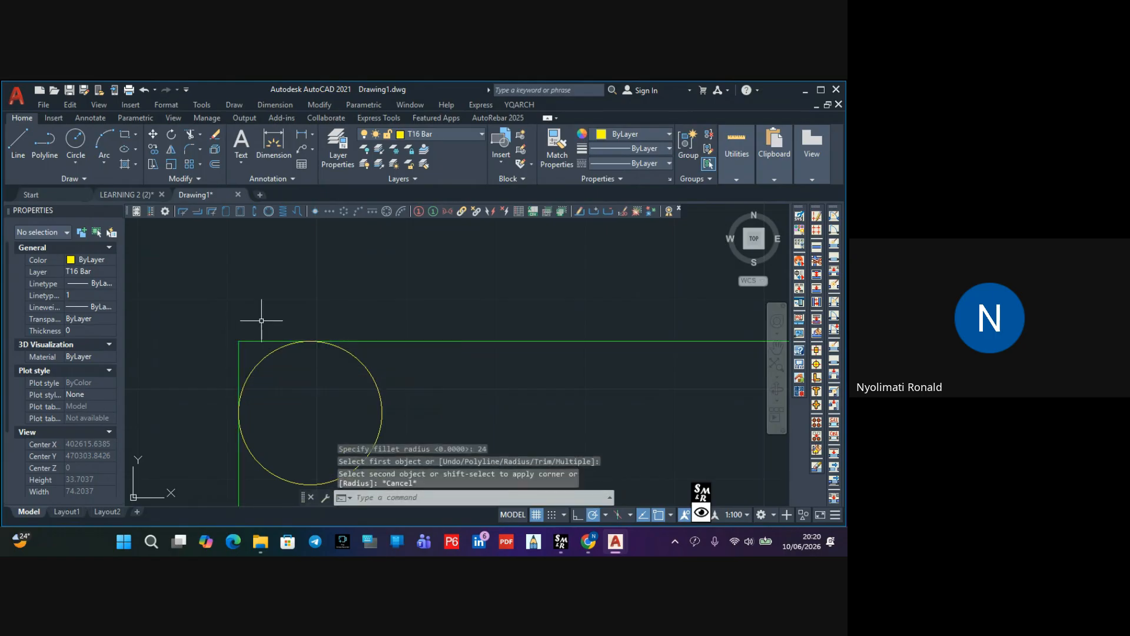
Fillet the link's top-left corner with a radius of 8 so it follows the corner bar
click(188, 150)
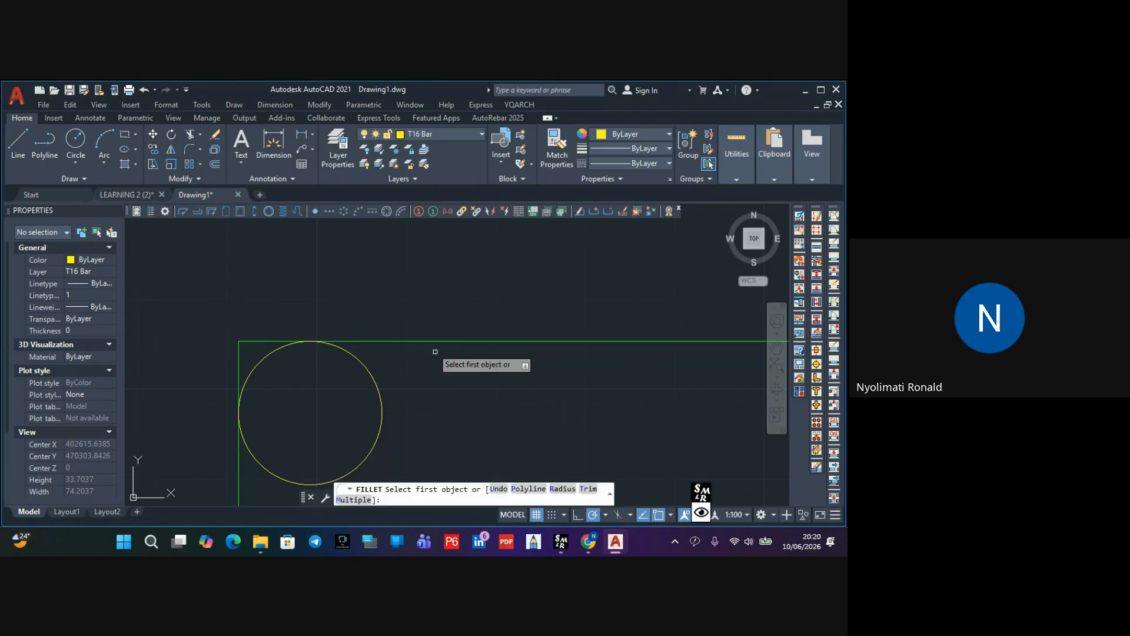
click(561, 490)
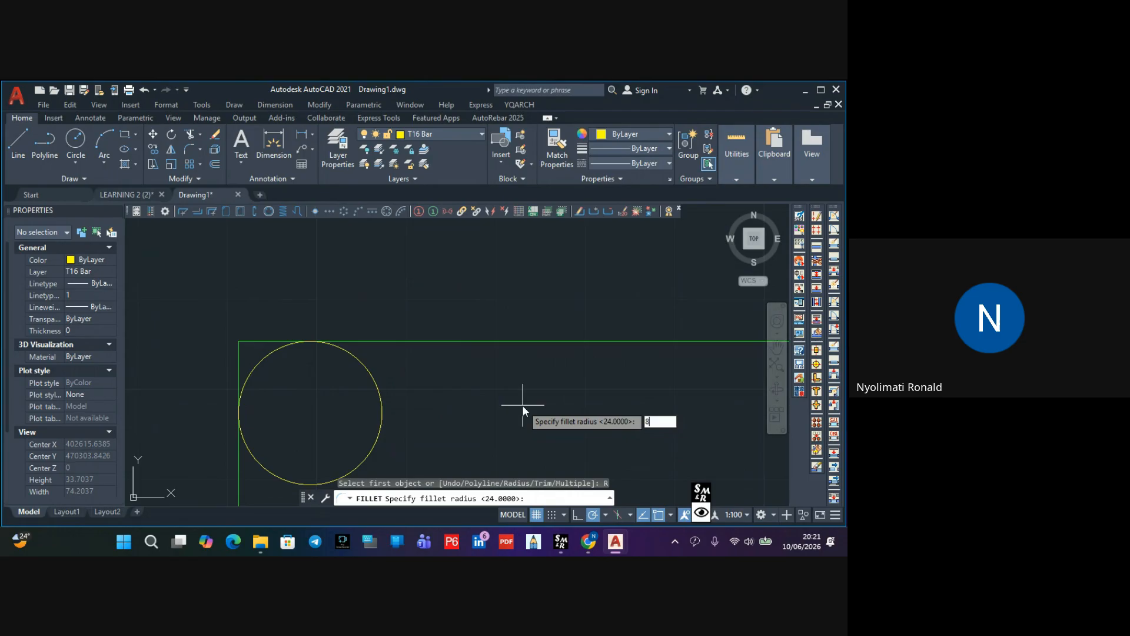
key(Return)
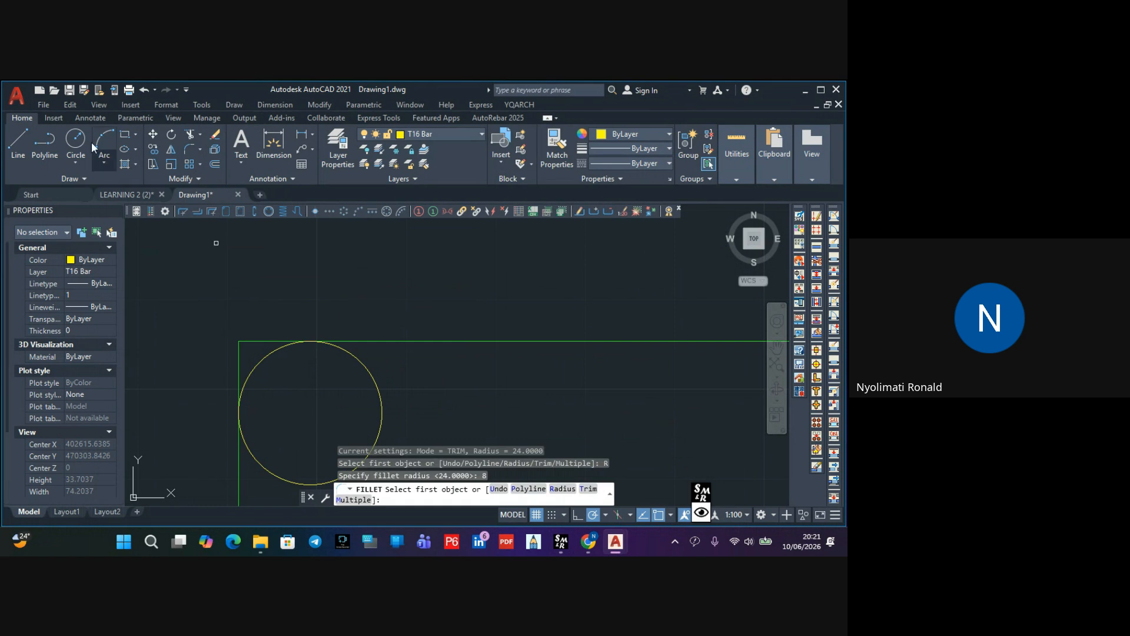
click(241, 359)
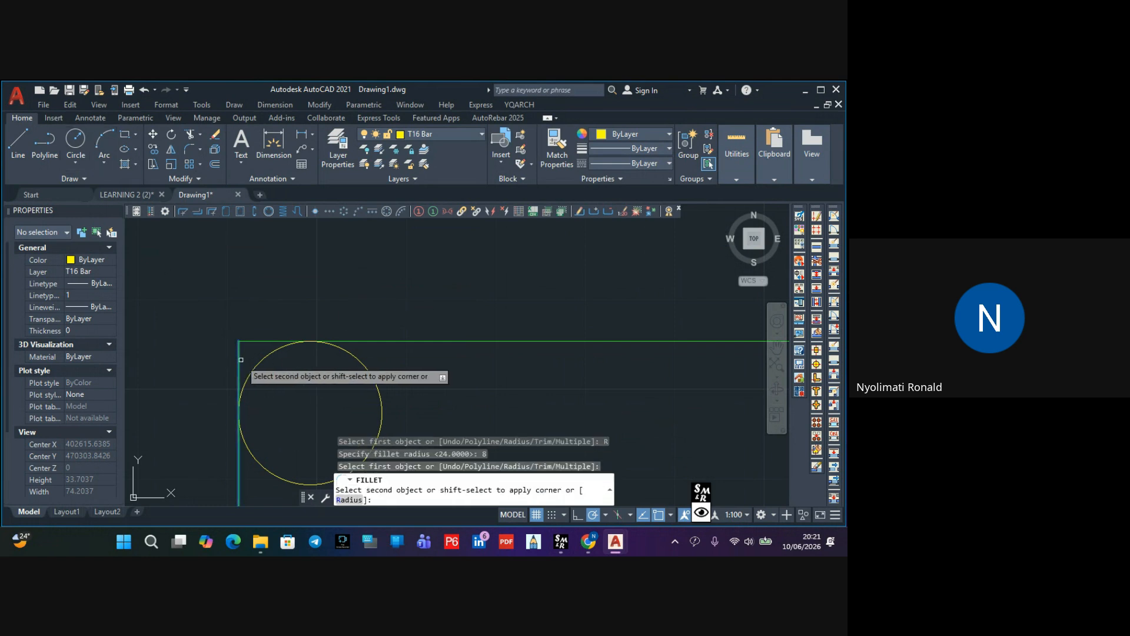
click(268, 341)
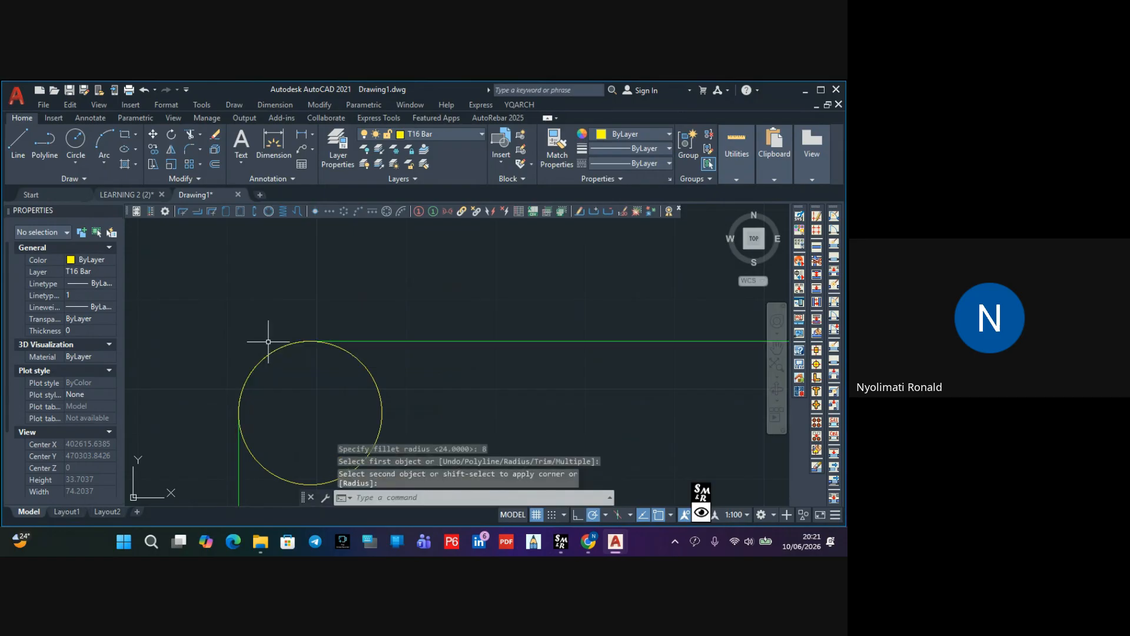
scroll(282, 324, down, 5)
scroll(313, 298, up, 4)
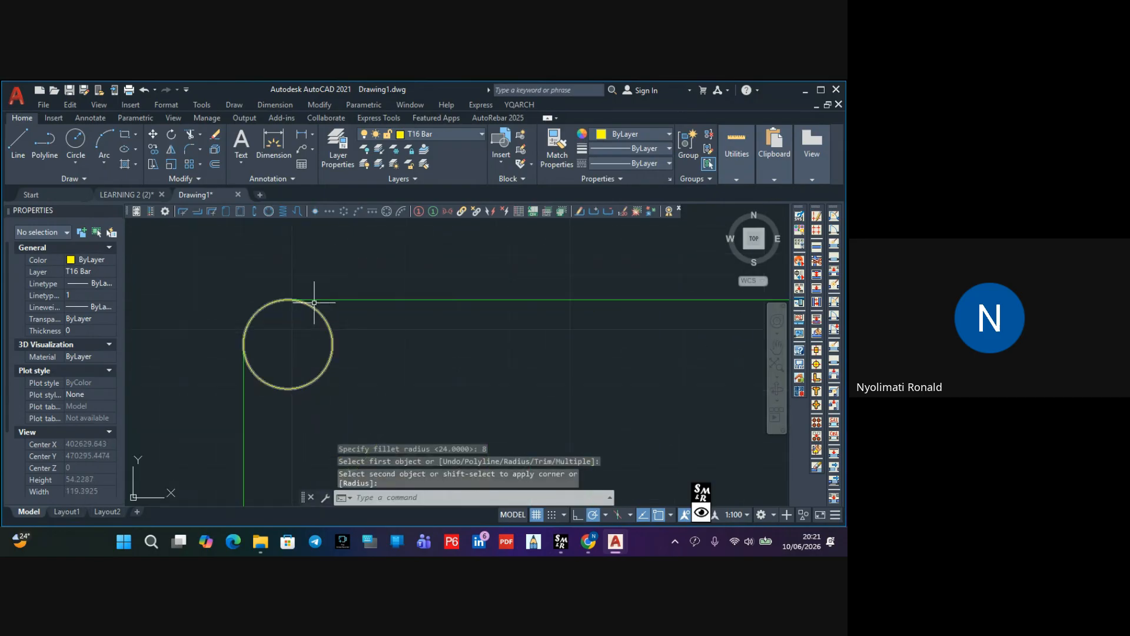
Fillet the link's top-right corner around its T16 bar, accepting the radius of 8
scroll(344, 301, down, 7)
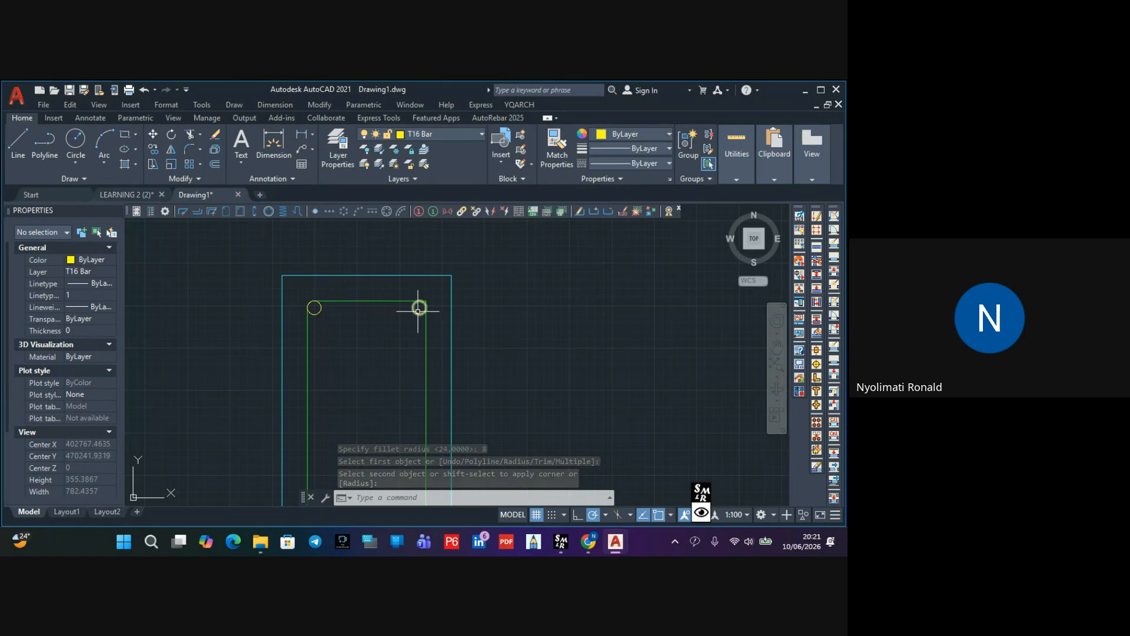
scroll(420, 308, up, 7)
middle_drag(429, 277, 416, 316)
scroll(419, 308, up, 2)
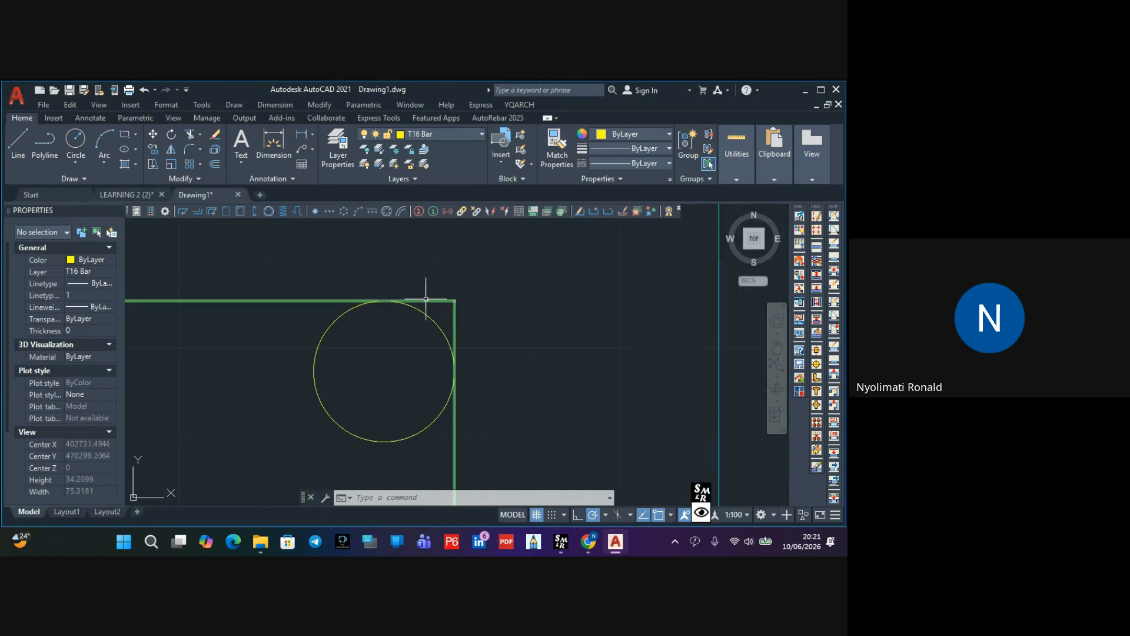
click(188, 150)
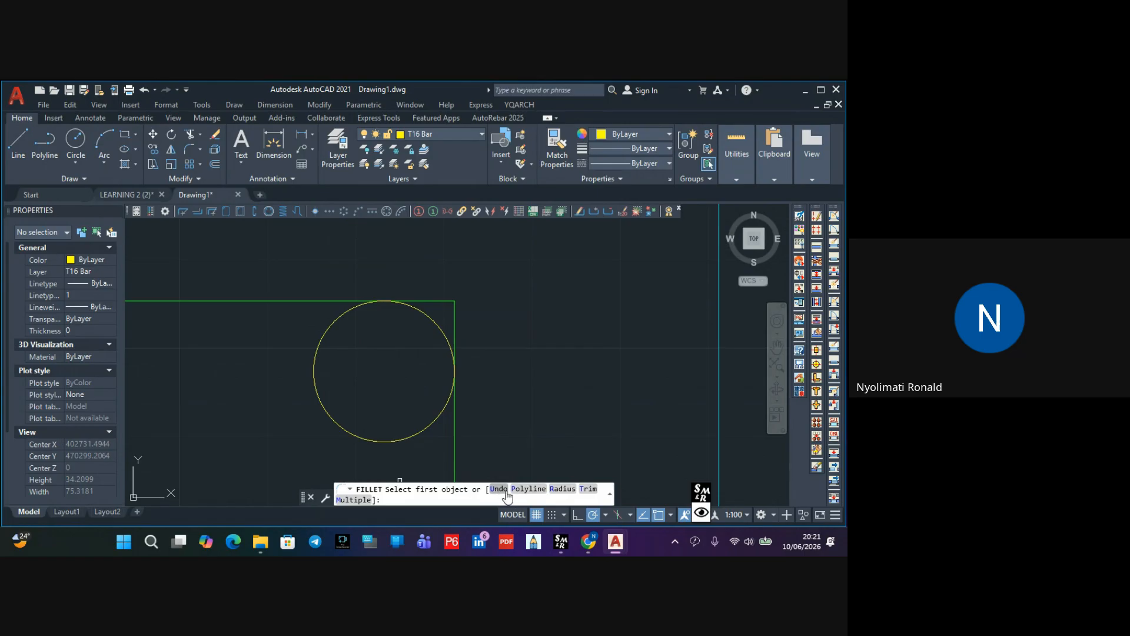
click(562, 489)
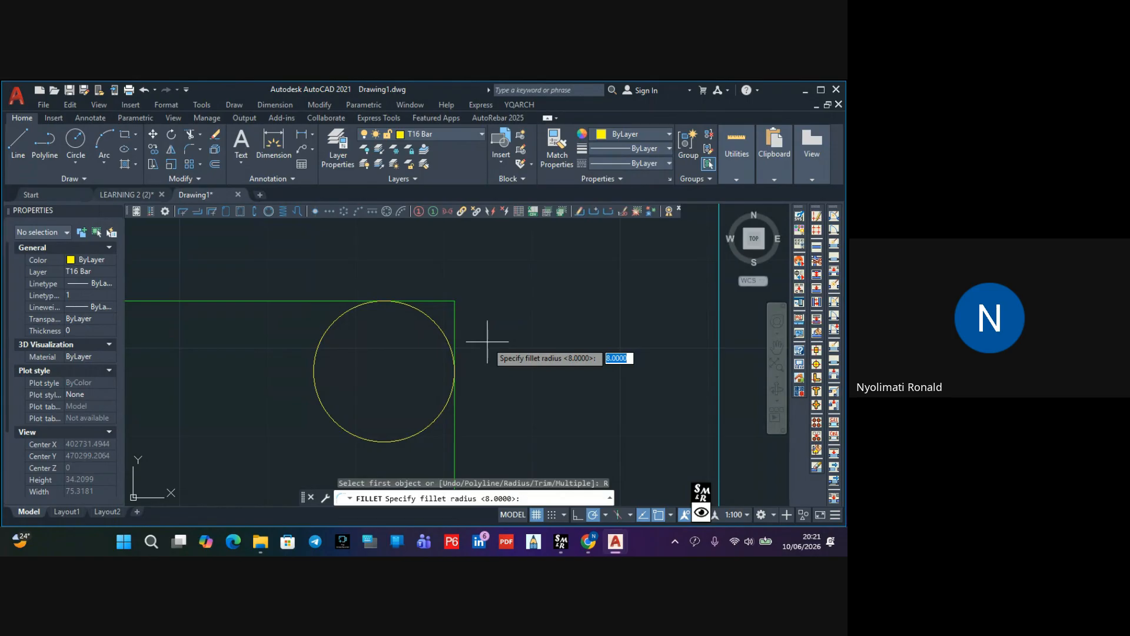
key(Return)
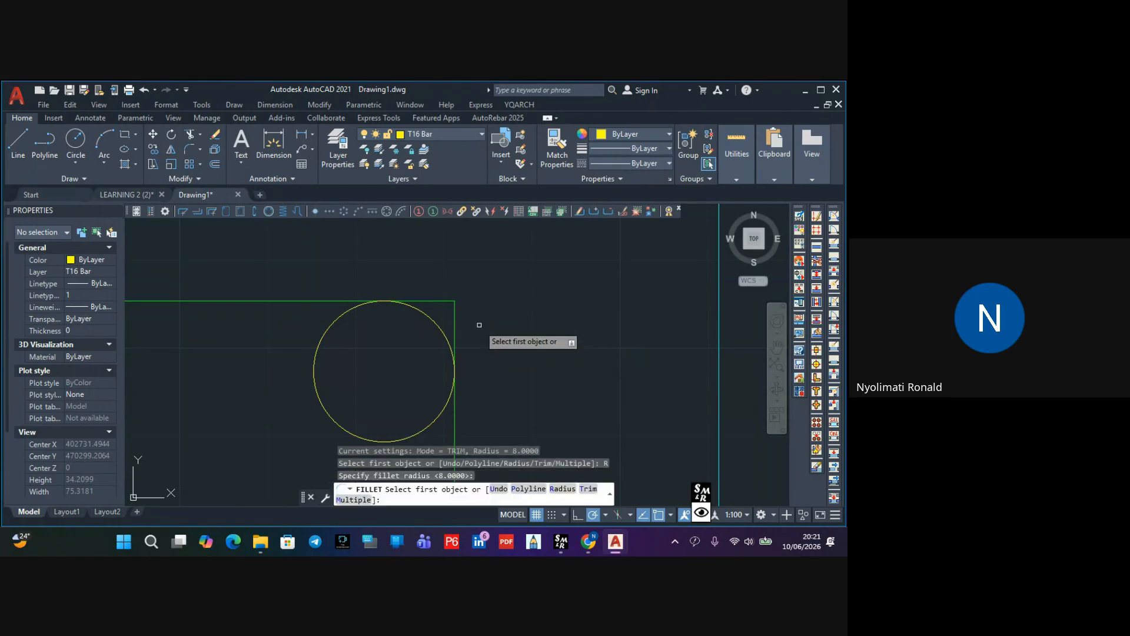
click(445, 302)
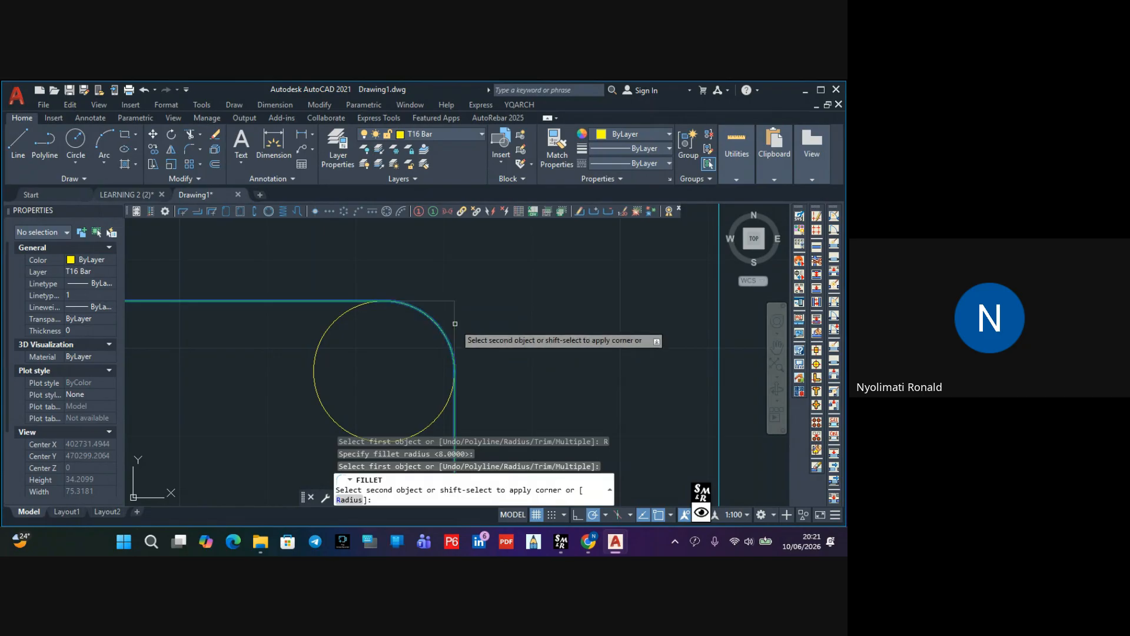
click(450, 319)
Fillet the link's bottom-left corner around its T16 bar, accepting the radius of 8
scroll(532, 299, down, 8)
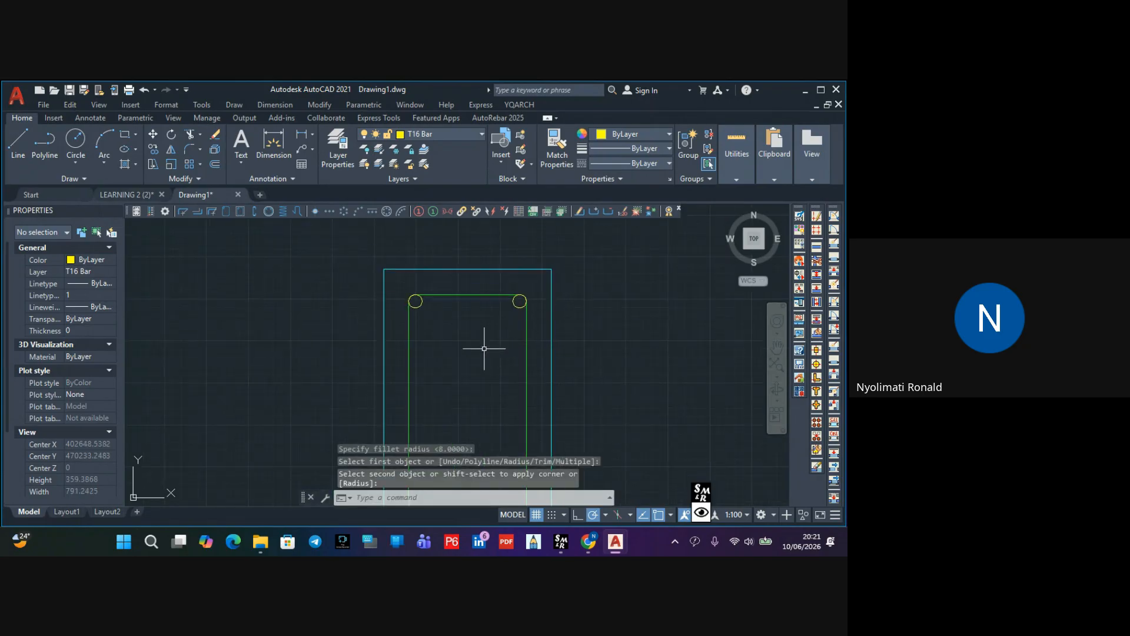
scroll(485, 348, up, 1)
middle_drag(501, 367, 487, 317)
scroll(490, 328, down, 2)
scroll(493, 353, down, 1)
scroll(459, 364, up, 4)
mouse_move(450, 375)
middle_down()
mouse_move(431, 330)
mouse_move(443, 318)
middle_up()
scroll(461, 322, up, 2)
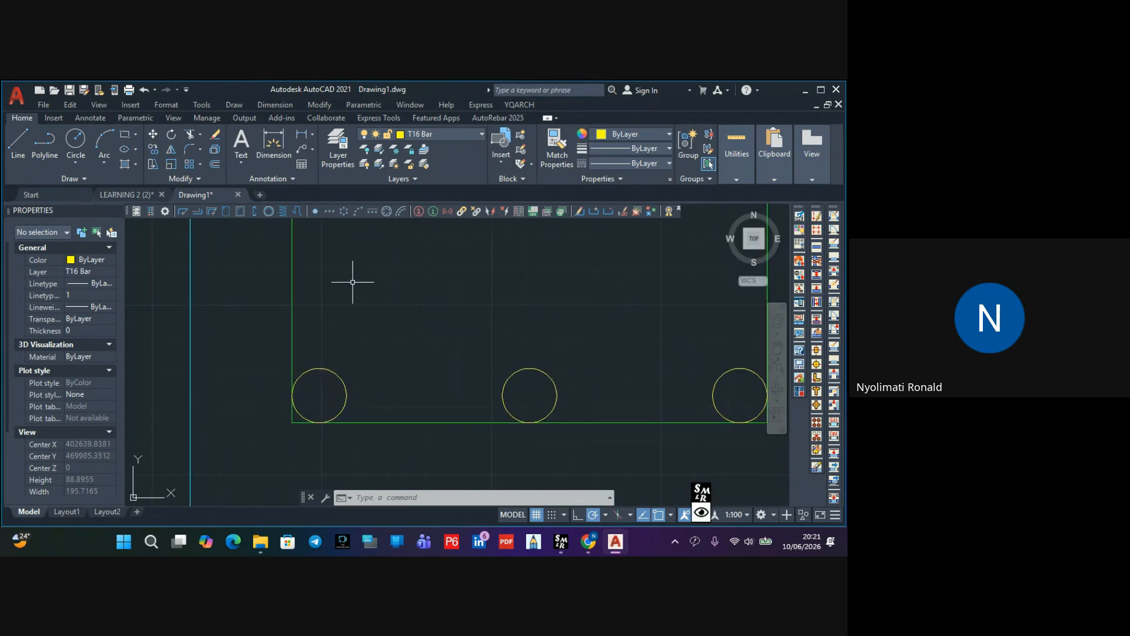
click(188, 150)
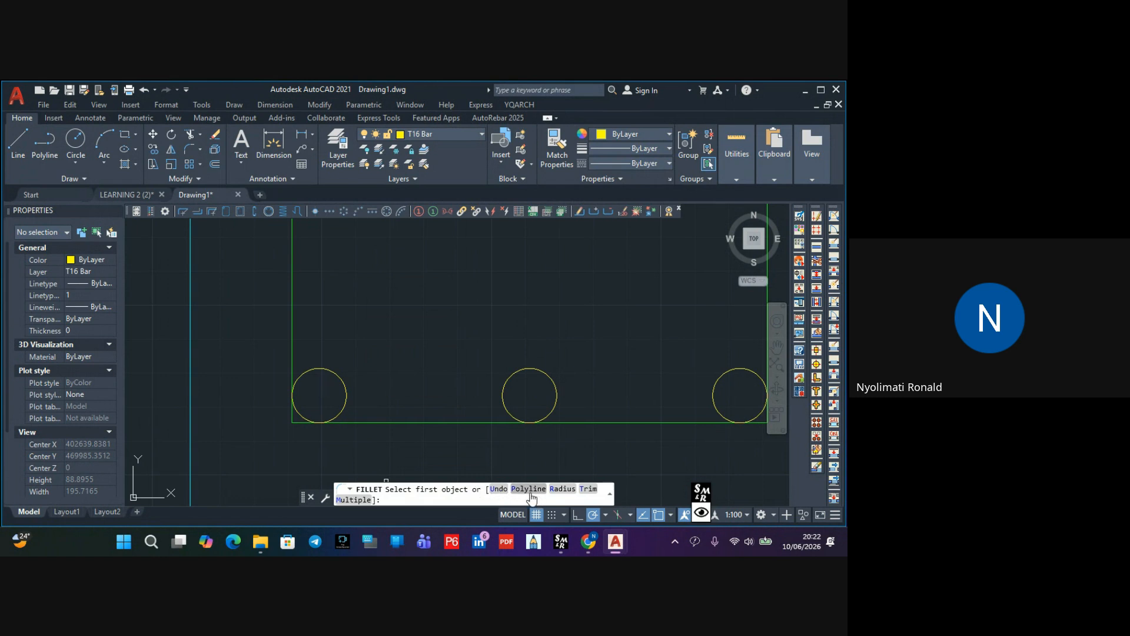
click(562, 489)
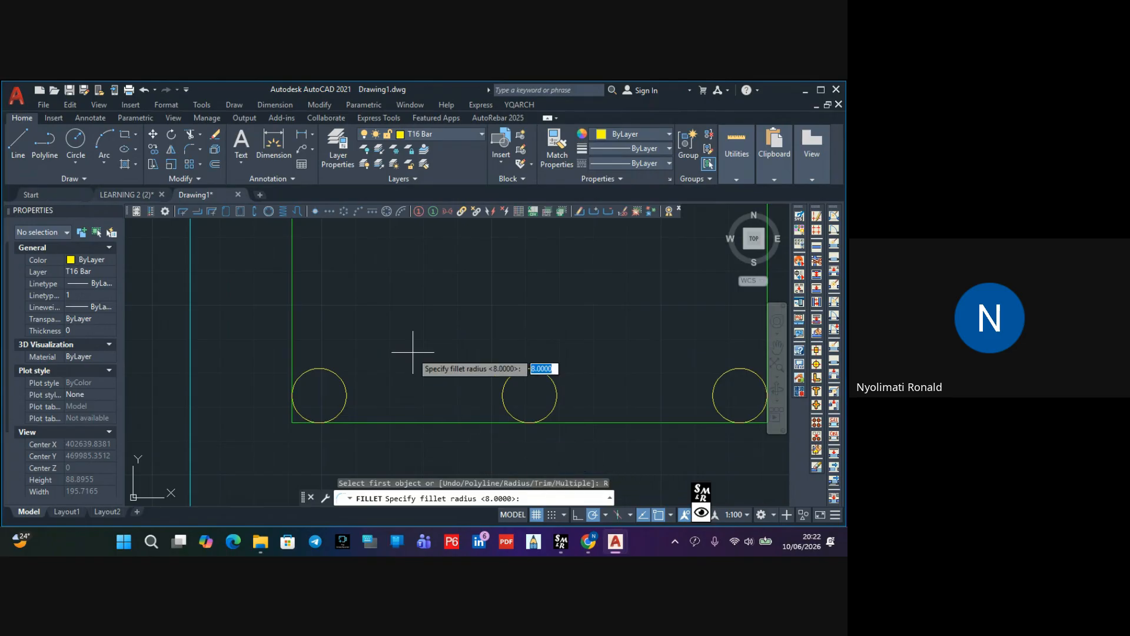
key(Return)
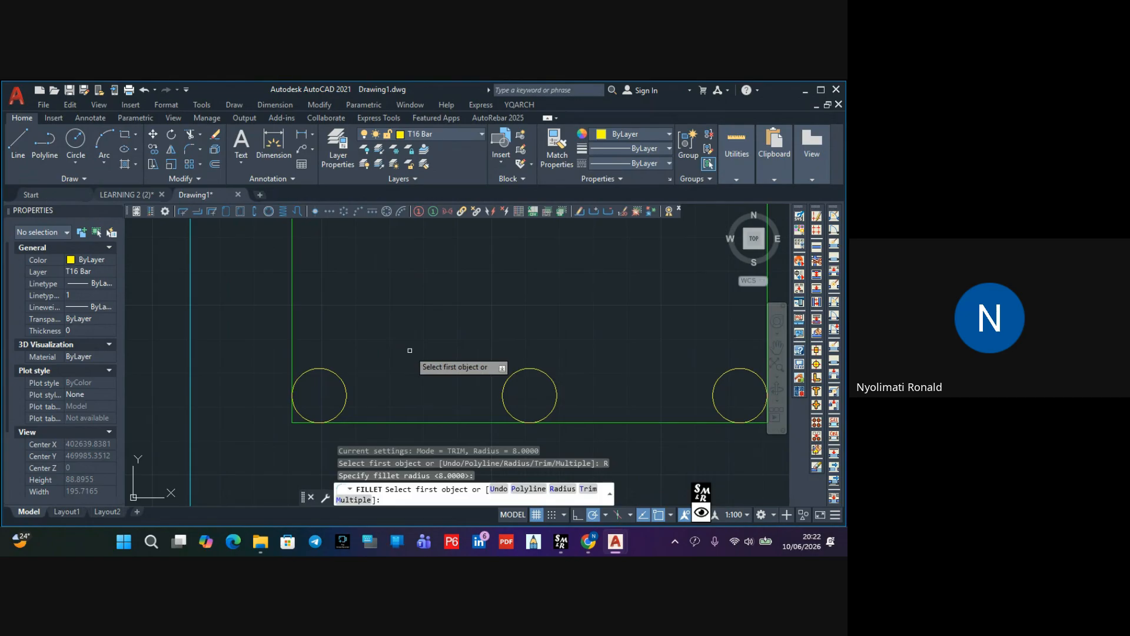
scroll(312, 410, up, 3)
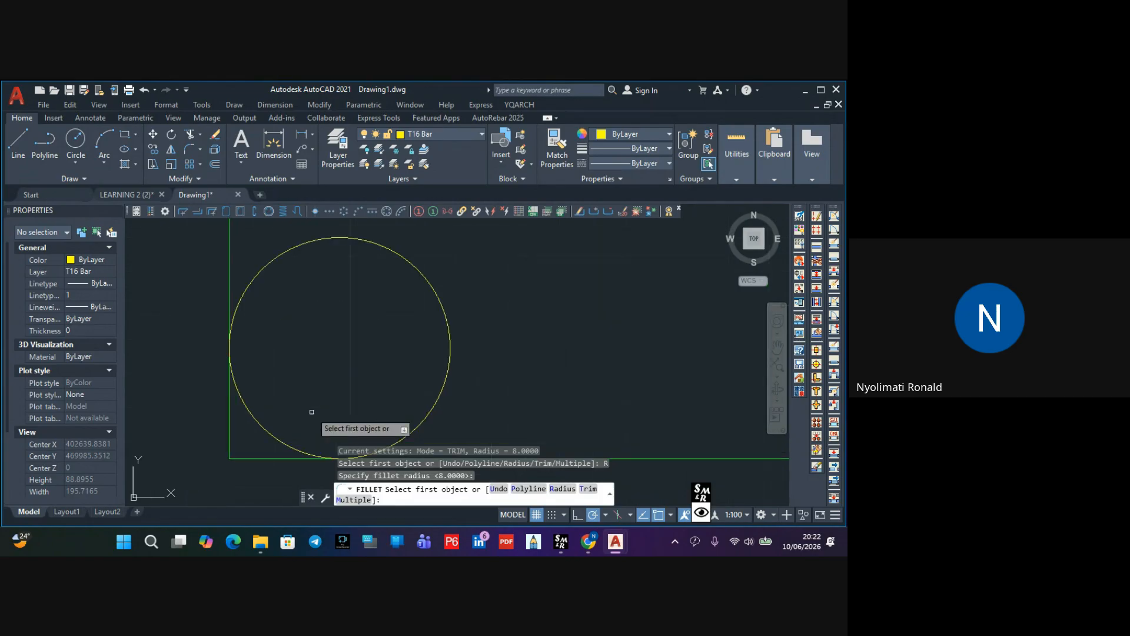
click(228, 415)
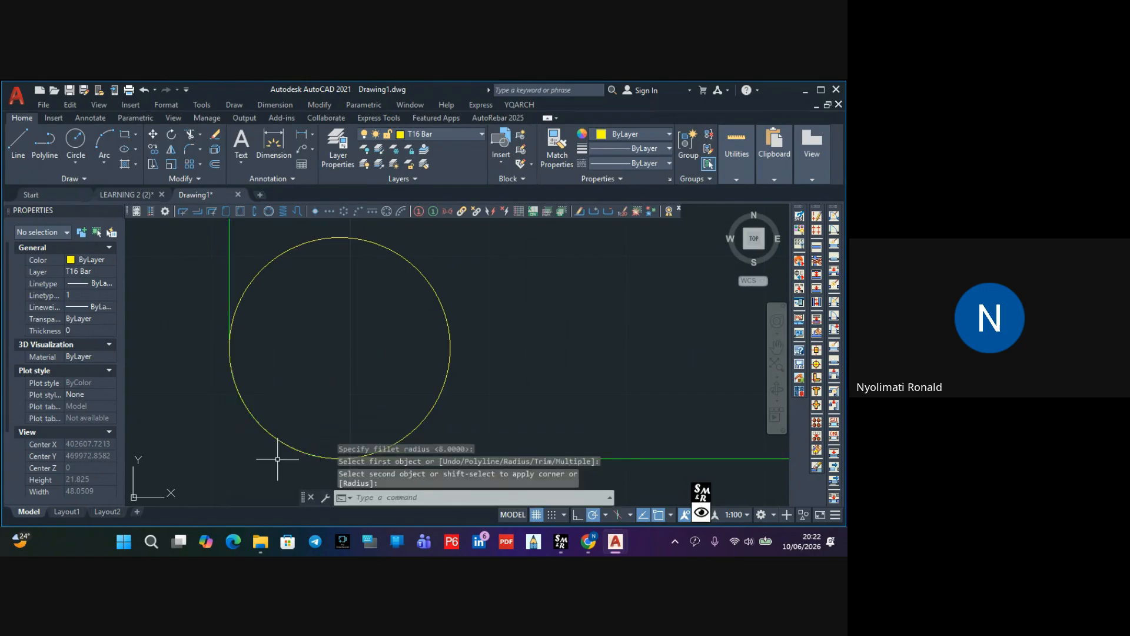
Fillet the link's bottom-right corner around its T16 bar, accepting the radius of 8
scroll(517, 314, down, 10)
middle_drag(538, 329, 503, 335)
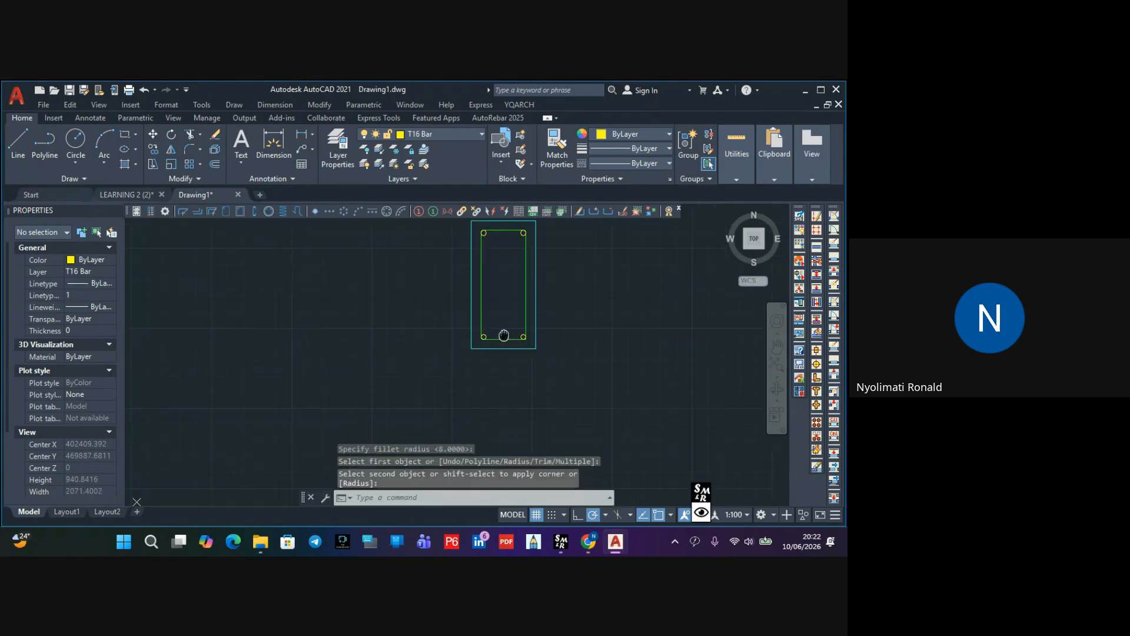
scroll(495, 341, up, 7)
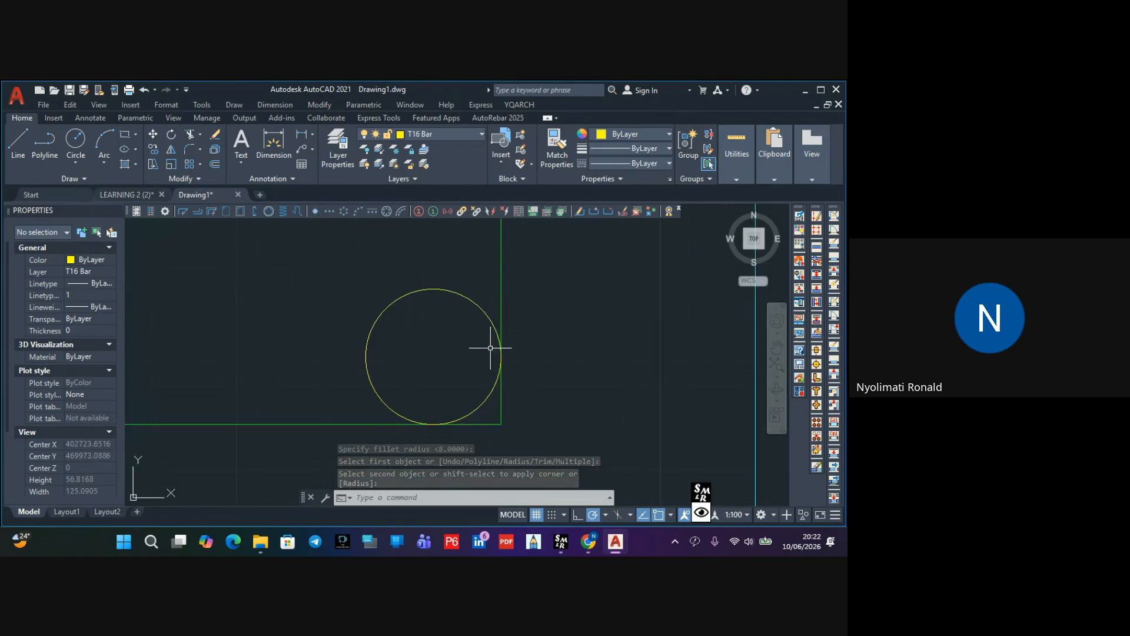
middle_drag(538, 386, 512, 348)
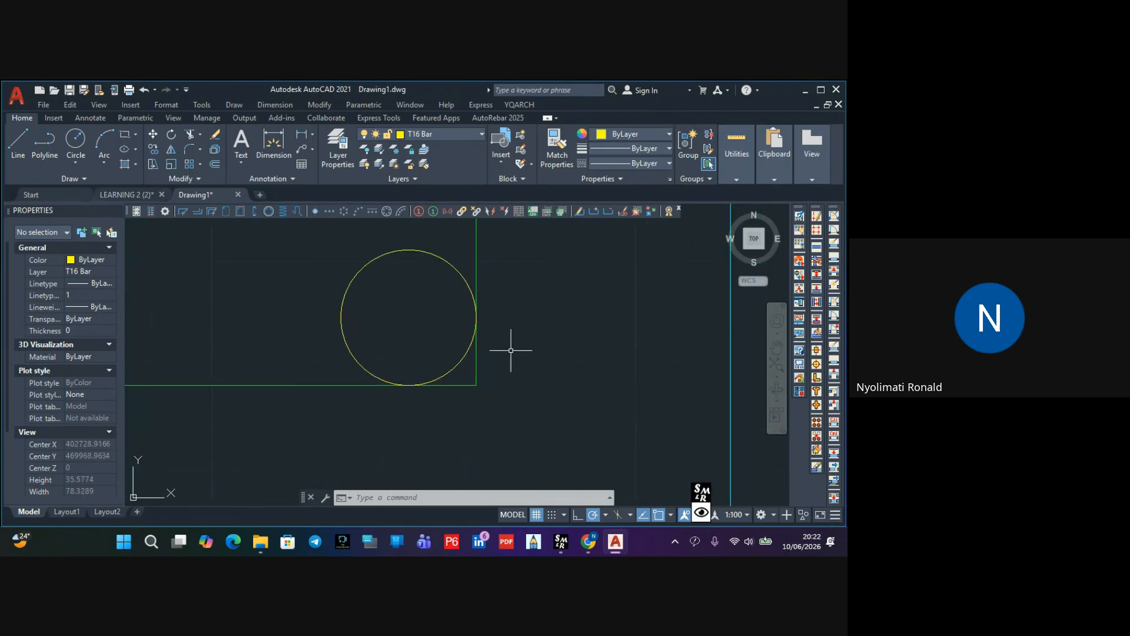
click(192, 150)
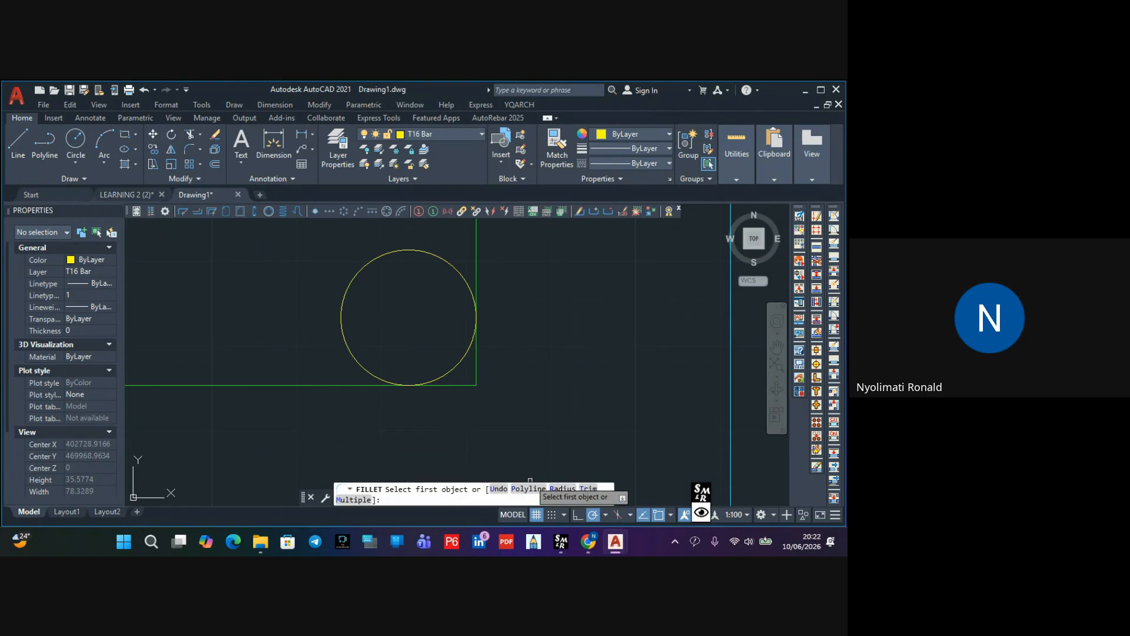
click(561, 489)
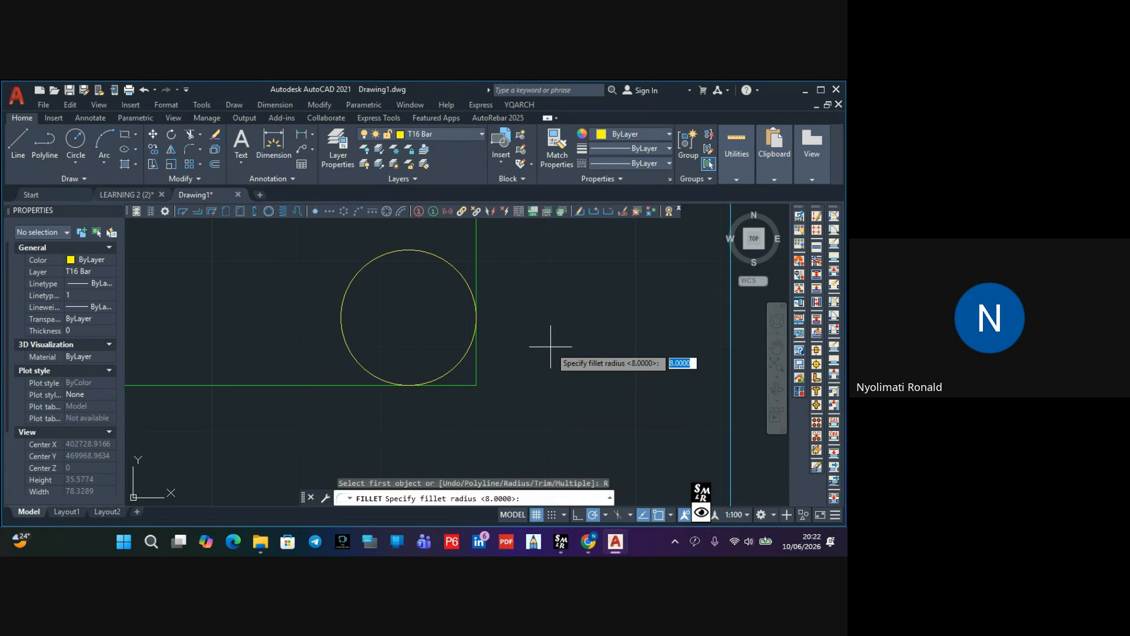
key(Return)
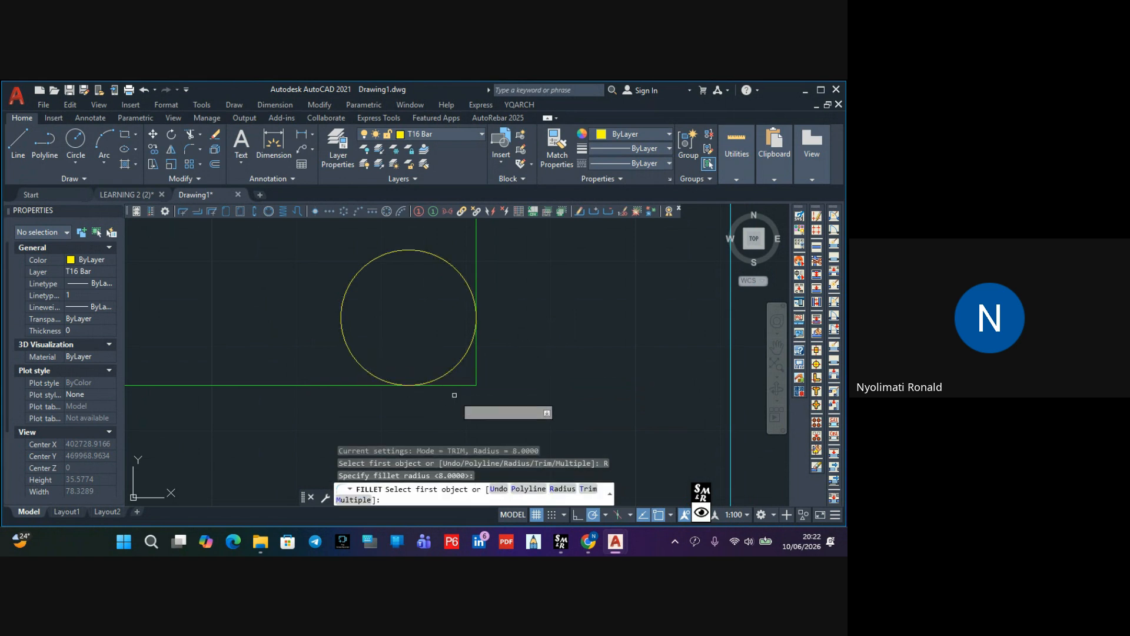
click(458, 386)
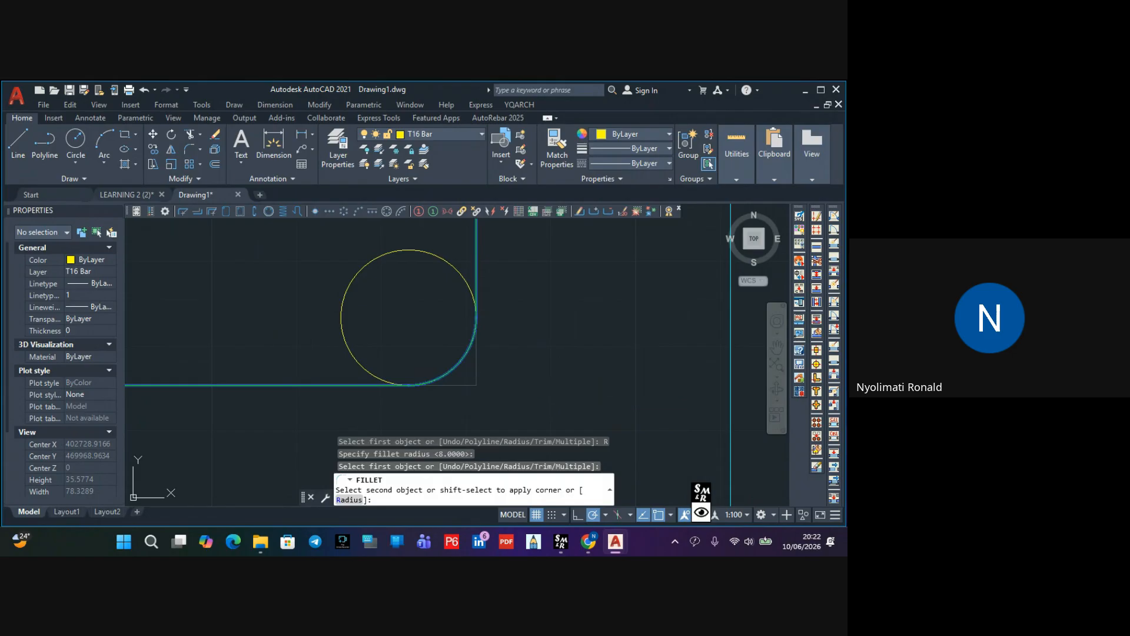
click(476, 318)
scroll(522, 373, down, 12)
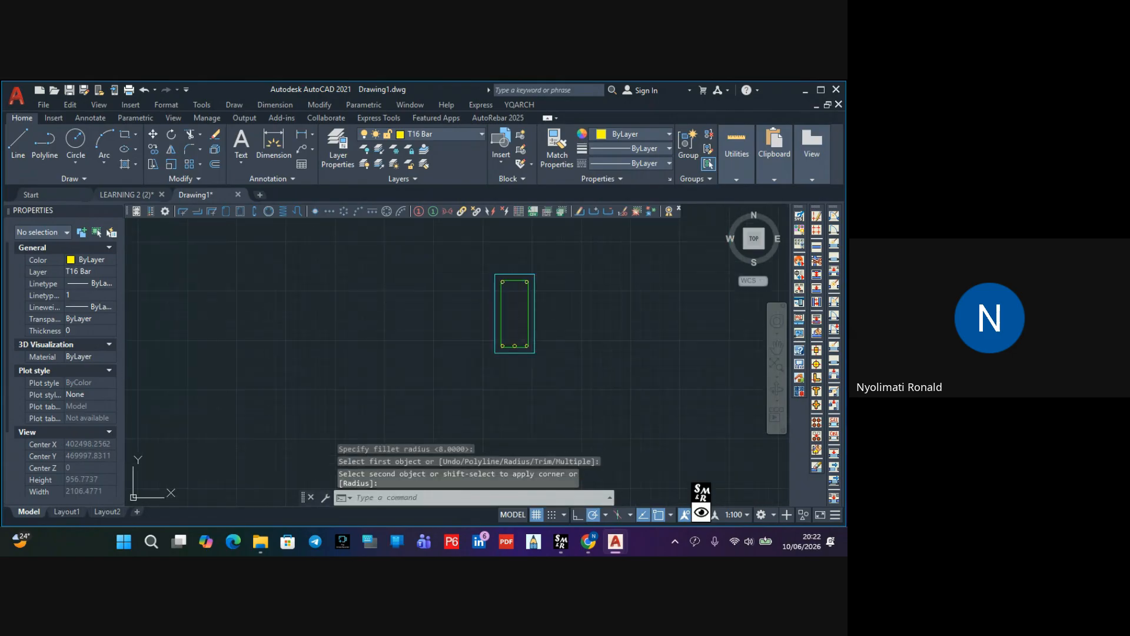
middle_drag(526, 298, 520, 327)
scroll(510, 314, up, 10)
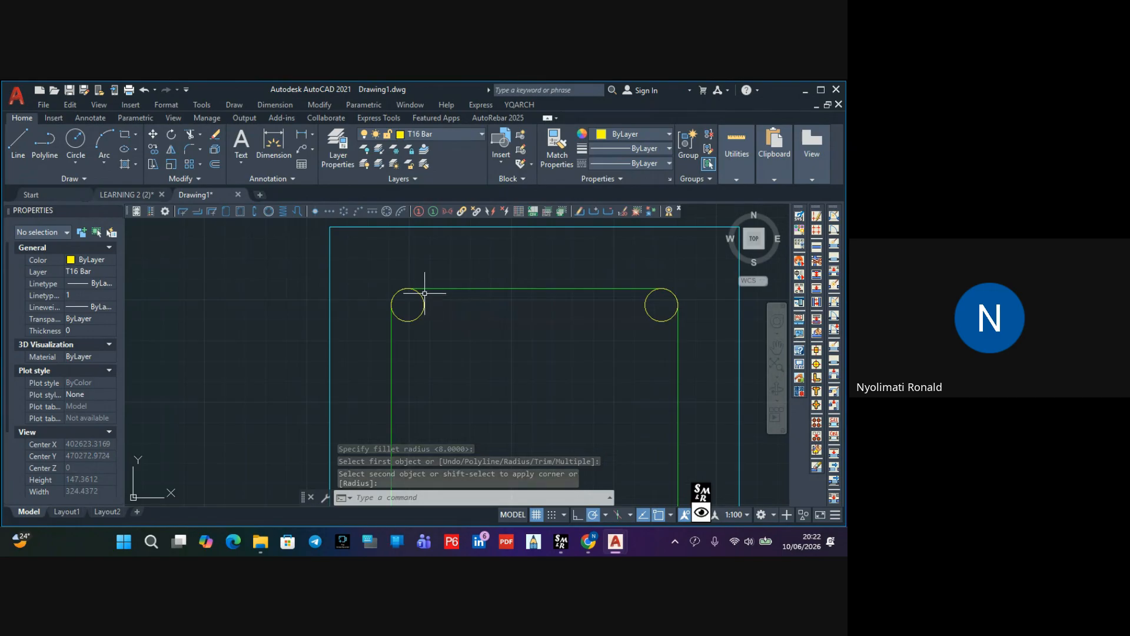
scroll(419, 292, down, 6)
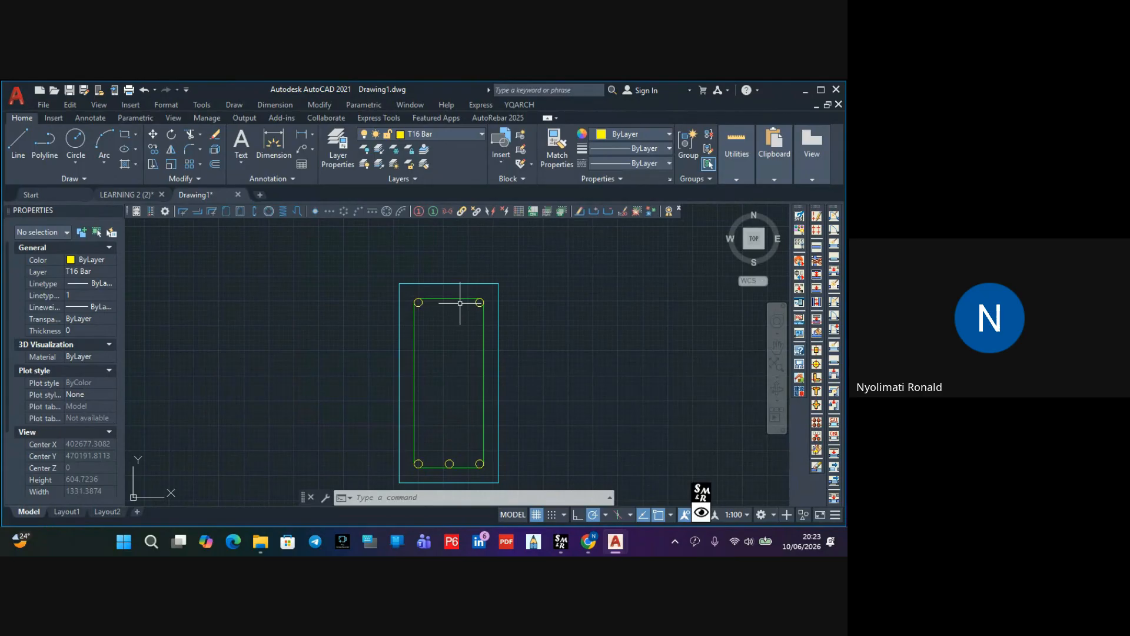
scroll(419, 294, up, 5)
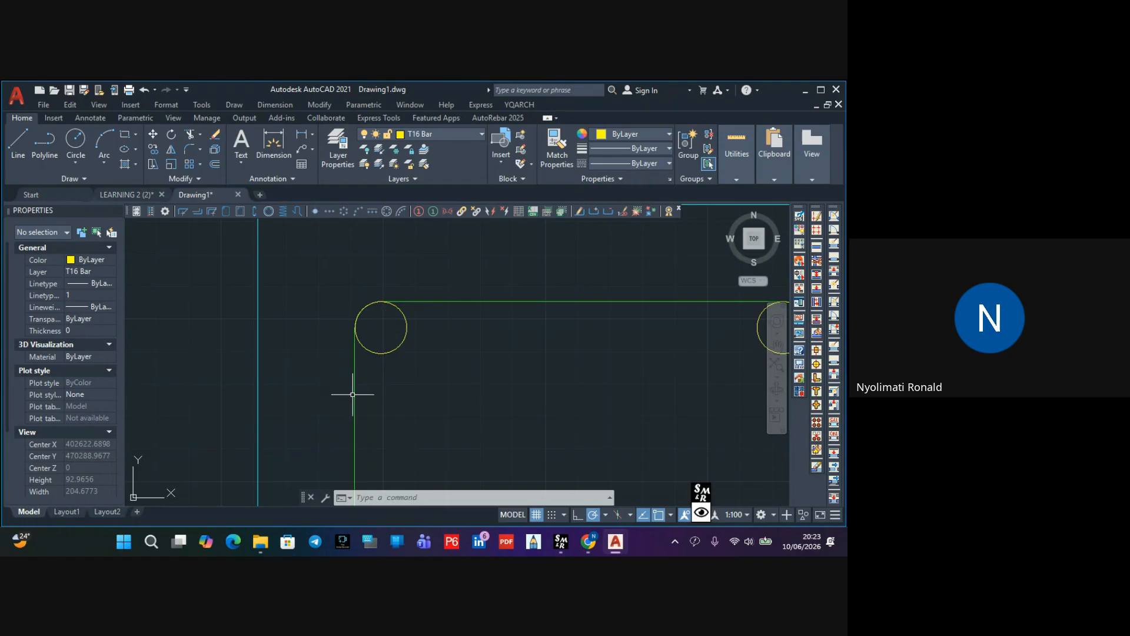
Examine the stirrup's upper corners and the two top bars in the beam section
scroll(496, 386, down, 5)
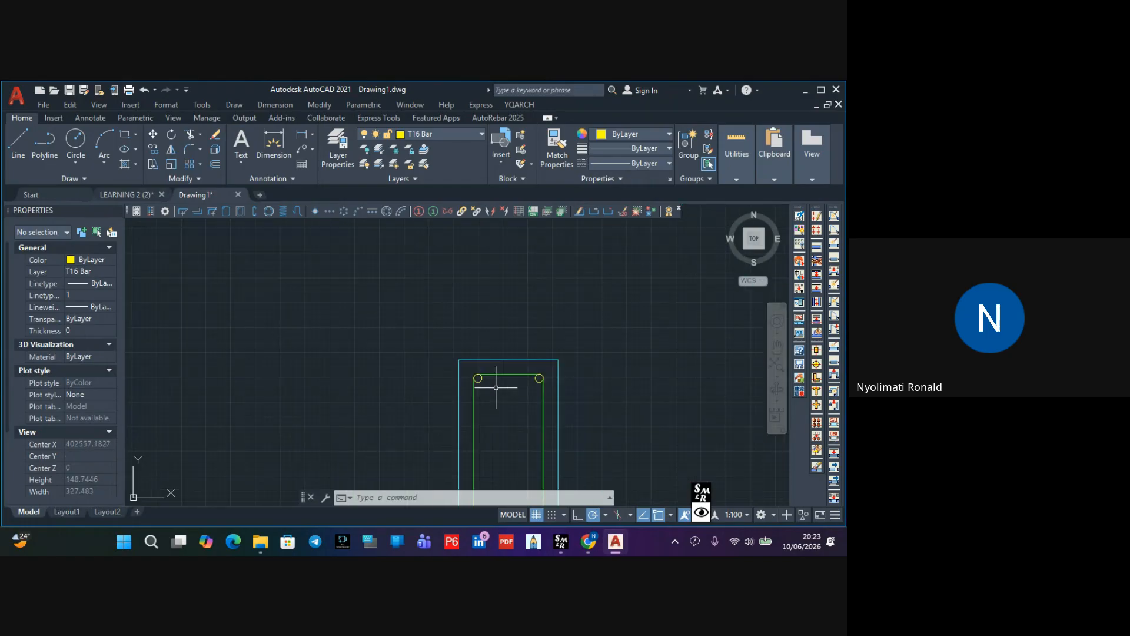
middle_drag(501, 402, 472, 373)
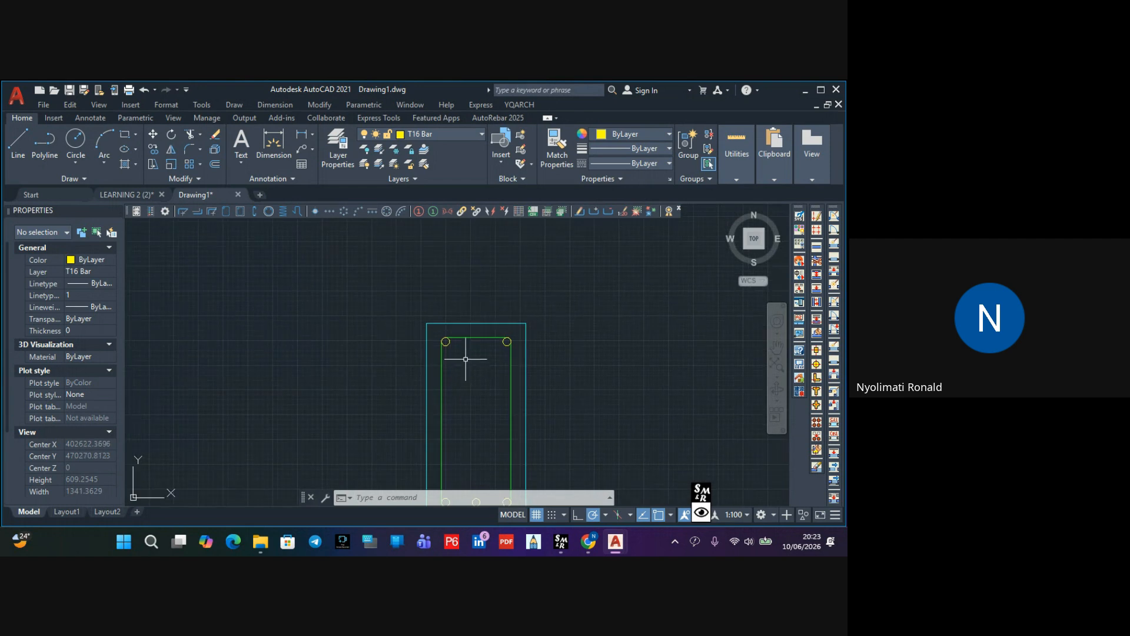
scroll(466, 338, up, 2)
scroll(467, 338, up, 4)
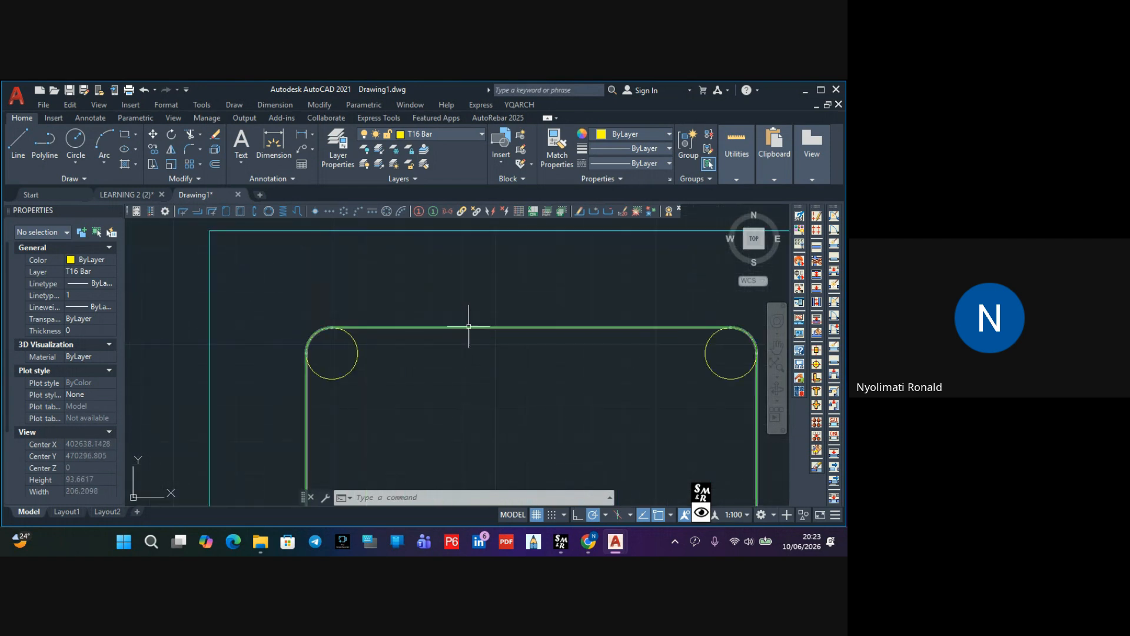
scroll(454, 325, down, 3)
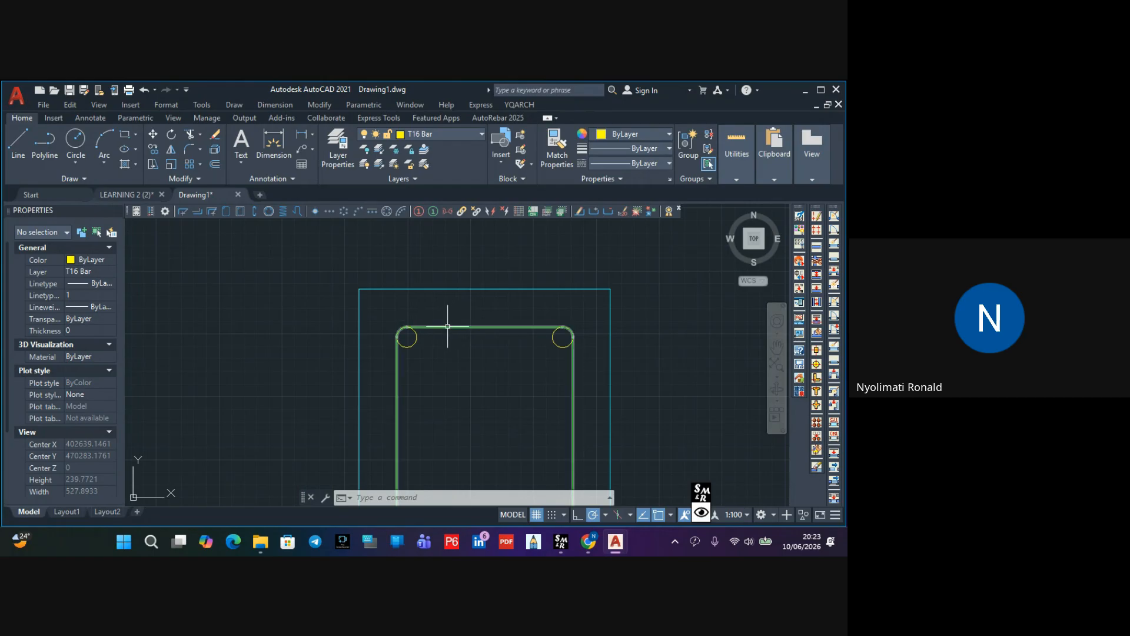
mouse_move(452, 325)
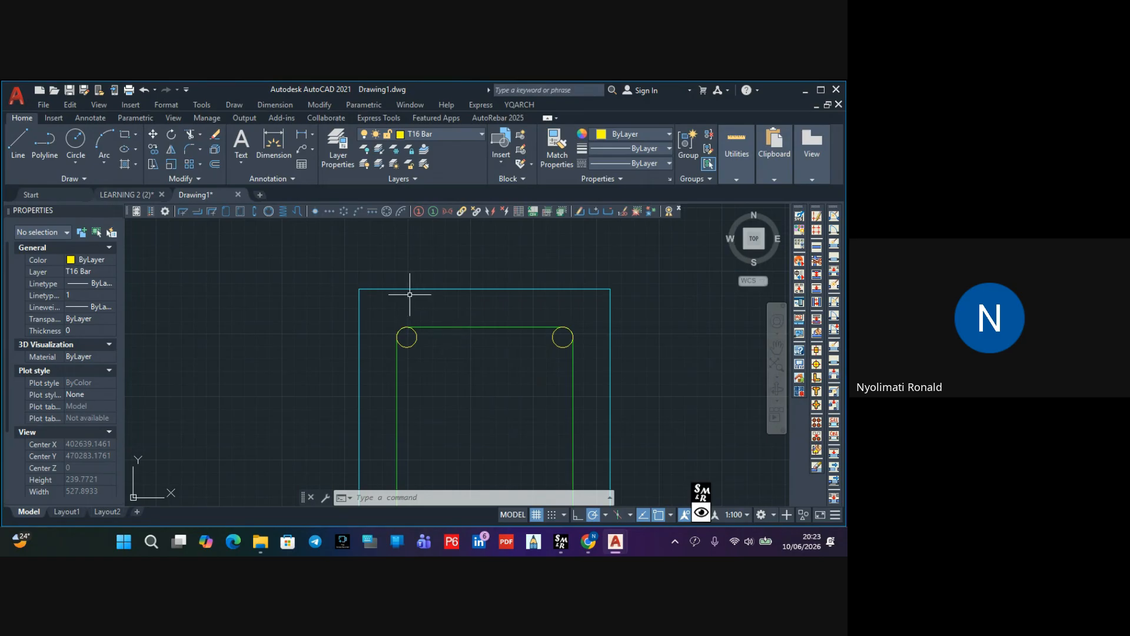
Move the three bottom bars vertically upward about 48 mm, away from the stirrup's lower edge
scroll(444, 383, down, 8)
middle_drag(465, 399, 482, 315)
scroll(477, 347, up, 8)
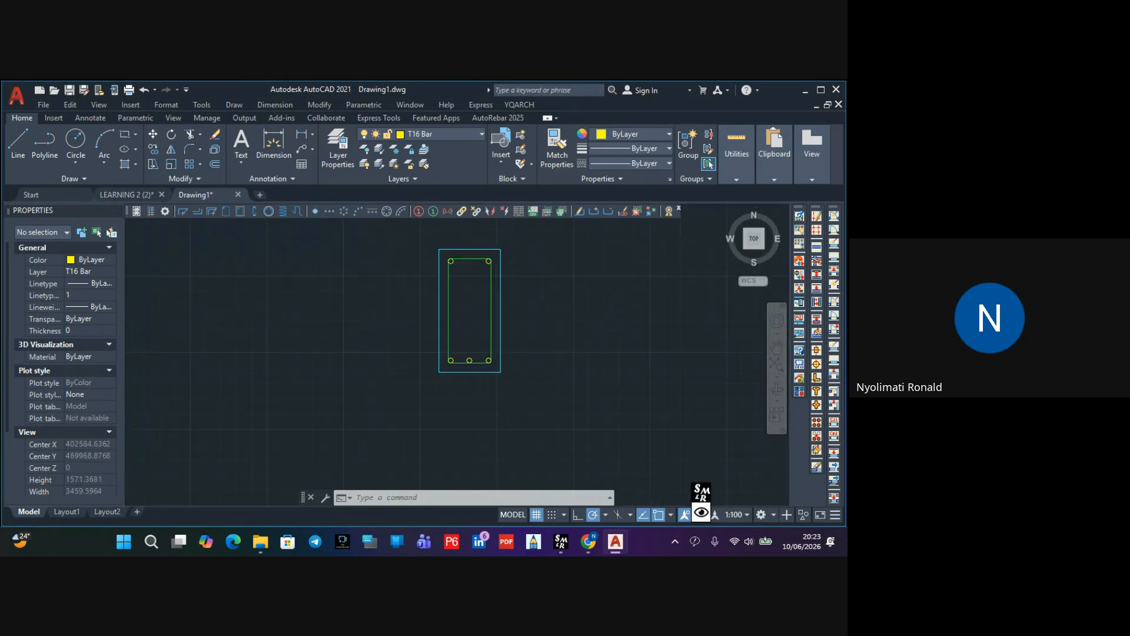
click(531, 396)
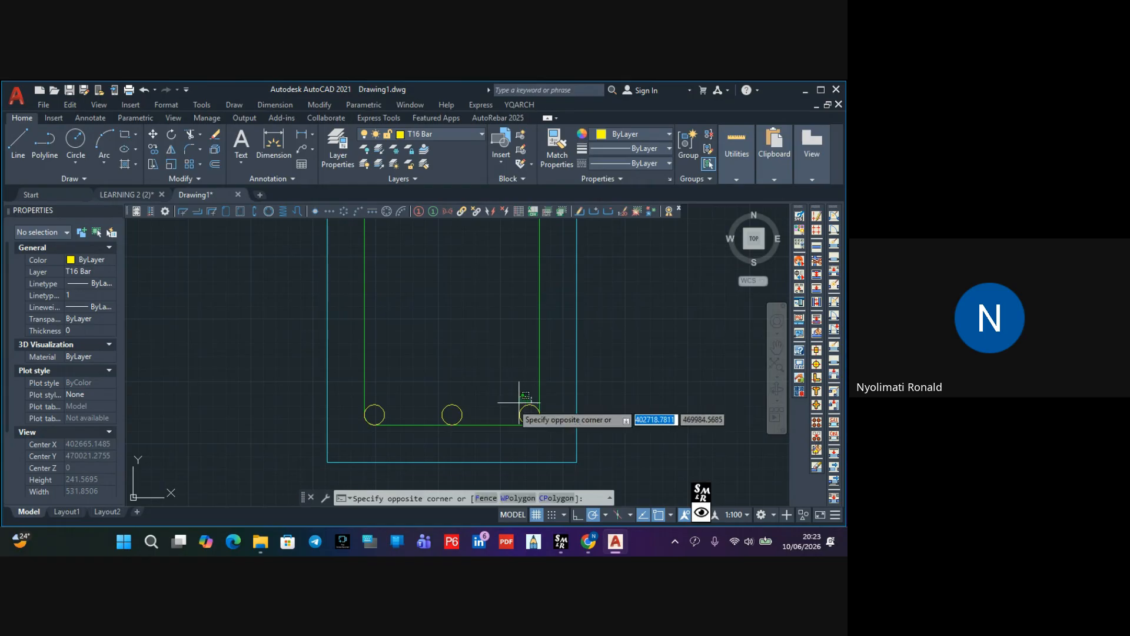
click(372, 412)
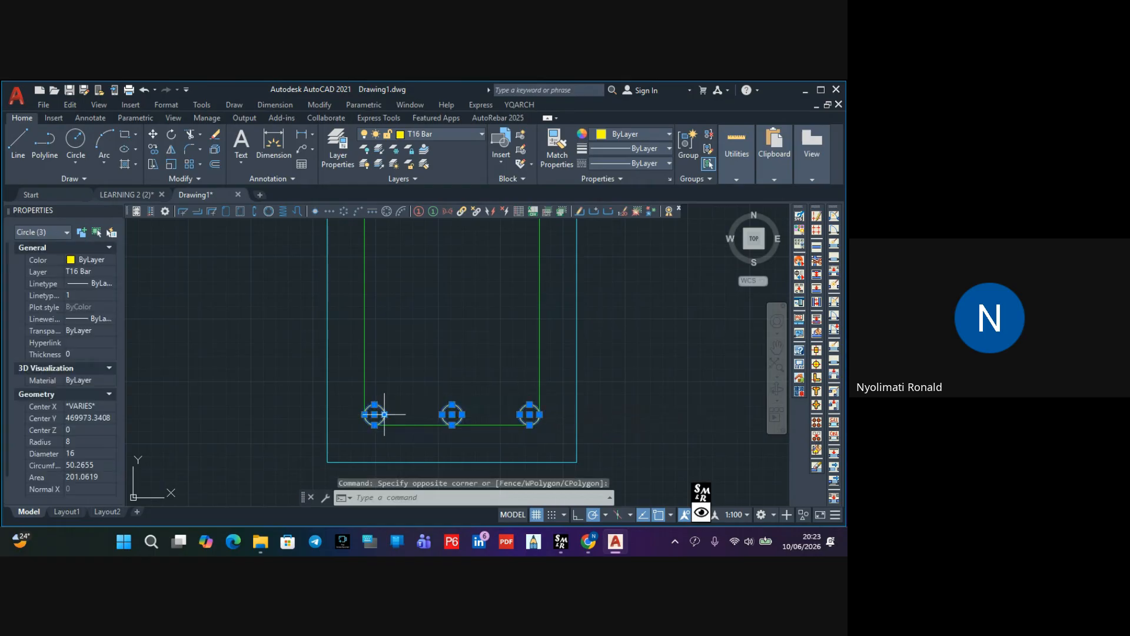
click(153, 134)
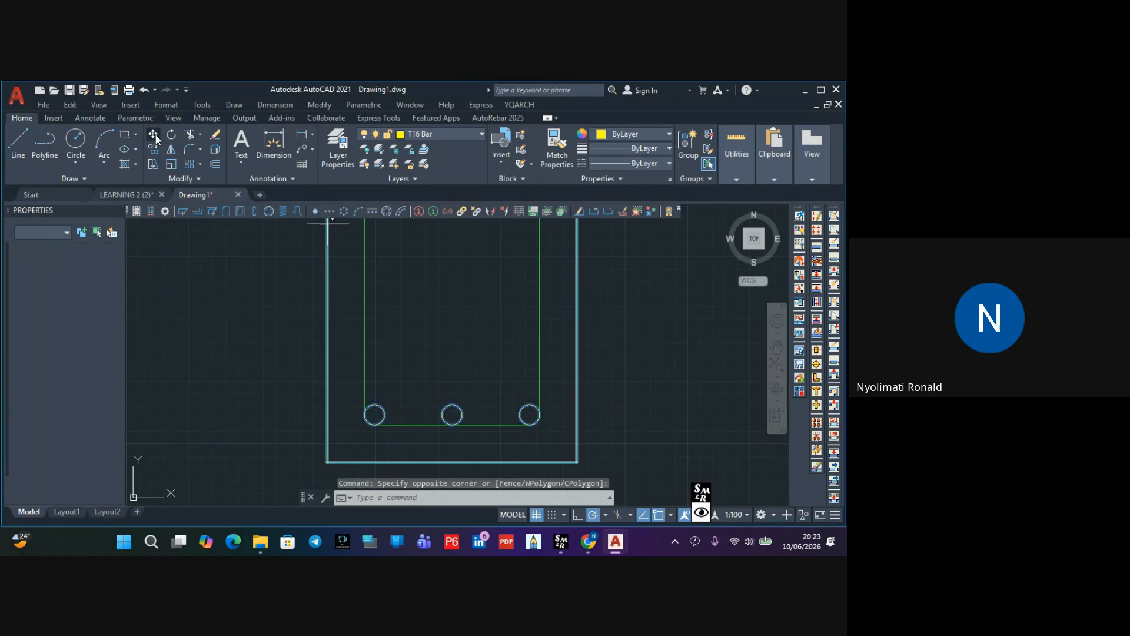
click(451, 415)
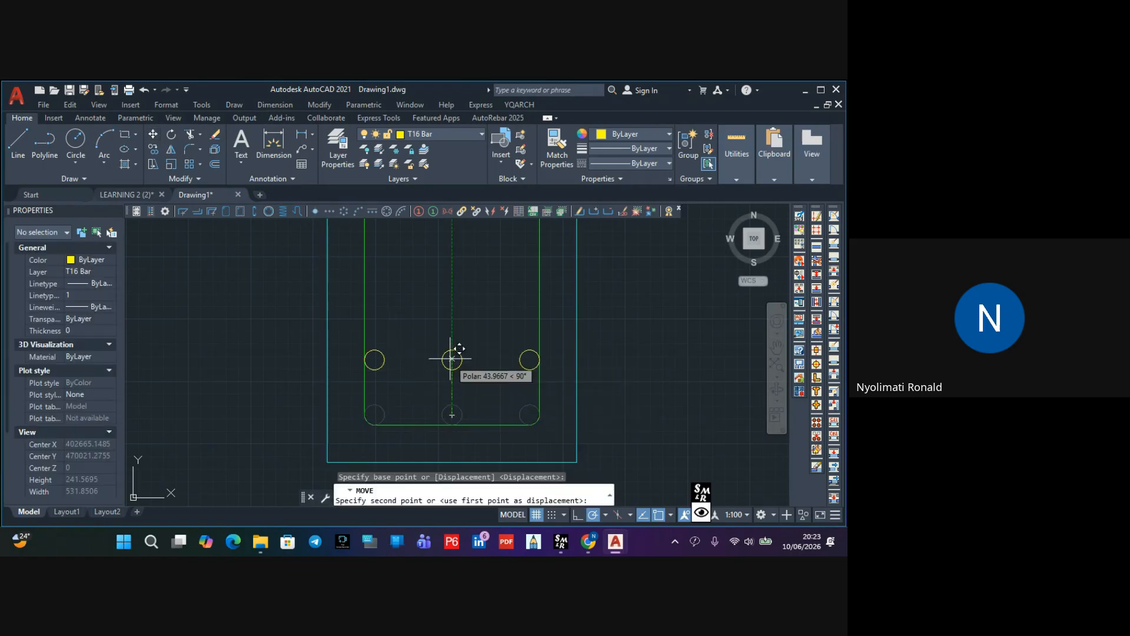
click(452, 356)
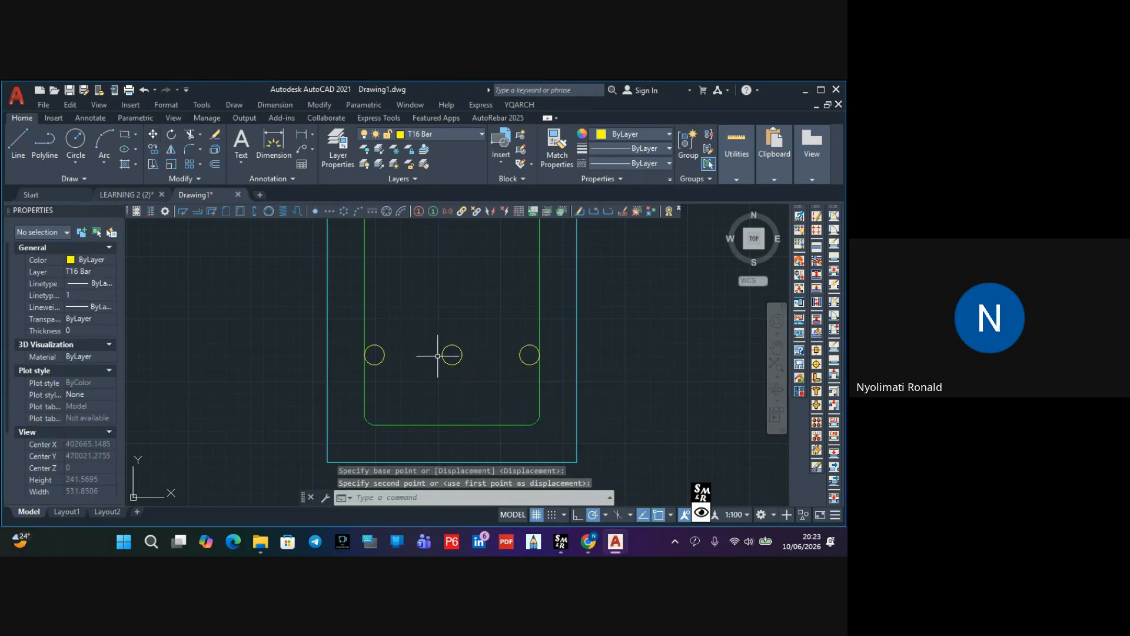
Move the left bottom bar horizontally inward, clear of the stirrup's left leg
click(406, 333)
click(353, 409)
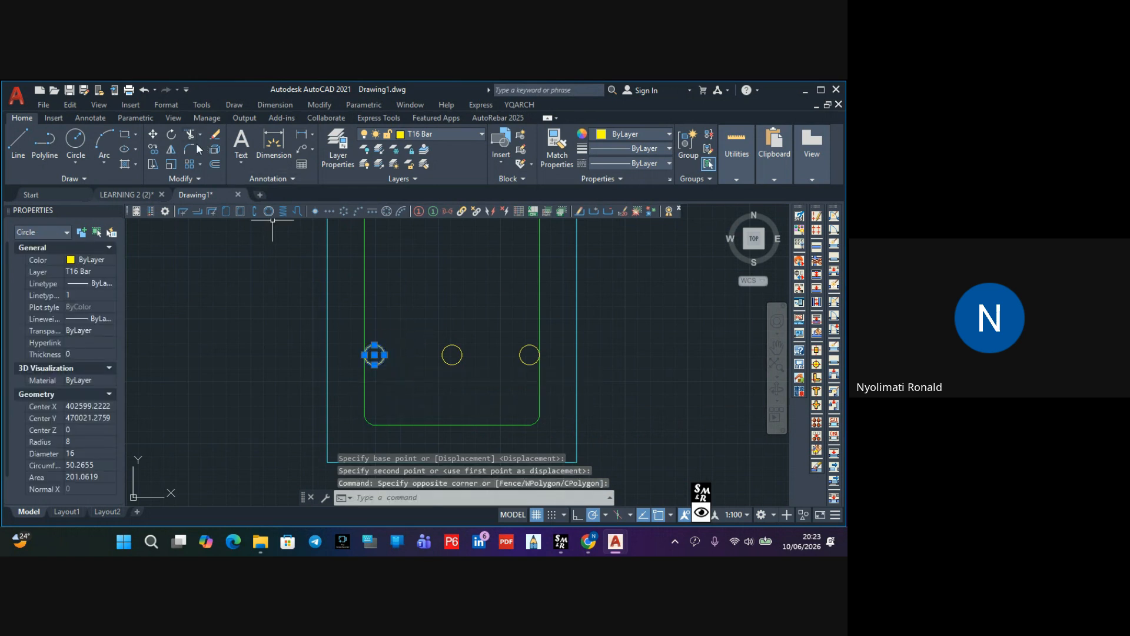
click(154, 137)
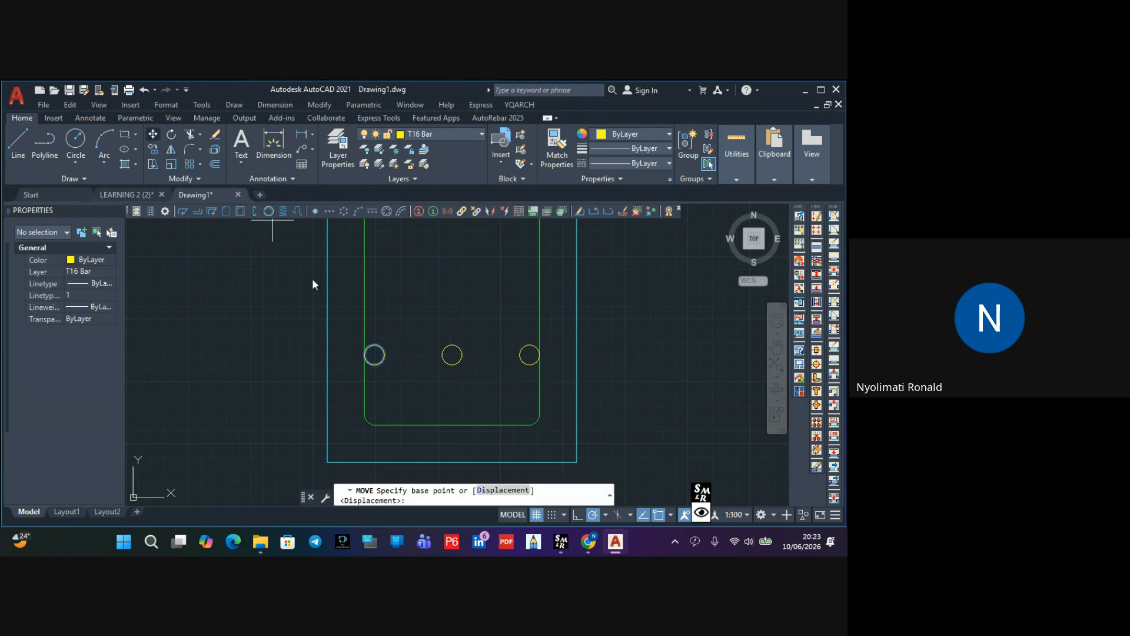
click(384, 354)
click(408, 354)
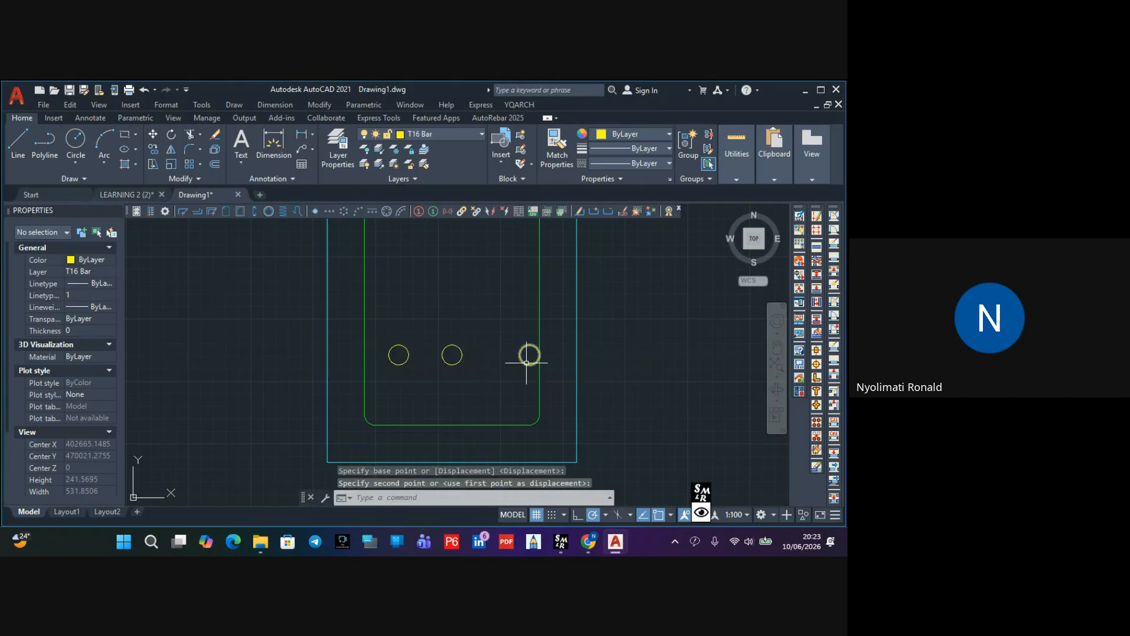
Move the right bottom bar inward and slightly upward, clear of the stirrup's right leg
click(528, 343)
click(514, 369)
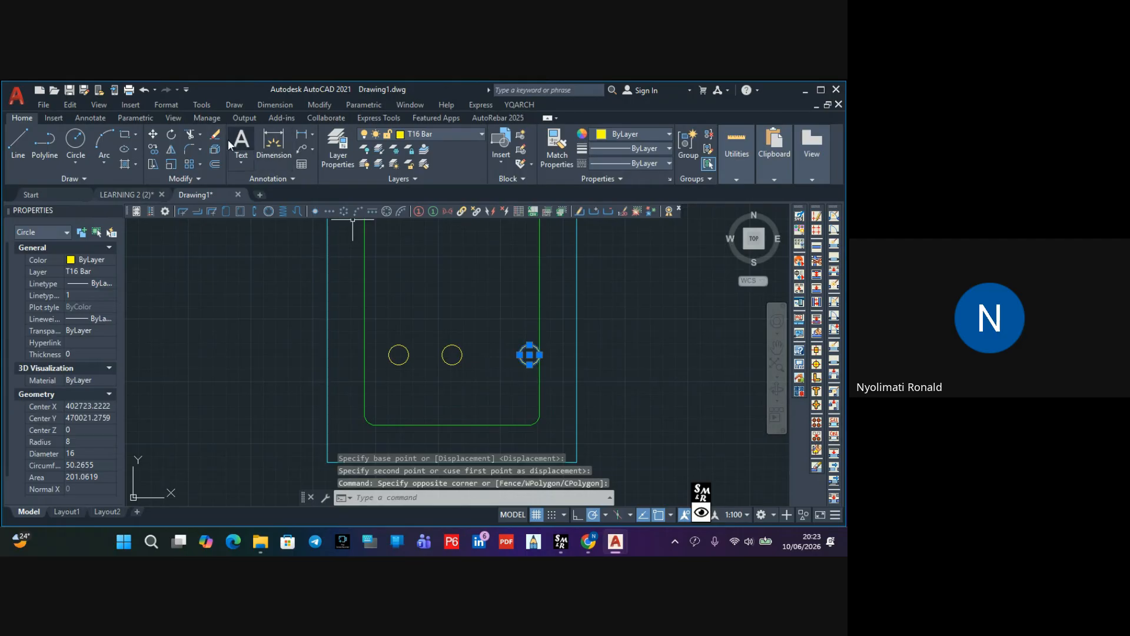
click(153, 135)
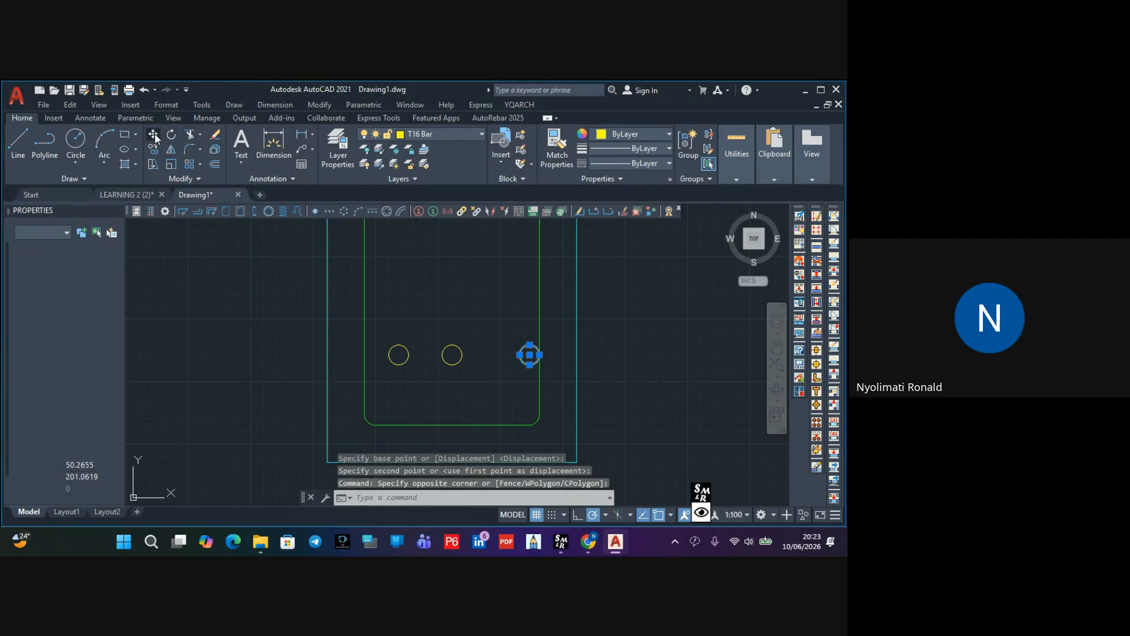
click(516, 353)
click(478, 346)
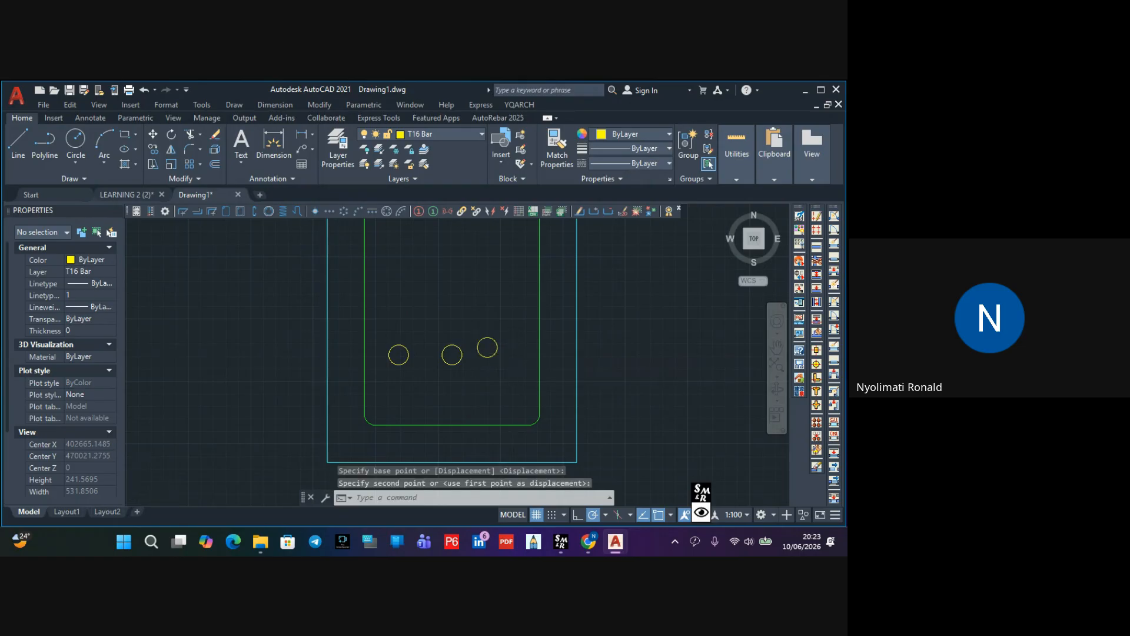
Move both top bars together diagonally down and to the left, away from the stirrup's upper edge
scroll(501, 412, down, 6)
scroll(516, 314, up, 6)
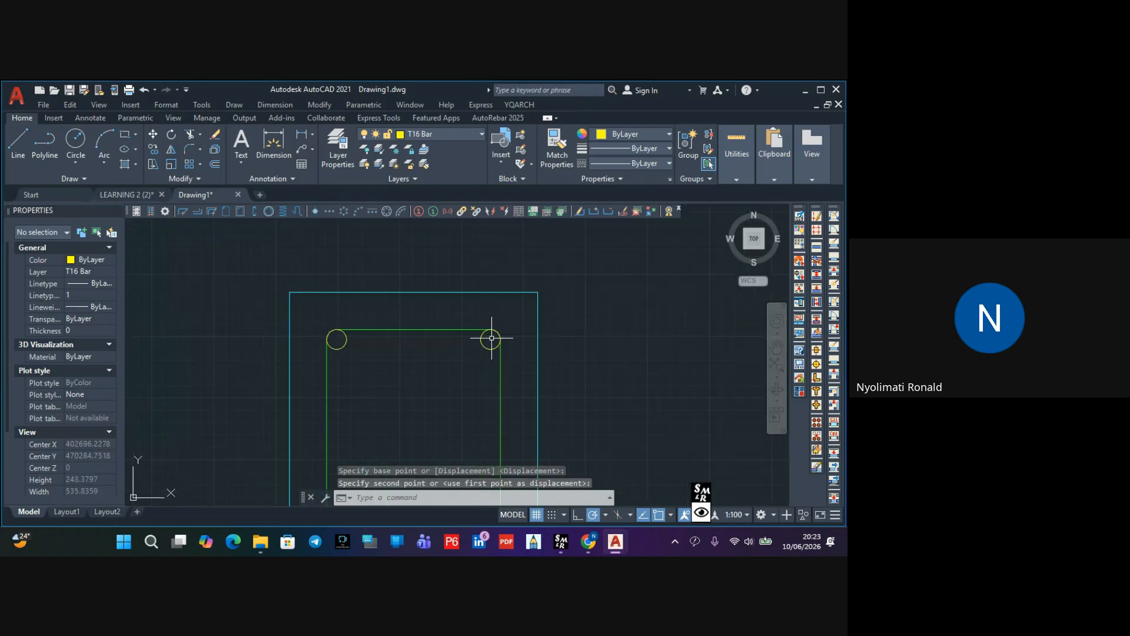
click(492, 339)
click(331, 376)
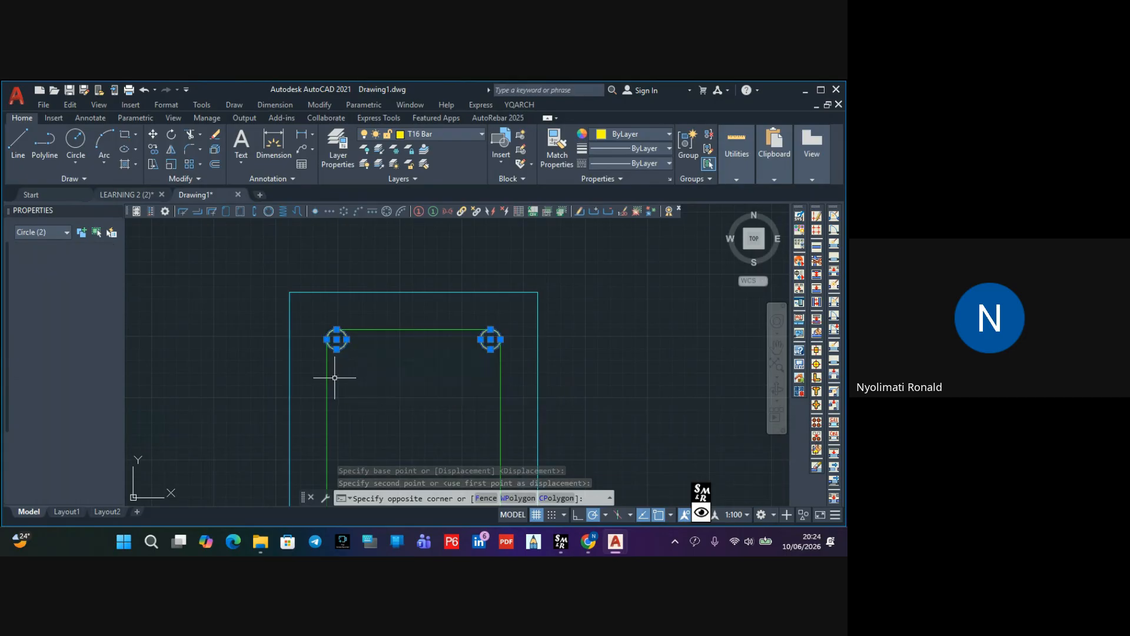
click(156, 137)
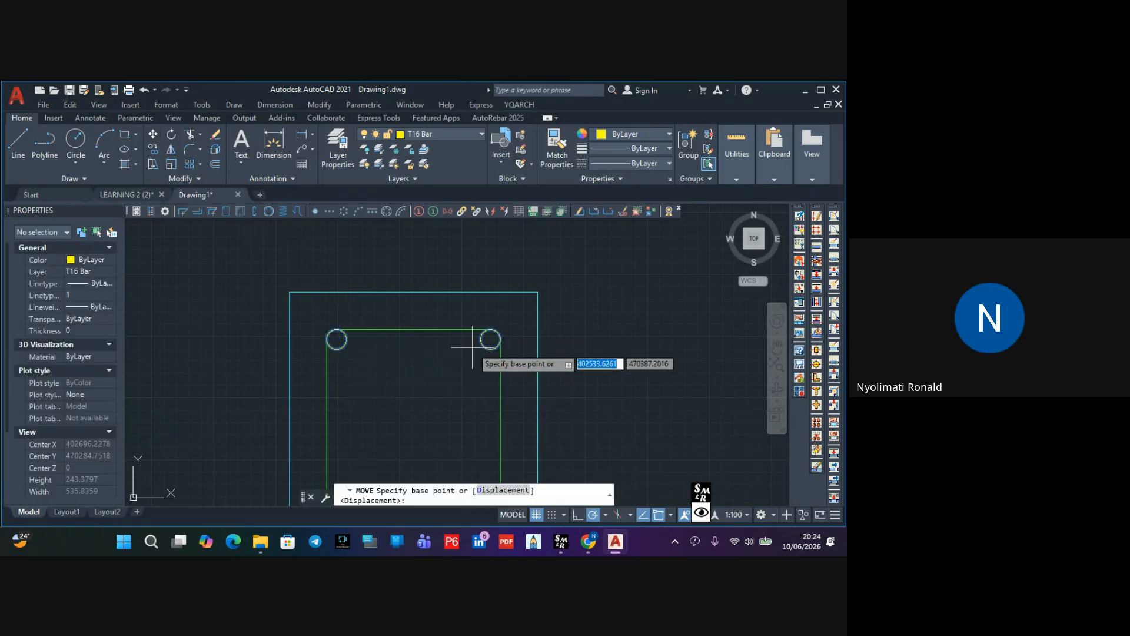
click(490, 338)
click(467, 372)
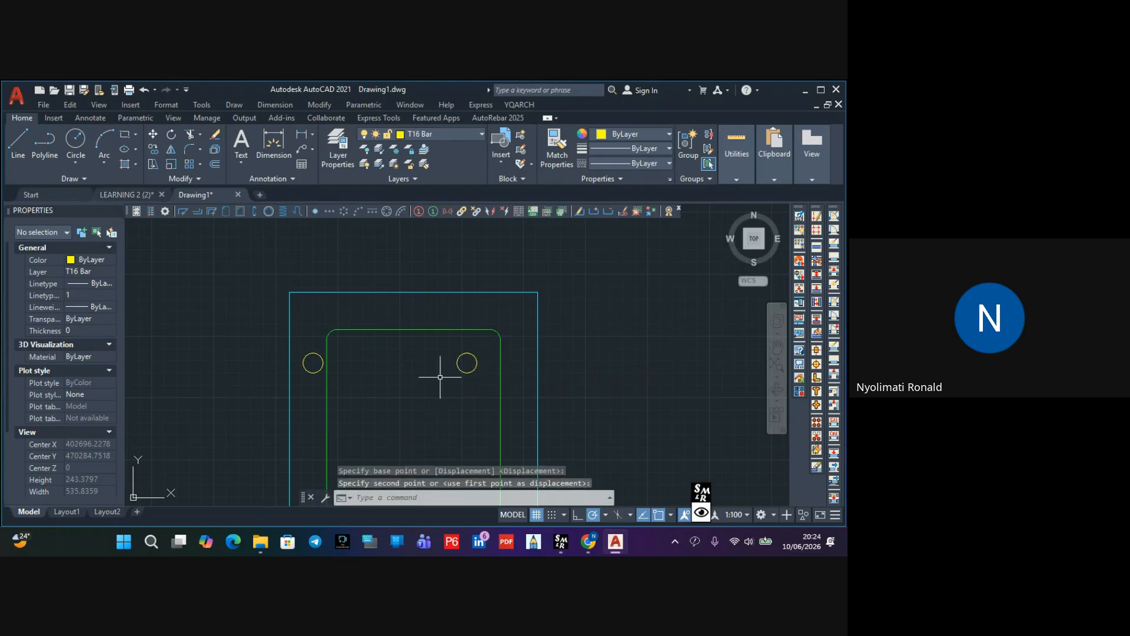
Move the left top bar about 75 mm horizontally to the right, back inside the stirrup
click(327, 380)
click(283, 340)
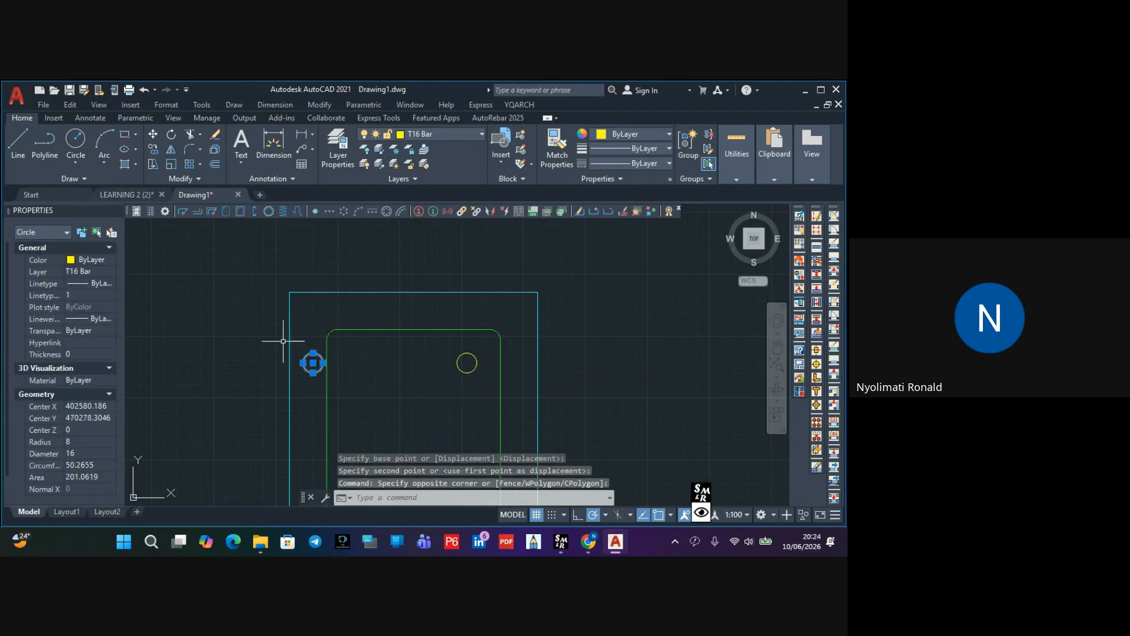
click(152, 135)
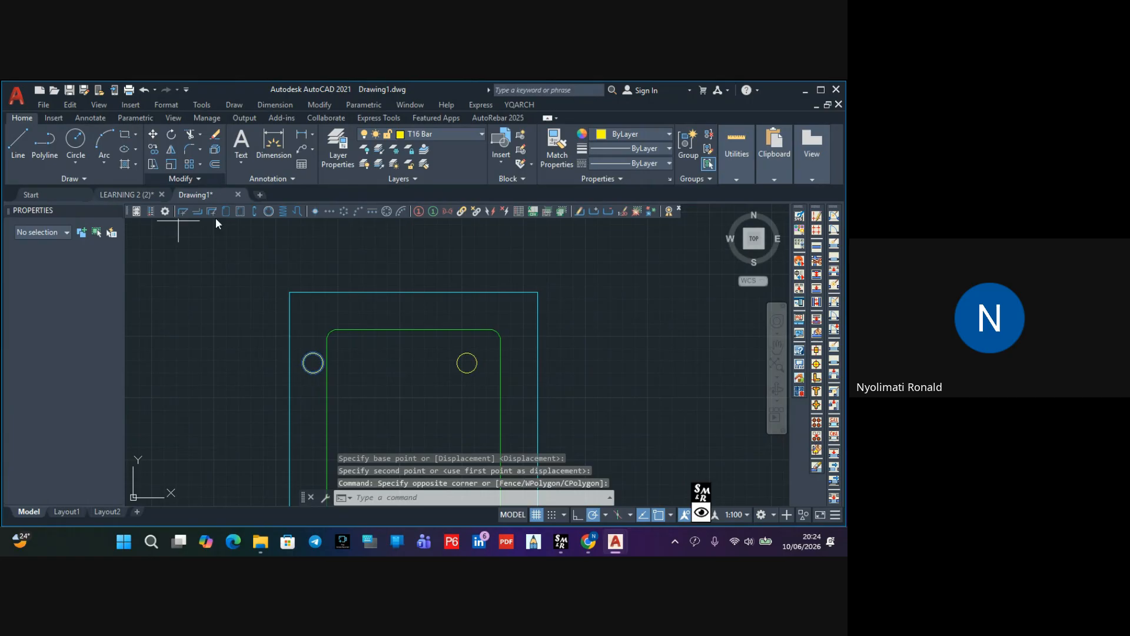
click(312, 362)
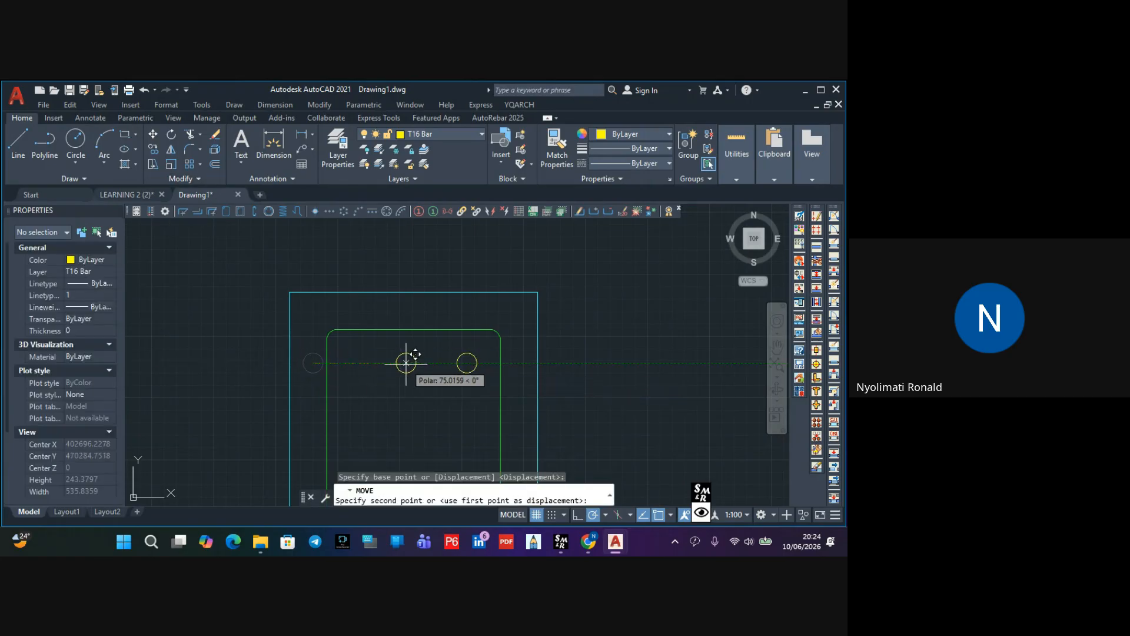
click(405, 362)
Offset the green stirrup outline 8 mm inward and end the Offset command
scroll(431, 383, down, 6)
middle_drag(413, 383, 404, 365)
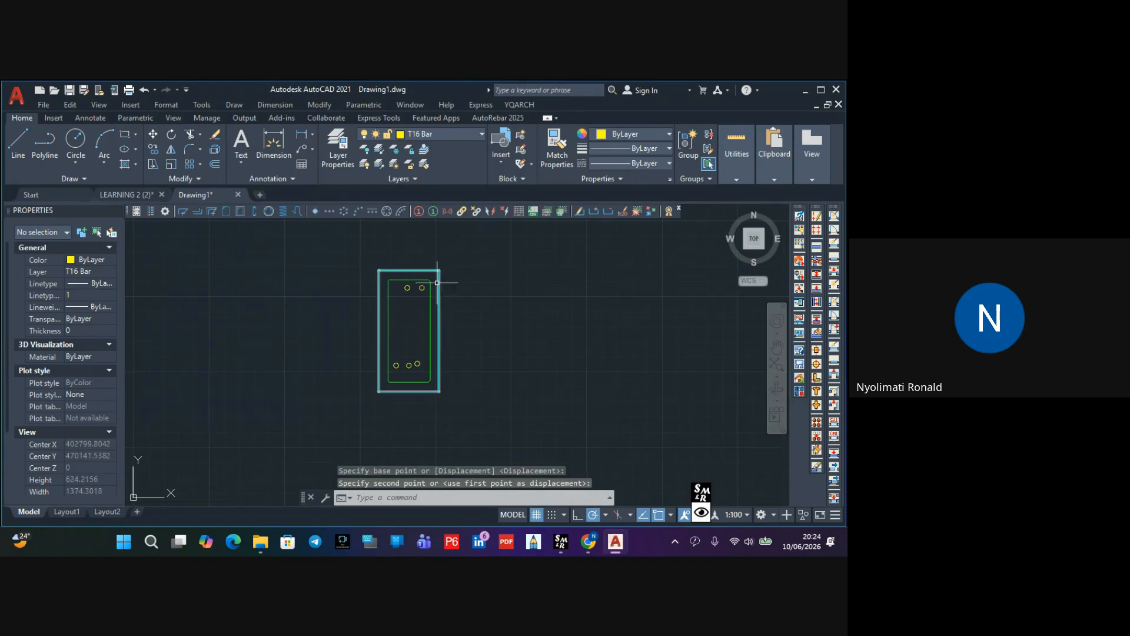
scroll(426, 280, up, 8)
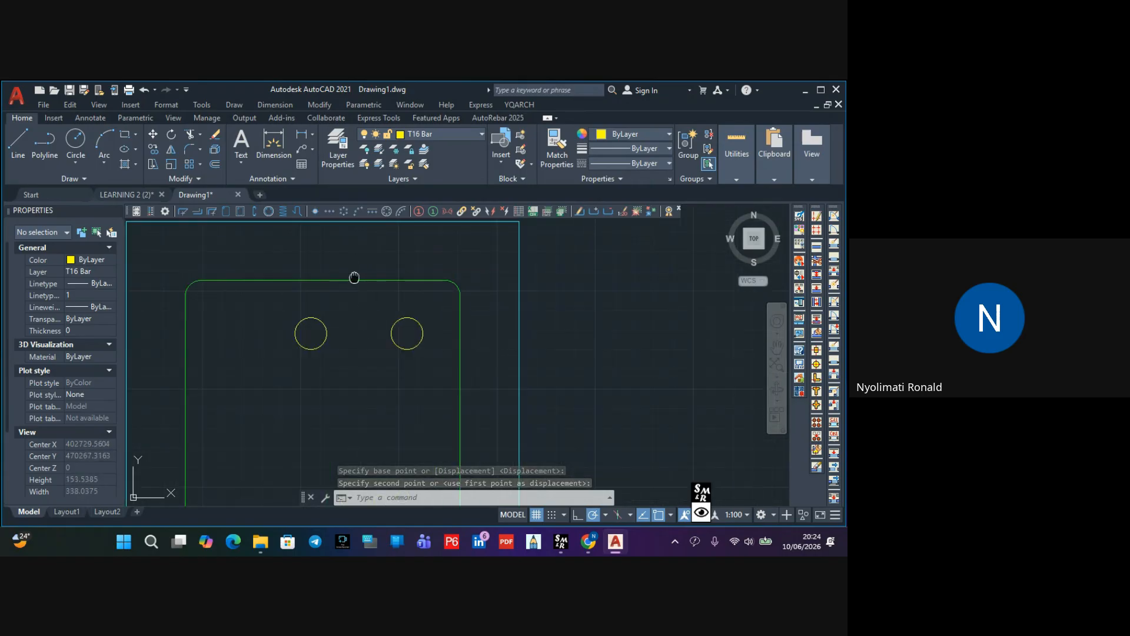
mouse_move(353, 277)
middle_down()
mouse_move(412, 291)
mouse_move(401, 288)
middle_up()
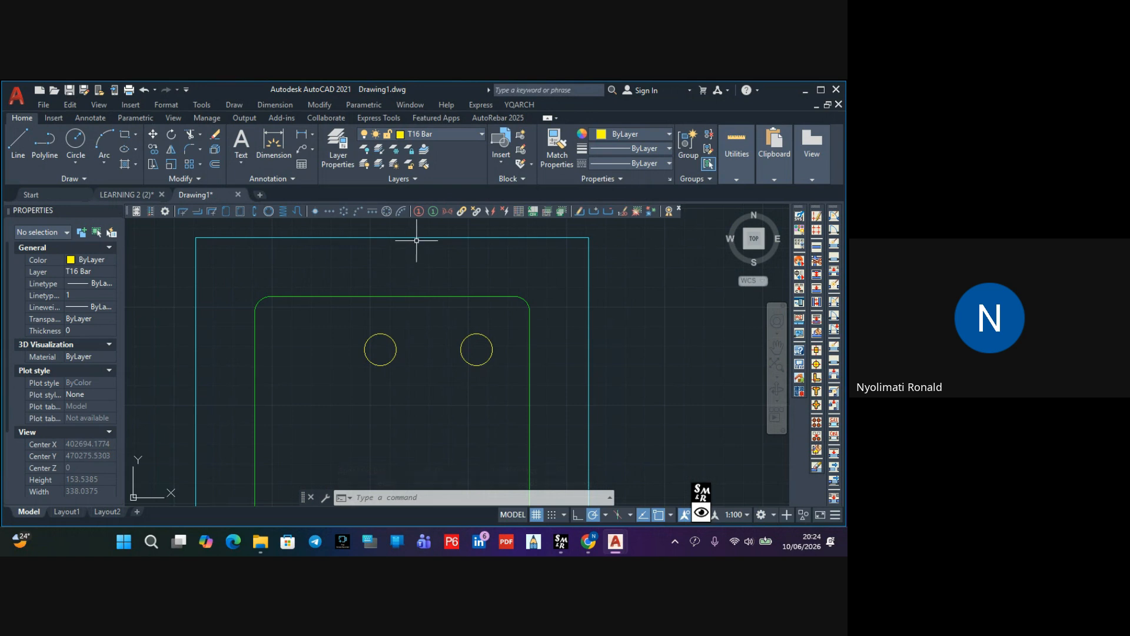
click(216, 164)
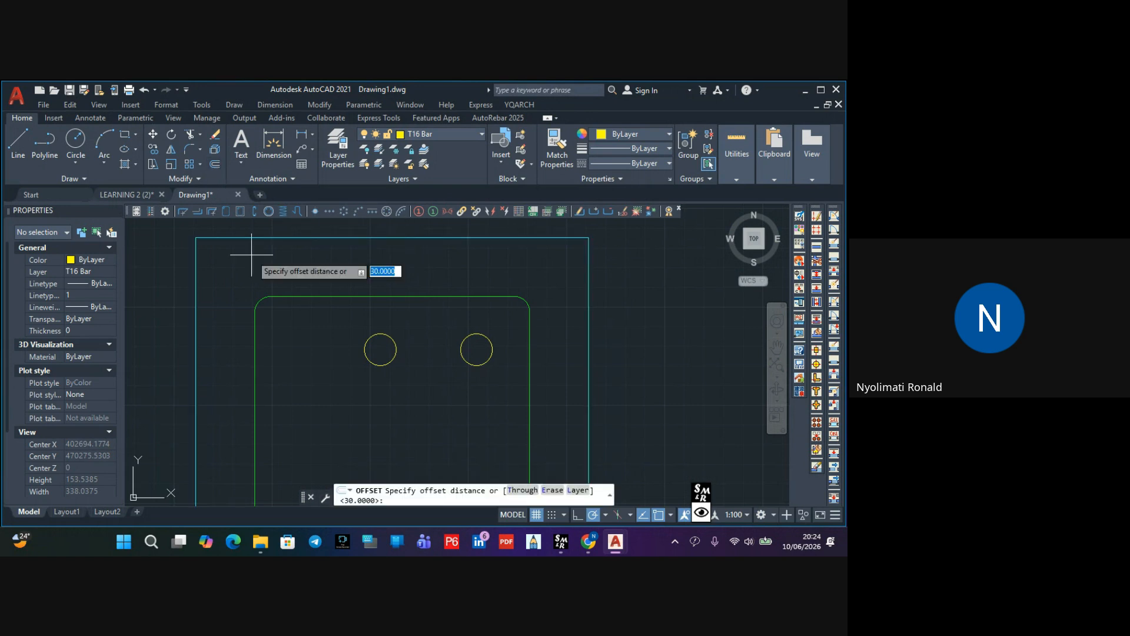
text(8)
key(Return)
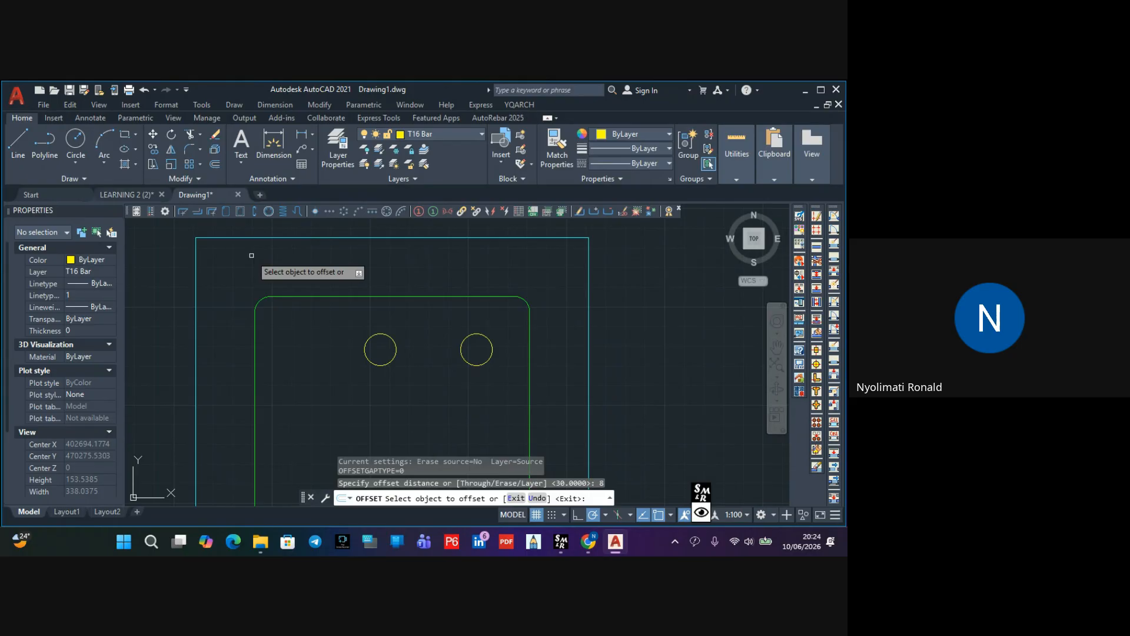
click(302, 296)
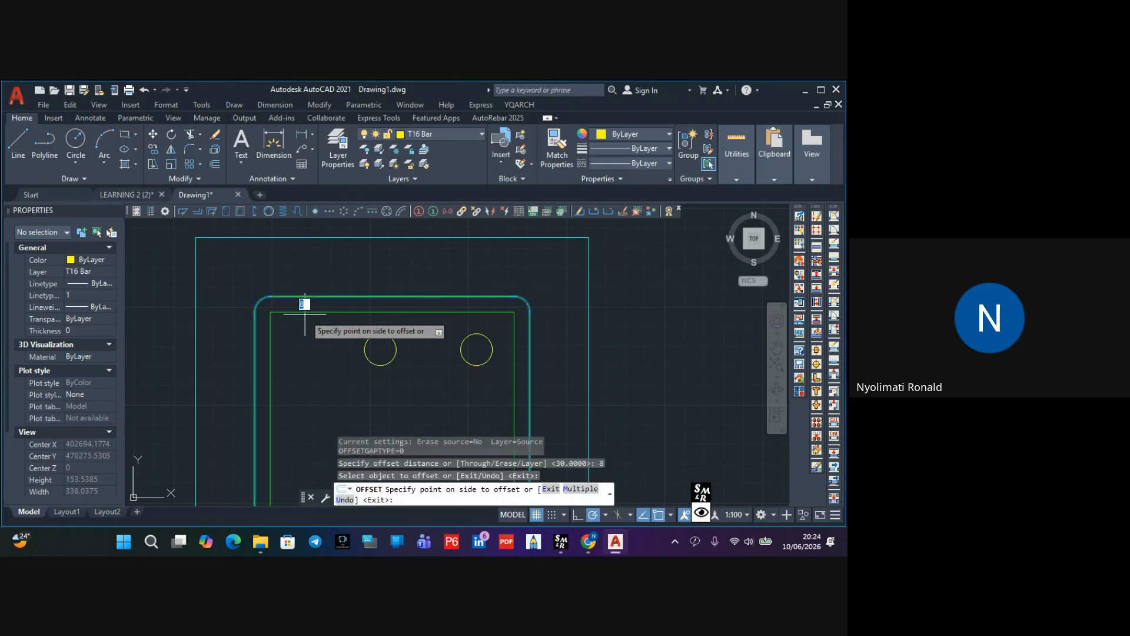
click(301, 312)
scroll(292, 330, down, 2)
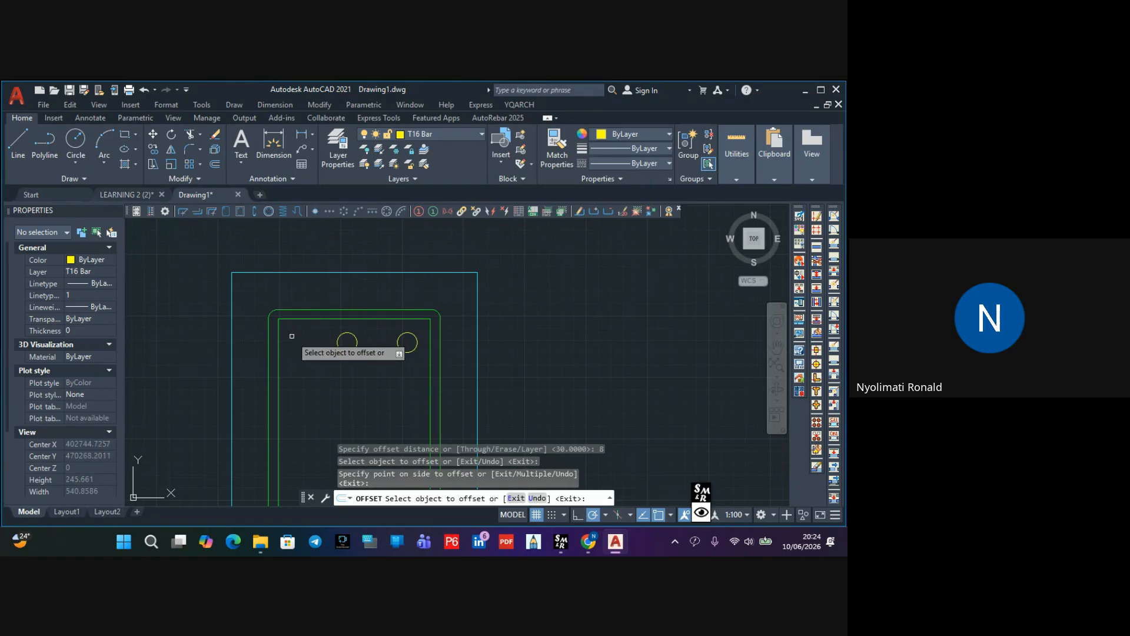
middle_drag(319, 396, 333, 377)
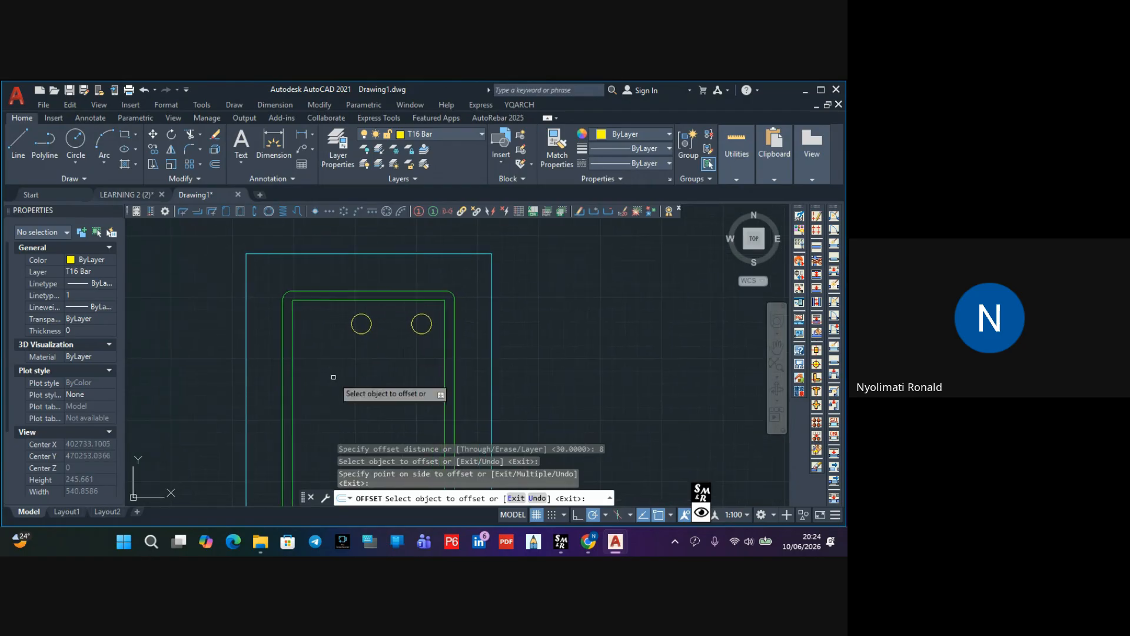
scroll(337, 370, down, 8)
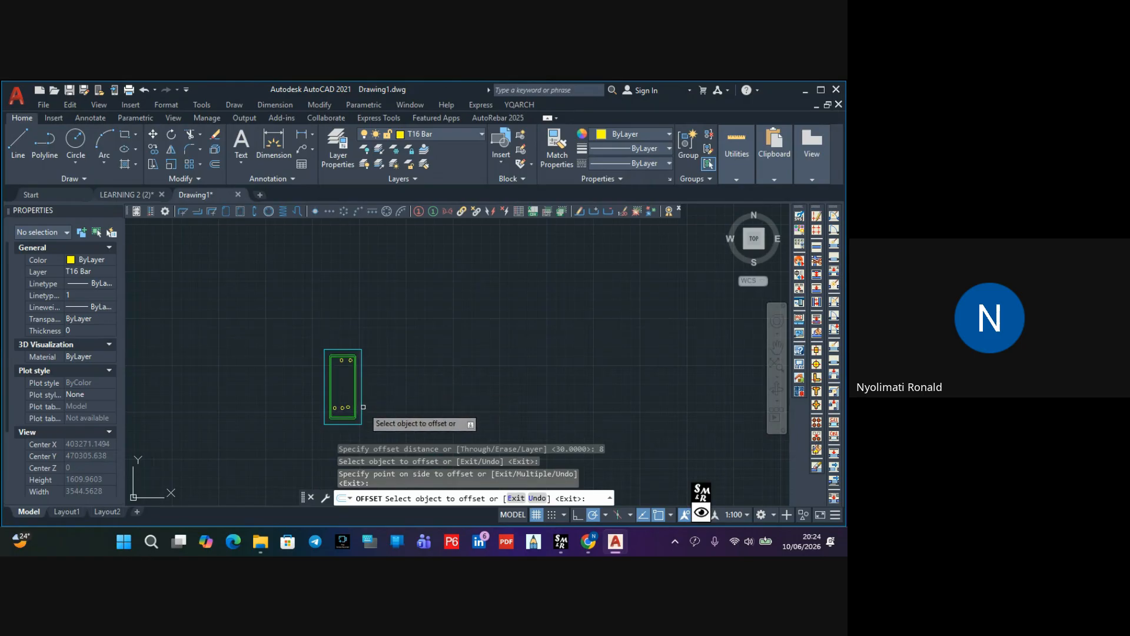
key(Escape)
Inspect the lower corners of the stirrup's inner and outer outlines
scroll(353, 412, up, 8)
scroll(384, 404, down, 3)
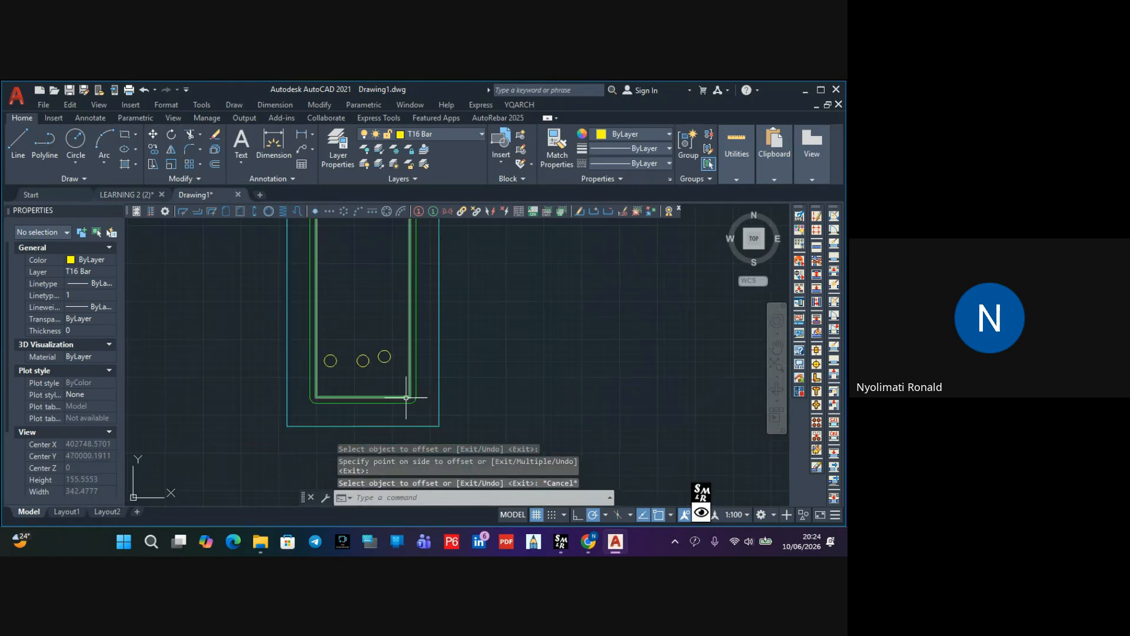
scroll(319, 385, up, 6)
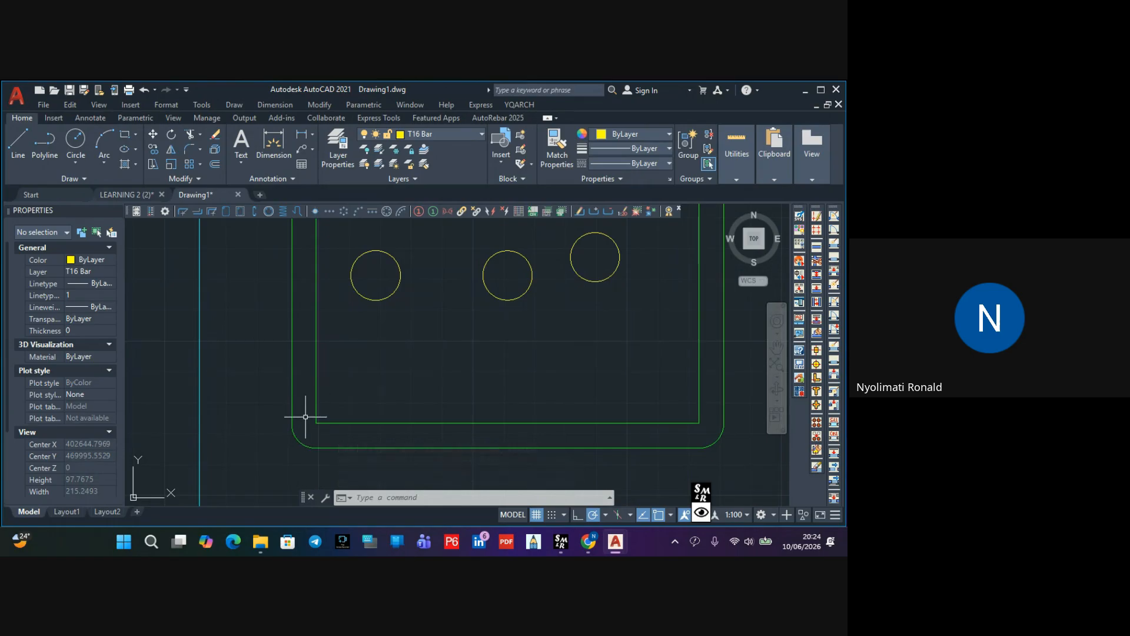
Fillet the lower-left corner of the inner stirrup outline with a 4 mm radius
middle_drag(306, 416, 295, 385)
scroll(300, 383, up, 2)
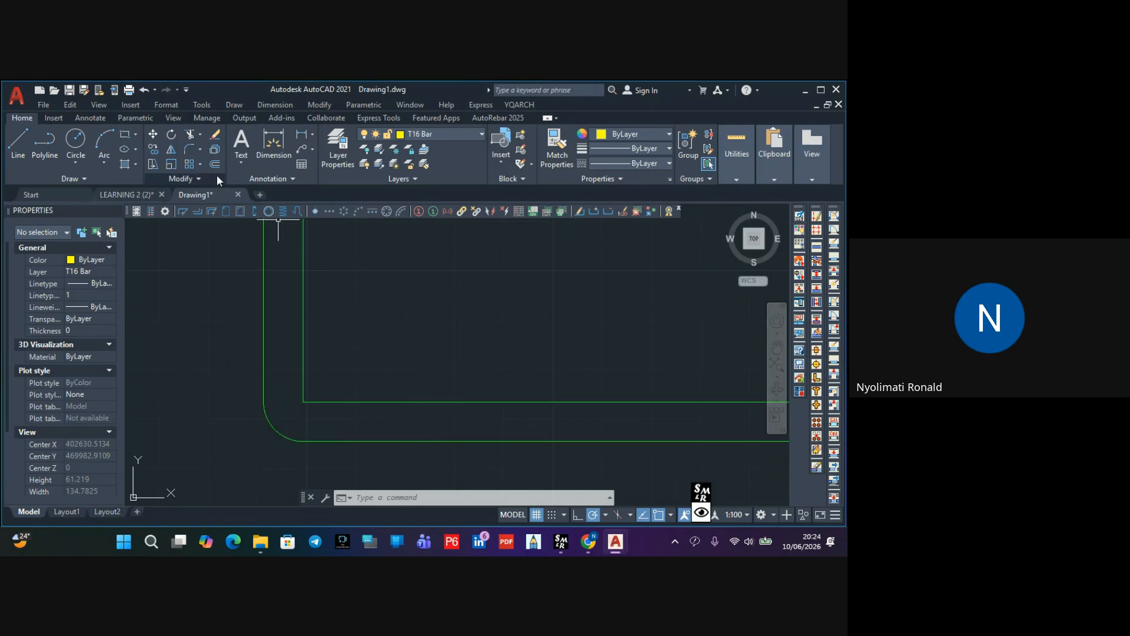
click(191, 152)
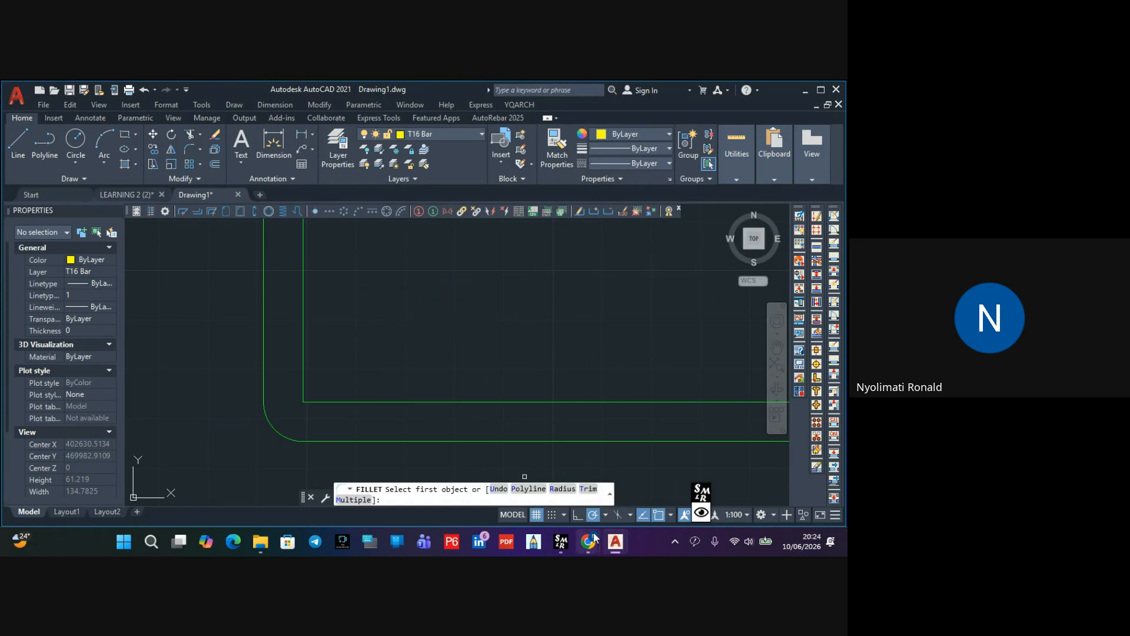
click(562, 489)
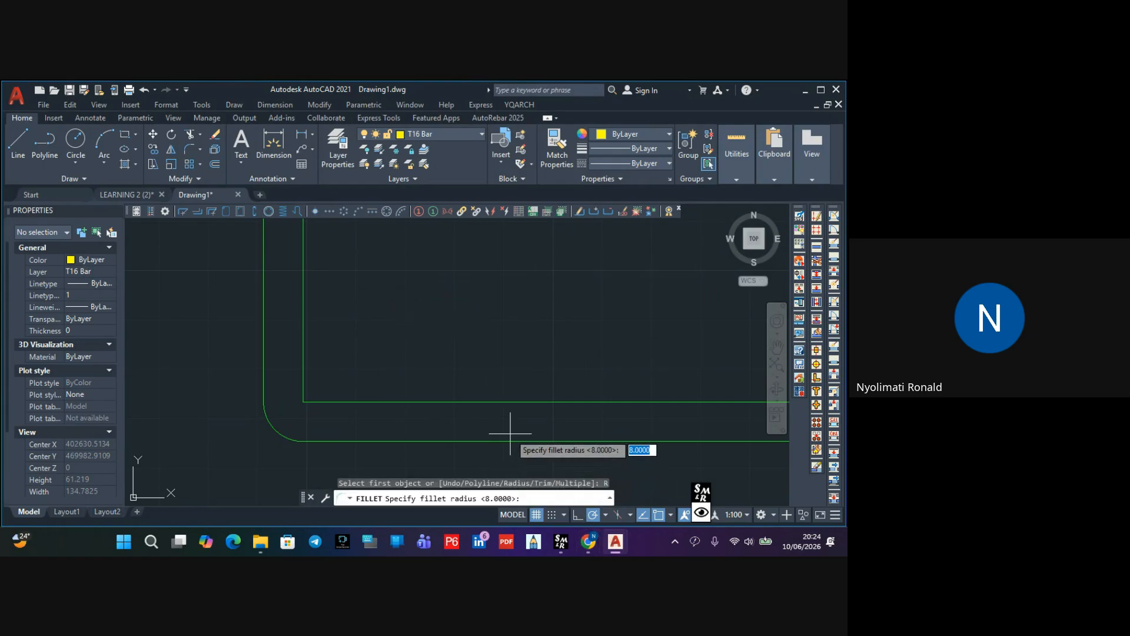
text(4)
key(Return)
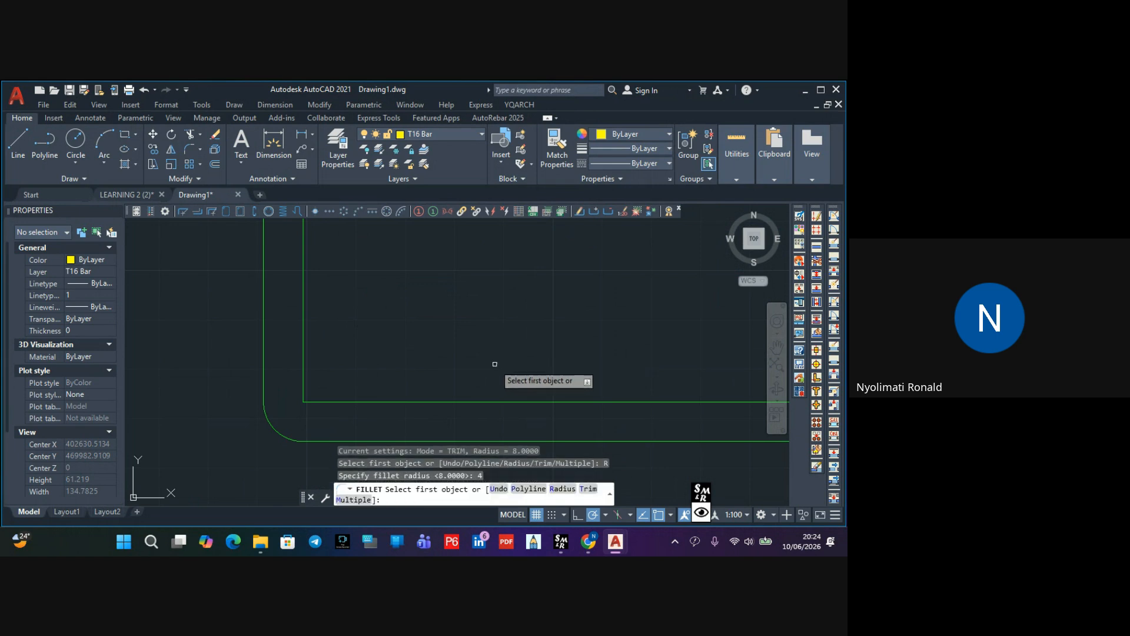
click(301, 349)
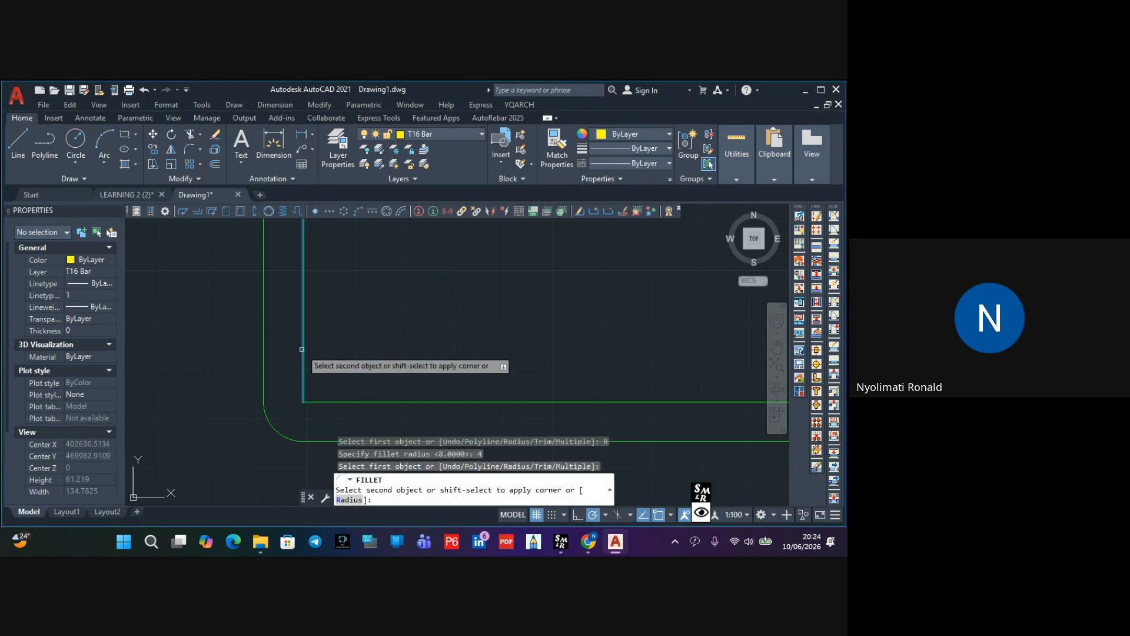
click(331, 402)
scroll(411, 386, down, 6)
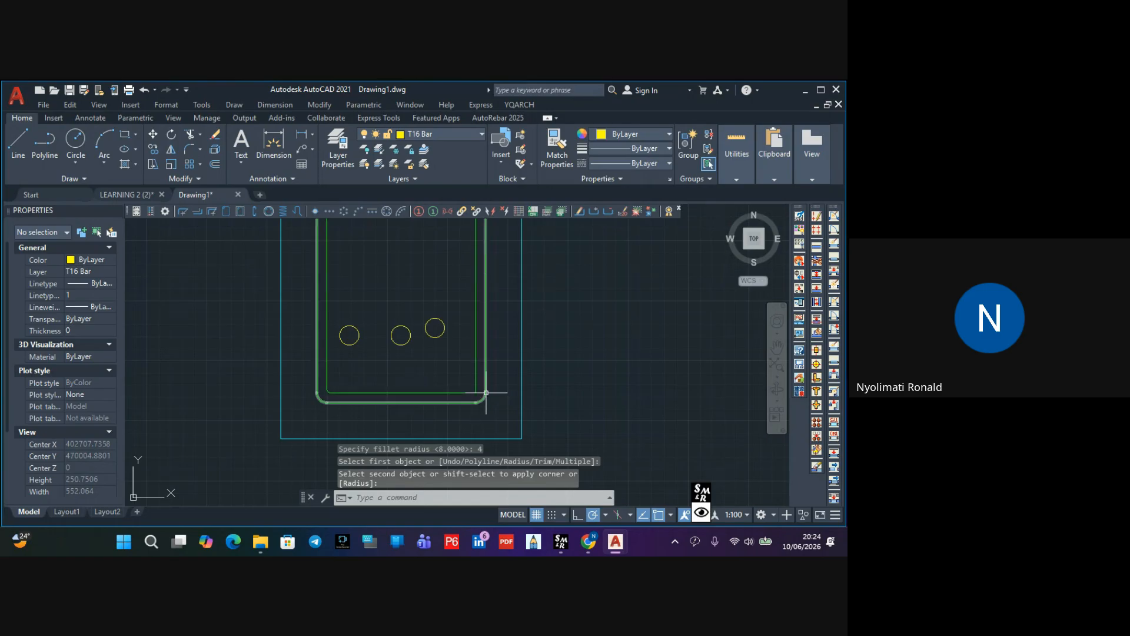
Fillet the lower-right corner of the inner stirrup outline, keeping the 4 mm radius
scroll(489, 388, up, 4)
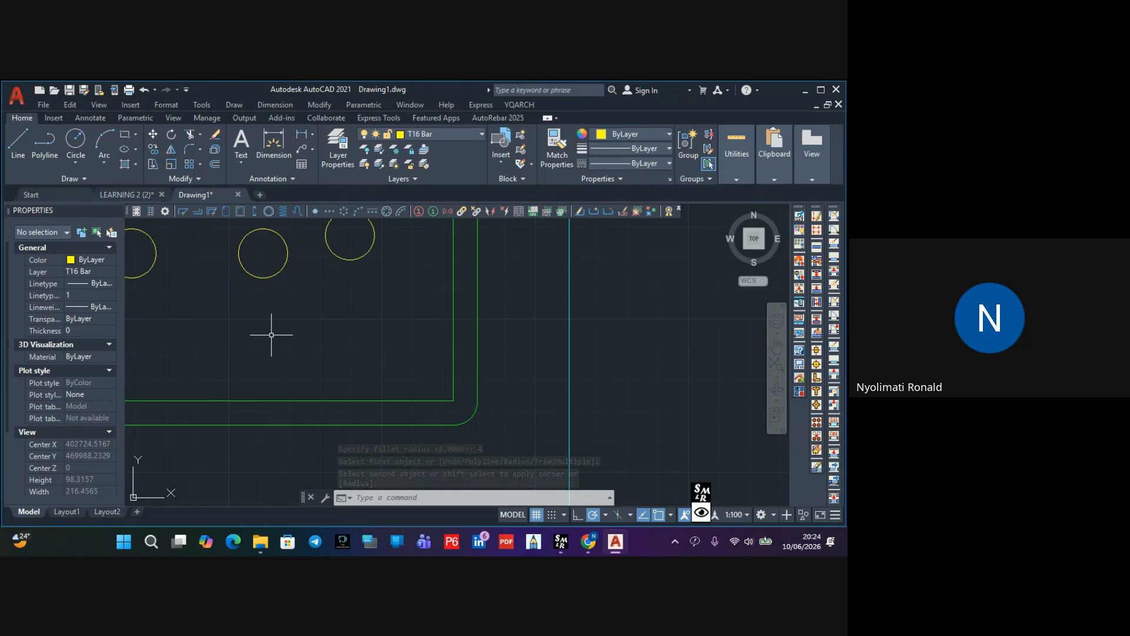
middle_drag(271, 335, 301, 329)
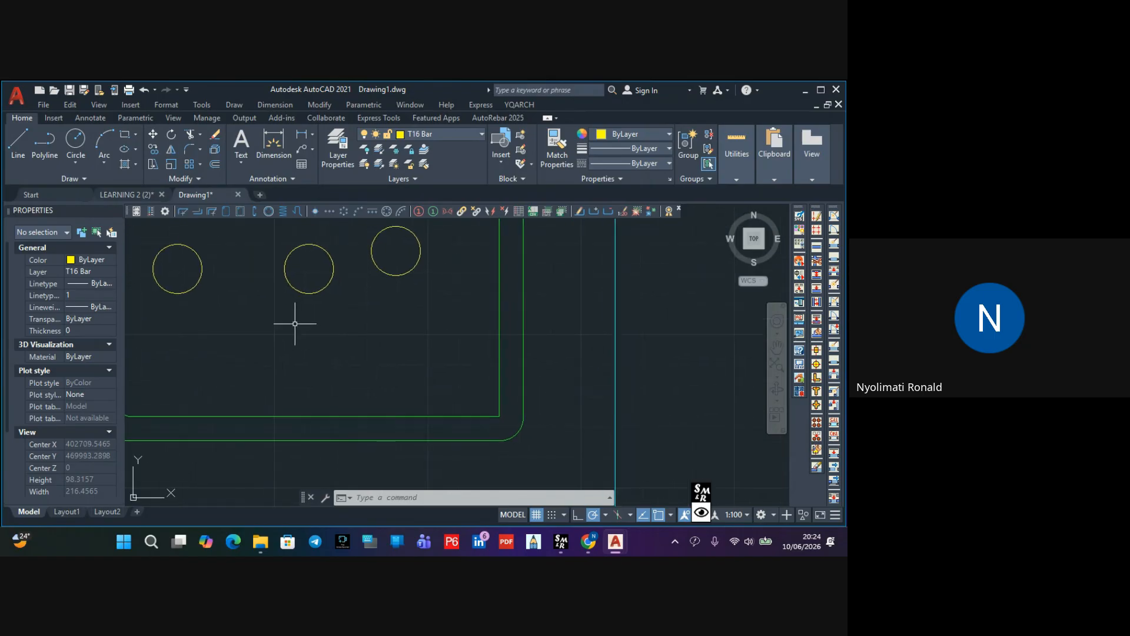
click(186, 149)
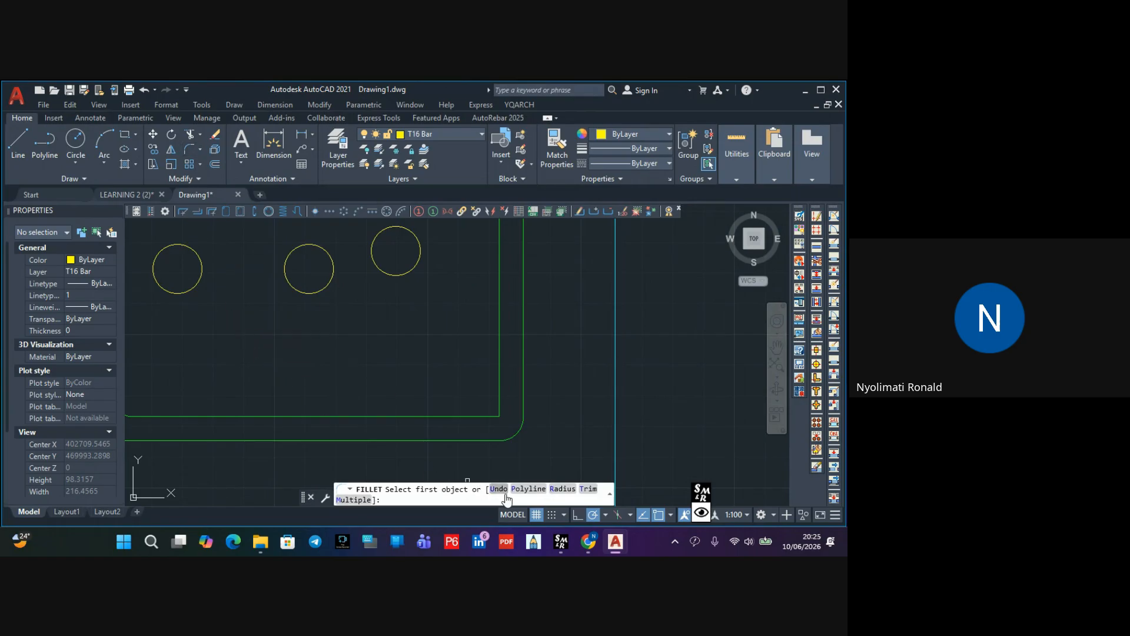
click(562, 489)
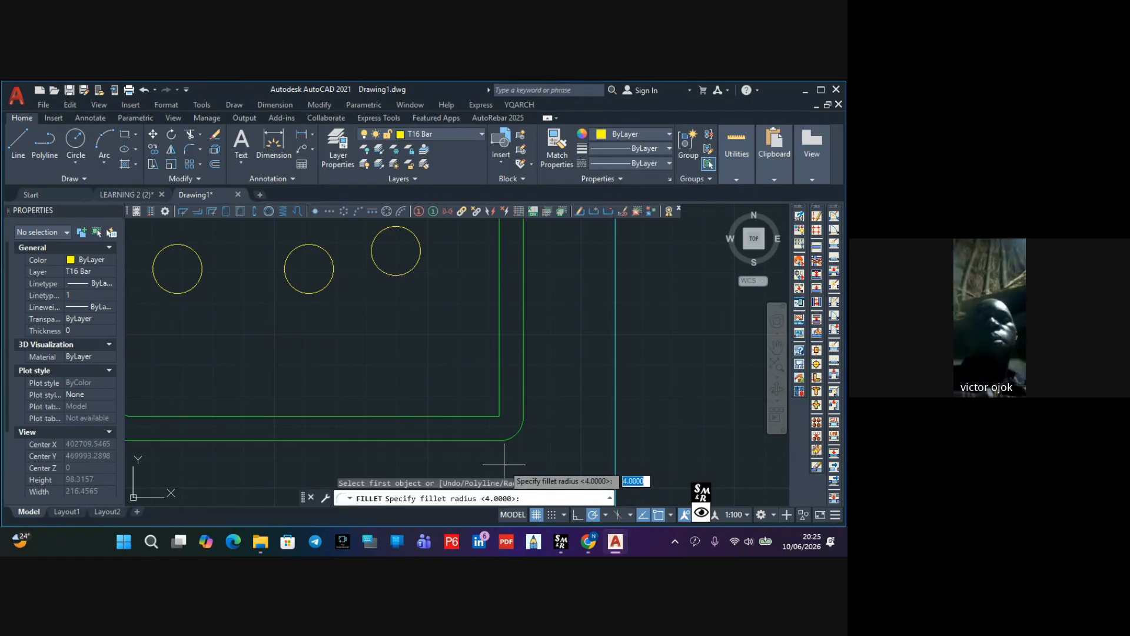
key(Return)
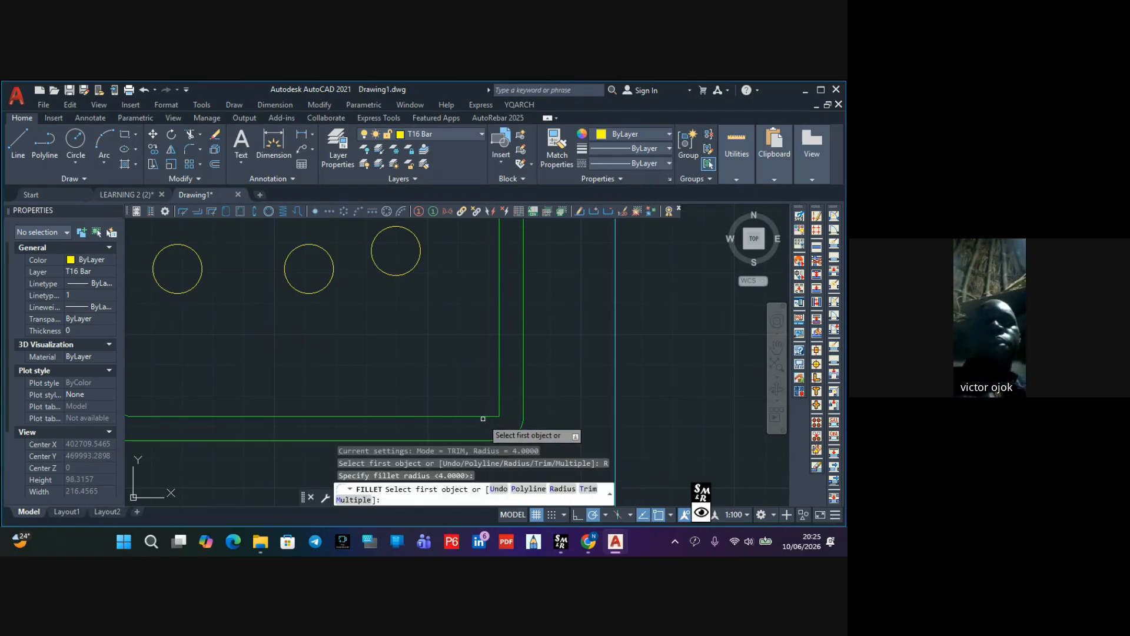
click(483, 418)
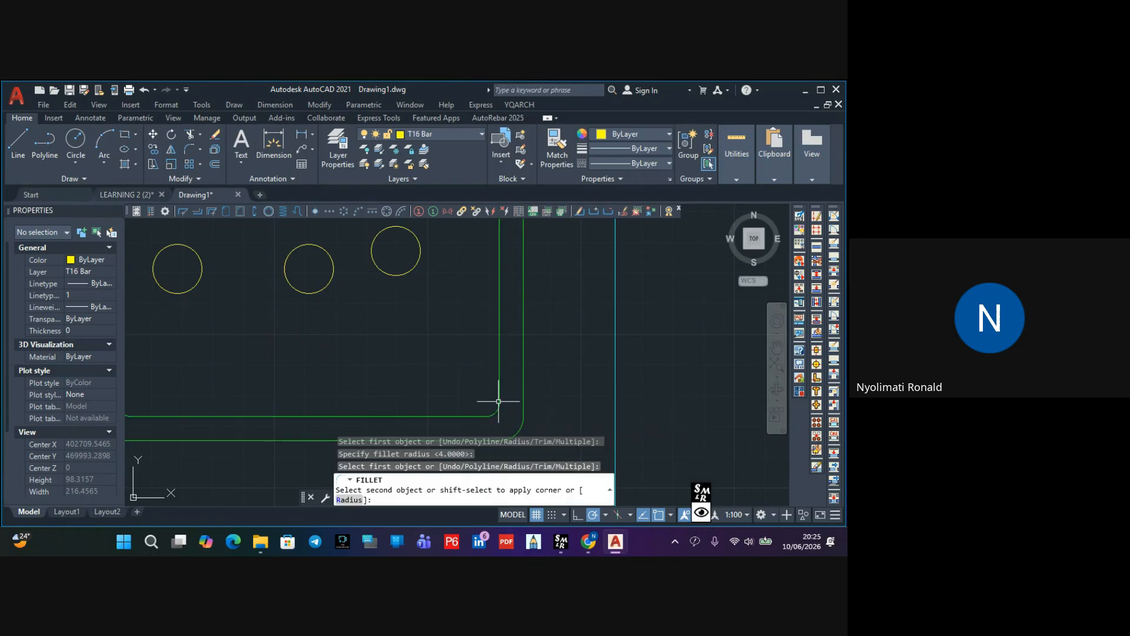
click(499, 401)
Round the upper-right corner of the inner stirrup outline with a 4 mm fillet
scroll(499, 402, down, 8)
middle_drag(486, 253, 485, 312)
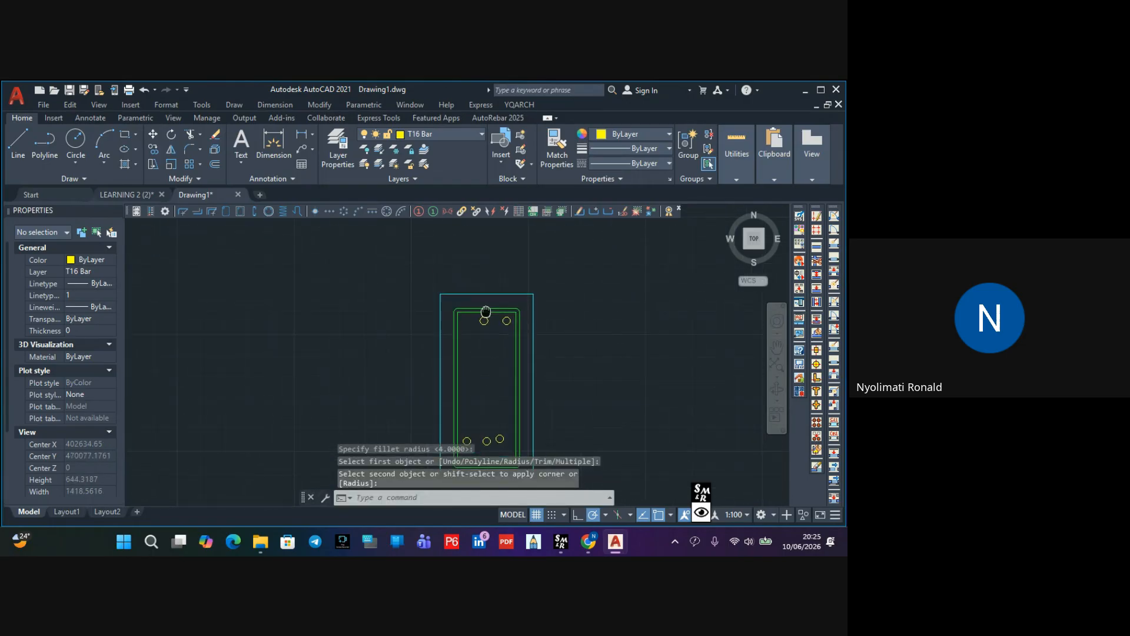
scroll(495, 301, up, 6)
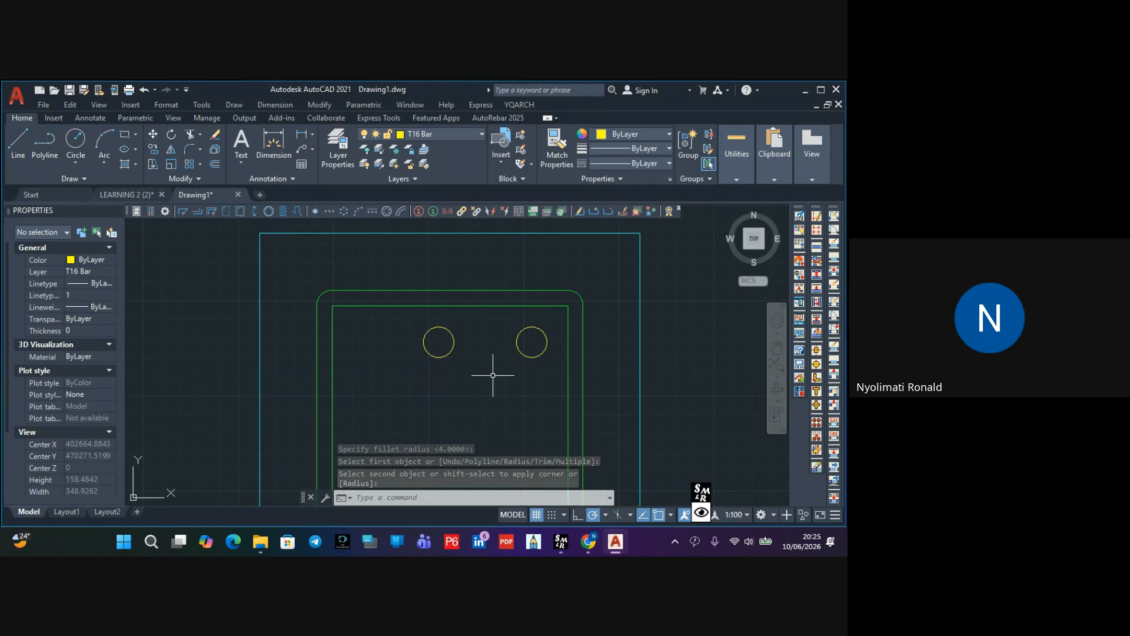
scroll(412, 371, down, 6)
scroll(397, 360, up, 4)
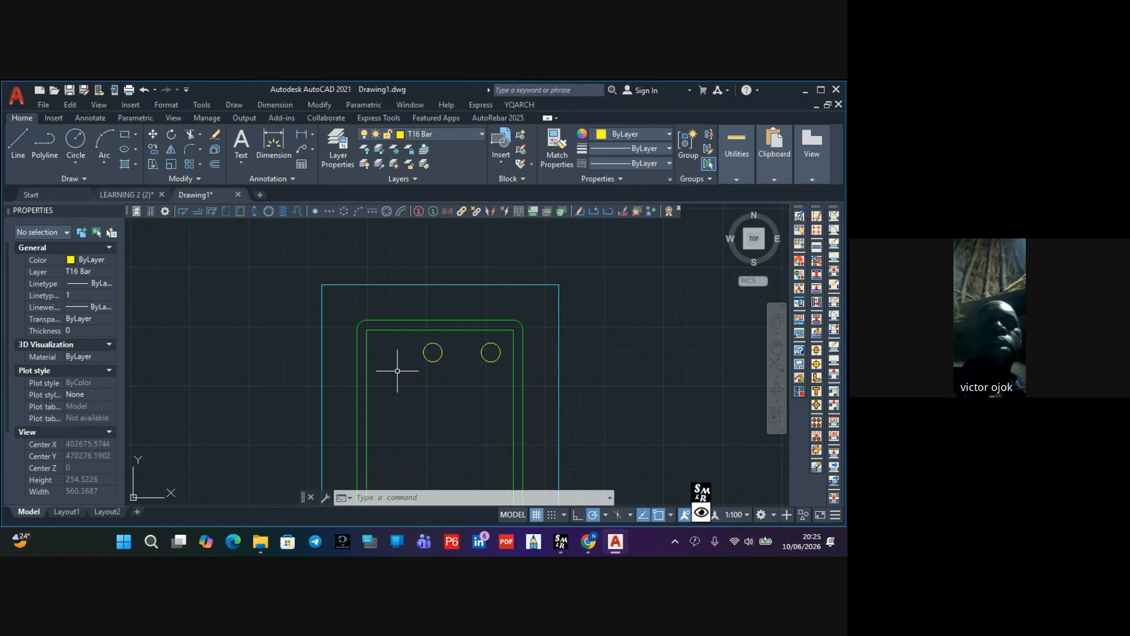
click(189, 148)
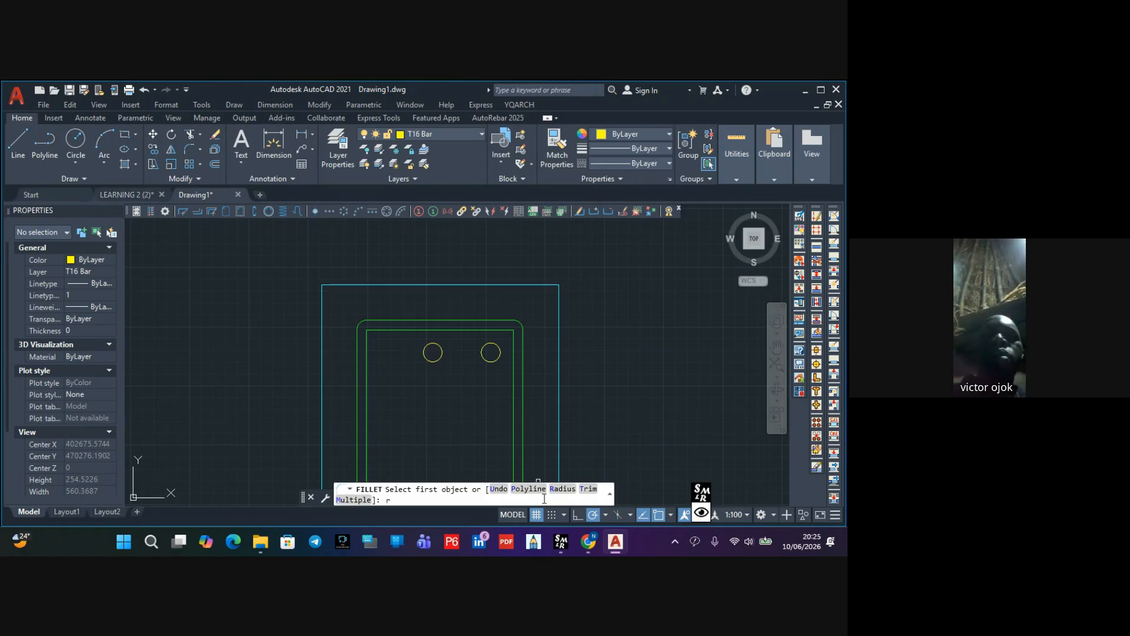
key(Return)
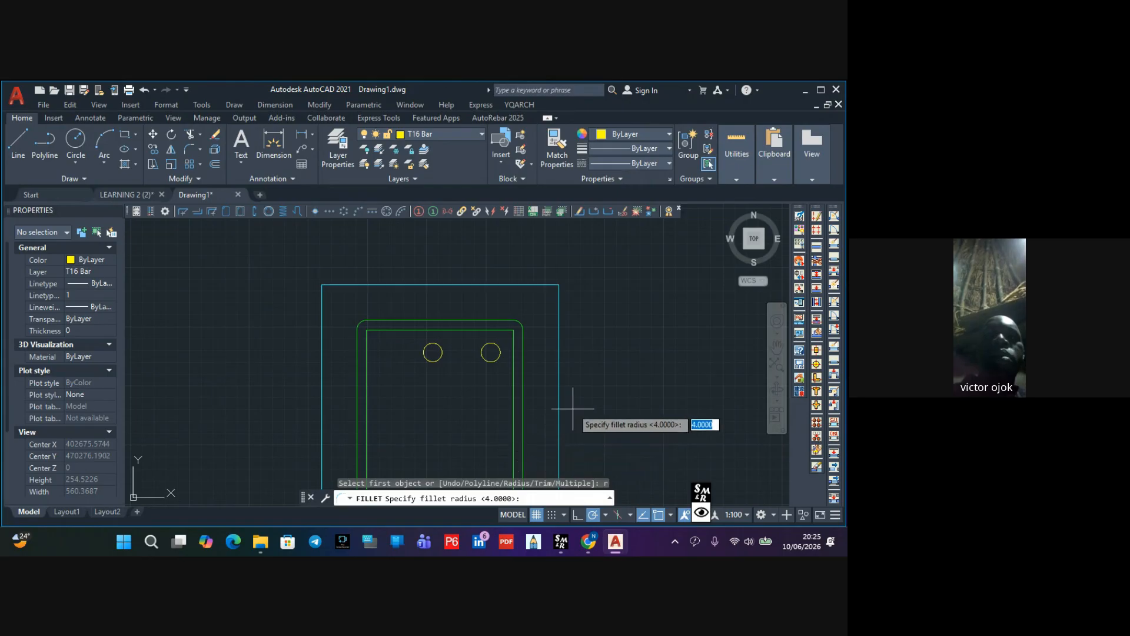
key(Return)
scroll(515, 339, up, 8)
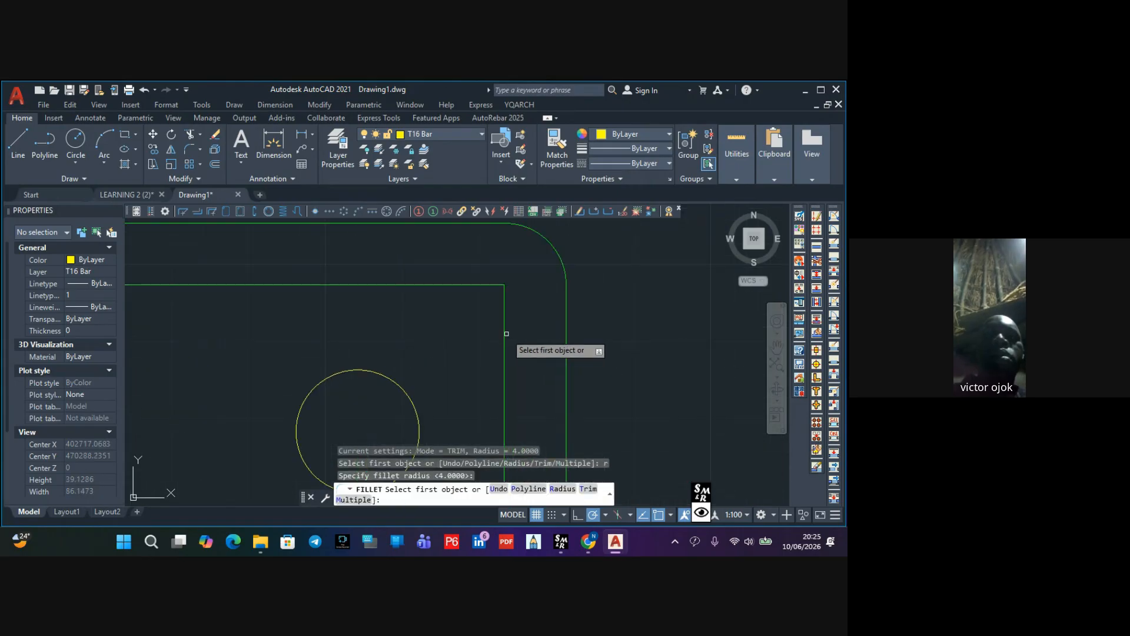
click(481, 284)
click(503, 322)
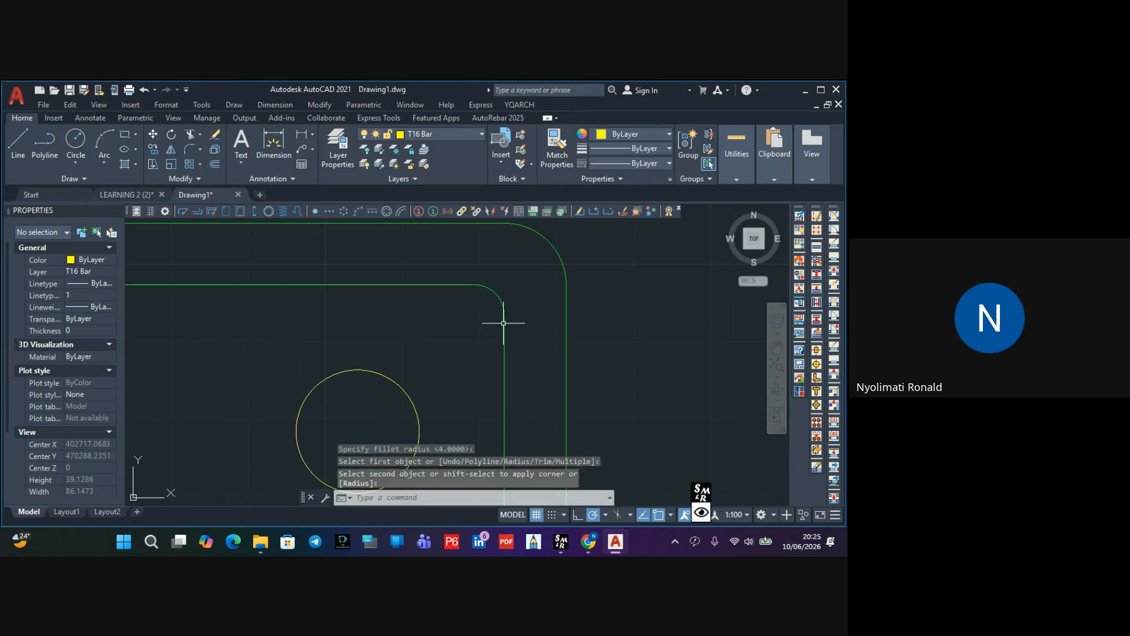
Restart the Fillet command at the inner stirrup outline's upper-left corner and open its radius setting
scroll(366, 335, down, 6)
scroll(297, 320, up, 4)
middle_drag(303, 330, 353, 321)
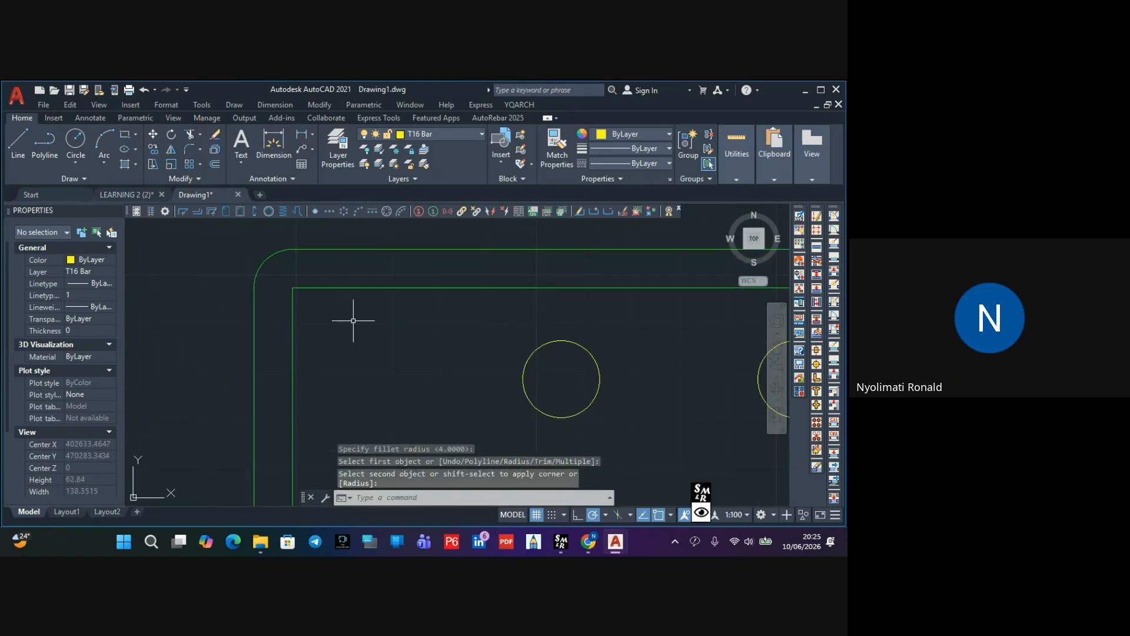
key(Return)
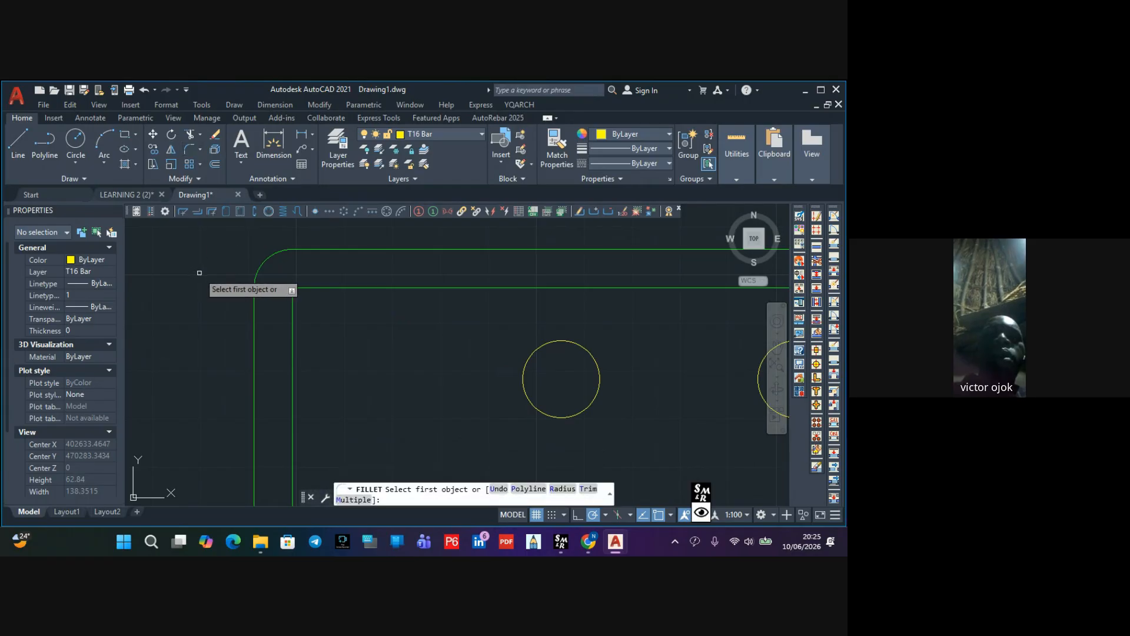
click(562, 490)
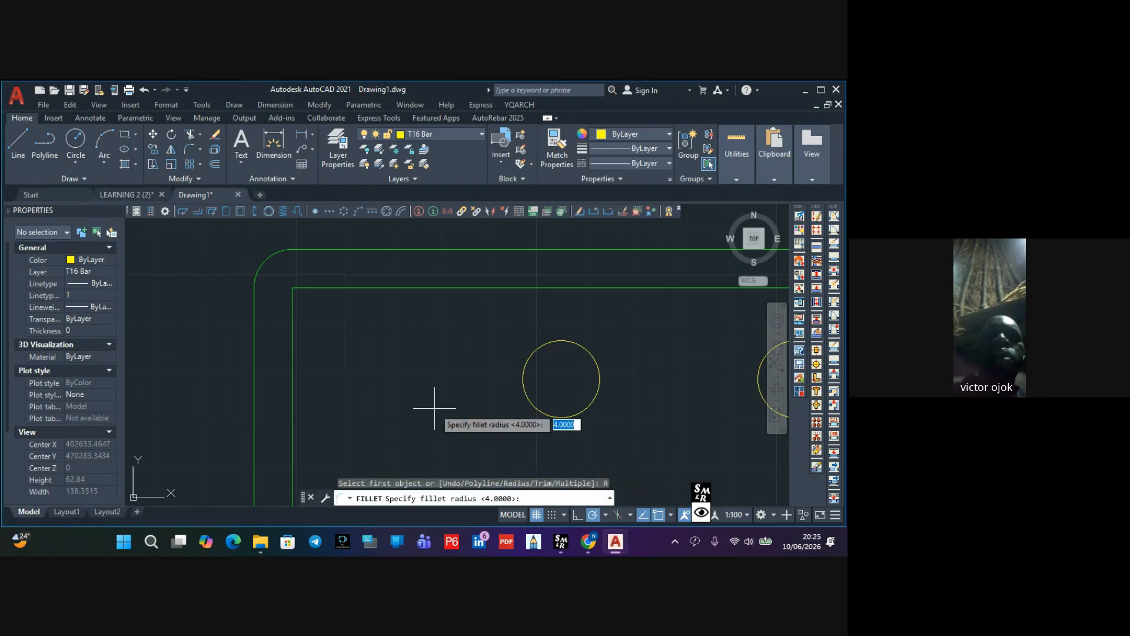
Switch to the Google Meet call, view the raised hands in the participant list, and return to the AutoCAD drawing
mouse_move(588, 541)
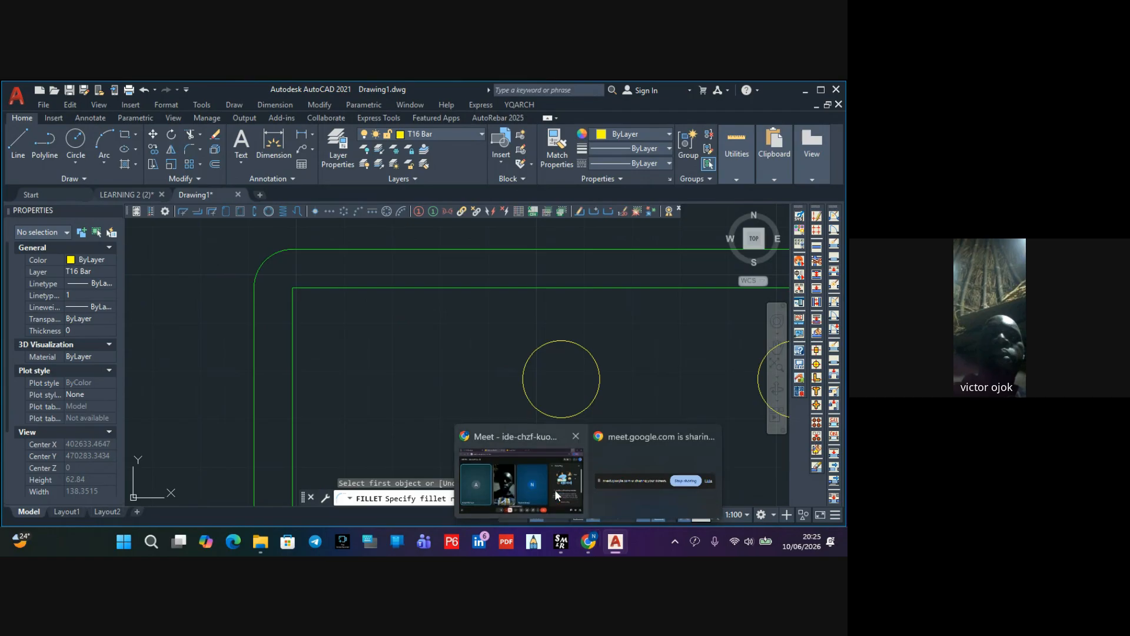
mouse_move(549, 485)
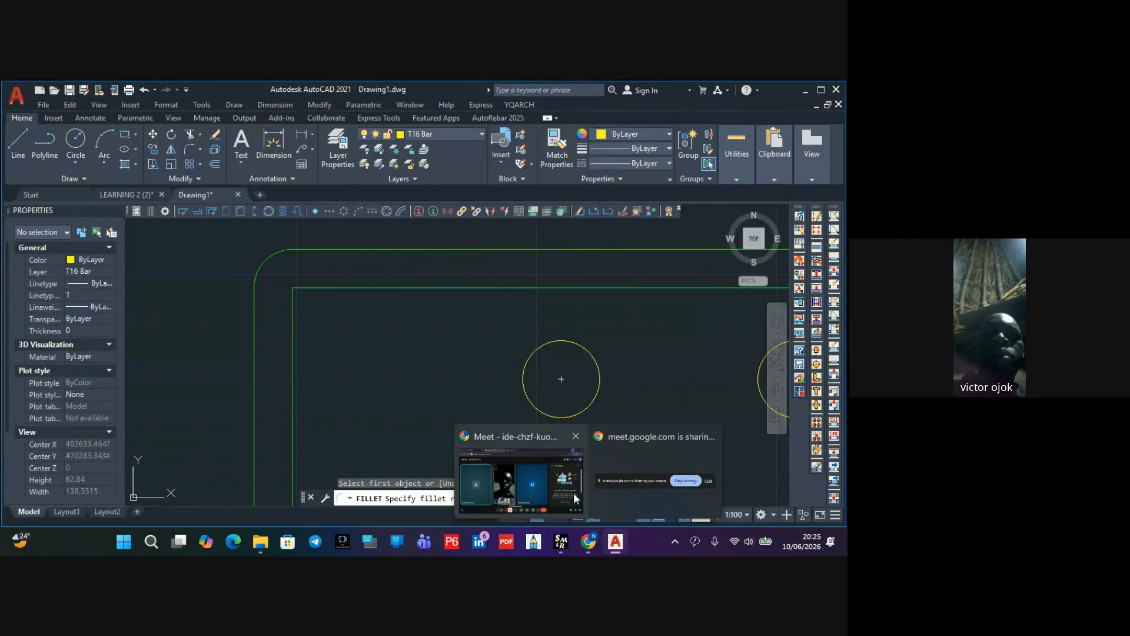
click(630, 488)
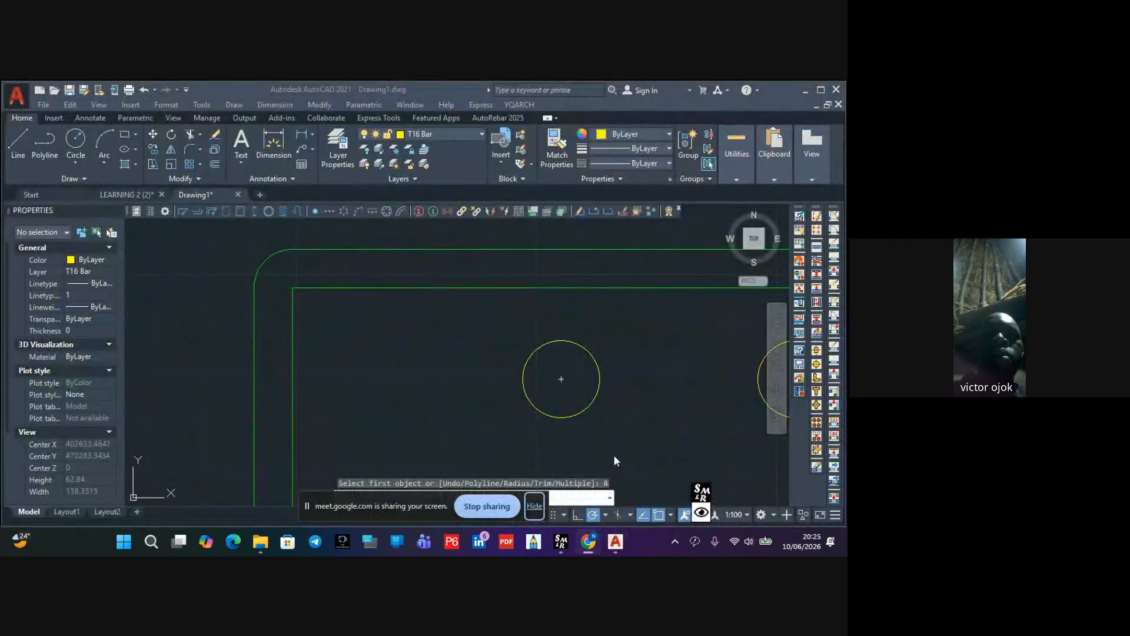
mouse_move(587, 542)
click(517, 480)
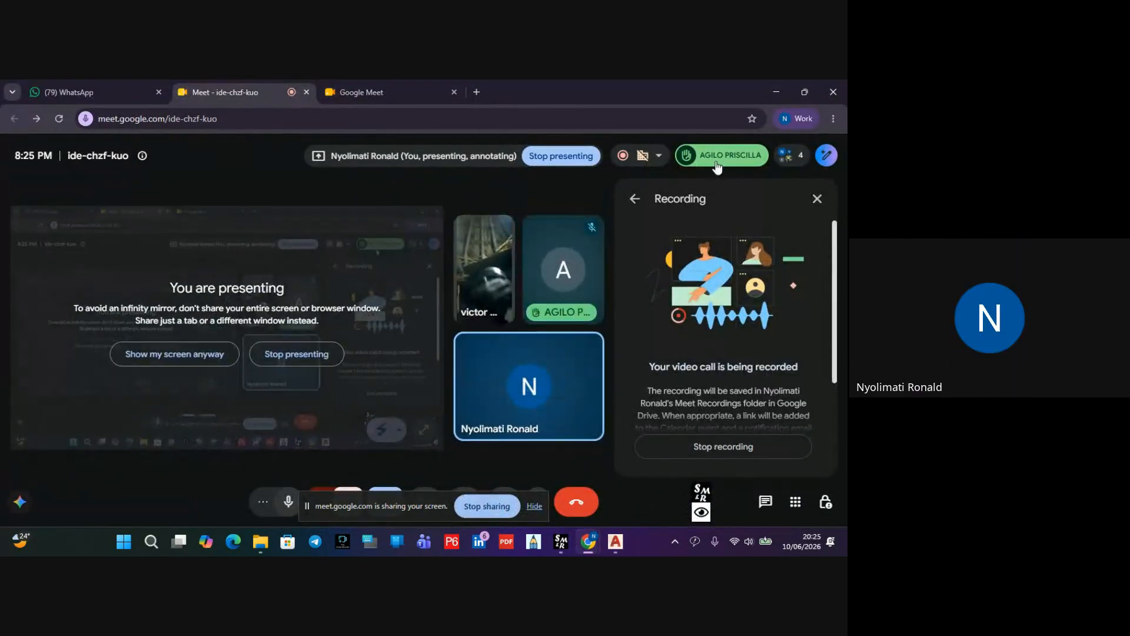
click(718, 160)
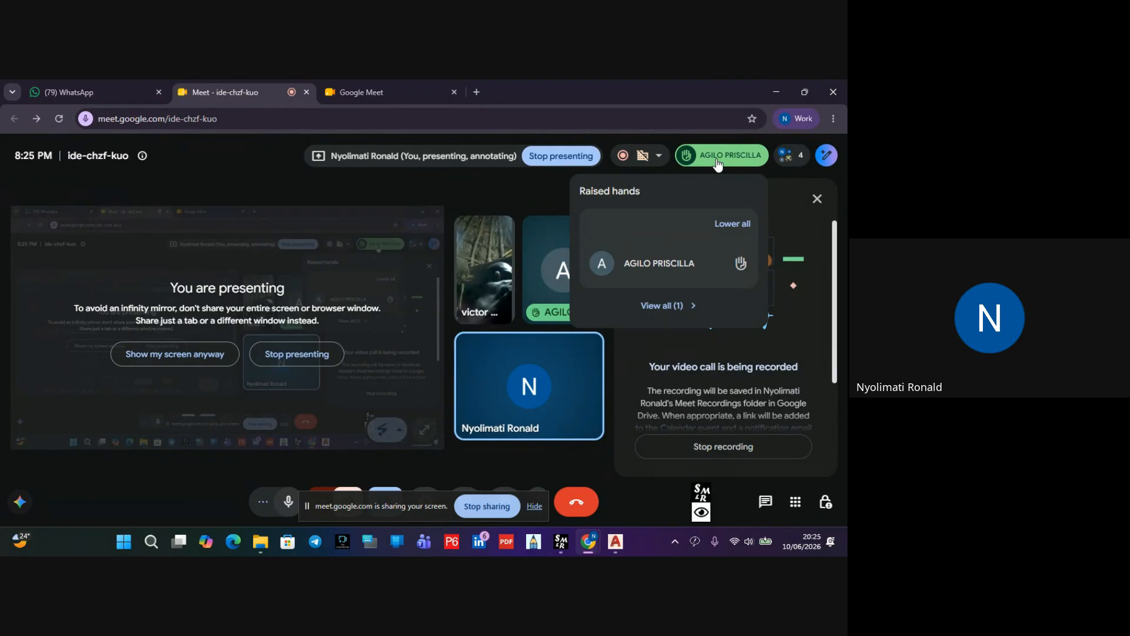
click(717, 160)
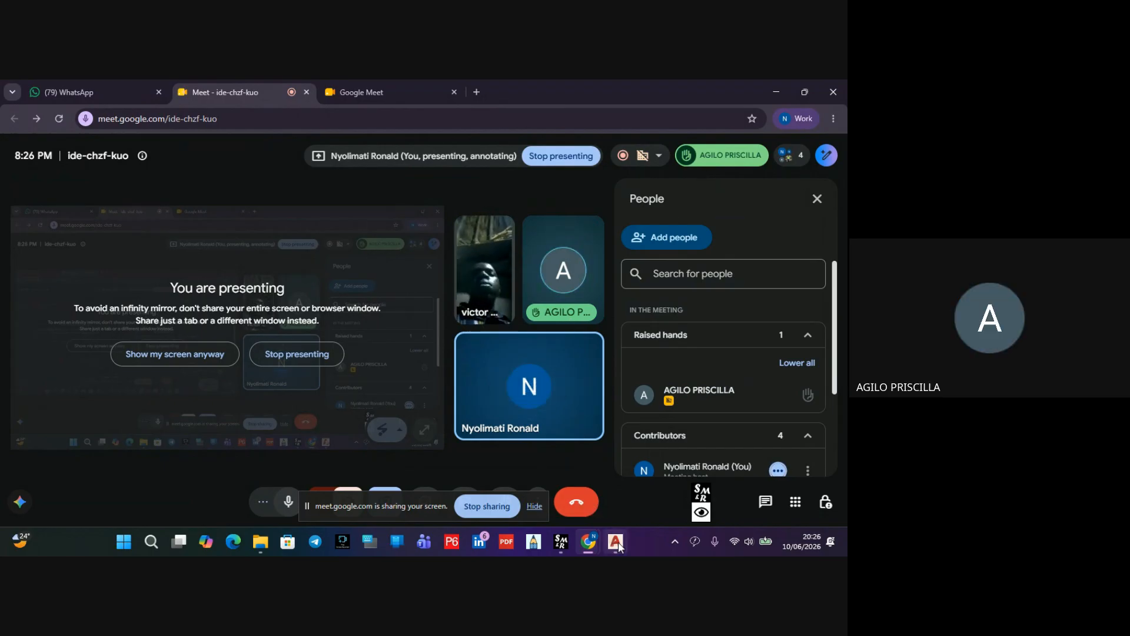
mouse_move(618, 542)
click(694, 489)
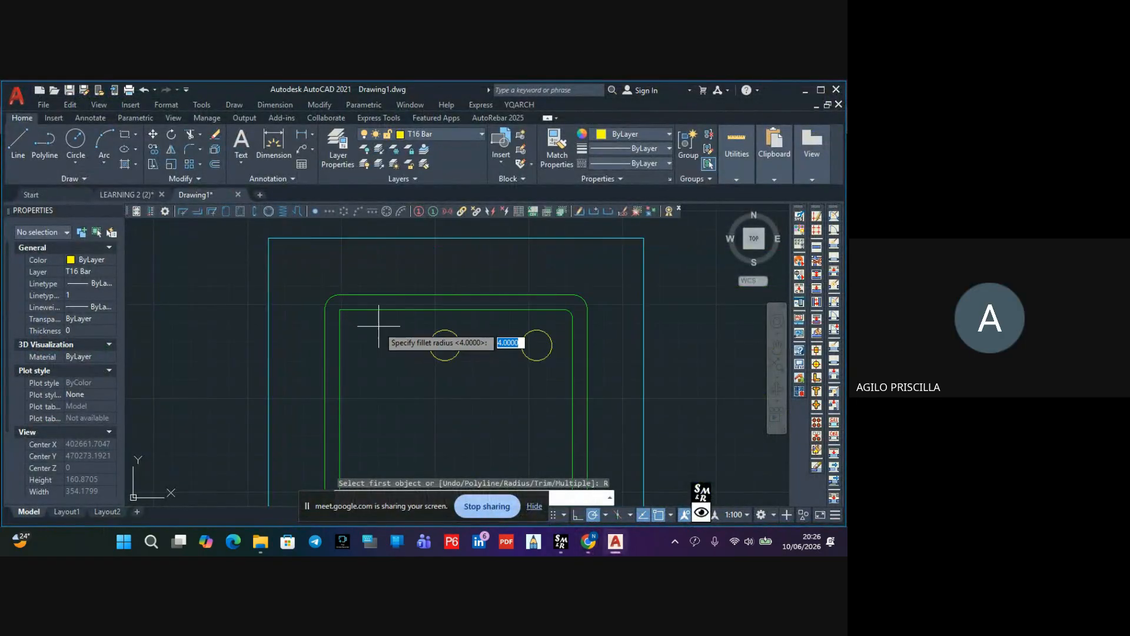
Accept the 4 mm radius and fillet the upper-left corner of the inner stirrup outline
key(Return)
scroll(365, 312, up, 8)
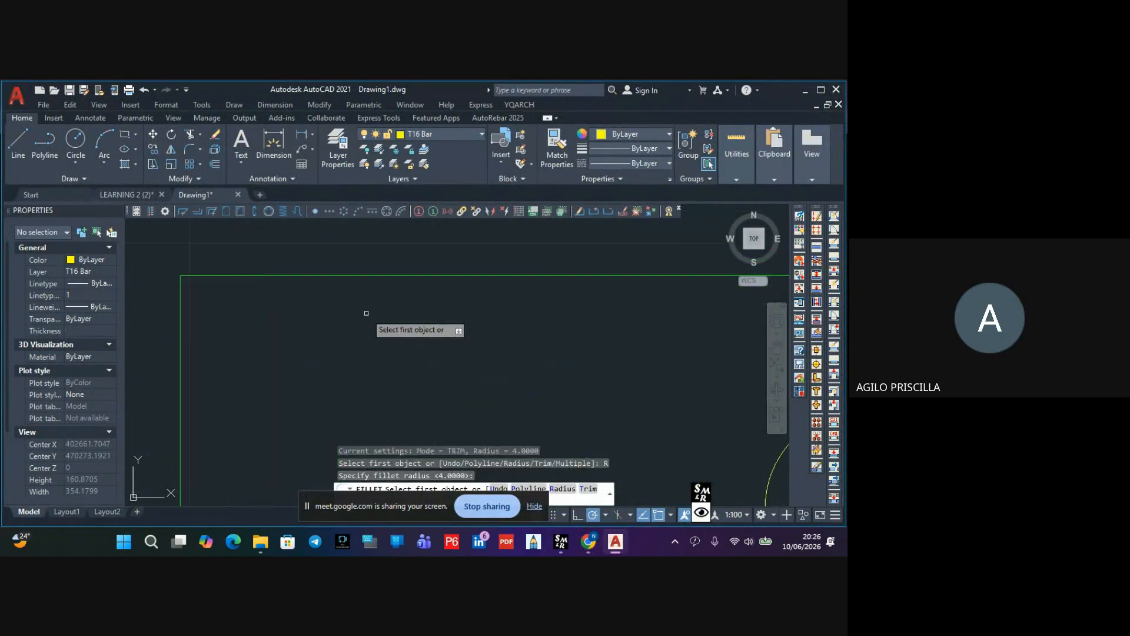
click(326, 276)
click(181, 318)
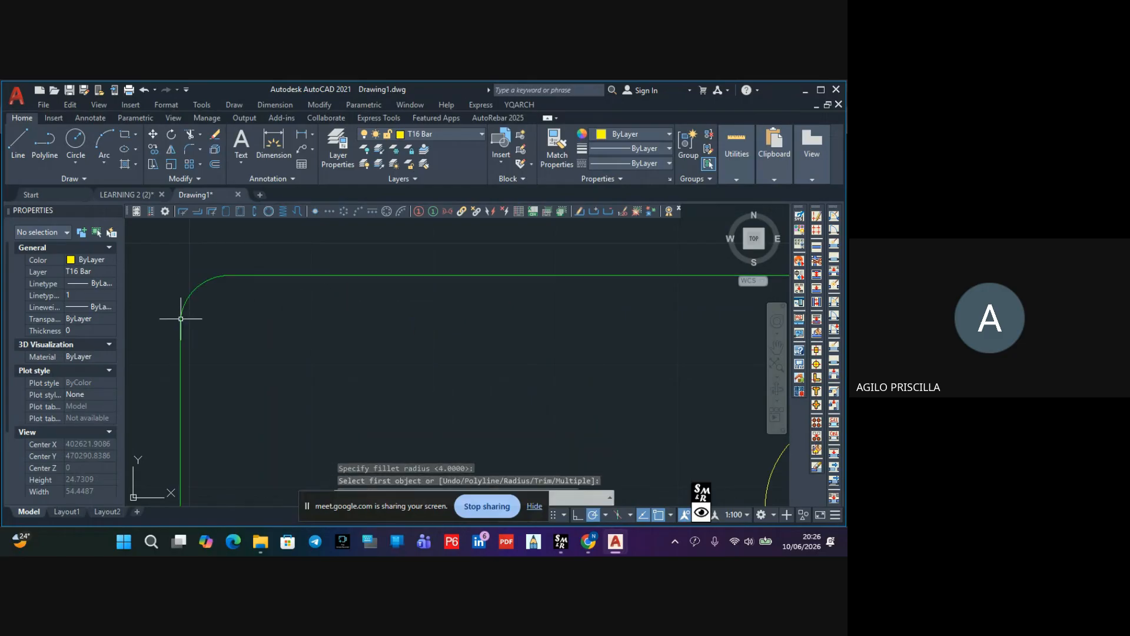
Examine the whole beam section, including the filleted stirrup corners and the three bottom bars
scroll(353, 330, down, 12)
scroll(374, 350, down, 6)
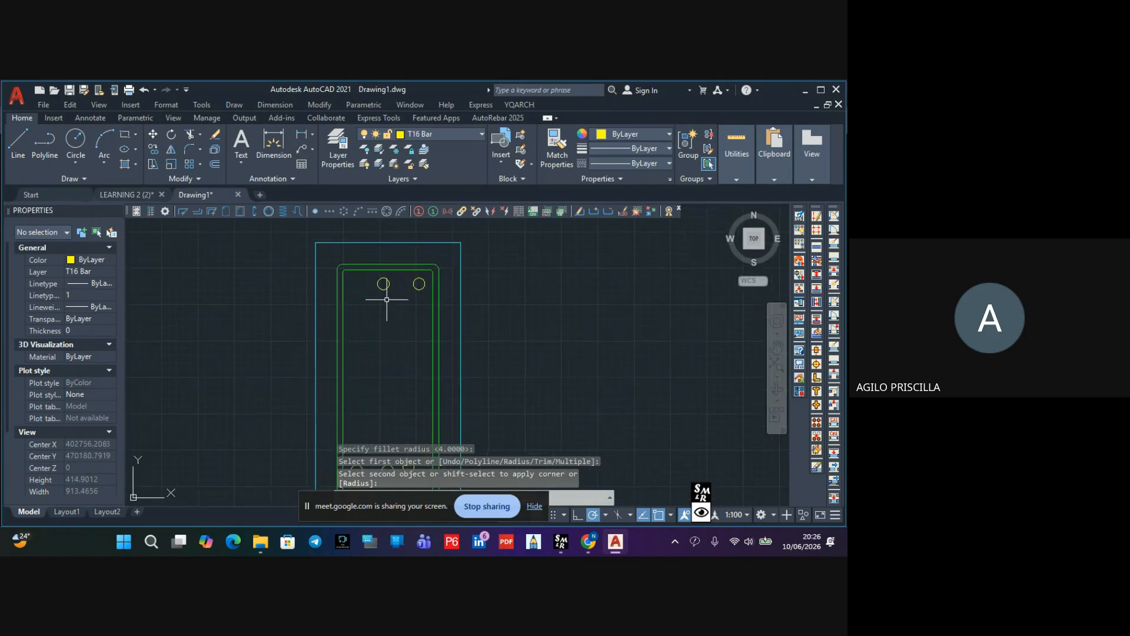
scroll(390, 302, up, 2)
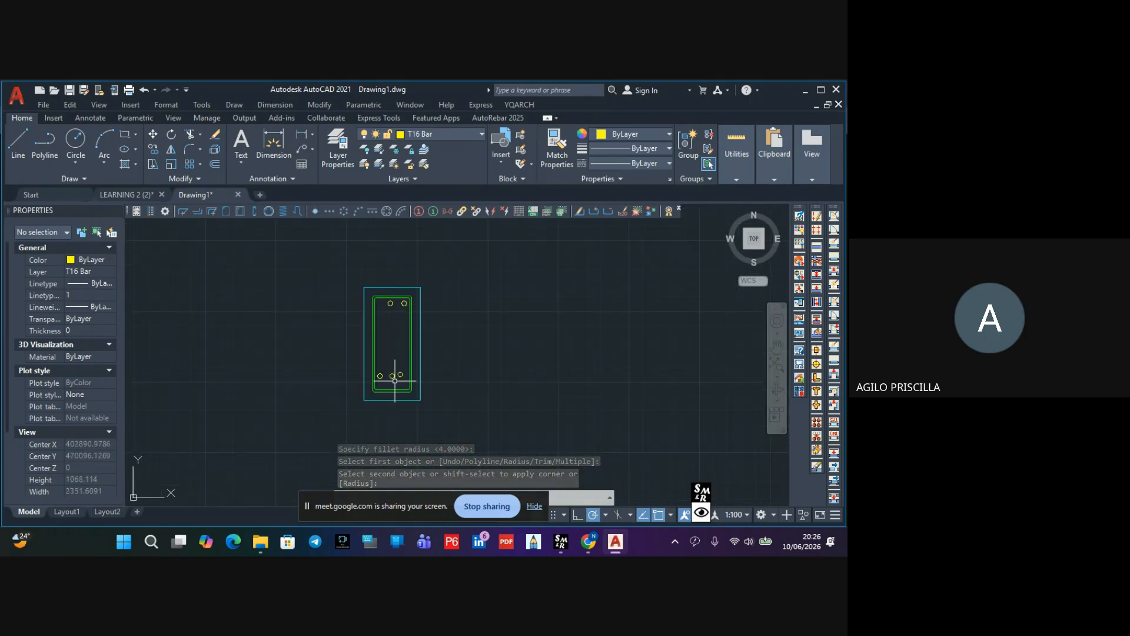
scroll(384, 314, up, 3)
scroll(396, 295, down, 4)
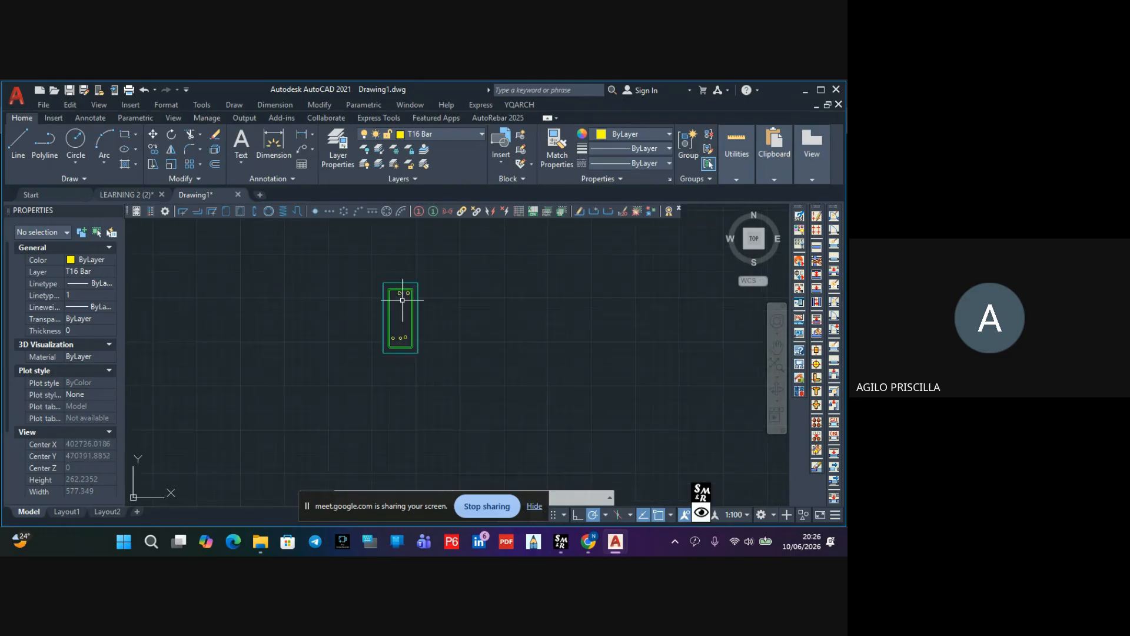
scroll(403, 354, up, 3)
scroll(405, 353, up, 4)
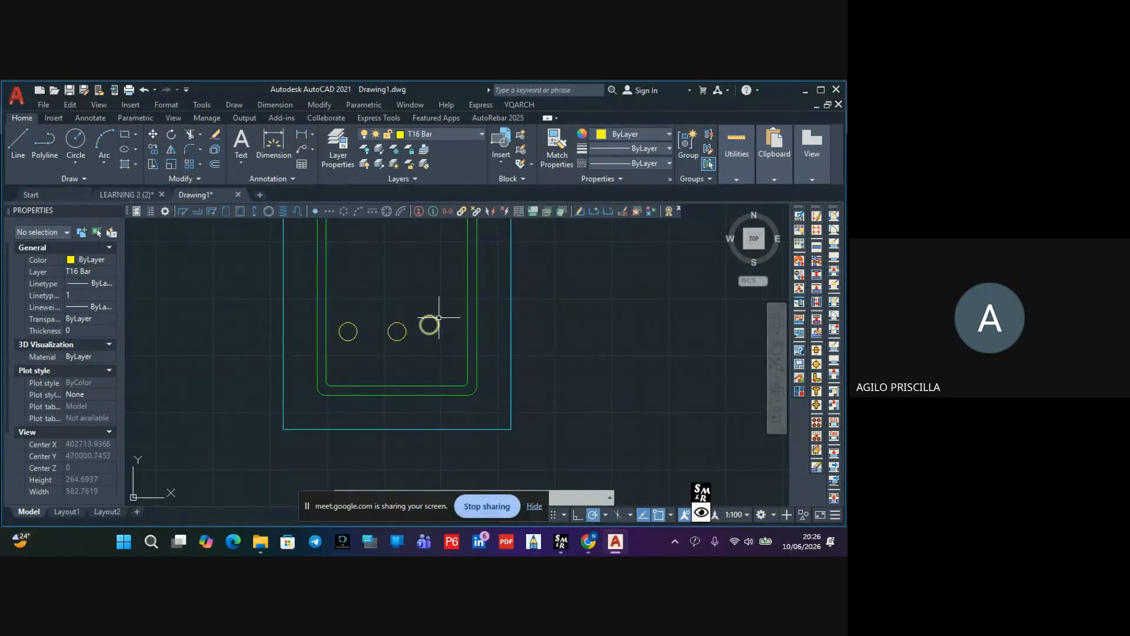
Delete the three 16 mm bars in the lower part of the beam section
click(442, 304)
click(344, 356)
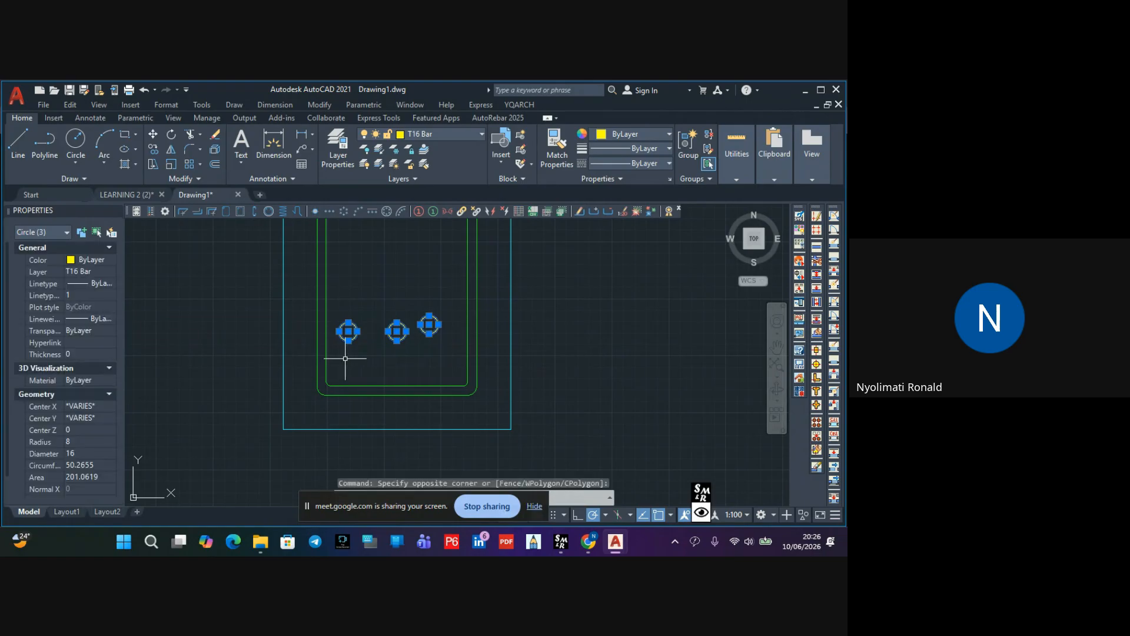
key(Delete)
scroll(366, 349, down, 5)
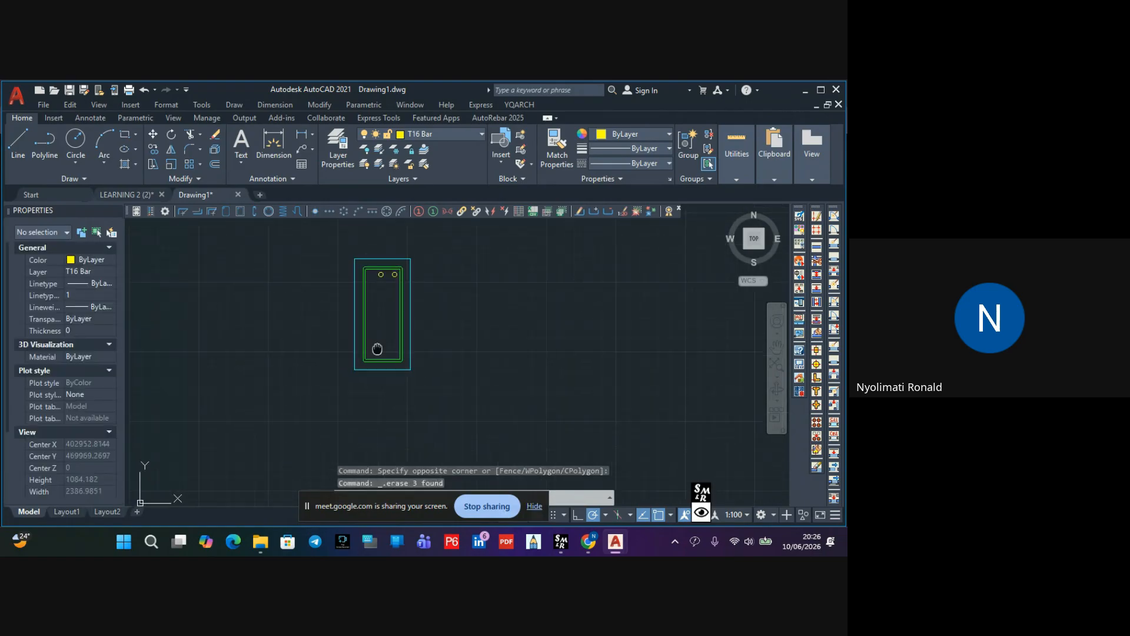
Examine the beam section, comparing the inner and outer stirrup outlines and the two remaining upper bars
scroll(393, 311, up, 4)
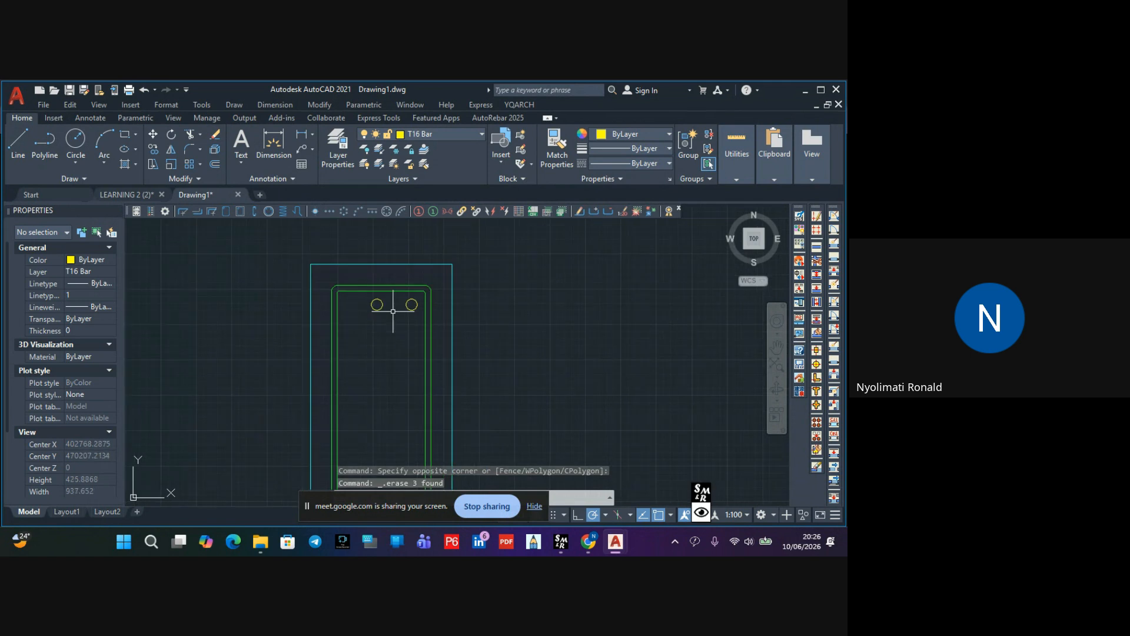
middle_drag(364, 332, 371, 300)
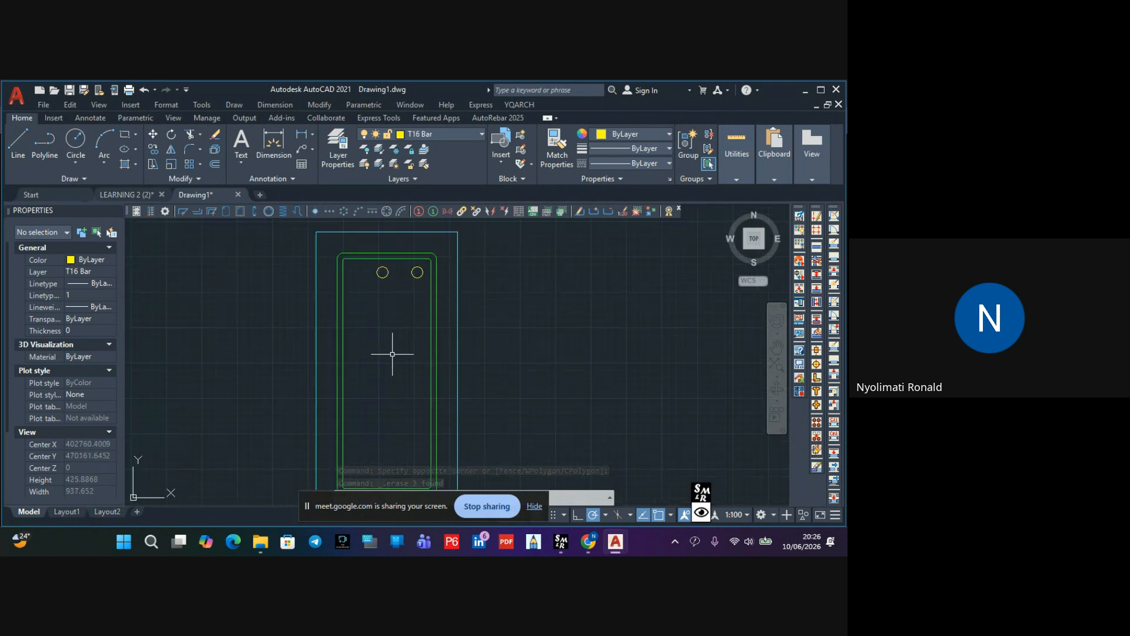
scroll(412, 331, down, 1)
scroll(408, 333, down, 1)
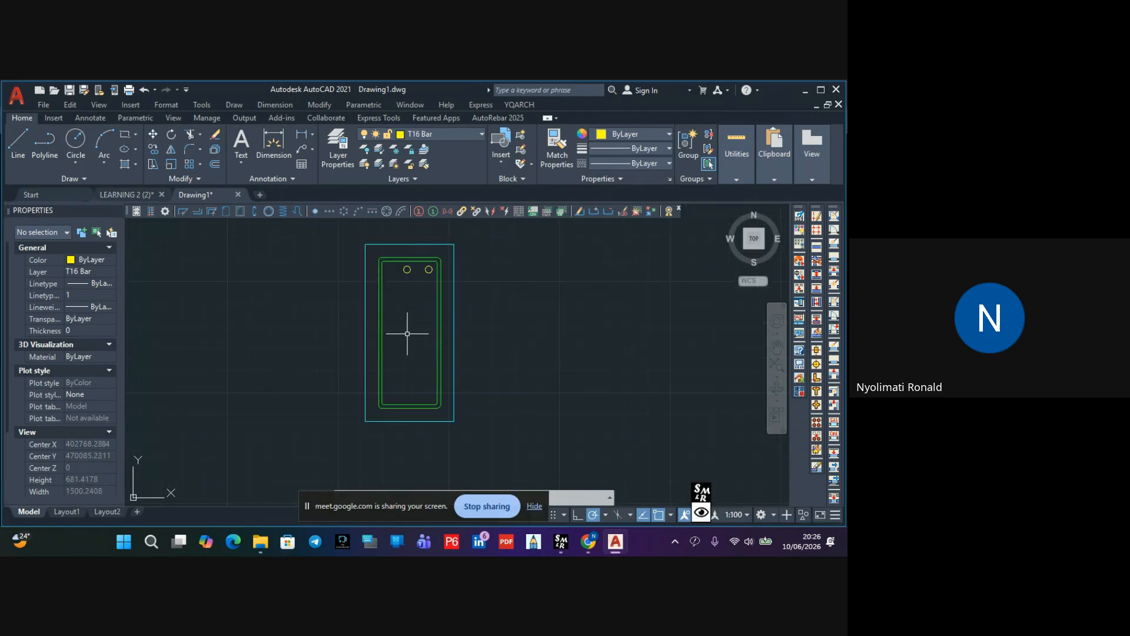
scroll(393, 375, up, 4)
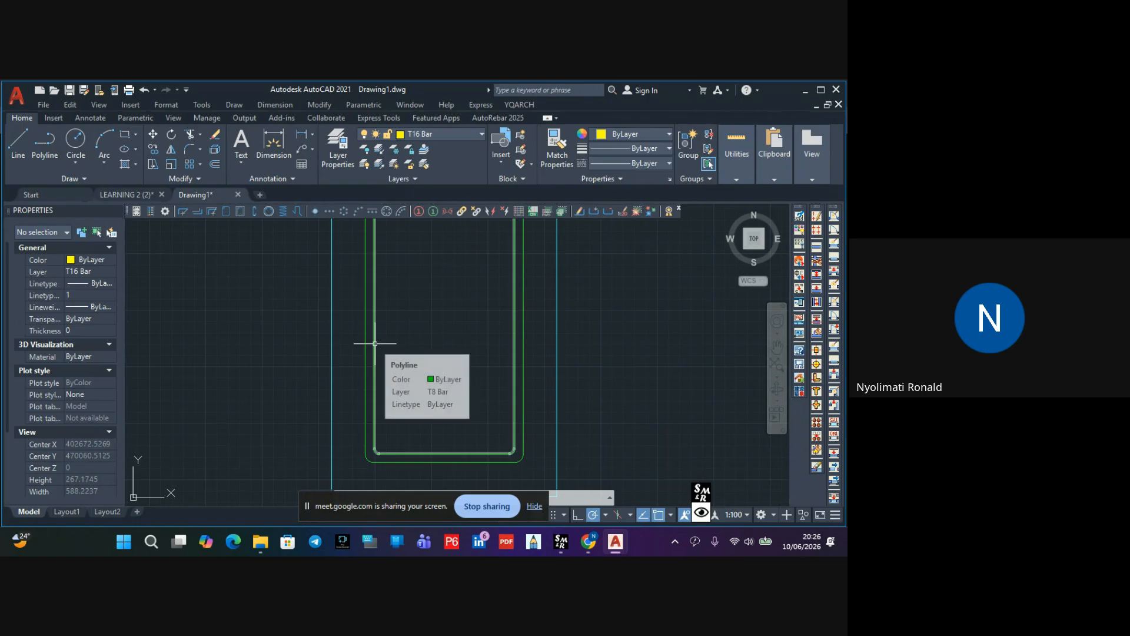
scroll(374, 322, down, 4)
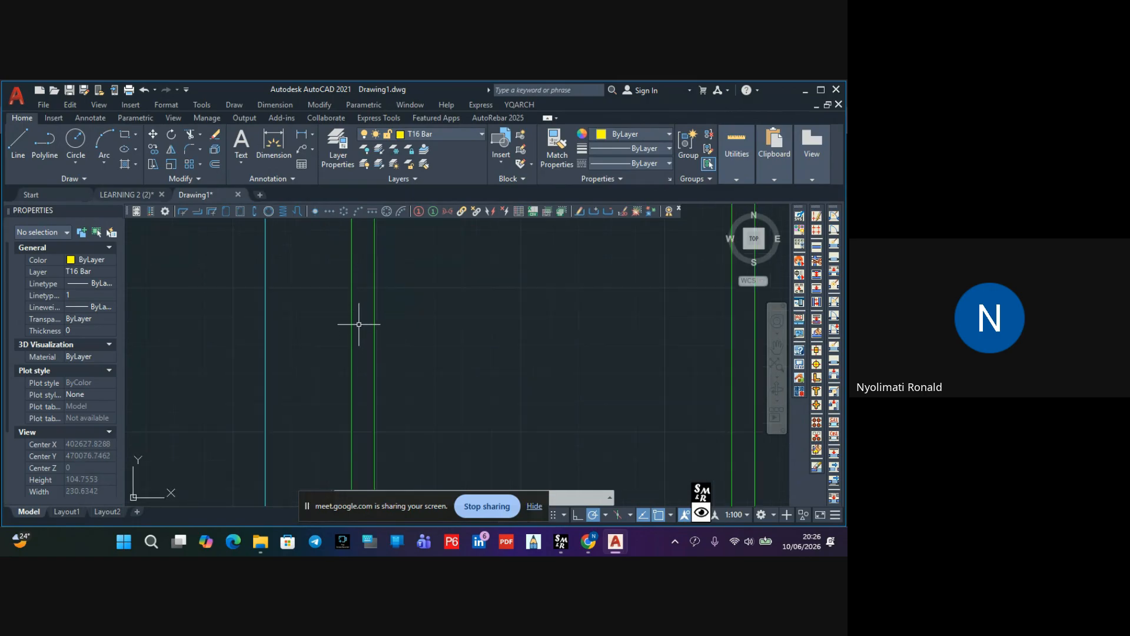
scroll(390, 244, up, 4)
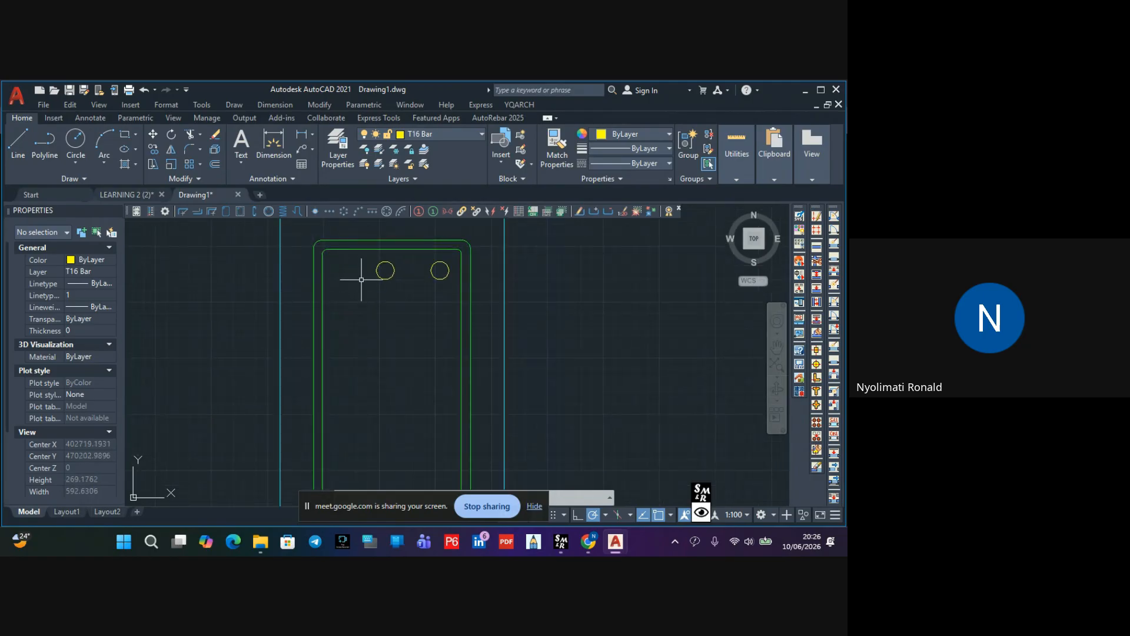
middle_drag(405, 304, 430, 312)
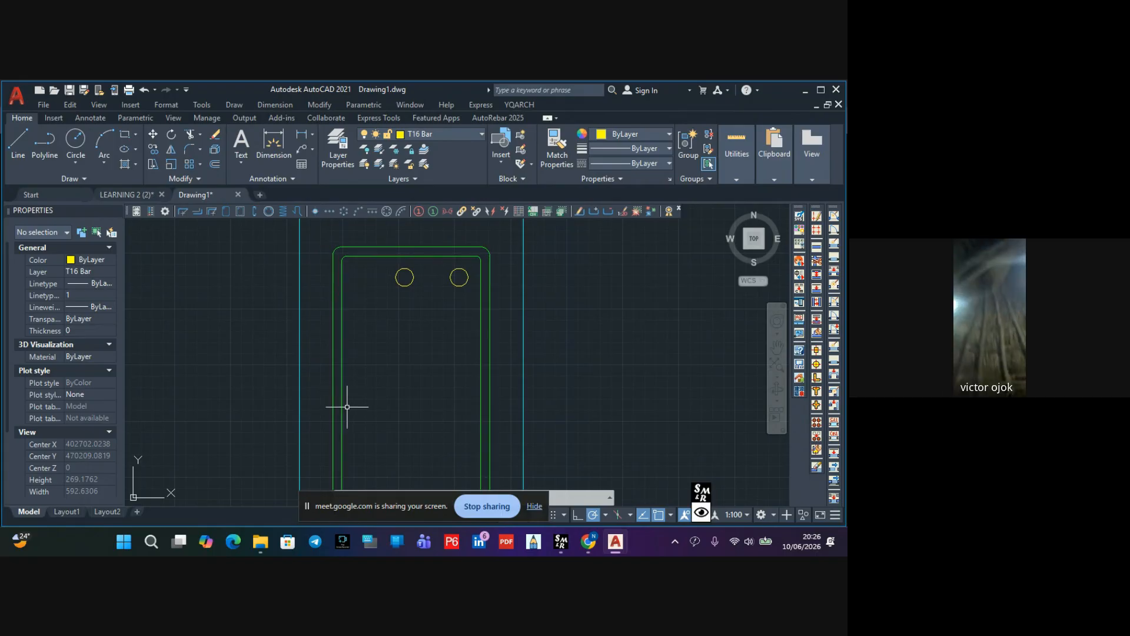
Measure the stirrup's thickness between its outer and inner outlines with Quick measure
click(743, 171)
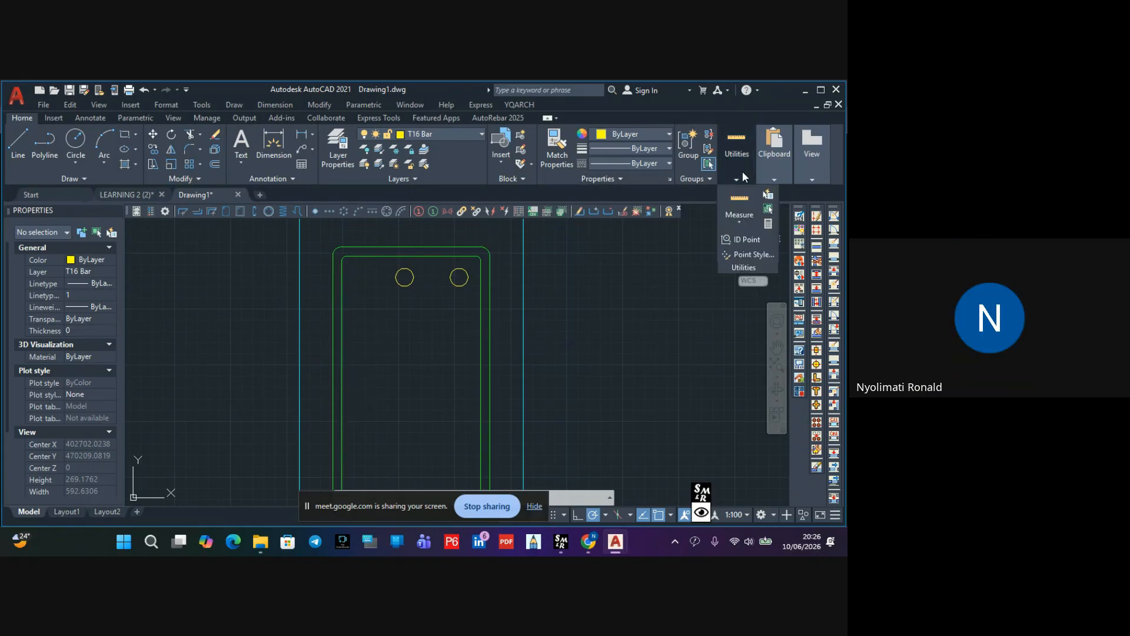
click(739, 214)
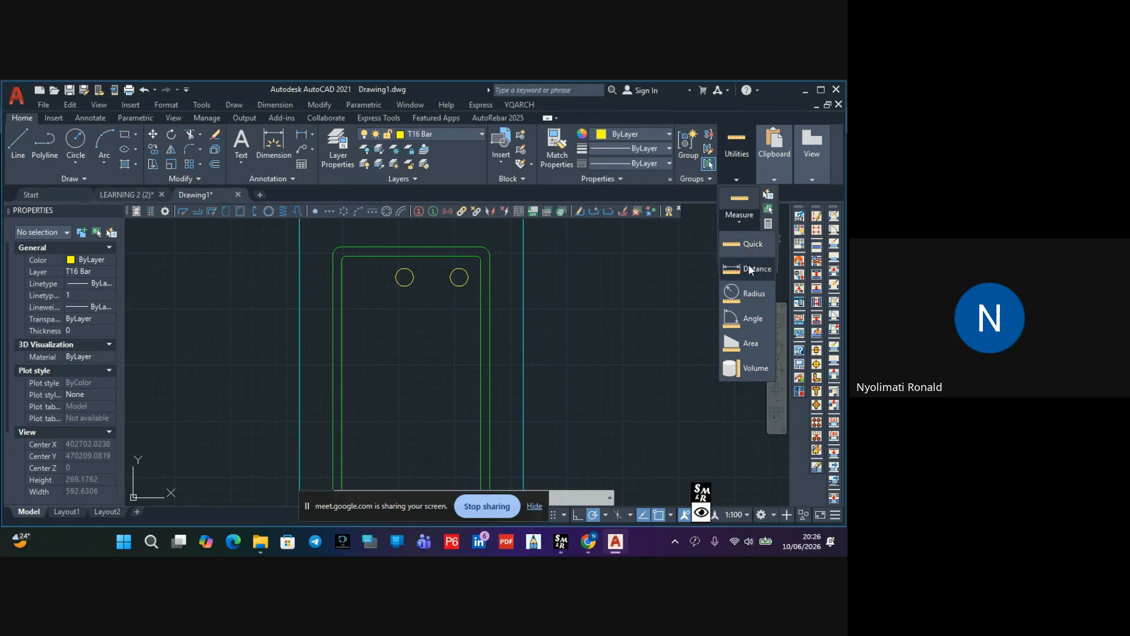
click(745, 246)
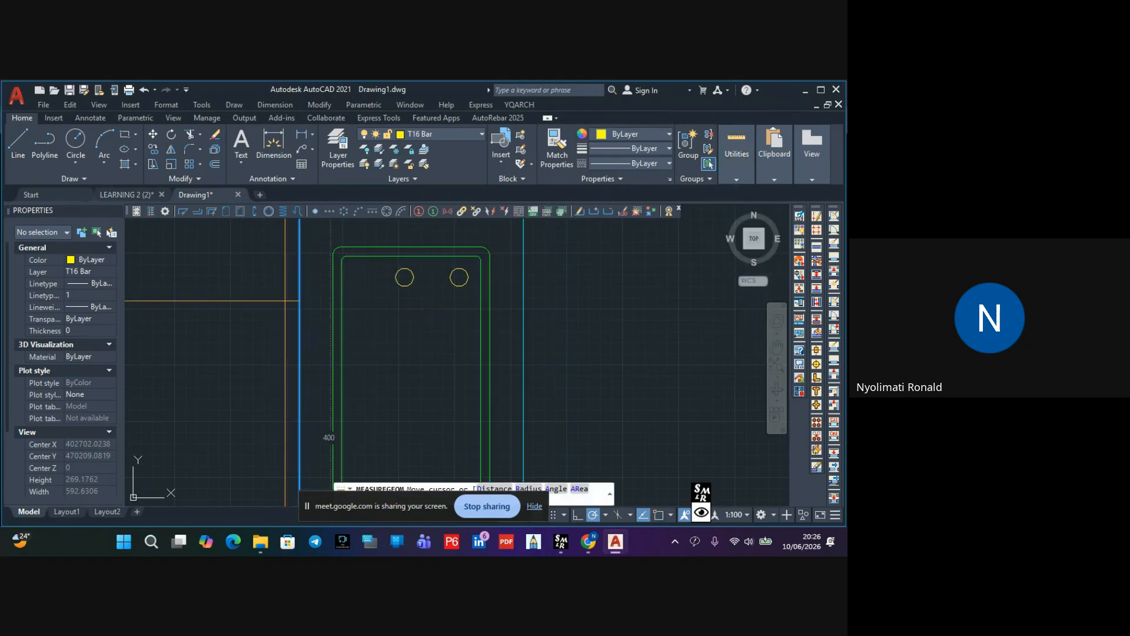
scroll(304, 300, up, 5)
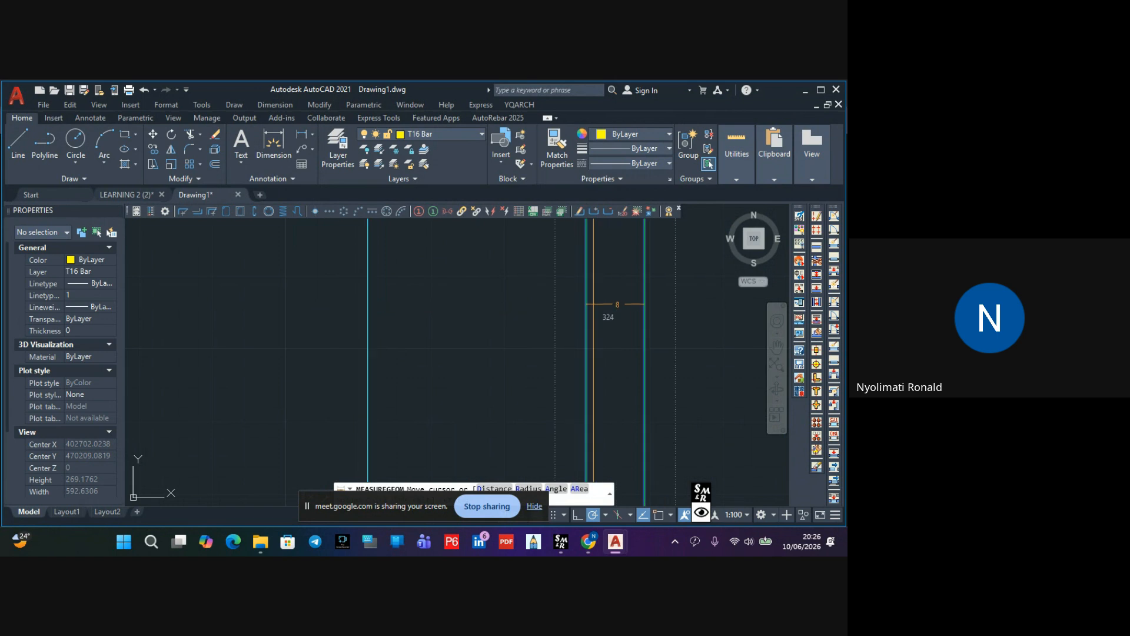
scroll(595, 298, down, 5)
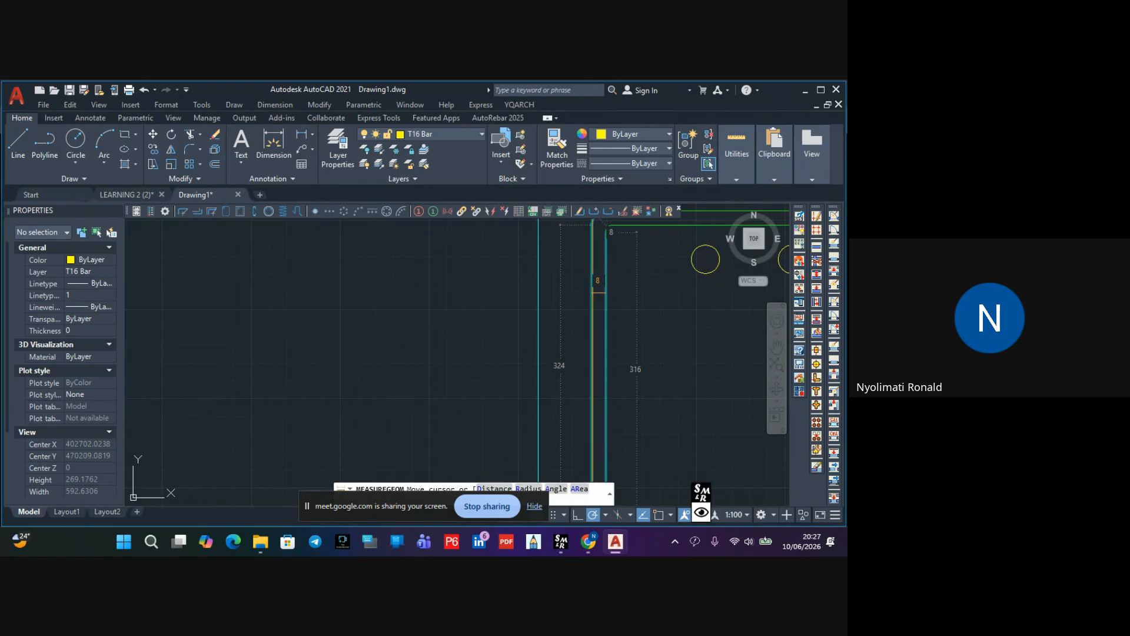
key(Escape)
Measure the radius of the left one of the two upper bars
scroll(542, 298, down, 4)
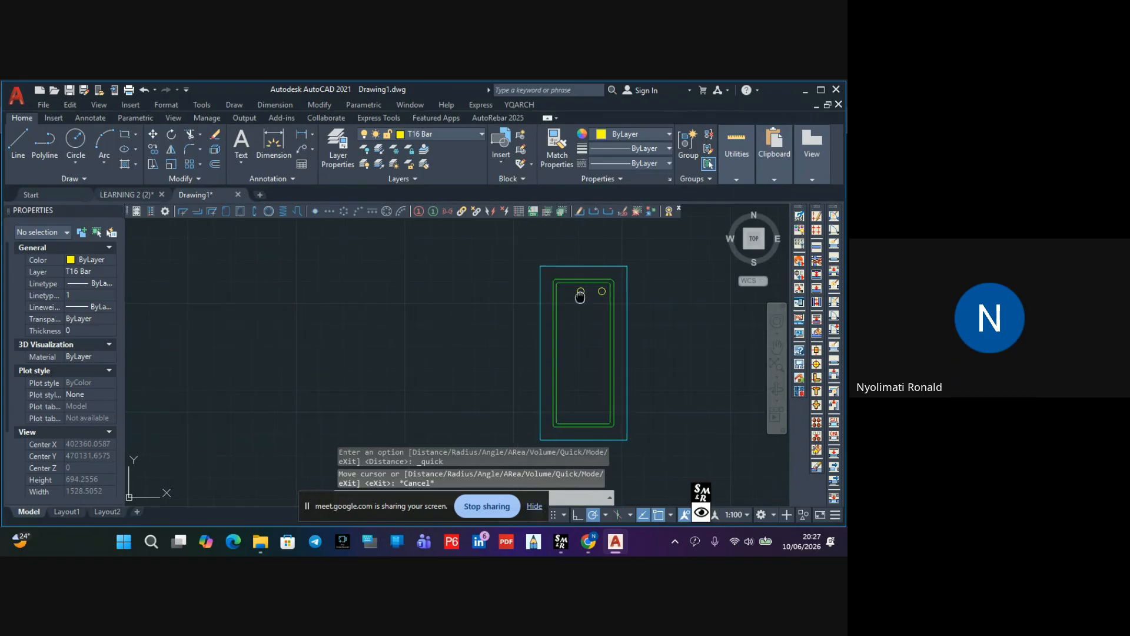
middle_drag(579, 297, 512, 281)
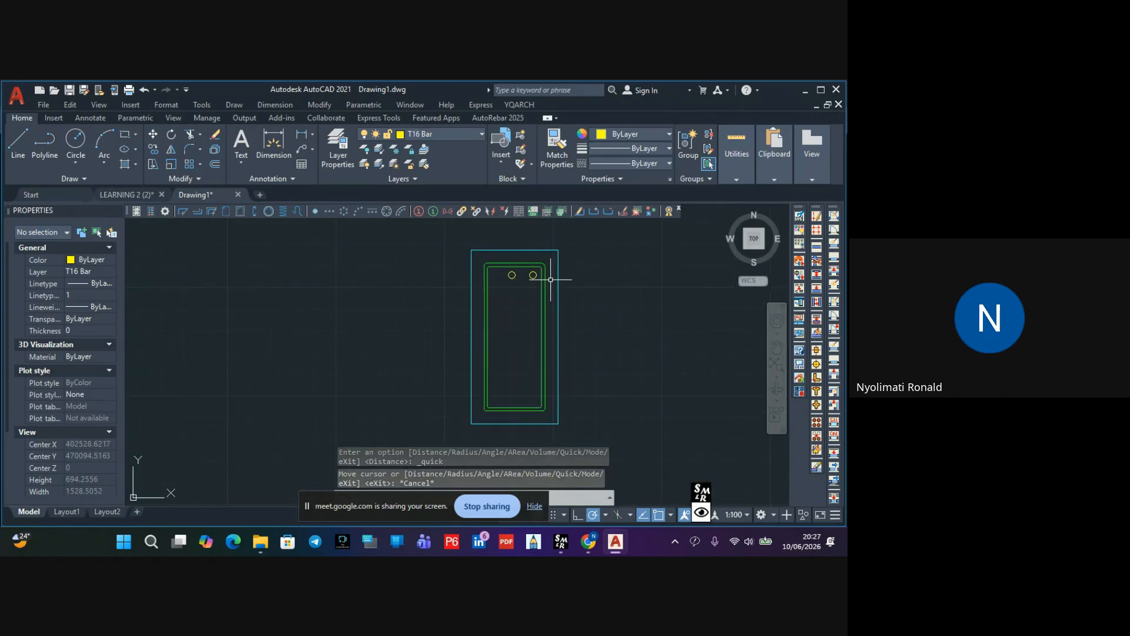
scroll(524, 276, up, 7)
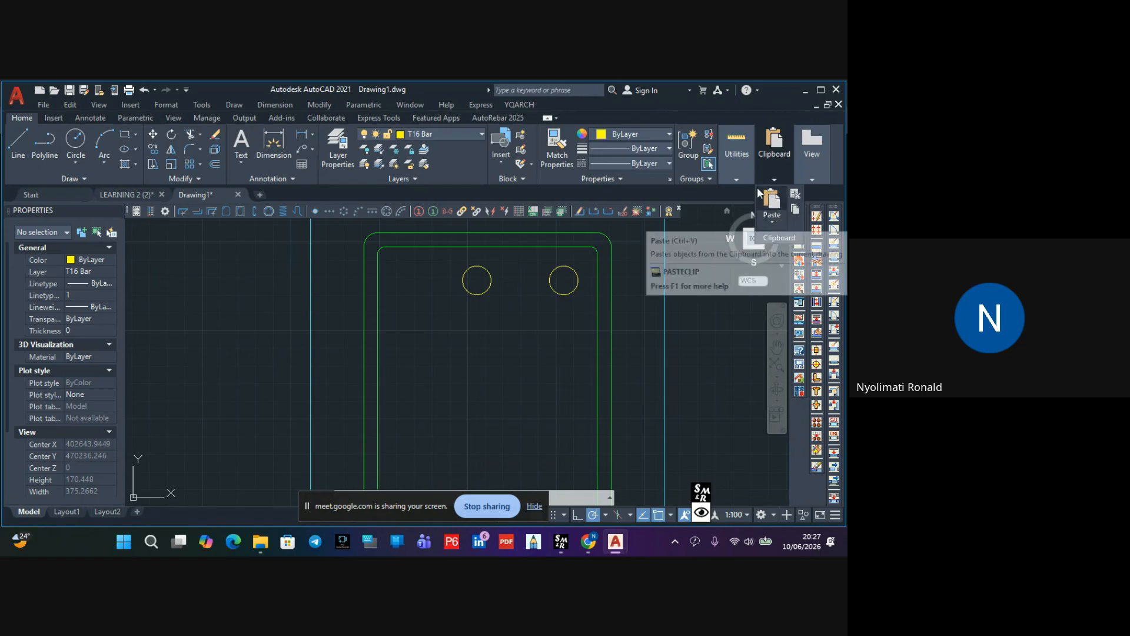
mouse_move(735, 183)
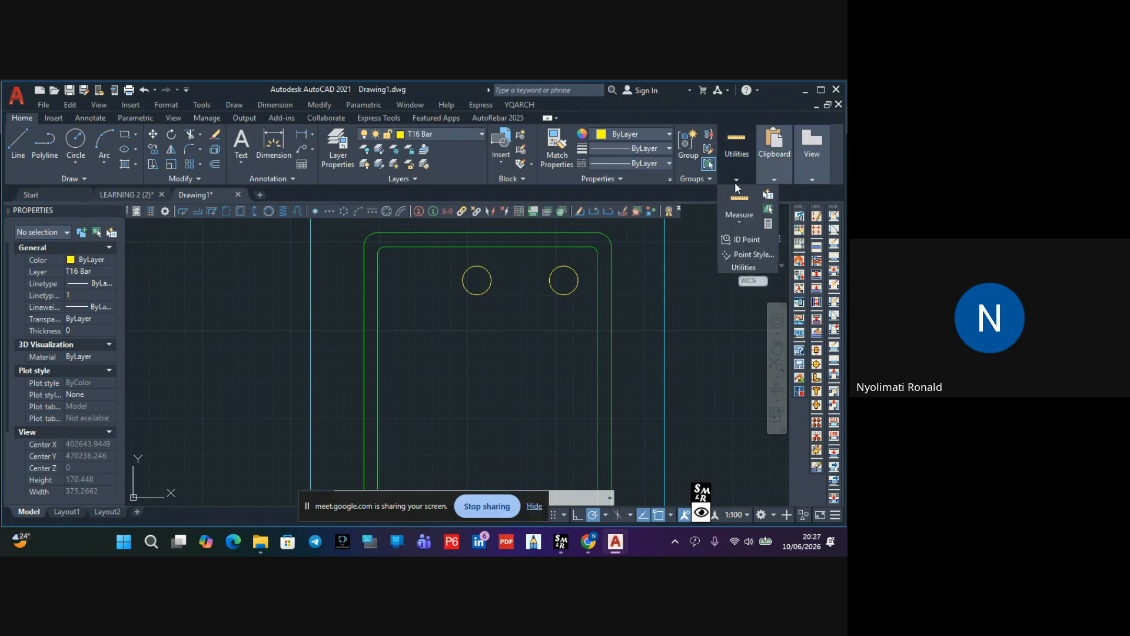
click(740, 221)
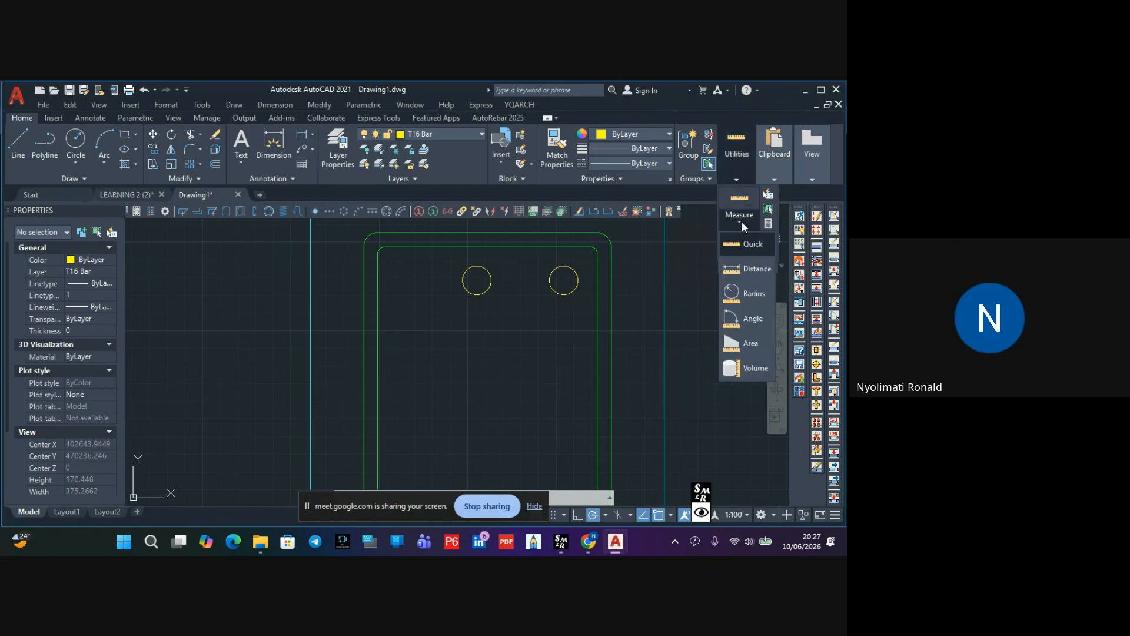
click(748, 292)
click(480, 267)
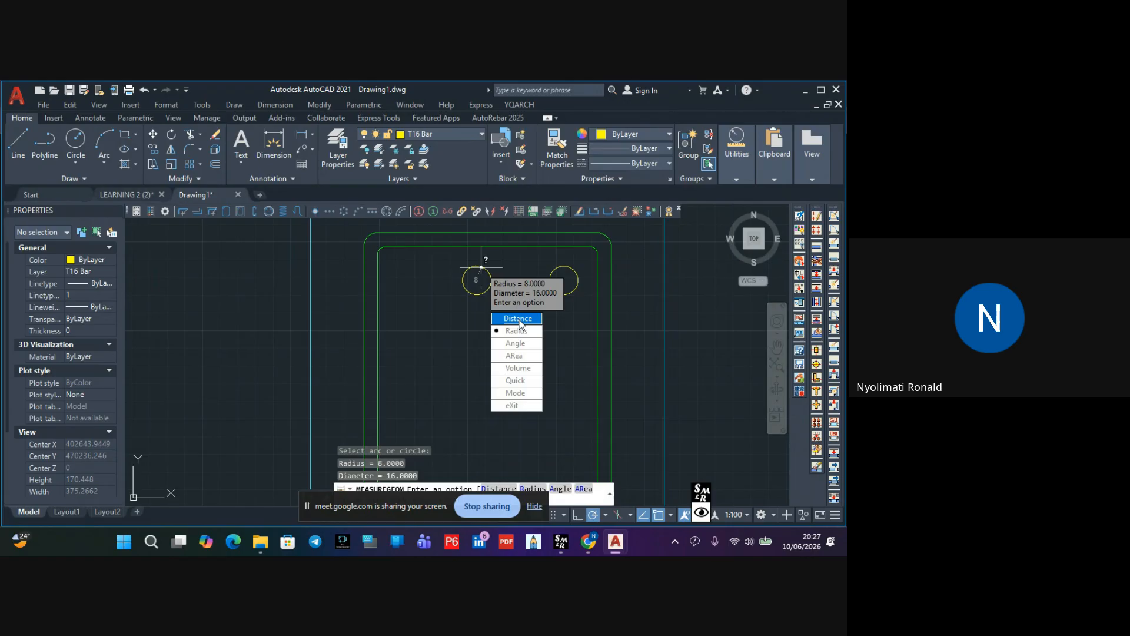
key(Escape)
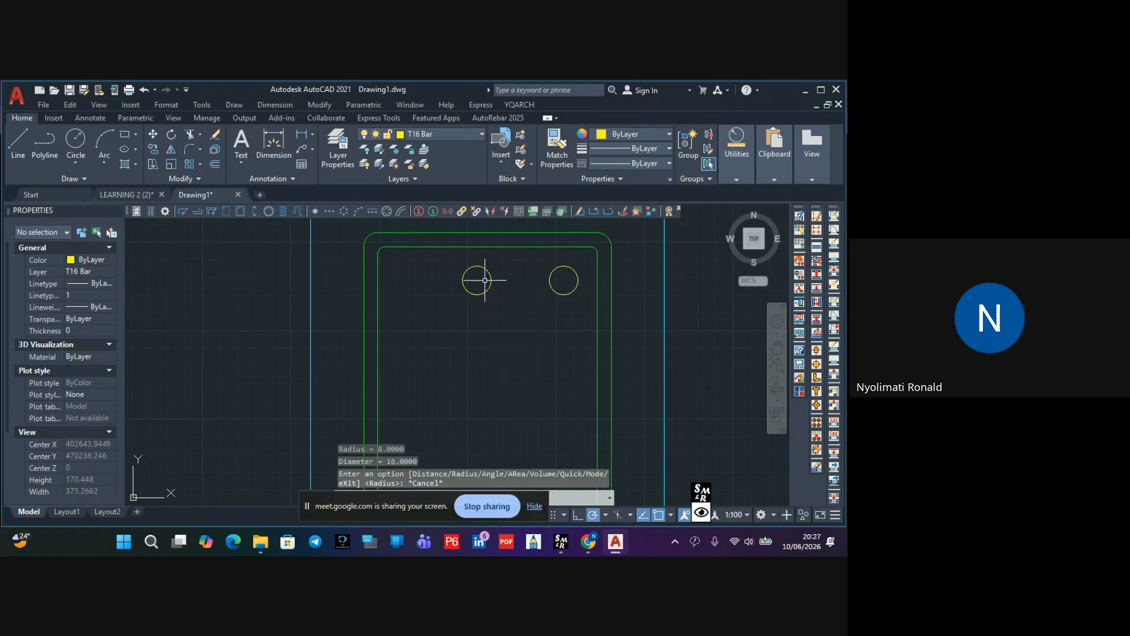
Move the upper-left bar horizontally by its left quadrant until it touches the stirrup's inner left side
scroll(478, 266, down, 3)
scroll(475, 265, up, 4)
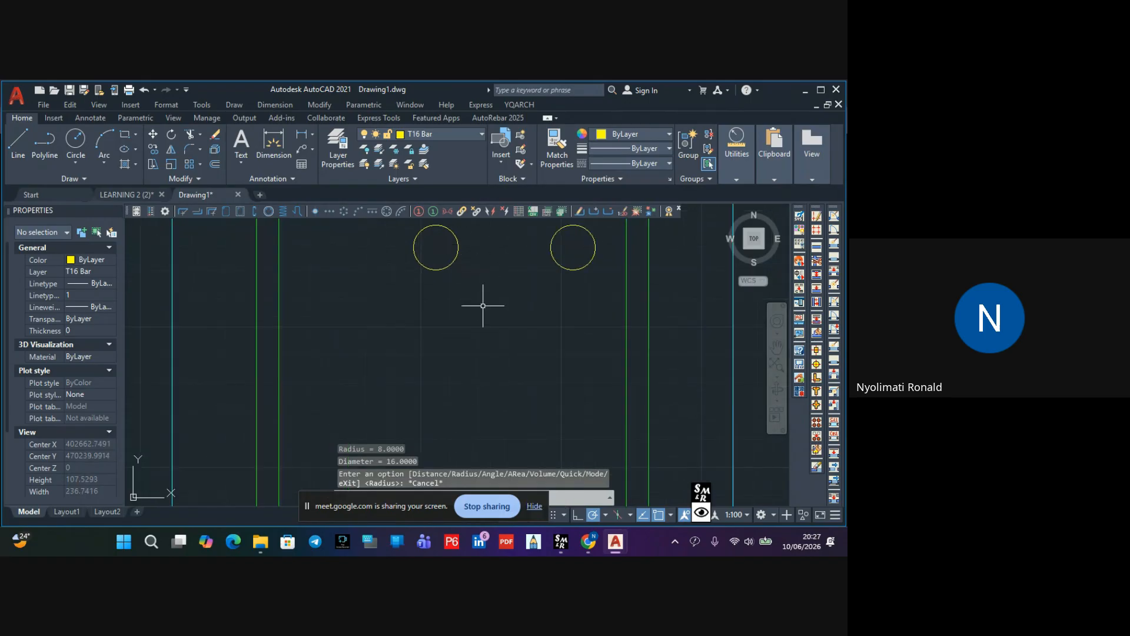
scroll(482, 305, down, 1)
middle_drag(481, 298, 484, 327)
click(468, 270)
click(424, 339)
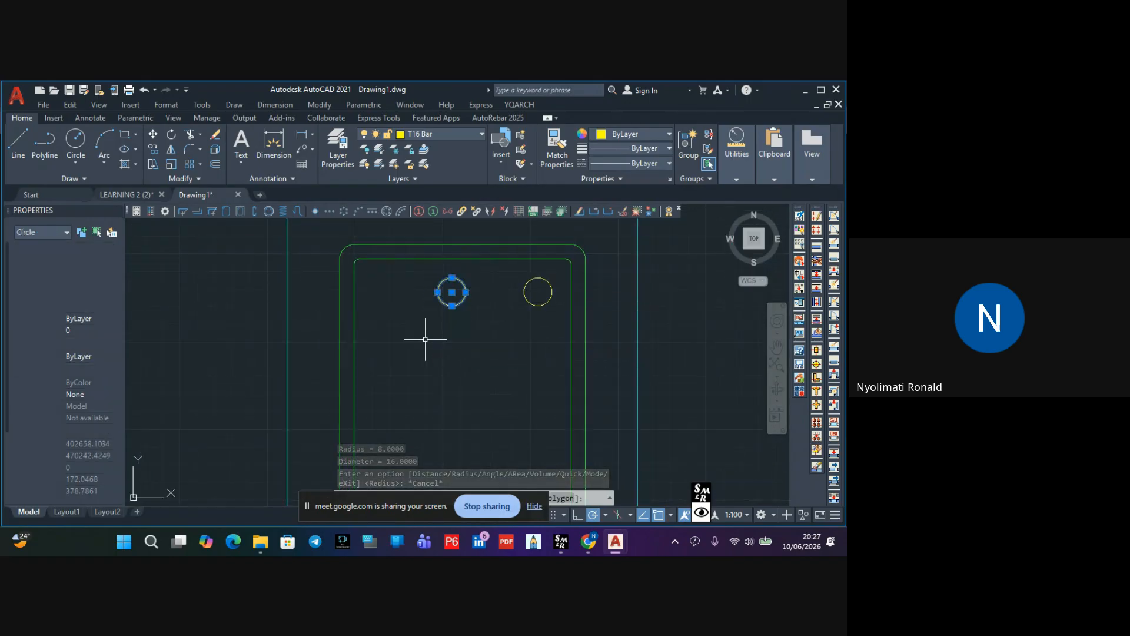
click(151, 135)
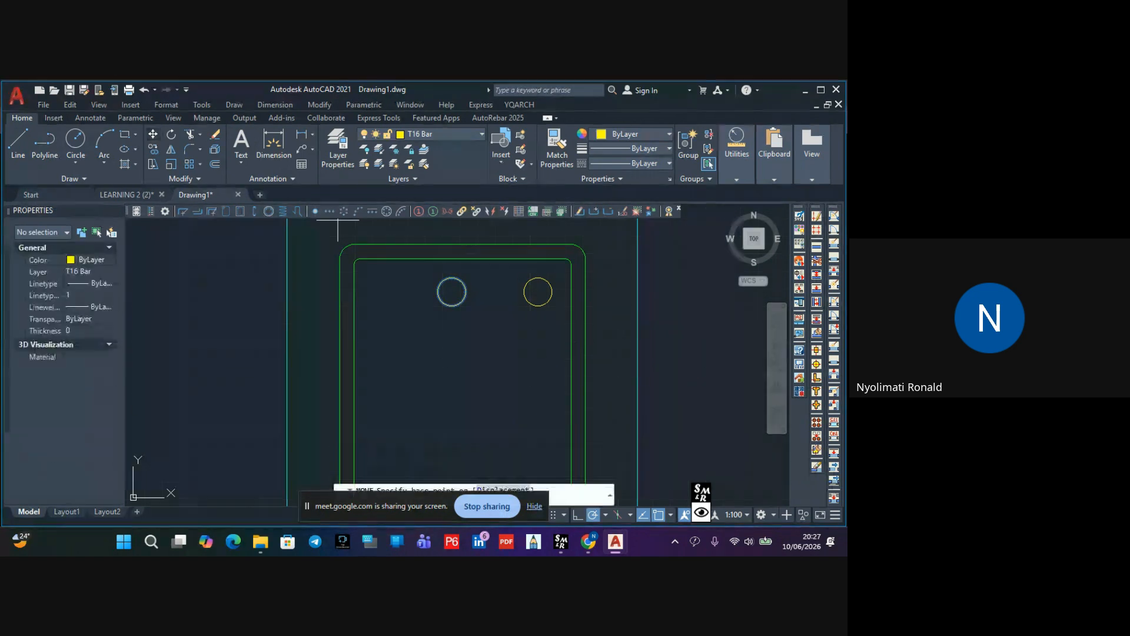
click(438, 291)
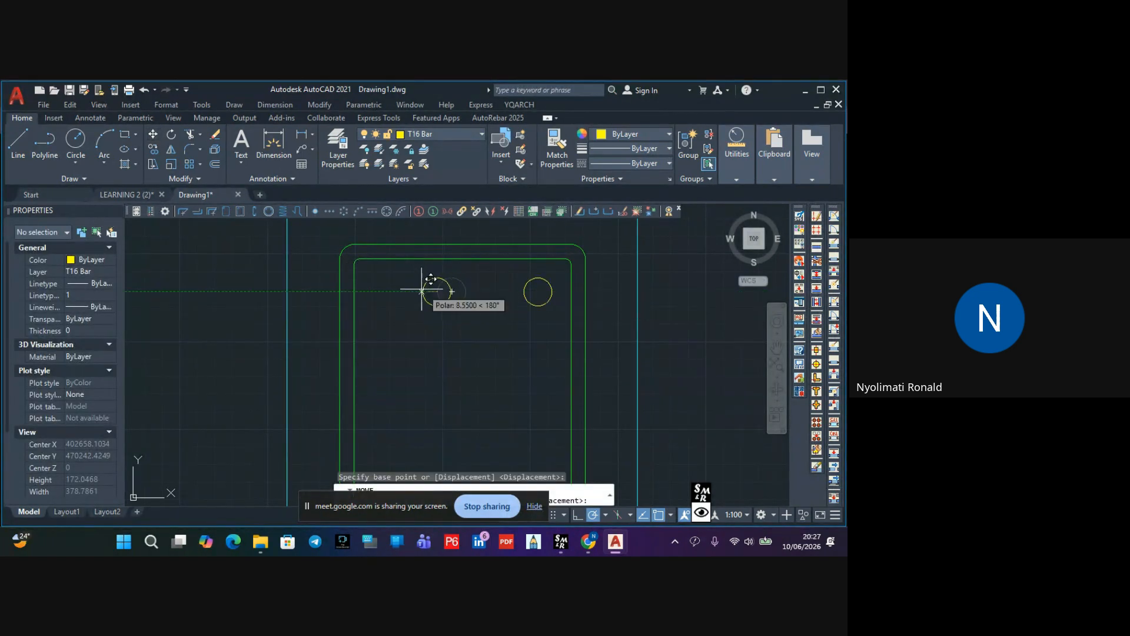
Move the upper-left bar straight up until it touches the stirrup's inner top edge
click(388, 279)
click(377, 305)
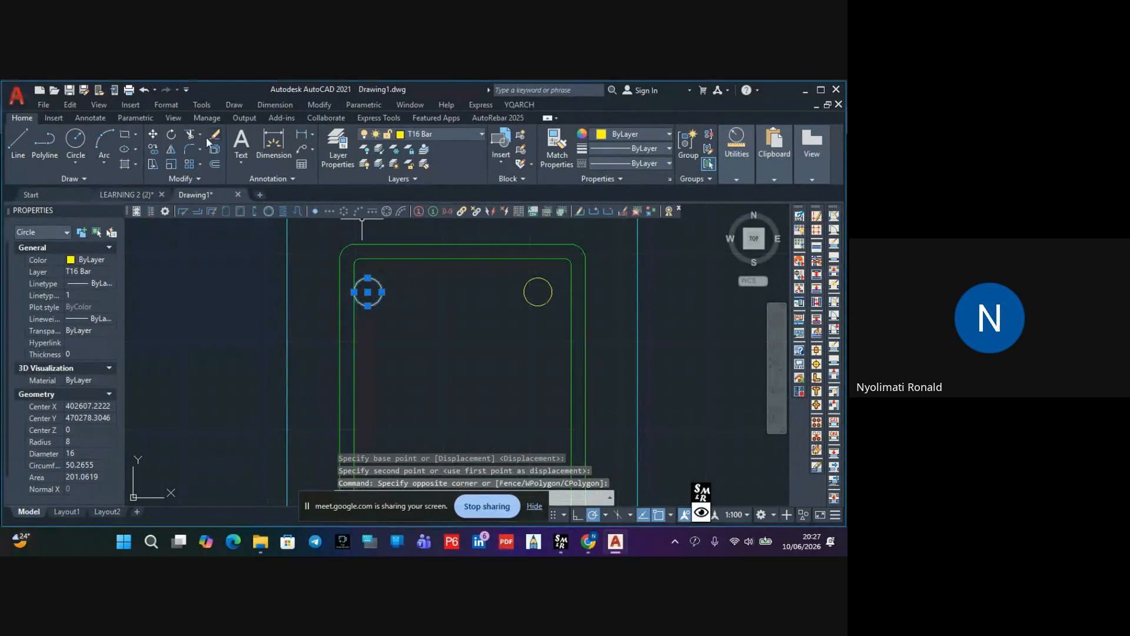
click(154, 134)
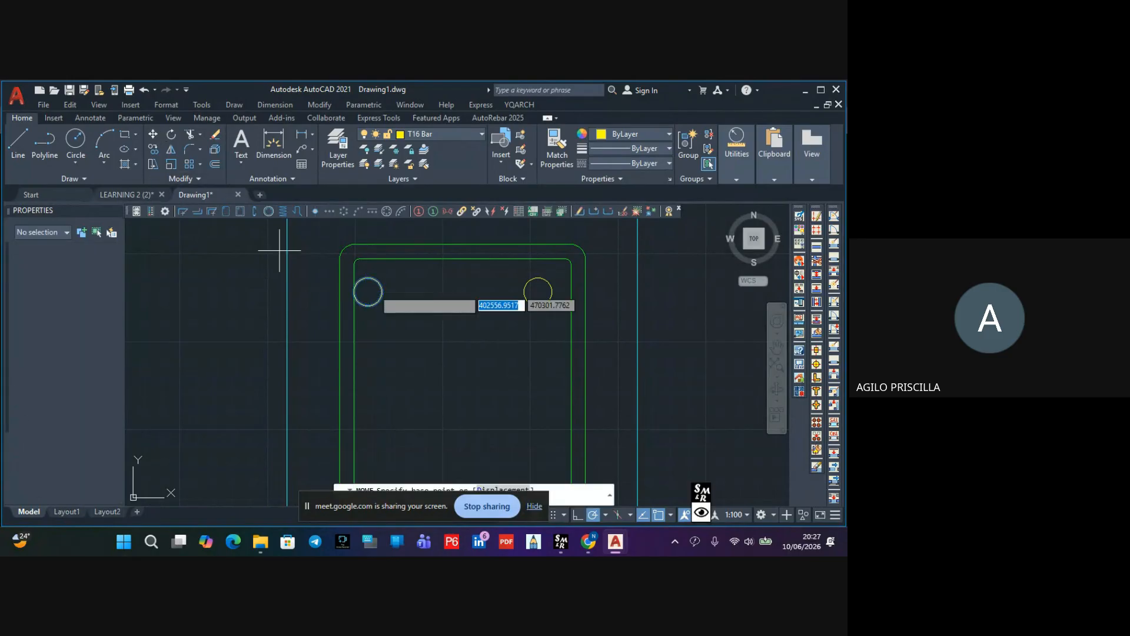
click(367, 291)
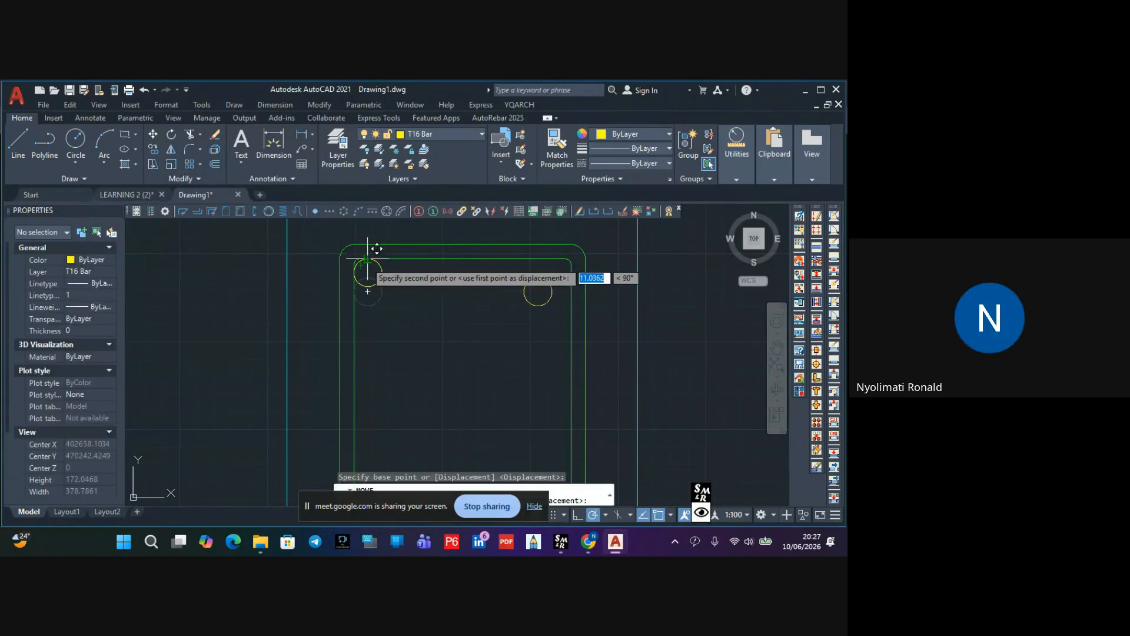
click(368, 259)
scroll(362, 266, up, 4)
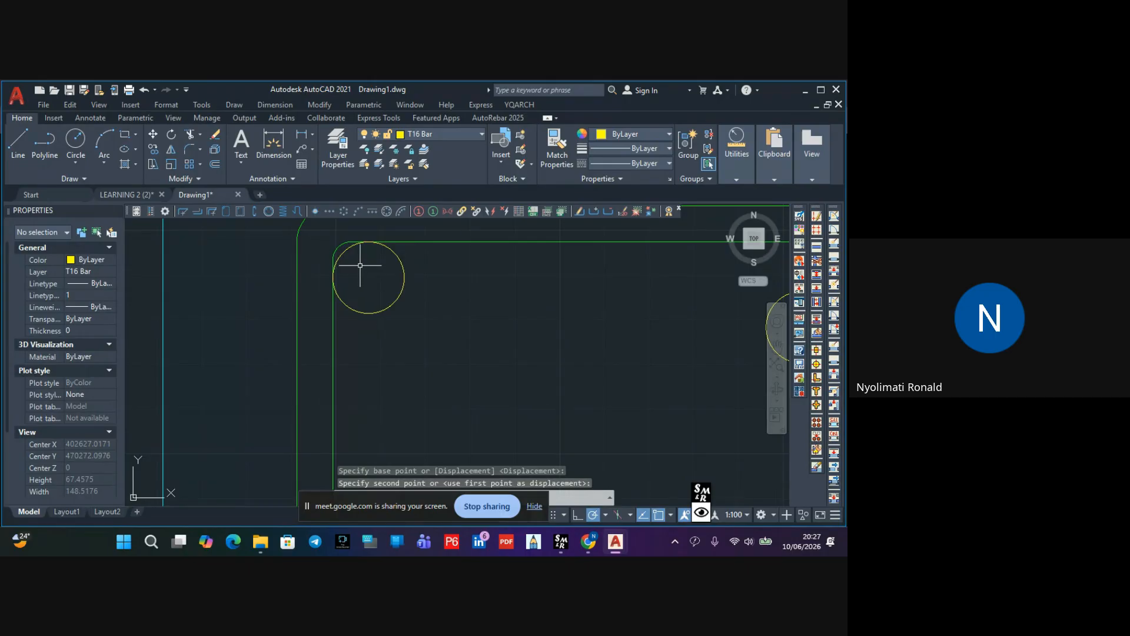
scroll(365, 268, down, 4)
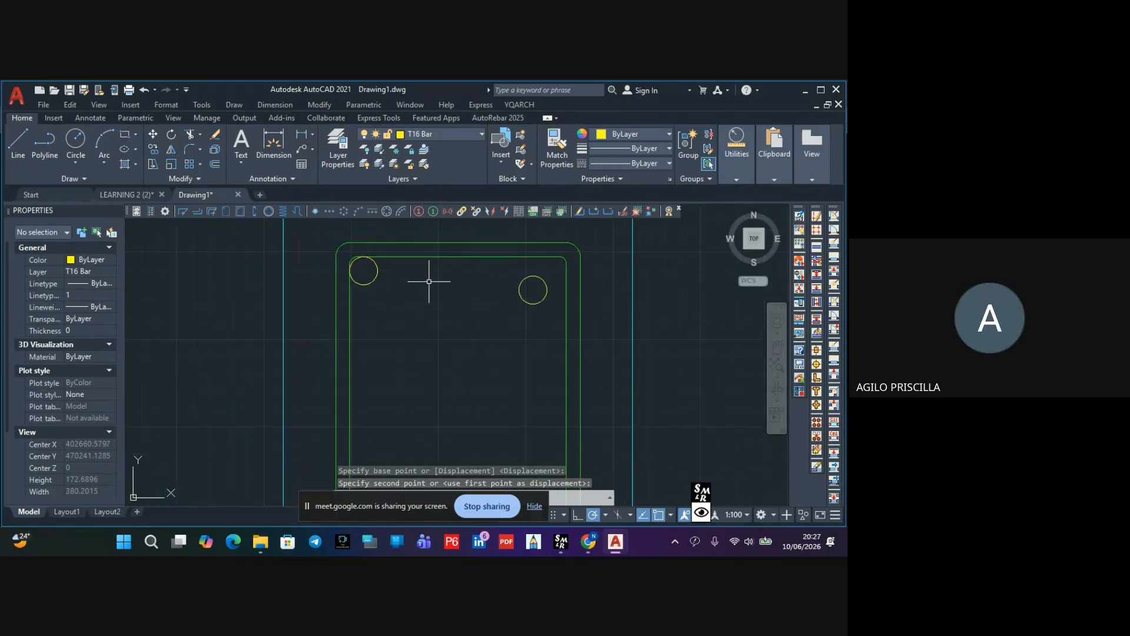
Move the upper-right bar straight up by its top quadrant onto the stirrup's inner top edge
click(540, 278)
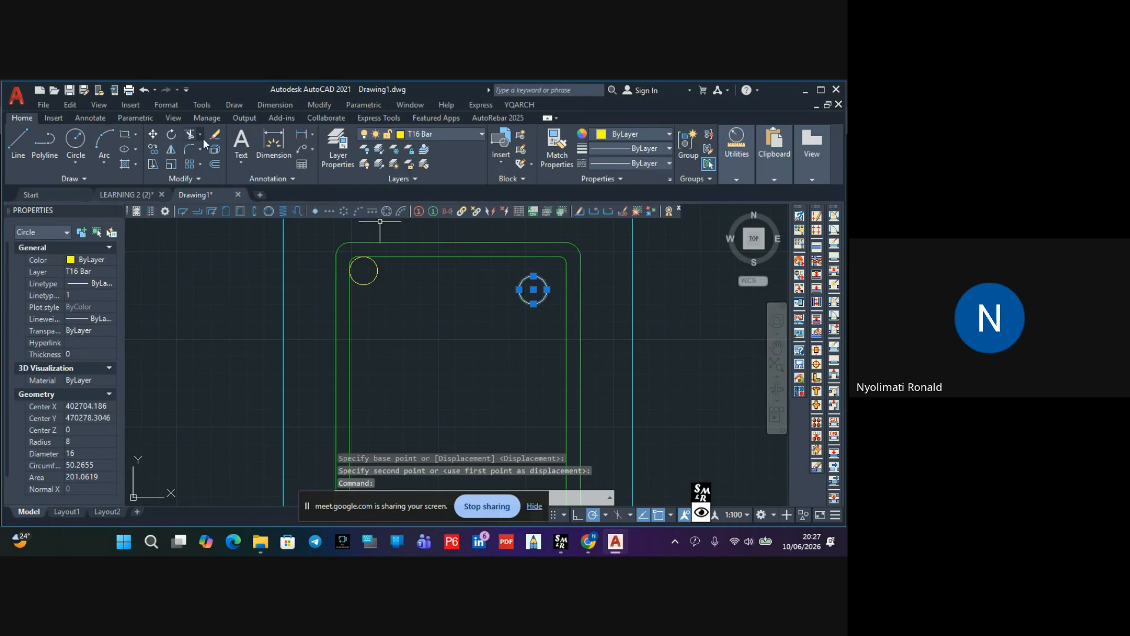
key(Return)
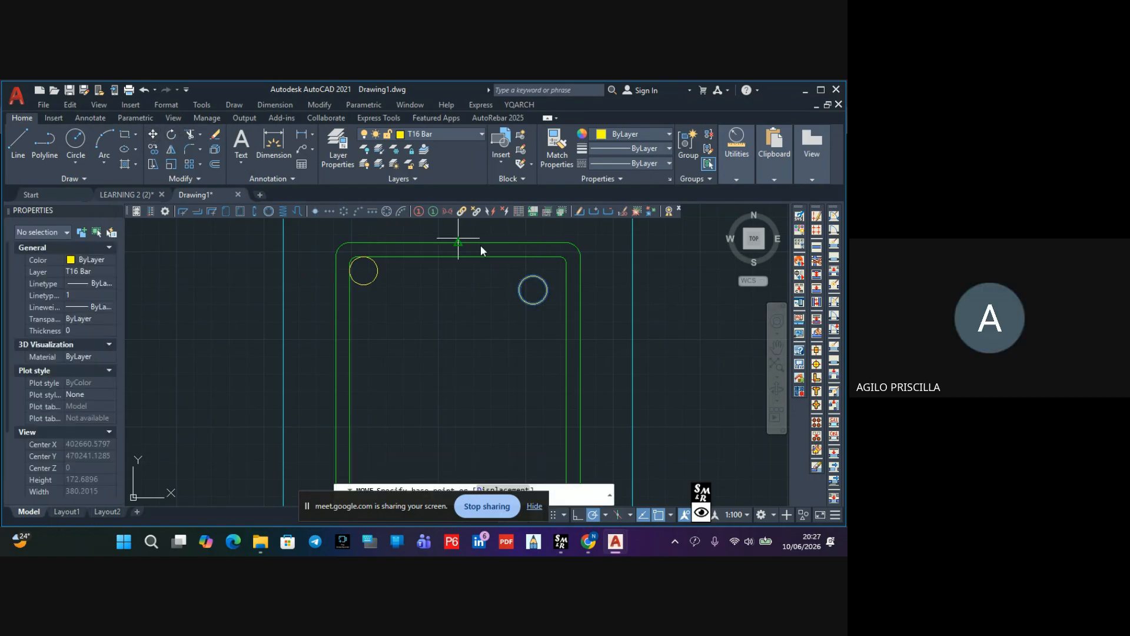
click(533, 276)
click(532, 257)
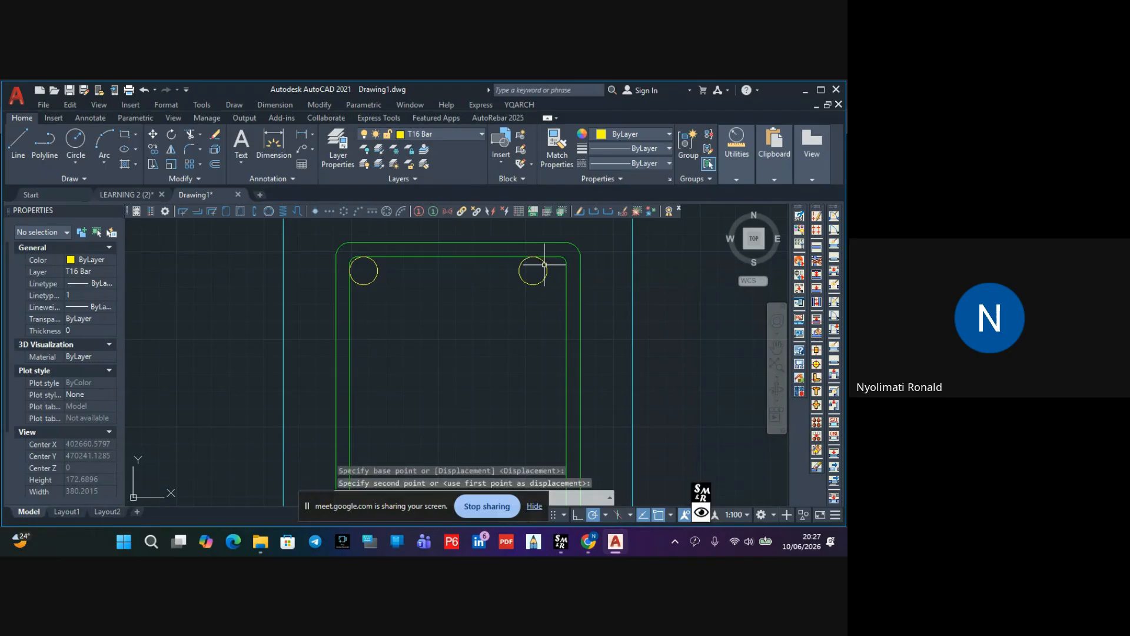
Move the upper-right bar horizontally by its right quadrant until it touches the stirrup's inner right side
click(537, 266)
click(442, 256)
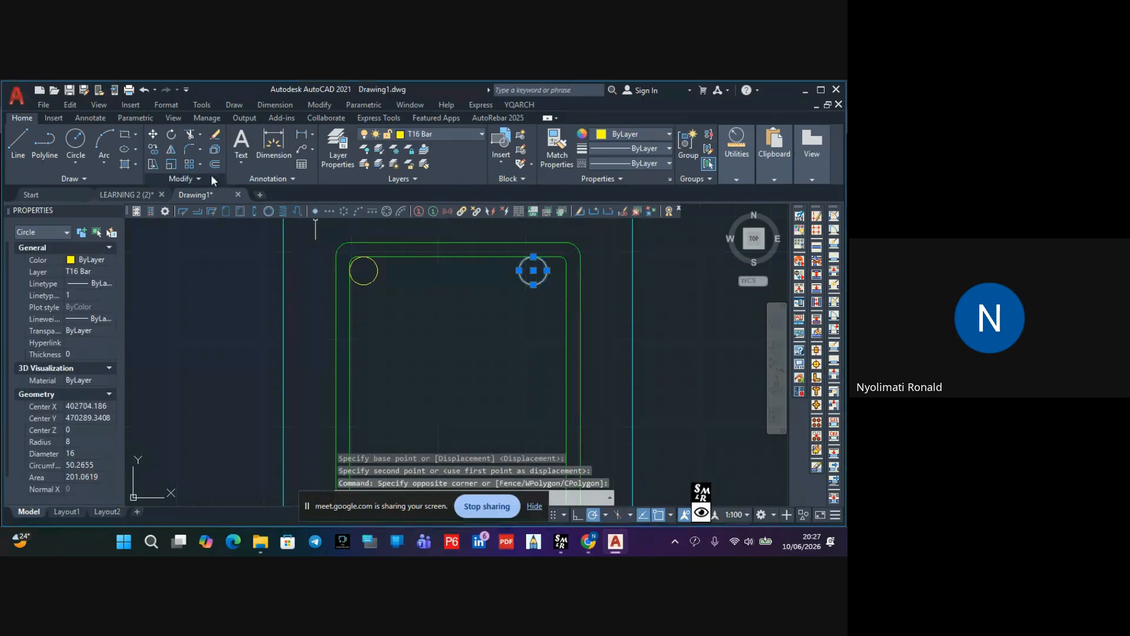
click(154, 131)
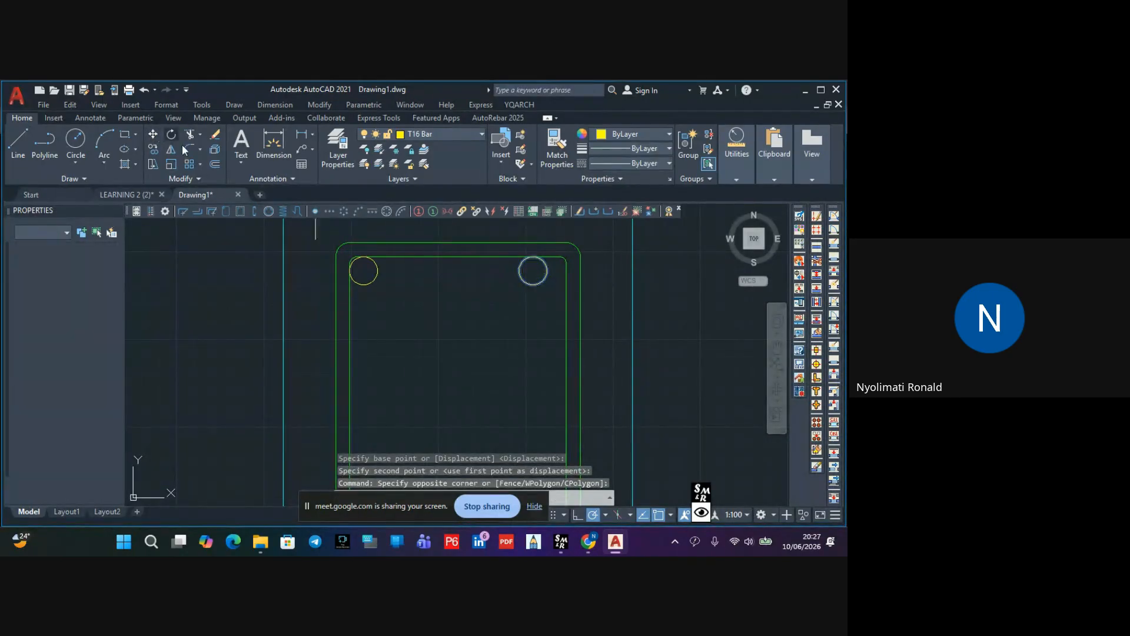
click(548, 270)
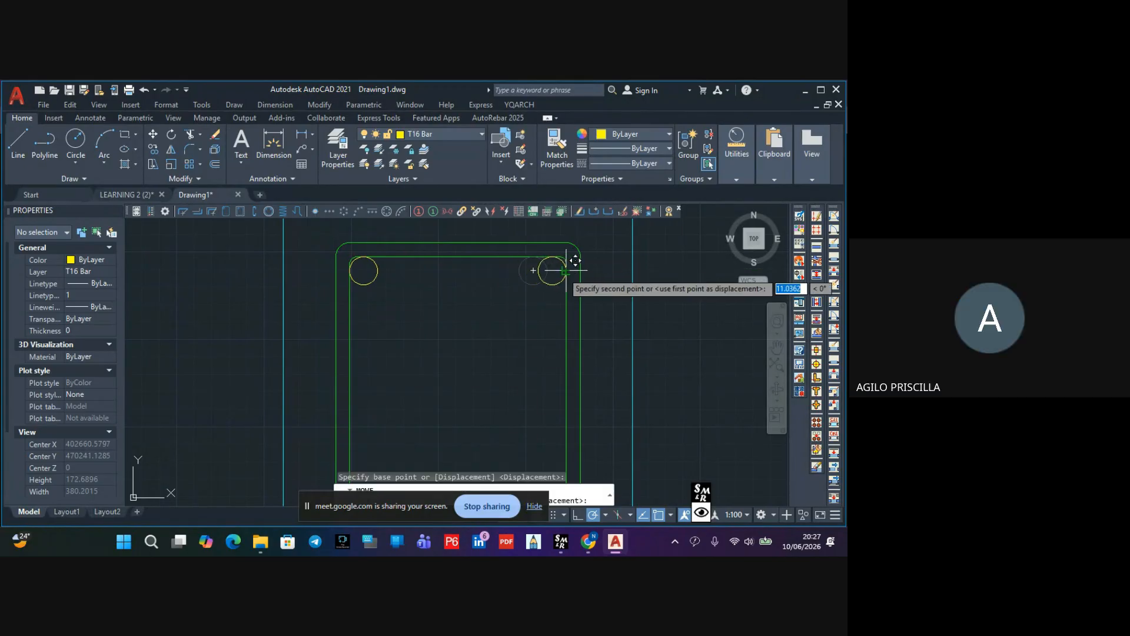
scroll(529, 271, down, 5)
scroll(525, 287, up, 5)
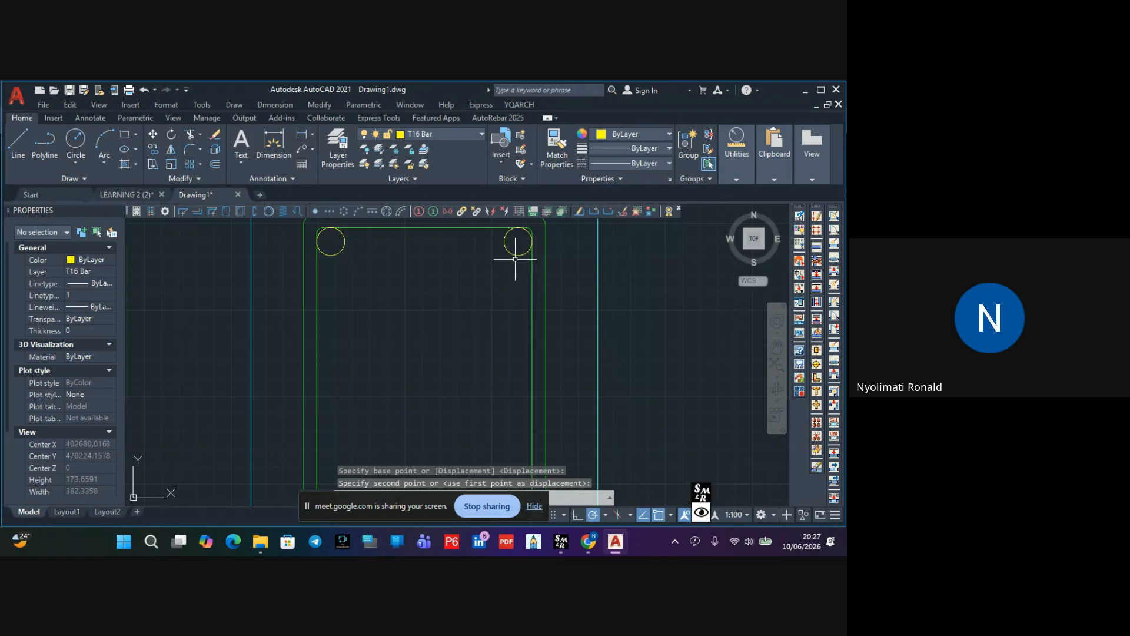
Copy both upper bars 308 mm straight down so they rest on the stirrup's inner bottom edge
click(512, 240)
click(330, 317)
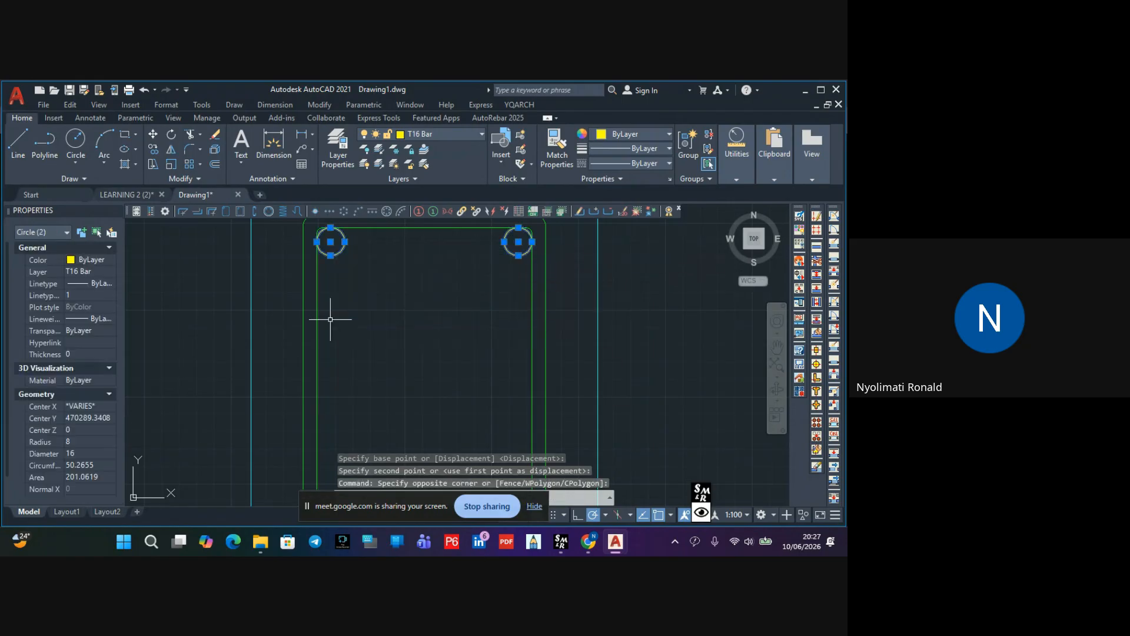
text(co)
key(space)
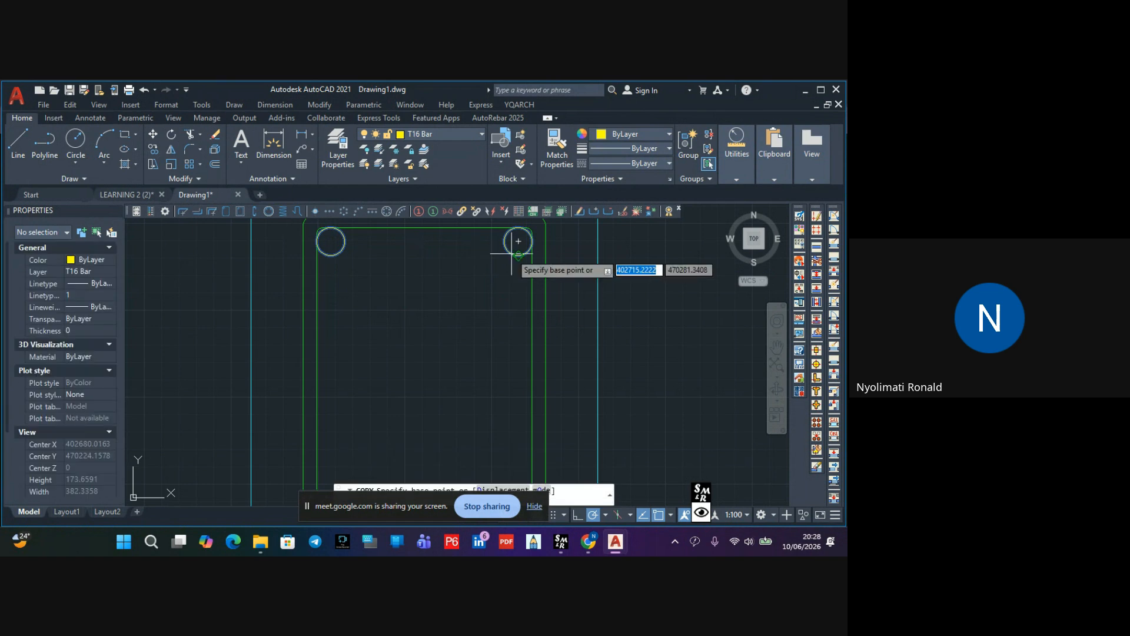
click(518, 241)
scroll(510, 272, down, 3)
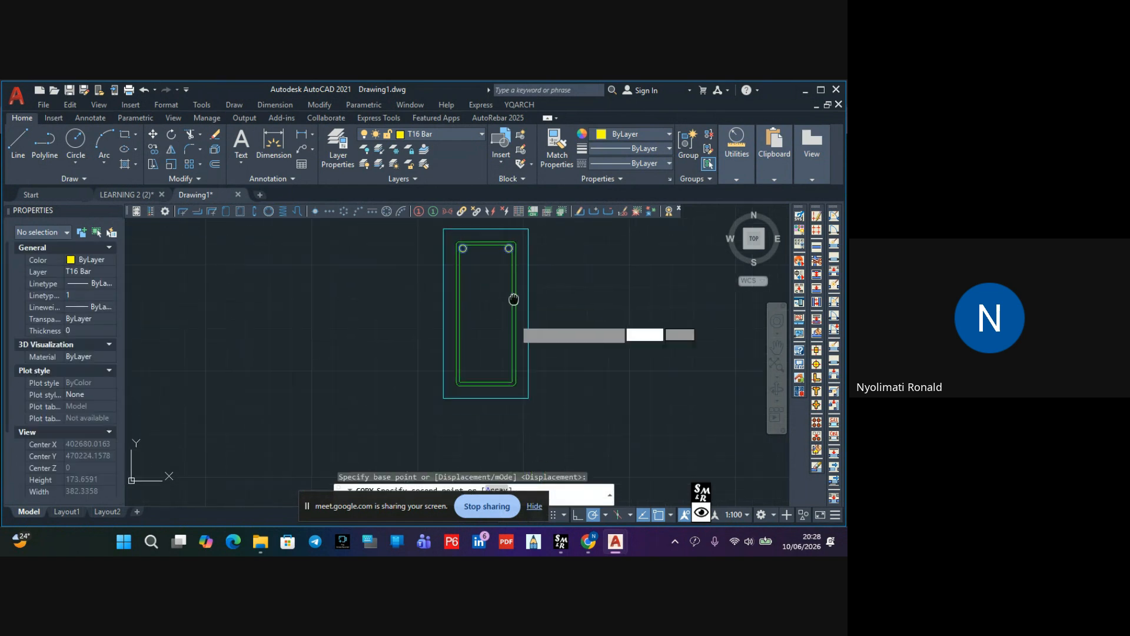
scroll(512, 306, up, 8)
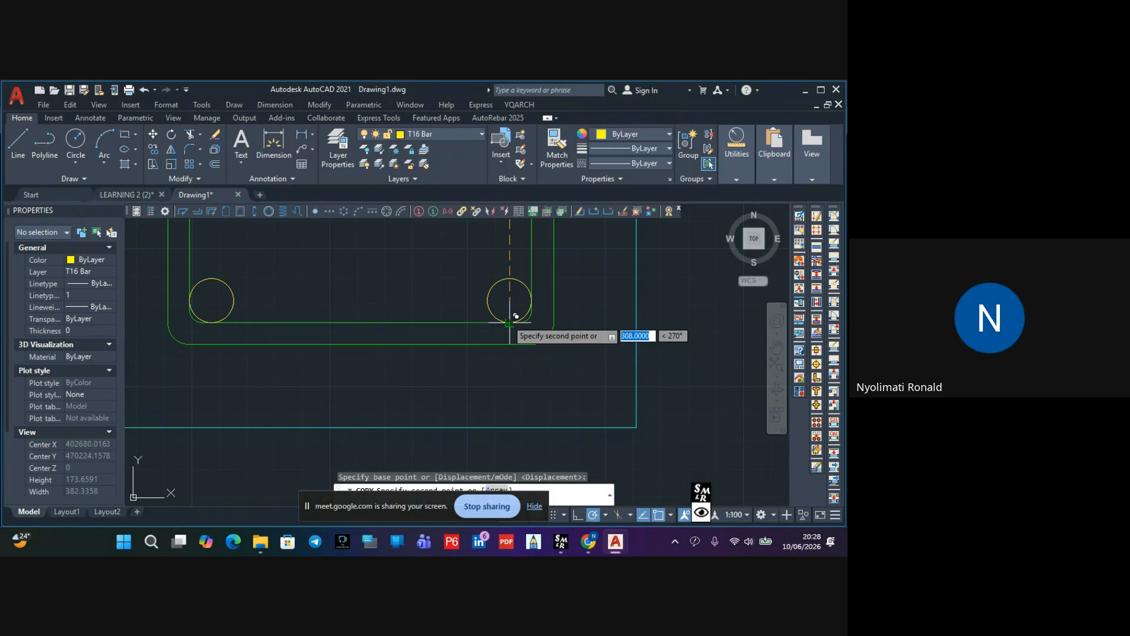
click(515, 316)
key(Escape)
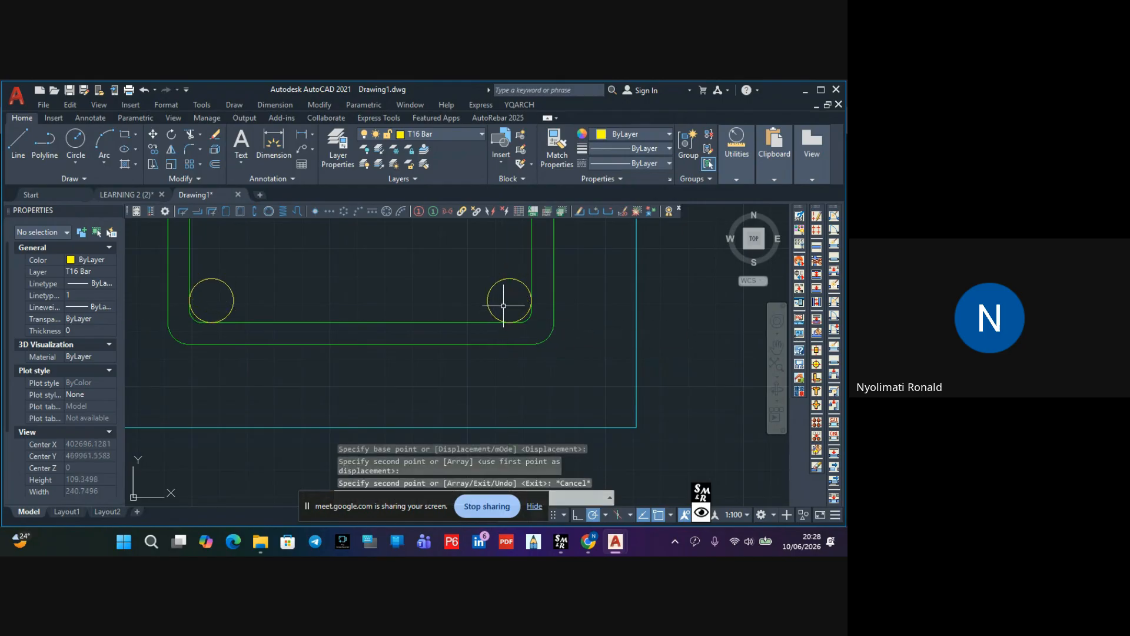
Copy the lower-right bar by its bottom quadrant to the midpoint of the stirrup's inner bottom edge
click(519, 266)
click(480, 315)
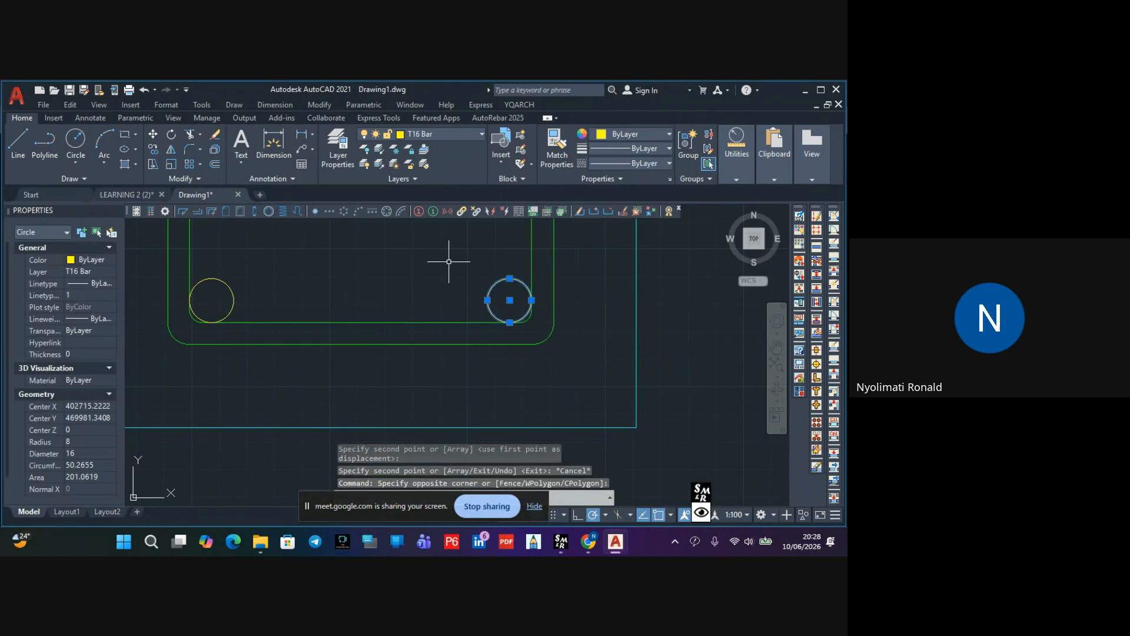
click(153, 148)
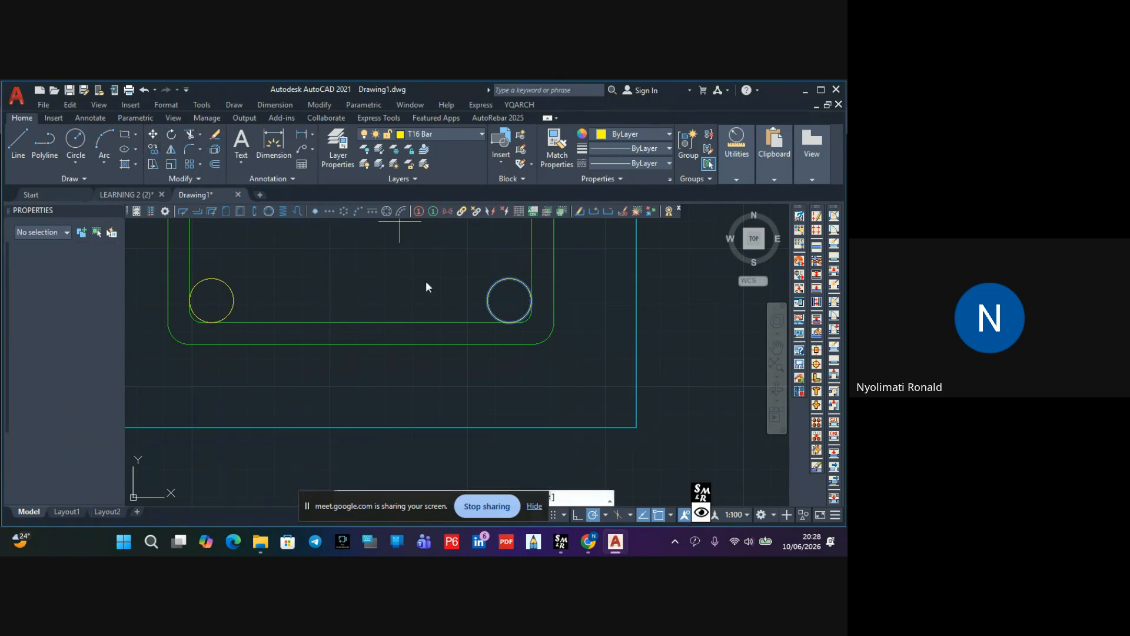
click(509, 322)
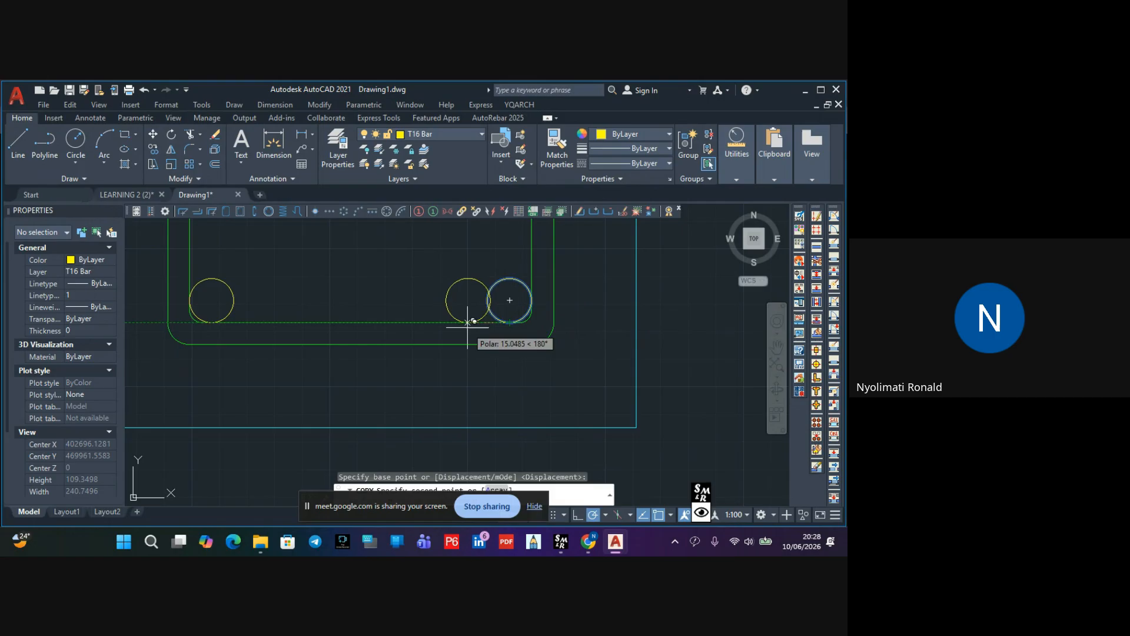
click(360, 321)
key(Escape)
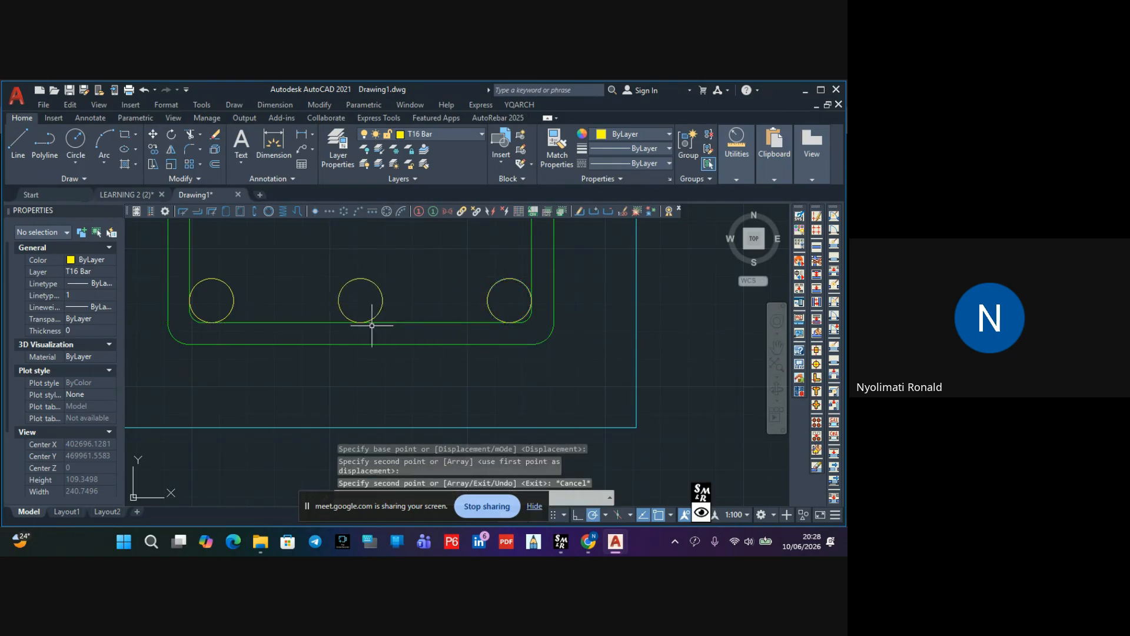
key(Escape)
Clear the old screen annotations and mark two parallel diagonal hook legs at the upper-left bar with the annotation line tool
scroll(372, 324, down, 5)
scroll(396, 303, up, 4)
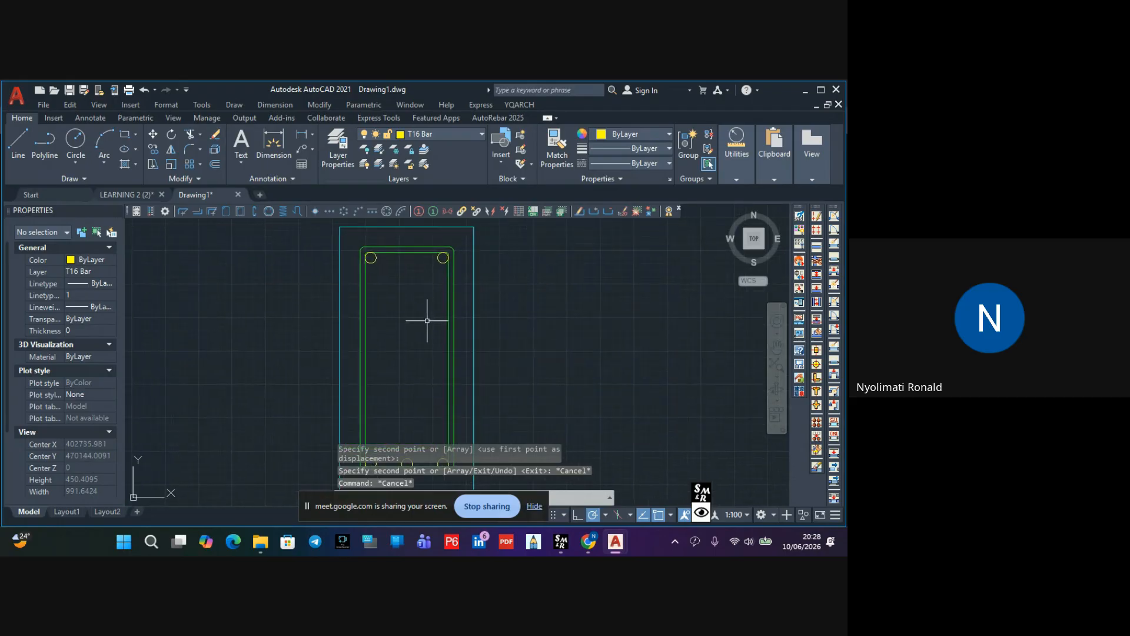
scroll(426, 320, down, 2)
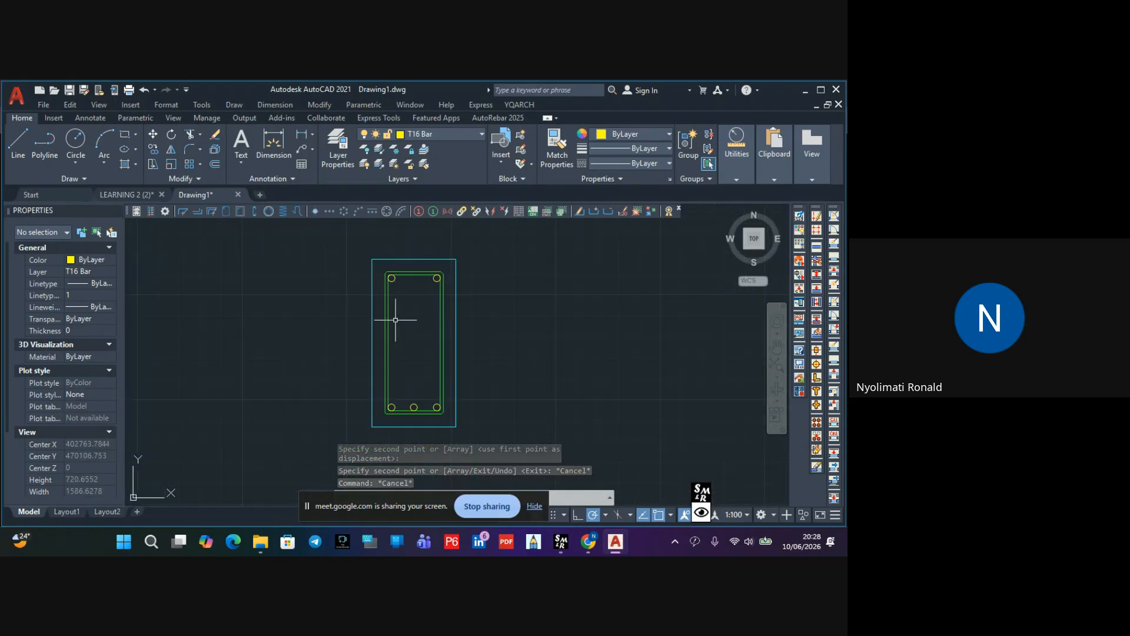
scroll(400, 271, up, 4)
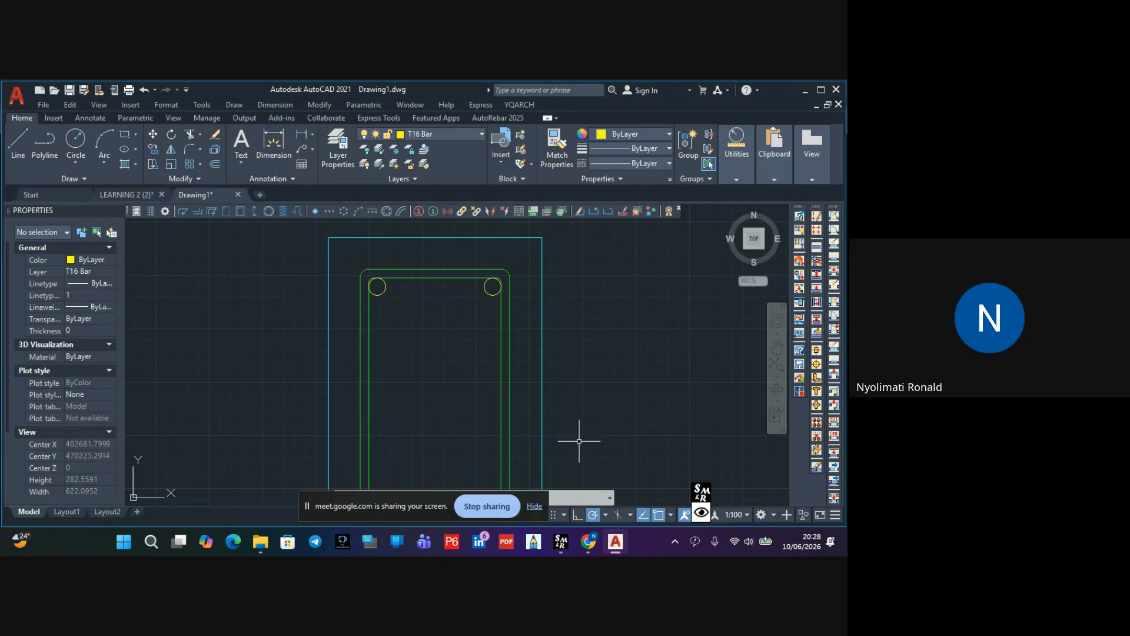
click(701, 512)
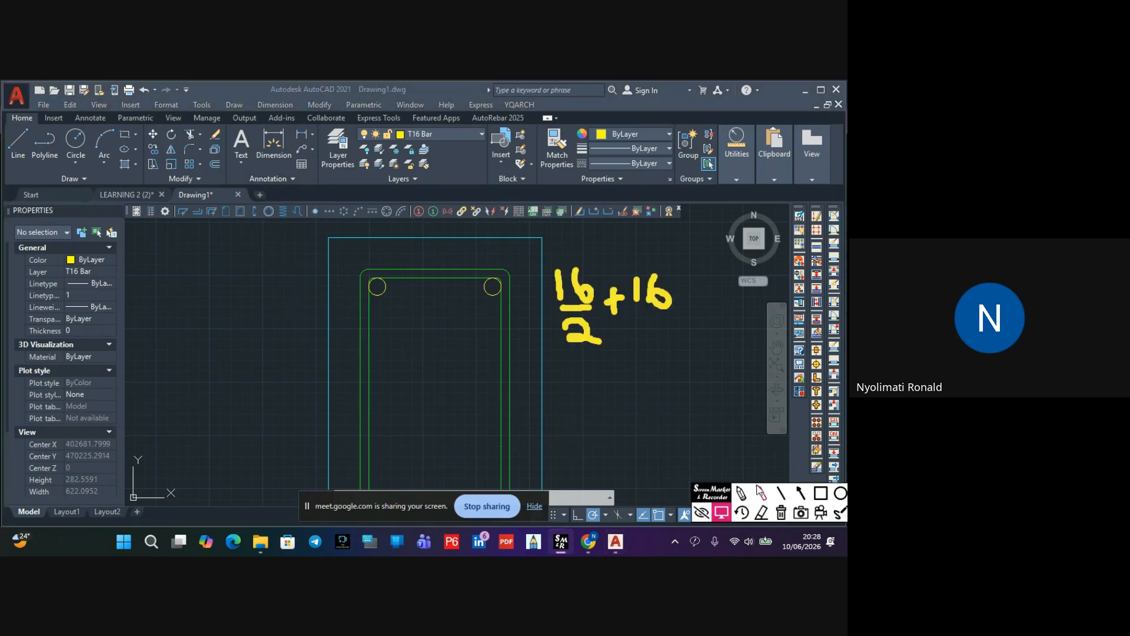
click(761, 512)
click(781, 512)
click(781, 493)
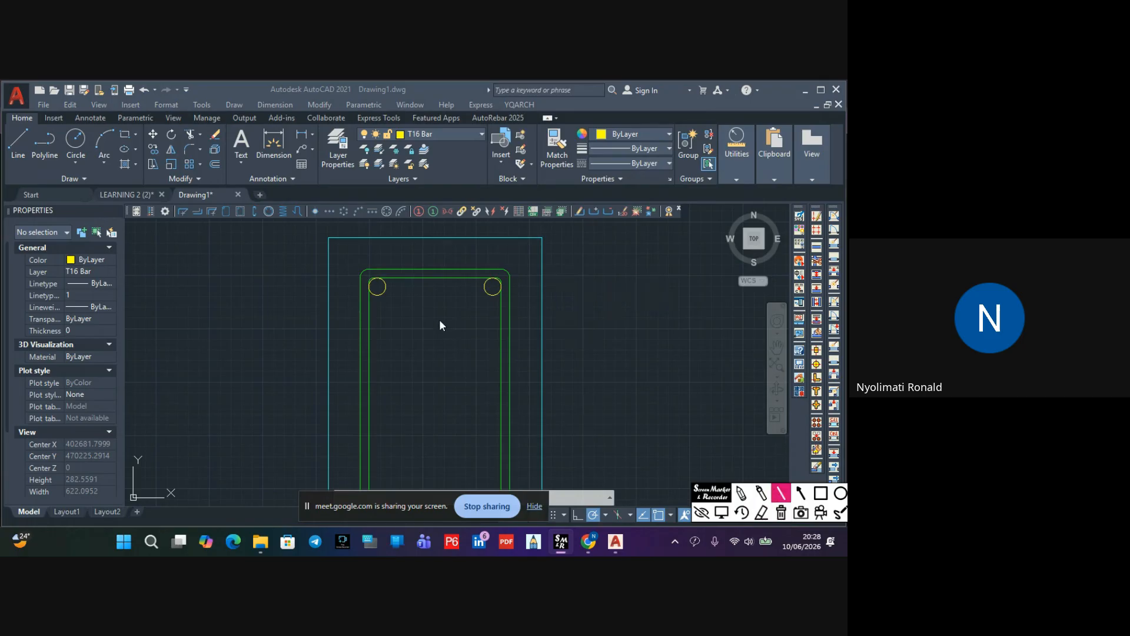
click(387, 277)
drag(414, 312, 417, 320)
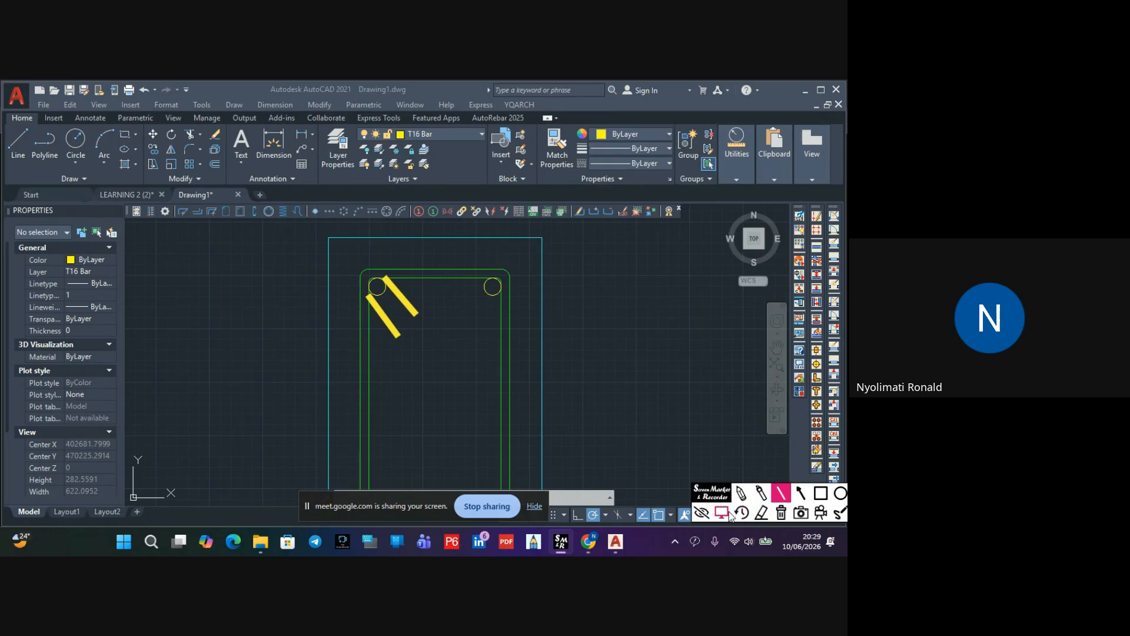
Sketch a freehand stirrup beside the section with the annotation pencil, with two hook legs around a bar in its upper-left corner
click(740, 493)
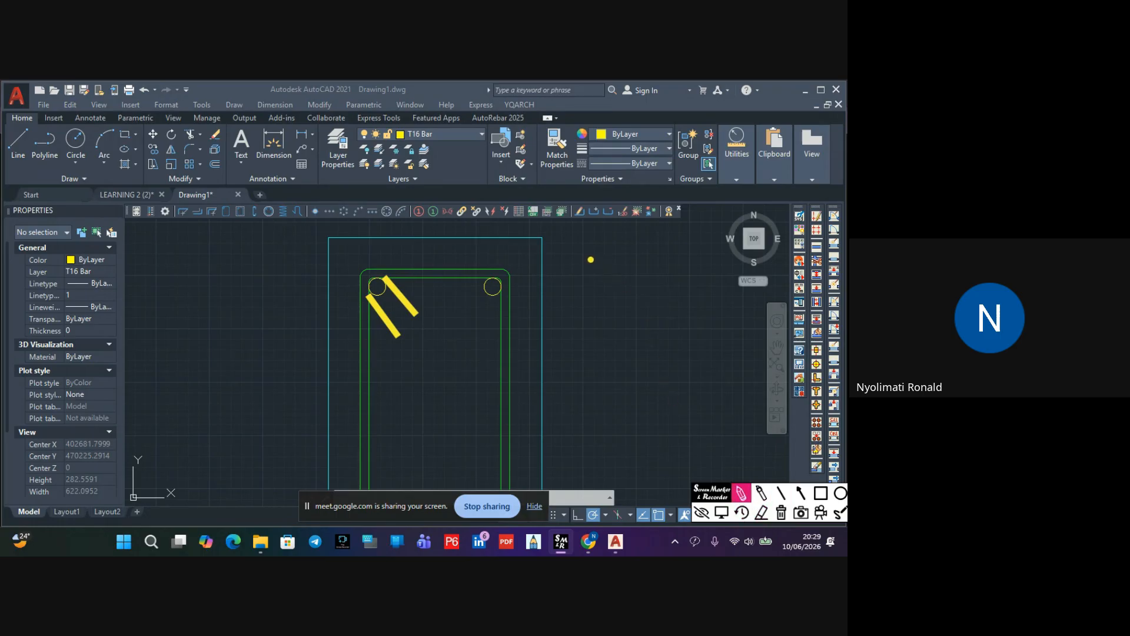
mouse_move(586, 253)
mouse_down()
mouse_move(587, 344)
mouse_move(639, 378)
mouse_move(708, 347)
mouse_move(702, 239)
mouse_move(582, 231)
mouse_move(583, 249)
mouse_up()
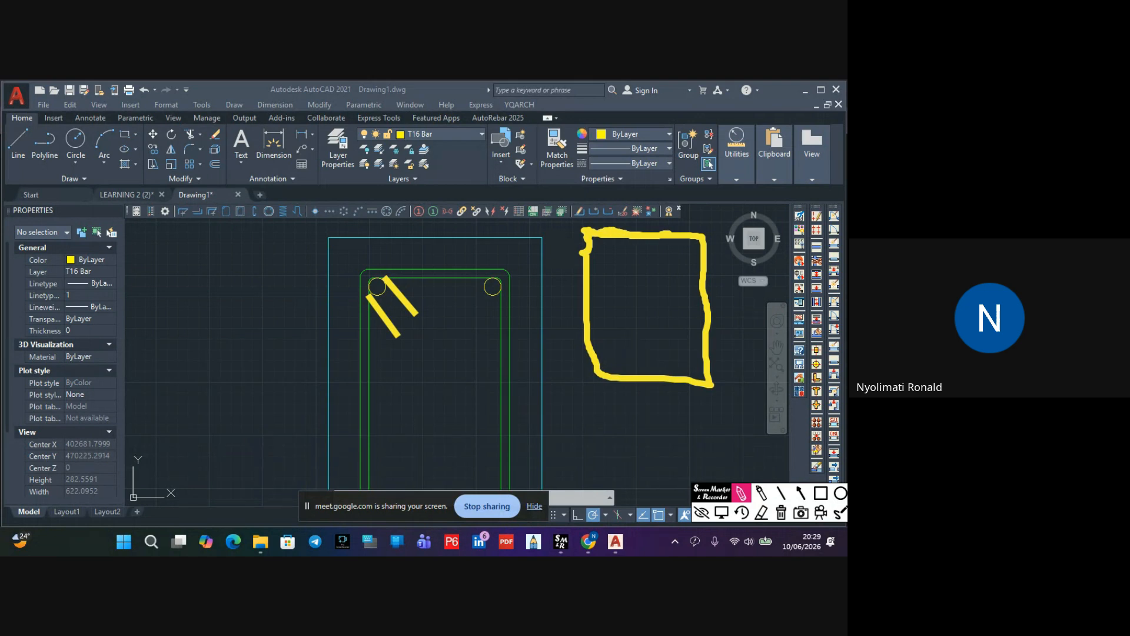
mouse_move(583, 239)
mouse_down()
mouse_move(619, 281)
mouse_move(582, 291)
mouse_move(584, 235)
mouse_move(612, 229)
mouse_move(638, 269)
mouse_up()
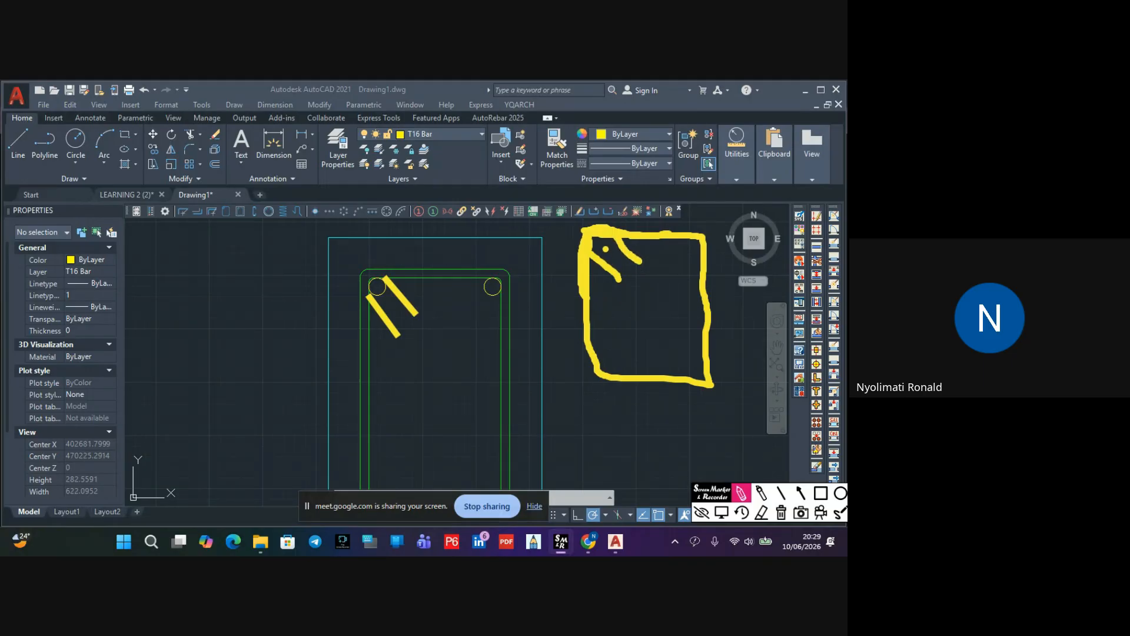
mouse_move(627, 242)
mouse_down()
mouse_move(602, 240)
mouse_move(597, 250)
mouse_move(612, 263)
mouse_move(612, 243)
mouse_up()
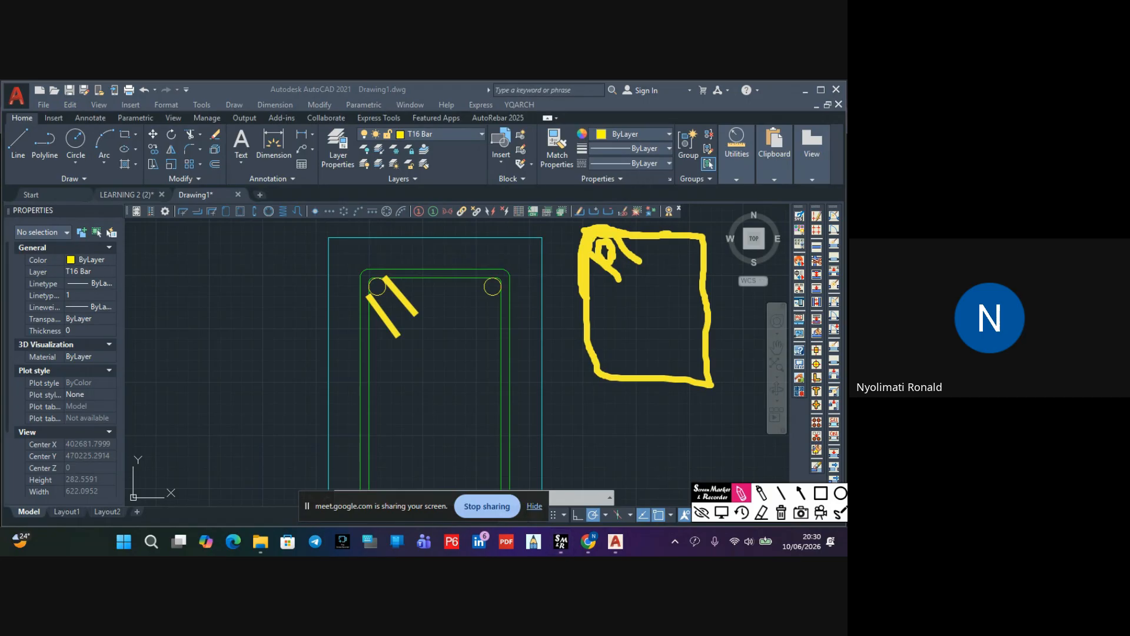
drag(609, 239, 647, 273)
Handwrite the hook length calculation "50 x 8 = 400" beside the beam section
mouse_move(162, 297)
mouse_down()
mouse_move(165, 331)
mouse_move(175, 296)
mouse_move(195, 296)
mouse_move(206, 318)
mouse_move(196, 307)
mouse_move(239, 316)
mouse_move(229, 309)
mouse_move(234, 286)
mouse_move(224, 287)
mouse_up()
click(176, 364)
drag(175, 363, 189, 366)
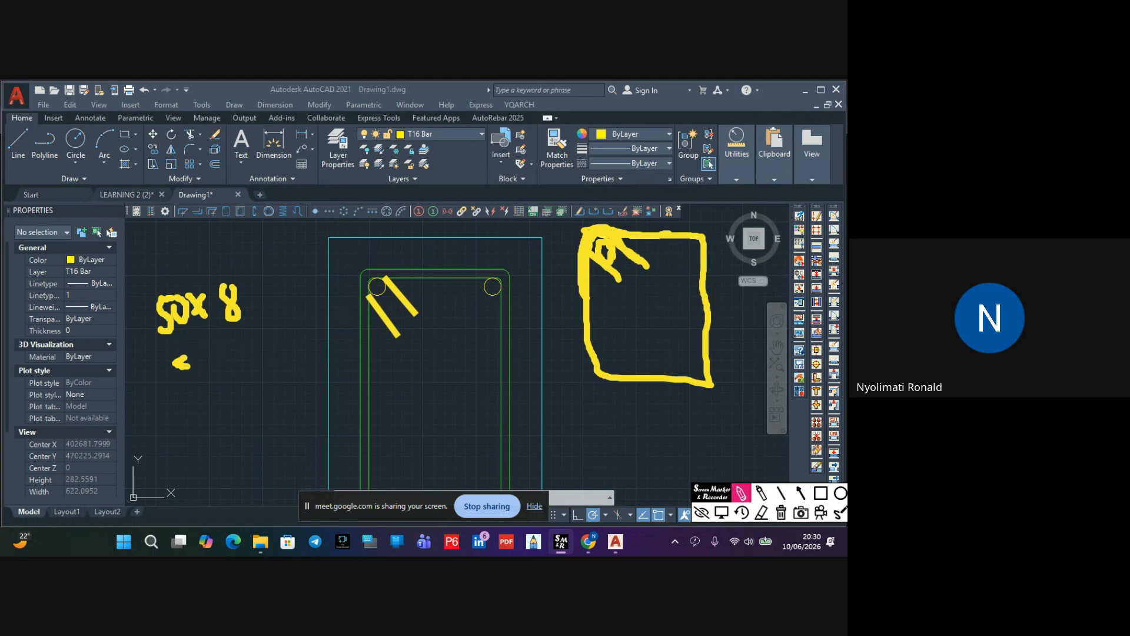
mouse_move(185, 368)
mouse_down()
mouse_move(178, 378)
mouse_move(196, 355)
mouse_up()
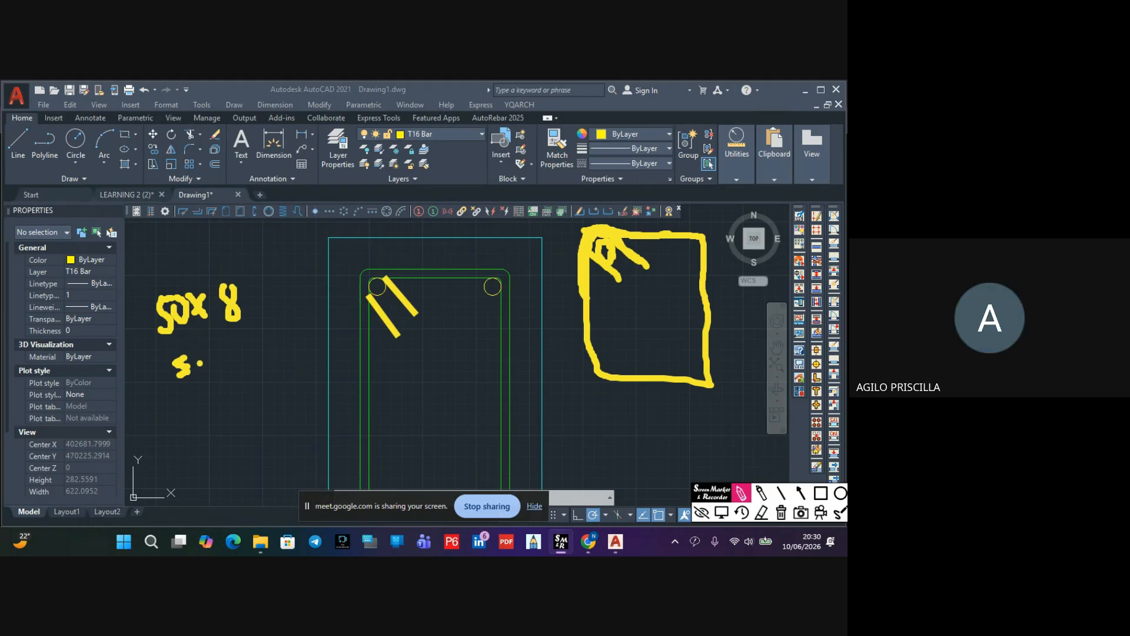
drag(202, 348, 209, 370)
mouse_move(221, 356)
mouse_down()
mouse_move(221, 342)
mouse_move(230, 361)
mouse_up()
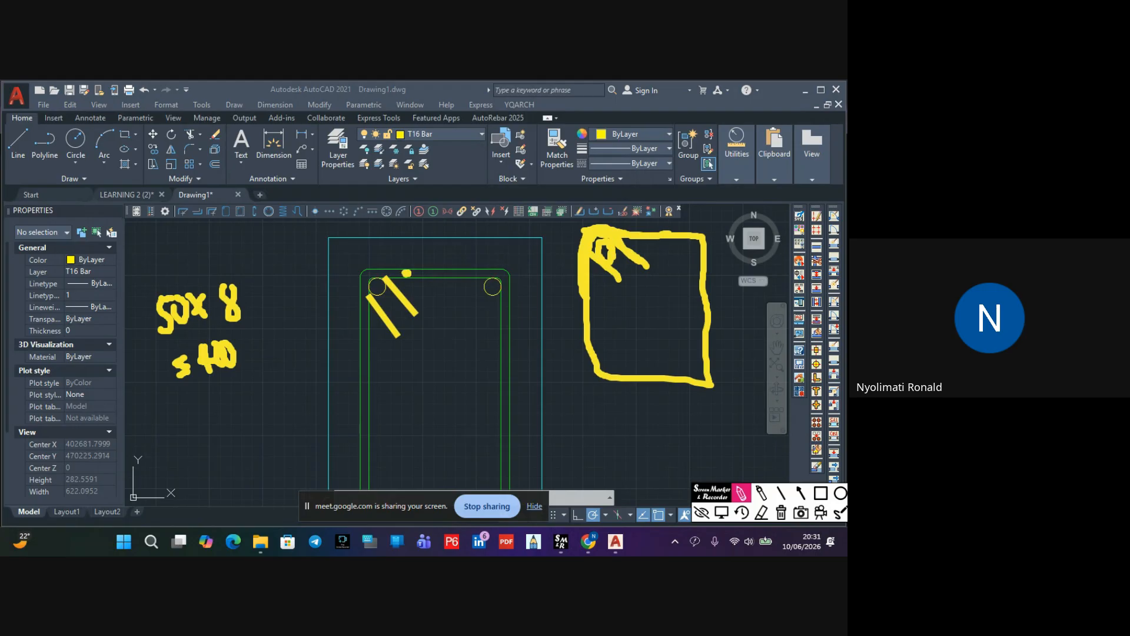
Trace the stirrup's upper-left corner and hook legs by hand, and draw a vertical line beside the handwritten calculation
mouse_move(402, 272)
mouse_down()
mouse_move(360, 281)
mouse_move(406, 342)
mouse_up()
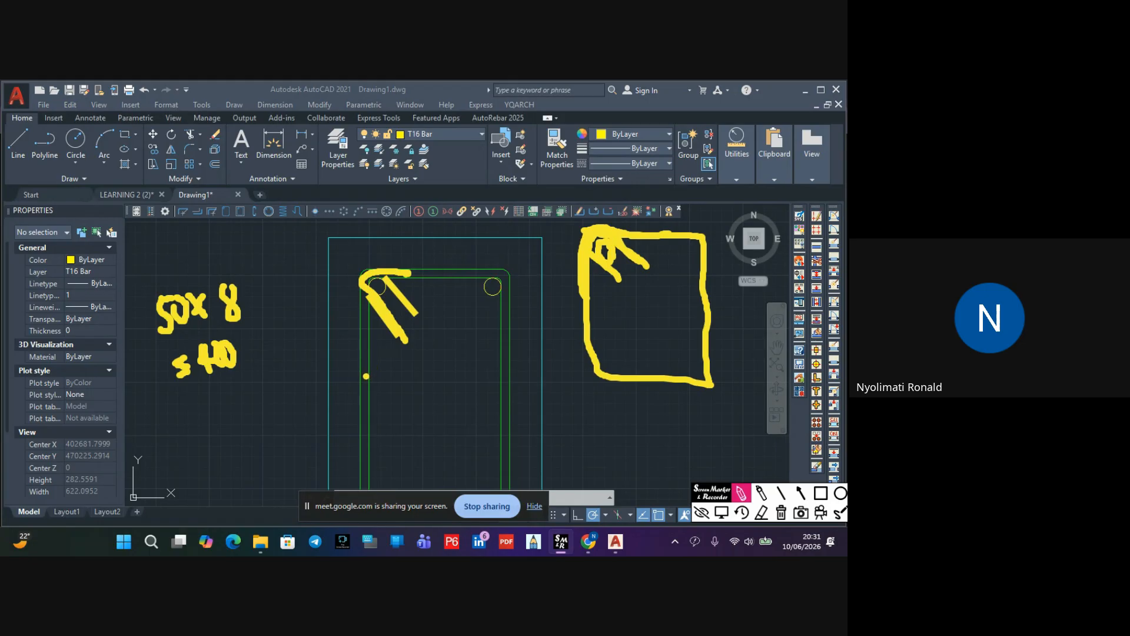
mouse_move(366, 377)
mouse_down()
mouse_move(354, 301)
mouse_move(364, 272)
mouse_up()
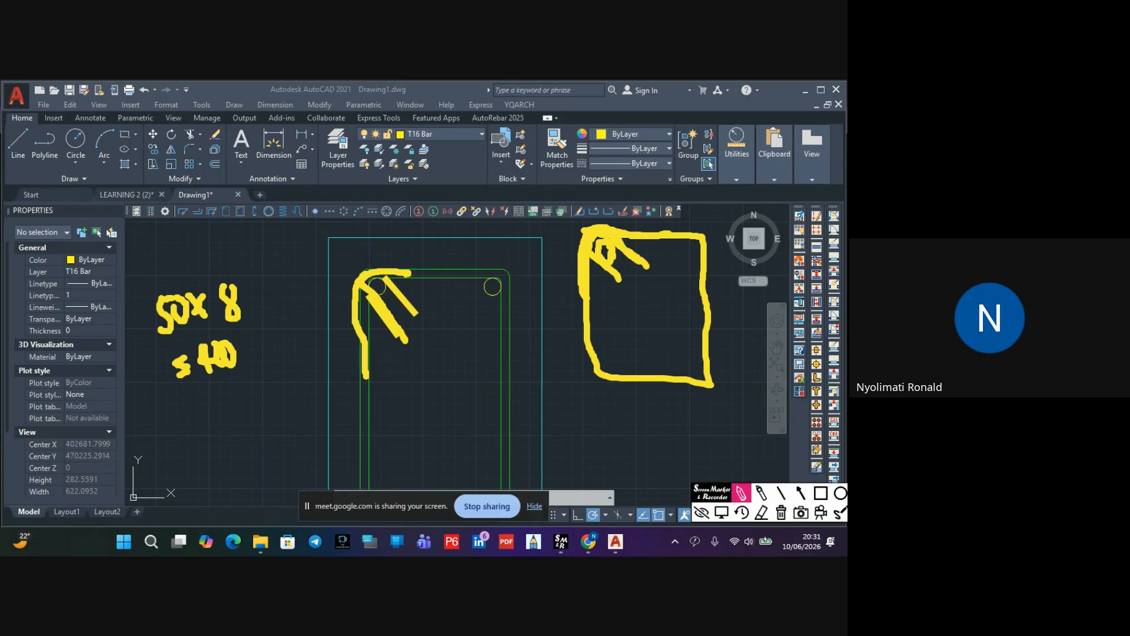
drag(407, 308, 419, 319)
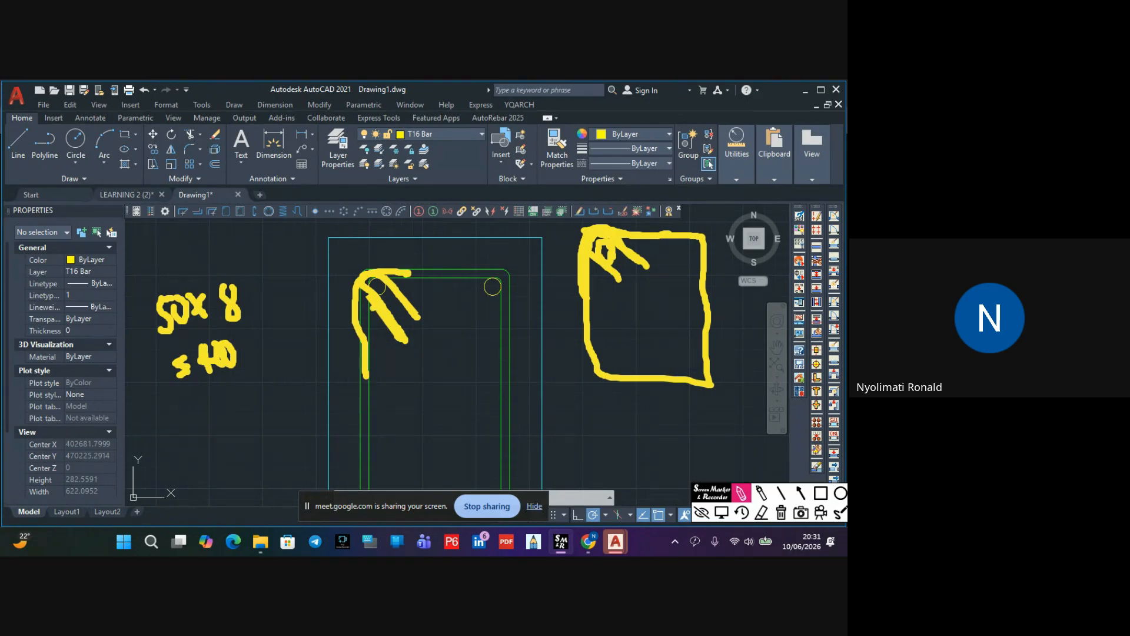
drag(377, 314, 400, 346)
drag(382, 281, 414, 318)
drag(254, 265, 259, 345)
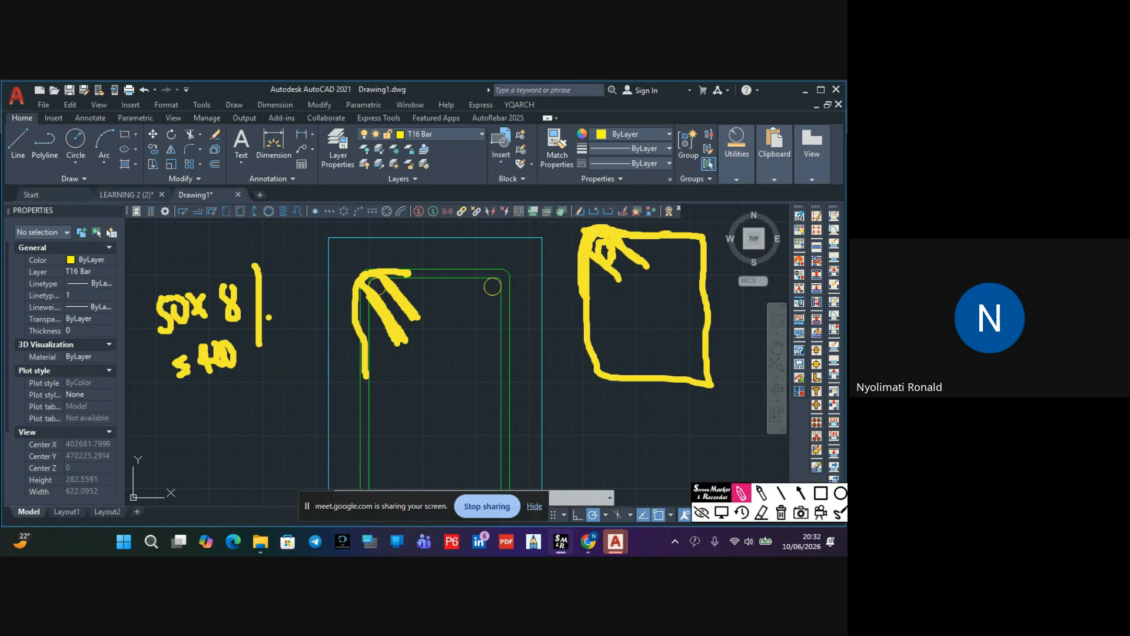
key(Escape)
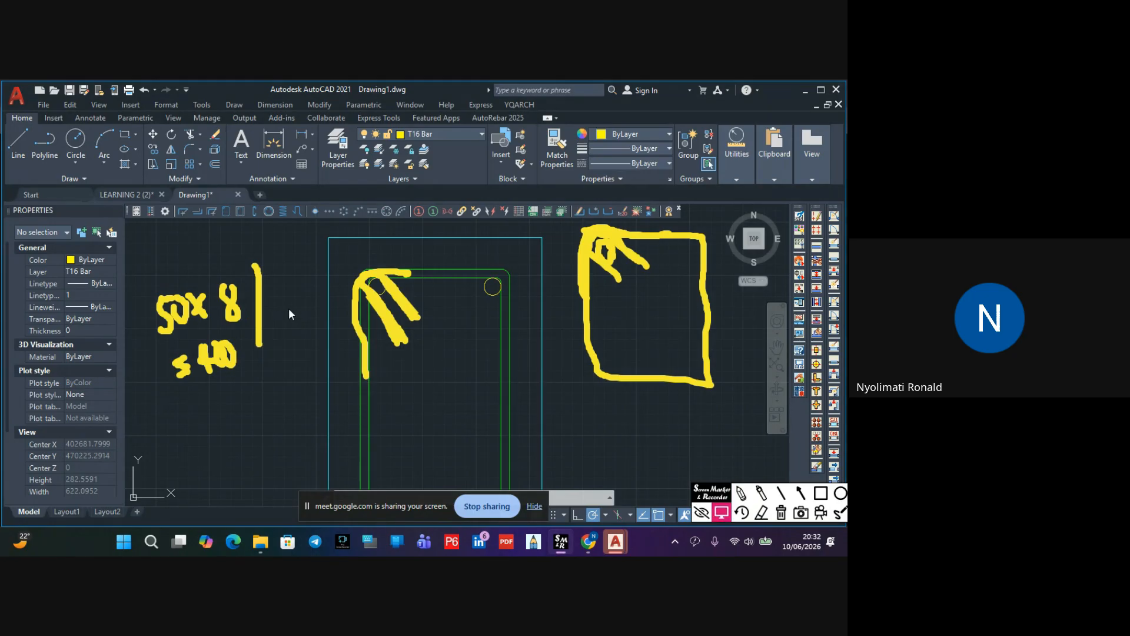
Open BS-EN1992-1-1_E_2004.pdf from the desktop folder path JARIBU, STRUCTURALCALCULATIONS, EUROCODE and hide the screen annotations
click(802, 89)
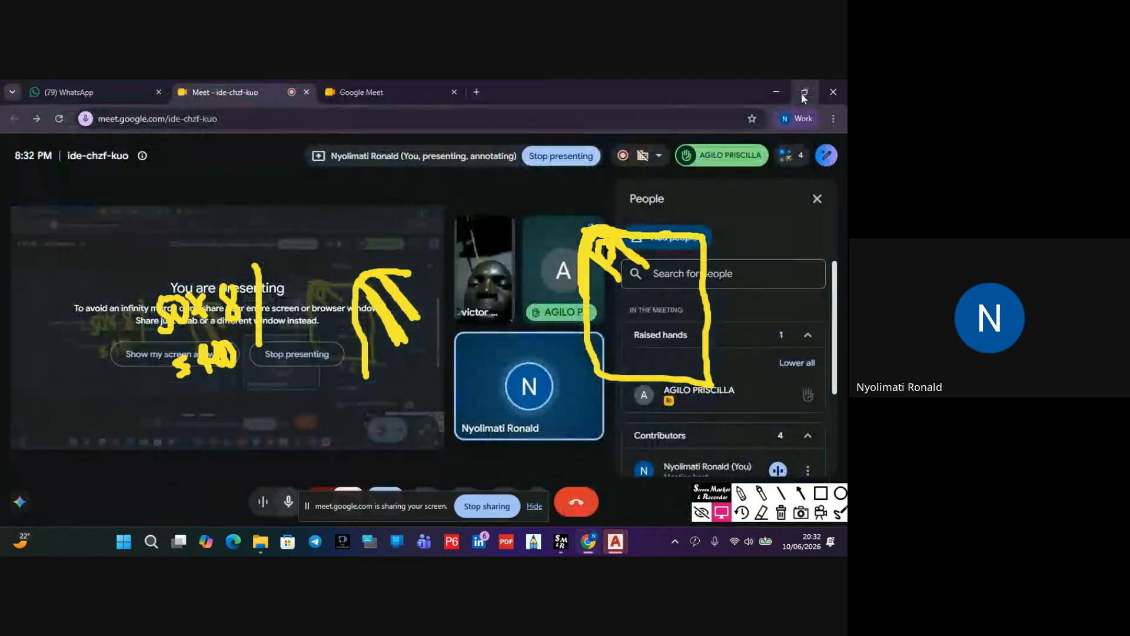
click(769, 89)
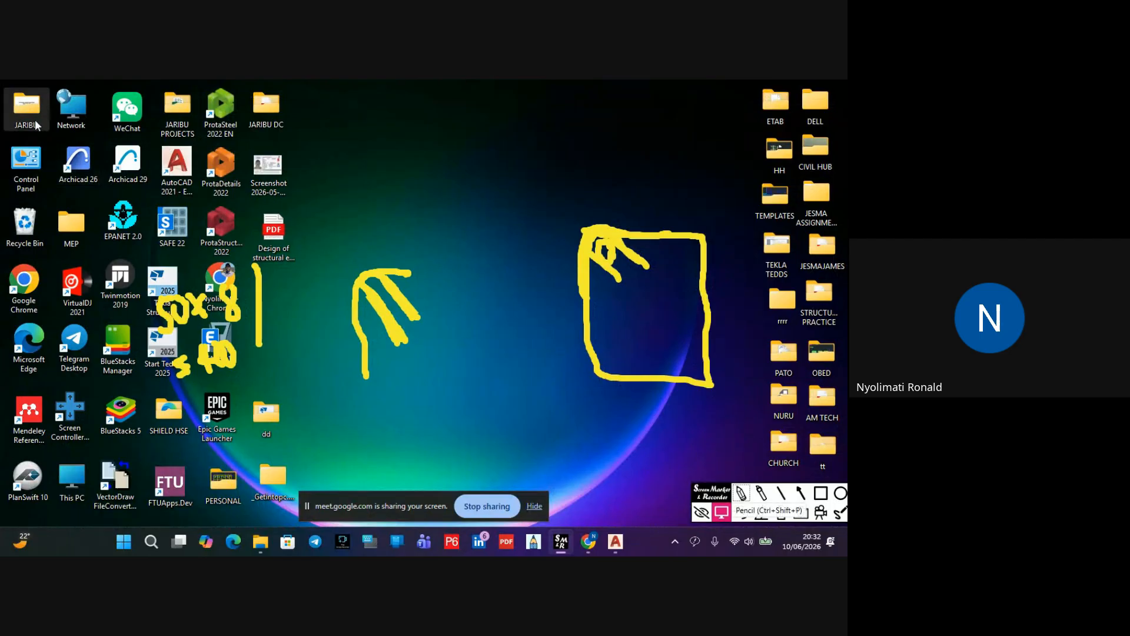
double_click(36, 116)
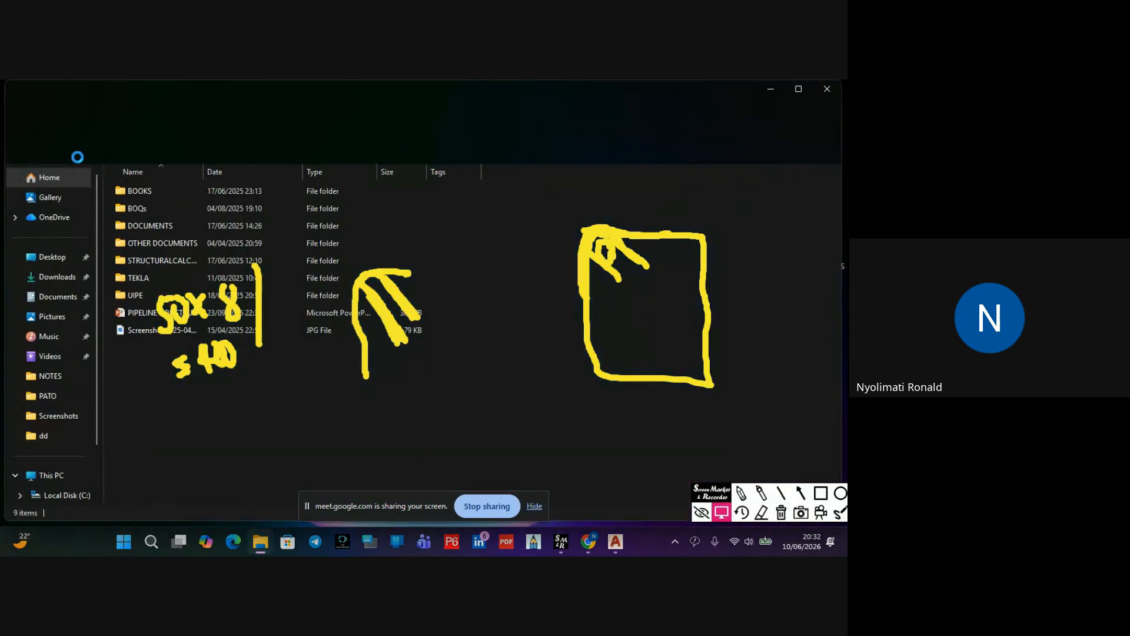
double_click(165, 257)
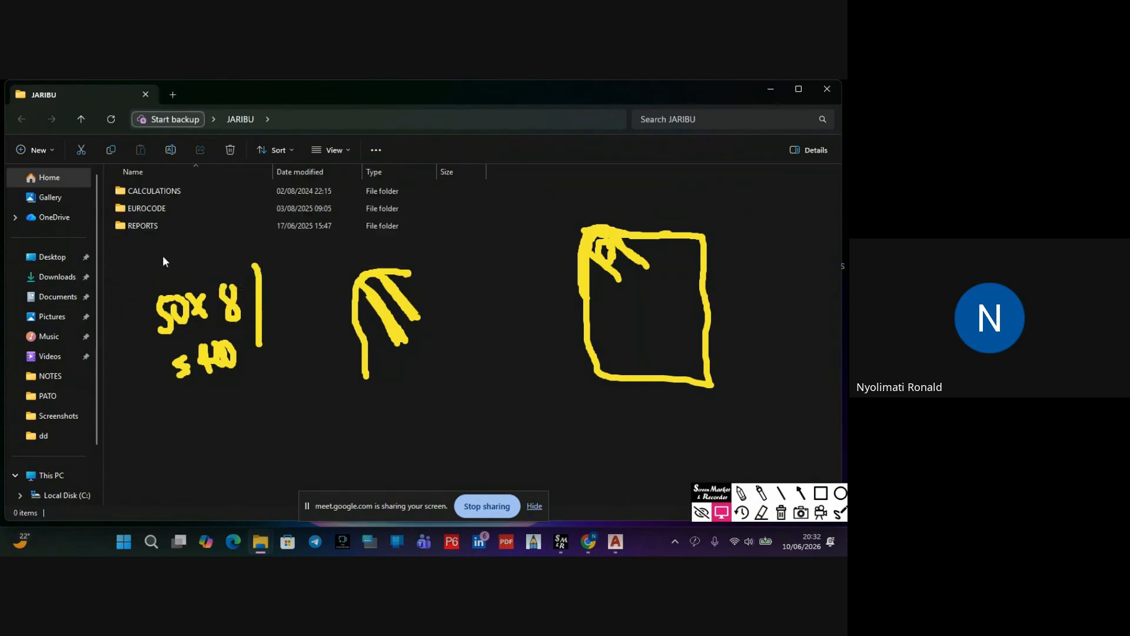
click(156, 210)
double_click(153, 207)
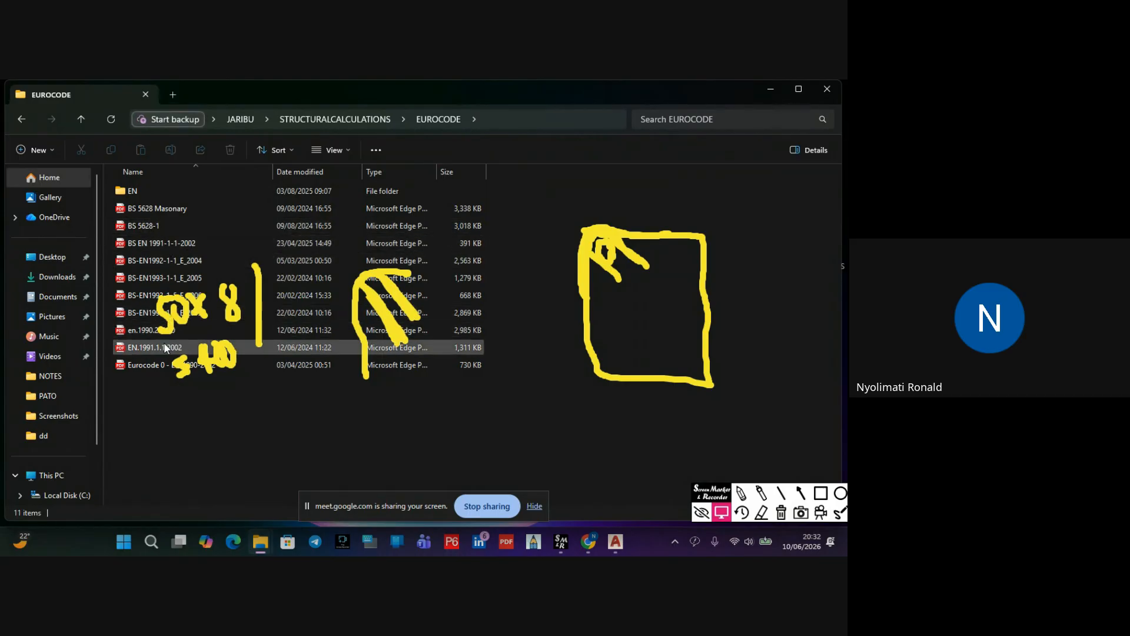
double_click(155, 260)
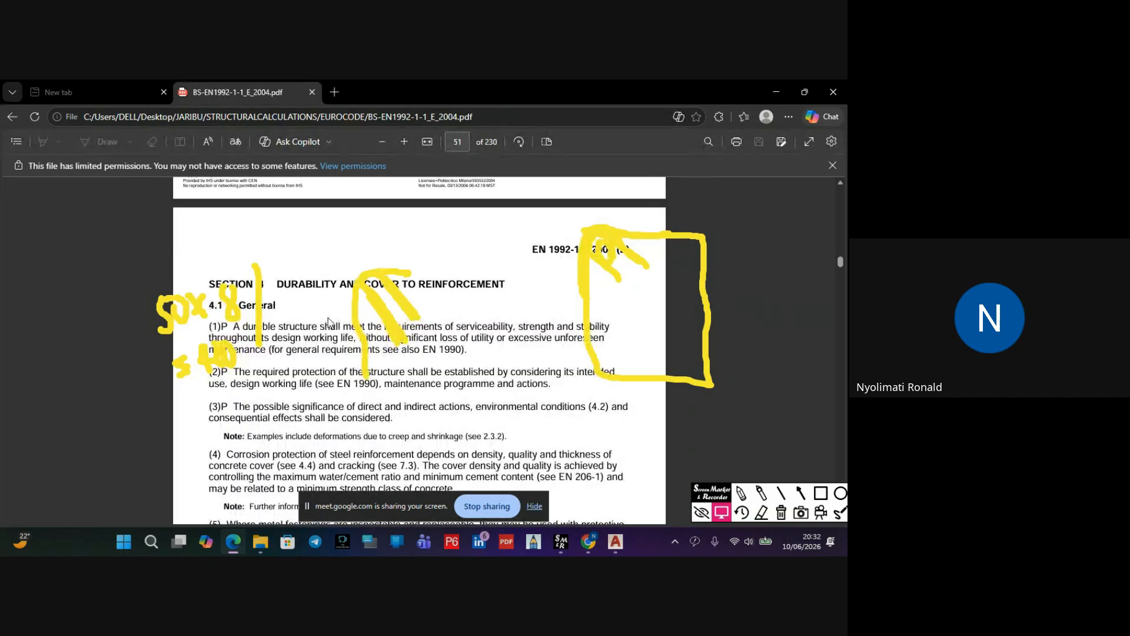
click(702, 512)
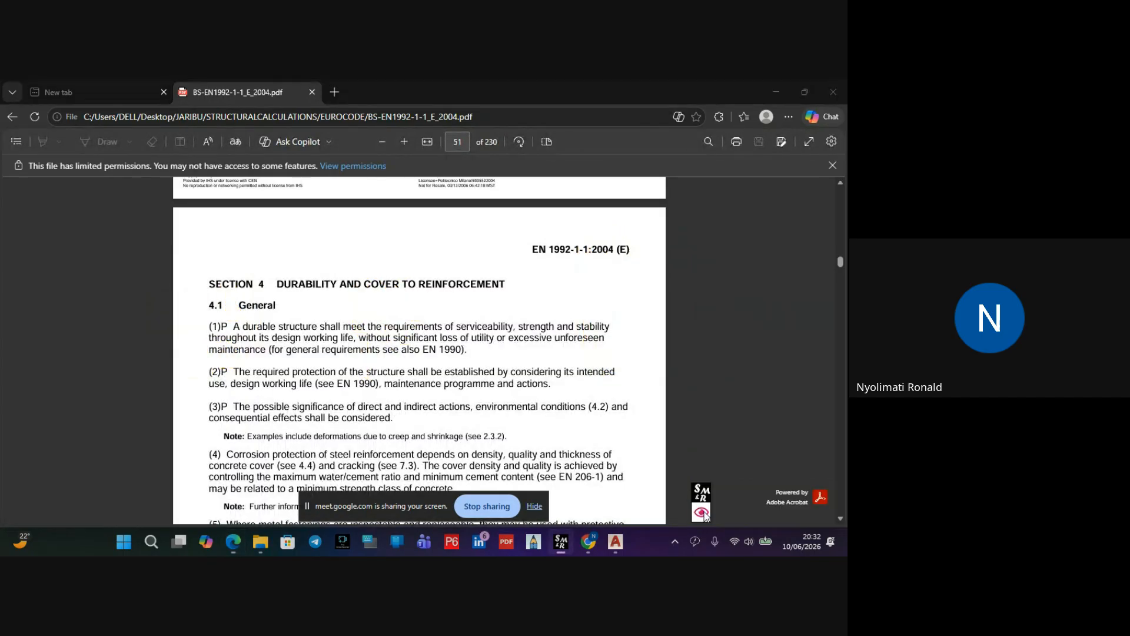
Return to the beginning of the standard and find its table of contents
scroll(425, 303, up, 5)
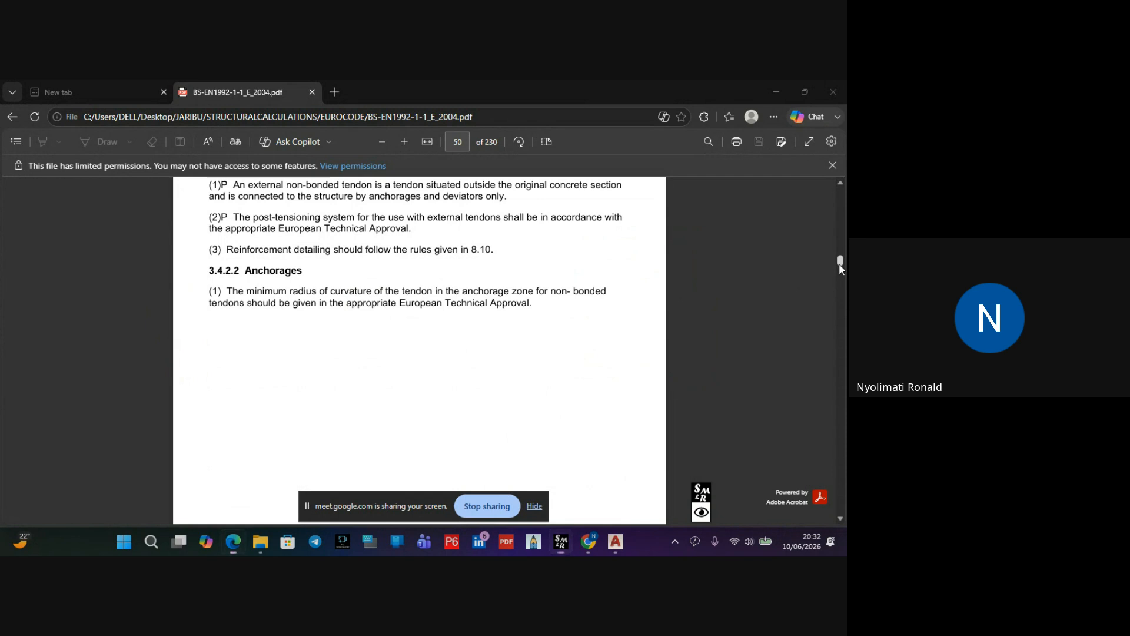
drag(839, 261, 840, 187)
scroll(486, 325, down, 15)
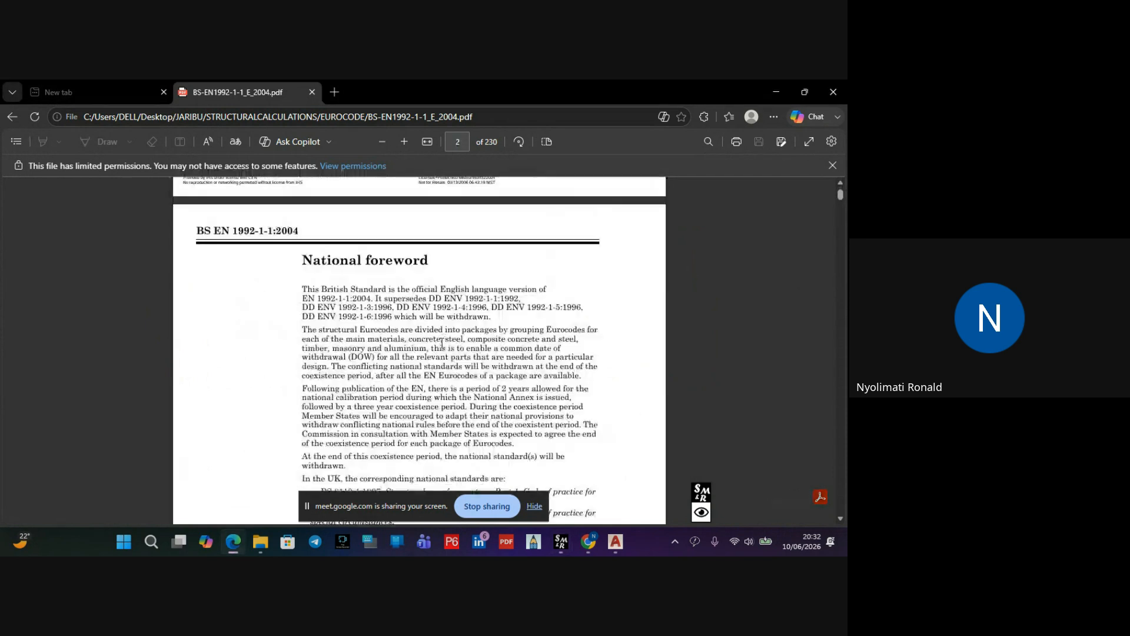
scroll(441, 340, down, 8)
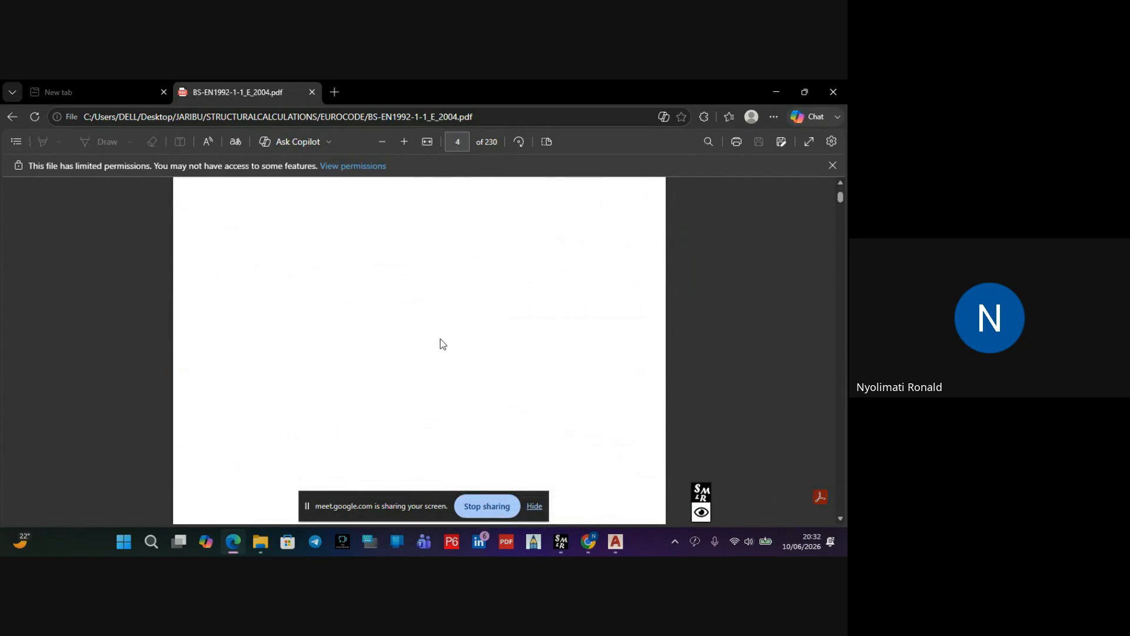
scroll(442, 343, down, 10)
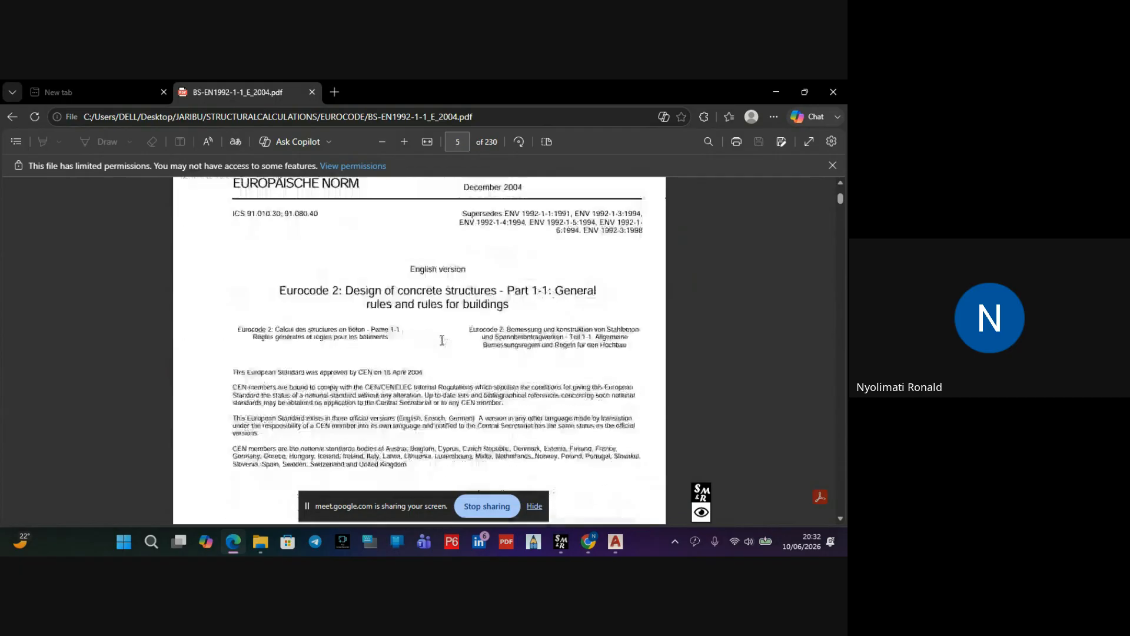
scroll(441, 341, down, 15)
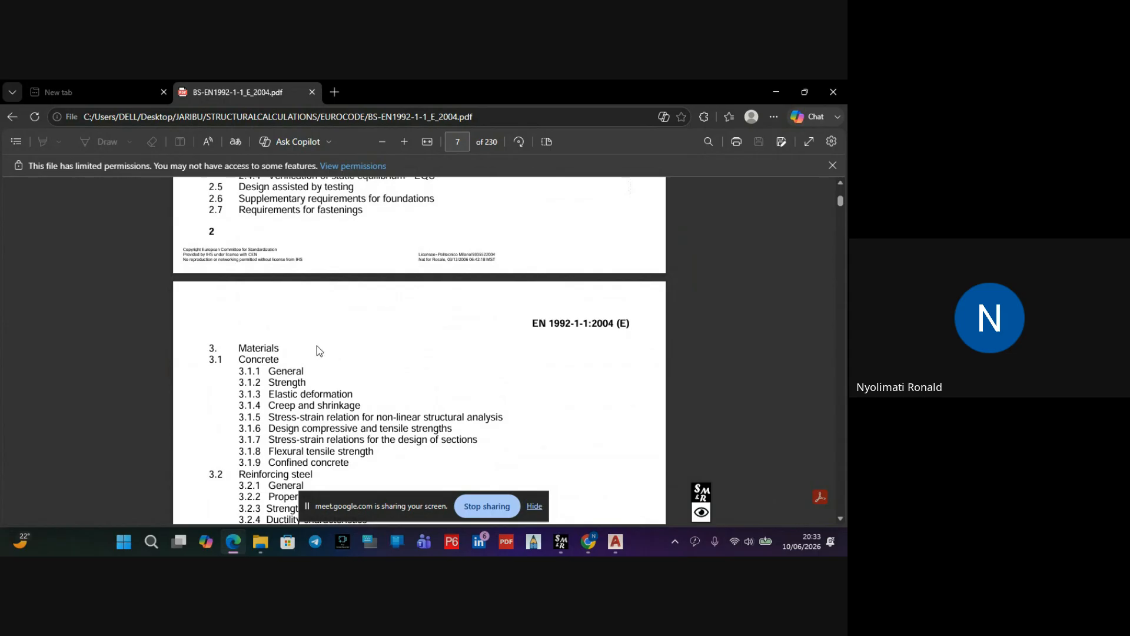
Read through the table of contents from section 3 to section 8 for the clauses on anchorage and laps
scroll(316, 337, down, 5)
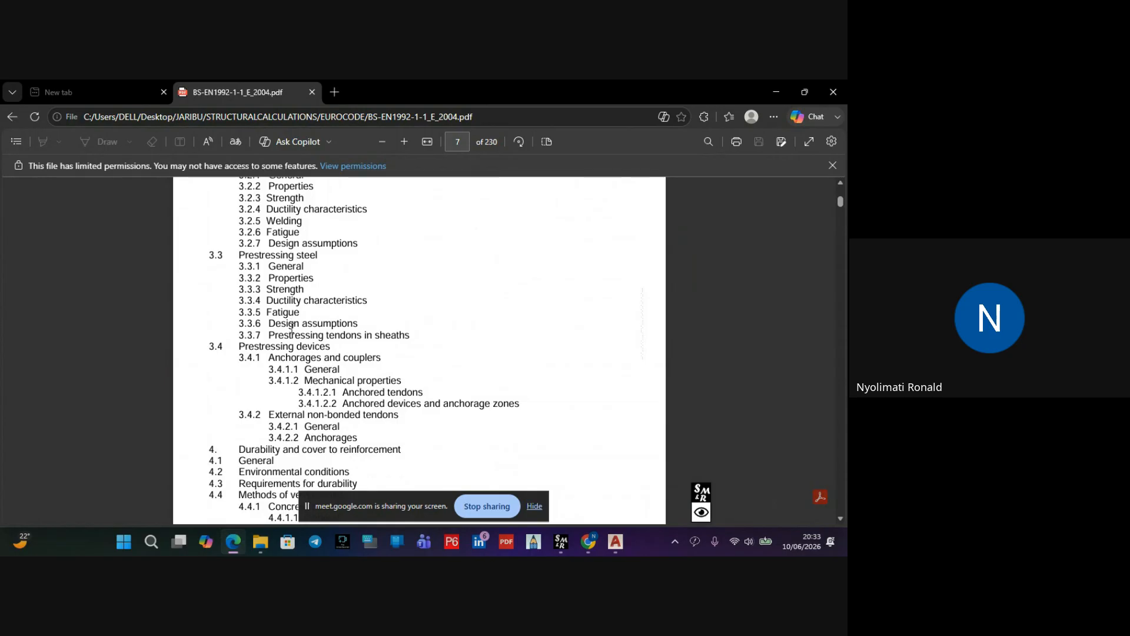
scroll(292, 328, down, 6)
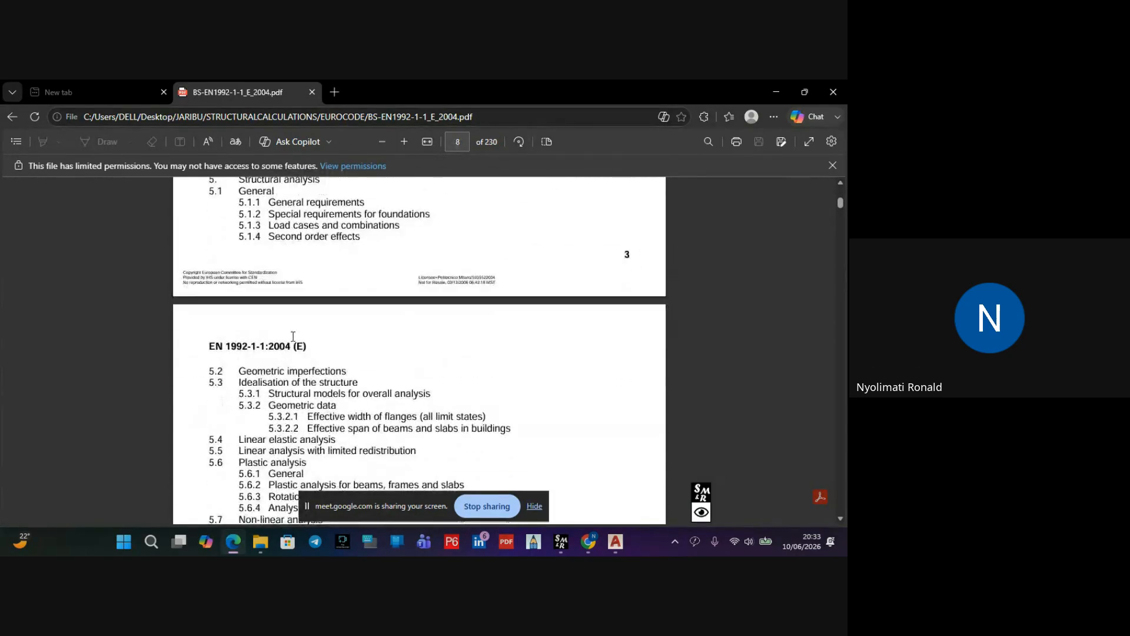
scroll(293, 336, up, 1)
scroll(297, 344, down, 2)
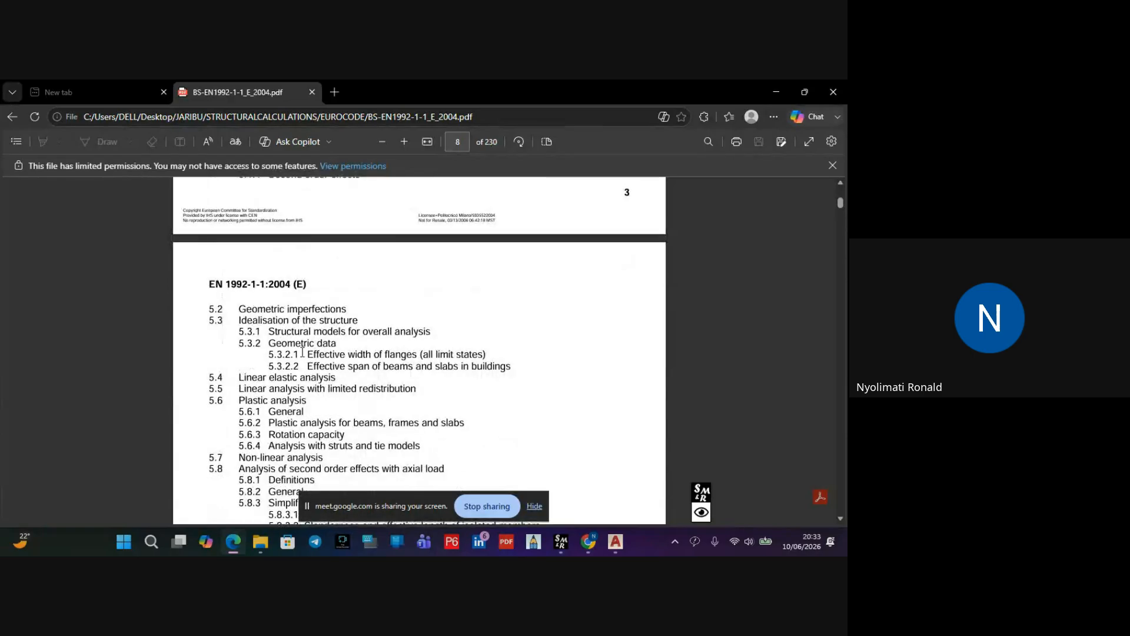
scroll(302, 352, down, 1)
scroll(303, 356, up, 1)
scroll(306, 362, down, 4)
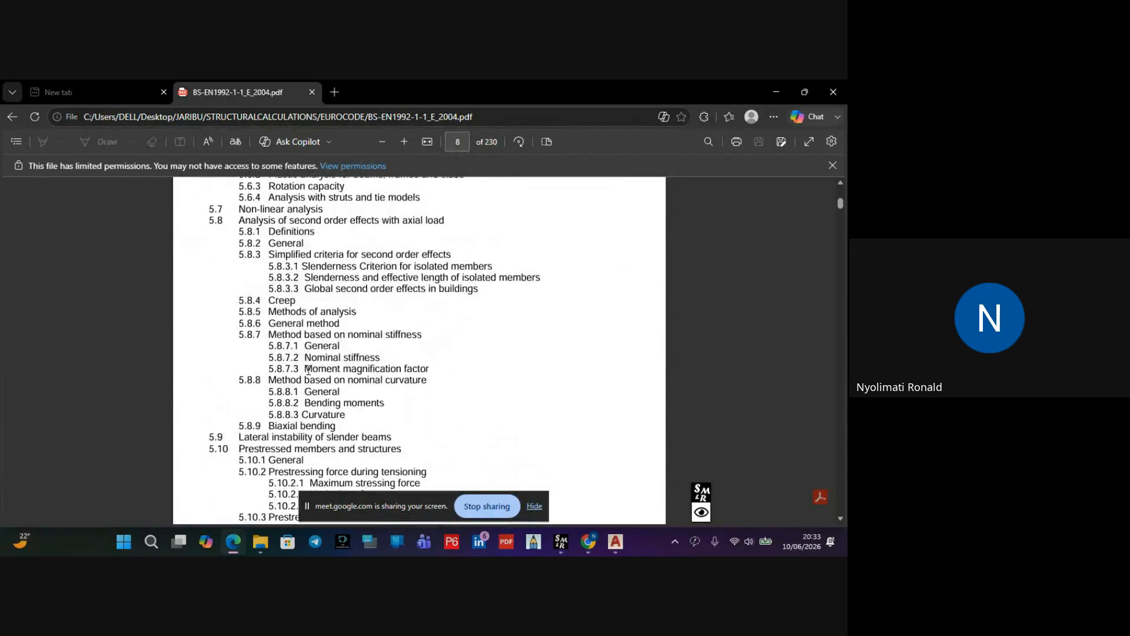
scroll(309, 370, down, 6)
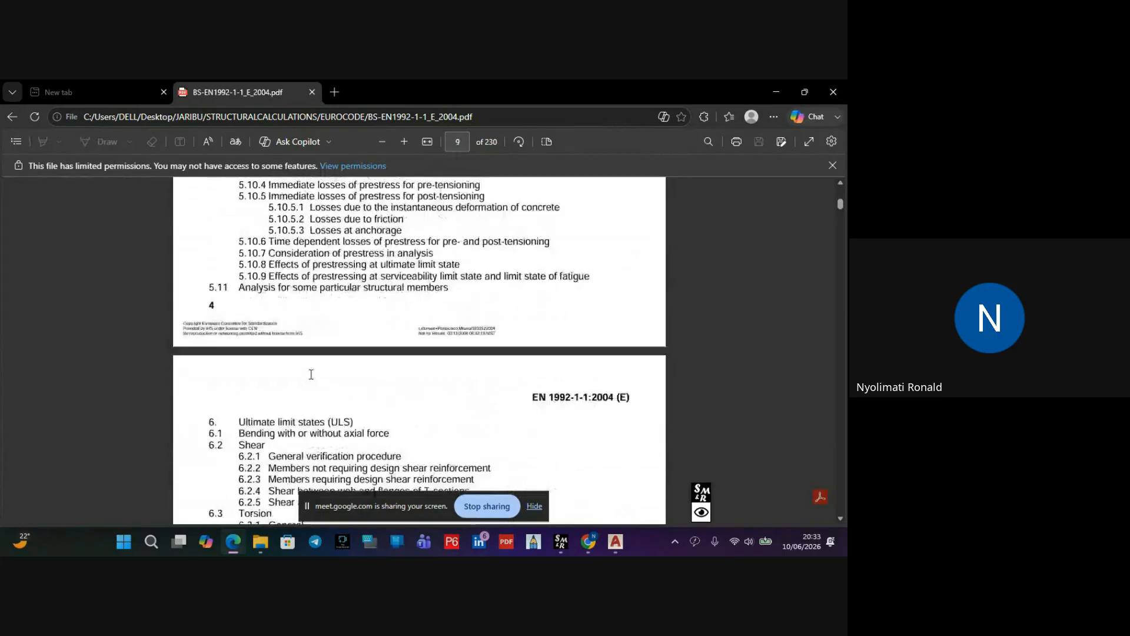
scroll(356, 219, up, 1)
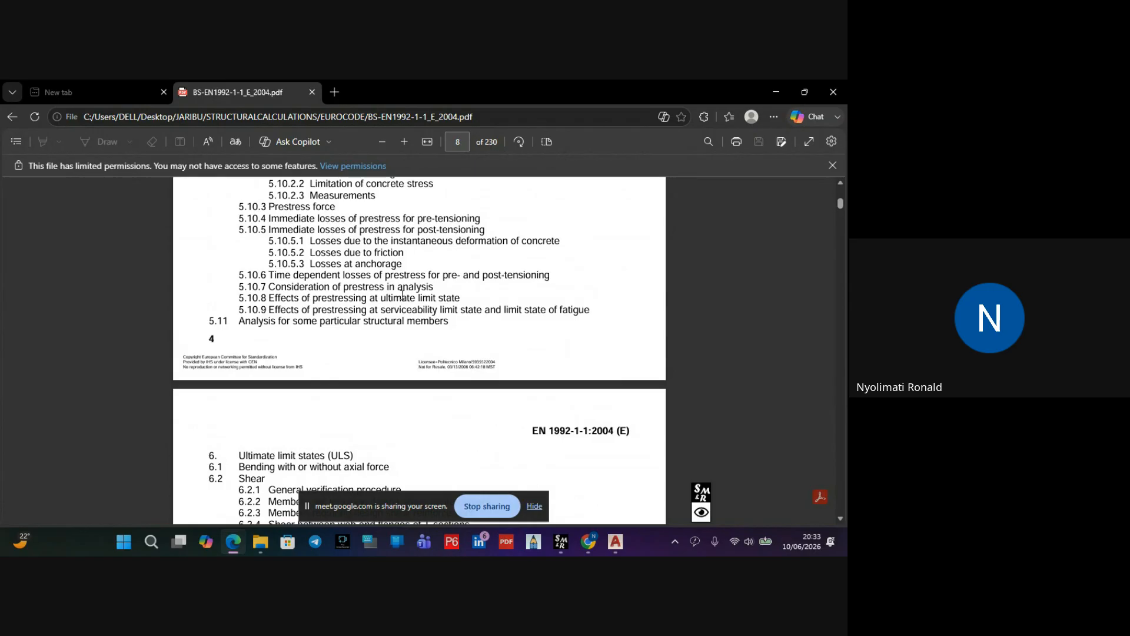
scroll(366, 364, down, 2)
scroll(367, 395, down, 1)
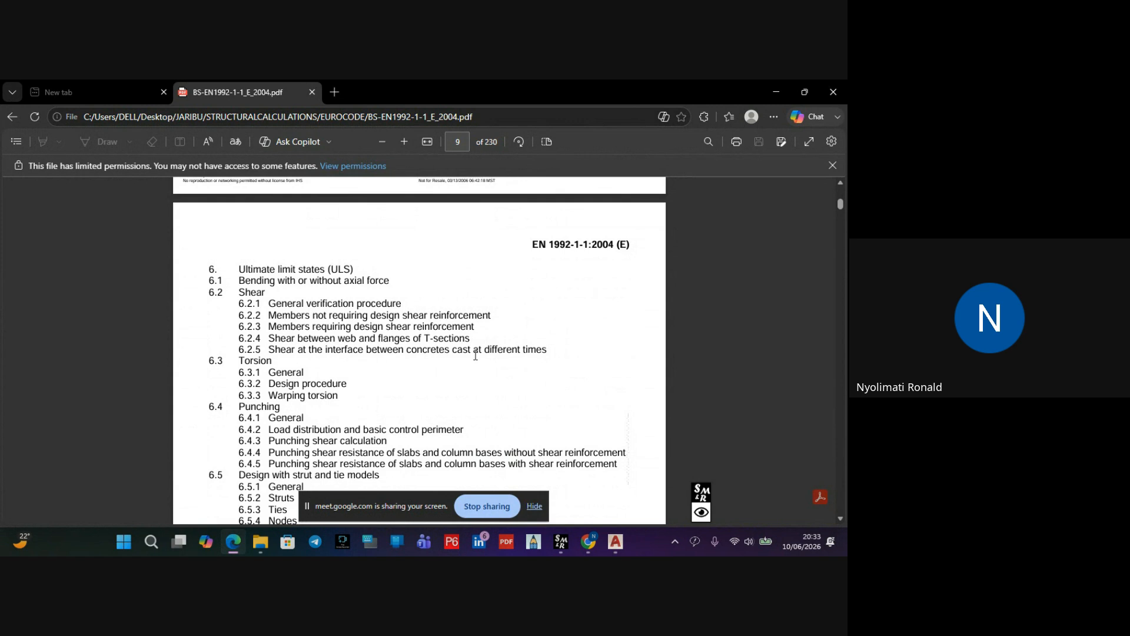
scroll(376, 353, down, 5)
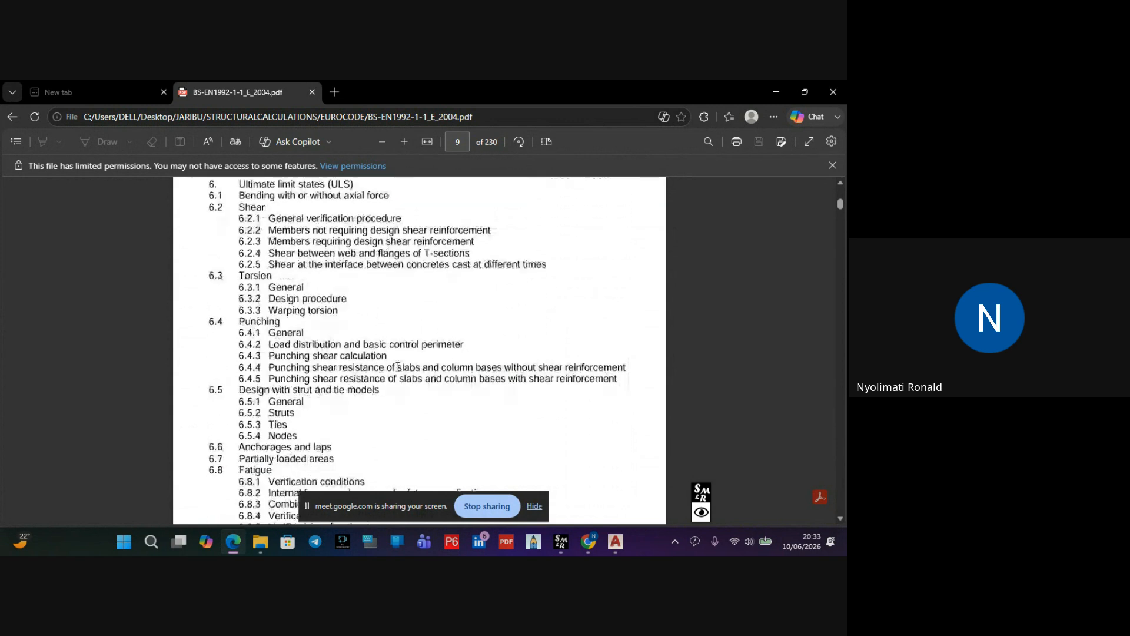
scroll(359, 375, down, 6)
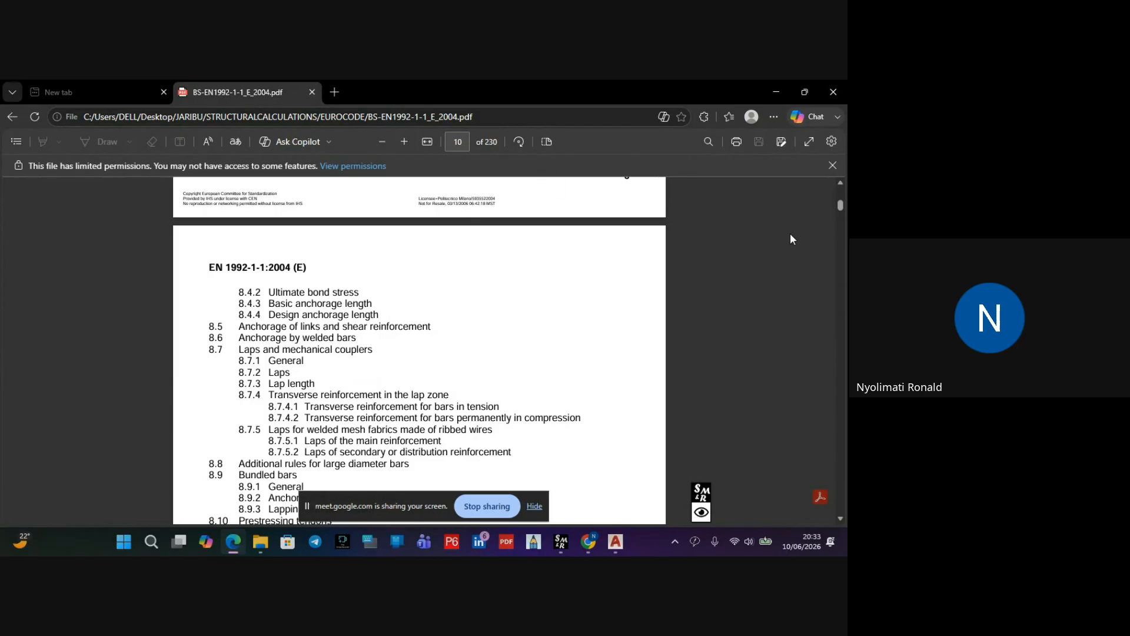
Go to page 143 of the standard and examine Figure 8.7 on adjacent laps with its related rules
drag(841, 207, 847, 390)
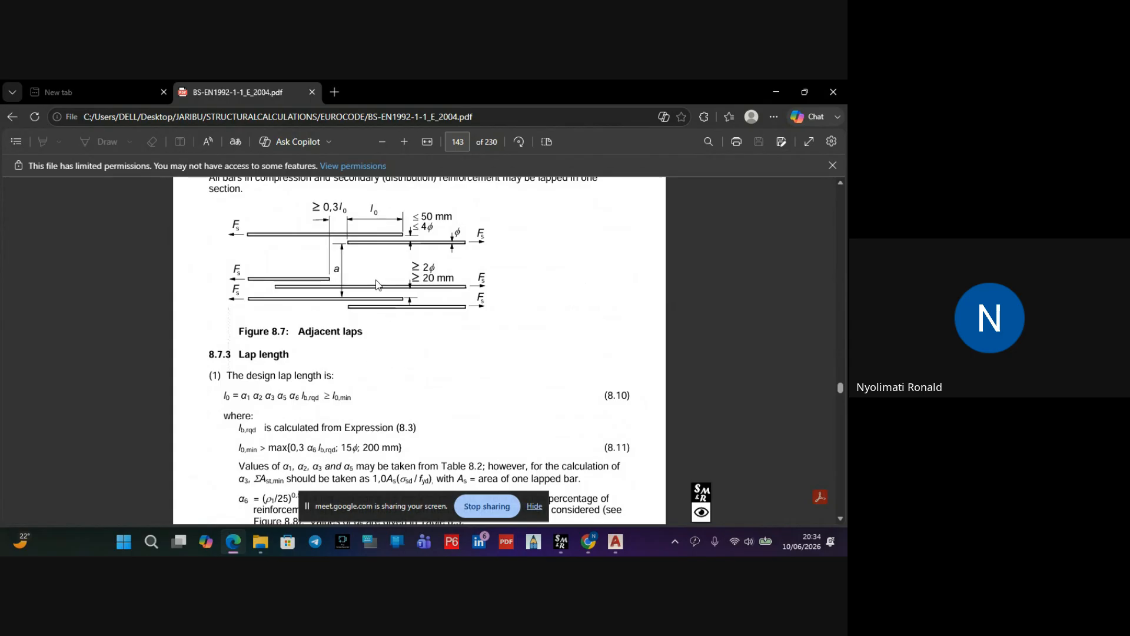
scroll(376, 280, up, 1)
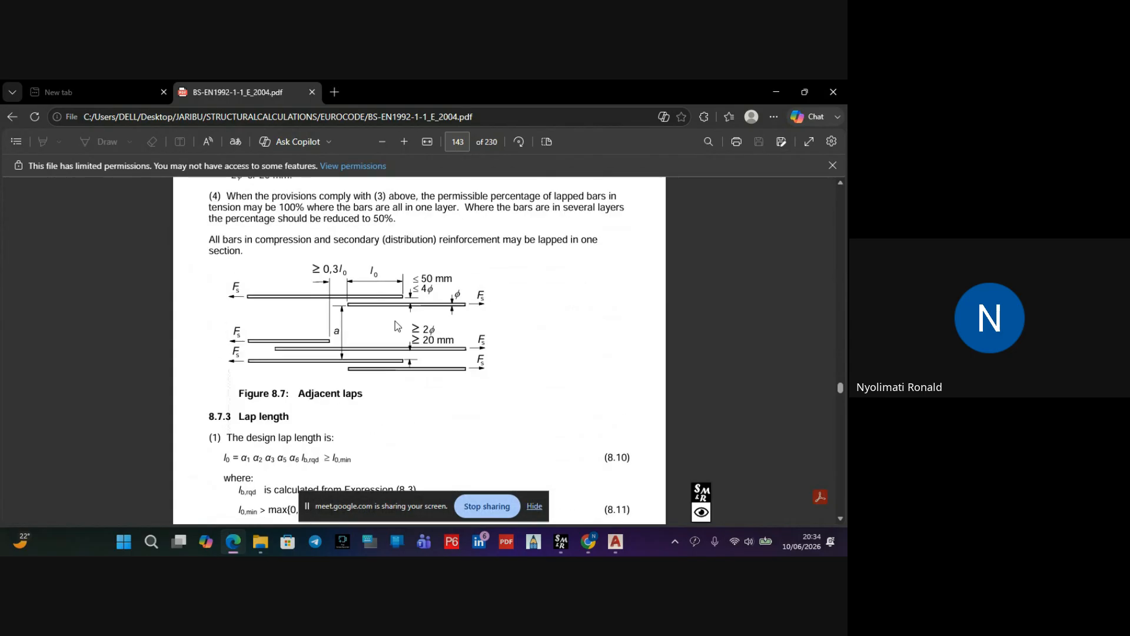
scroll(372, 338, up, 2)
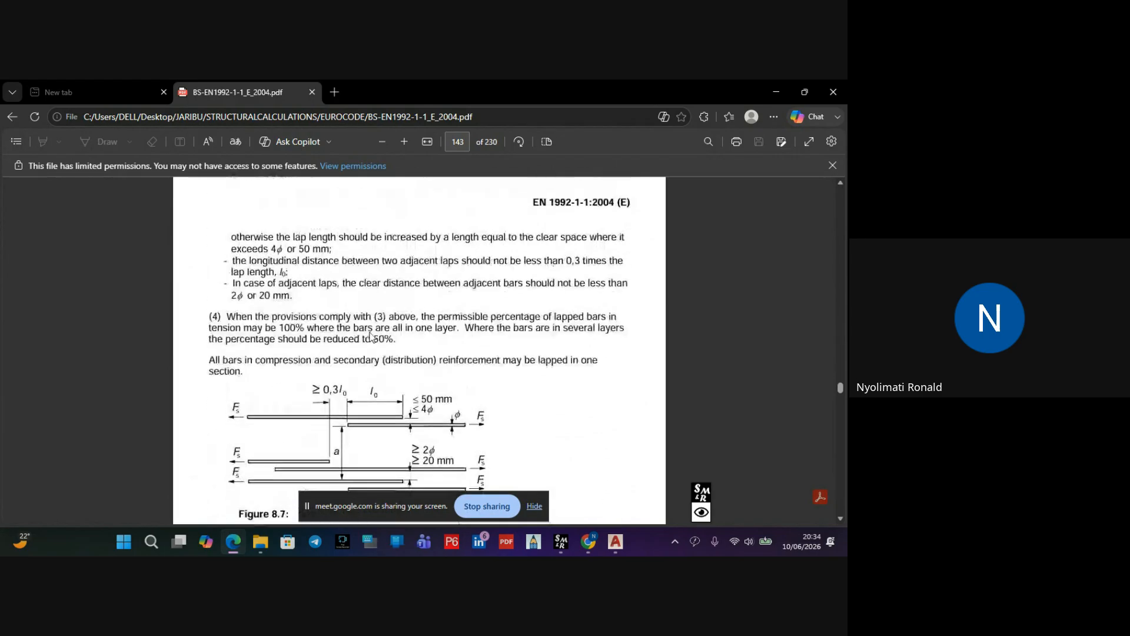
scroll(372, 337, down, 1)
scroll(372, 338, up, 1)
scroll(372, 338, down, 1)
scroll(373, 336, down, 1)
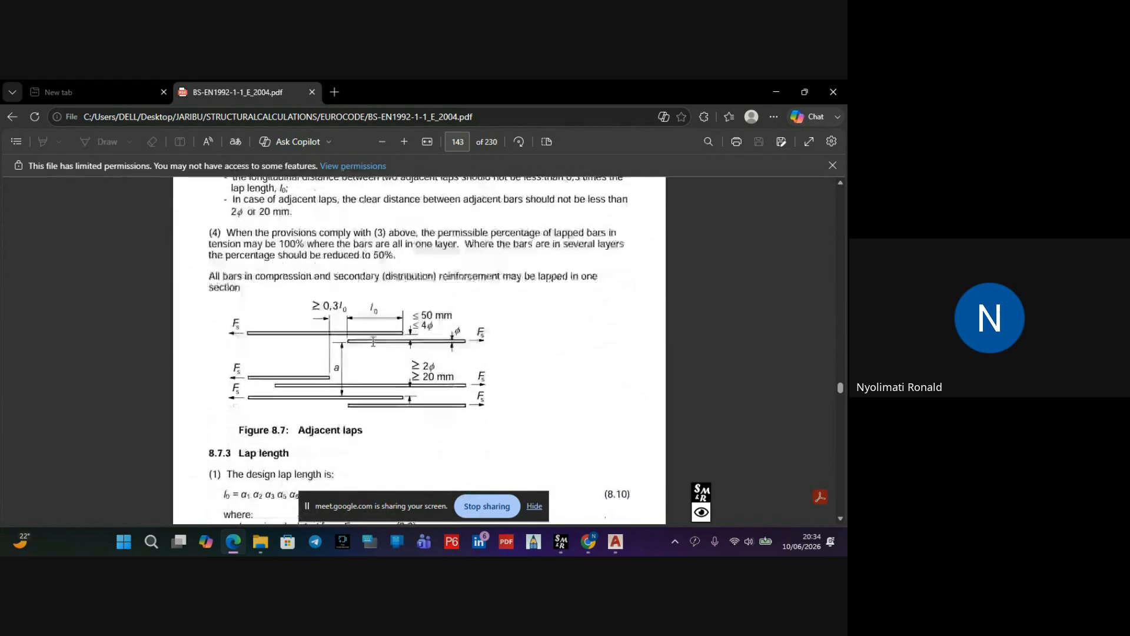
scroll(371, 337, up, 1)
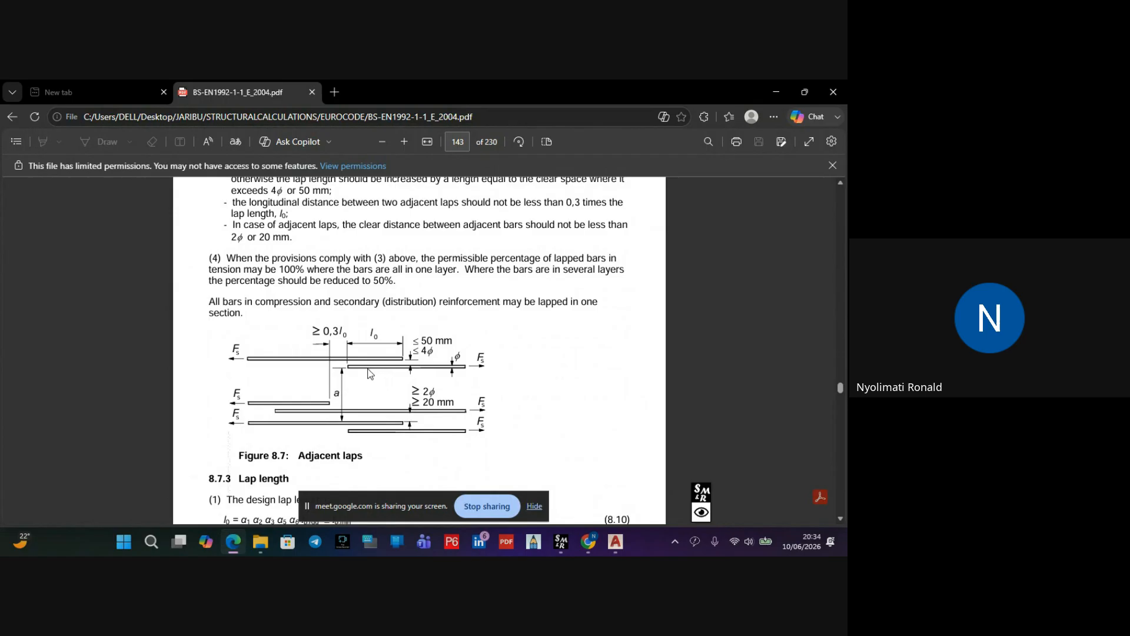
scroll(370, 373, down, 1)
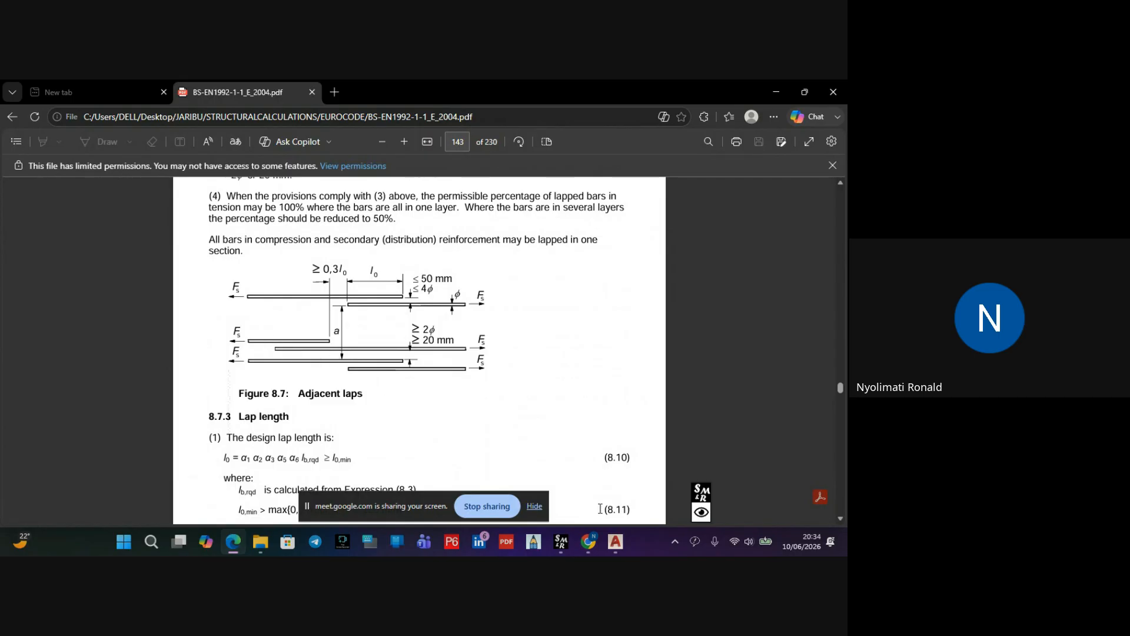
Clear the old screen annotations and mark two overlapping bars in Figure 8.7 with the annotation line tool
click(701, 498)
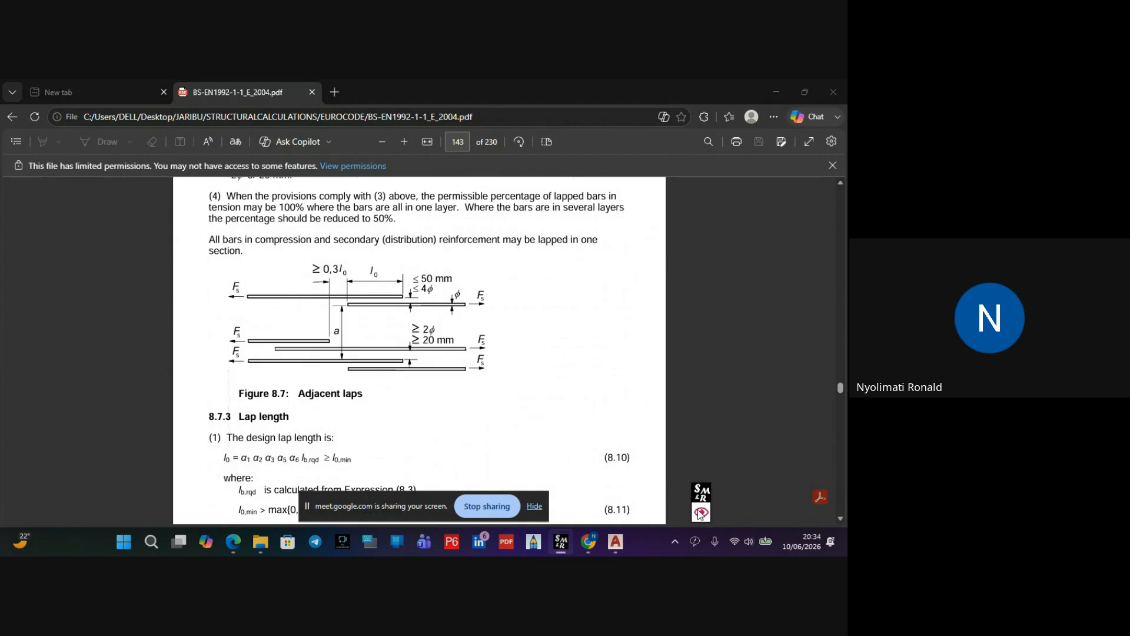
click(701, 512)
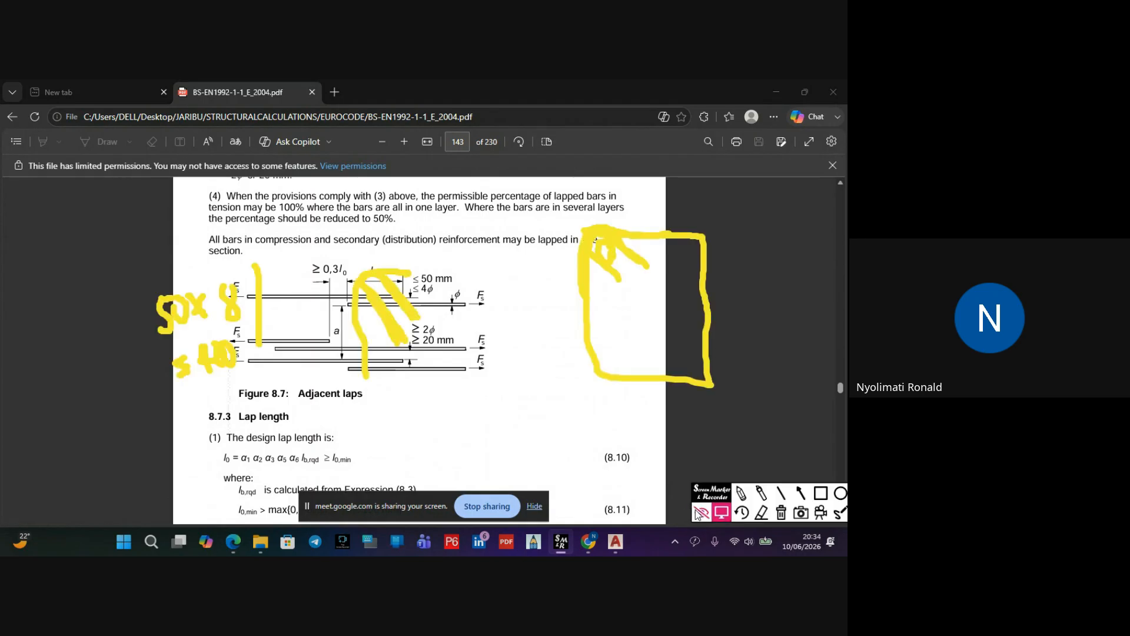
click(781, 512)
click(781, 493)
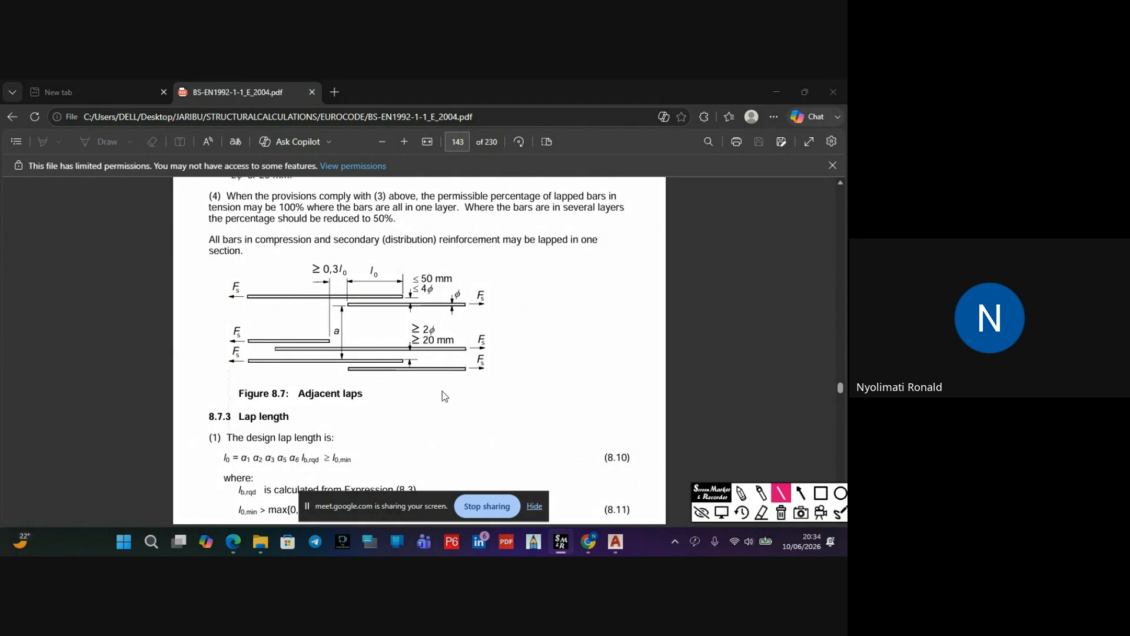
mouse_move(261, 340)
mouse_down()
mouse_move(336, 340)
mouse_move(311, 350)
mouse_up()
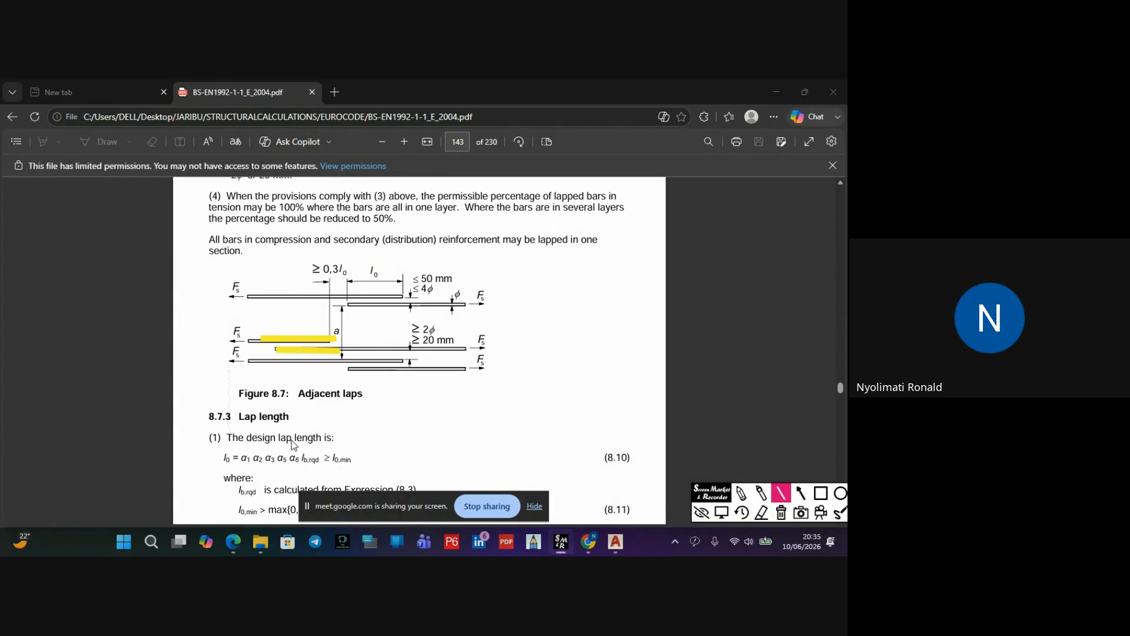
Hide the annotations and read the lap length clause 8.7.3, Table 8.3 and Figure 8.8
click(702, 512)
scroll(453, 418, down, 2)
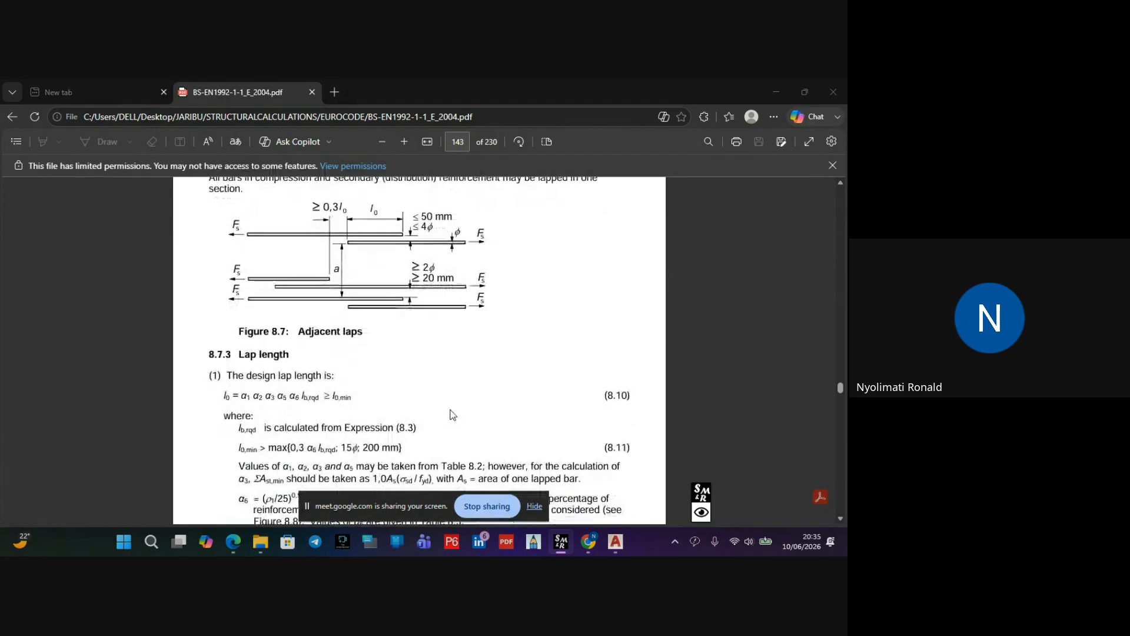
scroll(429, 397, down, 2)
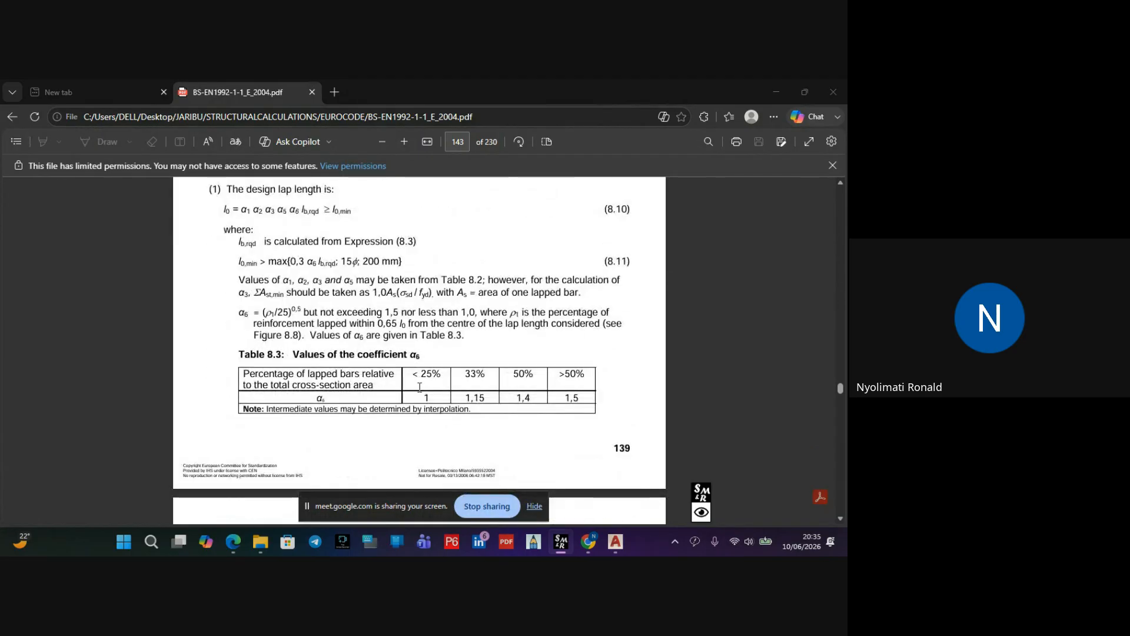
scroll(414, 382, down, 2)
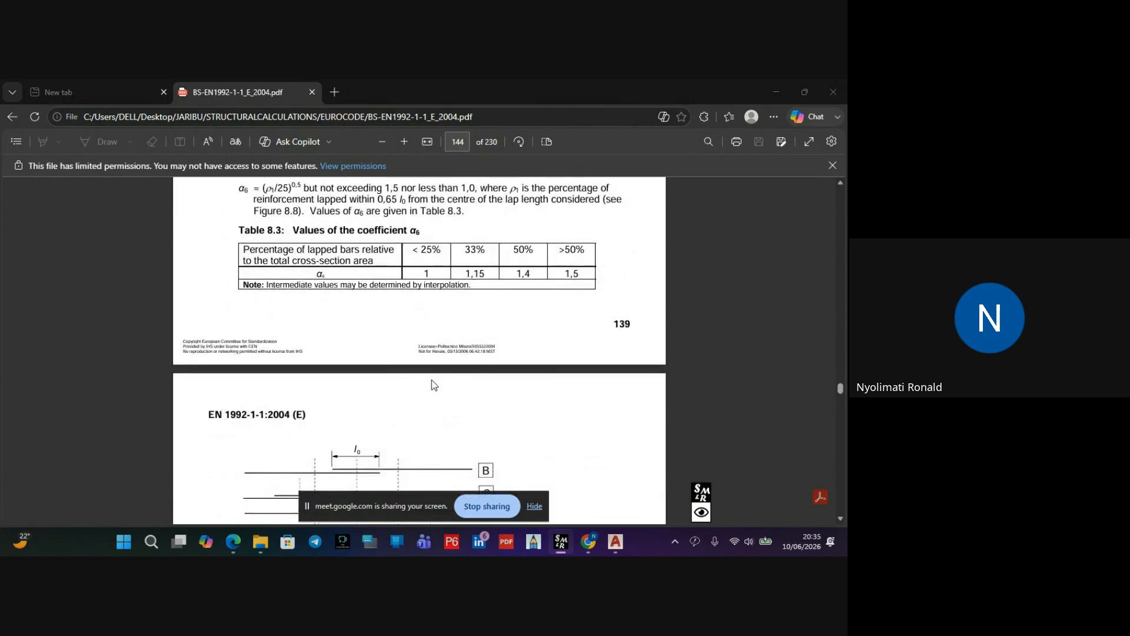
scroll(432, 381, down, 3)
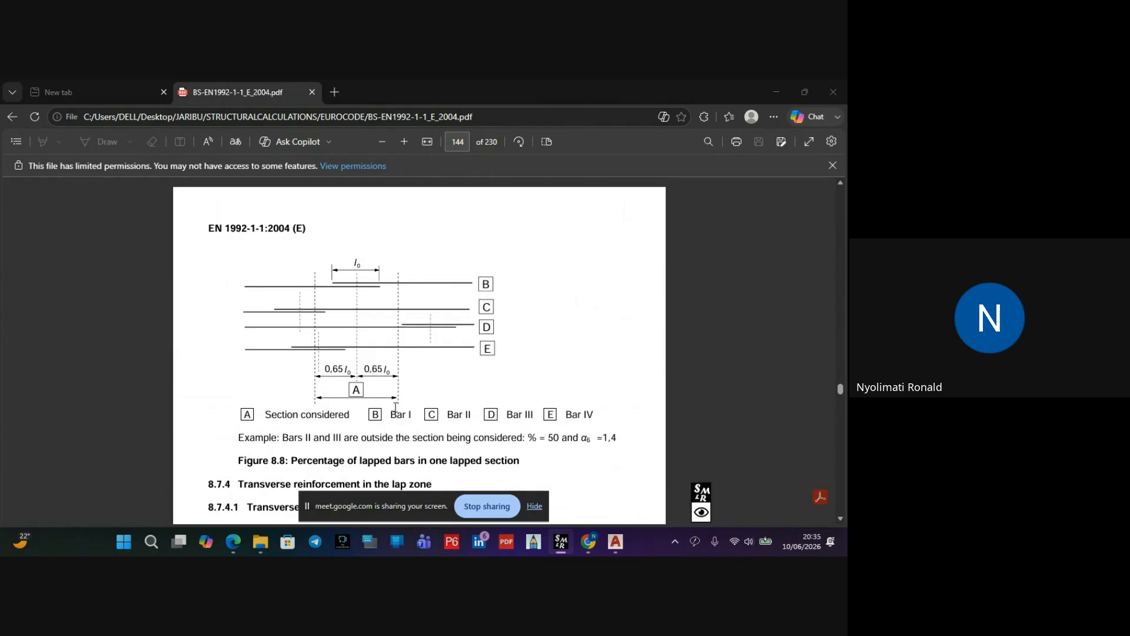
Read clause 8.7.4 on transverse reinforcement in the lap zone and examine Figures 8.9 and 8.10
scroll(362, 411, down, 3)
scroll(346, 379, down, 6)
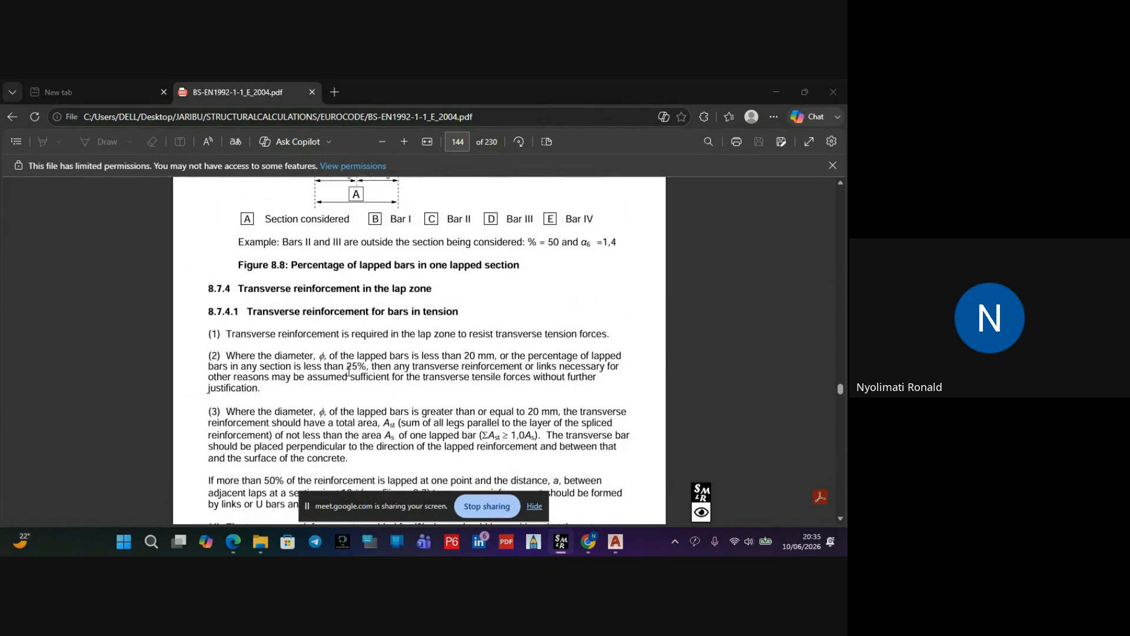
scroll(348, 370, down, 2)
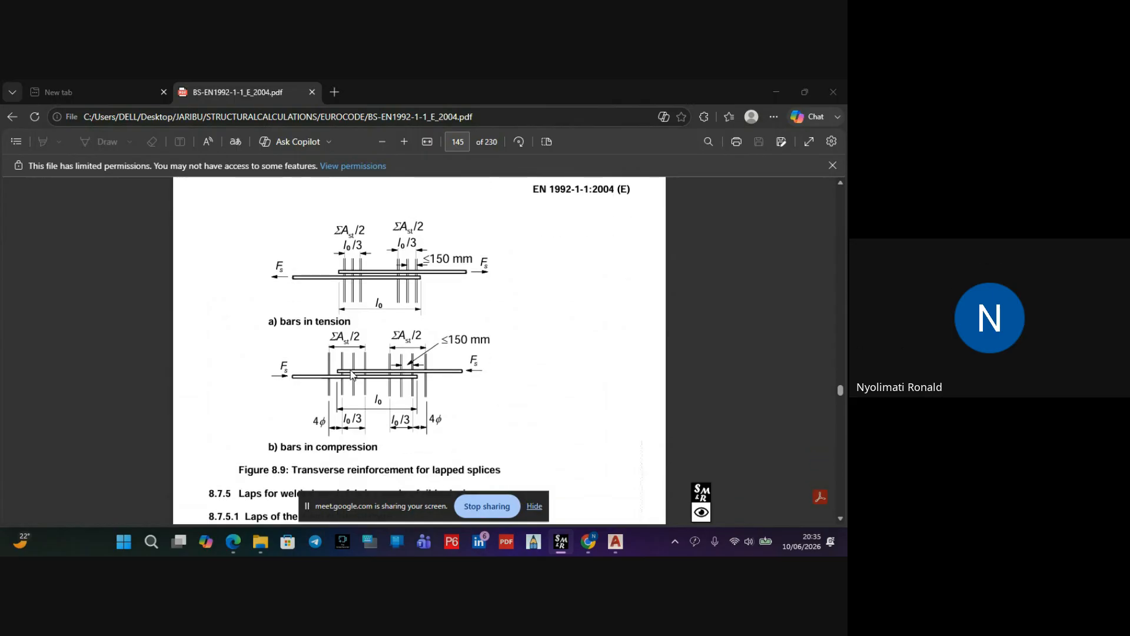
scroll(352, 375, down, 8)
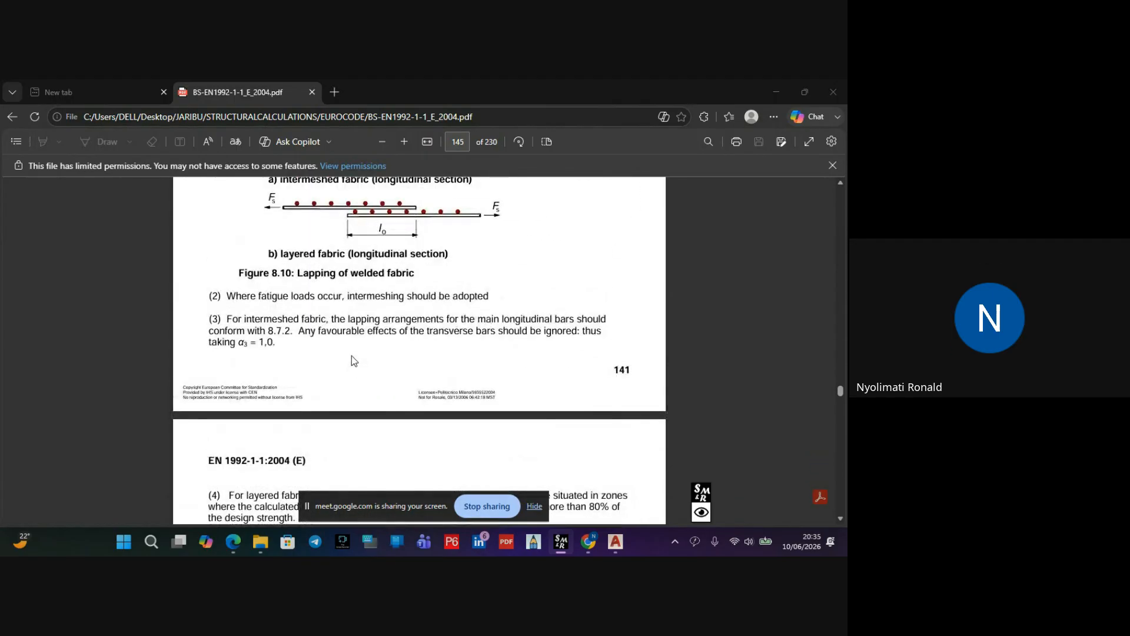
scroll(355, 359, up, 5)
scroll(365, 350, down, 4)
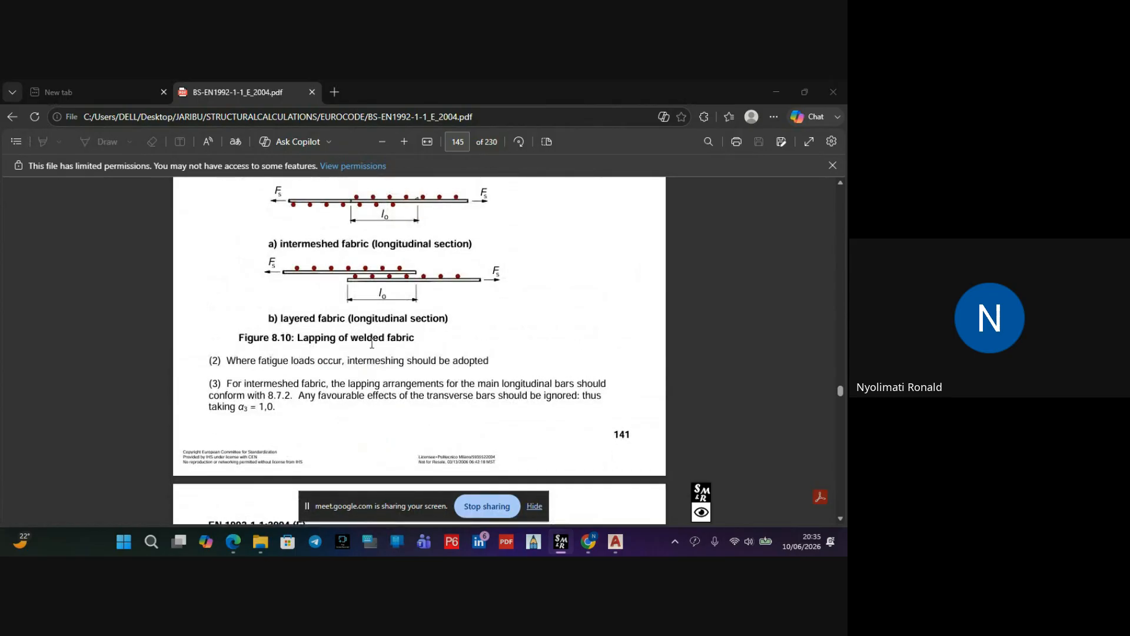
Go back to clause 8.5 on page 141 and examine the link anchorage details in Figure 8.5
scroll(372, 343, up, 20)
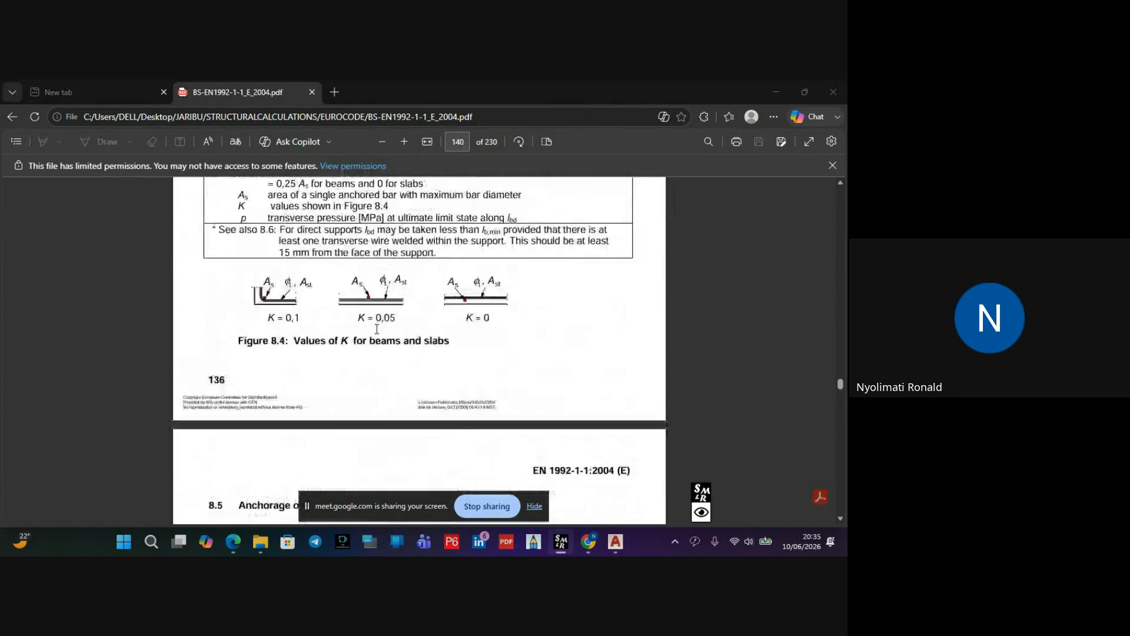
scroll(377, 329, down, 4)
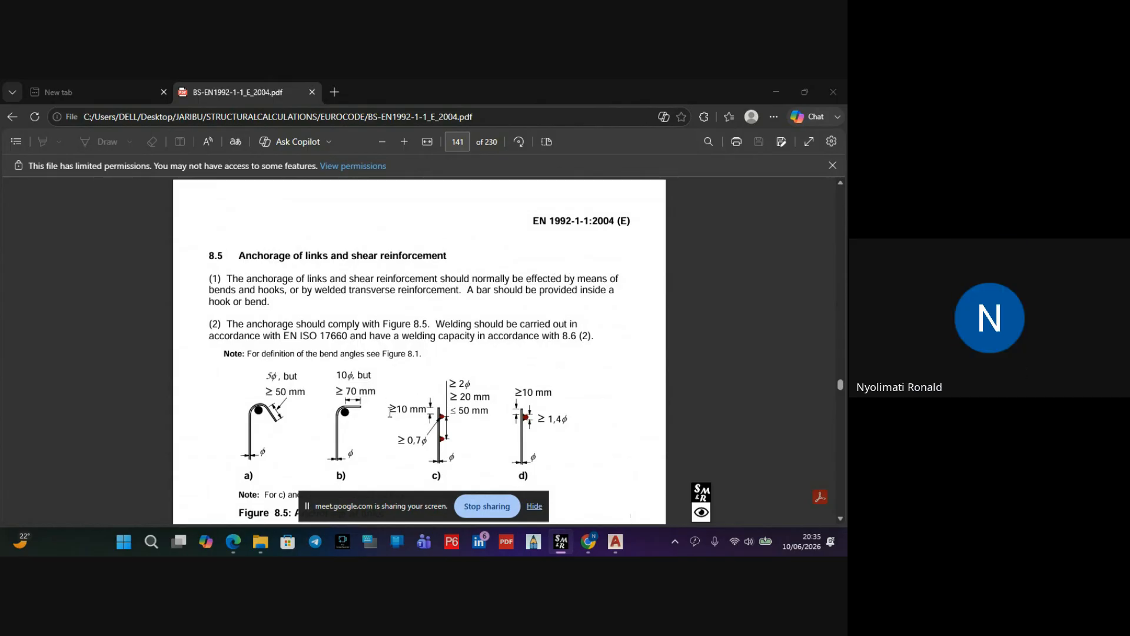
scroll(384, 414, down, 1)
scroll(384, 414, down, 3)
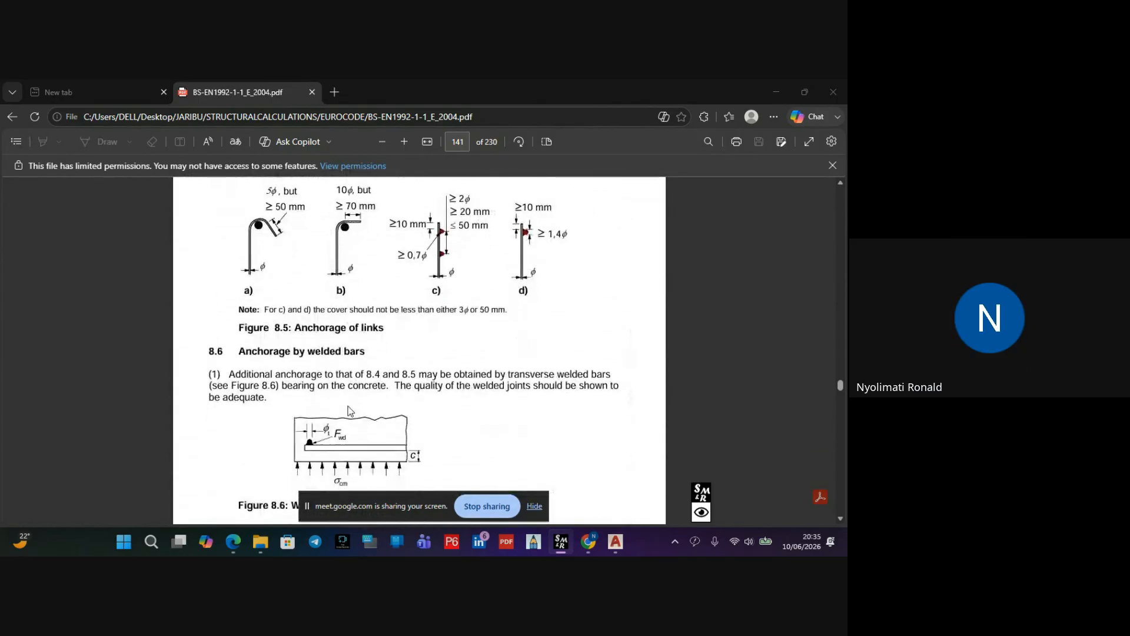
scroll(350, 389, up, 3)
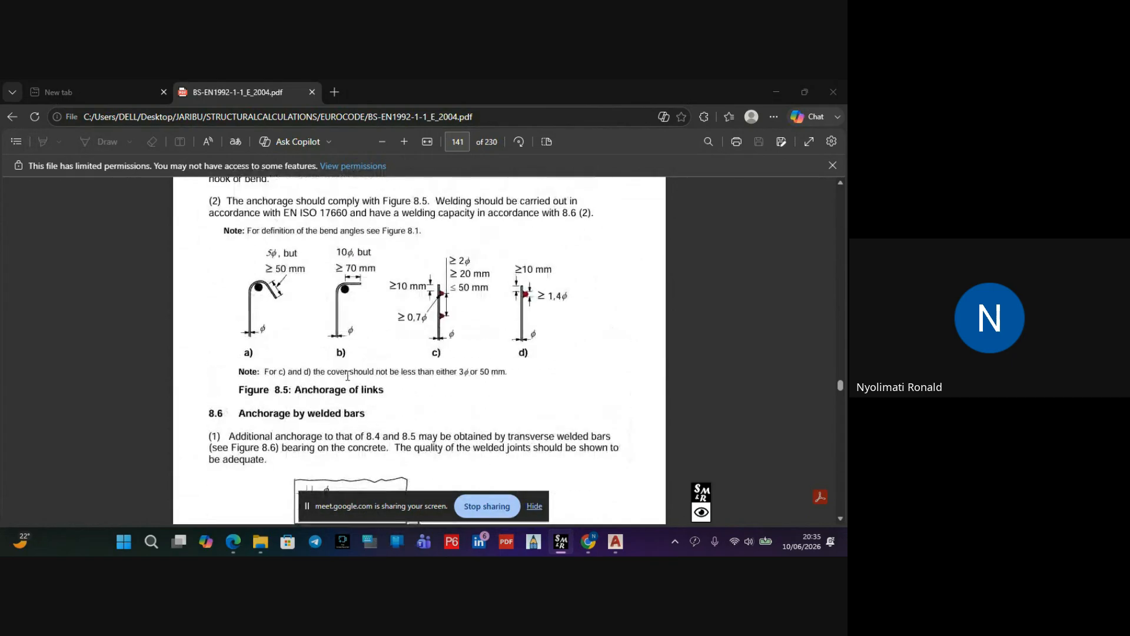
scroll(347, 363, up, 3)
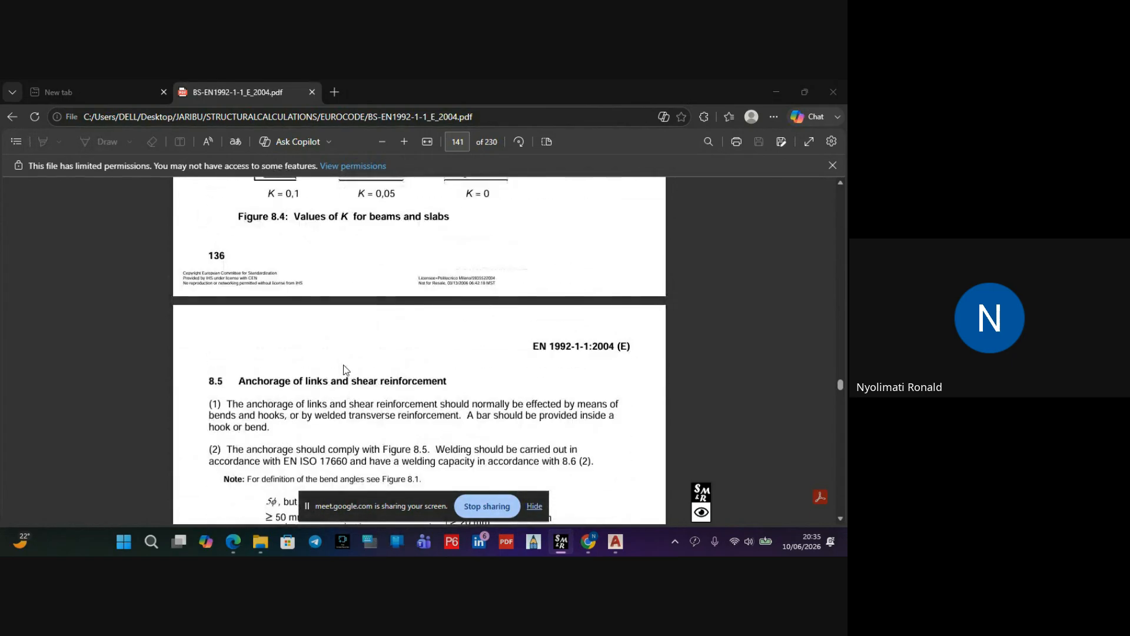
Review Figure 8.4, the Table 8.2 coefficients and the design anchorage length rules of clause 8.4.4 with Figure 8.3
scroll(346, 368, up, 3)
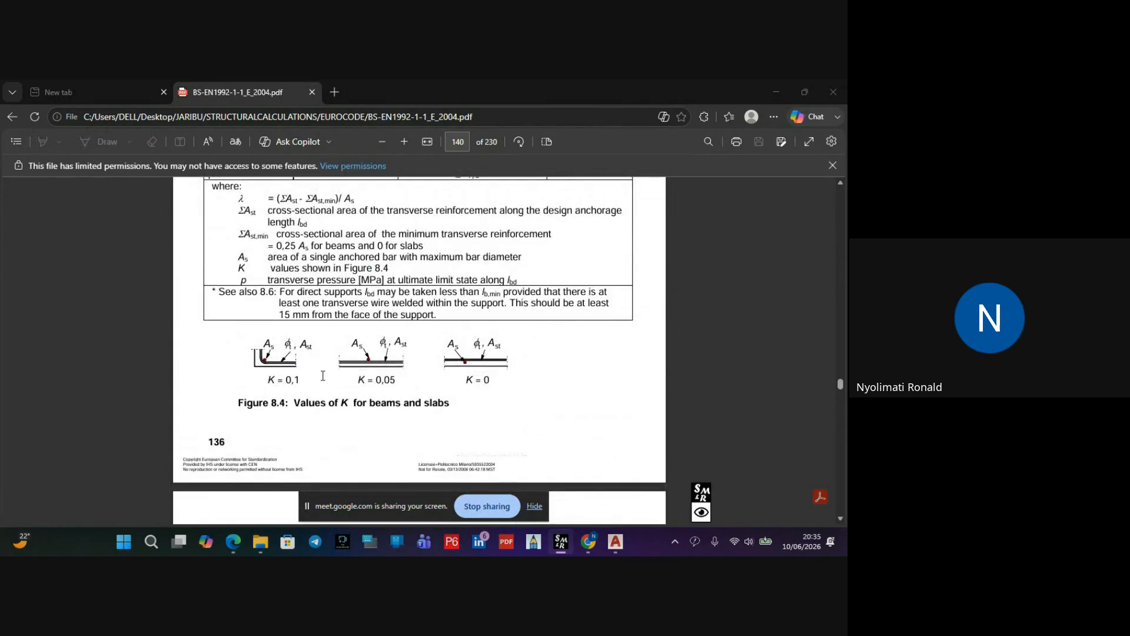
scroll(336, 370, up, 1)
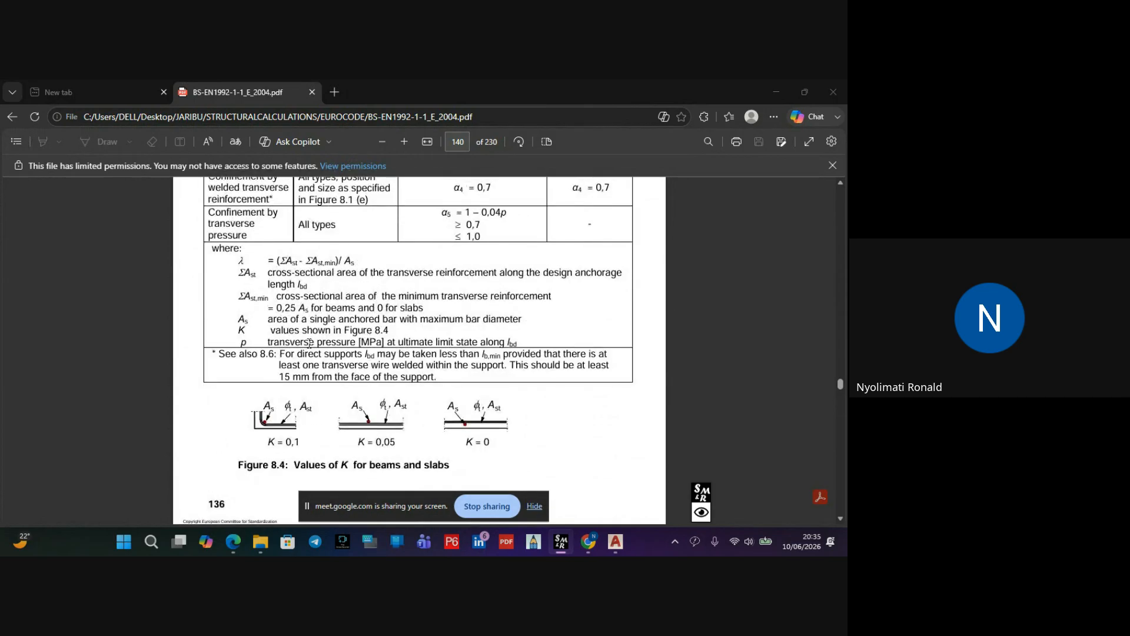
scroll(309, 343, up, 2)
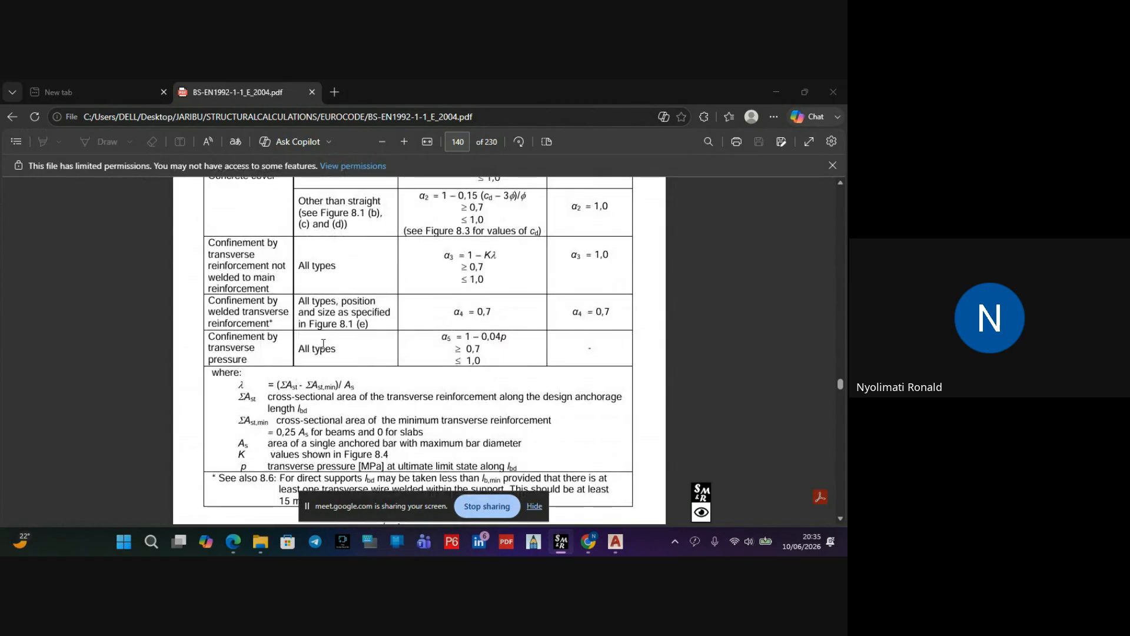
scroll(324, 344, up, 3)
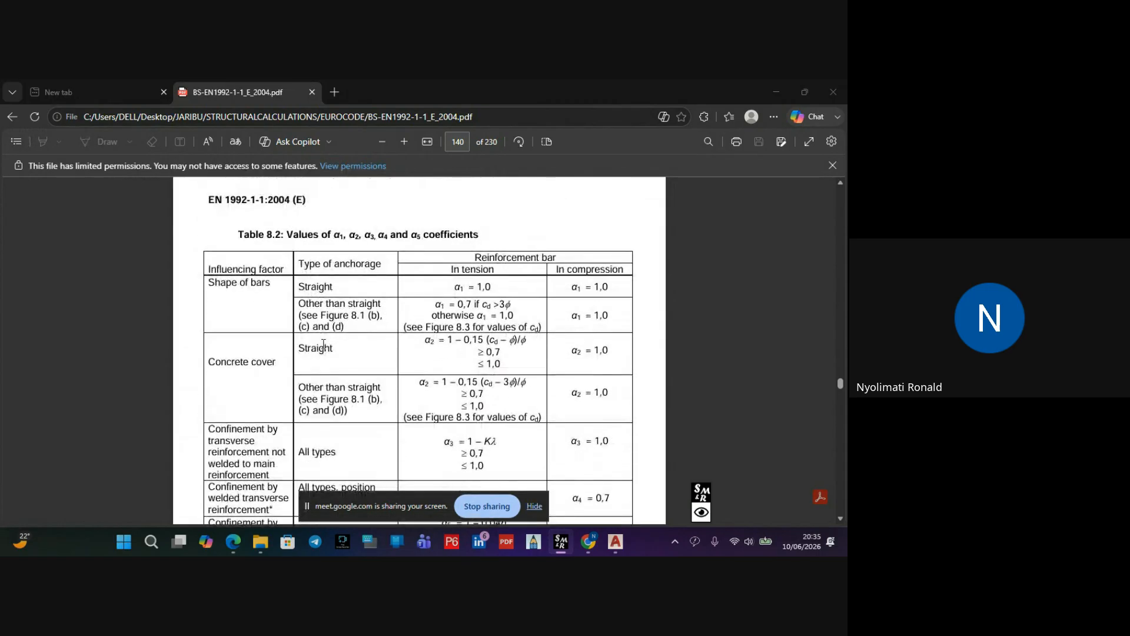
scroll(323, 344, up, 7)
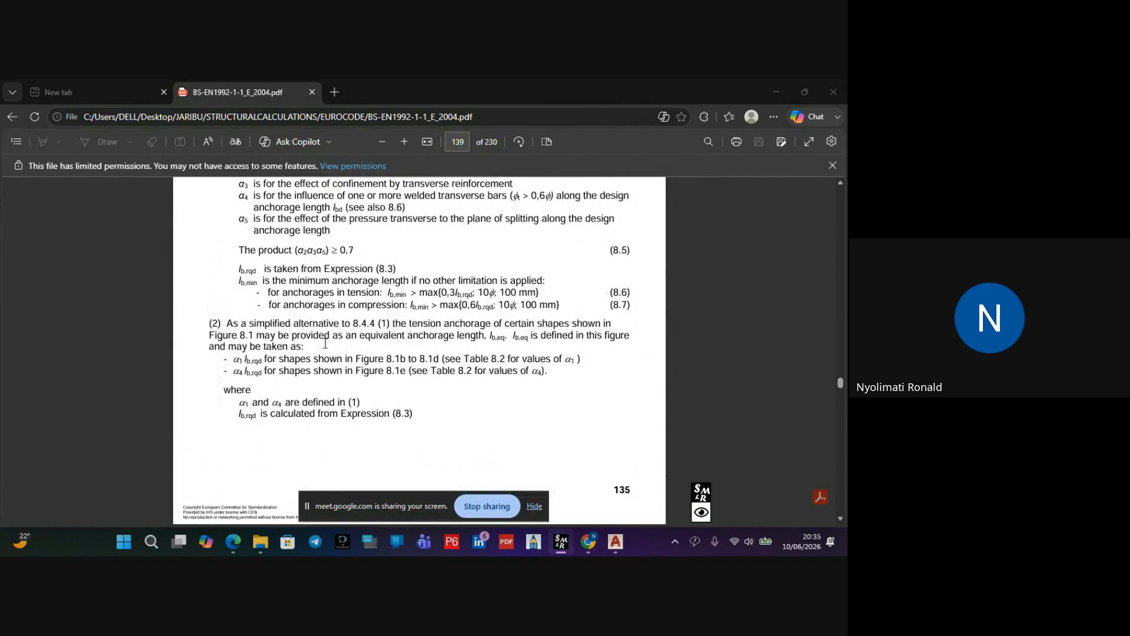
scroll(324, 343, up, 3)
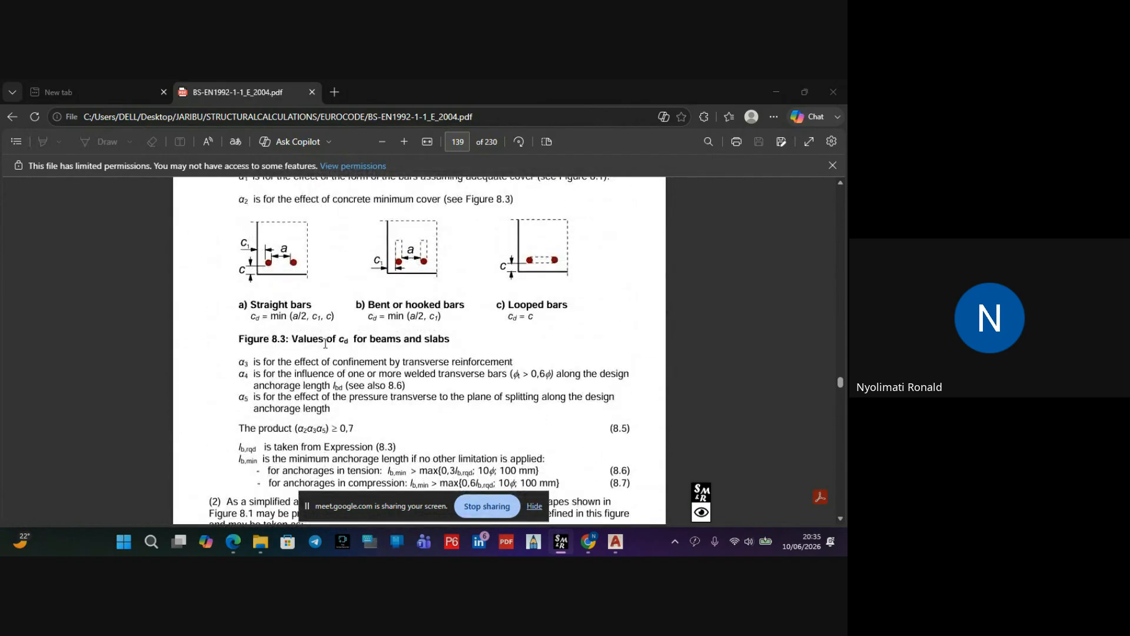
scroll(294, 327, up, 4)
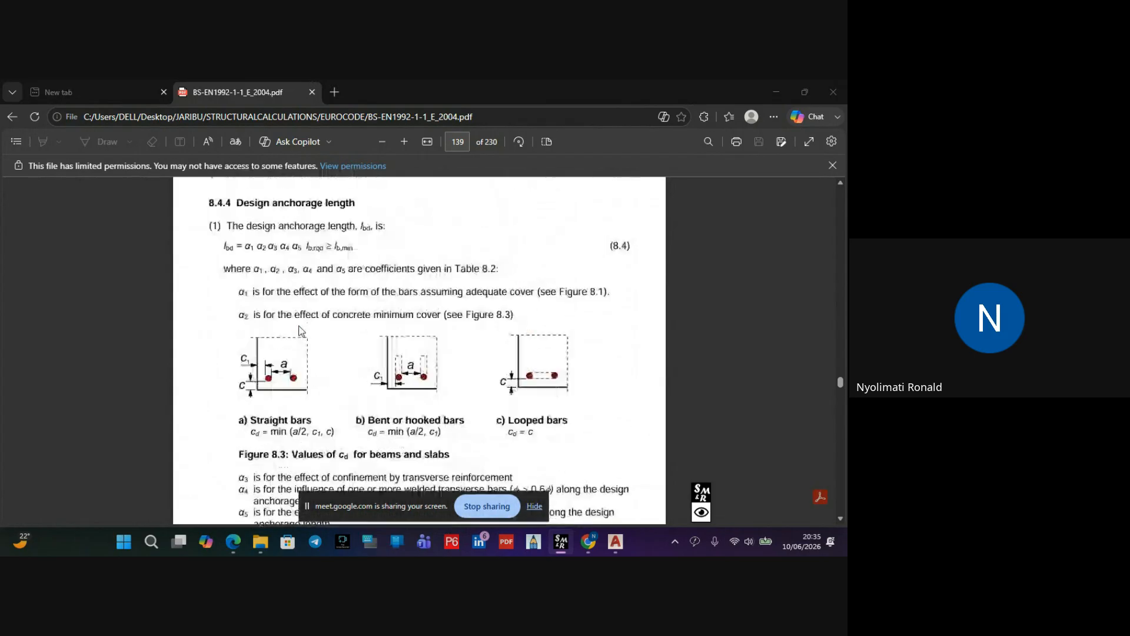
scroll(307, 337, up, 4)
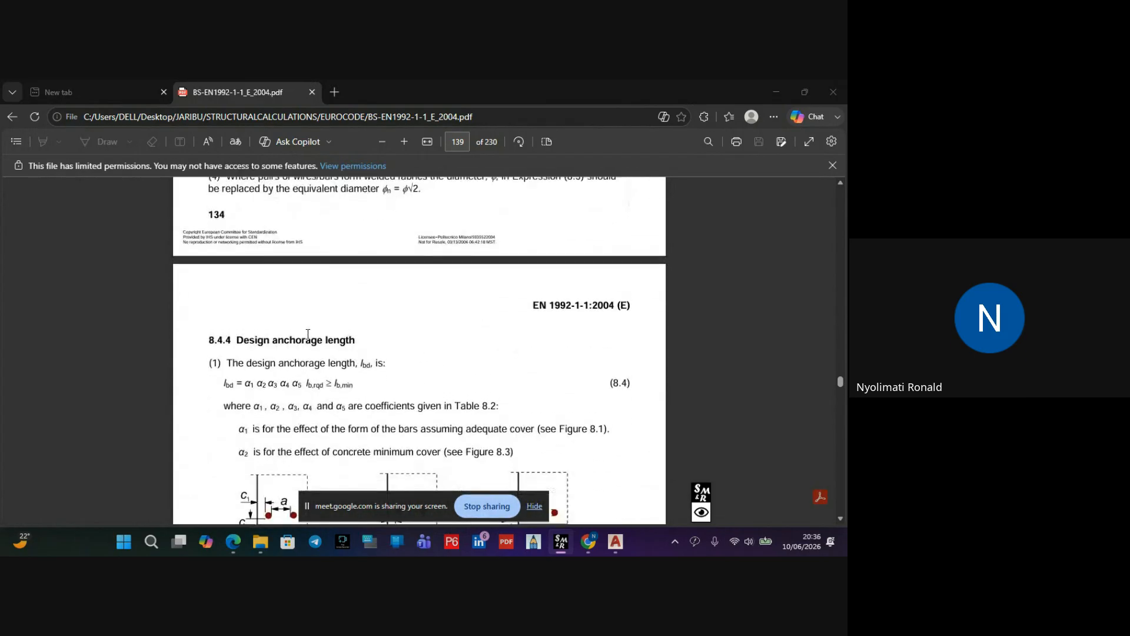
Review the basic anchorage length and ultimate bond stress clauses and examine the anchorage methods in Figure 8.1
scroll(311, 335, up, 5)
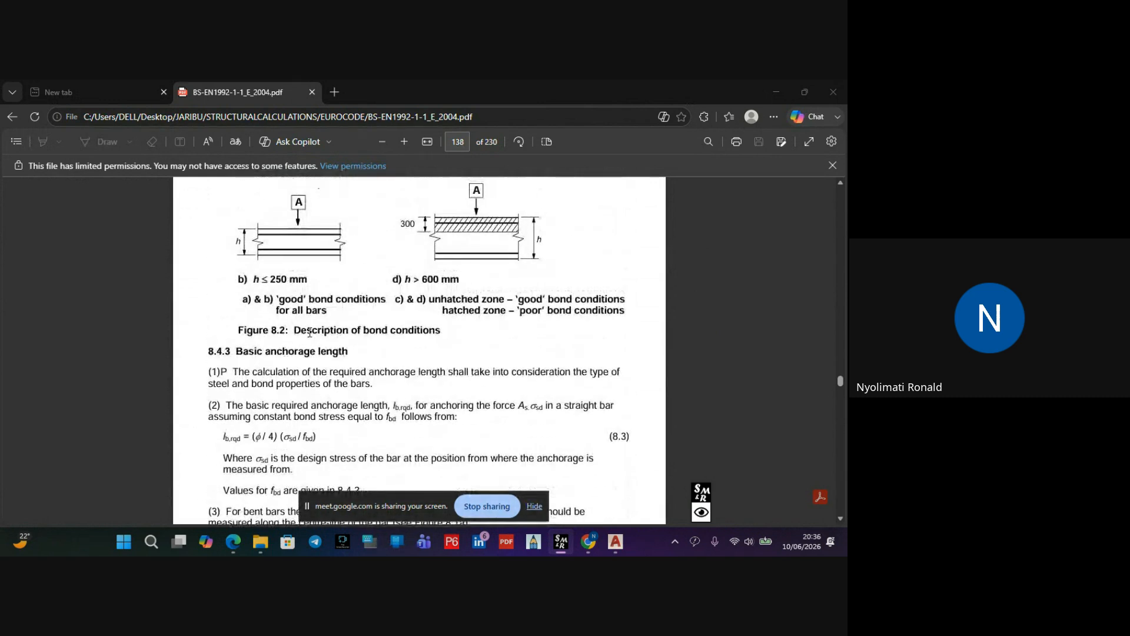
scroll(313, 336, up, 2)
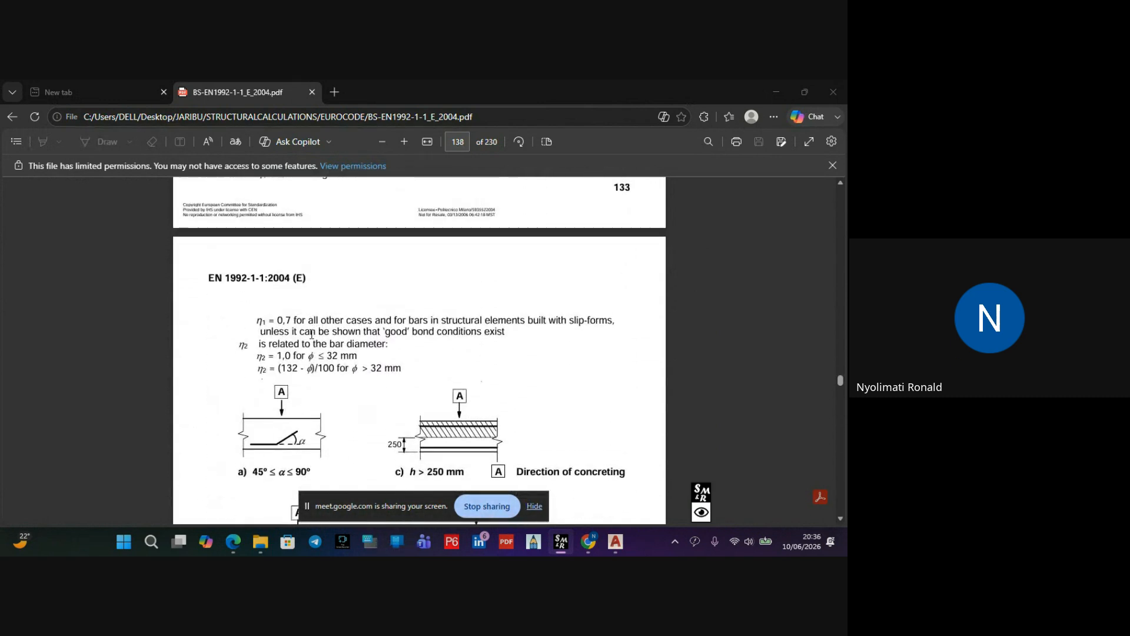
scroll(312, 340, up, 4)
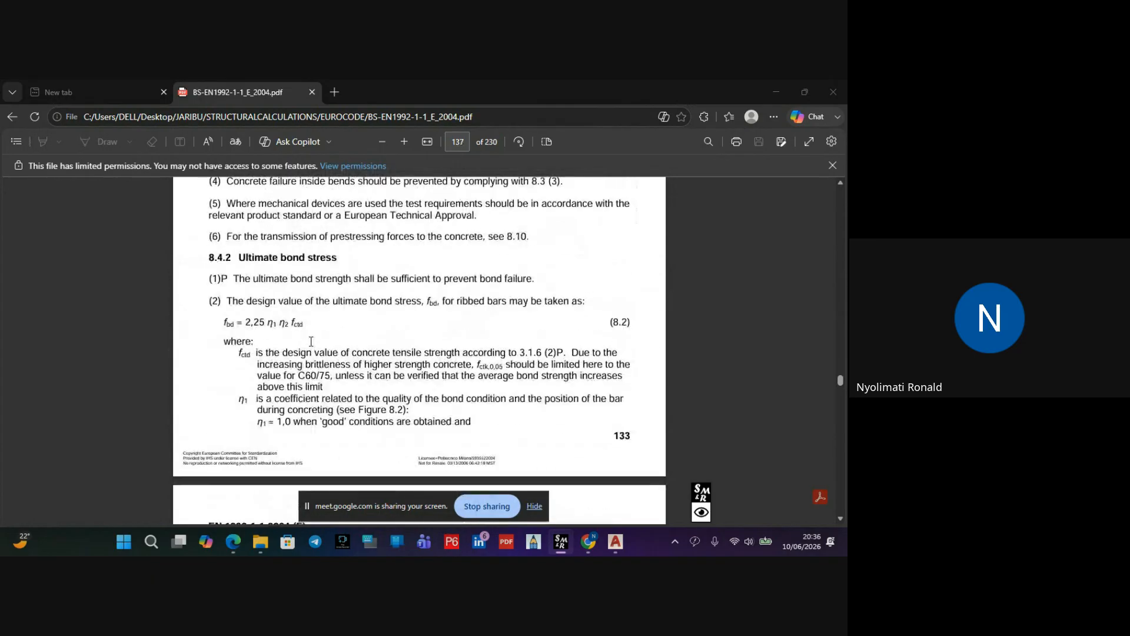
scroll(315, 361, up, 5)
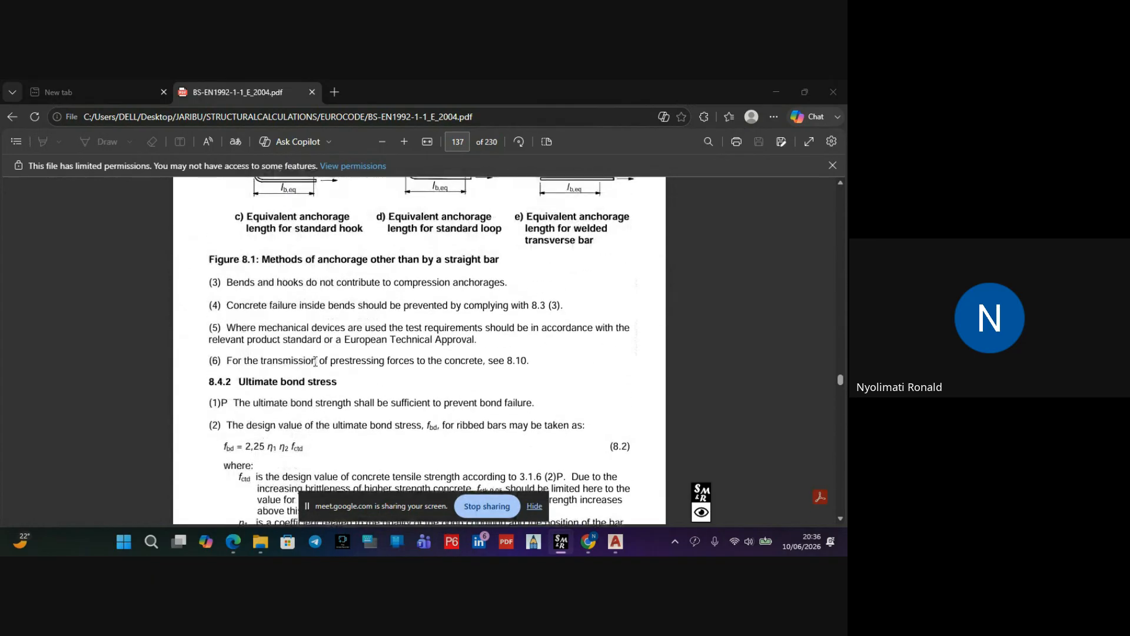
scroll(317, 379, up, 2)
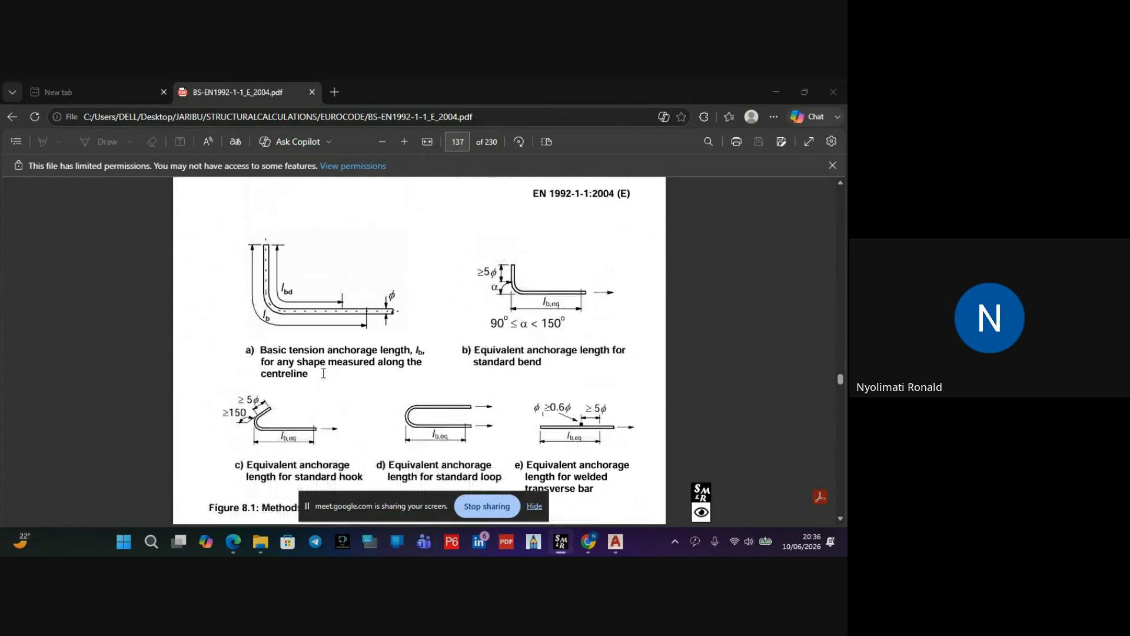
scroll(360, 364, down, 3)
Read the mandrel diameter rules with Table 8.1N and the bar spacing clause 8.2, back to the start of section 8
scroll(359, 365, up, 10)
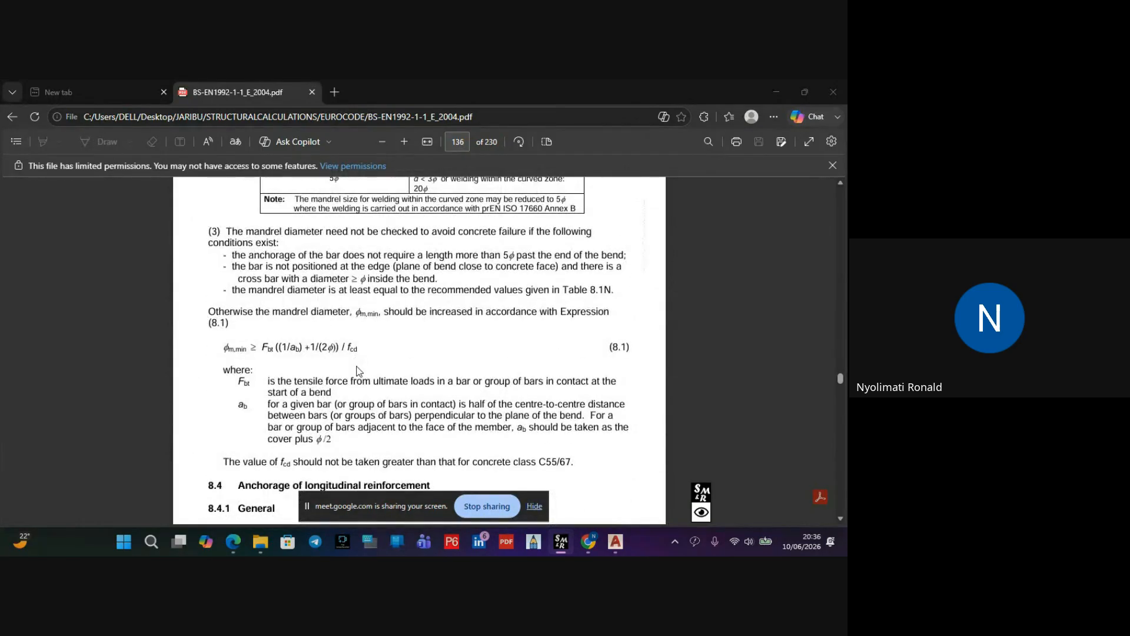
scroll(358, 370, up, 3)
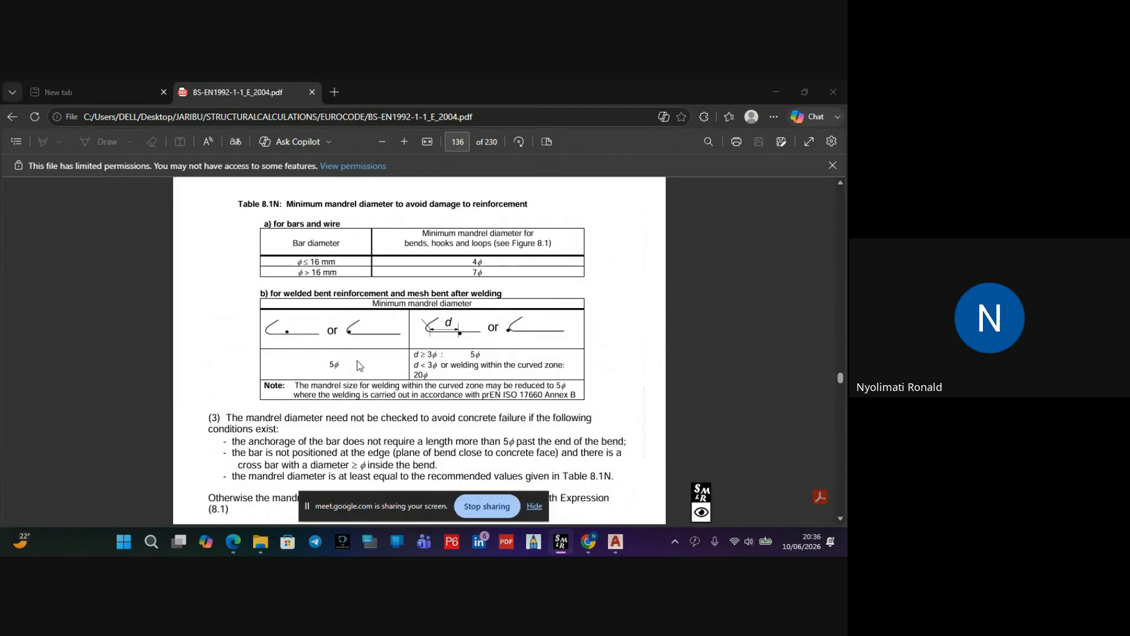
scroll(371, 351, up, 1)
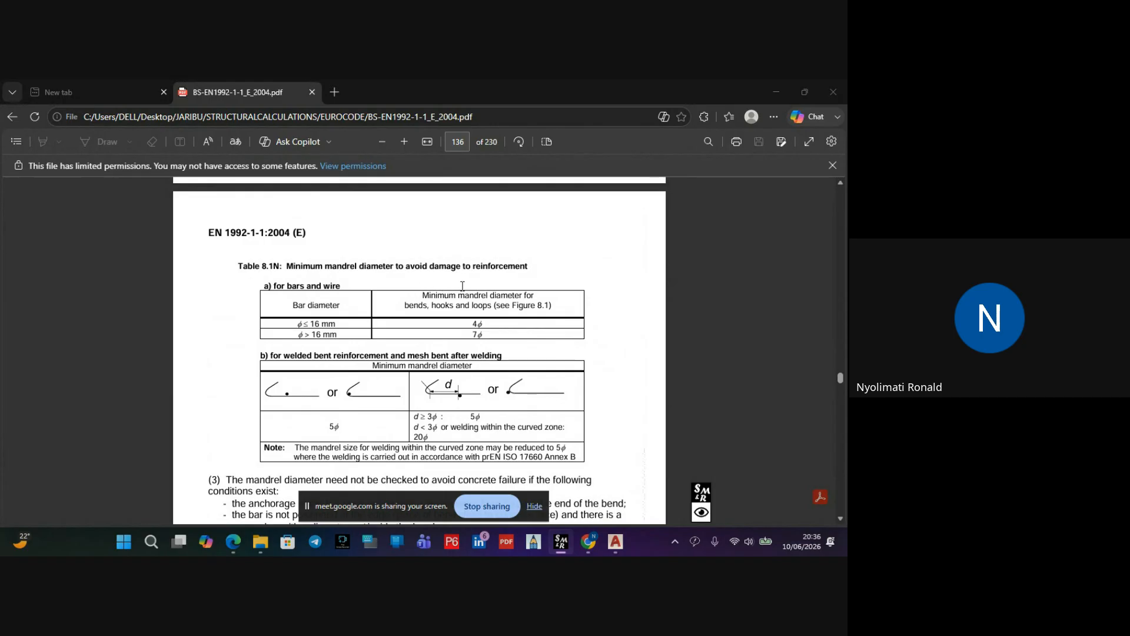
scroll(462, 286, up, 6)
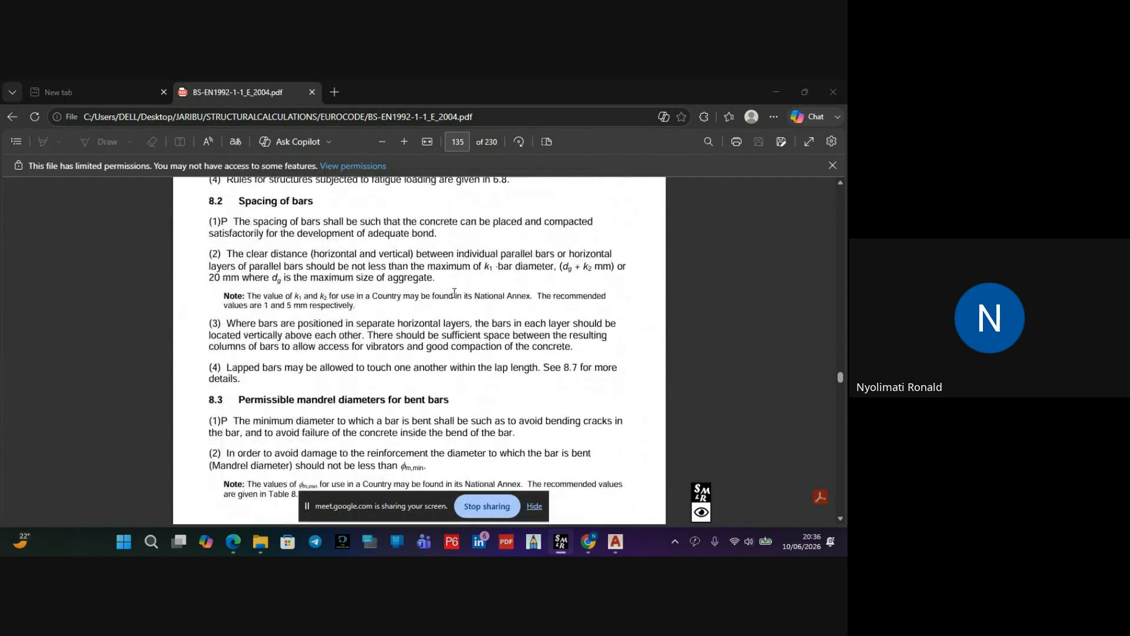
scroll(454, 292, up, 3)
scroll(447, 297, down, 3)
scroll(441, 302, up, 7)
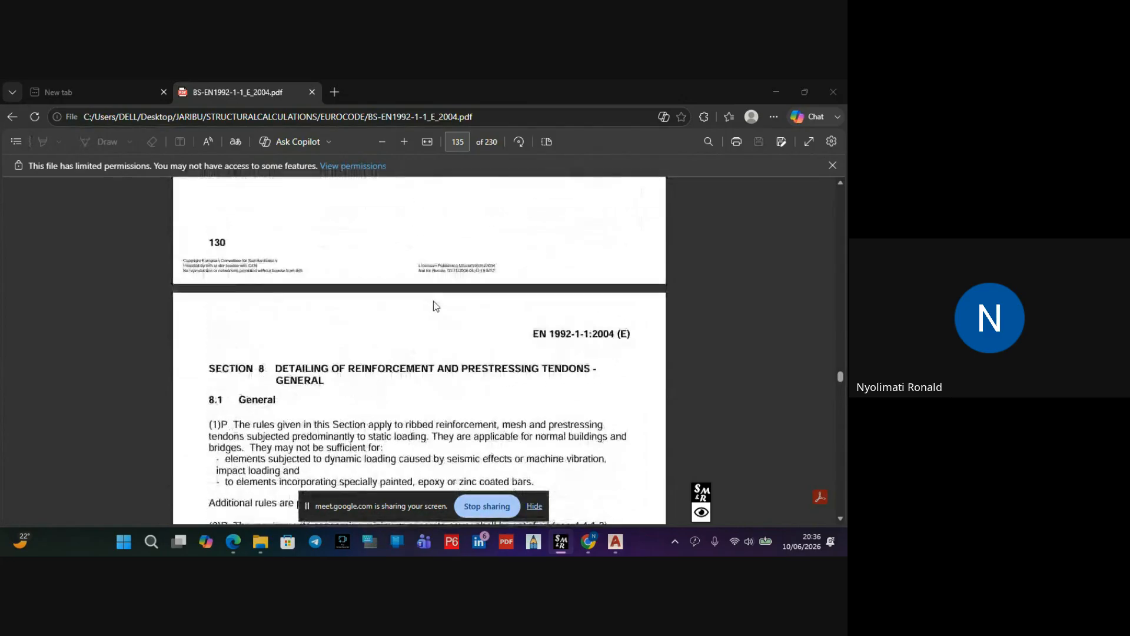
Skim back through the section 7.4 deflection clauses and Table 7.4N, and return to the mandrel diameter rules on page 136
scroll(436, 305, up, 9)
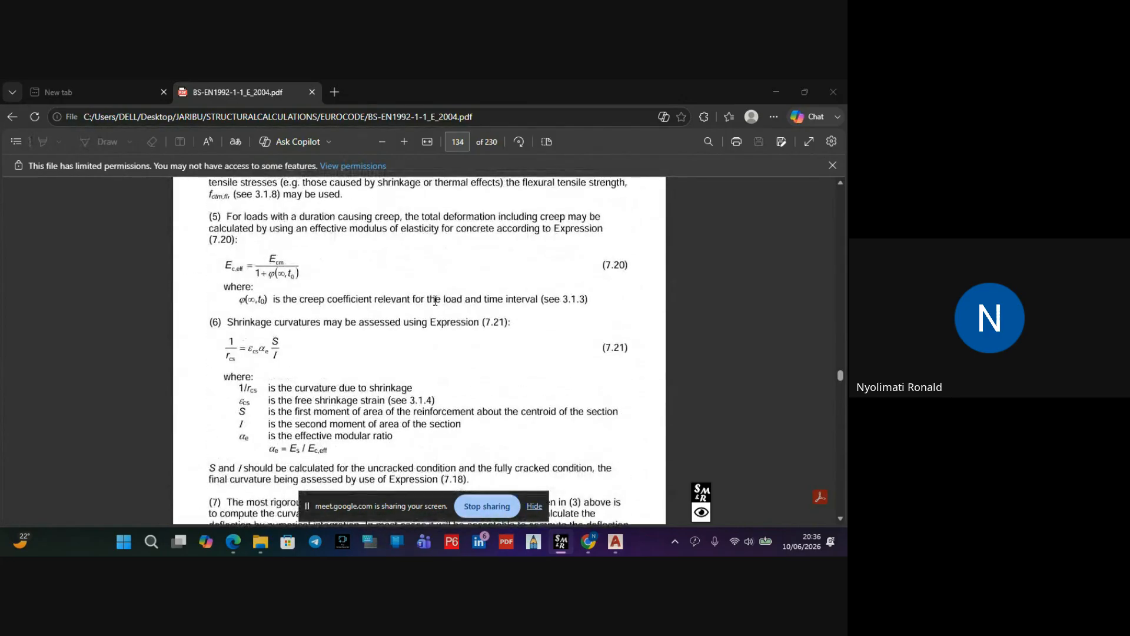
scroll(435, 301, up, 8)
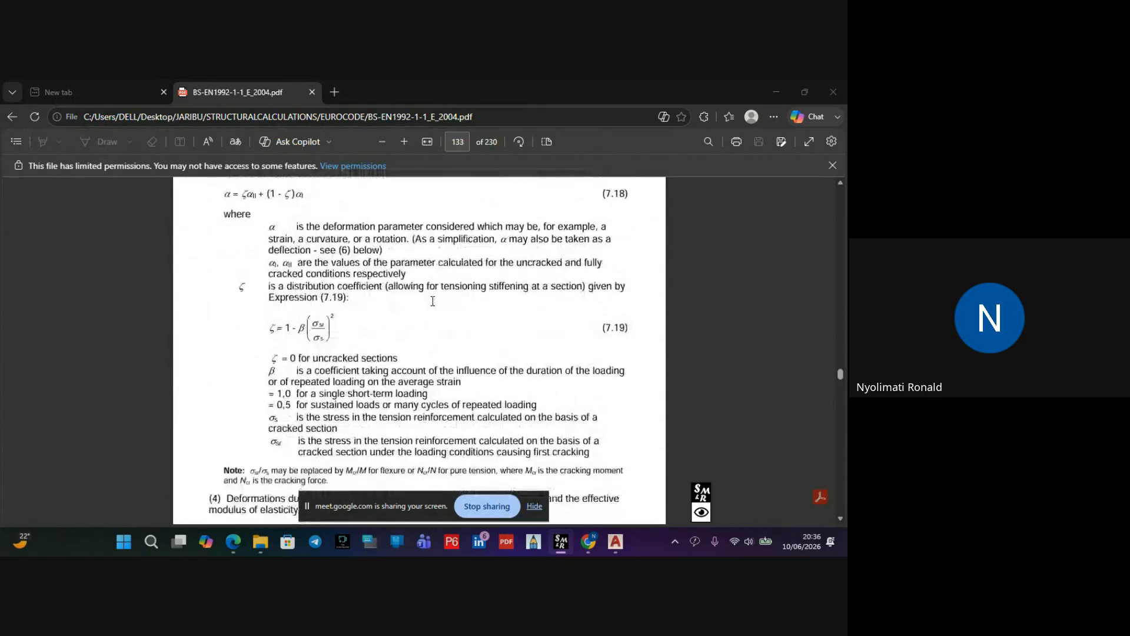
scroll(433, 300, up, 8)
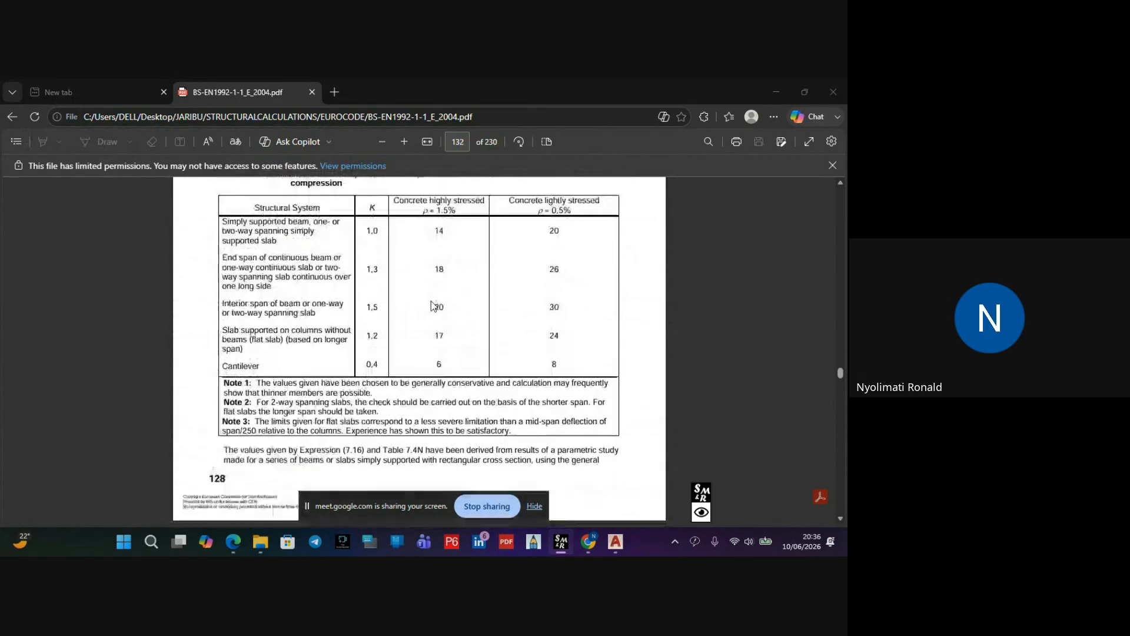
scroll(431, 301, up, 5)
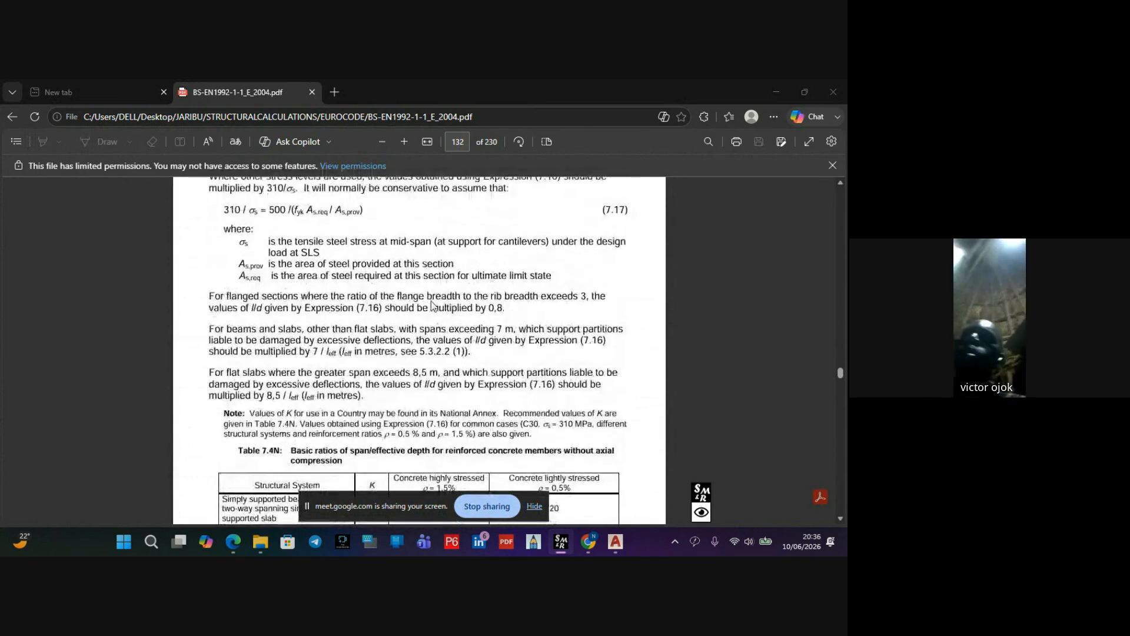
scroll(432, 304, up, 6)
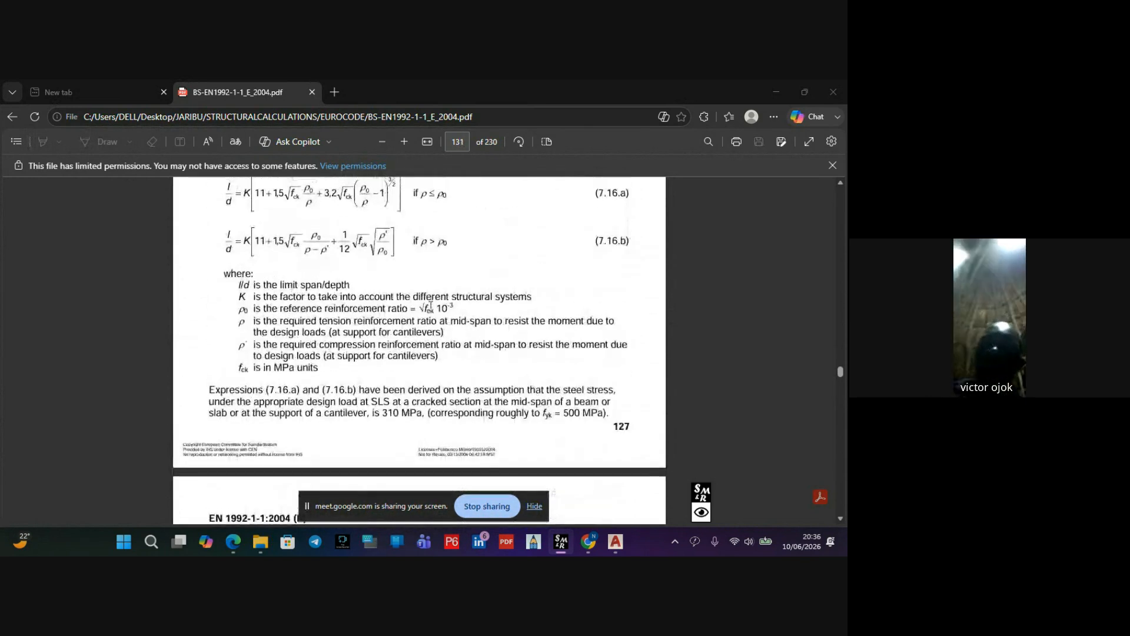
scroll(432, 300, up, 5)
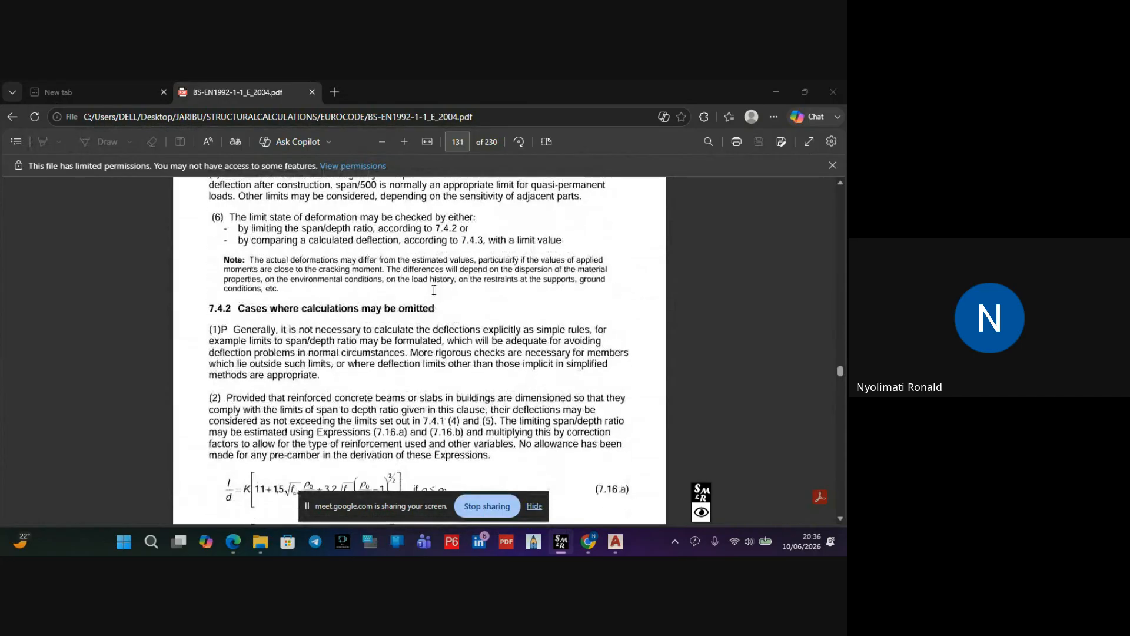
scroll(436, 295, down, 20)
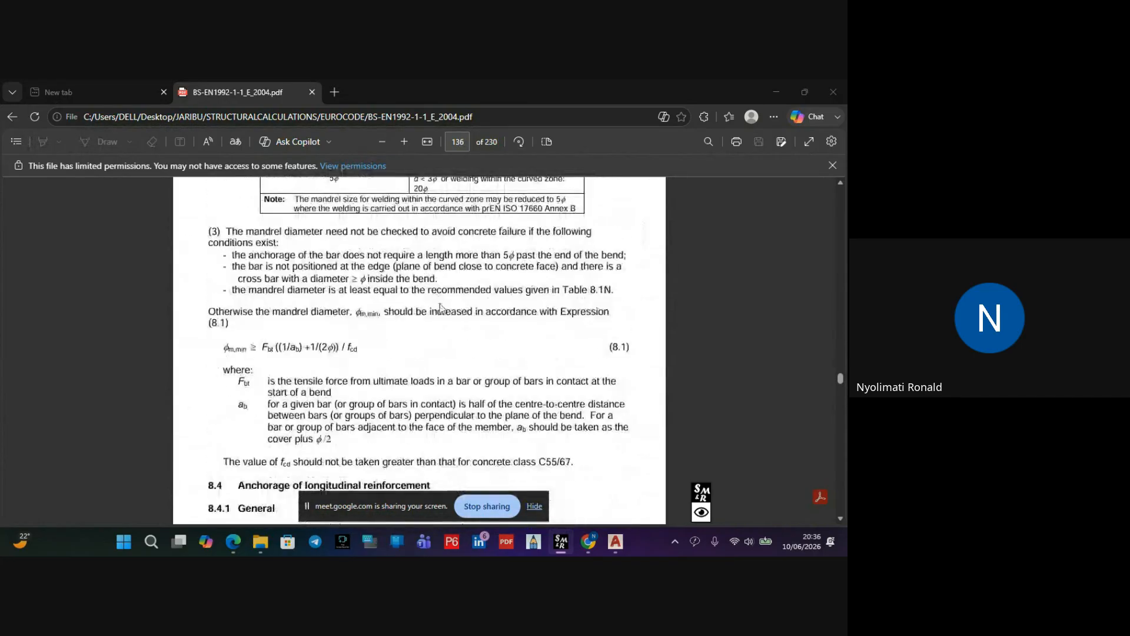
Switch from the Eurocode PDF to Drawing1.dwg in AutoCAD and bring up the stirrup's upper edge with its two bars
mouse_move(615, 541)
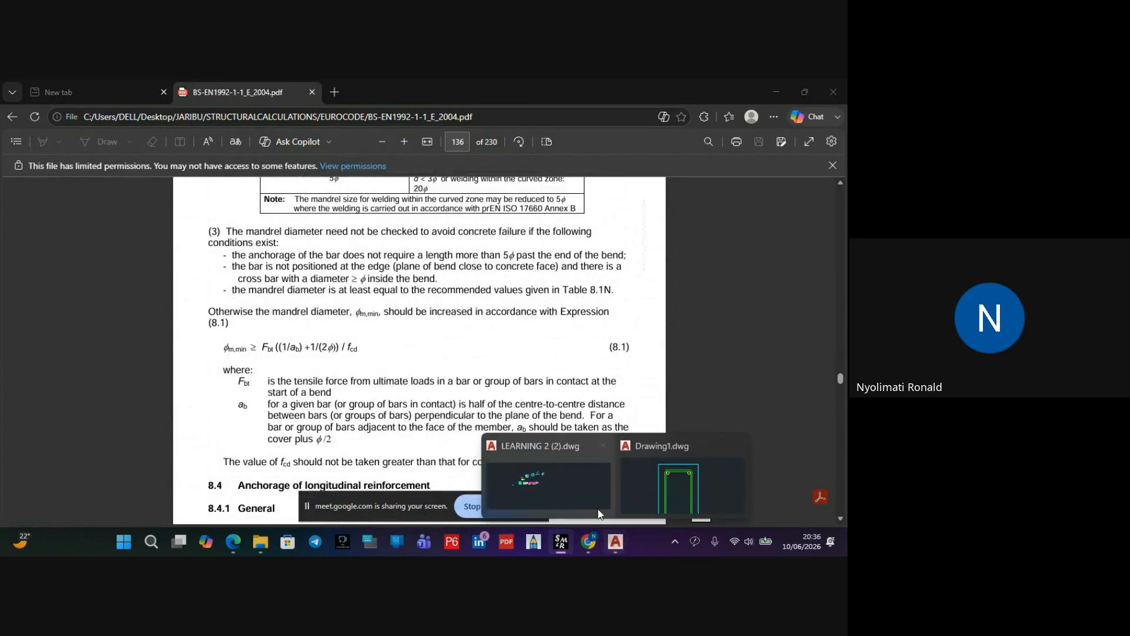
click(677, 490)
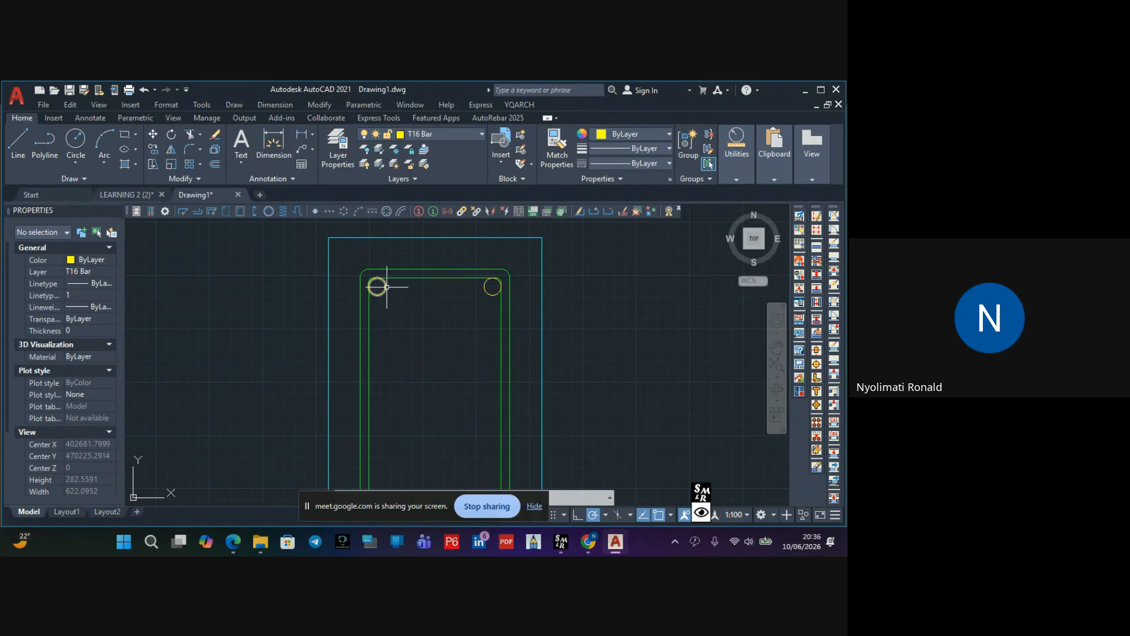
scroll(386, 287, up, 4)
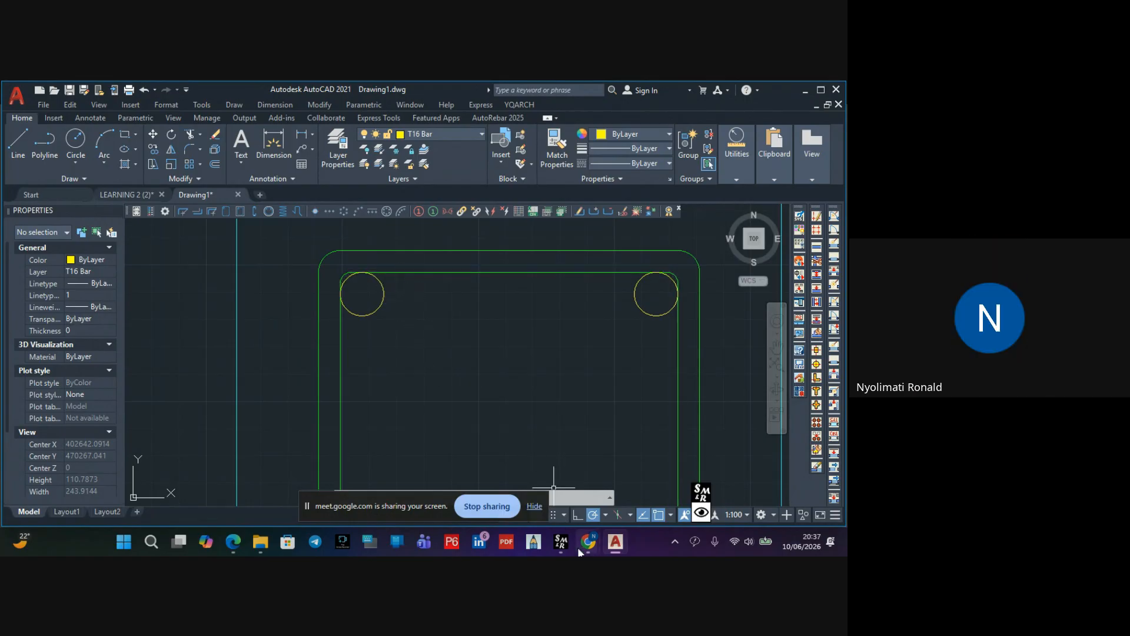
Check the raised hands in the Google Meet call and return to Drawing1.dwg in AutoCAD
click(599, 497)
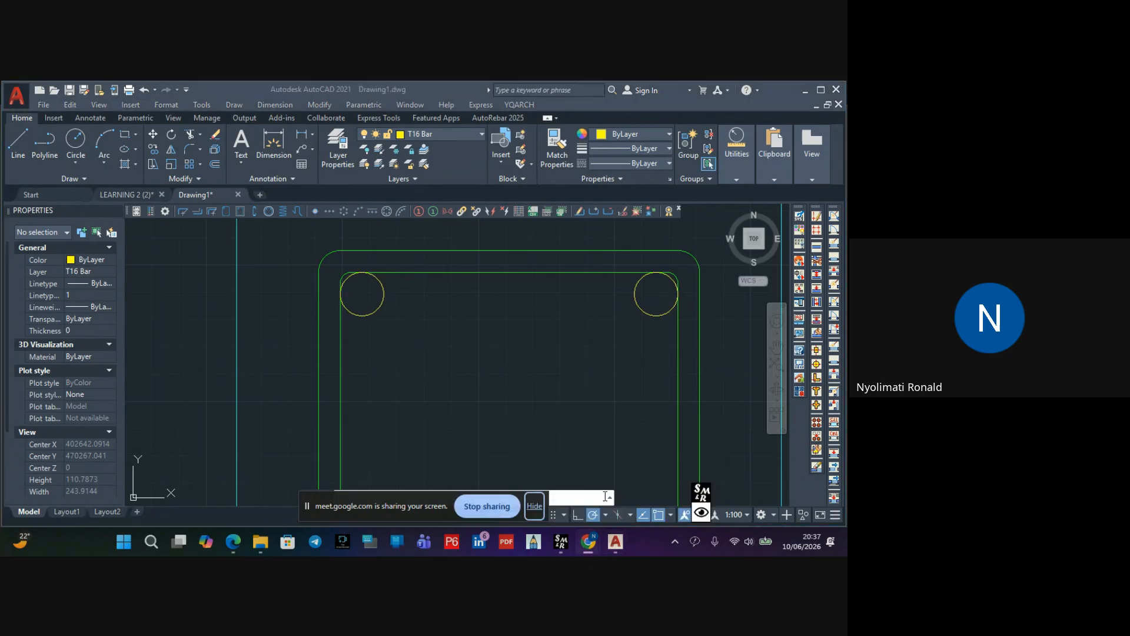
mouse_move(589, 546)
click(531, 482)
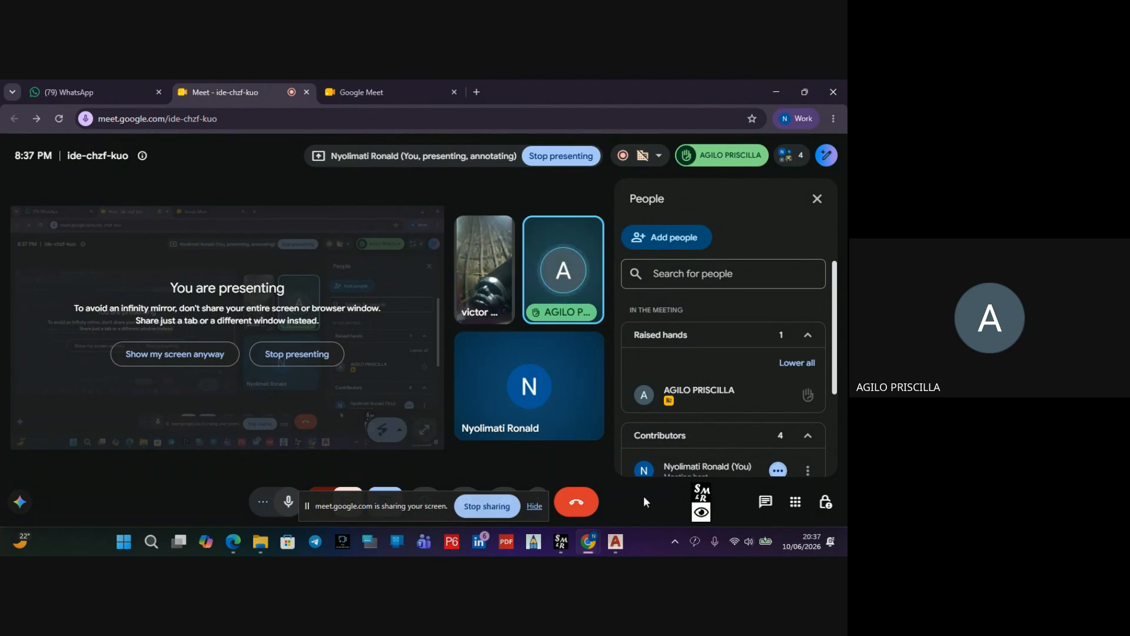
mouse_move(624, 545)
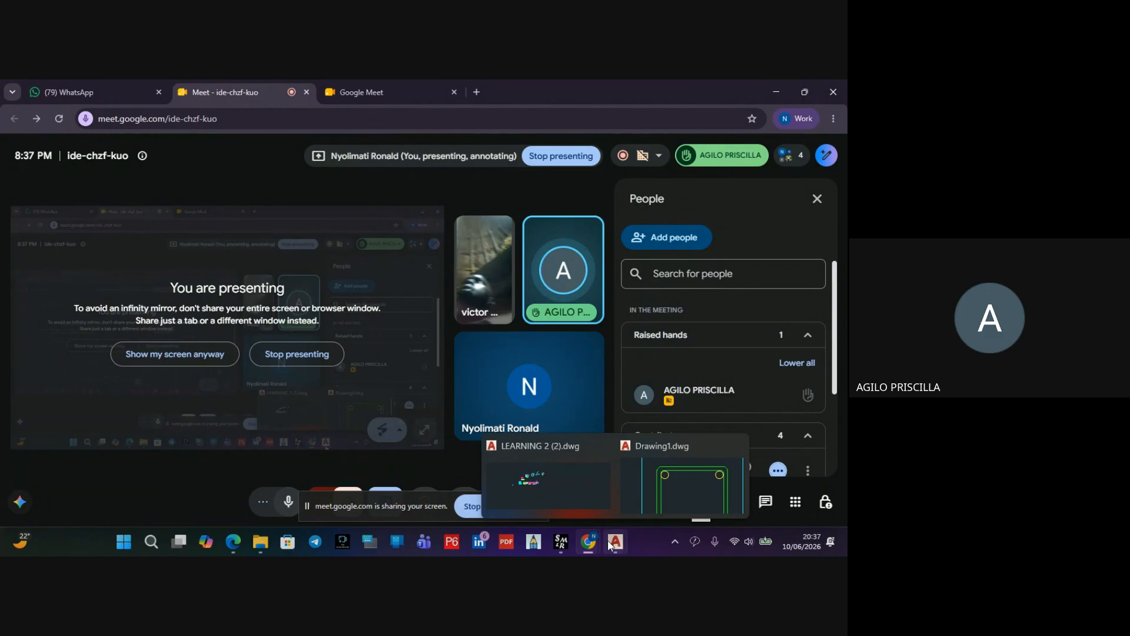
click(554, 488)
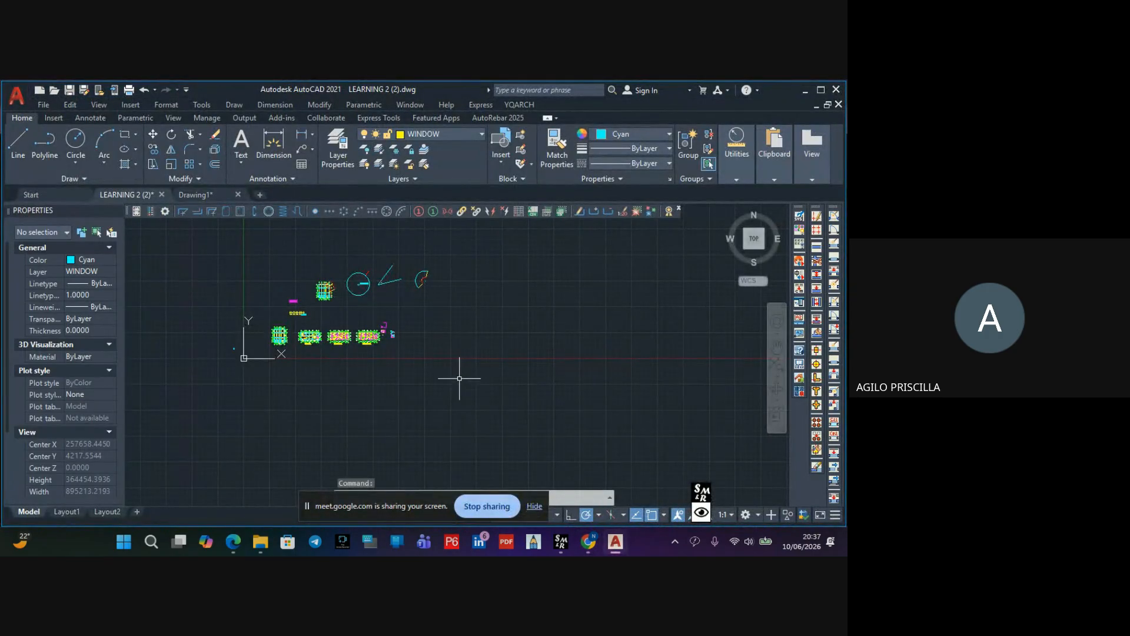
scroll(453, 366, down, 3)
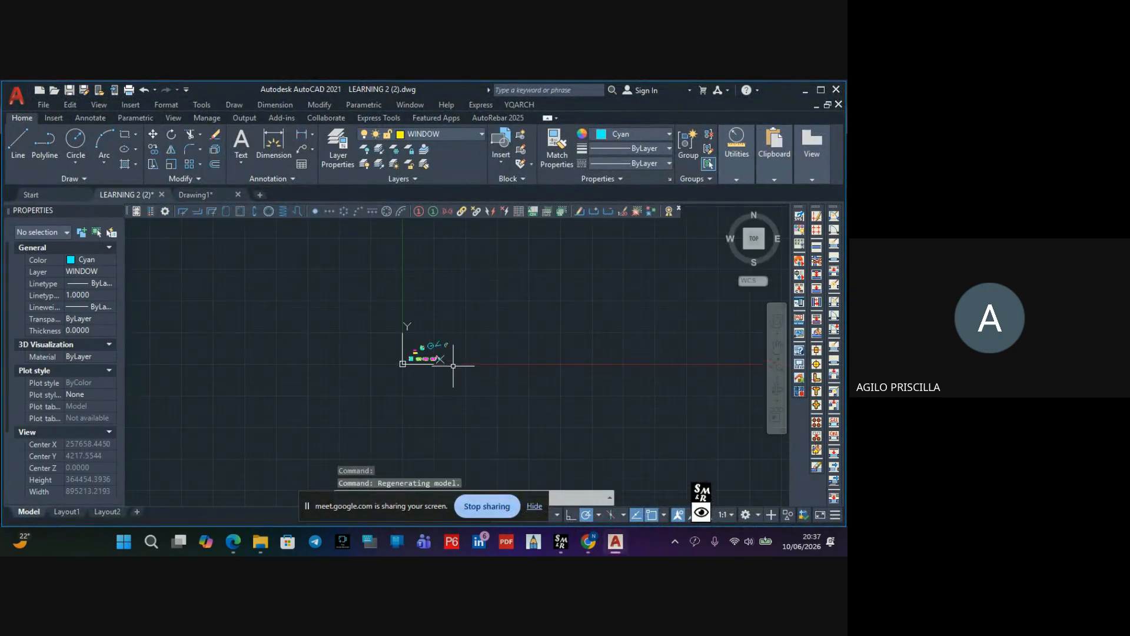
click(200, 194)
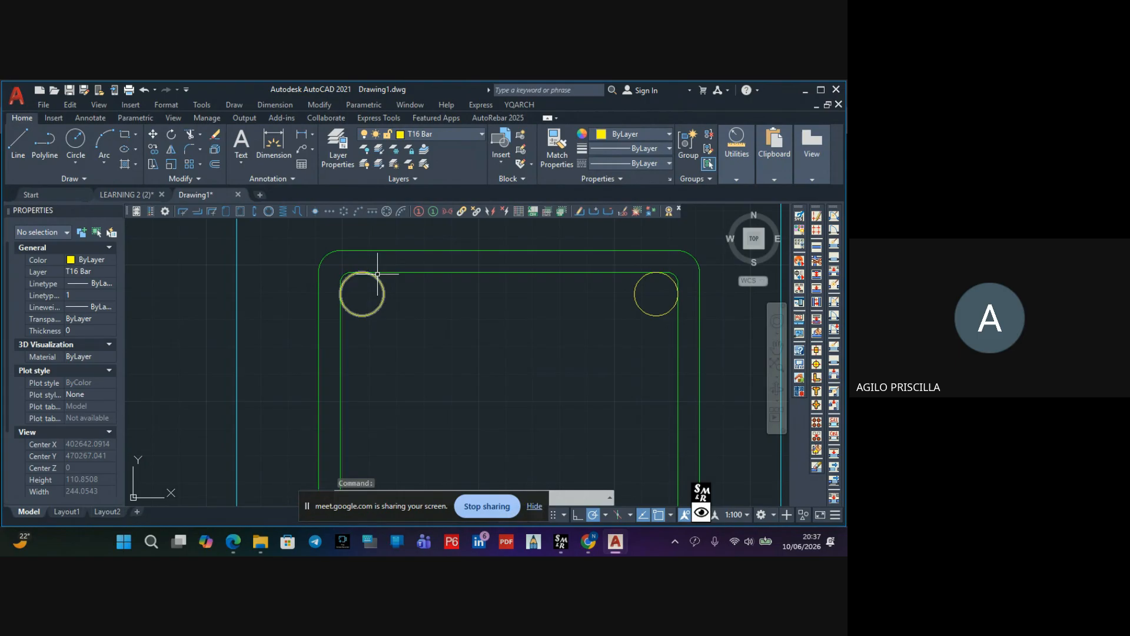
Try a 100 mm hook line running diagonally down at 45° from the stirrup's inner edge beside the upper-left bar
mouse_move(385, 272)
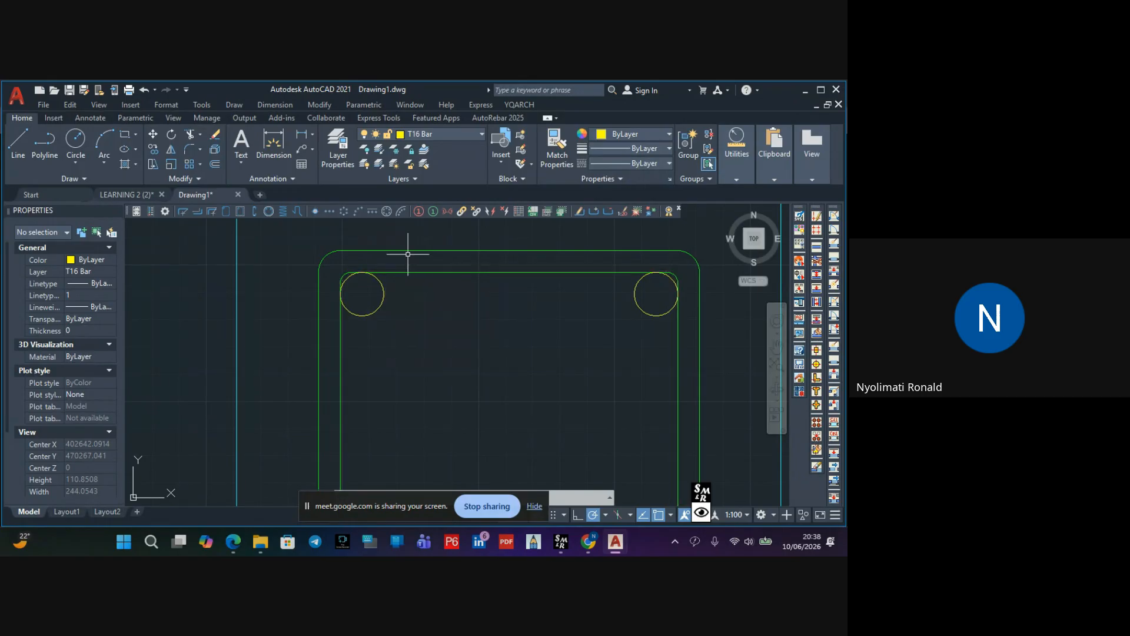
middle_drag(393, 279, 336, 277)
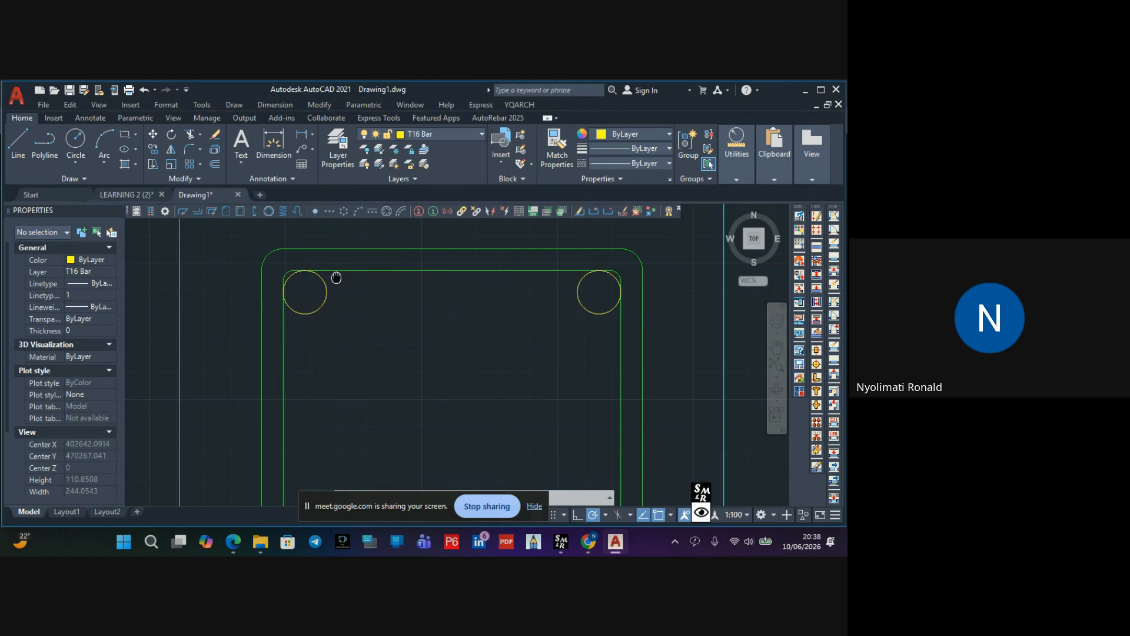
click(26, 138)
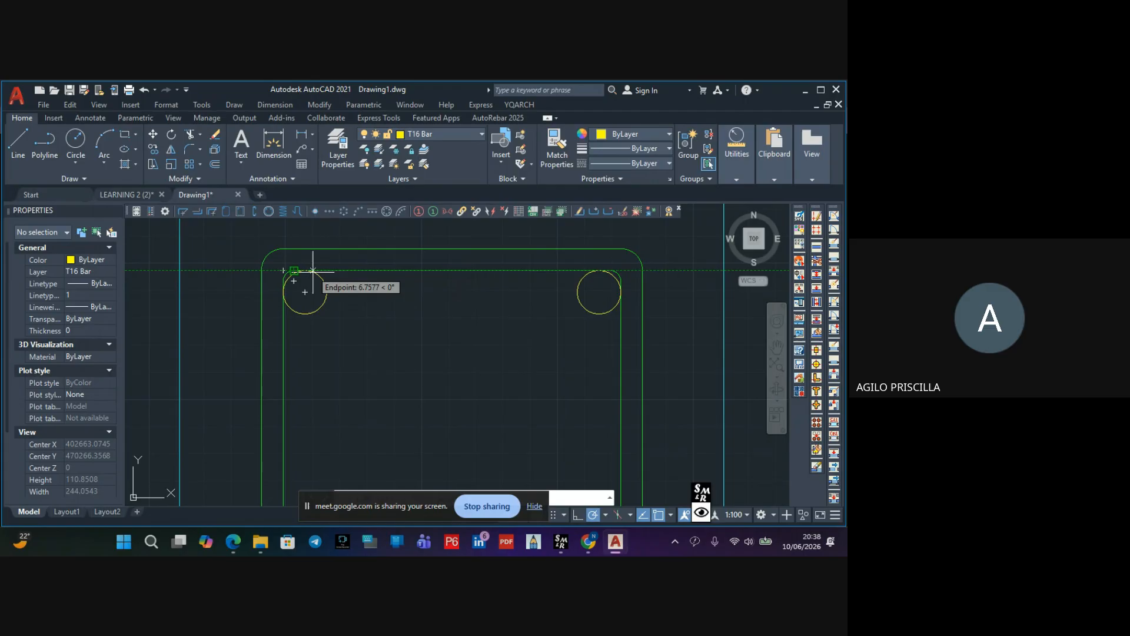
click(318, 271)
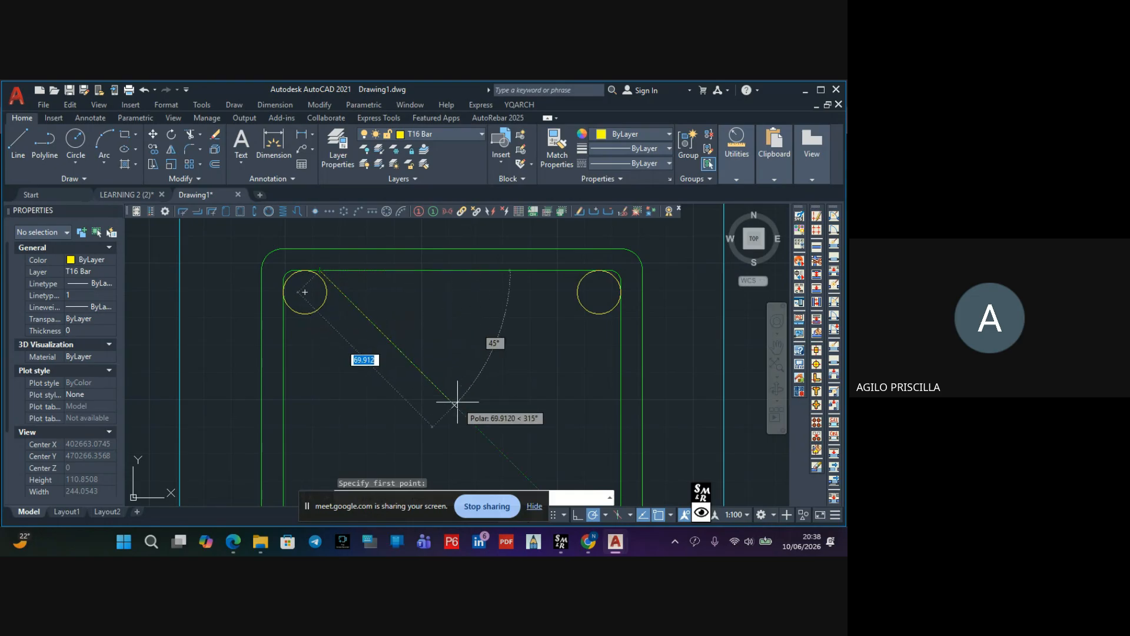
scroll(456, 402, down, 2)
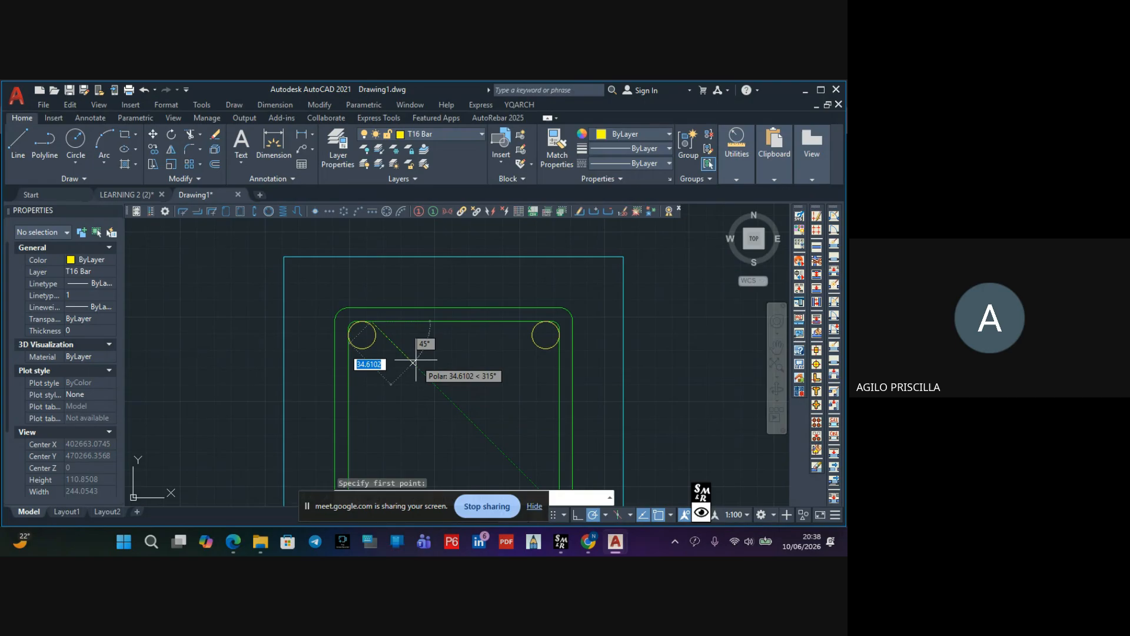
scroll(415, 357, down, 1)
scroll(414, 357, up, 1)
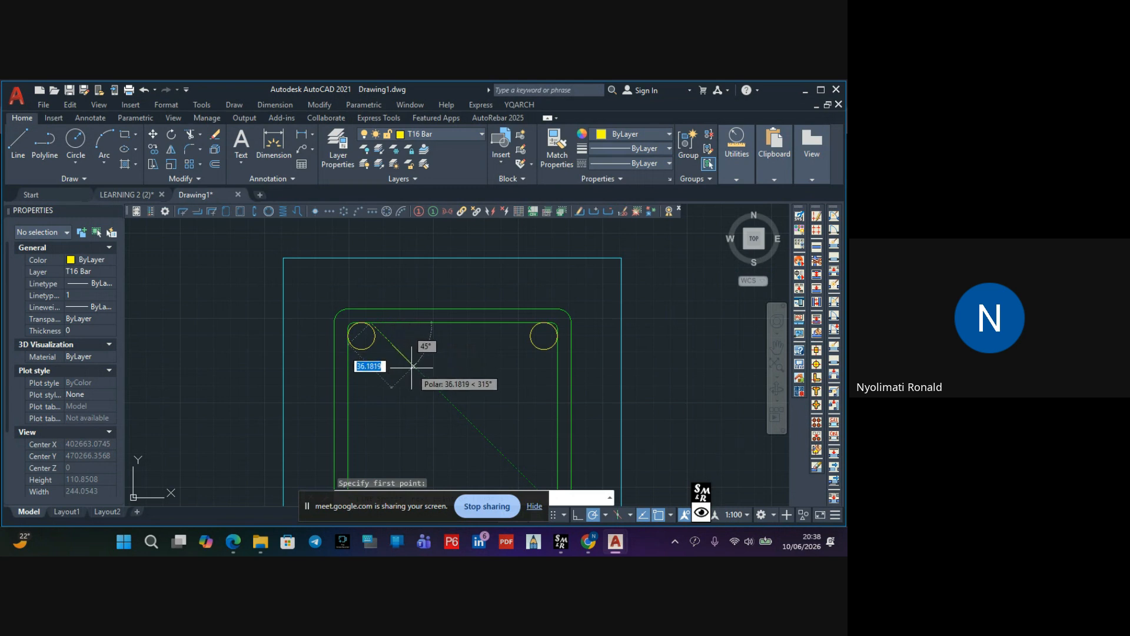
text(100)
key(Return)
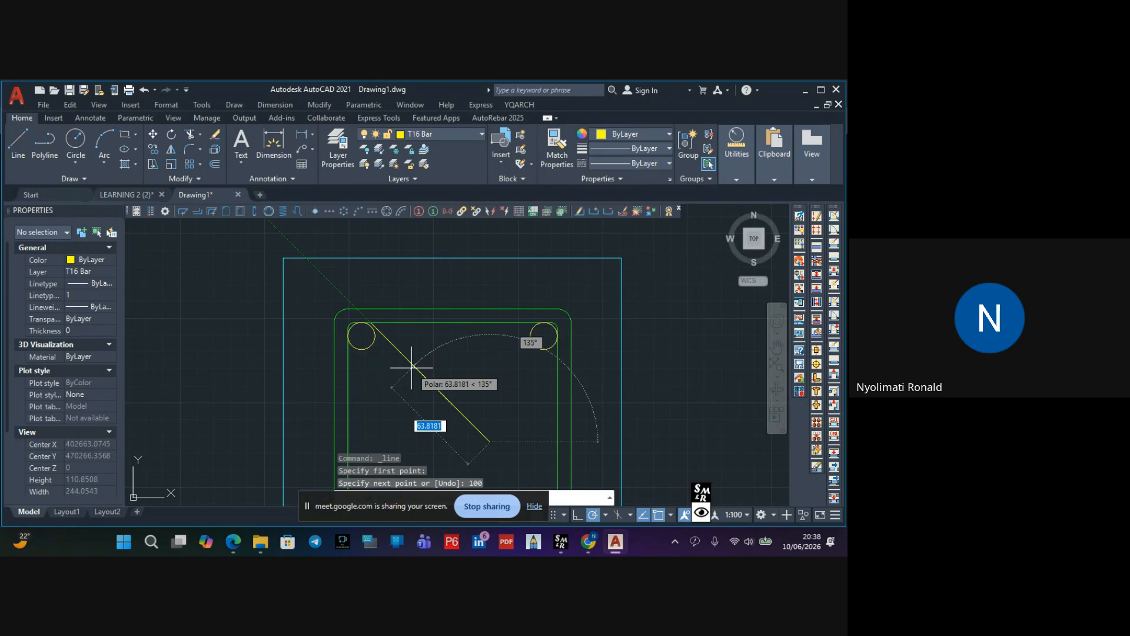
key(Escape)
scroll(416, 365, up, 1)
scroll(423, 386, down, 8)
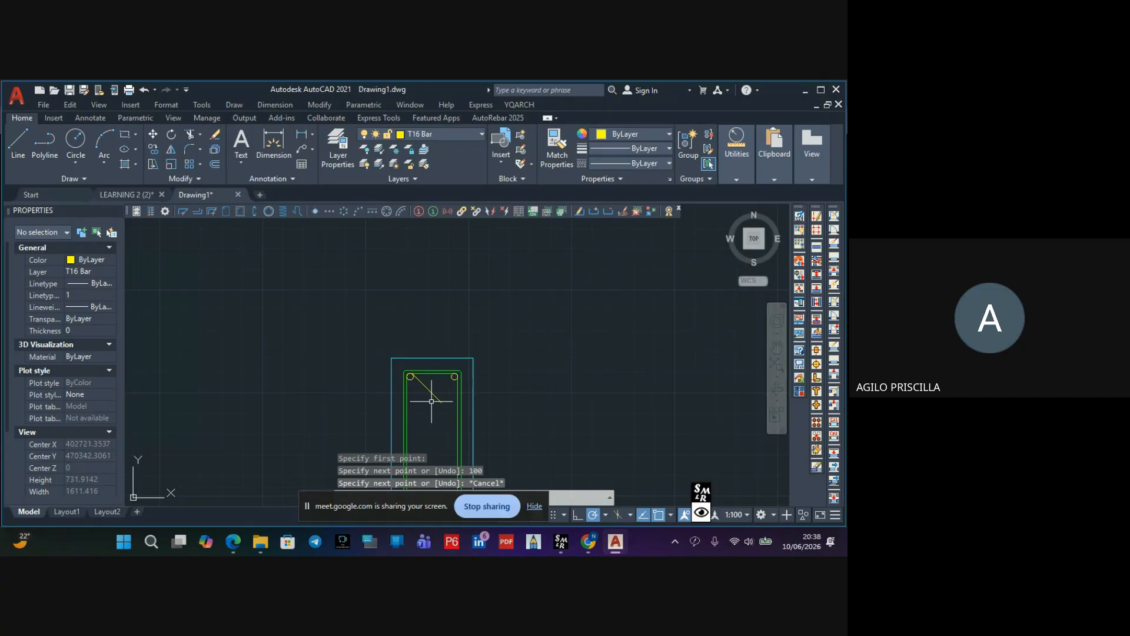
scroll(416, 402, up, 2)
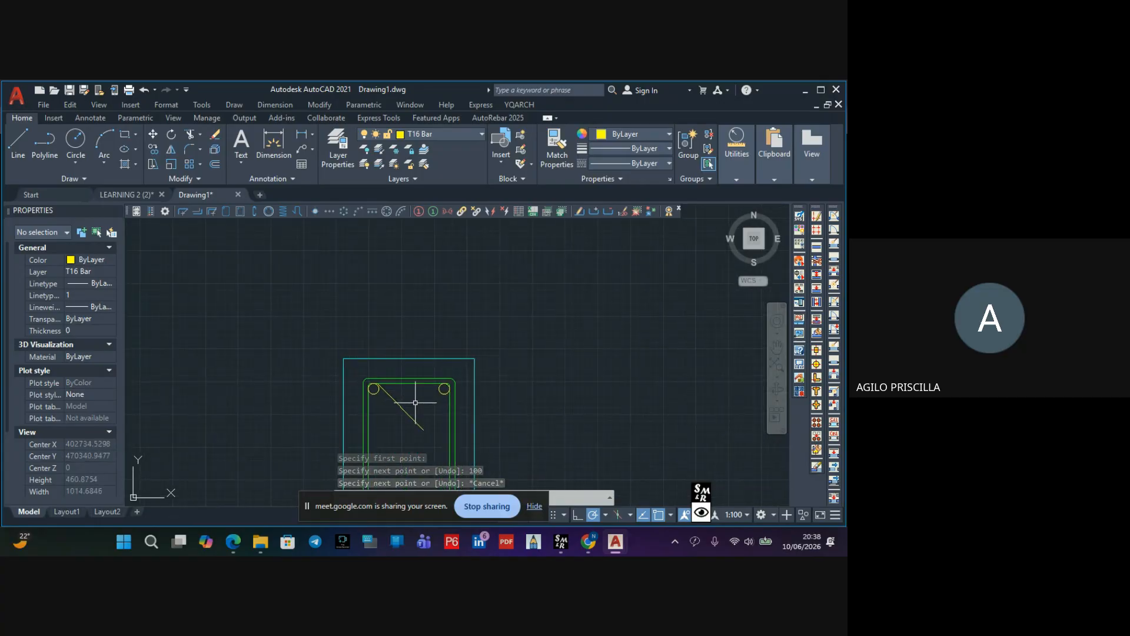
scroll(407, 404, up, 2)
middle_drag(406, 402, 427, 359)
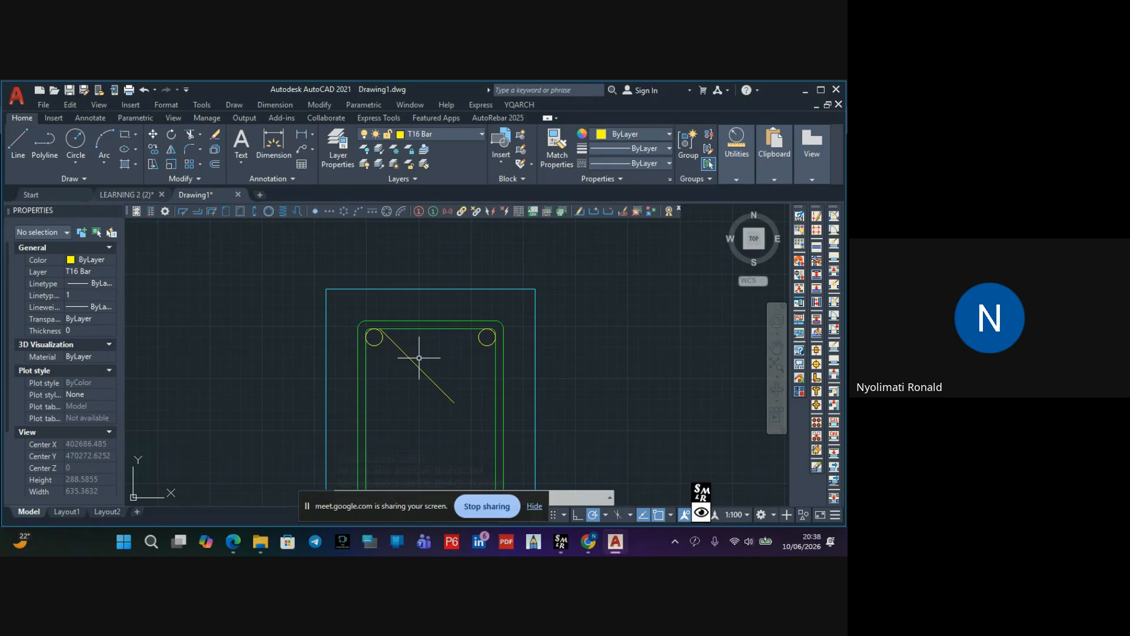
Undo the 100 mm diagonal hook line on the T16 Bar layer
click(417, 361)
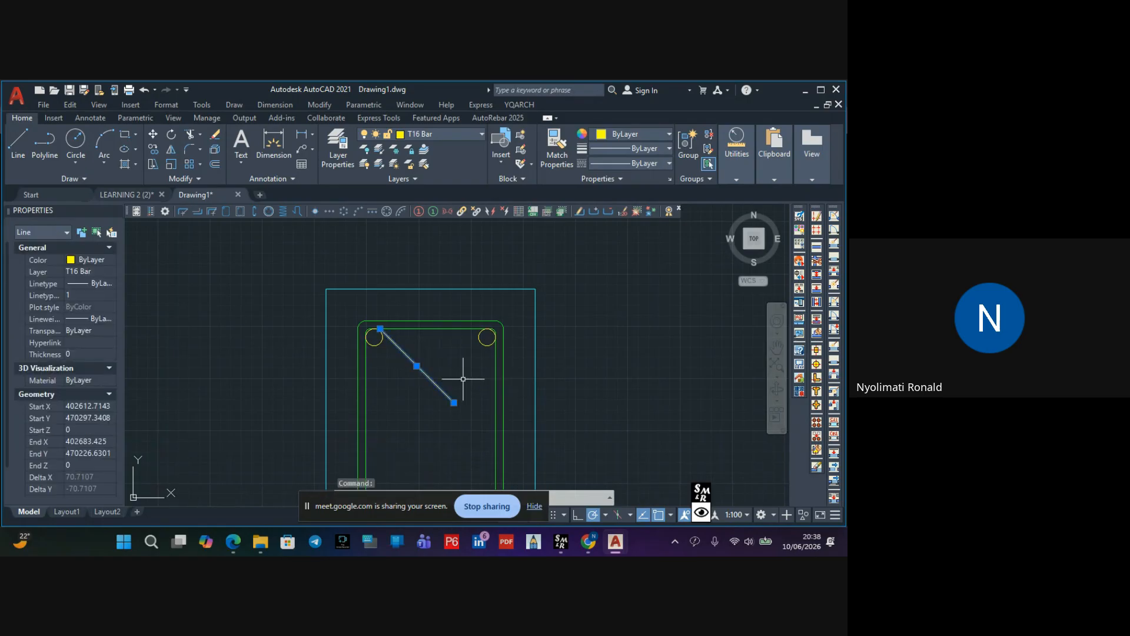
key(Escape)
key(ctrl+z)
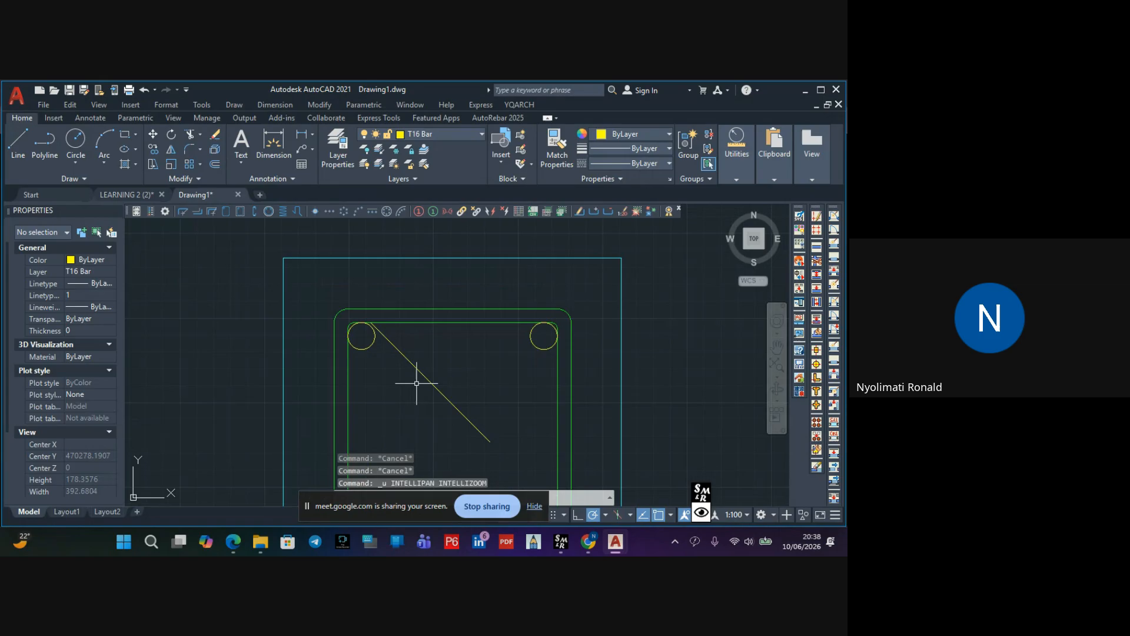
key(ctrl+z)
Make T8 Bar the current layer for drawing the stirrup hook
scroll(302, 298, up, 2)
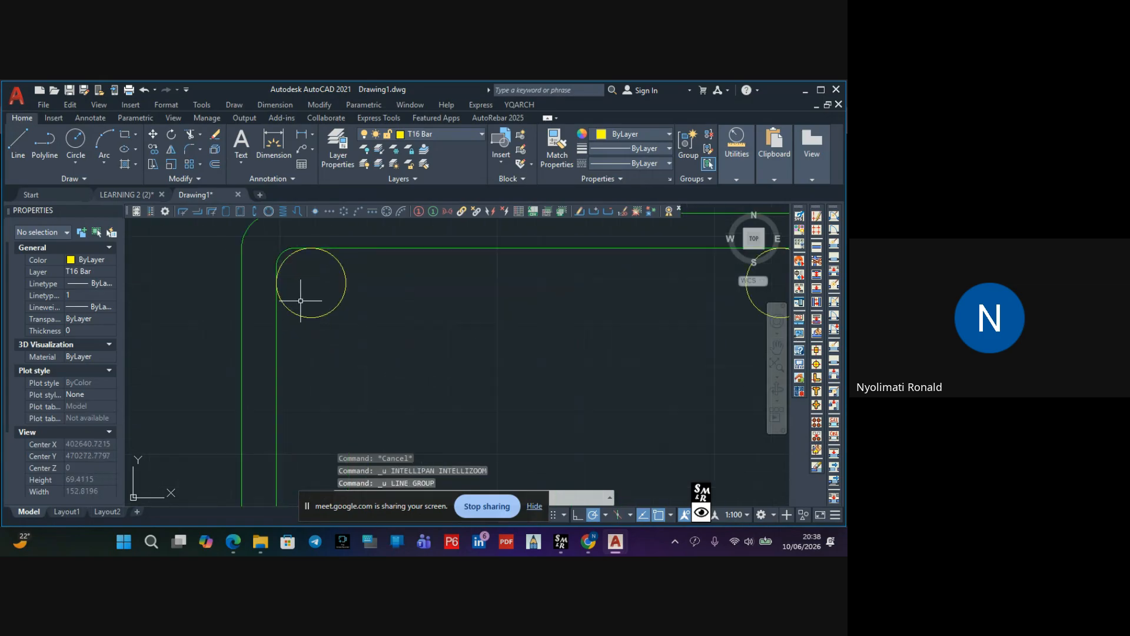
middle_drag(303, 298, 339, 357)
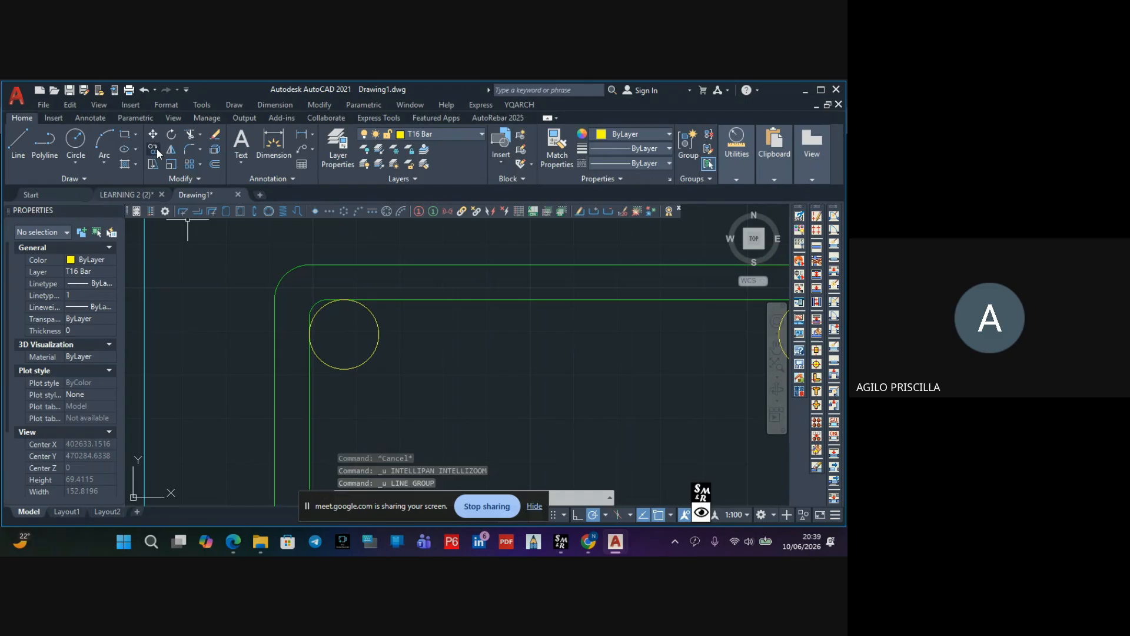
click(23, 135)
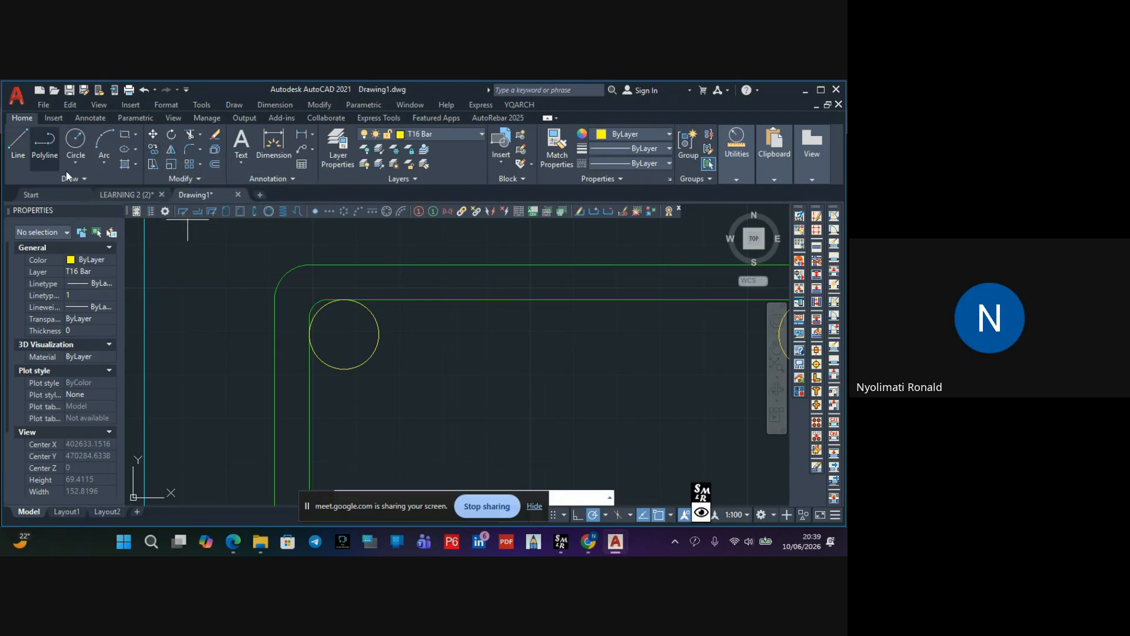
key(Escape)
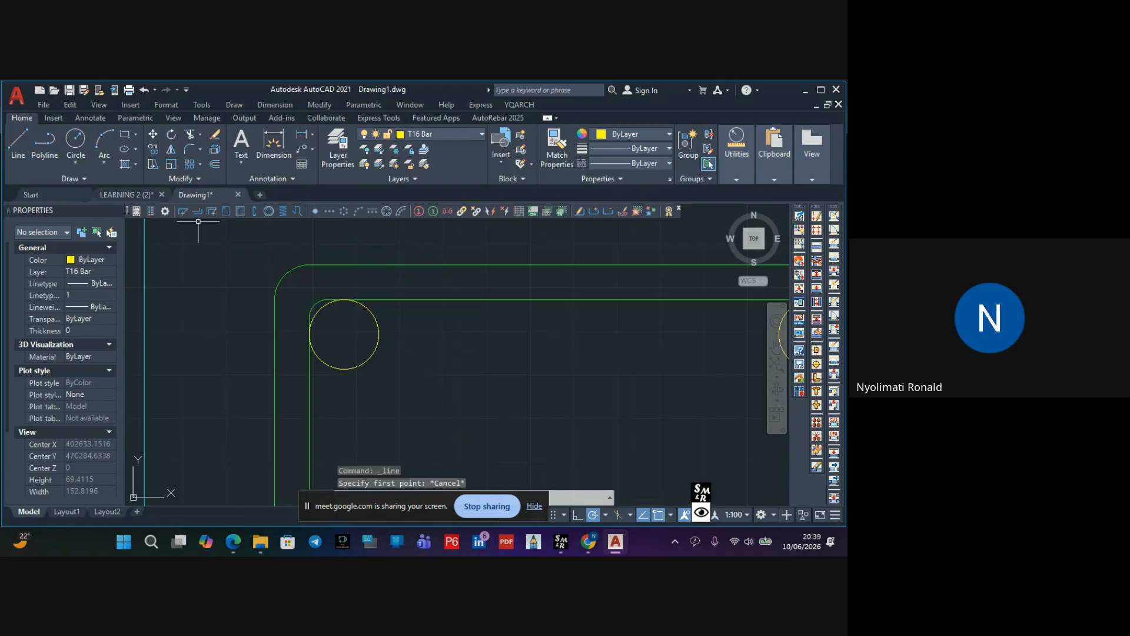
click(419, 136)
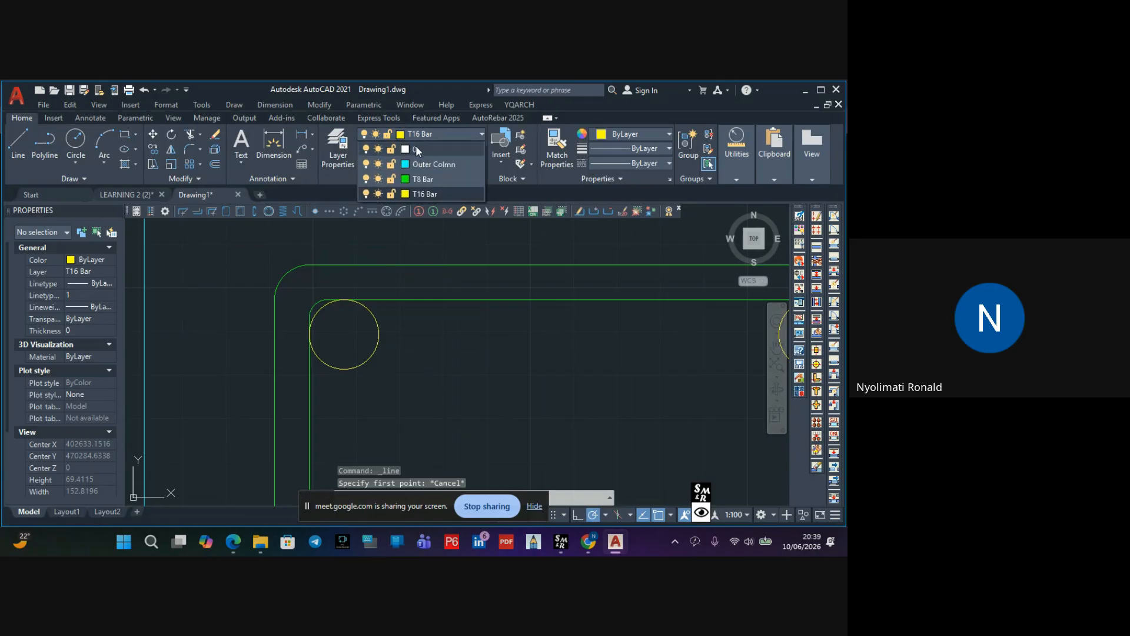
click(423, 178)
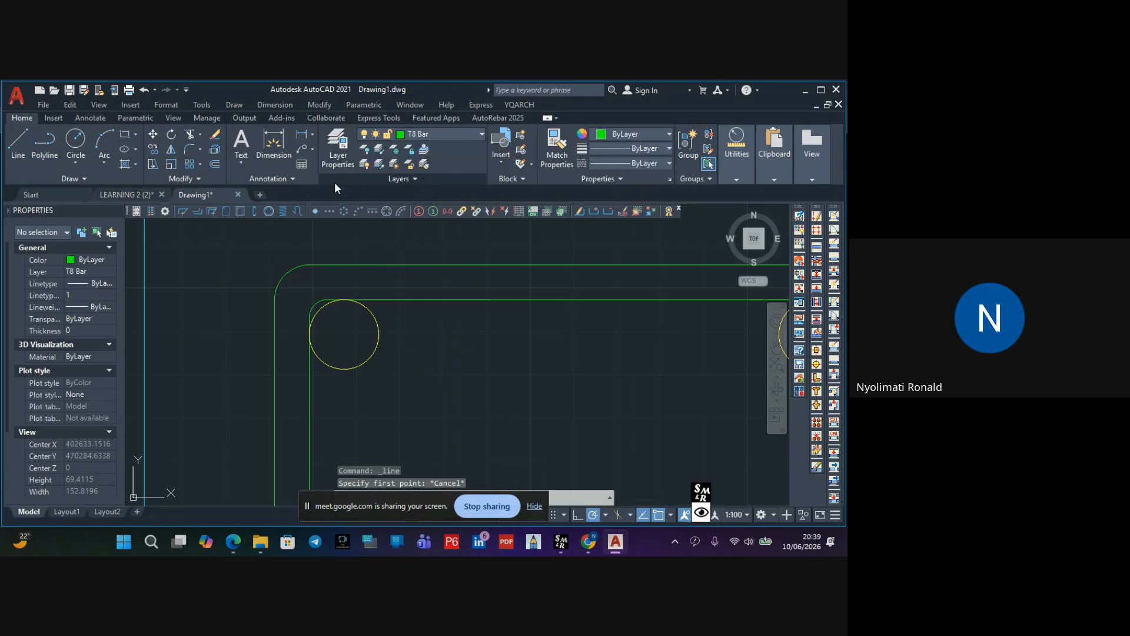
Draw a 50 mm polyline diagonally down at 45° into the section from the stirrup's inner edge beside the upper-left bar
click(52, 141)
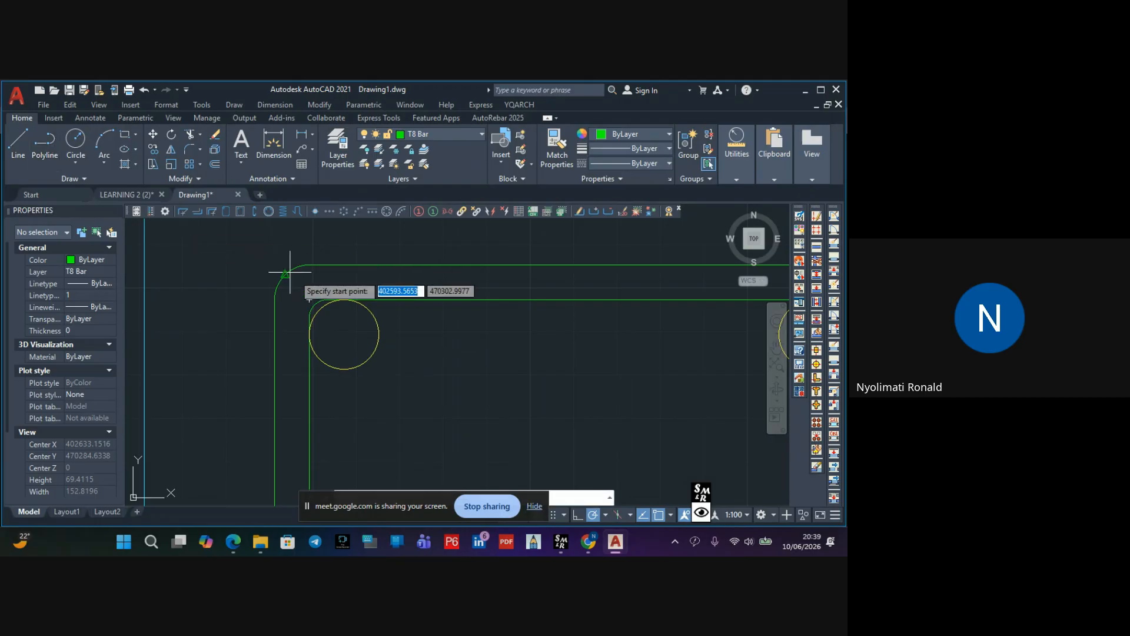
click(361, 299)
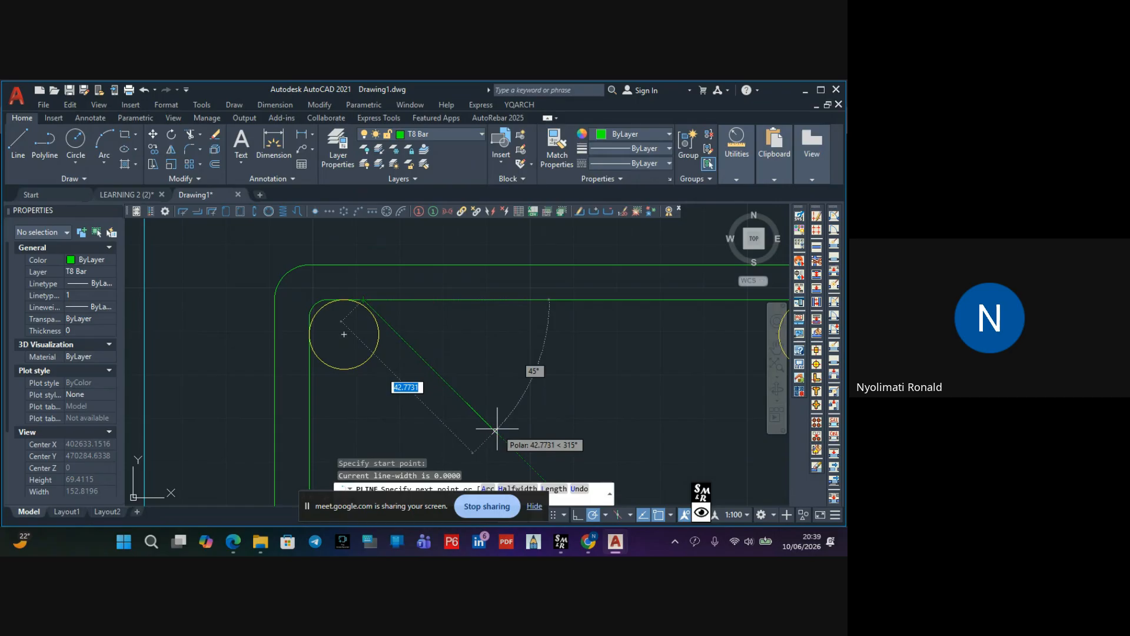
text(50)
key(Return)
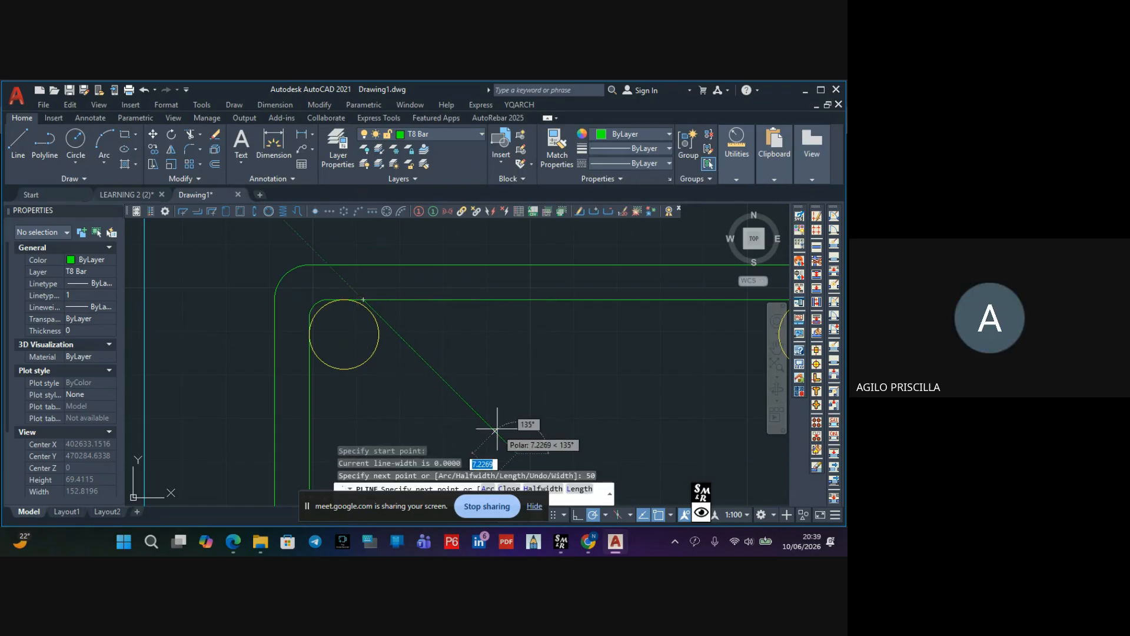
key(Escape)
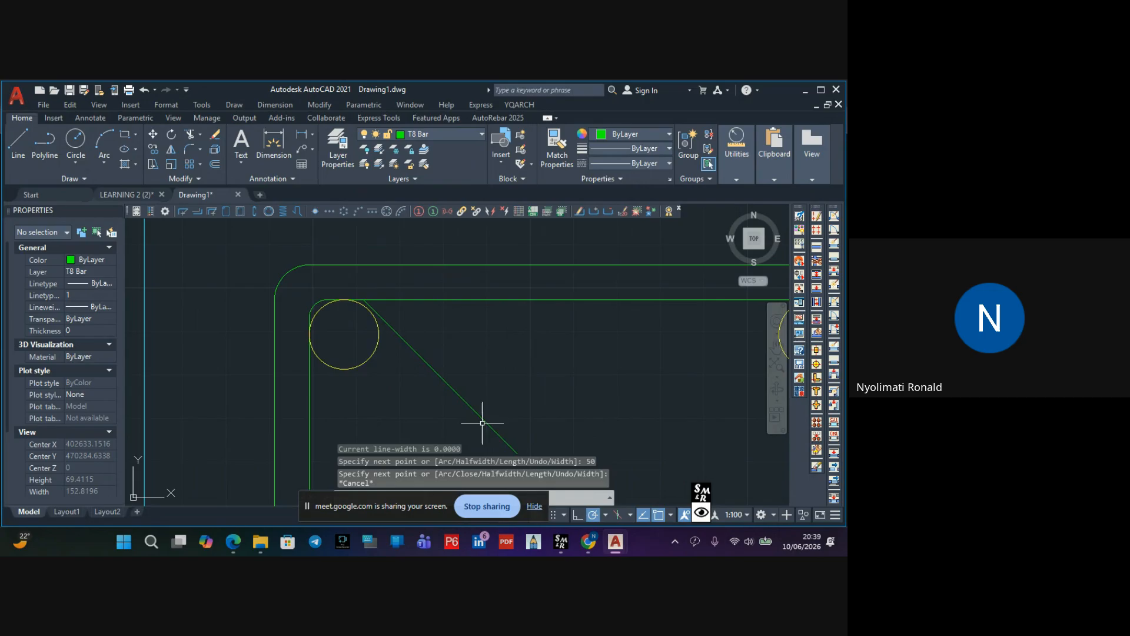
scroll(474, 400, down, 4)
scroll(463, 396, up, 4)
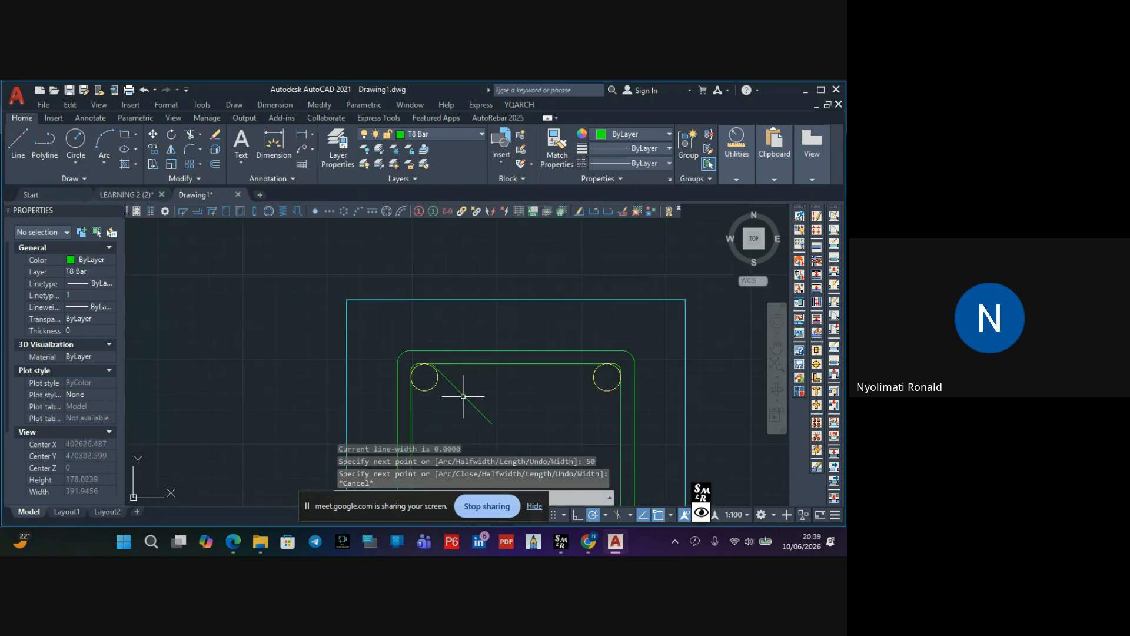
scroll(463, 396, up, 2)
click(458, 386)
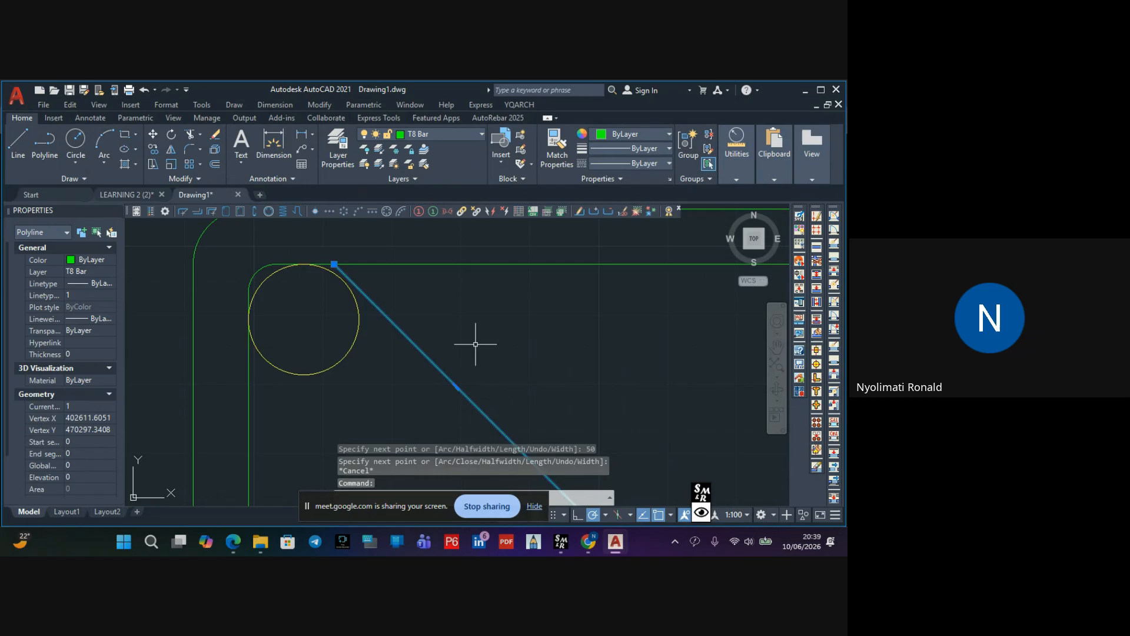
scroll(474, 341, down, 2)
key(Escape)
click(421, 335)
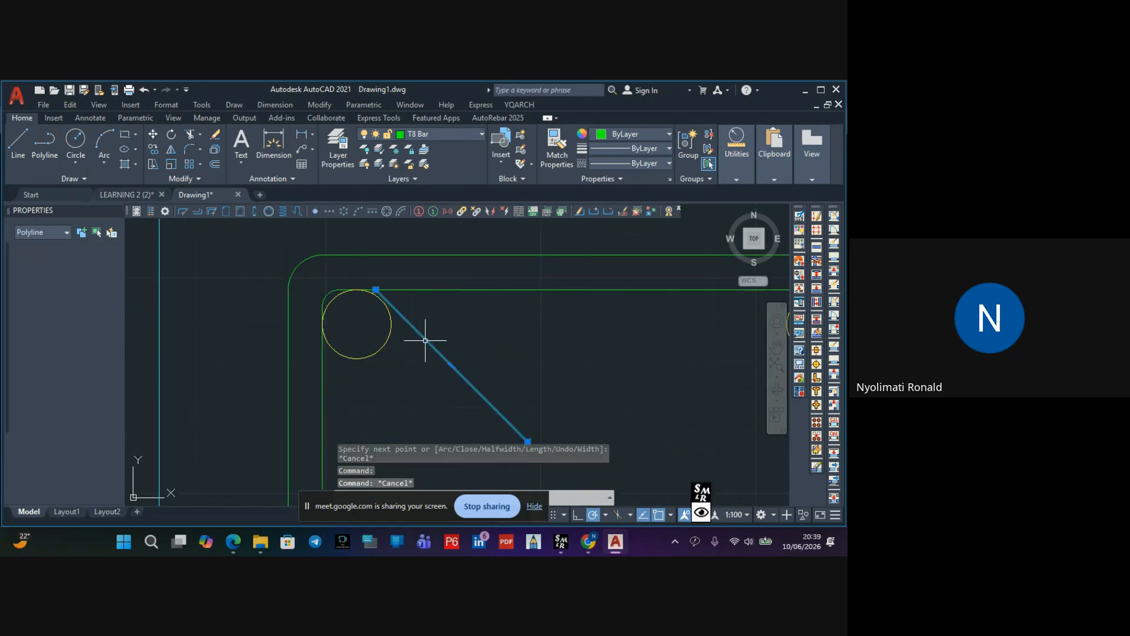
key(Escape)
Offset the 50 mm diagonal hook line 8 mm outward, away from the upper-left bar
click(216, 164)
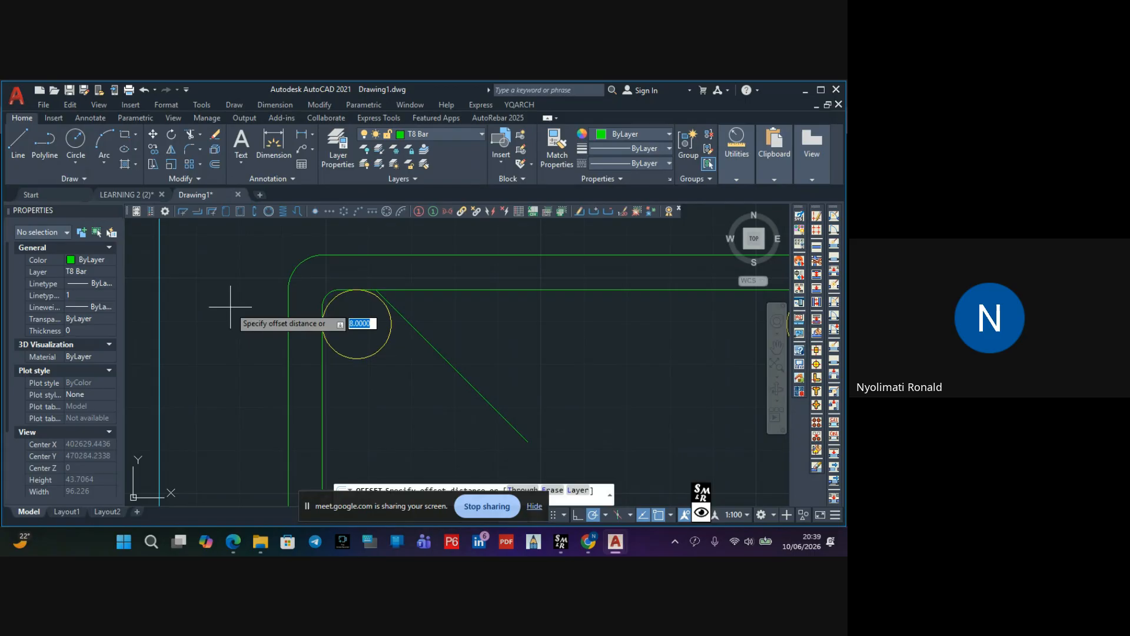
key(Return)
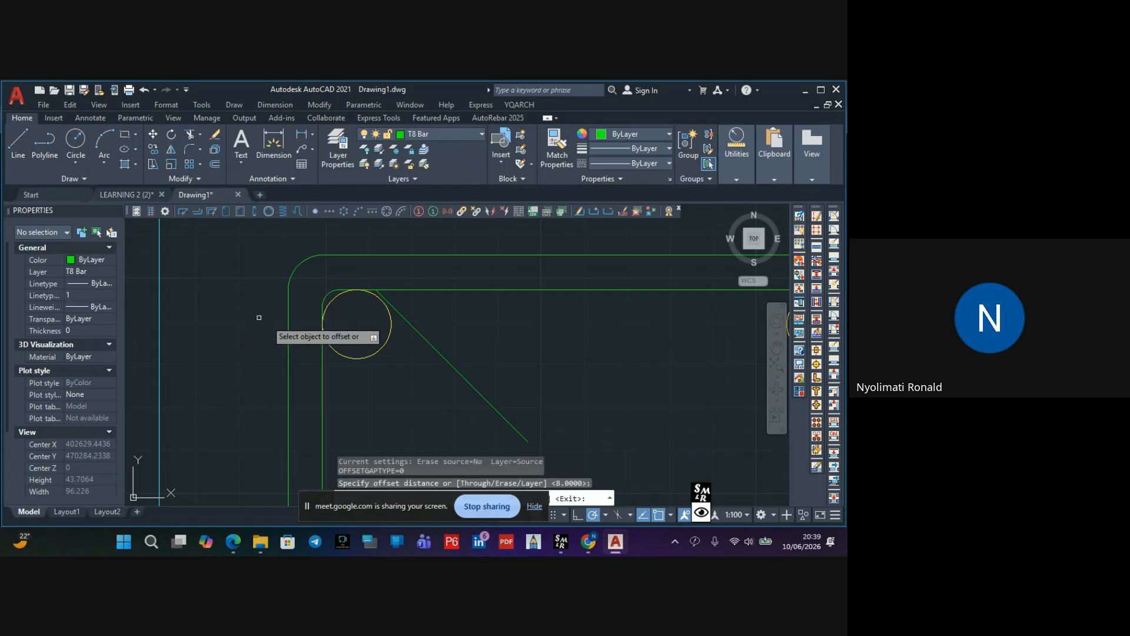
click(466, 377)
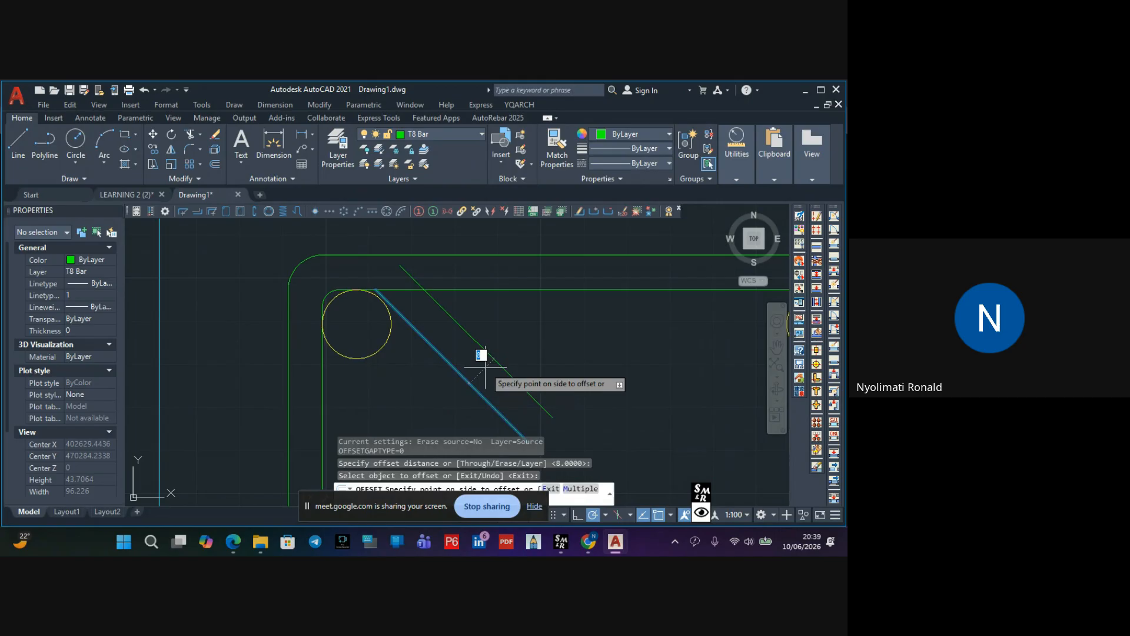
click(477, 356)
key(Escape)
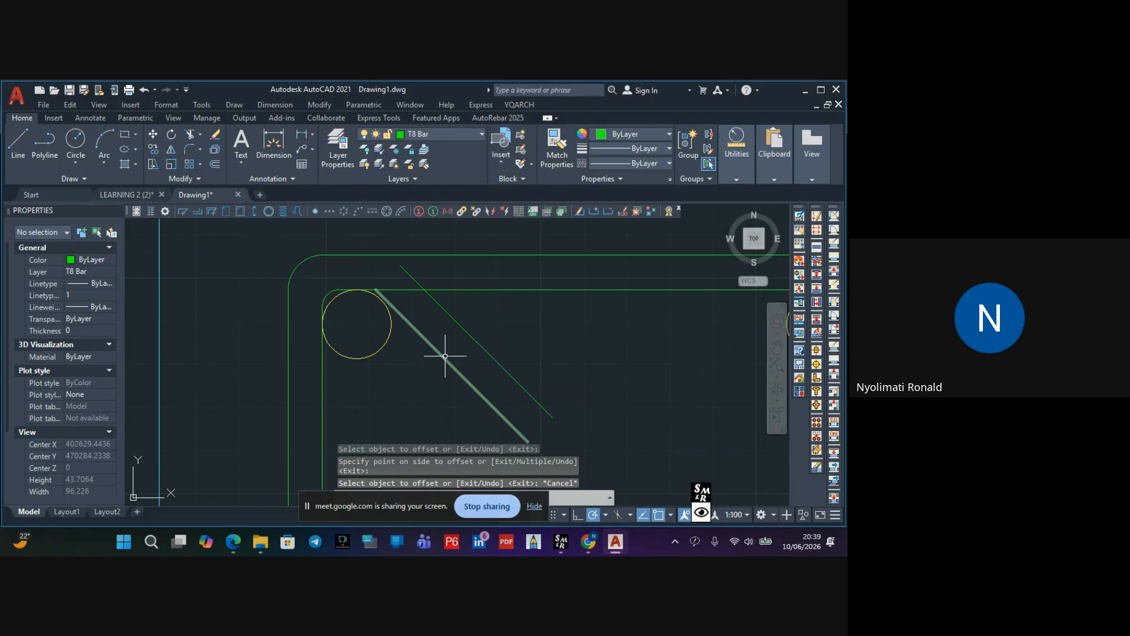
Copy the original hook line from its upper end at 225° to the opposite side of the upper-left bar, at the stirrup's inner left edge
click(448, 357)
click(152, 151)
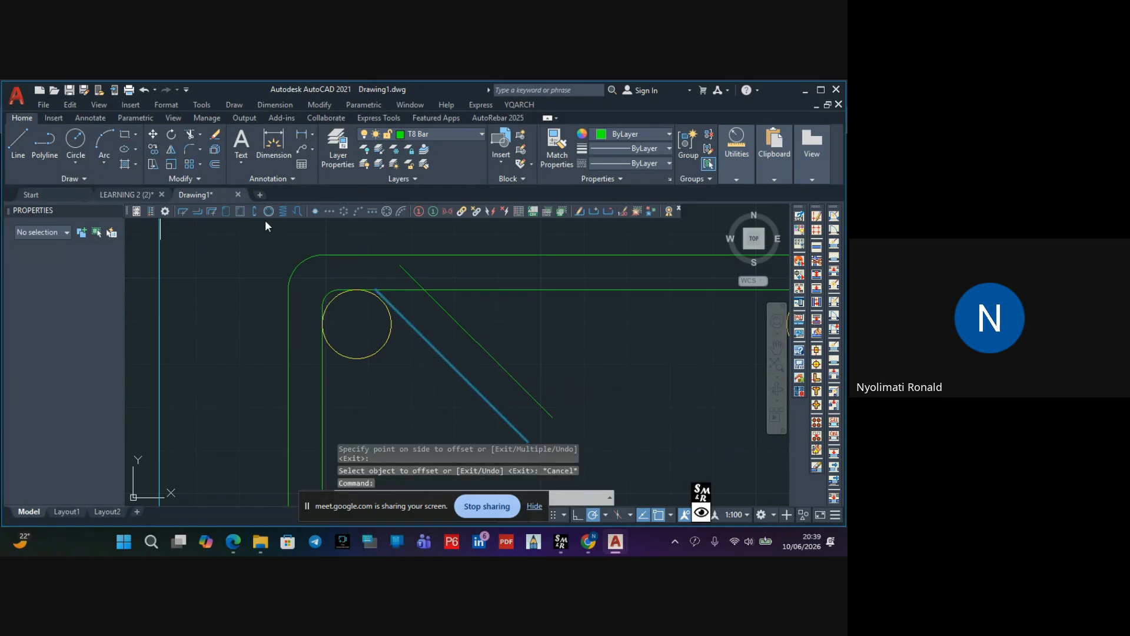
click(375, 290)
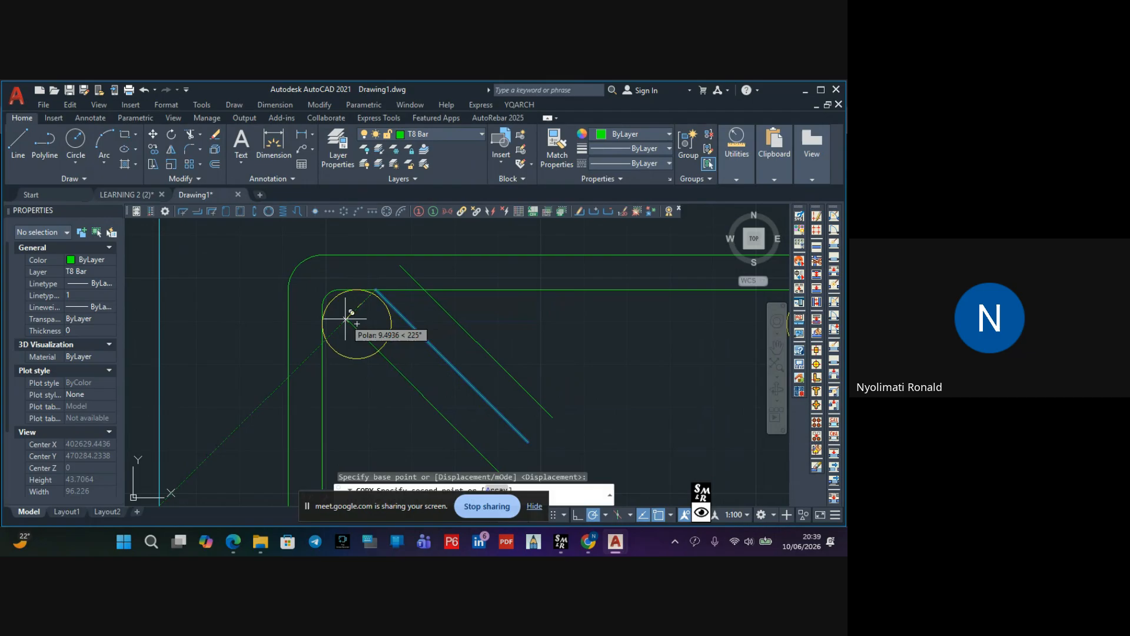
click(320, 344)
key(Escape)
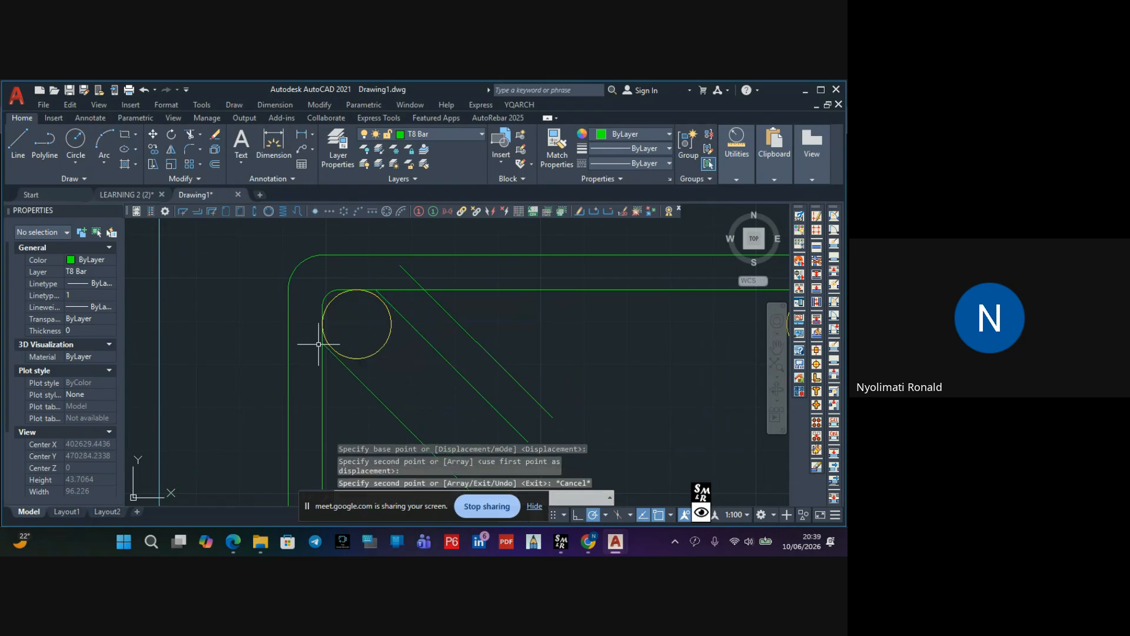
Offset the copied hook line 8 mm outward, down and to the left away from the bar
scroll(353, 305, down, 1)
middle_drag(359, 318, 326, 265)
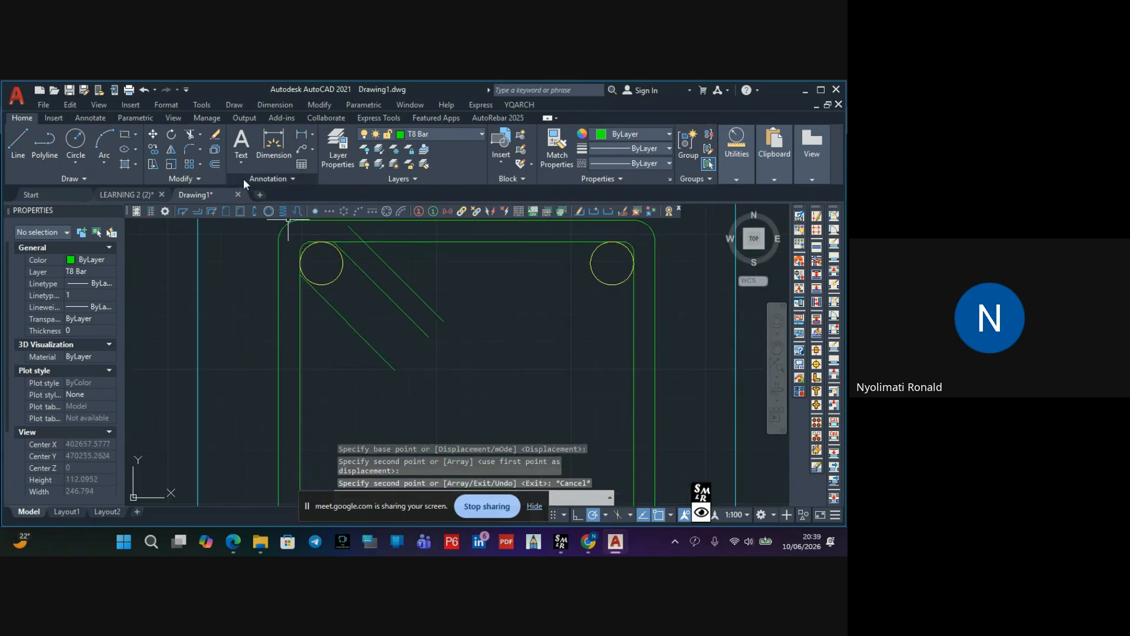
click(214, 165)
key(Return)
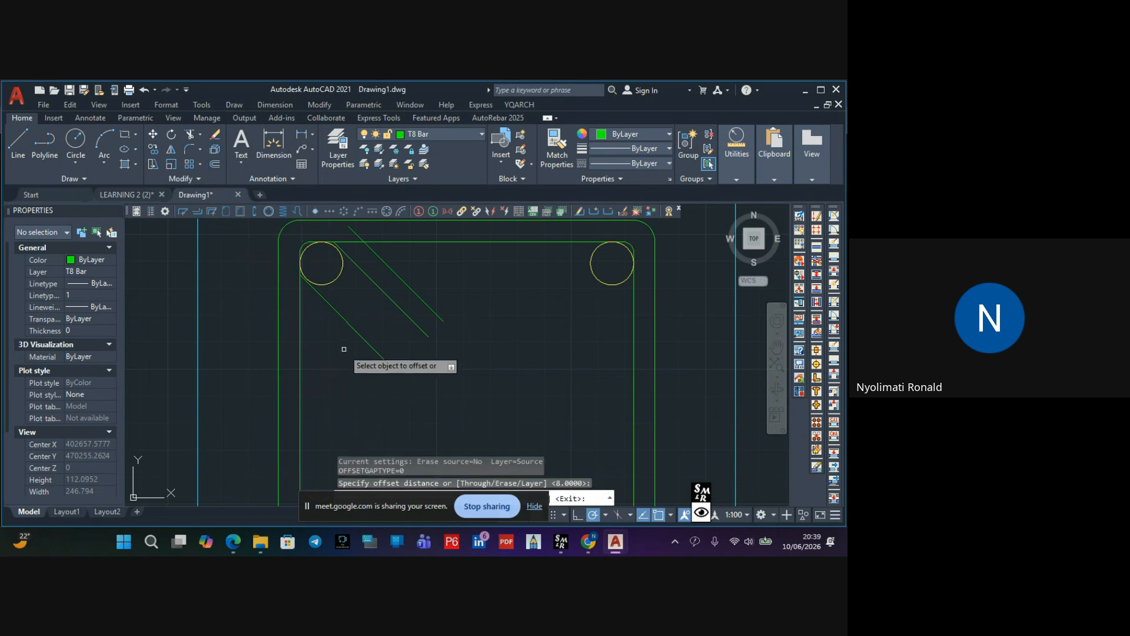
click(365, 341)
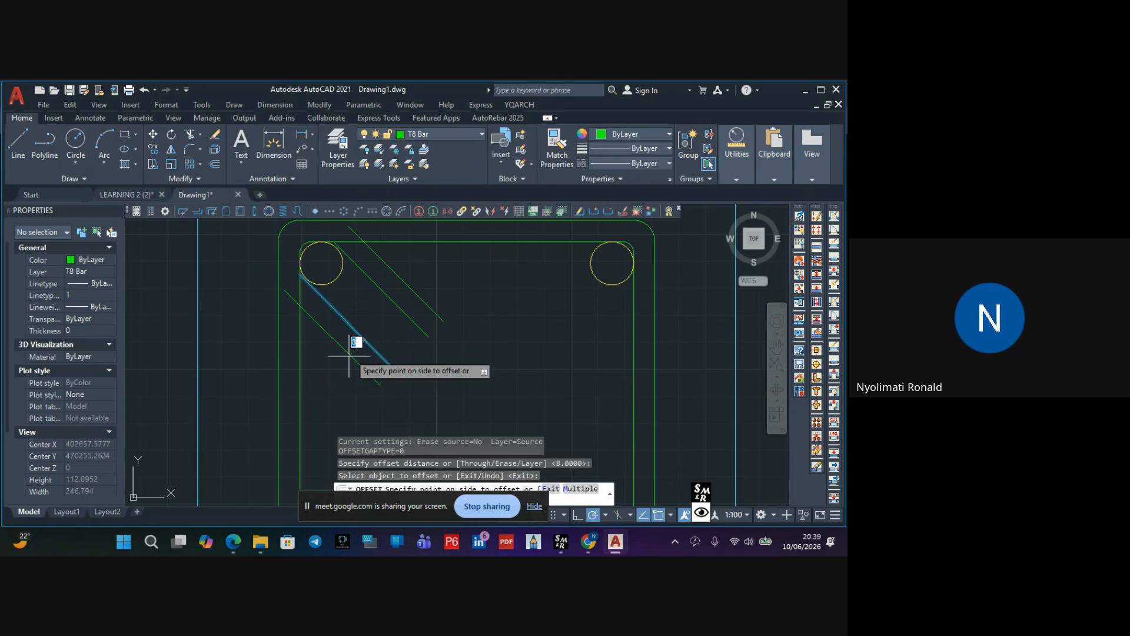
click(349, 356)
key(Escape)
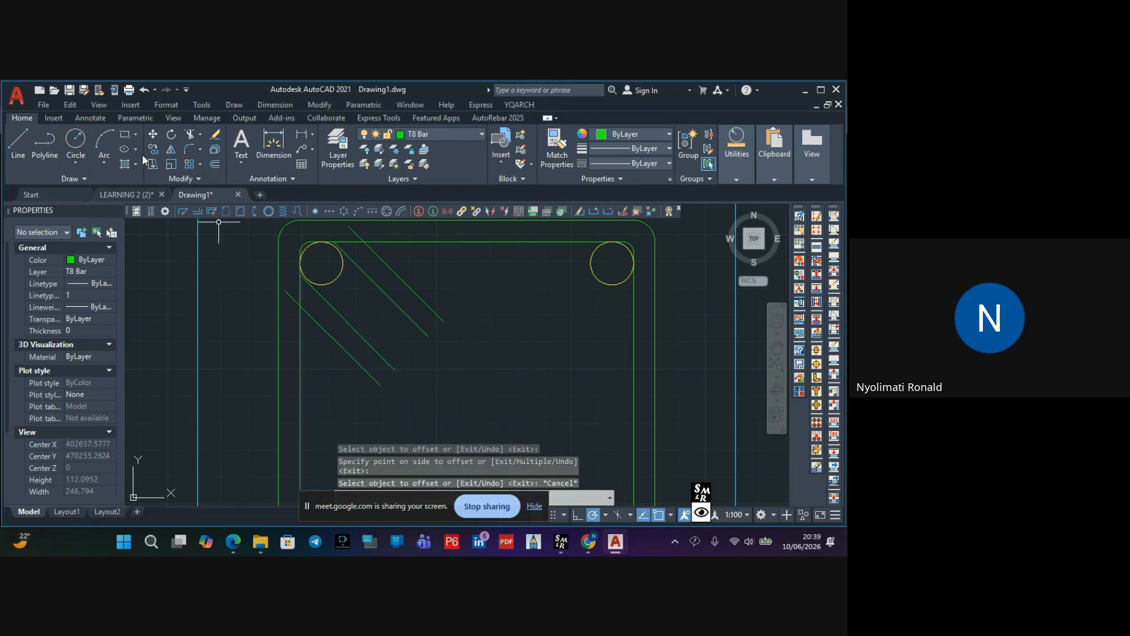
Draw a polyline across the lower ends of the four hook lines, from the lowest end to the uppermost one
click(37, 142)
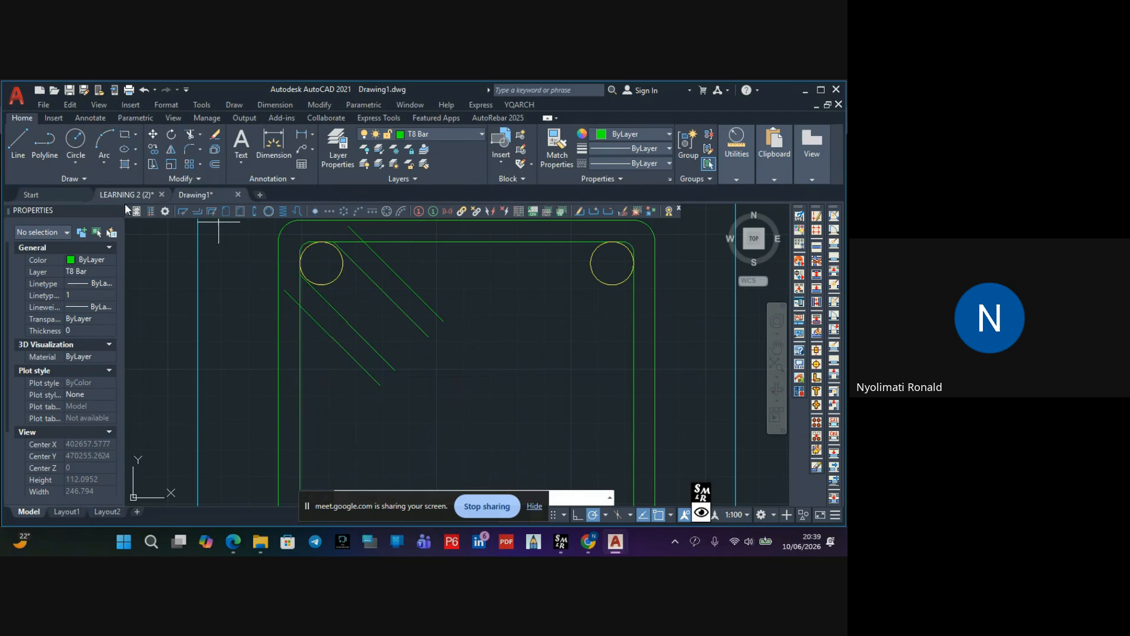
click(379, 386)
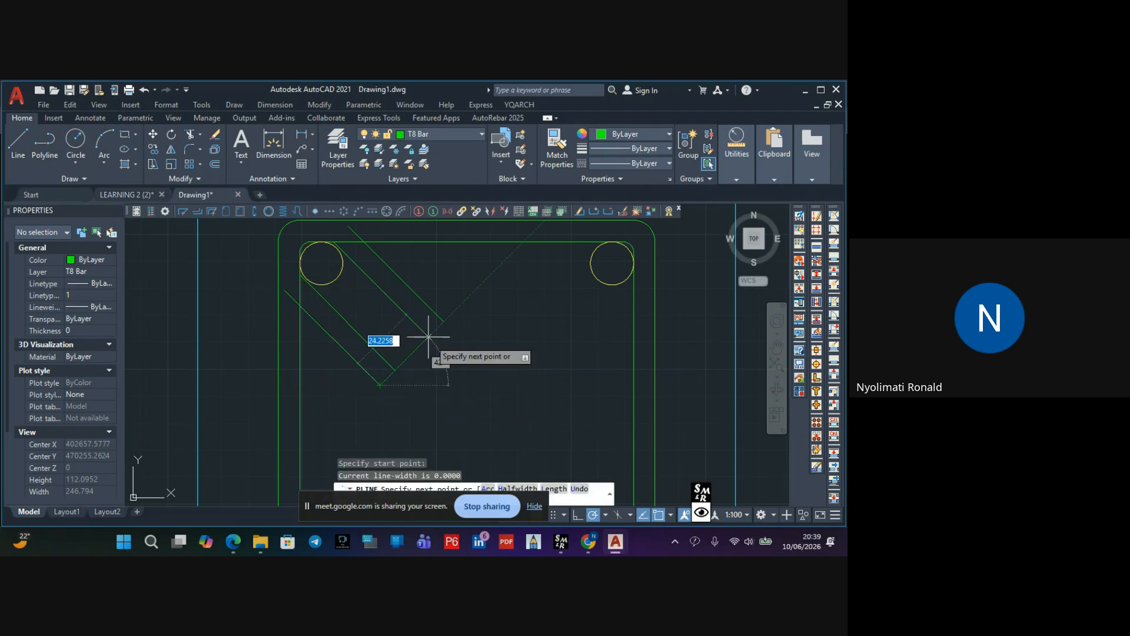
click(445, 322)
key(Escape)
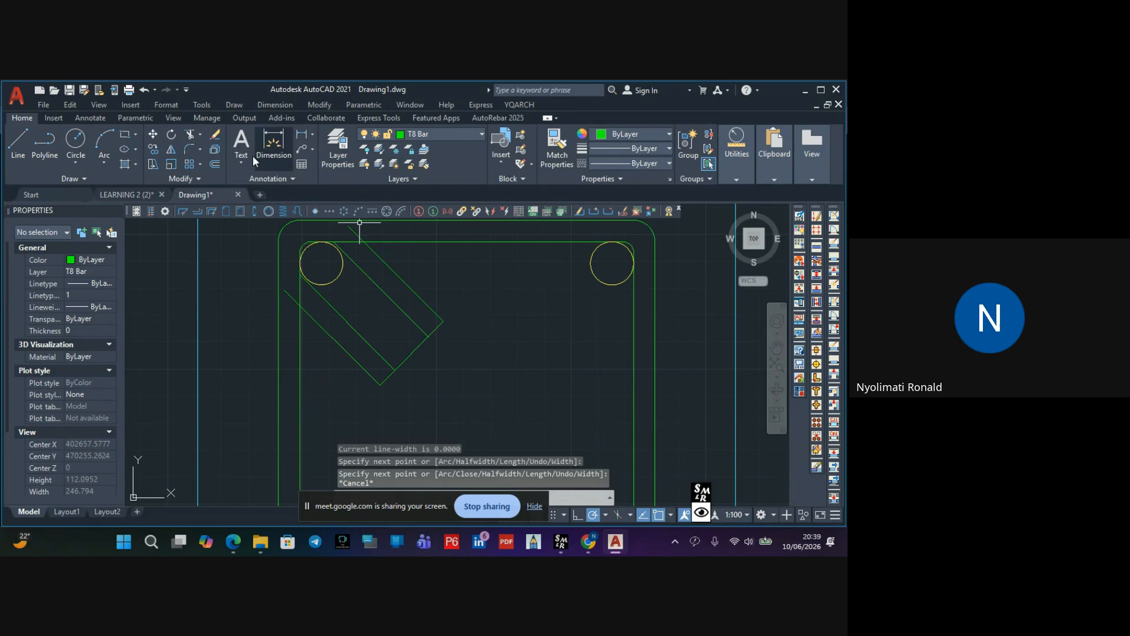
Trim the end line between the two hook legs and the lower leg's overrun past the stirrup's inner edge
click(189, 136)
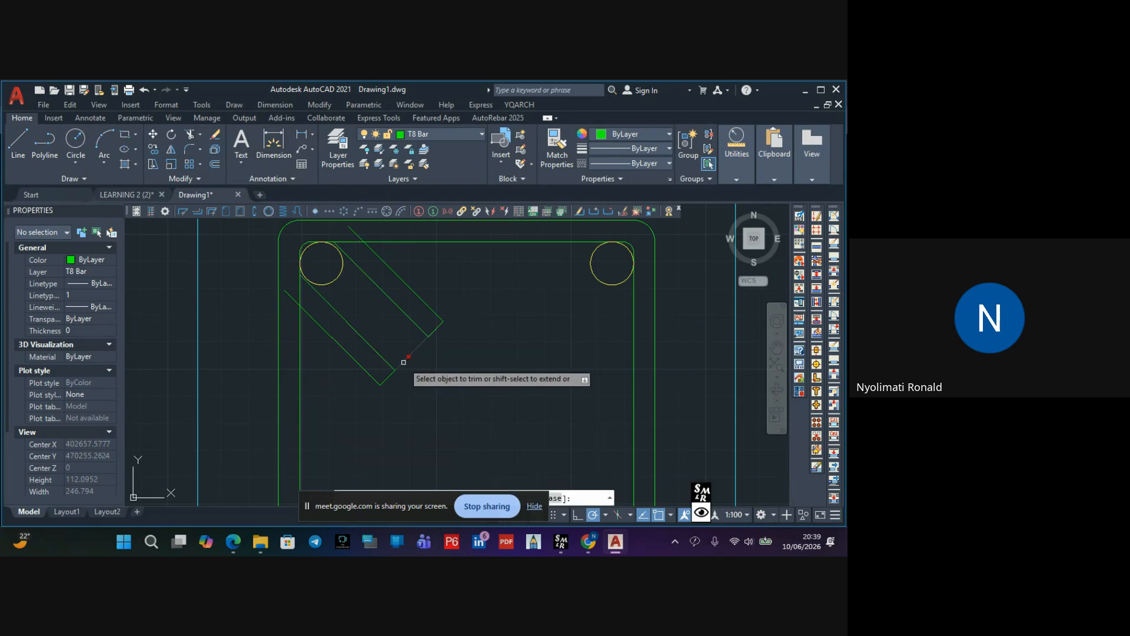
click(405, 360)
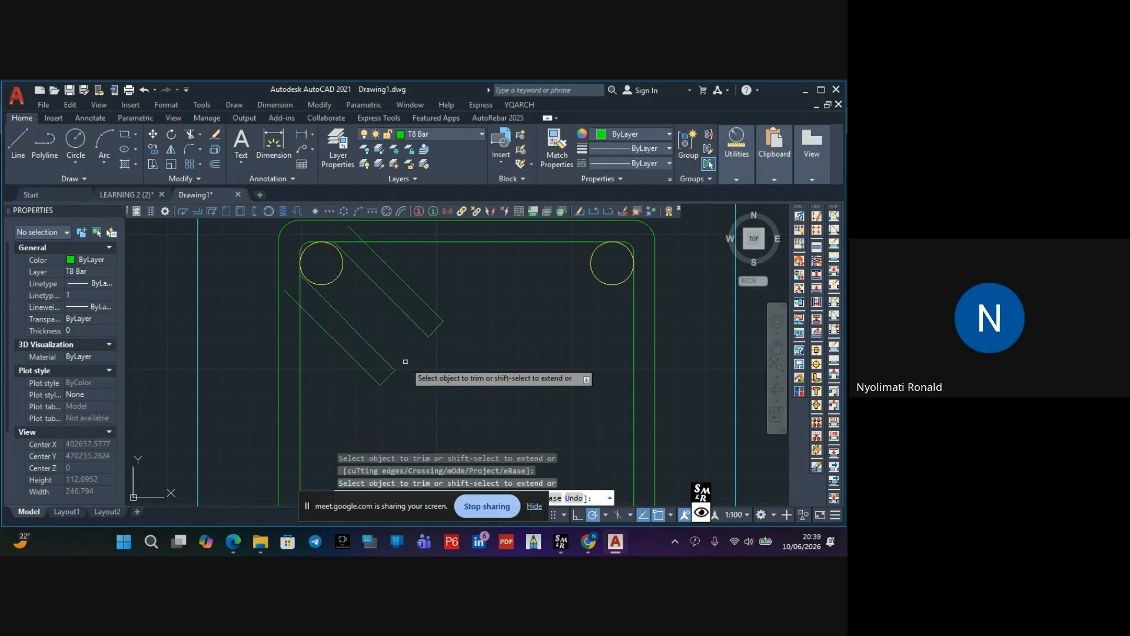
click(291, 299)
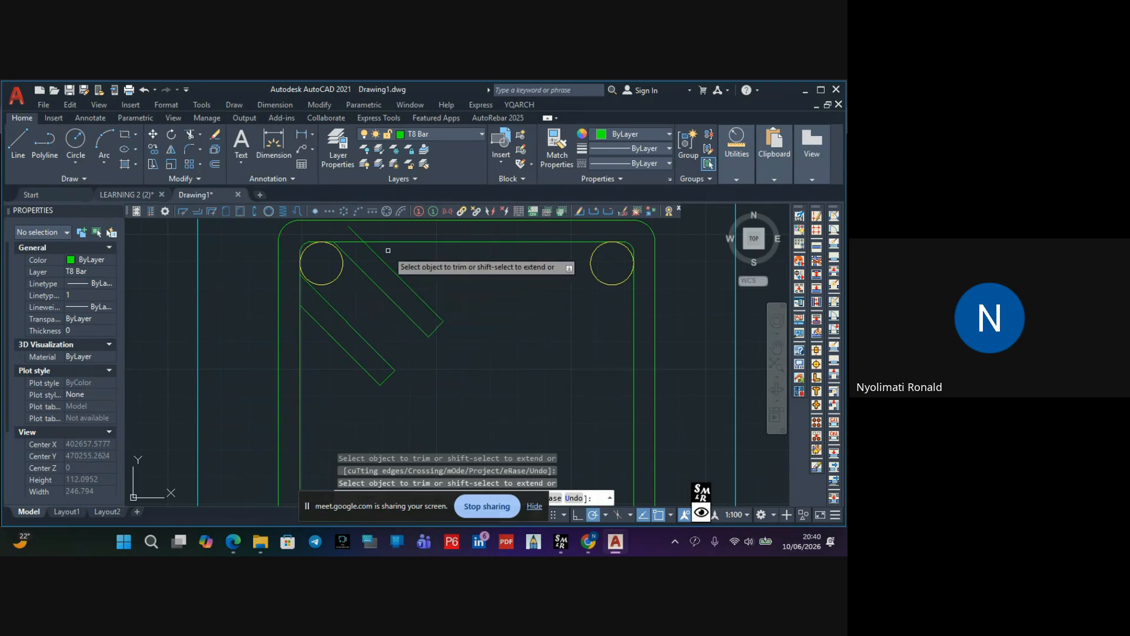
Try trimming the stirrup's inner left edge where the lower hook leg meets it
click(302, 292)
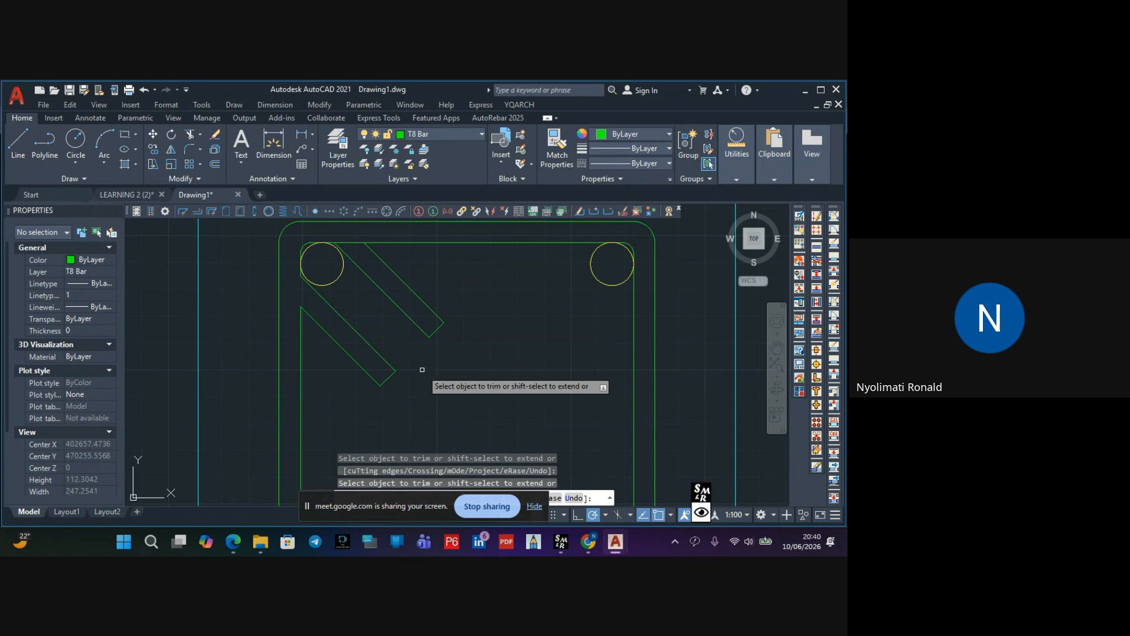
key(ctrl+z)
key(Escape)
key(Escape)
key(Escape)
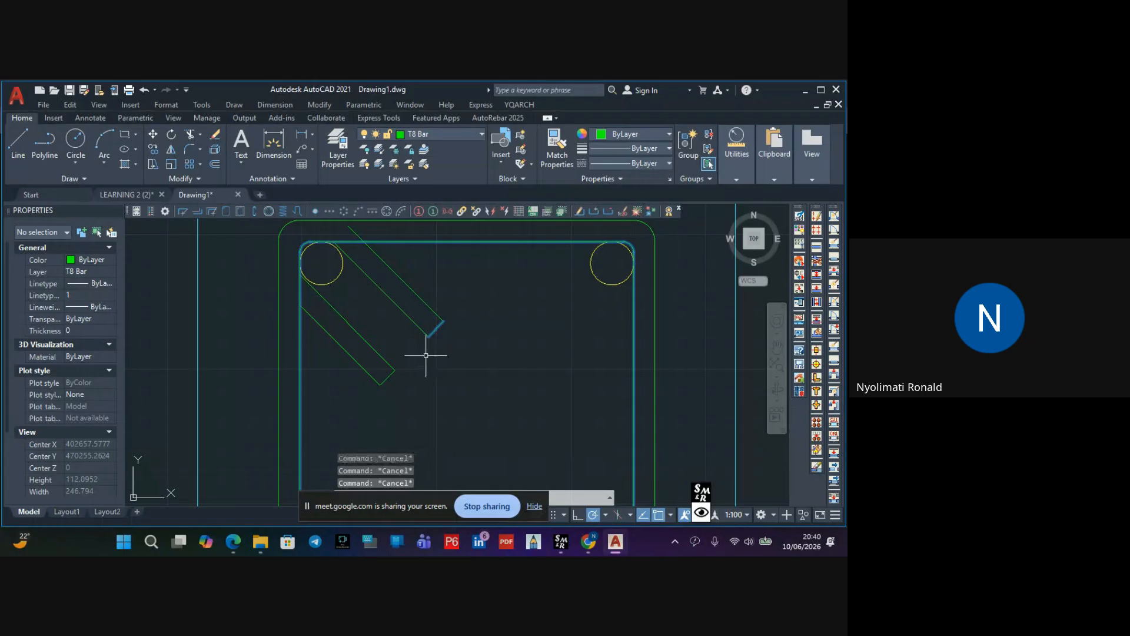
scroll(423, 353, down, 2)
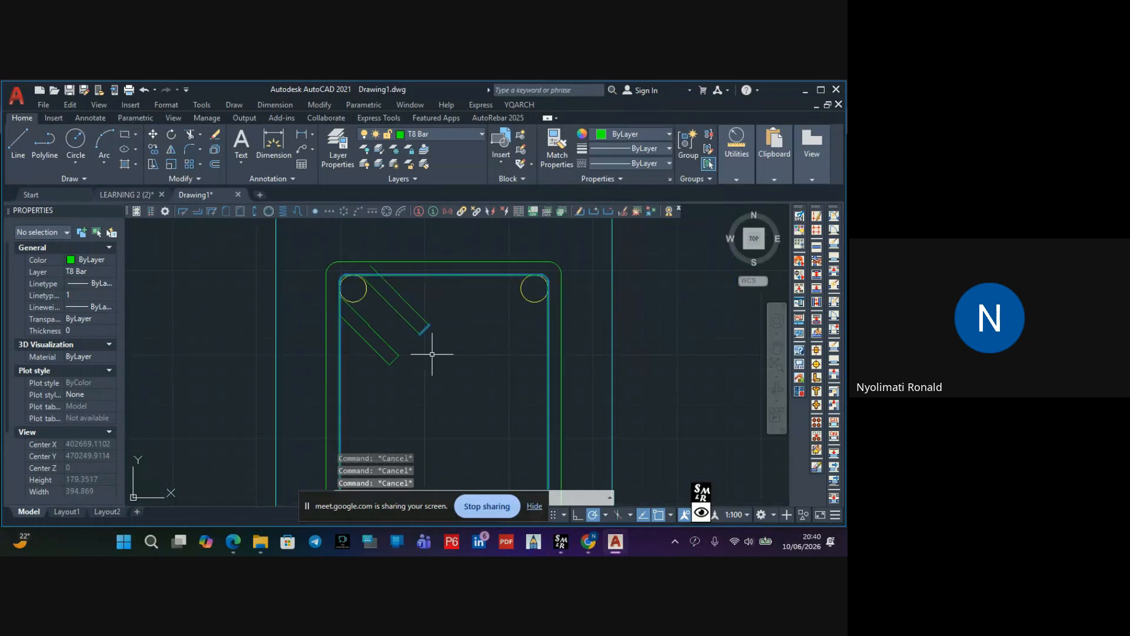
click(326, 289)
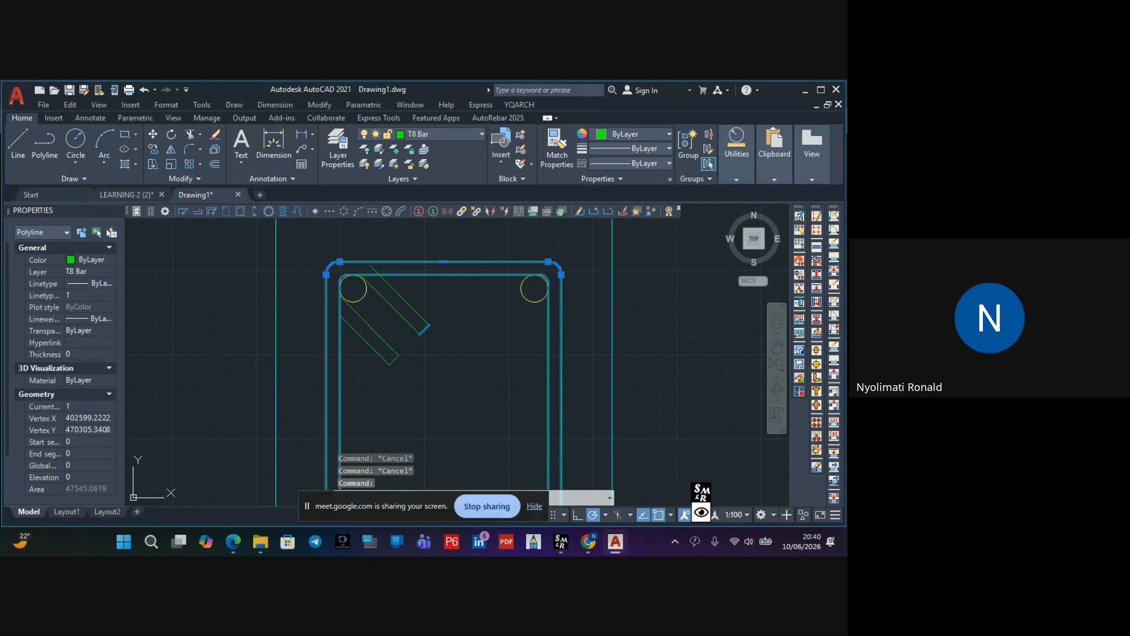
key(Escape)
key(Escape)
key(Escape)
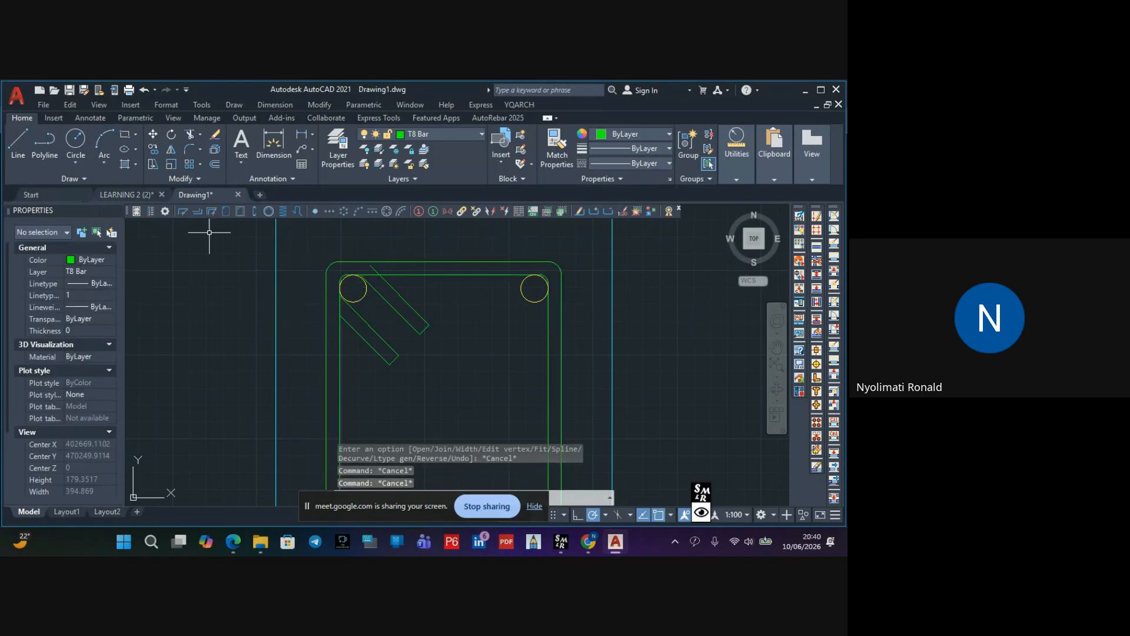
Trim the upper hook leg's outer line where it runs past the stirrup's inner top edge
click(189, 134)
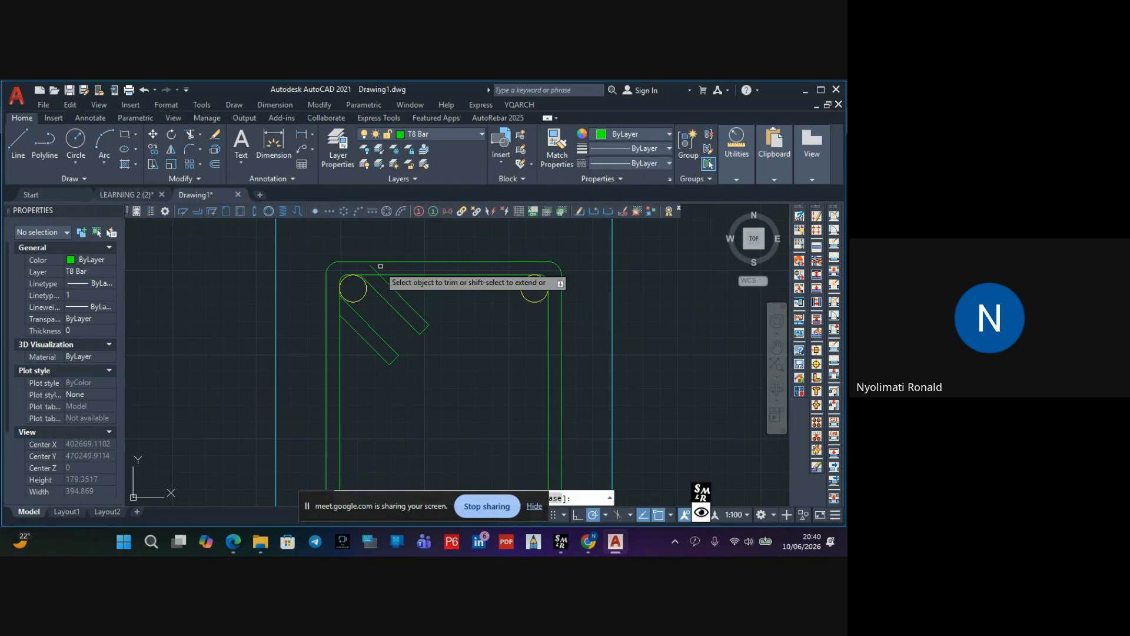
scroll(374, 267, down, 6)
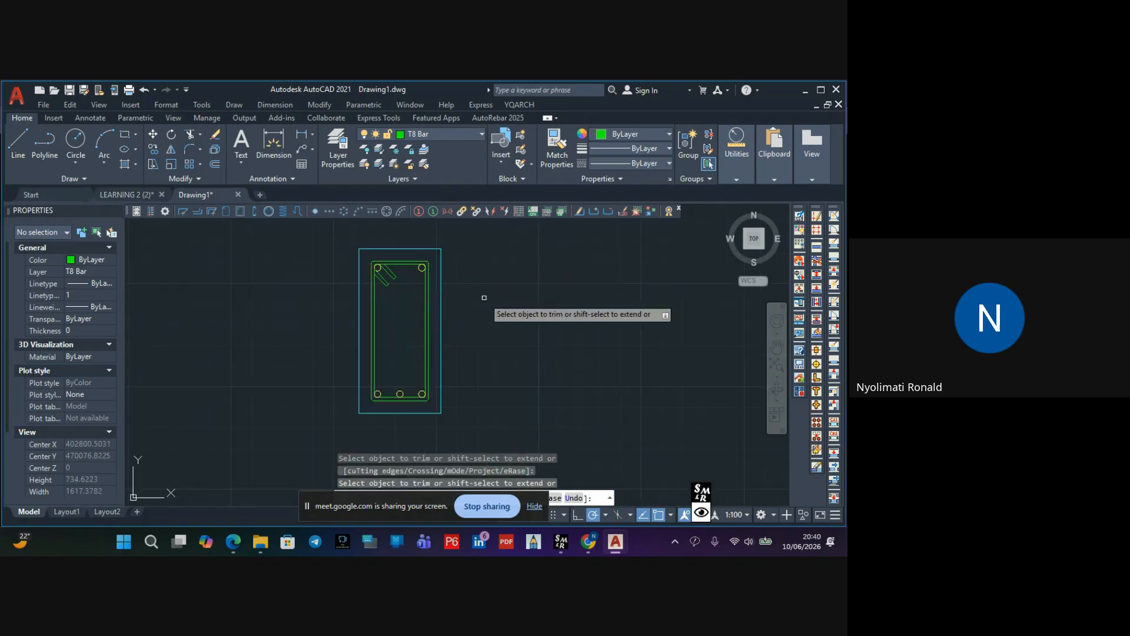
key(Escape)
scroll(441, 307, down, 3)
scroll(423, 294, up, 6)
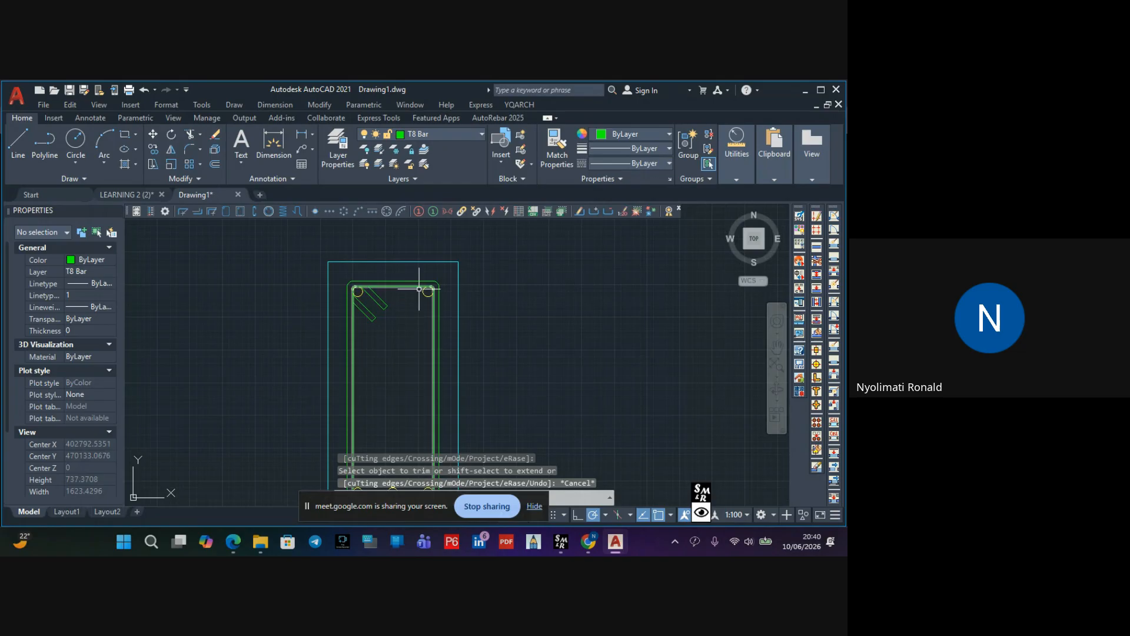
scroll(414, 286, up, 4)
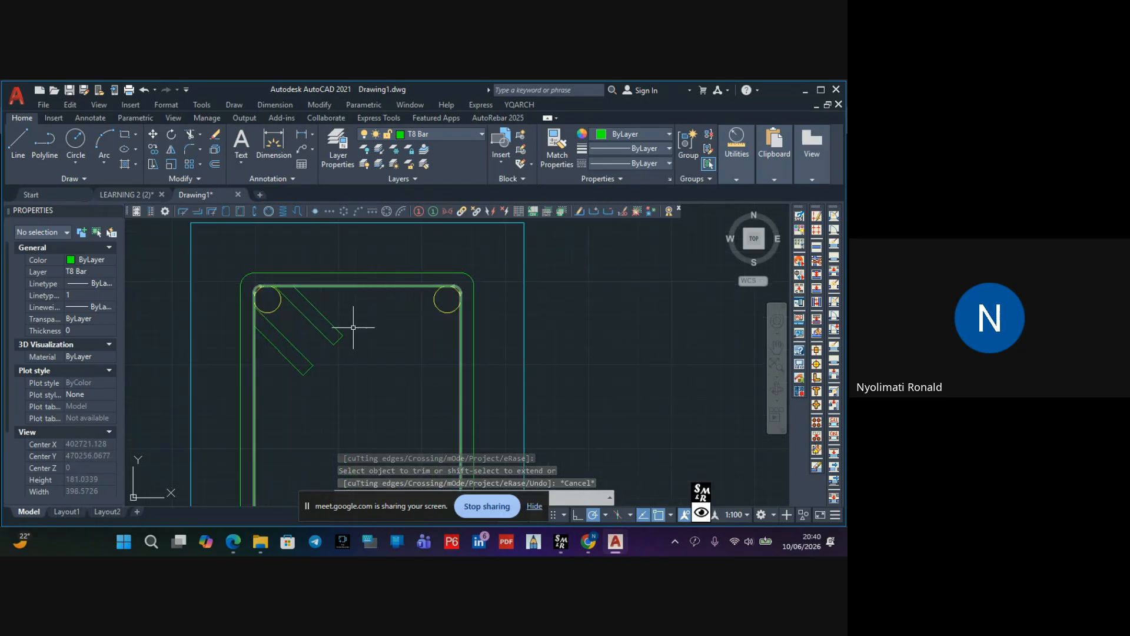
scroll(391, 345, down, 2)
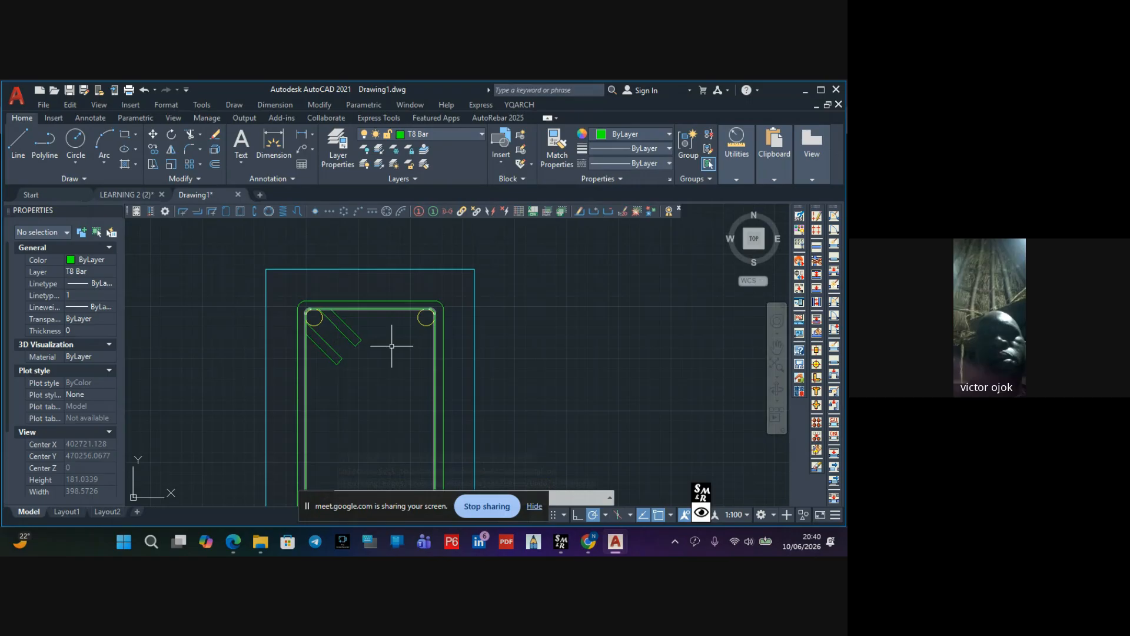
middle_drag(394, 334, 384, 299)
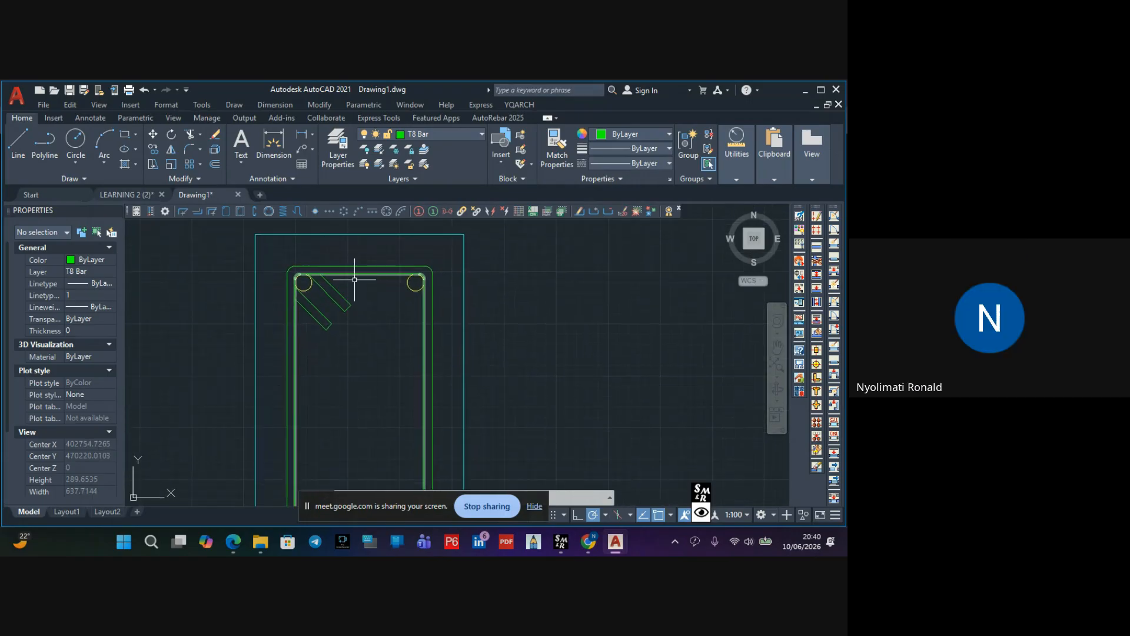
key(Escape)
key(Escape)
click(439, 316)
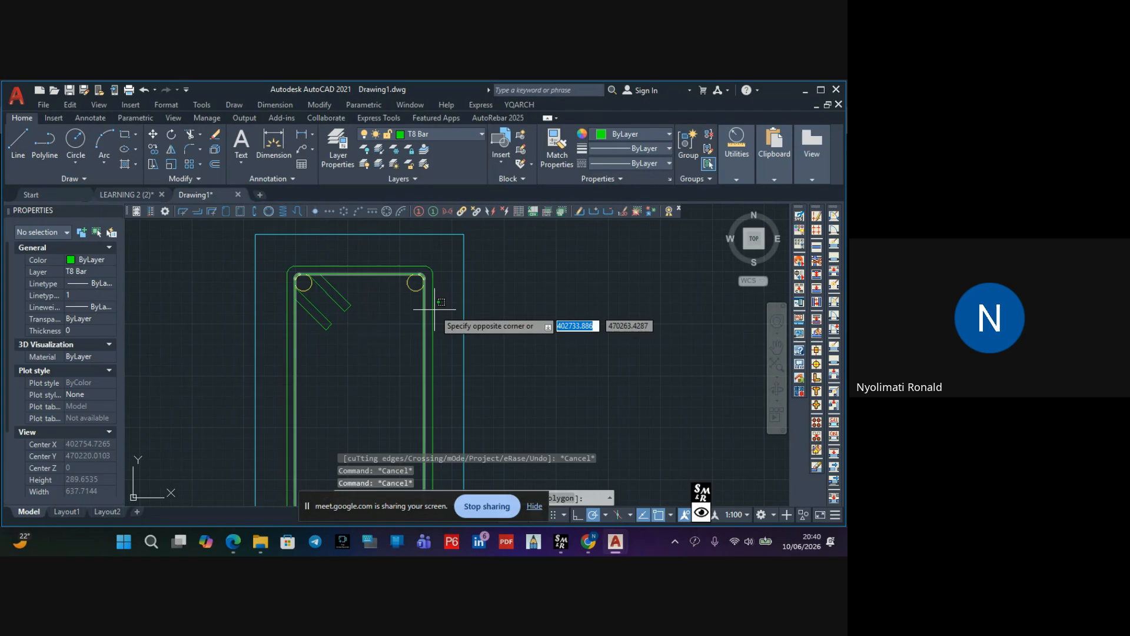
key(Escape)
click(460, 313)
click(462, 313)
click(464, 312)
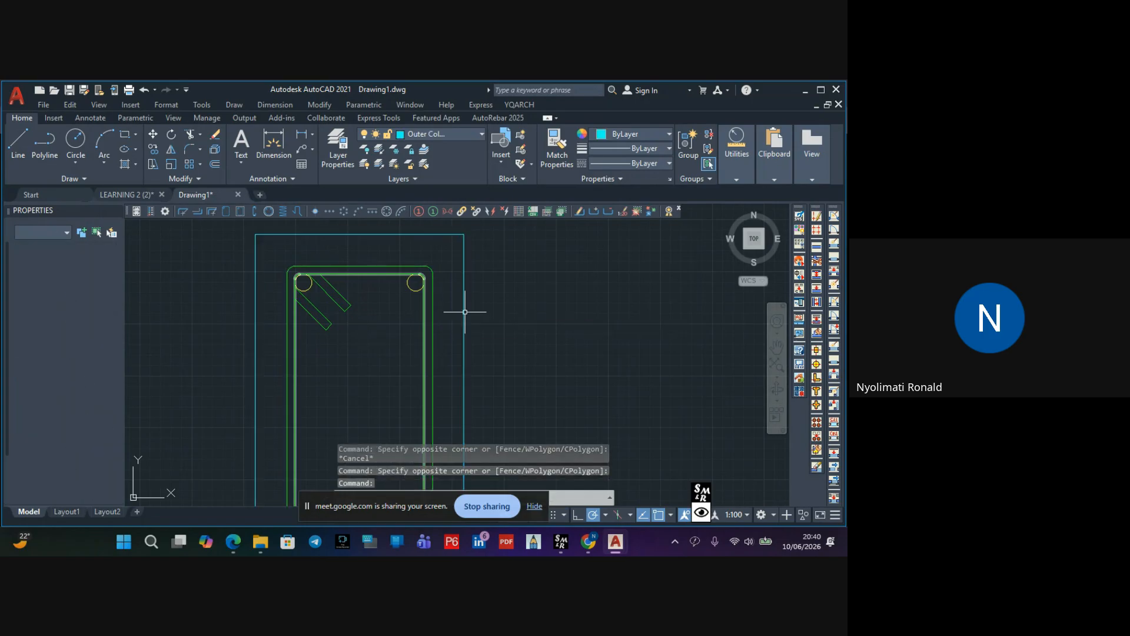
key(Escape)
key(Escape)
double_click(424, 321)
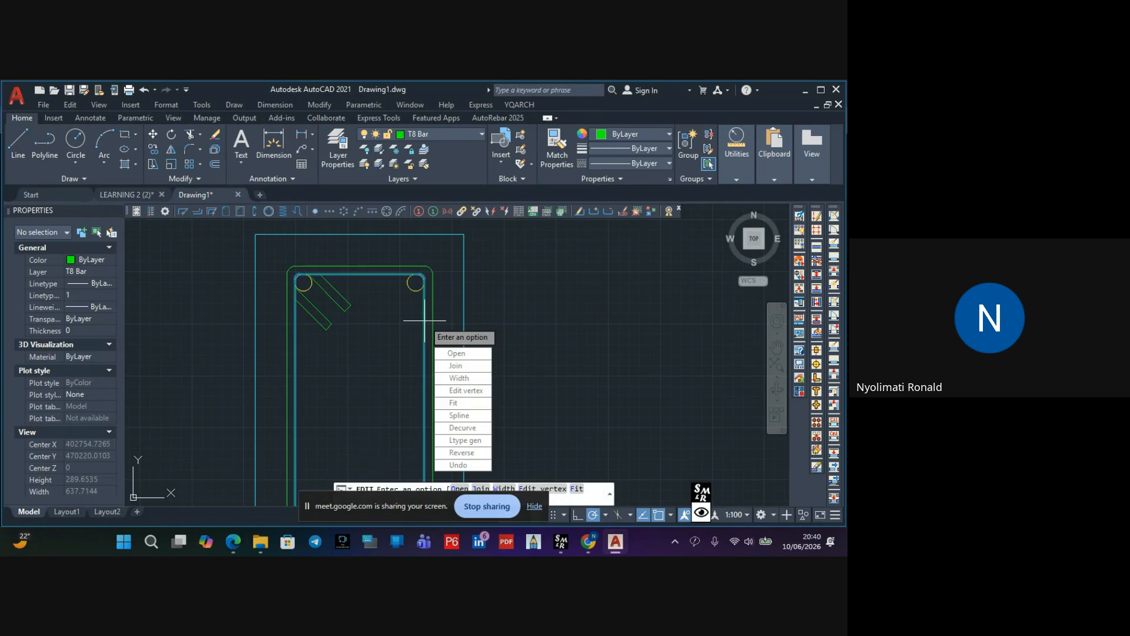
key(Escape)
key(Escape)
key(Escape)
middle_drag(308, 303, 321, 292)
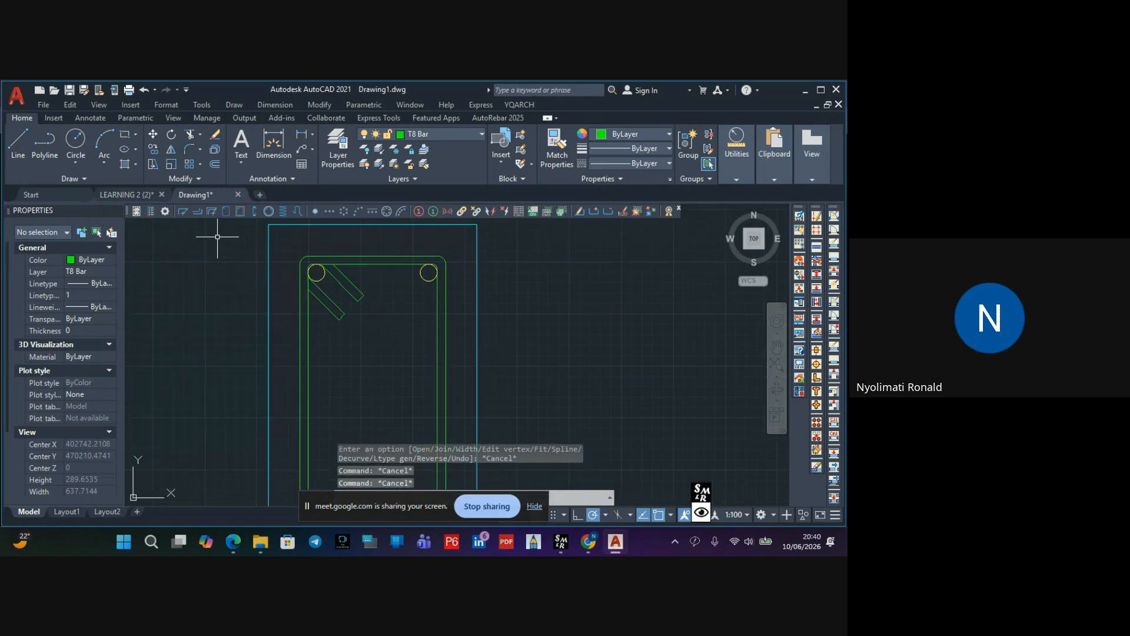
Hatch the band between the stirrup's inner and outer outlines with the SOLID pattern in green
click(125, 164)
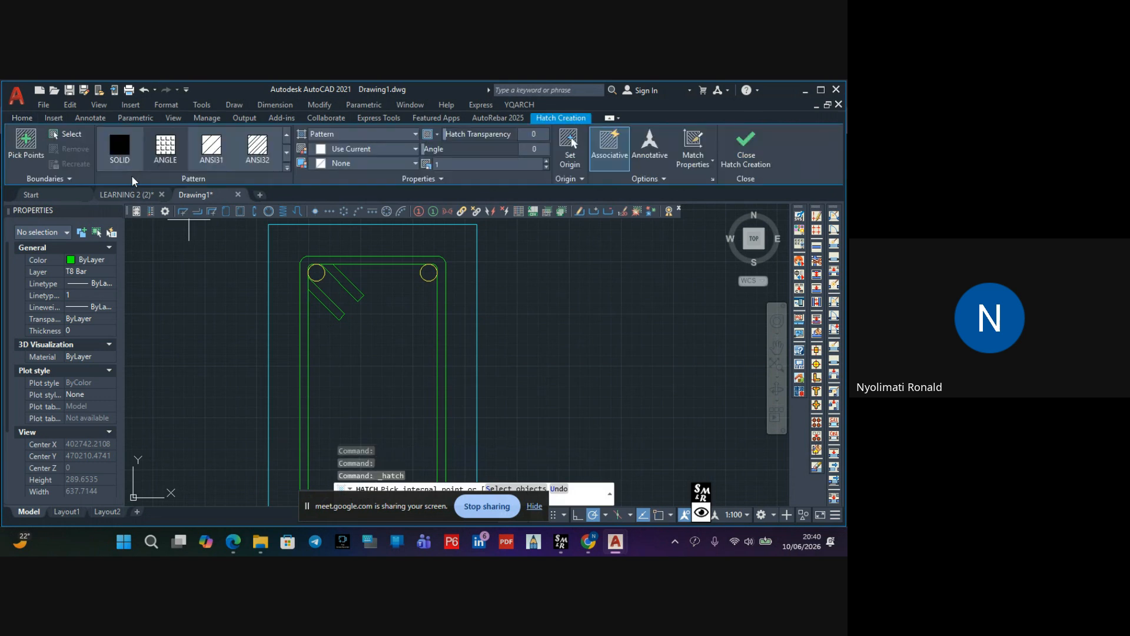
click(344, 149)
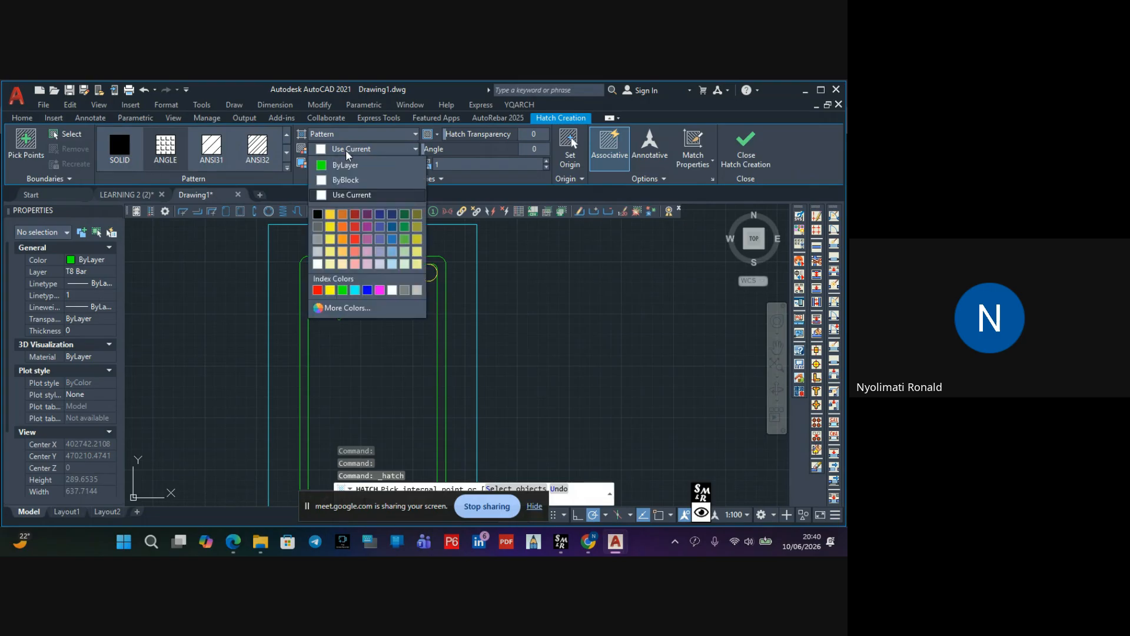
click(340, 291)
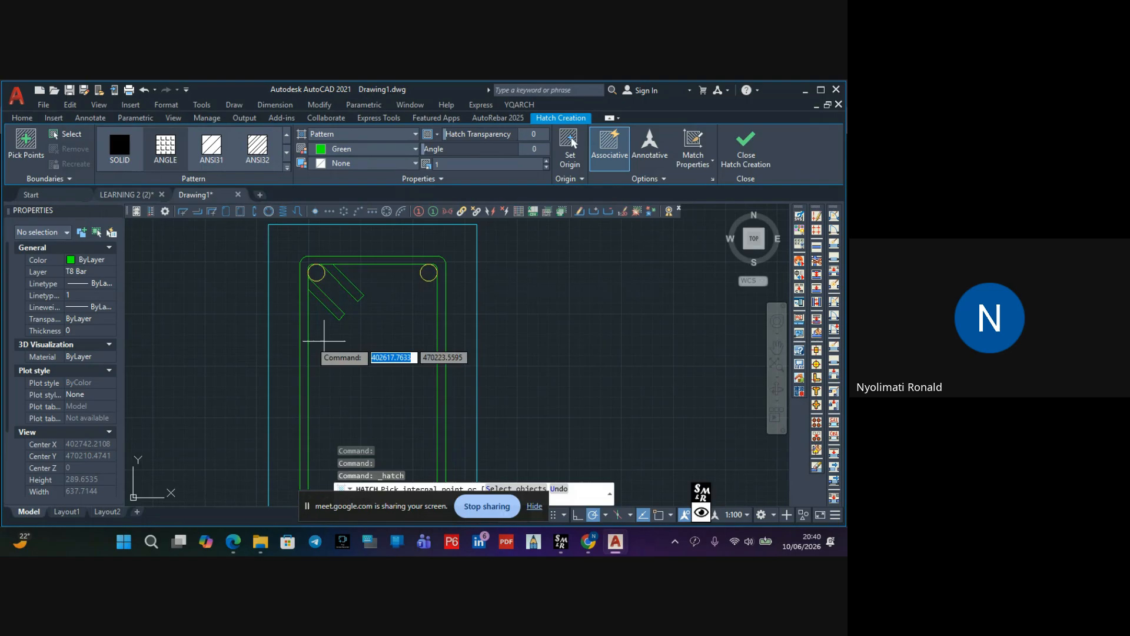
scroll(324, 340, up, 2)
click(296, 338)
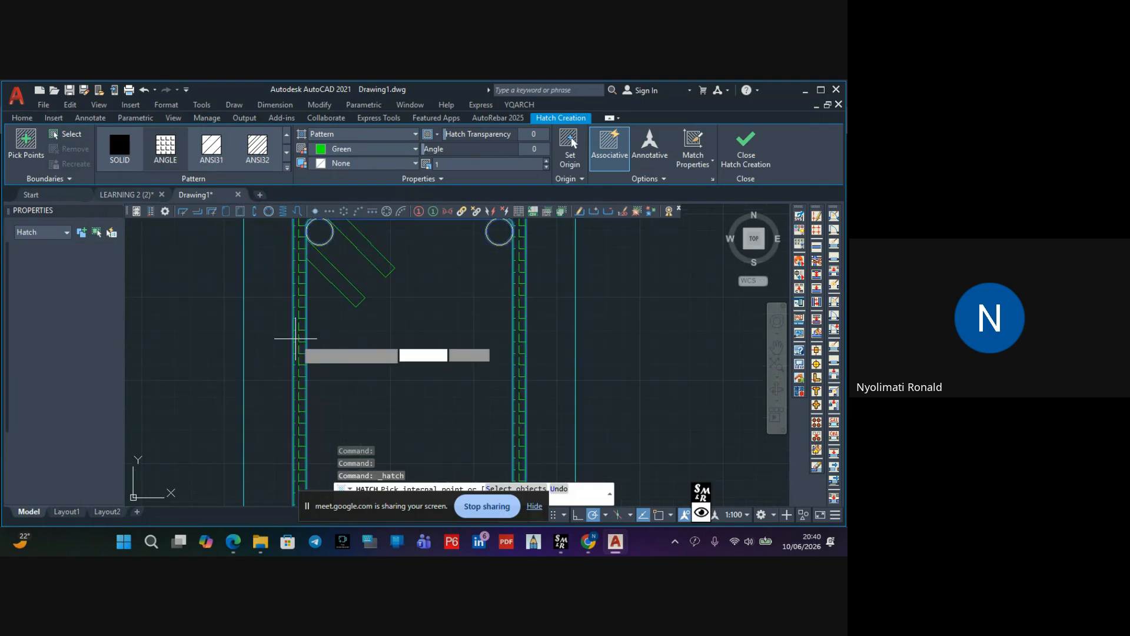
scroll(295, 338, down, 3)
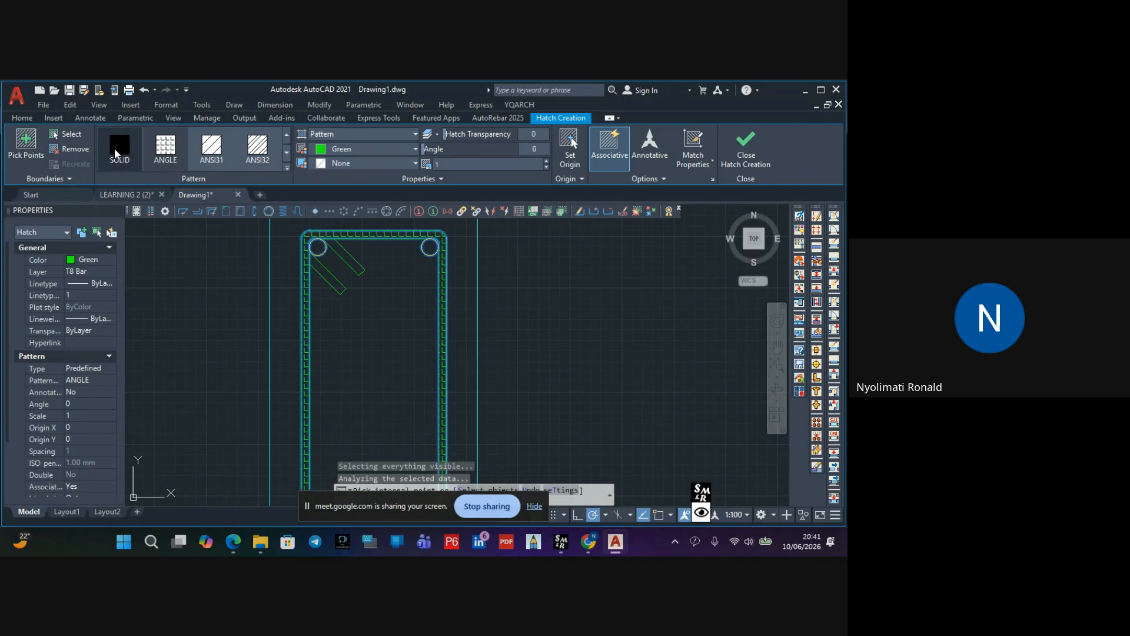
click(116, 147)
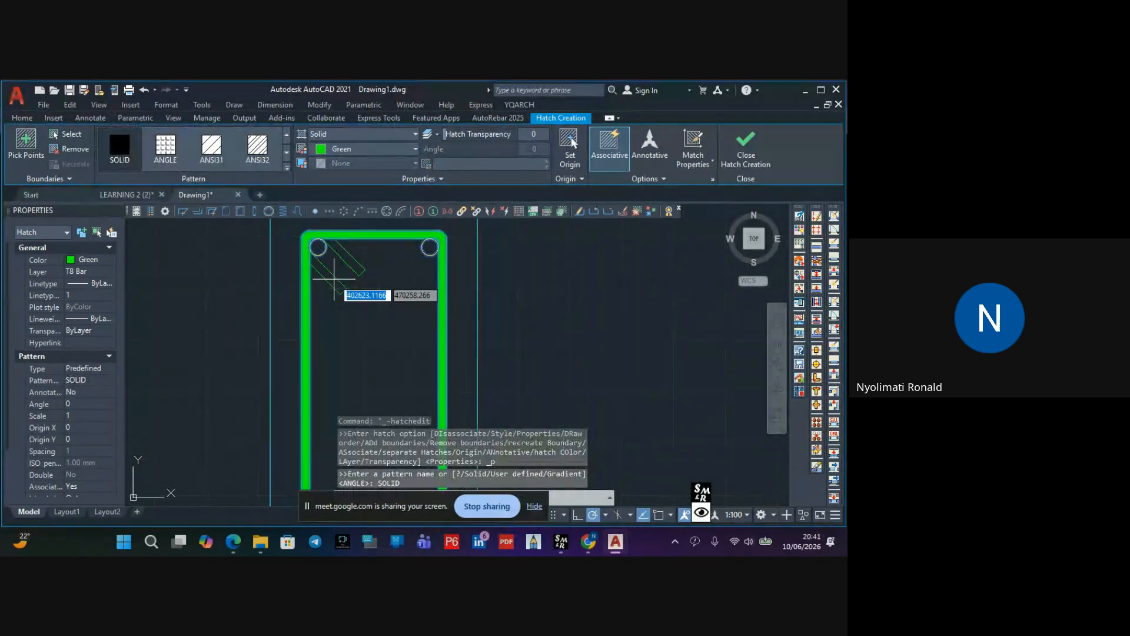
Try to include both hook legs in the stirrup's solid green hatch
scroll(333, 277, up, 3)
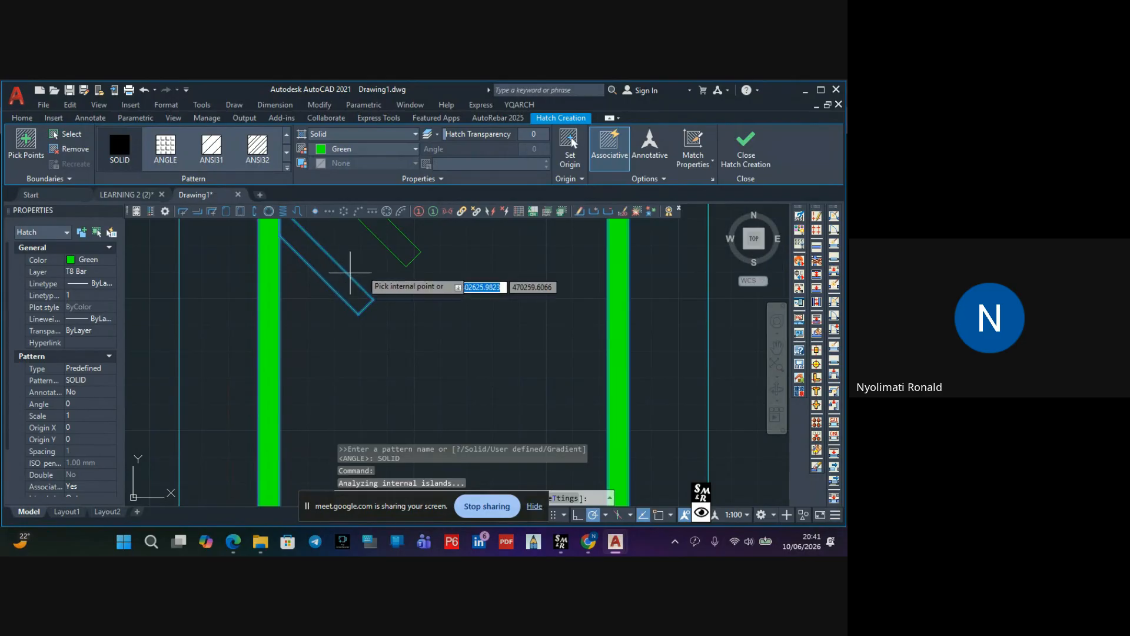
click(398, 248)
scroll(394, 287, up, 1)
scroll(394, 287, down, 2)
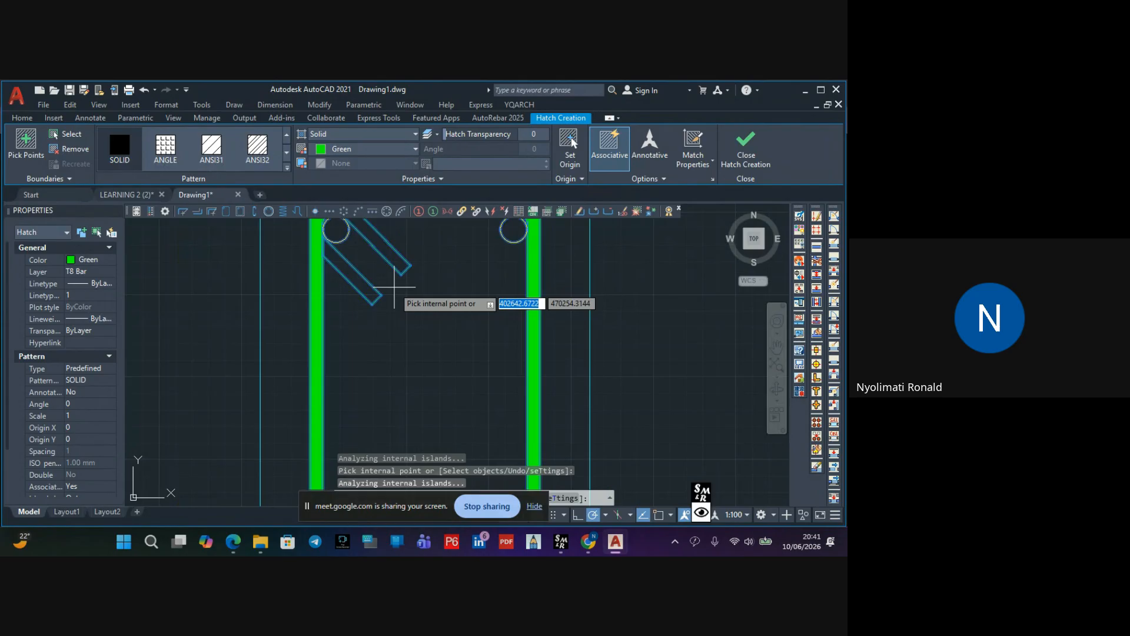
scroll(394, 287, down, 2)
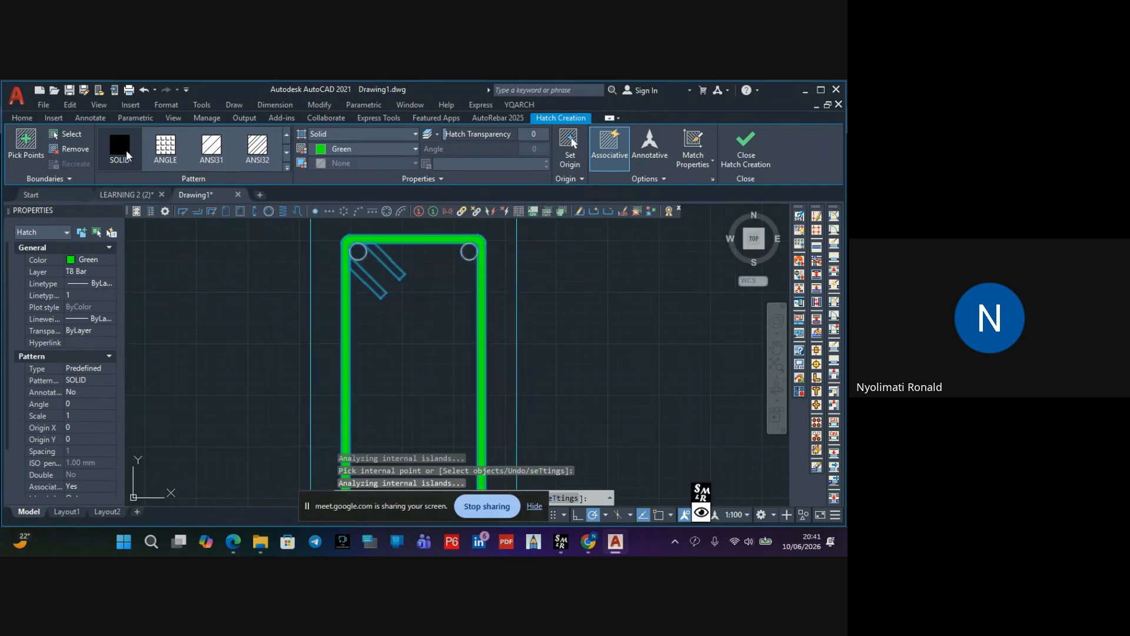
click(126, 152)
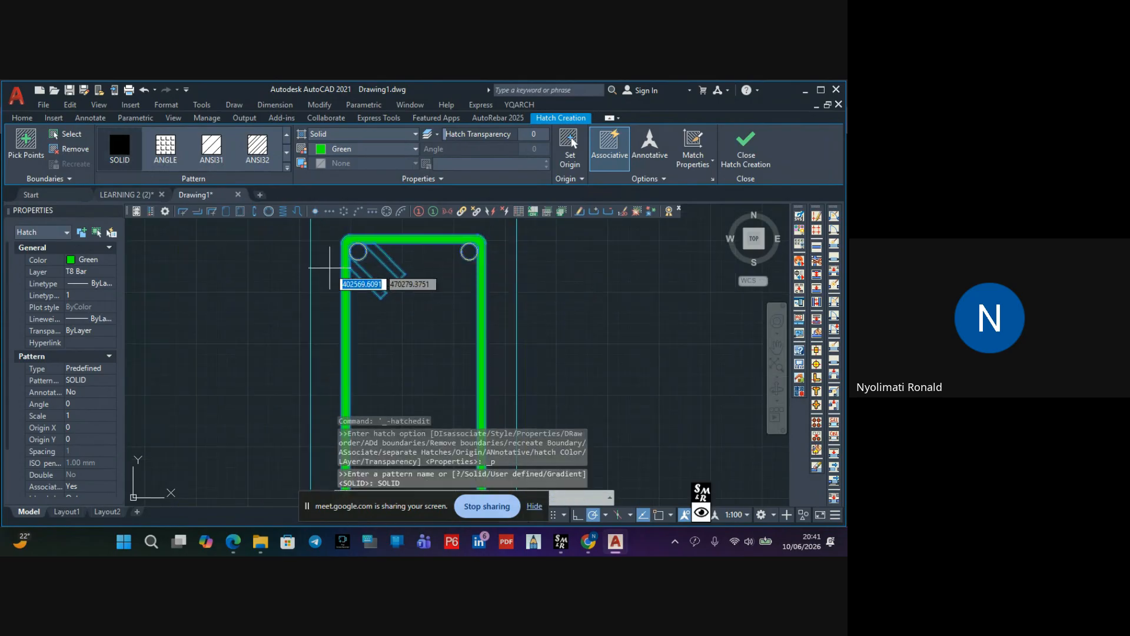
scroll(365, 275, up, 2)
click(361, 284)
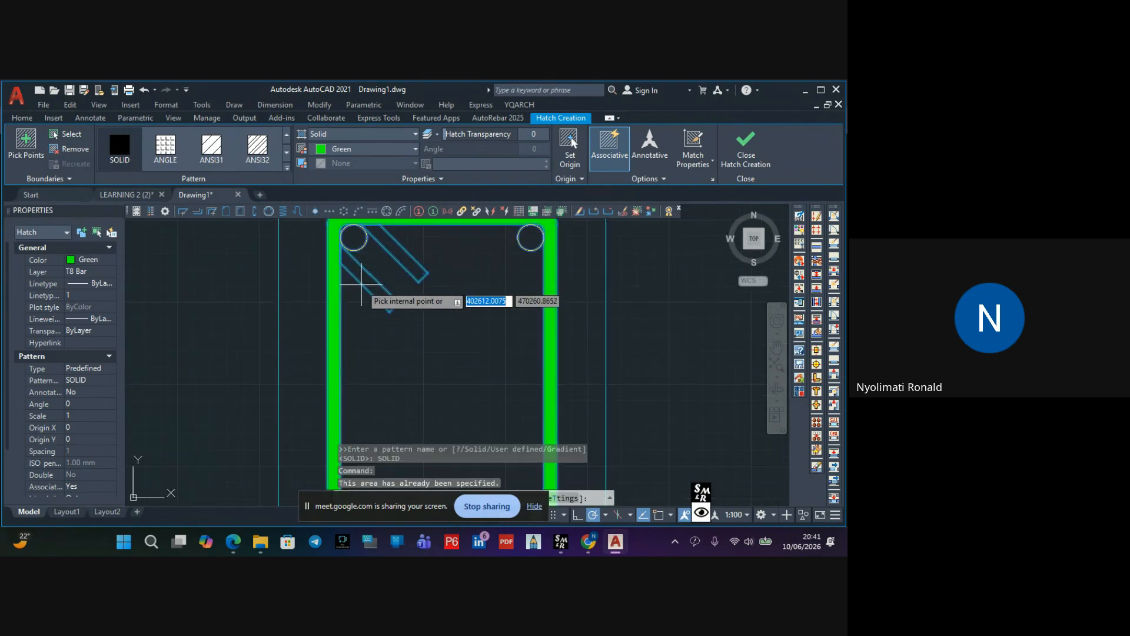
key(Escape)
key(Escape)
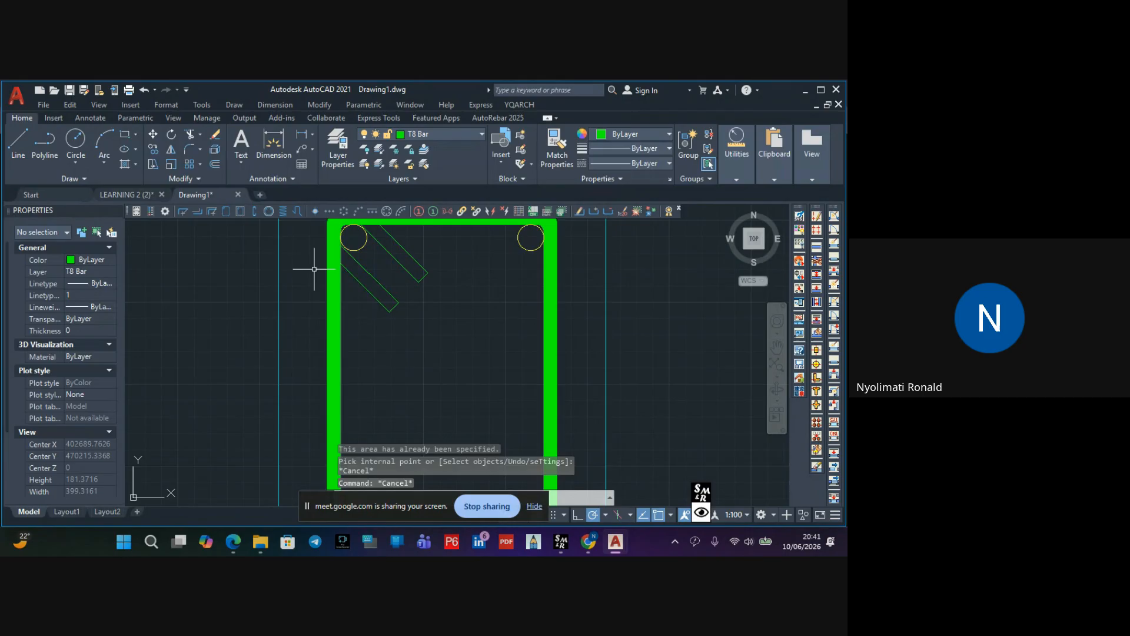
Fill the lower and upper hook legs with a separate solid green hatch
click(126, 166)
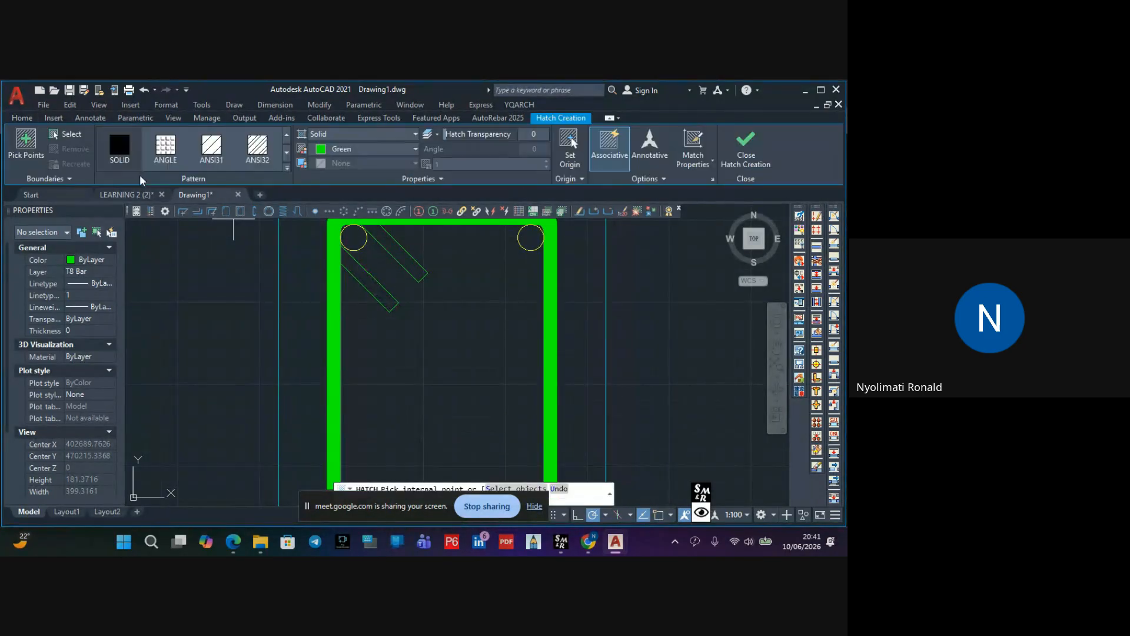
click(361, 275)
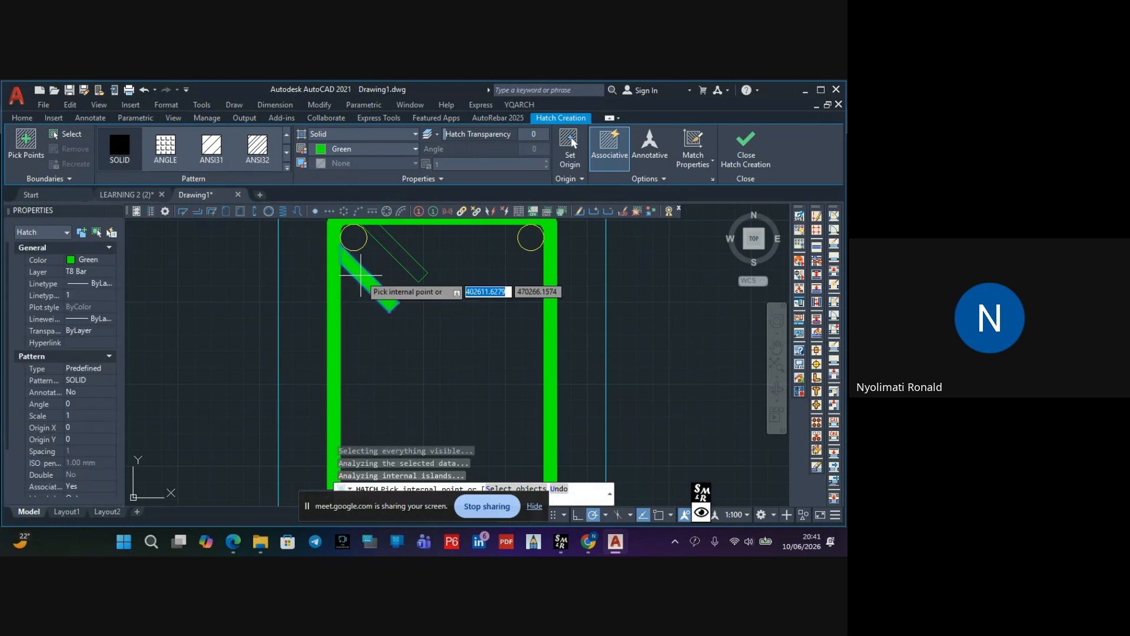
click(398, 251)
key(Escape)
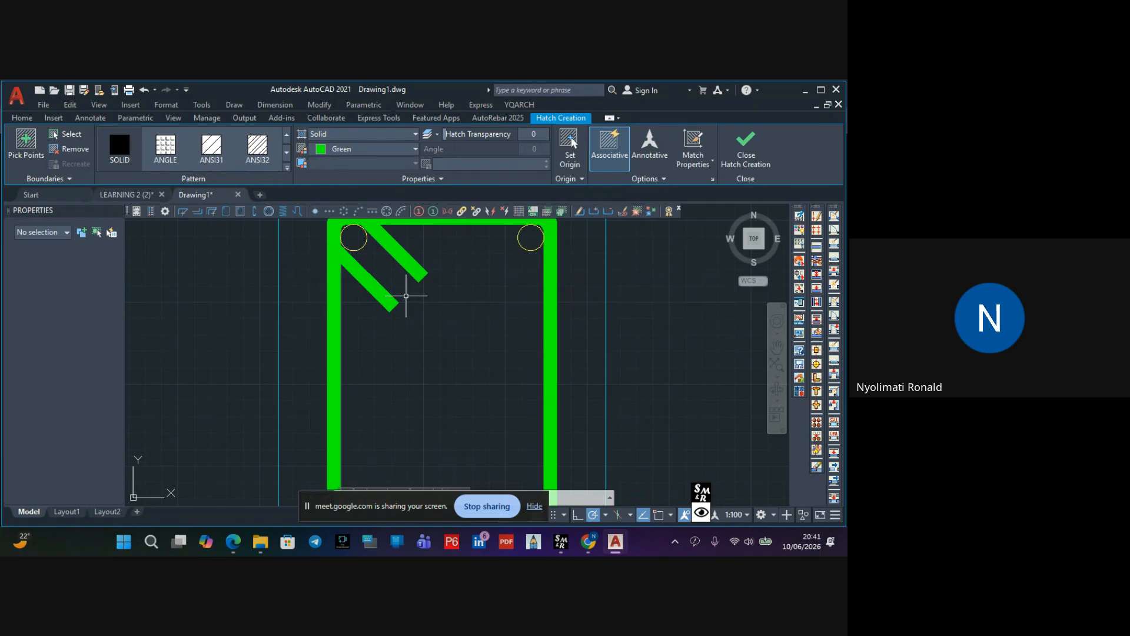
Inspect the filled stirrup, its two hook legs and the bar circles across the whole beam section
scroll(411, 302, down, 4)
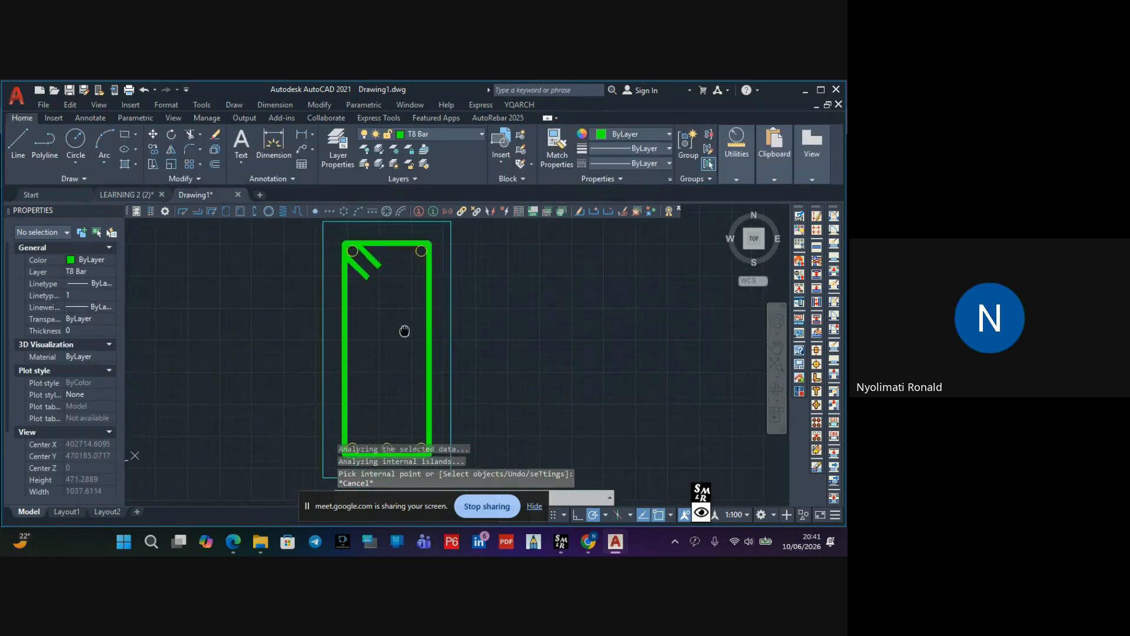
scroll(411, 326, up, 2)
scroll(411, 353, down, 4)
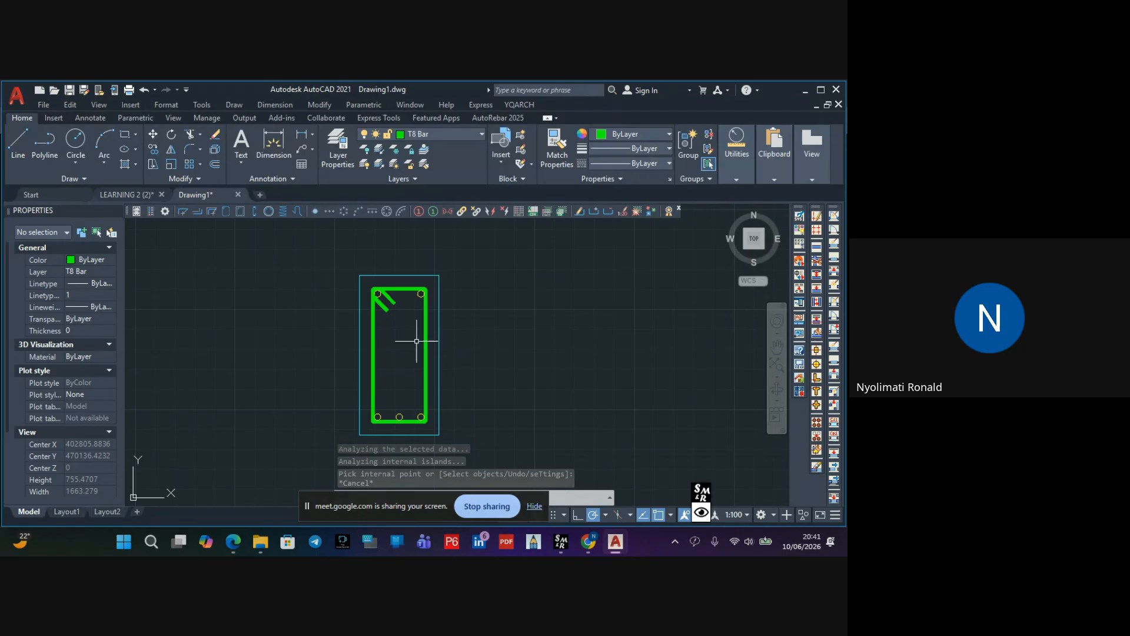
scroll(418, 291, up, 2)
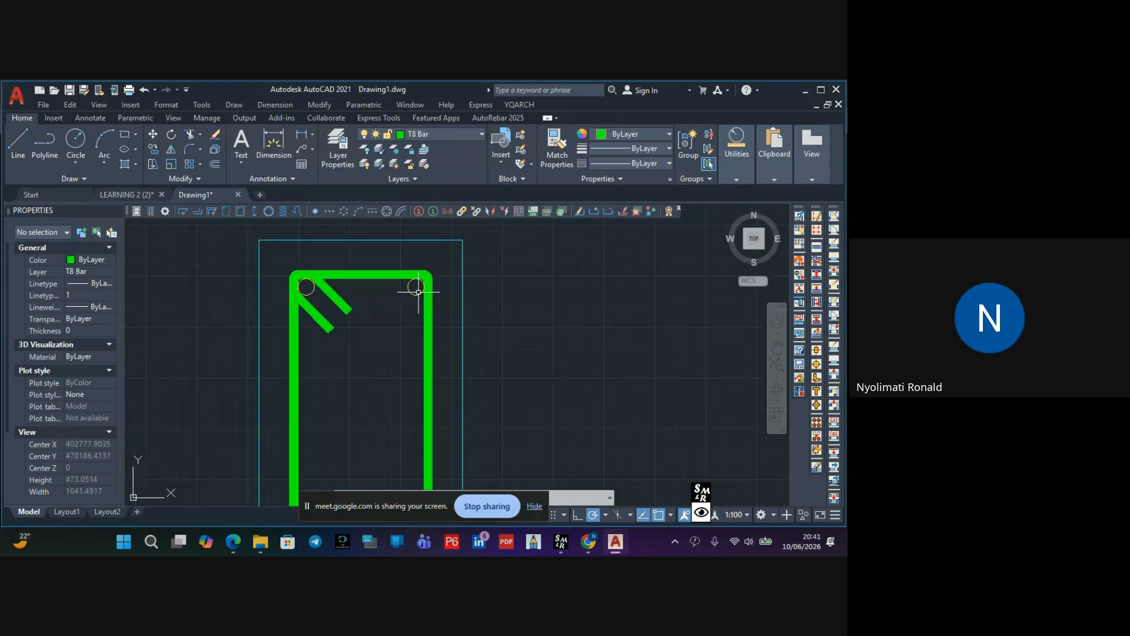
scroll(418, 291, up, 4)
scroll(316, 315, down, 6)
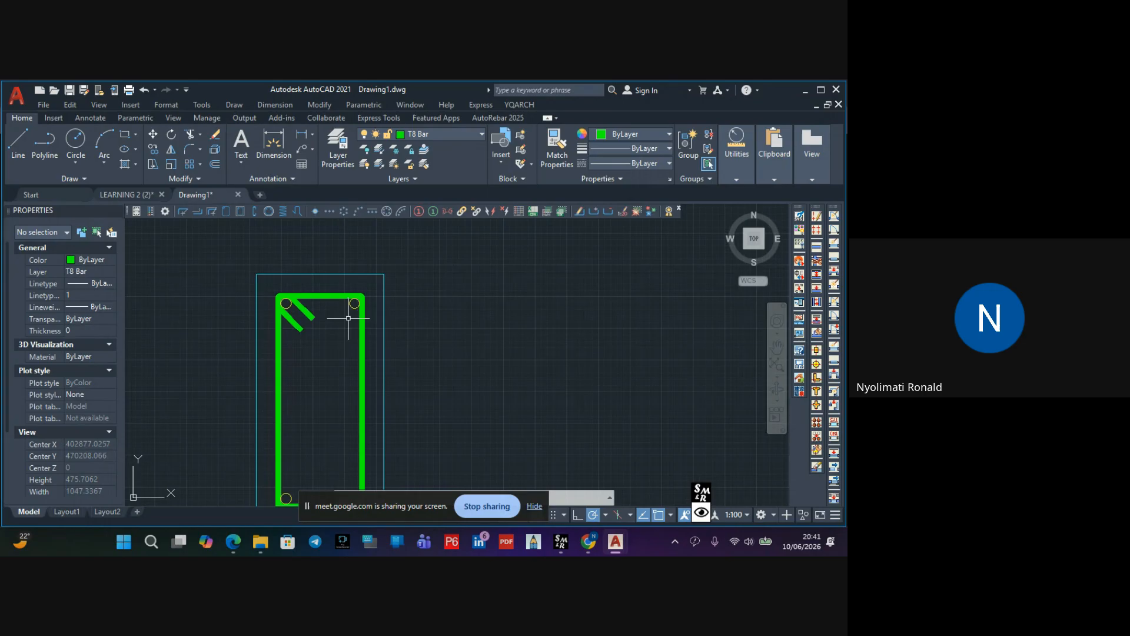
middle_drag(338, 330, 390, 290)
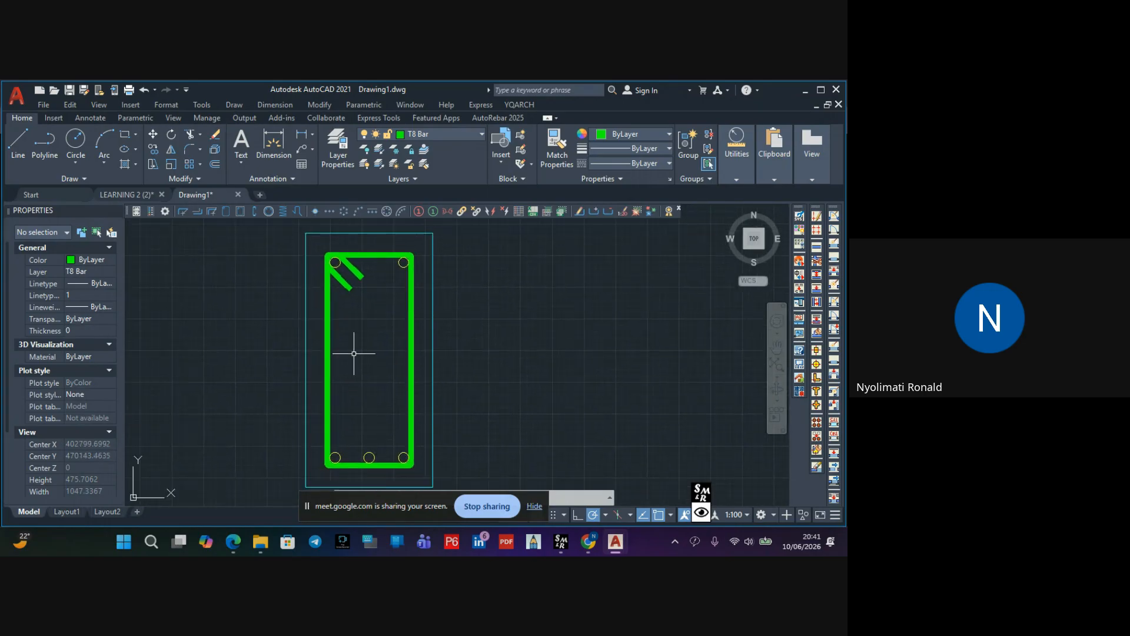
scroll(360, 302, up, 4)
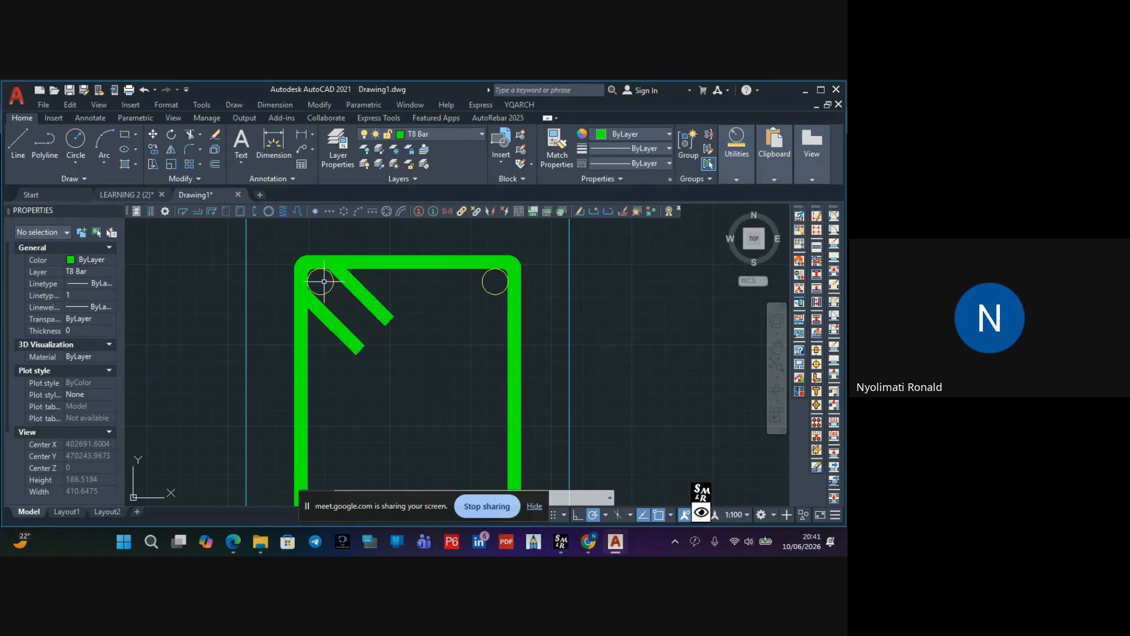
scroll(323, 281, down, 1)
scroll(328, 286, up, 5)
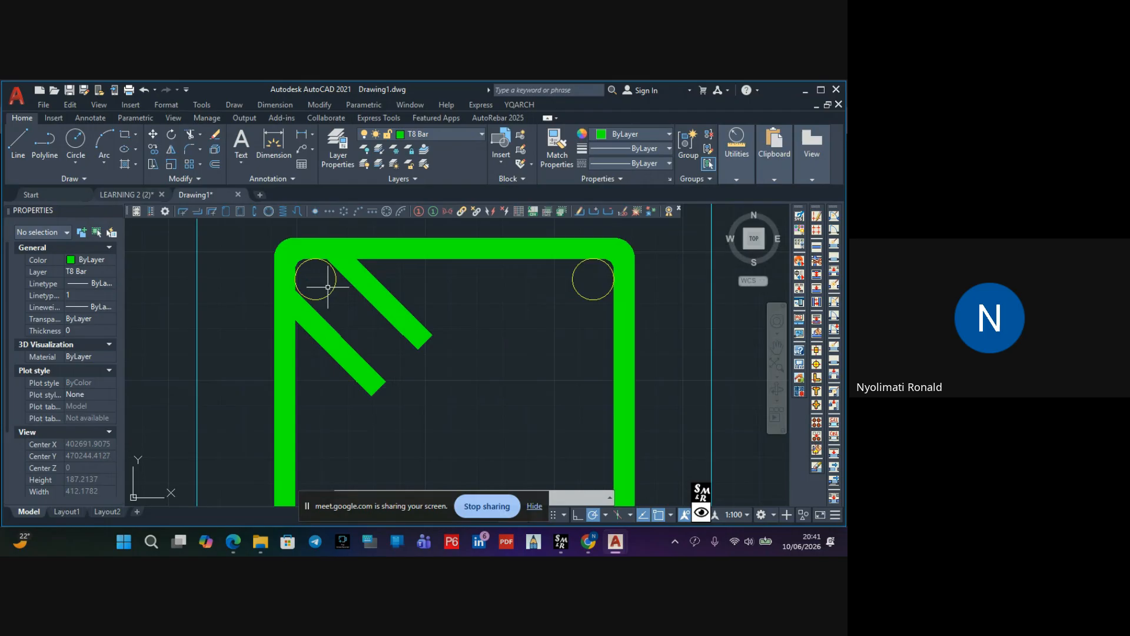
scroll(333, 293, down, 2)
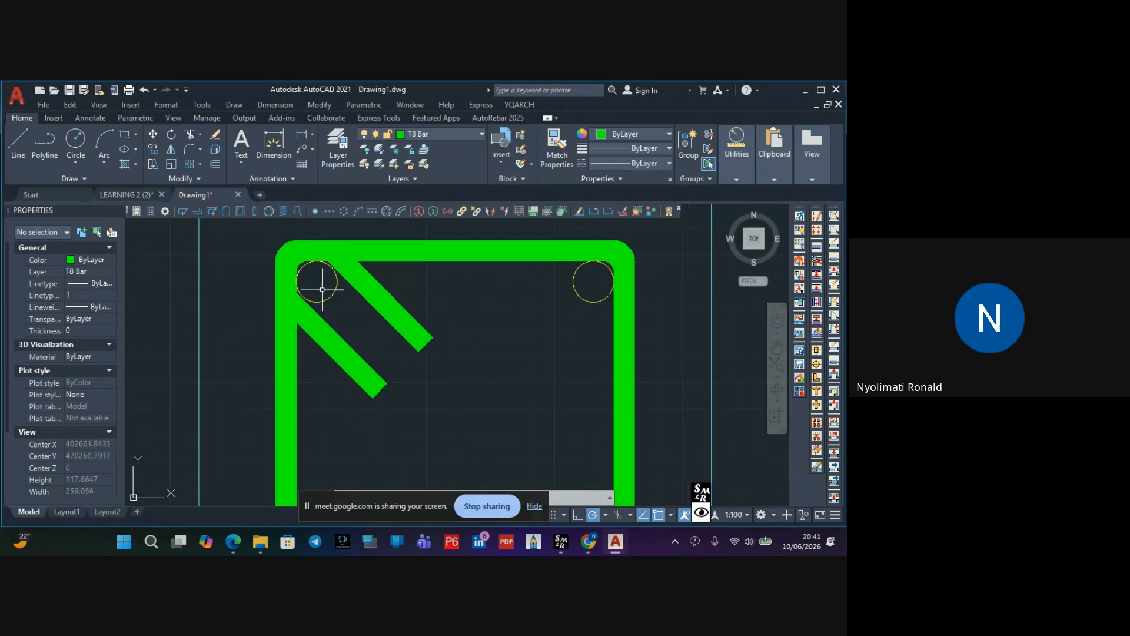
Fill the two upper bar circles with a solid yellow hatch
click(123, 165)
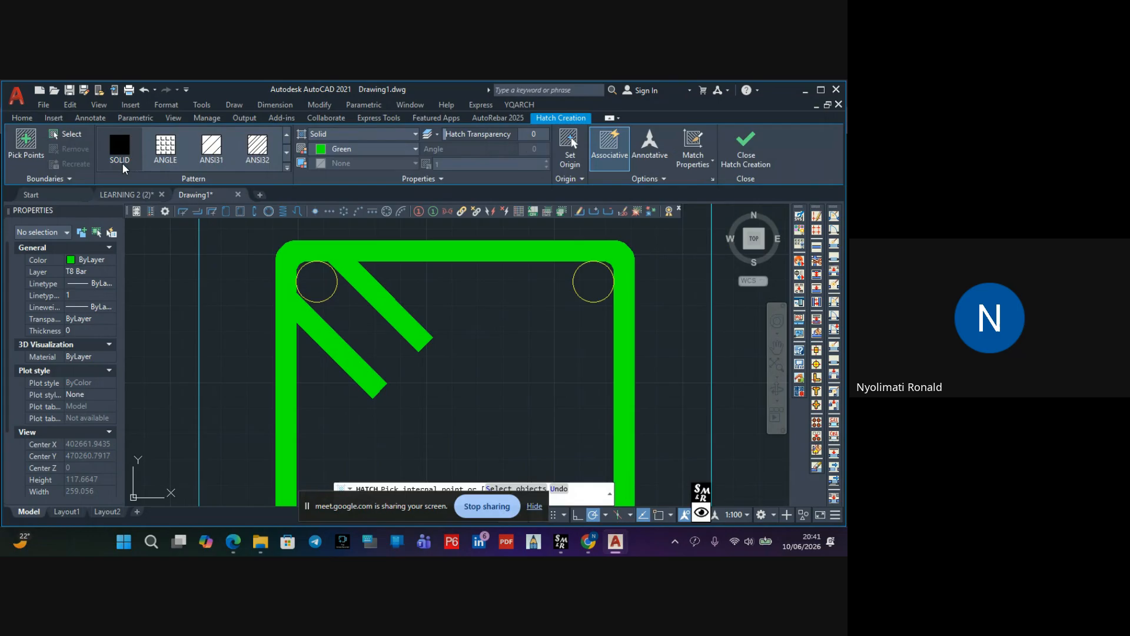
click(368, 150)
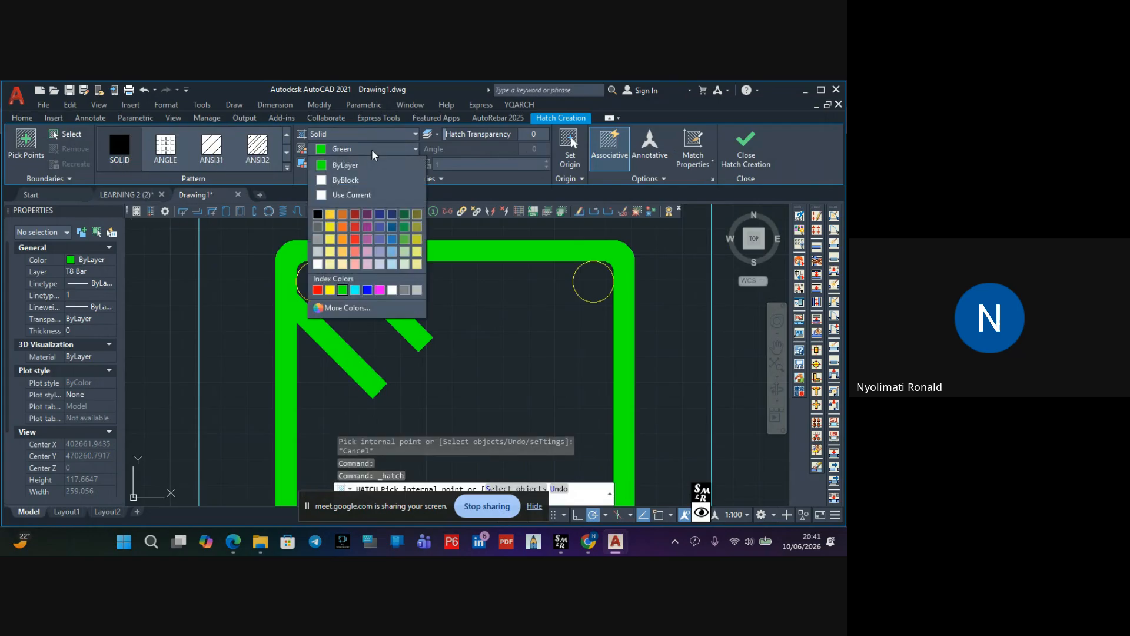
click(329, 289)
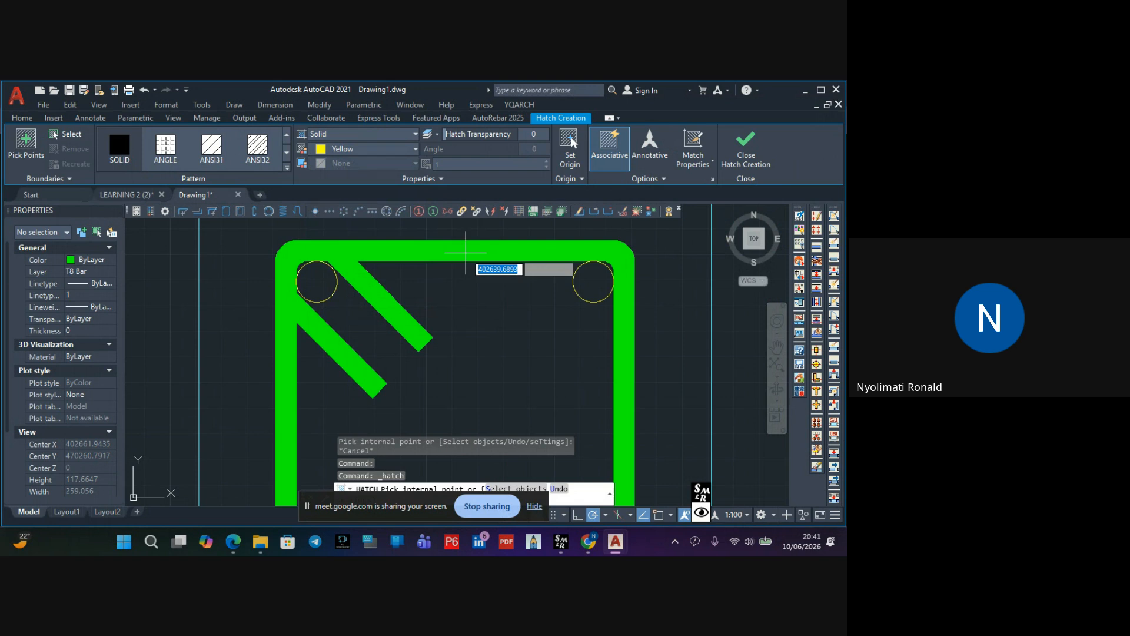
click(322, 280)
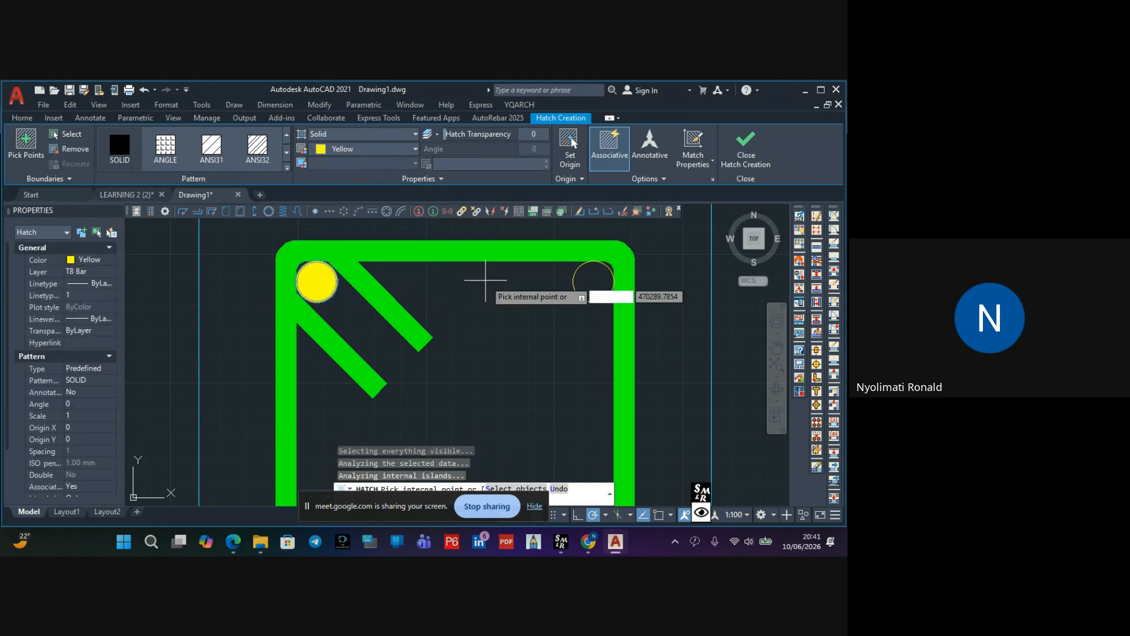
click(591, 280)
Extend the solid yellow hatch to the three bottom bar circles and finish the hatch
scroll(504, 341, down, 5)
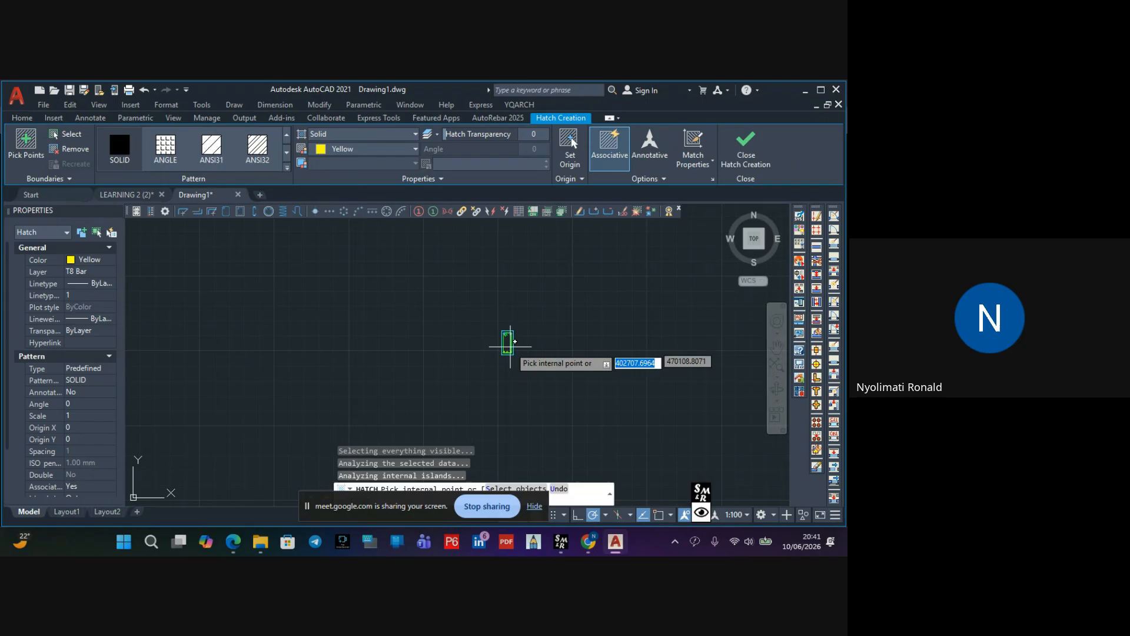
scroll(465, 330, up, 4)
click(453, 311)
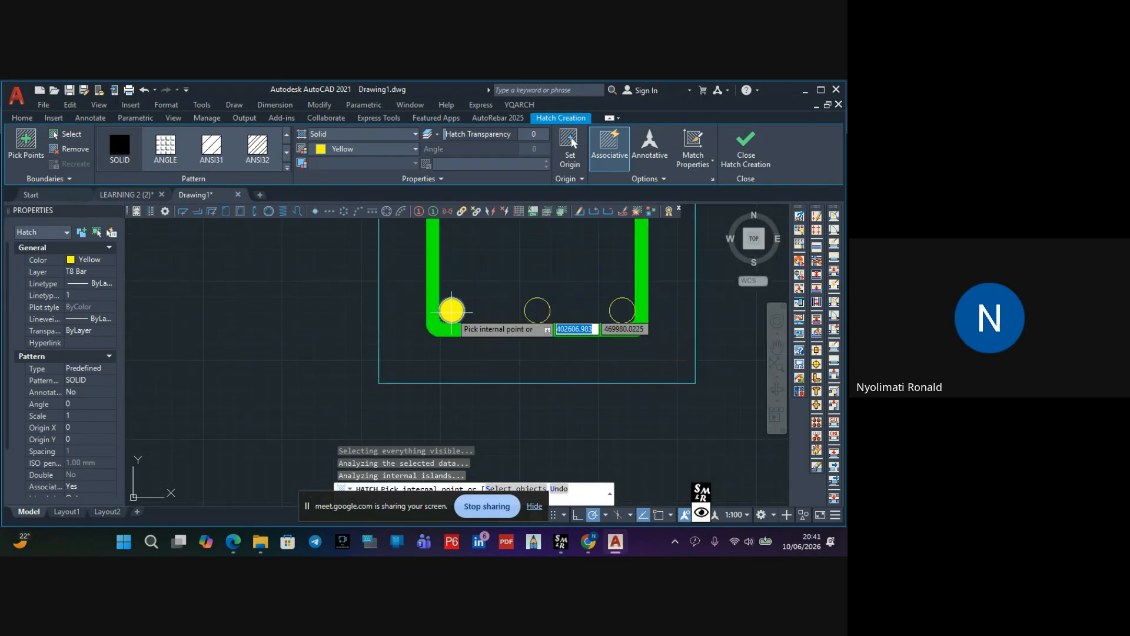
click(535, 310)
click(621, 310)
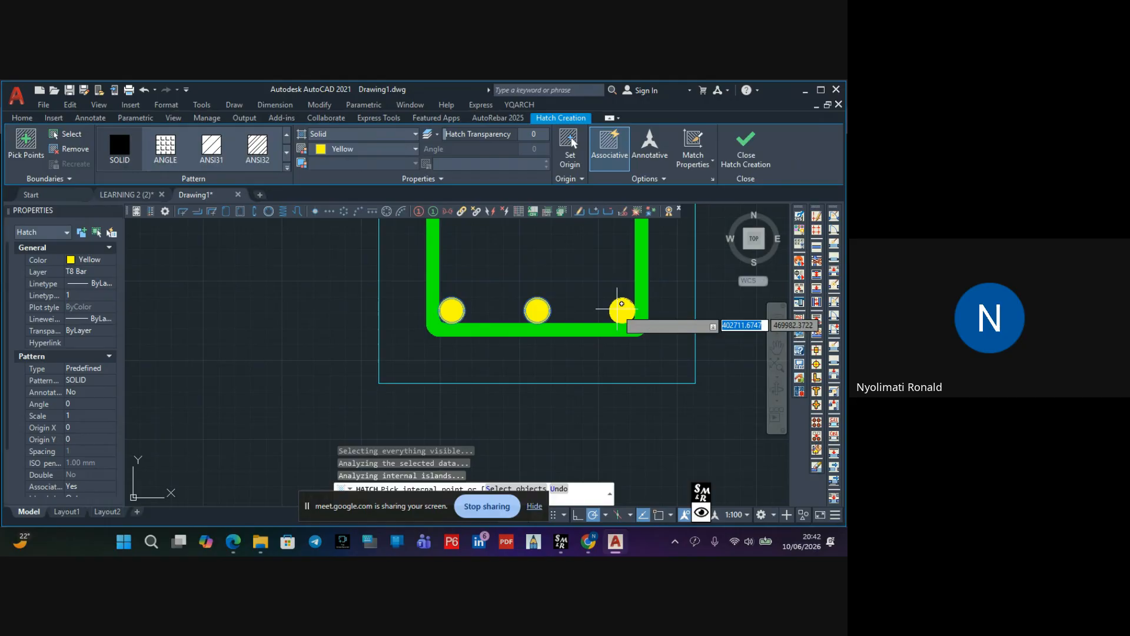
scroll(523, 341, down, 4)
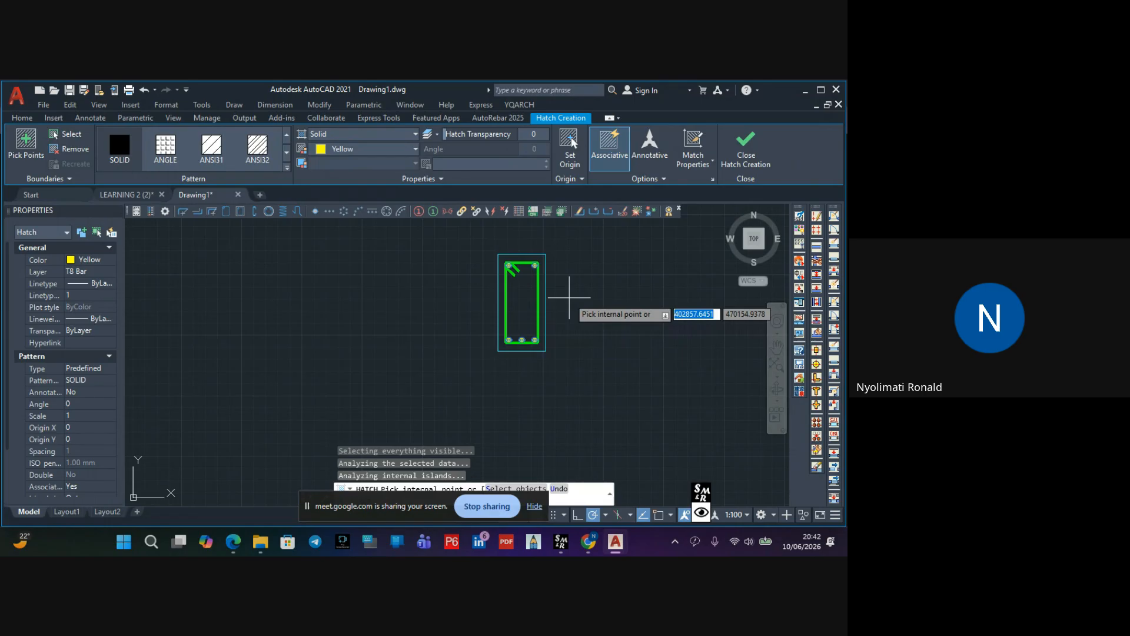
click(741, 150)
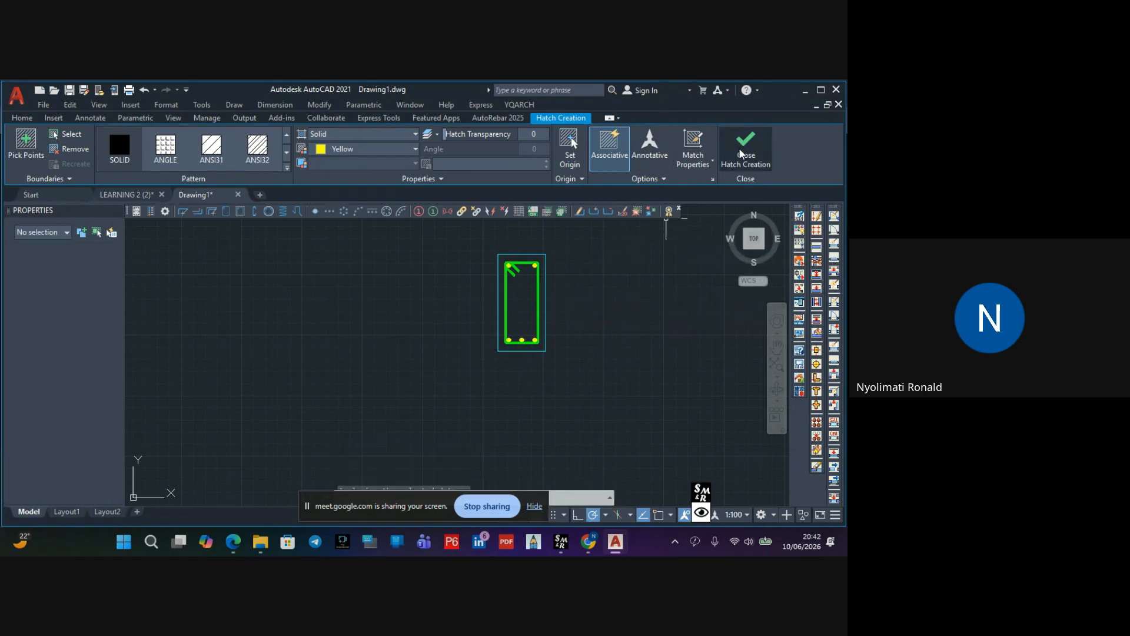
scroll(506, 270, up, 5)
scroll(507, 273, down, 5)
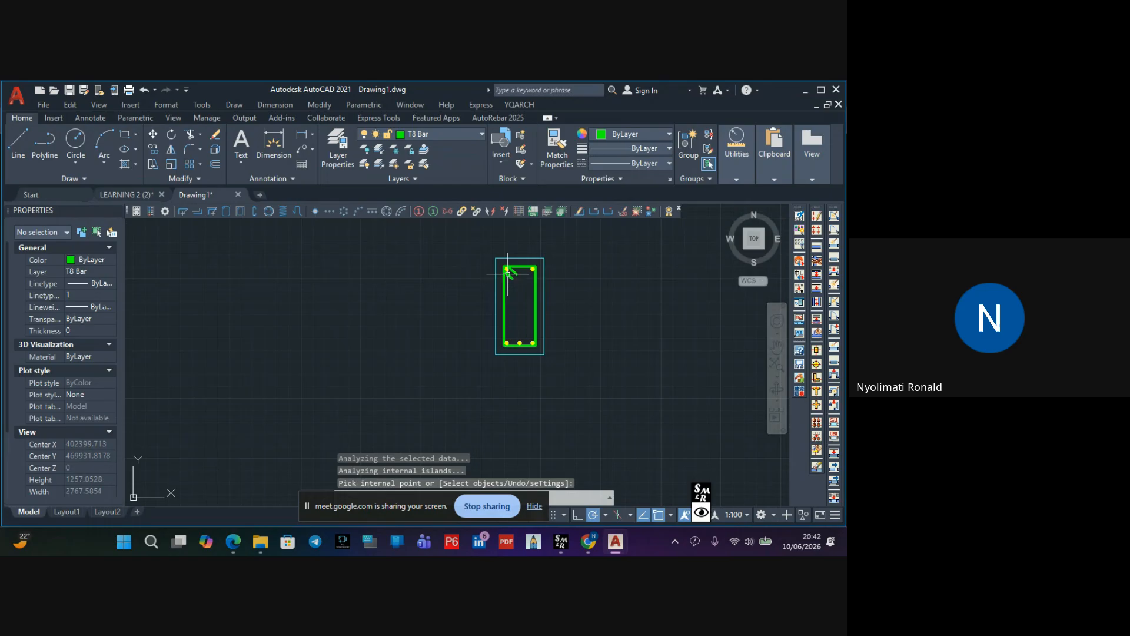
scroll(538, 302, up, 2)
middle_drag(535, 303, 486, 335)
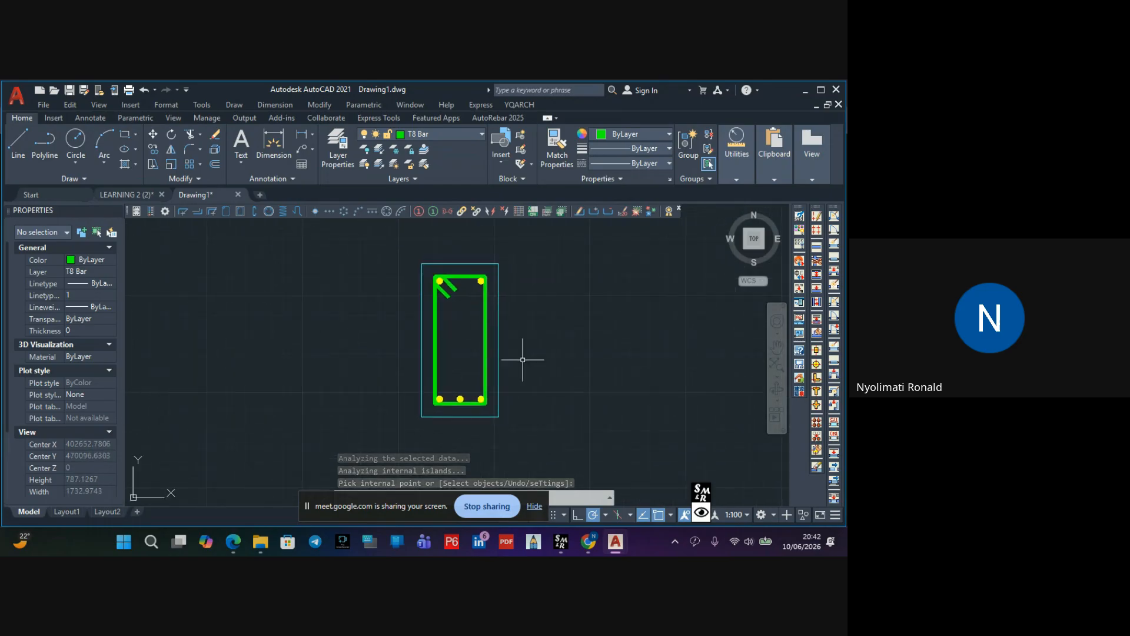
scroll(465, 300, up, 2)
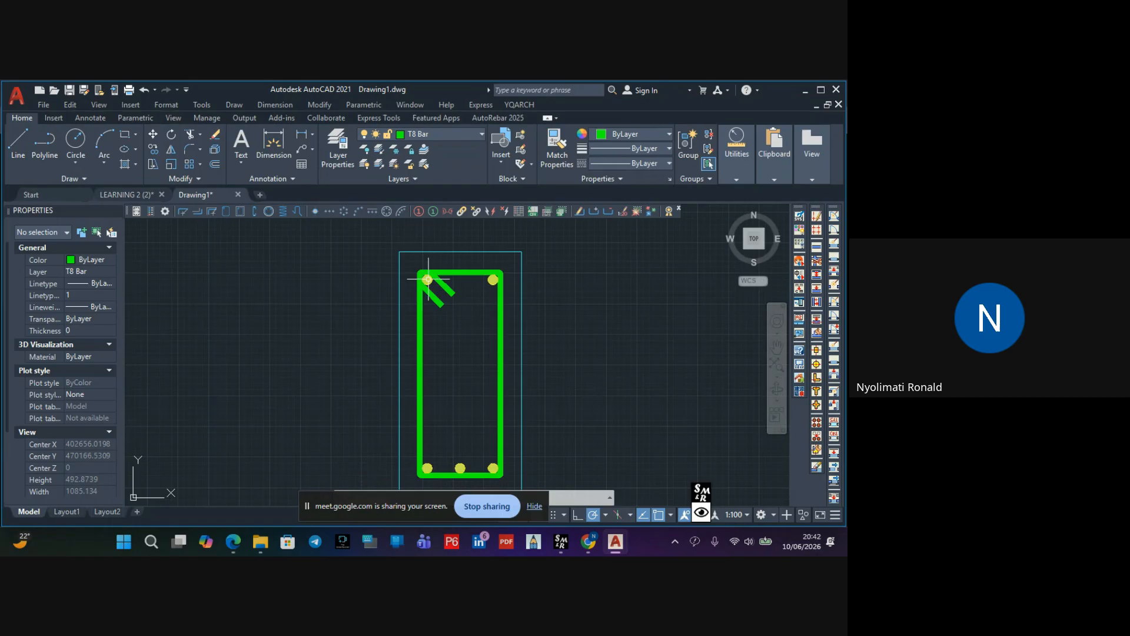
Start an AR-CONC hatch in the concrete area of the beam section and set its colour to red
middle_drag(423, 294, 396, 291)
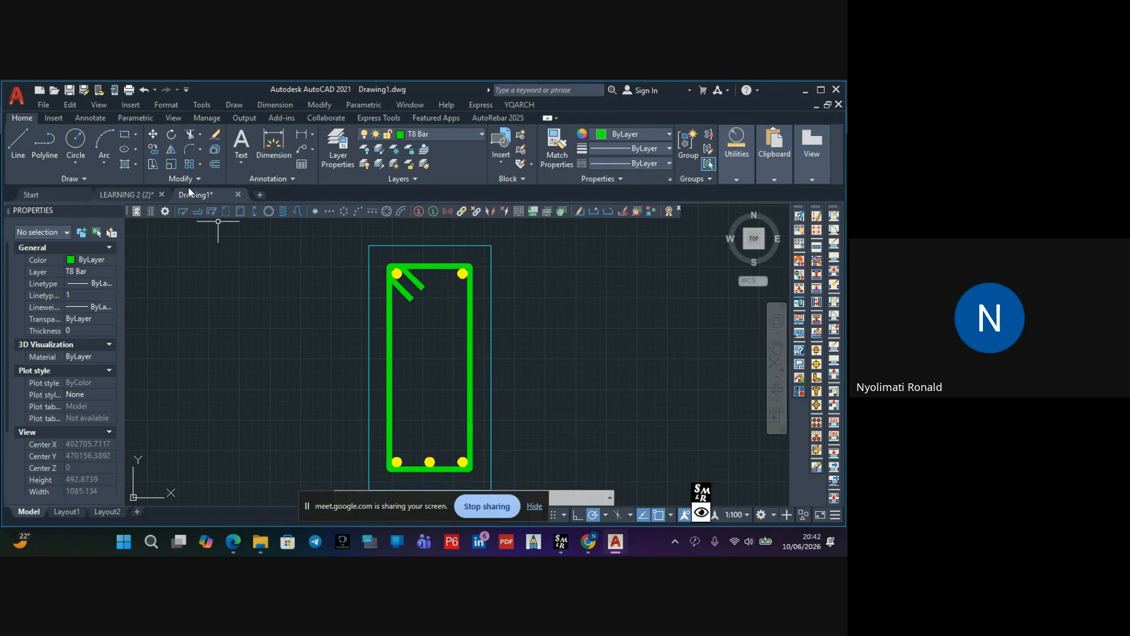
click(125, 165)
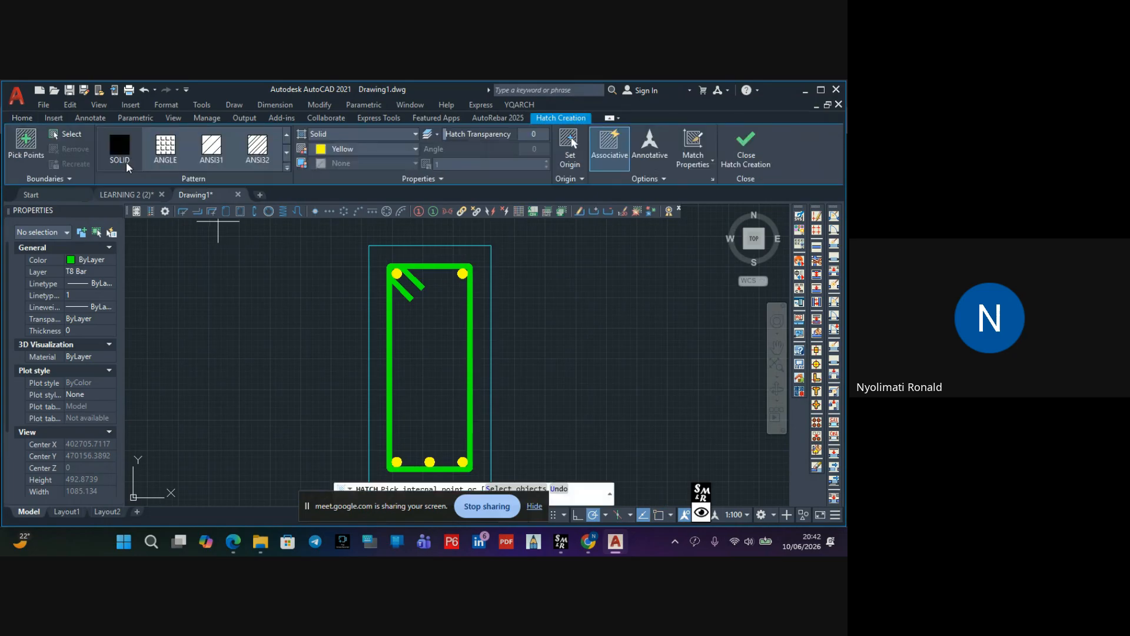
click(287, 170)
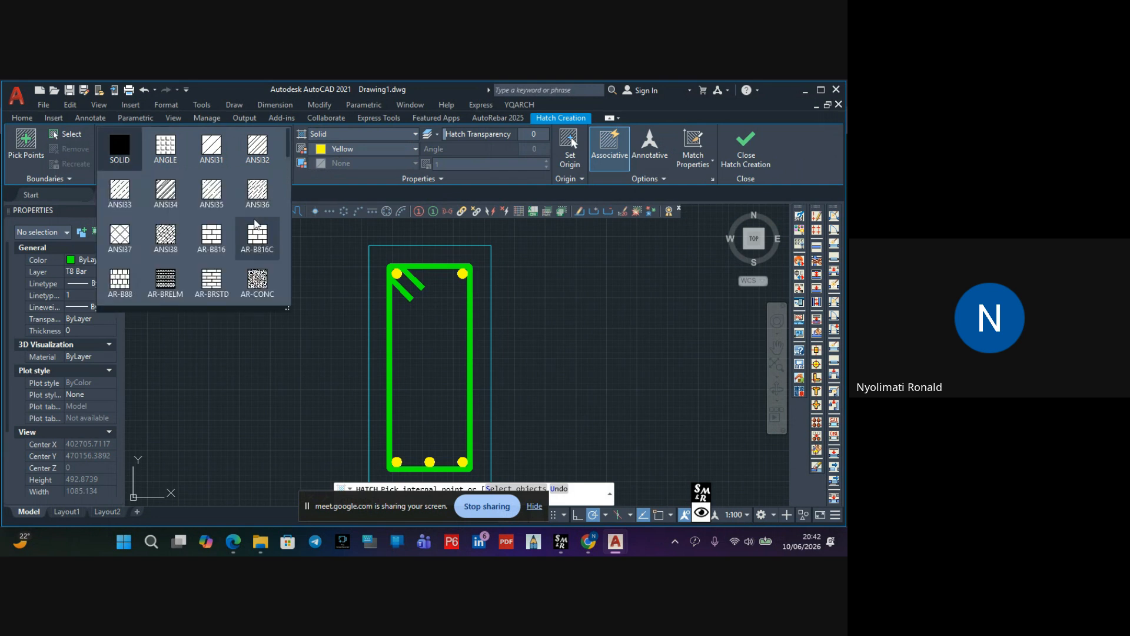
click(259, 281)
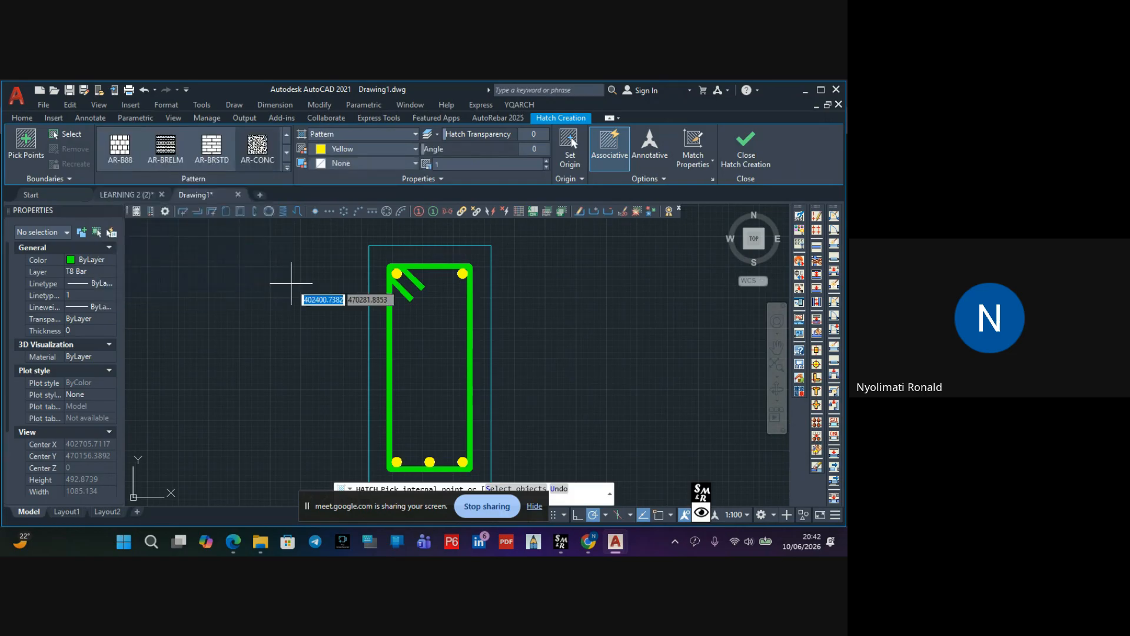
click(419, 346)
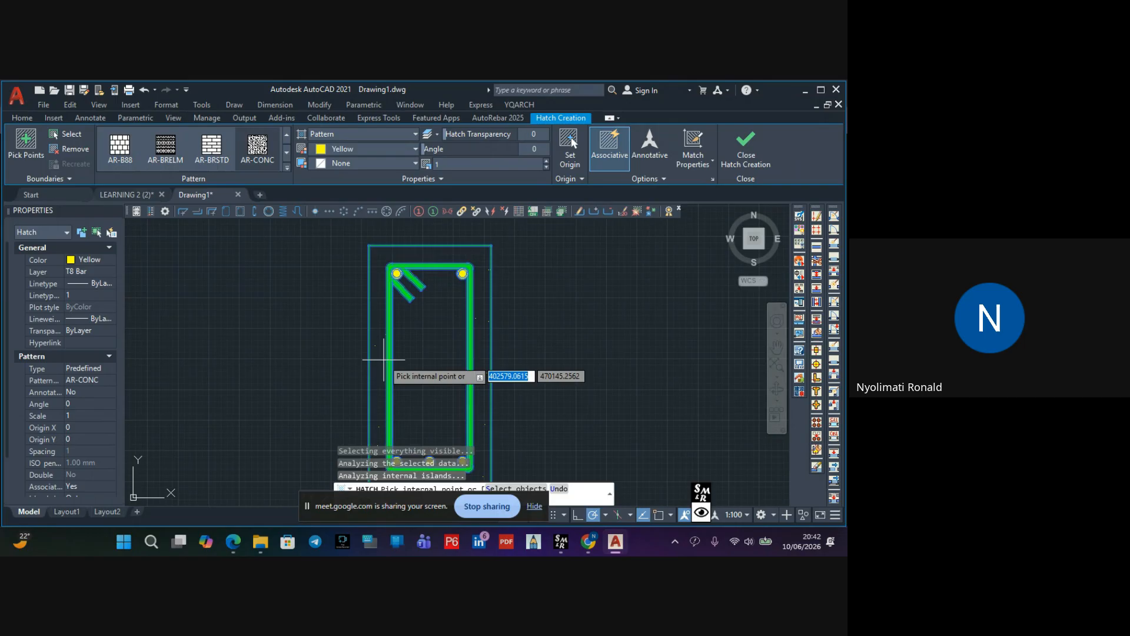
scroll(419, 310, down, 2)
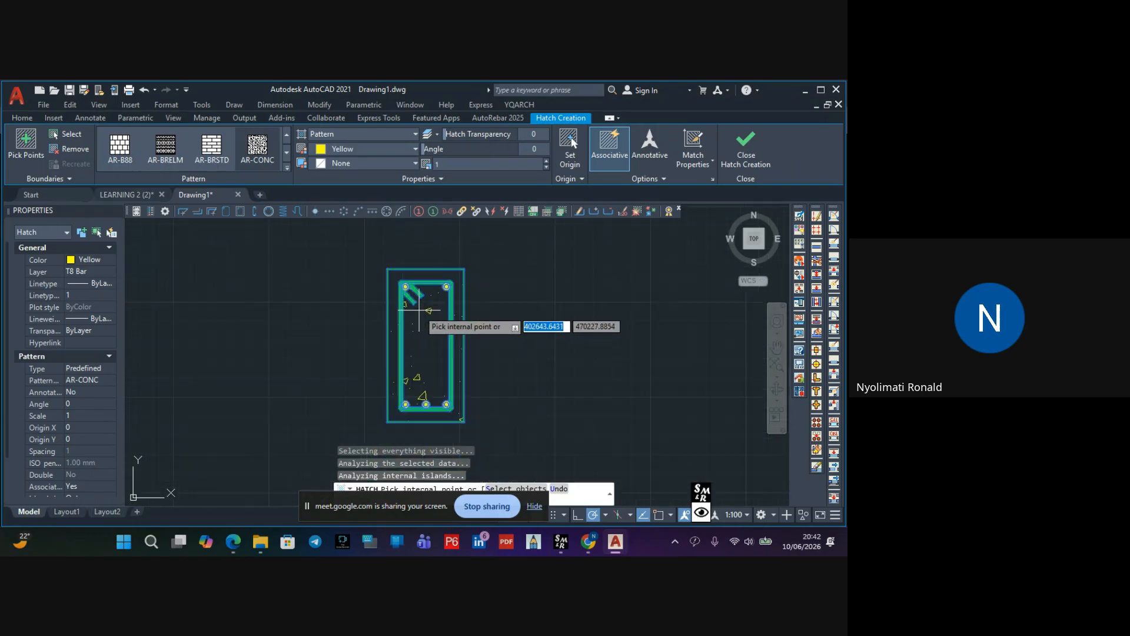
click(388, 147)
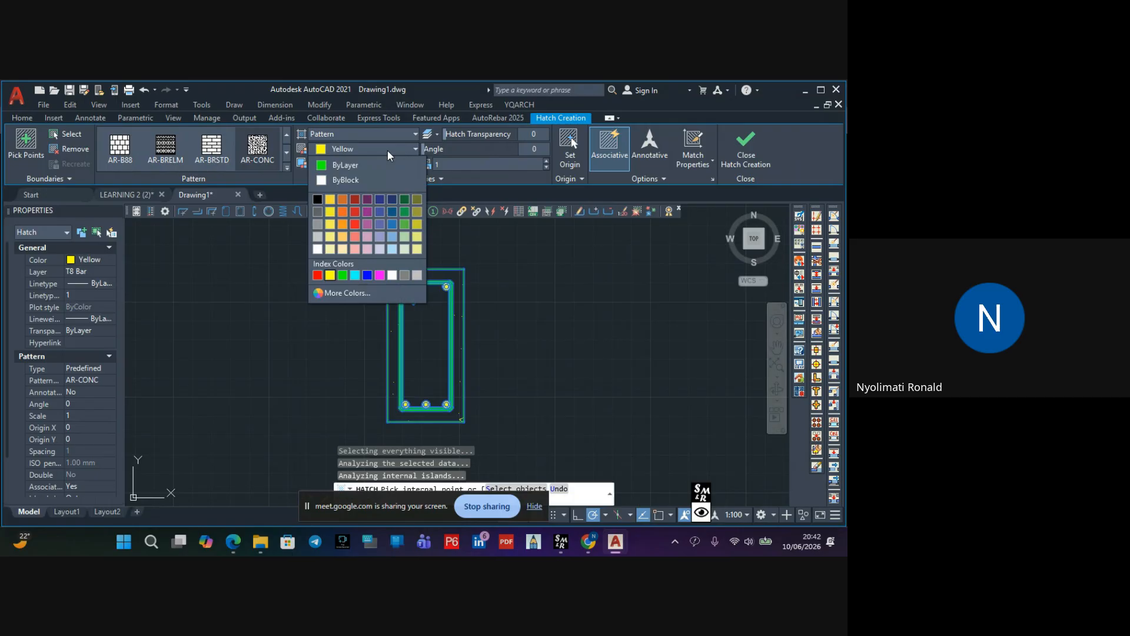
click(320, 275)
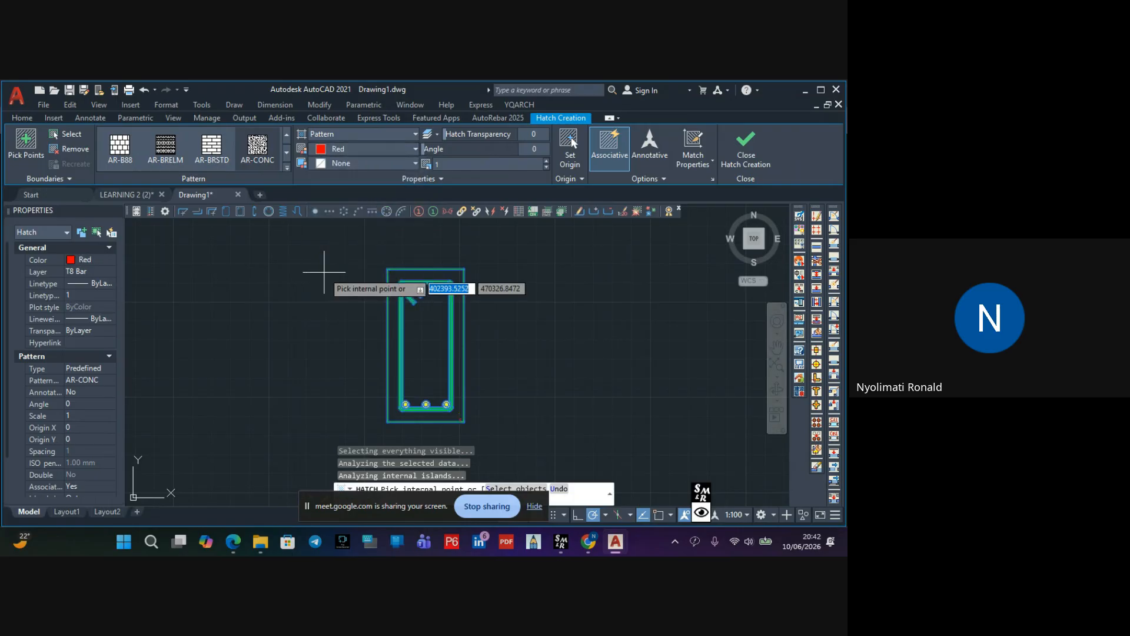
Try coarser scales for the concrete hatch, raising the hatch scale to 4
click(546, 160)
click(546, 160)
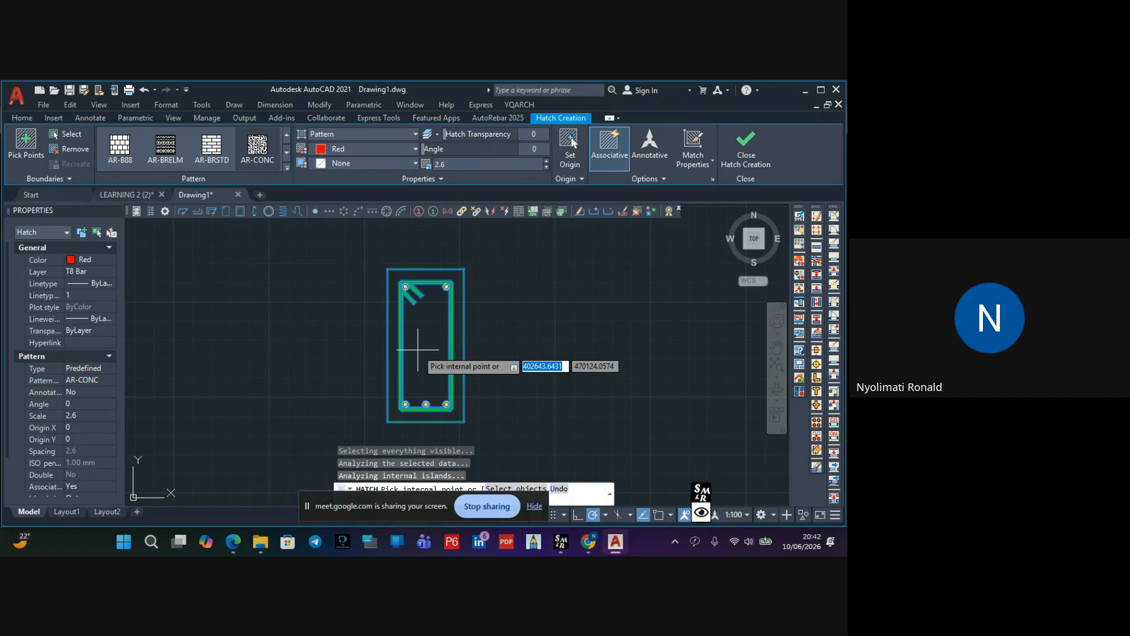
scroll(425, 350, up, 5)
scroll(441, 328, down, 4)
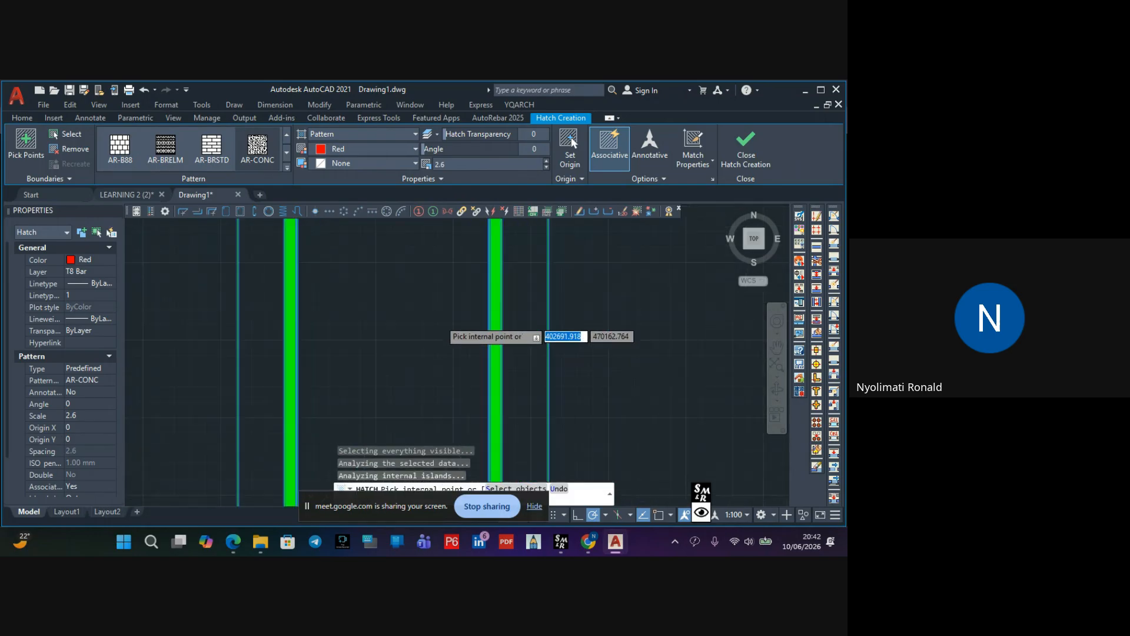
click(547, 161)
click(546, 160)
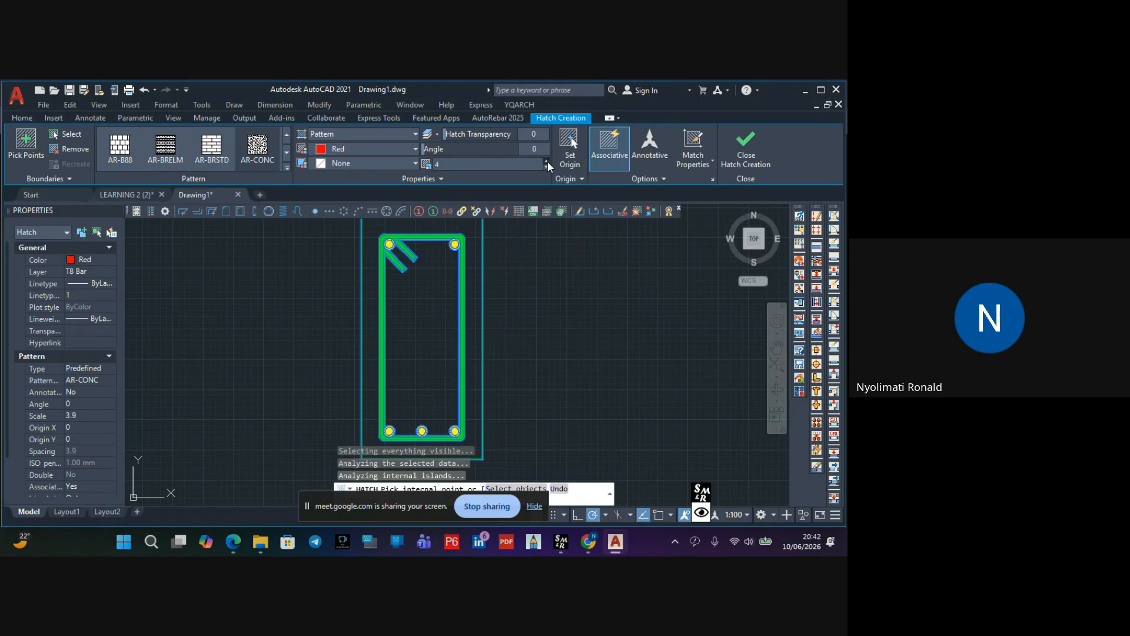
Set the hatch scale to 0.16 for the concrete cover around the stirrup and finish the hatch
click(546, 166)
click(547, 166)
click(547, 166)
click(547, 168)
click(547, 167)
click(547, 167)
click(547, 167)
click(547, 167)
scroll(442, 331, down, 1)
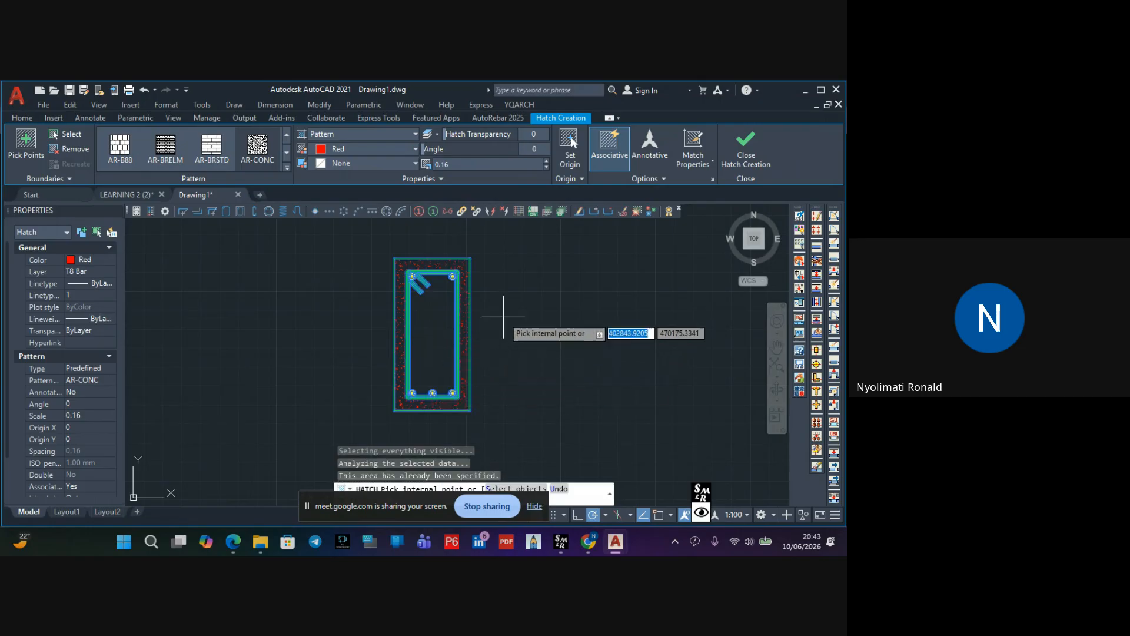
click(743, 147)
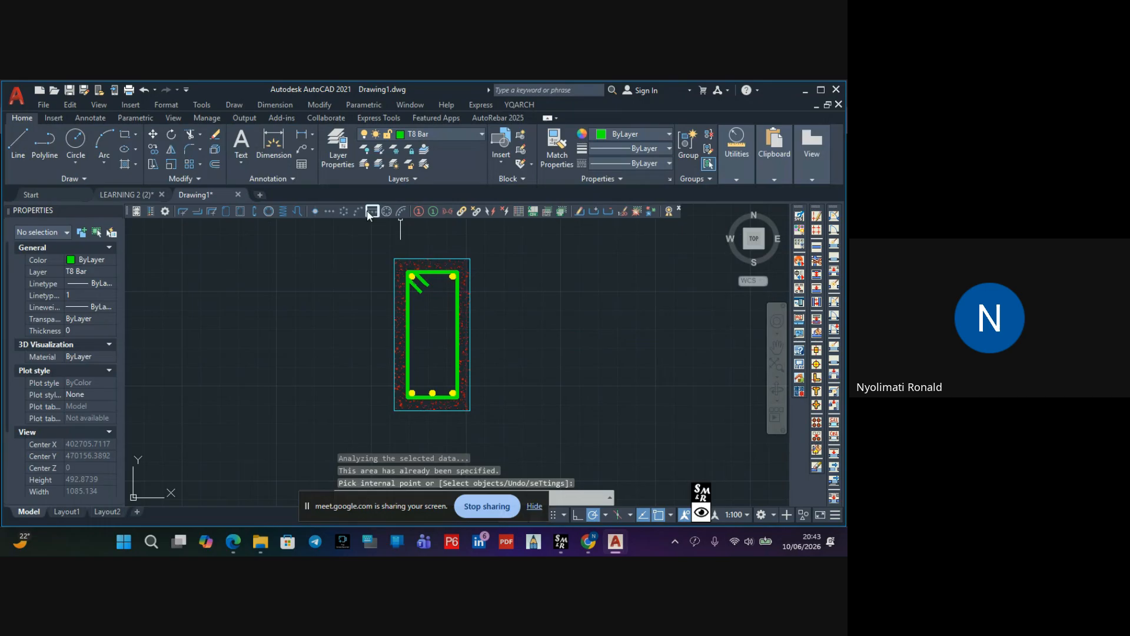
Fill the concrete core inside the stirrup with a separate red AR-CONC hatch at scale 0.16
click(125, 165)
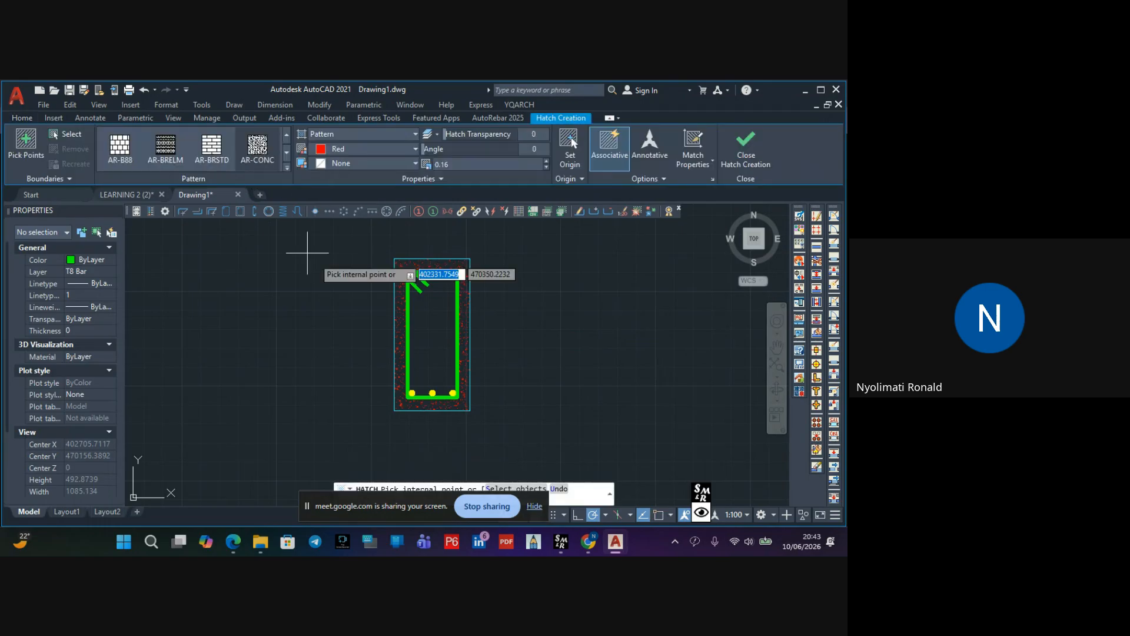
click(427, 329)
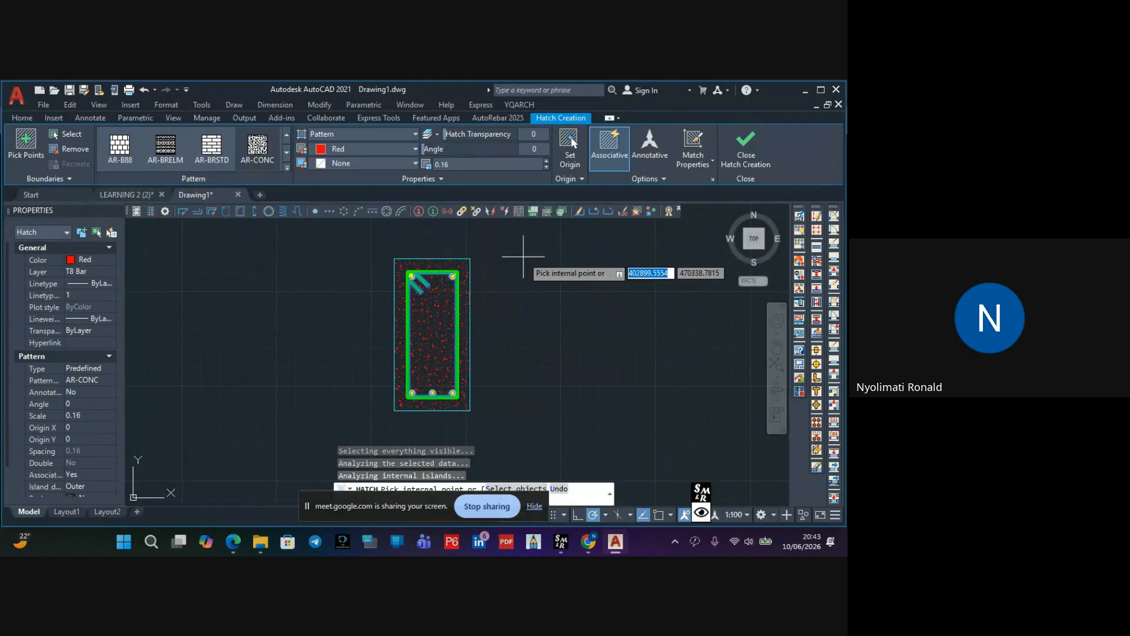
scroll(481, 288, up, 2)
scroll(480, 288, down, 2)
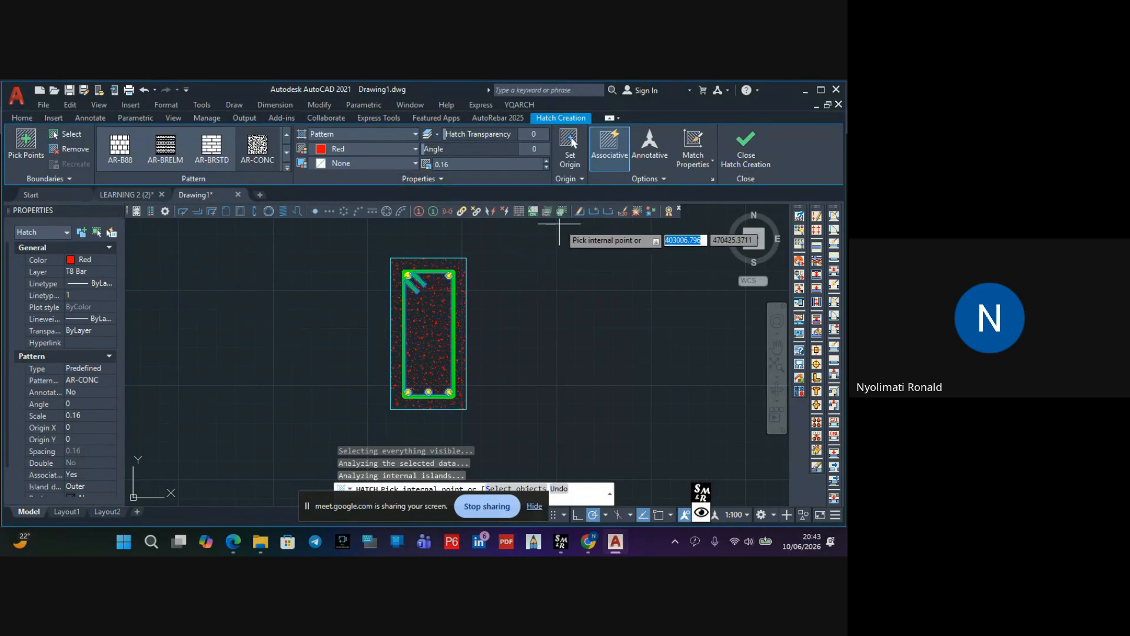
click(746, 148)
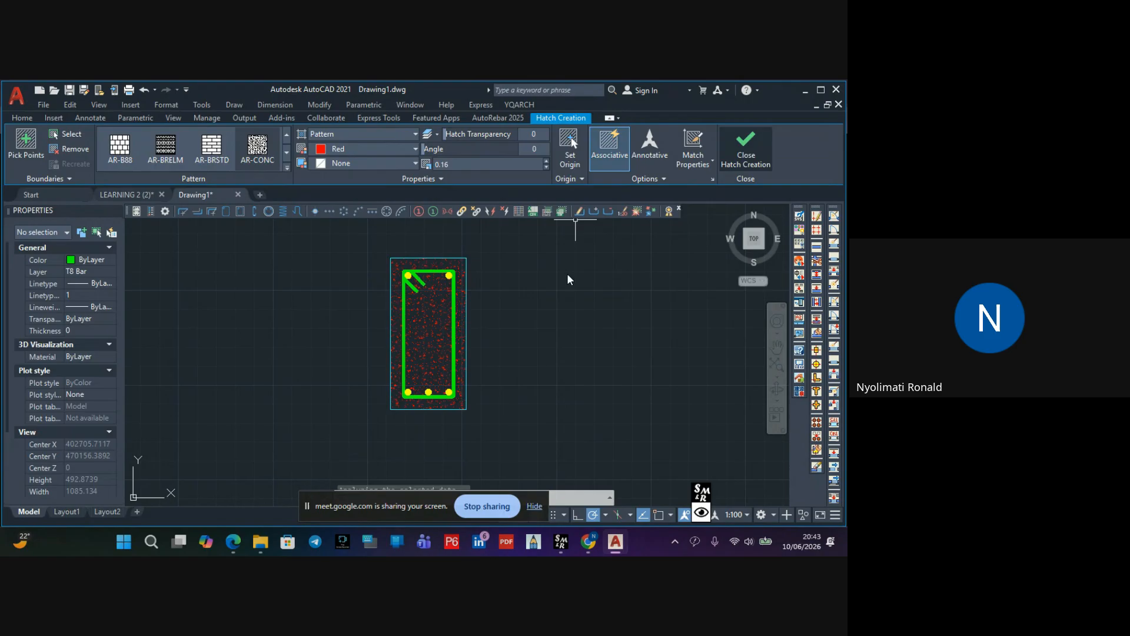
Add a multileader from the beam section's upper edge to a landing above and right of it, with the text "Outer Conrete" in a widened text box
scroll(456, 280, up, 3)
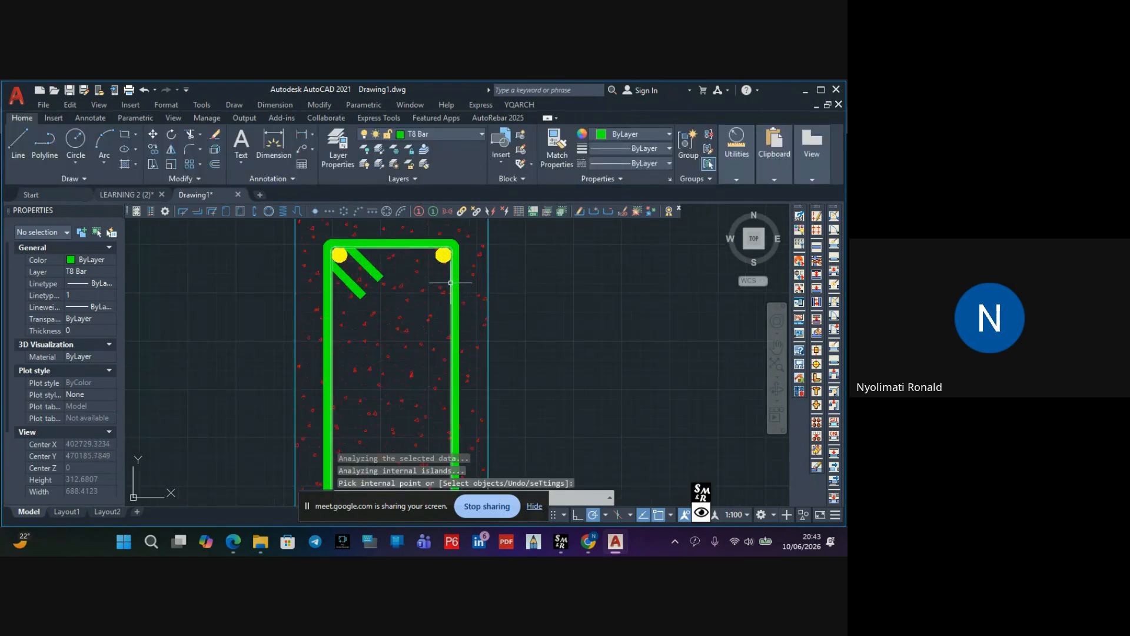
scroll(456, 280, down, 5)
scroll(456, 280, up, 5)
scroll(456, 278, down, 3)
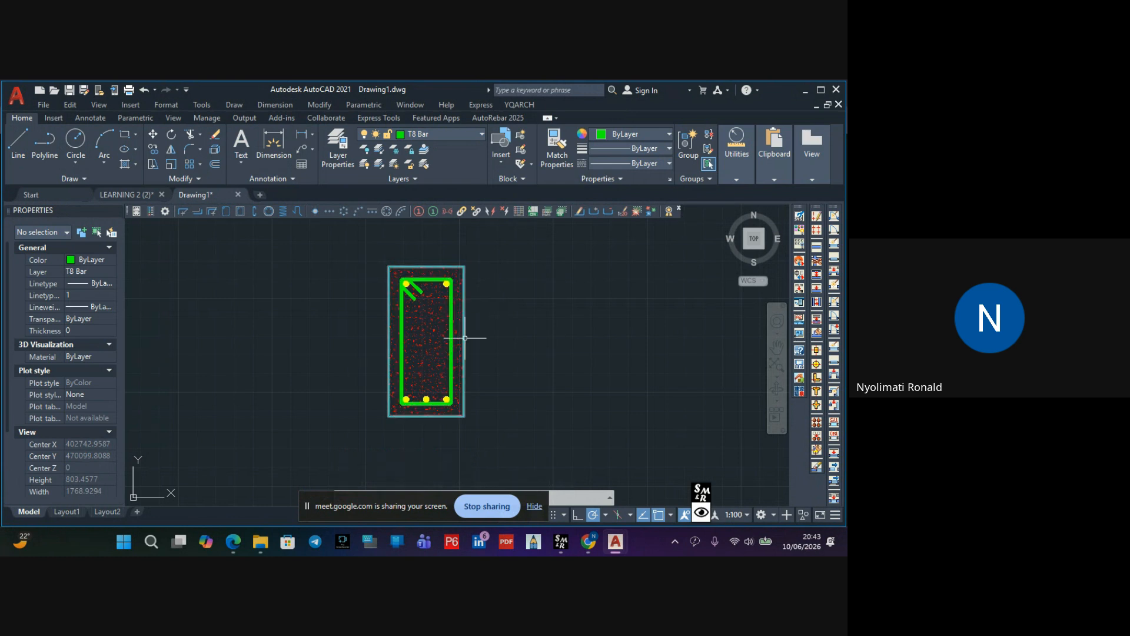
middle_drag(513, 300, 479, 317)
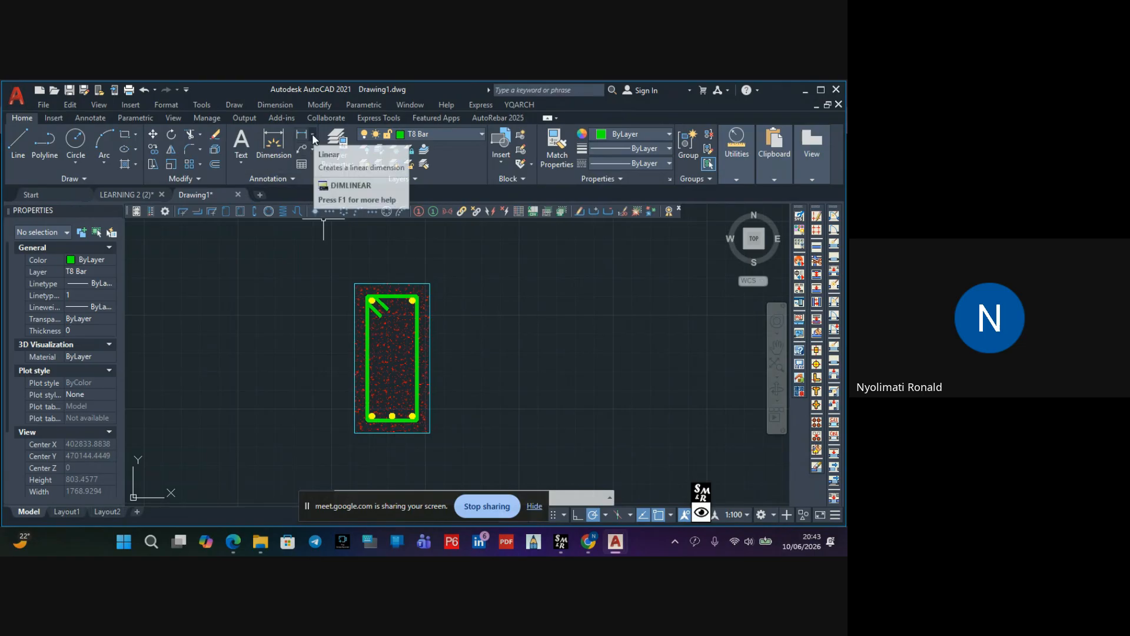
click(302, 150)
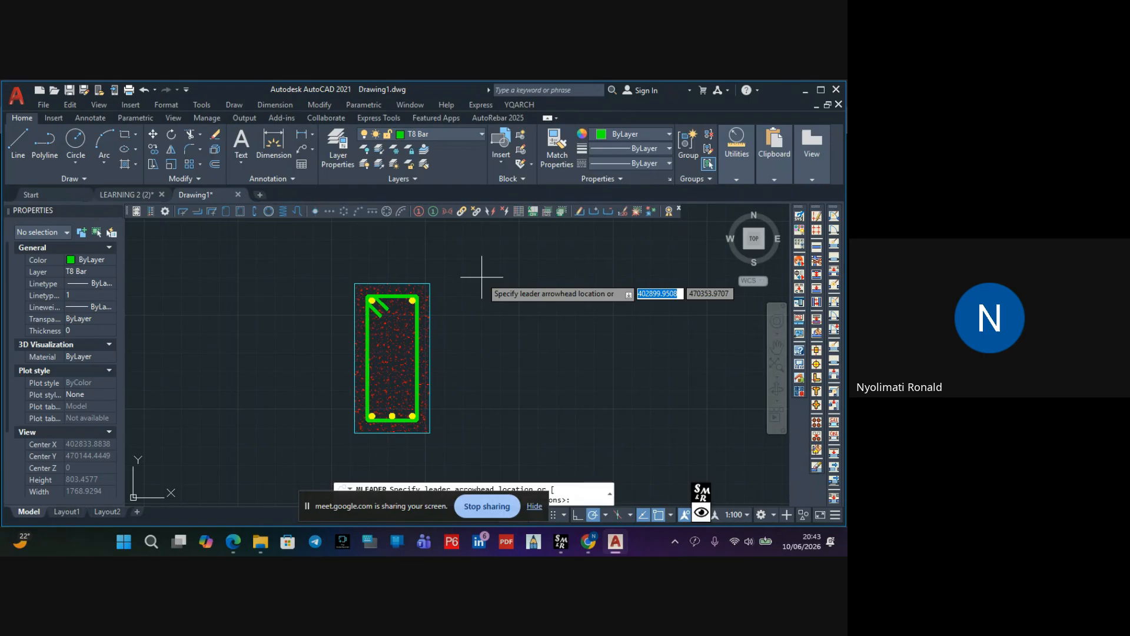
click(410, 283)
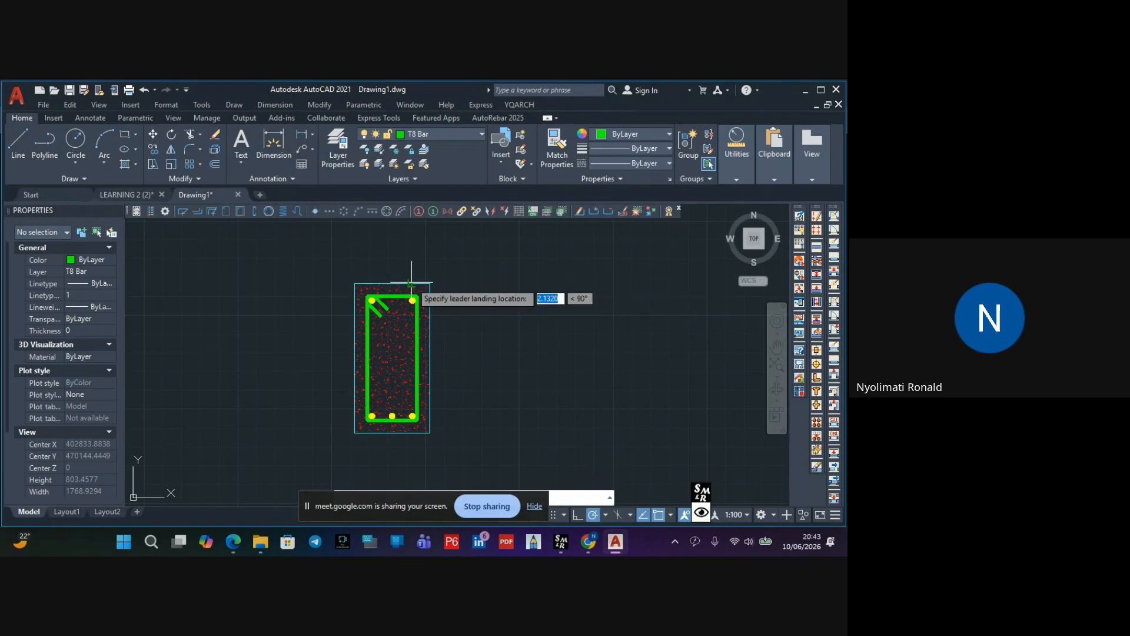
click(448, 248)
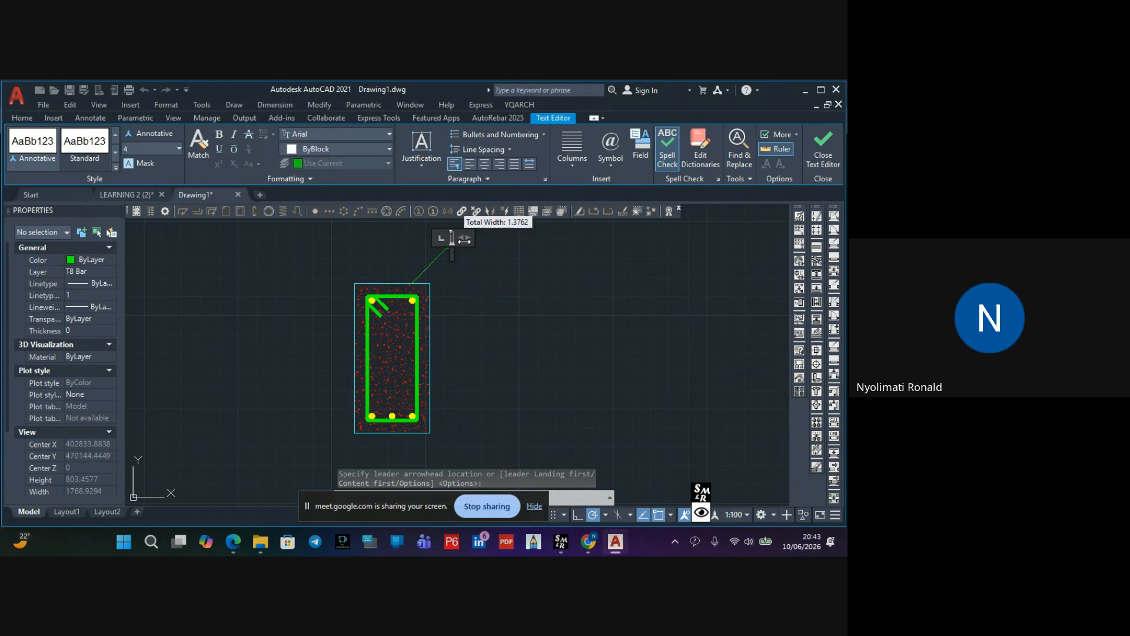
drag(575, 250, 583, 250)
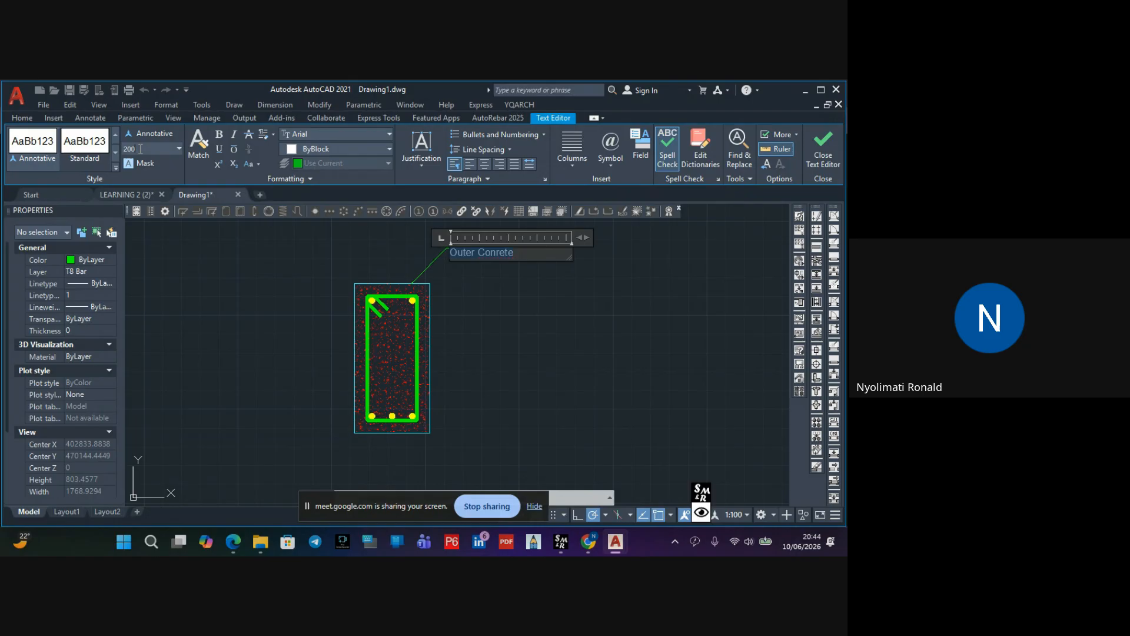
Set the leader text height to 200 and finish editing the text
key(Return)
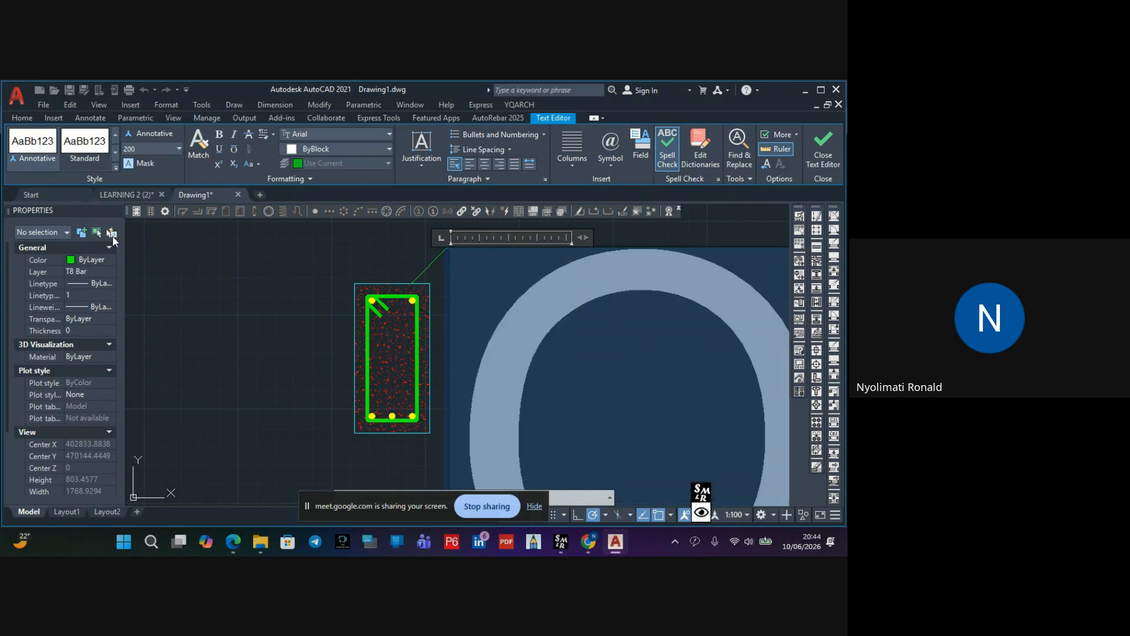
click(204, 305)
scroll(237, 302, down, 1)
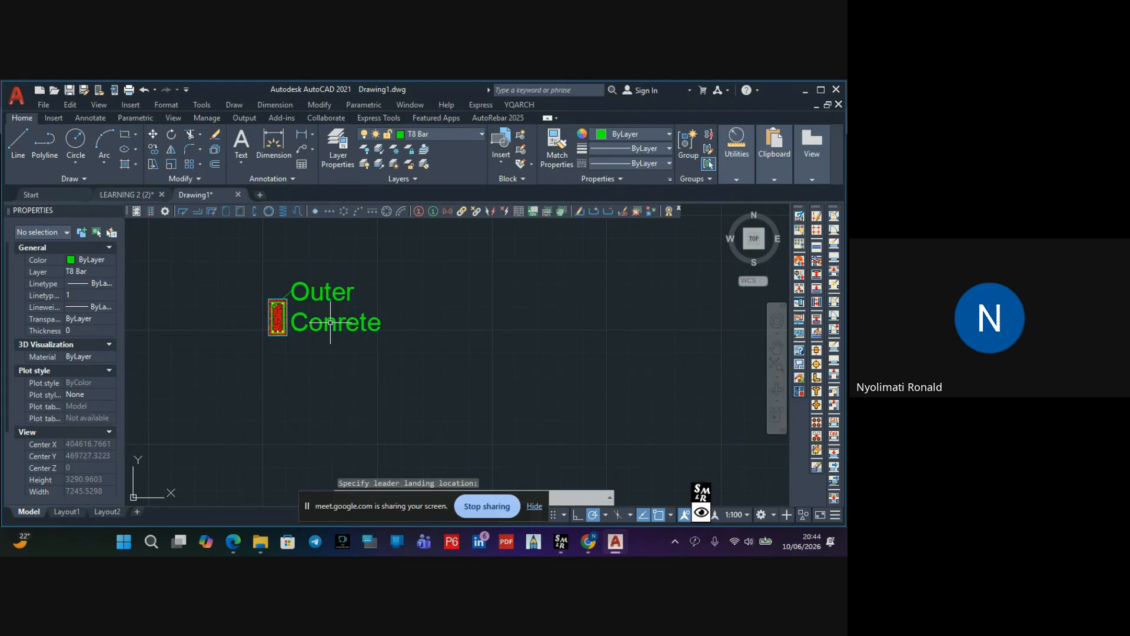
Select the "Outer Conrete" multileader and set its text height to 100
click(331, 321)
scroll(330, 324, up, 2)
key(Escape)
click(328, 326)
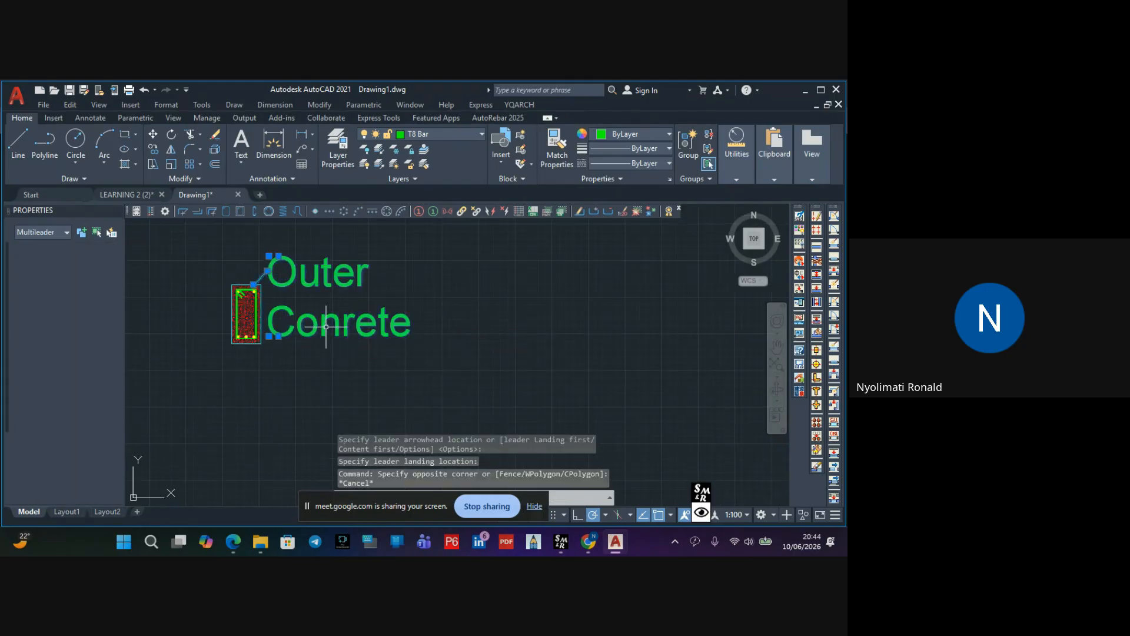
scroll(230, 333, up, 2)
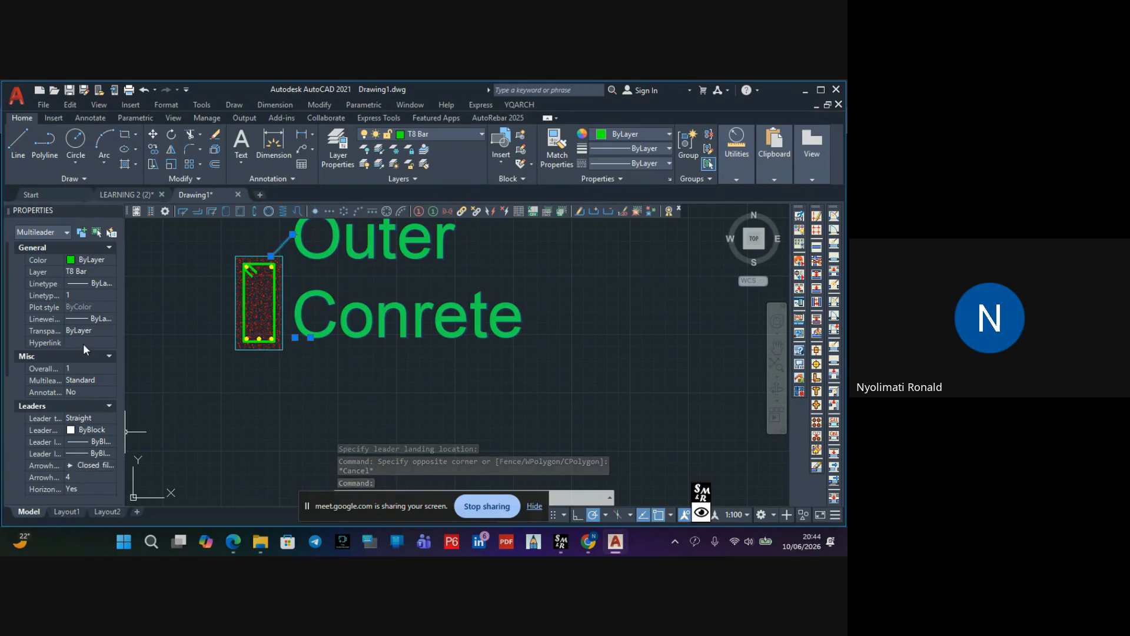
scroll(82, 418, down, 3)
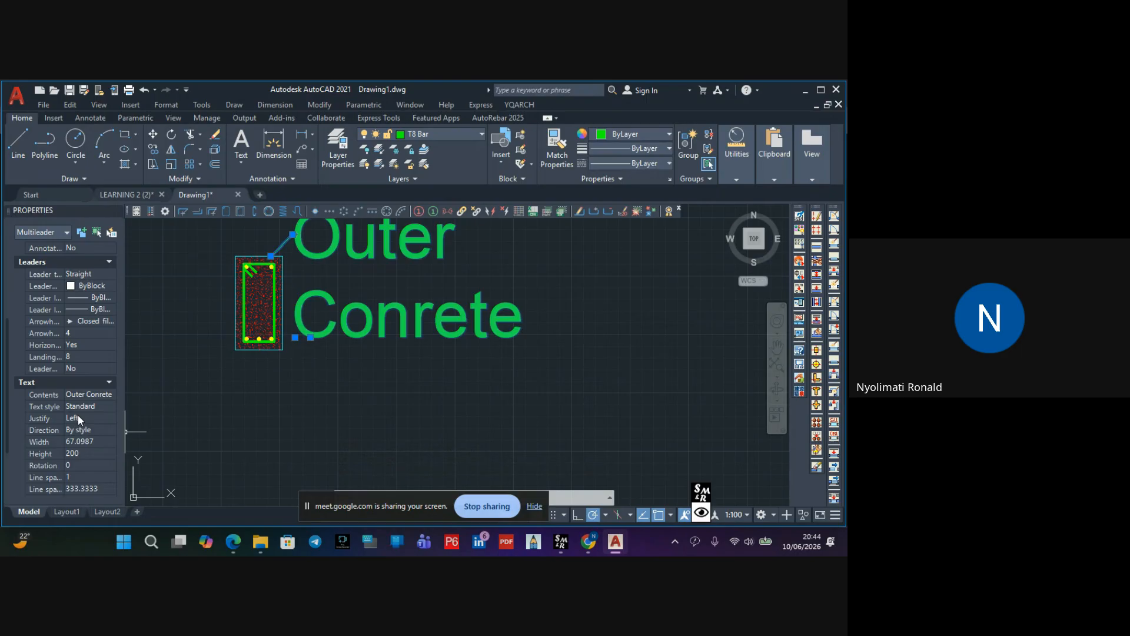
click(79, 452)
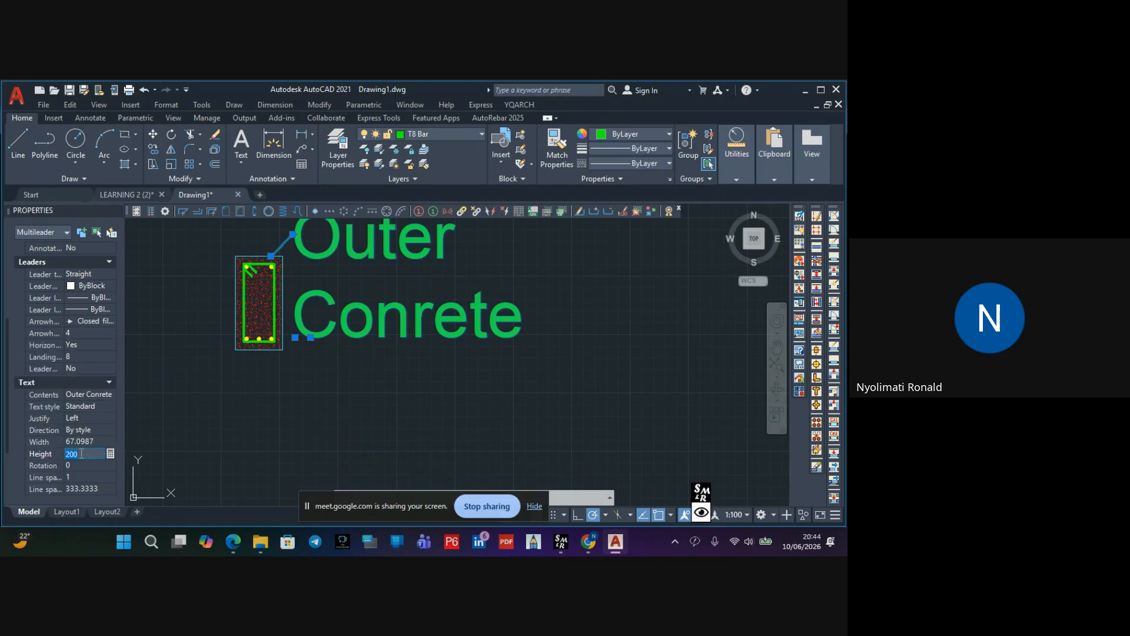
text(100)
key(Tab)
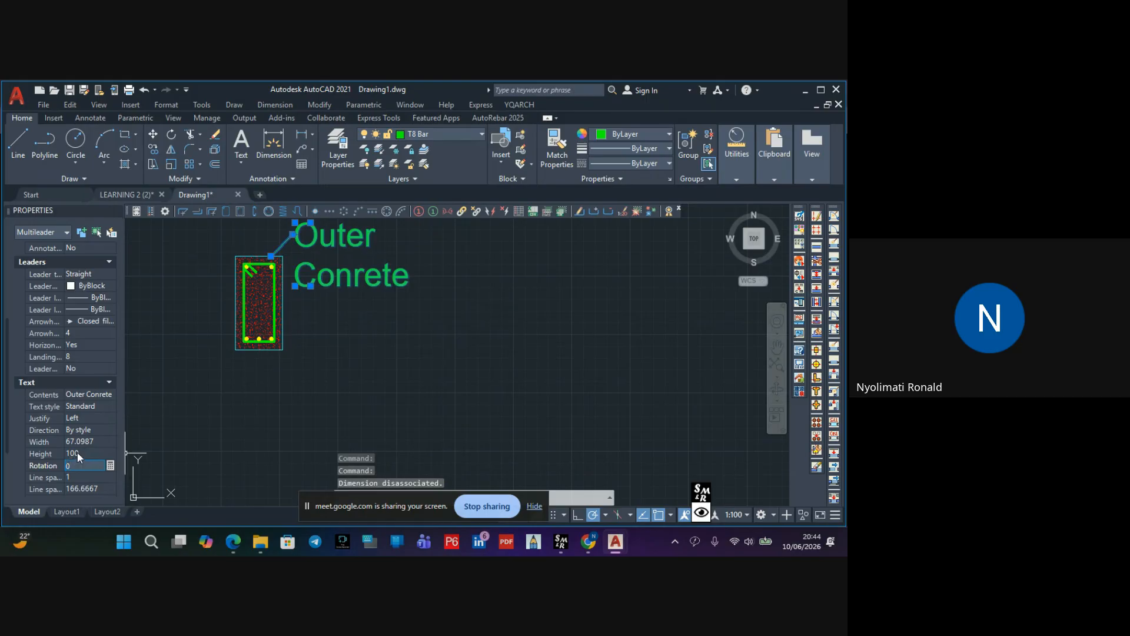
Open the multileader's text height for editing again
click(79, 453)
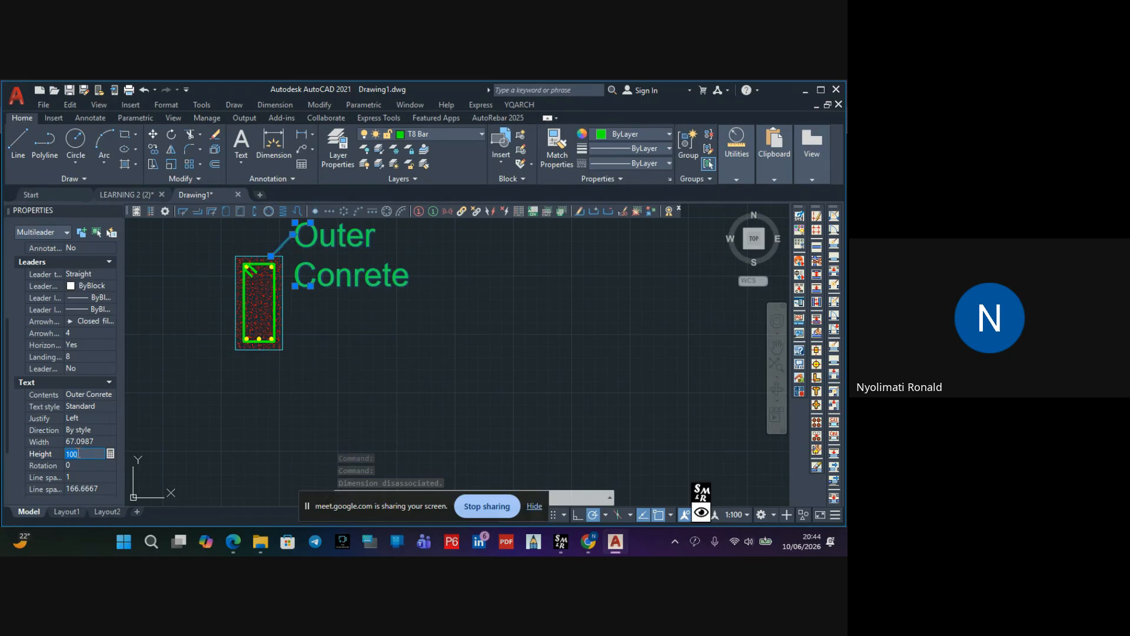
Set the text height of the "Outer Conrete" multileader to 50
text(50)
key(Tab)
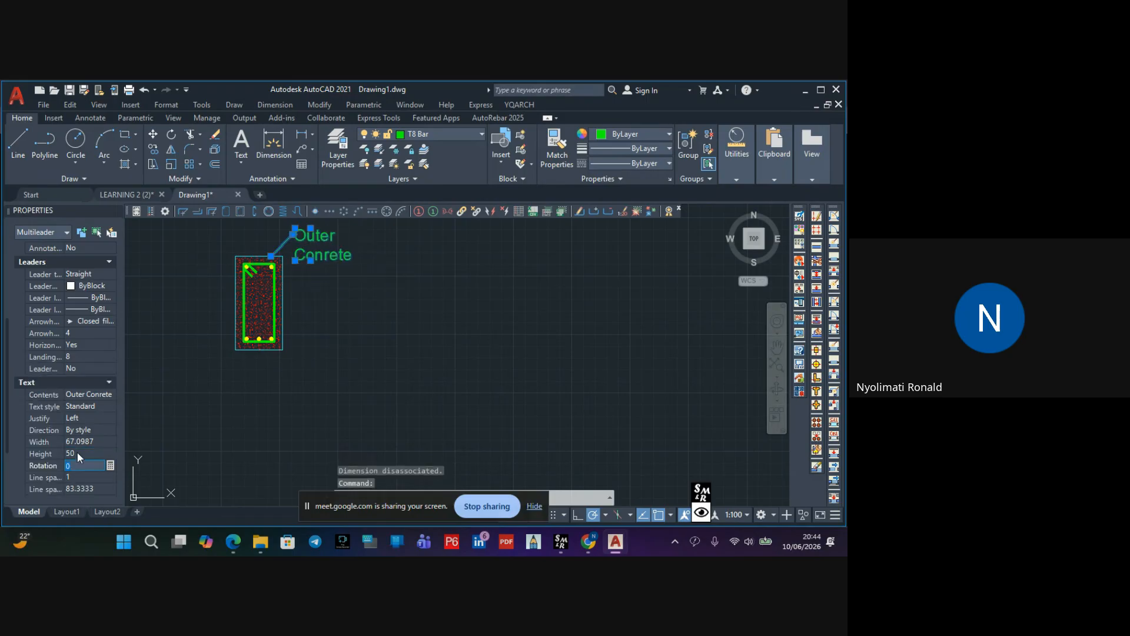
key(Escape)
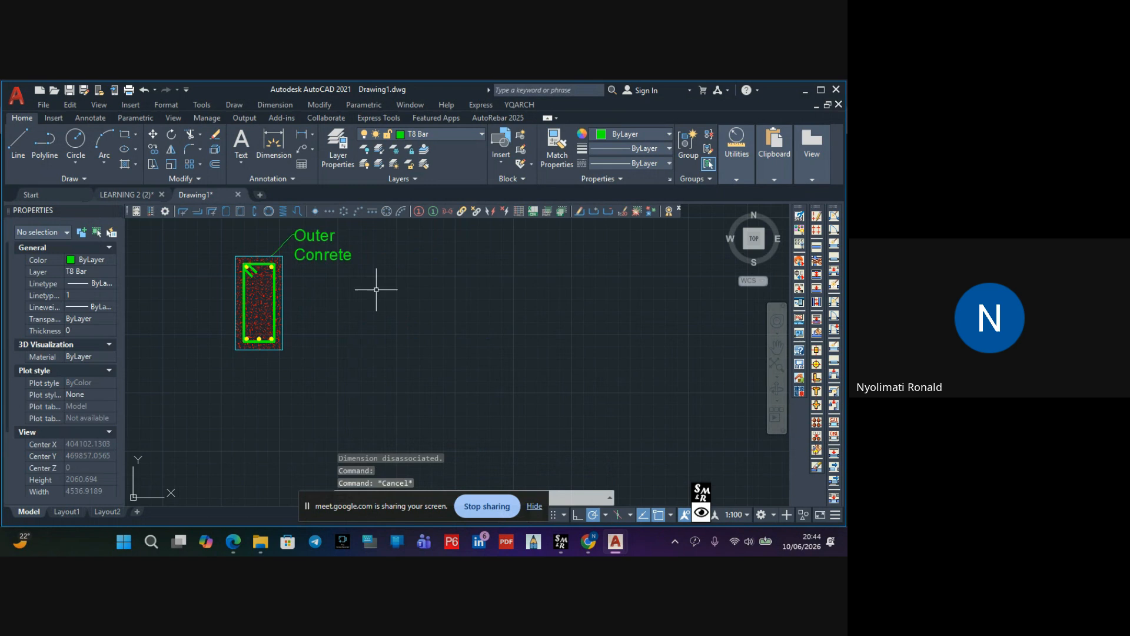
Widen the text frame of the "Outer Conrete" multileader so the label fits on one line
middle_drag(373, 290, 411, 315)
click(338, 283)
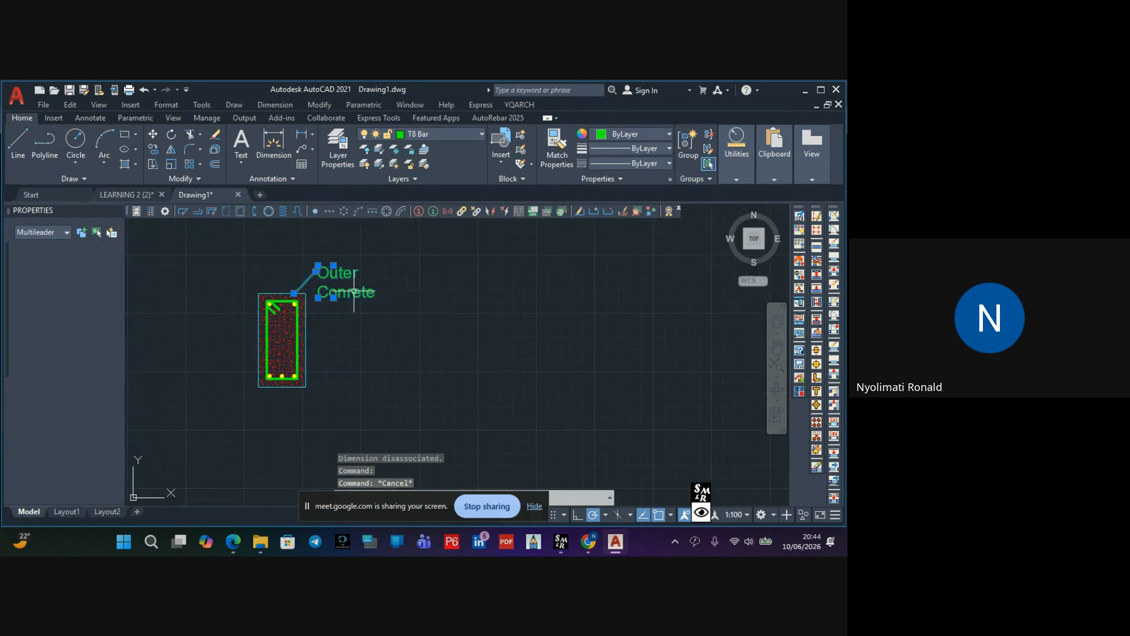
double_click(338, 283)
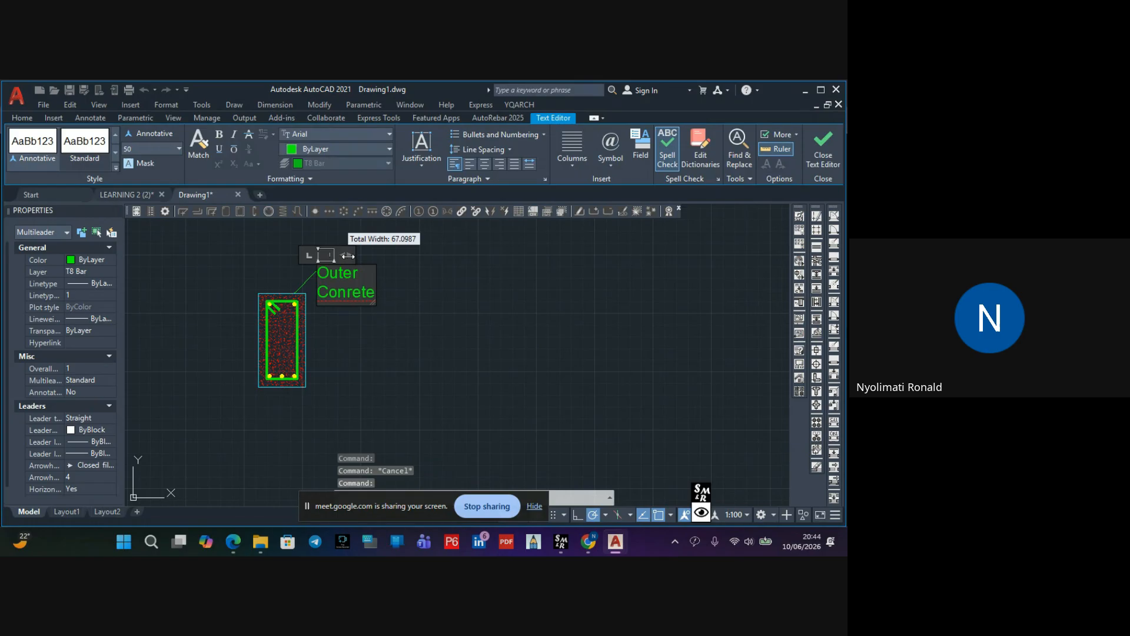
drag(401, 248, 450, 251)
click(396, 344)
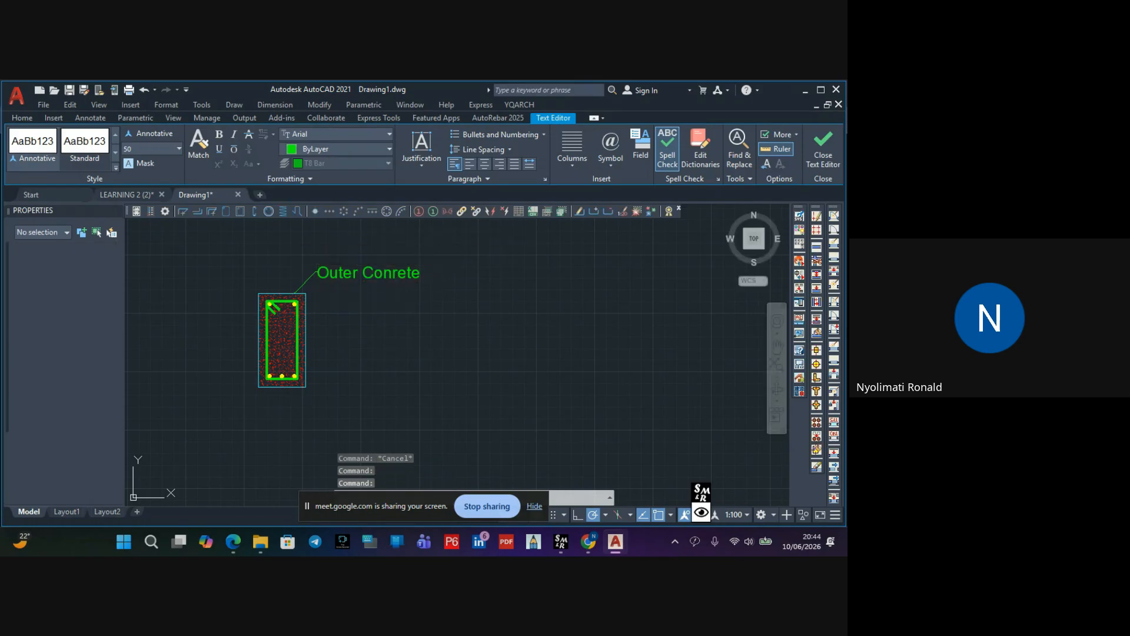
Set the arrowhead size of the "Outer Conrete" multileader to 50
click(300, 292)
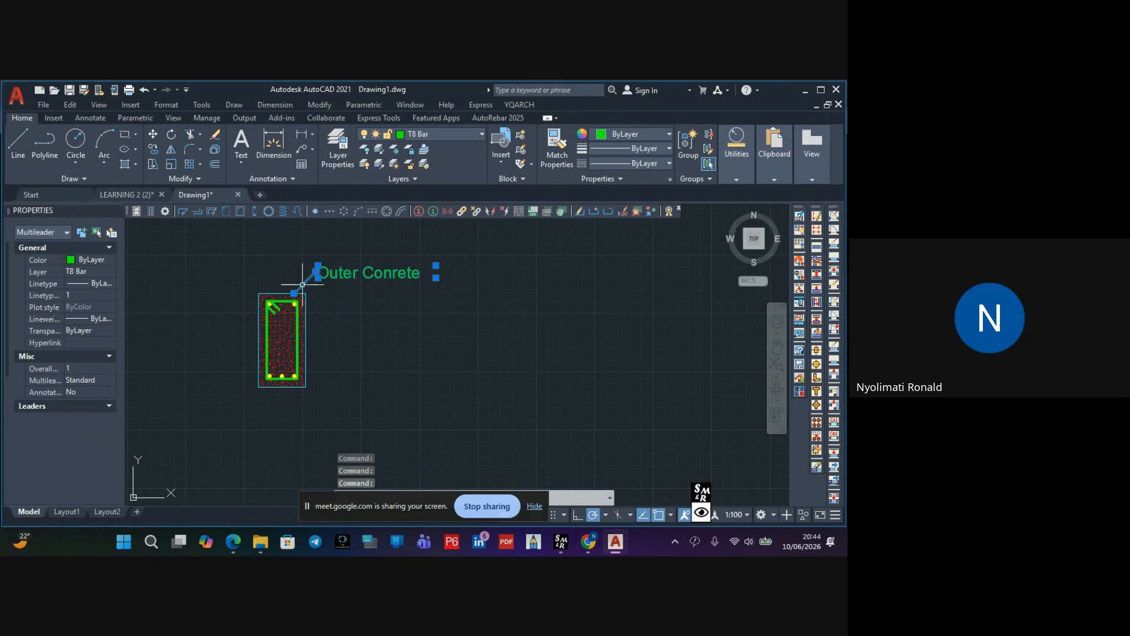
scroll(296, 292, up, 10)
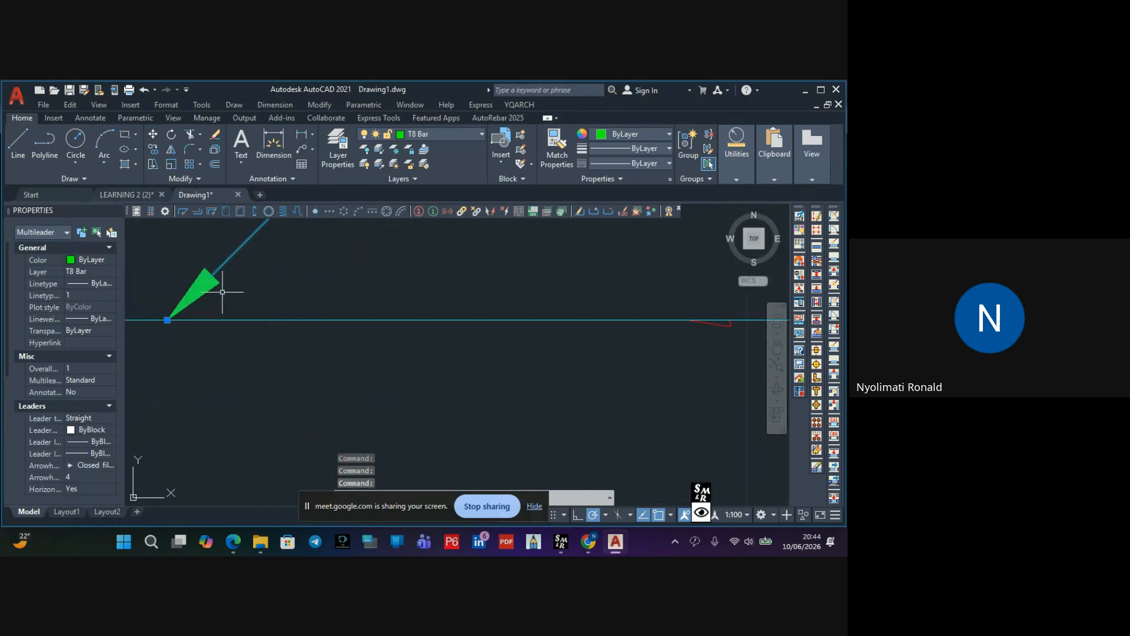
scroll(227, 295, down, 3)
scroll(247, 306, down, 8)
scroll(241, 302, up, 5)
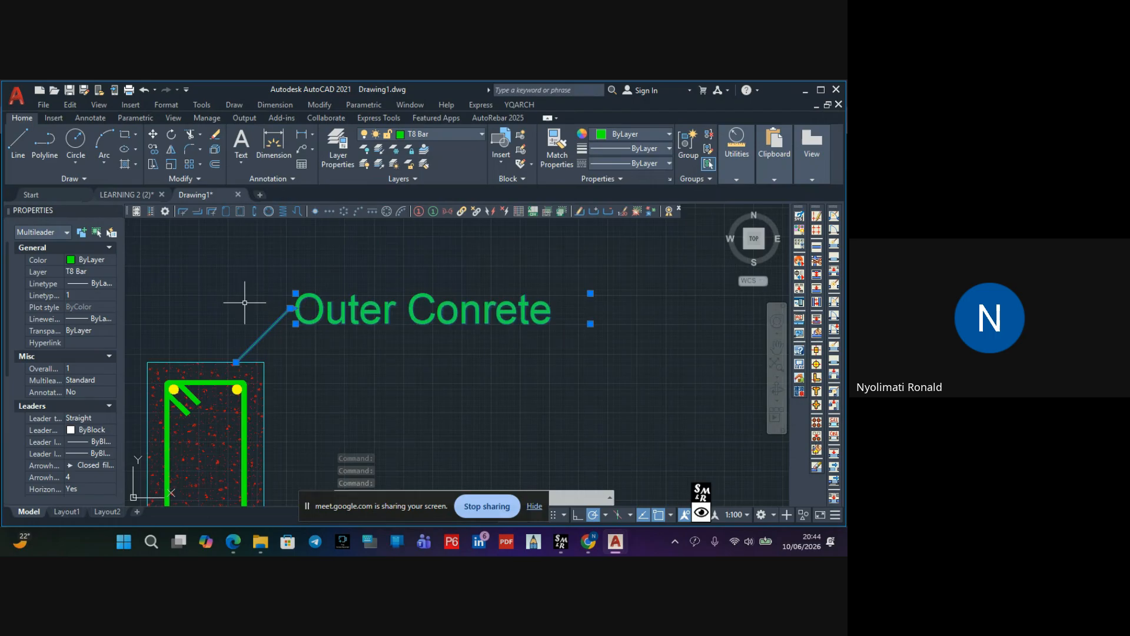
middle_drag(242, 303, 374, 286)
click(78, 477)
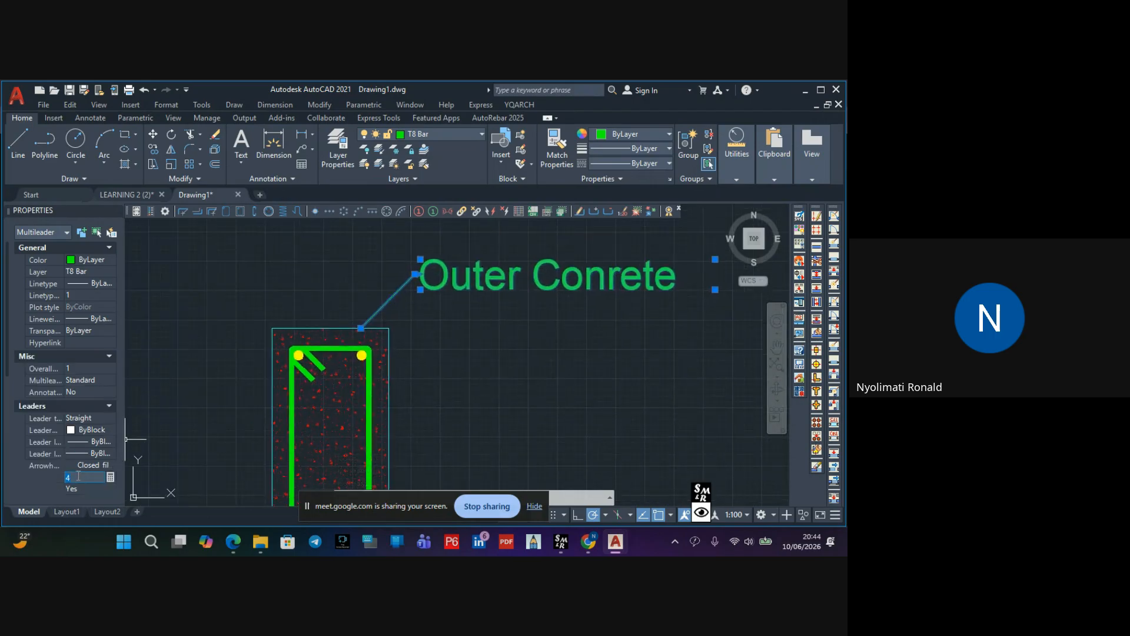
text(50)
key(Return)
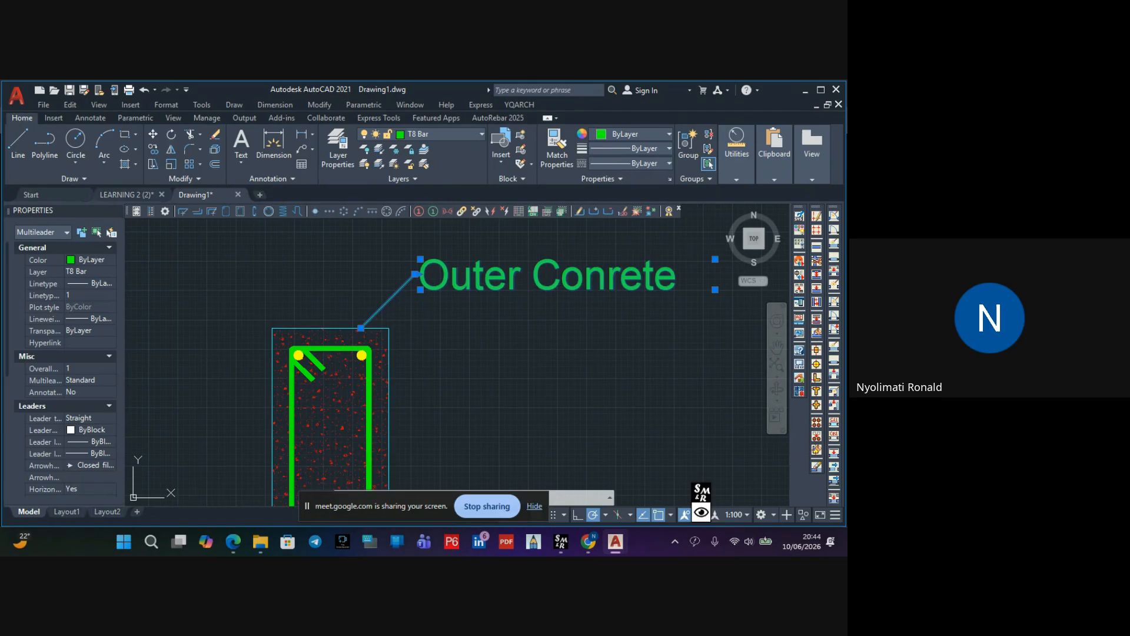
key(Escape)
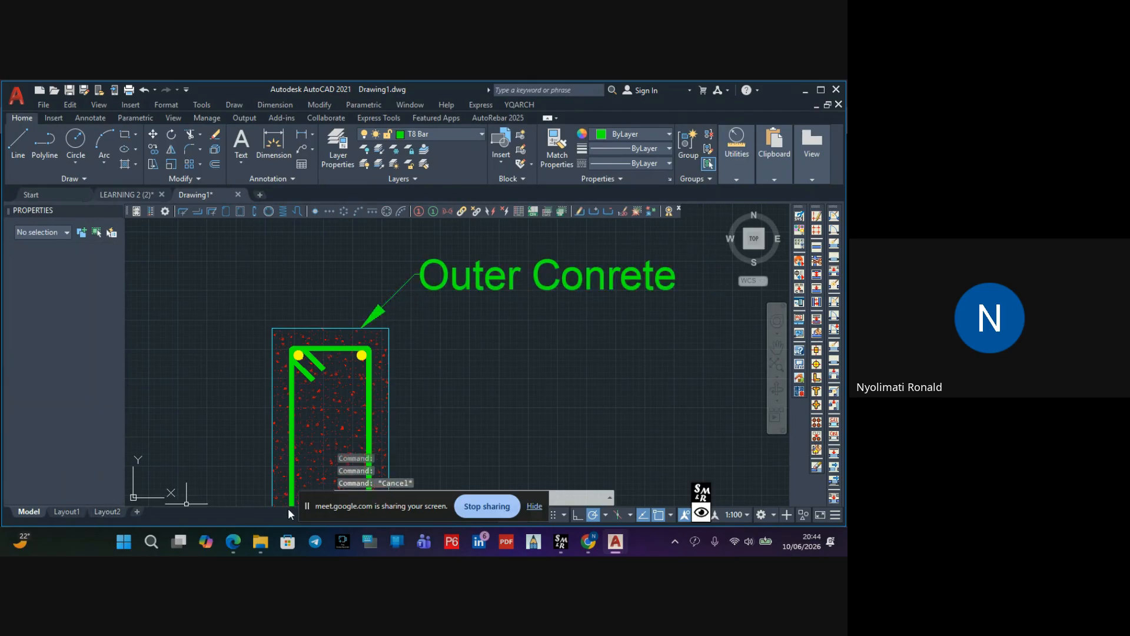
Copy the "Outer Conrete" multileader from its arrow tip to the right side of the green link in the beam section
scroll(438, 340, down, 2)
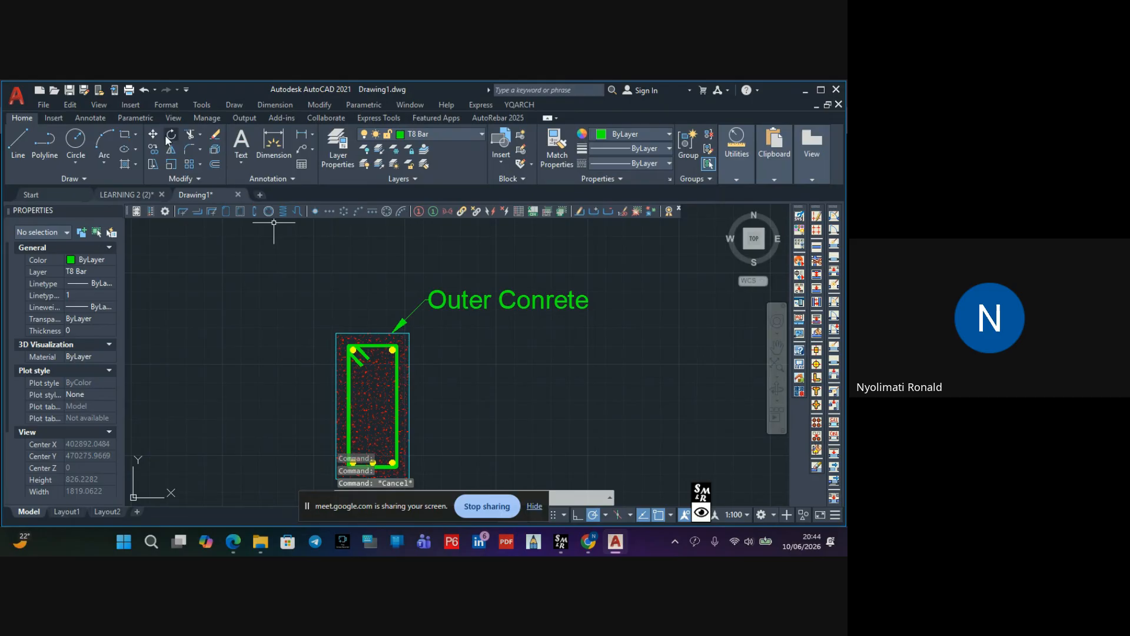
click(423, 300)
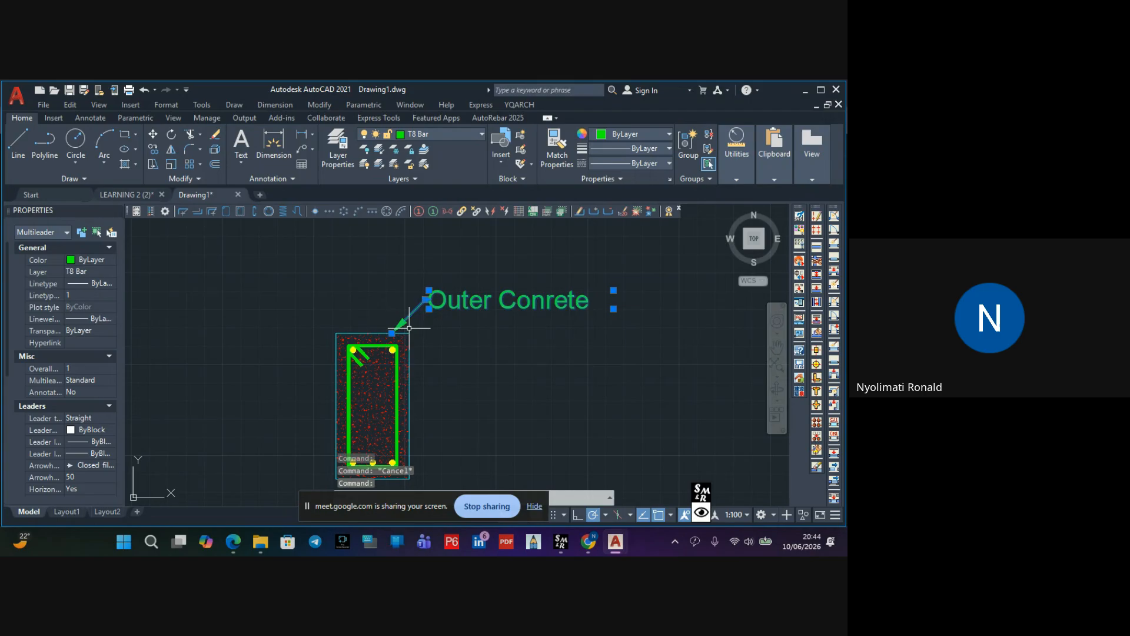
click(155, 152)
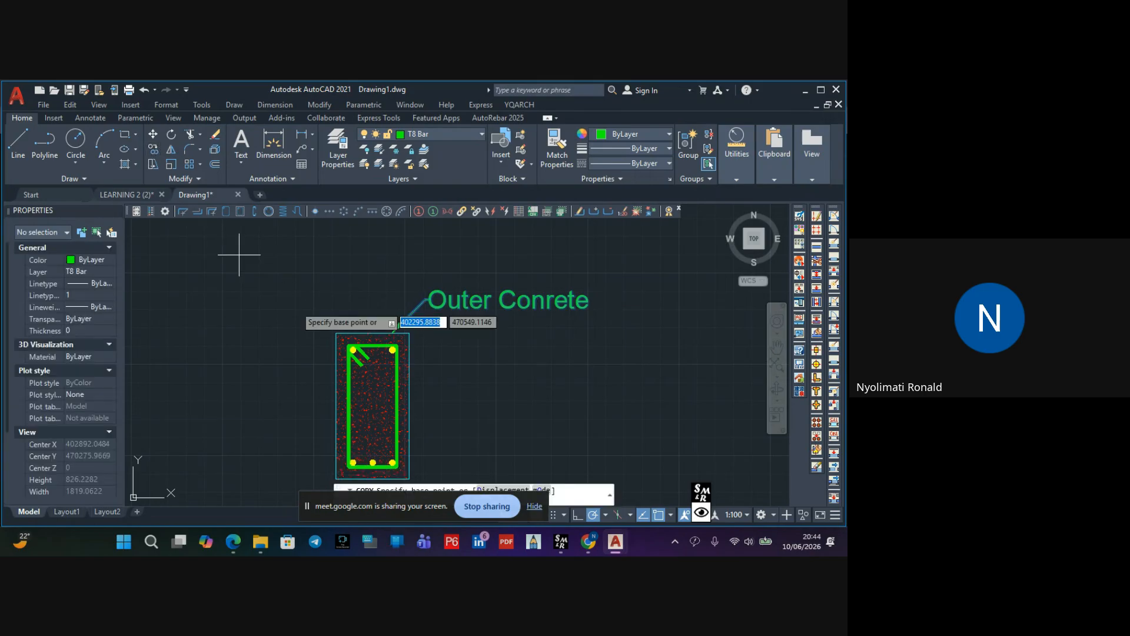
click(392, 333)
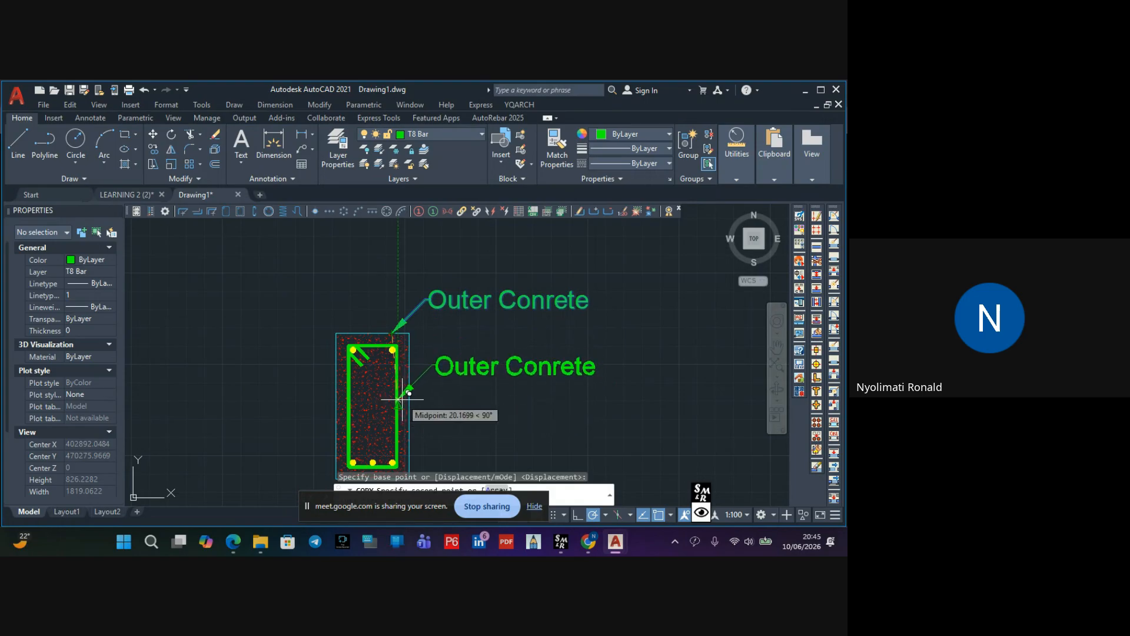
middle_drag(410, 432, 401, 410)
click(395, 378)
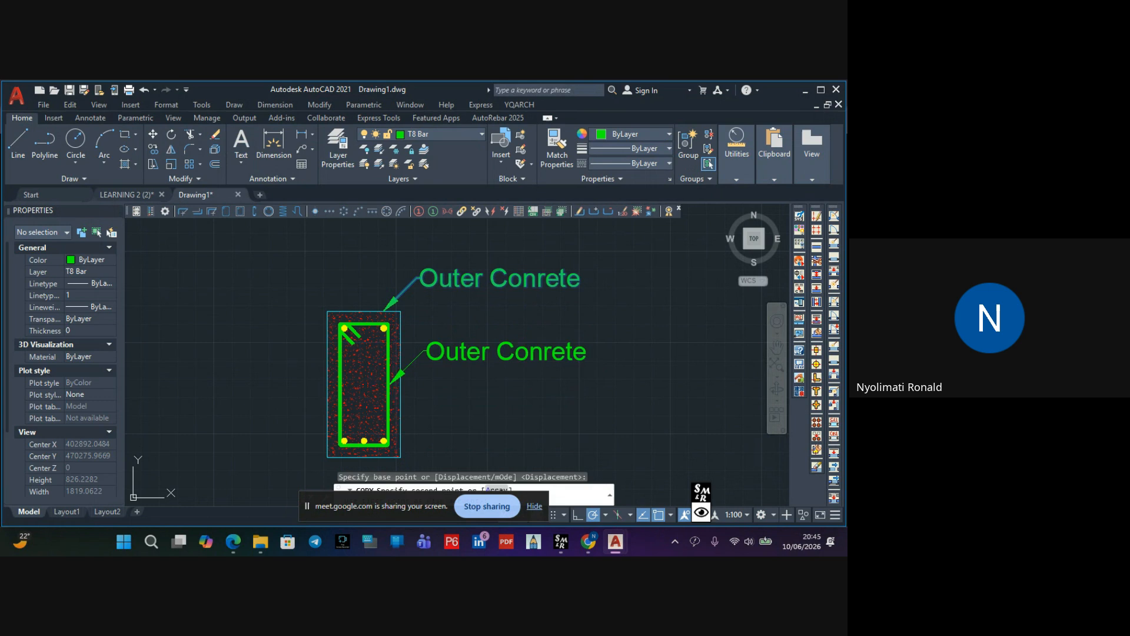
key(Escape)
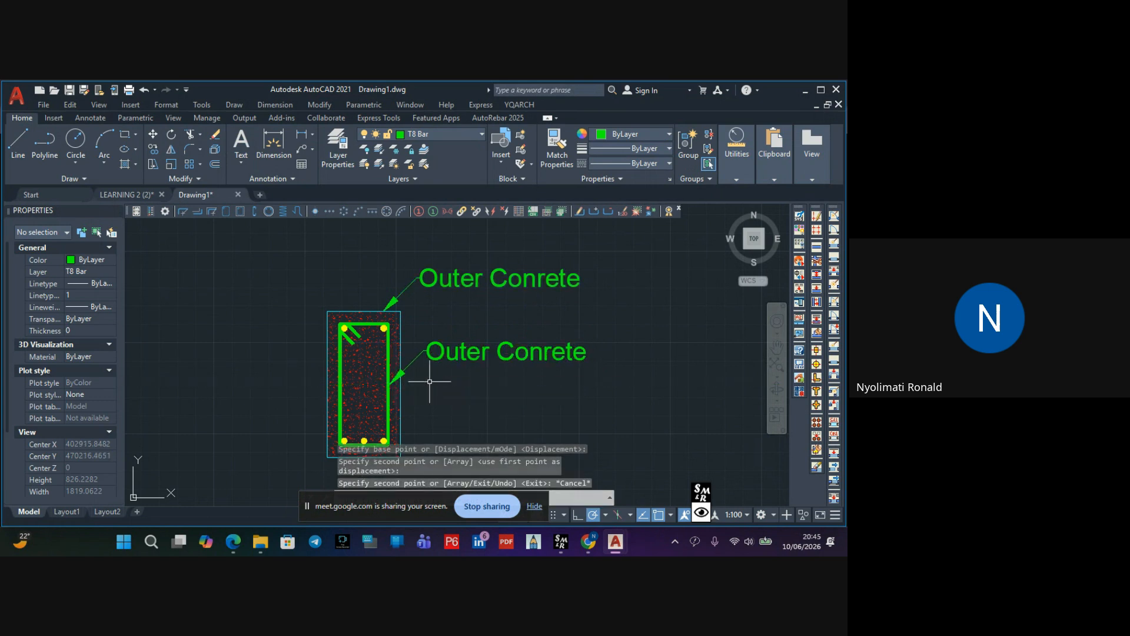
Replace the text of the copied multileader with "Links"
double_click(467, 353)
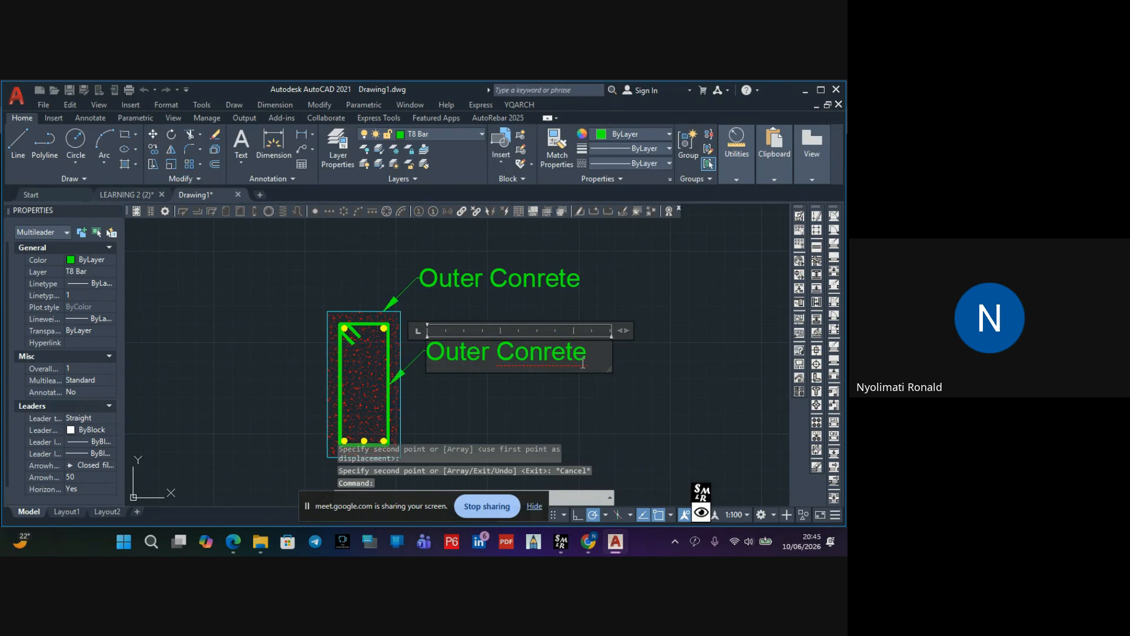
drag(587, 355, 381, 349)
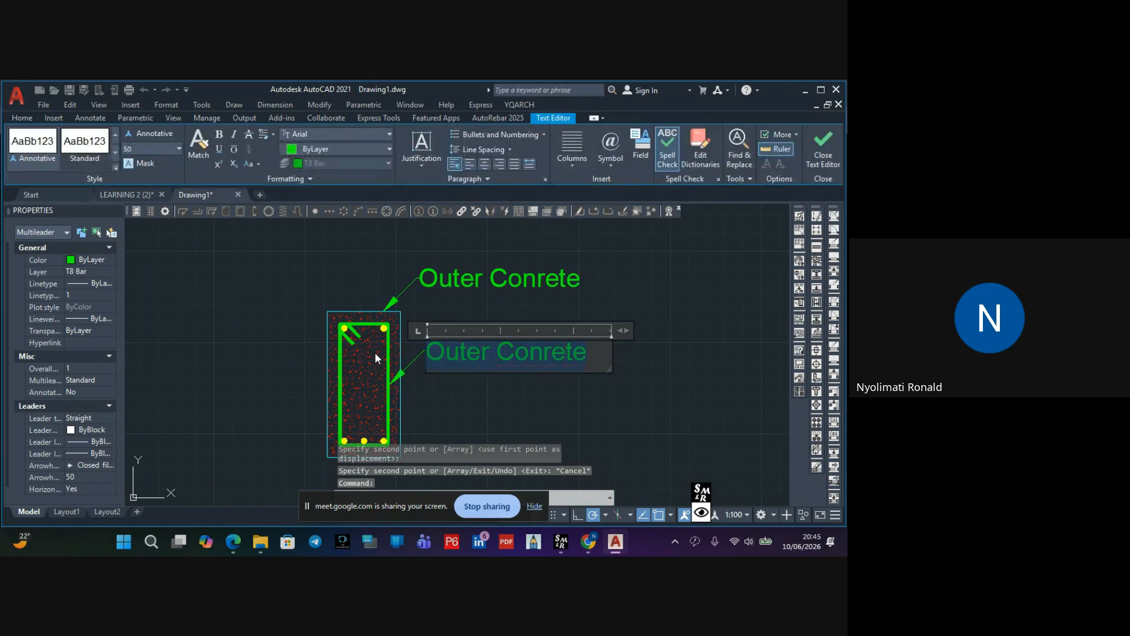
text(Link)
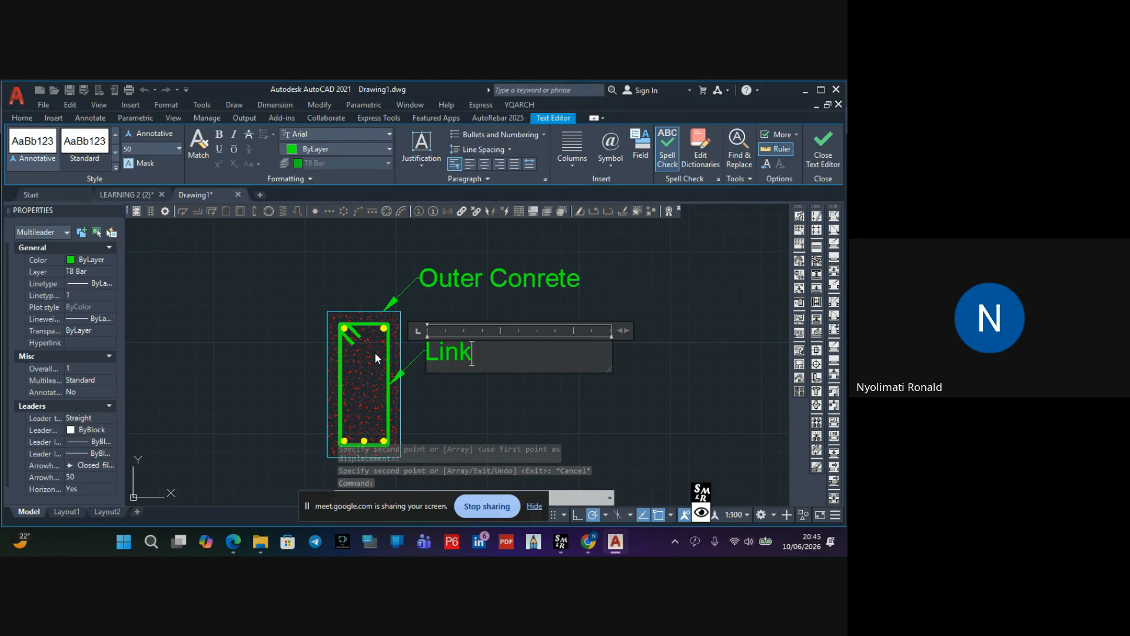
text(s)
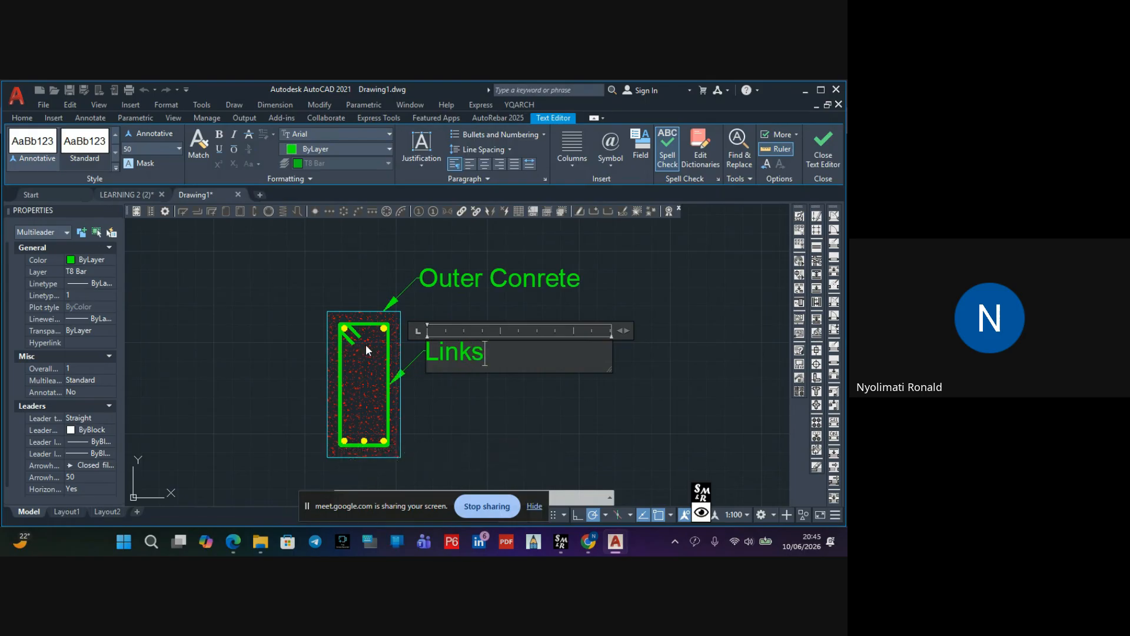
click(573, 404)
Change the "Links" multileader text to "T8-Link"
scroll(506, 358, down, 1)
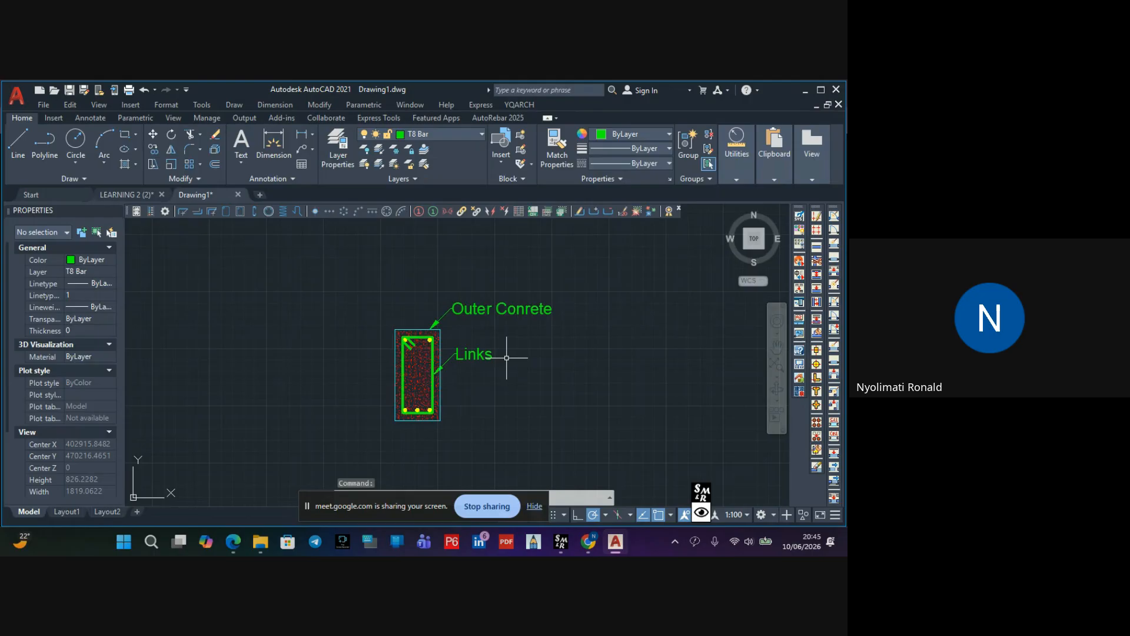
scroll(470, 372, up, 4)
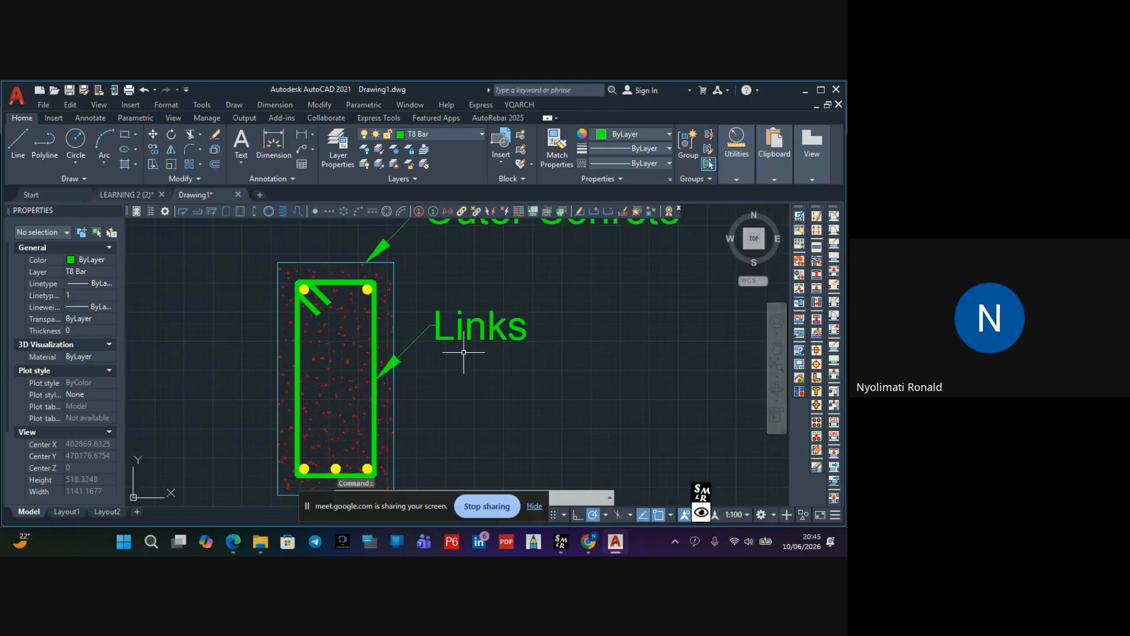
click(418, 338)
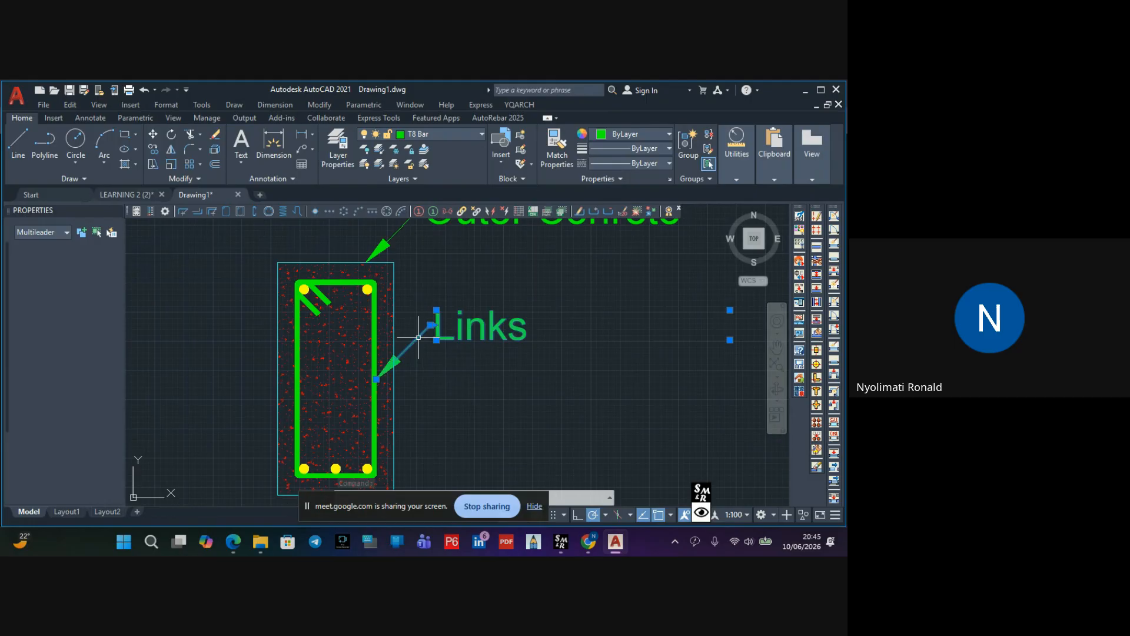
double_click(472, 328)
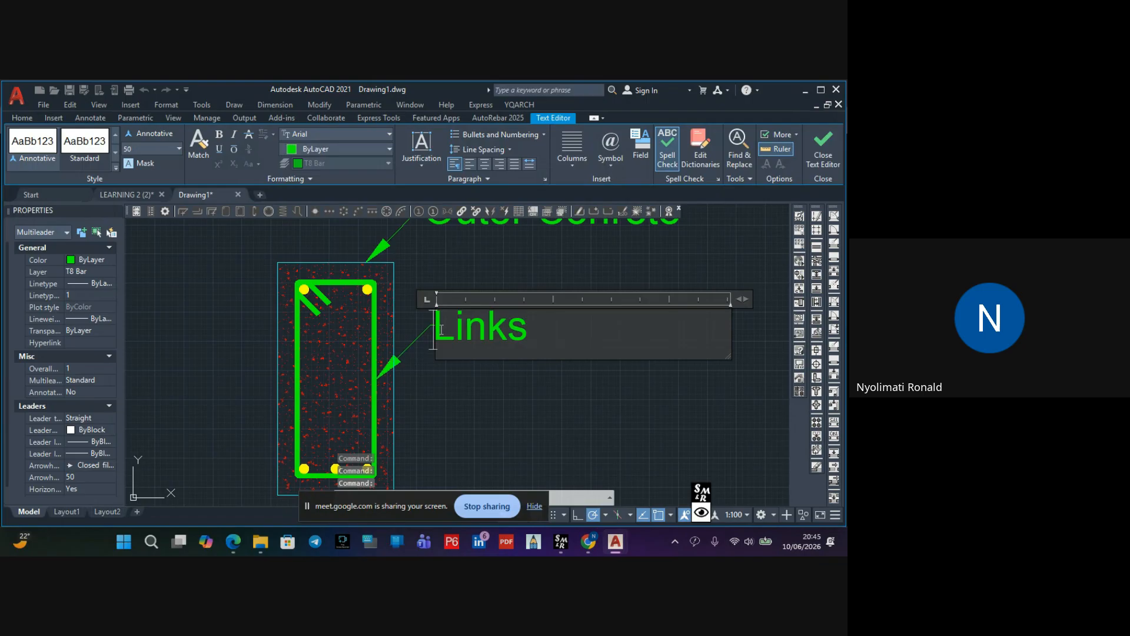
text(t)
key(BackSpace)
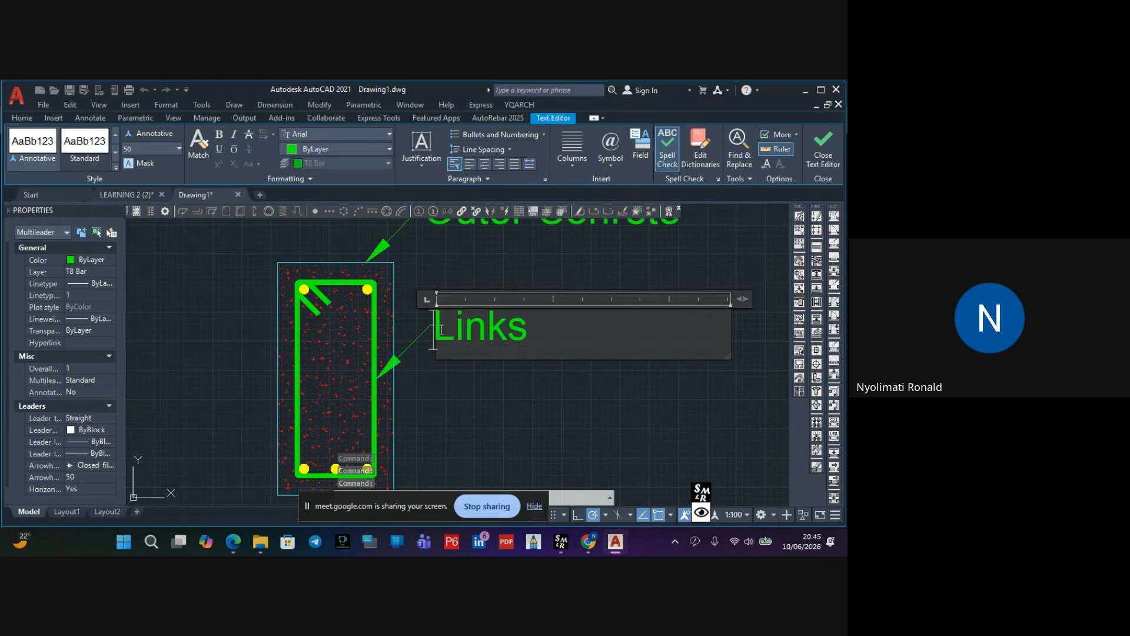
text(T8)
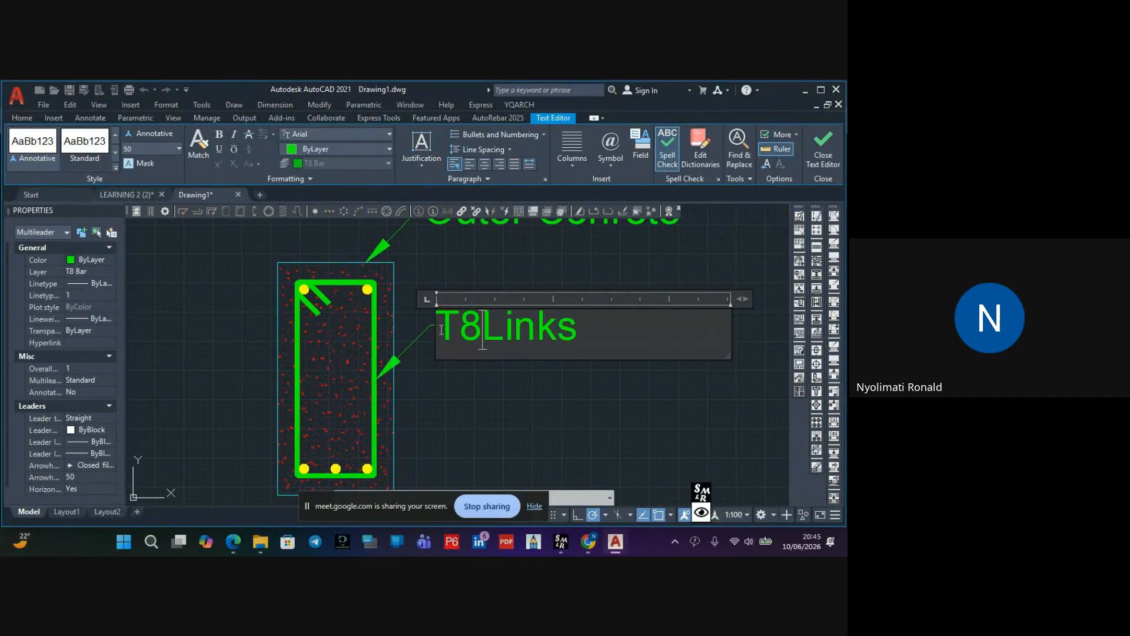
text(-)
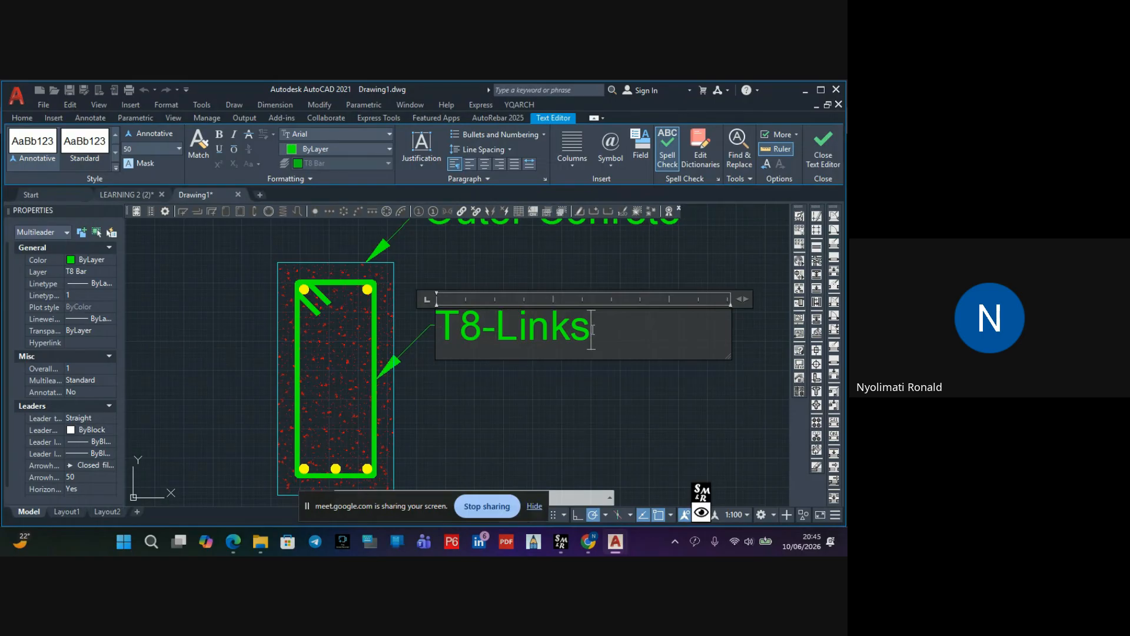
key(BackSpace)
click(591, 389)
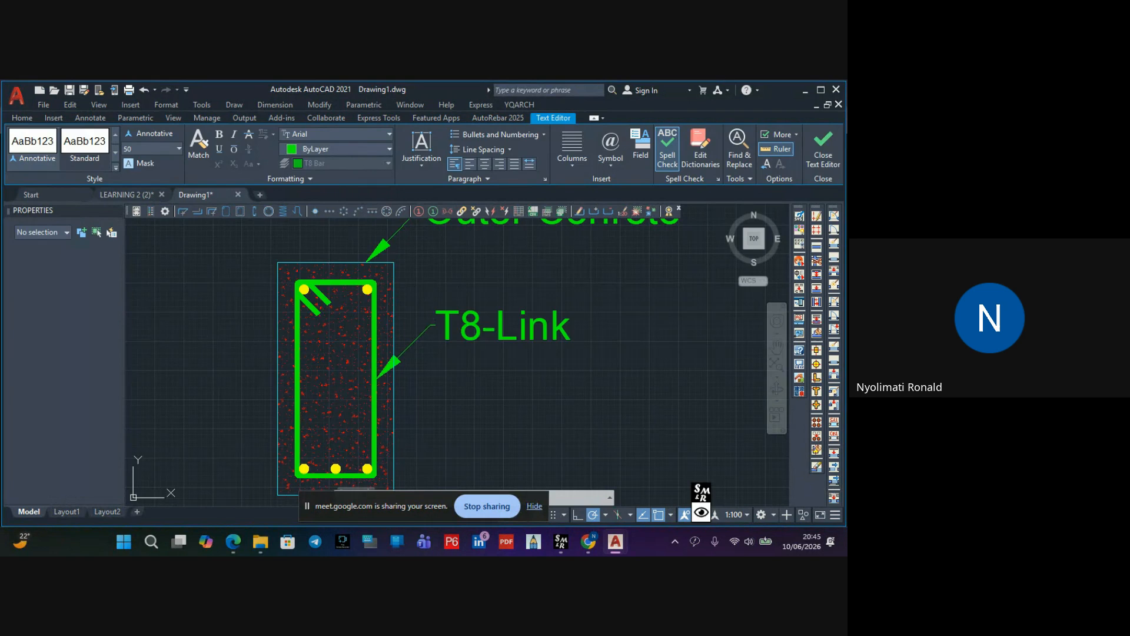
Insert the word "Shear" in the link label so it reads "T8-Shear Link"
scroll(530, 378, down, 3)
middle_drag(512, 379, 475, 334)
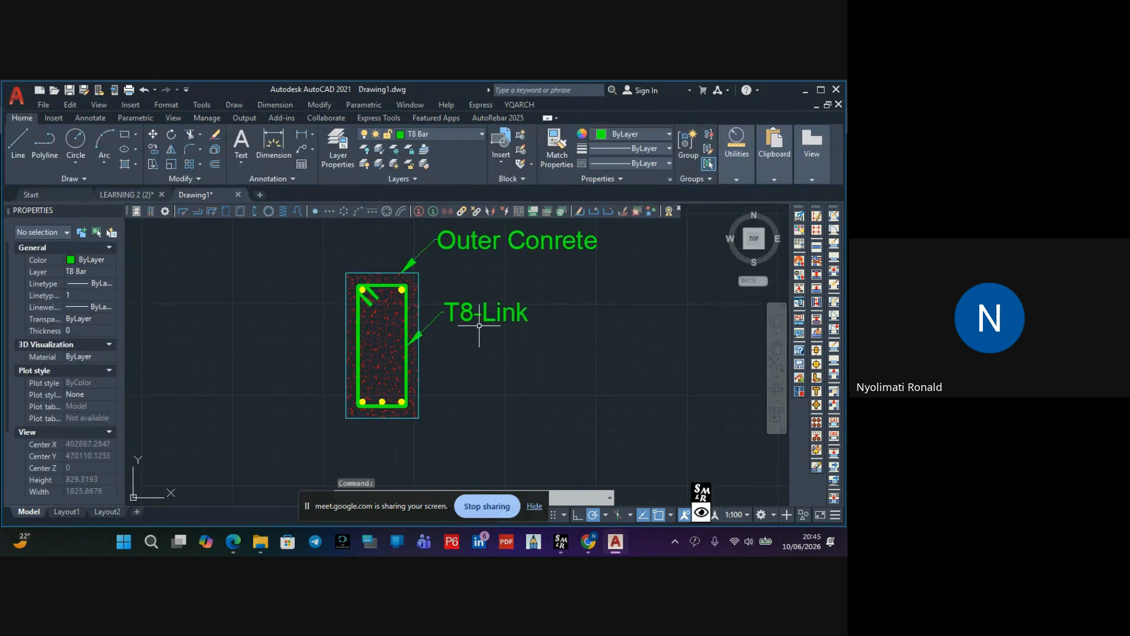
double_click(484, 312)
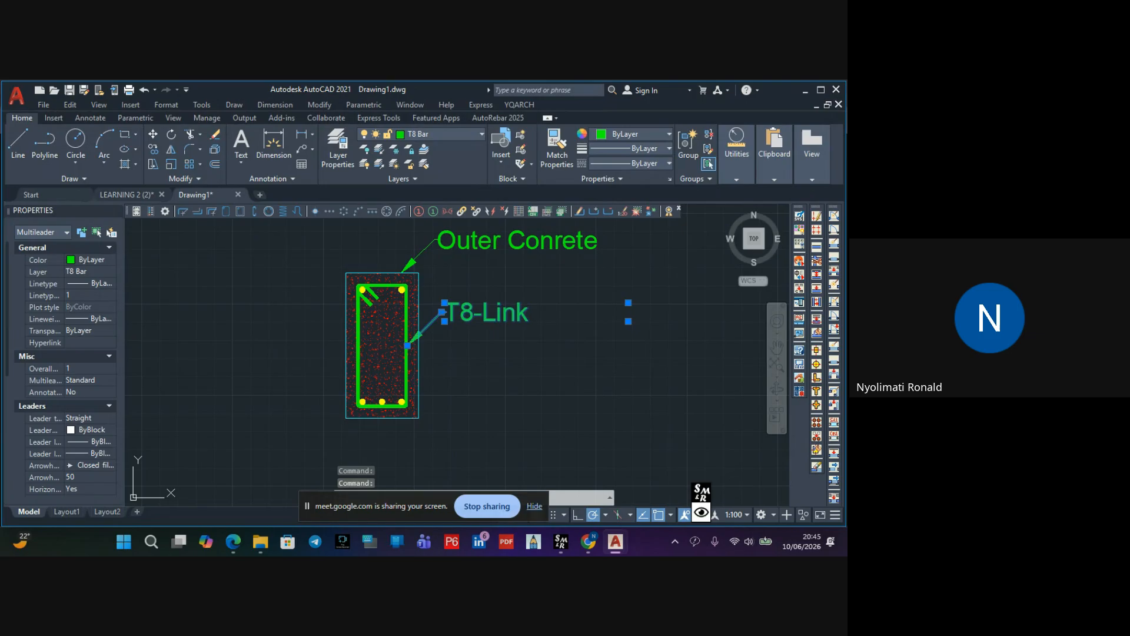
text(S)
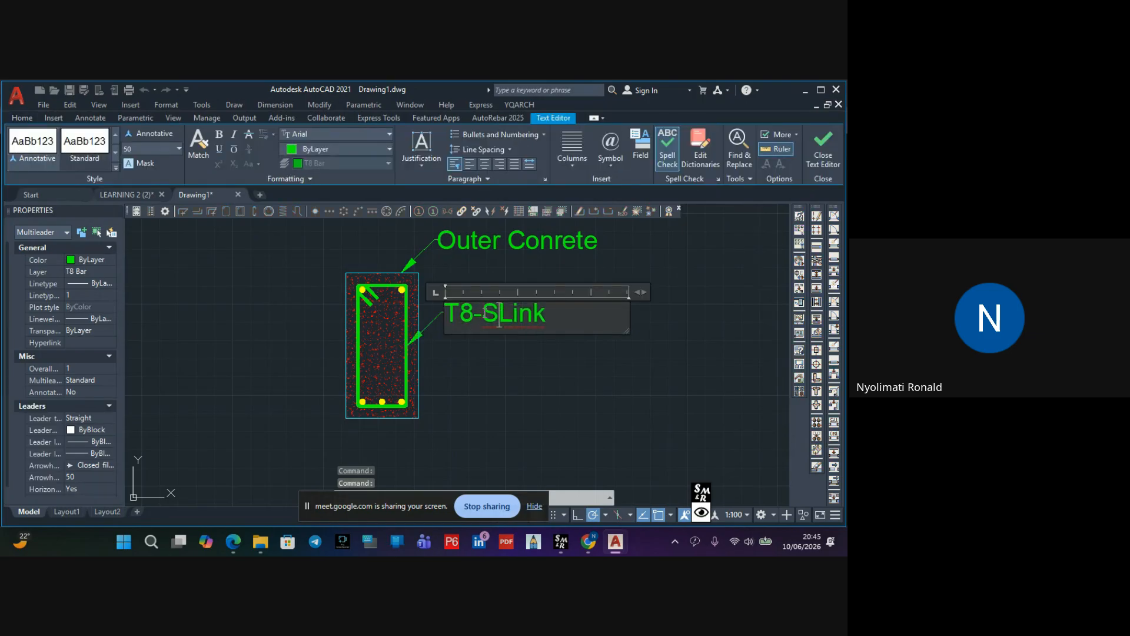
text(hear)
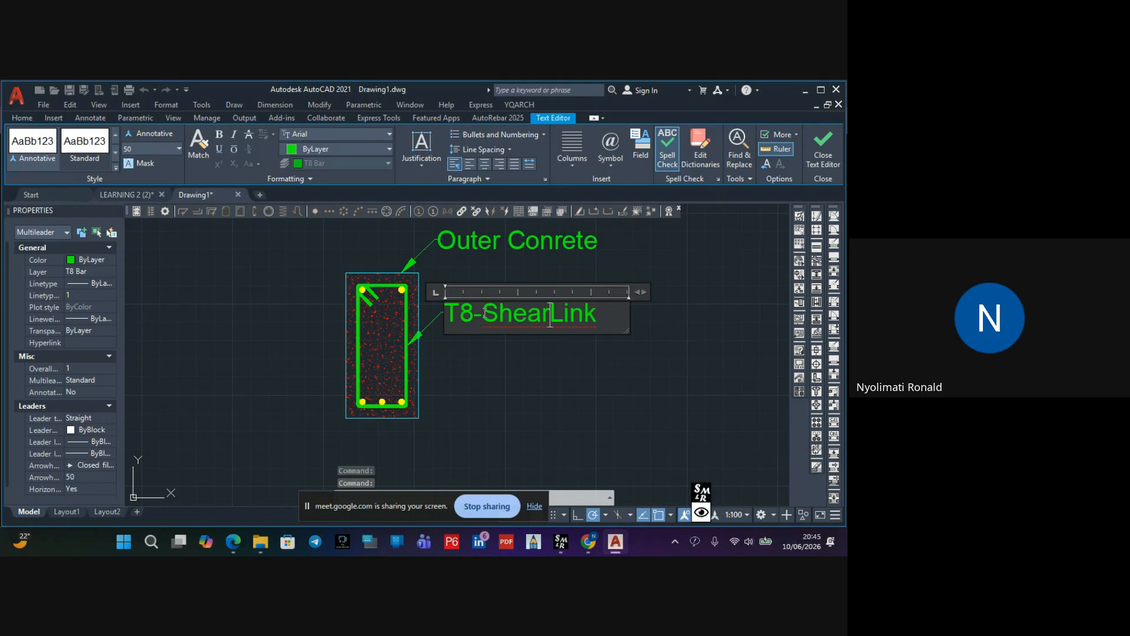
click(551, 389)
key(Escape)
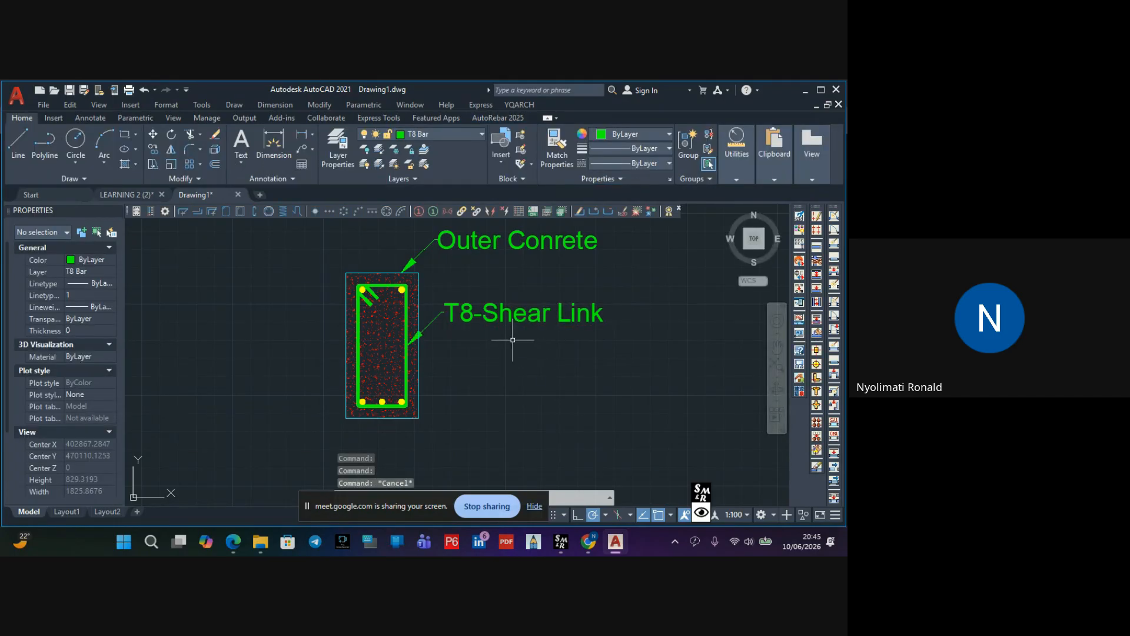
Copy the "T8-Shear Link" multileader from its arrow tip to the yellow bar at the section's lower right corner
click(470, 309)
click(156, 147)
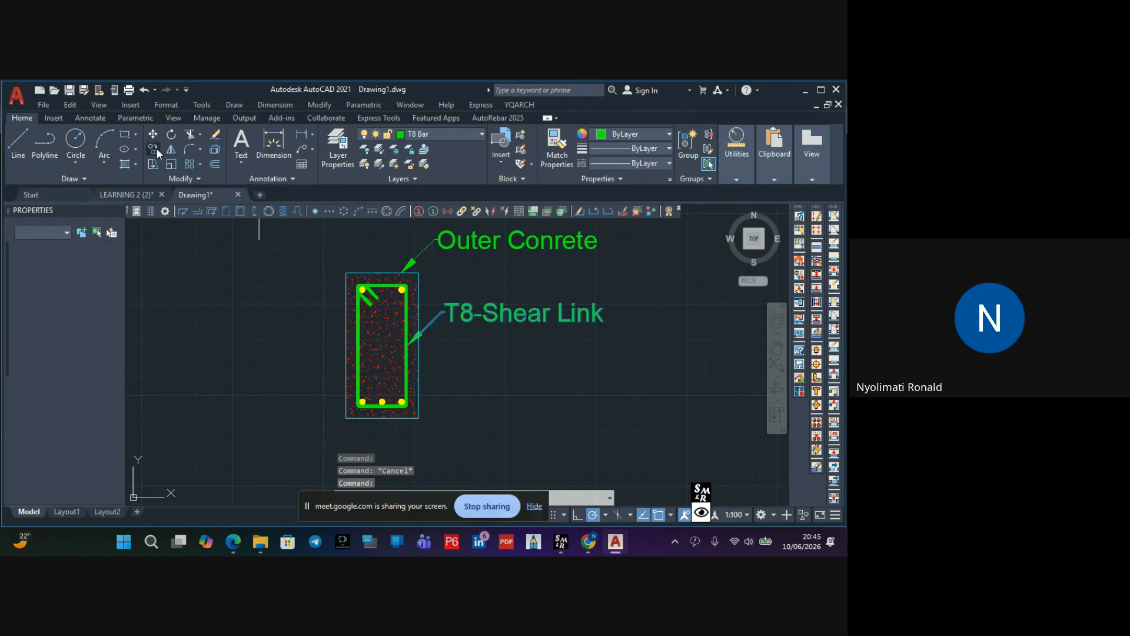
click(404, 345)
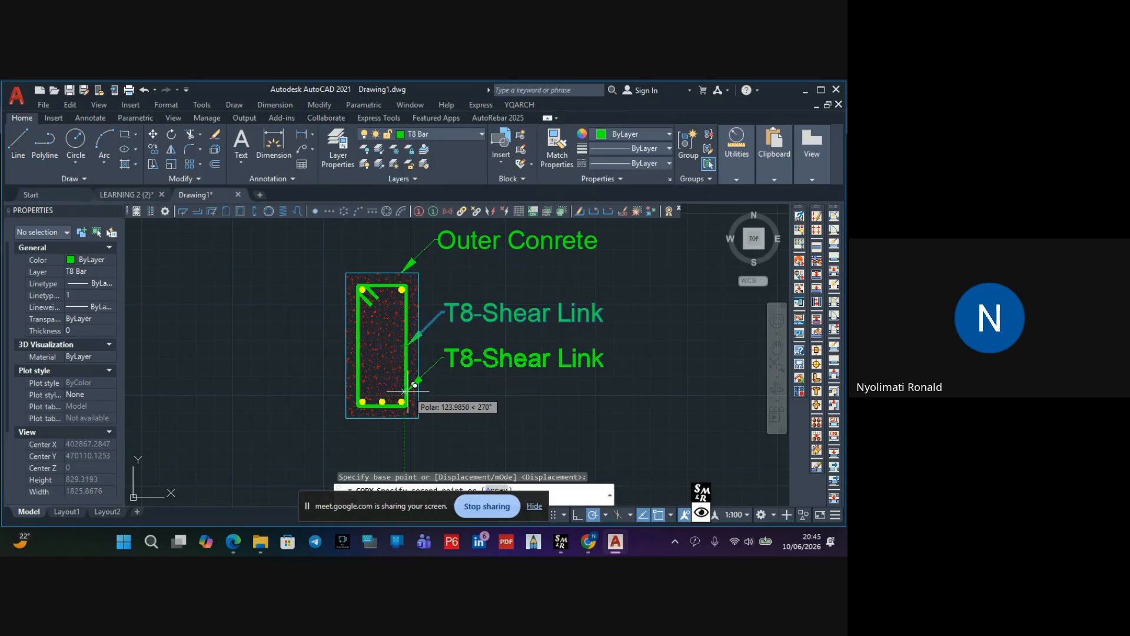
scroll(404, 400, up, 8)
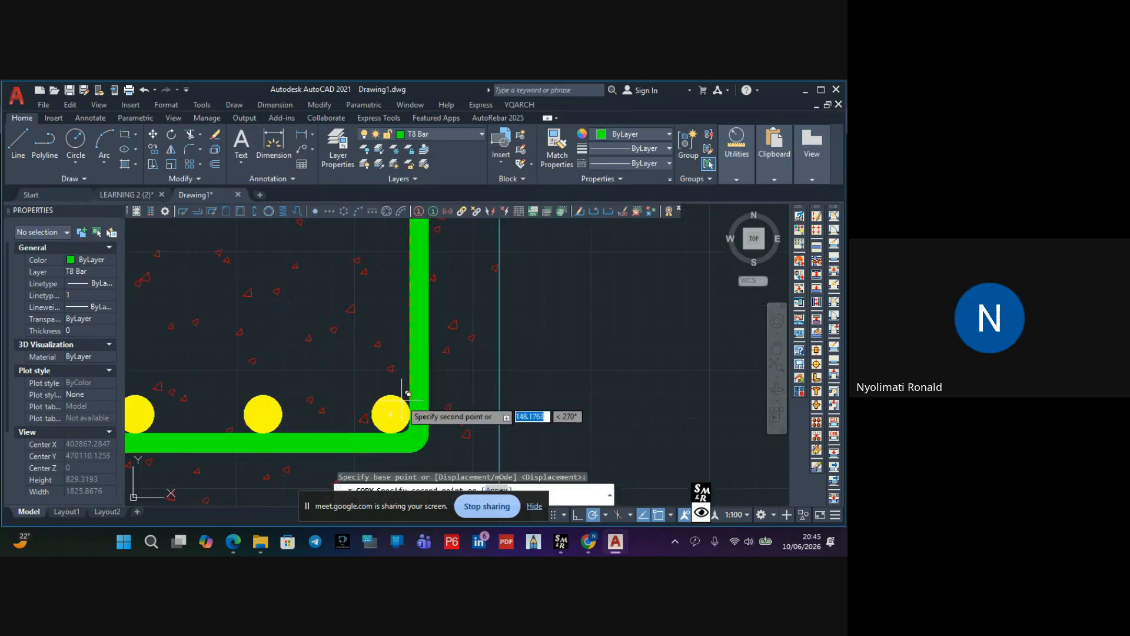
click(372, 413)
key(Escape)
scroll(467, 386, down, 5)
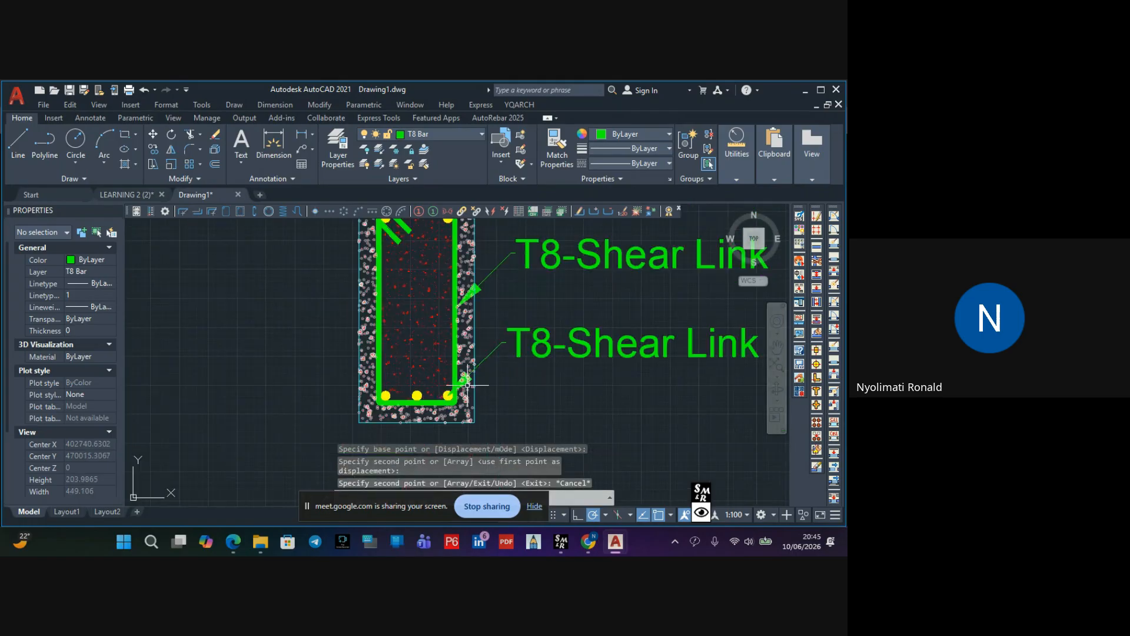
Set the colour of the "Outer Conrete" label and both "T8-Shear Link" multileaders to Red
scroll(474, 386, up, 2)
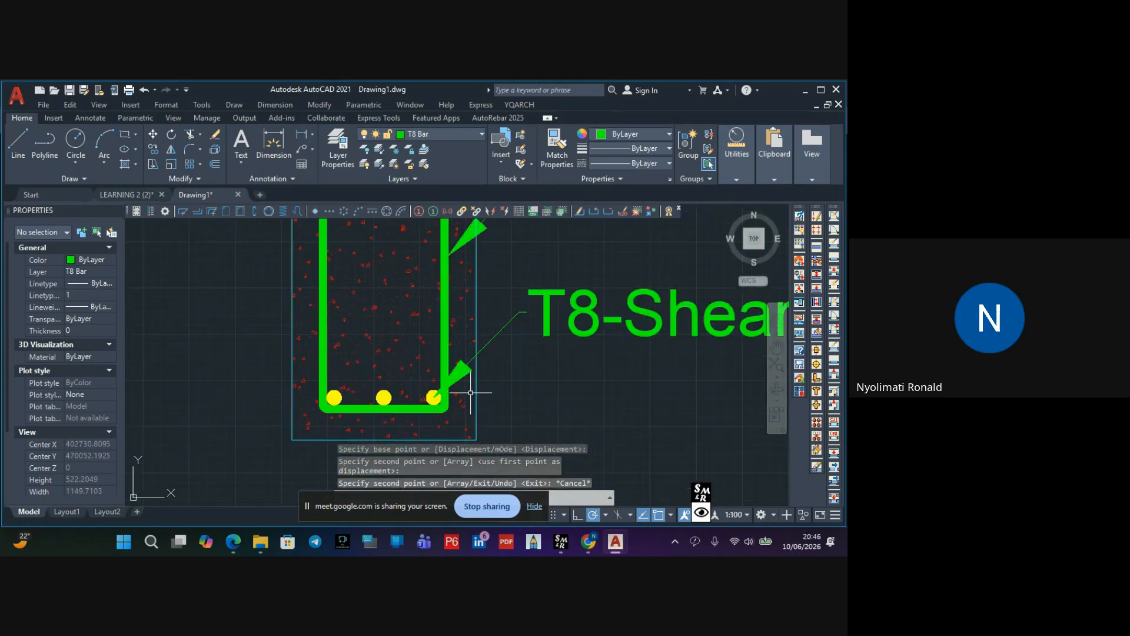
click(495, 333)
scroll(530, 344, down, 4)
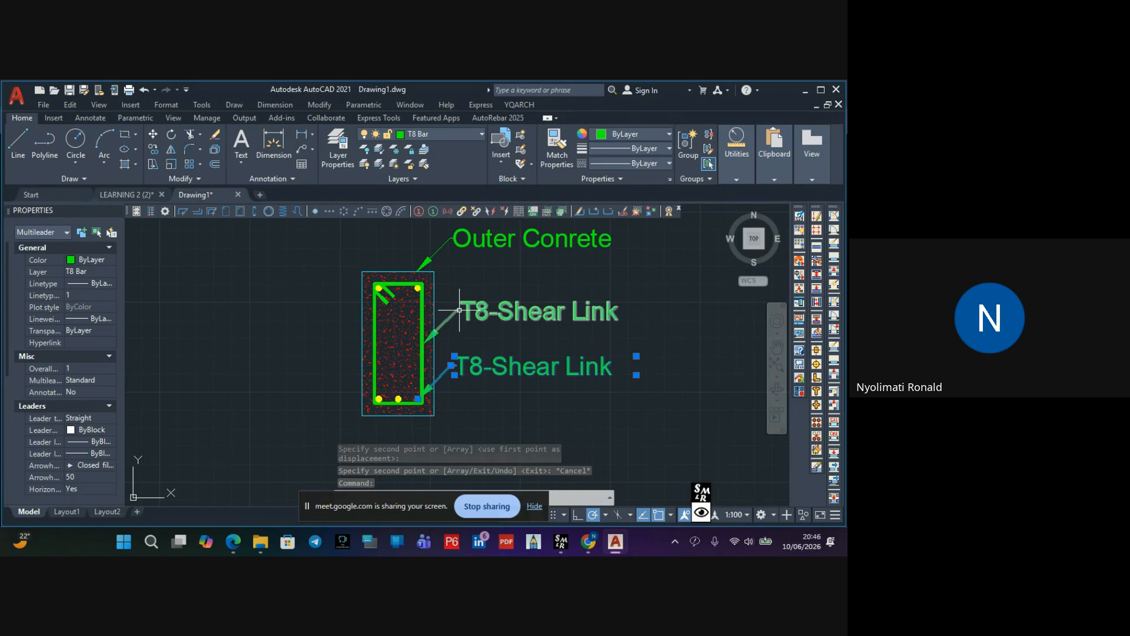
click(459, 309)
click(436, 252)
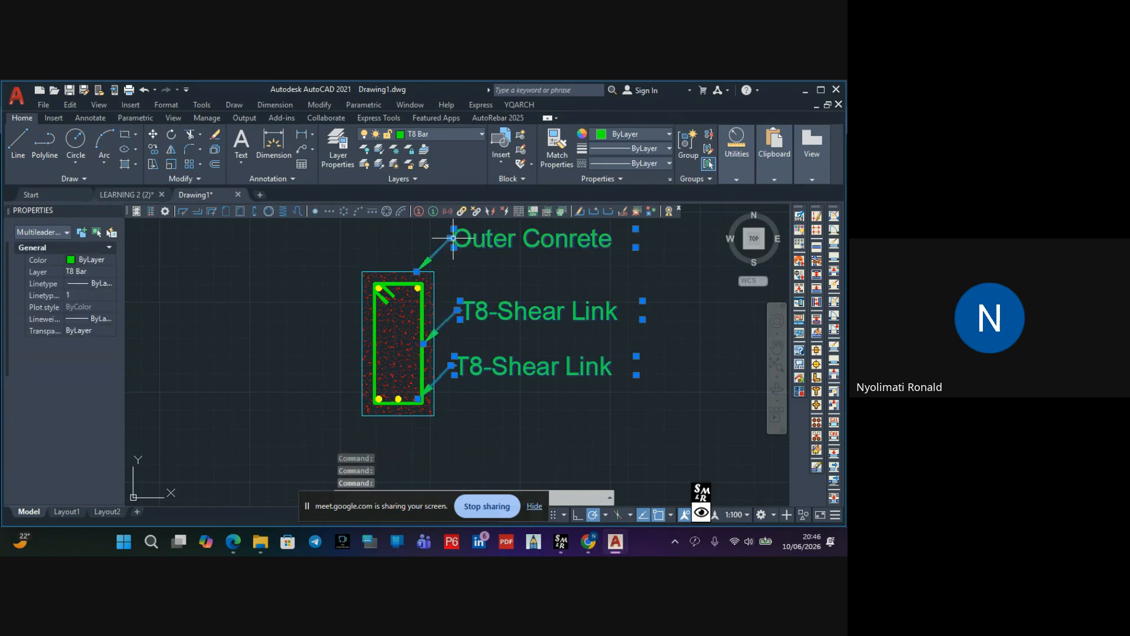
click(70, 258)
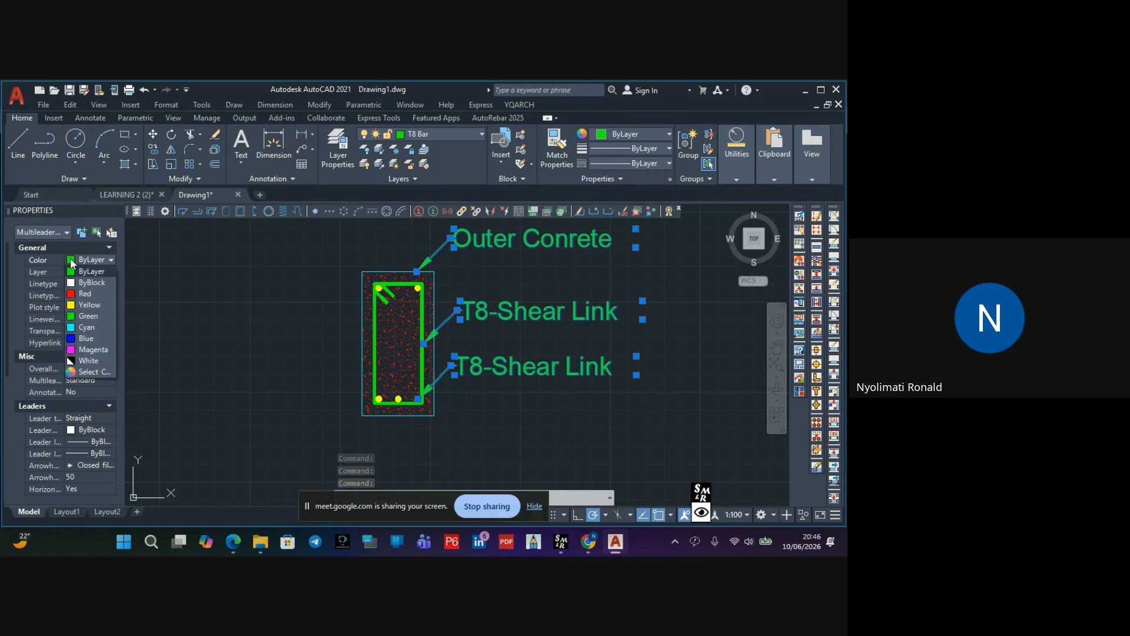
click(84, 293)
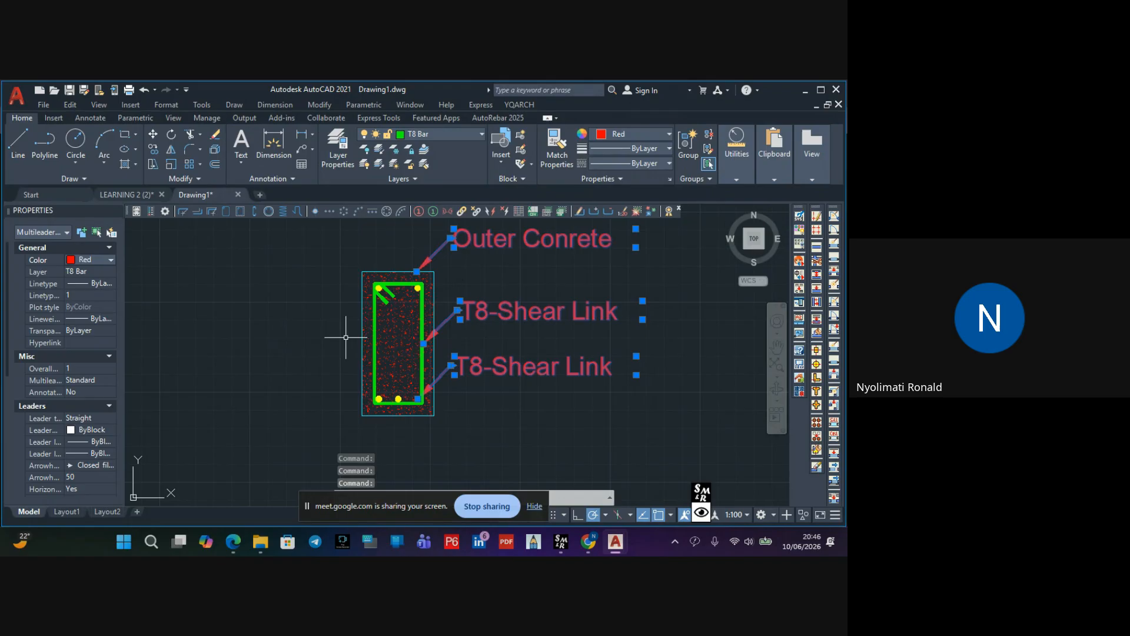
key(Escape)
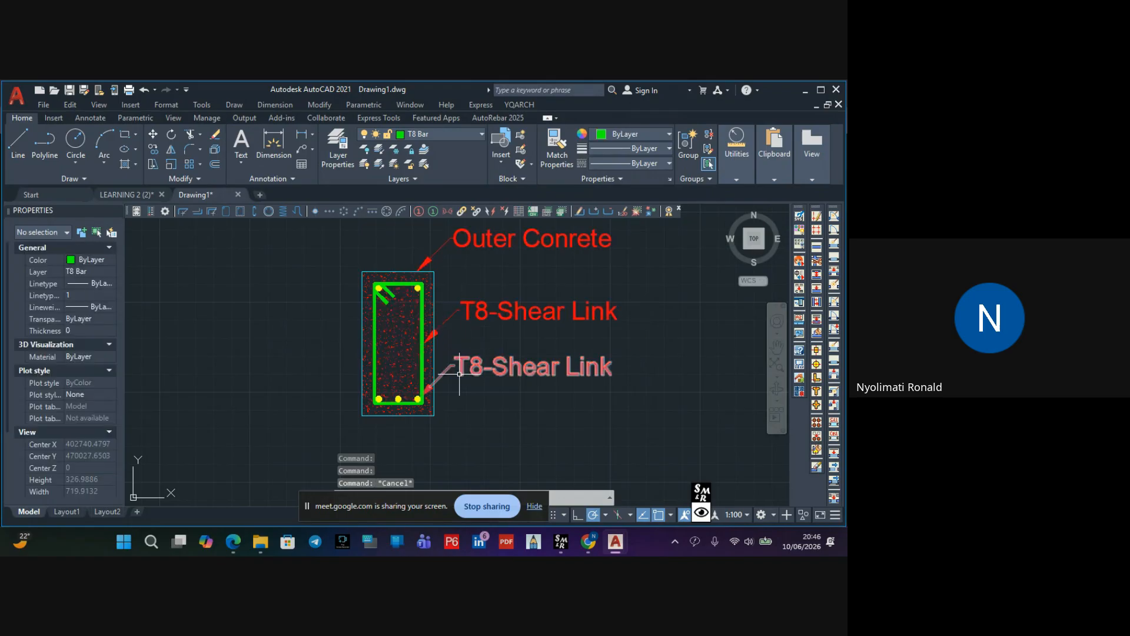
scroll(444, 386, up, 6)
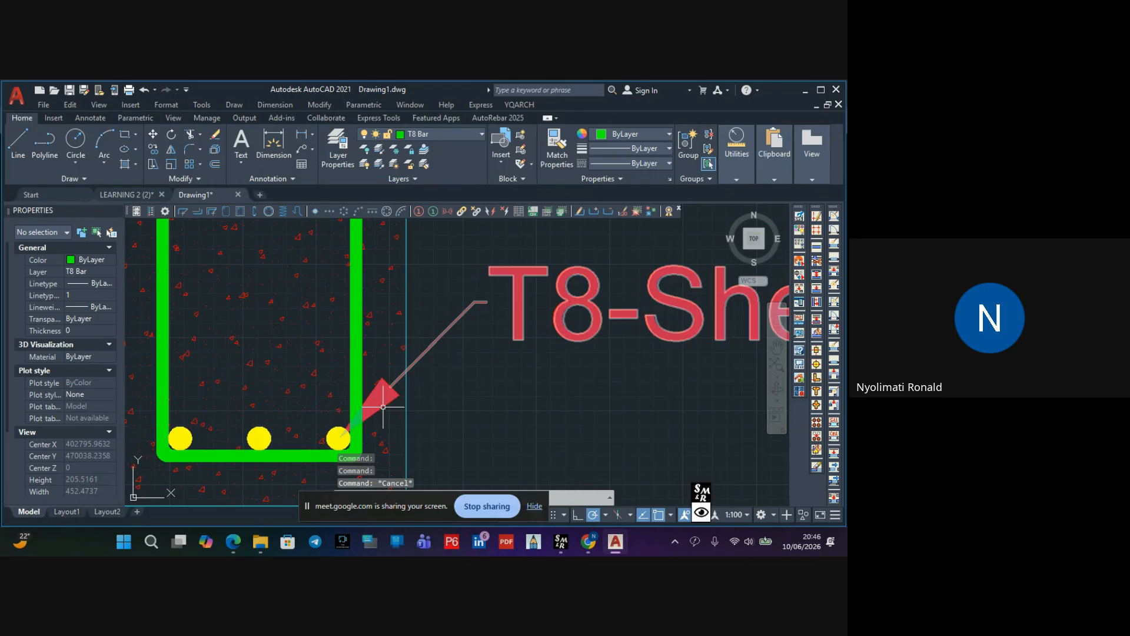
click(431, 349)
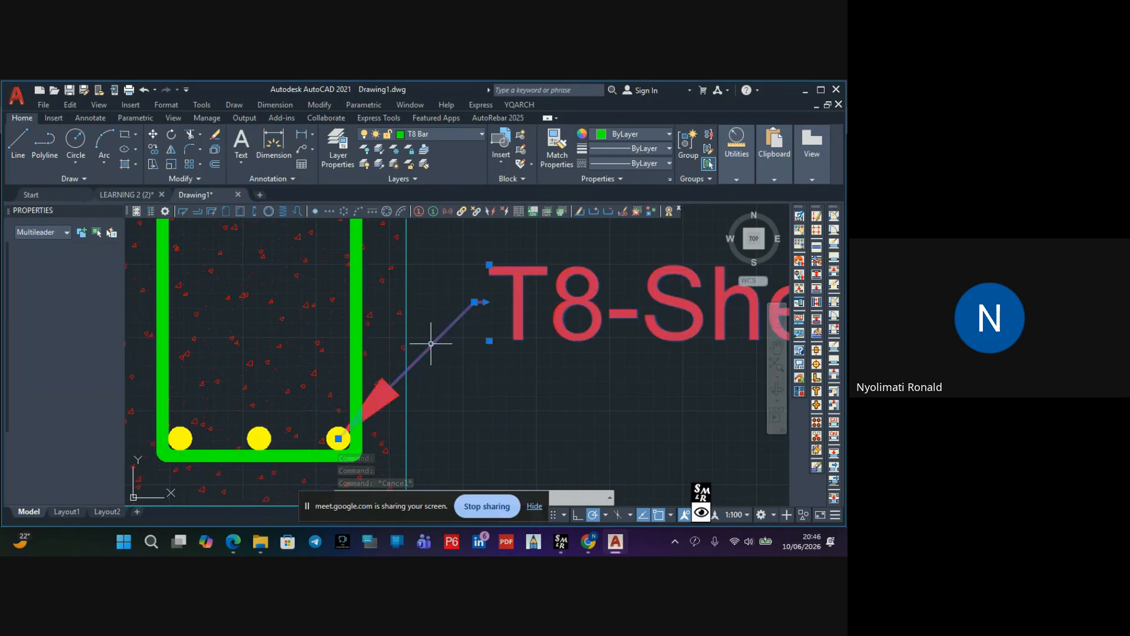
right_click(469, 381)
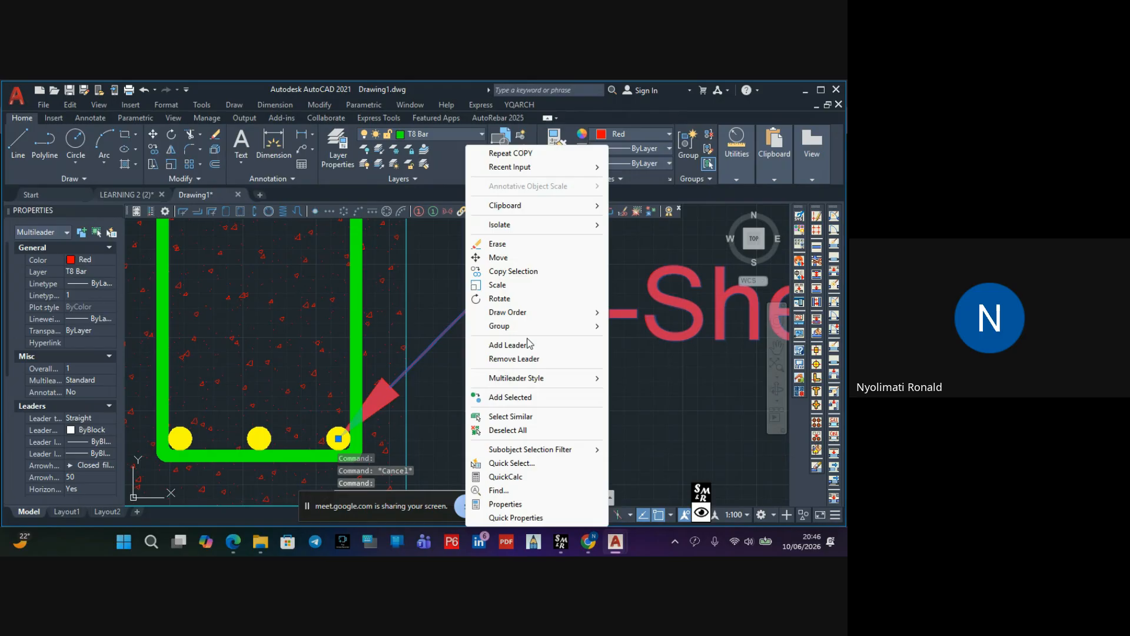
key(Escape)
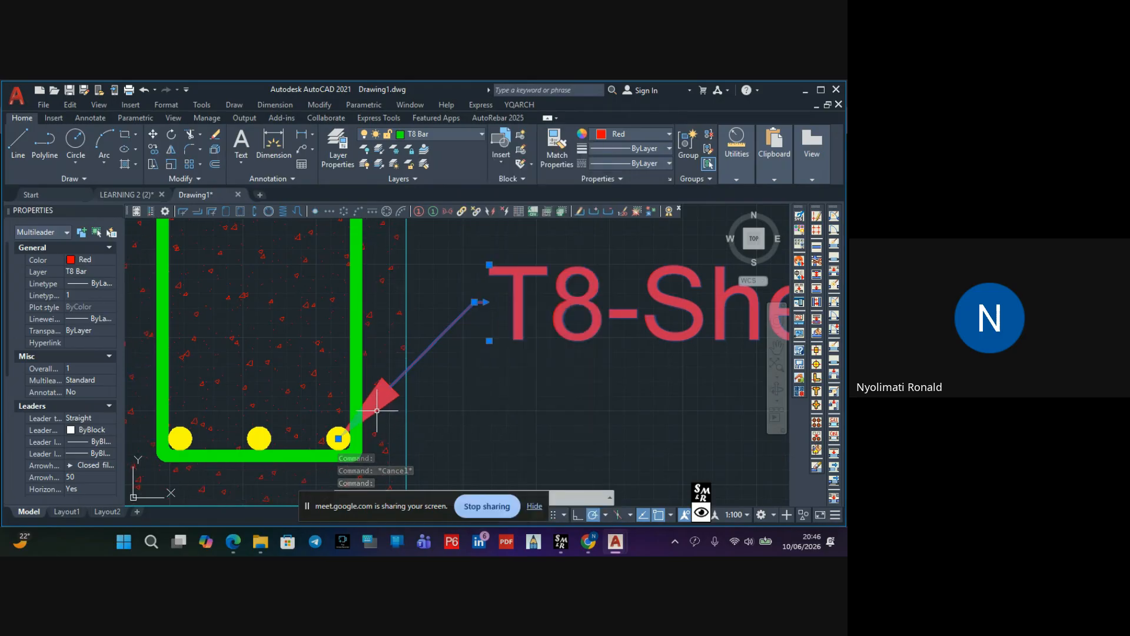
key(Escape)
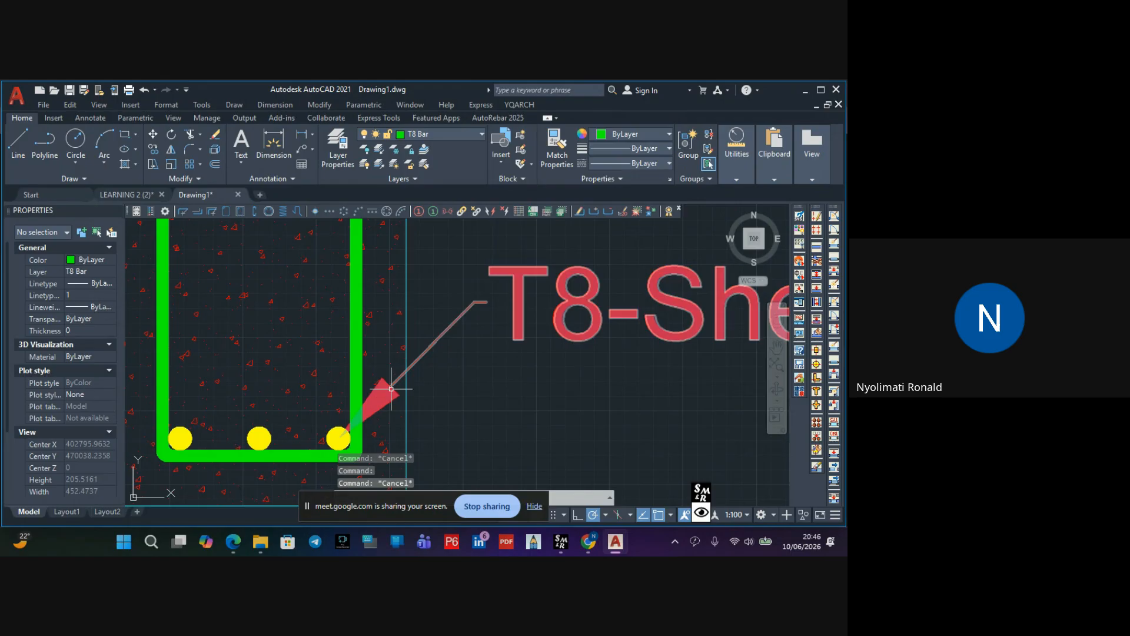
Try to bring the lower "T8-Shear Link" multileader to the front of the draw order
click(392, 386)
right_click(494, 397)
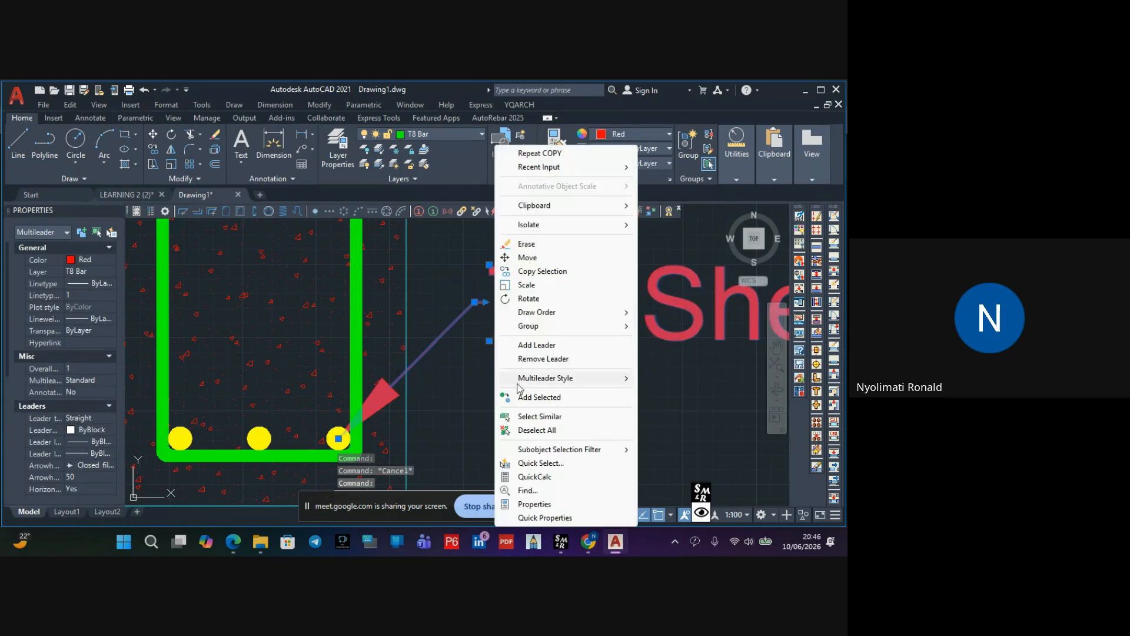
mouse_move(577, 315)
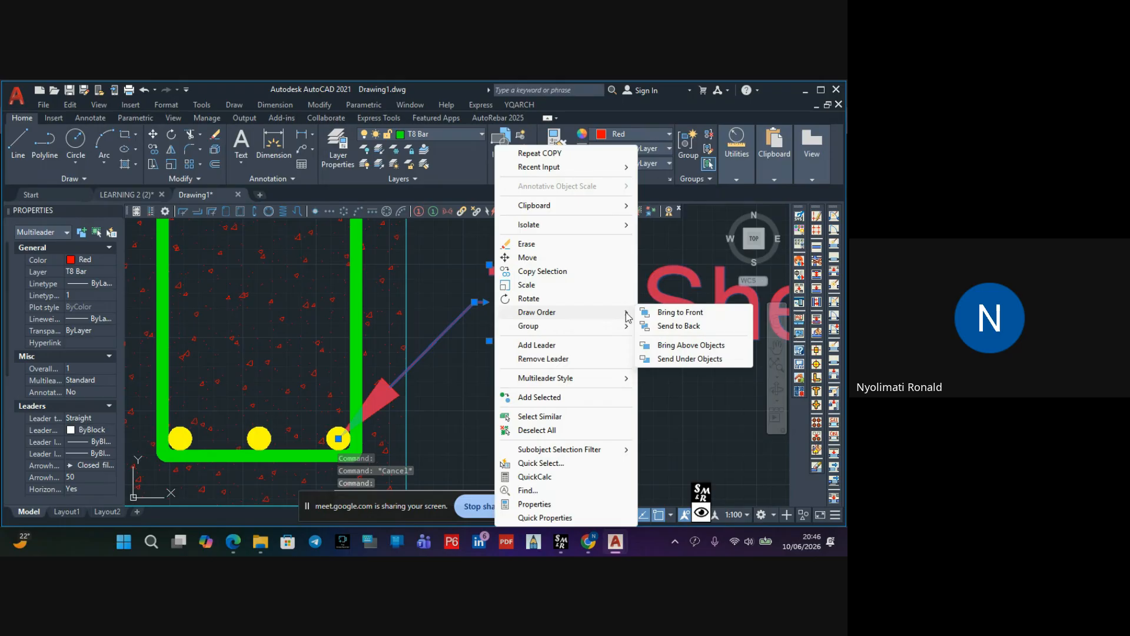
click(677, 312)
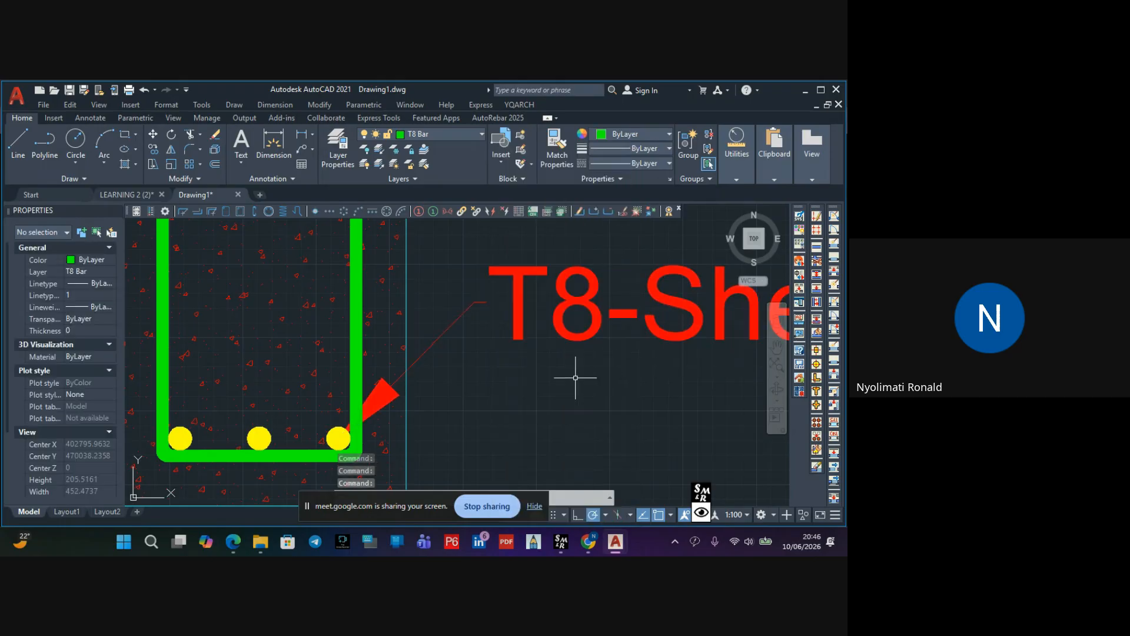
Bring the lower multileader above the yellow bottom bars in the draw order, using the bars as the reference object
click(439, 339)
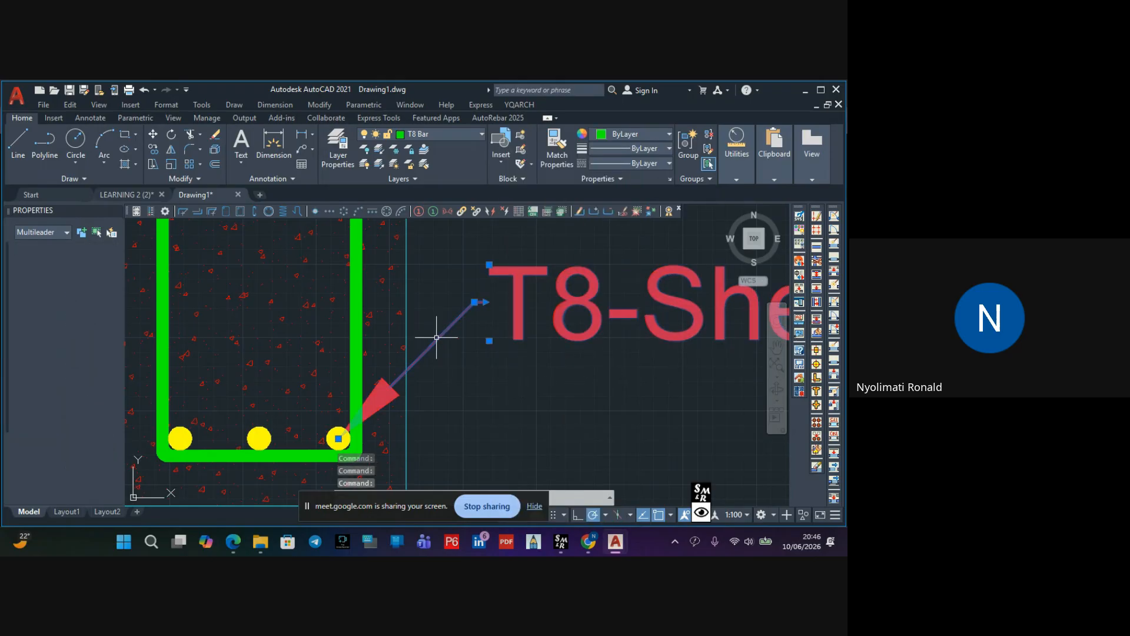
right_click(484, 367)
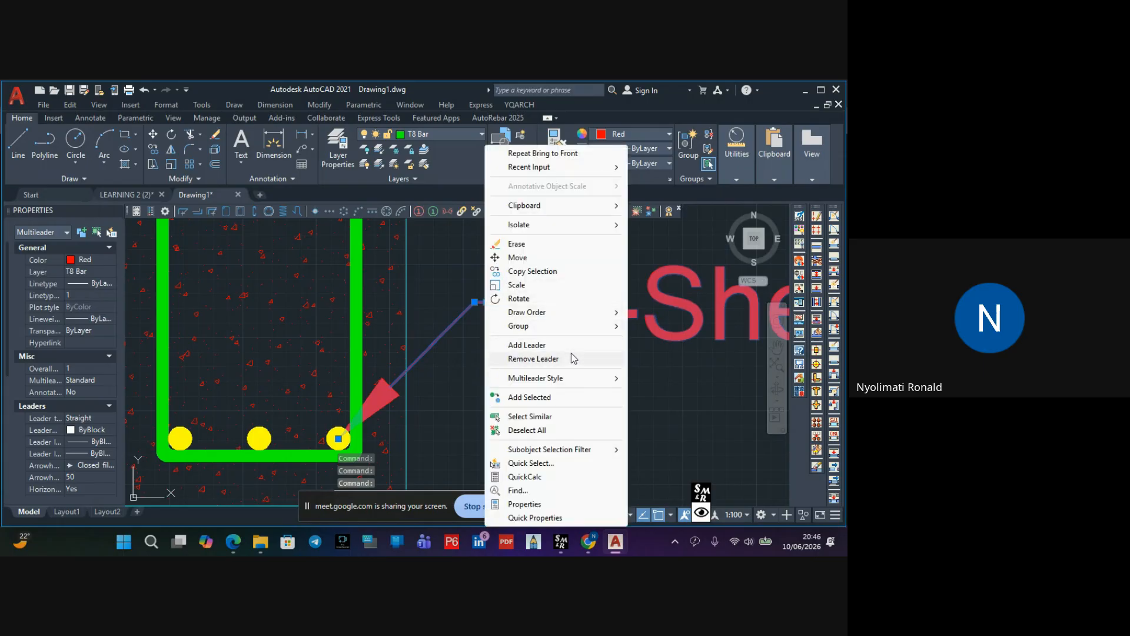
mouse_move(580, 314)
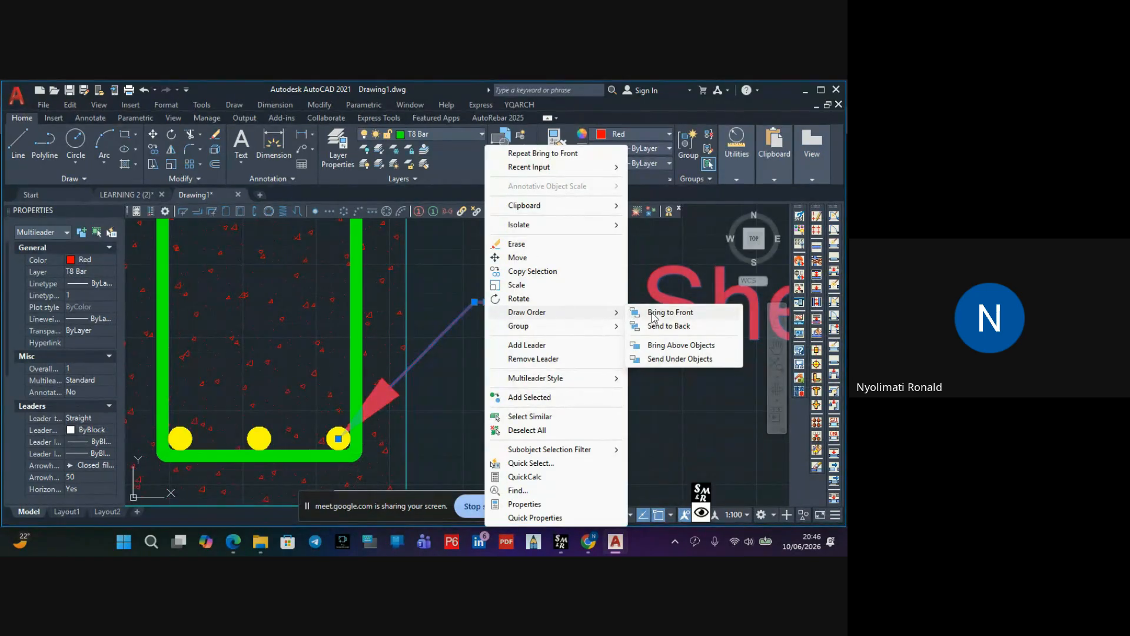
click(682, 345)
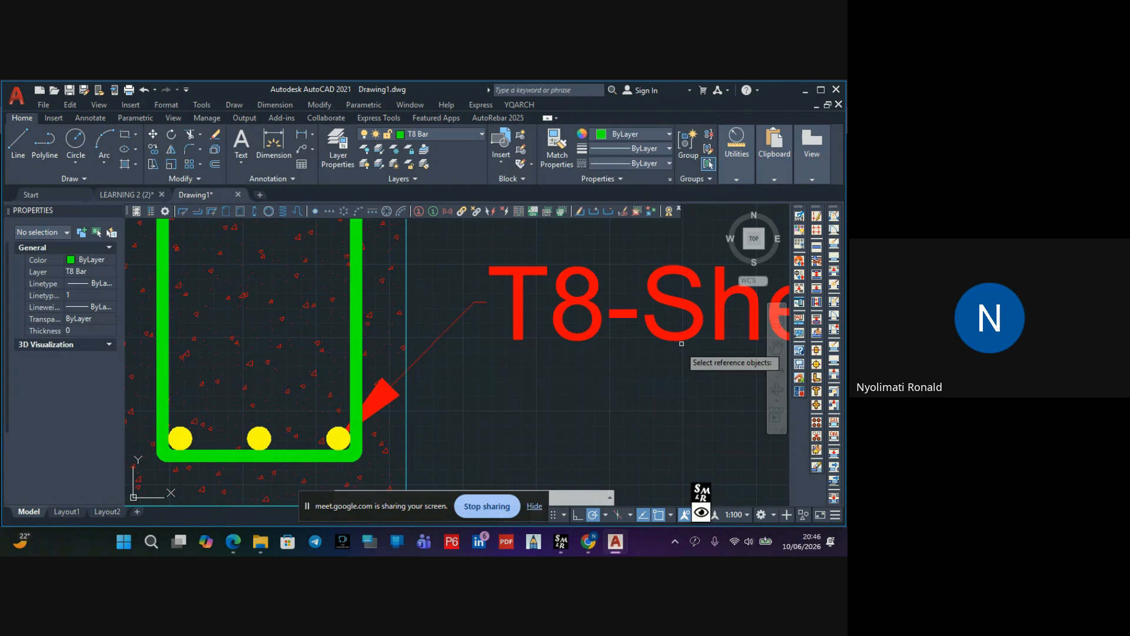
click(479, 302)
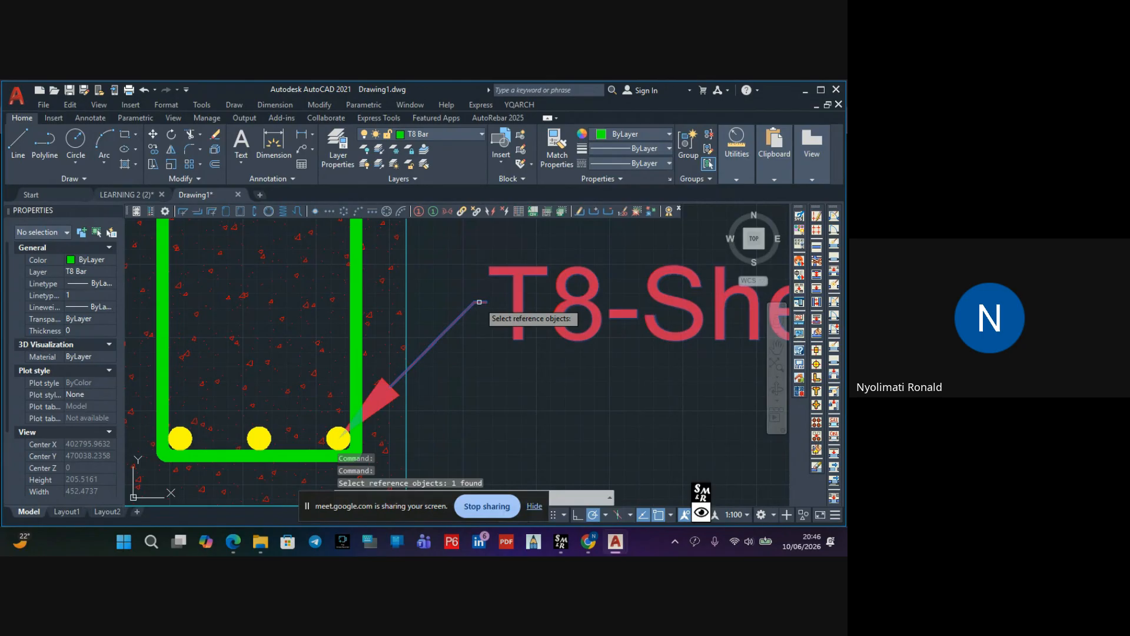
click(479, 302)
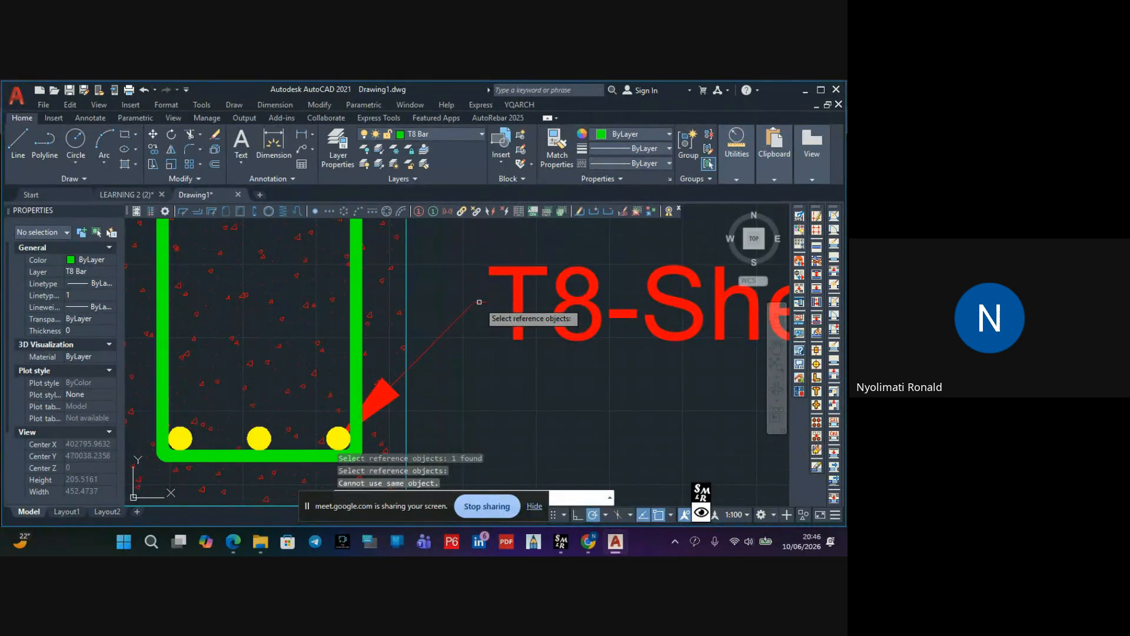
click(343, 438)
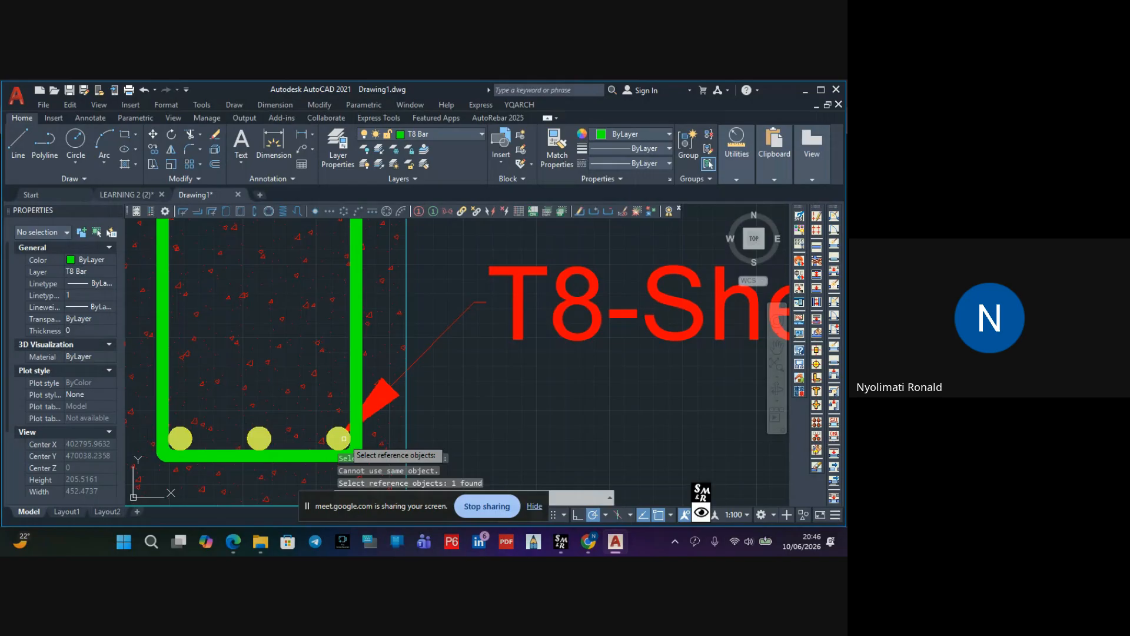
click(344, 439)
key(Return)
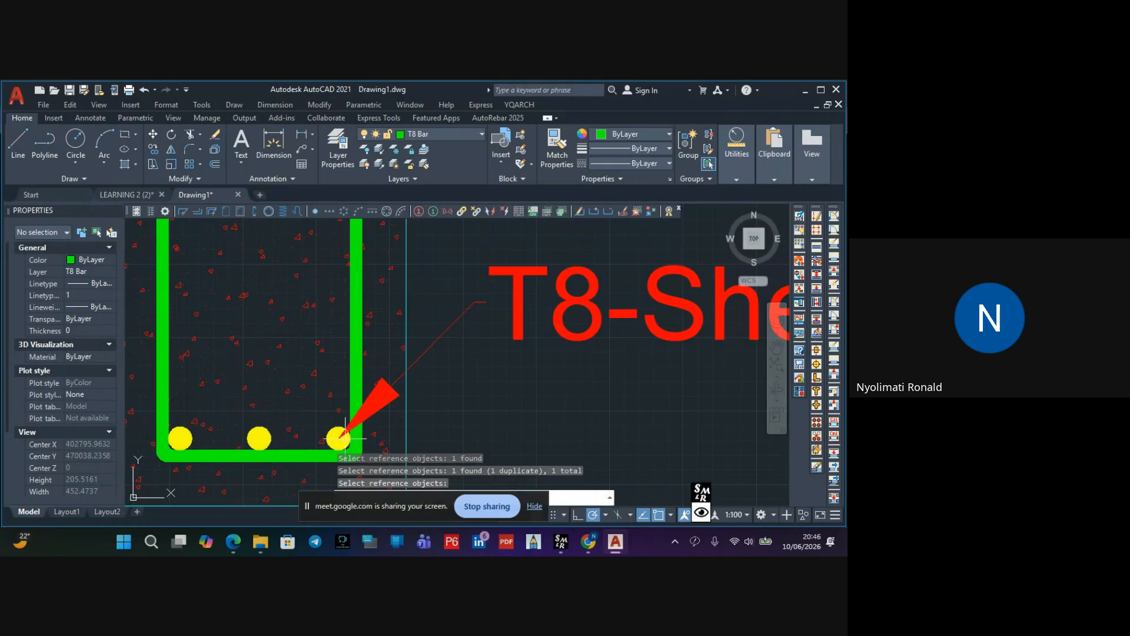
key(Escape)
scroll(501, 347, down, 2)
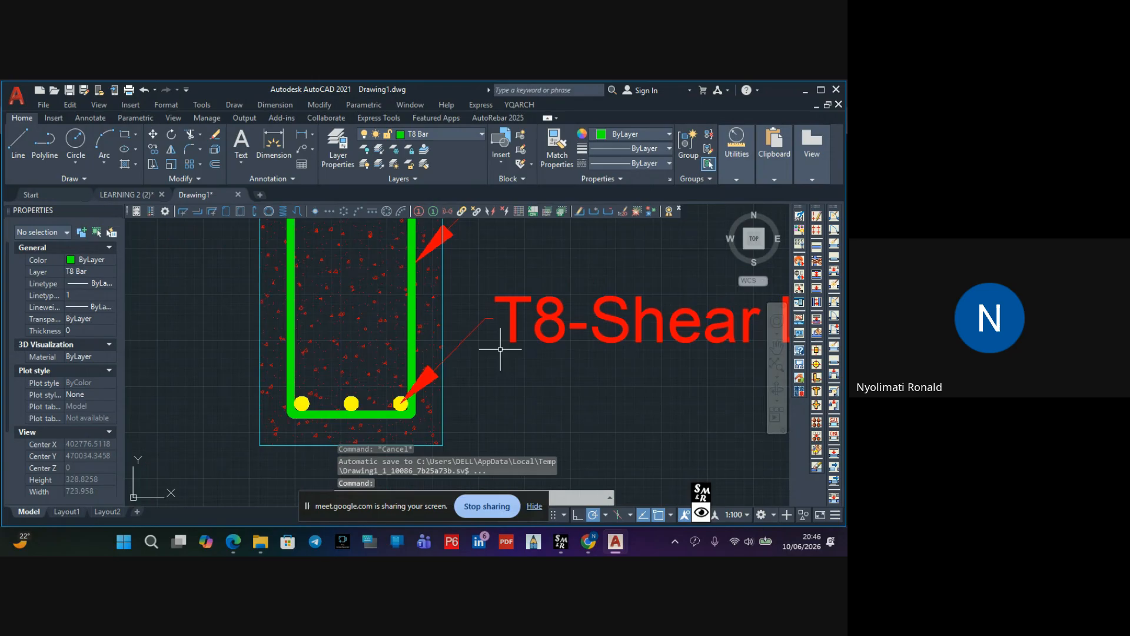
scroll(429, 386, up, 4)
middle_drag(412, 386, 431, 260)
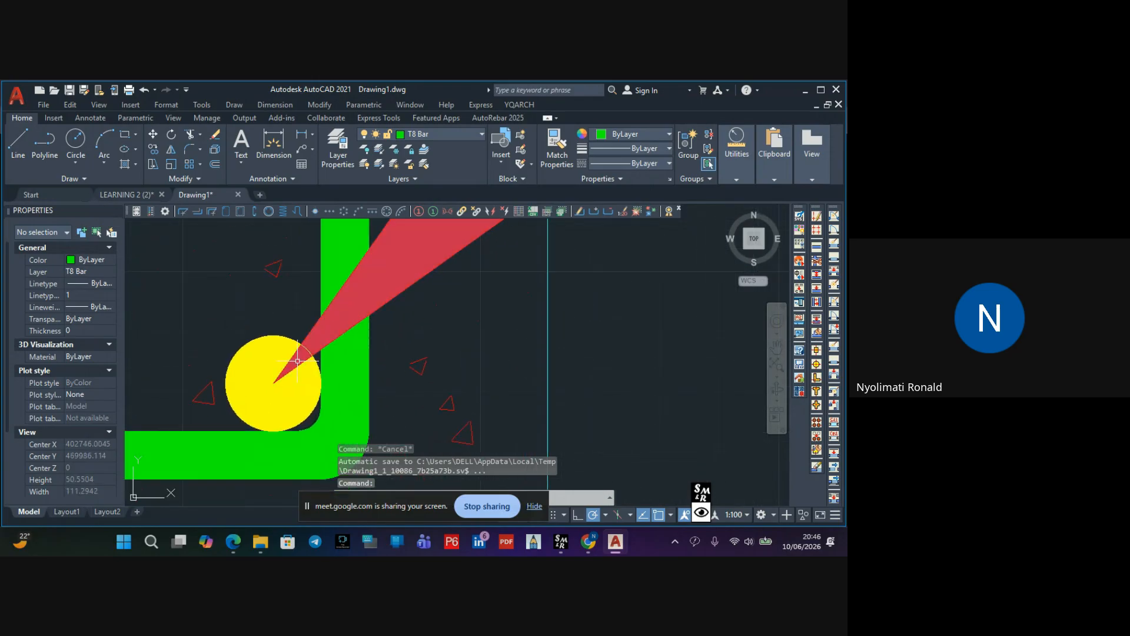
scroll(293, 366, down, 4)
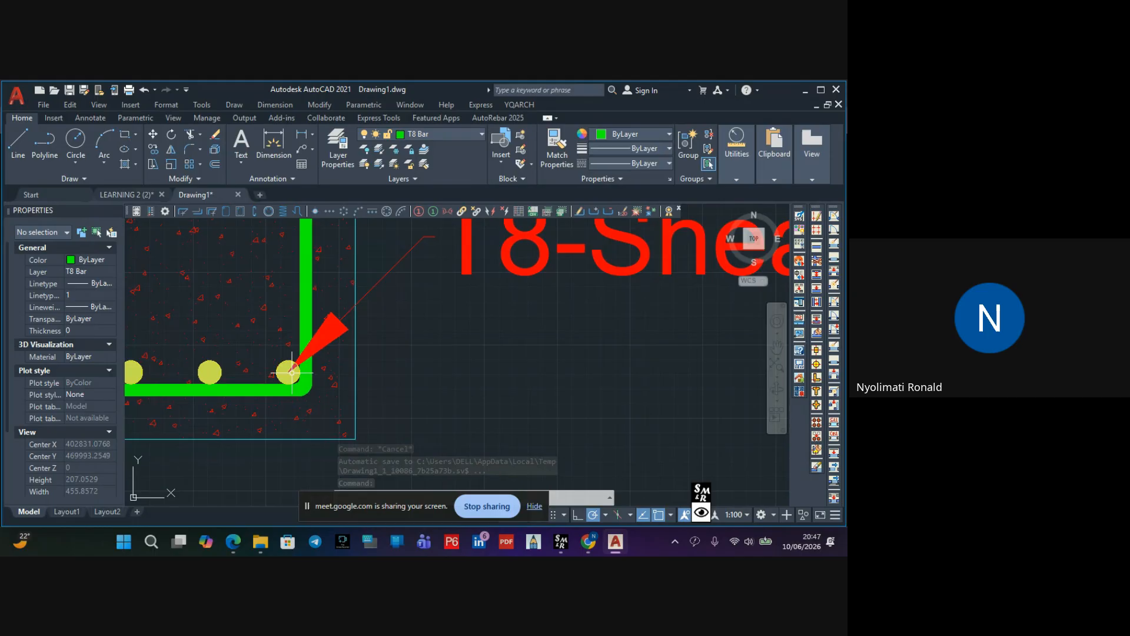
Change the text of the lower "T8-Shear Link" multileader, which points at the bottom corner bar, to "T16-Reinforcement Bar"
scroll(306, 383, down, 4)
middle_drag(315, 378, 416, 374)
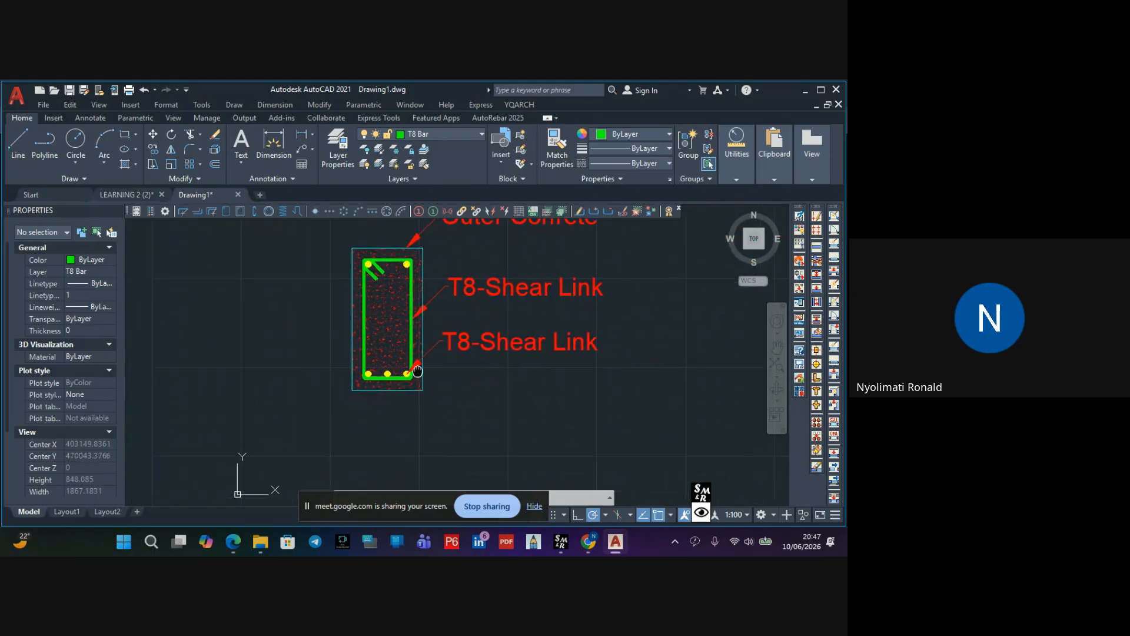
click(504, 340)
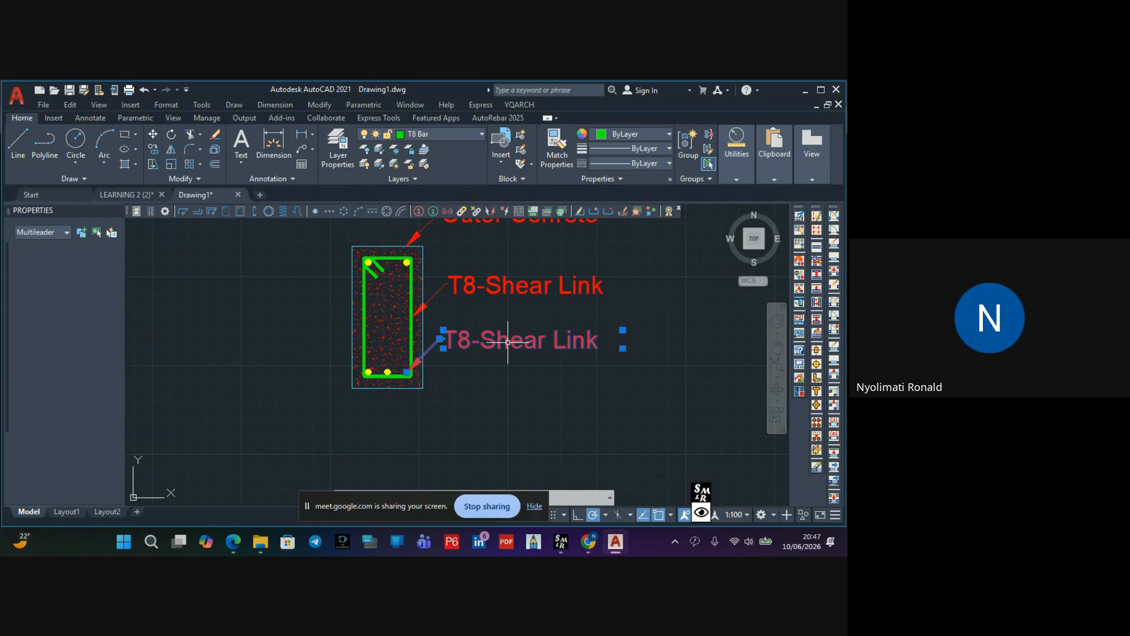
double_click(464, 338)
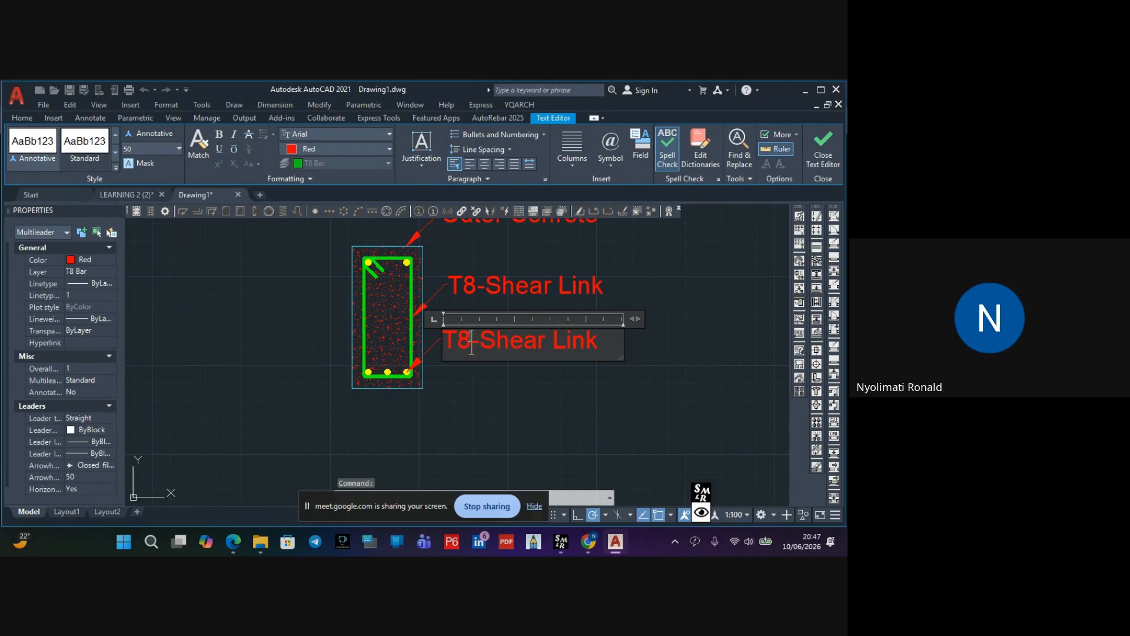
key(BackSpace)
text(16)
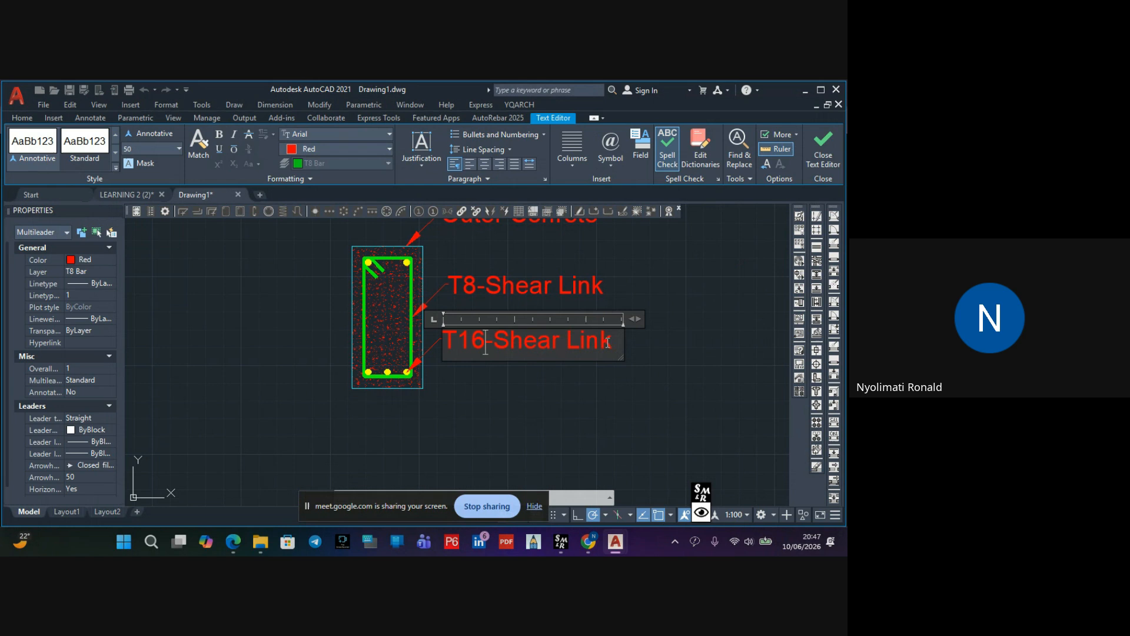
drag(613, 342, 526, 347)
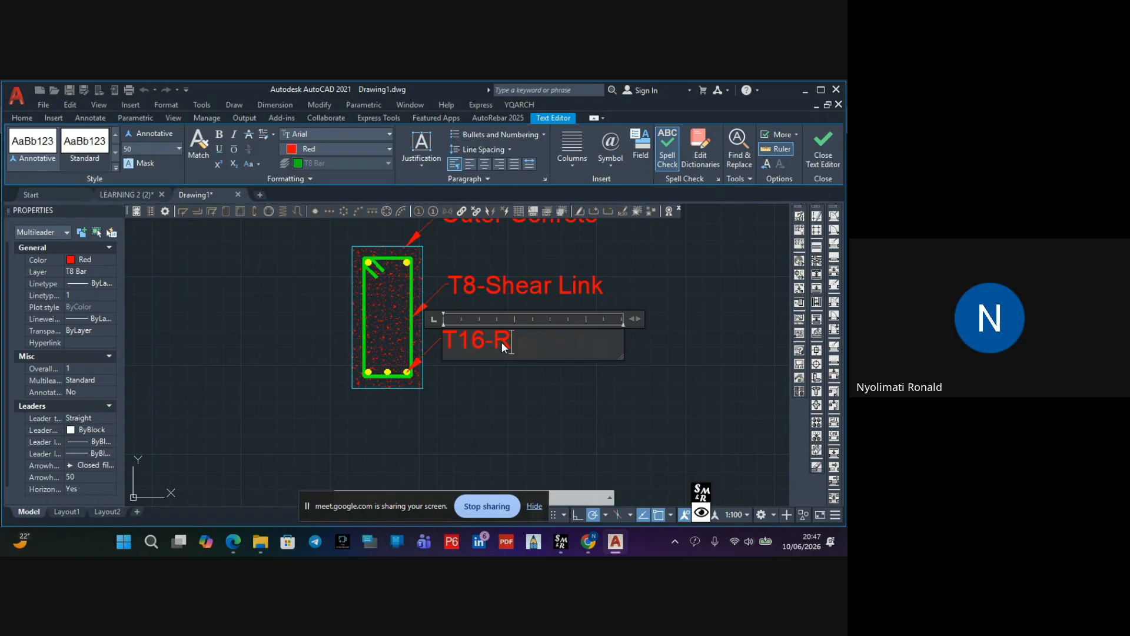
text(Reinfo)
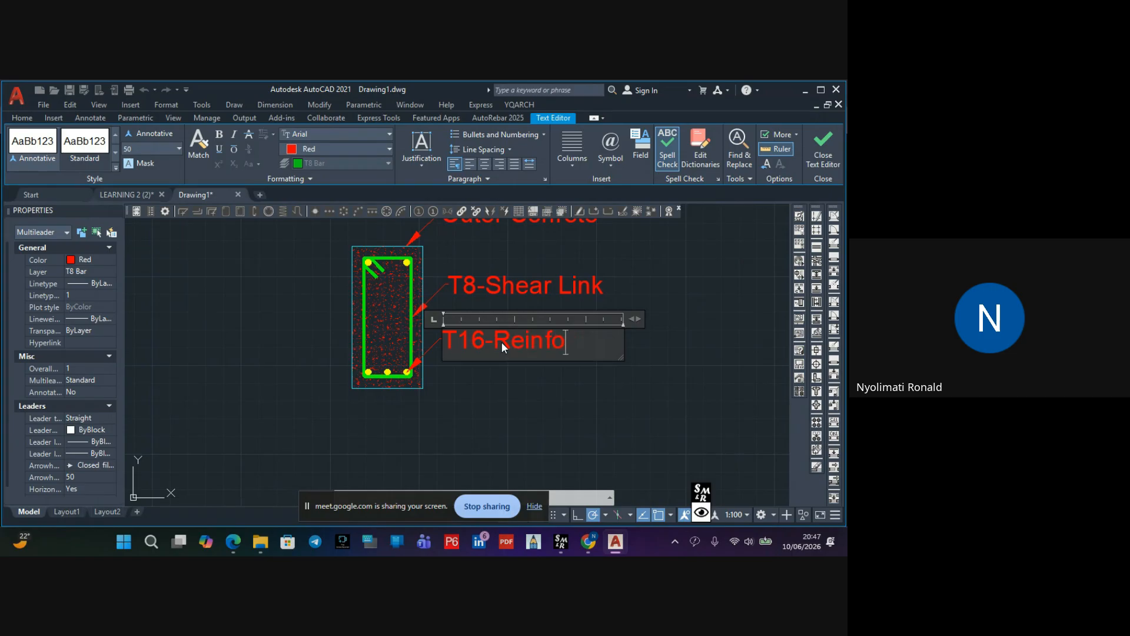
text(rcement)
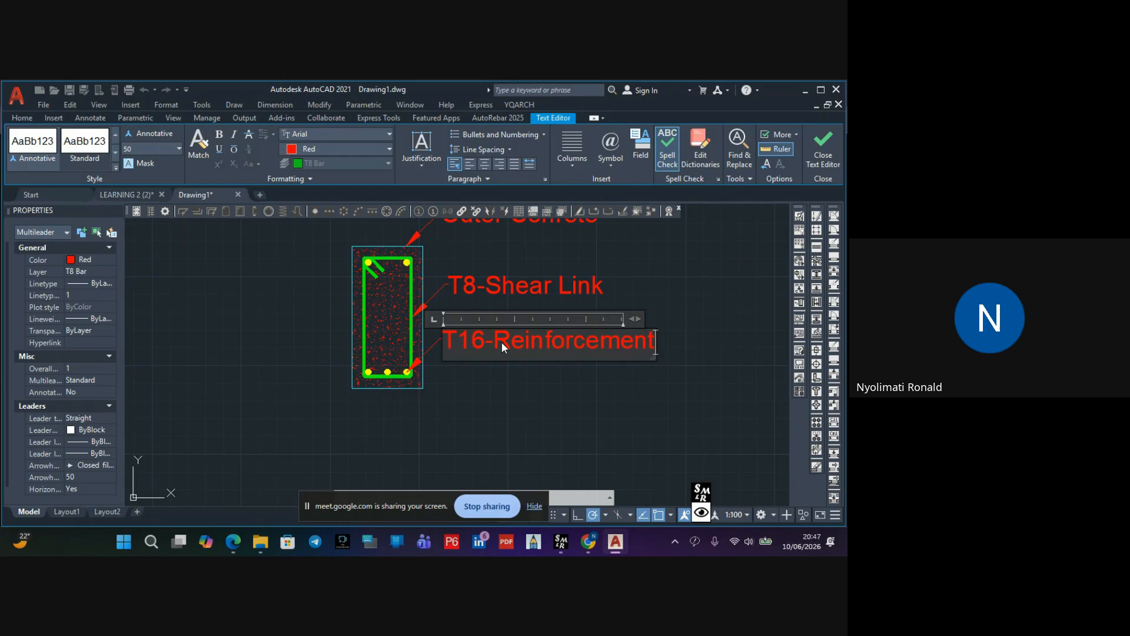
key(Return)
text(Br)
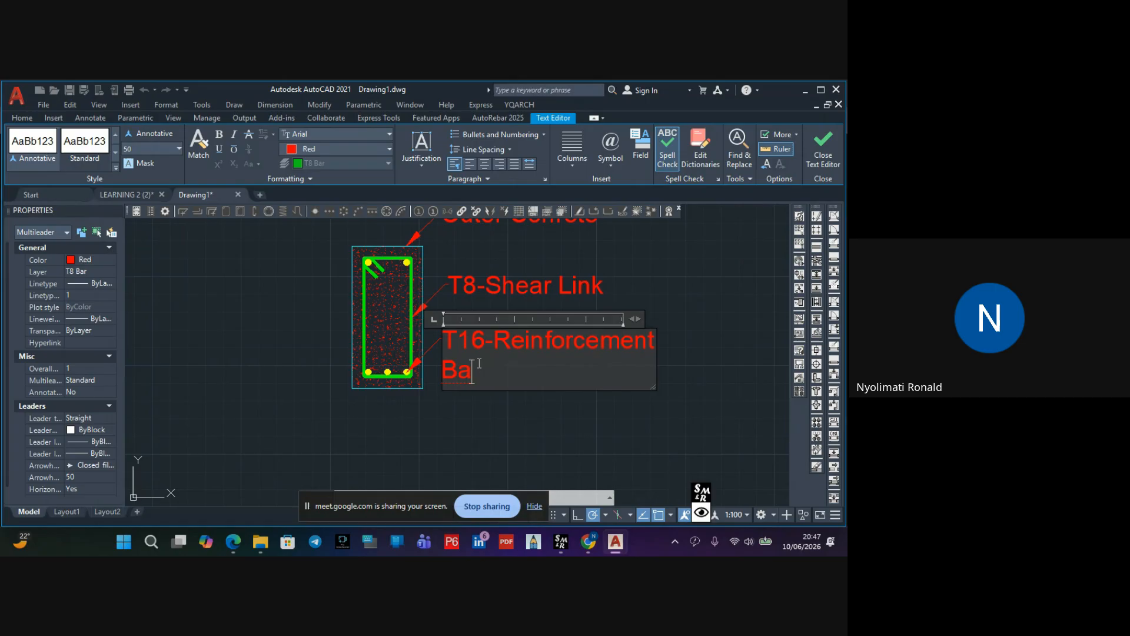
click(723, 325)
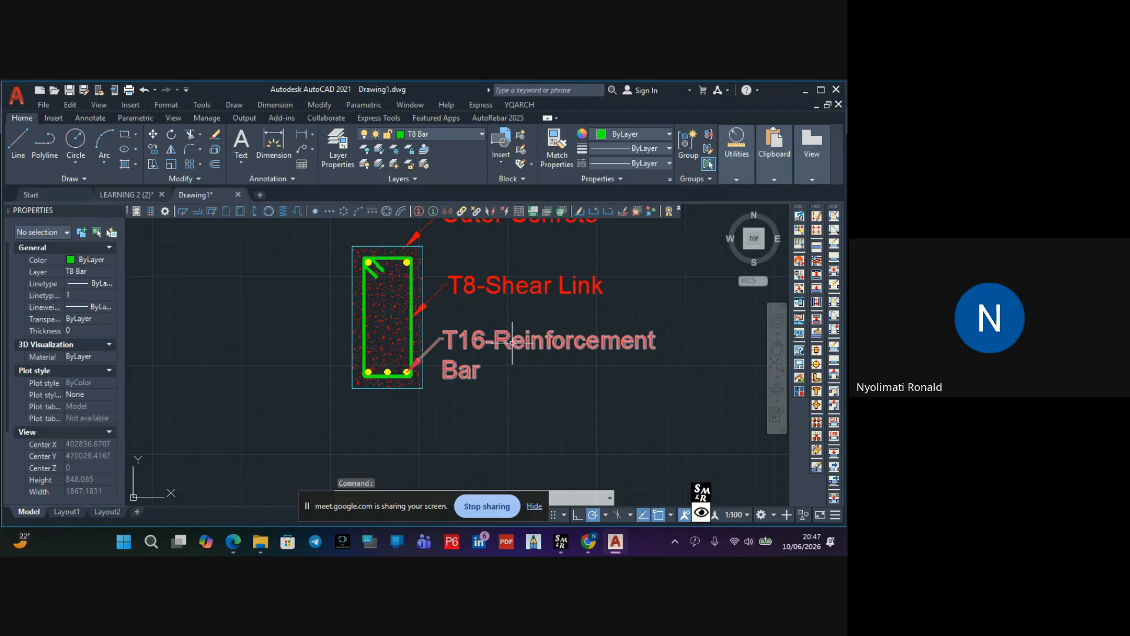
Widen the text frame of the "T16-Reinforcement Bar" multileader to about 723 units to fit its text on one line
click(512, 342)
double_click(512, 343)
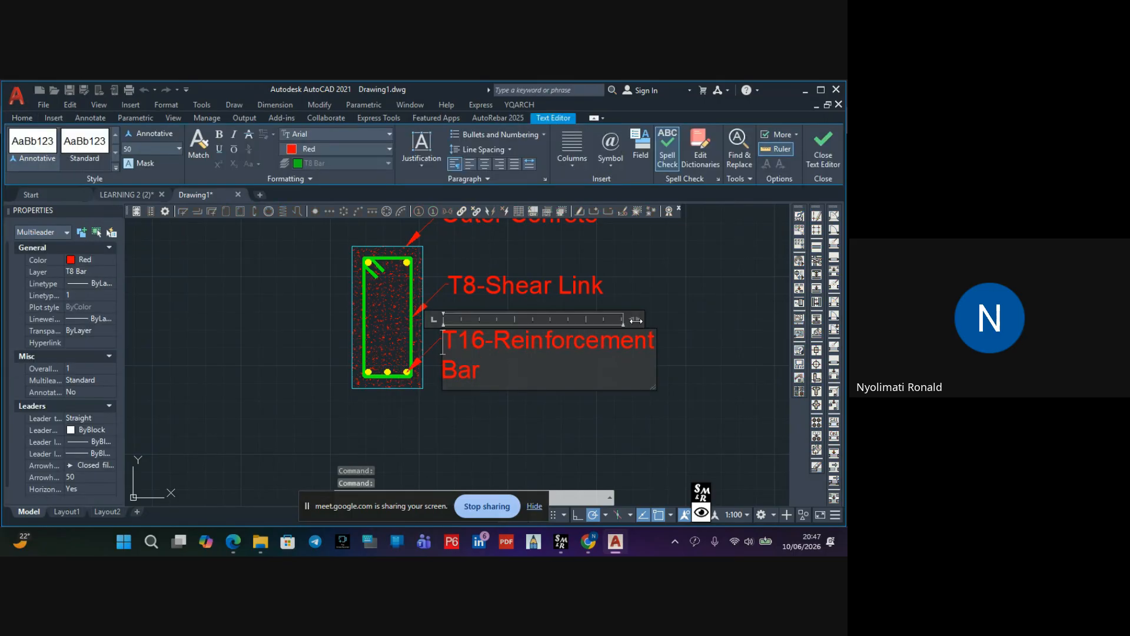
drag(653, 319, 714, 326)
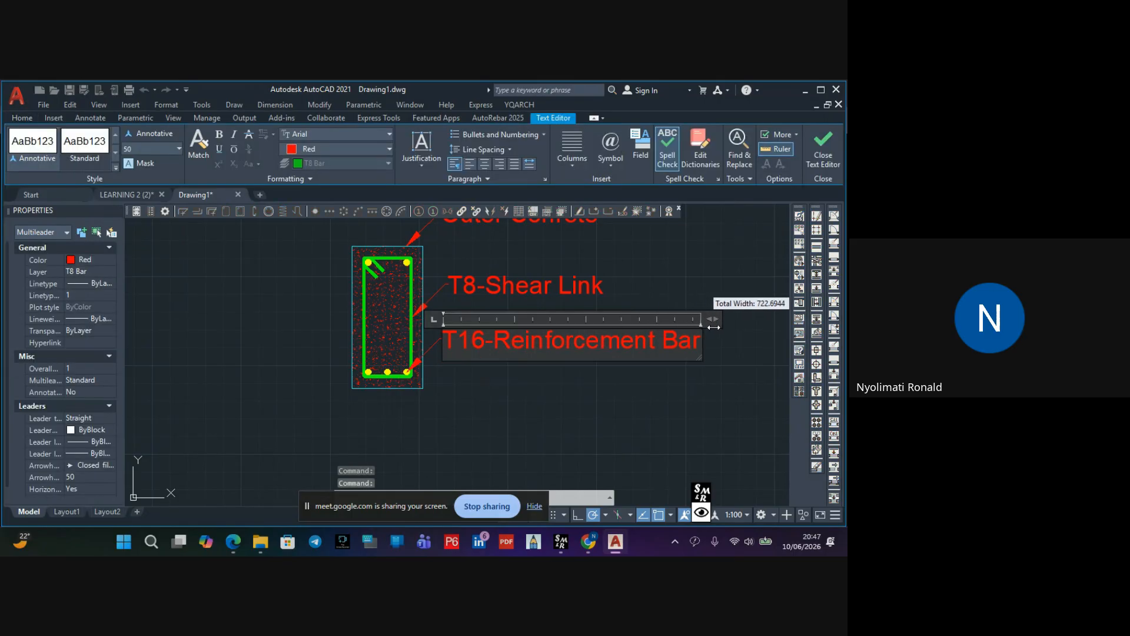
click(675, 413)
scroll(531, 370, down, 1)
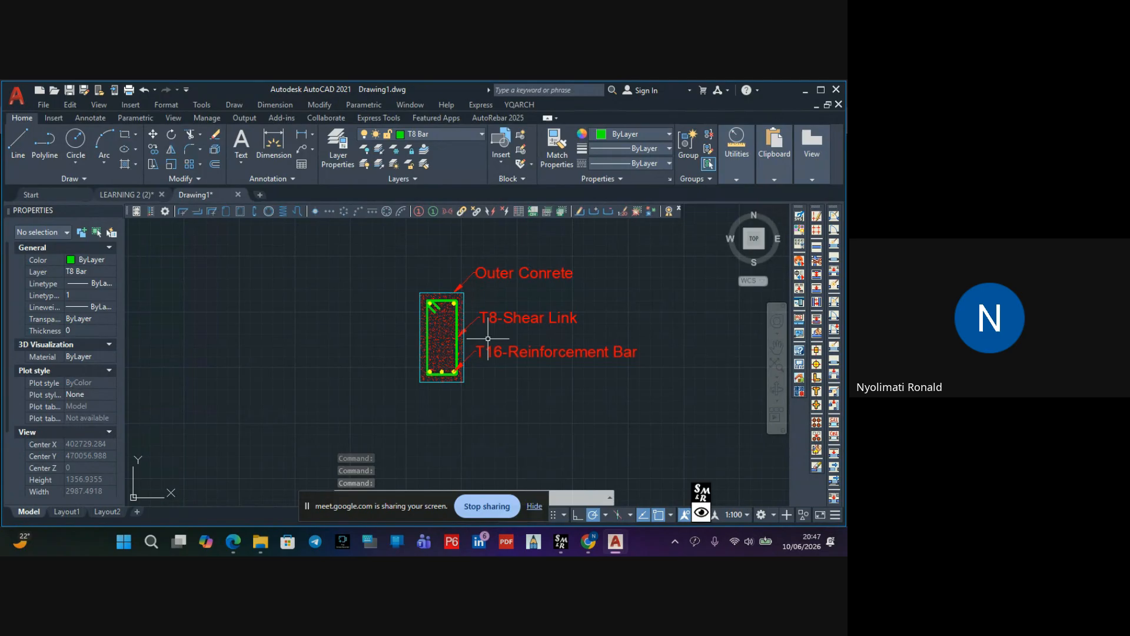
Try to stretch the arrow tip of the "T16-Reinforcement Bar" multileader into the concrete core, and undo the stretch
scroll(478, 350, up, 2)
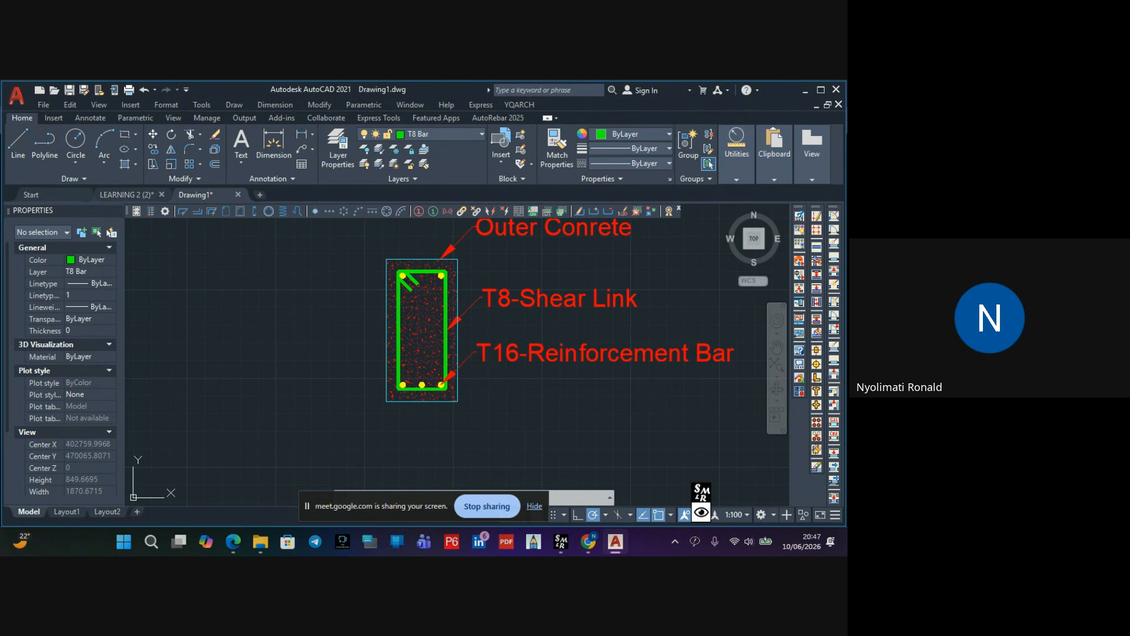
click(488, 355)
click(441, 384)
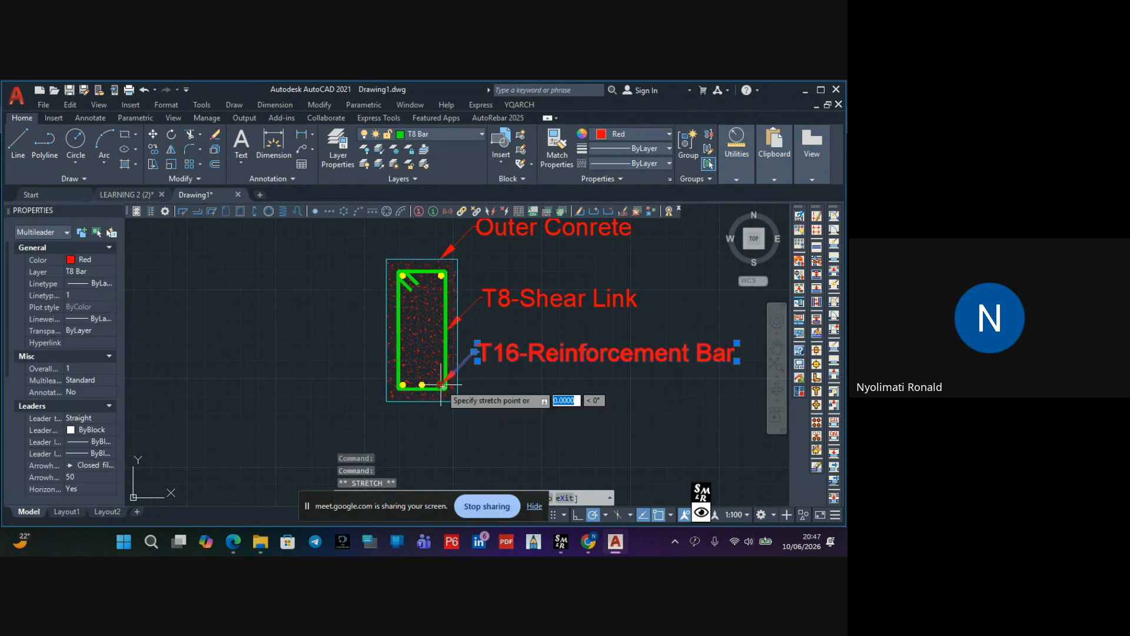
click(411, 347)
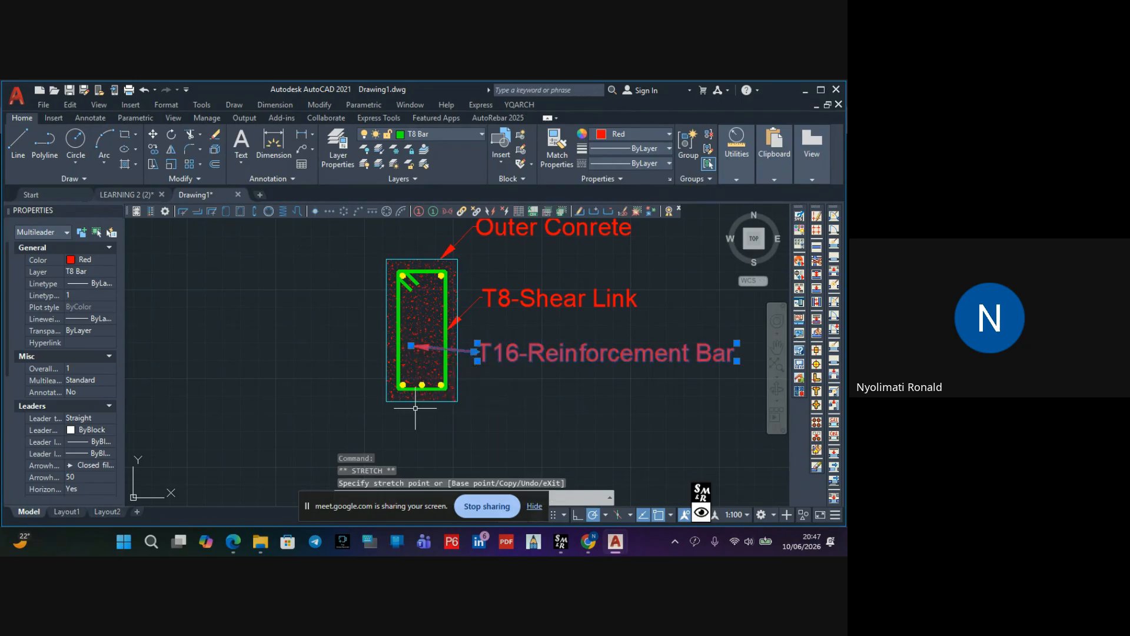
key(Escape)
key(ctrl+z)
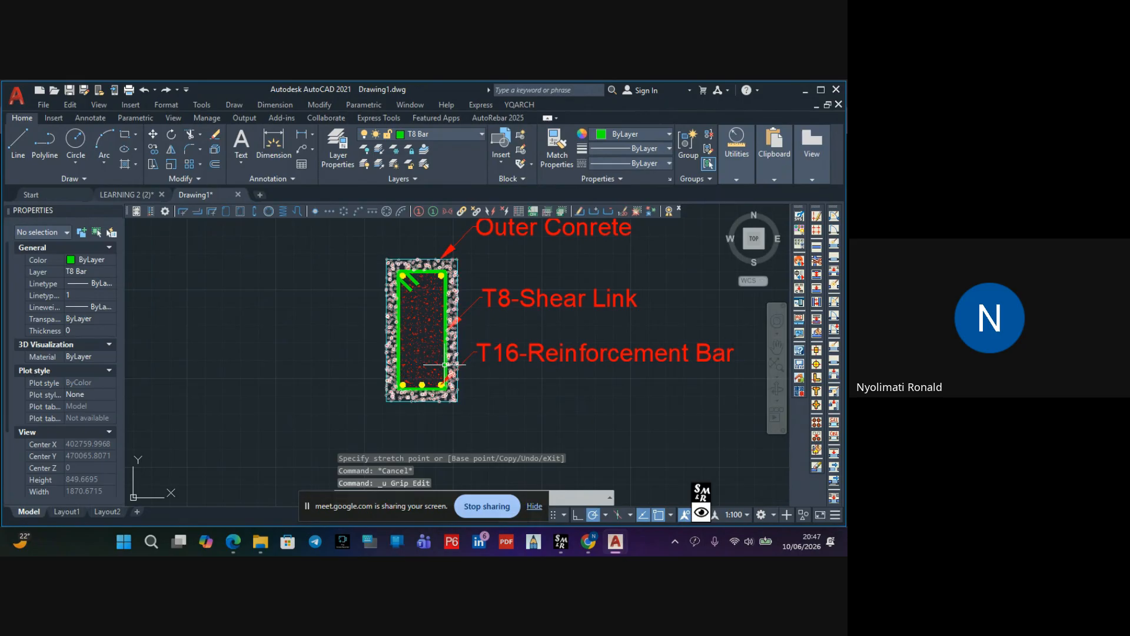
Copy the "T8-Shear Link" multileader about 113 units horizontally to the left, placing its arrow tip inside the section's concrete core
click(491, 291)
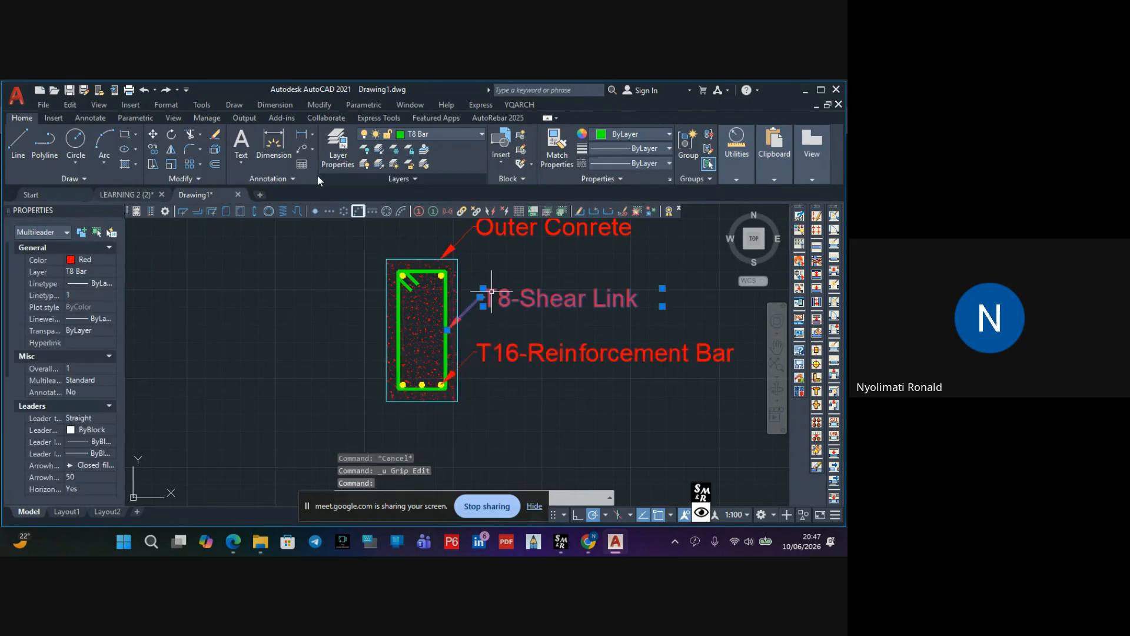
click(155, 149)
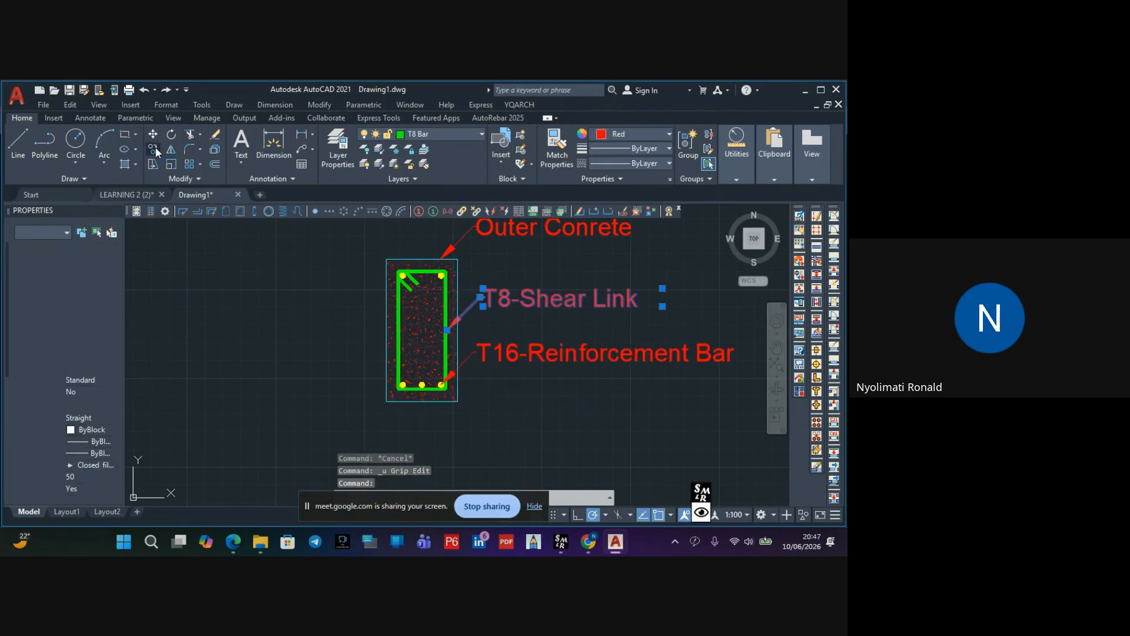
click(444, 323)
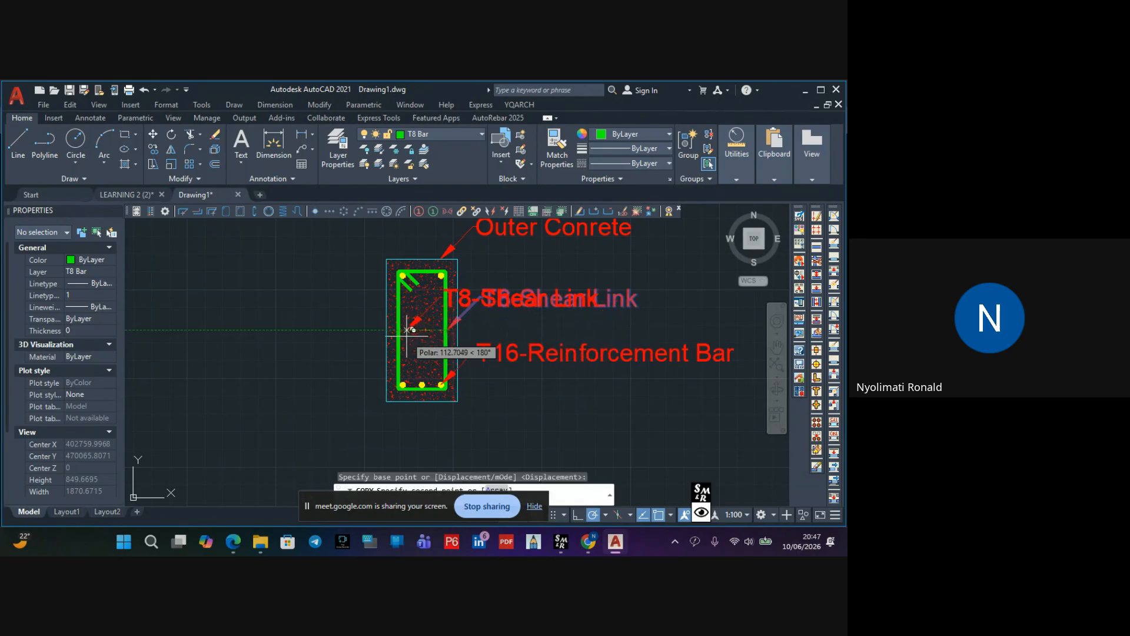
key(Escape)
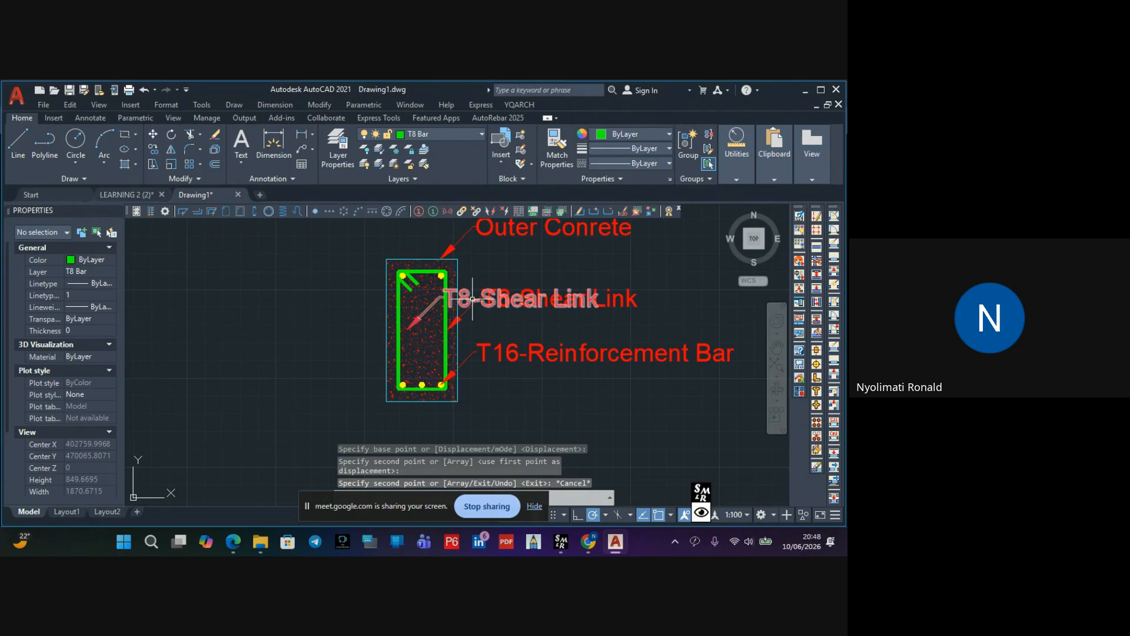
click(471, 298)
click(441, 296)
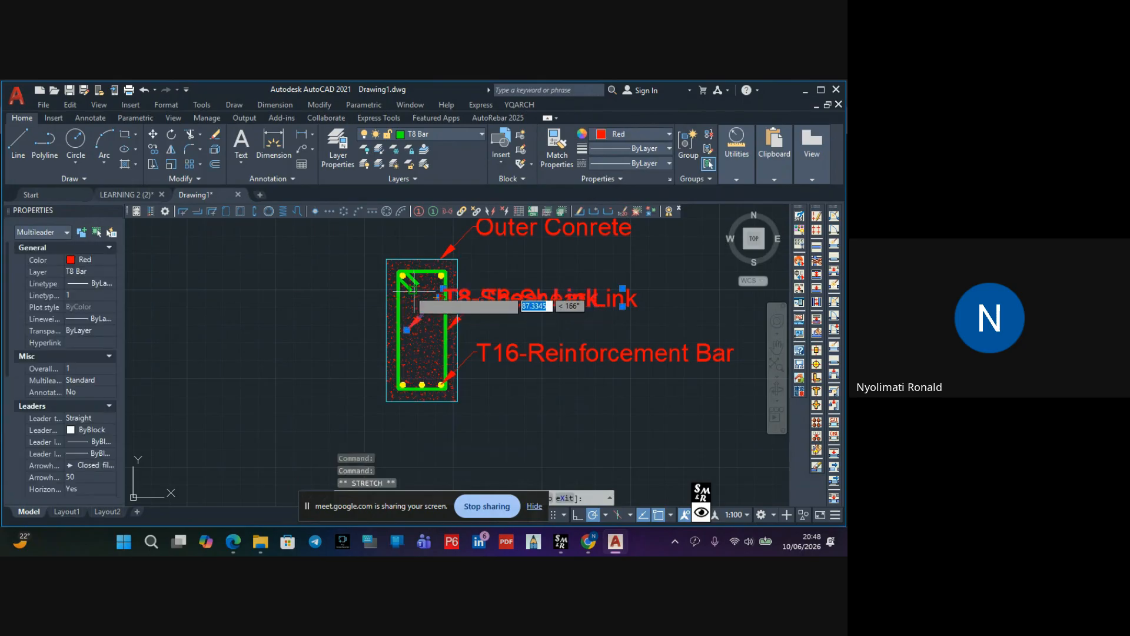
key(Escape)
scroll(442, 283, up, 5)
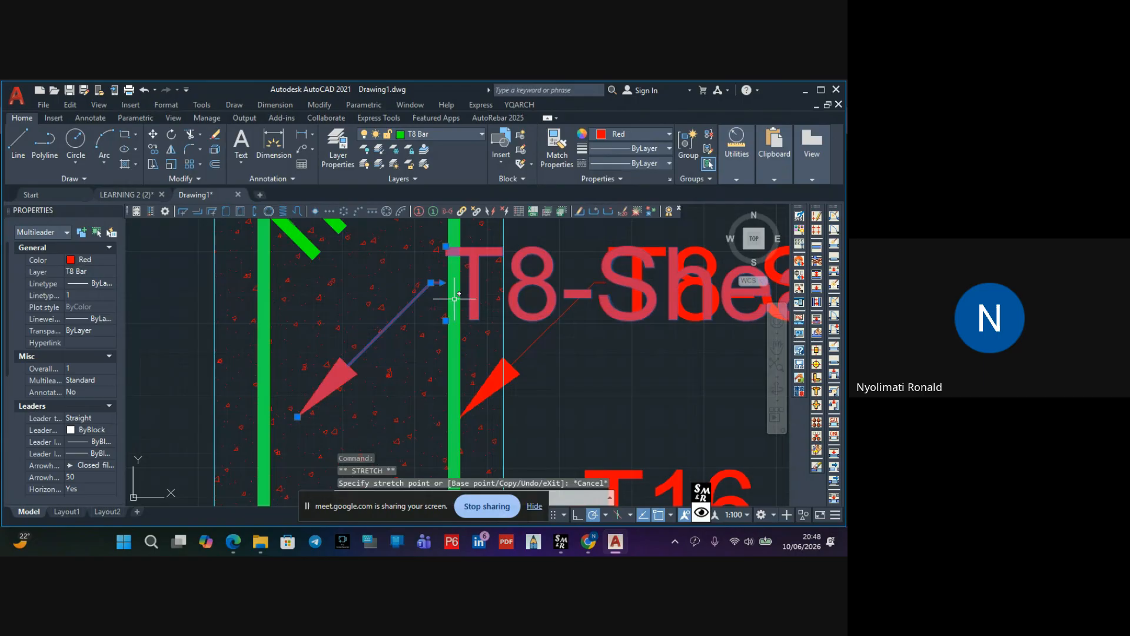
click(441, 282)
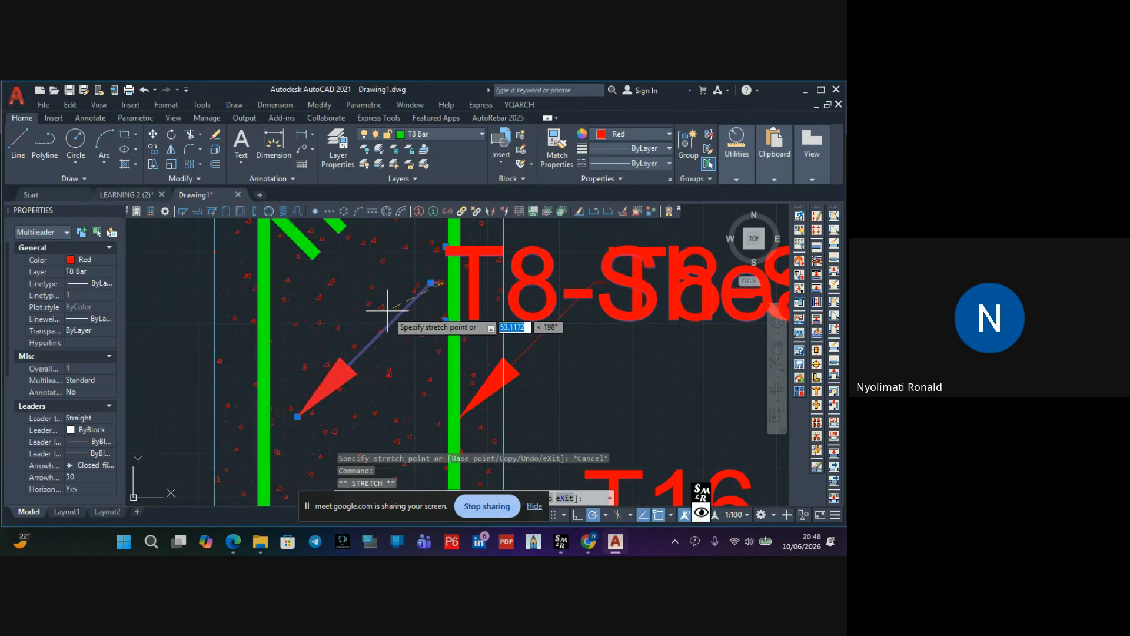
key(Escape)
Stretch the copied multileader's label to the left side of the beam section, keeping its arrow tip in the core
scroll(431, 283, down, 5)
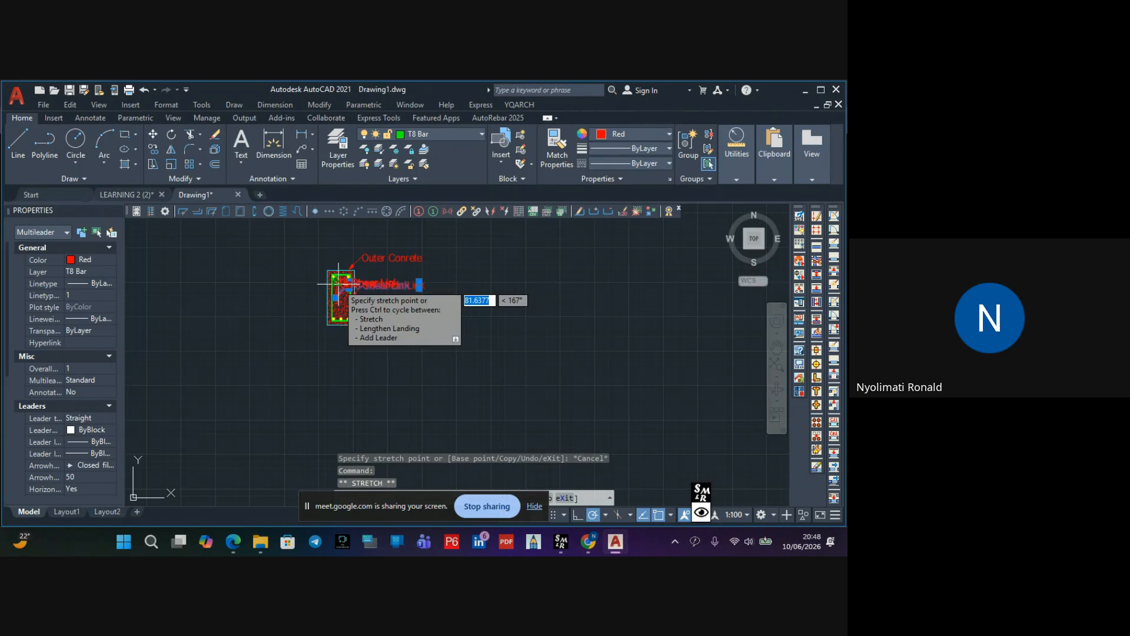
click(389, 285)
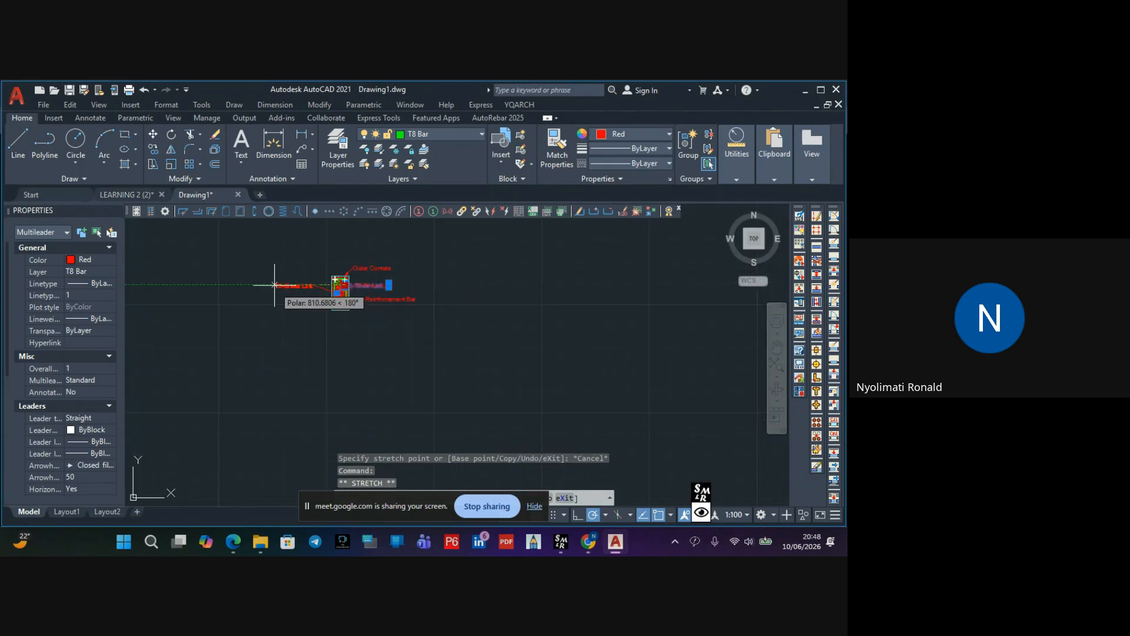
scroll(272, 283, up, 3)
scroll(302, 293, up, 5)
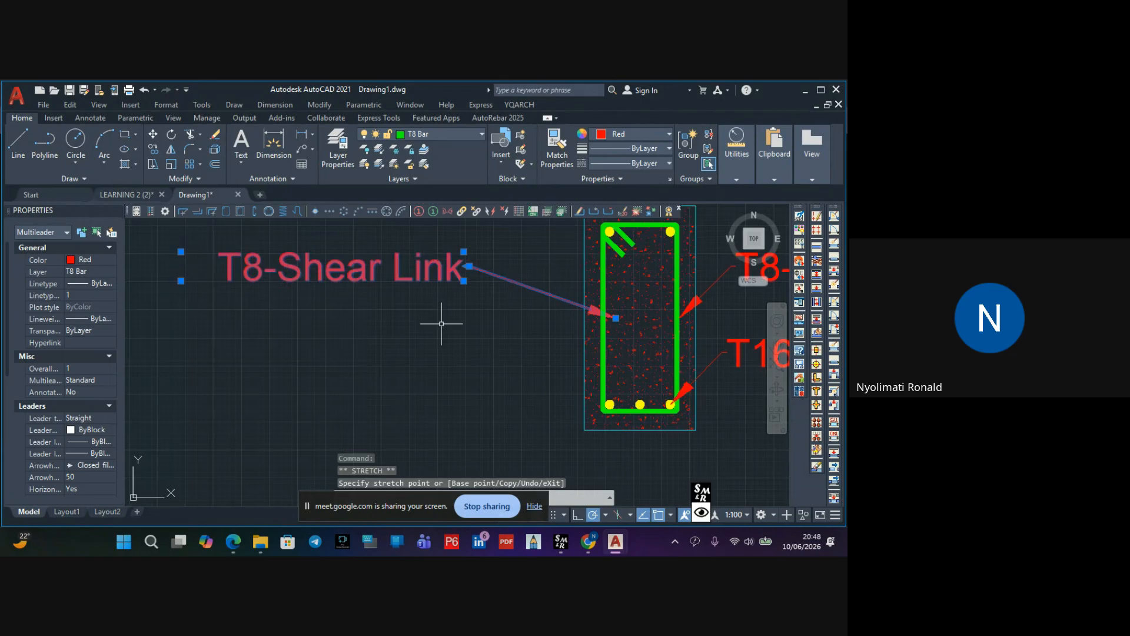
scroll(442, 318, down, 5)
scroll(431, 307, up, 1)
key(Escape)
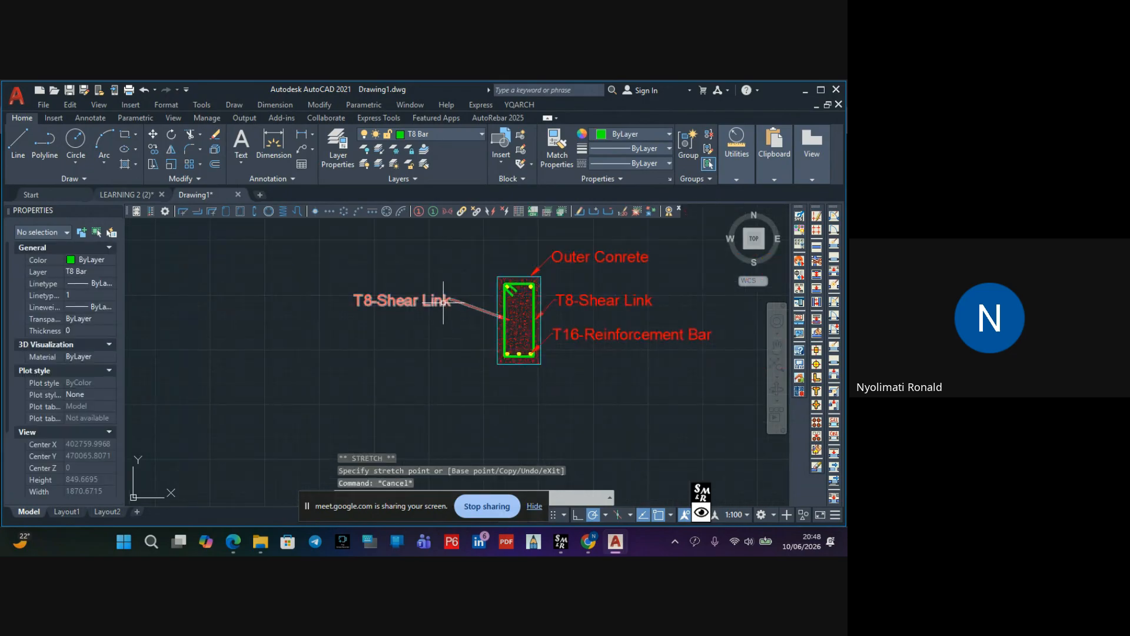
Move the left-hand "T8-Shear Link" label about 70 units closer to the beam section by stretching its landing
scroll(444, 304, up, 5)
click(480, 293)
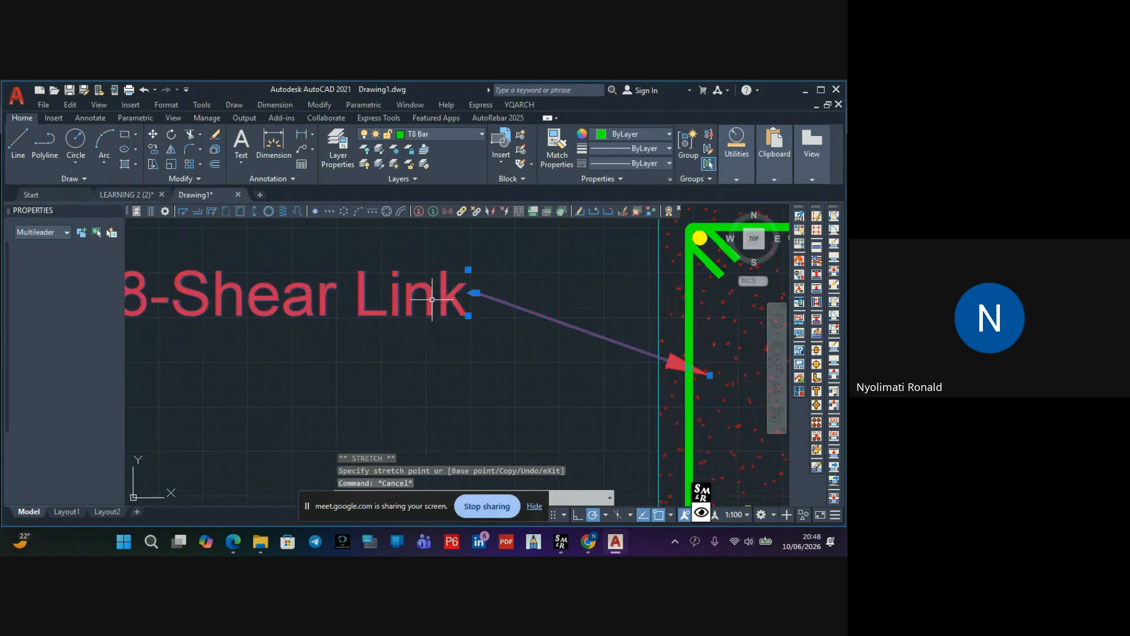
click(476, 293)
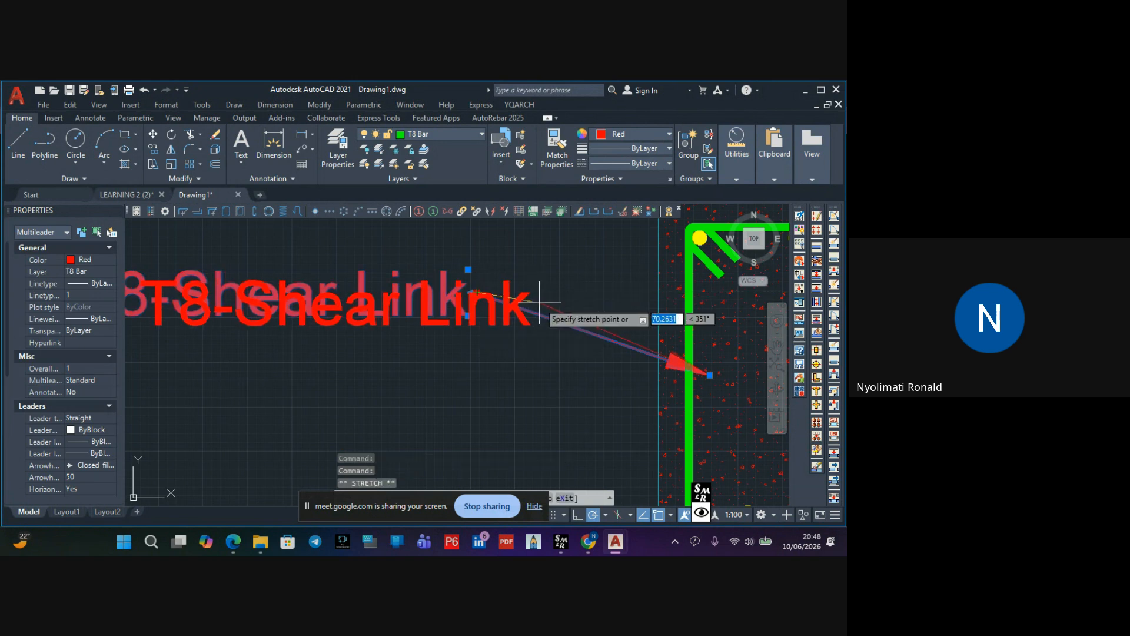
key(Escape)
key(Escape)
scroll(530, 312, down, 4)
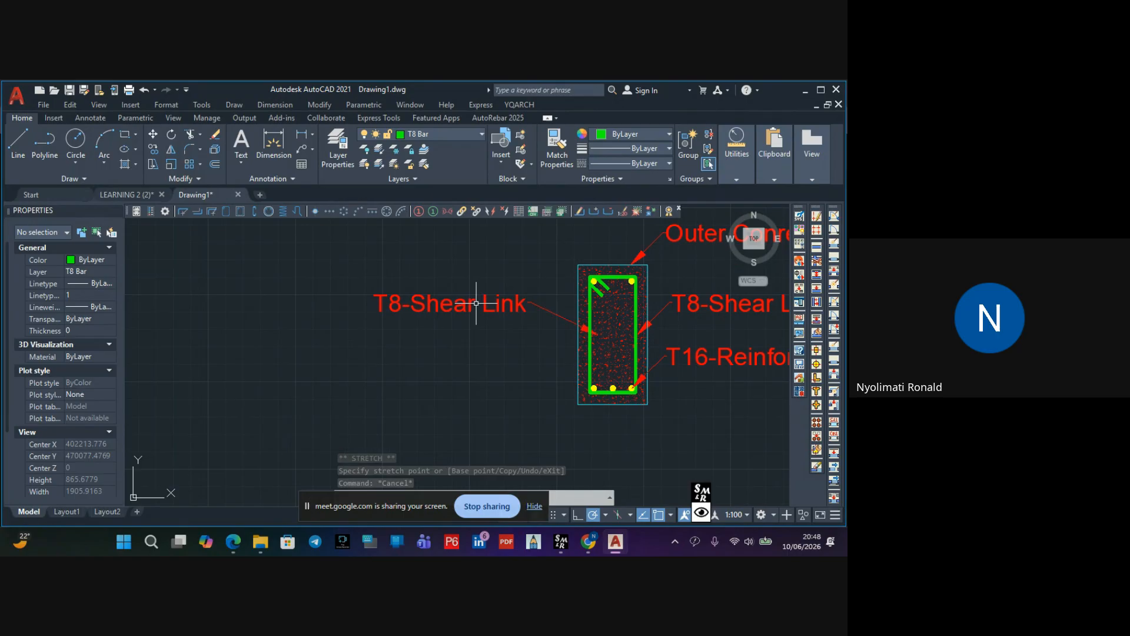
Replace the text of the multileader on the section's left side with "Concrete"
double_click(472, 303)
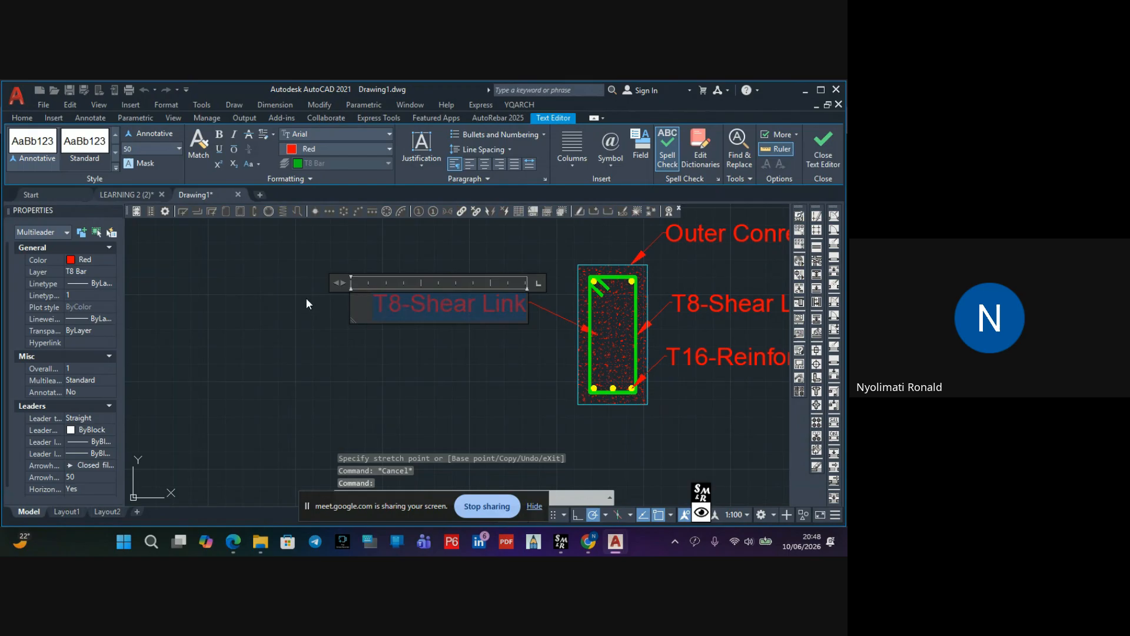
text(Conc)
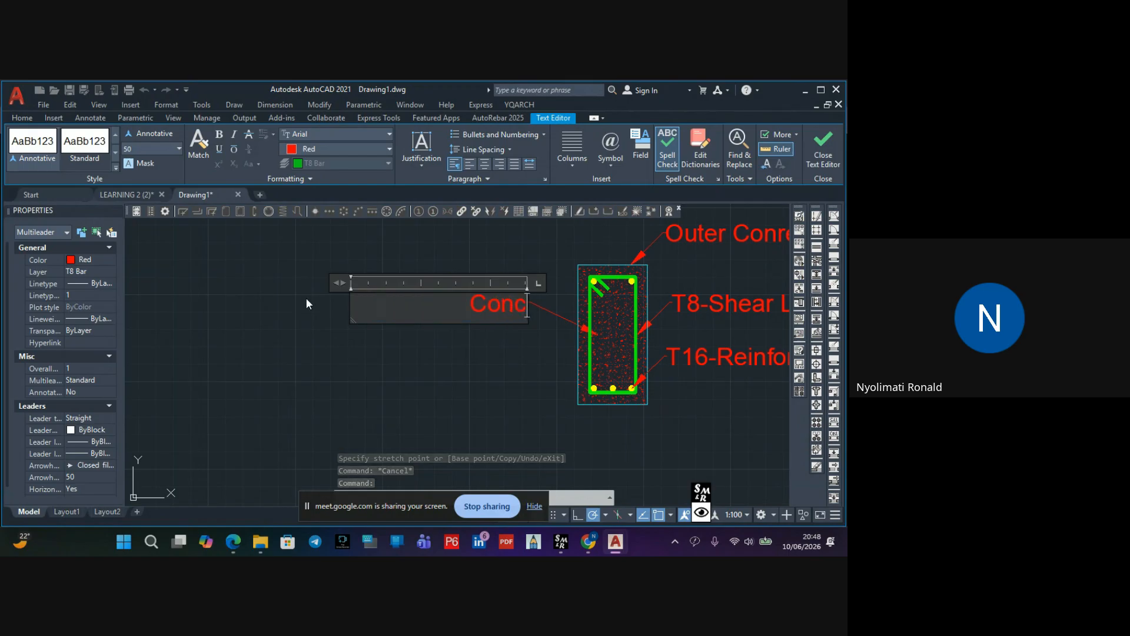
text(ret)
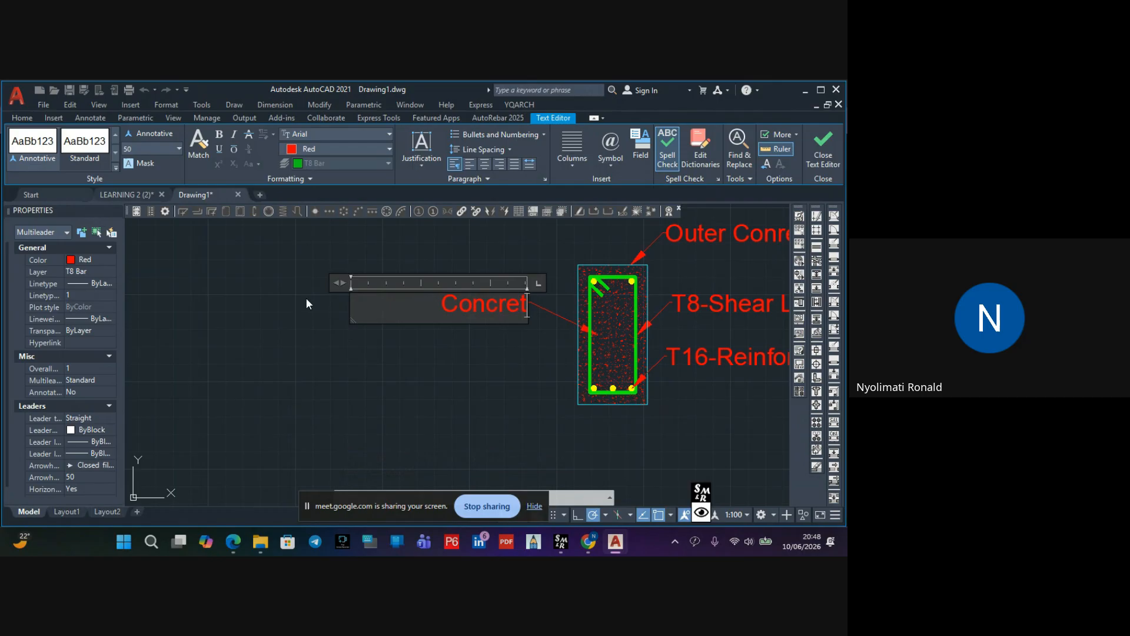
text(e)
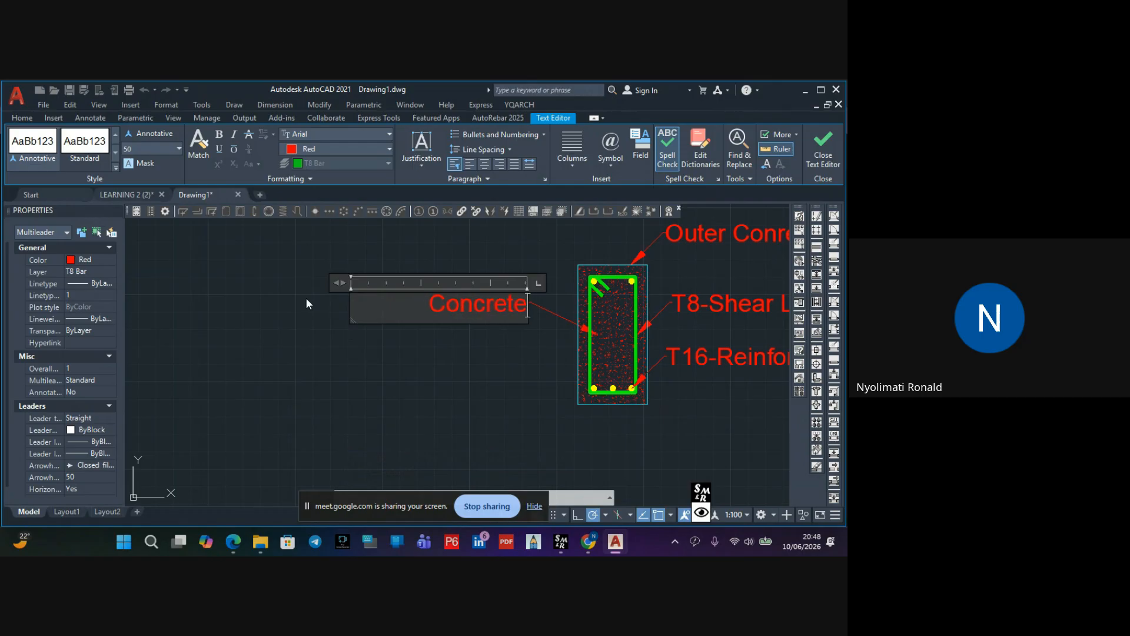
click(203, 383)
scroll(317, 303, down, 4)
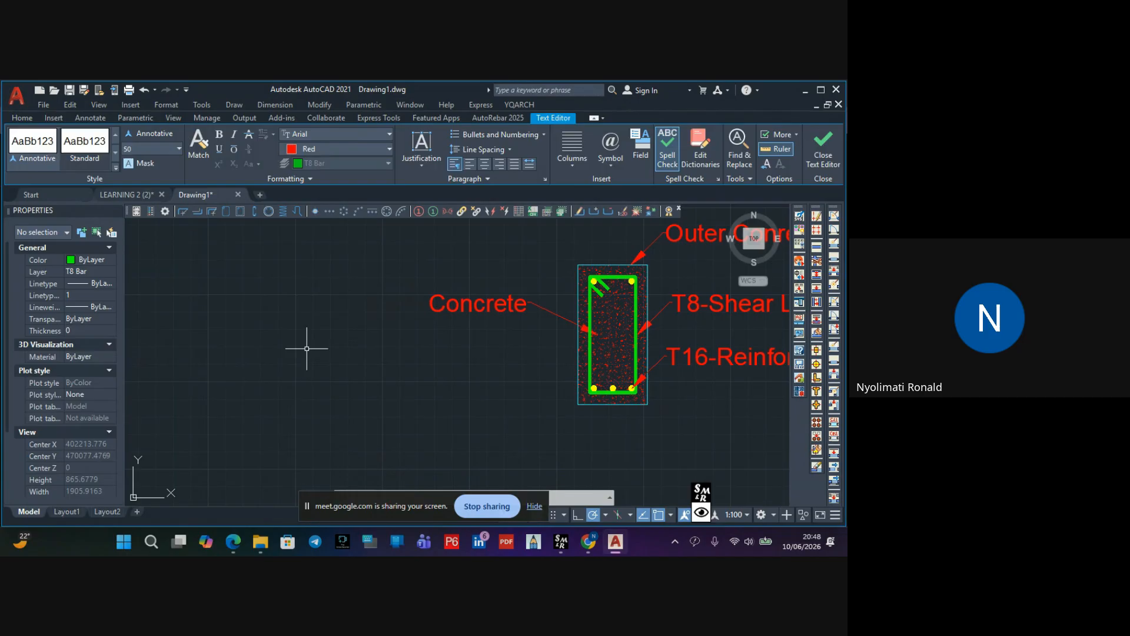
scroll(388, 307, up, 3)
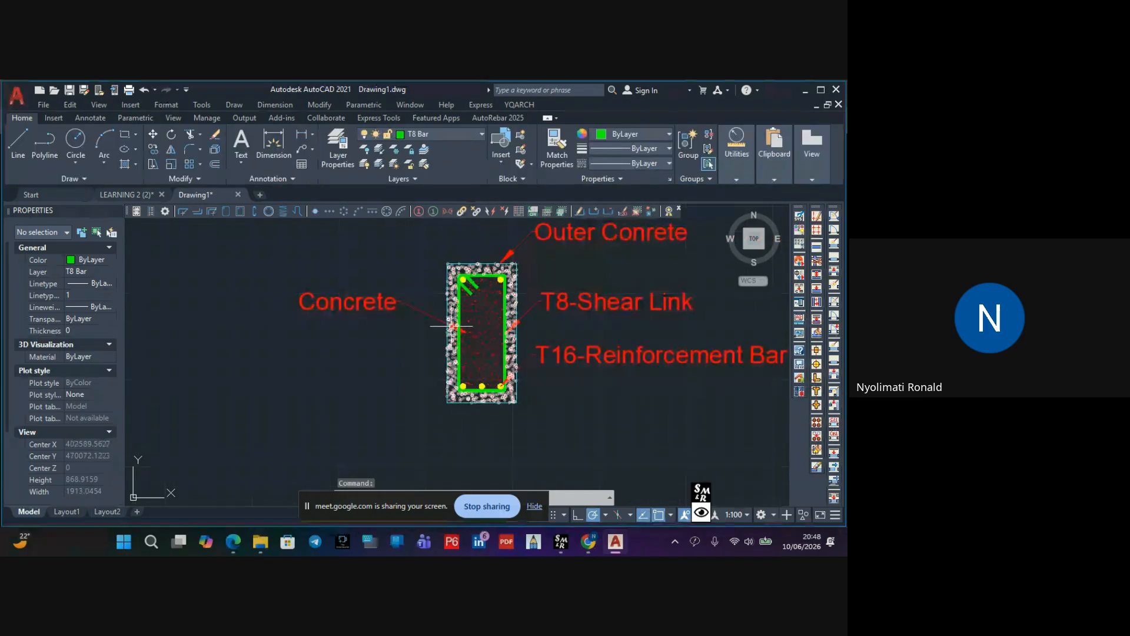
scroll(434, 328, down, 4)
scroll(443, 324, up, 4)
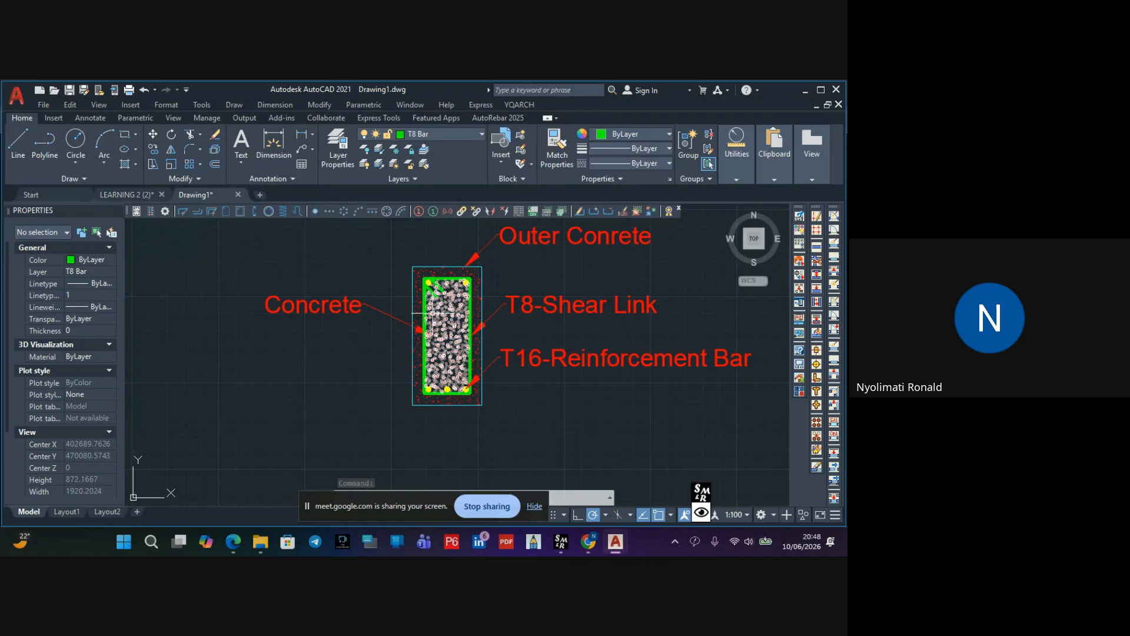
middle_drag(454, 319, 385, 331)
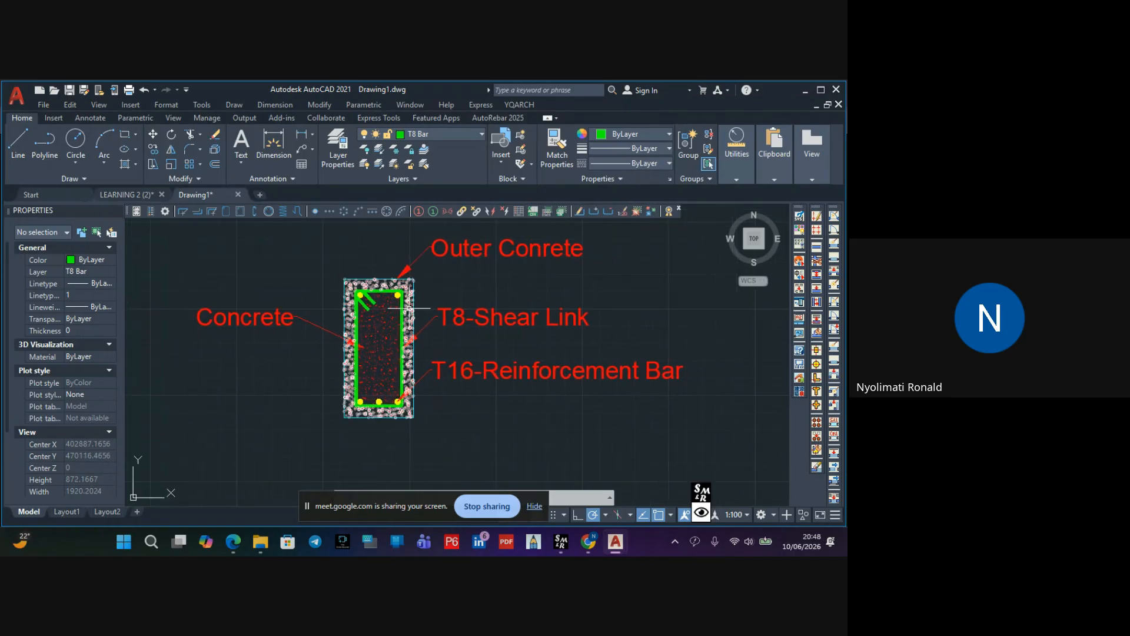
scroll(400, 297, up, 2)
scroll(371, 285, down, 4)
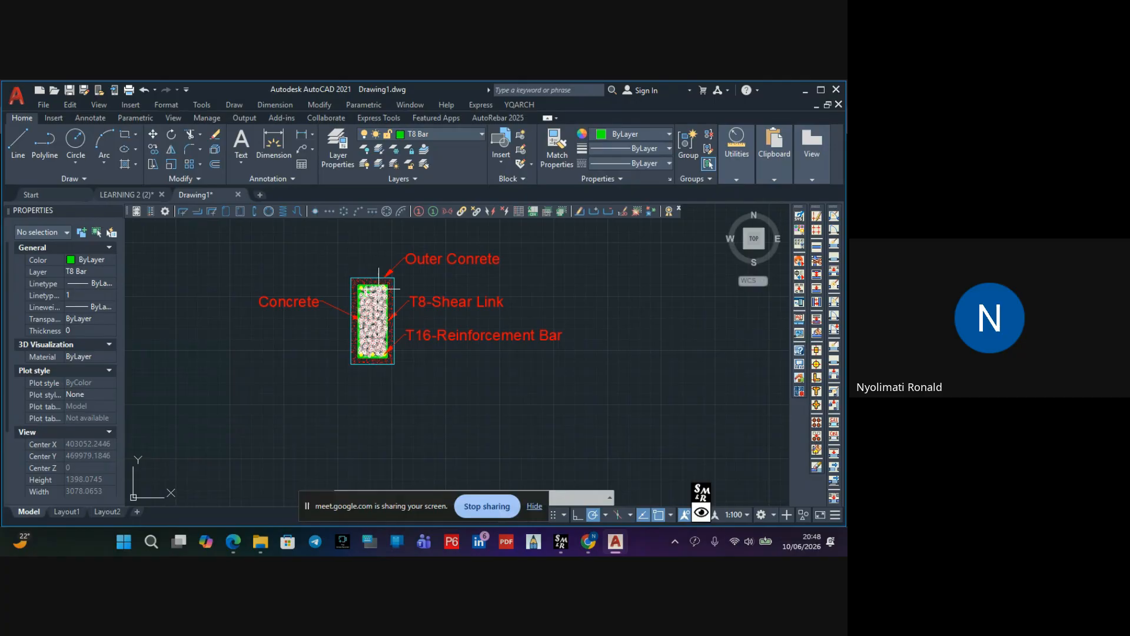
middle_drag(391, 313, 446, 325)
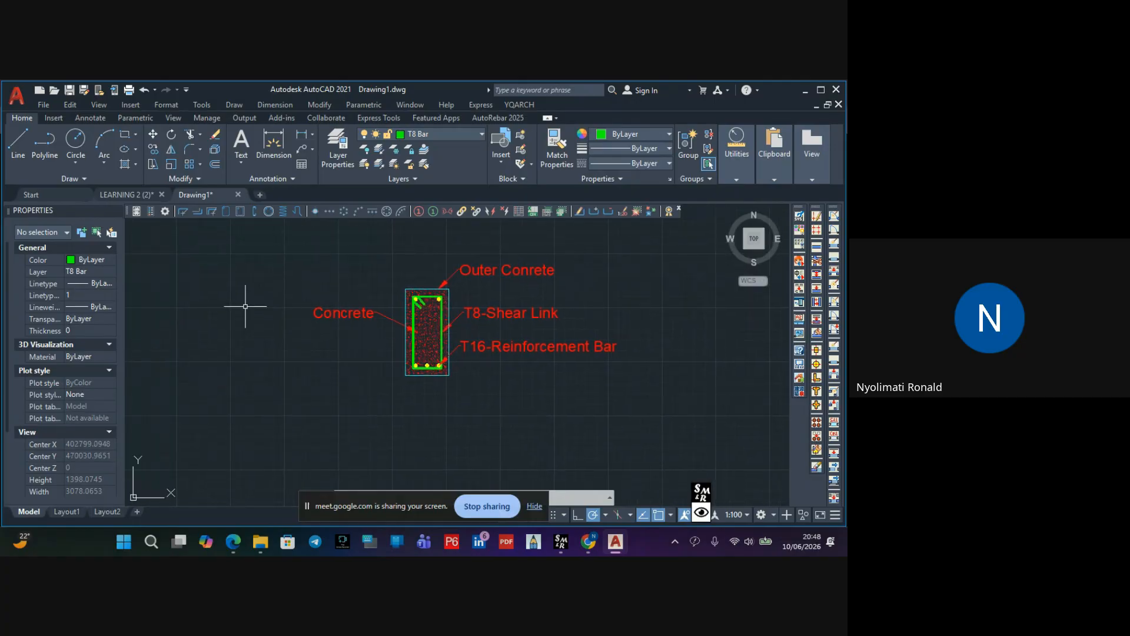
Draw a long, thin horizontal rectangle above the labelled beam section to represent the beam's side view
click(130, 134)
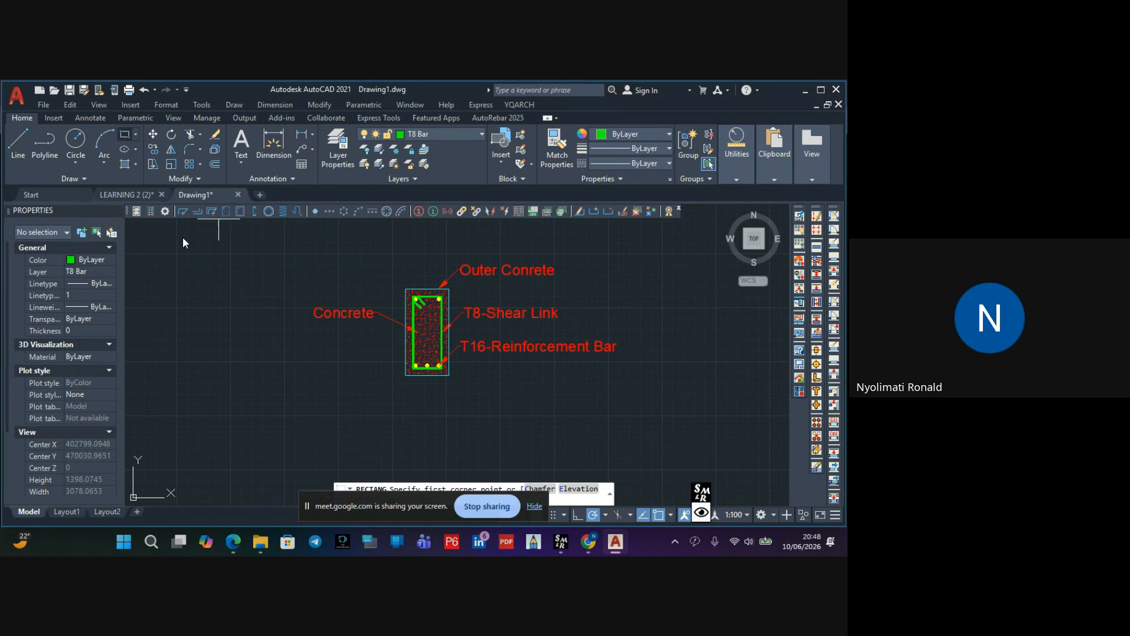
scroll(200, 253, down, 2)
middle_drag(281, 305, 353, 365)
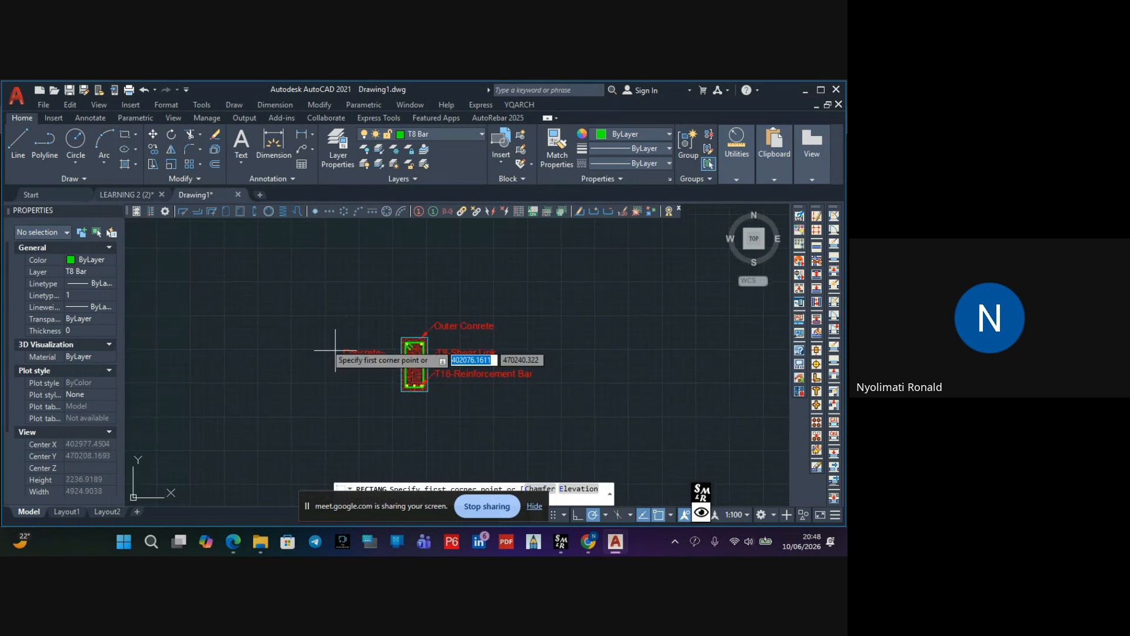
click(226, 263)
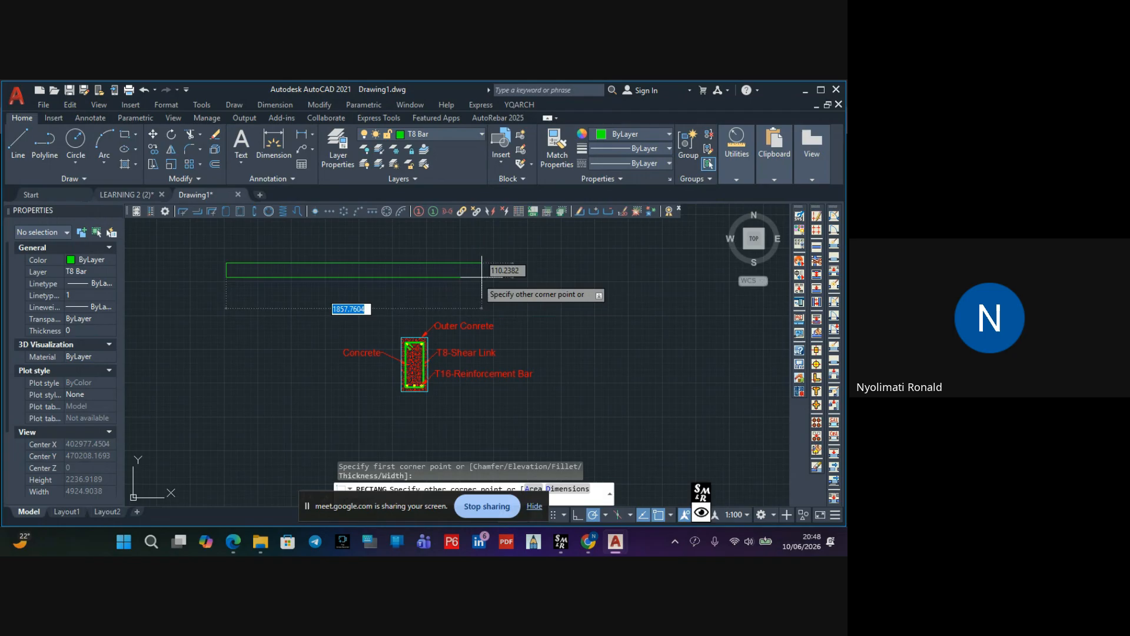
click(502, 274)
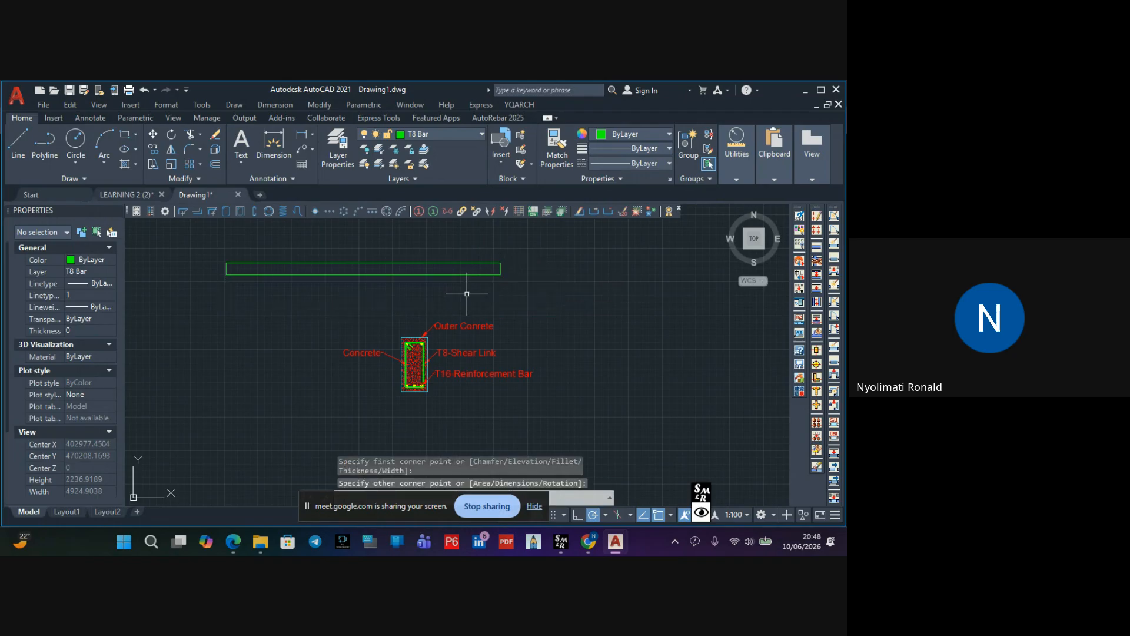
key(Escape)
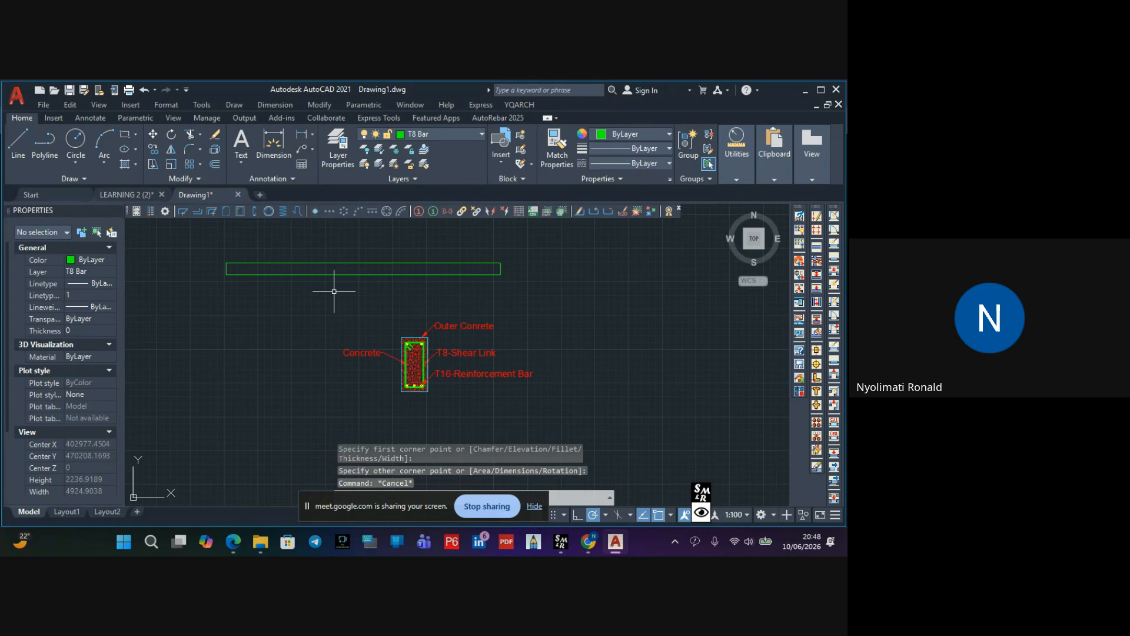
Draw a vertical polyline crossing the long rectangle near its left end, finishing with a small left-pointing triangular arrowhead at the bottom
click(40, 143)
scroll(269, 252, up, 4)
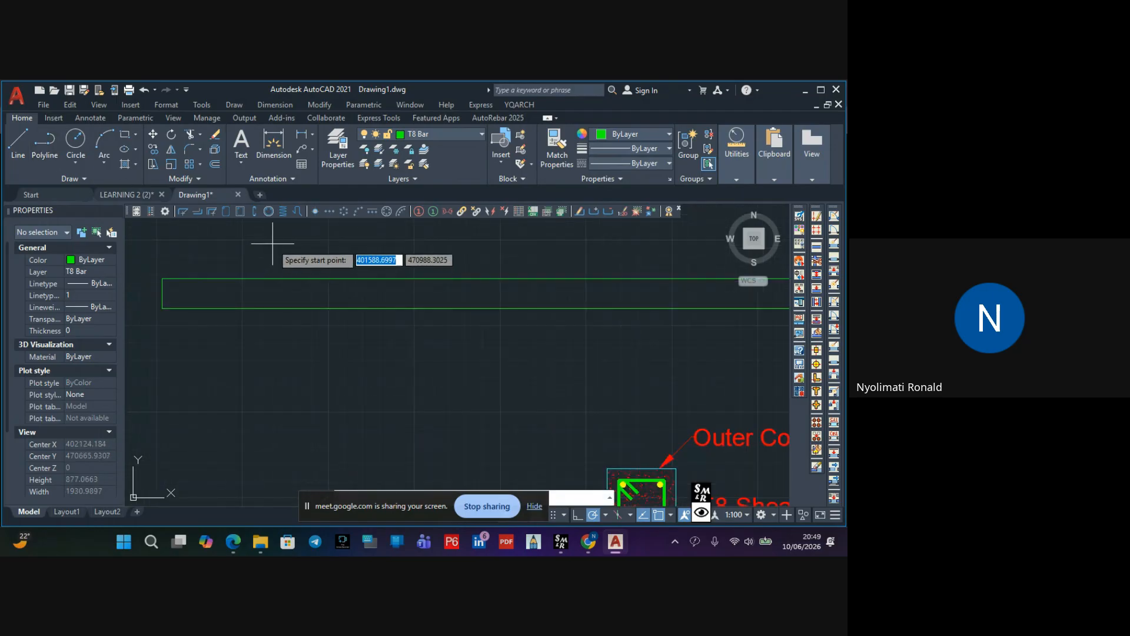
click(272, 243)
click(273, 348)
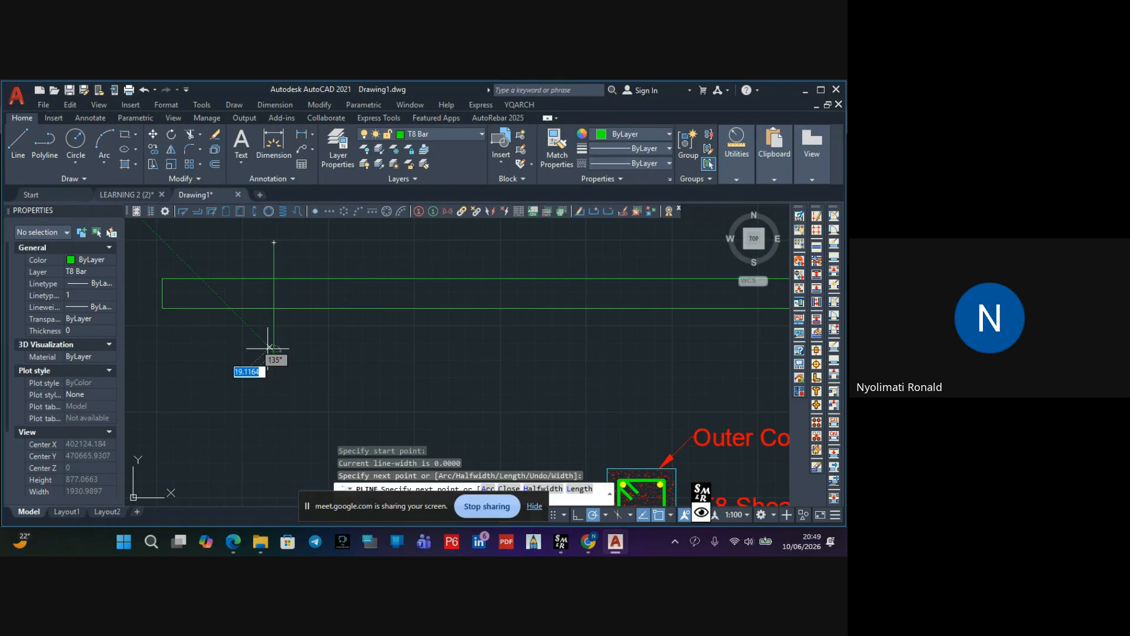
scroll(269, 348, up, 8)
click(272, 337)
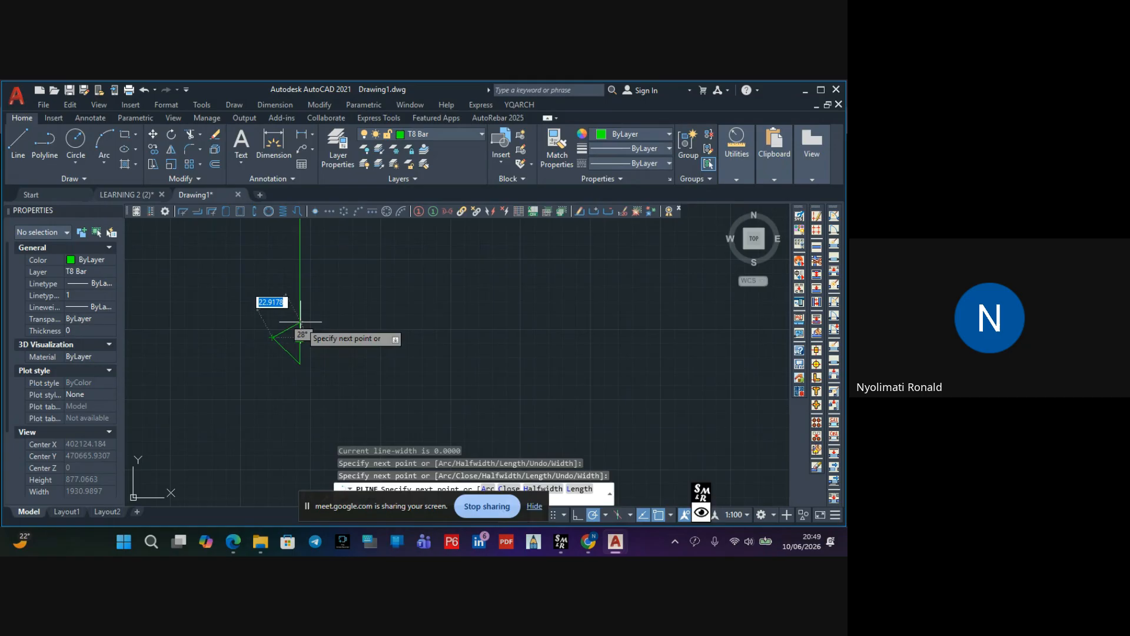
click(300, 337)
key(Escape)
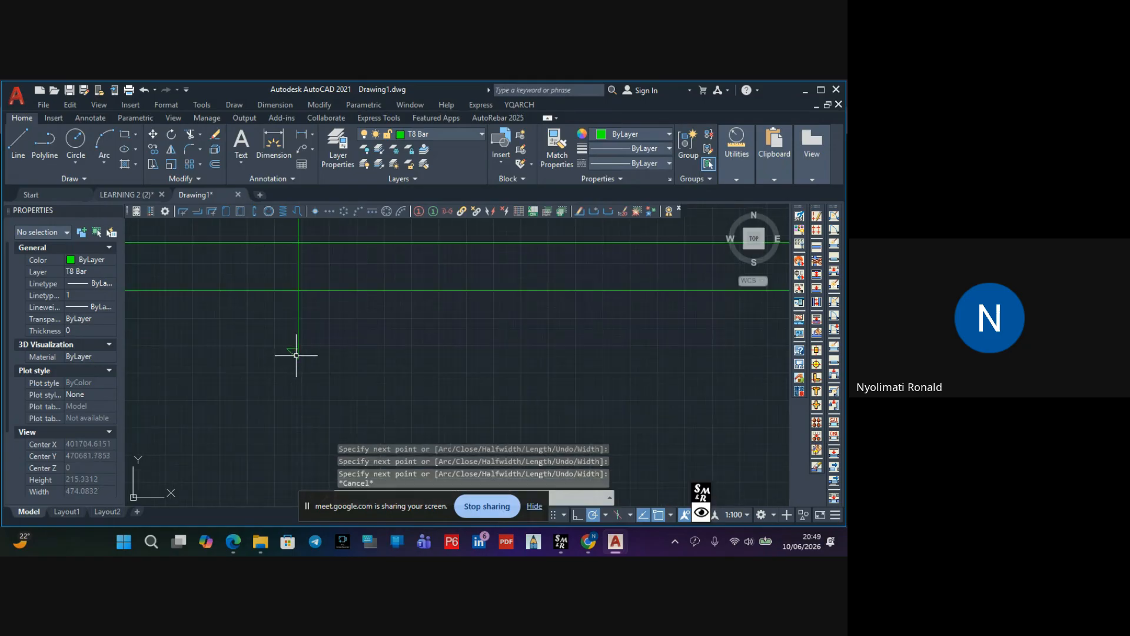
Stretch the arrowhead's upper vertex upward along the vertical section line to make the triangle more symmetrical
scroll(295, 351, up, 3)
click(303, 335)
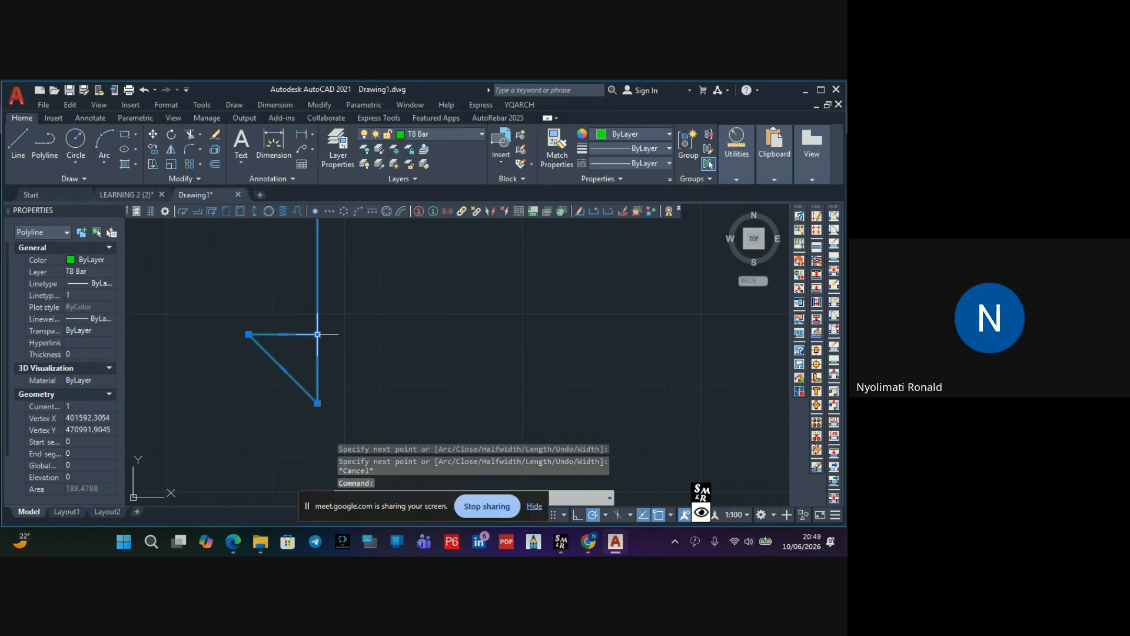
click(318, 334)
click(317, 300)
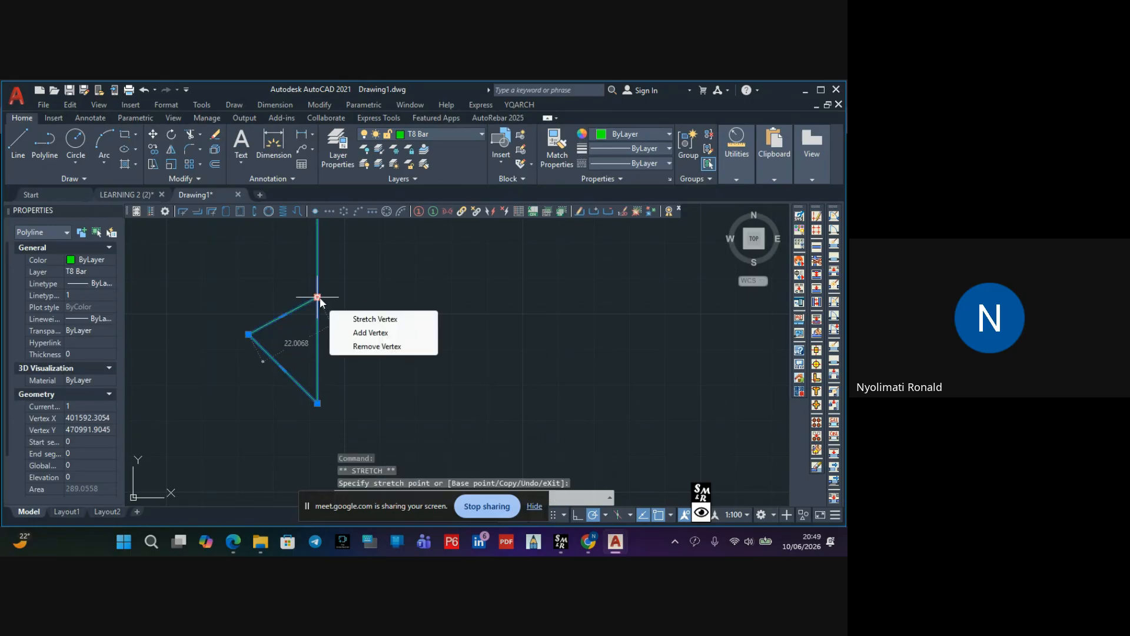
scroll(371, 329, down, 5)
scroll(382, 323, down, 5)
scroll(391, 336, up, 6)
key(Escape)
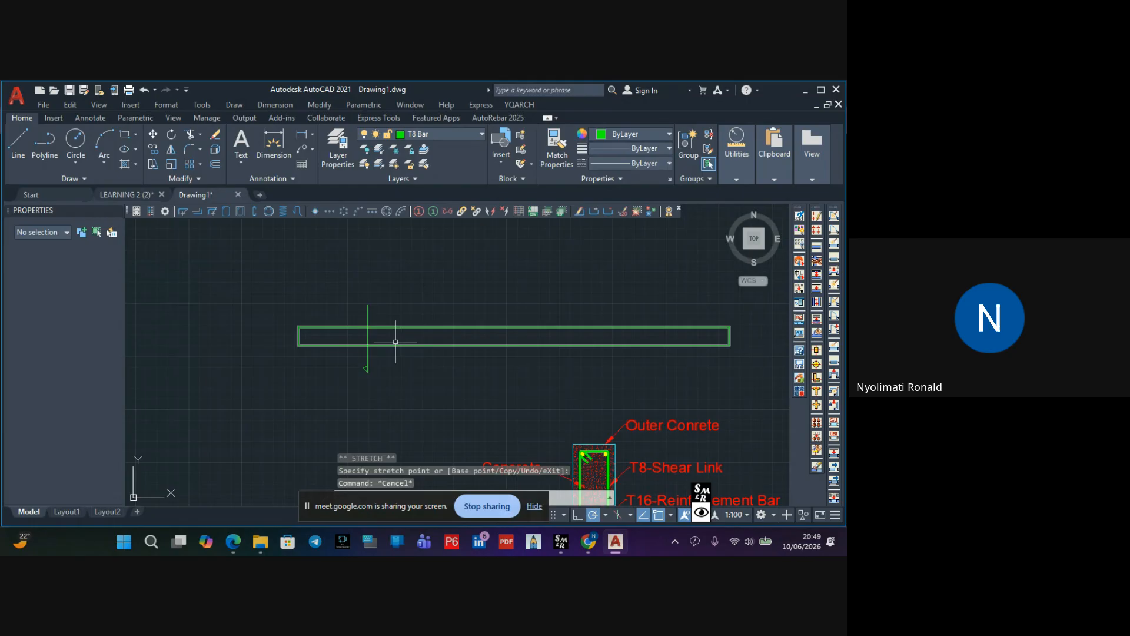
Copy the section line and its arrowhead about 302 units straight up, placing the second arrowhead above the long rectangle
scroll(377, 353, down, 2)
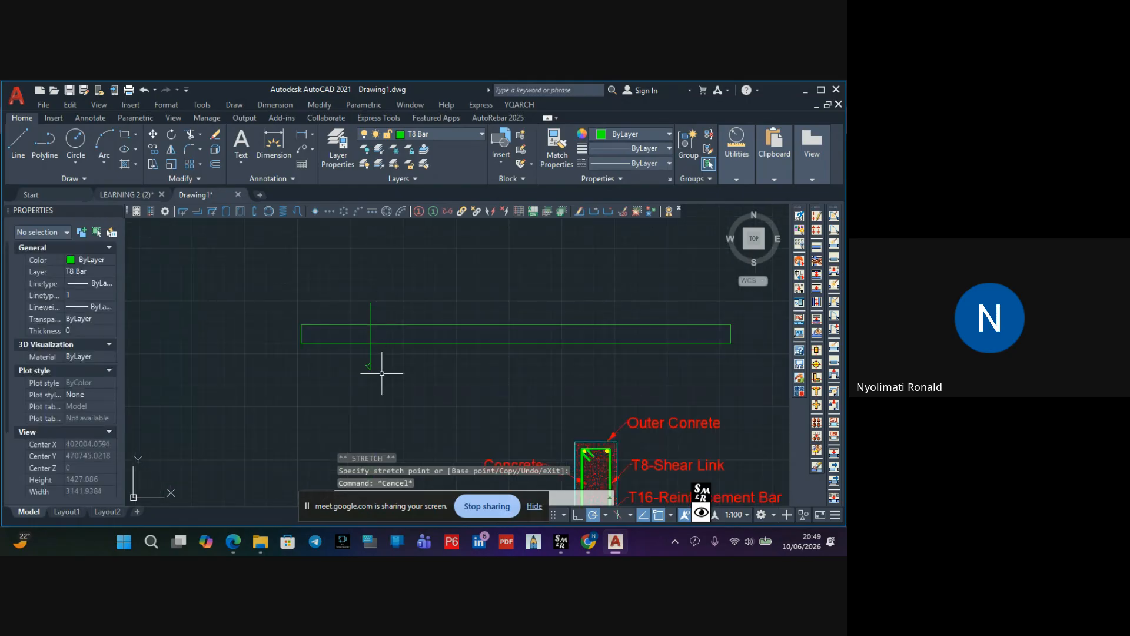
scroll(368, 338, up, 6)
click(360, 319)
click(310, 364)
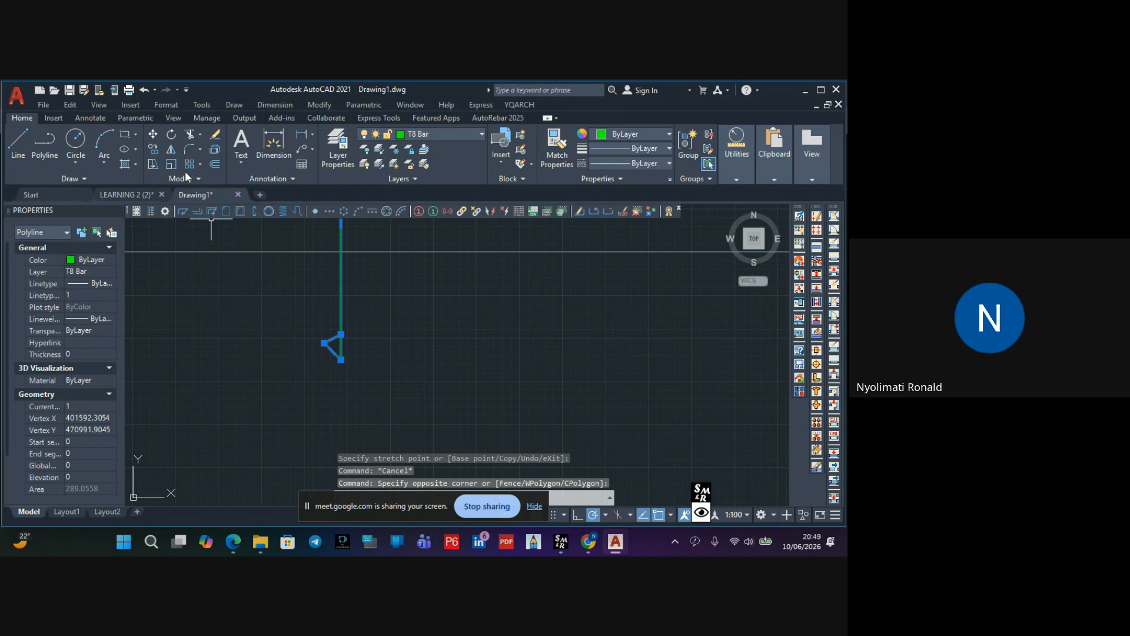
click(154, 148)
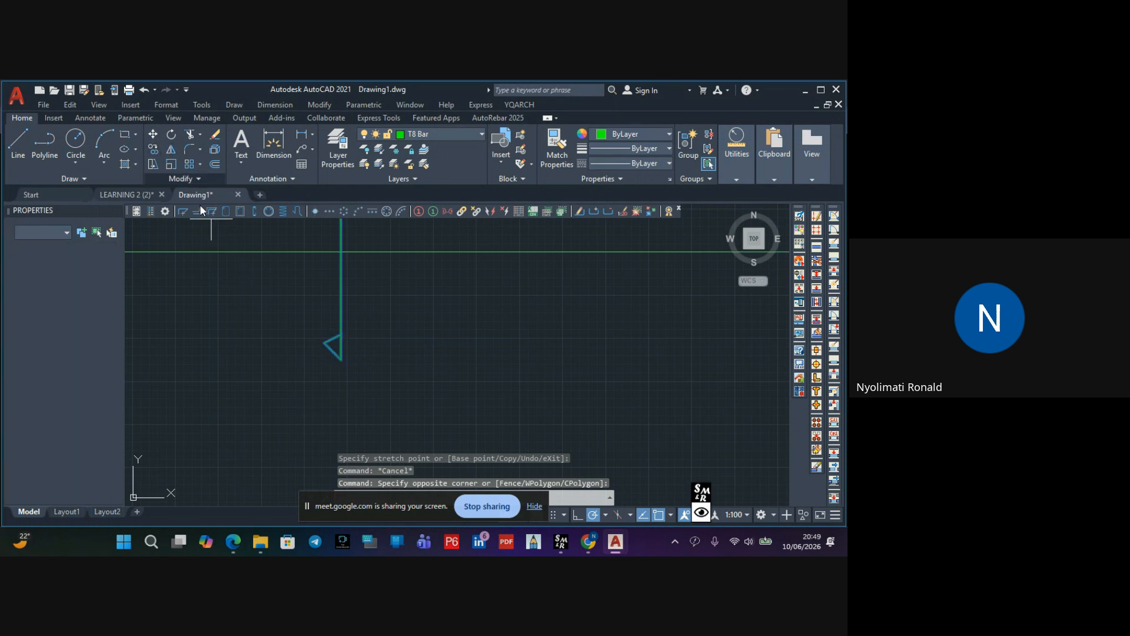
click(340, 360)
scroll(345, 338, down, 4)
middle_drag(343, 327, 348, 372)
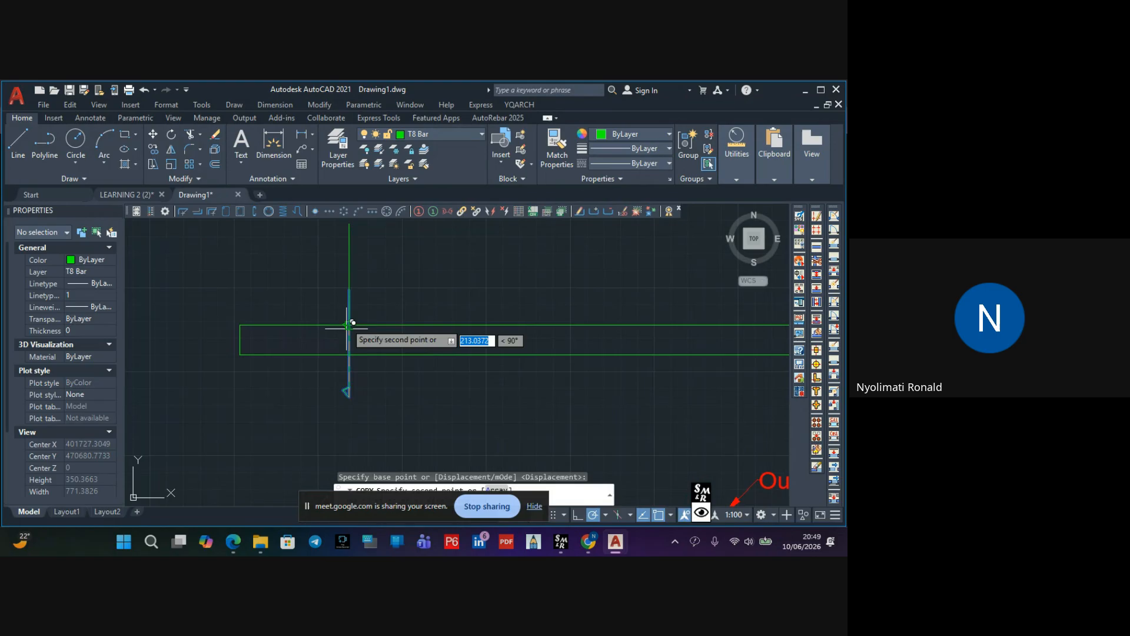
click(354, 290)
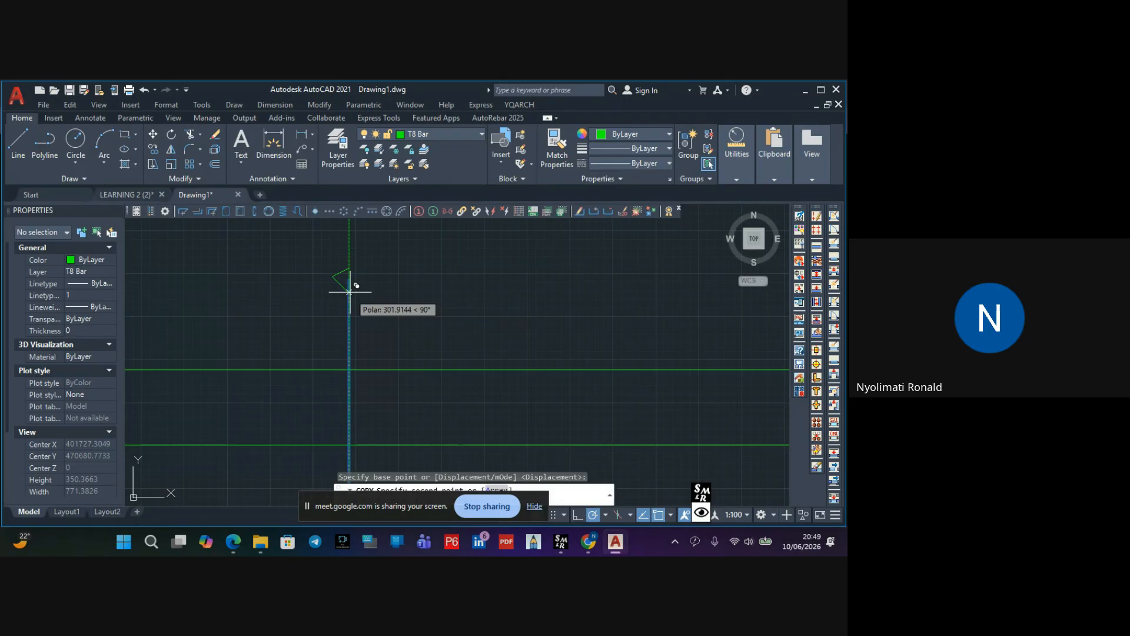
key(Escape)
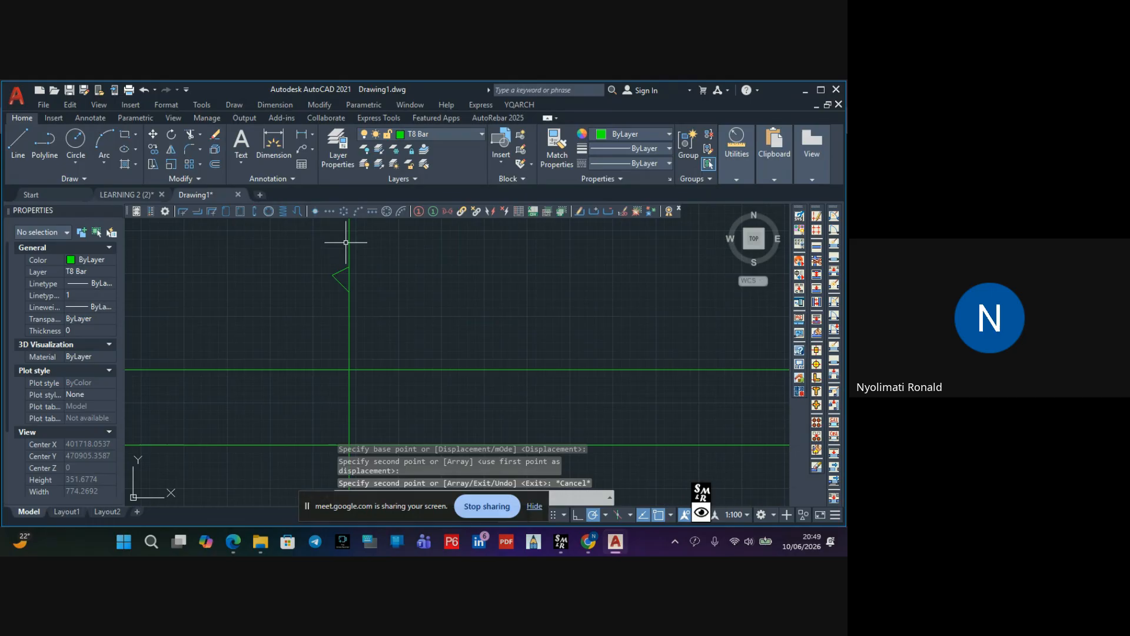
Trim away the surplus line extending above the upper arrowhead of the section mark
click(190, 136)
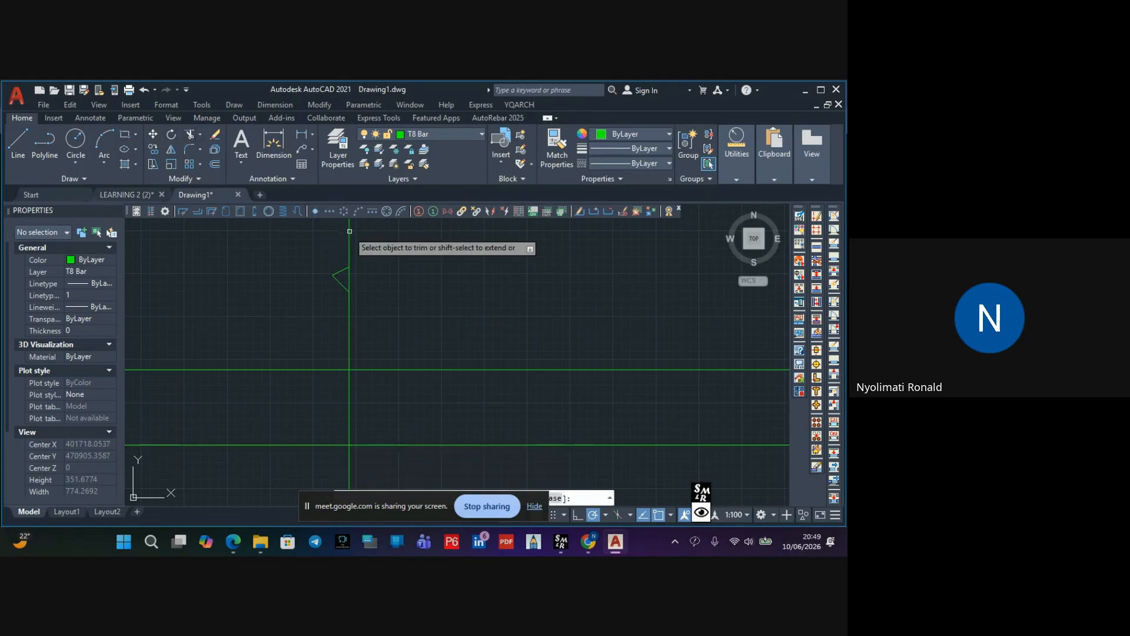
scroll(451, 299, down, 5)
key(Escape)
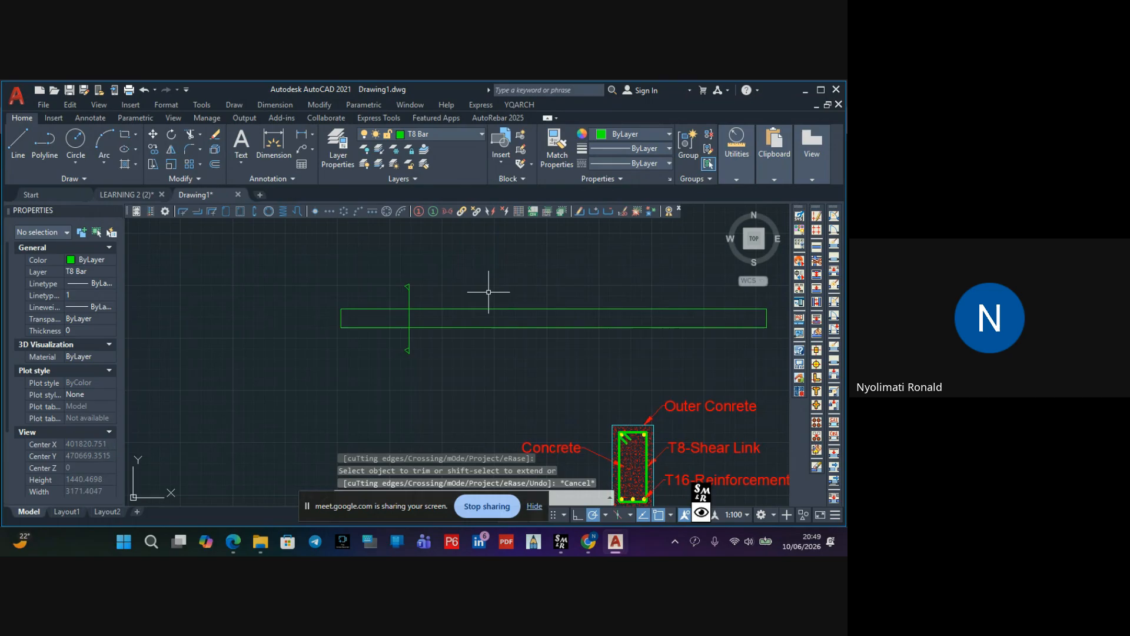
Add the multiline text "A" beside the lower arrowhead of the section mark, with a text height of 50
middle_drag(521, 357, 489, 312)
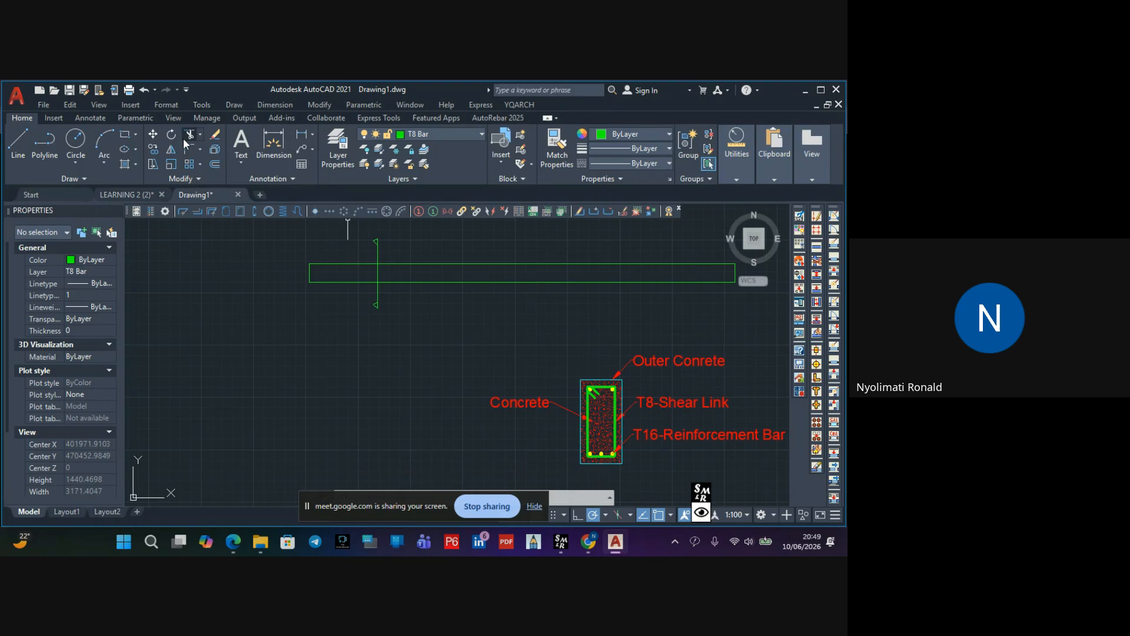
click(240, 141)
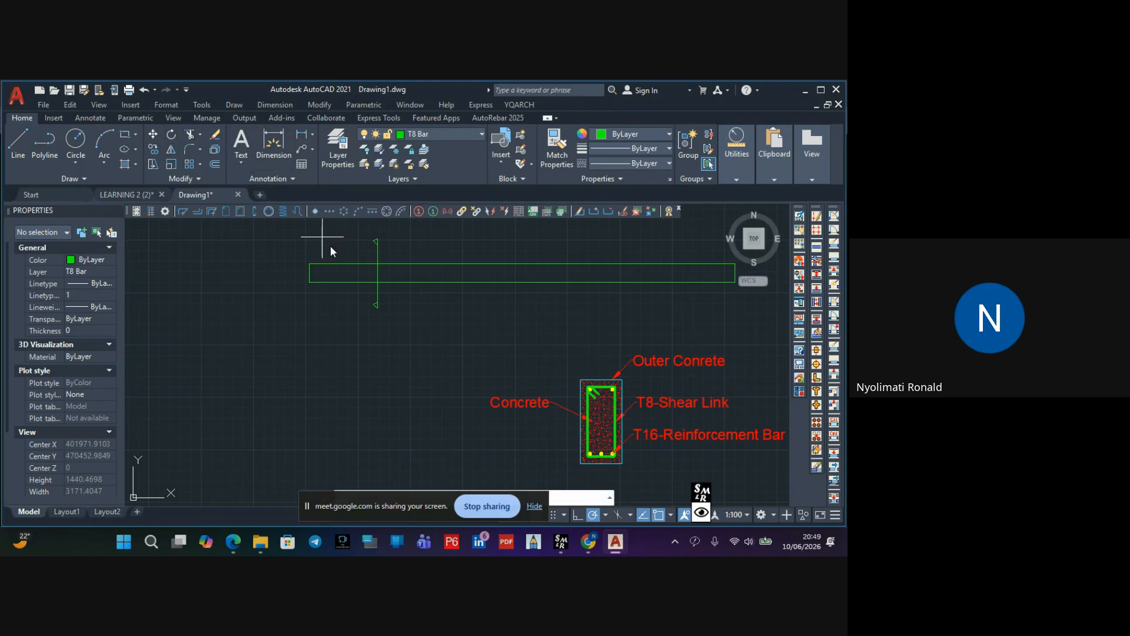
scroll(369, 306, up, 3)
click(371, 308)
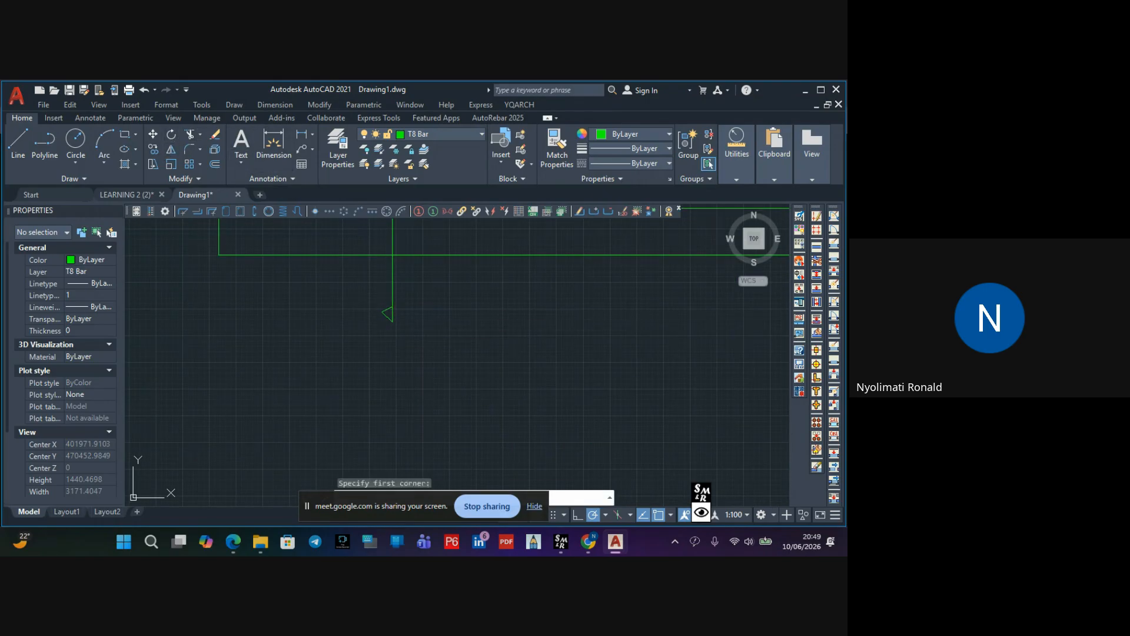
click(370, 287)
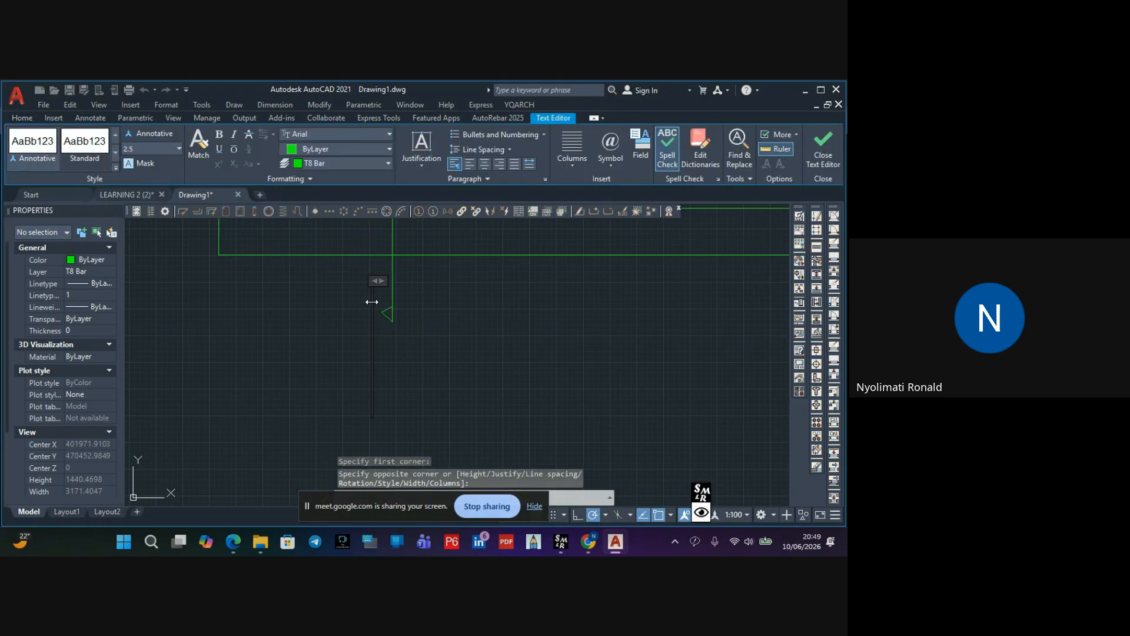
text(A)
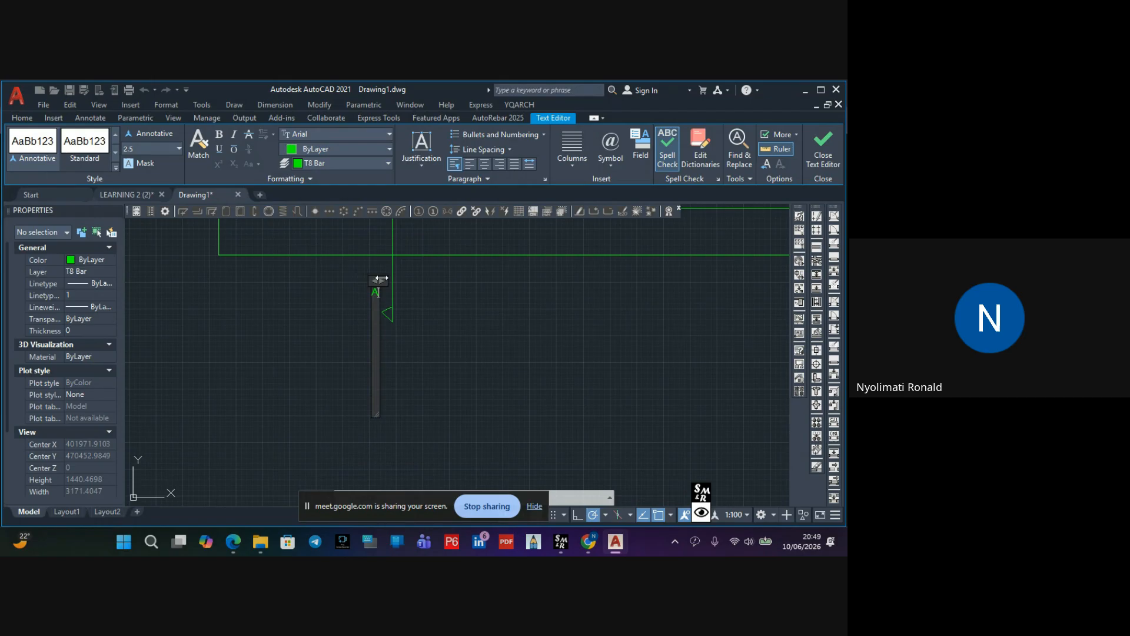
drag(382, 277, 419, 277)
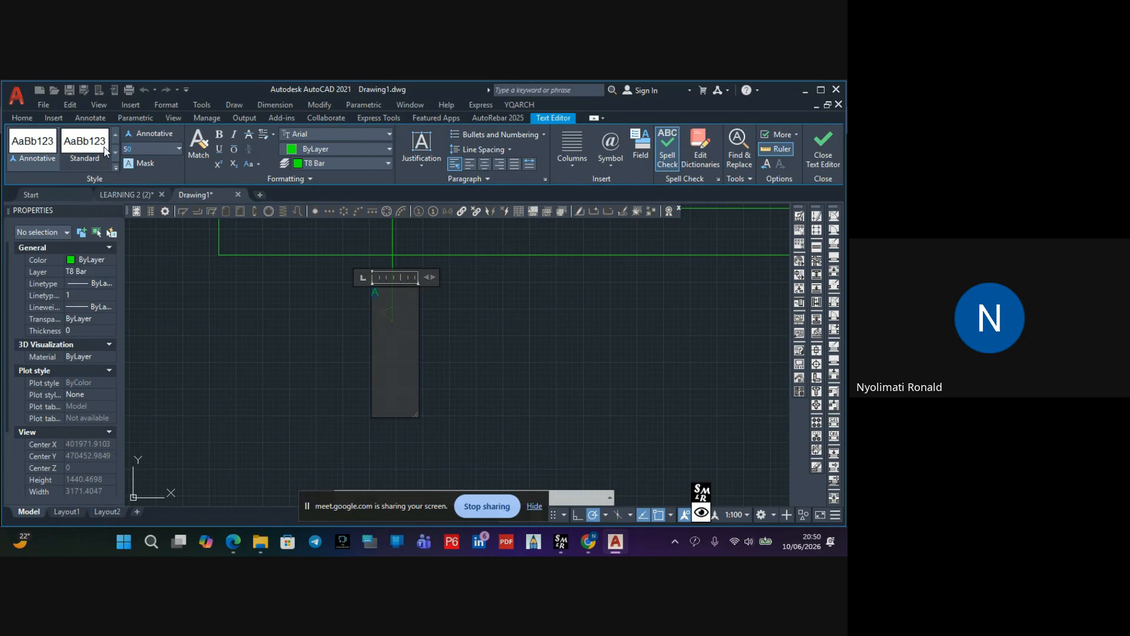
text(A)
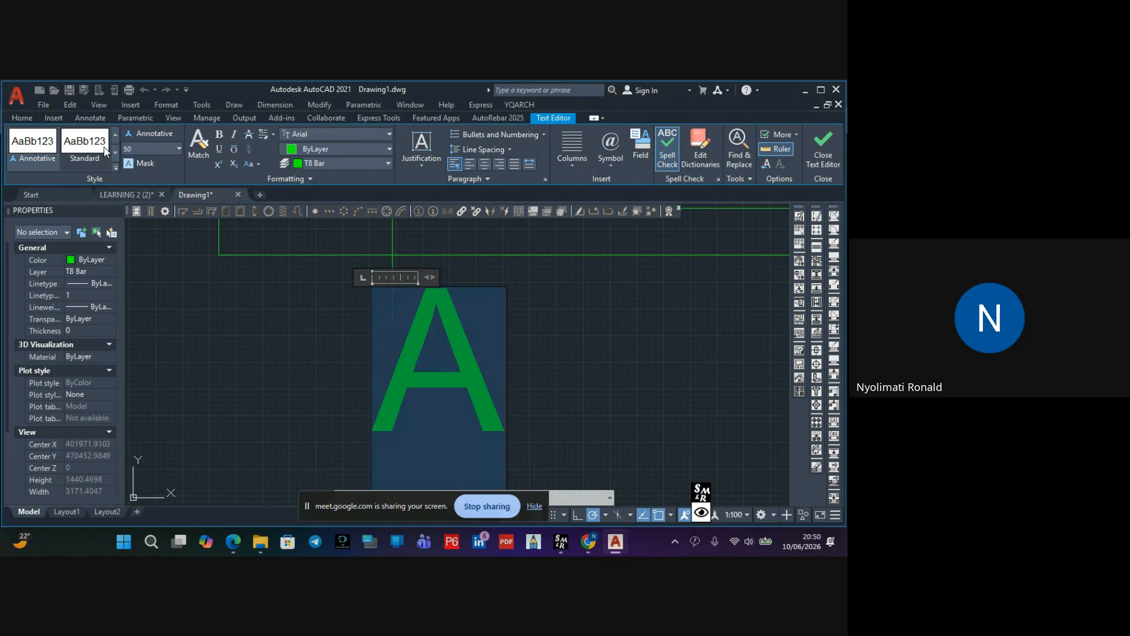
click(602, 342)
Move the text "A" slightly down and to the left so it sits clear of the section mark's lower arrowhead
double_click(384, 306)
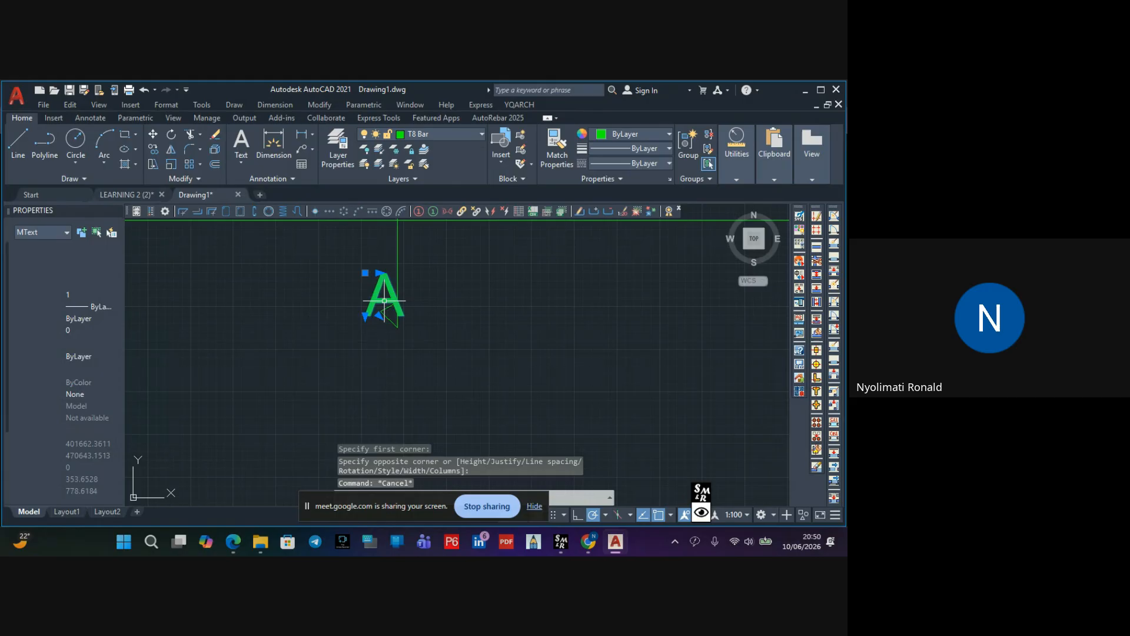
click(502, 308)
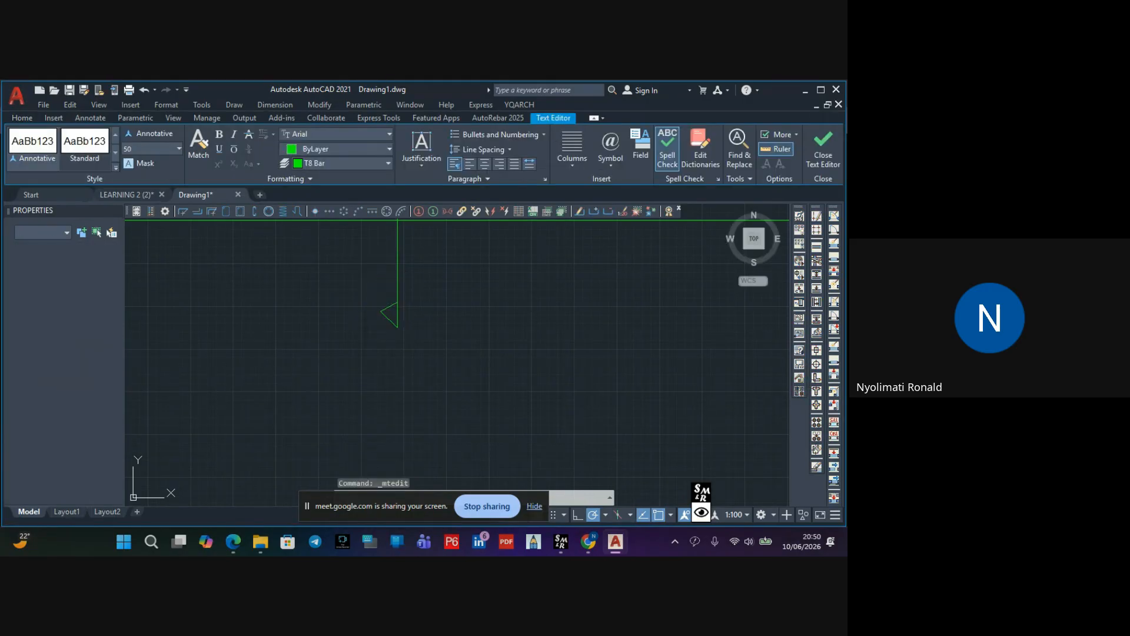
click(380, 279)
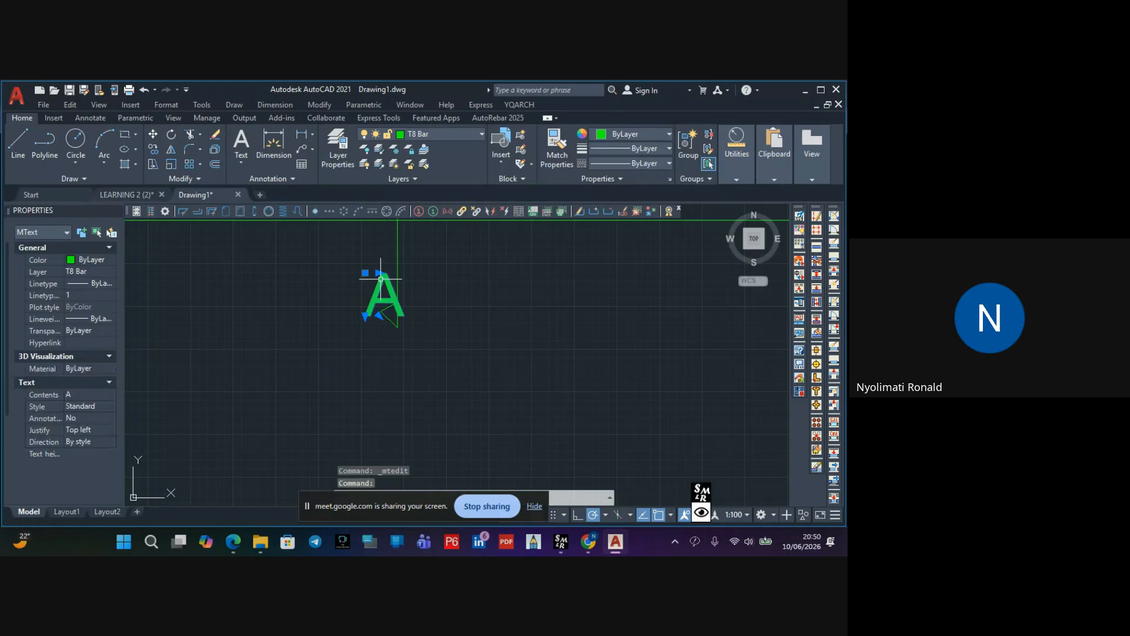
drag(381, 283, 353, 302)
scroll(400, 314, down, 5)
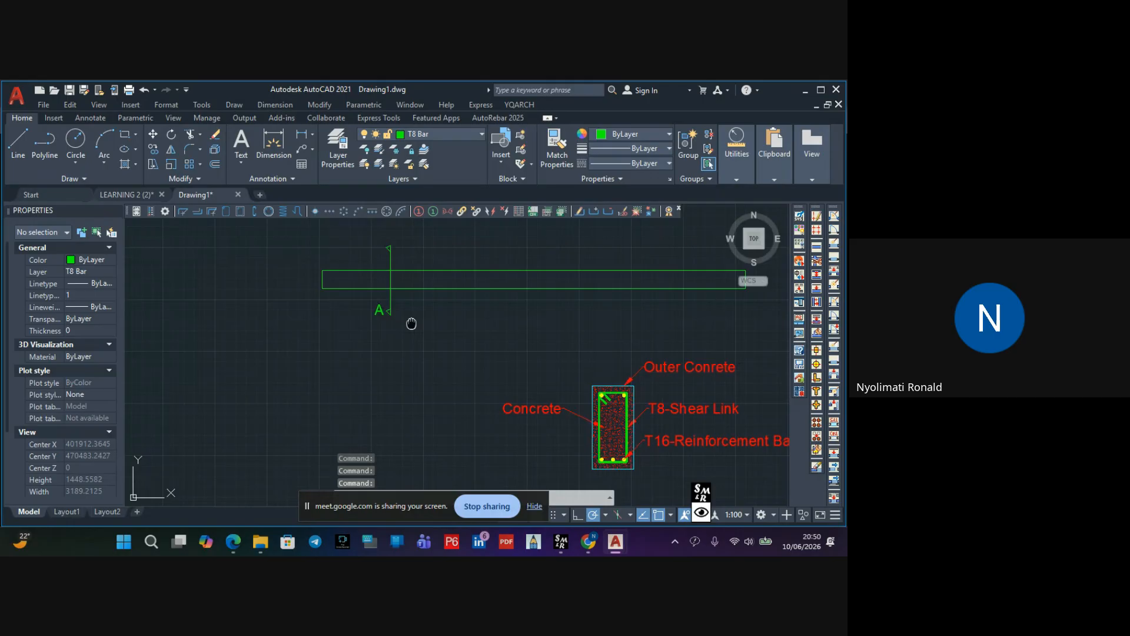
Copy the "A" label about 303 units straight up, placing the copy beside the section mark's upper arrowhead
click(407, 354)
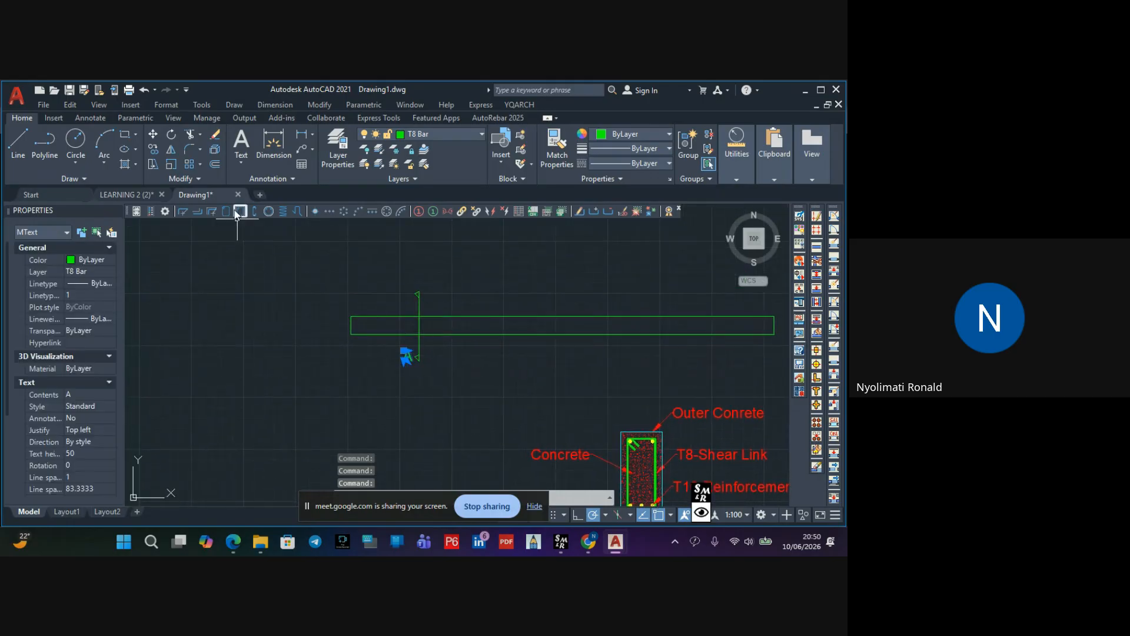
click(156, 146)
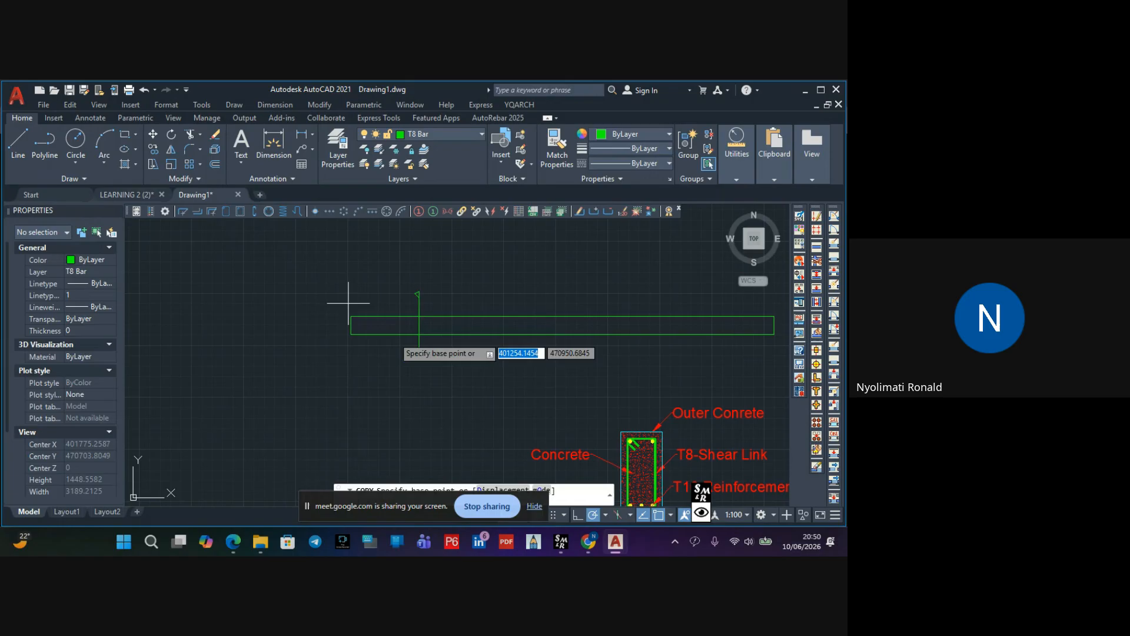
click(415, 356)
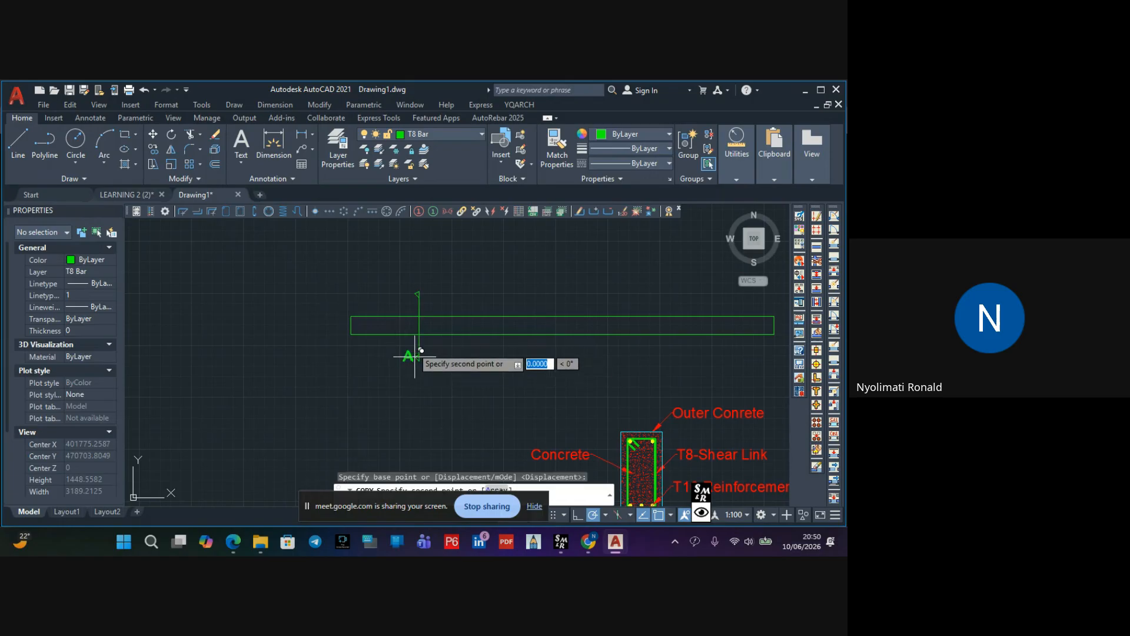
click(411, 292)
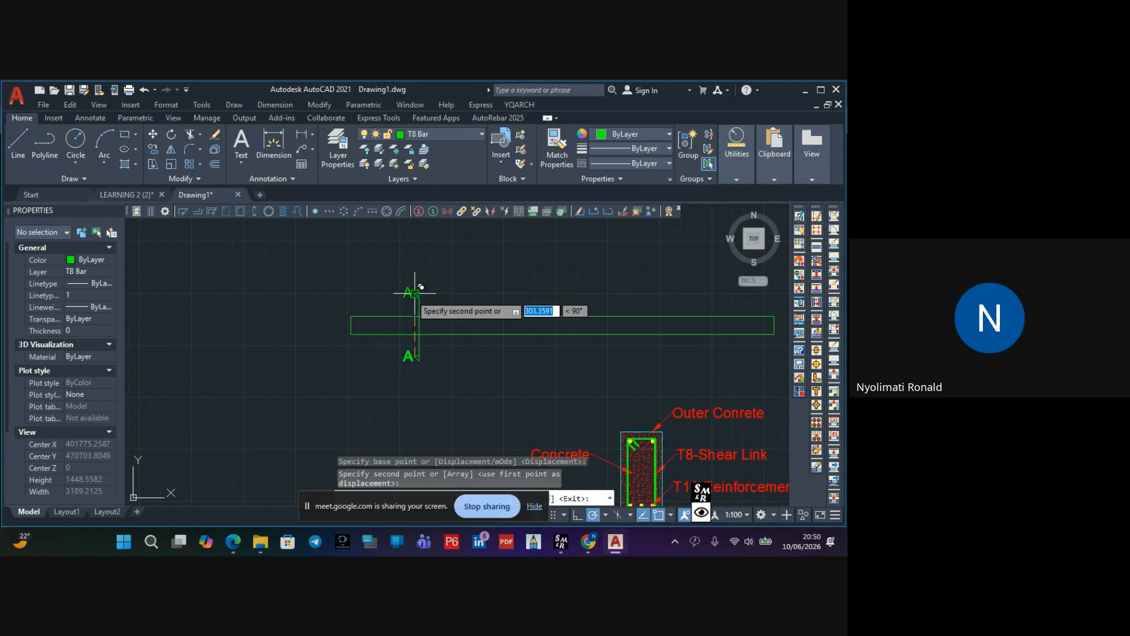
key(Escape)
scroll(425, 326, down, 2)
scroll(425, 326, up, 3)
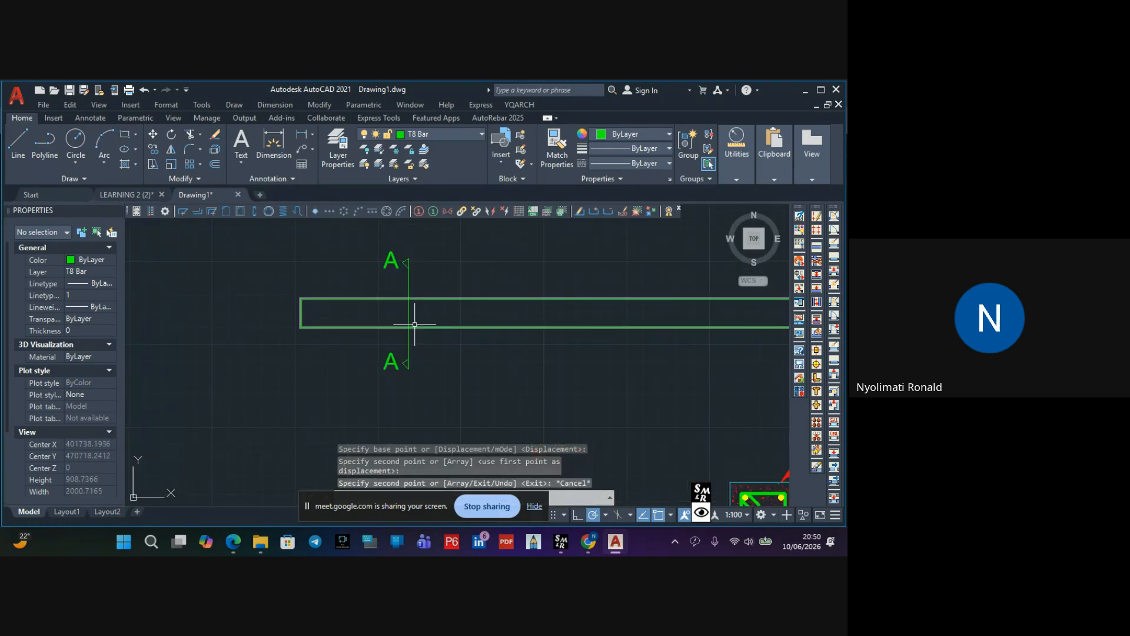
key(Escape)
Copy the lower "A" label to the empty area just below the reinforced concrete beam section
scroll(385, 356, down, 3)
middle_drag(396, 370, 366, 285)
scroll(361, 285, up, 3)
click(360, 285)
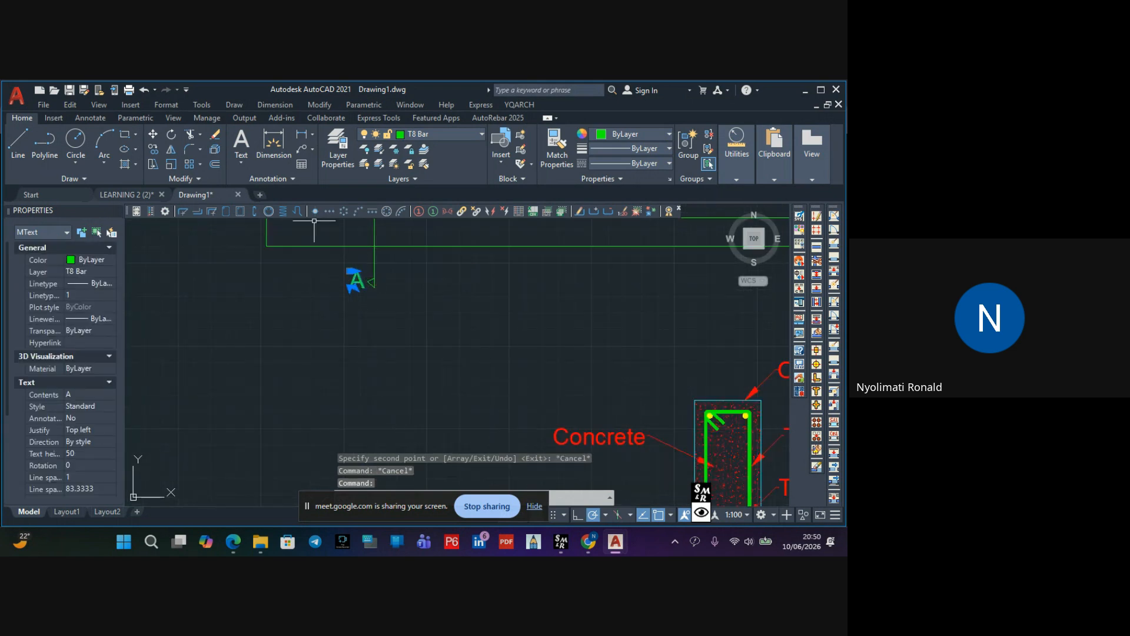
click(155, 152)
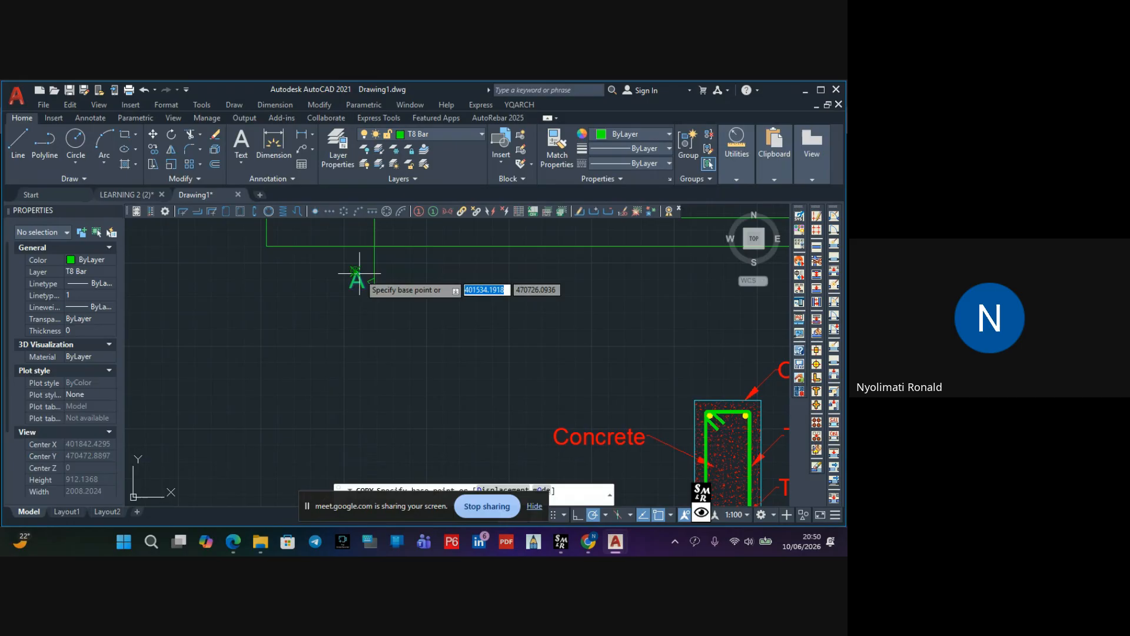
click(356, 275)
scroll(377, 306, down, 2)
scroll(501, 409, up, 5)
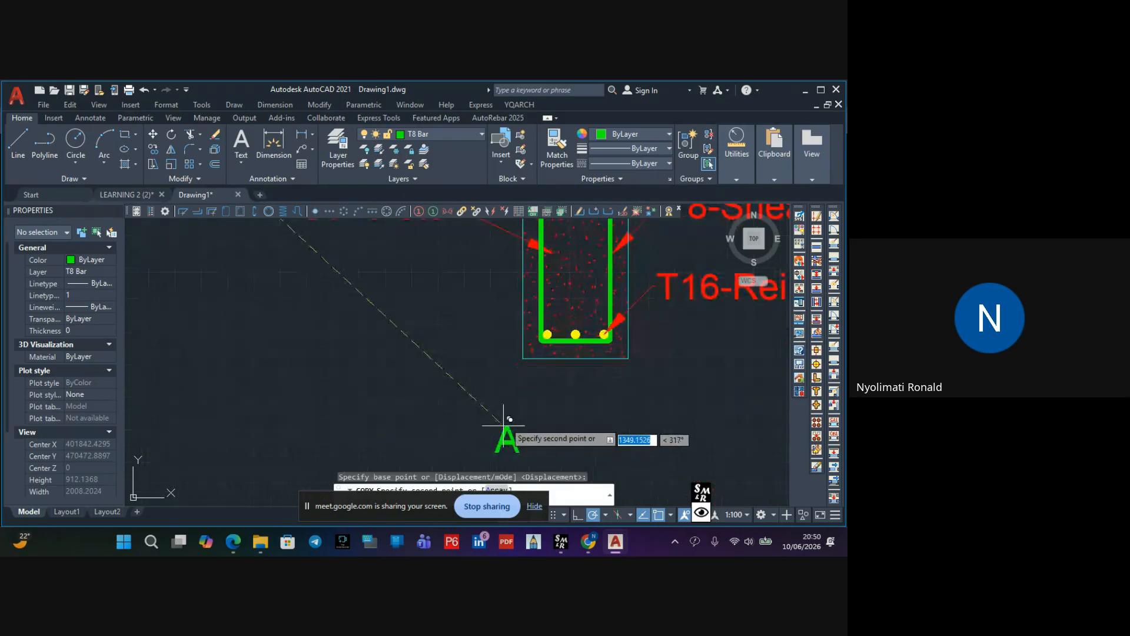
click(495, 383)
key(Escape)
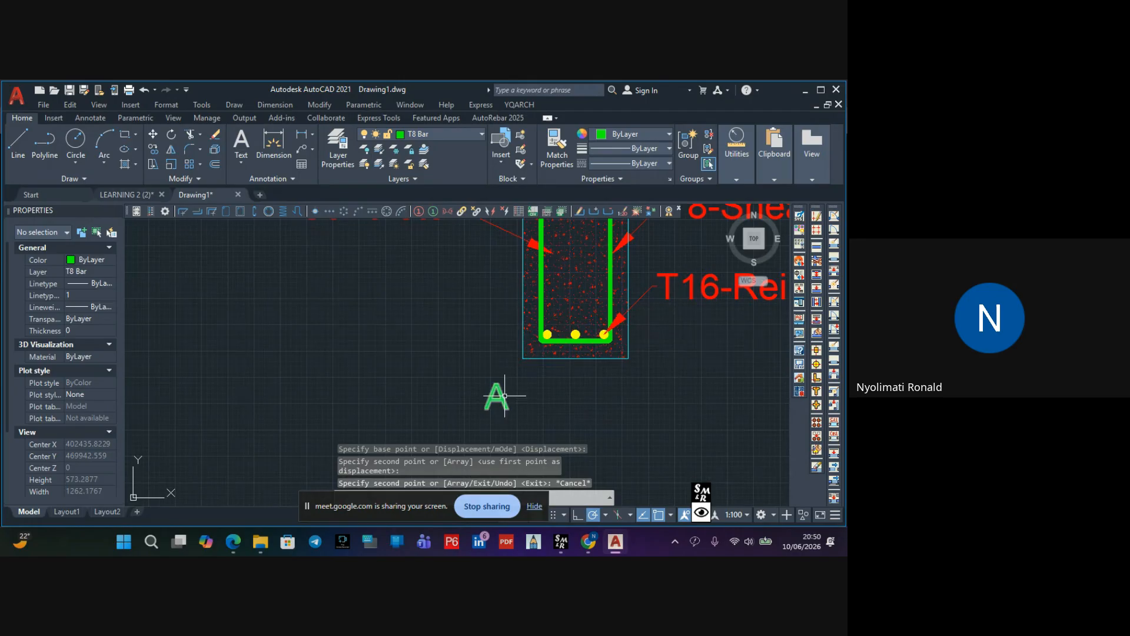
Replace the text of the copied label below the beam section with "Section" and "A-A" on two lines
double_click(497, 396)
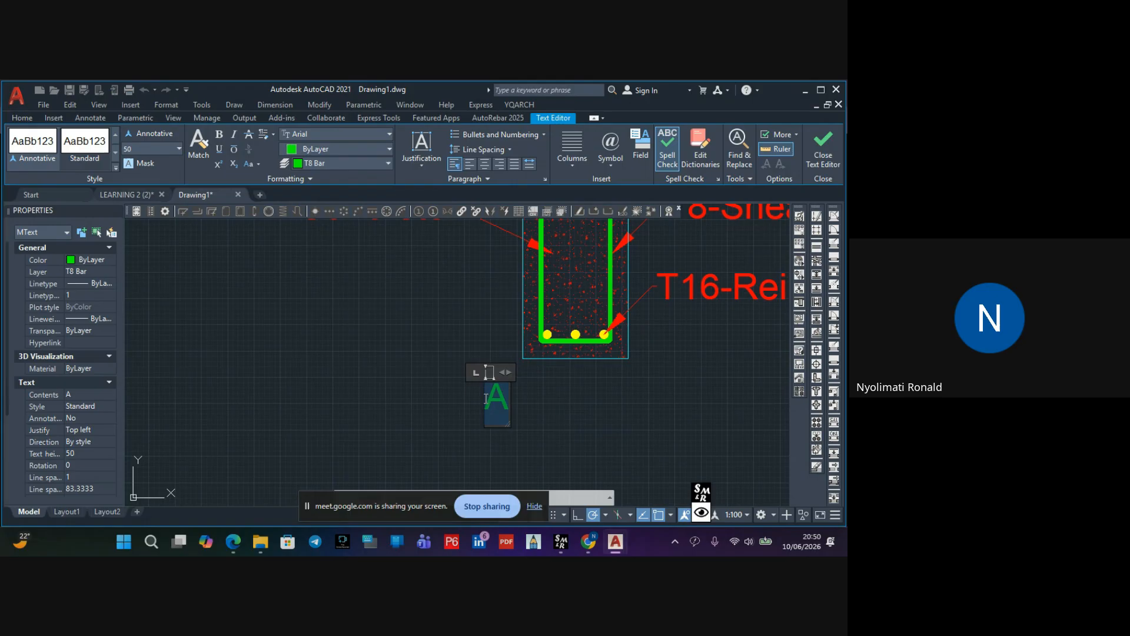
text(Se)
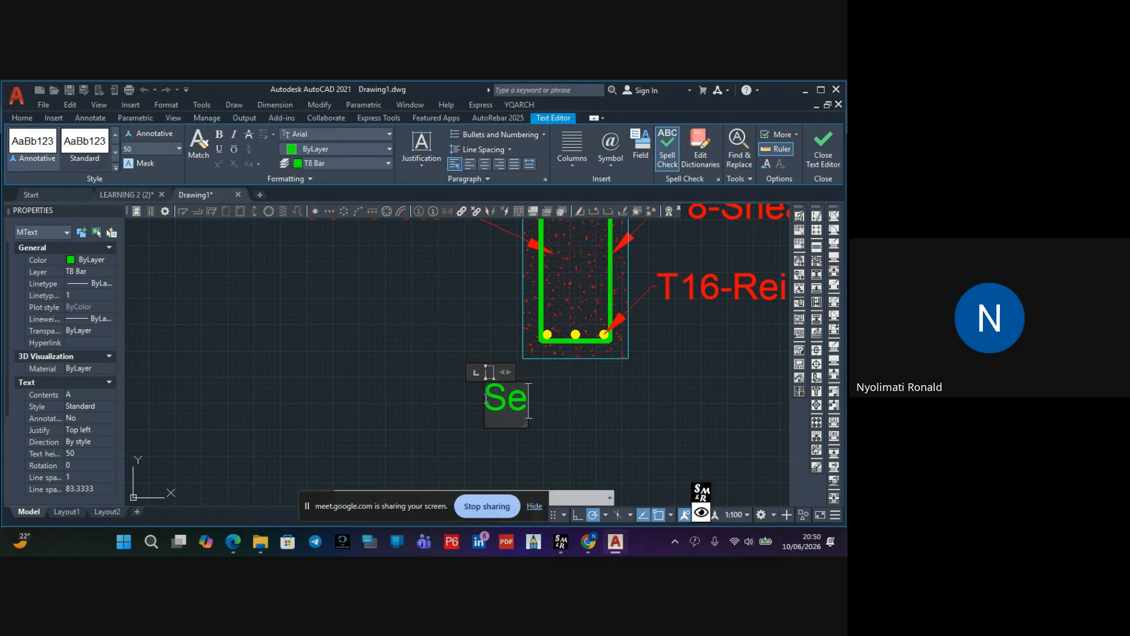
text(ctio)
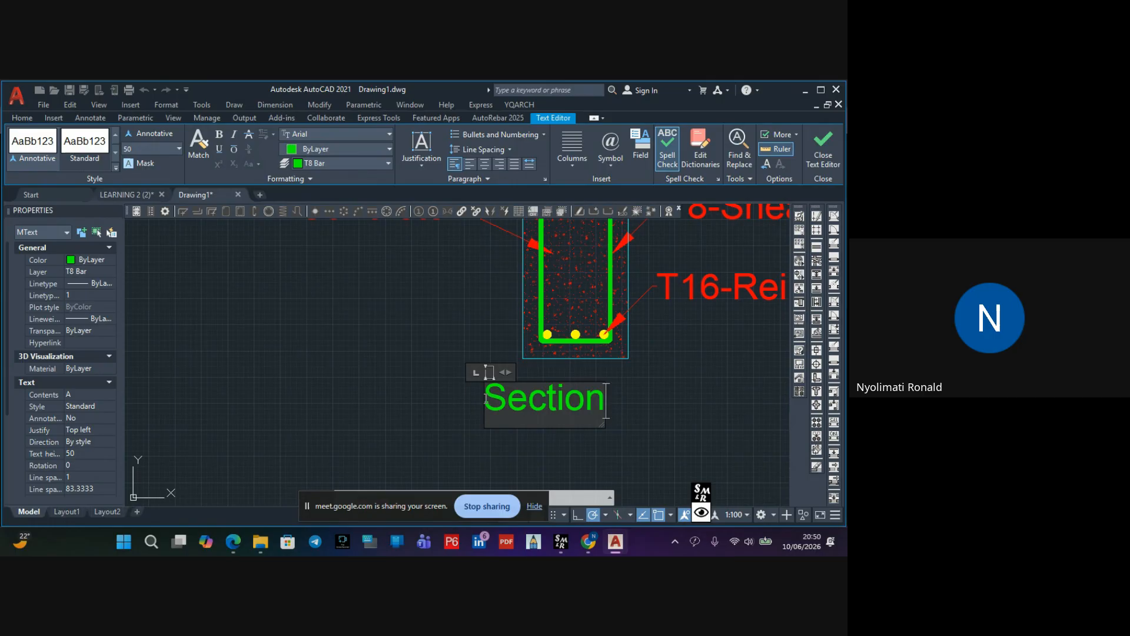
text(n)
key(Return)
text(A-A)
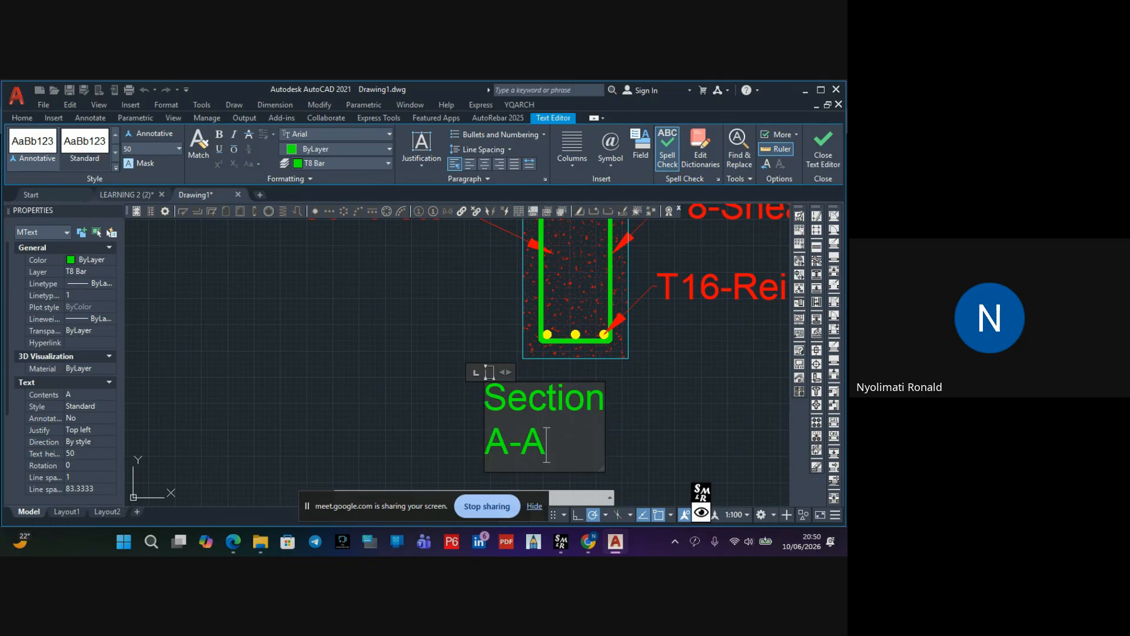
click(375, 387)
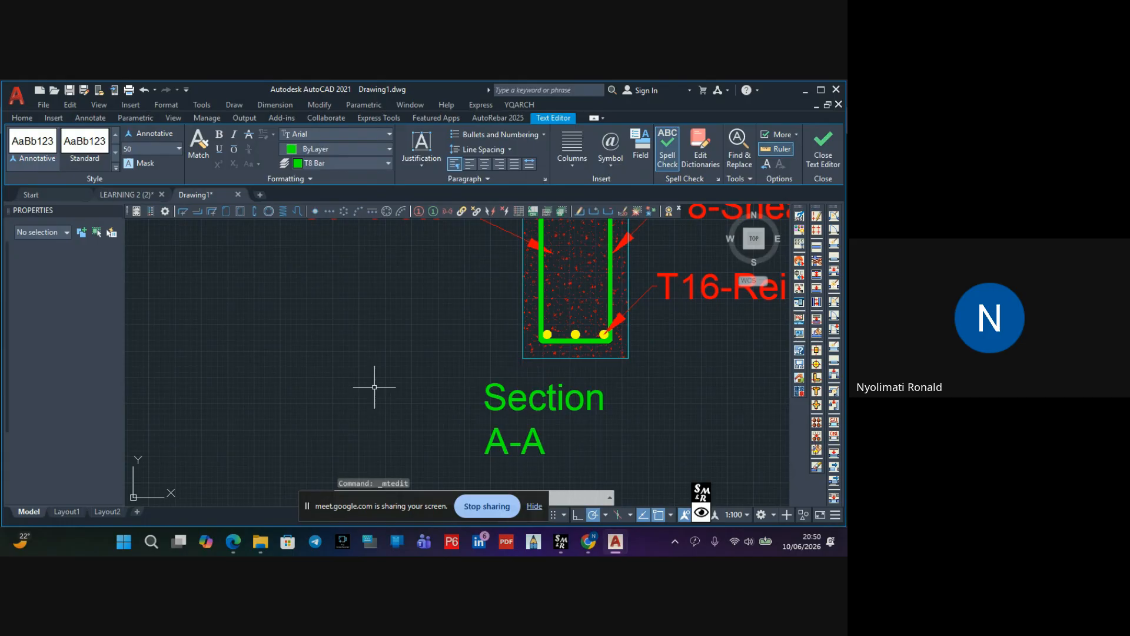
Centre-align both lines of the "Section A-A" label
click(567, 402)
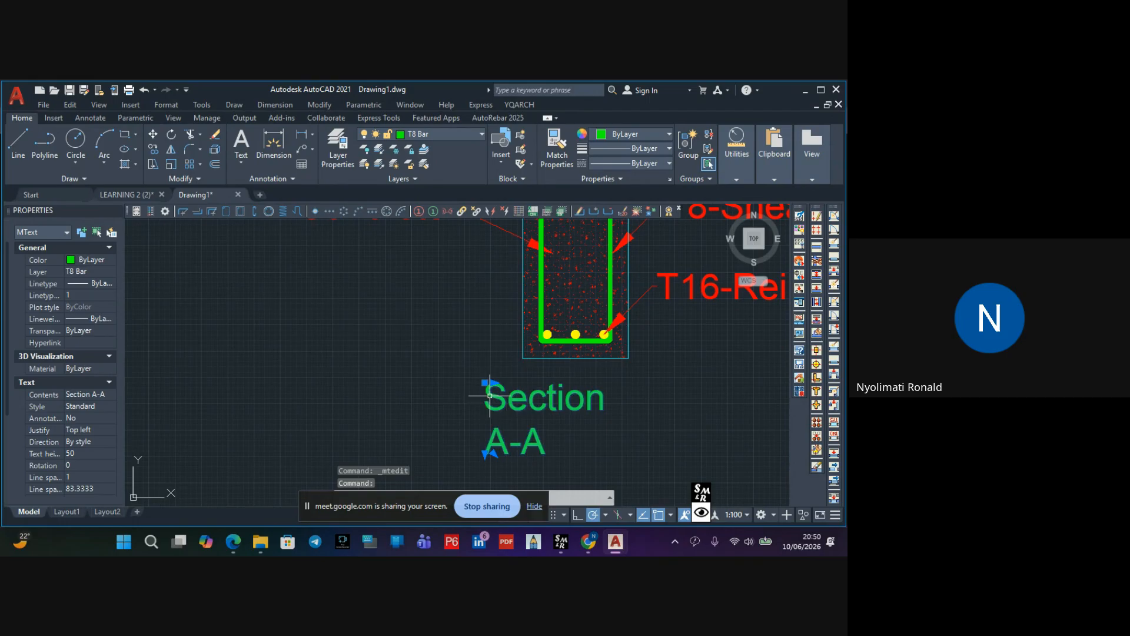
double_click(528, 438)
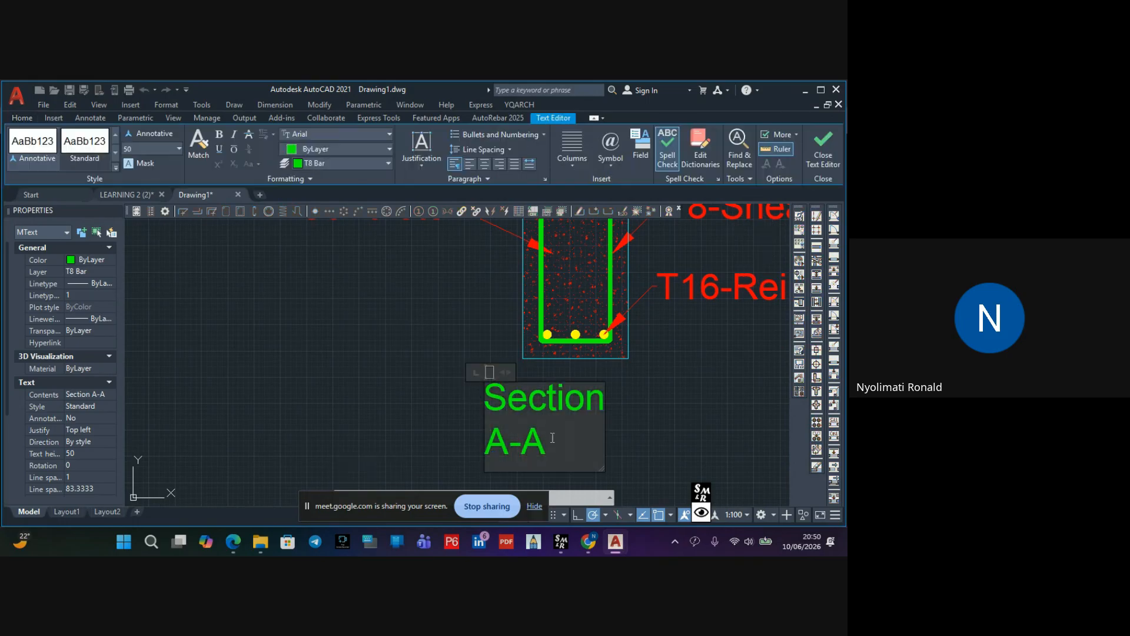
drag(509, 436, 469, 392)
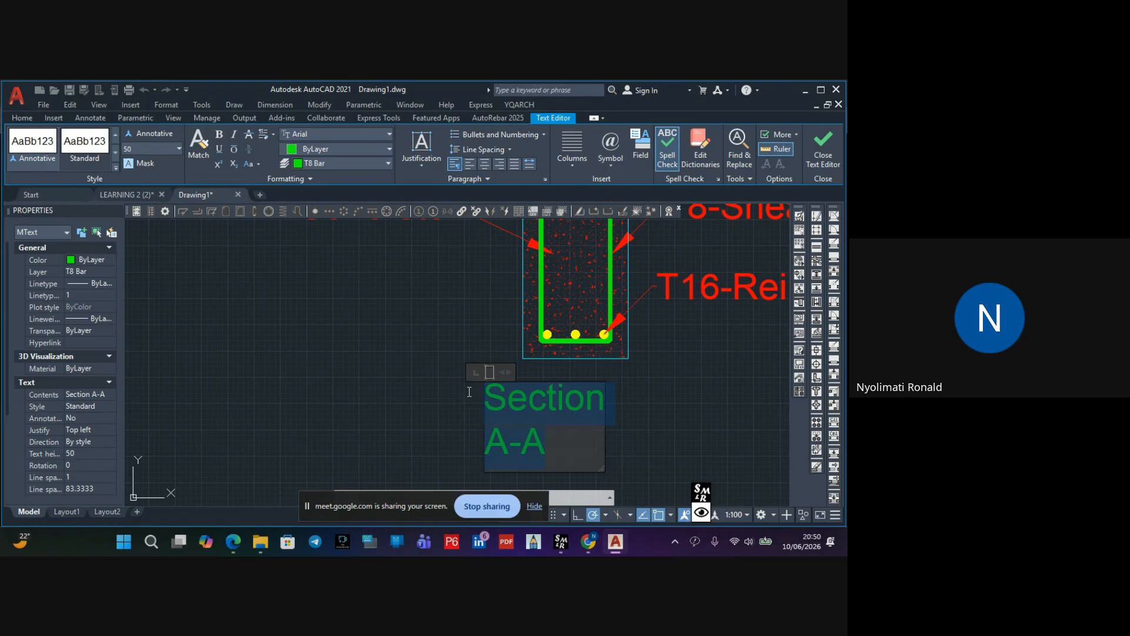
click(482, 163)
click(432, 286)
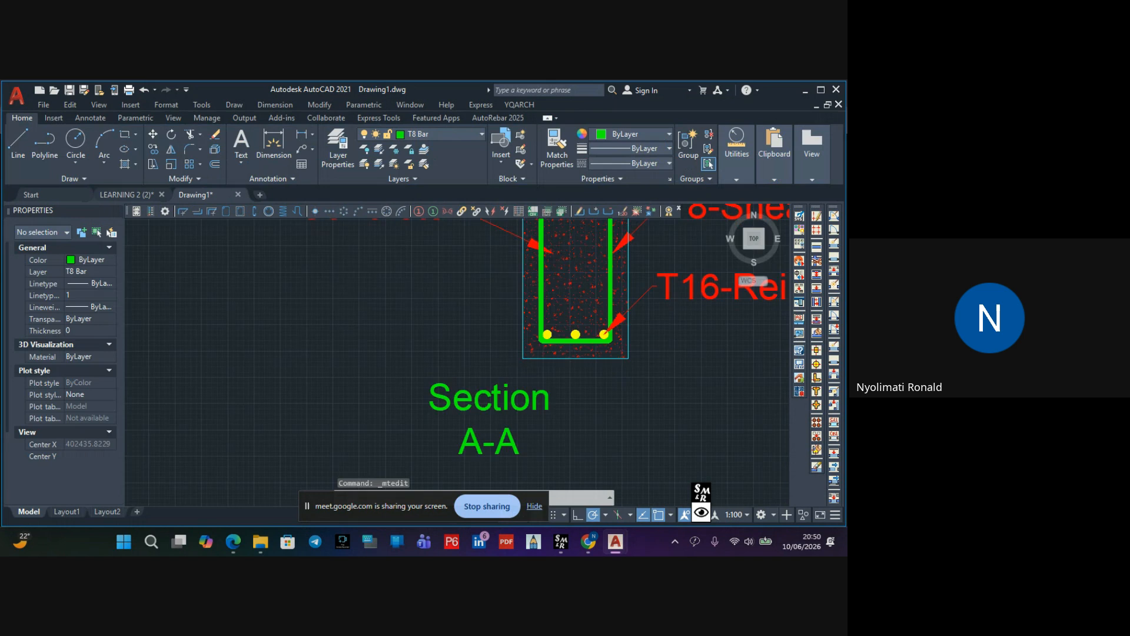
Move the "Section A-A" label to the right so it is centred directly beneath the beam section
scroll(428, 299, down, 3)
click(453, 339)
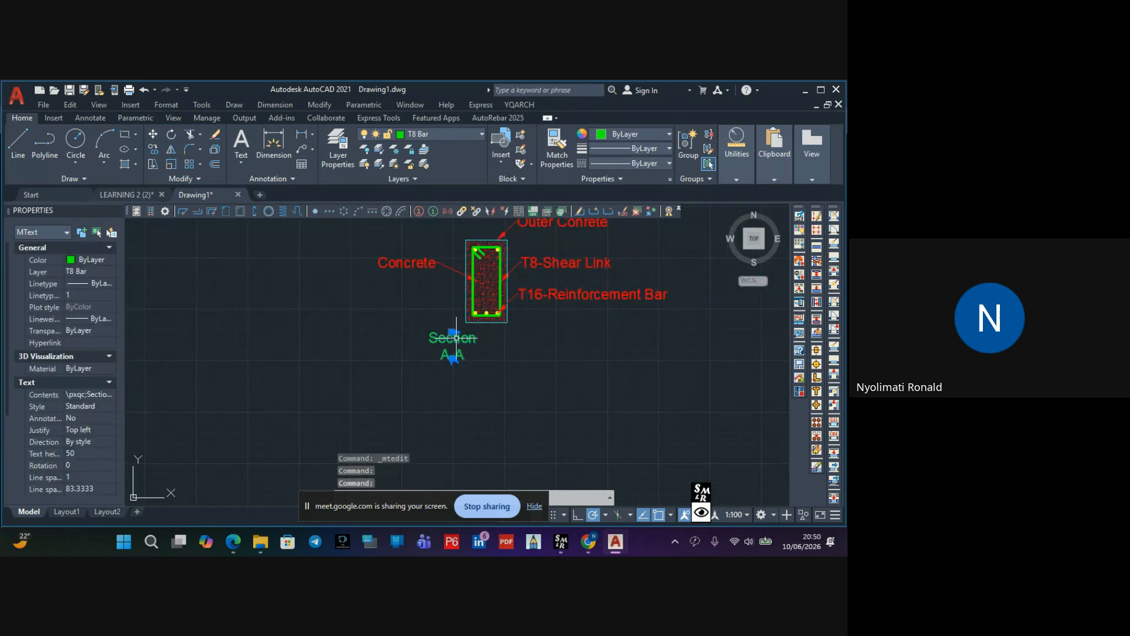
click(453, 333)
click(487, 333)
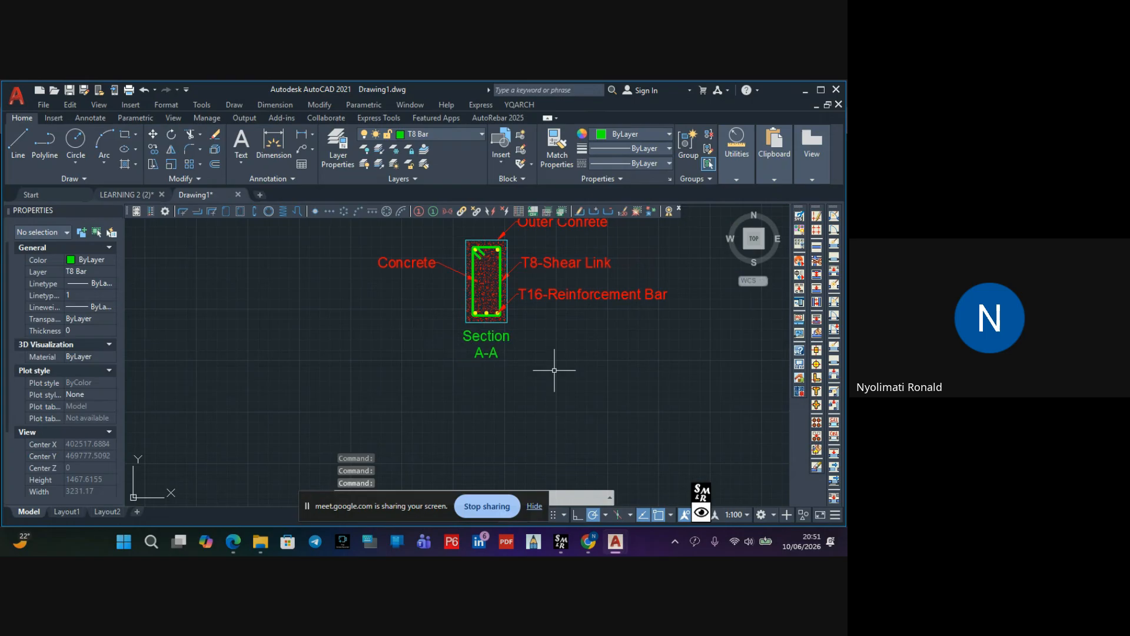
Copy the "Section A-A" label from below the beam section up onto the long rectangle of the beam side view
scroll(536, 368, down, 2)
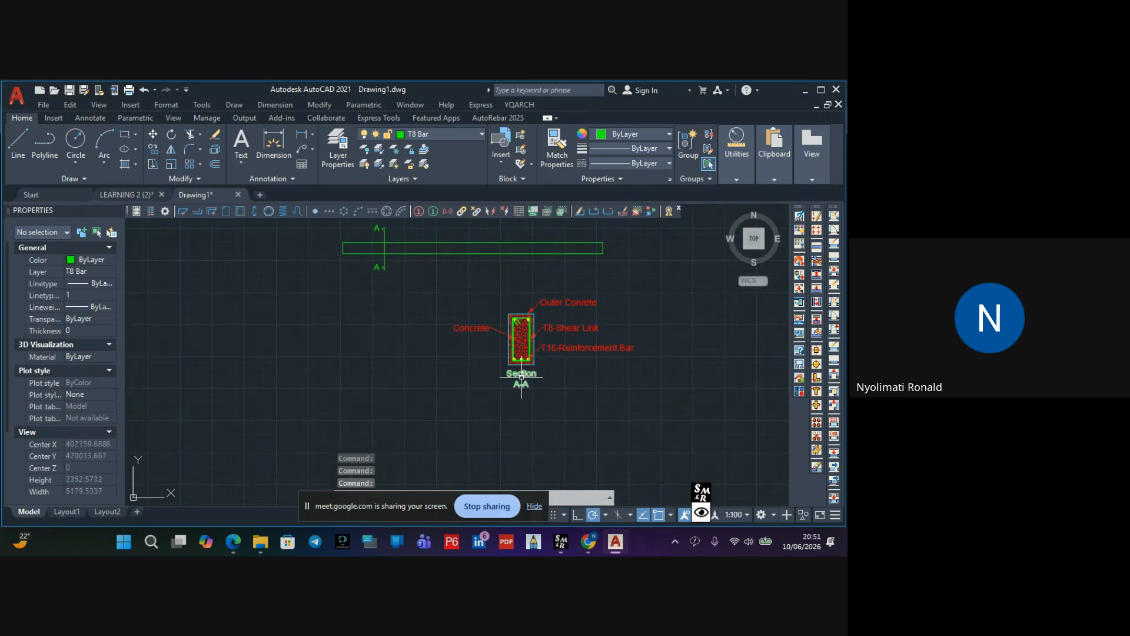
scroll(400, 283, up, 4)
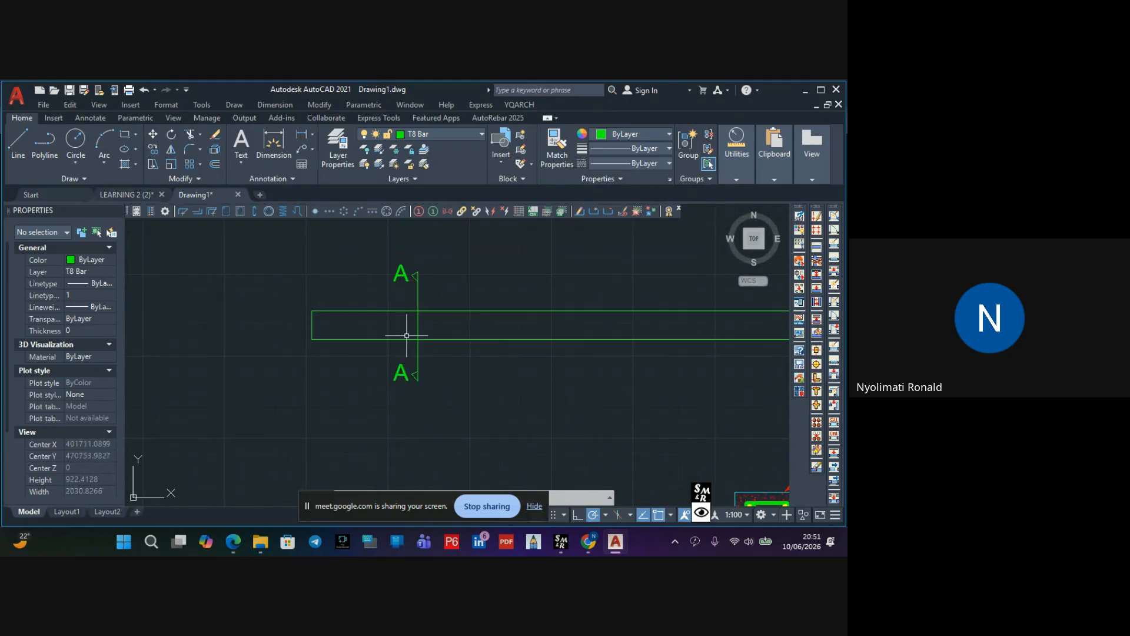
scroll(406, 335, down, 4)
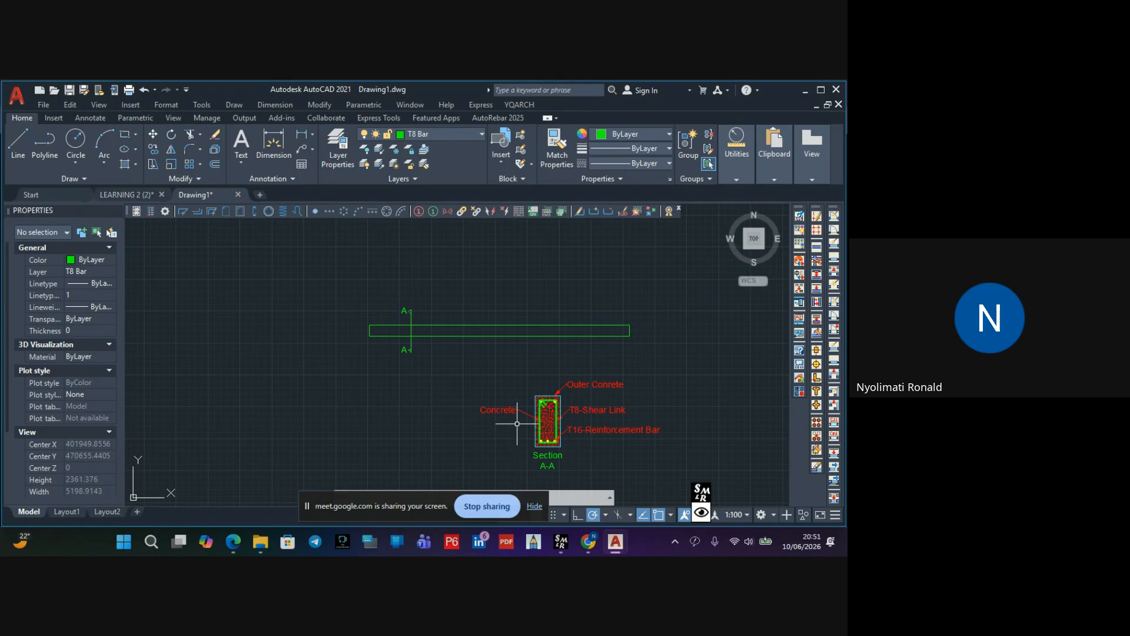
click(547, 462)
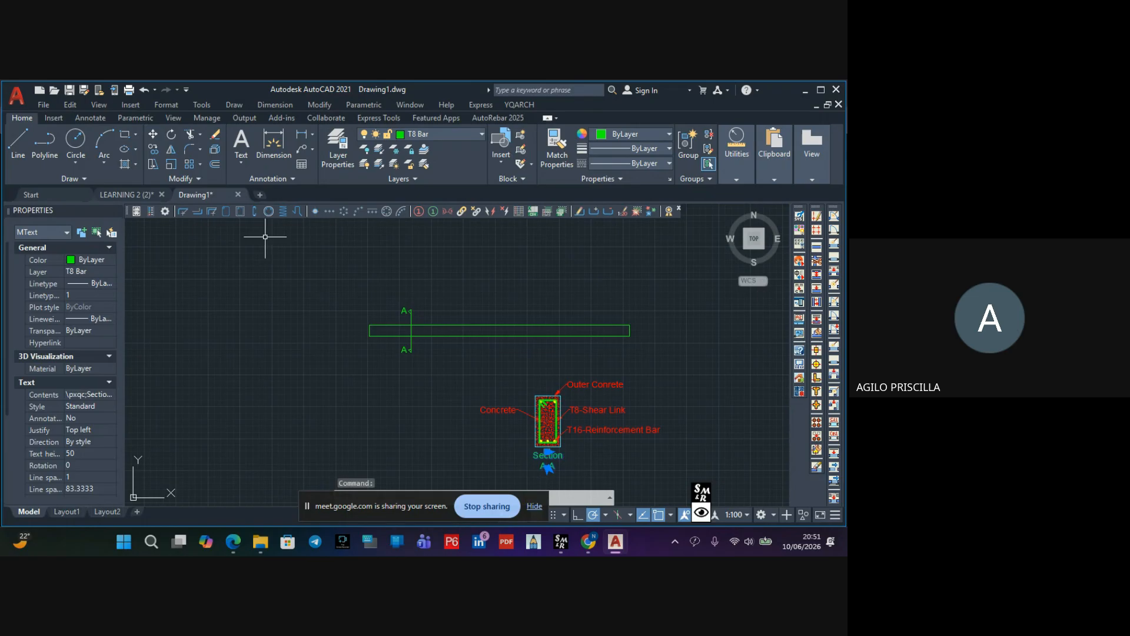
click(154, 150)
click(548, 467)
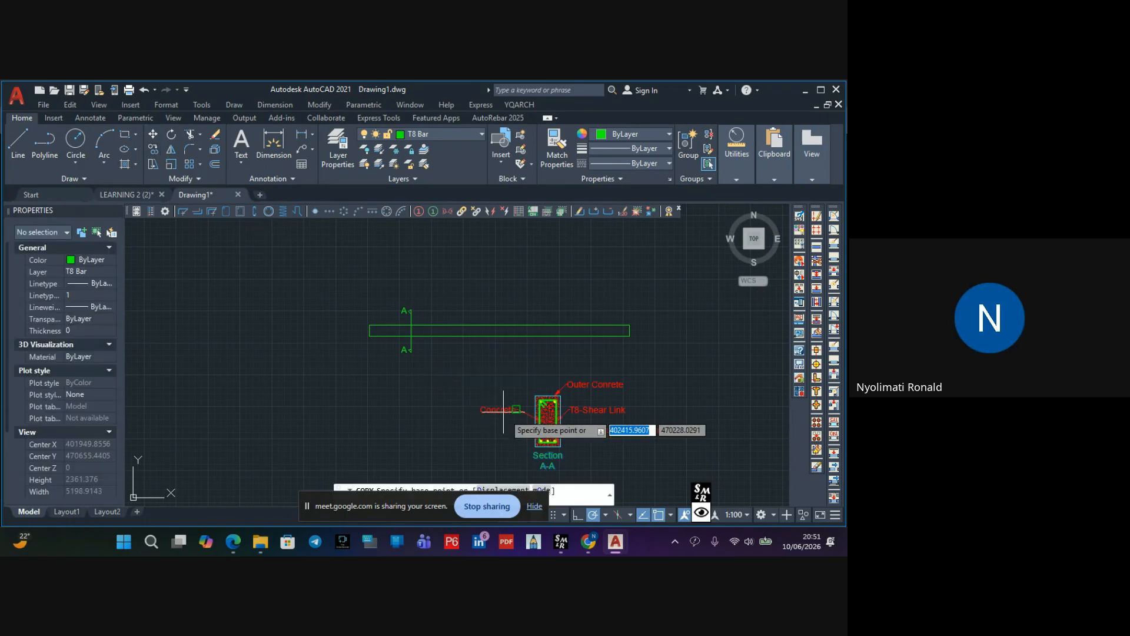
scroll(483, 327, up, 6)
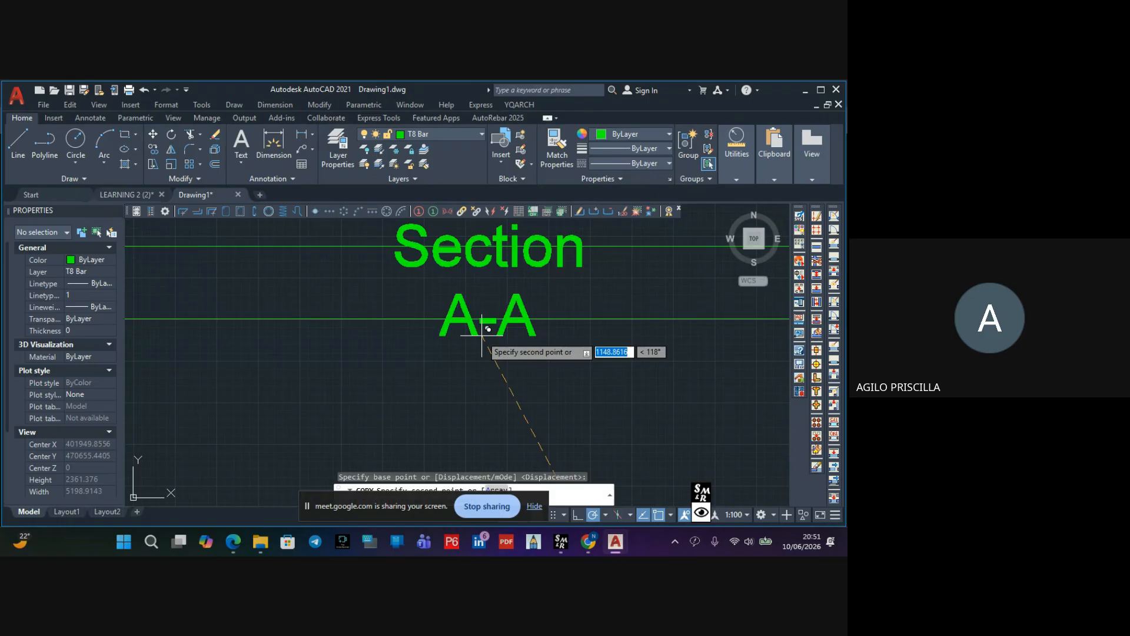
click(481, 356)
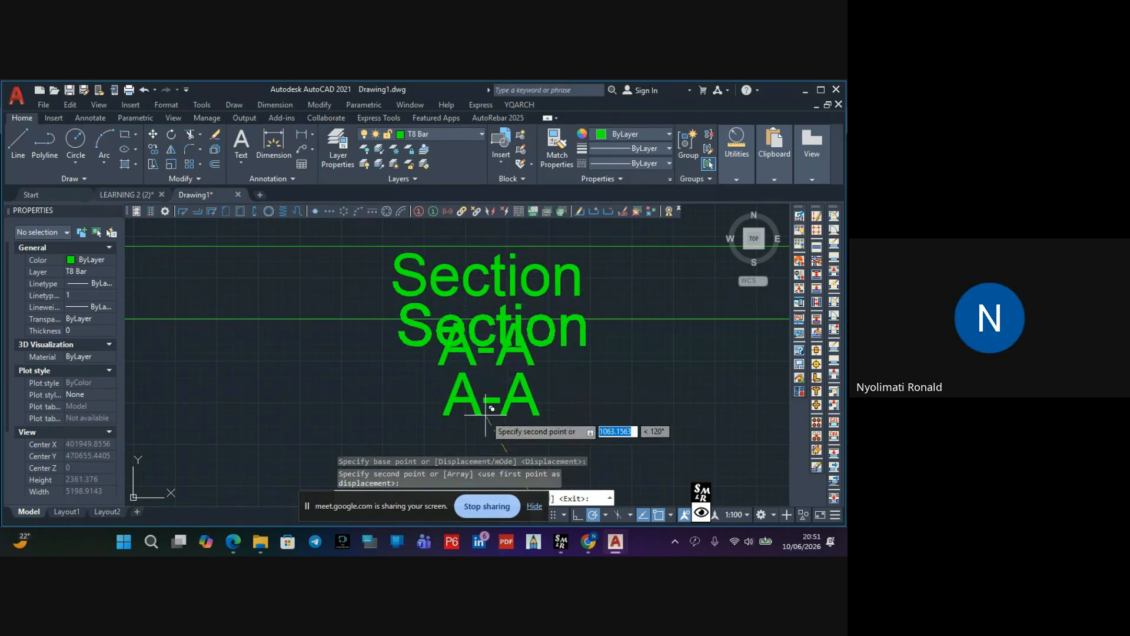
key(Escape)
Replace the text of the copied label on the beam side view with "Beam 200x400"
double_click(498, 297)
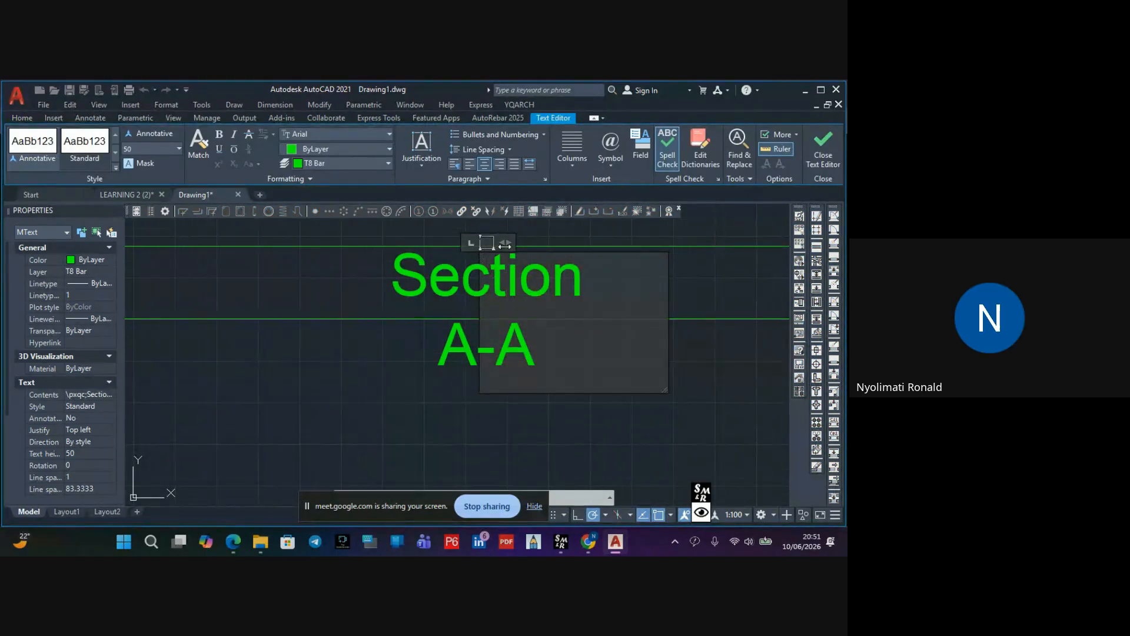
drag(505, 244, 708, 242)
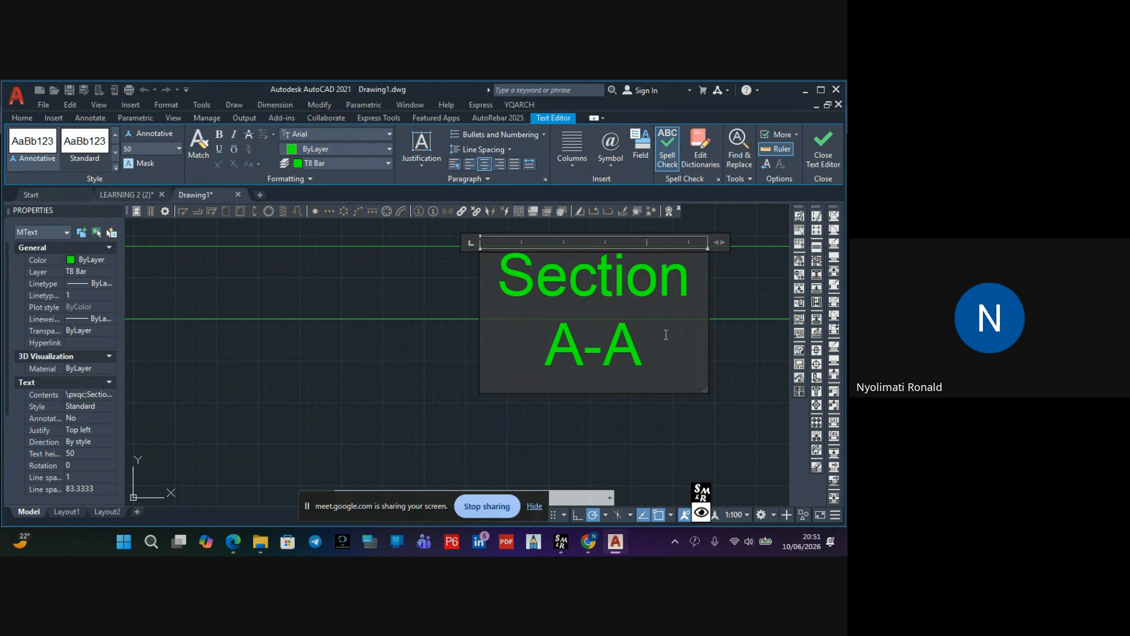
drag(650, 348, 539, 275)
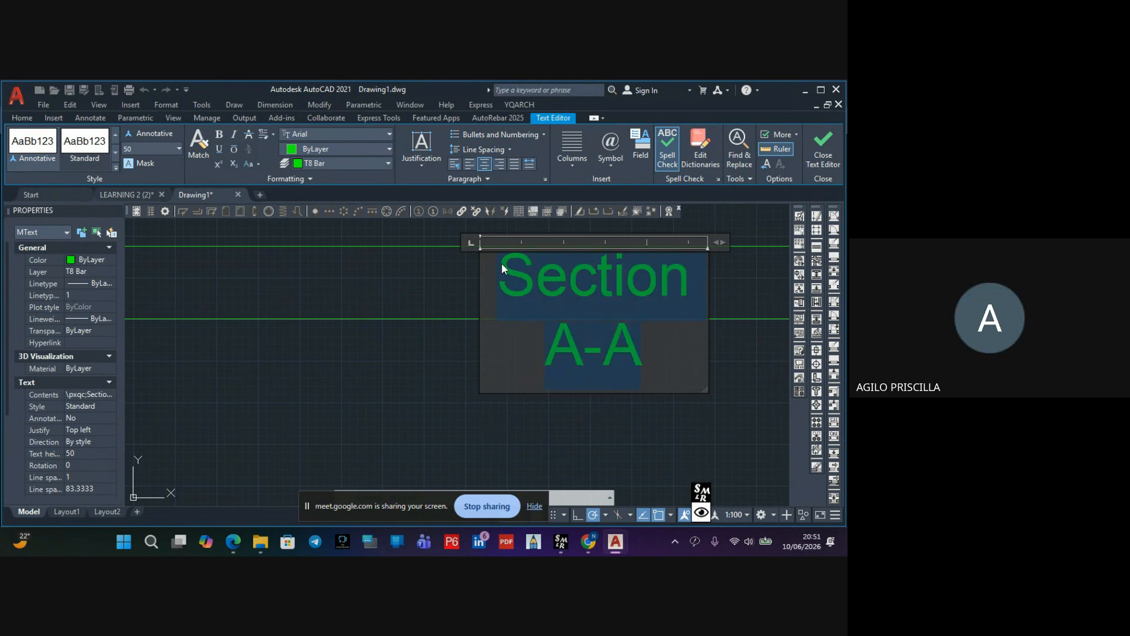
text(Bea)
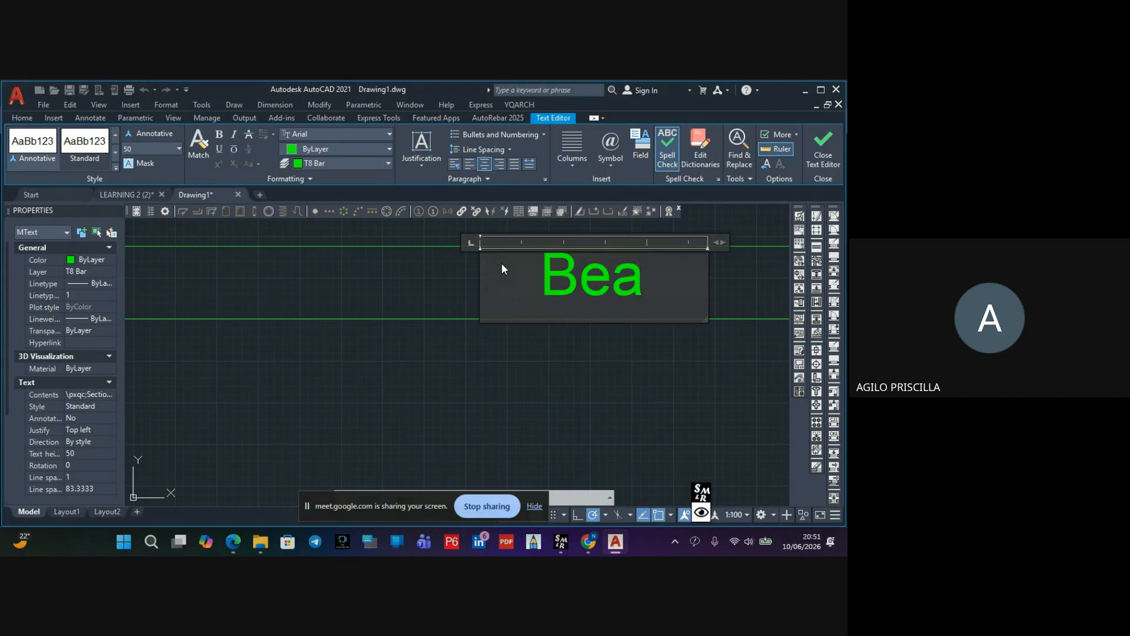
text(m 2)
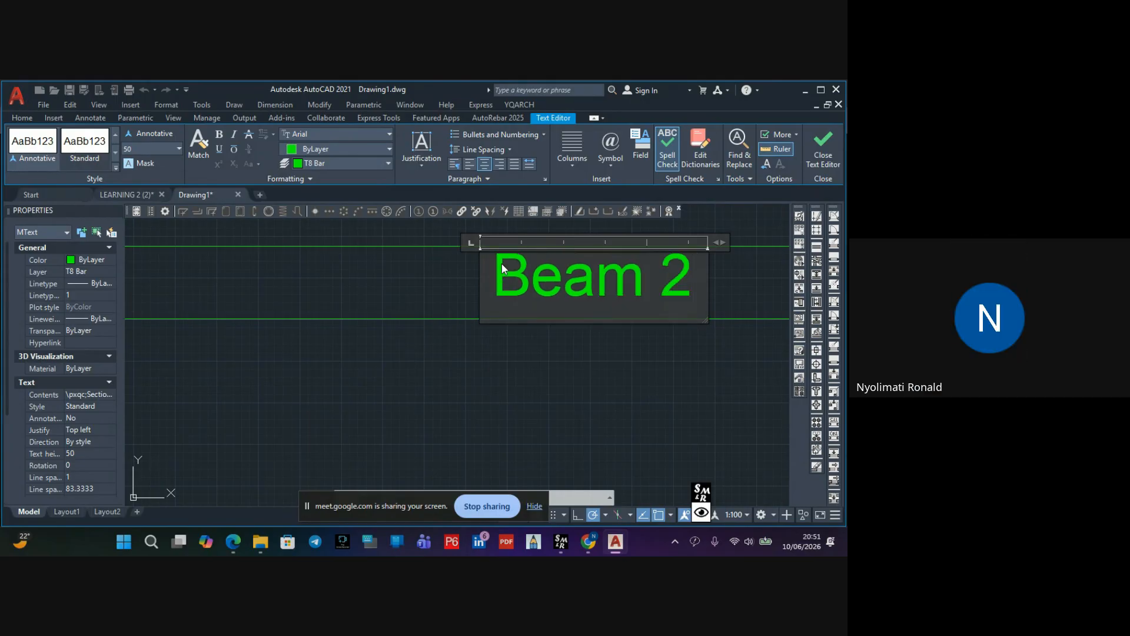
text(00x)
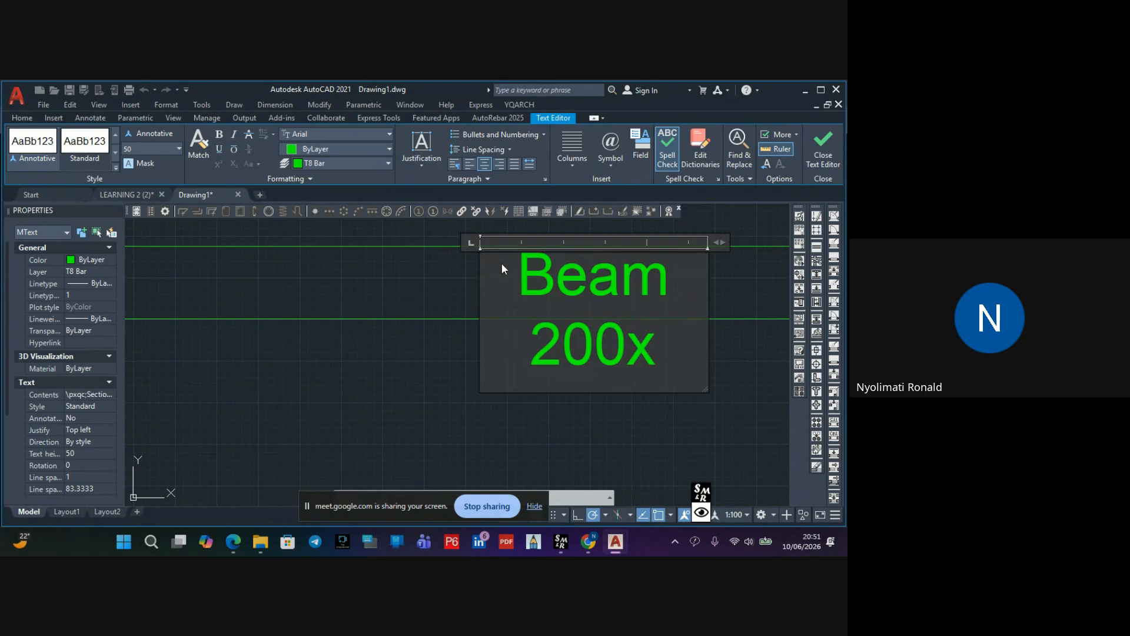
text(400)
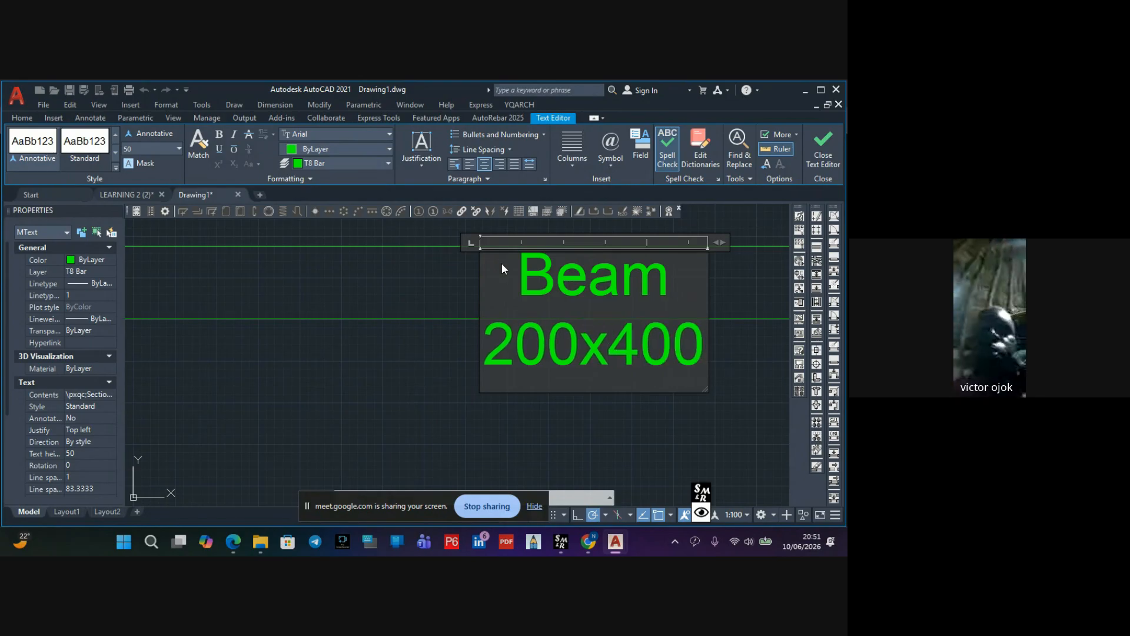
click(436, 378)
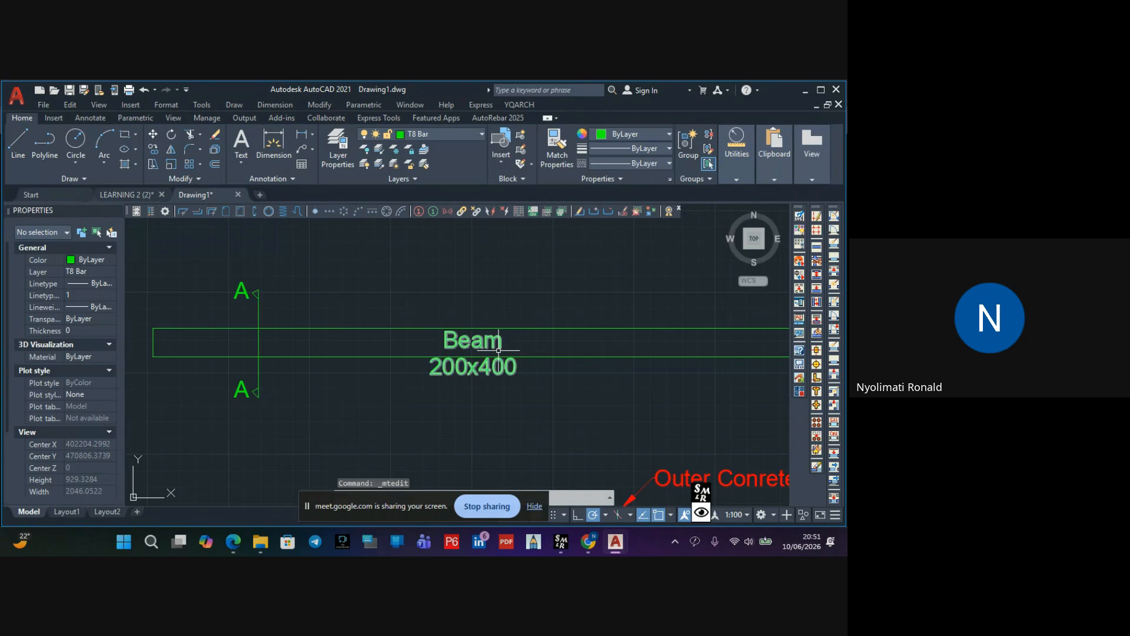
Widen the "Beam 200x400" text frame so the title fits on one line inside the beam rectangle
click(478, 362)
double_click(478, 353)
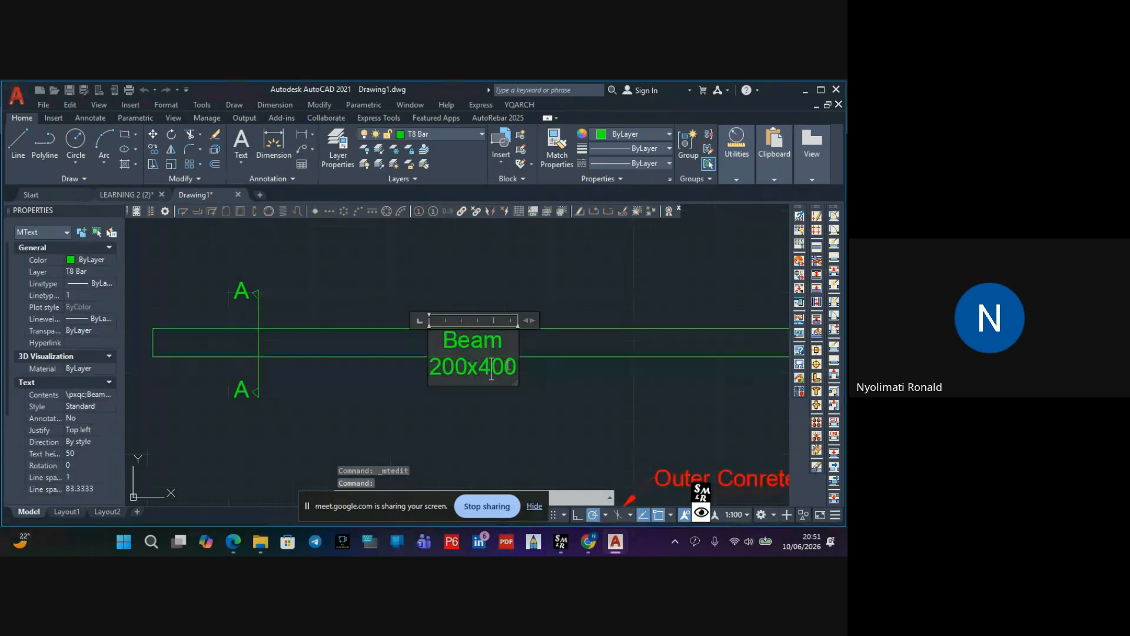
drag(532, 320, 603, 321)
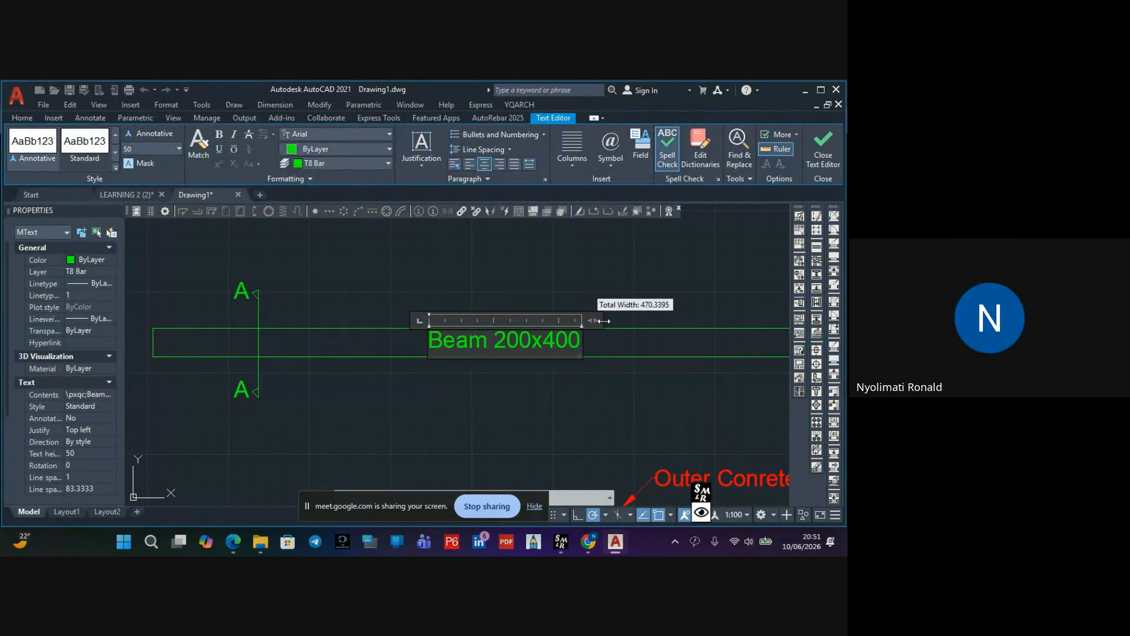
click(679, 365)
Examine the beam side view with its section marks and the labelled reinforcement details of the cross-section
scroll(447, 359, down, 3)
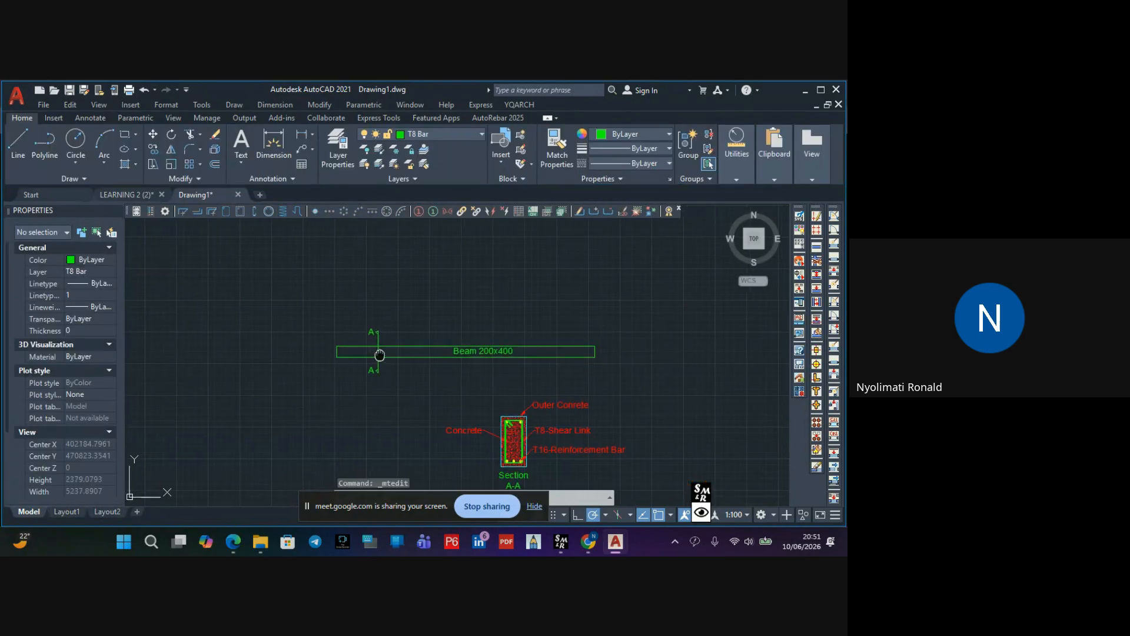
middle_drag(378, 353, 375, 290)
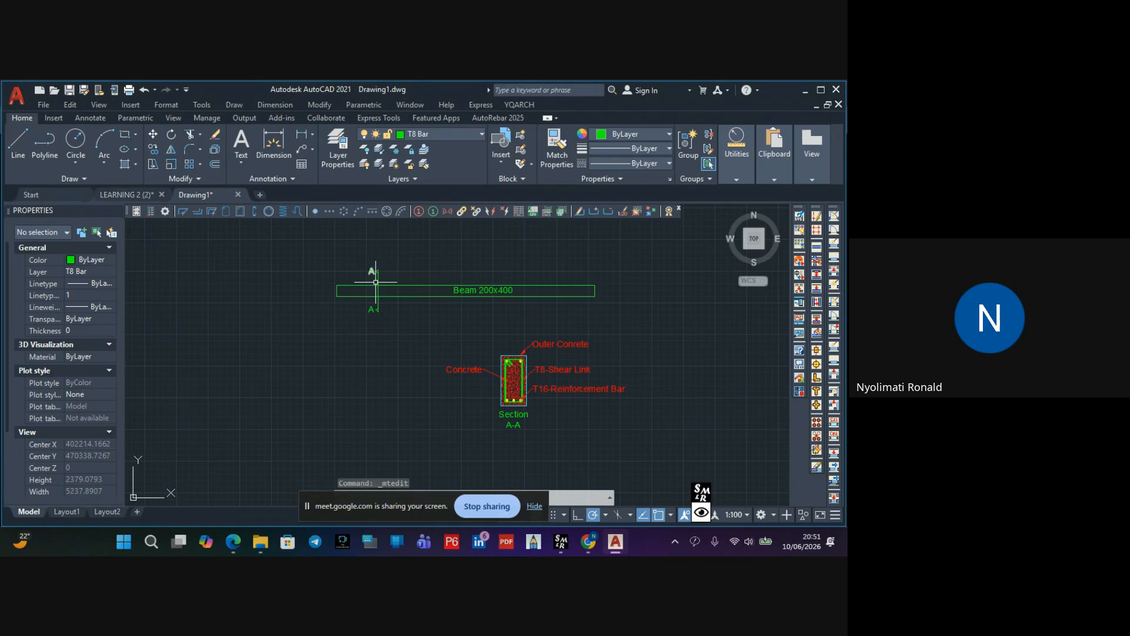
scroll(513, 376, up, 6)
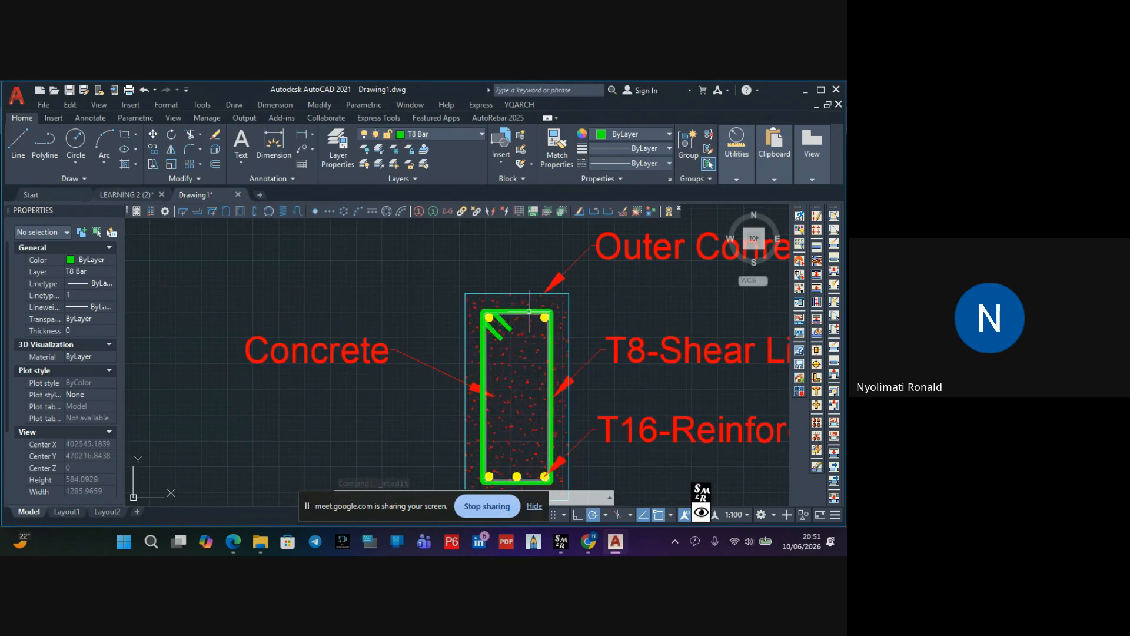
scroll(529, 329, down, 3)
scroll(541, 403, up, 3)
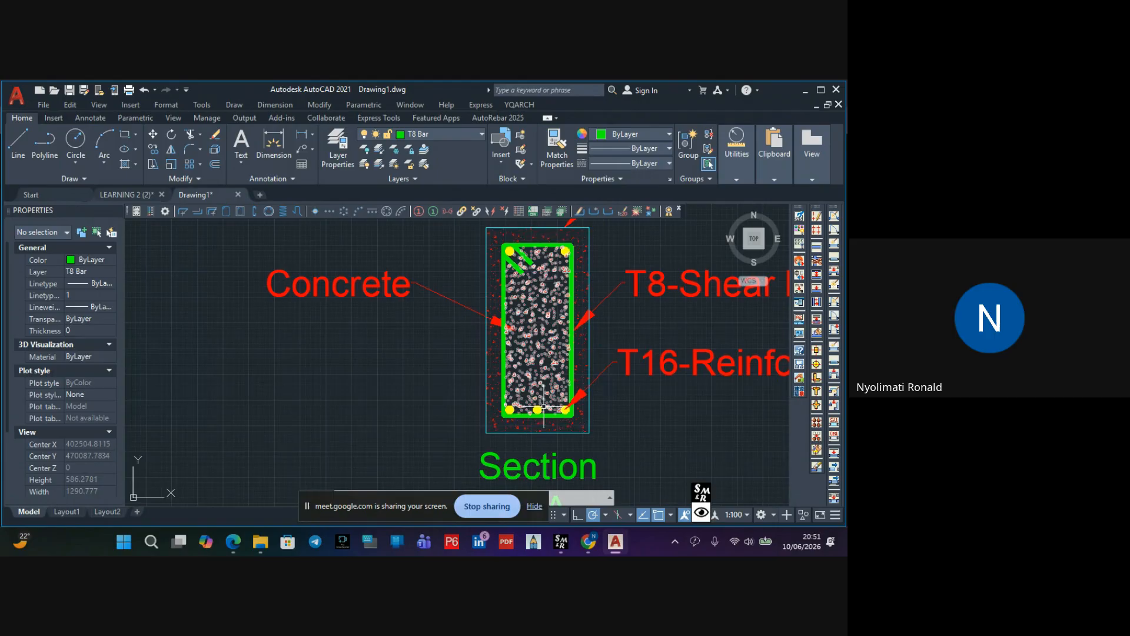
scroll(538, 315, up, 1)
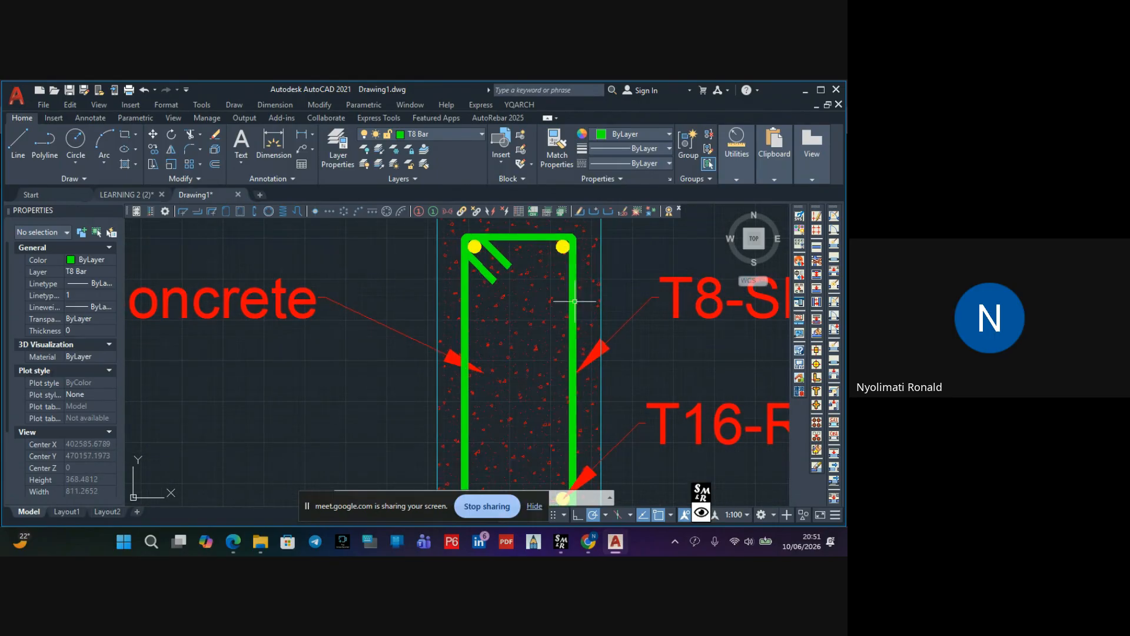
scroll(576, 318, down, 5)
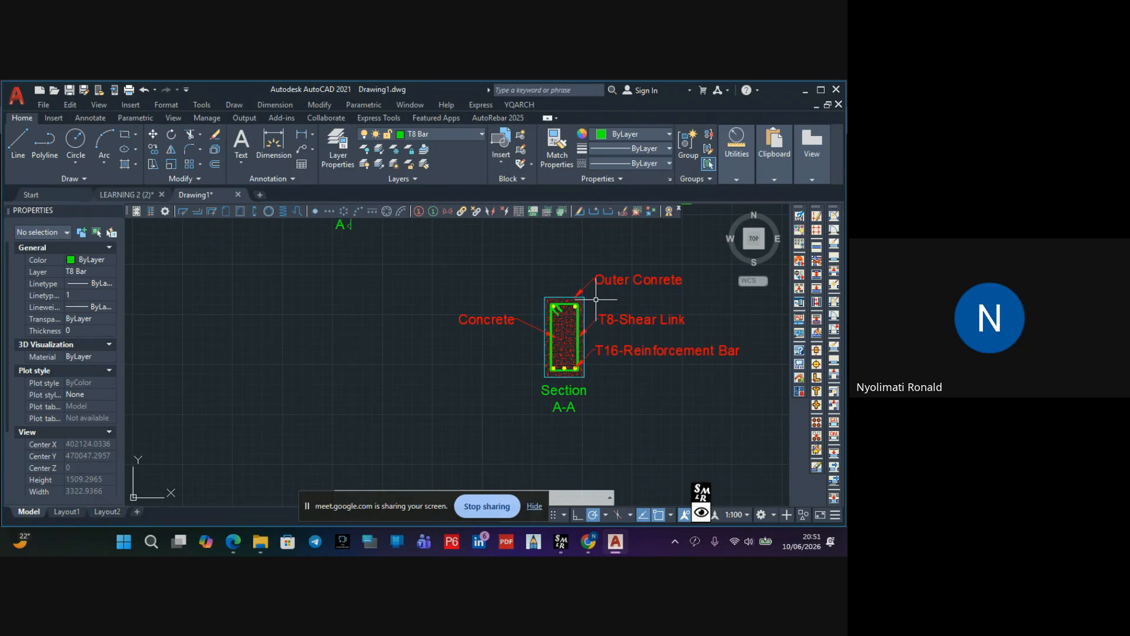
scroll(525, 342, down, 4)
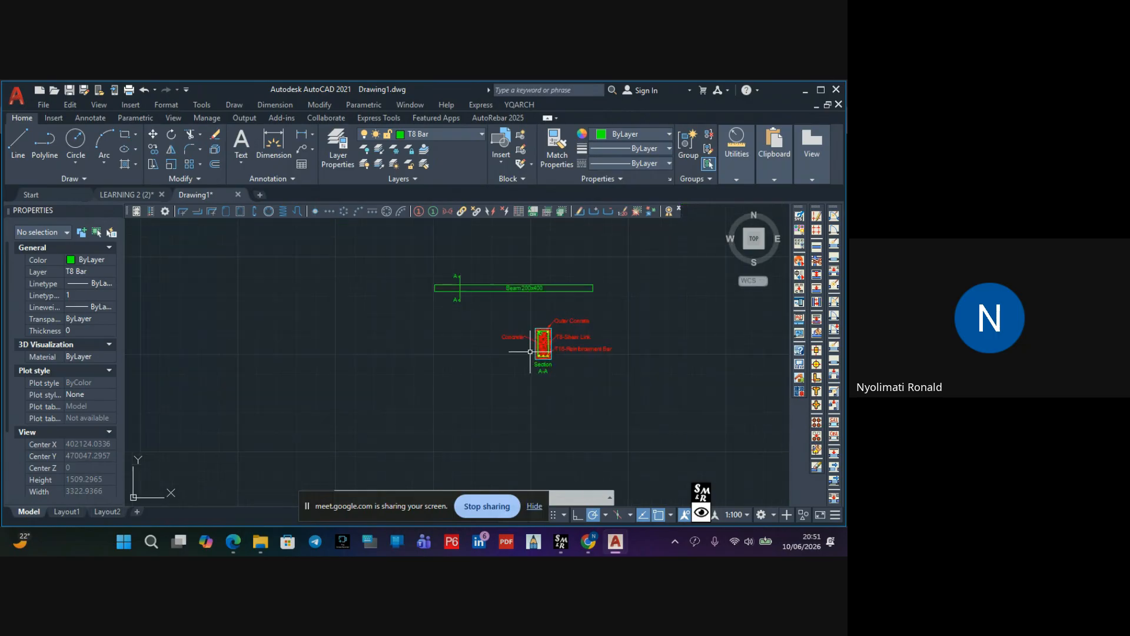
middle_drag(523, 348, 543, 361)
scroll(522, 310, up, 4)
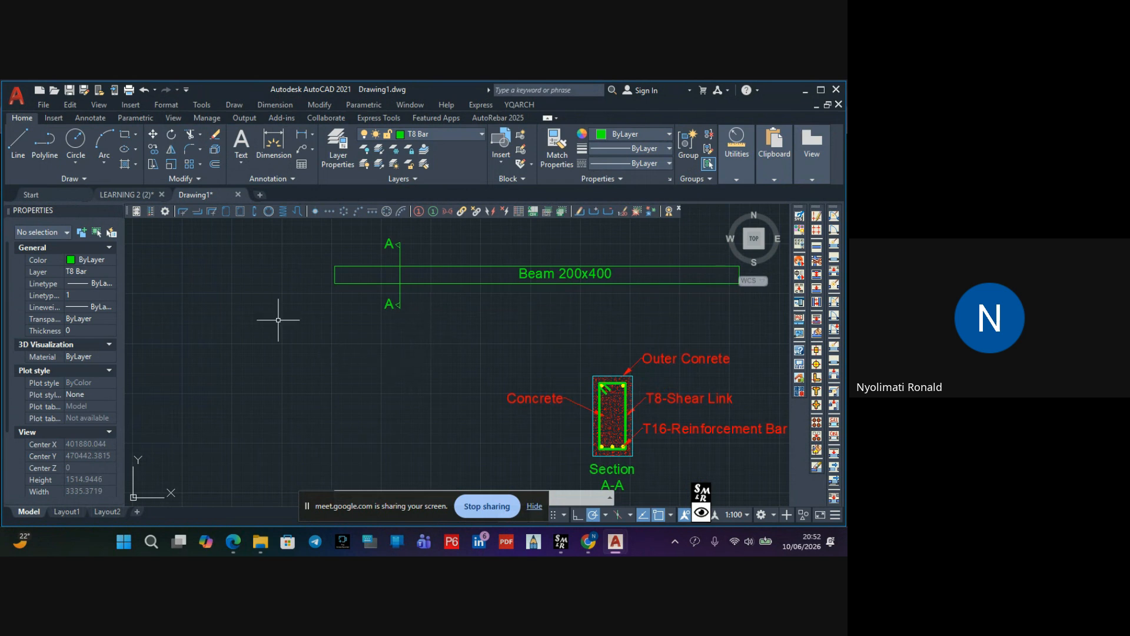
click(411, 295)
click(385, 333)
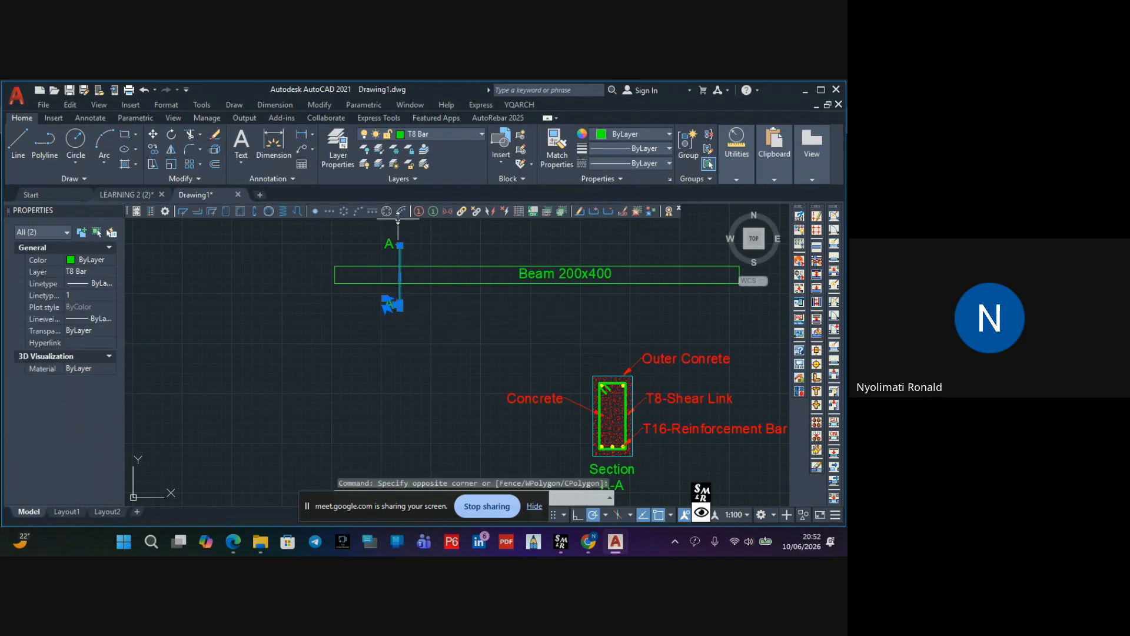
key(Escape)
Create a new layer named "Text" in the layer properties
click(337, 144)
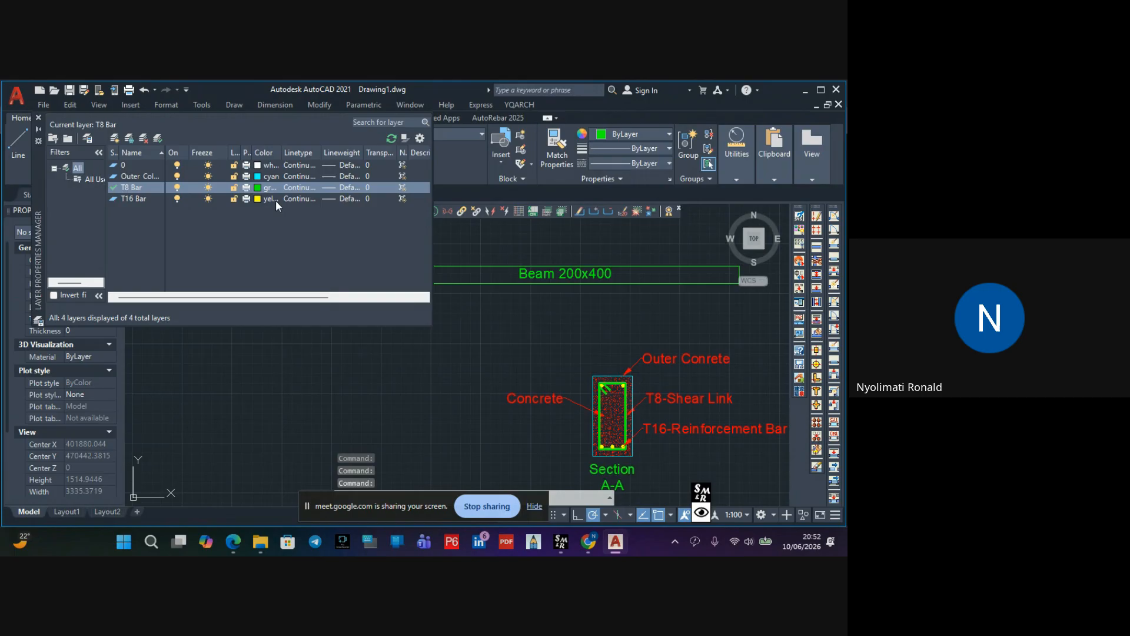
right_click(246, 229)
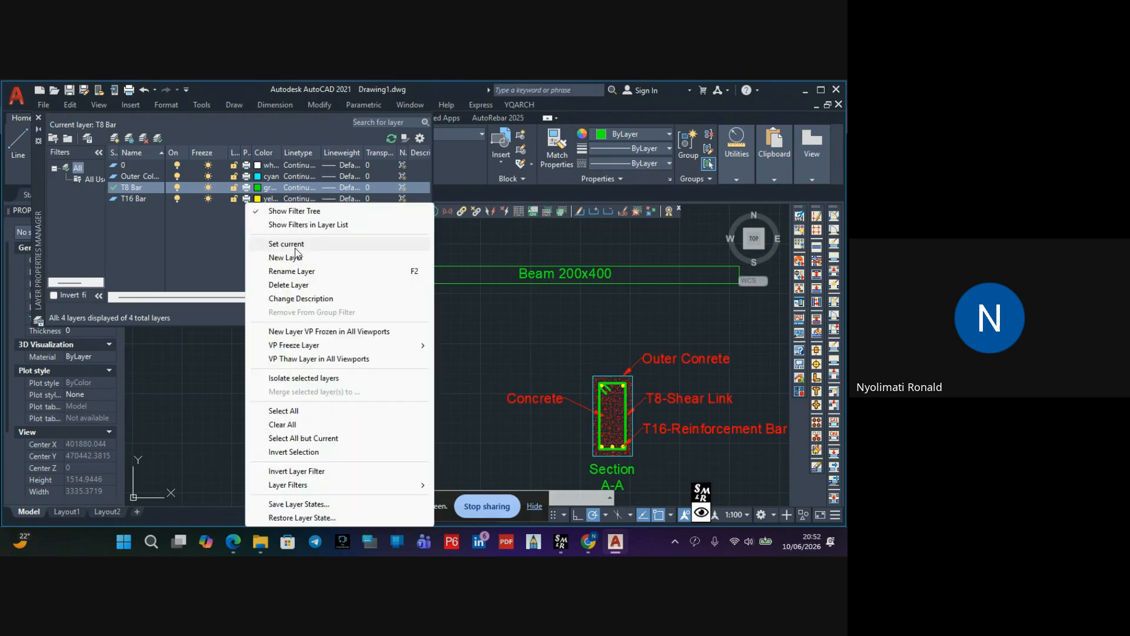
click(286, 257)
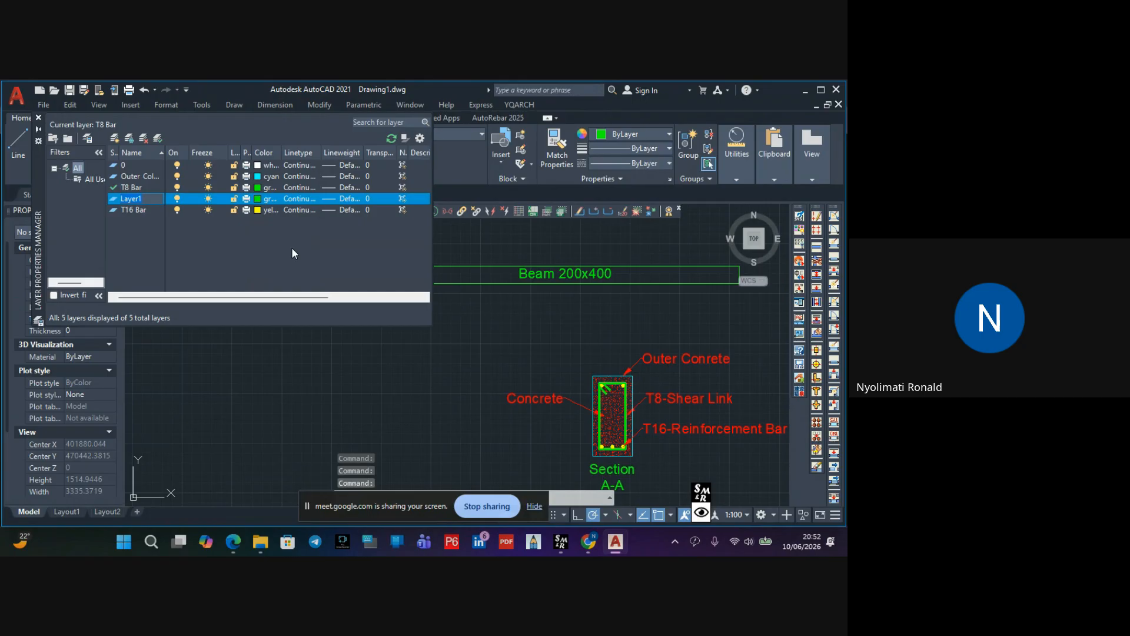
key(BackSpace)
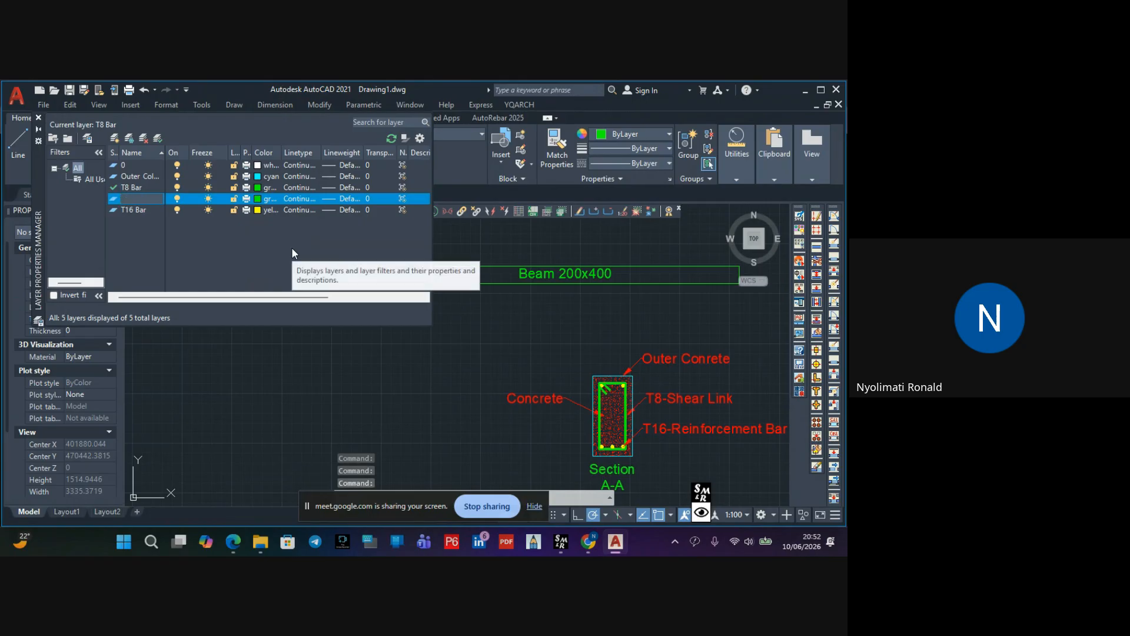
text(Text)
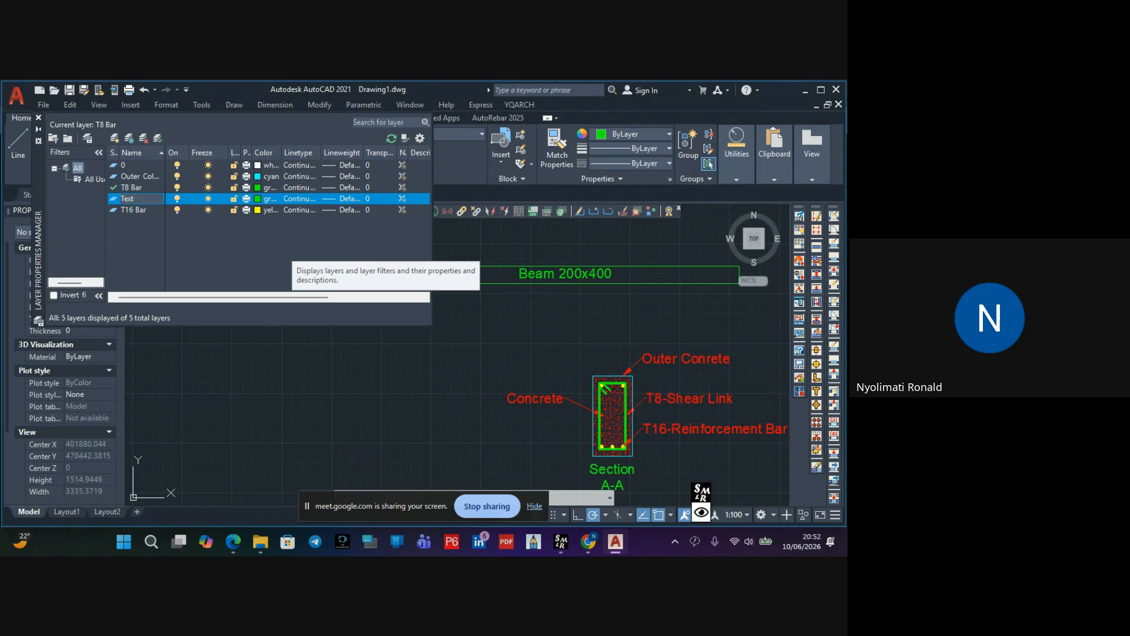
Set the Text layer's colour to red and close the layer properties
click(257, 199)
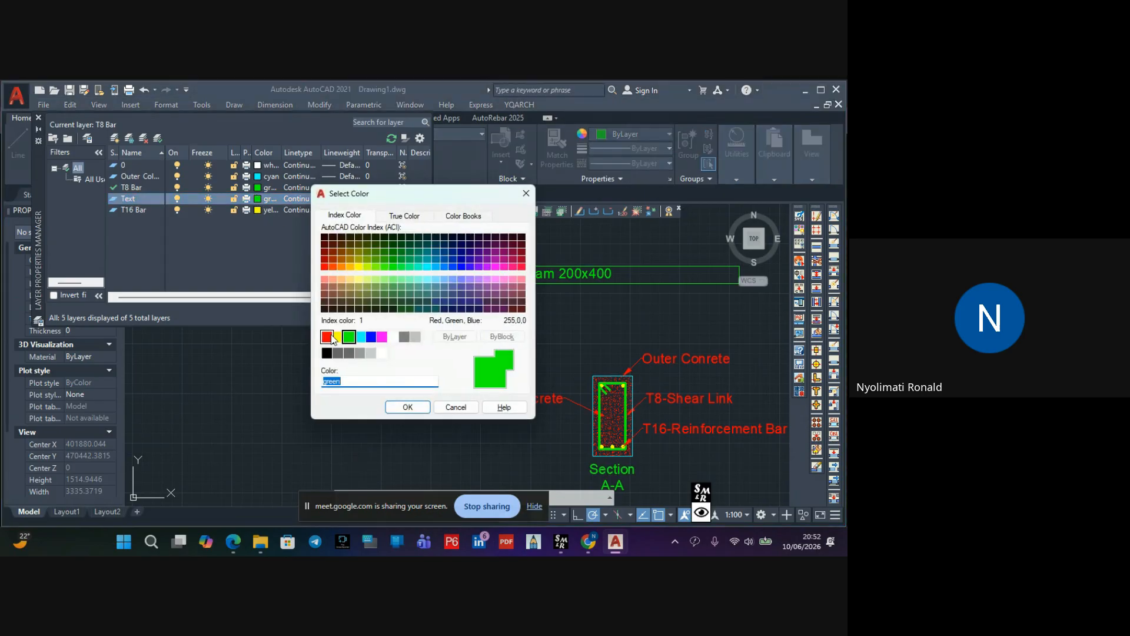
click(334, 340)
click(326, 337)
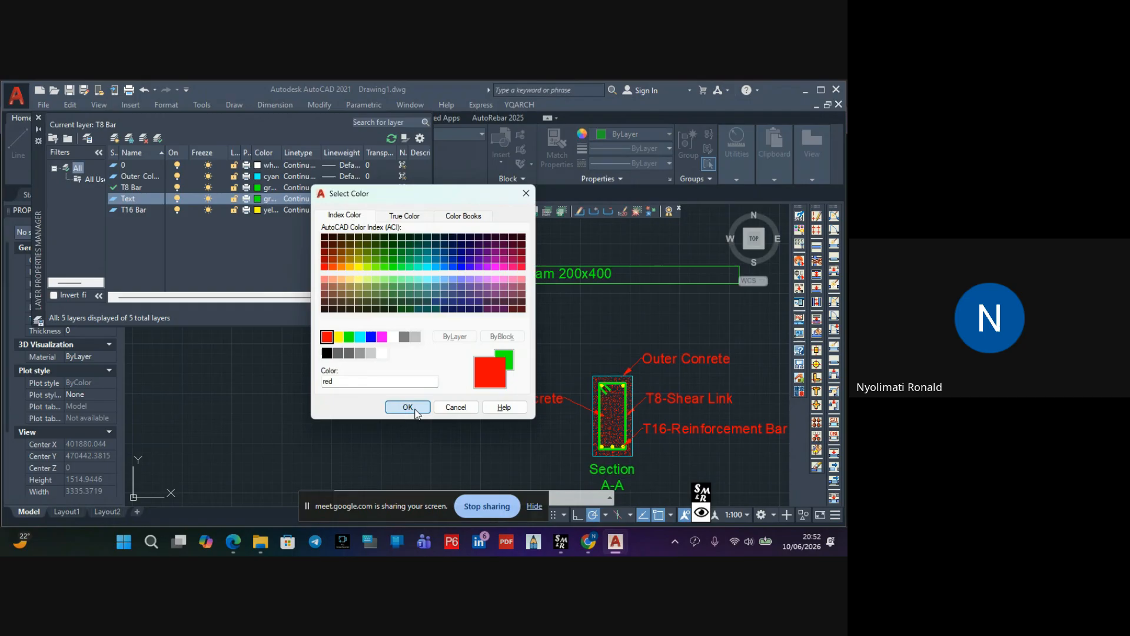
click(408, 407)
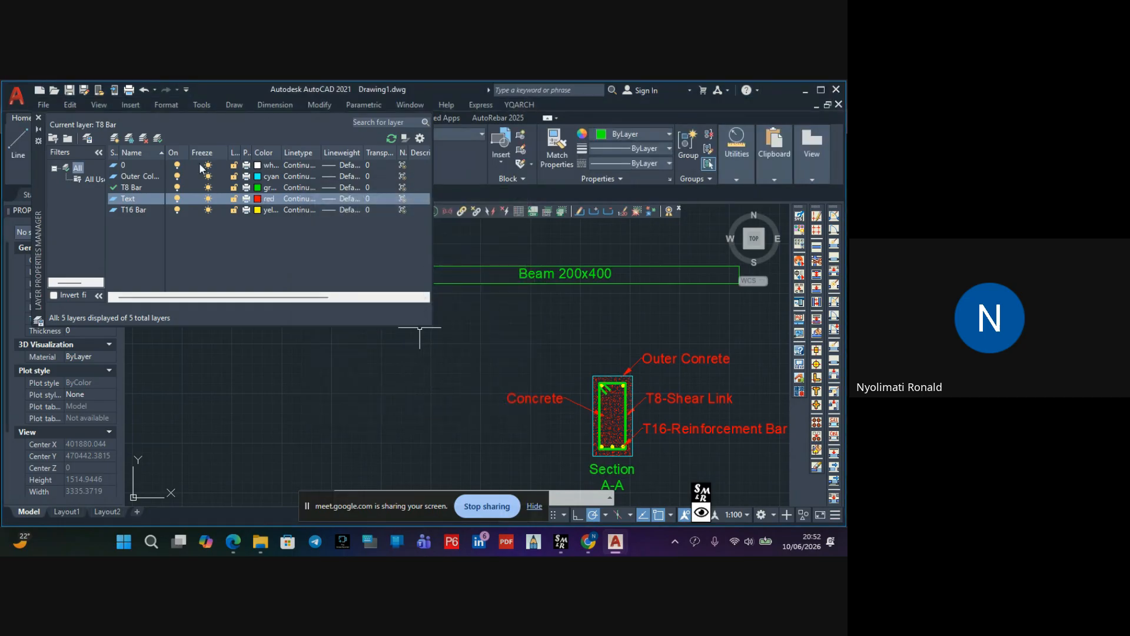
click(39, 117)
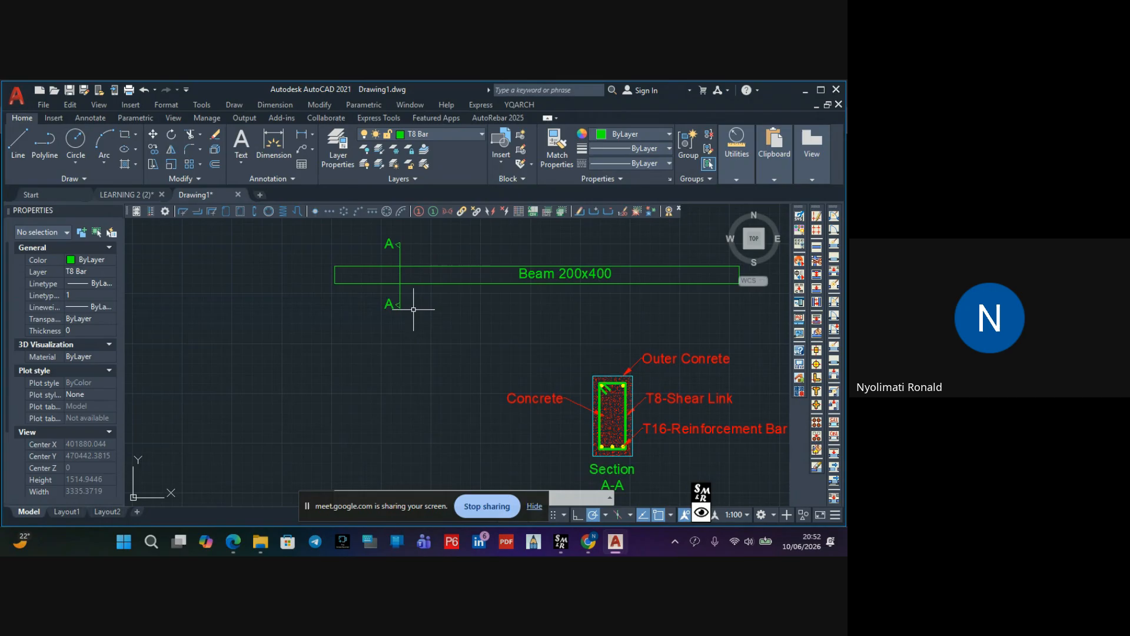
Assign both "A" marks, the "Beam 200x400" title and the "Section A-A" label to the Text layer
click(389, 304)
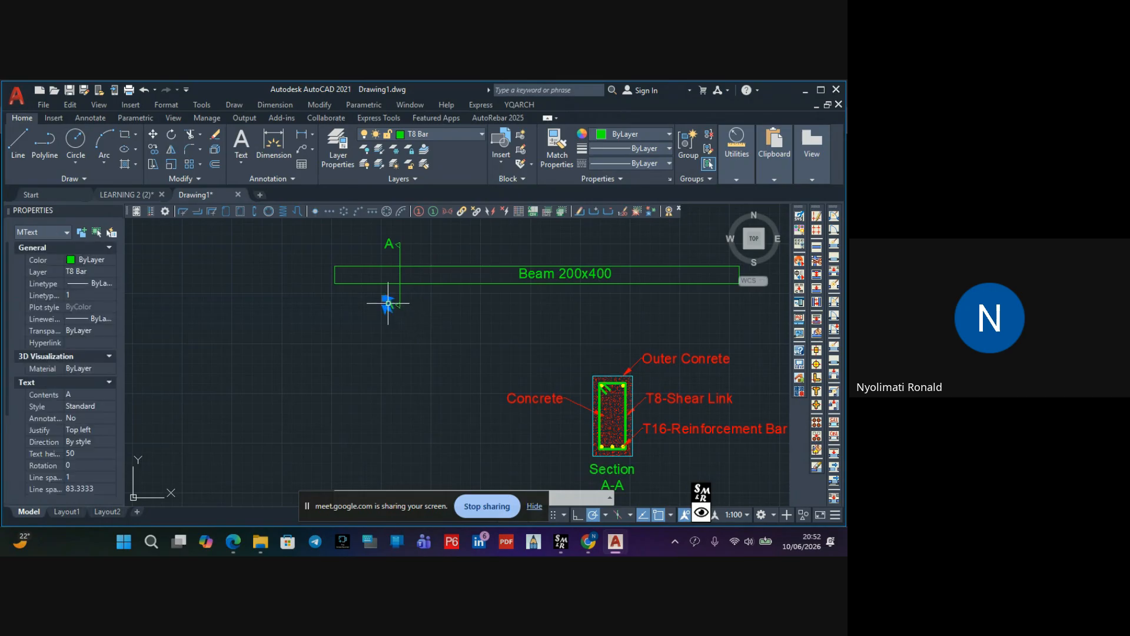
click(386, 244)
click(531, 274)
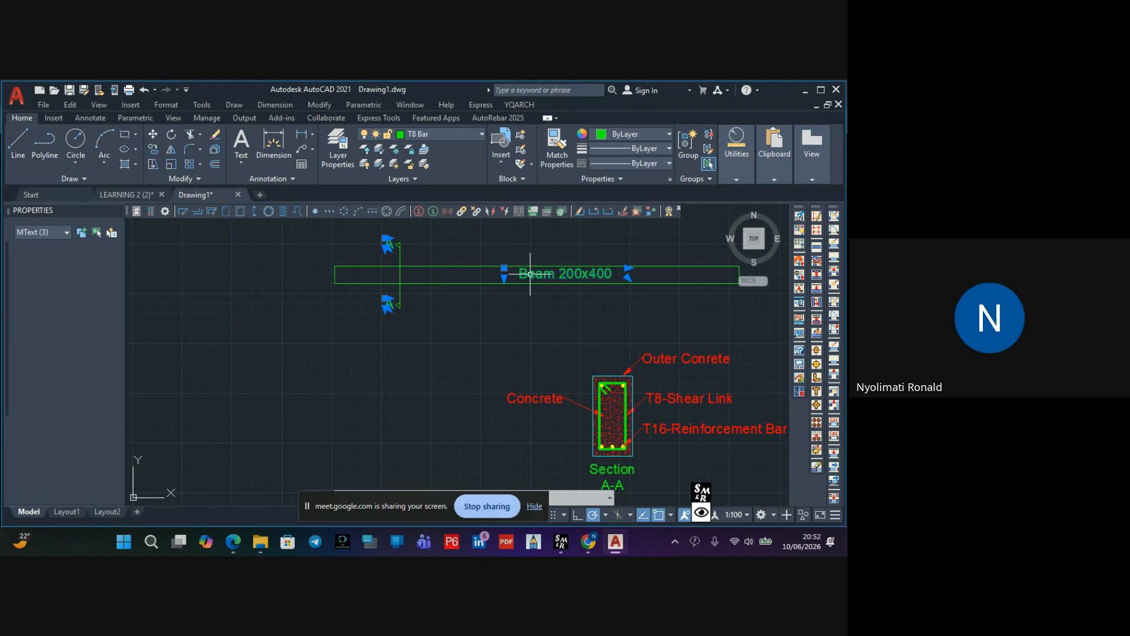
scroll(532, 307, down, 2)
click(580, 404)
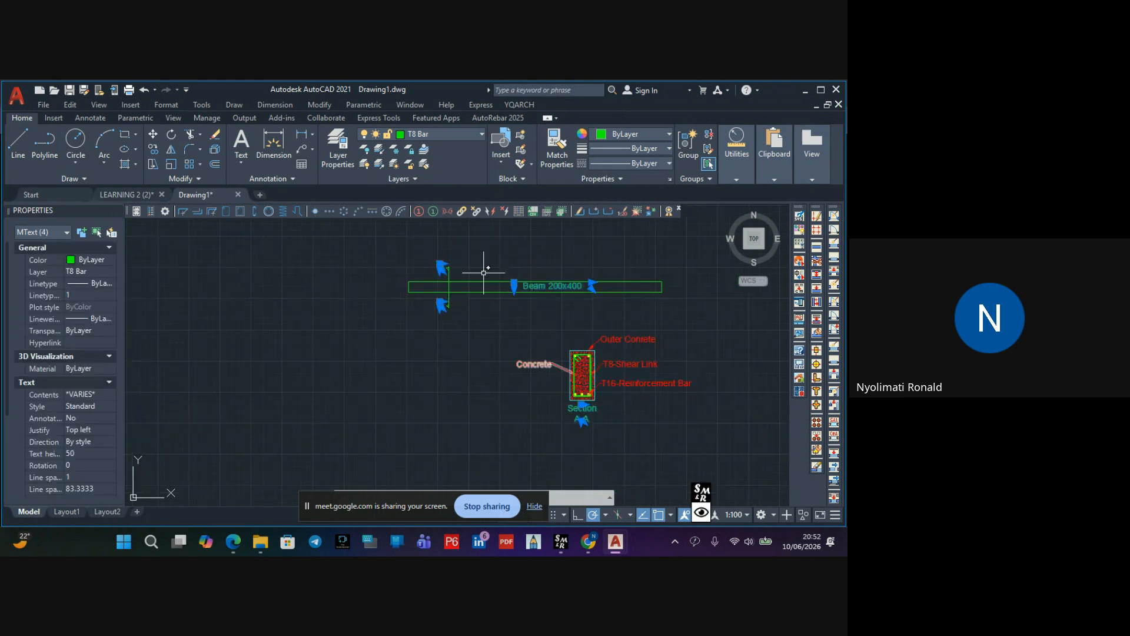
click(445, 134)
click(427, 190)
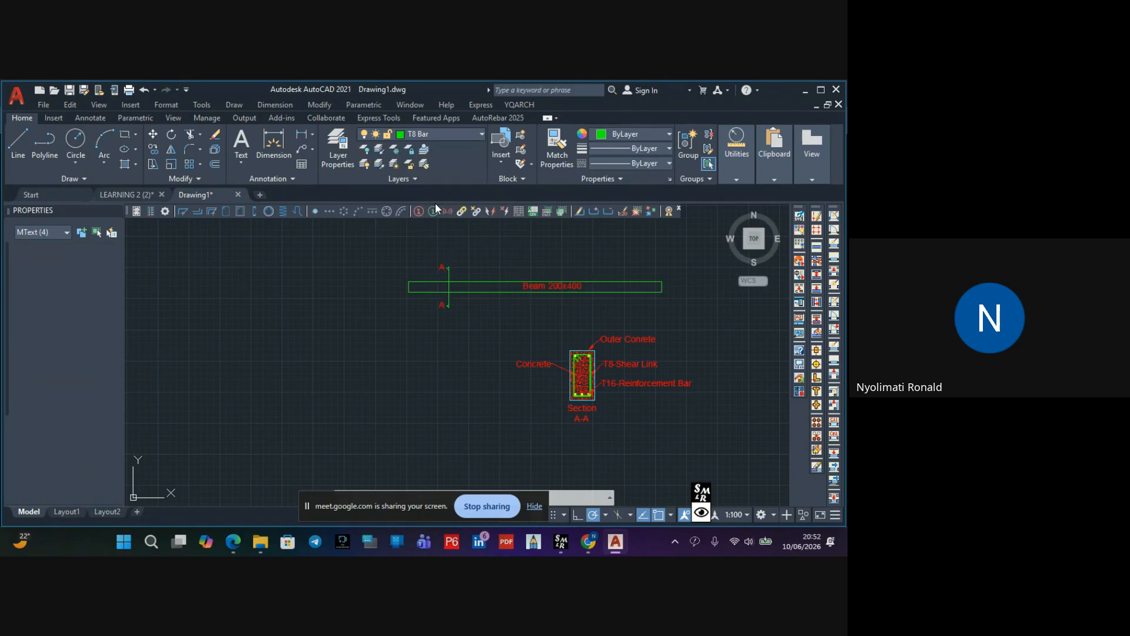
Assign the three leader labels for outer concrete, T8 shear link and T16 reinforcement bar to the Text layer
click(684, 329)
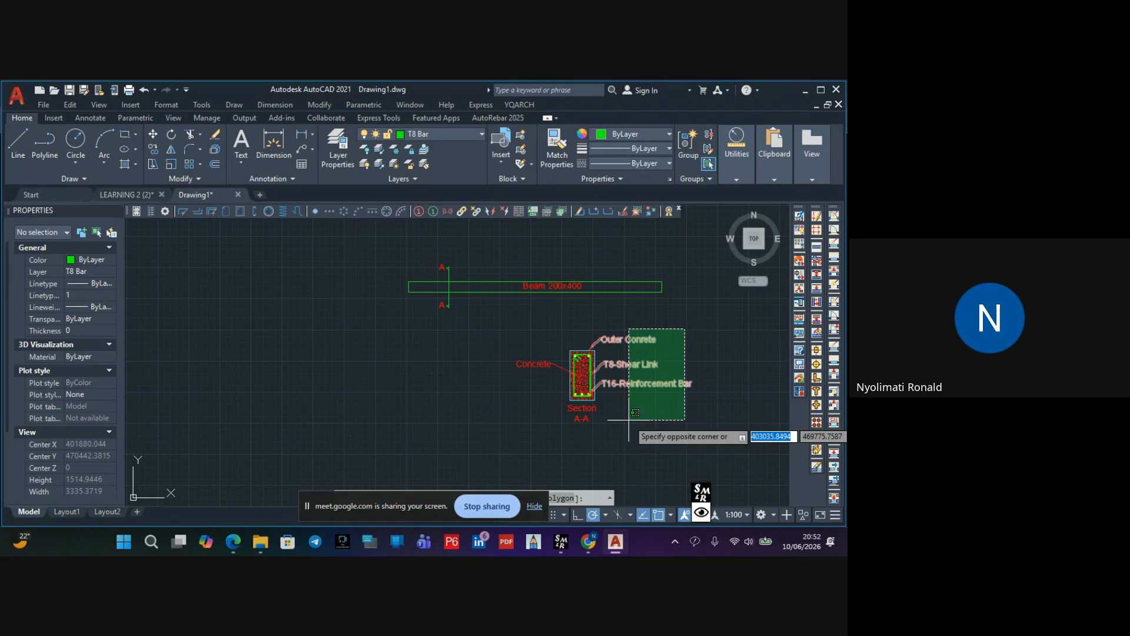
click(628, 419)
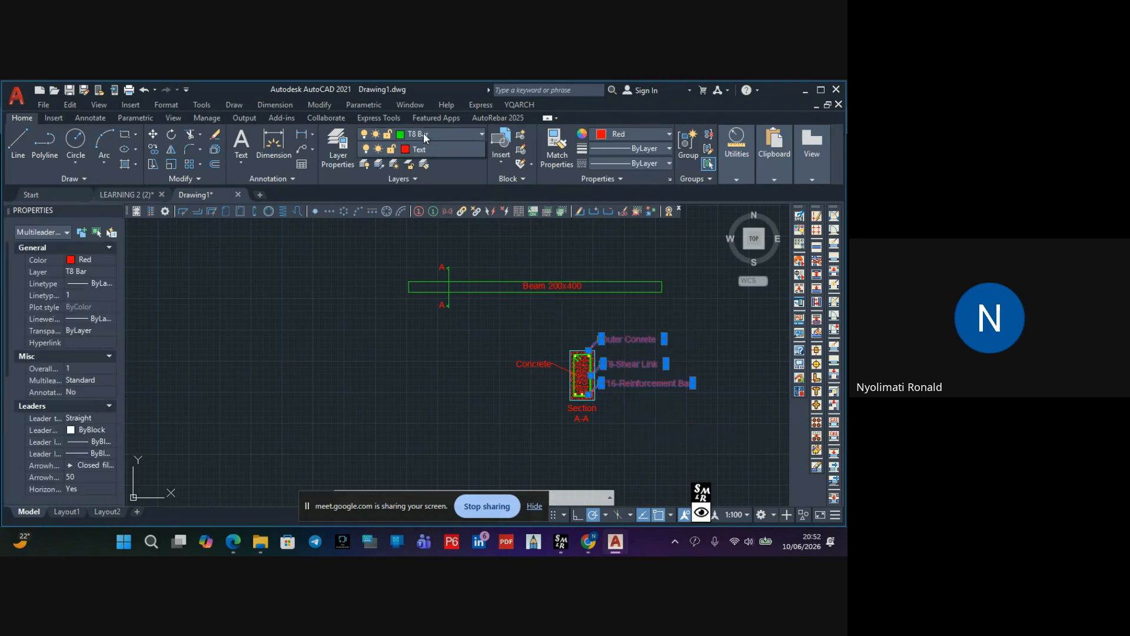
click(423, 133)
click(439, 209)
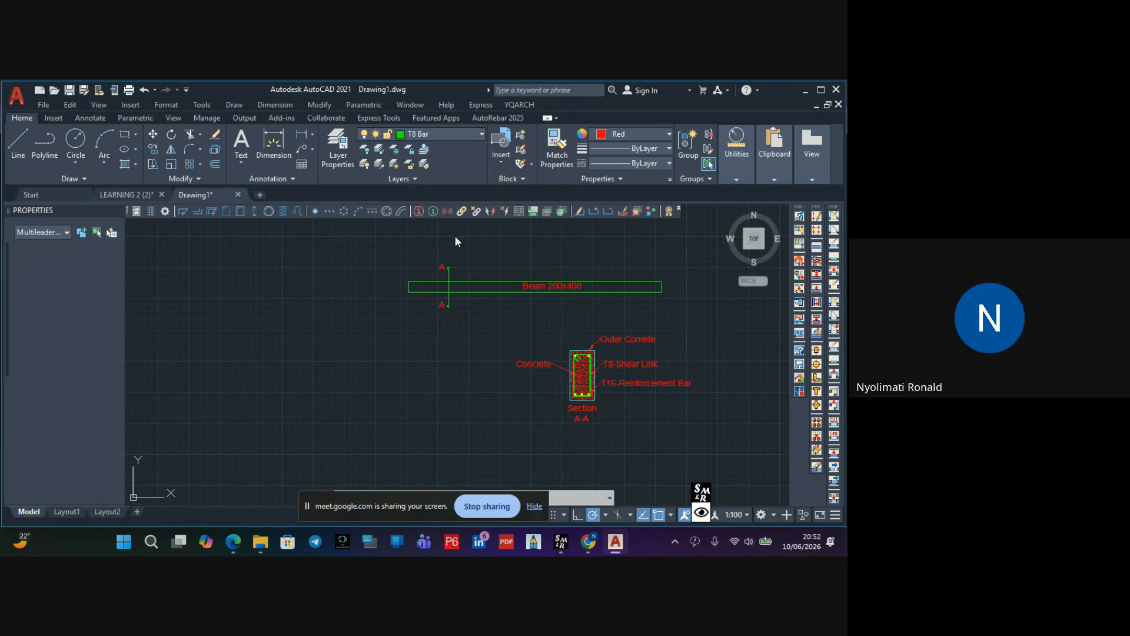
Change the Text layer's colour to yellow (colour 2)
key(Escape)
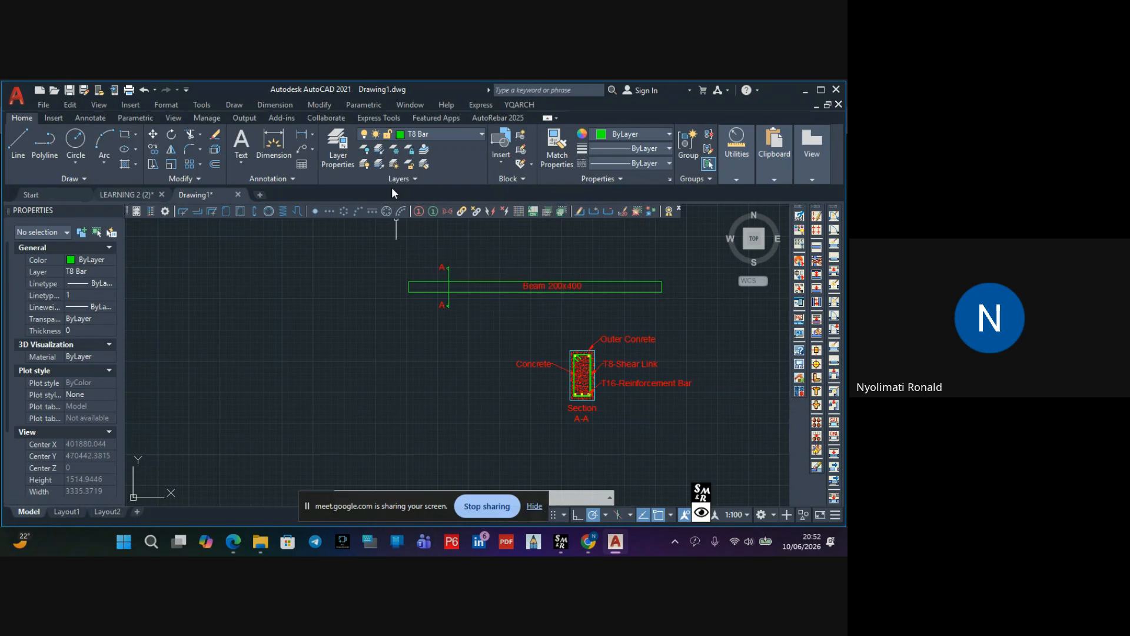
click(421, 137)
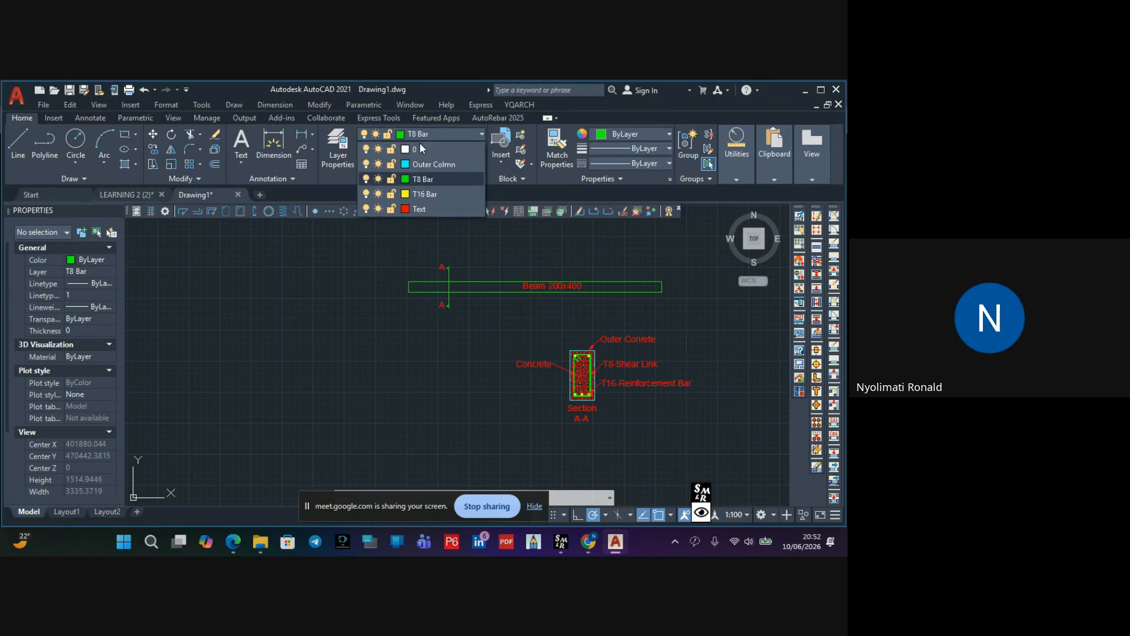
click(404, 209)
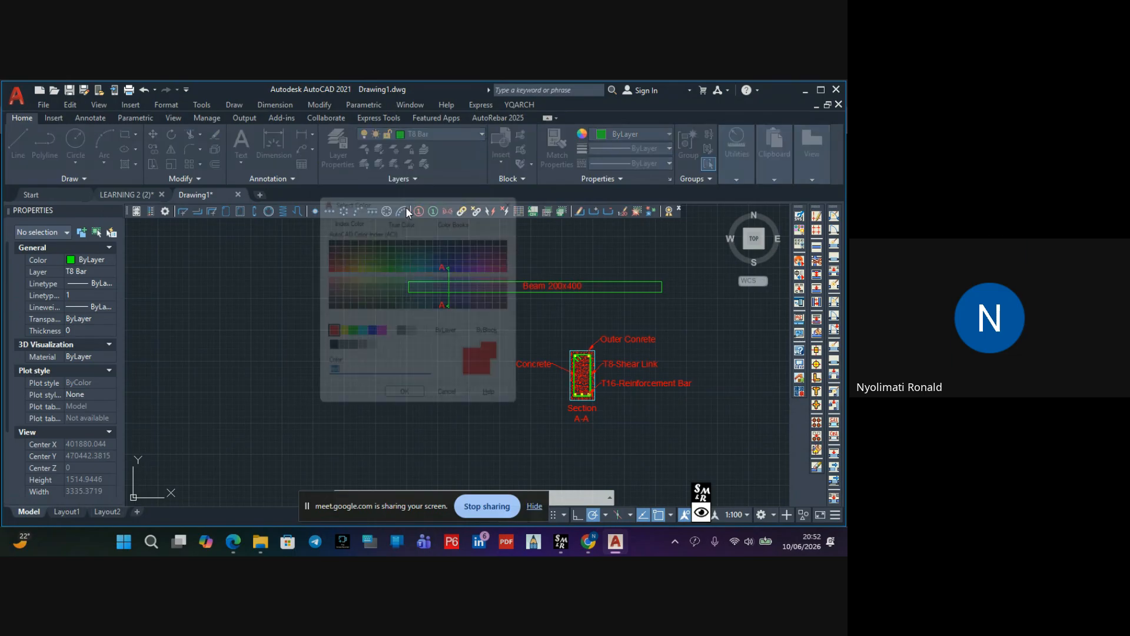
click(337, 339)
click(408, 406)
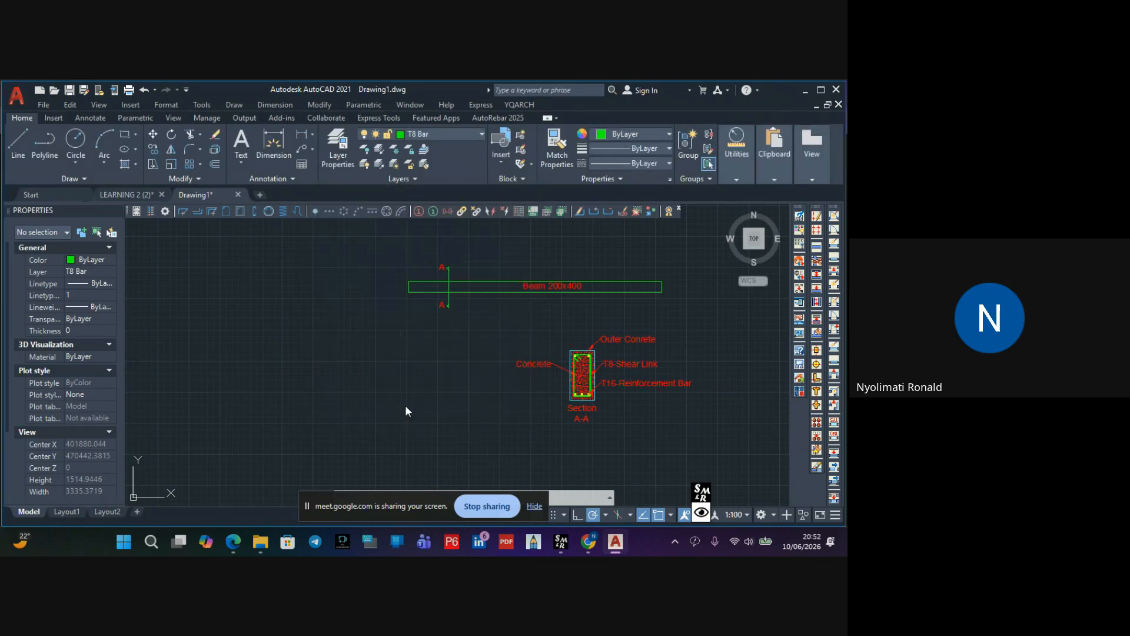
middle_drag(403, 330, 360, 297)
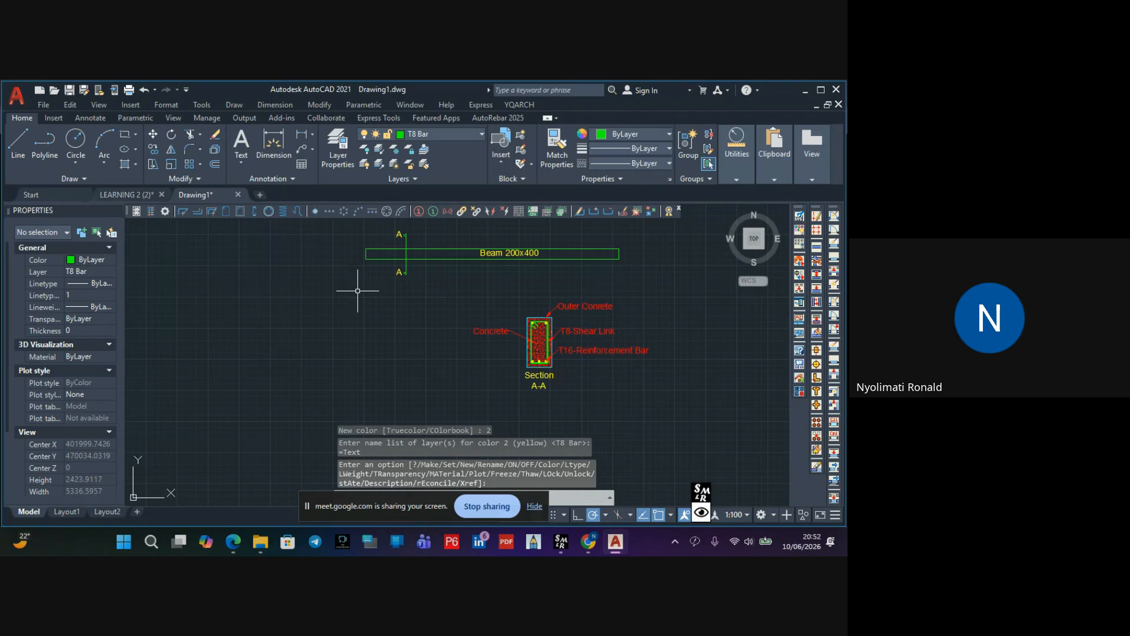
key(Escape)
Set the colour of all four section leader labels, including "Concrete", to Yellow
click(576, 305)
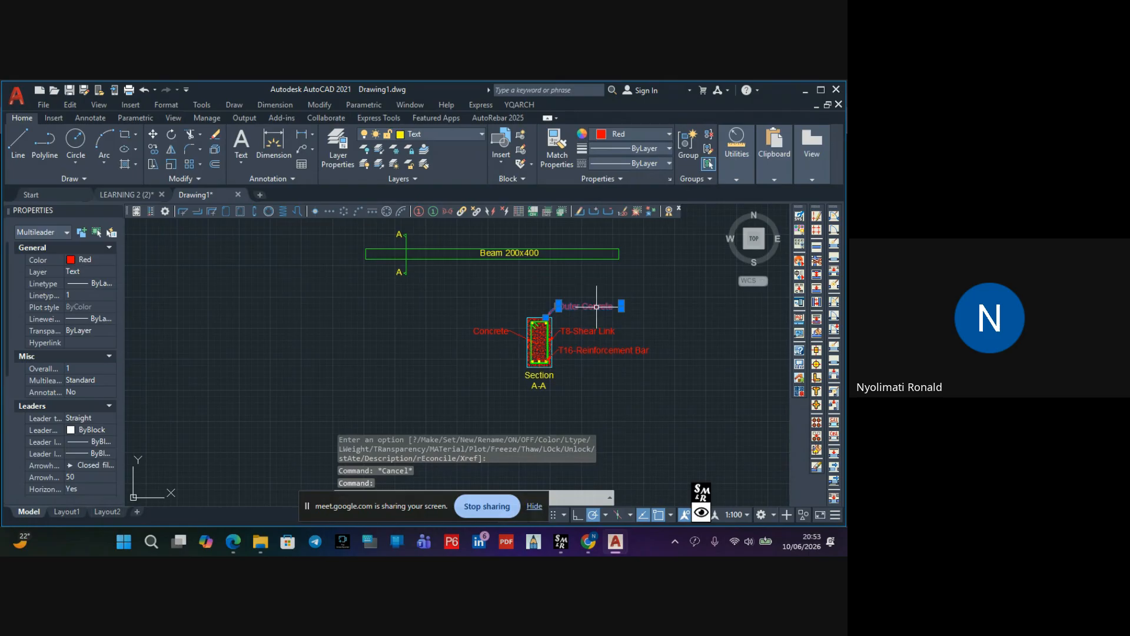
click(653, 281)
click(594, 399)
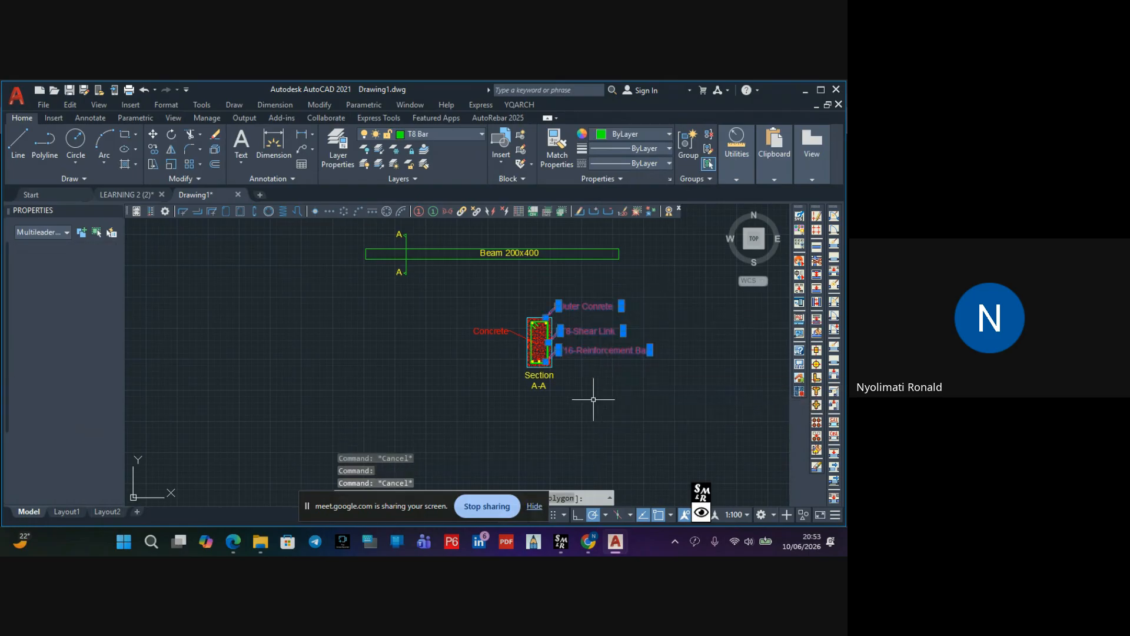
click(536, 297)
click(435, 374)
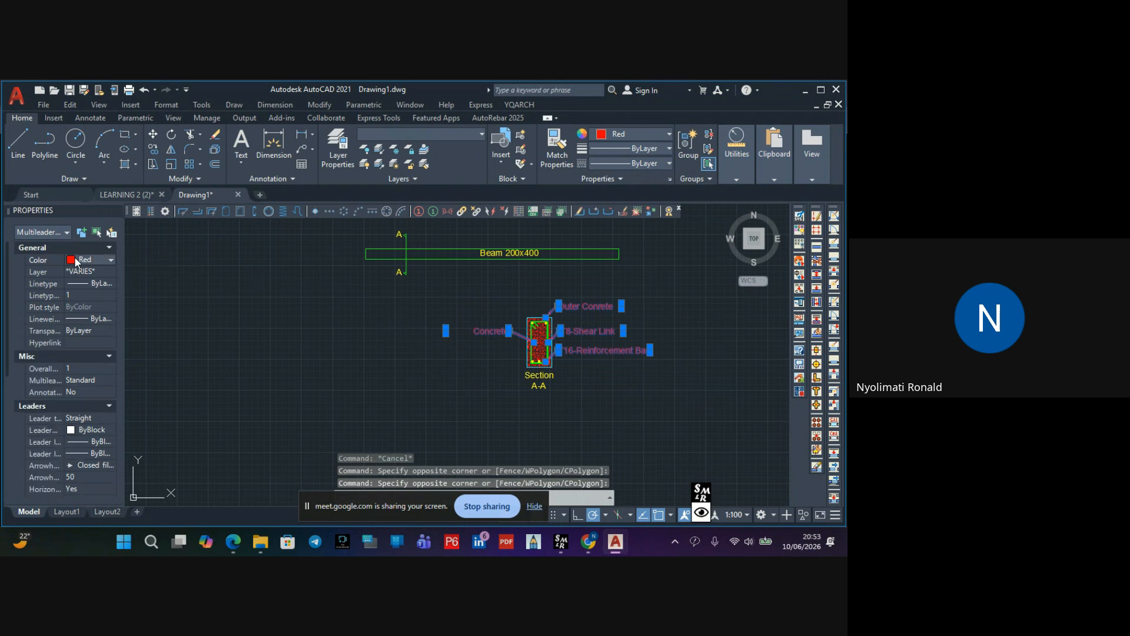
click(105, 259)
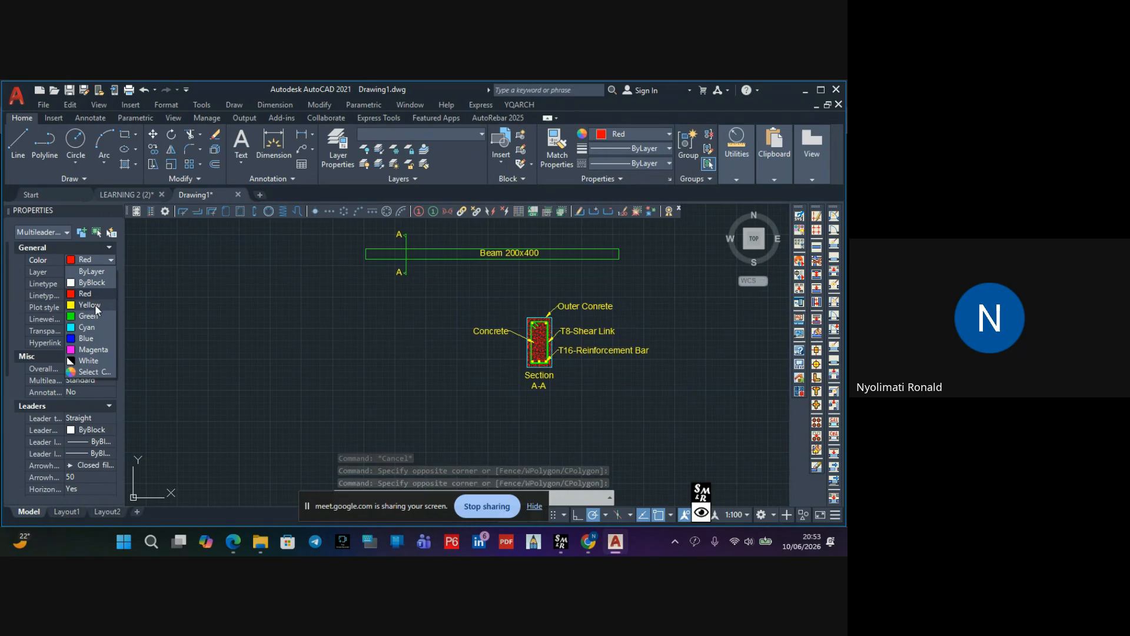
click(94, 305)
key(Escape)
scroll(517, 316, up, 5)
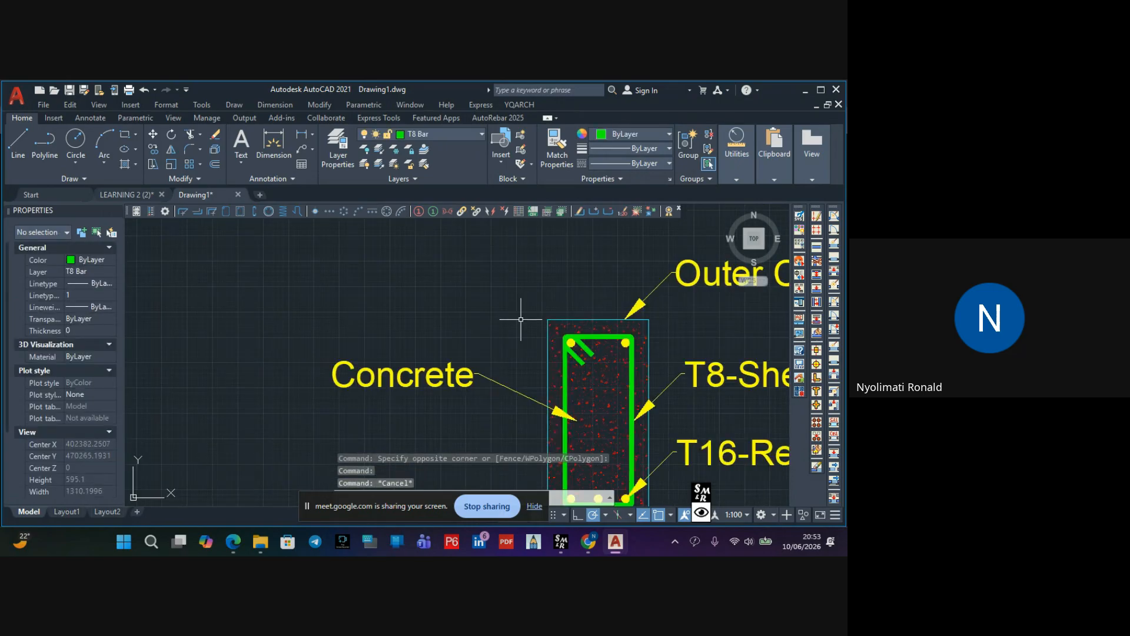
scroll(506, 330, down, 5)
scroll(461, 341, up, 2)
middle_drag(462, 341, 467, 376)
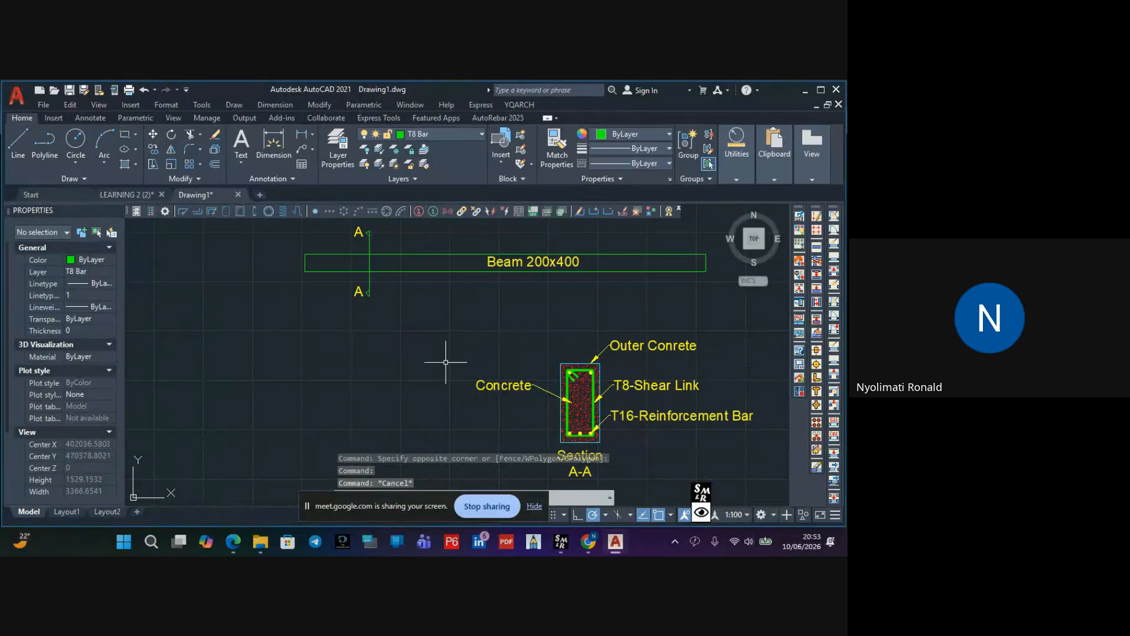
click(45, 144)
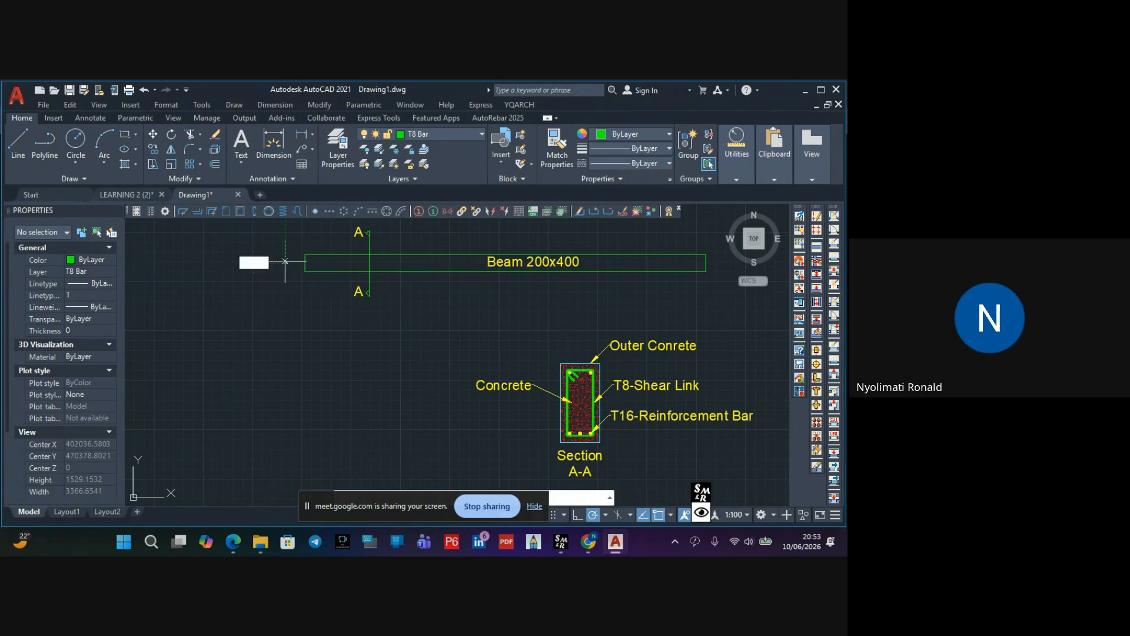
click(285, 262)
middle_drag(457, 272, 339, 278)
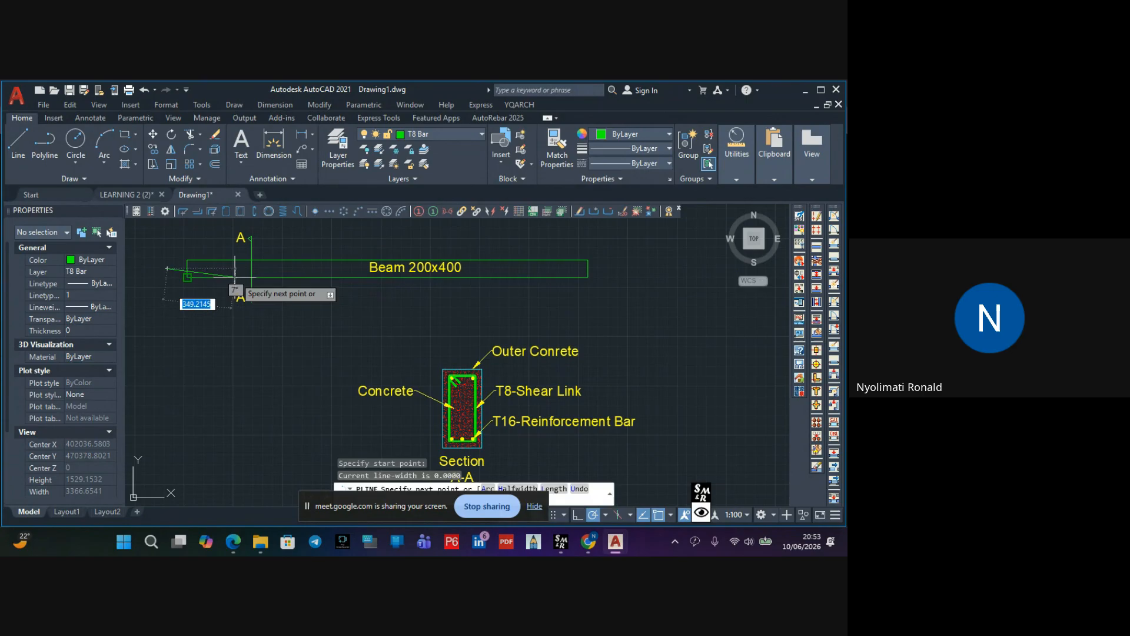
key(Escape)
Draw a horizontal section polyline along the beam's mid-height, extending past both ends and finishing in a small downward triangle beyond the right end
middle_drag(243, 296, 369, 288)
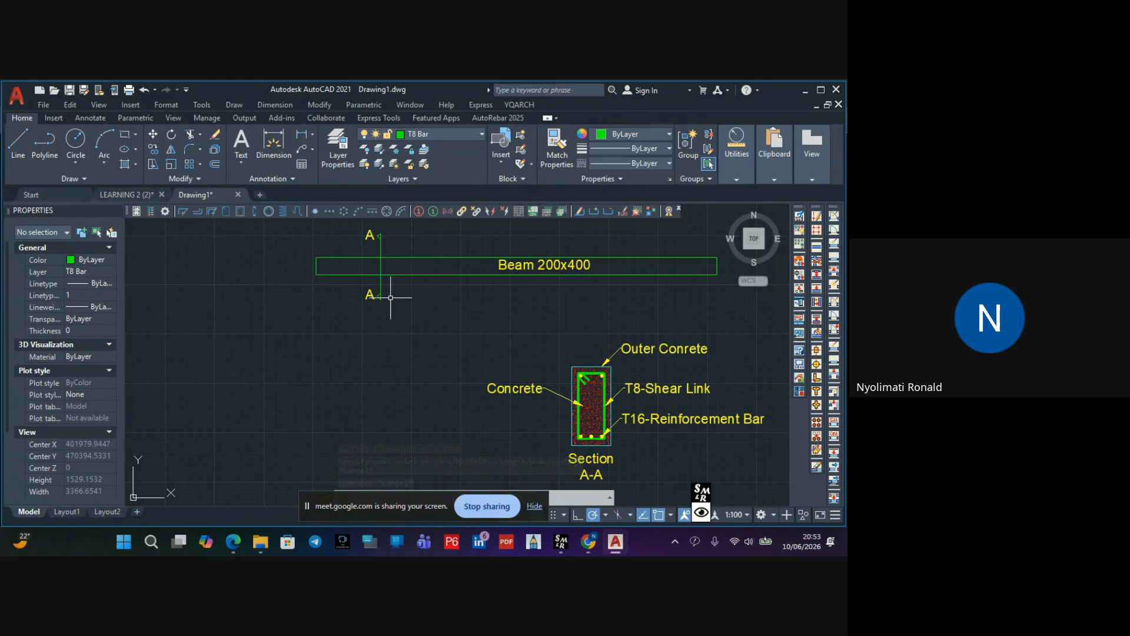
scroll(390, 298, up, 2)
scroll(390, 296, down, 4)
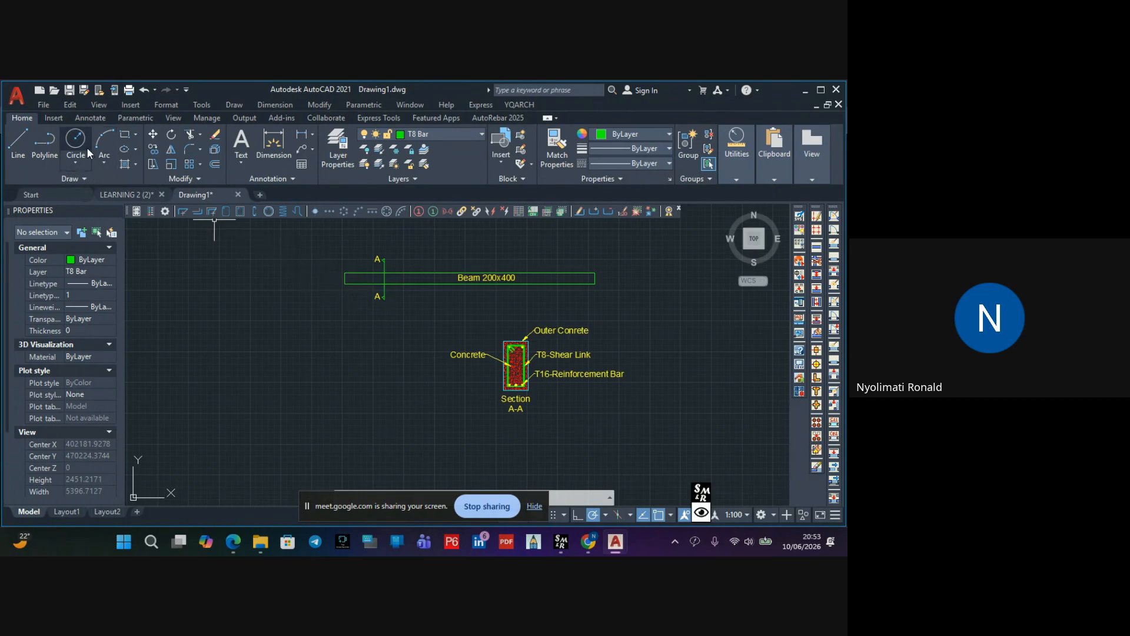
click(46, 143)
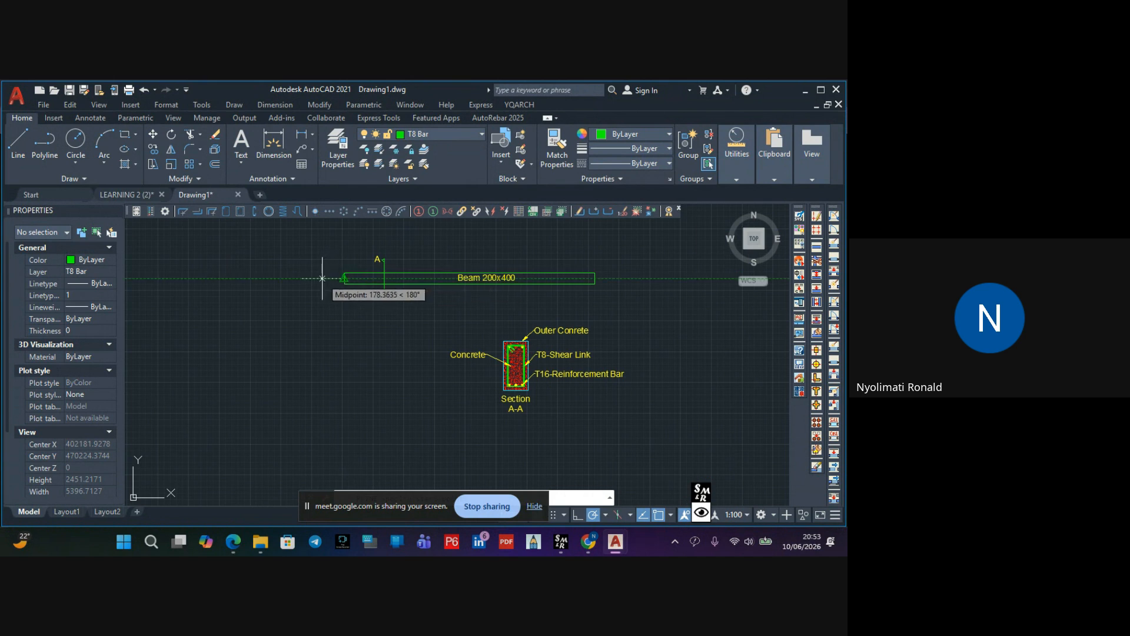
click(322, 277)
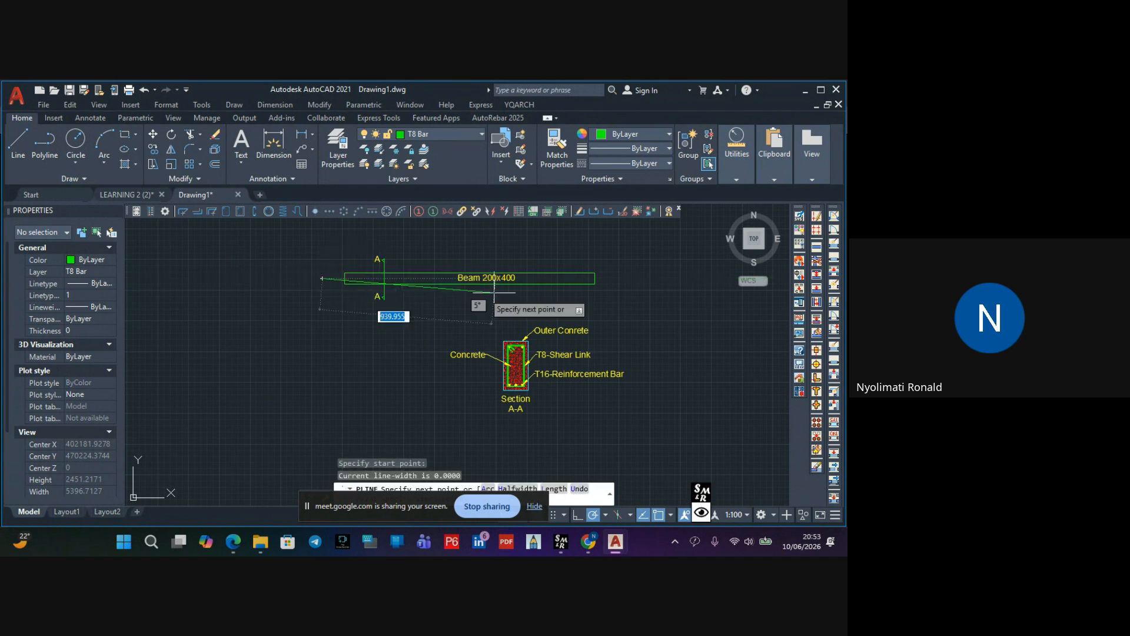
click(625, 278)
scroll(625, 278, up, 6)
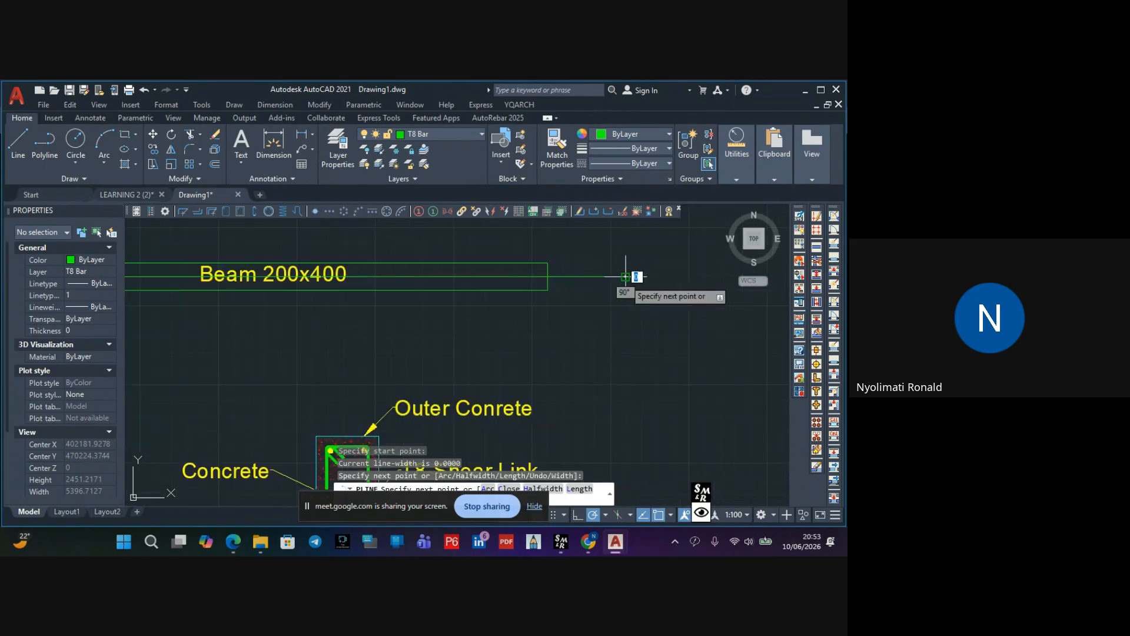
click(592, 301)
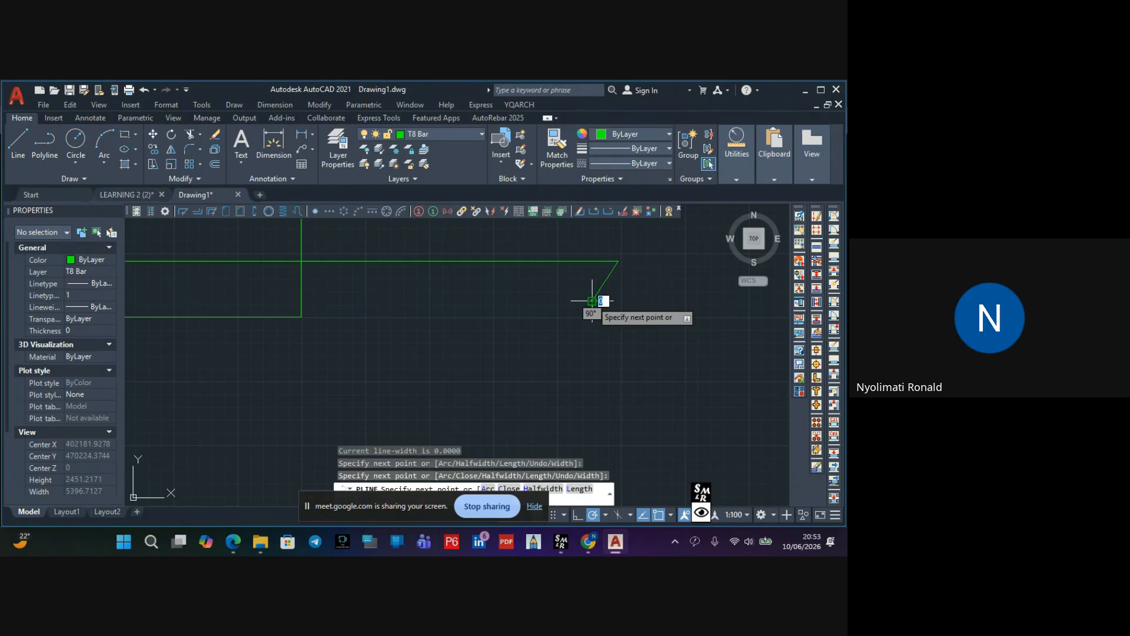
click(553, 261)
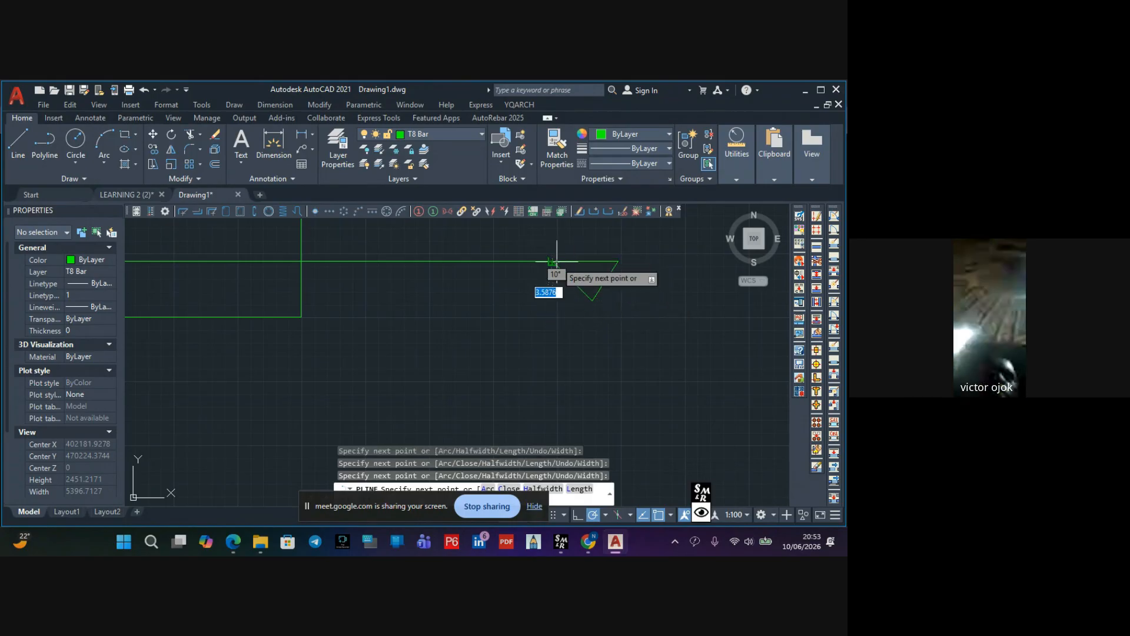
key(Escape)
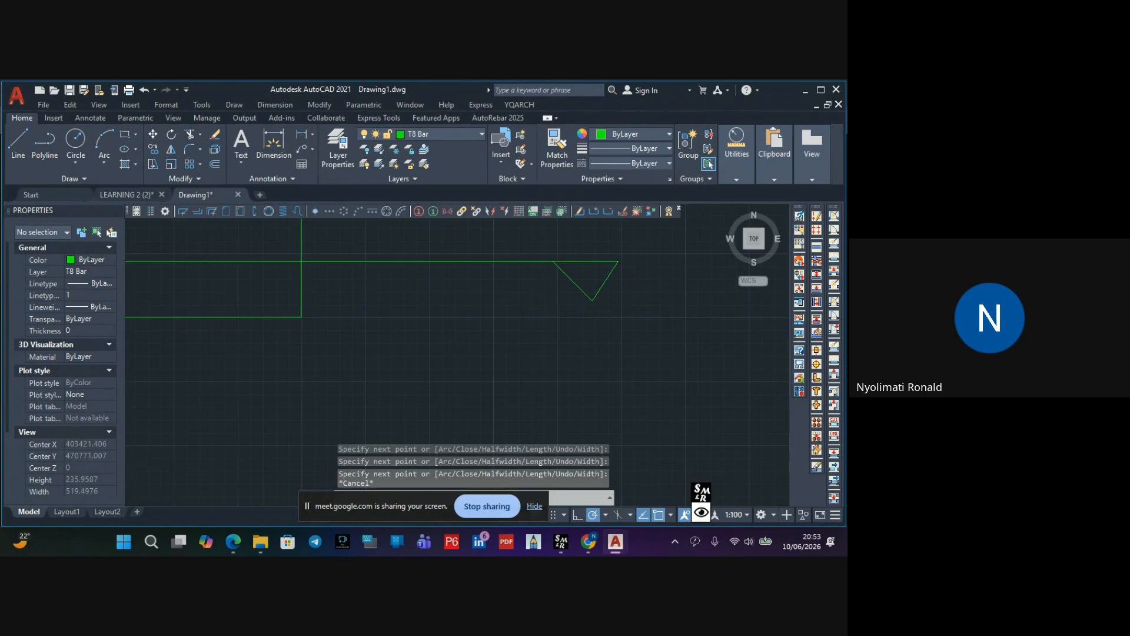
Copy the horizontal section polyline from its right end point to its left end point, placing a matching triangle beyond the beam's left end
scroll(562, 310, down, 5)
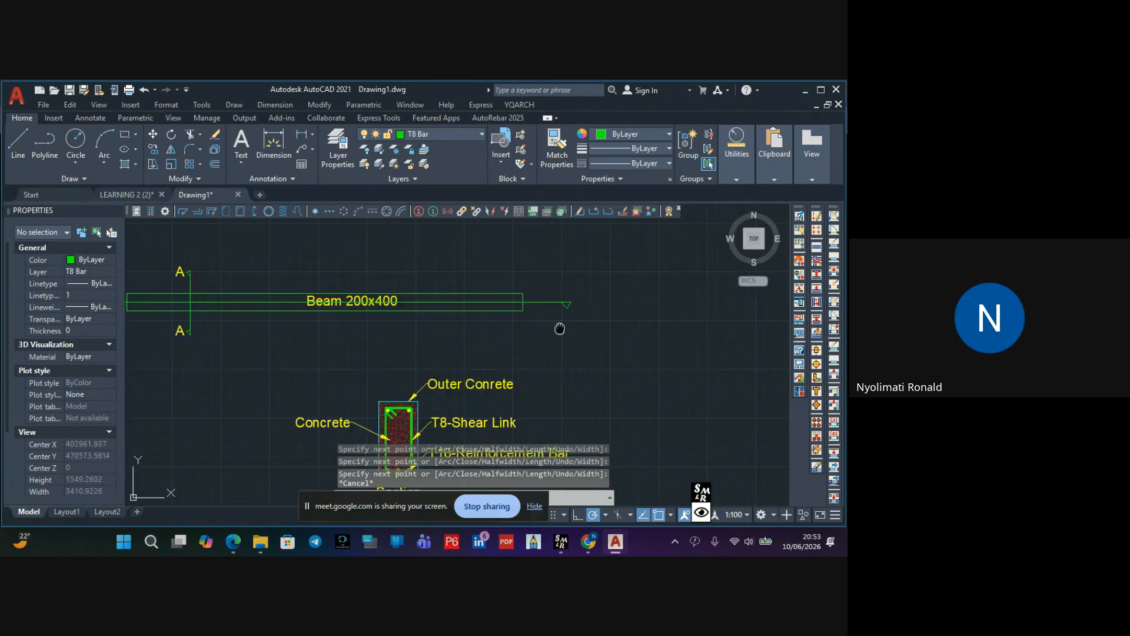
middle_drag(560, 328, 630, 316)
scroll(618, 300, up, 10)
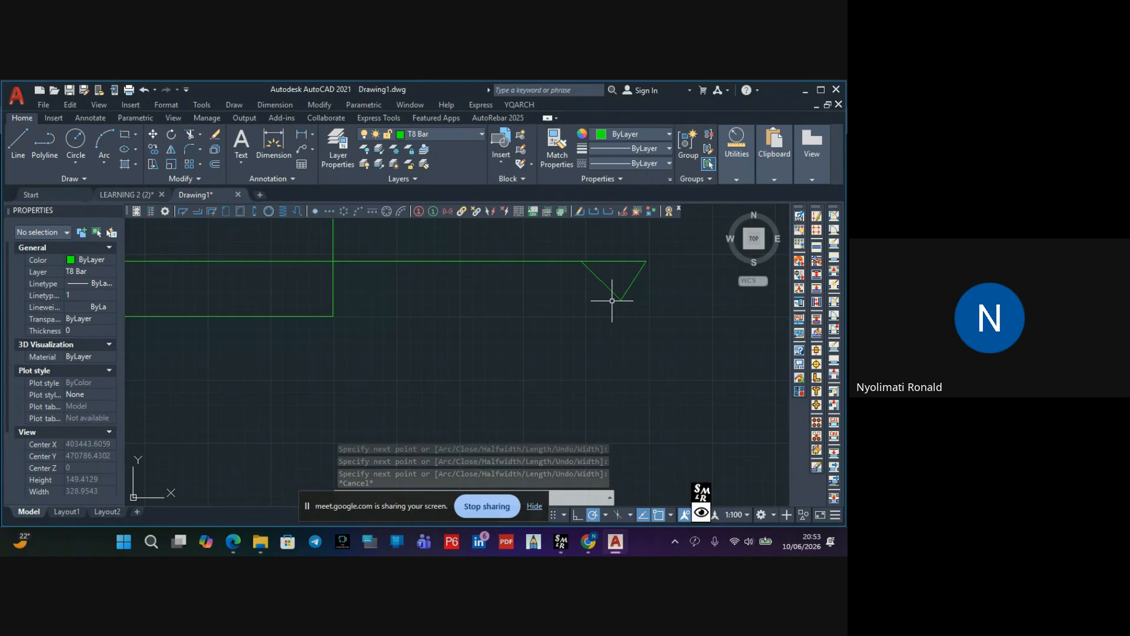
scroll(612, 300, down, 2)
click(591, 304)
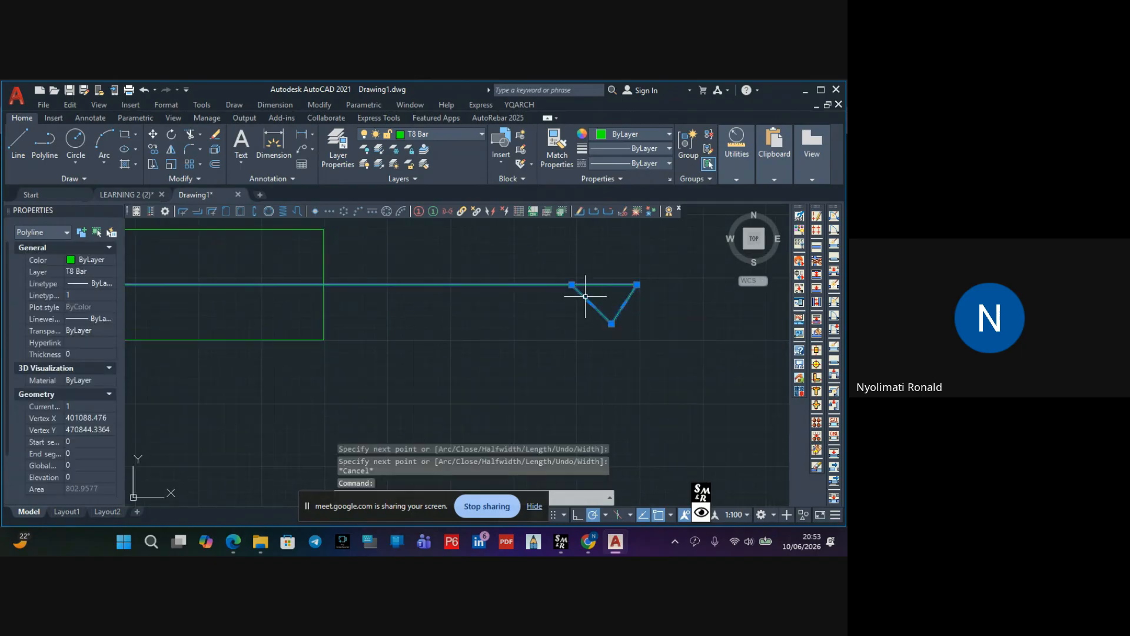
key(Escape)
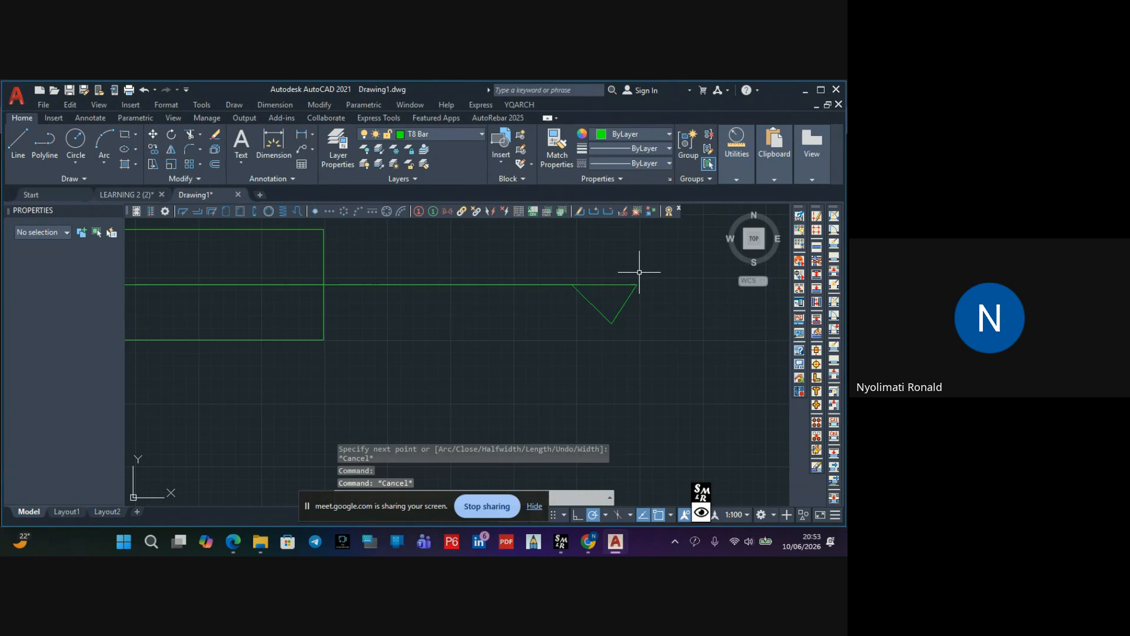
click(652, 267)
click(585, 318)
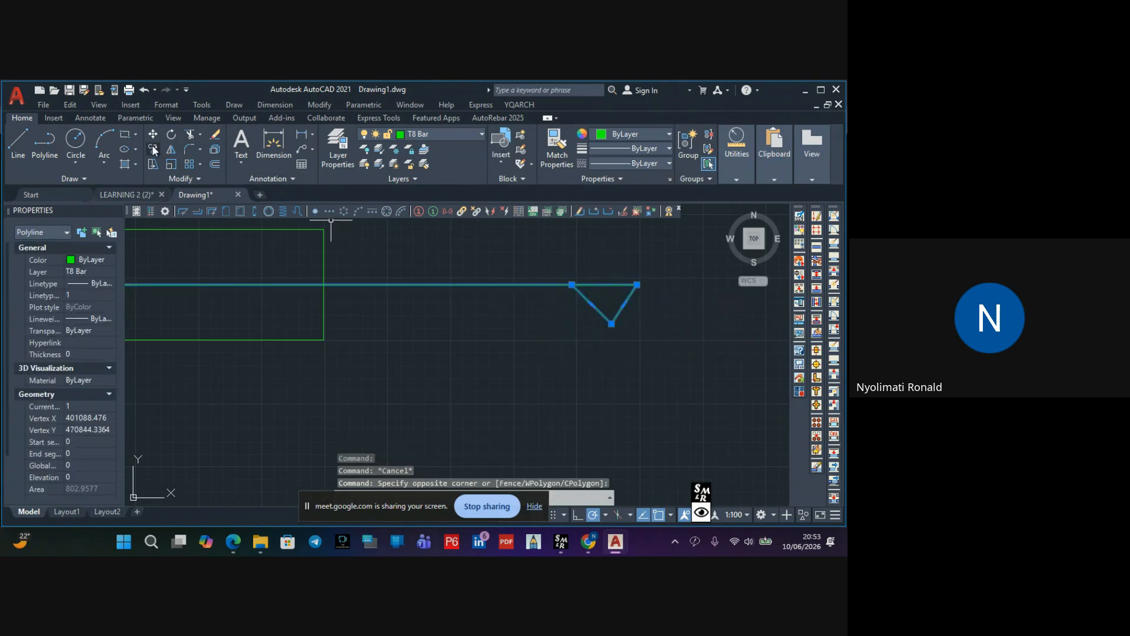
click(637, 284)
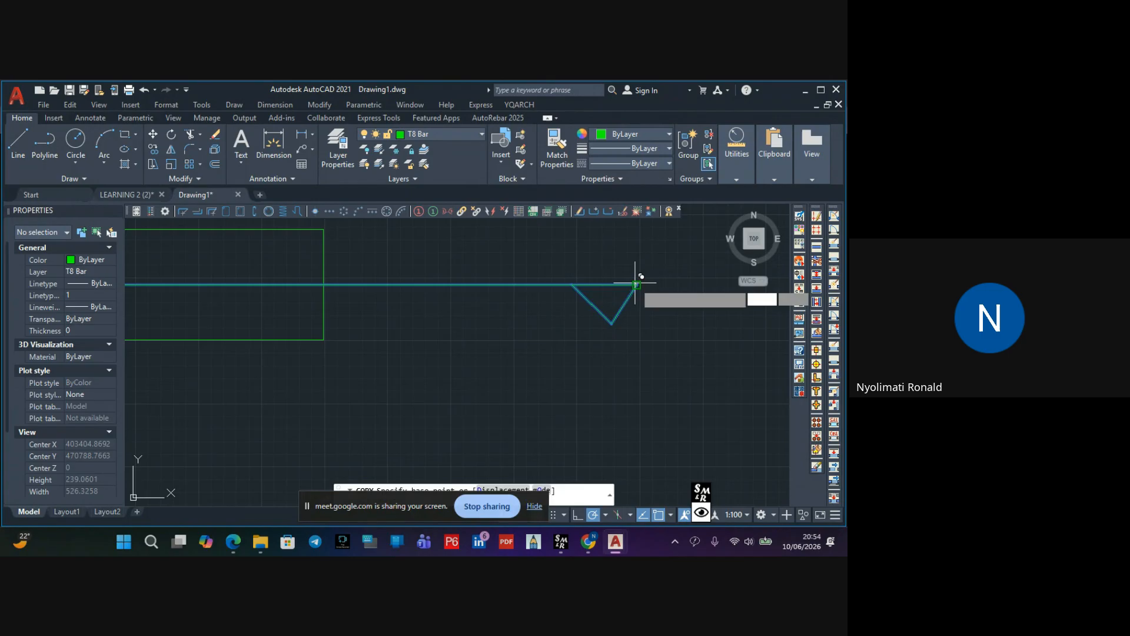
scroll(625, 290, down, 3)
scroll(619, 288, down, 4)
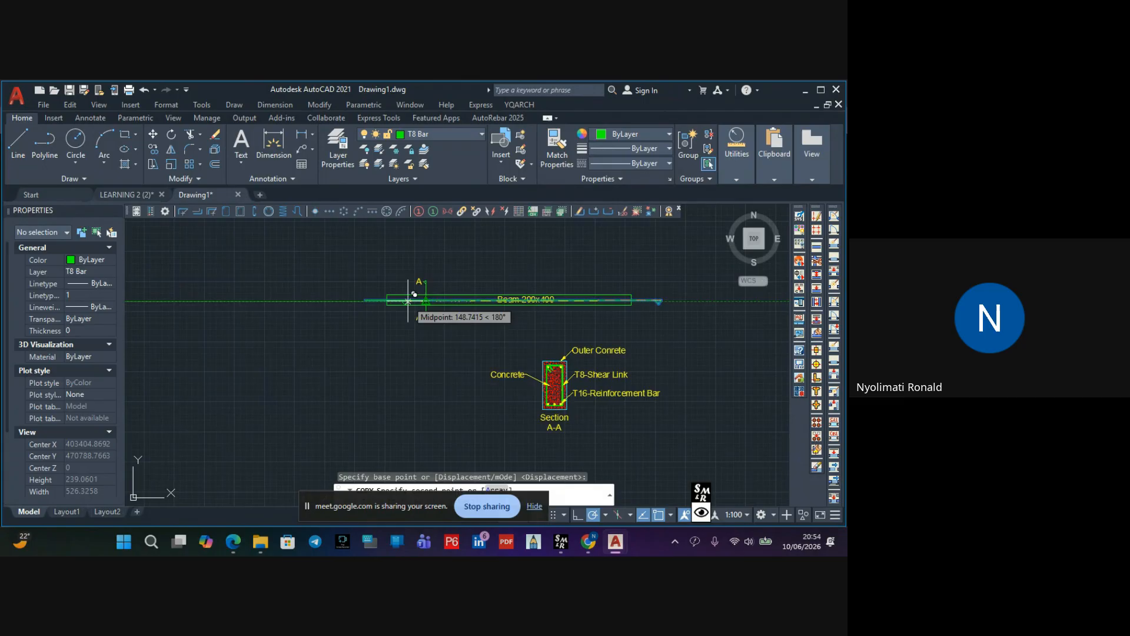
scroll(408, 300, up, 5)
scroll(388, 299, down, 3)
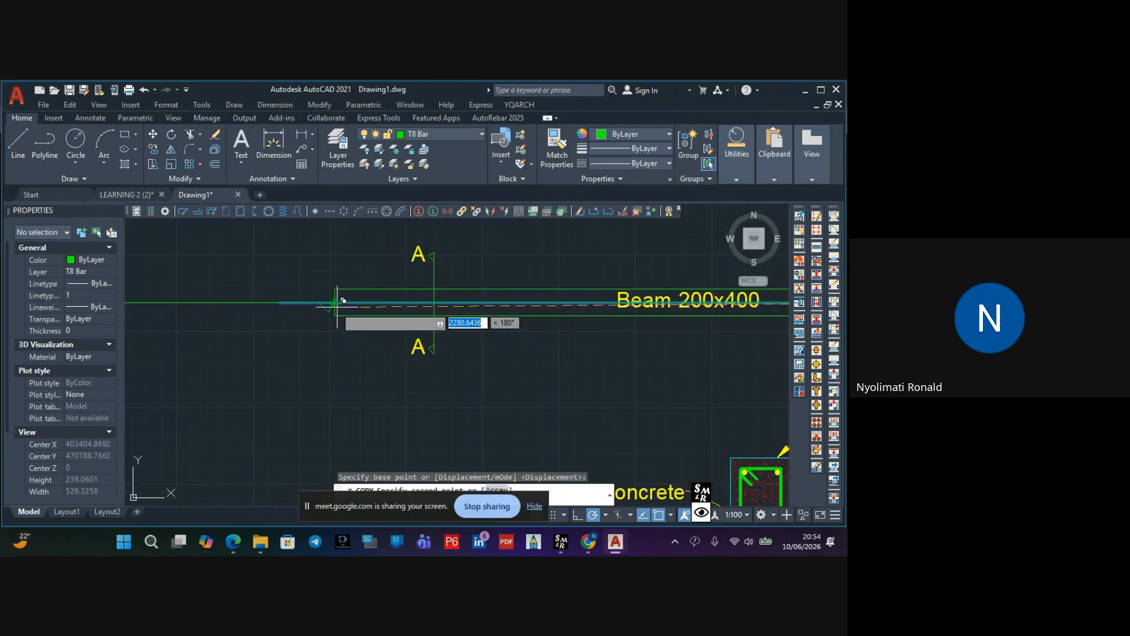
click(280, 302)
key(Escape)
Trim away the copied line that extends beyond the triangle at the section line's left end
key(Escape)
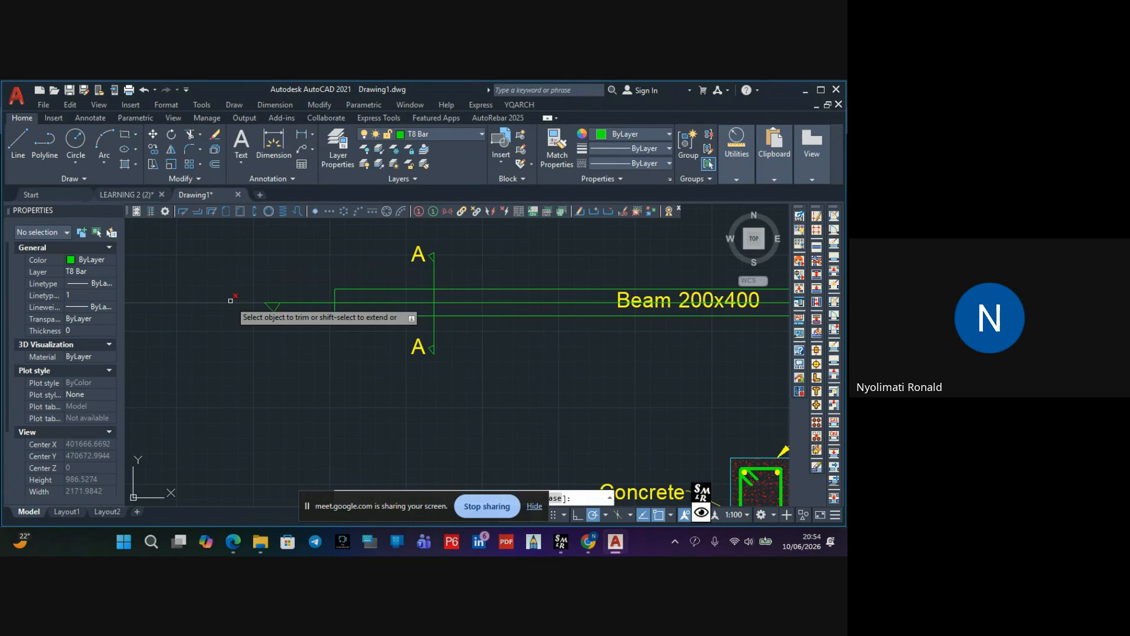
scroll(235, 318, down, 10)
key(Escape)
Copy the "A" label at the lower end of the vertical section line to just below the horizontal section line's left triangle
scroll(364, 335, up, 6)
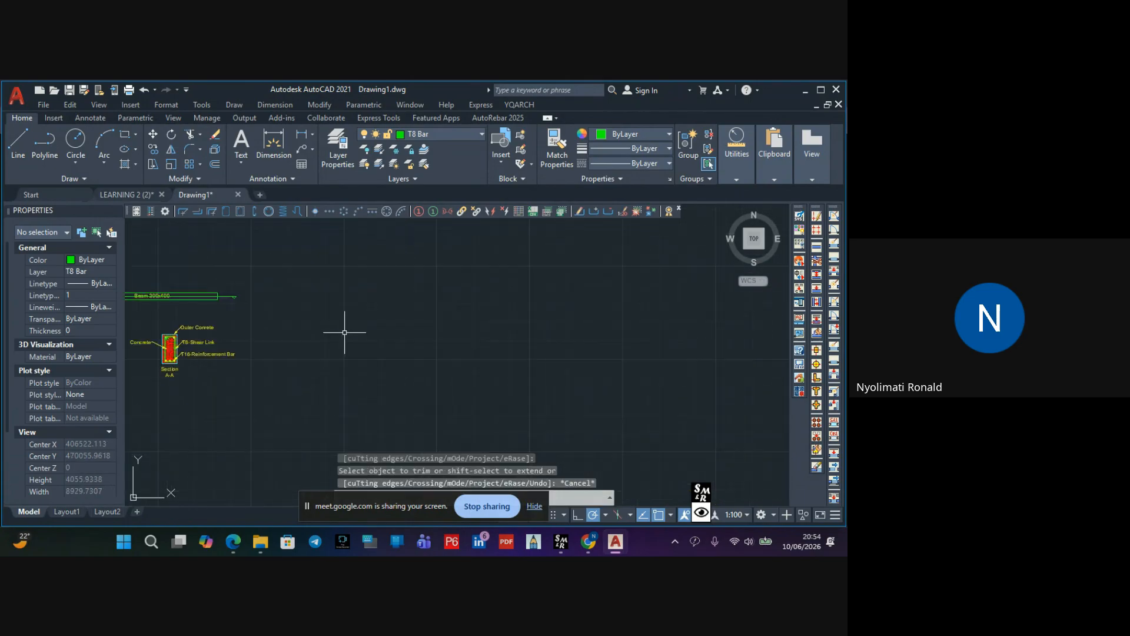
middle_drag(318, 306, 506, 325)
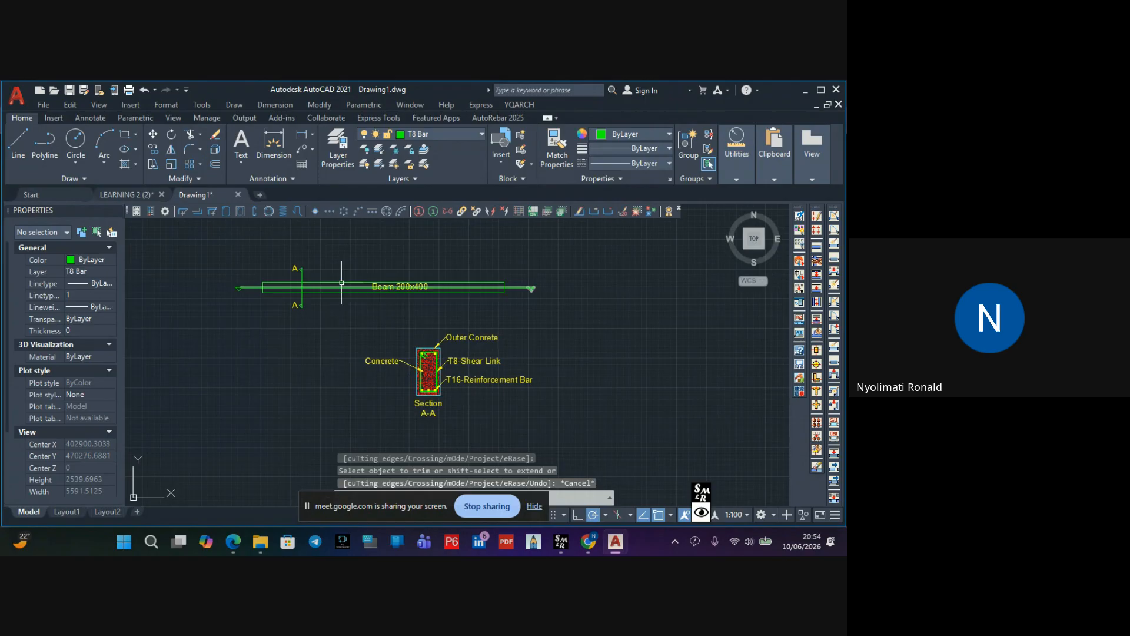
scroll(294, 305, up, 3)
middle_drag(298, 306, 387, 319)
click(386, 317)
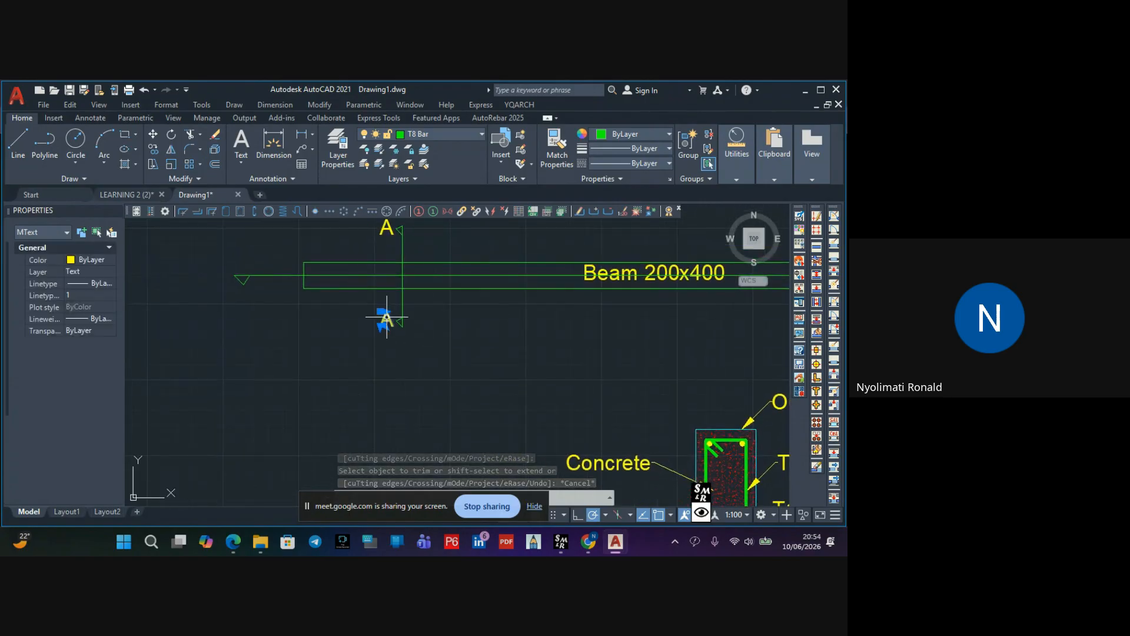
click(153, 150)
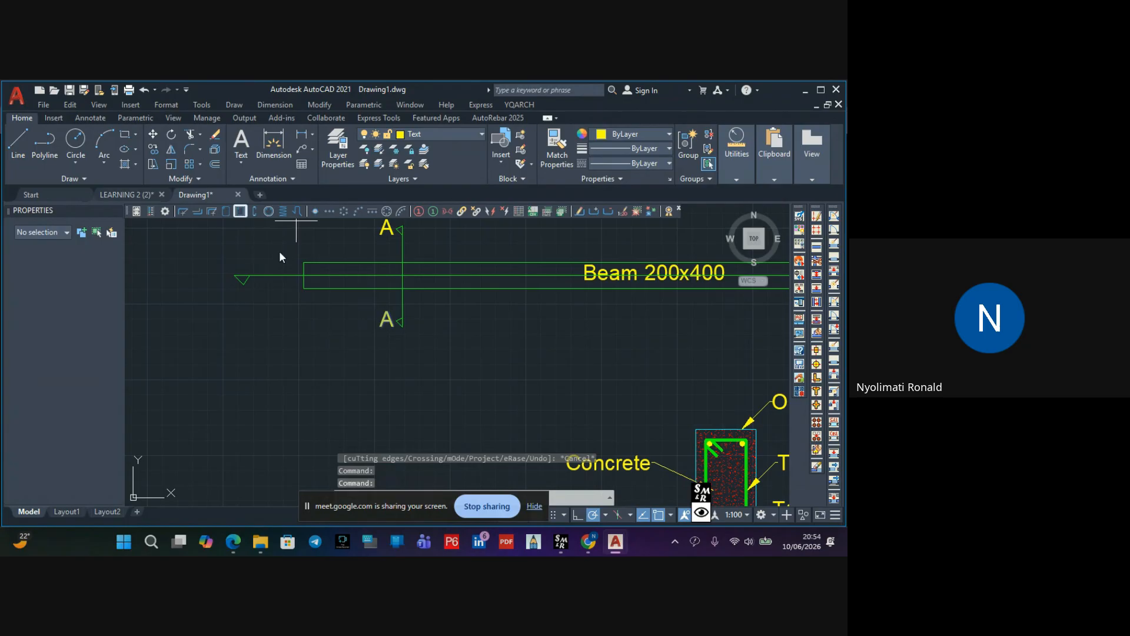
click(382, 319)
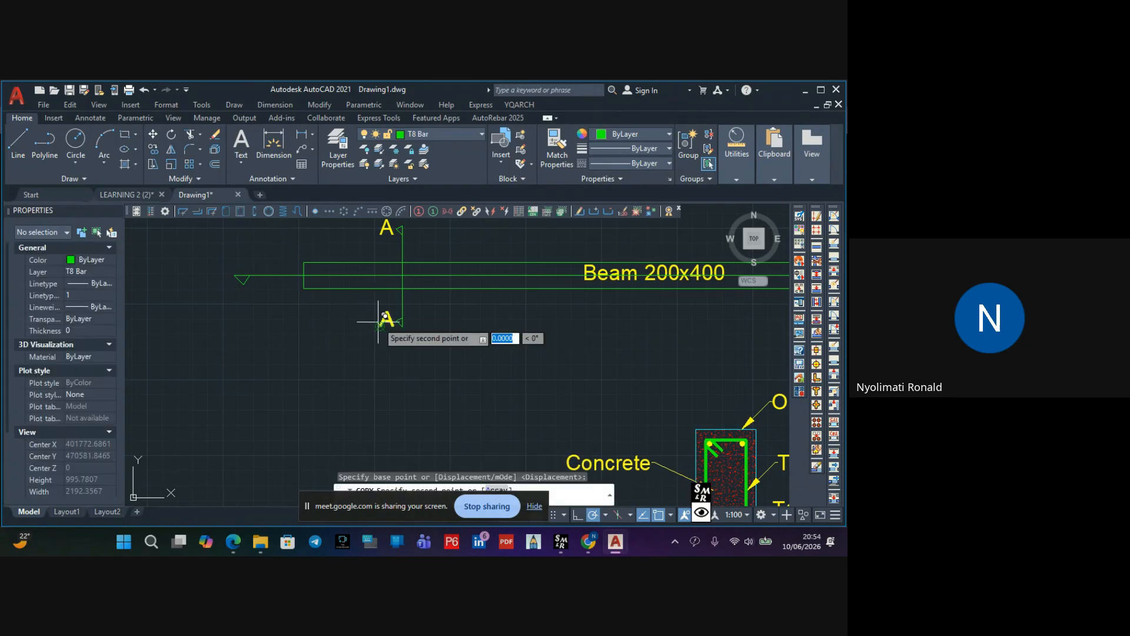
click(241, 297)
key(Escape)
Change the text of the copied label below the left triangle to "B"
scroll(242, 298, up, 4)
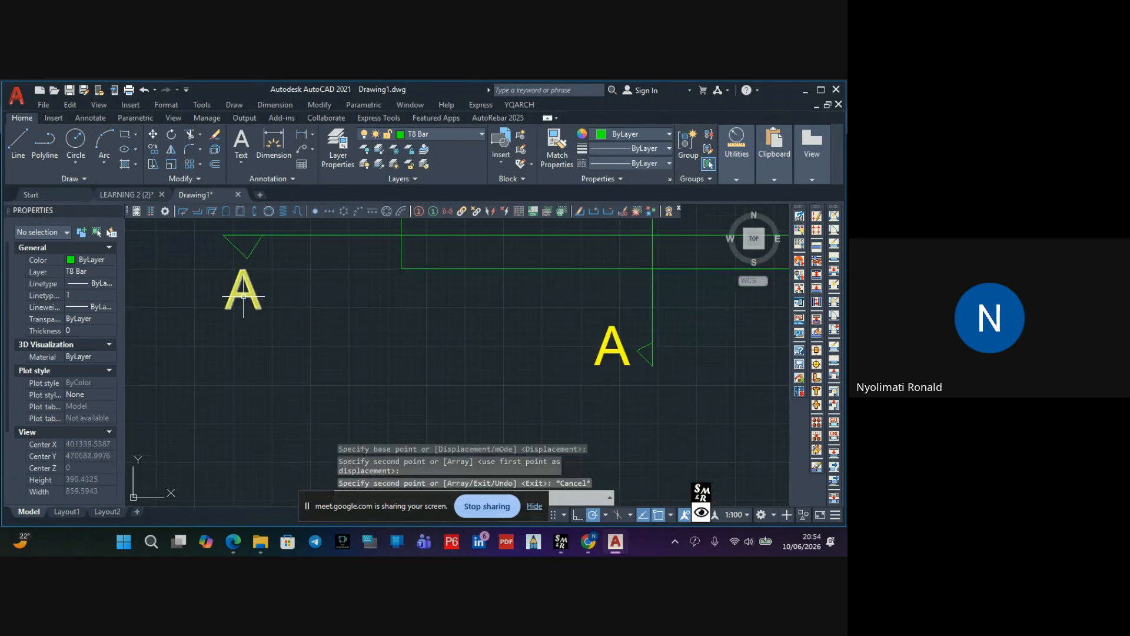
double_click(243, 297)
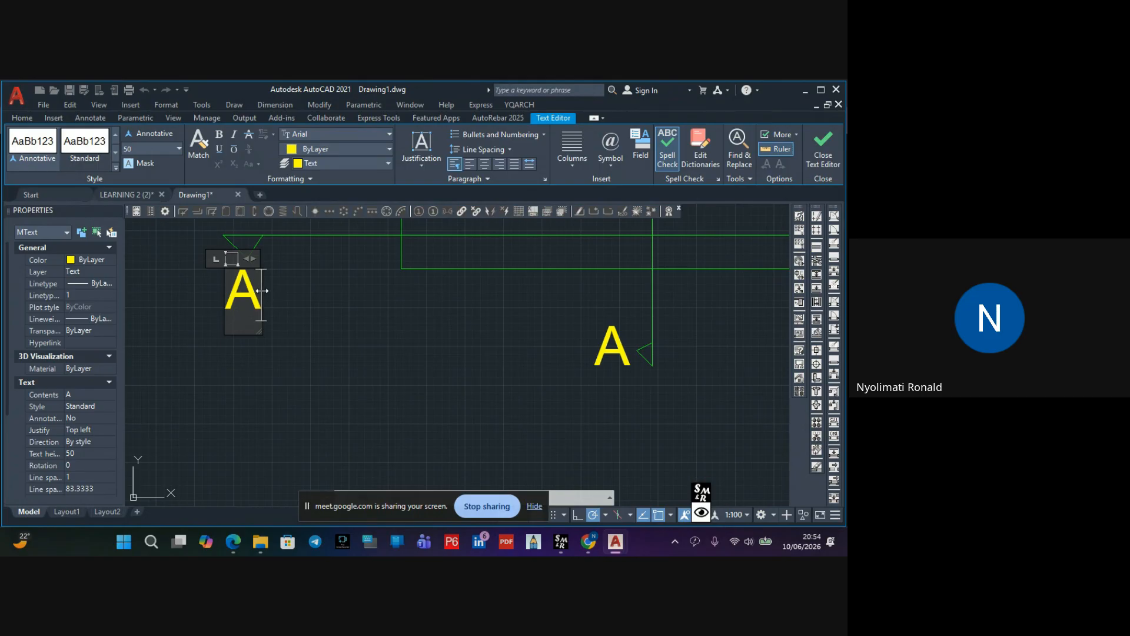
drag(262, 290, 230, 292)
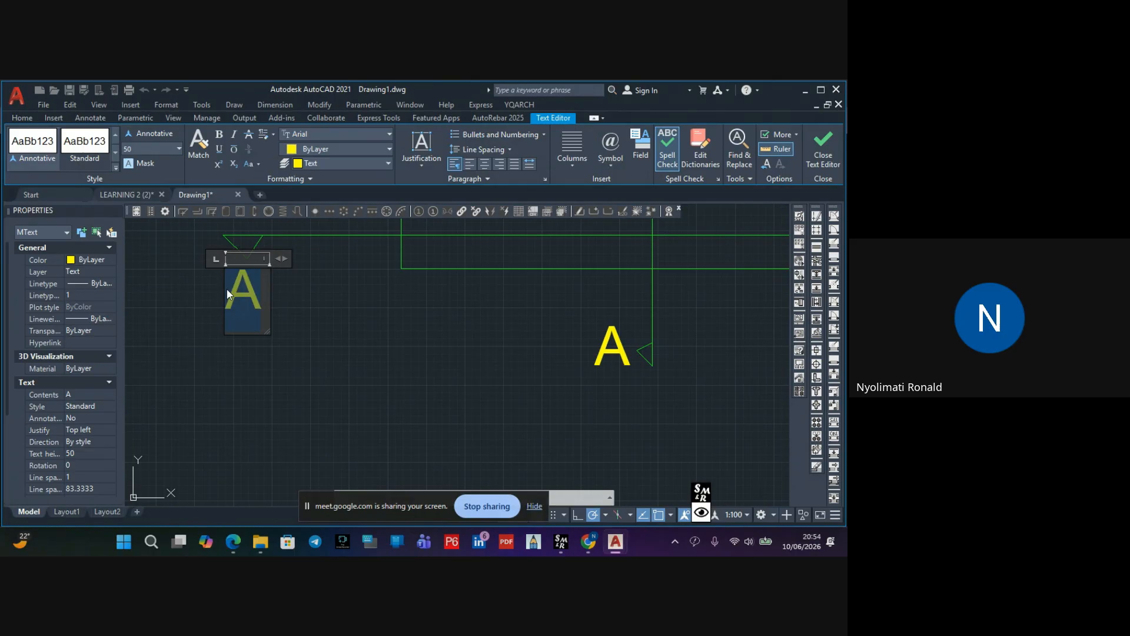
text(B)
click(360, 372)
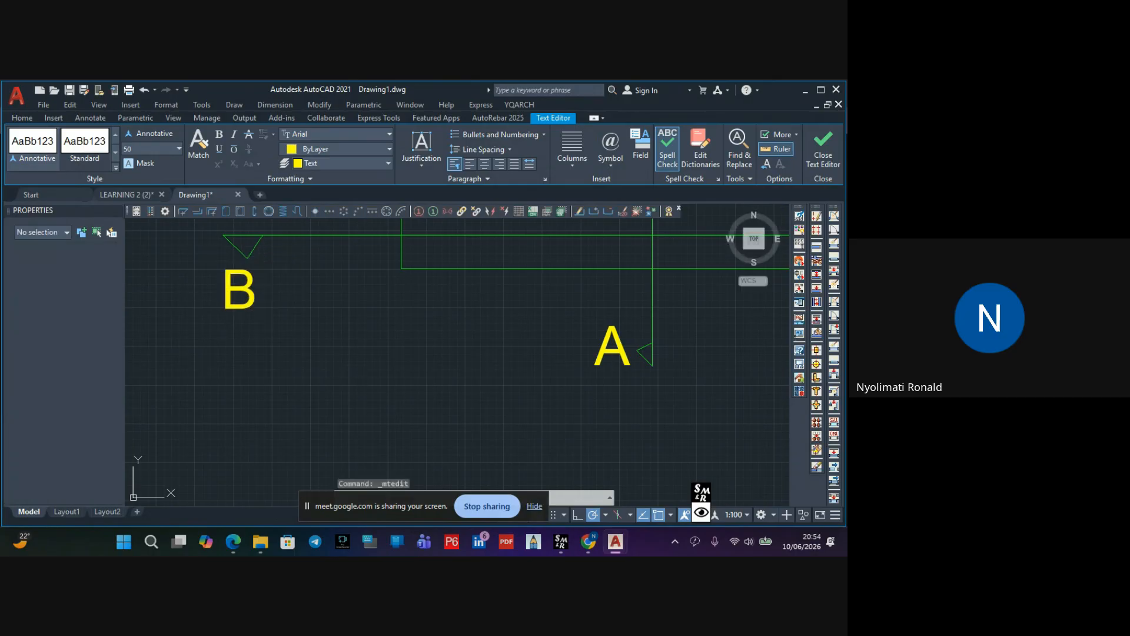
key(Escape)
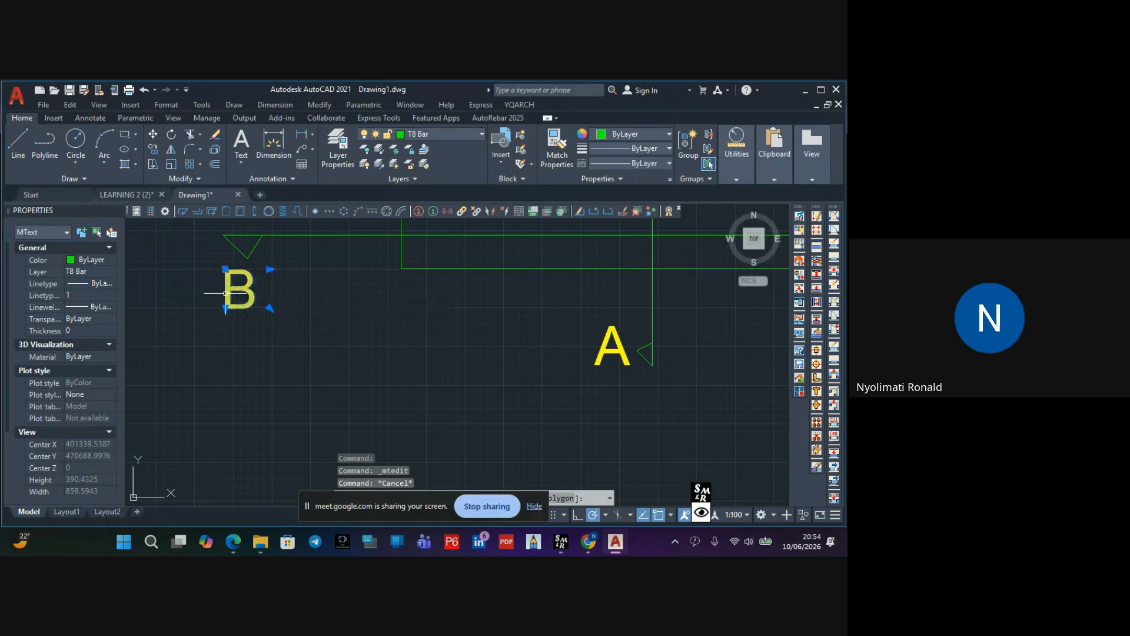
Copy the "B" label from the left triangle to just below the triangle at the section line's right end
click(235, 292)
click(204, 227)
click(153, 149)
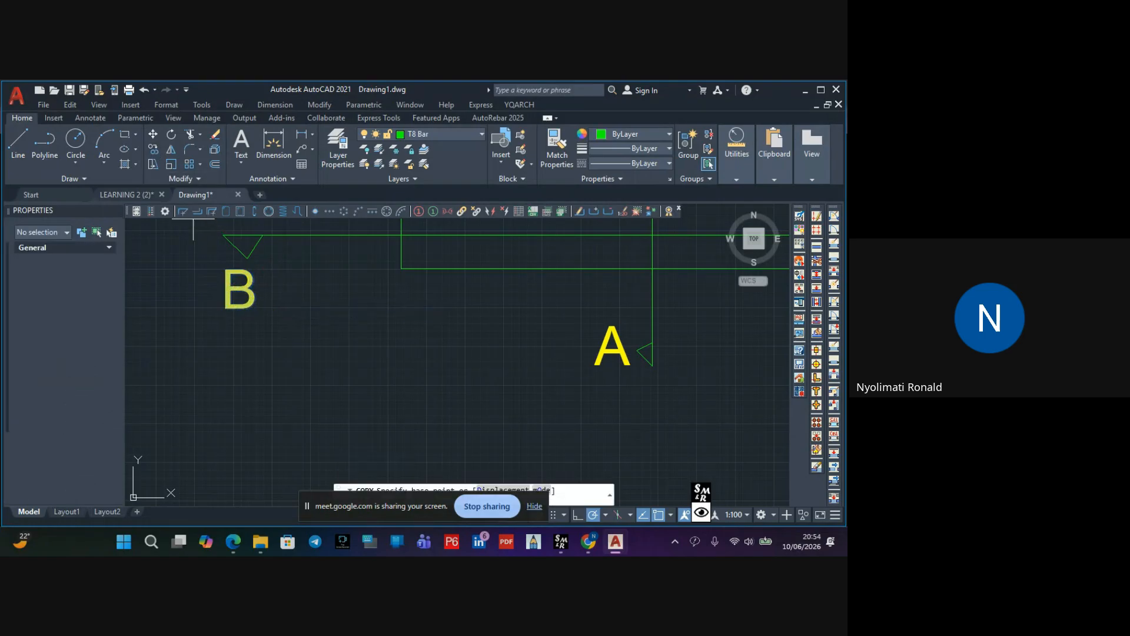
click(270, 269)
scroll(315, 306, down, 2)
scroll(318, 306, down, 3)
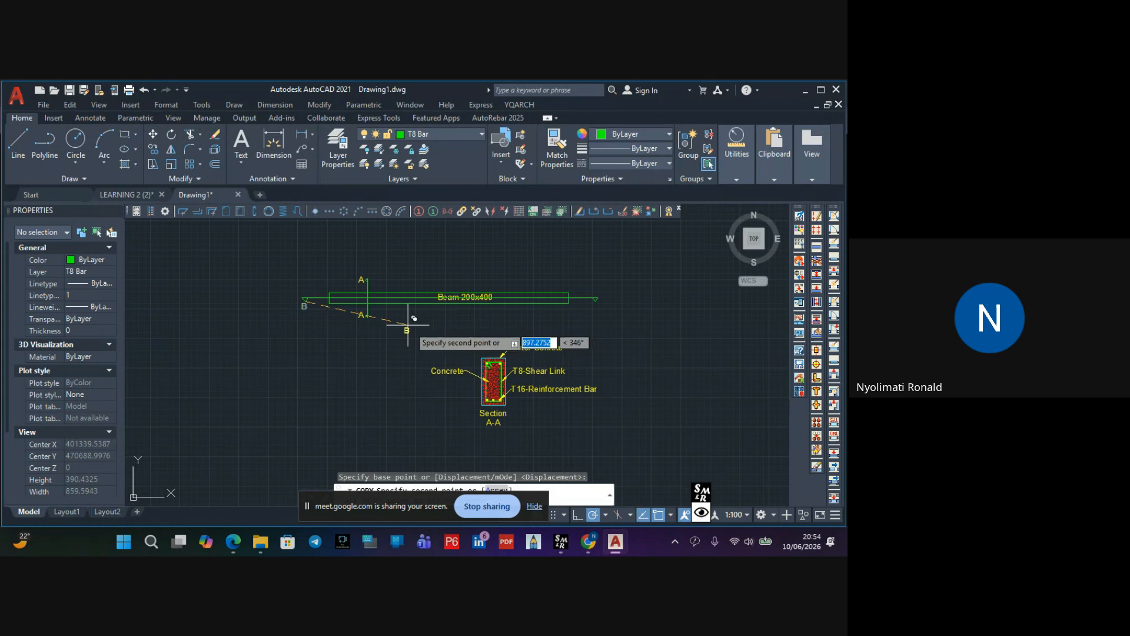
scroll(568, 320, up, 3)
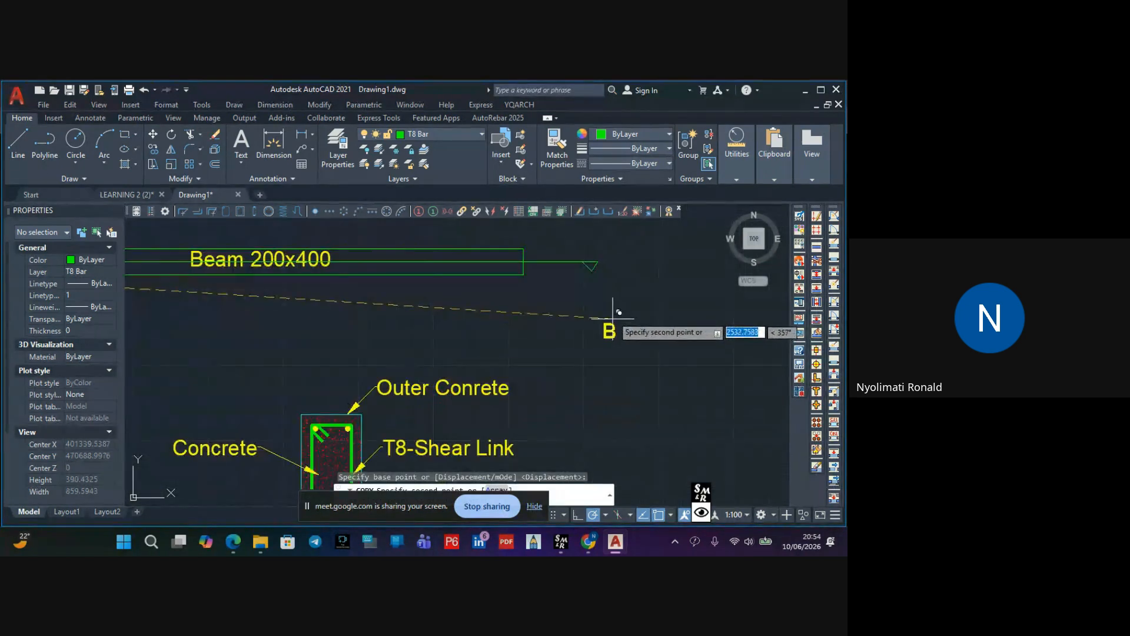
click(592, 264)
key(Escape)
Draw a vertical line about 828 units long through the middle of section A-A, and delete it
scroll(571, 299, down, 4)
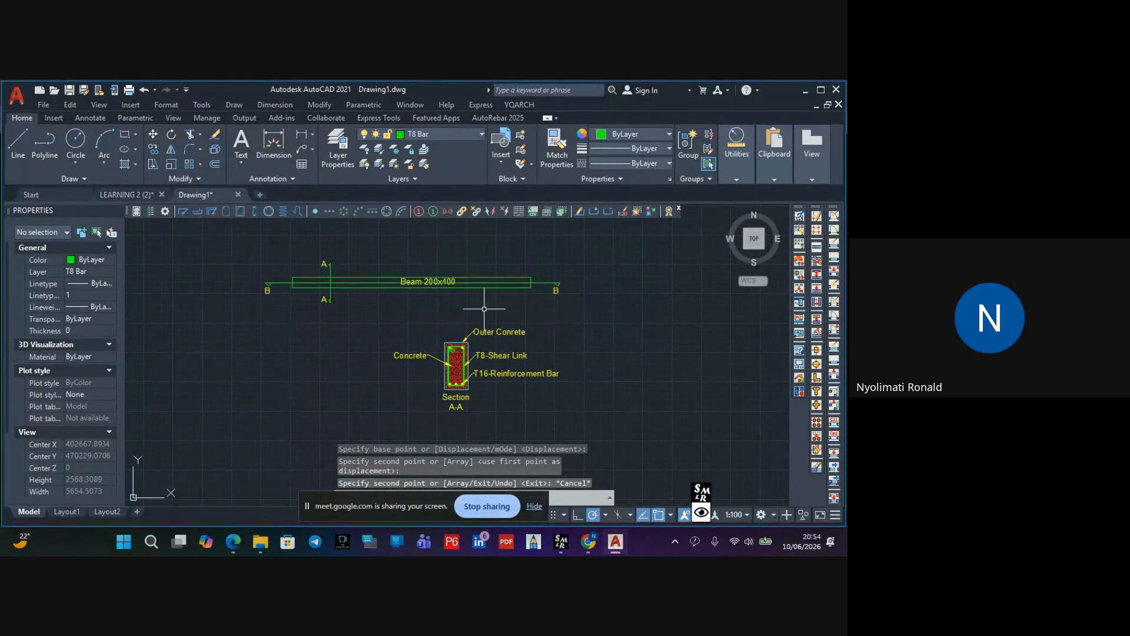
middle_drag(476, 321, 464, 298)
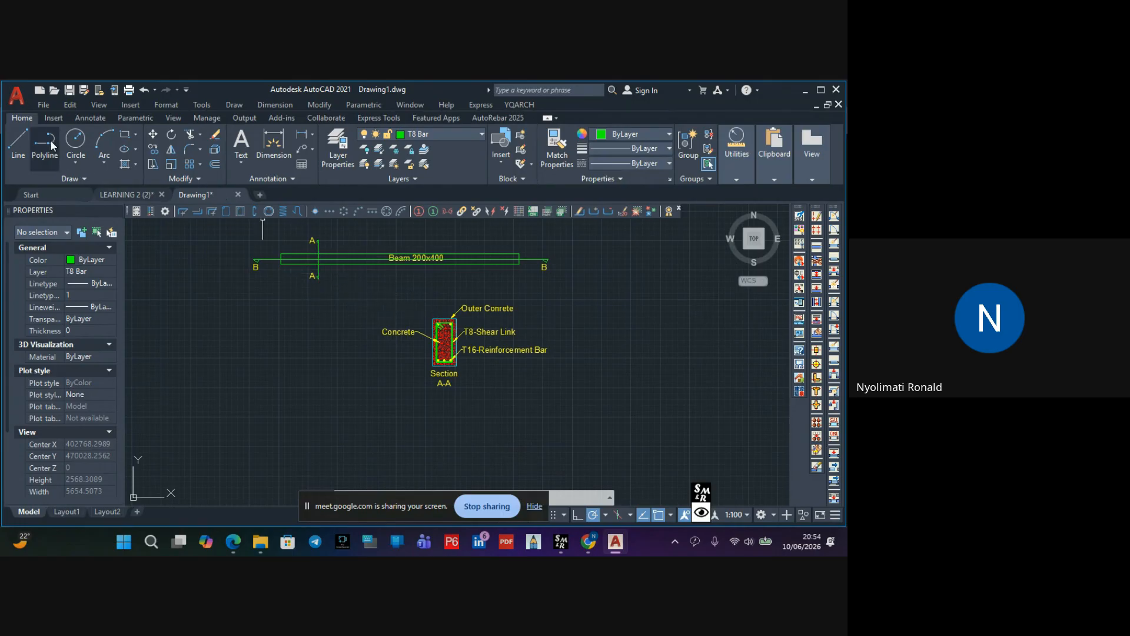
click(23, 139)
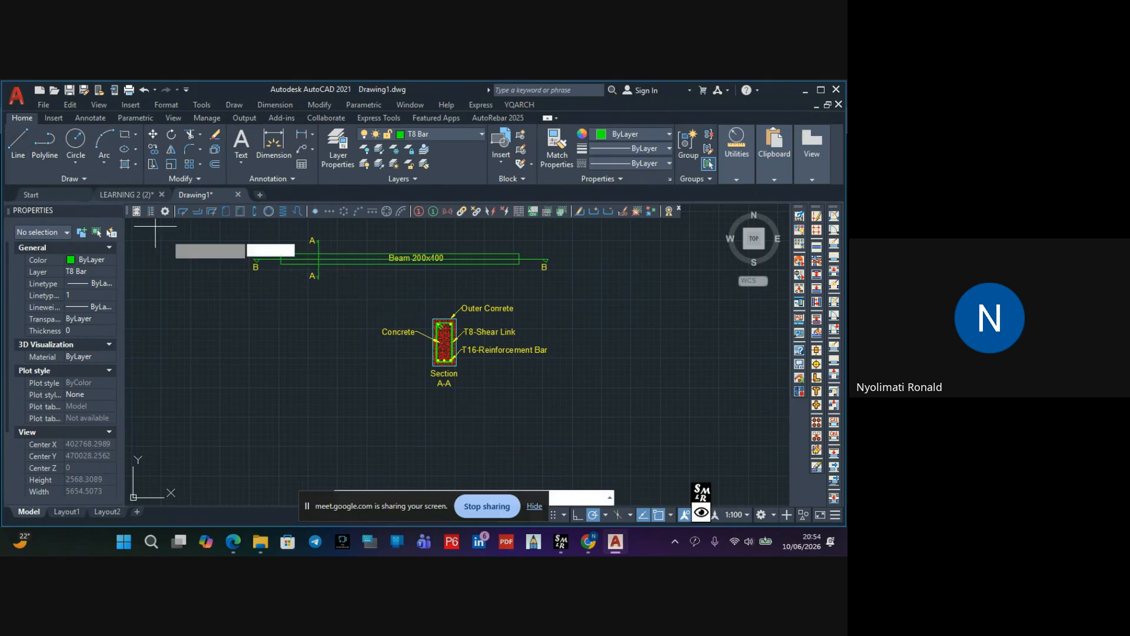
click(444, 304)
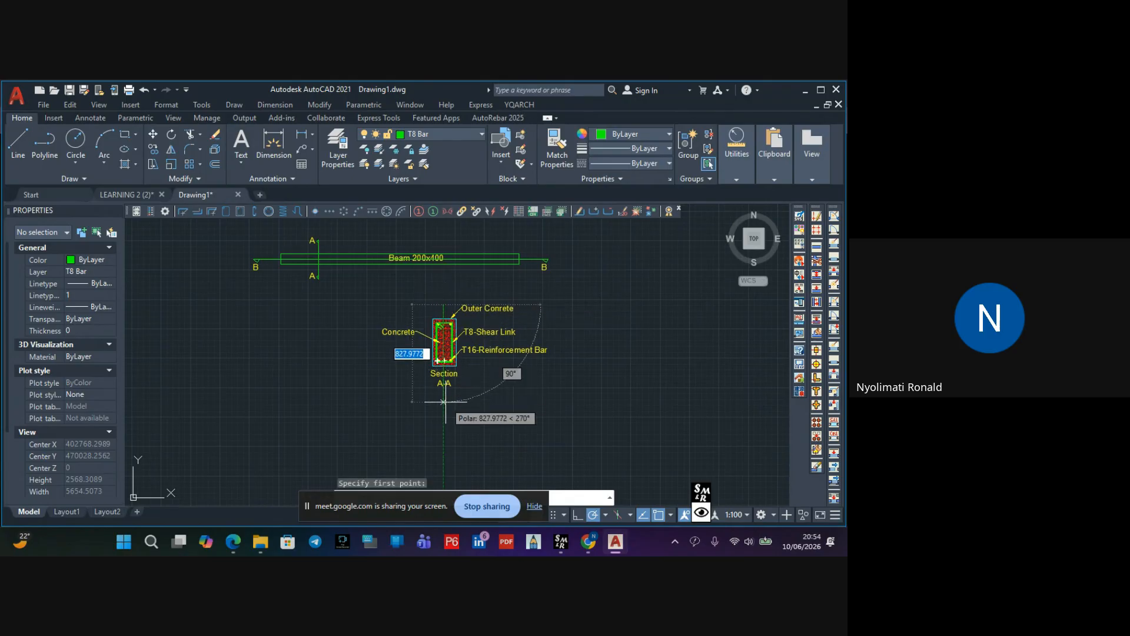
click(444, 402)
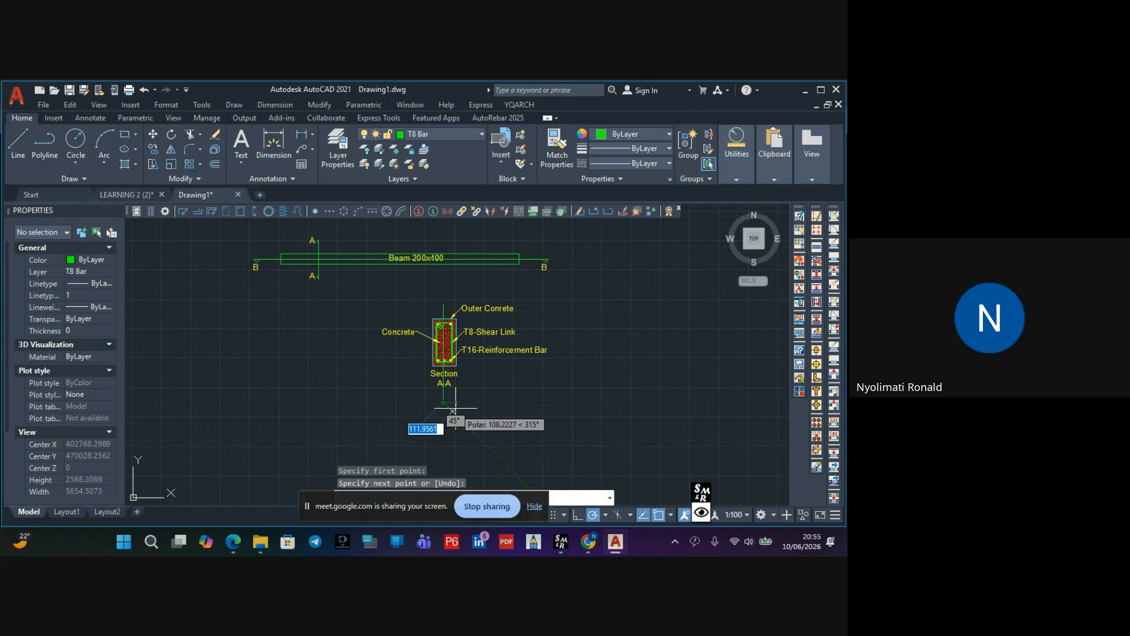
key(Escape)
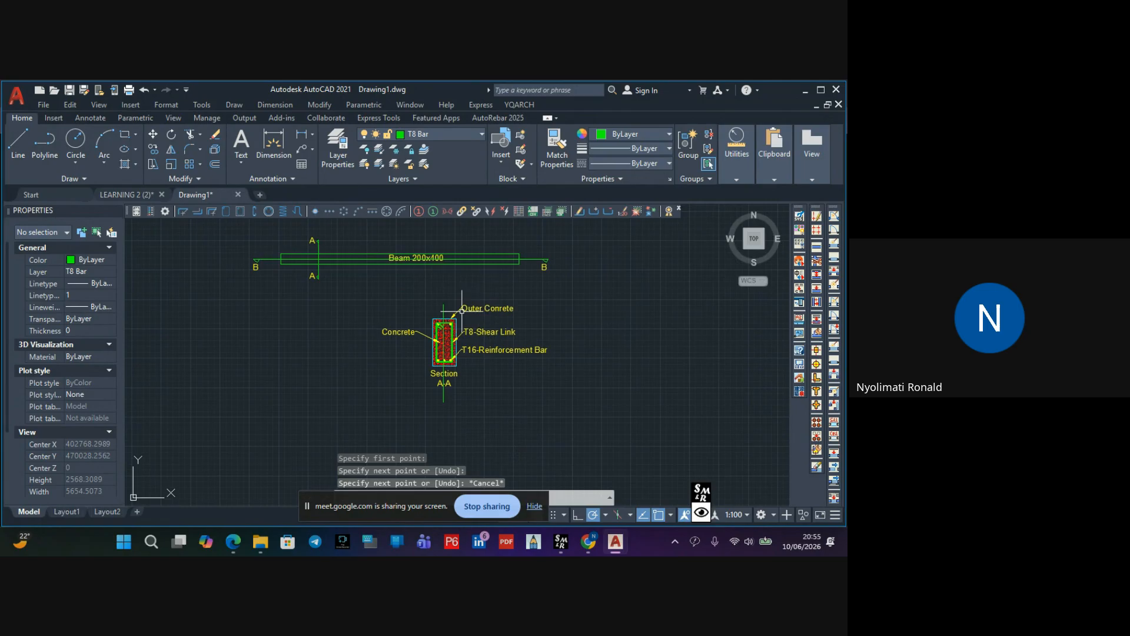
click(443, 403)
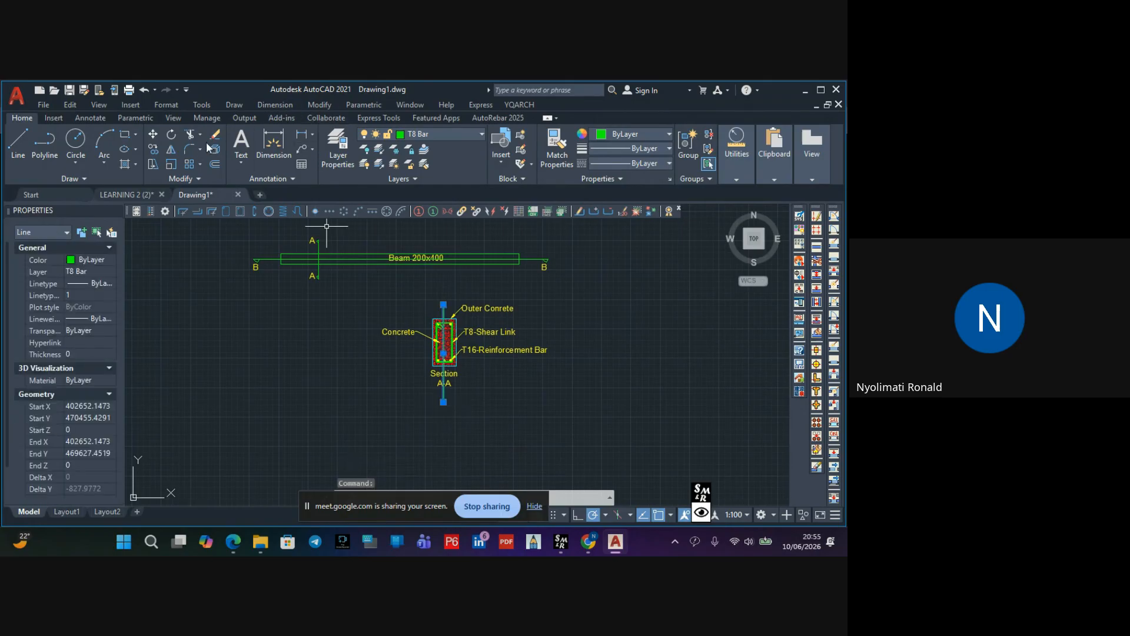
key(Delete)
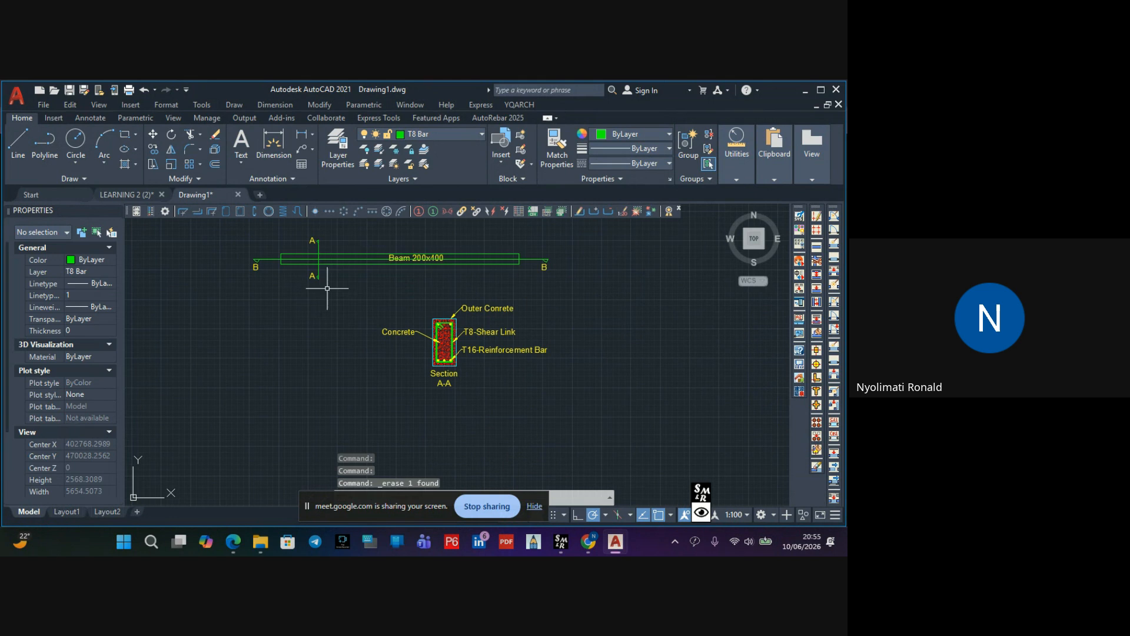
middle_drag(341, 302, 382, 315)
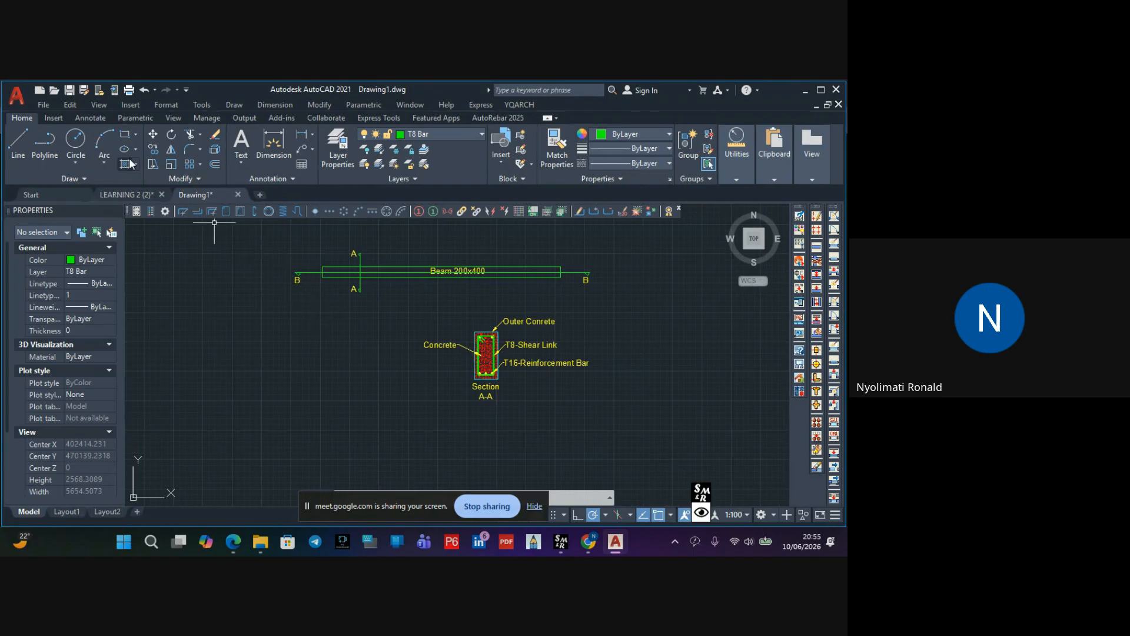
click(48, 143)
scroll(312, 272, up, 4)
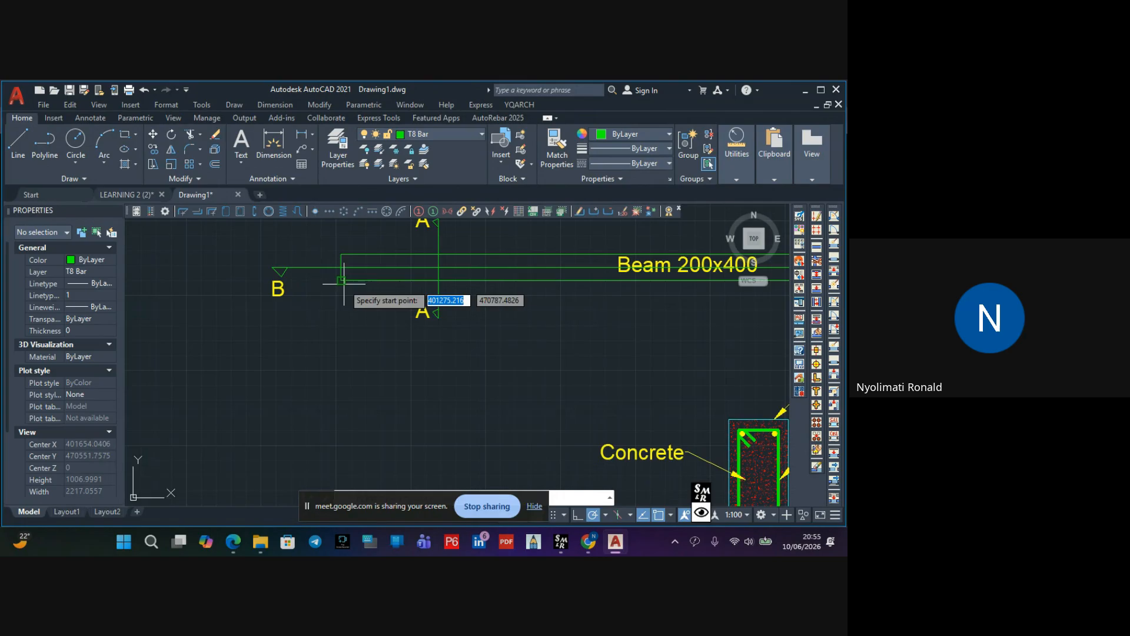
click(342, 281)
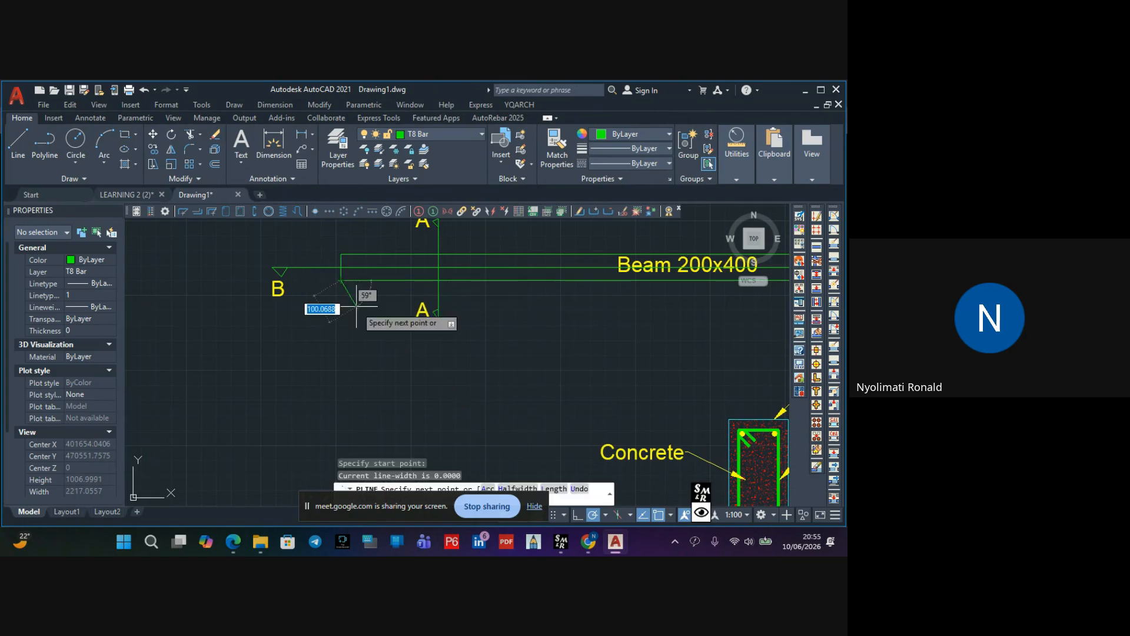
Draw a narrow upright rectangle as a support hanging down from the beam's lower-left corner
click(126, 136)
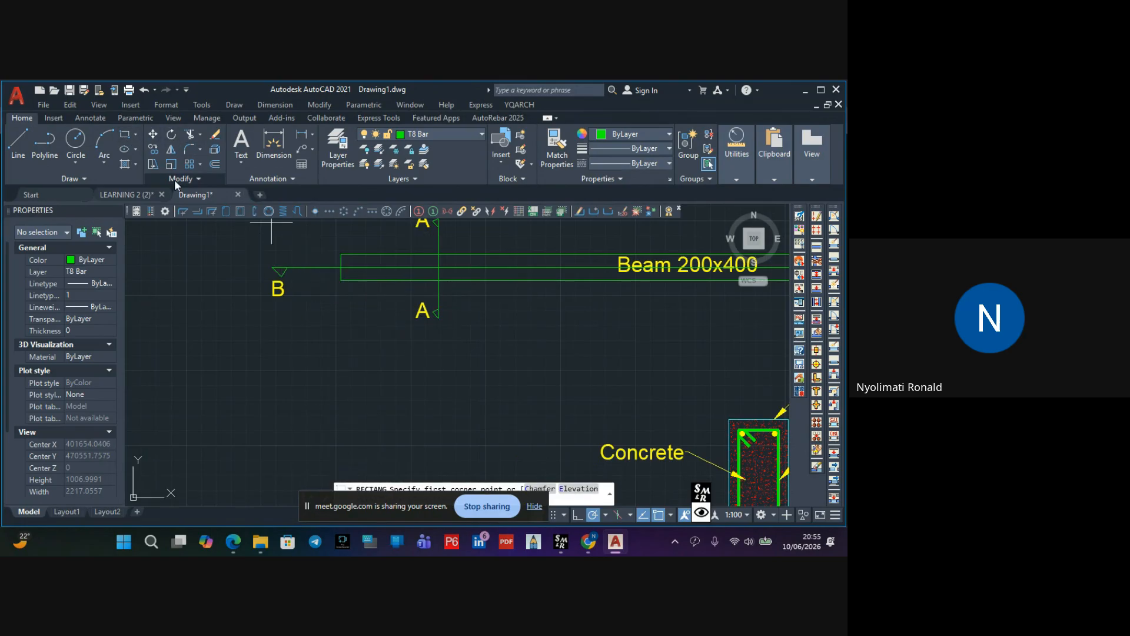
click(341, 281)
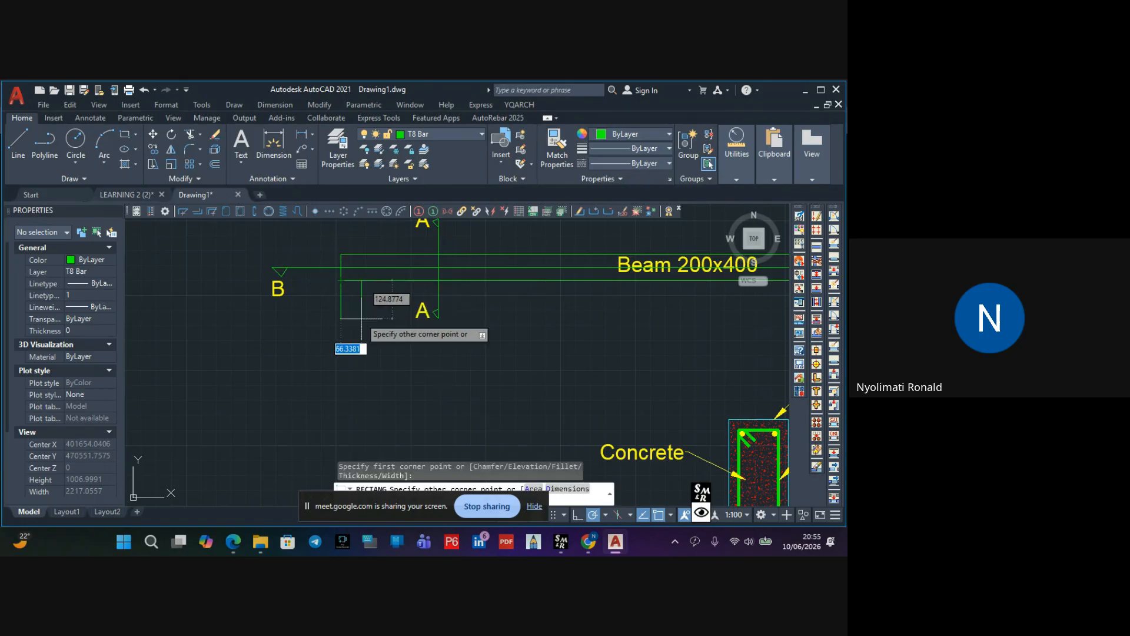
click(369, 360)
key(Escape)
Copy the support rectangle from its upper-right corner to the beam's lower-right corner
click(363, 360)
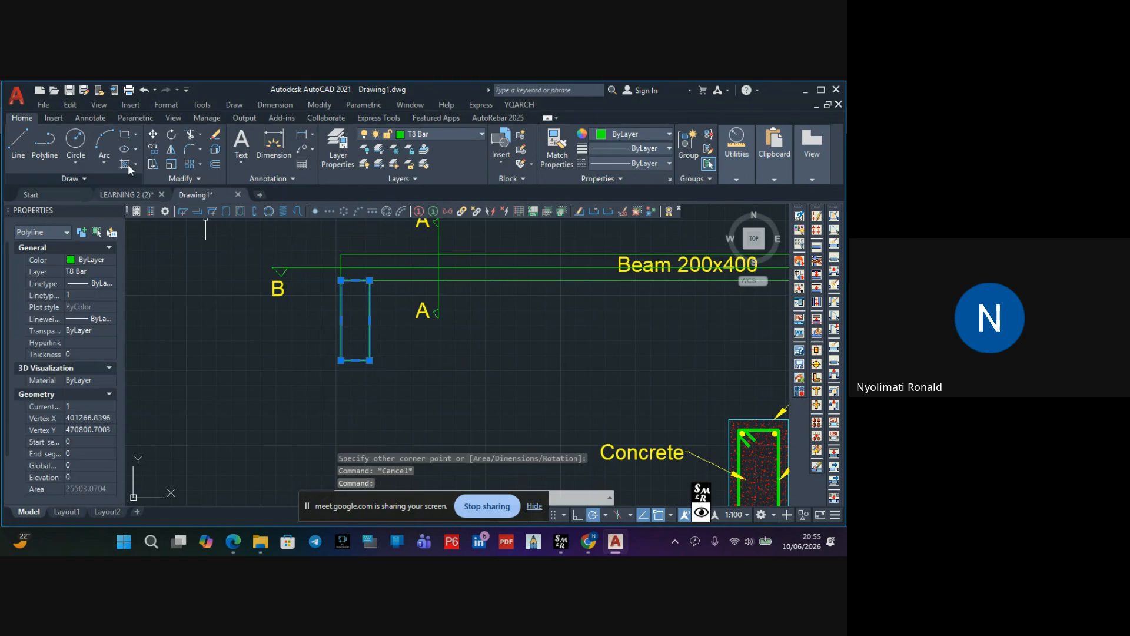
click(154, 146)
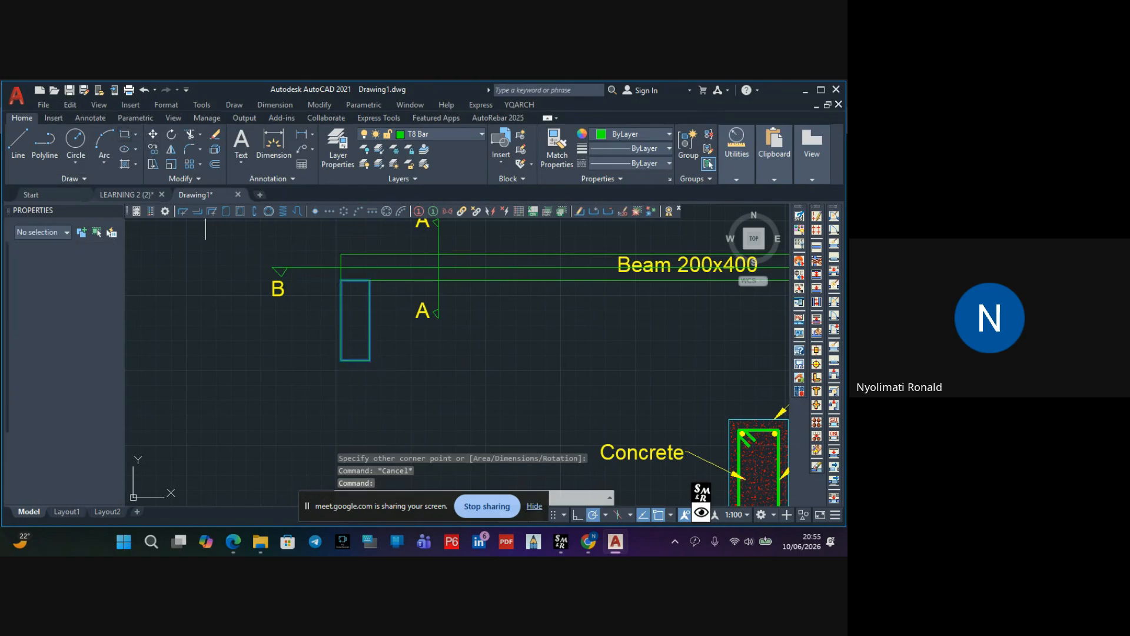
click(369, 281)
scroll(366, 272, down, 3)
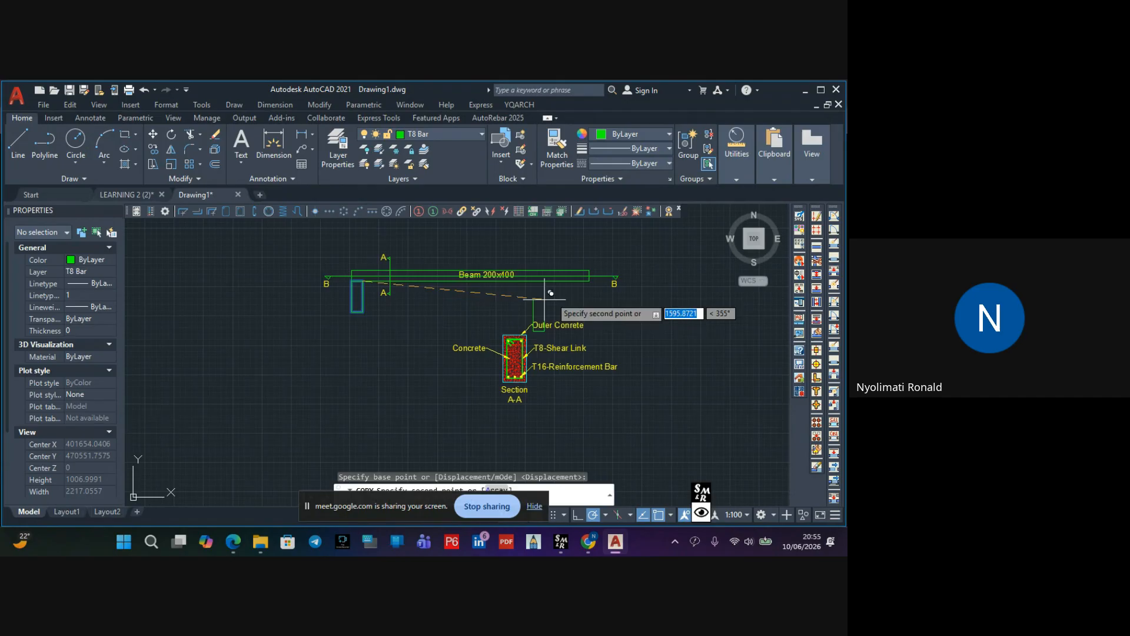
click(594, 274)
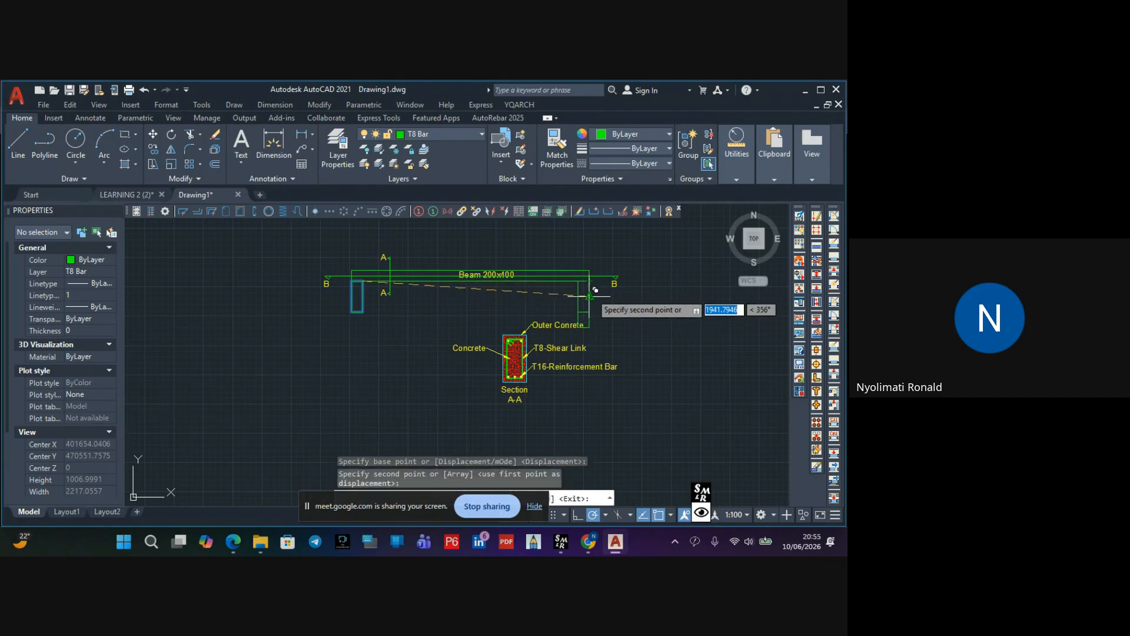
key(Escape)
middle_drag(562, 282, 547, 253)
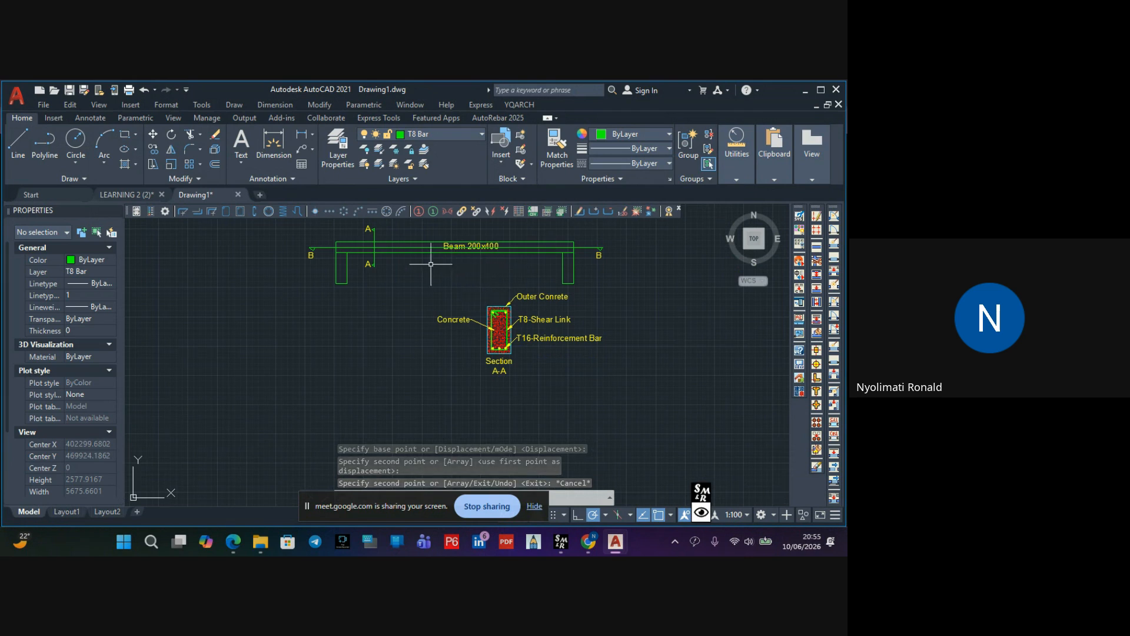
Draw a polyline beside the beam's side view, running 400 units up and 4000 units horizontally to the right
scroll(385, 269, down, 2)
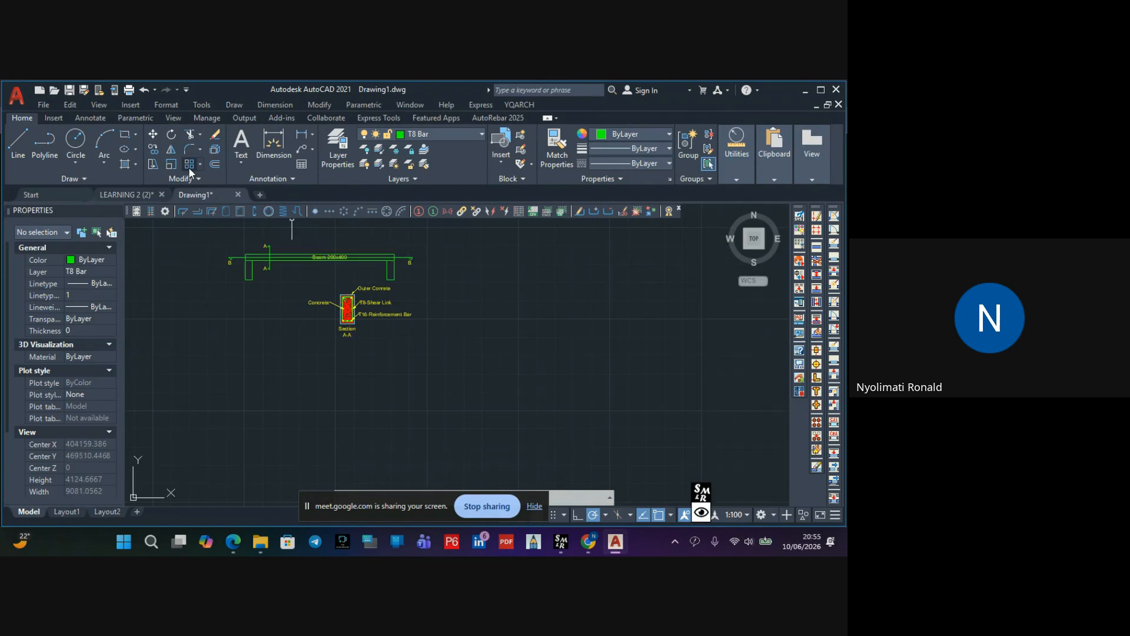
click(58, 145)
middle_drag(479, 295, 454, 318)
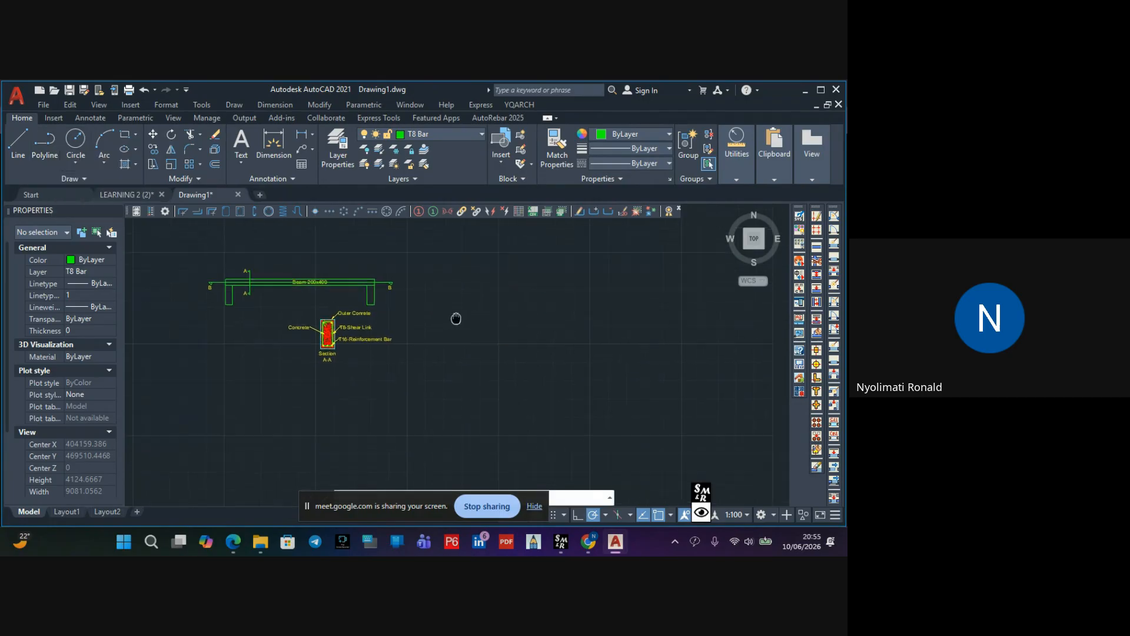
click(449, 307)
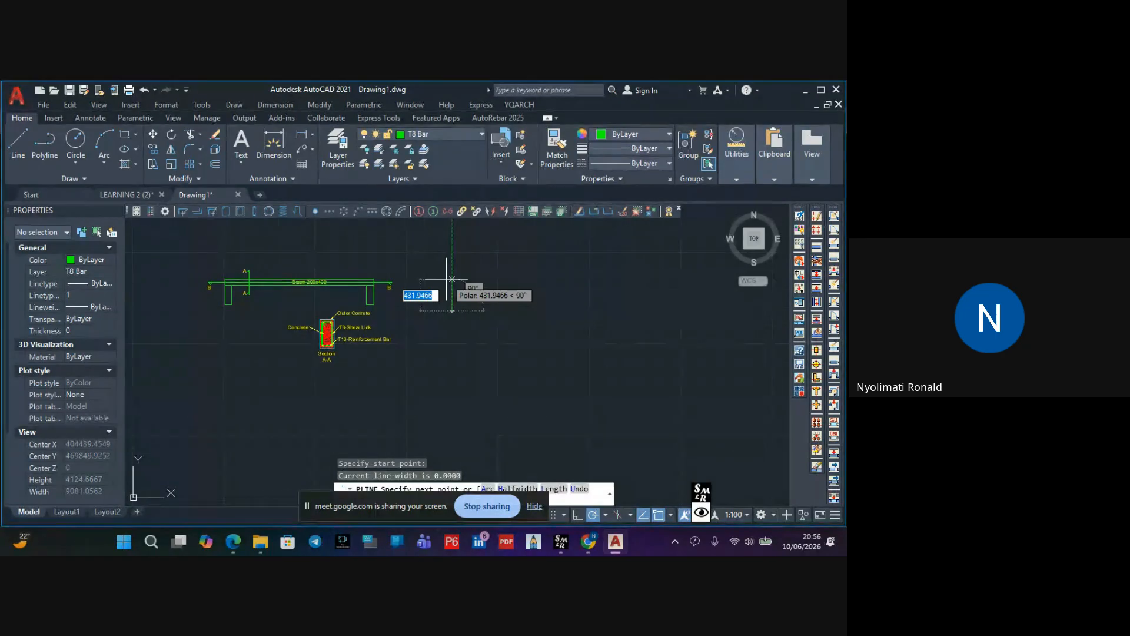
text(40)
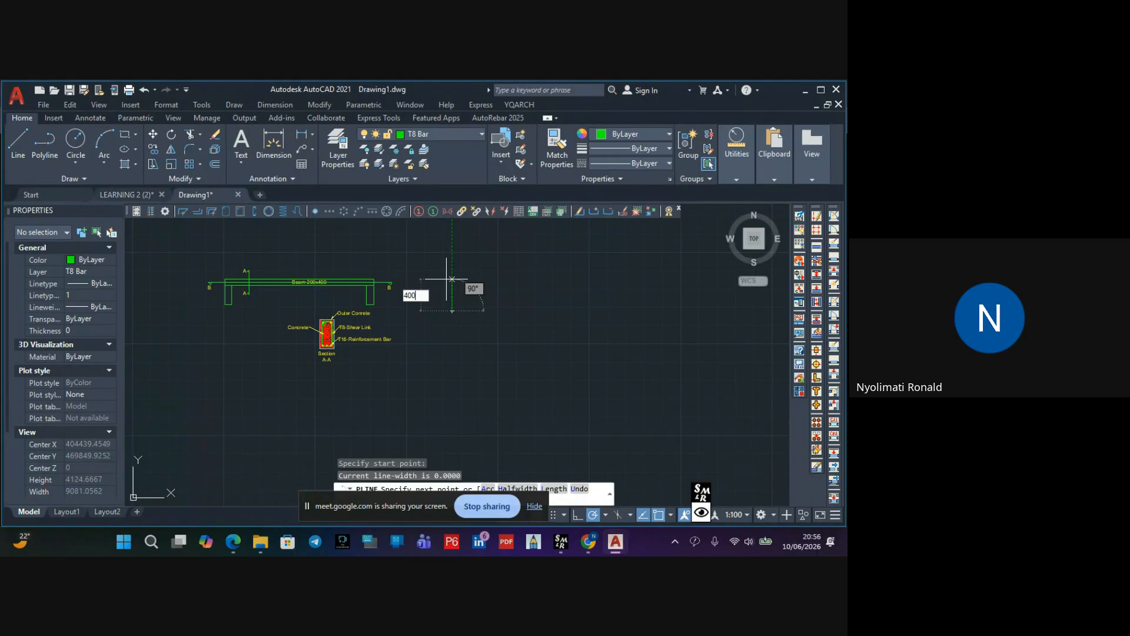
text(0)
key(Return)
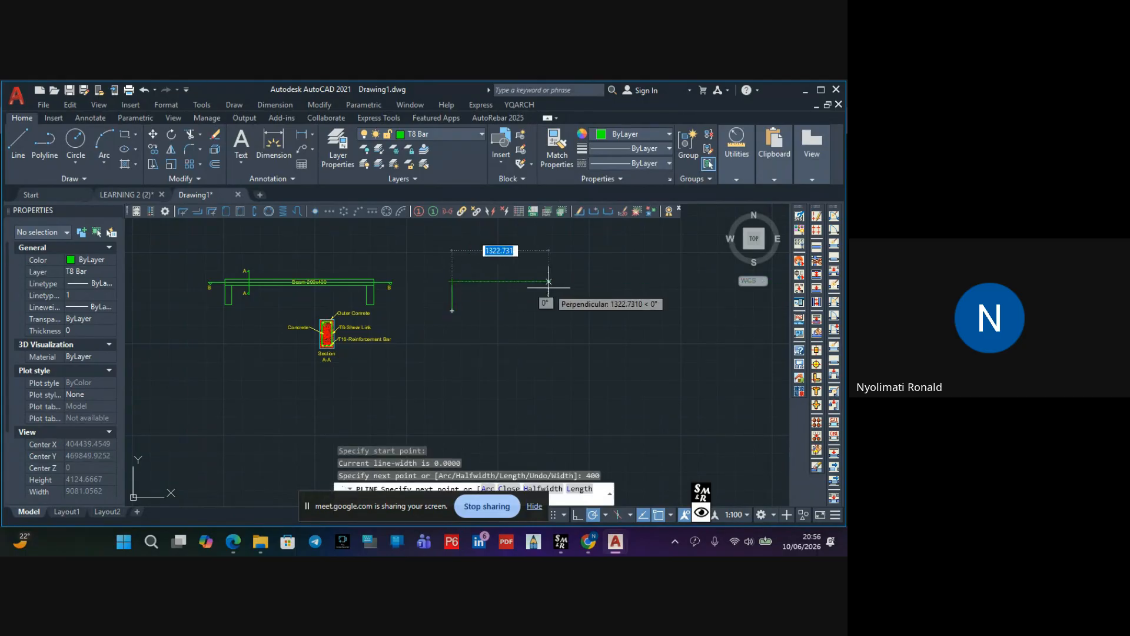
scroll(548, 293, down, 1)
middle_drag(543, 300, 294, 304)
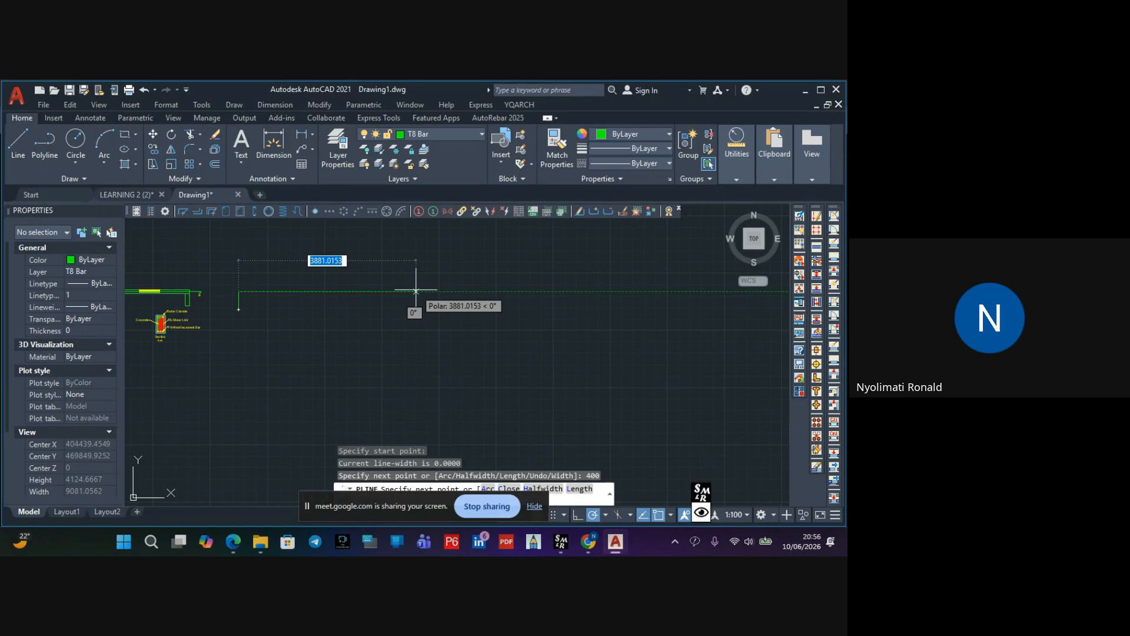
text(4000)
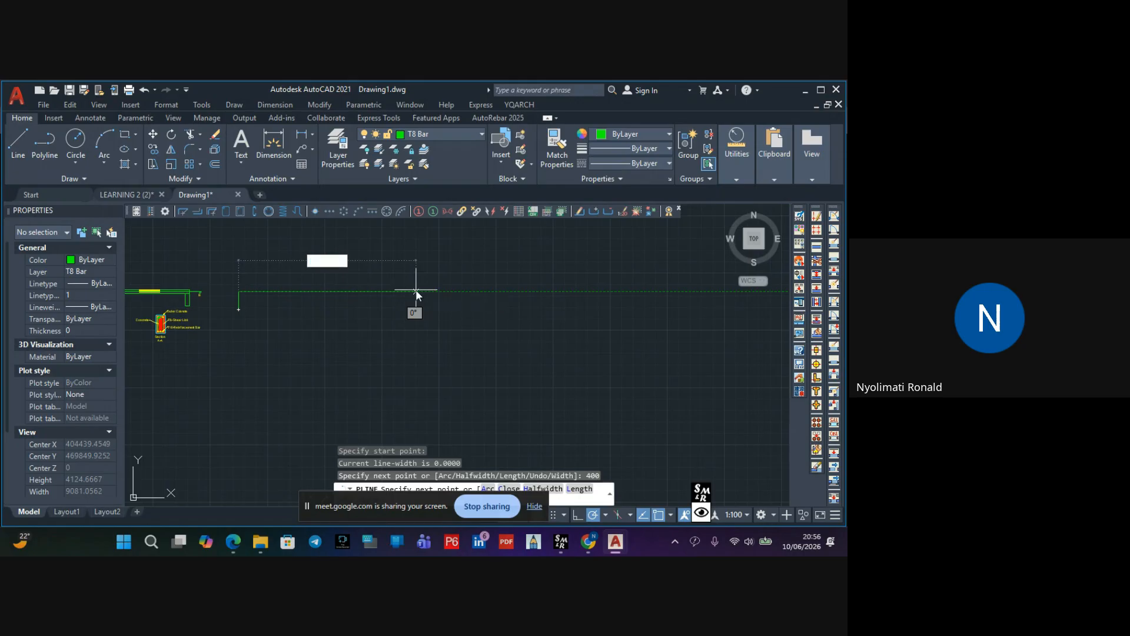
key(Return)
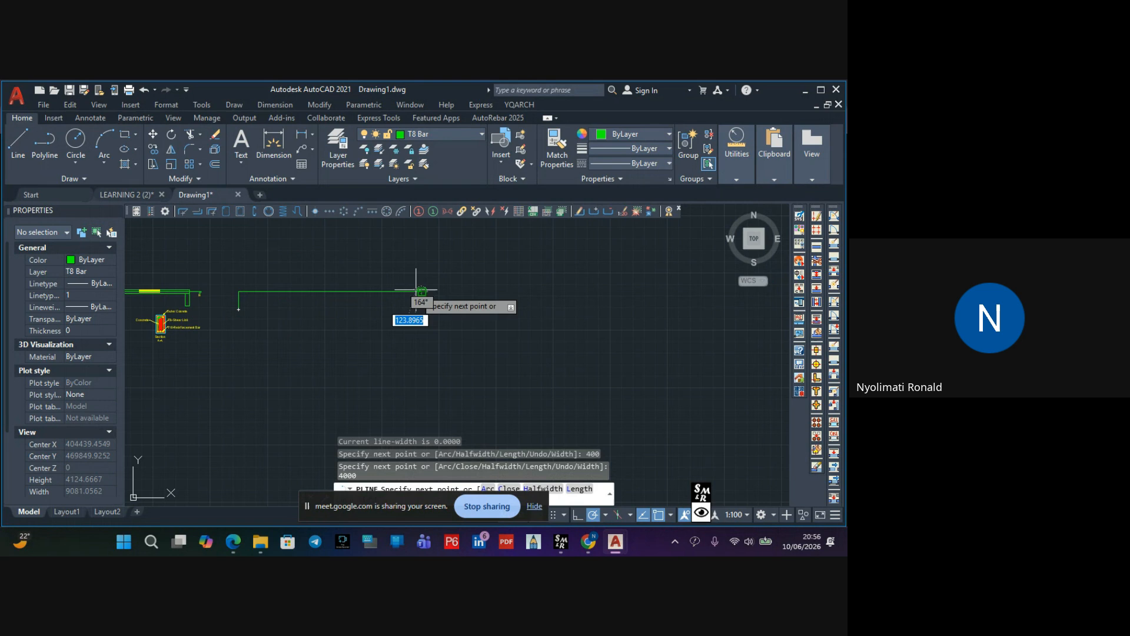
Continue the polyline straight down and back to its start point to complete the 4000 by 400 rectangle
text(a)
key(Return)
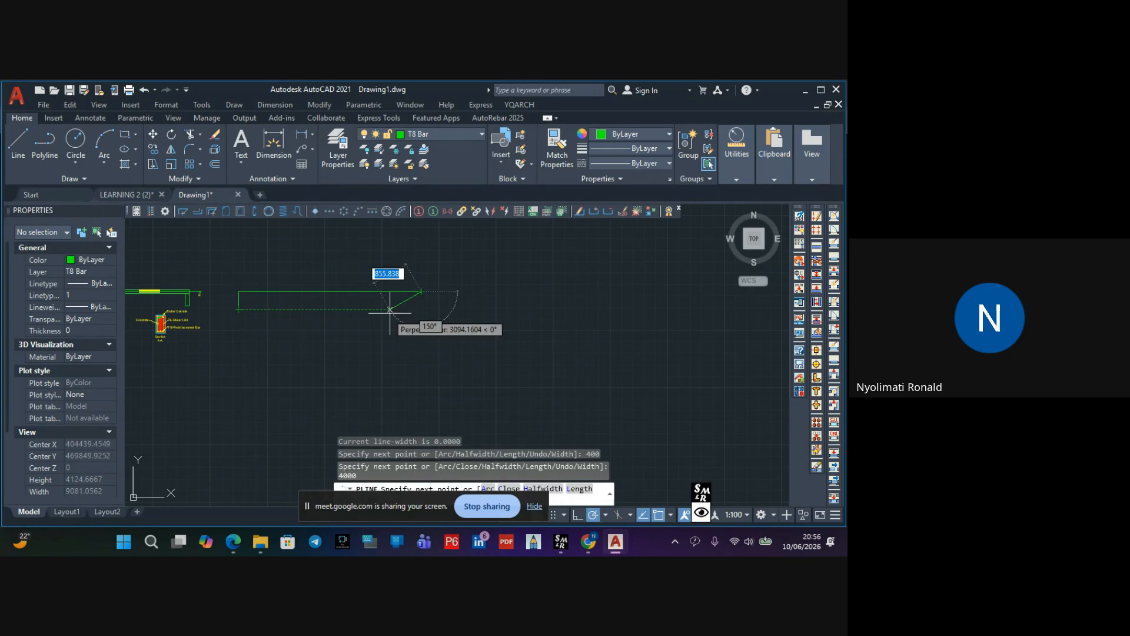
click(421, 309)
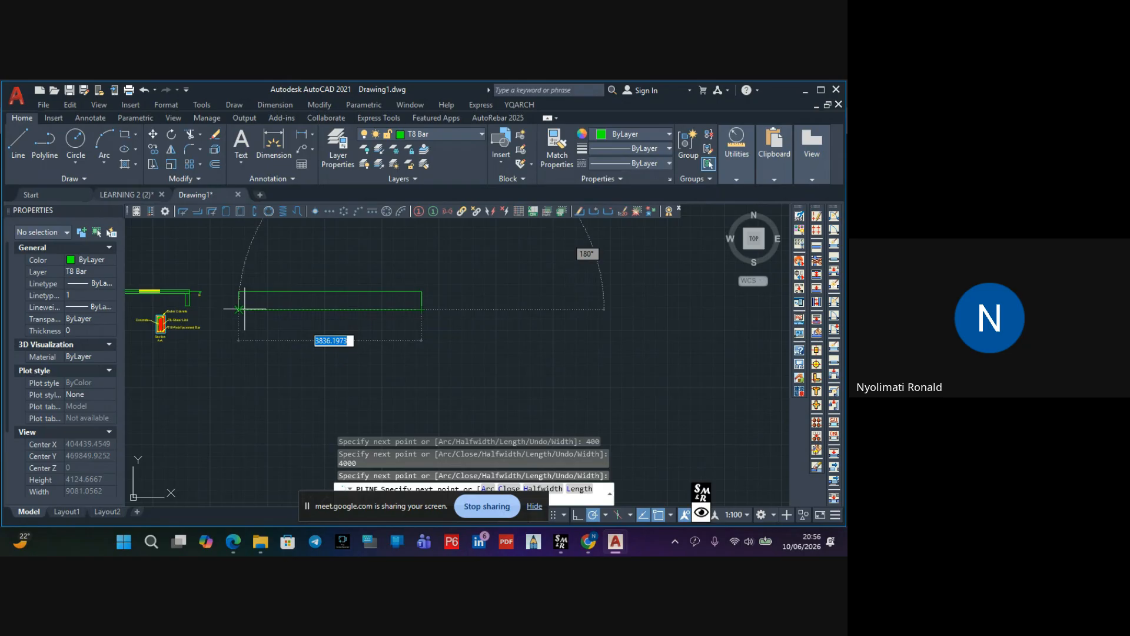
click(239, 308)
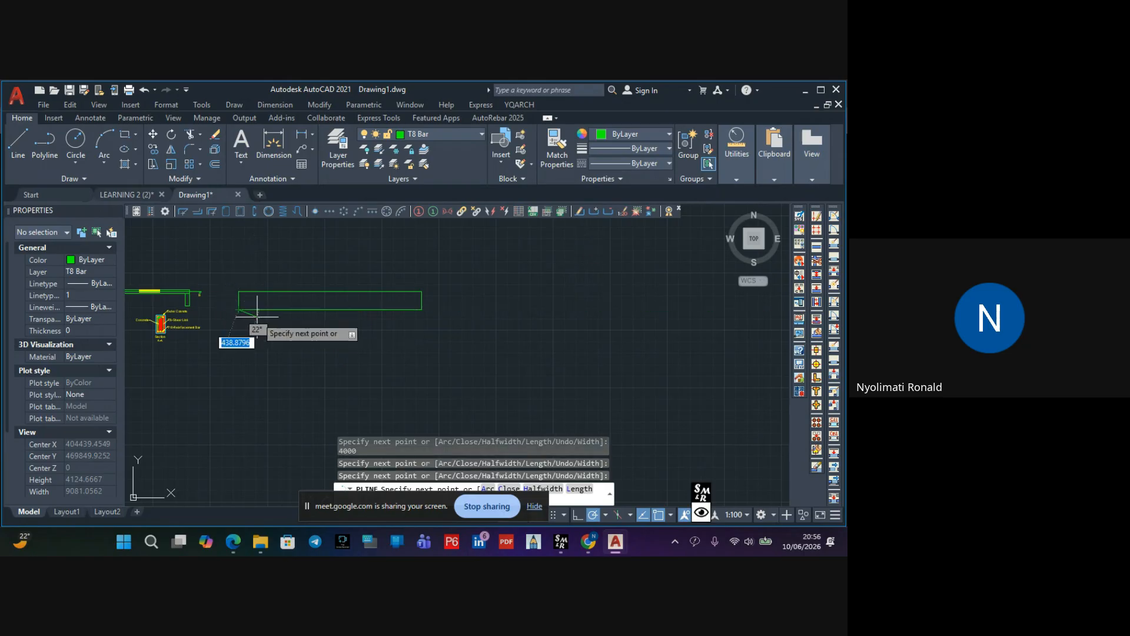
key(Escape)
Move the new long rectangle to the Outer Colmn layer
middle_drag(369, 318, 421, 327)
click(518, 284)
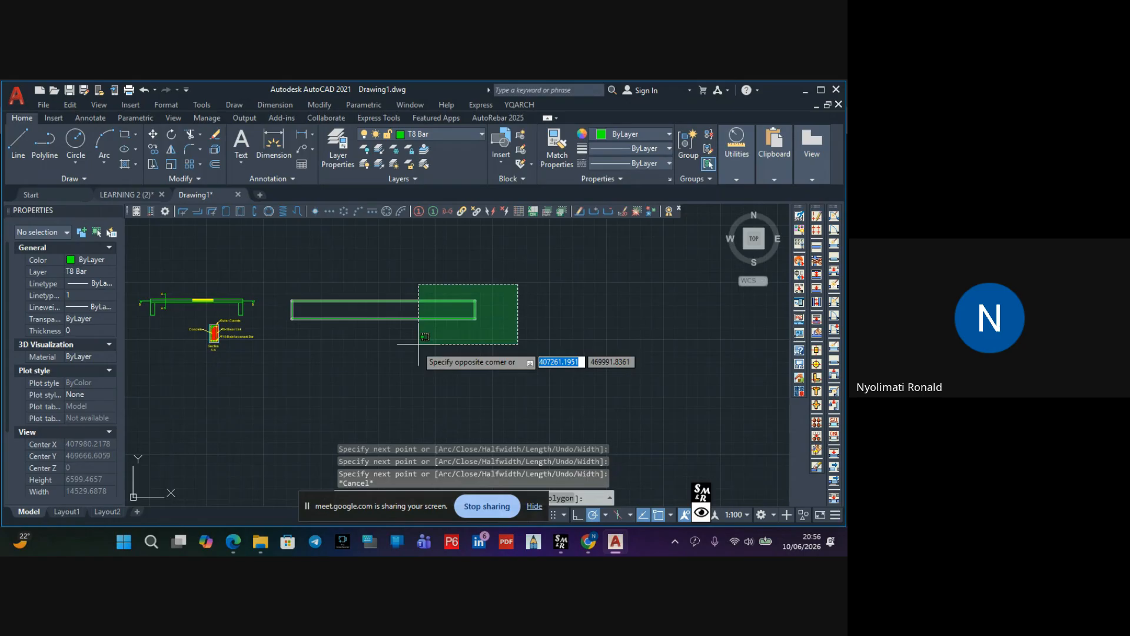
click(418, 343)
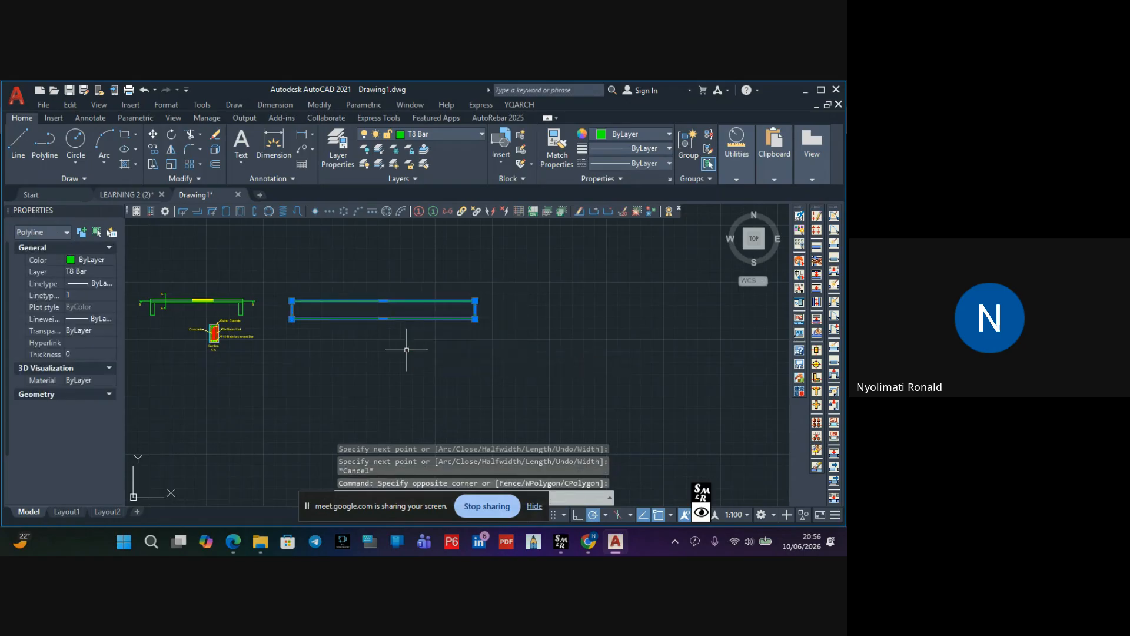
click(446, 131)
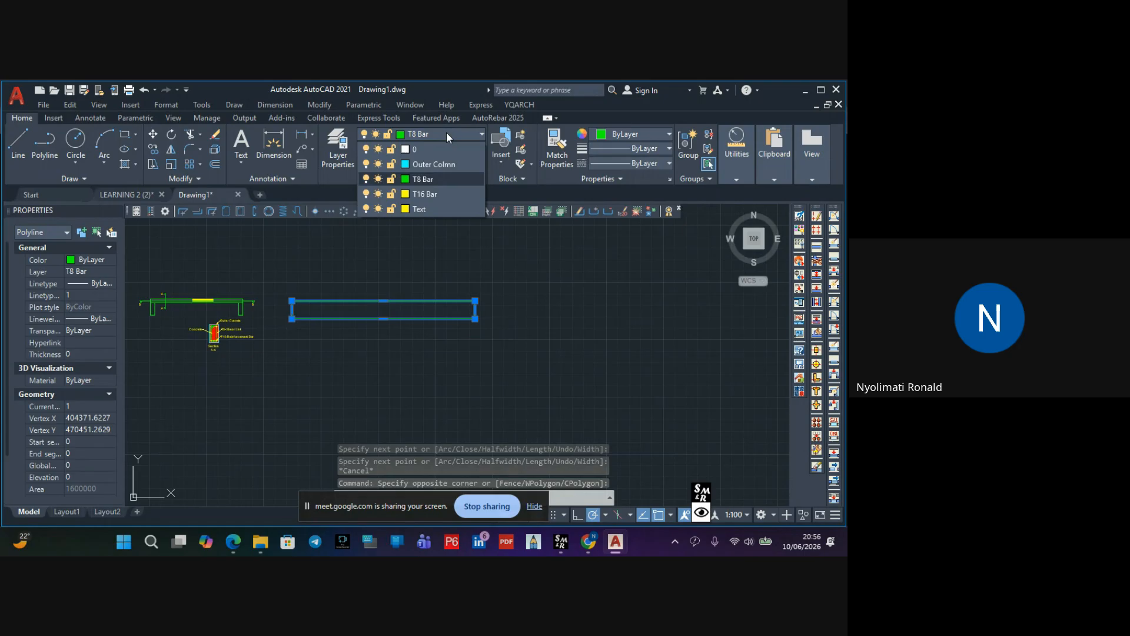
click(446, 165)
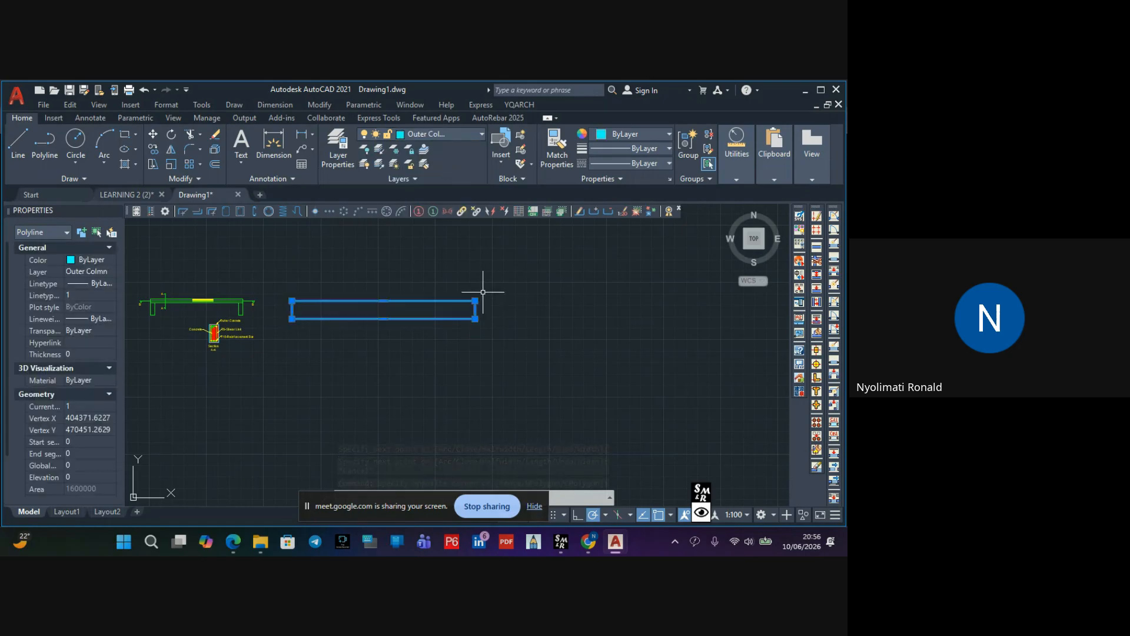
click(408, 295)
key(Escape)
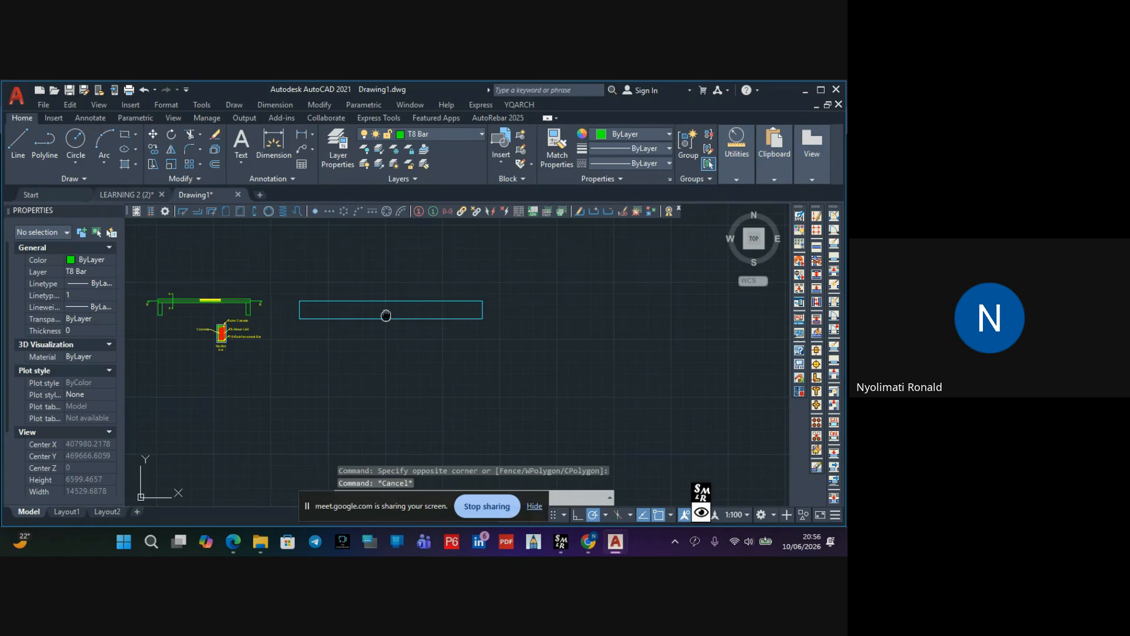
Draw a vertical line about 2294 units long along the rectangle's left end, extending above and below it
middle_drag(384, 315, 449, 296)
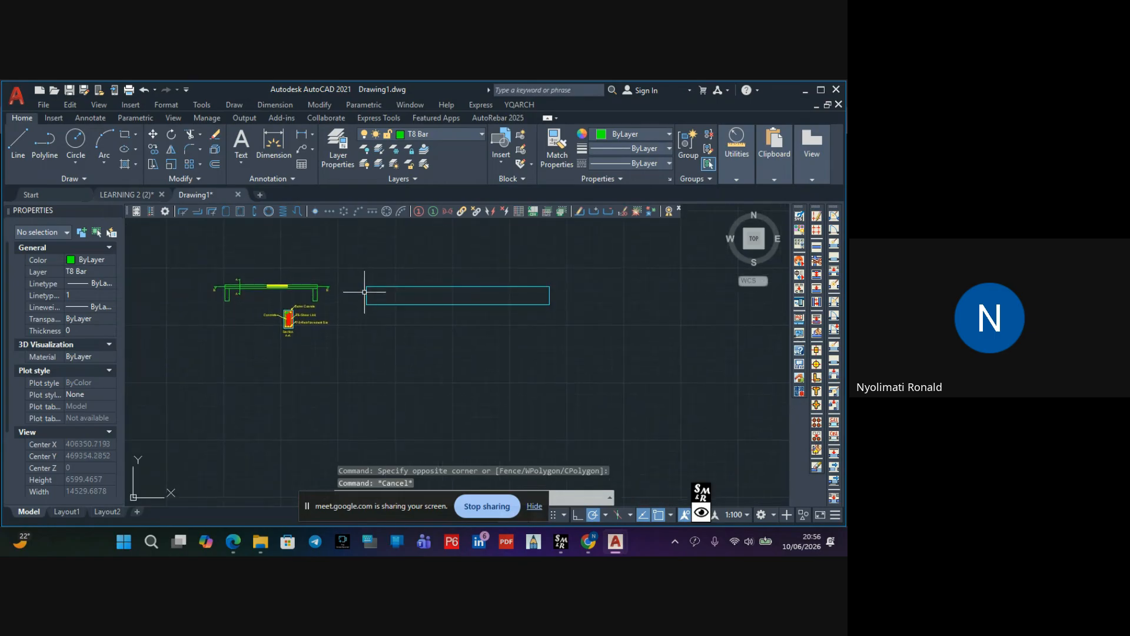
scroll(364, 291, up, 1)
scroll(365, 299, down, 1)
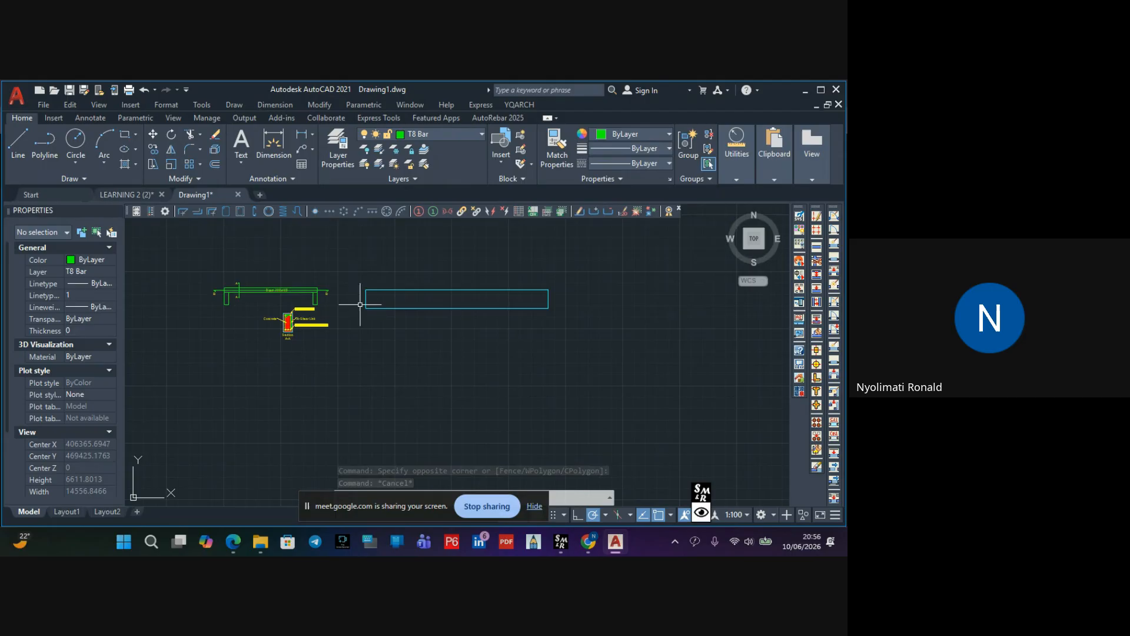
click(19, 141)
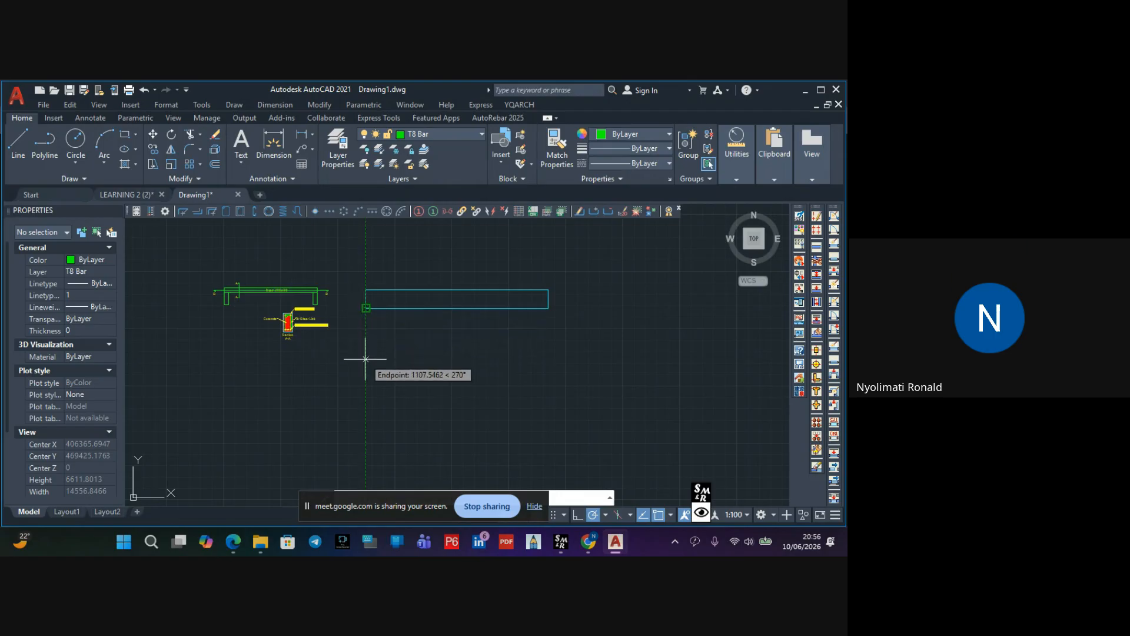
click(366, 247)
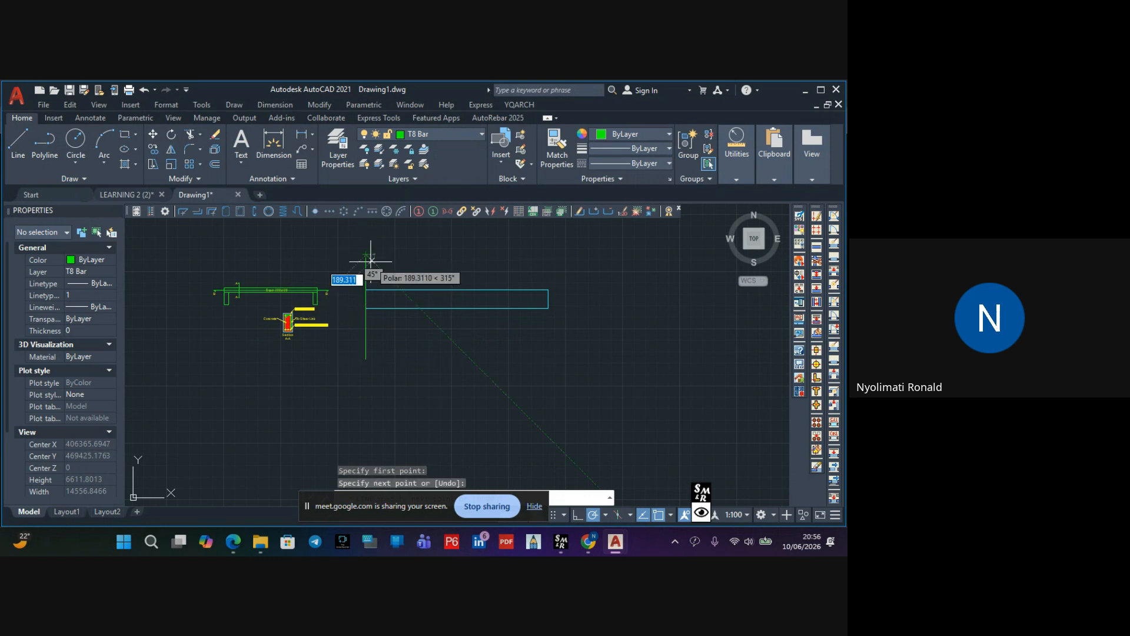
key(Escape)
Copy the vertical line from the rectangle's left end to its right end
click(365, 331)
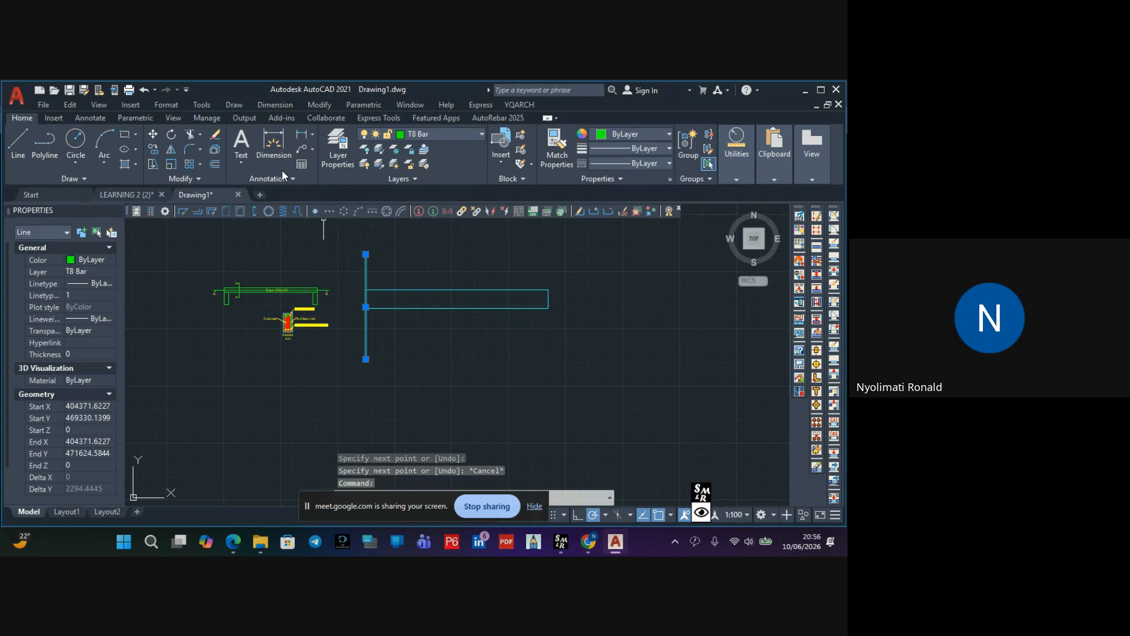
click(153, 147)
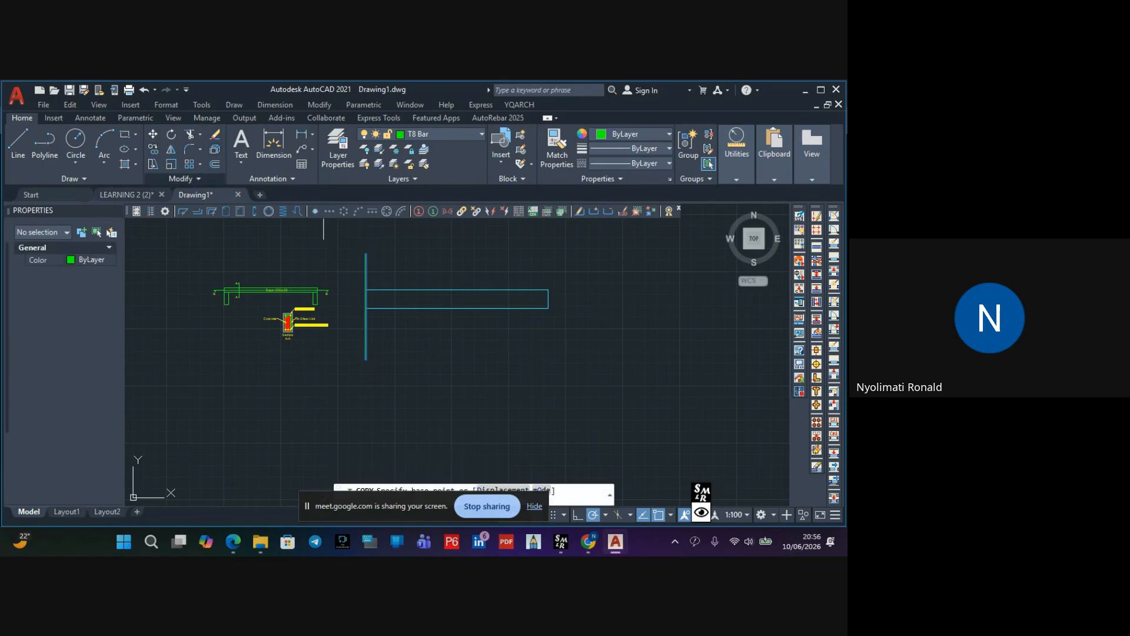
click(366, 299)
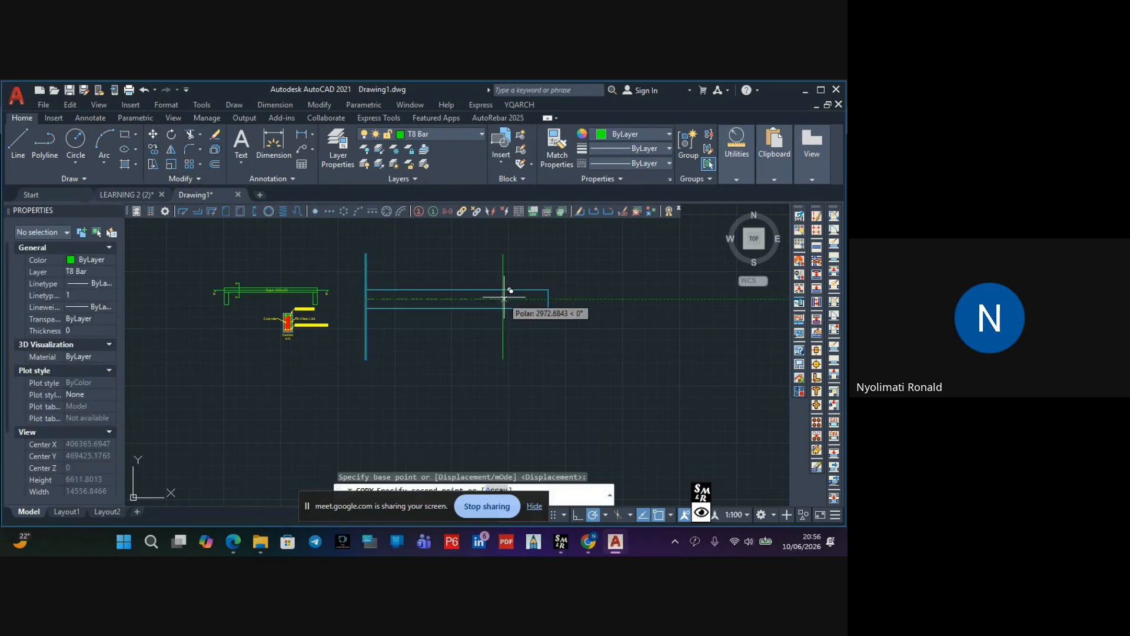
click(549, 297)
key(Escape)
click(570, 245)
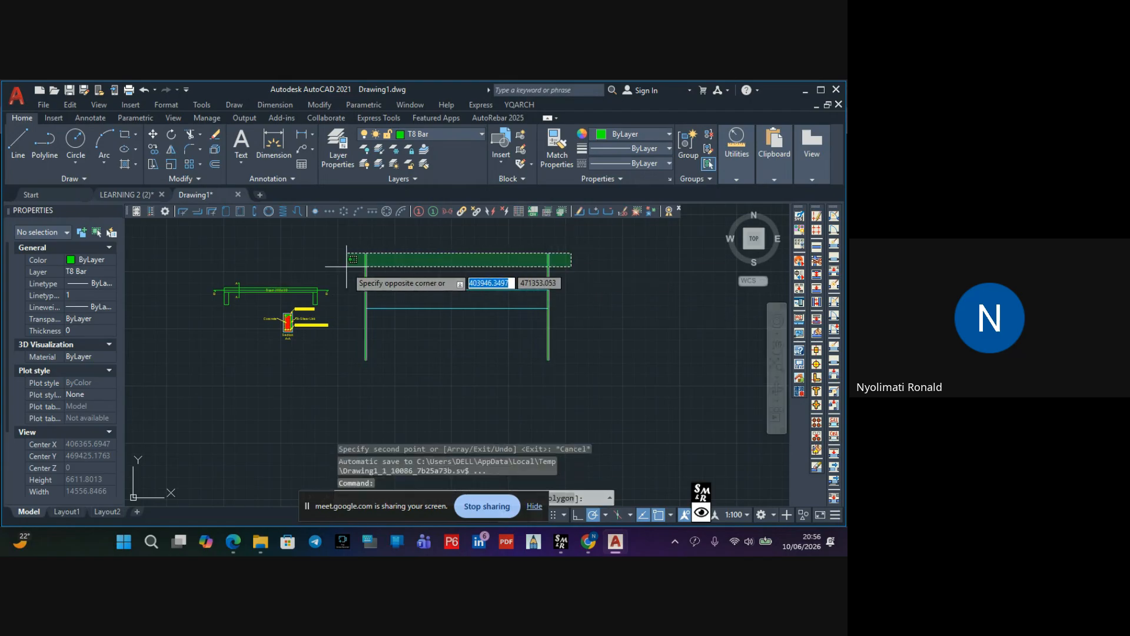
click(351, 260)
key(Escape)
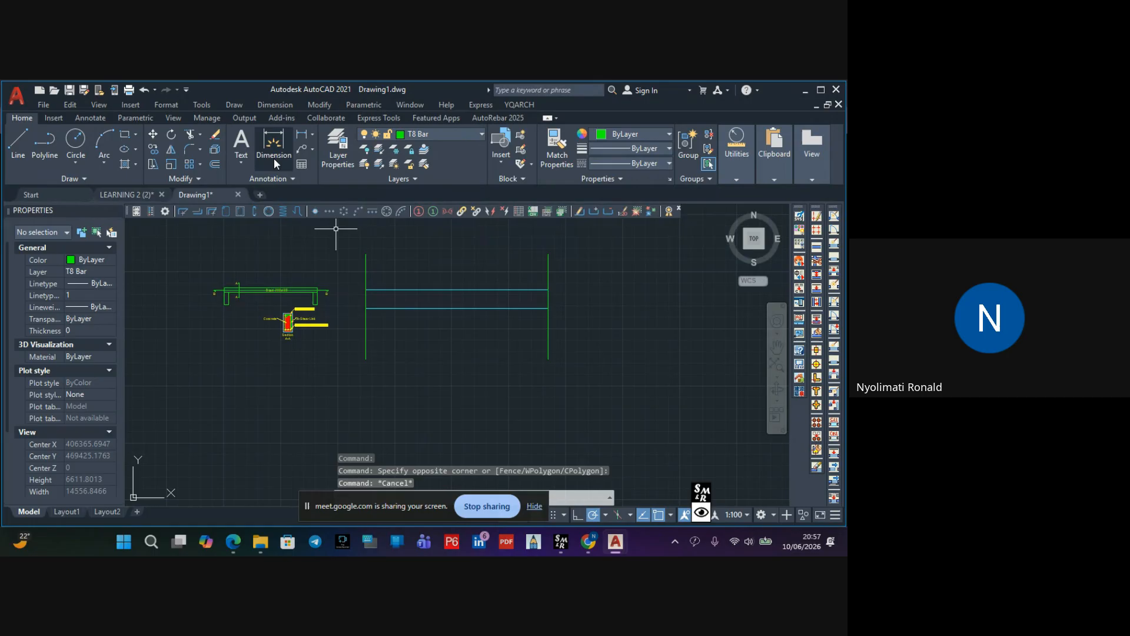
Create a new layer named Gridline and set its color to red
click(338, 150)
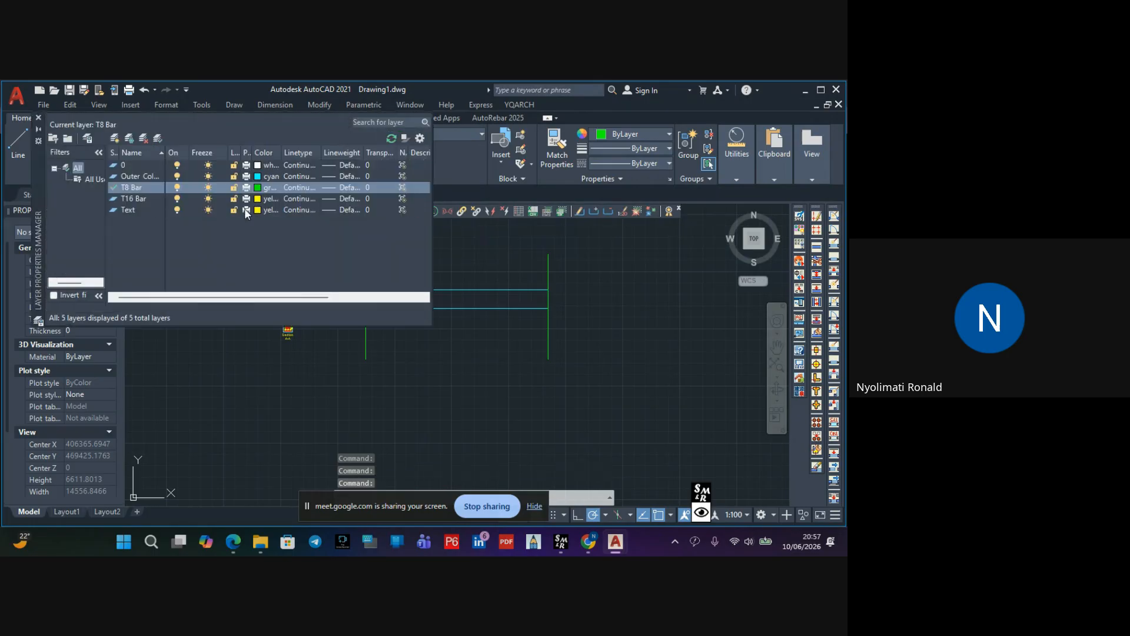
right_click(233, 250)
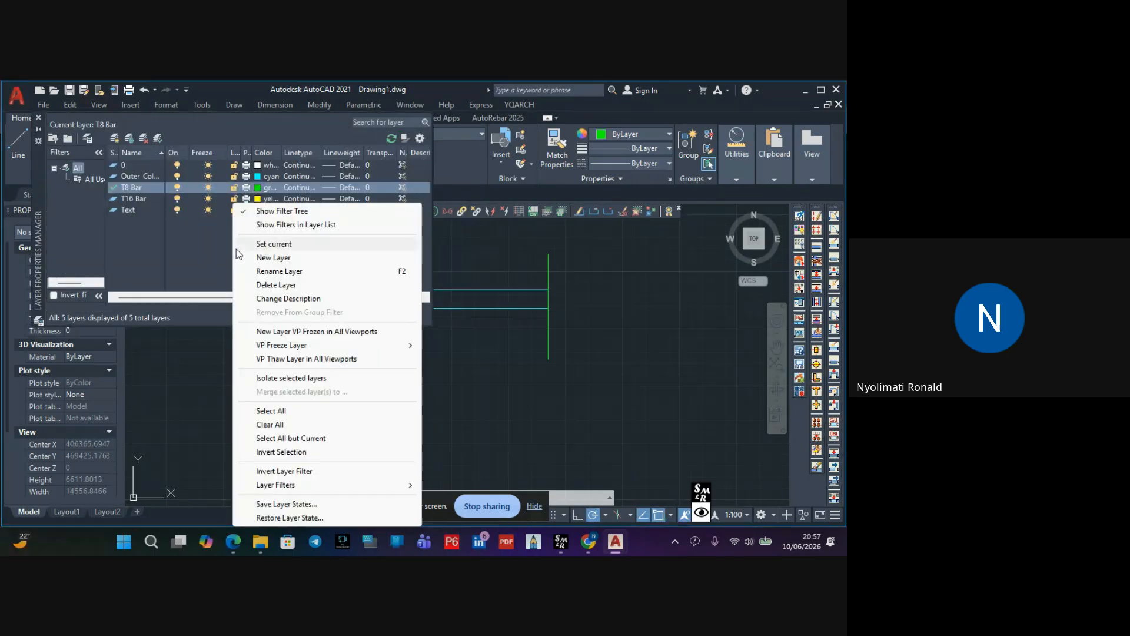
click(290, 257)
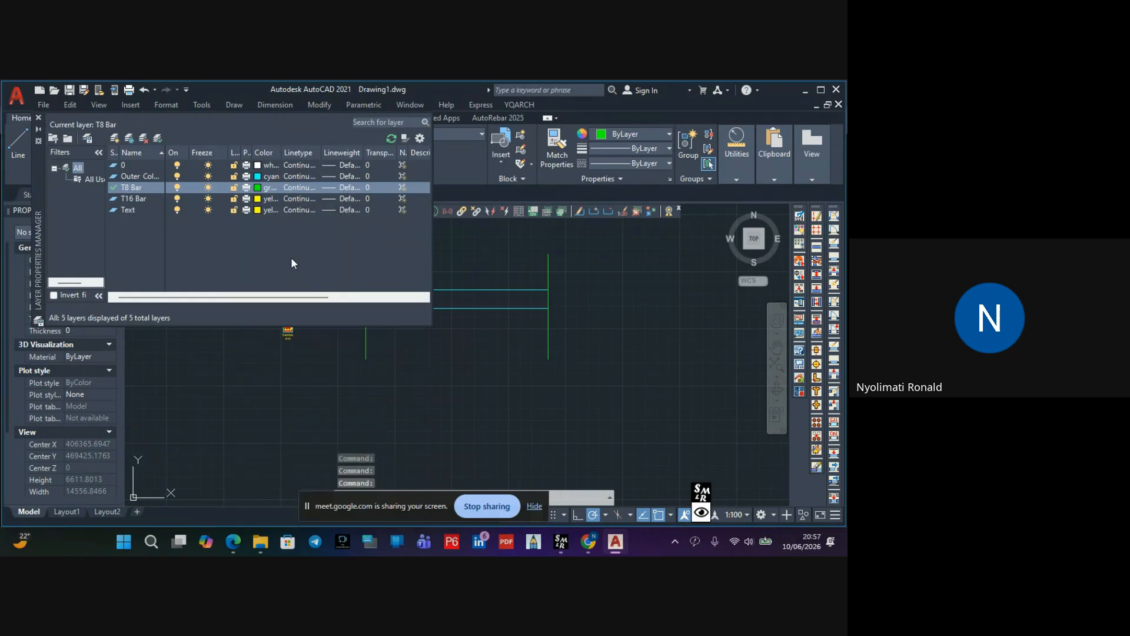
text(Gridline)
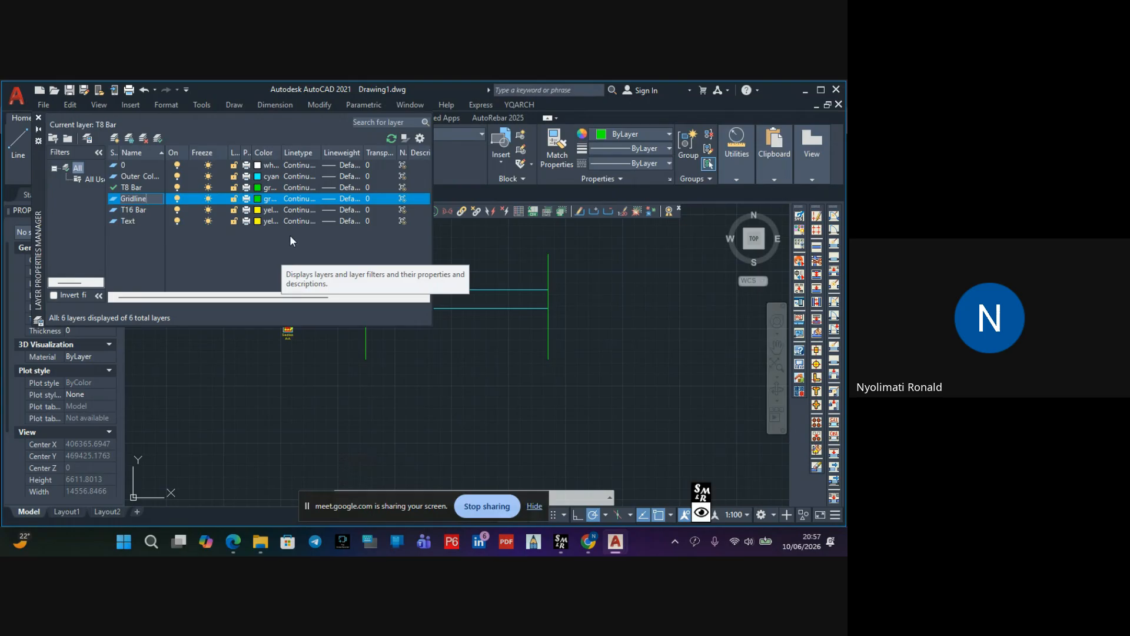
click(259, 199)
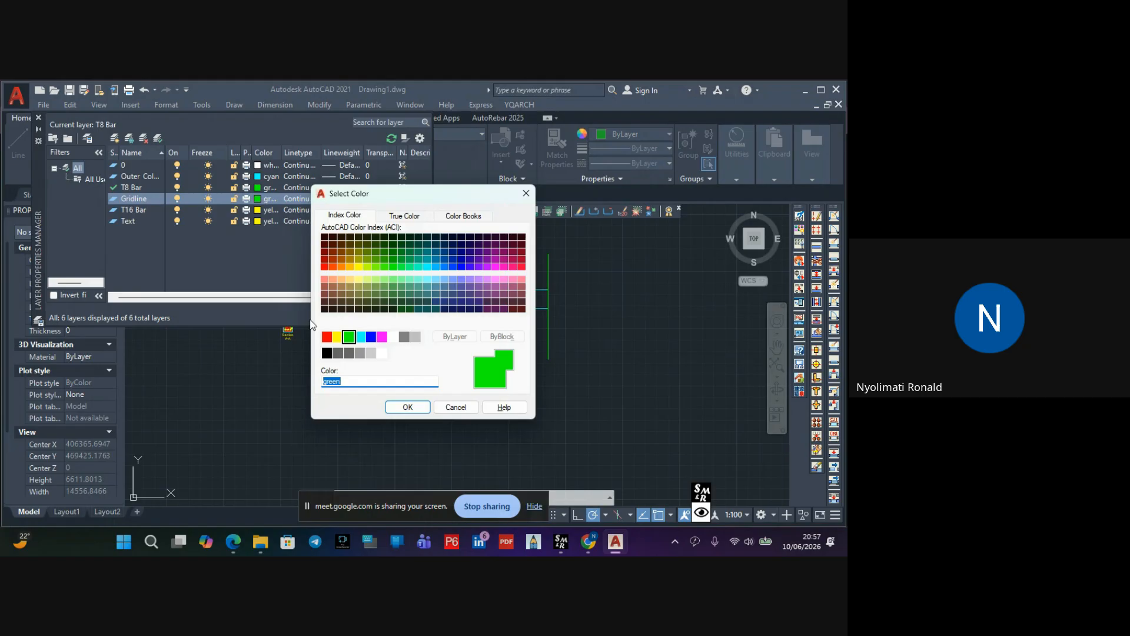
click(326, 337)
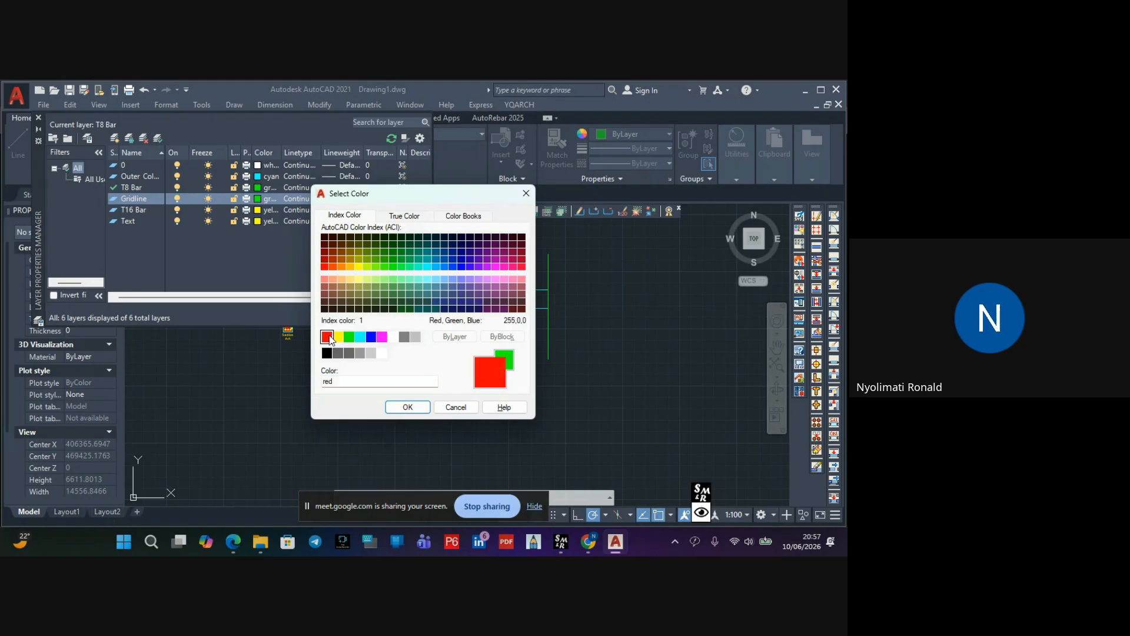
click(407, 407)
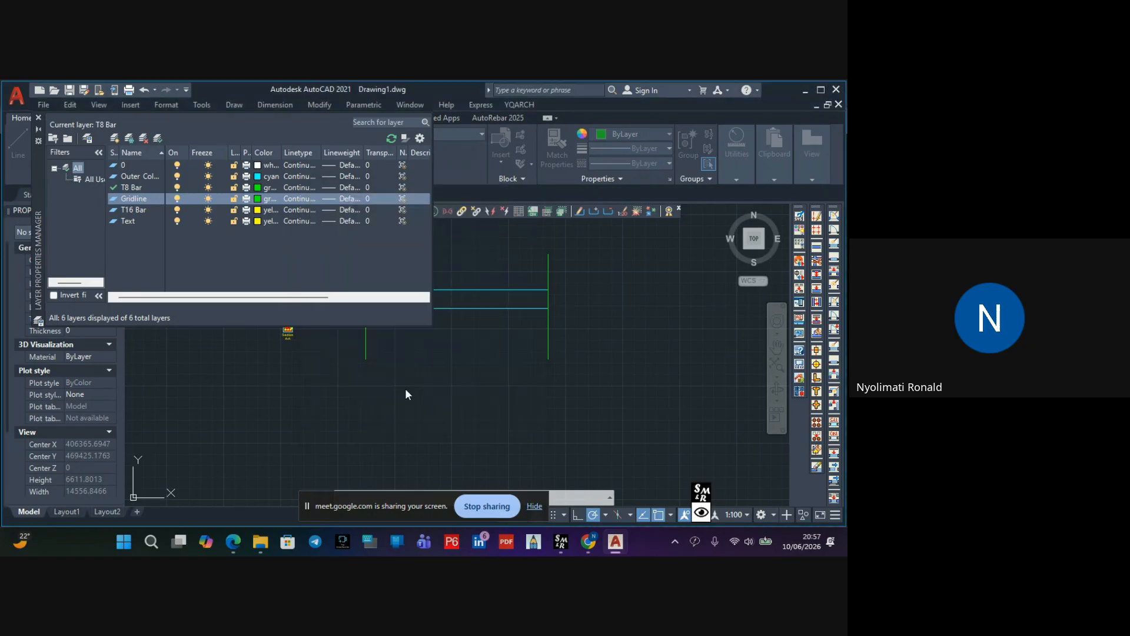
Load the ACAD_ISO03W100 dash-space linetype from acadiso.lin for the Gridline layer
click(293, 198)
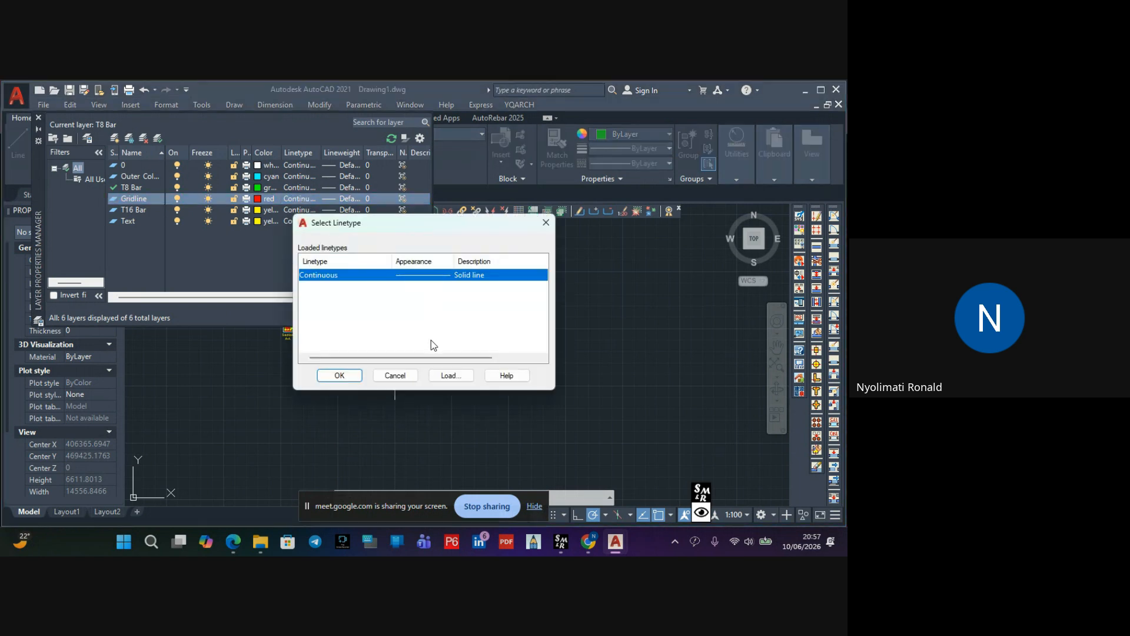
click(451, 376)
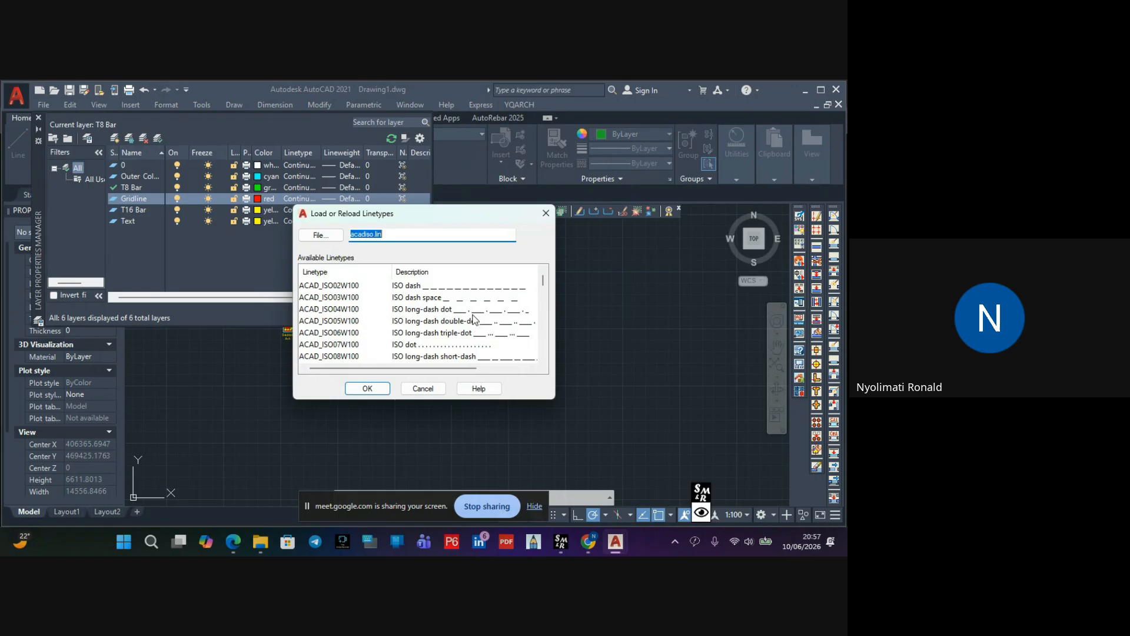
scroll(484, 301, down, 1)
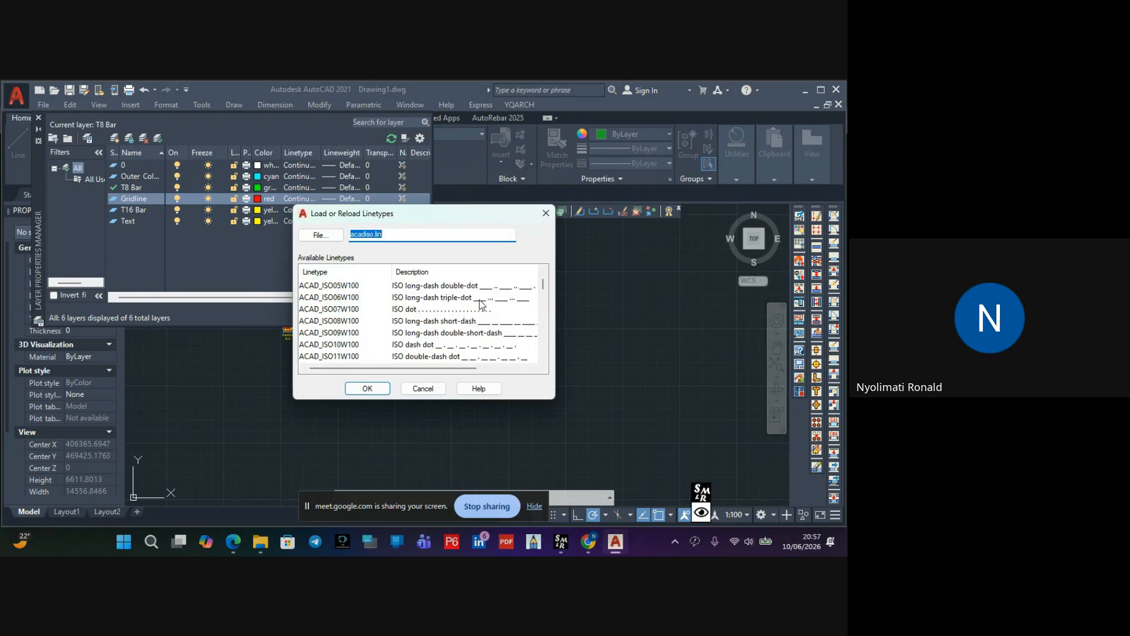
scroll(482, 304, up, 1)
scroll(482, 303, down, 2)
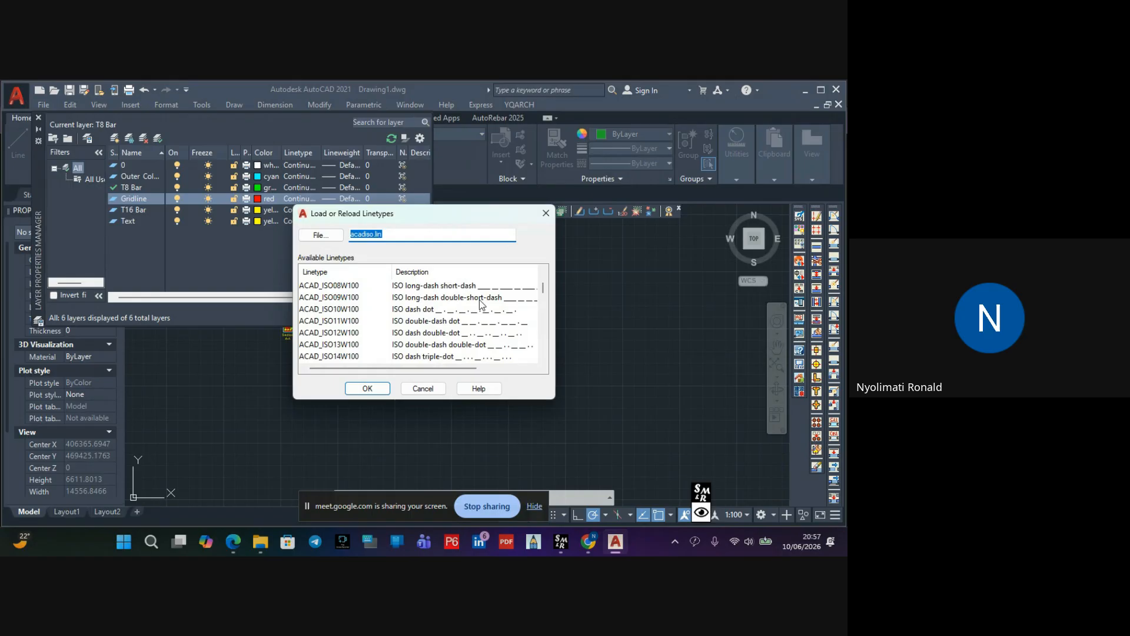
scroll(488, 310, down, 2)
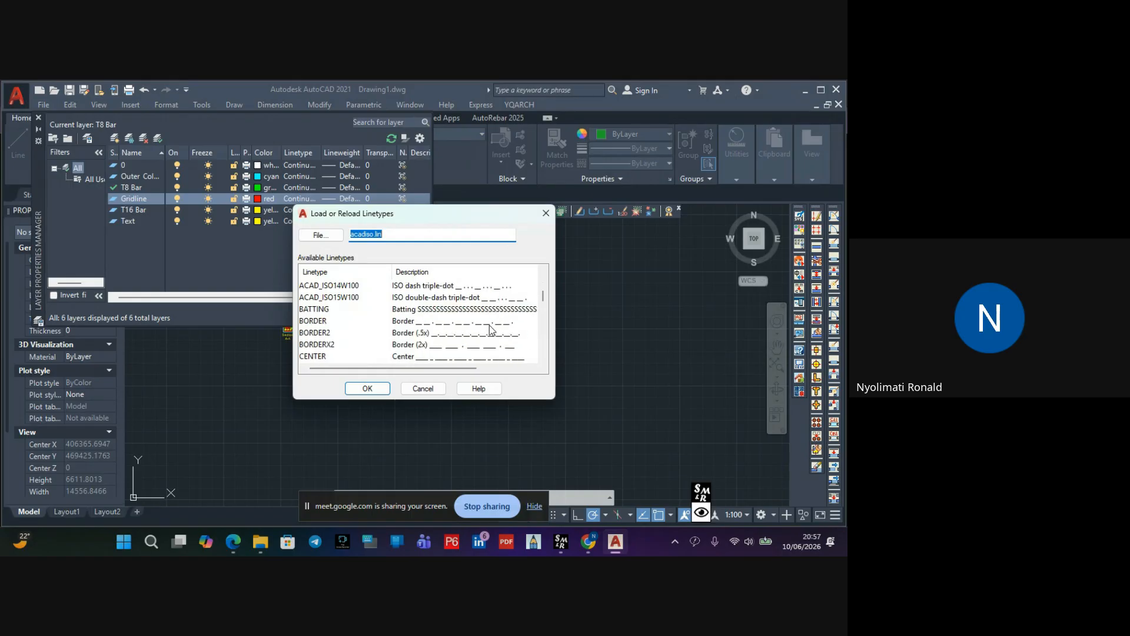
scroll(487, 330, up, 4)
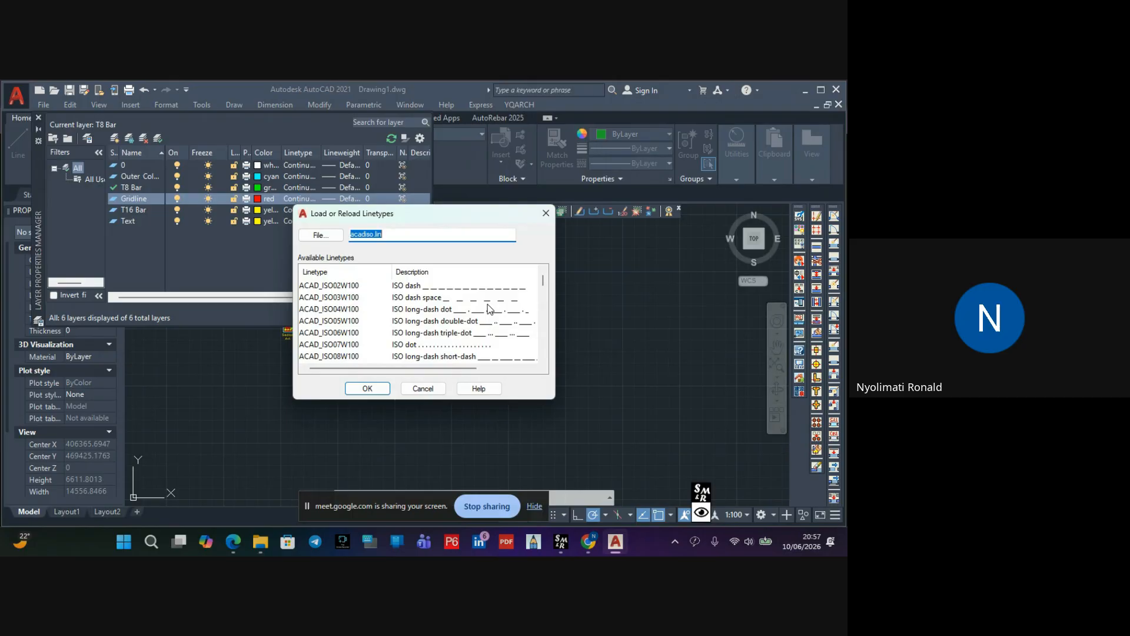
click(487, 303)
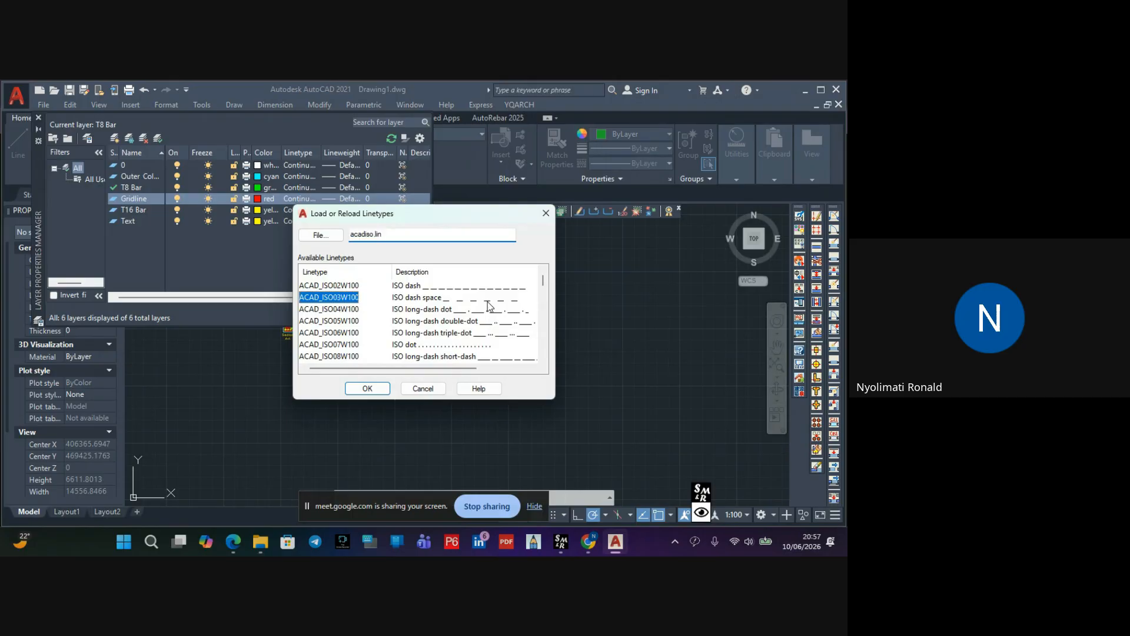
click(367, 389)
click(418, 275)
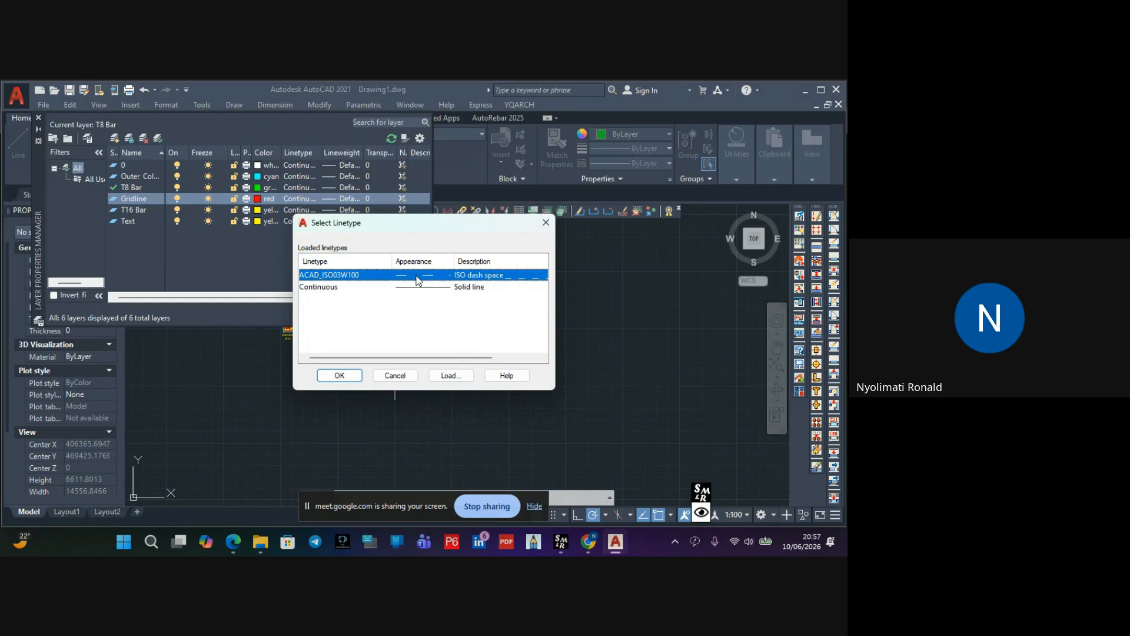
Reload the ACAD_ISO03W100 linetype, assign it to the Gridline layer and close the layer manager
click(446, 375)
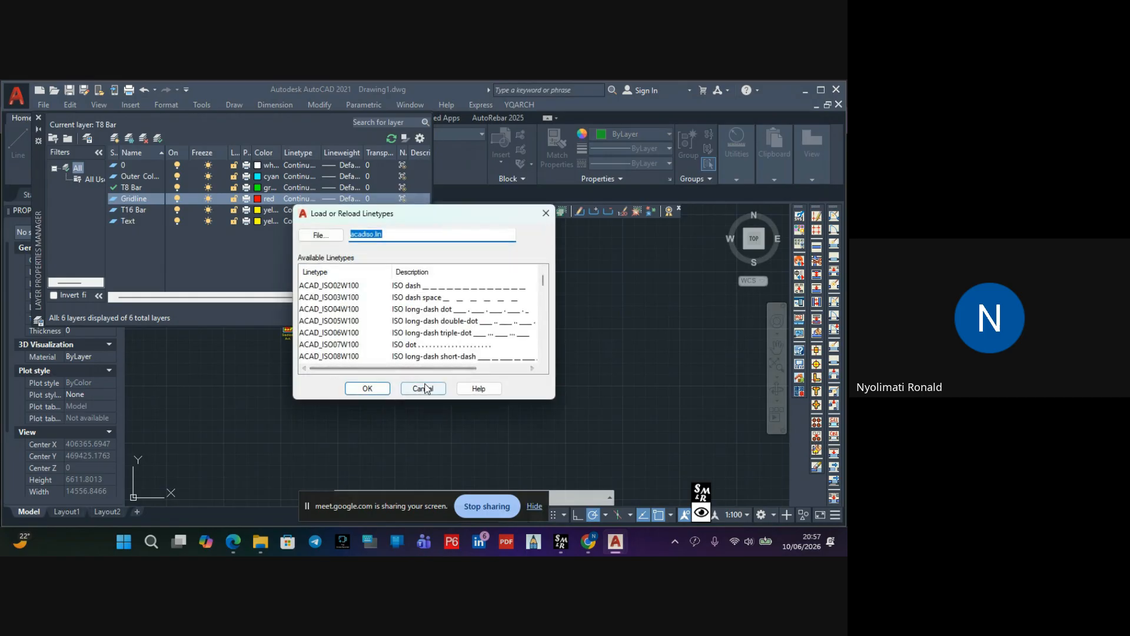
click(378, 393)
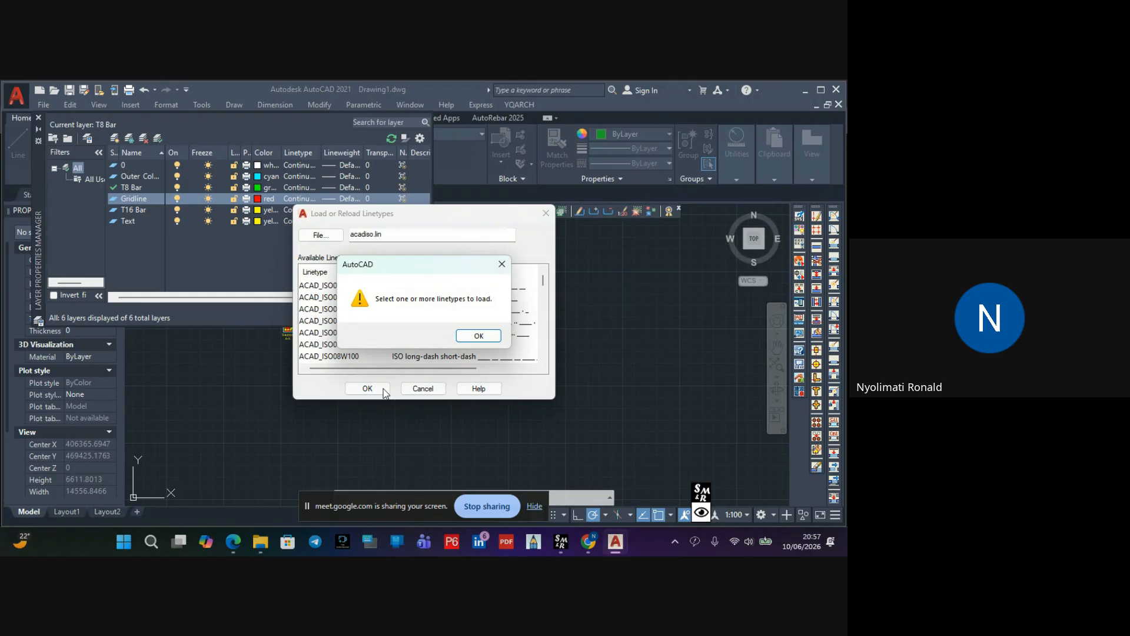
click(477, 336)
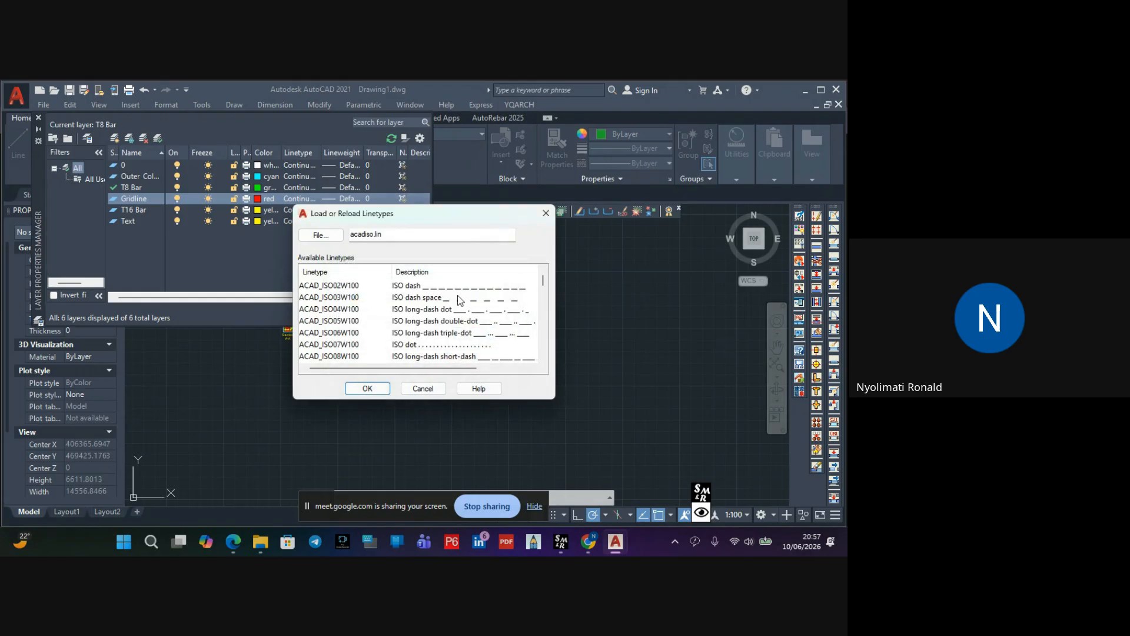
click(459, 298)
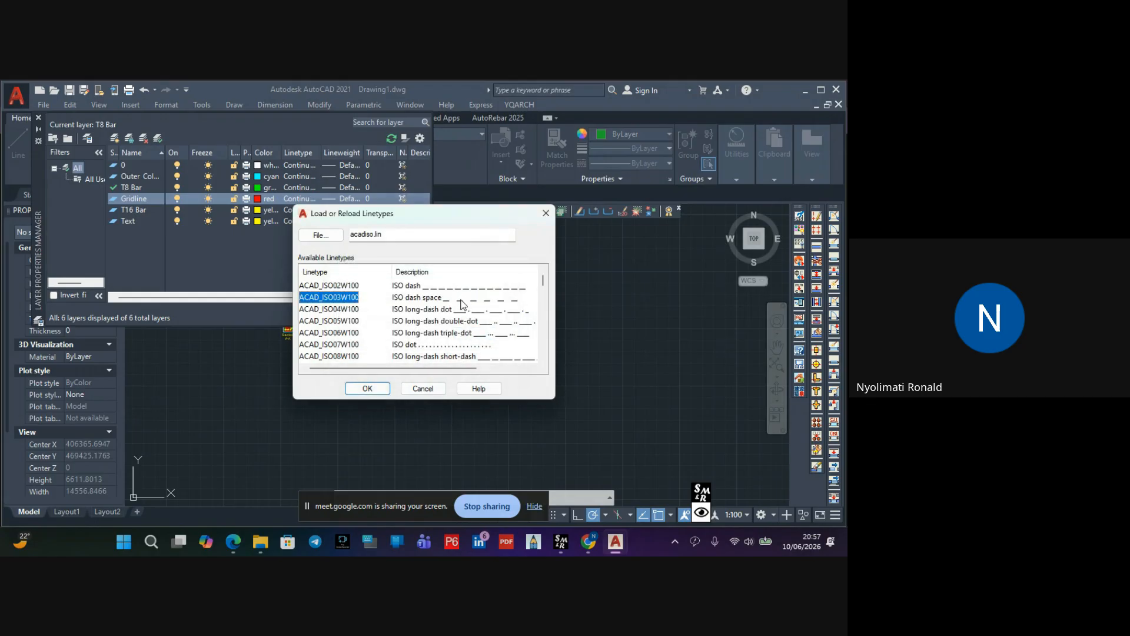
click(379, 387)
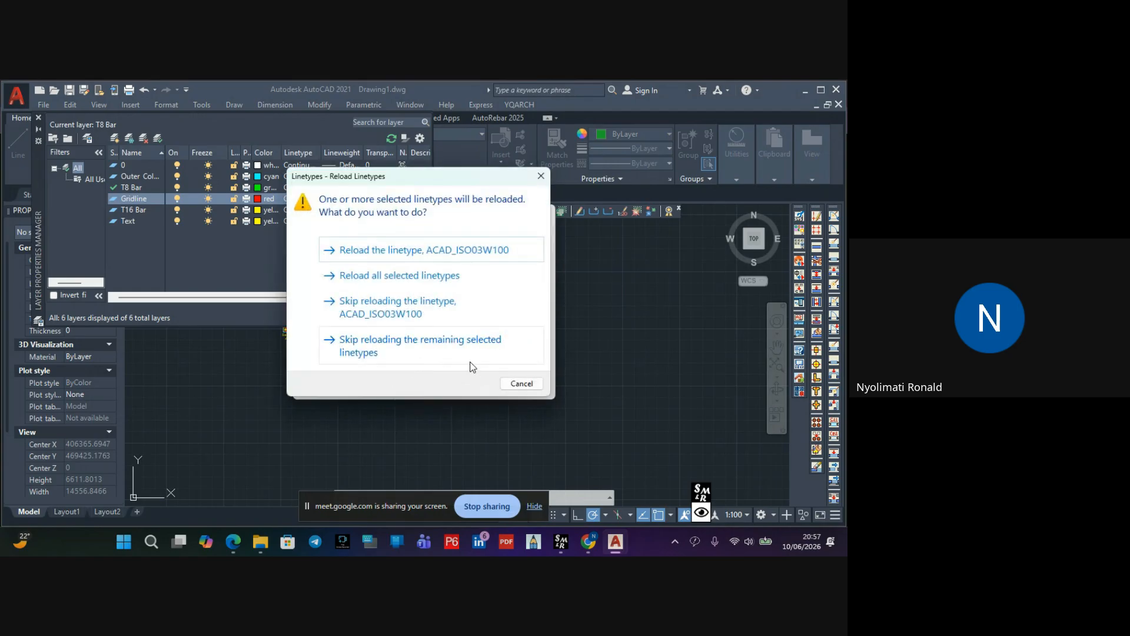
click(453, 251)
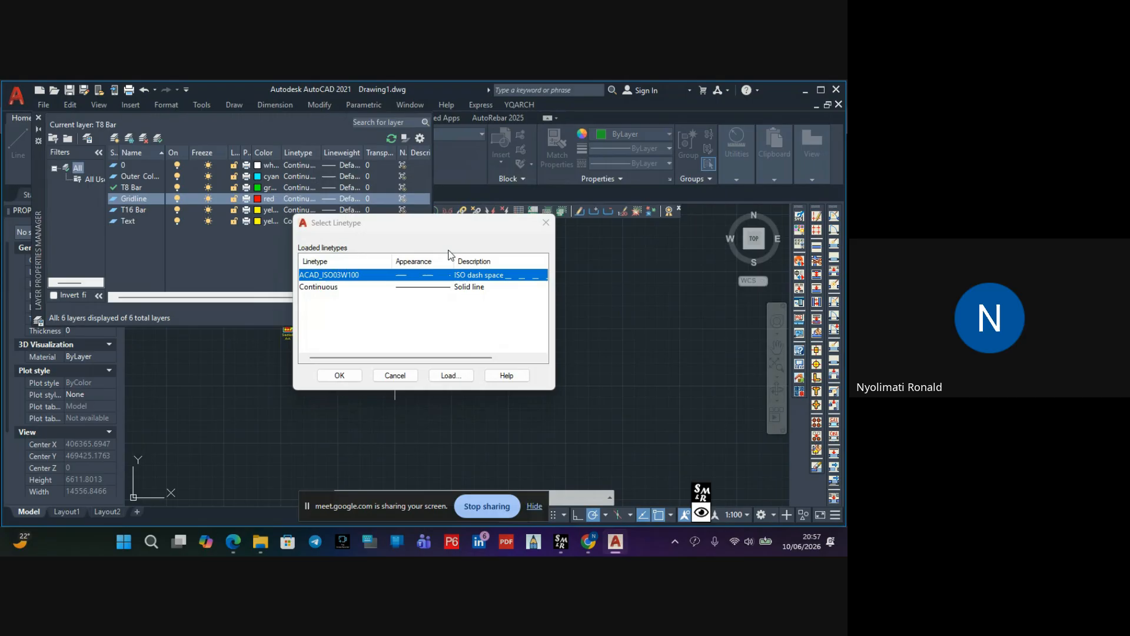
click(341, 374)
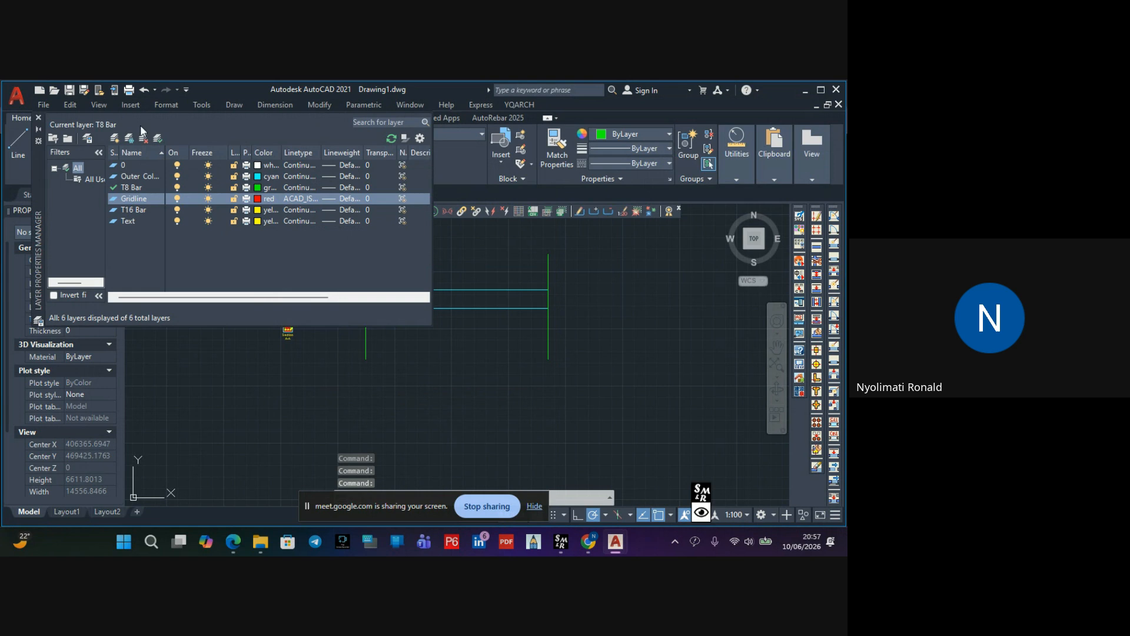
click(39, 117)
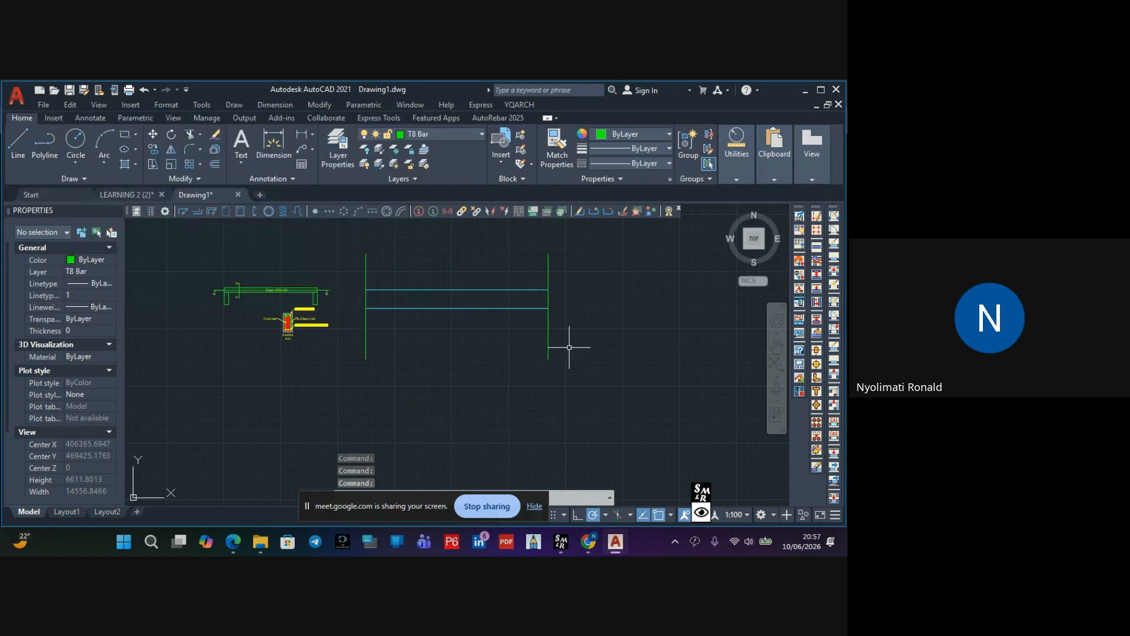
Move both vertical lines at the long rectangle's ends to the Gridline layer
click(581, 328)
click(344, 404)
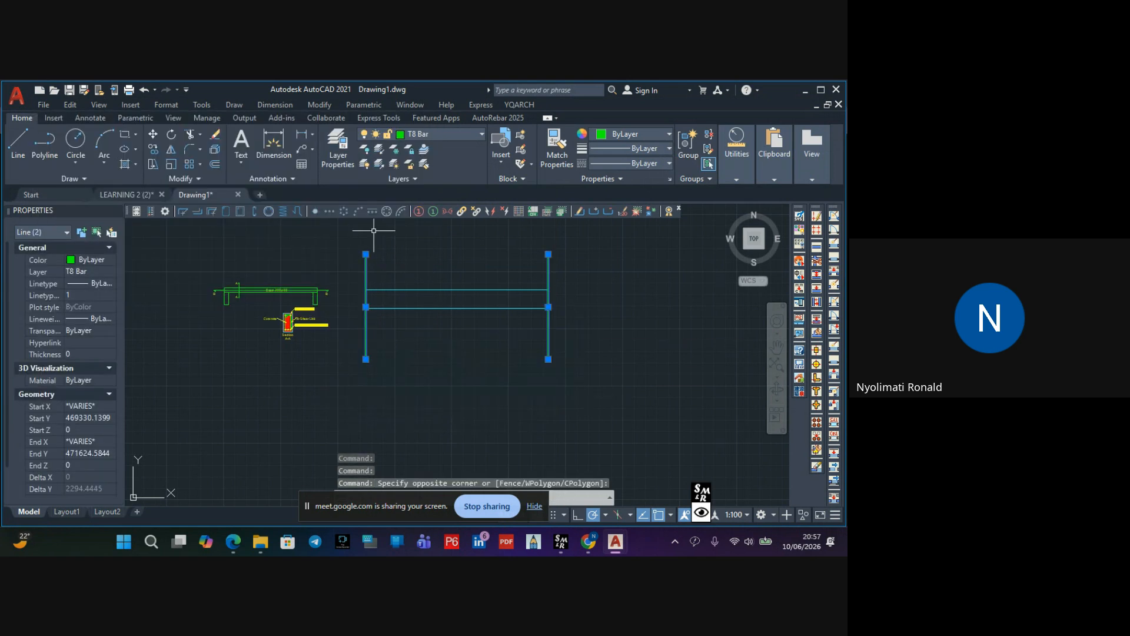
click(452, 130)
click(449, 169)
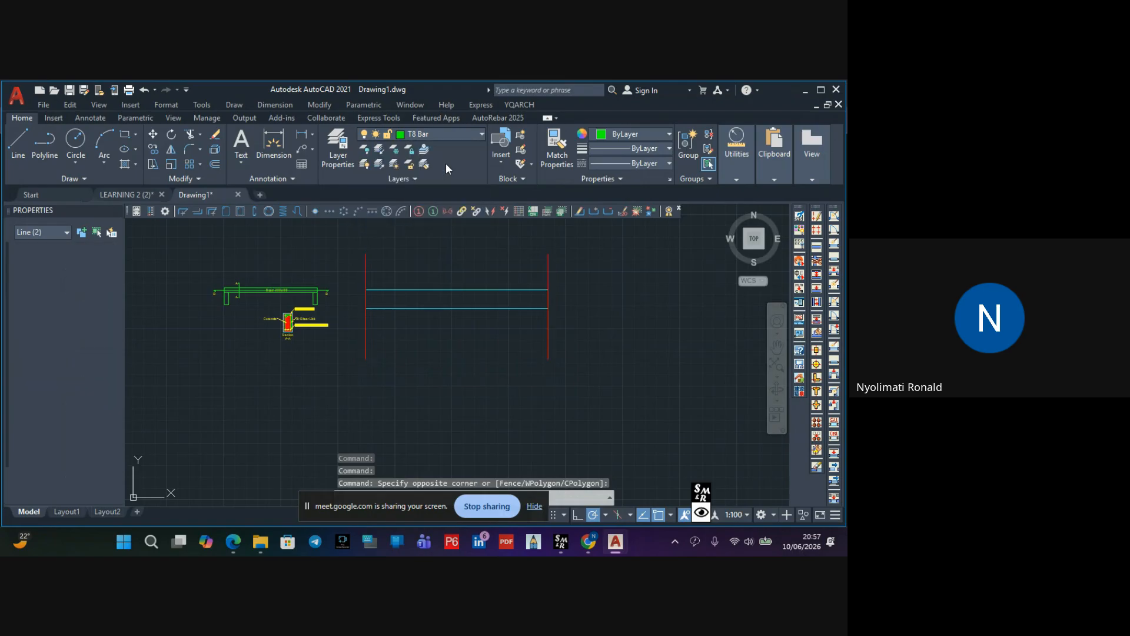
key(Escape)
Examine the gridline's linetype and the rectangle's outline at its left end
scroll(368, 290, up, 5)
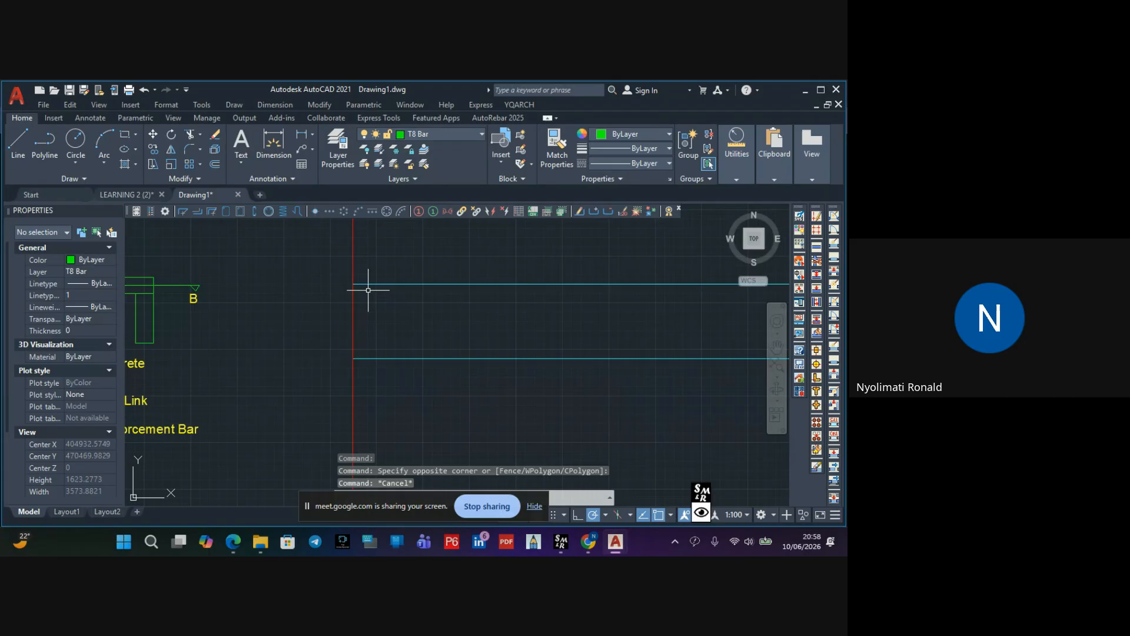
scroll(363, 277, up, 2)
scroll(333, 289, down, 12)
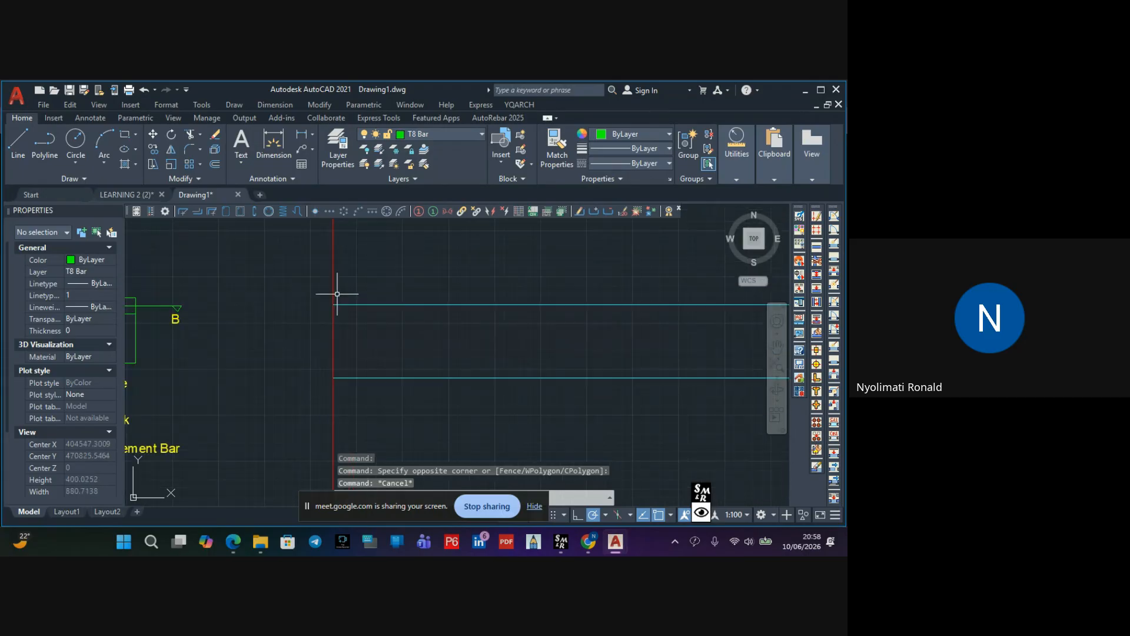
scroll(348, 307, up, 3)
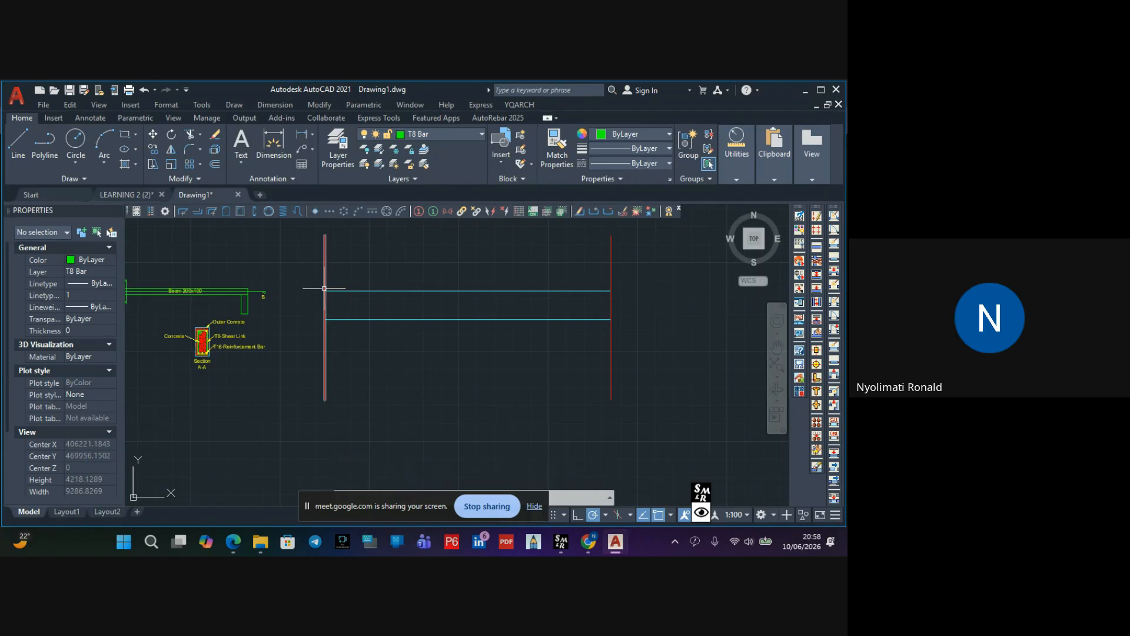
scroll(328, 299, up, 2)
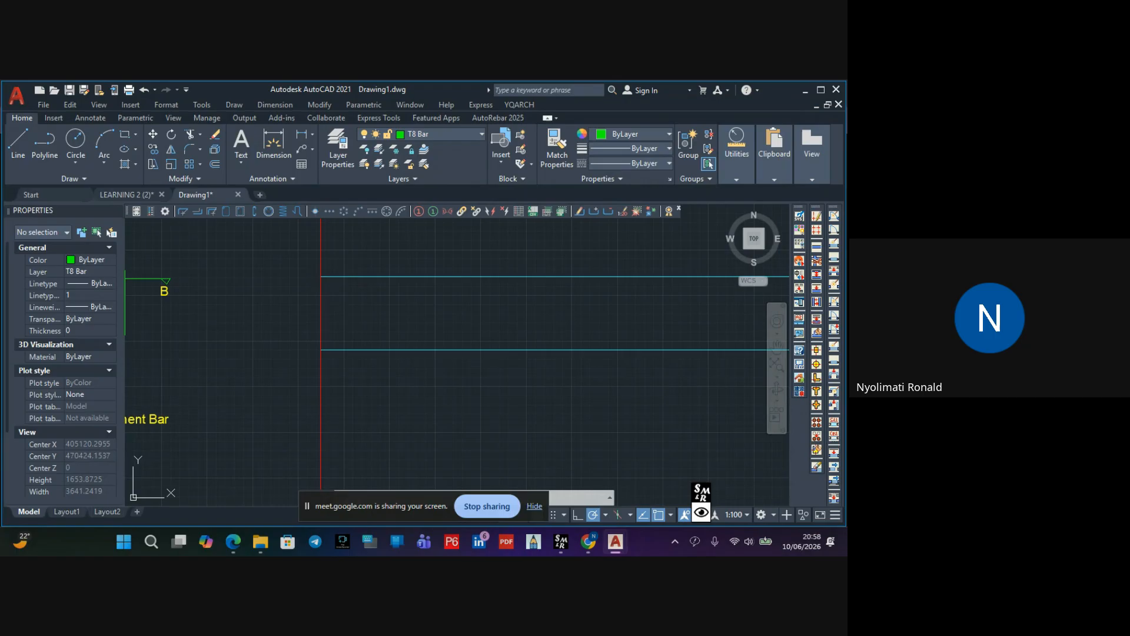
click(338, 276)
scroll(398, 313, down, 2)
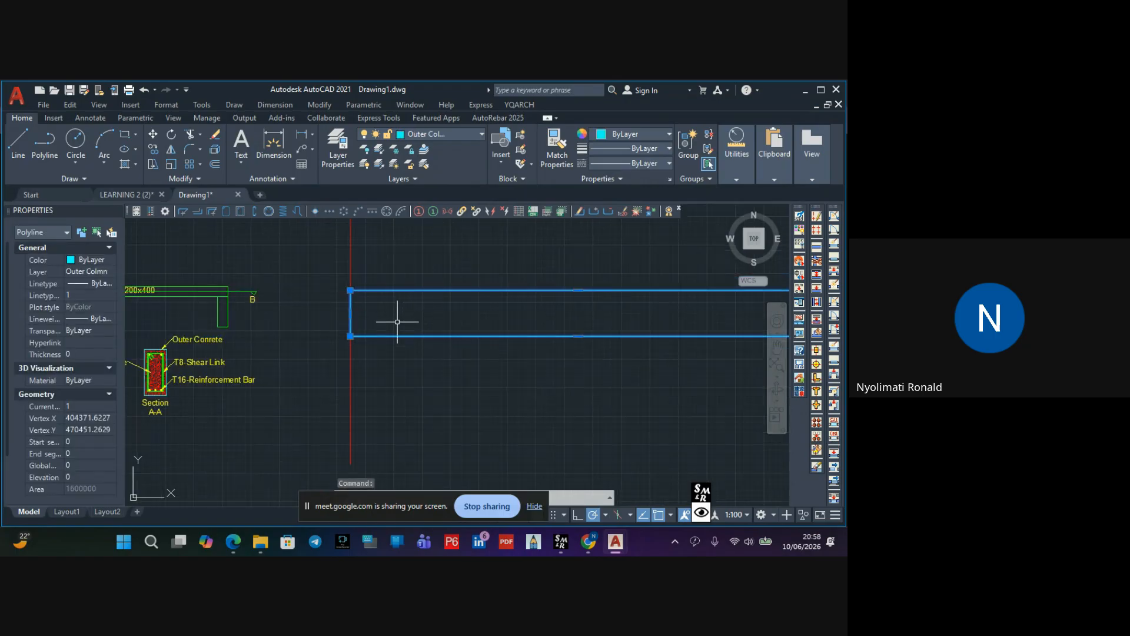
scroll(403, 340, down, 4)
key(Escape)
key(Escape)
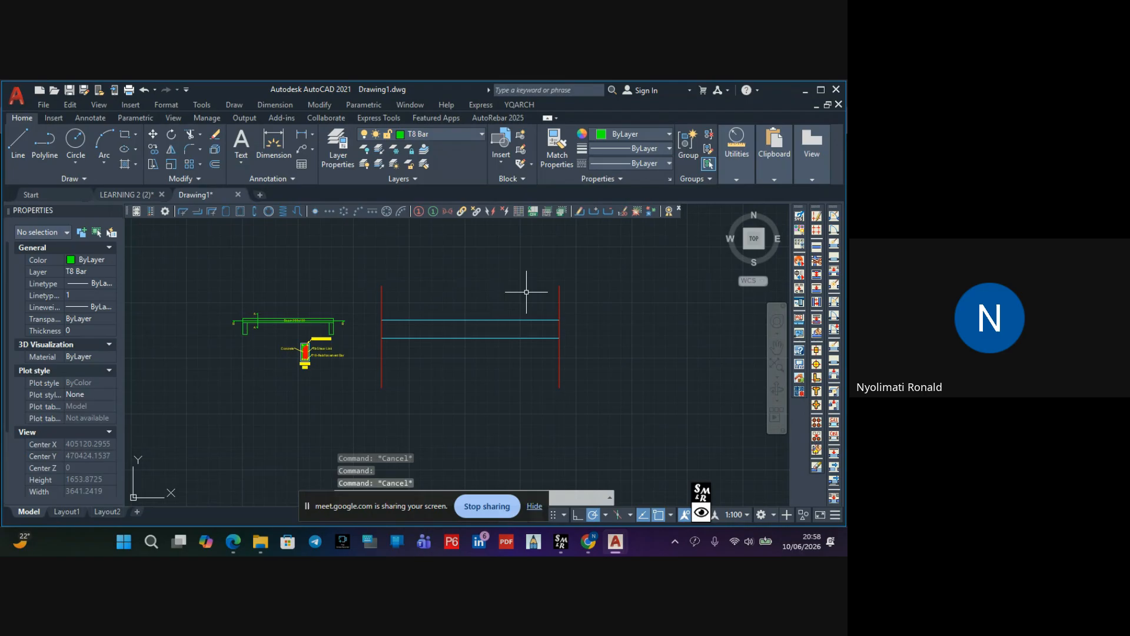
Stretch the long rectangle's left edge 100 units outward beyond the left gridline
scroll(370, 324, up, 5)
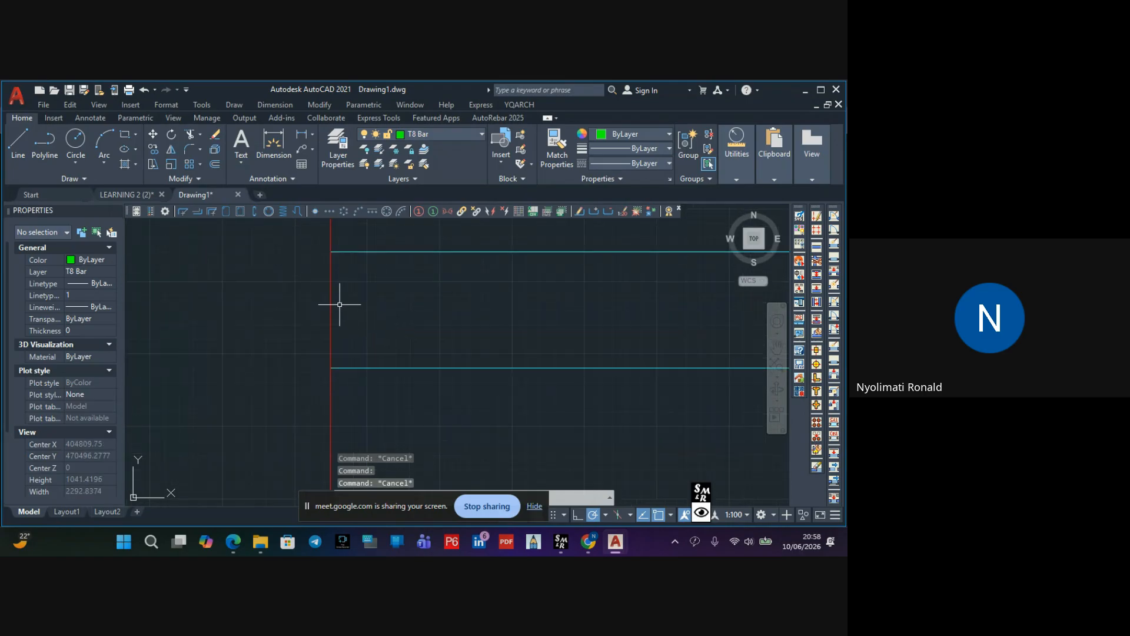
click(367, 252)
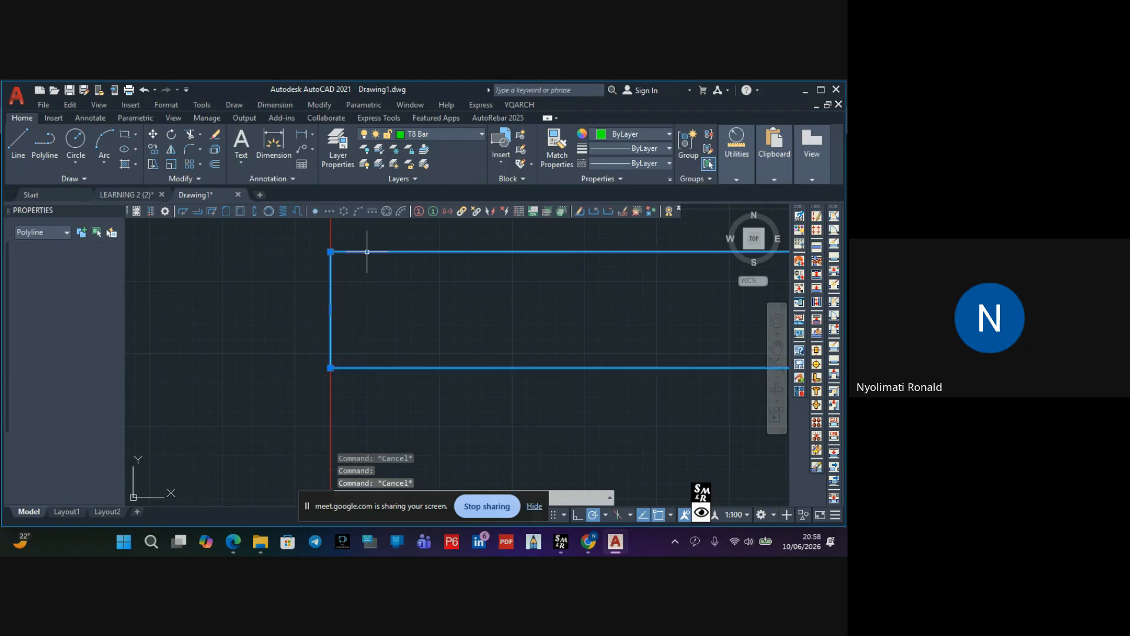
click(330, 310)
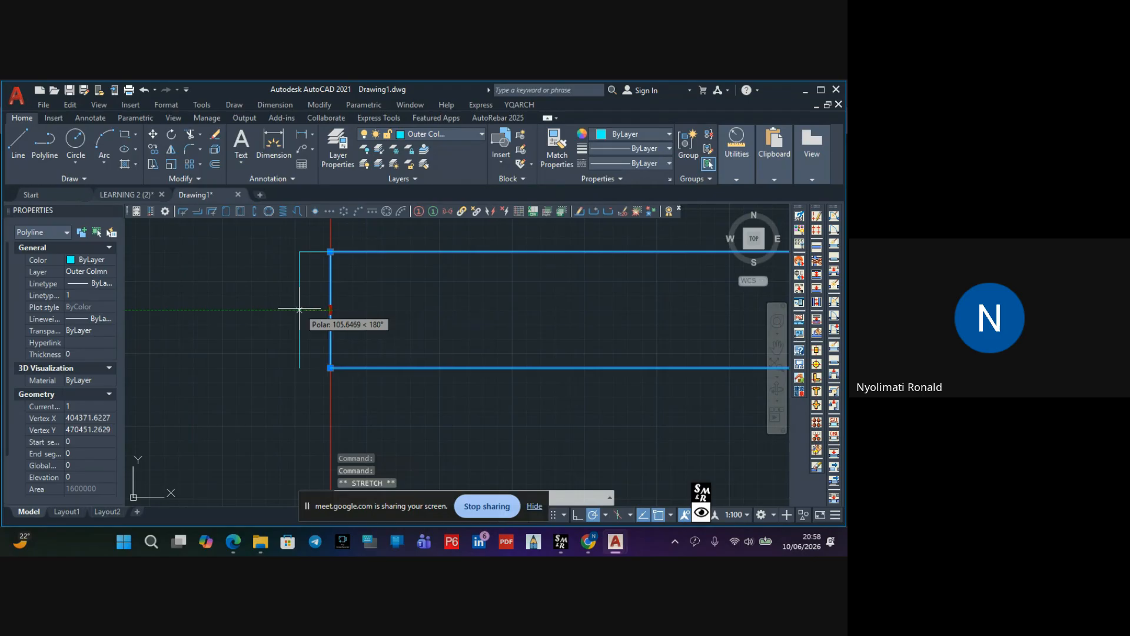
text(100)
key(Return)
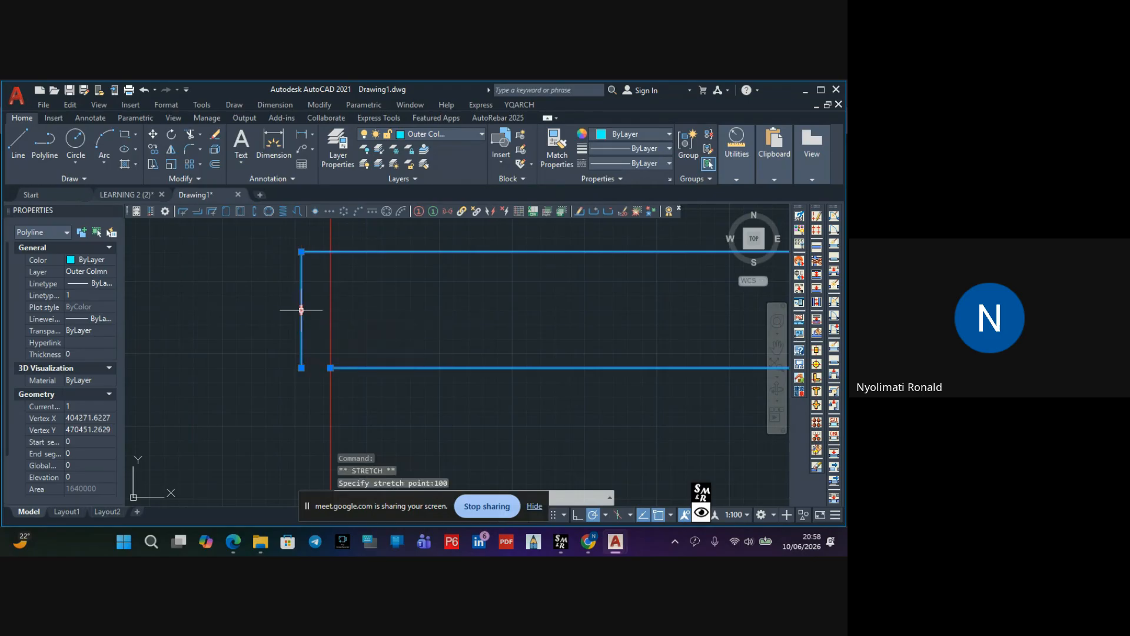
key(Escape)
Stretch the long rectangle's right edge 100 units outward beyond the right gridline
scroll(306, 309, down, 4)
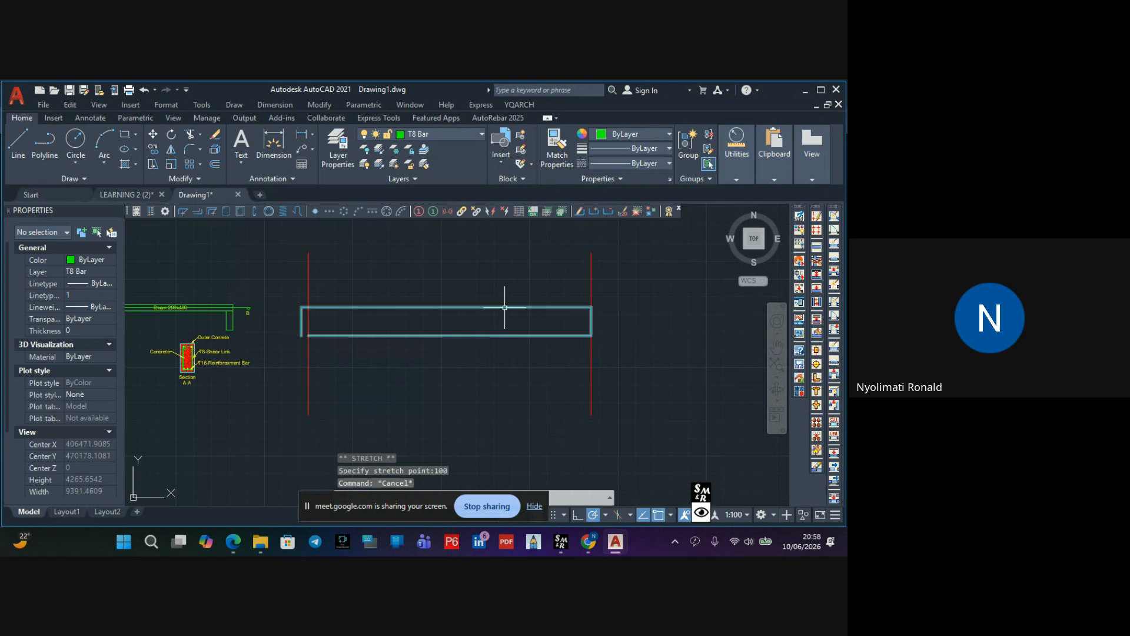
scroll(578, 313, up, 2)
click(599, 320)
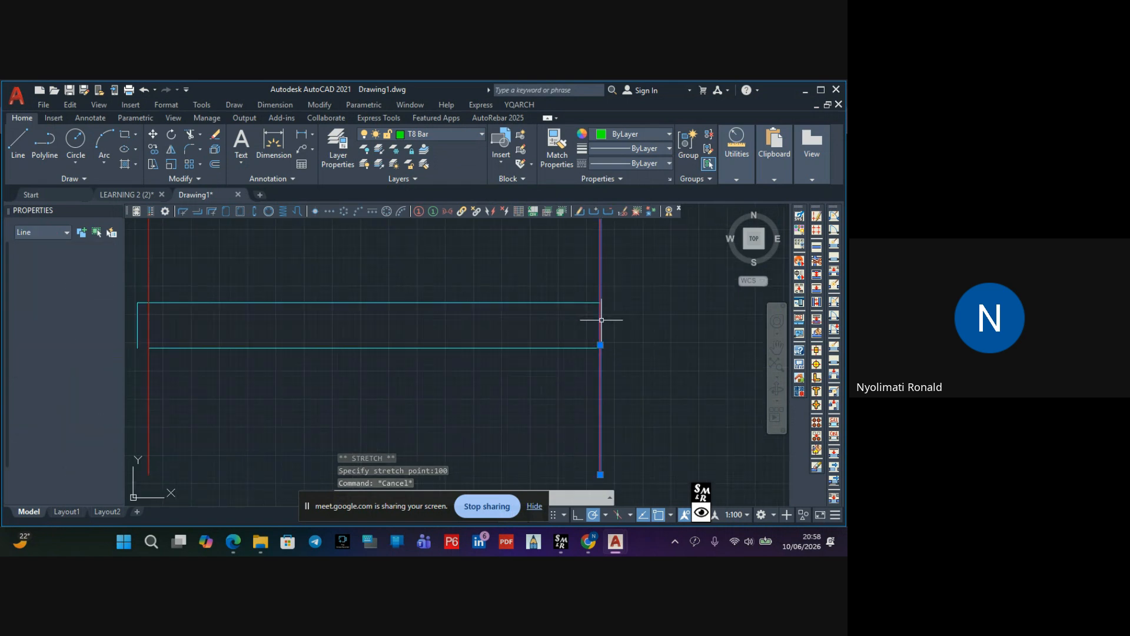
key(Escape)
click(584, 302)
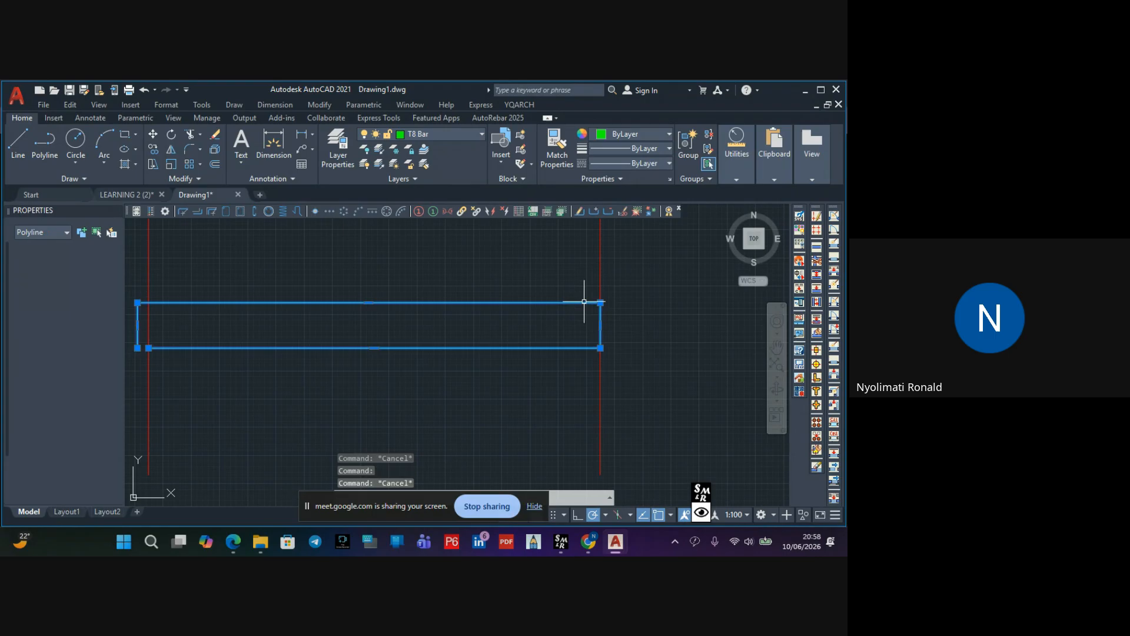
click(600, 324)
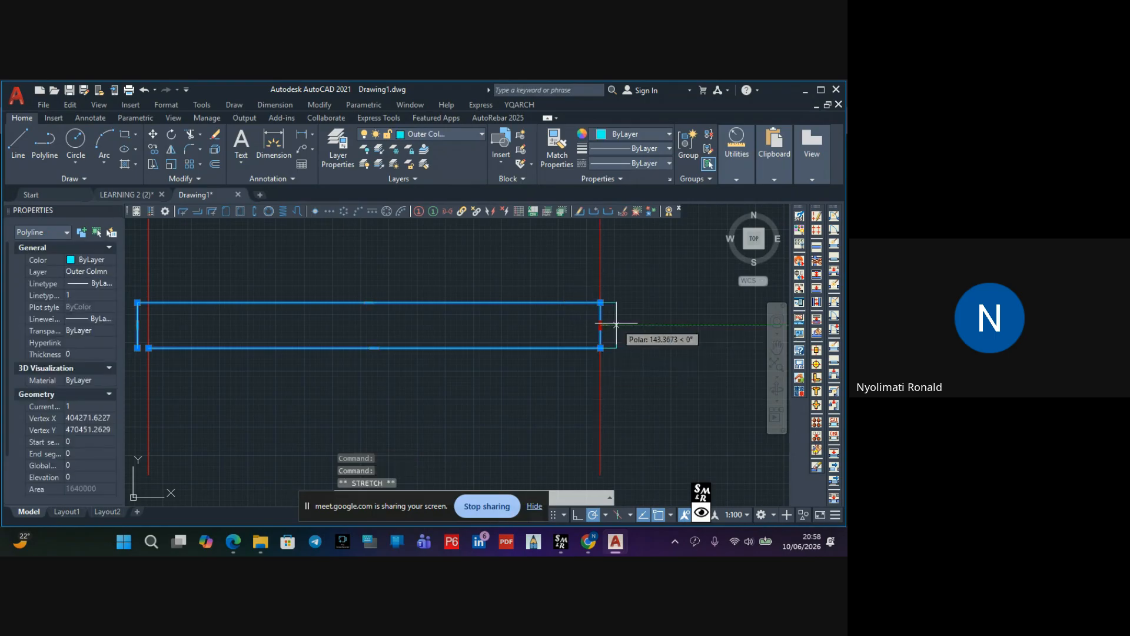
text(100)
key(Return)
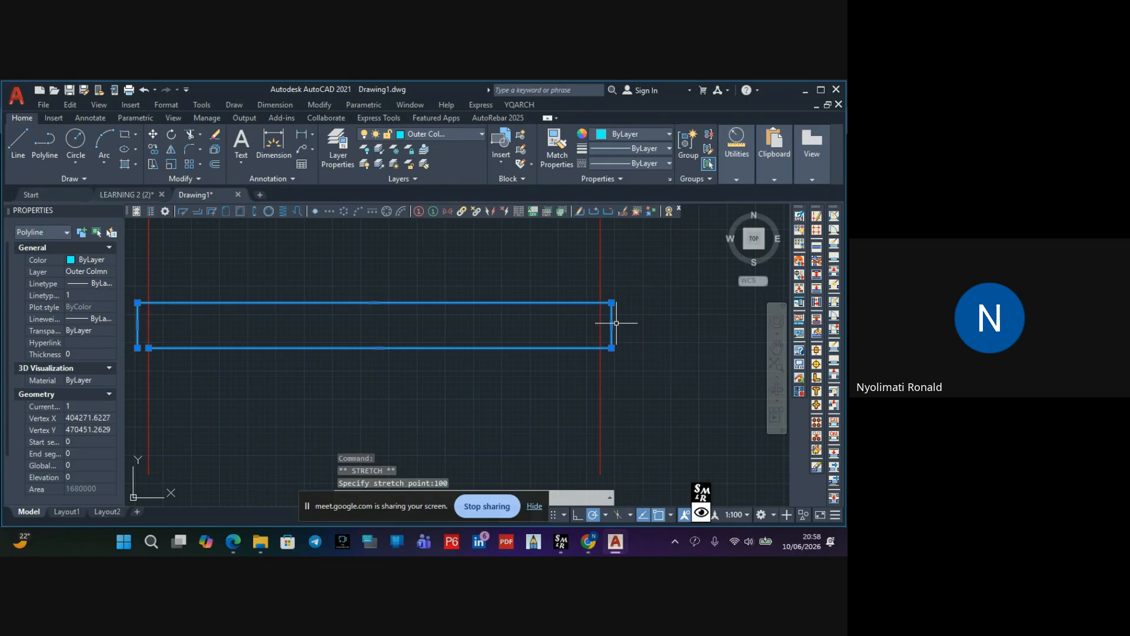
key(Escape)
Fillet the long rectangle's left edge and lower edge to close the open lower-left corner
middle_drag(375, 336, 387, 313)
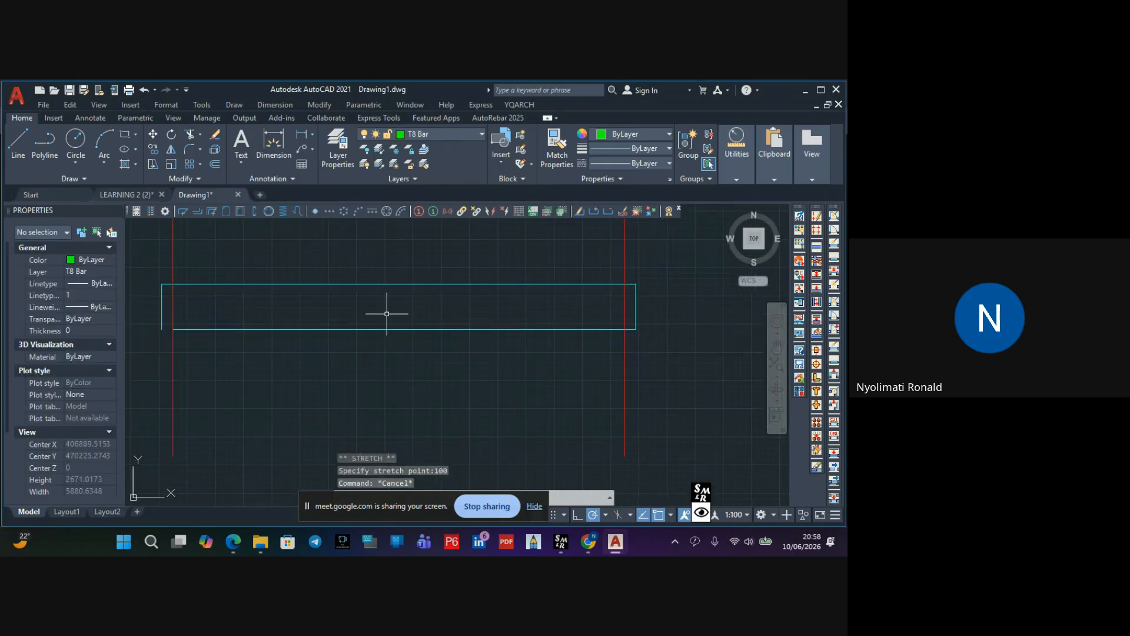
click(188, 149)
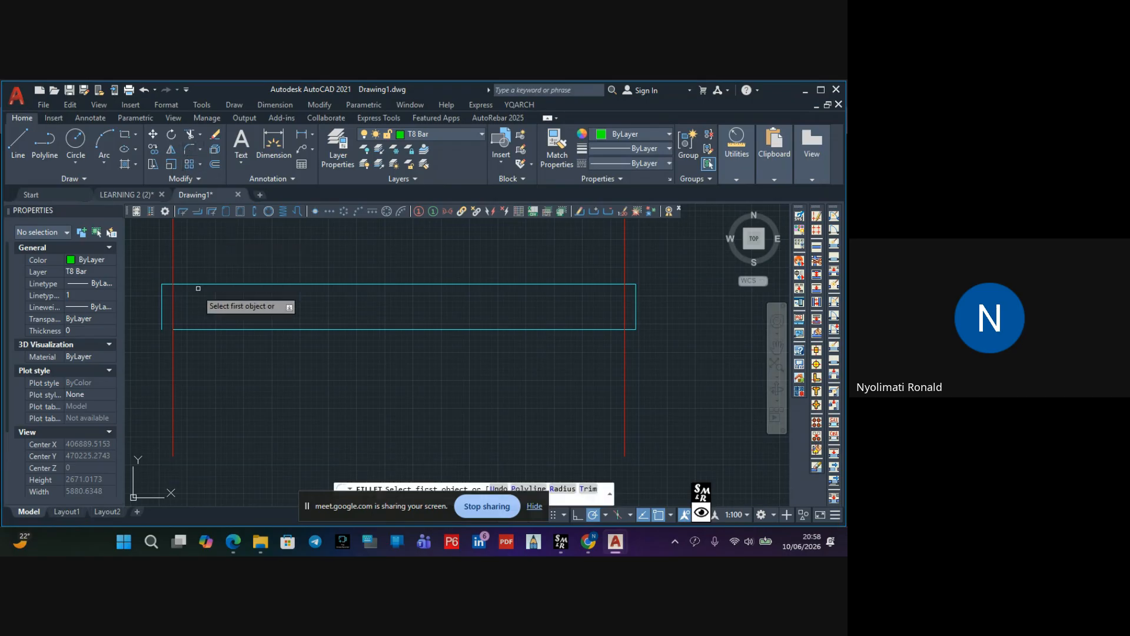
click(161, 309)
key(Escape)
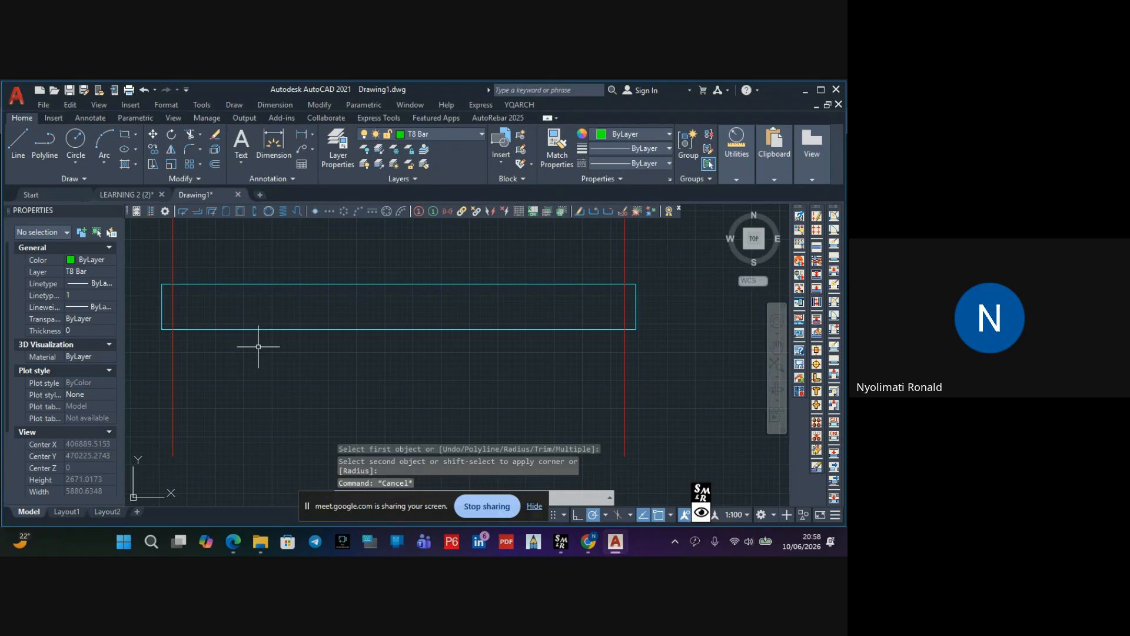
scroll(265, 344, down, 2)
scroll(273, 342, down, 2)
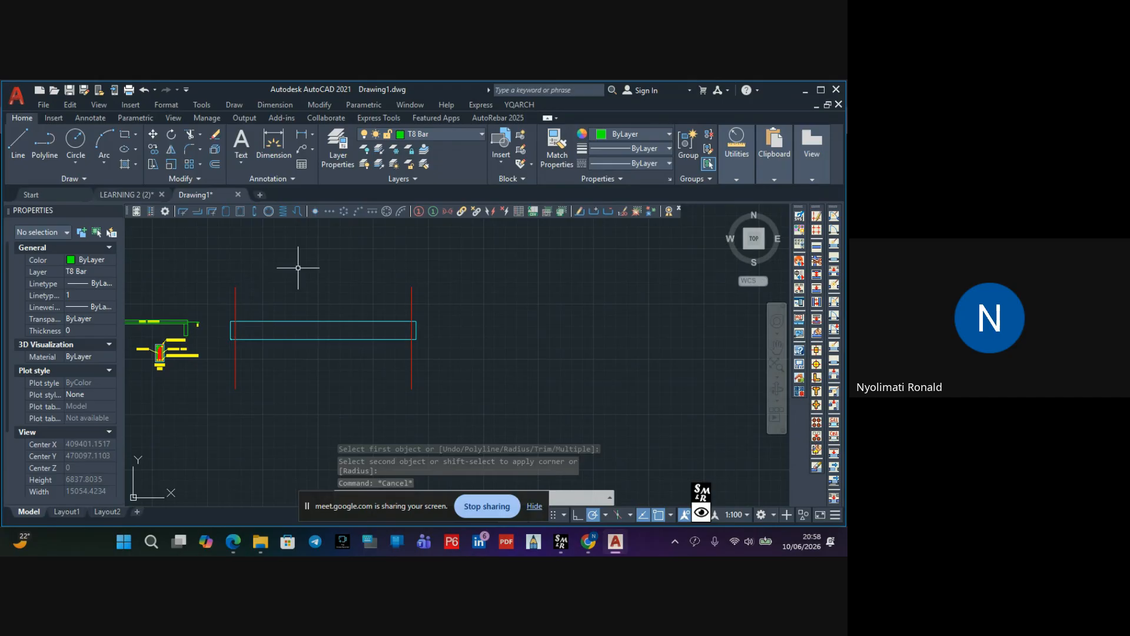
scroll(239, 326, up, 4)
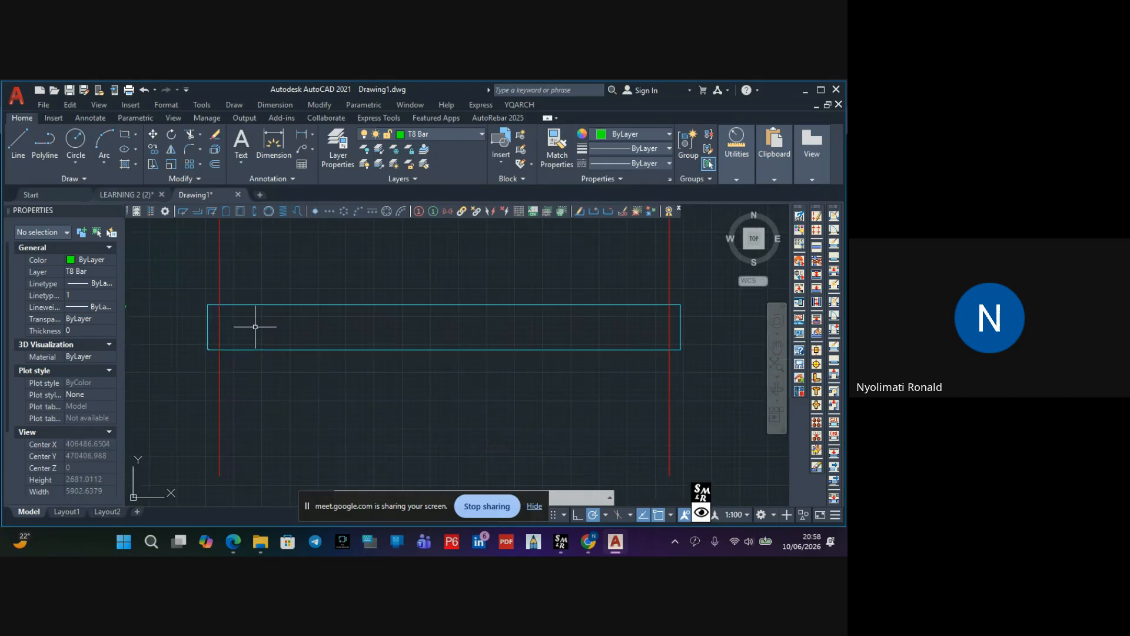
scroll(253, 325, down, 2)
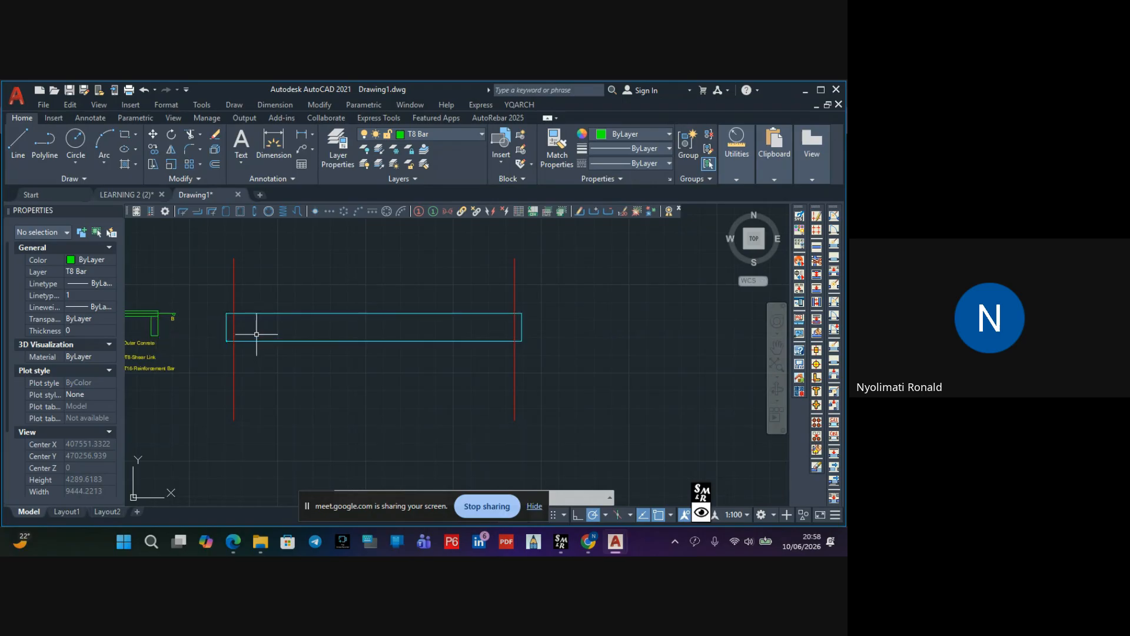
scroll(247, 335, up, 2)
scroll(256, 325, down, 4)
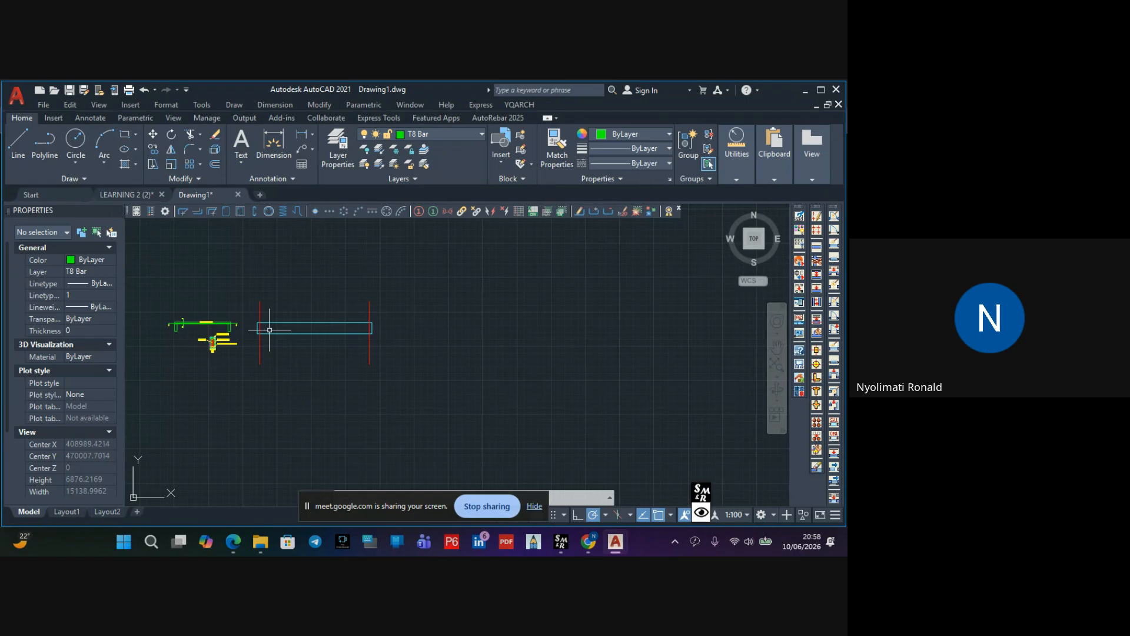
Draw a column polyline from the long rectangle's lower-left corner about 540 down, 200 right and up past the rectangle's upper edge
scroll(255, 326, up, 2)
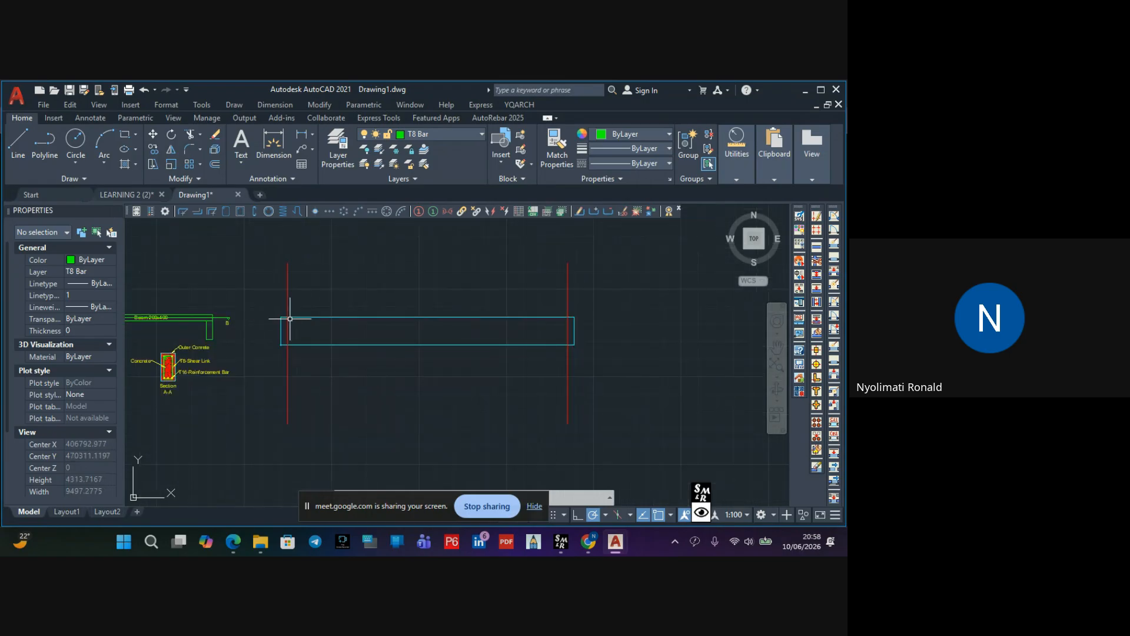
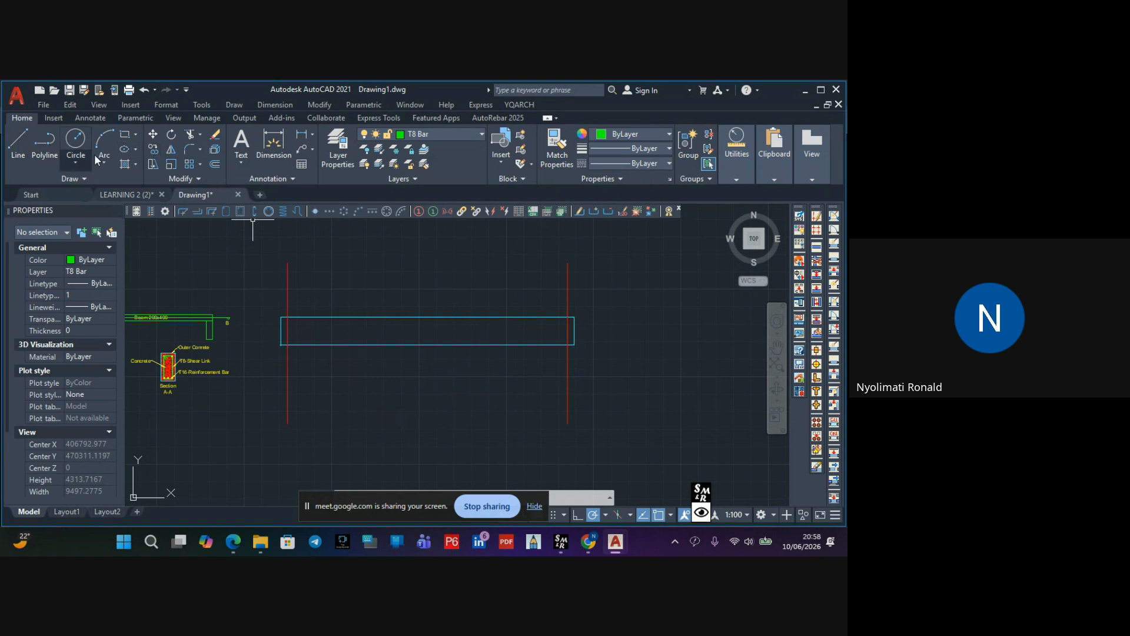
click(54, 145)
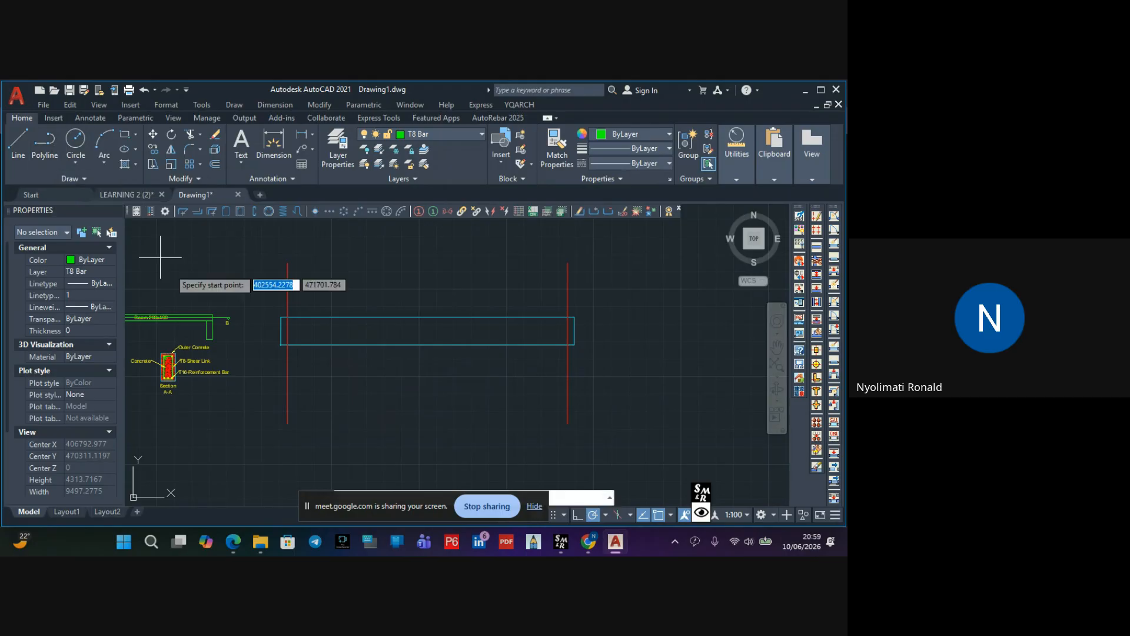
click(281, 345)
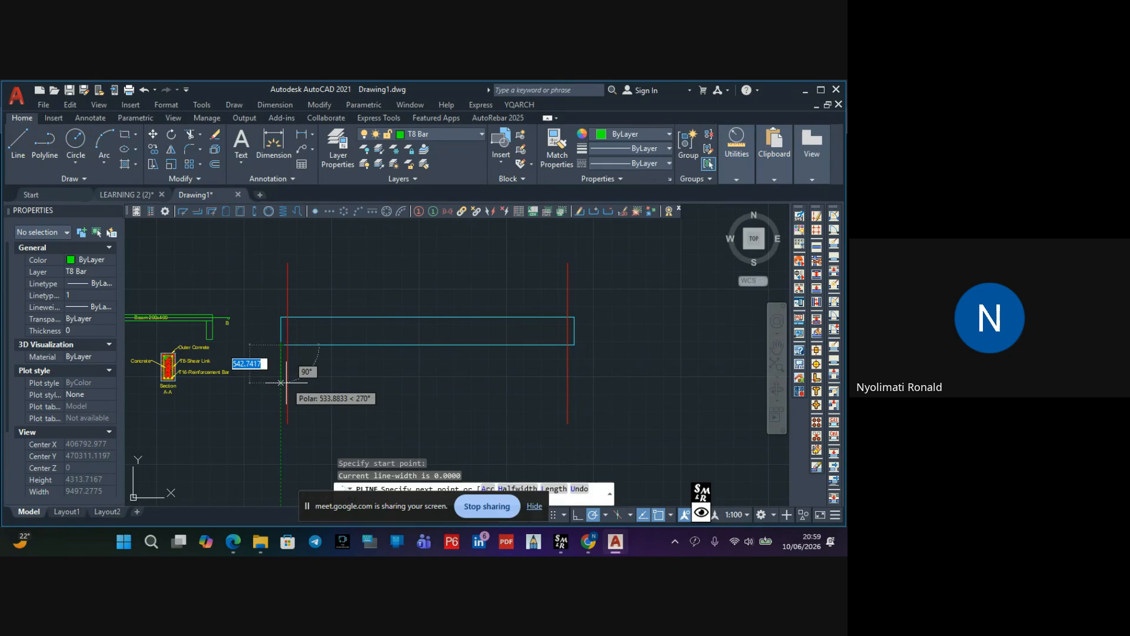
click(281, 383)
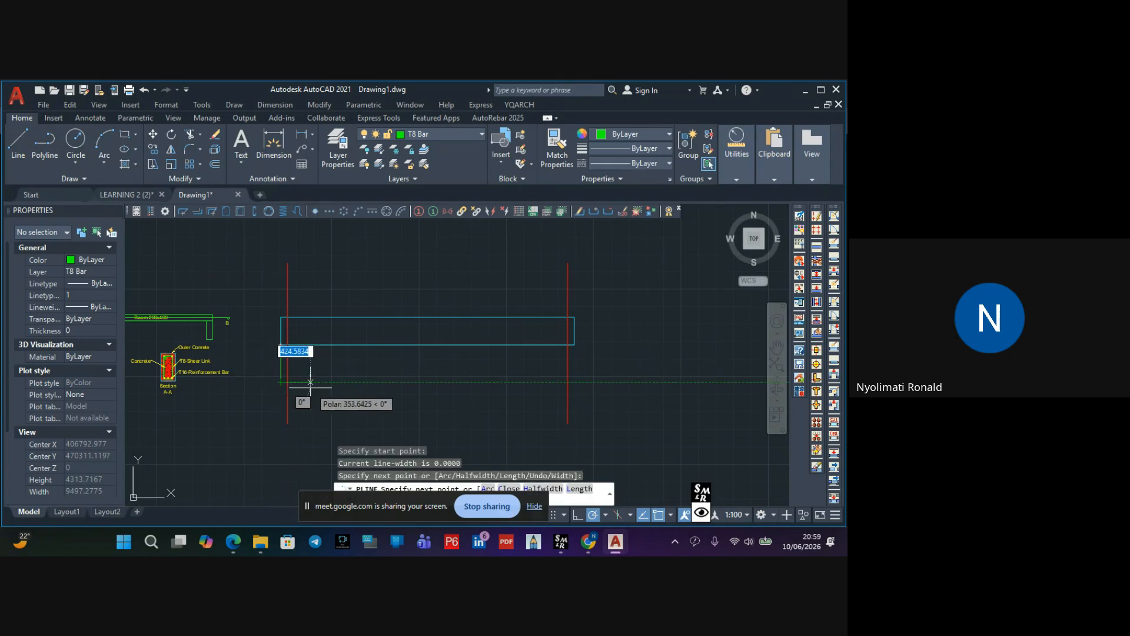
text(200)
key(Return)
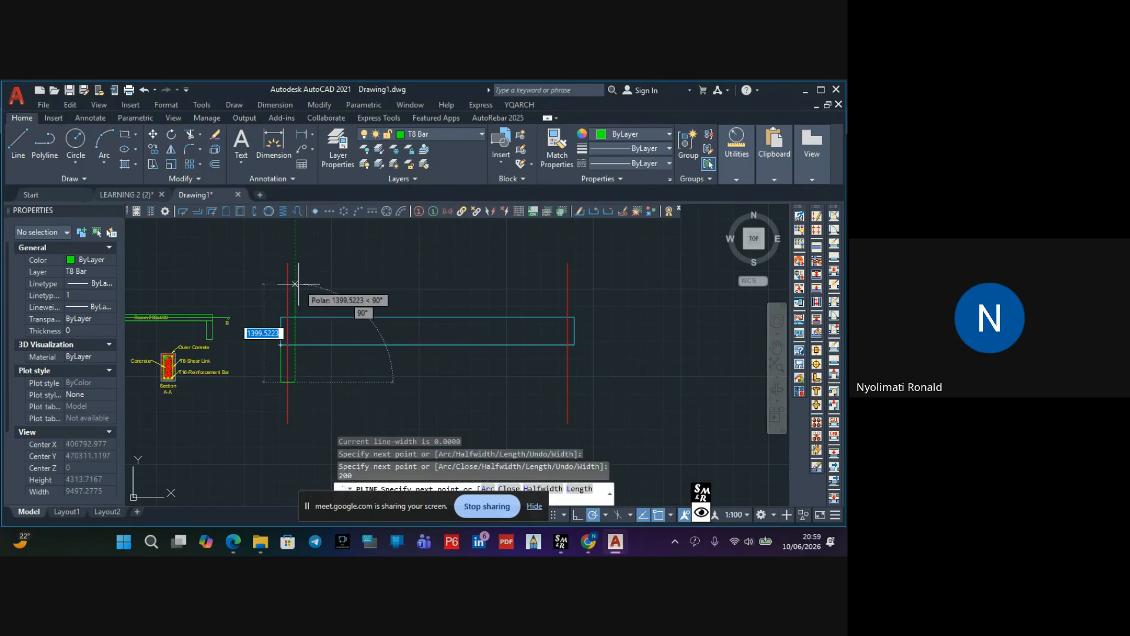
scroll(297, 284, up, 5)
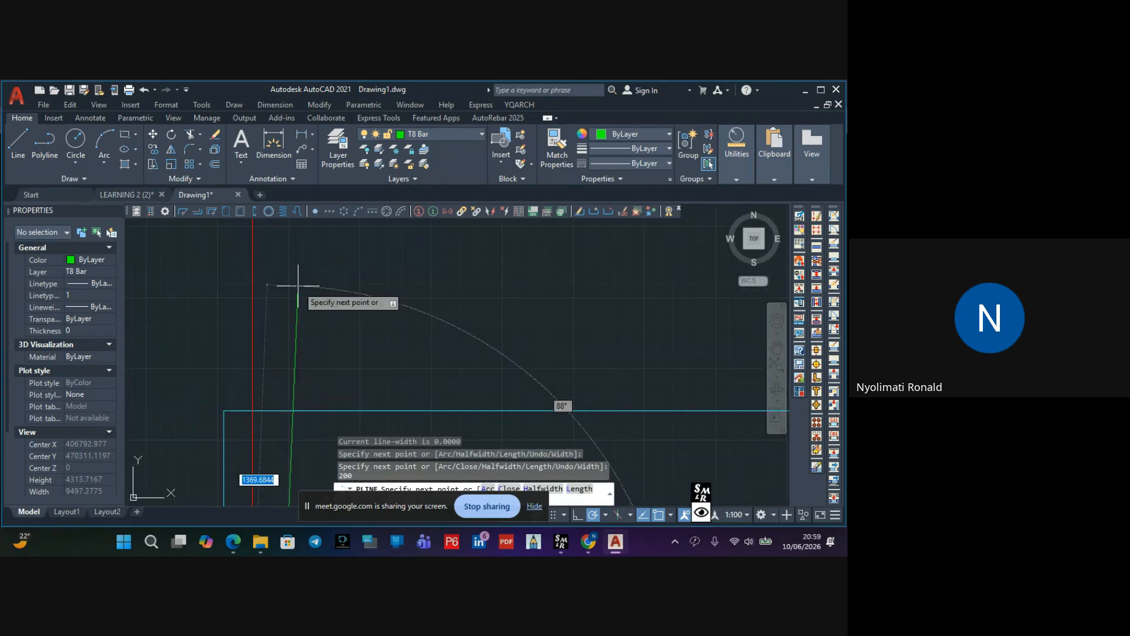
click(281, 311)
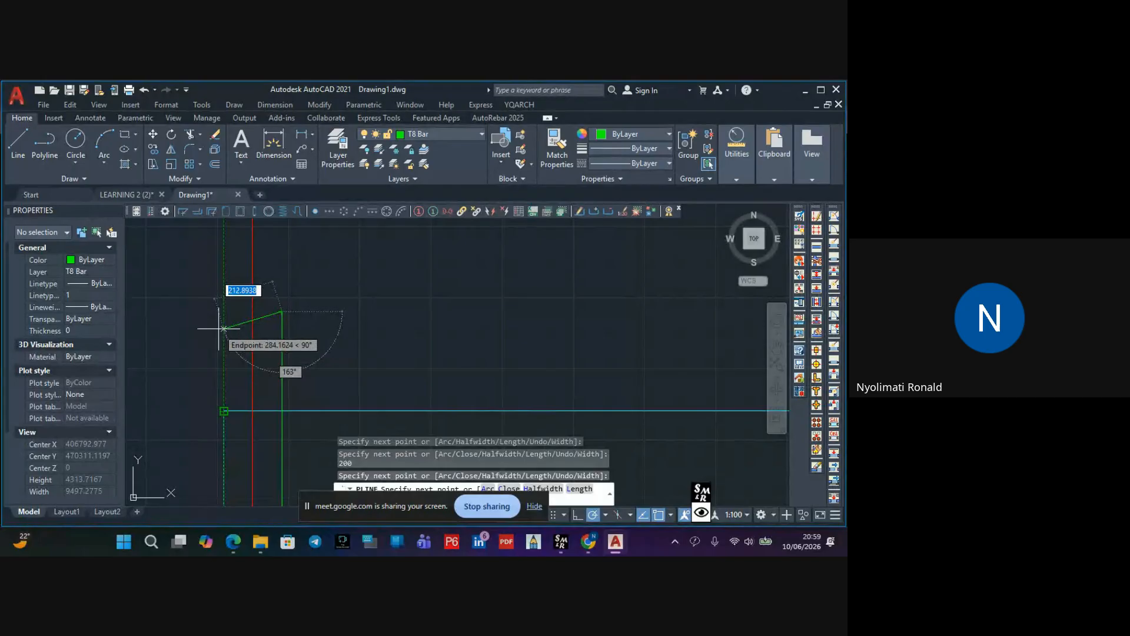
Finish the column outline's top edge in line with its left side, and close the open upper-left corner with Fillet
click(222, 311)
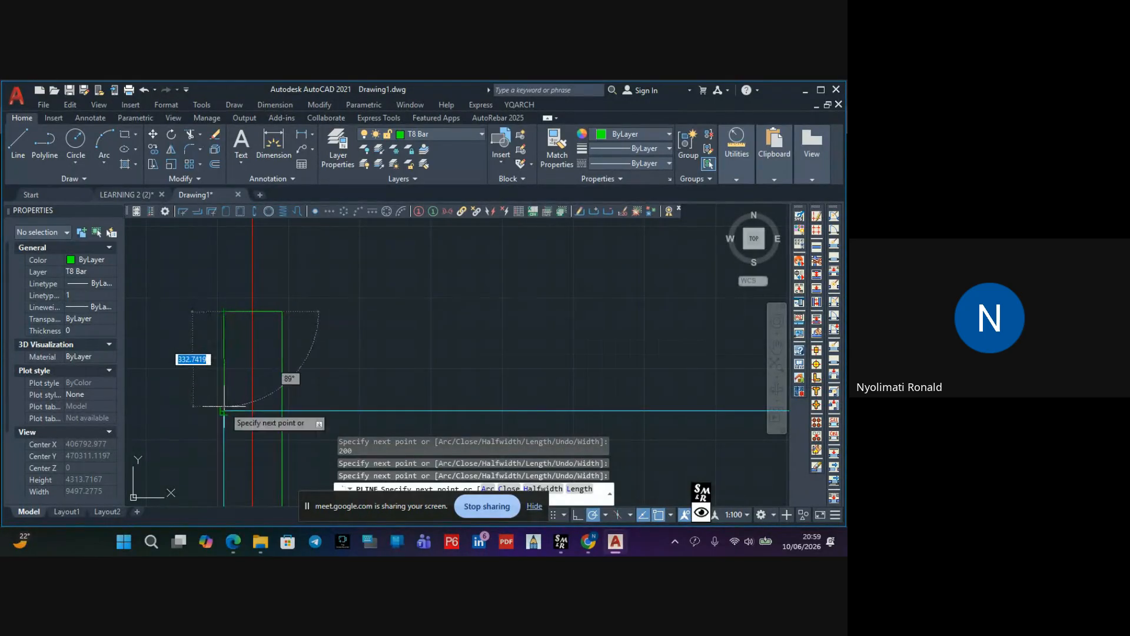
key(Escape)
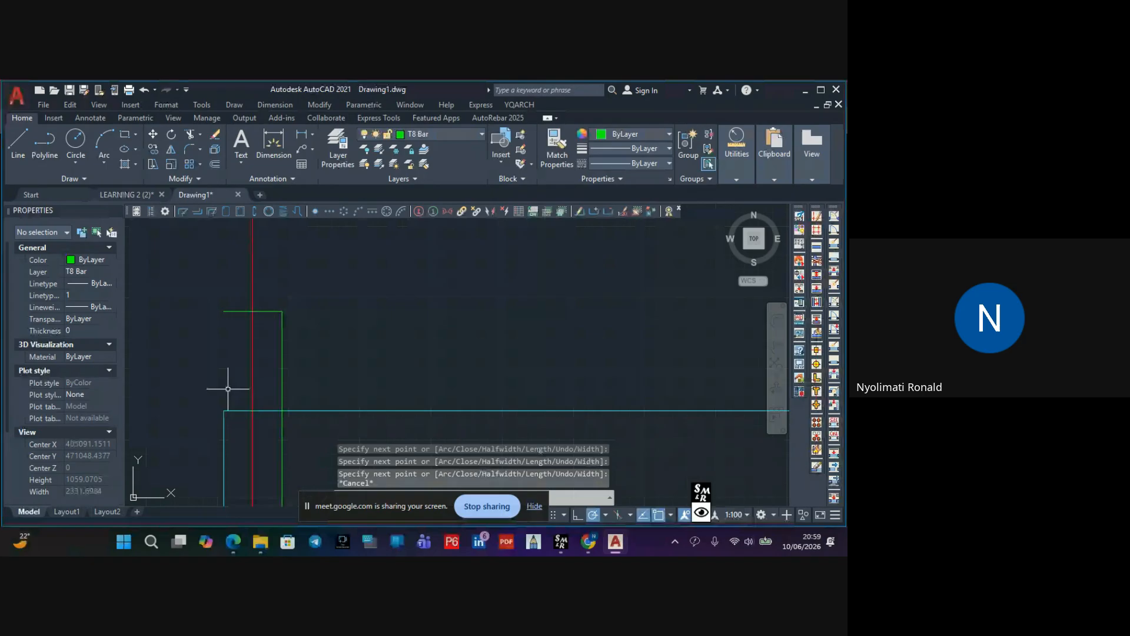
scroll(227, 389, down, 6)
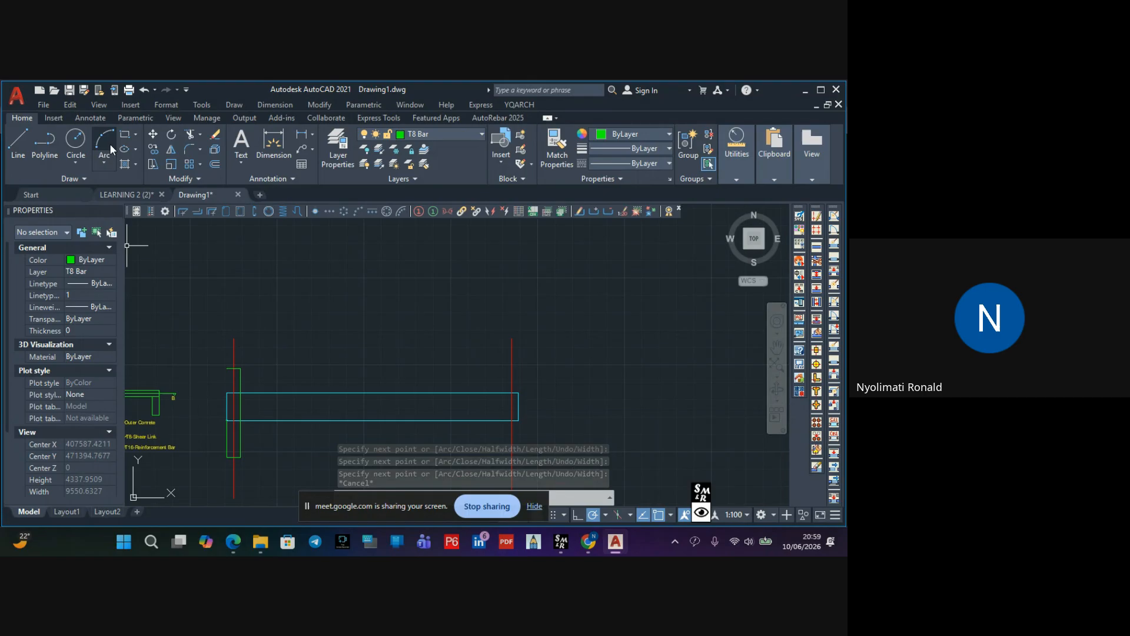
click(188, 149)
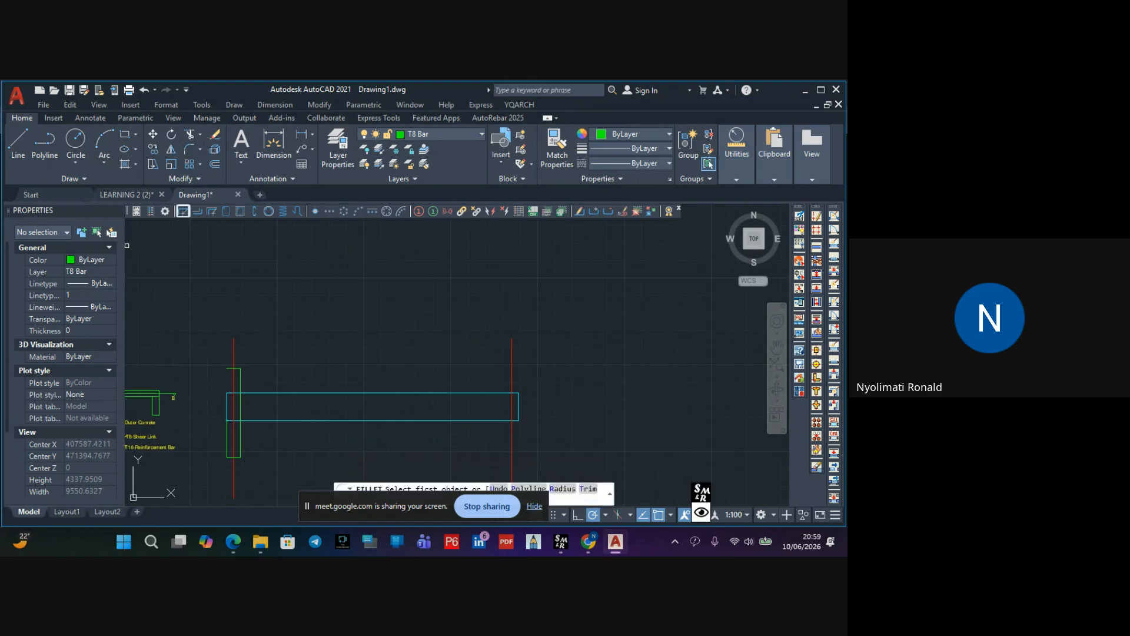
click(229, 431)
click(228, 368)
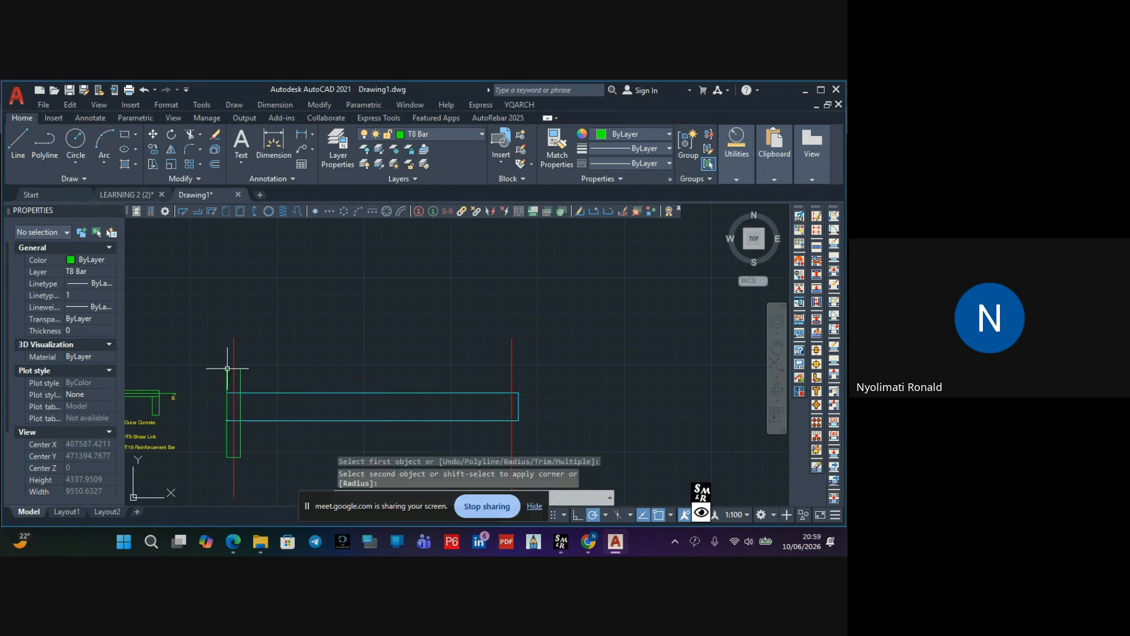
key(Escape)
Draw a zigzag break-line polyline just above the column top across the red gridline, with a first horizontal segment about 127 units long
scroll(261, 368, up, 6)
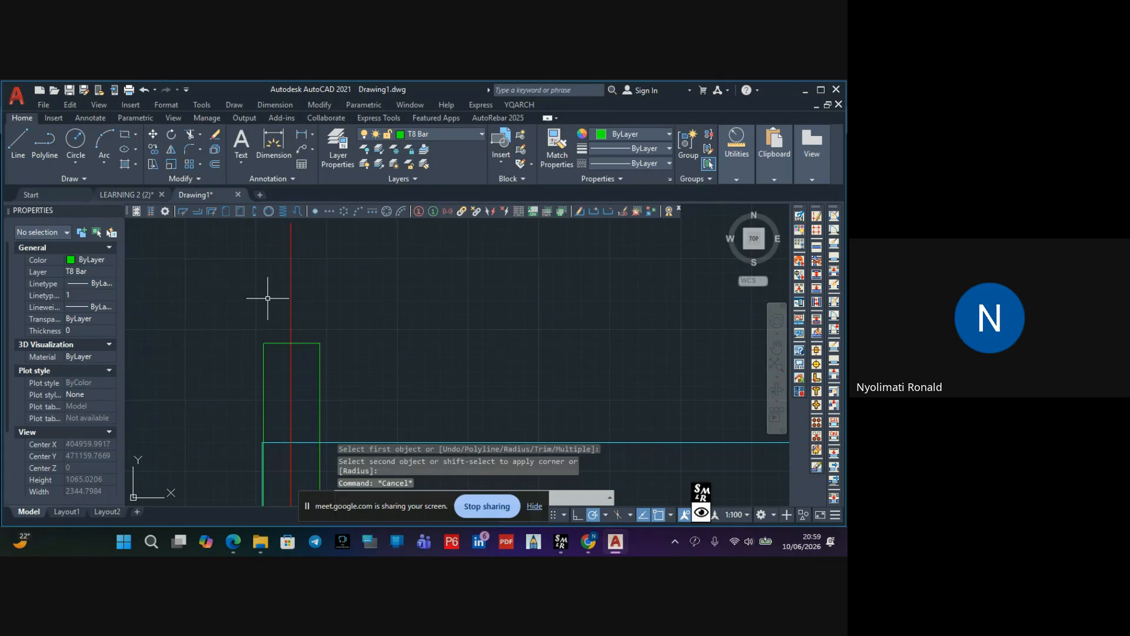
click(33, 140)
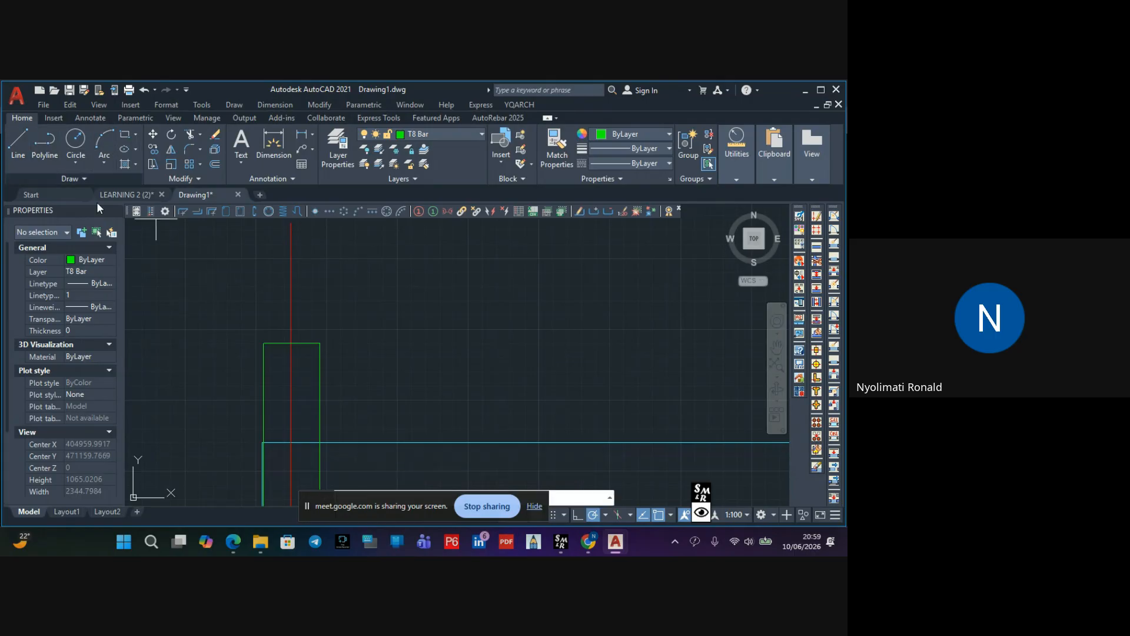
click(245, 312)
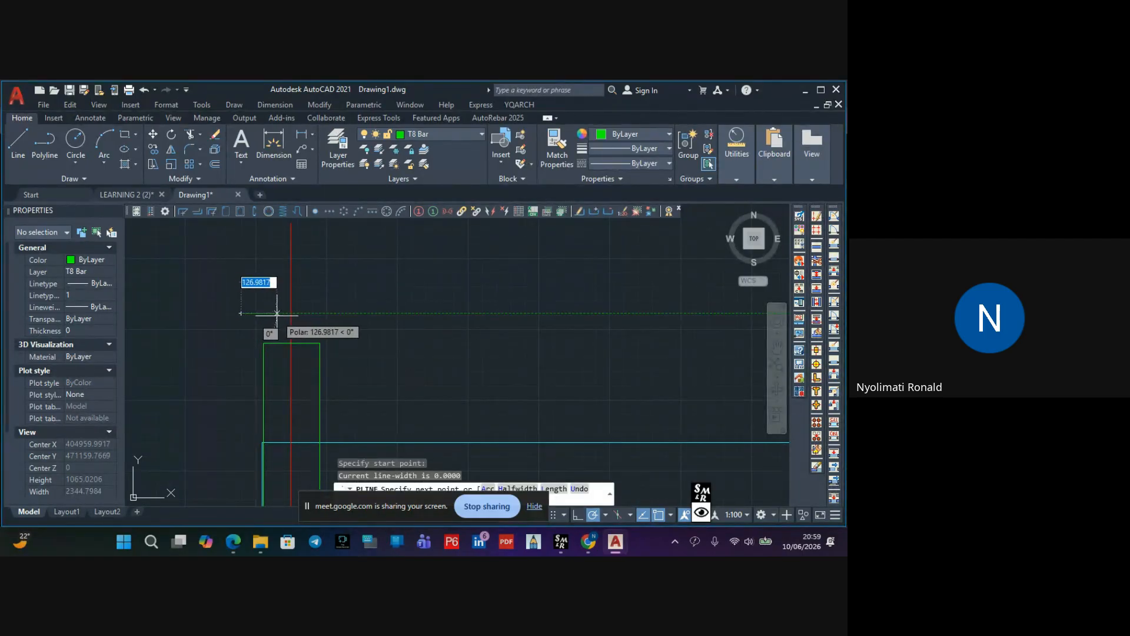
click(277, 313)
click(290, 300)
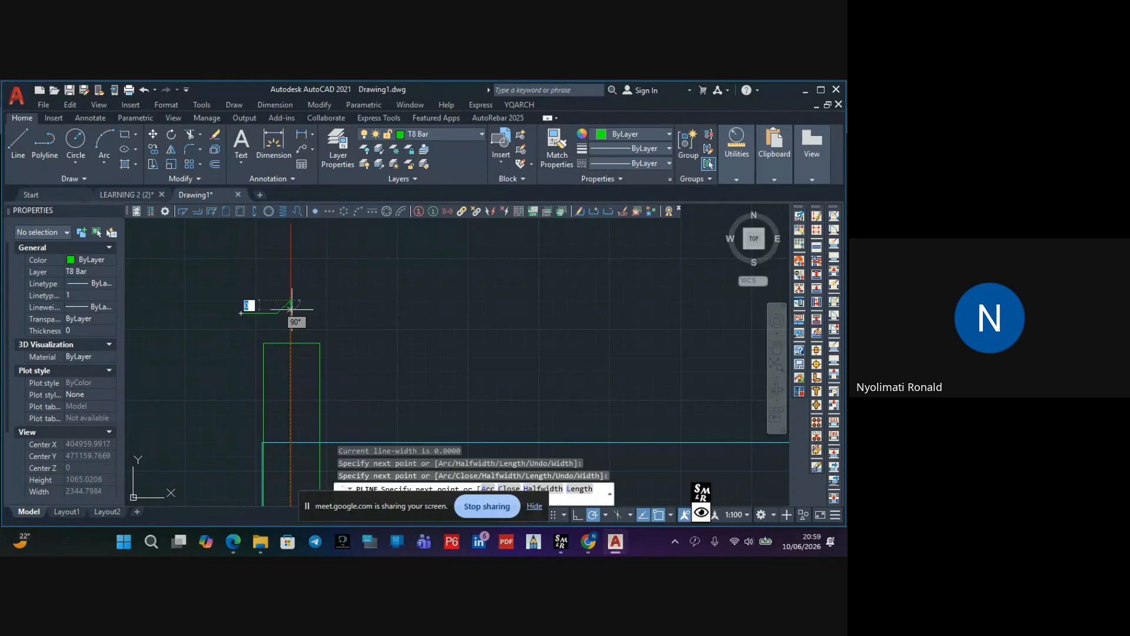
click(290, 324)
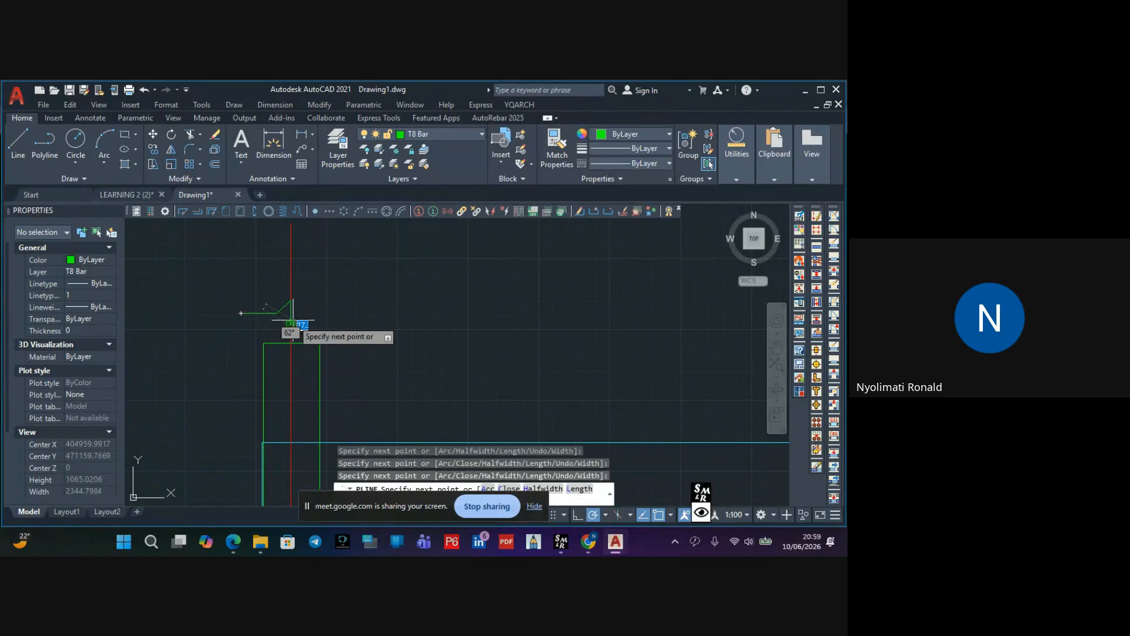
click(302, 313)
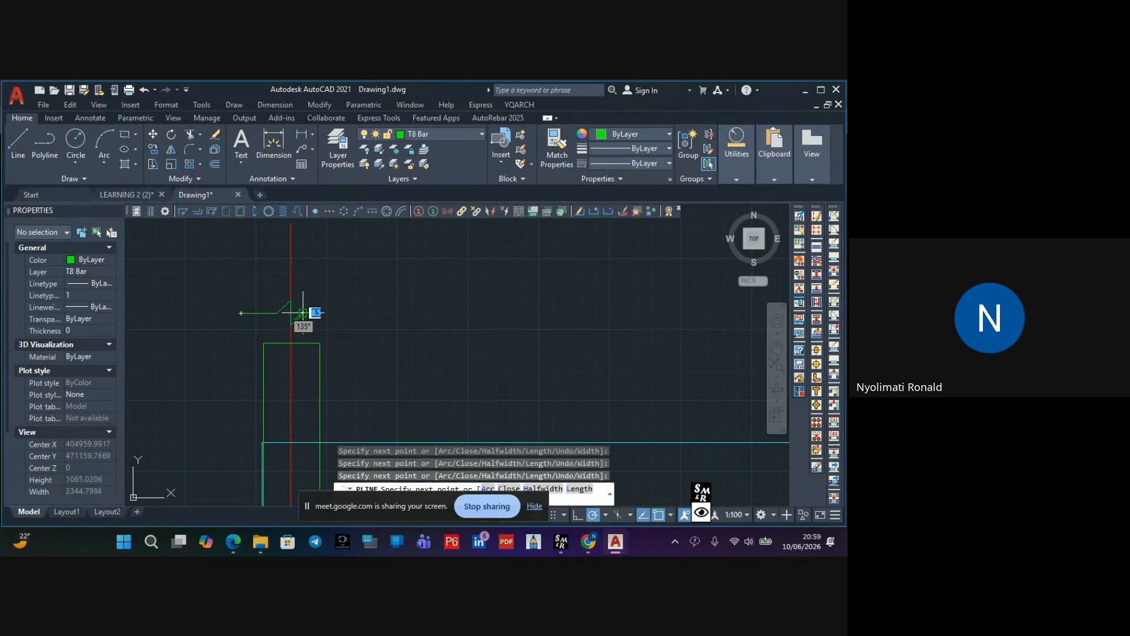
click(339, 313)
key(Escape)
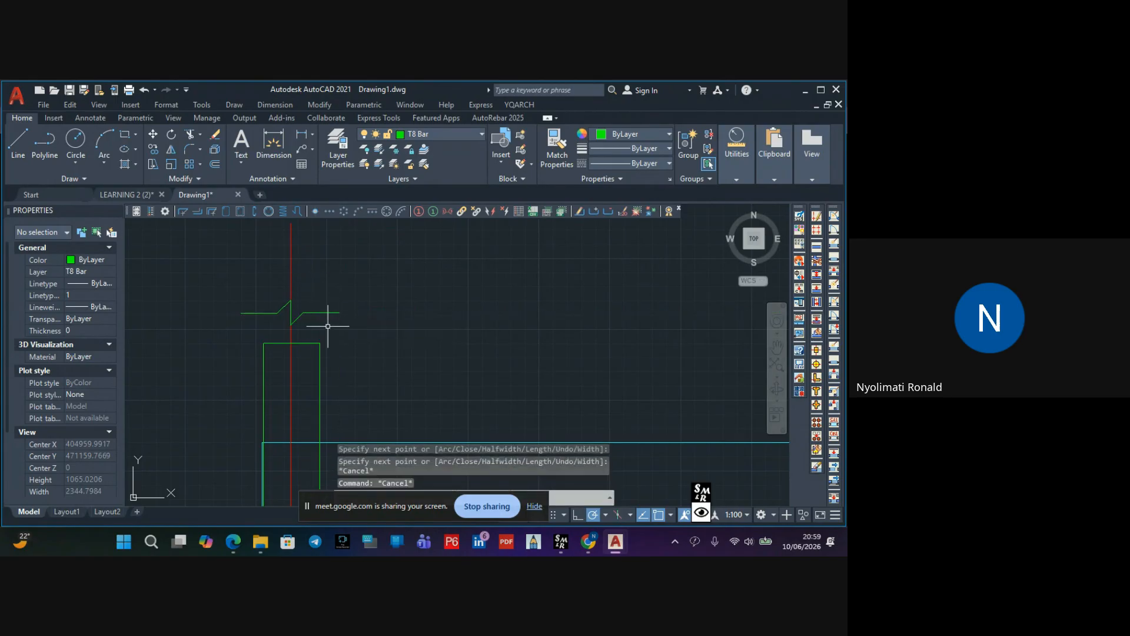
Copy the break line about 164 units down across the column just below its top edge, and delete the original
click(322, 315)
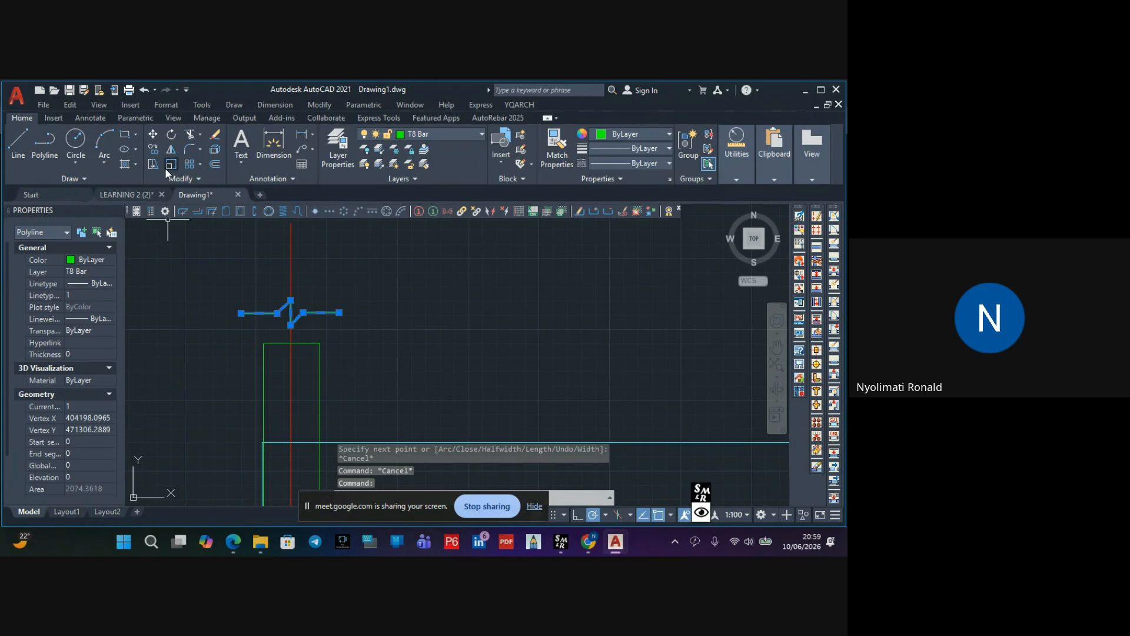
click(154, 150)
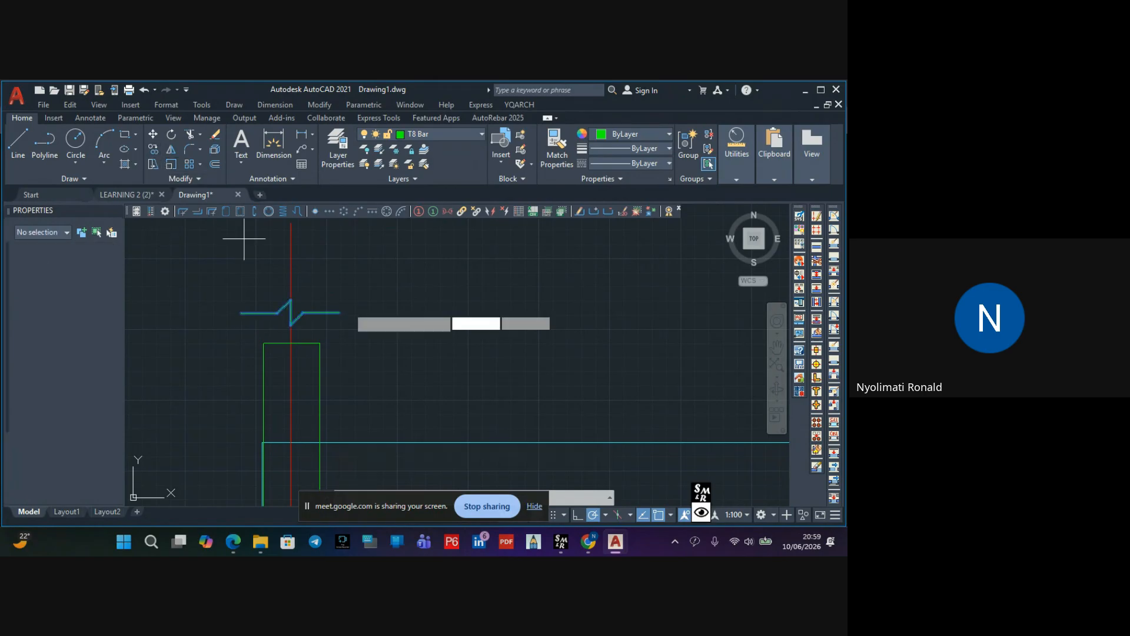
click(320, 312)
click(321, 357)
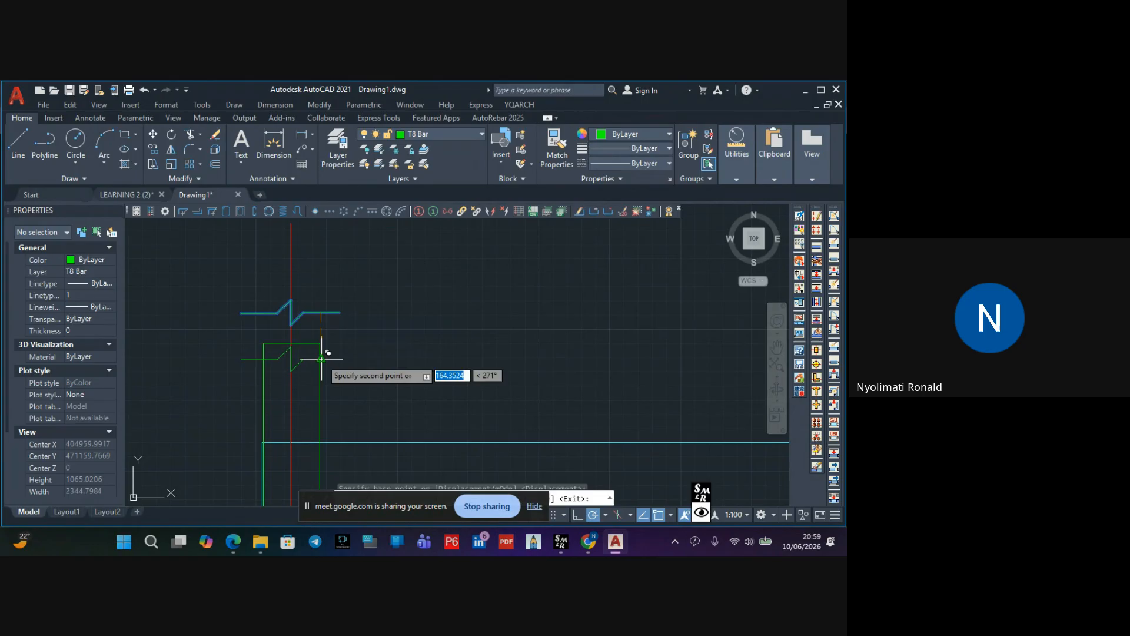
key(Escape)
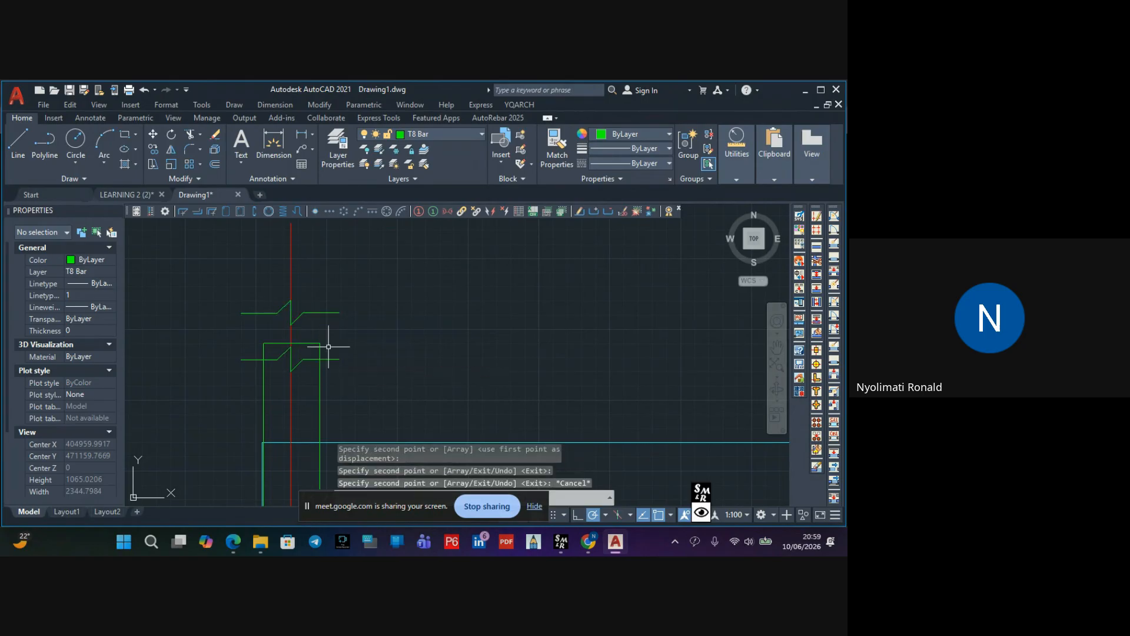
click(328, 313)
key(Delete)
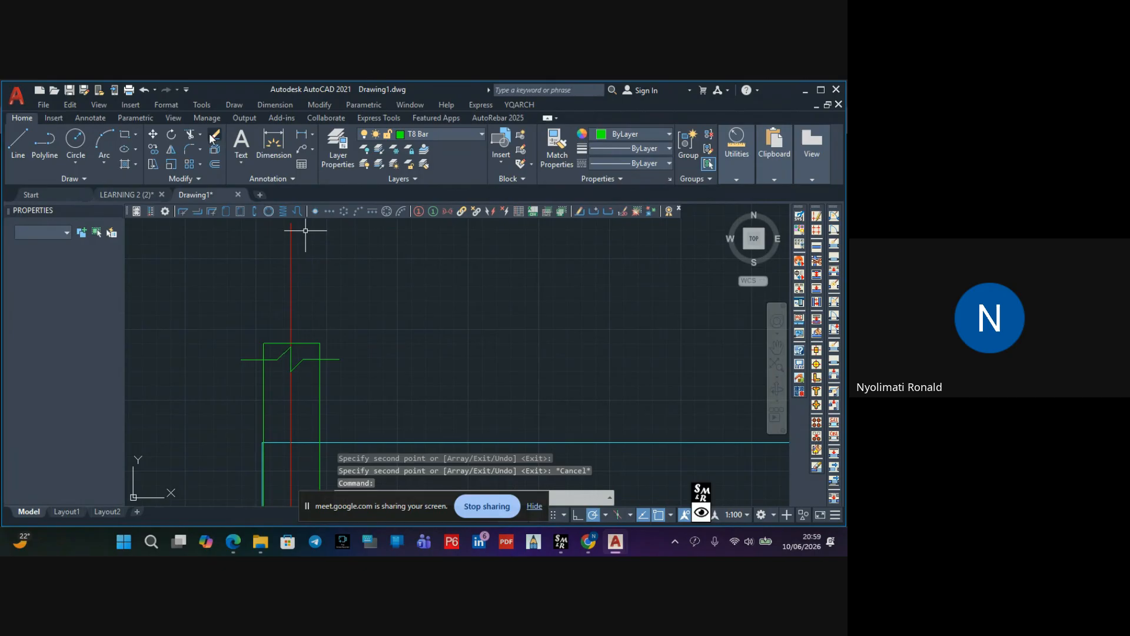
Trim both column sides above the upper break line and erase the leftover top edge
click(189, 134)
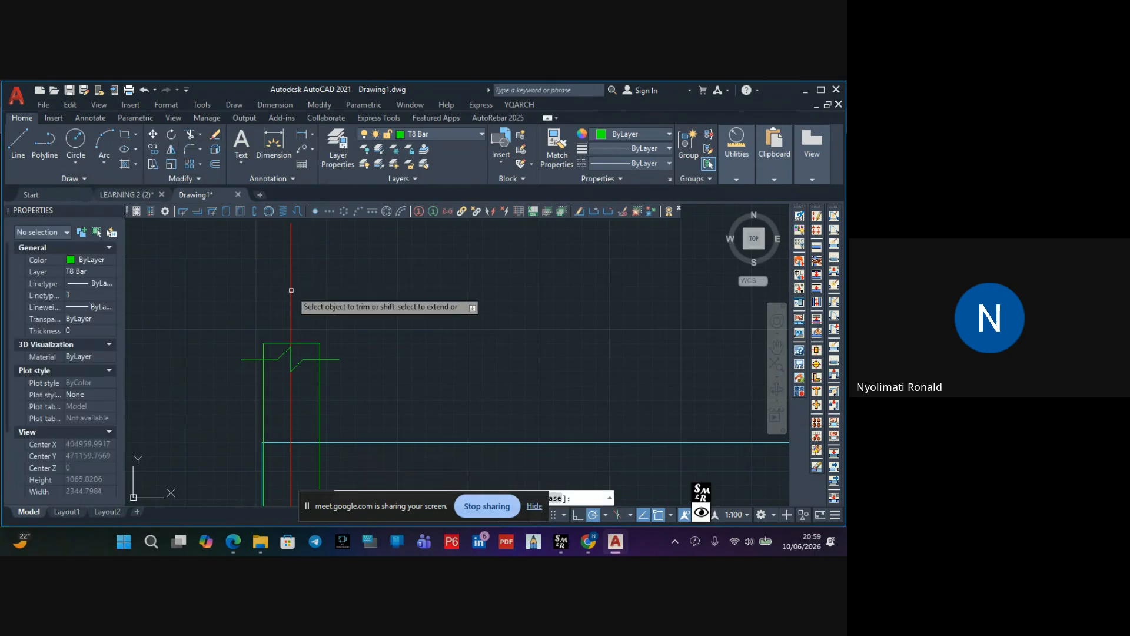
click(319, 351)
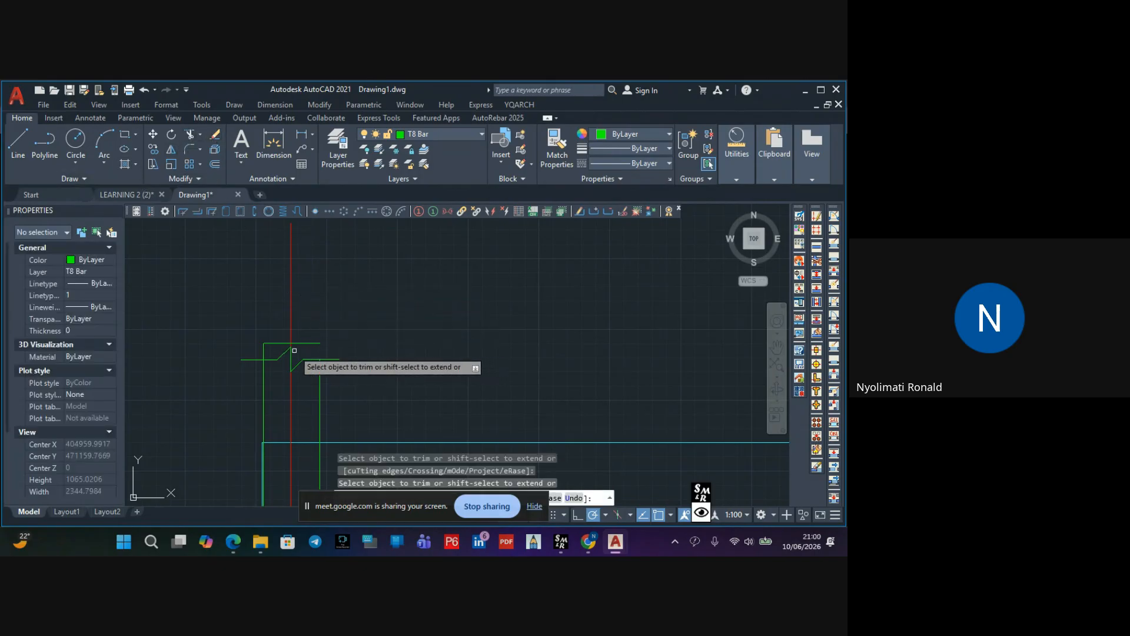
click(263, 355)
key(Escape)
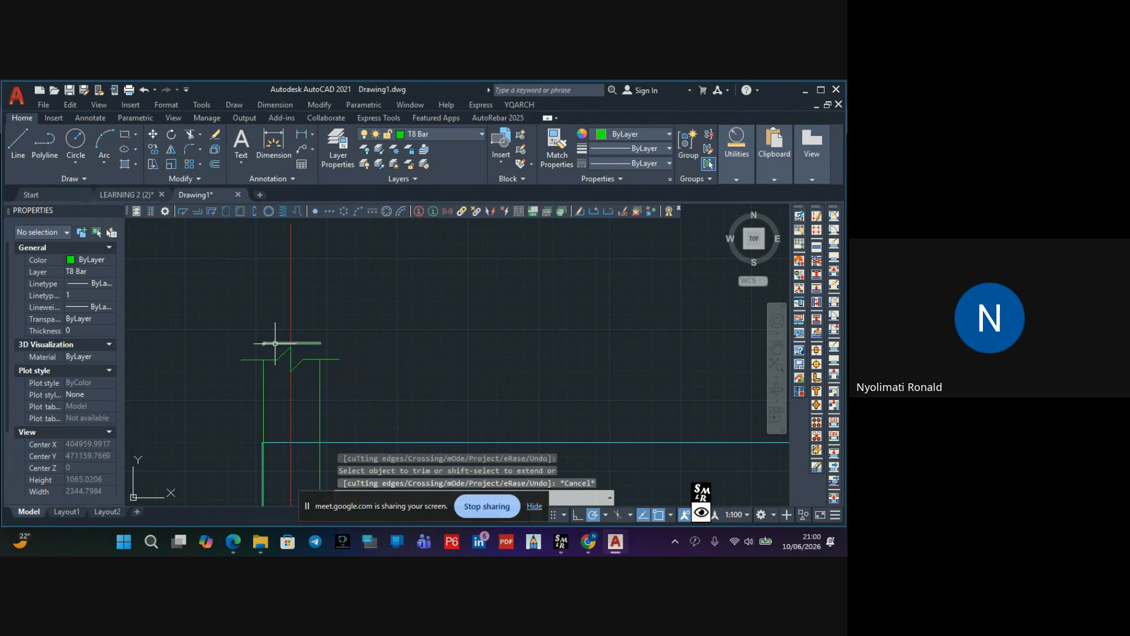
click(311, 343)
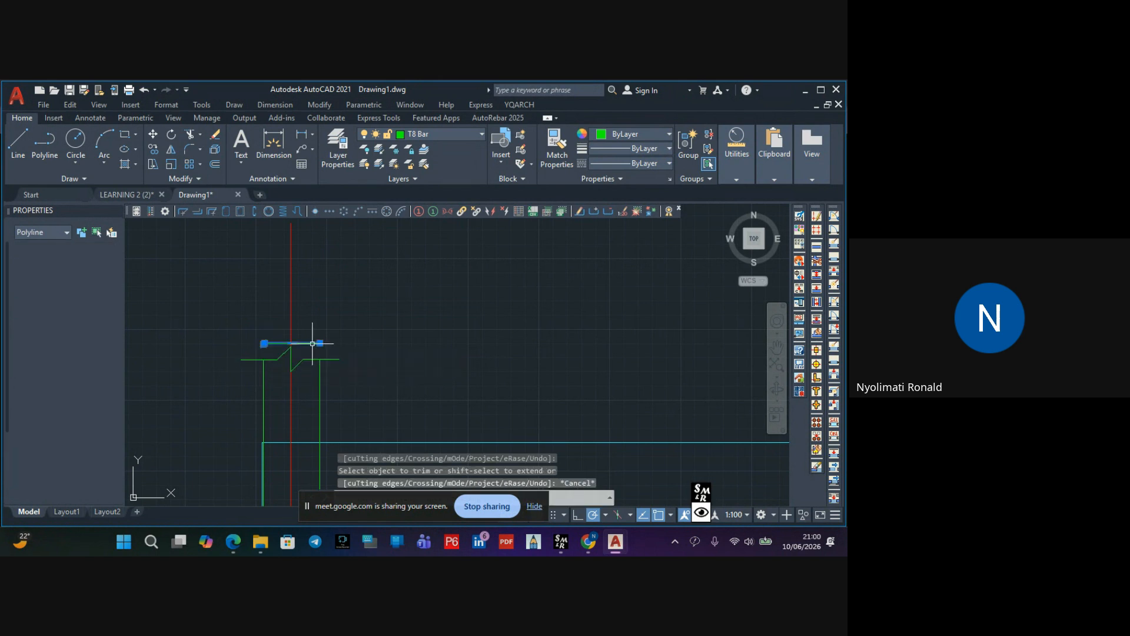
click(218, 136)
Copy the upper break line about 1089 units straight down, across the column just above its bottom edge
scroll(278, 245, down, 3)
scroll(379, 339, up, 1)
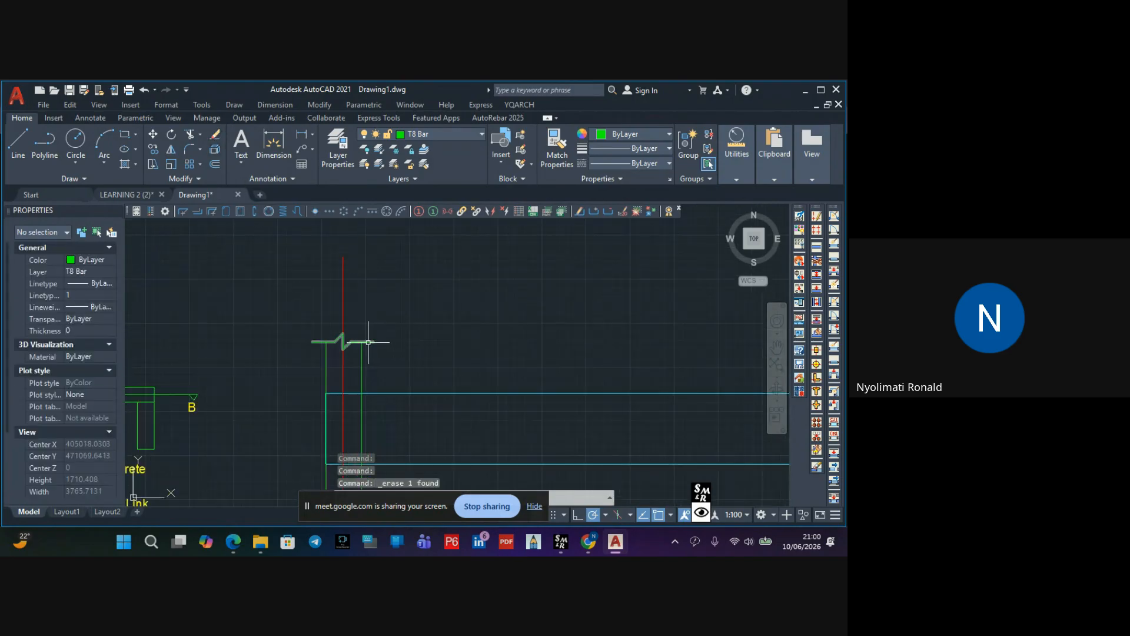
click(368, 341)
click(156, 148)
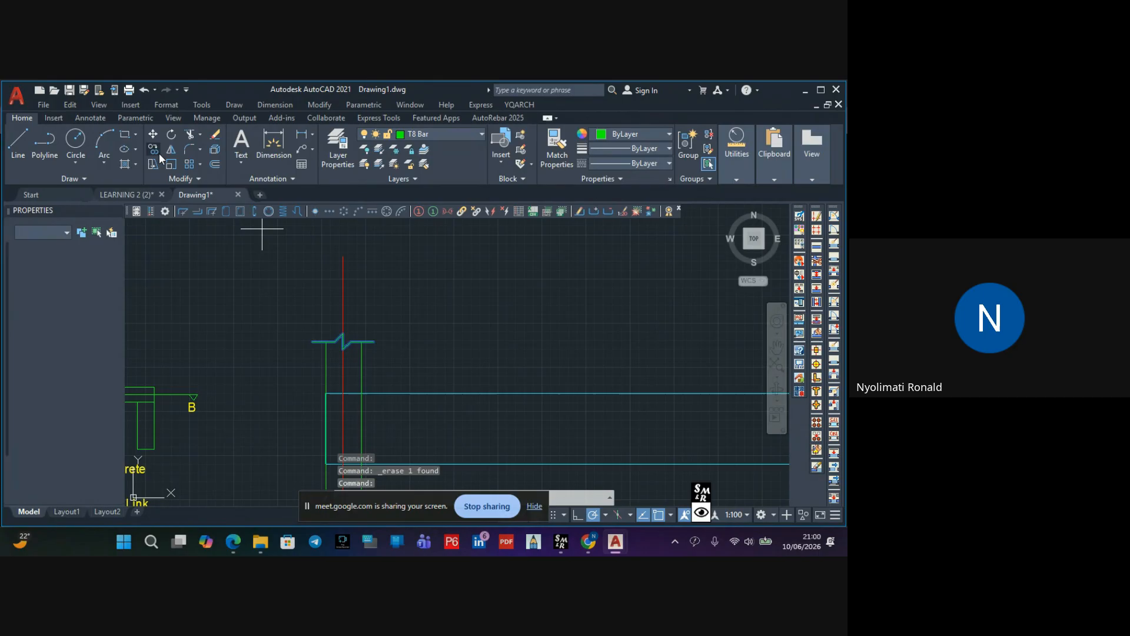
click(373, 340)
scroll(372, 372, down, 1)
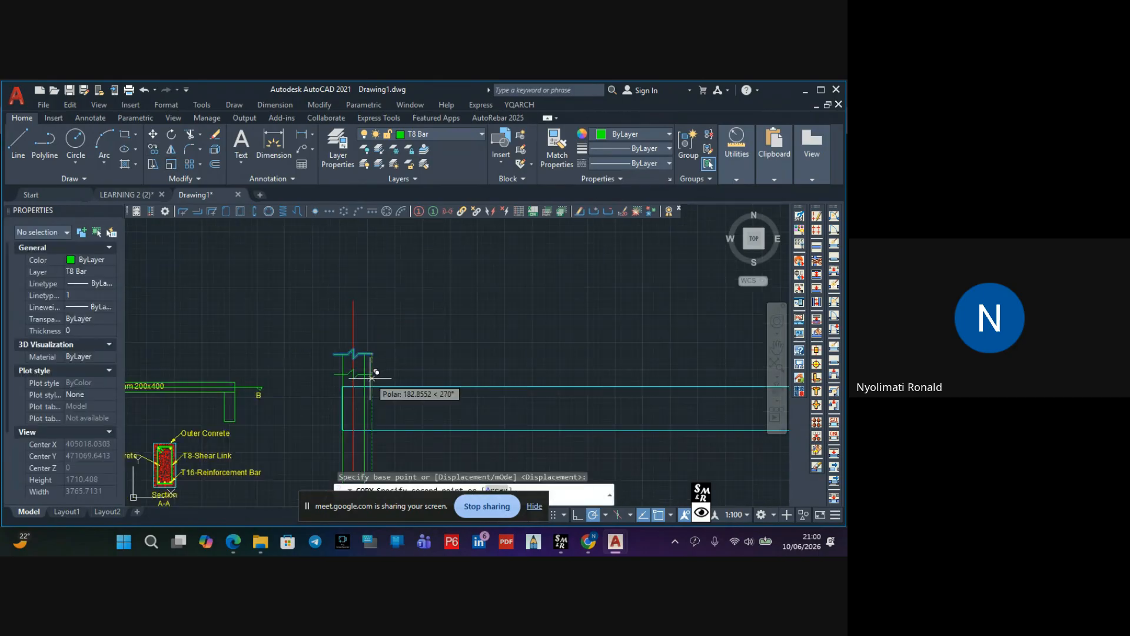
middle_drag(377, 379, 379, 303)
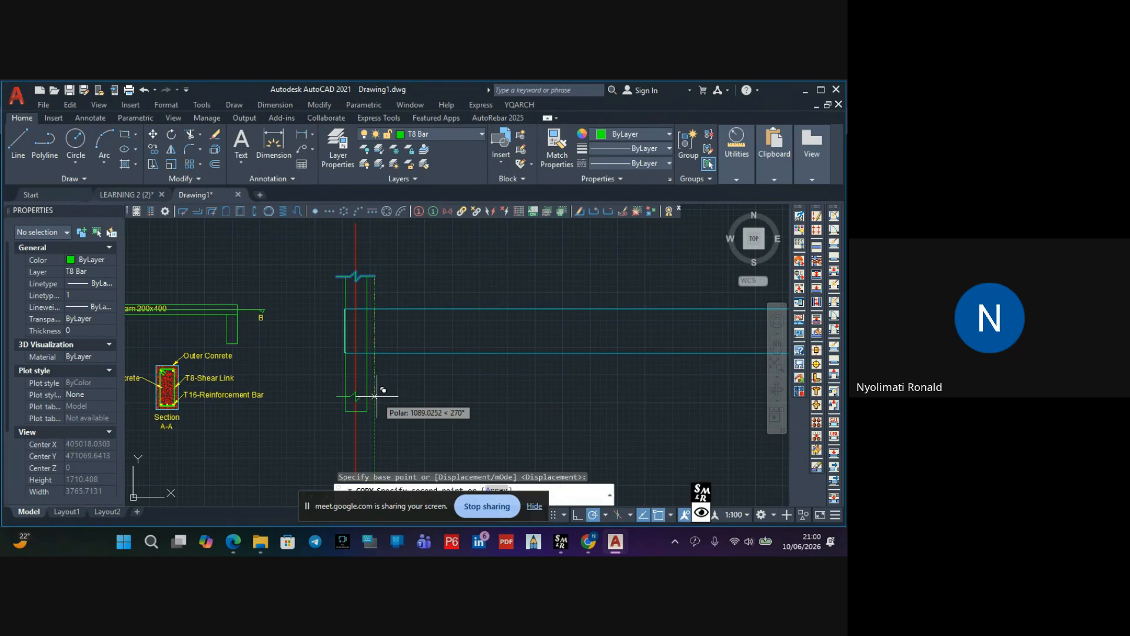
key(Escape)
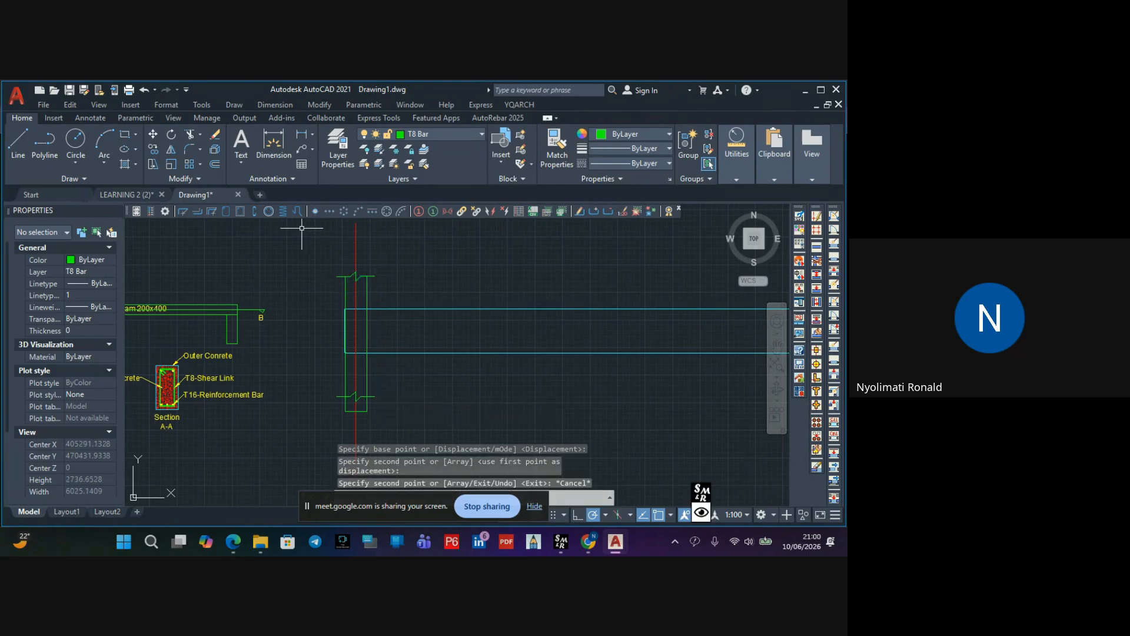
Trim both column sides below the lower break line and erase the leftover bottom edge
click(190, 134)
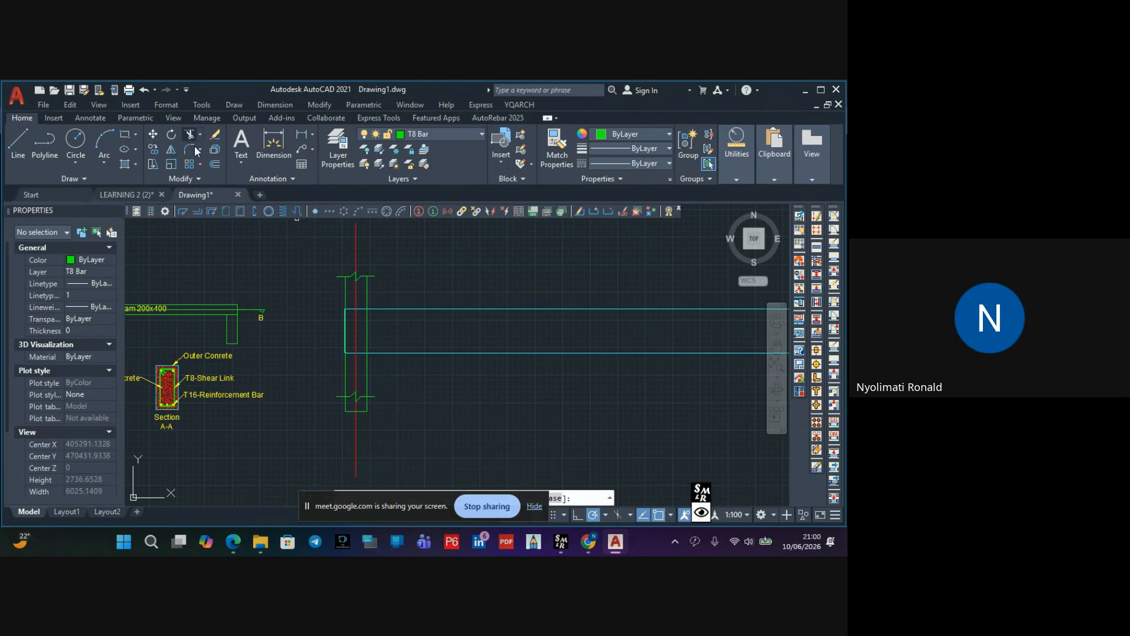
click(367, 404)
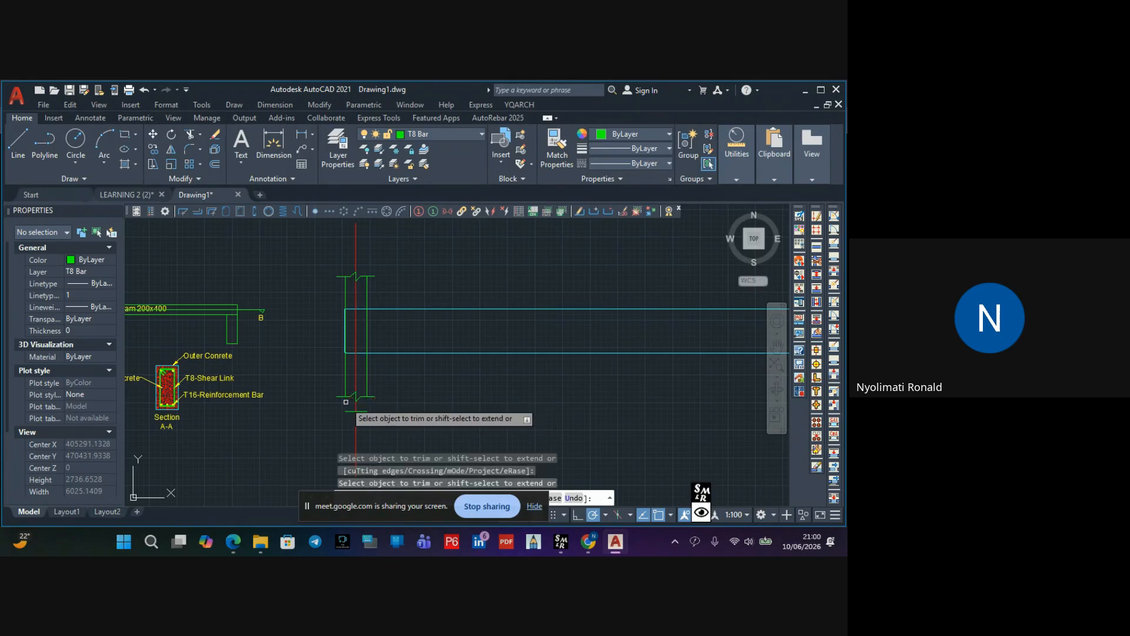
key(Escape)
click(358, 408)
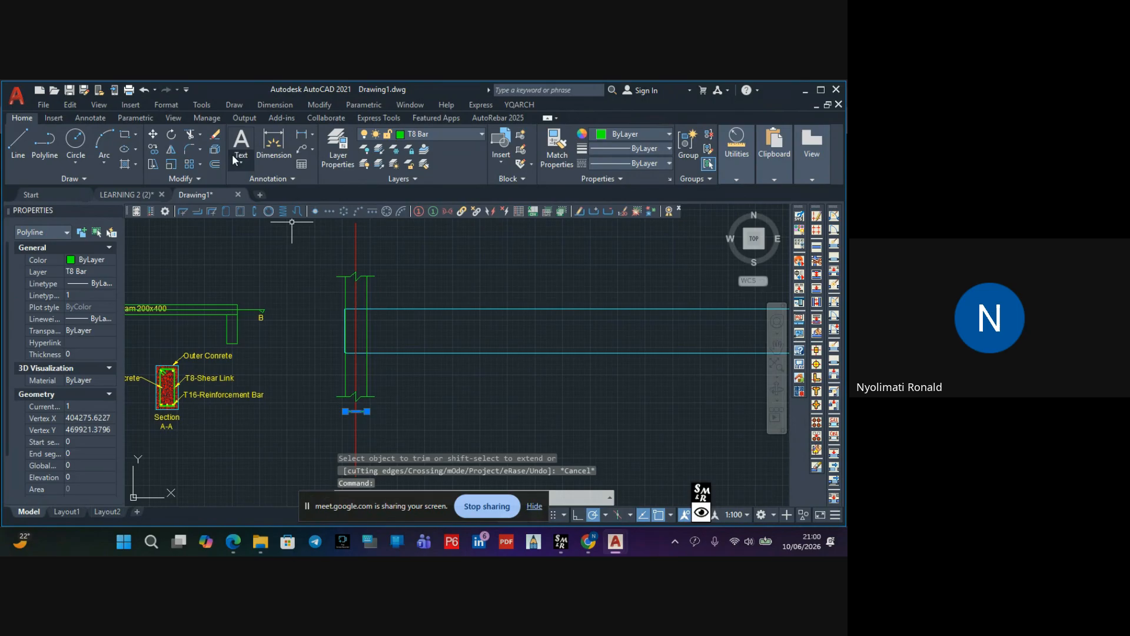
click(220, 135)
Copy both sides and both break lines of the column at the beam's left end onto the gridline at its right end, aligned with the beam's top edge
scroll(385, 338, down, 1)
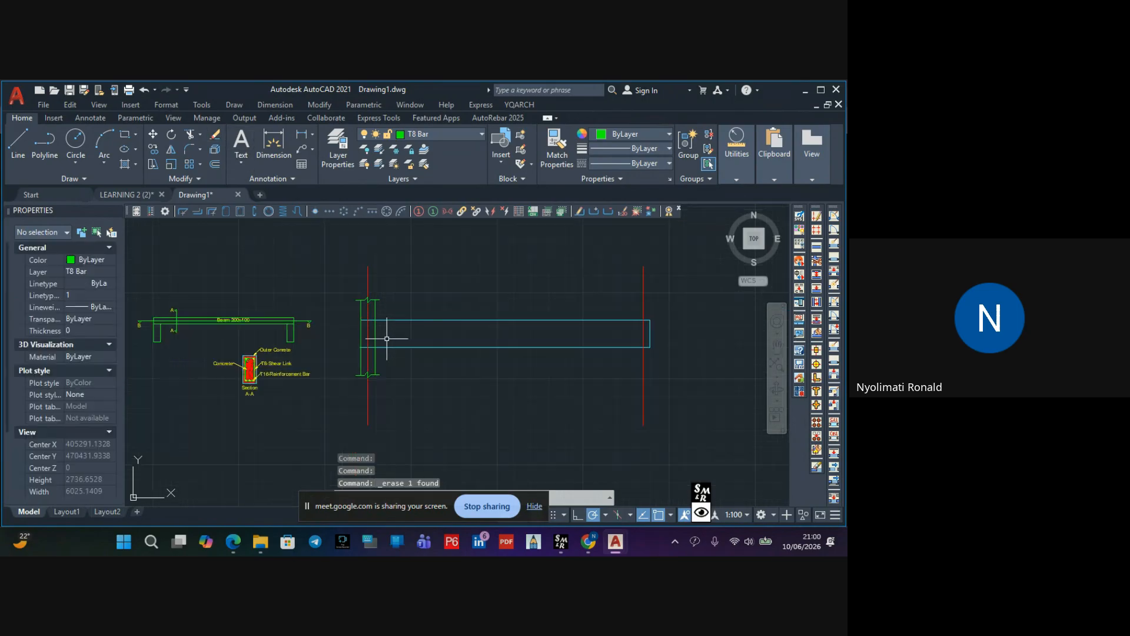
middle_drag(395, 350, 345, 340)
scroll(332, 294, up, 2)
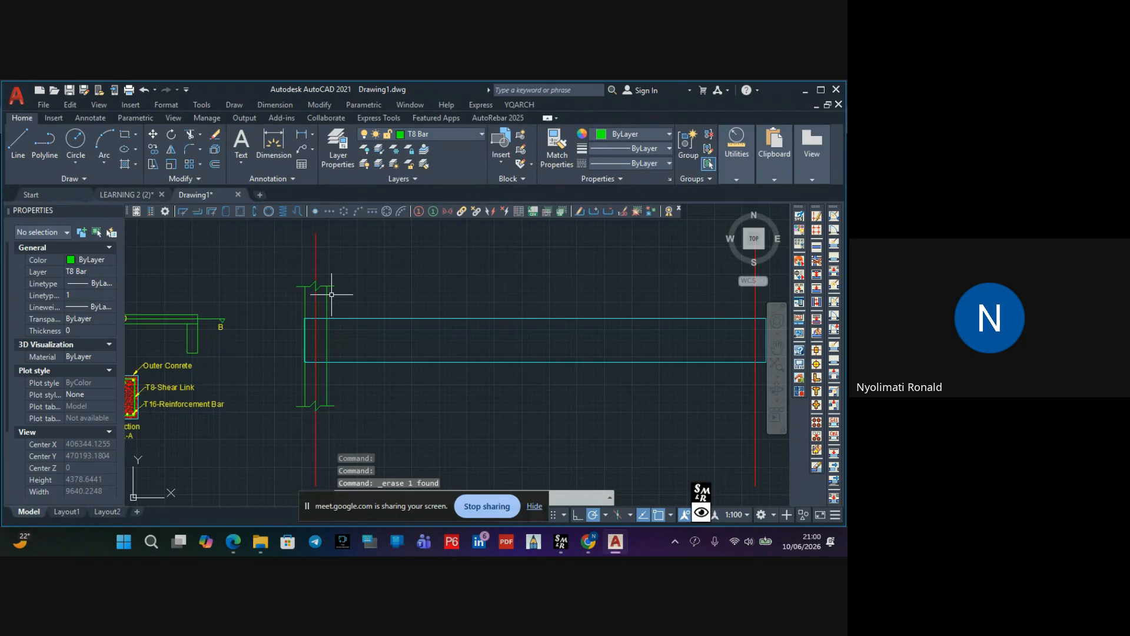
click(360, 260)
click(321, 313)
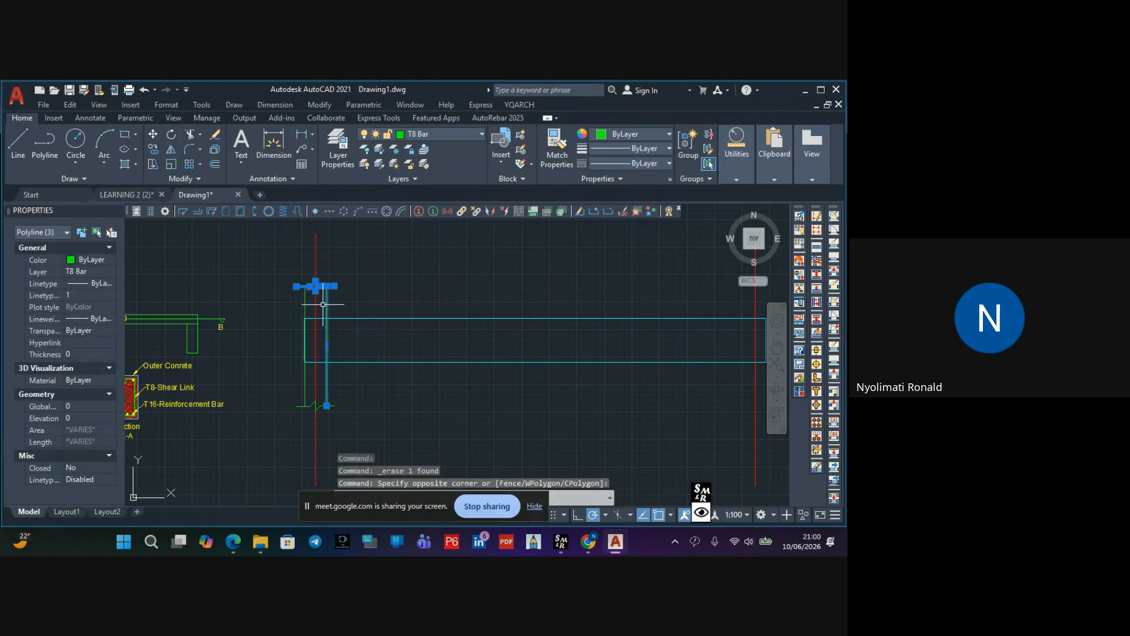
scroll(312, 311, up, 2)
scroll(311, 310, up, 1)
click(305, 307)
click(284, 317)
scroll(296, 299, down, 1)
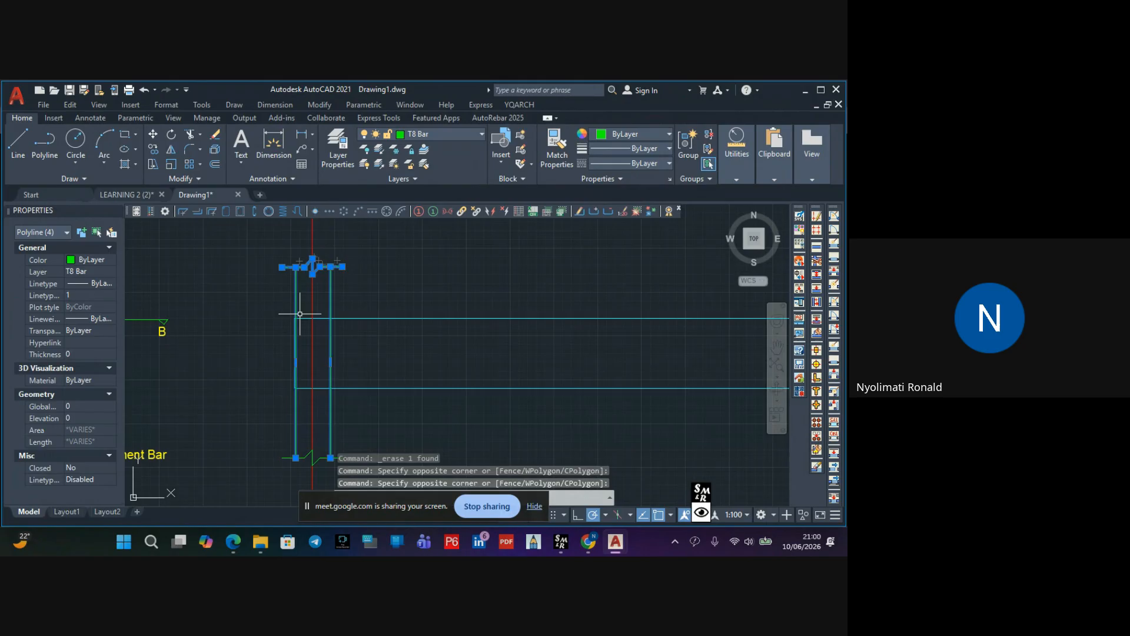
middle_drag(325, 448, 320, 386)
click(341, 381)
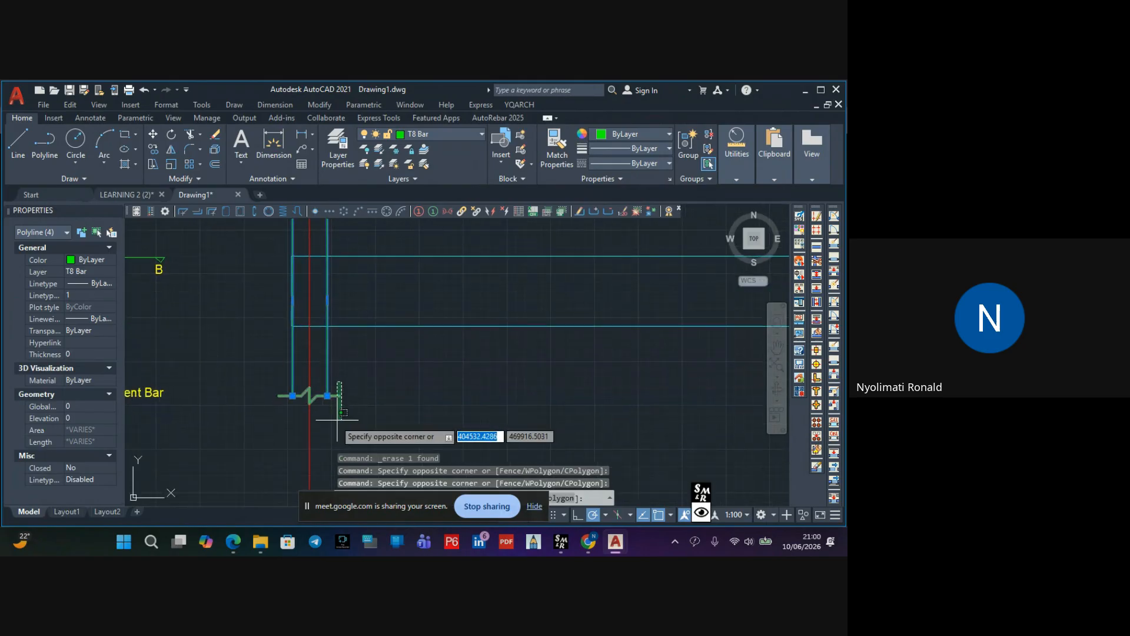
click(328, 415)
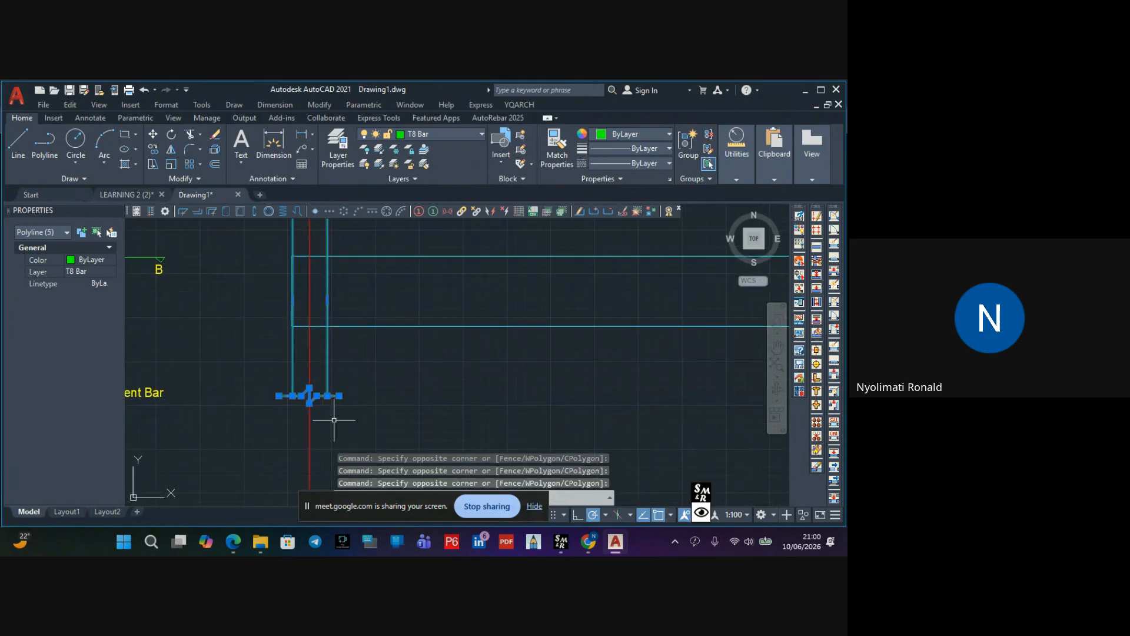
click(153, 149)
click(310, 256)
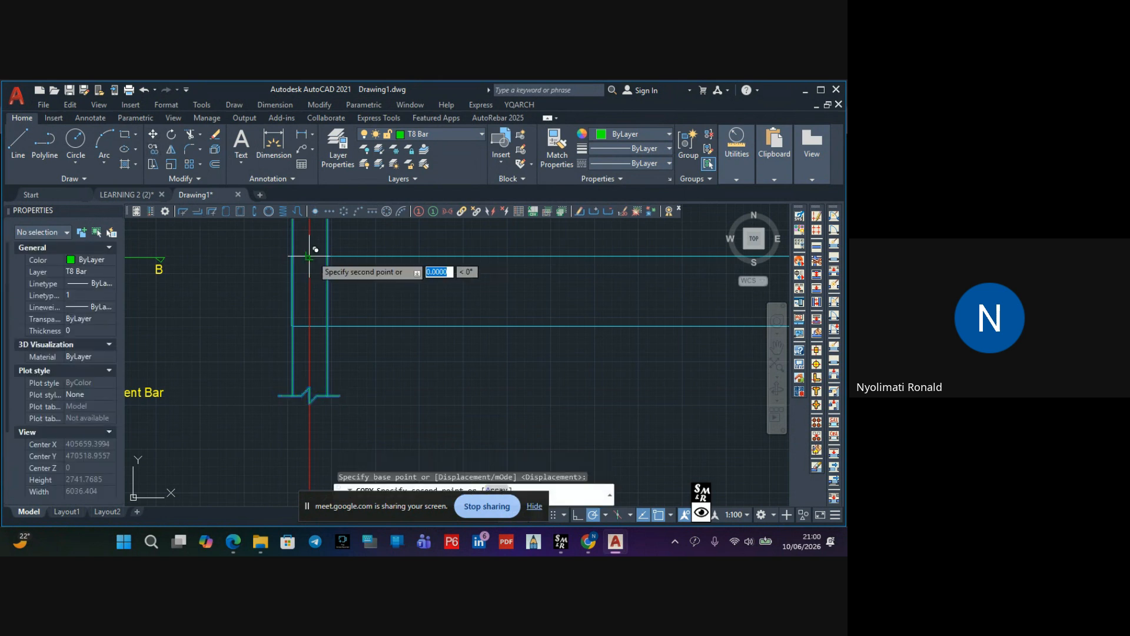
scroll(341, 273, down, 4)
scroll(417, 288, up, 6)
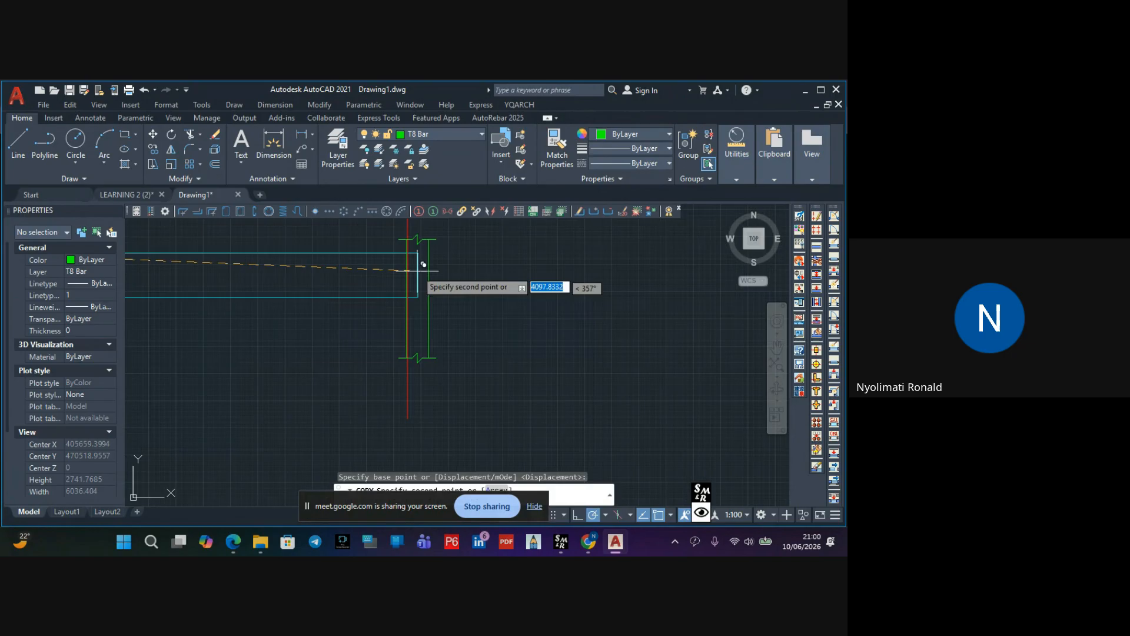
click(412, 254)
scroll(471, 282, down, 4)
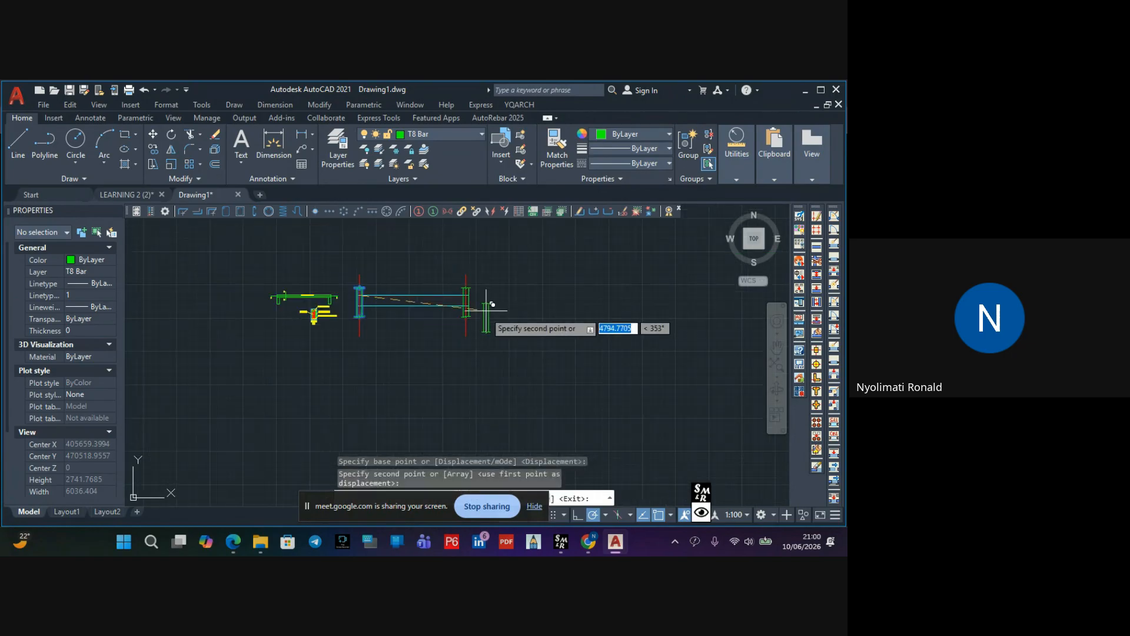
key(Escape)
key(Escape)
key(Escape)
Draw a vertical line through the Section A-A detail, slightly right of its centre, from above the section to below its label
scroll(471, 312, up, 3)
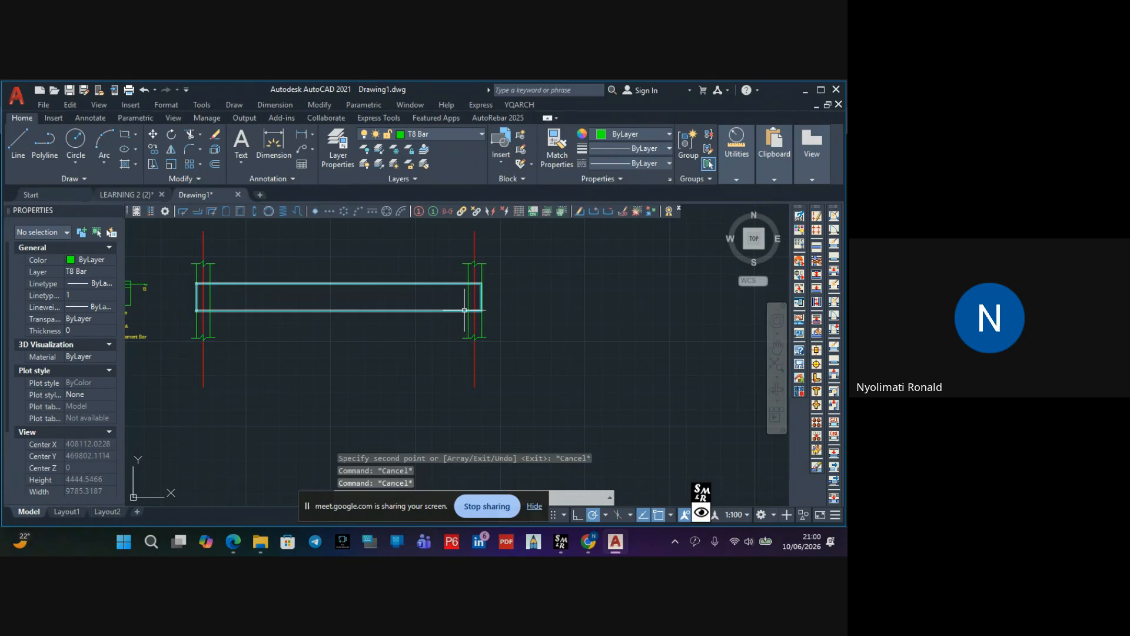
middle_drag(465, 311, 474, 320)
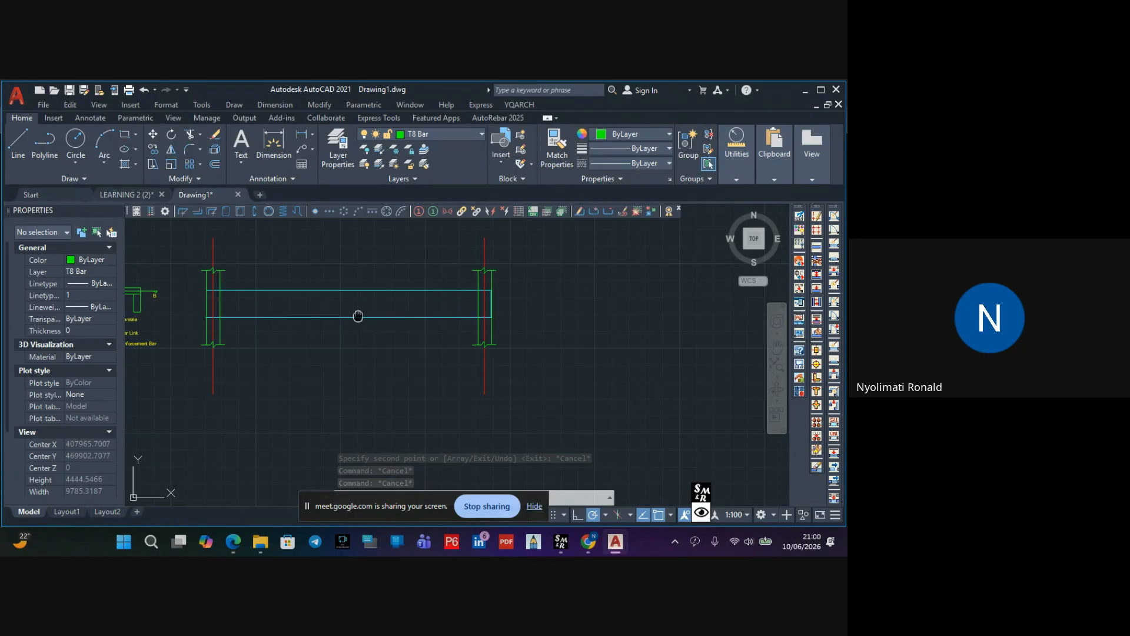
middle_drag(302, 317, 327, 311)
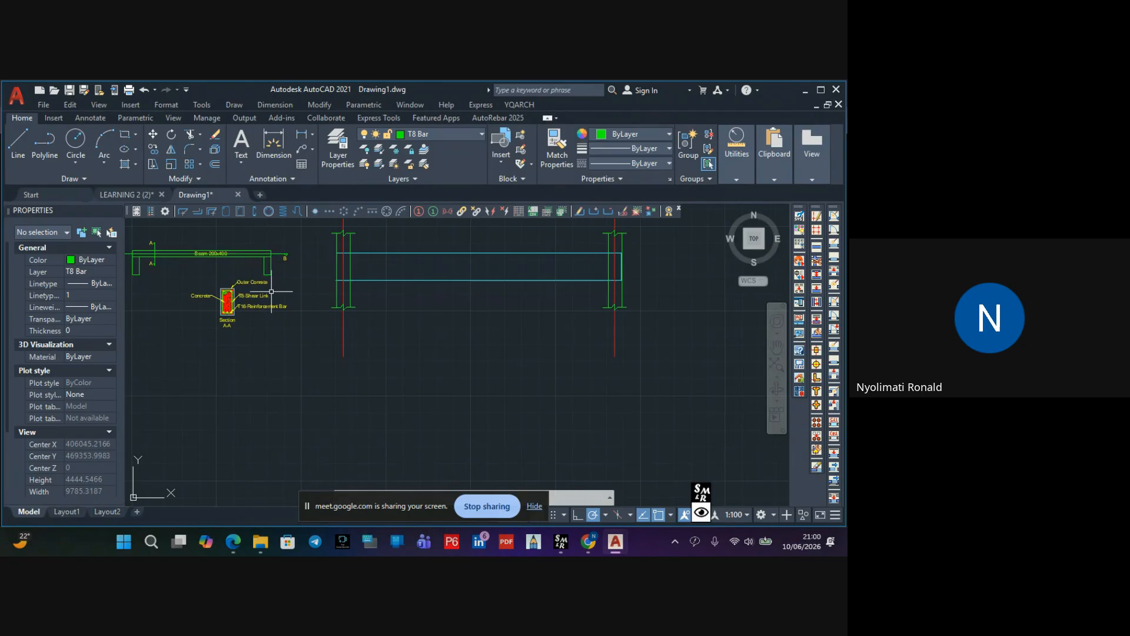
scroll(236, 295, up, 6)
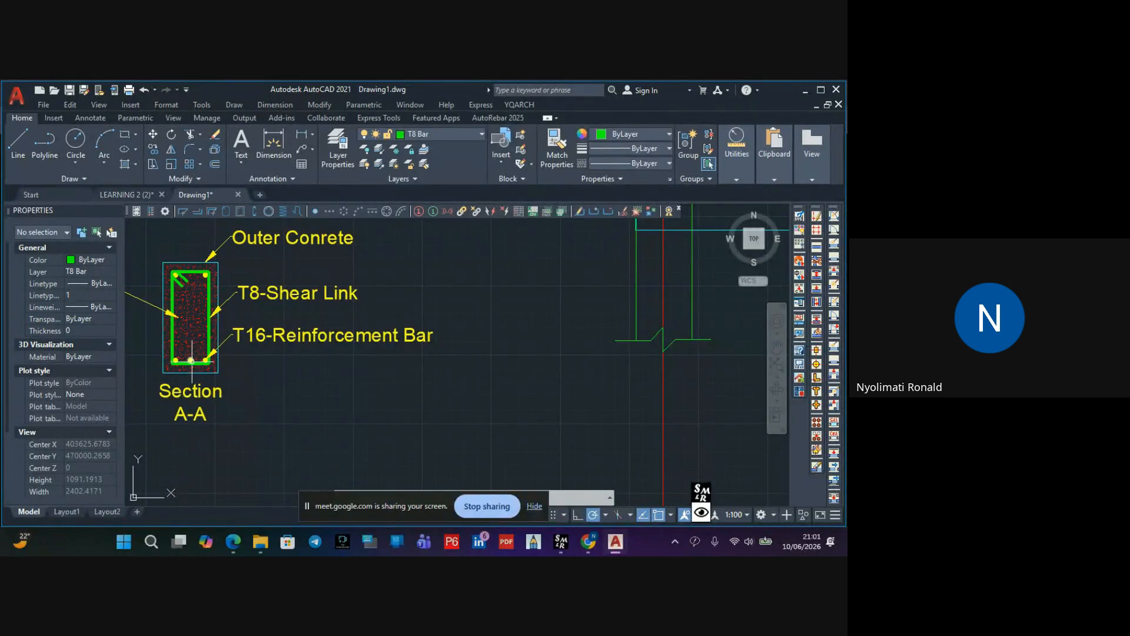
scroll(191, 360, up, 2)
scroll(194, 226, down, 4)
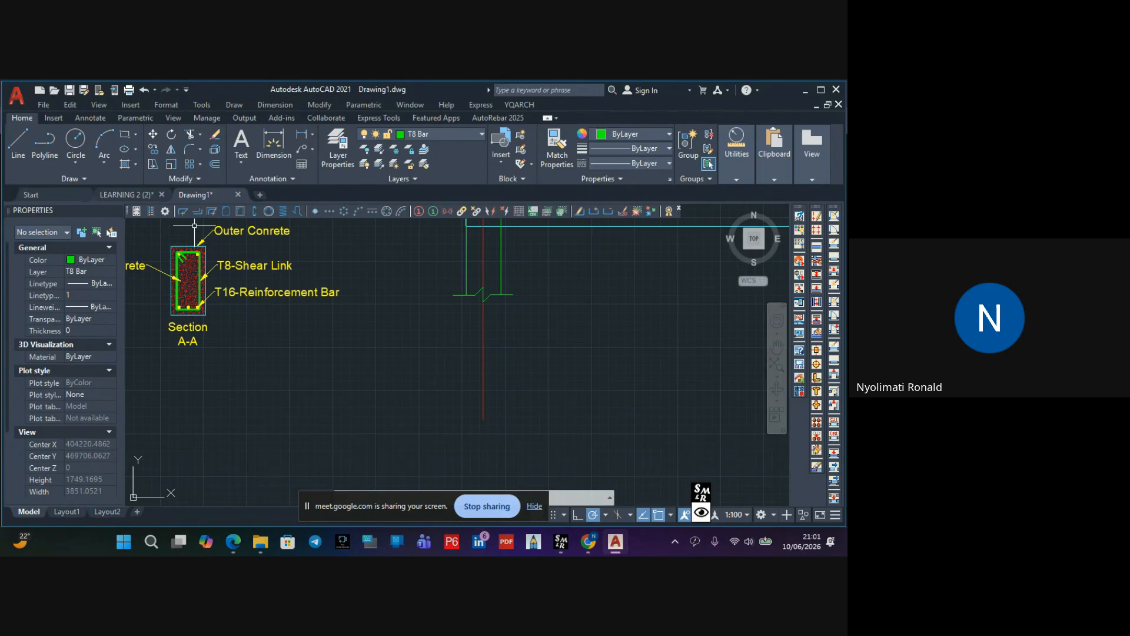
click(17, 141)
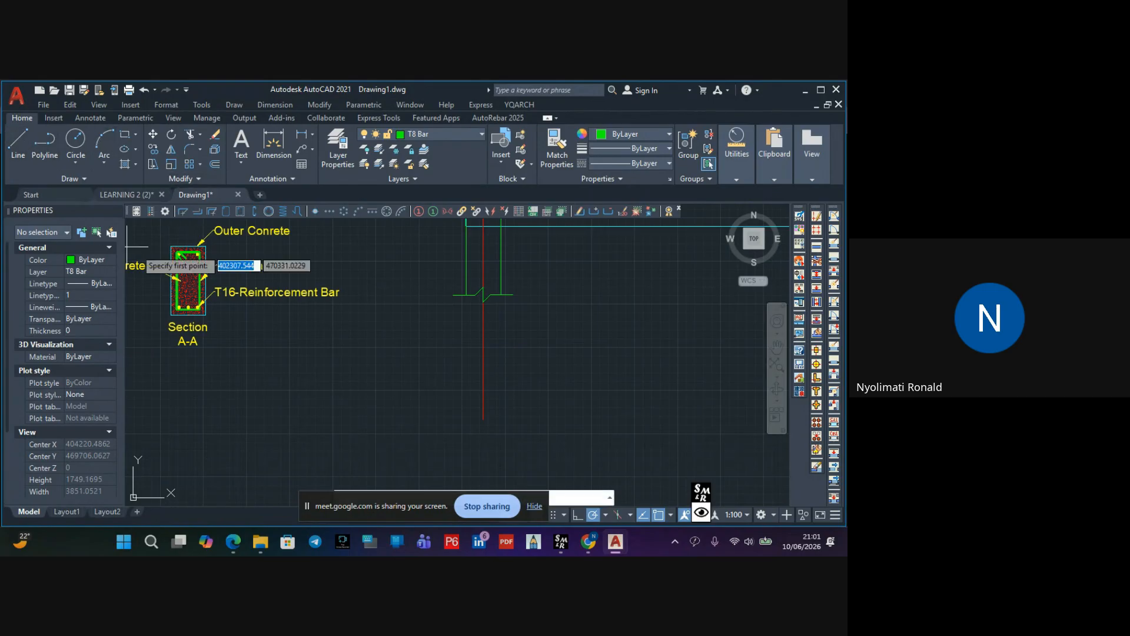
click(194, 230)
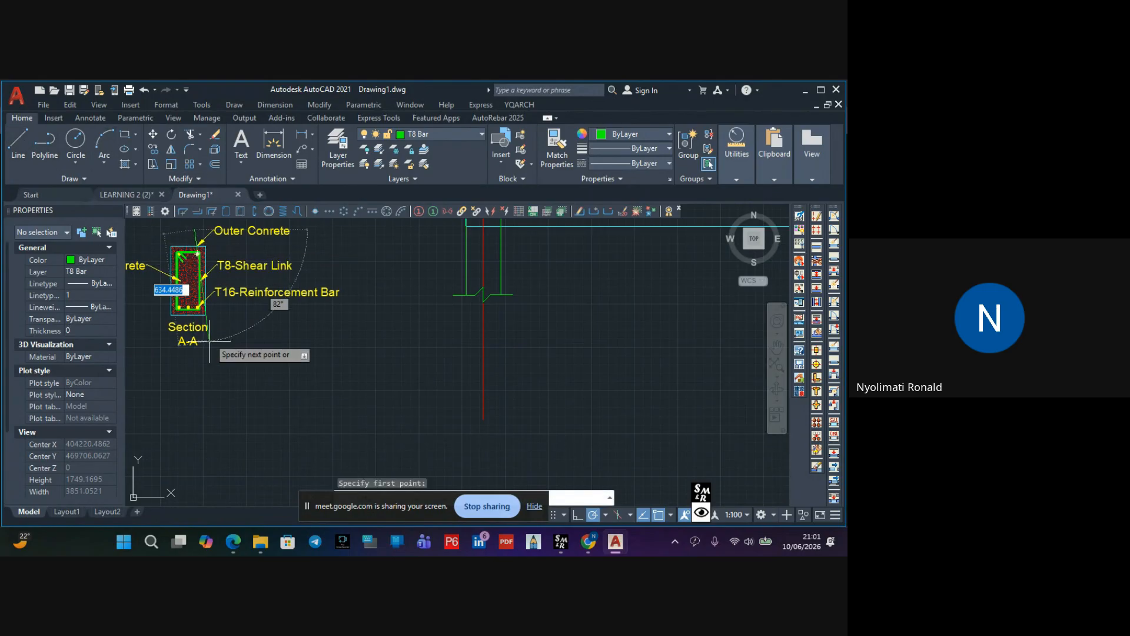
click(194, 373)
key(Escape)
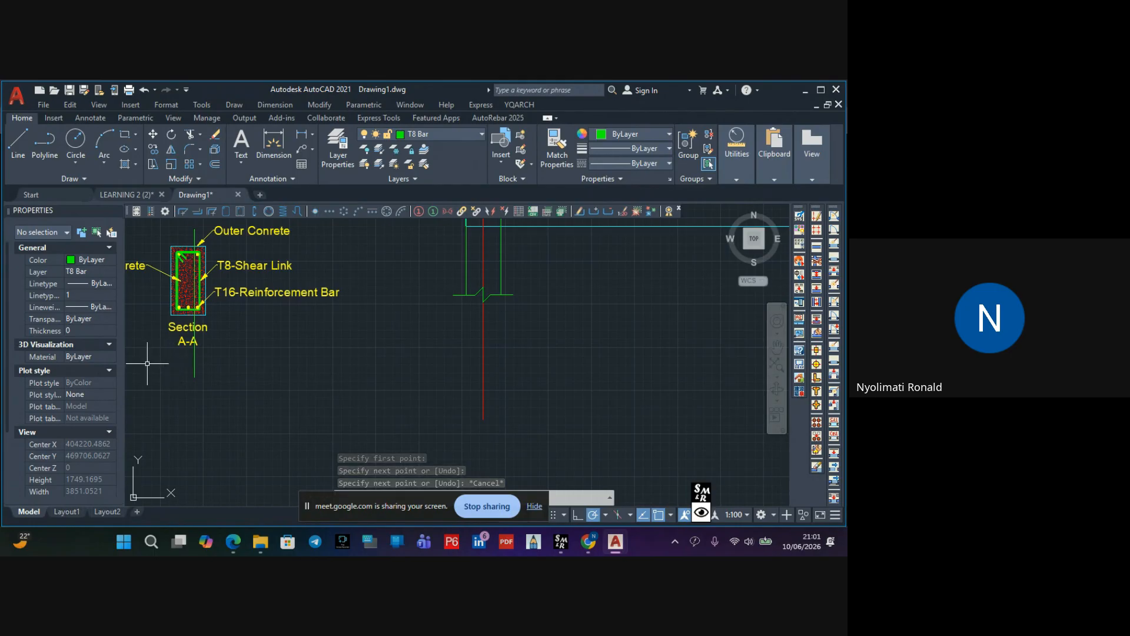
Offset the enlarged beam's outline 30 units inward for the concrete cover
scroll(197, 303, up, 4)
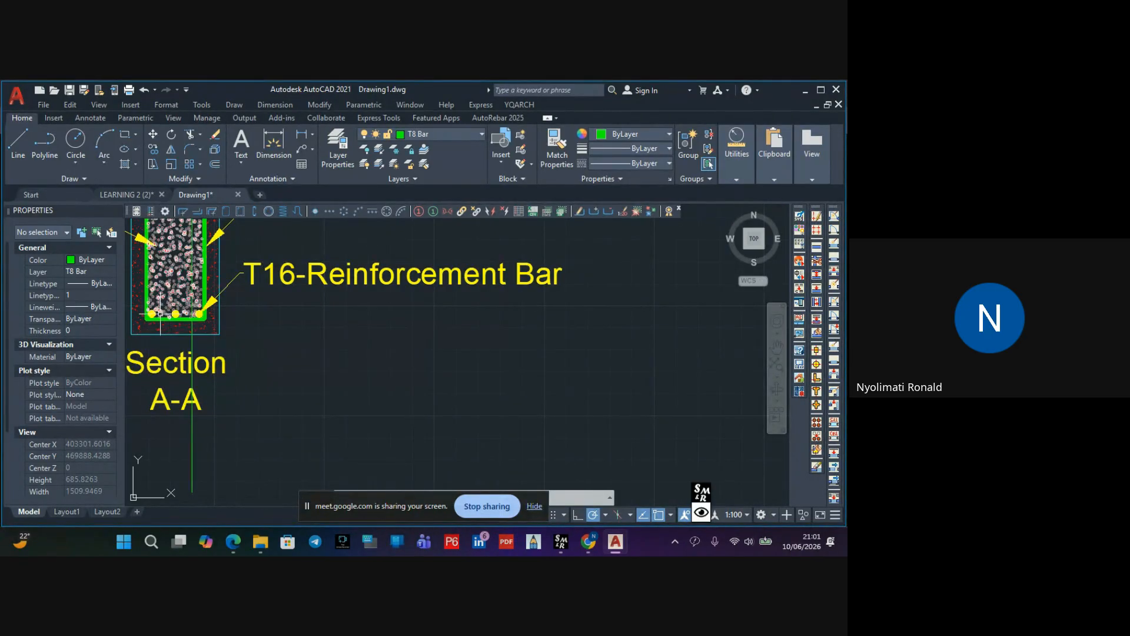
scroll(170, 306, down, 3)
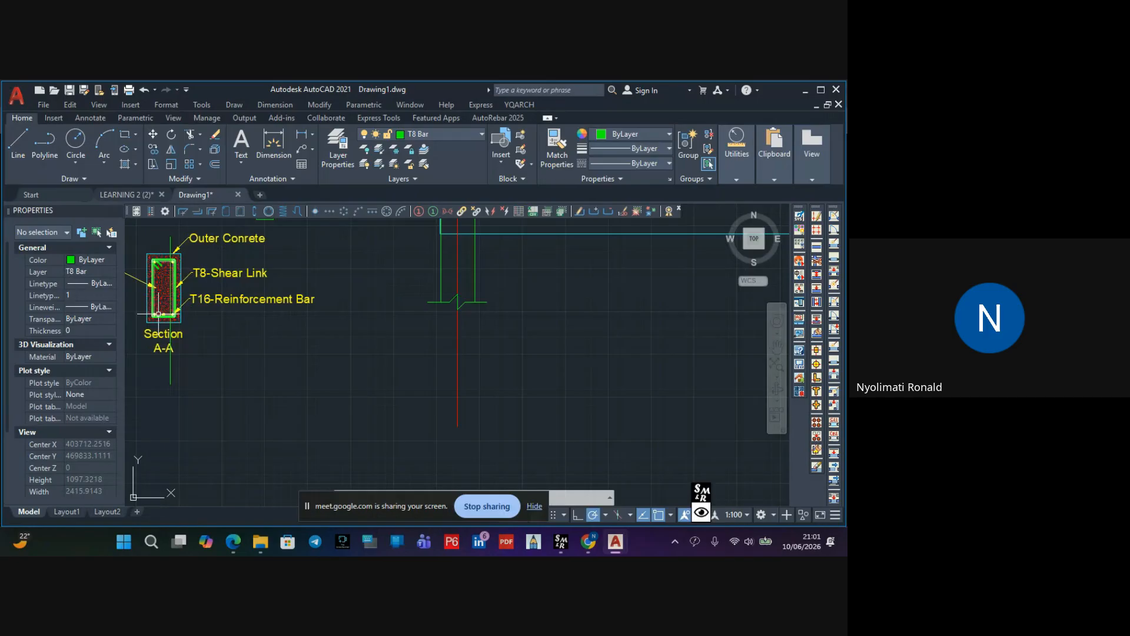
scroll(179, 287, up, 2)
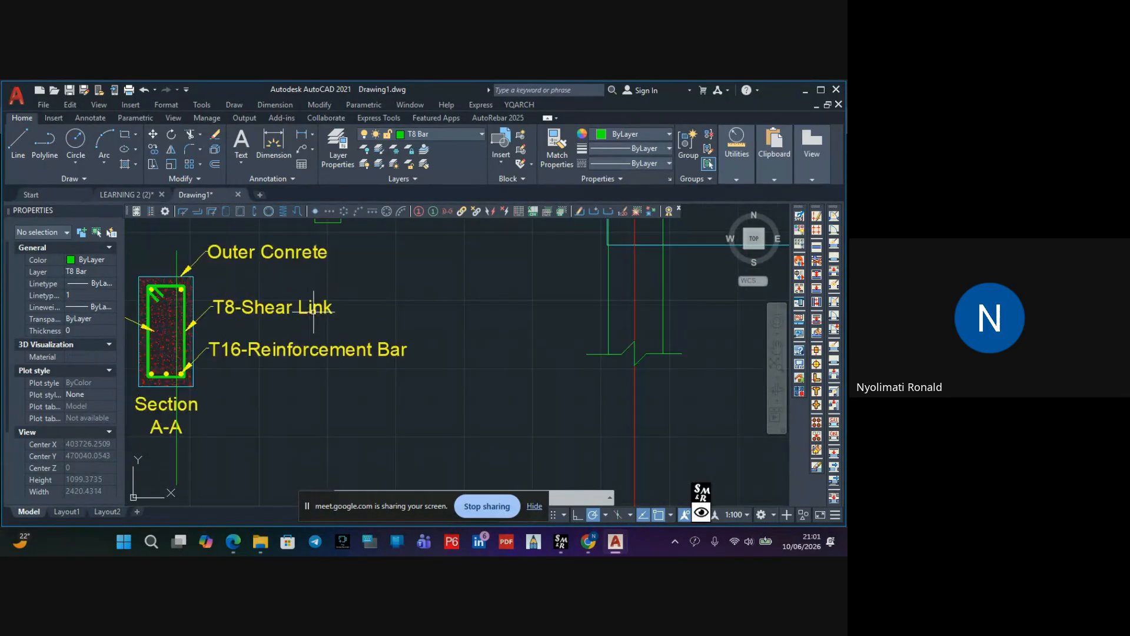
scroll(544, 312, down, 2)
mouse_move(549, 320)
middle_down()
mouse_move(533, 348)
mouse_move(497, 344)
mouse_move(360, 375)
middle_up()
middle_drag(577, 339, 514, 344)
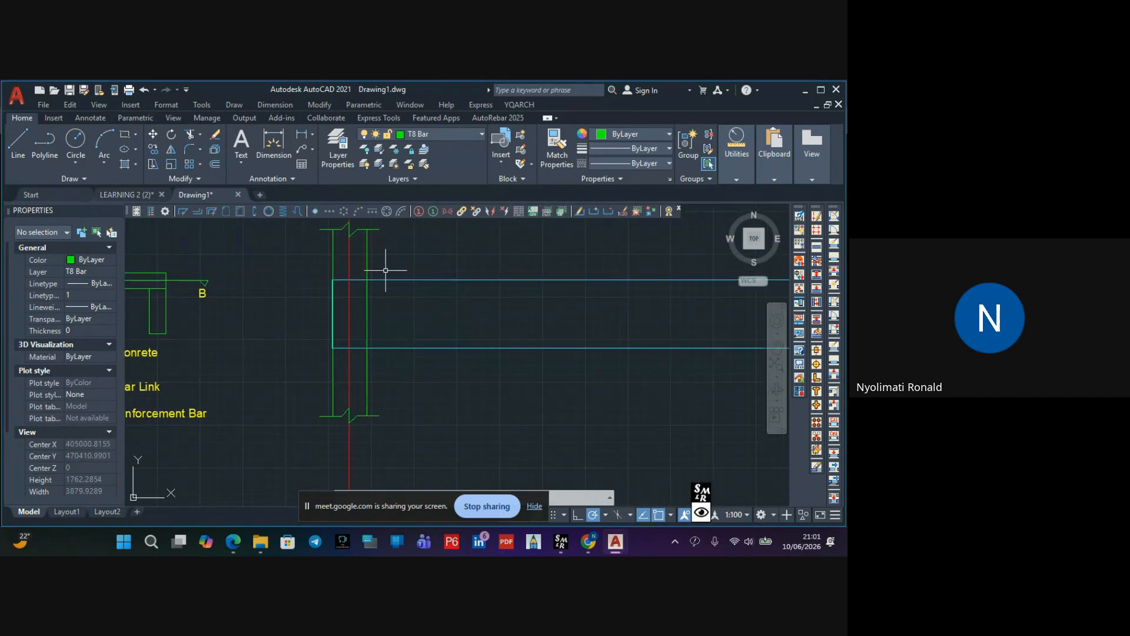
click(212, 163)
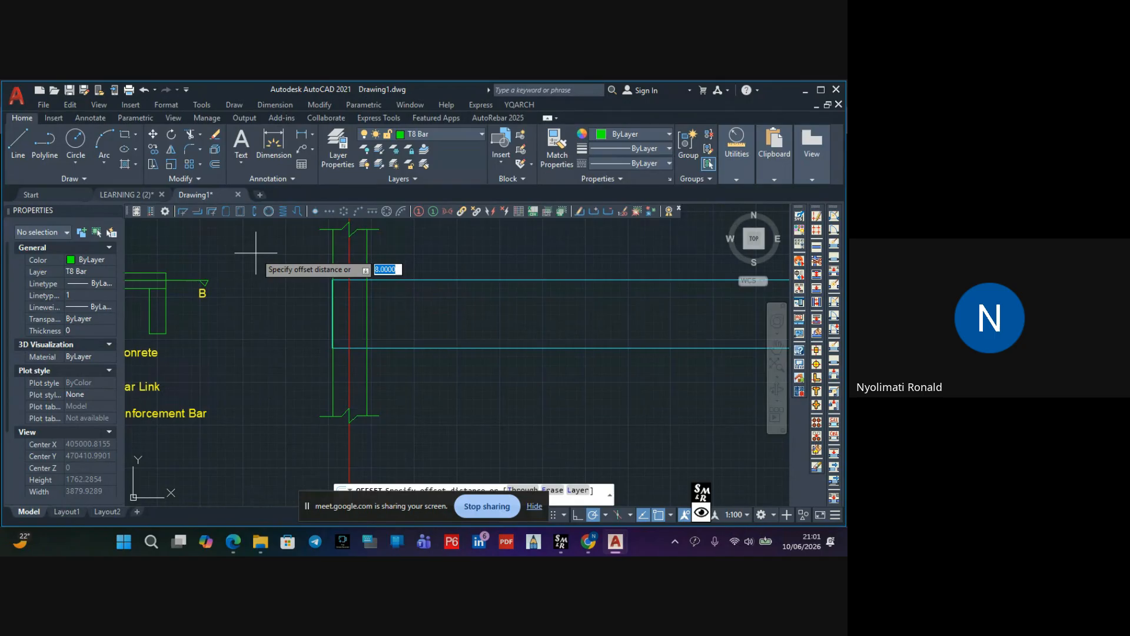
key(Return)
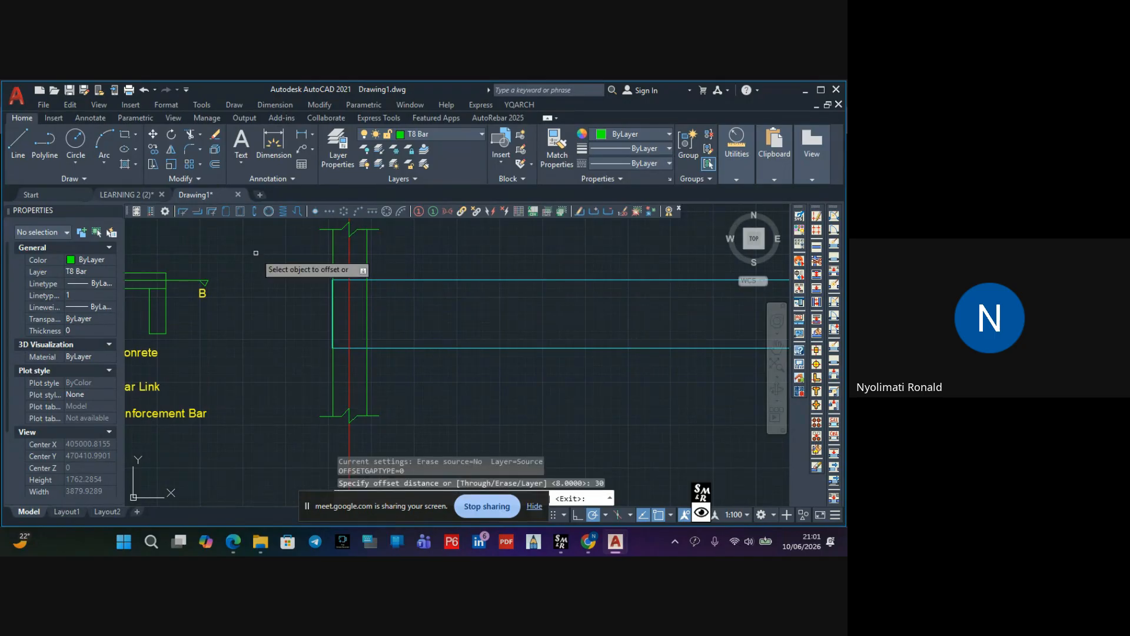
click(414, 281)
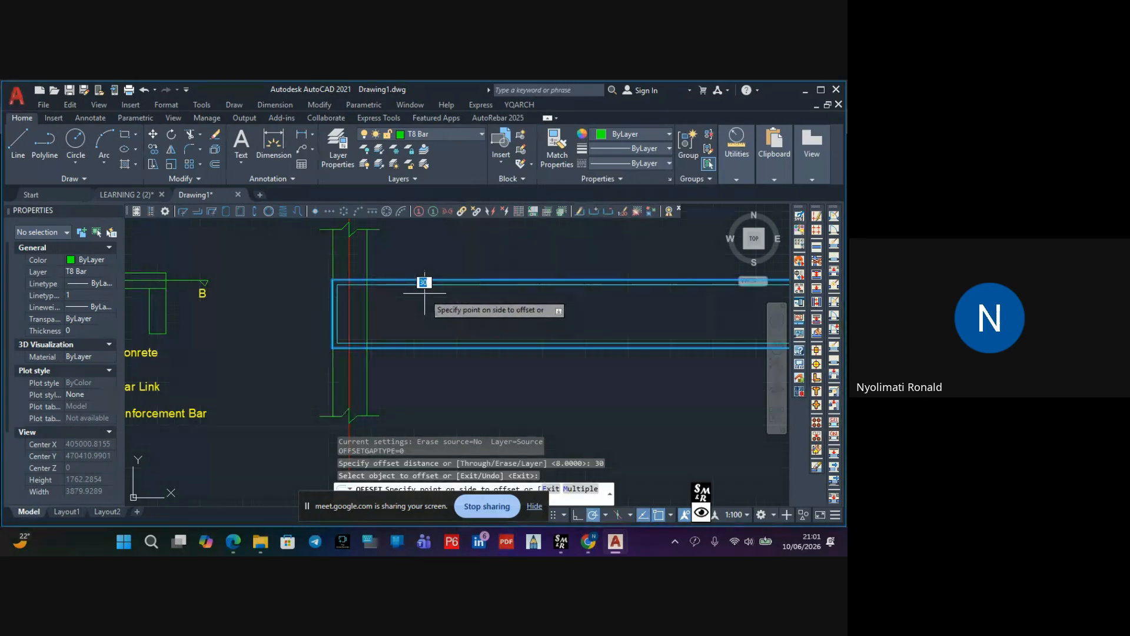
click(424, 294)
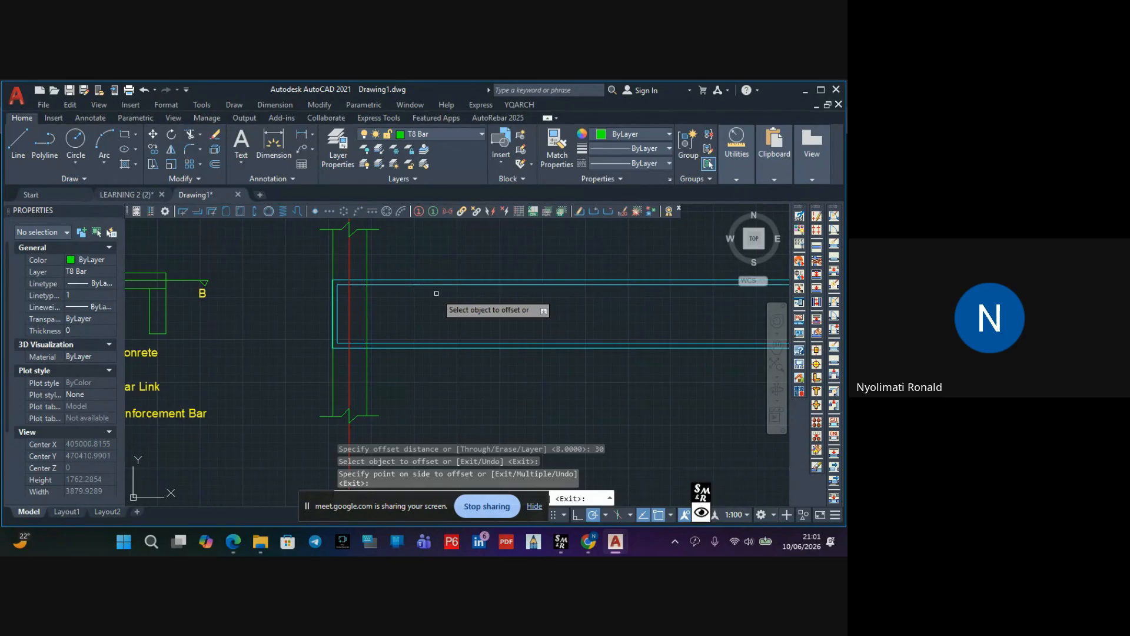
key(Escape)
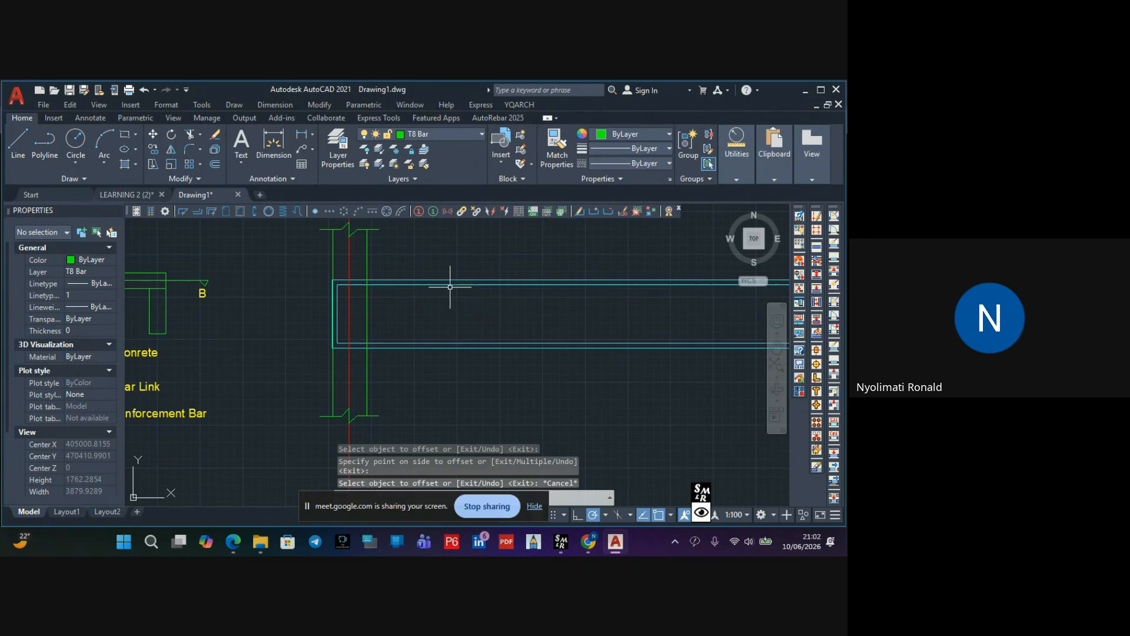
Assign the inner offset outline of the beam to the T16 Bar layer
click(457, 285)
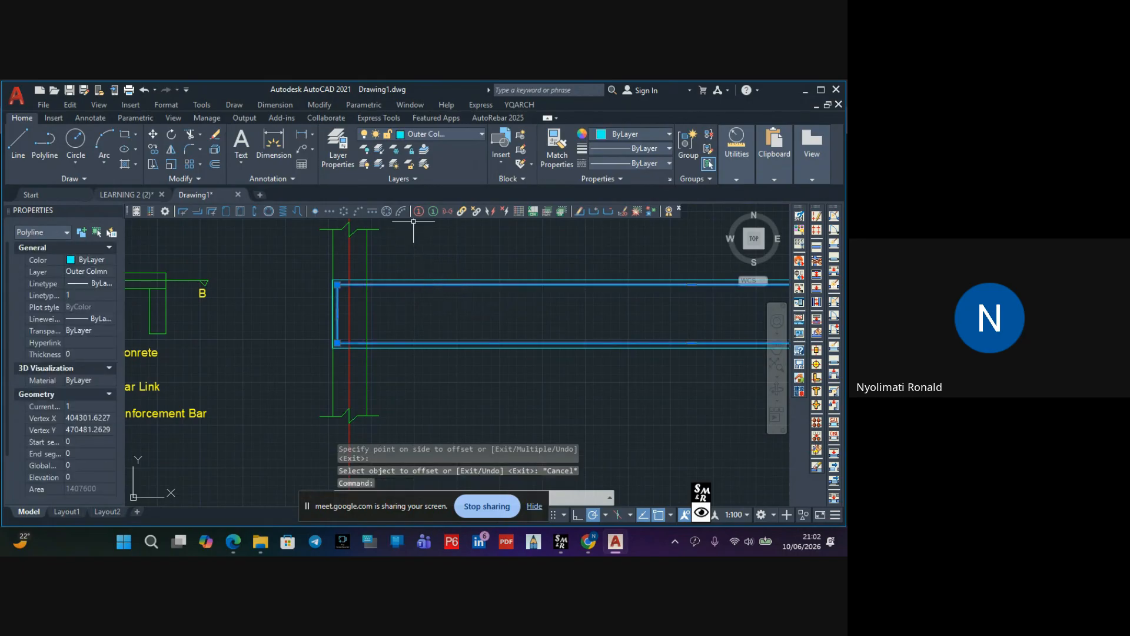
click(439, 135)
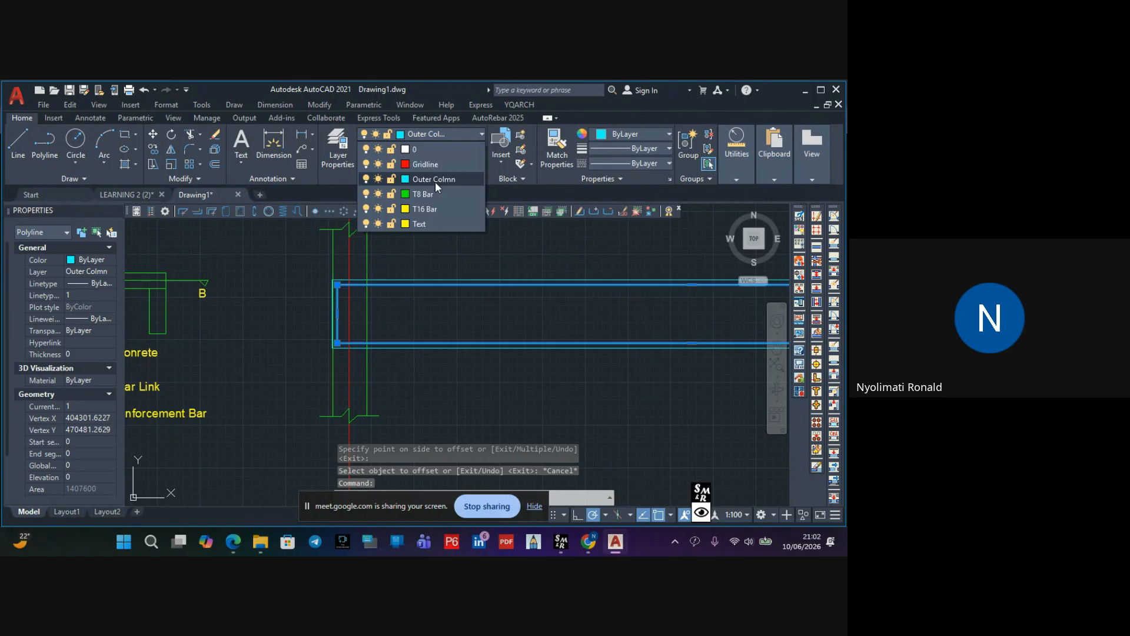
click(440, 200)
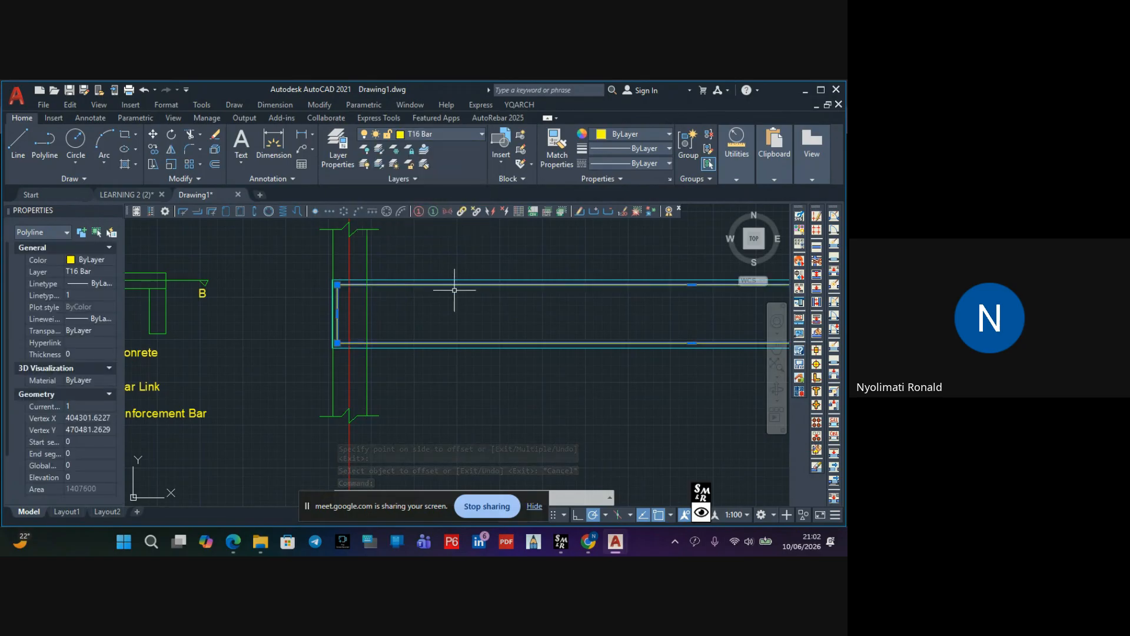
key(Escape)
Offset the reinforcement outline 16 units inward to give the T16 bar its thickness
scroll(455, 282, up, 2)
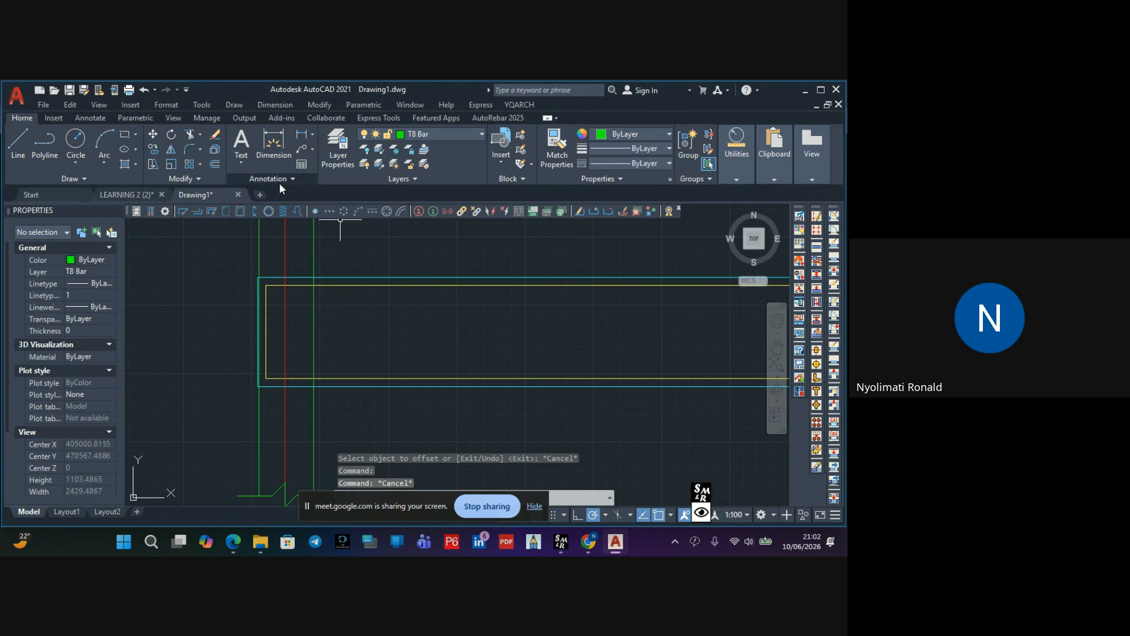
click(215, 163)
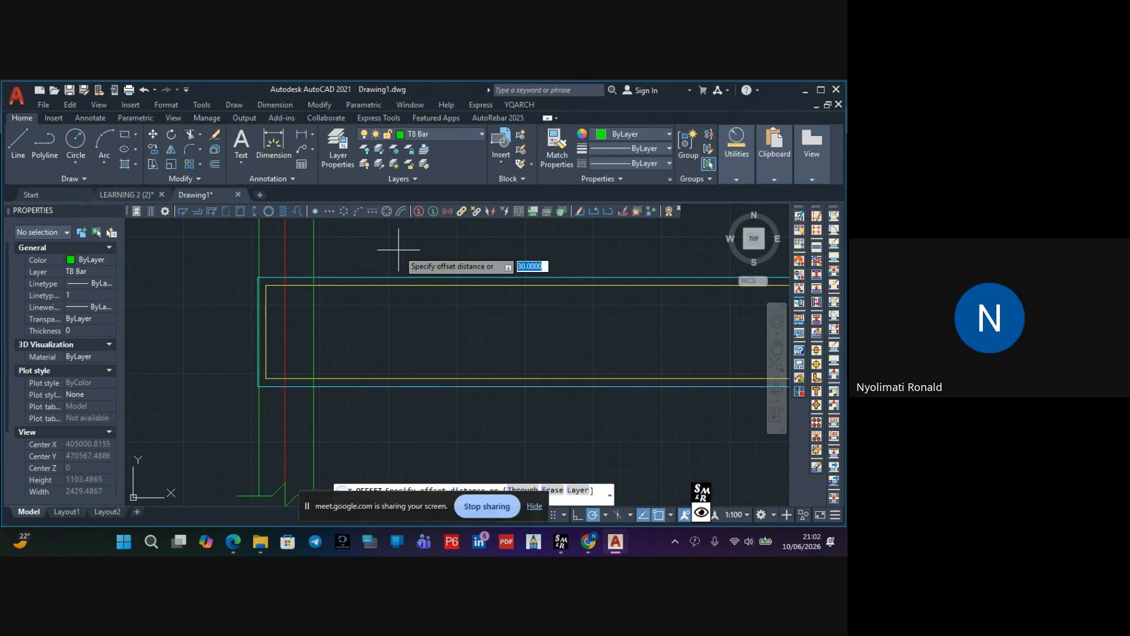
text(16)
key(Return)
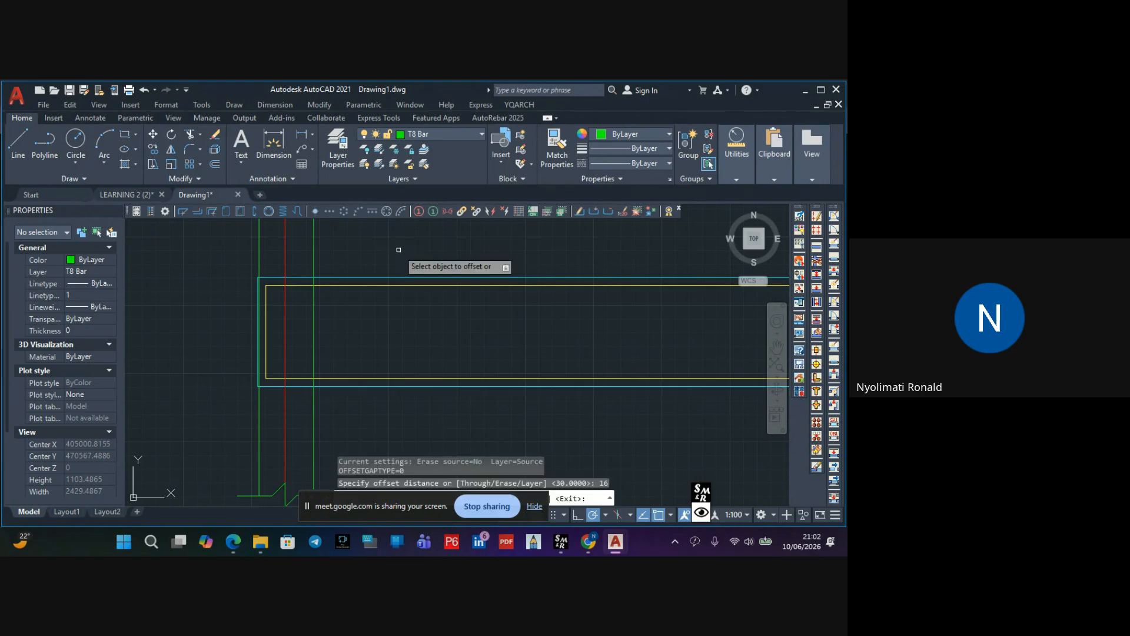
click(431, 286)
click(422, 299)
key(Escape)
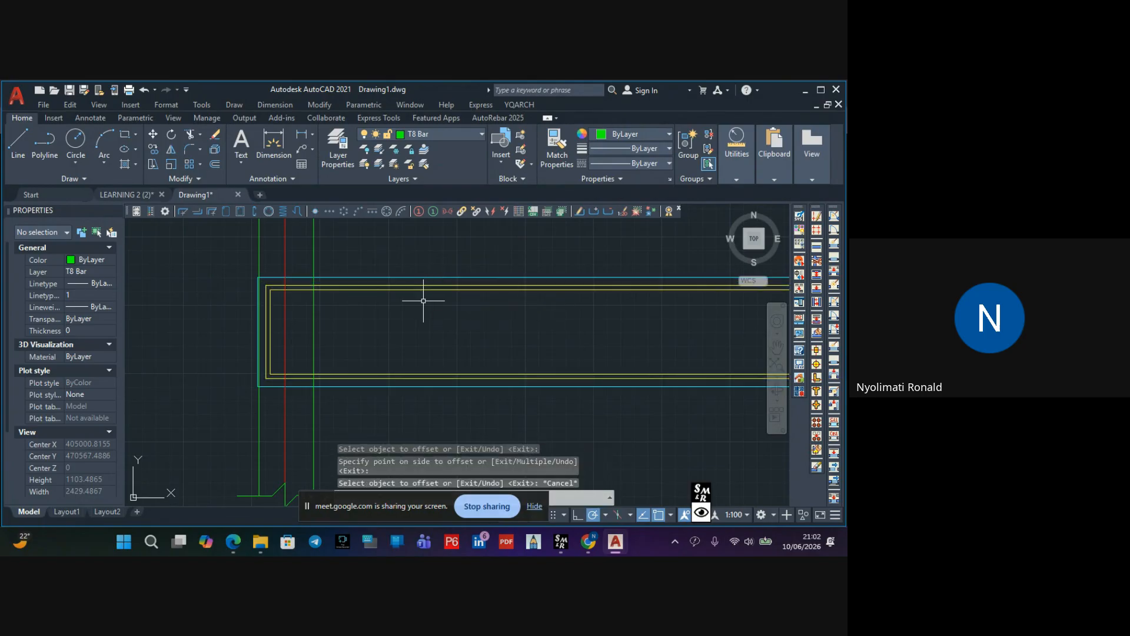
scroll(422, 298, down, 4)
scroll(373, 328, down, 2)
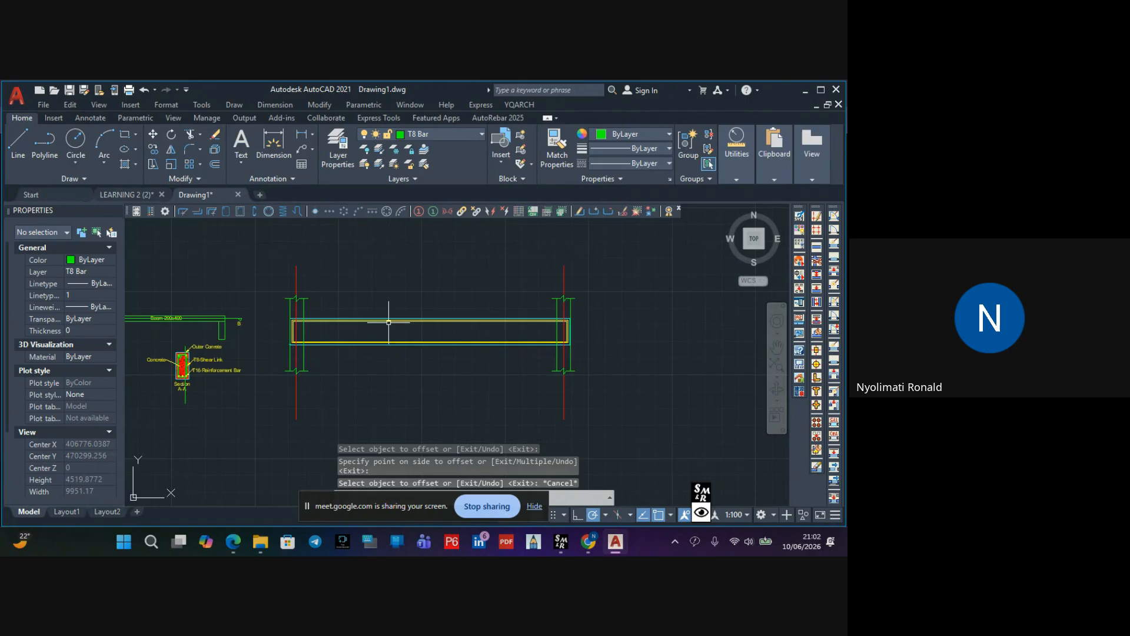
scroll(353, 322, up, 4)
middle_drag(322, 327, 470, 310)
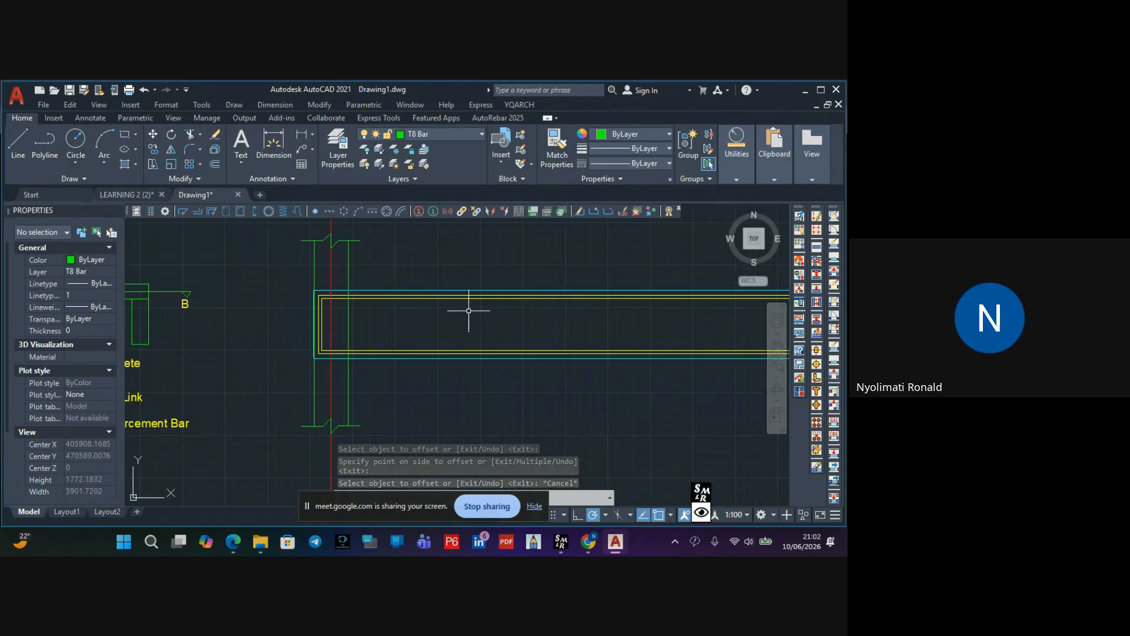
Examine the T16 bar outlines at the enlarged beam's left end and compare them with the reinforcement in the Section A-A detail
scroll(323, 321, up, 4)
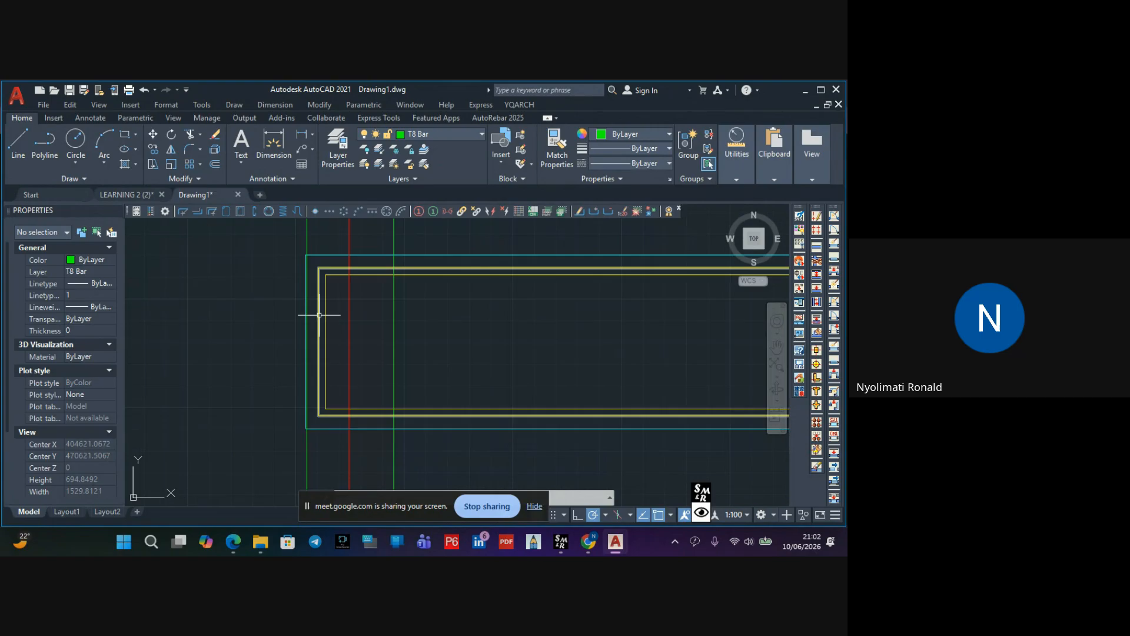
scroll(322, 332, down, 2)
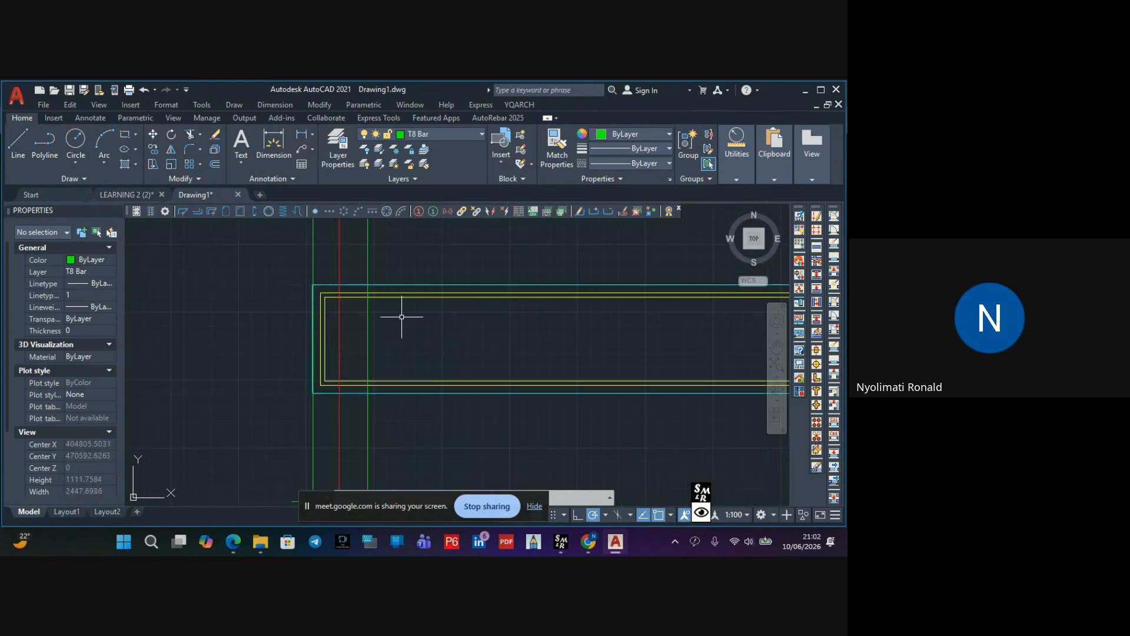
scroll(329, 297, up, 2)
scroll(329, 297, down, 3)
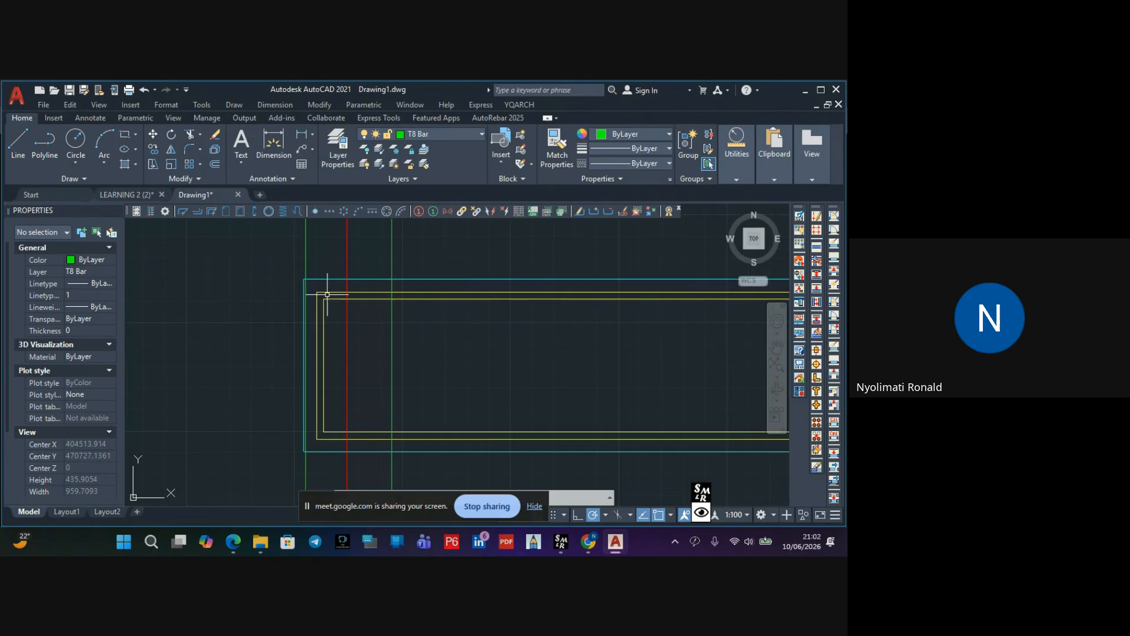
scroll(509, 298, down, 3)
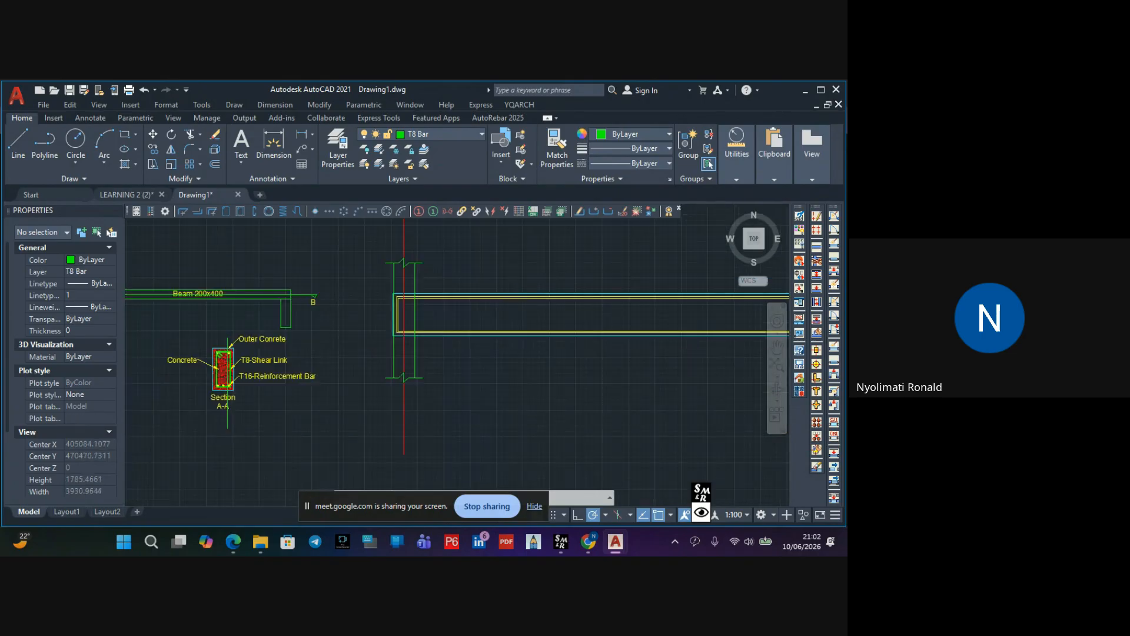
scroll(513, 294, up, 3)
scroll(513, 293, up, 4)
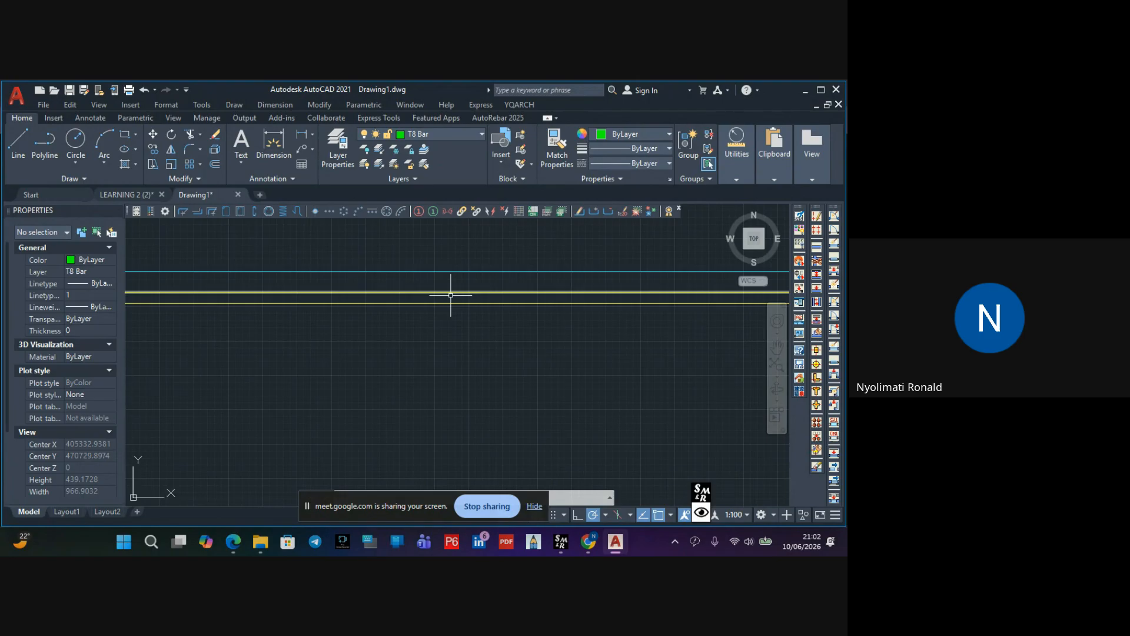
scroll(443, 294, down, 5)
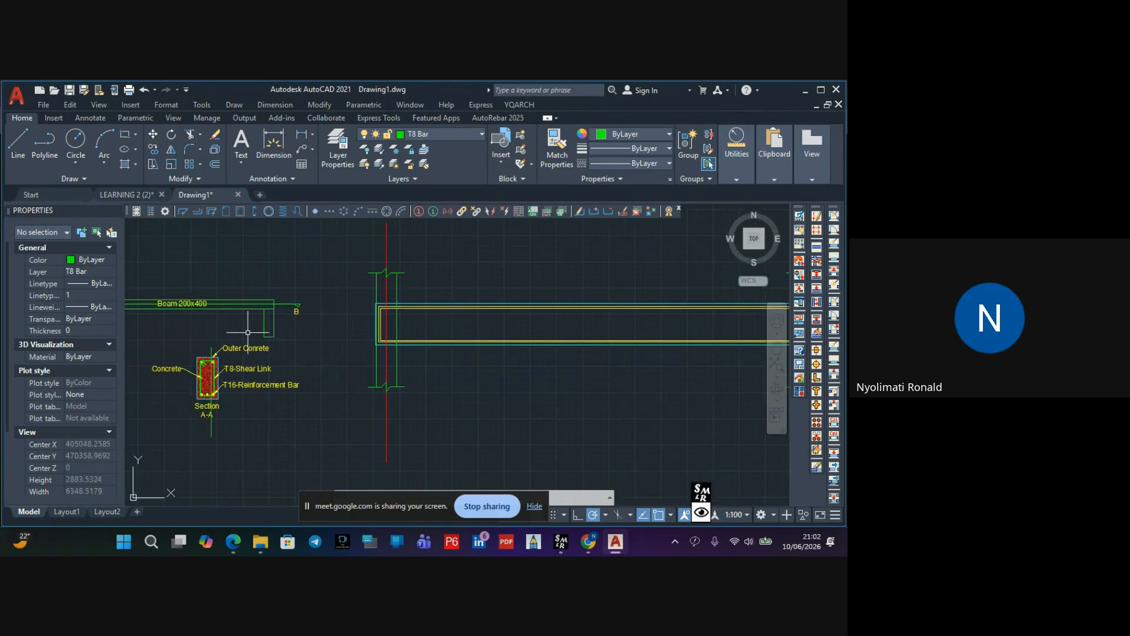
scroll(213, 372, up, 5)
scroll(365, 347, down, 2)
scroll(471, 306, down, 4)
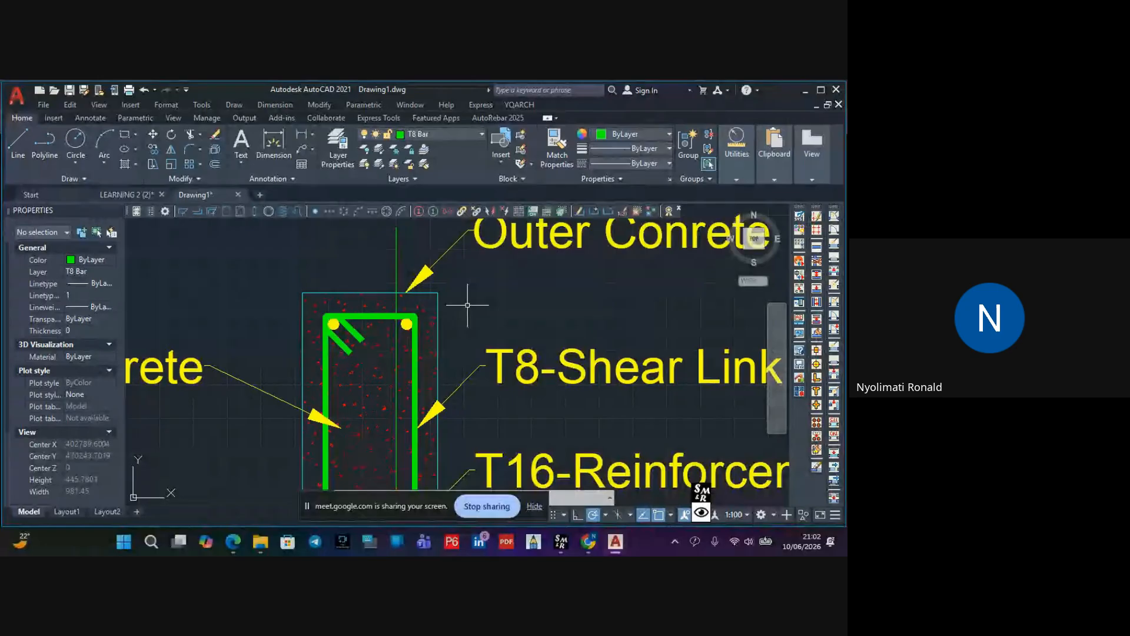
scroll(515, 295, down, 2)
scroll(560, 323, up, 5)
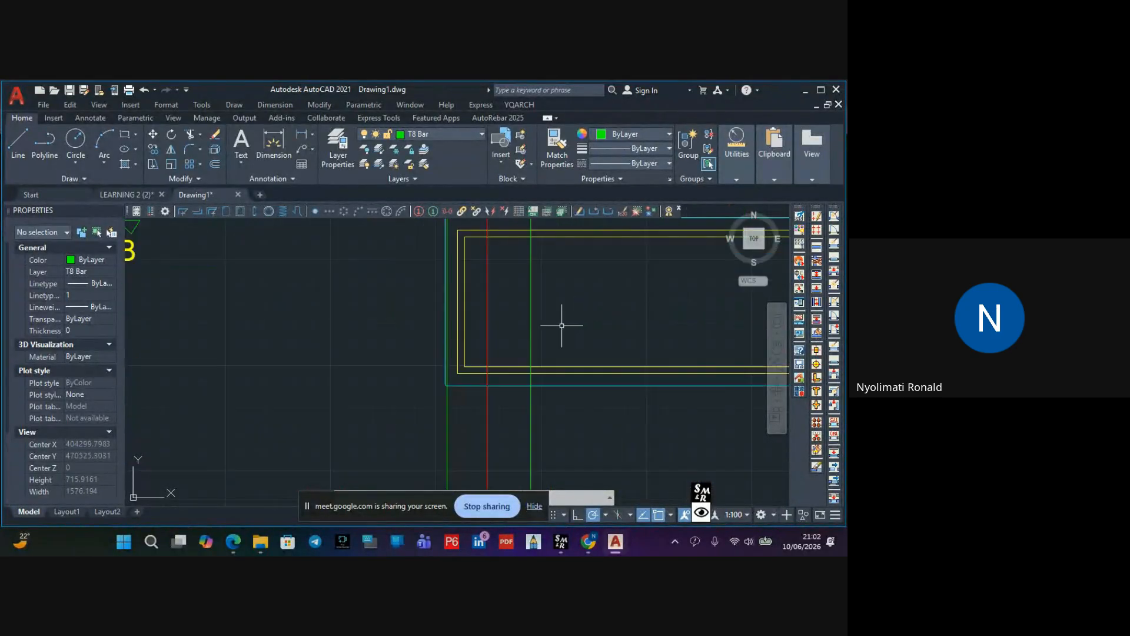
middle_drag(559, 323, 475, 329)
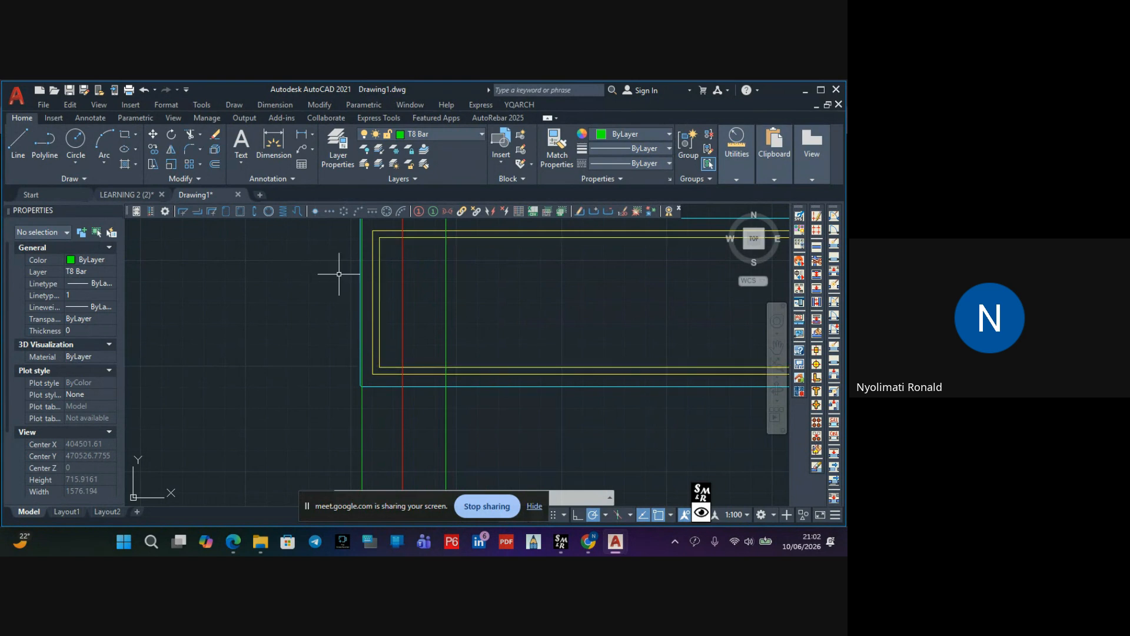
scroll(381, 312, down, 2)
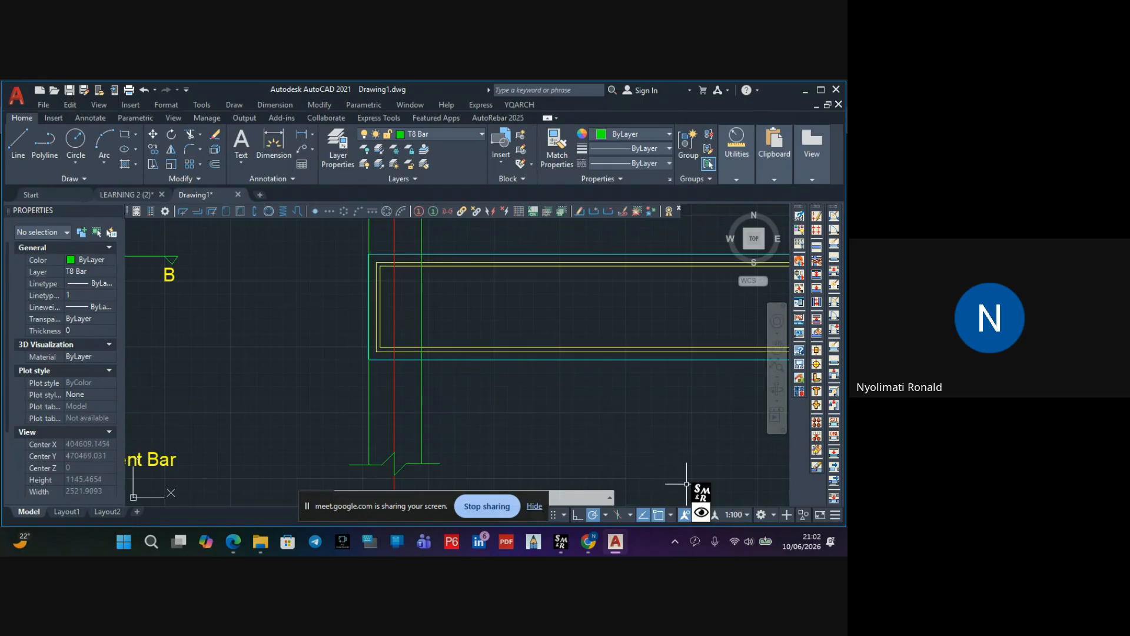
Show the screen marker overlay and clear the old yellow marks from it
click(700, 512)
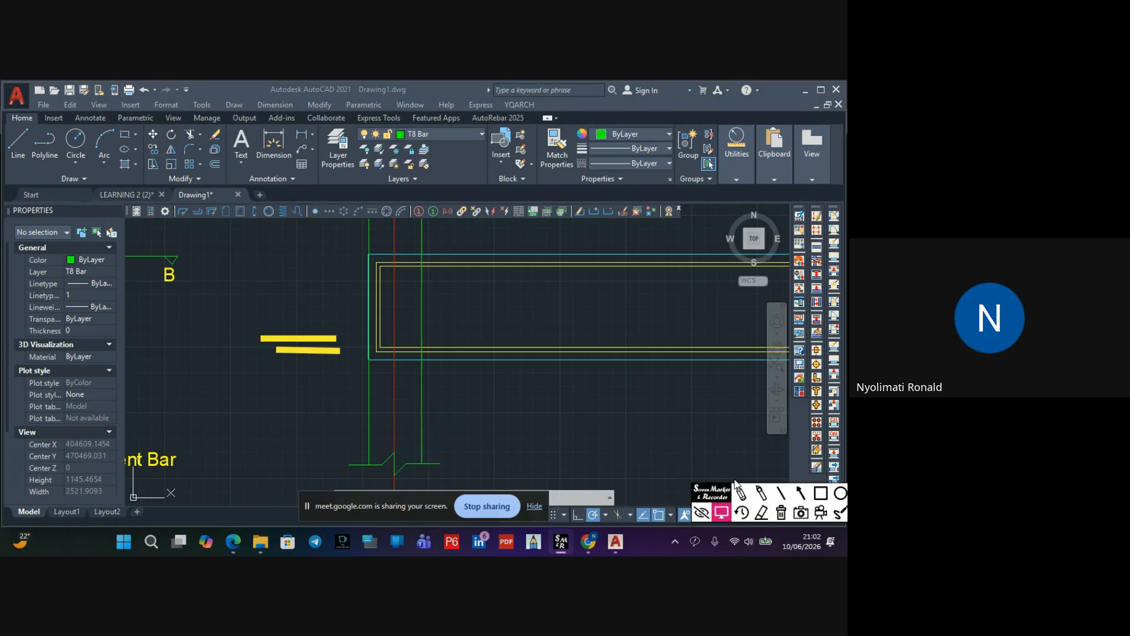
click(760, 513)
click(782, 514)
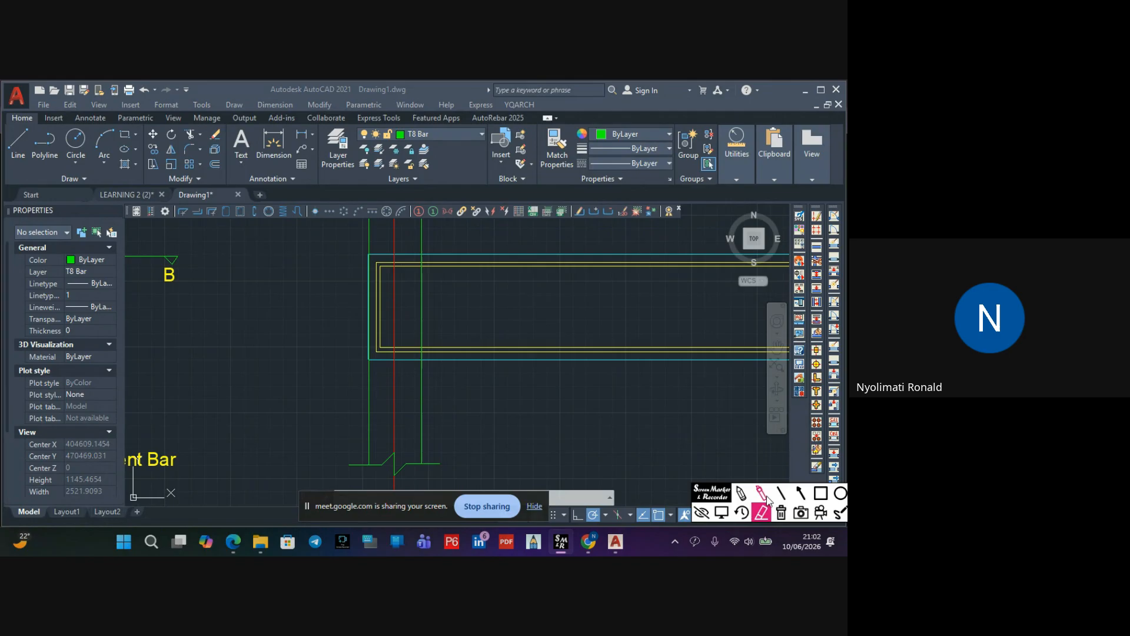
Sketch the top and bottom bars' bent ends beside the beam in yellow marker, label each bend 100, and hide the overlay
click(740, 494)
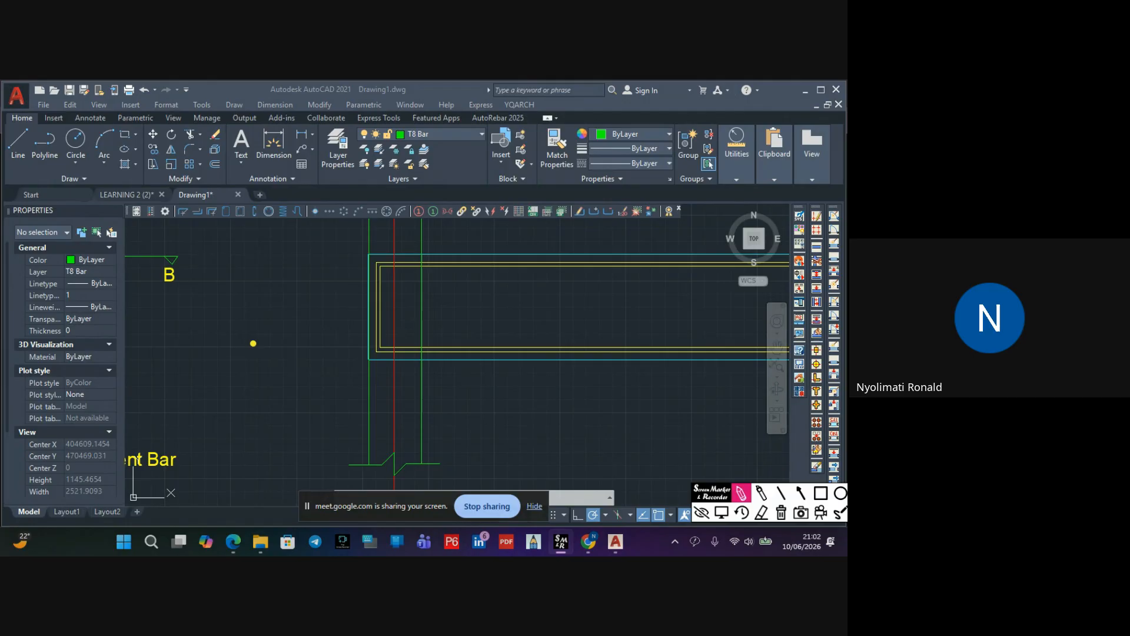
drag(303, 392, 421, 409)
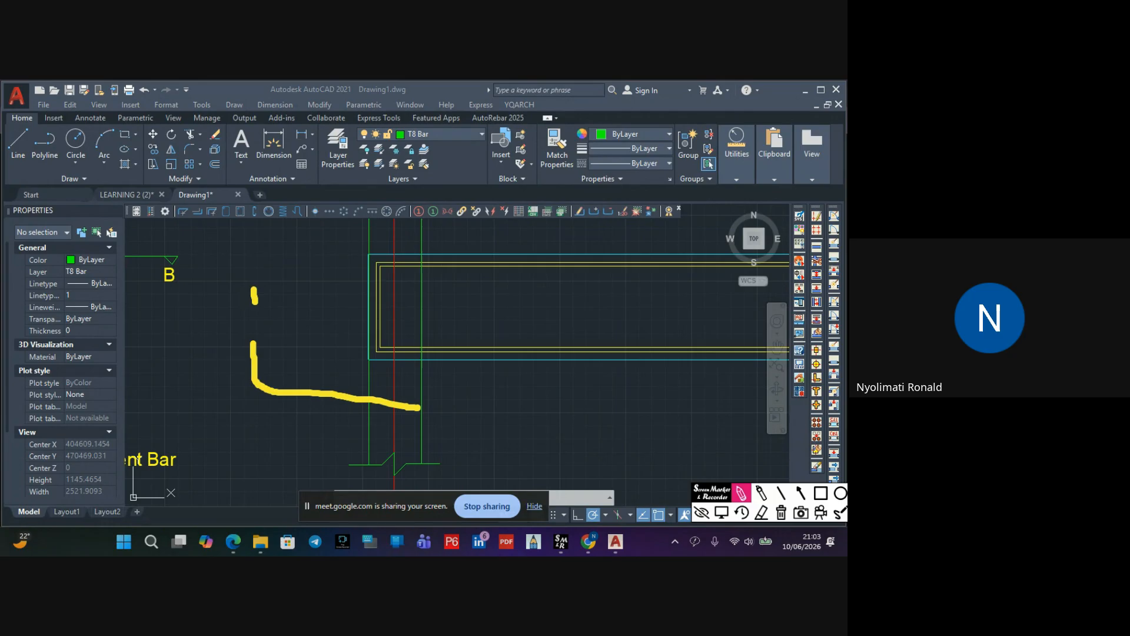
drag(263, 263, 347, 270)
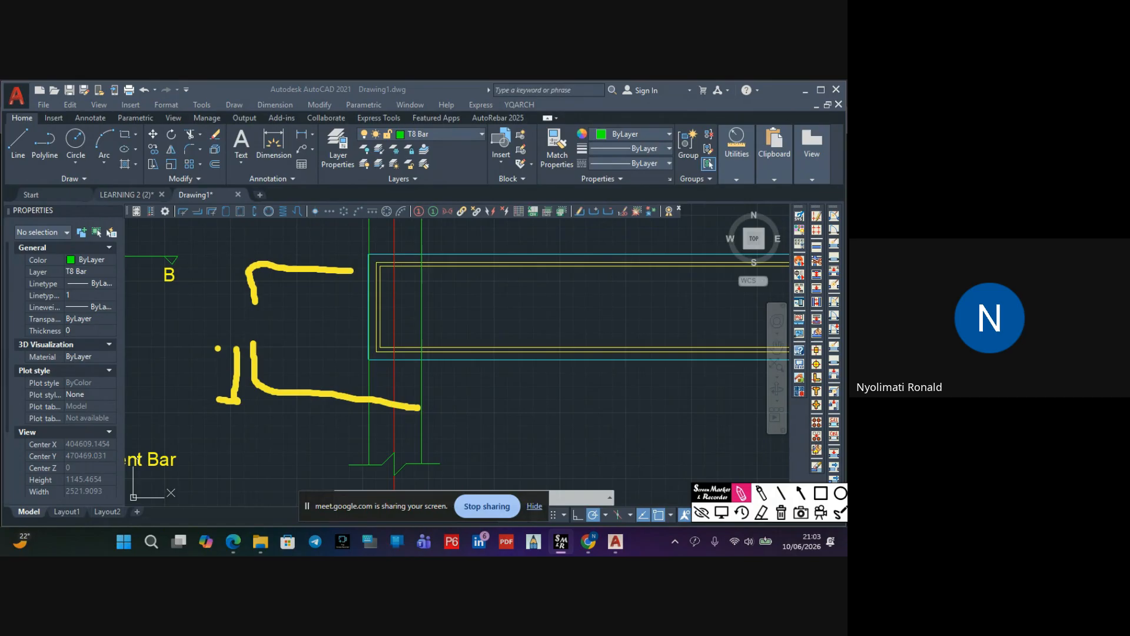
mouse_move(217, 349)
mouse_down()
mouse_move(235, 349)
mouse_move(195, 366)
mouse_move(180, 358)
mouse_up()
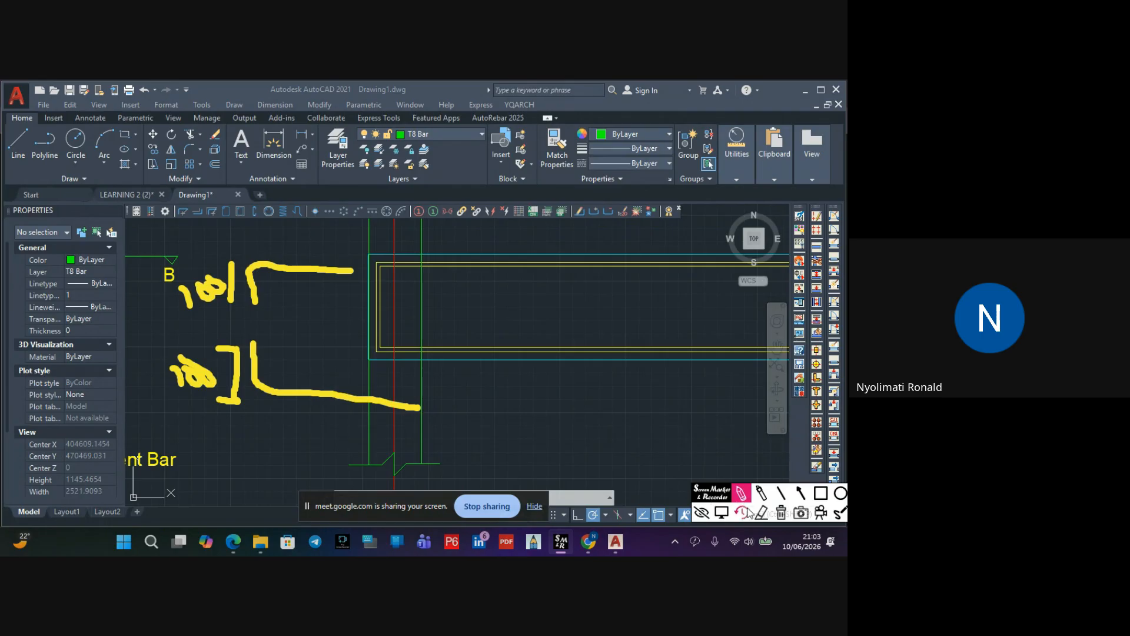
click(699, 511)
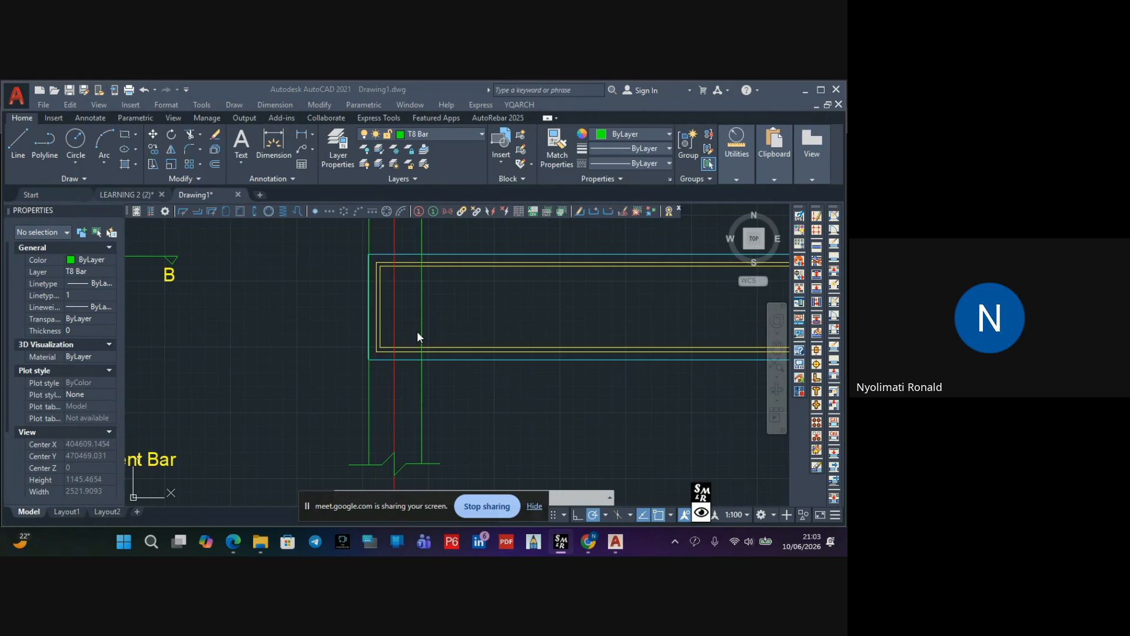
Draw a horizontal line about 93 units long from the inner bar outline's lower-left corner outward past the beam's left end
scroll(318, 306, up, 4)
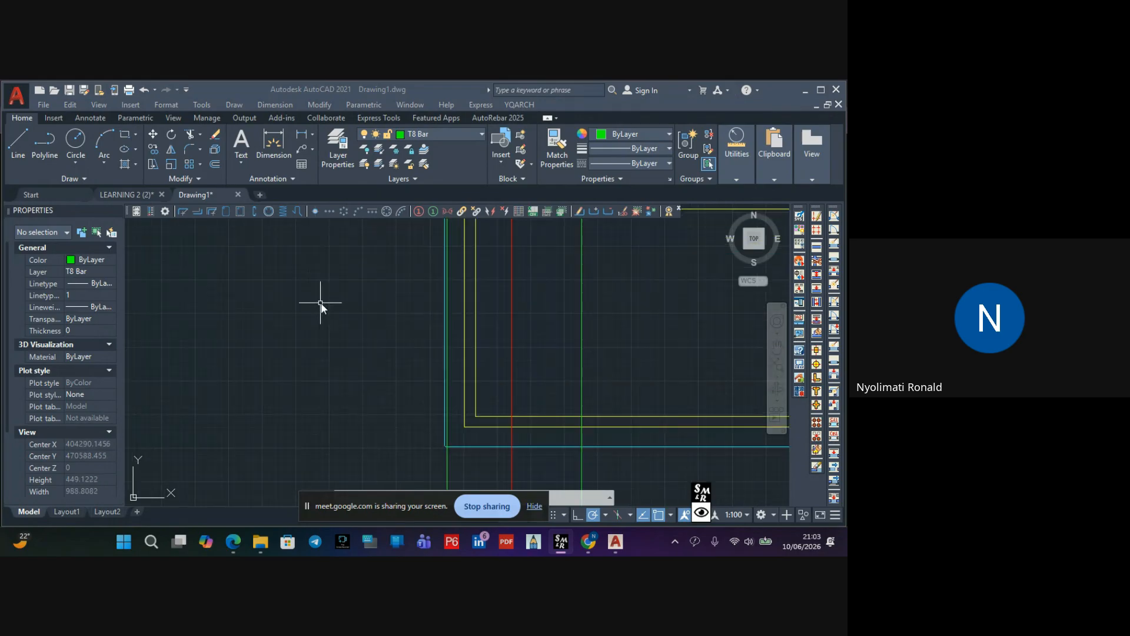
click(24, 134)
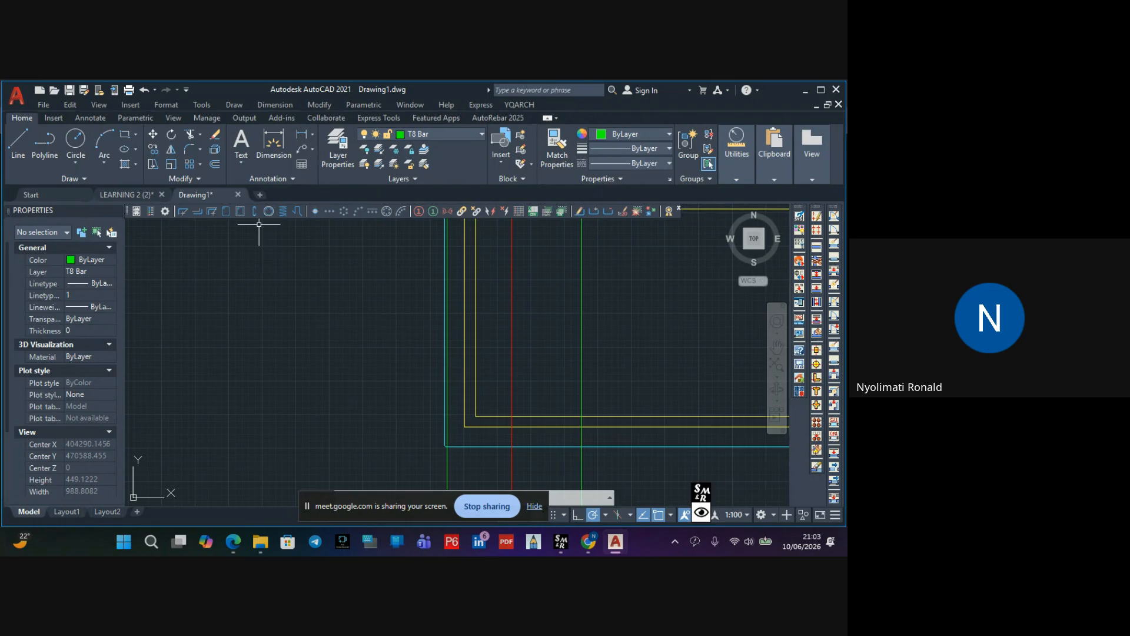
click(25, 139)
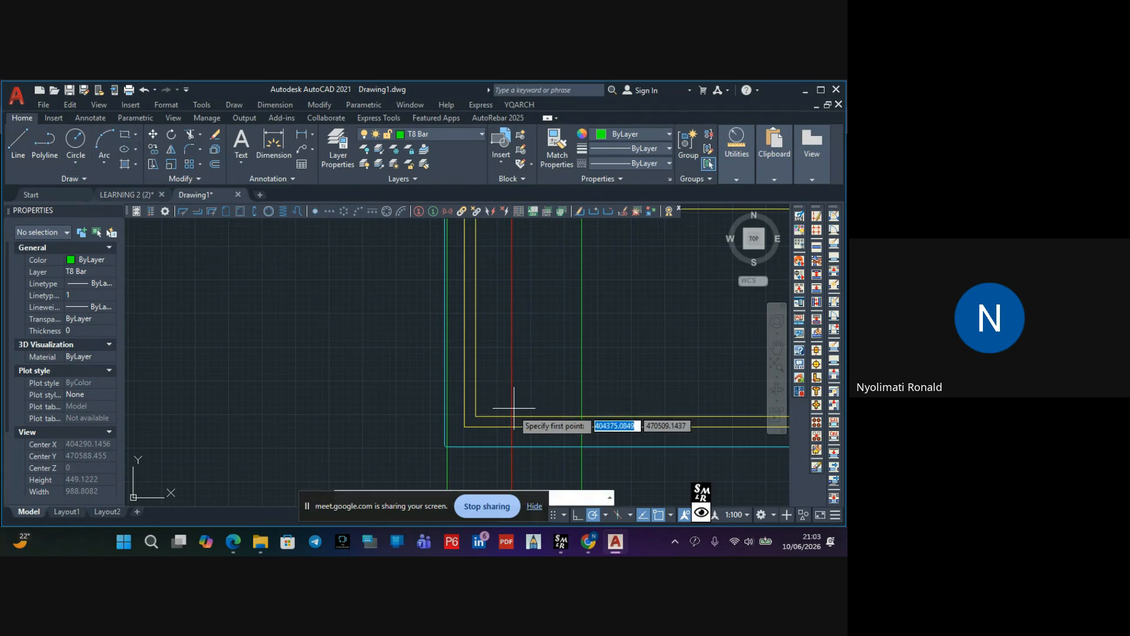
click(476, 416)
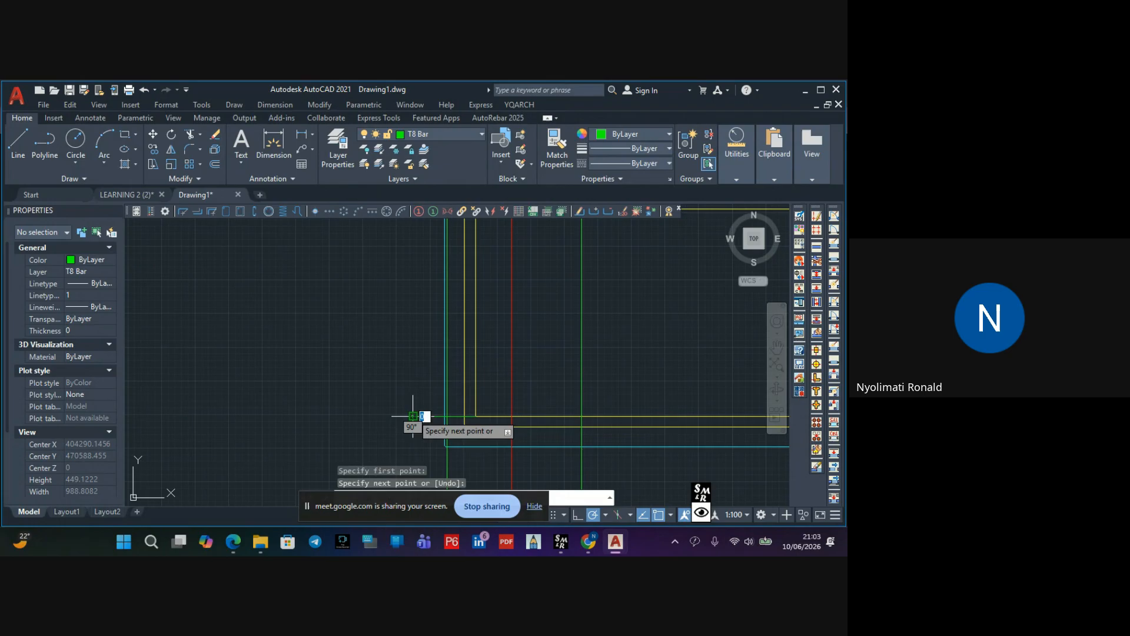
click(413, 416)
key(Escape)
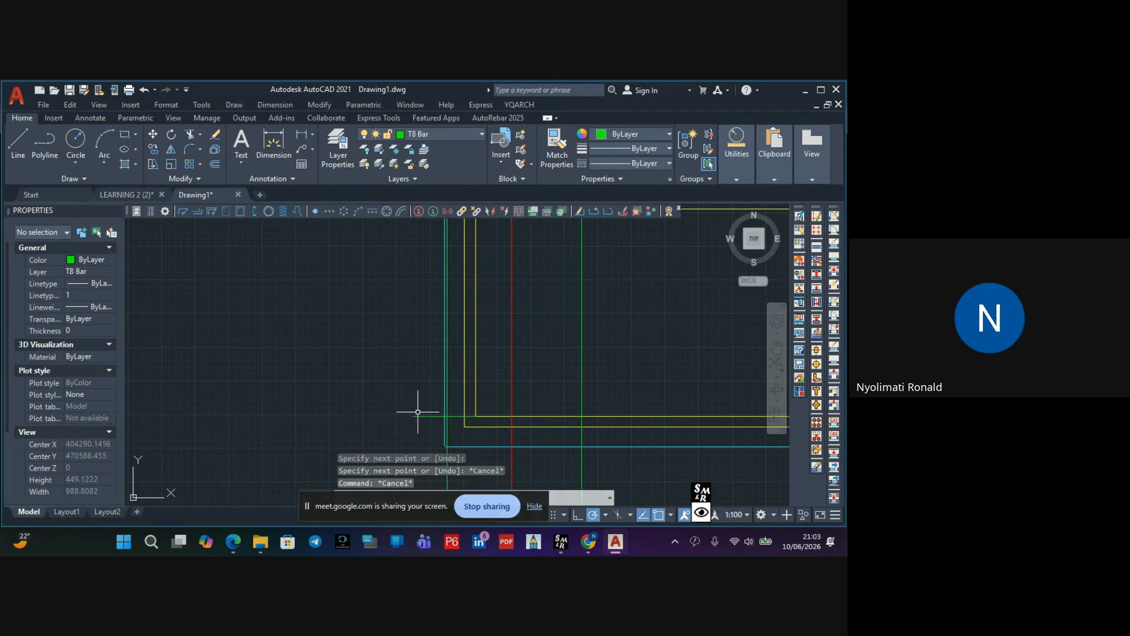
click(421, 416)
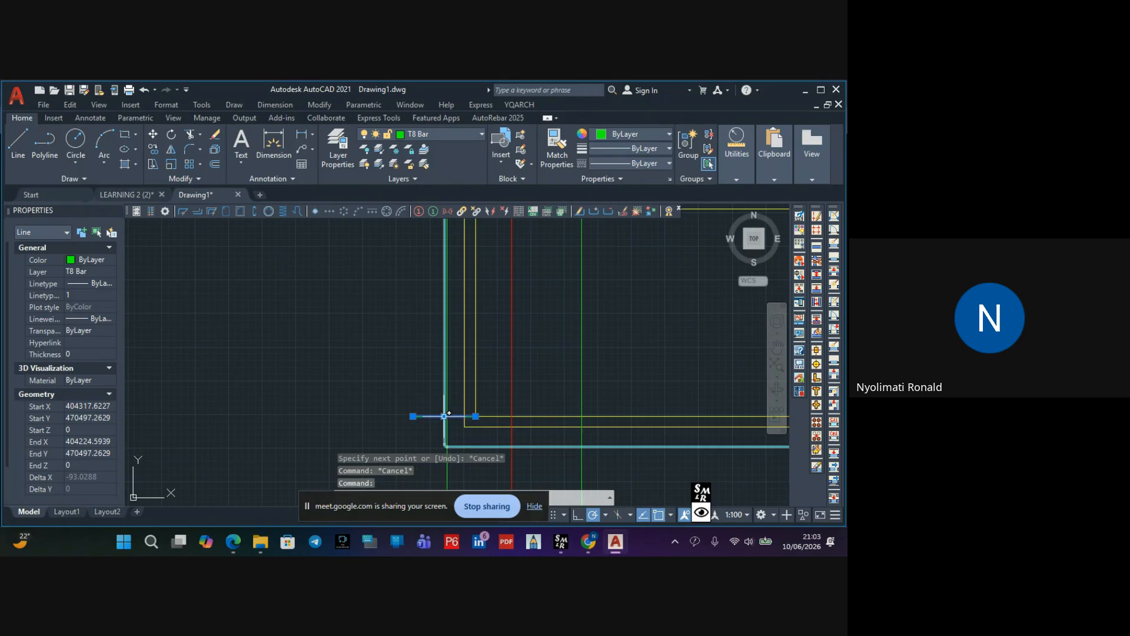
key(Escape)
Offset the short horizontal line at the beam's lower-left corner 100 units upward
text(o)
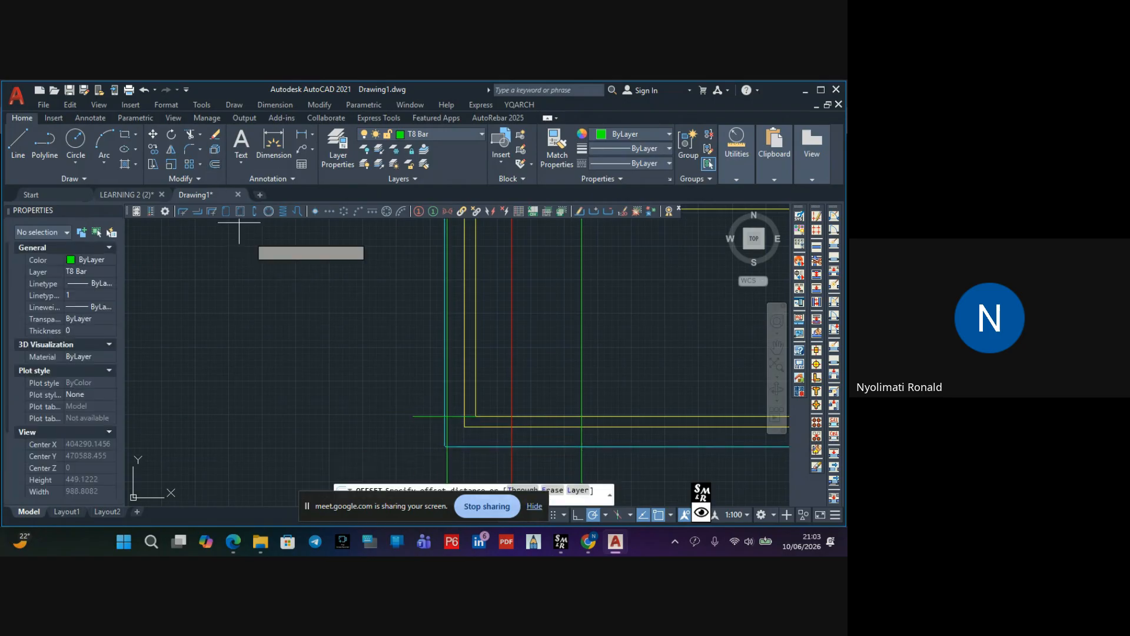
key(Return)
text(100)
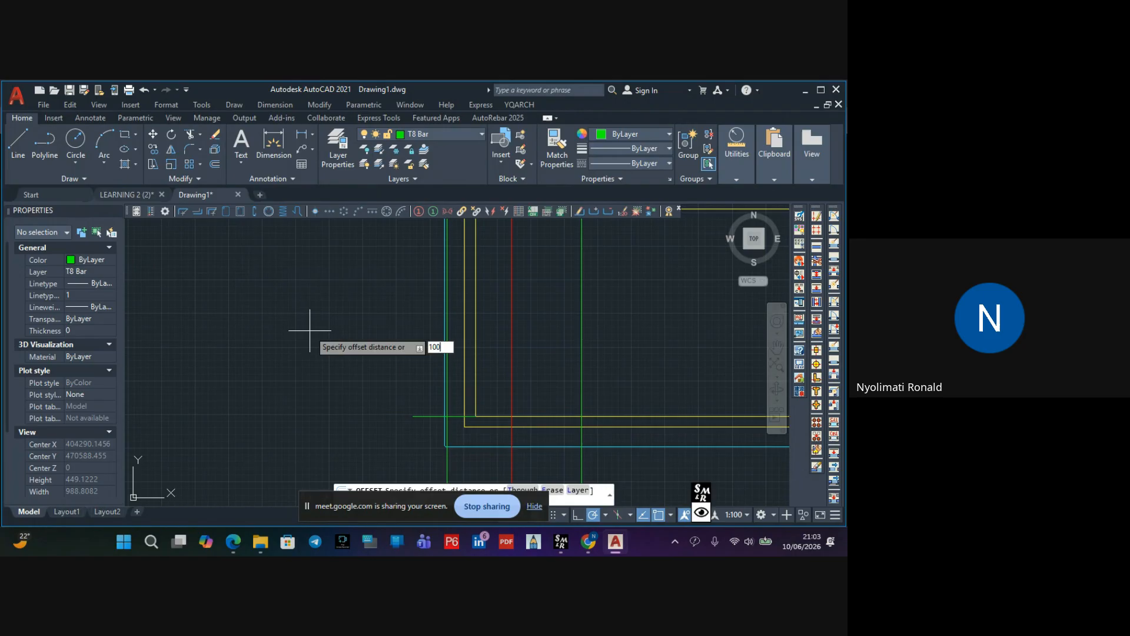
key(Return)
click(453, 416)
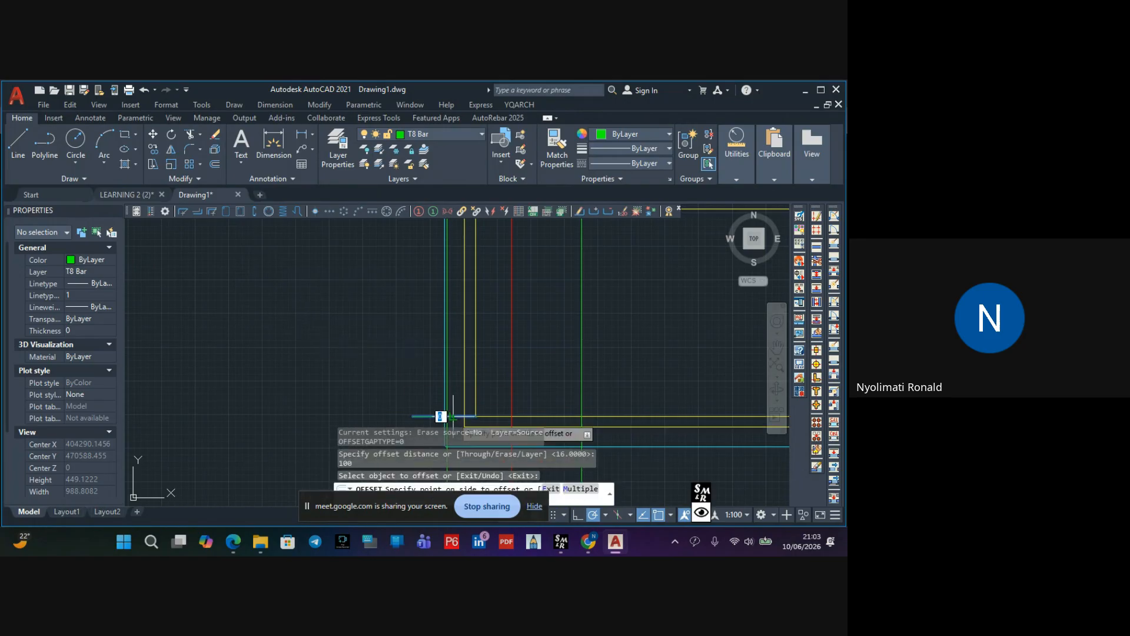
click(414, 348)
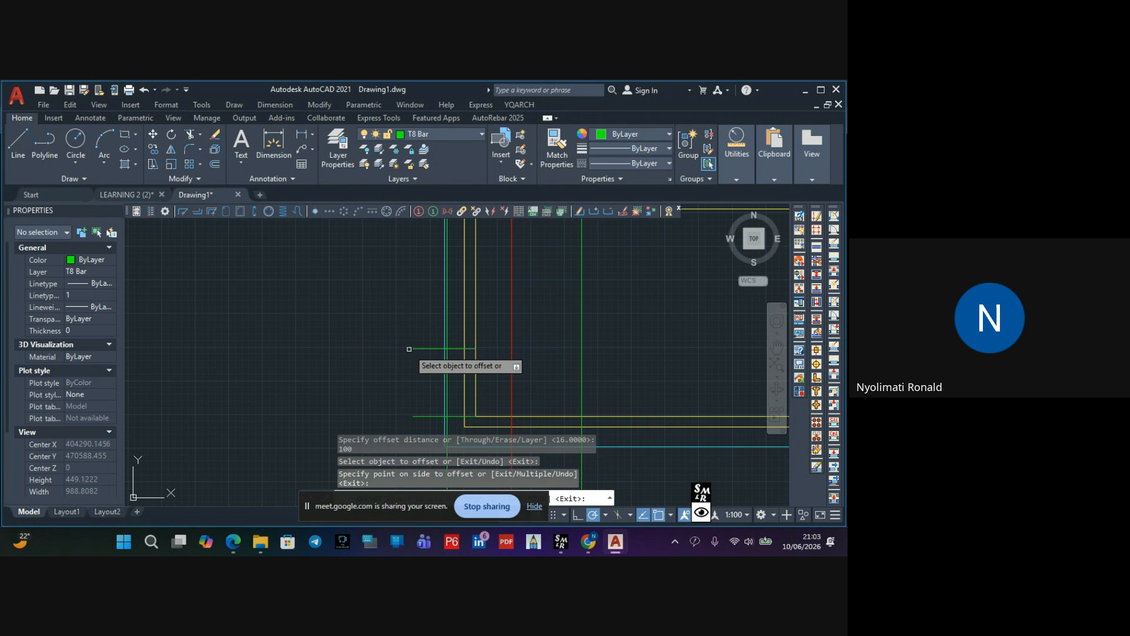
key(Escape)
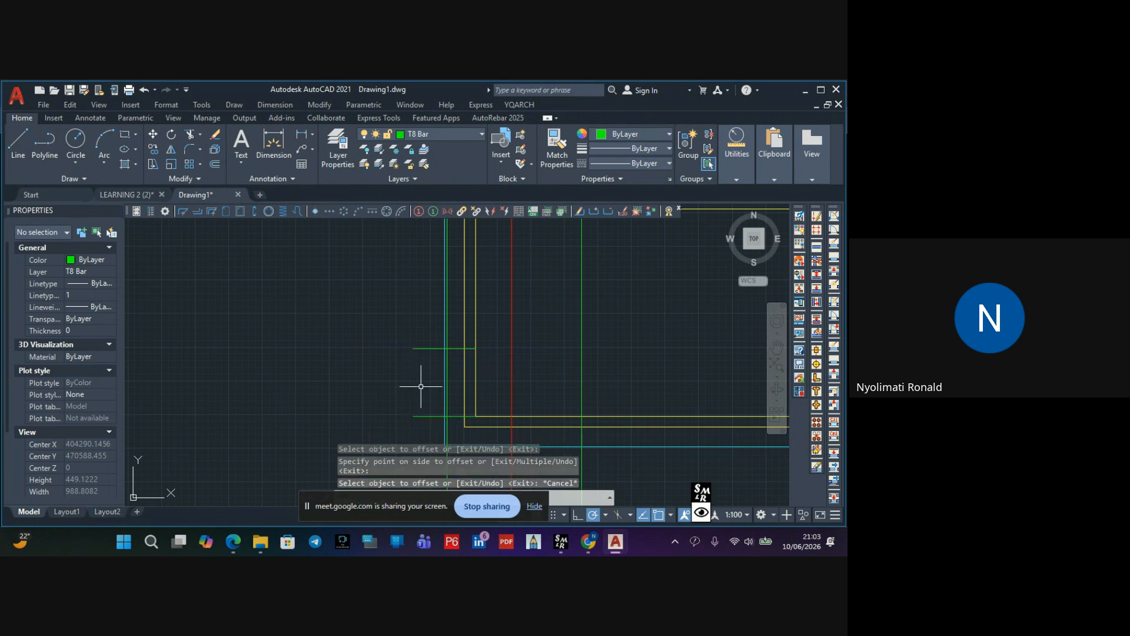
Copy the lower short horizontal line from the inner bar outline's lower-left corner to its upper-left corner
scroll(419, 383, down, 2)
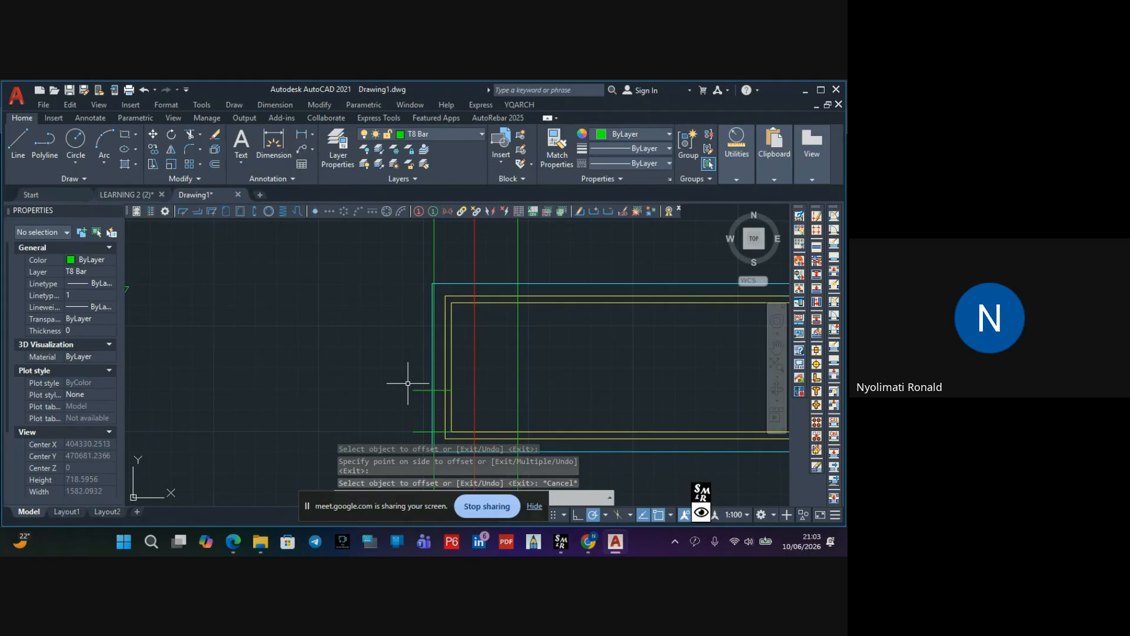
click(412, 390)
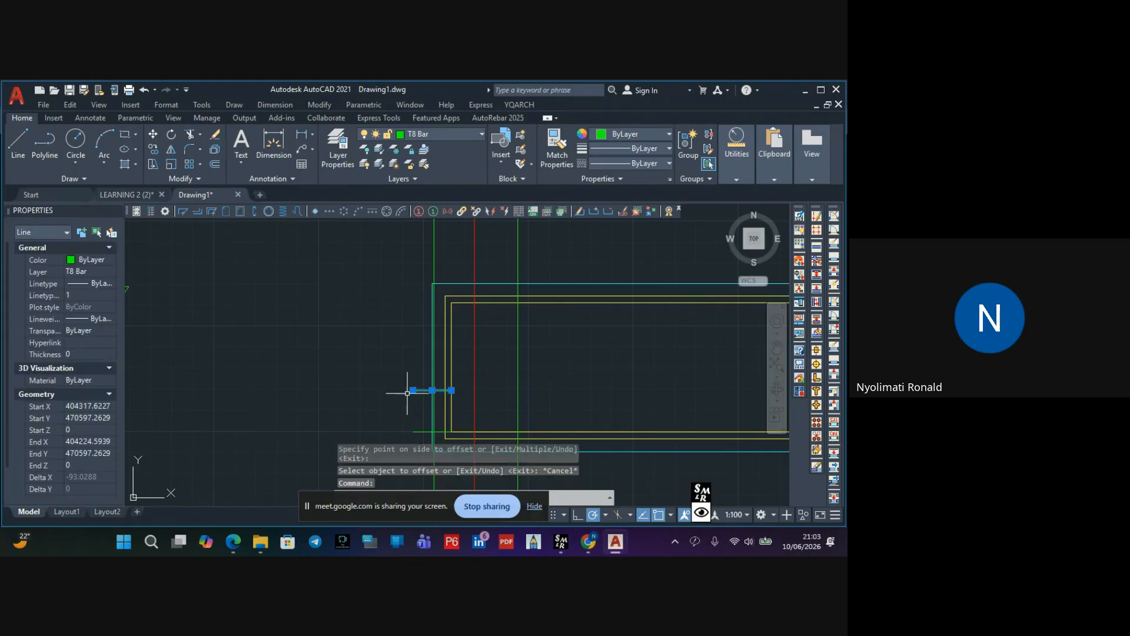
key(Escape)
scroll(434, 390, up, 2)
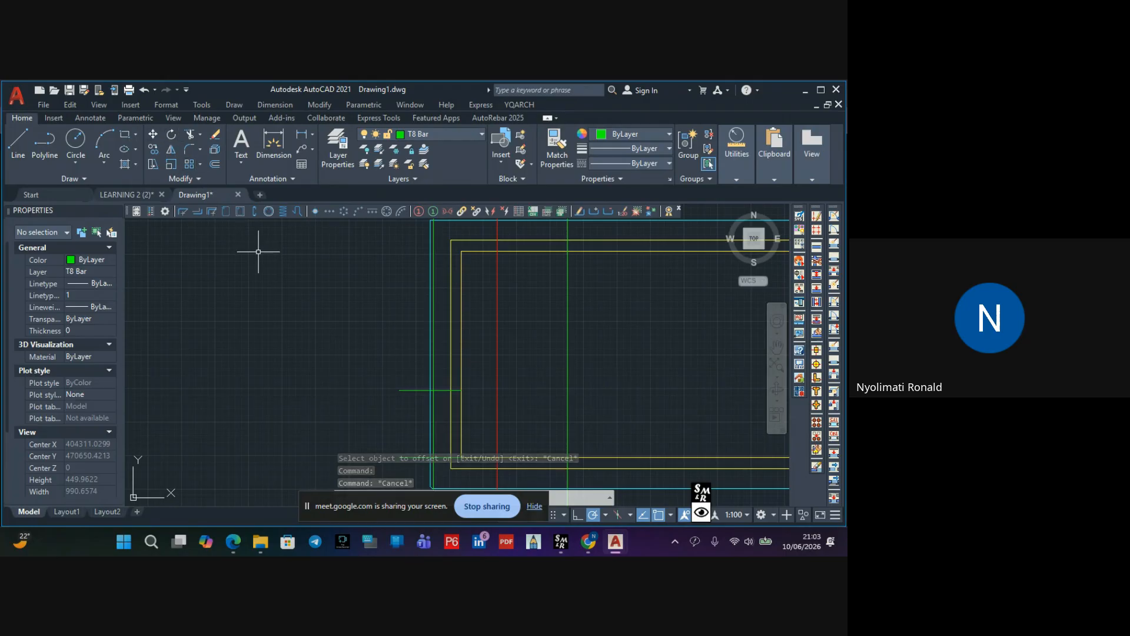
scroll(253, 247, down, 2)
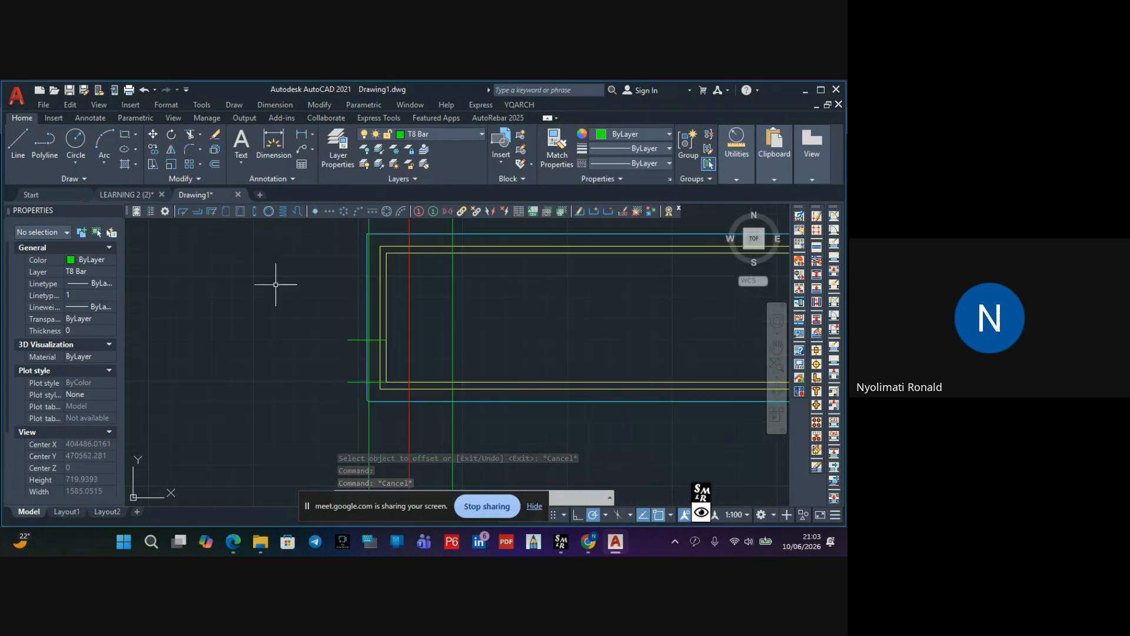
click(357, 383)
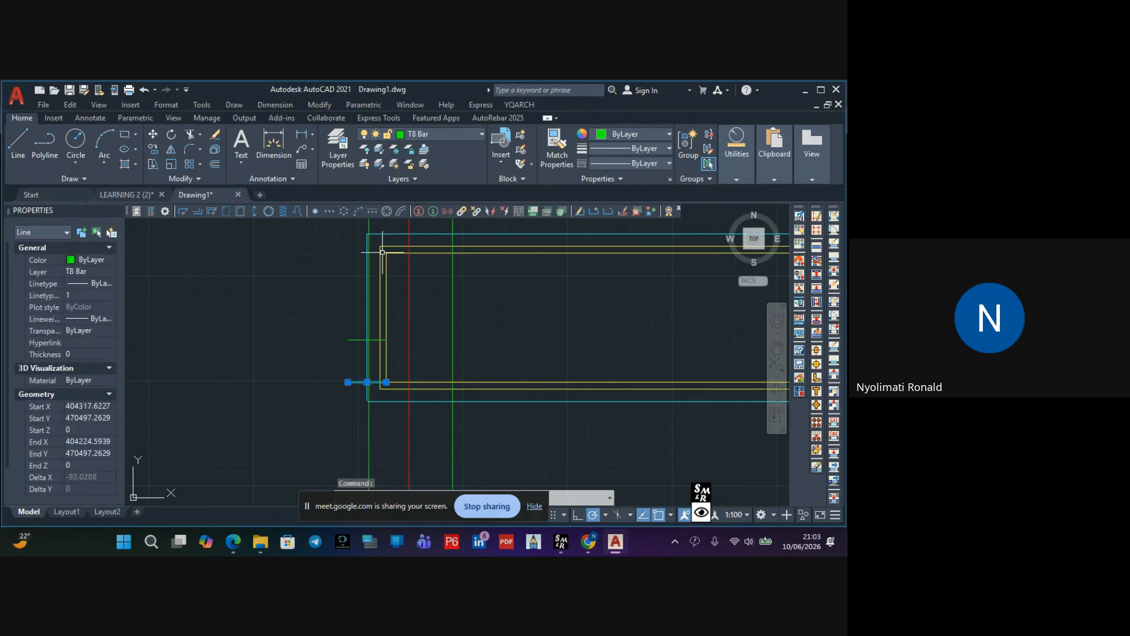
click(153, 149)
click(386, 382)
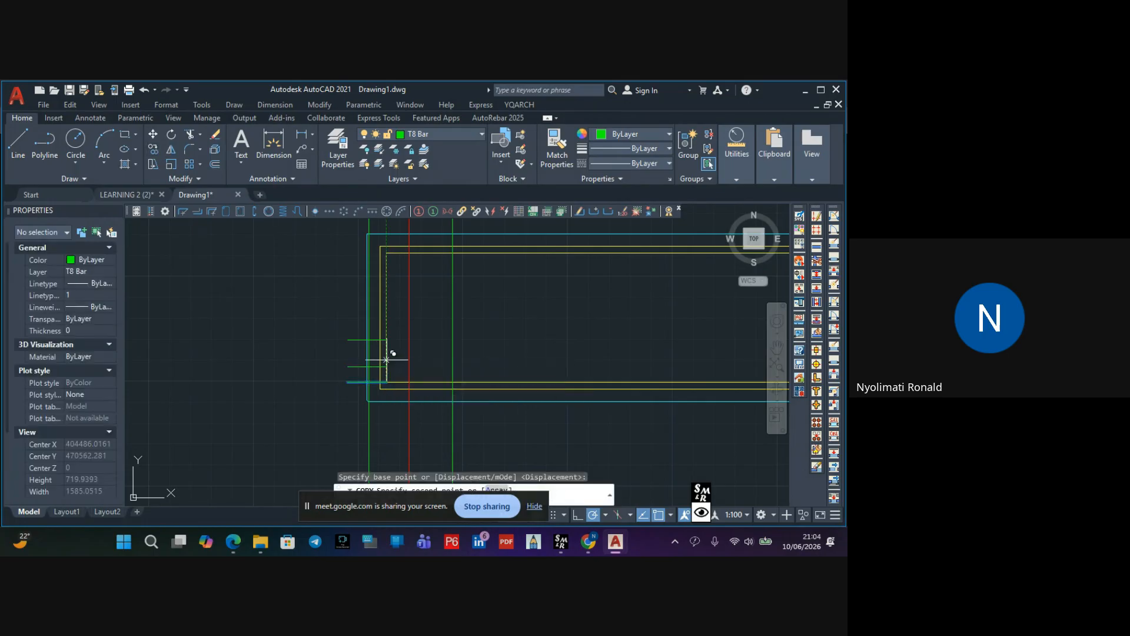
click(386, 253)
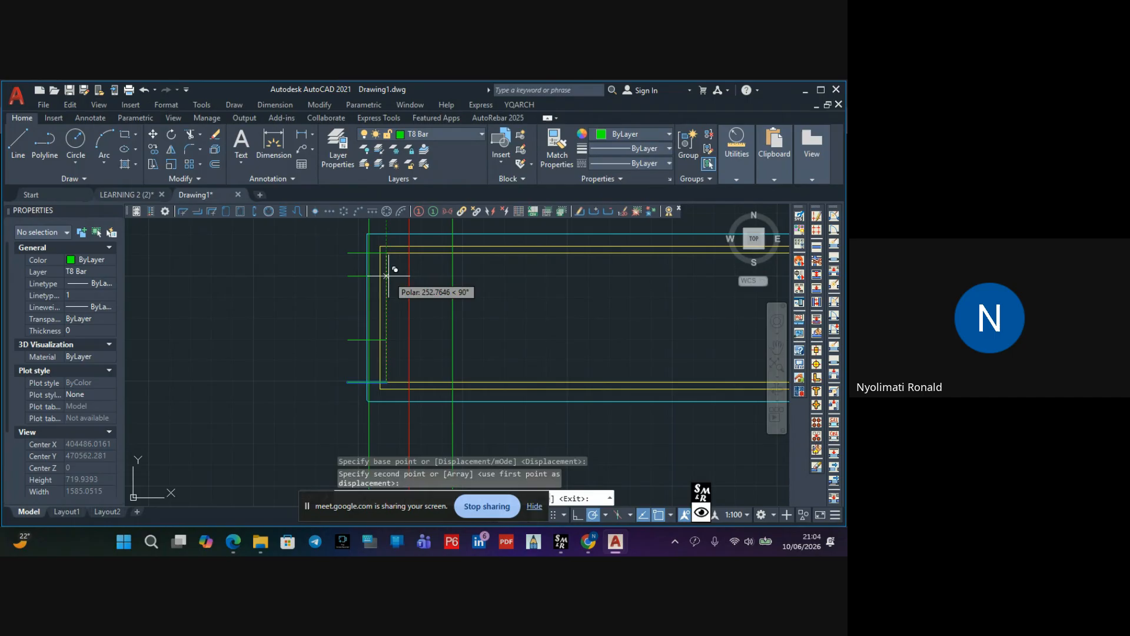
Offset the short horizontal line at the inner bar outline's upper-left corner 100 units downward
key(Escape)
click(215, 164)
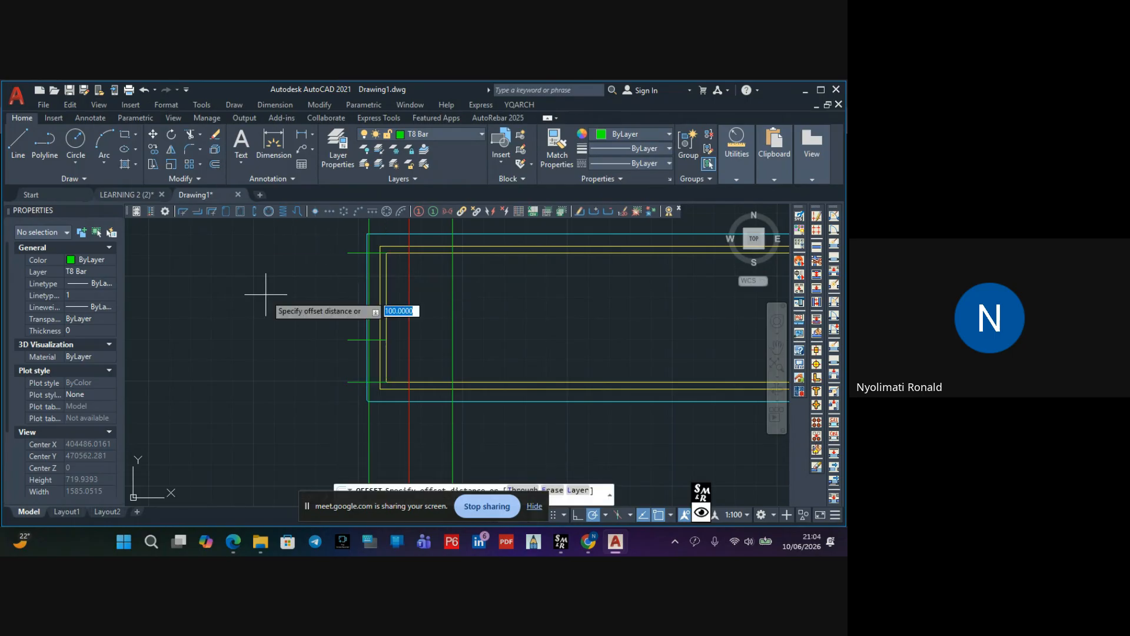
key(Return)
scroll(340, 259, up, 4)
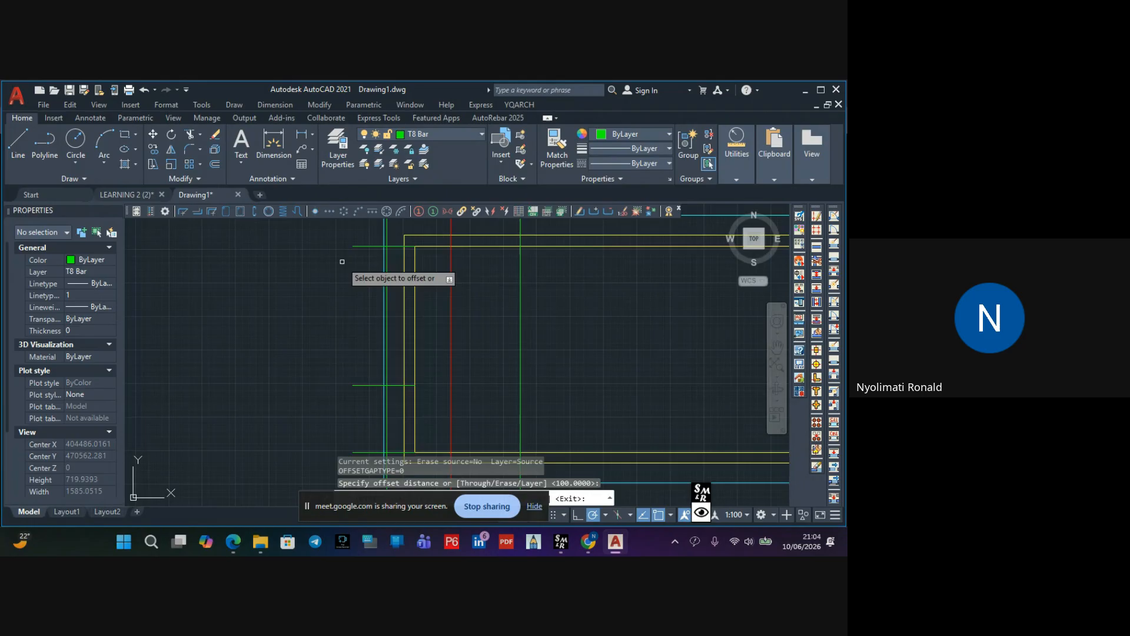
click(368, 237)
click(365, 337)
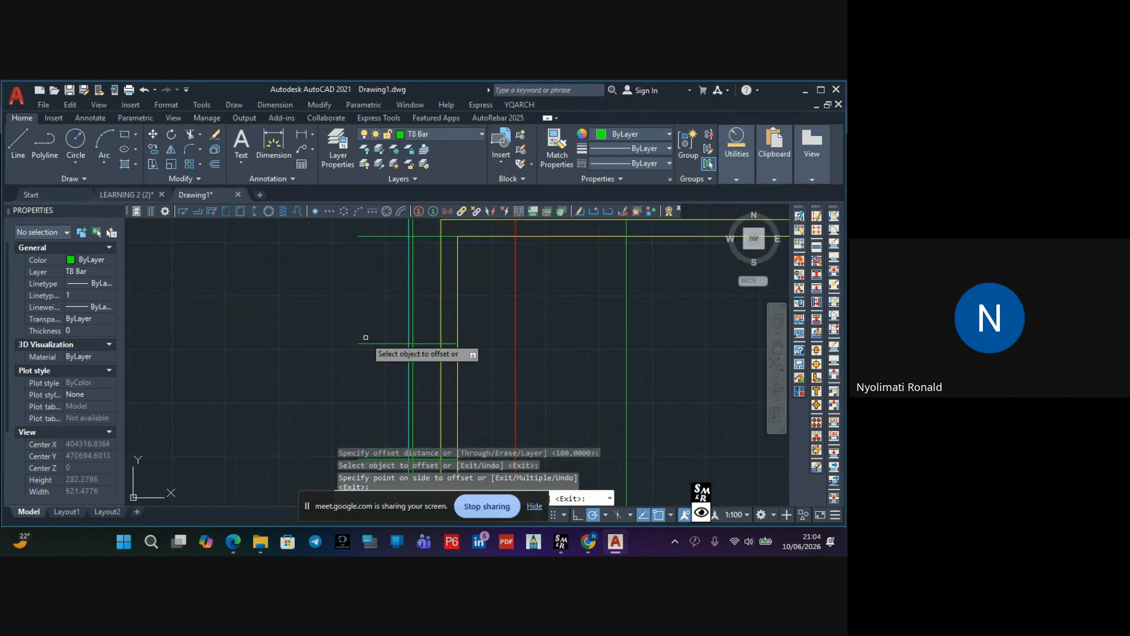
Trim the bar outlines' vertical sides between the two bent ends, and the short horizontal lines between the bars and the beam's left end
click(189, 136)
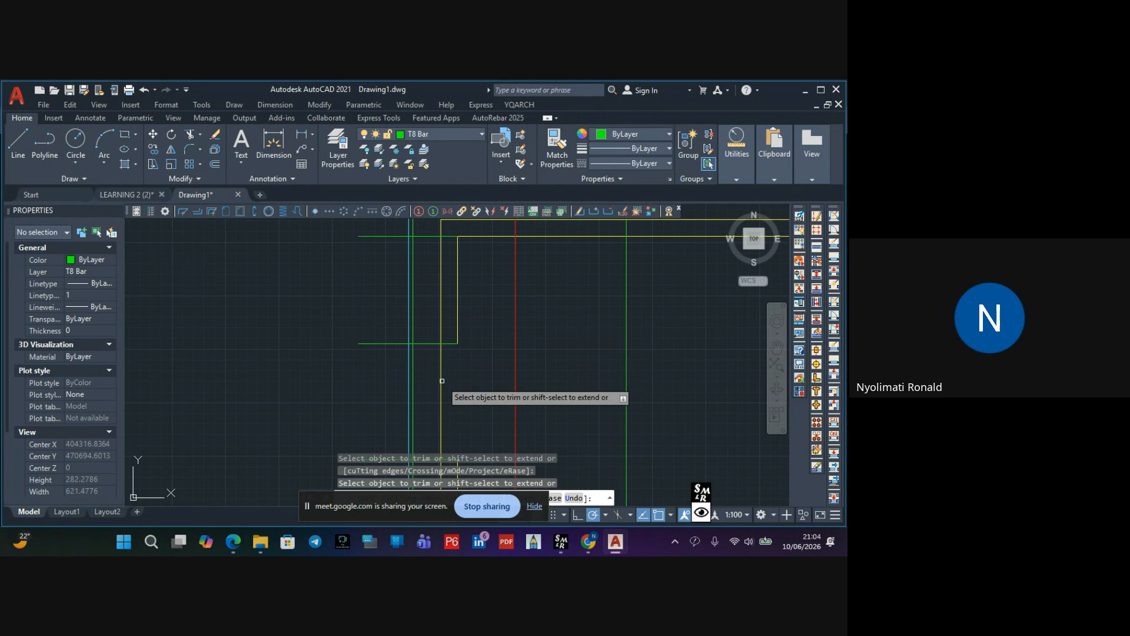
click(431, 344)
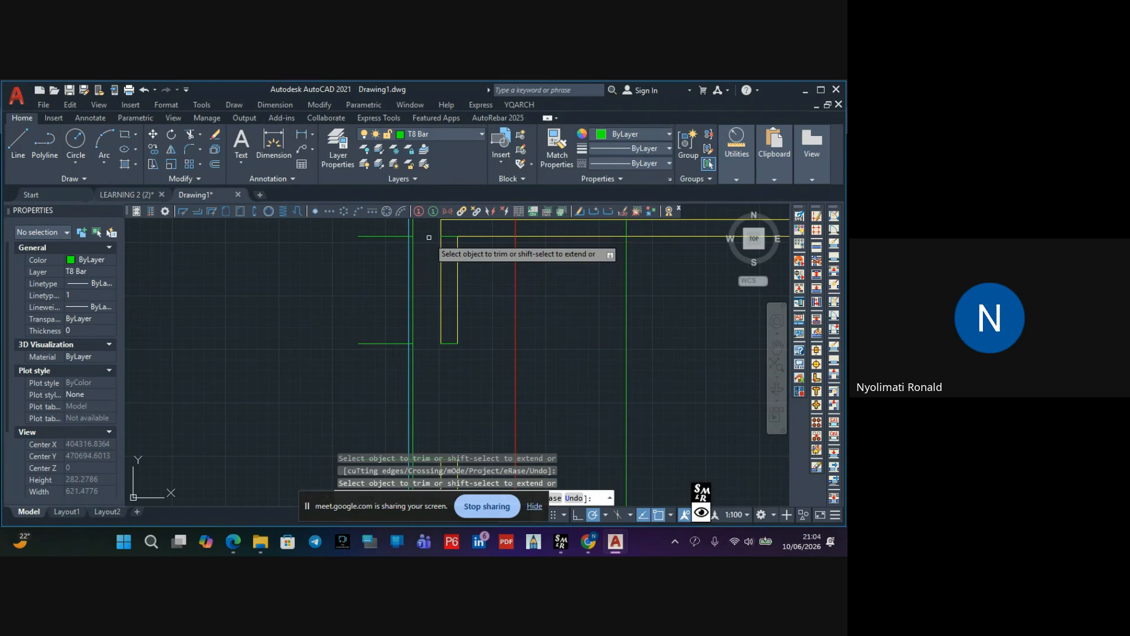
scroll(430, 253, down, 1)
scroll(441, 371, down, 1)
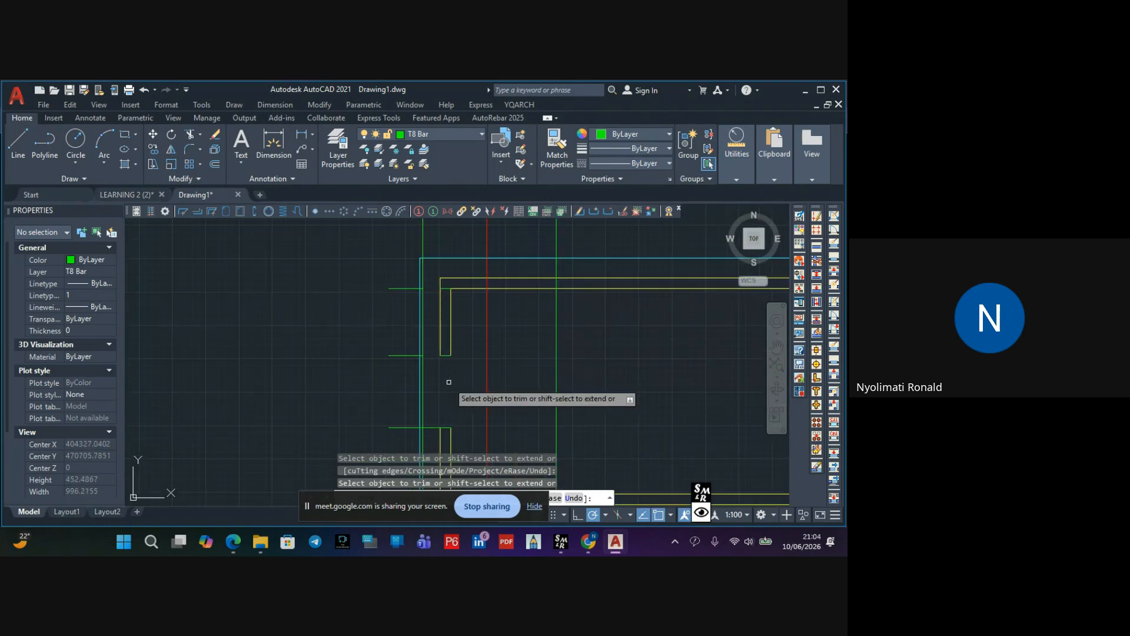
middle_drag(449, 382, 453, 292)
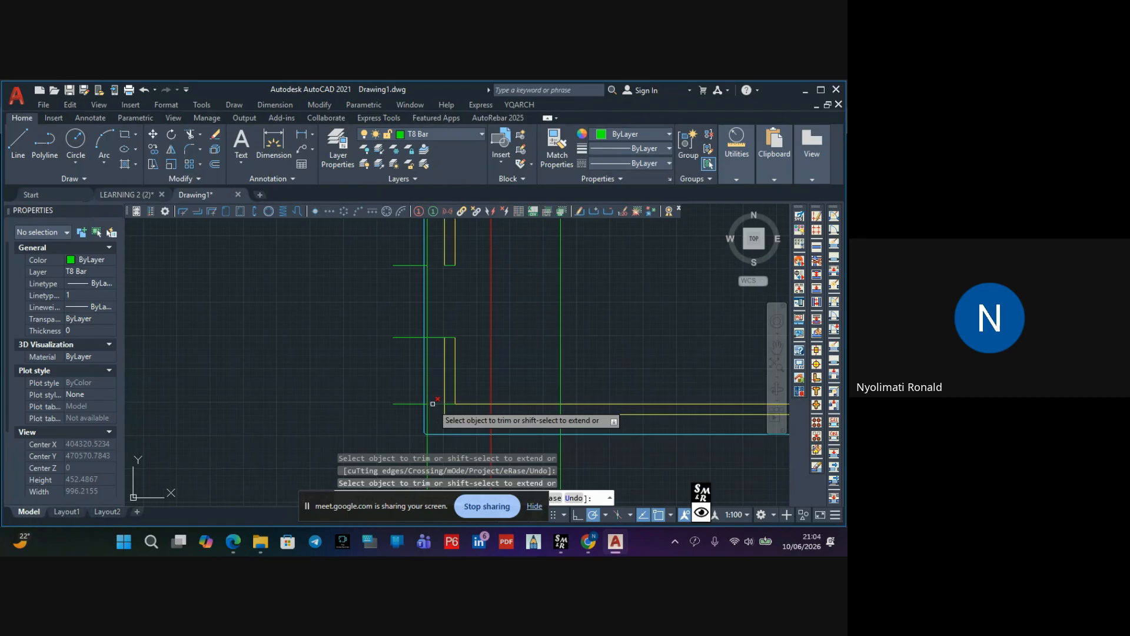
key(Escape)
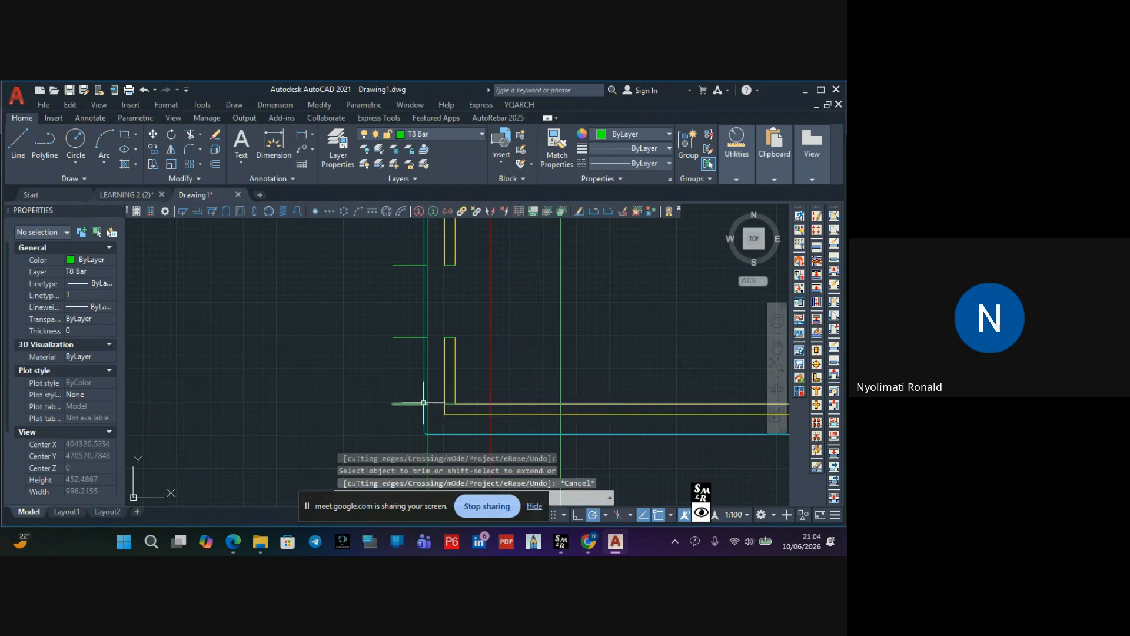
Erase the four leftover short line pieces projecting past the beam's left end
click(408, 336)
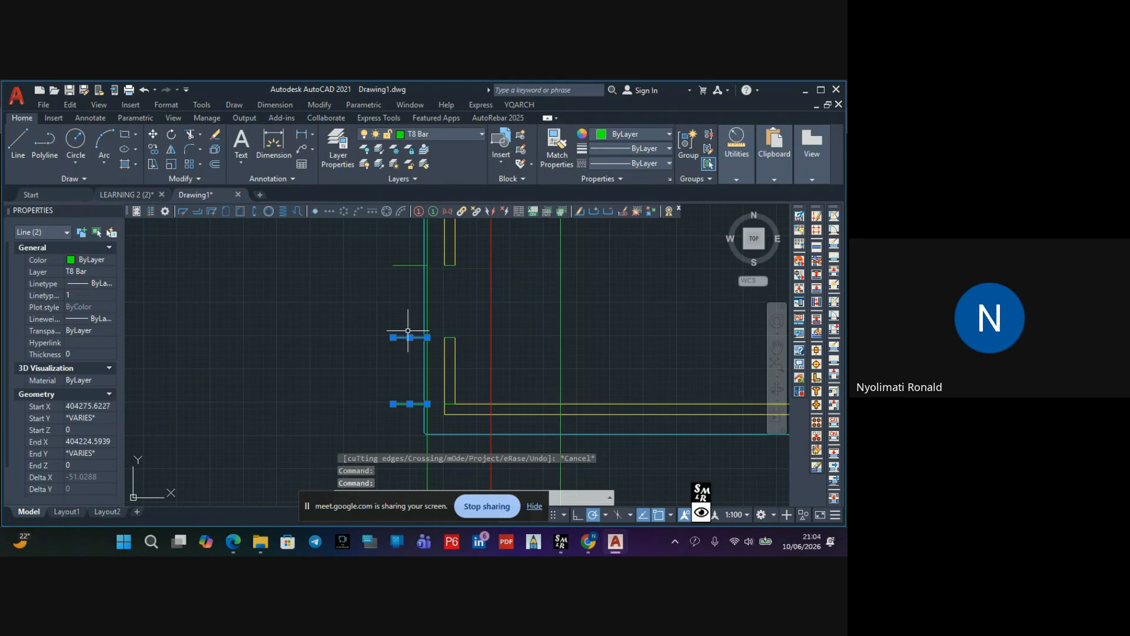
middle_drag(399, 325, 393, 406)
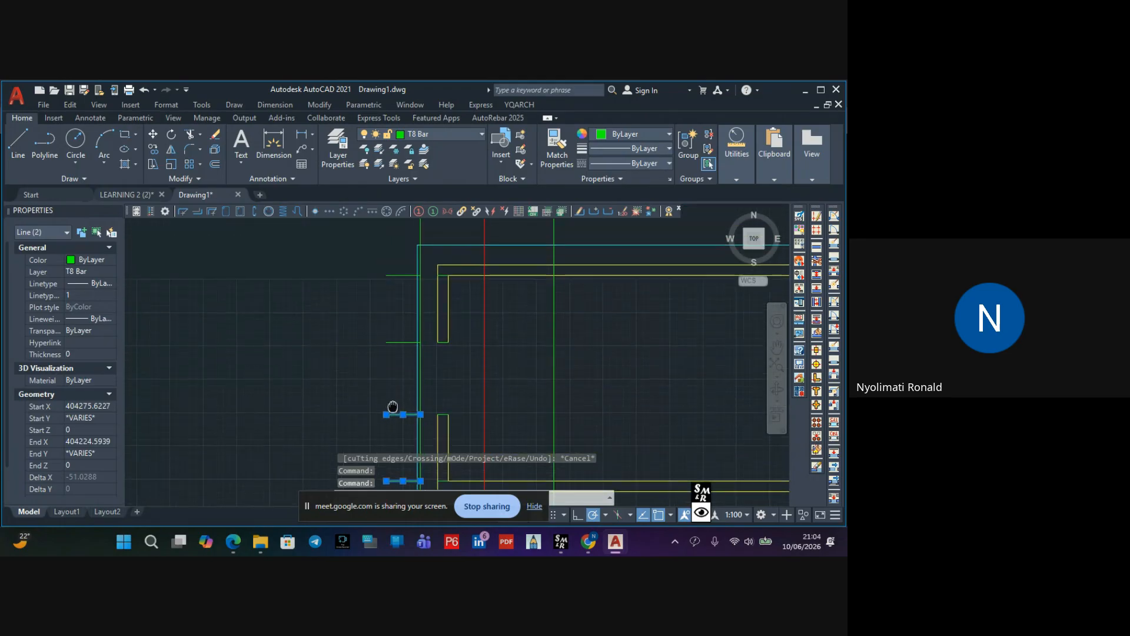
click(396, 267)
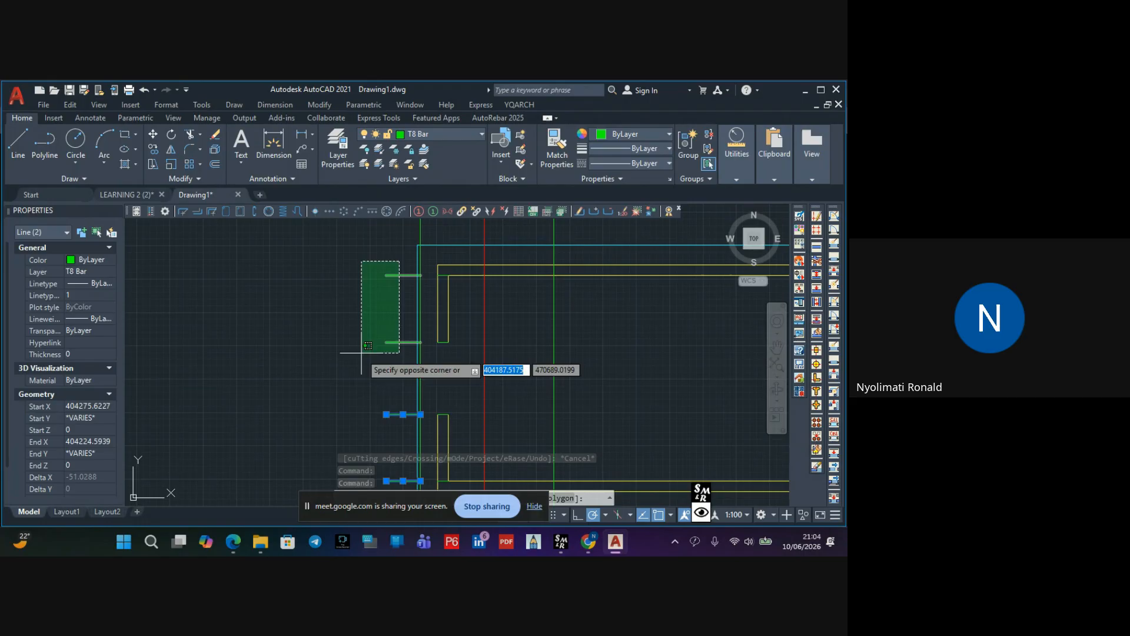
click(363, 362)
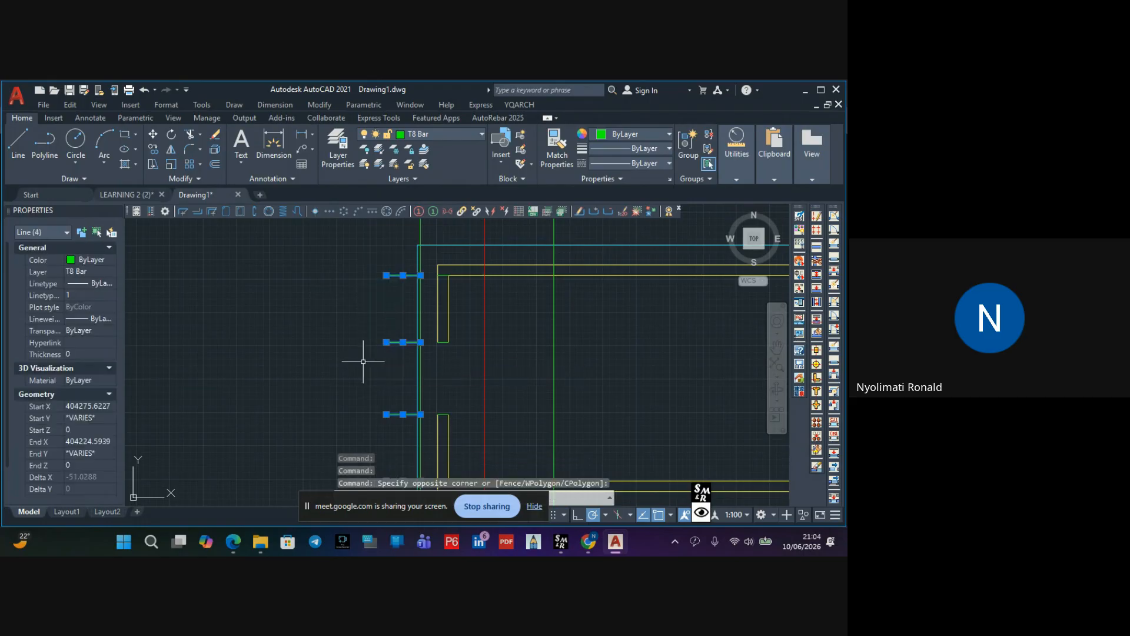
click(216, 135)
scroll(346, 265, down, 2)
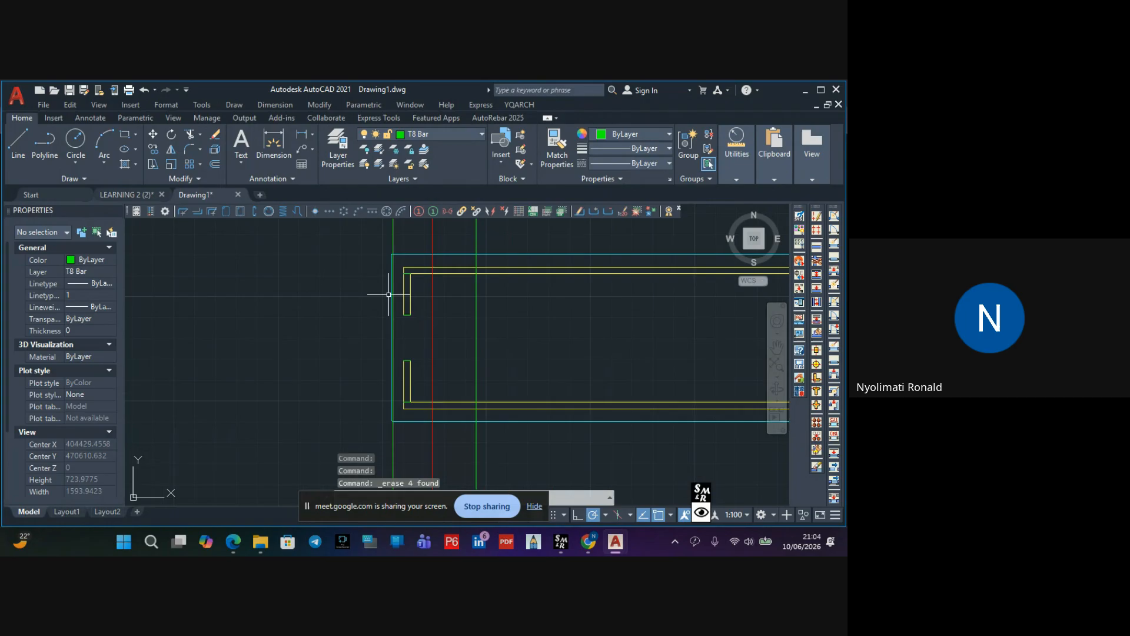
Erase the two short lines crossing the bent bars at their lower-left and upper-left inner corners
scroll(416, 424, up, 4)
click(389, 366)
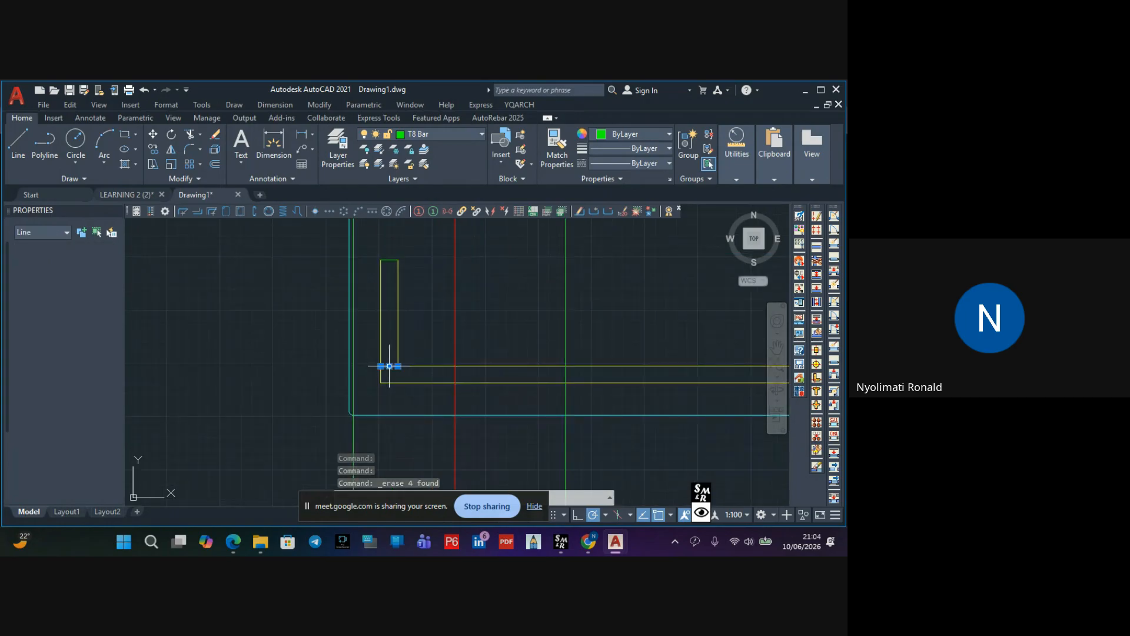
scroll(416, 315, down, 2)
middle_drag(416, 316, 396, 414)
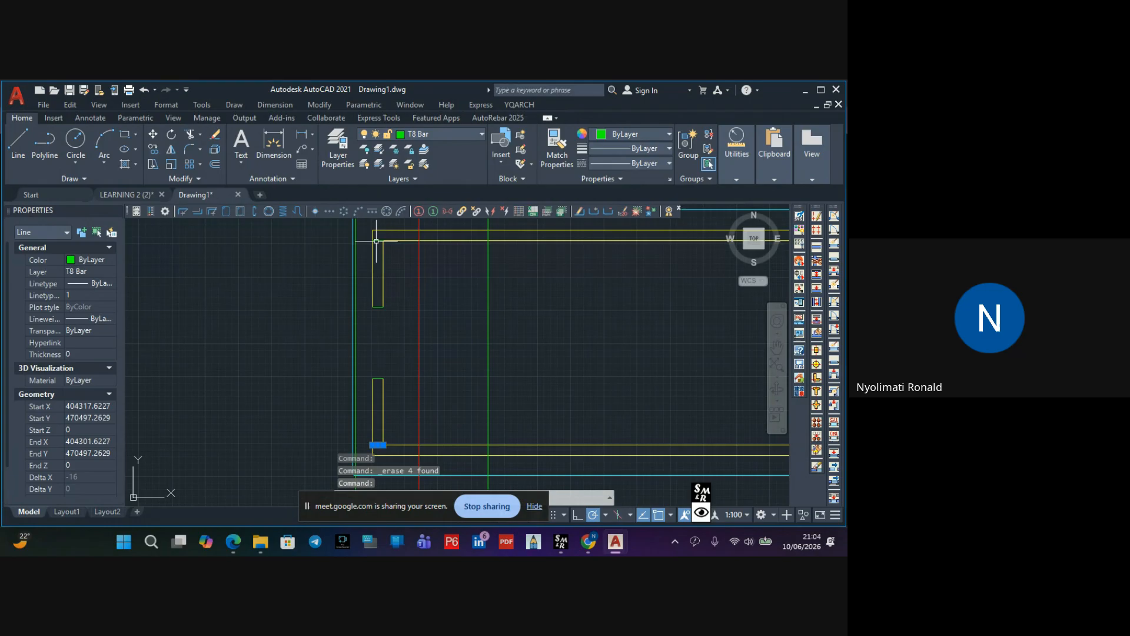
click(380, 240)
click(215, 135)
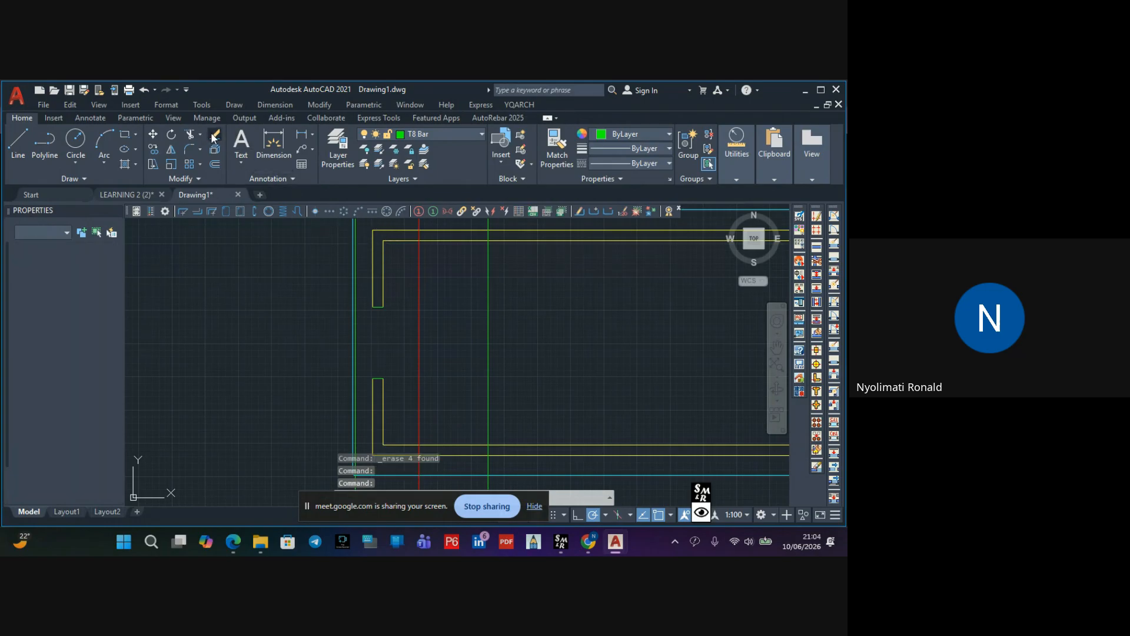
Move the two short lines closing the upper and lower bent bar ends to the T16 Bar layer
scroll(377, 309, up, 3)
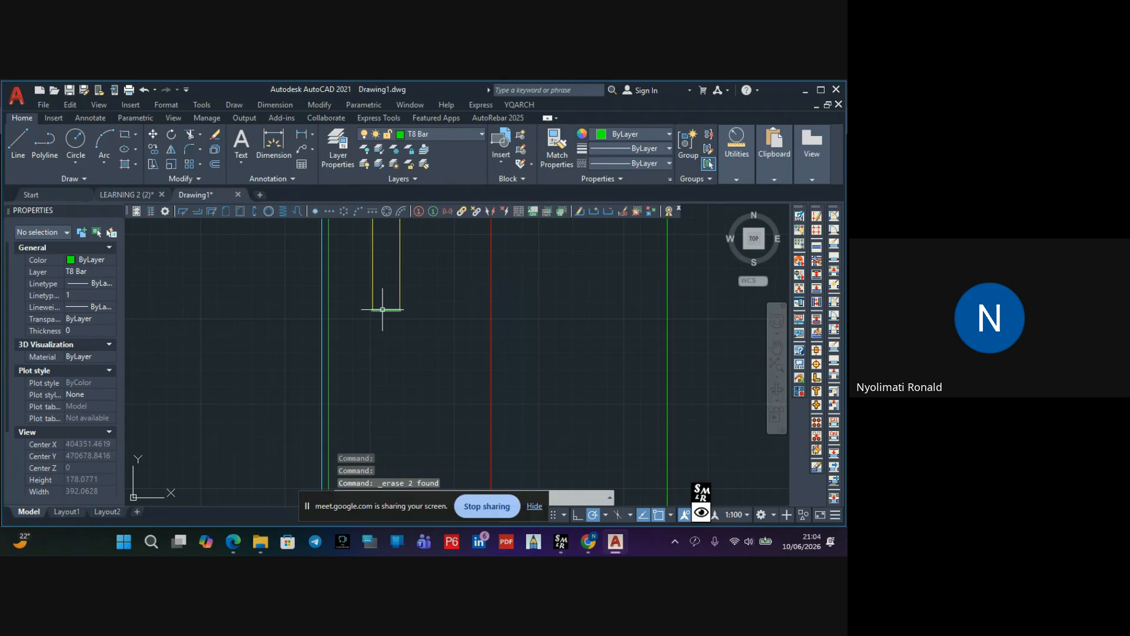
click(386, 309)
scroll(395, 386, down, 2)
middle_drag(394, 385, 393, 340)
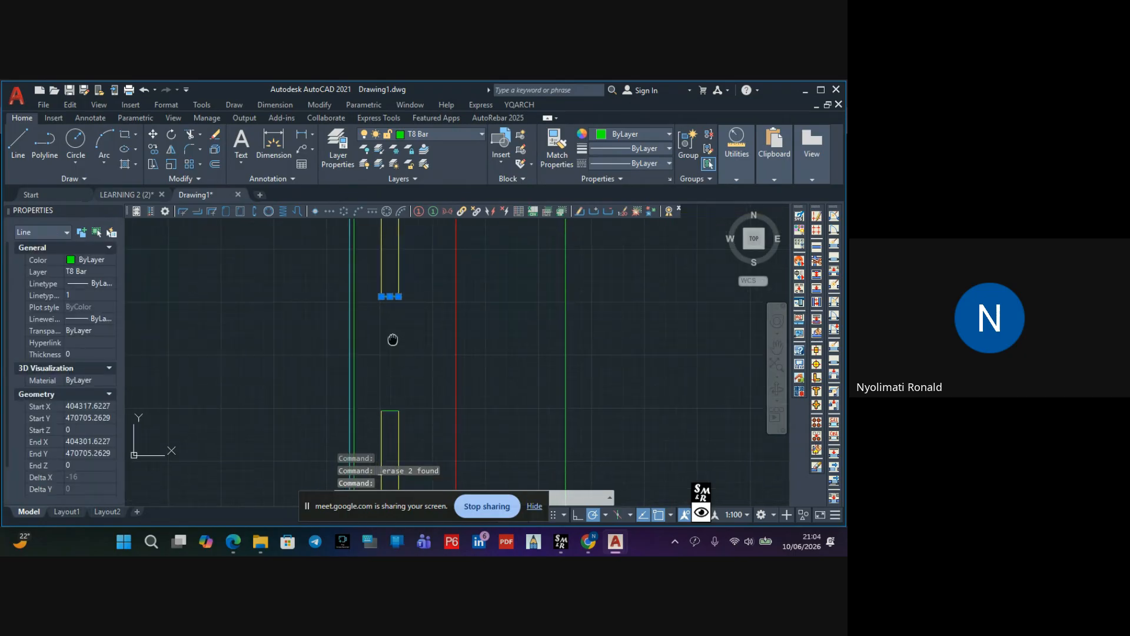
click(389, 411)
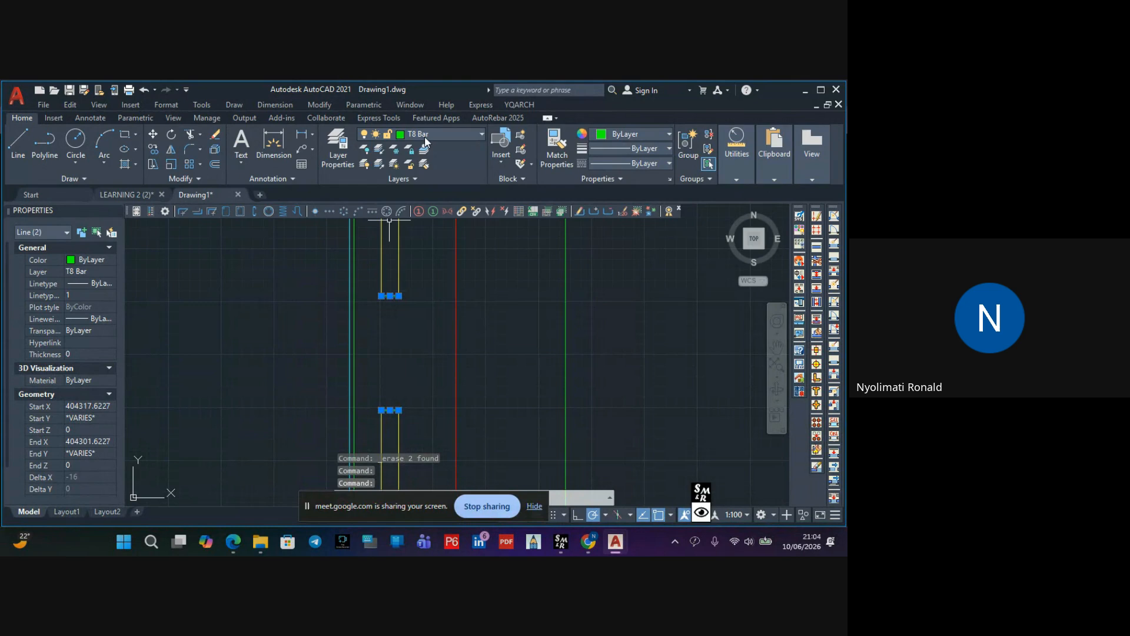
click(425, 136)
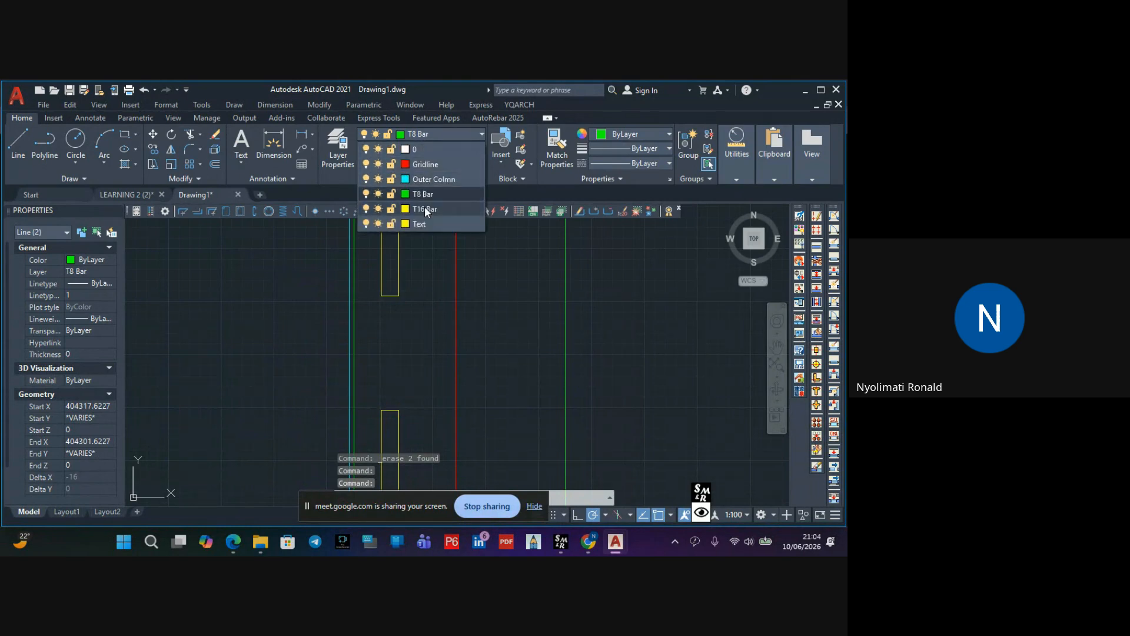
key(Escape)
key(Escape)
scroll(416, 335, down, 5)
key(Escape)
key(Escape)
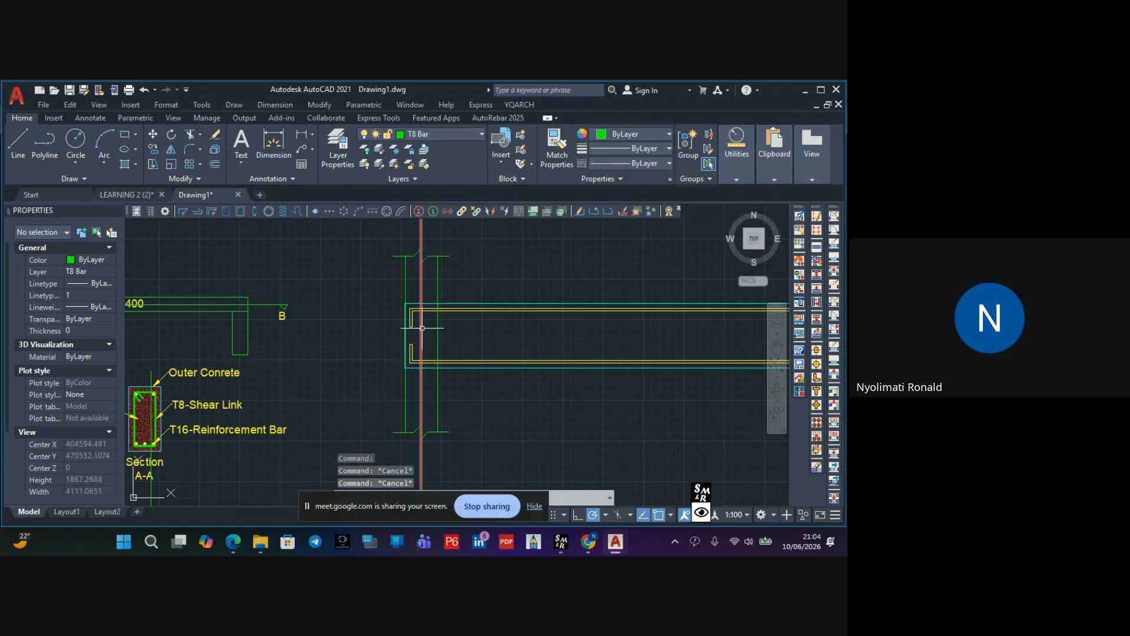
Stretch the cyan beam outline's left edge onto the left column's outer green line
scroll(412, 317, up, 3)
scroll(412, 283, down, 2)
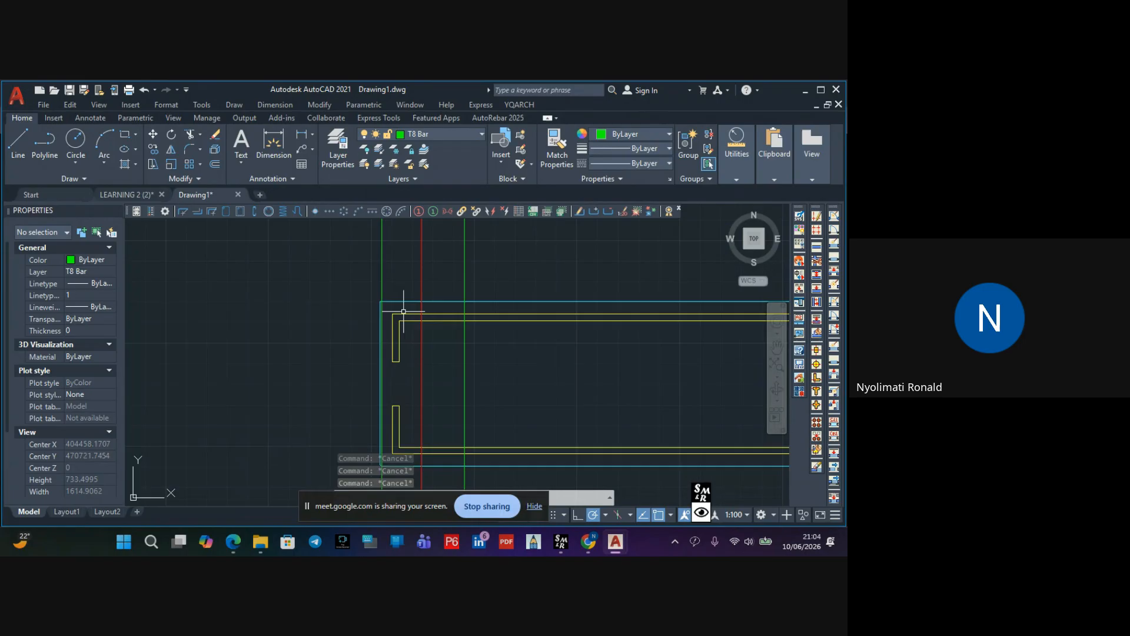
scroll(403, 312, up, 4)
scroll(373, 316, down, 4)
scroll(393, 333, up, 4)
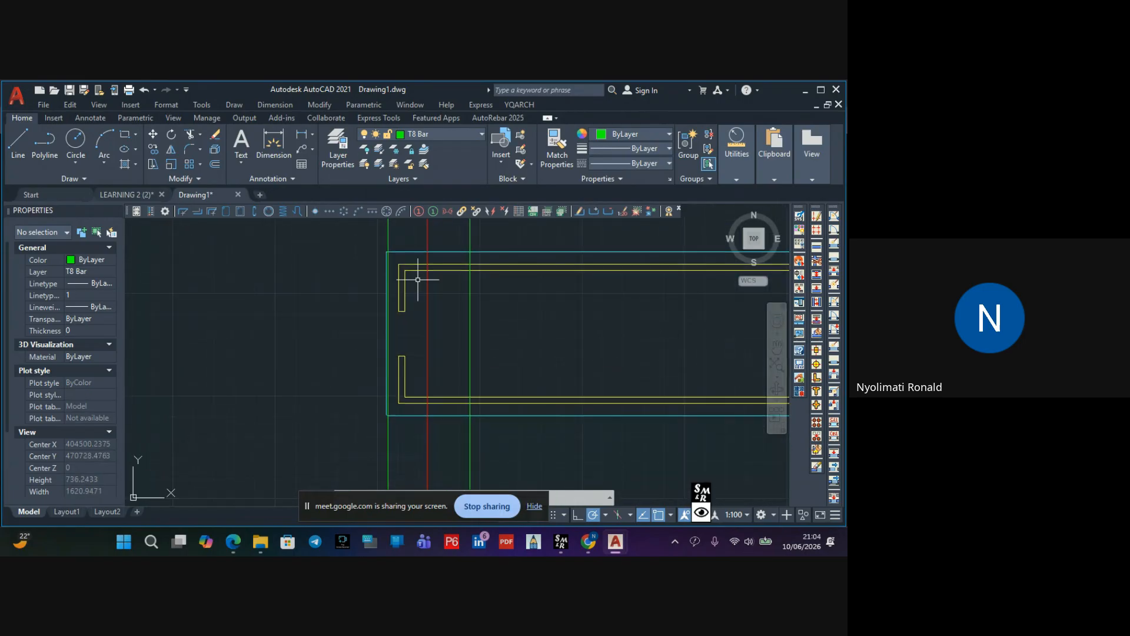
click(392, 328)
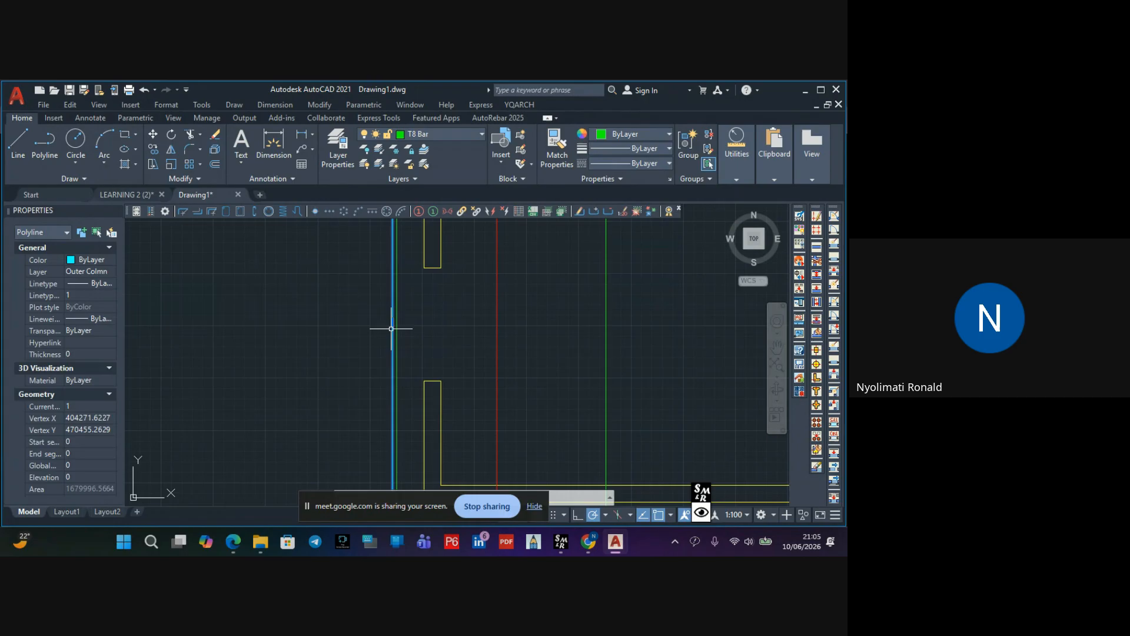
scroll(391, 324, up, 4)
click(390, 316)
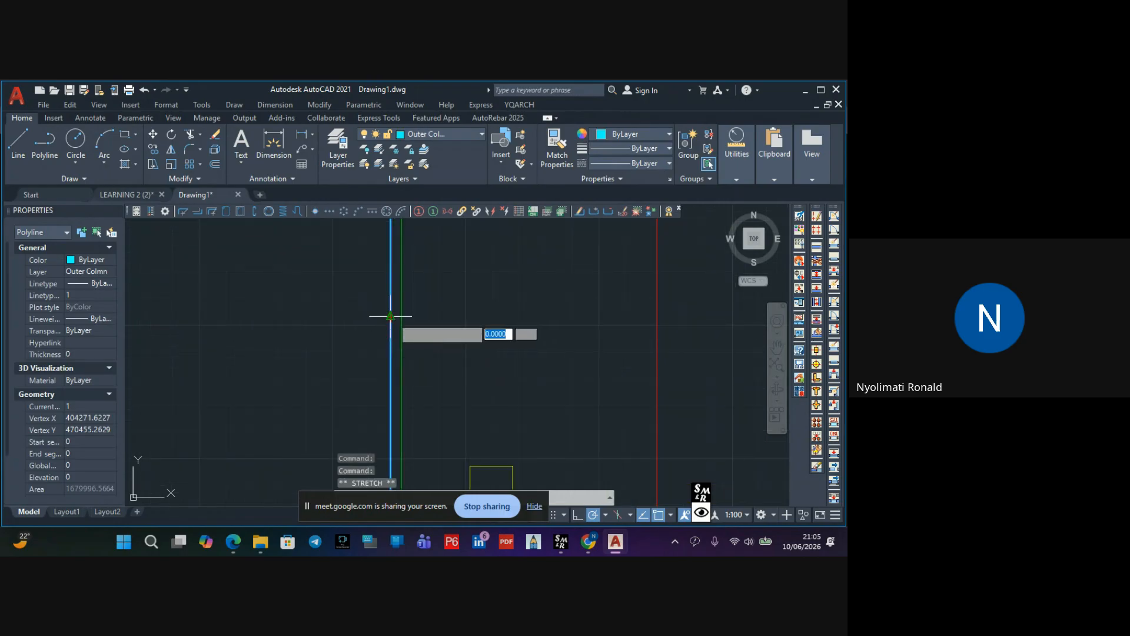
key(Escape)
key(Escape)
scroll(399, 321, down, 8)
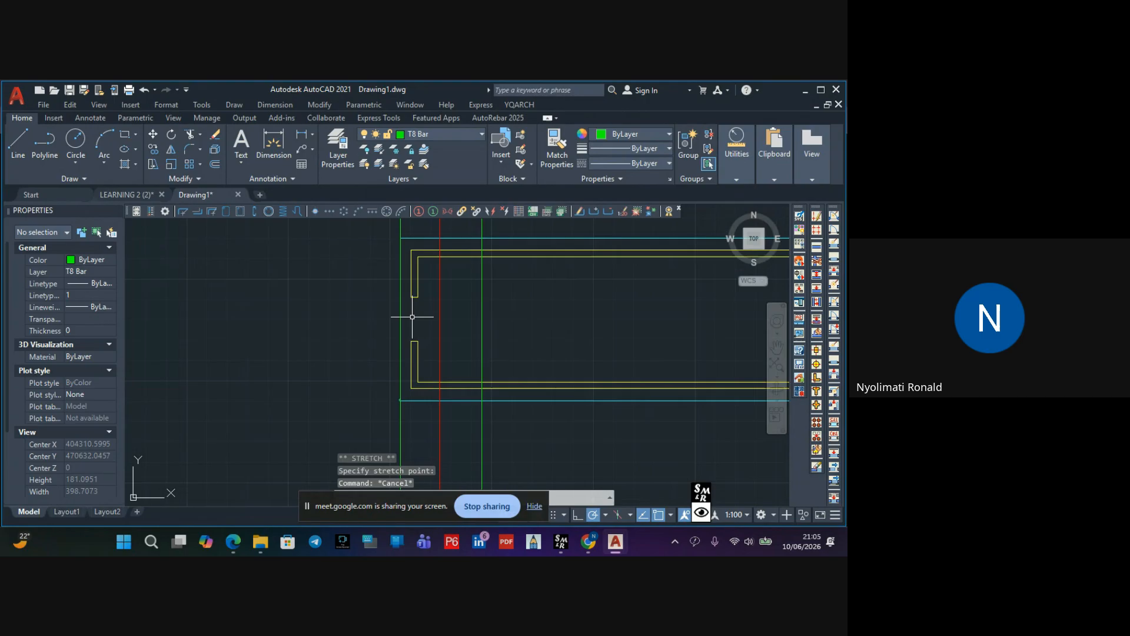
Fillet the outer corner of the top bar's left bend with a radius of 8
middle_drag(422, 286, 399, 371)
scroll(401, 367, up, 4)
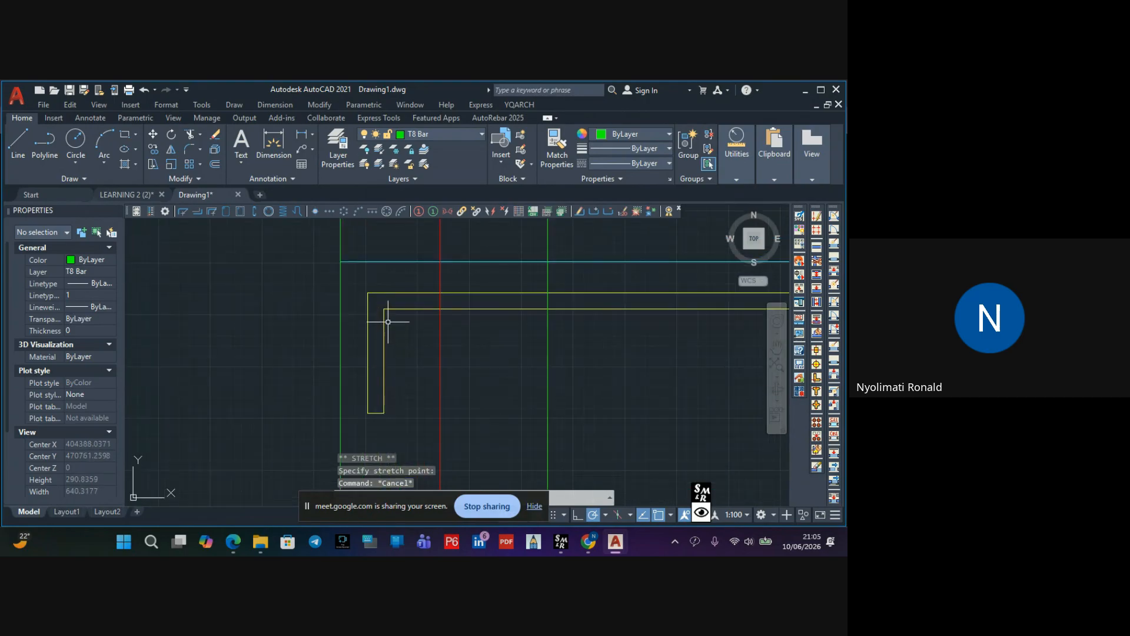
scroll(375, 300, up, 2)
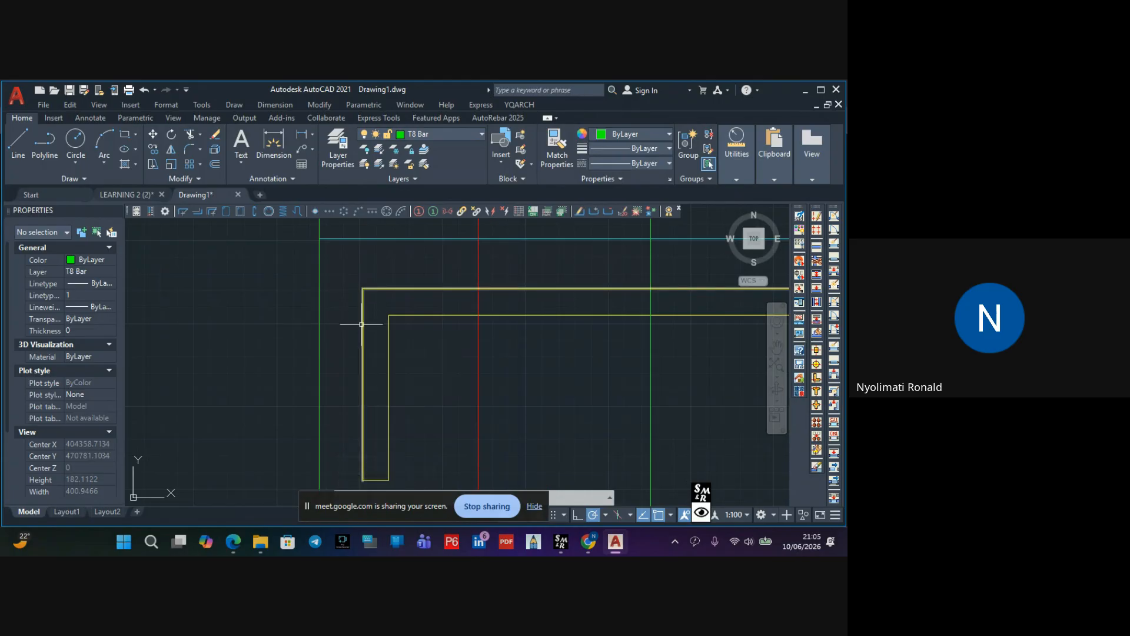
click(190, 154)
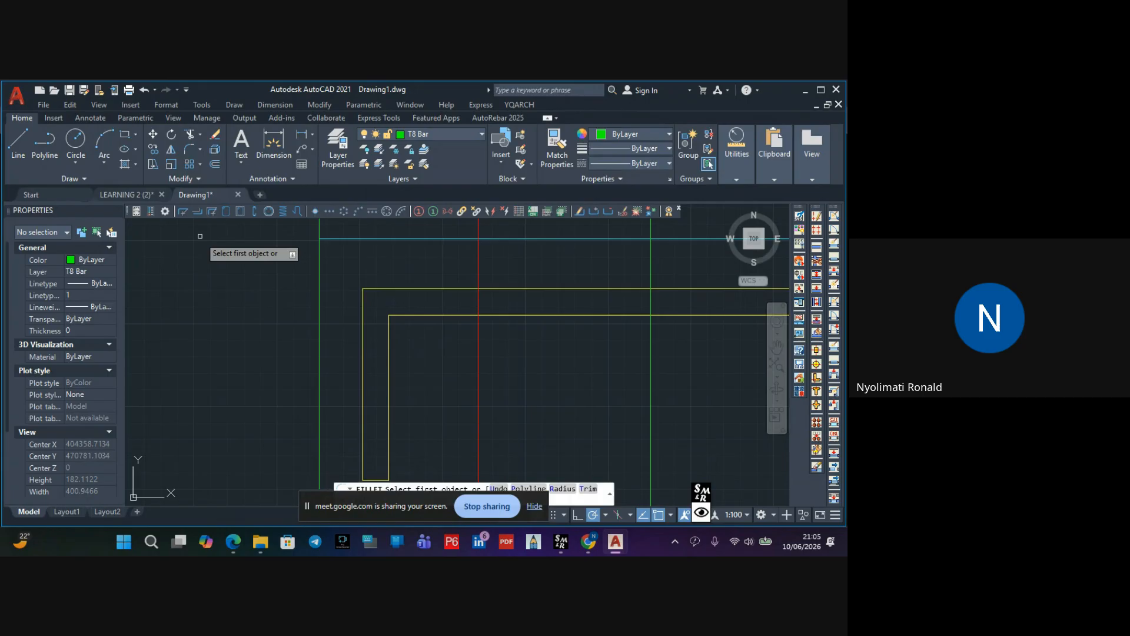
click(531, 507)
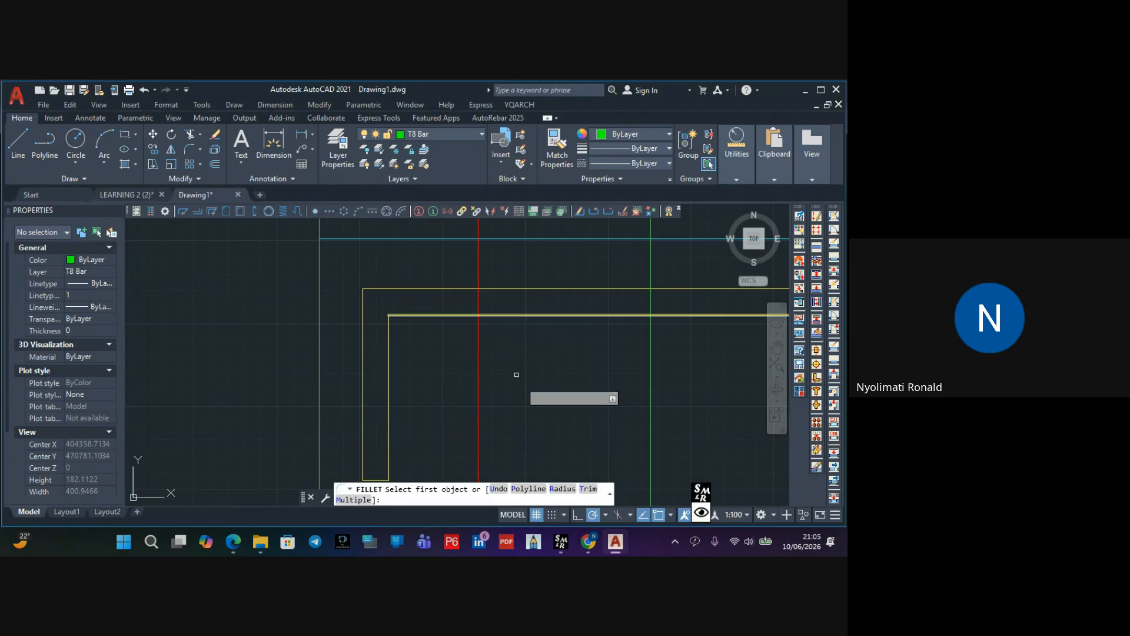
click(562, 489)
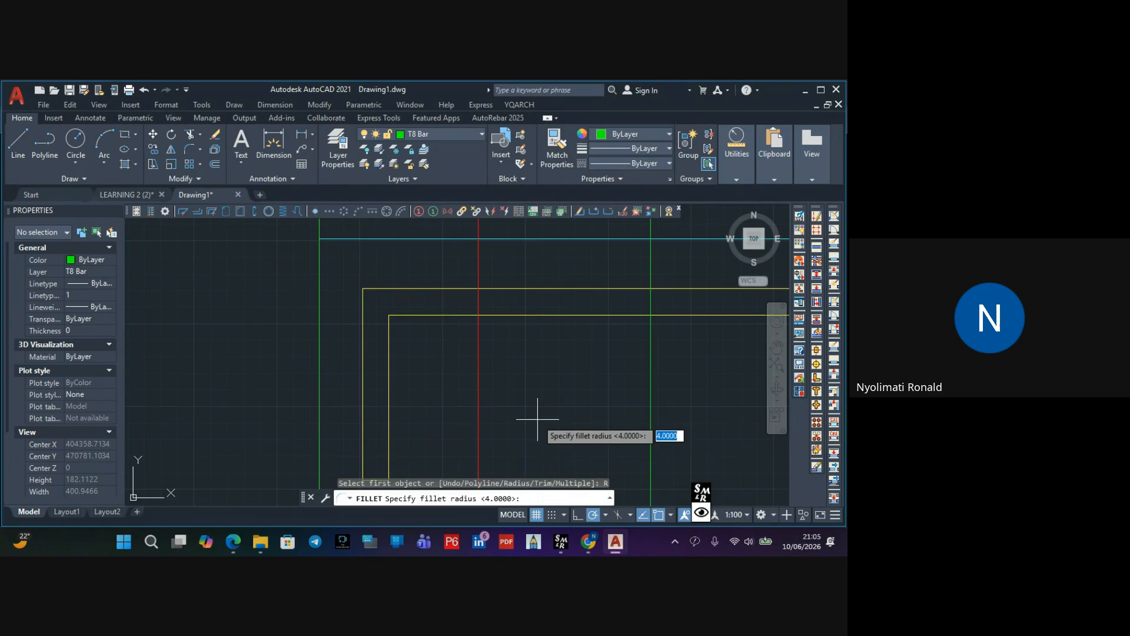
key(Return)
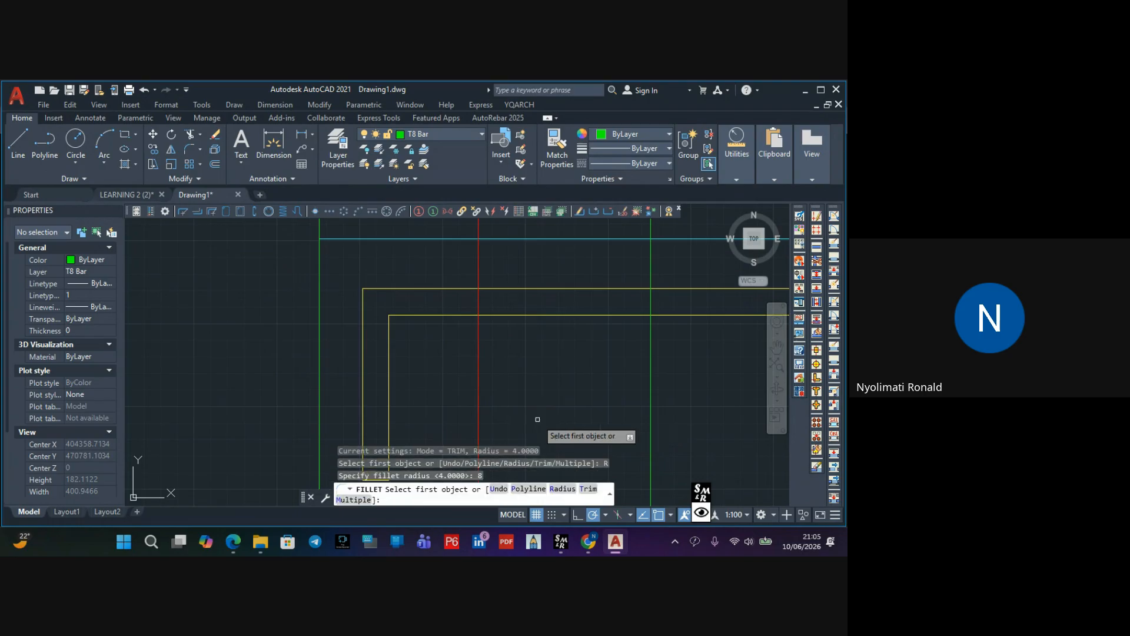
click(390, 288)
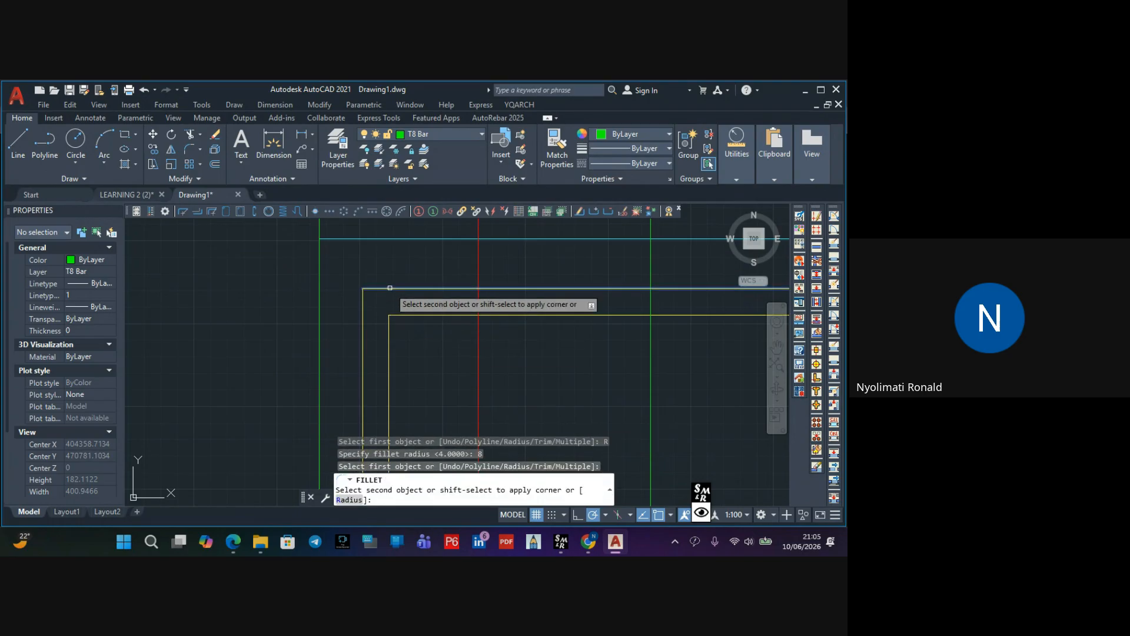
click(363, 321)
scroll(408, 316, down, 3)
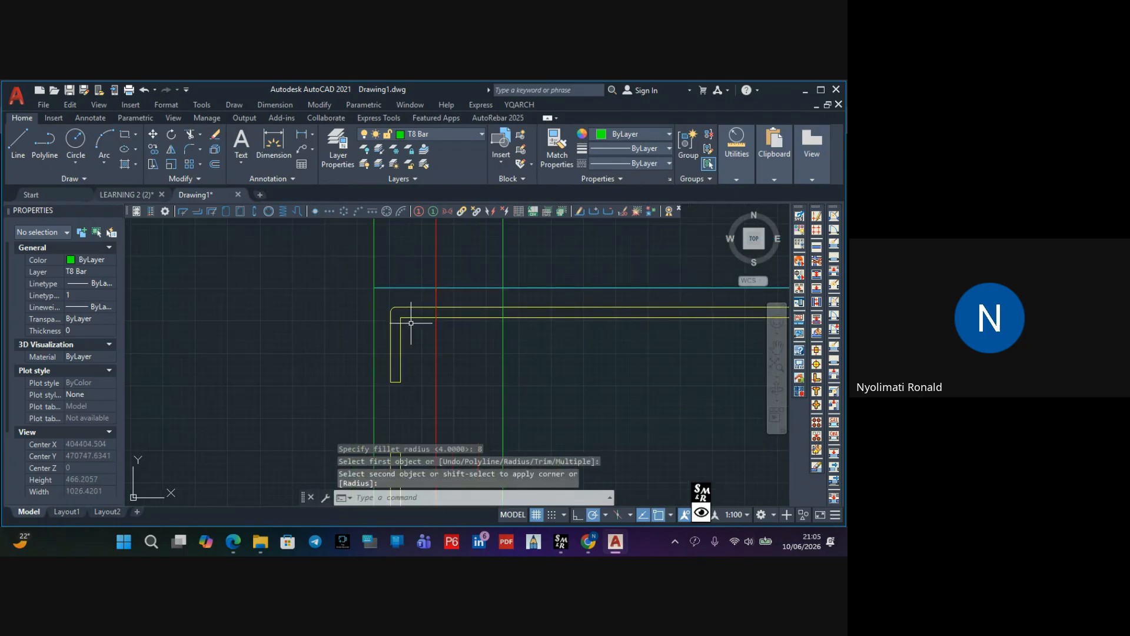
scroll(412, 324, up, 3)
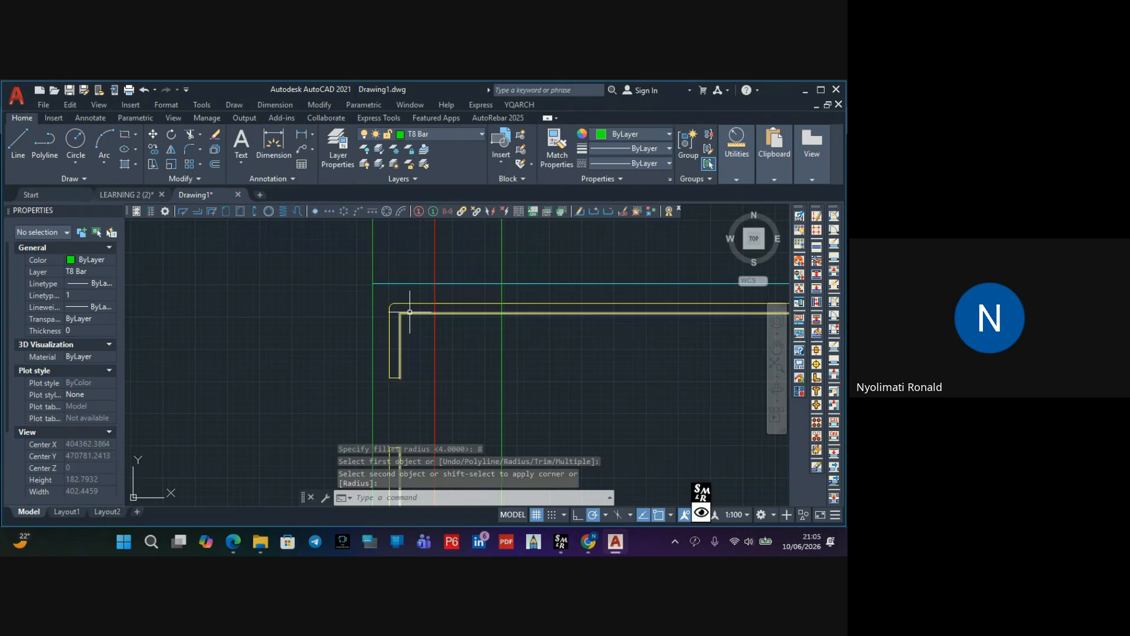
Fillet the inner corner of the top bar's left bend with a radius of 8
scroll(405, 310, up, 4)
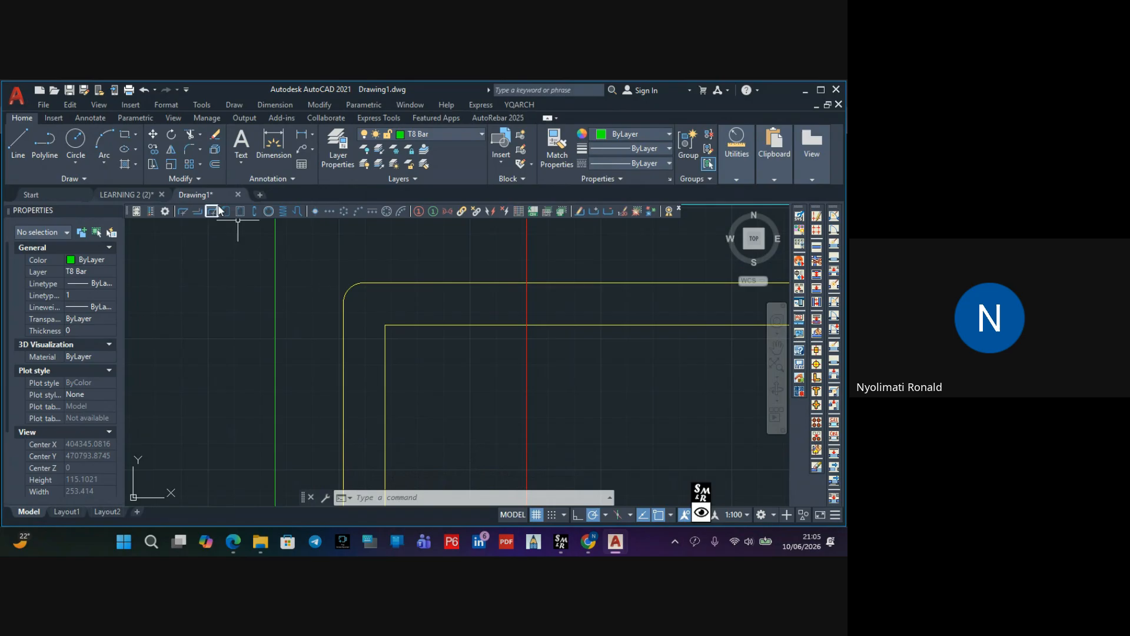
click(189, 149)
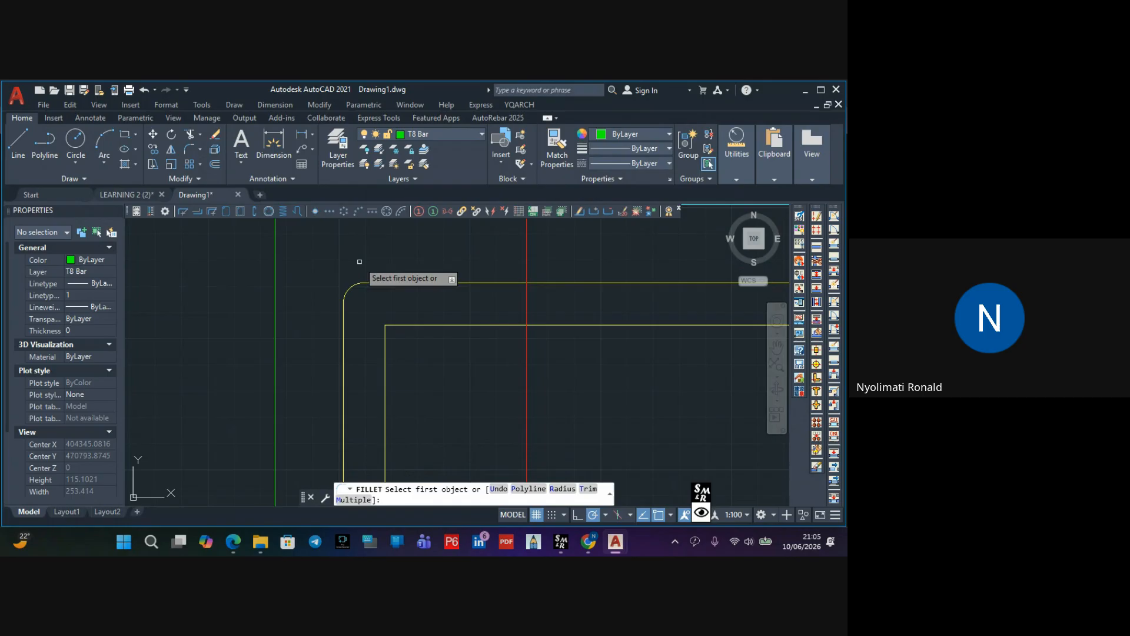
click(417, 323)
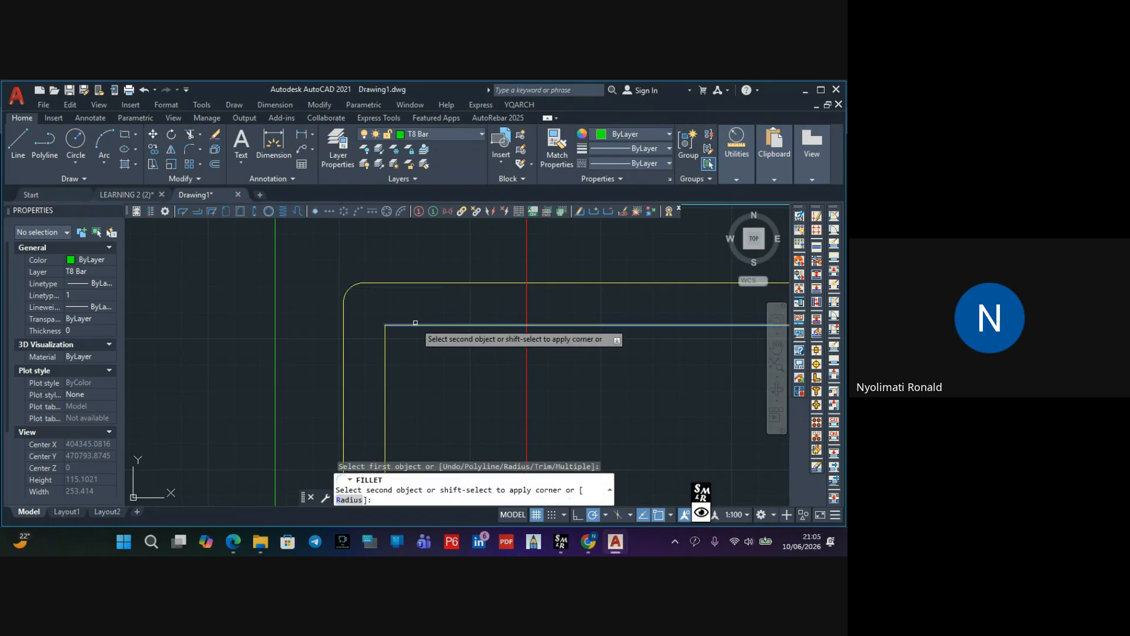
click(385, 359)
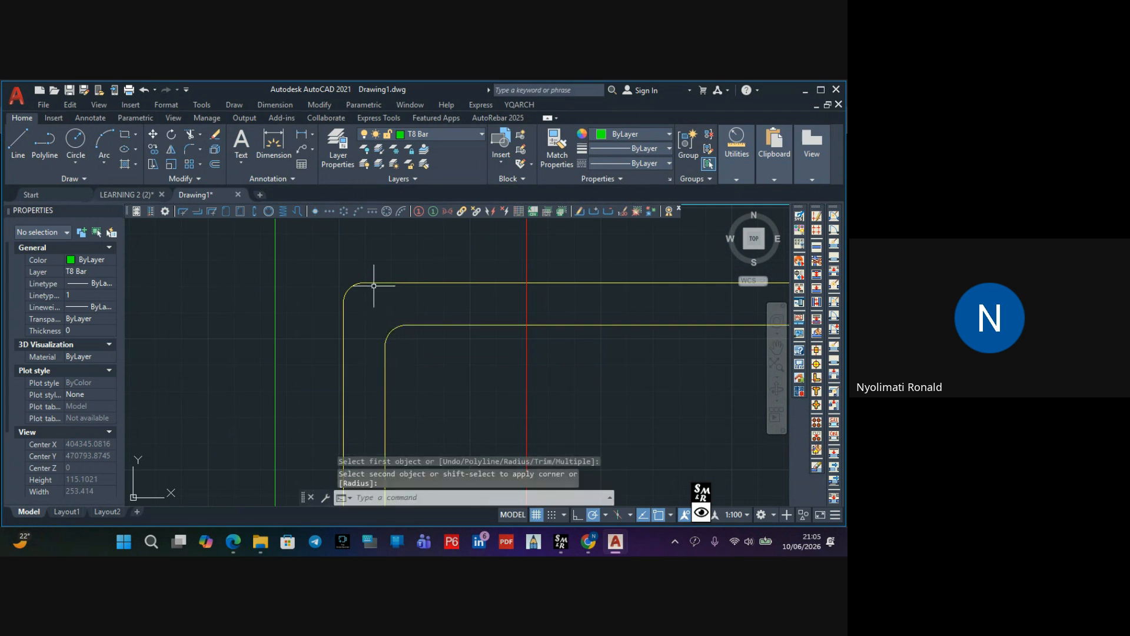
Fillet the outer corner of the top bar's left bend again with a radius of 16
click(189, 147)
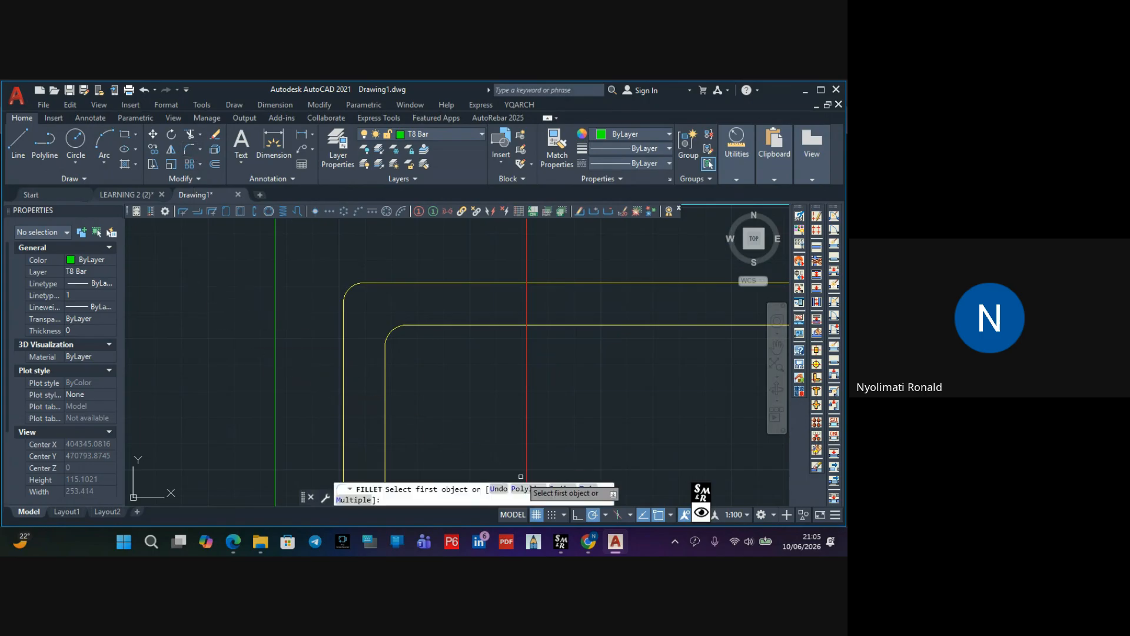
click(560, 489)
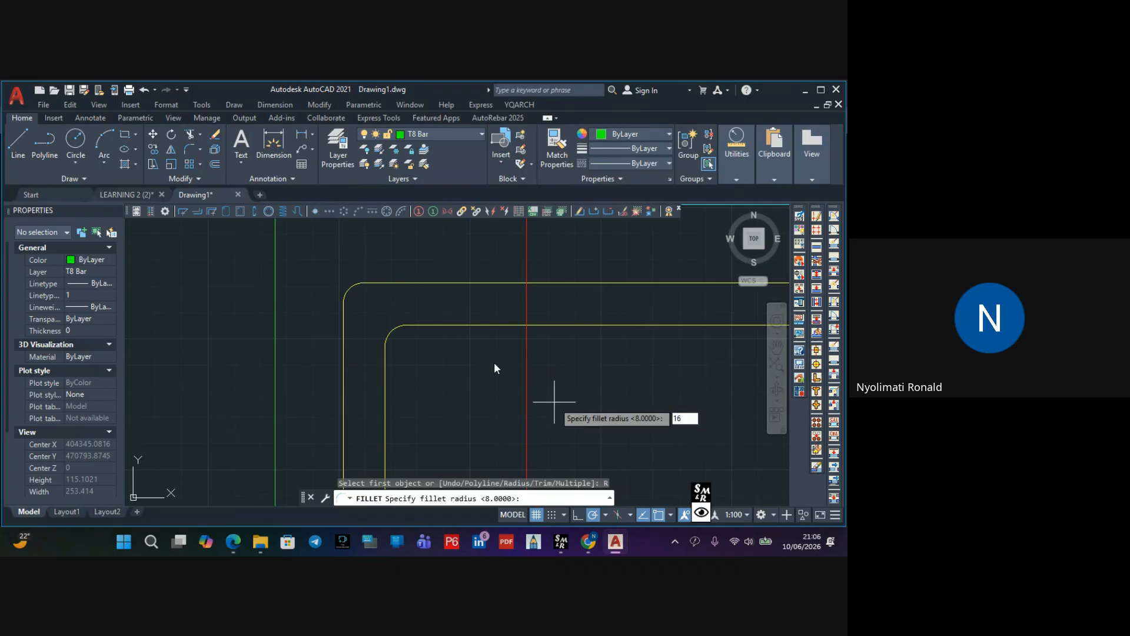
text(16)
key(Return)
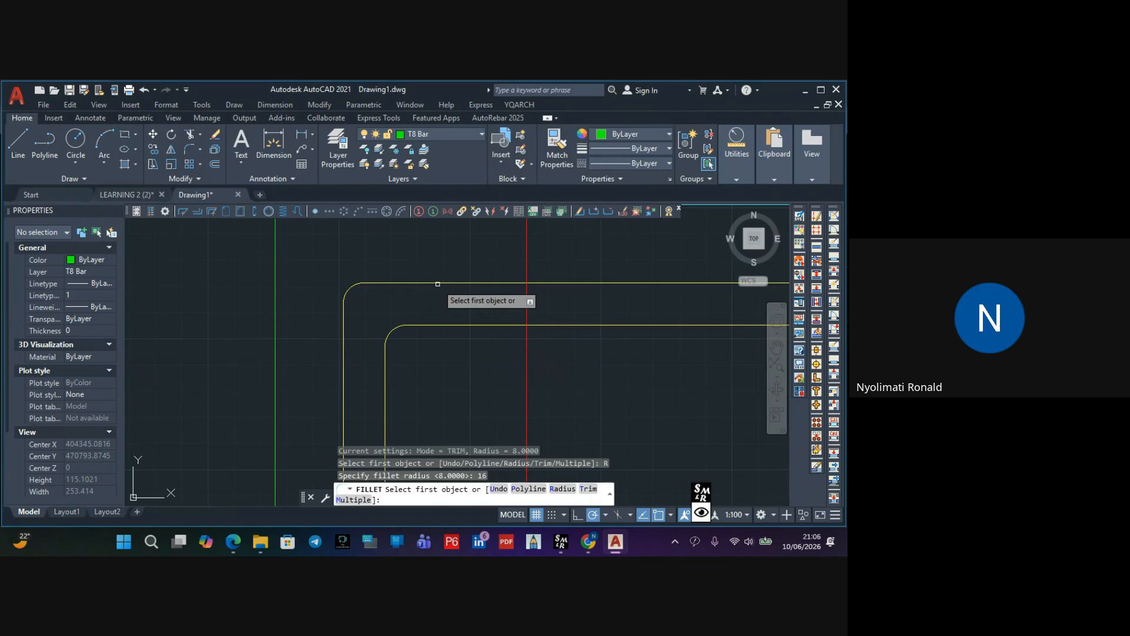
click(437, 283)
click(343, 336)
scroll(383, 241, down, 4)
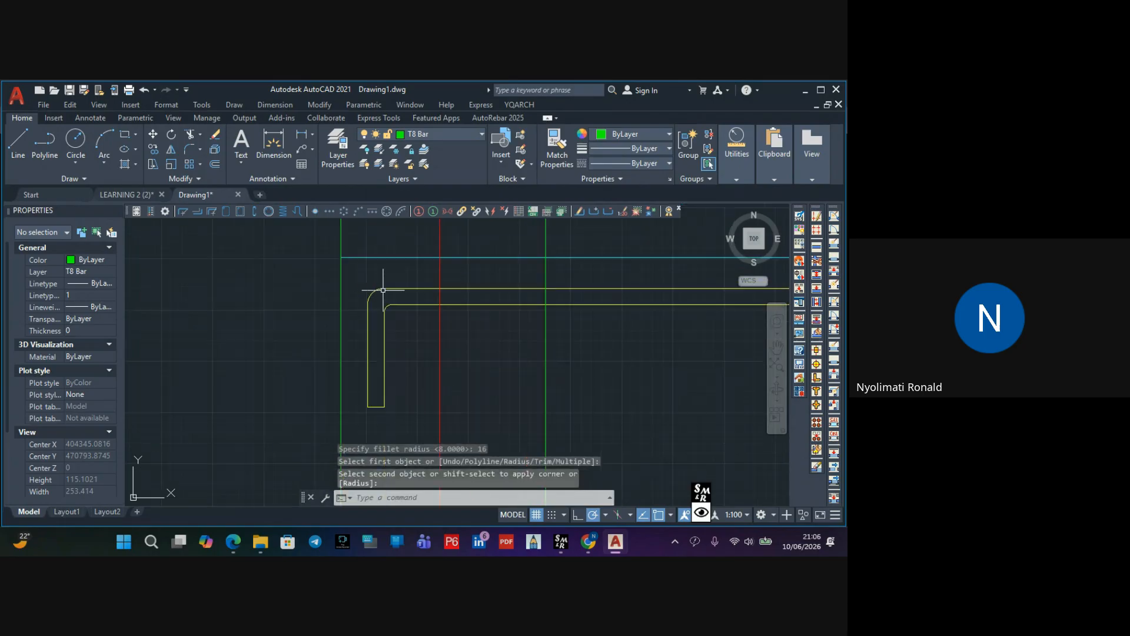
Fillet the outer corner of the bottom bar's left bend with a radius of 16
scroll(462, 360, down, 2)
scroll(466, 327, down, 2)
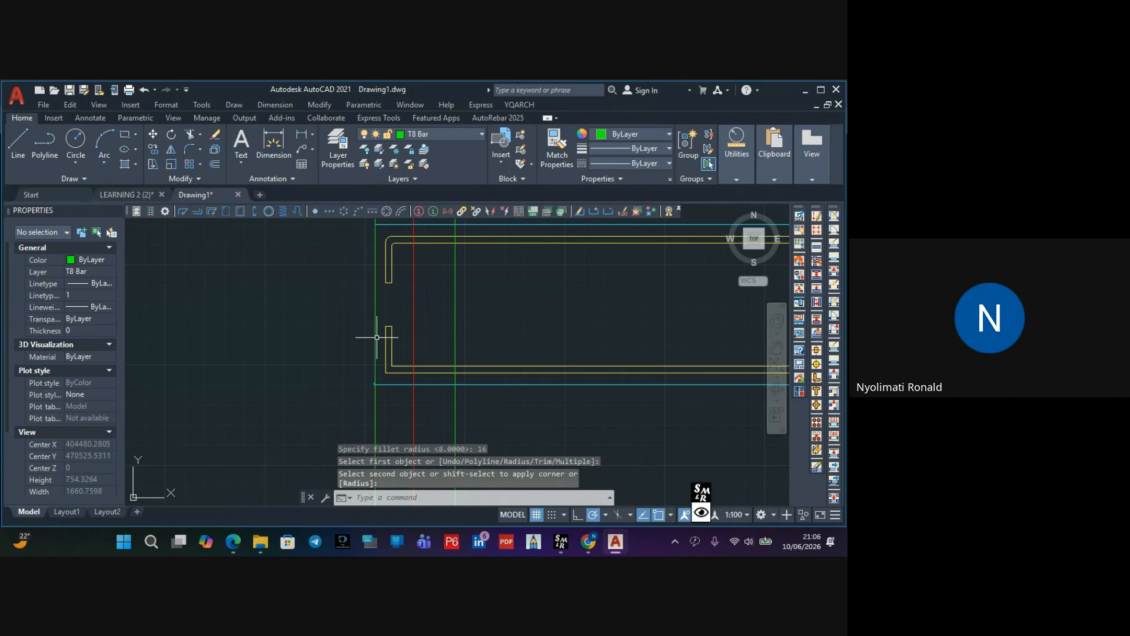
click(185, 149)
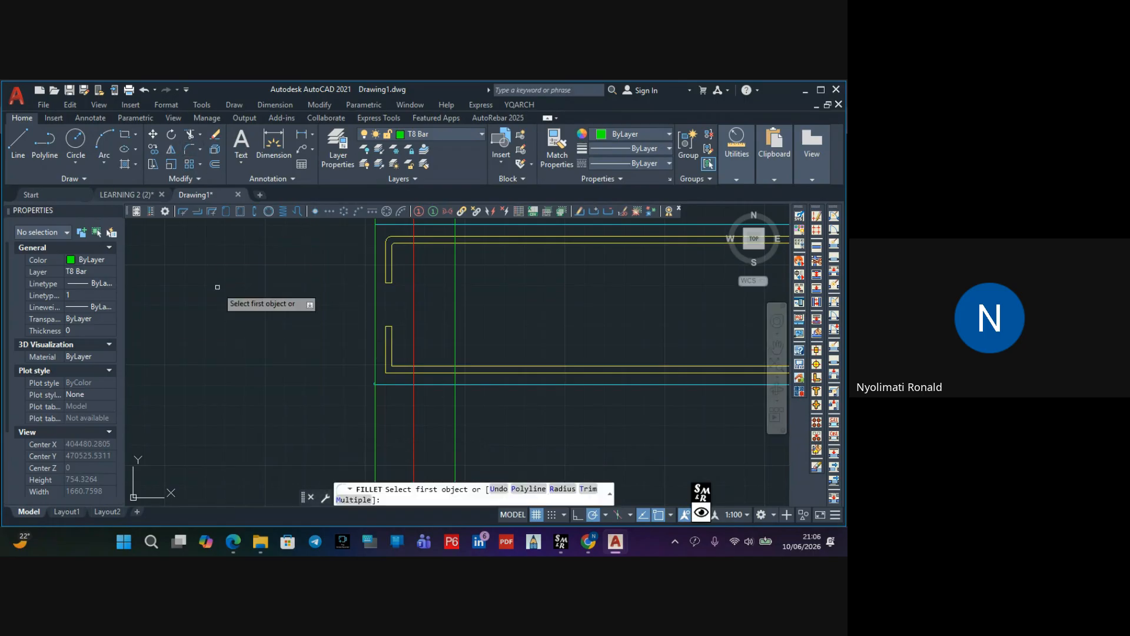
click(561, 489)
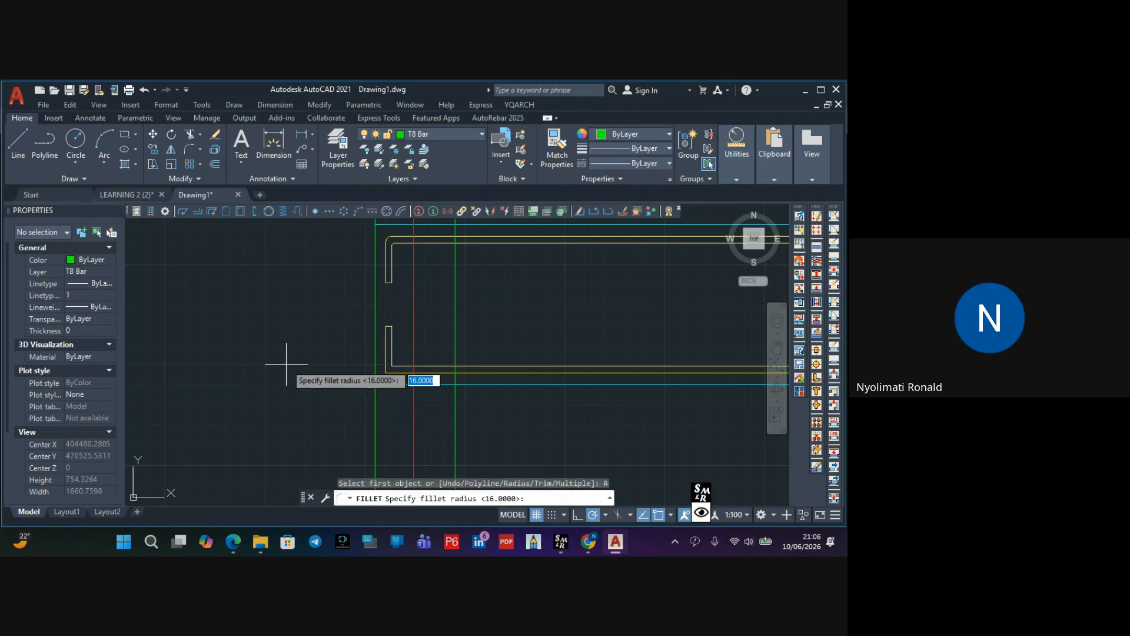
key(Return)
scroll(376, 380, up, 5)
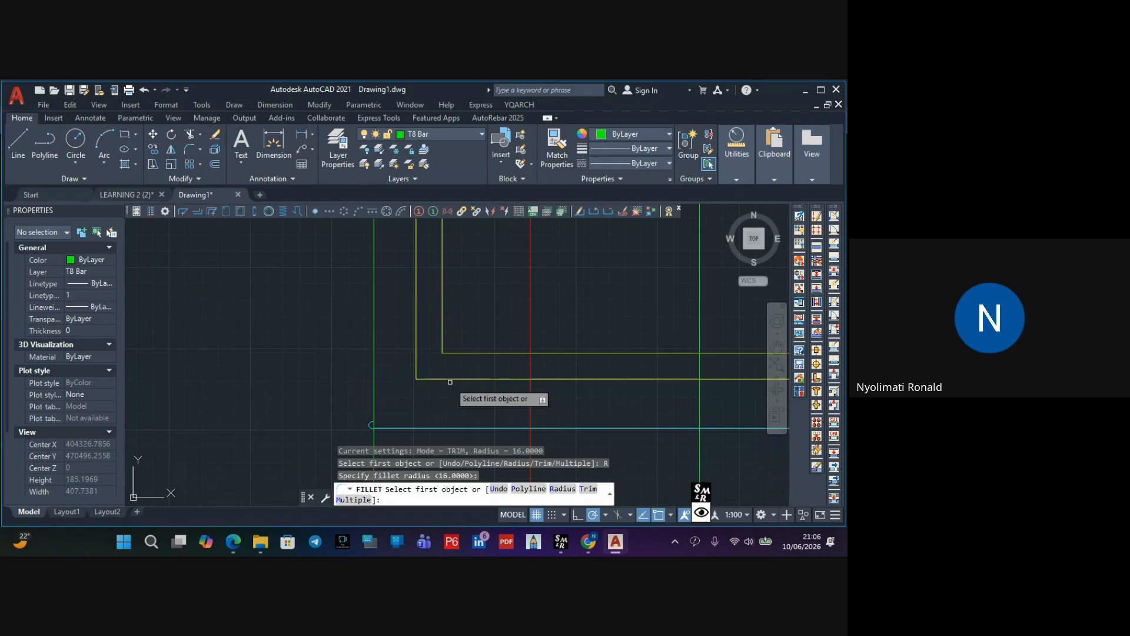
click(450, 379)
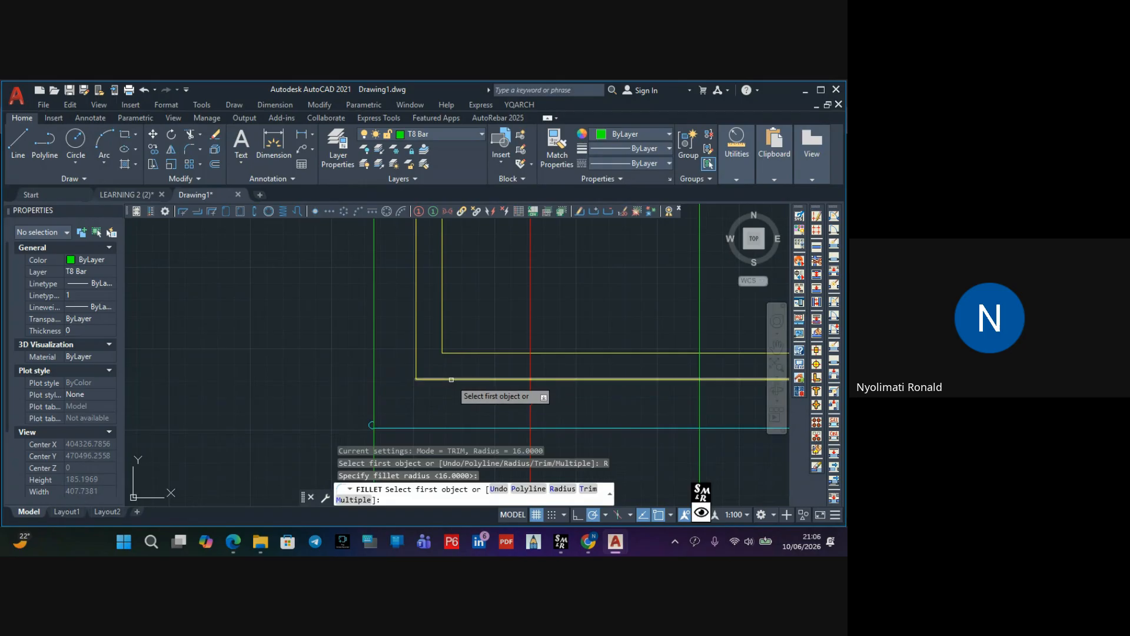
click(414, 326)
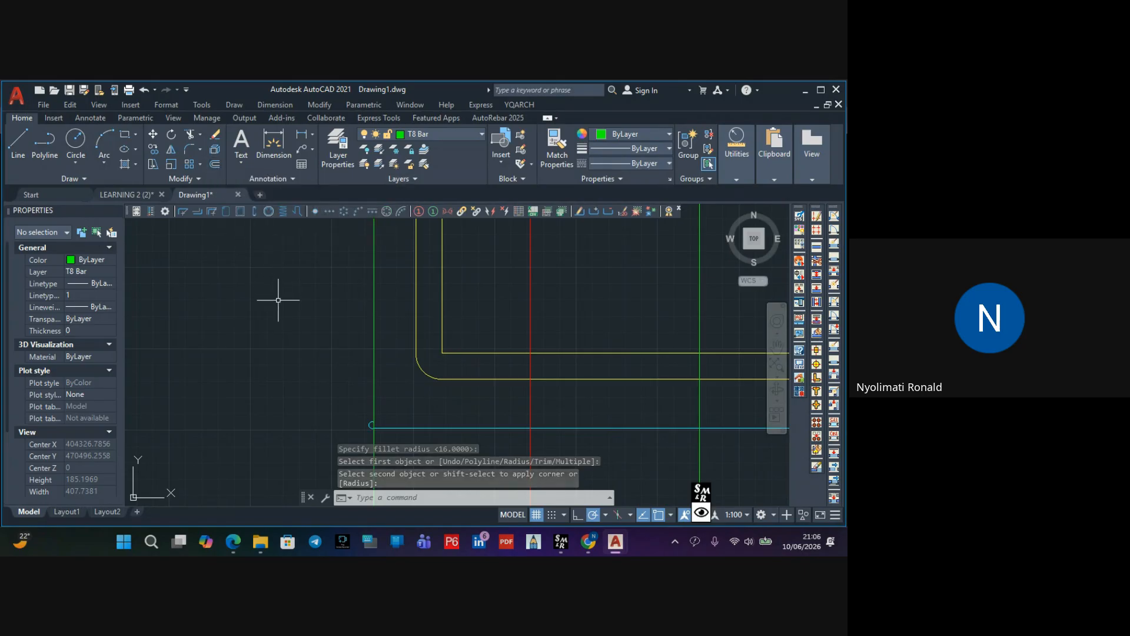
Fillet the inner corner of the bottom bar's left bend with a radius of 8
click(188, 149)
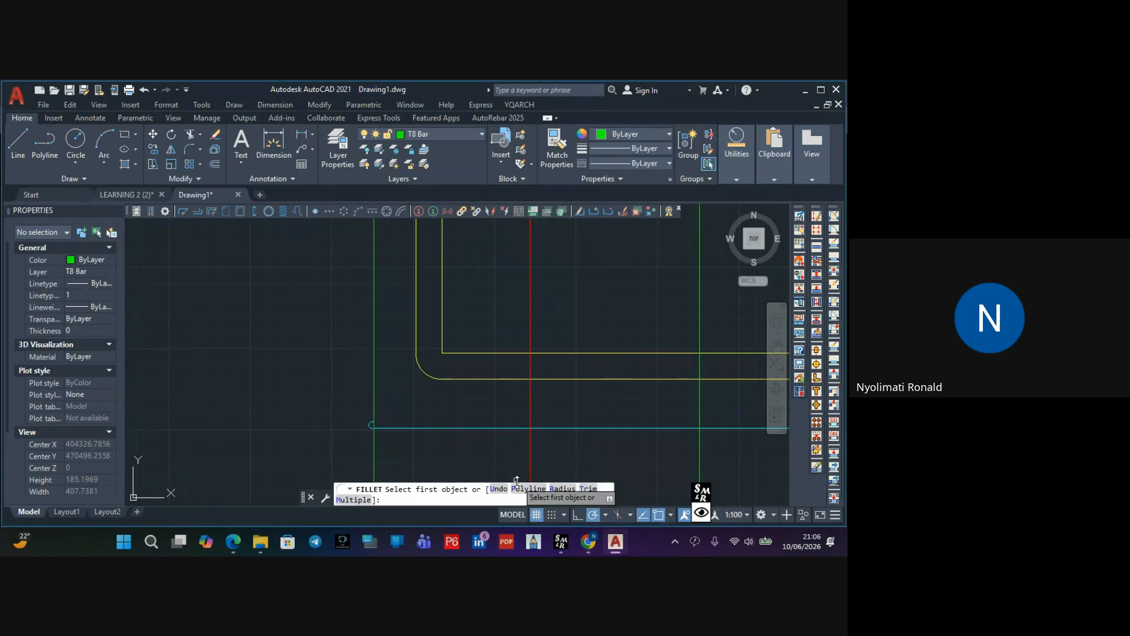
click(562, 489)
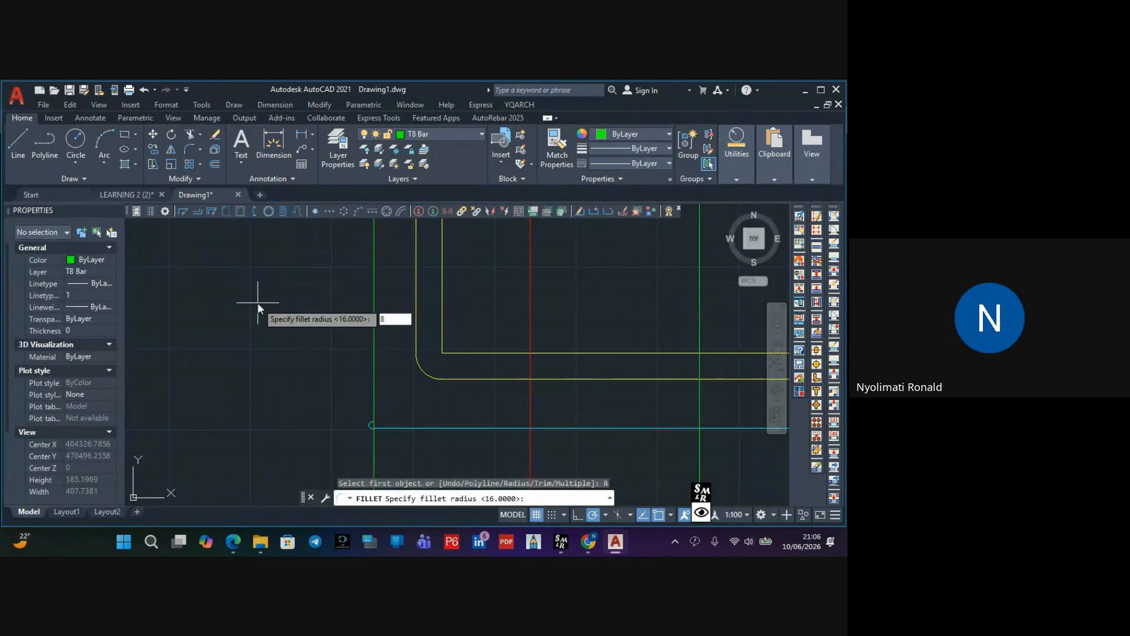
text(8)
key(Return)
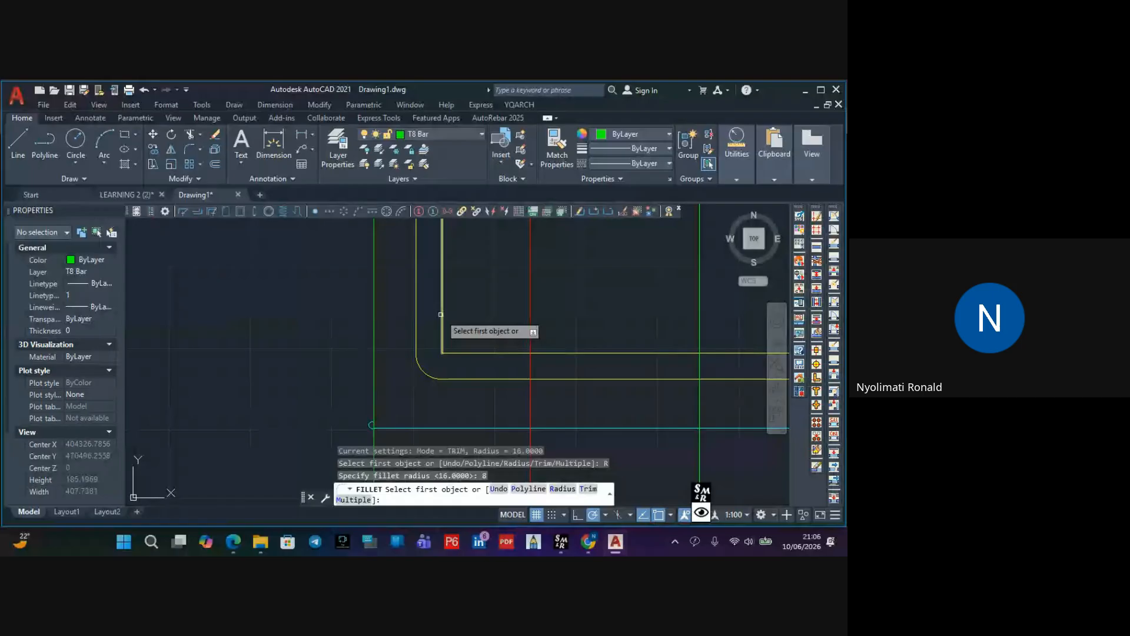
click(441, 314)
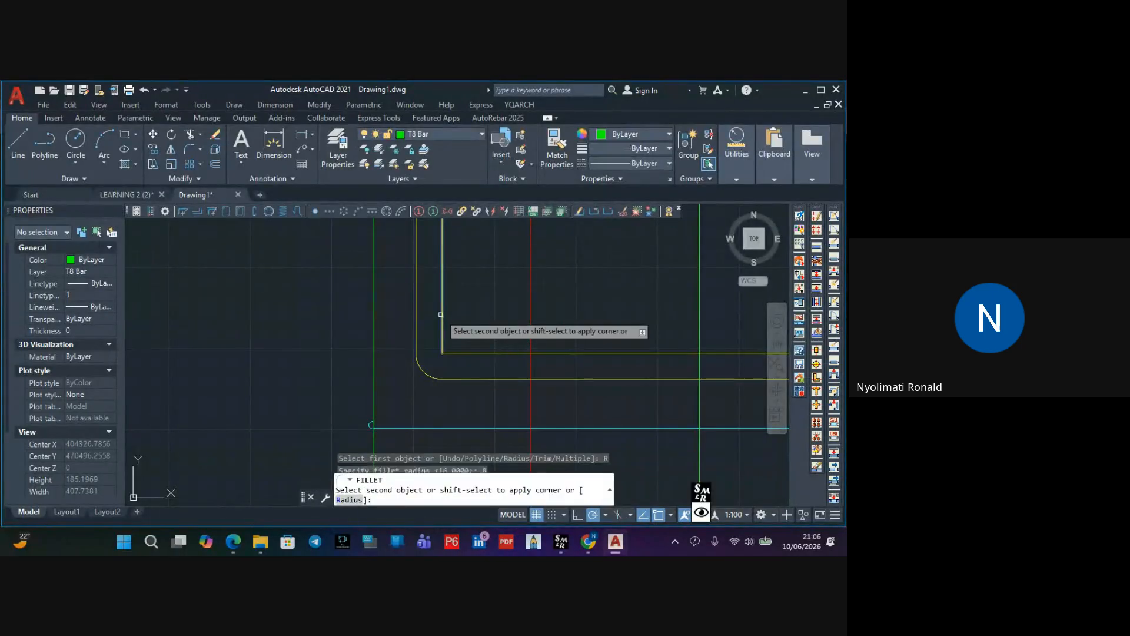
click(470, 351)
scroll(428, 353, down, 5)
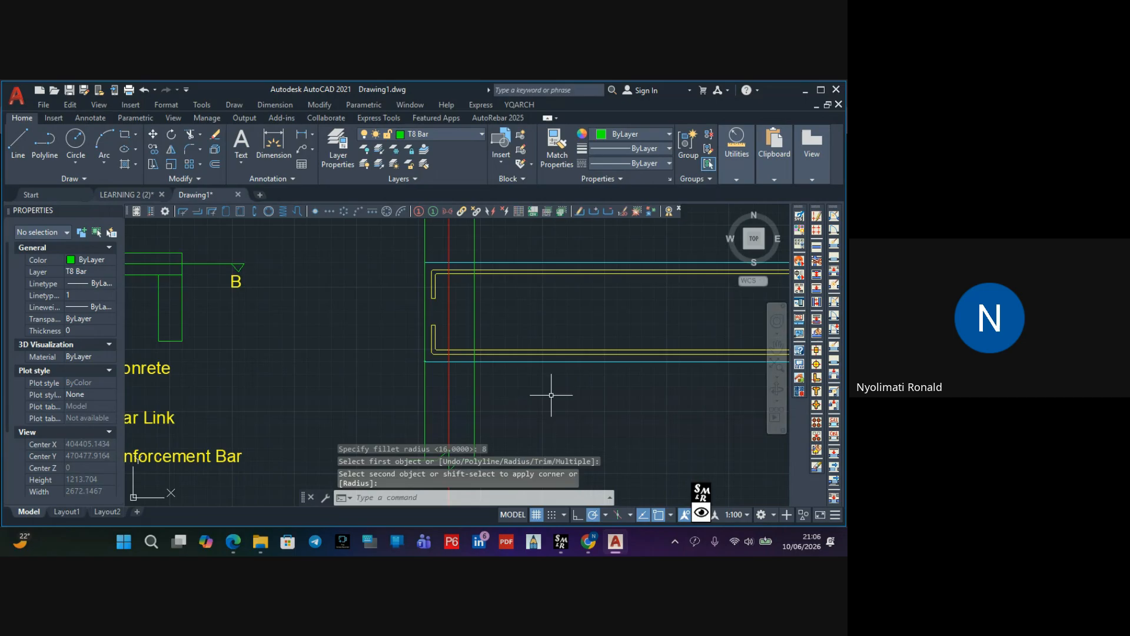
Examine the rounded left bar bends and the bars along the beam to its right end
middle_drag(551, 394, 523, 394)
scroll(319, 321, up, 6)
scroll(285, 307, down, 8)
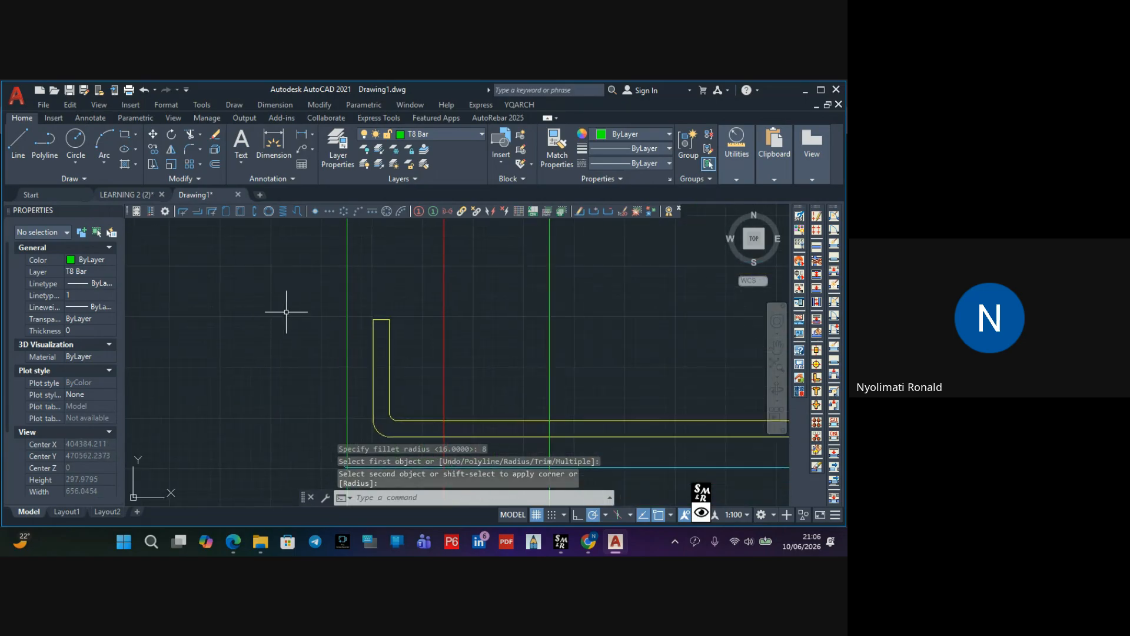
middle_drag(511, 360, 293, 361)
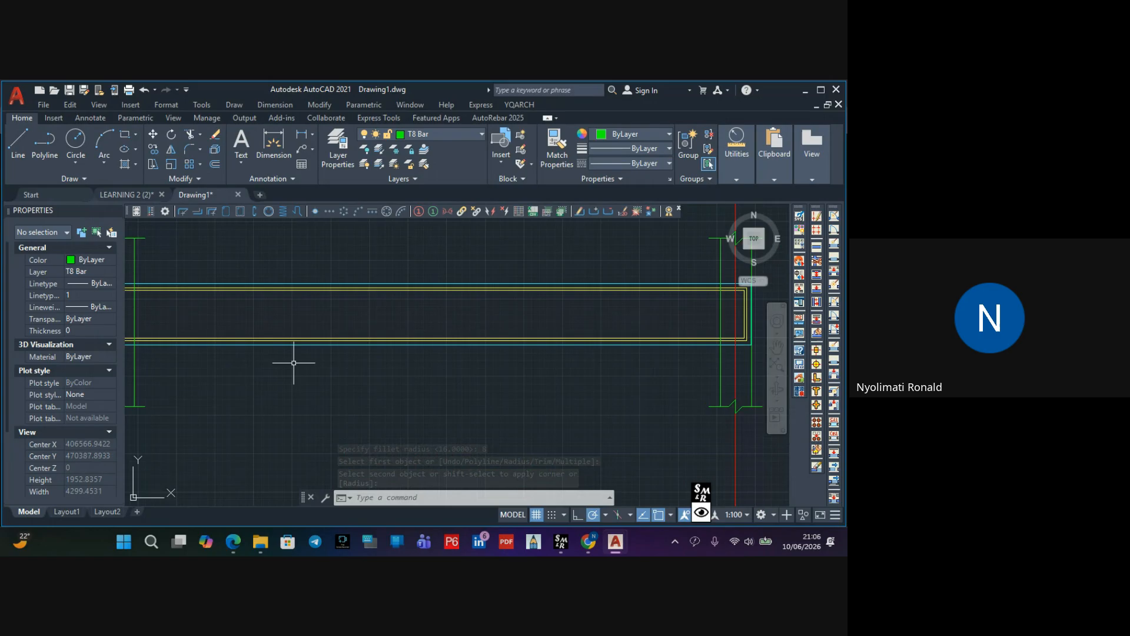
middle_drag(394, 358, 257, 376)
scroll(372, 353, down, 2)
middle_drag(333, 358, 528, 355)
scroll(342, 326, up, 8)
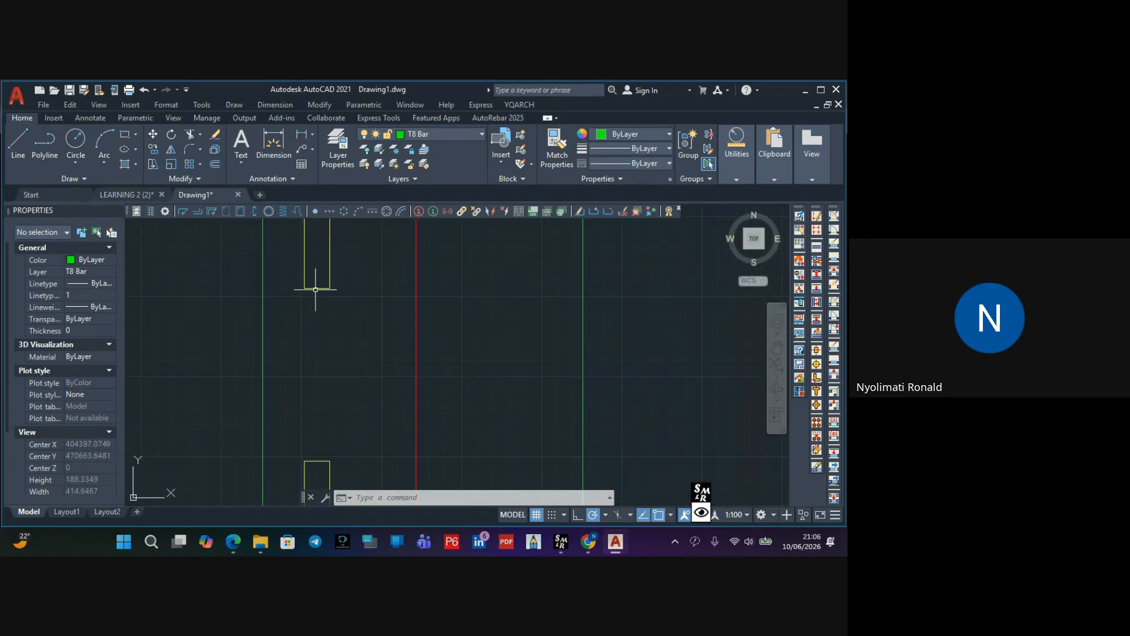
scroll(320, 294, down, 6)
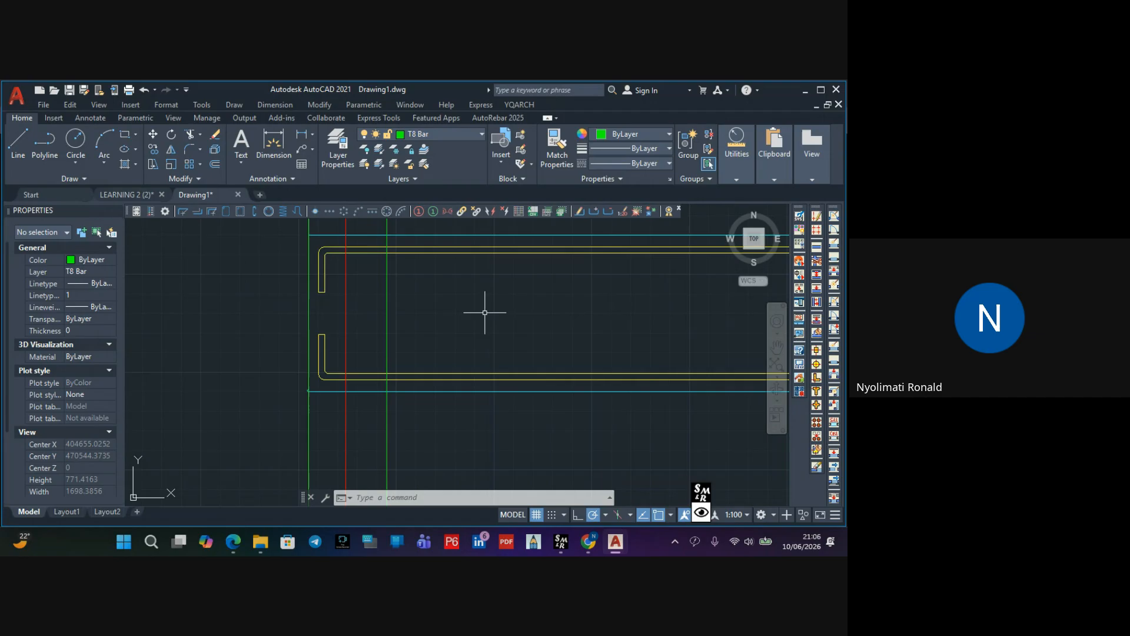
Copy the two short lines closing the left bar ends 4124 units horizontally onto the vertical bar lines at the beam's right end
scroll(327, 301, up, 2)
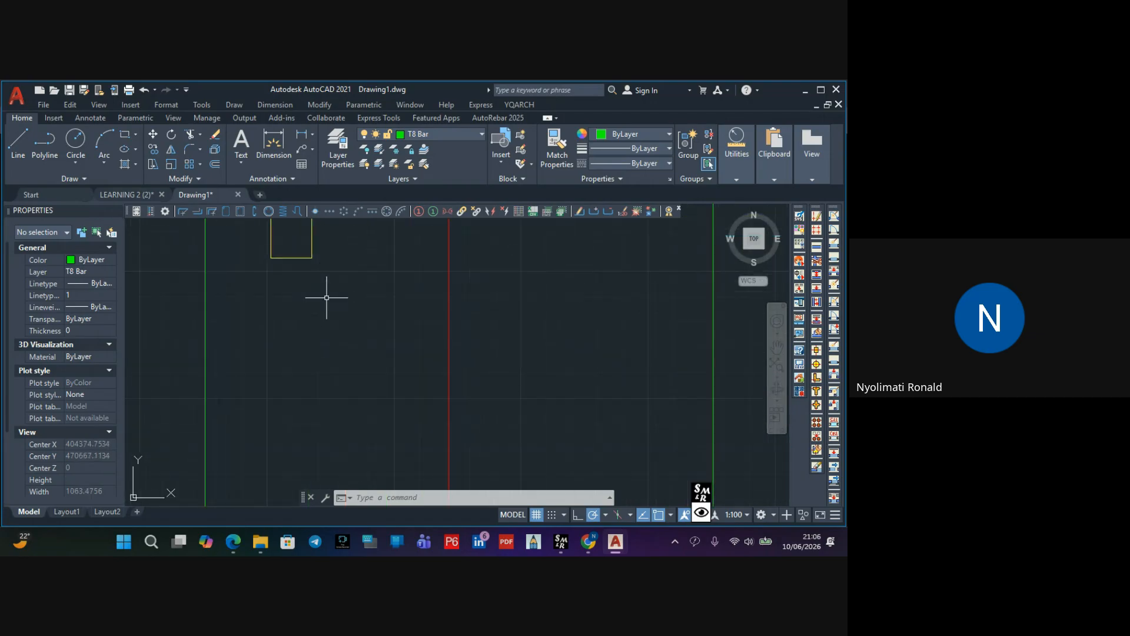
click(299, 258)
scroll(312, 268, down, 2)
scroll(317, 354, up, 2)
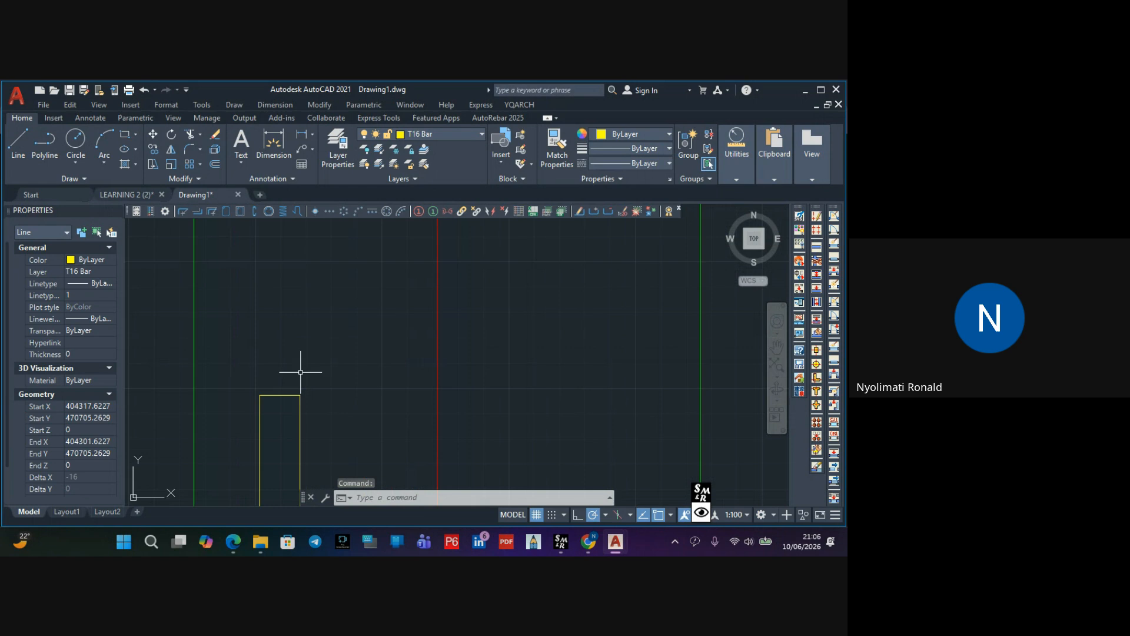
click(286, 394)
scroll(333, 346, down, 4)
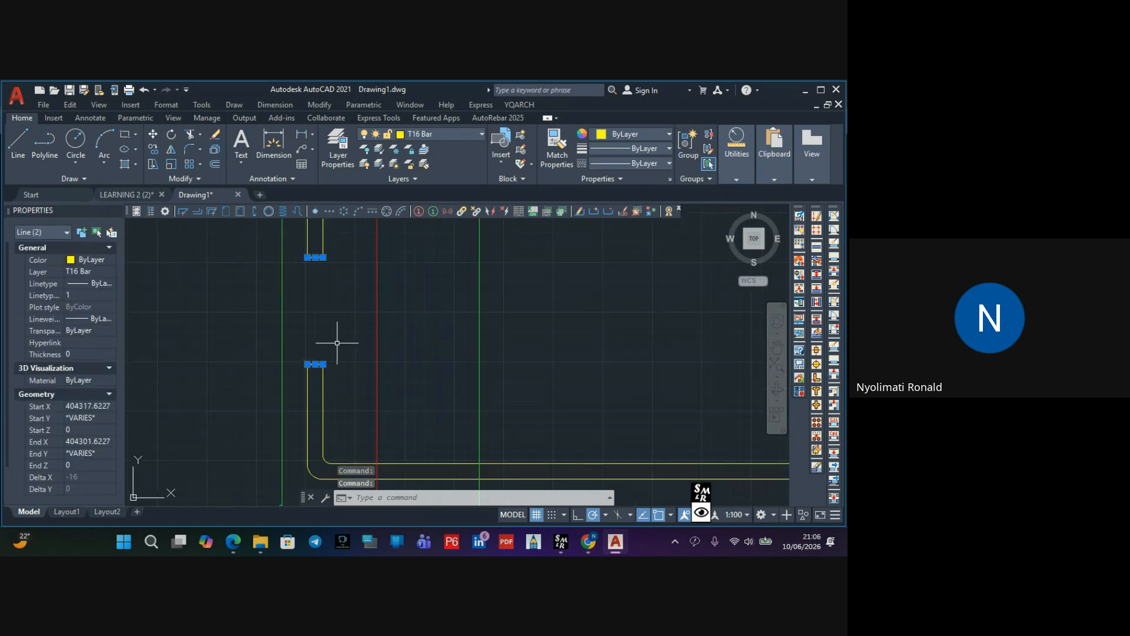
click(153, 149)
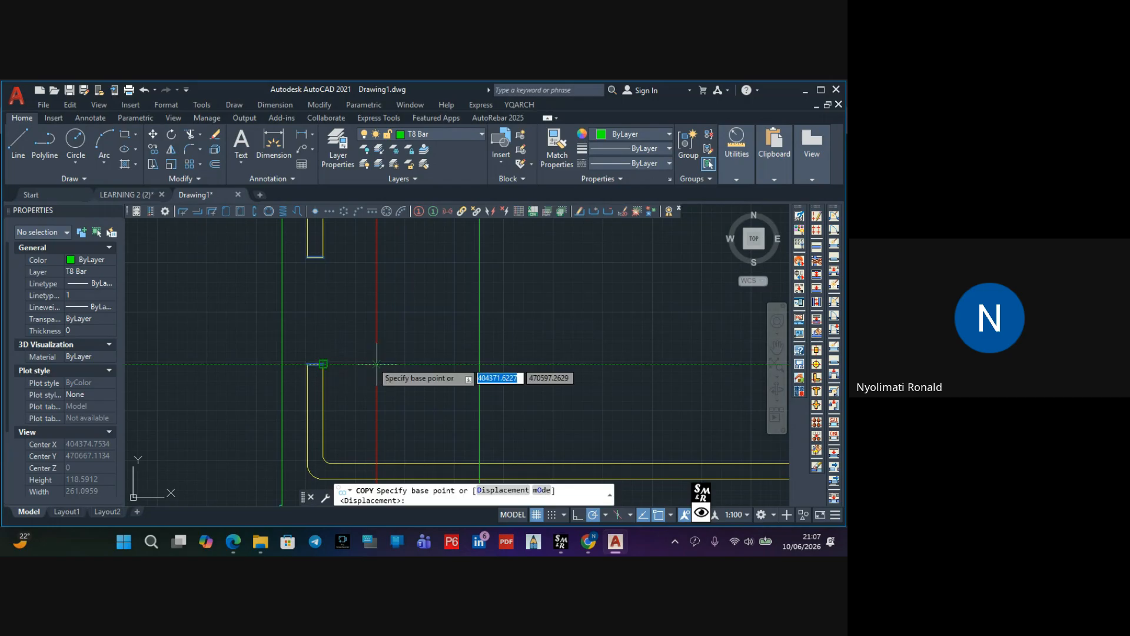
click(323, 364)
scroll(403, 353, down, 4)
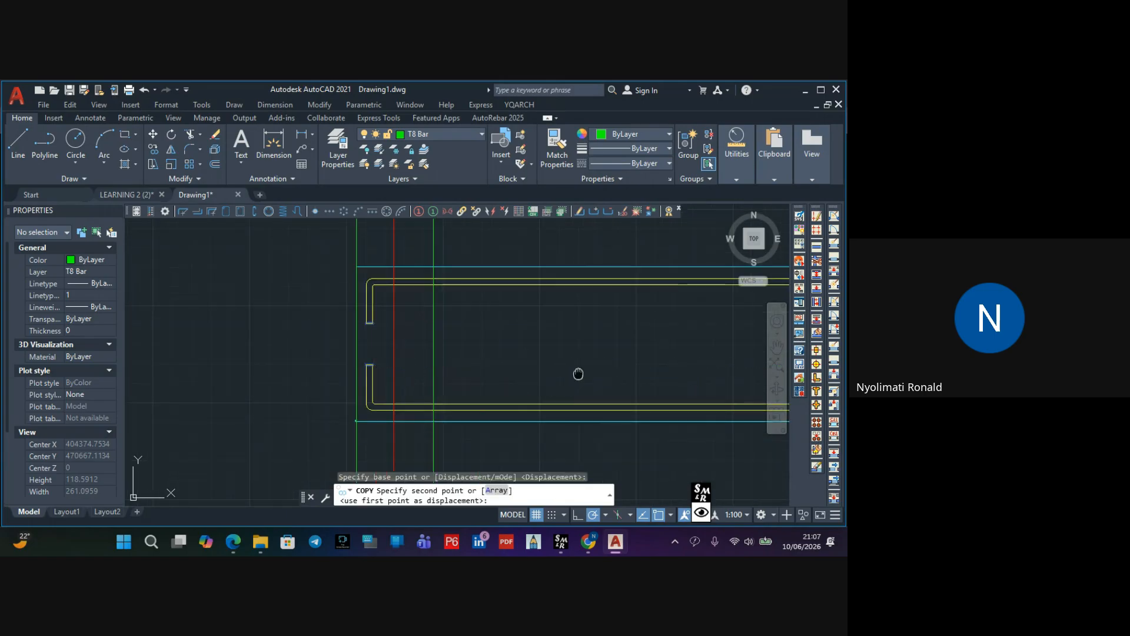
middle_drag(578, 373, 283, 345)
scroll(429, 341, down, 5)
middle_drag(557, 348, 287, 324)
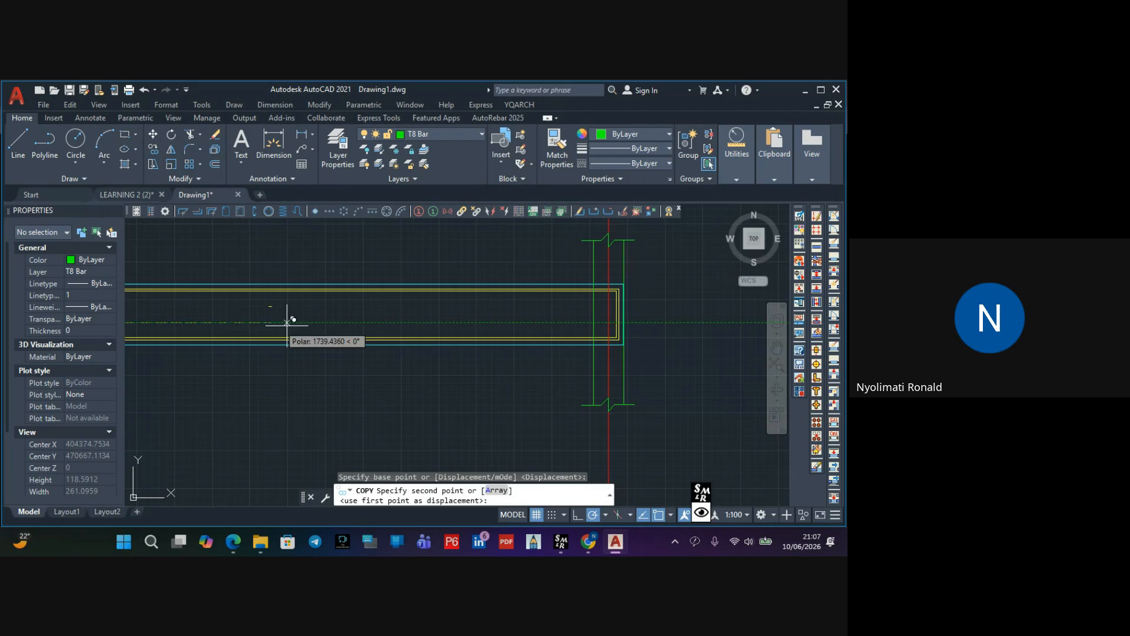
scroll(612, 318, up, 6)
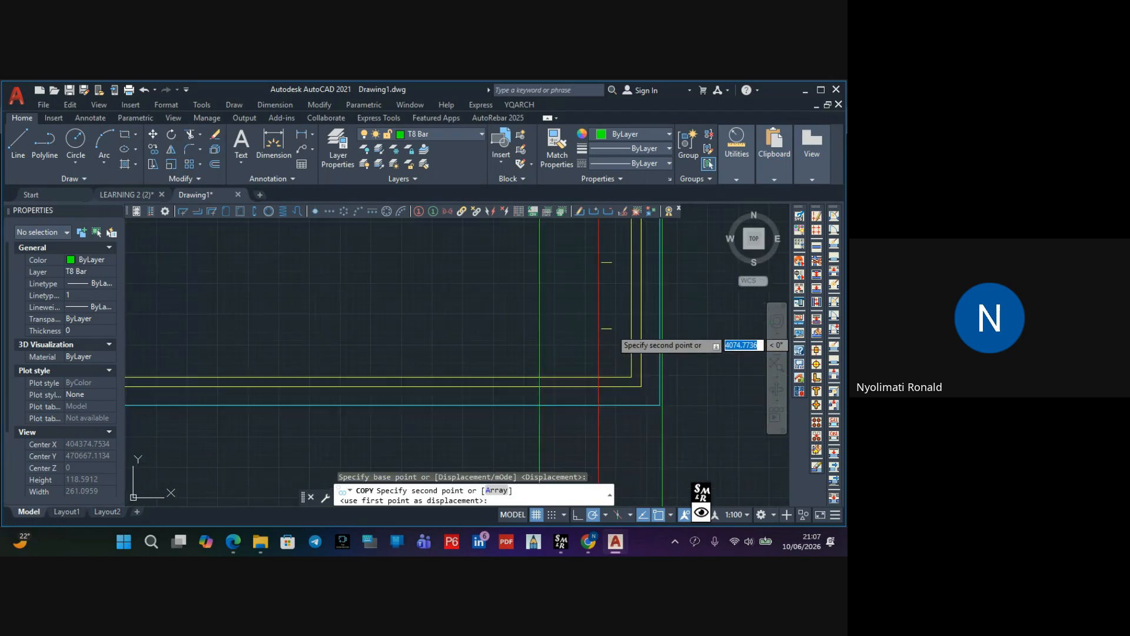
scroll(611, 329, down, 1)
scroll(629, 321, up, 1)
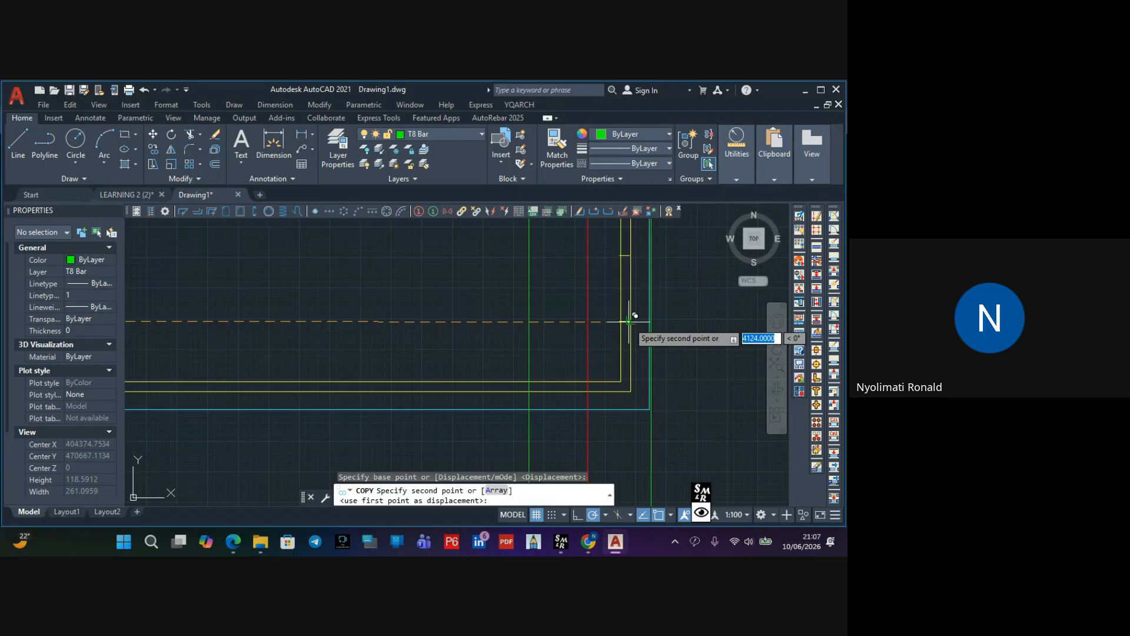
scroll(627, 319, up, 2)
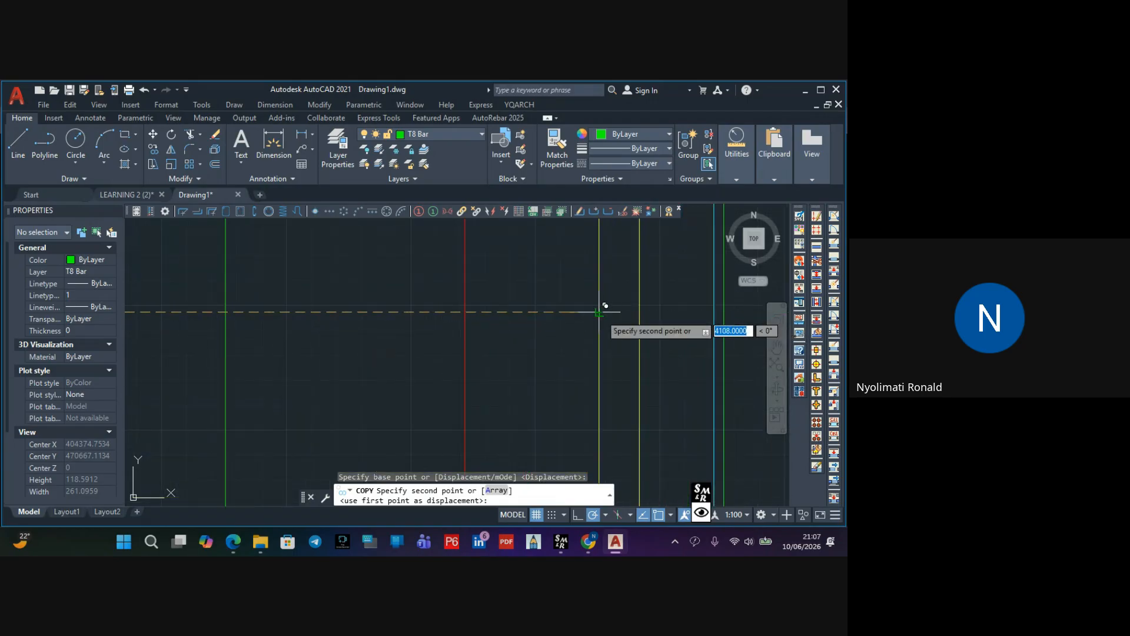
click(639, 312)
scroll(632, 314, down, 1)
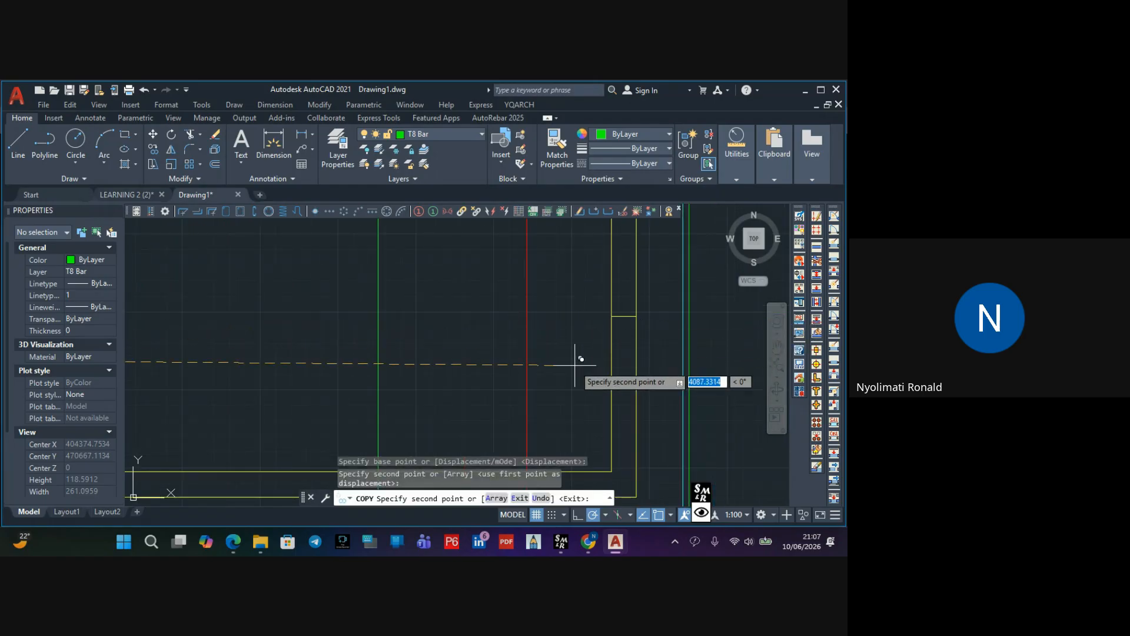
key(Escape)
Trim away the vertical bar lines between the two short closing lines at the beam's right end
scroll(568, 350, down, 5)
middle_drag(575, 353, 535, 401)
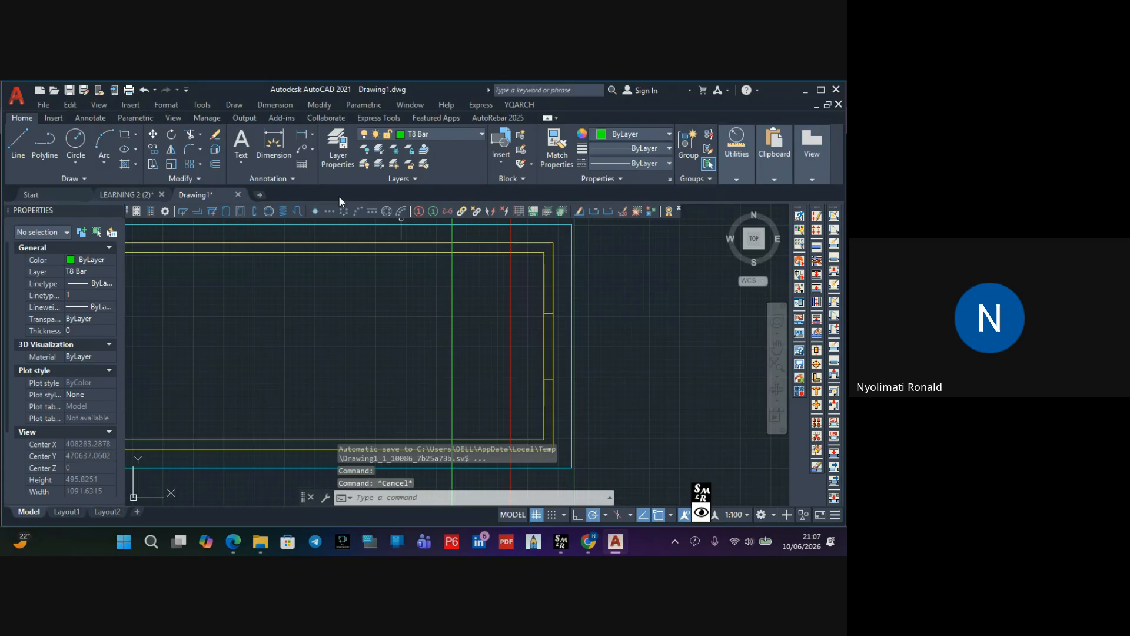
click(190, 135)
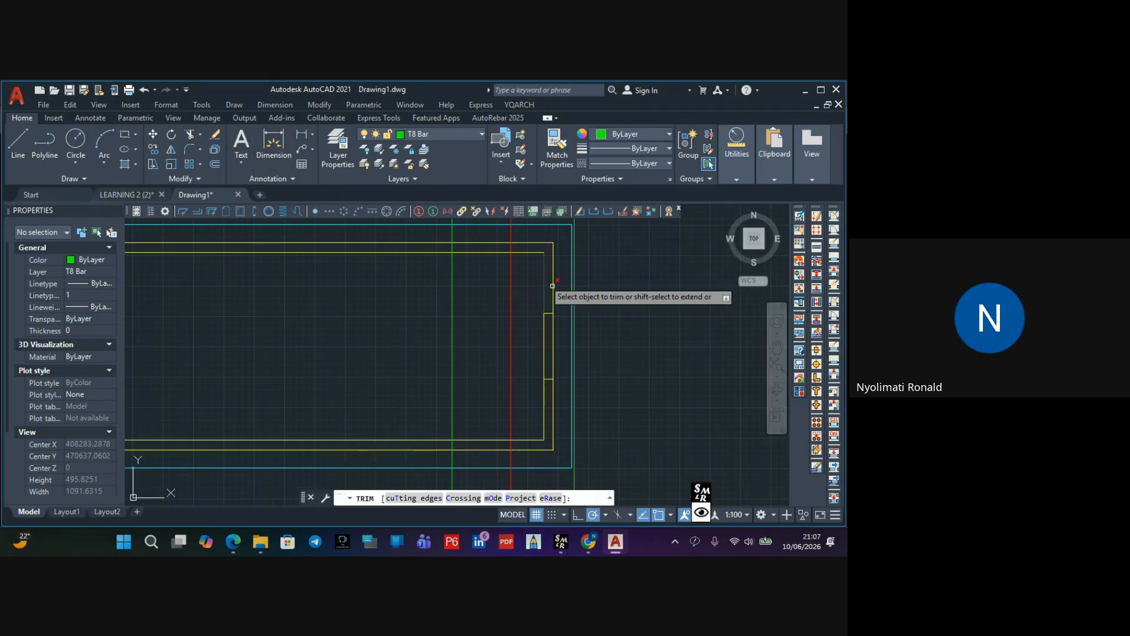
click(561, 342)
key(Return)
key(Escape)
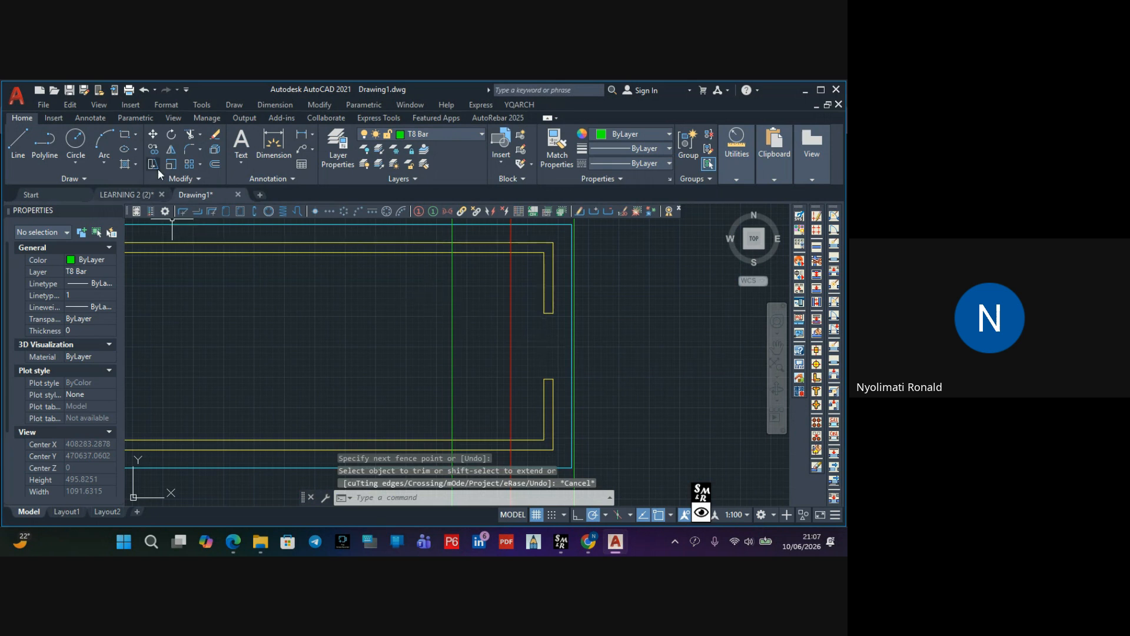
Fillet the inner corner of the bottom bar's right bend with a radius of 8
click(187, 152)
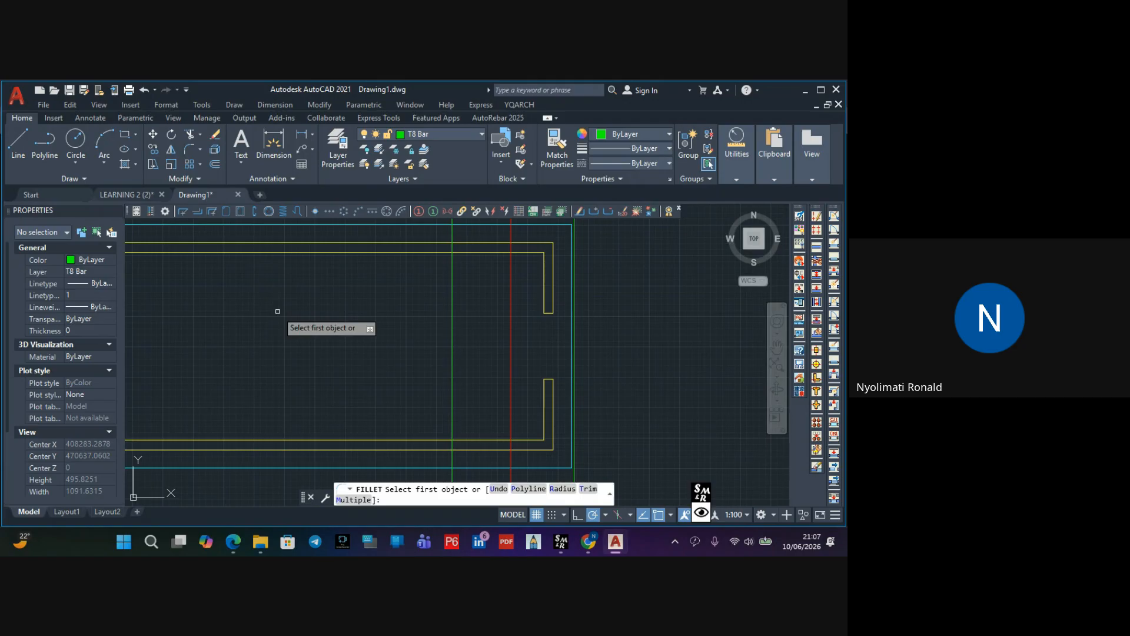
click(558, 492)
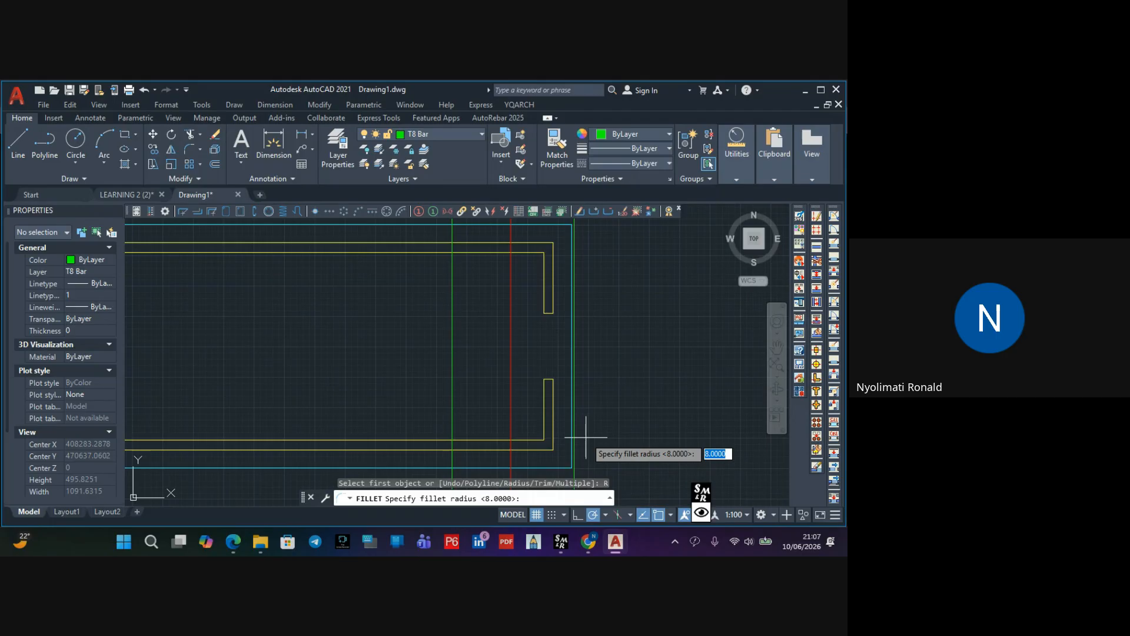
key(Return)
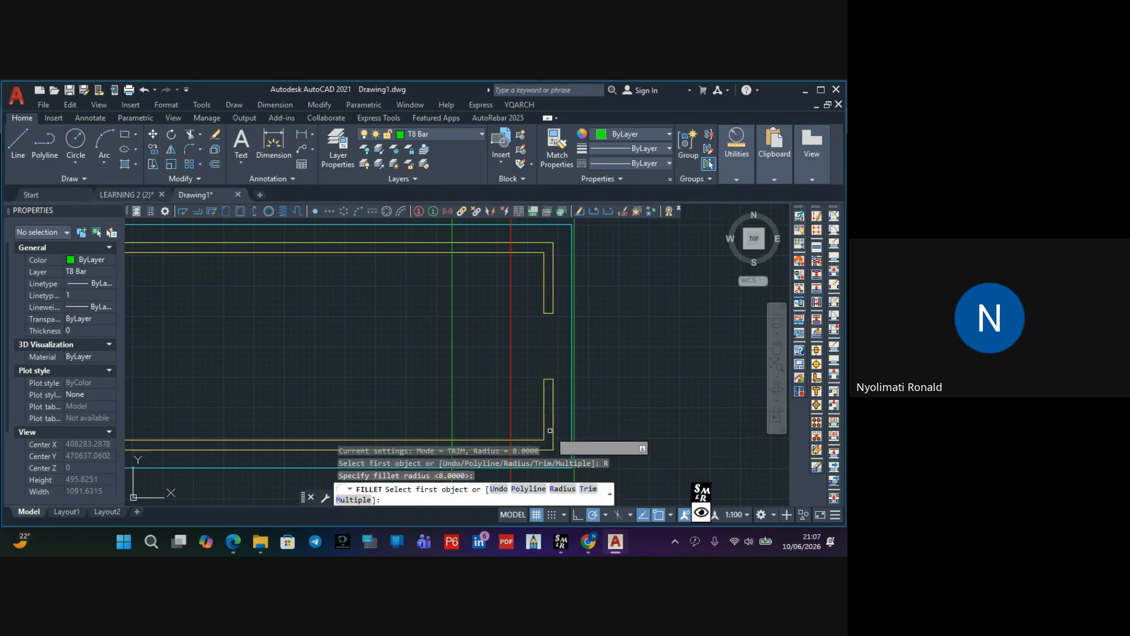
scroll(550, 406, down, 2)
middle_drag(546, 418, 546, 416)
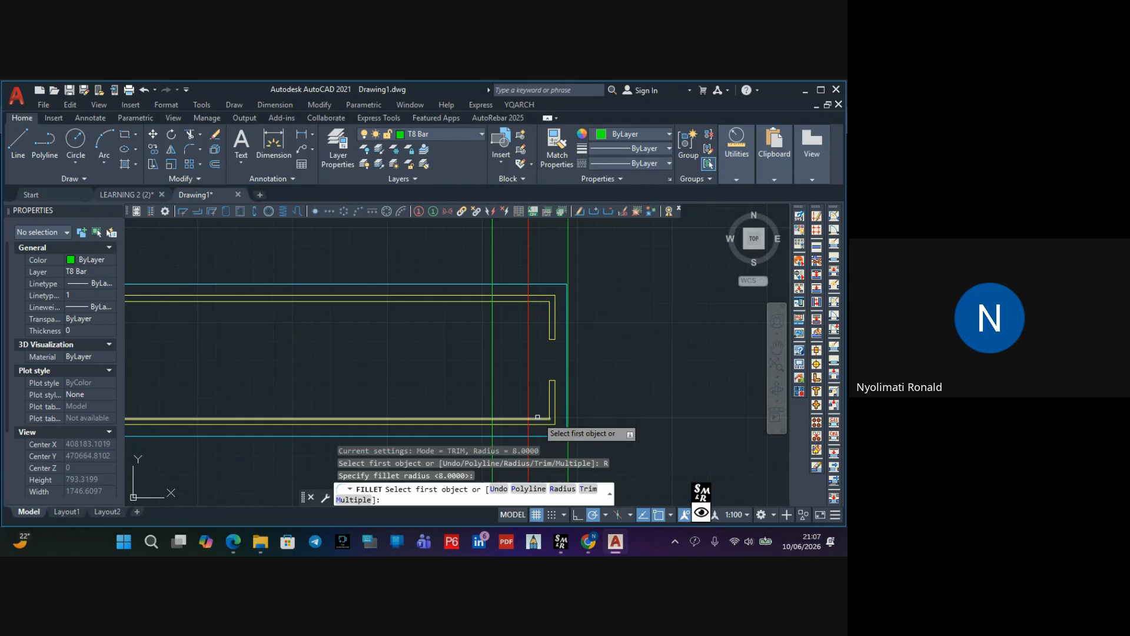
click(538, 417)
click(552, 391)
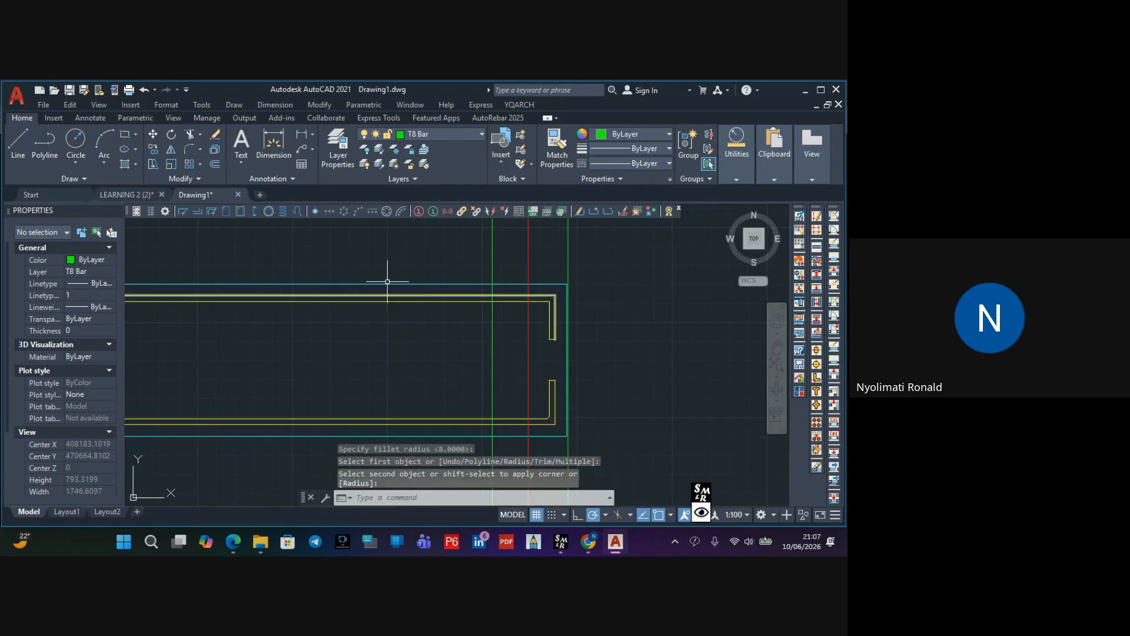
Fillet the inner corner of the top bar's right bend with a radius of 8
key(Return)
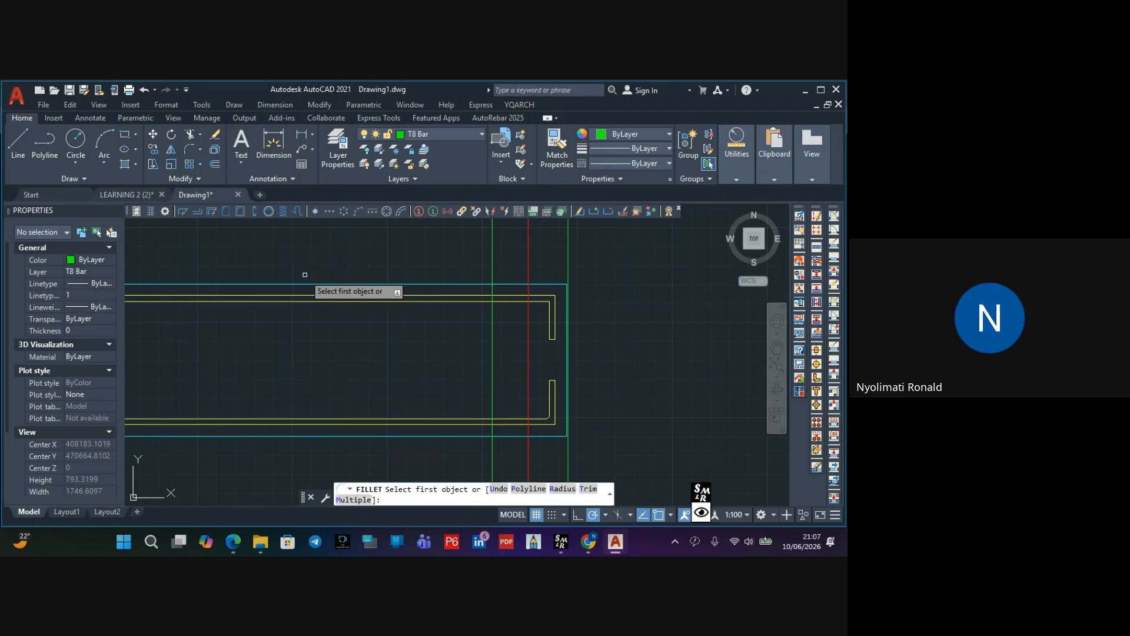
click(562, 488)
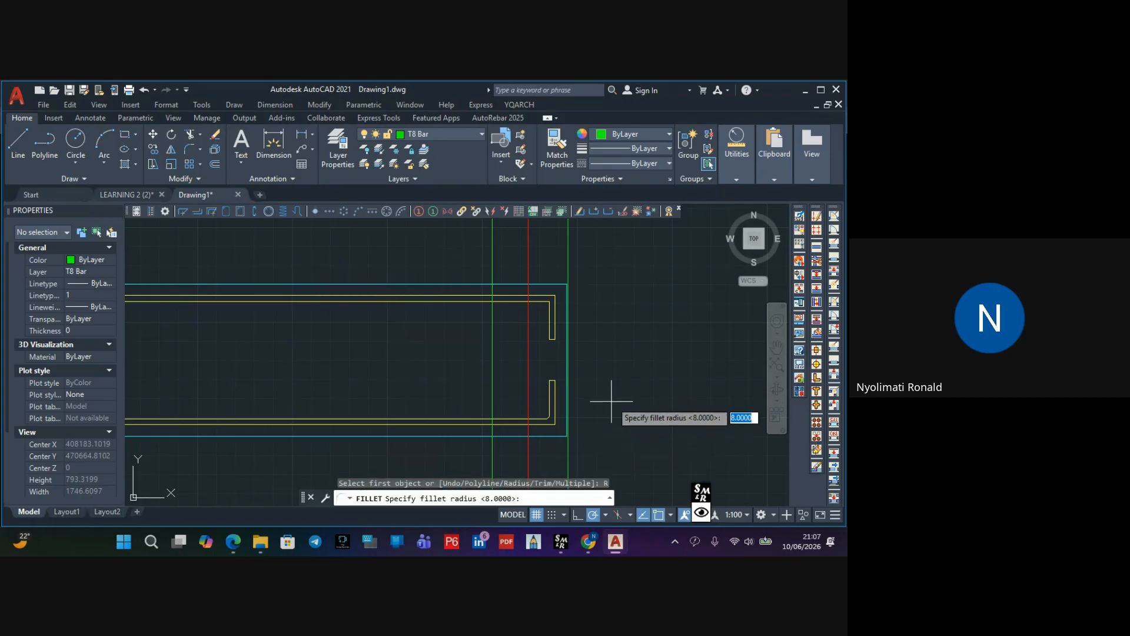
key(Return)
scroll(526, 290, up, 5)
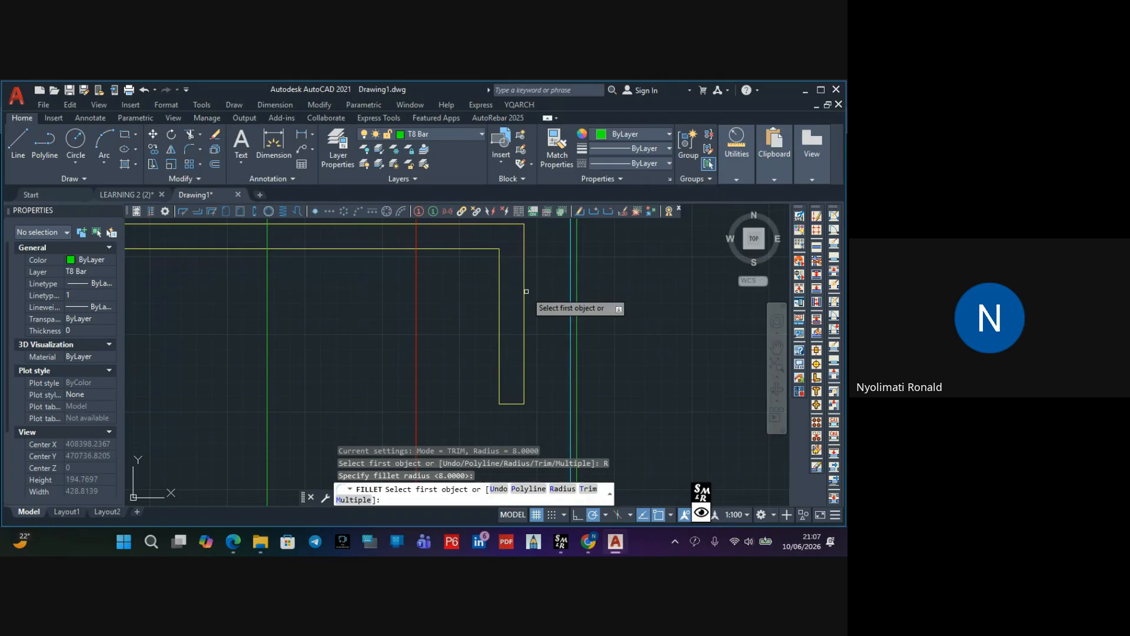
click(453, 249)
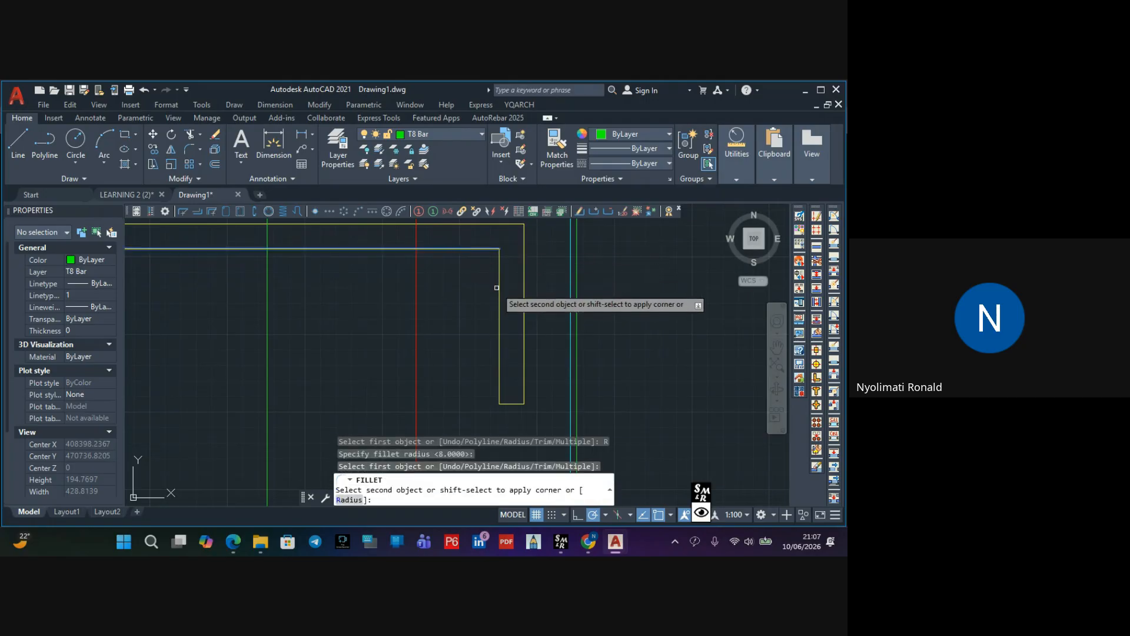
click(498, 291)
scroll(510, 330, down, 4)
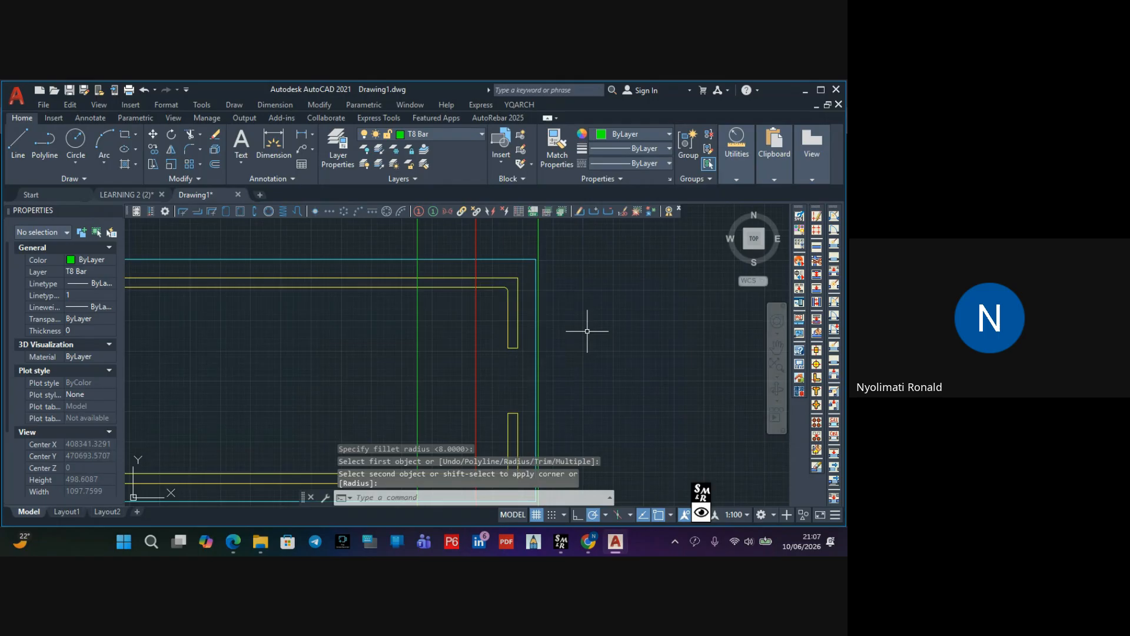
scroll(587, 331, down, 2)
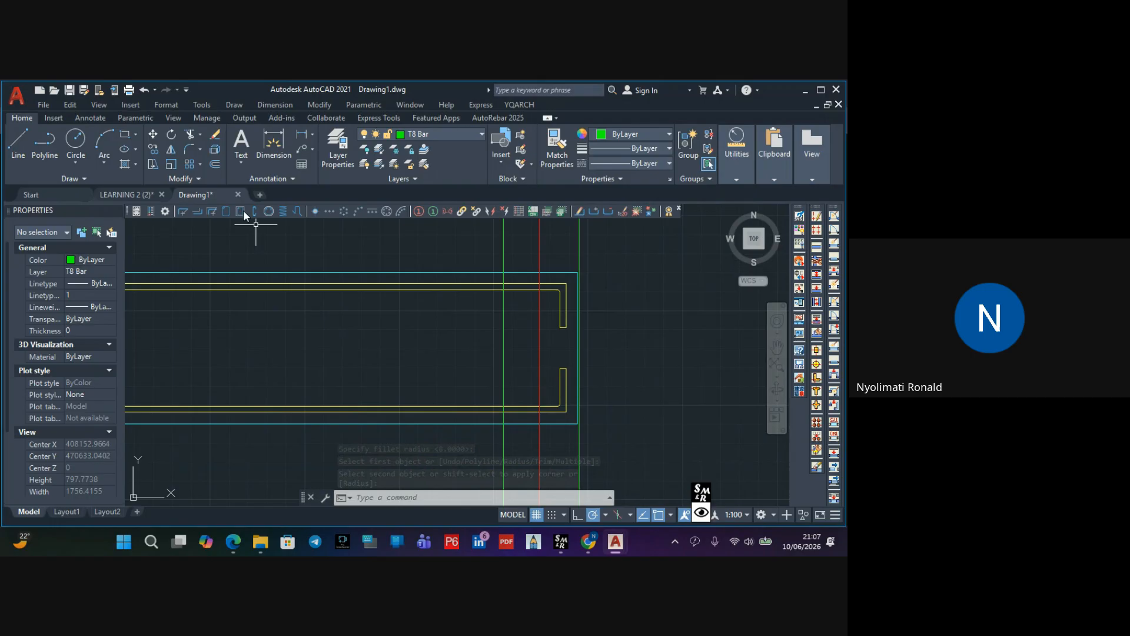
Fillet the outer corner of the top bar's right bend with a radius of 16
click(189, 148)
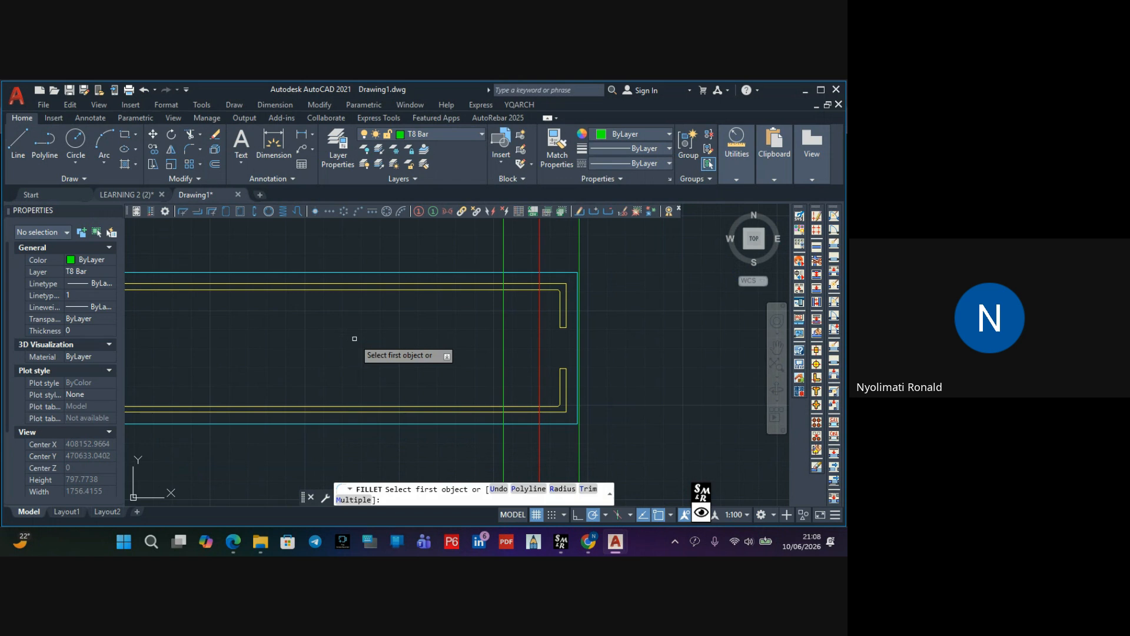
click(562, 489)
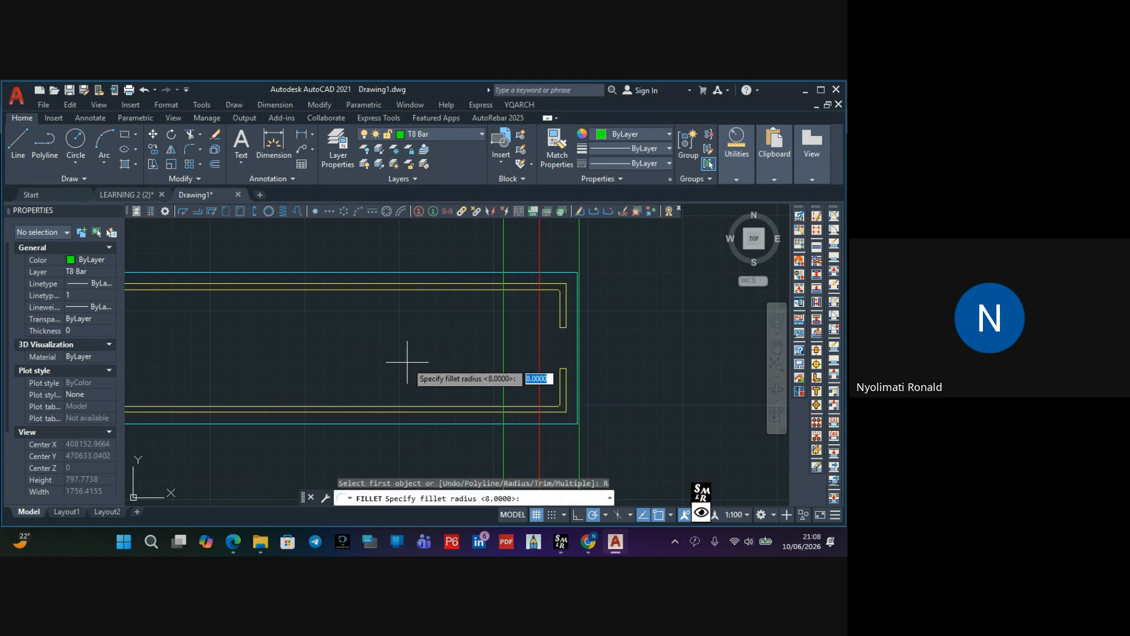
key(Return)
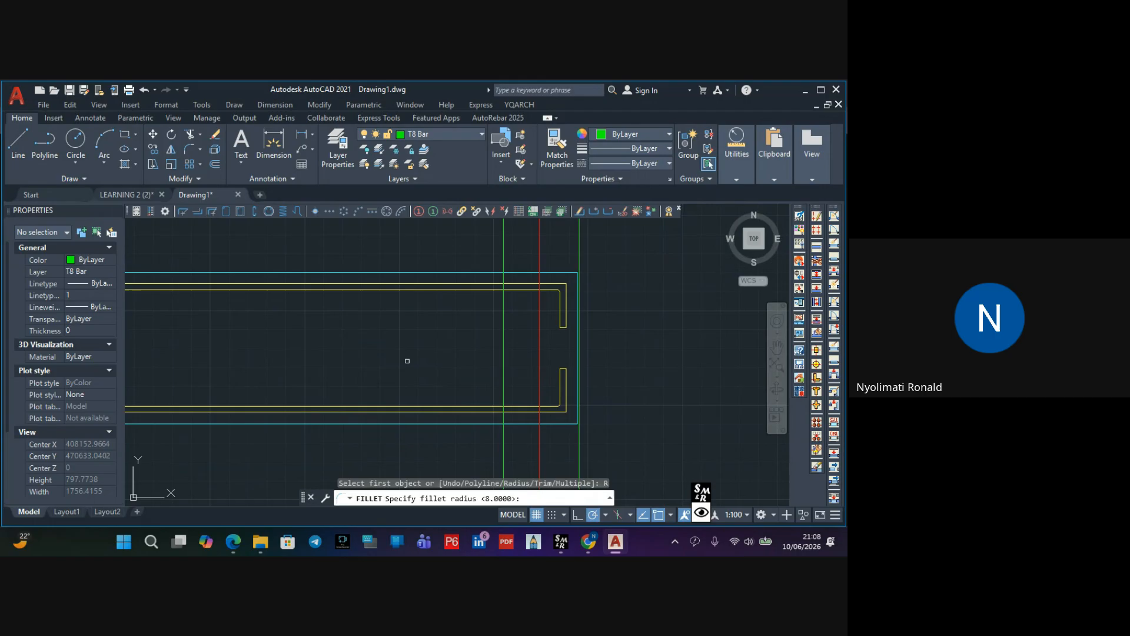
scroll(556, 280, up, 2)
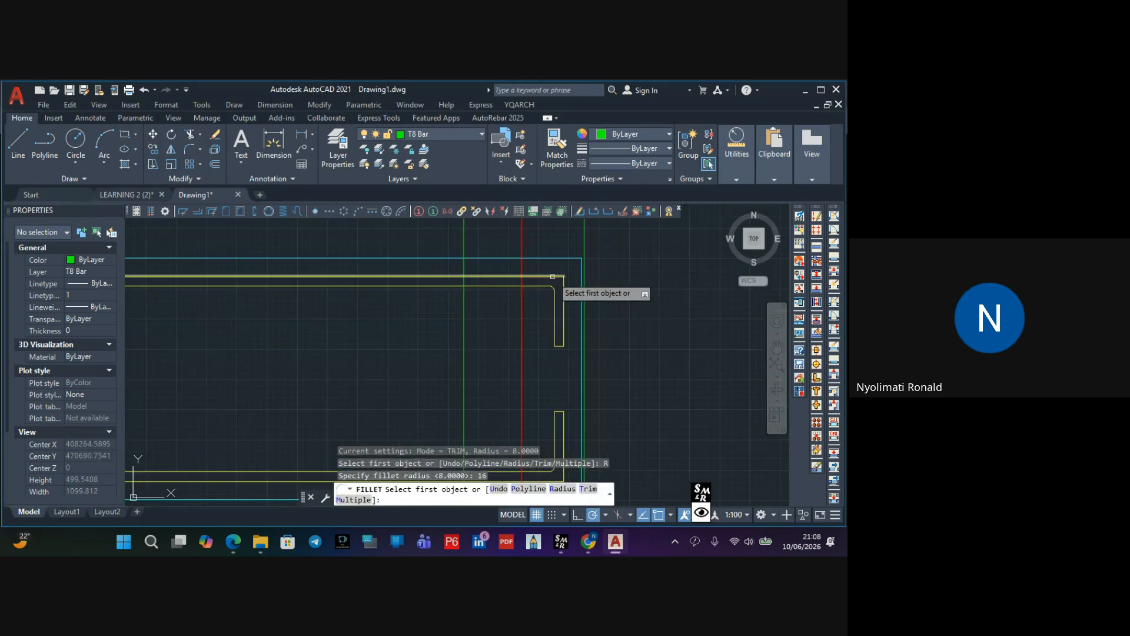
click(556, 278)
click(565, 299)
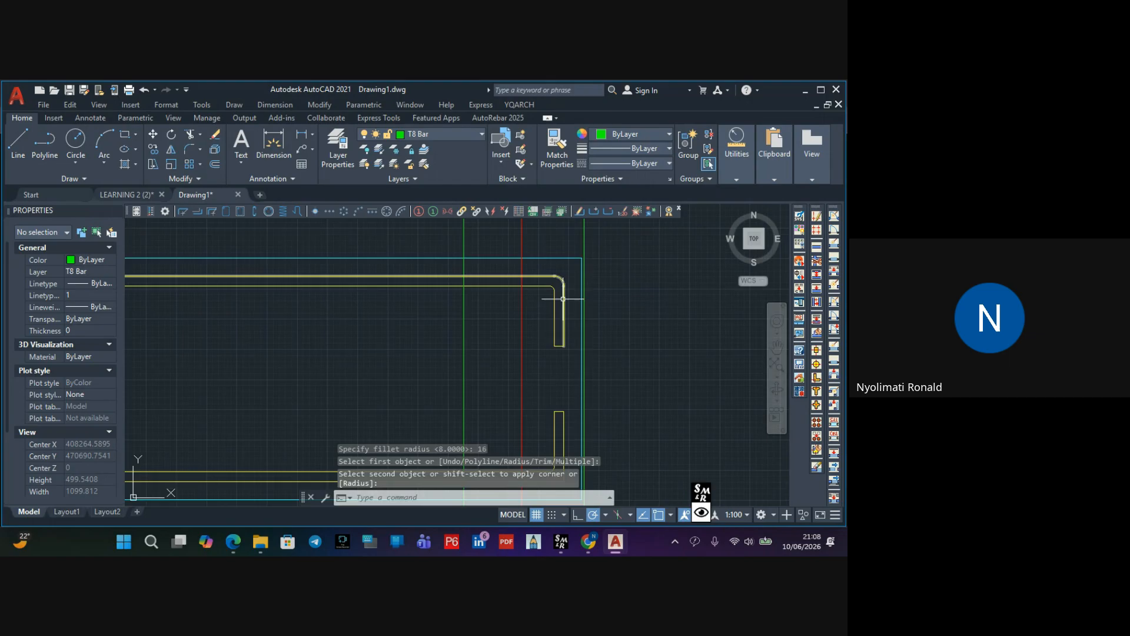
Fillet the outer corner of the bottom bar's right bend with a radius of 16
scroll(563, 298, down, 2)
middle_drag(568, 330, 570, 293)
scroll(561, 335, up, 2)
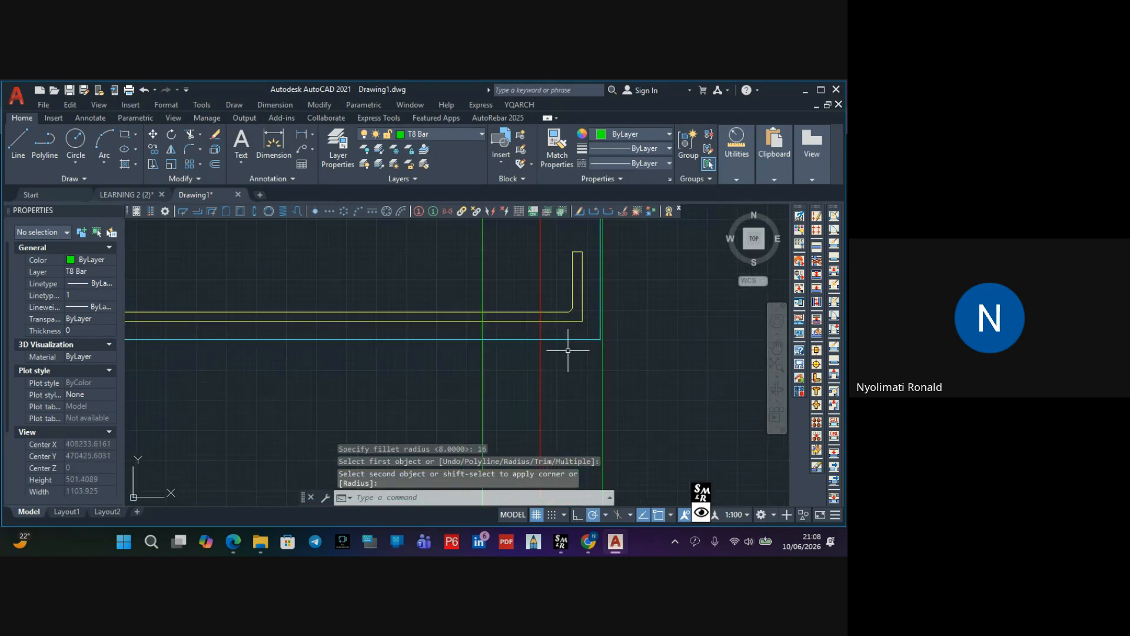
click(189, 148)
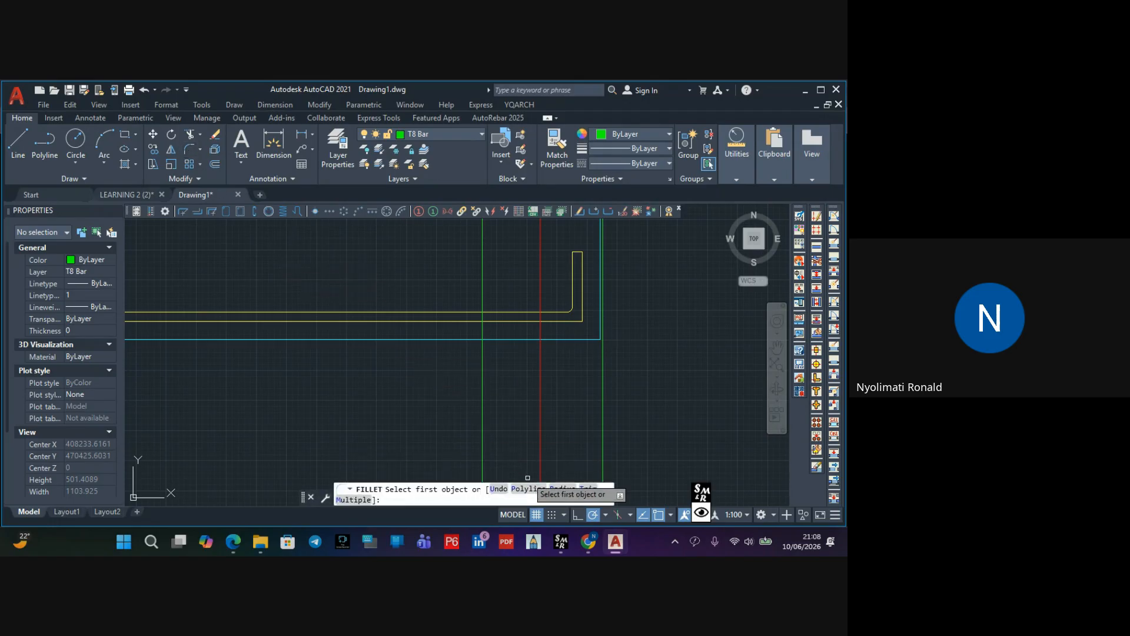
click(557, 495)
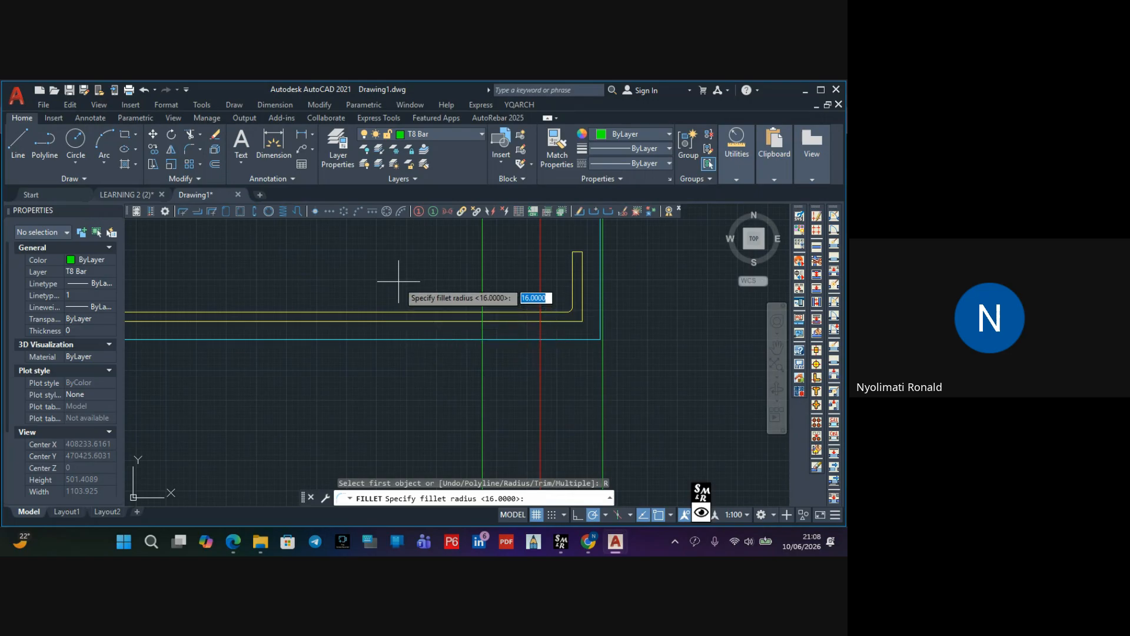
key(Return)
click(569, 320)
scroll(569, 321, up, 2)
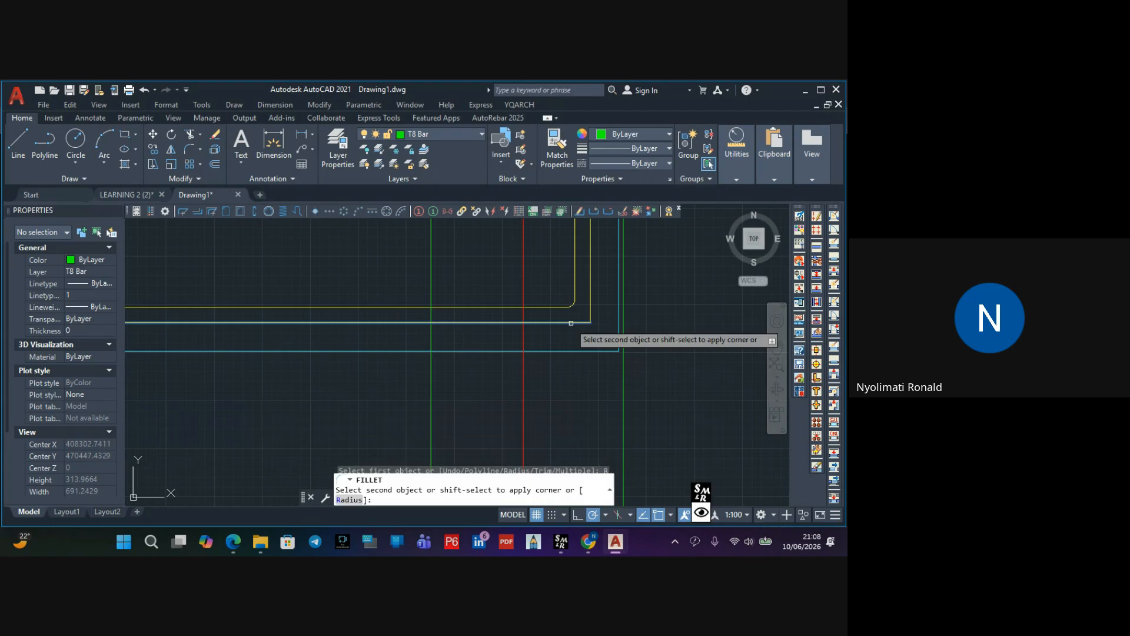
click(591, 300)
scroll(545, 337, down, 4)
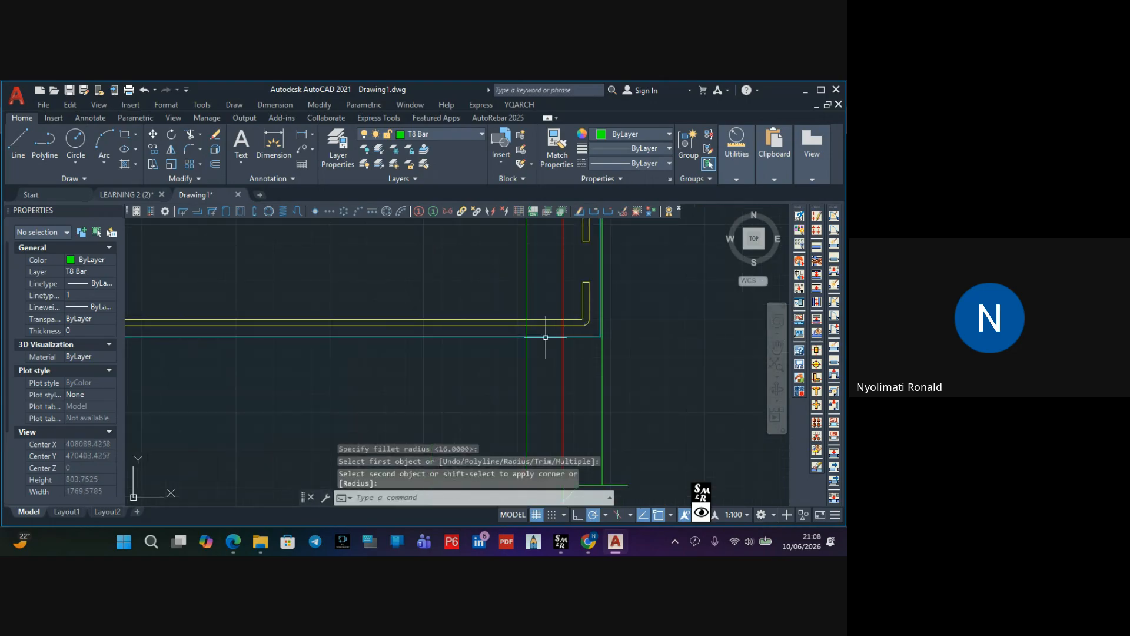
Examine the rounded right bar bends, the bottom bar's object type and layer, and the whole beam elevation
scroll(526, 333, down, 2)
scroll(518, 331, up, 2)
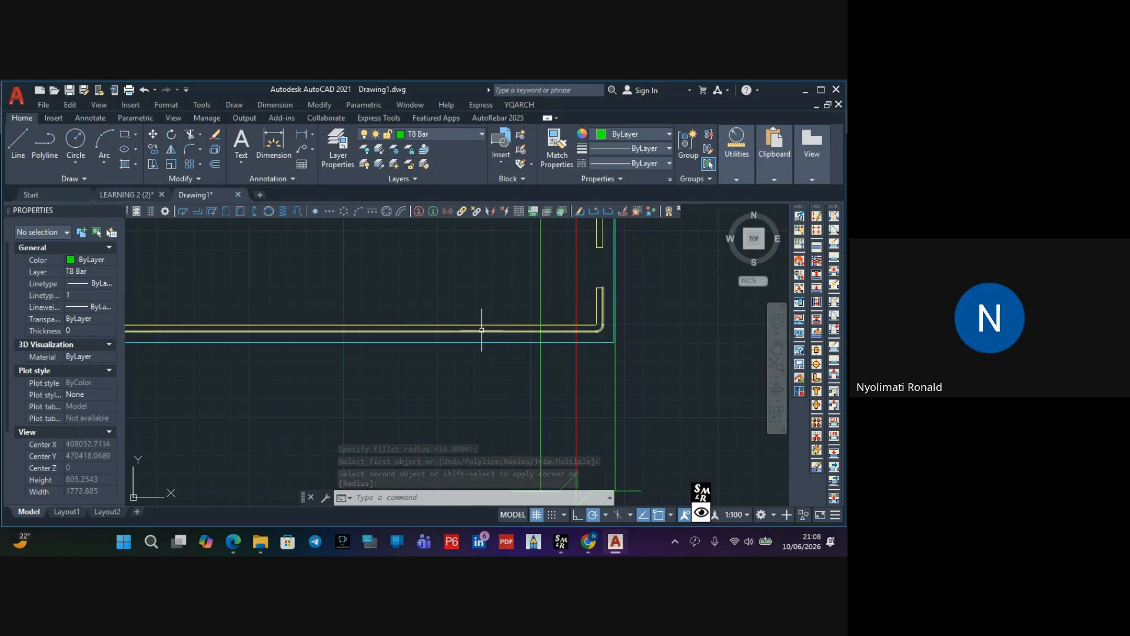
scroll(482, 327, up, 4)
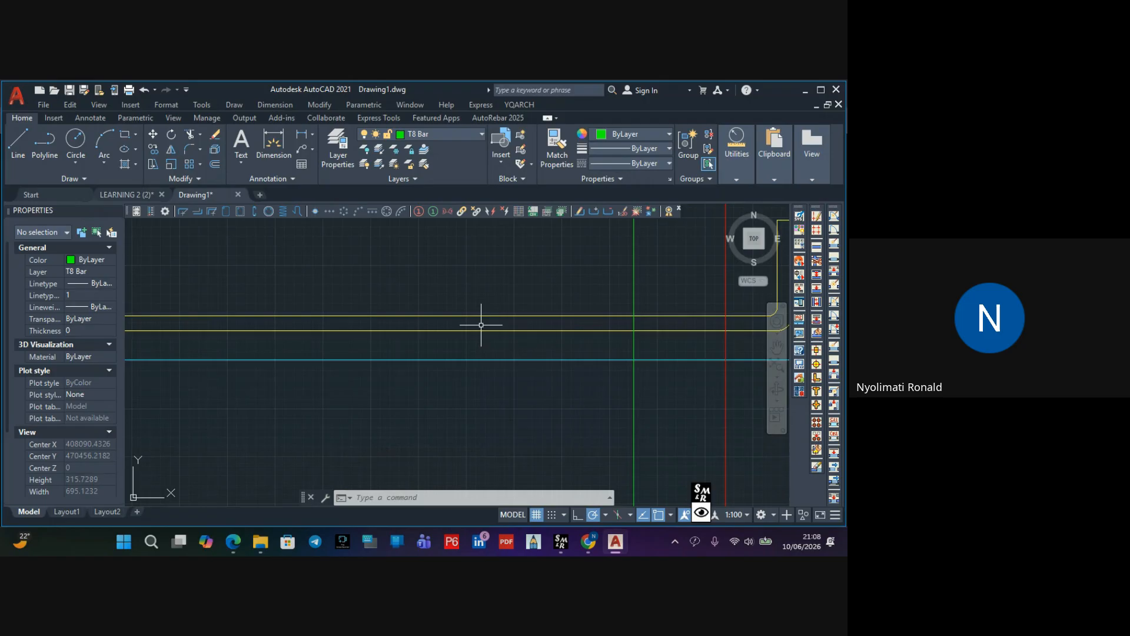
scroll(481, 324, down, 2)
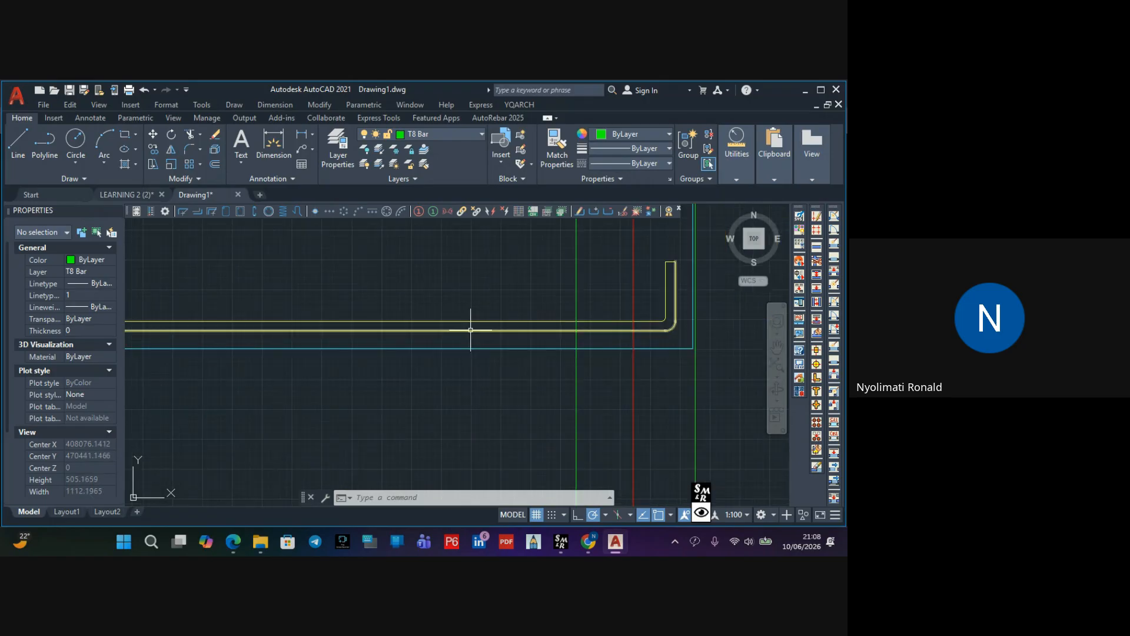
mouse_move(466, 330)
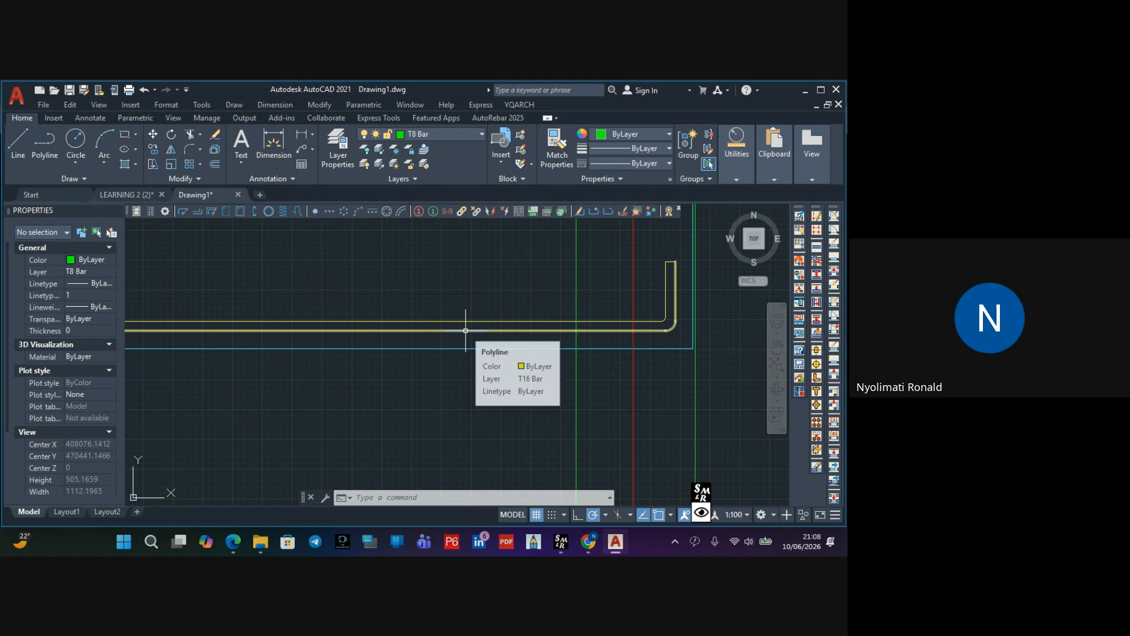
scroll(452, 345, down, 2)
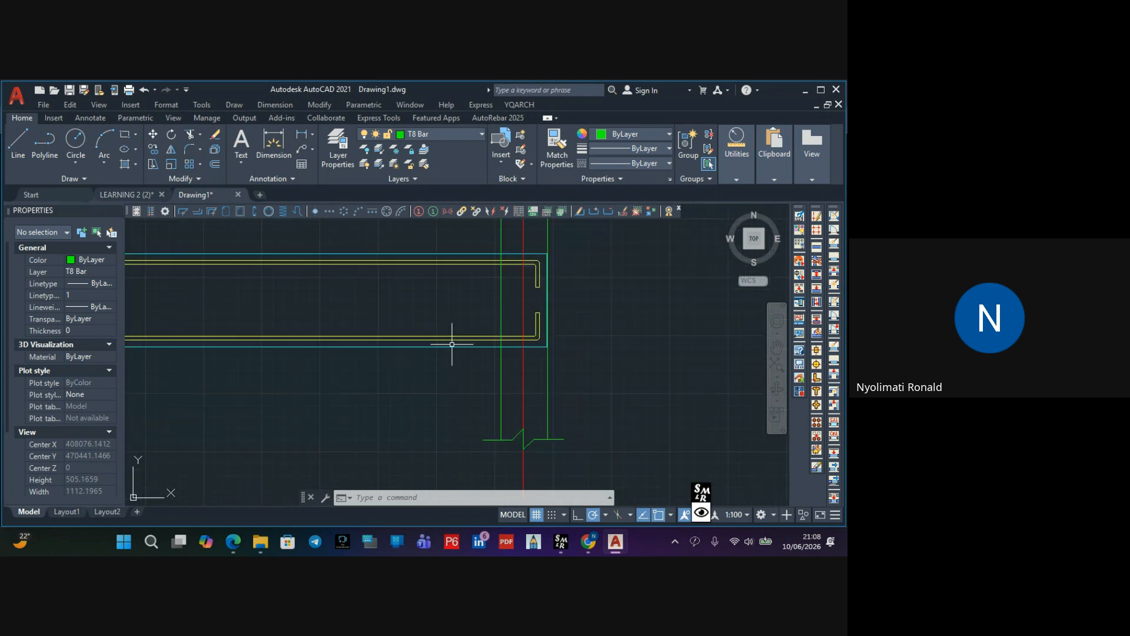
scroll(419, 329, down, 1)
mouse_move(419, 332)
middle_down()
mouse_move(519, 323)
mouse_move(491, 339)
middle_up()
scroll(515, 328, down, 2)
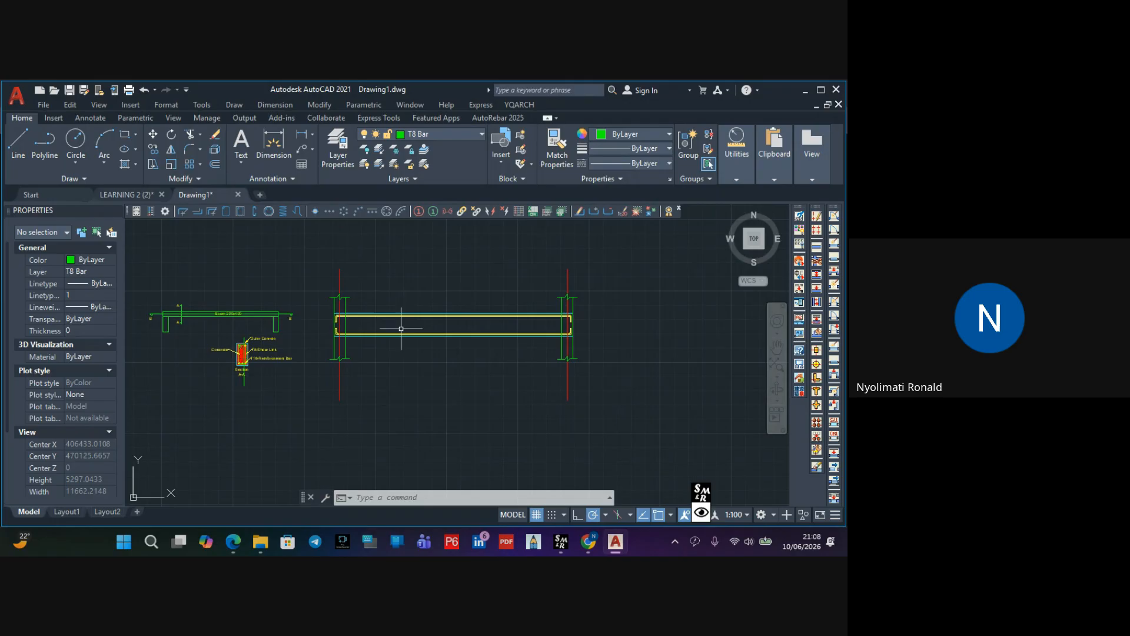
Start a hatch for the beam's T16 bars with the SOLID pattern and the colour Yellow
scroll(380, 321, up, 4)
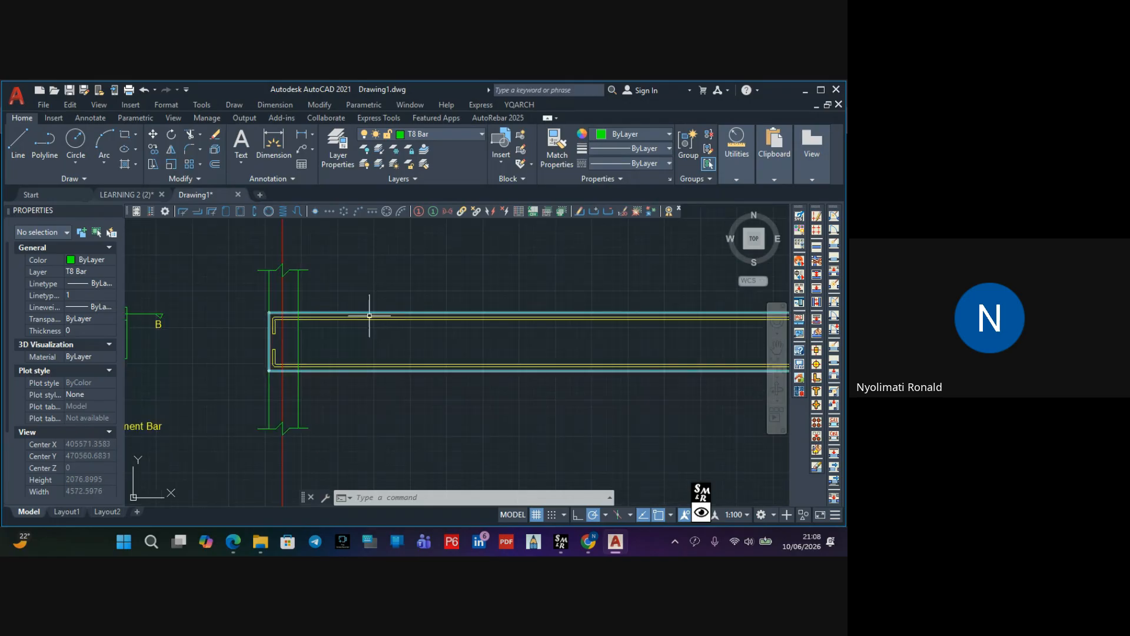
scroll(329, 321, up, 2)
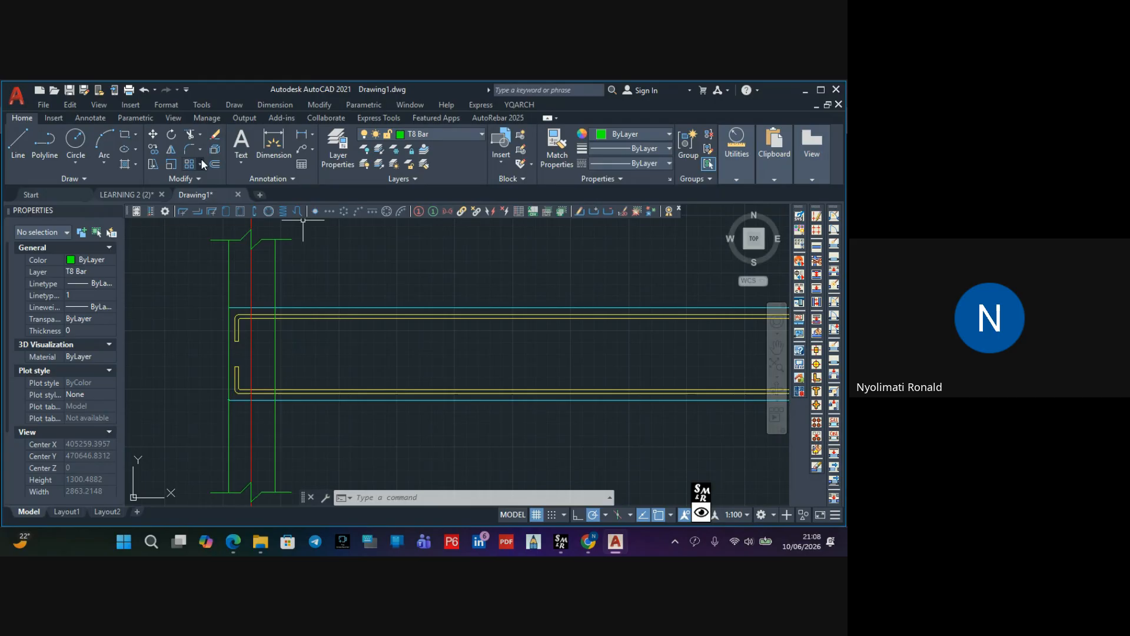
click(124, 165)
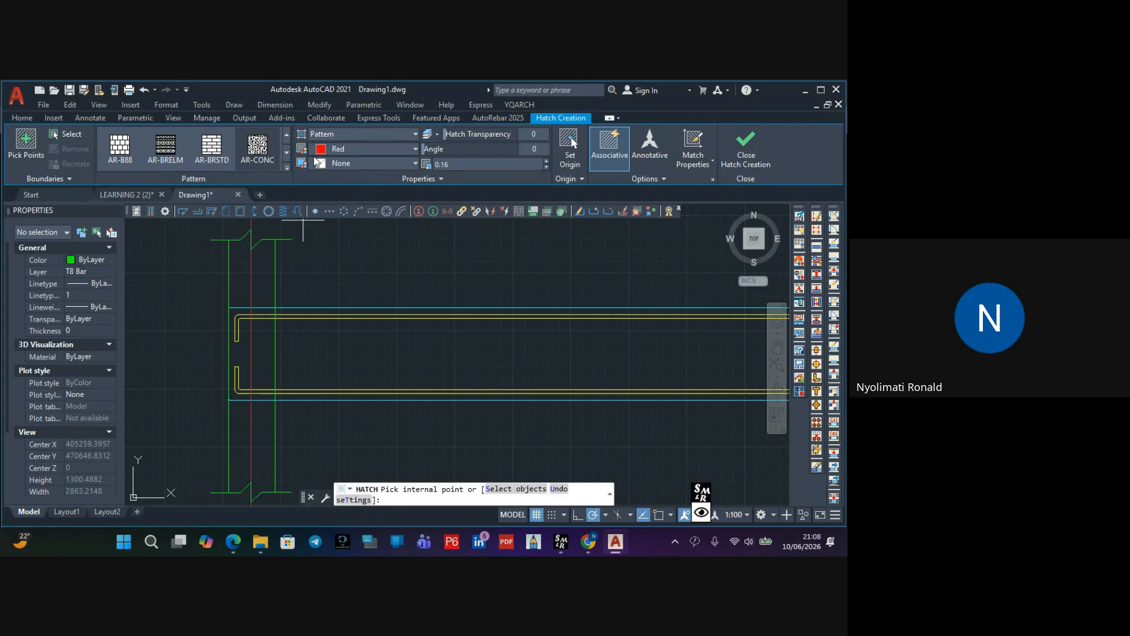
scroll(169, 156, up, 3)
scroll(139, 150, up, 1)
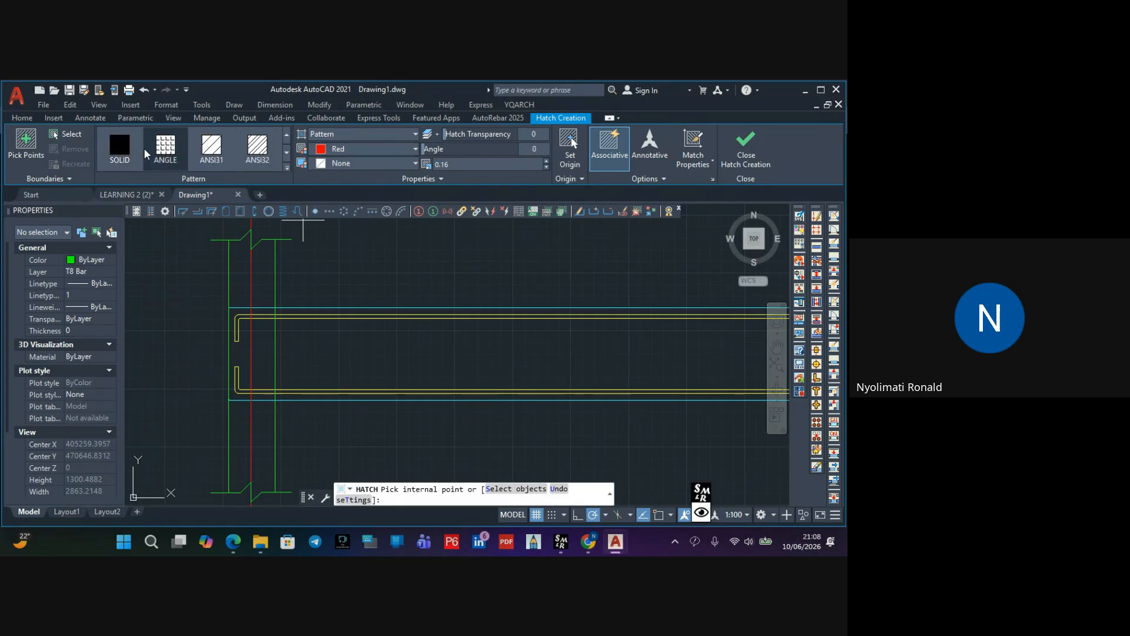
click(124, 146)
click(343, 144)
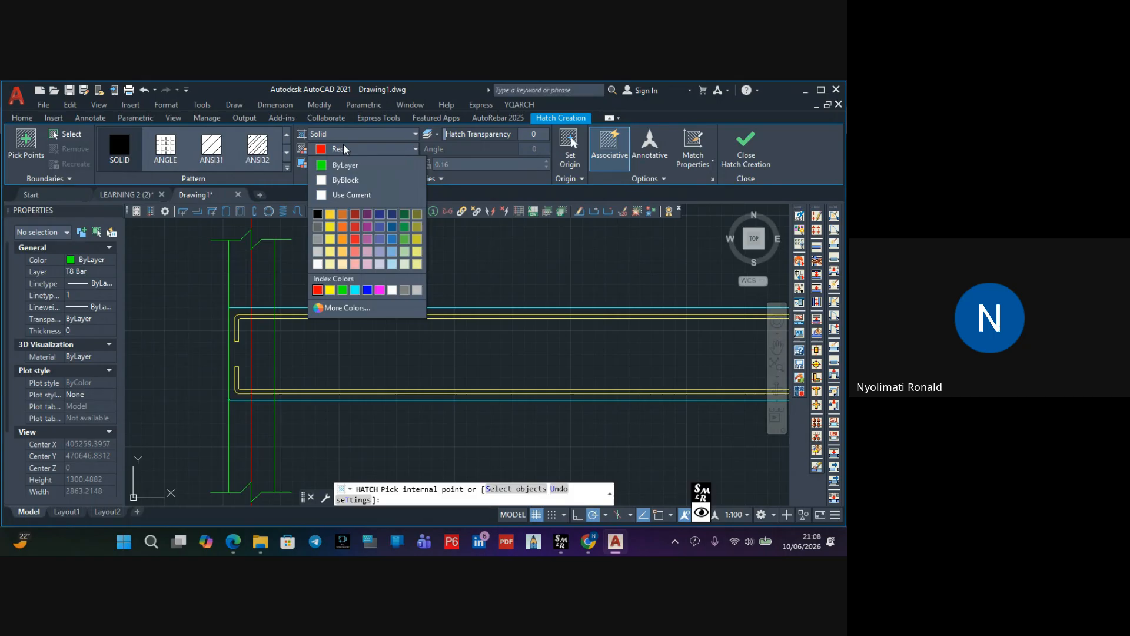
click(329, 287)
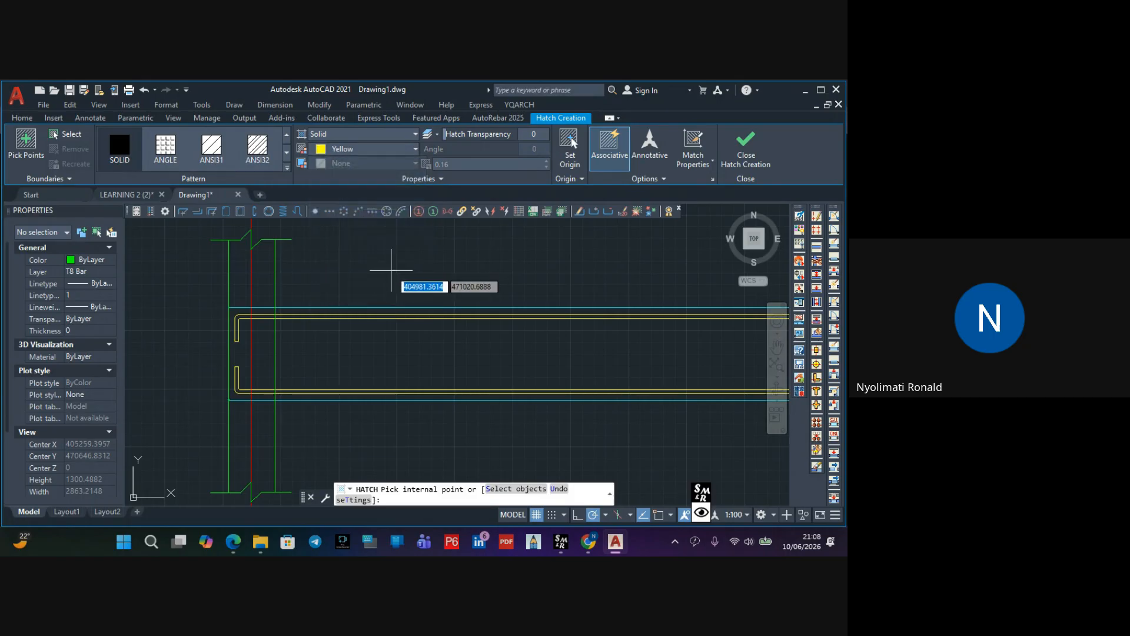
Try to solid-hatch the strip between the top bar's two lines to the right of the left column
scroll(328, 313, up, 8)
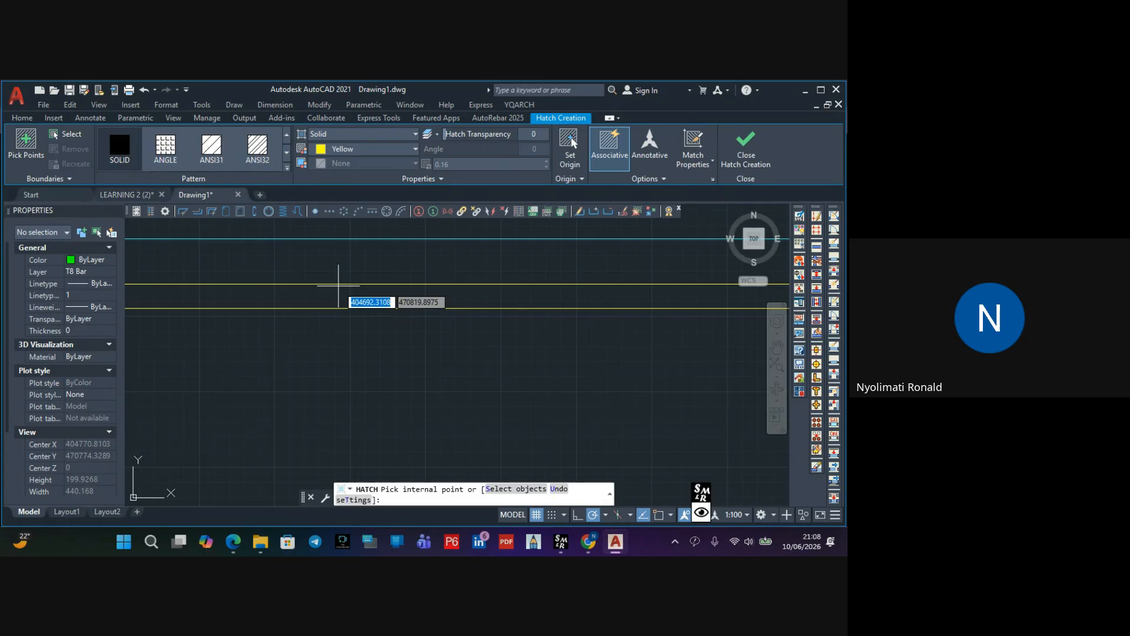
click(340, 291)
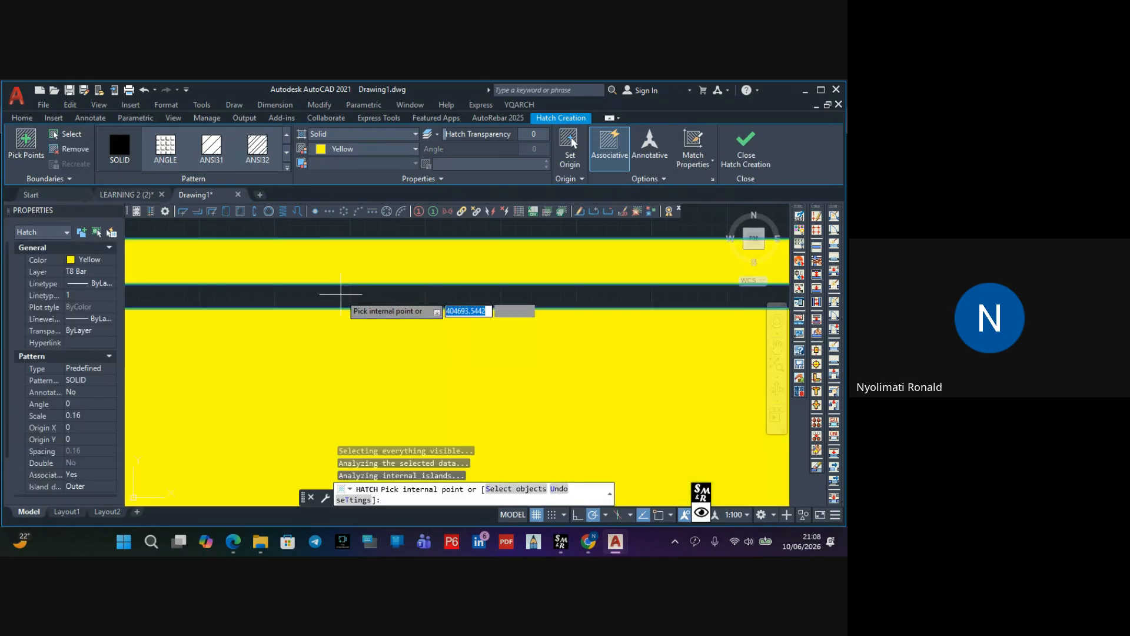
key(ctrl+z)
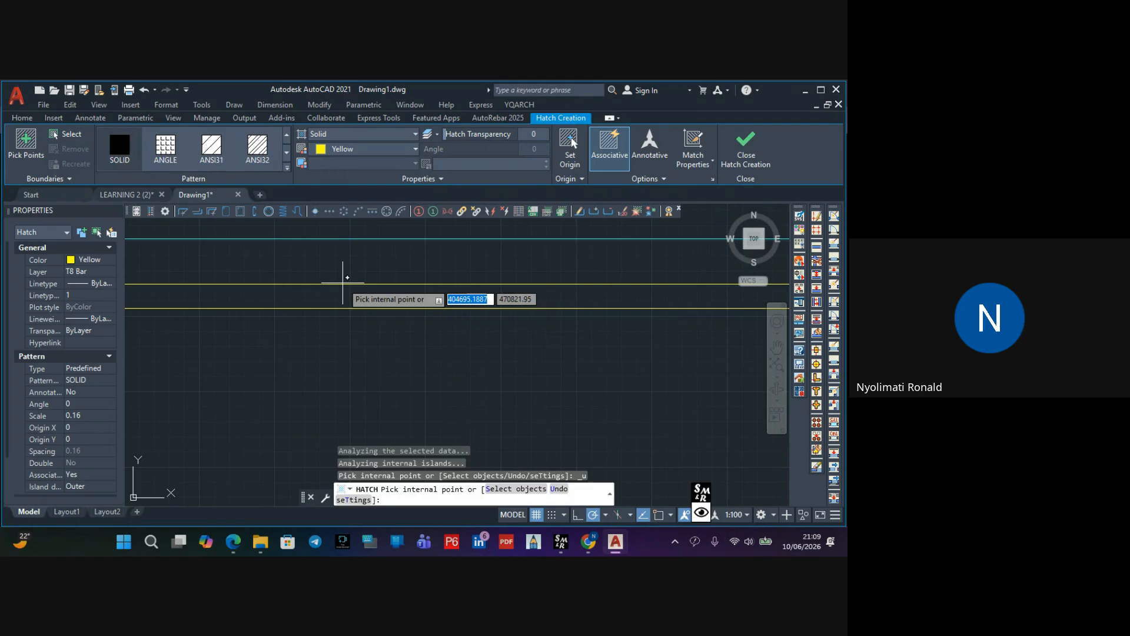
scroll(347, 287, down, 3)
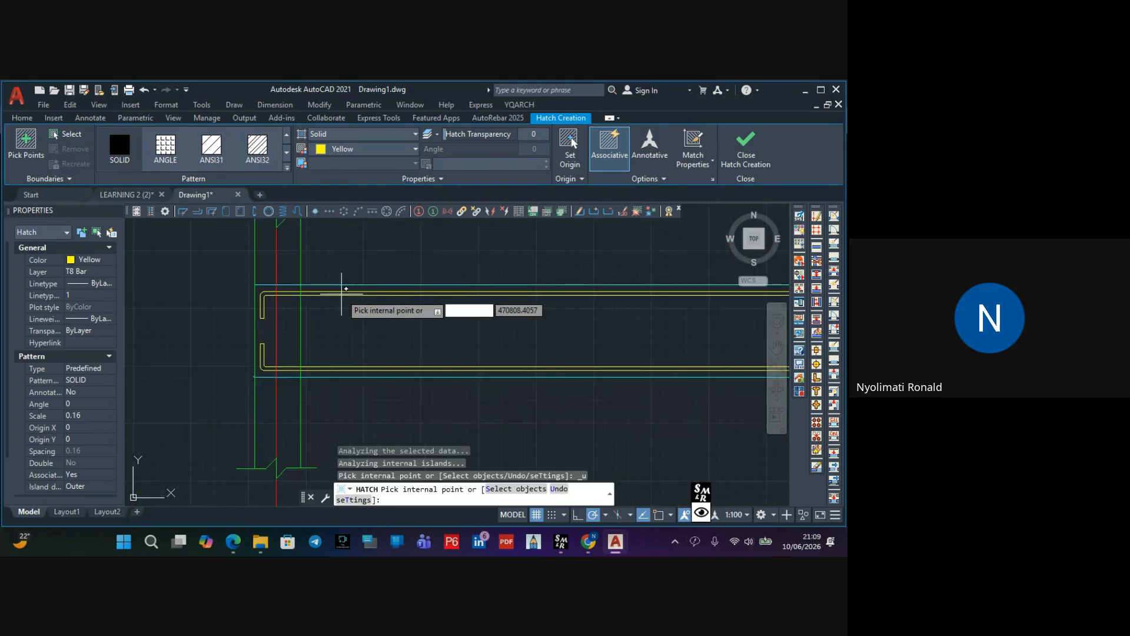
Try to hatch the top bar from the left column's centreline across its inner face into the span
scroll(292, 289, up, 3)
click(288, 292)
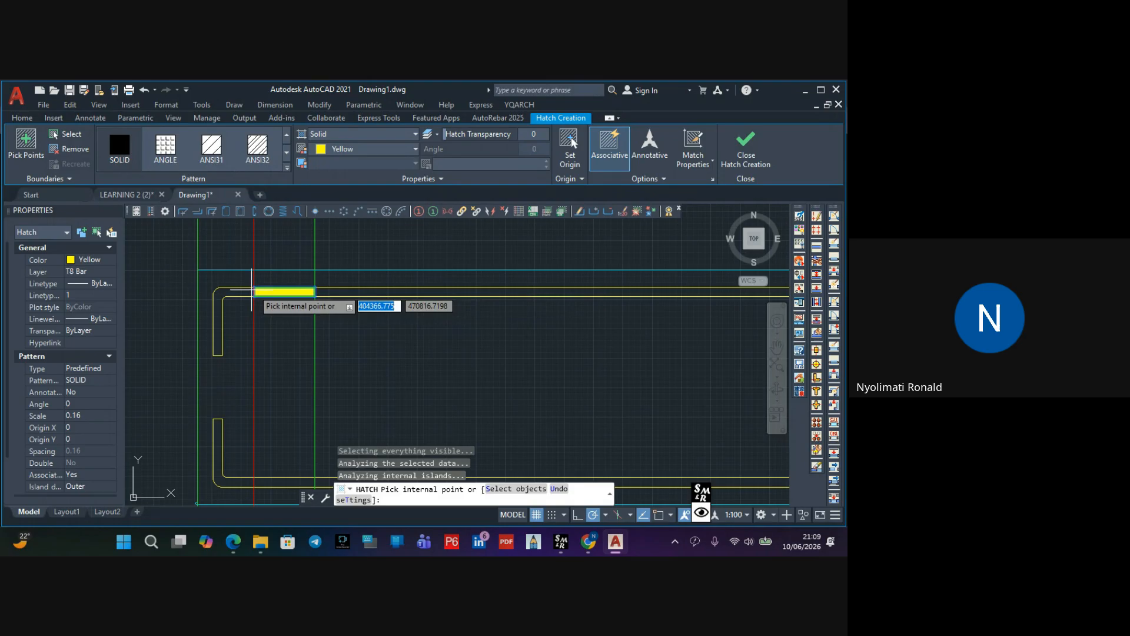
click(331, 288)
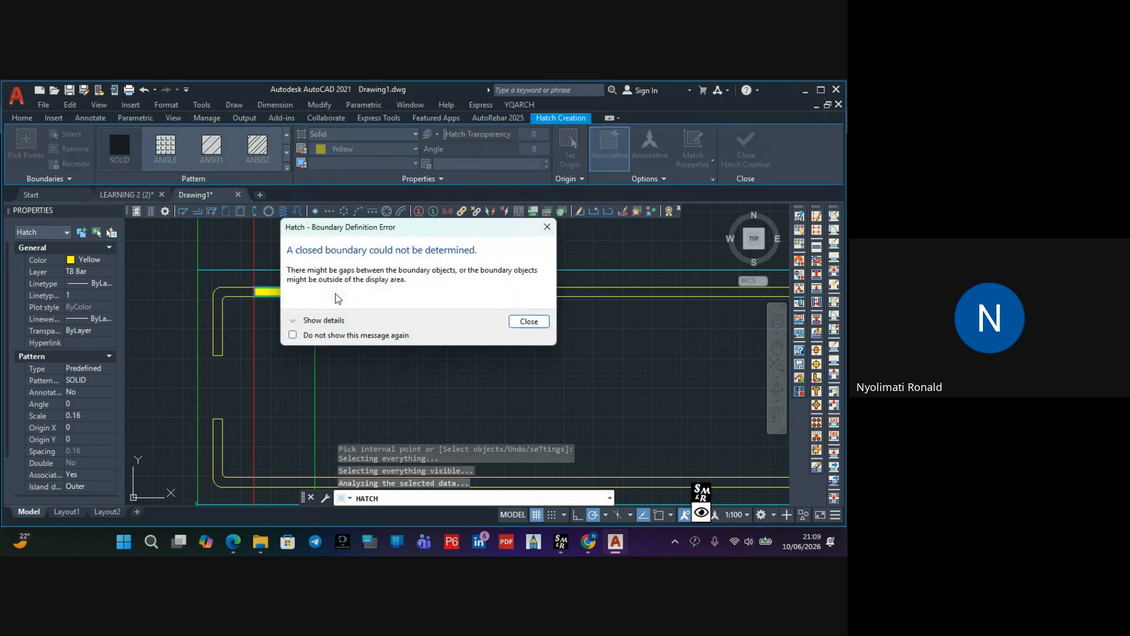
click(529, 322)
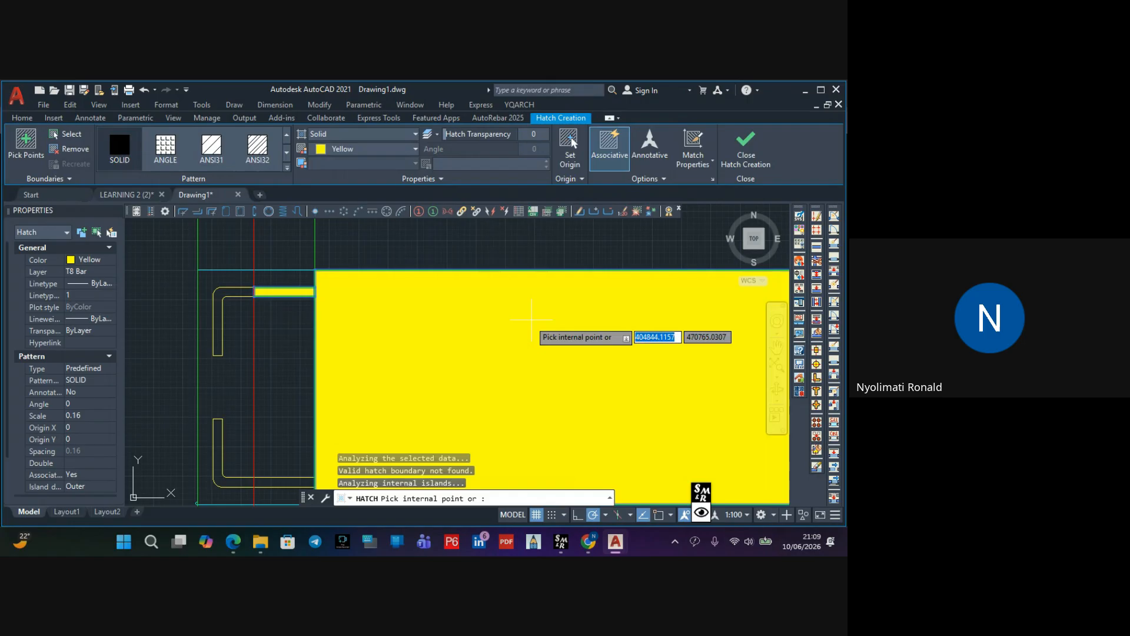
key(ctrl+z)
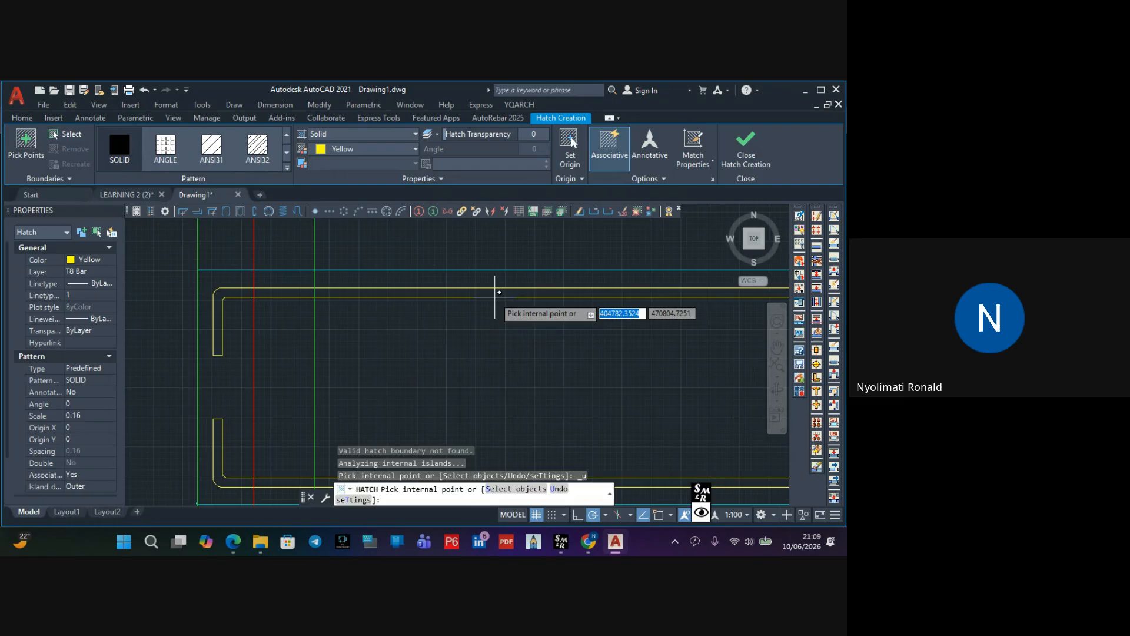
Hatch the left bent ends of the top and bottom bars up to the left column's inner face
scroll(495, 293, down, 5)
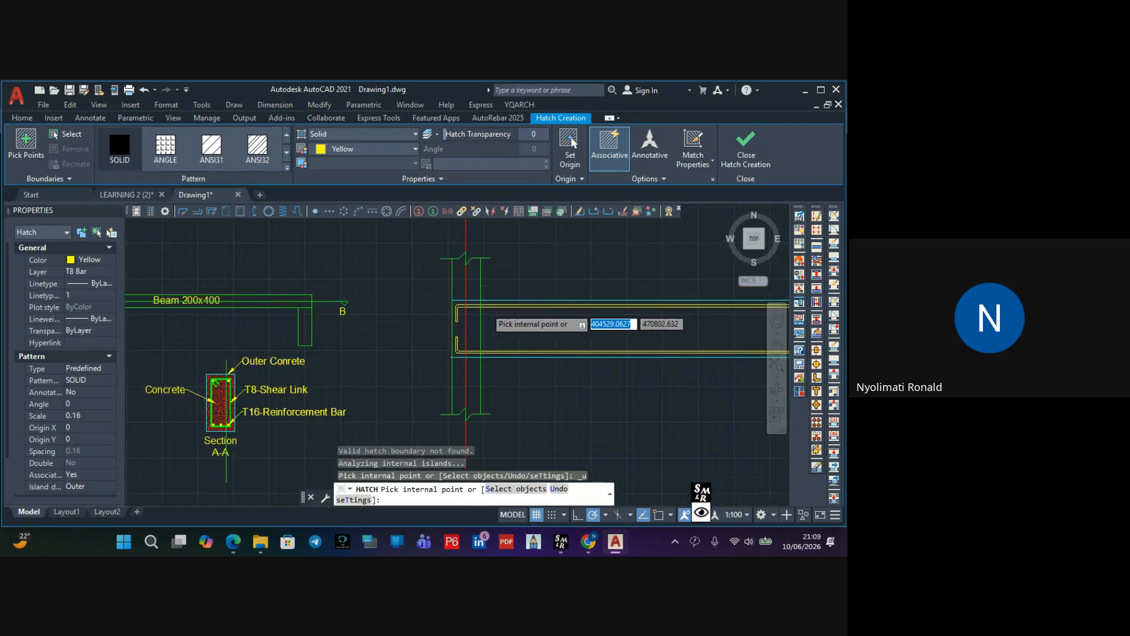
scroll(486, 307, up, 5)
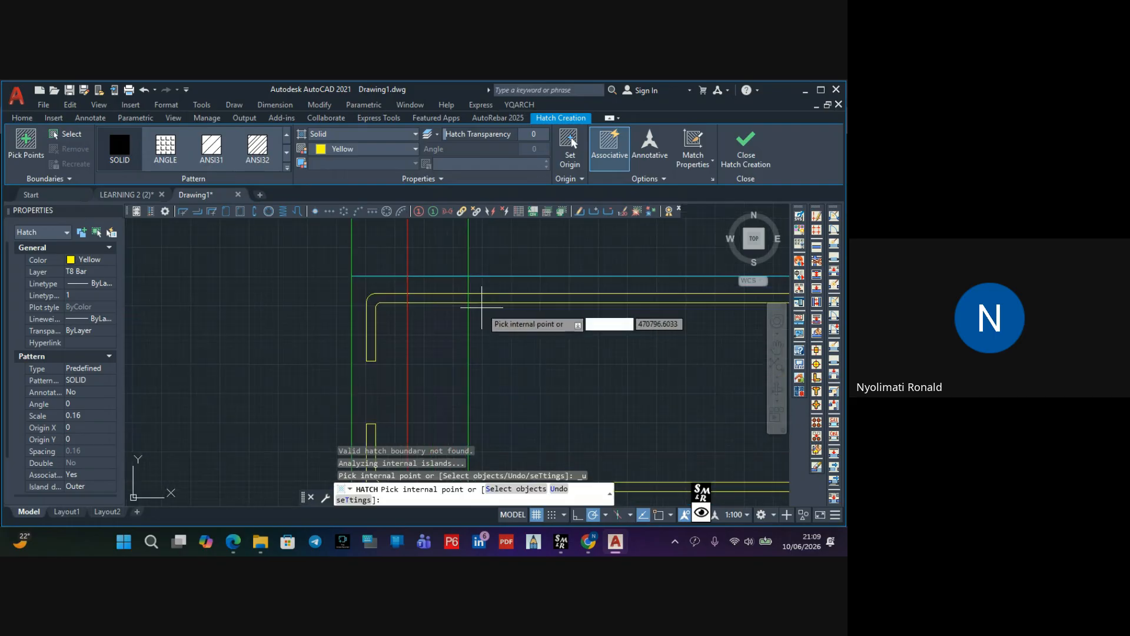
click(372, 340)
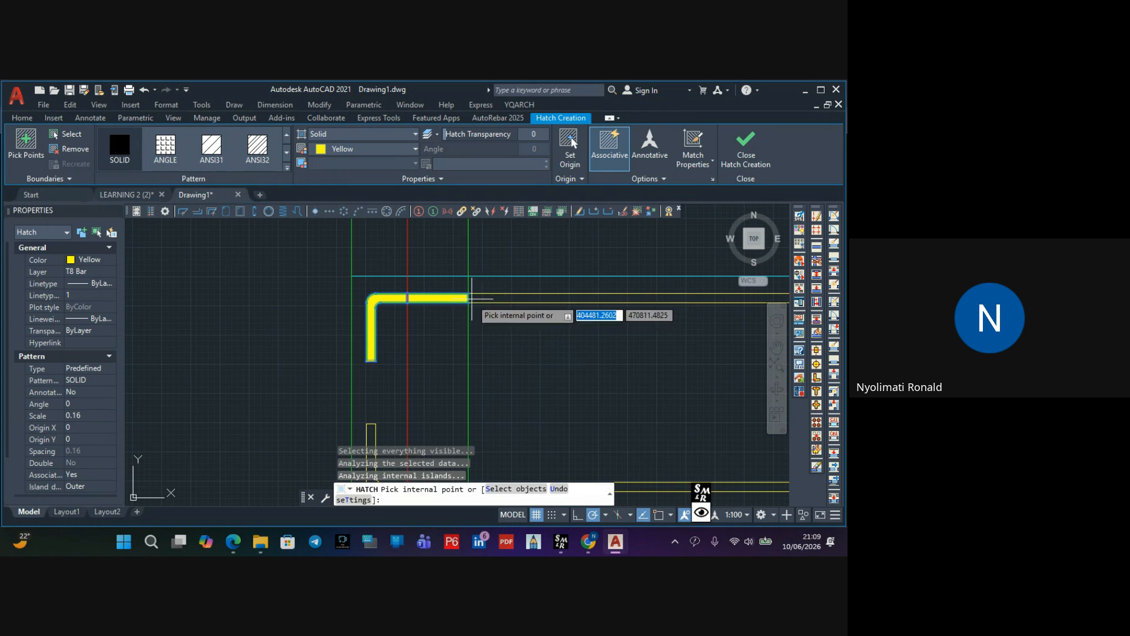
scroll(471, 295, down, 2)
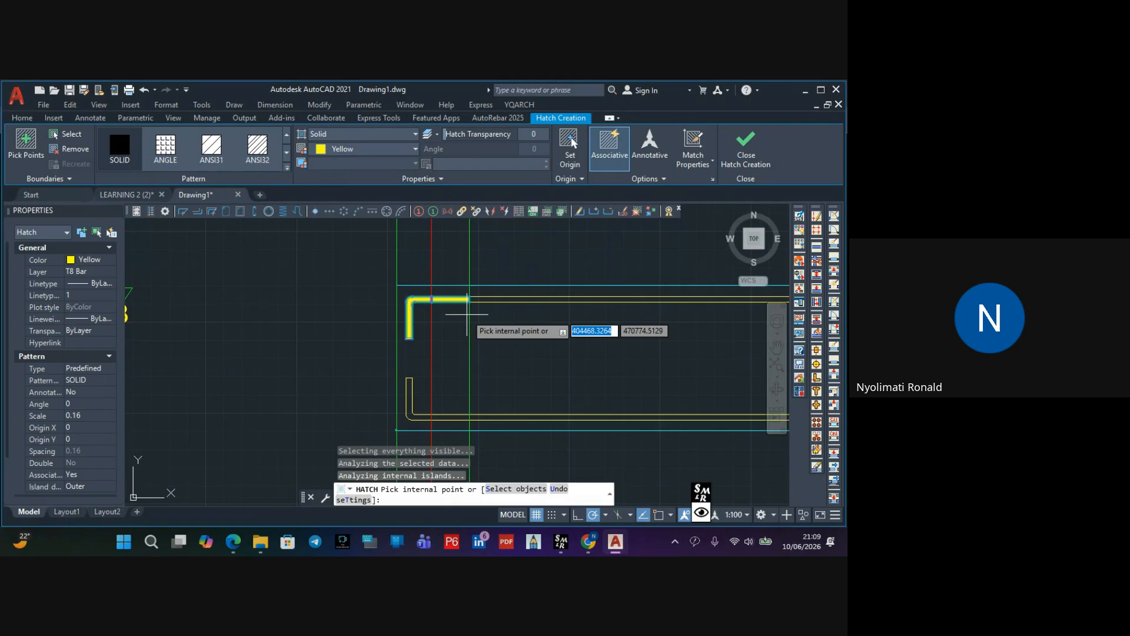
click(450, 416)
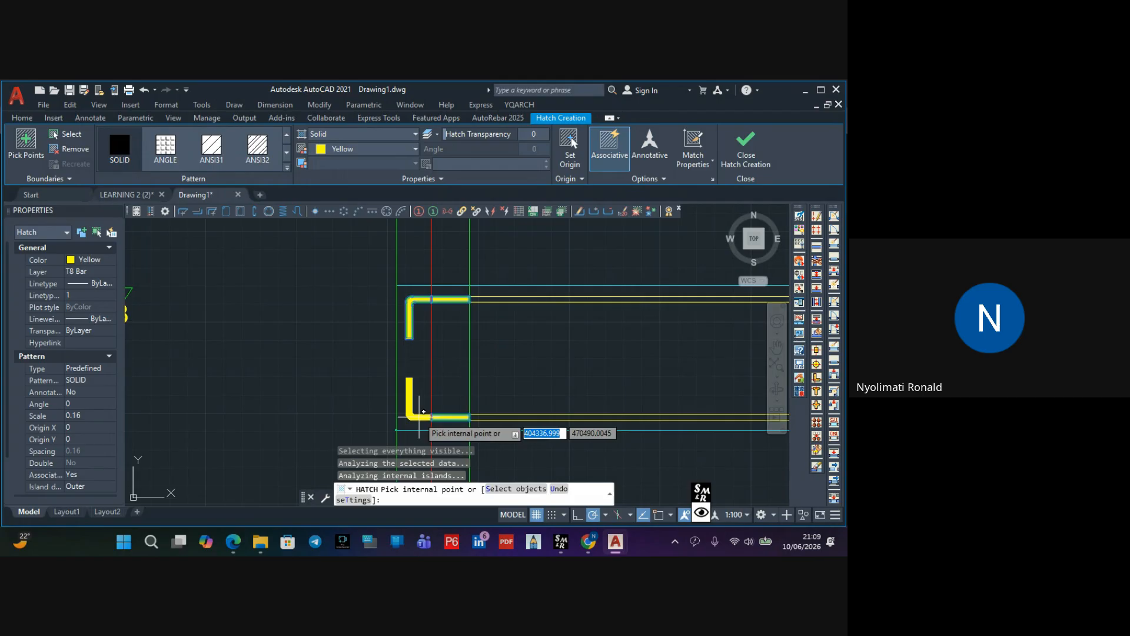
click(457, 413)
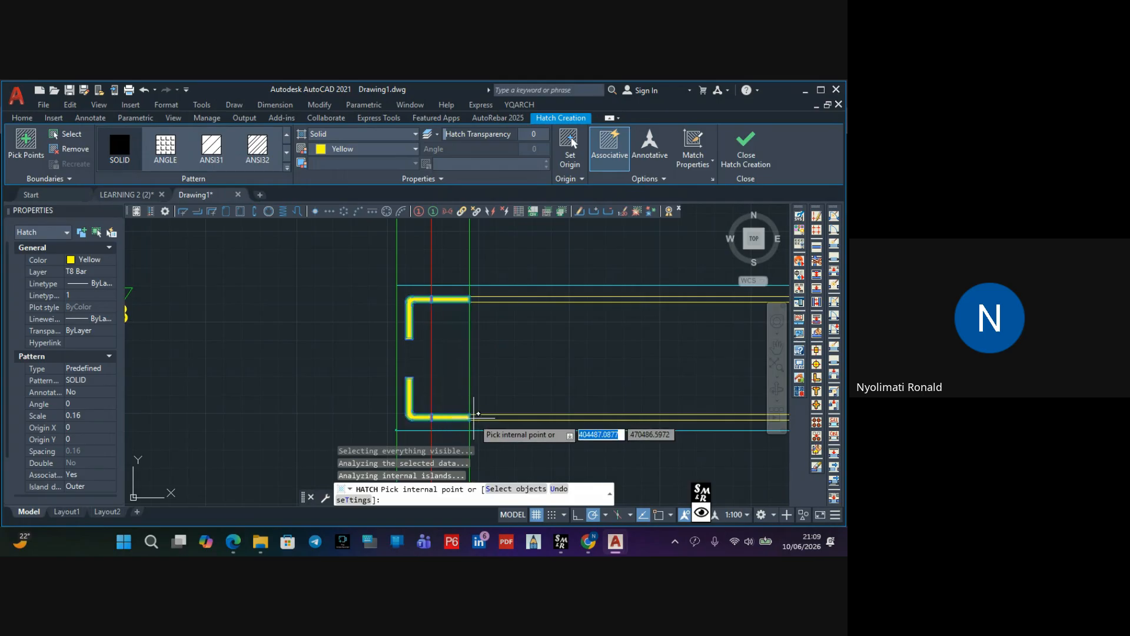
Hatch the bottom and top bars between the right column's inner face and its centreline
scroll(478, 416, down, 2)
scroll(531, 416, down, 1)
middle_drag(531, 416, 385, 407)
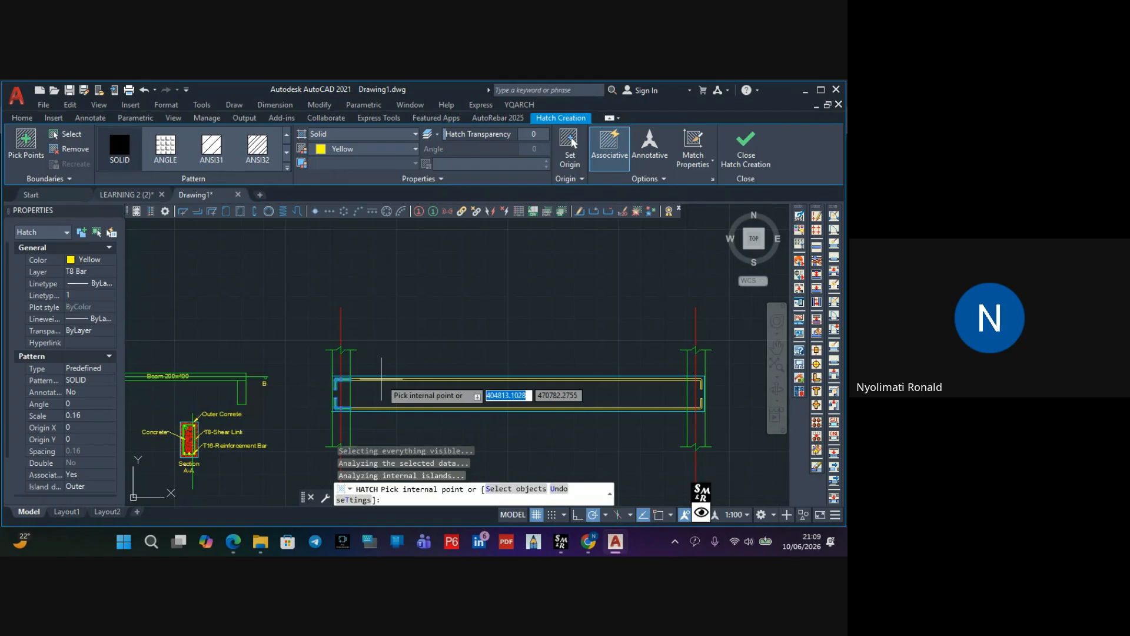
scroll(702, 408, up, 5)
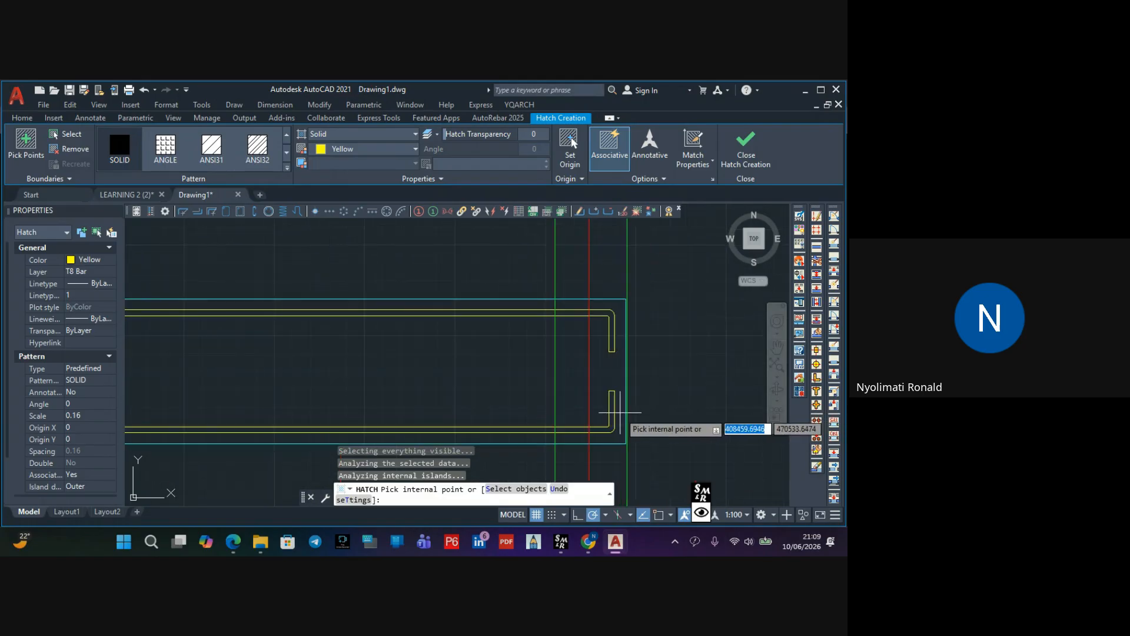
click(580, 430)
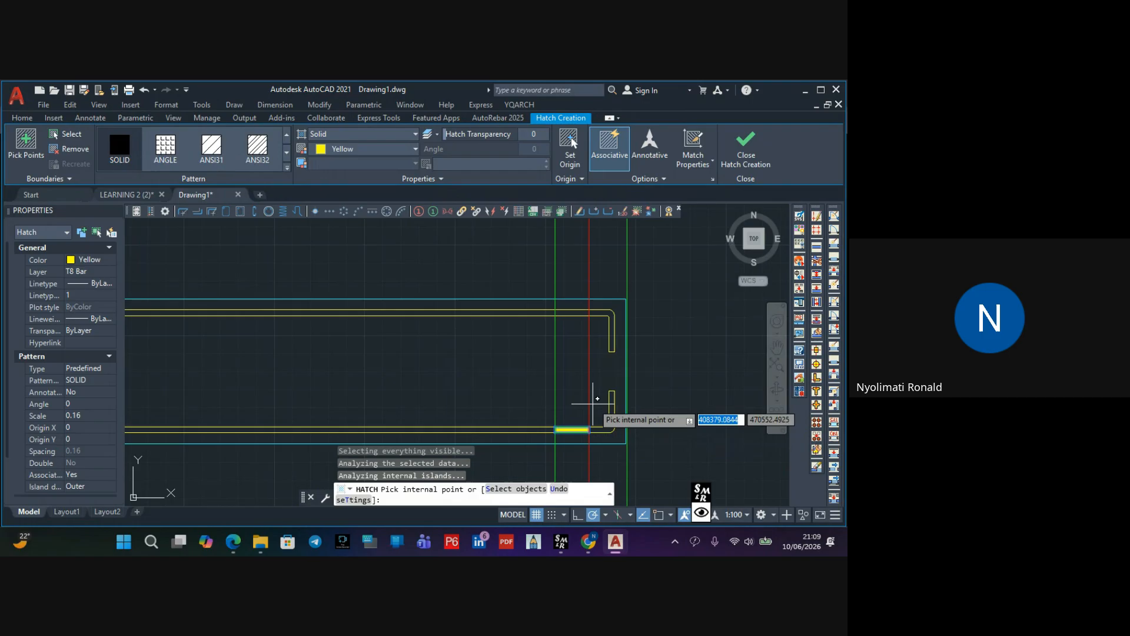
click(578, 313)
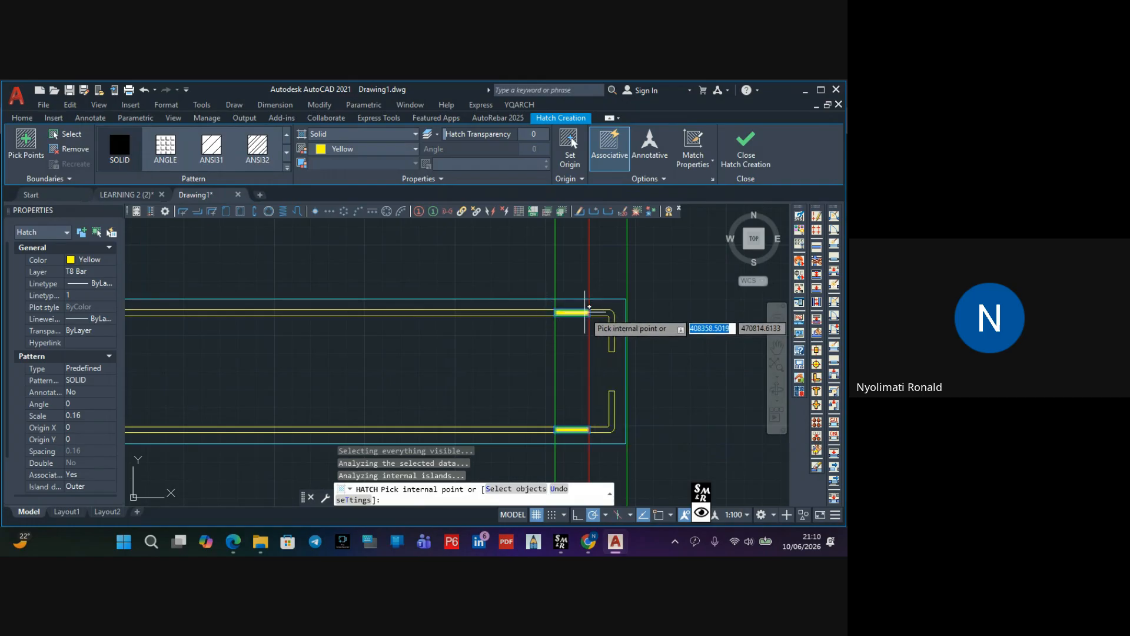
Hatch the bent ends of the bottom and top bars beyond the right column's centreline
scroll(600, 310, up, 3)
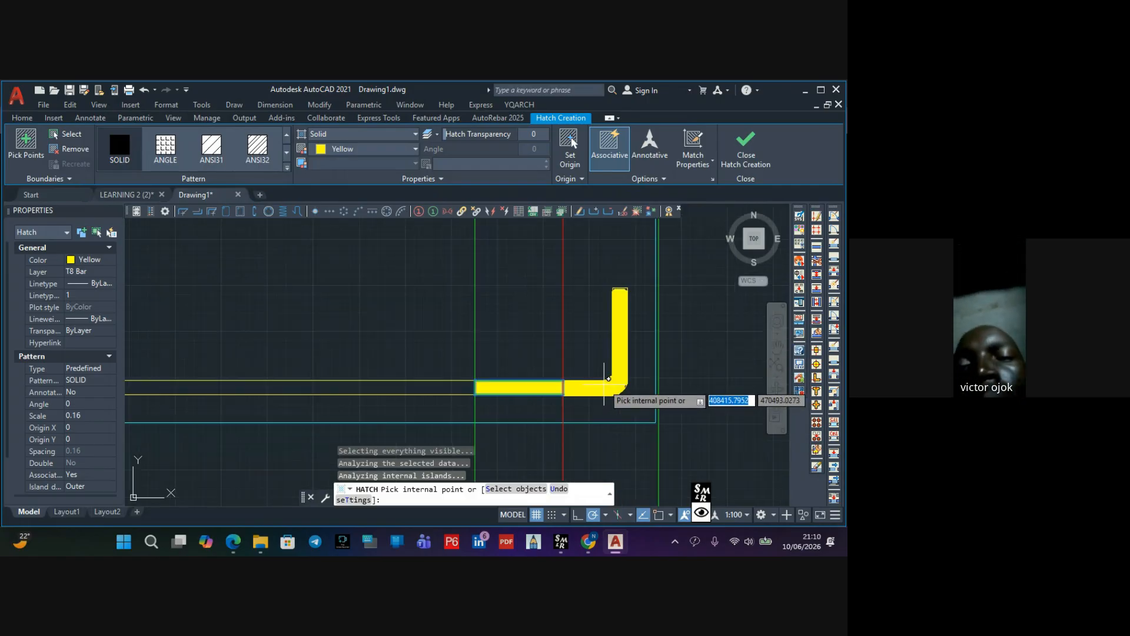
scroll(611, 352, down, 2)
middle_drag(611, 329, 578, 438)
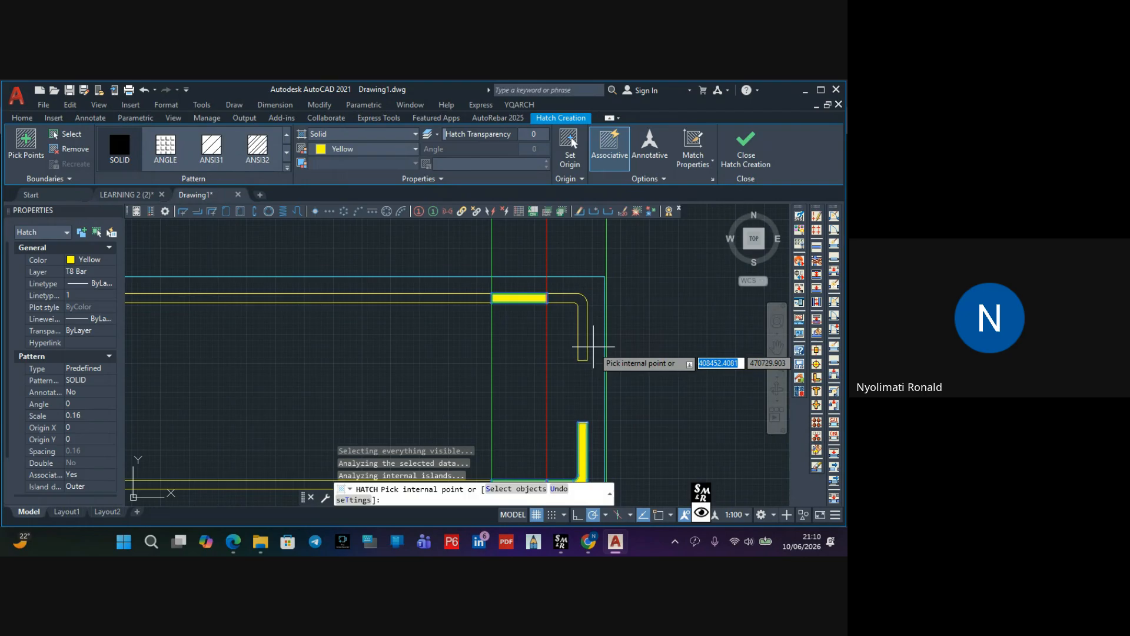
scroll(578, 334, down, 2)
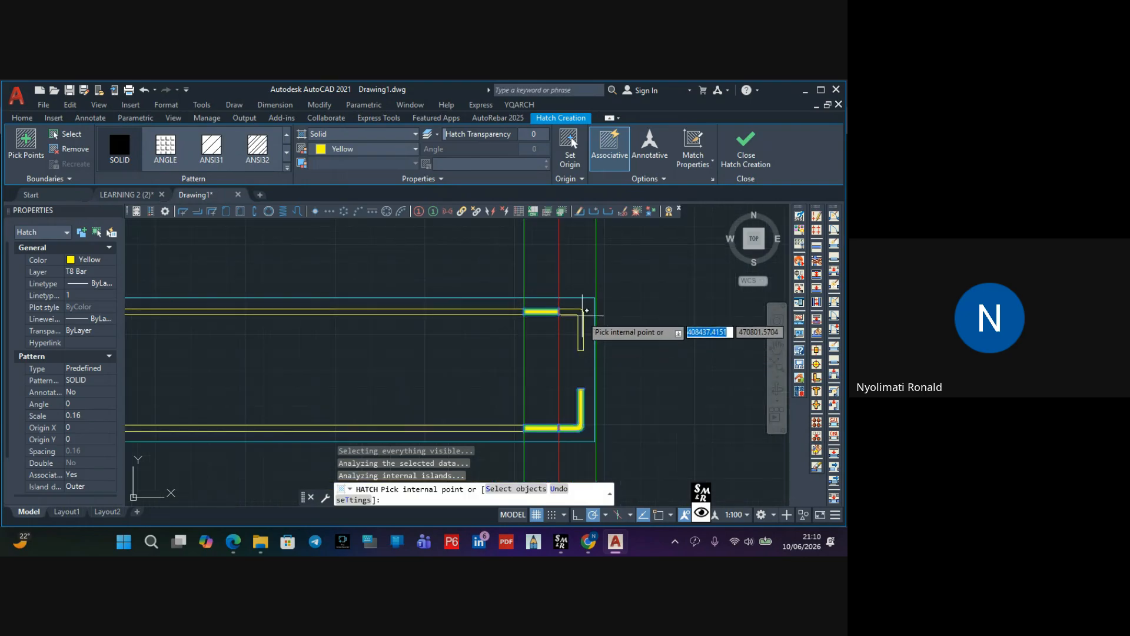
click(580, 324)
scroll(583, 323, up, 3)
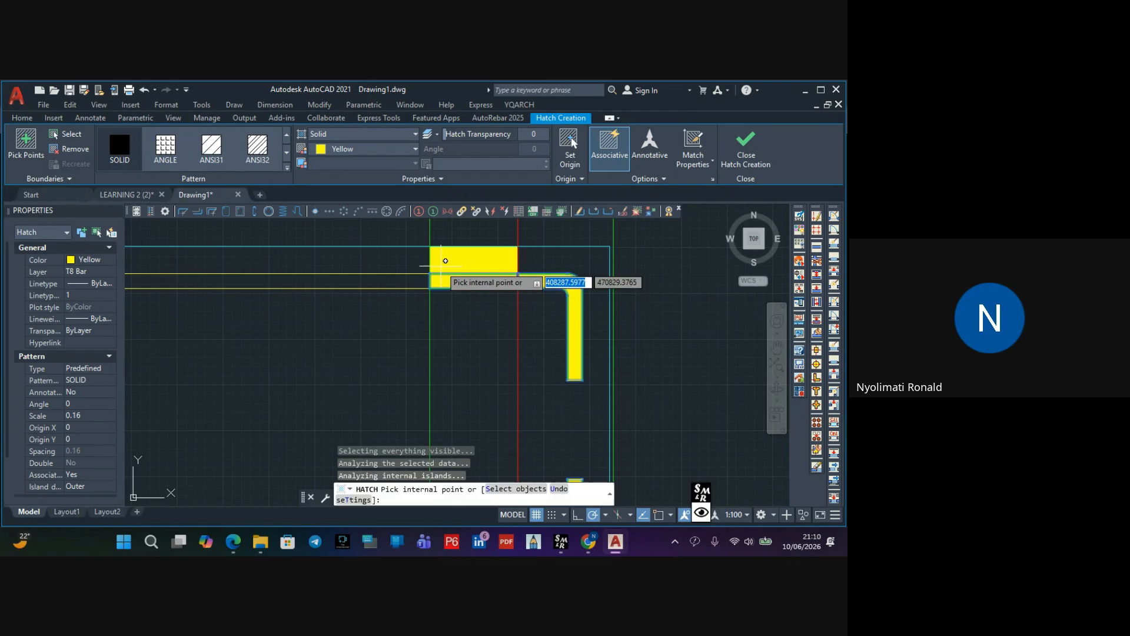
Try to hatch the top bar's span portion beside the right column's inner face
click(419, 281)
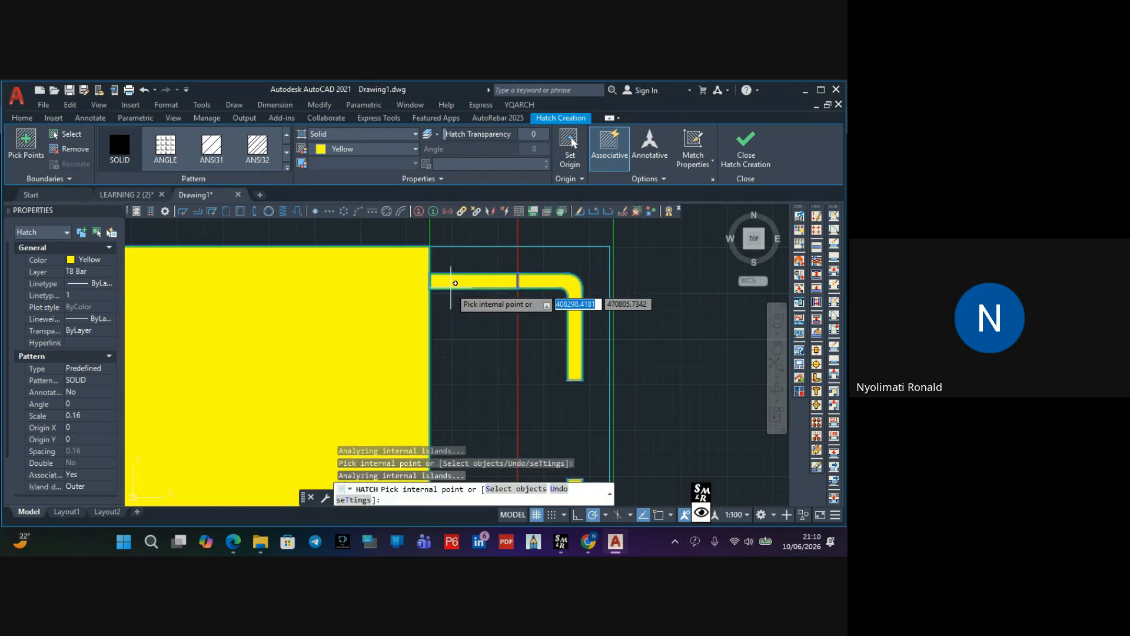
key(ctrl+z)
scroll(428, 276, up, 2)
scroll(427, 276, up, 2)
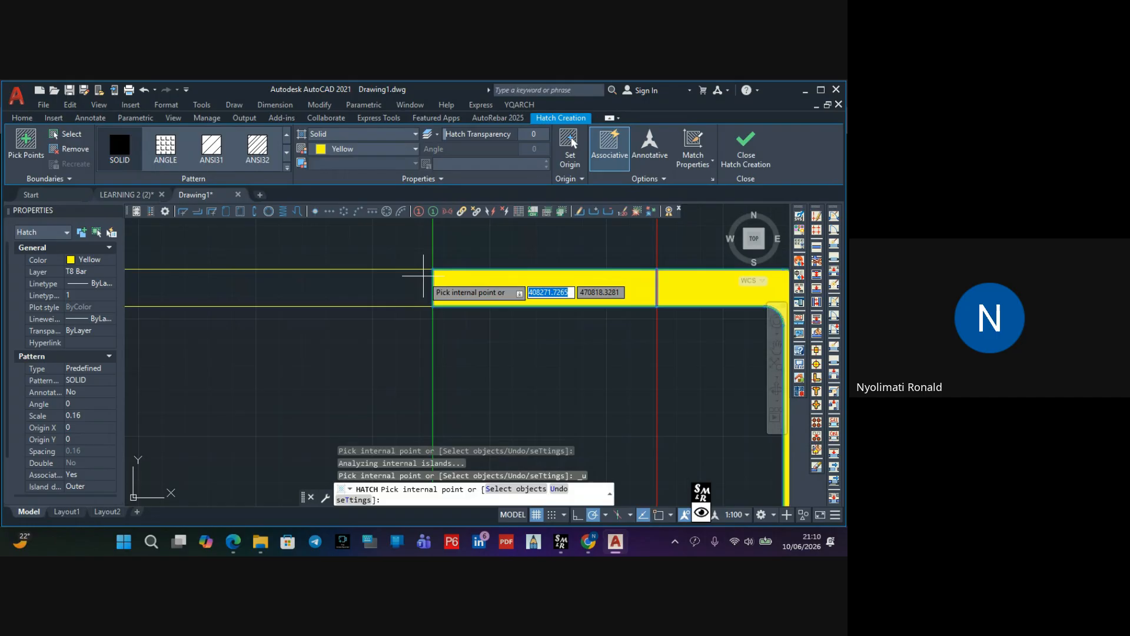
click(399, 281)
key(ctrl+z)
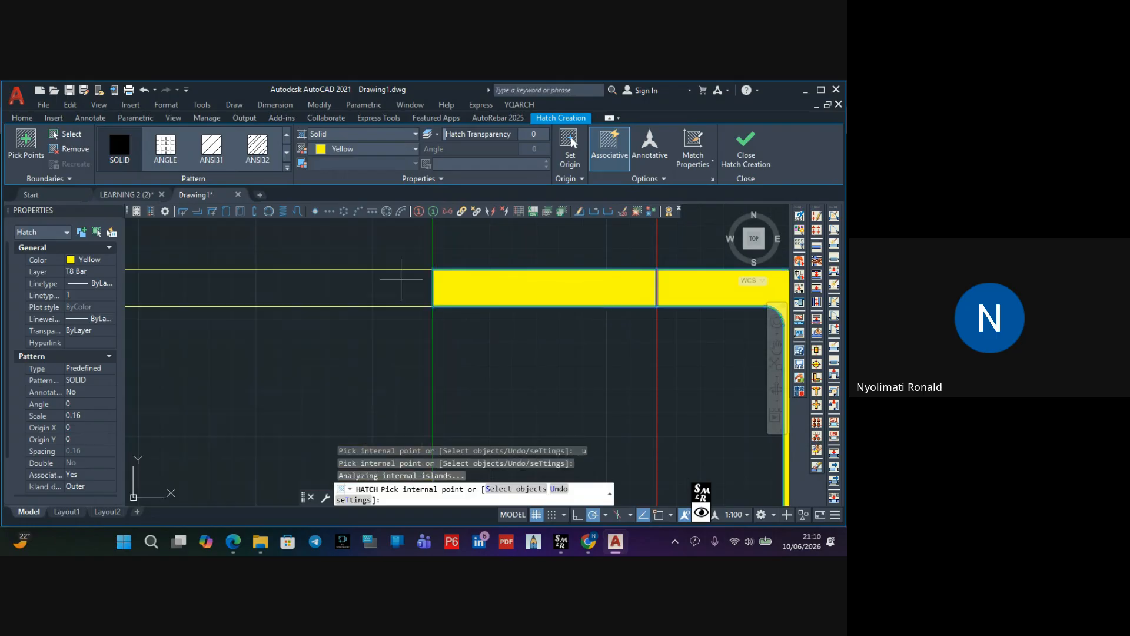
Finish the yellow solid hatch of the bar ends at both supports
scroll(479, 295, down, 4)
mouse_move(355, 300)
middle_down()
mouse_move(472, 298)
mouse_move(639, 333)
middle_up()
scroll(639, 334, down, 2)
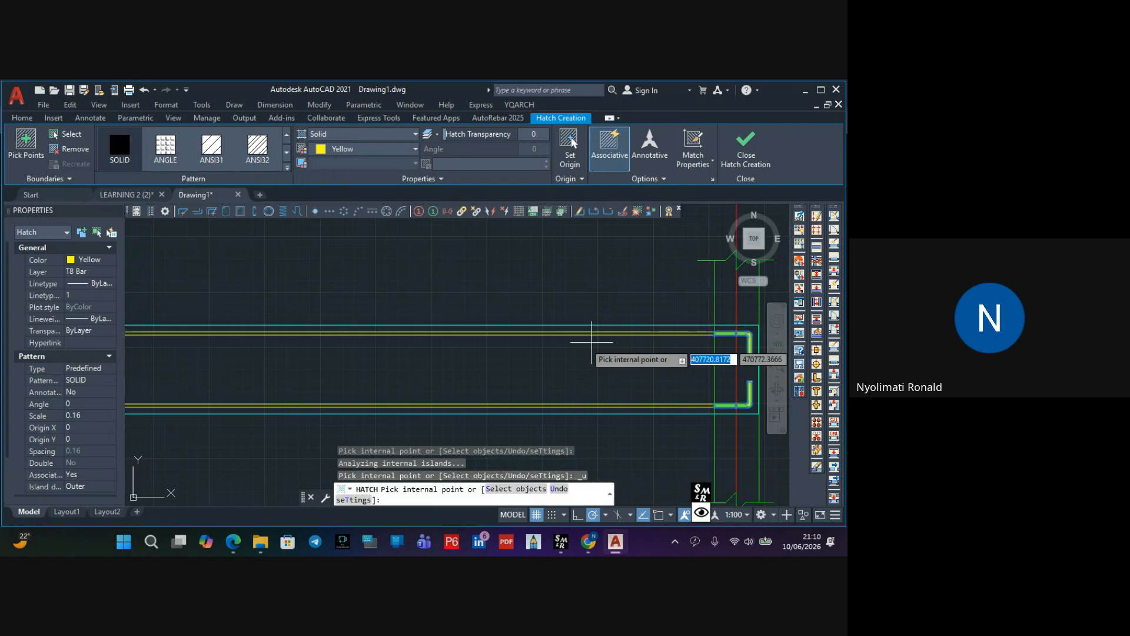
middle_drag(389, 352, 646, 348)
scroll(496, 346, down, 4)
scroll(350, 341, up, 8)
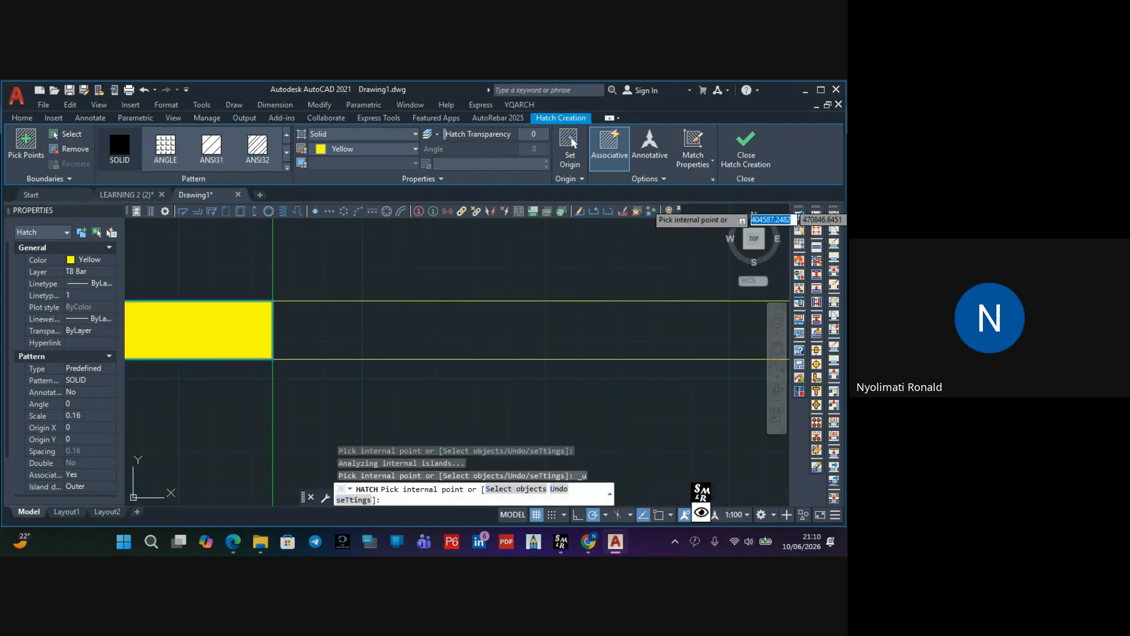
click(745, 154)
Leave the hatch command and examine where the top bar's hatch meets the left column's inner face line
click(314, 319)
click(259, 328)
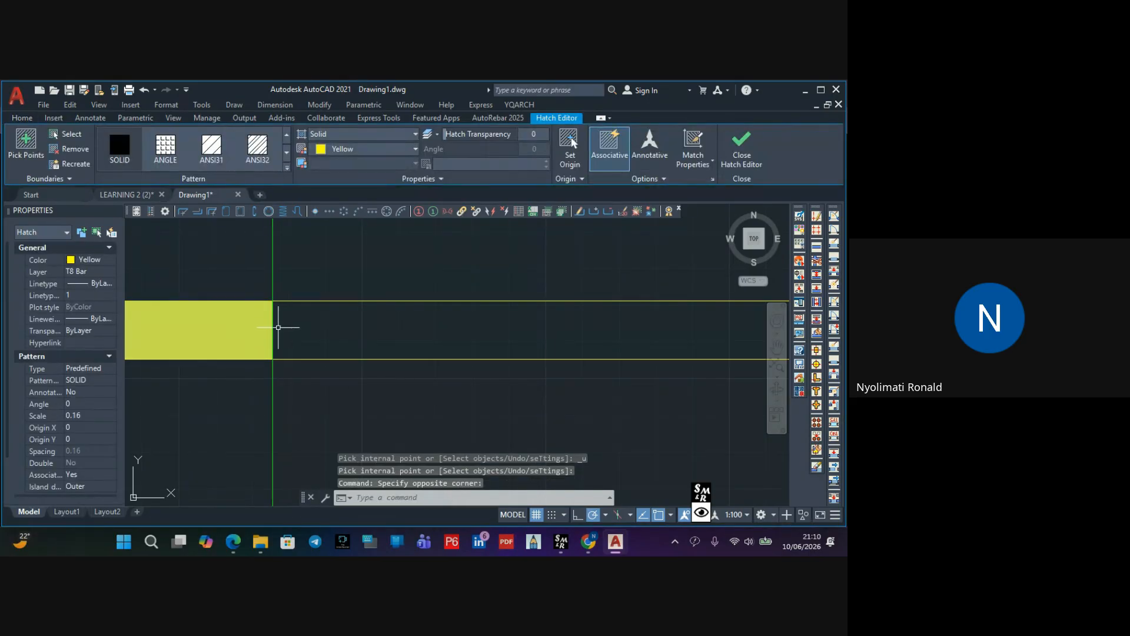
scroll(271, 329, up, 2)
scroll(274, 327, up, 3)
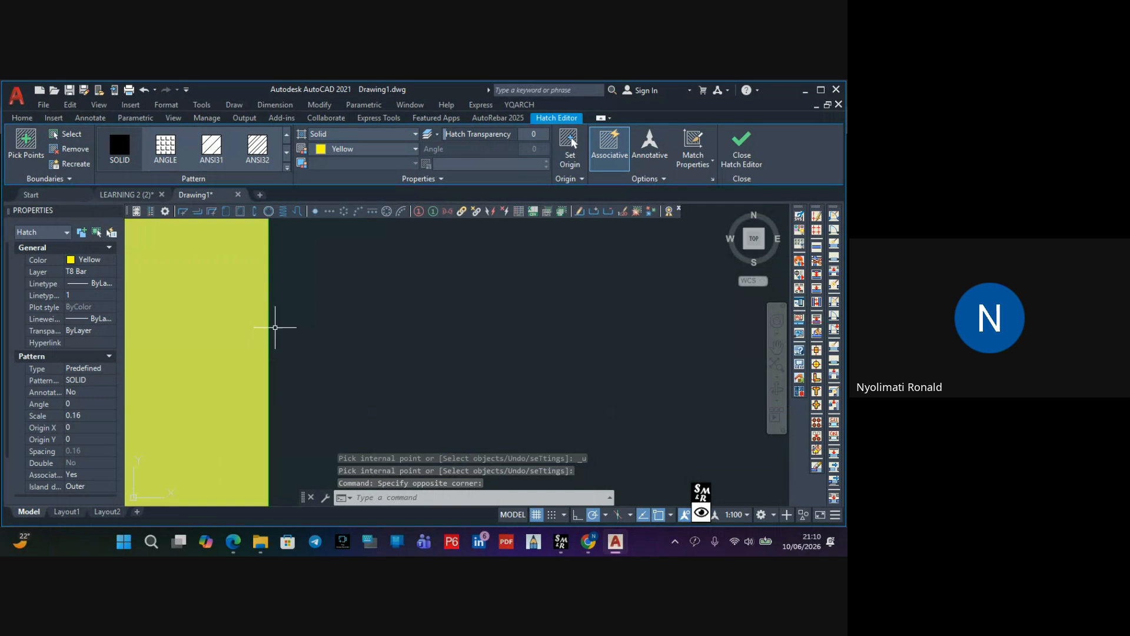
scroll(266, 342, down, 5)
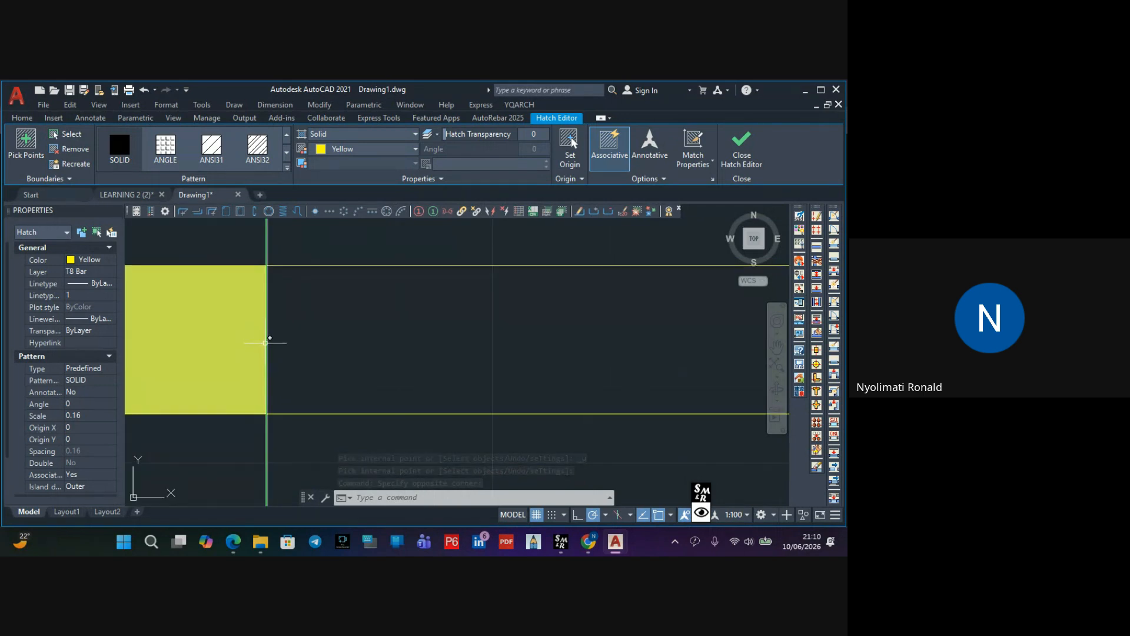
middle_drag(267, 353, 434, 353)
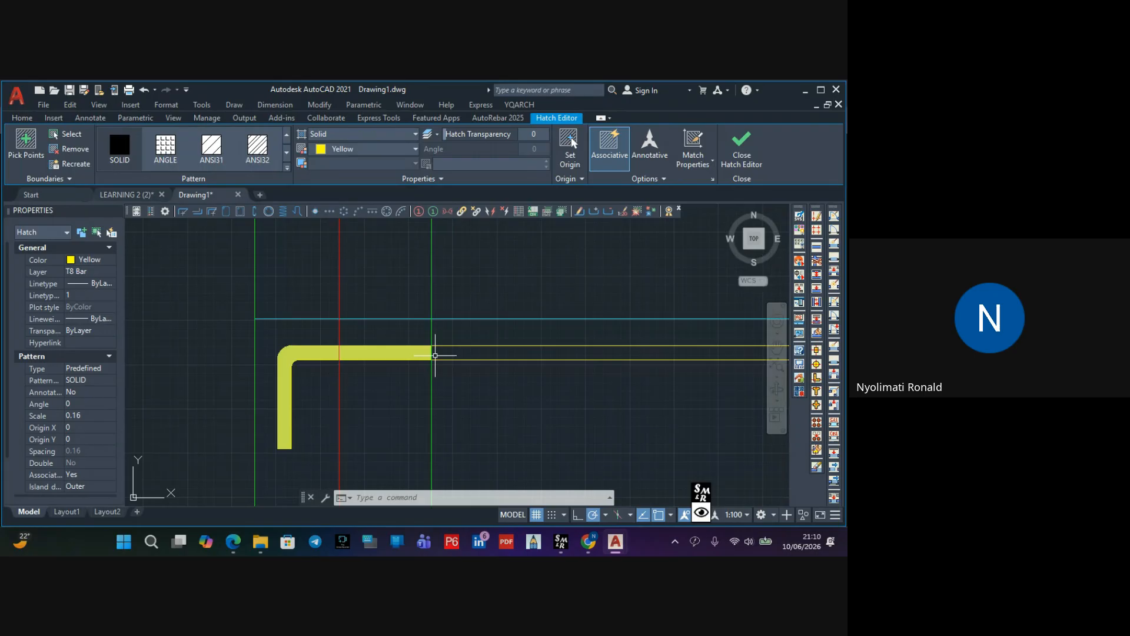
scroll(433, 353, up, 5)
click(463, 344)
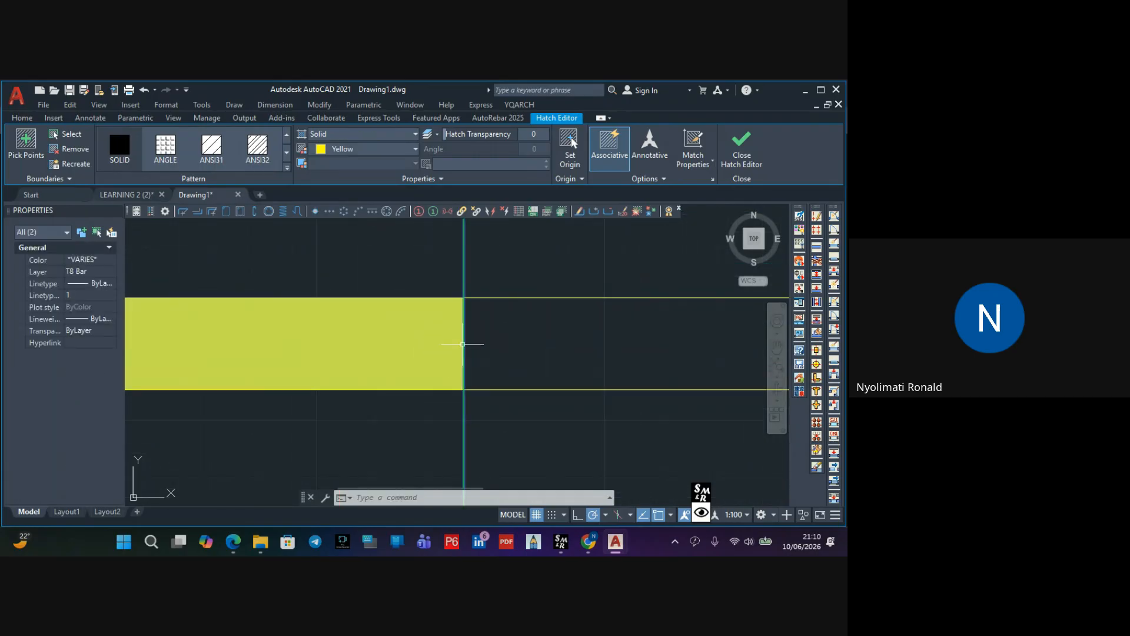
key(Escape)
click(438, 312)
click(439, 307)
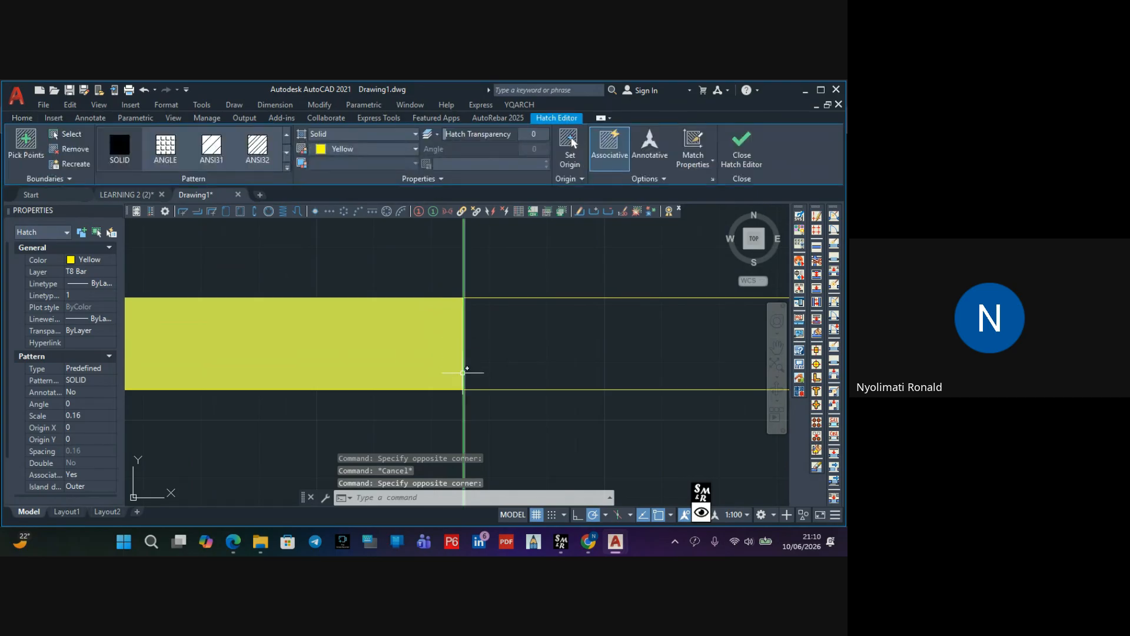
click(467, 329)
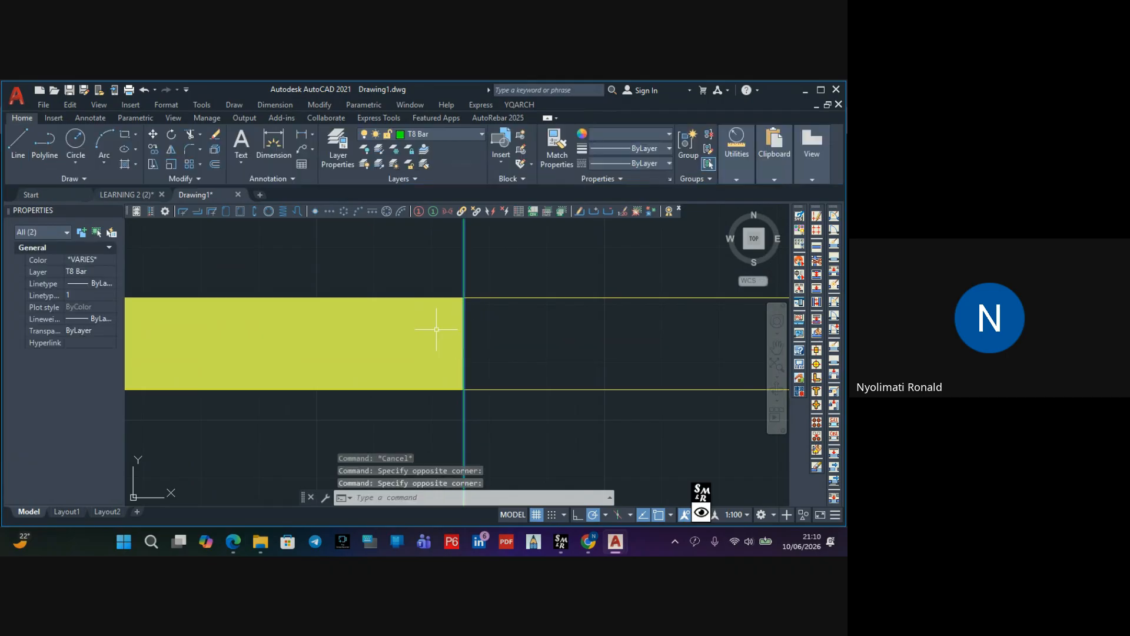
key(Escape)
Try to hatch the bottom bar's span portion beside the left column's inner face, and undo the fill
scroll(451, 340, down, 6)
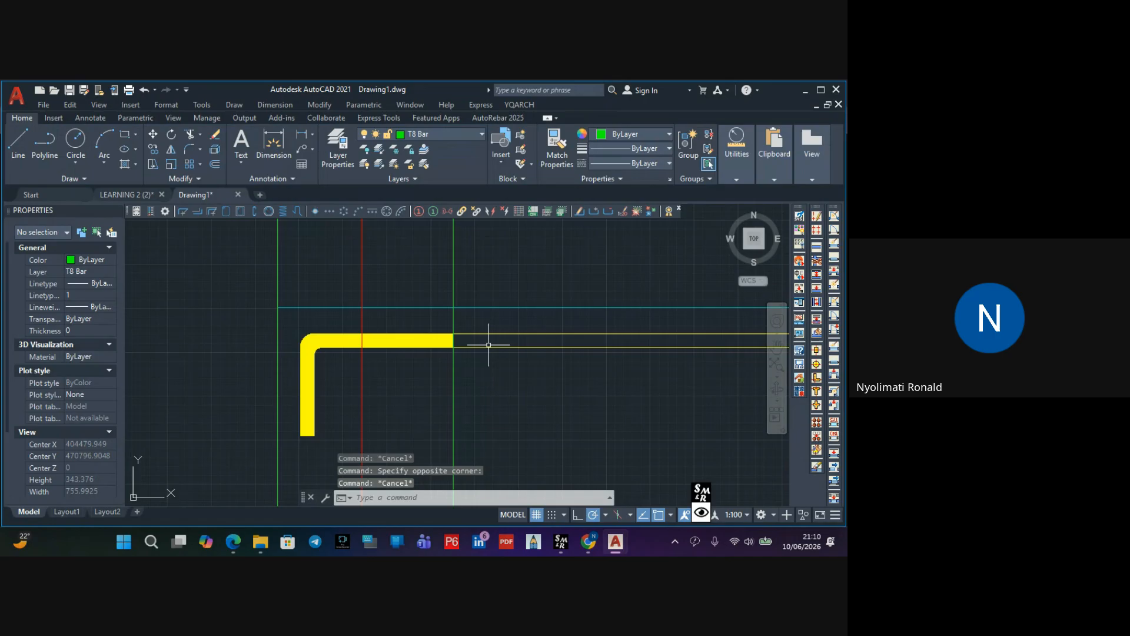
scroll(488, 345, down, 8)
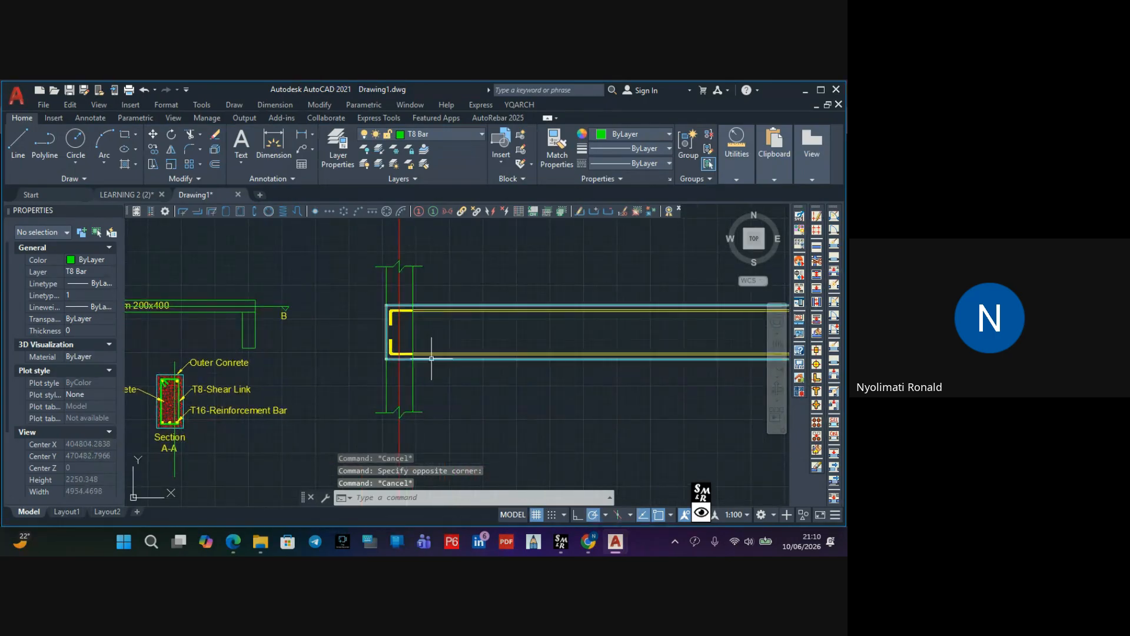
scroll(431, 358, up, 6)
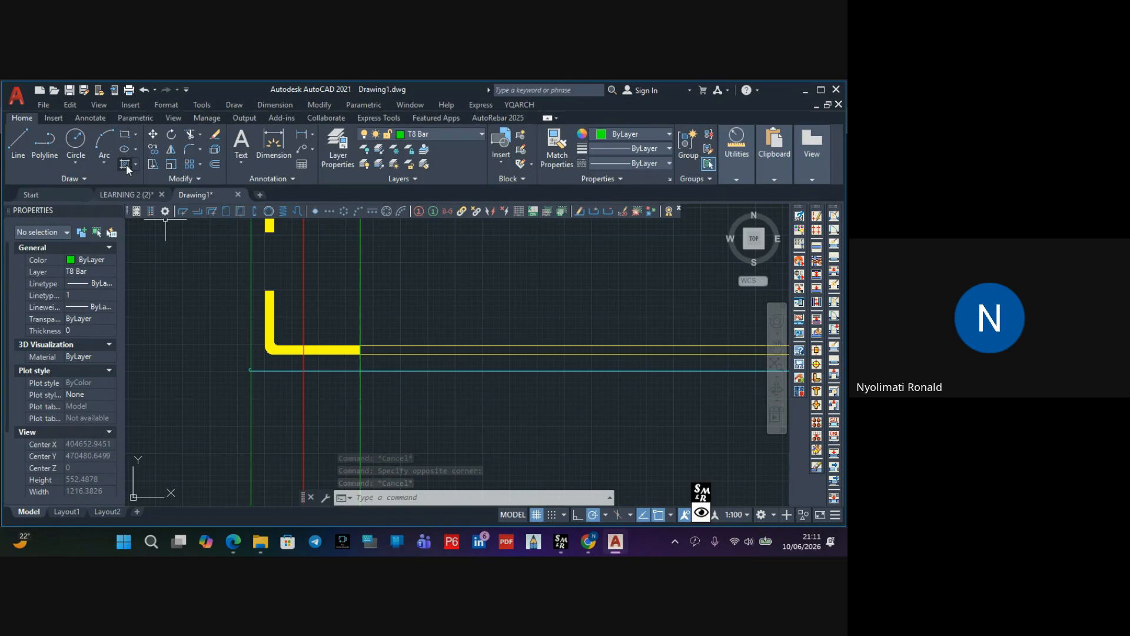
text(h)
key(Return)
scroll(366, 342, up, 6)
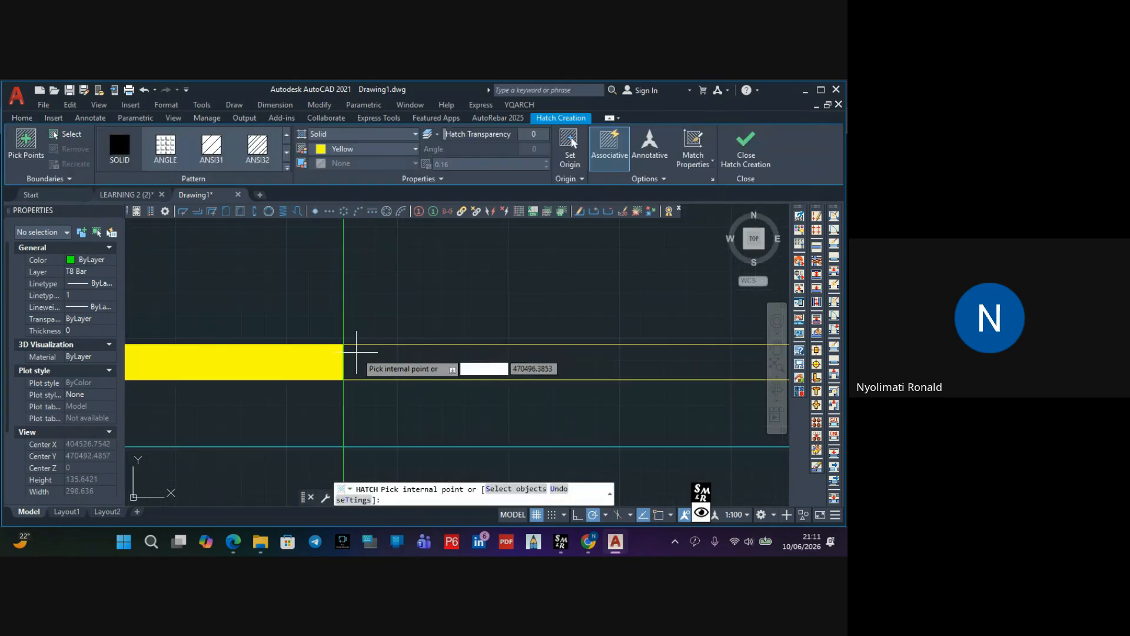
click(367, 353)
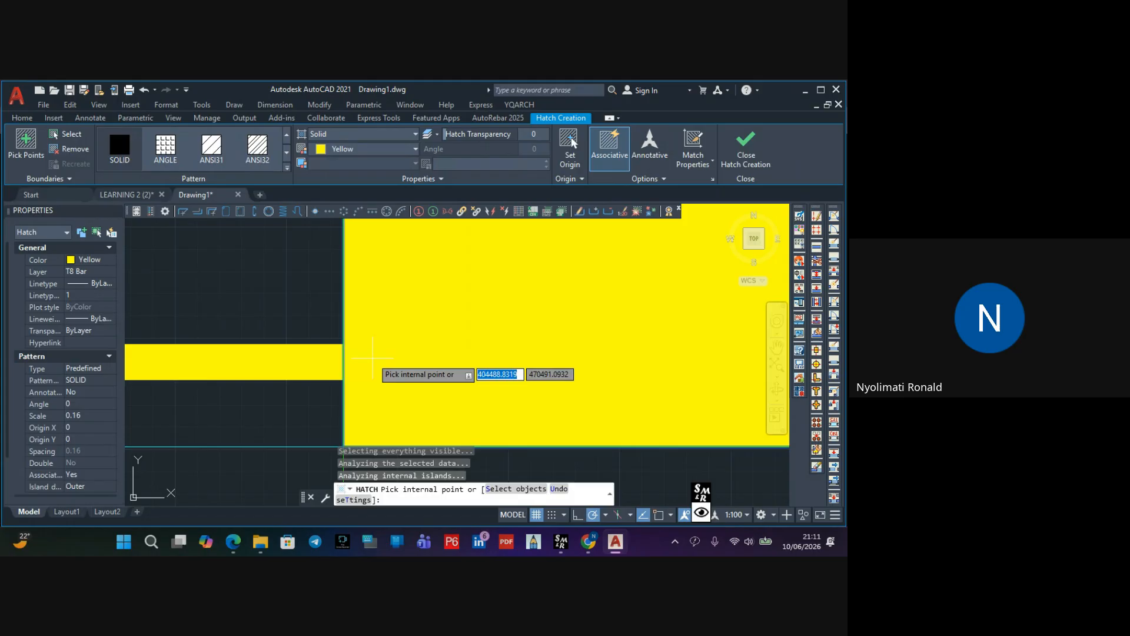
text(u)
key(Return)
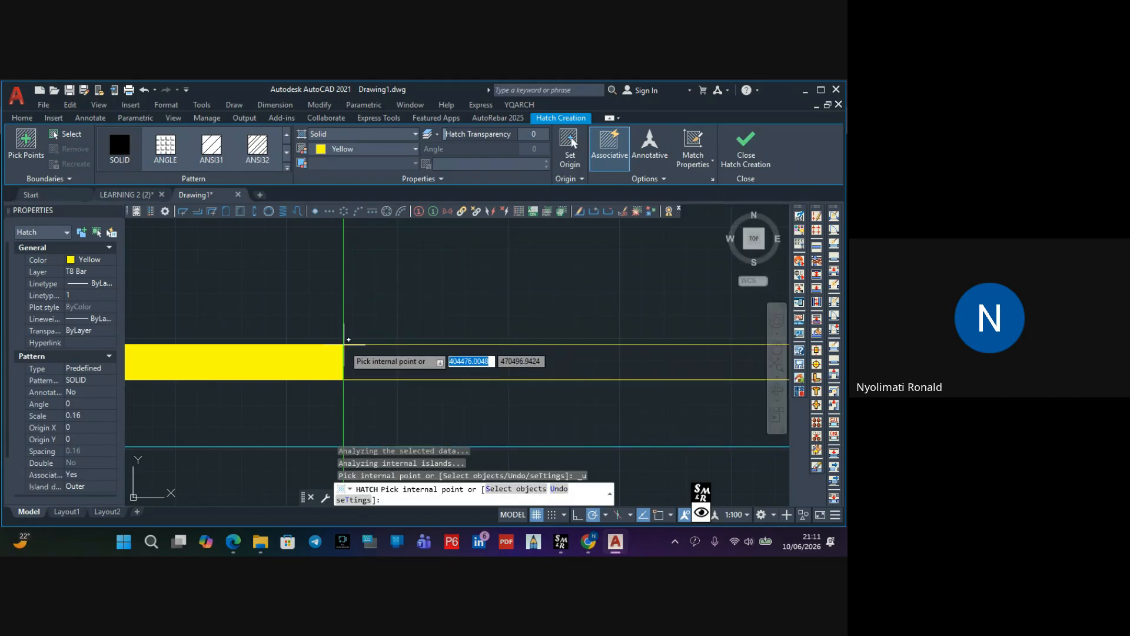
Try to hatch the bottom bar's span portion by selecting its two edge lines near the right column as the boundary
scroll(497, 373, down, 5)
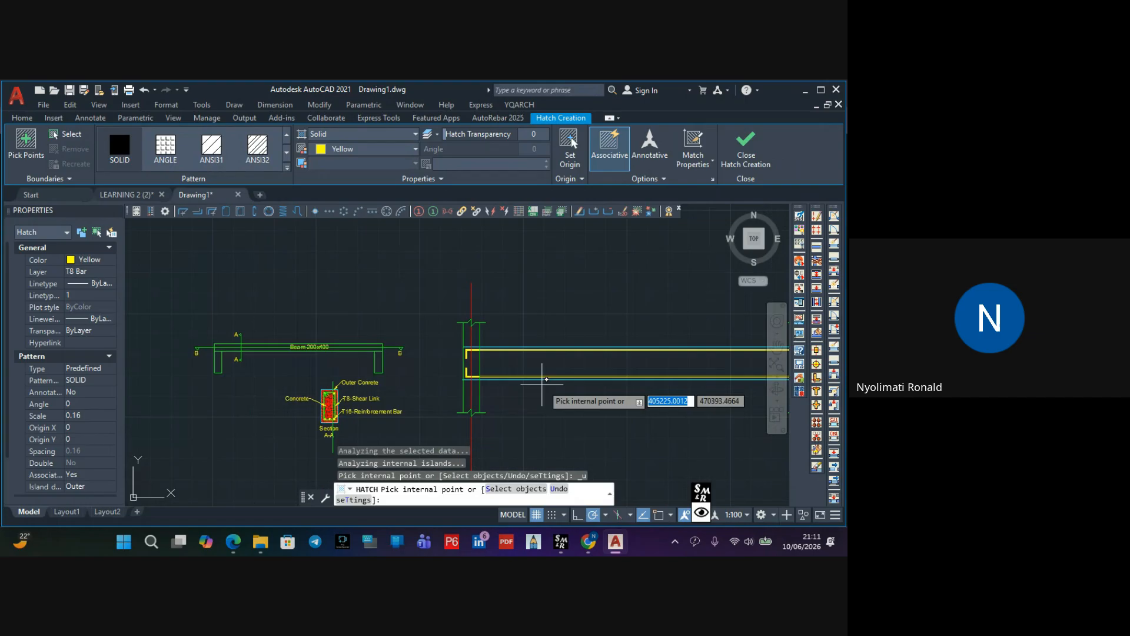
middle_drag(542, 379, 461, 386)
scroll(517, 400, up, 10)
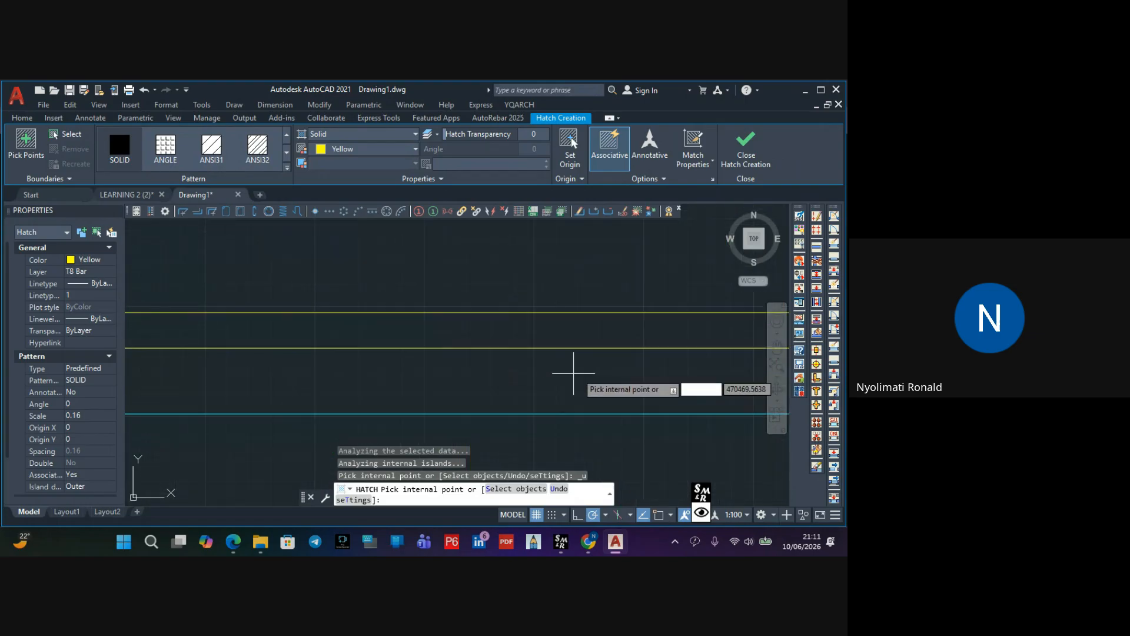
middle_drag(588, 346, 298, 350)
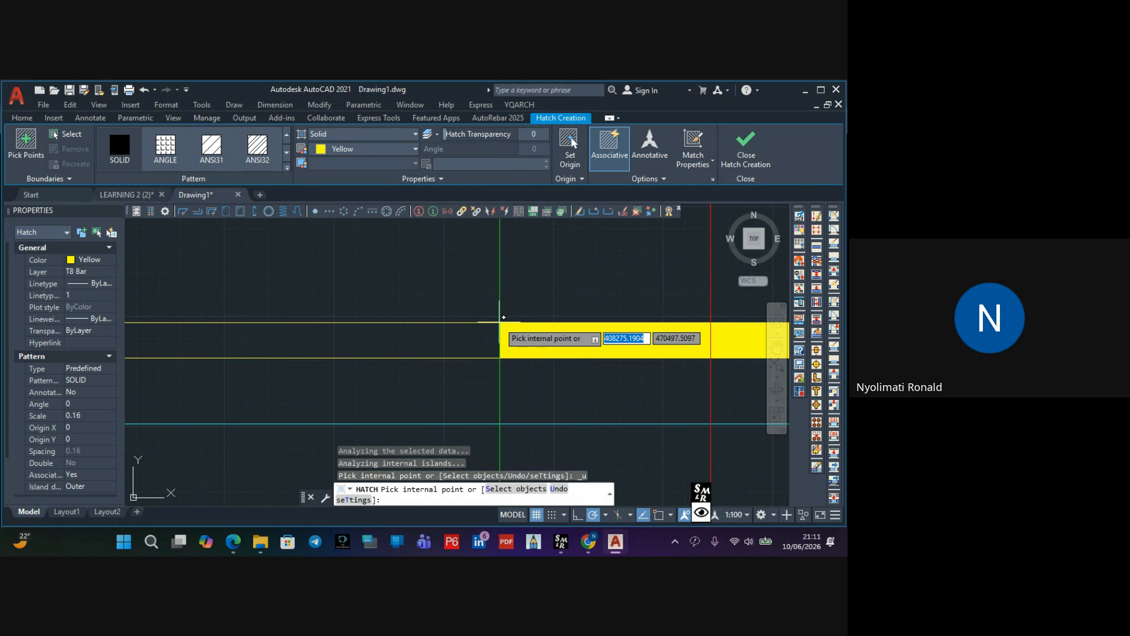
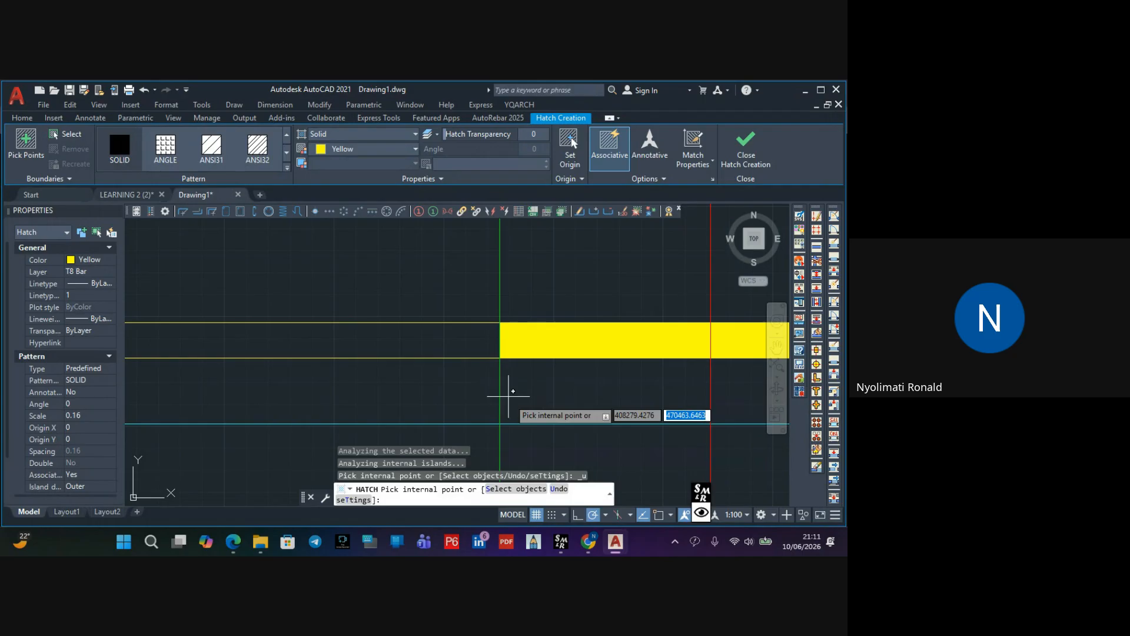
click(510, 490)
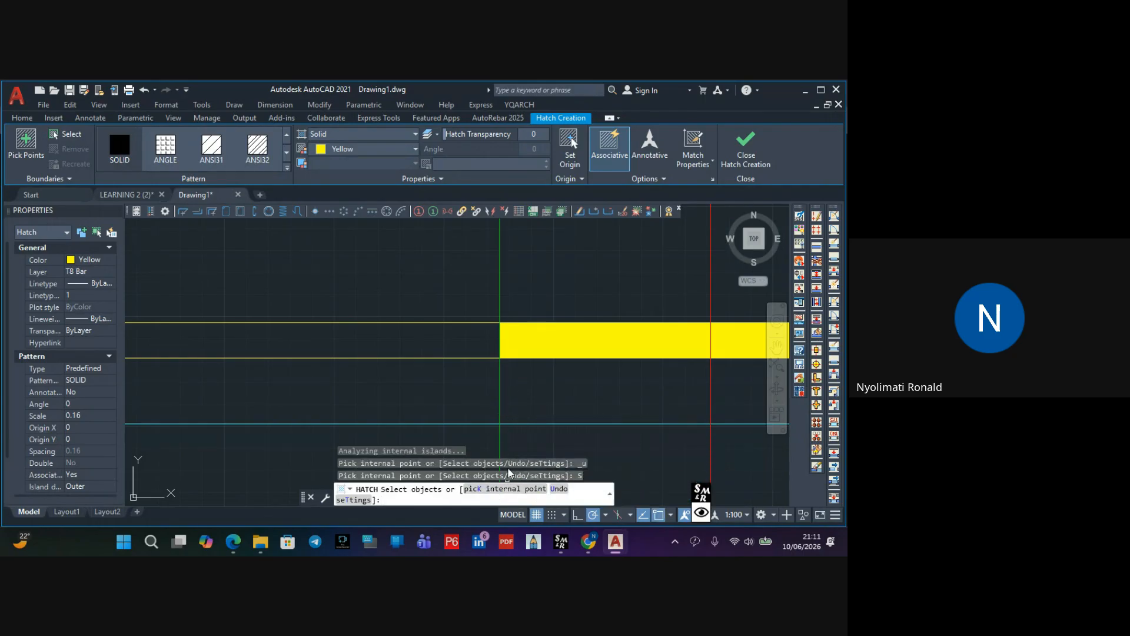
click(483, 322)
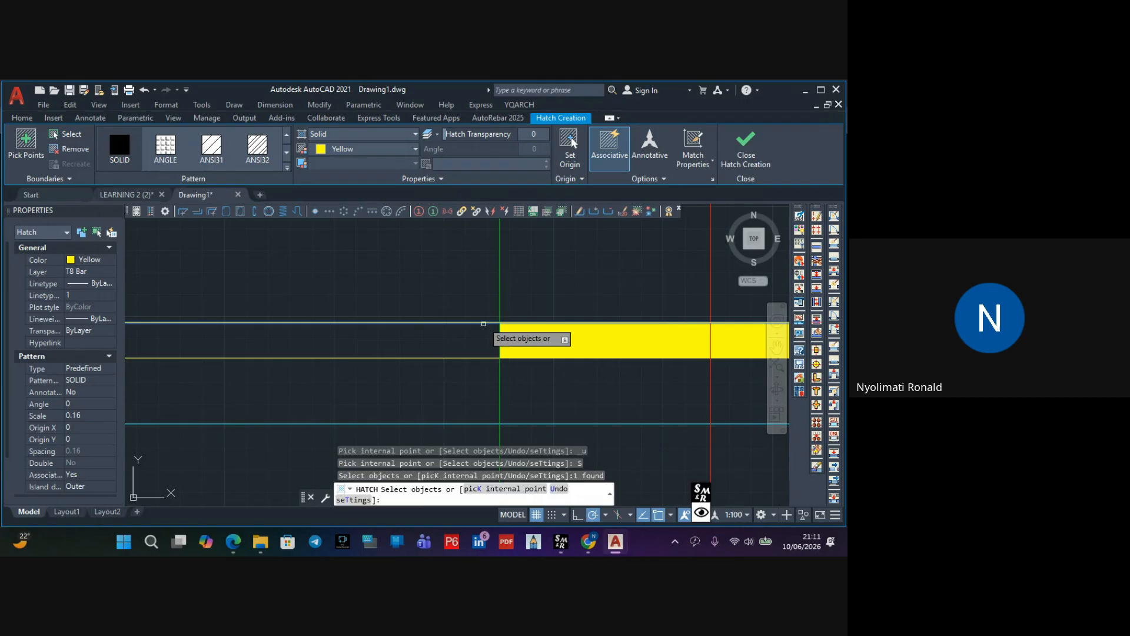
click(483, 358)
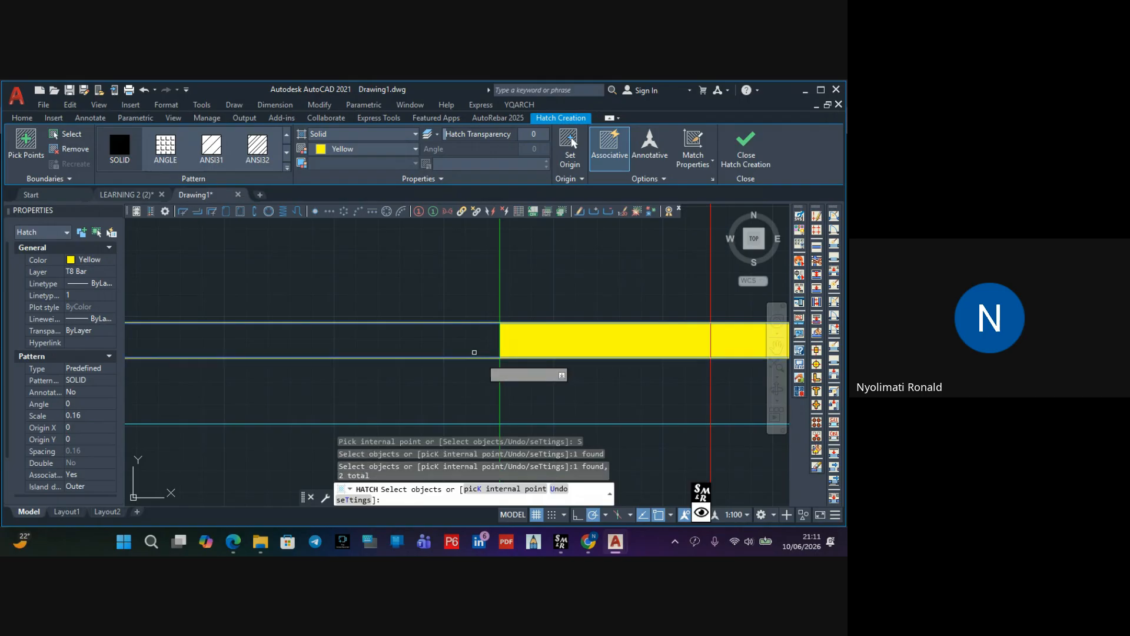
key(Return)
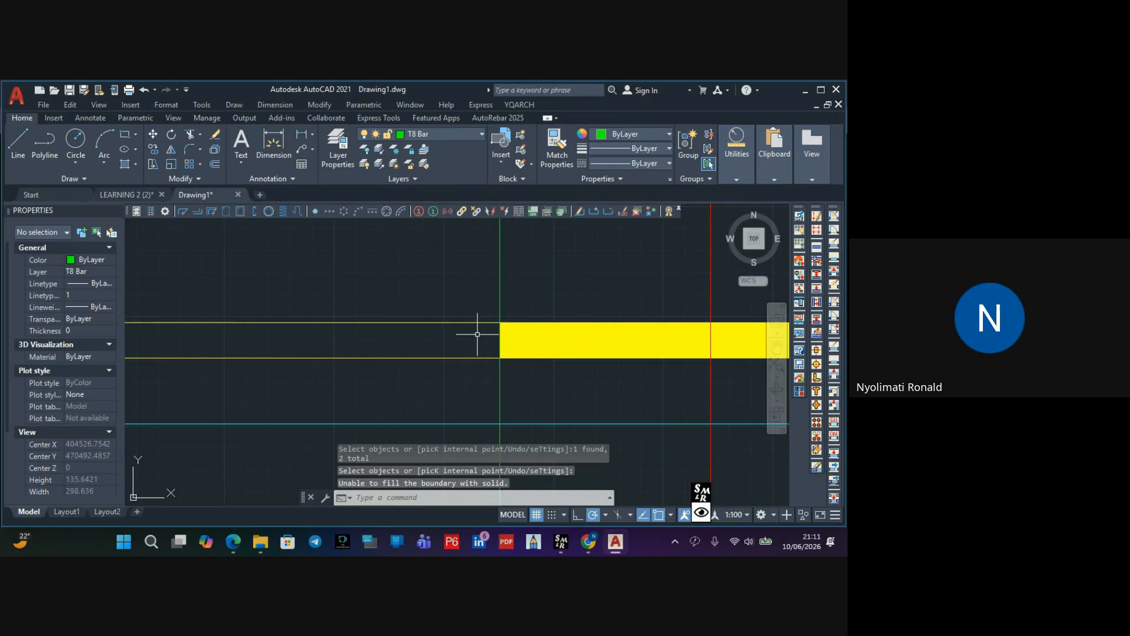
Examine where the bottom bar's hatch ends at the left column's inner face line
scroll(472, 334, down, 12)
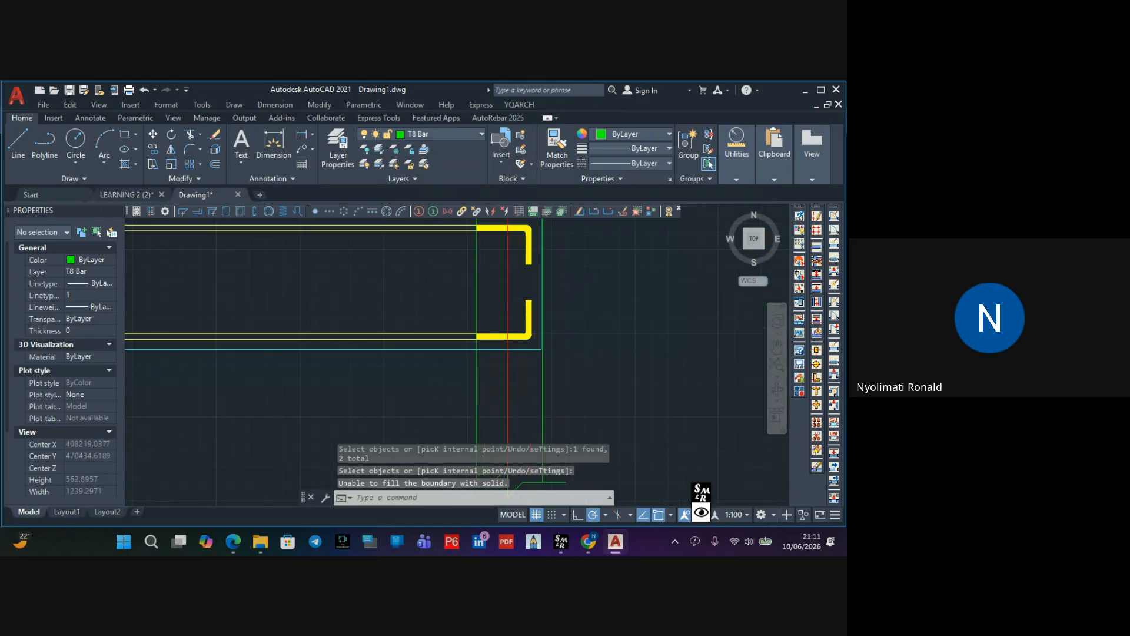
mouse_move(405, 330)
middle_down()
mouse_move(616, 356)
mouse_move(756, 389)
middle_up()
scroll(386, 394, up, 4)
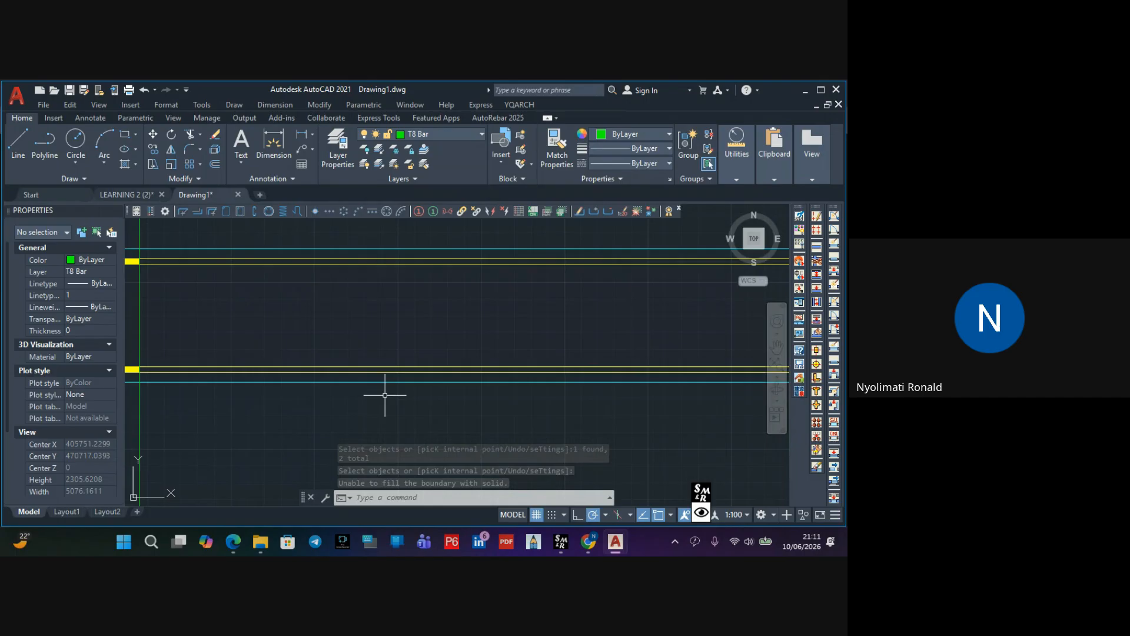
middle_drag(392, 395, 393, 366)
scroll(393, 366, down, 6)
scroll(365, 358, up, 6)
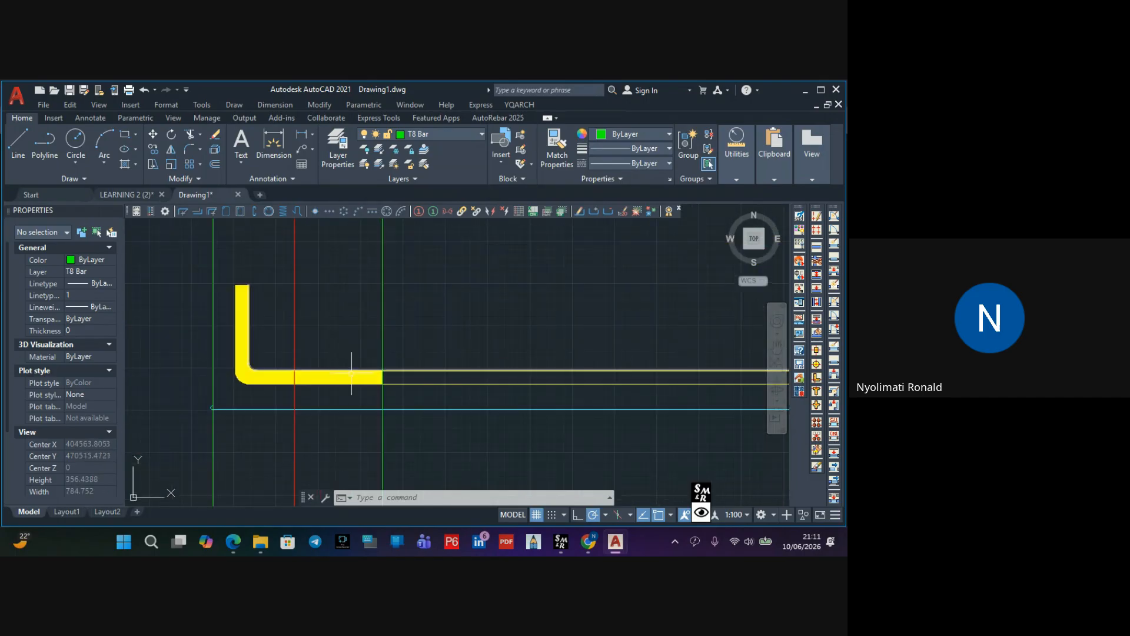
click(361, 377)
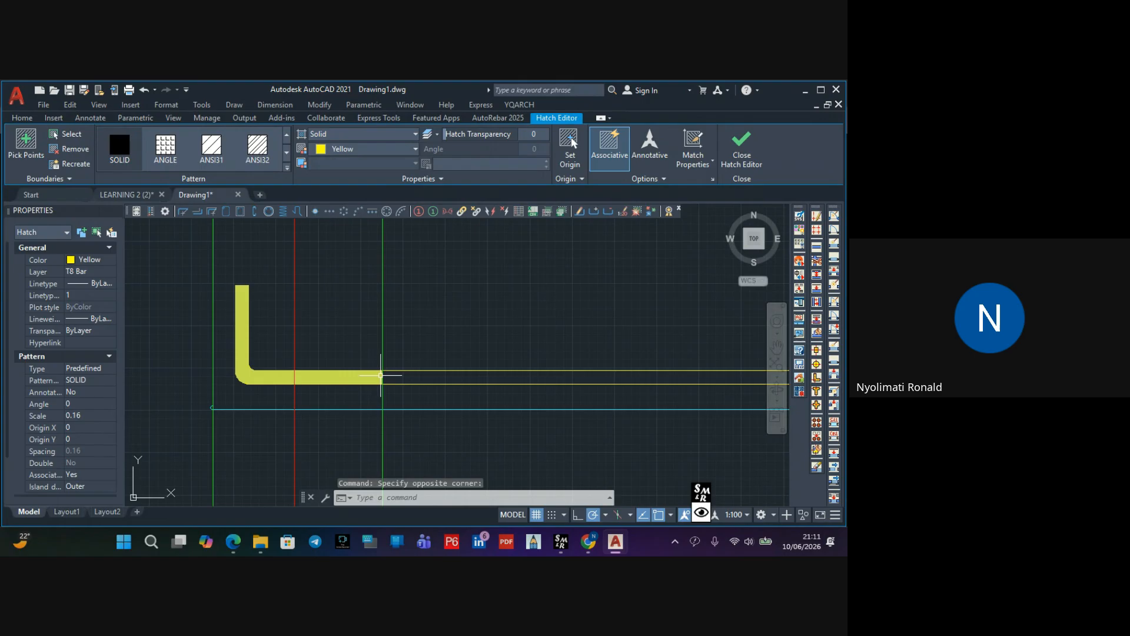
key(Escape)
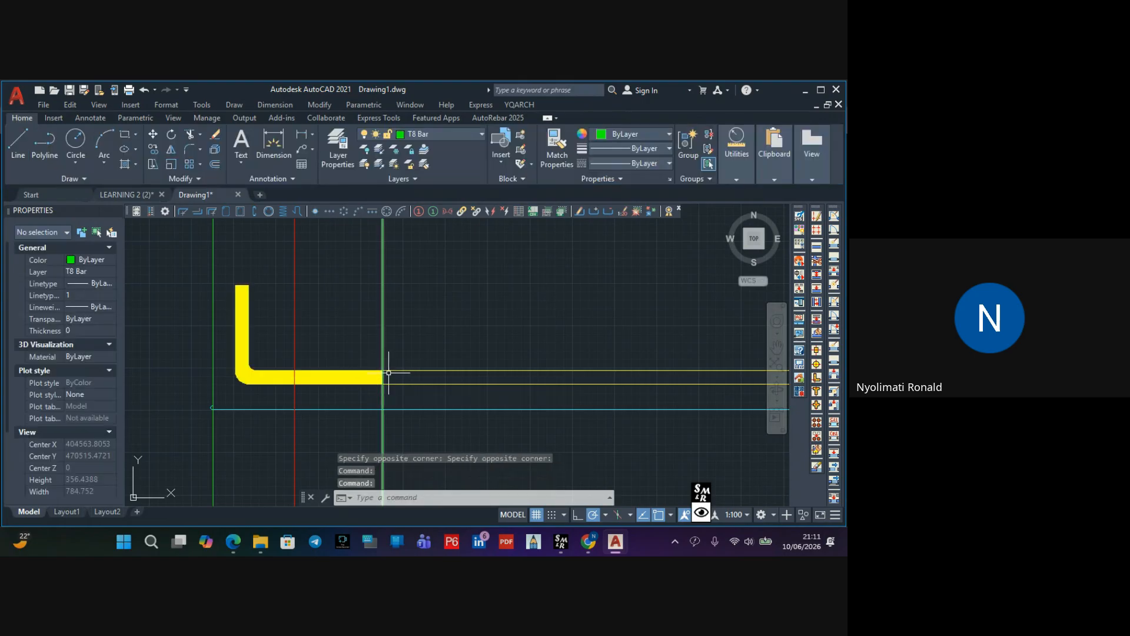
click(384, 372)
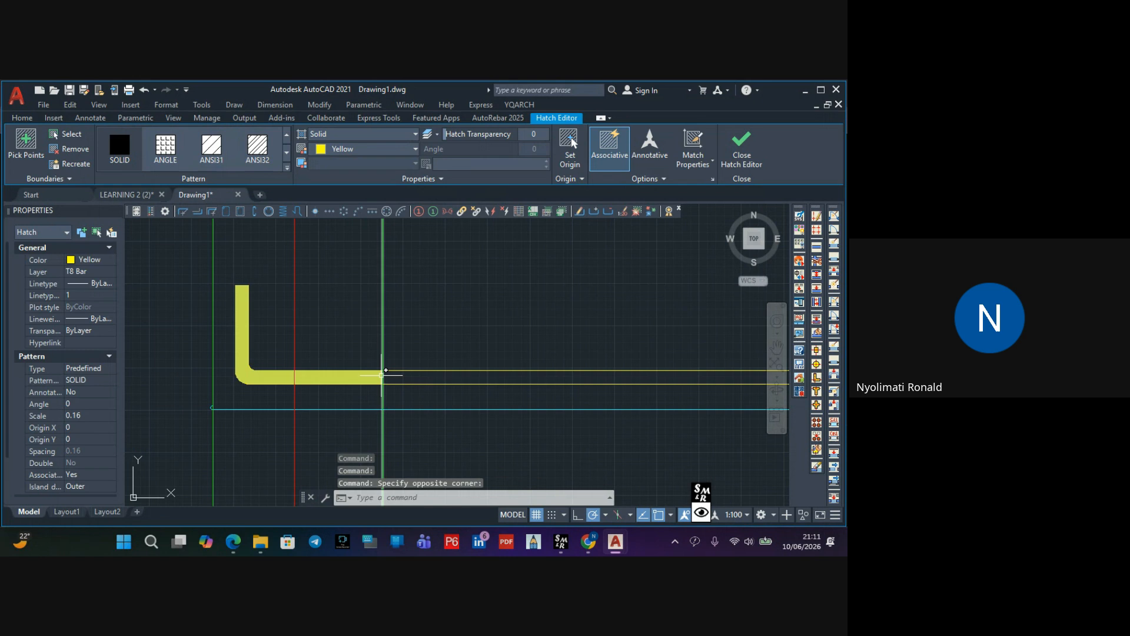
scroll(386, 372, up, 2)
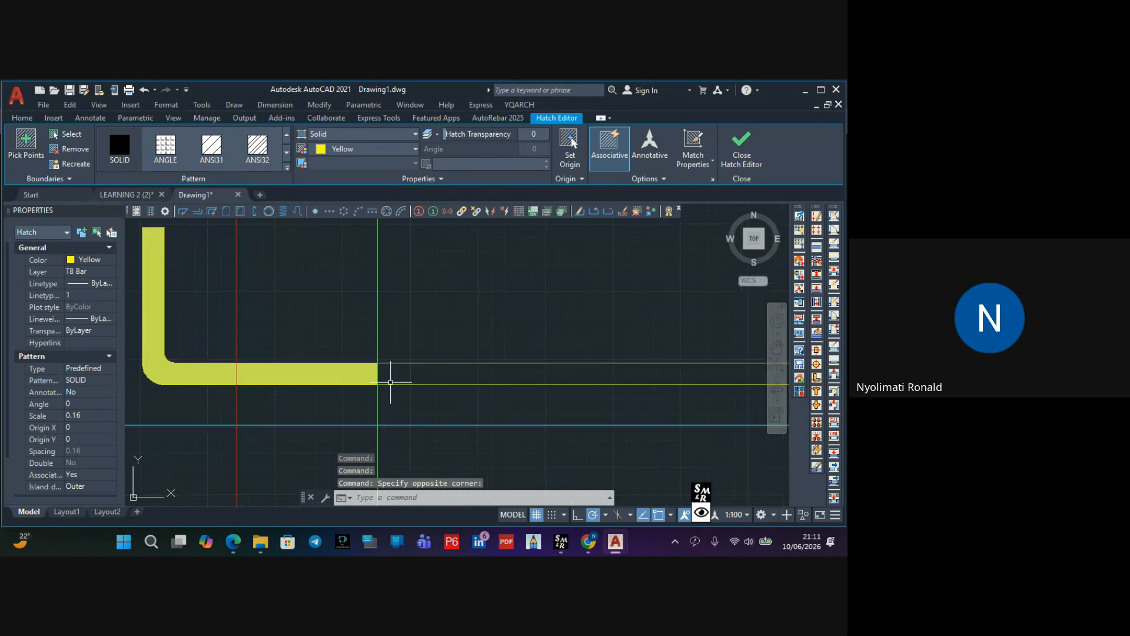
scroll(387, 378, up, 2)
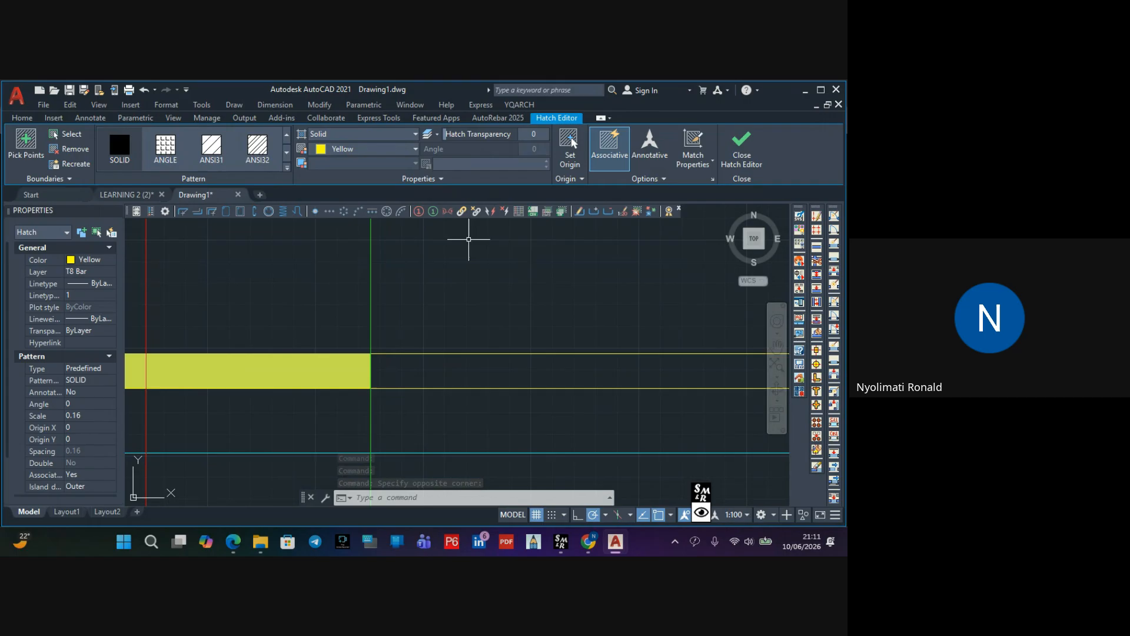
click(740, 148)
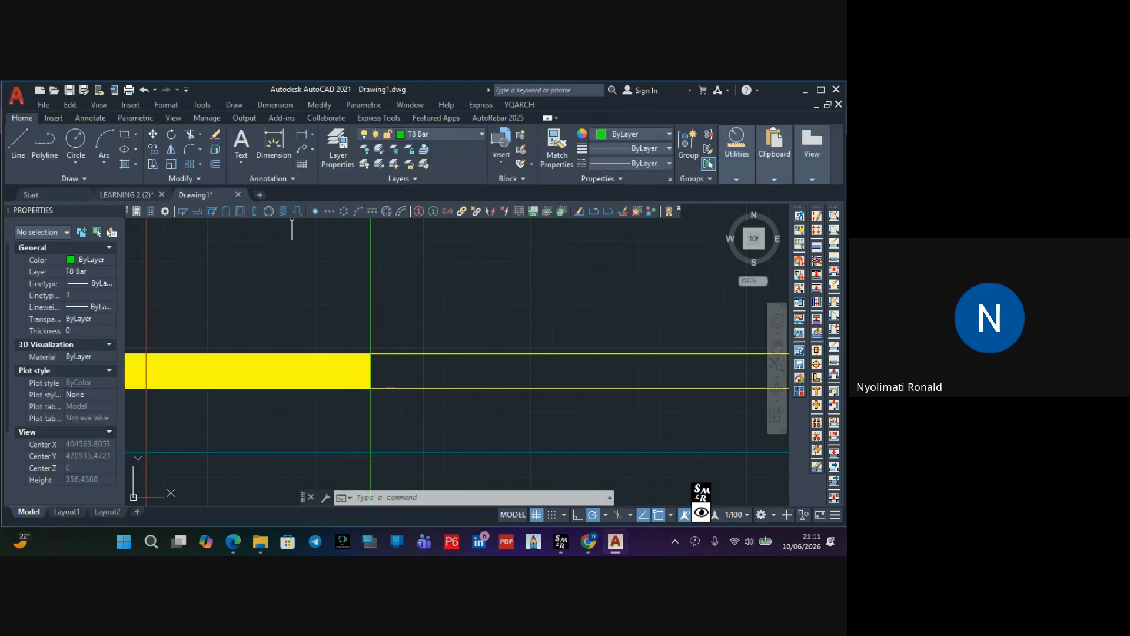
Try to trim the left column's inner face line where it crosses the bottom bar, and undo the trim
click(191, 135)
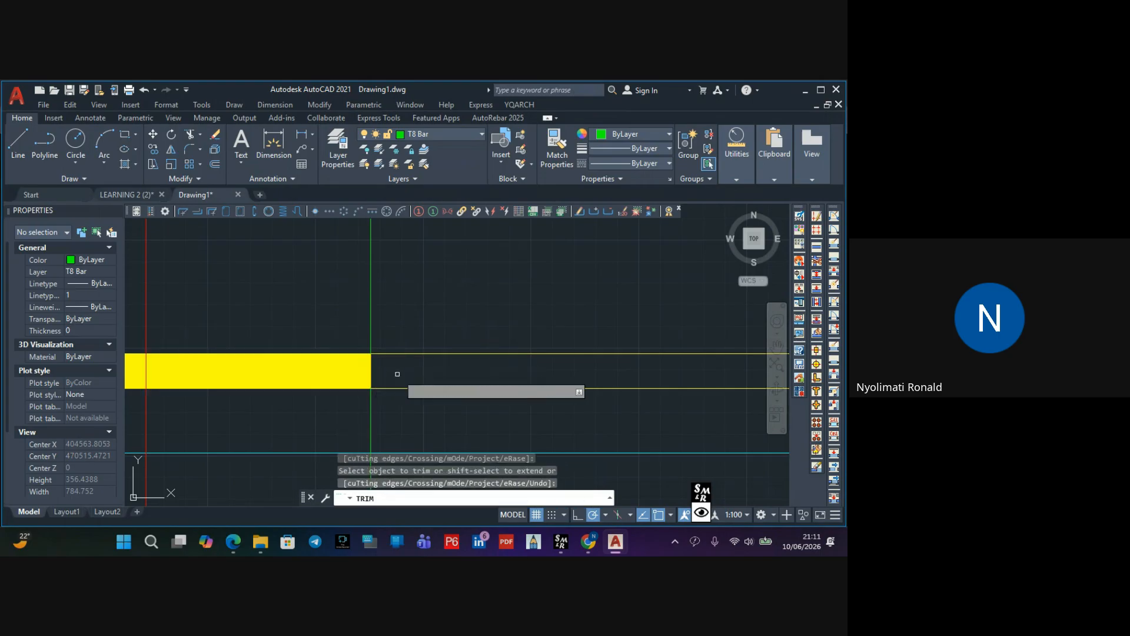
key(Escape)
click(365, 367)
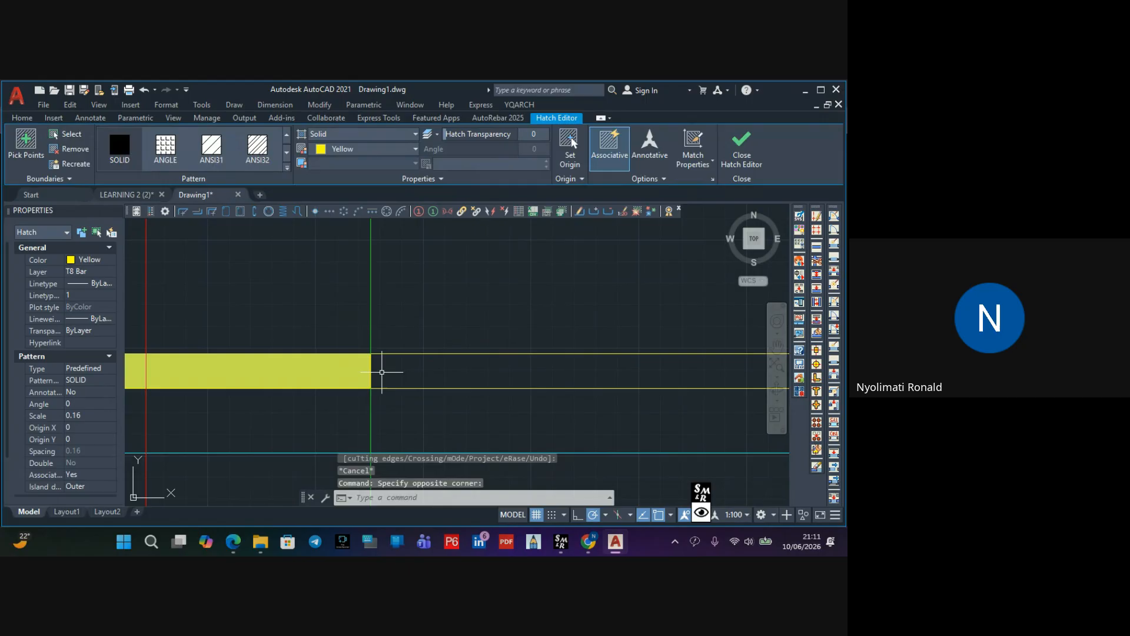
click(371, 367)
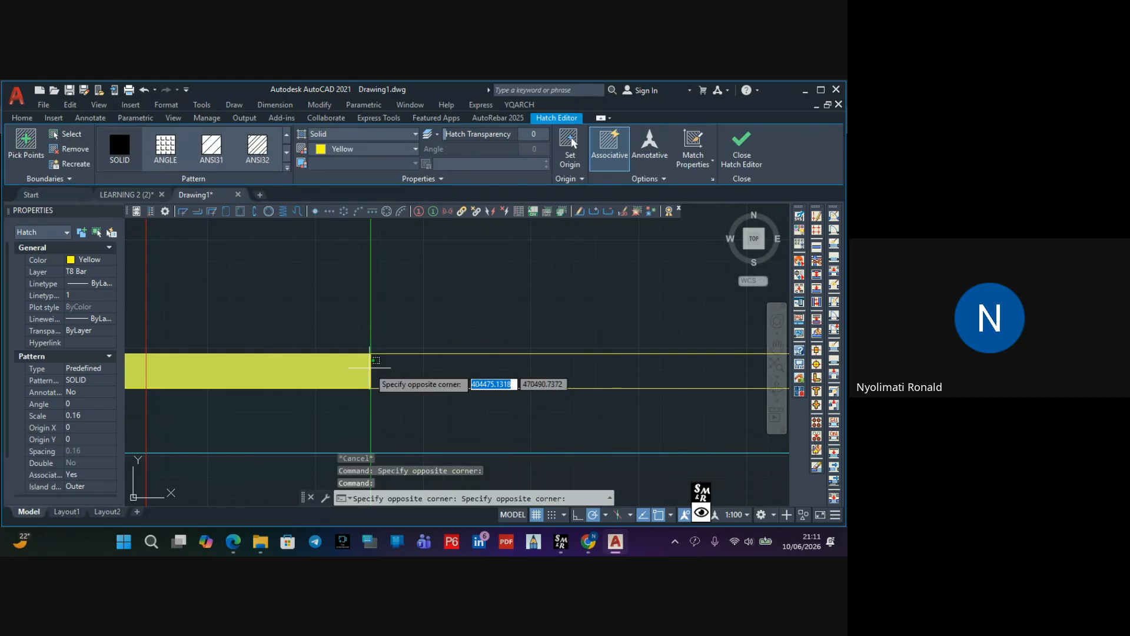
click(368, 370)
click(365, 370)
click(371, 377)
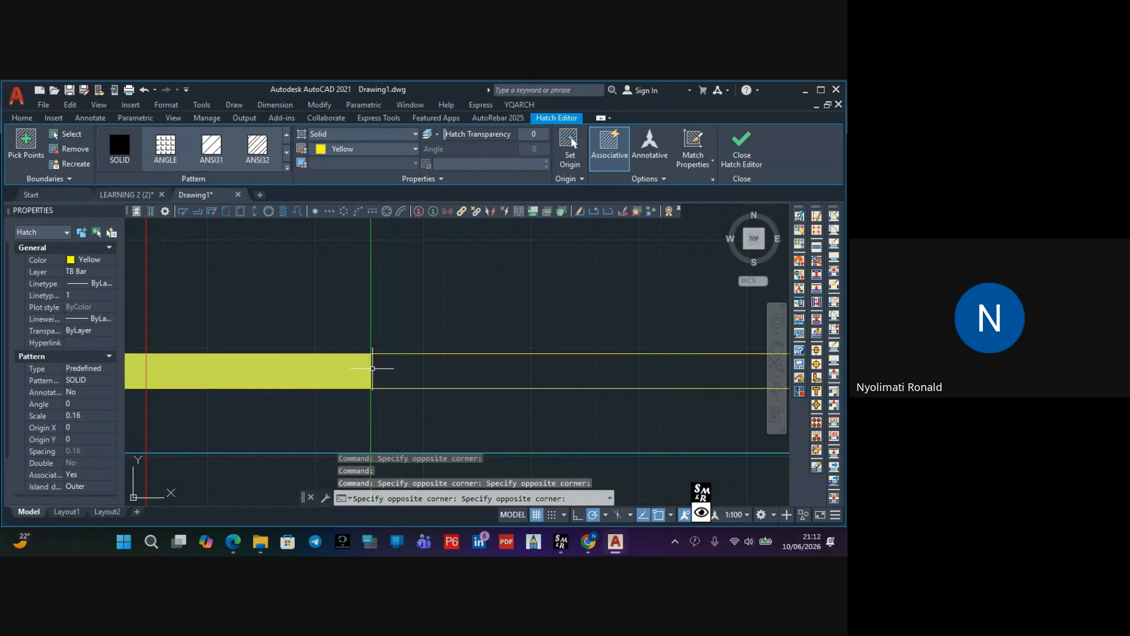
click(372, 362)
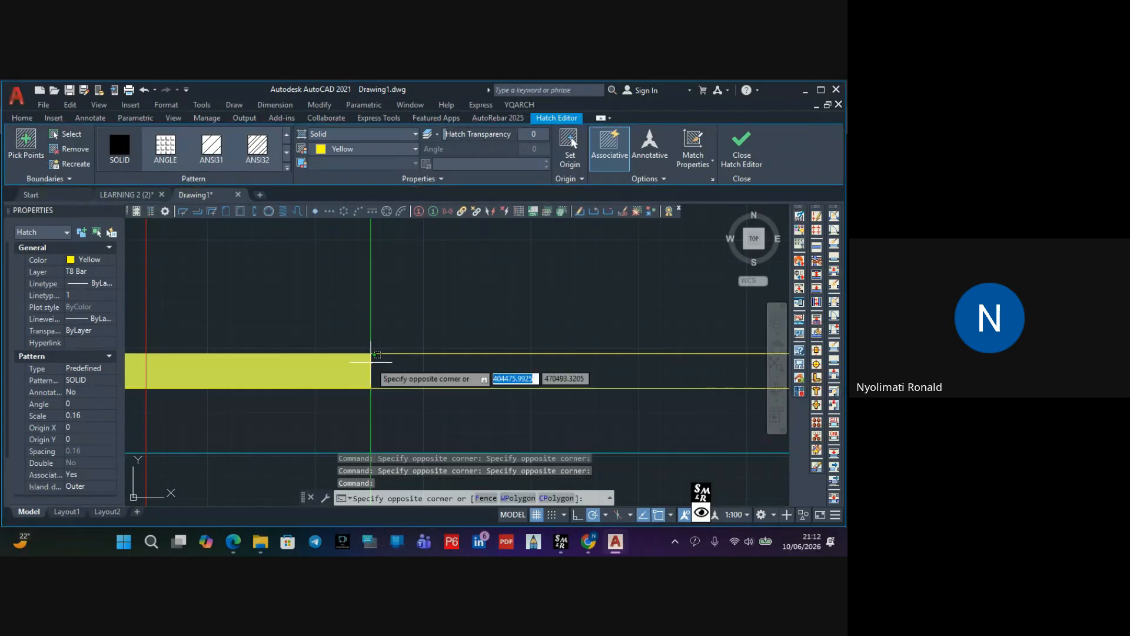
click(365, 367)
key(ctrl+z)
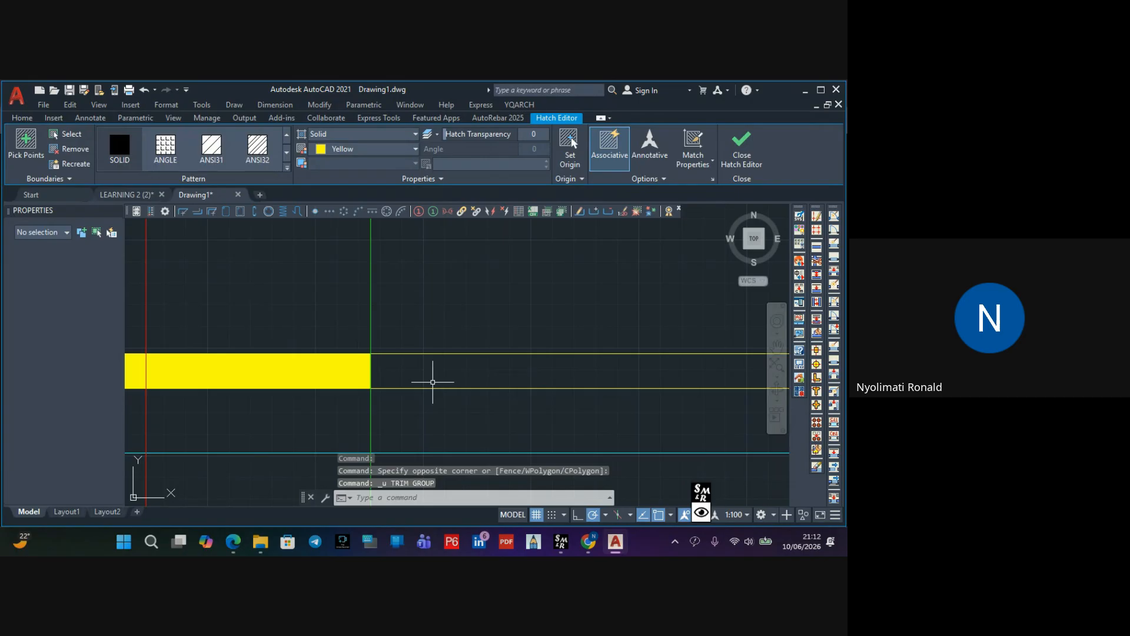
Examine the beam elevation between both columns, comparing the hatched bent bar ends with the unfilled bar spans
scroll(431, 386, down, 20)
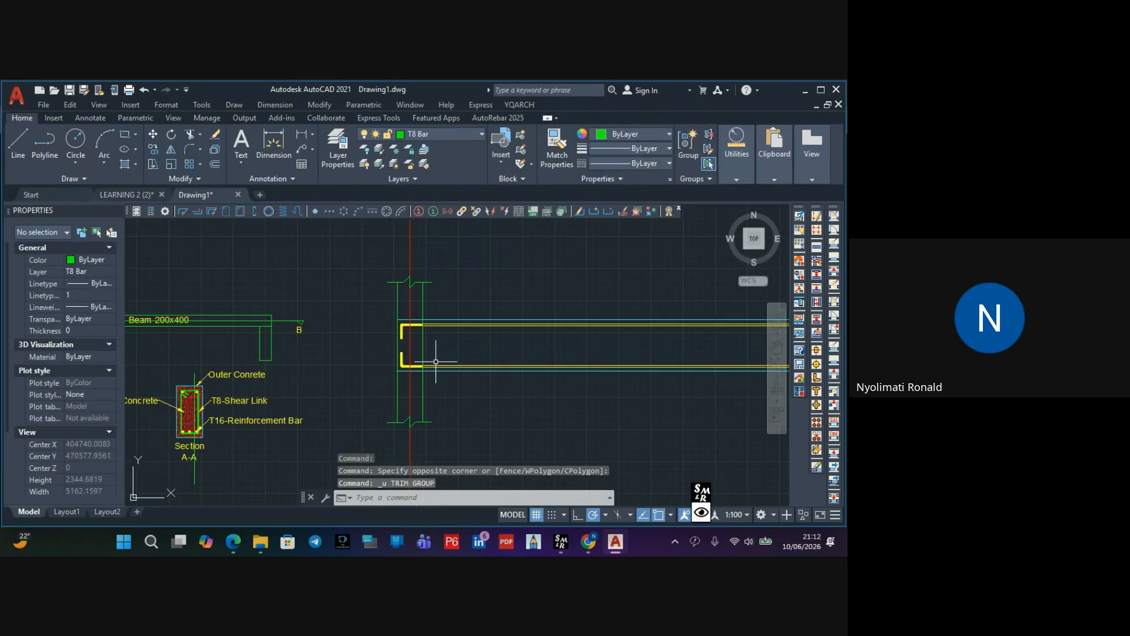
key(Escape)
scroll(471, 375, up, 3)
middle_drag(470, 375, 523, 428)
middle_drag(305, 383, 369, 403)
scroll(302, 341, up, 3)
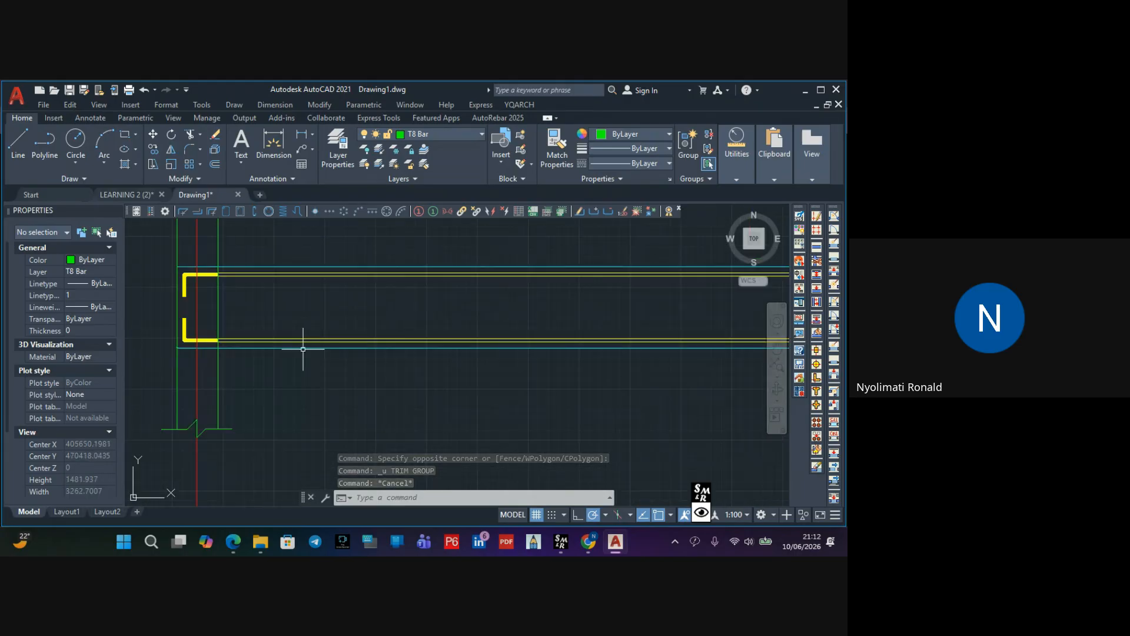
scroll(286, 344, down, 1)
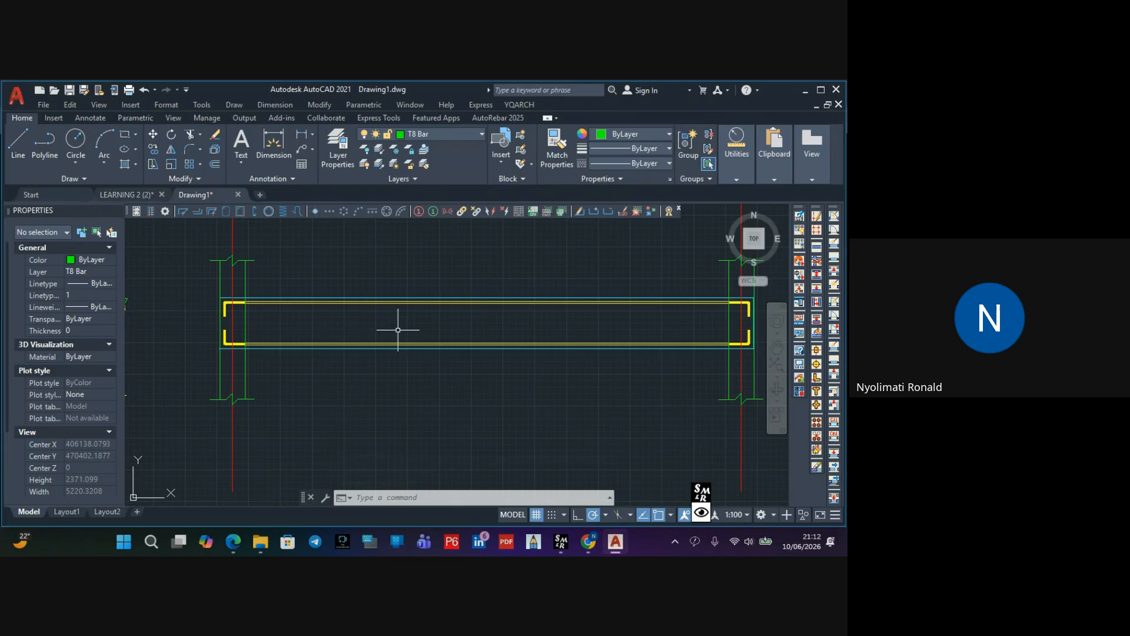
scroll(399, 330, down, 2)
scroll(436, 328, up, 2)
middle_drag(499, 330, 533, 331)
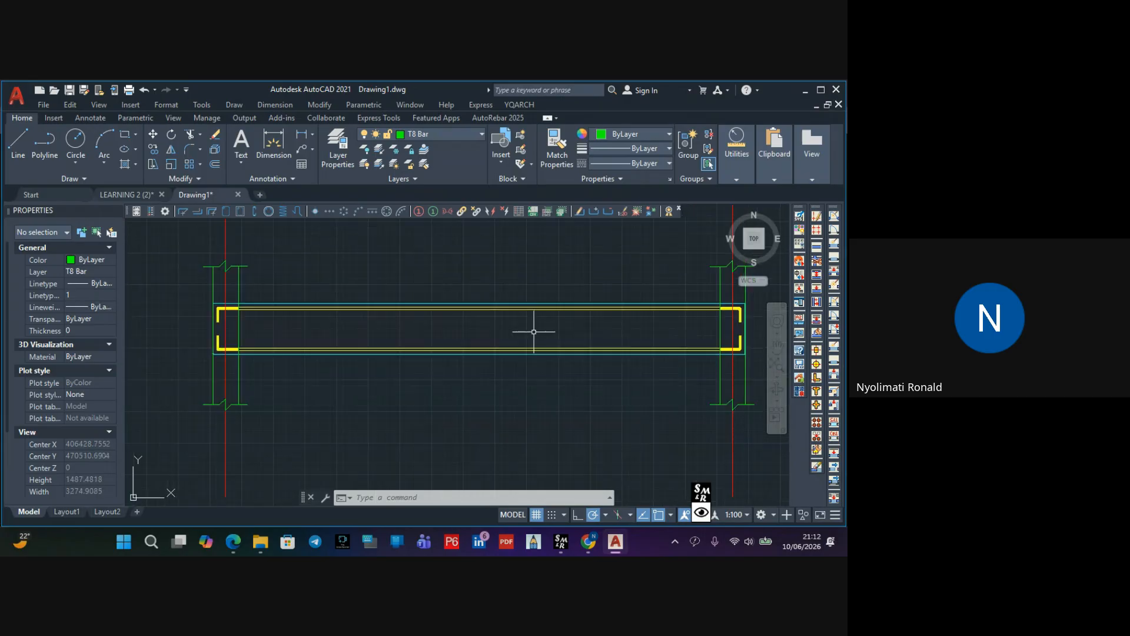
scroll(365, 353, down, 2)
scroll(353, 353, up, 5)
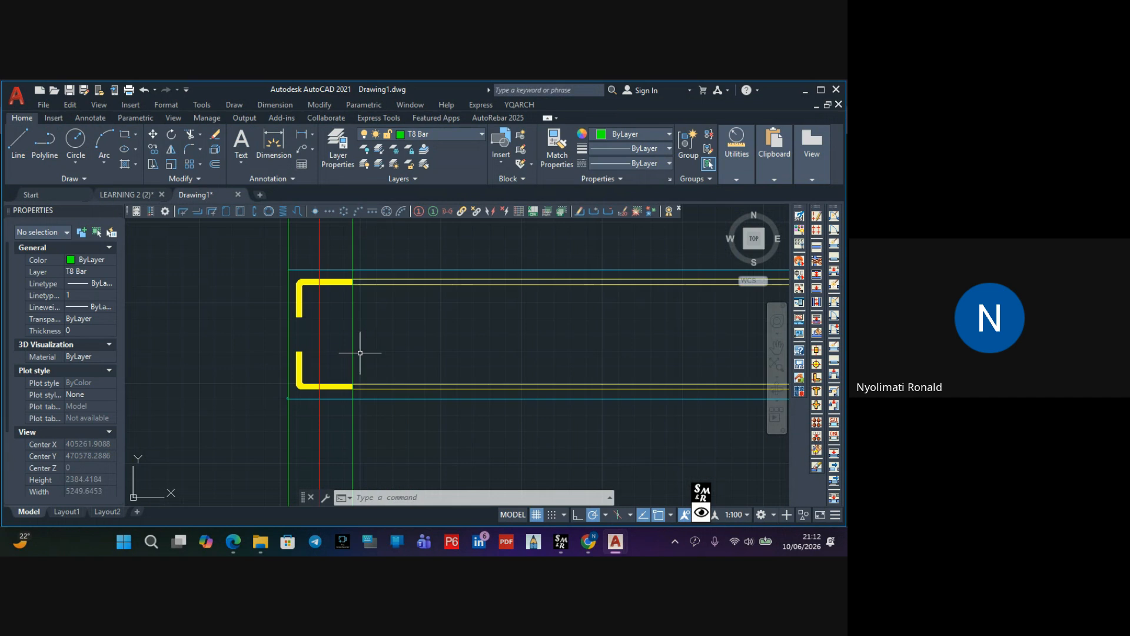
scroll(299, 311, up, 2)
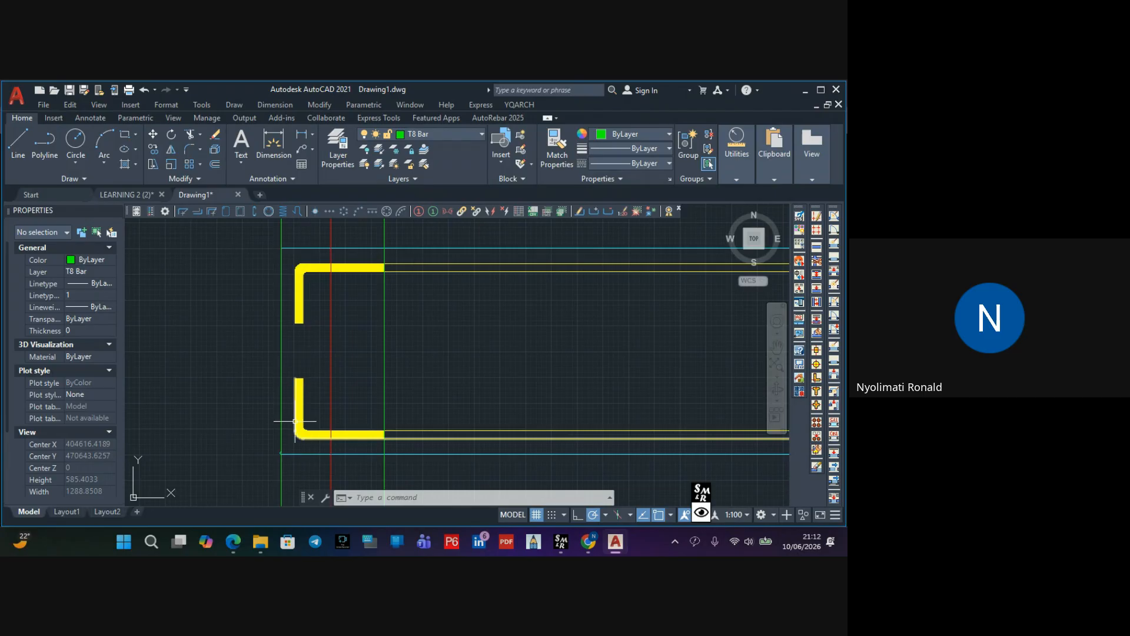
scroll(293, 399, down, 1)
middle_drag(429, 378, 175, 340)
scroll(174, 340, down, 1)
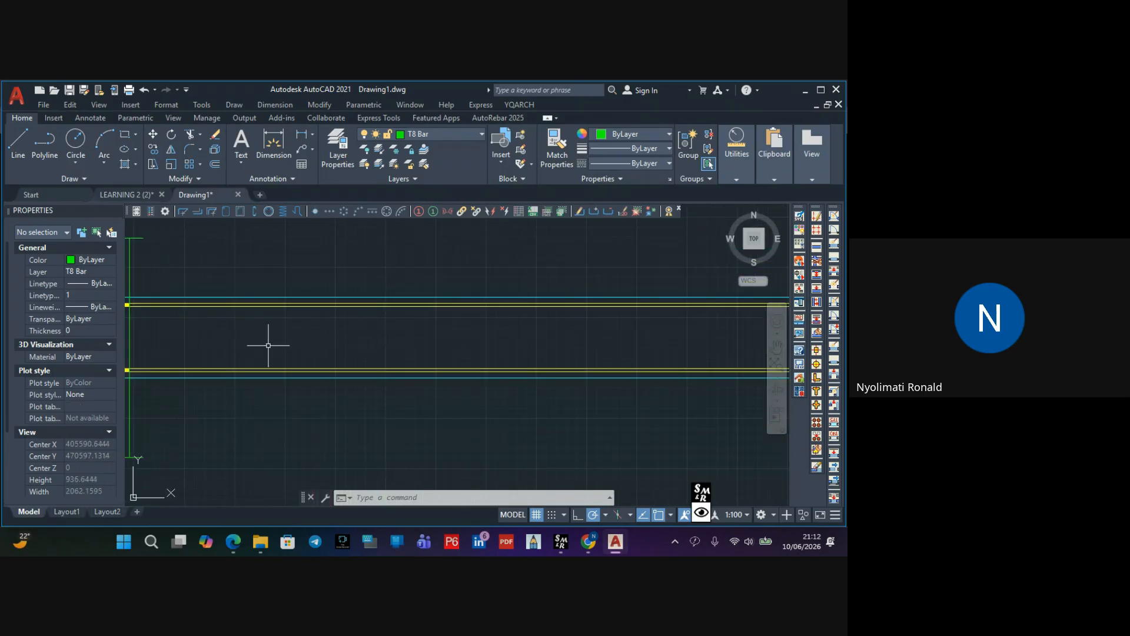
middle_drag(477, 349, 612, 380)
scroll(662, 378, down, 1)
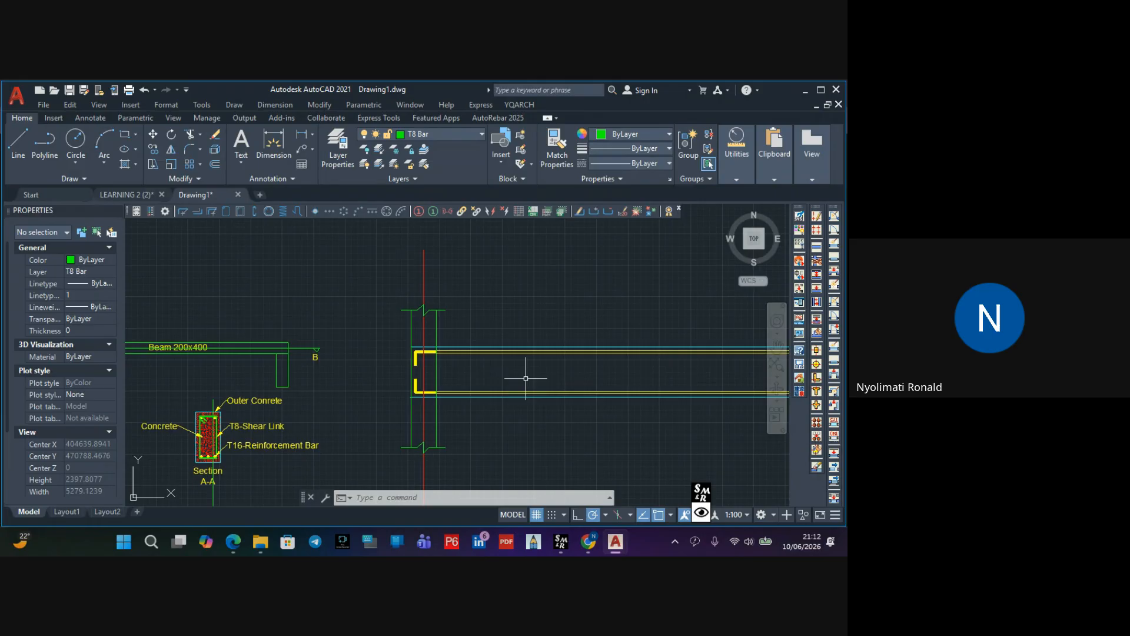
mouse_move(525, 379)
middle_down()
mouse_move(429, 386)
mouse_move(404, 362)
middle_up()
scroll(404, 357, up, 2)
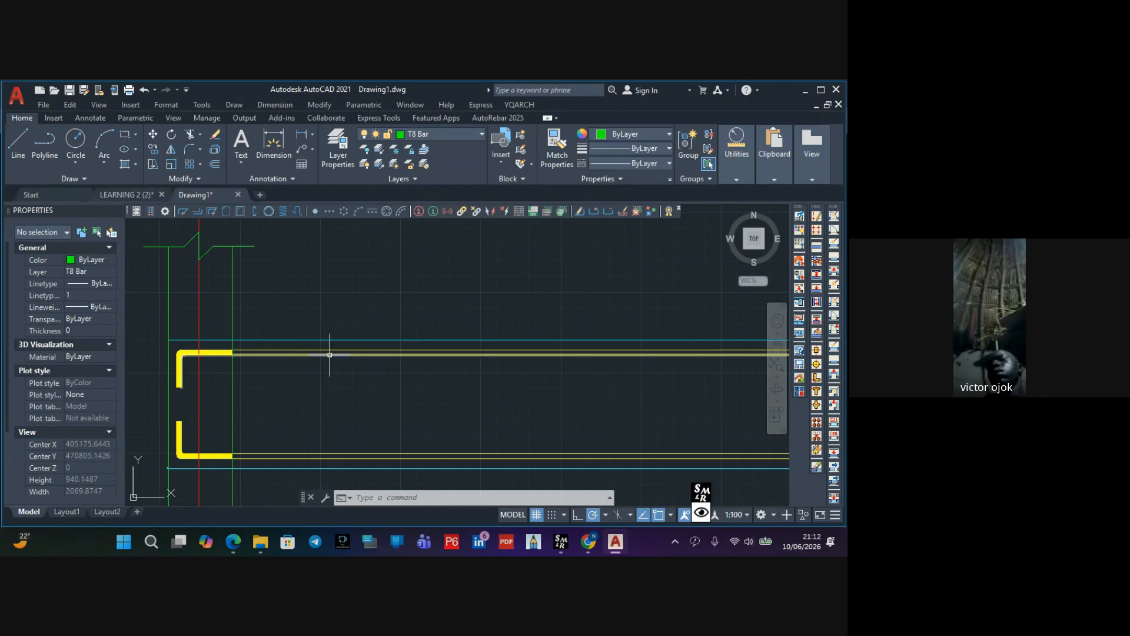
scroll(330, 381, down, 1)
scroll(333, 382, down, 3)
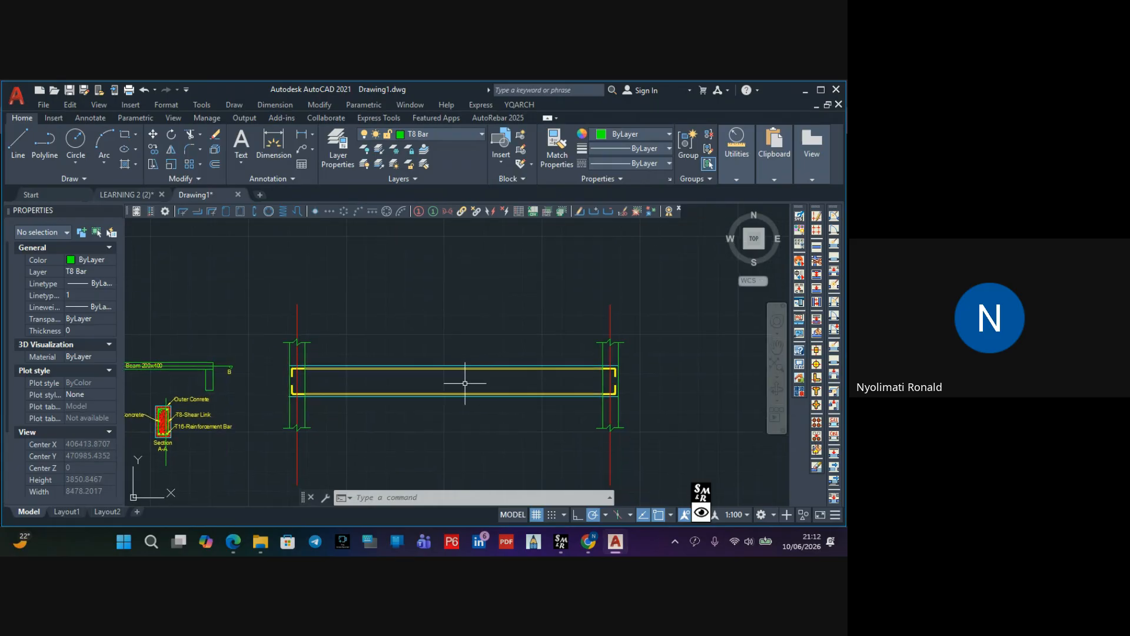
scroll(447, 384, up, 2)
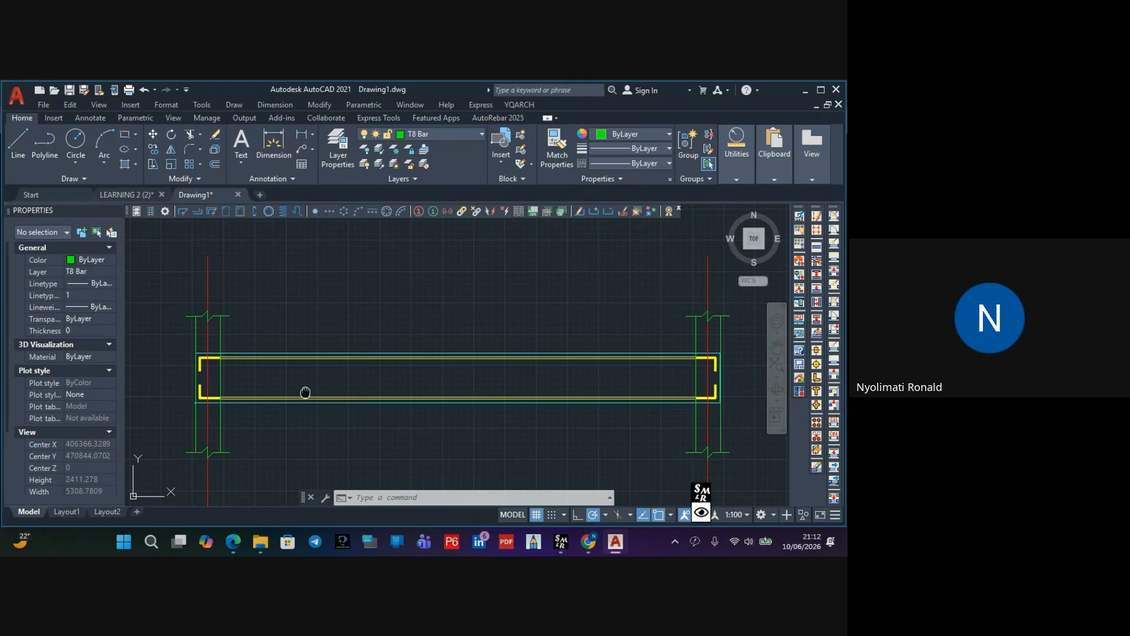
scroll(302, 391, up, 1)
middle_drag(300, 361, 346, 364)
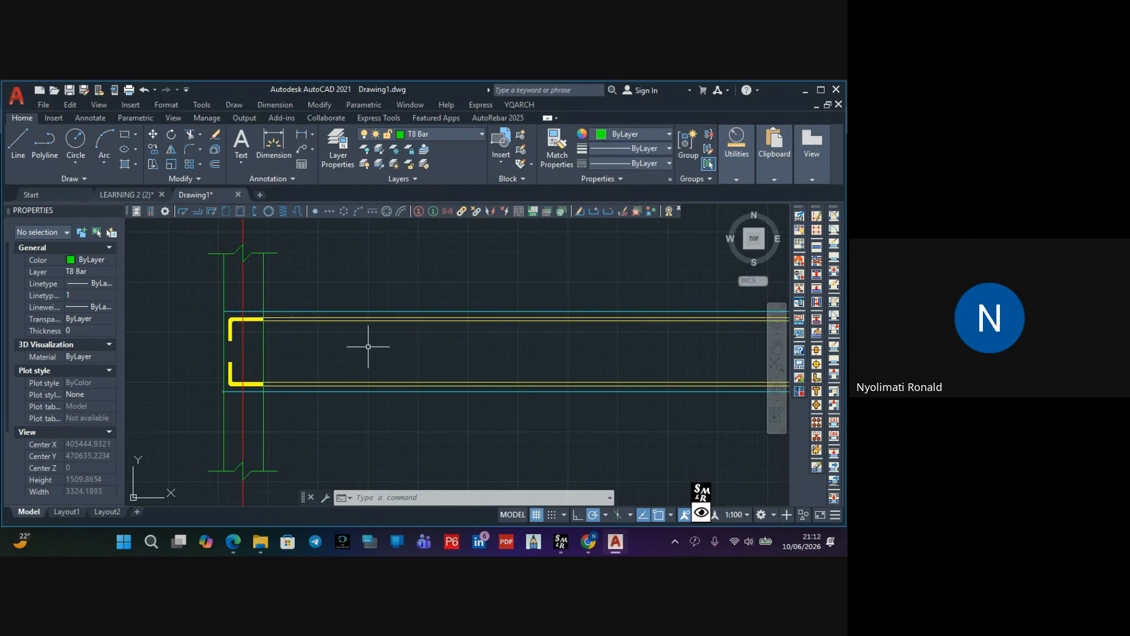
scroll(368, 346, down, 1)
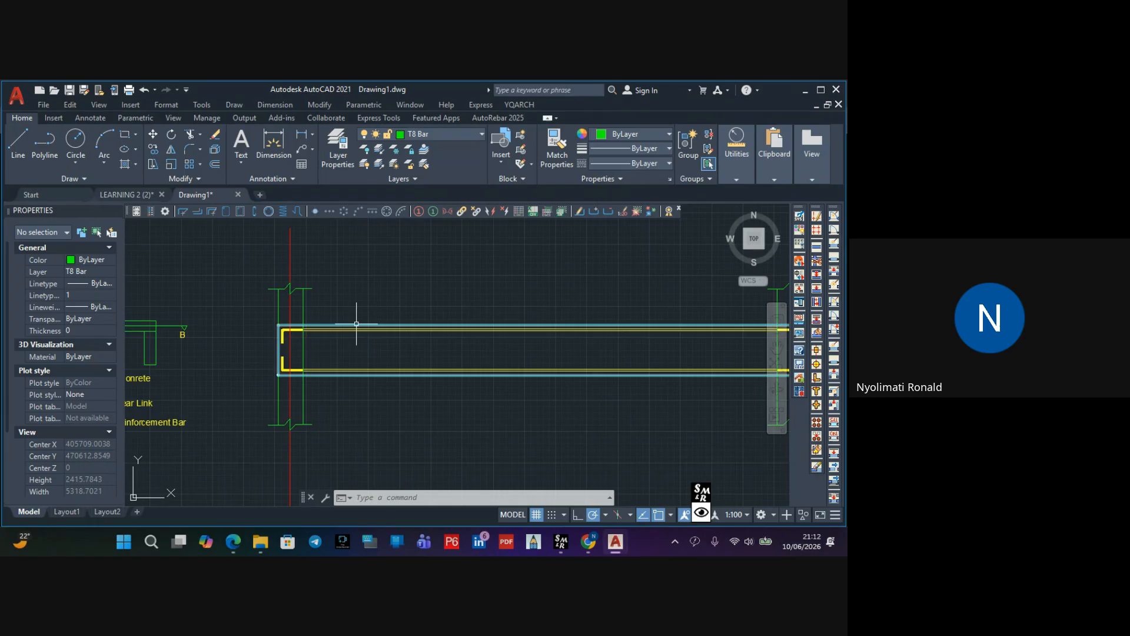
scroll(356, 327, up, 2)
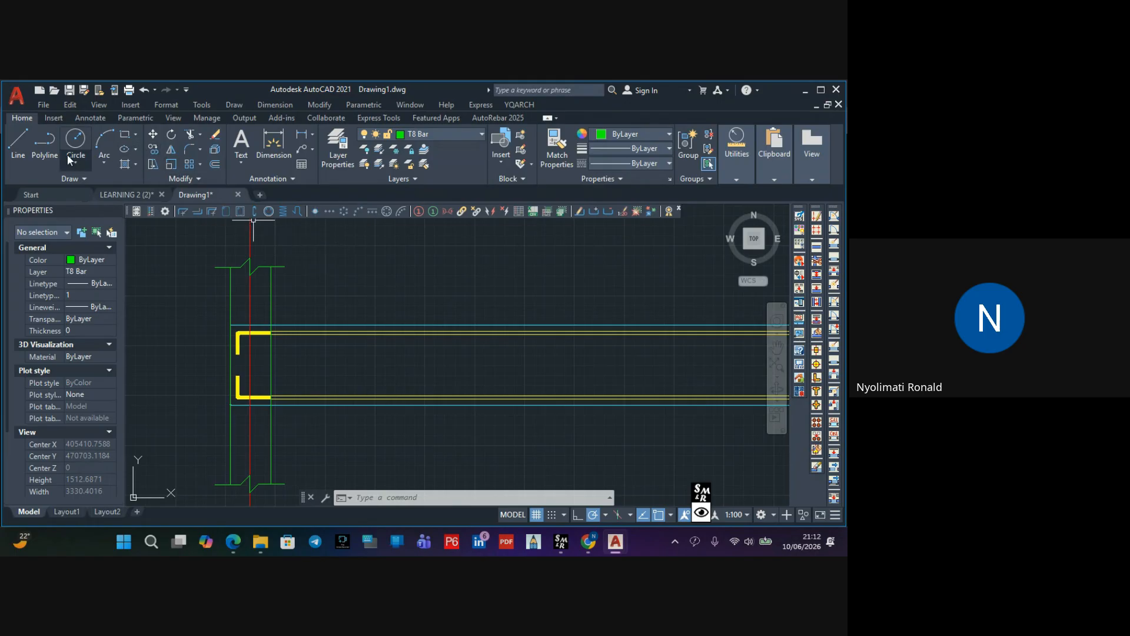
Draw a polyline on the T8 Bar layer along the beam's top edge, from the left column's outer face to the right column's outer face
click(44, 141)
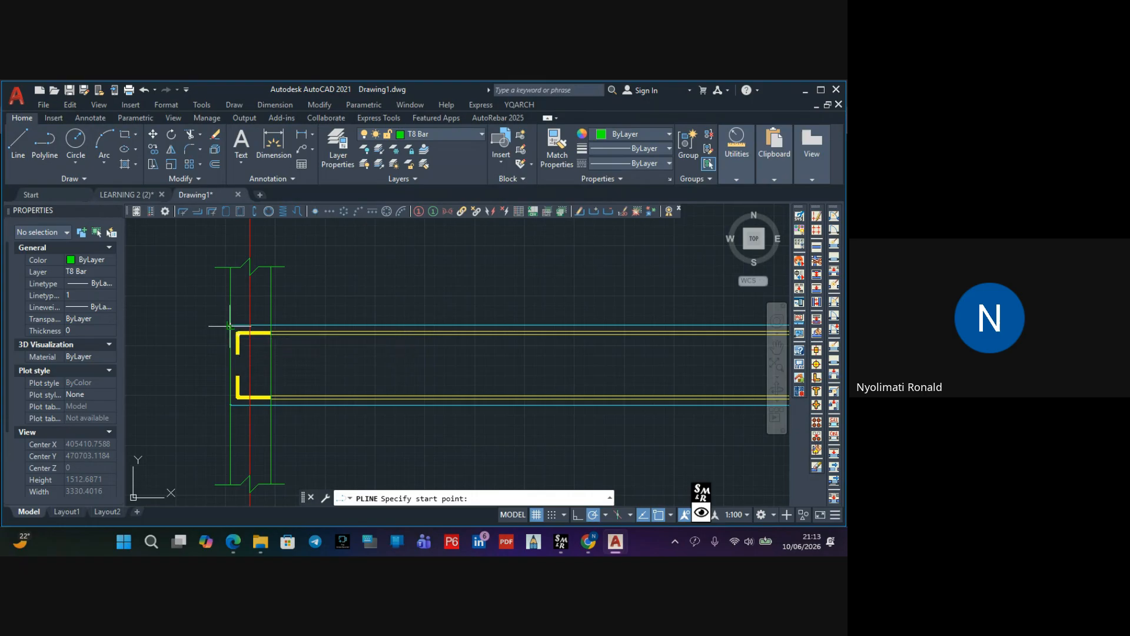
click(229, 326)
scroll(377, 318, down, 7)
scroll(427, 333, up, 7)
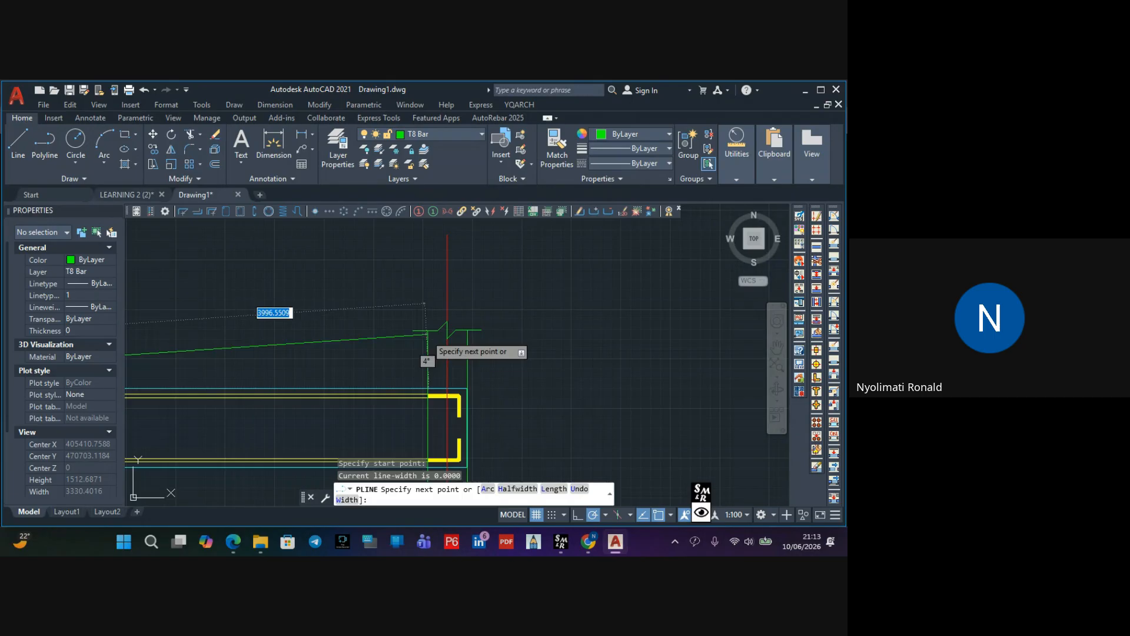
scroll(432, 344, up, 4)
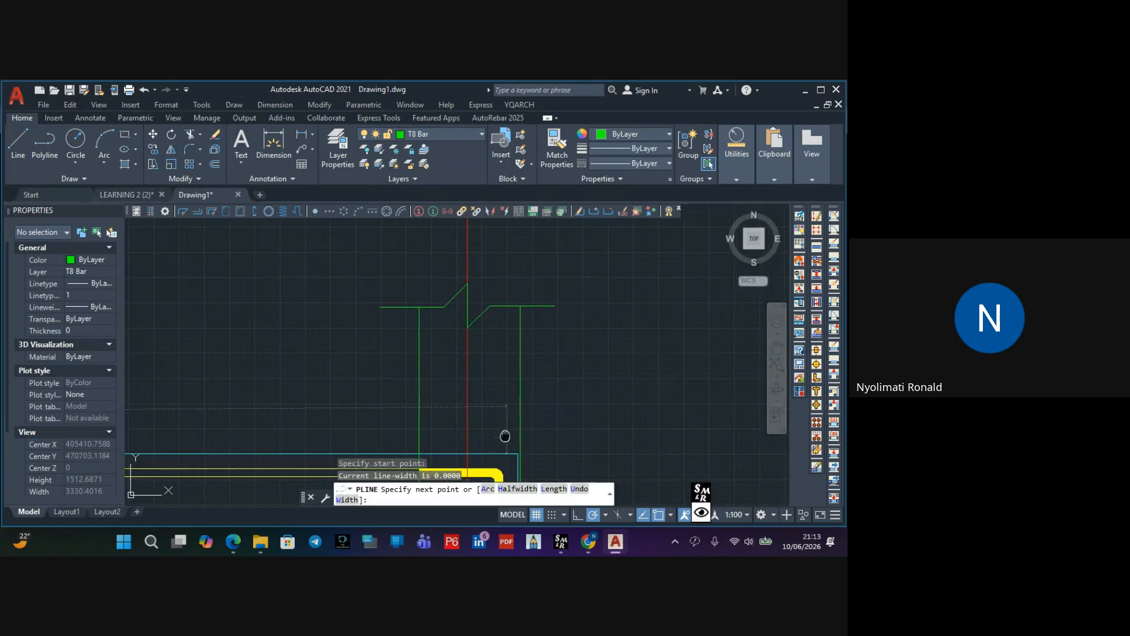
middle_drag(505, 435, 479, 345)
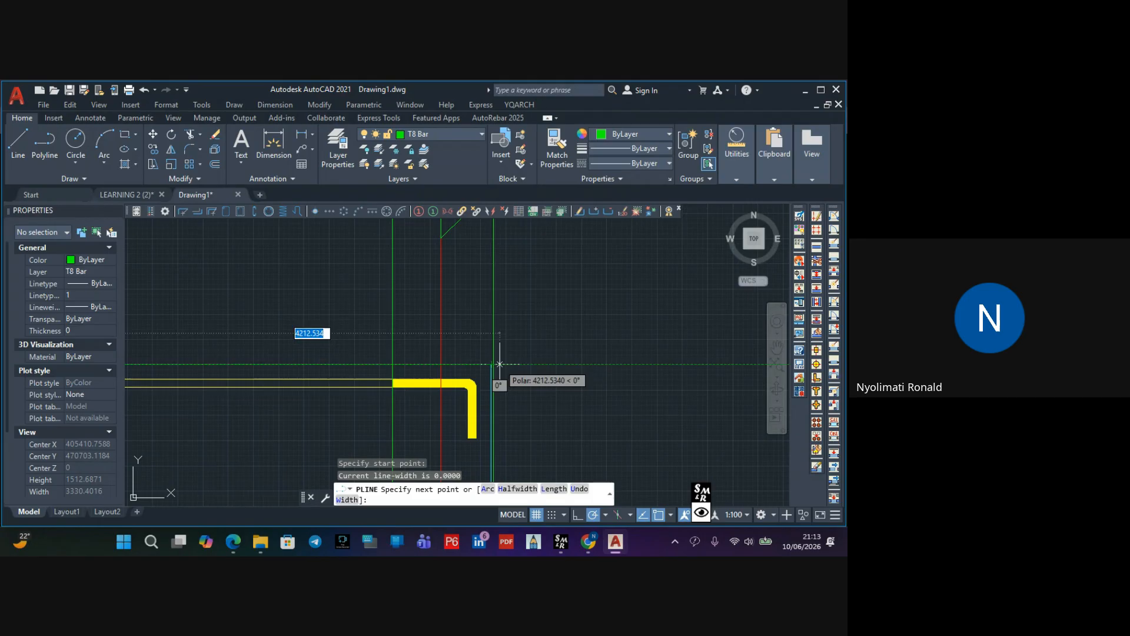
scroll(500, 363, up, 6)
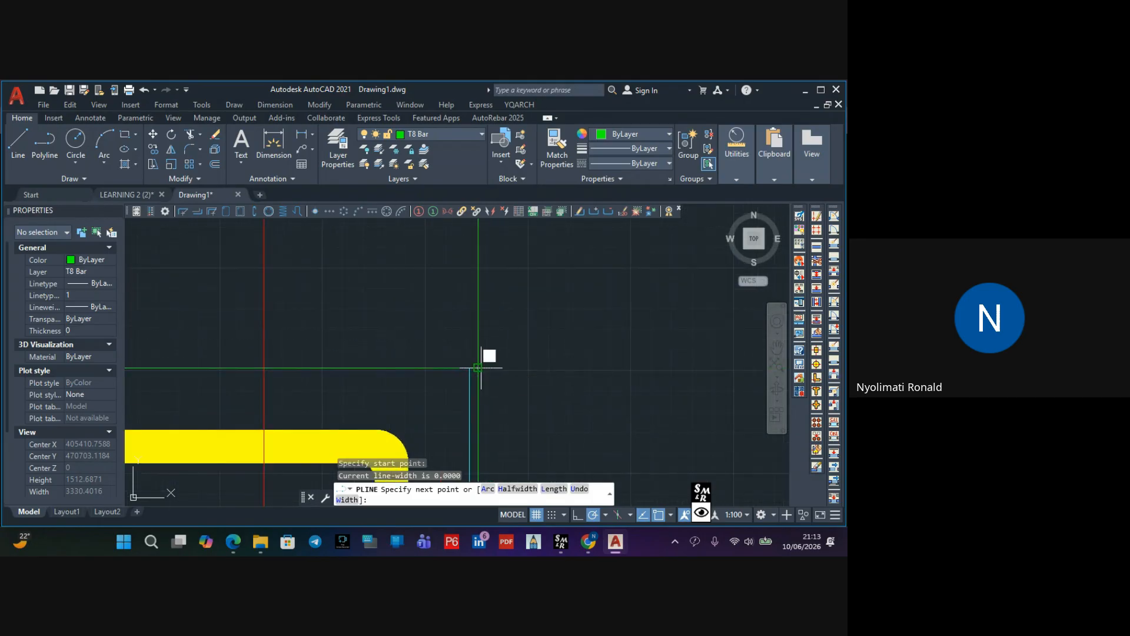
click(478, 368)
key(Escape)
scroll(504, 362, down, 4)
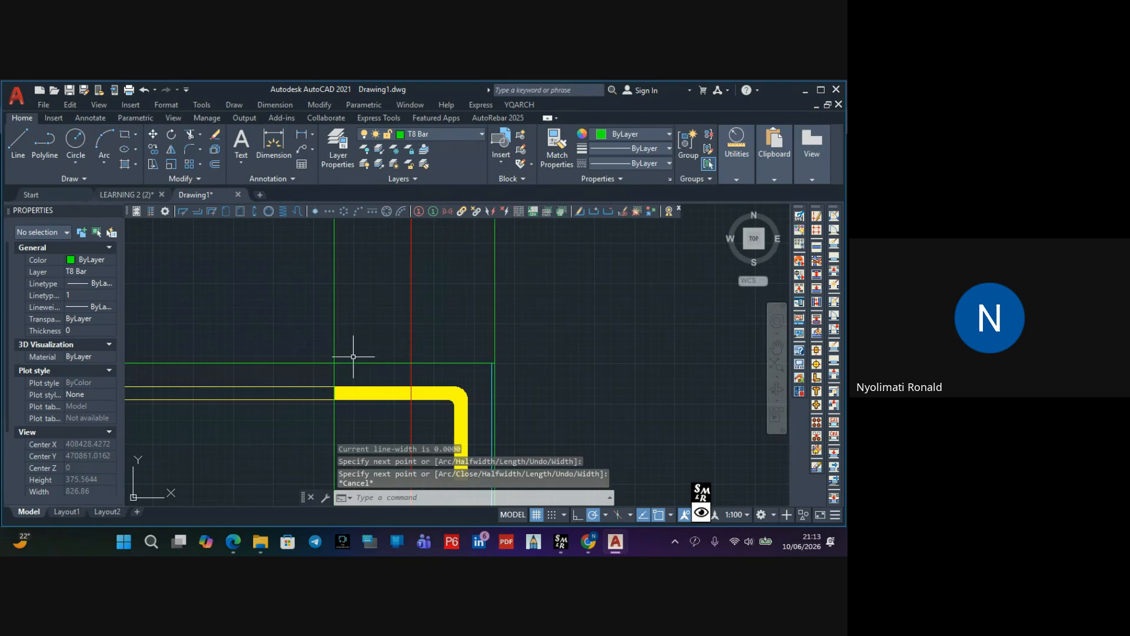
Move the new polyline 200 straight down from the beam's top edge by stretching it from its midpoint
middle_drag(335, 356, 545, 322)
click(419, 327)
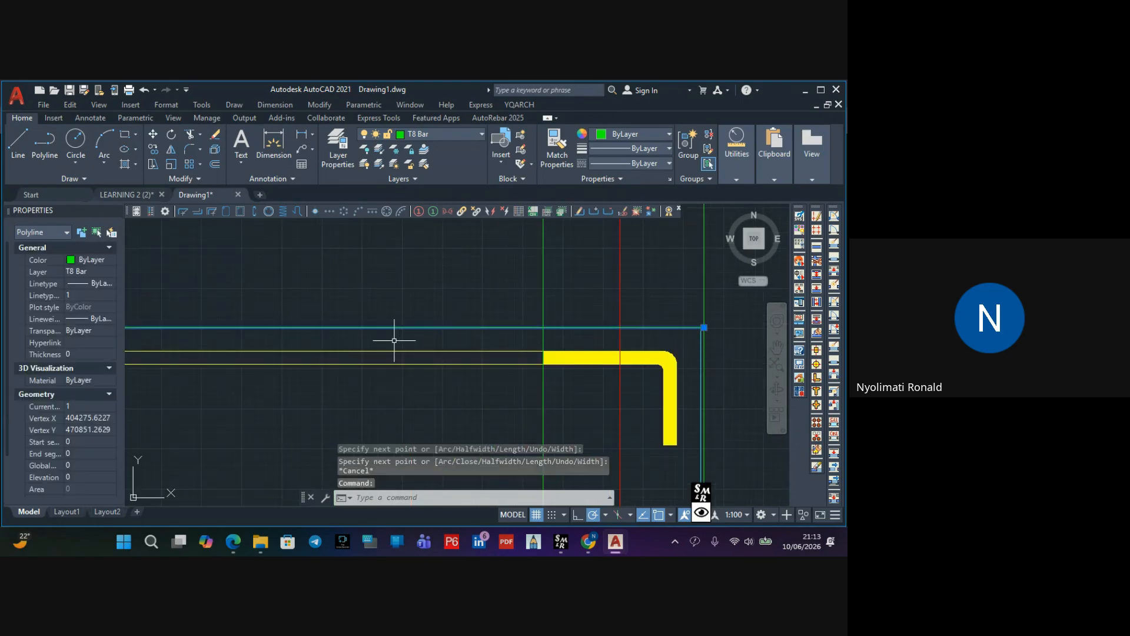
scroll(327, 341, down, 3)
middle_drag(328, 341, 585, 320)
scroll(512, 336, down, 3)
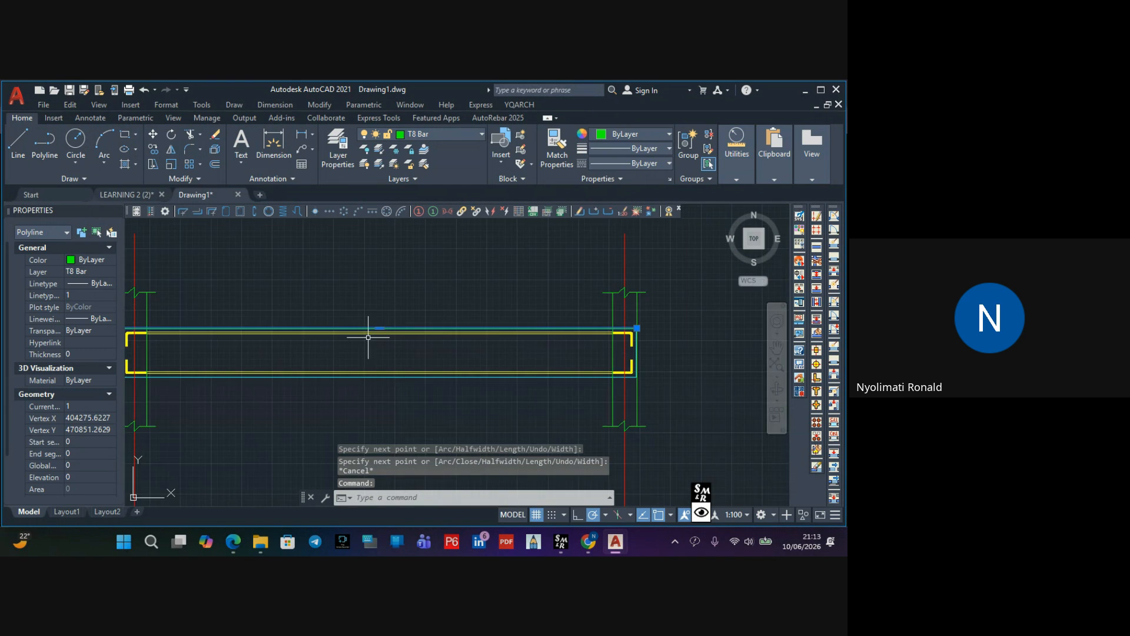
scroll(368, 337, up, 5)
click(437, 282)
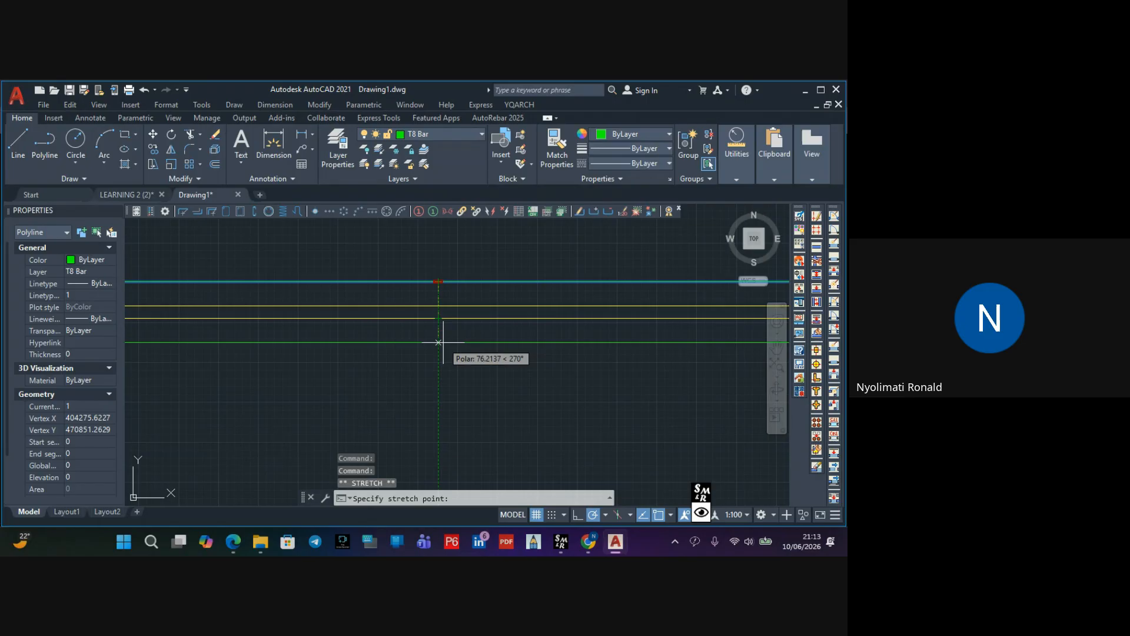
text(200)
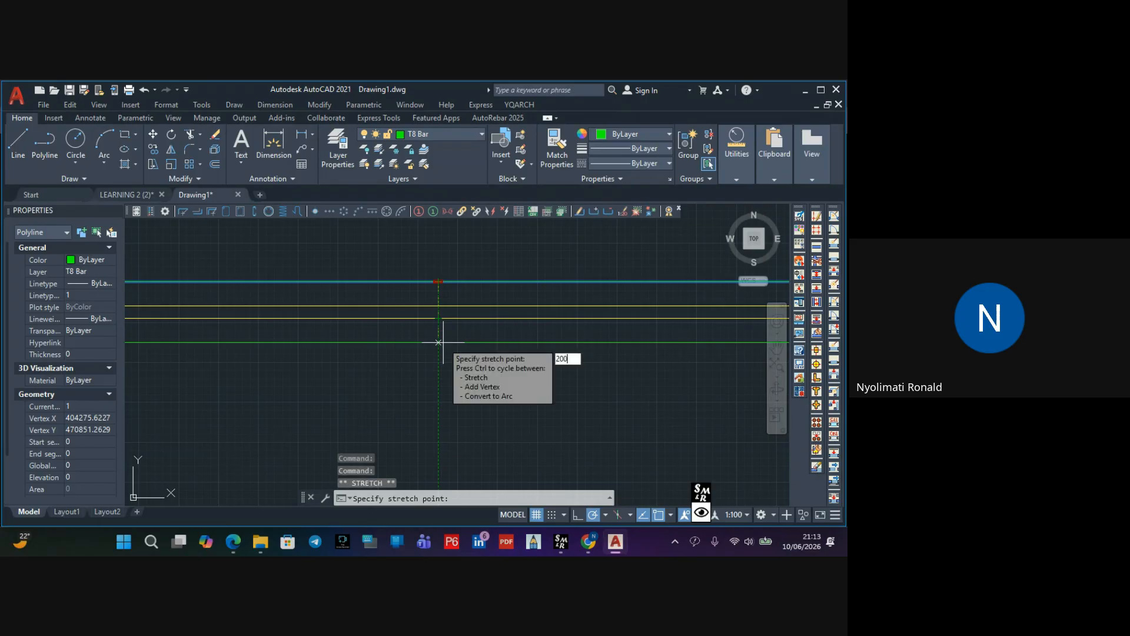
key(Return)
key(Escape)
scroll(447, 351, down, 3)
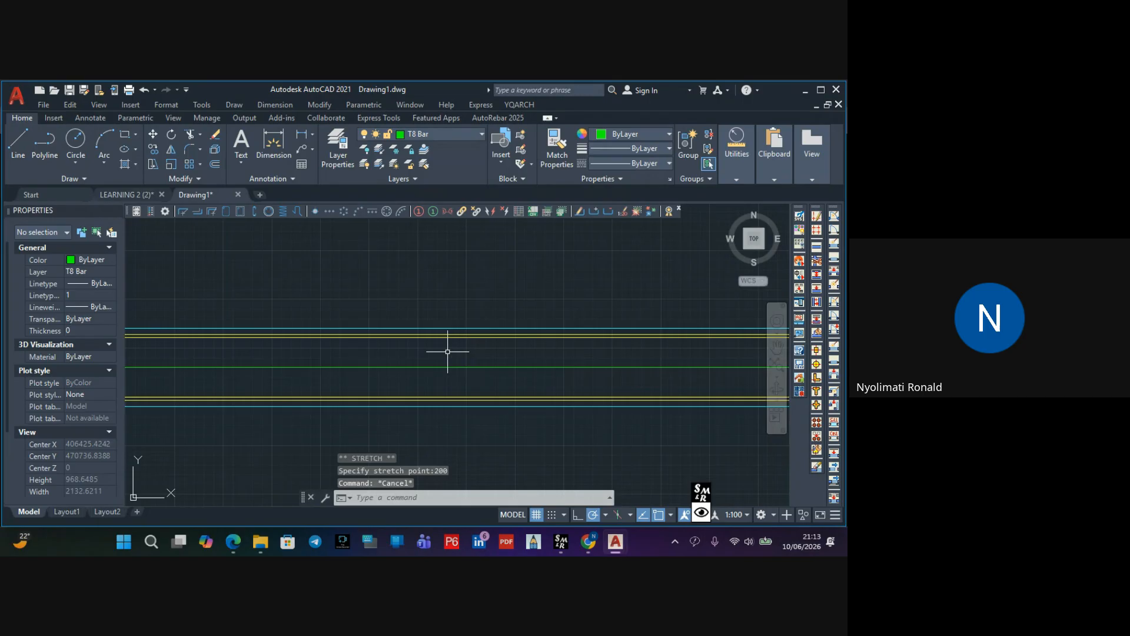
click(436, 366)
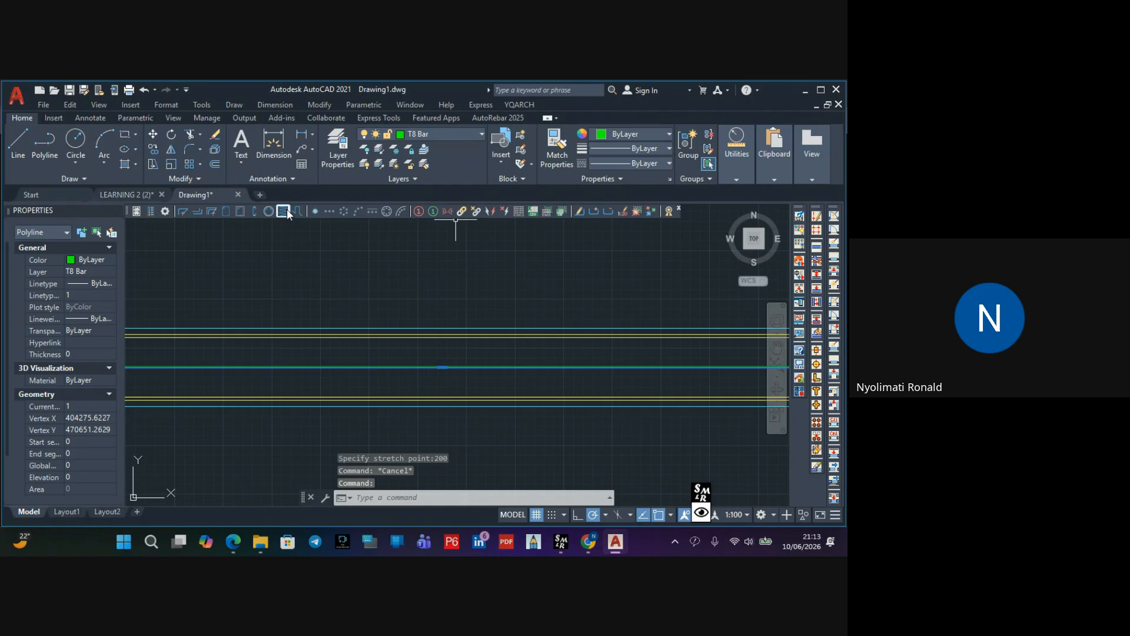
key(Escape)
scroll(332, 306, down, 4)
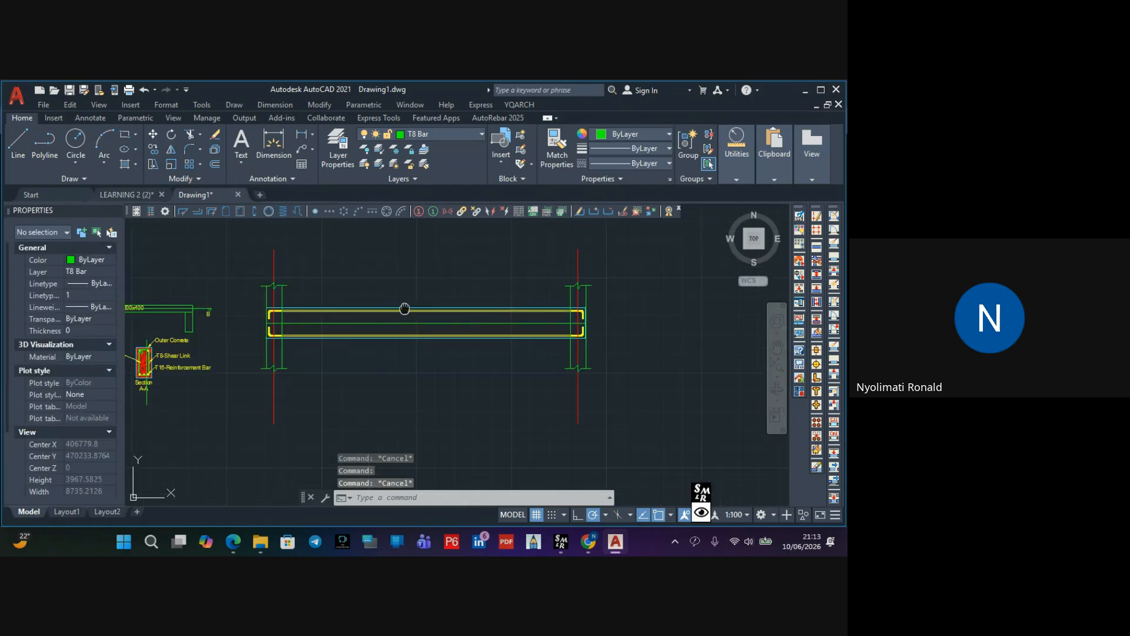
click(392, 305)
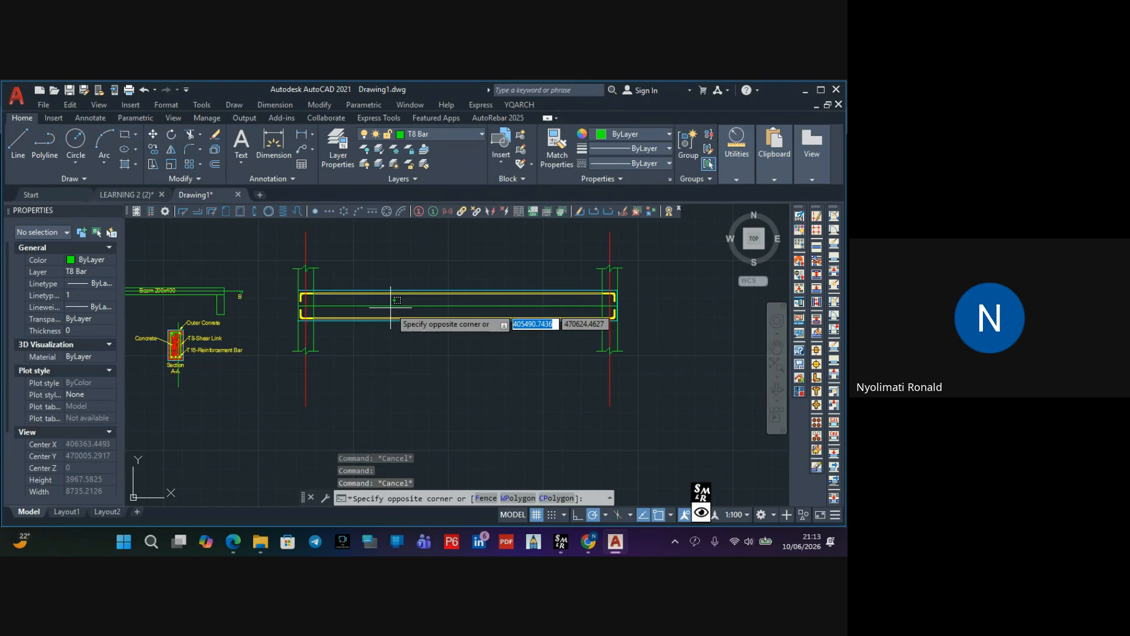
click(391, 303)
scroll(367, 305, up, 5)
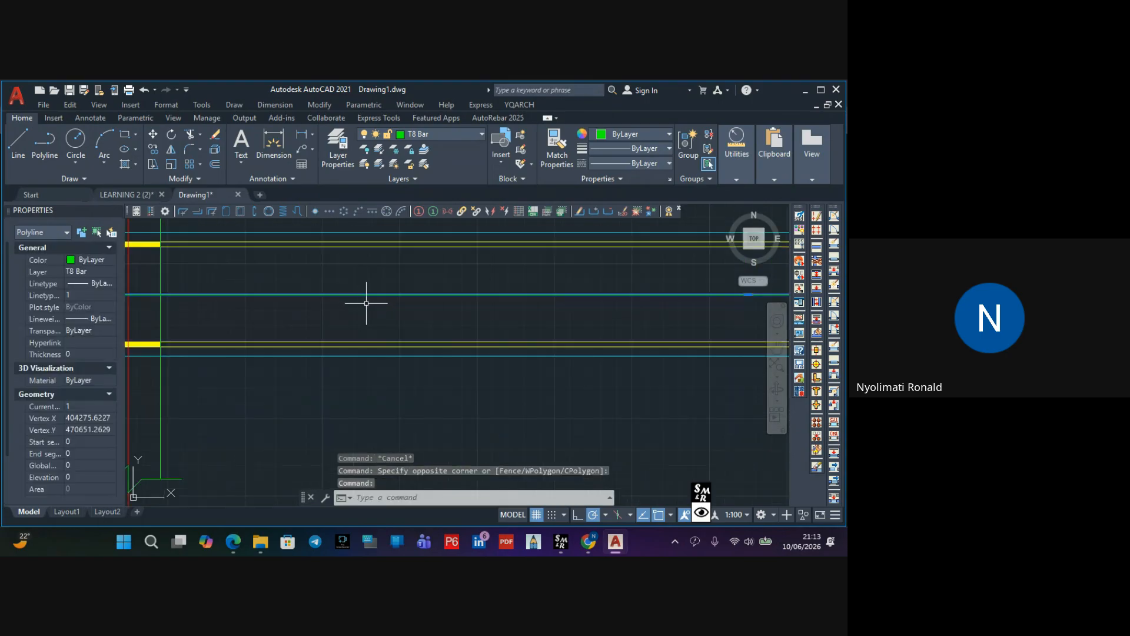
scroll(424, 316, down, 5)
key(Escape)
scroll(424, 312, up, 4)
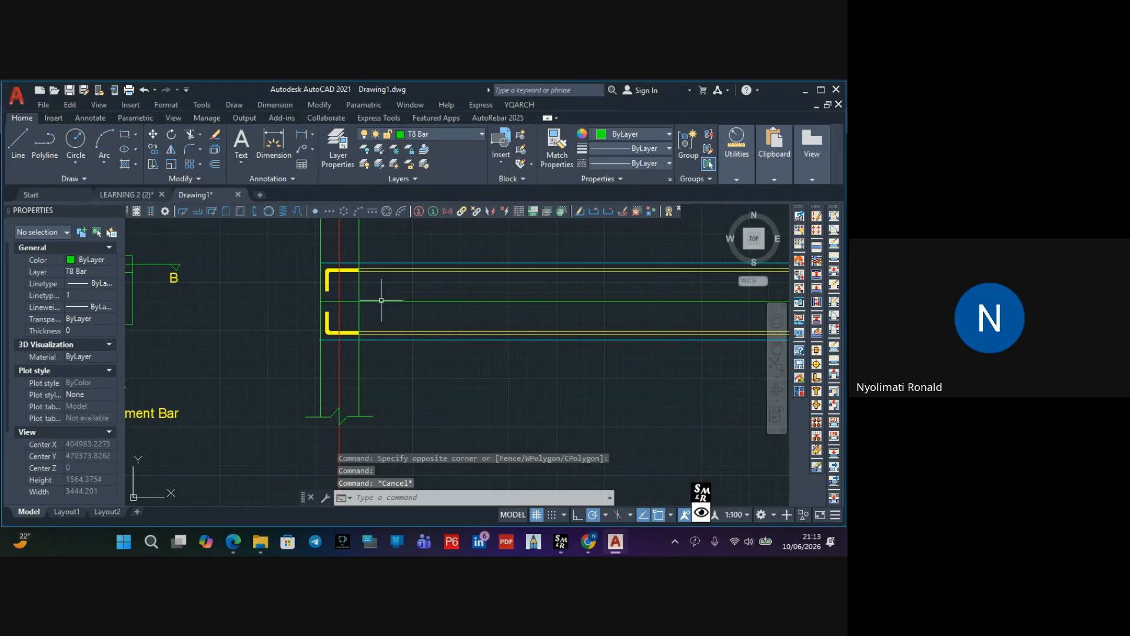
Change the colour of the mid-height T8 polyline in the beam to Magenta
click(426, 301)
click(605, 134)
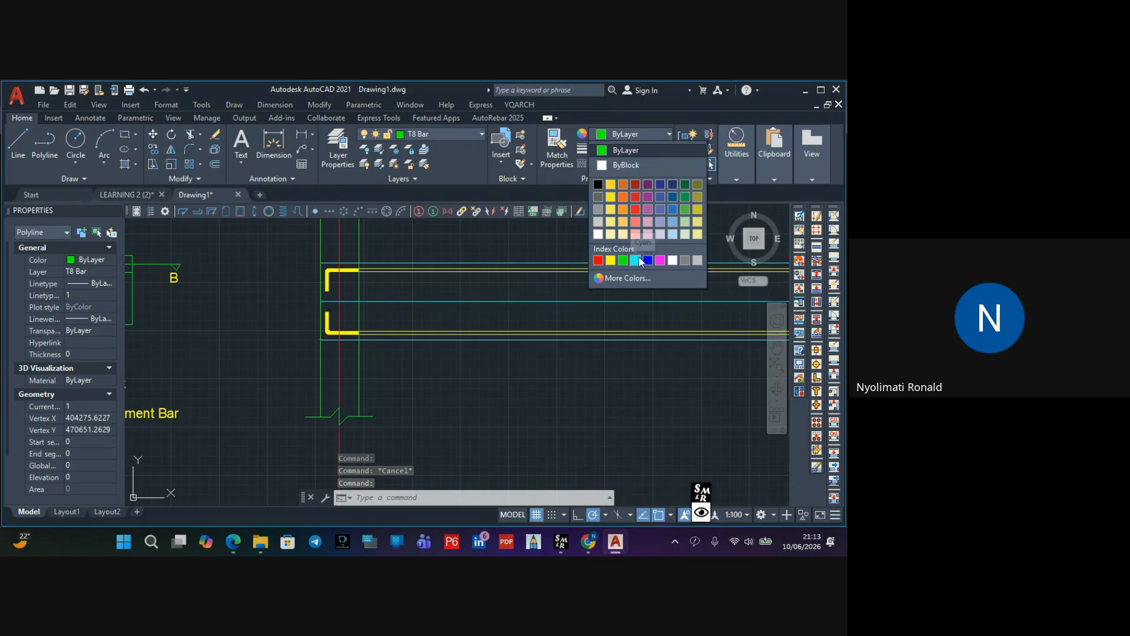
click(660, 260)
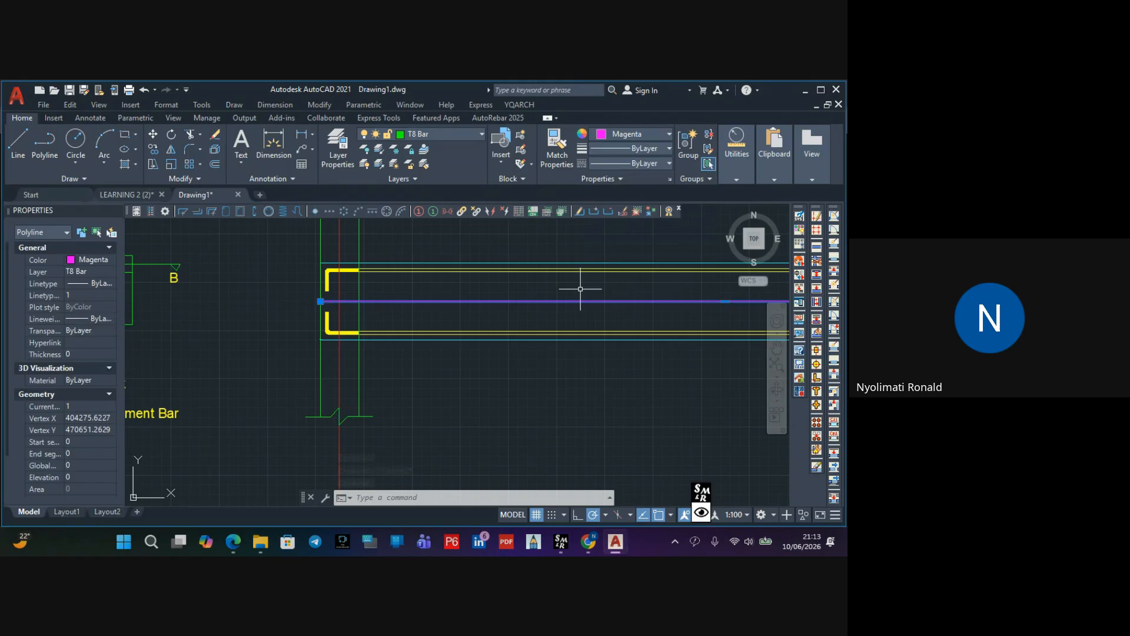
key(Escape)
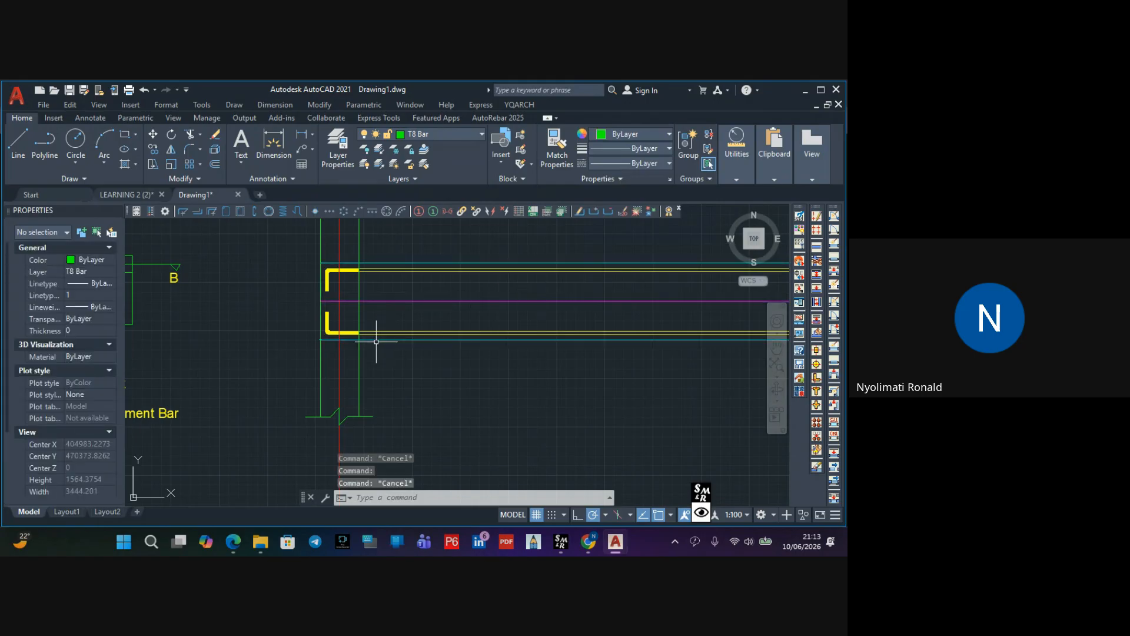
Trim the magenta polyline inside the left column back to the column's inner face
scroll(371, 332, up, 2)
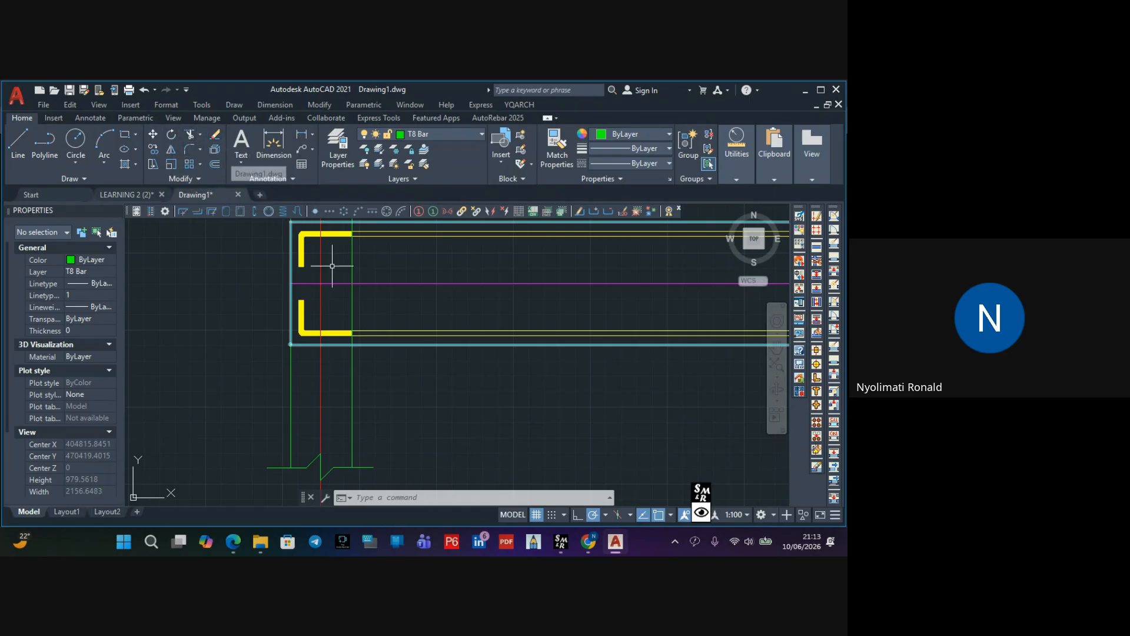
scroll(357, 284, down, 2)
middle_drag(386, 287, 340, 301)
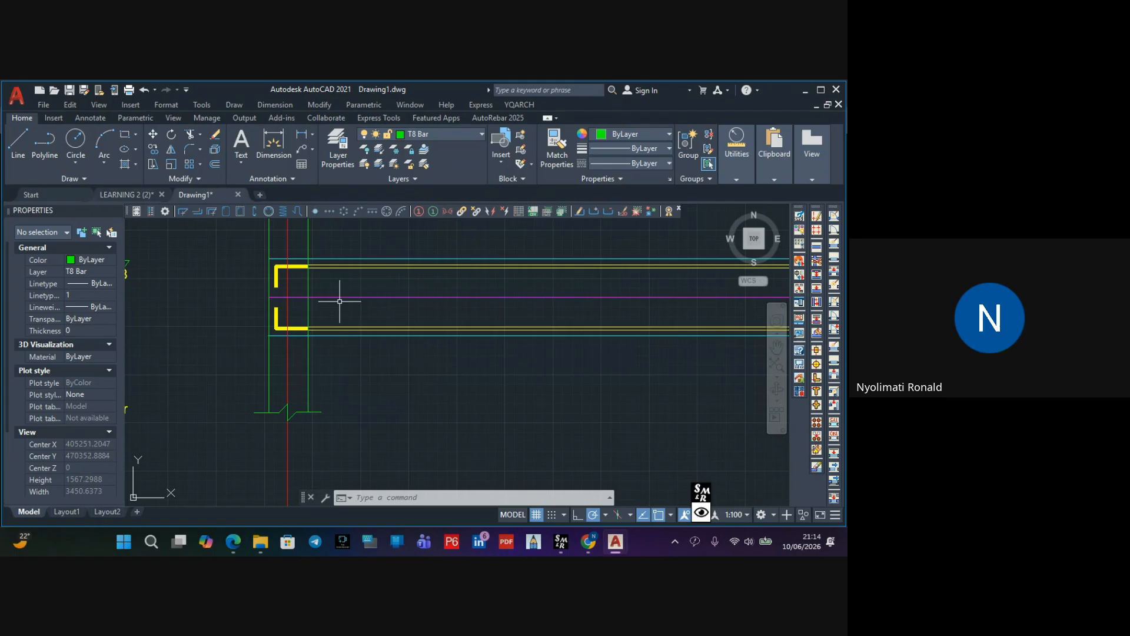
click(190, 135)
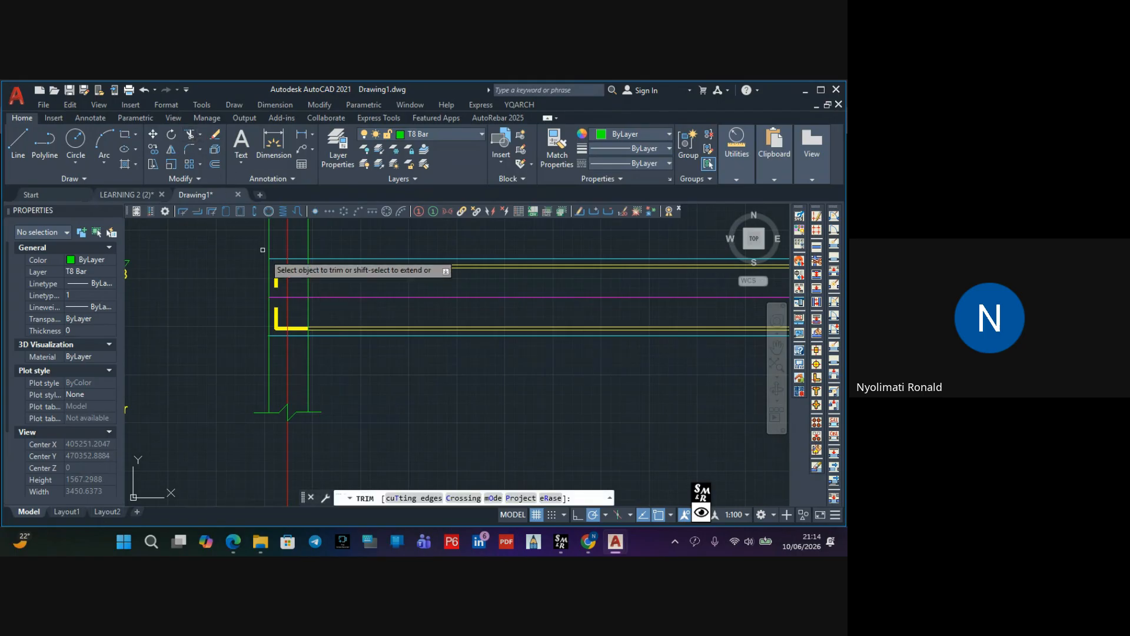
click(297, 297)
click(301, 297)
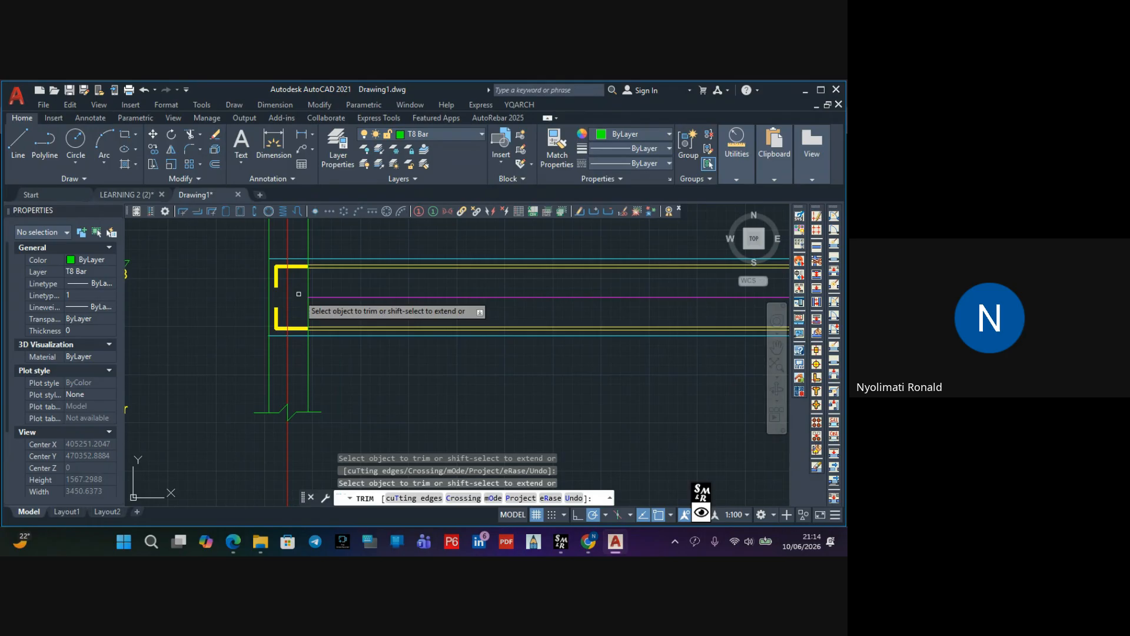
scroll(327, 288, down, 4)
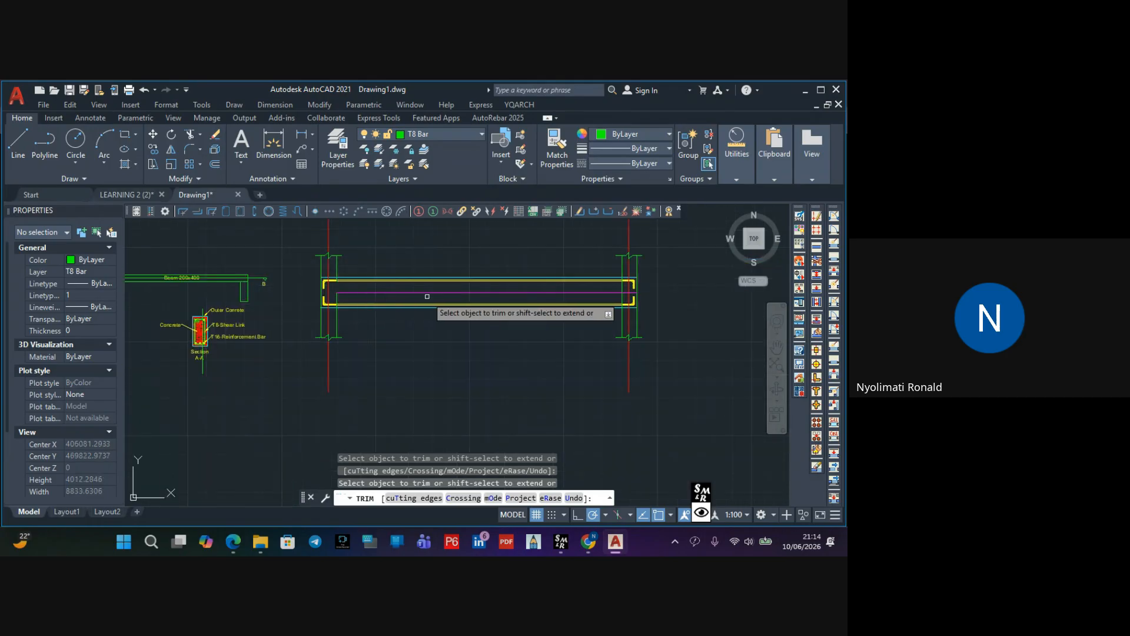
Trim the magenta polyline back to the right column's inner face and erase the leftover piece inside that column
middle_drag(511, 290, 411, 291)
scroll(500, 293, up, 2)
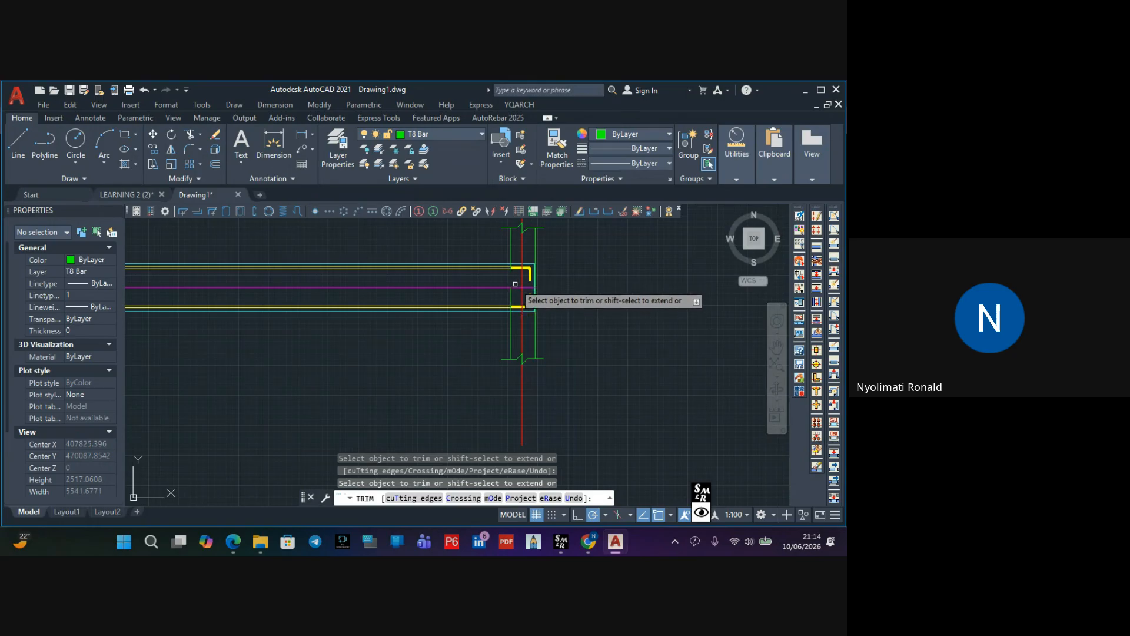
key(Escape)
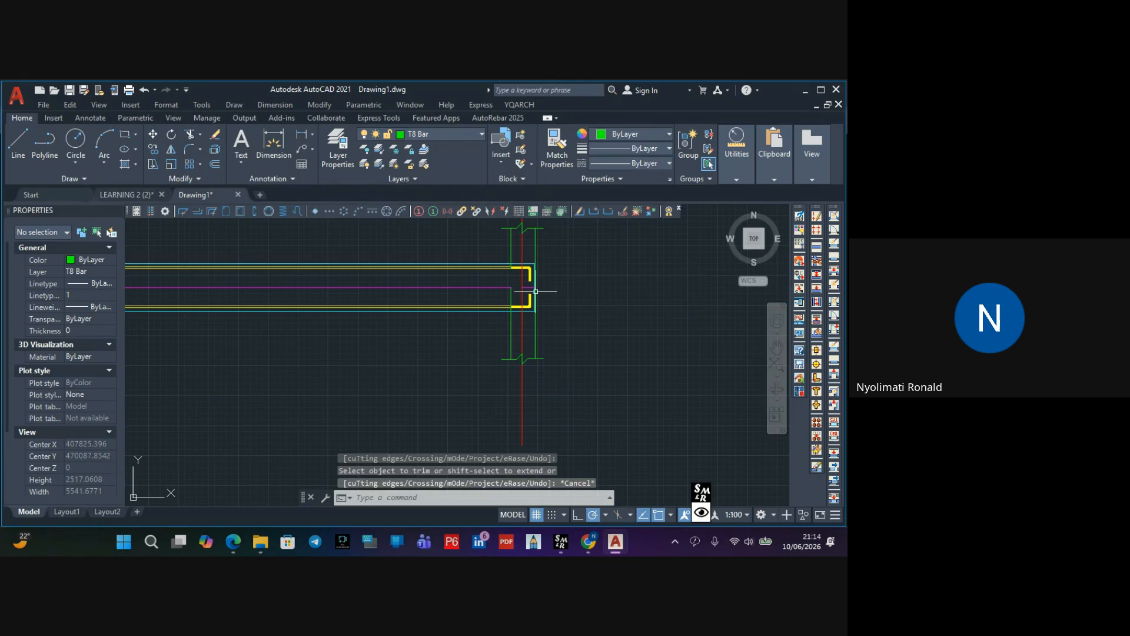
click(530, 289)
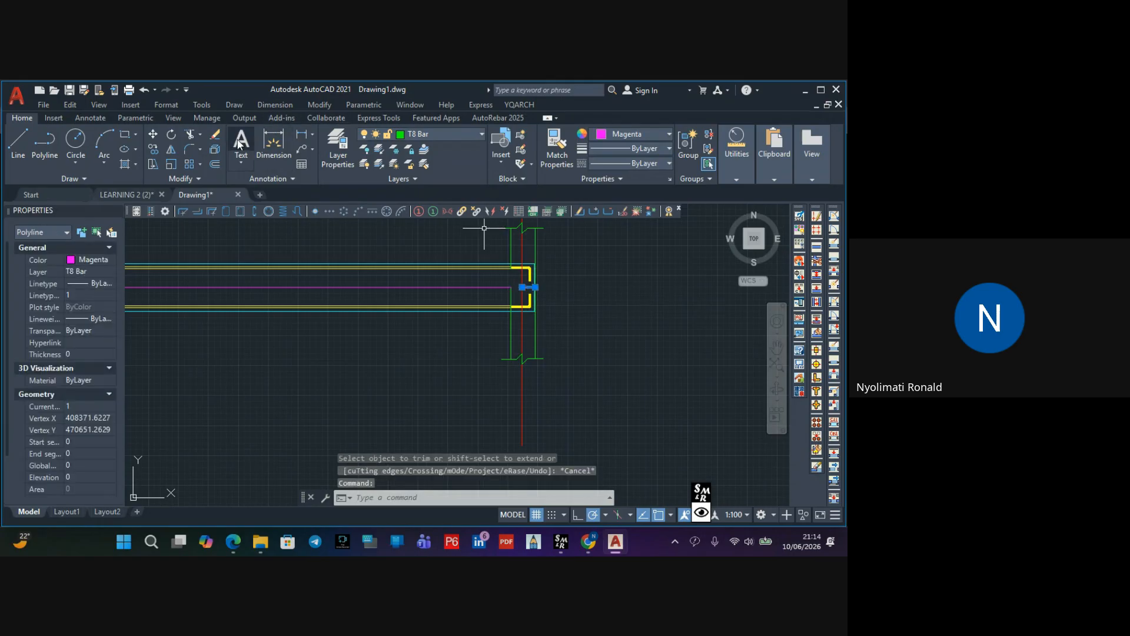
click(217, 135)
scroll(474, 281, up, 2)
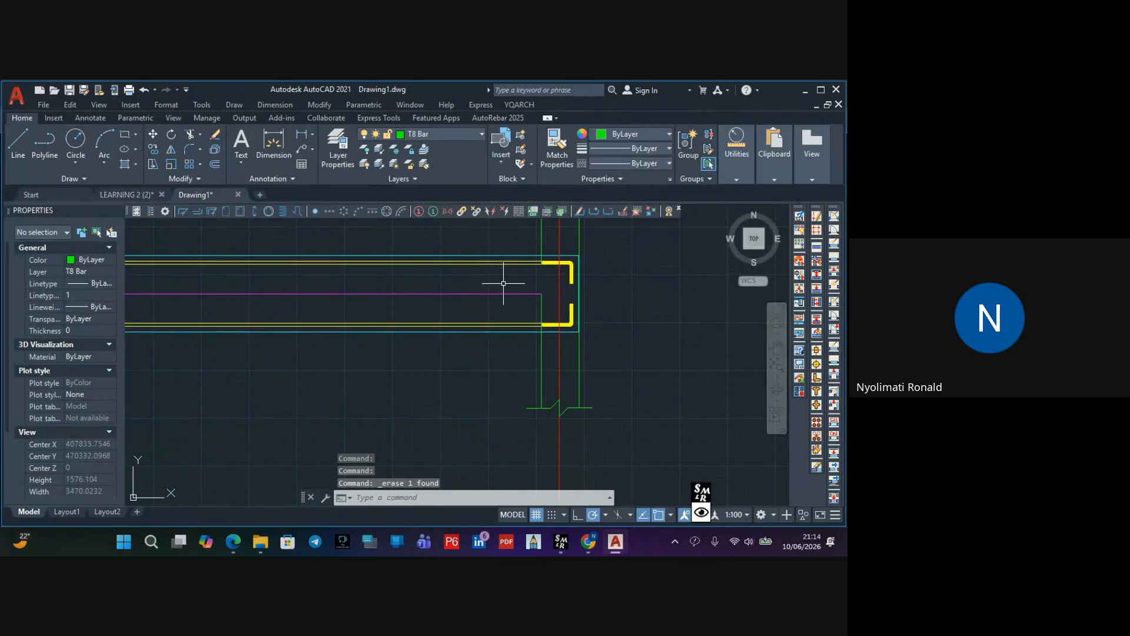
Set up a hatch with the AR-CONC pattern in Red, with its areas defined by picking internal points
scroll(719, 290, down, 3)
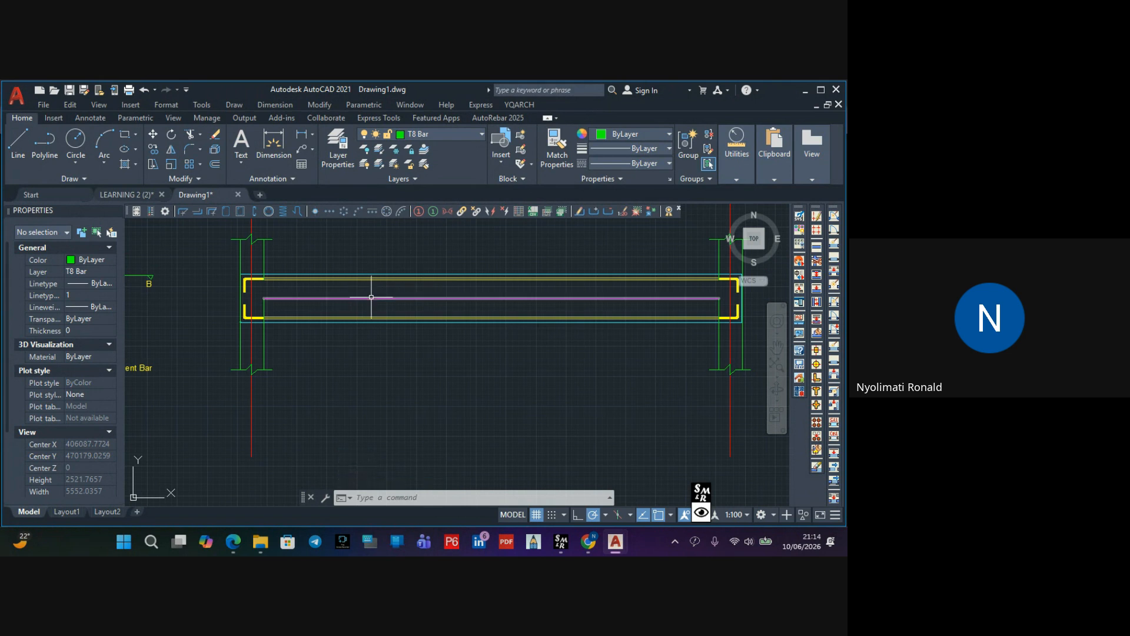
scroll(318, 295, up, 2)
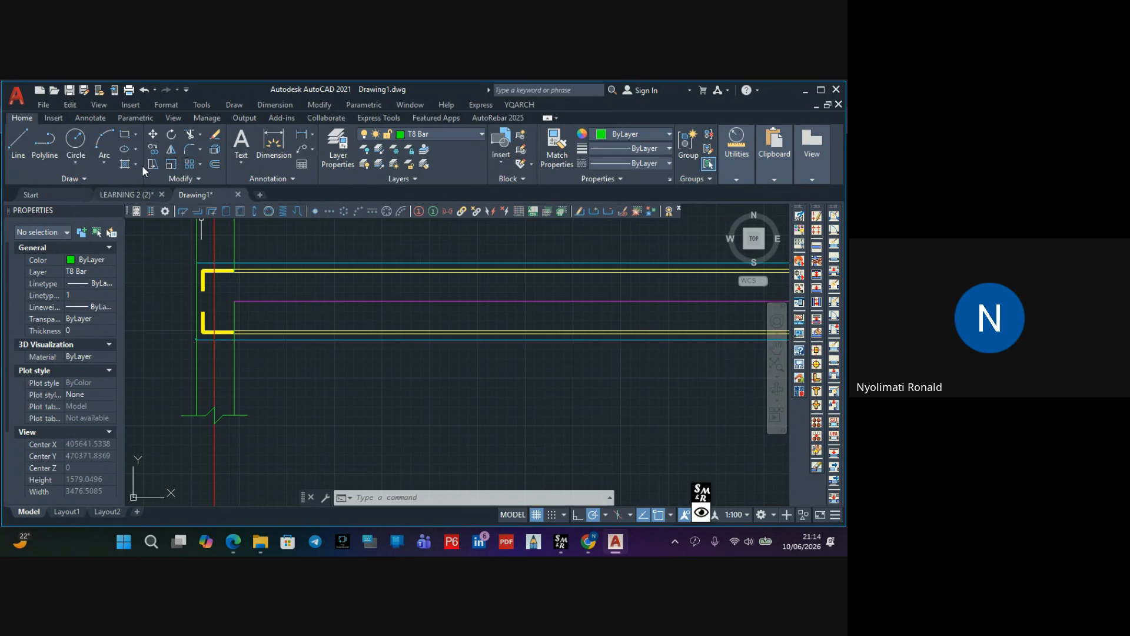
click(125, 165)
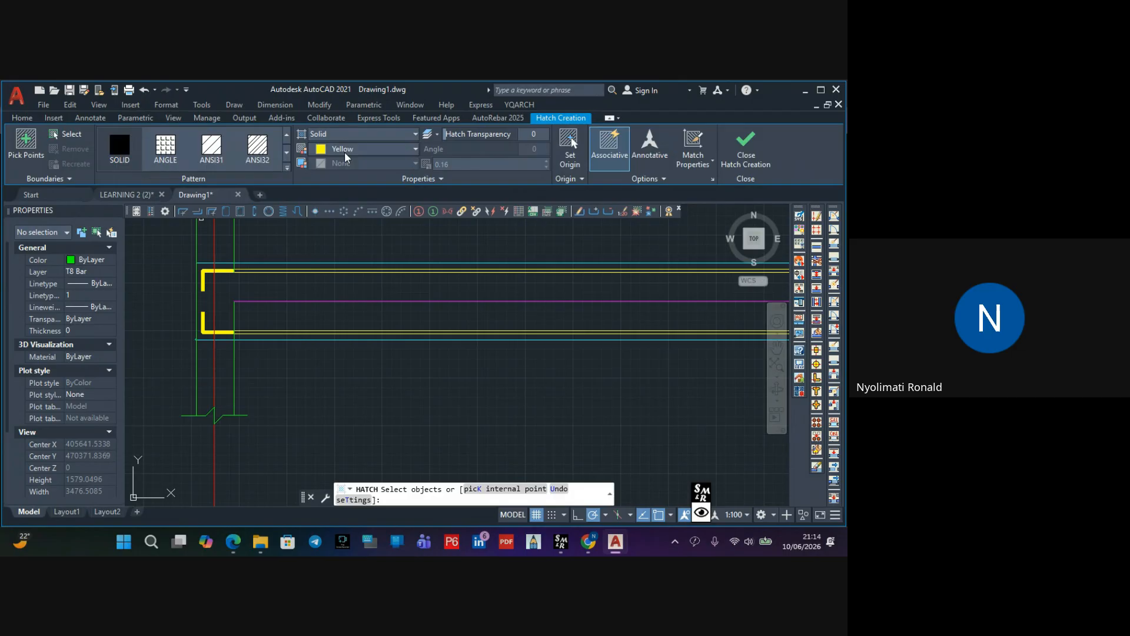
click(286, 169)
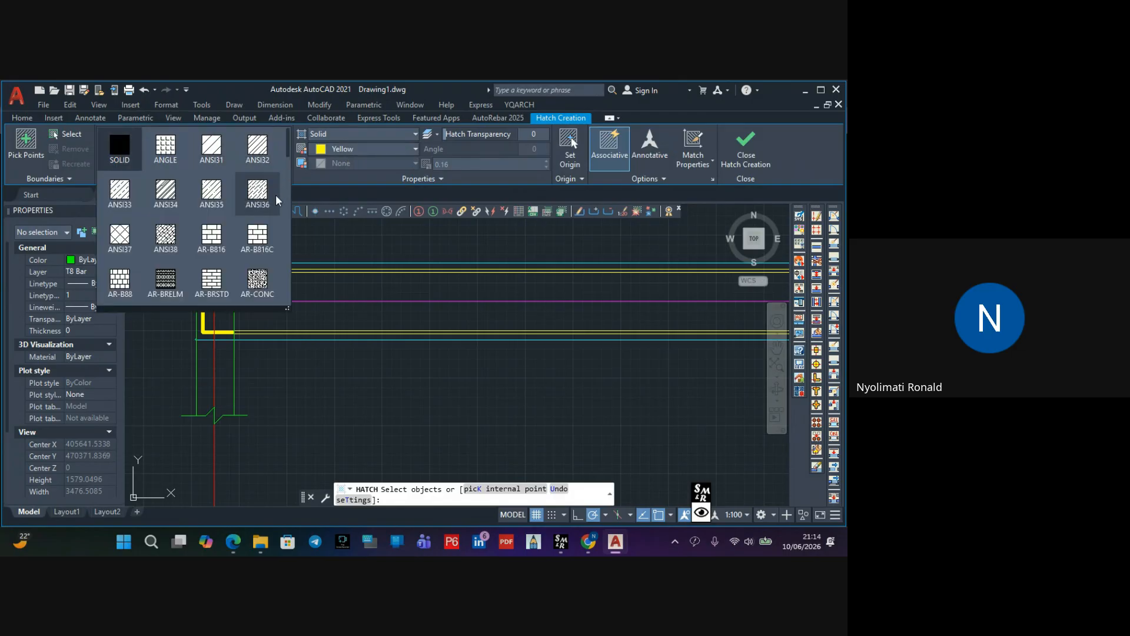
click(263, 280)
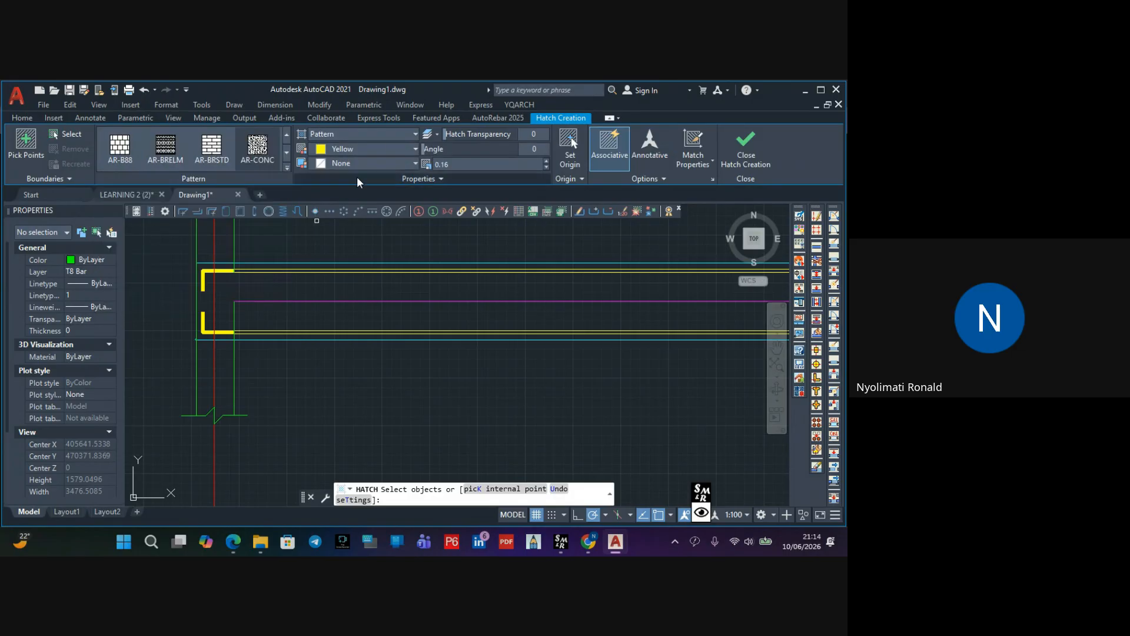
click(376, 147)
click(318, 290)
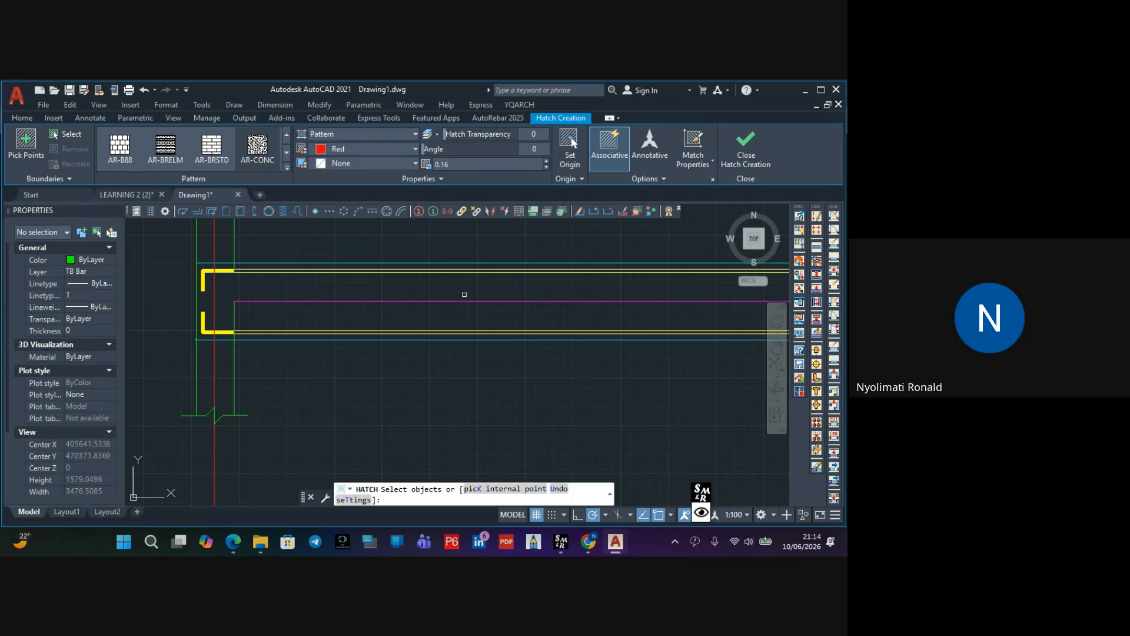
click(379, 294)
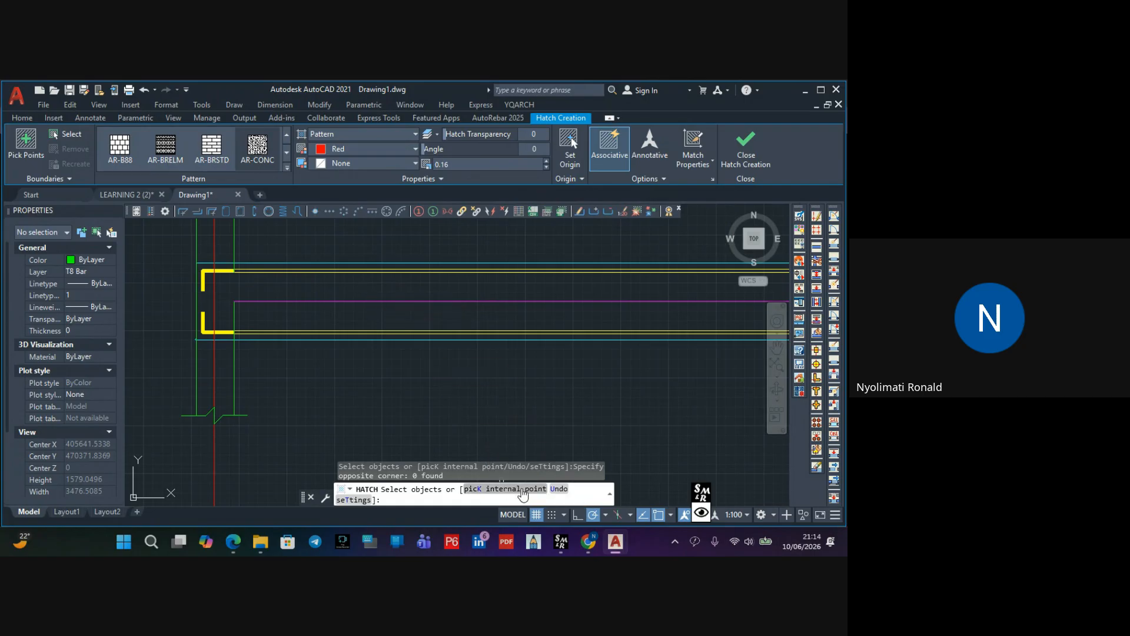
click(487, 490)
Try hatching the beam from different internal points above the magenta line and near the left column, undoing each pick
click(289, 282)
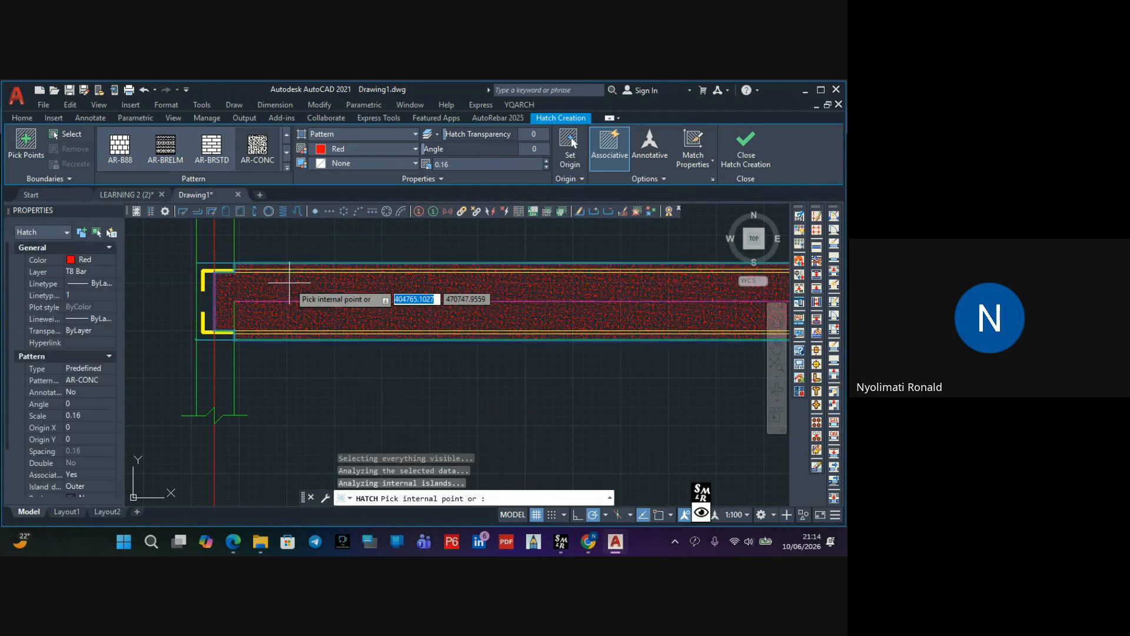
key(ctrl+z)
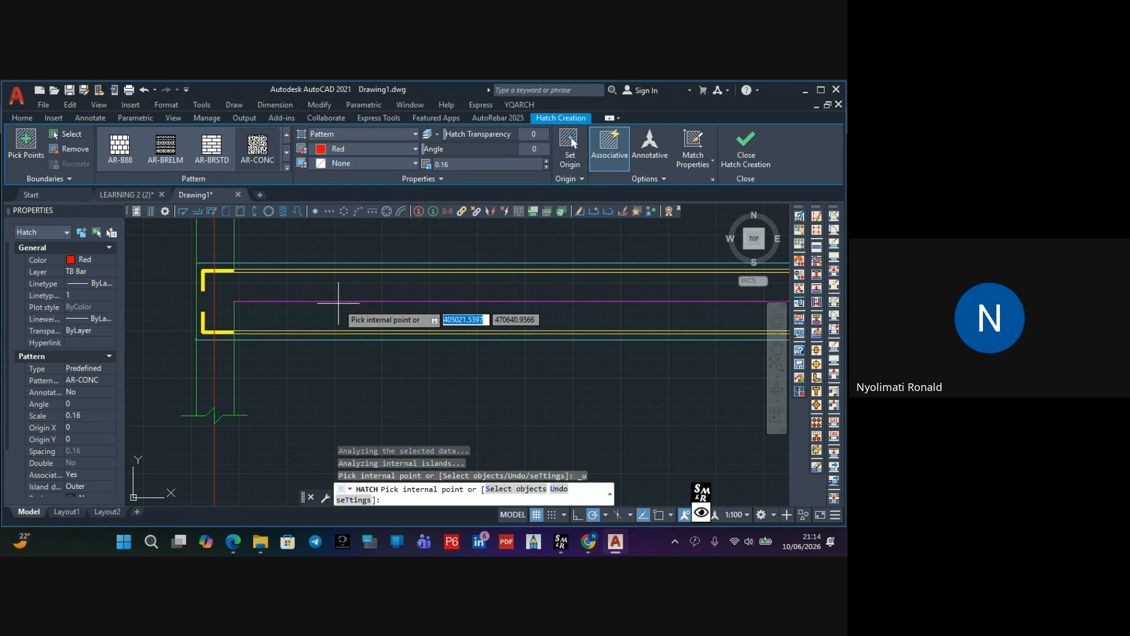
click(224, 318)
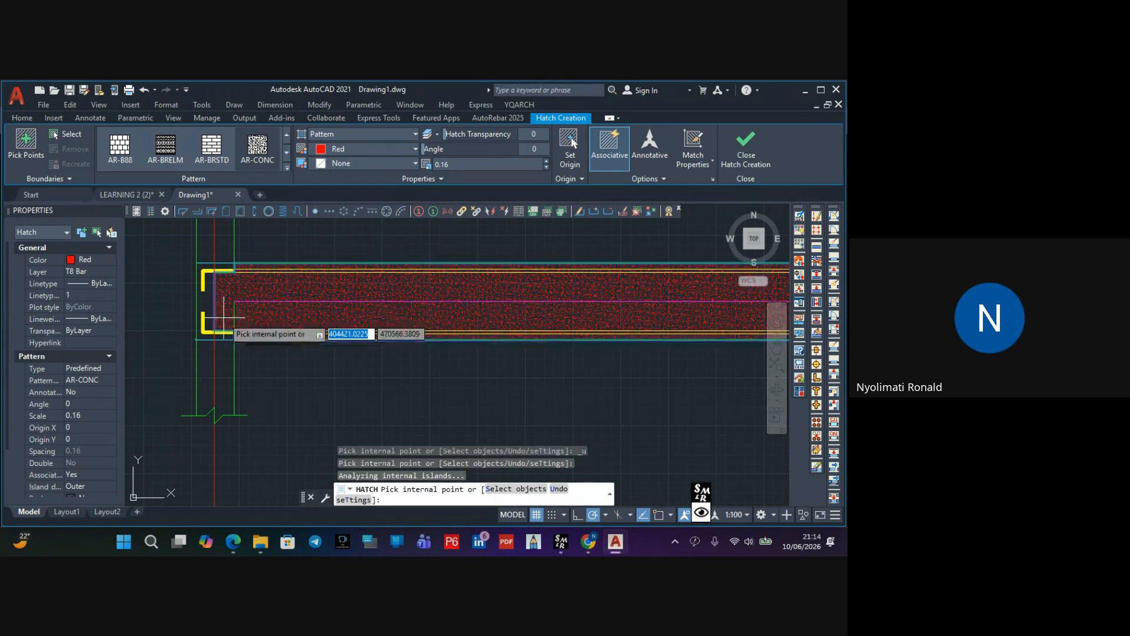
key(ctrl+z)
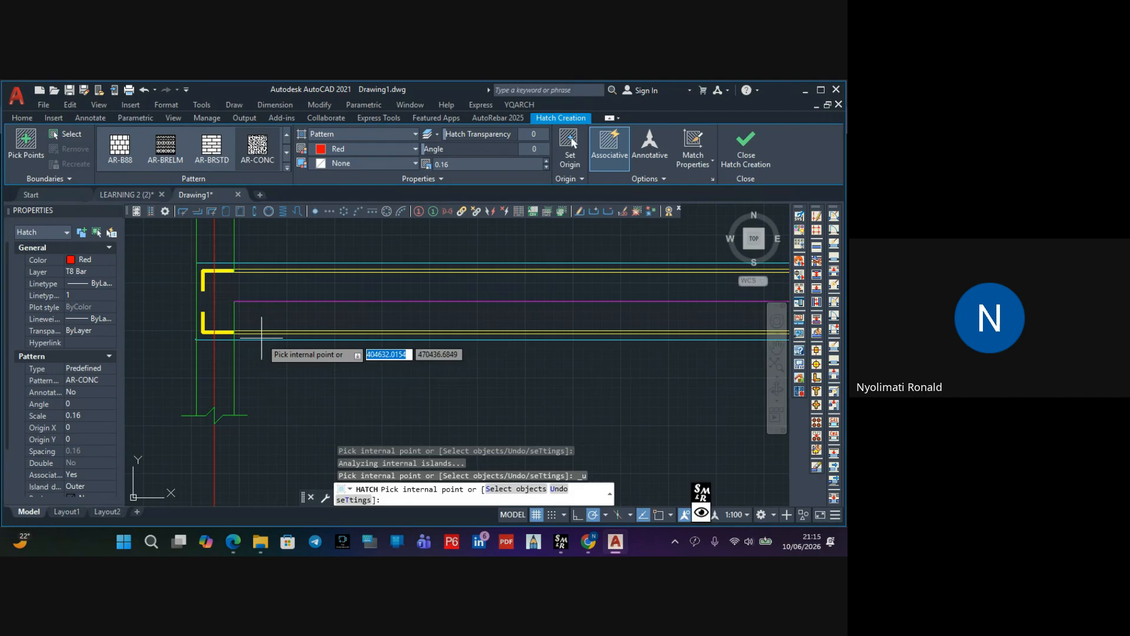
scroll(229, 291, up, 2)
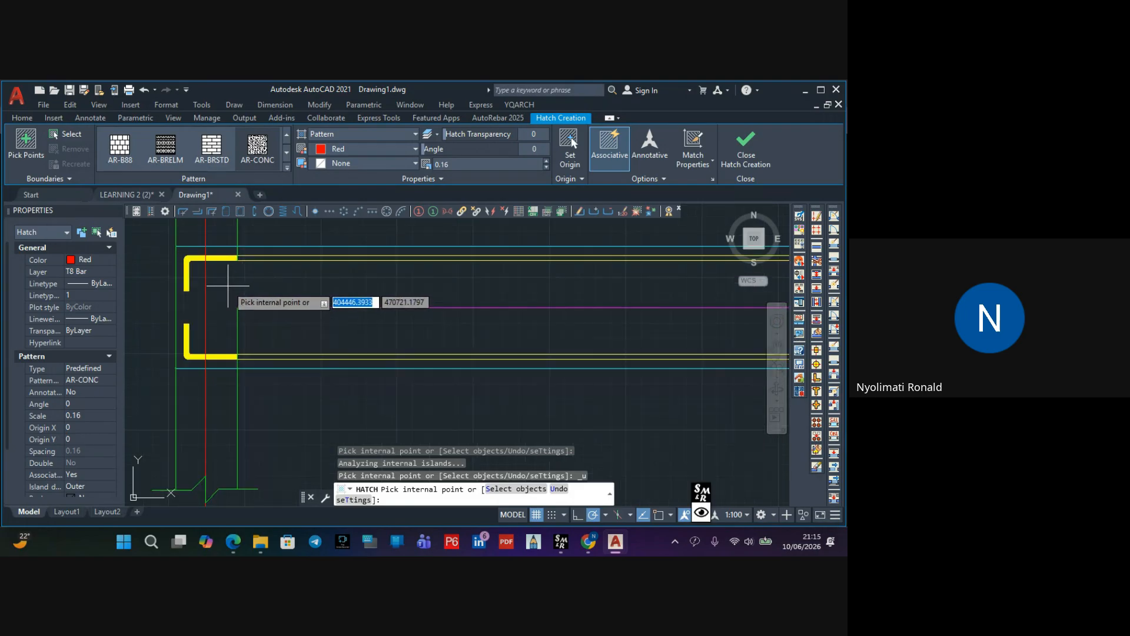
click(222, 267)
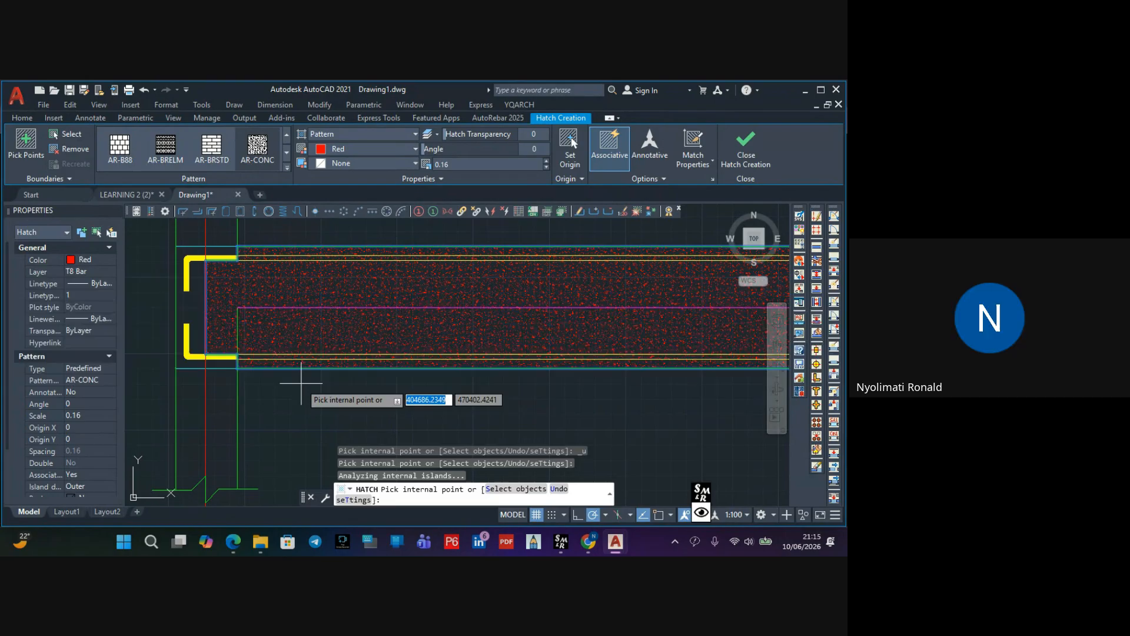
key(ctrl+z)
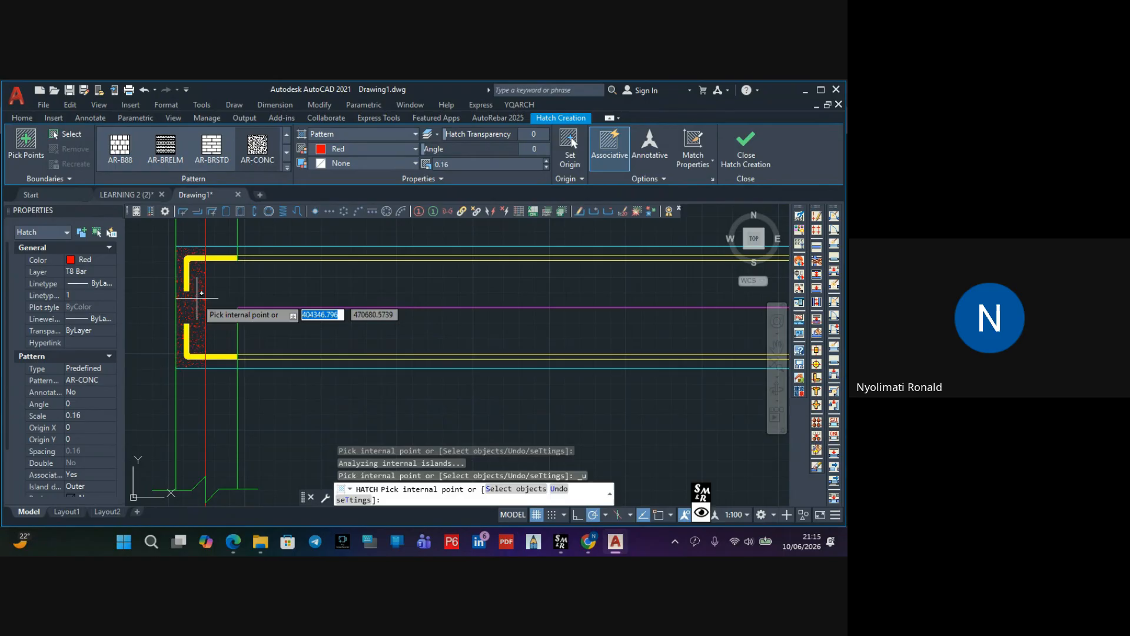
Fill the beam's end behind the left column's red centreline and the rest of the beam with the red AR-CONC hatch
click(193, 302)
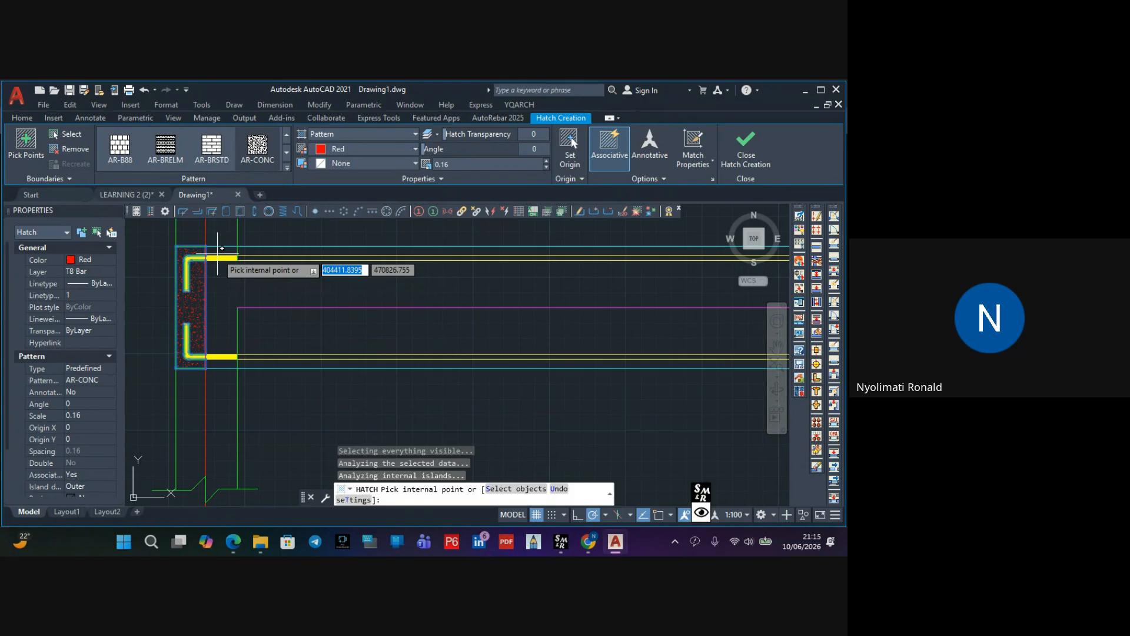
click(269, 256)
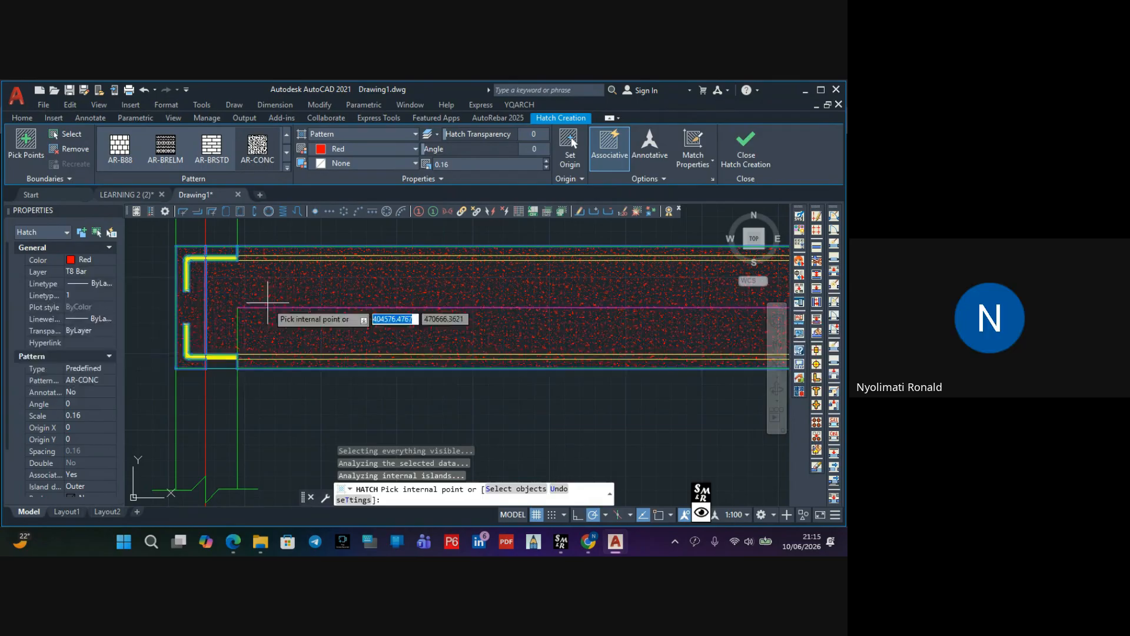
key(Return)
Close the hatch editing and undo the red AR-CONC hatch across the beam
click(288, 333)
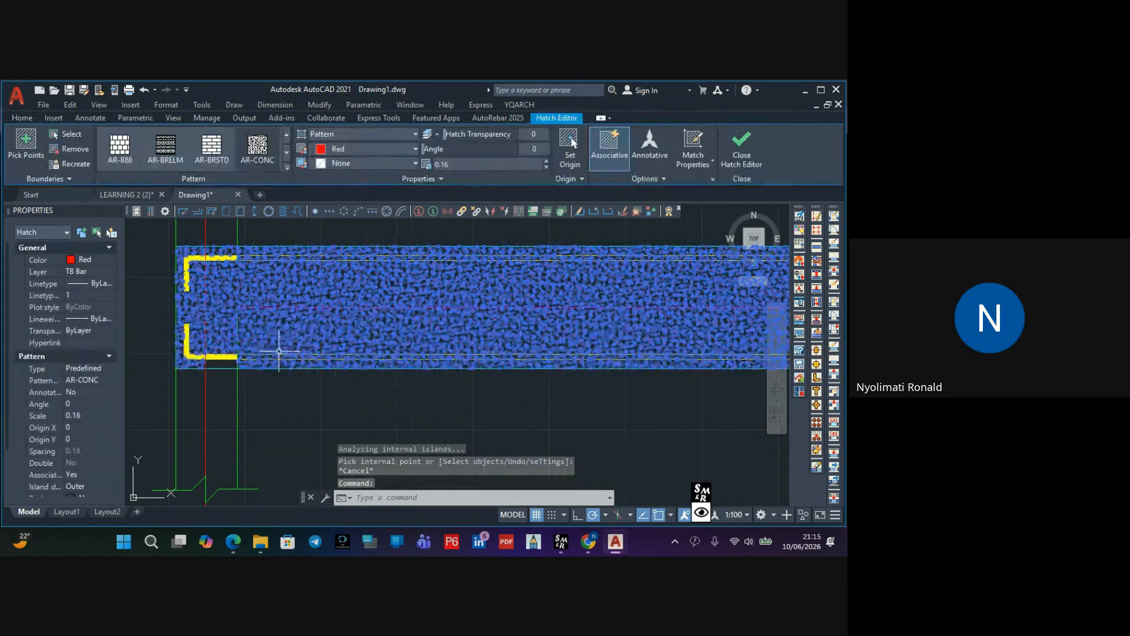
click(242, 366)
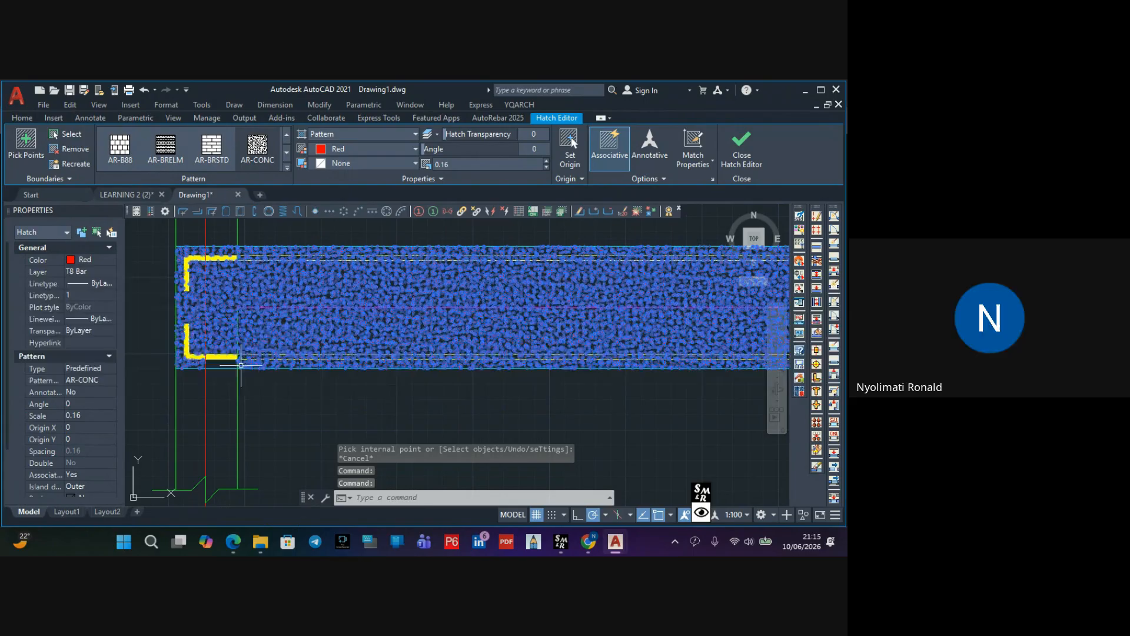
key(Escape)
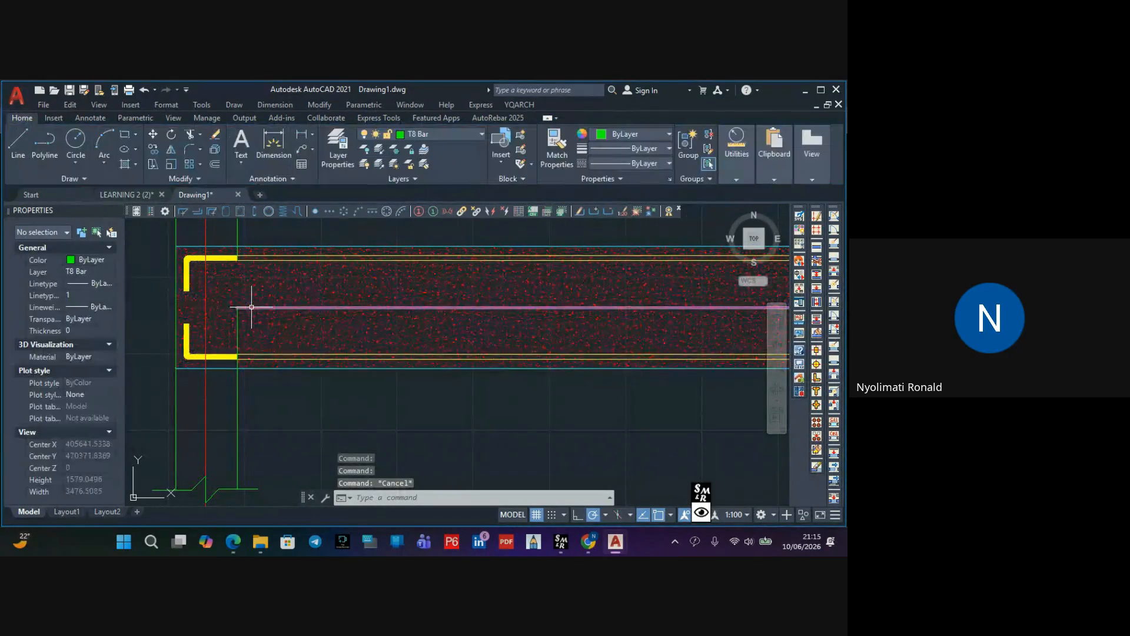
key(ctrl+z)
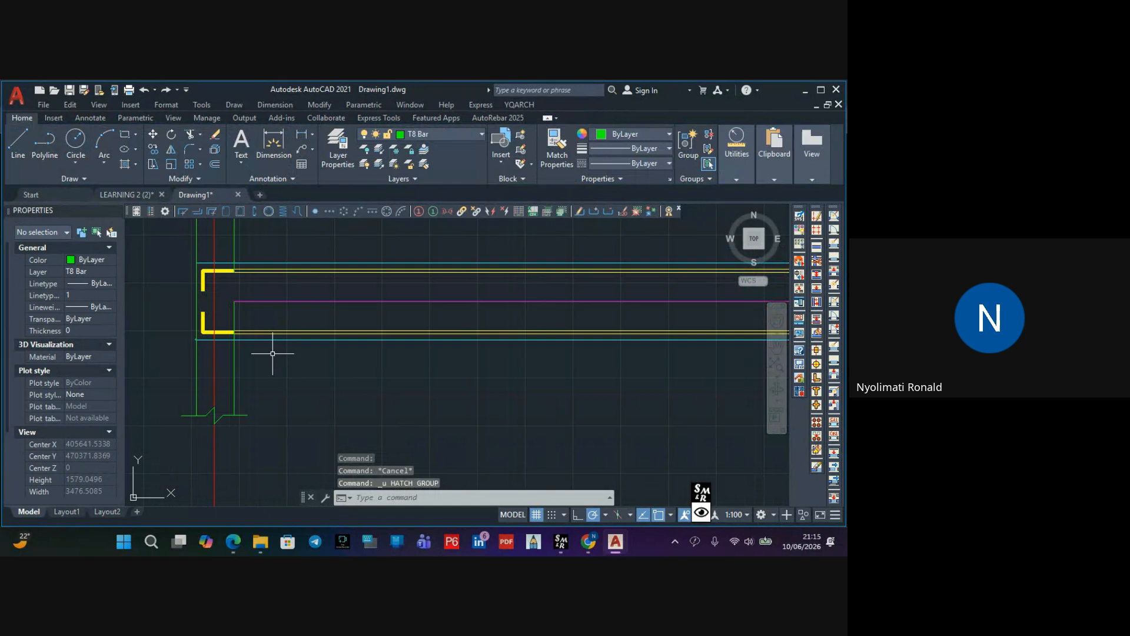
Draw a 200-unit vertical line along the right column's inner face, from the magenta line's end down to the beam's bottom edge
scroll(262, 281, down, 6)
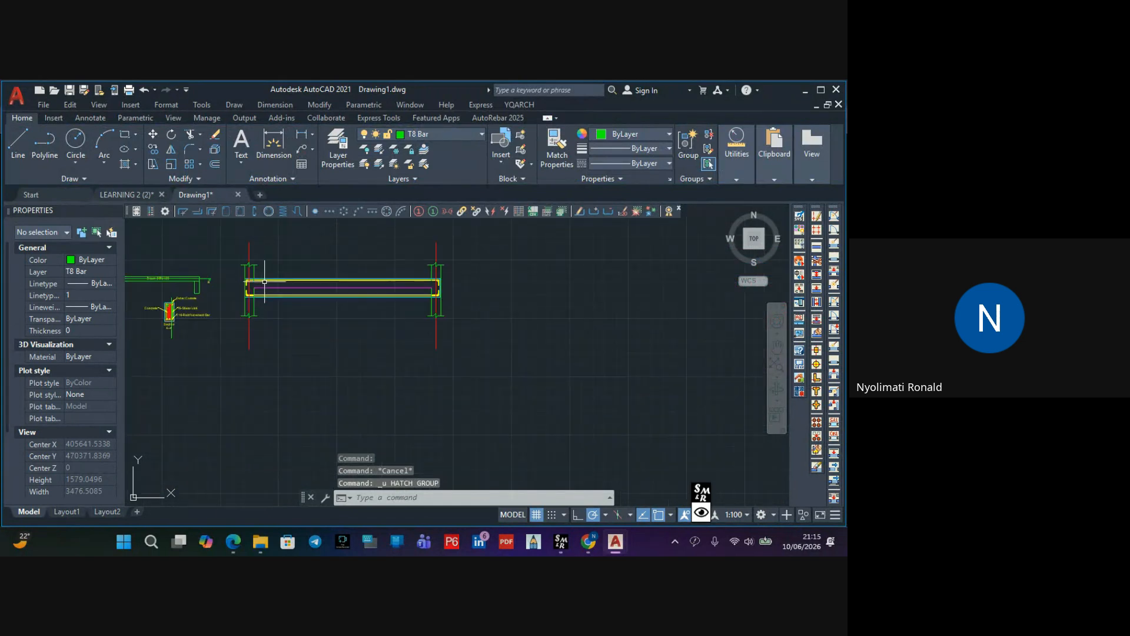
scroll(404, 301, up, 6)
middle_drag(512, 262, 530, 307)
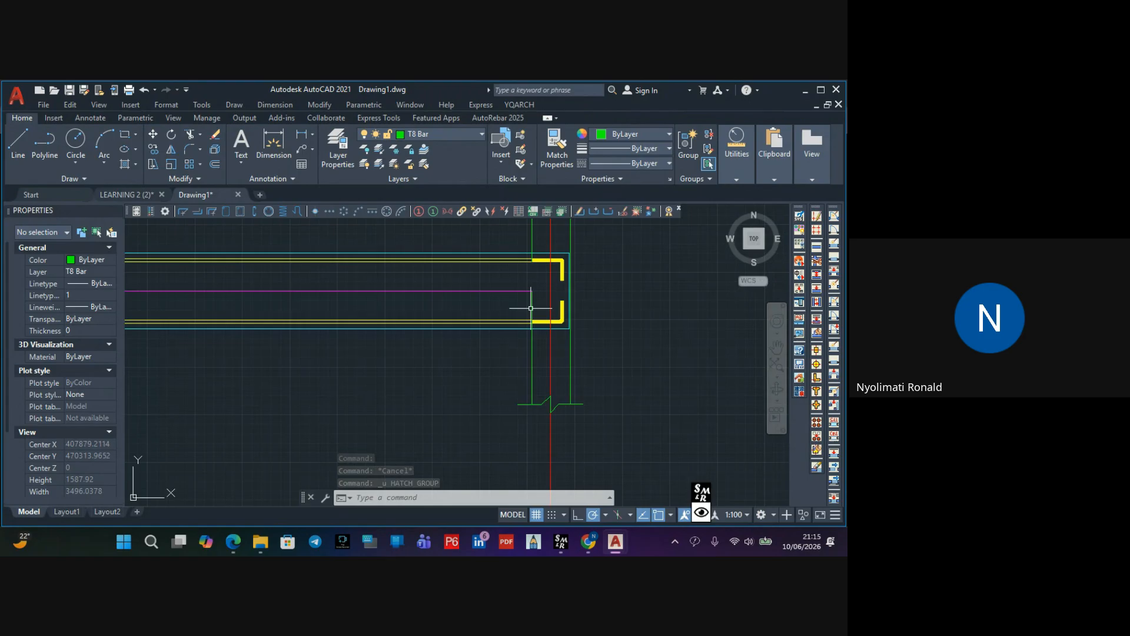
scroll(529, 307, down, 2)
scroll(541, 301, up, 3)
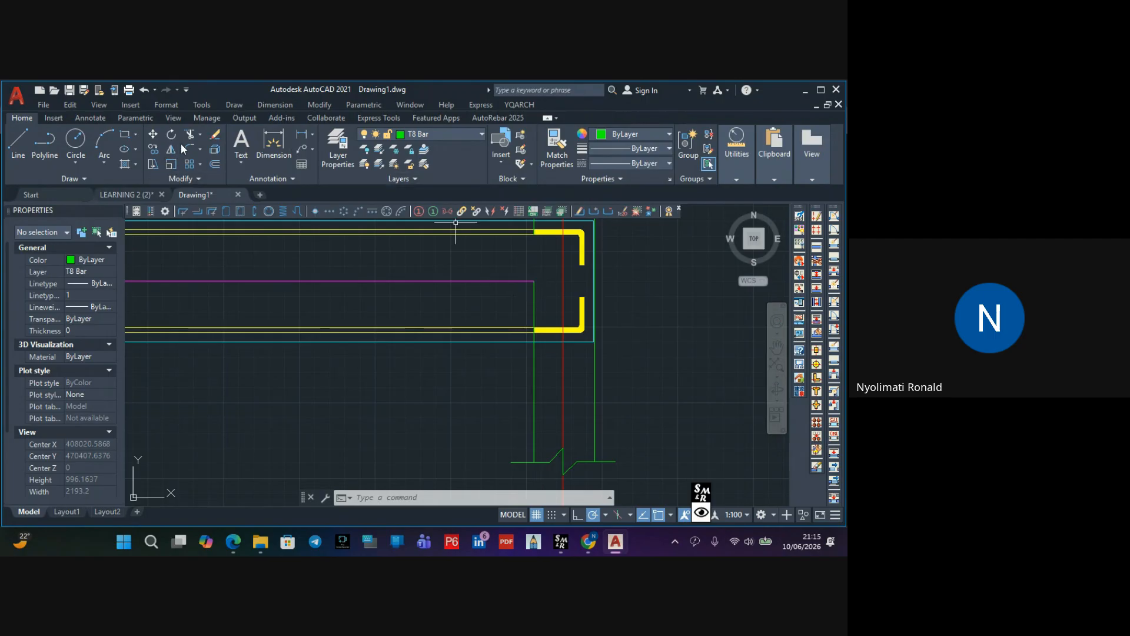
click(18, 141)
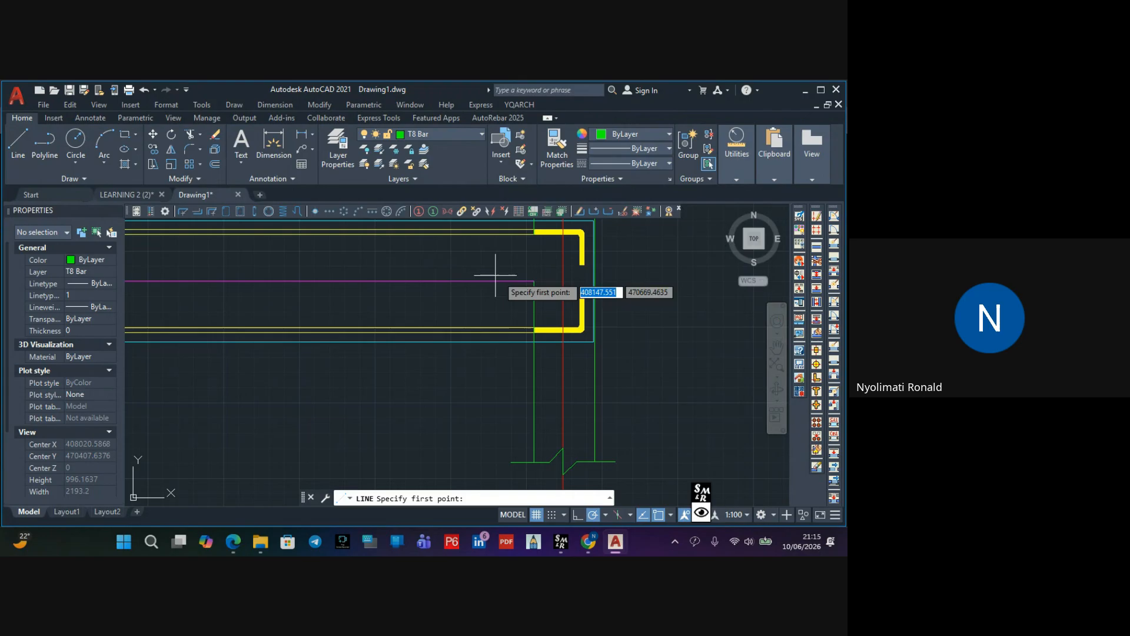
click(534, 280)
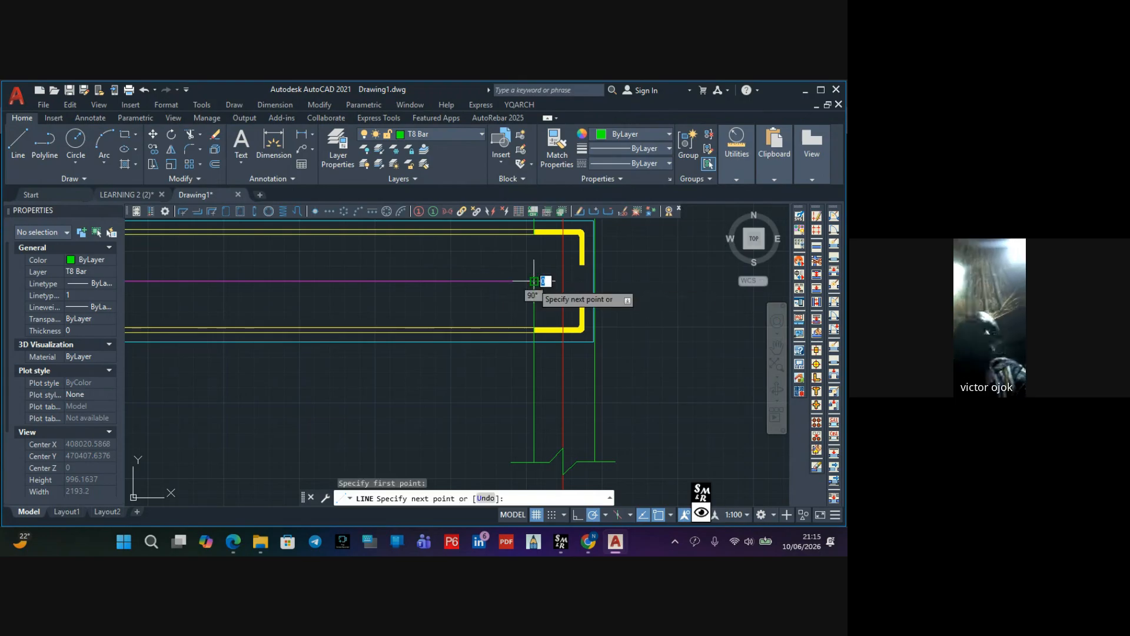
click(535, 333)
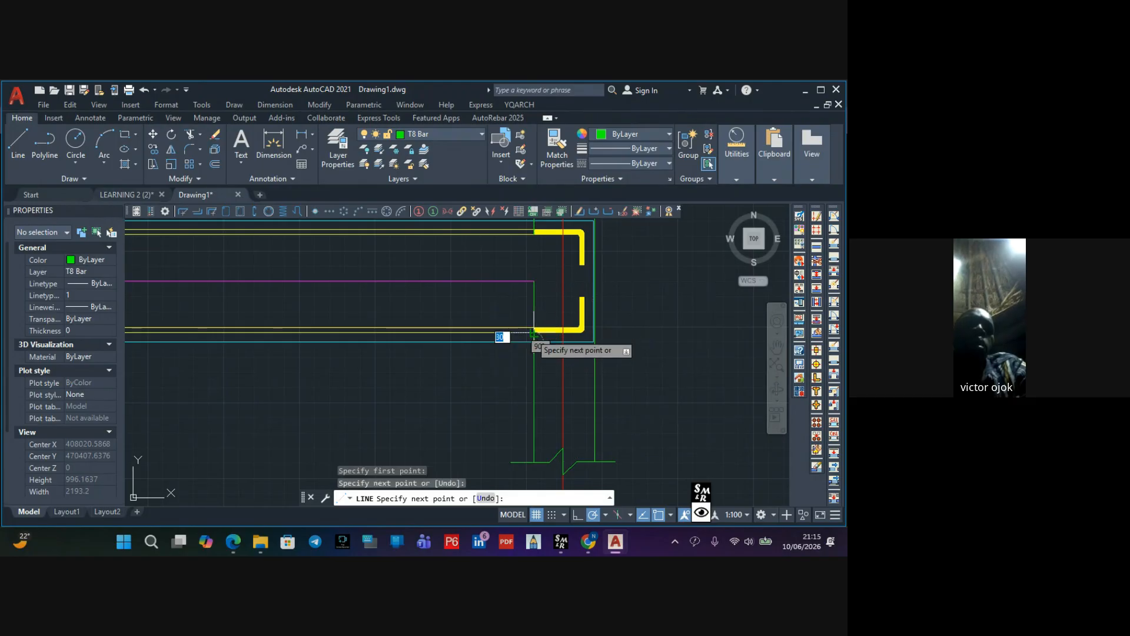
key(Escape)
Set the colour of the short vertical line at the right column's inner face to Magenta
click(533, 309)
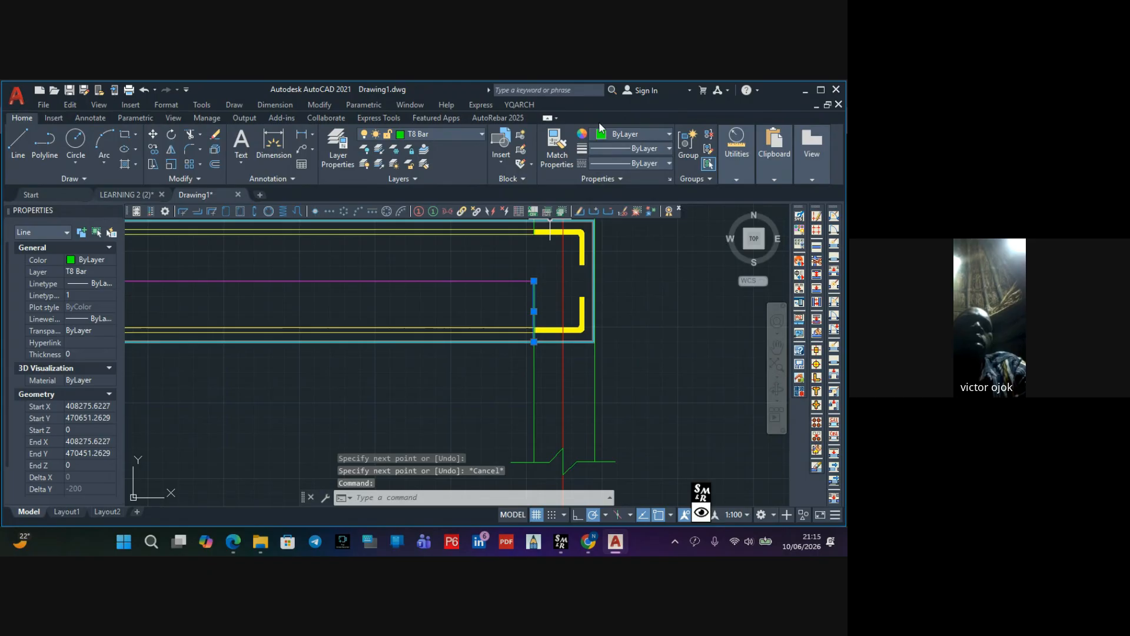
click(604, 136)
click(658, 260)
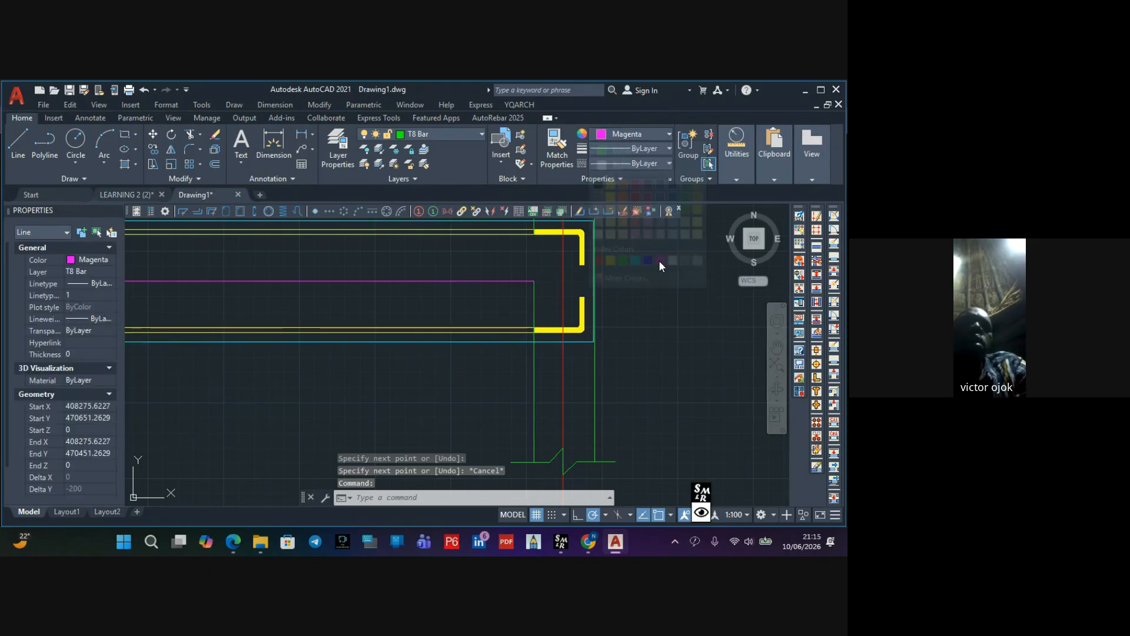
key(Escape)
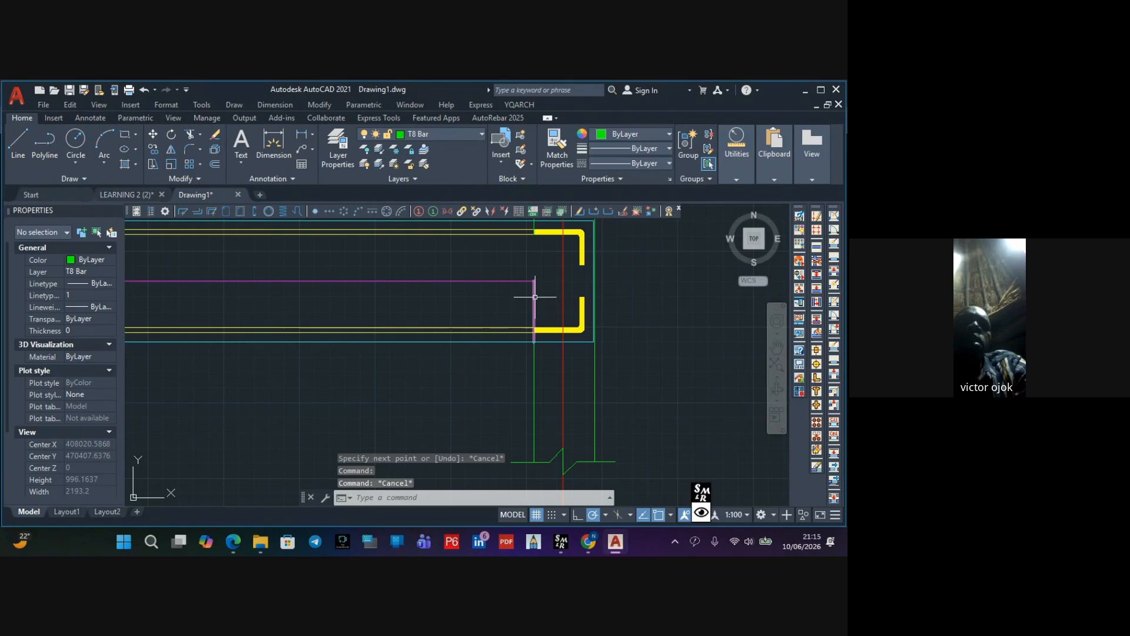
Move the short magenta vertical line about 101 units from the right column's inner face into the beam span
click(534, 296)
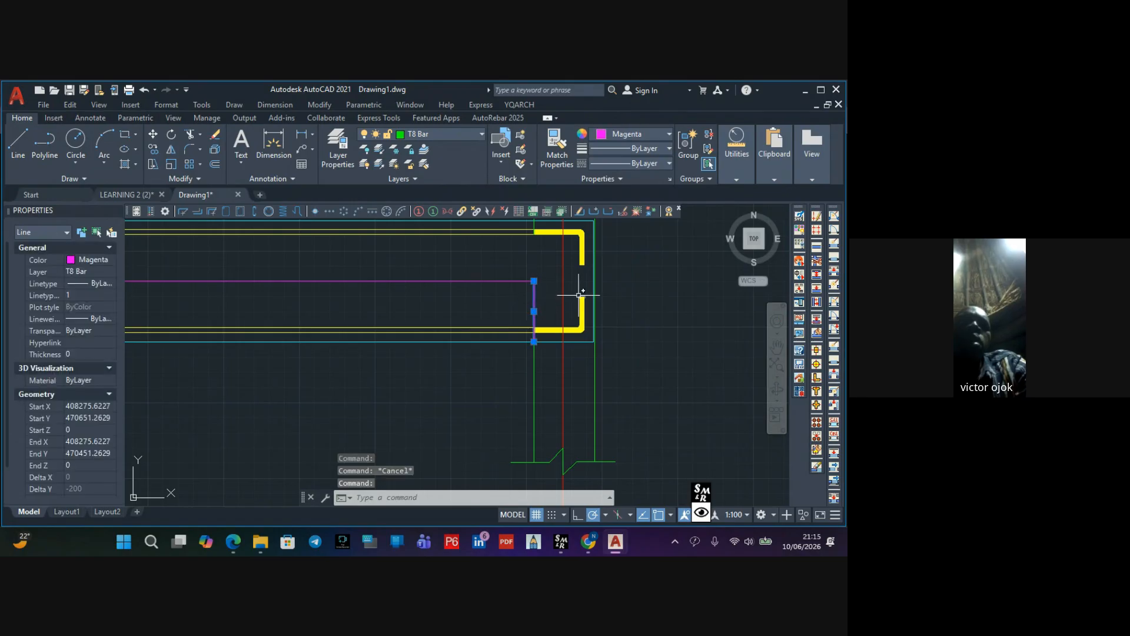
key(Escape)
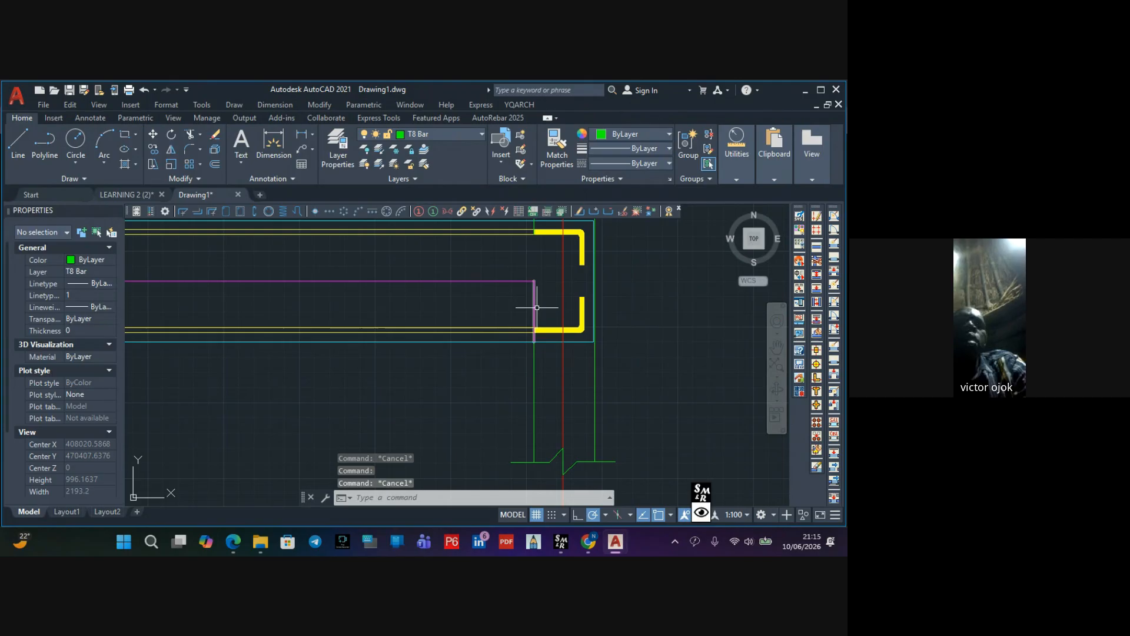
click(534, 307)
click(534, 311)
key(Escape)
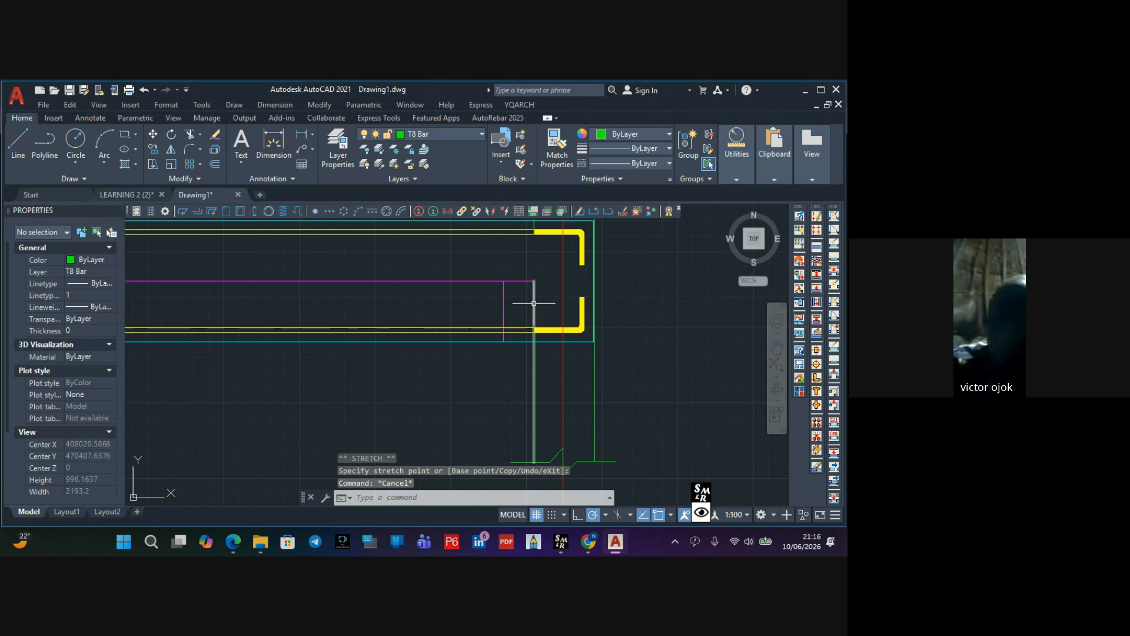
Shorten the right column's lower inner face line so its upper end meets the beam's bottom edge
click(534, 300)
click(534, 281)
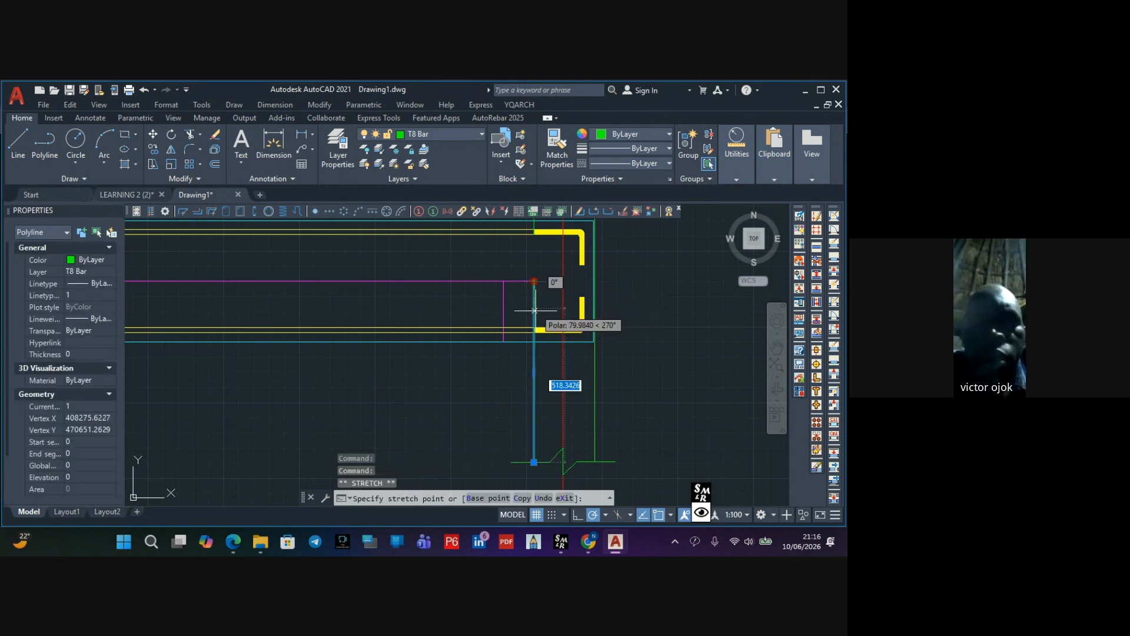
click(536, 340)
key(Escape)
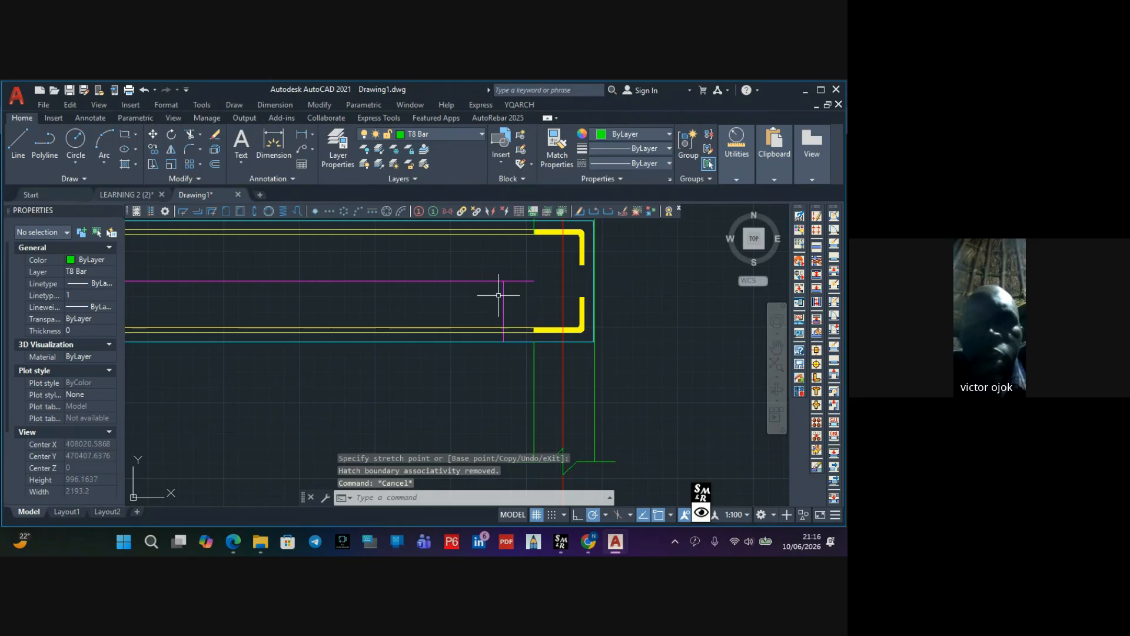
Move the short magenta vertical line back to the right column's inner face, at the end of the horizontal magenta line
click(503, 300)
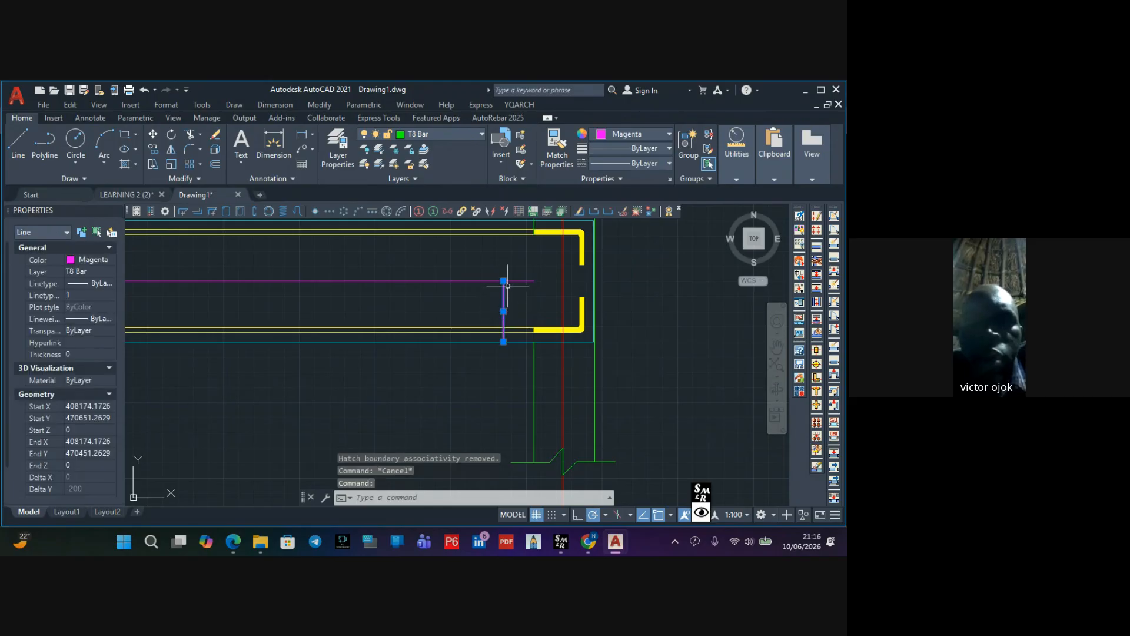
click(503, 280)
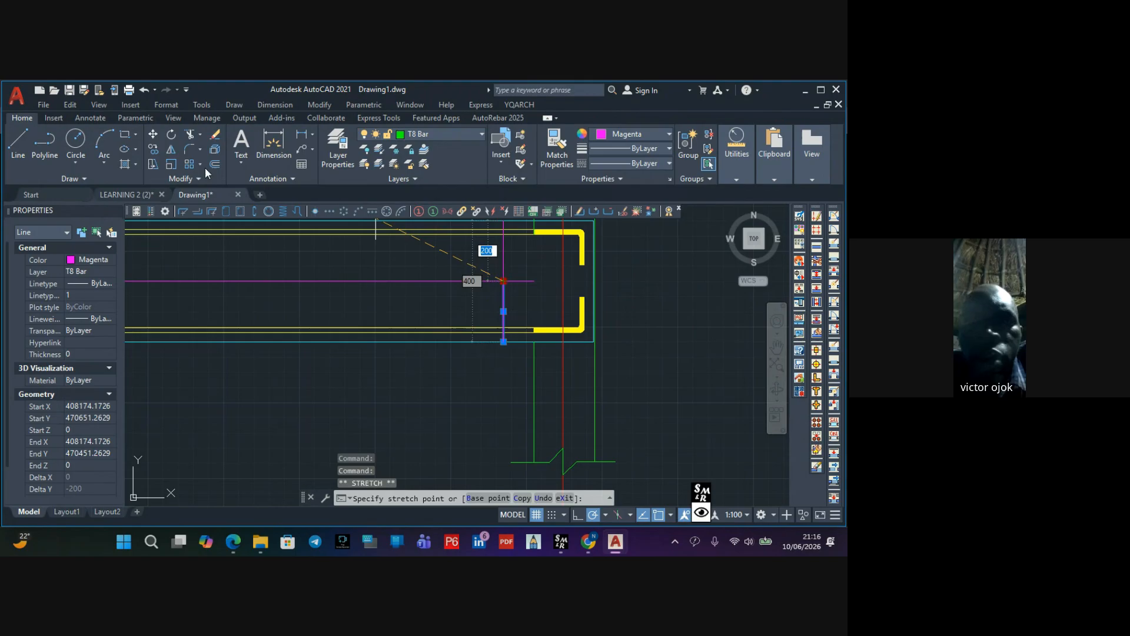
click(153, 135)
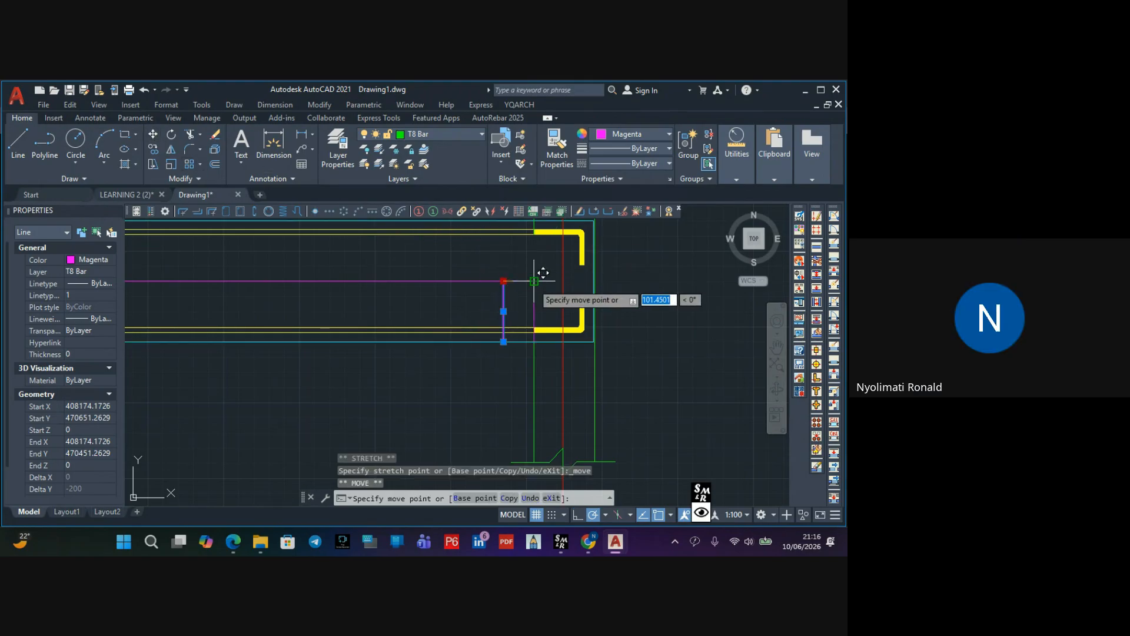
key(Escape)
Copy the short magenta vertical line from the right column face to the left end of the horizontal magenta line
click(534, 304)
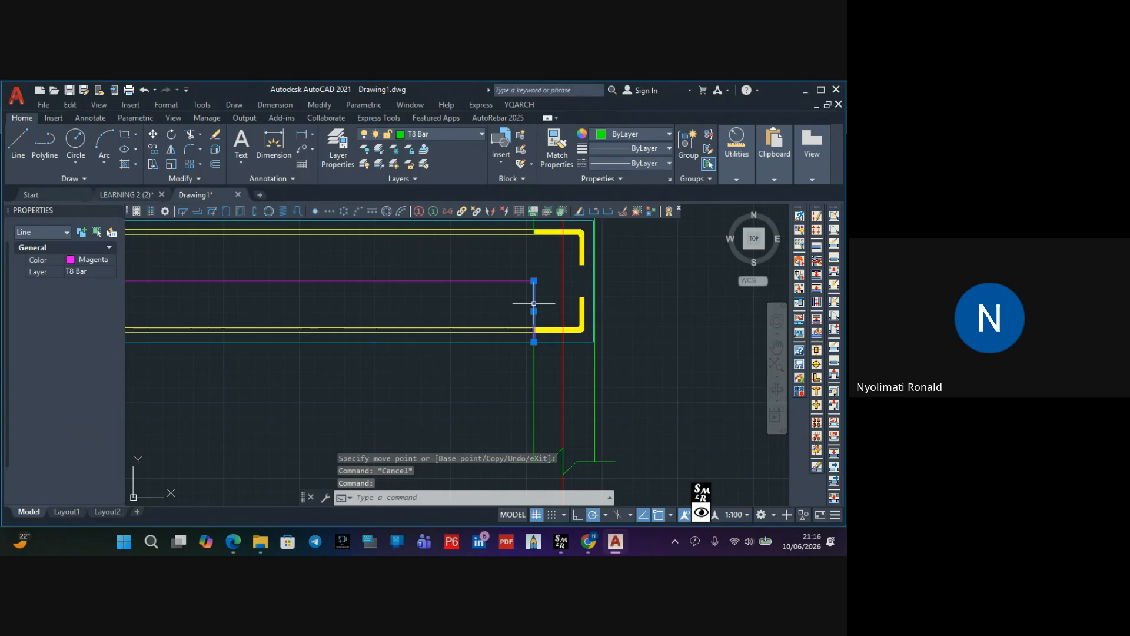
click(154, 150)
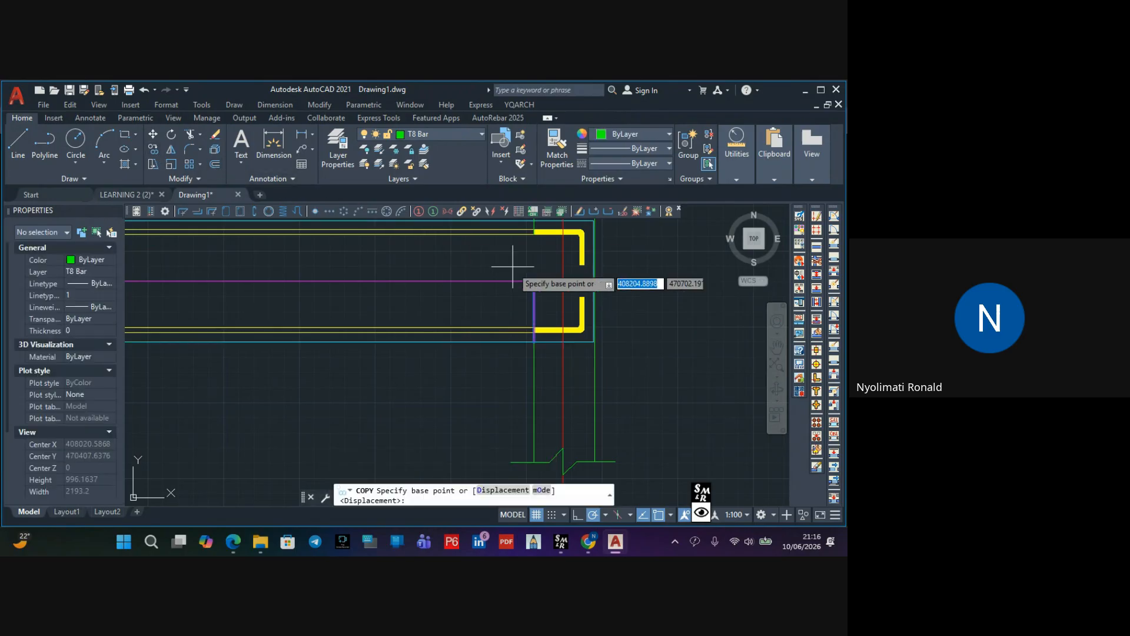
click(532, 281)
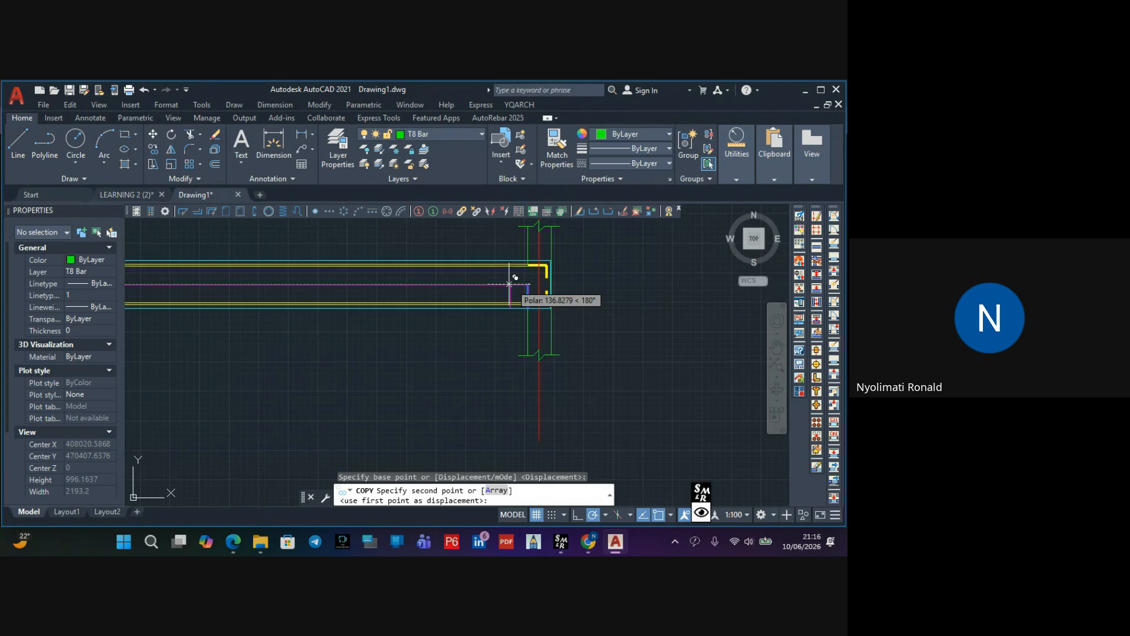
scroll(734, 328, down, 4)
scroll(335, 340, up, 5)
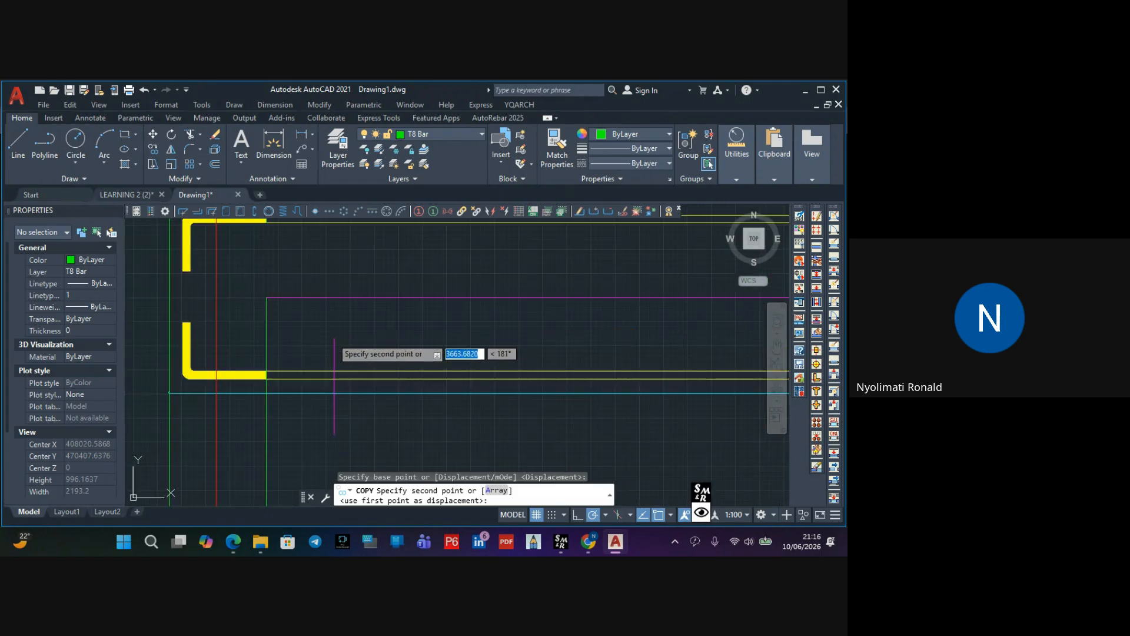
click(267, 295)
key(Escape)
Draw a 400-unit vertical line through the full beam depth, about 61 units inside the left column's inner face
scroll(347, 296, up, 2)
scroll(412, 303, down, 5)
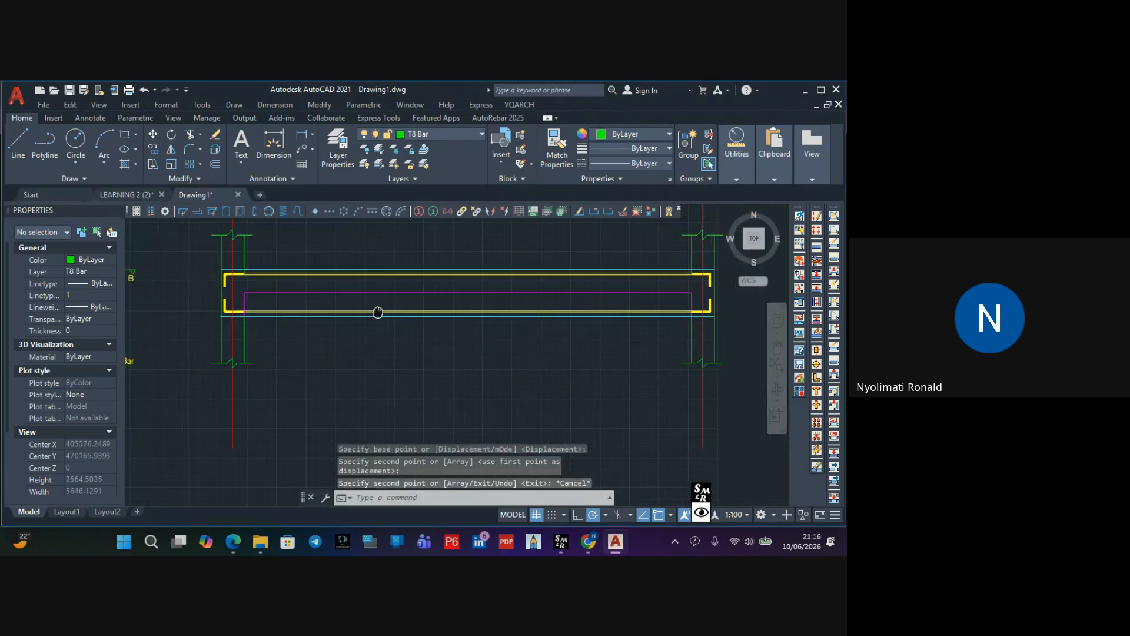
scroll(388, 297, up, 2)
middle_drag(371, 304, 519, 316)
scroll(512, 316, down, 1)
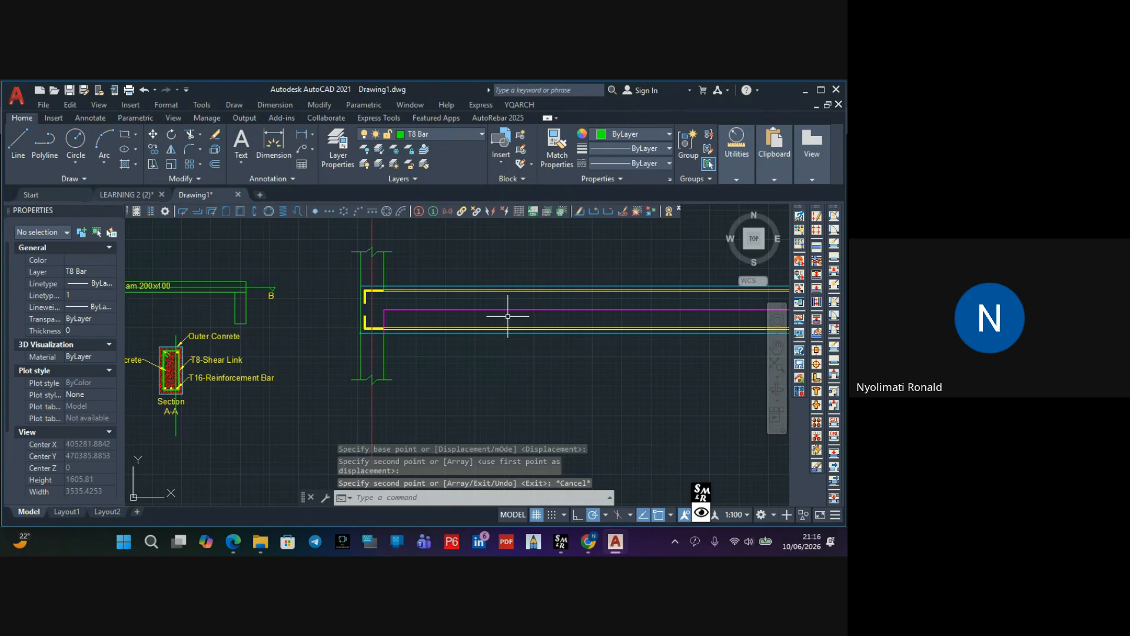
middle_drag(465, 340, 382, 280)
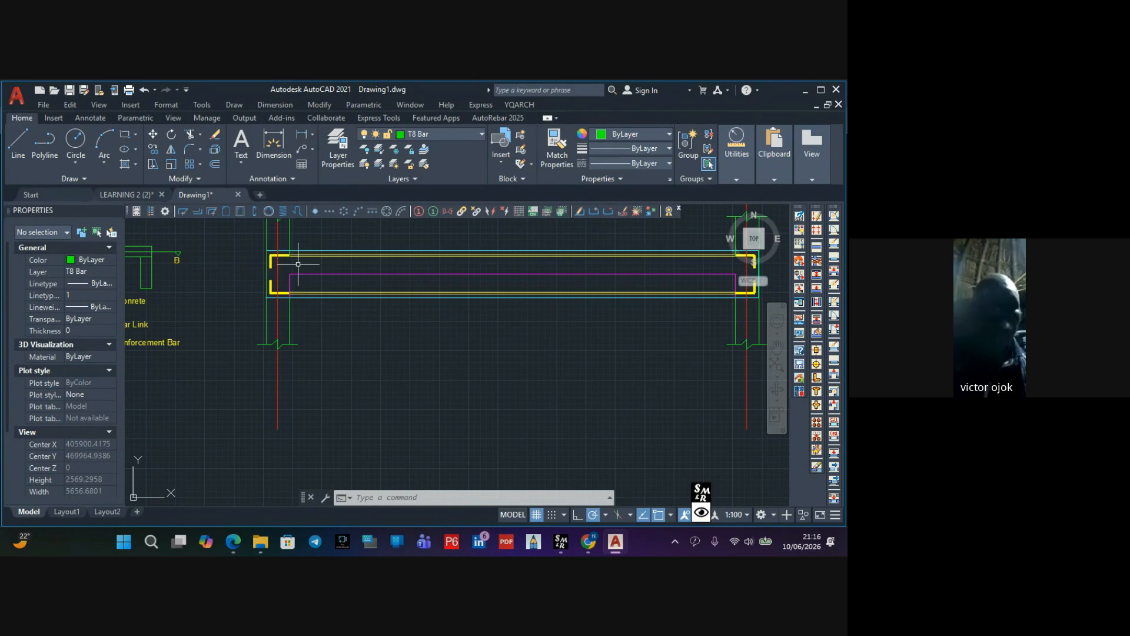
click(26, 144)
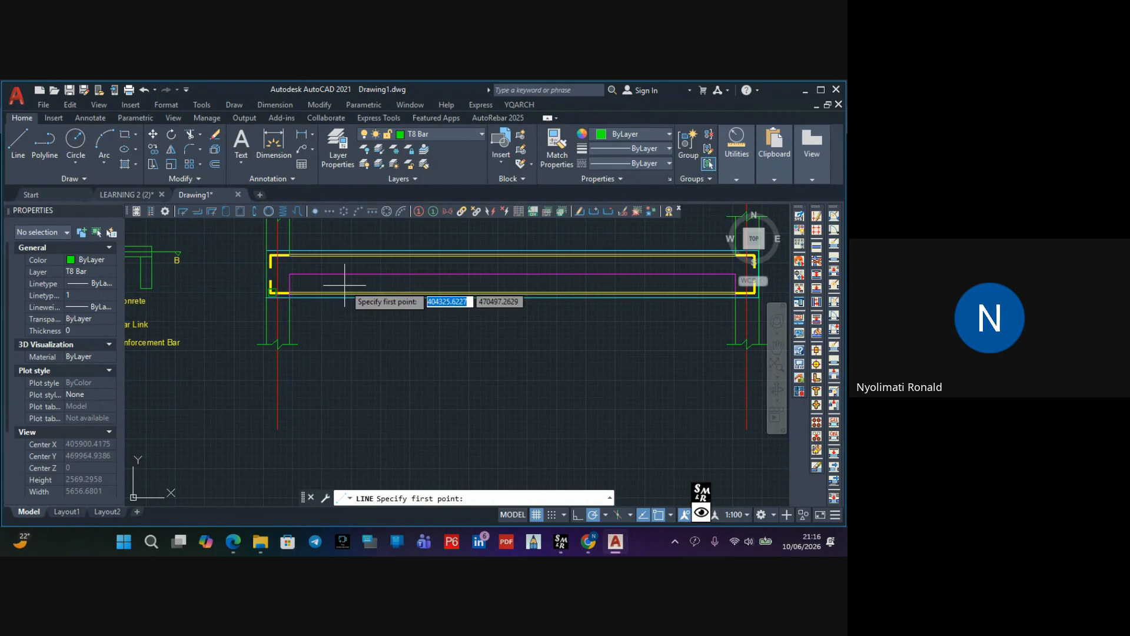
scroll(326, 285, up, 4)
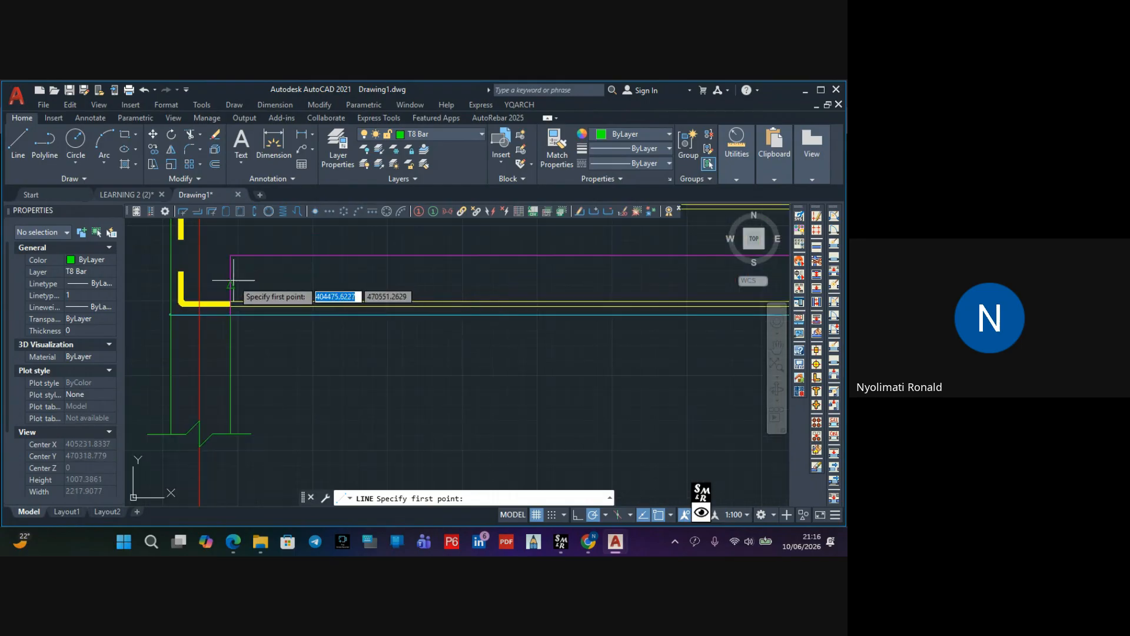
scroll(283, 276, down, 4)
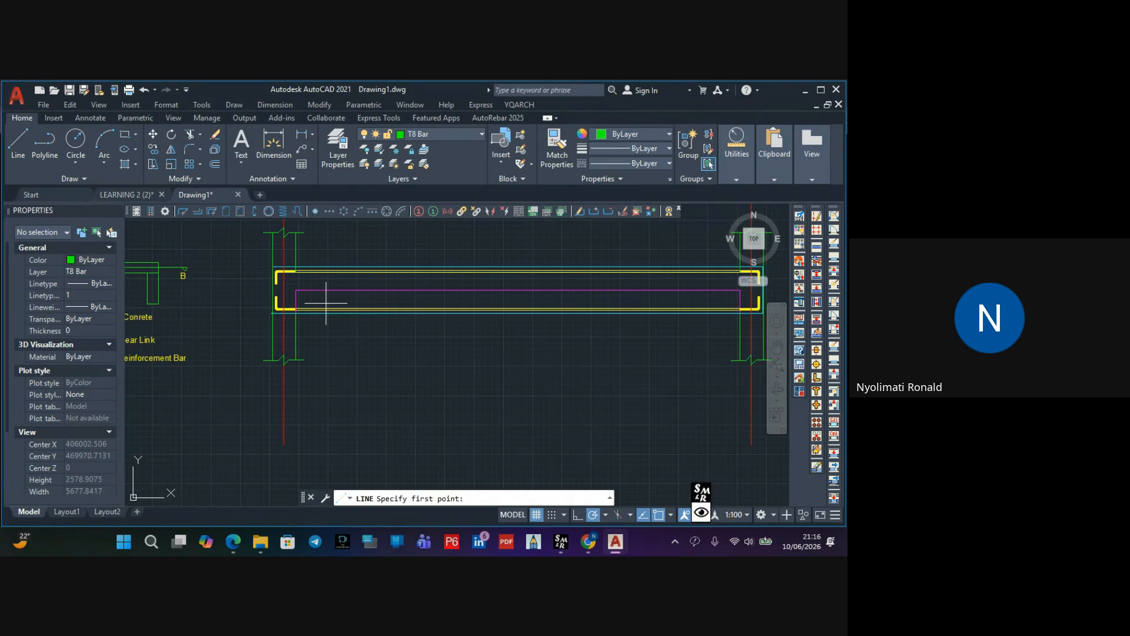
scroll(310, 270, up, 5)
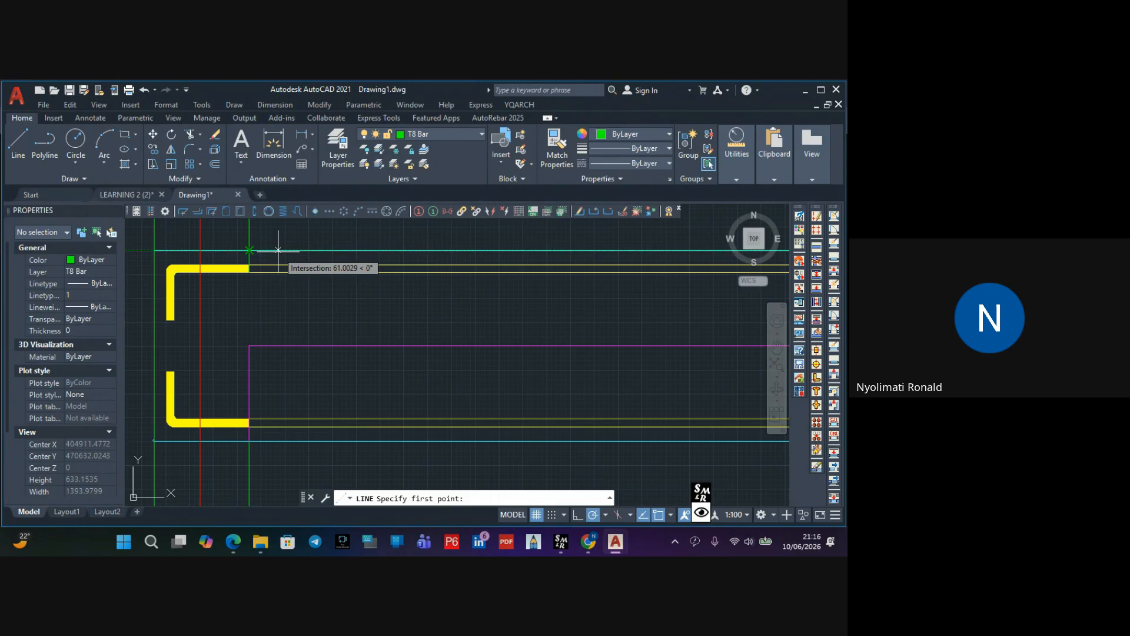
click(278, 250)
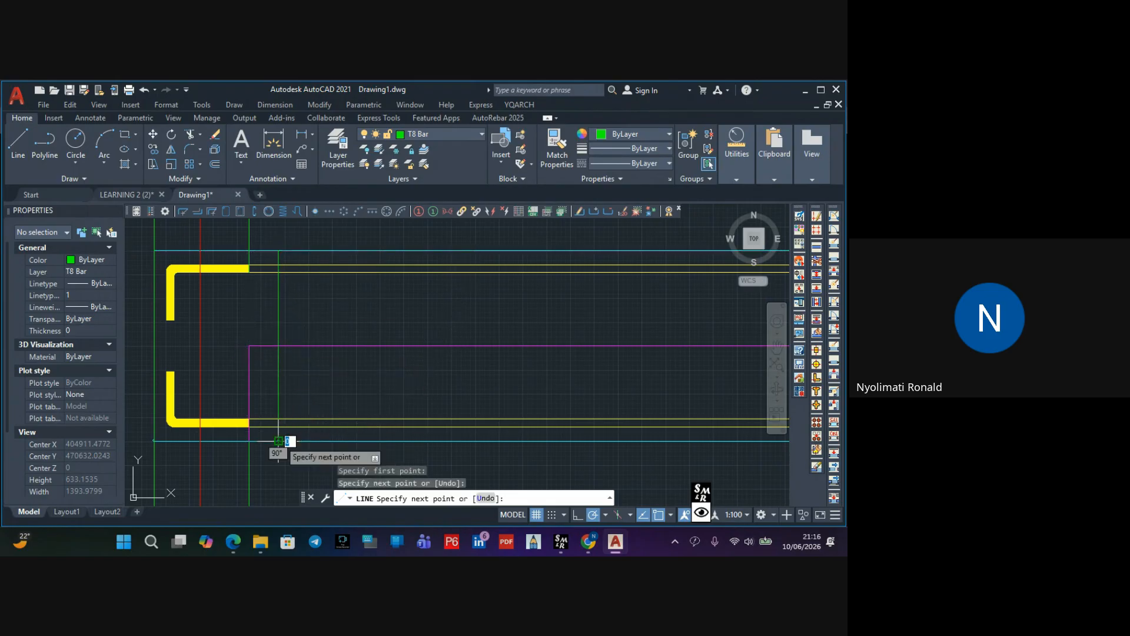
key(Escape)
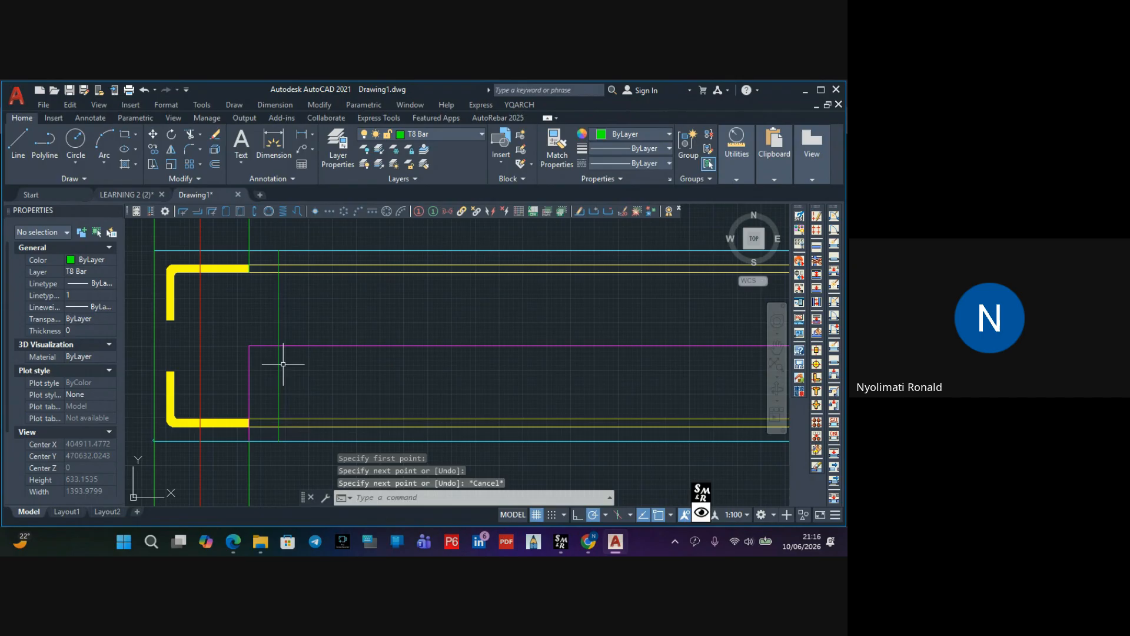
Copy the new vertical line 3800 units to the right, using the beam-top intersections of both column inner faces as reference points
click(277, 335)
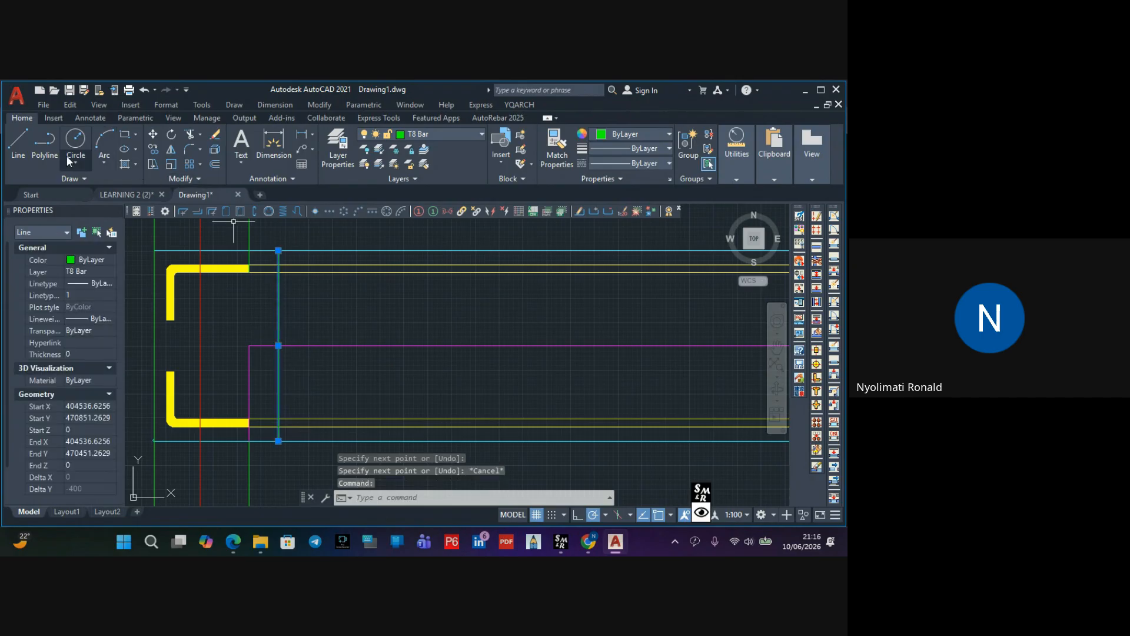
click(153, 149)
click(249, 250)
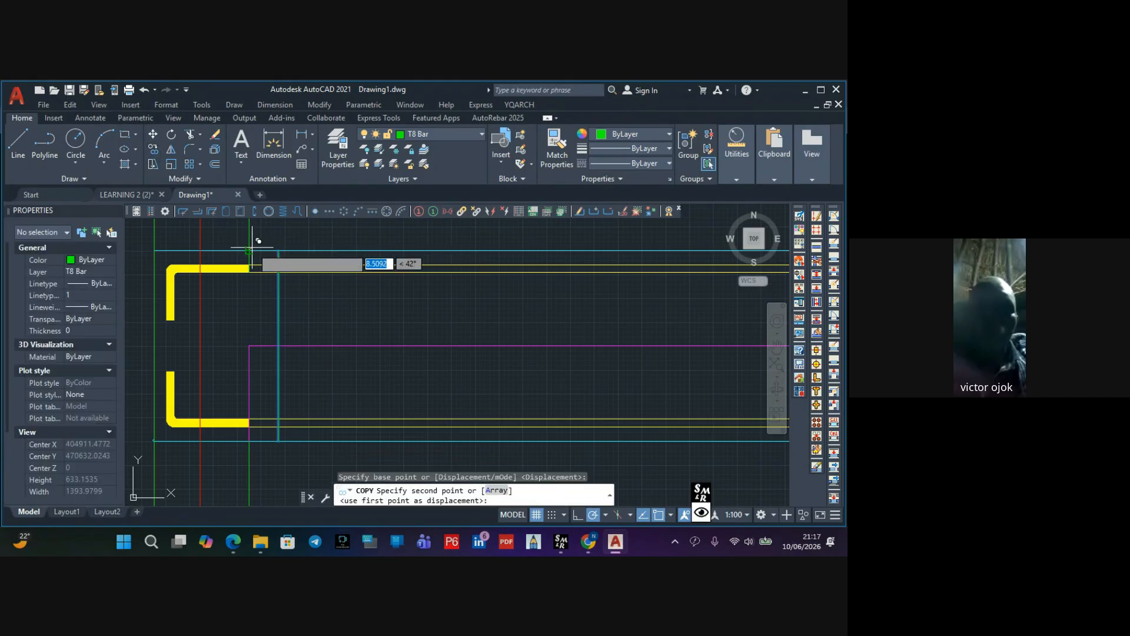
scroll(318, 259, down, 10)
middle_drag(454, 286, 316, 299)
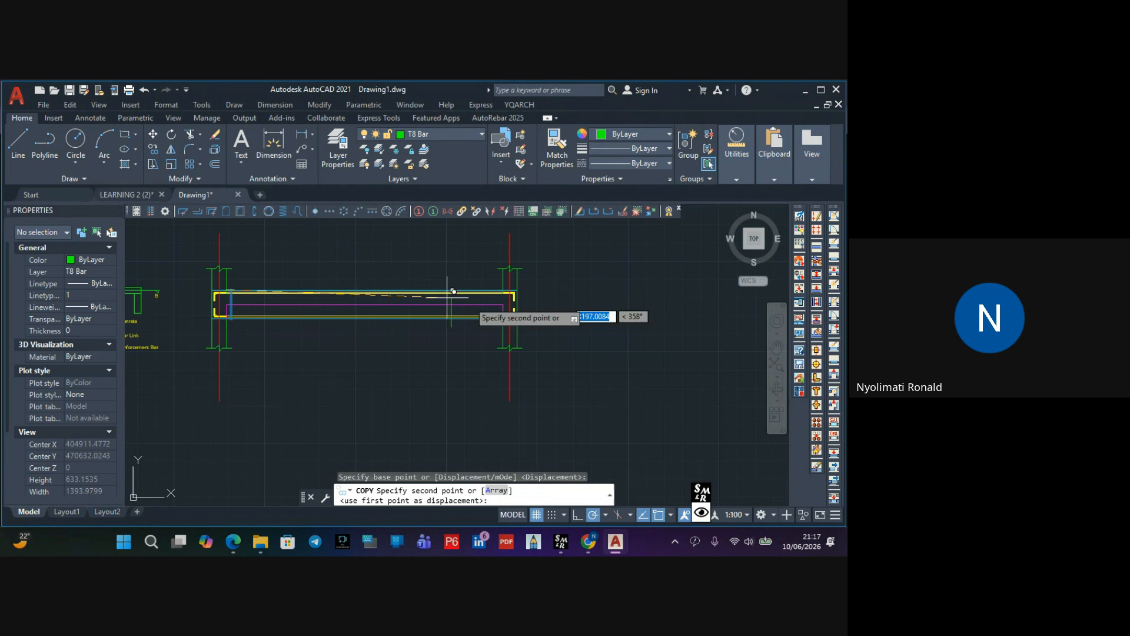
scroll(507, 295, up, 8)
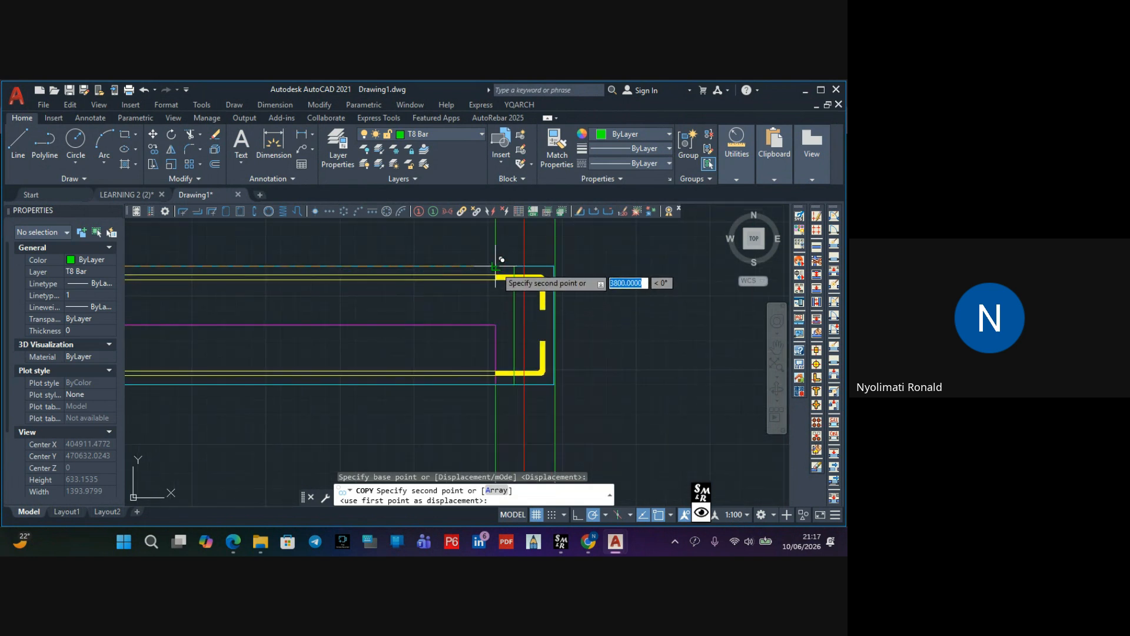
click(495, 268)
key(Escape)
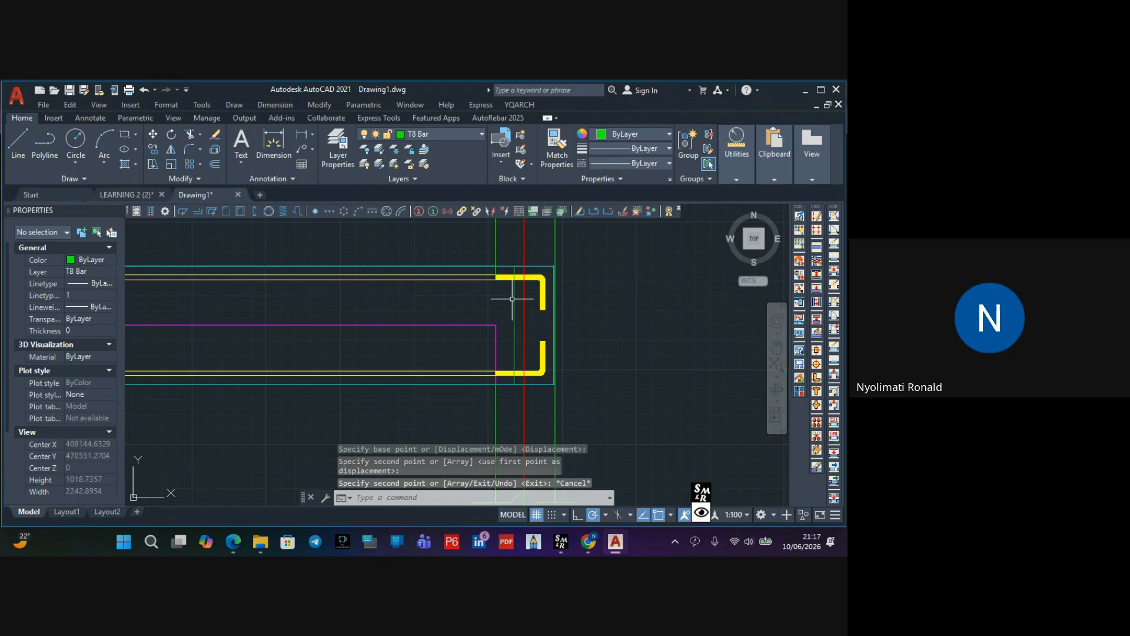
Mirror the copied vertical line about the right column's inner face into the beam span, erasing the source line
click(513, 298)
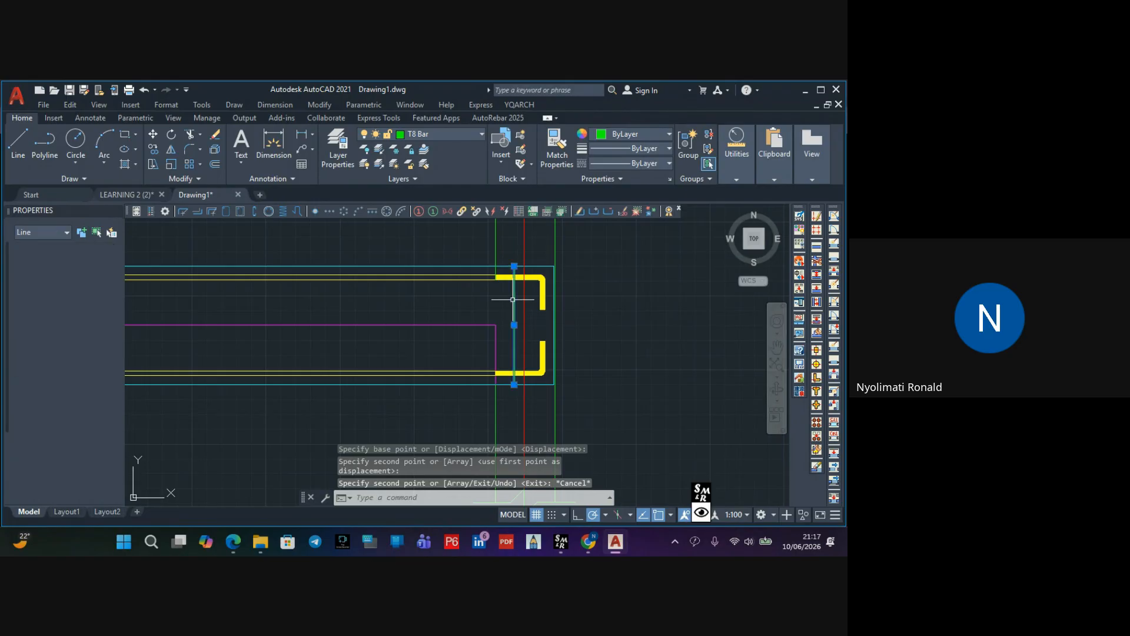
click(171, 150)
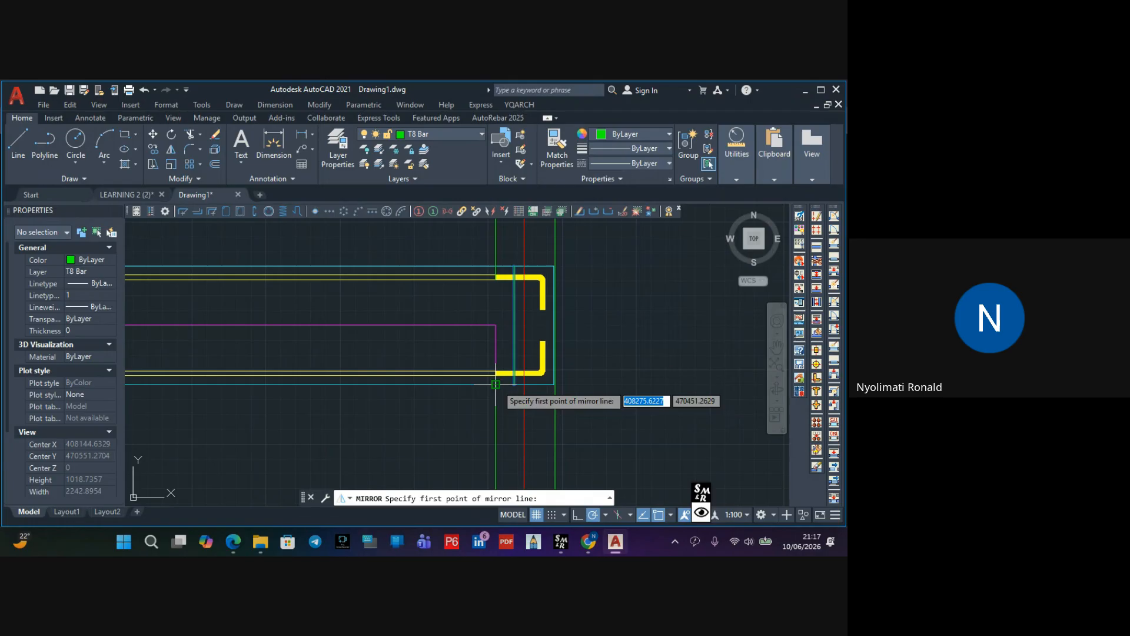
click(496, 384)
click(495, 412)
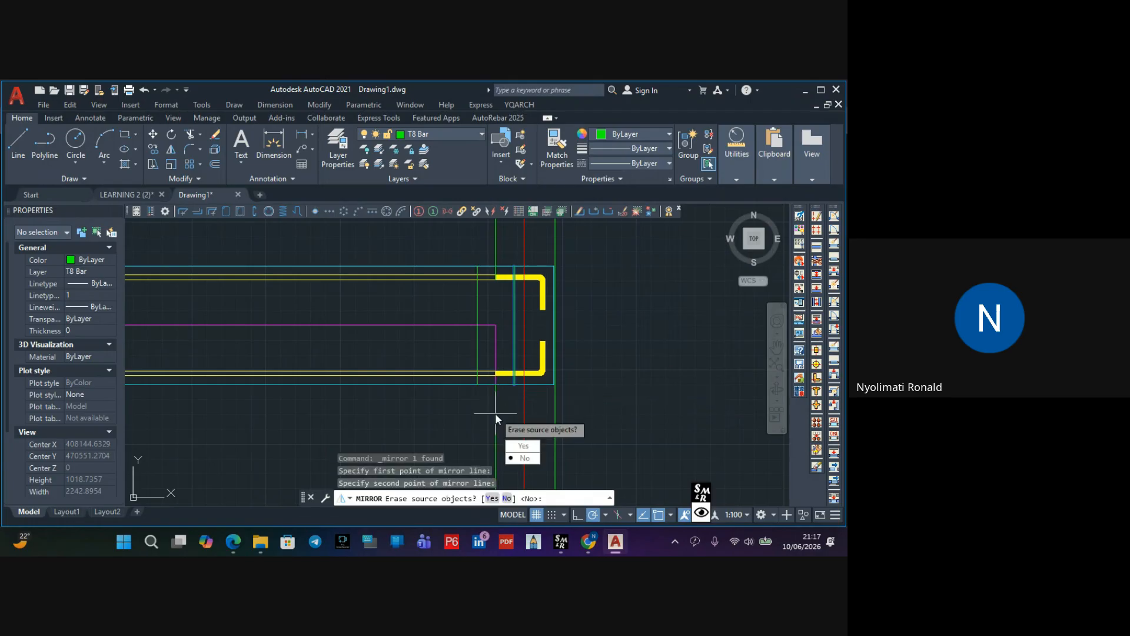
click(524, 445)
Draw a horizontal polyline about 3680 units long between the two vertical end lines, midway between the magenta line and the lower reinforcement
scroll(492, 391, down, 6)
middle_drag(482, 381, 530, 387)
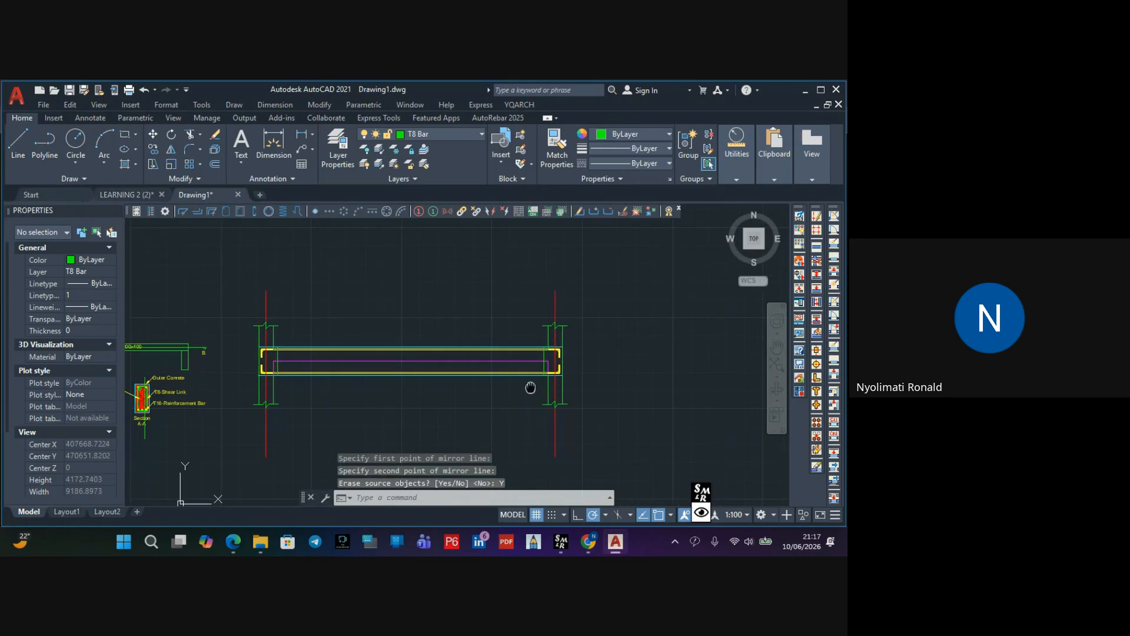
click(45, 143)
scroll(253, 371, up, 8)
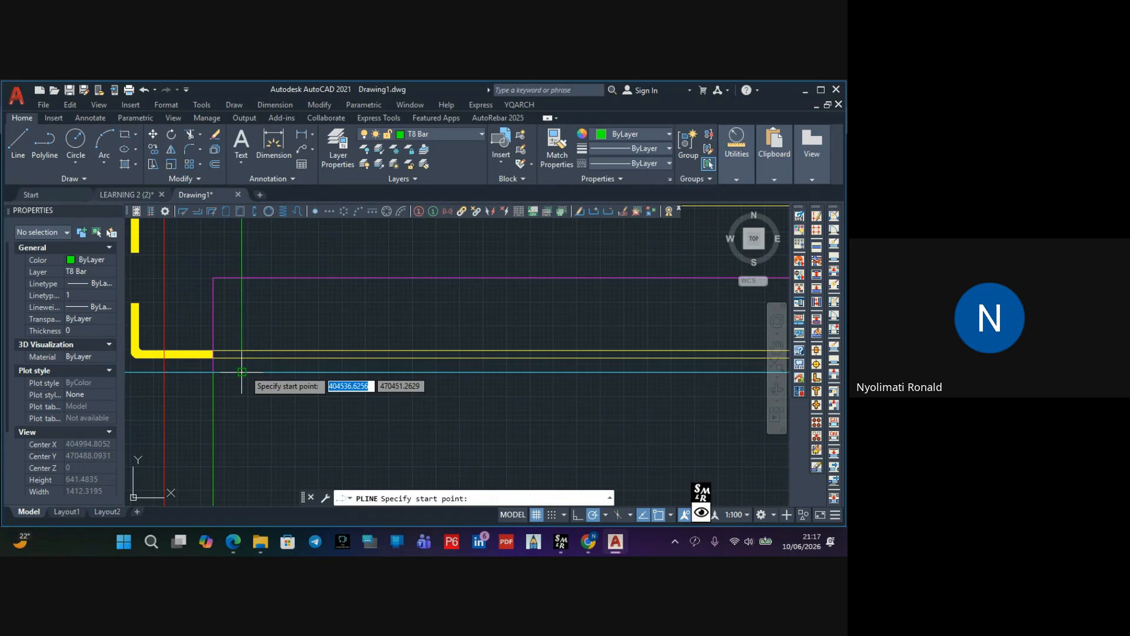
click(241, 313)
scroll(265, 313, down, 2)
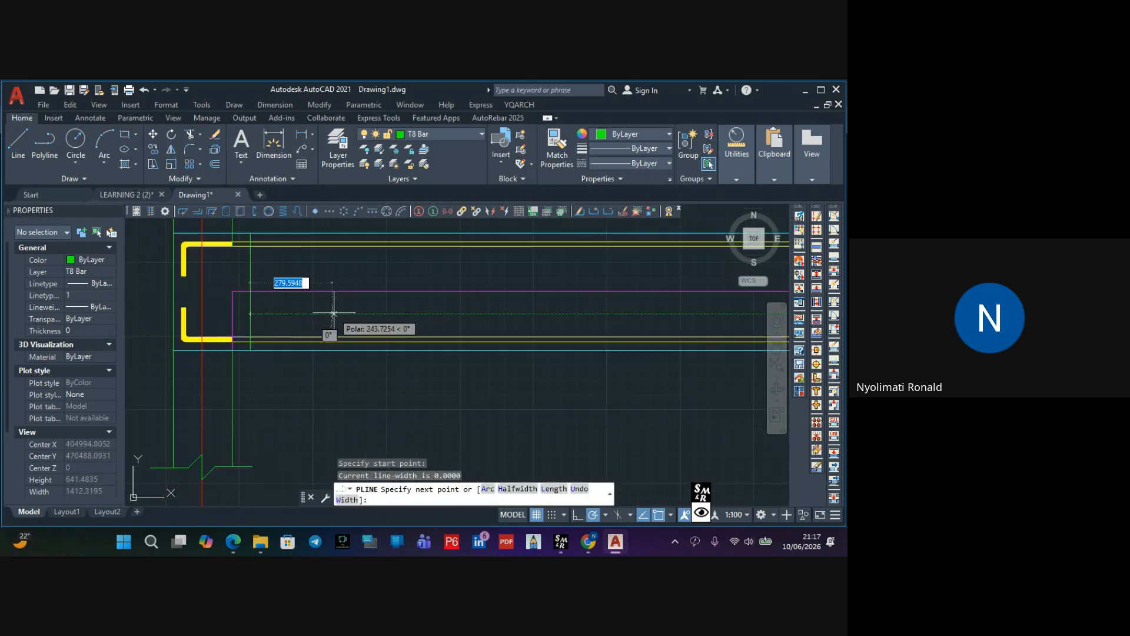
scroll(364, 314, down, 2)
scroll(394, 319, down, 3)
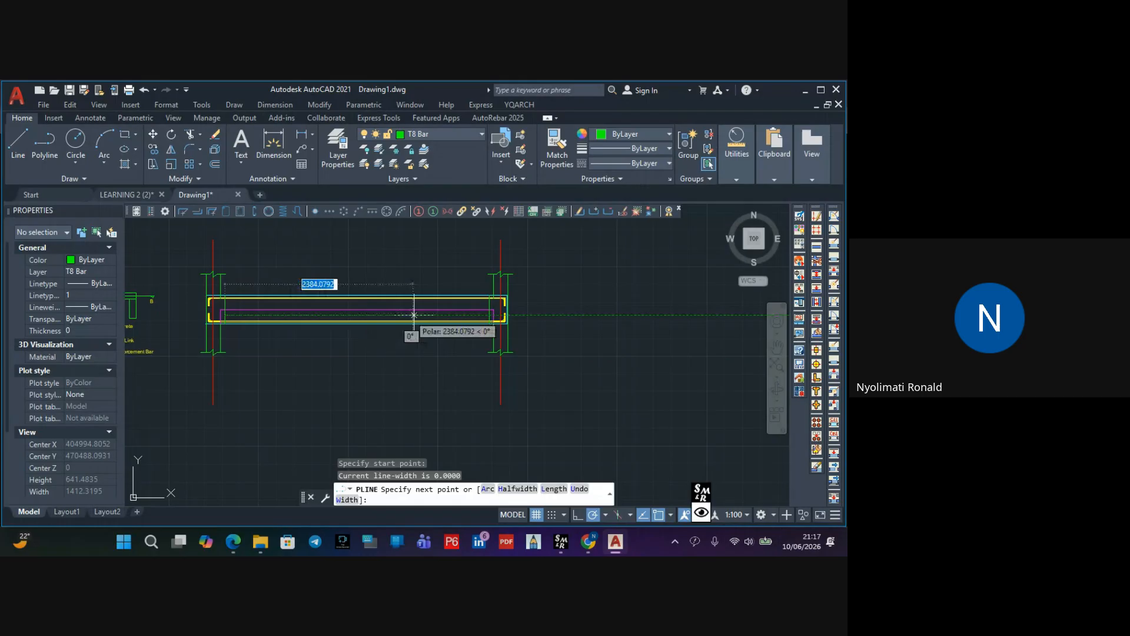
scroll(488, 306, up, 5)
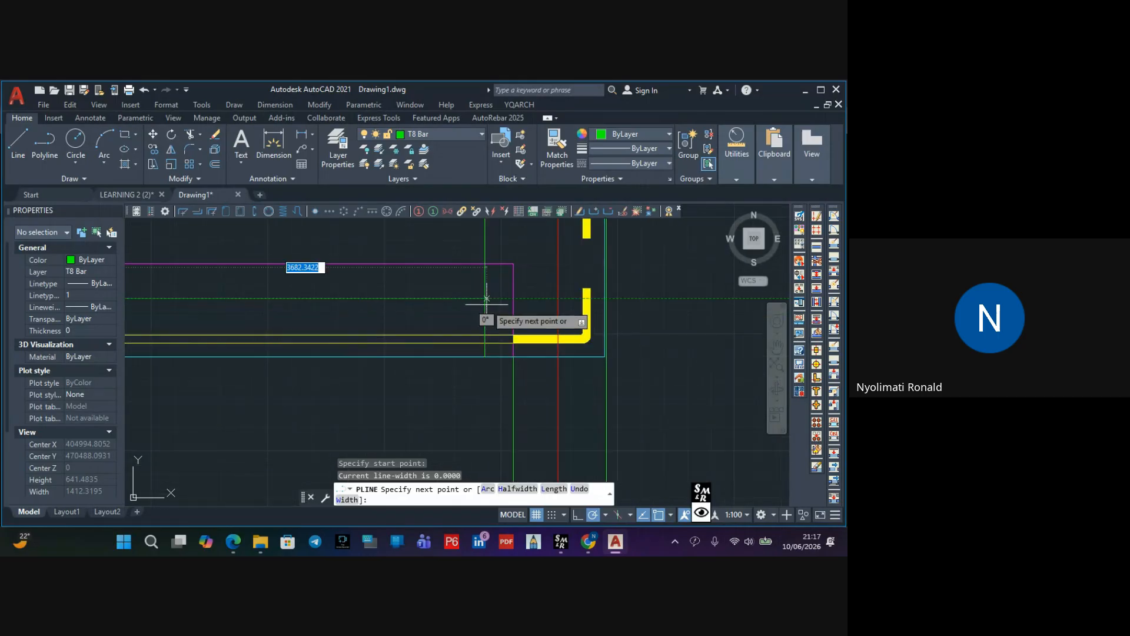
click(485, 298)
key(Escape)
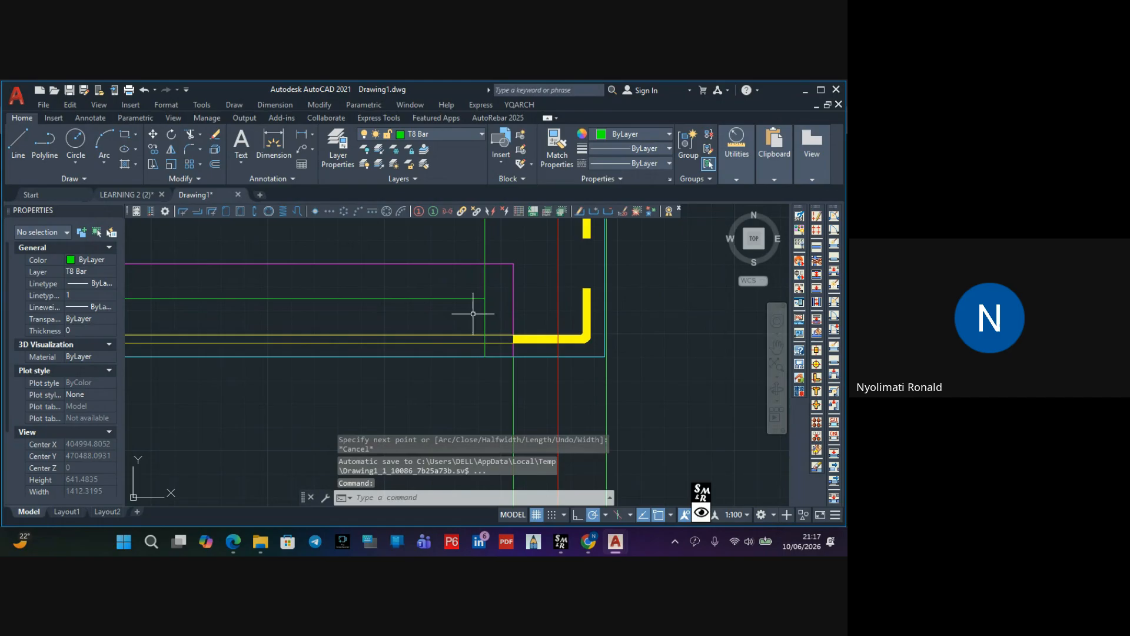
Draw a closed triangular arrowhead about 79 units tall at the guide line's left end, its tip on the vertical end line
scroll(473, 314, down, 6)
middle_drag(341, 341, 409, 334)
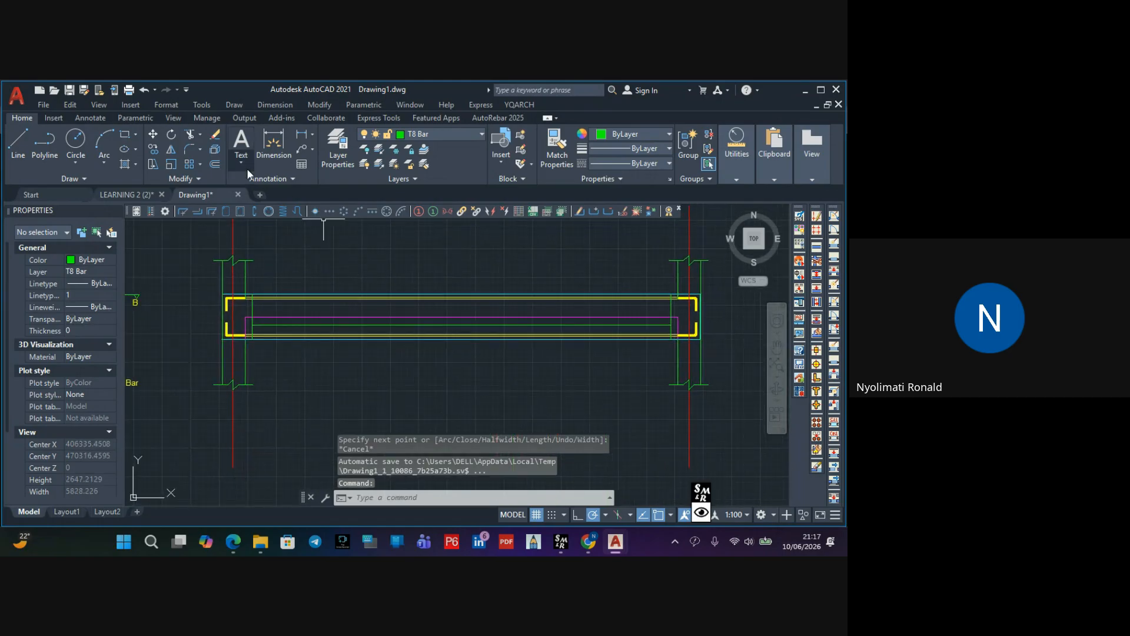
click(55, 147)
scroll(253, 329, up, 3)
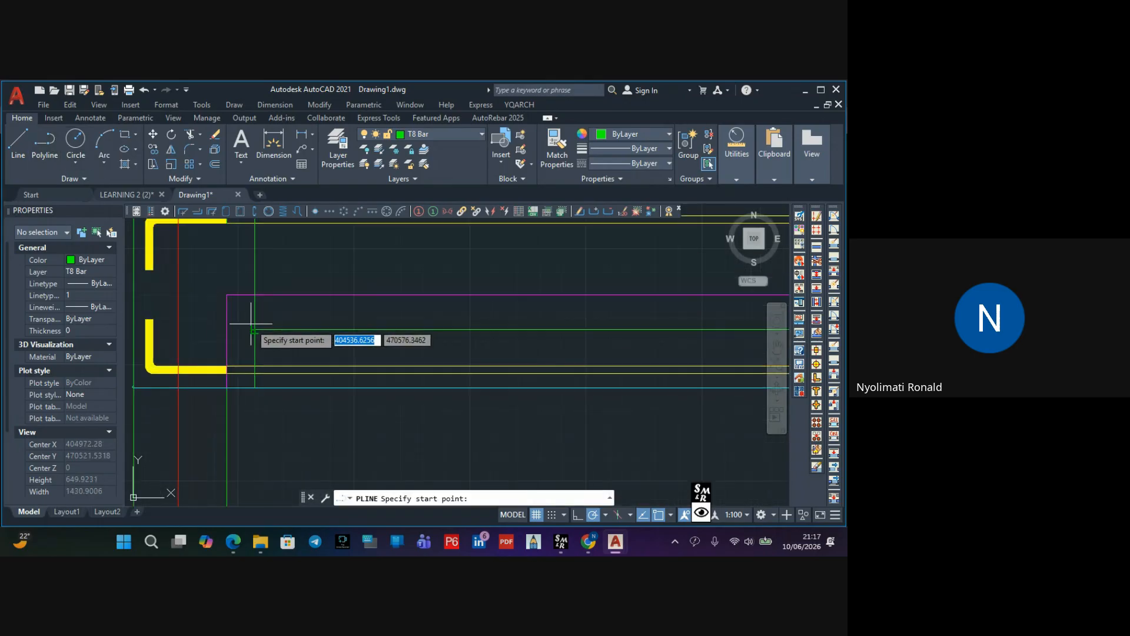
click(254, 330)
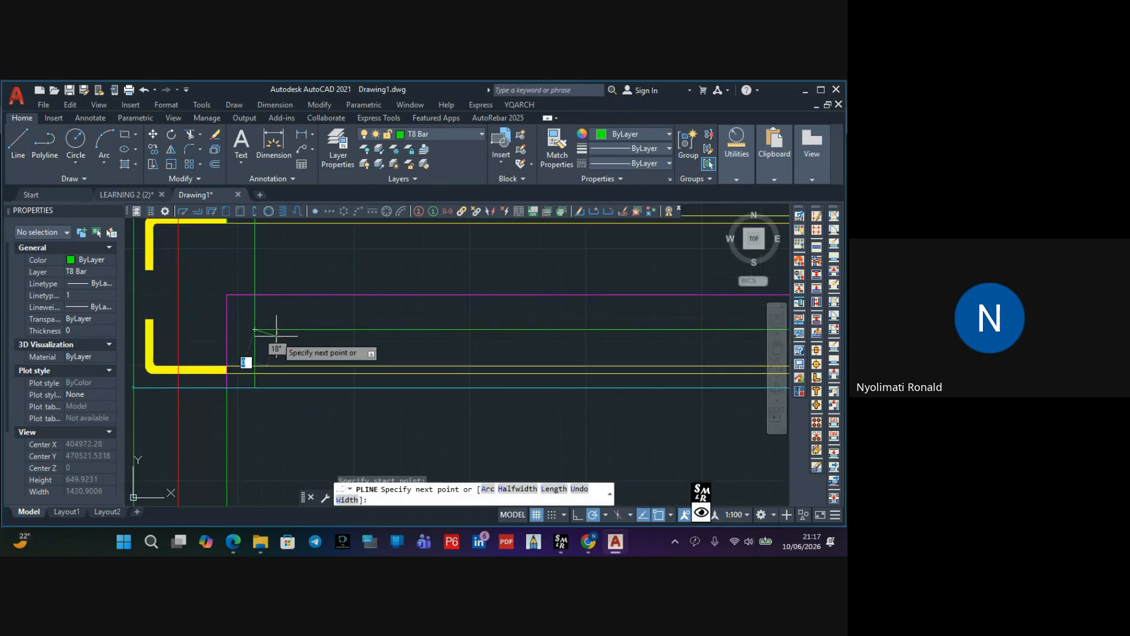
click(314, 346)
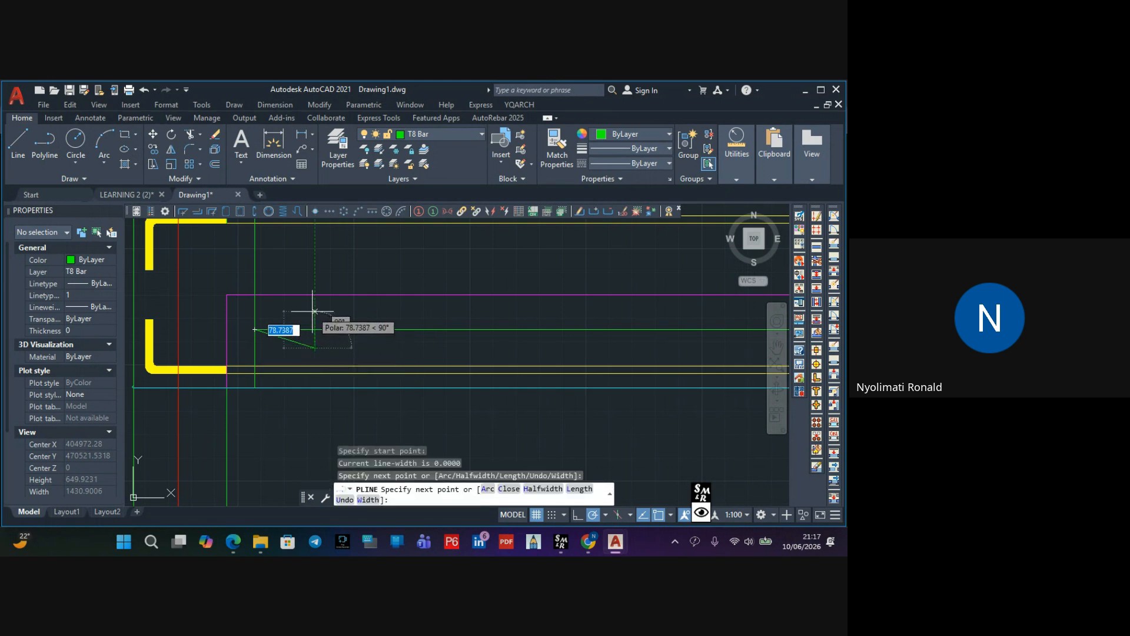
click(313, 311)
click(254, 329)
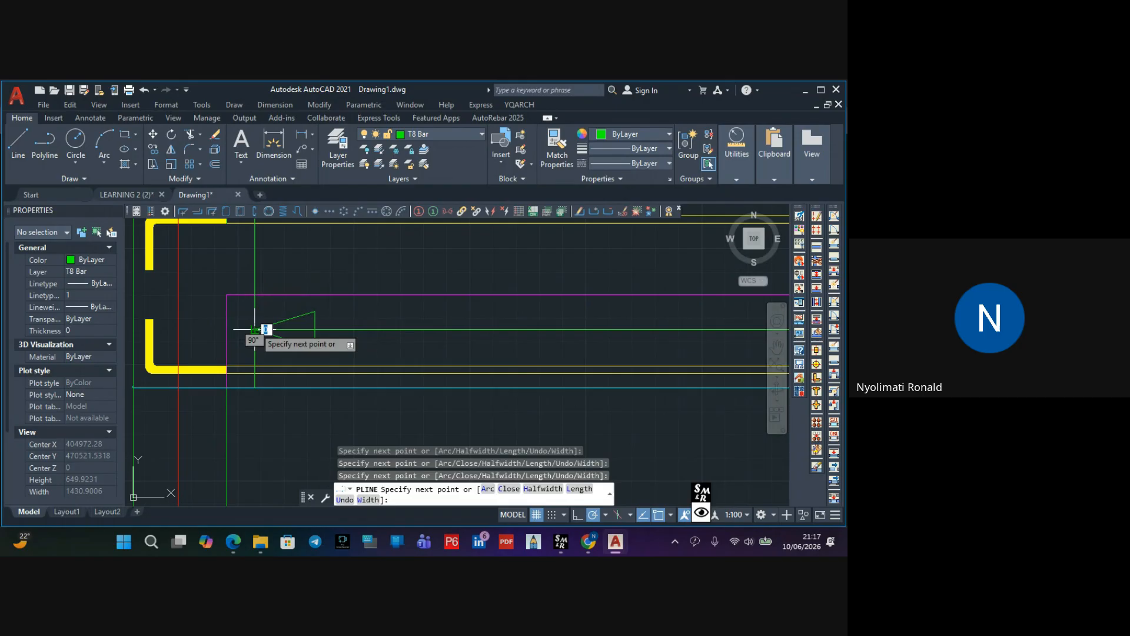
key(Escape)
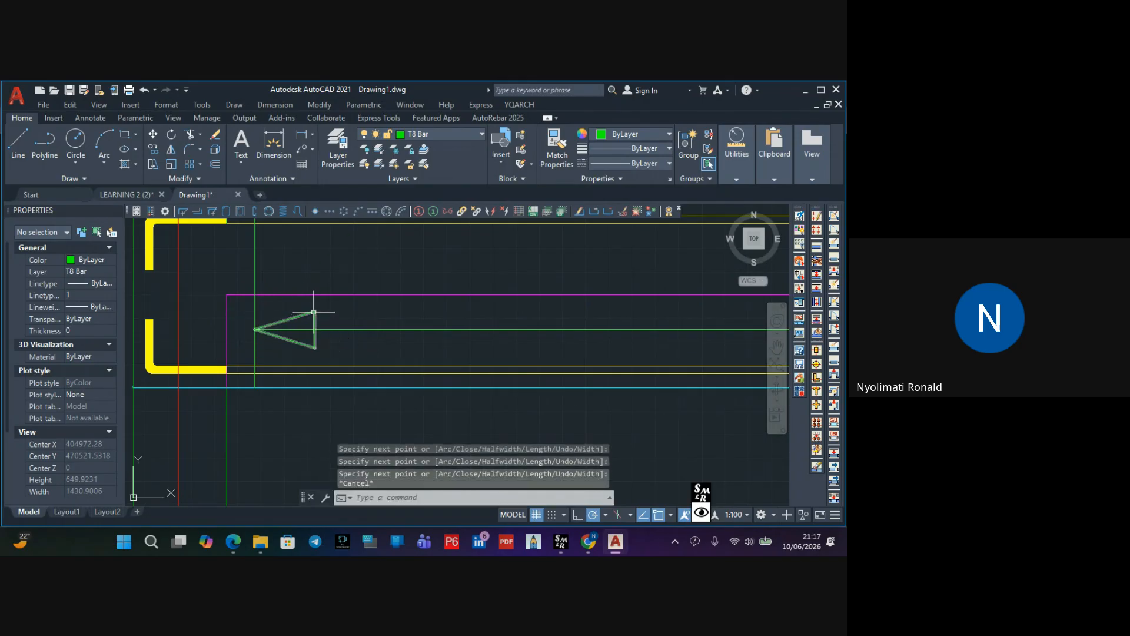
Mirror the arrowhead about a vertical axis through the guide line's midpoint to the right end, keeping the source arrowhead
click(314, 311)
click(169, 149)
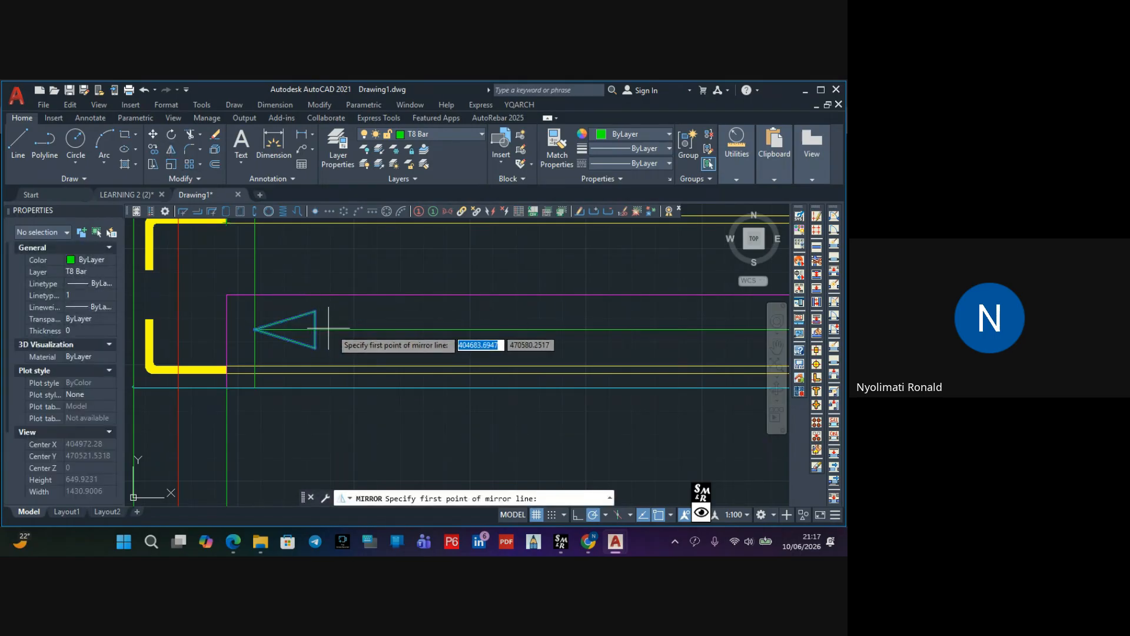
scroll(518, 330, down, 4)
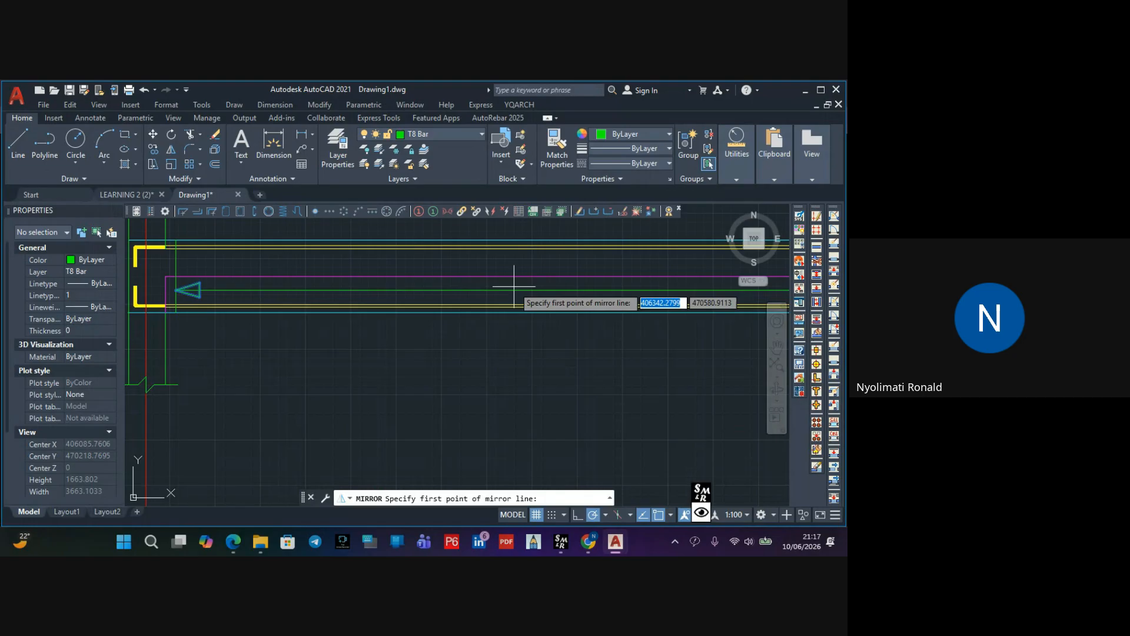
click(510, 289)
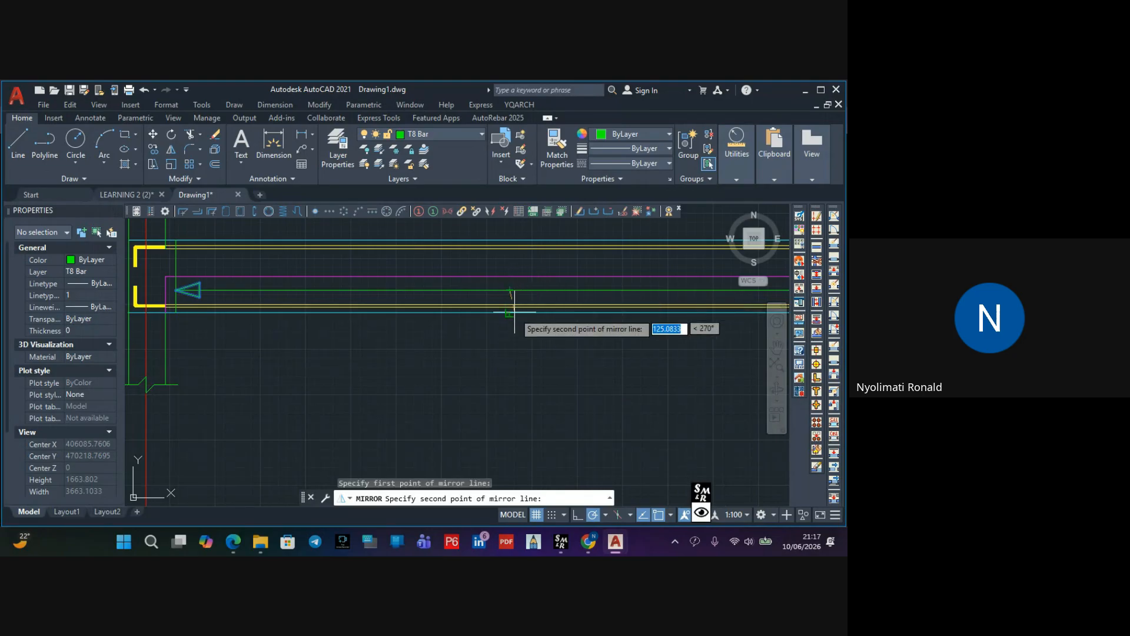
click(514, 323)
click(542, 368)
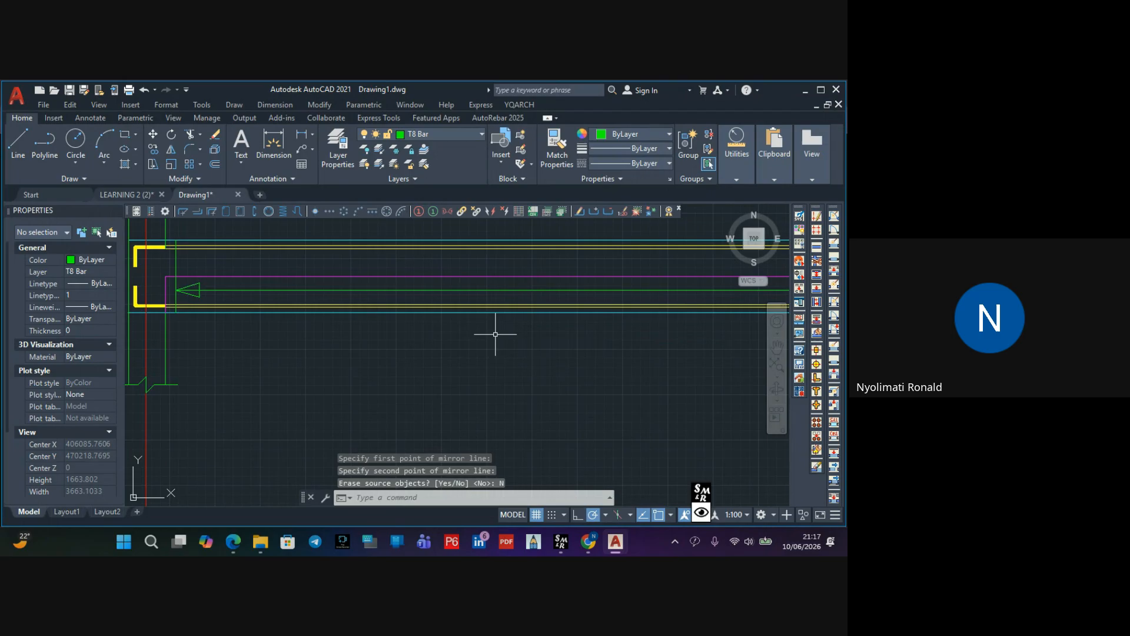
Examine both arrowheads and end lines in the beam elevation, and compare them with the labelled T8 shear link in Section A-A
scroll(483, 327, down, 4)
scroll(606, 321, up, 6)
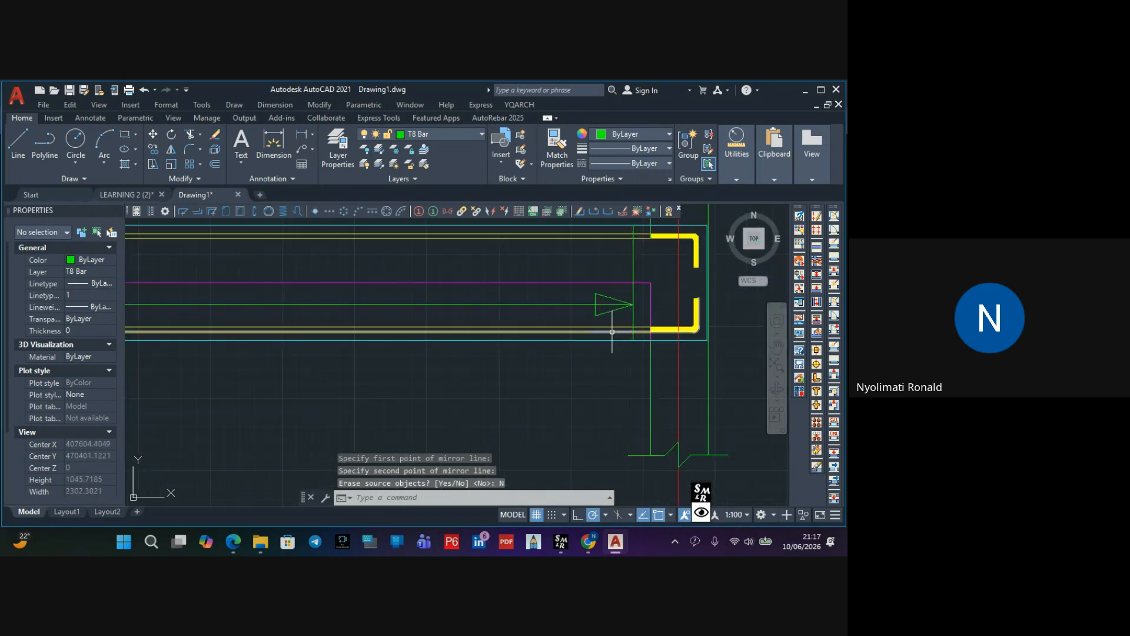
scroll(612, 312, down, 4)
middle_drag(450, 328, 527, 319)
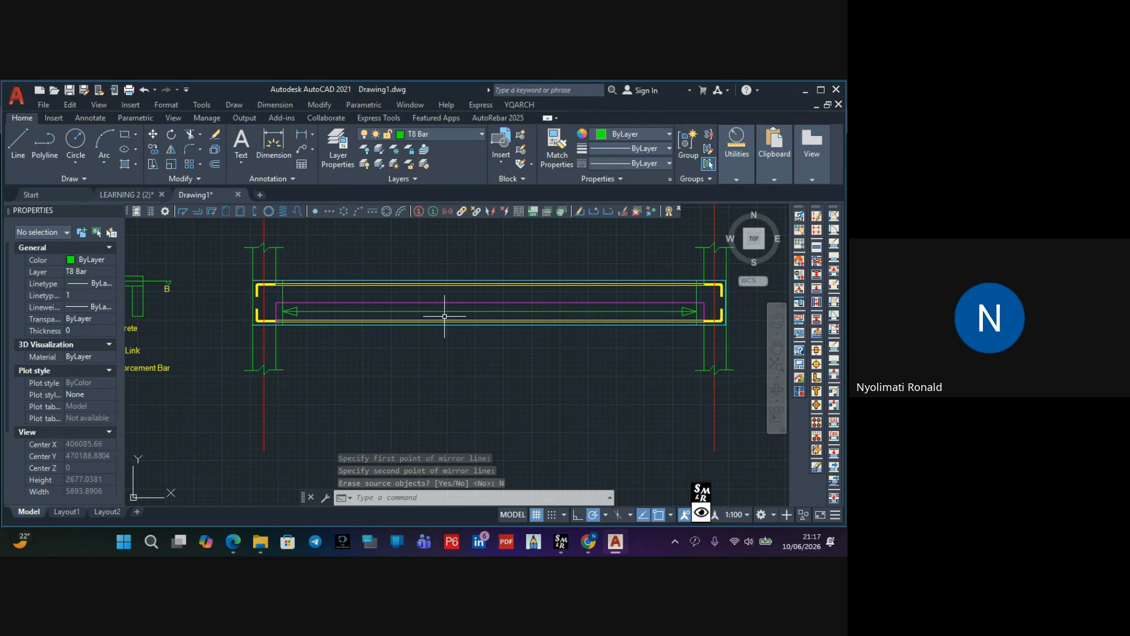
middle_drag(289, 320, 382, 341)
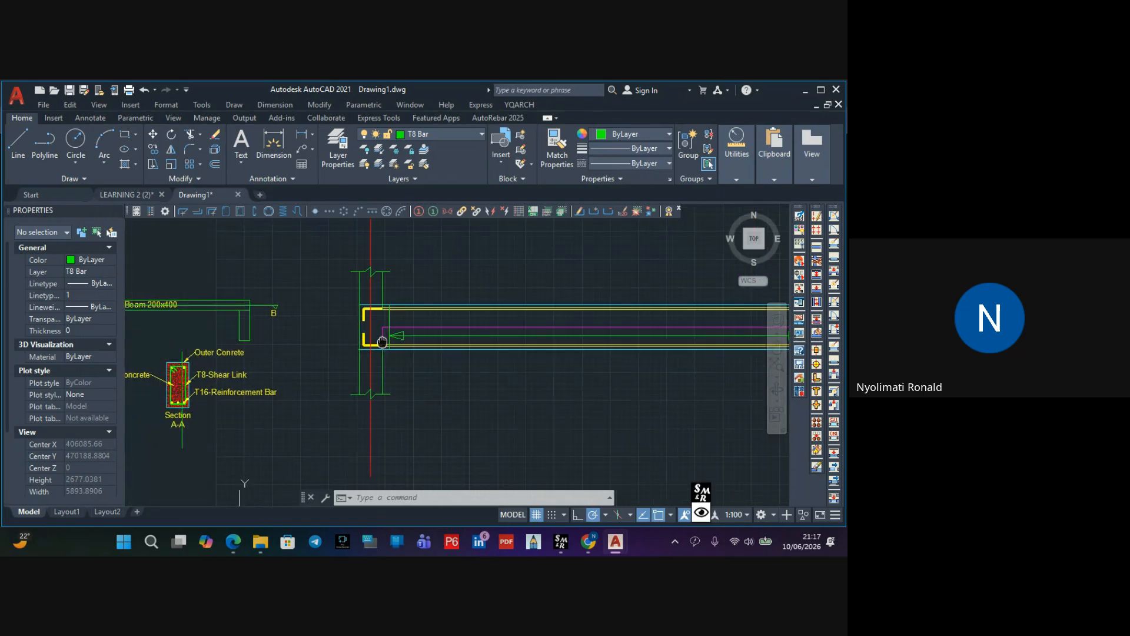
scroll(253, 327, down, 1)
middle_drag(253, 326, 321, 313)
scroll(285, 351, up, 3)
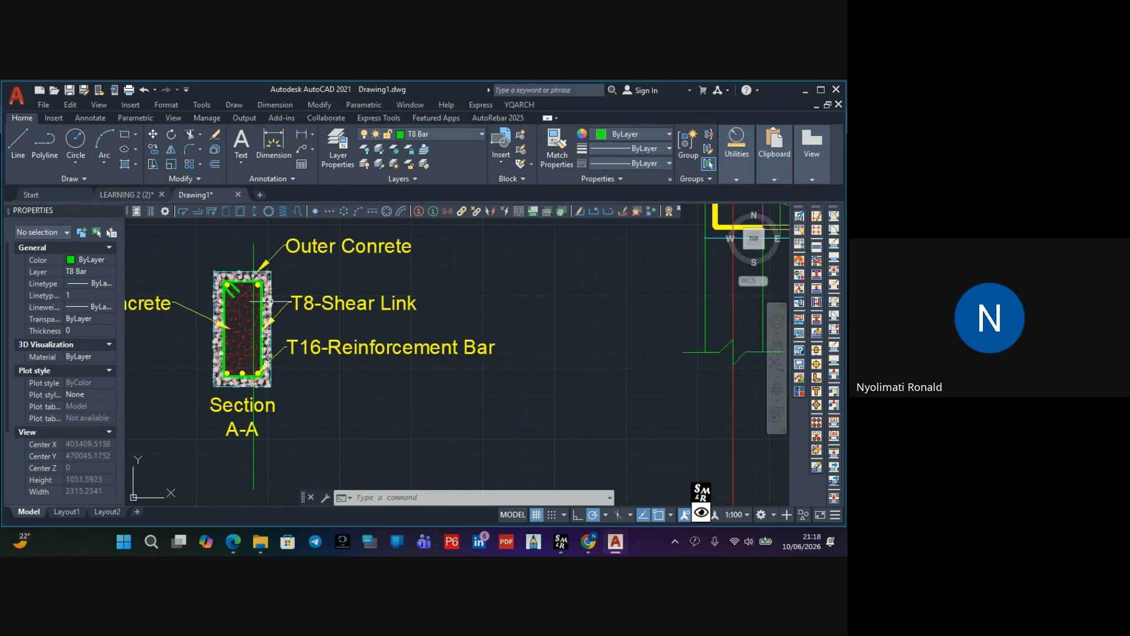
scroll(454, 330, down, 2)
middle_drag(503, 336, 313, 411)
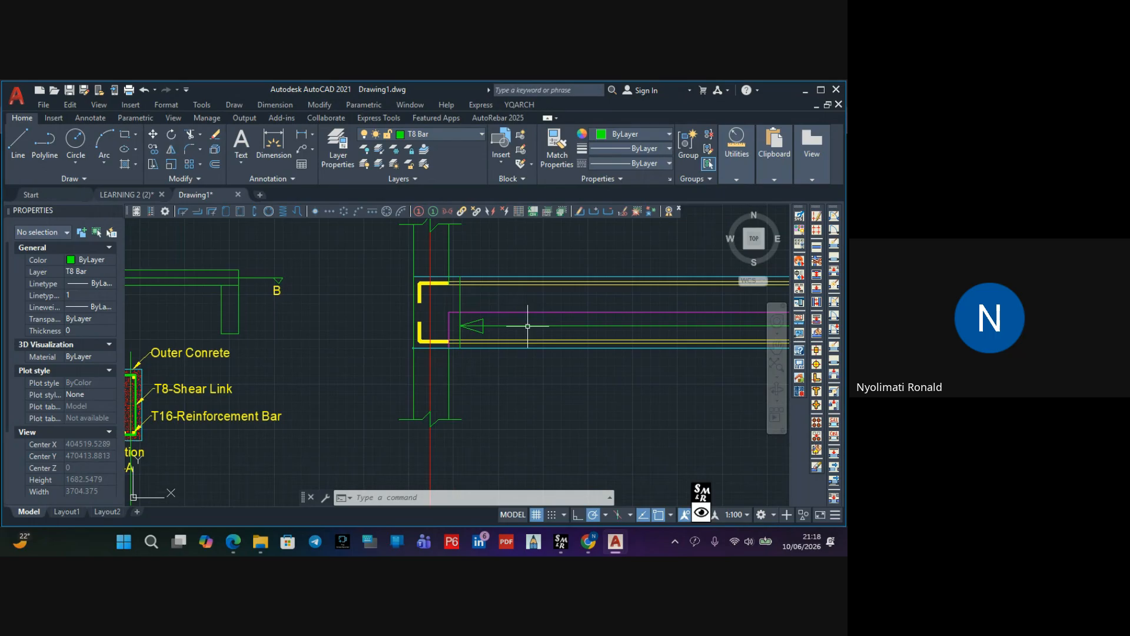
middle_drag(514, 339, 447, 371)
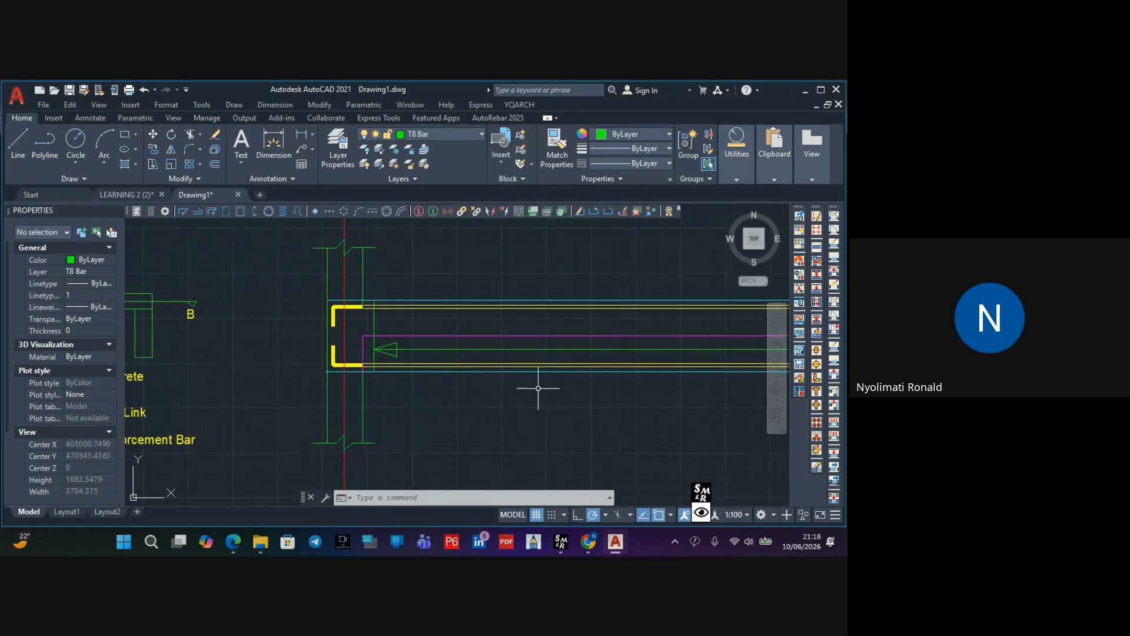
middle_drag(537, 388, 421, 378)
scroll(502, 358, down, 2)
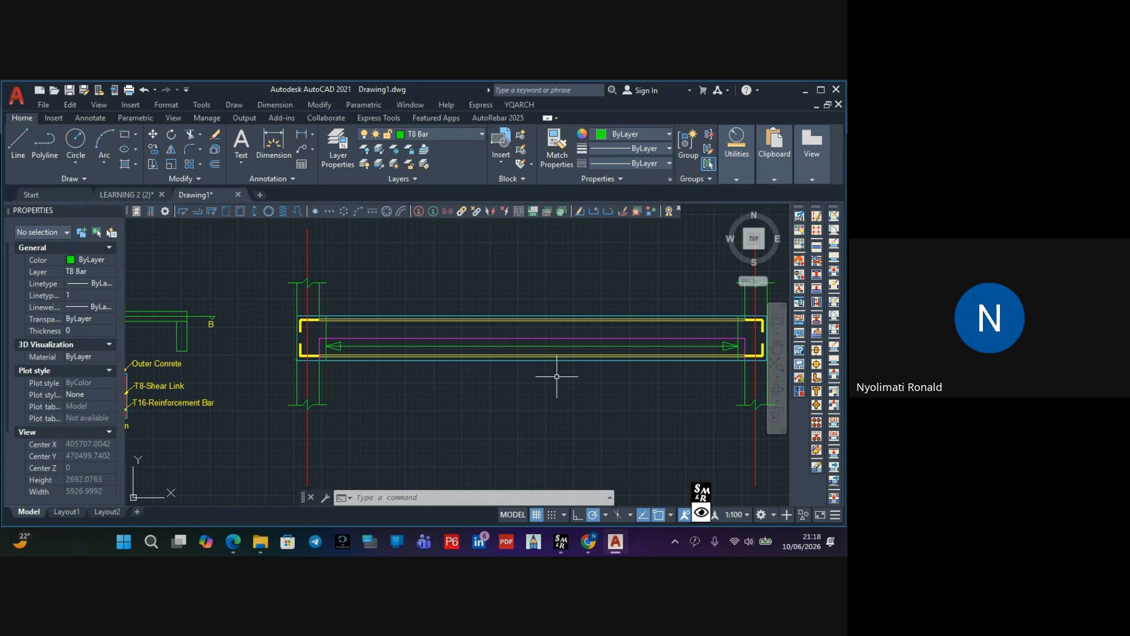
scroll(325, 342, up, 2)
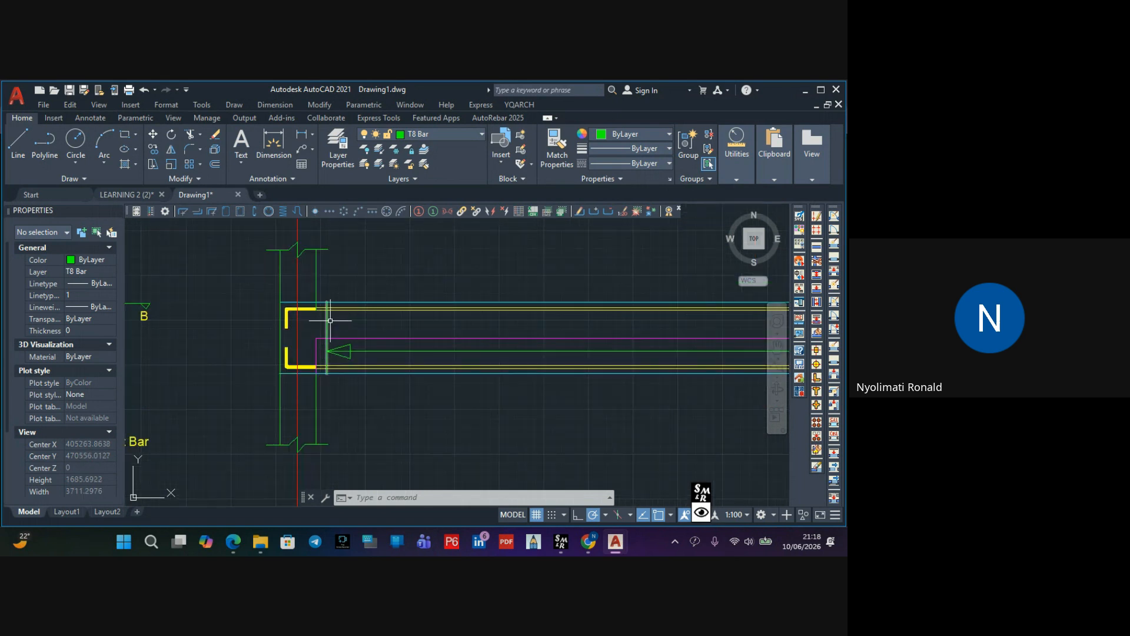
scroll(330, 320, down, 2)
scroll(493, 361, up, 3)
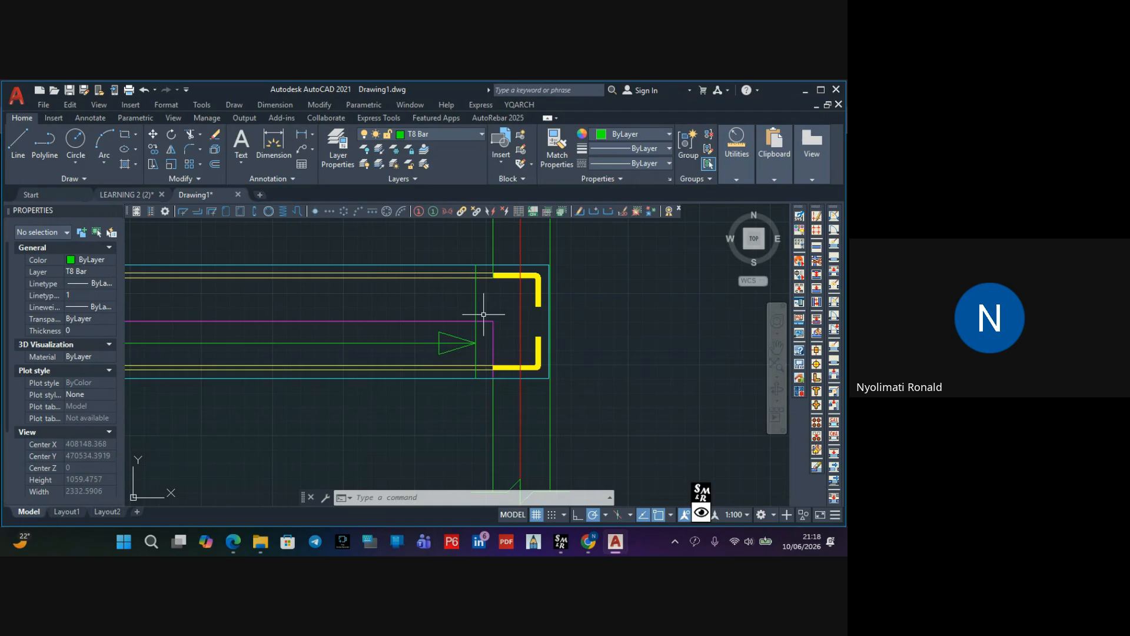
scroll(454, 390, down, 2)
middle_drag(453, 391, 661, 391)
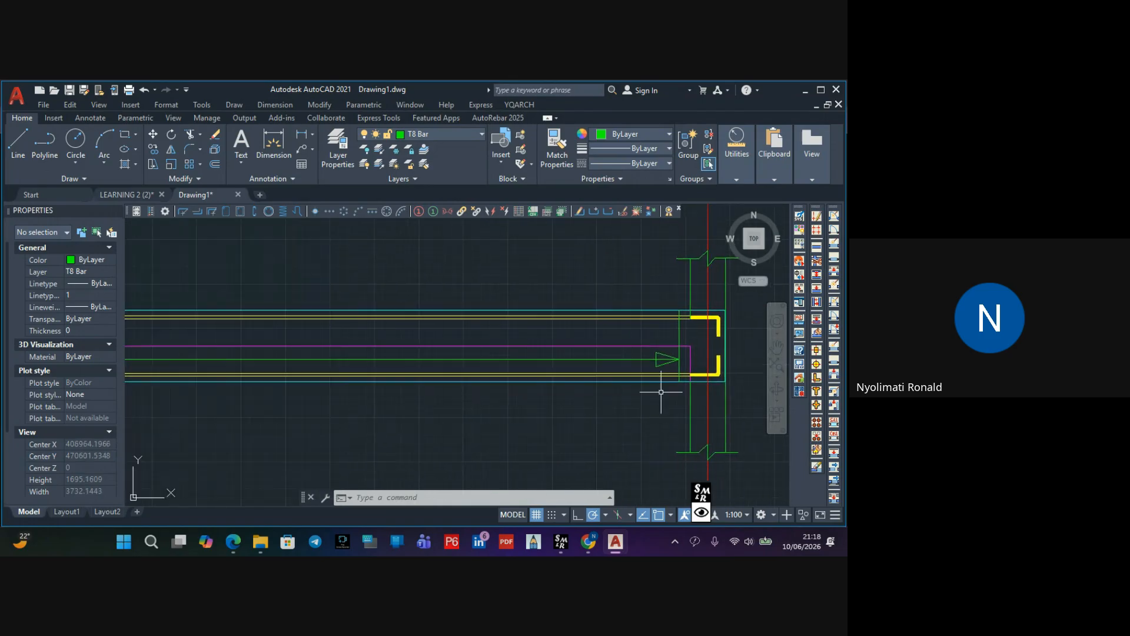
middle_drag(293, 377, 572, 393)
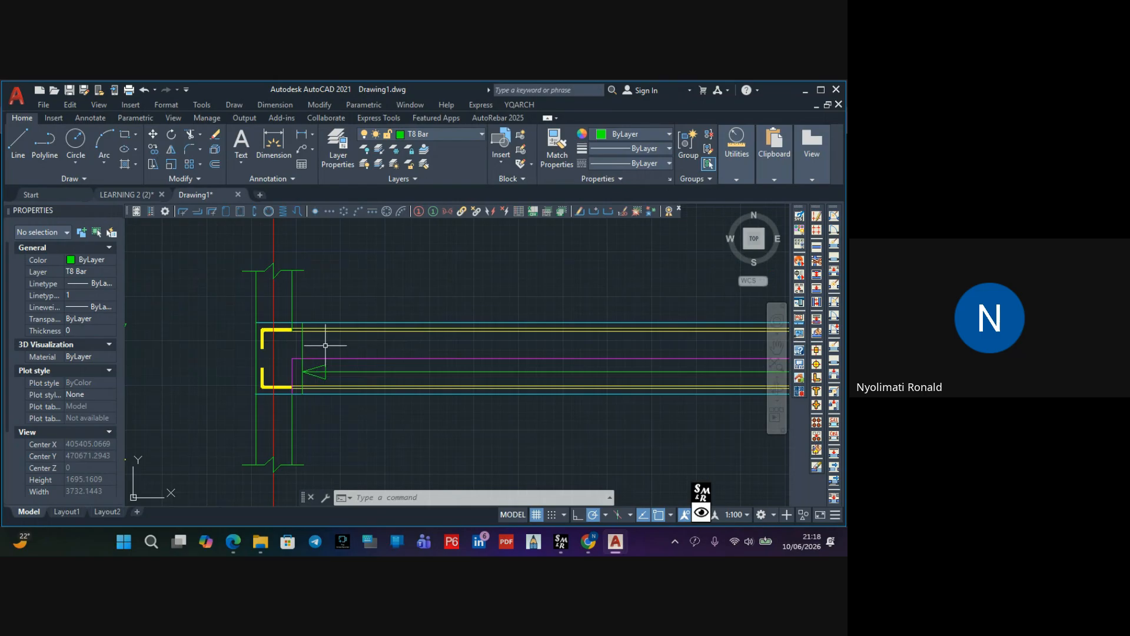
scroll(308, 327, up, 4)
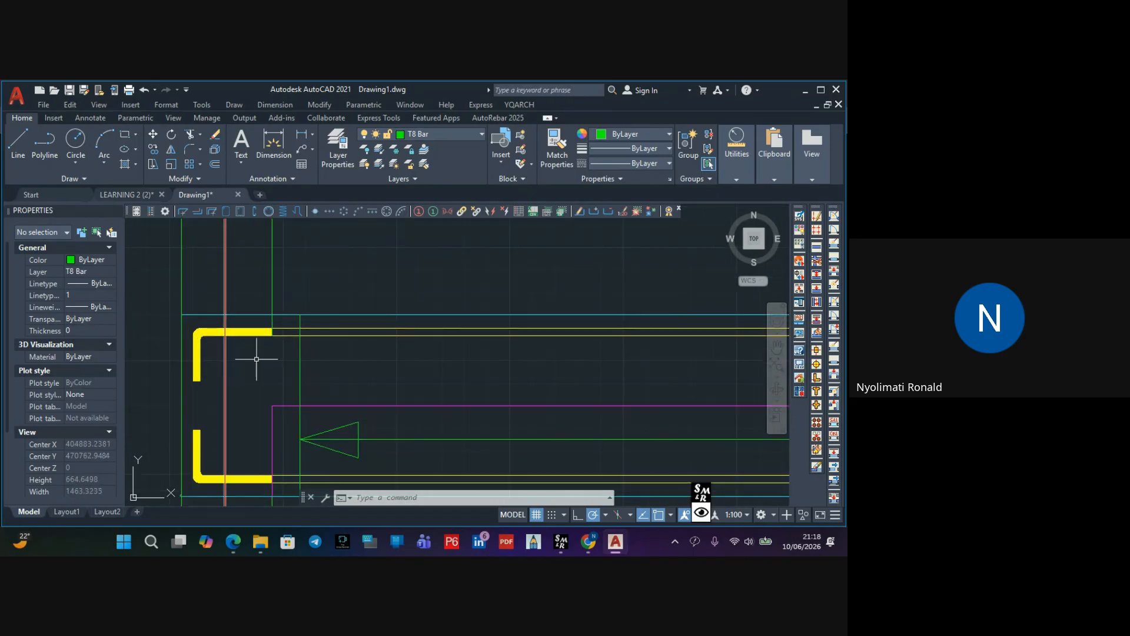
scroll(296, 308, down, 8)
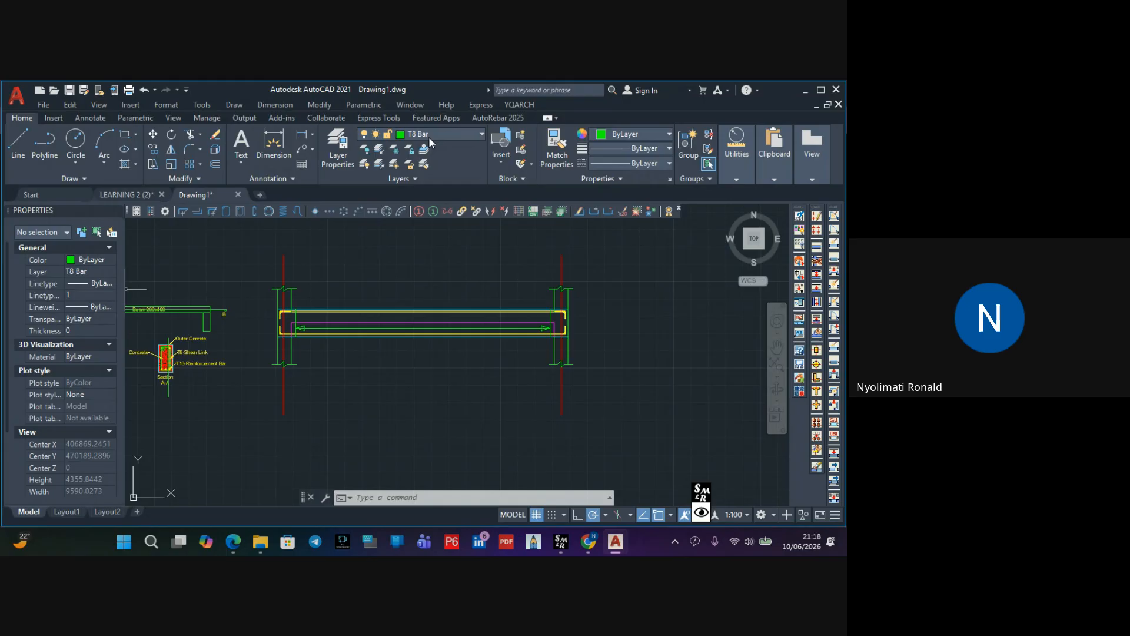
click(126, 165)
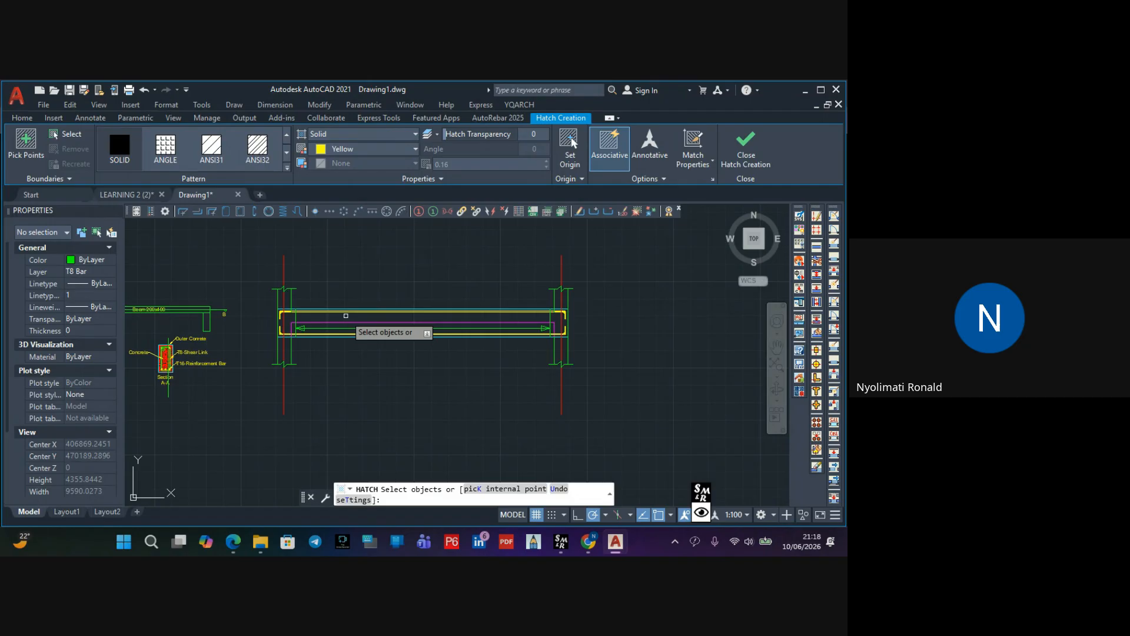
scroll(344, 318, up, 2)
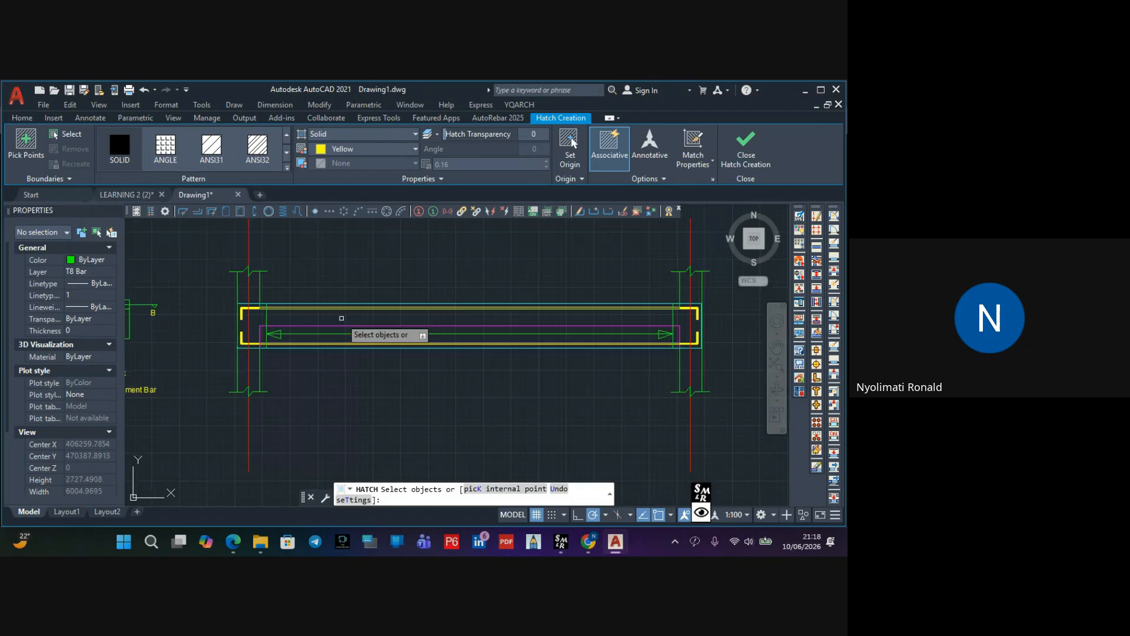
click(284, 333)
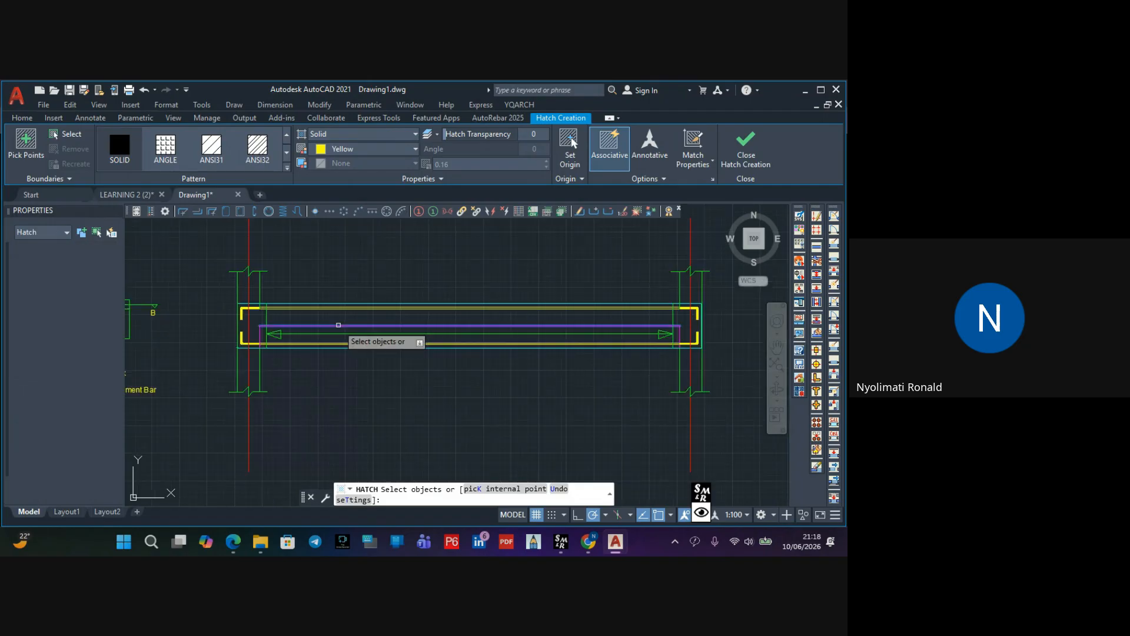
click(254, 336)
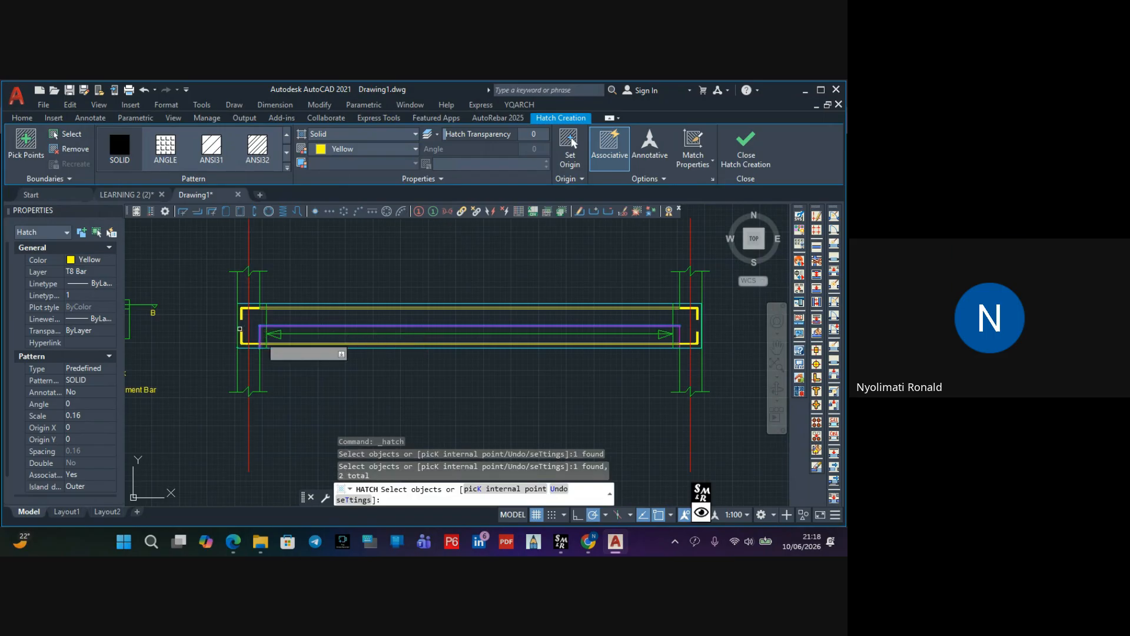
click(242, 323)
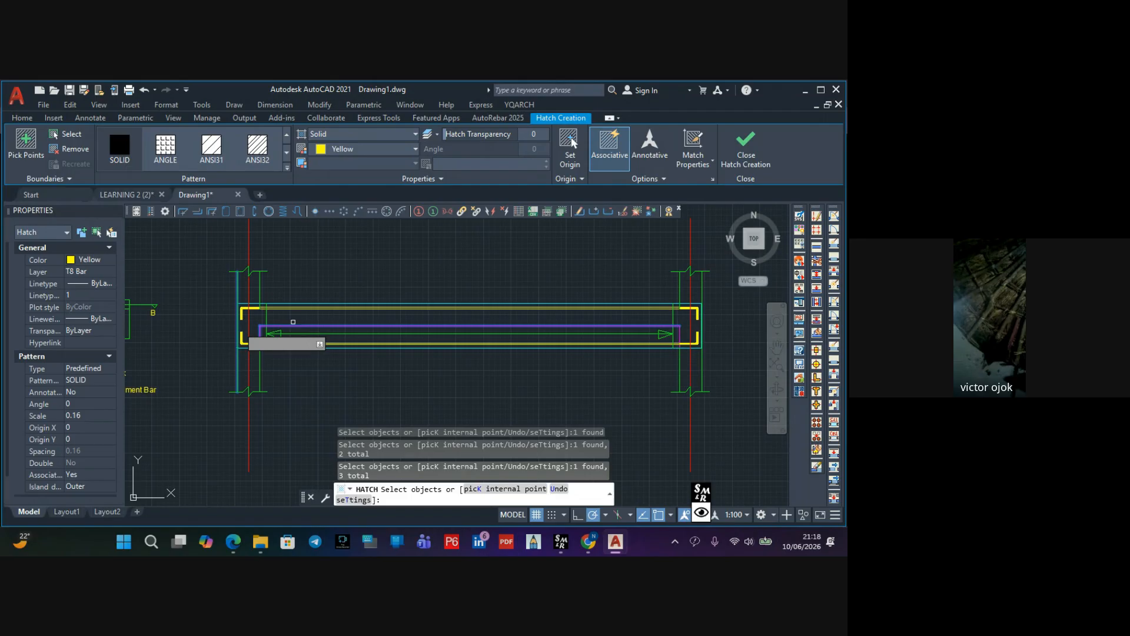
key(Escape)
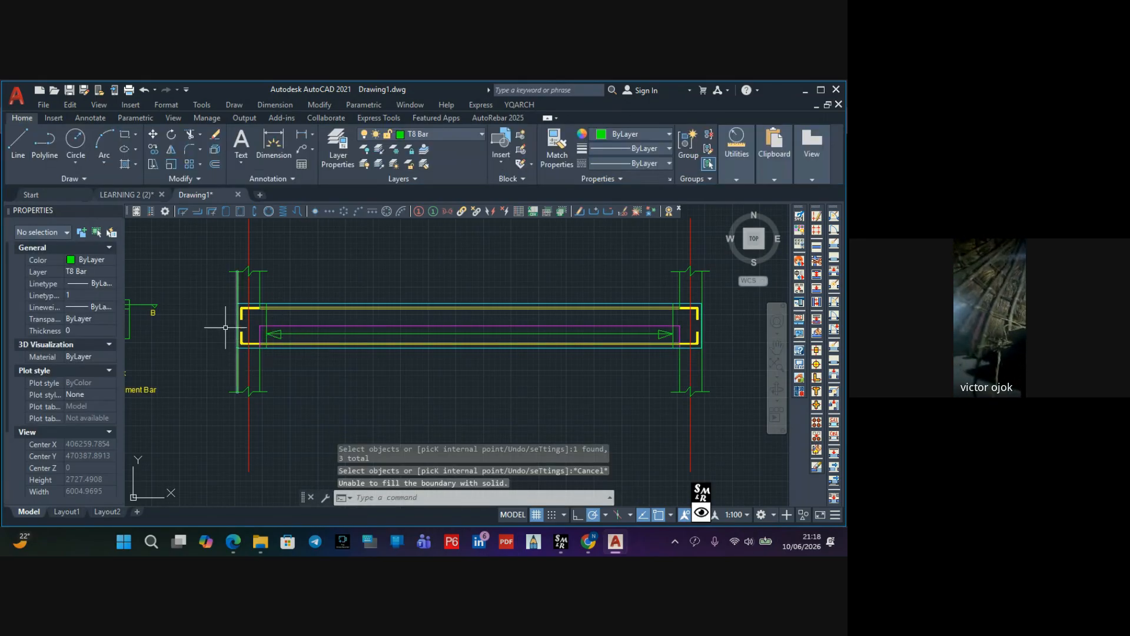
Trim the beam's lower outline between the outer column face and the red column centreline at both ends
click(188, 139)
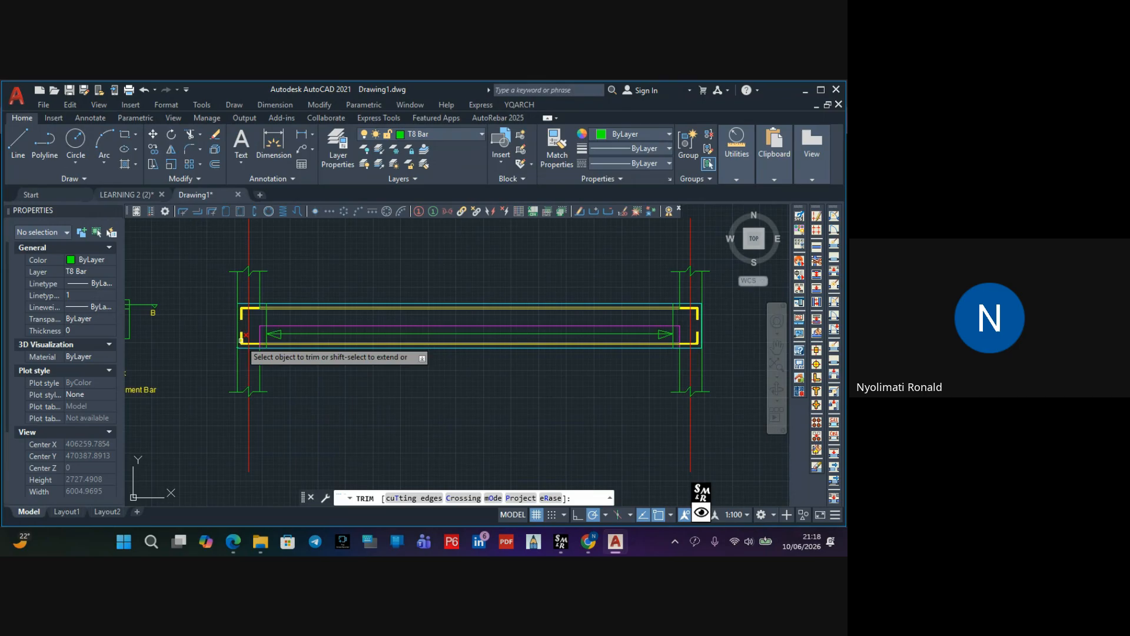
scroll(246, 352, up, 4)
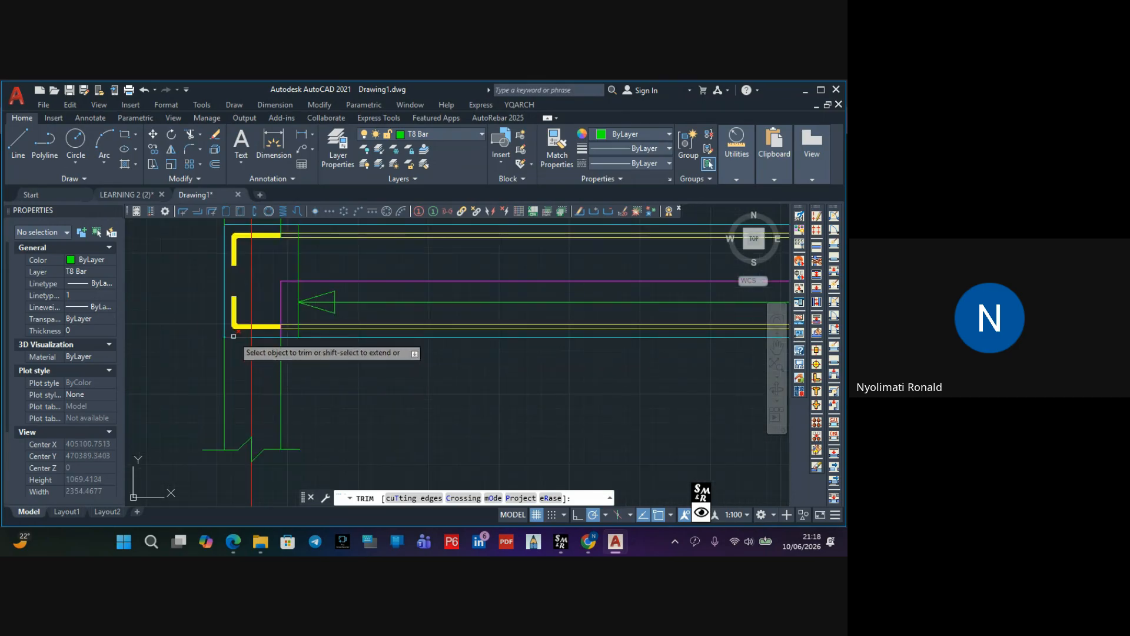
click(233, 336)
scroll(247, 358, down, 3)
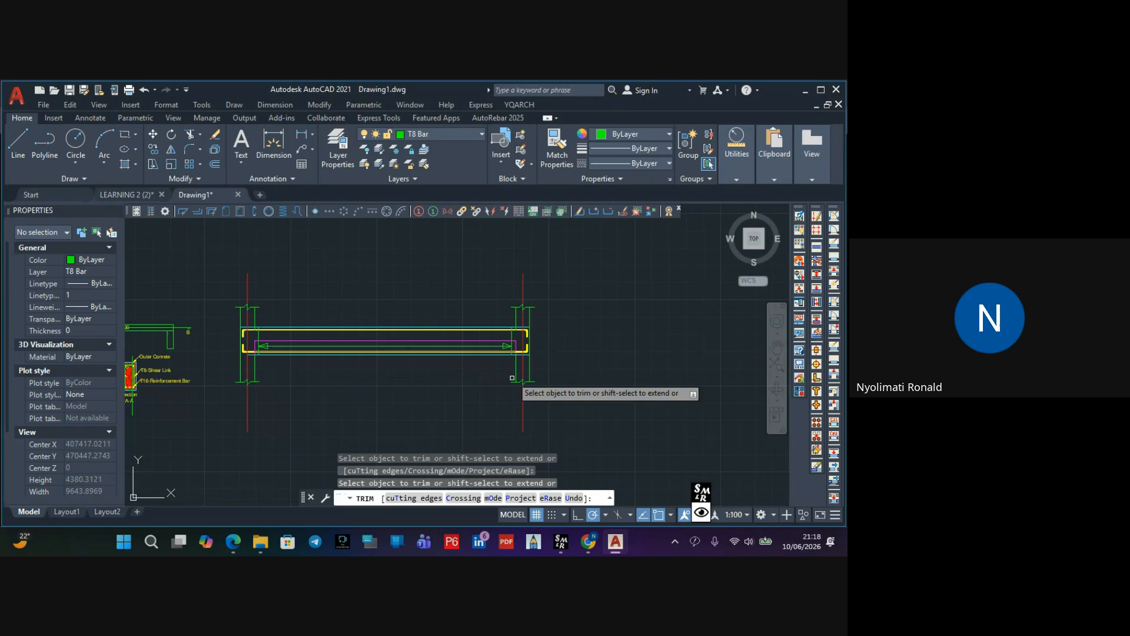
scroll(512, 358, up, 2)
scroll(521, 351, up, 3)
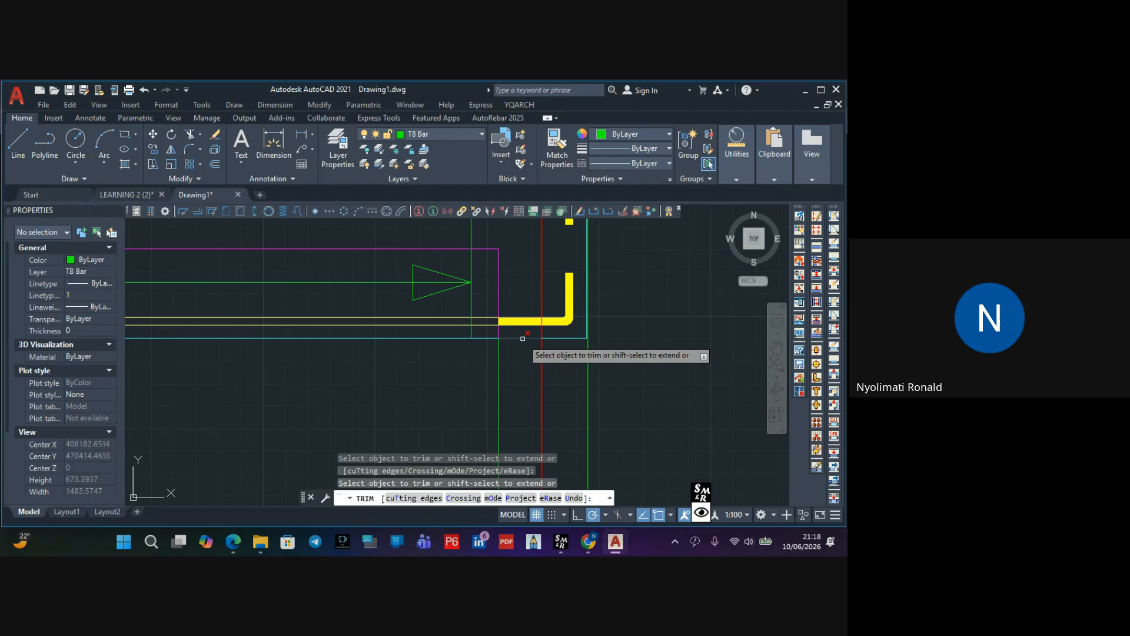
scroll(559, 346, down, 5)
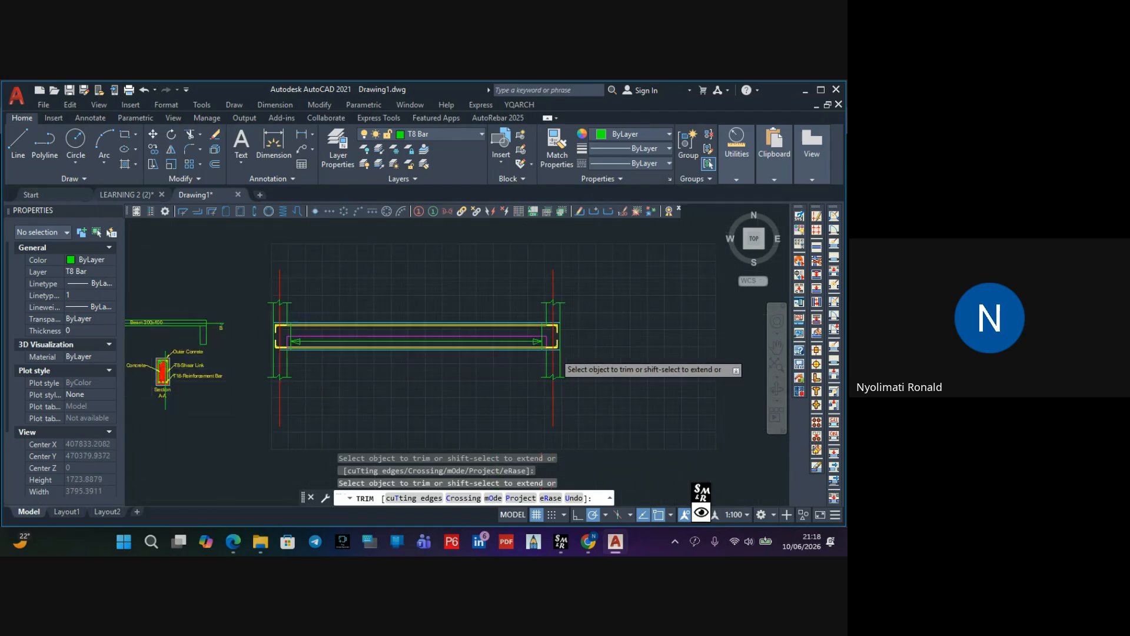
middle_drag(465, 376, 454, 366)
scroll(553, 347, up, 5)
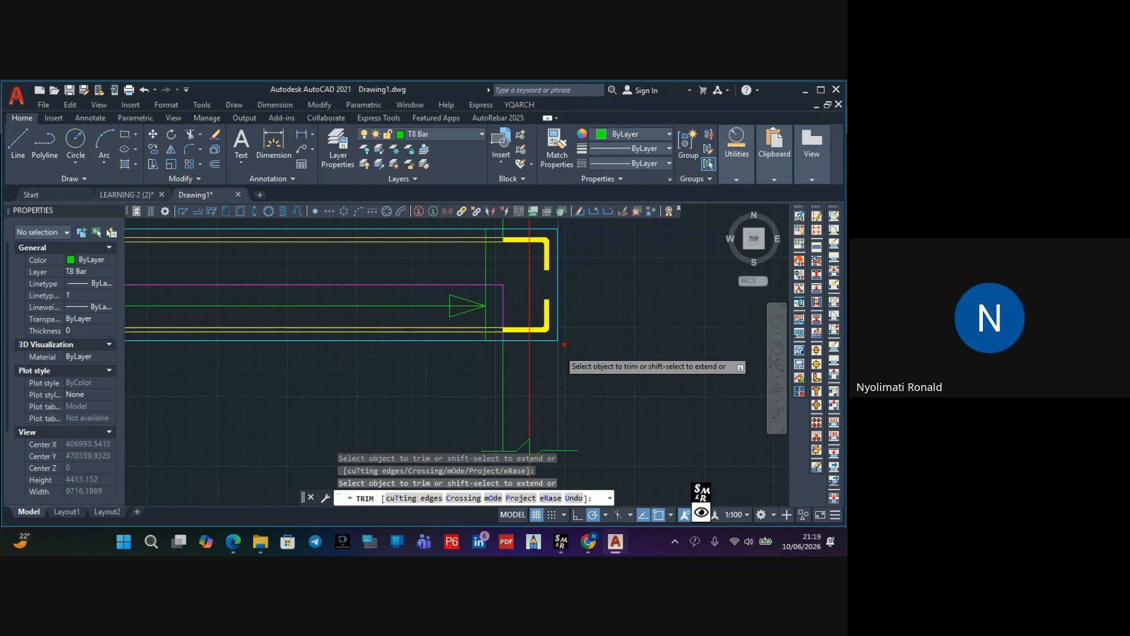
click(548, 339)
key(Escape)
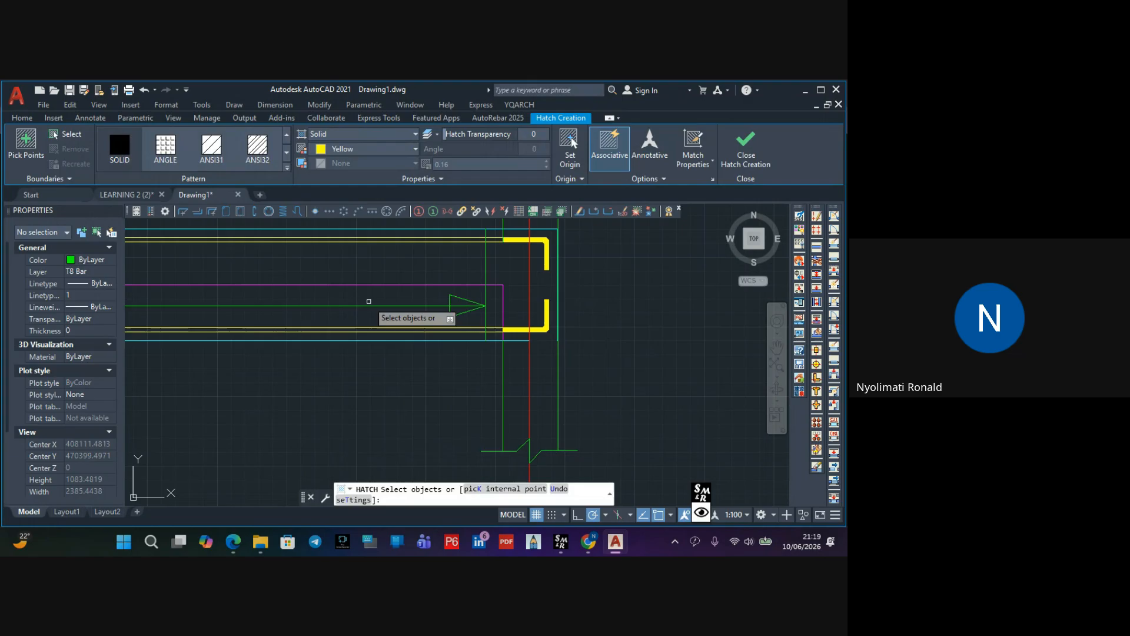
Hatch the beam area between the upper reinforcement and the magenta line, including the legs beside both column centrelines, by picking internal points
scroll(363, 267, down, 2)
middle_drag(363, 268, 395, 308)
scroll(395, 307, up, 1)
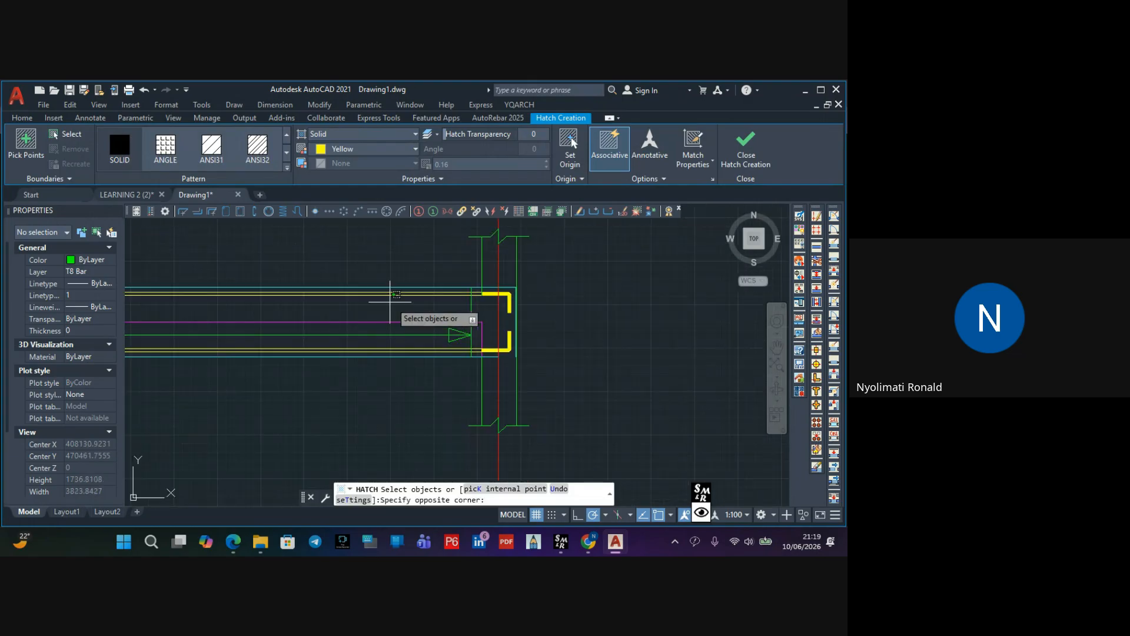
click(391, 307)
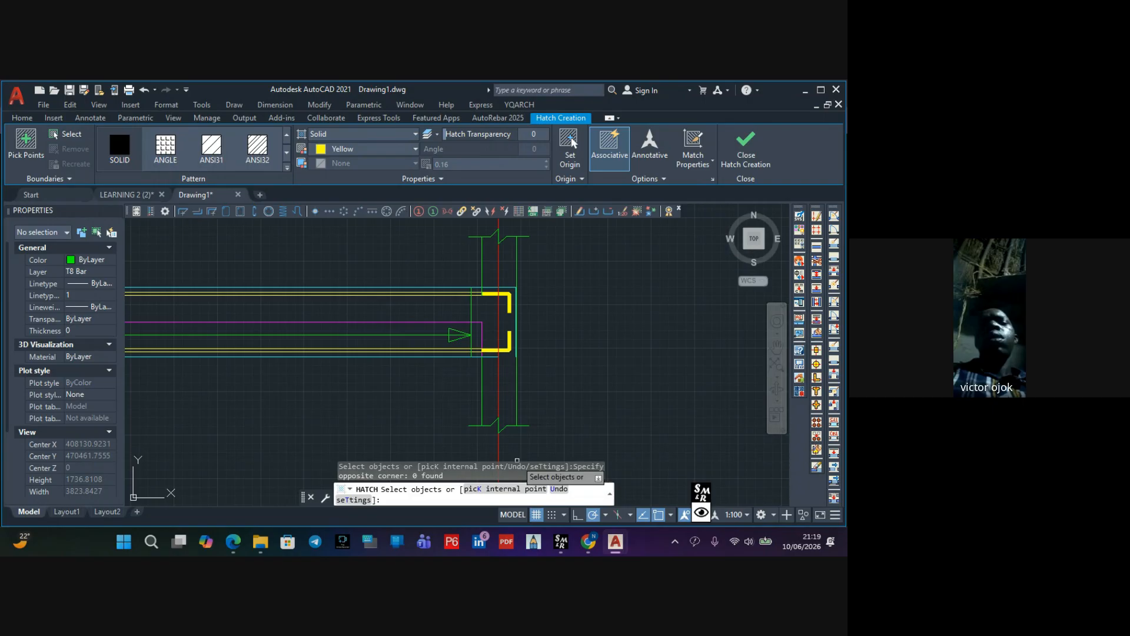
click(489, 490)
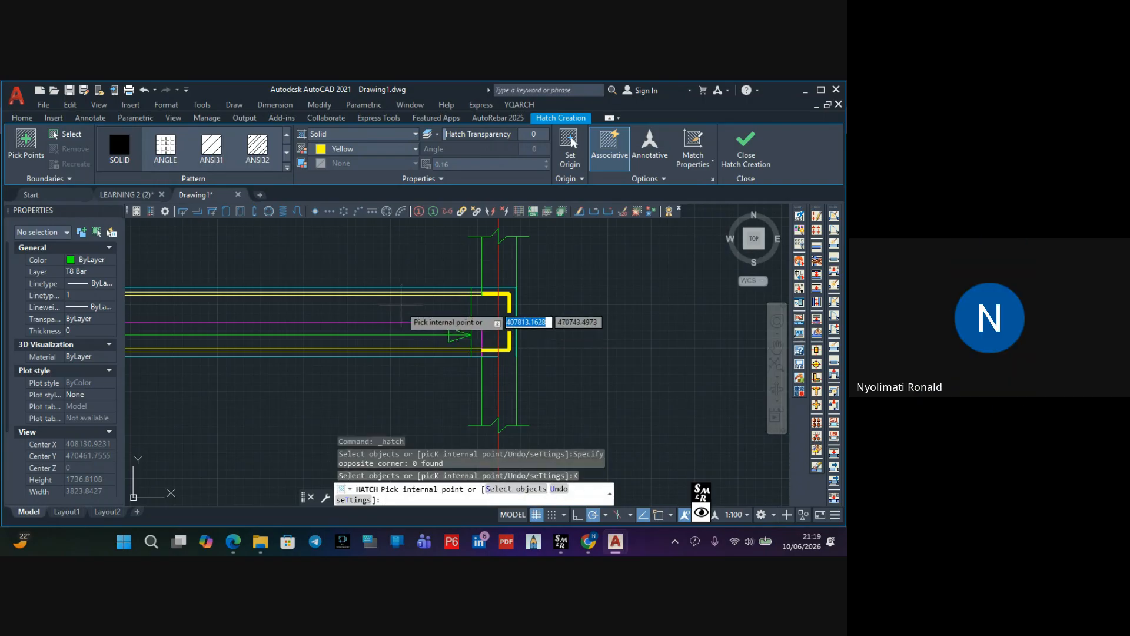
click(401, 307)
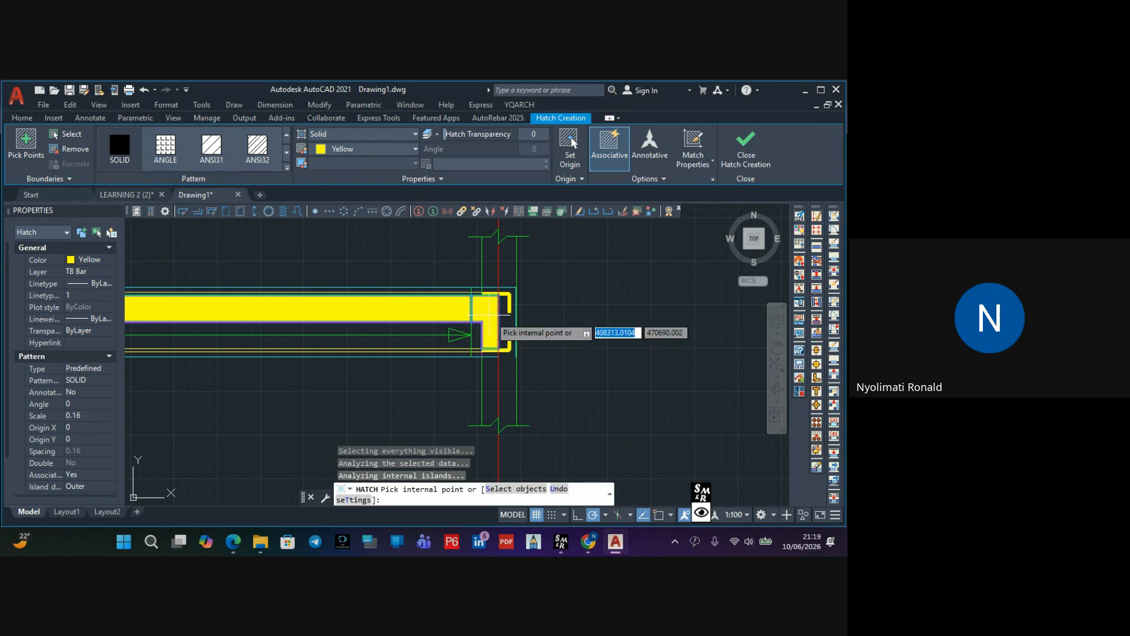
scroll(499, 322, up, 2)
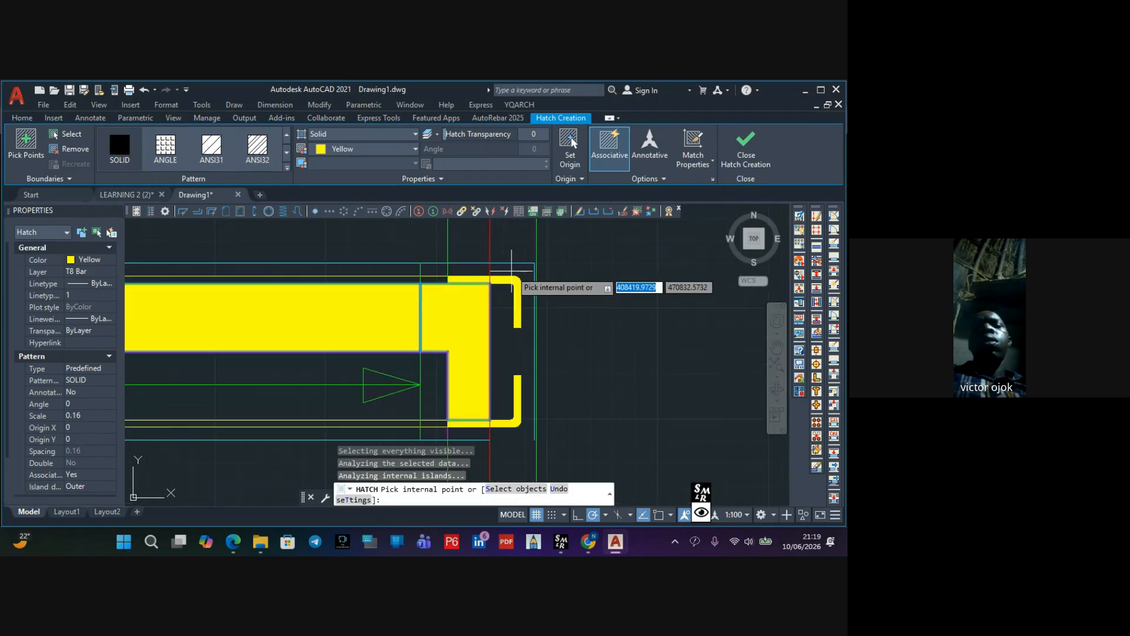
scroll(463, 315, down, 2)
middle_drag(421, 316, 665, 337)
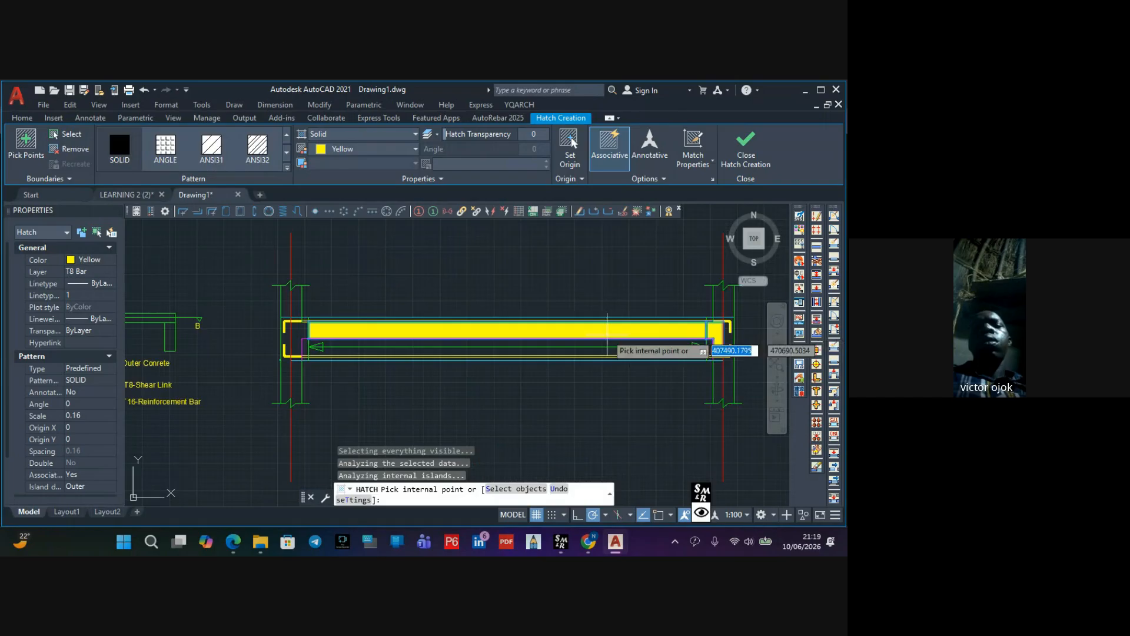
scroll(340, 350, up, 1)
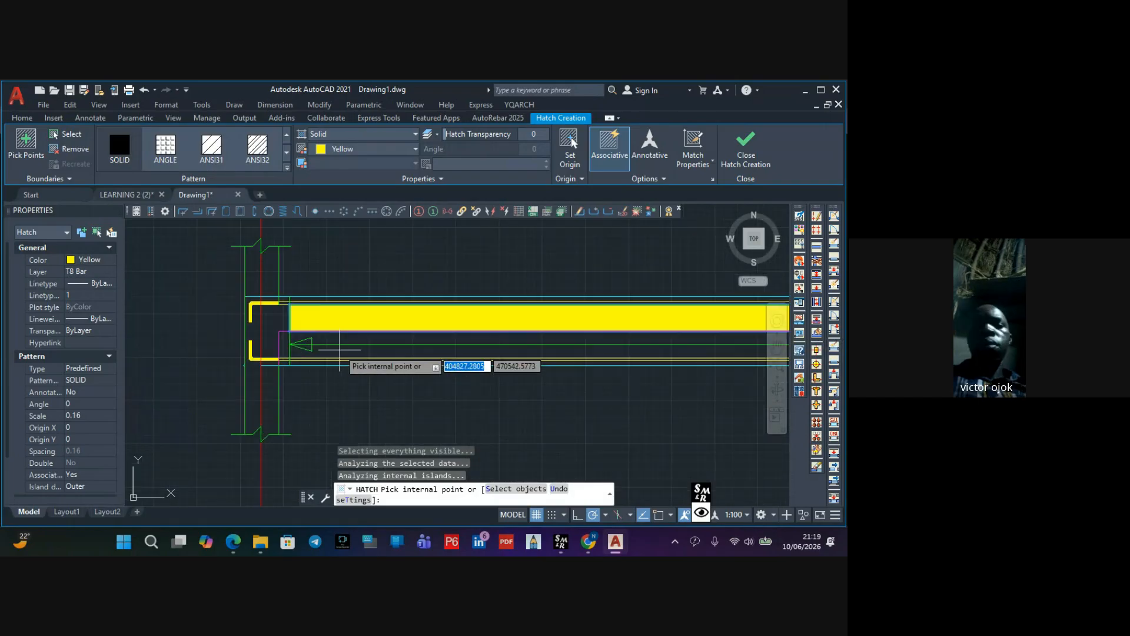
click(274, 320)
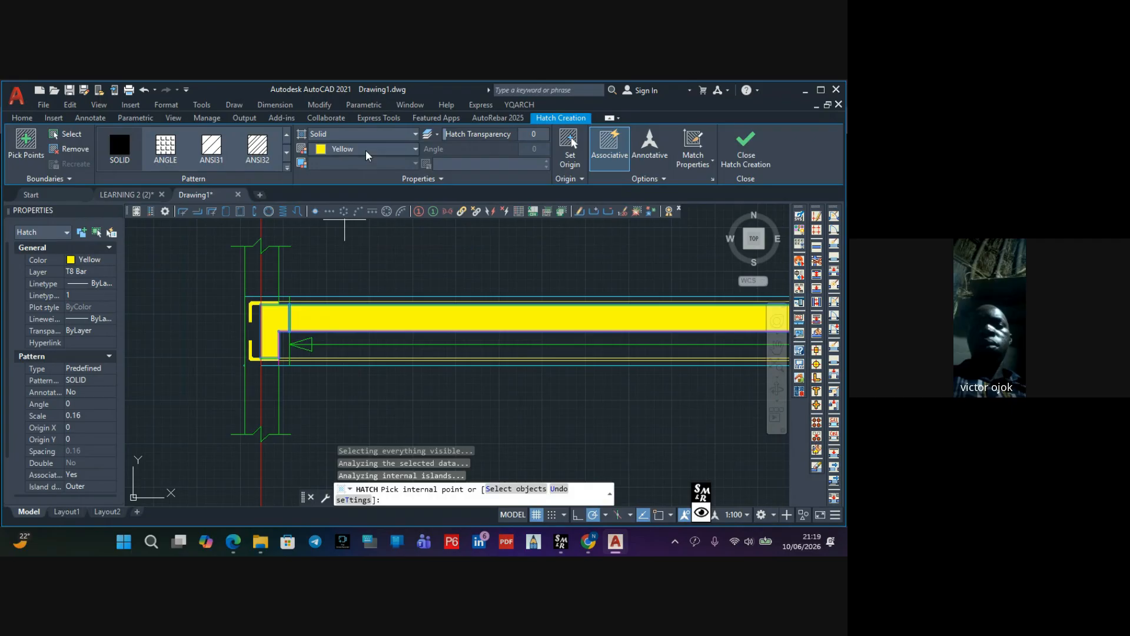
Change the pattern of the beam hatch to AR-CONC
click(288, 168)
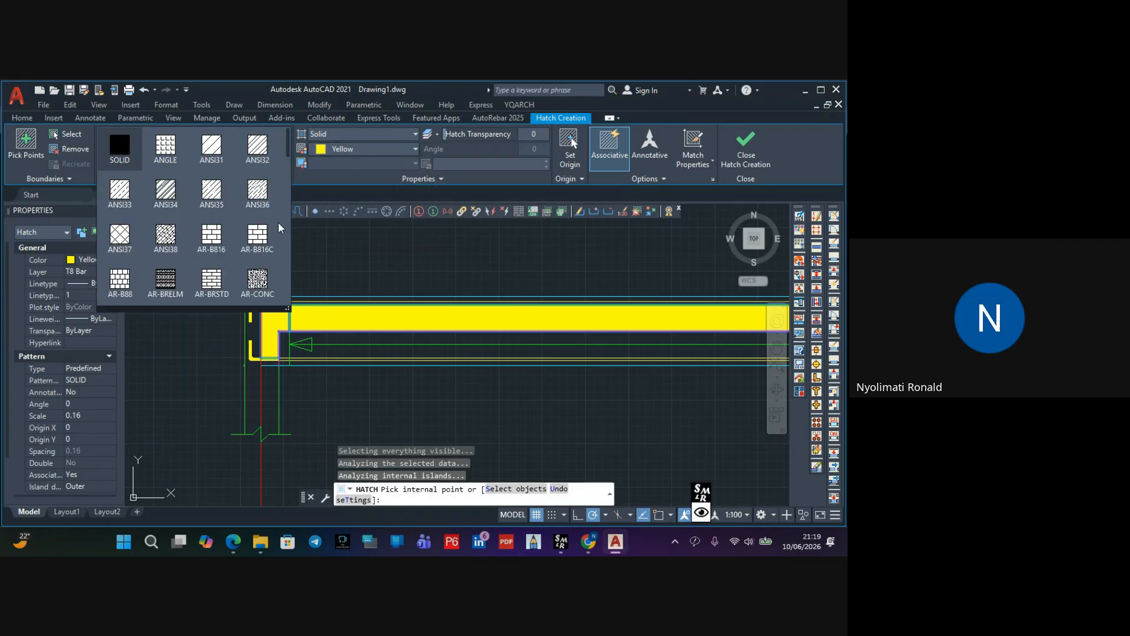
click(258, 282)
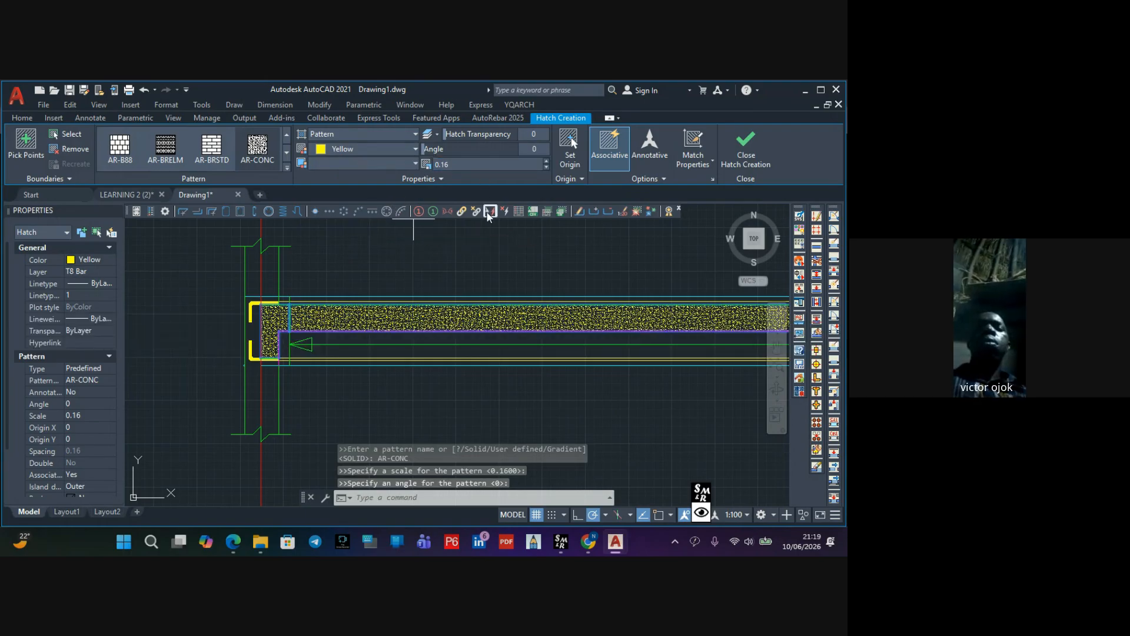
scroll(479, 225, down, 1)
middle_drag(492, 227, 437, 231)
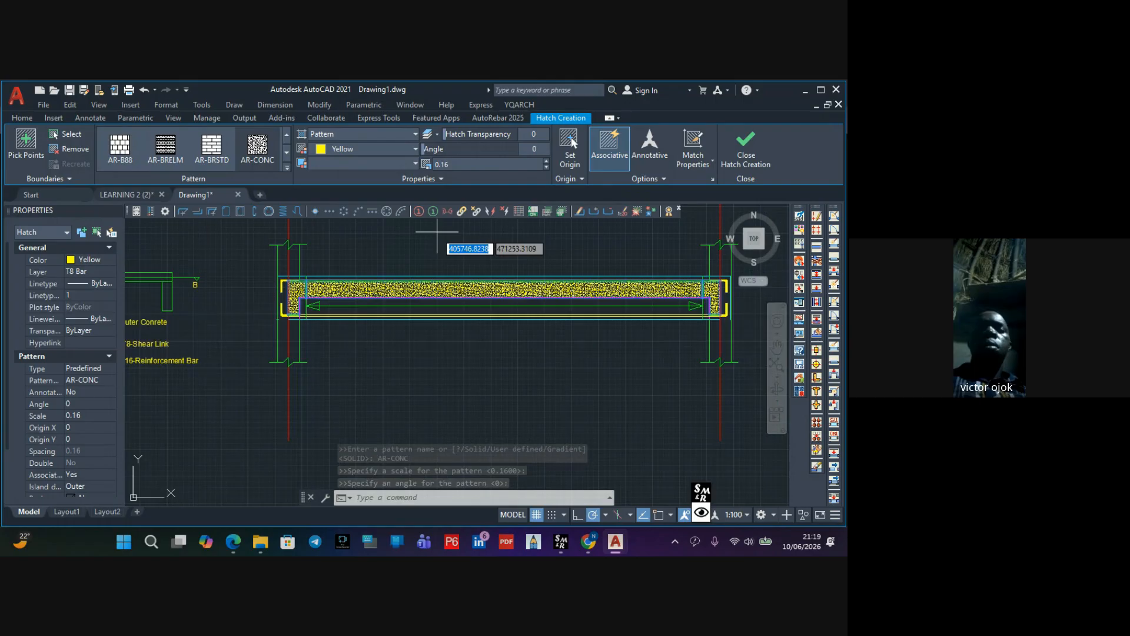
Set the AR-CONC hatch scale to 0.3
click(547, 168)
click(547, 168)
click(547, 168)
click(546, 168)
click(546, 167)
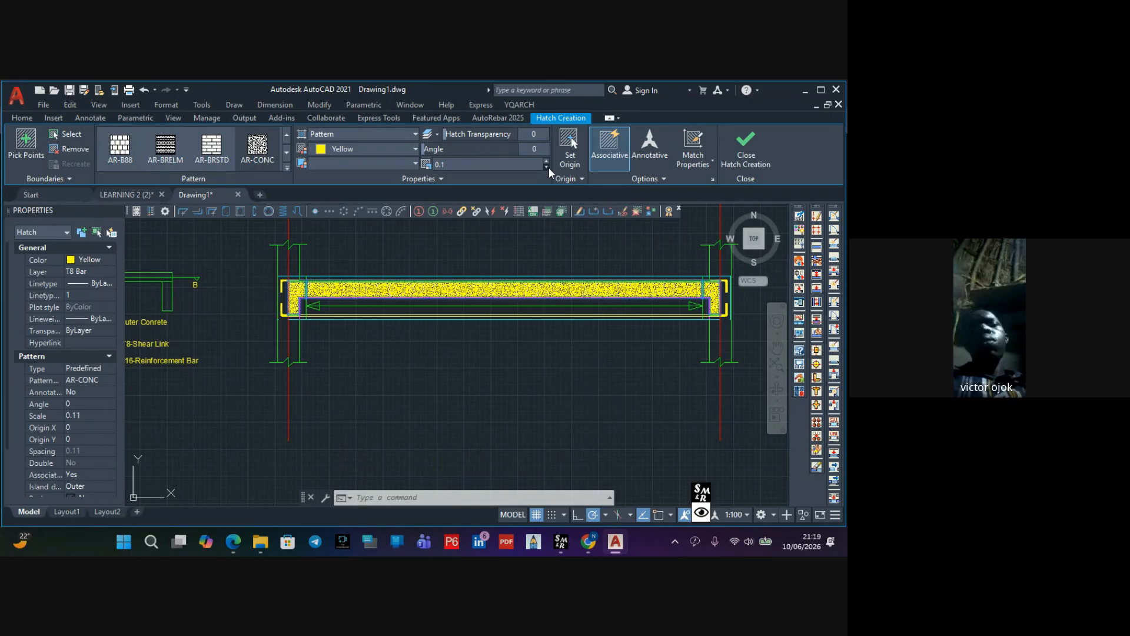
click(546, 168)
click(546, 168)
click(546, 161)
click(546, 162)
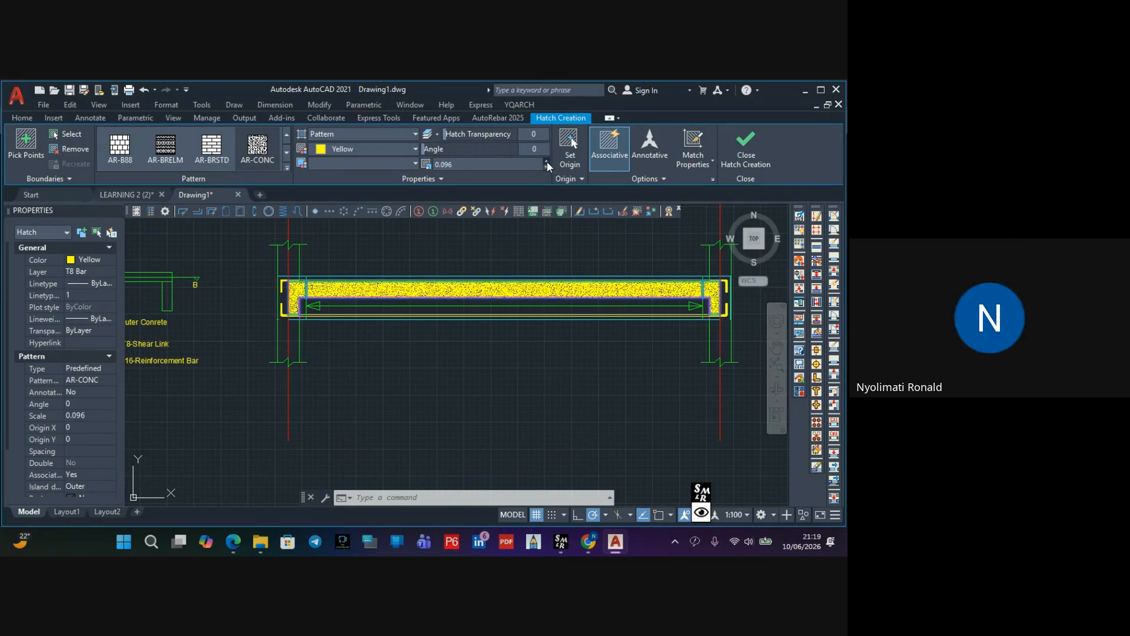
click(546, 161)
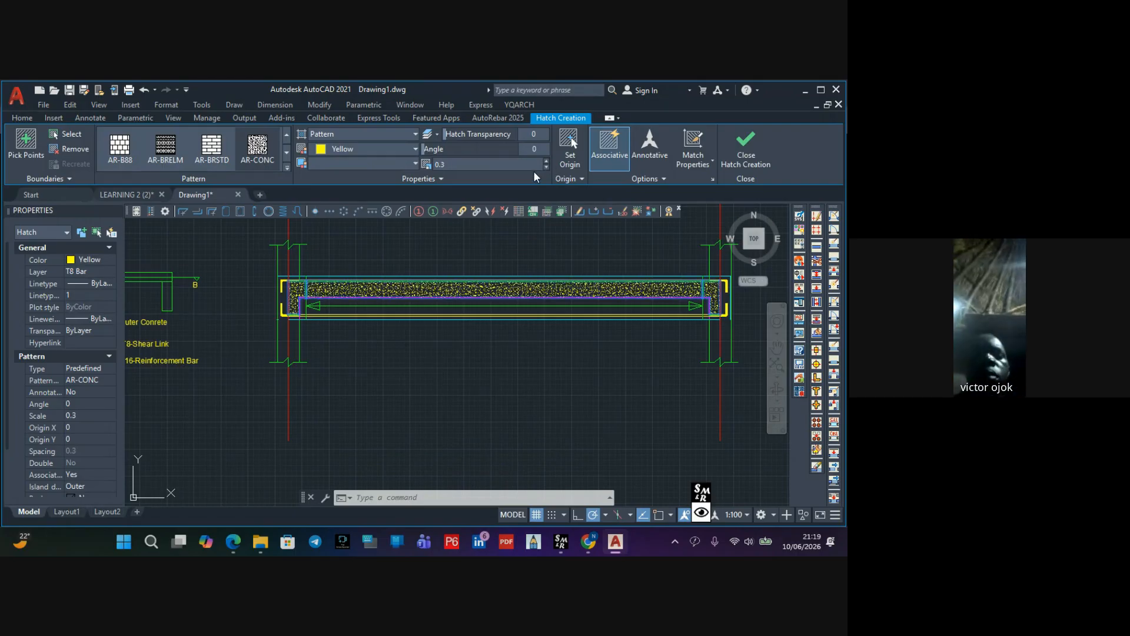
Try to add the cover strip between the upper reinforcement and the beam's top outline to the hatch, picking within the span
scroll(316, 275, down, 2)
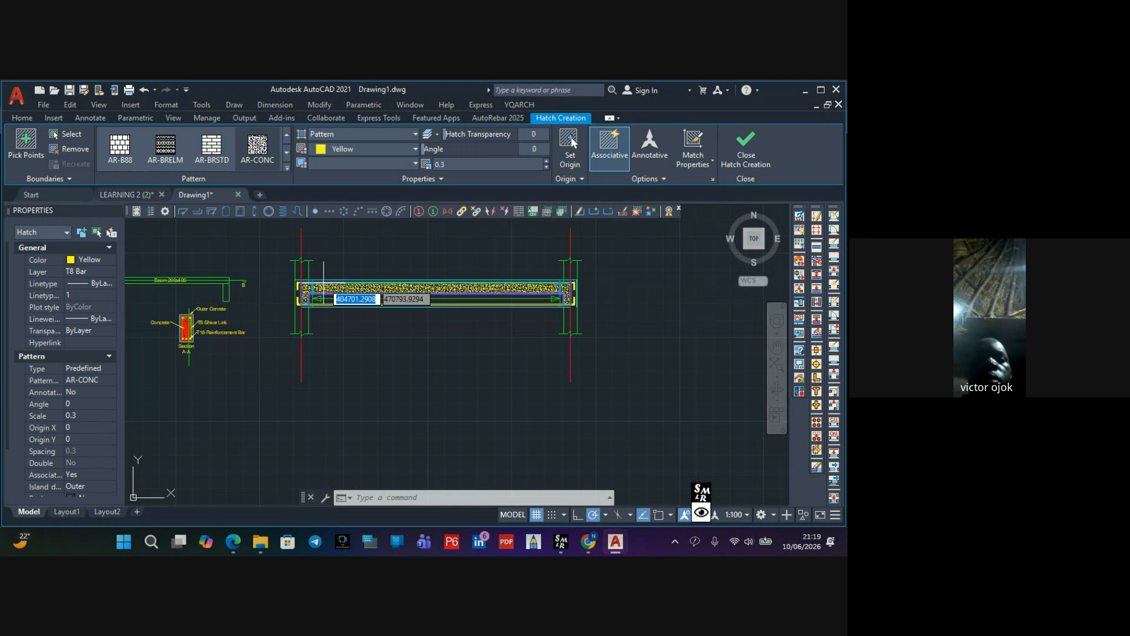
scroll(339, 279, up, 4)
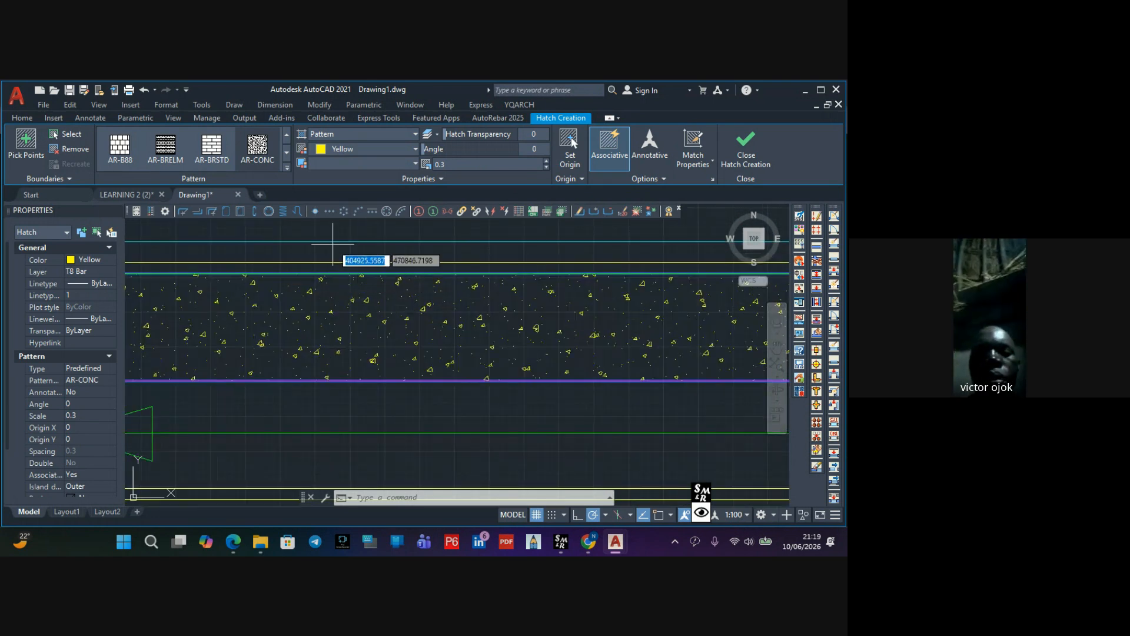
click(329, 249)
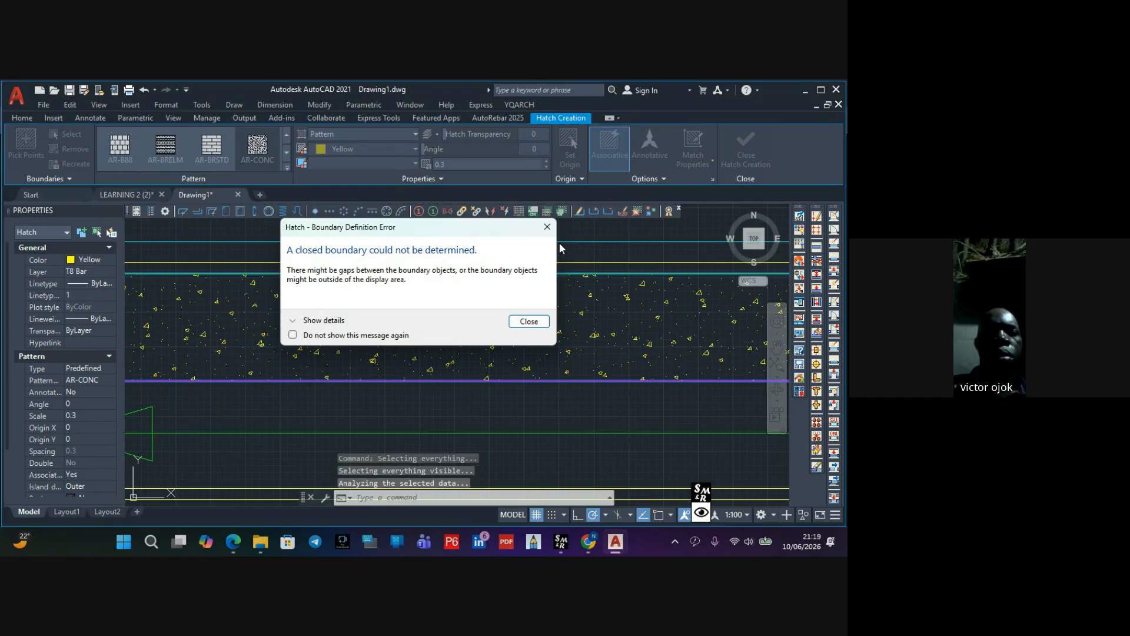
click(547, 230)
Add the cover areas above the top bar to the hatch at the left column, from its centreline to the green end line
scroll(474, 297, down, 3)
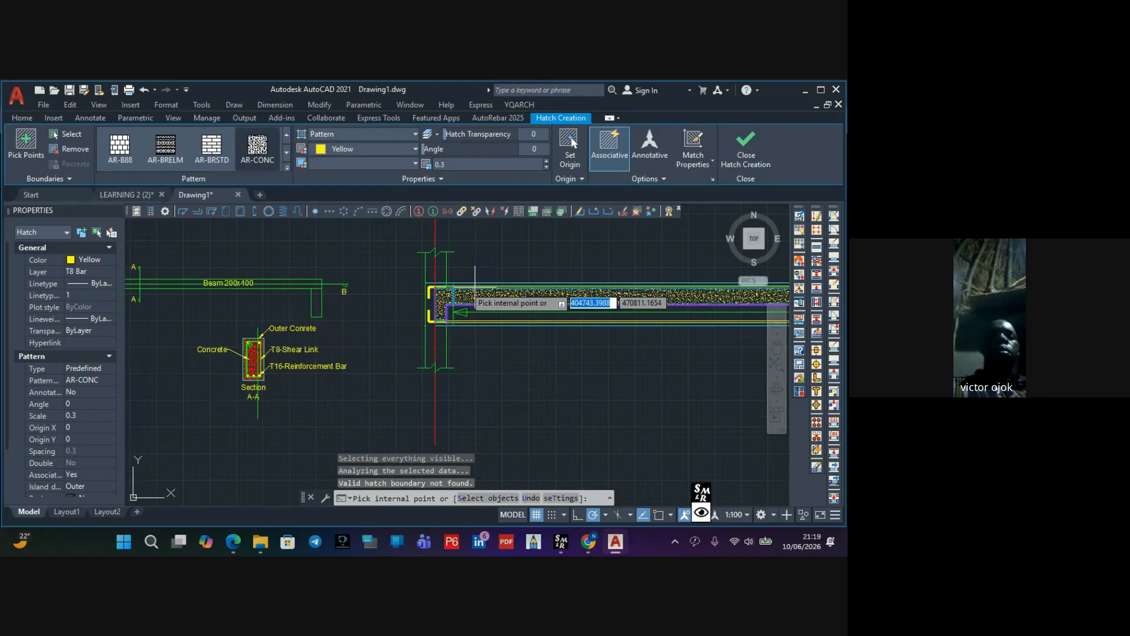
scroll(454, 284, up, 3)
click(447, 281)
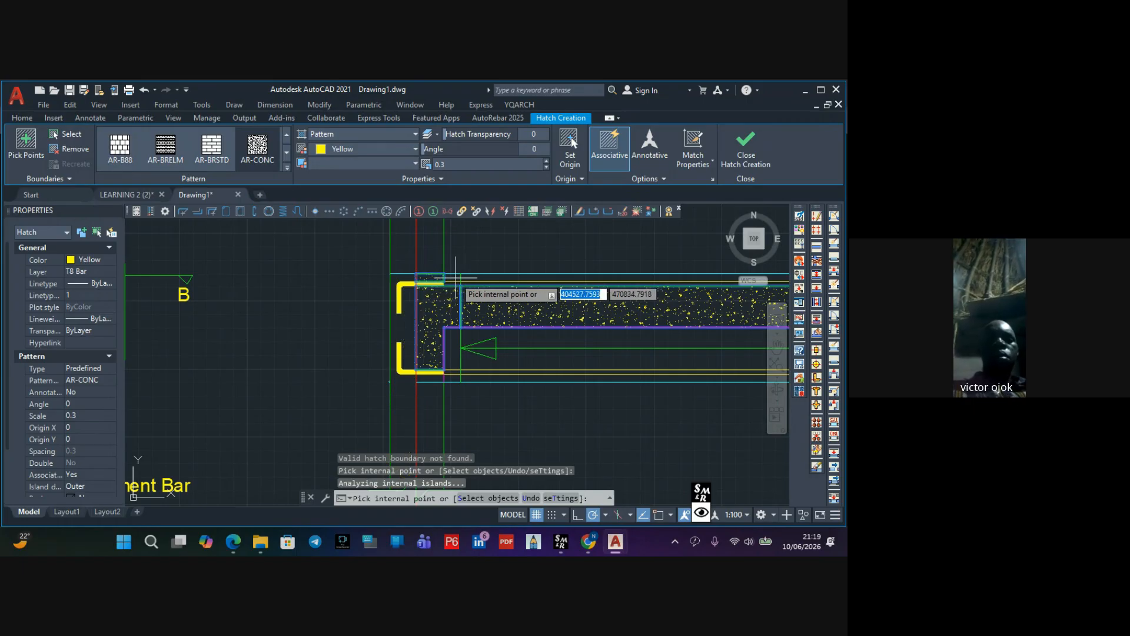
scroll(456, 275, up, 2)
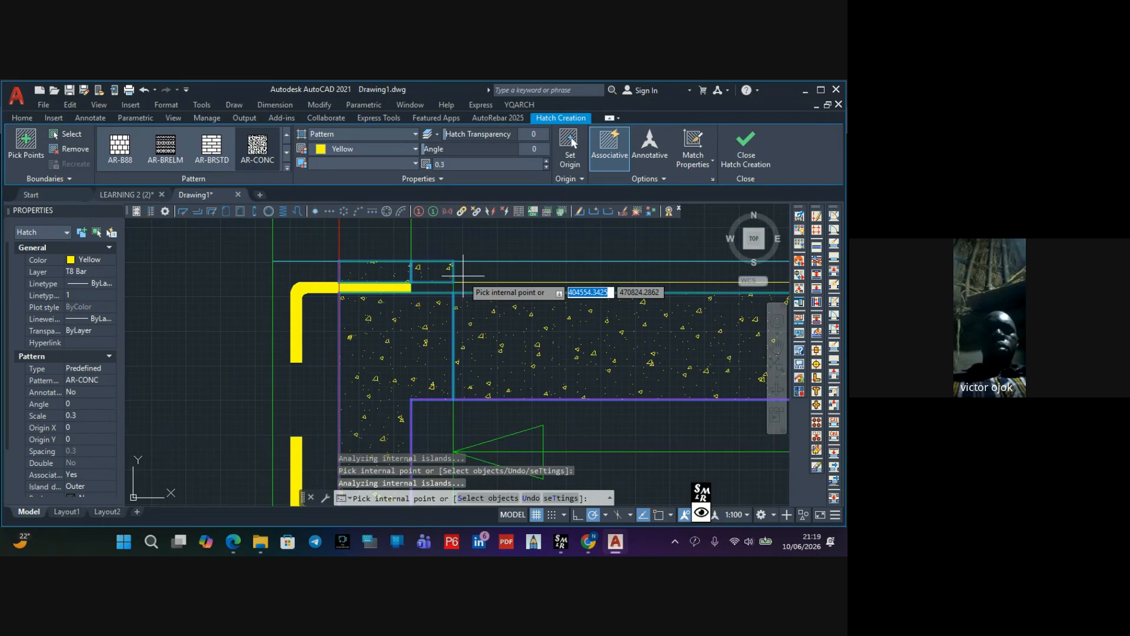
click(458, 275)
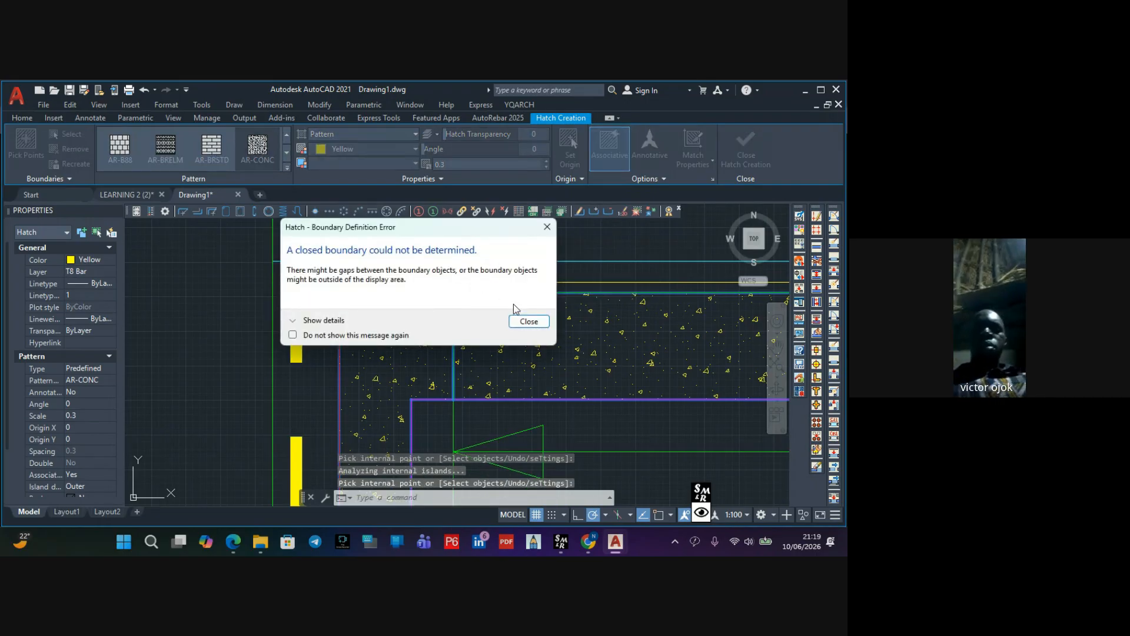
click(527, 322)
Add the small cover area between the right end line and the right column's inner face to the hatch
scroll(545, 325, down, 5)
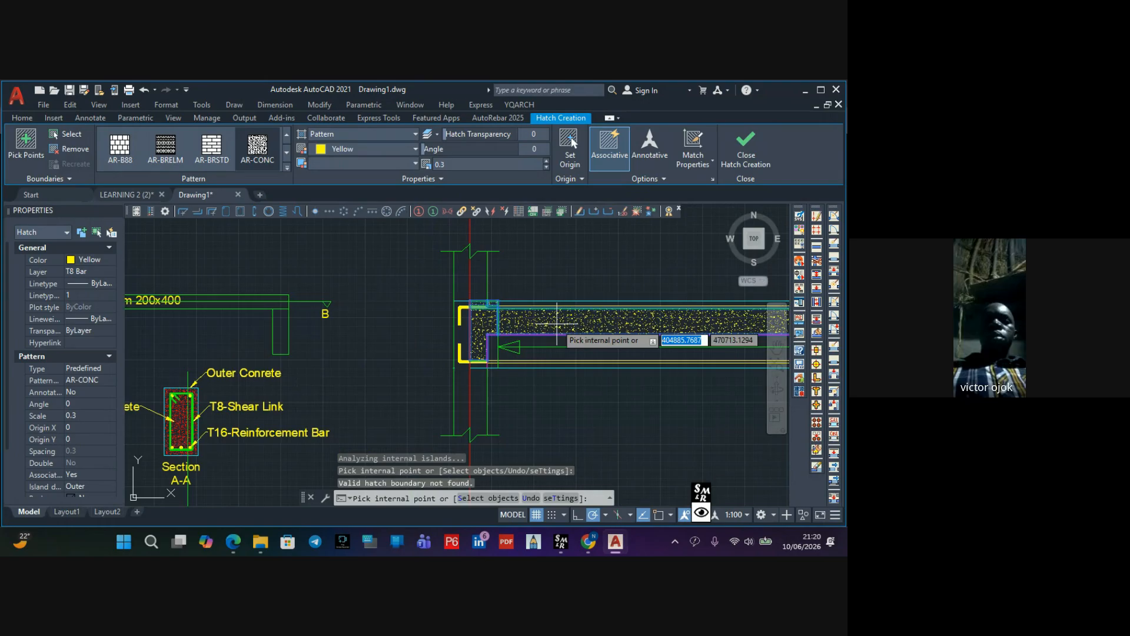
middle_drag(545, 325, 311, 329)
middle_drag(518, 341, 257, 353)
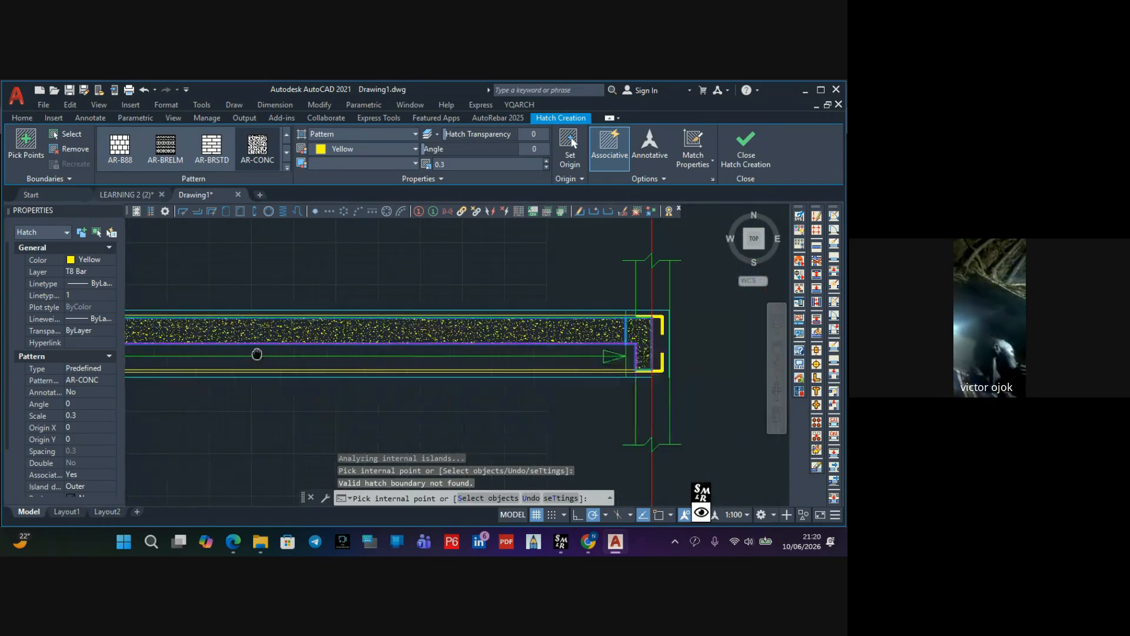
scroll(638, 315, down, 1)
scroll(638, 318, up, 5)
click(630, 316)
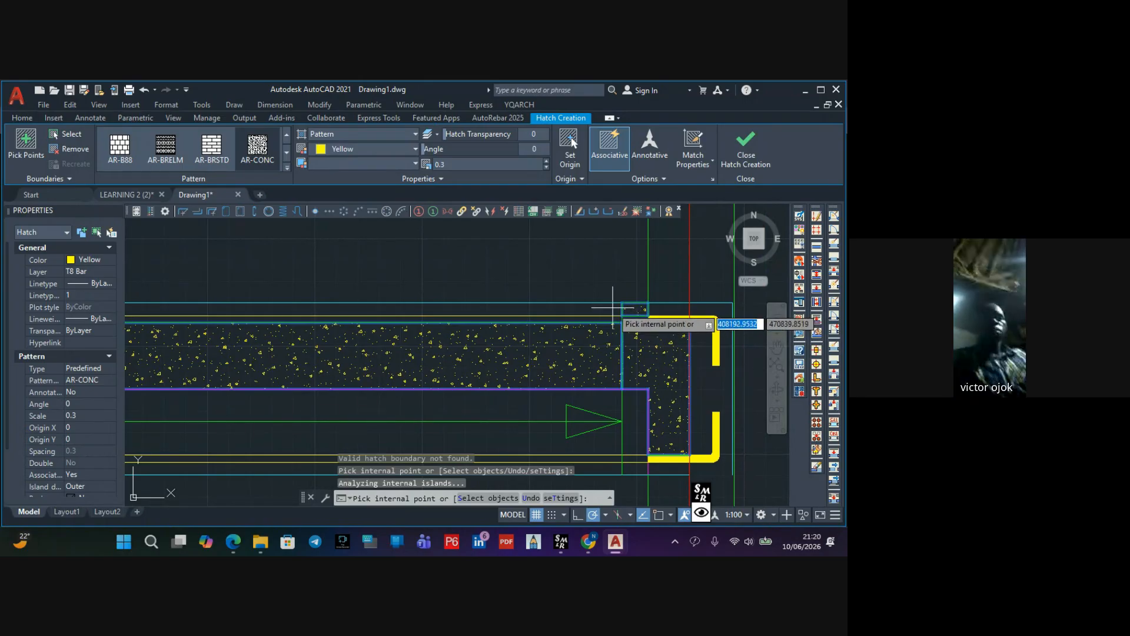
Try to add the cover strip above the top bar to the hatch, picking just inside the right green end line, and end the hatch
click(610, 307)
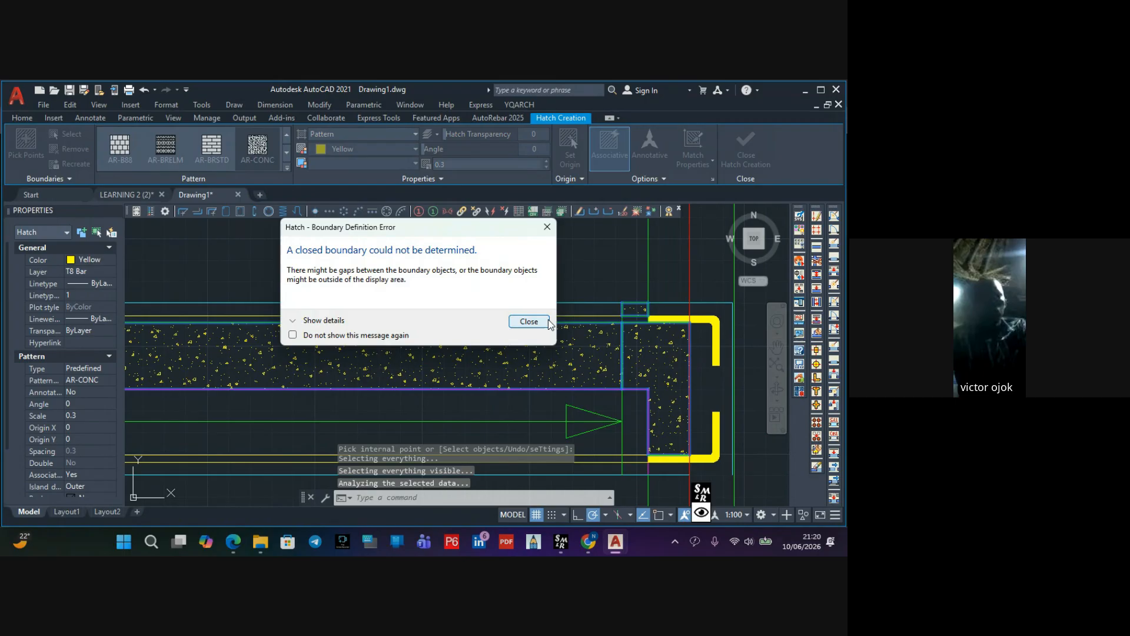
click(528, 322)
click(596, 319)
click(530, 333)
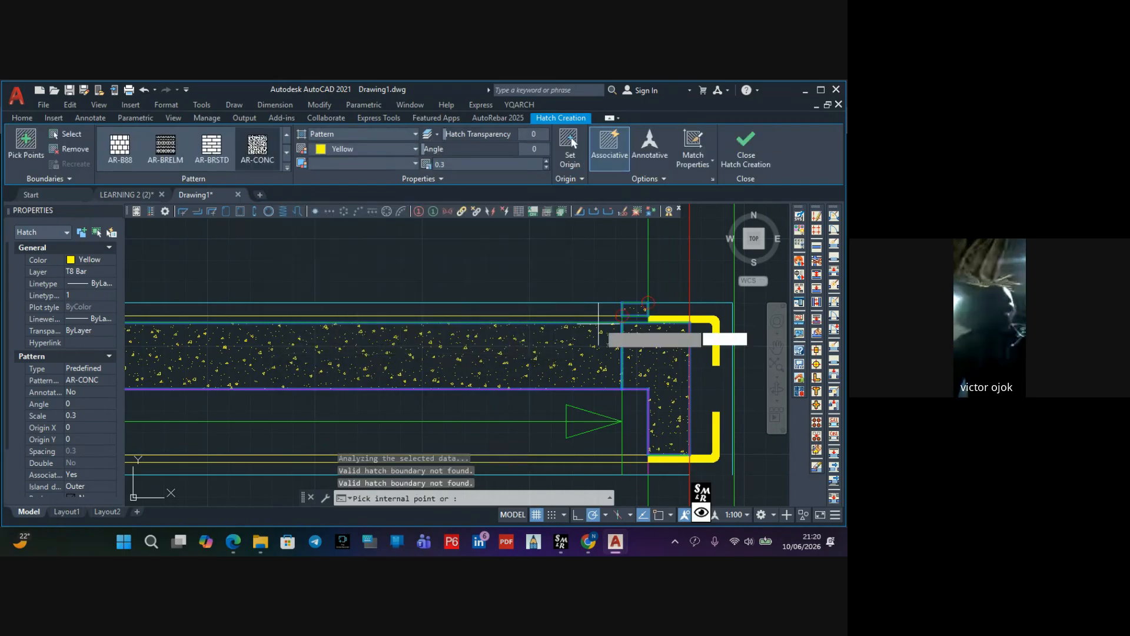
scroll(599, 322, up, 3)
scroll(632, 334, down, 3)
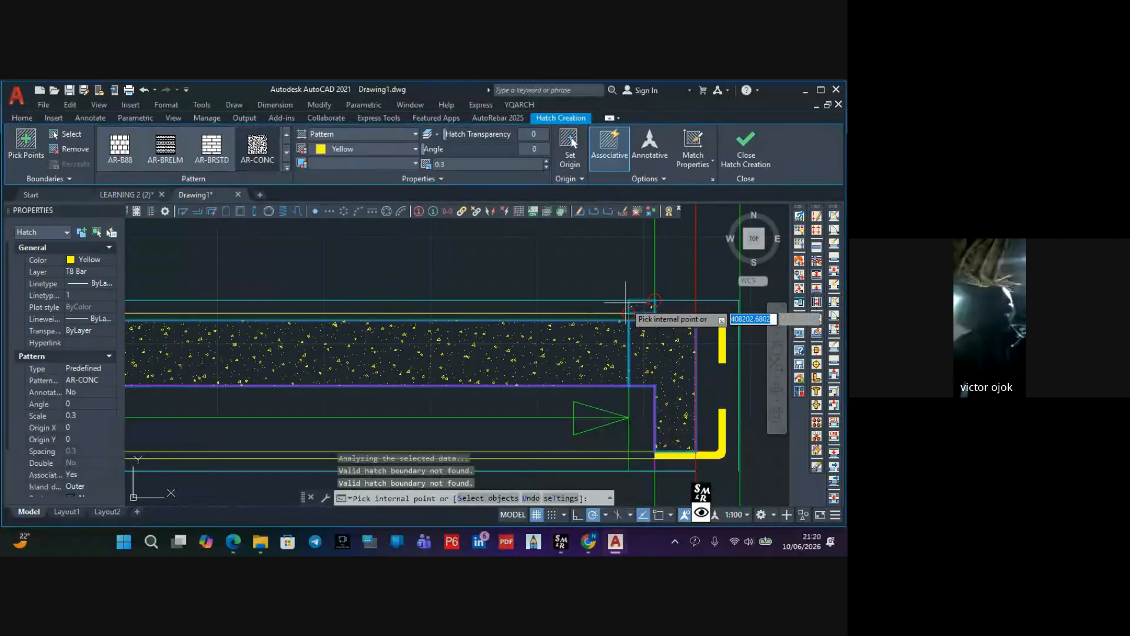
scroll(626, 304, down, 2)
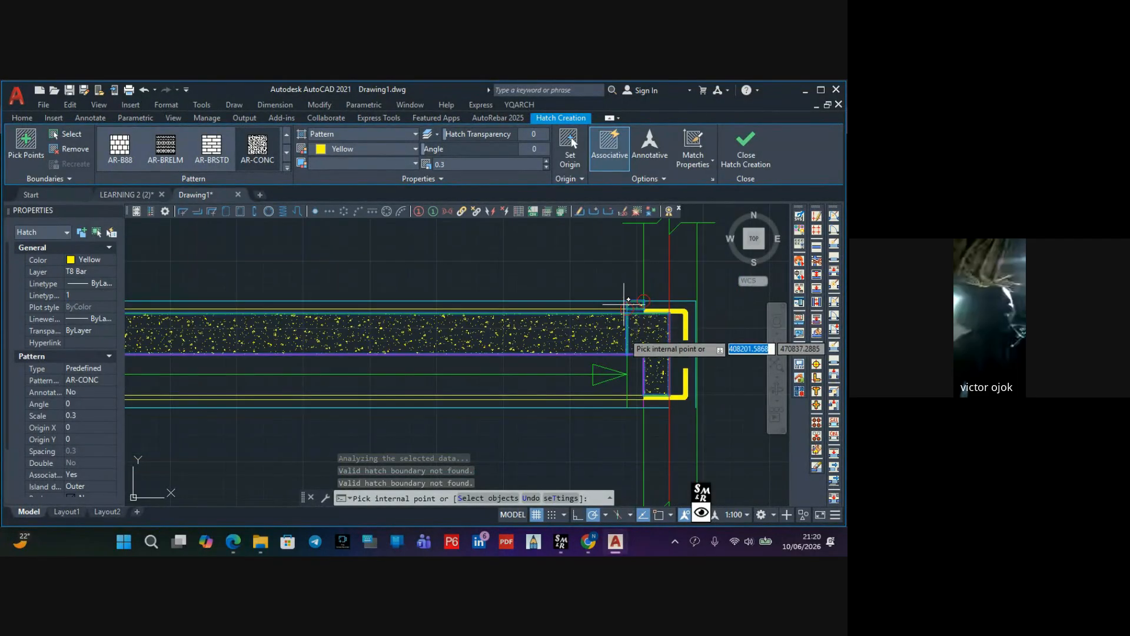
key(Escape)
key(Escape)
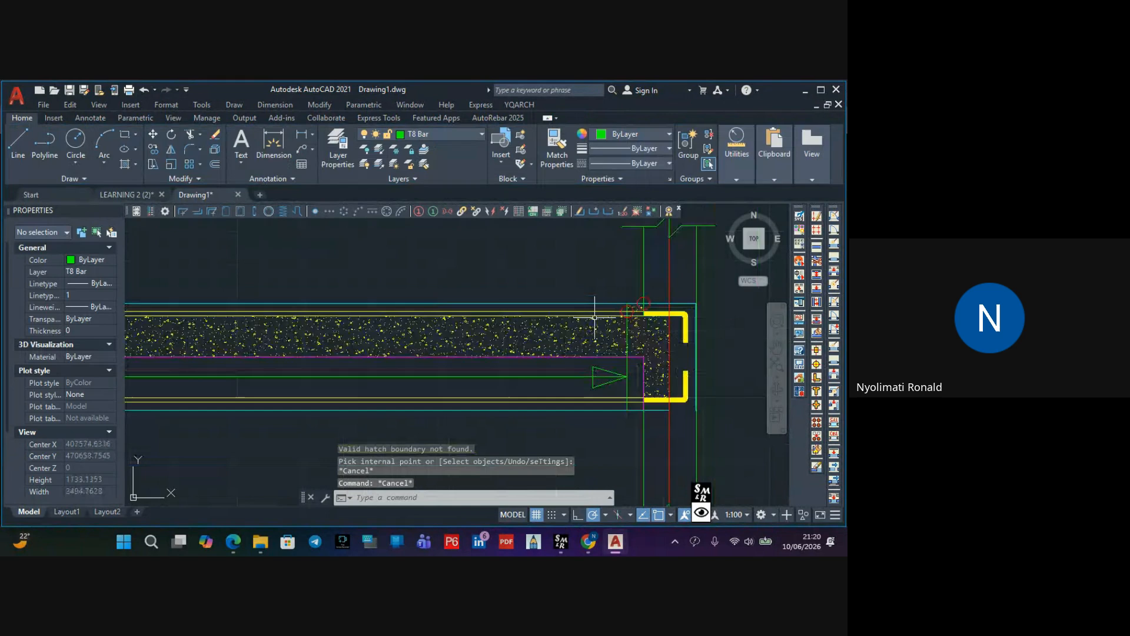
Draw a line continuing the beam's bottom outline from the right column's centreline to that column's outer face
middle_drag(663, 391, 542, 376)
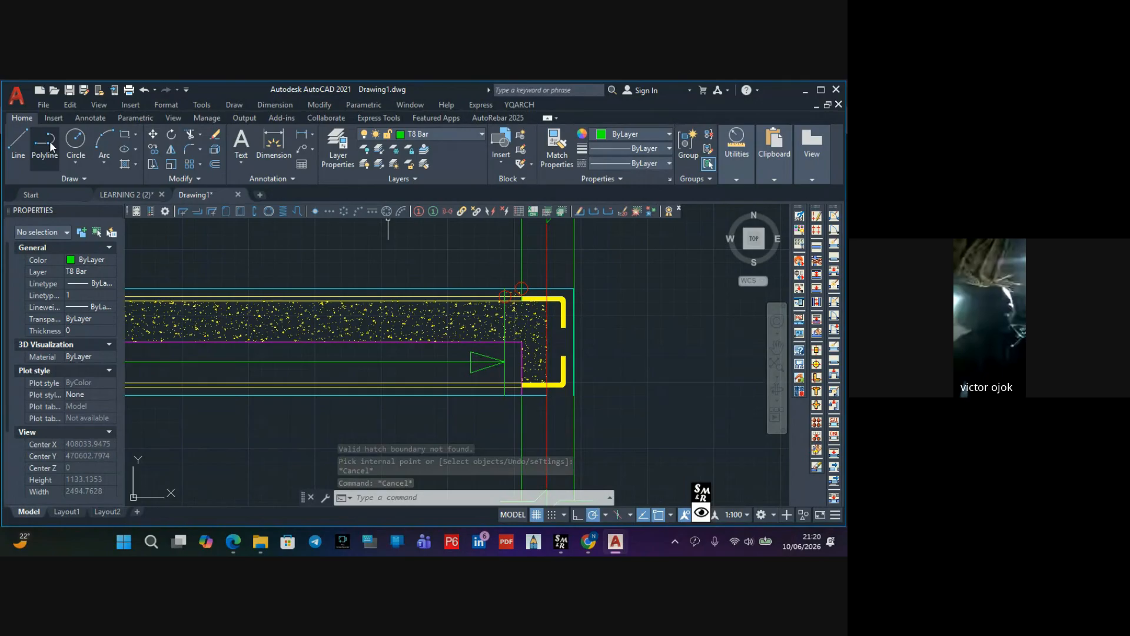
click(19, 142)
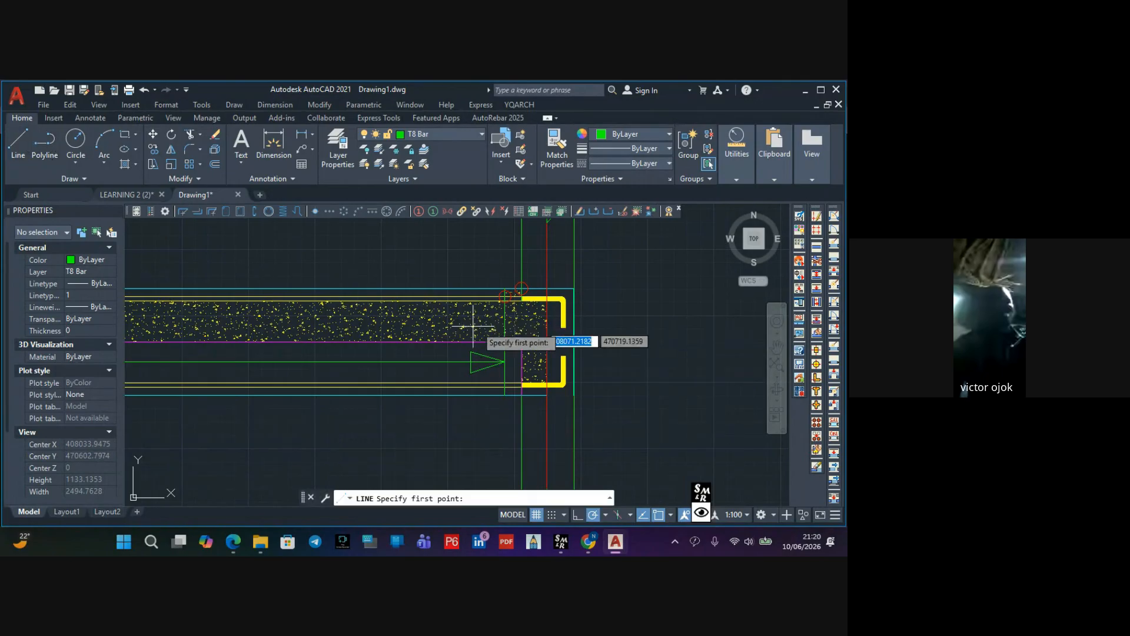
click(548, 393)
scroll(573, 394, up, 3)
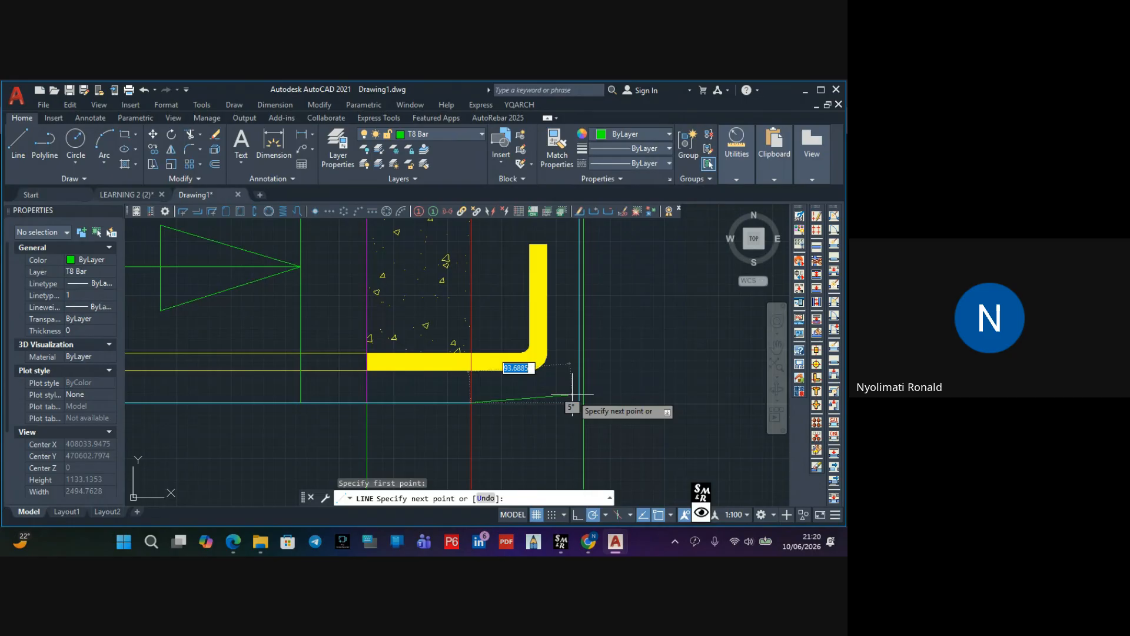
click(582, 403)
key(Escape)
key(Escape)
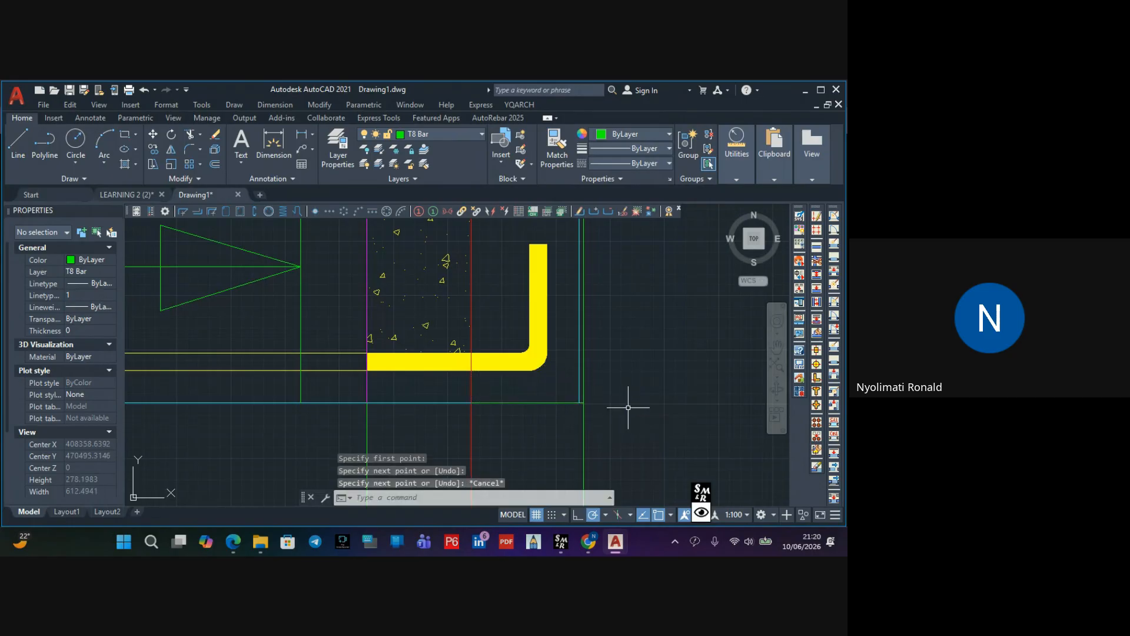
Draw a matching line continuing the beam's bottom outline from the left column's centreline to that column's outer face
scroll(625, 400, down, 3)
middle_drag(526, 401, 668, 402)
scroll(605, 416, down, 2)
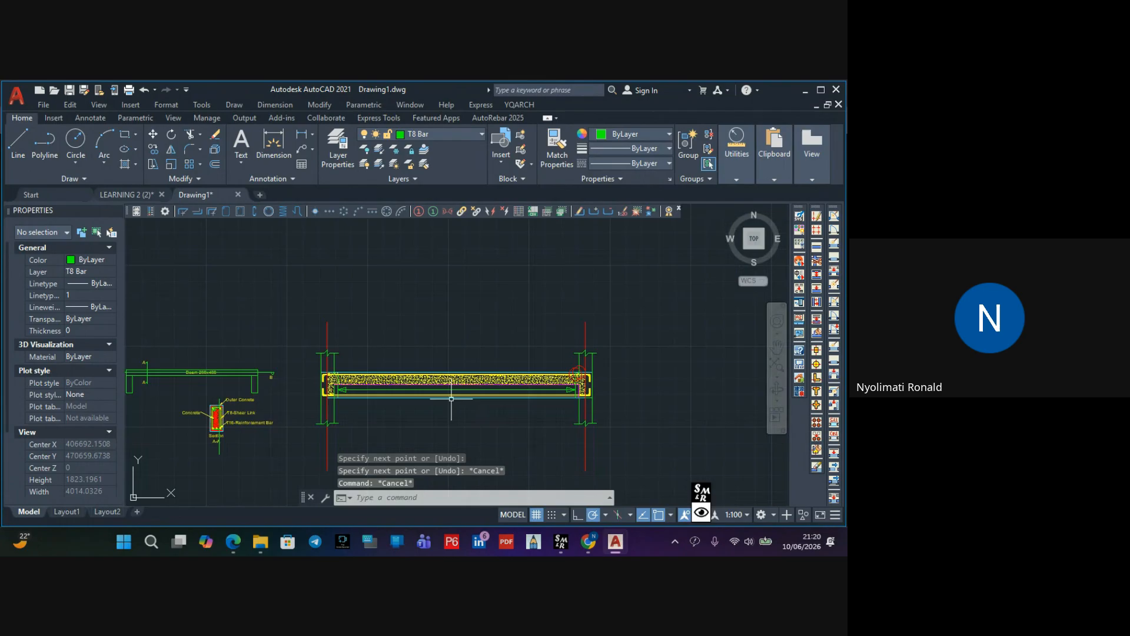
middle_drag(360, 385, 455, 381)
scroll(456, 388, up, 2)
scroll(438, 388, up, 2)
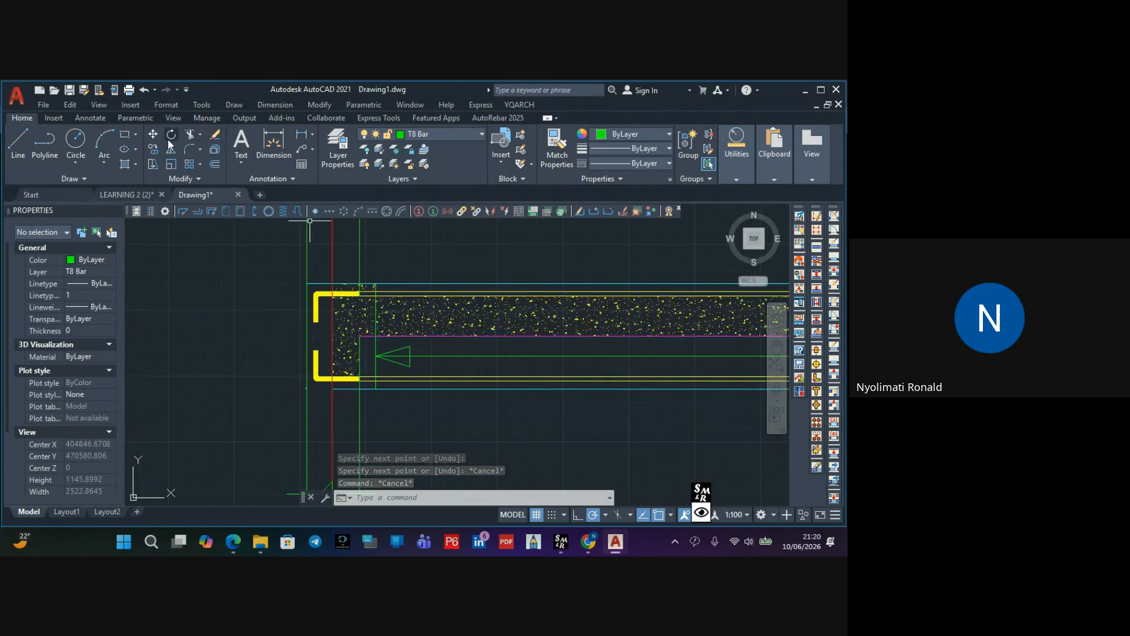
click(20, 139)
scroll(325, 386, up, 4)
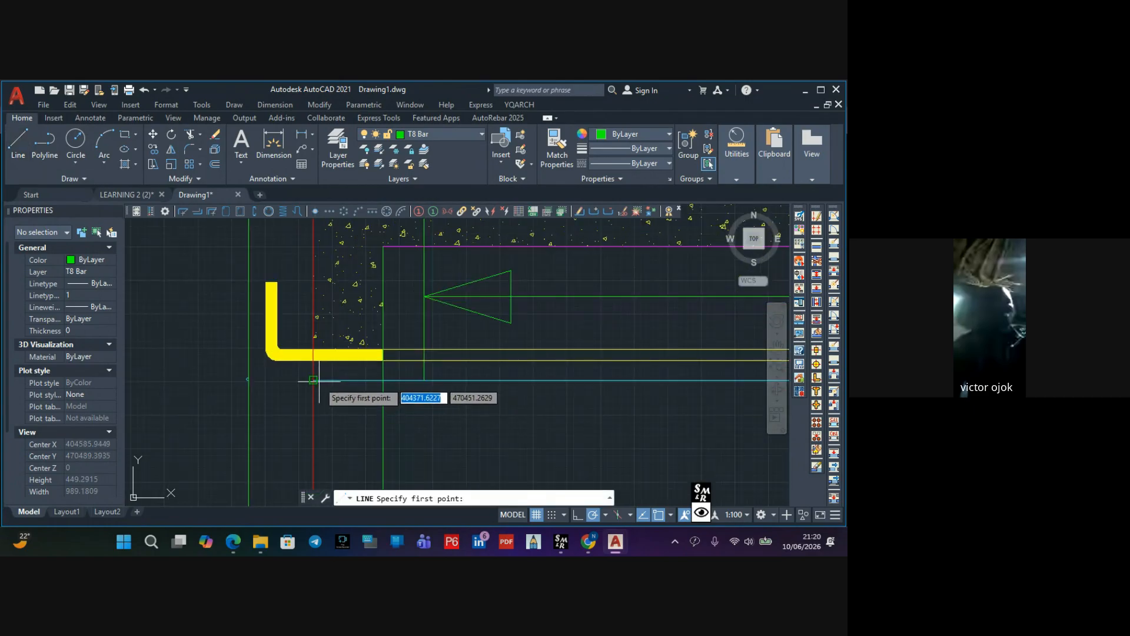
click(313, 380)
scroll(255, 381, up, 4)
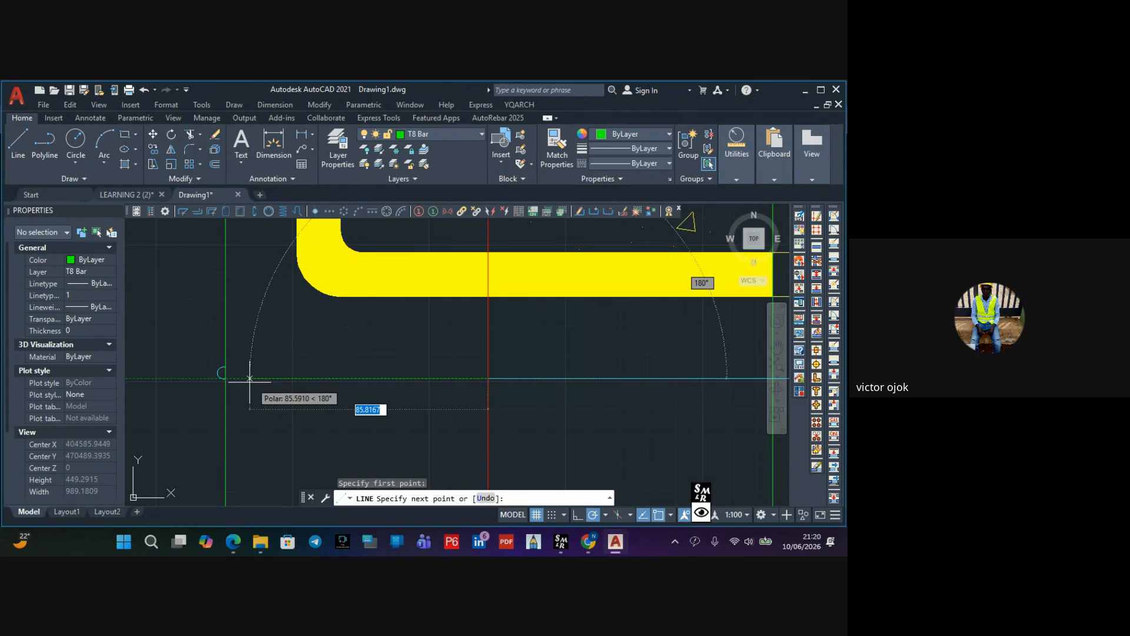
key(Escape)
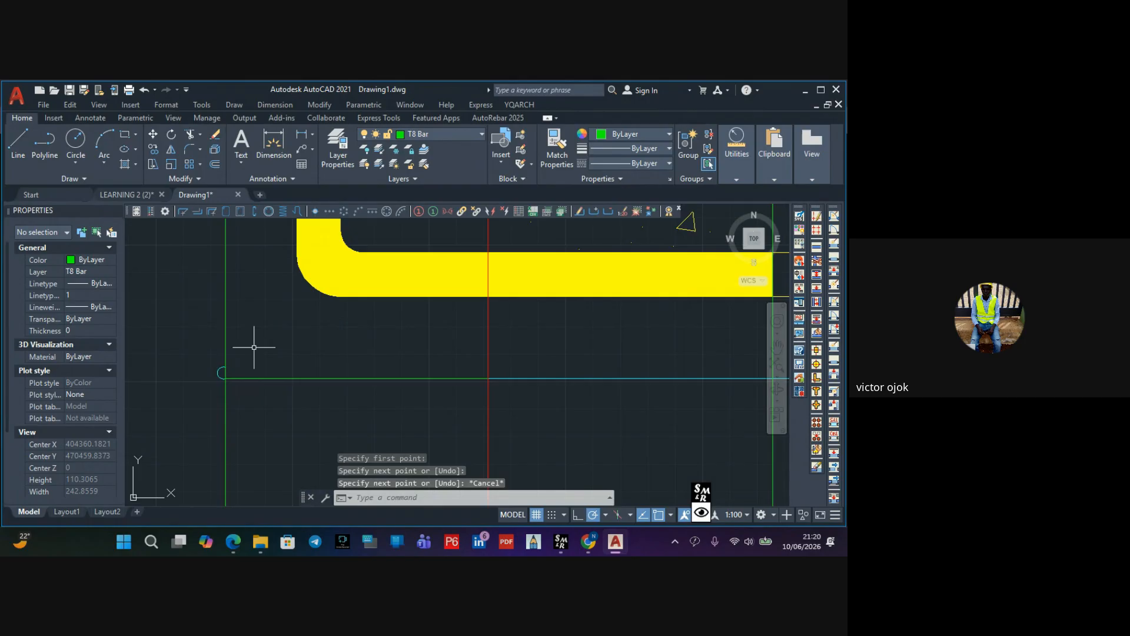
key(Escape)
Hatch the left column joint's outer half and the cover area under its bottom bar with AR-CONC at scale 0.3
scroll(254, 347, down, 5)
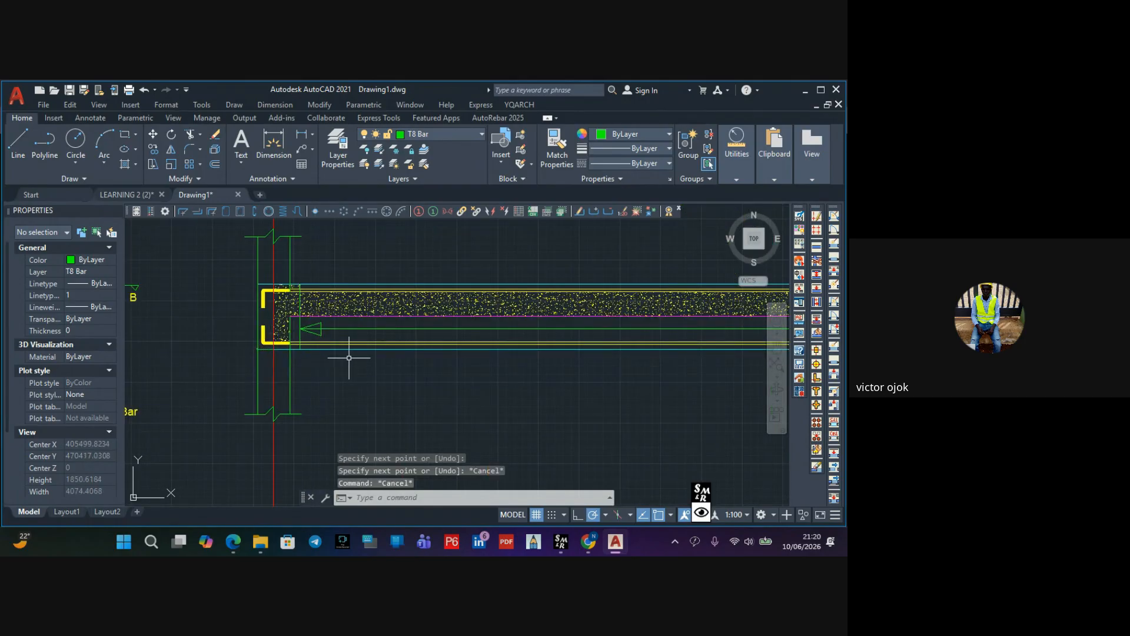
middle_drag(349, 358, 302, 386)
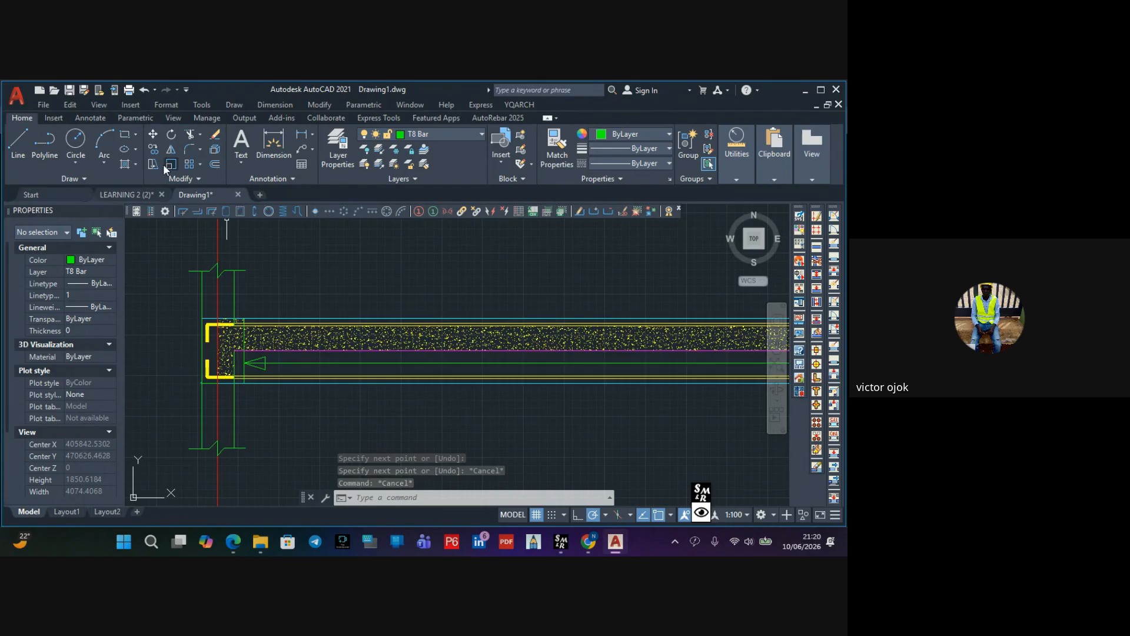
click(126, 163)
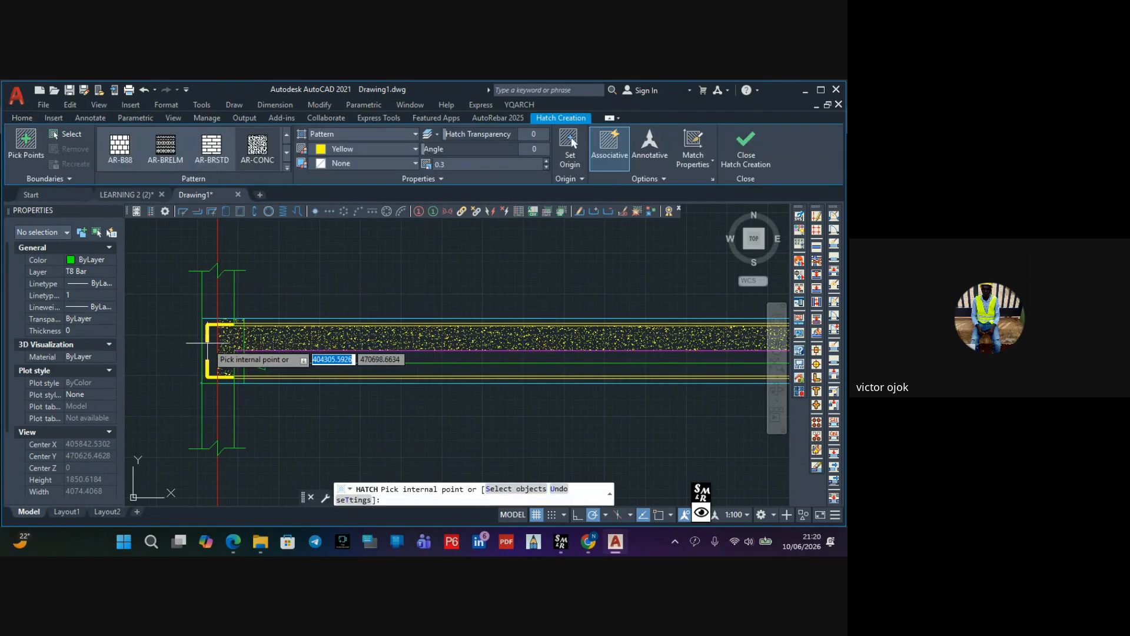
scroll(211, 343, up, 3)
click(211, 342)
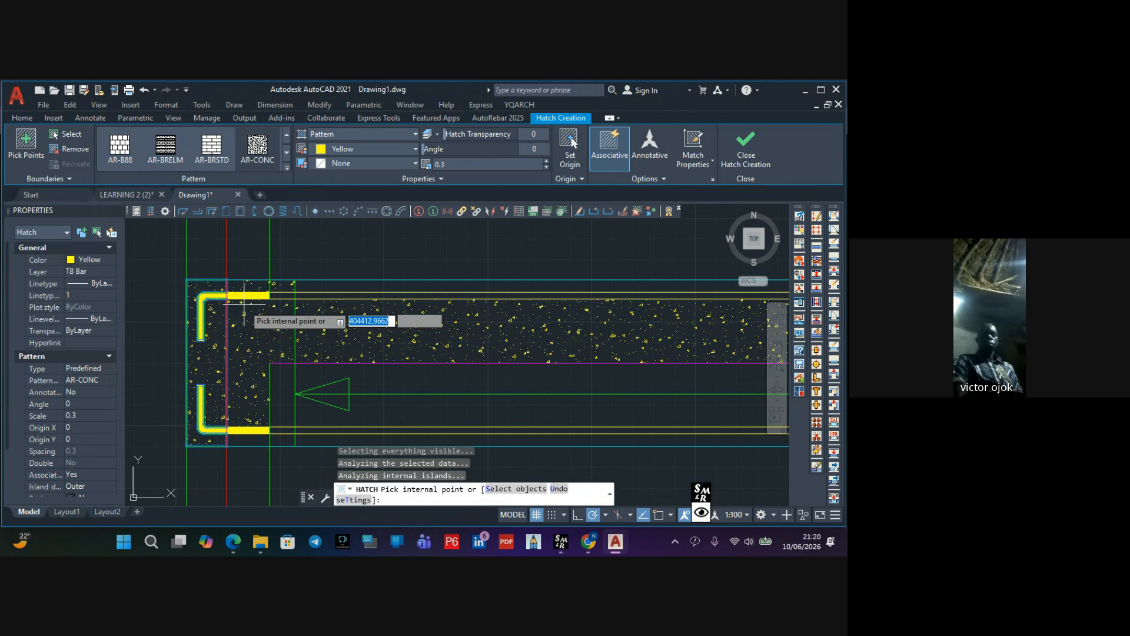
scroll(330, 291, down, 4)
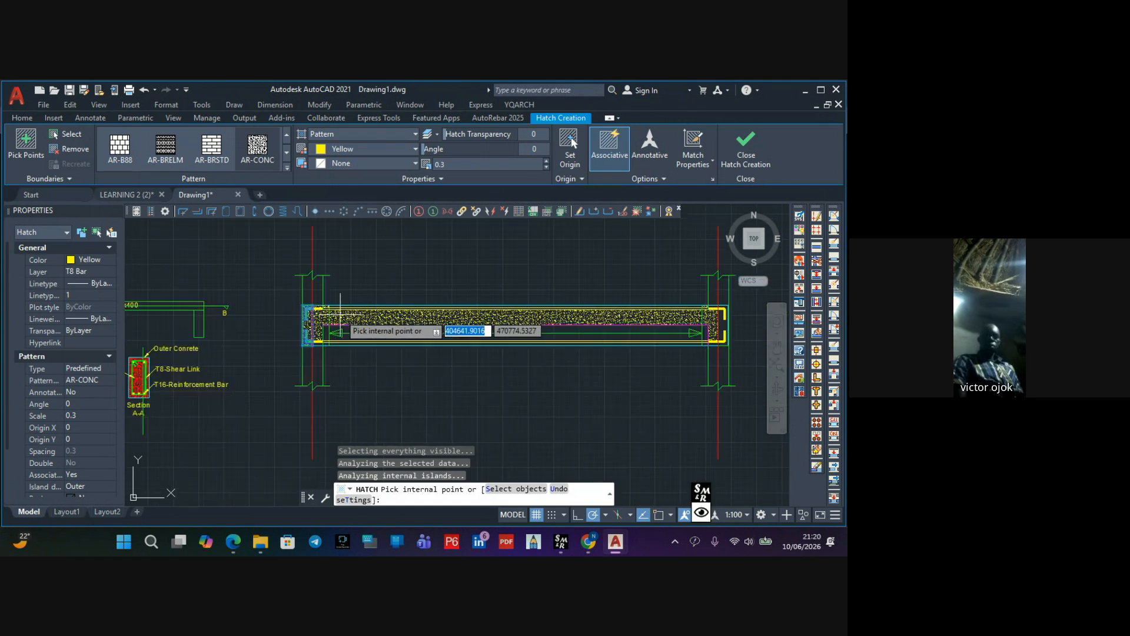
scroll(312, 341, up, 3)
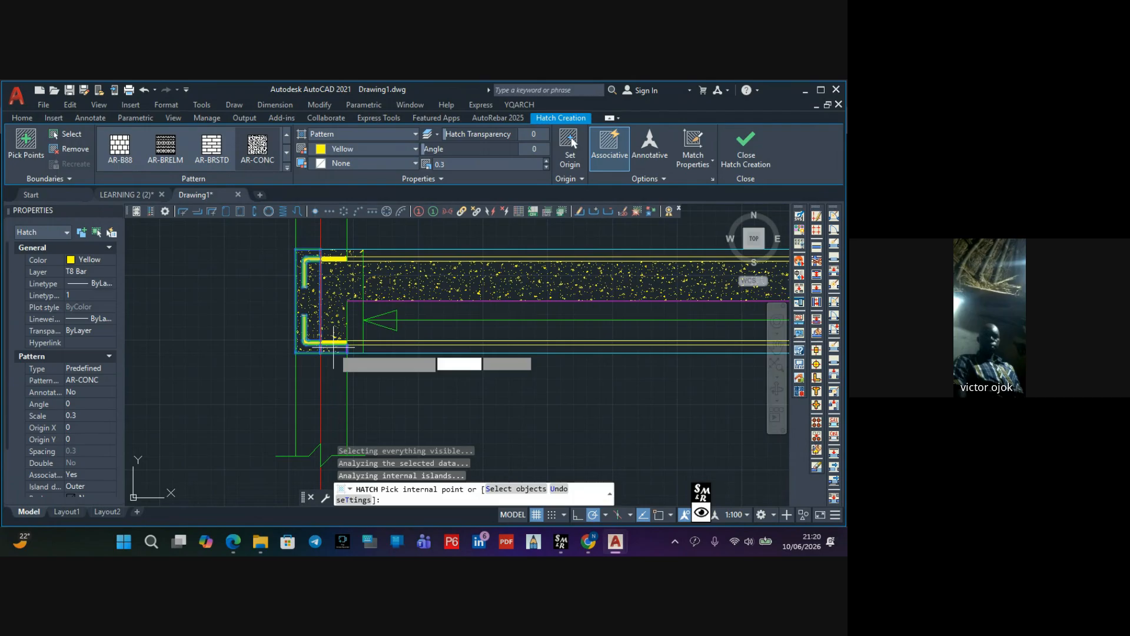
Add the right column joint's outer half and the cover area under its bottom bar to the hatch
scroll(504, 373, down, 2)
middle_drag(534, 382, 494, 385)
scroll(286, 377, down, 3)
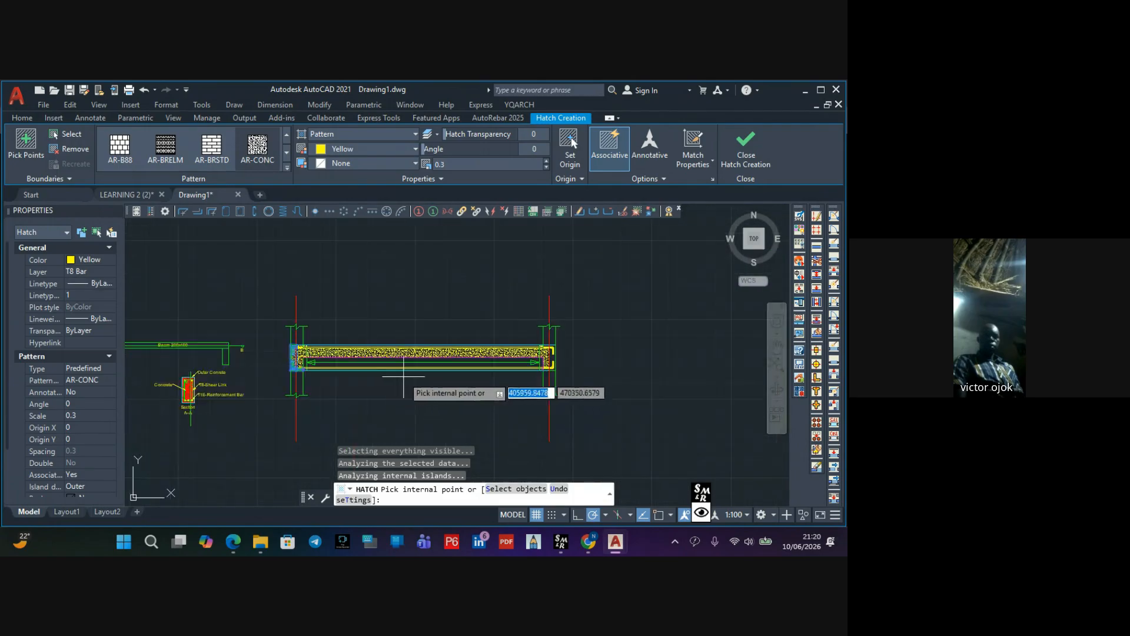
scroll(555, 373, up, 5)
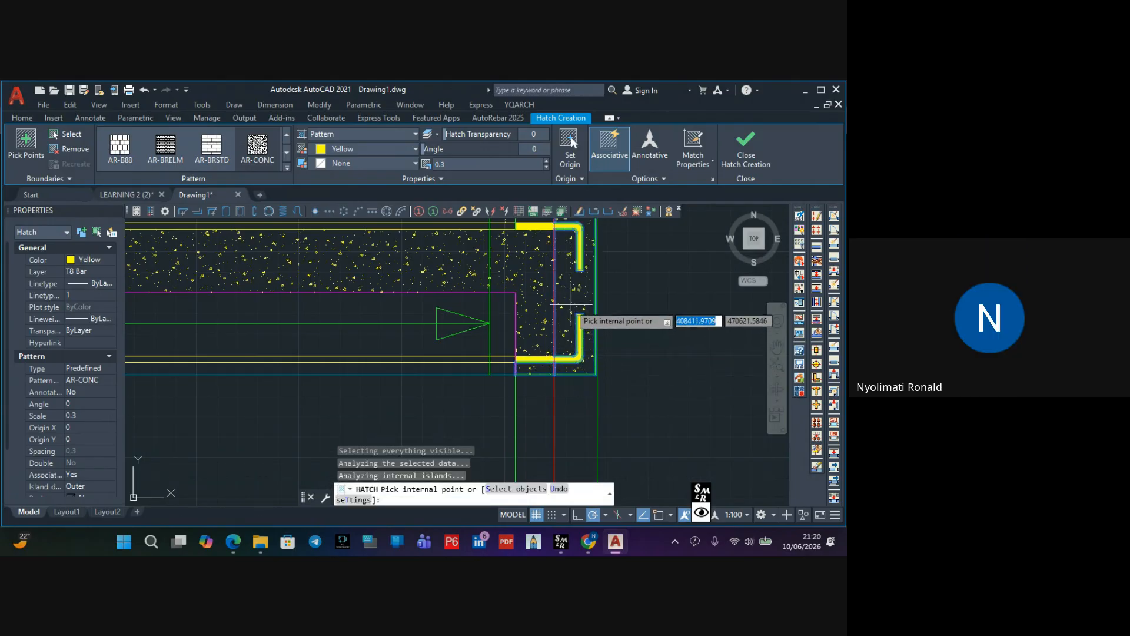
Try to hatch the span's top cover strip from a point beside the right end line, and leave the hatch command
scroll(573, 330, down, 5)
scroll(559, 309, up, 8)
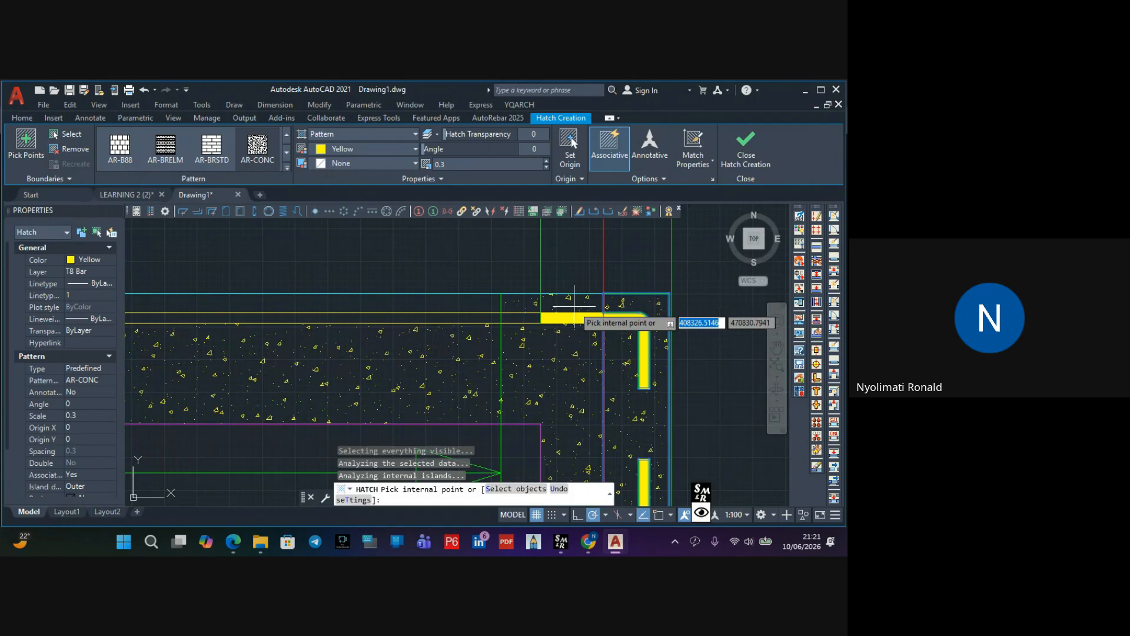
click(491, 303)
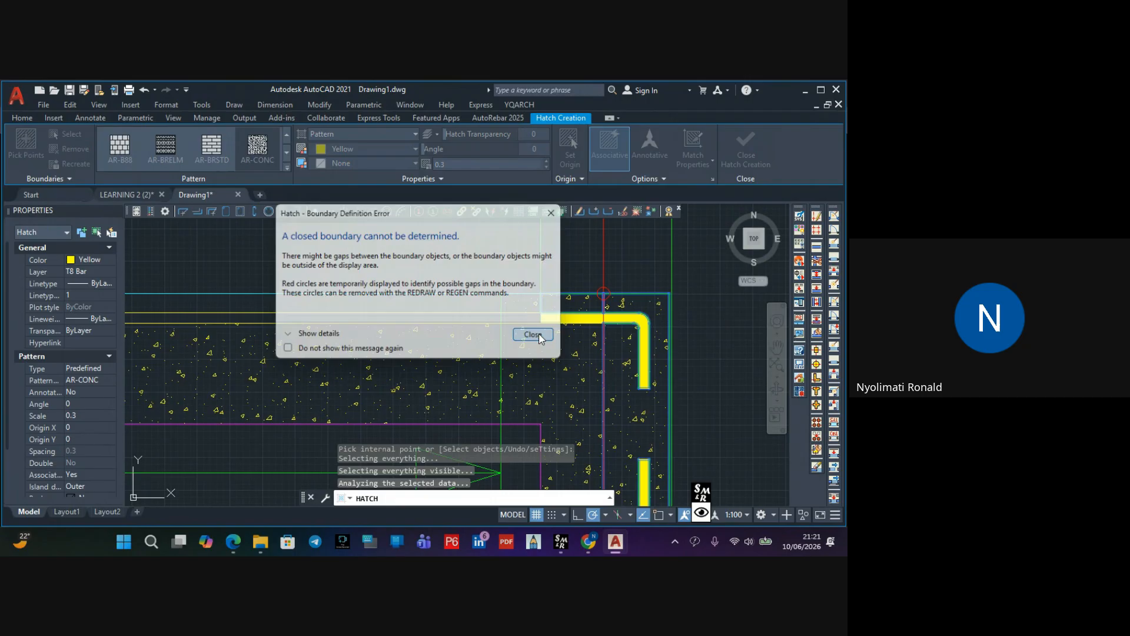
click(534, 334)
scroll(574, 330, down, 5)
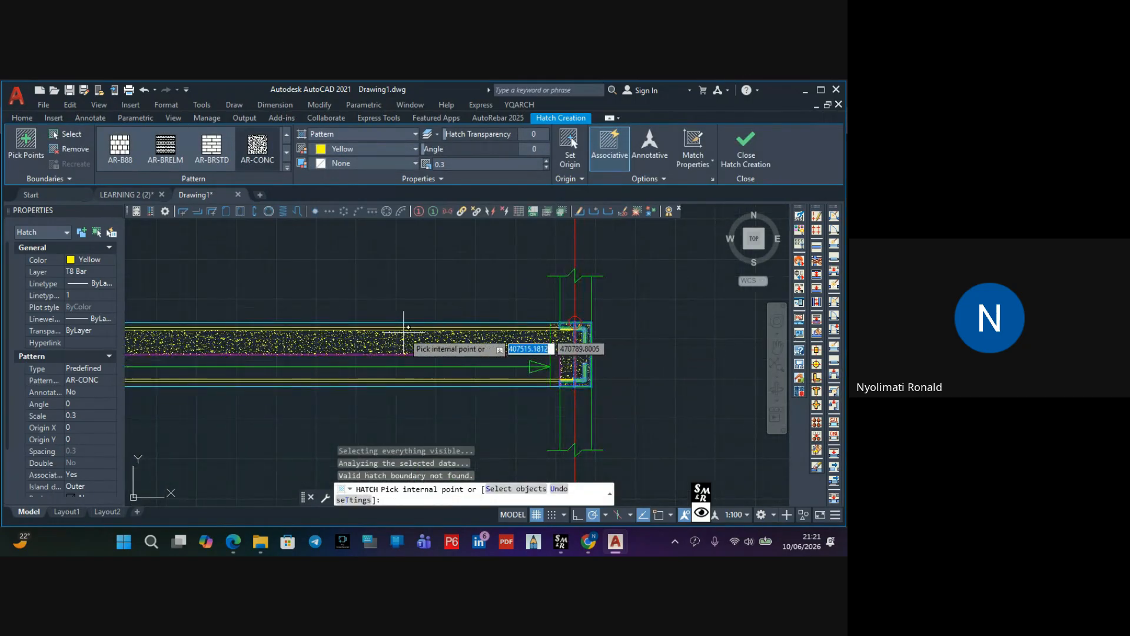
middle_drag(403, 331, 491, 319)
key(Escape)
key(Escape)
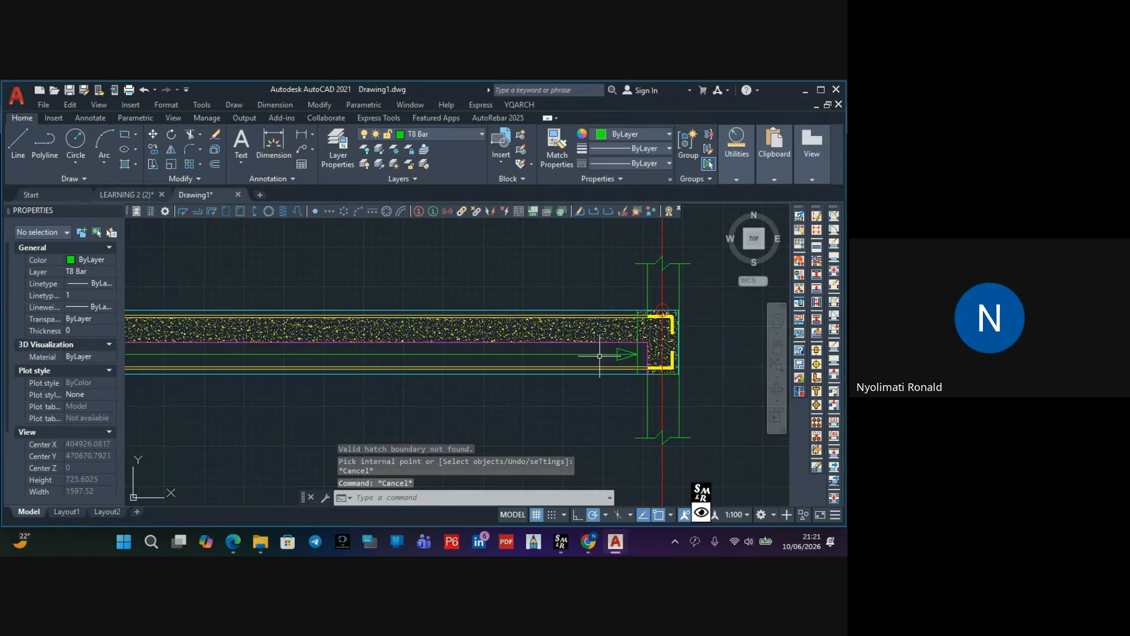
Examine the concrete hatch coverage along the whole beam elevation and at the left column joint
scroll(549, 353, down, 3)
scroll(552, 344, up, 2)
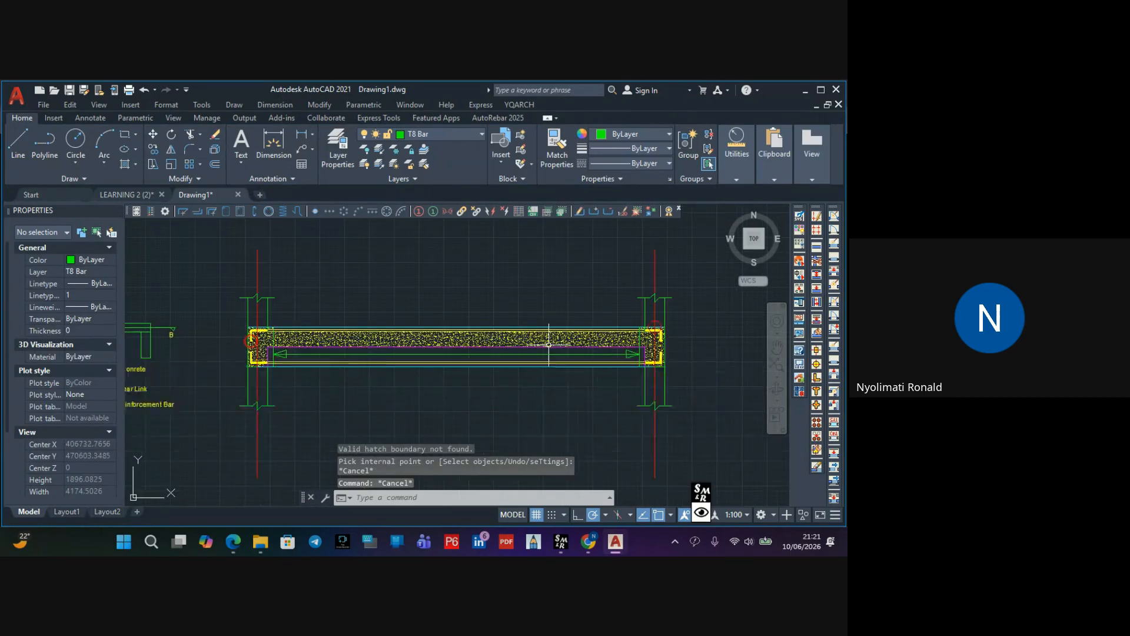
scroll(530, 346, down, 2)
scroll(400, 347, up, 2)
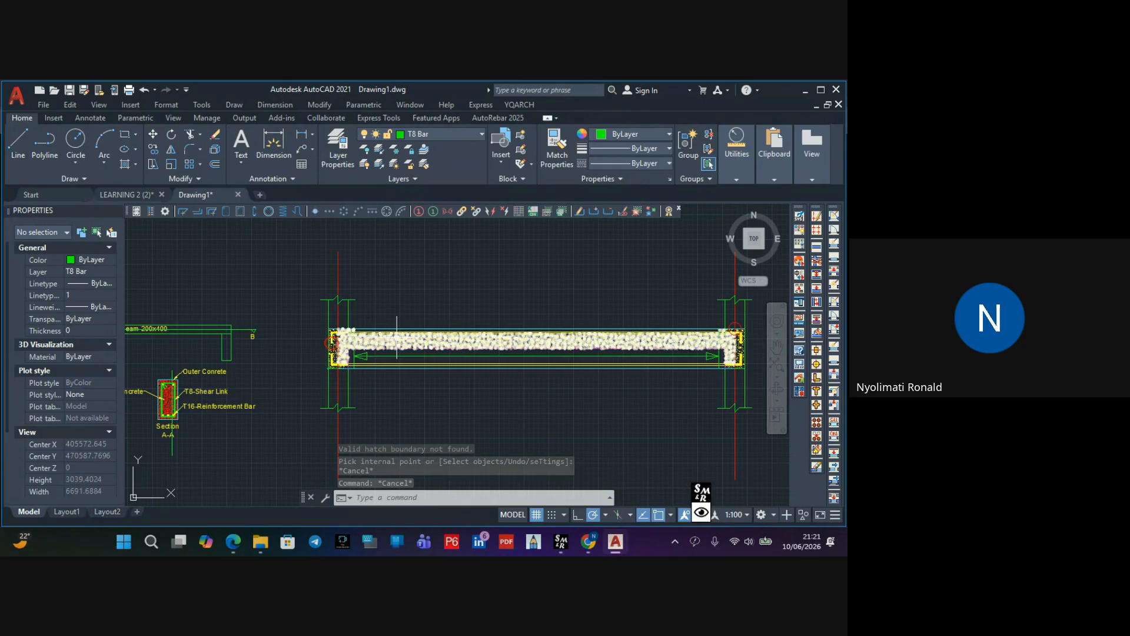
scroll(507, 374, up, 2)
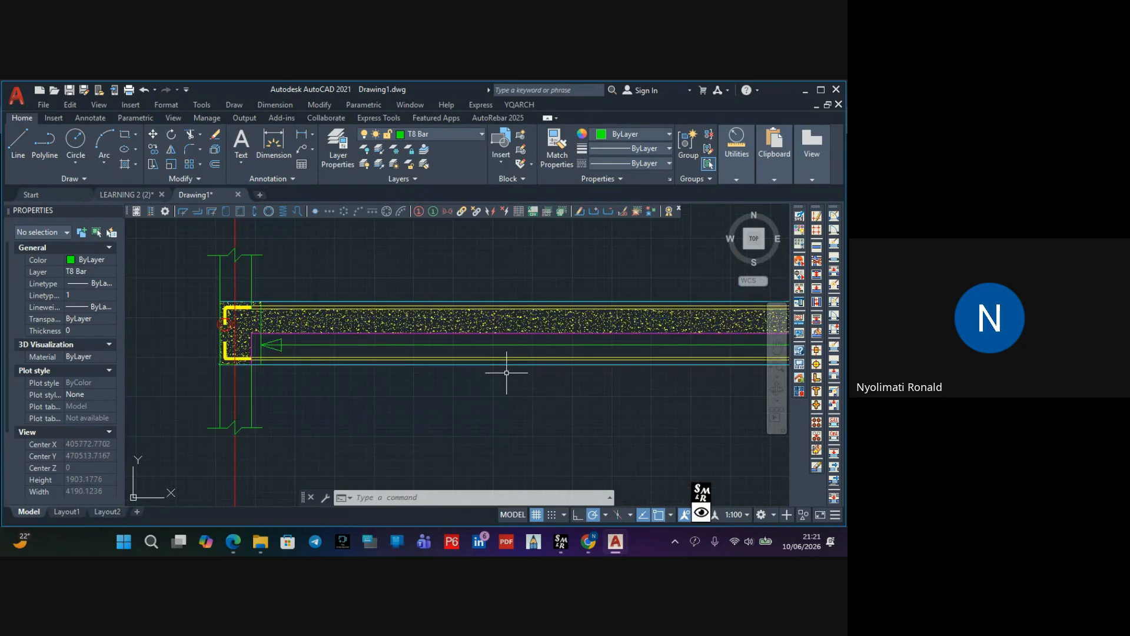
scroll(435, 356, down, 2)
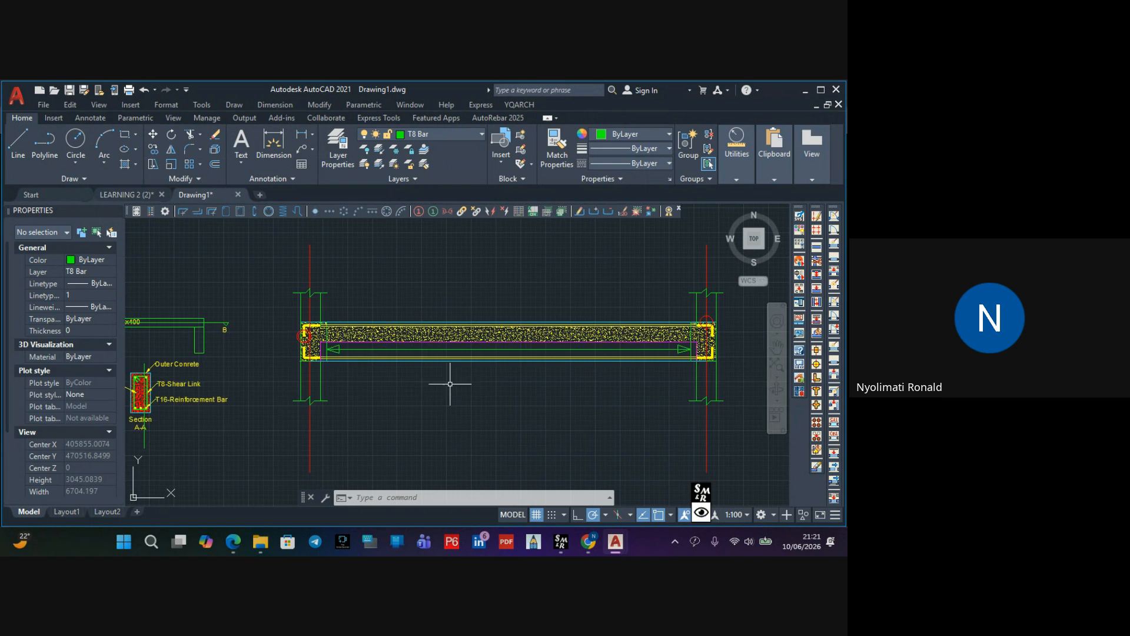
scroll(450, 384, down, 2)
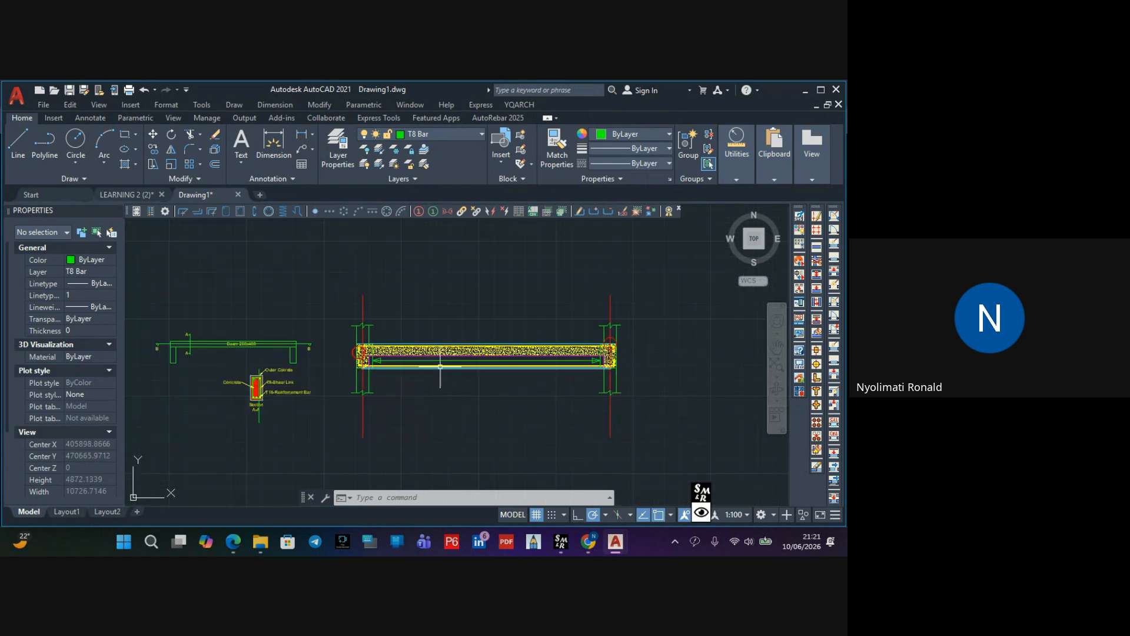
scroll(551, 356, up, 2)
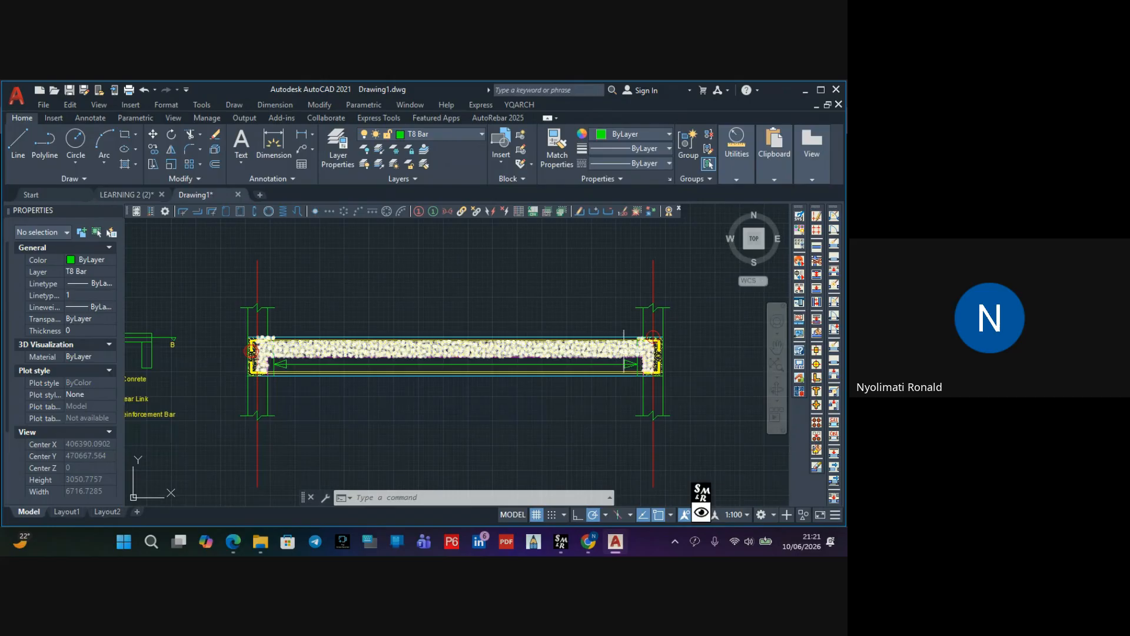
middle_drag(504, 398, 499, 380)
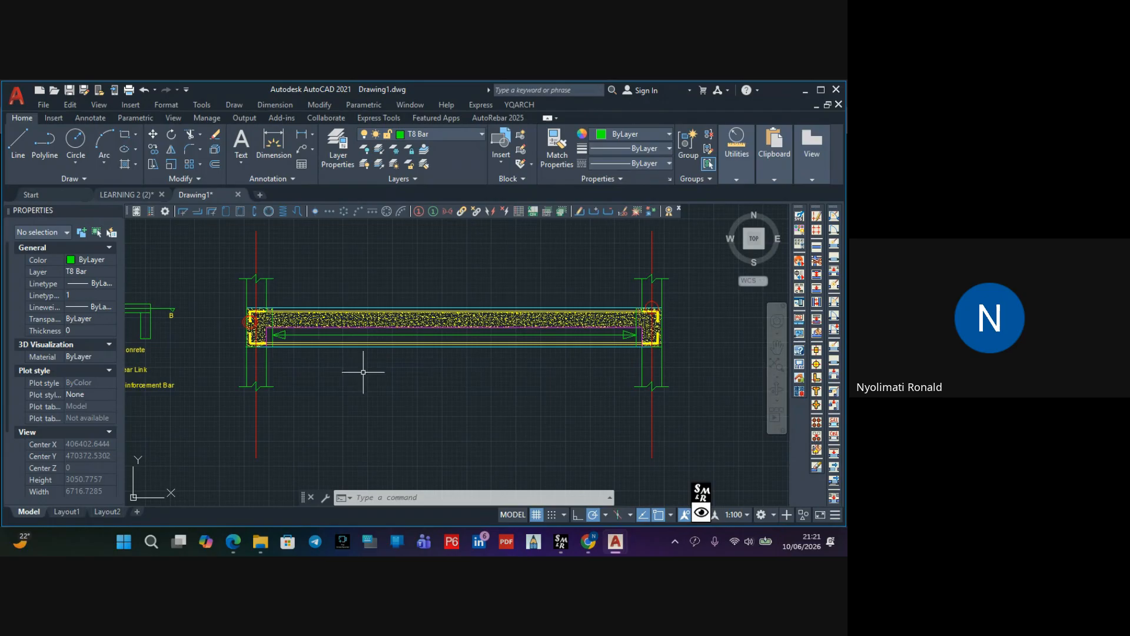
key(Escape)
key(Escape)
scroll(255, 332, up, 3)
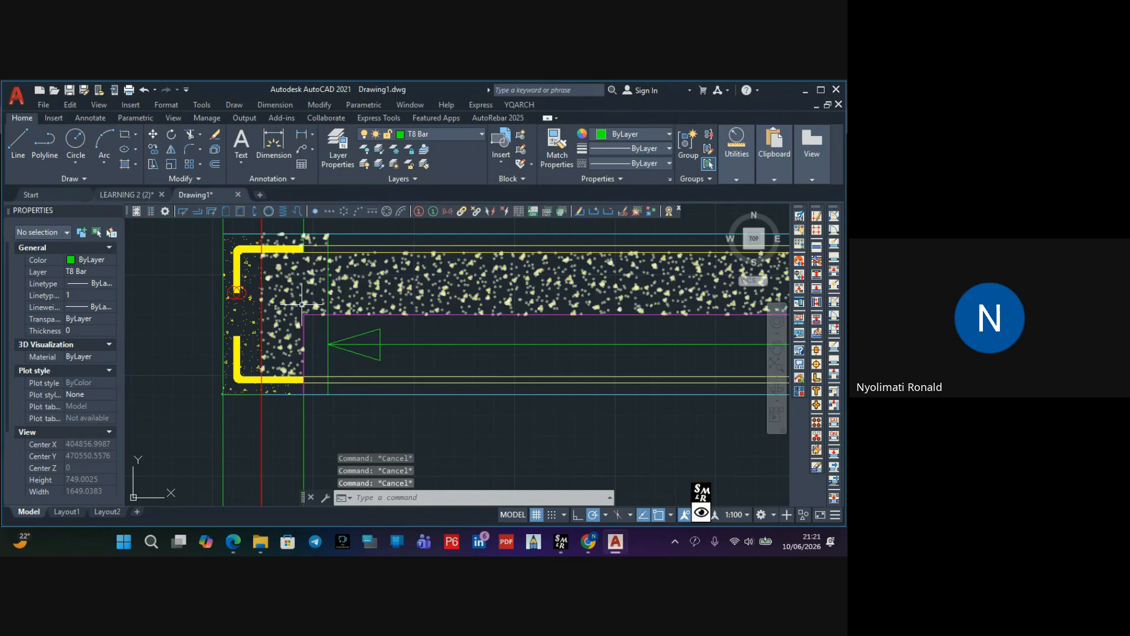
click(348, 389)
key(Escape)
key(Escape)
key(Escape)
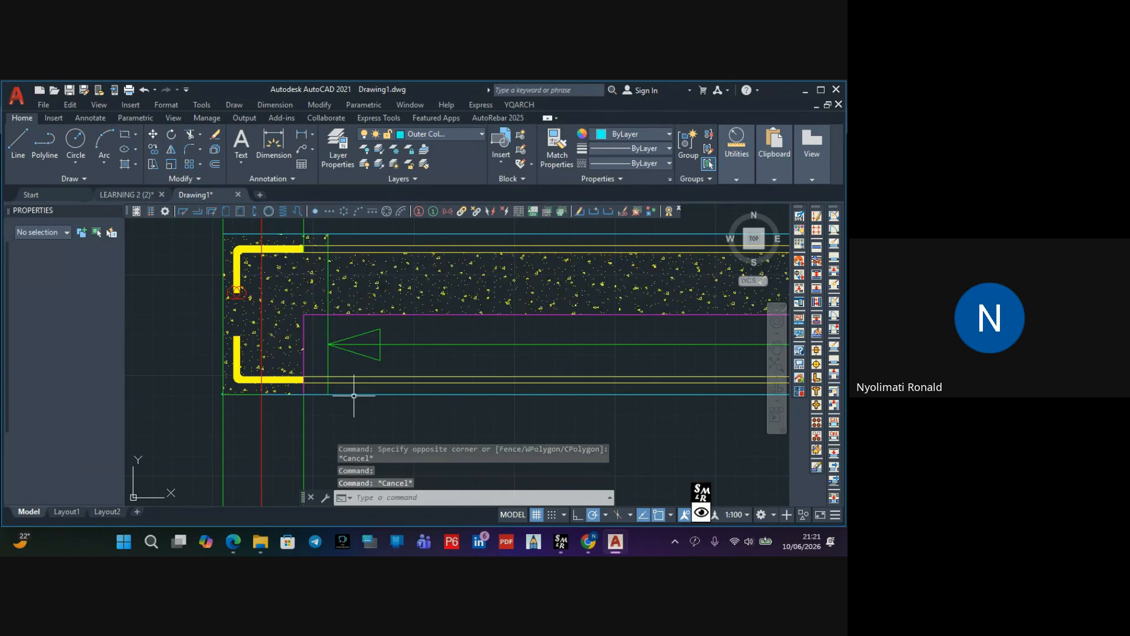
Add a linear dimension above the beam between the top ends of the two red column centre lines
scroll(506, 405, down, 4)
scroll(381, 350, down, 3)
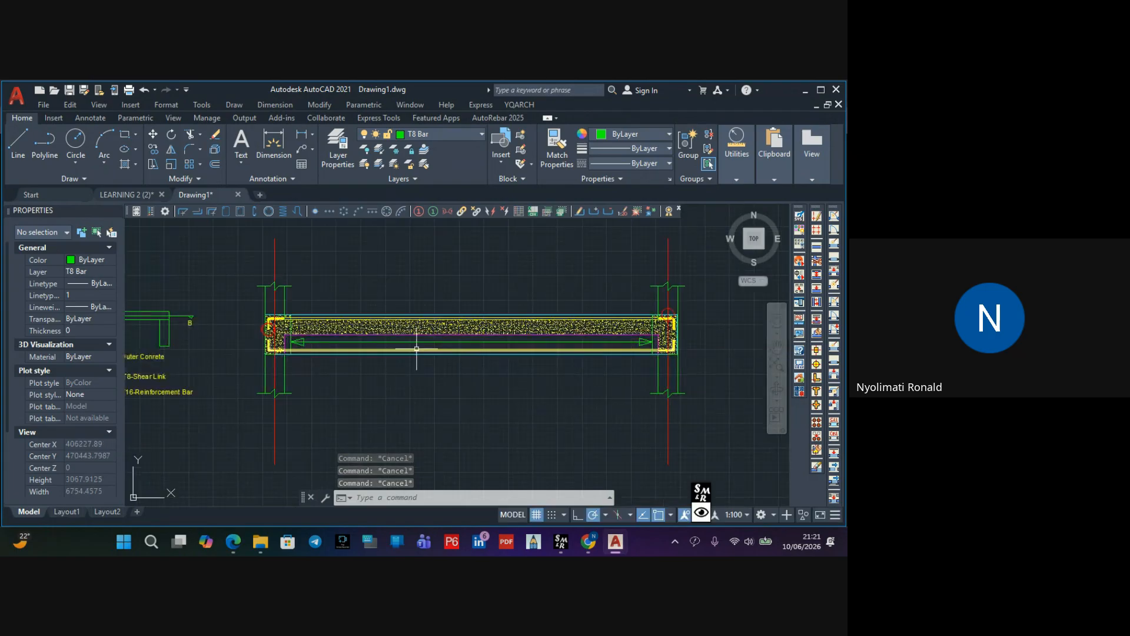
middle_drag(416, 348, 425, 376)
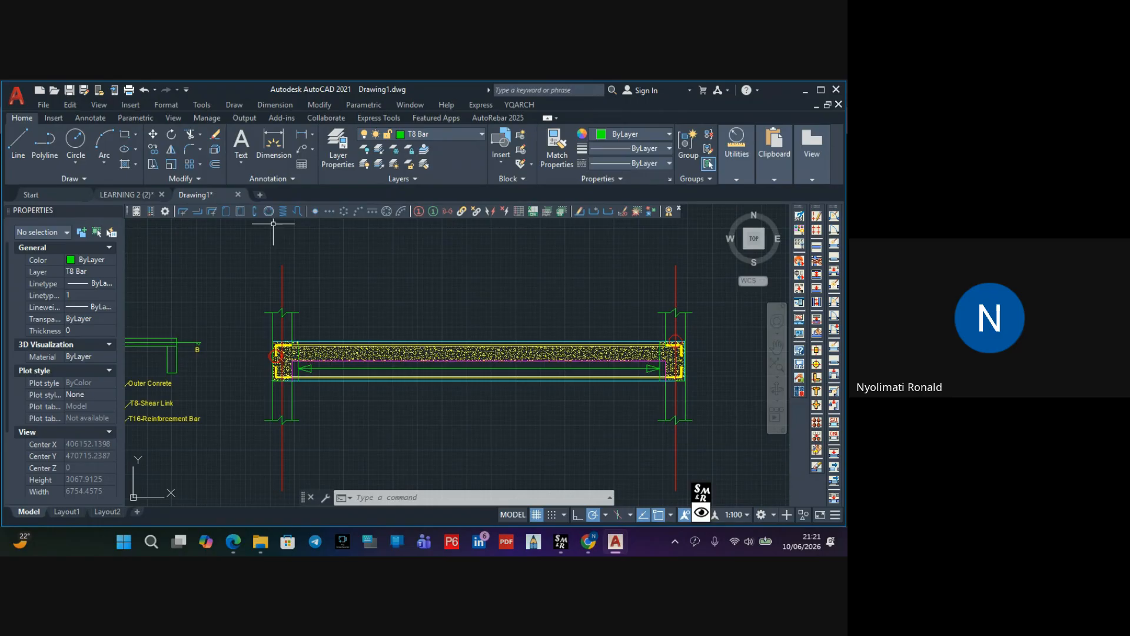
middle_drag(273, 224, 285, 229)
click(276, 145)
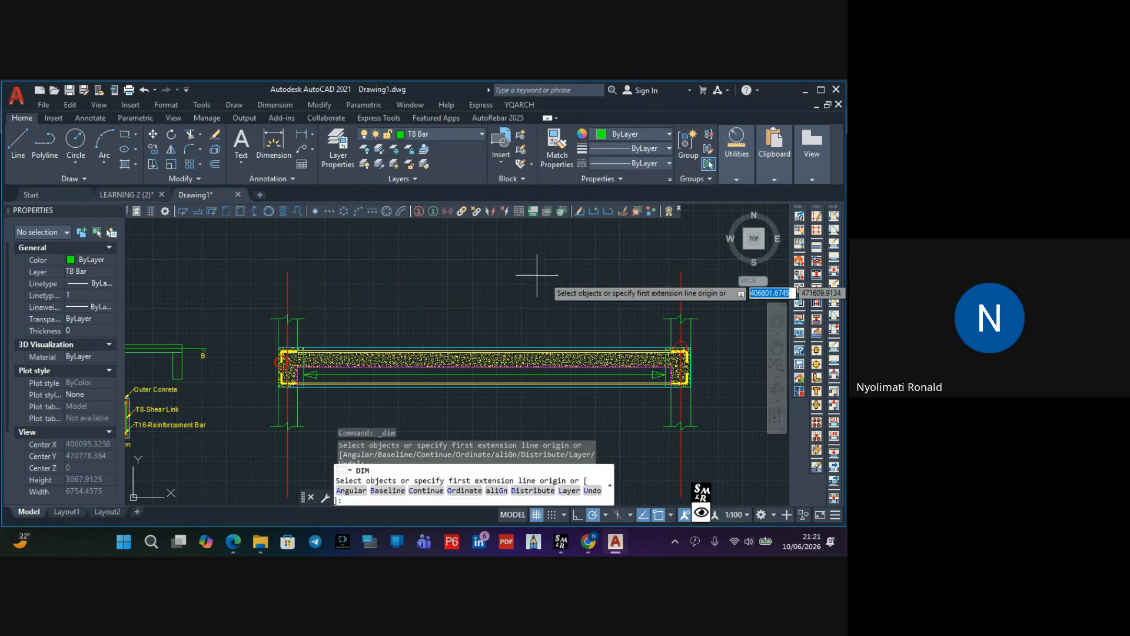
click(681, 272)
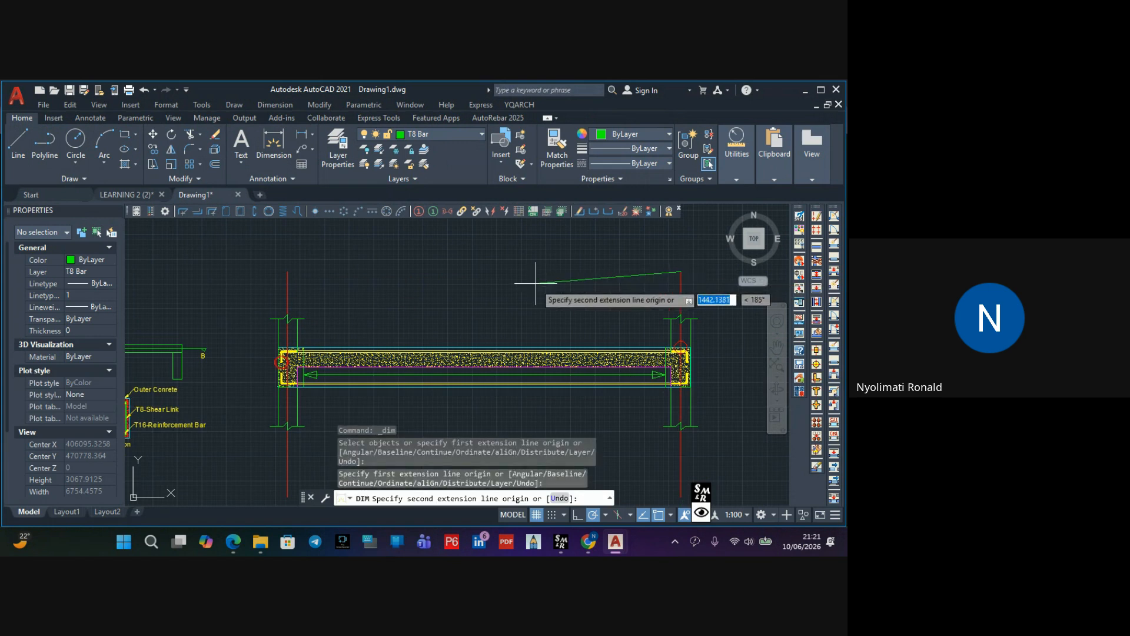
click(288, 272)
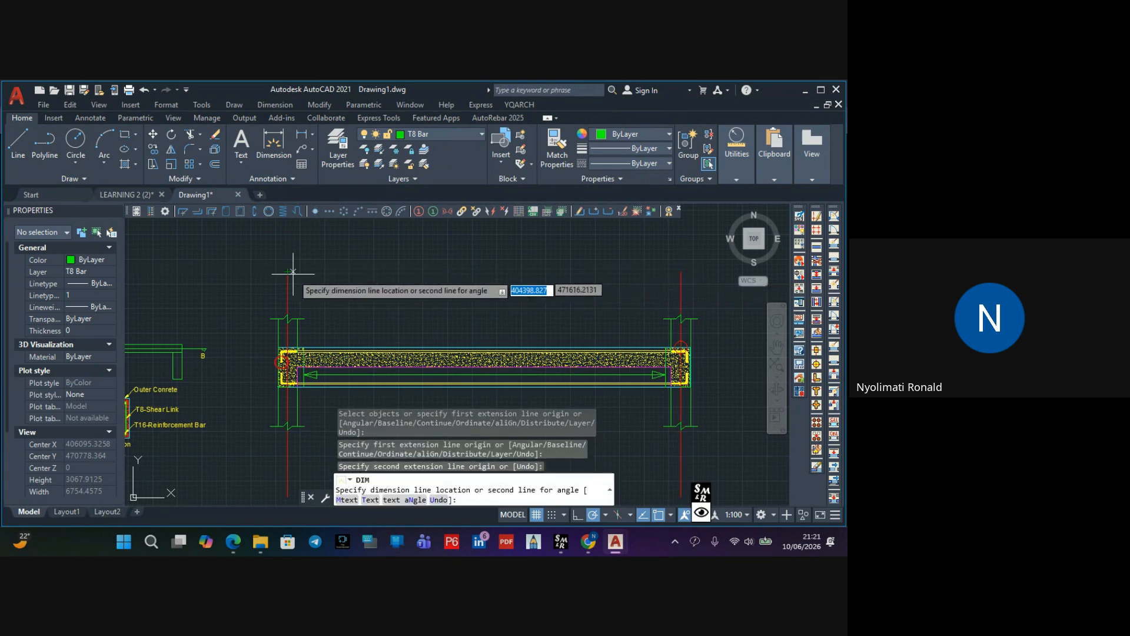
click(366, 295)
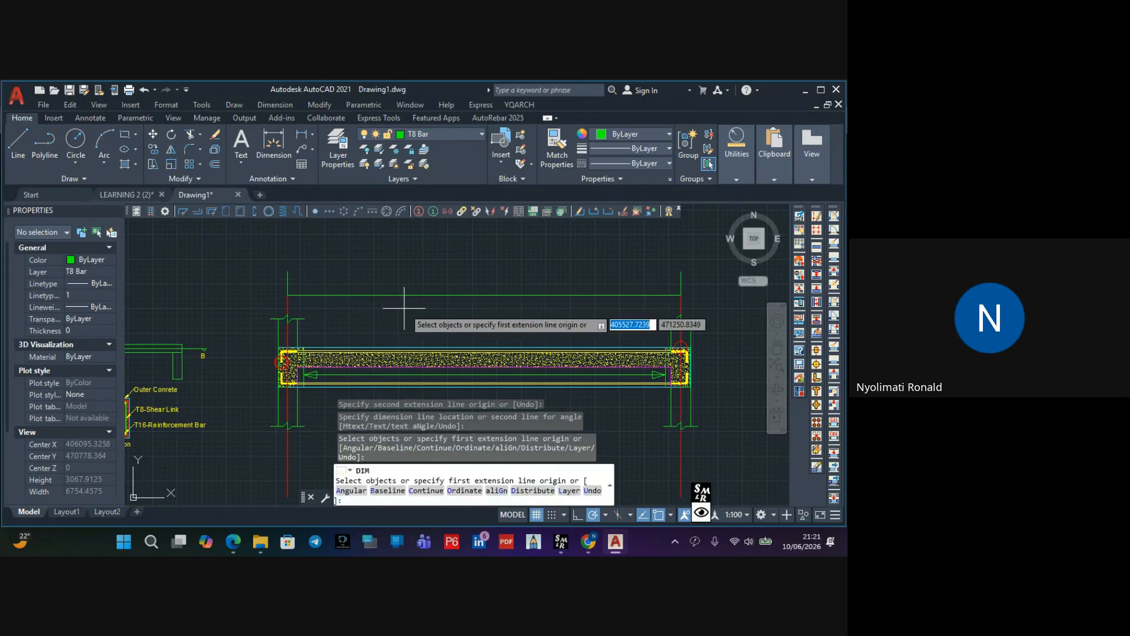
key(Escape)
Modify the ISO-25 dimension style, setting its text height to 50
scroll(479, 295, up, 6)
scroll(558, 274, up, 1)
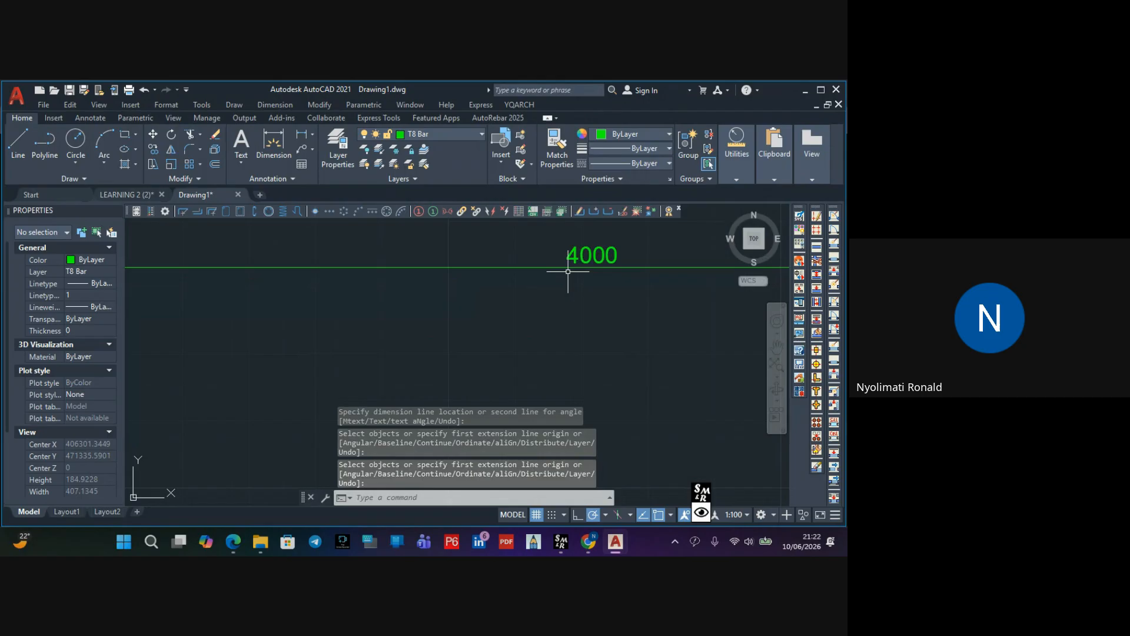
scroll(567, 259, down, 4)
click(489, 306)
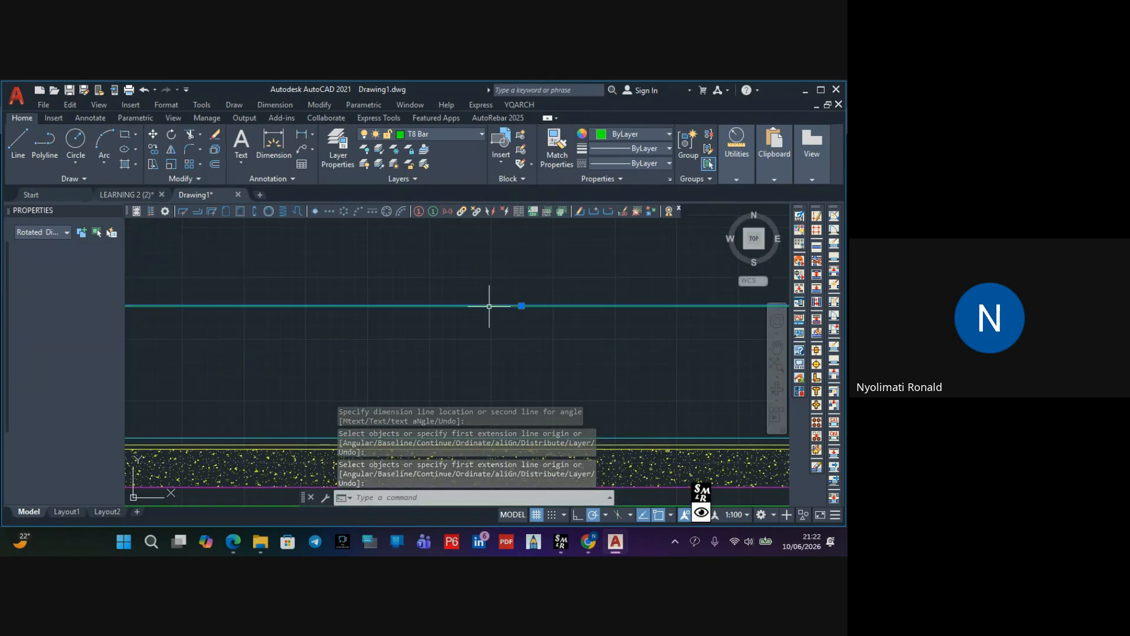
scroll(471, 328, down, 2)
scroll(453, 348, down, 2)
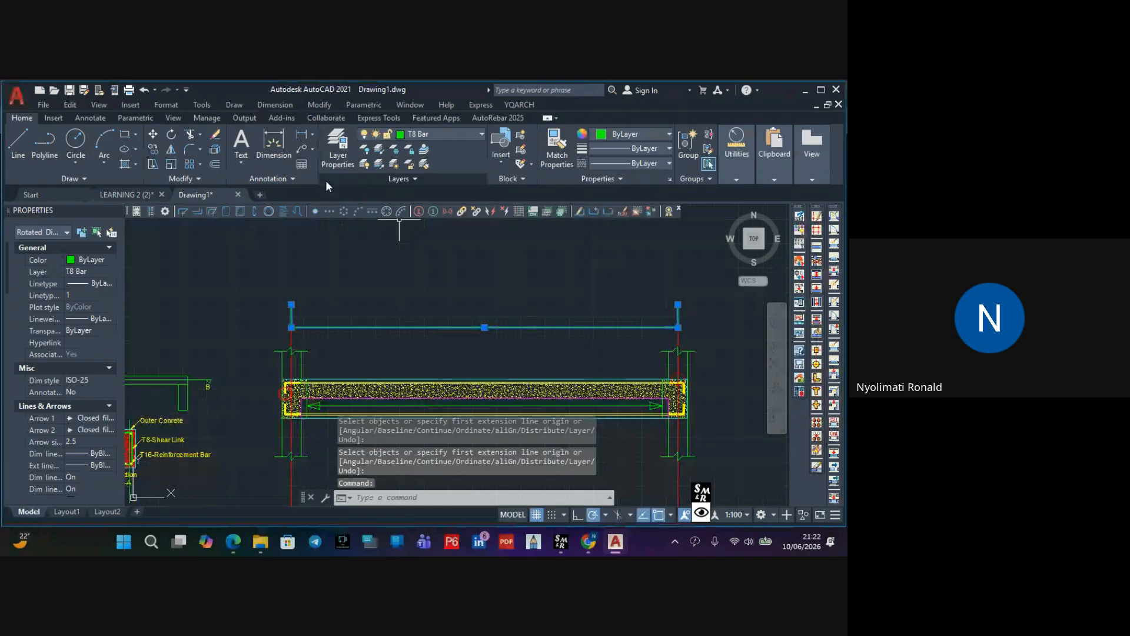
click(291, 179)
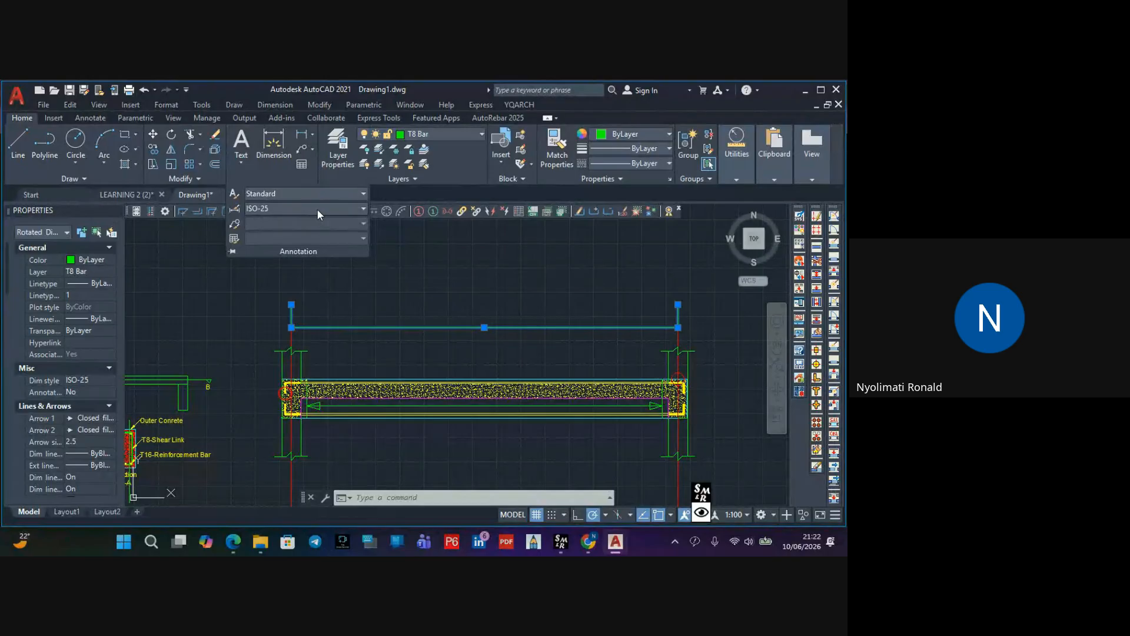
click(363, 209)
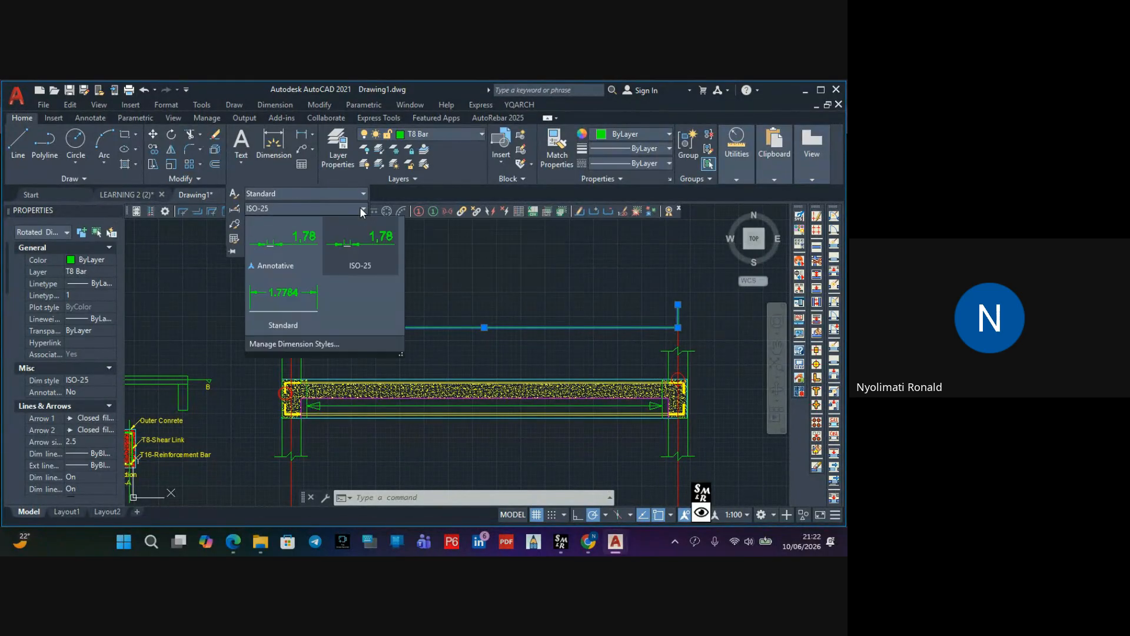
click(300, 343)
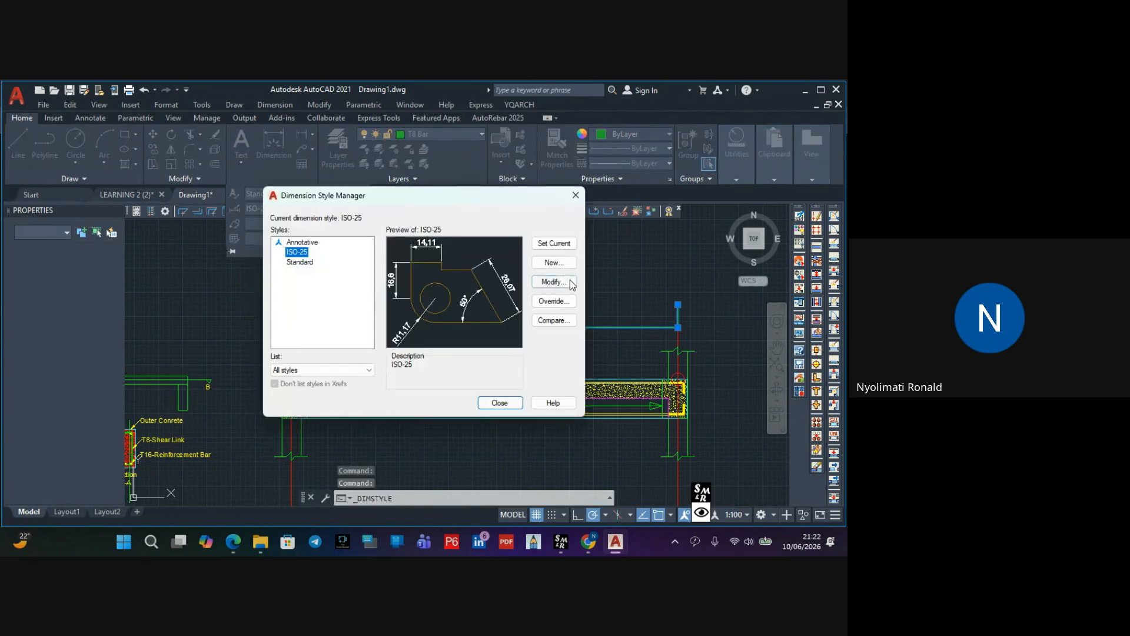
click(567, 285)
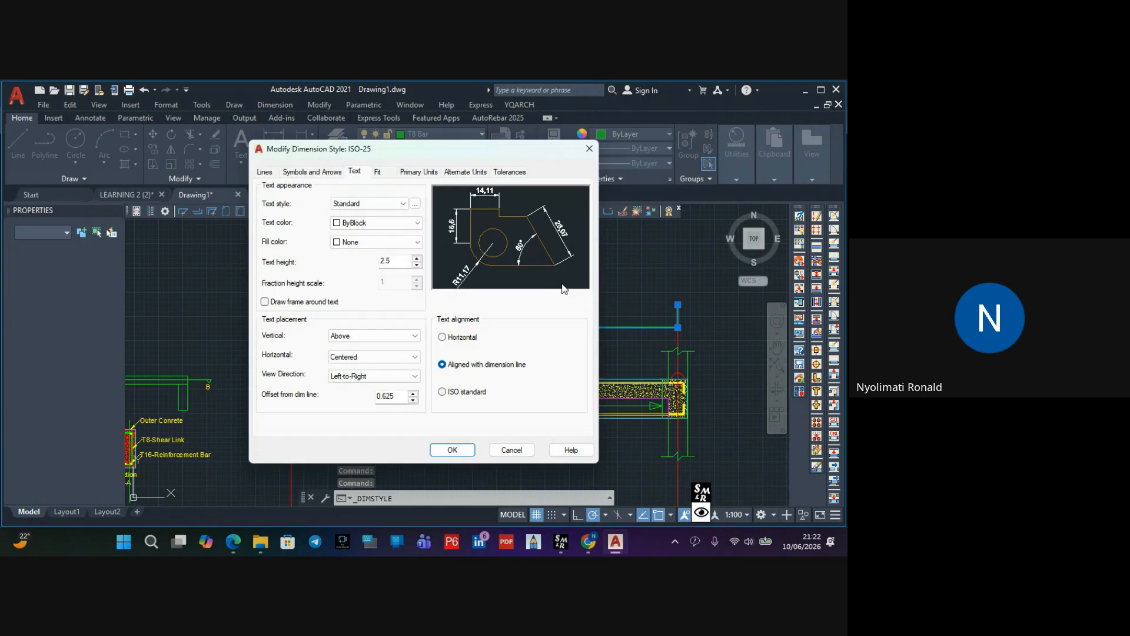
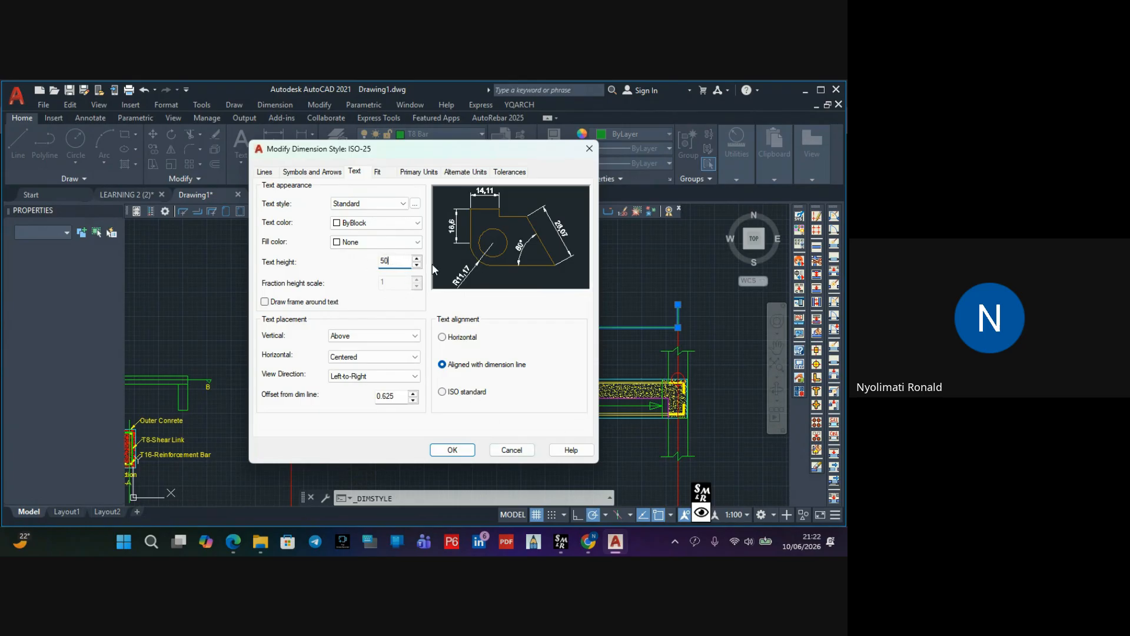
click(379, 173)
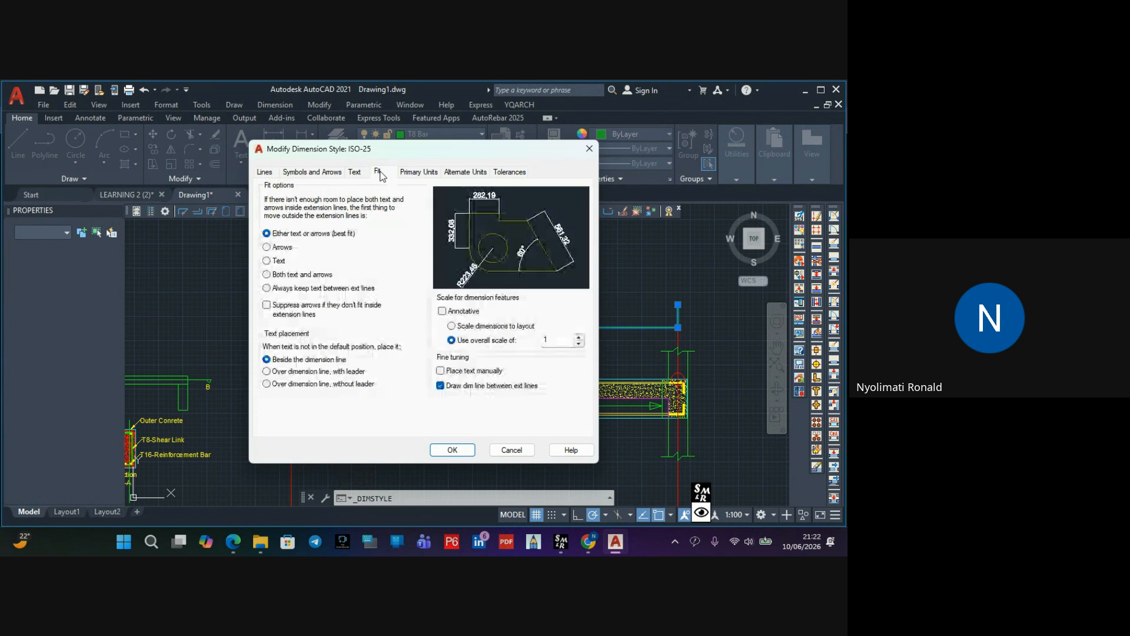
click(355, 172)
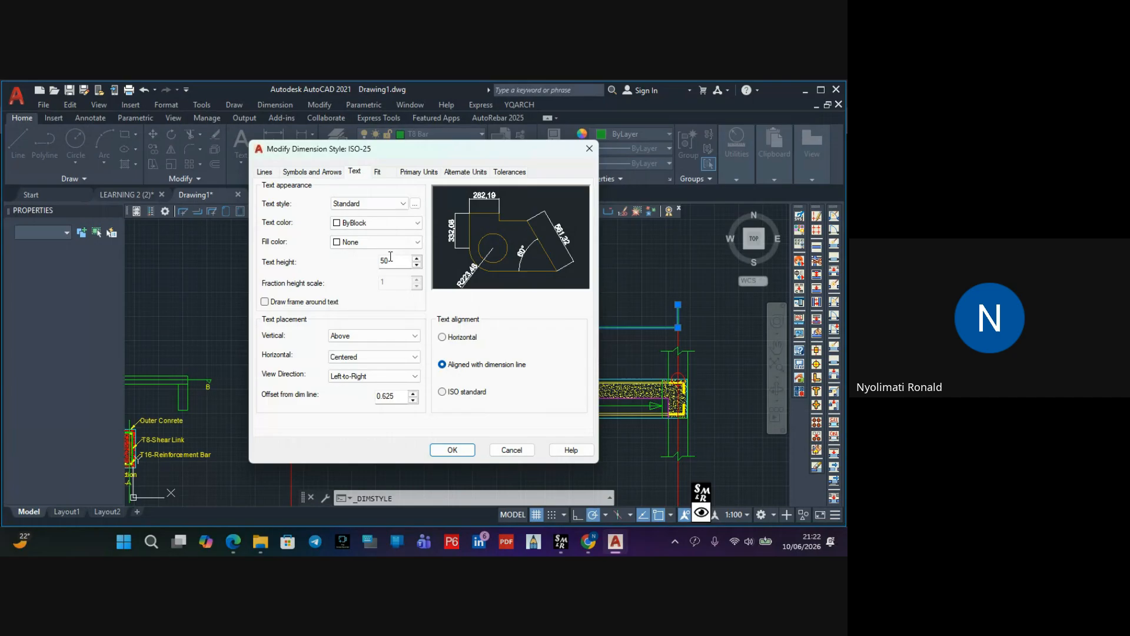
Set the ISO-25 style's arrow size to 40, make the style current and close the style manager
click(329, 174)
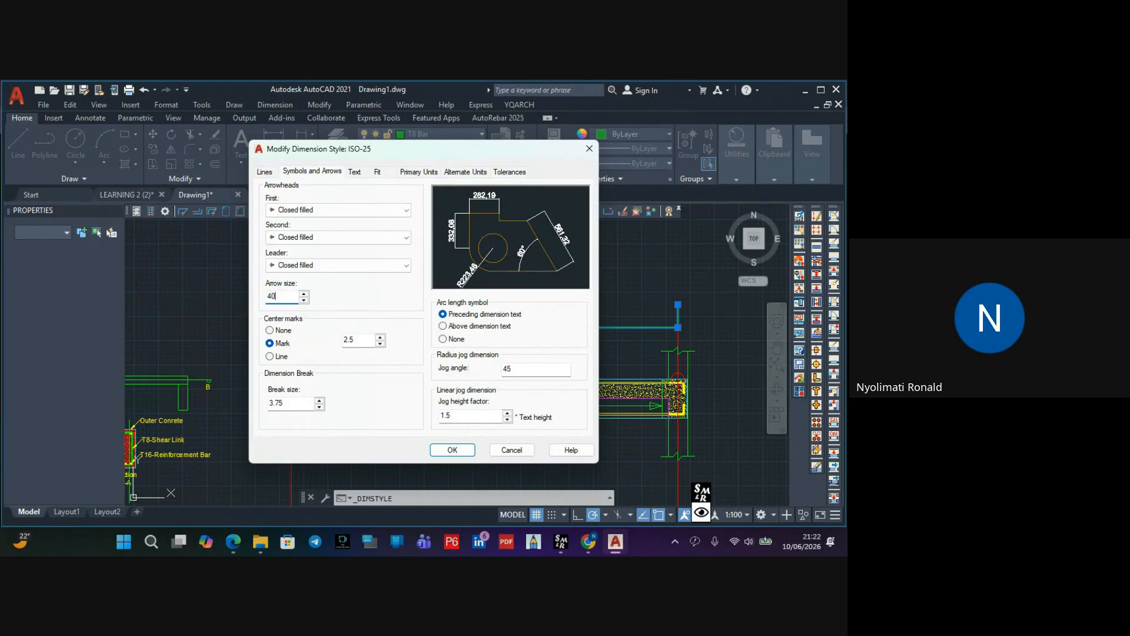
click(466, 451)
click(549, 242)
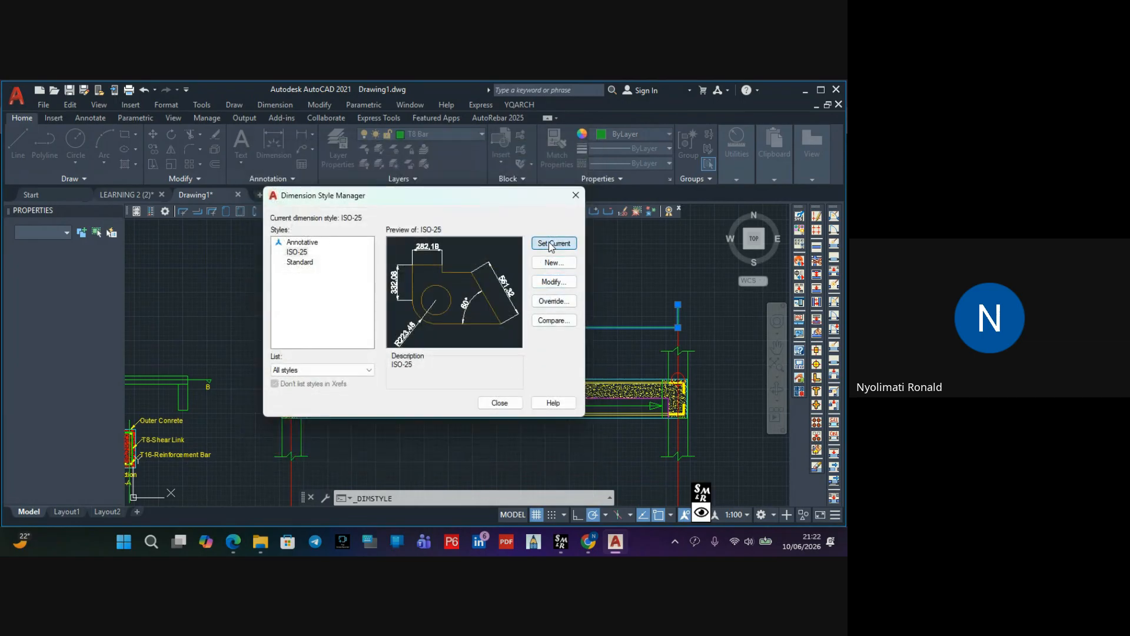
click(499, 403)
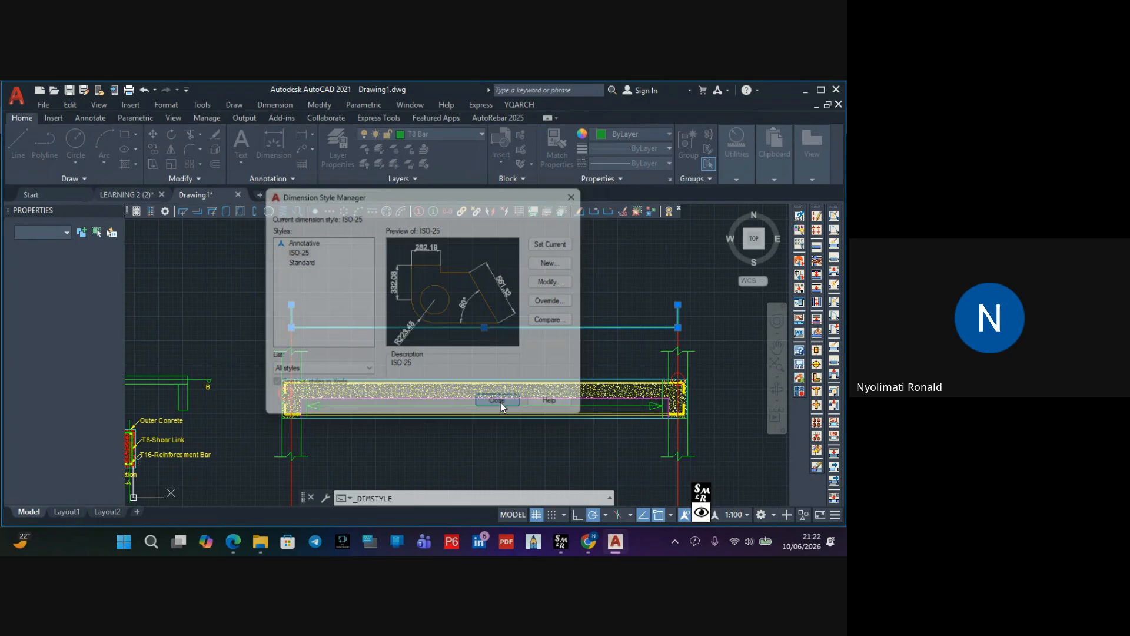
scroll(441, 345, up, 2)
scroll(404, 353, down, 3)
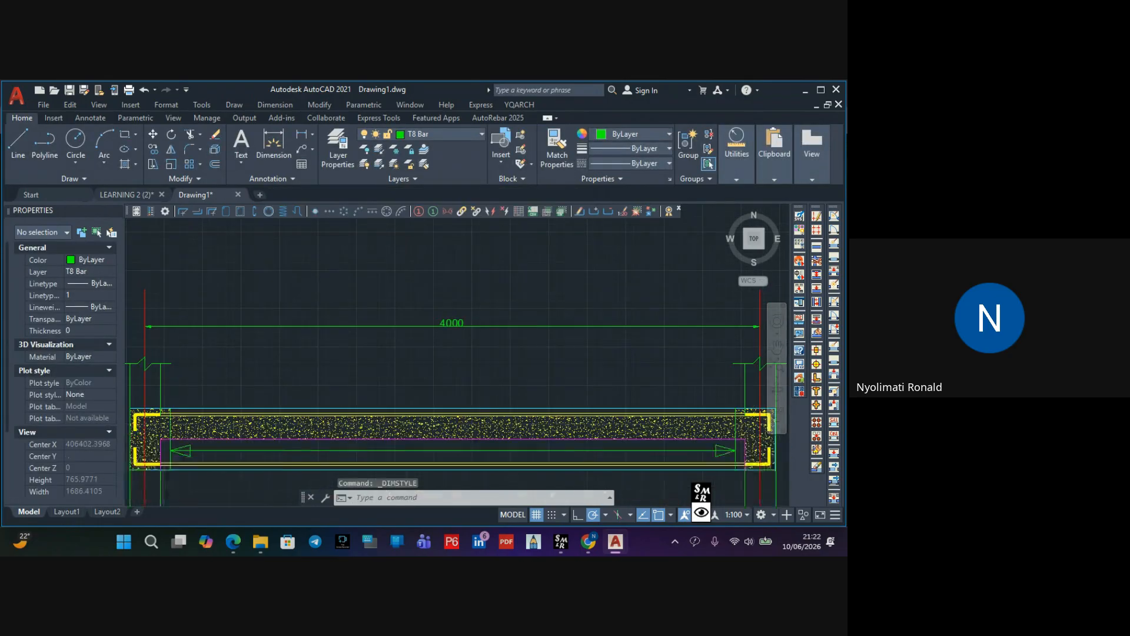
Reopen the ISO-25 dimension style for modification and set its arrow size to 60
scroll(386, 338, up, 4)
click(447, 327)
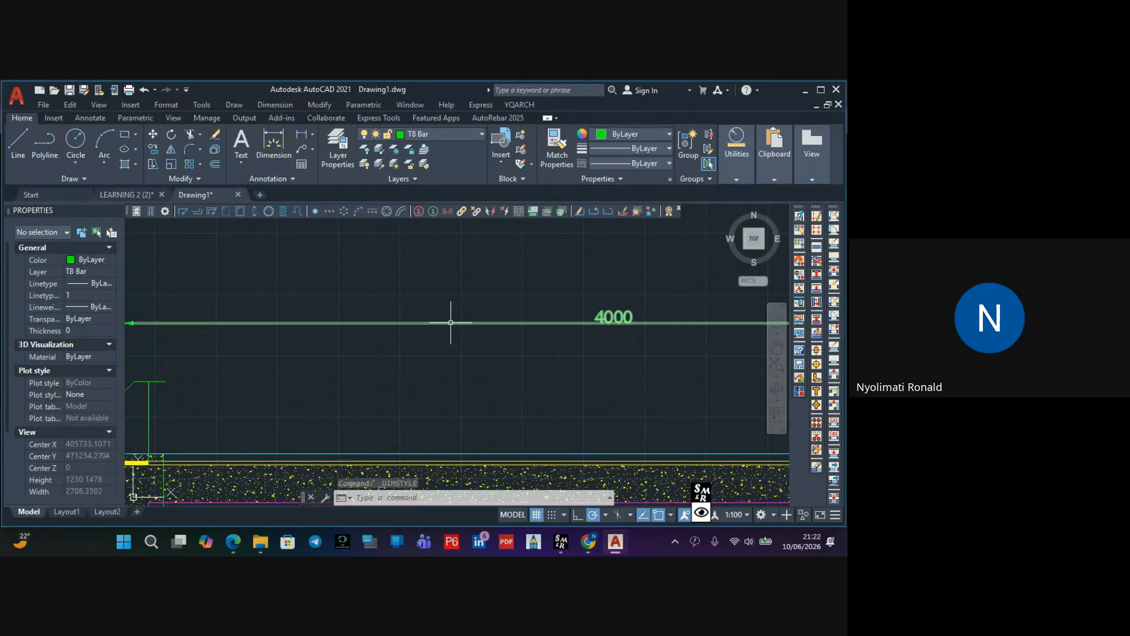
key(Escape)
key(Escape)
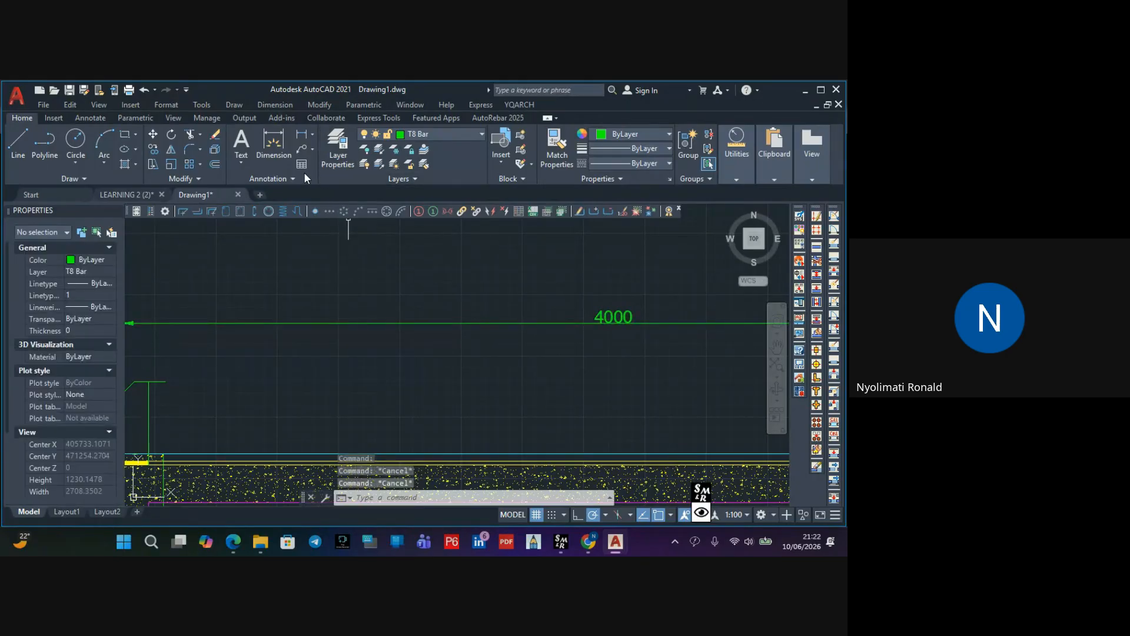
click(294, 178)
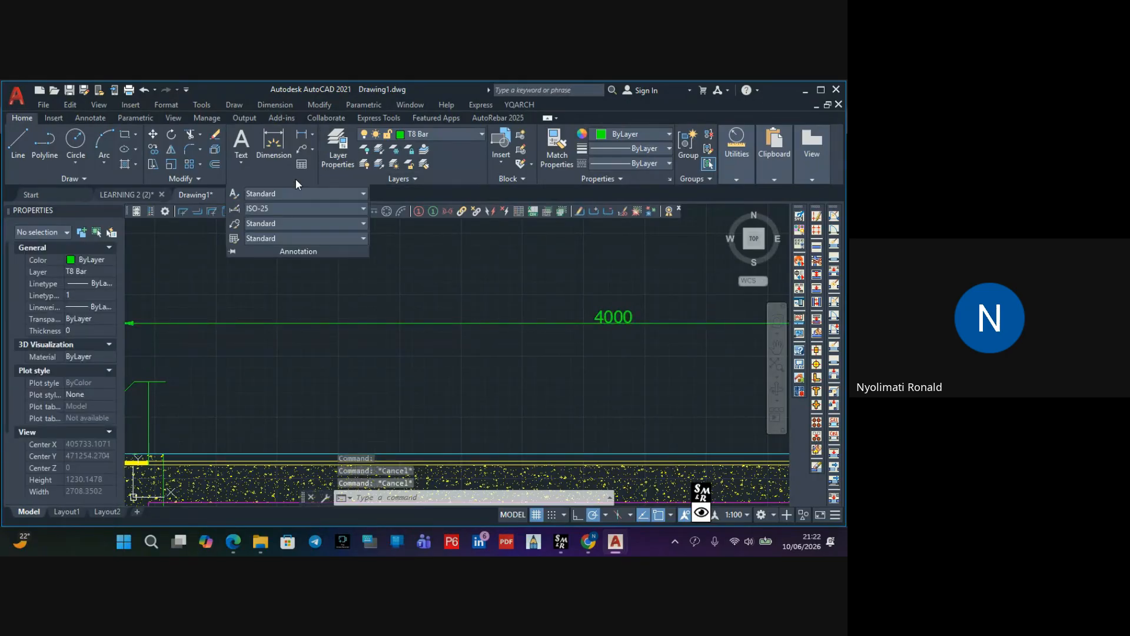
click(363, 209)
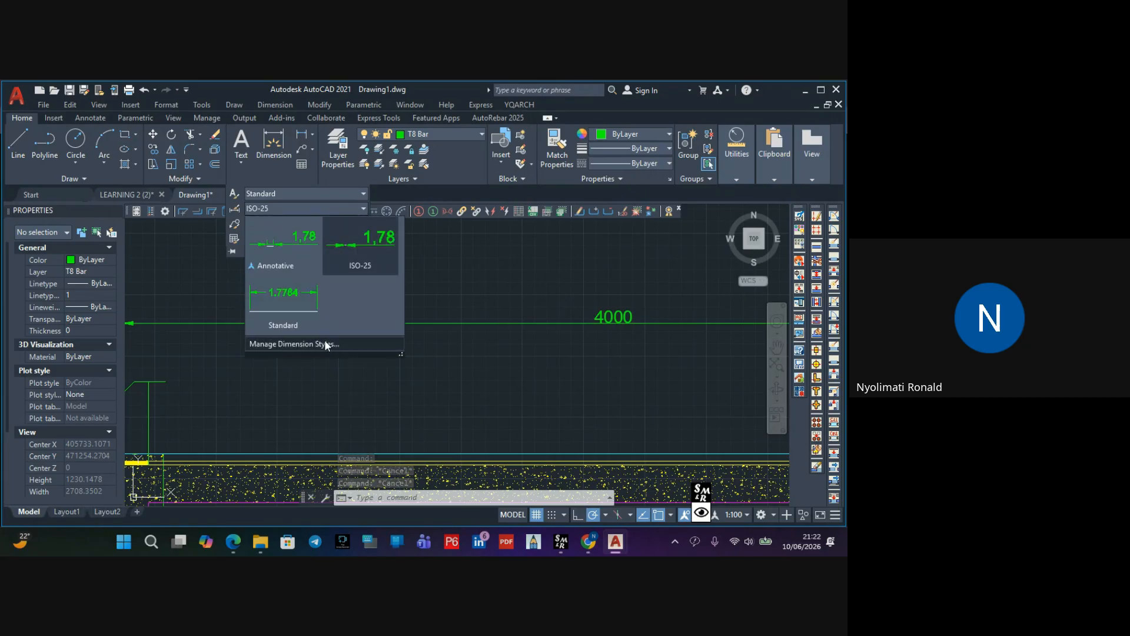
click(325, 345)
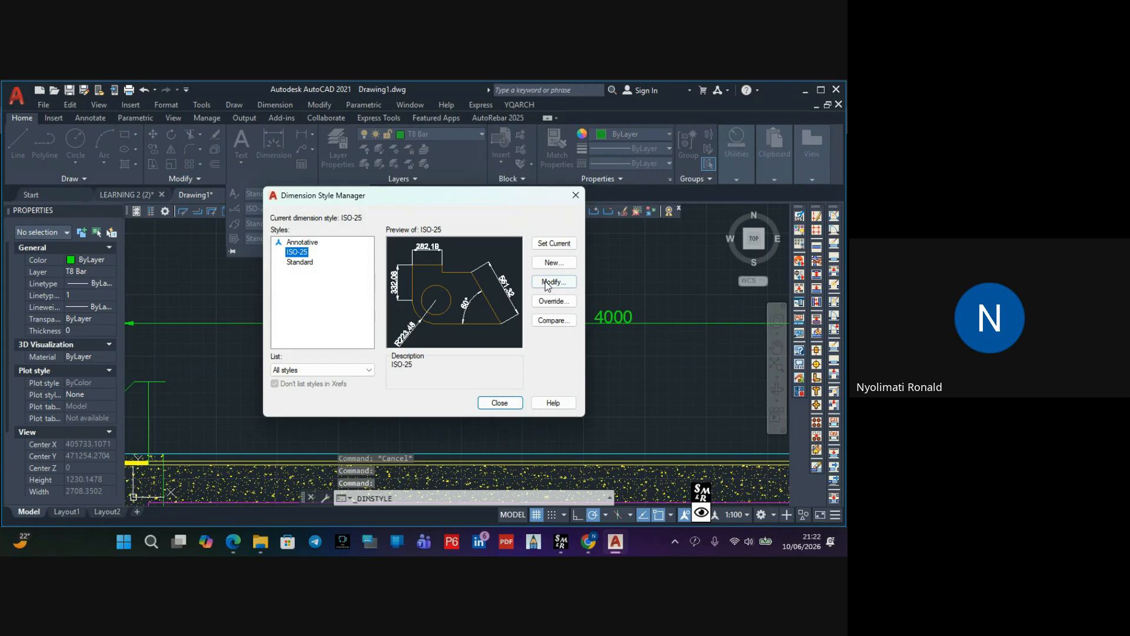
click(548, 281)
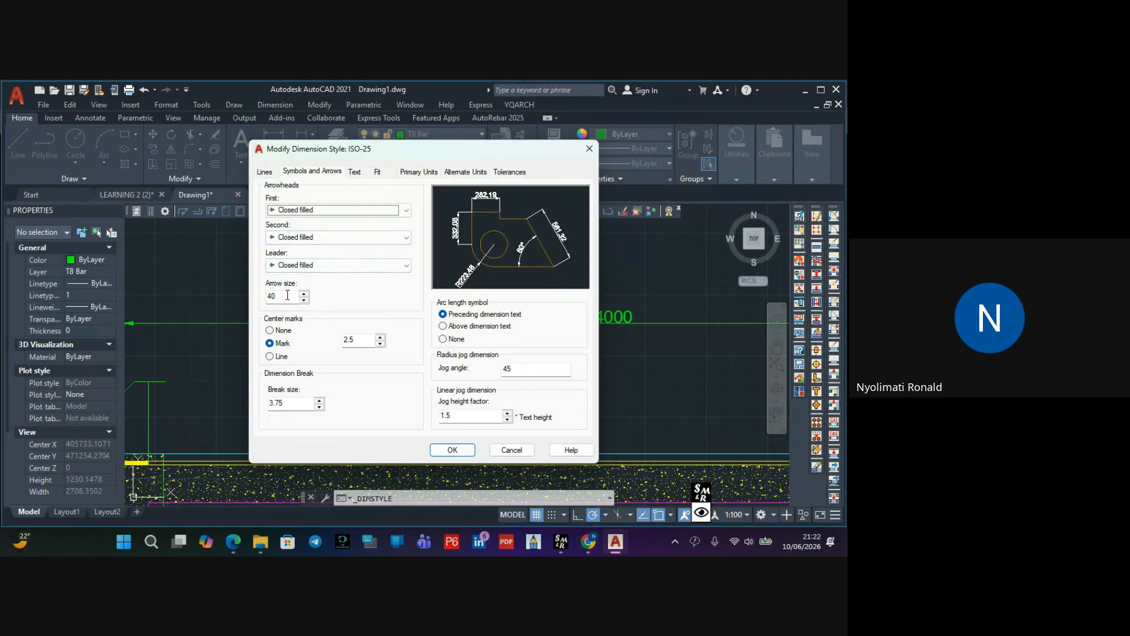
text(60)
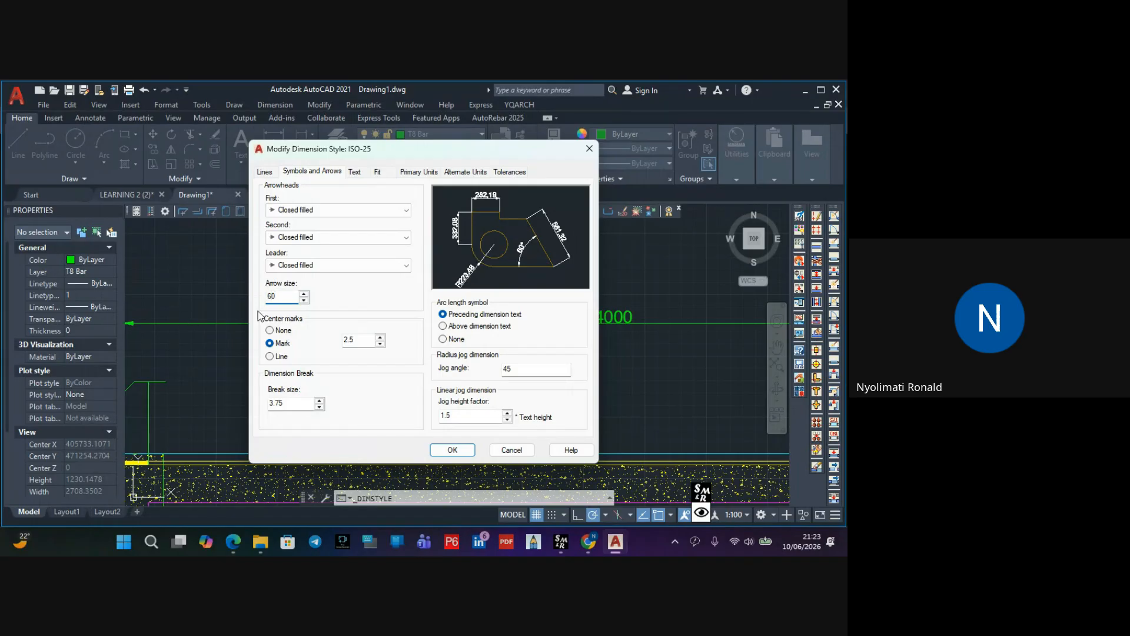
Increase the ISO-25 style's text height, accept the changes and close the style manager
click(354, 171)
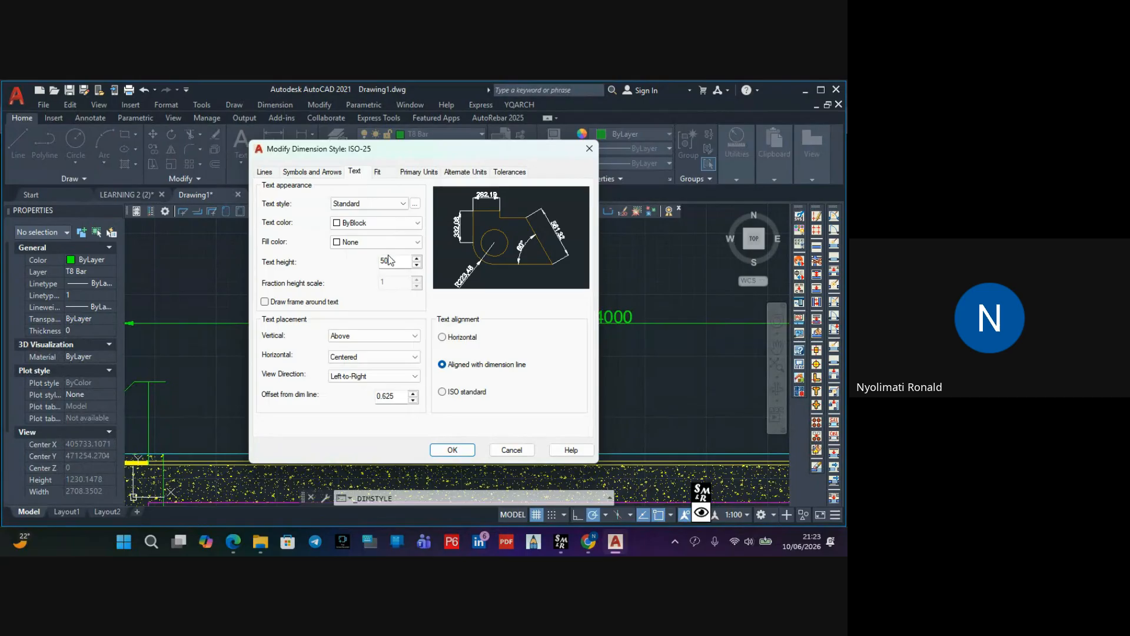
drag(392, 261, 347, 262)
click(454, 451)
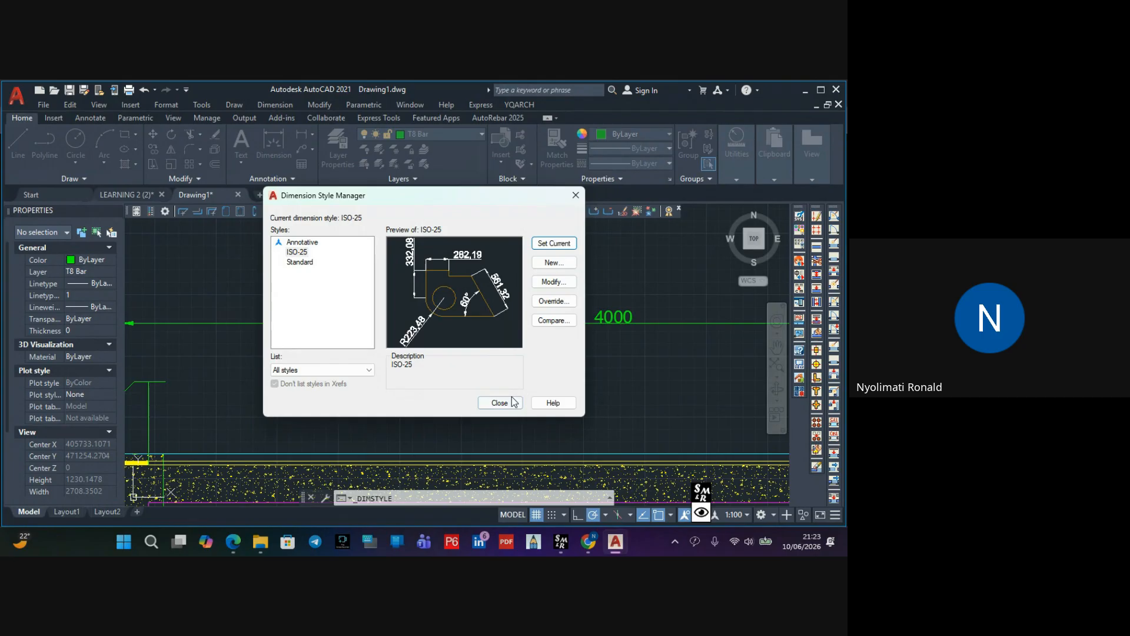
click(500, 403)
Move the 4000 span dimension line down, closer to the top of the beam
scroll(518, 353, down, 3)
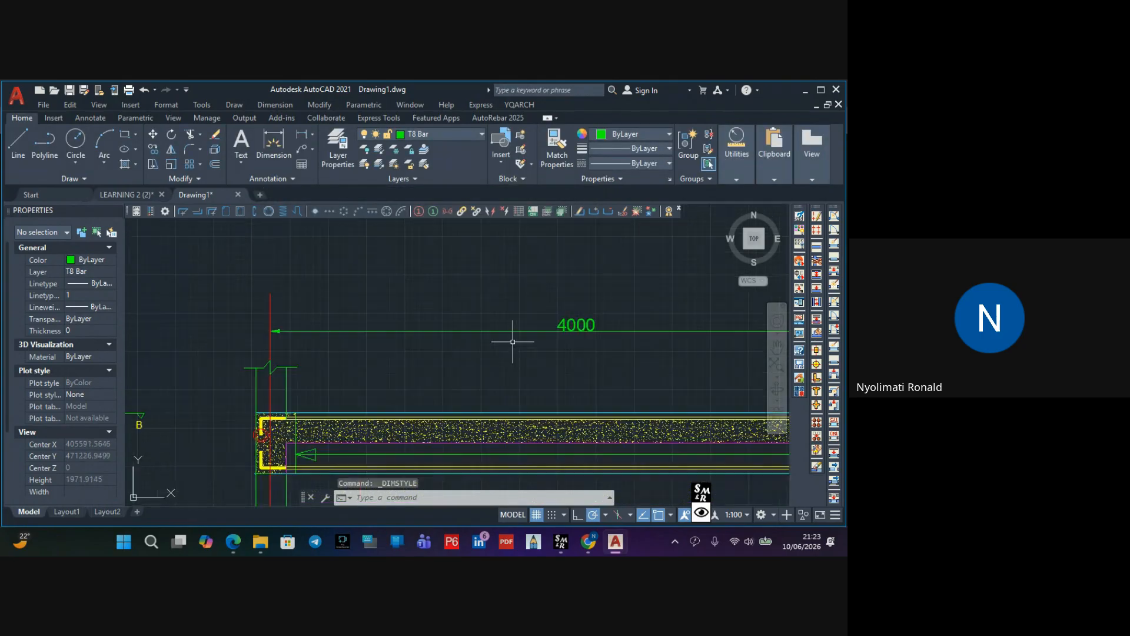
middle_drag(521, 333, 433, 290)
scroll(450, 310, down, 3)
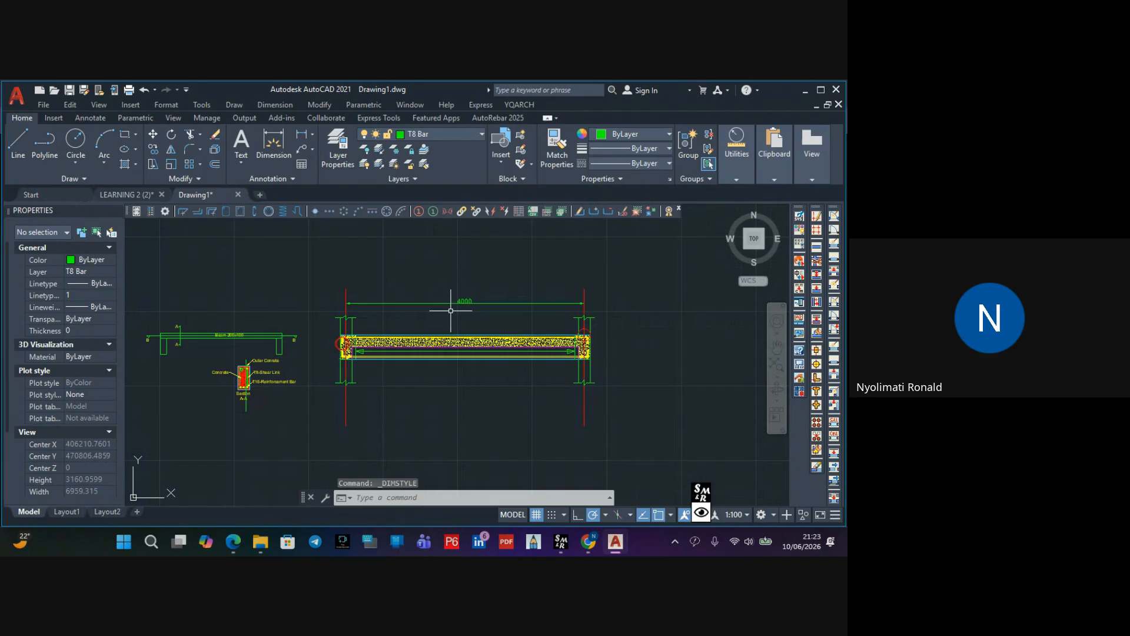
scroll(478, 323, down, 2)
click(513, 308)
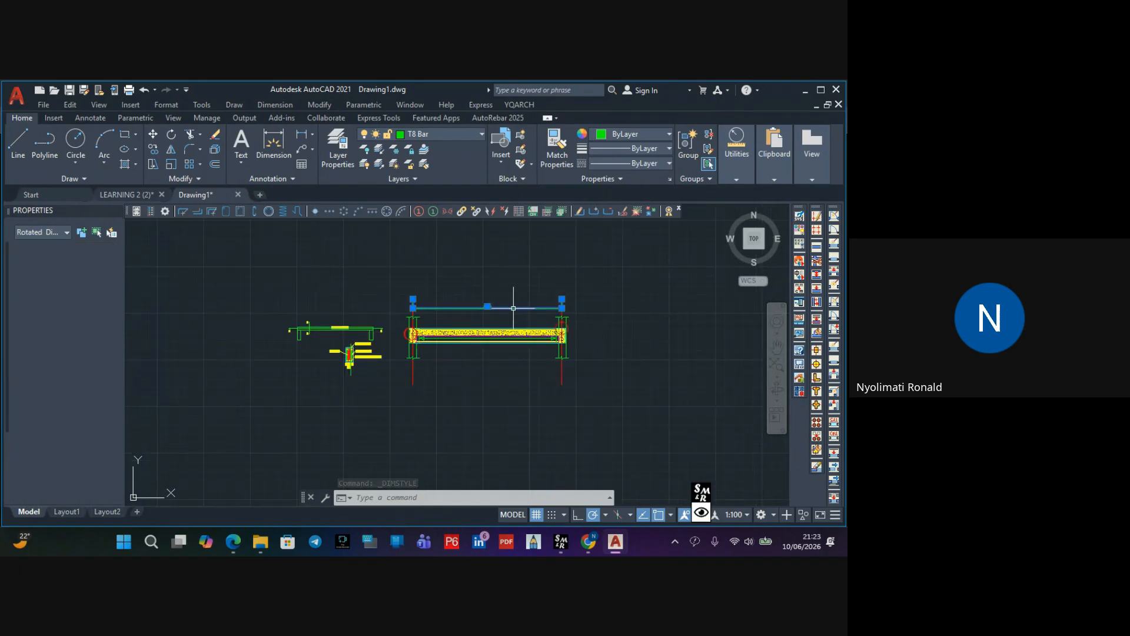
scroll(500, 308, up, 2)
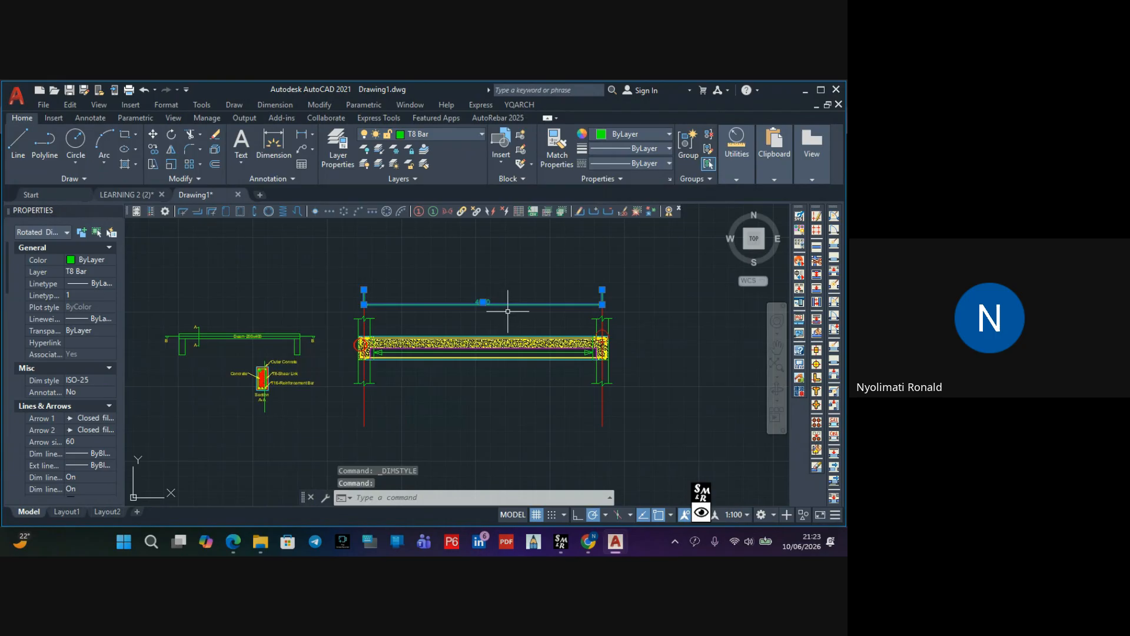
scroll(492, 306, up, 5)
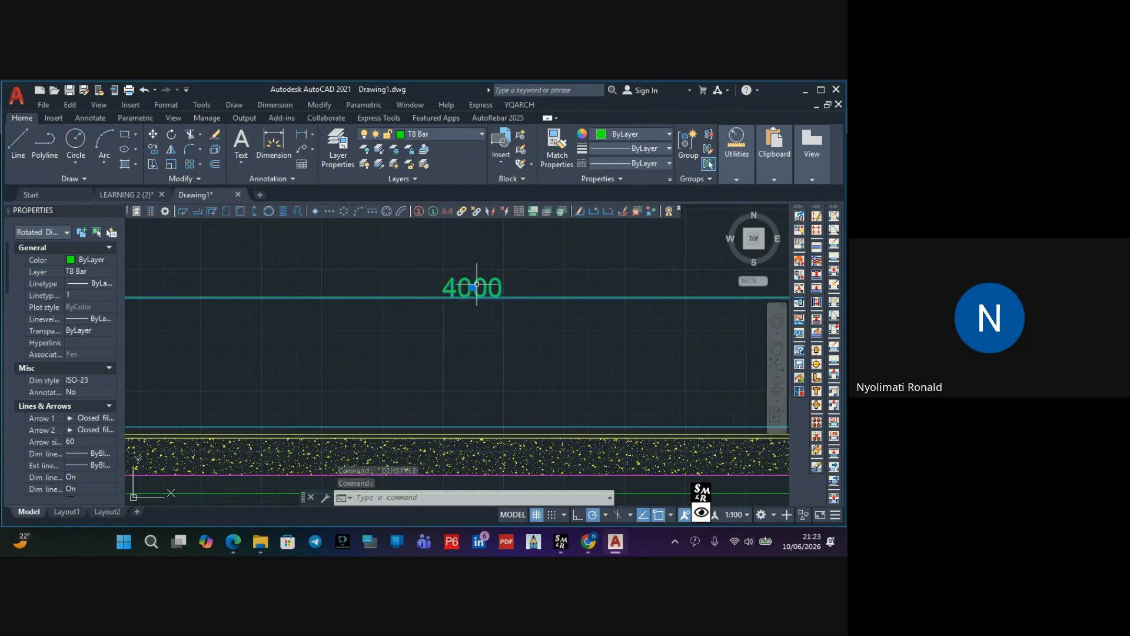
click(473, 286)
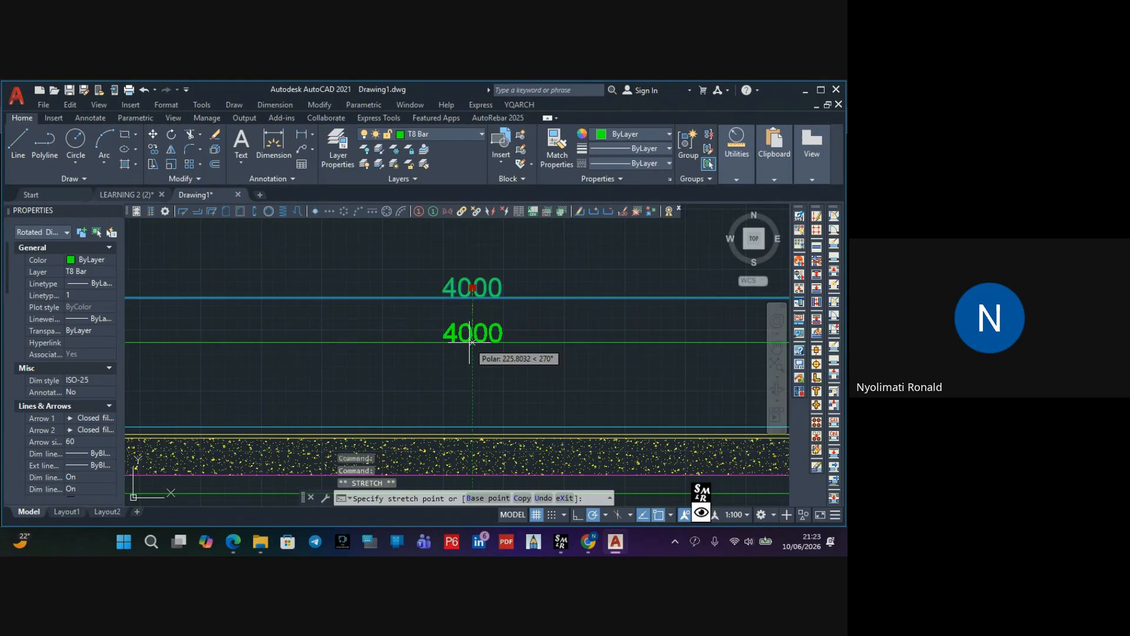
scroll(503, 315, down, 5)
key(Escape)
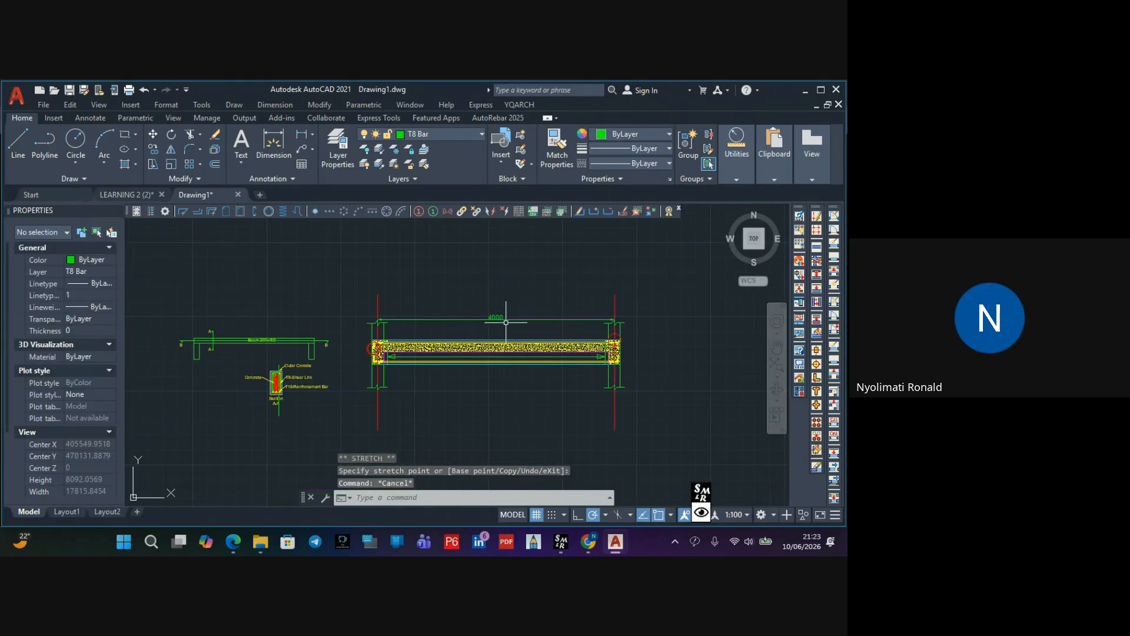
Examine the span dimension and the AR-CONC hatch around the reinforcement at the beam's left column
scroll(503, 322, up, 3)
scroll(488, 315, down, 3)
middle_drag(487, 312, 457, 275)
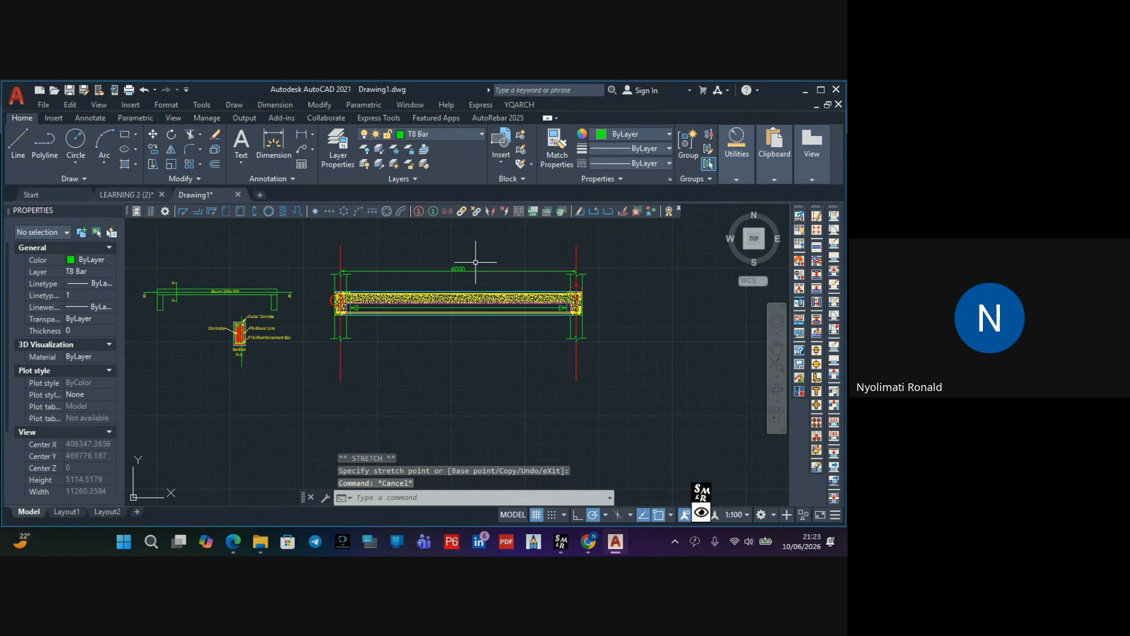
key(Escape)
key(Escape)
scroll(377, 288, up, 4)
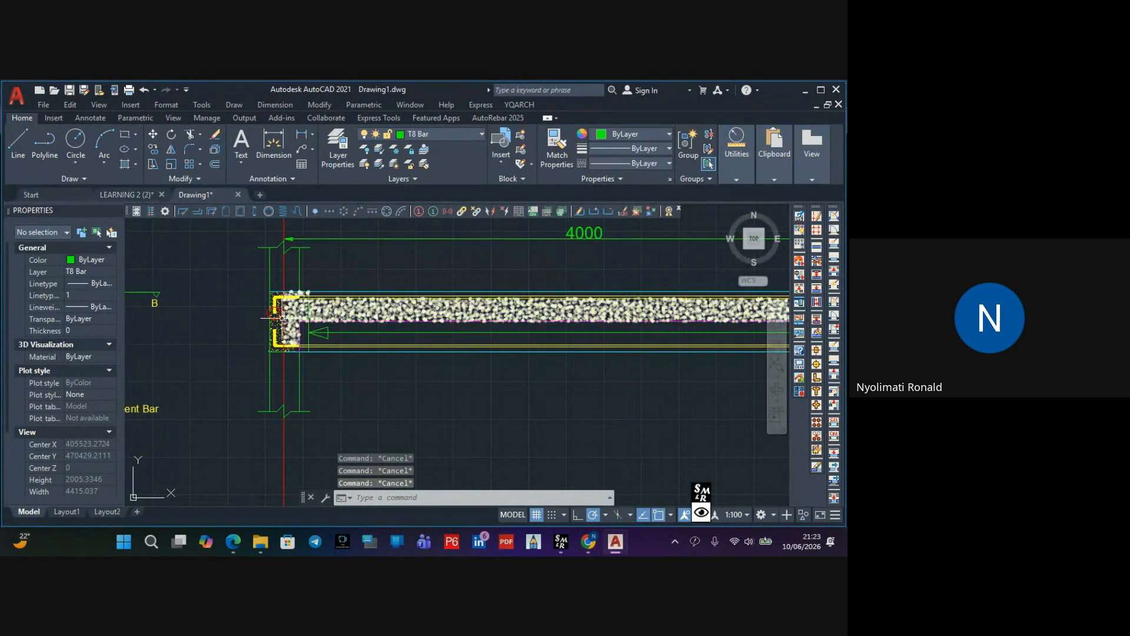
scroll(271, 318, up, 2)
click(265, 307)
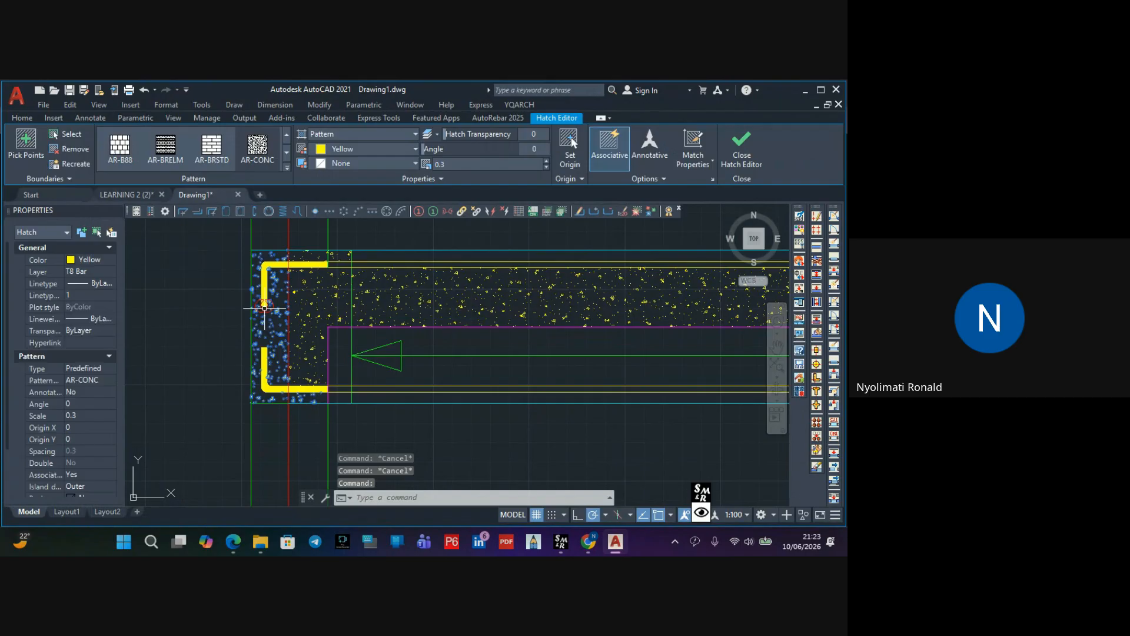
key(Escape)
scroll(294, 312, down, 5)
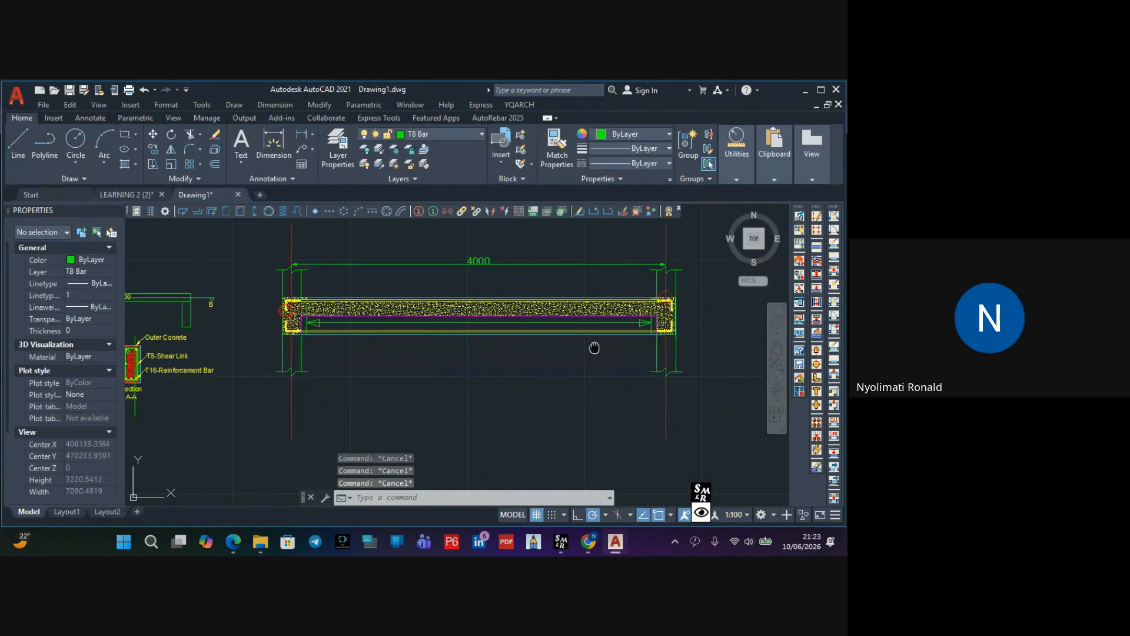
middle_drag(593, 347, 404, 328)
scroll(470, 302, up, 4)
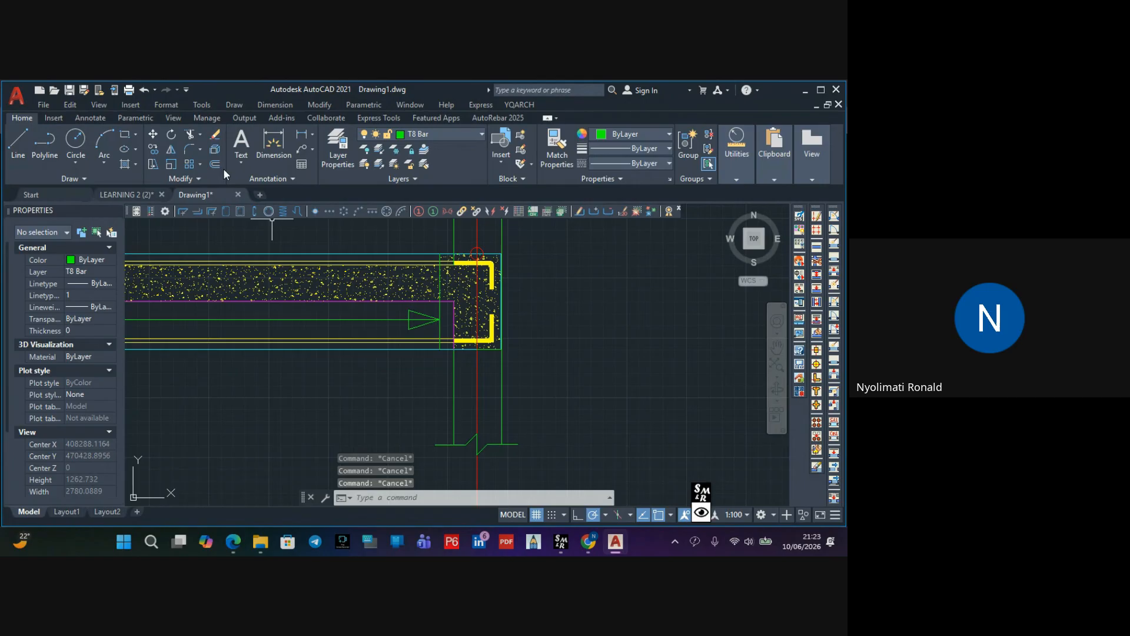
click(271, 144)
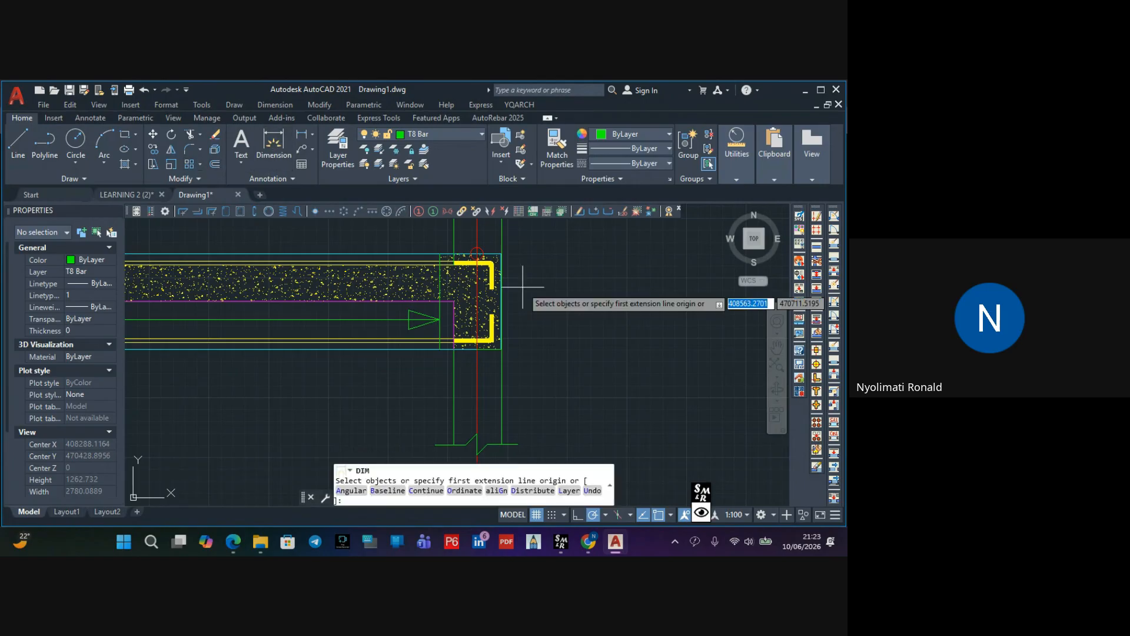
scroll(505, 256, up, 3)
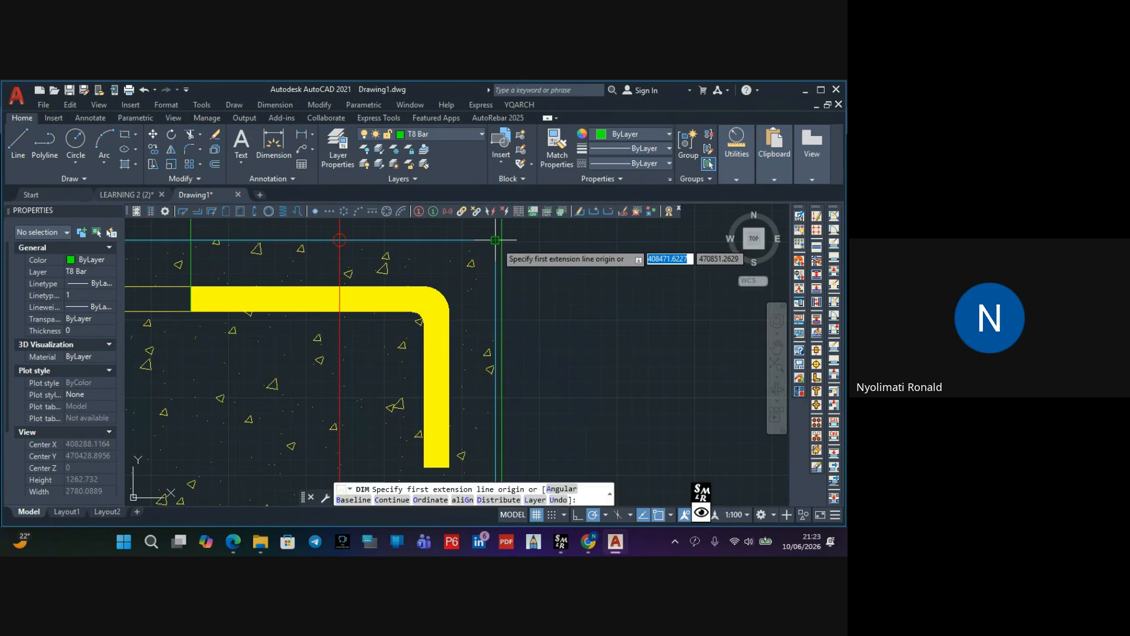
key(Escape)
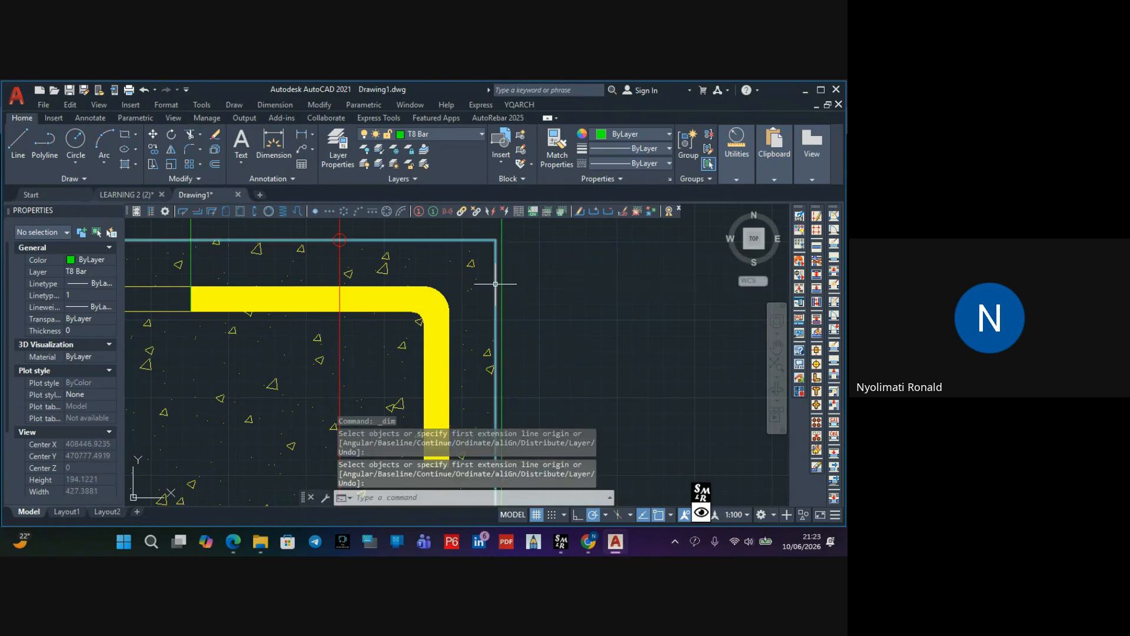
Stretch the end edge of the outer concrete outline outward to meet the right column's outer face
click(497, 285)
scroll(502, 306, down, 3)
scroll(499, 396, up, 3)
middle_drag(500, 396, 481, 339)
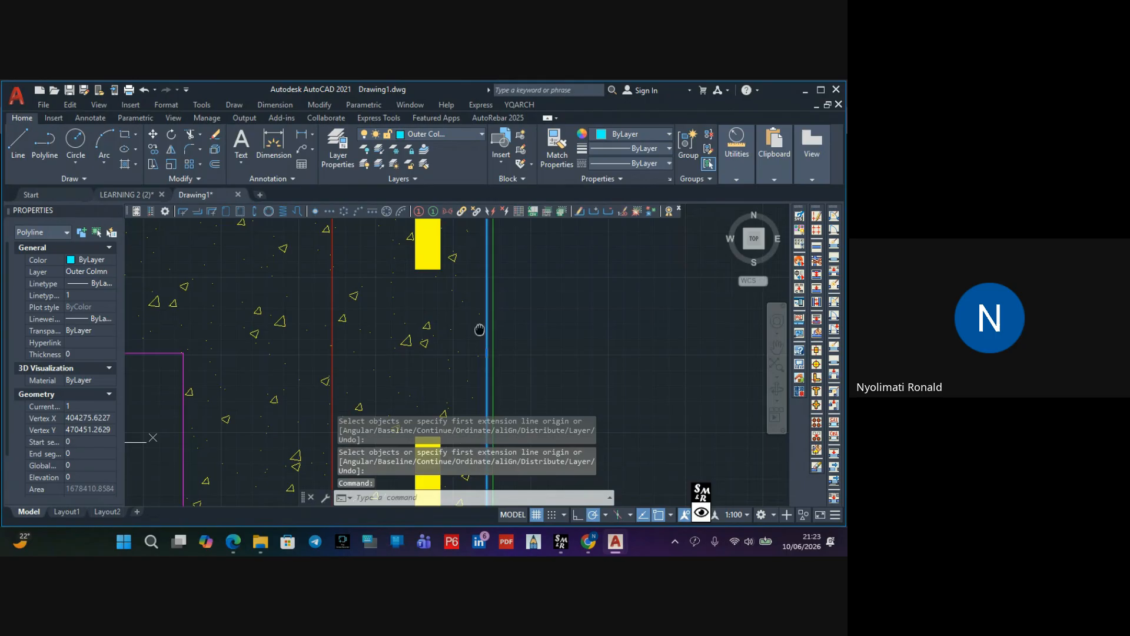
click(487, 350)
click(492, 347)
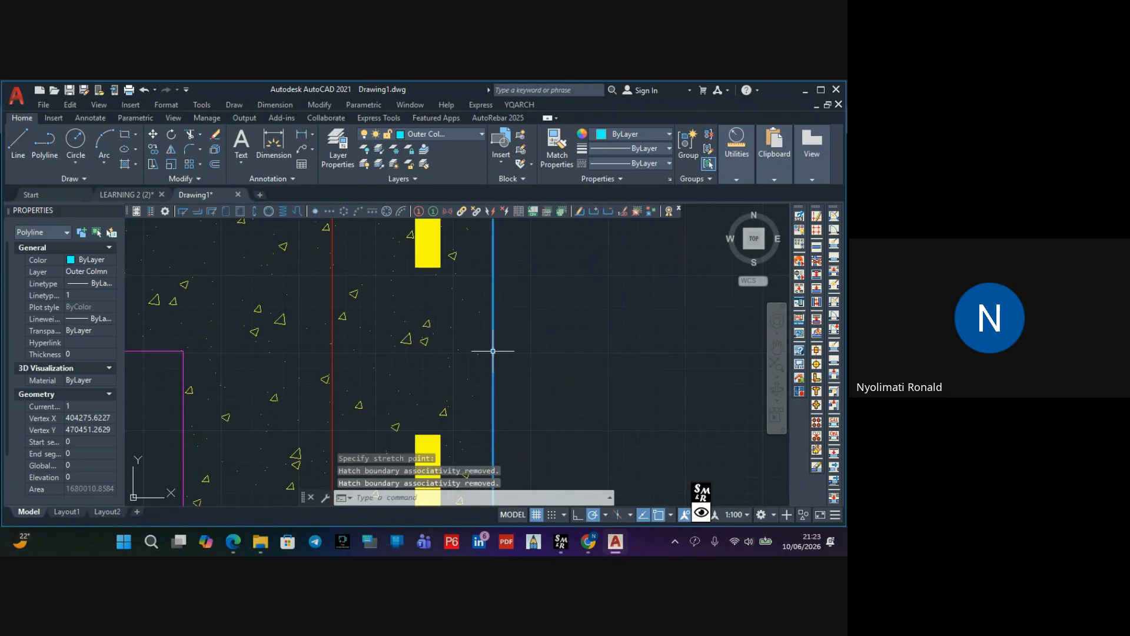
scroll(527, 325, down, 5)
key(Escape)
key(Escape)
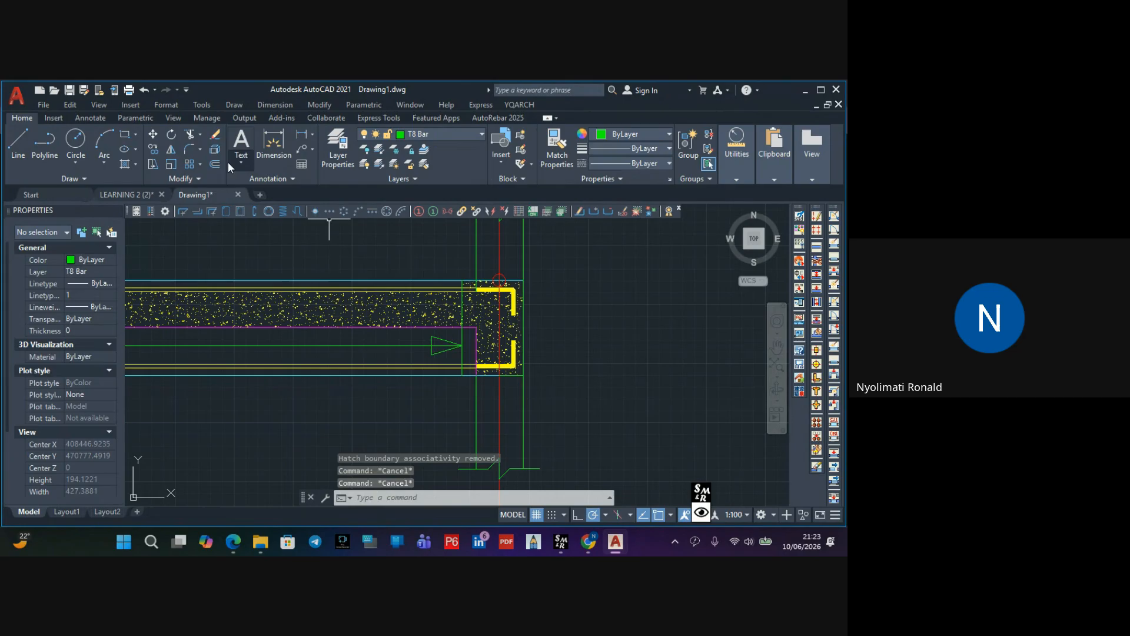
Dimension the beam's overall depth at the right column, placing the dimension line outside the column
click(273, 143)
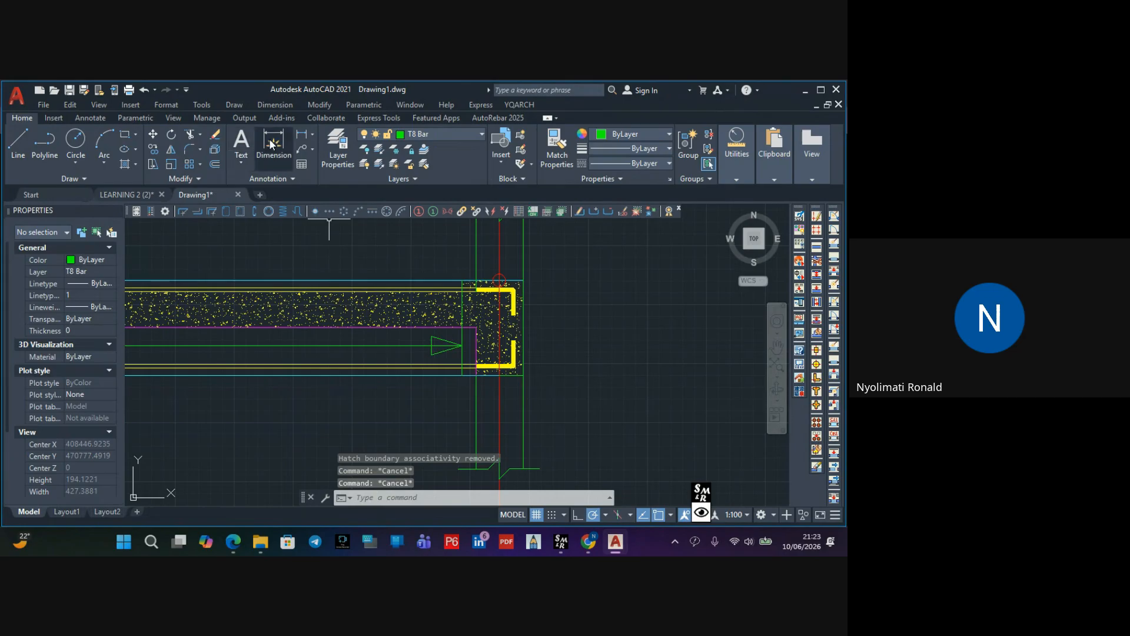
click(522, 281)
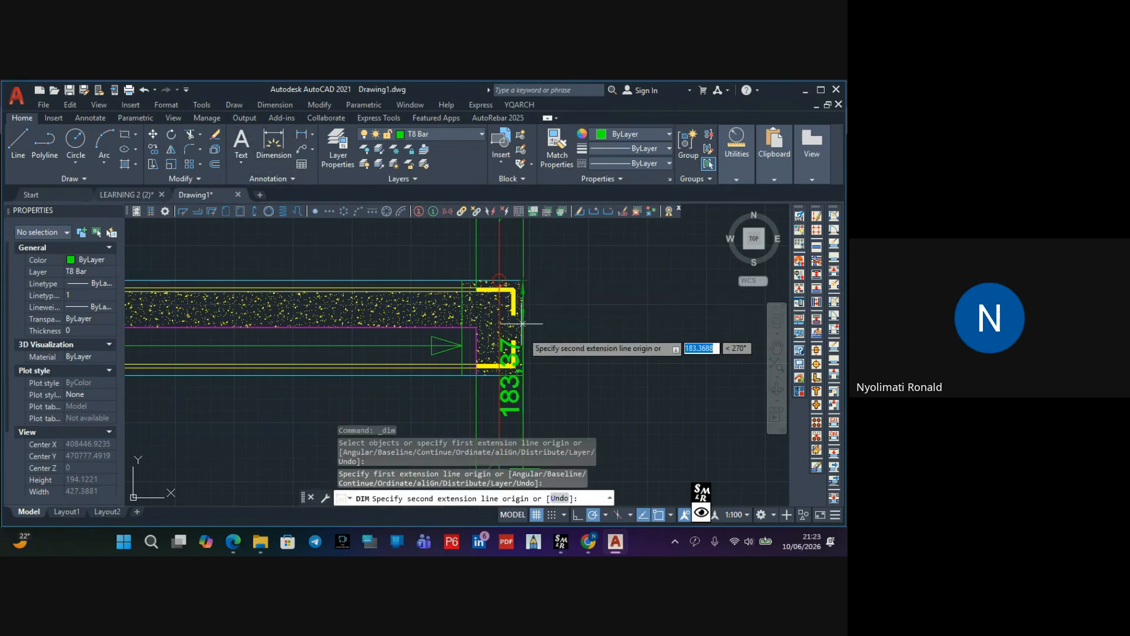
click(522, 374)
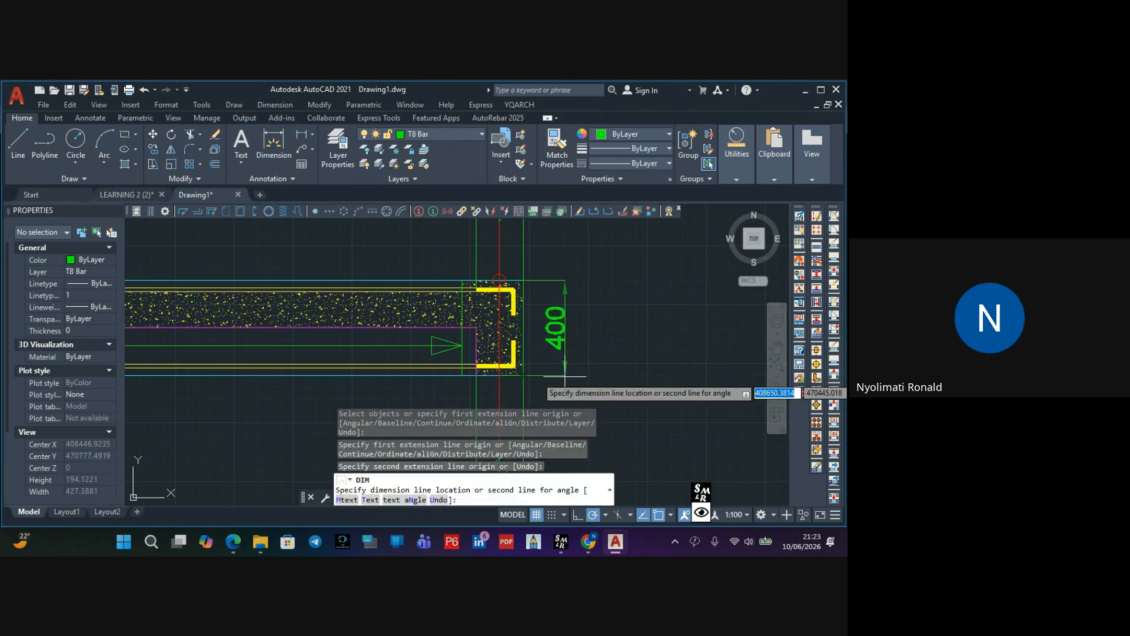
click(621, 381)
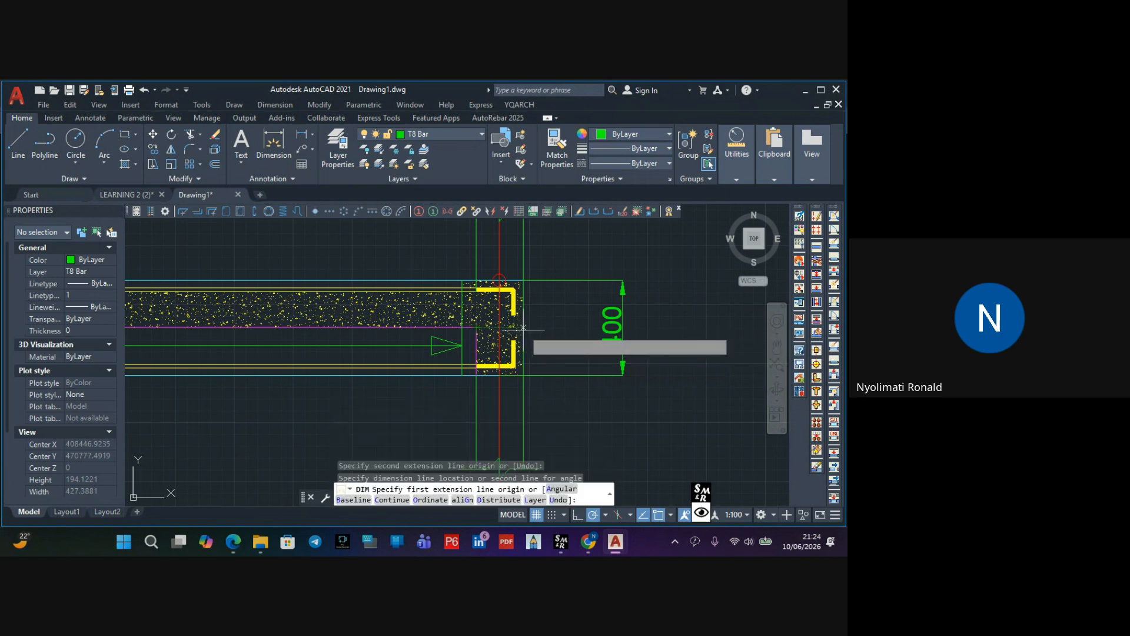
Try to dimension the hatched upper depth from the right column's outer face to the beam top, and undo the depth dimensions
click(525, 327)
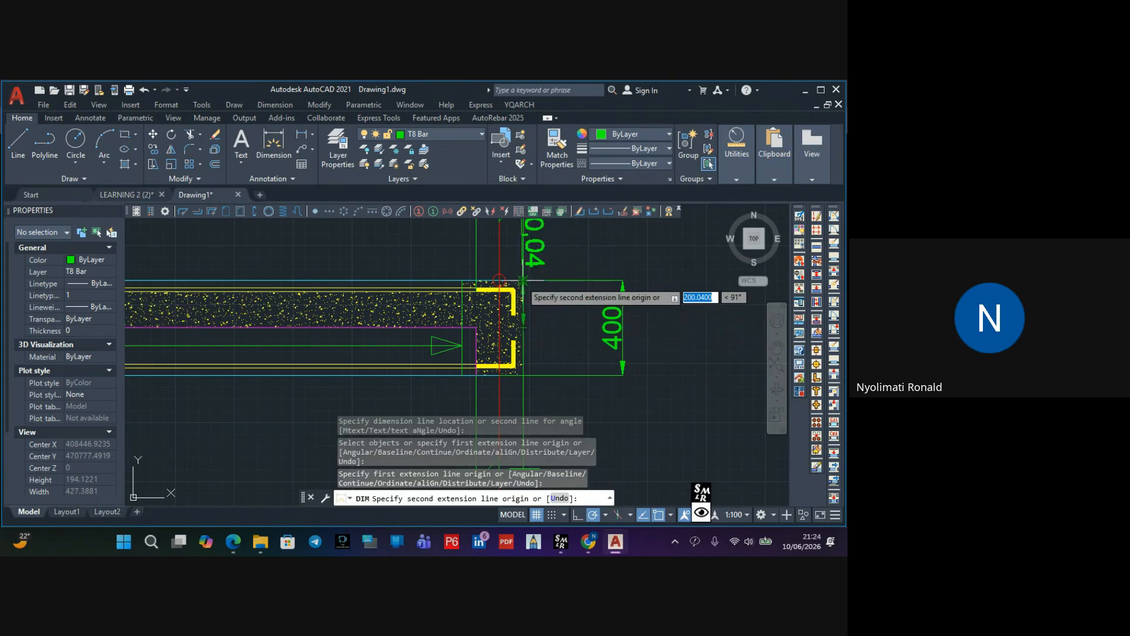
scroll(523, 279, up, 3)
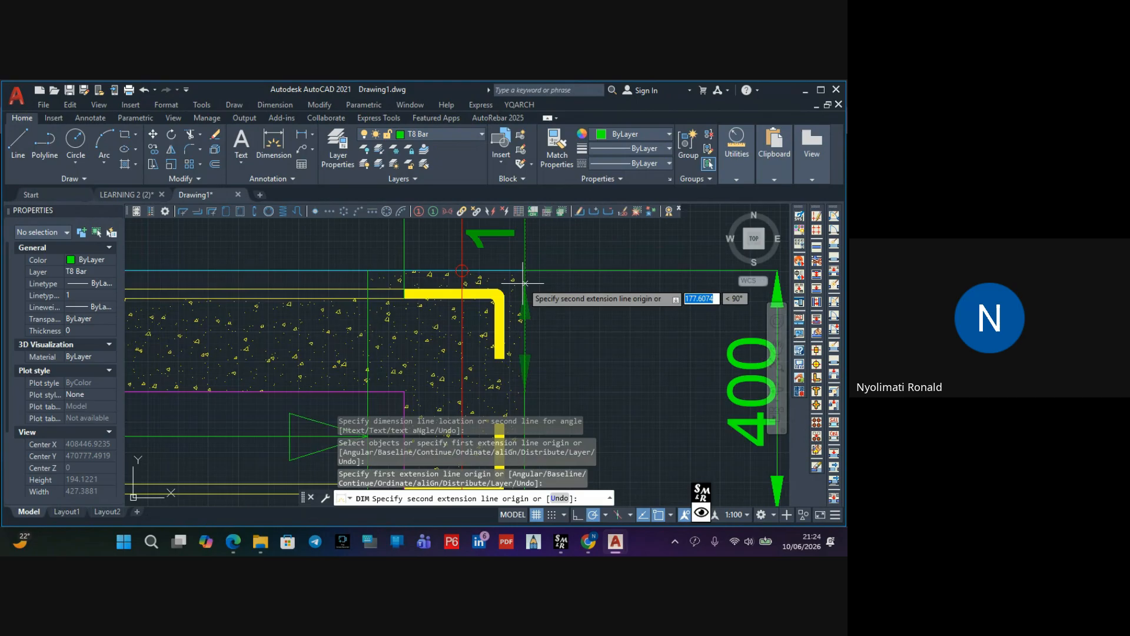
click(523, 273)
scroll(618, 347, down, 4)
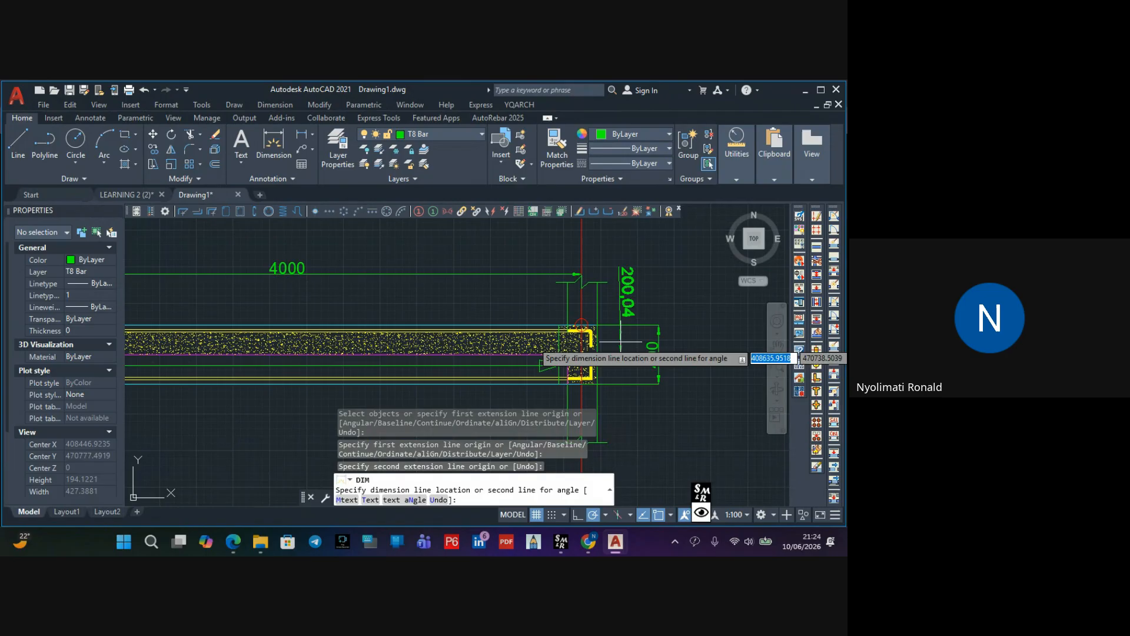
click(622, 344)
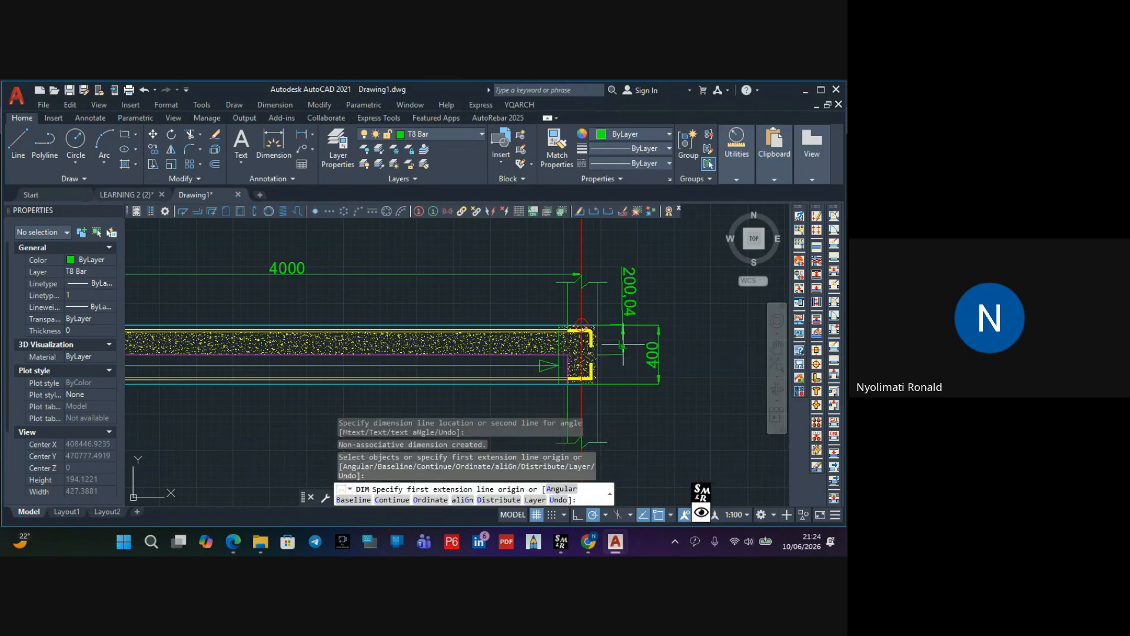
key(Return)
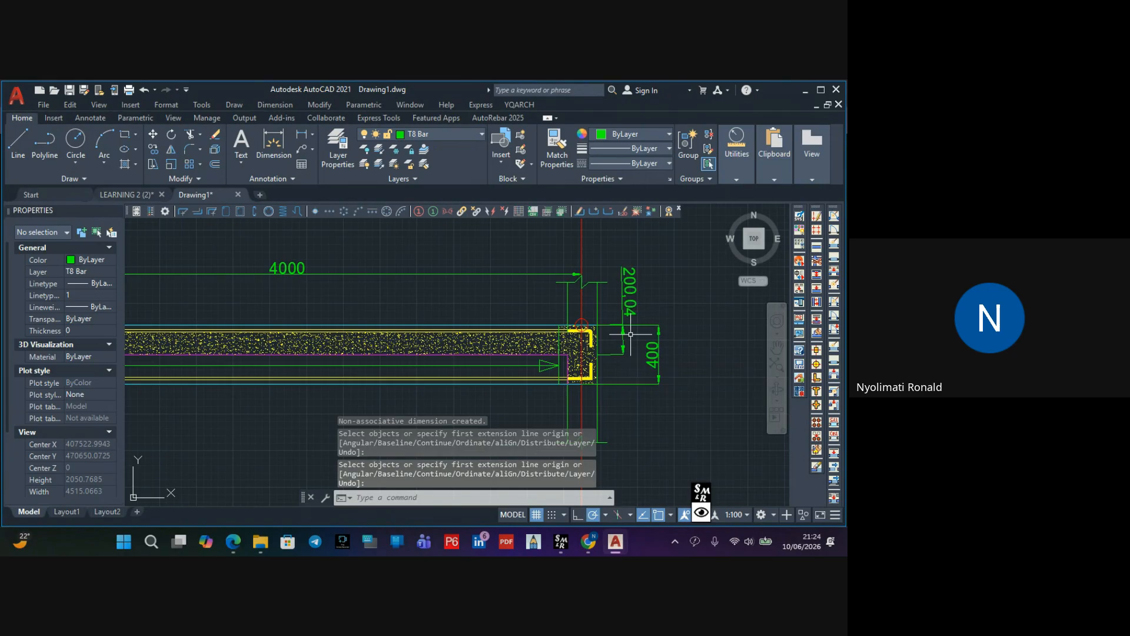
key(ctrl+z)
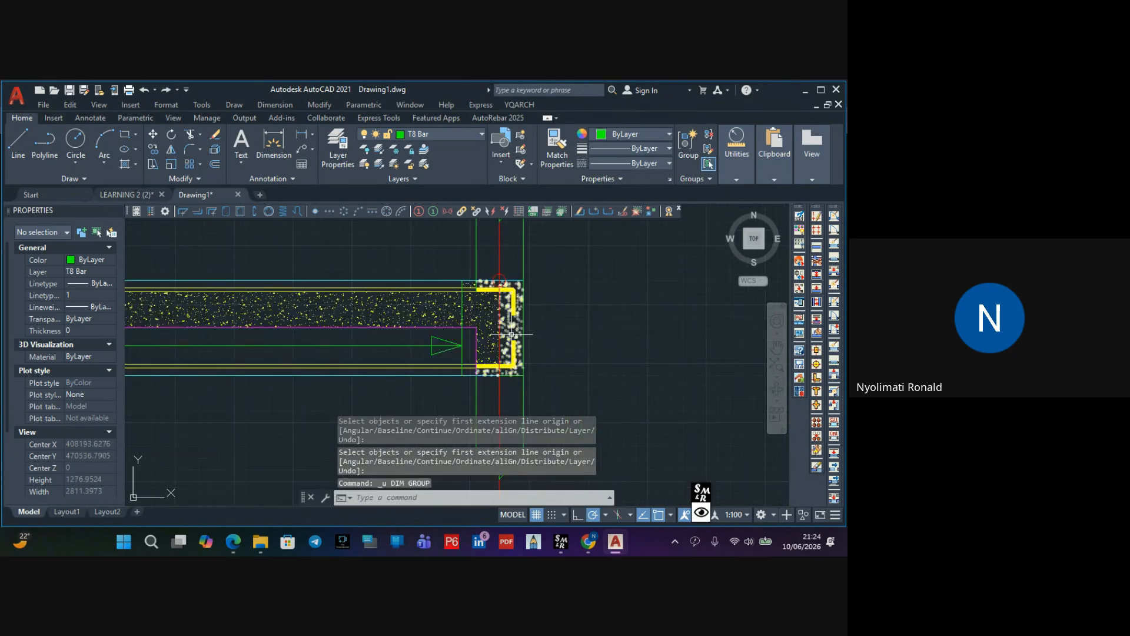
Dimension the hatched upper depth between the magenta line and the beam's top edge, placing it outside the right column
middle_drag(484, 281, 519, 280)
click(266, 144)
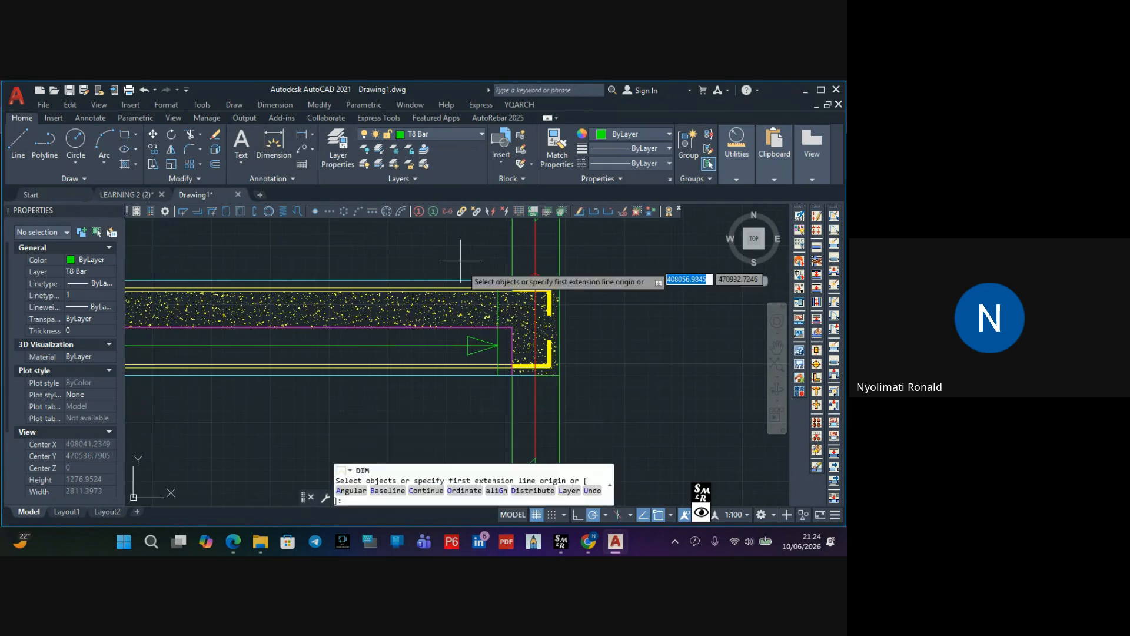
scroll(496, 326, up, 5)
click(506, 336)
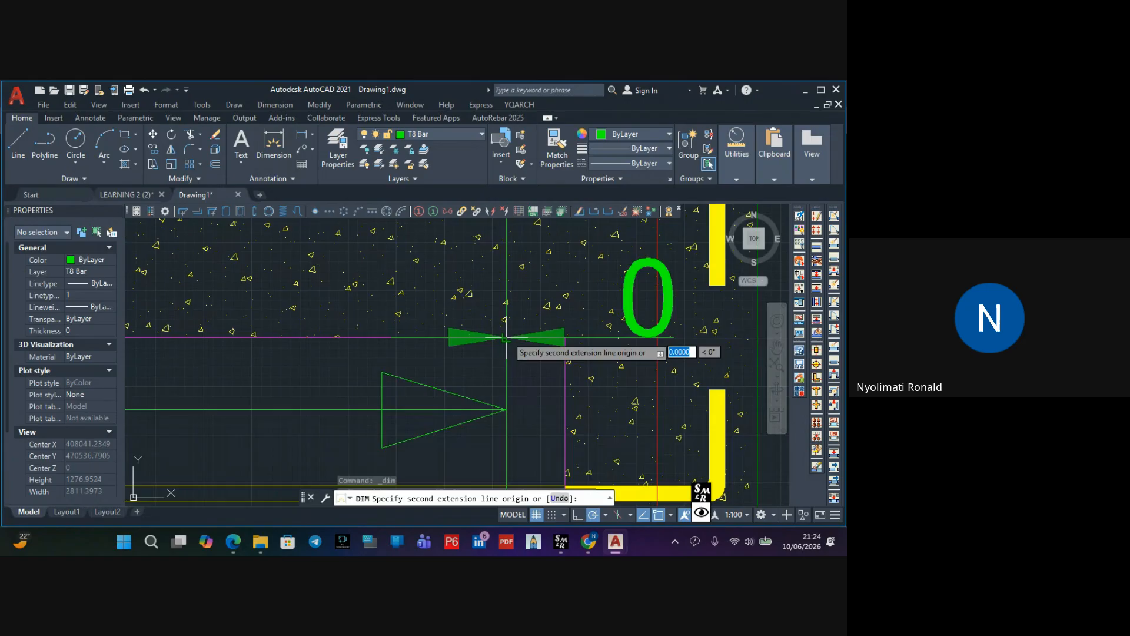
scroll(509, 328, down, 5)
click(510, 282)
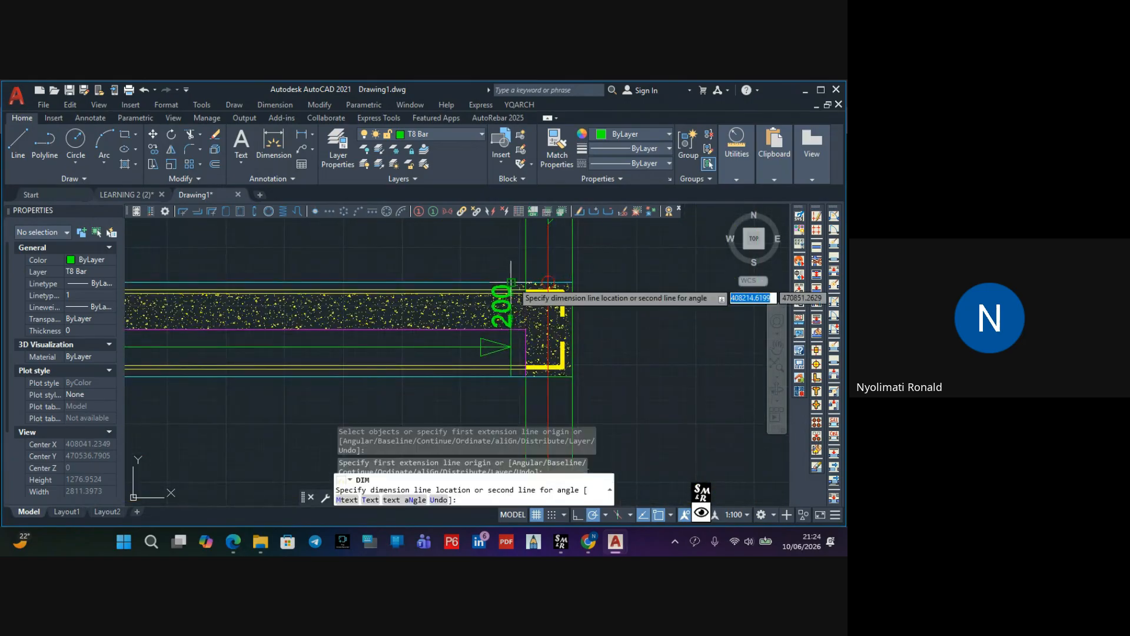
click(607, 301)
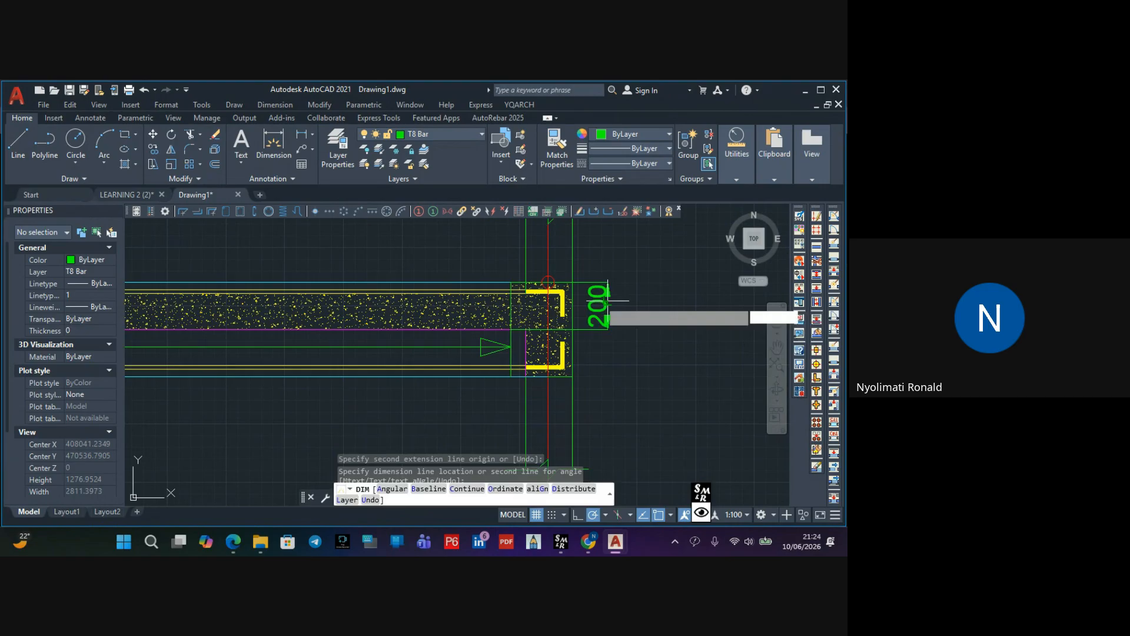
Dimension the beam's overall depth at the right column, placing the dimension line outside the upper-depth dimension
scroll(621, 341, down, 2)
middle_drag(621, 341, 525, 330)
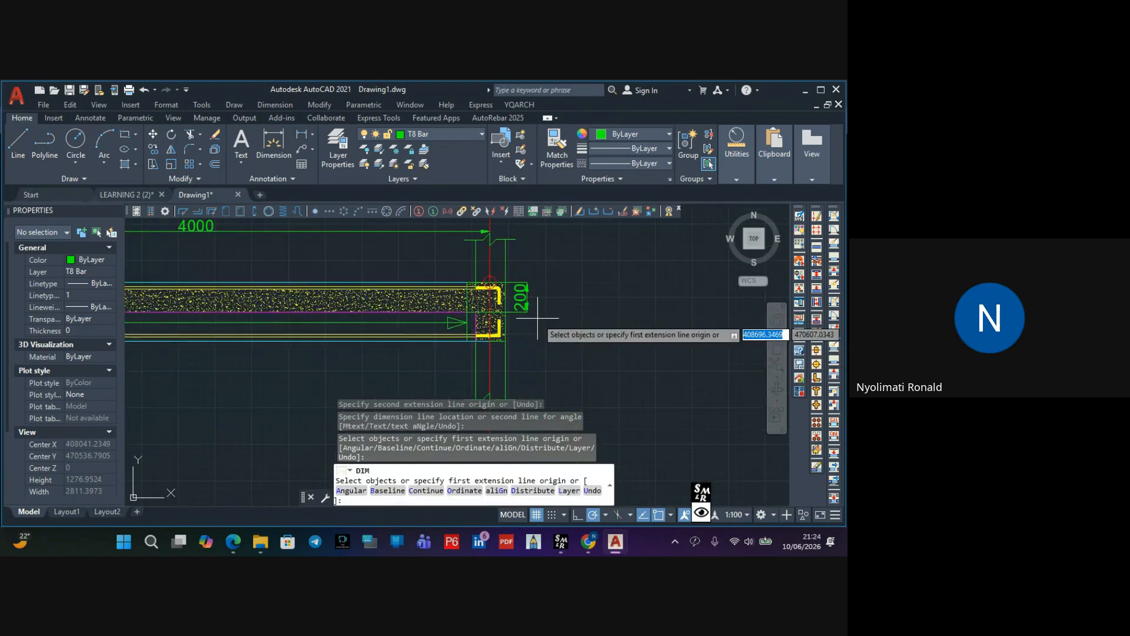
scroll(525, 330, up, 2)
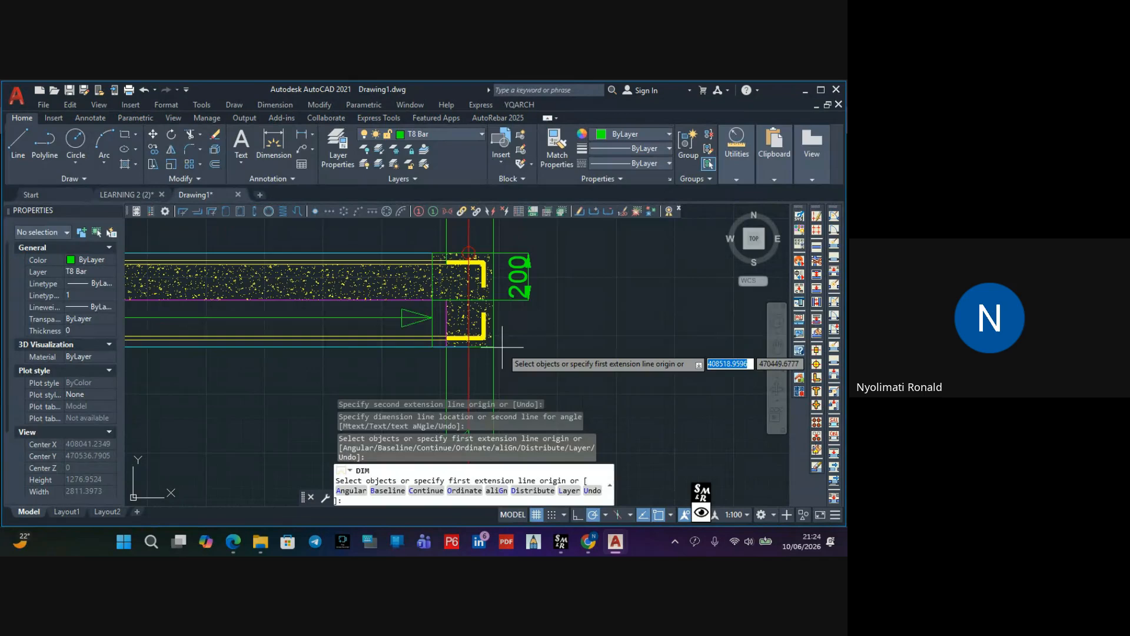
click(496, 327)
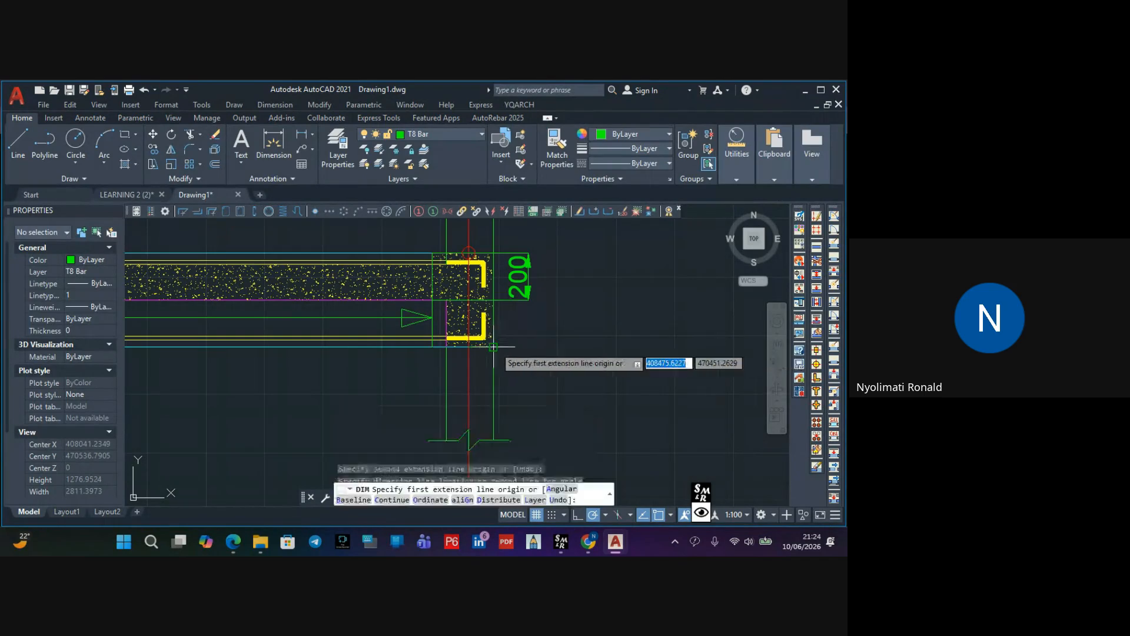
click(493, 254)
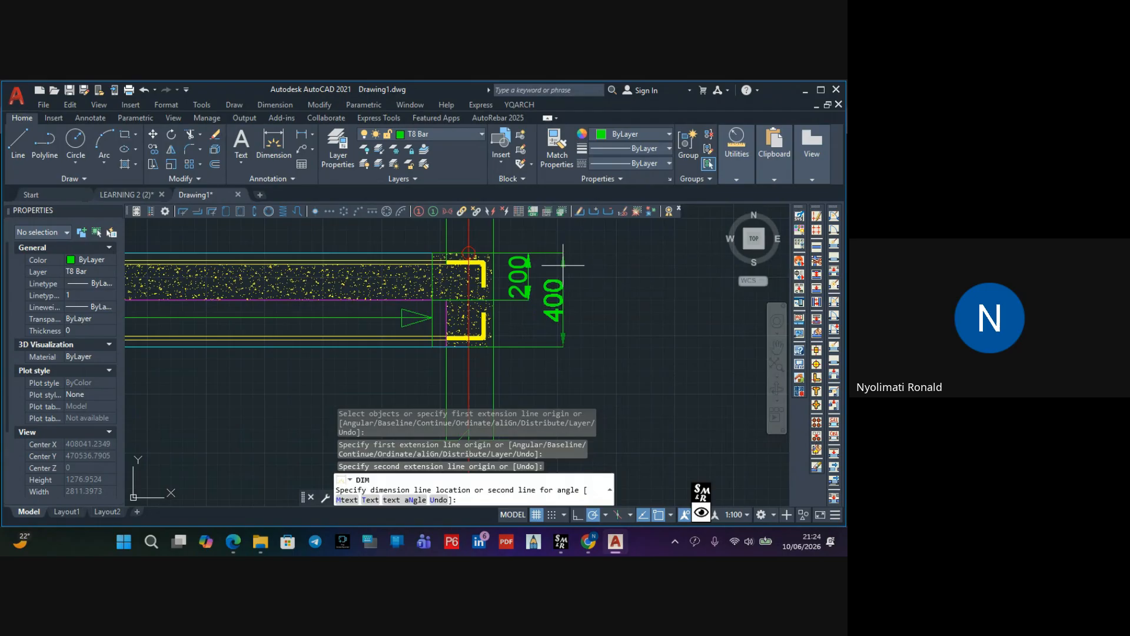
click(565, 268)
scroll(591, 303, down, 5)
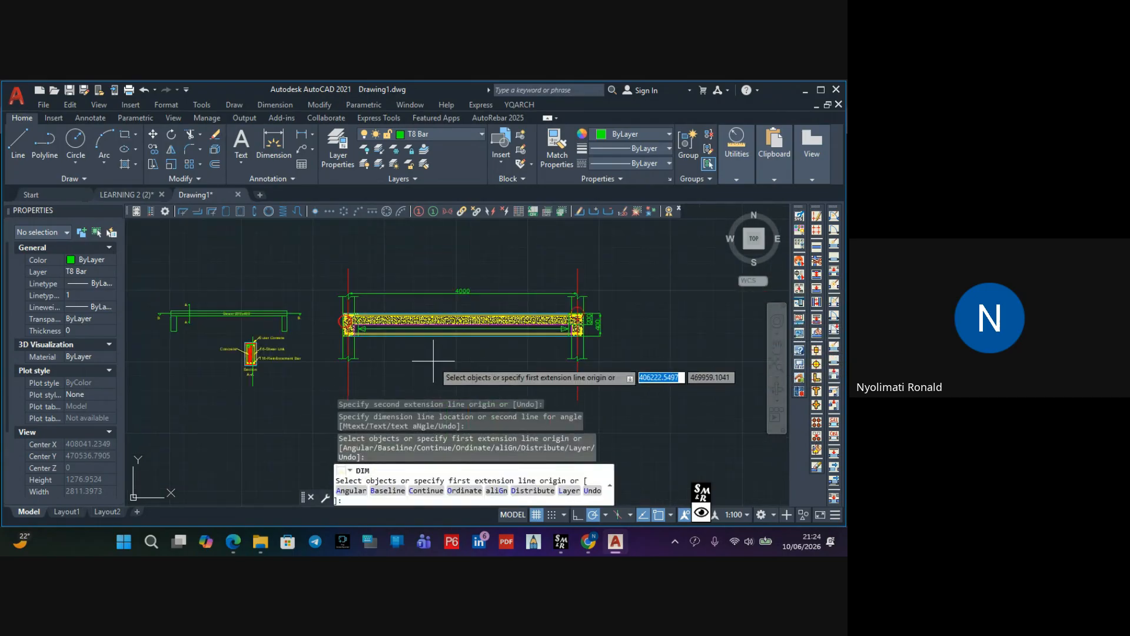
scroll(349, 337, up, 6)
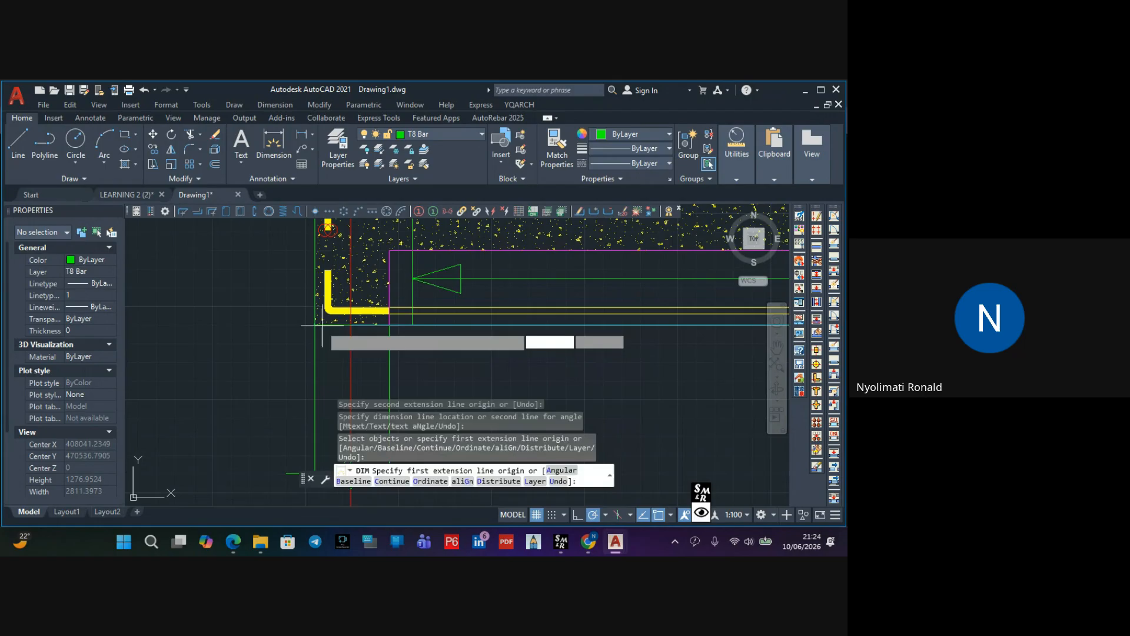
click(315, 324)
scroll(325, 314, down, 2)
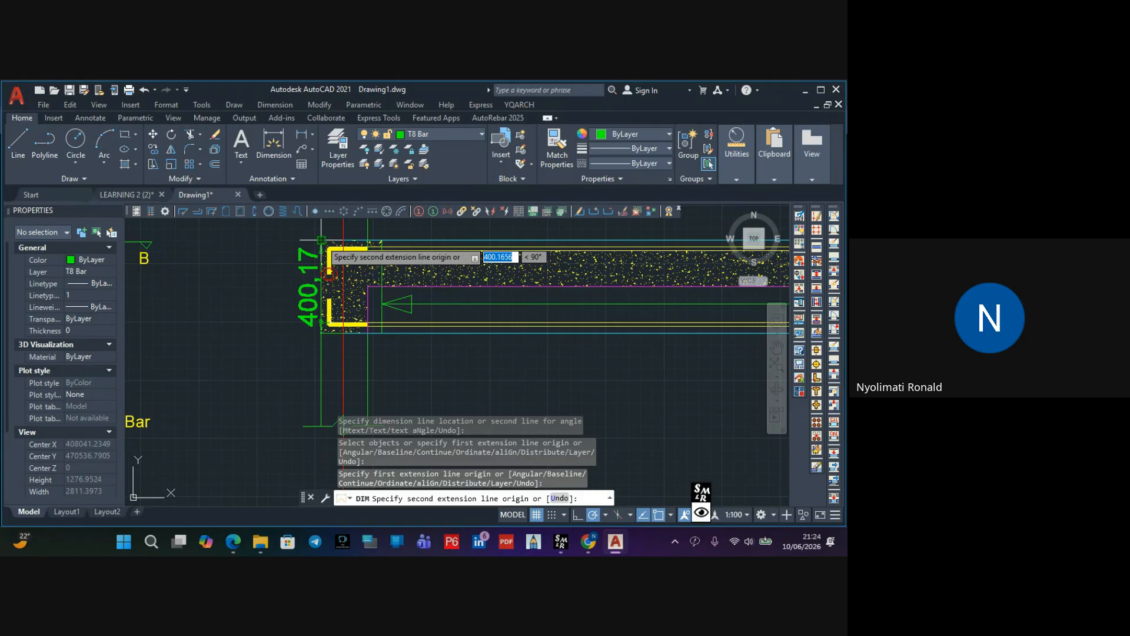
scroll(322, 233, up, 6)
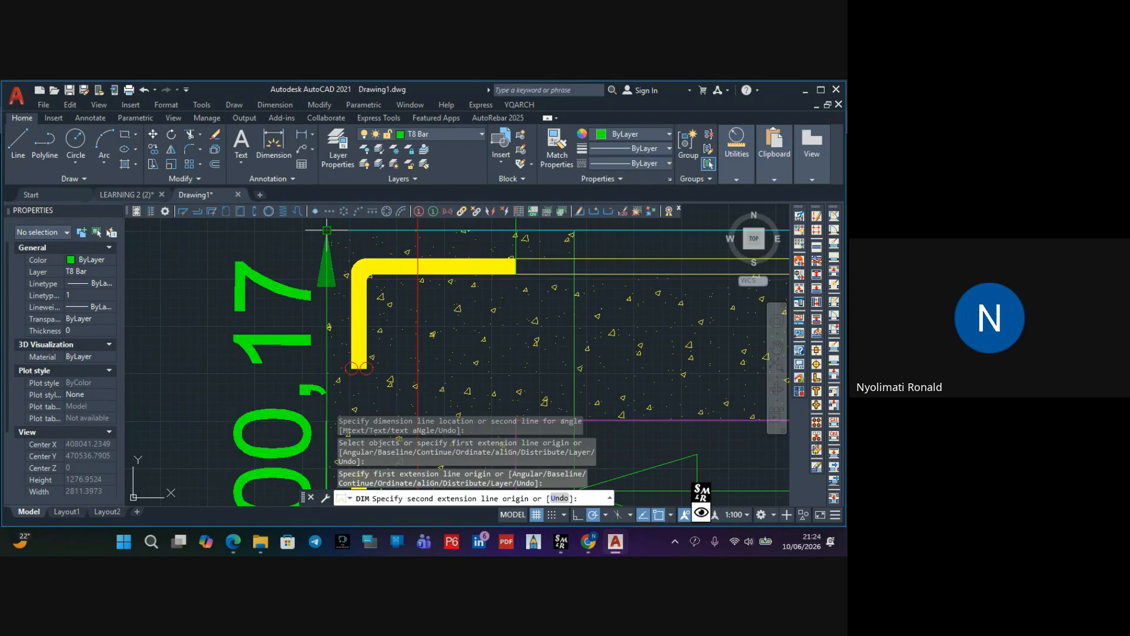
scroll(327, 230, down, 10)
key(Escape)
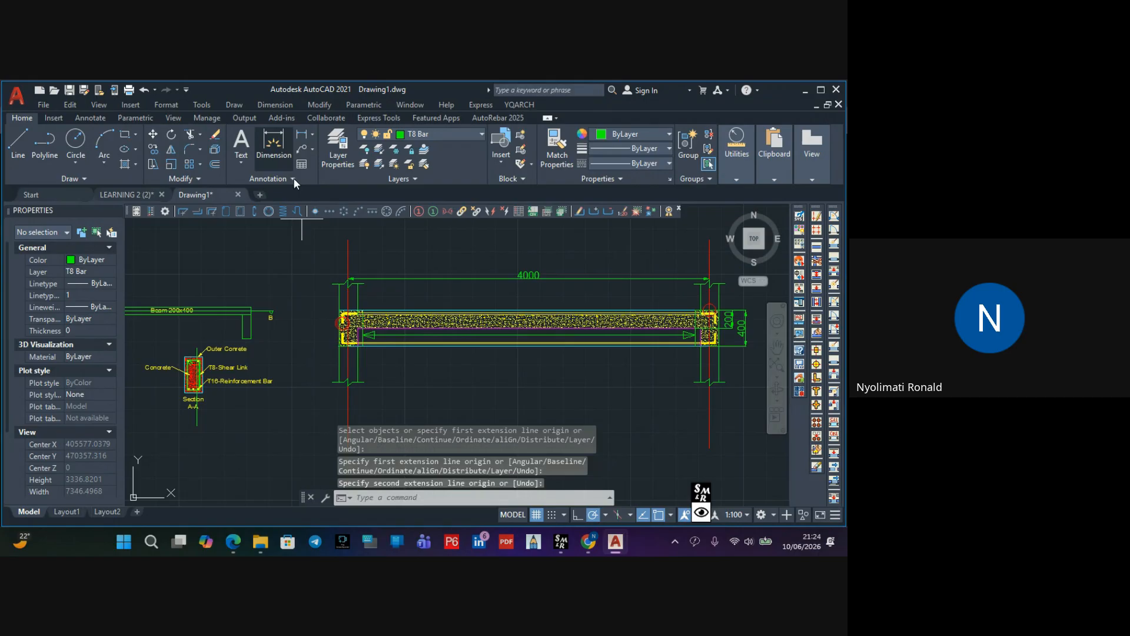
Dimension the hatched upper depth between the magenta line and the beam's top edge, placing it outside the left column
click(274, 147)
scroll(314, 306, up, 5)
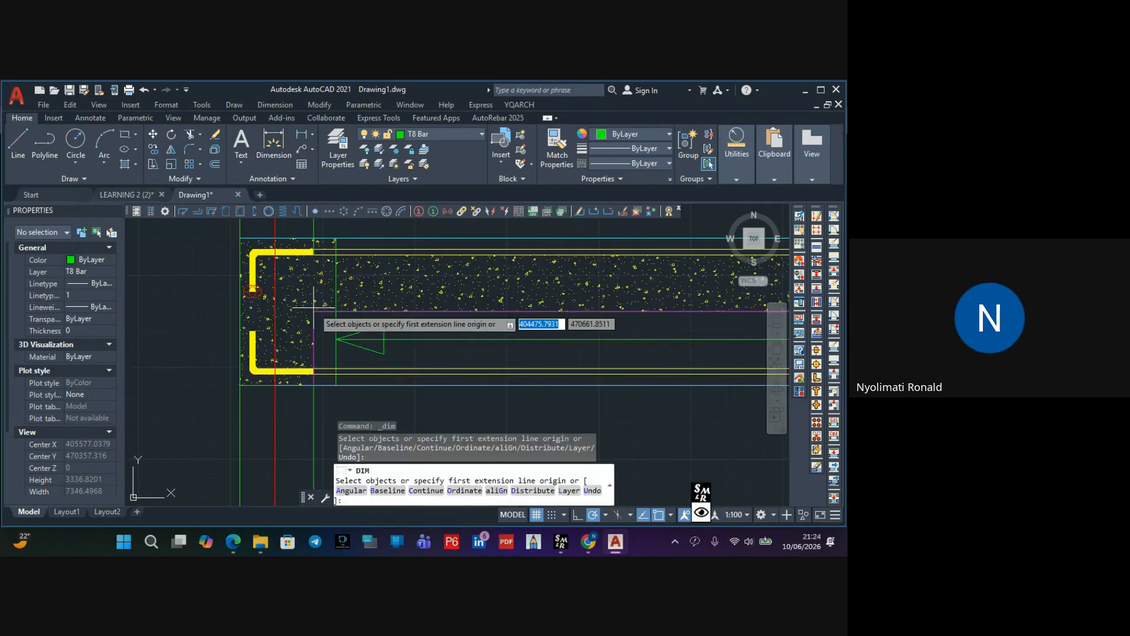
click(314, 307)
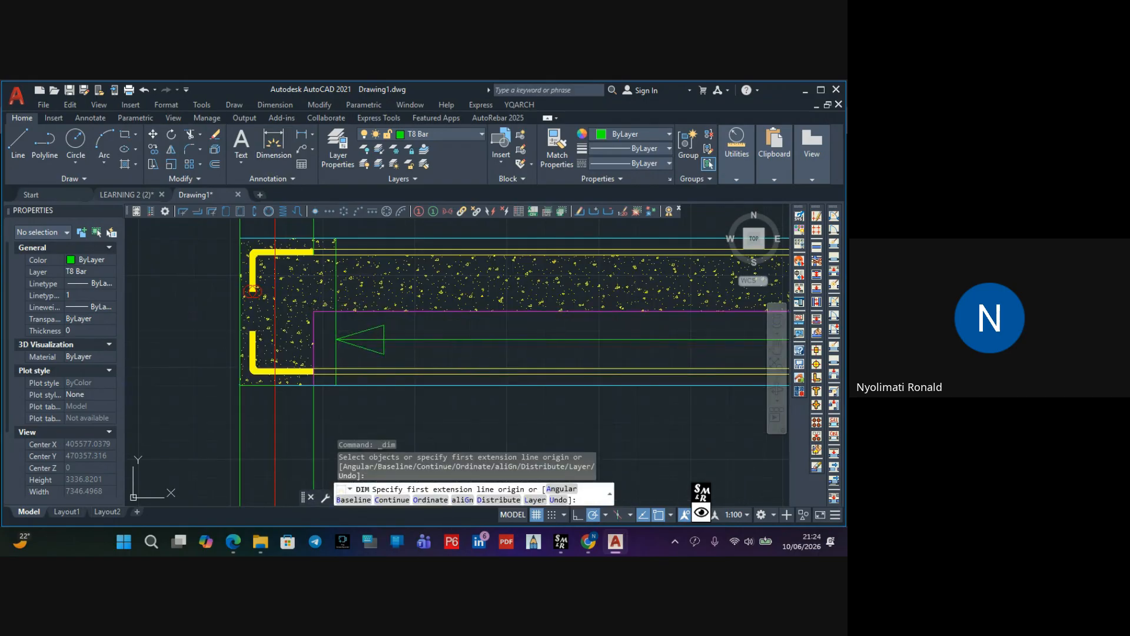
click(313, 241)
click(213, 261)
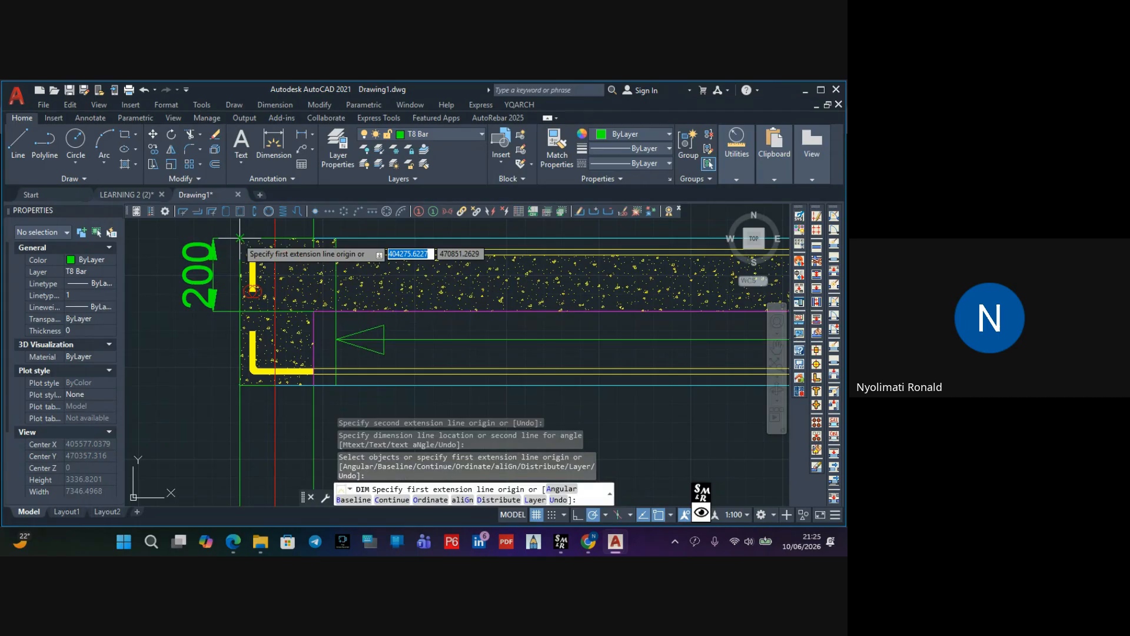
click(241, 238)
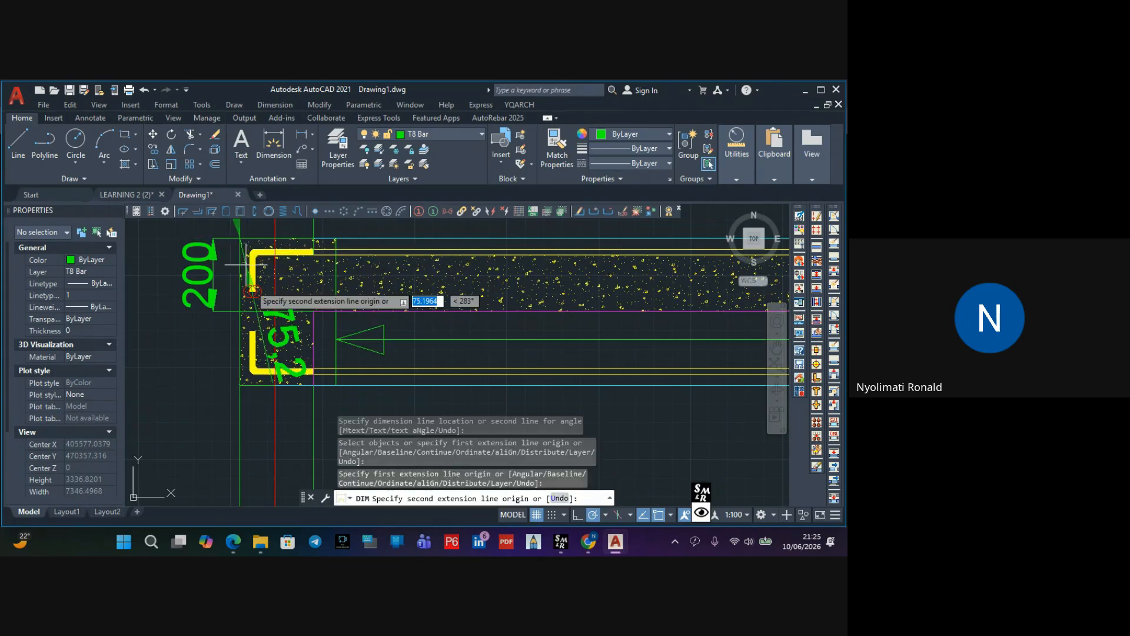
click(241, 383)
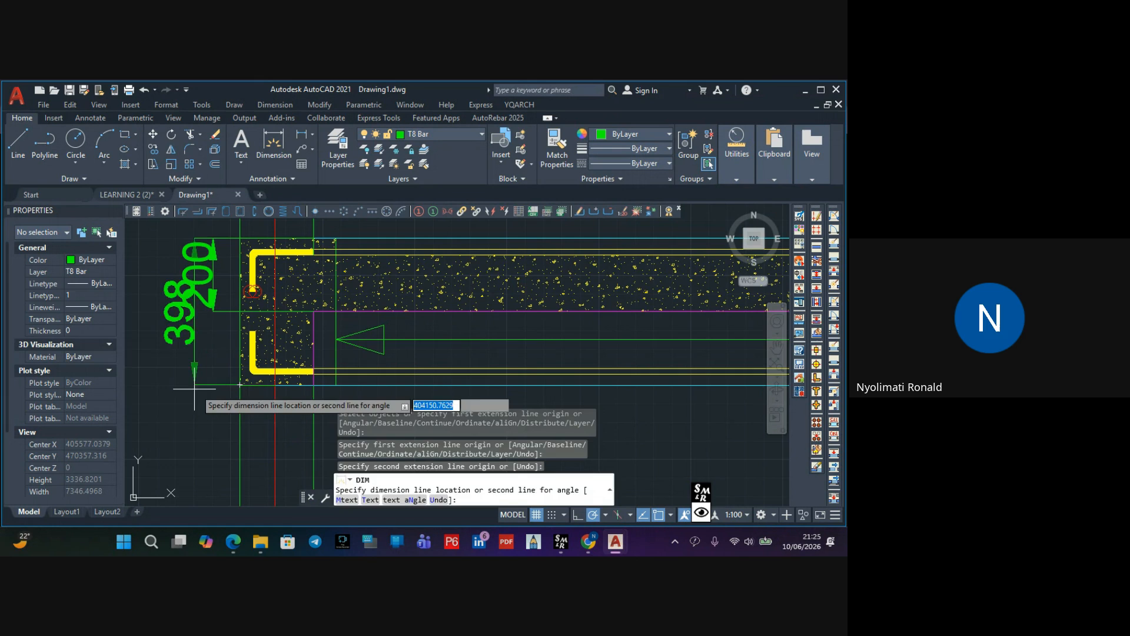
key(Escape)
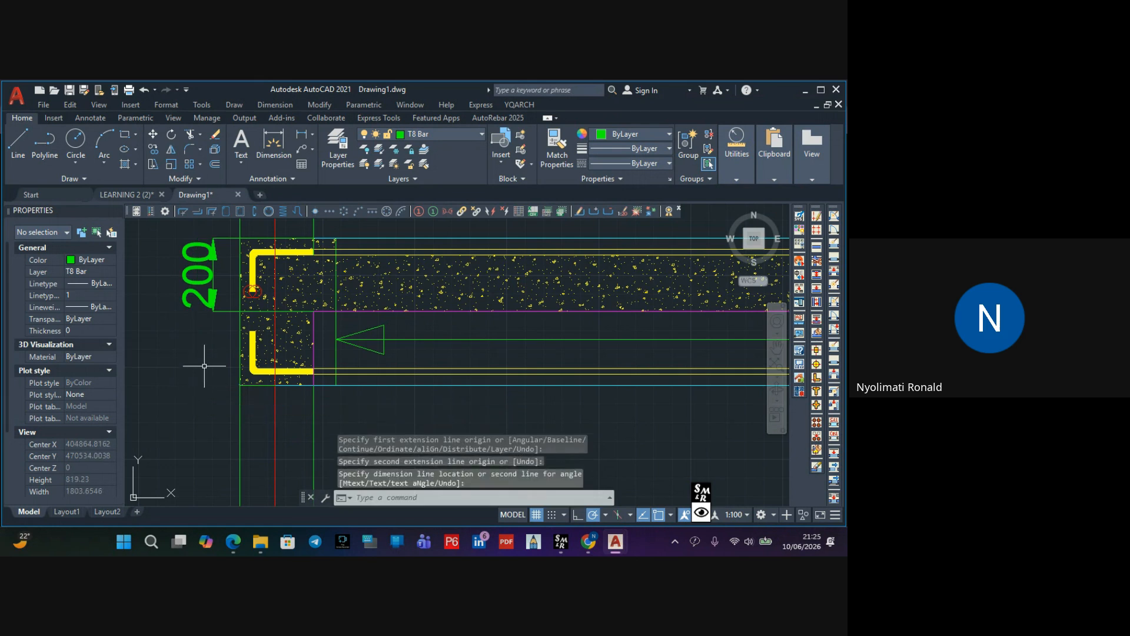
click(270, 144)
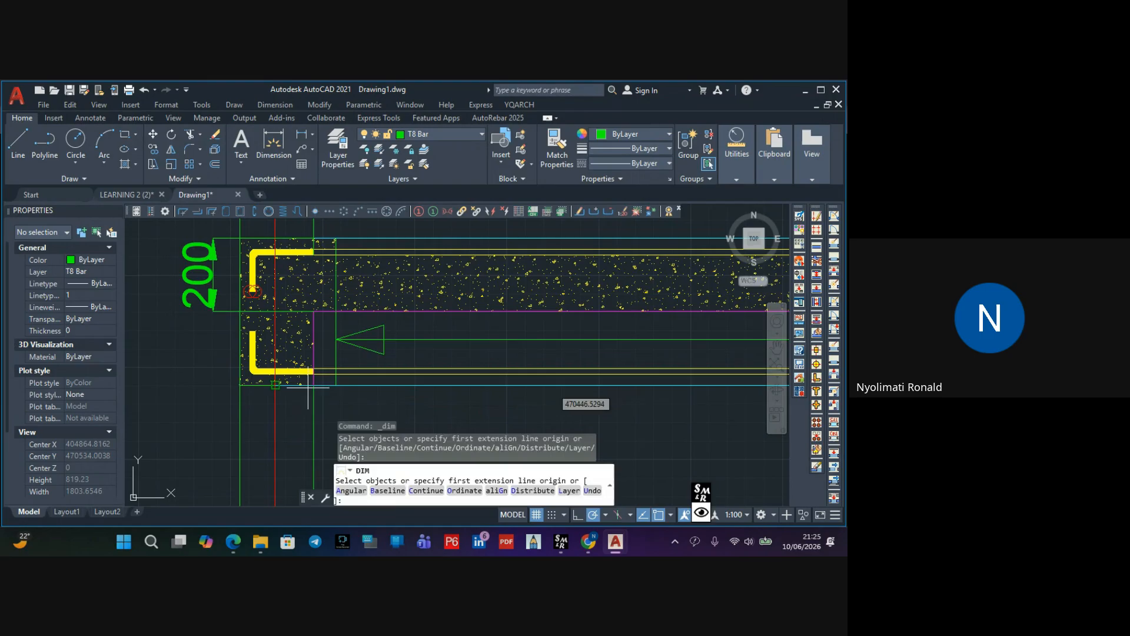
scroll(235, 429, up, 5)
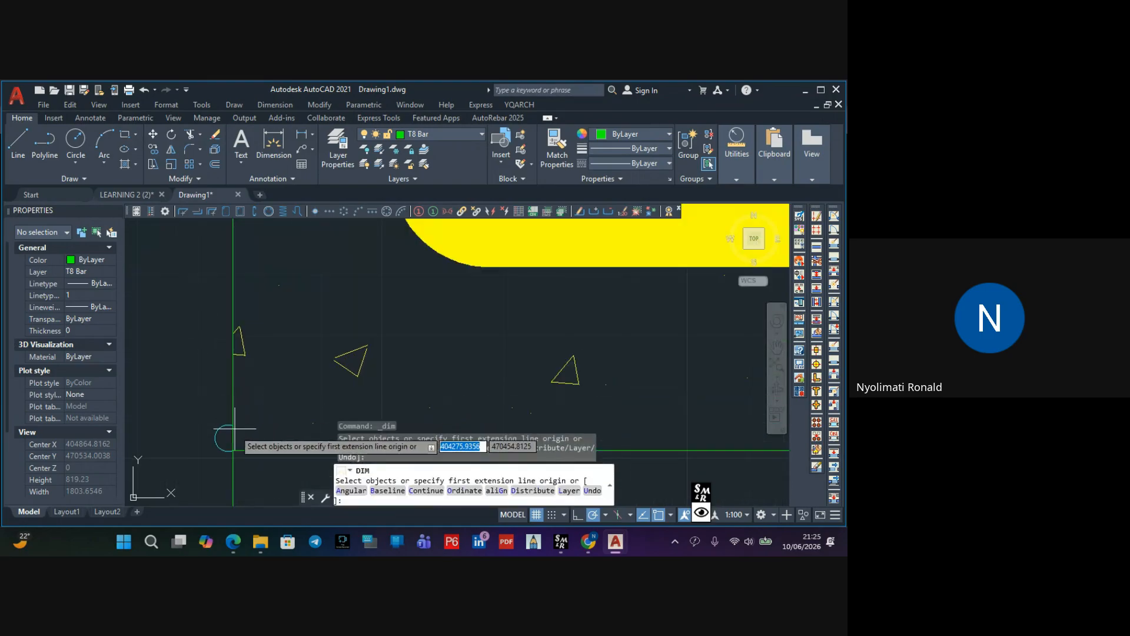
scroll(230, 450, up, 5)
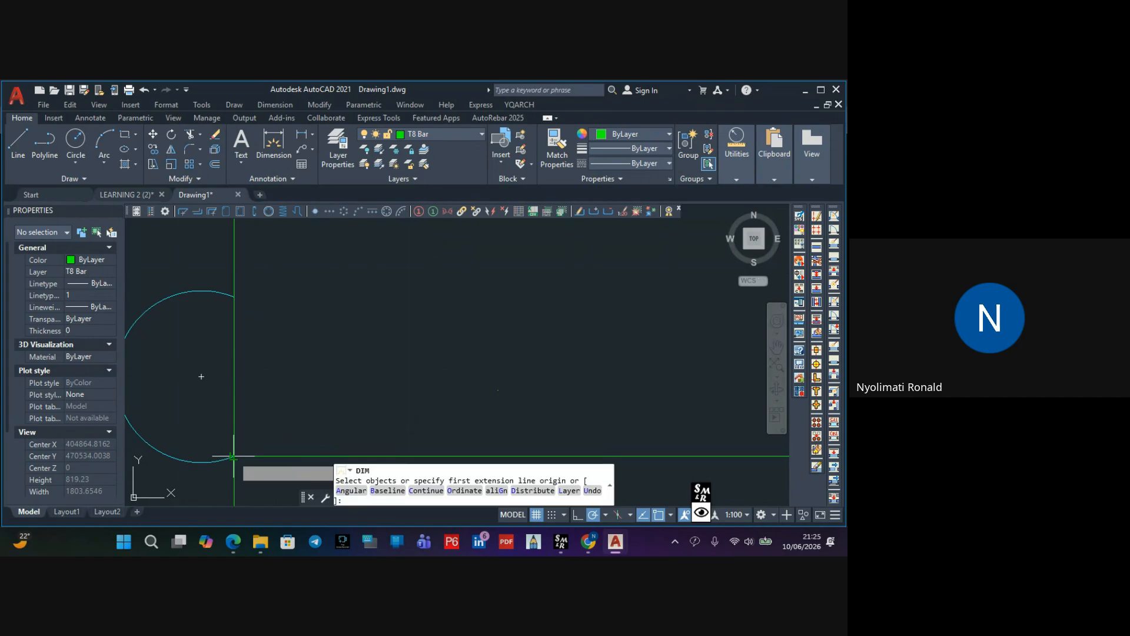
key(Return)
click(231, 455)
scroll(234, 412, down, 6)
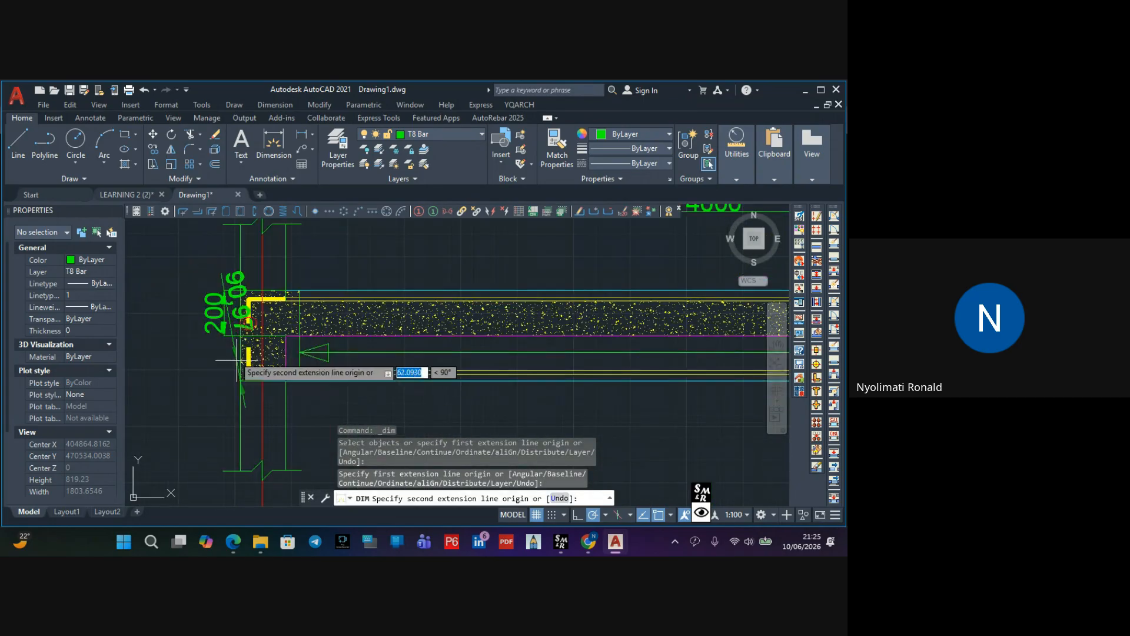
scroll(282, 287, up, 6)
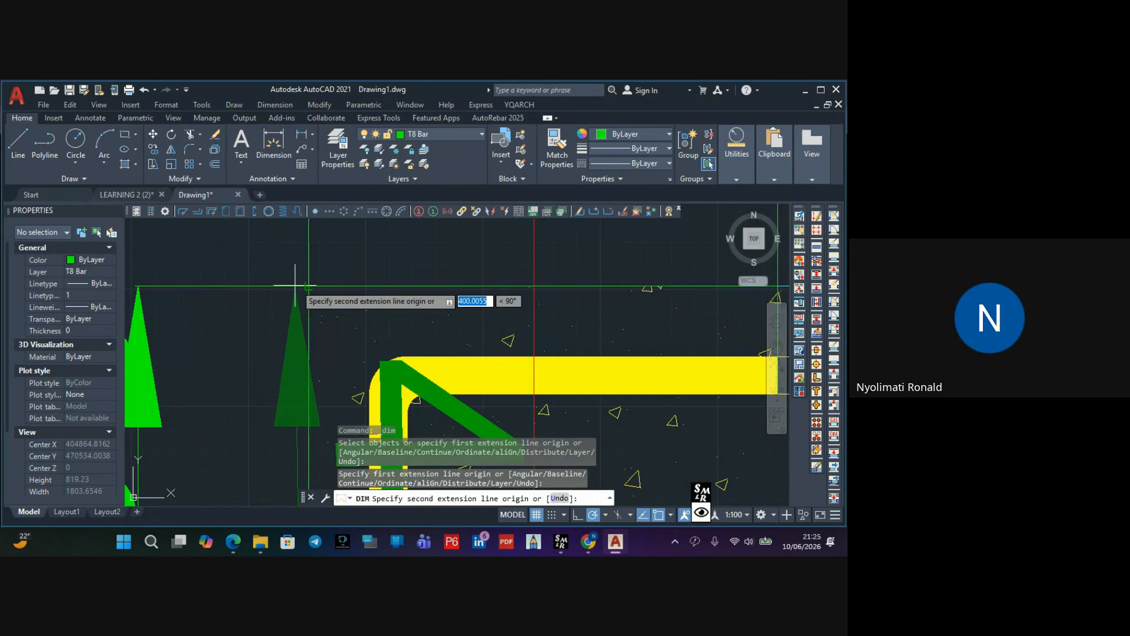
scroll(310, 287, down, 3)
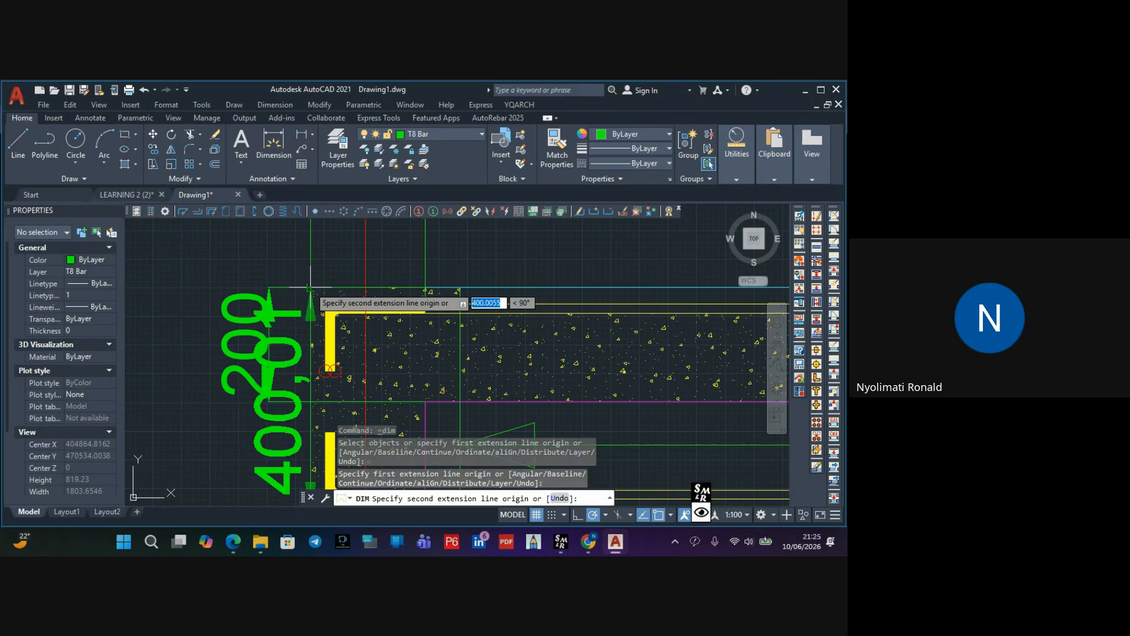
click(312, 292)
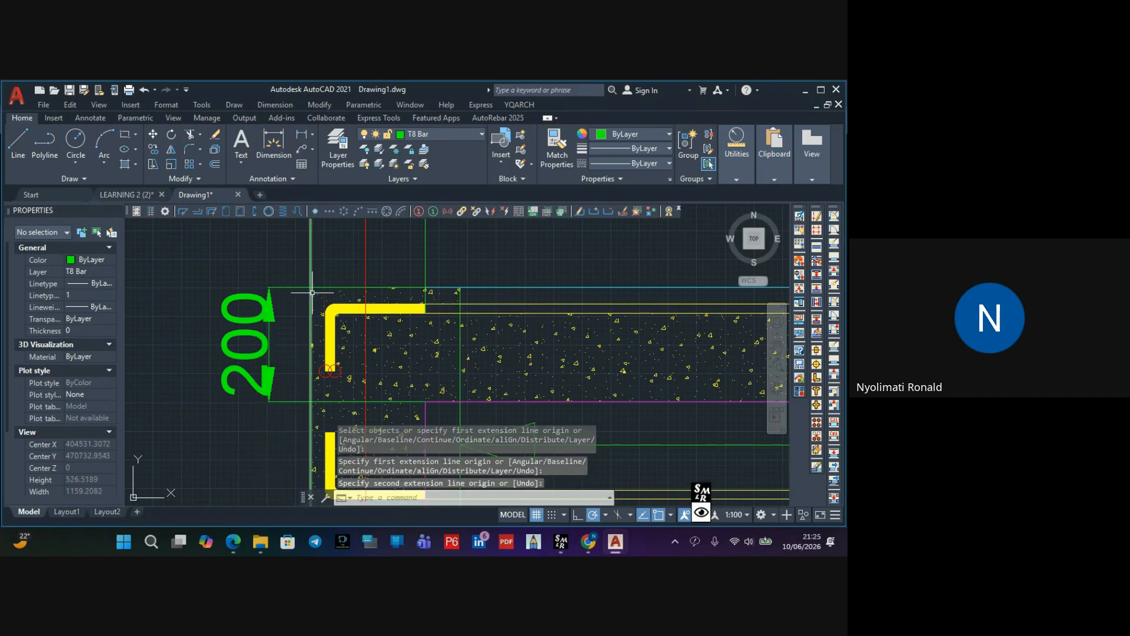
Dimension the beam's overall depth along the left column's centreline, from top to bottom edge, placing it outside the upper-depth dimension
click(279, 142)
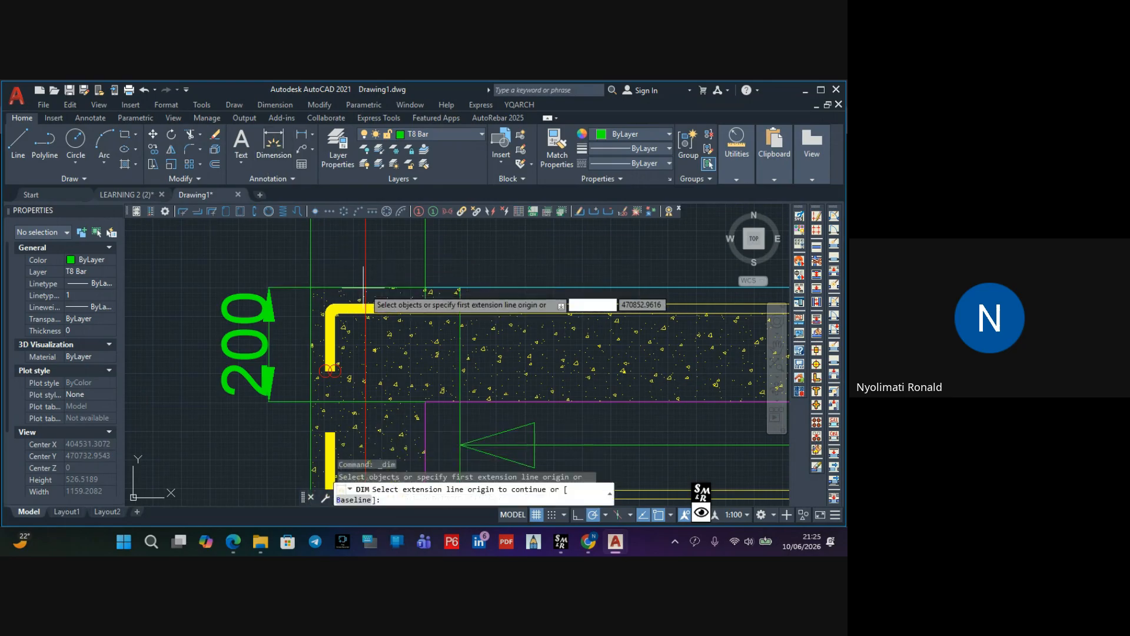
click(368, 289)
scroll(389, 276, down, 4)
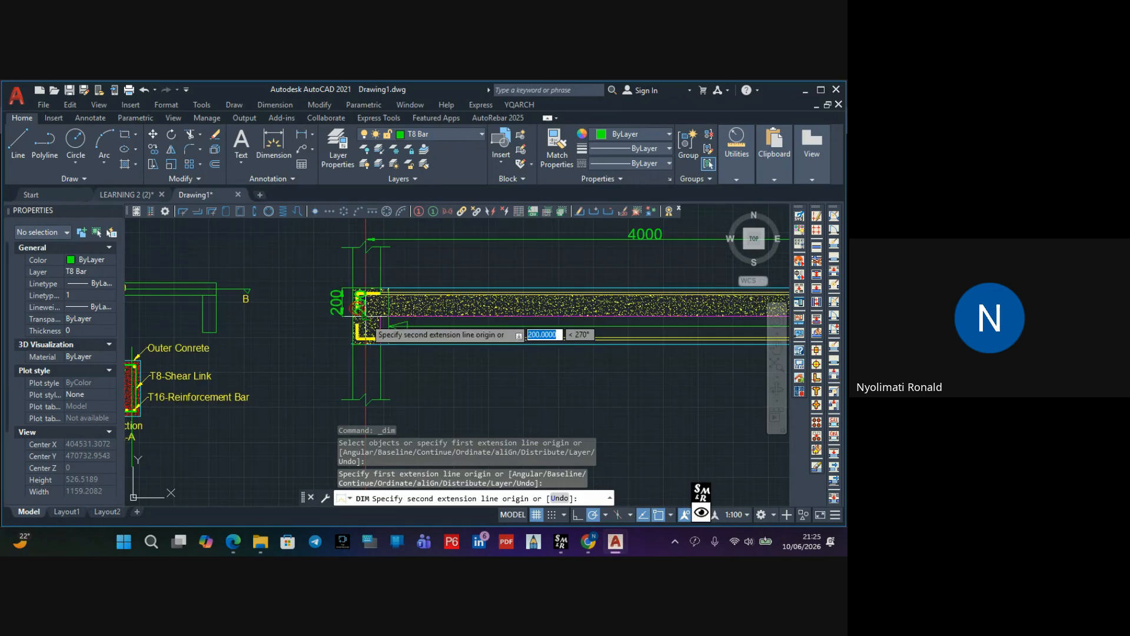
scroll(371, 339, up, 3)
scroll(364, 346, up, 5)
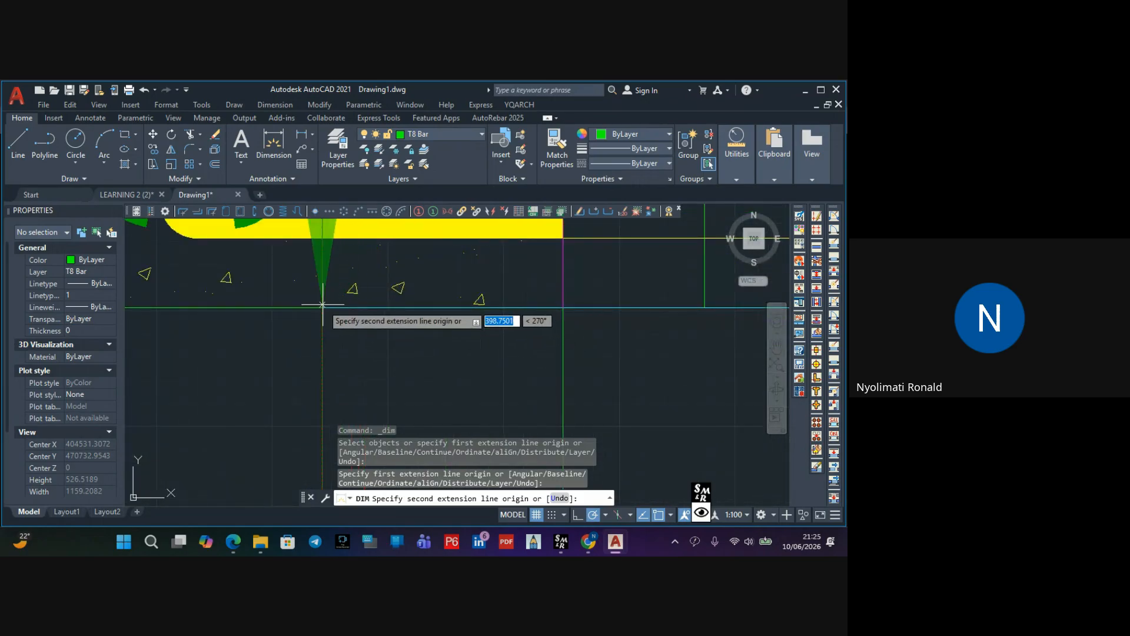
click(323, 307)
scroll(353, 294, down, 4)
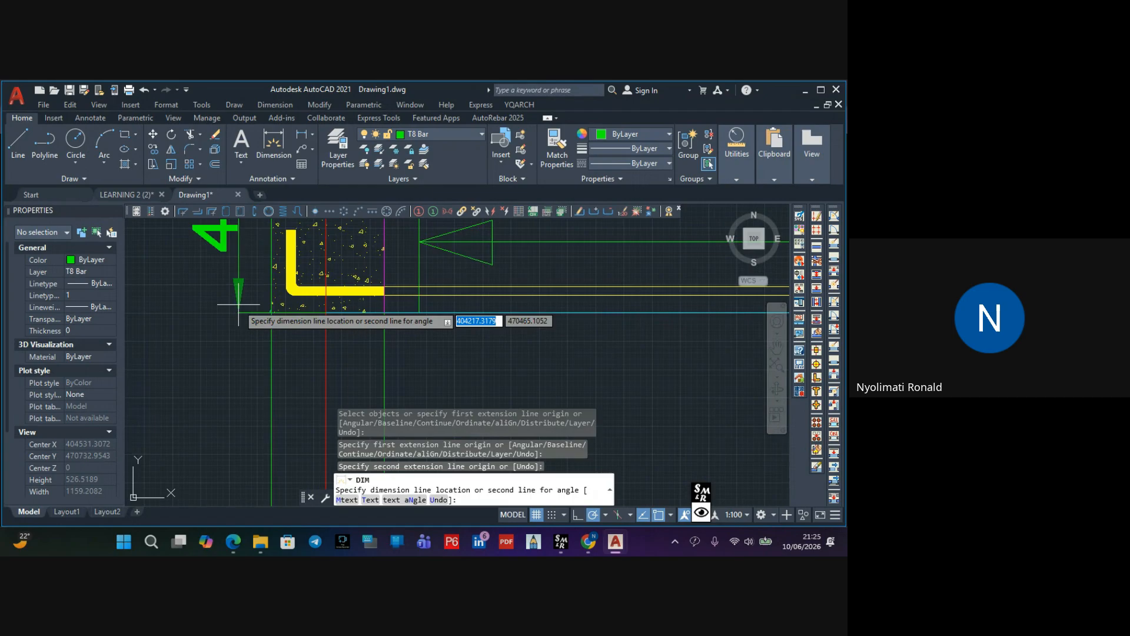
scroll(291, 374, down, 2)
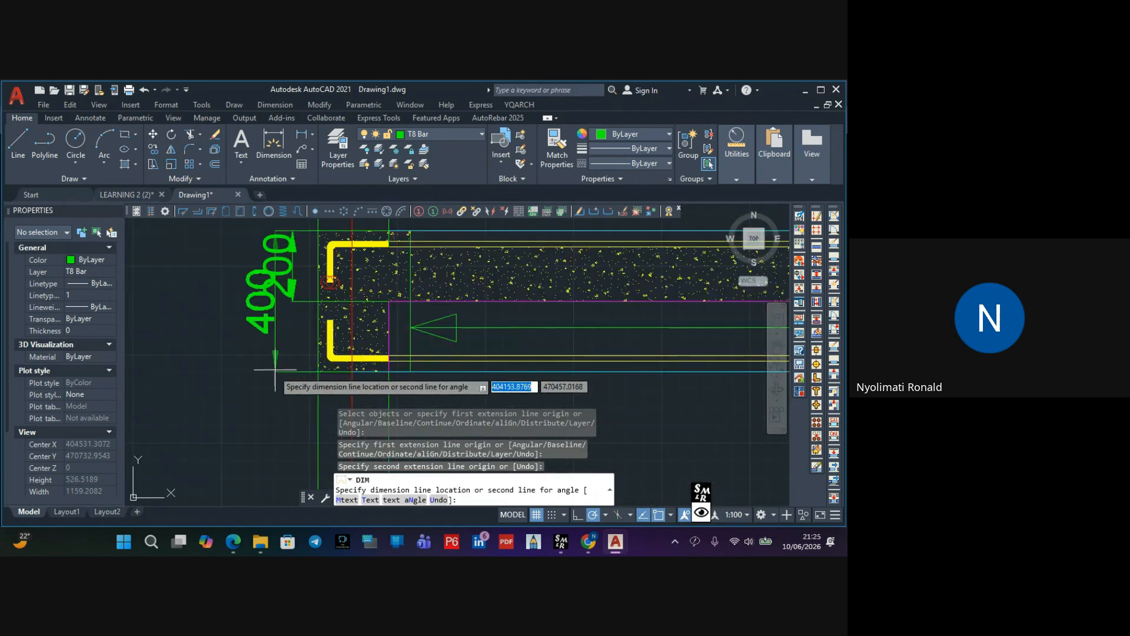
click(246, 368)
scroll(456, 343, up, 2)
key(Escape)
scroll(443, 299, down, 2)
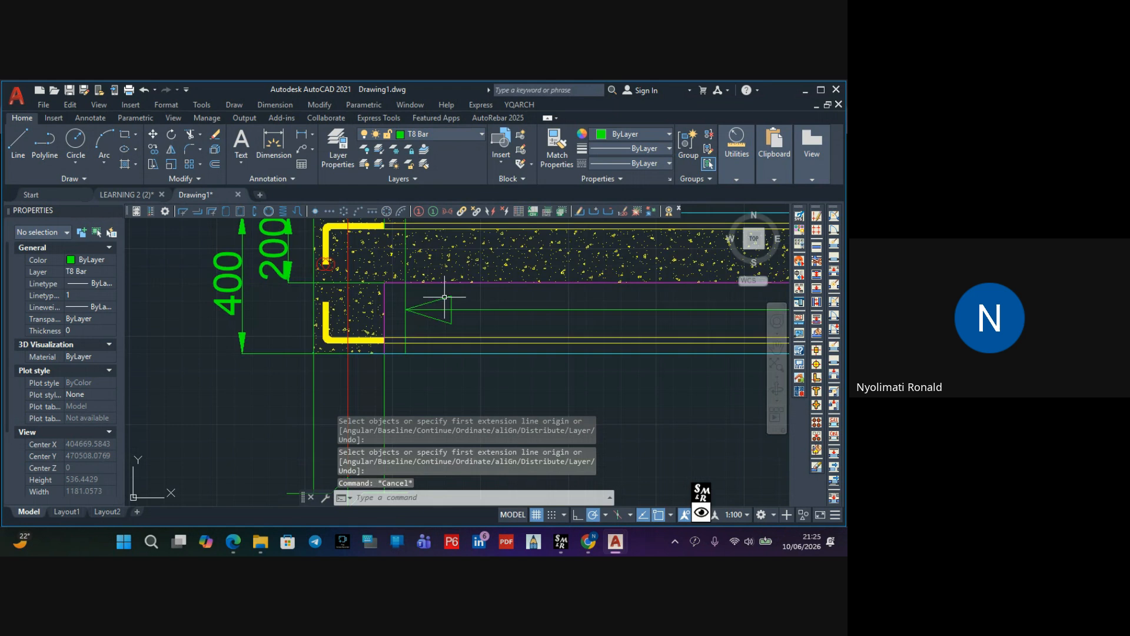
scroll(436, 300, down, 5)
scroll(395, 318, up, 2)
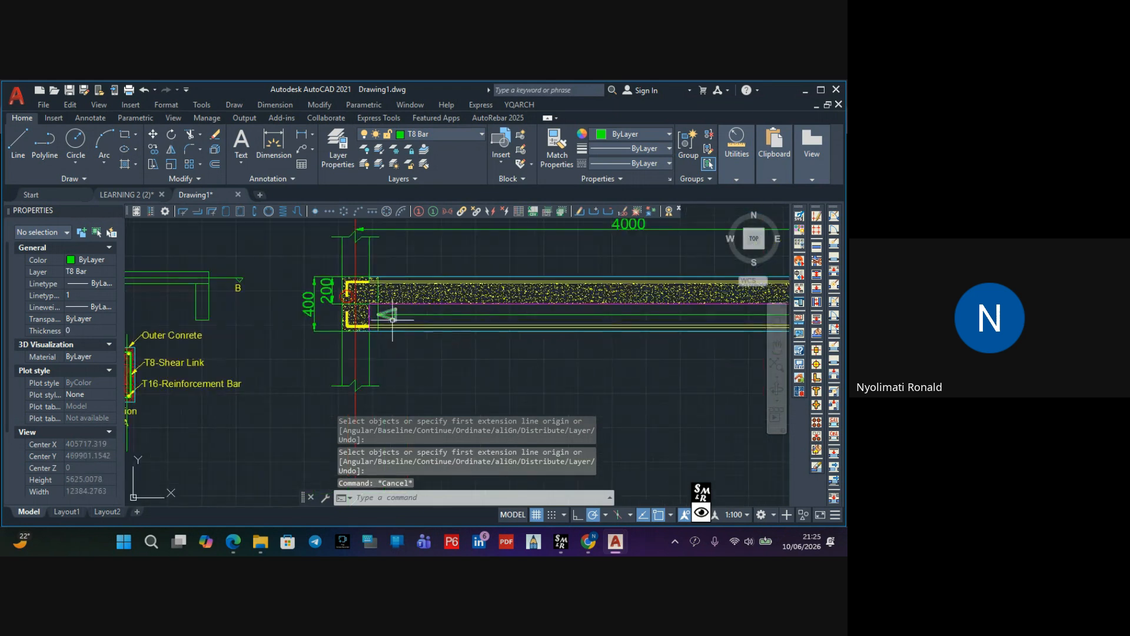
scroll(337, 279, up, 2)
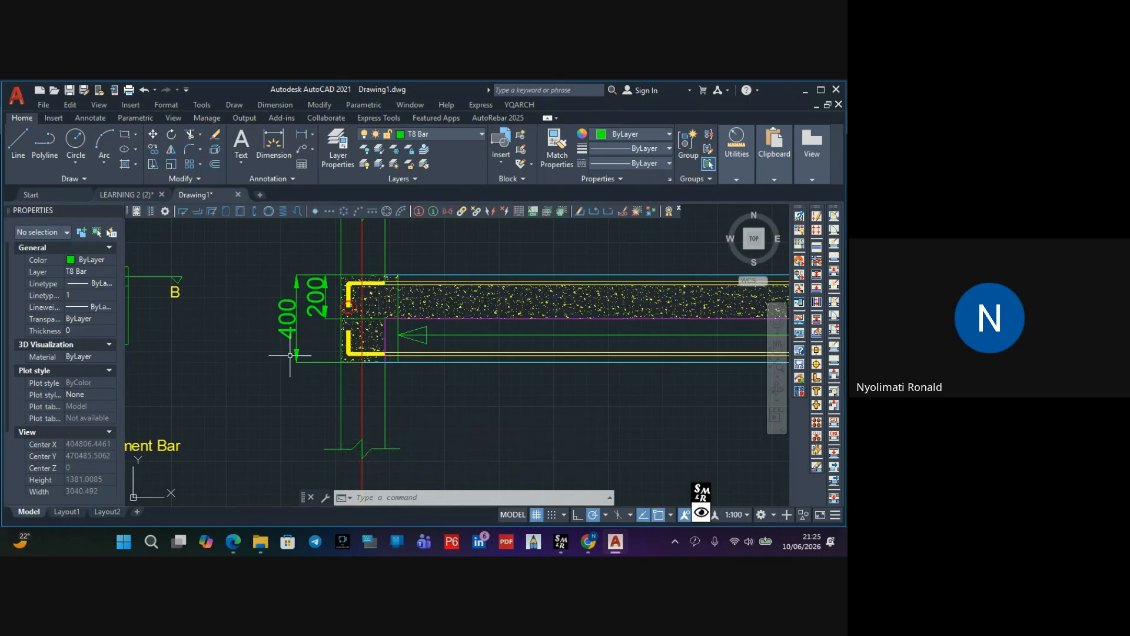
scroll(290, 355, down, 2)
middle_drag(462, 375, 323, 366)
scroll(345, 353, down, 2)
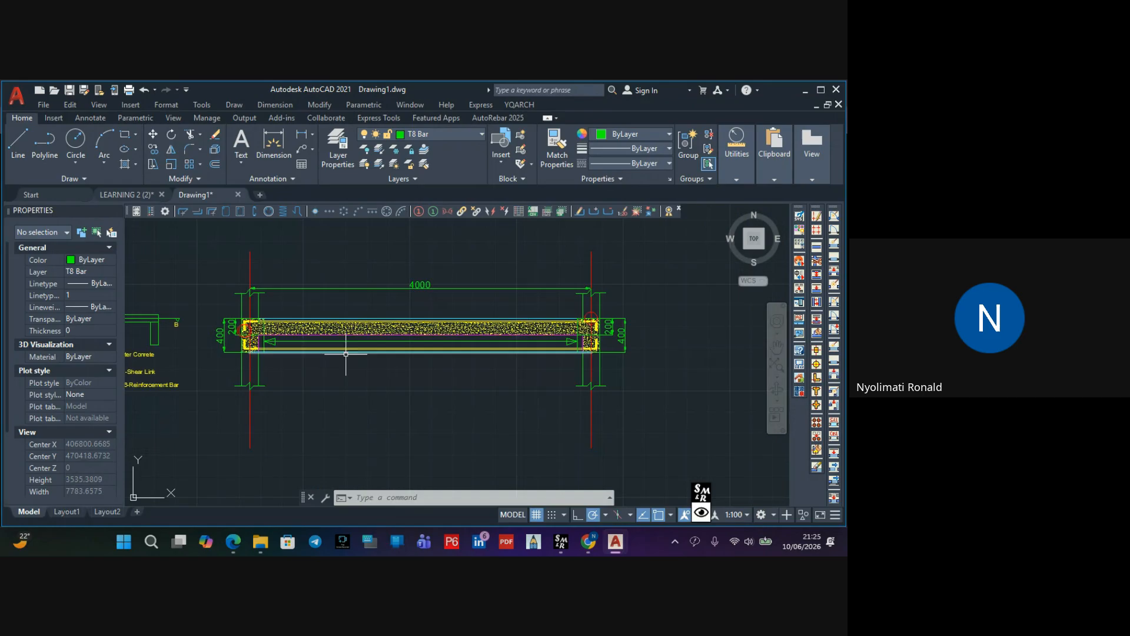
Copy the lower section mark letter A from the key elevation into the beam elevation, on the arrow line beneath the concrete hatching
mouse_move(206, 342)
middle_down()
mouse_move(241, 328)
mouse_move(450, 327)
middle_up()
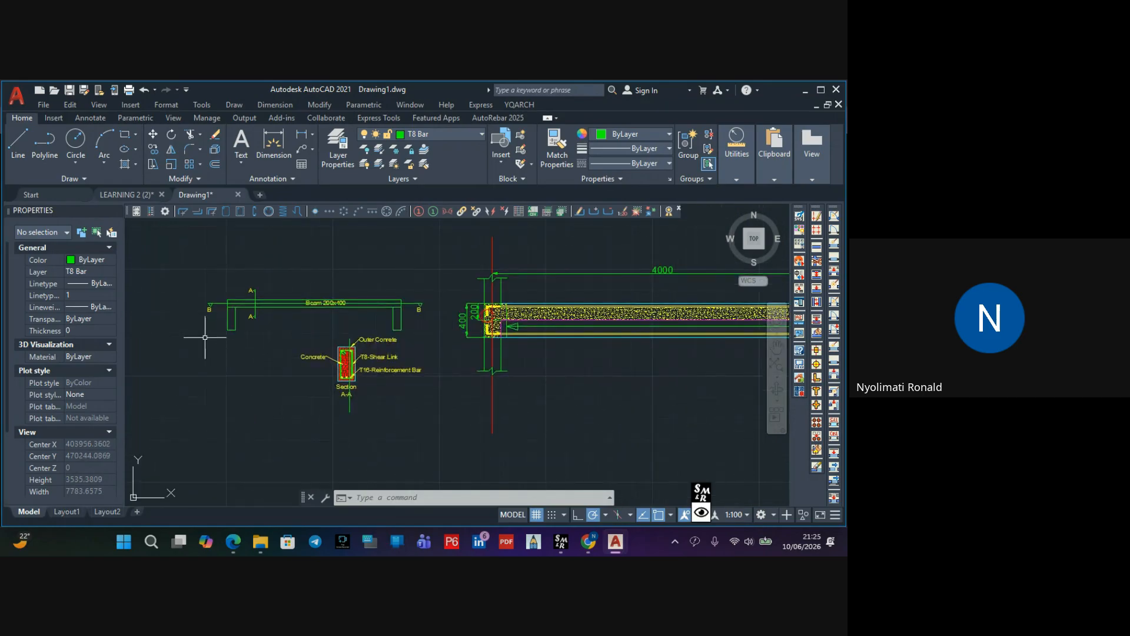
scroll(210, 314, up, 4)
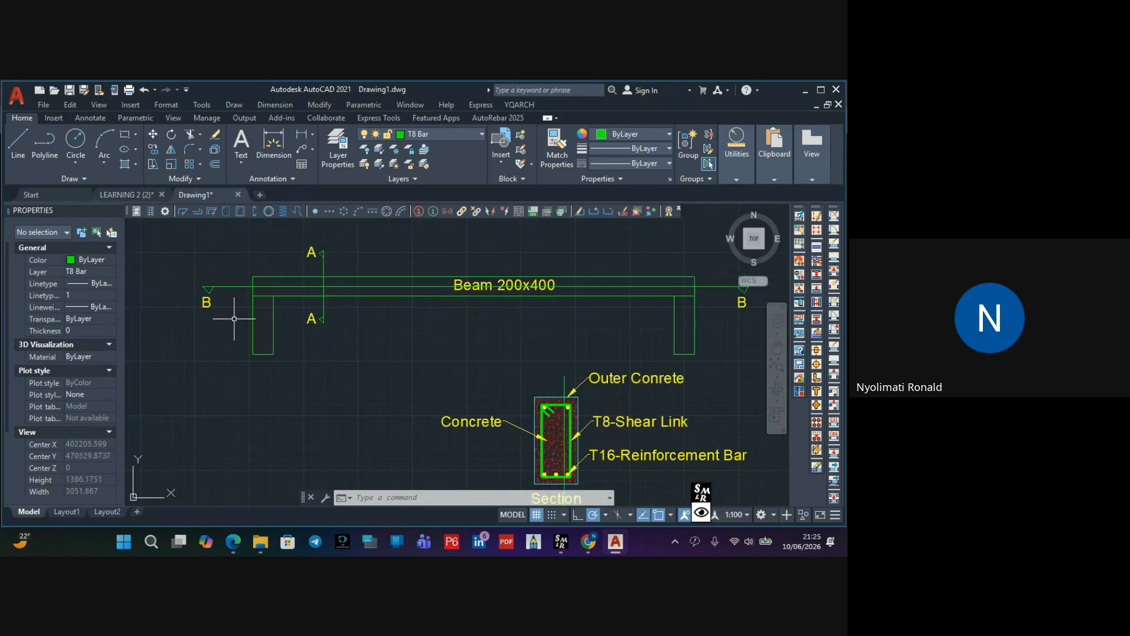
click(308, 319)
click(153, 150)
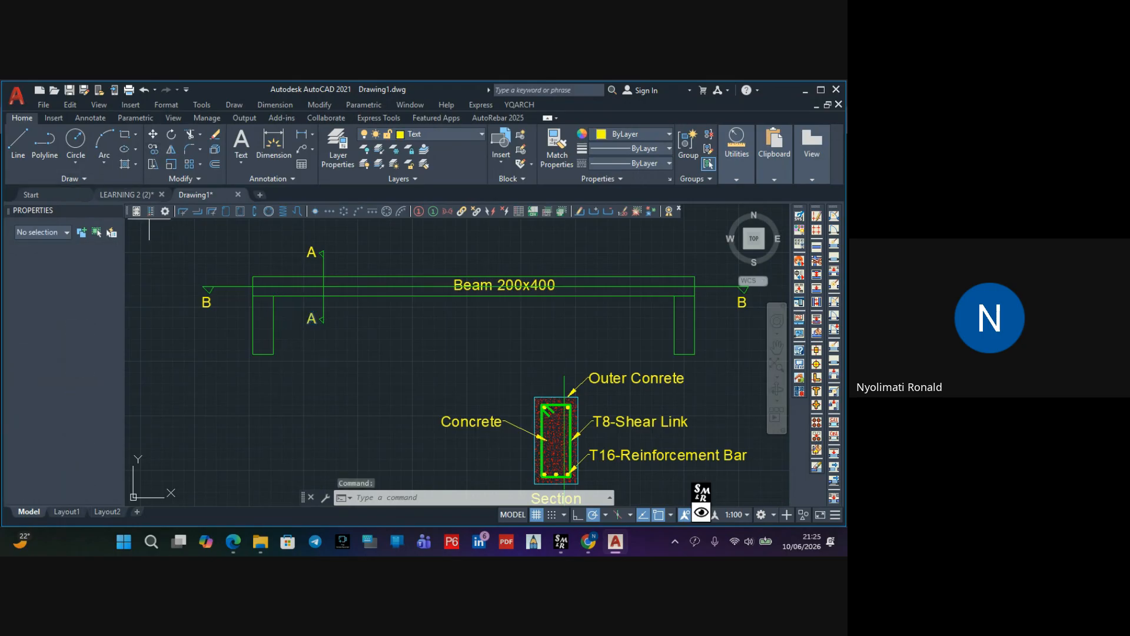
click(308, 322)
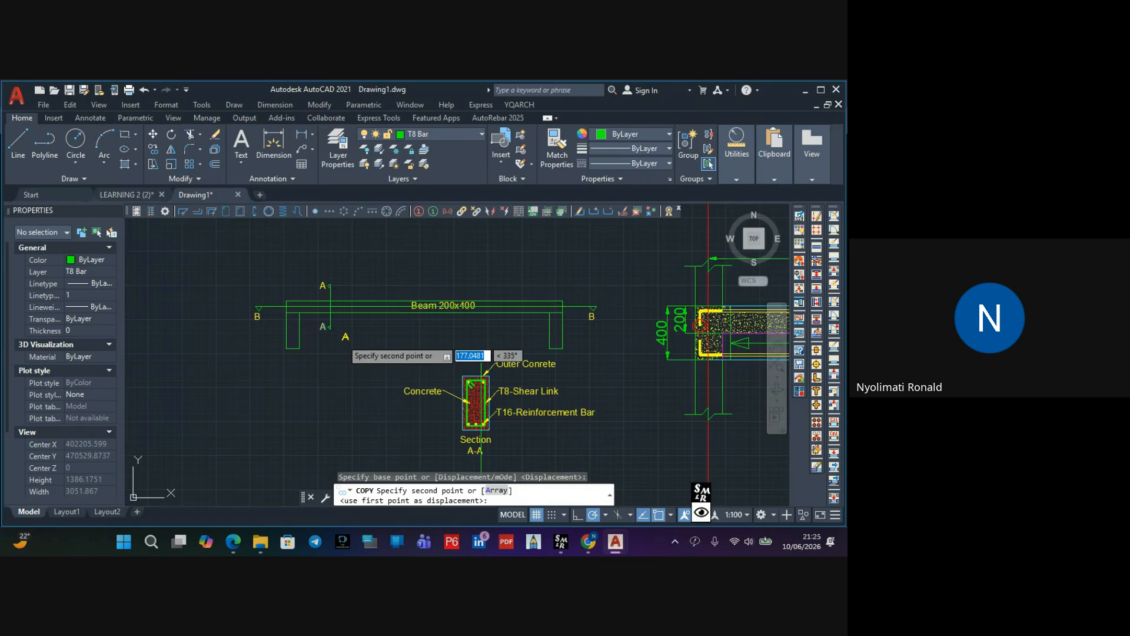
scroll(580, 373, down, 2)
scroll(588, 353, up, 6)
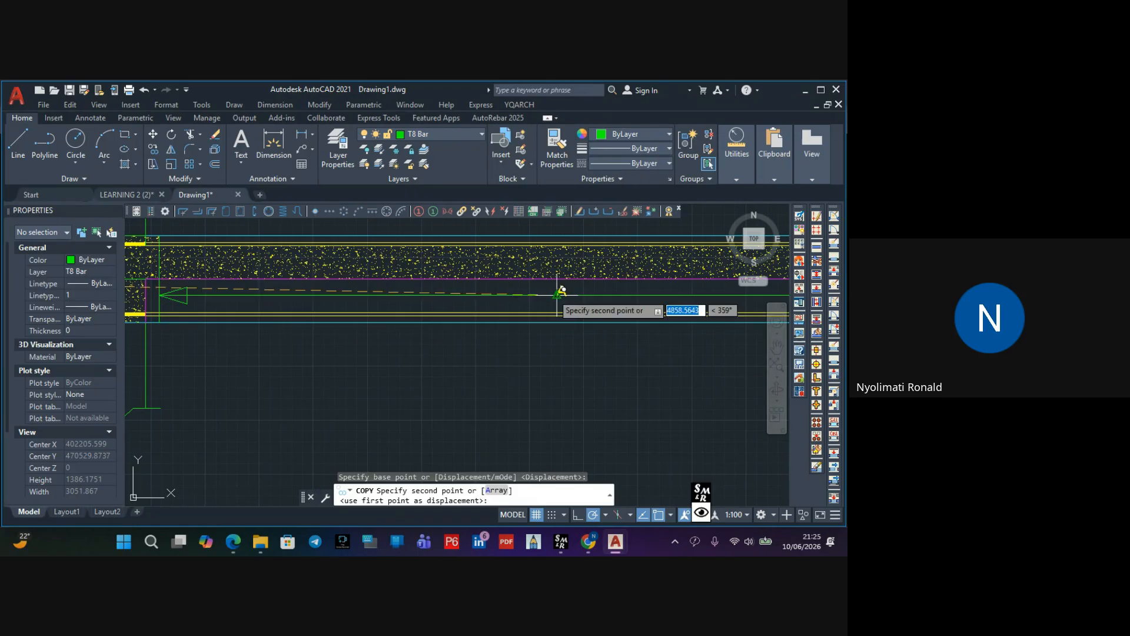
click(557, 291)
key(Escape)
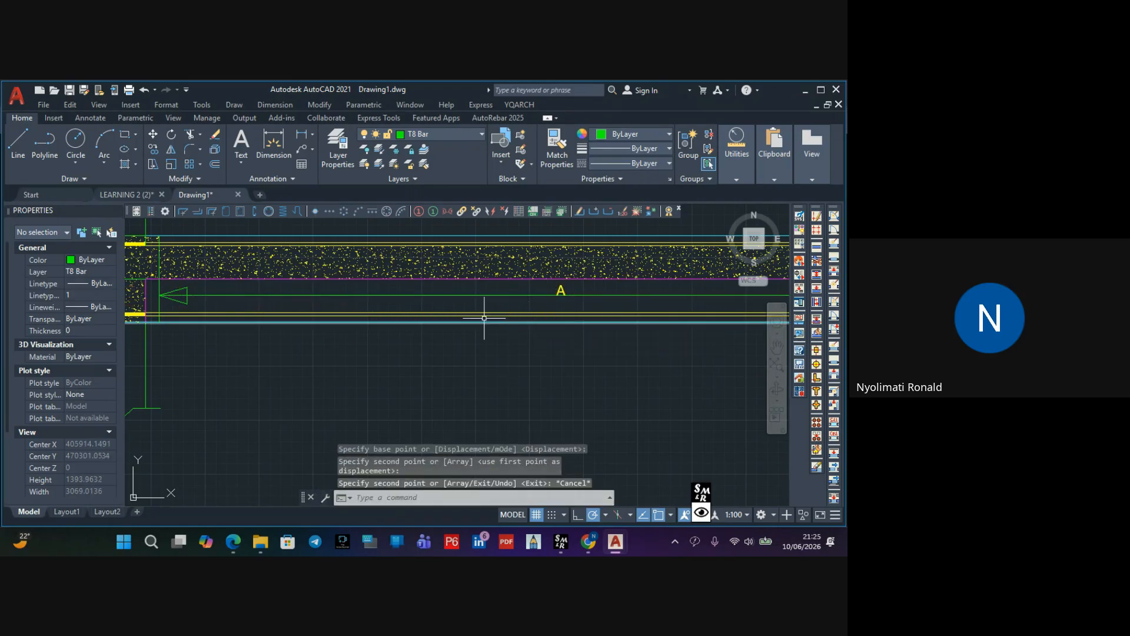
Copy the vertical T8 bar line near the left column from its lower endpoint to the column's inner face on the beam's bottom edge
scroll(441, 323, down, 4)
scroll(299, 313, up, 3)
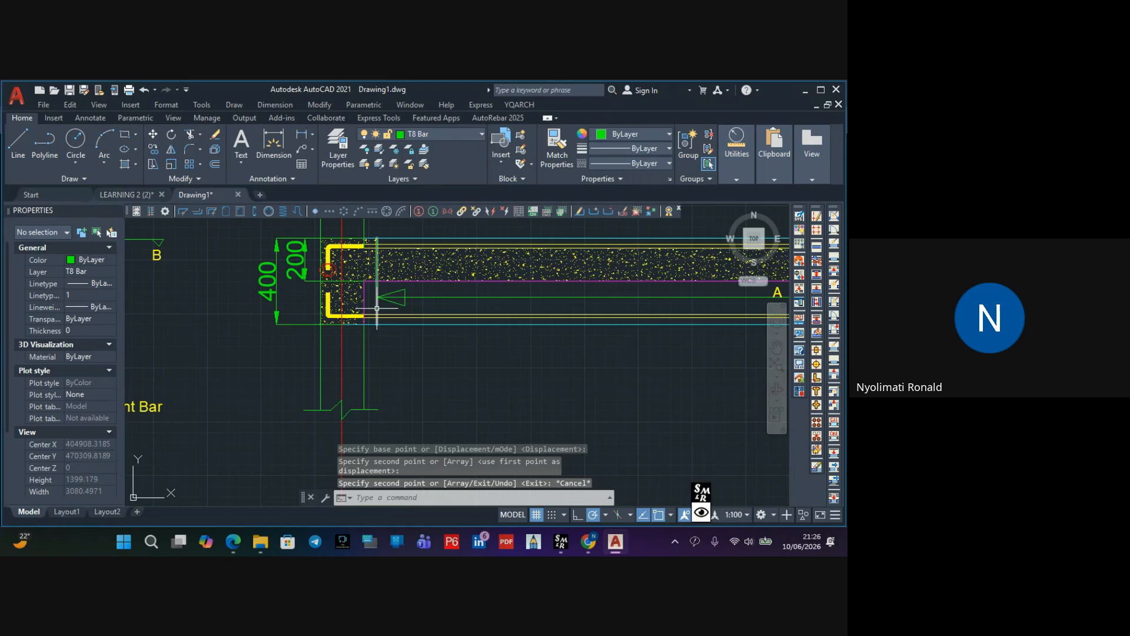
middle_drag(376, 308, 395, 339)
scroll(400, 351, up, 4)
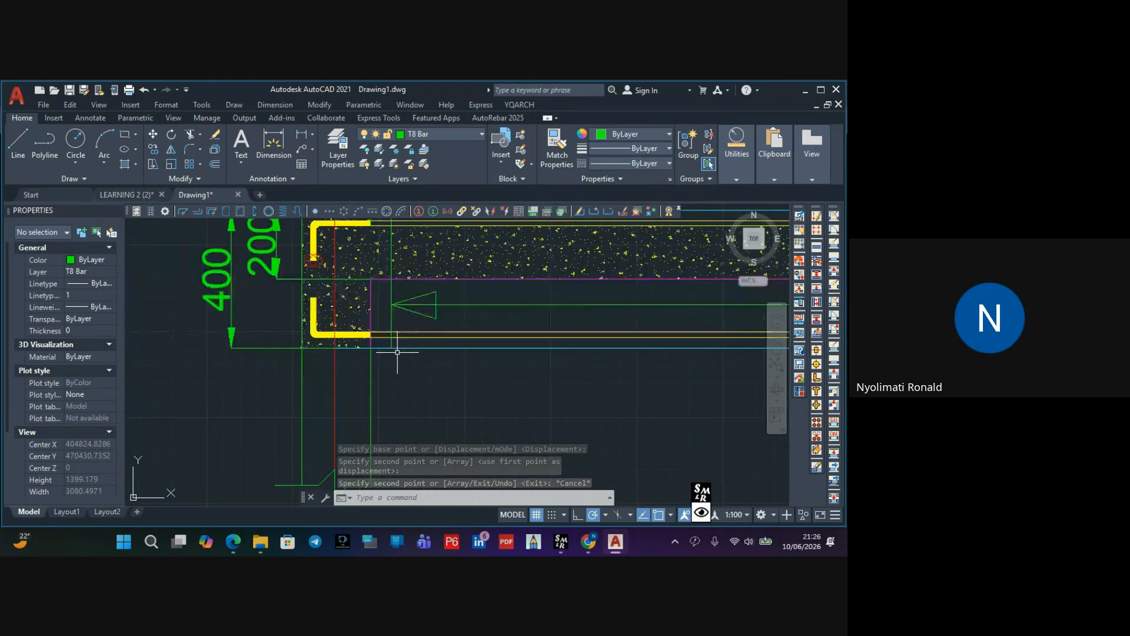
click(387, 344)
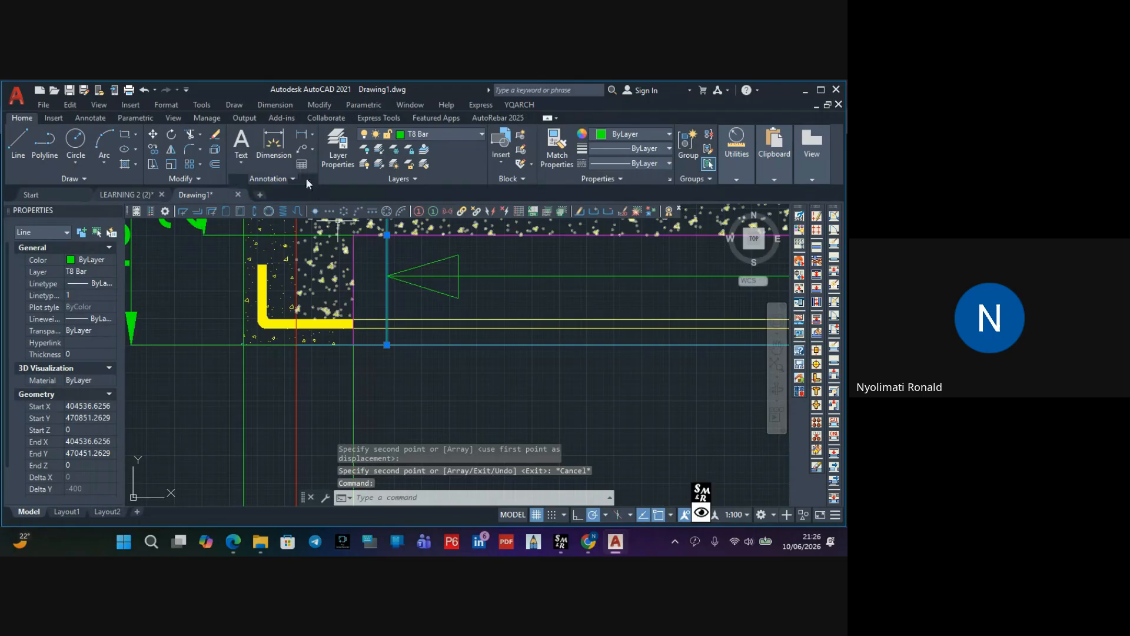
click(155, 149)
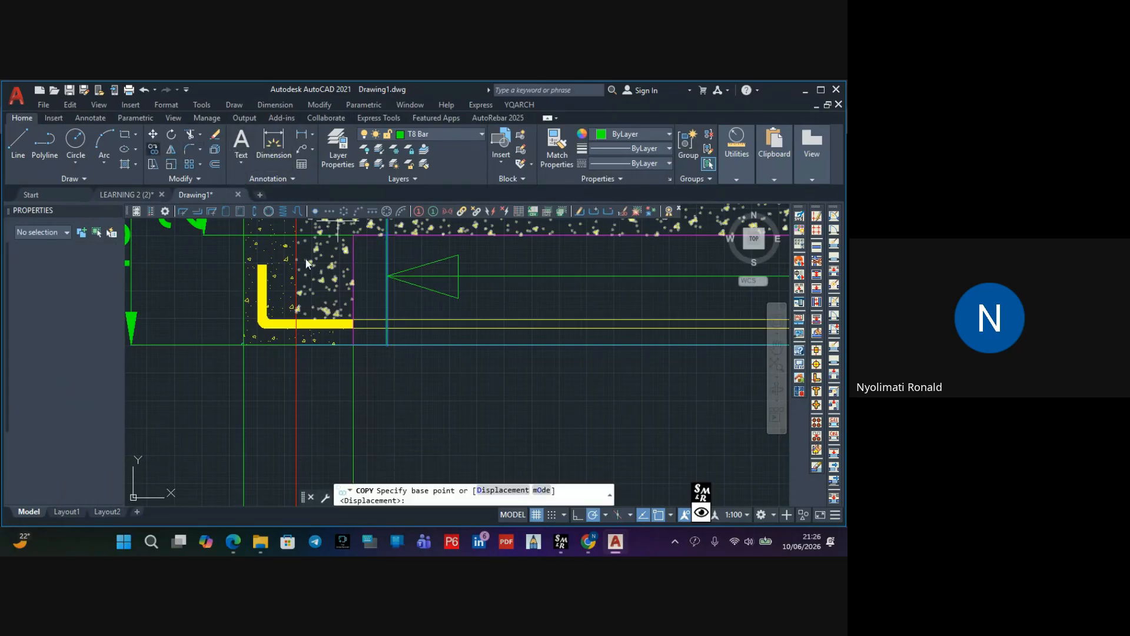
click(386, 344)
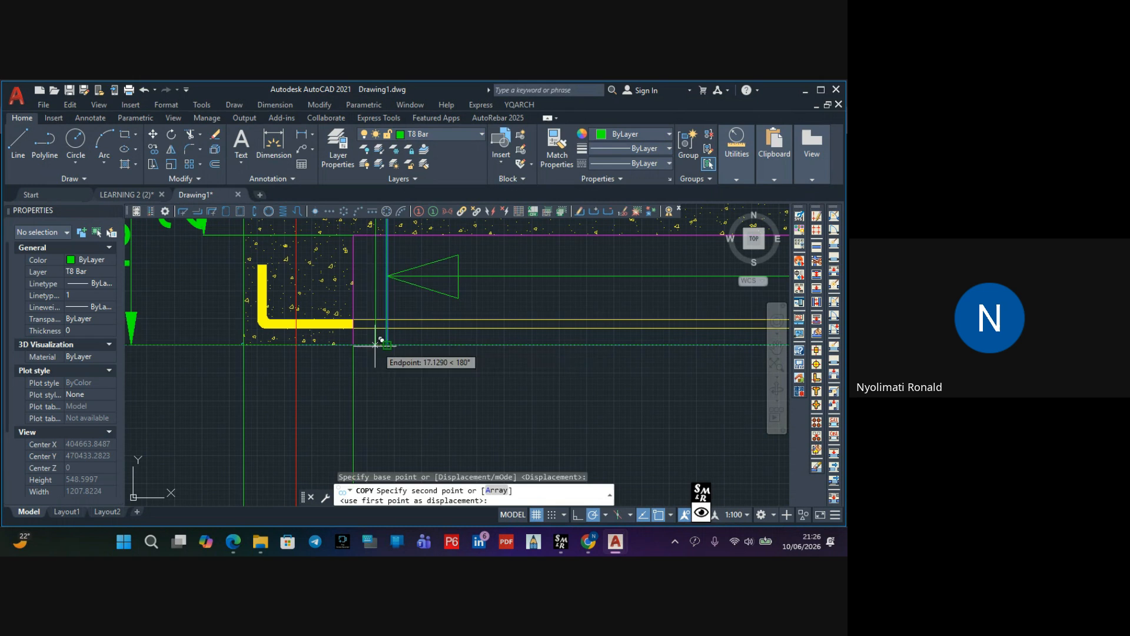
click(353, 345)
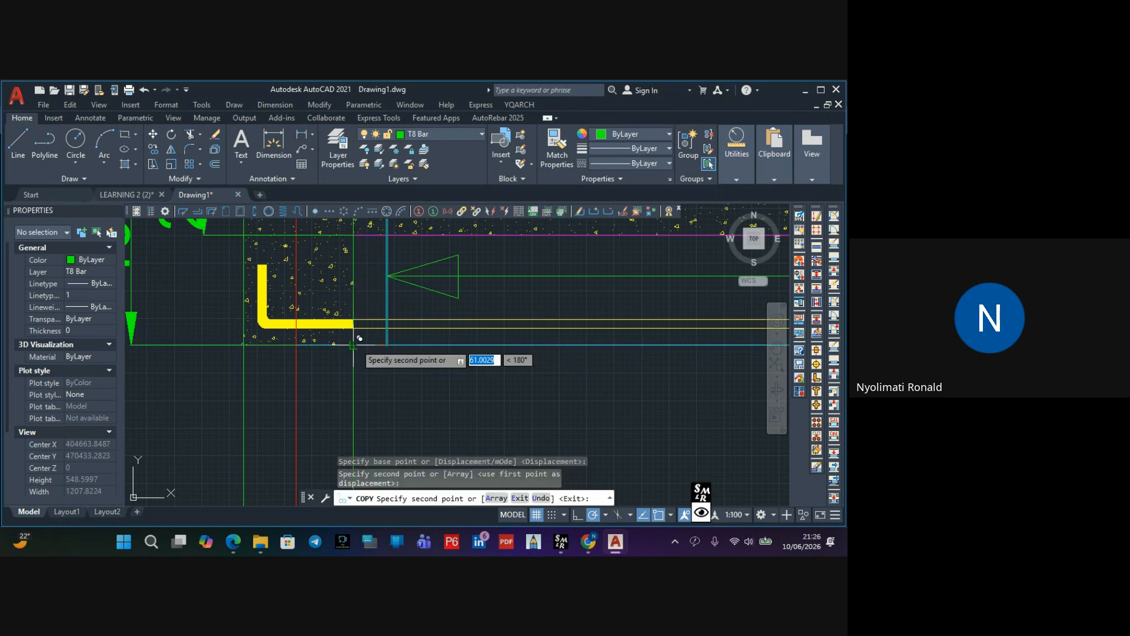
key(Escape)
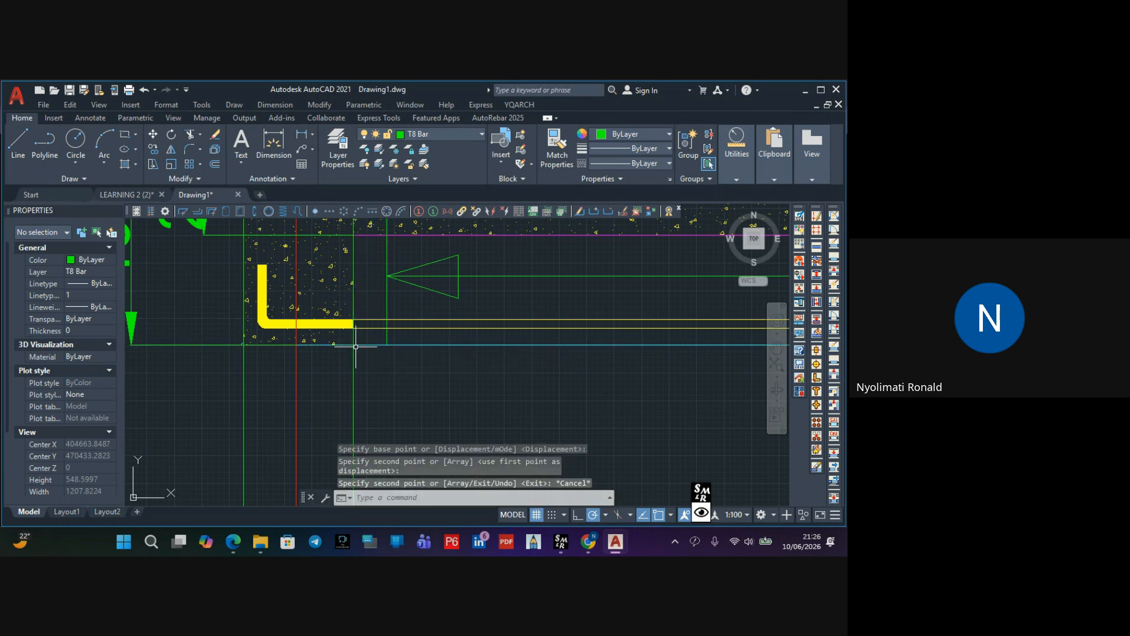
Move the original vertical T8 bar line at the left end onto the left column's inner face
click(387, 338)
click(387, 344)
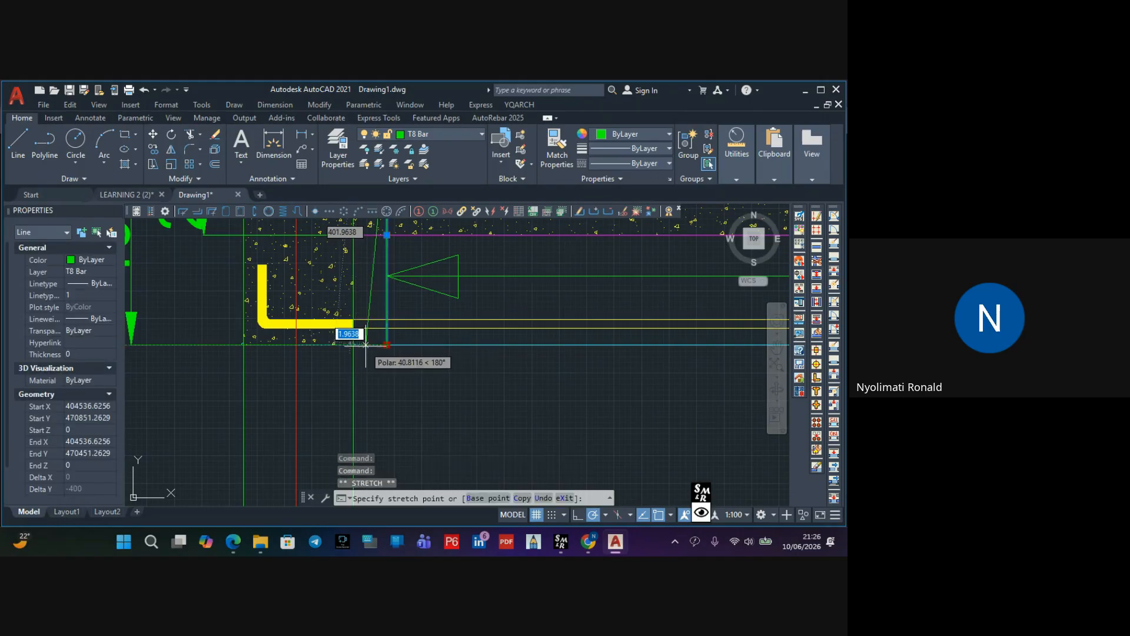
click(152, 137)
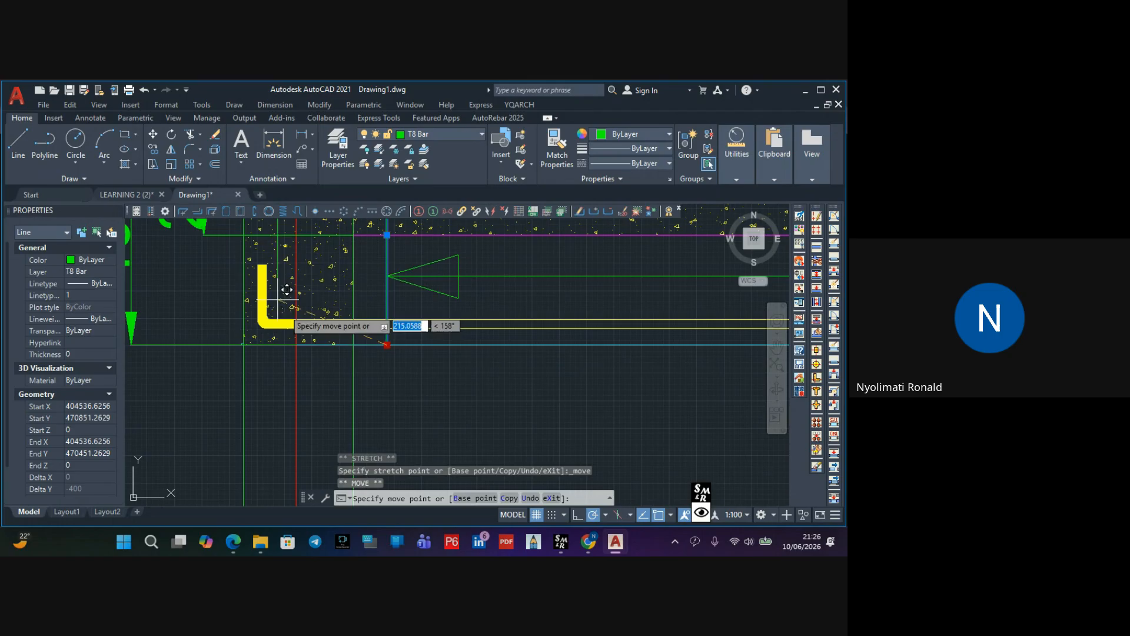
click(351, 347)
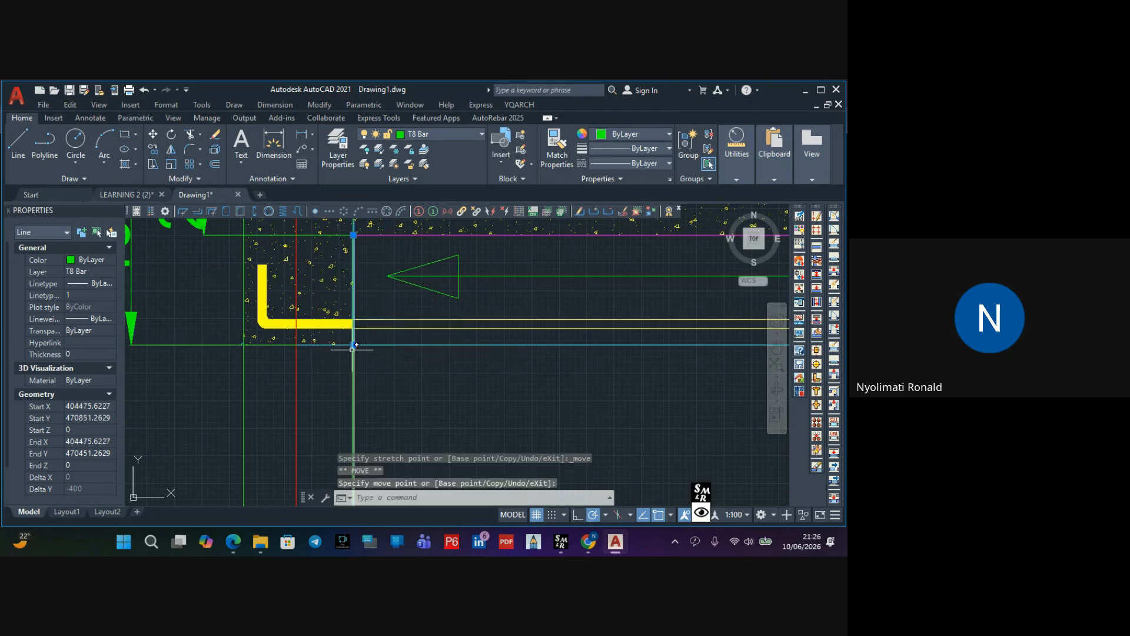
Move the vertical T8 bar line 150 mm from the left column's inner face horizontally into the span
click(154, 135)
click(354, 345)
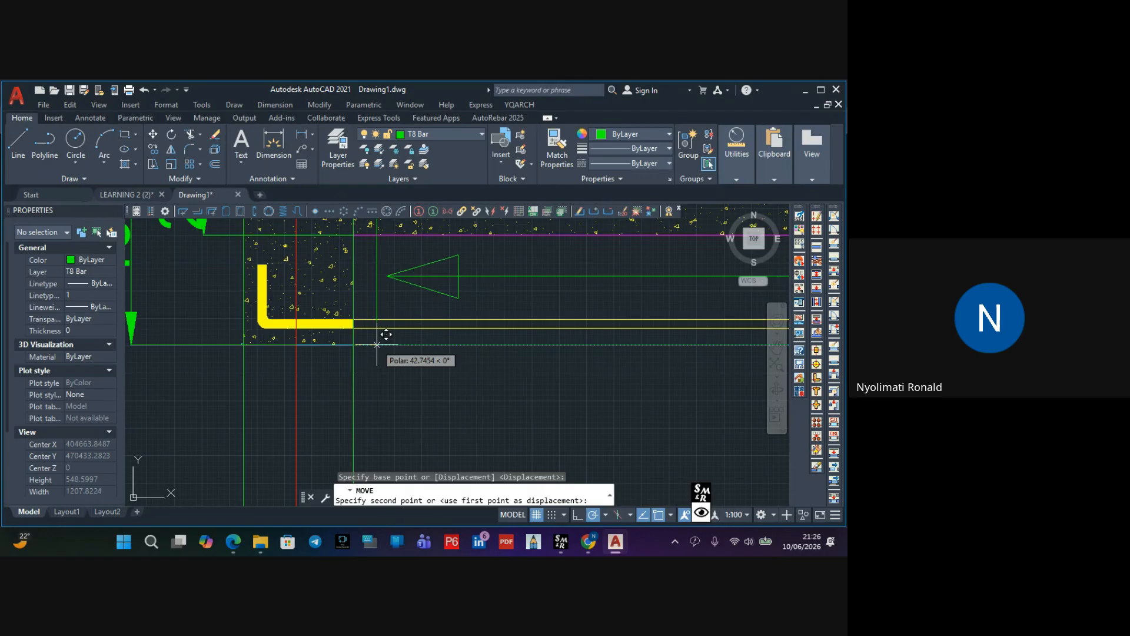
text(150)
key(Return)
key(Escape)
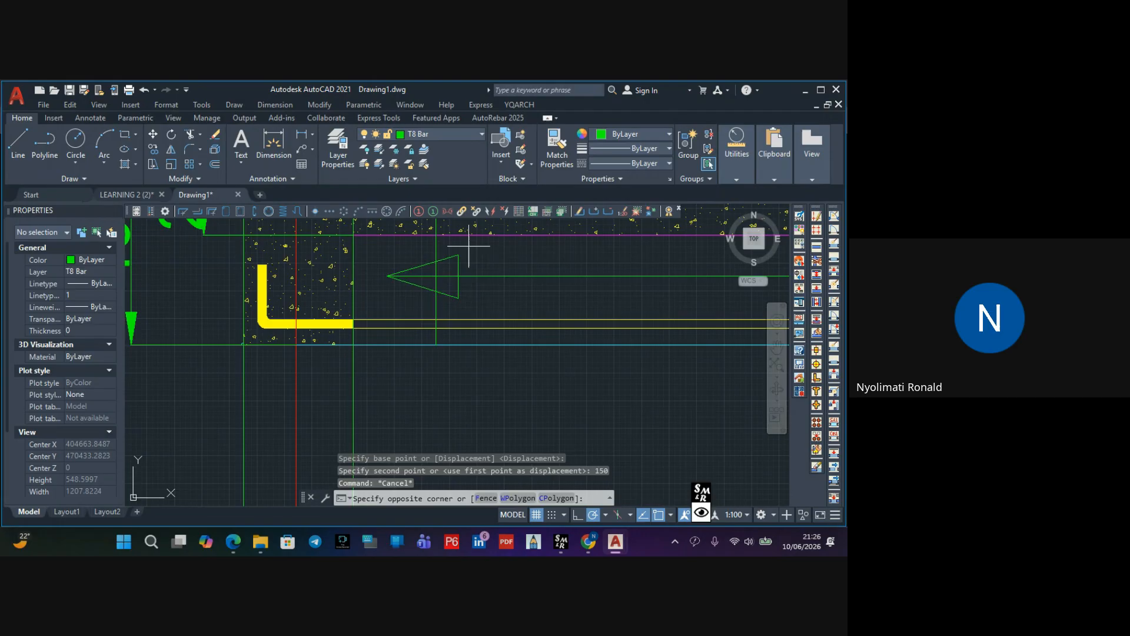
click(450, 308)
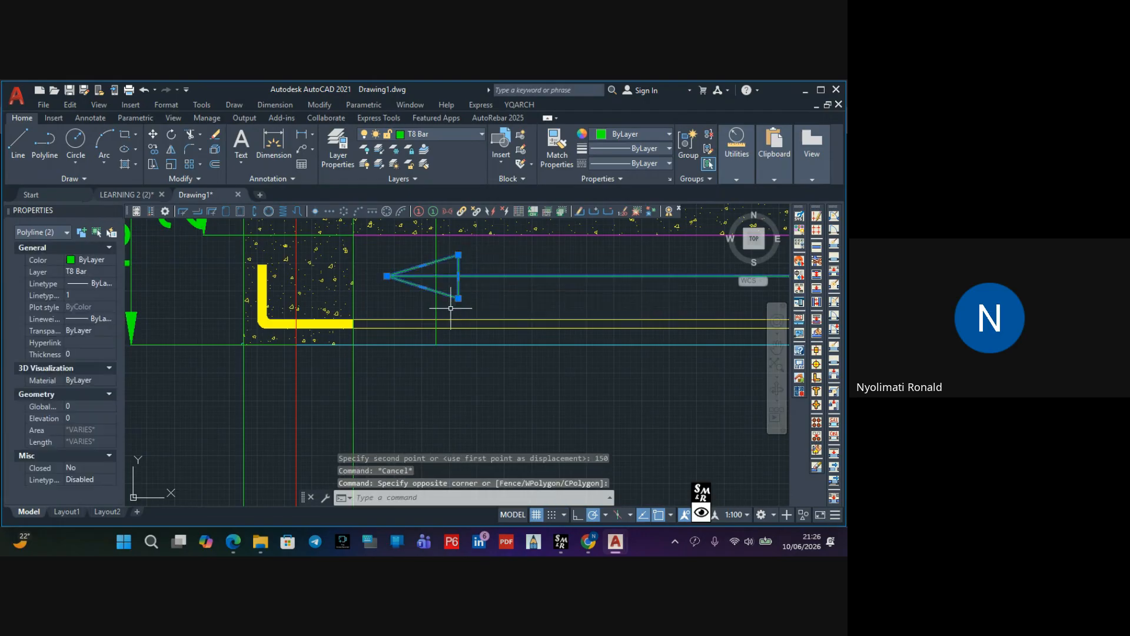
click(153, 136)
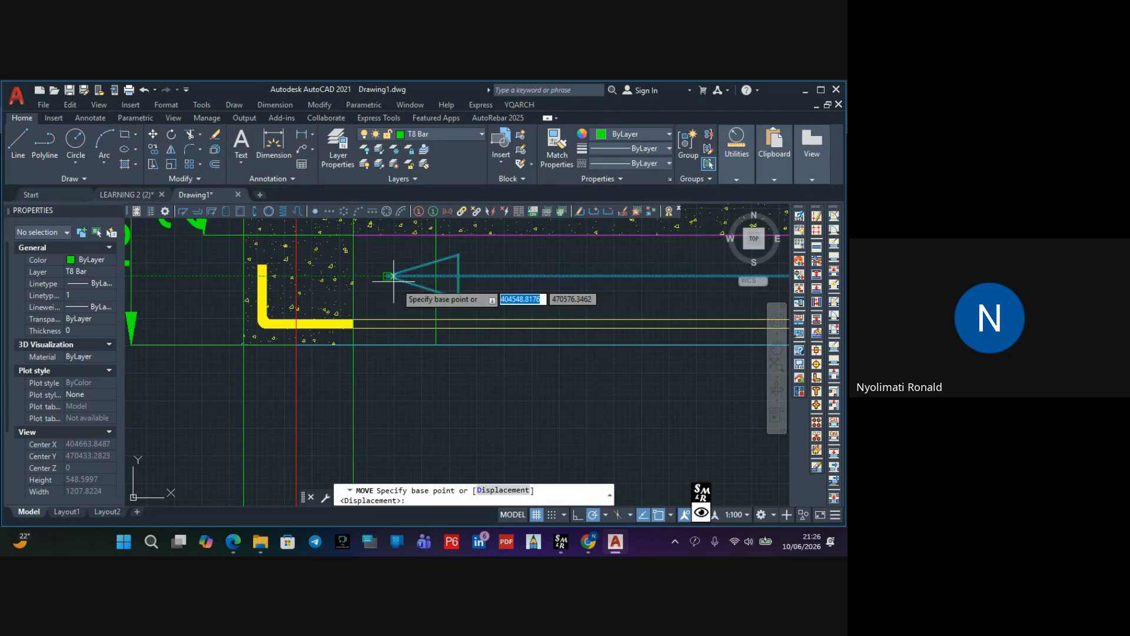
key(Escape)
Erase the left arrowhead and the long horizontal arrow line below the concrete hatching
click(483, 274)
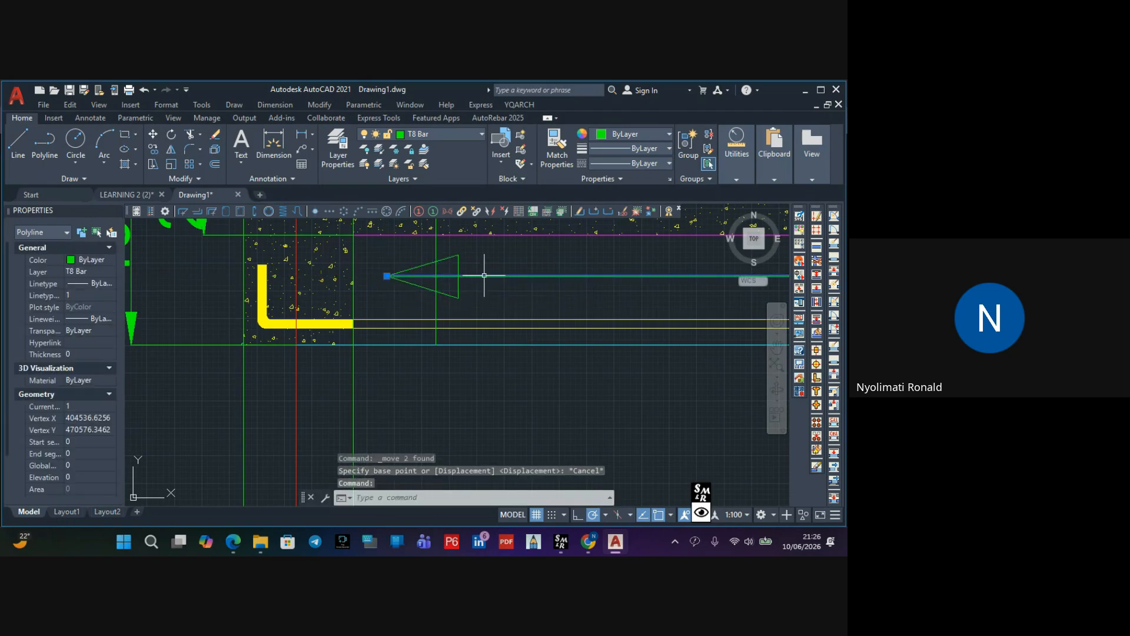
click(467, 254)
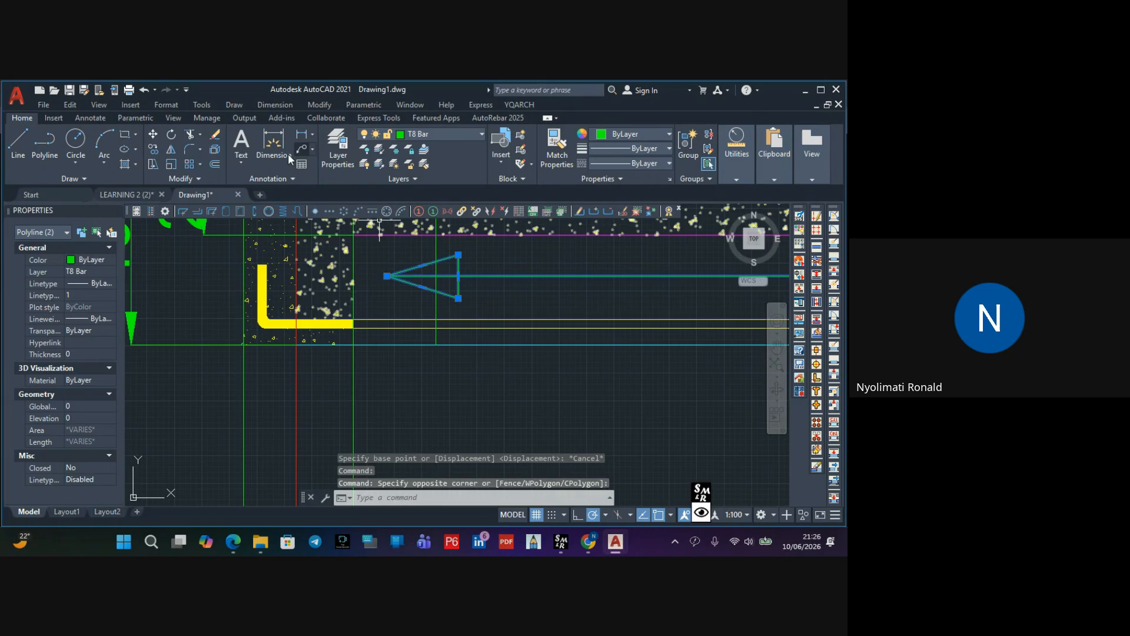
click(216, 137)
Erase the remaining arrowhead beside the right column, keeping the vertical T8 bar line it points to
scroll(469, 333, down, 5)
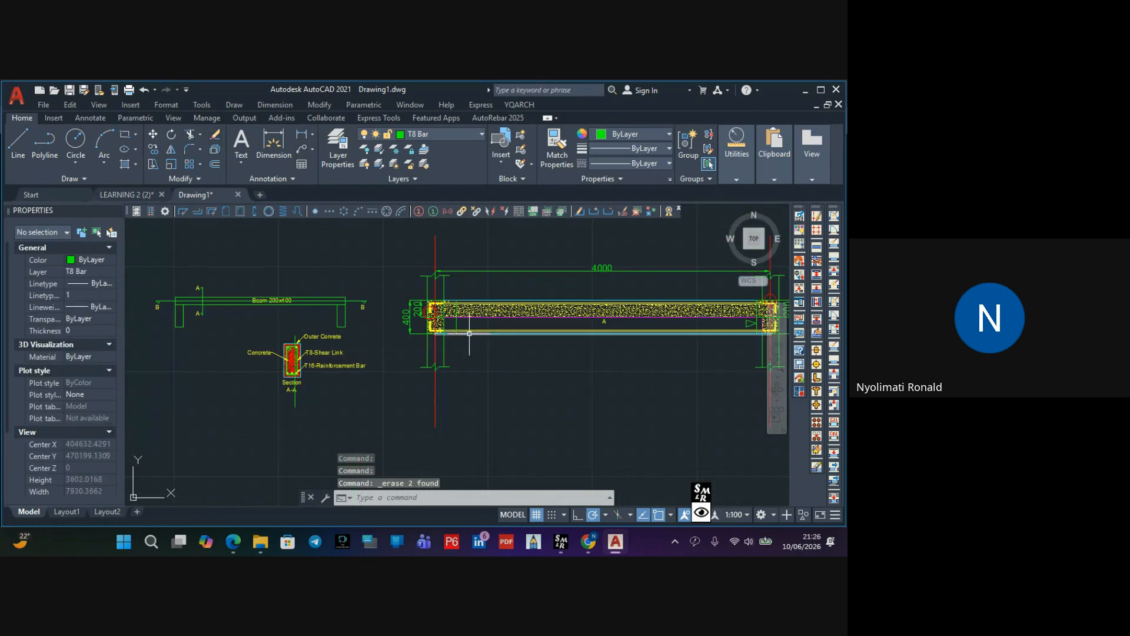
middle_drag(532, 331, 333, 326)
scroll(566, 316, up, 6)
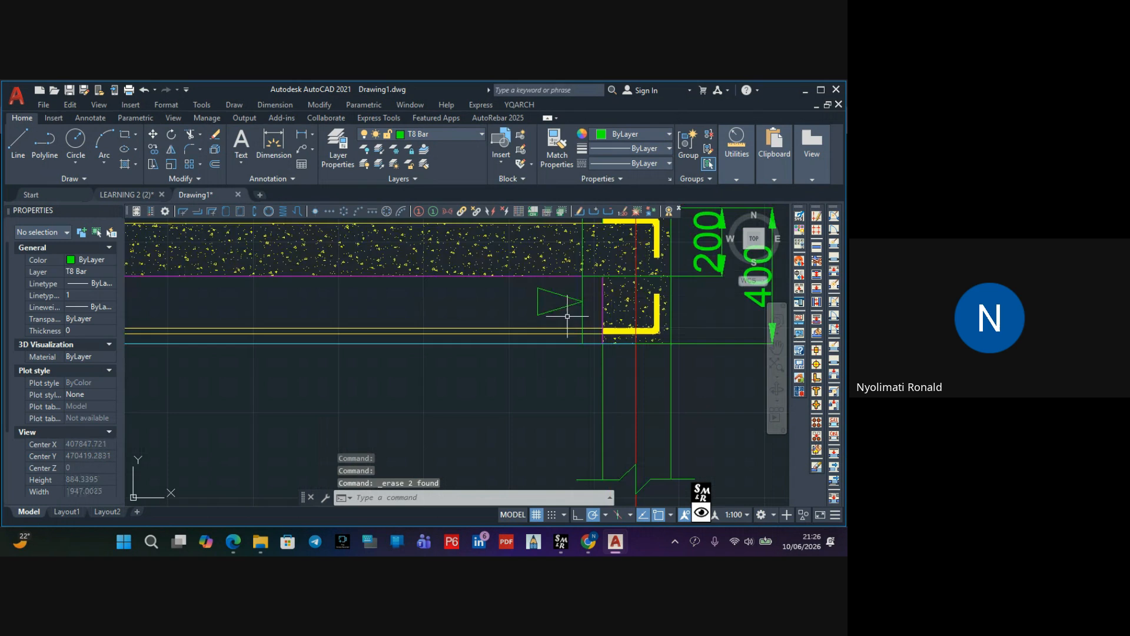
click(590, 295)
click(559, 308)
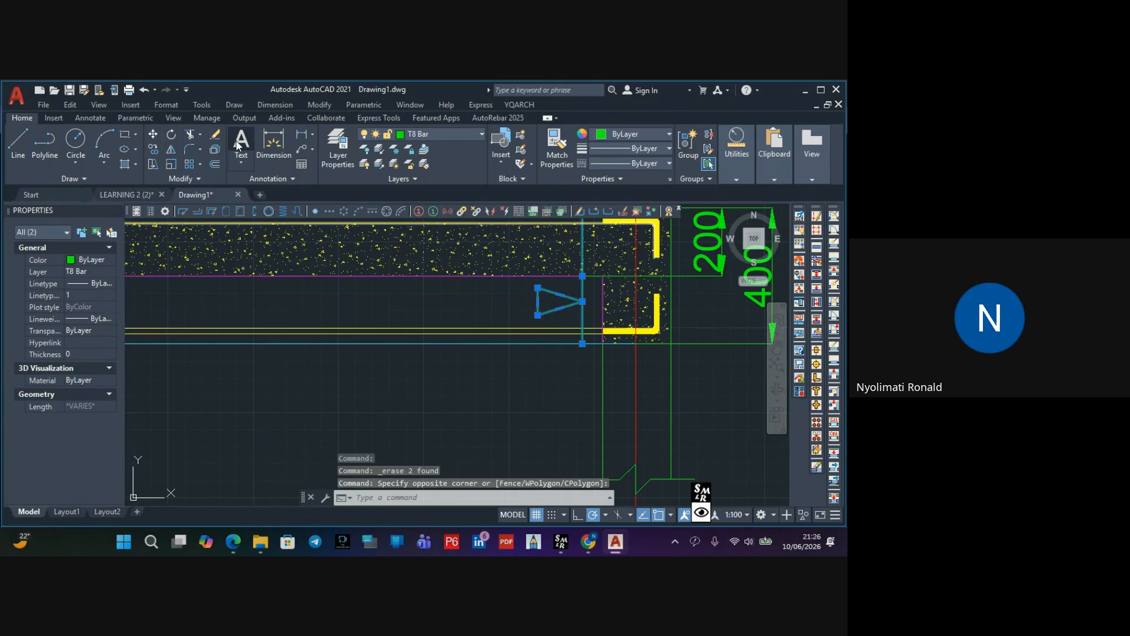
key(Escape)
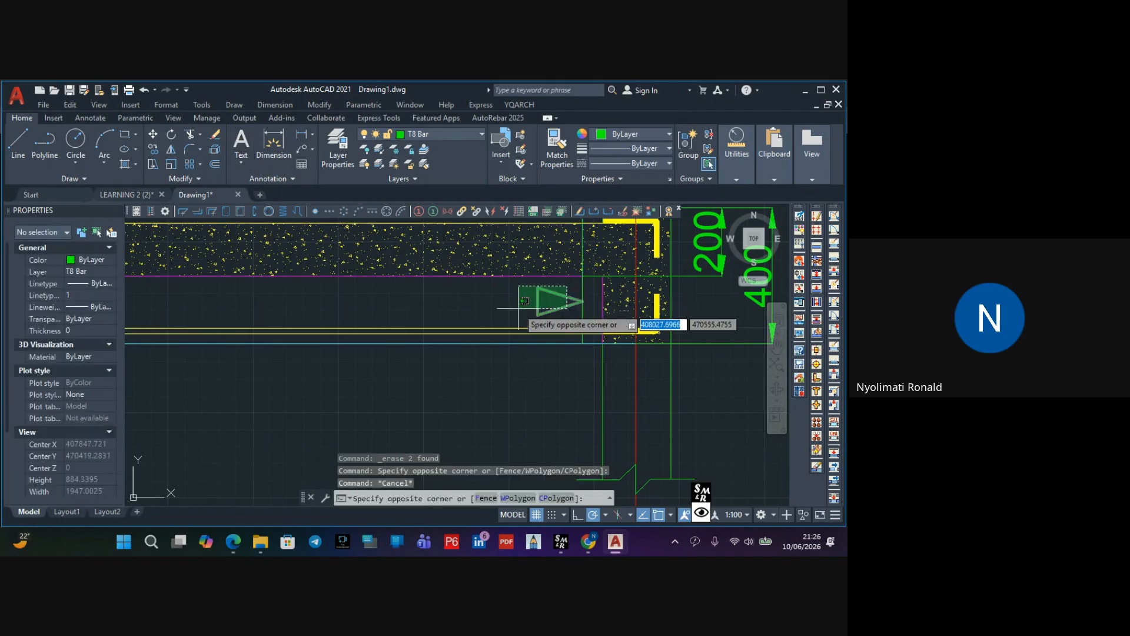
click(524, 317)
click(217, 133)
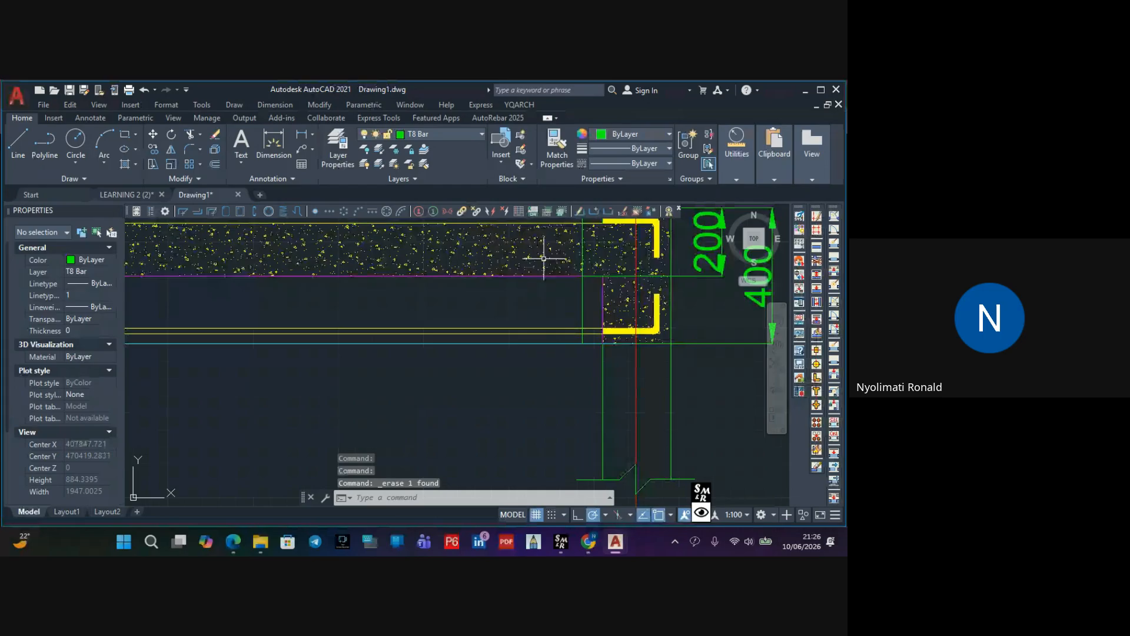
Move the vertical T8 bar line at the beam's right end from its lower endpoint onto the right column's inner face
click(583, 295)
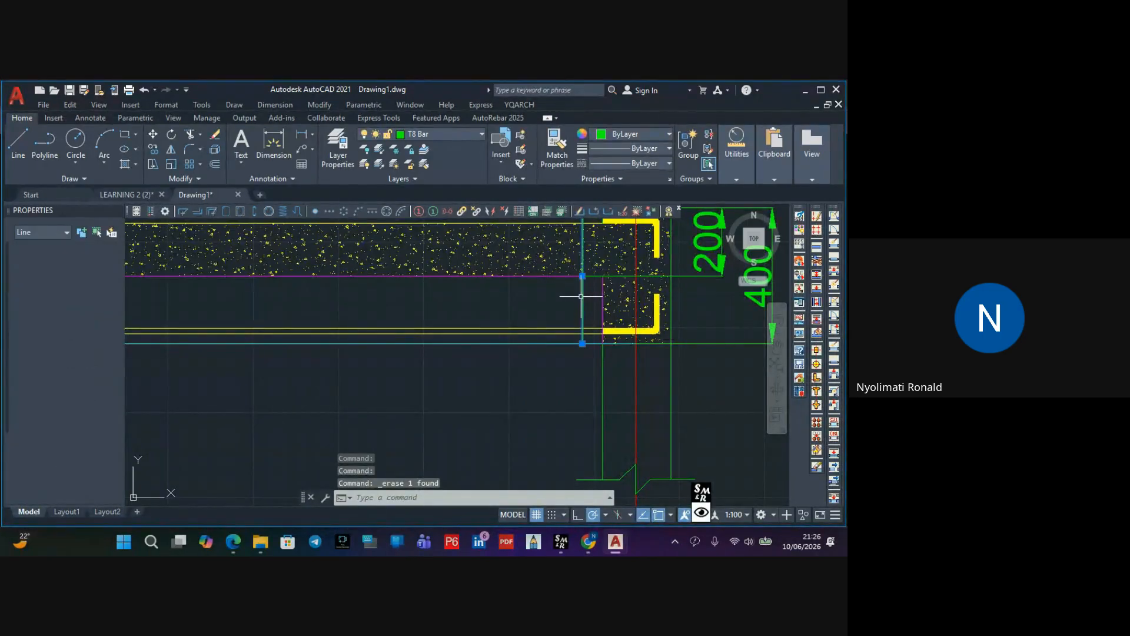
click(152, 134)
scroll(599, 346, up, 3)
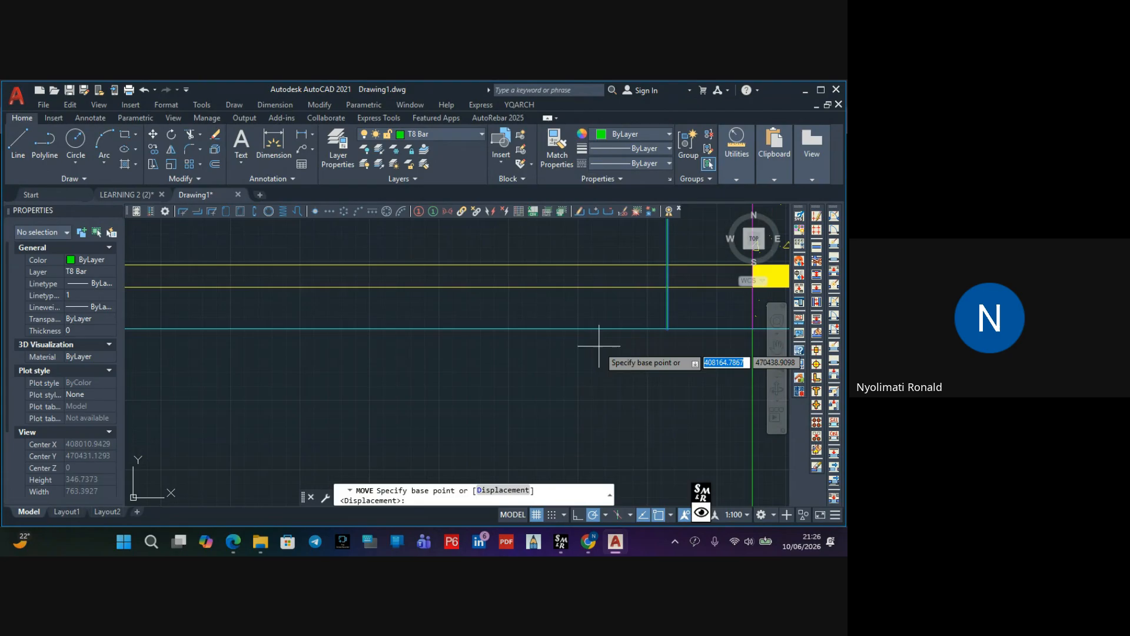
mouse_move(651, 330)
middle_down()
mouse_move(461, 348)
mouse_move(442, 339)
middle_up()
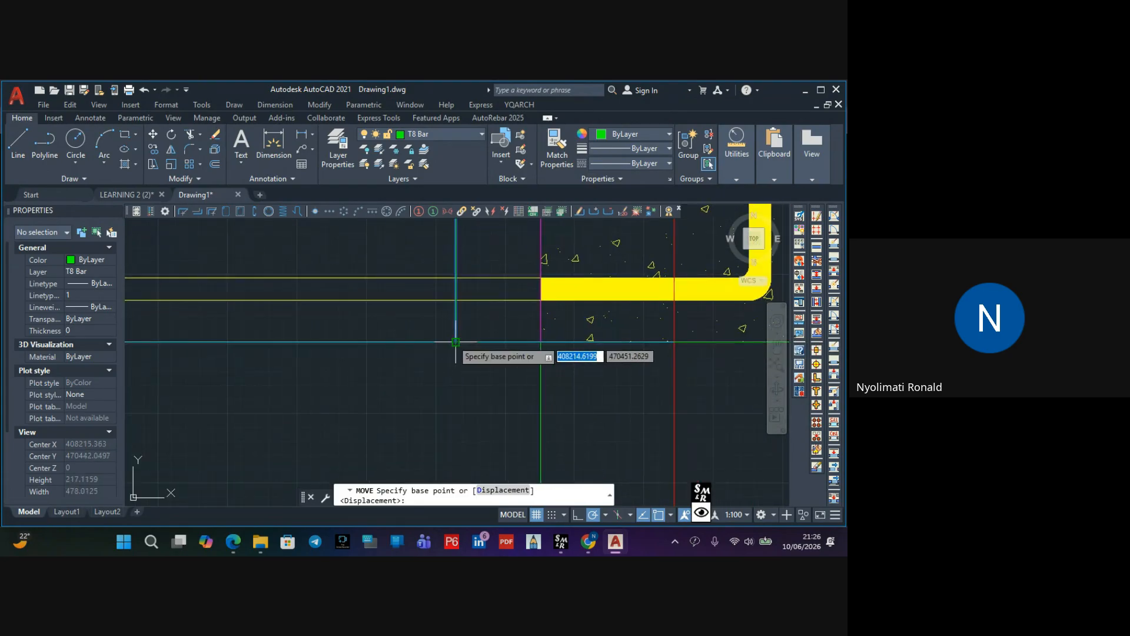
click(456, 341)
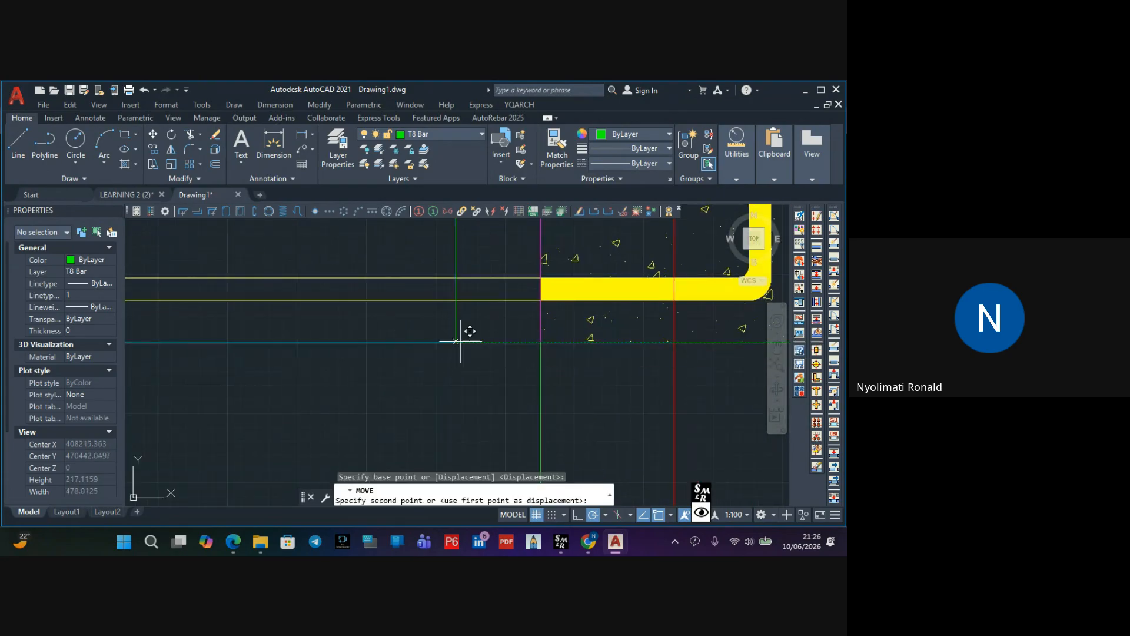
click(539, 342)
Place the vertical T8 bar line on the right column's inner face and shift it 150 mm horizontally into the span
click(541, 342)
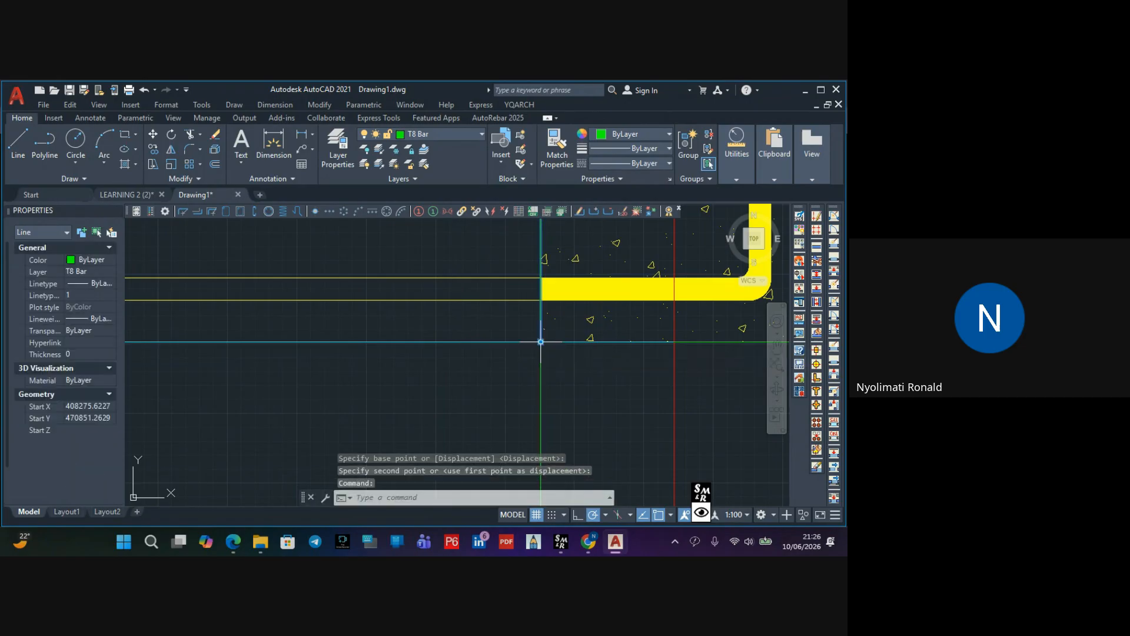
click(153, 135)
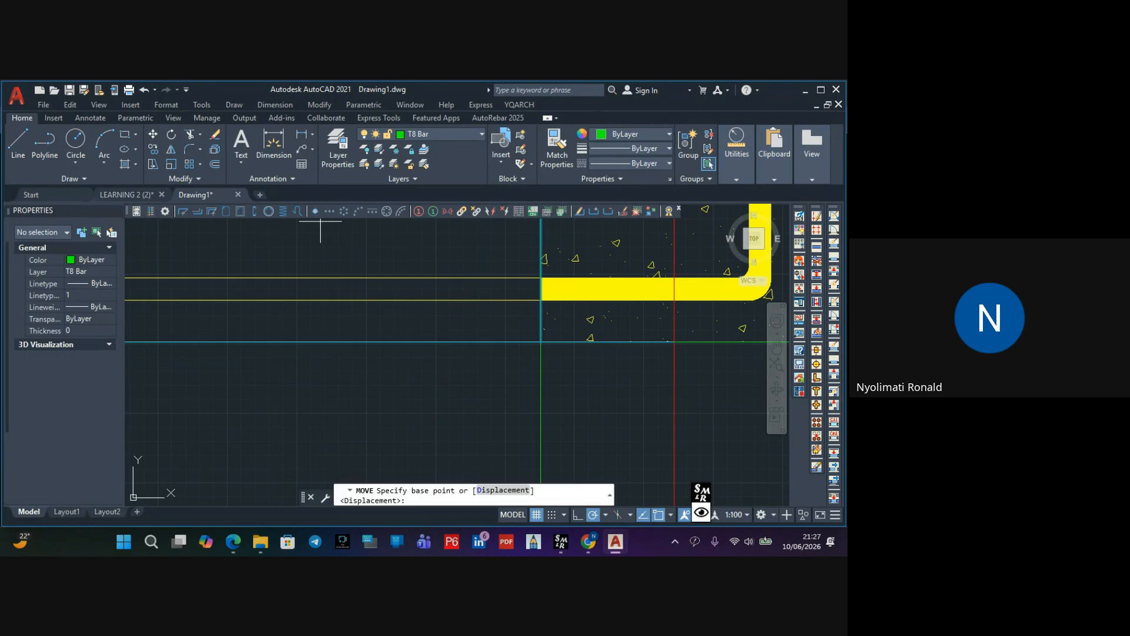
click(540, 342)
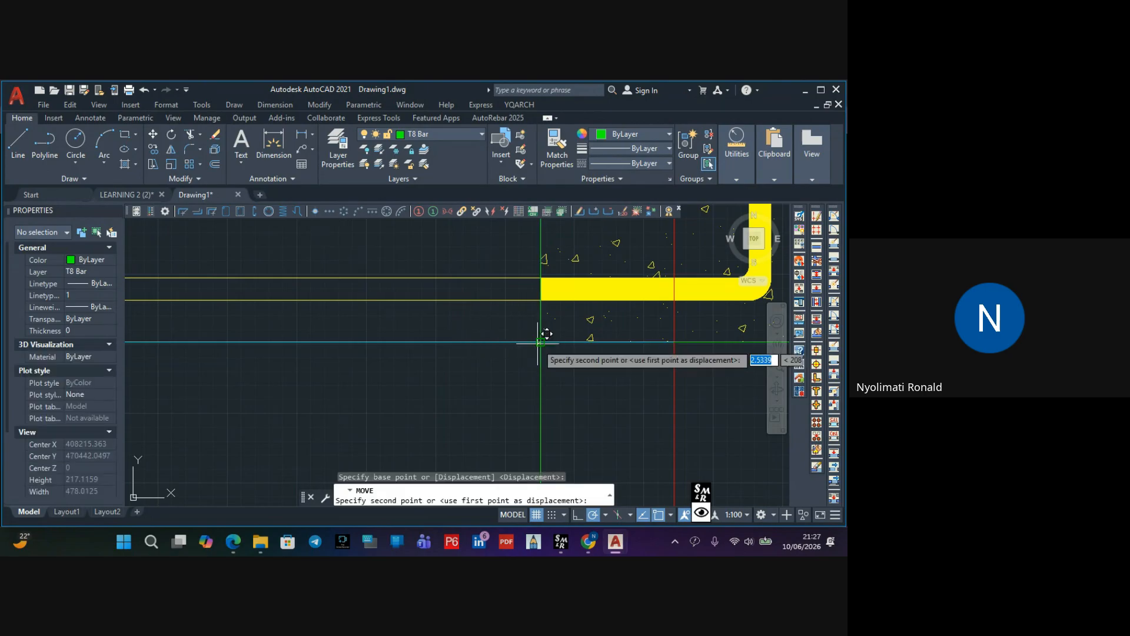
text(150)
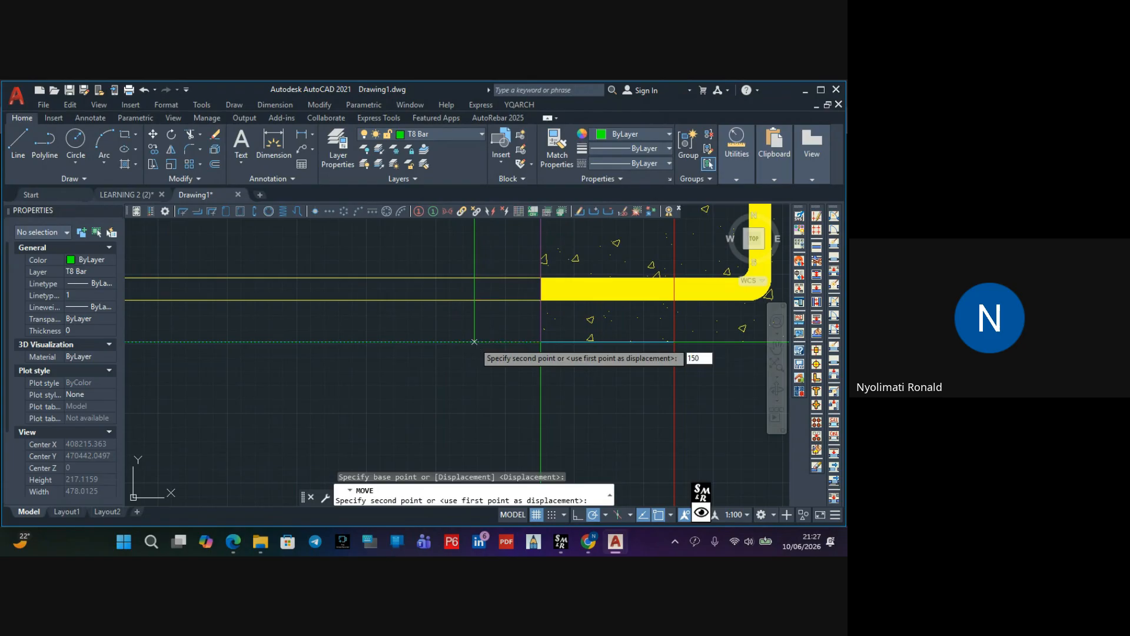
key(Return)
key(Escape)
Dimension the horizontal distance between the two end T8 bar lines, placing the dimension line inside the beam below the hatching
scroll(396, 323, down, 10)
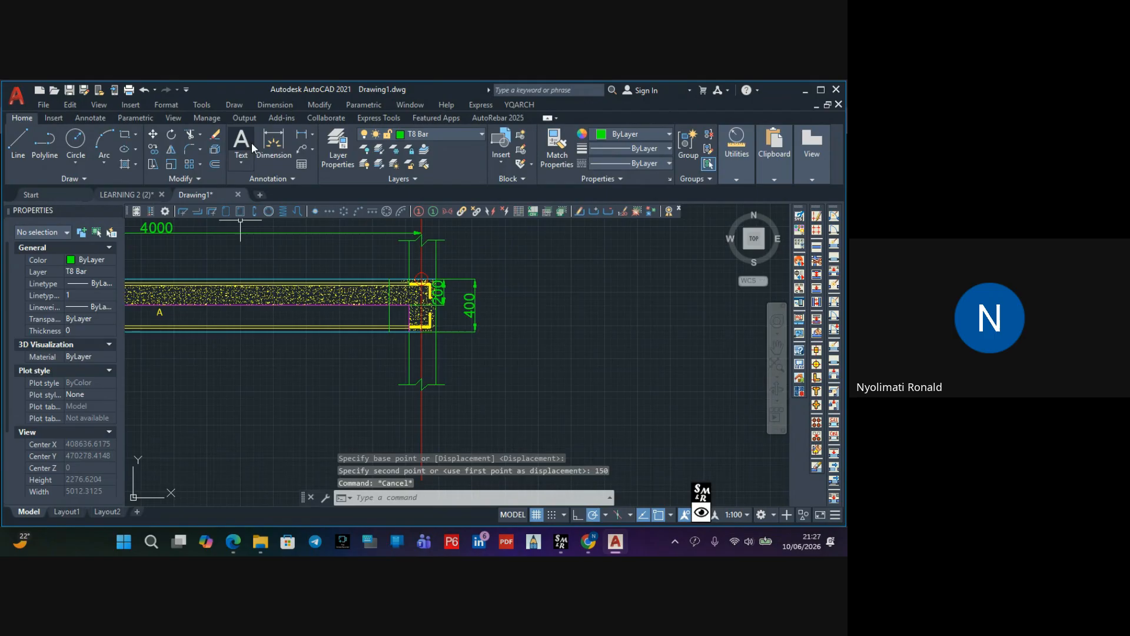
click(272, 144)
scroll(335, 296, down, 1)
middle_drag(339, 298, 578, 307)
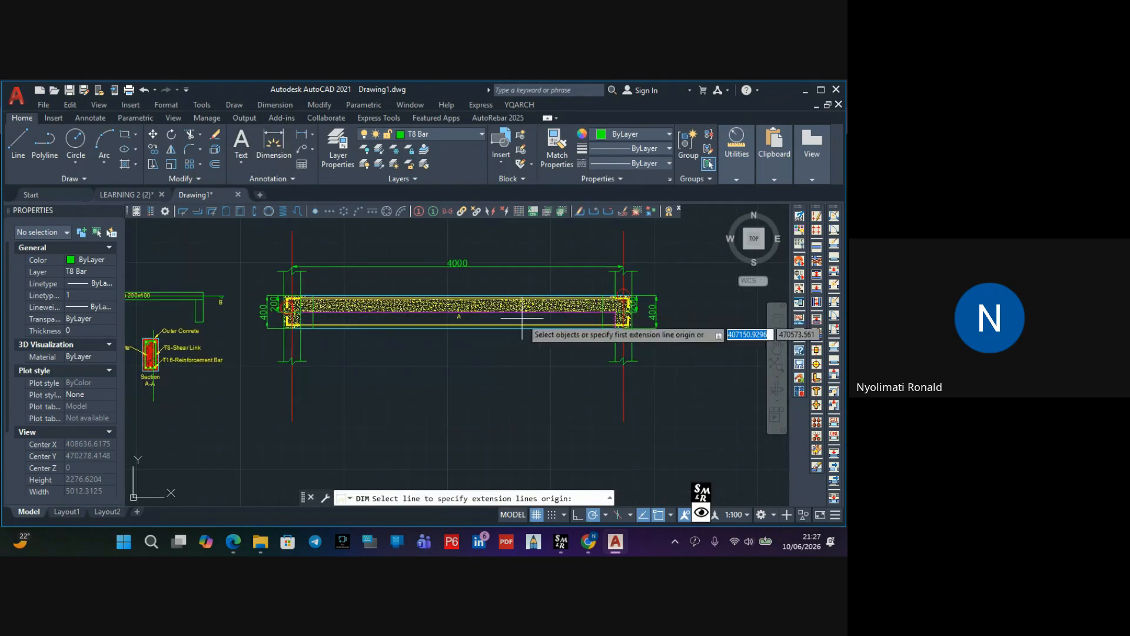
scroll(321, 330, up, 5)
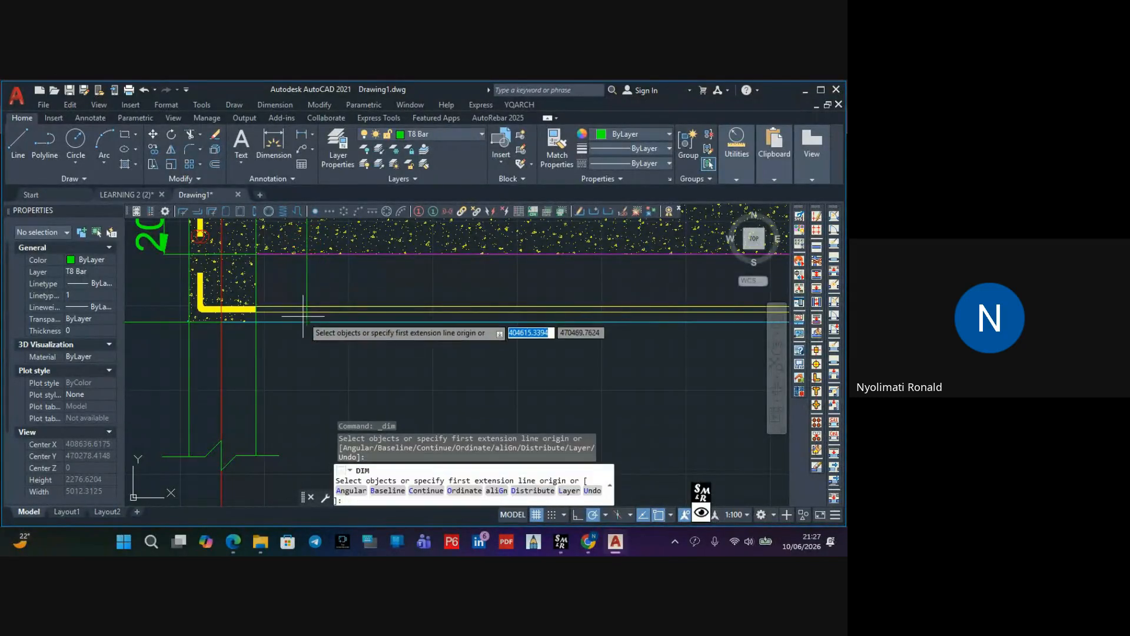
click(306, 322)
scroll(406, 325, down, 2)
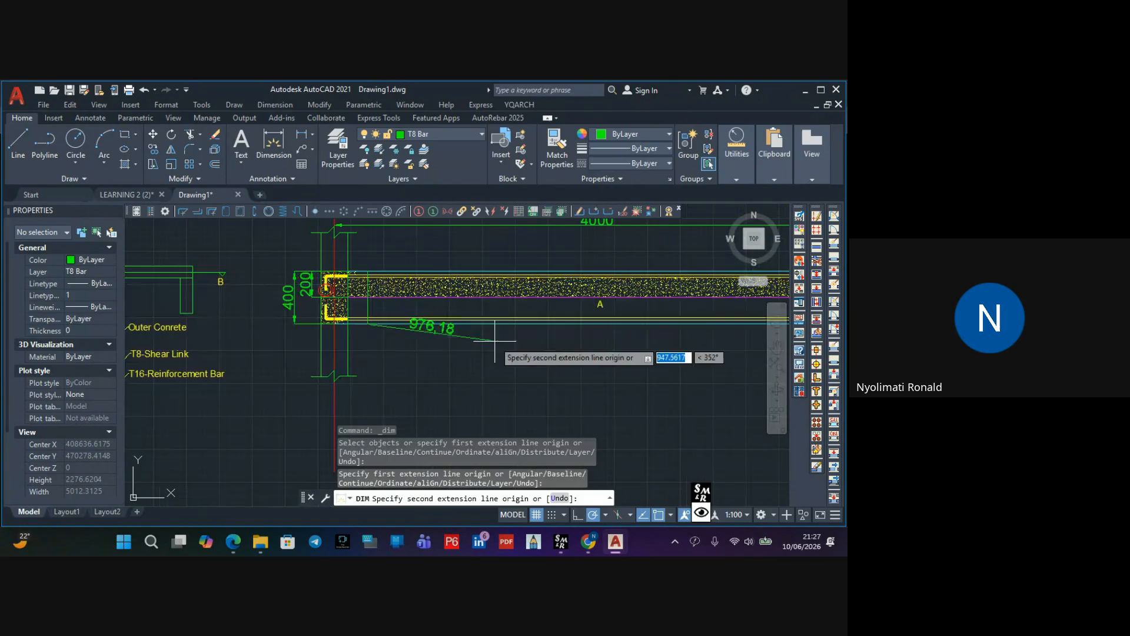
middle_drag(479, 339, 308, 329)
scroll(654, 312, up, 6)
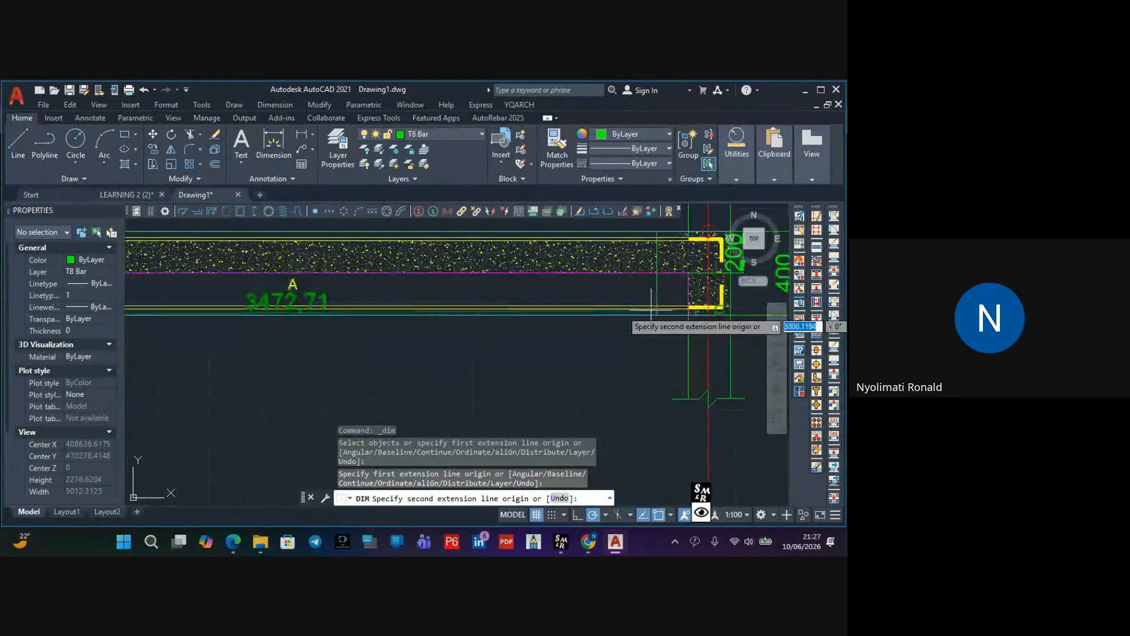
click(661, 322)
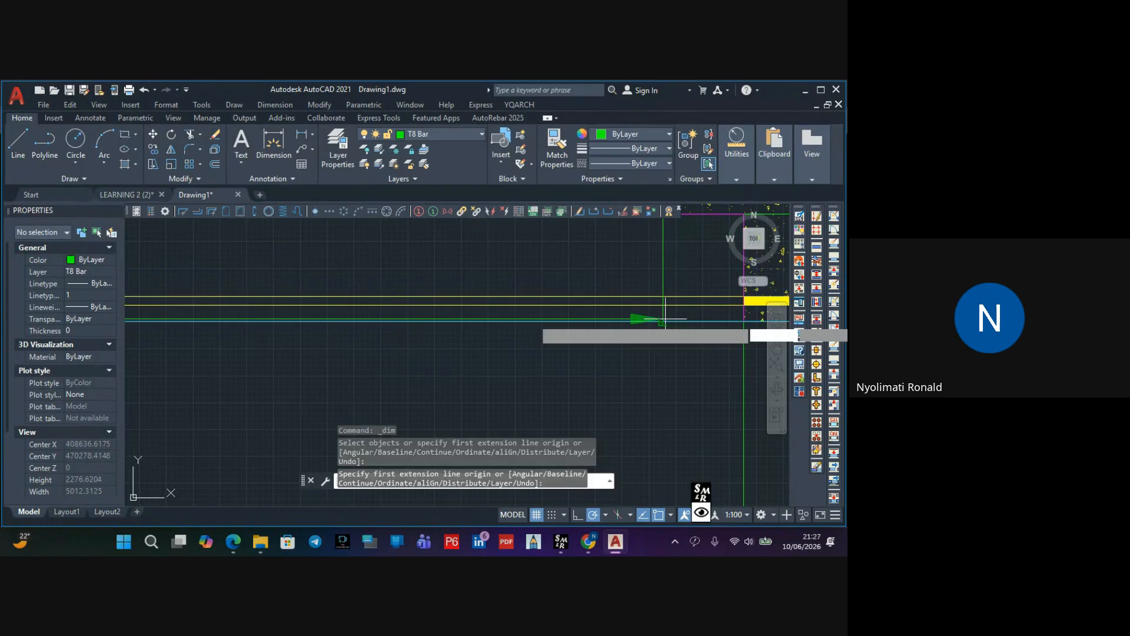
scroll(662, 260, down, 2)
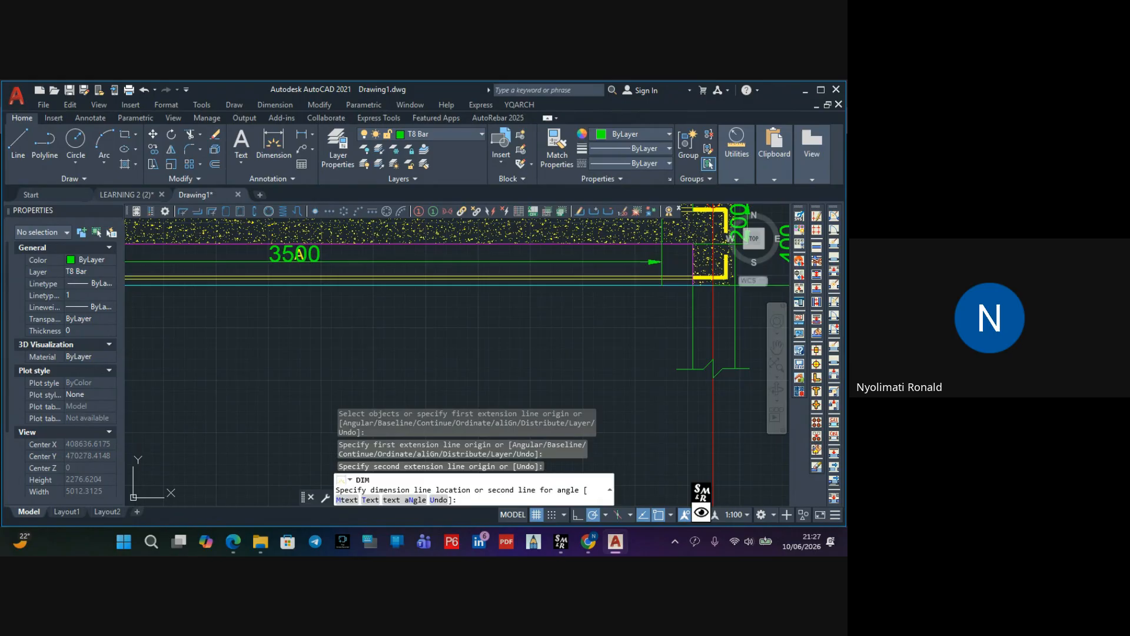
click(653, 261)
scroll(638, 334, down, 3)
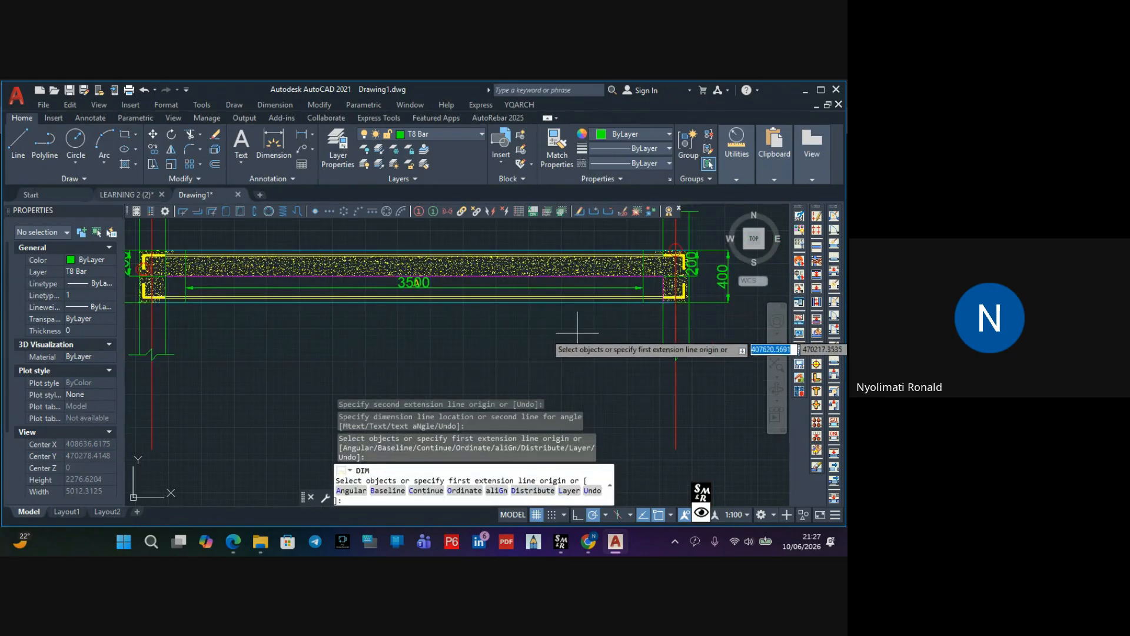
key(Return)
Erase the yellow letter A overlapping the dimension text between the end T8 bar lines
scroll(469, 281, up, 4)
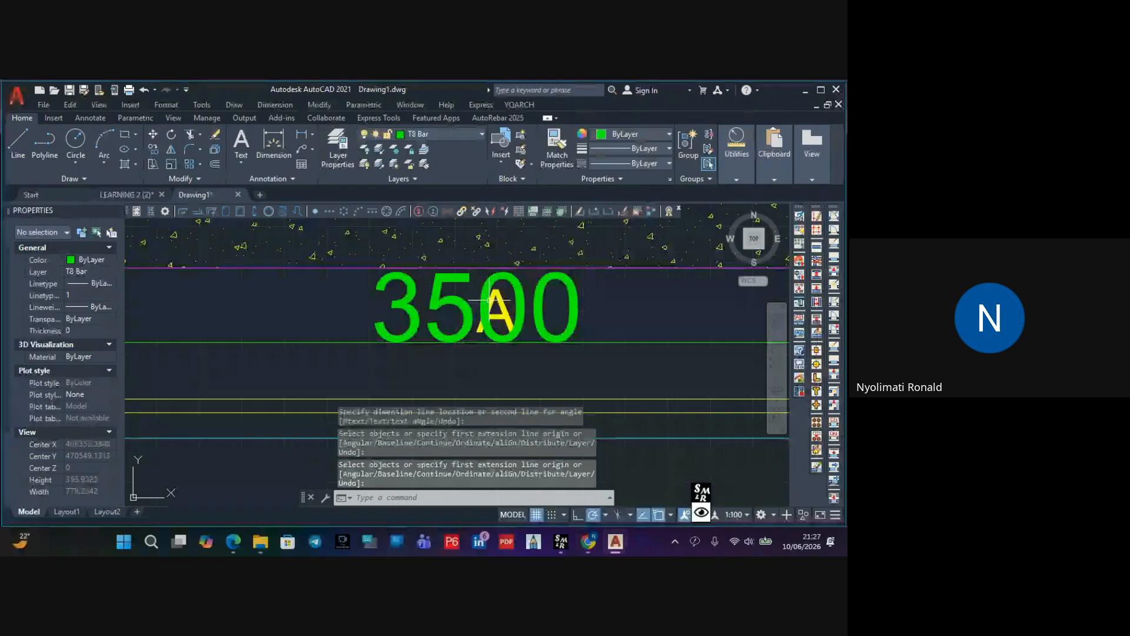
click(494, 315)
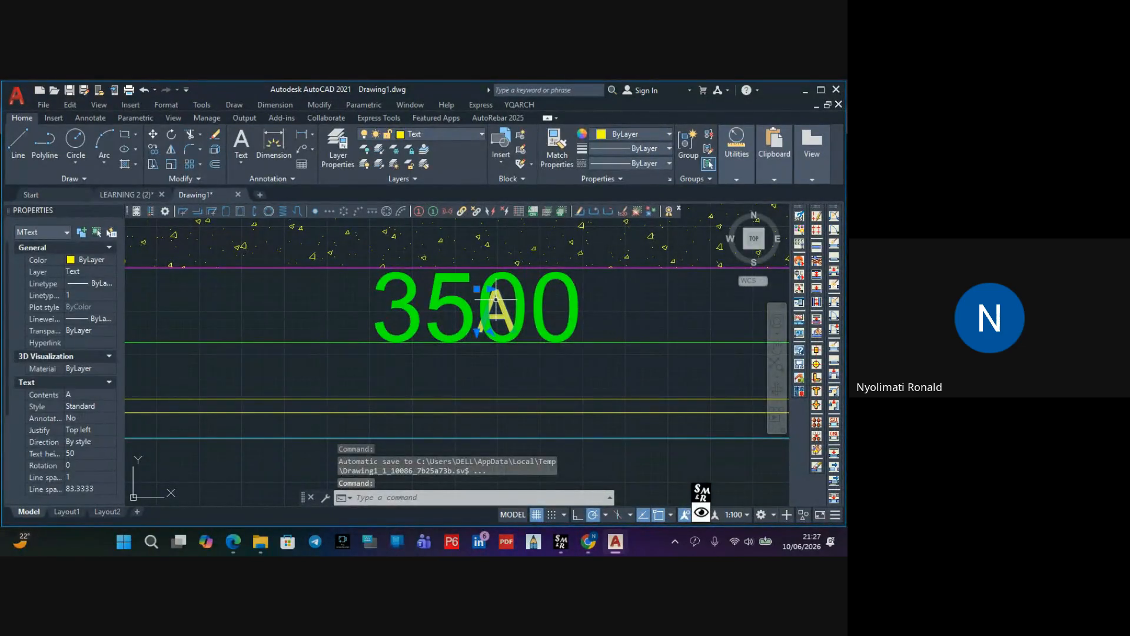
key(Delete)
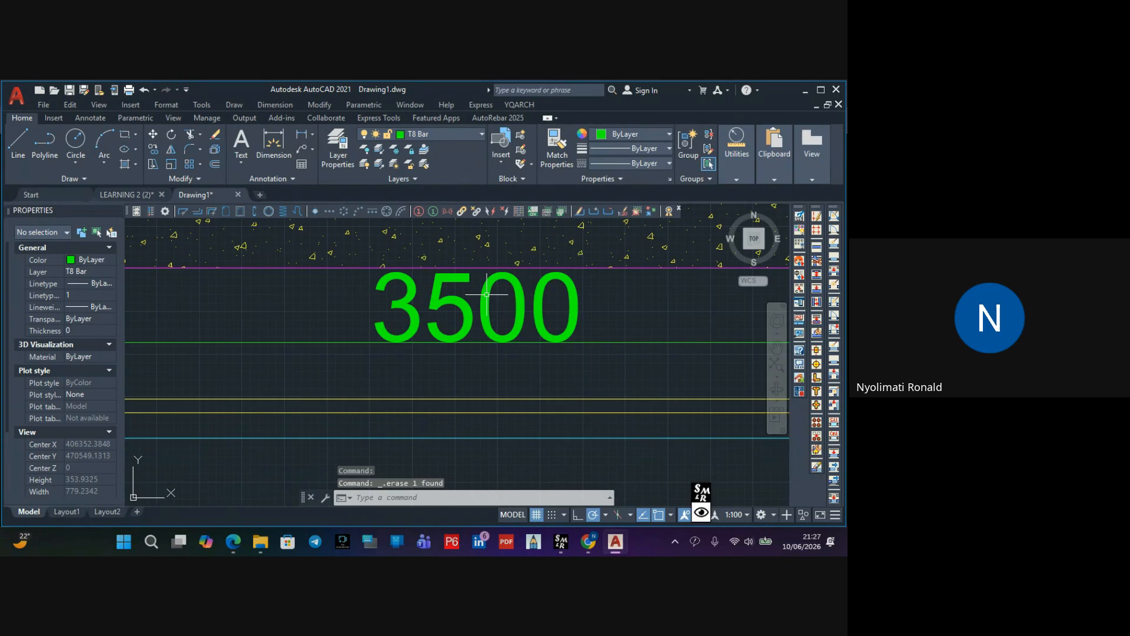
Examine the dimensioned beam elevation from column to column and compare it with the shear link and reinforcement labels of Section A-A
scroll(491, 300, down, 4)
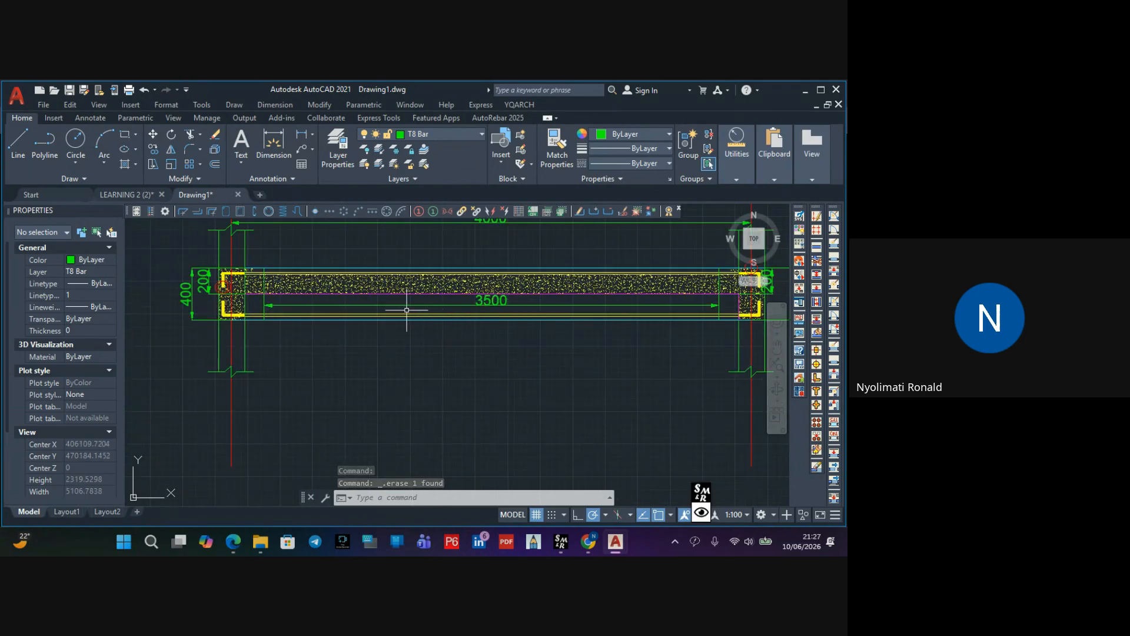
middle_drag(422, 325, 407, 341)
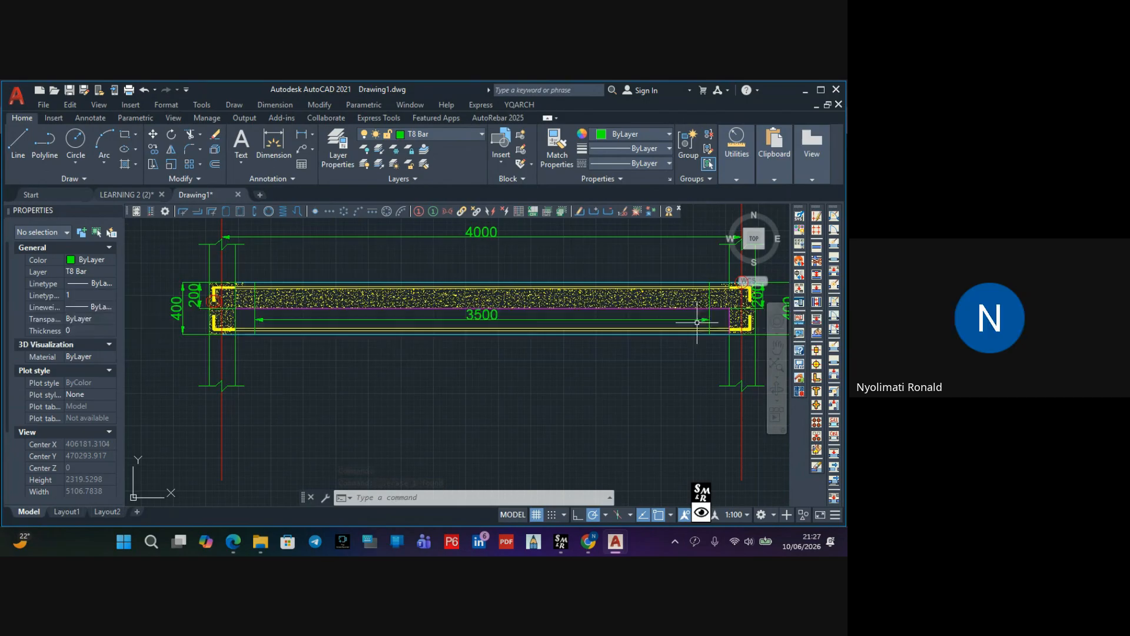
middle_drag(664, 322, 620, 353)
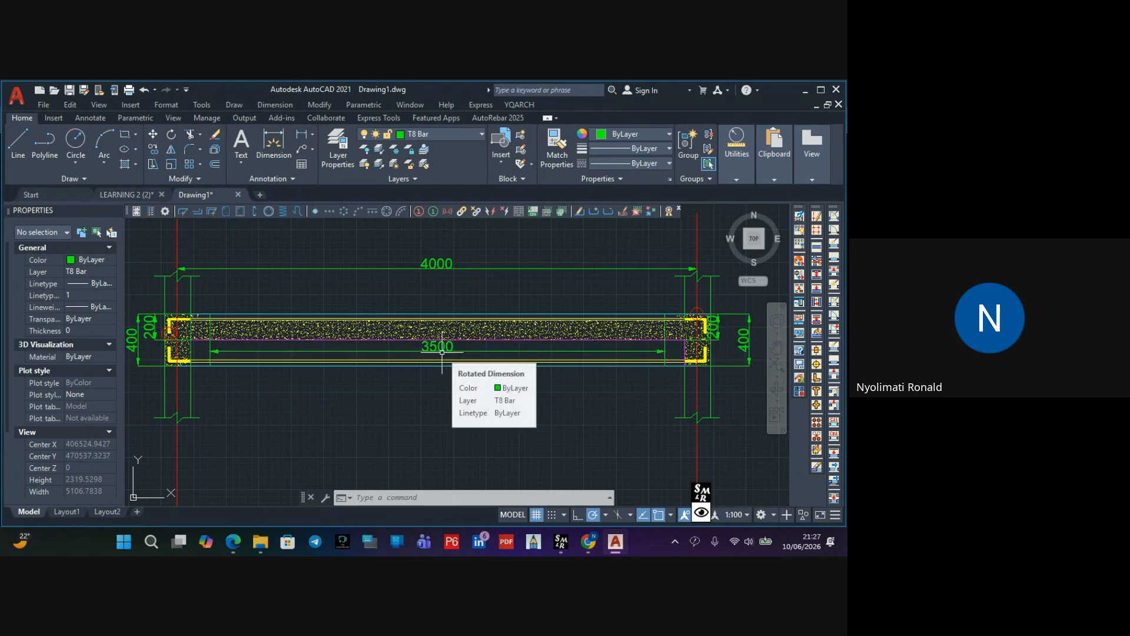
scroll(311, 361, down, 1)
scroll(480, 361, up, 1)
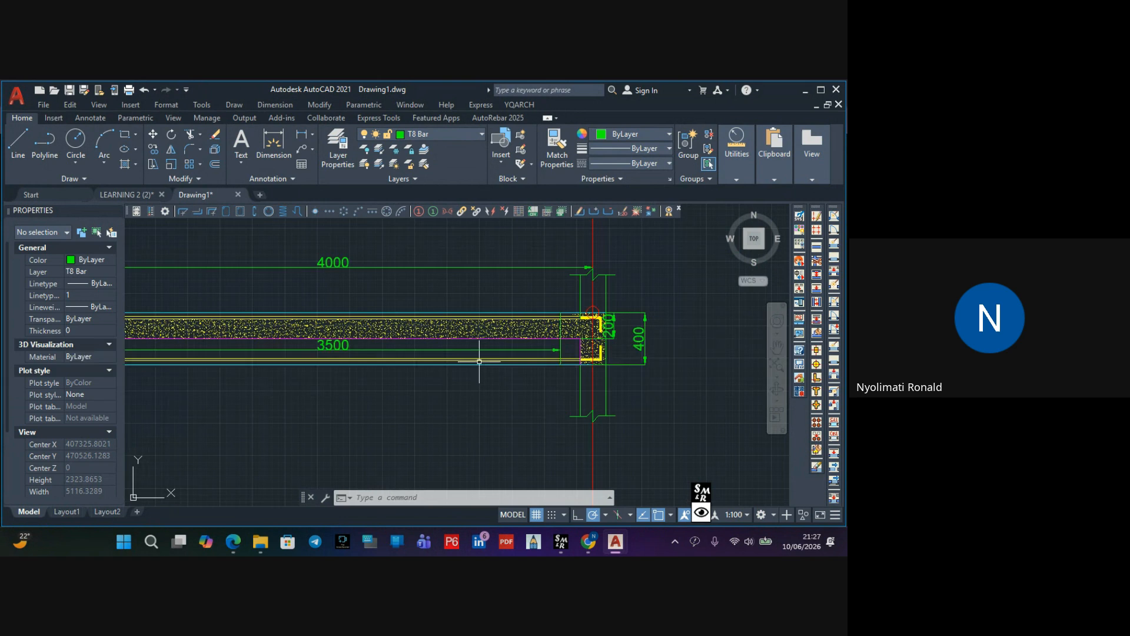
scroll(442, 363, down, 1)
scroll(324, 368, down, 2)
scroll(177, 380, up, 2)
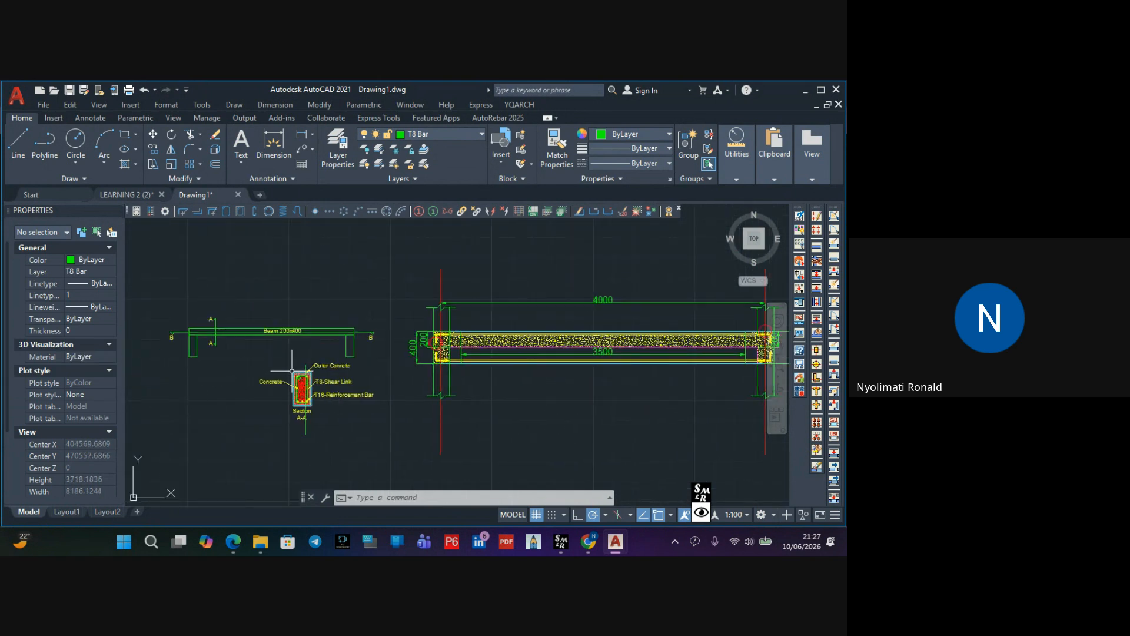
scroll(300, 377, up, 2)
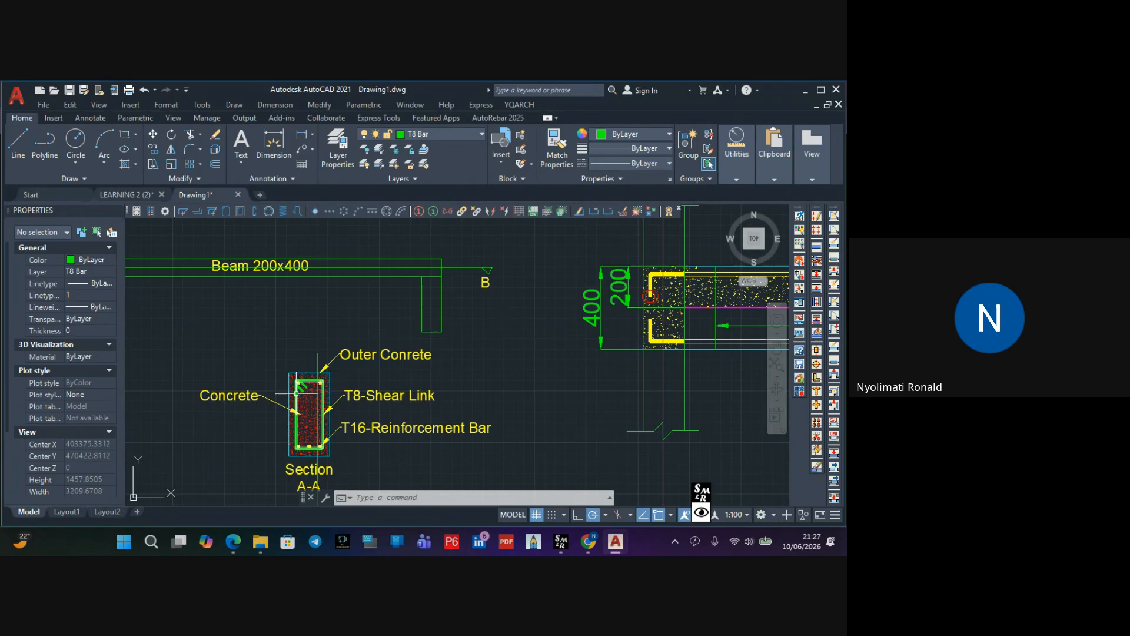
scroll(297, 336, down, 2)
scroll(356, 342, down, 2)
middle_drag(356, 341, 156, 338)
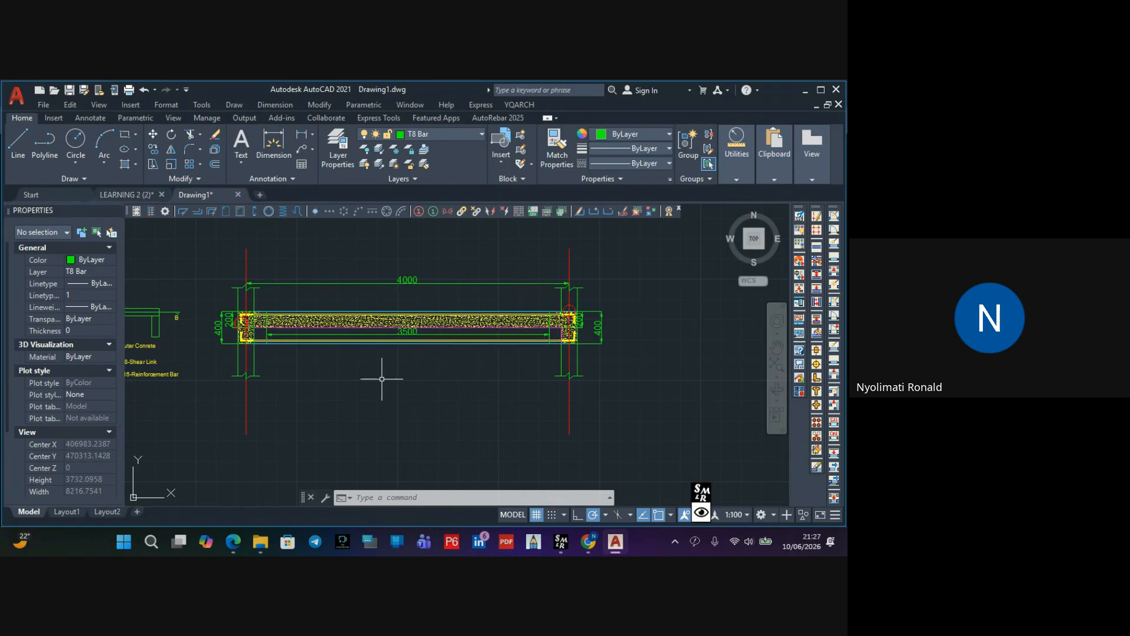
scroll(270, 344, up, 4)
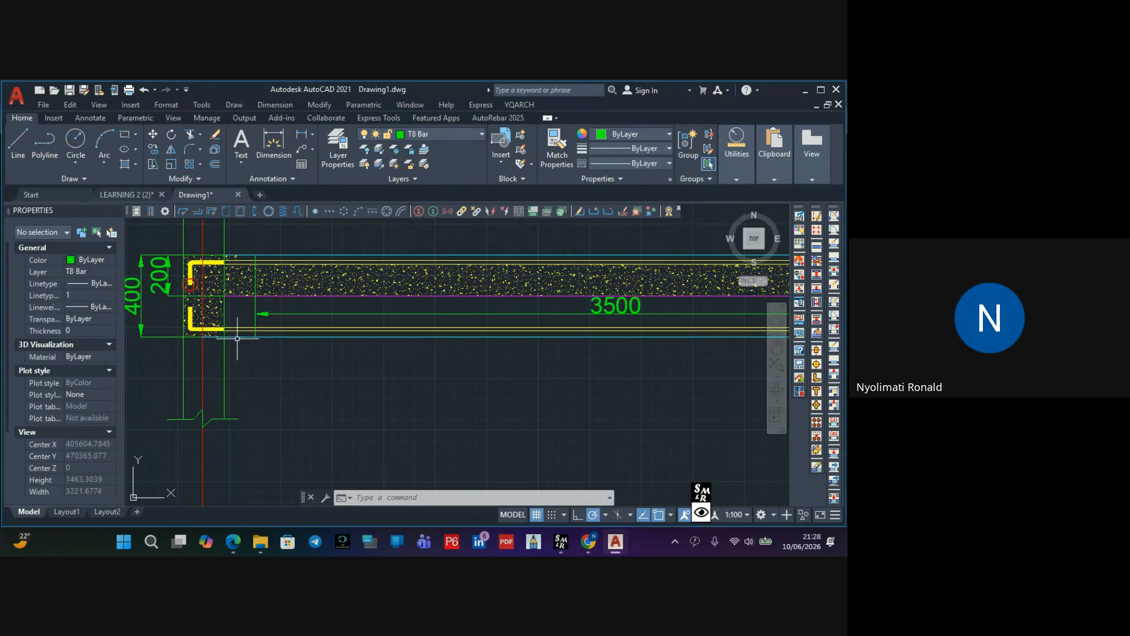
scroll(268, 339, down, 4)
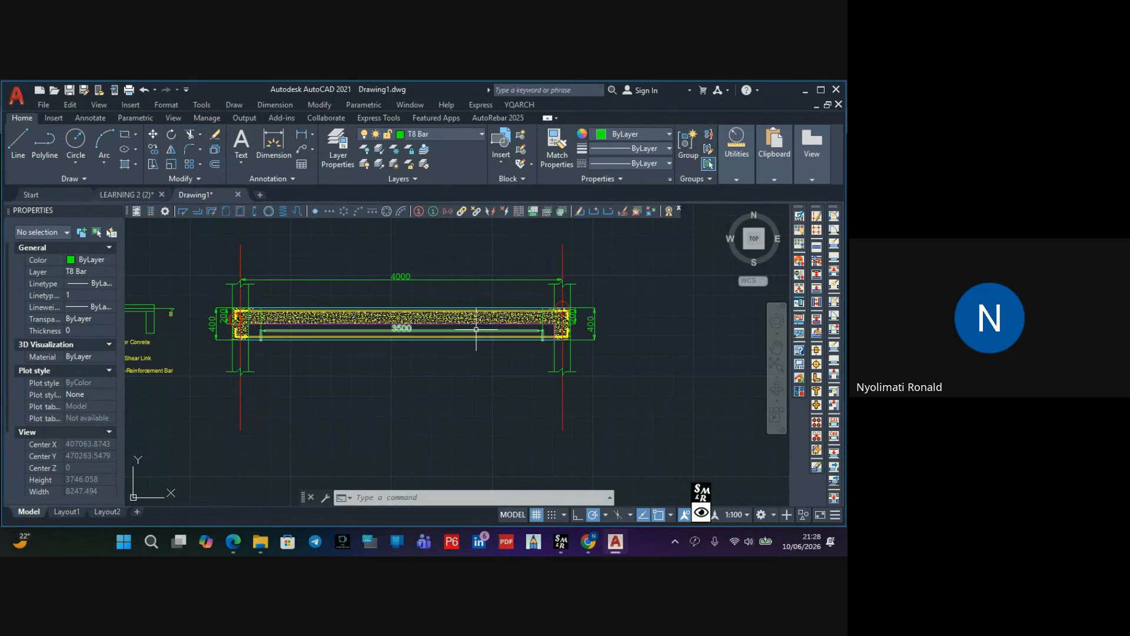
scroll(382, 353, up, 2)
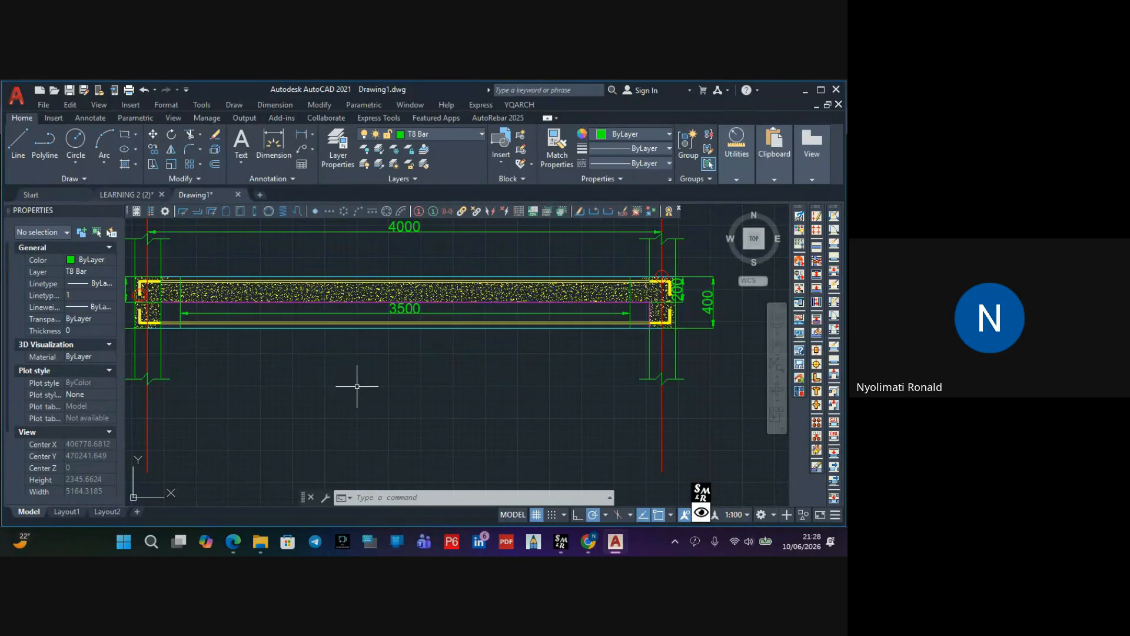
middle_drag(359, 380, 383, 373)
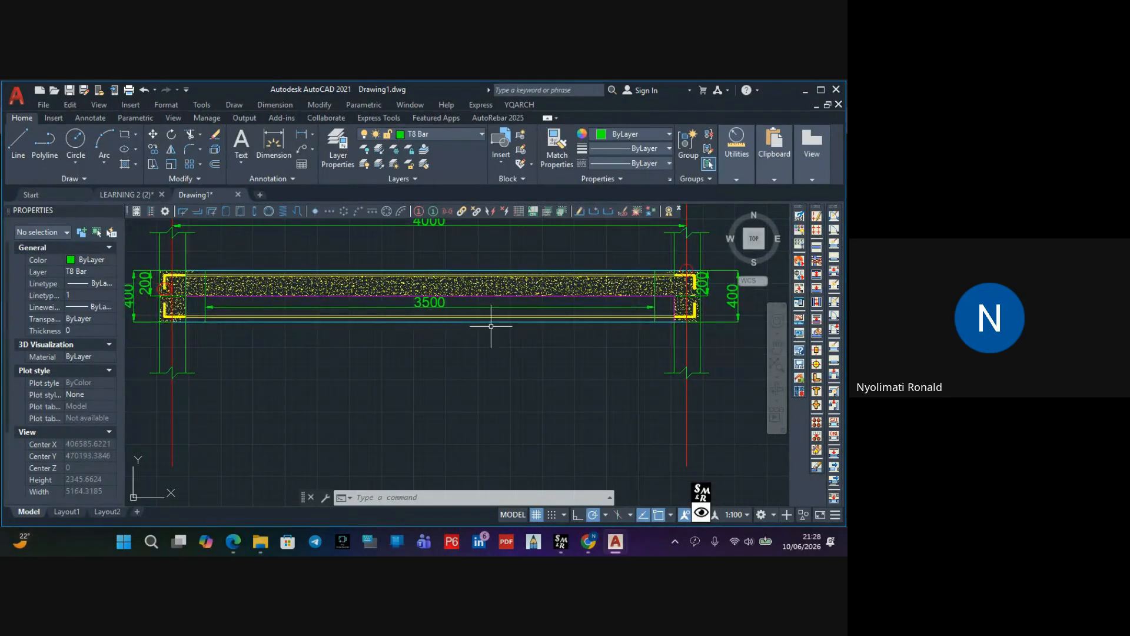
scroll(530, 361, down, 2)
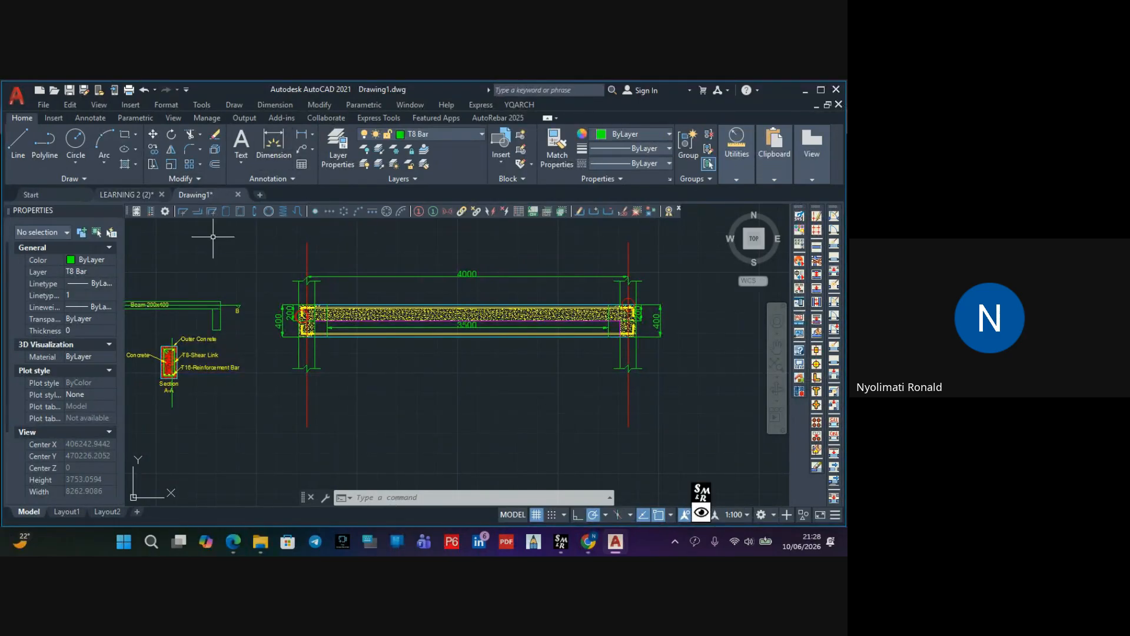
scroll(465, 328, up, 2)
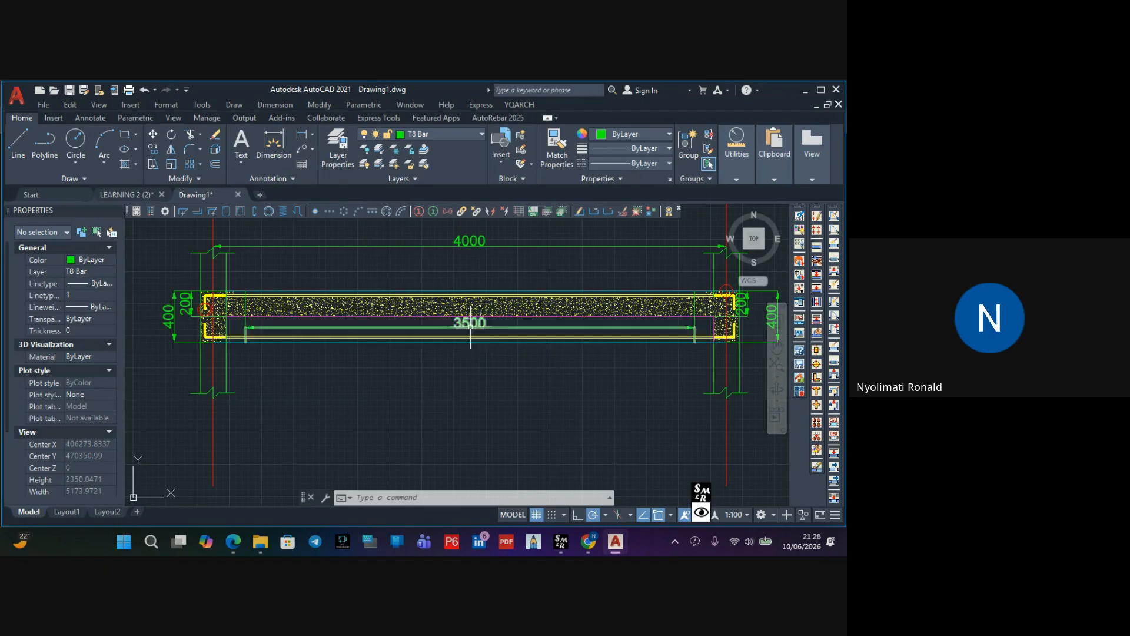
scroll(478, 320, up, 2)
scroll(476, 322, down, 4)
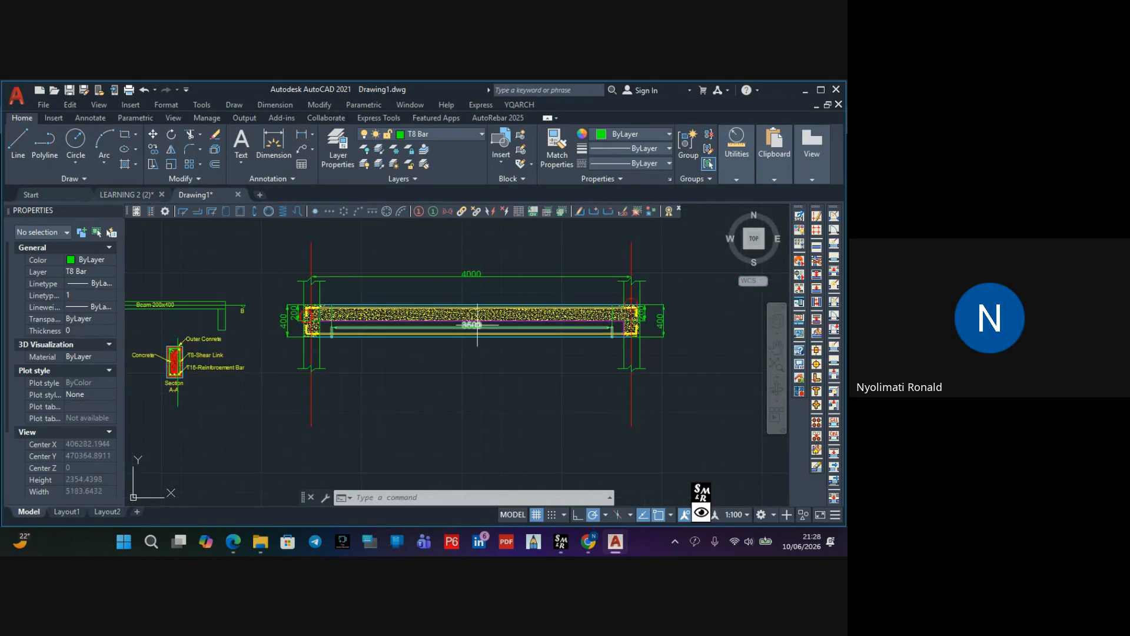
Replace the dimension text between the end T8 bar lines with "25T8-01-150mm", widening its text frame
scroll(477, 331, up, 2)
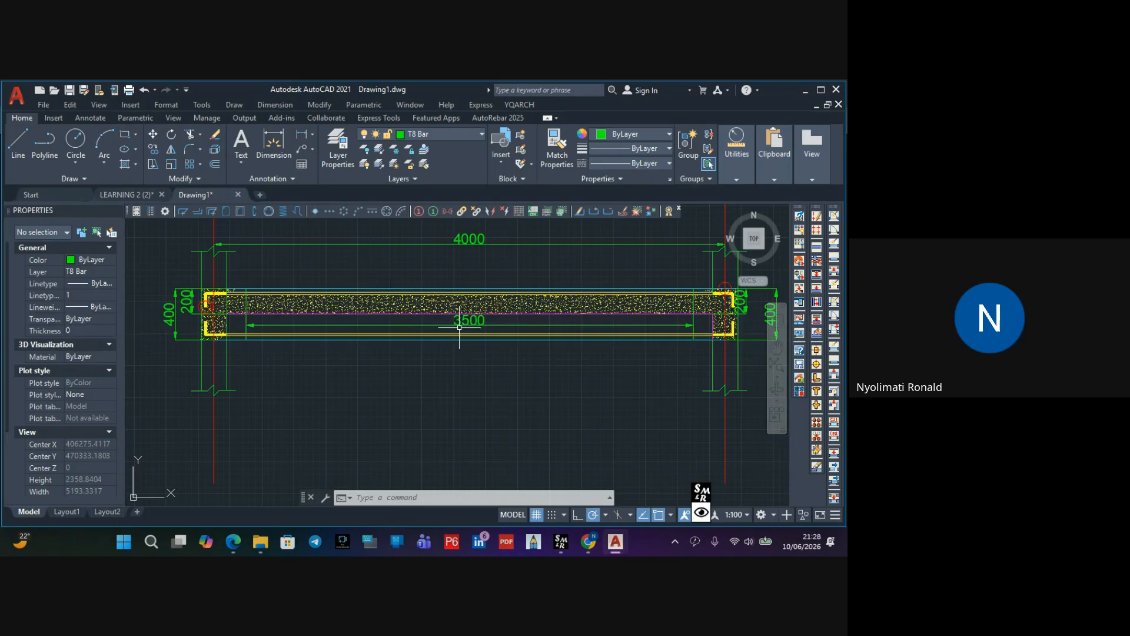
scroll(465, 330, up, 2)
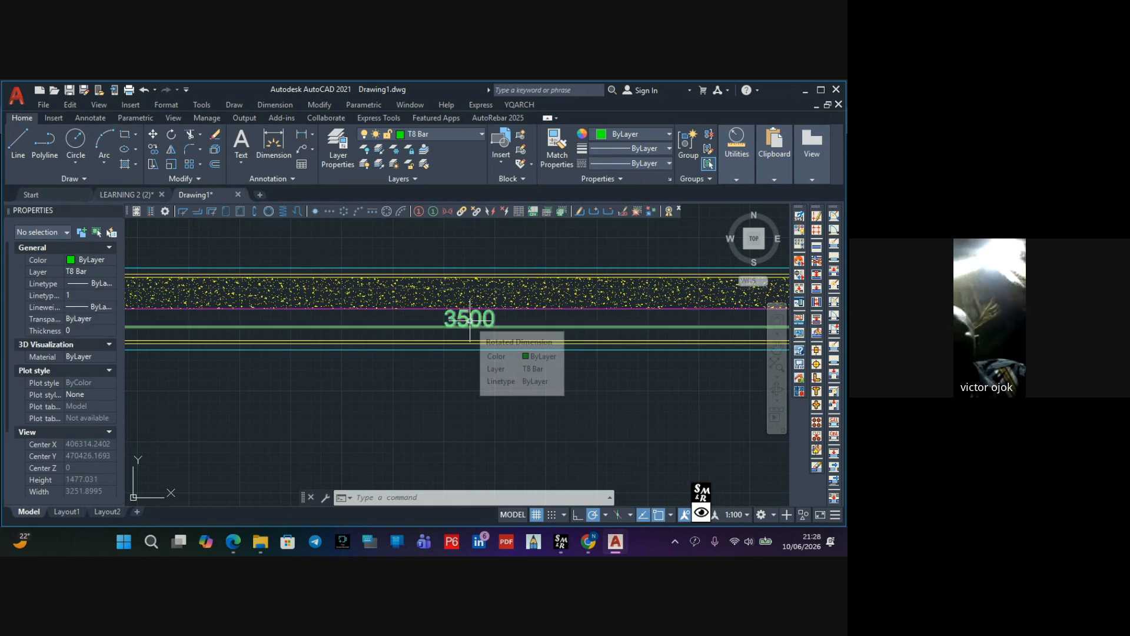
click(469, 317)
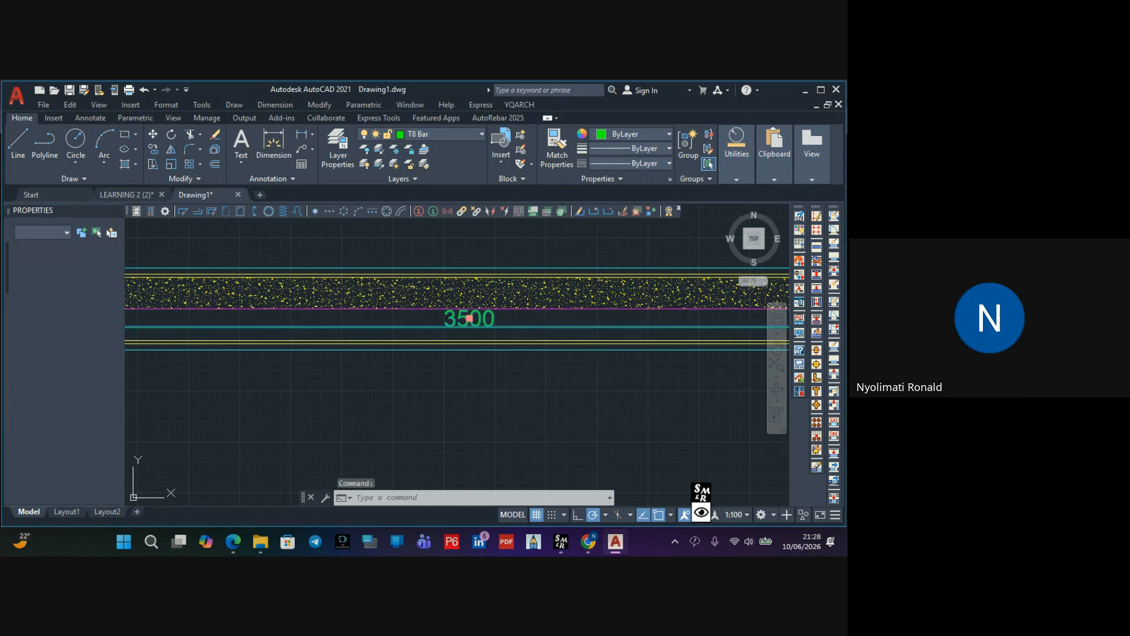
double_click(469, 319)
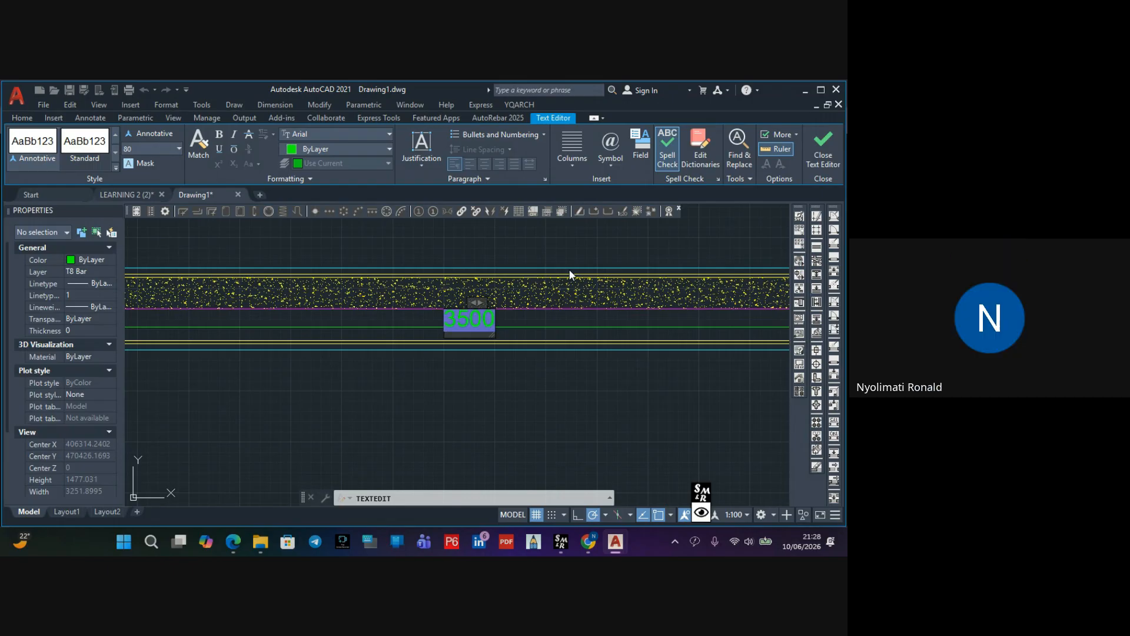
drag(481, 301, 552, 299)
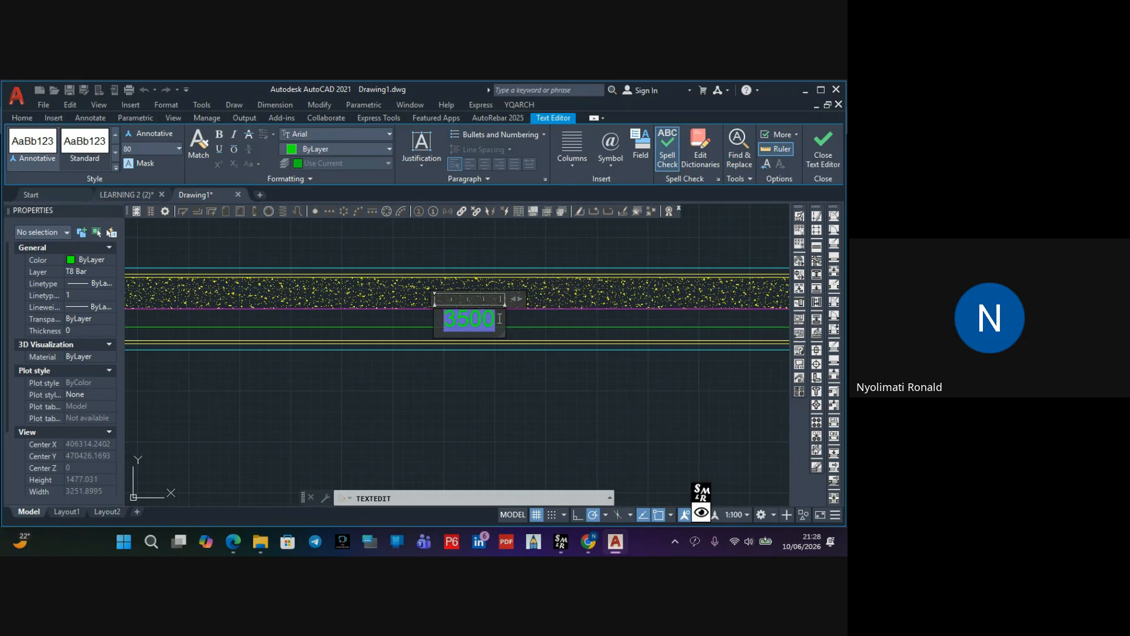
key(Delete)
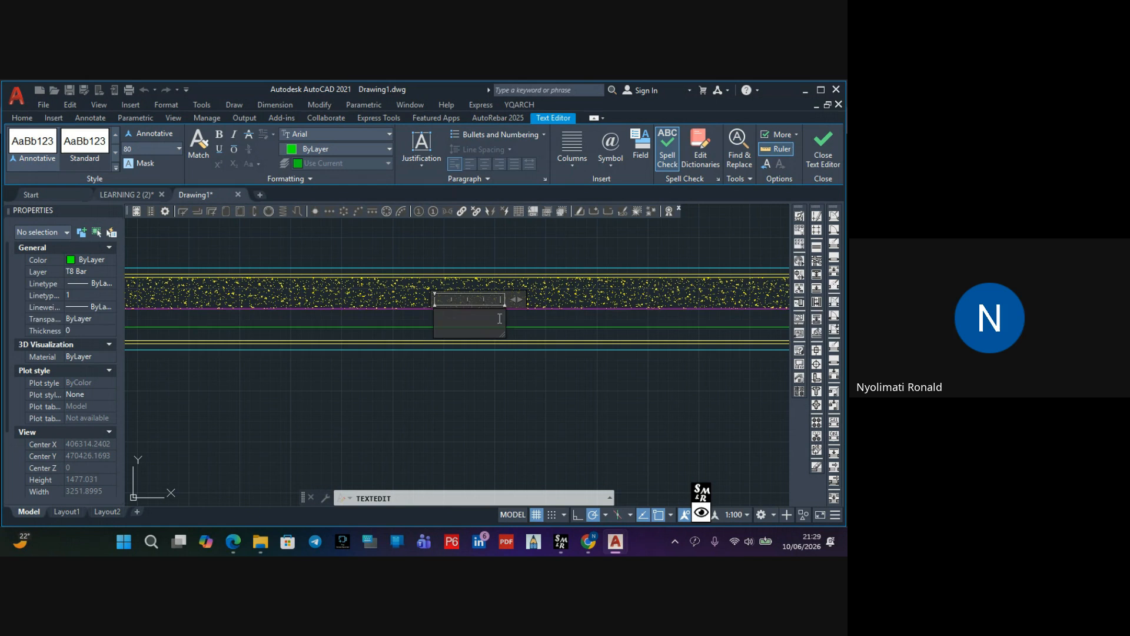
text(5T8)
text(-01)
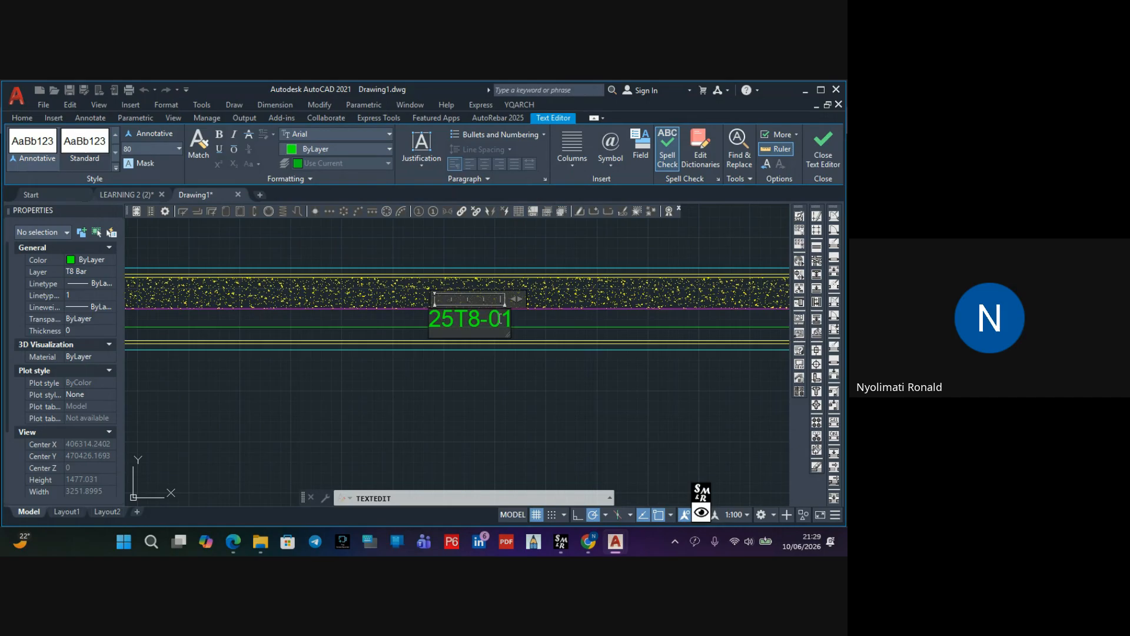
text(-)
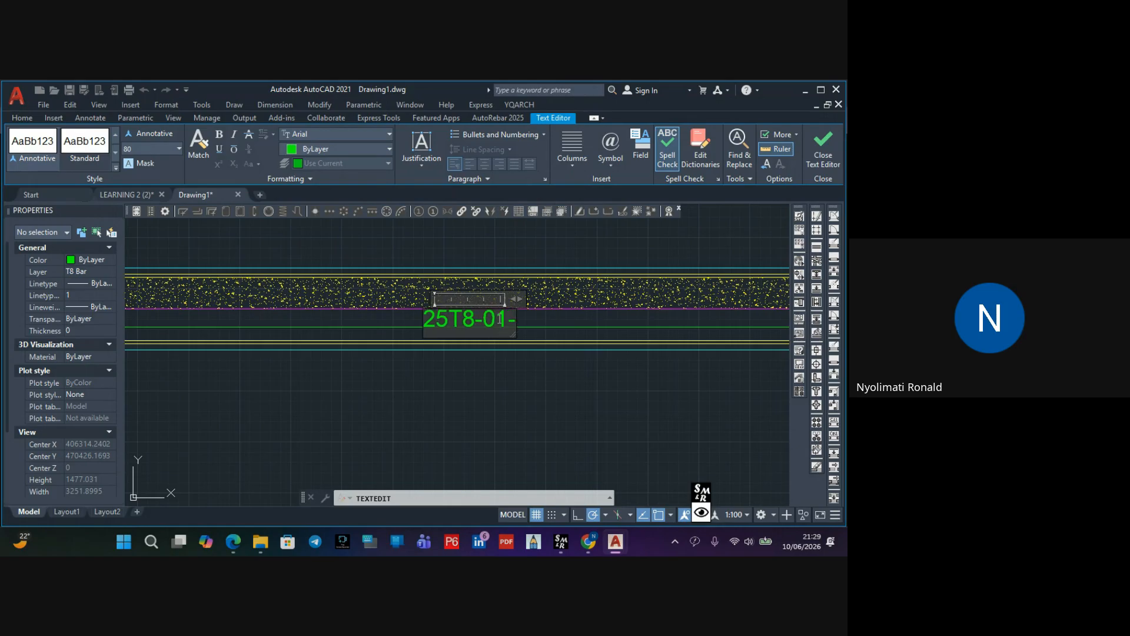
text(1)
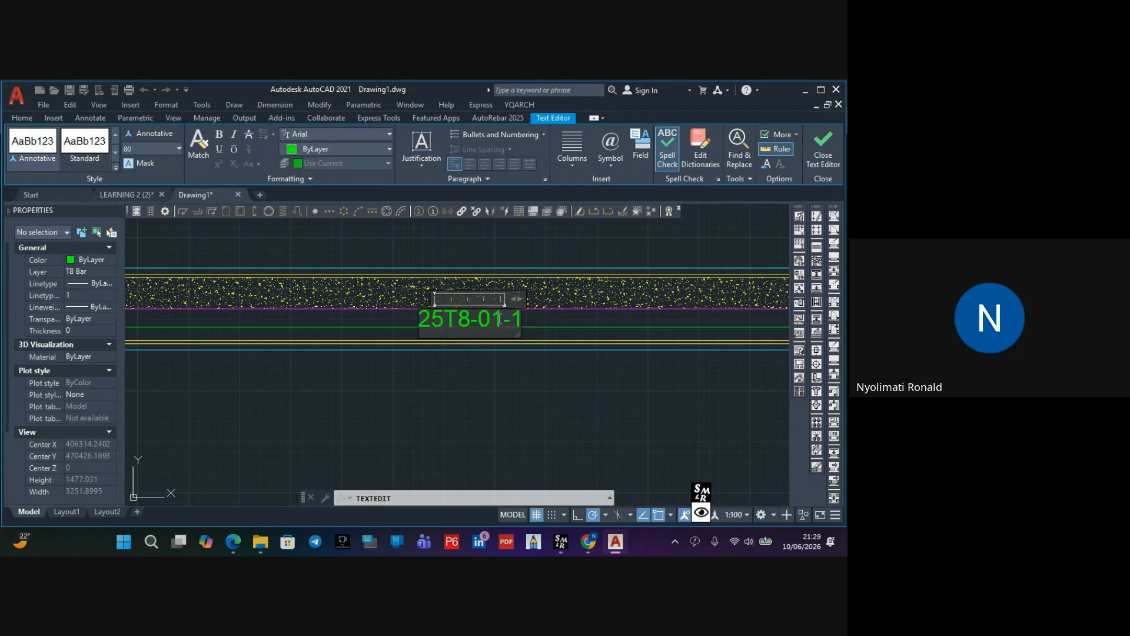
text(50mm)
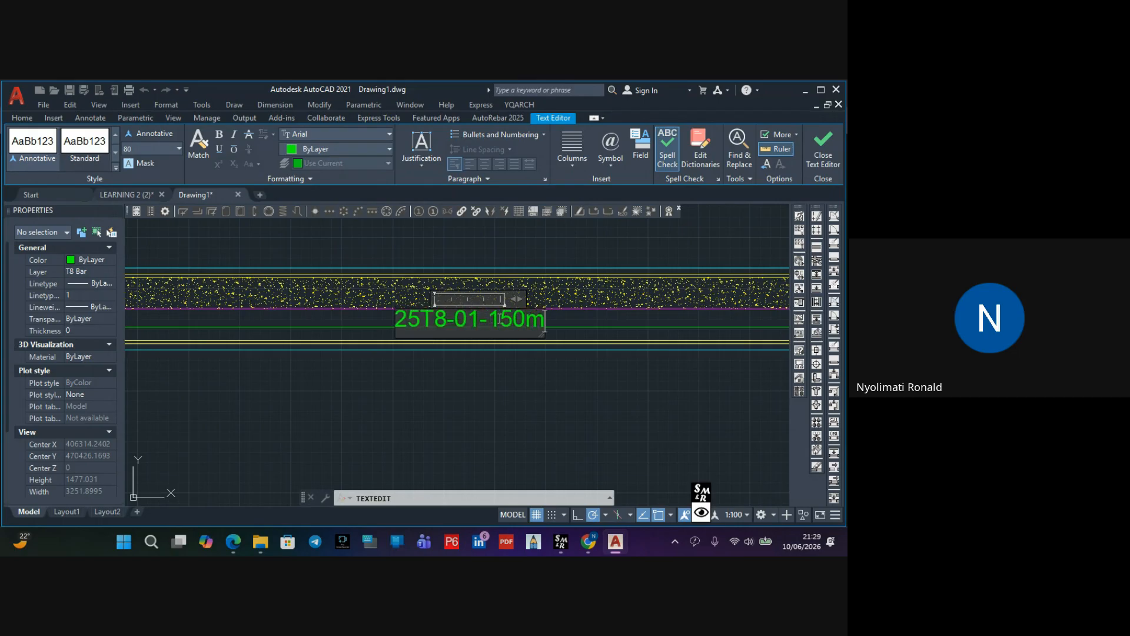
click(489, 365)
scroll(480, 411, down, 5)
key(Escape)
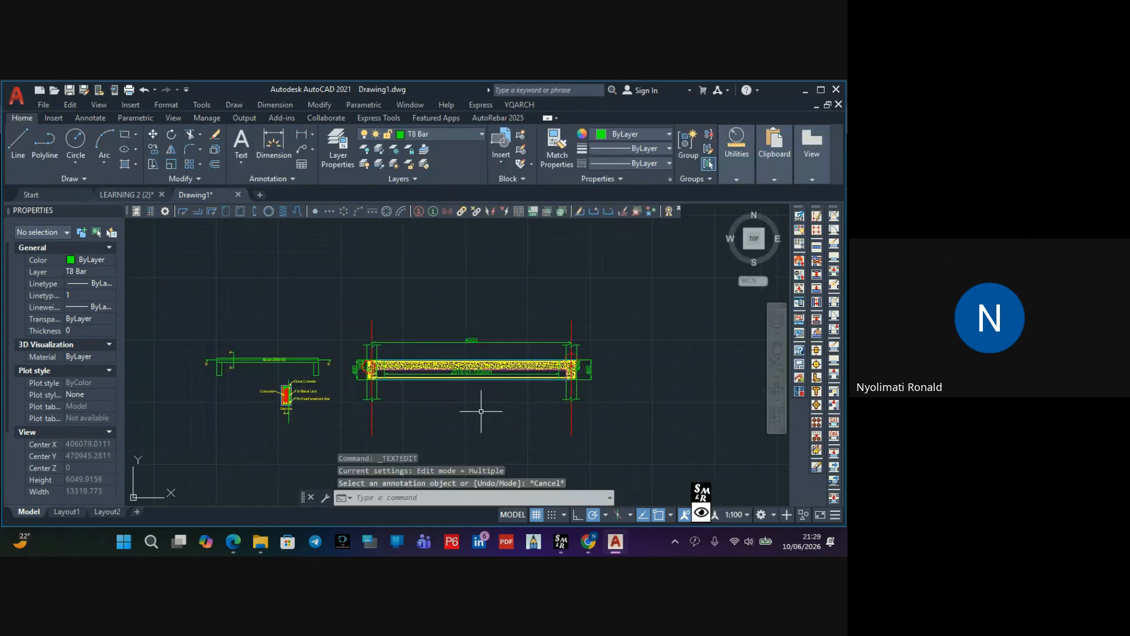
key(Escape)
Append "Links" to the link zone label so it reads "25T8-01-150mm Links" on one line, widening its text frame
scroll(479, 394, up, 5)
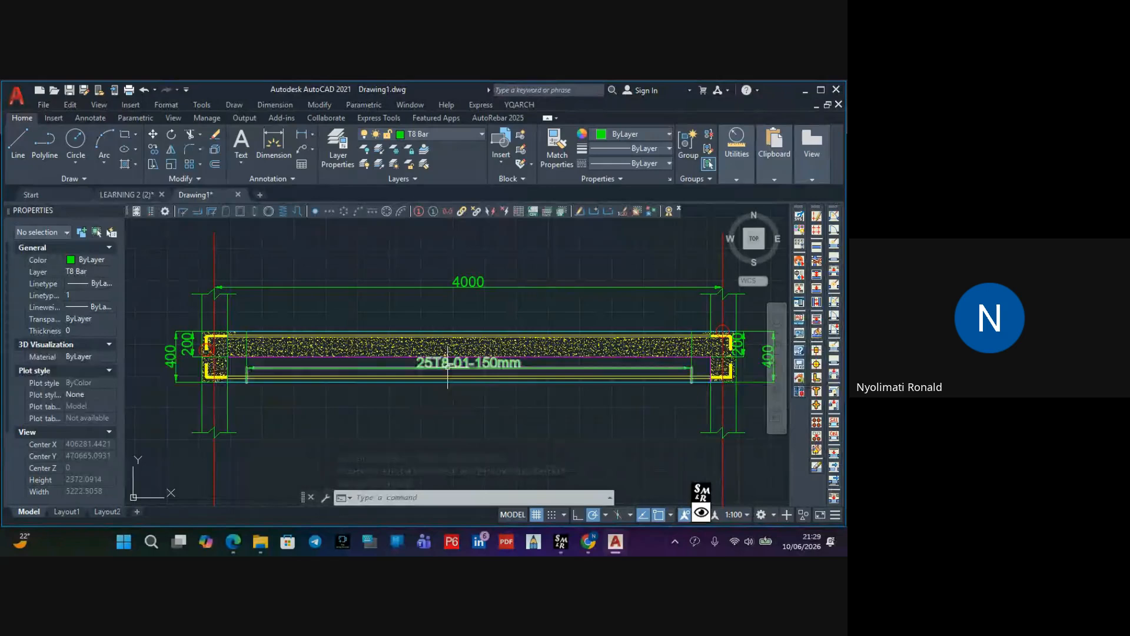
scroll(448, 365, up, 2)
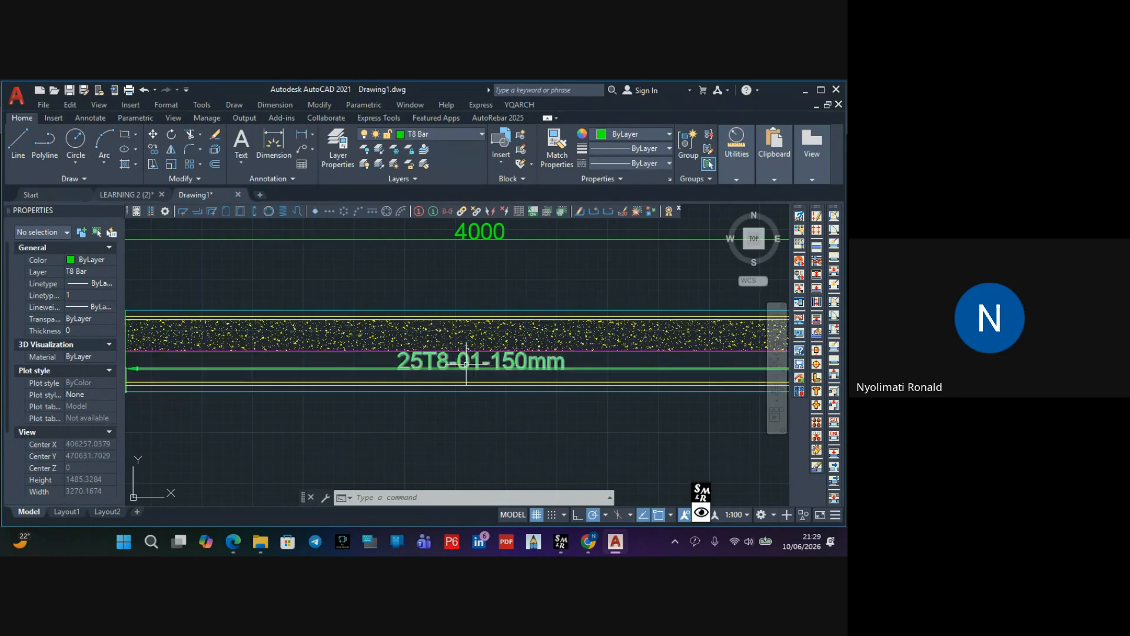
scroll(486, 364, down, 2)
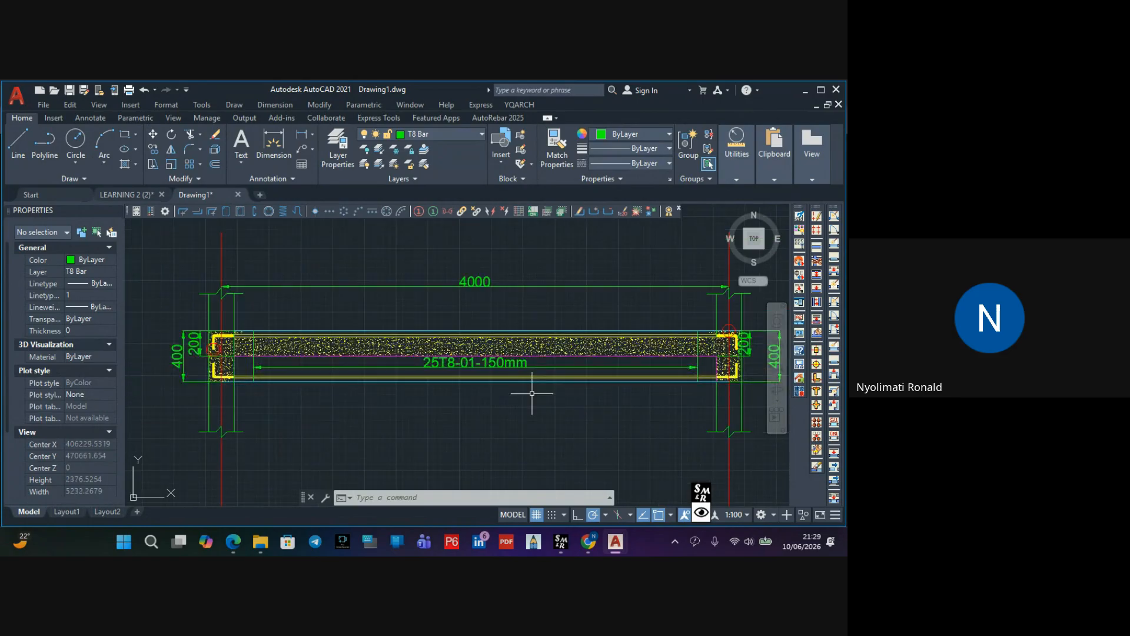
middle_drag(530, 405, 516, 388)
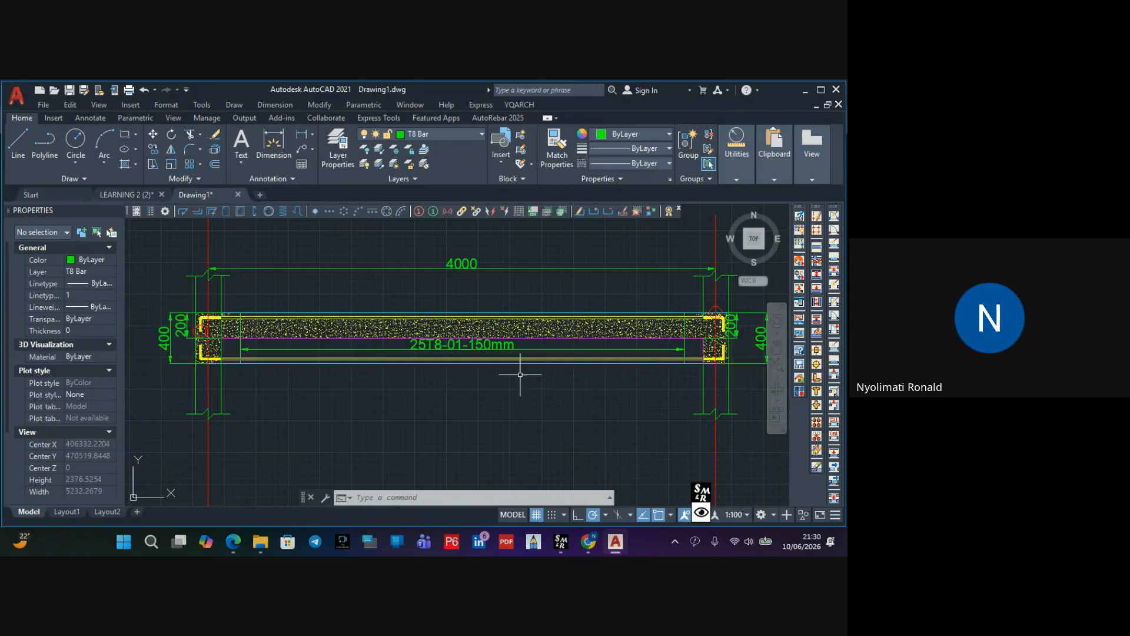
scroll(509, 355, up, 2)
click(501, 340)
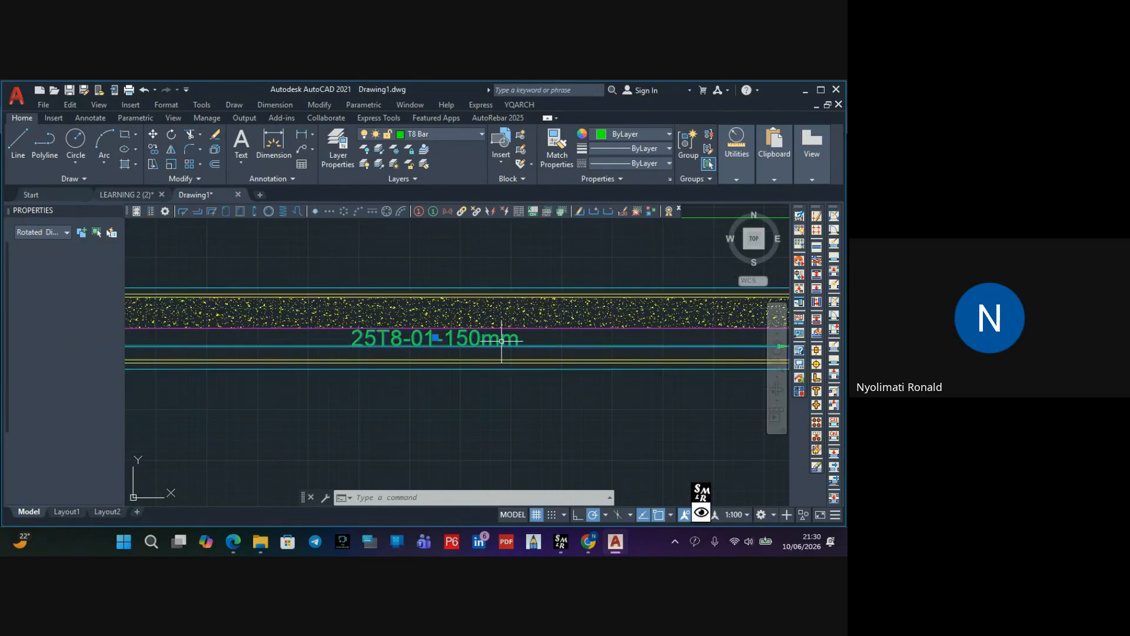
key(Escape)
click(494, 339)
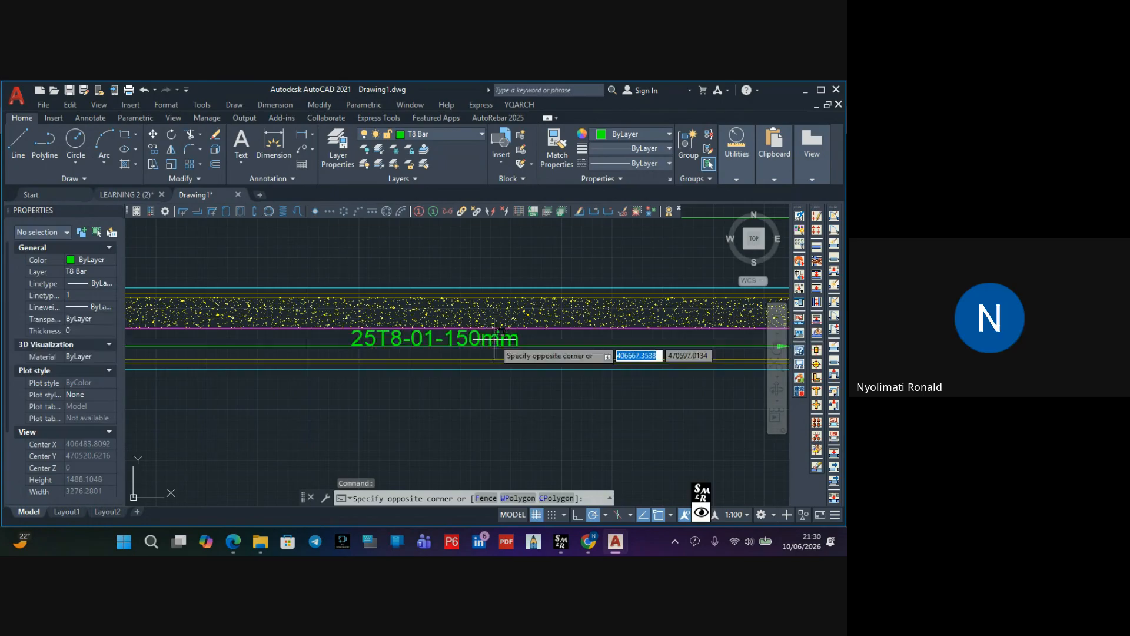
double_click(506, 340)
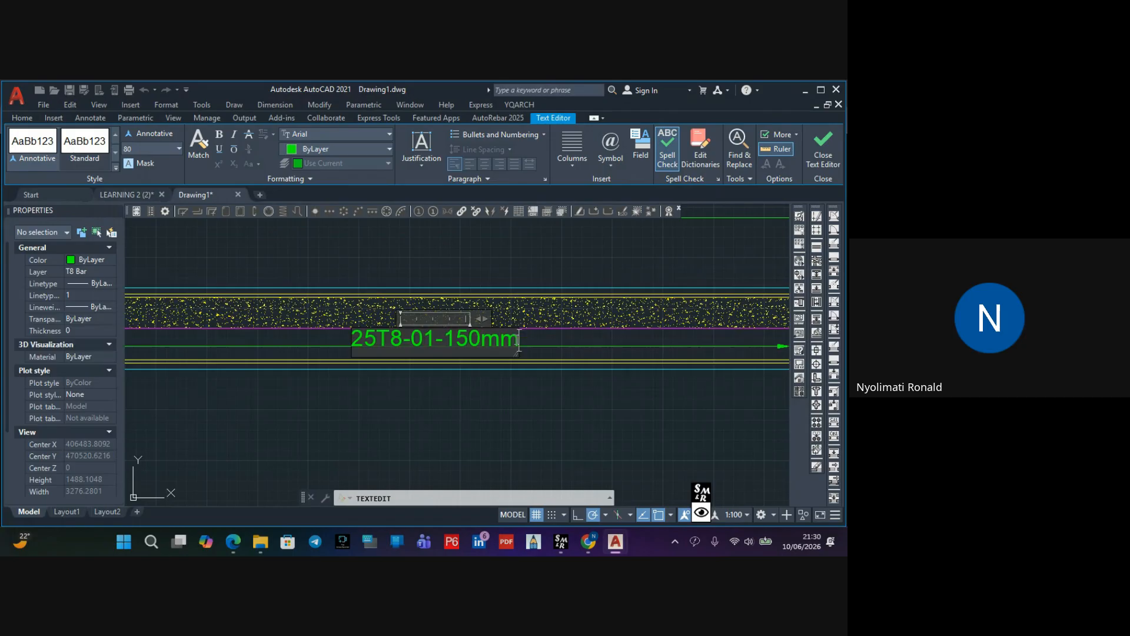
key(Return)
text(L)
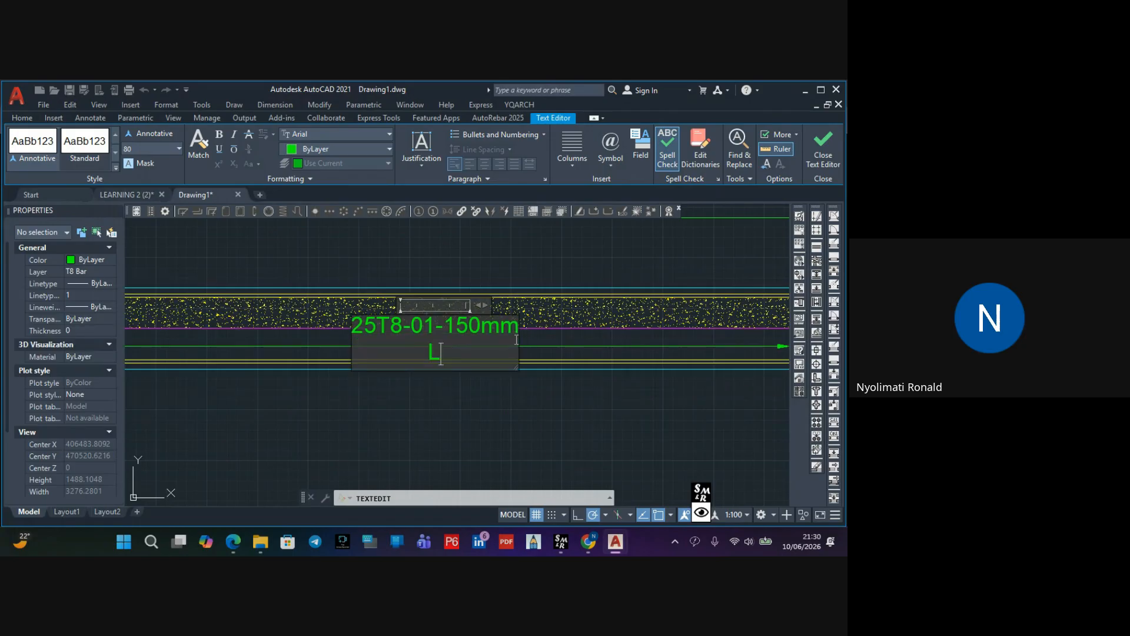
text(inls)
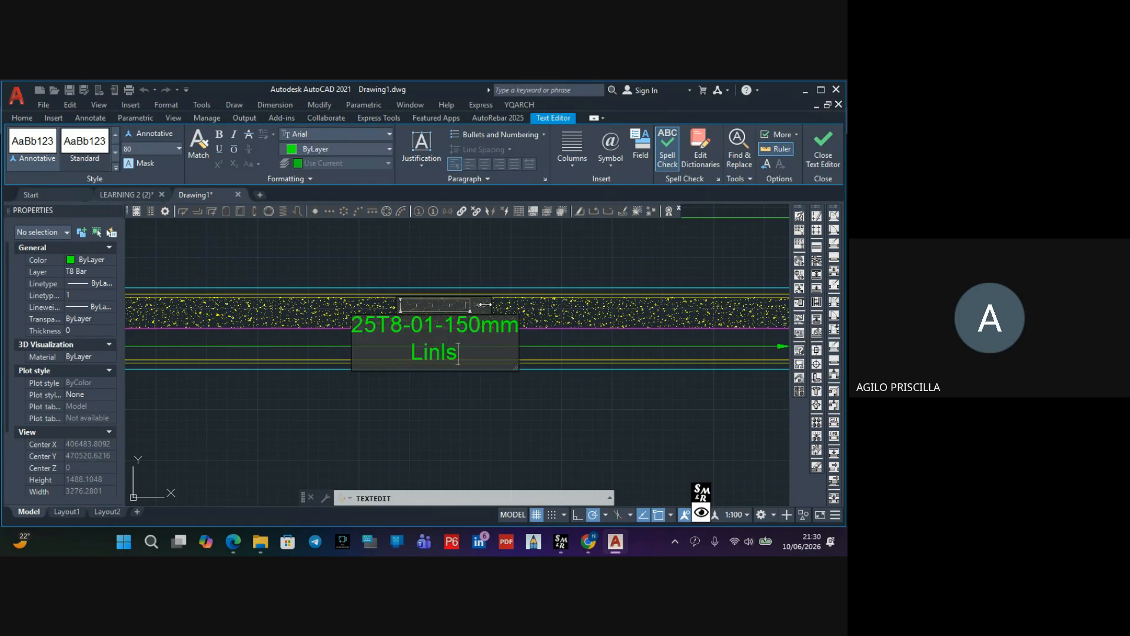
drag(485, 305, 703, 305)
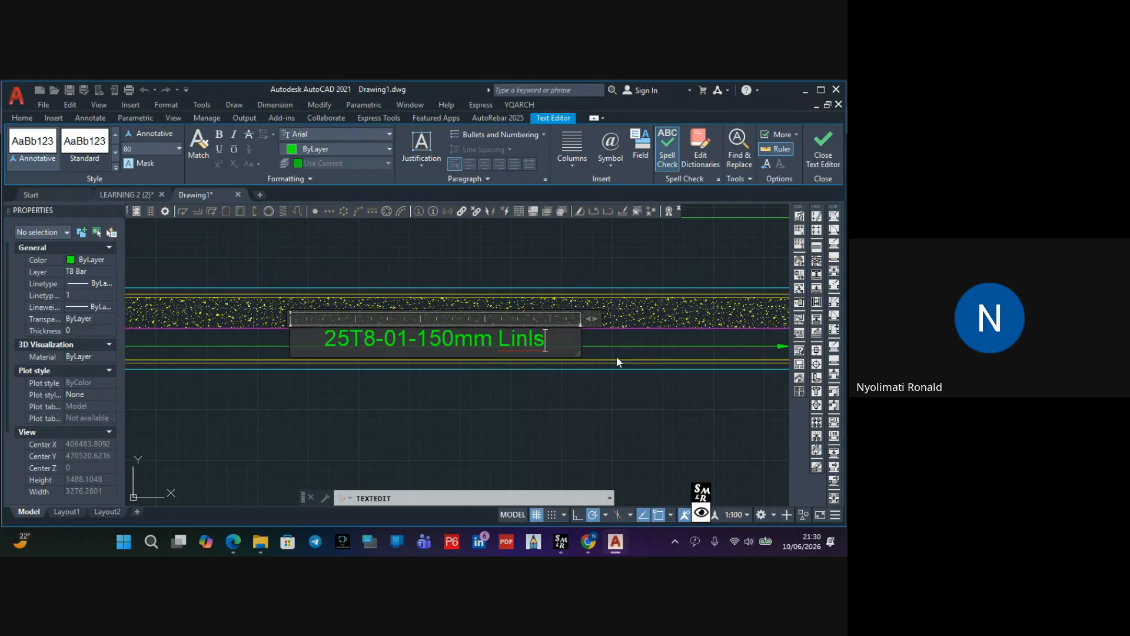
click(534, 341)
key(BackSpace)
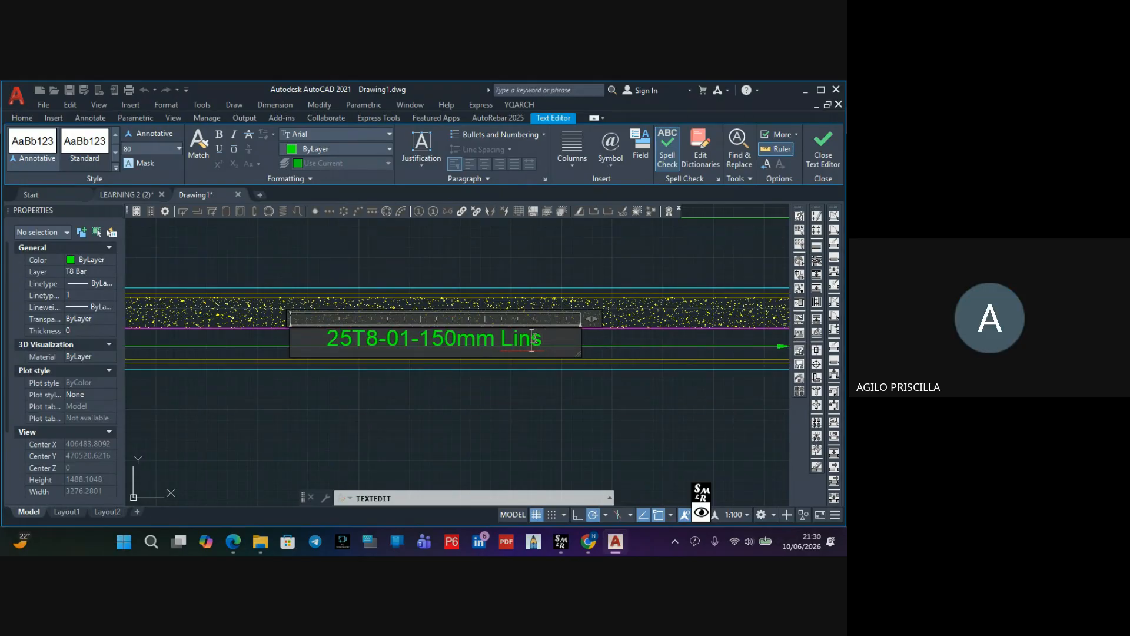
text(k)
click(429, 438)
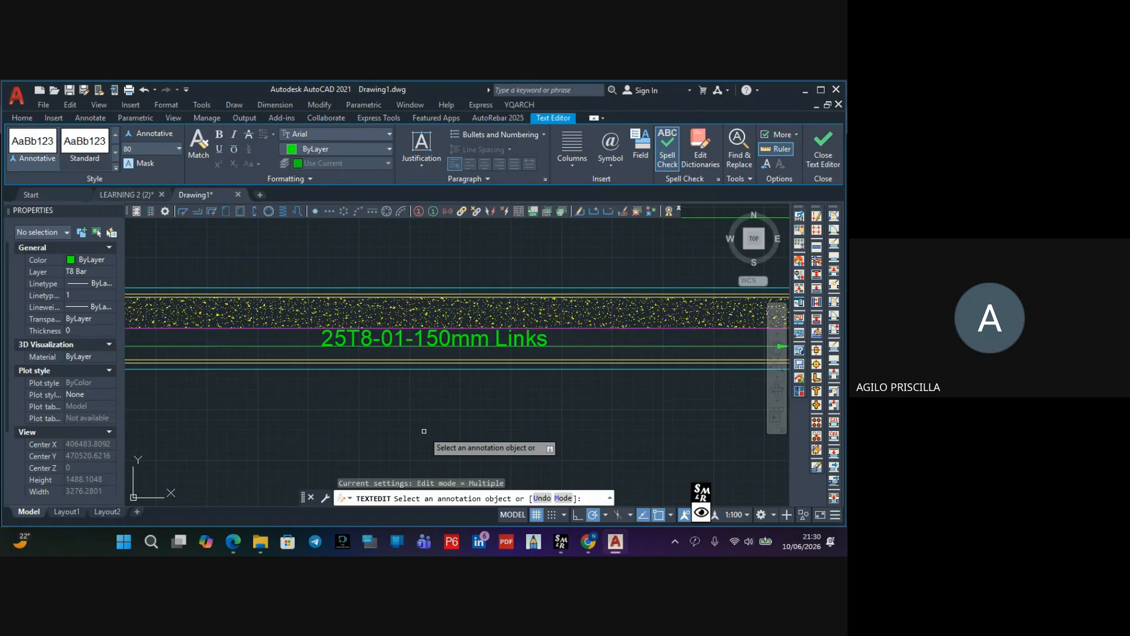
key(Escape)
scroll(466, 378, down, 2)
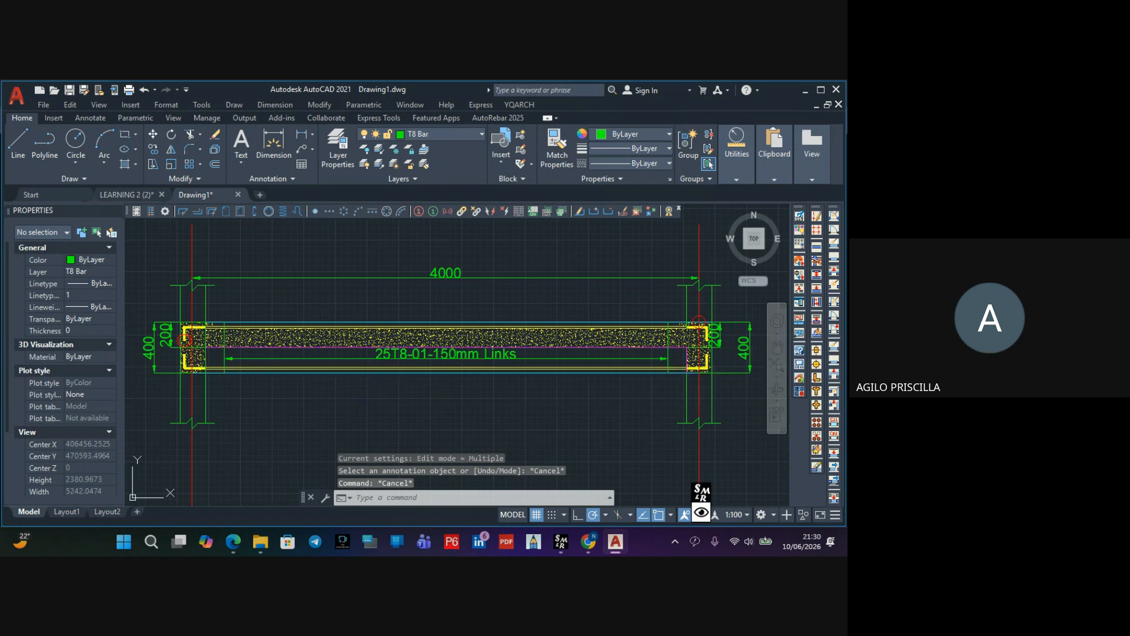
Switch to the Screen Marker & Recorder overlay and clear all the old yellow markings over the drawing
scroll(365, 389, down, 1)
scroll(375, 365, down, 2)
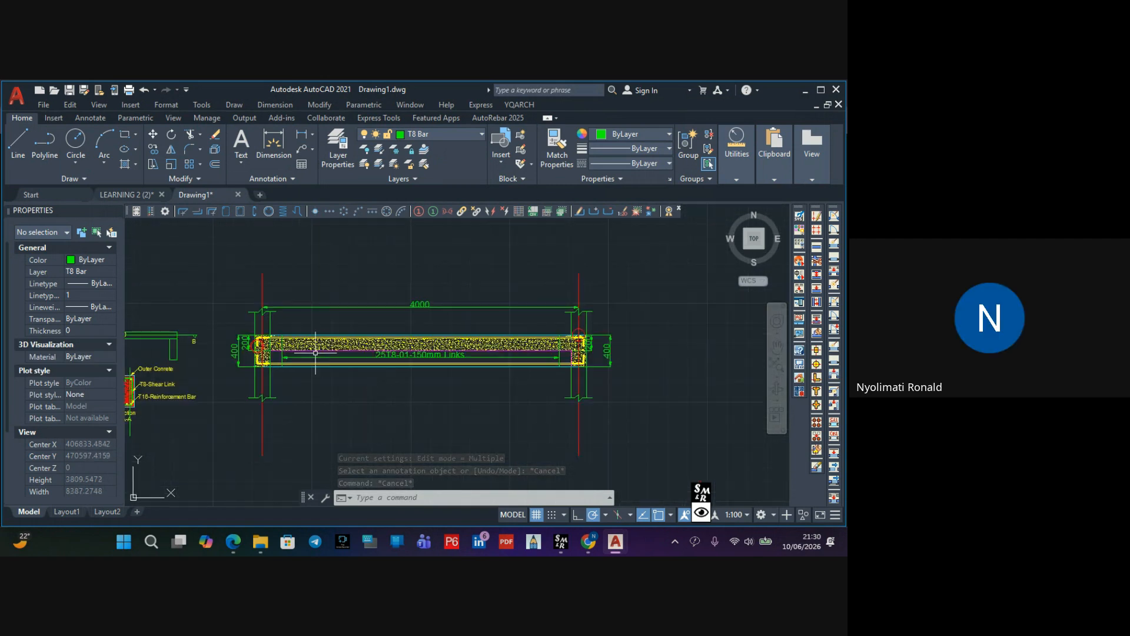
middle_drag(375, 365, 411, 378)
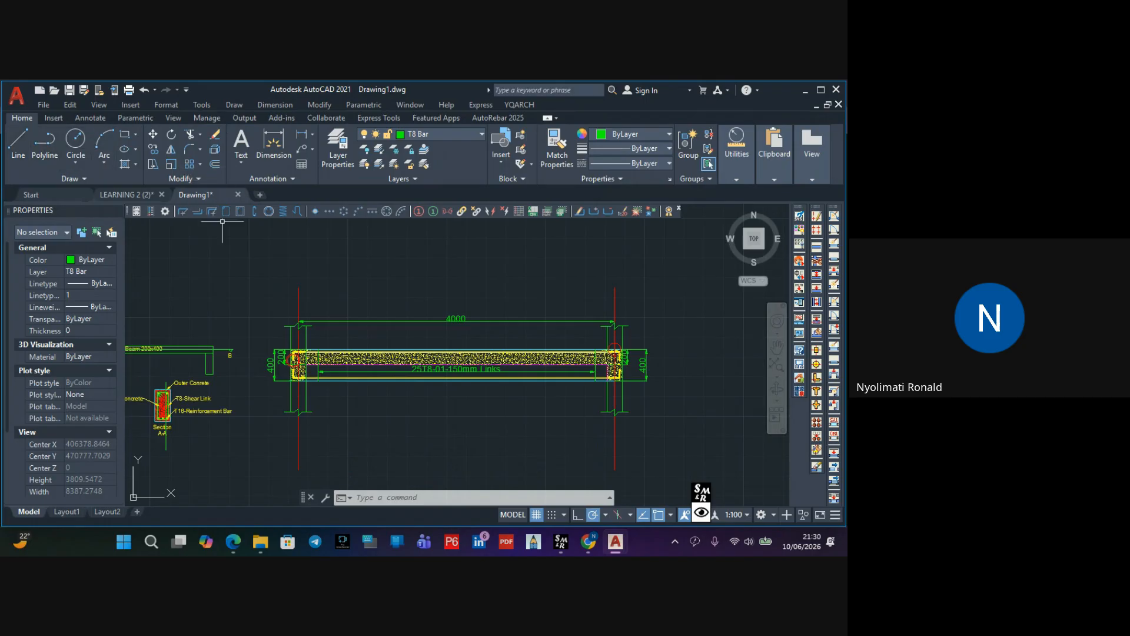
scroll(322, 304, down, 5)
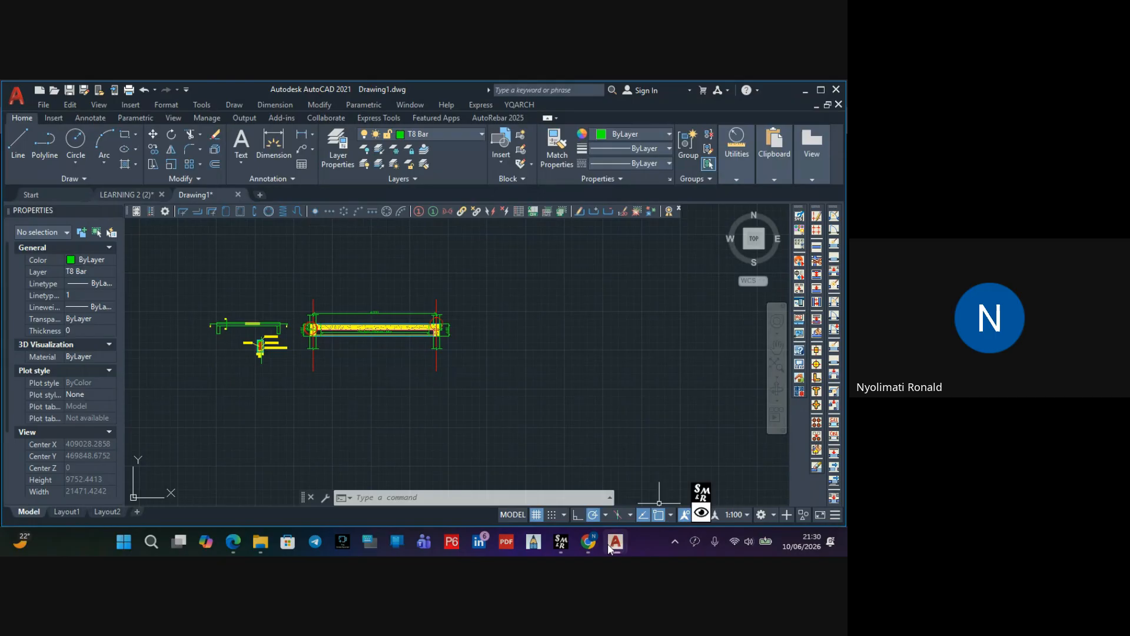
mouse_move(599, 547)
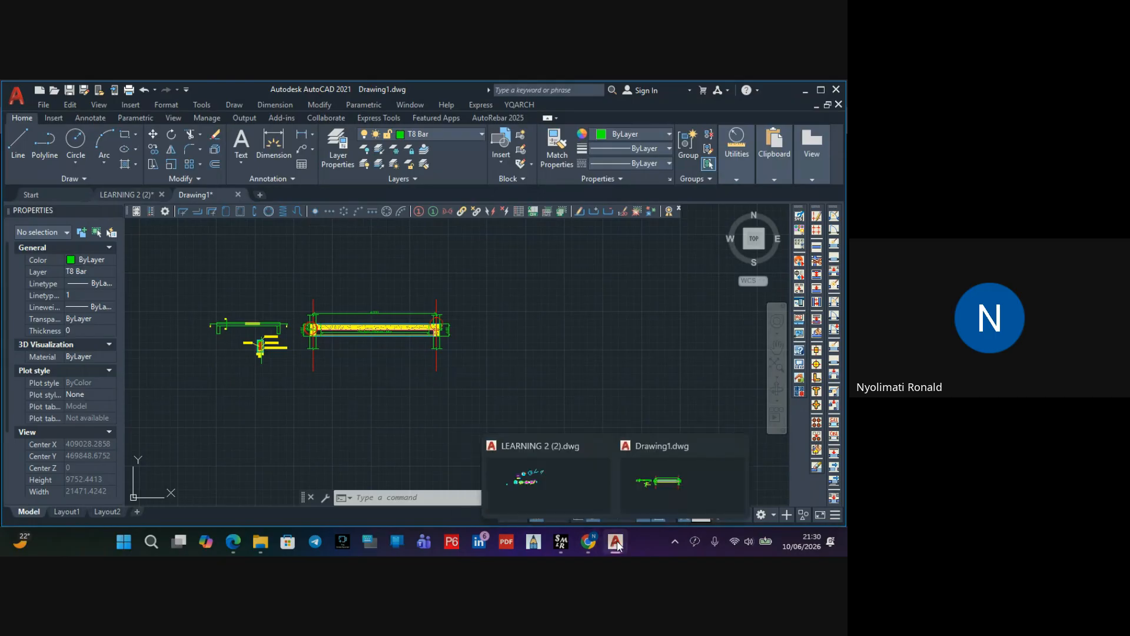
click(562, 494)
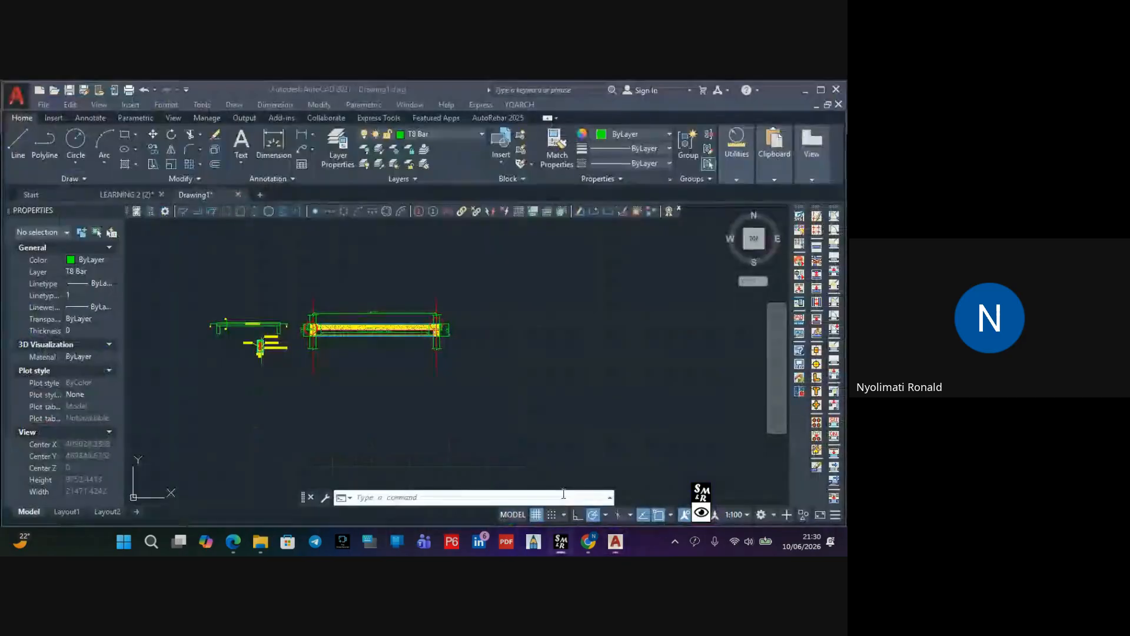
click(702, 512)
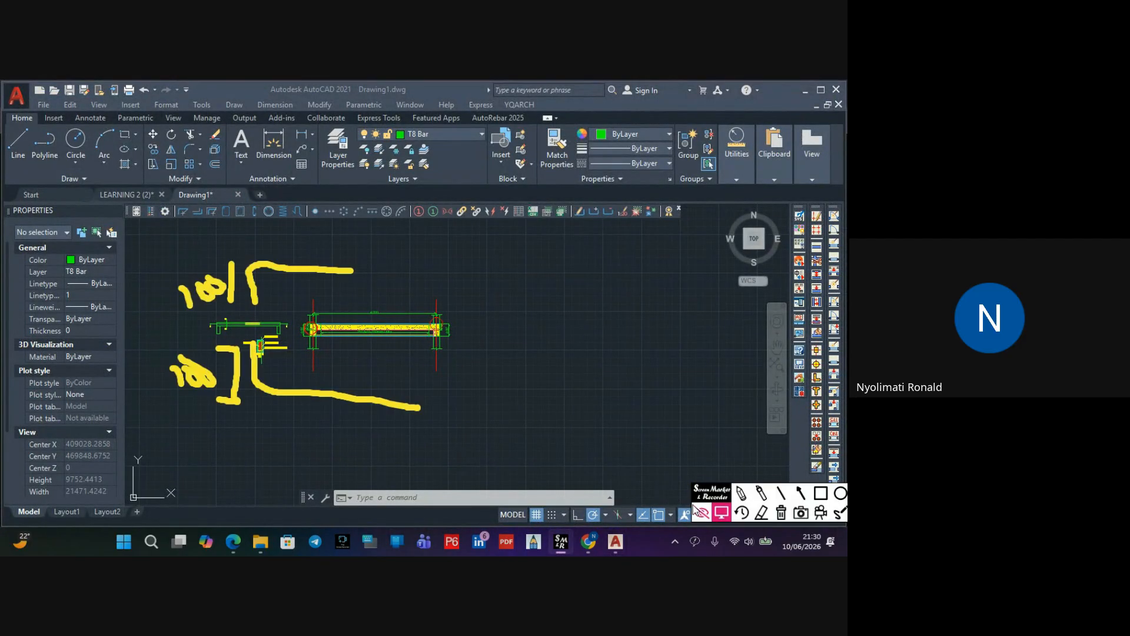
click(782, 512)
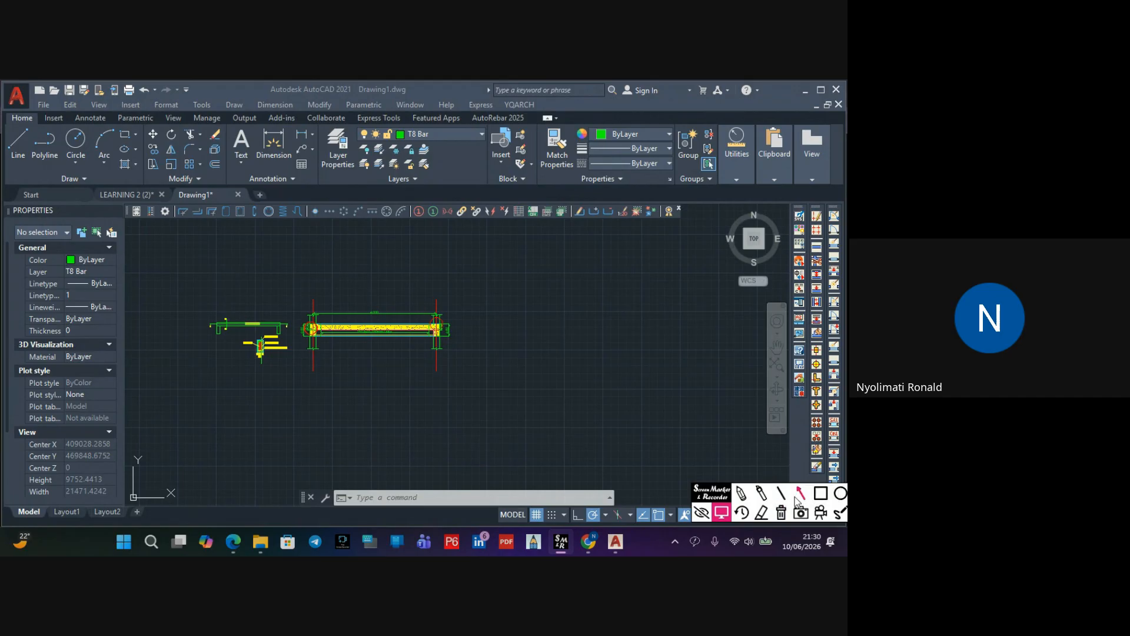
Set a thicker yellow marker and sketch a beam line with end ticks above the elevation, labelled 10m
click(819, 495)
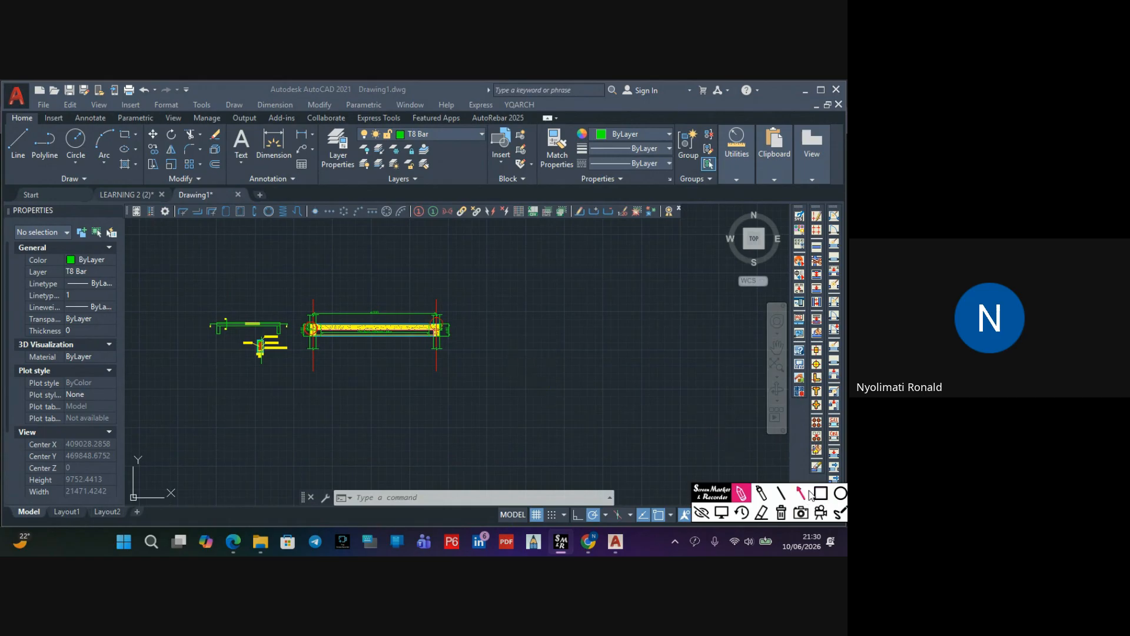
drag(713, 490, 647, 483)
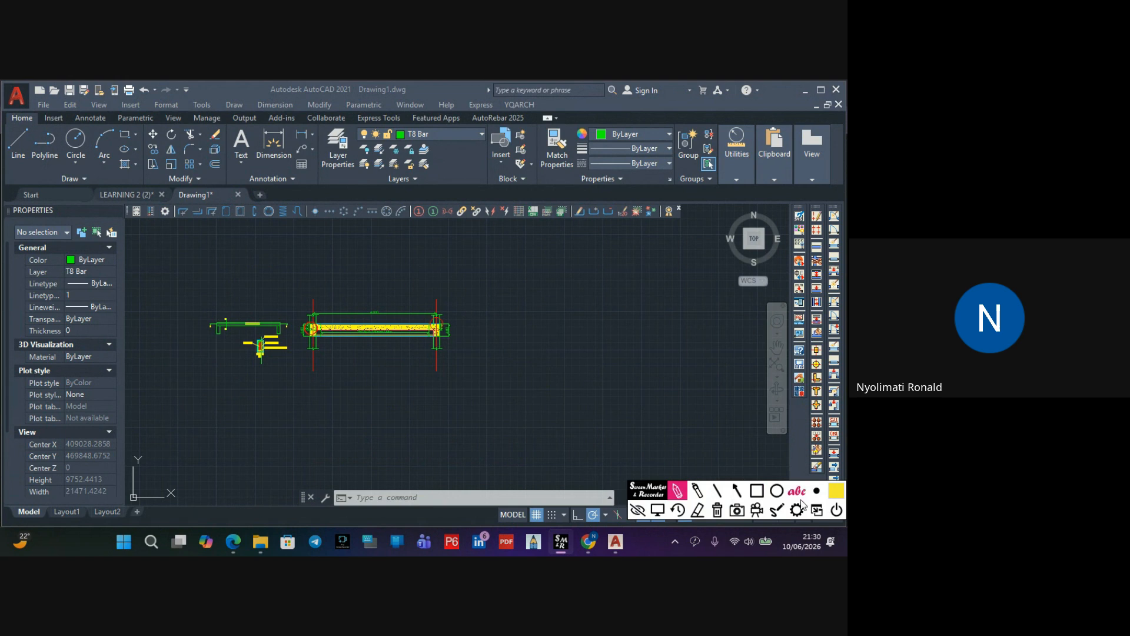
click(815, 490)
drag(753, 509, 730, 510)
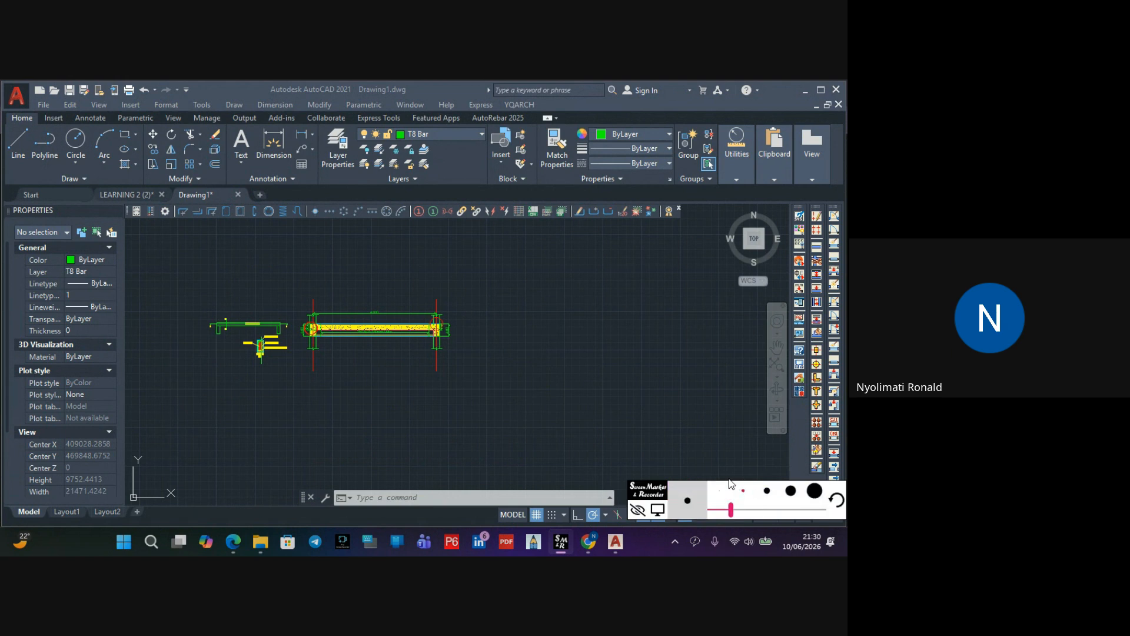
drag(406, 268, 653, 272)
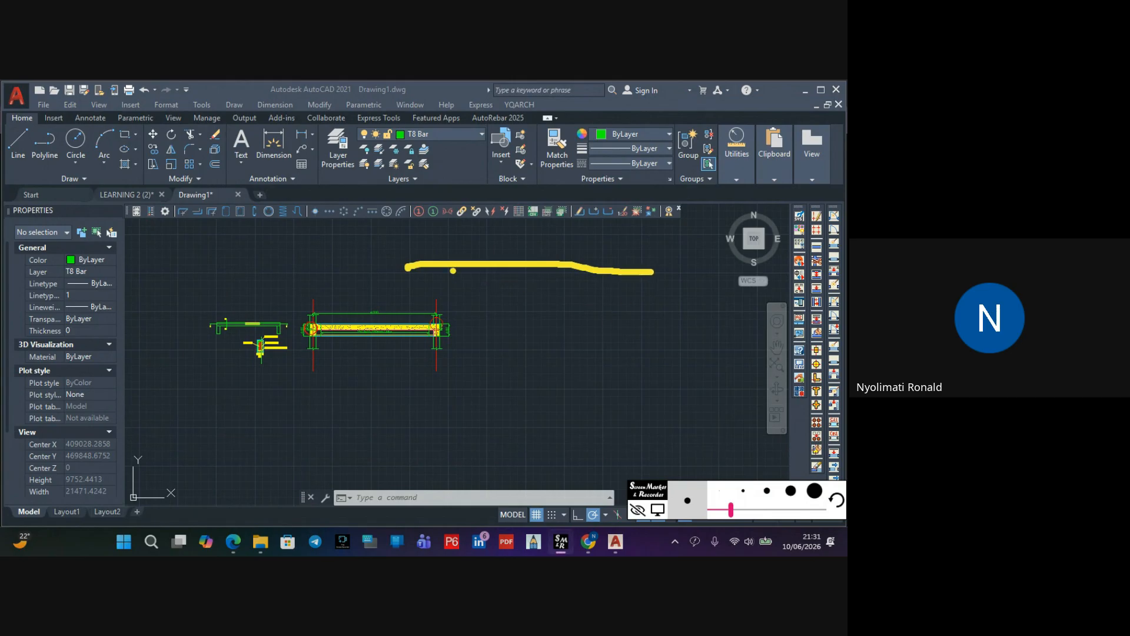
scroll(489, 253, down, 1)
scroll(481, 237, up, 2)
scroll(528, 319, down, 1)
drag(499, 227, 541, 232)
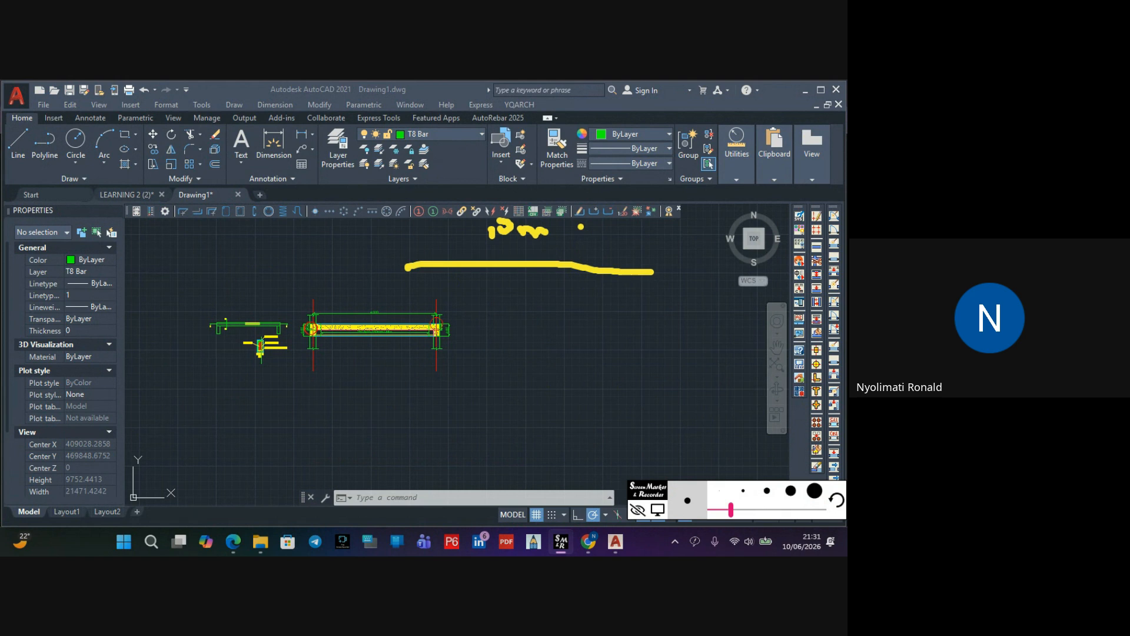
drag(655, 260, 651, 283)
drag(403, 242, 404, 278)
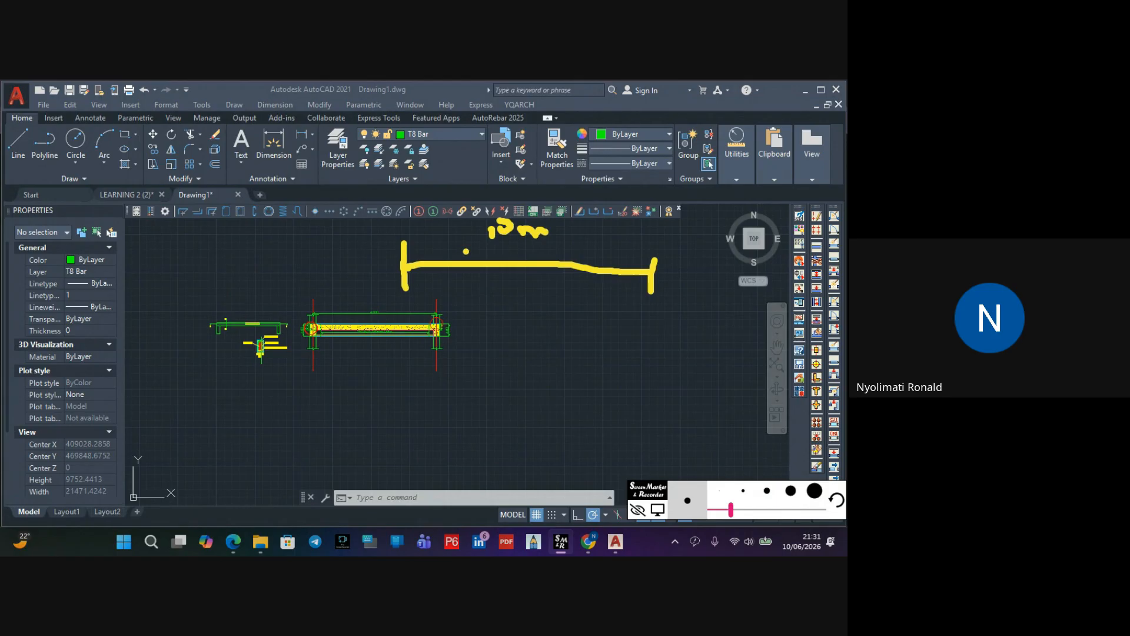
Divide the sketched 10m line into five spacings with tick marks and mark each spacing as 2
mouse_move(460, 249)
mouse_down()
mouse_move(457, 280)
mouse_move(435, 286)
mouse_up()
mouse_move(508, 246)
mouse_down()
mouse_move(510, 279)
mouse_move(485, 274)
mouse_move(493, 280)
mouse_up()
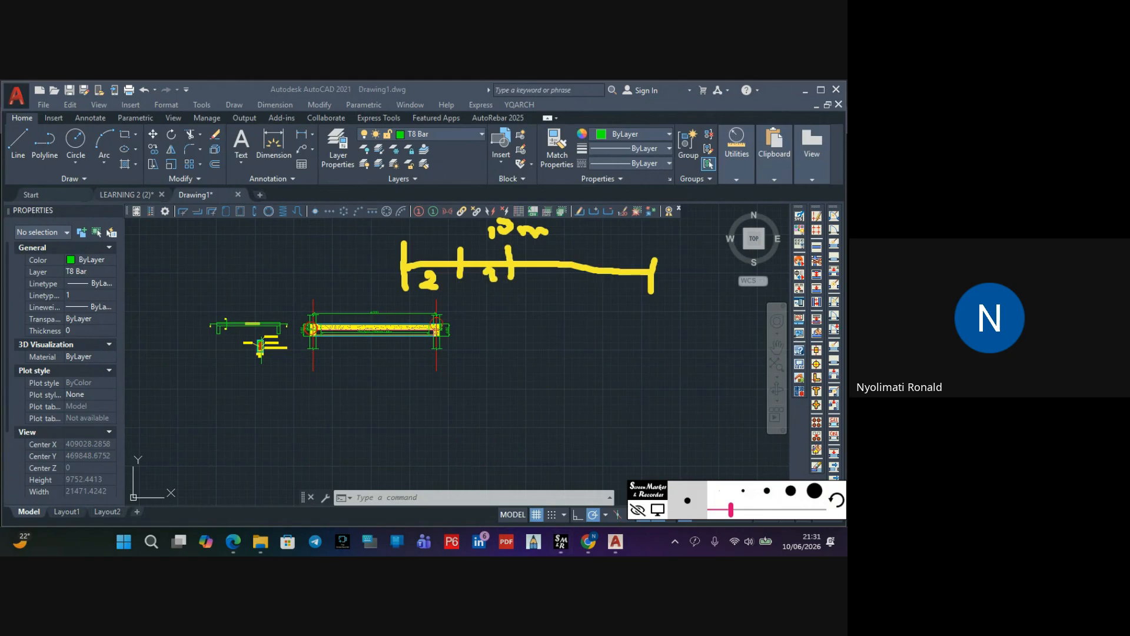
mouse_move(554, 249)
mouse_down()
mouse_move(556, 278)
mouse_move(537, 281)
mouse_up()
mouse_move(614, 257)
mouse_down()
mouse_move(616, 284)
mouse_move(599, 287)
mouse_move(641, 295)
mouse_up()
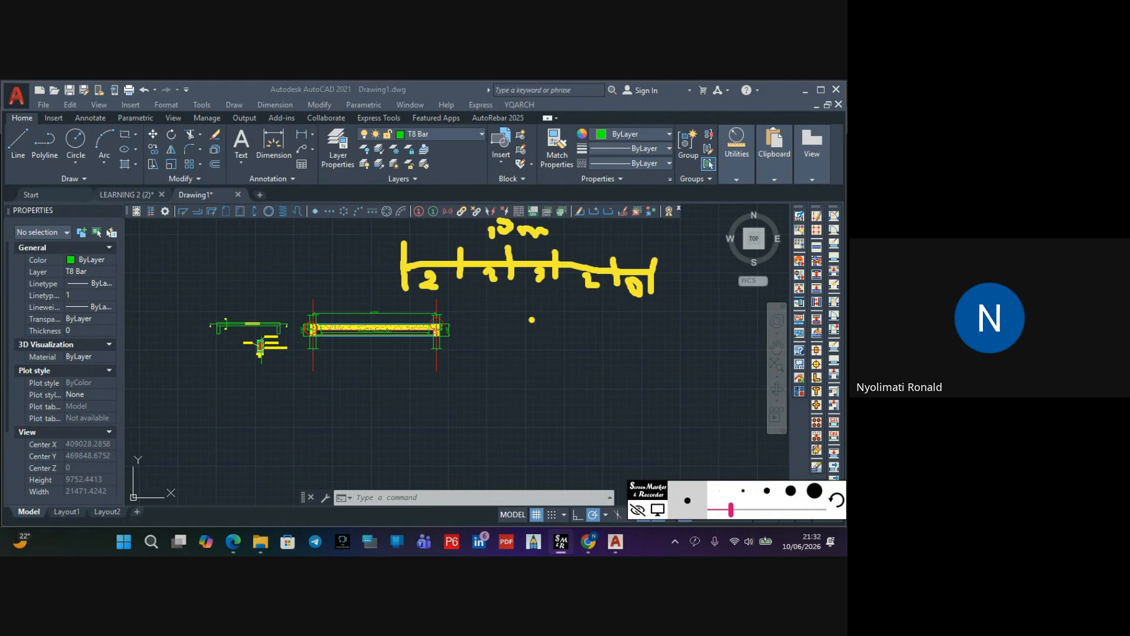
Write the link-count sum 5+1=6 beneath the divided line and add handwritten notes beyond its far end
mouse_move(547, 325)
mouse_down()
mouse_move(491, 325)
mouse_move(532, 352)
mouse_move(489, 356)
mouse_up()
mouse_move(563, 347)
mouse_down()
mouse_move(588, 348)
mouse_move(576, 342)
mouse_move(569, 360)
mouse_up()
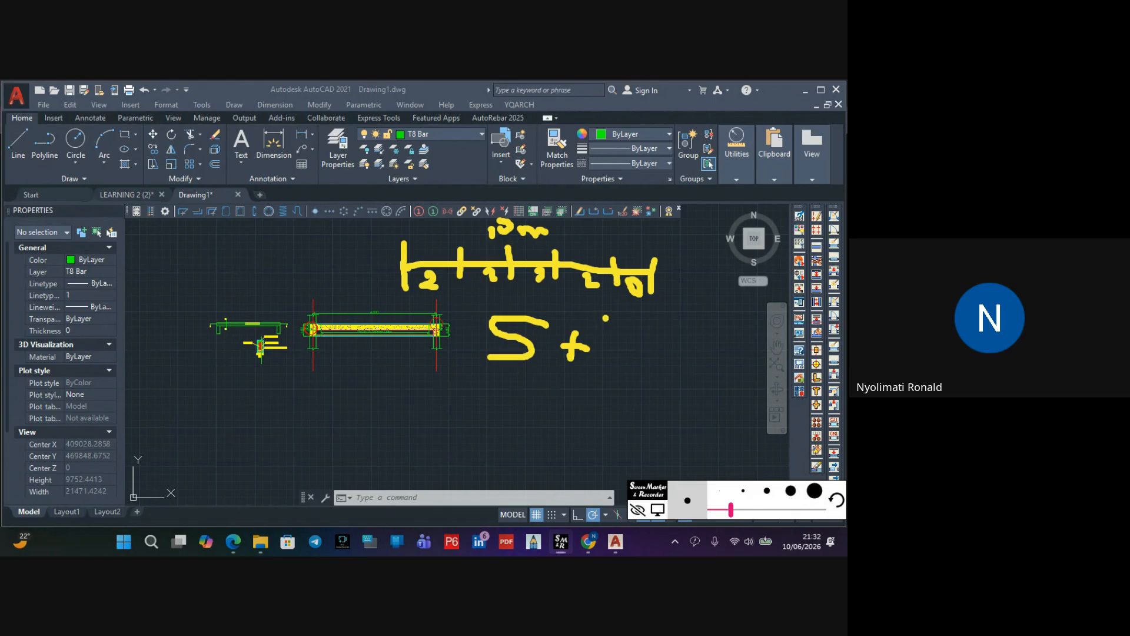
mouse_move(605, 319)
mouse_down()
mouse_move(607, 347)
mouse_move(657, 344)
mouse_move(647, 333)
mouse_up()
click(622, 331)
click(621, 342)
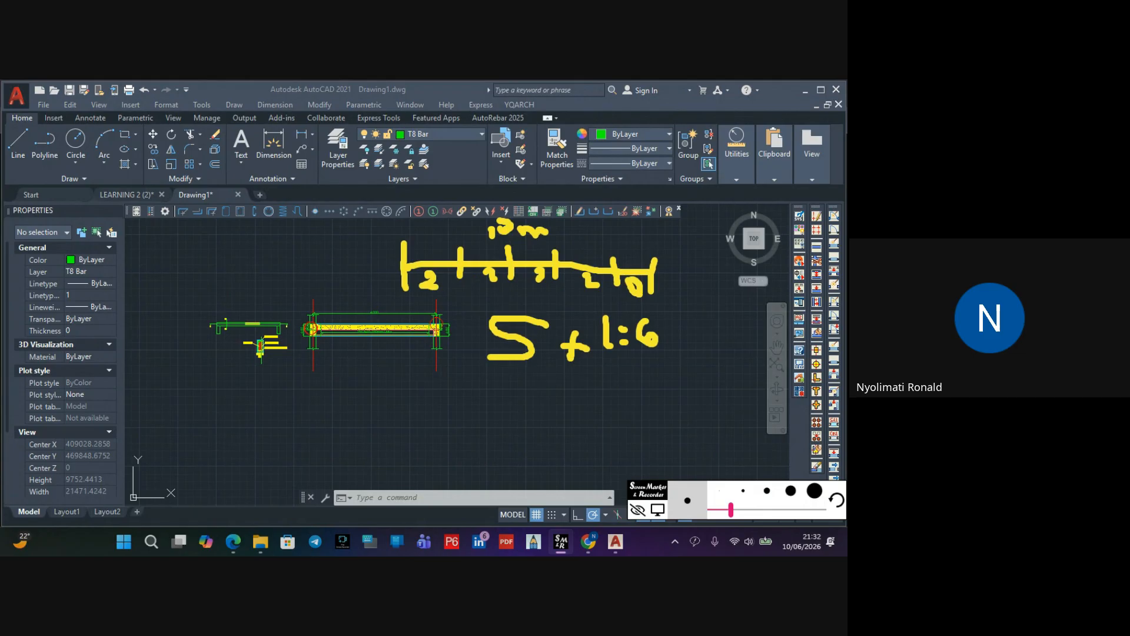
mouse_move(667, 230)
mouse_down()
mouse_move(697, 257)
mouse_move(654, 262)
mouse_up()
click(698, 233)
mouse_move(675, 226)
mouse_down()
mouse_move(736, 245)
mouse_move(724, 260)
mouse_move(753, 251)
mouse_up()
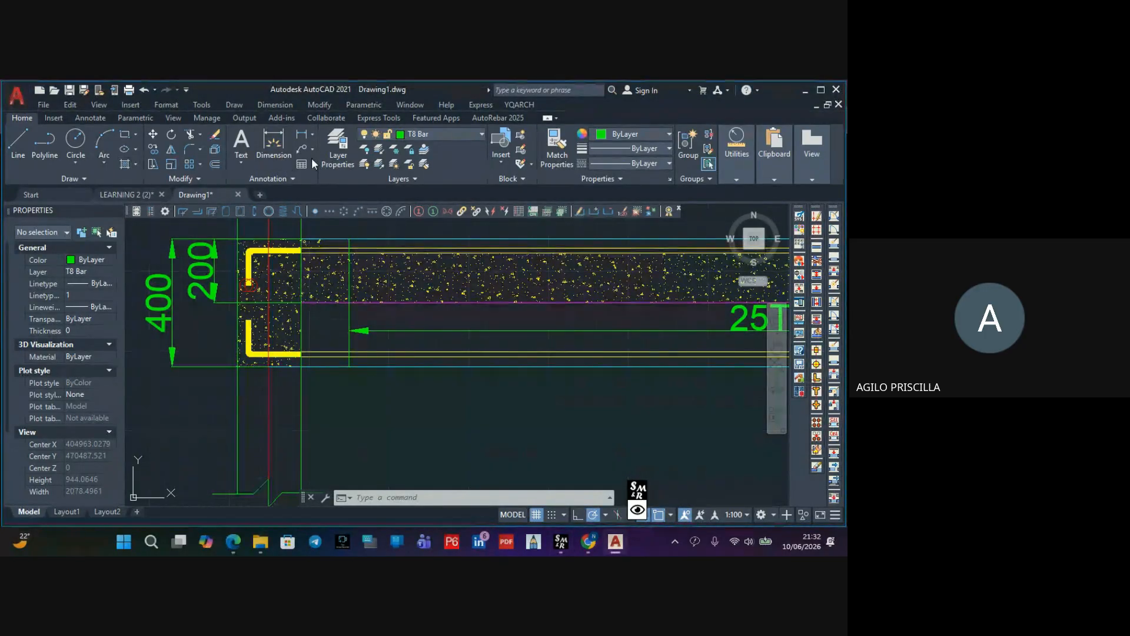
Hatch the top and bottom bars solid yellow between the left column face and the first link line
click(125, 165)
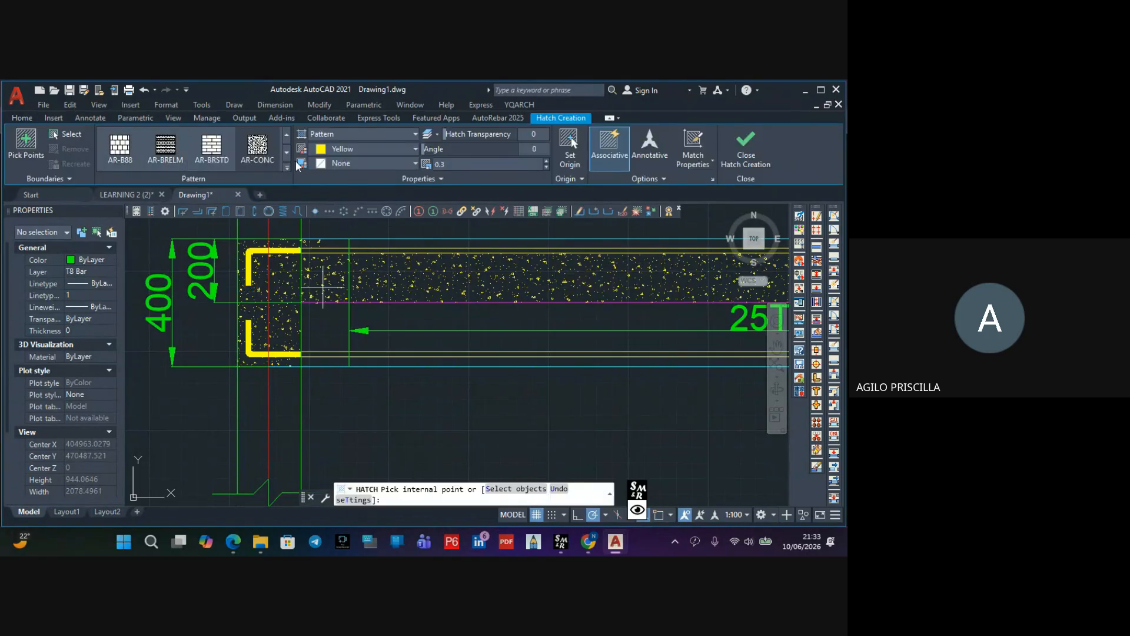
scroll(176, 158, up, 3)
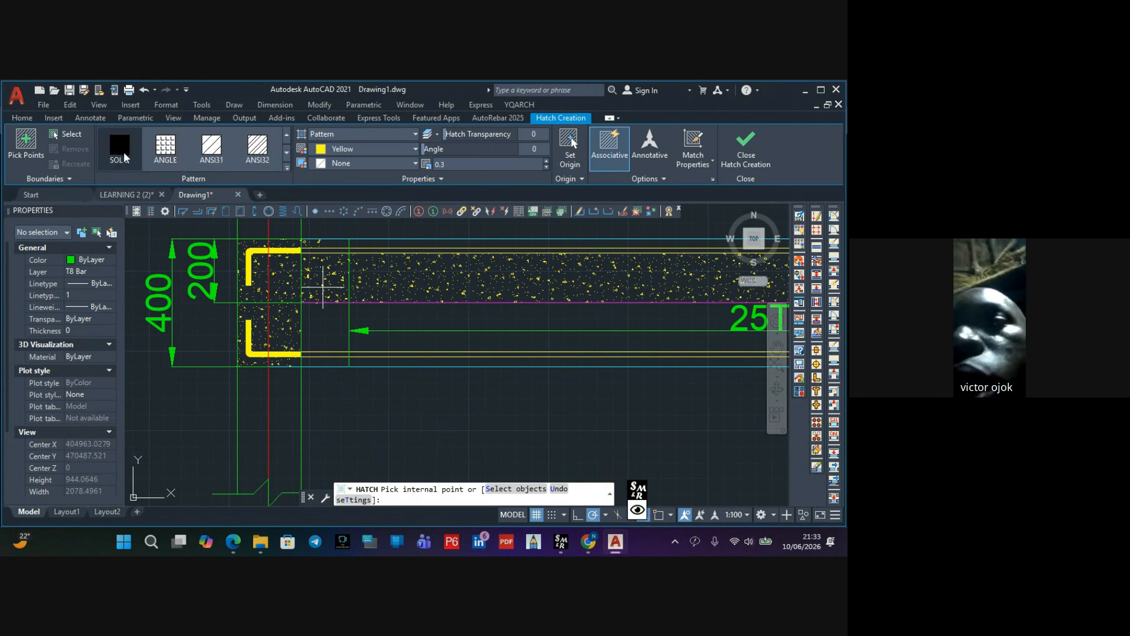
click(124, 151)
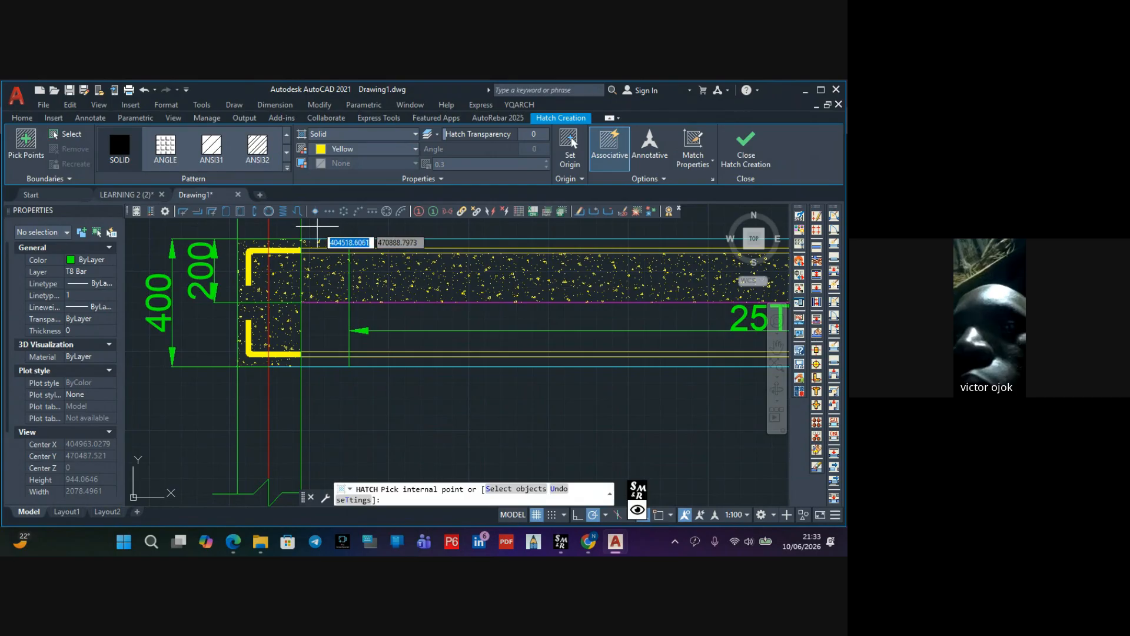
scroll(332, 247, up, 4)
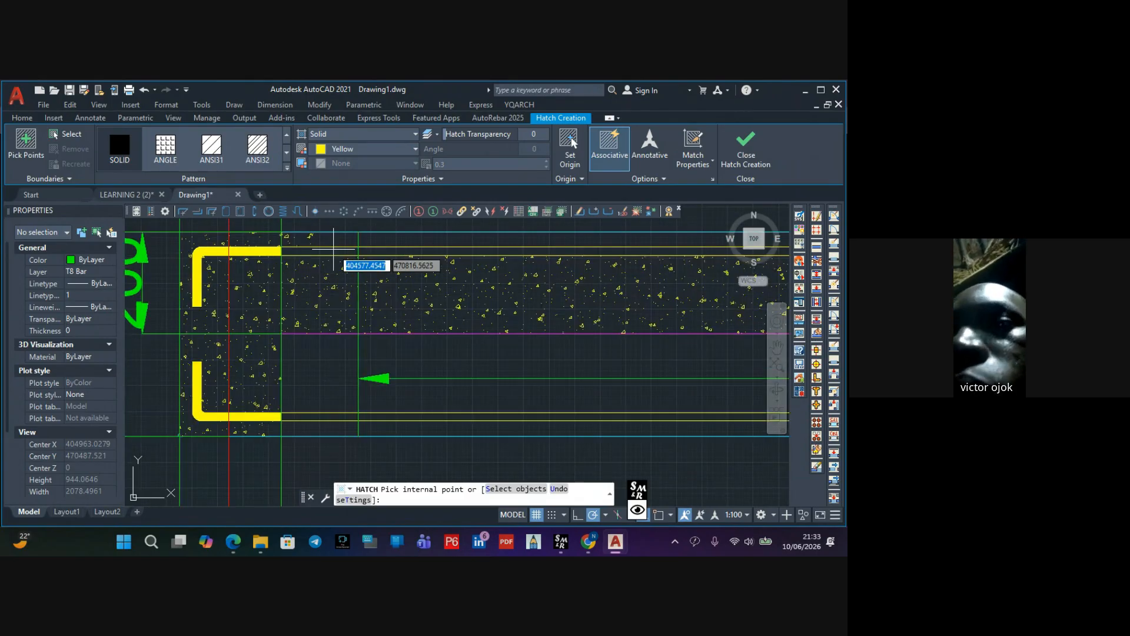
click(325, 251)
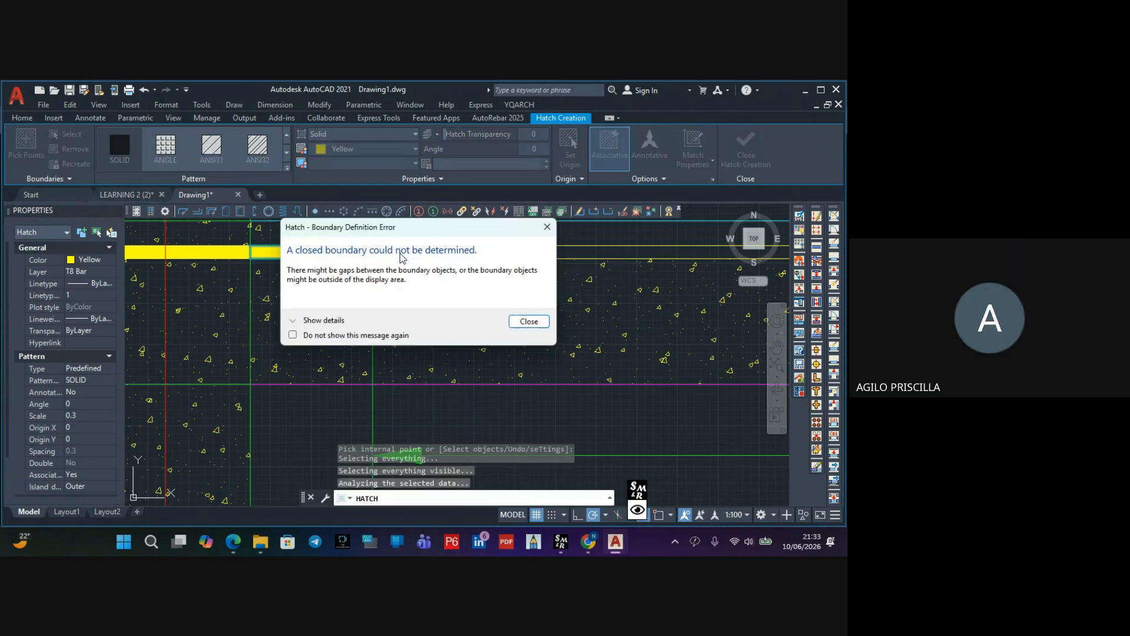
click(533, 323)
scroll(527, 318, down, 3)
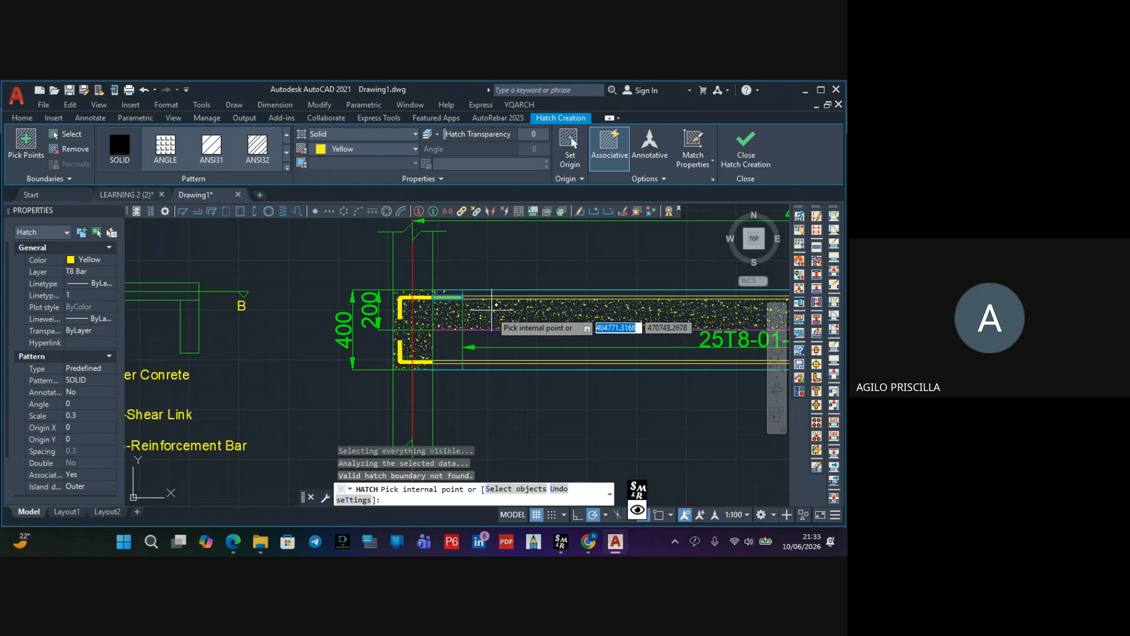
scroll(475, 353, up, 3)
click(473, 355)
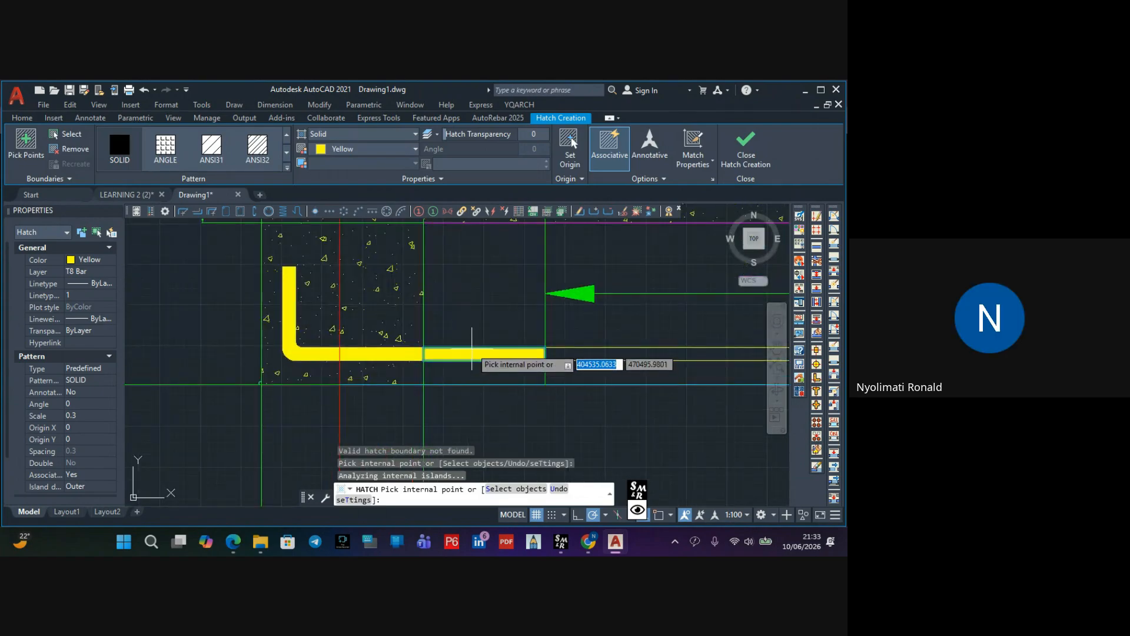
Add the same solid yellow hatch to the bottom and top bars between the last link line and the right column face
scroll(517, 353, down, 3)
middle_drag(530, 373, 344, 346)
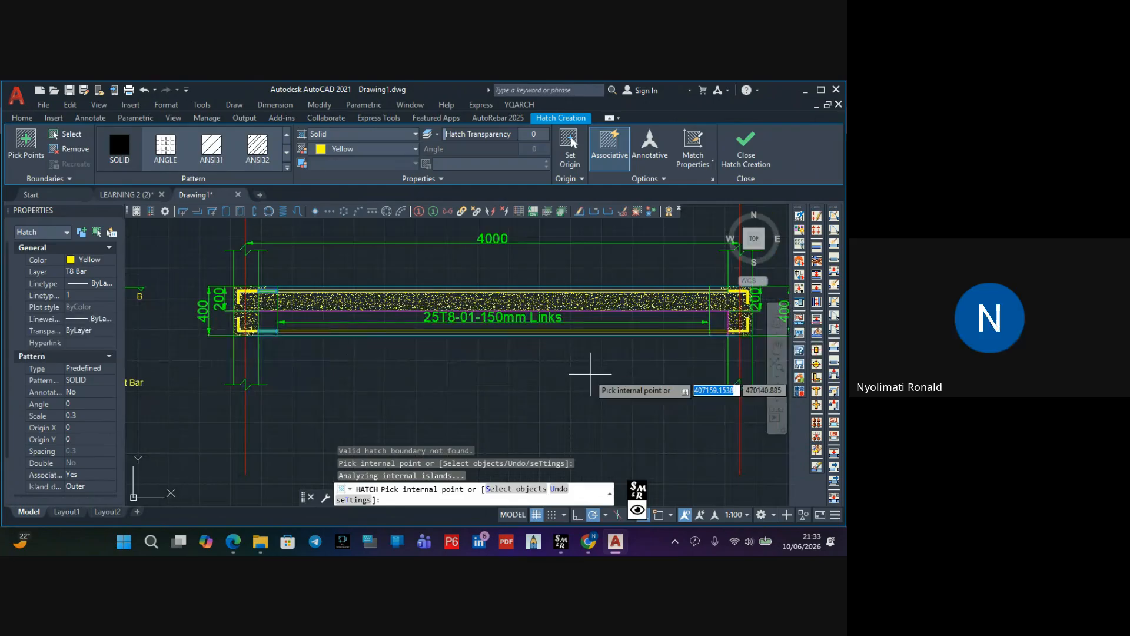
middle_drag(598, 374, 535, 373)
scroll(596, 323, up, 5)
click(583, 288)
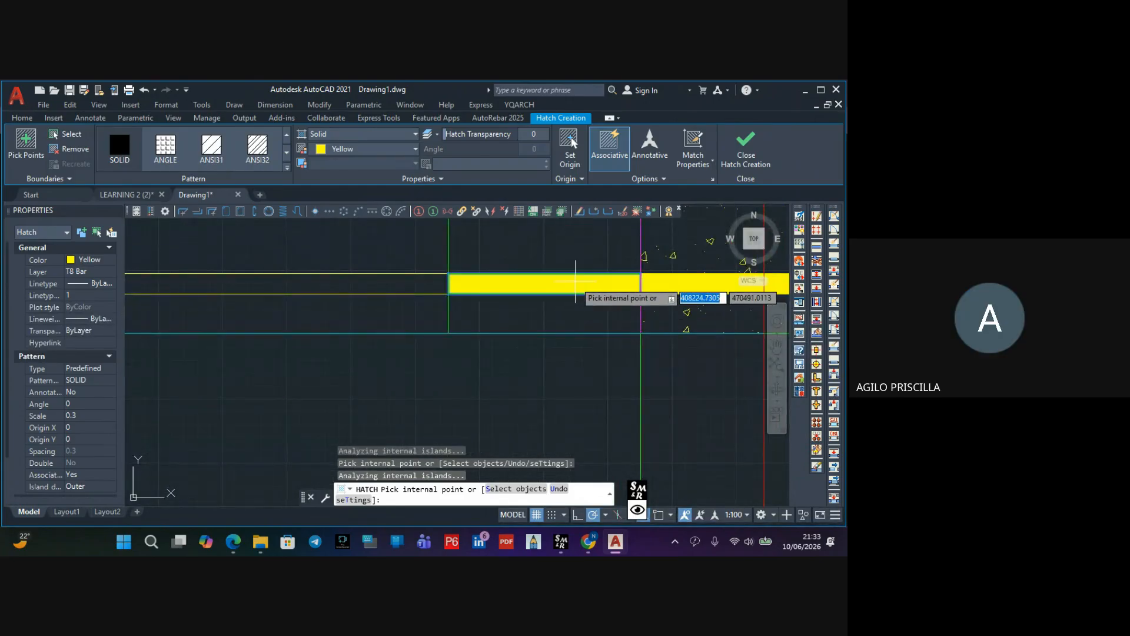
scroll(574, 265, down, 4)
scroll(564, 238, up, 4)
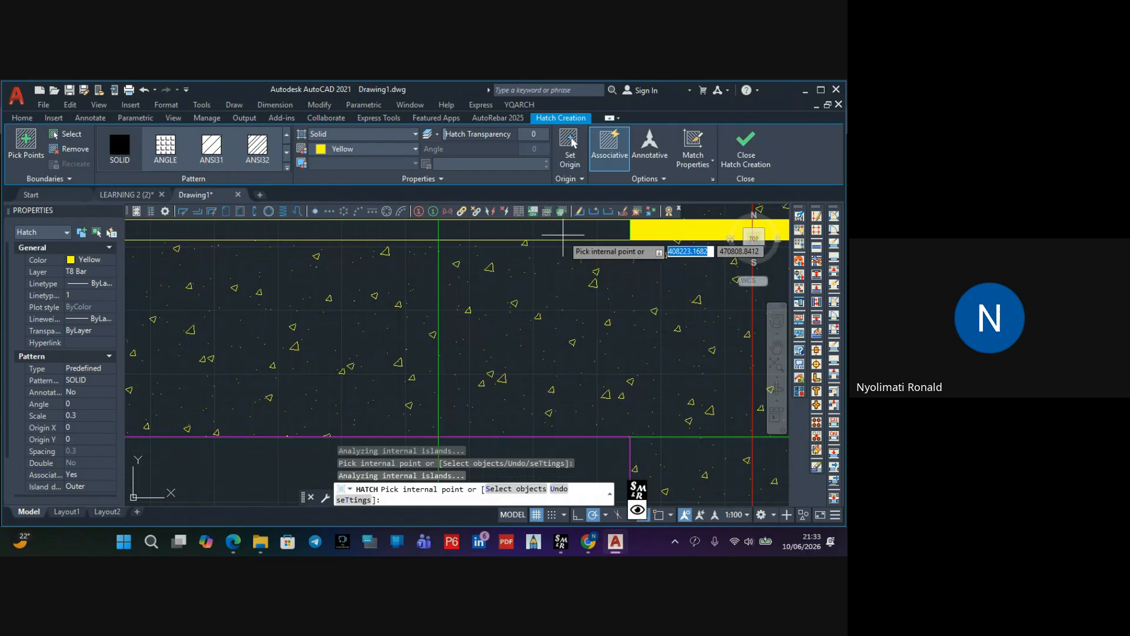
scroll(530, 245, down, 7)
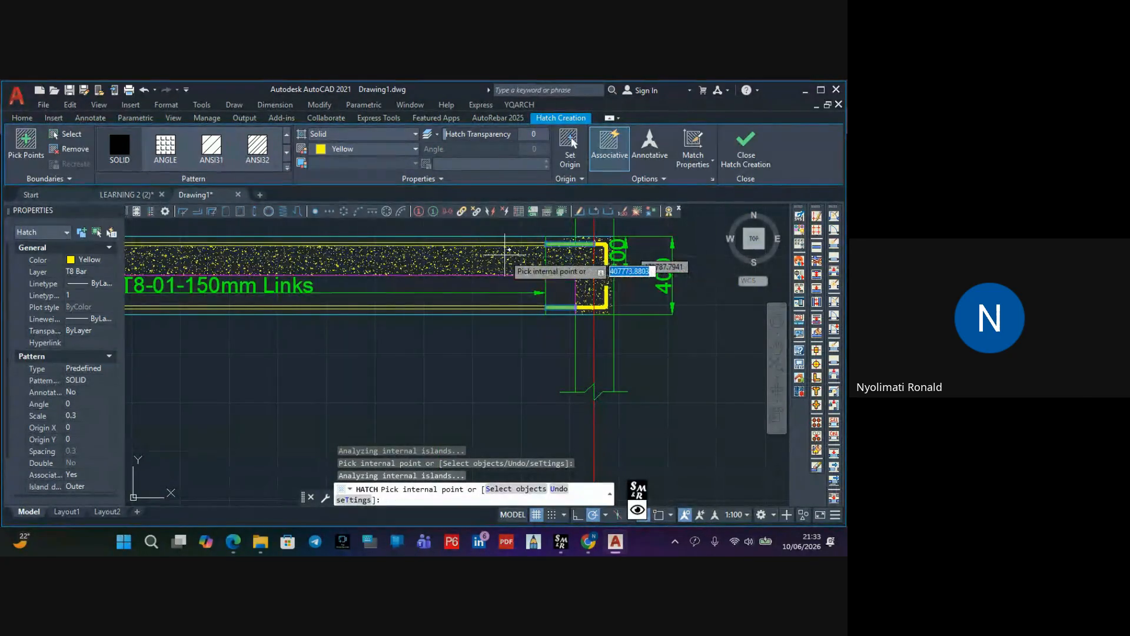
scroll(572, 282, down, 2)
scroll(556, 297, up, 5)
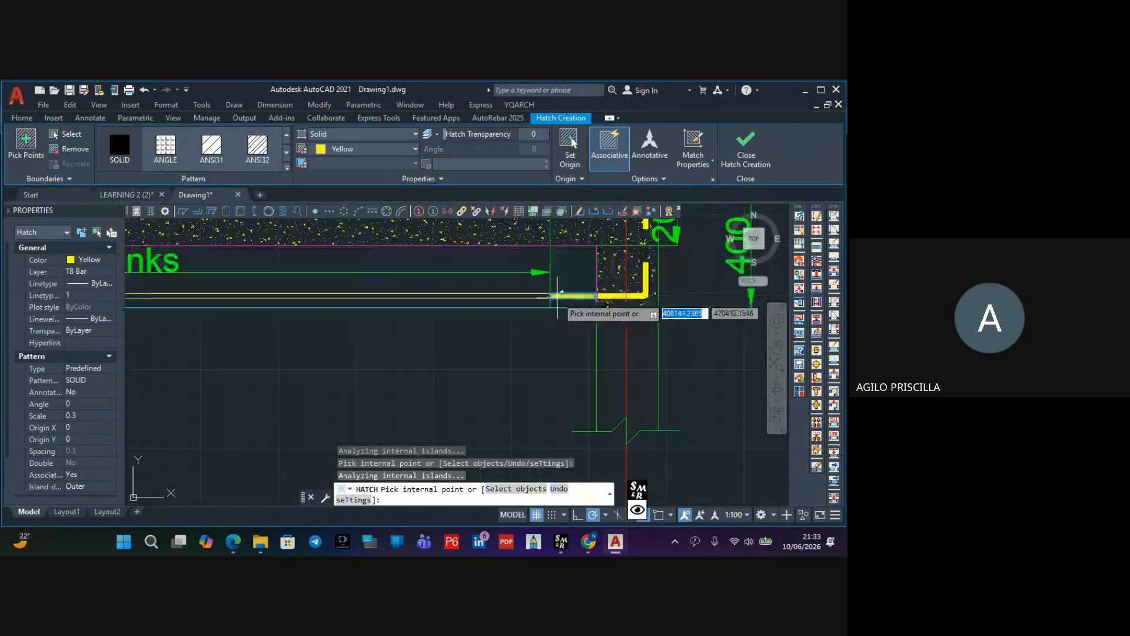
Try to fill the beam's bottom bar between the end laps with the solid yellow hatch, starting beside the right-hand lap
click(522, 293)
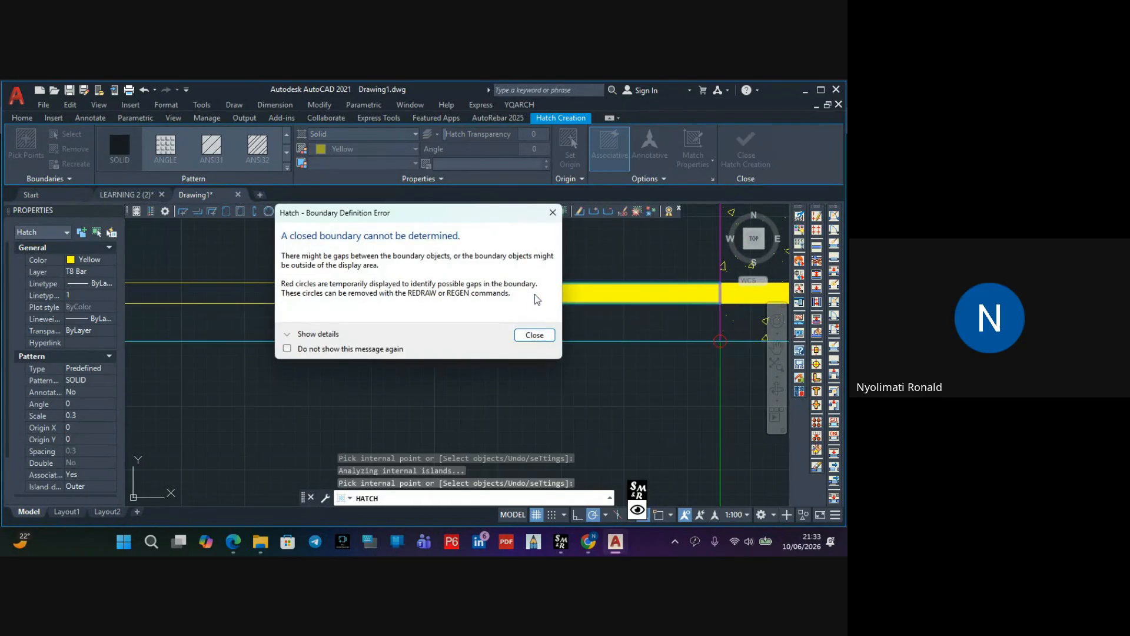
click(537, 339)
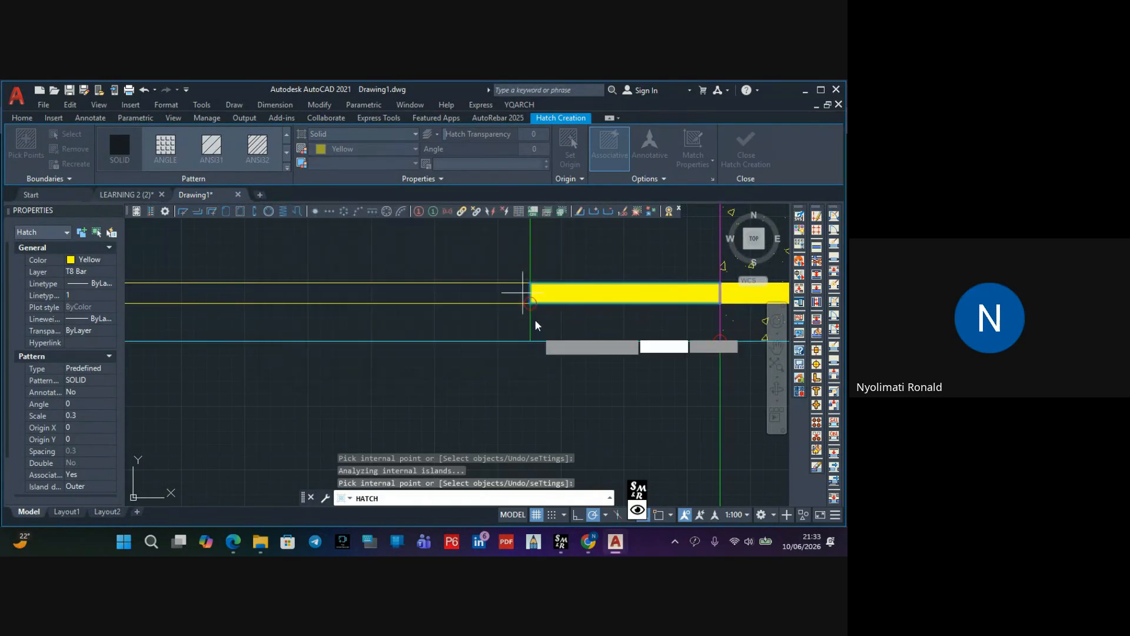
click(515, 288)
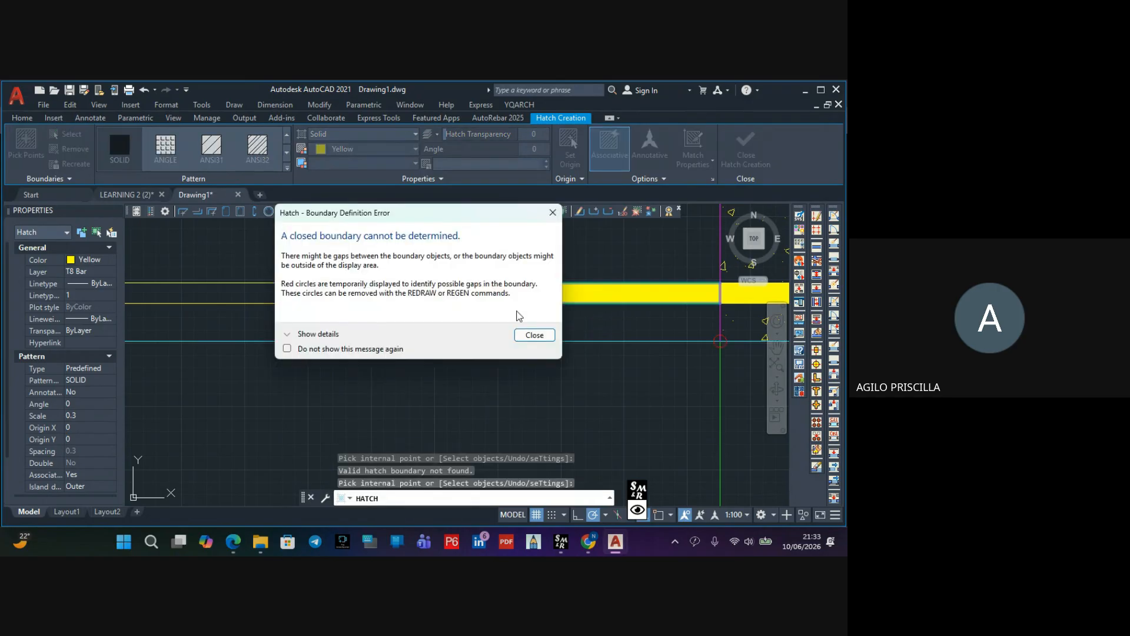
click(534, 335)
scroll(512, 287, up, 3)
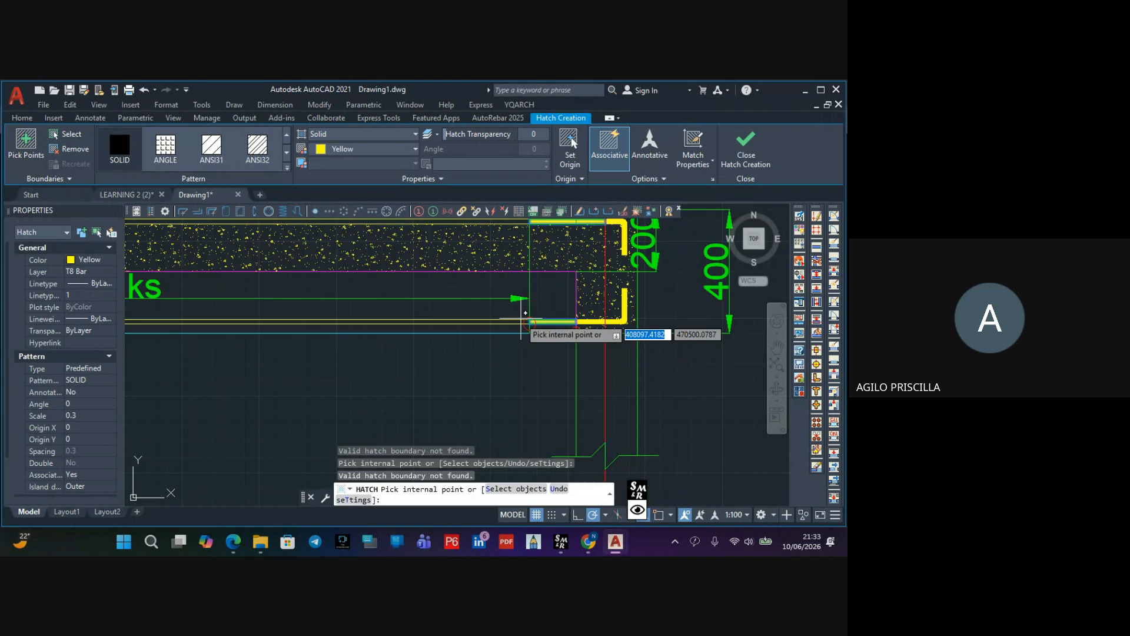
click(516, 320)
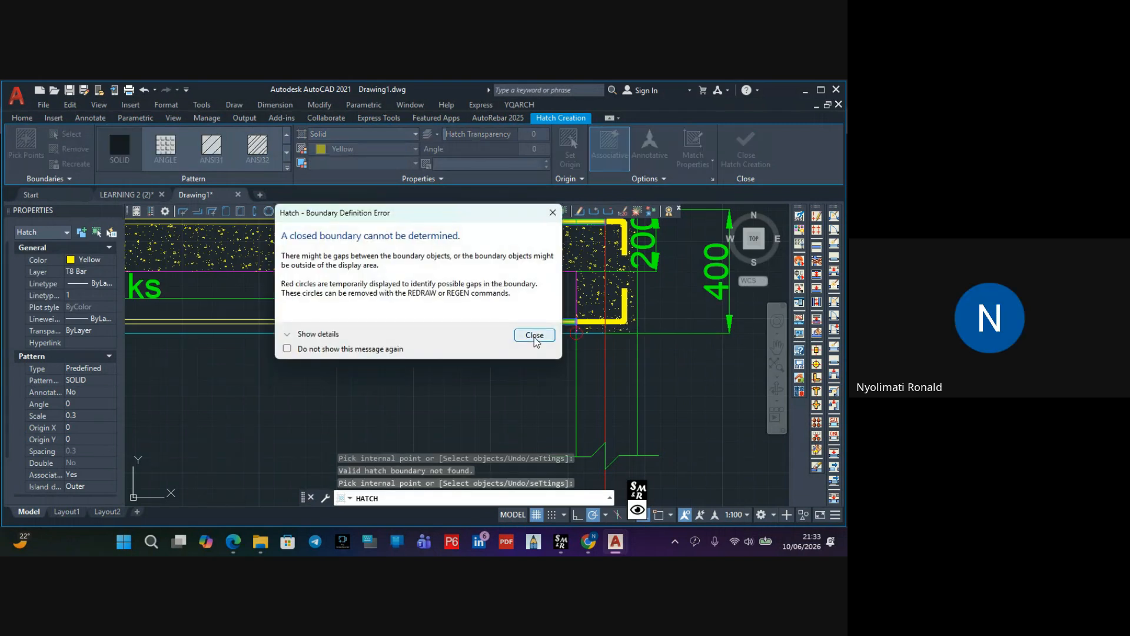
click(533, 335)
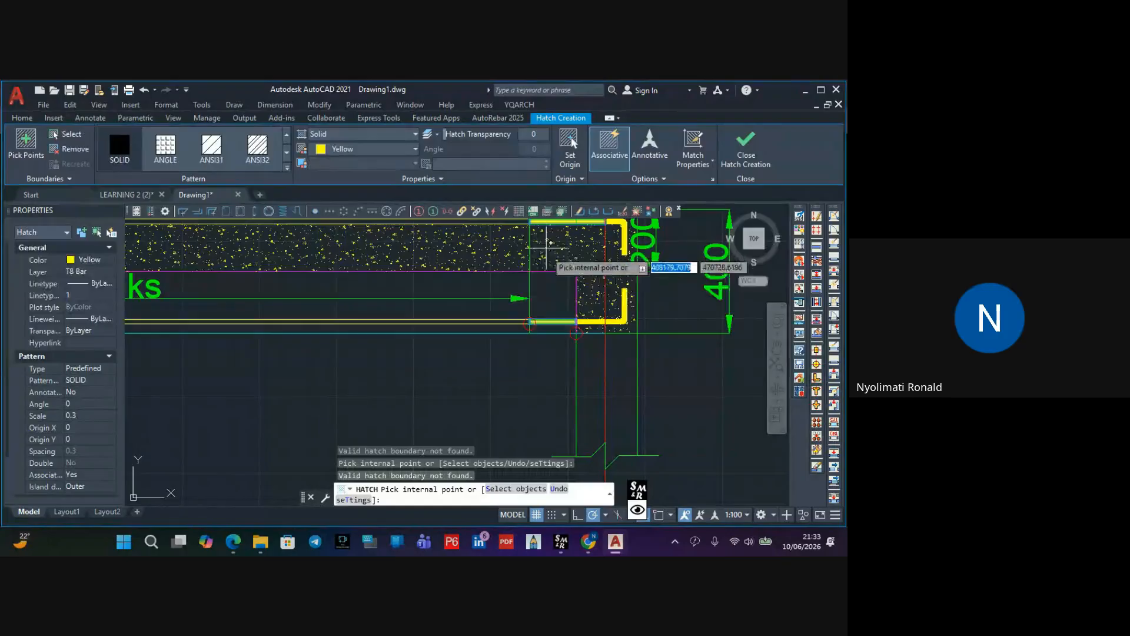
Finish the solid yellow hatch on the bar ends at both beam supports
scroll(518, 321, down, 5)
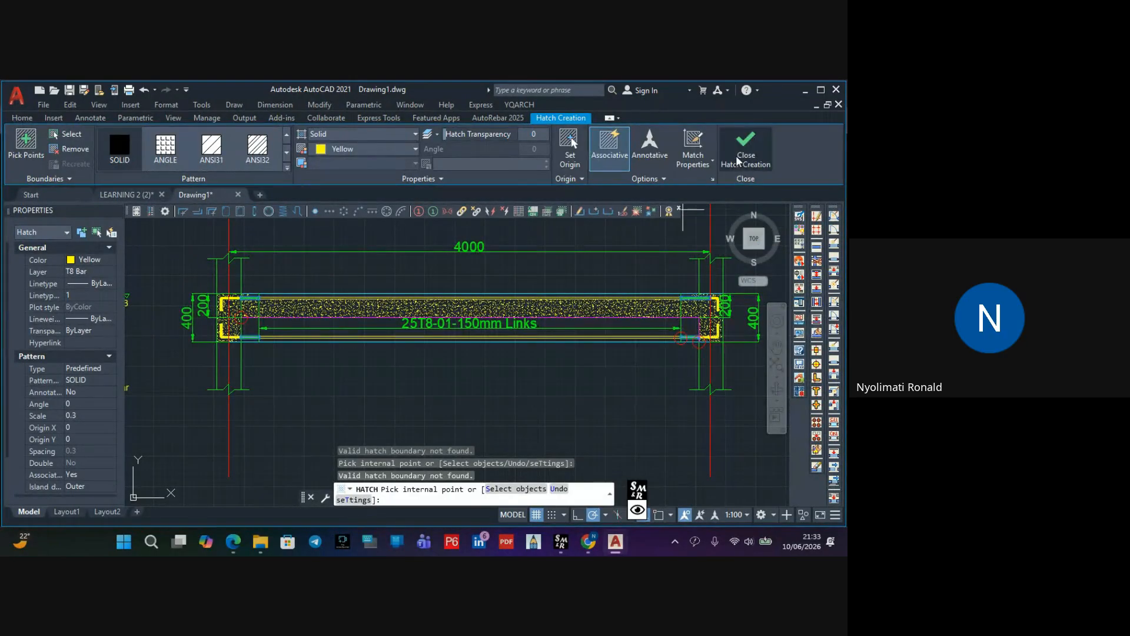
click(724, 175)
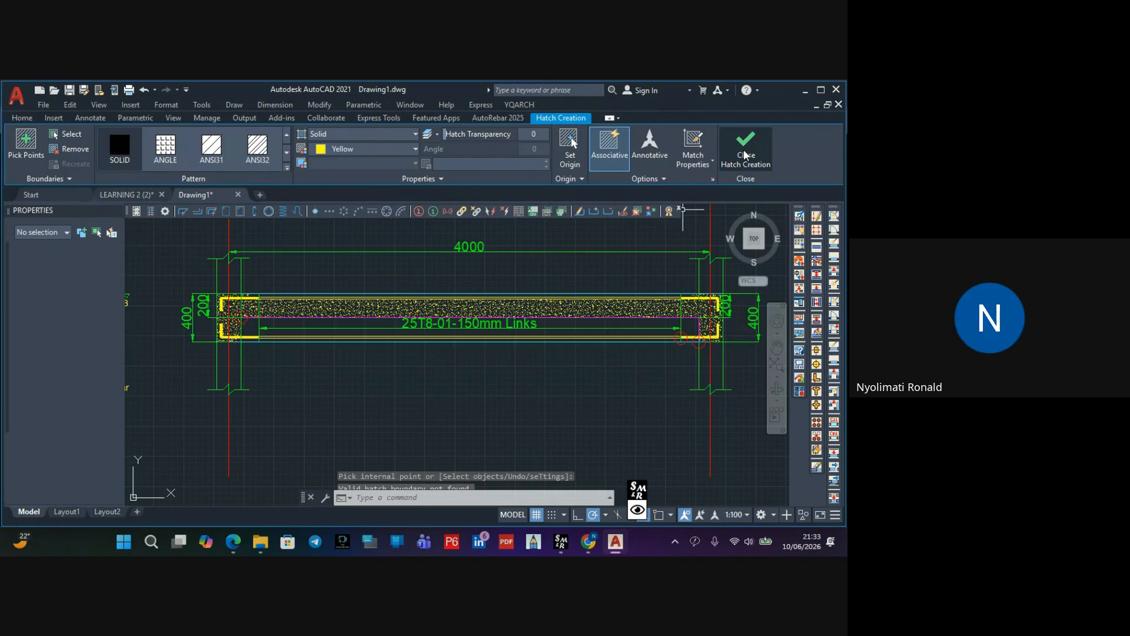
key(Escape)
key(Escape)
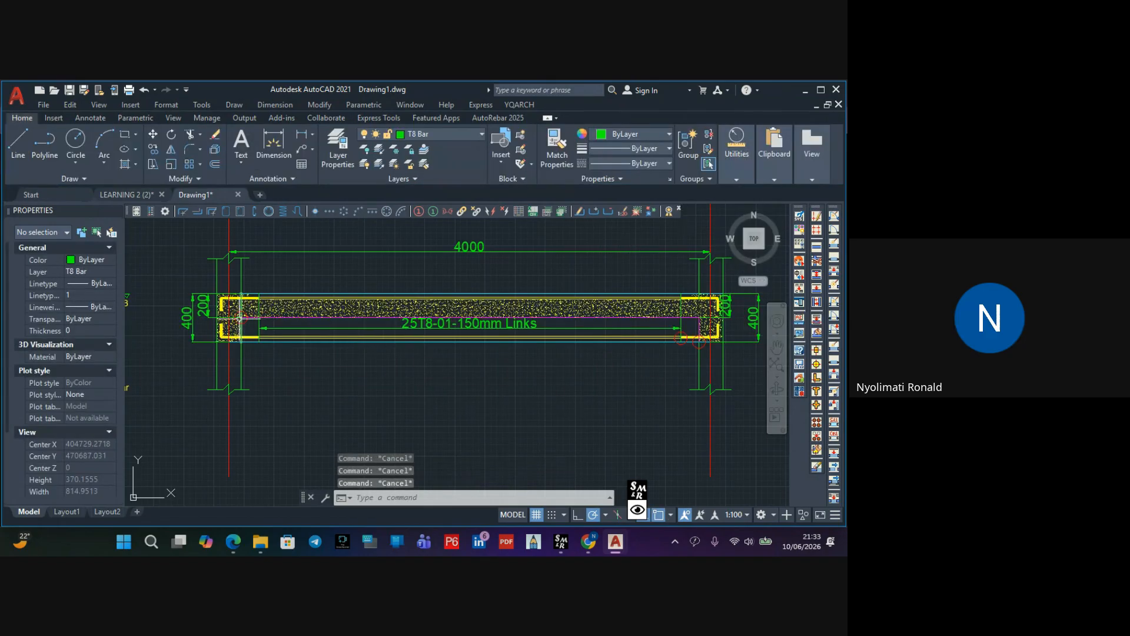
Examine the beam's longitudinal elevation, checking the hatched bar ends, the dimensions and the link annotation
scroll(279, 302, up, 5)
scroll(280, 300, down, 5)
scroll(280, 301, up, 5)
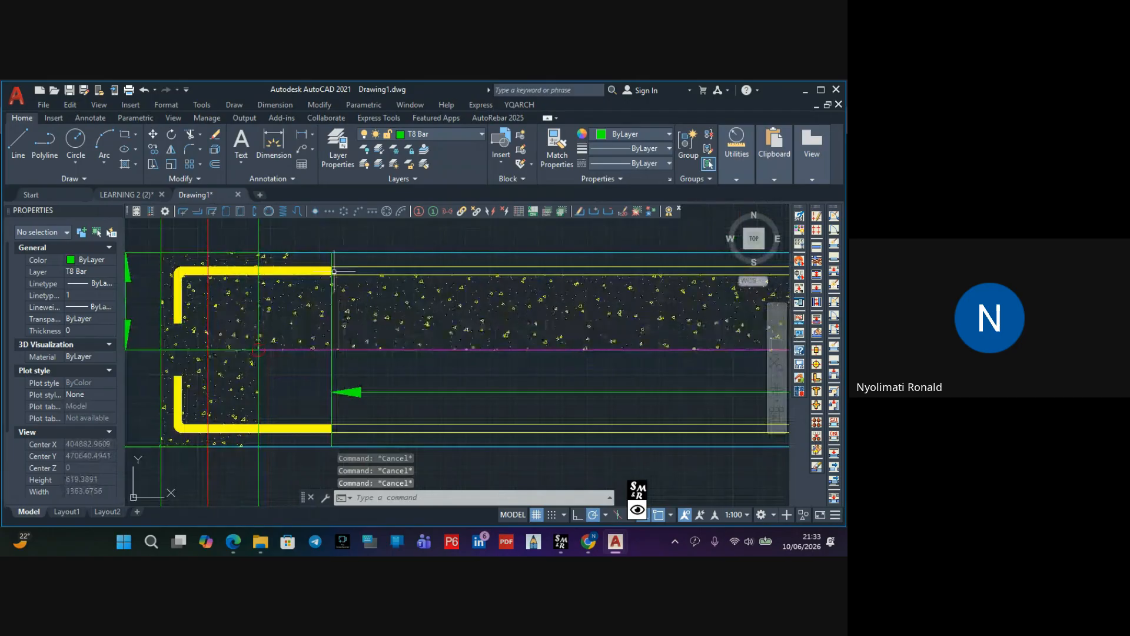
scroll(337, 306, down, 5)
scroll(406, 317, down, 8)
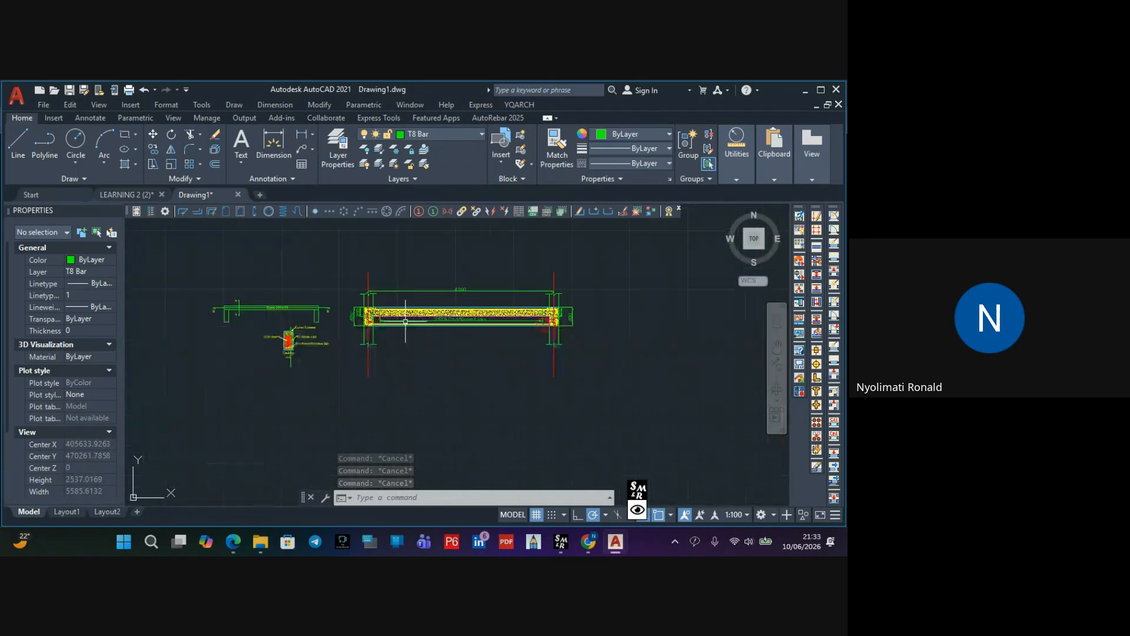
scroll(412, 325, up, 6)
scroll(423, 305, up, 2)
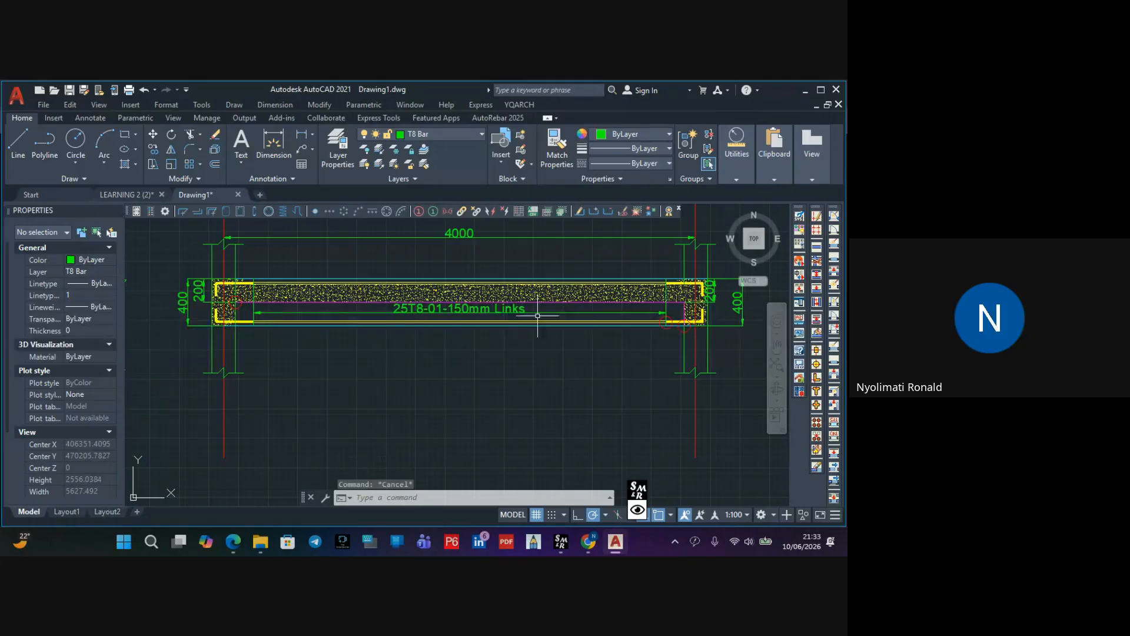
scroll(583, 306, down, 4)
scroll(630, 303, up, 2)
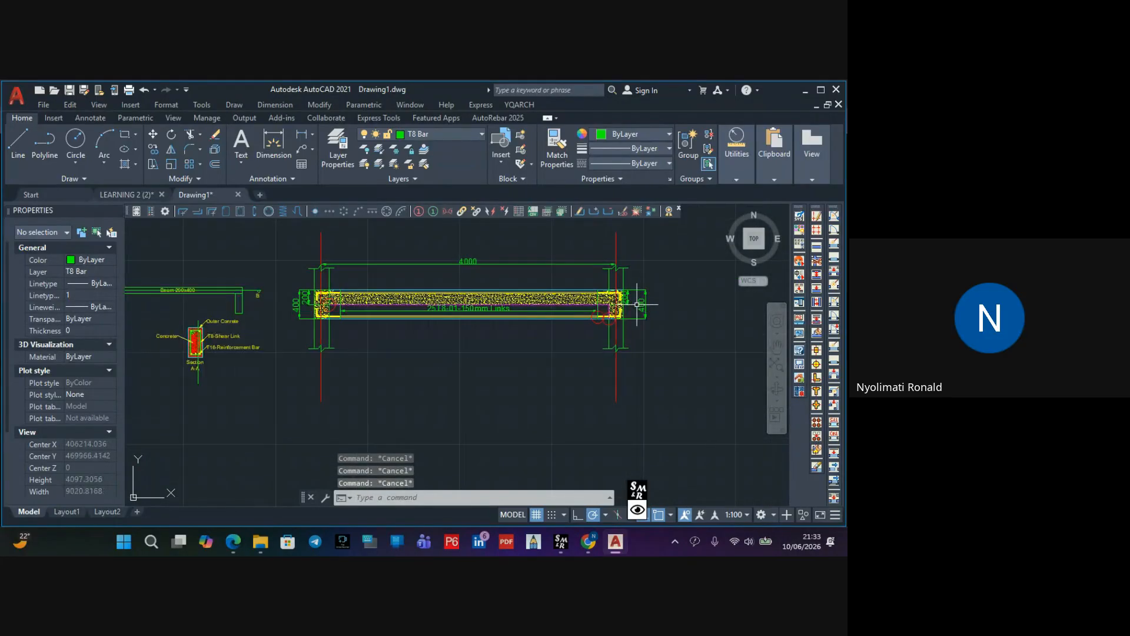
scroll(635, 304, up, 2)
scroll(547, 306, down, 2)
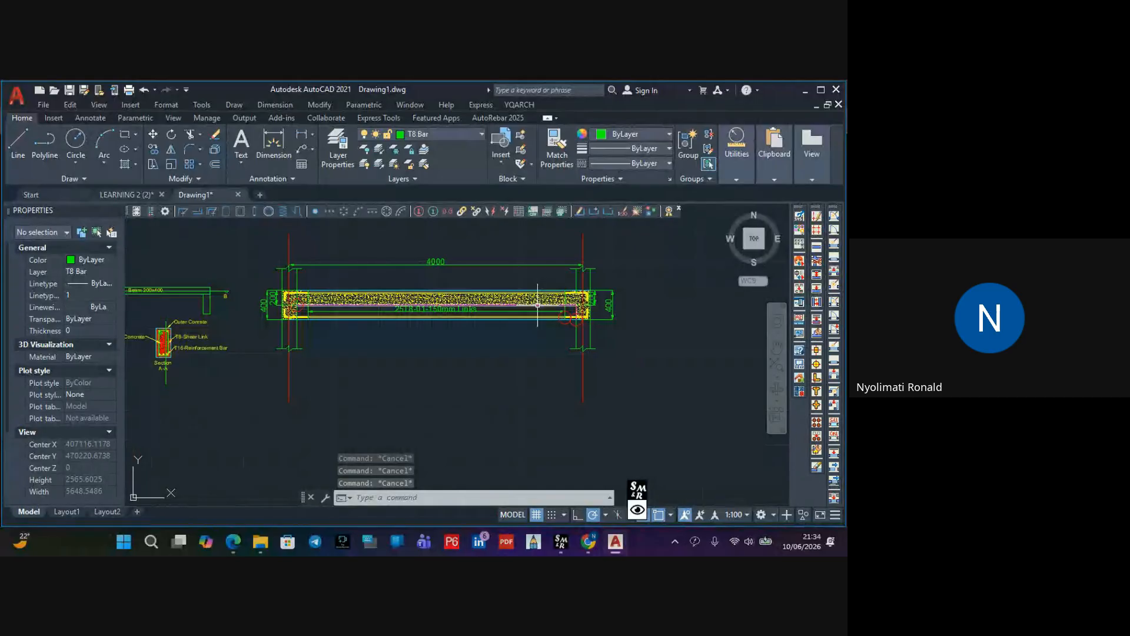
scroll(526, 324, down, 2)
scroll(618, 306, down, 1)
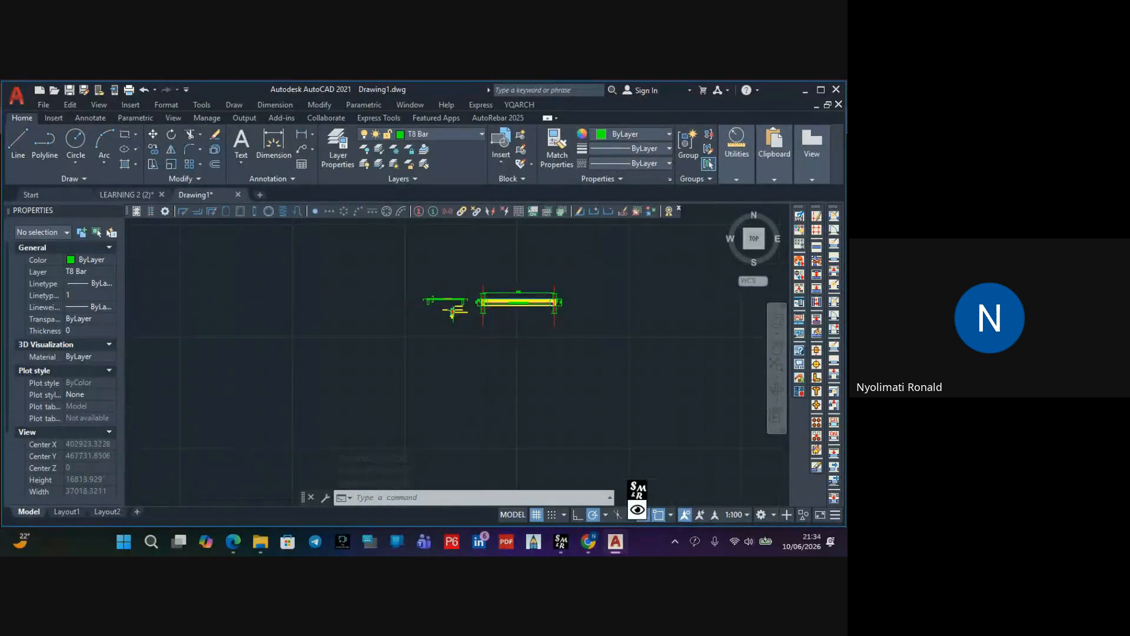
Bring Section A-A into close view and clear the old freehand markings with Screen Marker & Recorder
scroll(443, 301, up, 5)
scroll(443, 301, up, 4)
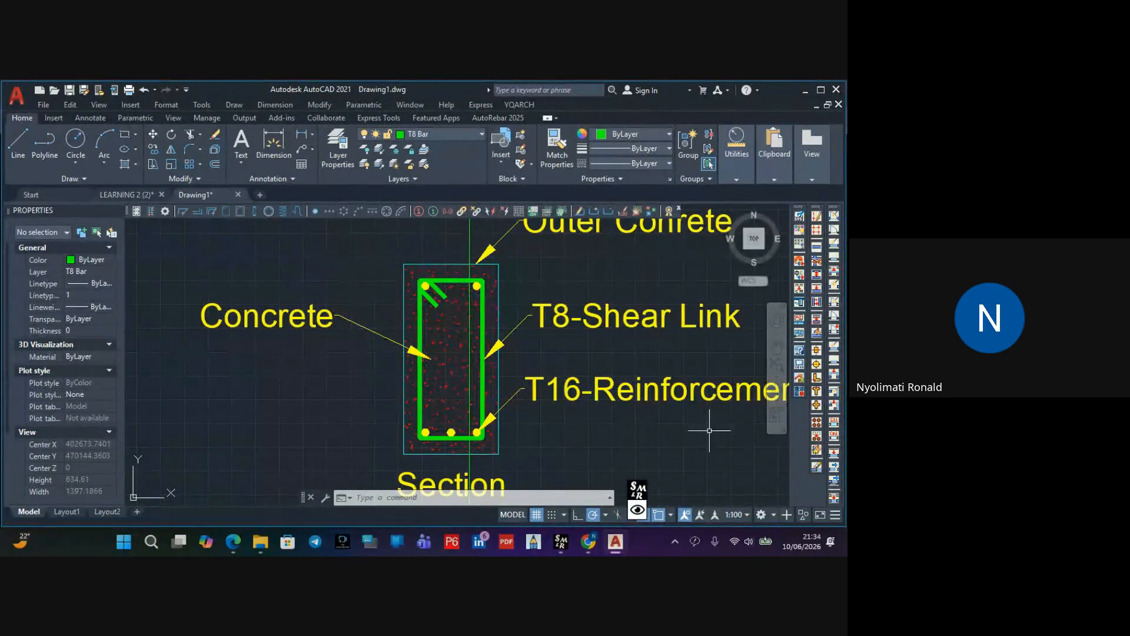
click(642, 497)
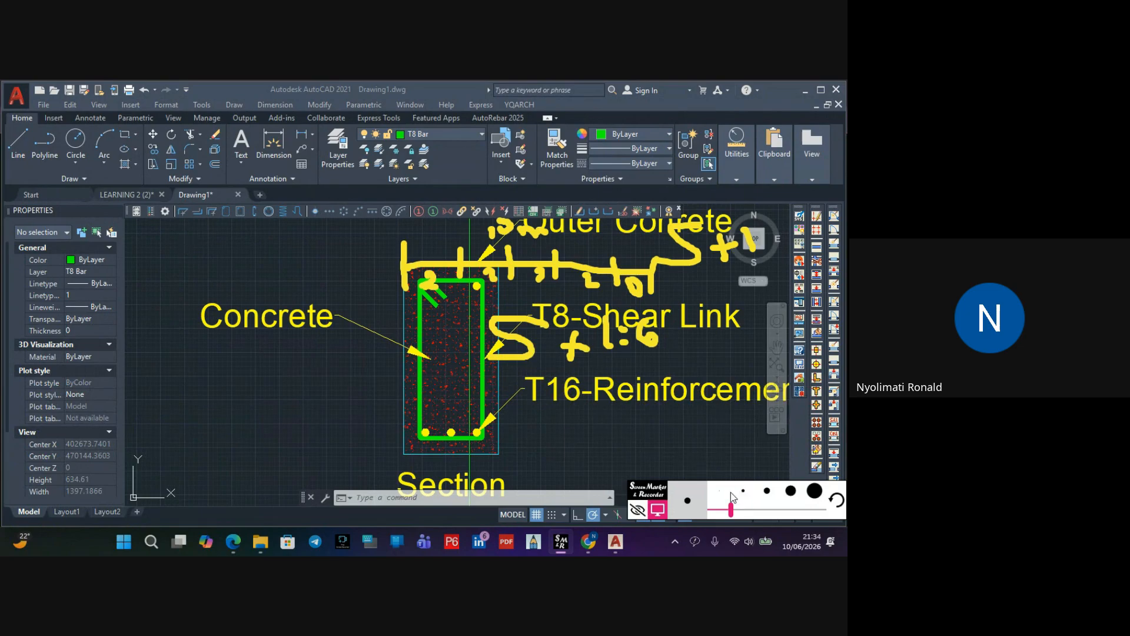
click(638, 509)
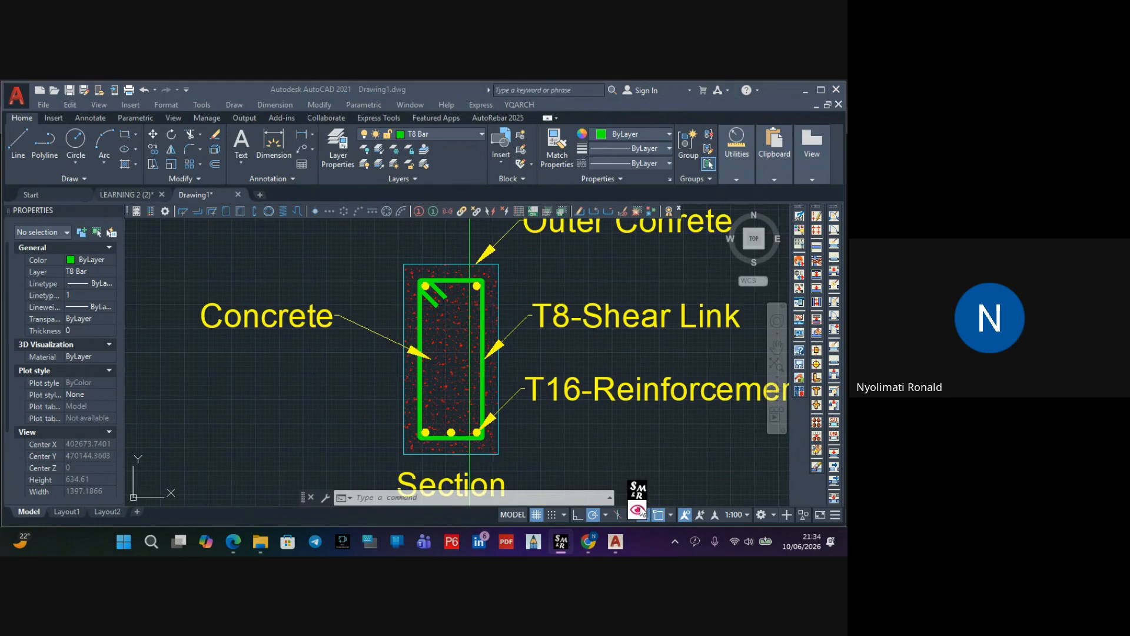
click(637, 509)
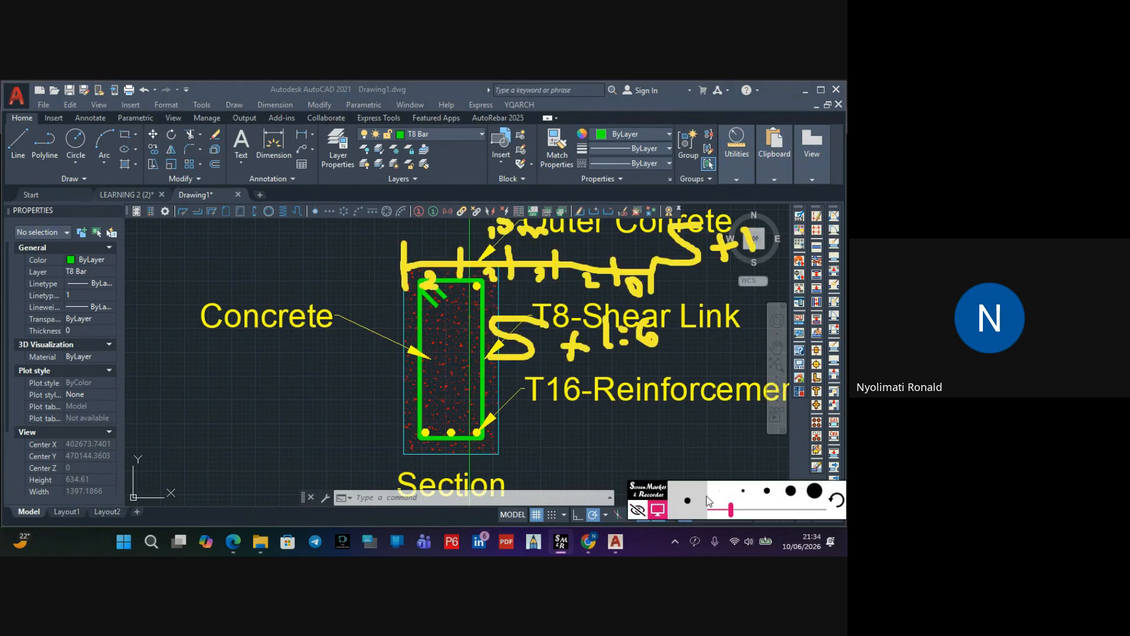
click(835, 500)
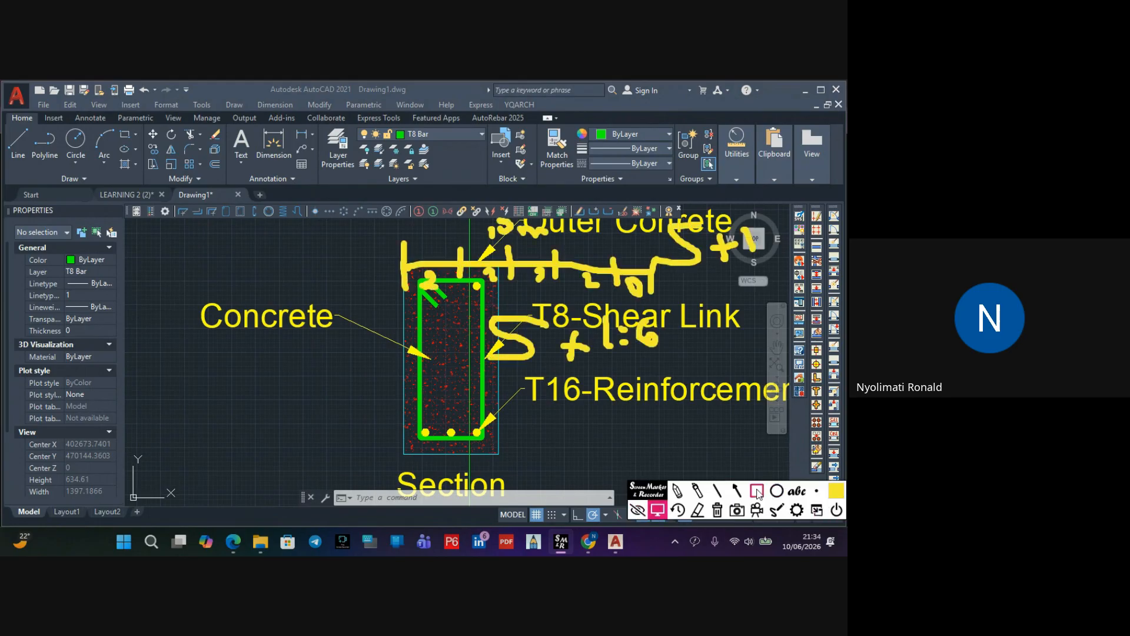
click(678, 490)
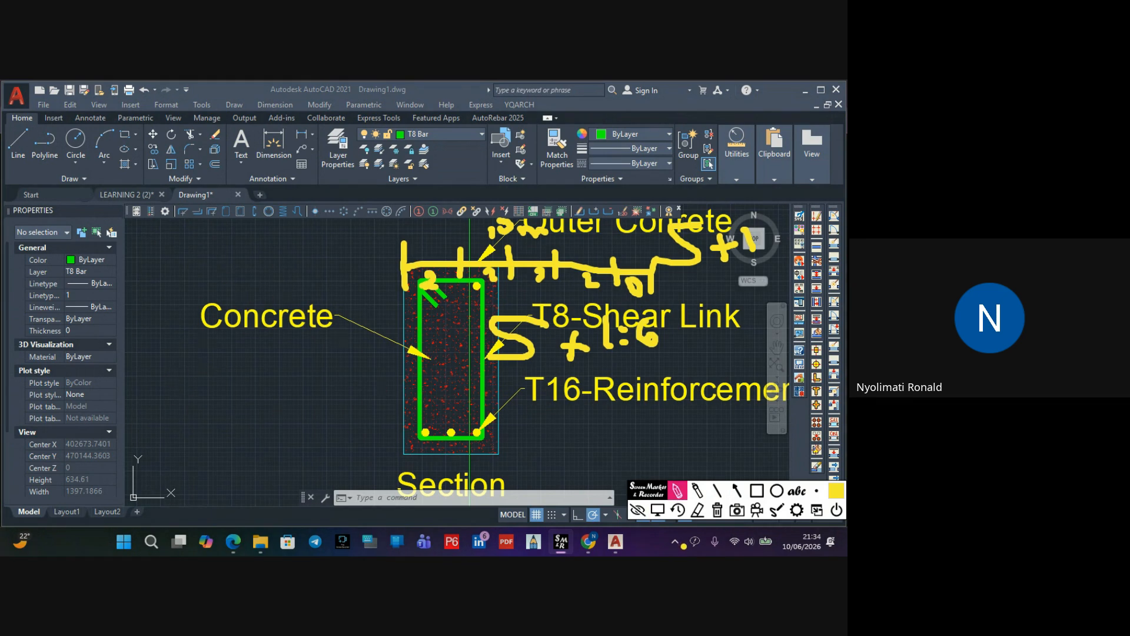
click(717, 509)
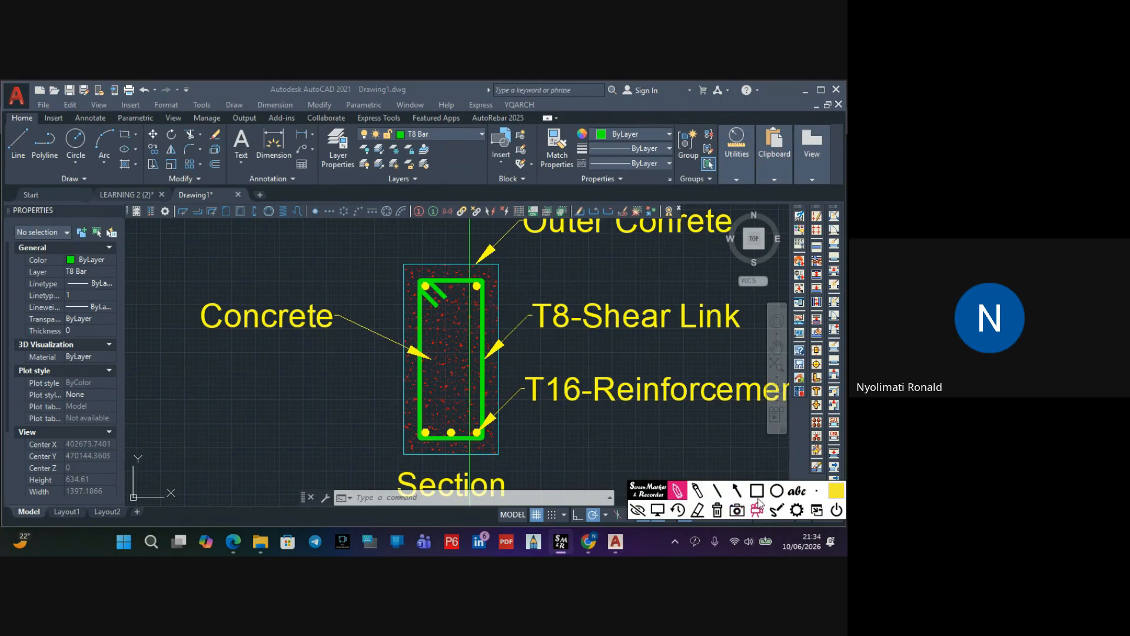
Ready the Screen Marker pen for yellow annotation with a thicker stroke
click(816, 492)
click(633, 504)
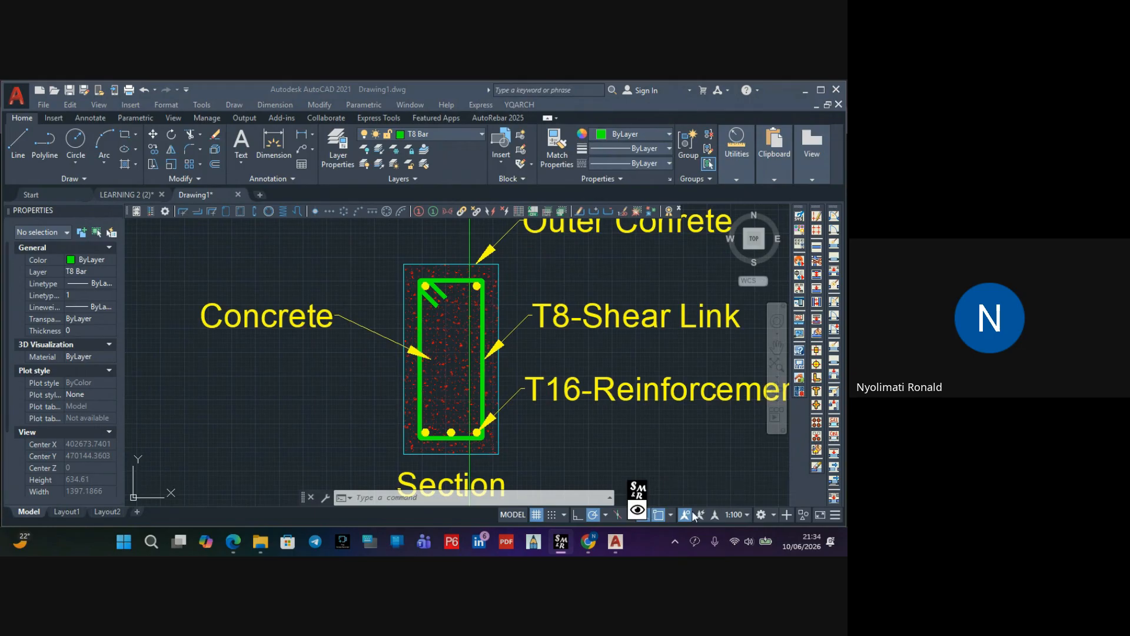
click(640, 505)
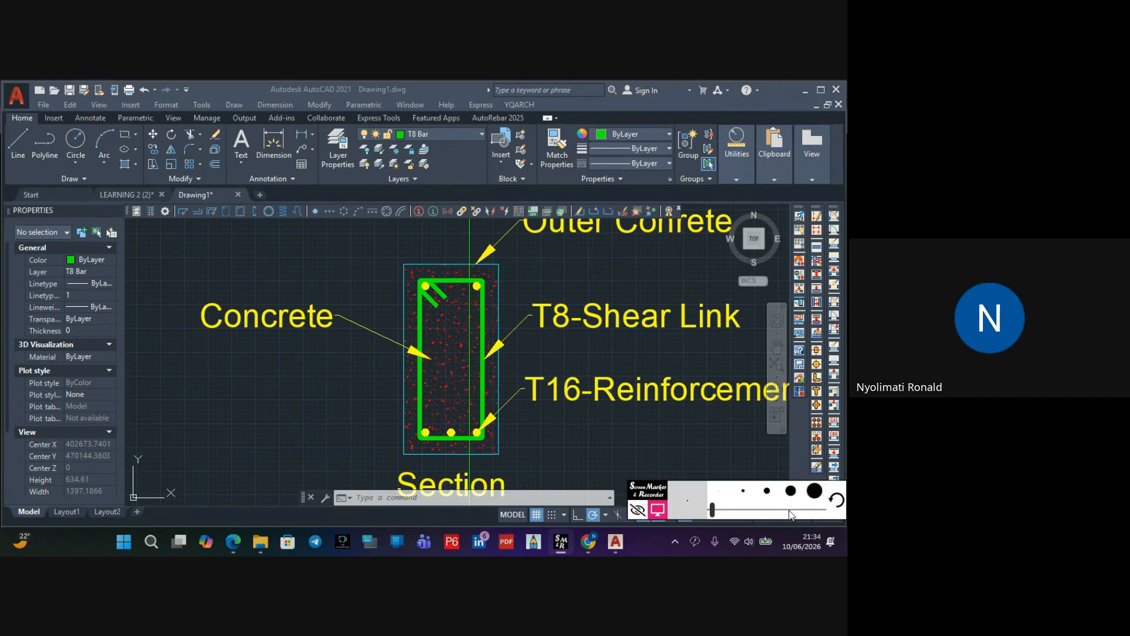
click(835, 499)
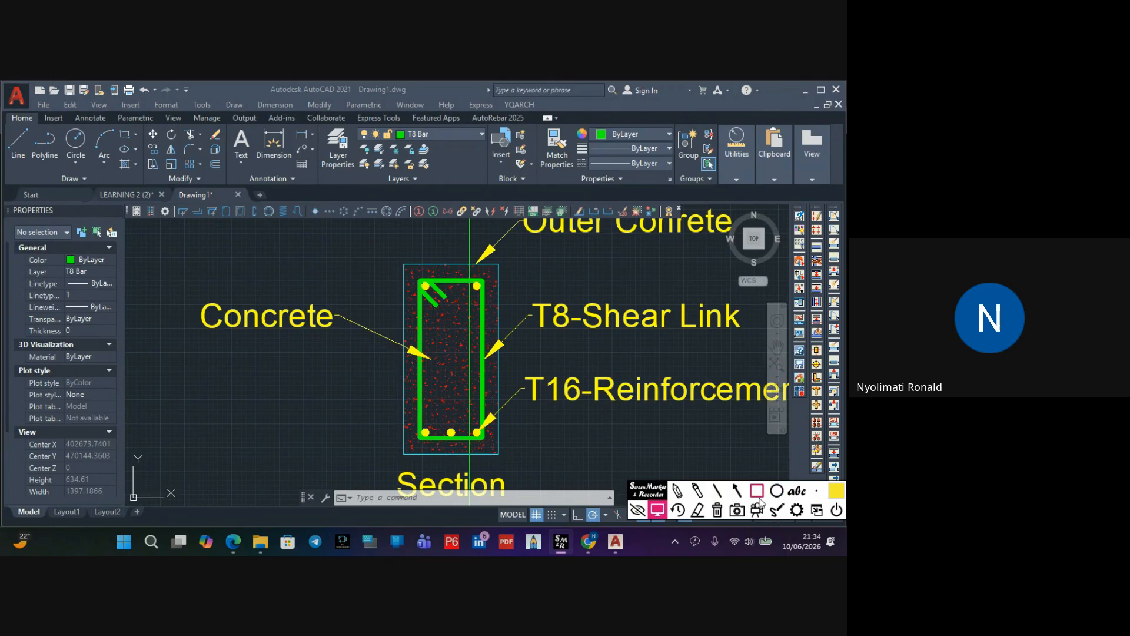
click(676, 490)
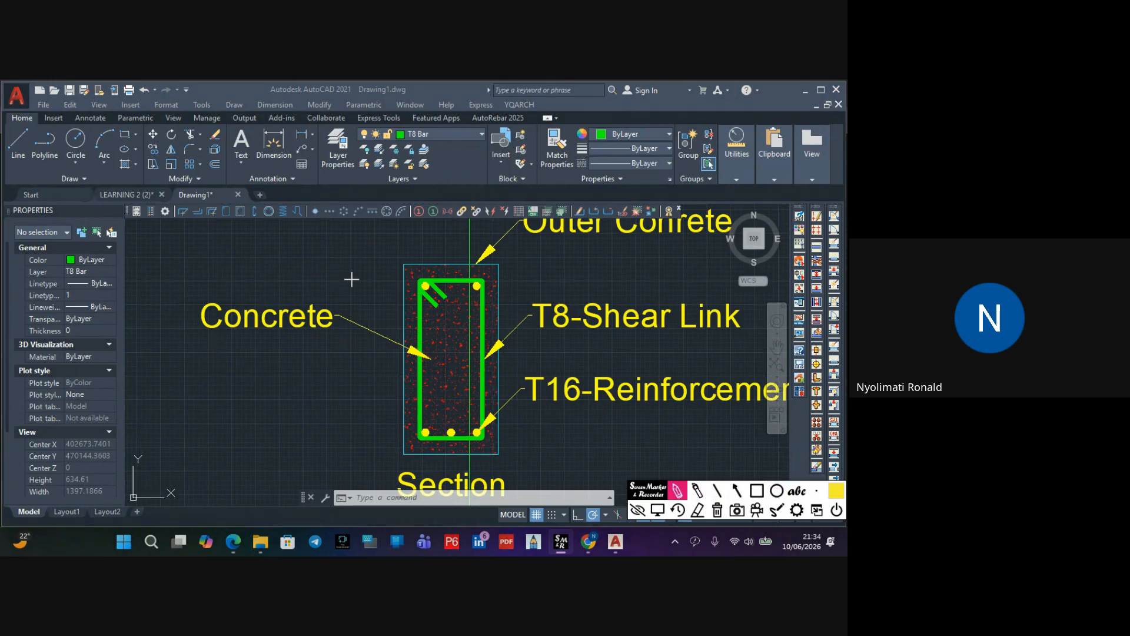
click(815, 492)
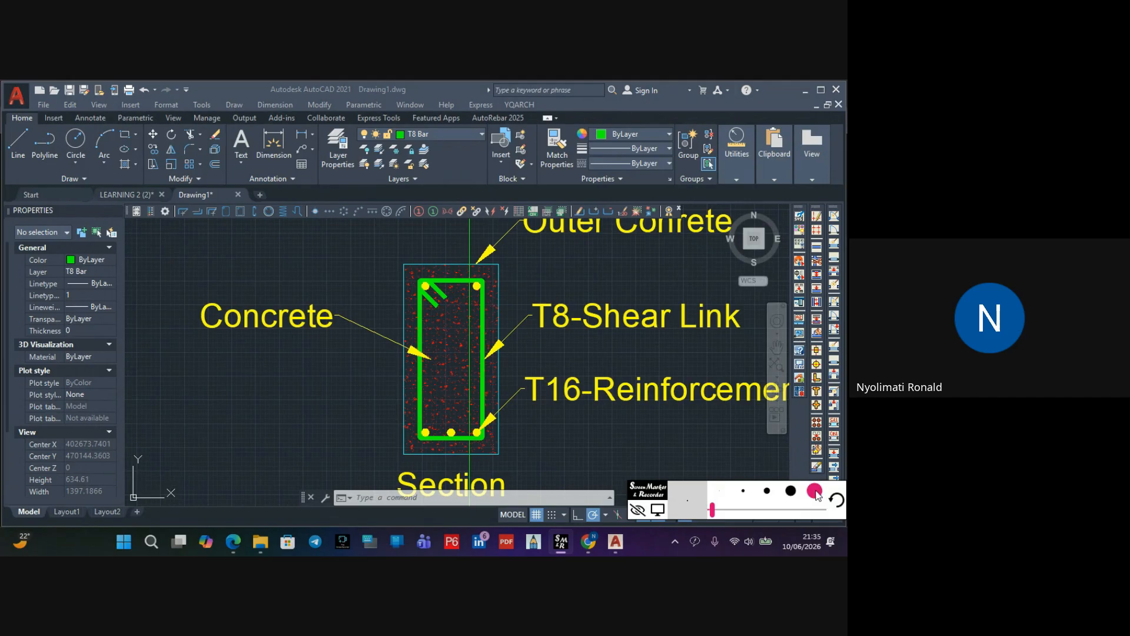
click(740, 490)
click(835, 499)
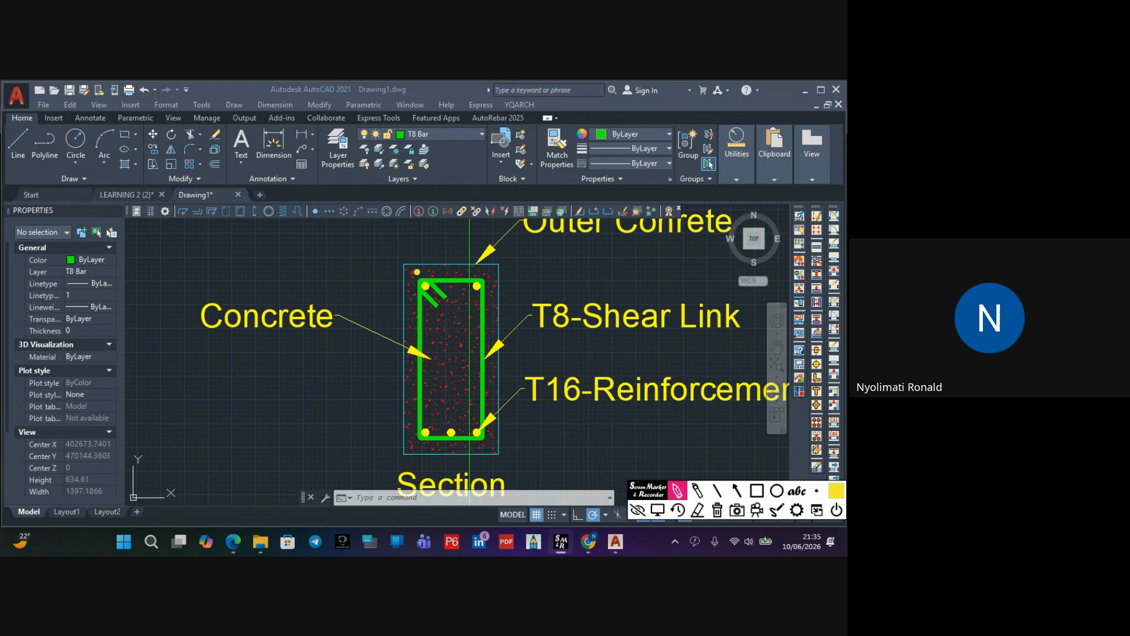
Mark the top side of the shear link in Section A-A and handwrite 140×2 with 280 beneath it
drag(419, 273, 484, 272)
drag(196, 232, 222, 243)
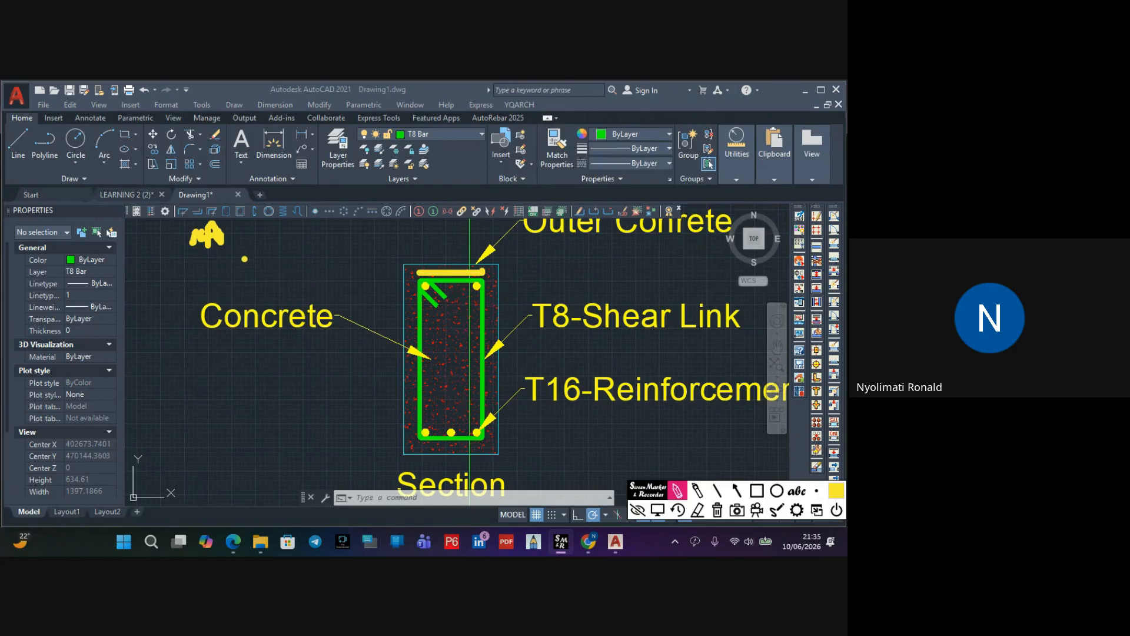
mouse_move(229, 229)
mouse_down()
mouse_move(240, 240)
mouse_move(232, 241)
mouse_move(257, 238)
mouse_up()
mouse_move(204, 260)
mouse_down()
mouse_move(222, 281)
mouse_move(225, 270)
mouse_move(226, 283)
mouse_move(243, 274)
mouse_up()
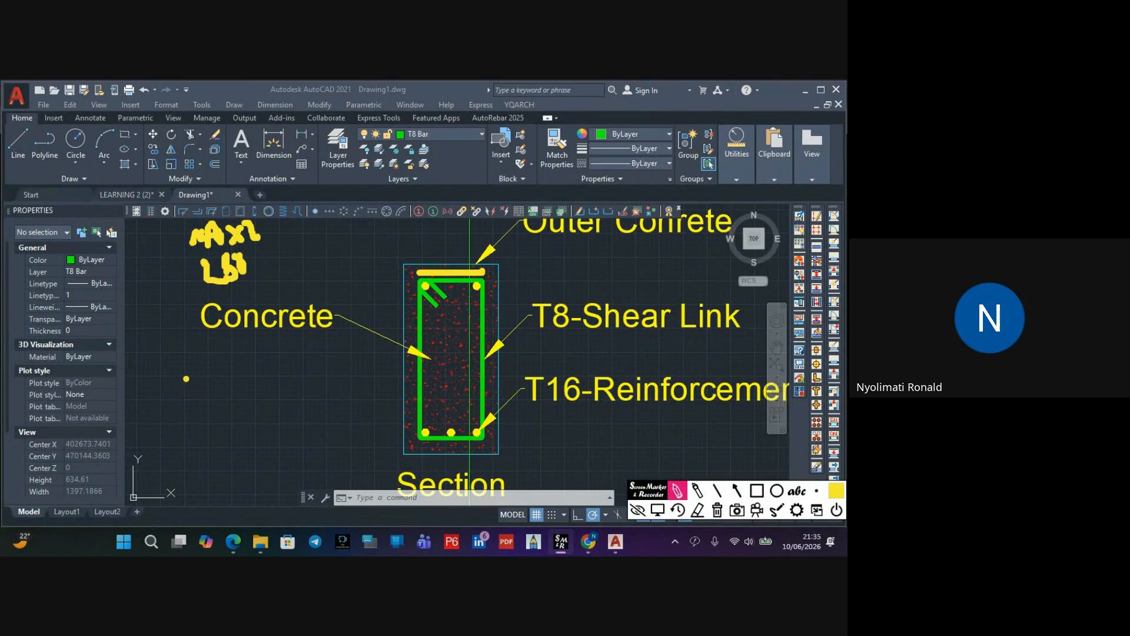
Handwrite 340×2 = 680 for the link's vertical sides and add the running total 960
mouse_move(167, 371)
mouse_down()
mouse_move(171, 402)
mouse_move(181, 383)
mouse_move(199, 380)
mouse_move(193, 397)
mouse_move(205, 375)
mouse_move(223, 381)
mouse_move(237, 361)
mouse_move(257, 368)
mouse_up()
click(193, 369)
mouse_move(189, 439)
mouse_down()
mouse_move(209, 447)
mouse_move(216, 417)
mouse_move(215, 427)
mouse_move(234, 425)
mouse_move(240, 401)
mouse_move(252, 422)
mouse_move(250, 403)
mouse_up()
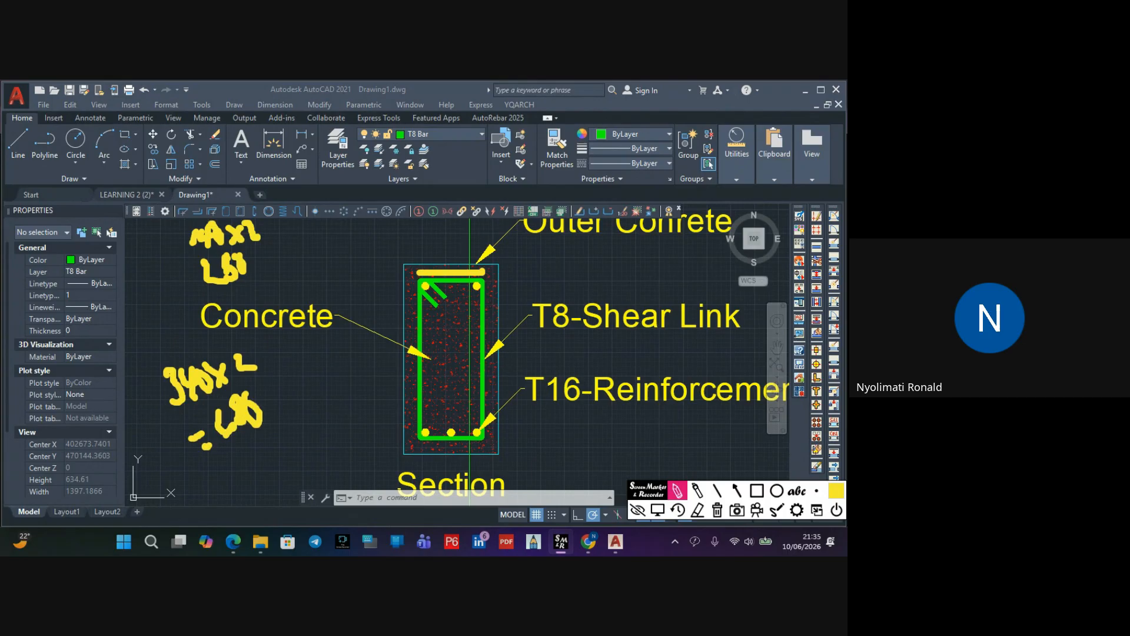
drag(293, 432, 306, 434)
mouse_move(283, 430)
mouse_down()
mouse_move(282, 456)
mouse_move(282, 441)
mouse_up()
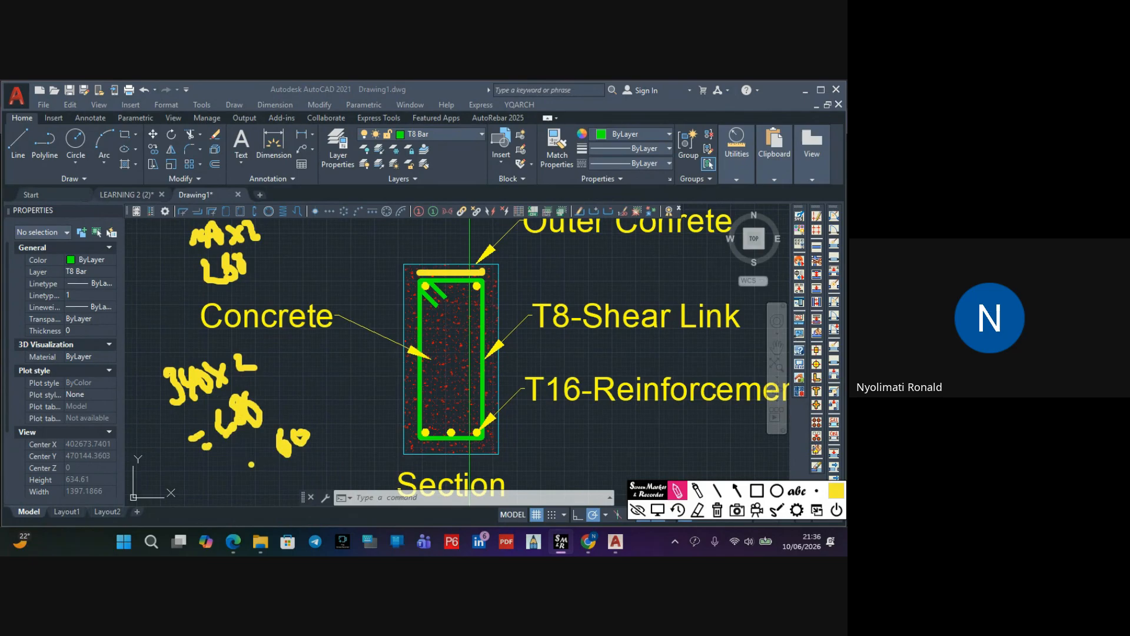
drag(264, 447, 286, 482)
Trace the shear link's hooks at the corner, then handwrite +100 beside 960 and the link length 1.6m
mouse_move(416, 284)
mouse_down()
mouse_move(440, 312)
mouse_move(448, 300)
mouse_up()
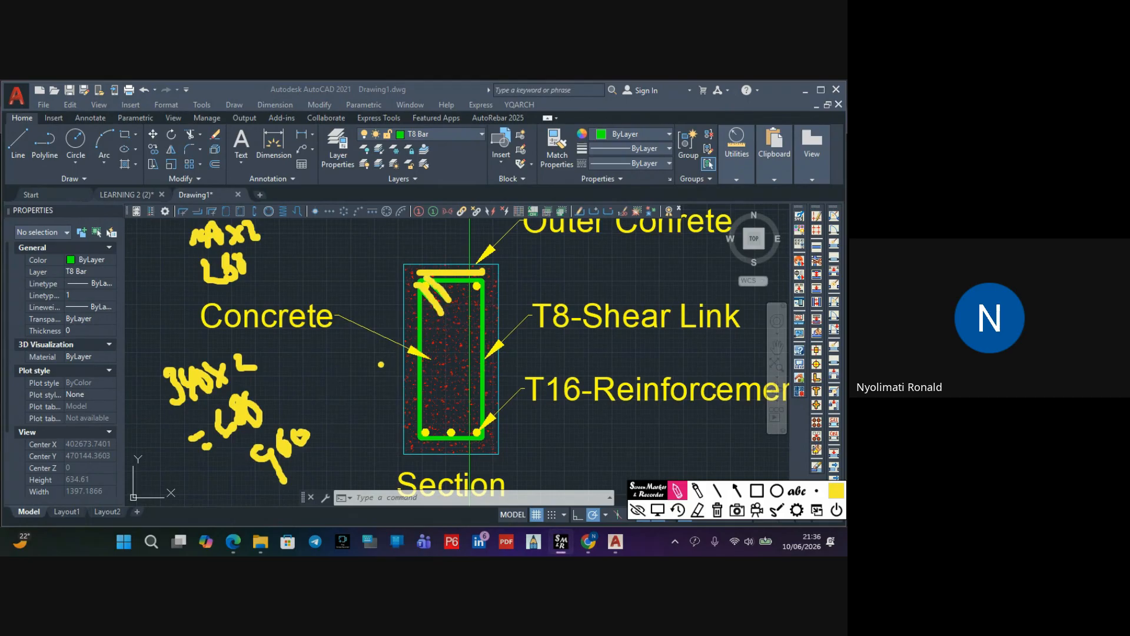
mouse_move(323, 421)
mouse_down()
mouse_move(357, 412)
mouse_move(354, 393)
mouse_up()
drag(361, 385, 356, 381)
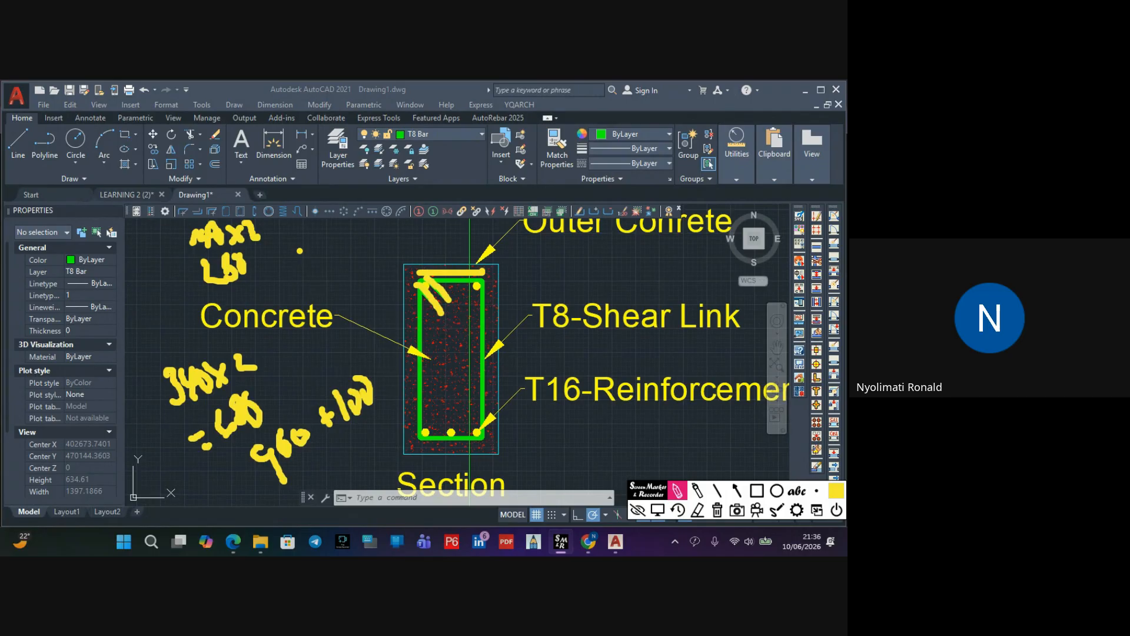
drag(299, 245, 316, 270)
mouse_move(333, 241)
mouse_down()
mouse_move(328, 259)
mouse_move(351, 242)
mouse_move(372, 247)
mouse_up()
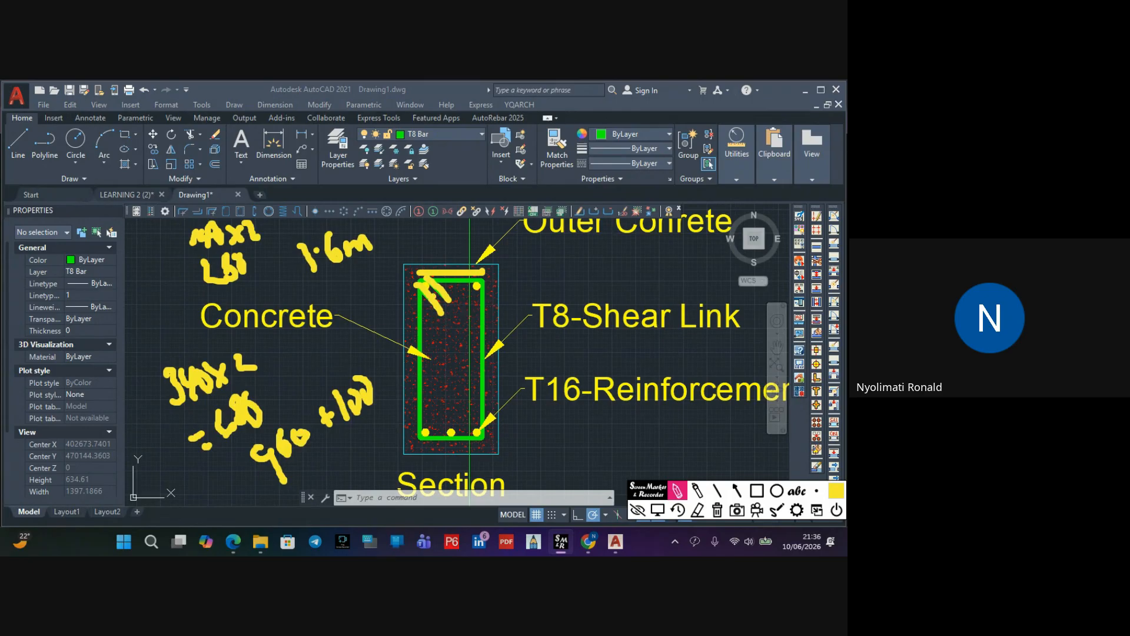
Sketch a long freehand line beside Section A-A, tick its start and a point partway along, and write 6 between them
drag(515, 266, 734, 277)
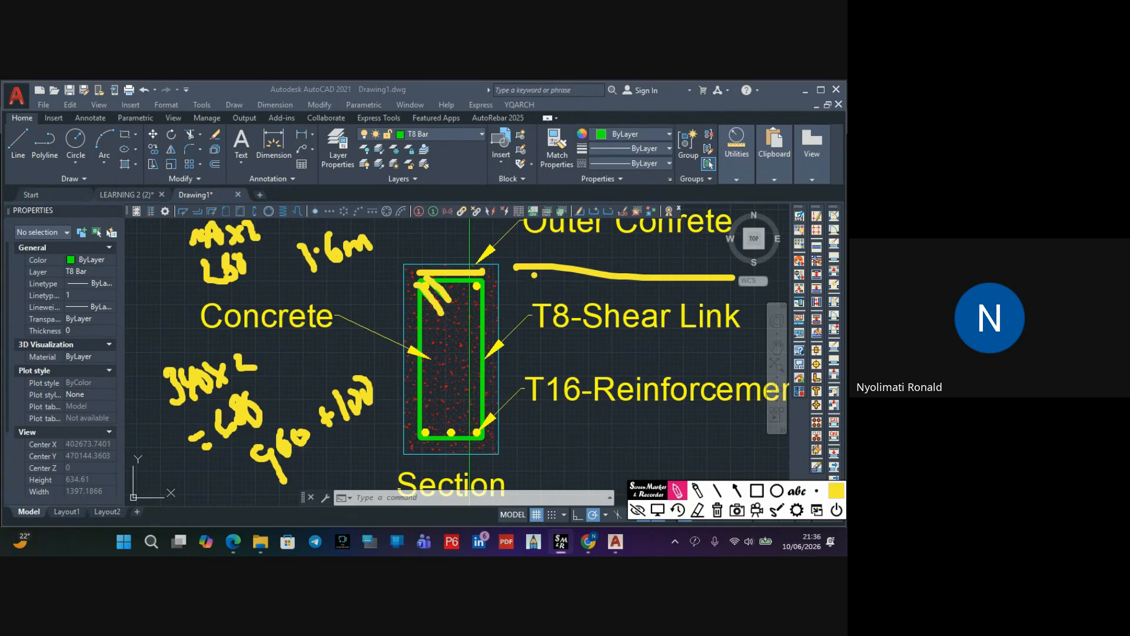
drag(513, 255, 520, 269)
mouse_move(597, 255)
mouse_down()
mouse_move(606, 269)
mouse_move(622, 251)
mouse_move(628, 273)
mouse_up()
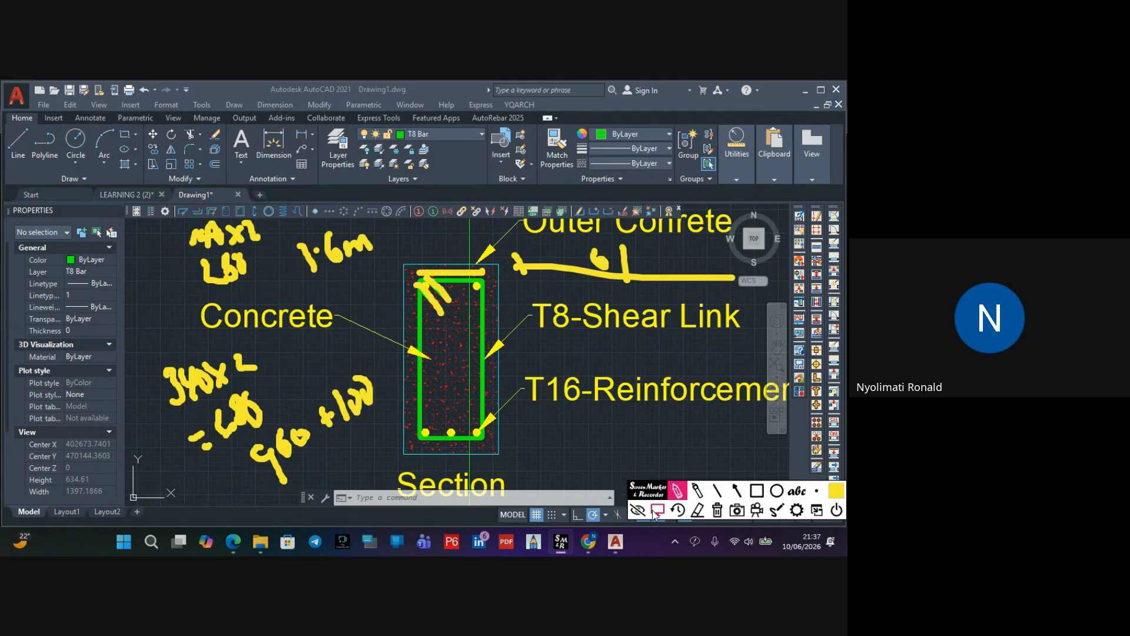
Clear all freehand annotations from the screen and hide the Screen Marker tools
click(717, 511)
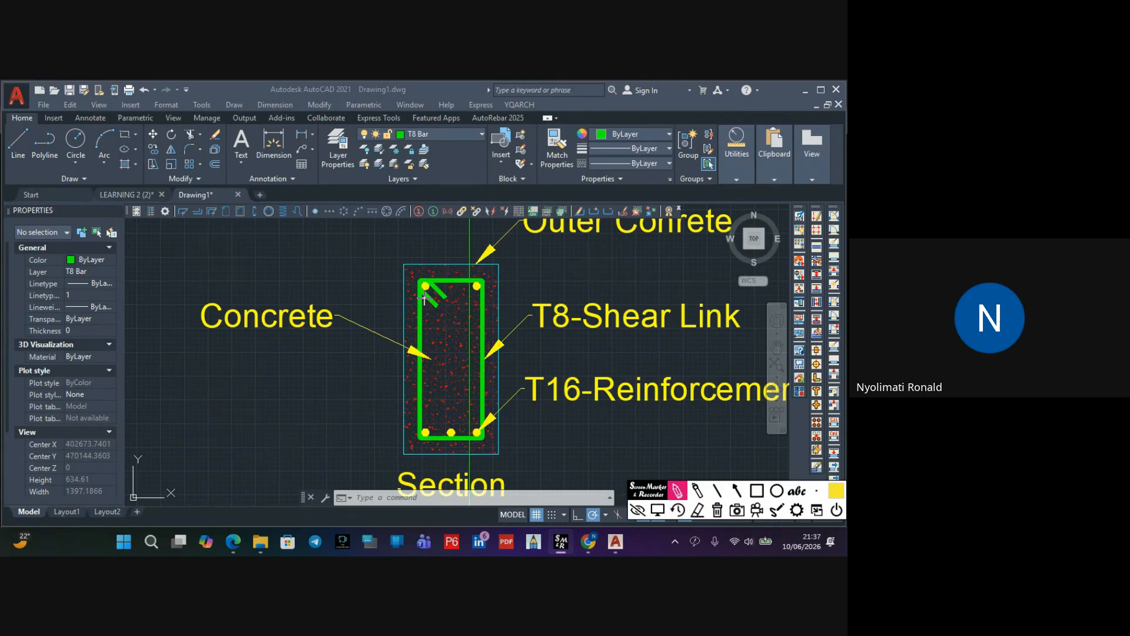
click(663, 505)
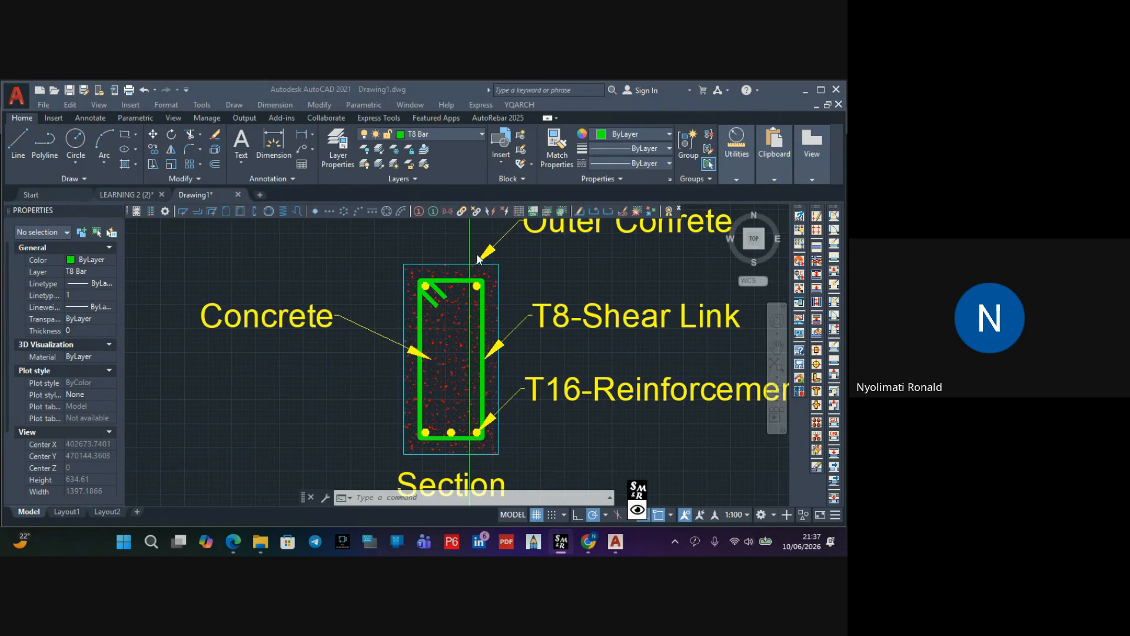
Examine the beam elevation beside Section A-A, focusing on the hooked bars at its left support
scroll(463, 262, down, 8)
scroll(605, 309, up, 6)
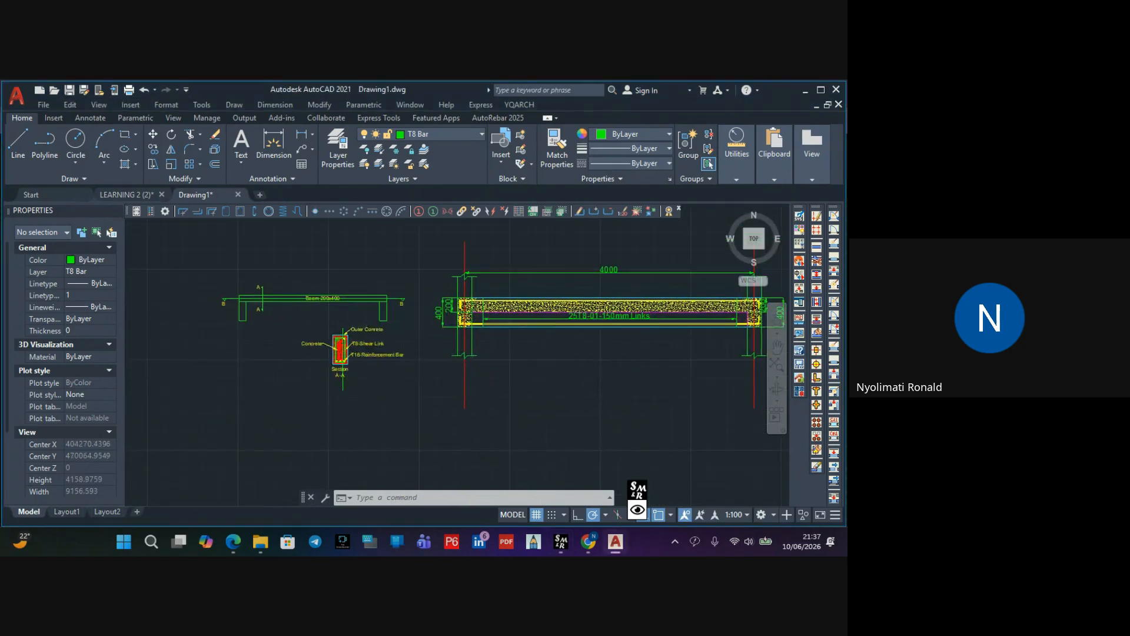
middle_drag(661, 328, 587, 380)
scroll(582, 377, down, 4)
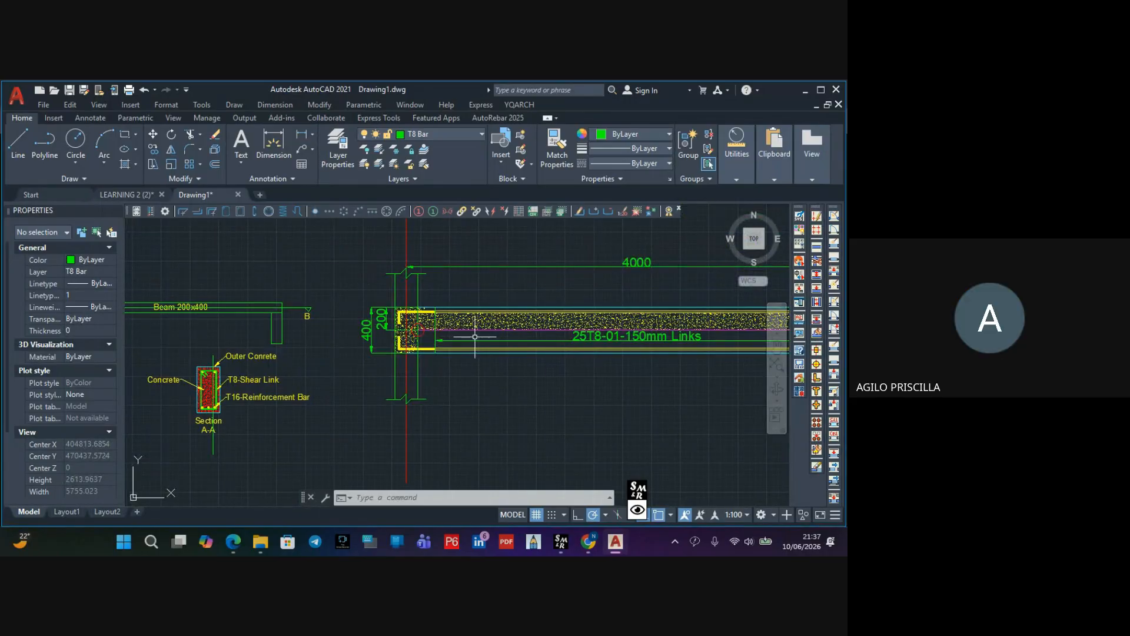
scroll(344, 375, down, 3)
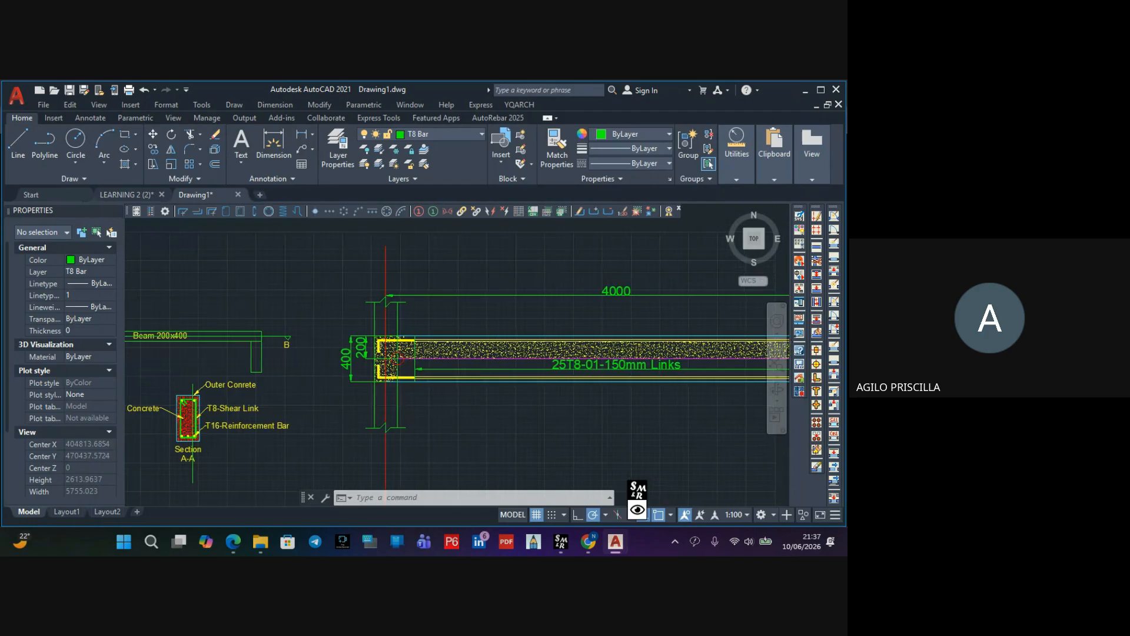
scroll(345, 375, up, 4)
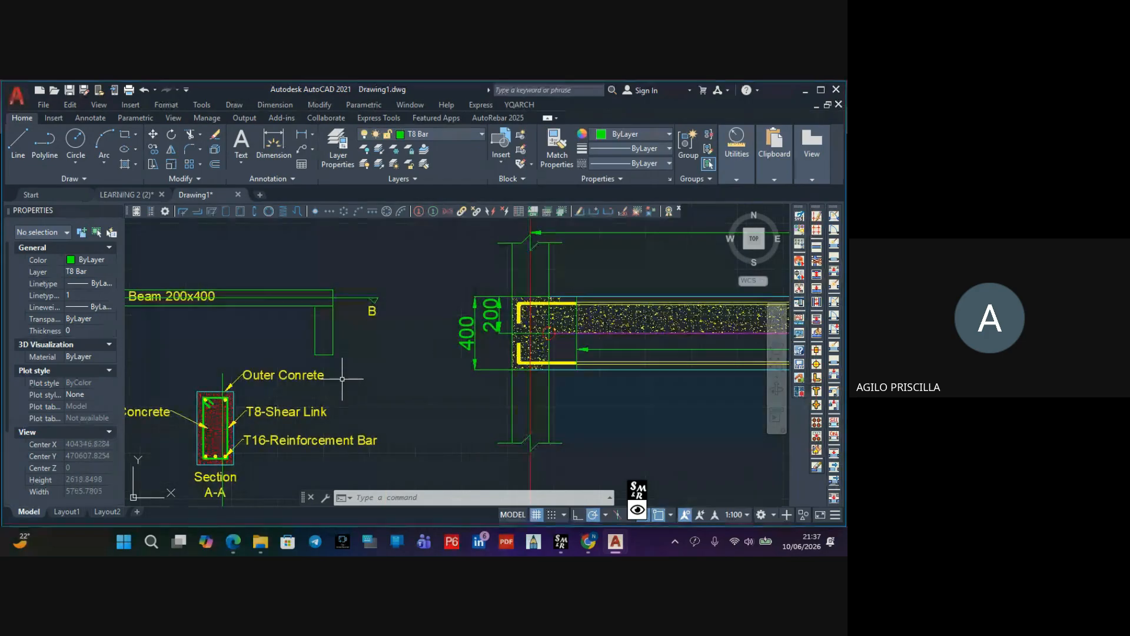
click(275, 357)
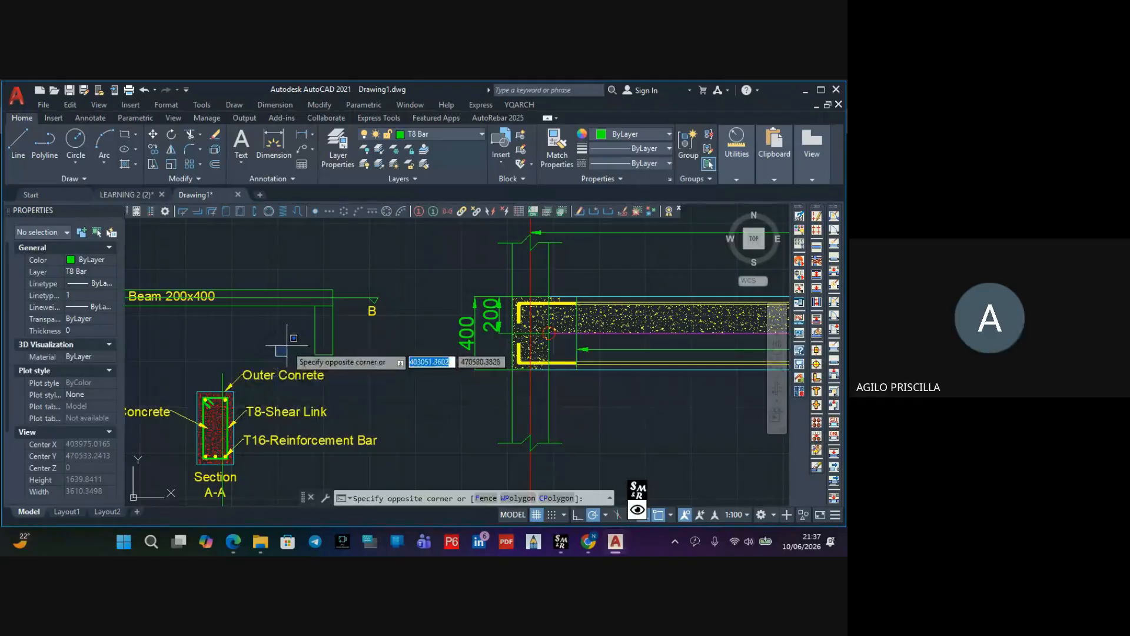
key(Escape)
scroll(598, 393, up, 2)
scroll(598, 393, up, 1)
middle_drag(587, 391, 504, 391)
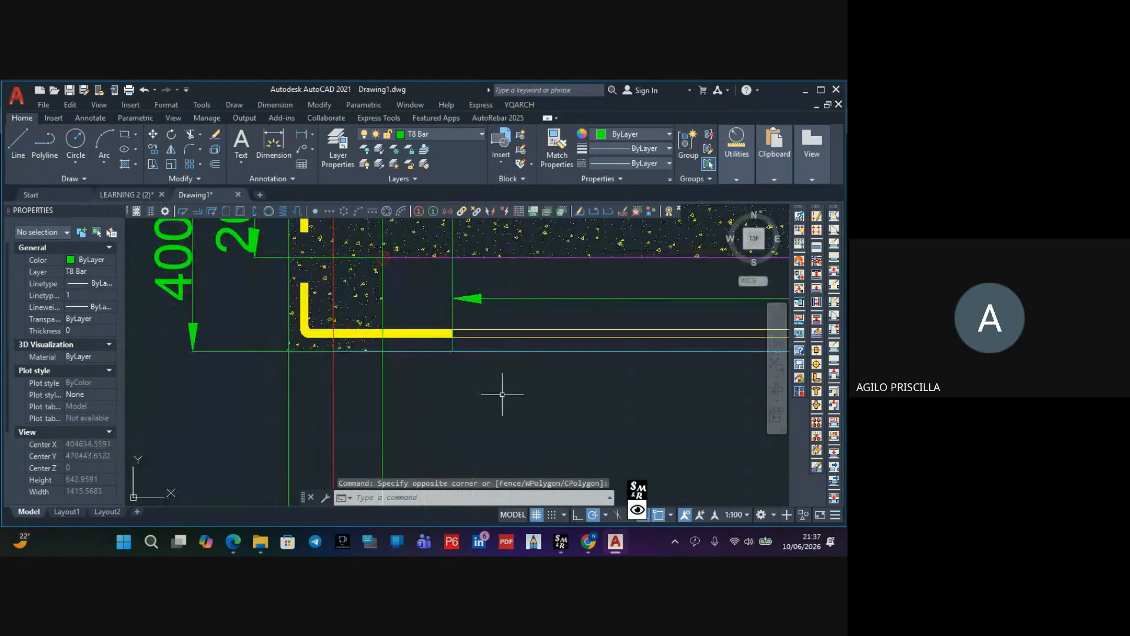
scroll(504, 383, down, 1)
scroll(499, 367, down, 4)
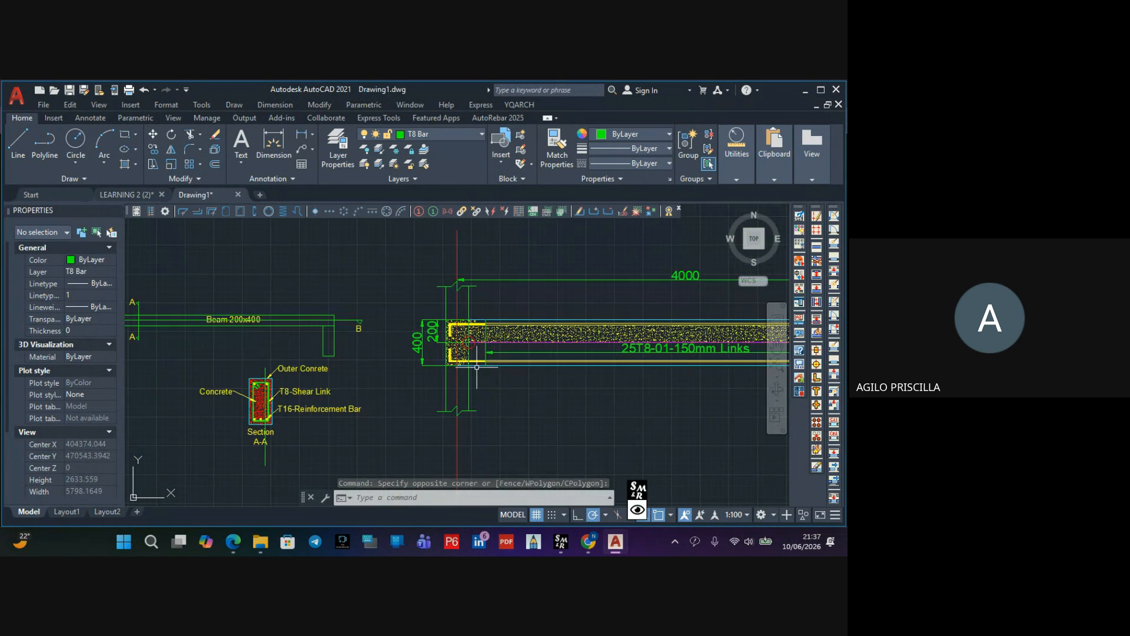
scroll(517, 365, up, 3)
middle_drag(492, 365, 301, 372)
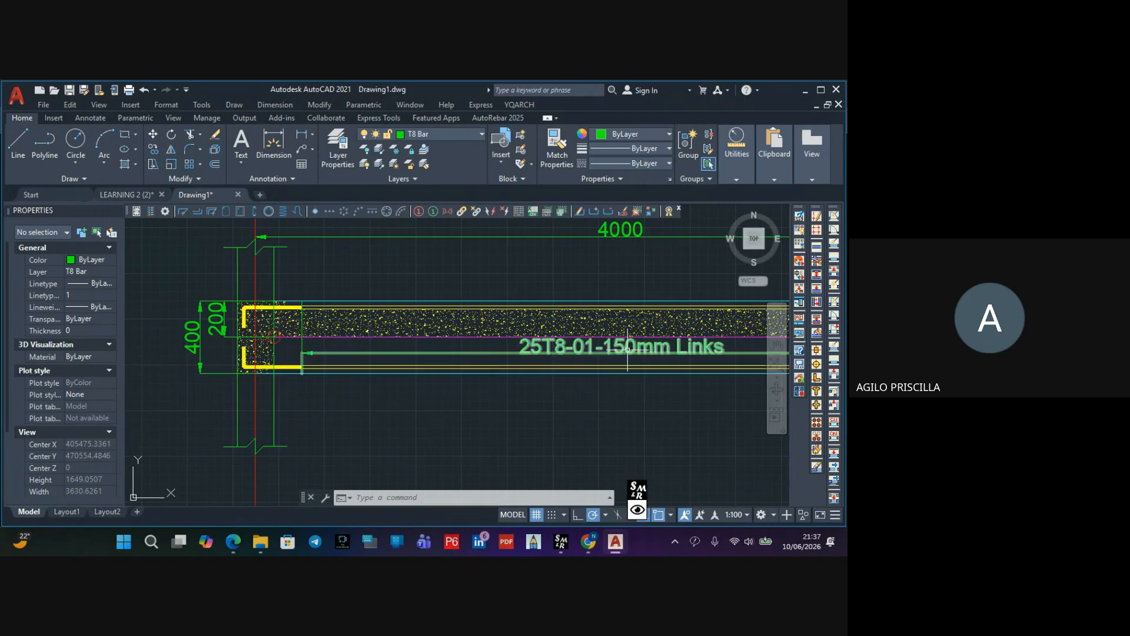
Examine the 25T8-01-150mm Links label up close and the extent of its arrow line along the 4000 span
scroll(618, 352, up, 2)
scroll(625, 344, down, 2)
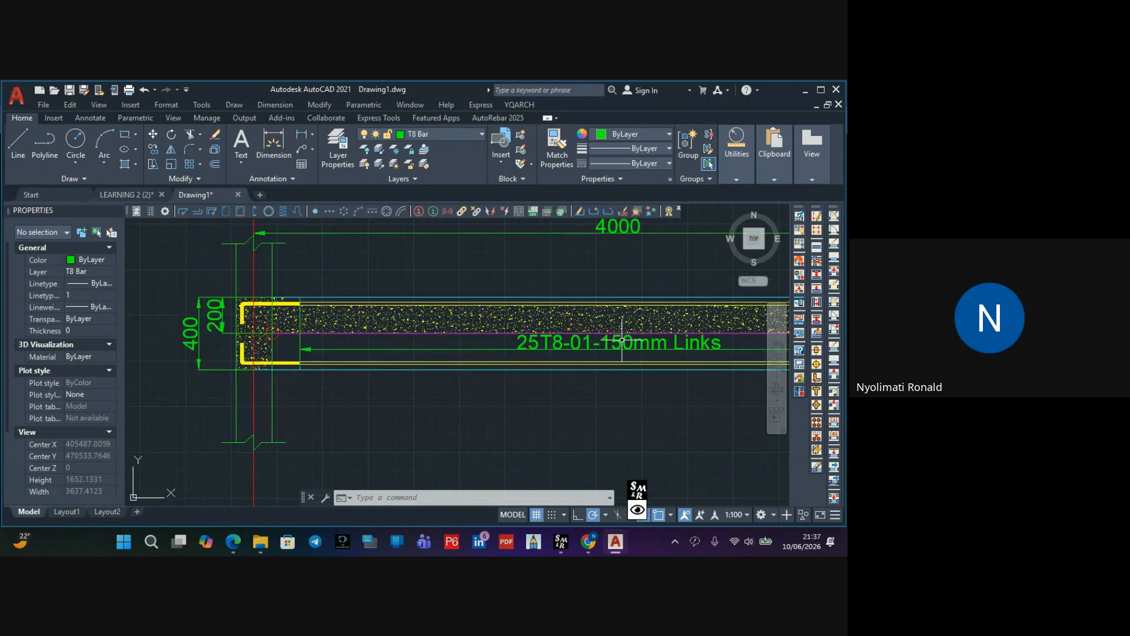
scroll(622, 340, up, 2)
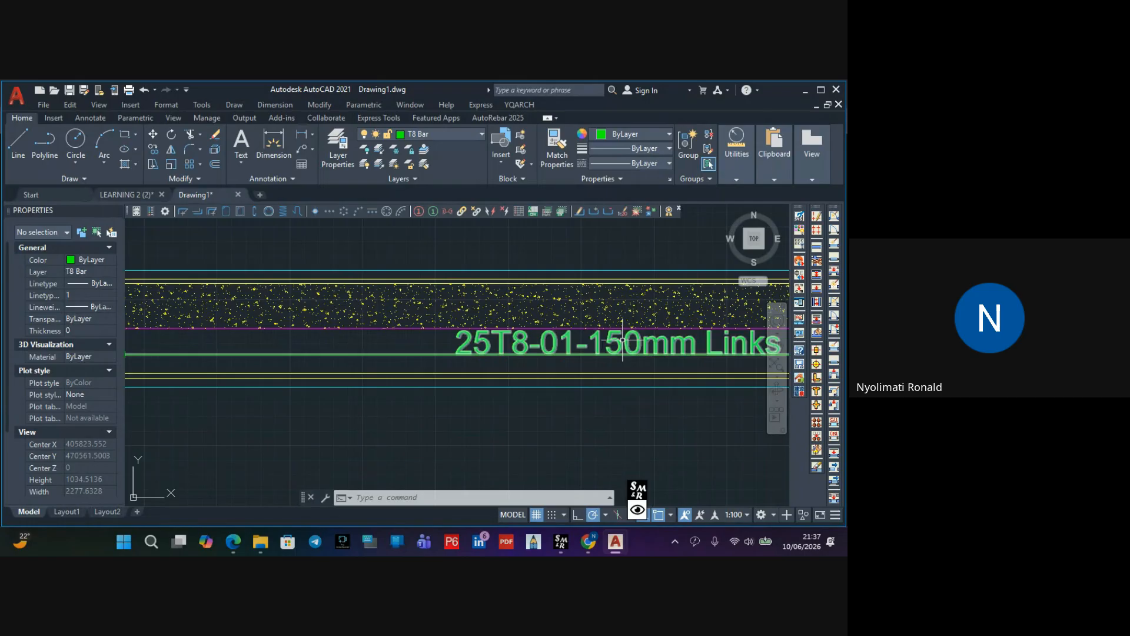
scroll(622, 339, down, 2)
scroll(622, 340, up, 3)
scroll(622, 339, down, 1)
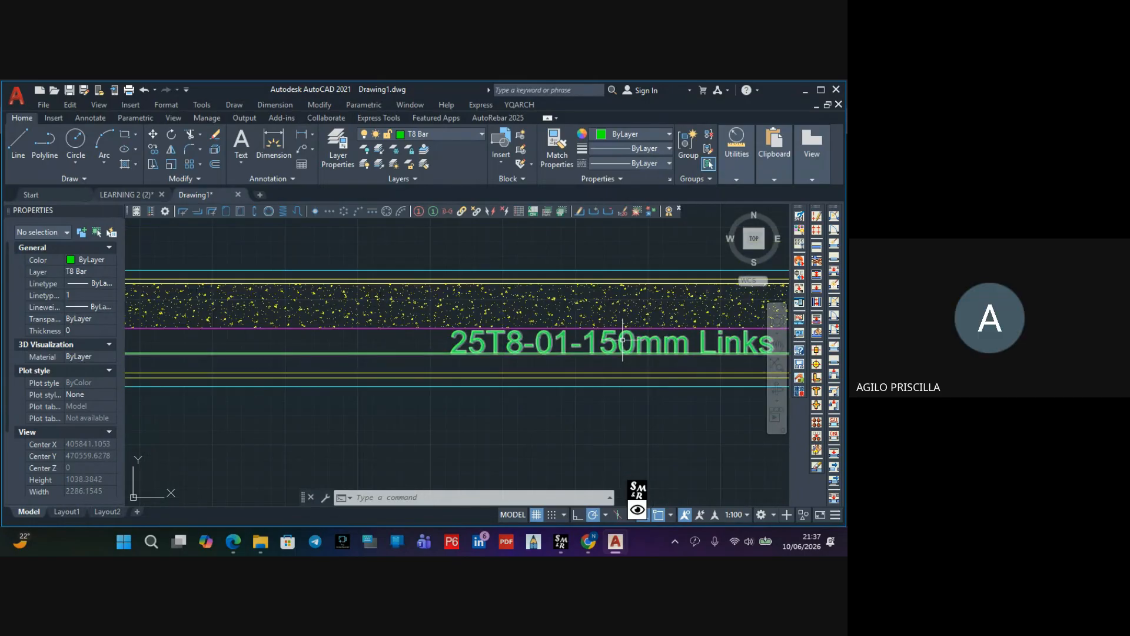
scroll(533, 351, down, 2)
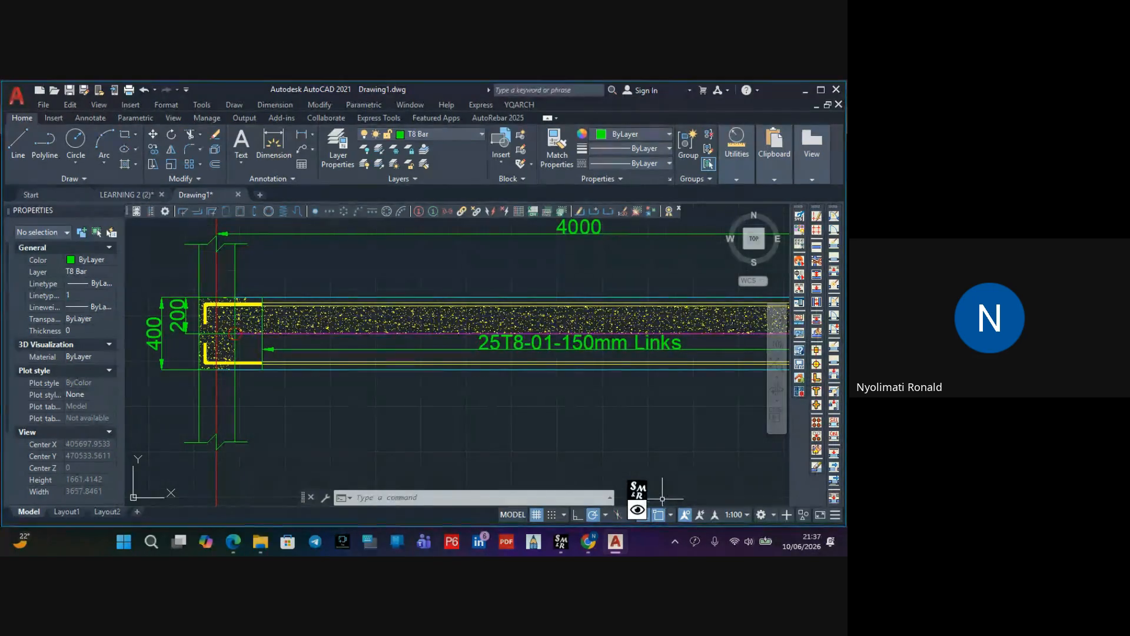
click(639, 502)
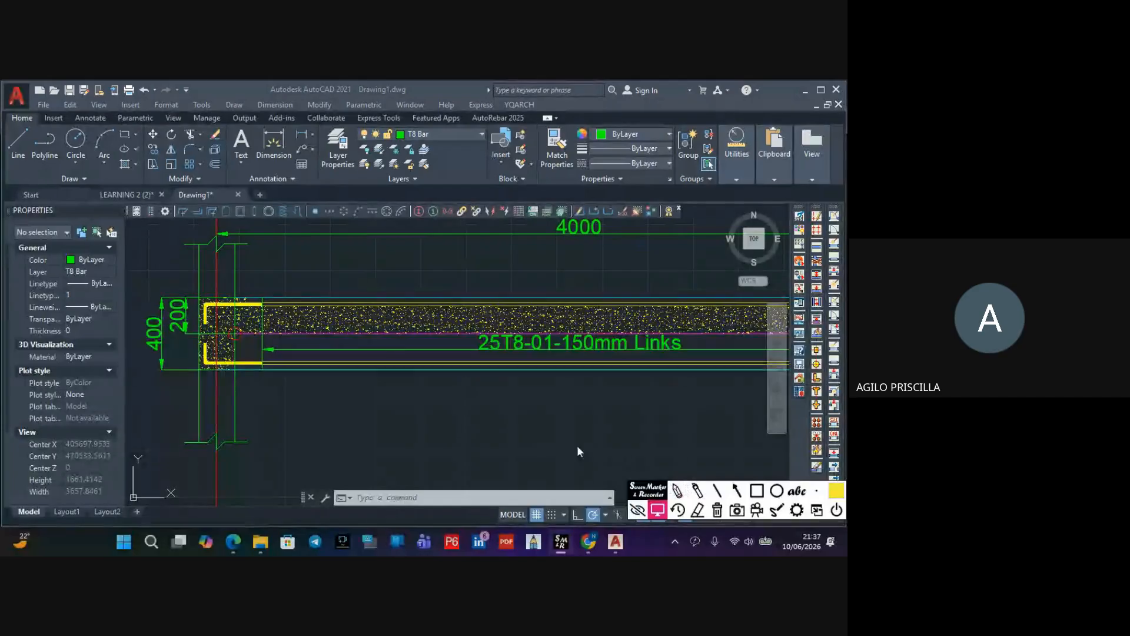
click(631, 510)
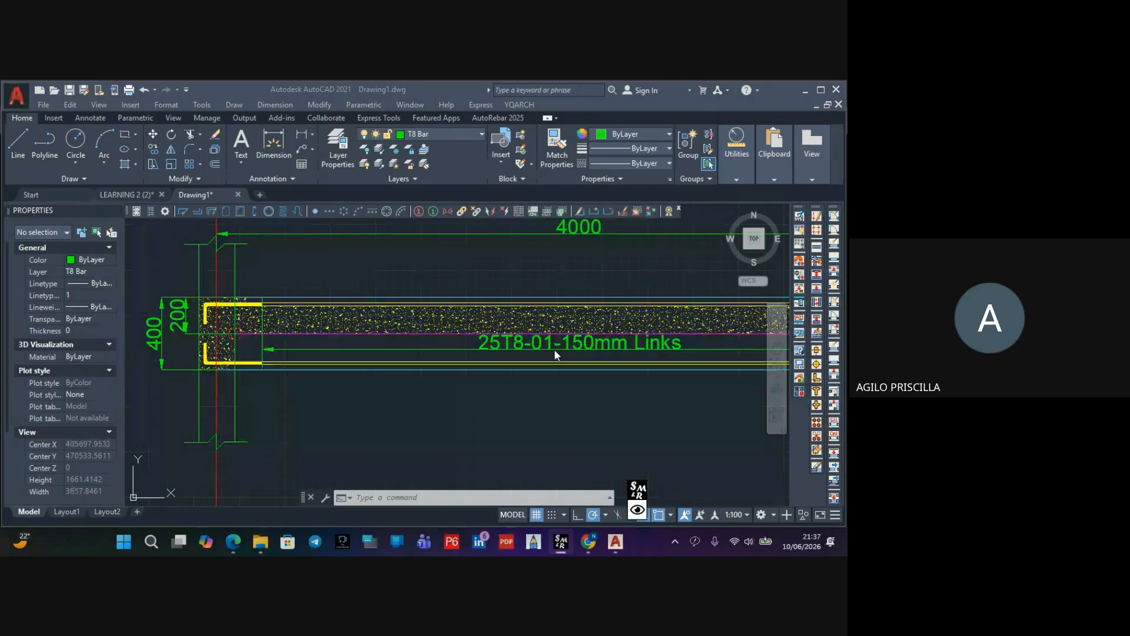
scroll(553, 348, up, 2)
scroll(547, 345, down, 4)
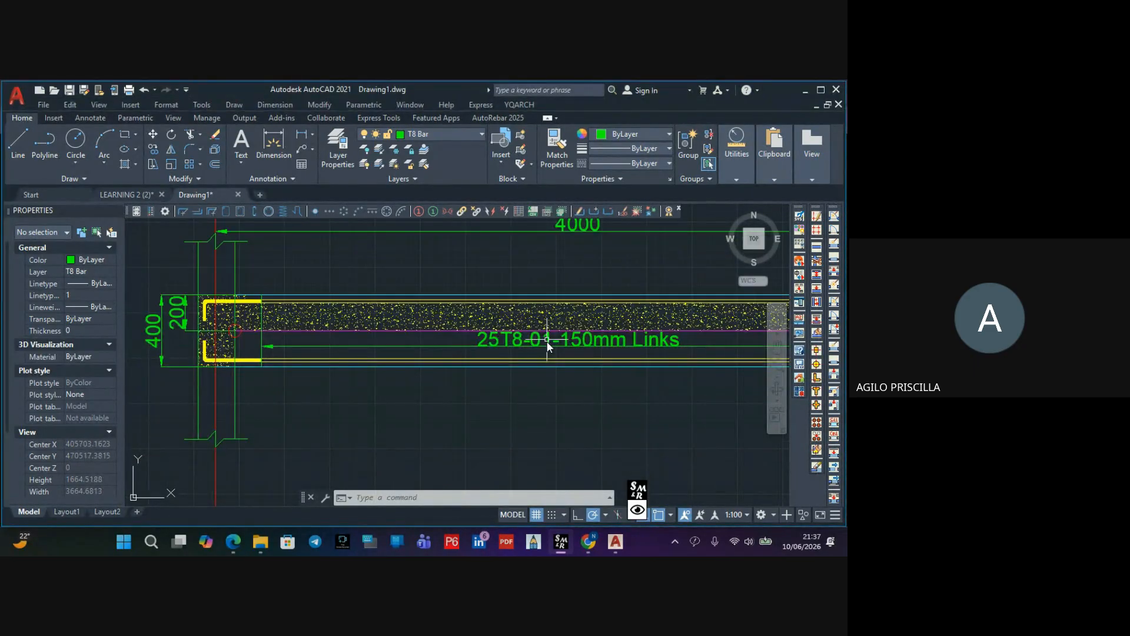
scroll(572, 346, down, 2)
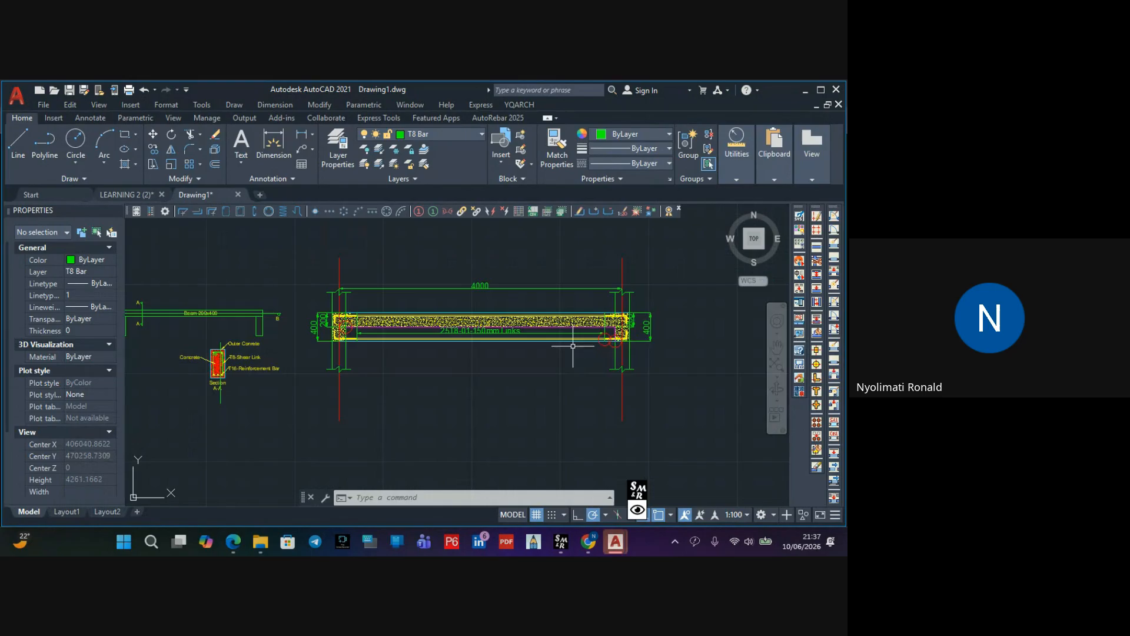
scroll(482, 331, up, 4)
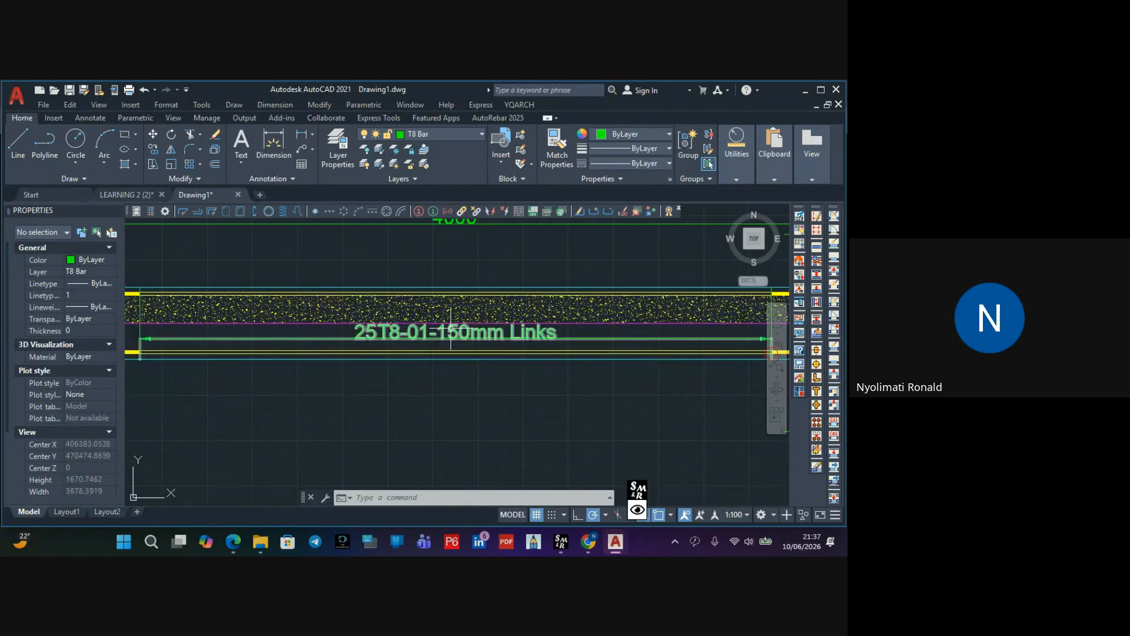
scroll(428, 330, down, 2)
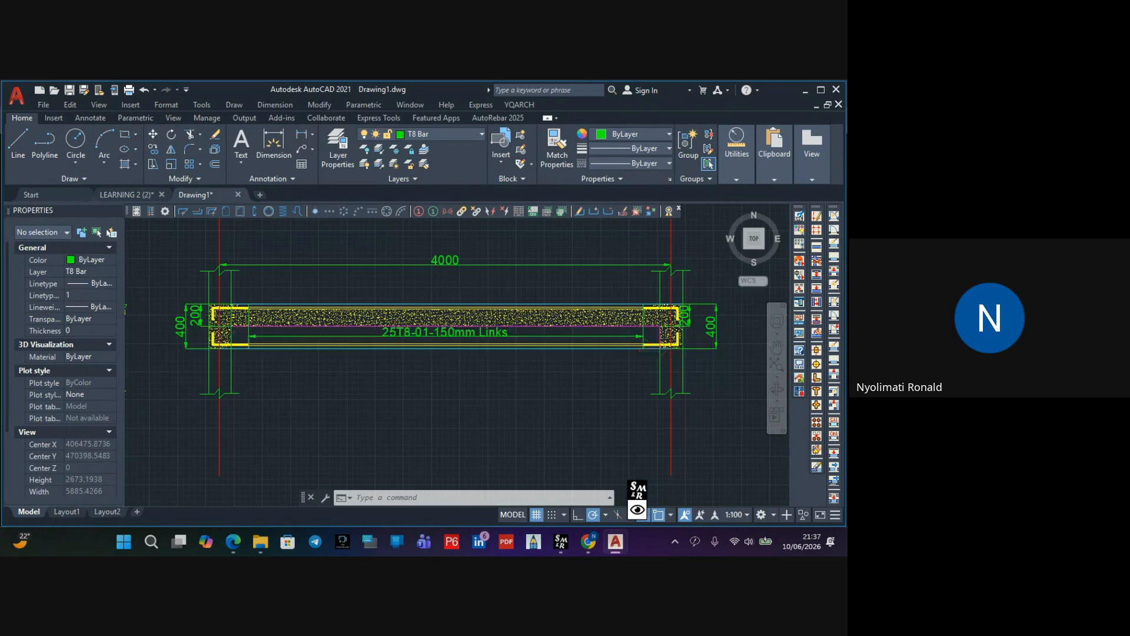
scroll(425, 336, up, 4)
scroll(427, 335, down, 3)
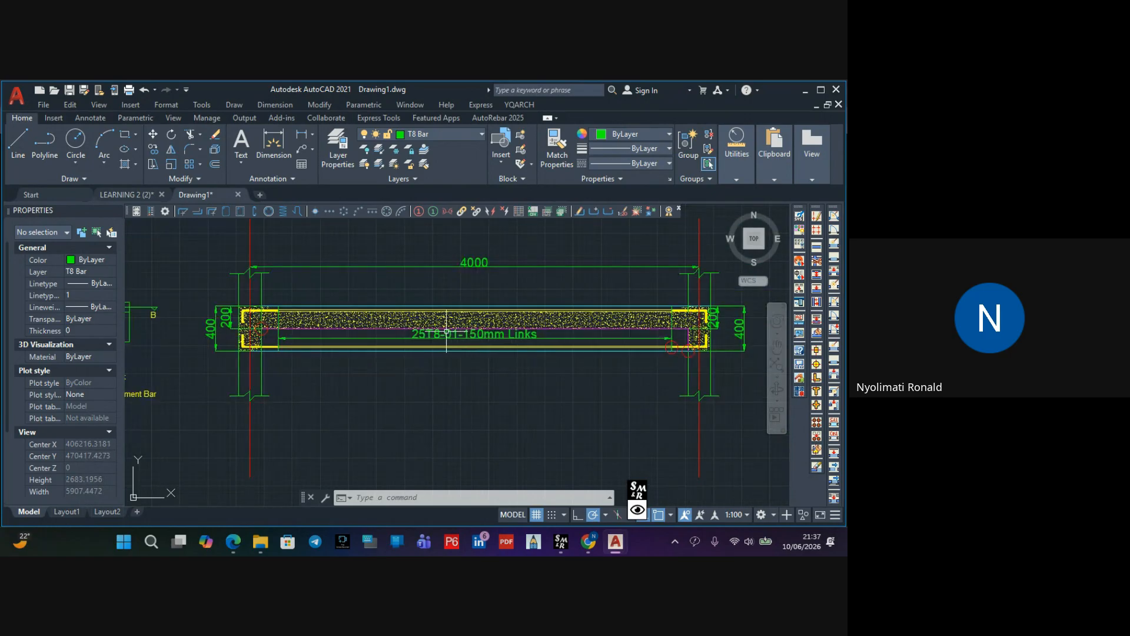
scroll(433, 334, up, 3)
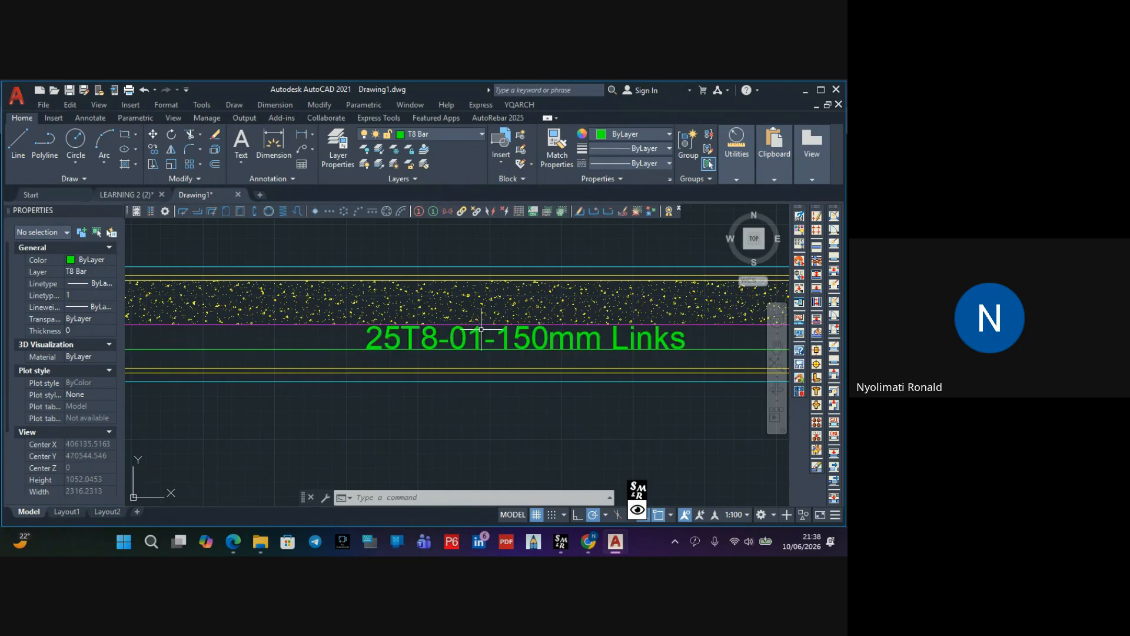
scroll(481, 329, down, 2)
scroll(396, 337, up, 4)
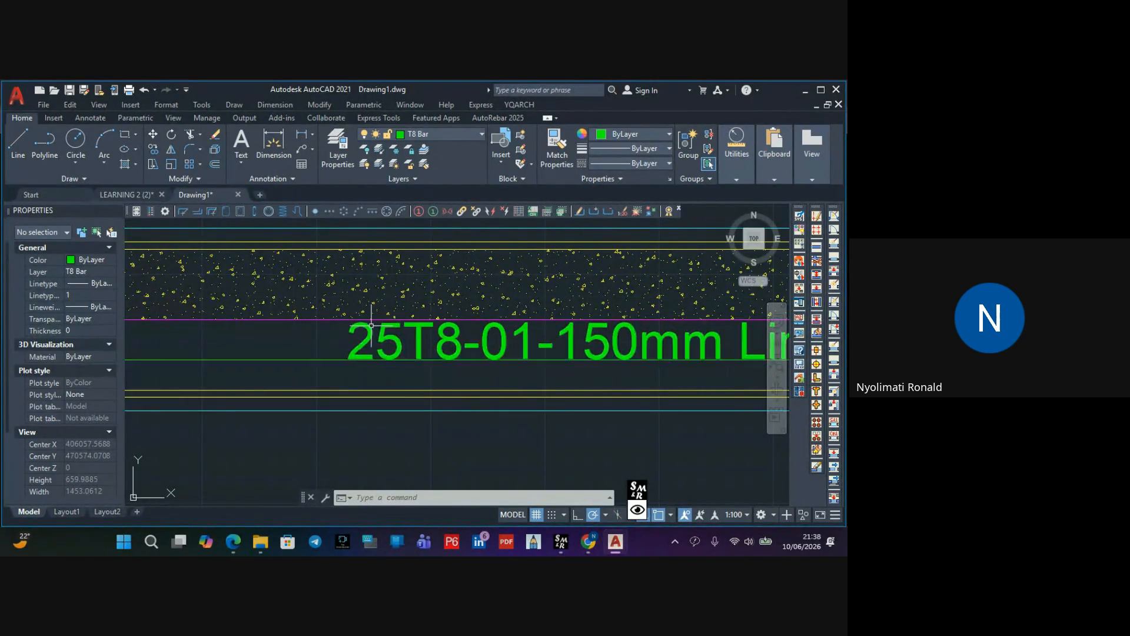
scroll(390, 333, down, 2)
scroll(418, 341, down, 5)
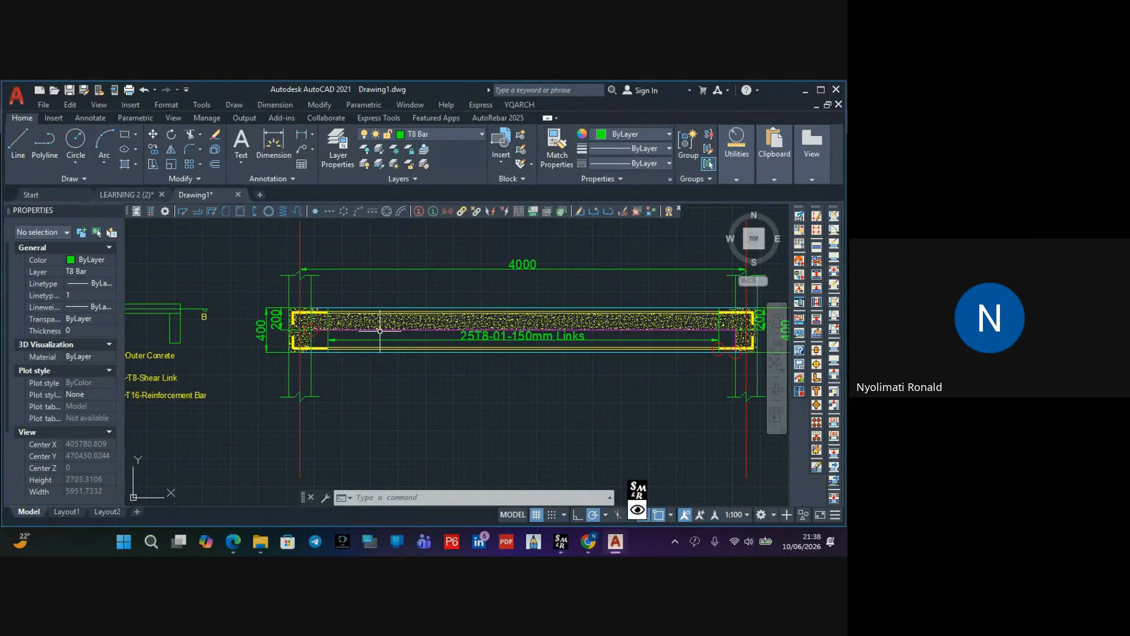
Review the link distribution from the left support to the right support of the beam elevation
middle_drag(256, 339, 354, 300)
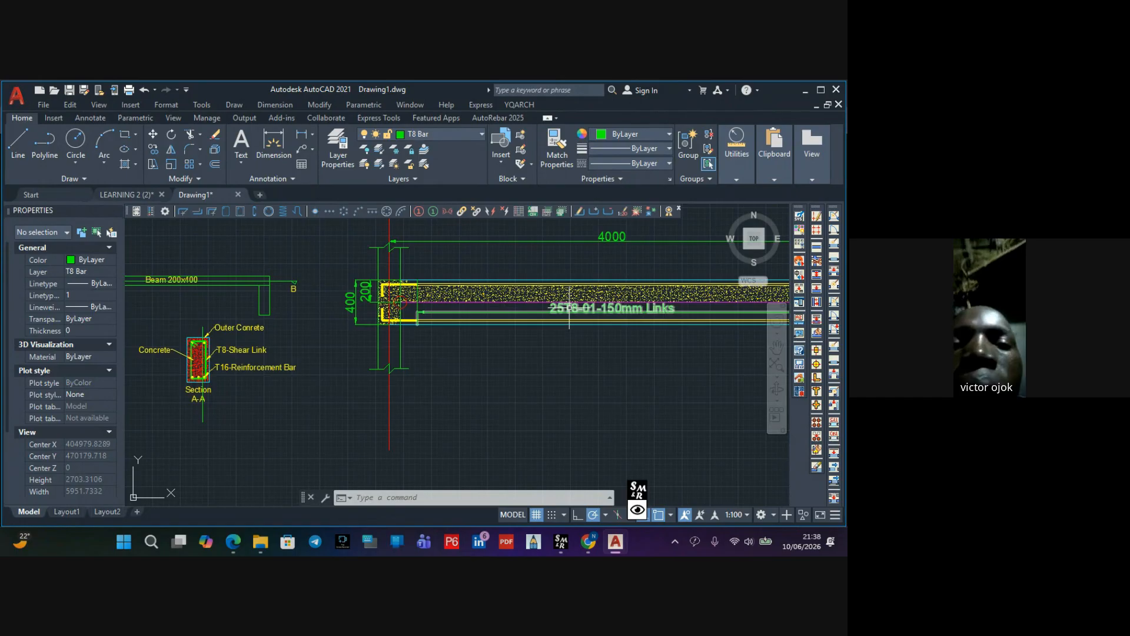
scroll(569, 306, up, 2)
scroll(554, 310, up, 1)
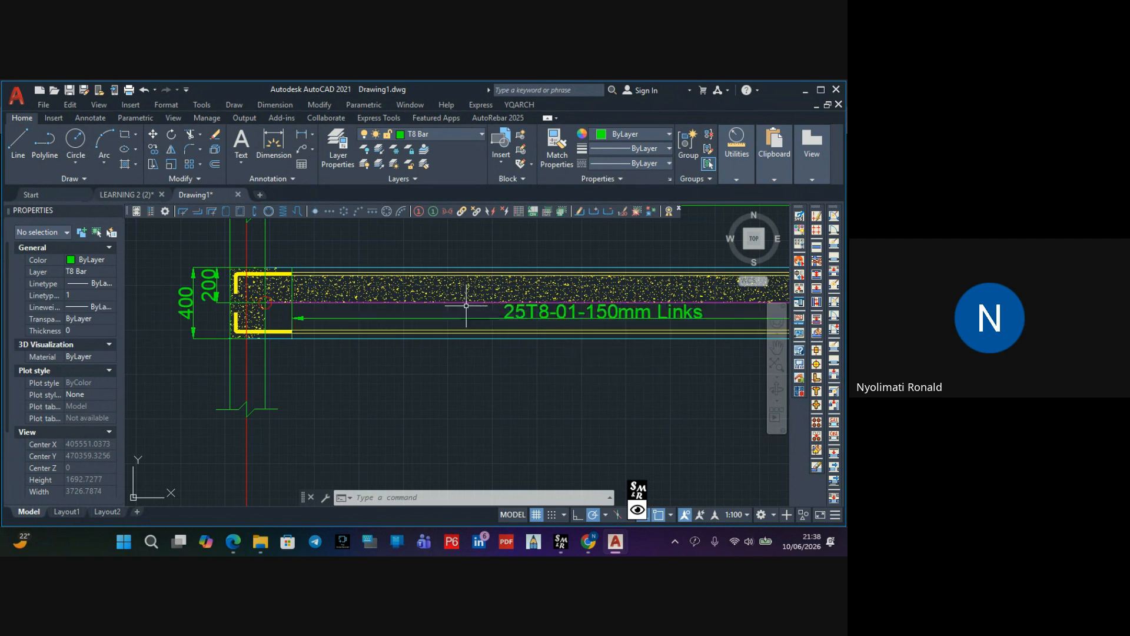
scroll(523, 330, down, 5)
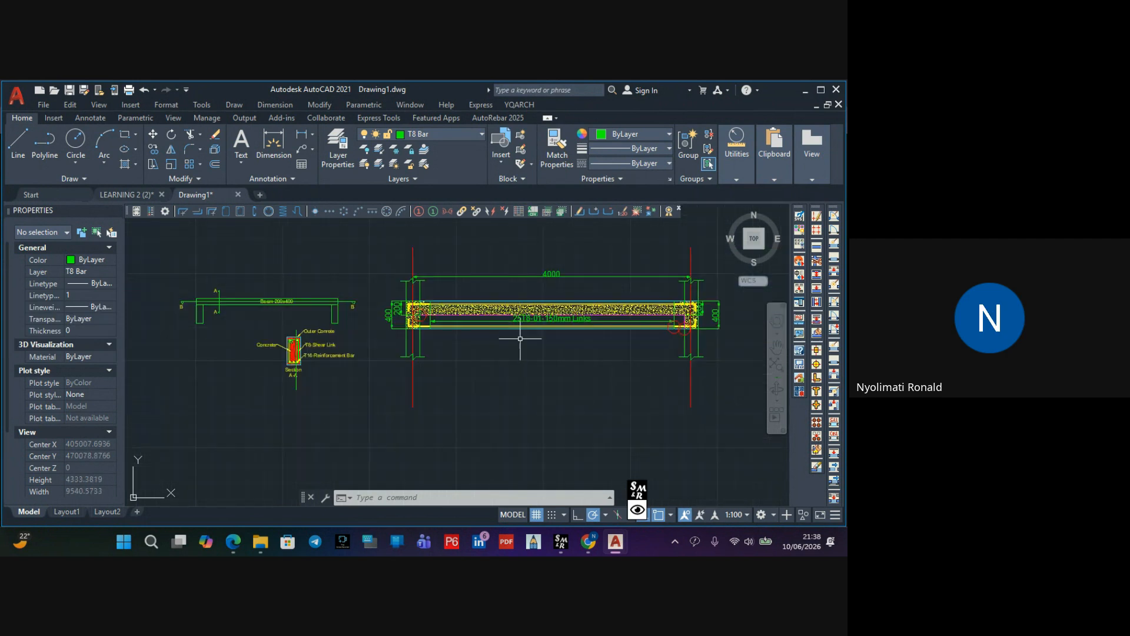
scroll(641, 324, up, 6)
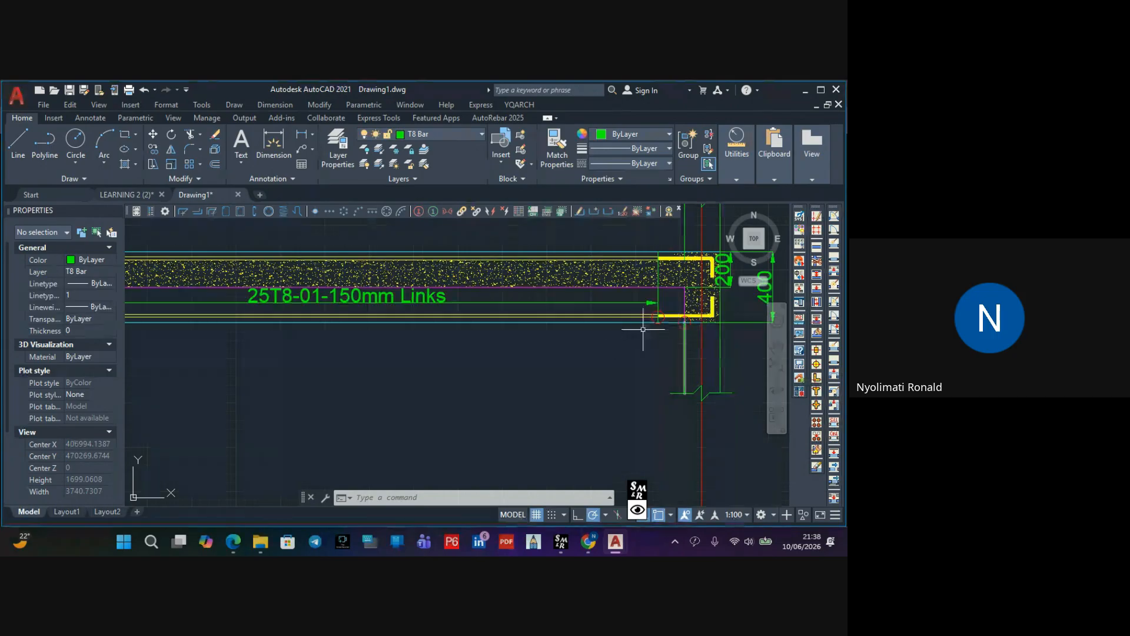
scroll(610, 332, down, 2)
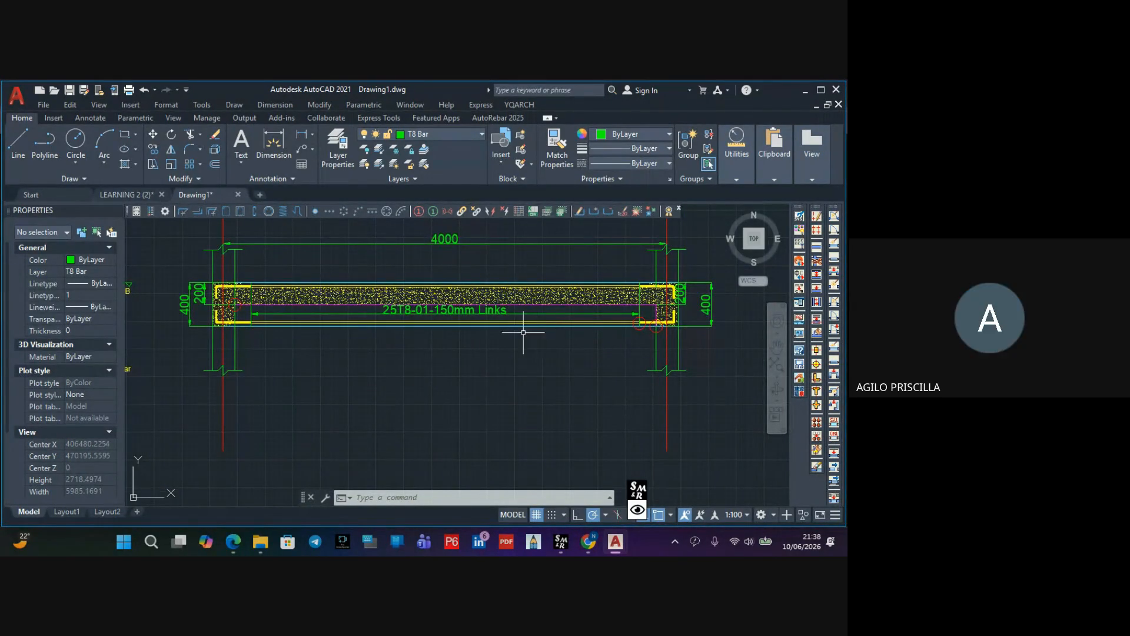
Copy Section A-A's Outer Conrete leader onto the top reinforcement bar near the beam elevation's left support
scroll(412, 353, down, 3)
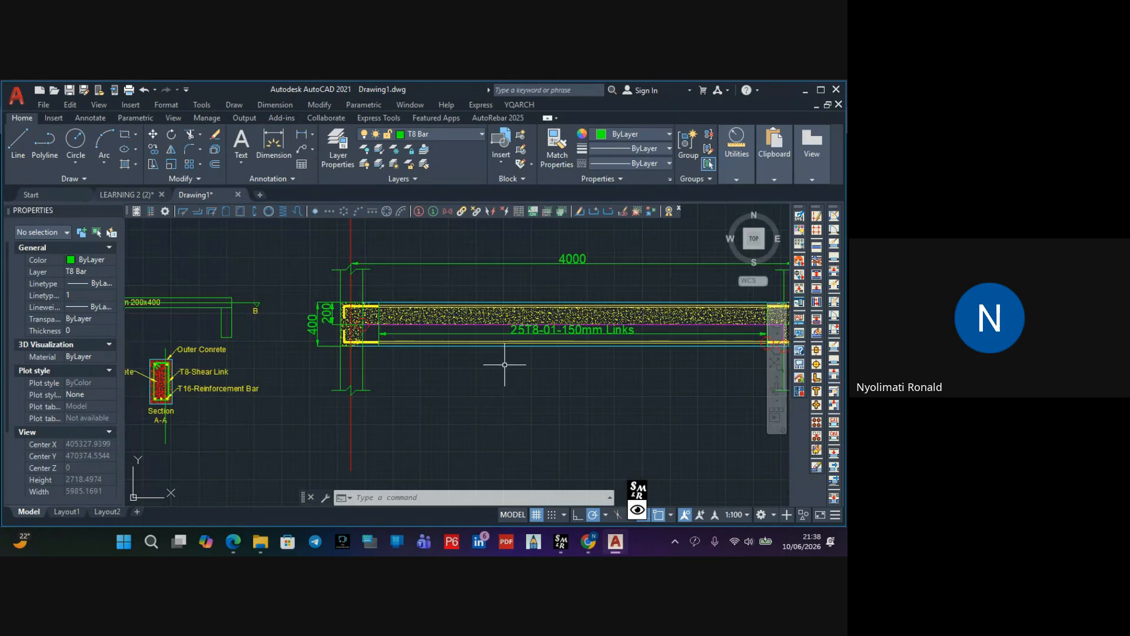
scroll(272, 368, up, 6)
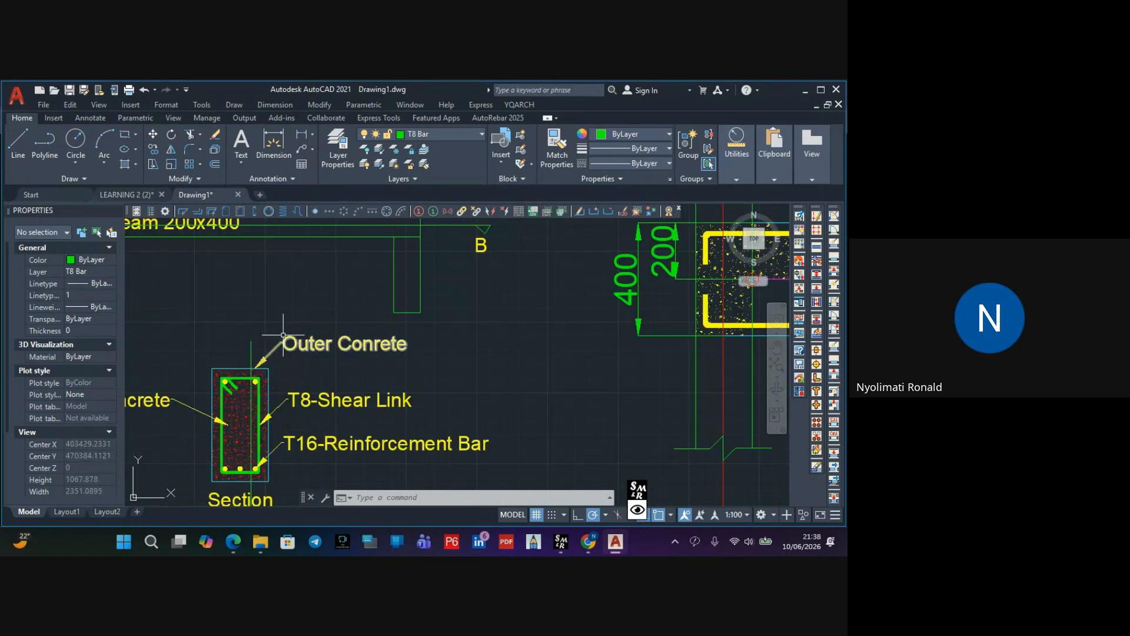
click(275, 370)
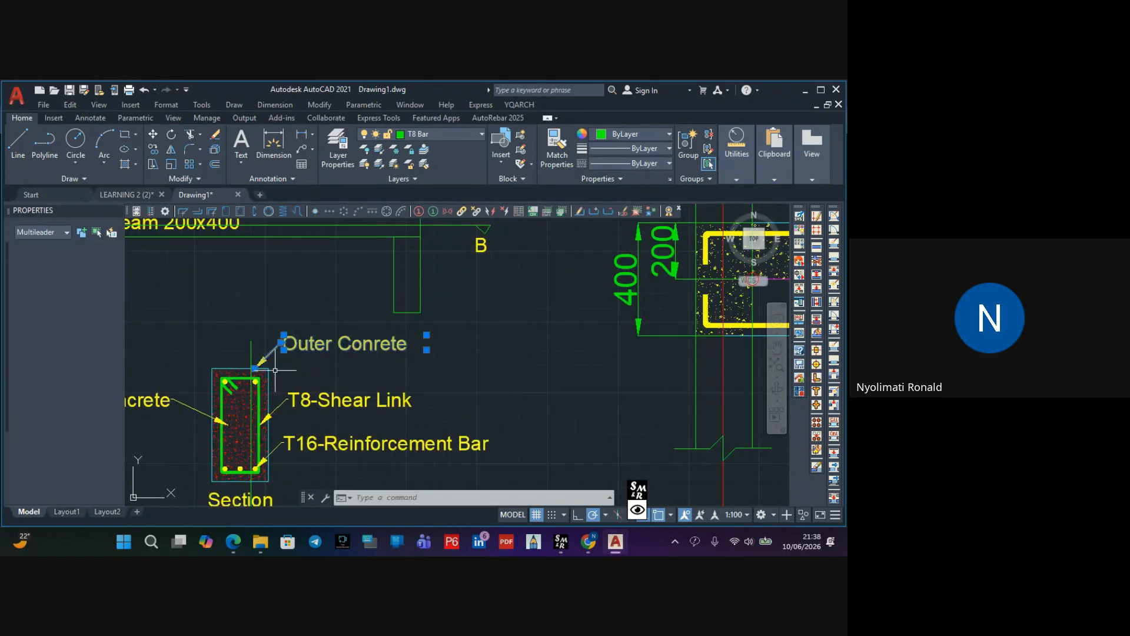
click(155, 149)
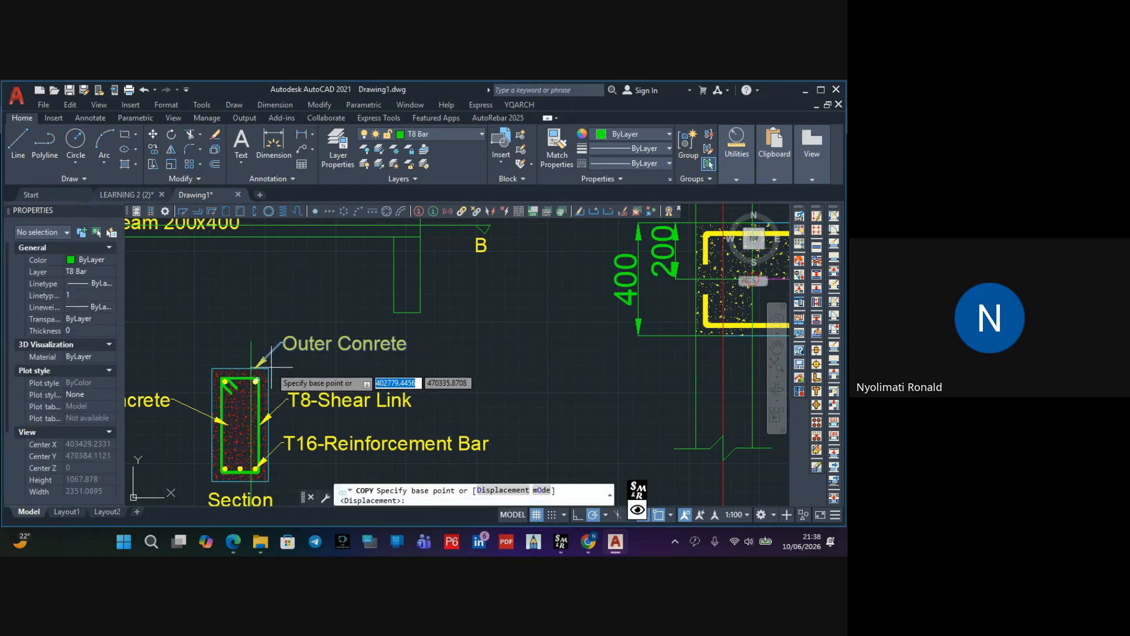
click(270, 366)
scroll(459, 389, down, 3)
middle_drag(483, 377, 329, 419)
scroll(518, 315, up, 5)
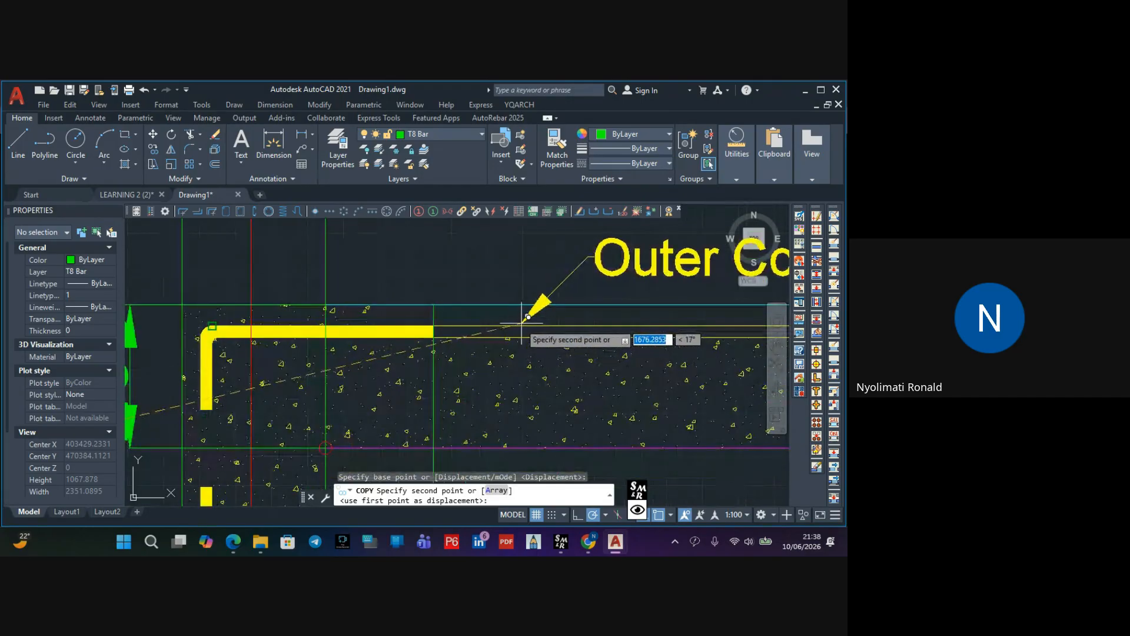
click(488, 324)
scroll(512, 332, down, 2)
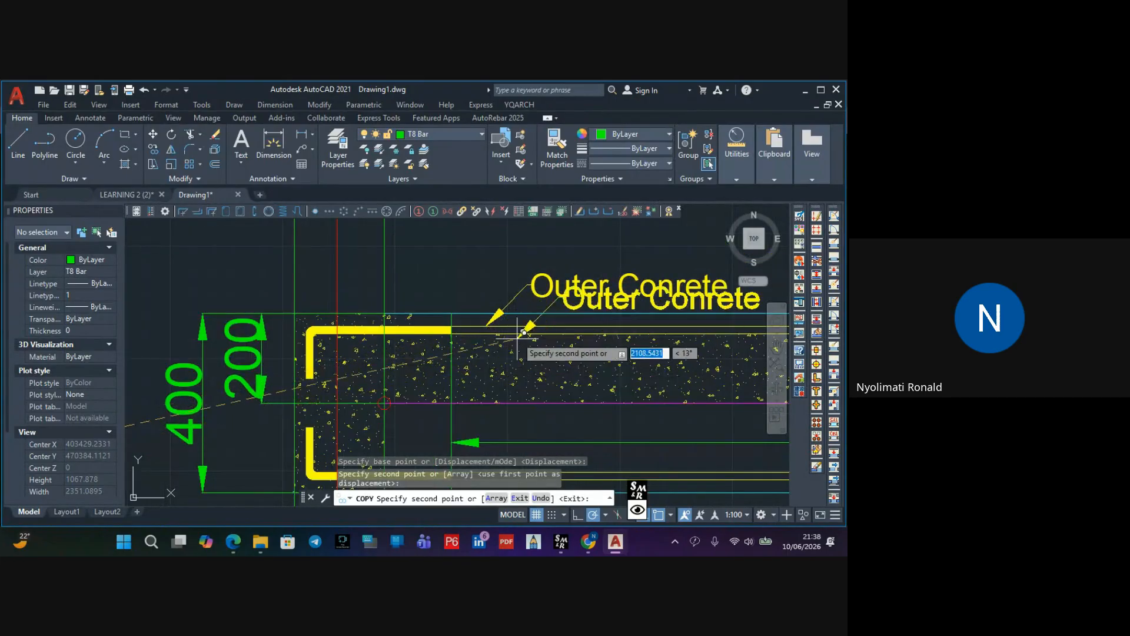
key(Escape)
Stretch the copied leader's text upward so it sits clear above the beam, below the 4000 dimension
click(527, 286)
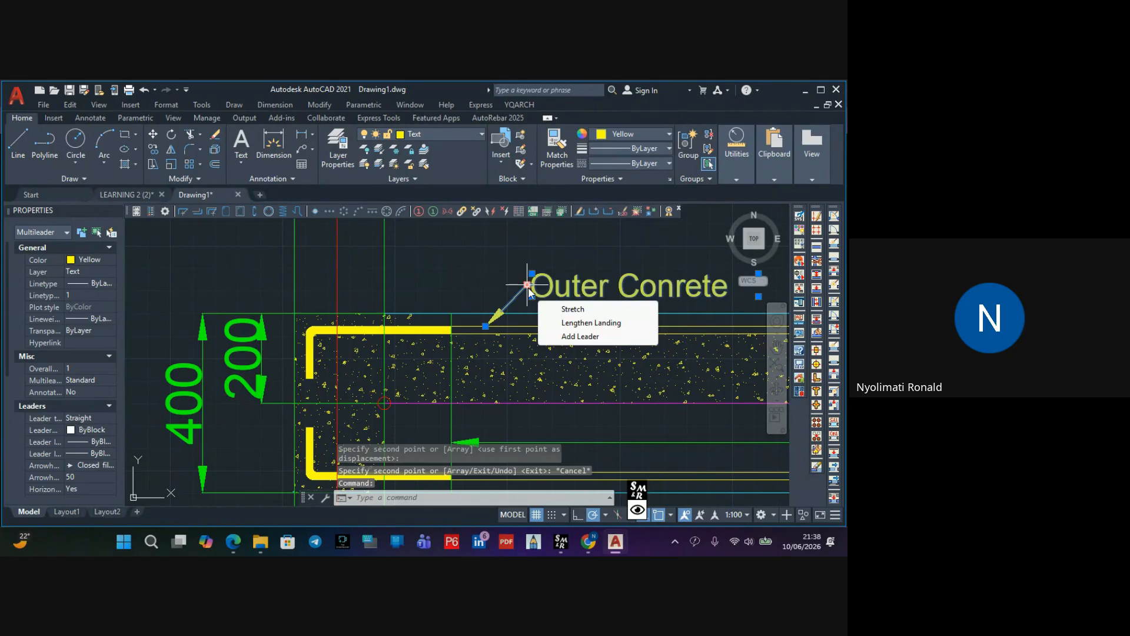
click(528, 287)
scroll(480, 344, down, 3)
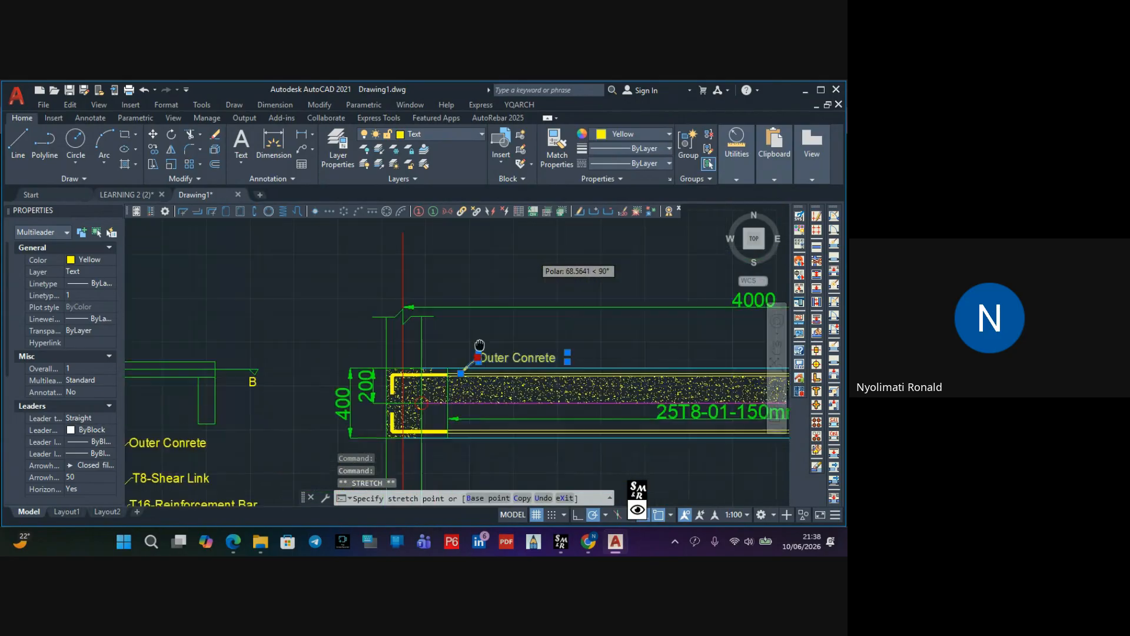
click(488, 333)
key(Escape)
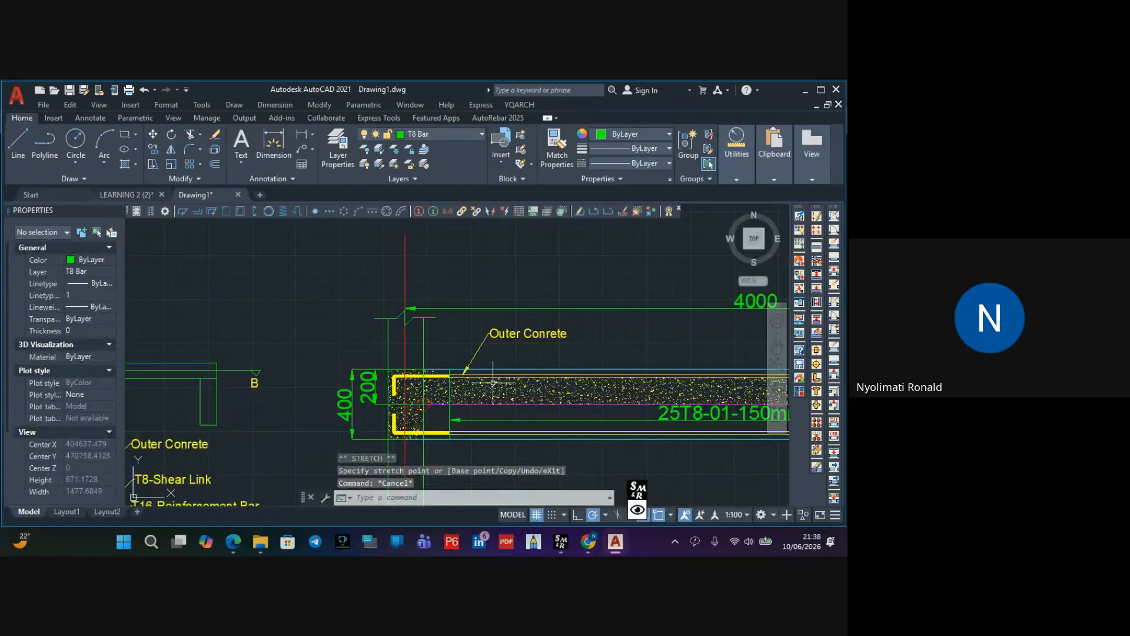
Examine the top and bottom reinforcement bars inside the shear link of Section A-A
scroll(489, 353, up, 3)
scroll(479, 378, down, 2)
mouse_move(459, 362)
middle_down()
mouse_move(462, 345)
mouse_move(608, 327)
middle_up()
scroll(462, 345, down, 2)
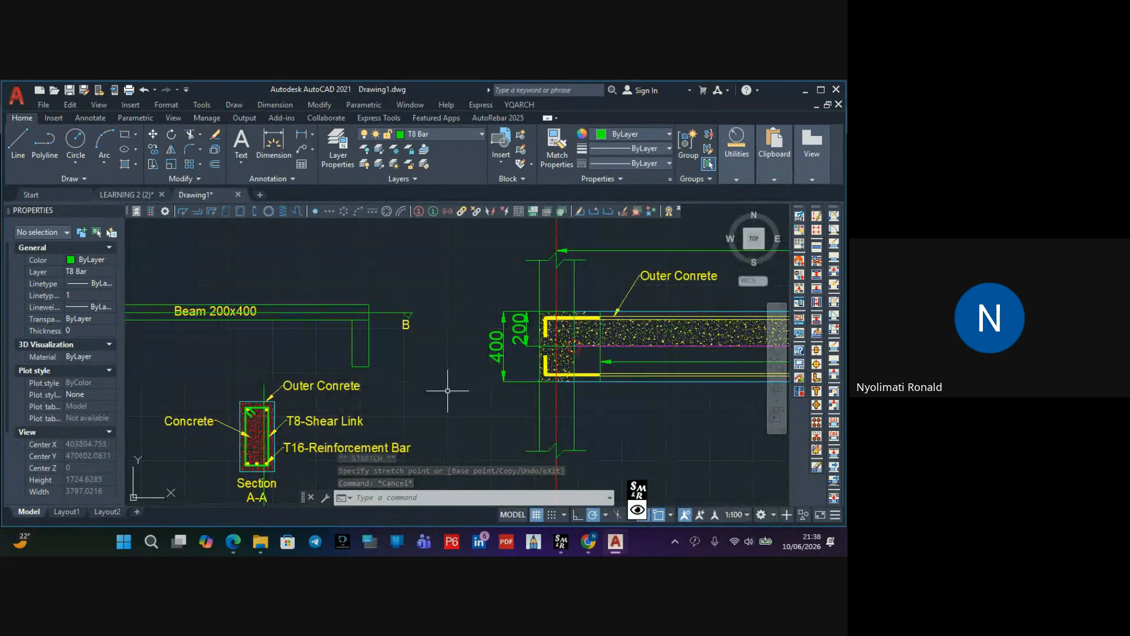
scroll(309, 413, up, 4)
middle_drag(213, 407, 360, 350)
scroll(360, 376, down, 3)
scroll(330, 400, up, 5)
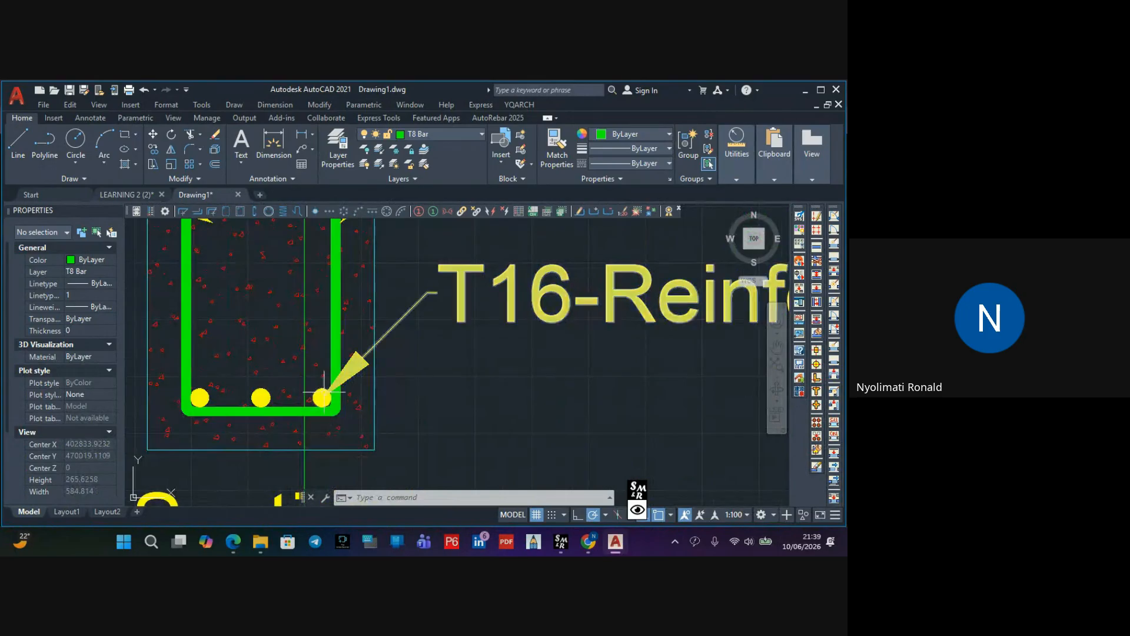
scroll(318, 396, down, 3)
middle_drag(327, 251, 365, 298)
scroll(328, 297, up, 5)
scroll(308, 288, down, 1)
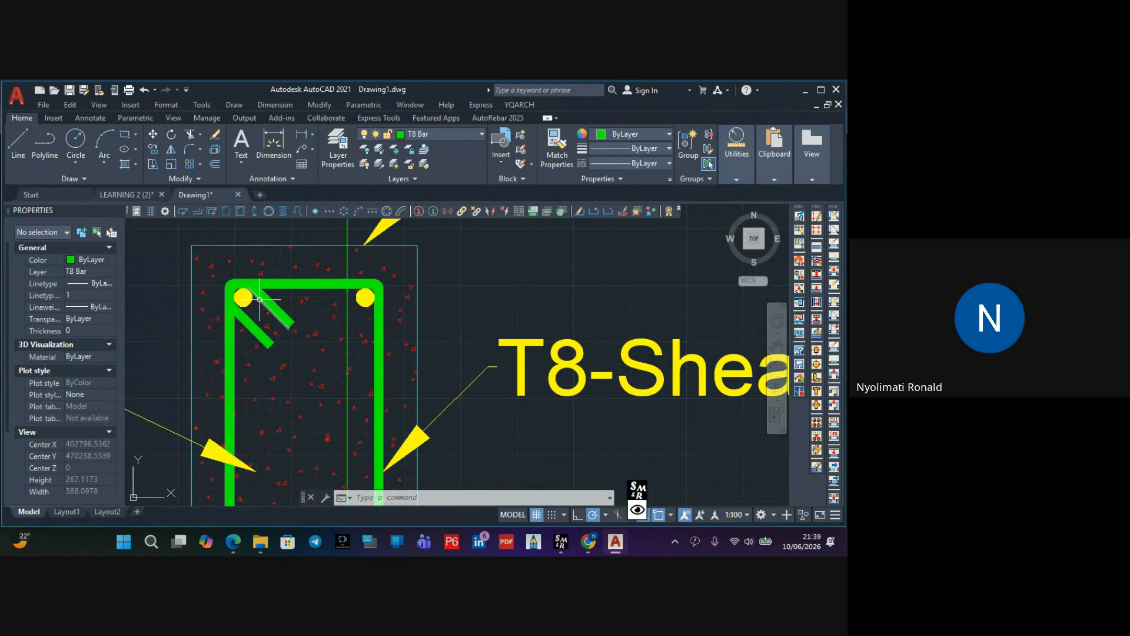
scroll(301, 309, down, 3)
scroll(523, 311, down, 2)
Replace the text of the leader above the beam elevation with 2T16-01
middle_drag(593, 315, 484, 401)
middle_drag(577, 373, 503, 414)
scroll(615, 295, up, 4)
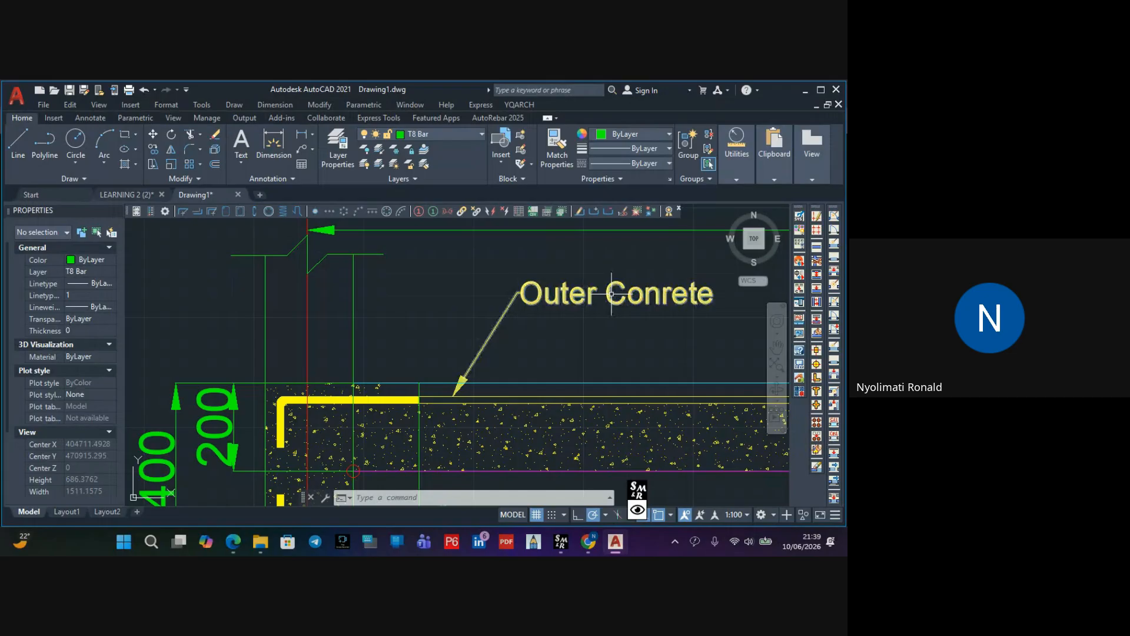
double_click(669, 294)
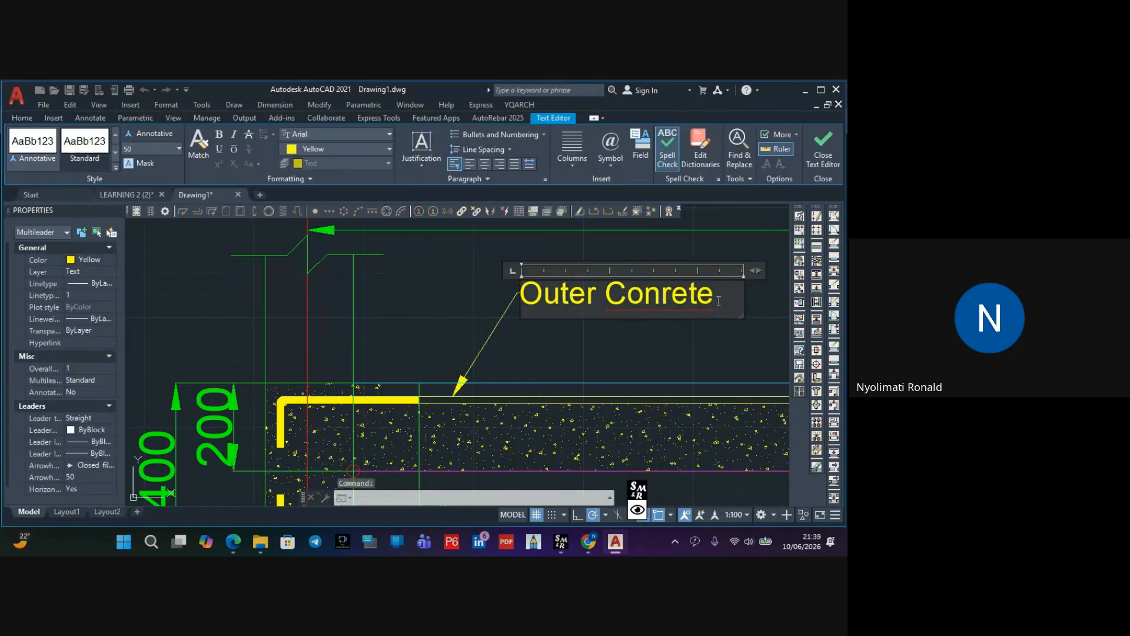
drag(714, 294, 529, 297)
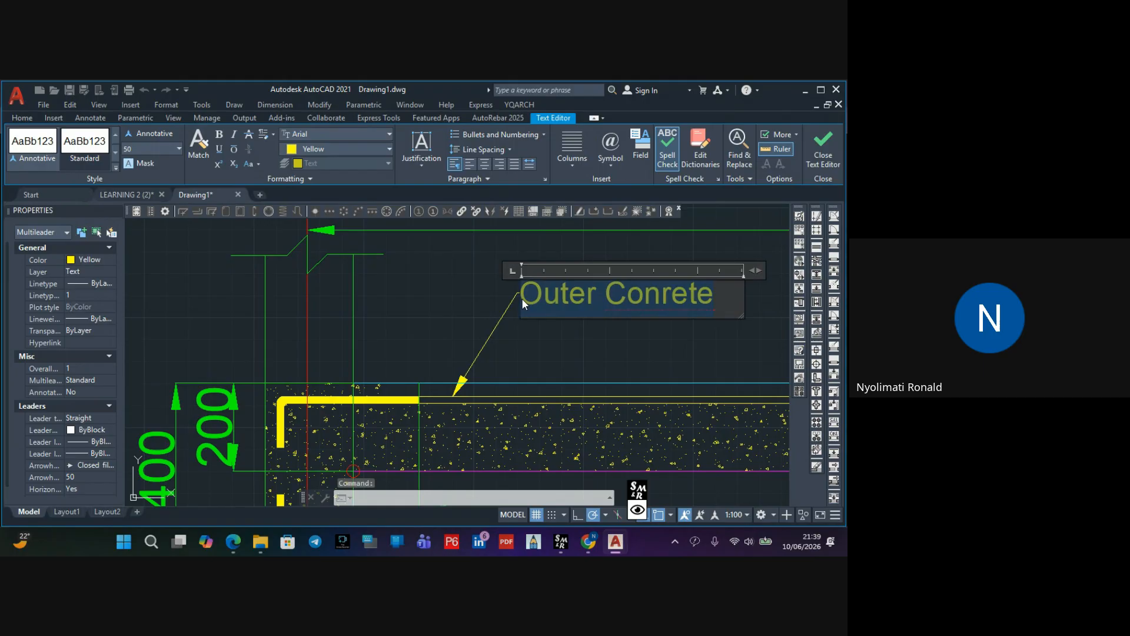
text(2T16-01)
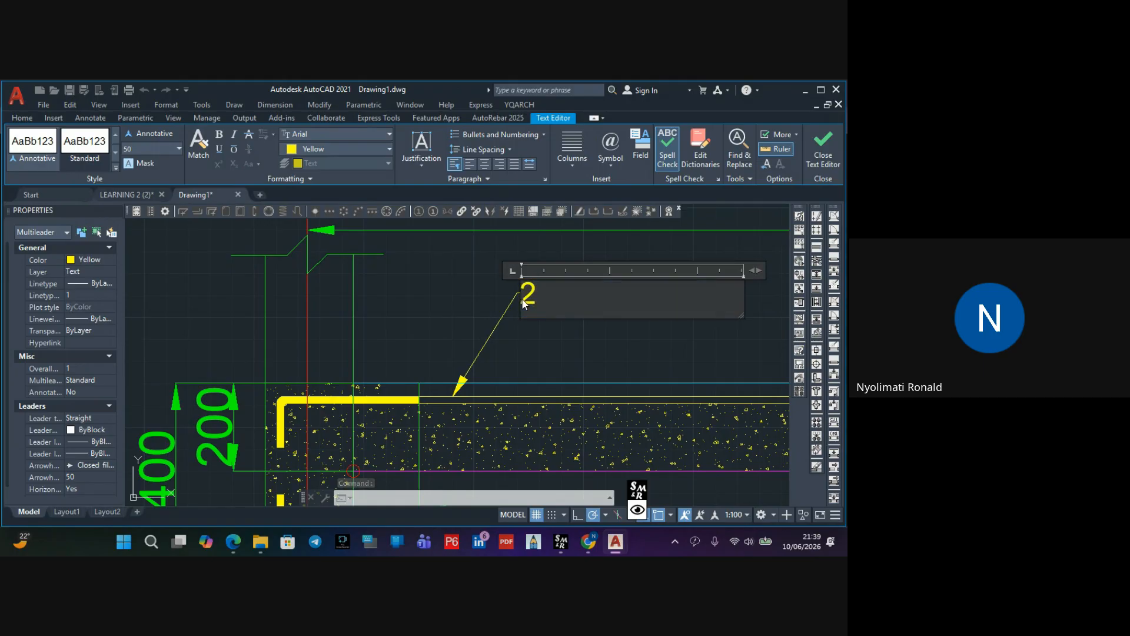
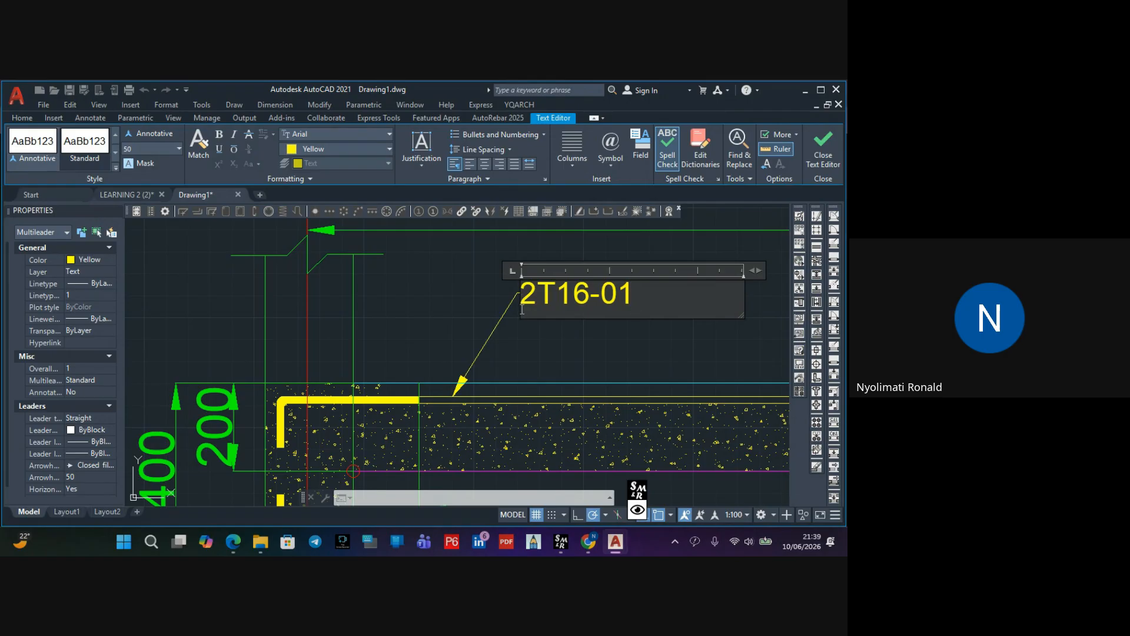
click(533, 337)
scroll(548, 339, down, 4)
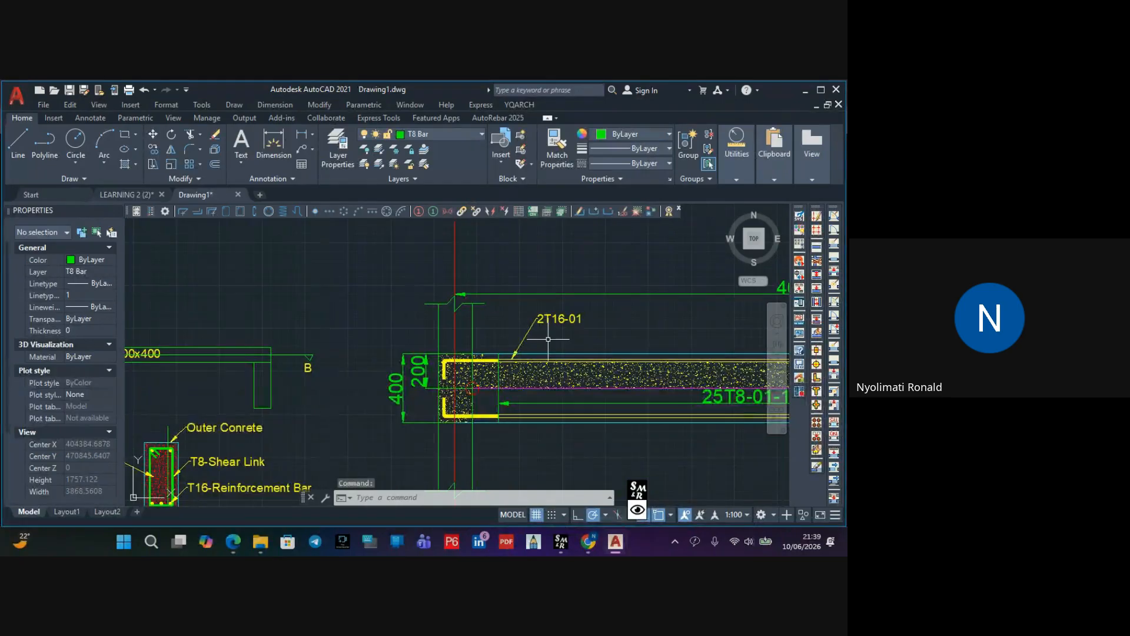
Copy the 2T16-01 leader from the top bar down onto the beam's bottom bar near the left support
scroll(556, 339, up, 2)
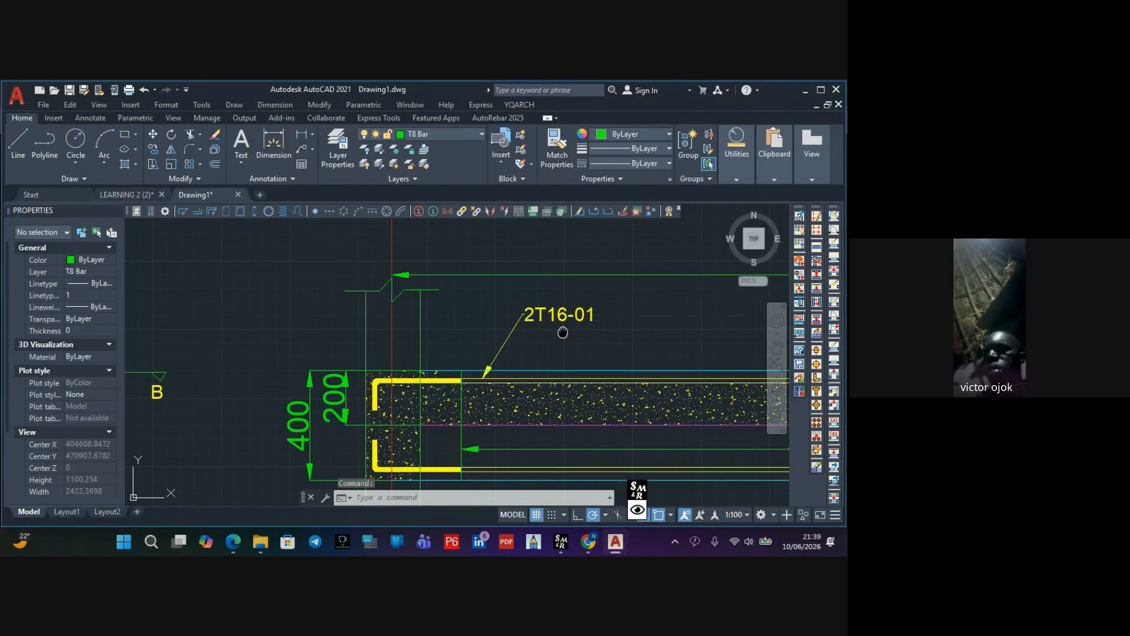
scroll(480, 323, up, 2)
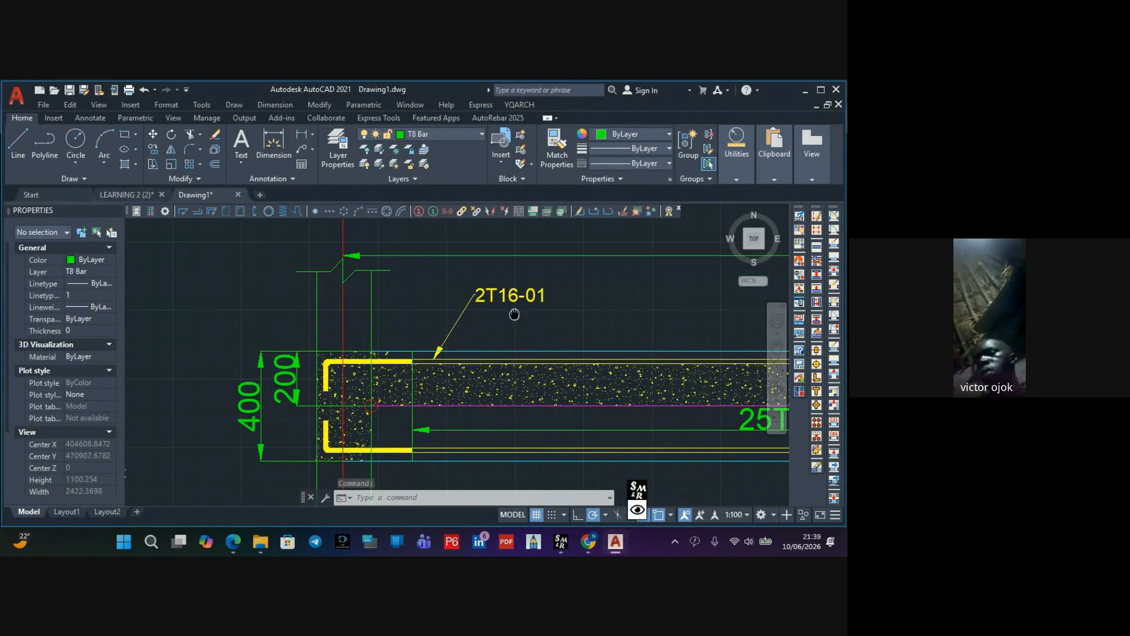
click(463, 313)
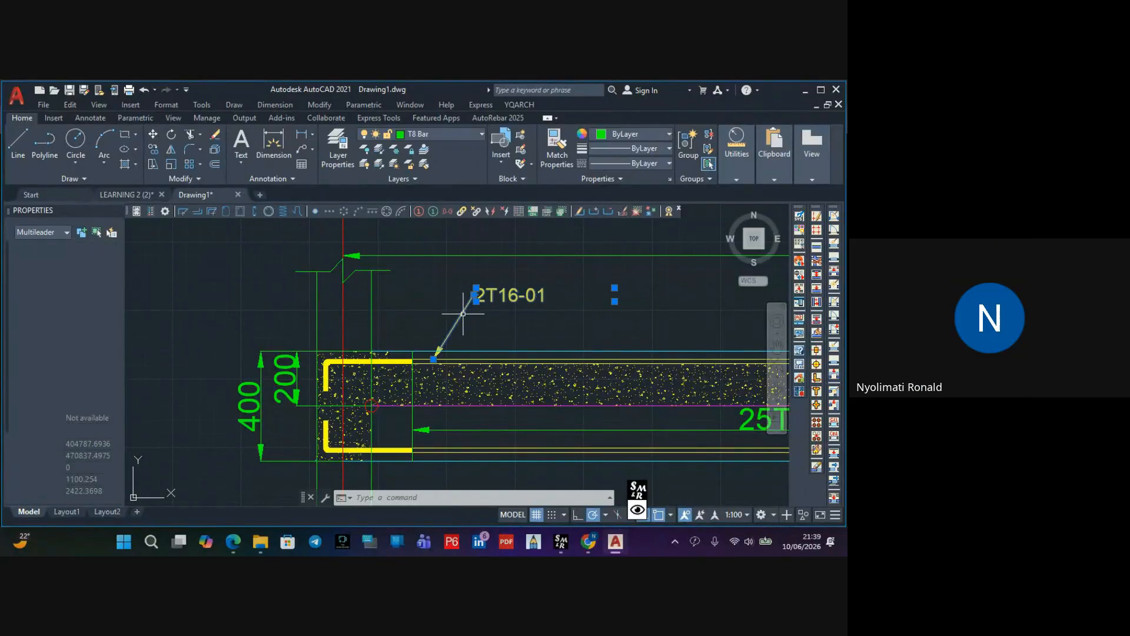
click(153, 150)
scroll(465, 360, up, 3)
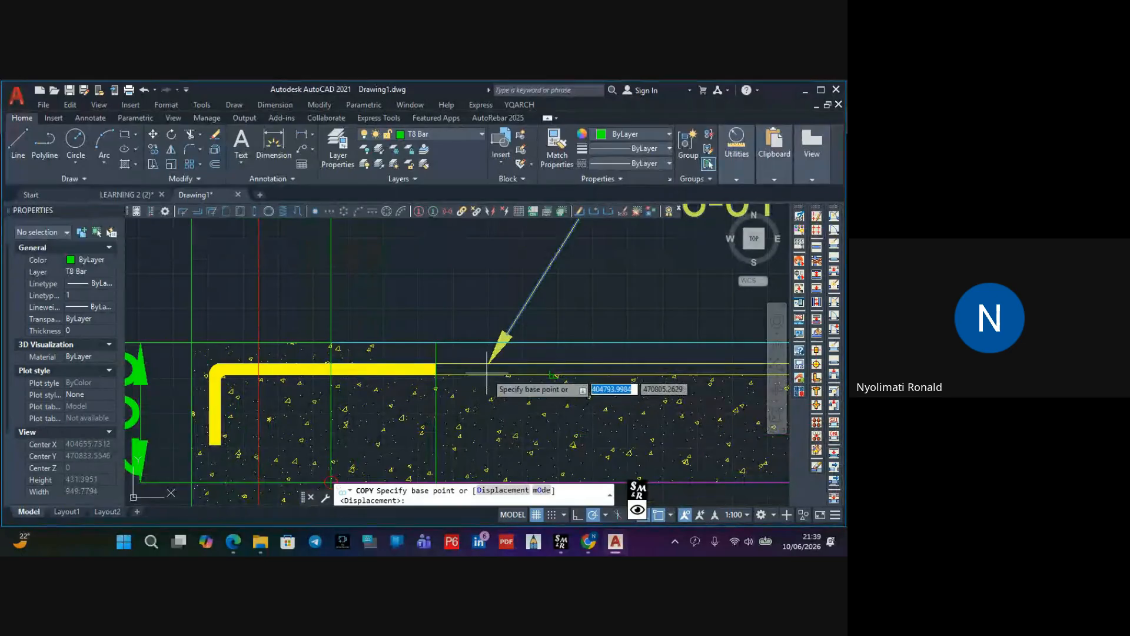
click(488, 363)
scroll(500, 348, down, 4)
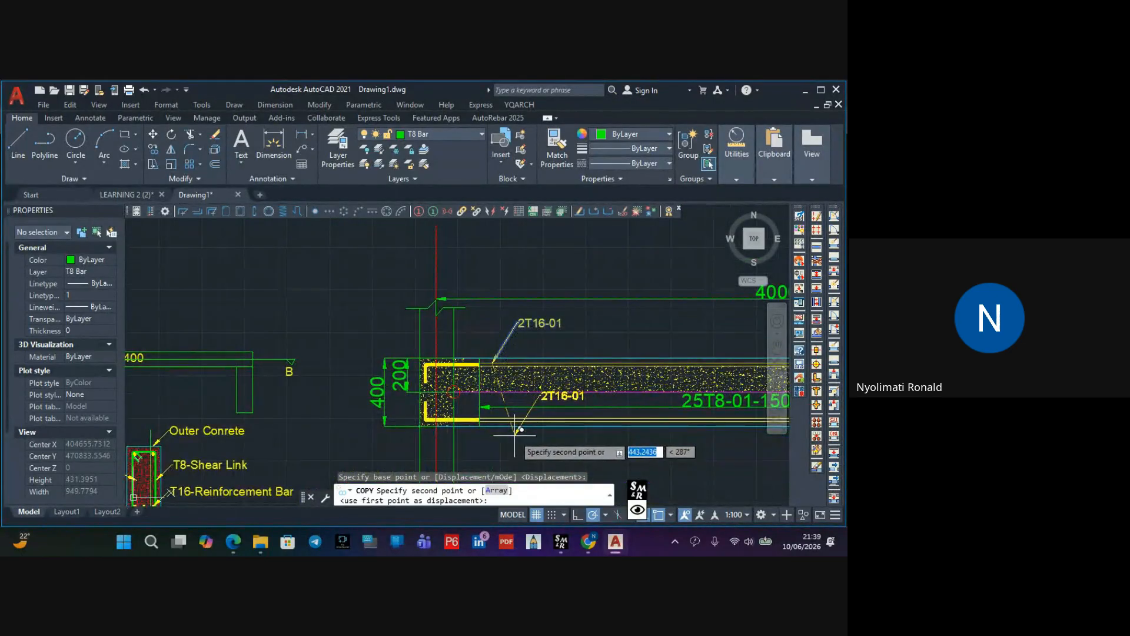
scroll(507, 433, up, 3)
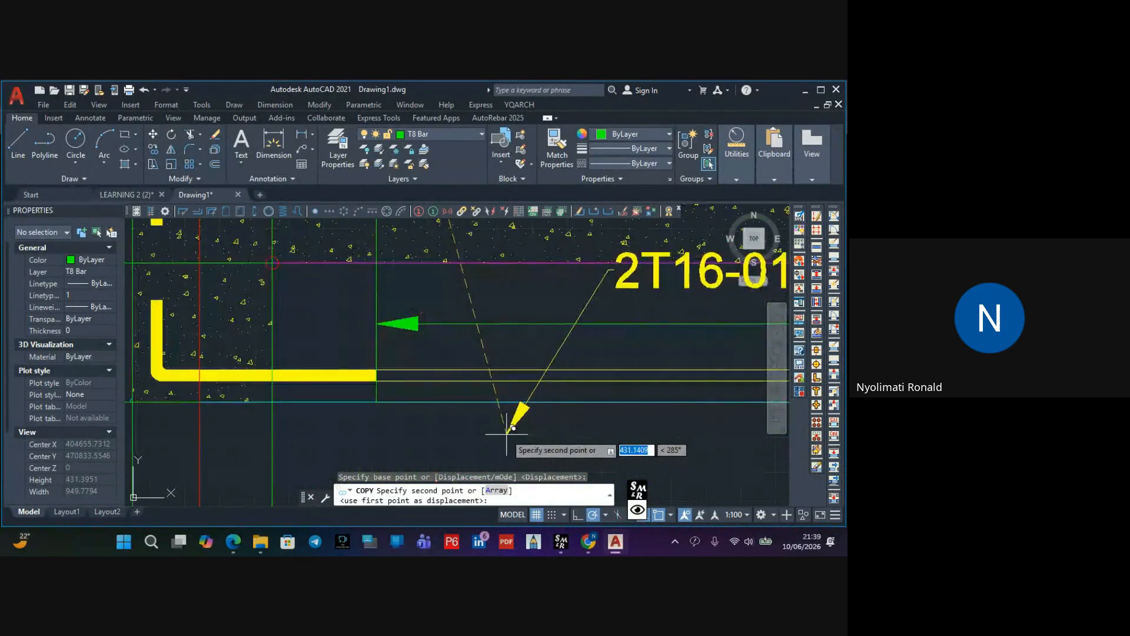
click(437, 379)
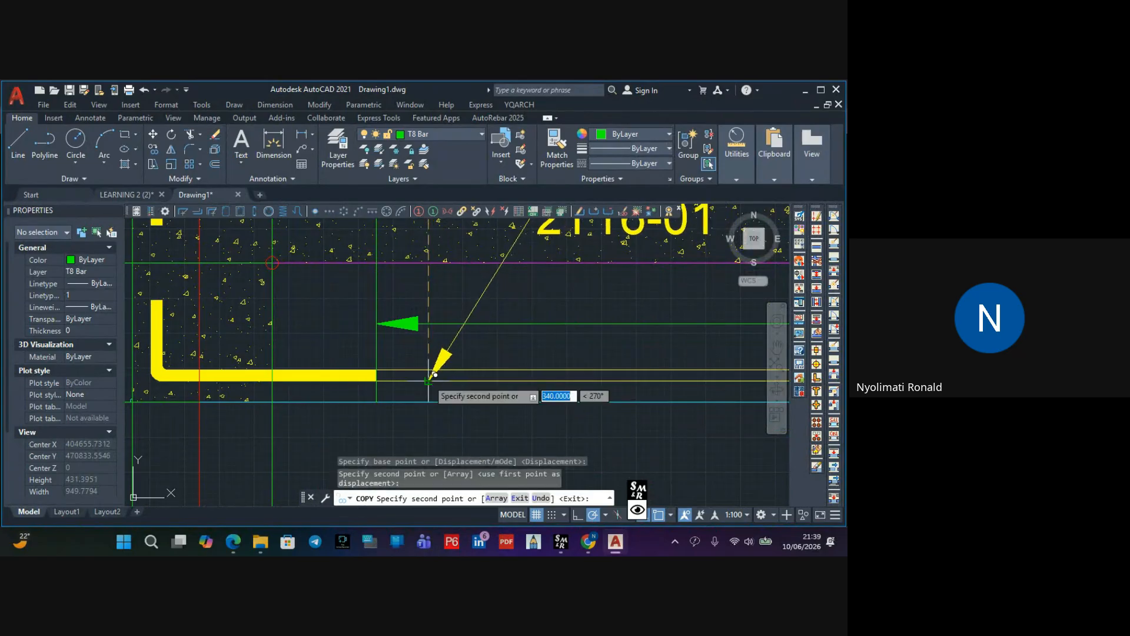
key(Escape)
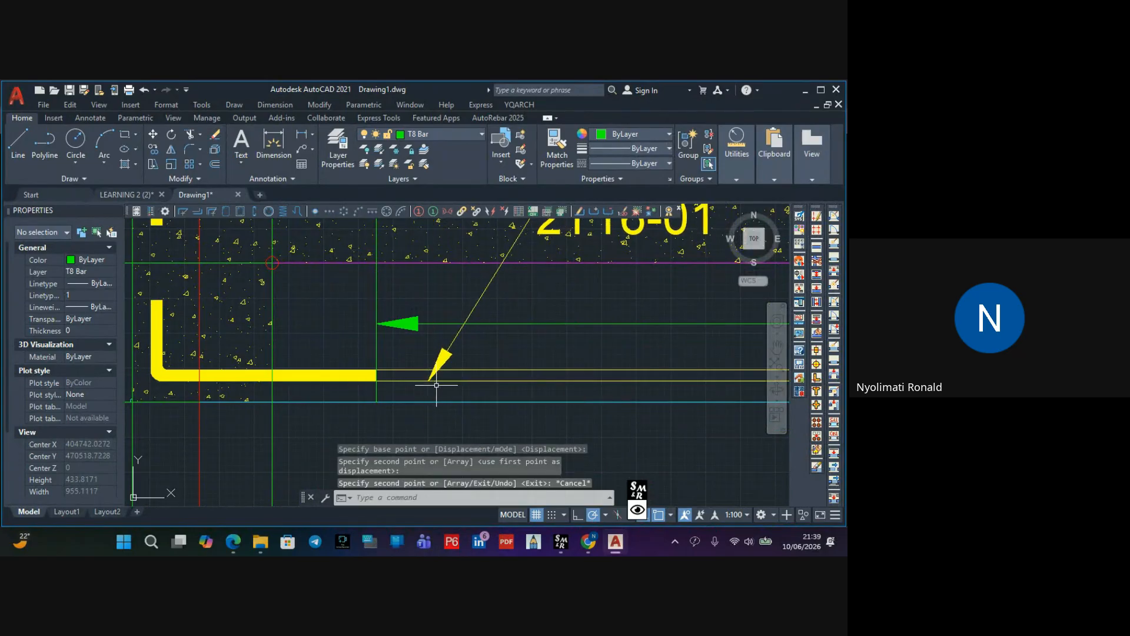
Stretch the lower 2T16-01 leader's text down to clear space below the beam
click(477, 303)
scroll(477, 303, down, 2)
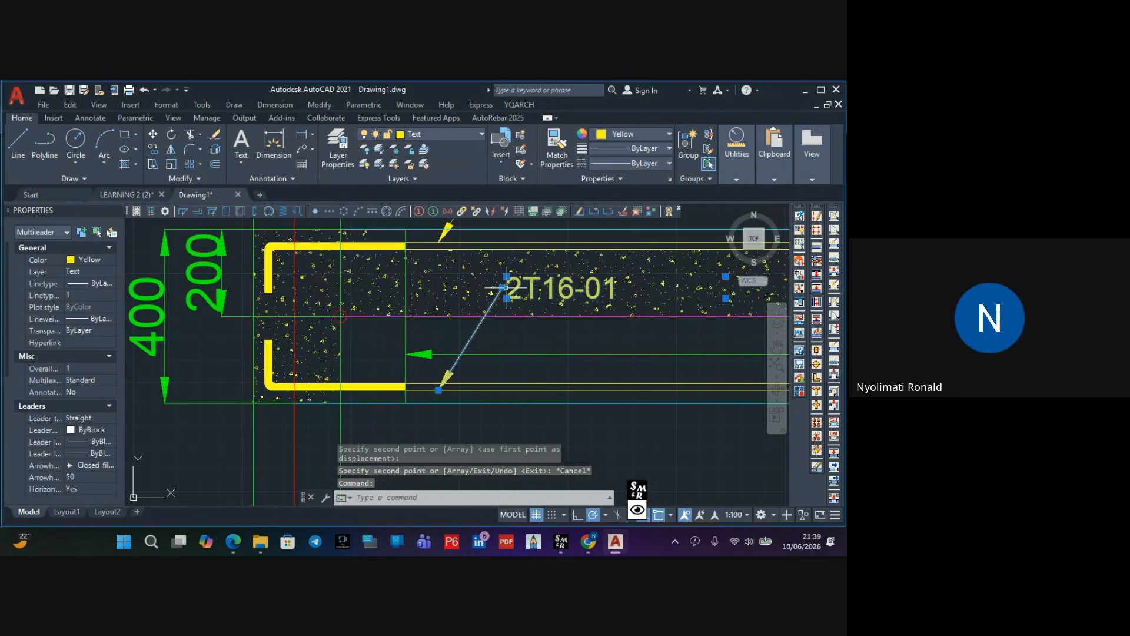
click(504, 288)
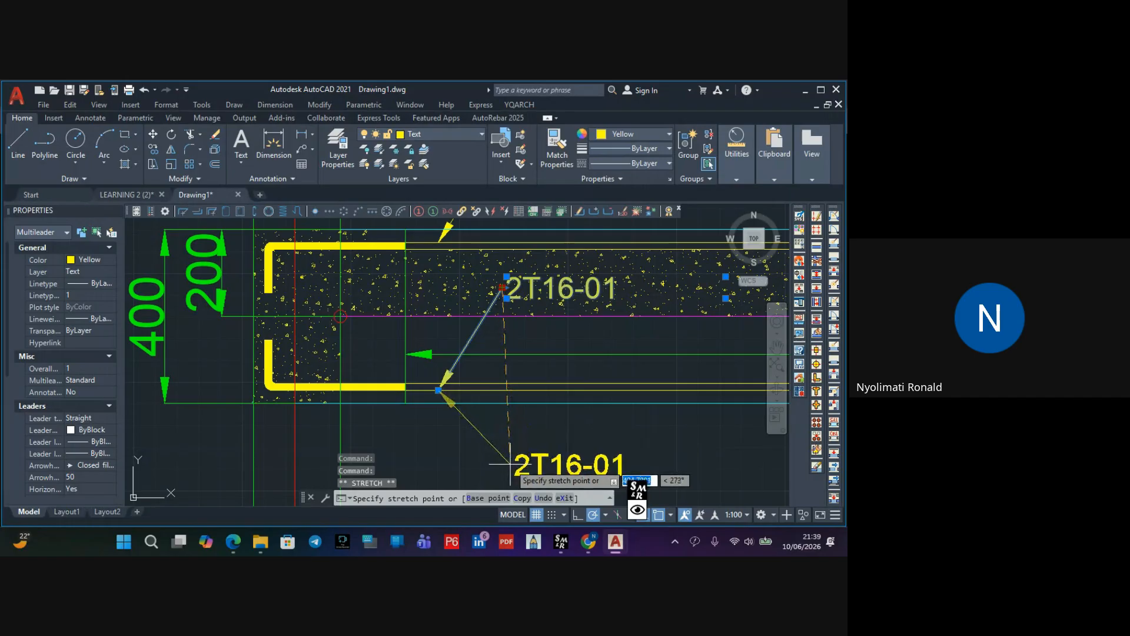
click(510, 464)
middle_drag(560, 449, 513, 377)
key(Escape)
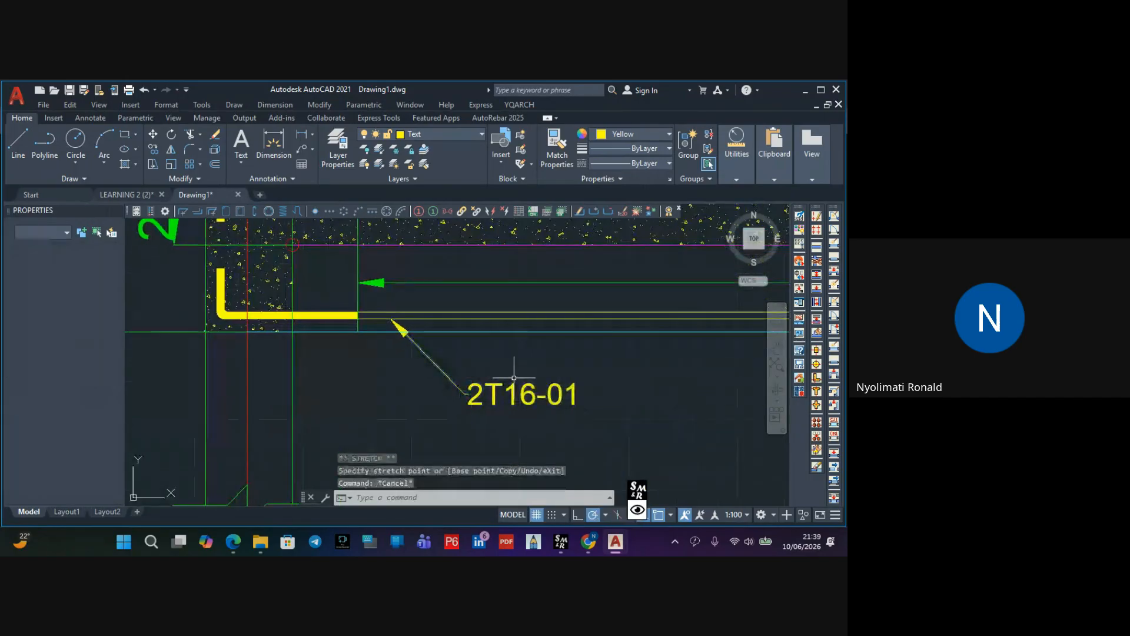
Change the text of the leader below the beam's bottom bar to 3T16-01, matching the bottom bars in Section A-A
scroll(514, 379, up, 1)
scroll(512, 383, down, 5)
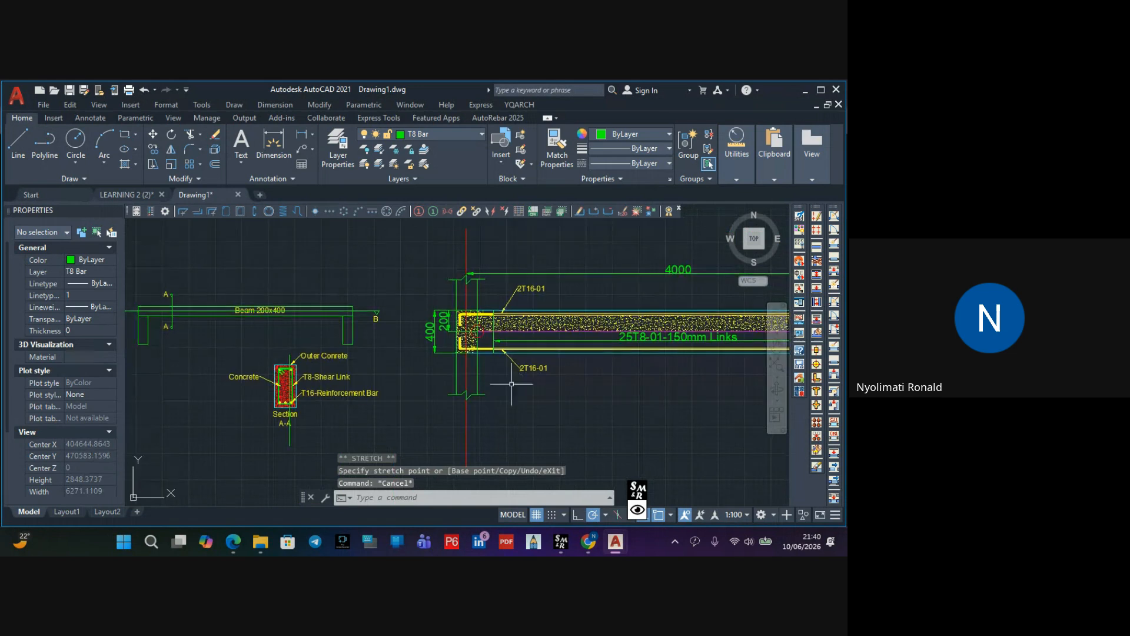
scroll(297, 395, up, 6)
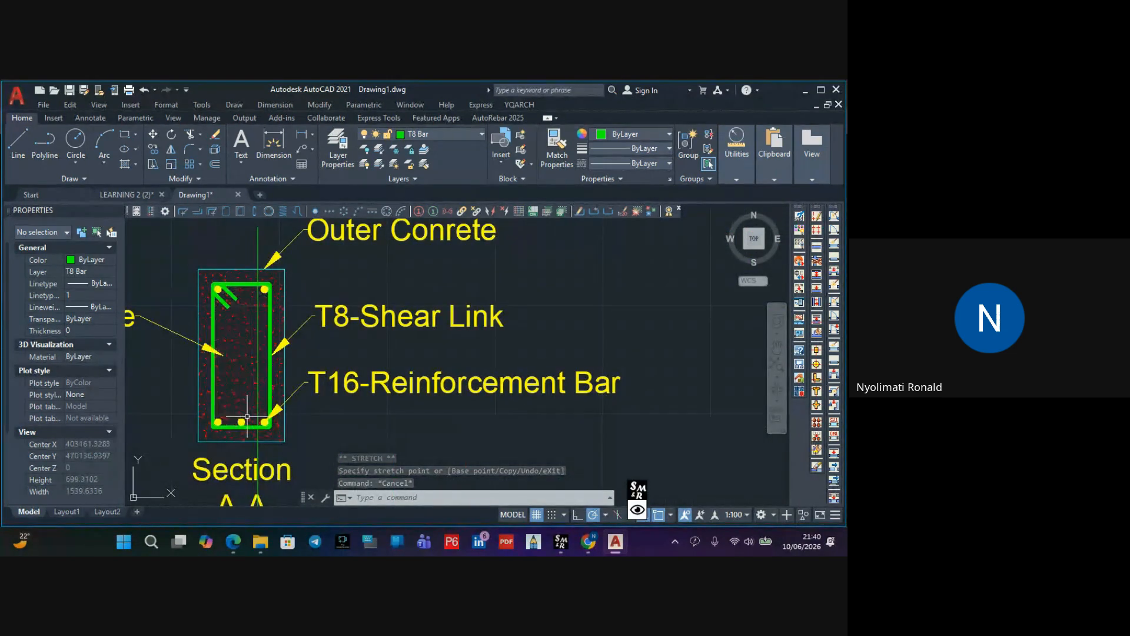
scroll(503, 380, down, 2)
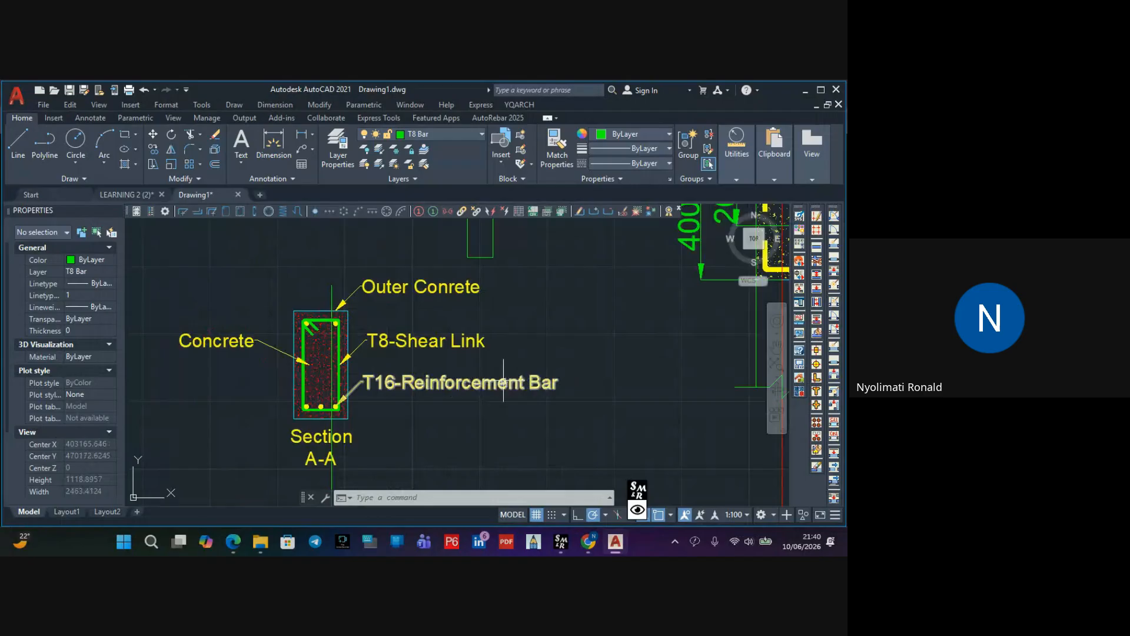
middle_drag(503, 382, 206, 414)
middle_drag(638, 344, 561, 361)
scroll(568, 365, up, 2)
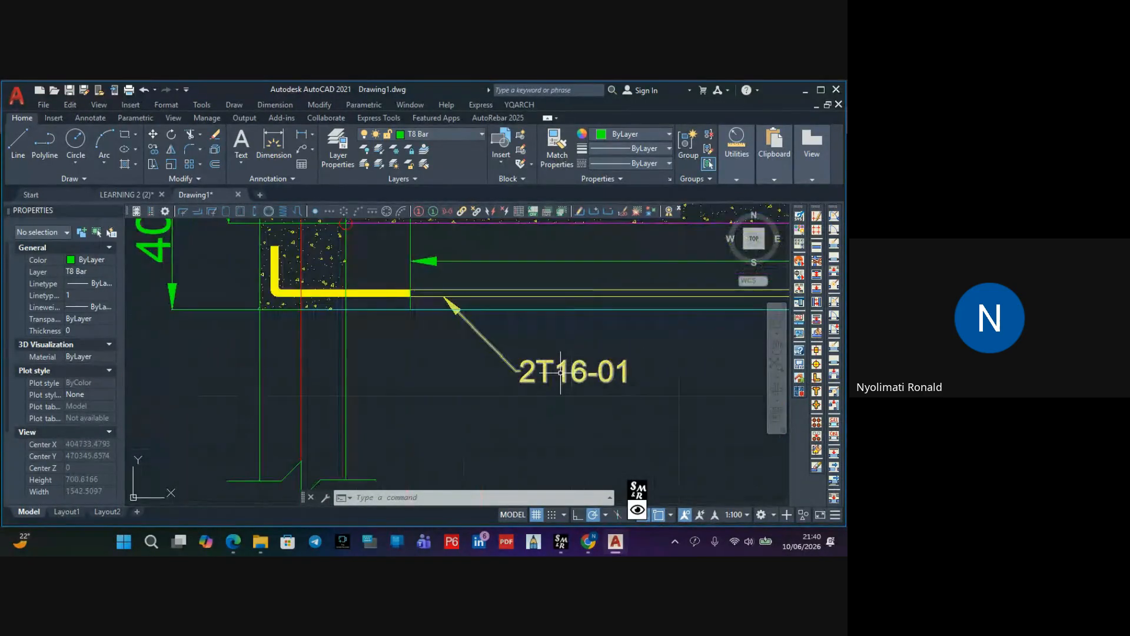
double_click(536, 368)
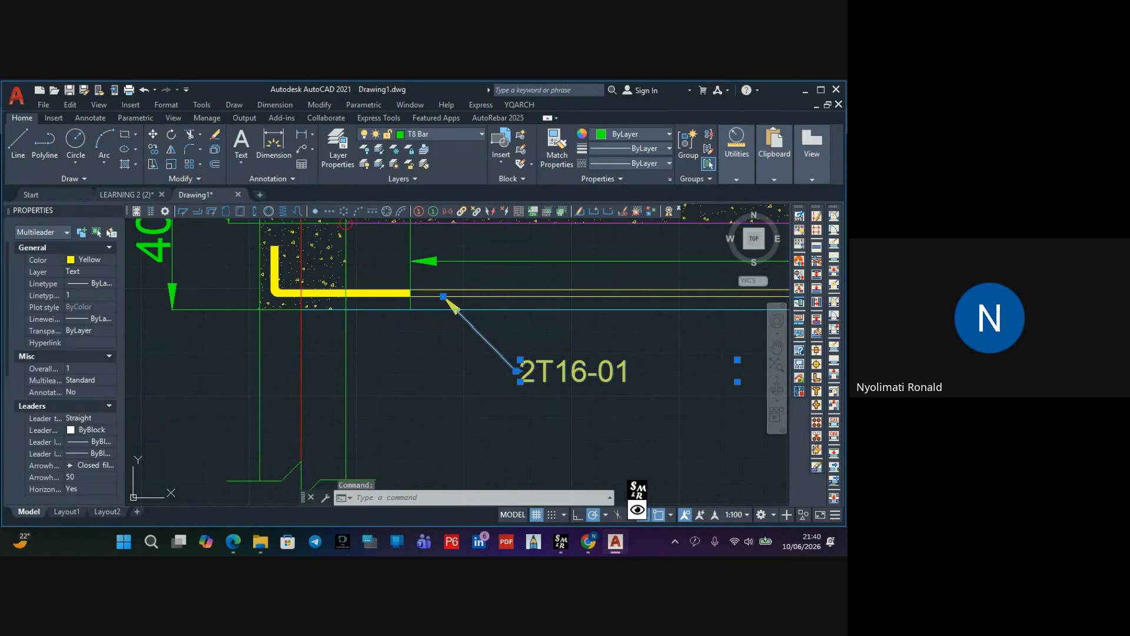
key(BackSpace)
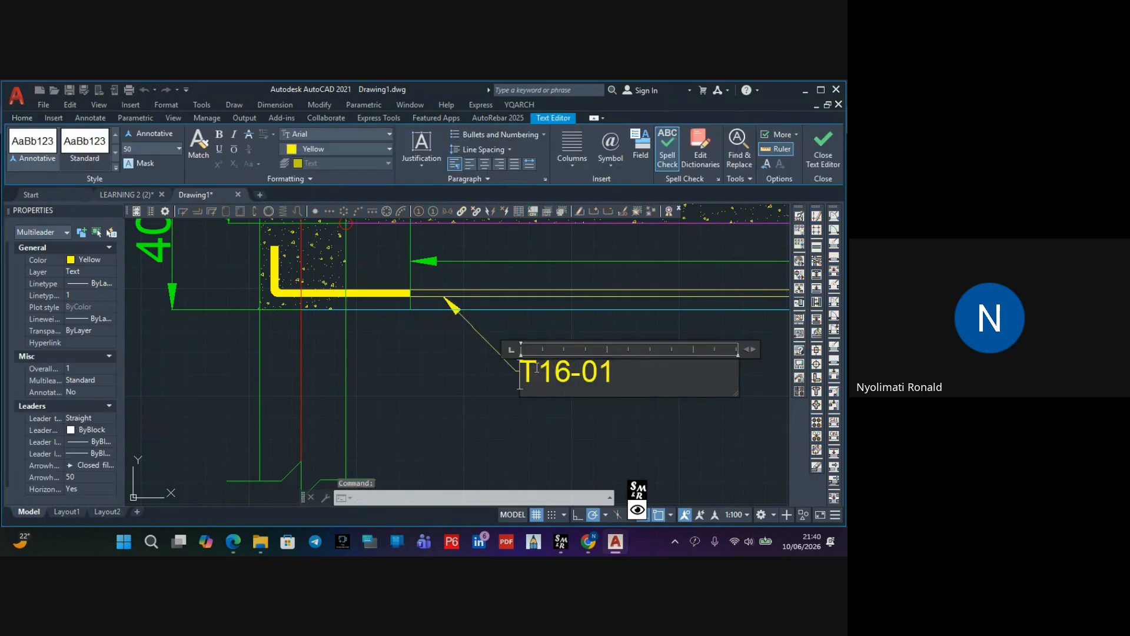
text(3)
click(495, 409)
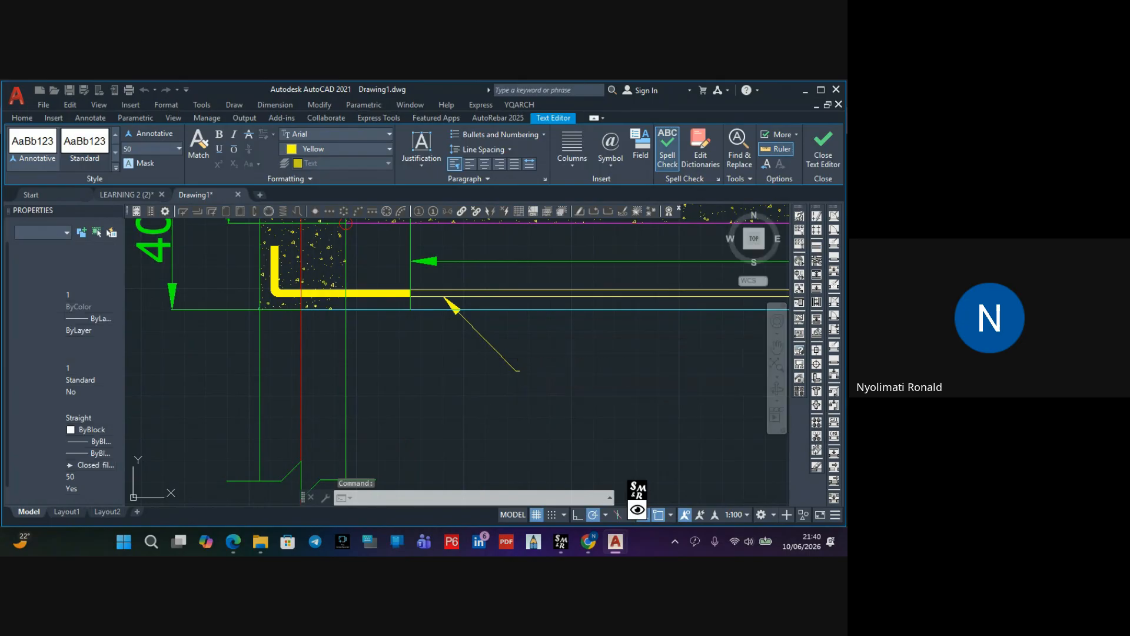
Change the bar mark in the lower leader so its text reads 3T16-02
scroll(505, 396, down, 5)
scroll(509, 391, down, 3)
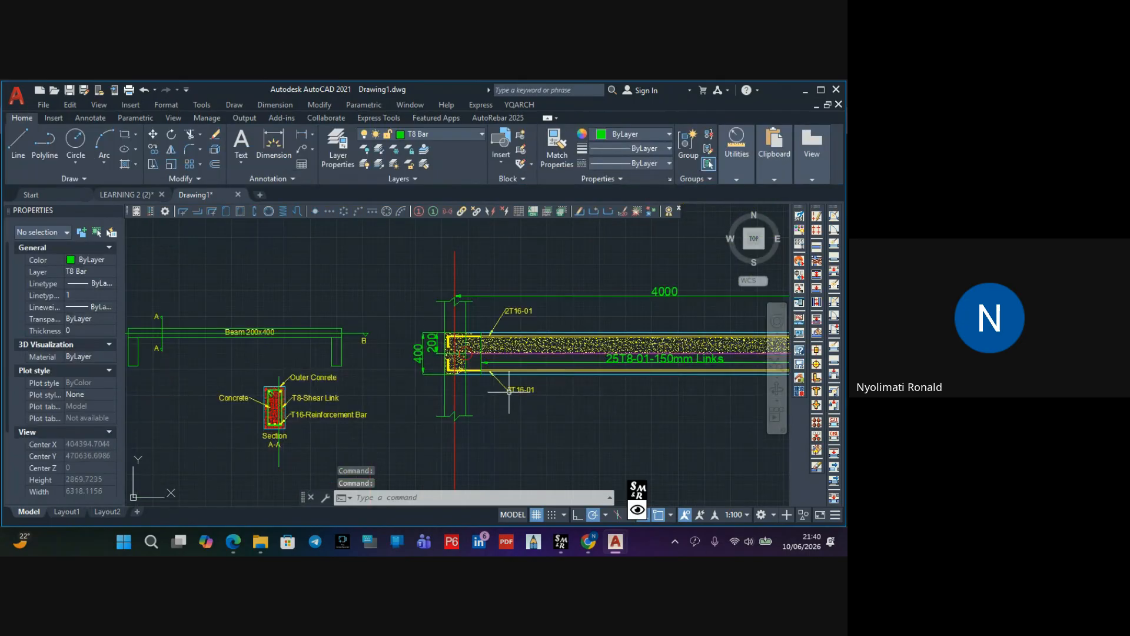
scroll(537, 392, up, 8)
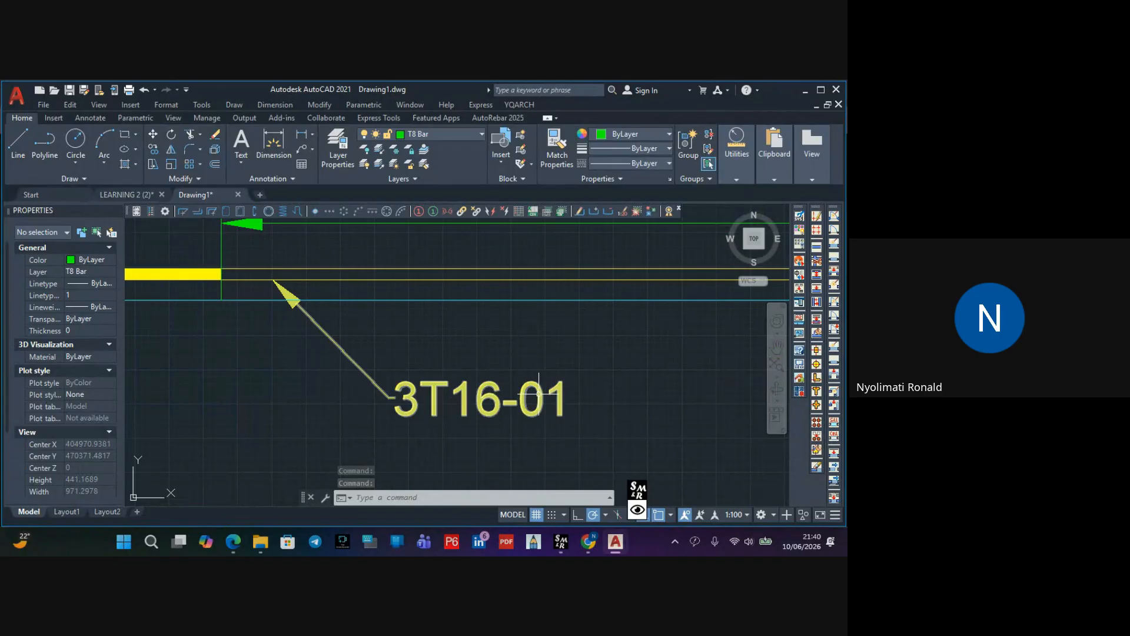
double_click(540, 391)
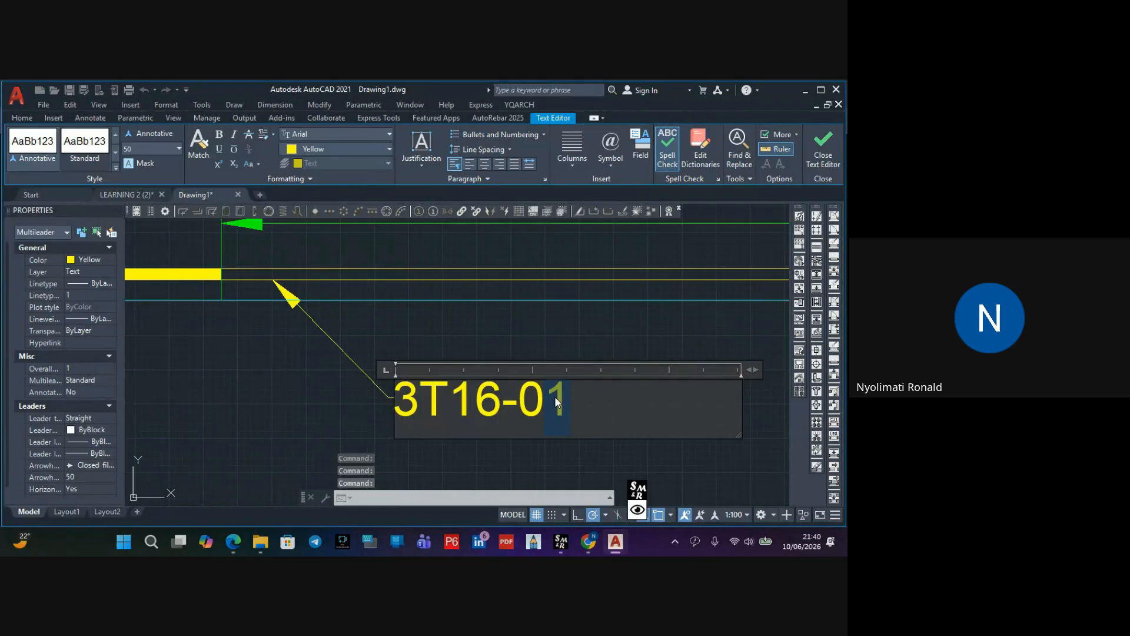
click(687, 464)
scroll(598, 396, down, 1)
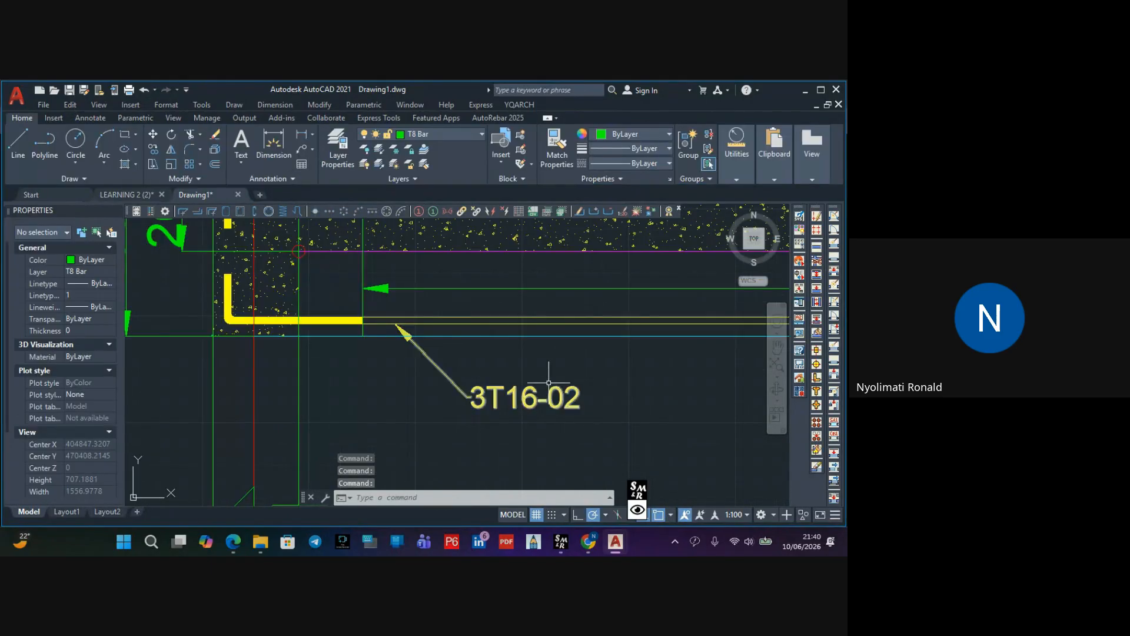
Examine the top and bottom bar labels along the beam elevation against the bars in Section A-A
scroll(533, 376, down, 2)
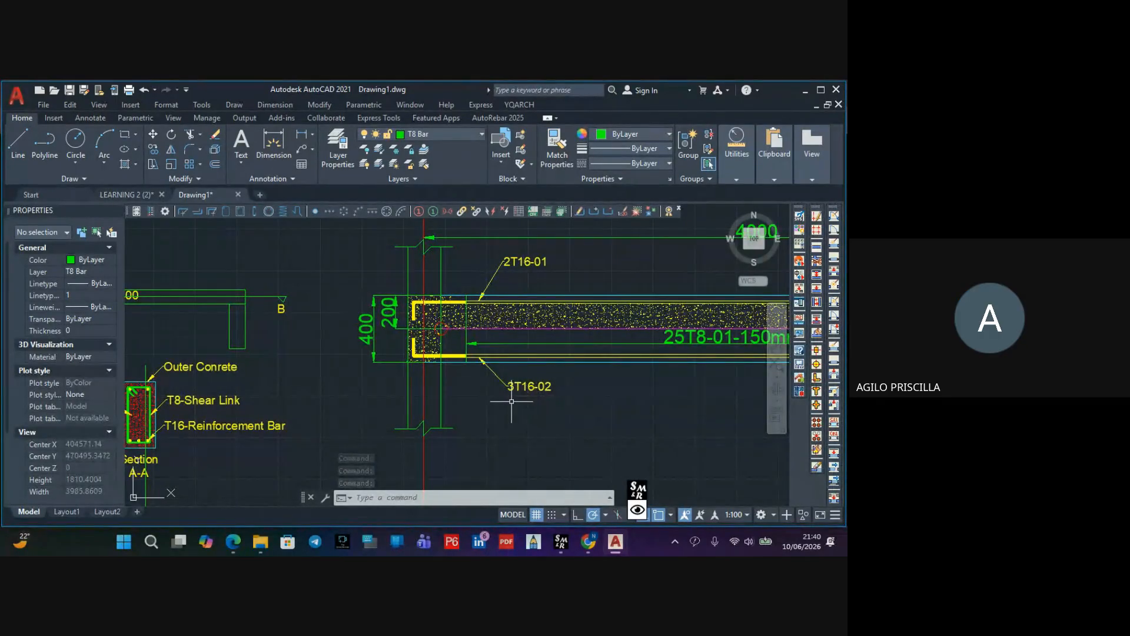
scroll(530, 400, up, 2)
middle_drag(530, 398, 505, 429)
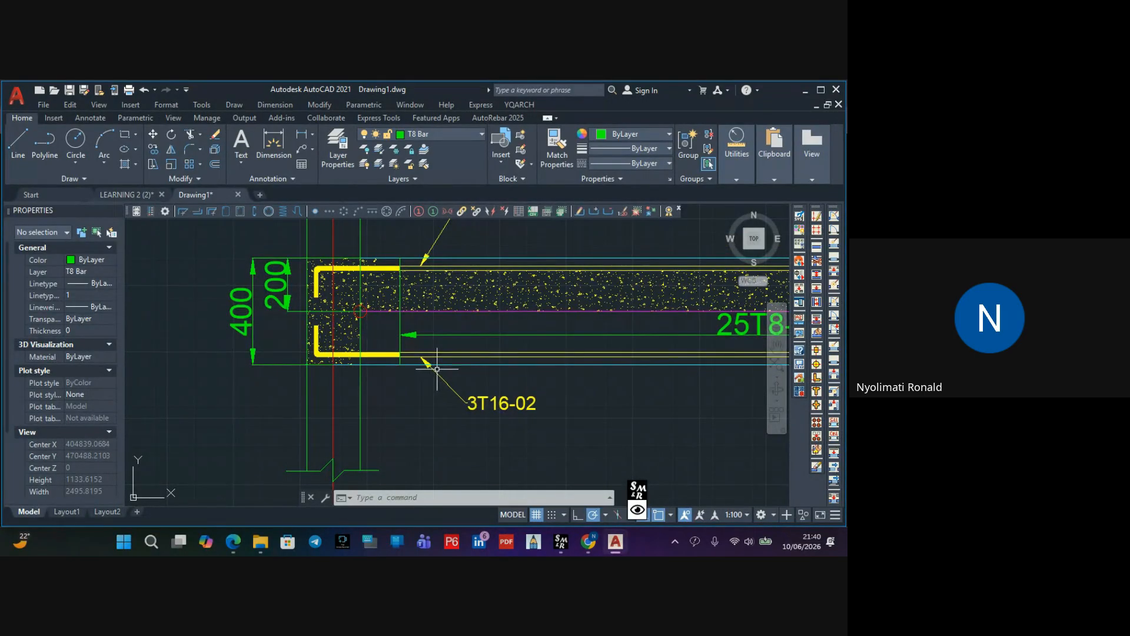
scroll(449, 324, down, 2)
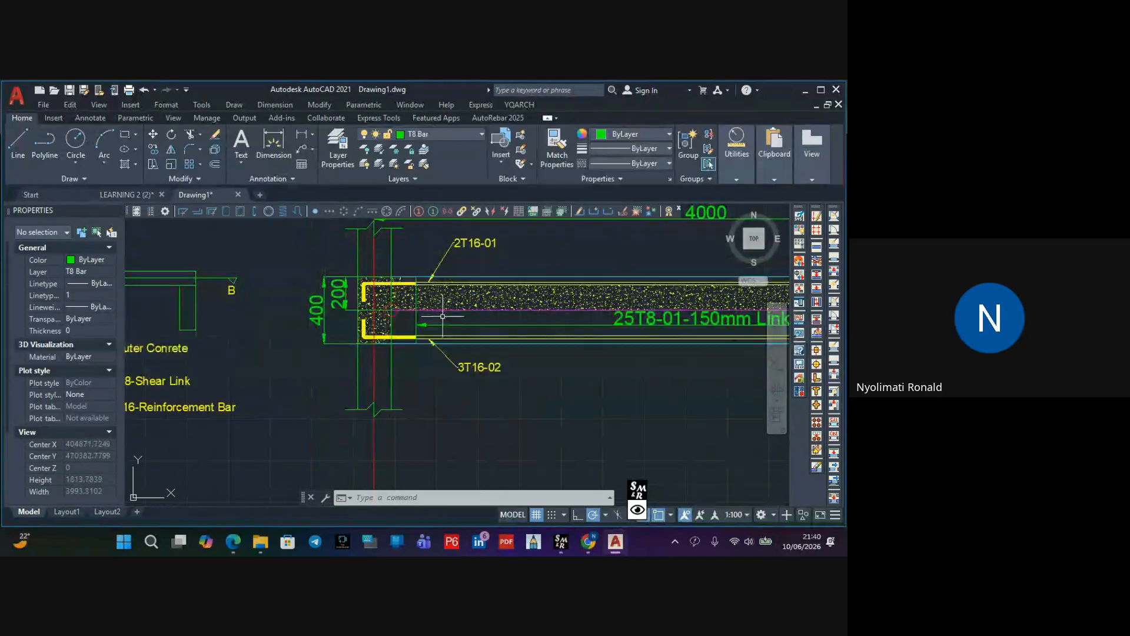
scroll(459, 296, down, 4)
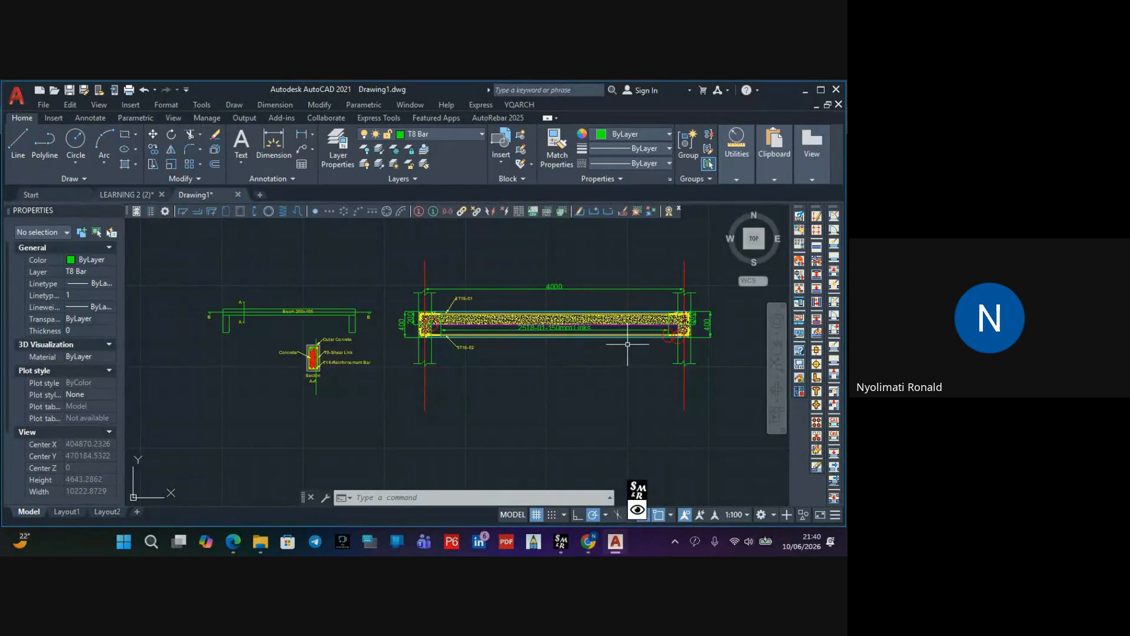
scroll(627, 344, up, 3)
scroll(671, 350, down, 3)
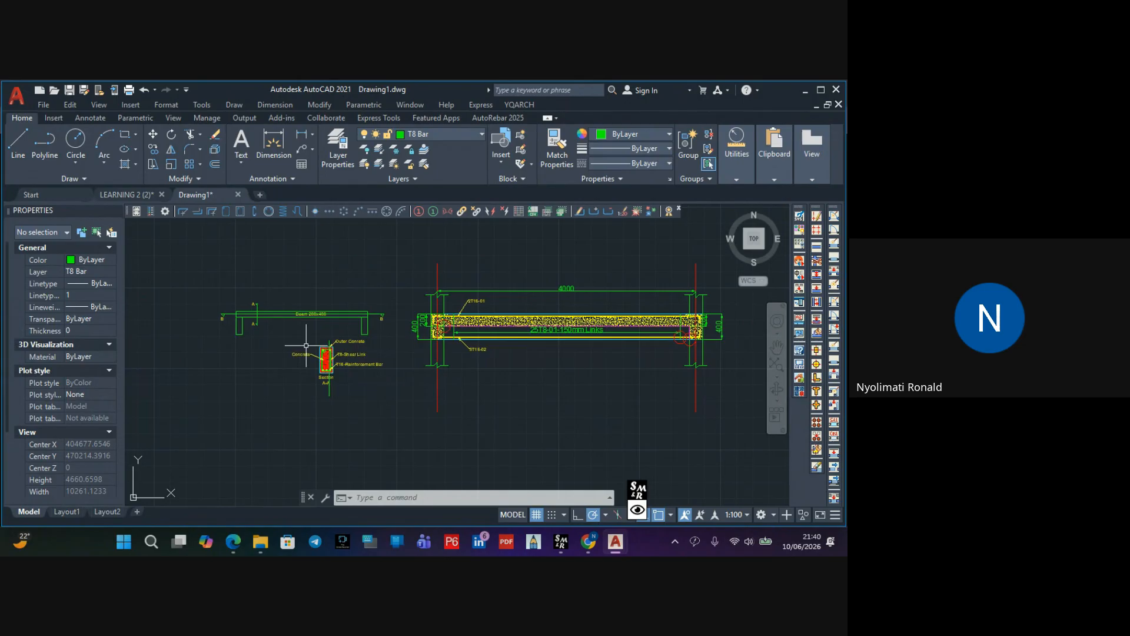
scroll(397, 370, up, 2)
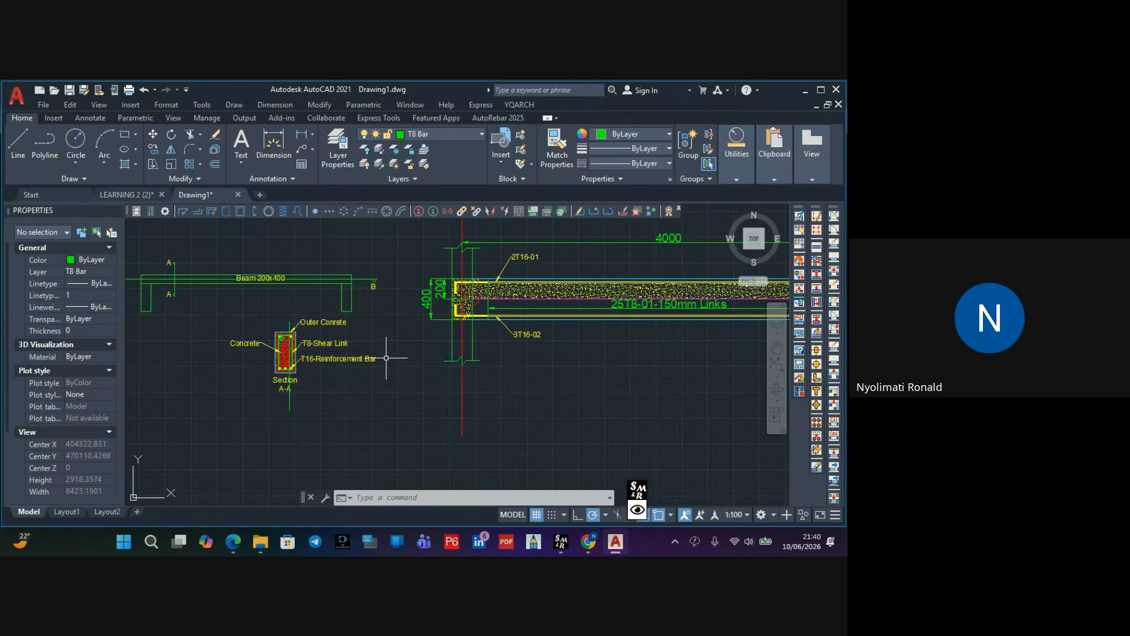
Copy the A-A section mark from the Beam 200x400 outline to below the detailed beam elevation, beyond the 3T16-02 label
scroll(185, 295, up, 1)
scroll(305, 327, up, 2)
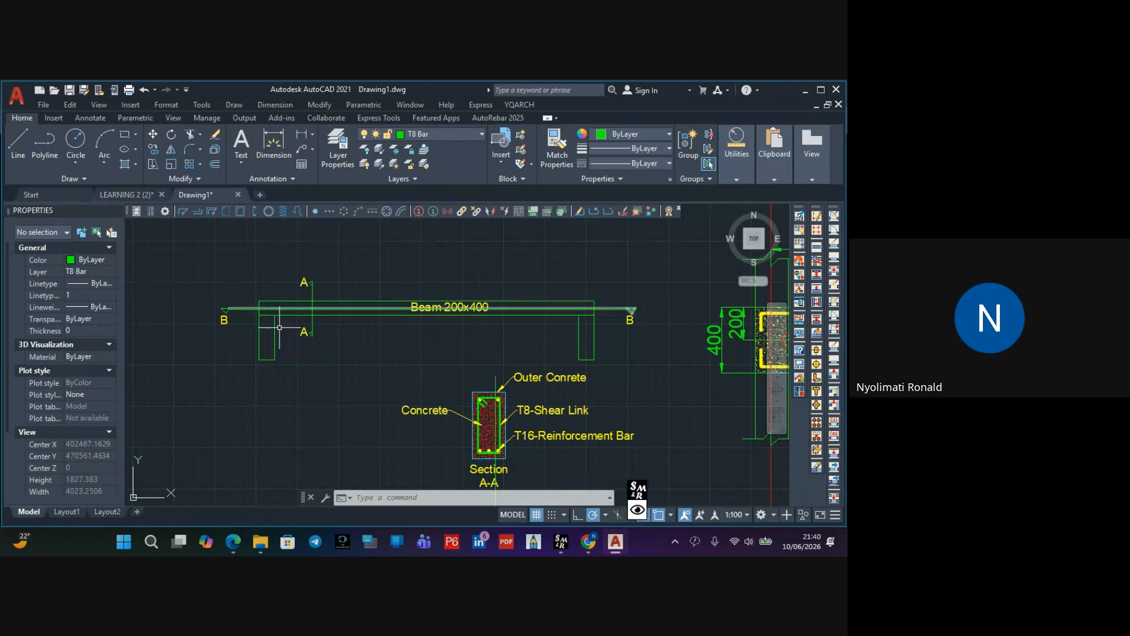
scroll(312, 333, up, 2)
click(324, 328)
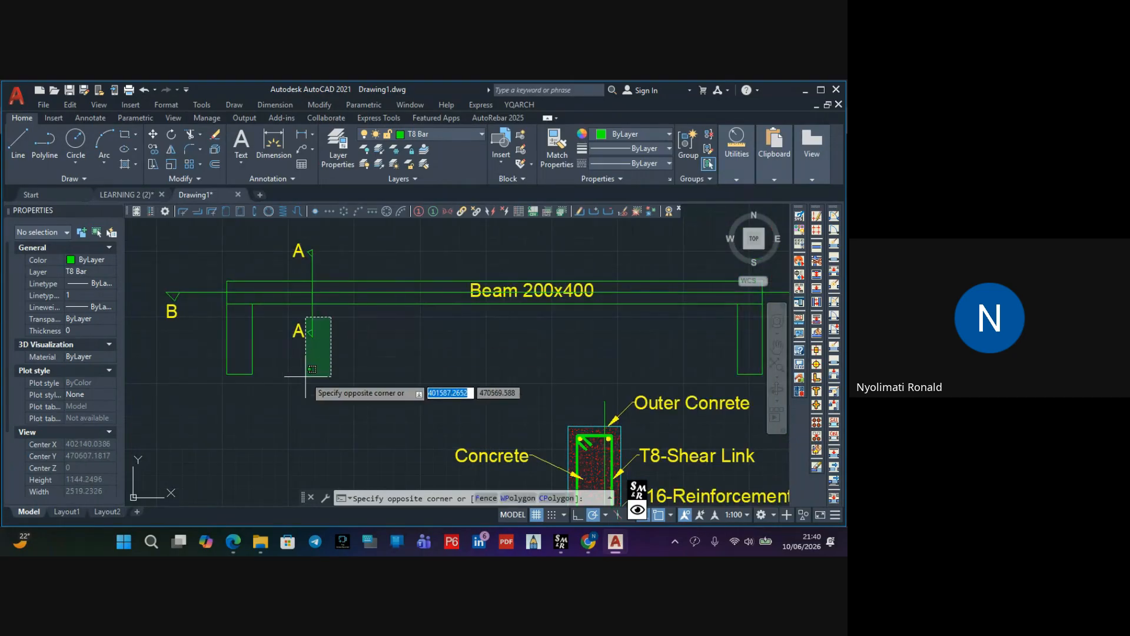
click(282, 378)
click(324, 231)
click(272, 254)
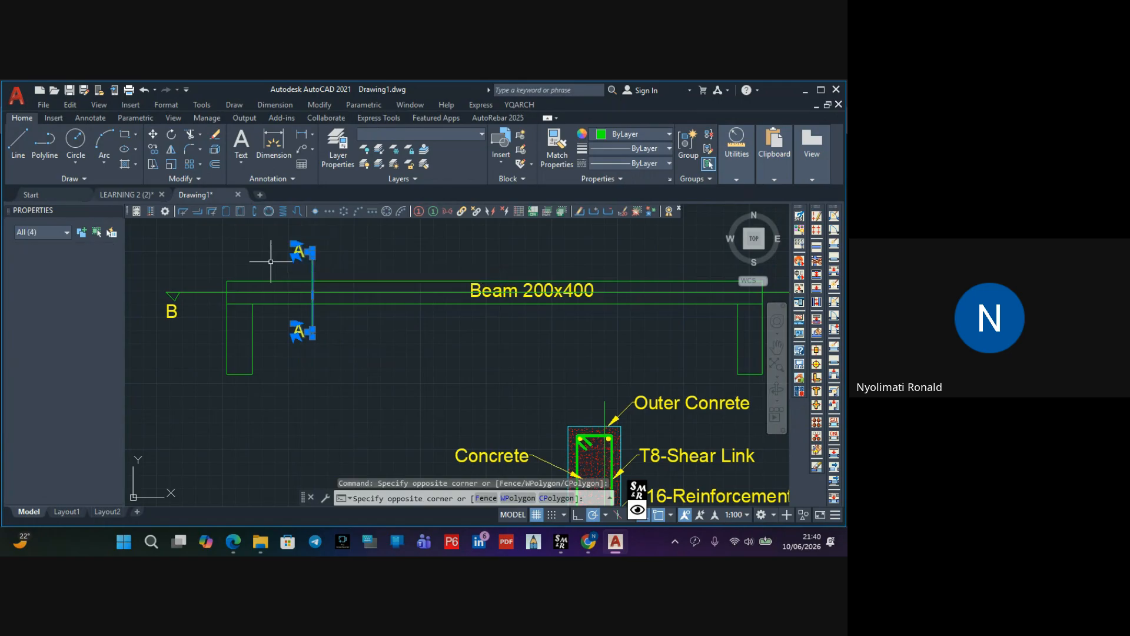
click(153, 149)
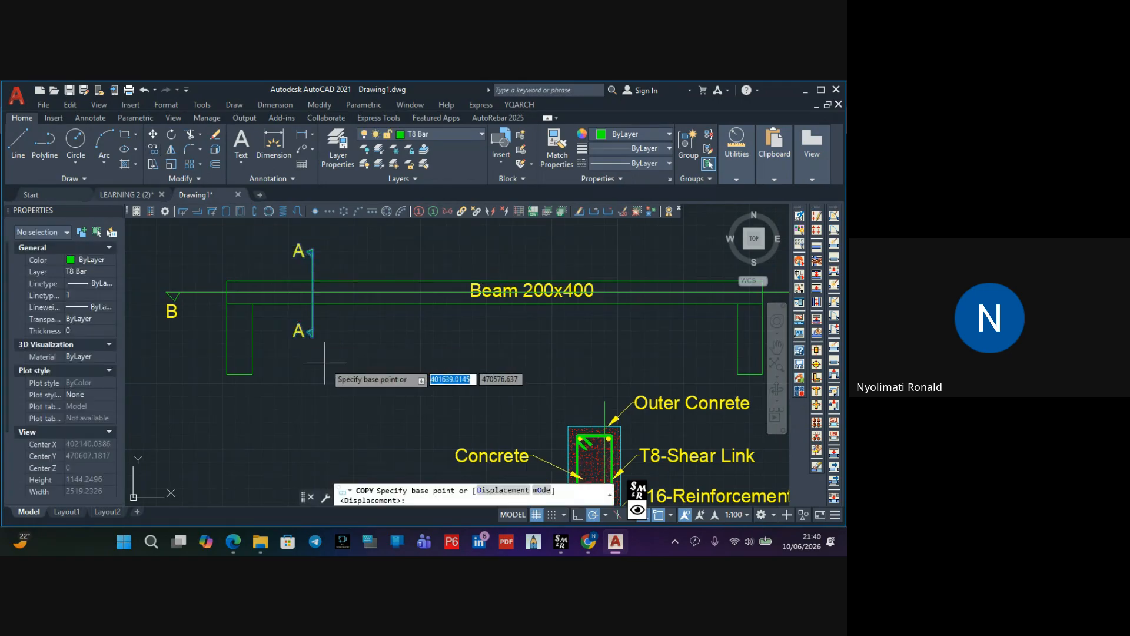
click(312, 333)
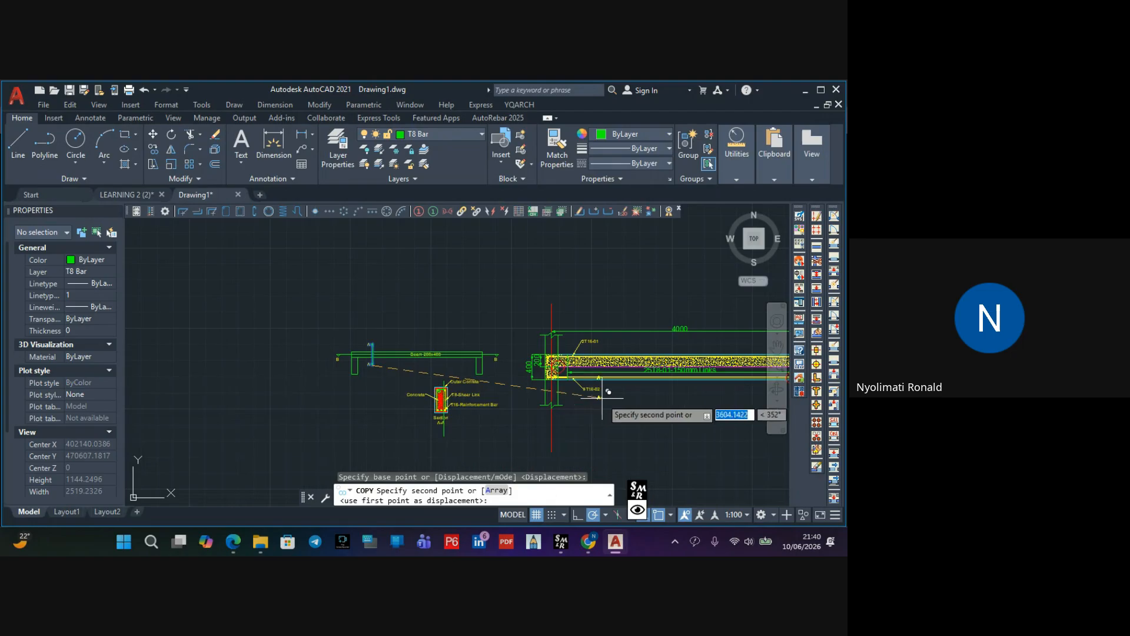
scroll(647, 388, up, 6)
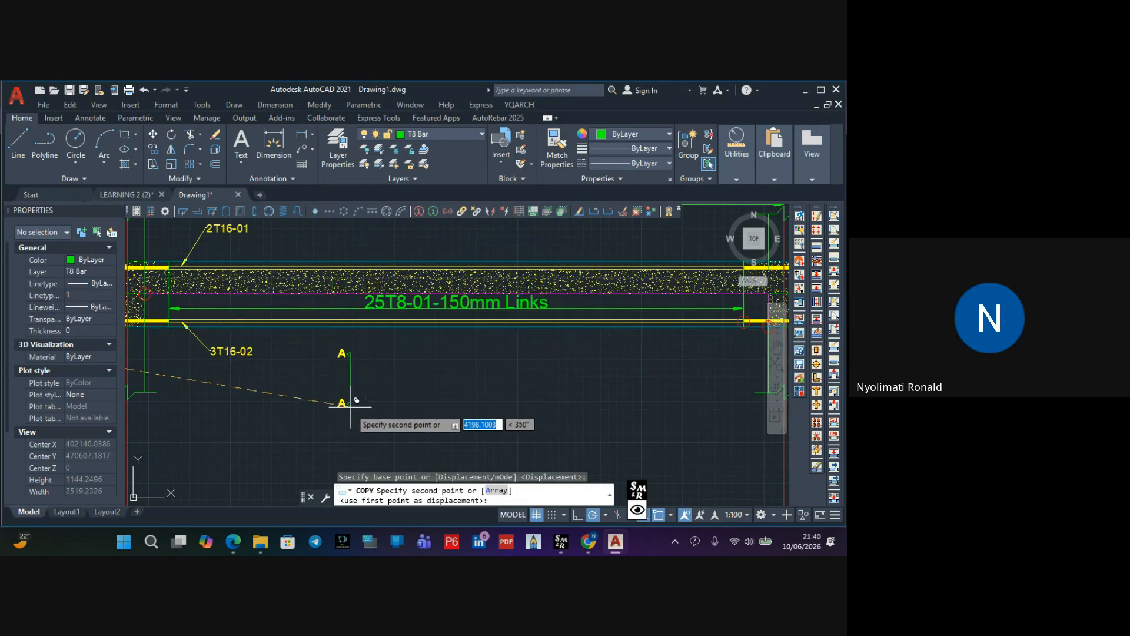
click(352, 404)
key(Escape)
click(363, 351)
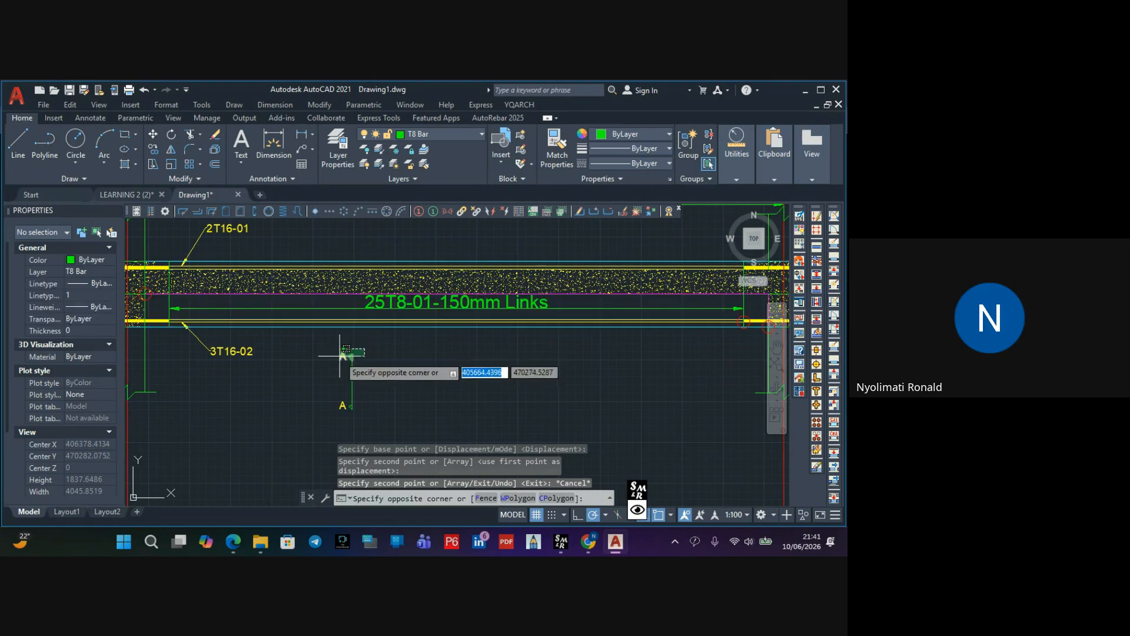
click(337, 383)
scroll(368, 367, up, 2)
scroll(366, 370, up, 2)
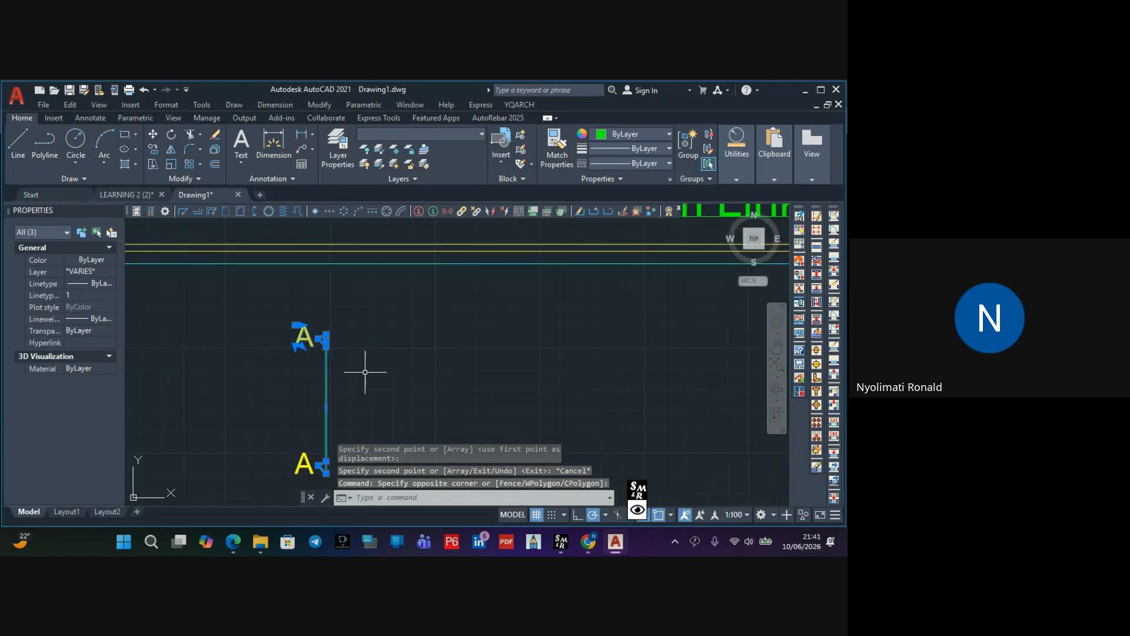
key(Escape)
click(327, 364)
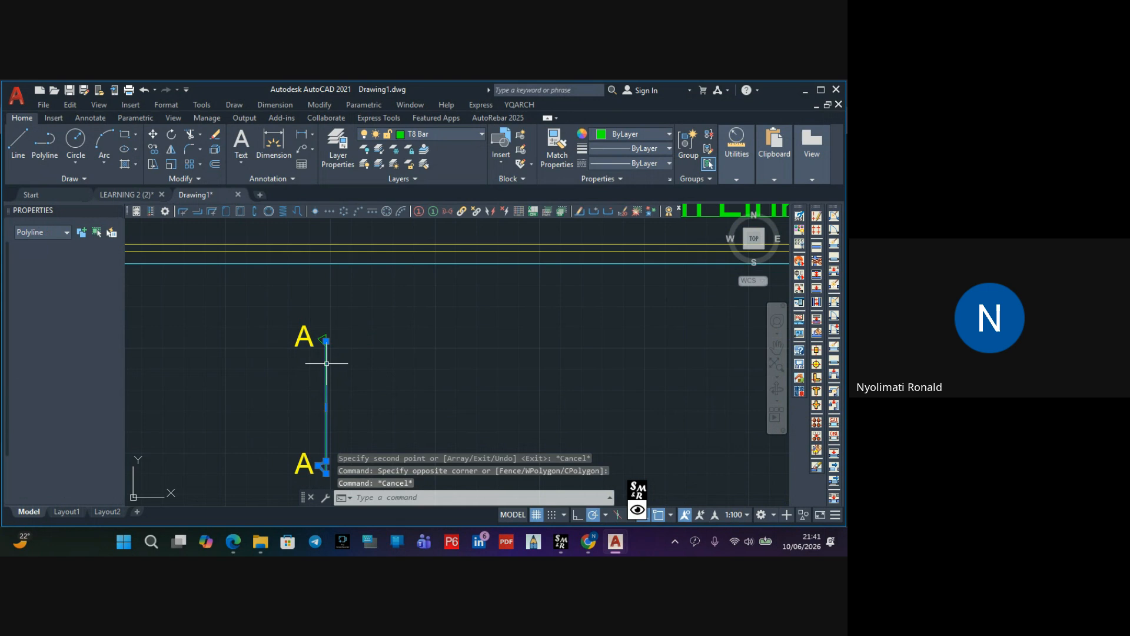
scroll(326, 363, down, 1)
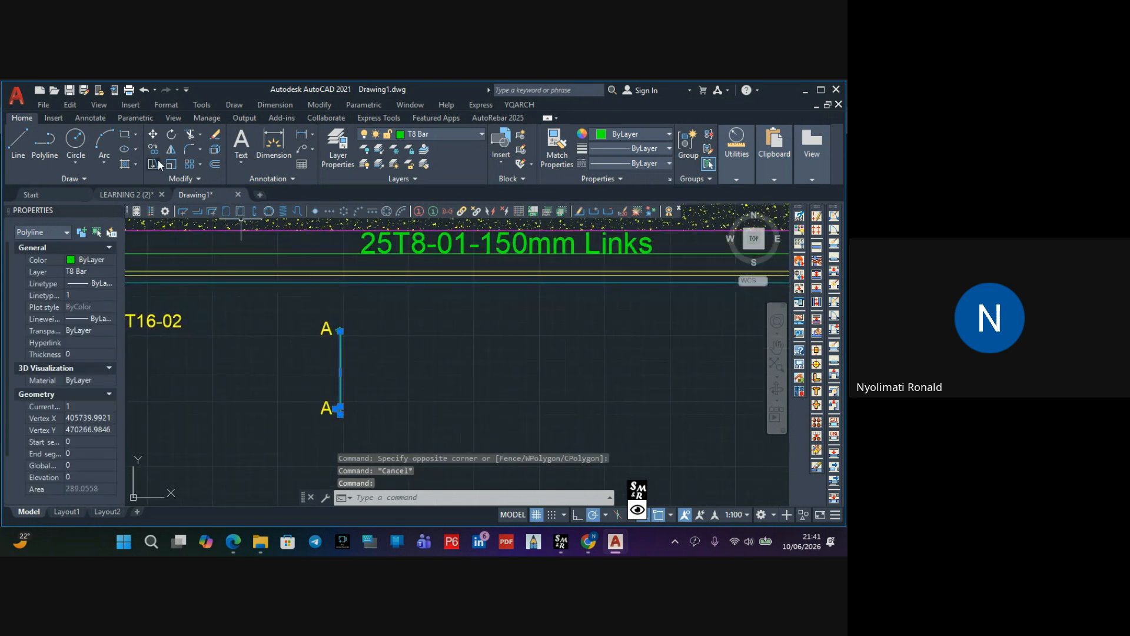
click(154, 136)
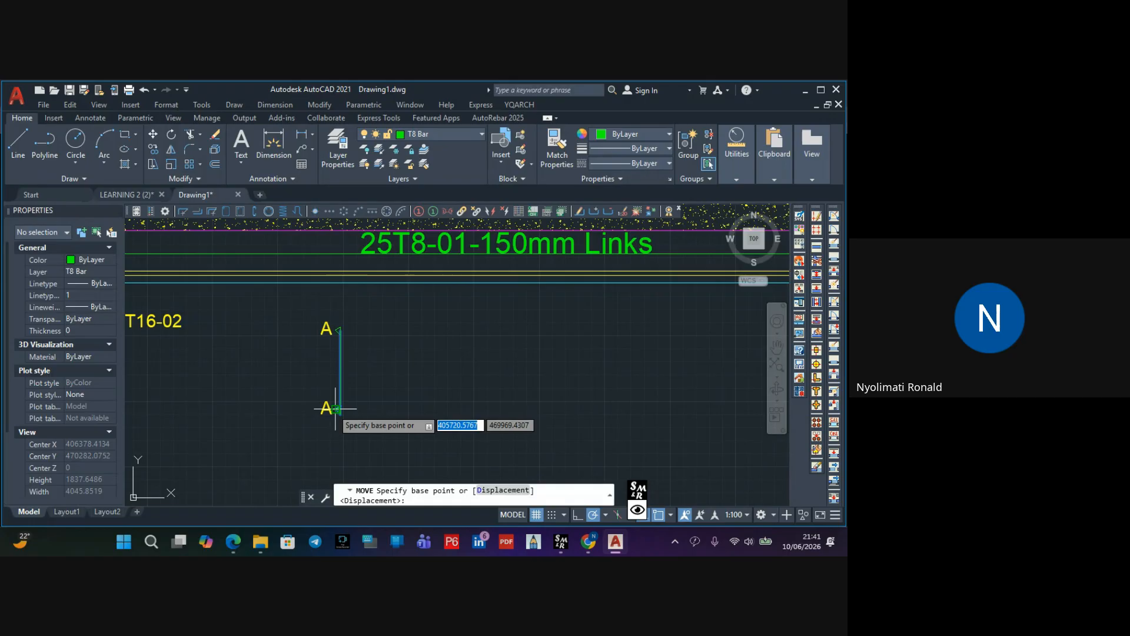
key(Escape)
Move the copied section mark's lower A and cutting line so the line crosses the beam's bottom bar near the 3T16-02 label
click(360, 400)
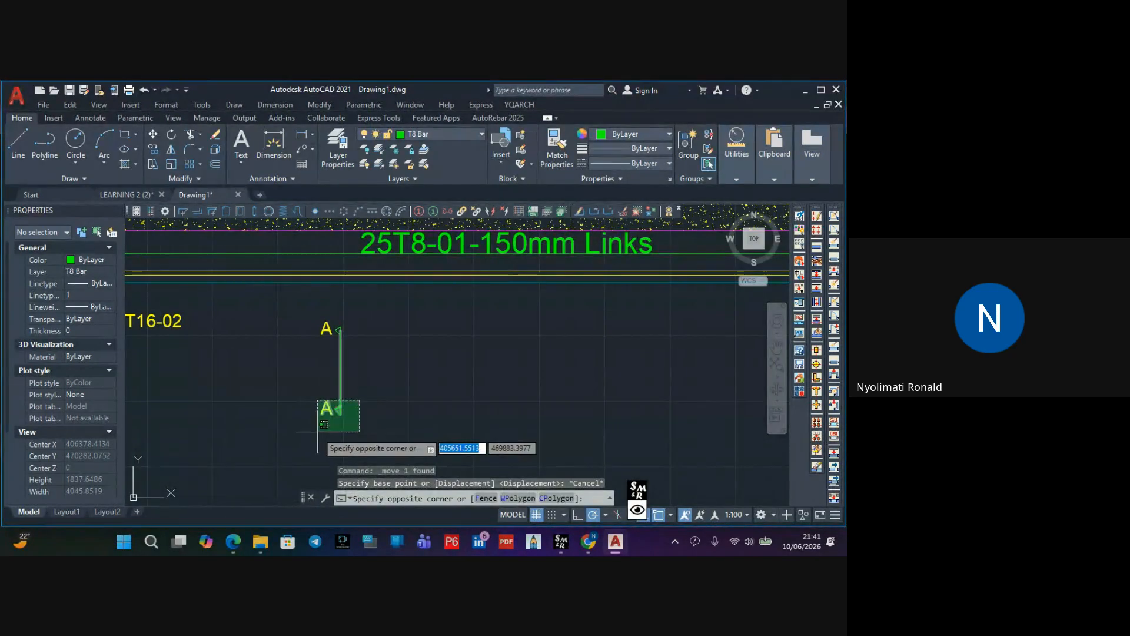
click(296, 338)
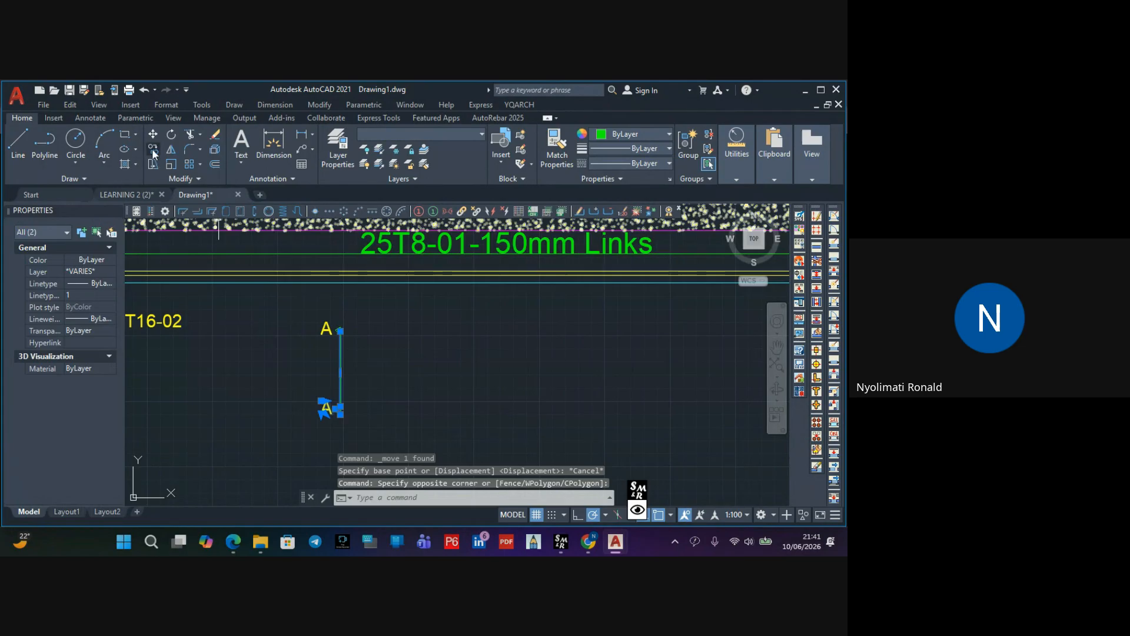
key(space)
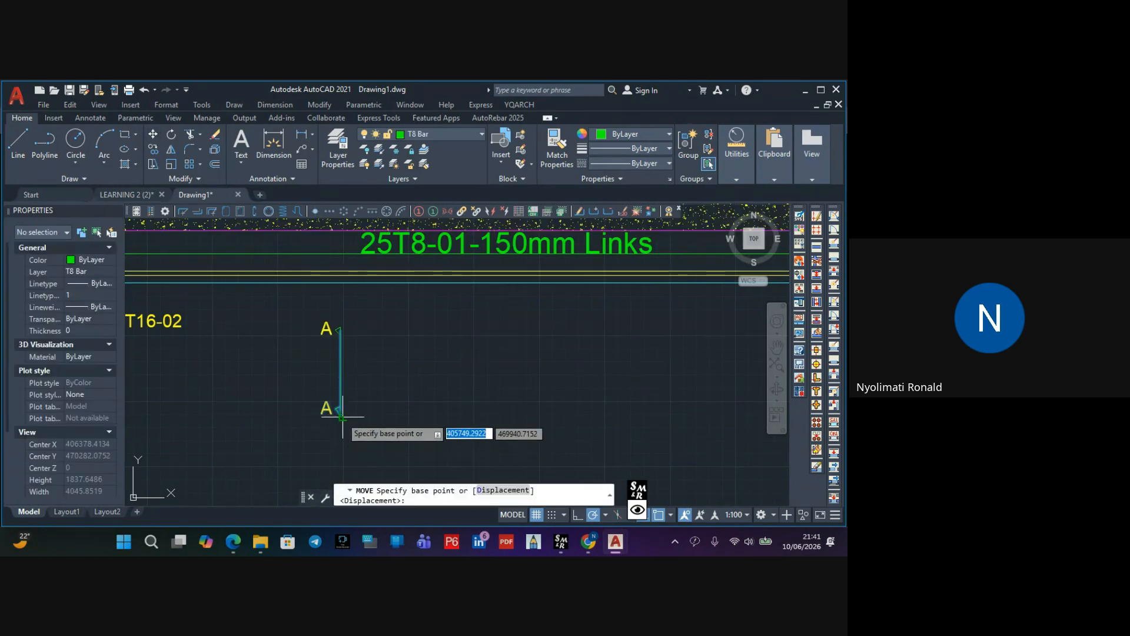
click(341, 416)
mouse_move(306, 364)
middle_down()
mouse_move(333, 373)
mouse_move(433, 462)
middle_up()
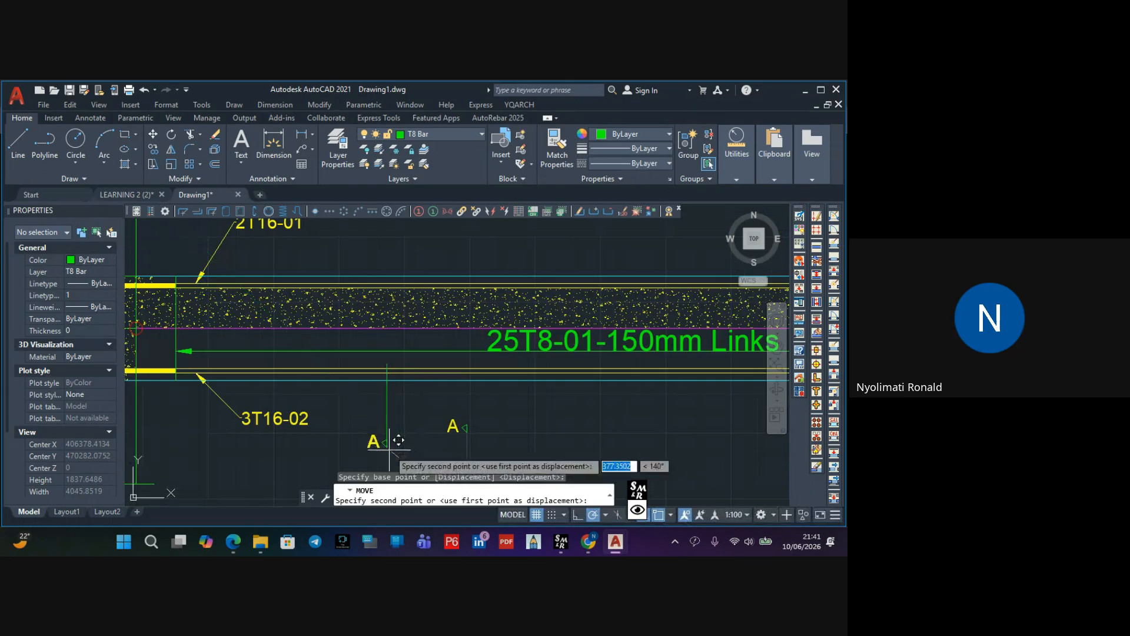
click(384, 411)
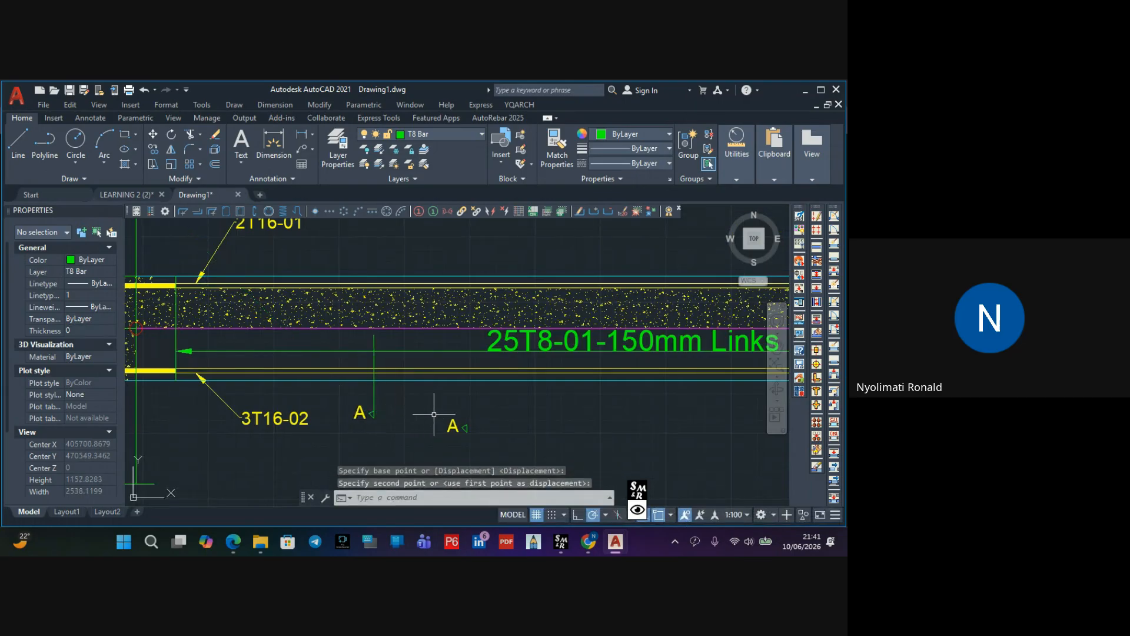
key(Escape)
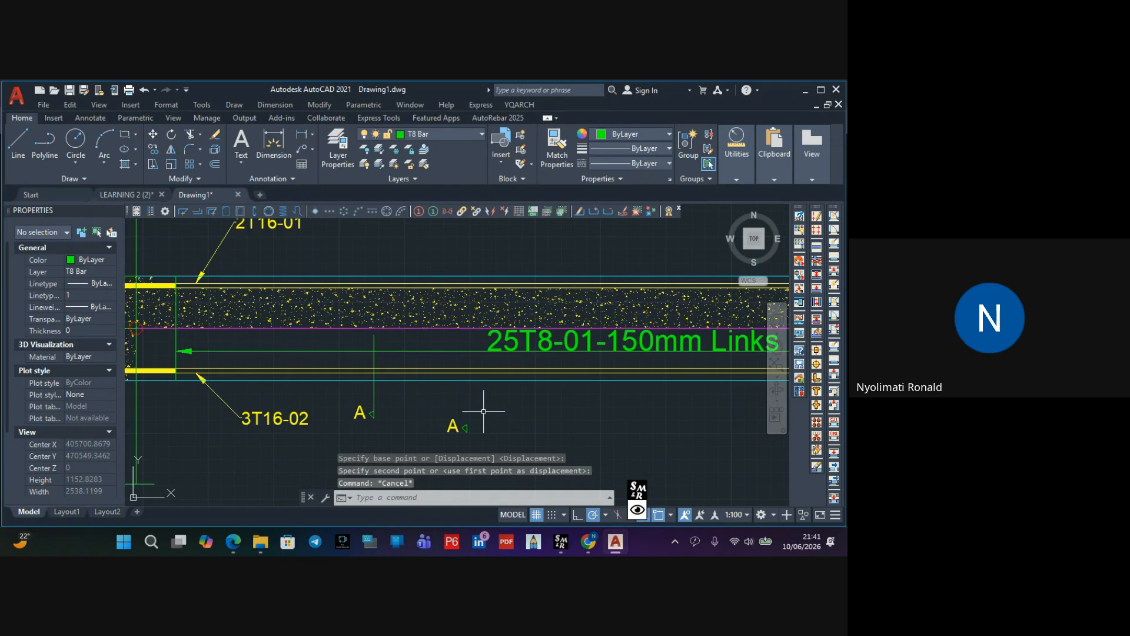
Copy the lower A mark with its cutting line to directly above the beam, between the top bar and the 4000 dimension
click(398, 402)
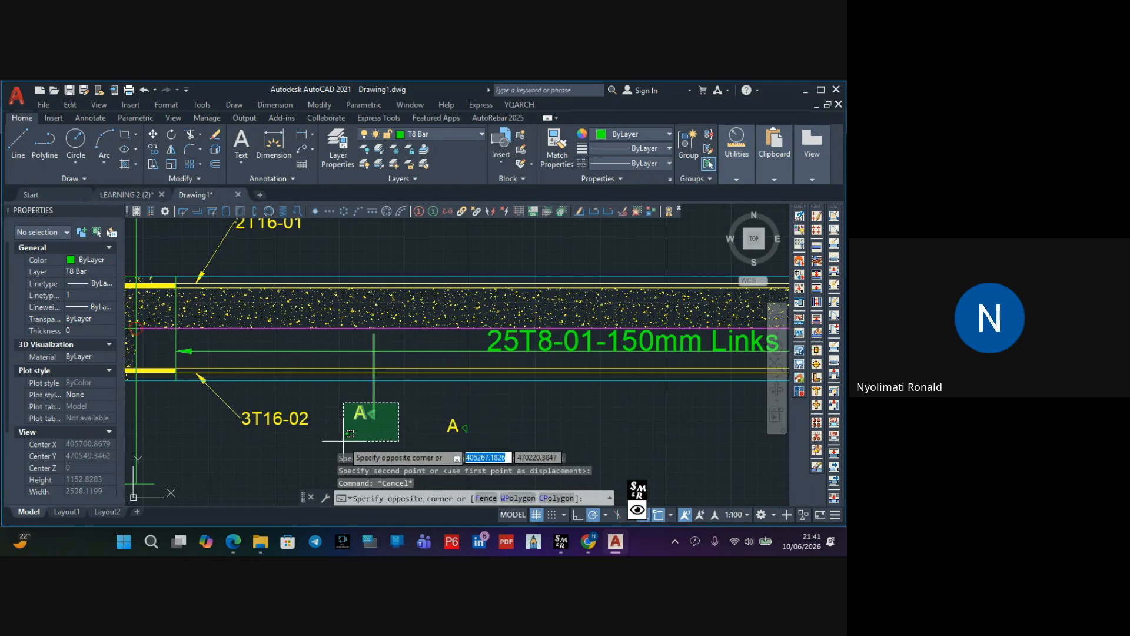
click(340, 428)
click(152, 148)
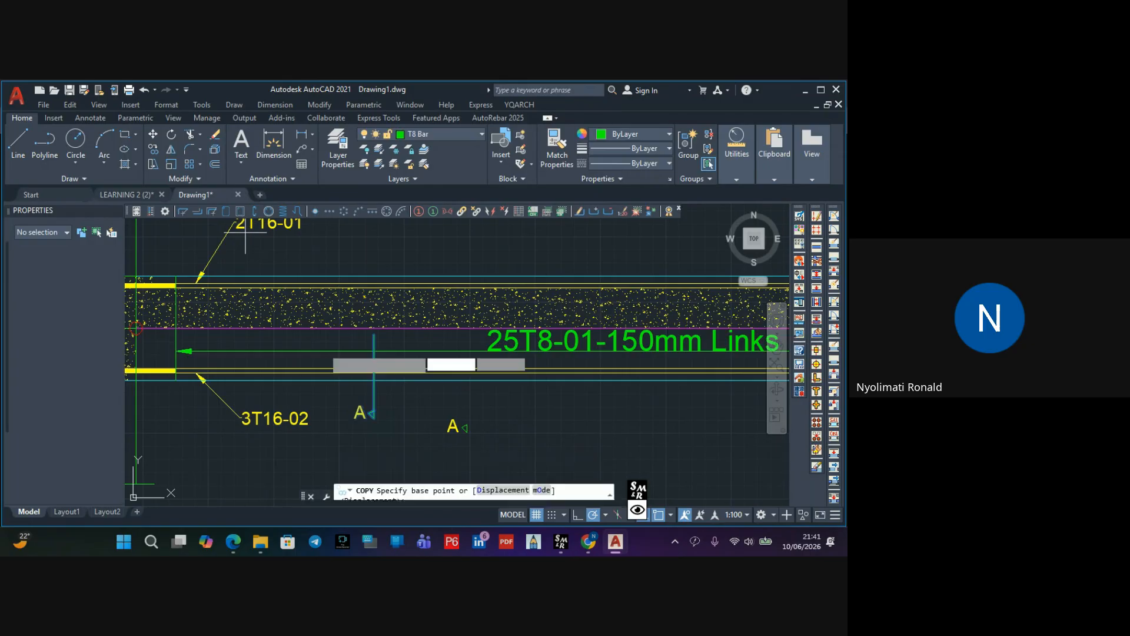
click(372, 414)
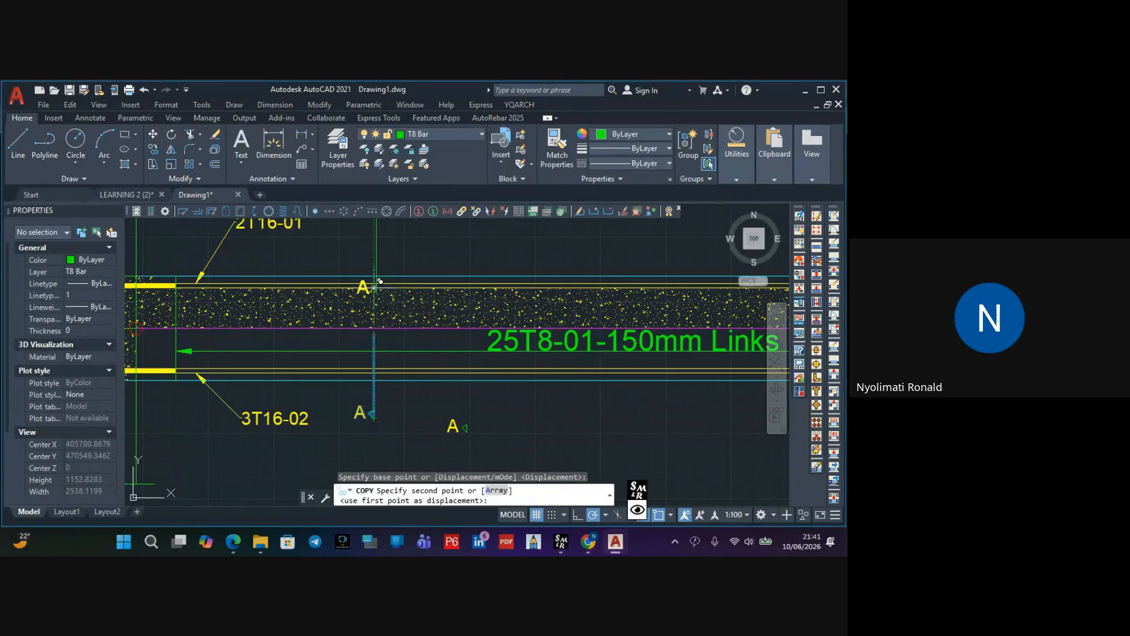
click(373, 241)
key(Escape)
scroll(375, 276, down, 4)
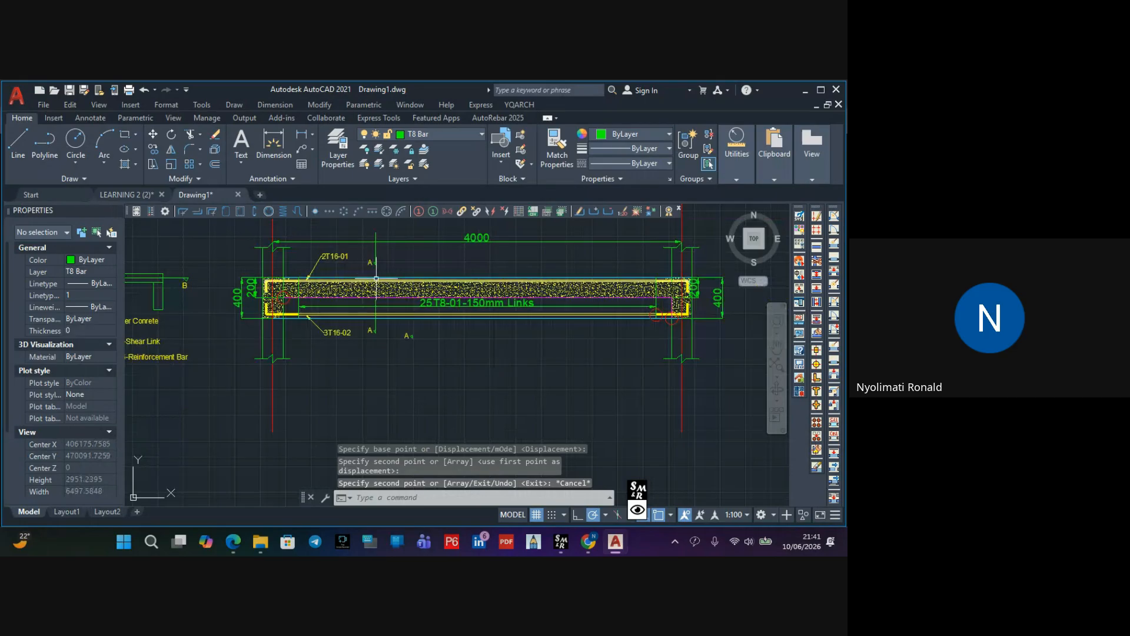
Stretch the lower cutting line up through the beam to the upper A mark and trim off the excess line above it
scroll(377, 332, up, 4)
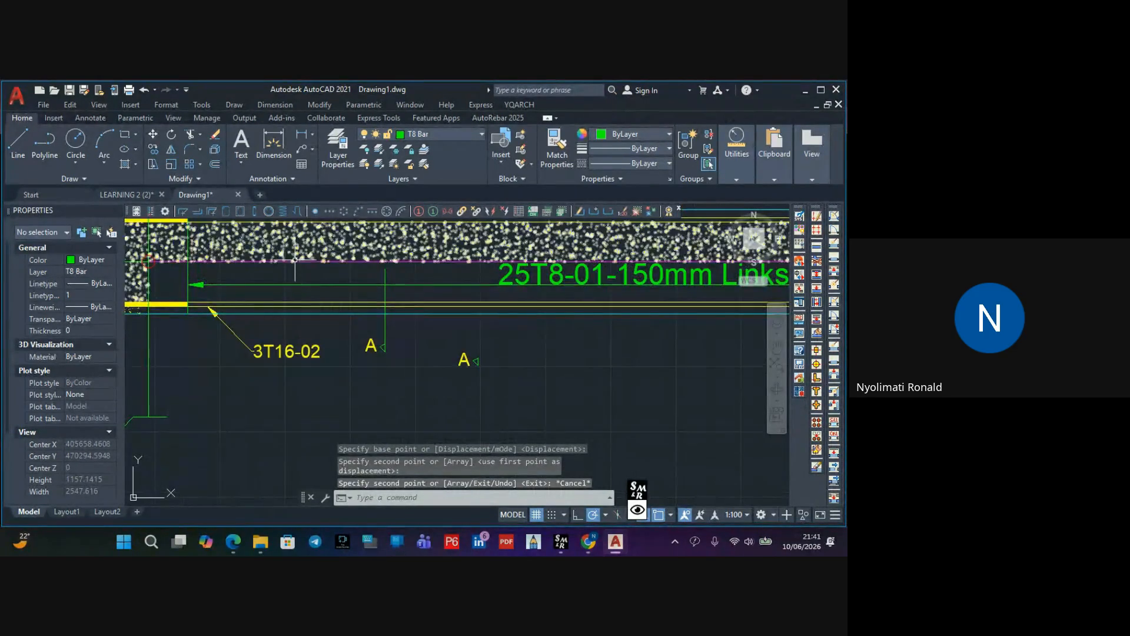
middle_drag(388, 277, 389, 389)
click(389, 381)
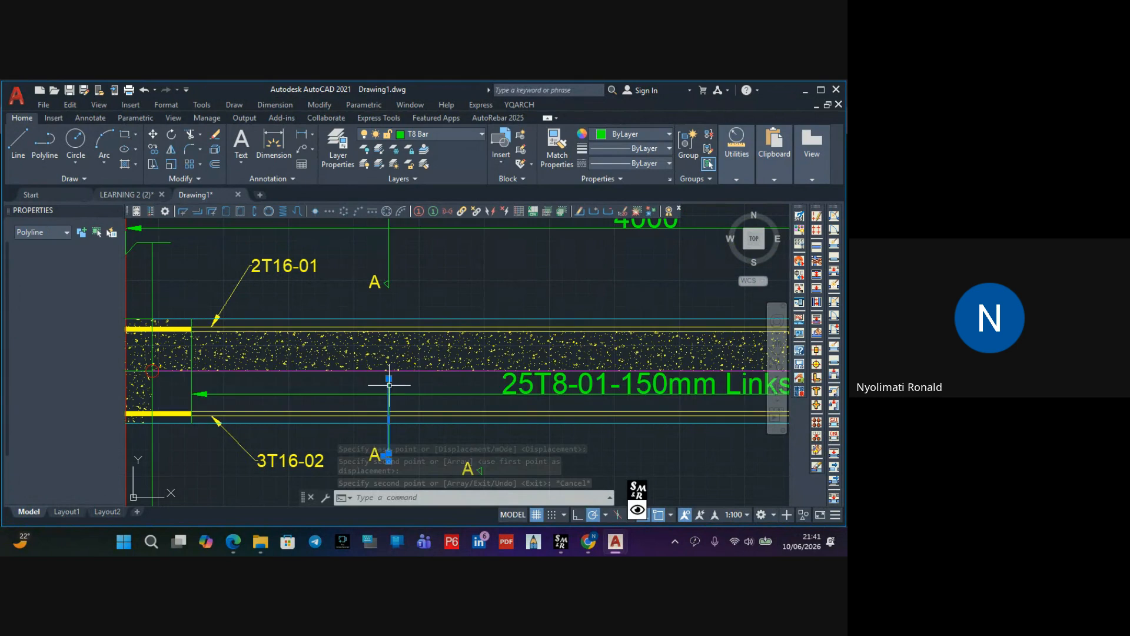
click(388, 379)
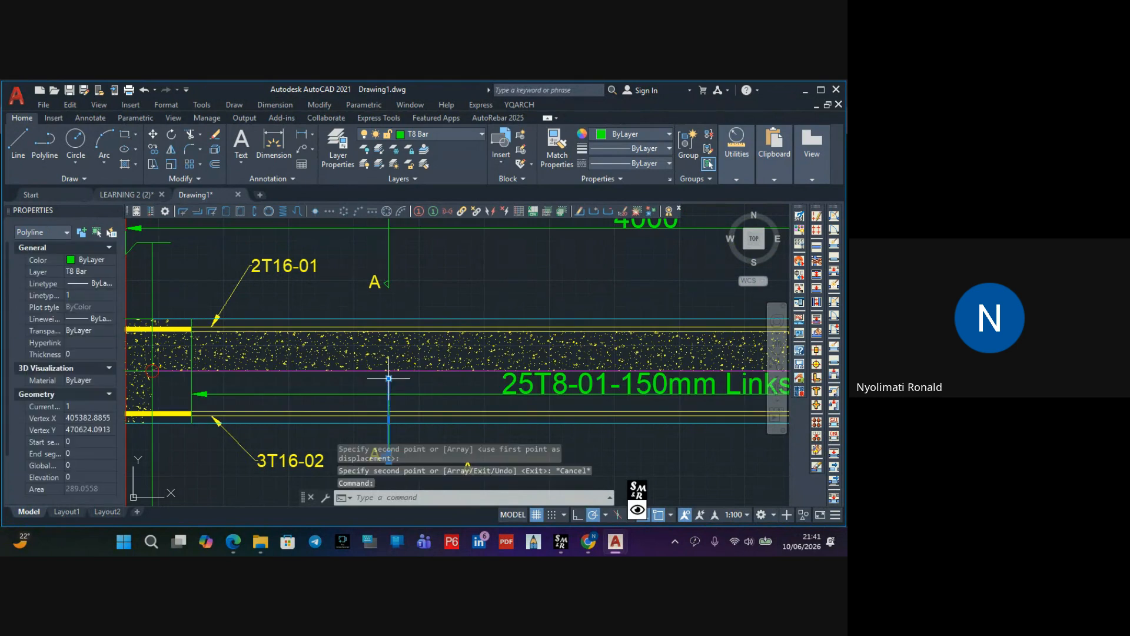
click(388, 287)
key(Escape)
key(Escape)
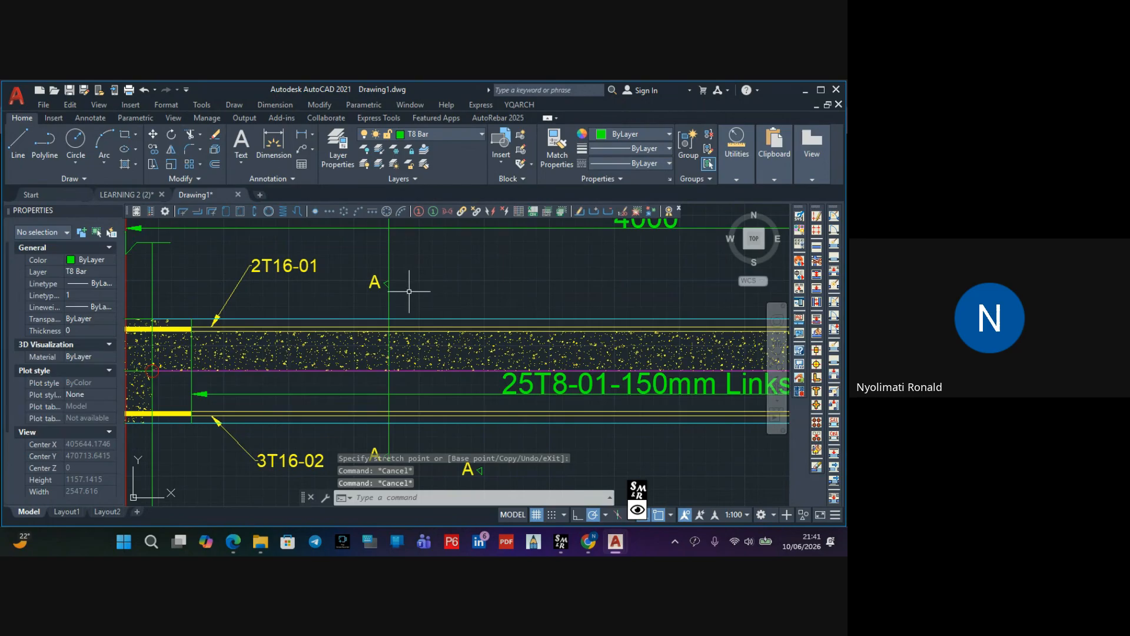
click(189, 137)
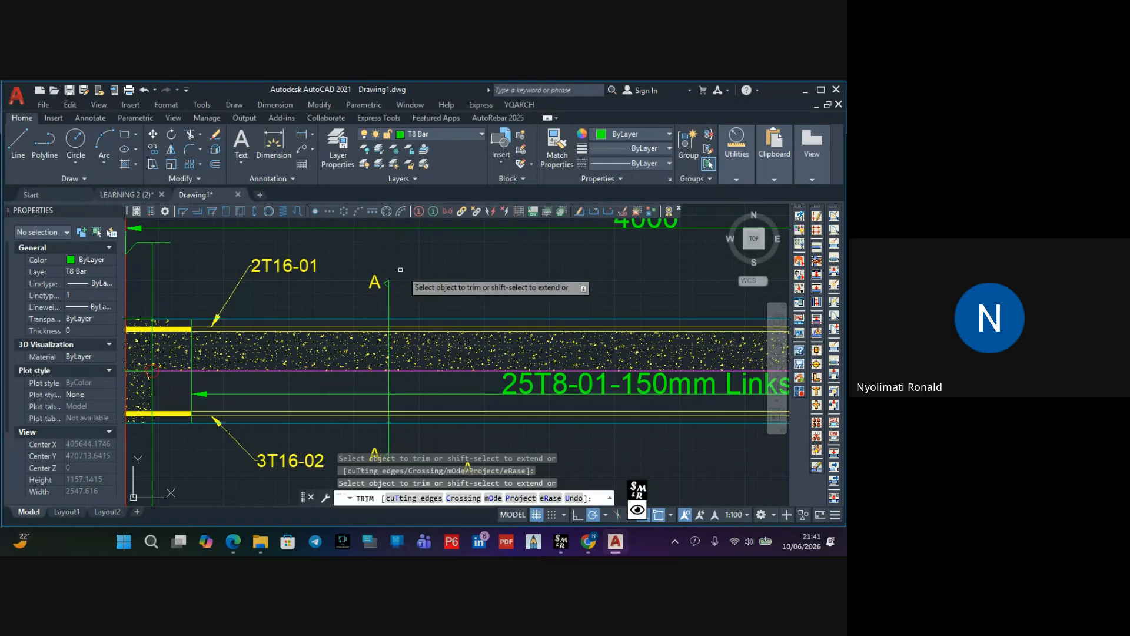
key(Escape)
Erase the leftover duplicate A mark and its arrowhead below the beam elevation
scroll(404, 278, down, 4)
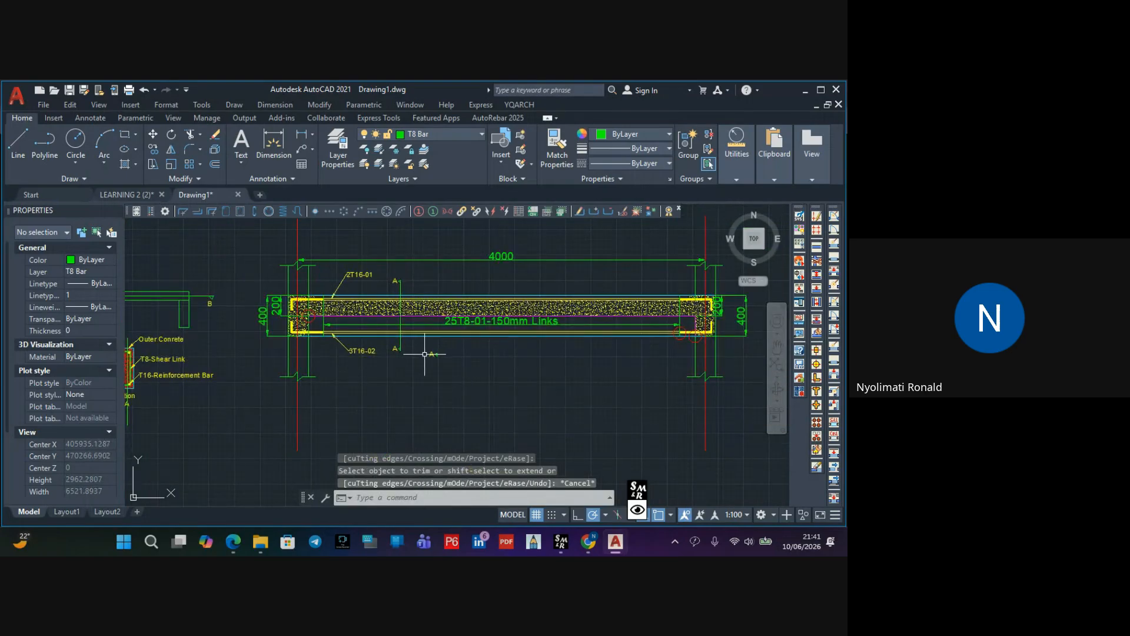
scroll(424, 354, up, 7)
click(501, 328)
click(408, 386)
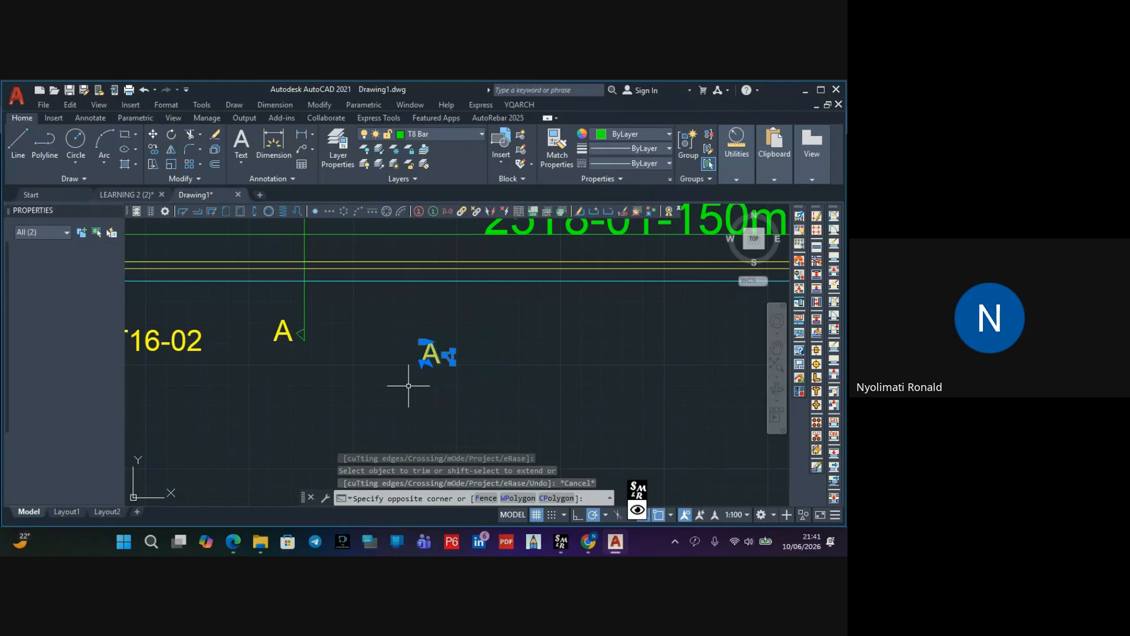
click(215, 136)
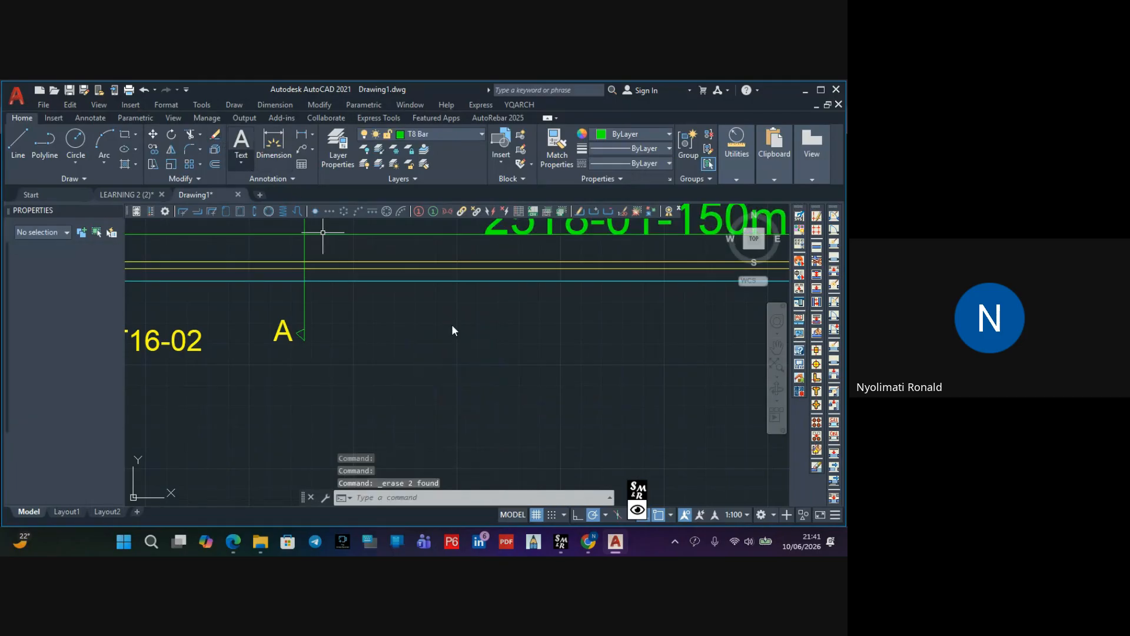
Erase the stray vertical line running through the Section A-A detail
scroll(461, 323, down, 5)
scroll(465, 384, up, 1)
middle_drag(464, 384, 489, 412)
scroll(485, 414, down, 2)
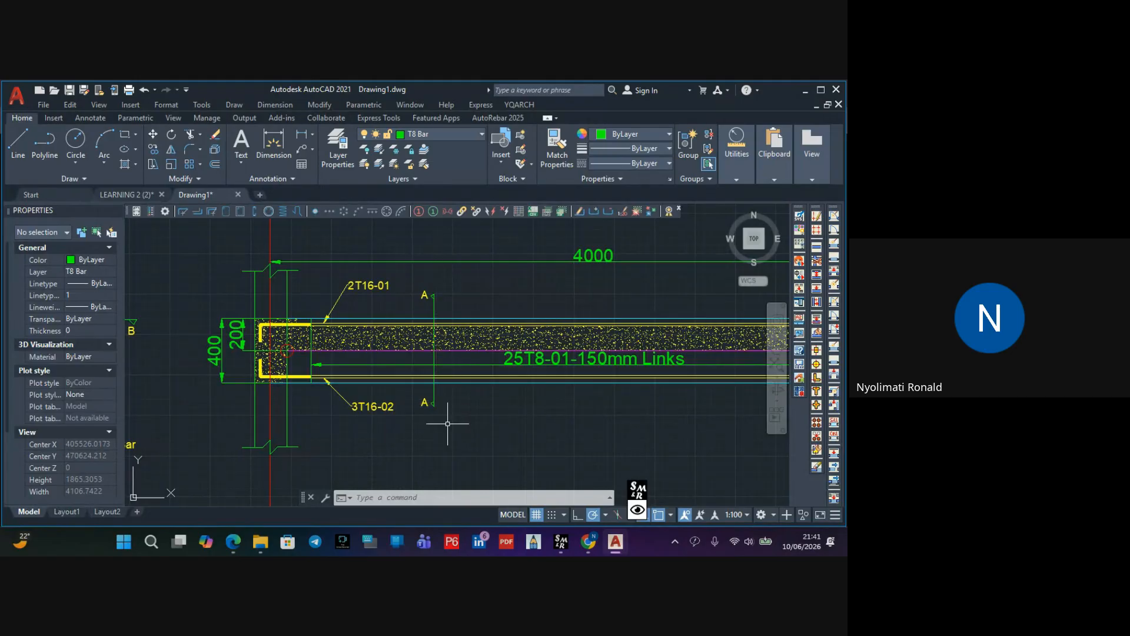
scroll(448, 423, down, 2)
middle_drag(433, 375, 542, 275)
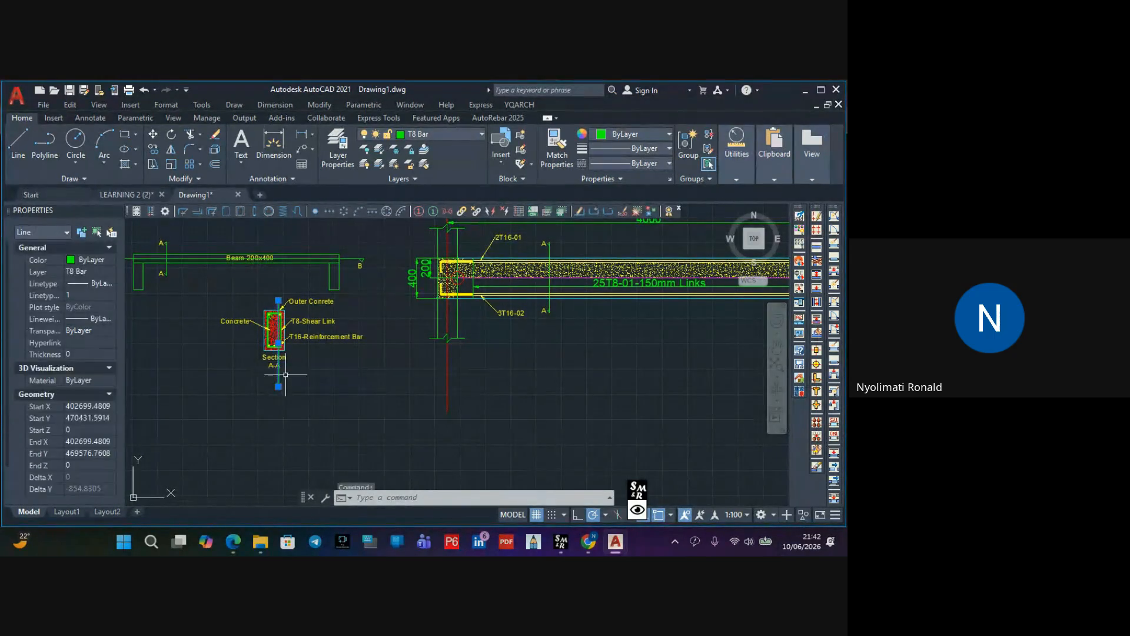
click(217, 135)
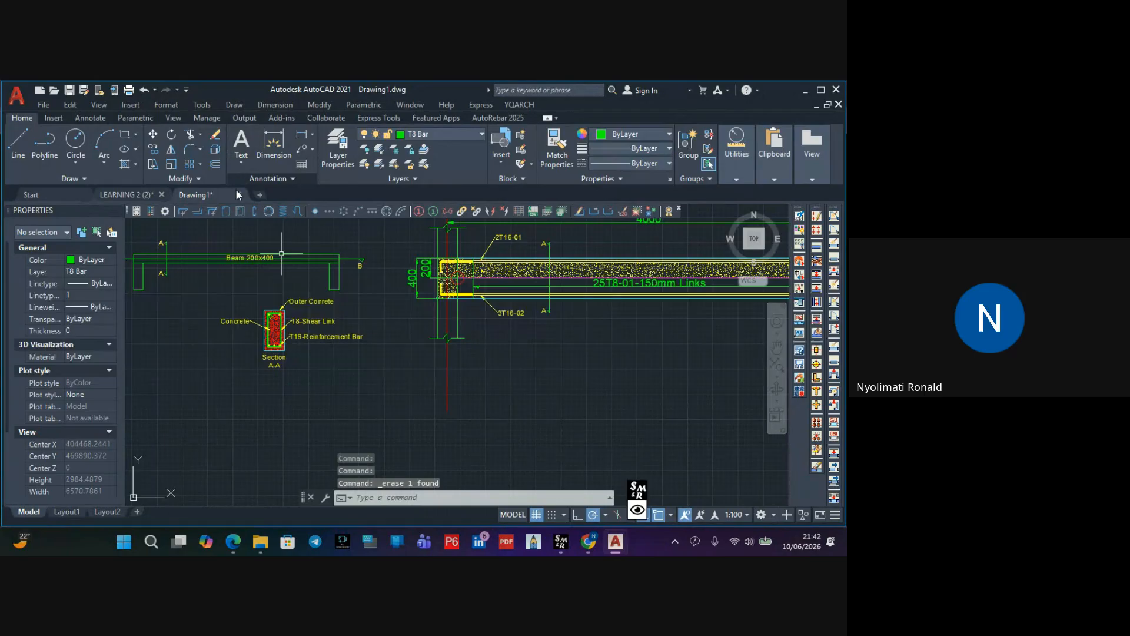
Move the whole Beam 200x400 outline with its A and B section marks up and away from the section detail
scroll(550, 240, up, 4)
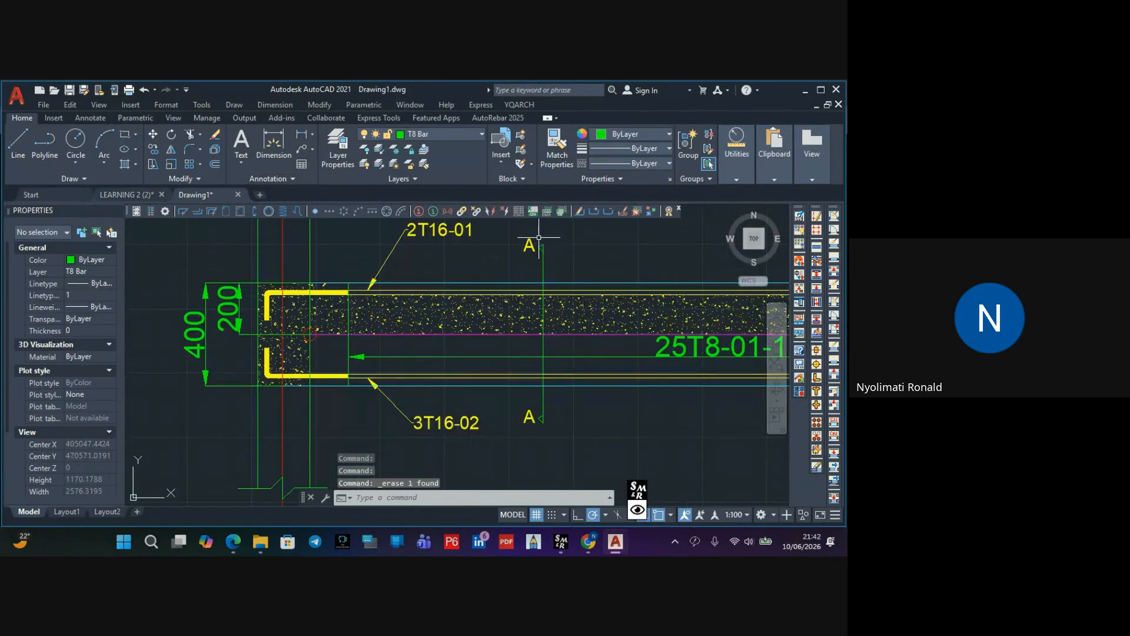
scroll(545, 321, down, 2)
scroll(294, 415, down, 2)
mouse_move(290, 414)
middle_down()
mouse_move(359, 363)
mouse_move(389, 413)
middle_up()
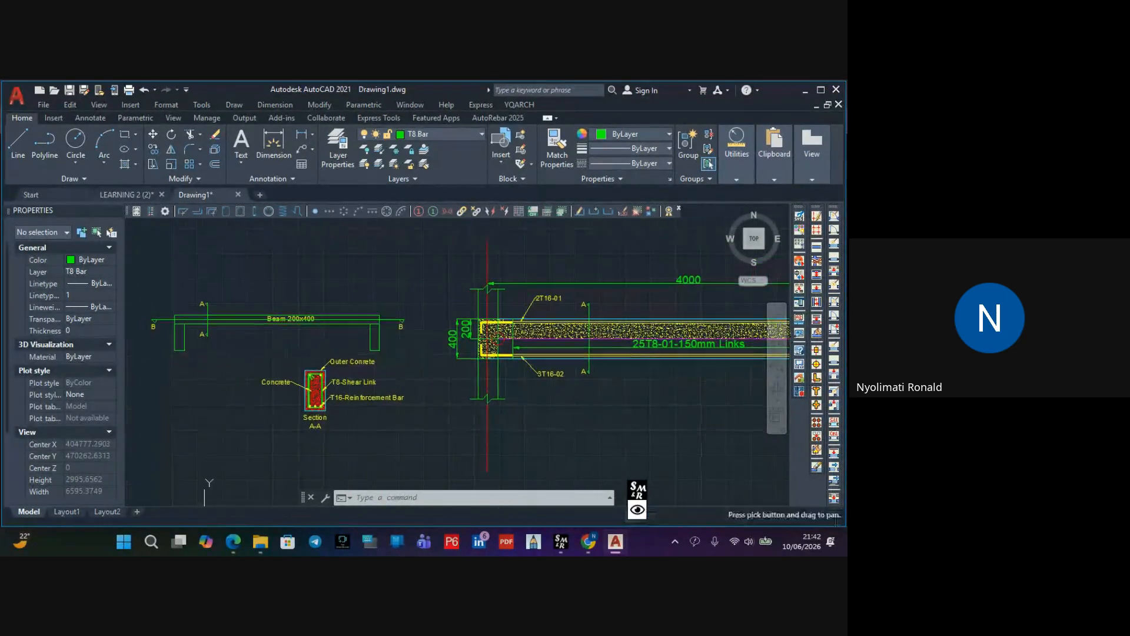
click(416, 288)
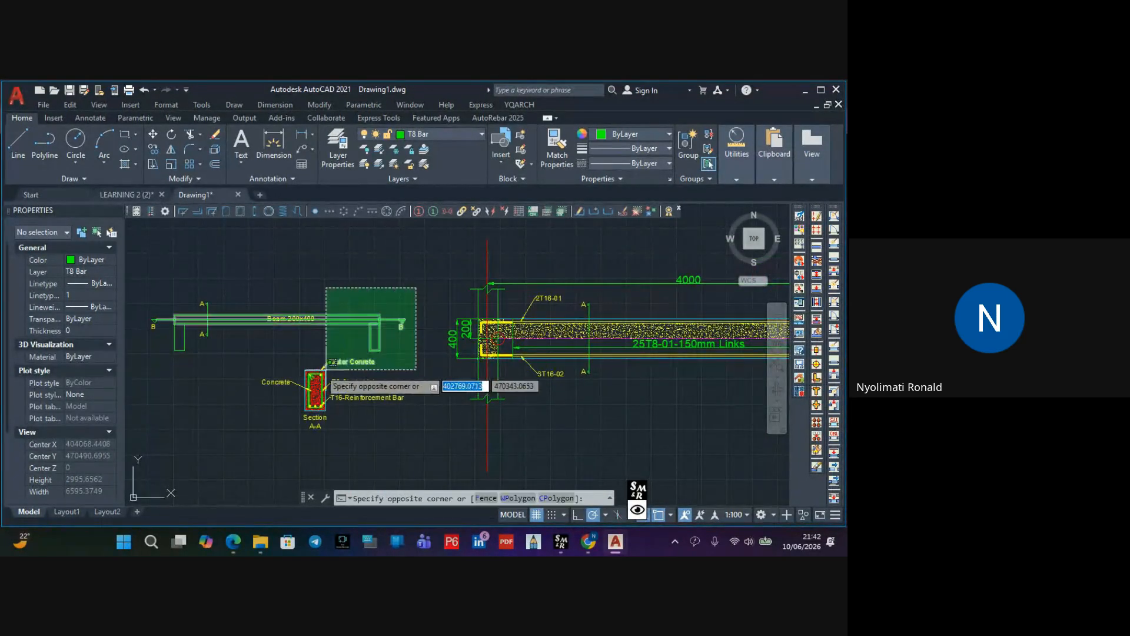
click(144, 348)
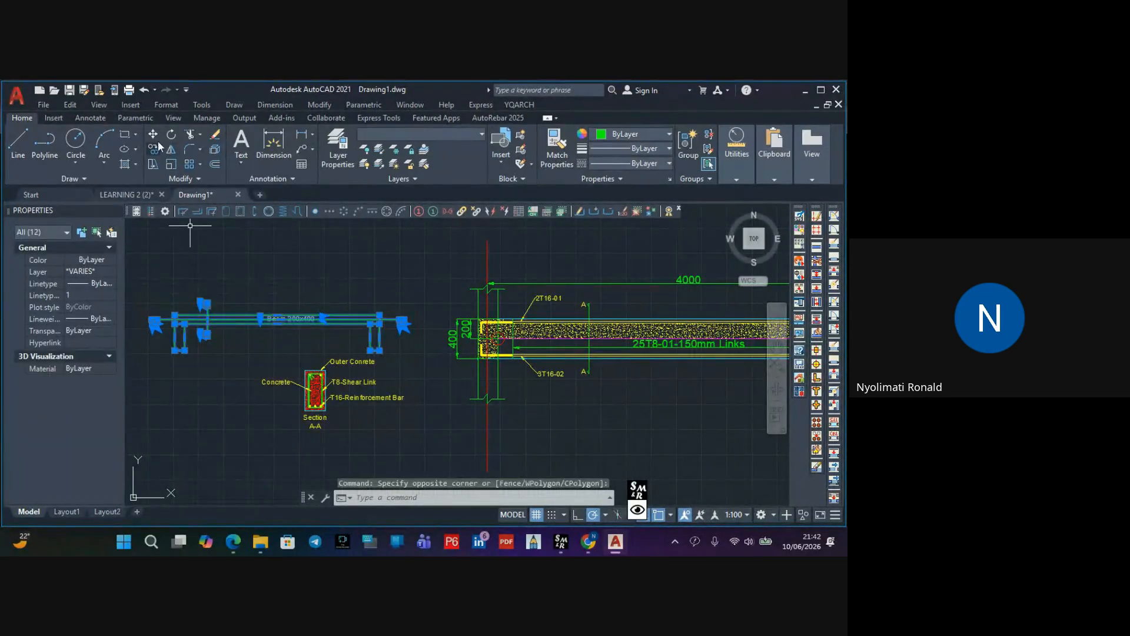
click(154, 134)
click(370, 323)
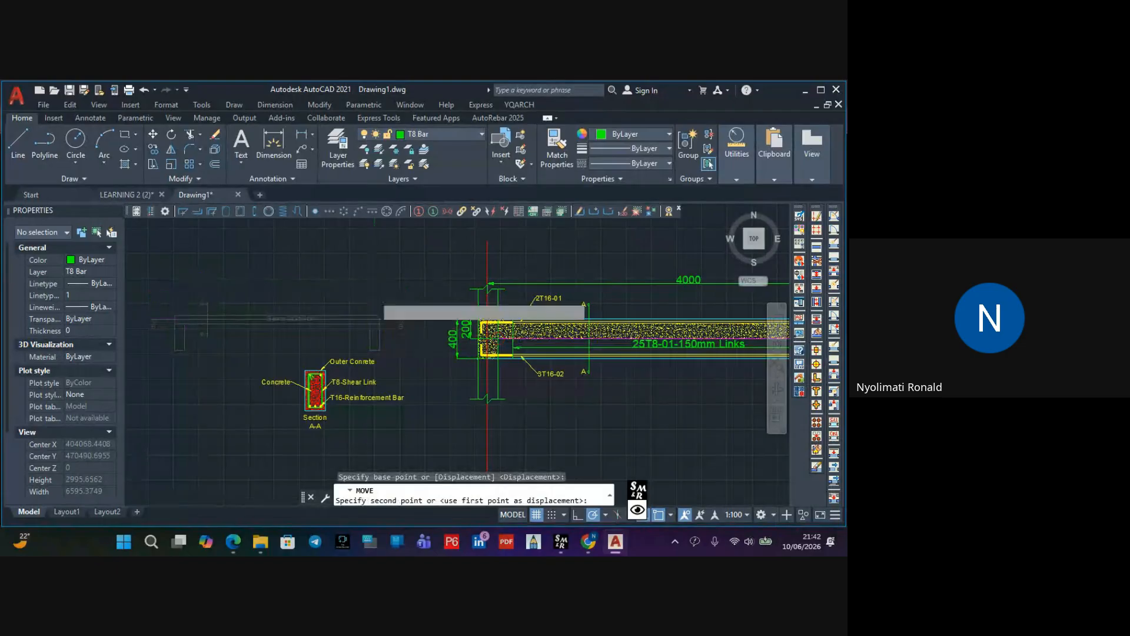
scroll(430, 391, down, 2)
click(302, 283)
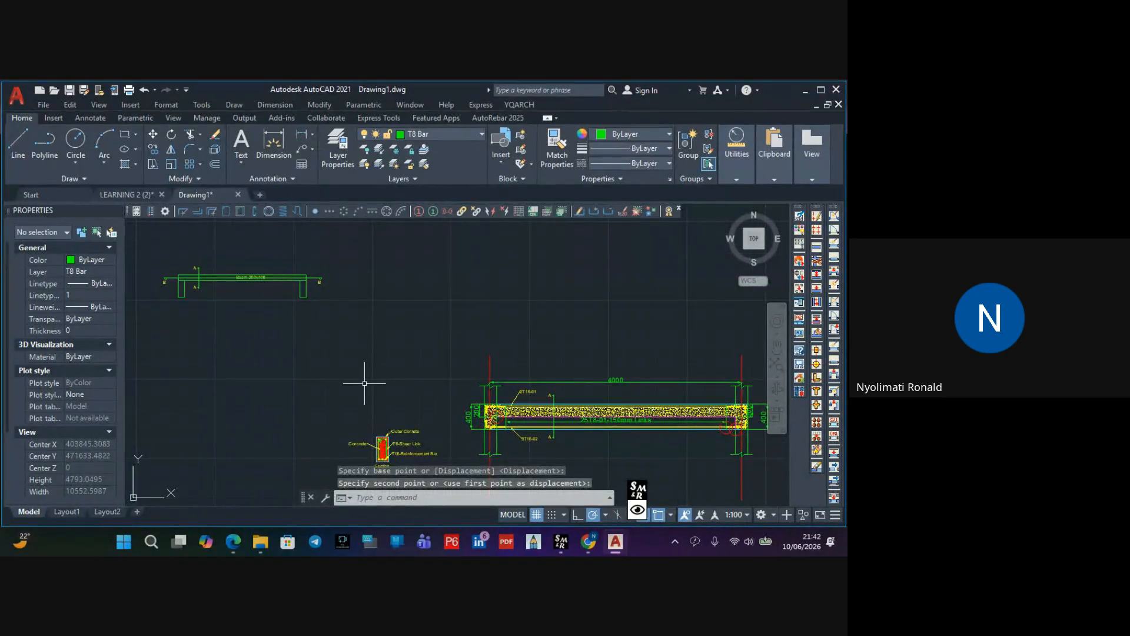
Move the Section A-A detail with its labels and title to directly below the A-A cutting line of the beam elevation
middle_drag(365, 383, 318, 256)
click(387, 284)
click(297, 379)
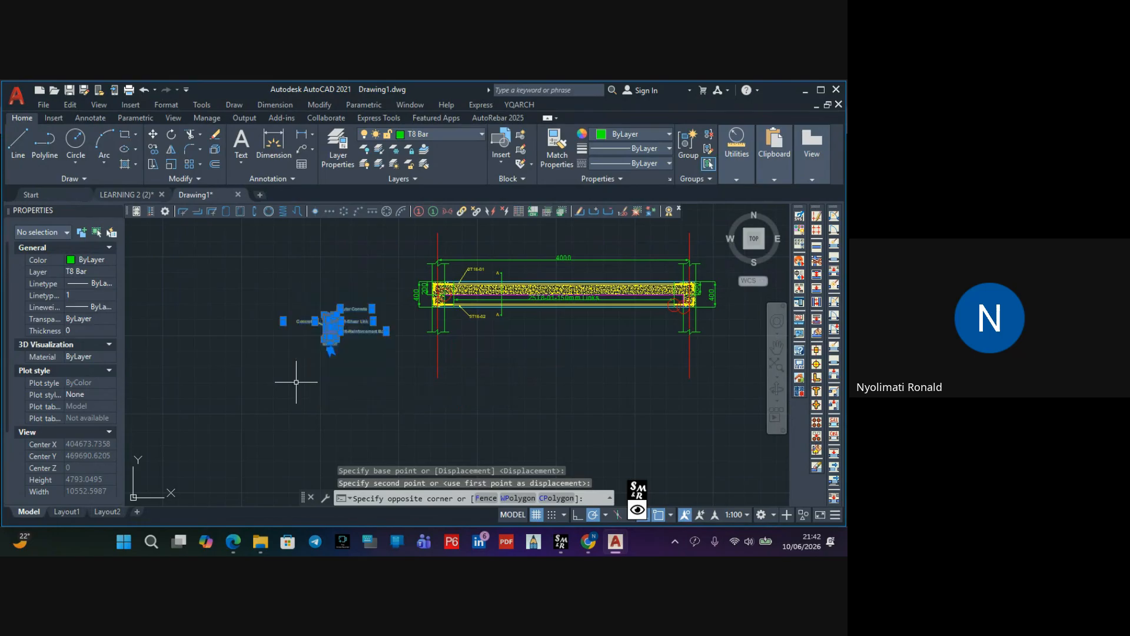
click(152, 137)
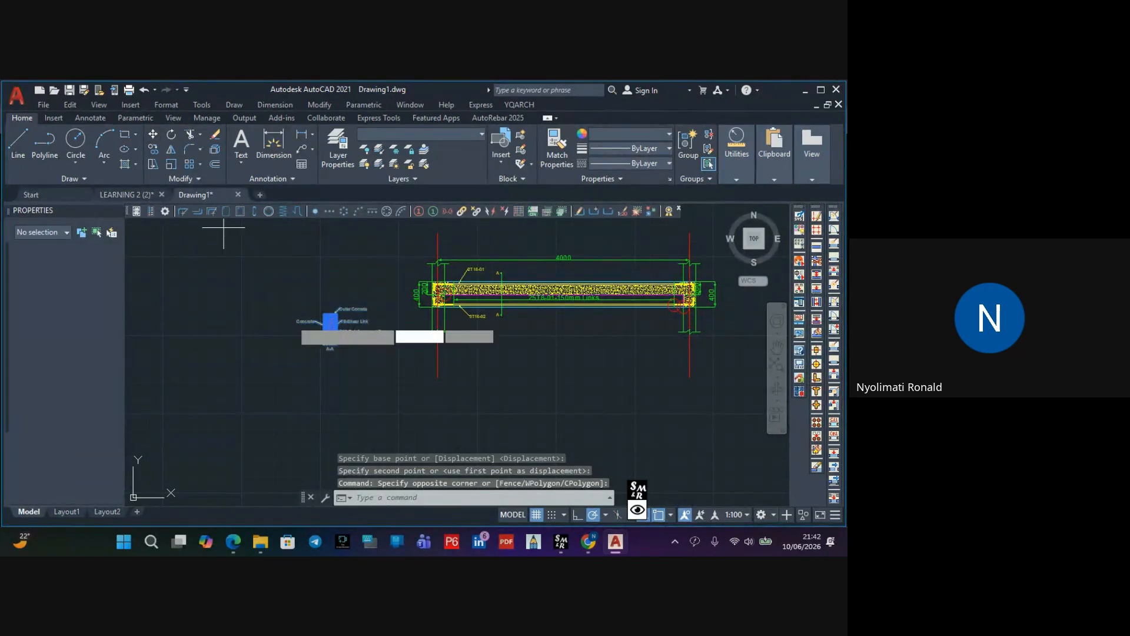
click(326, 317)
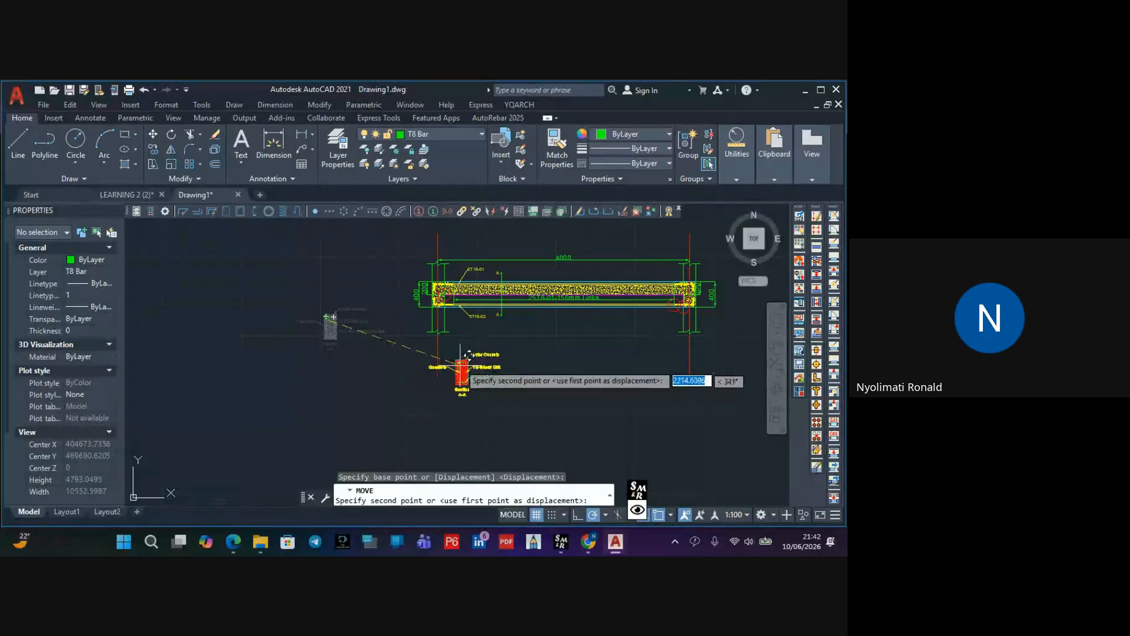
click(509, 337)
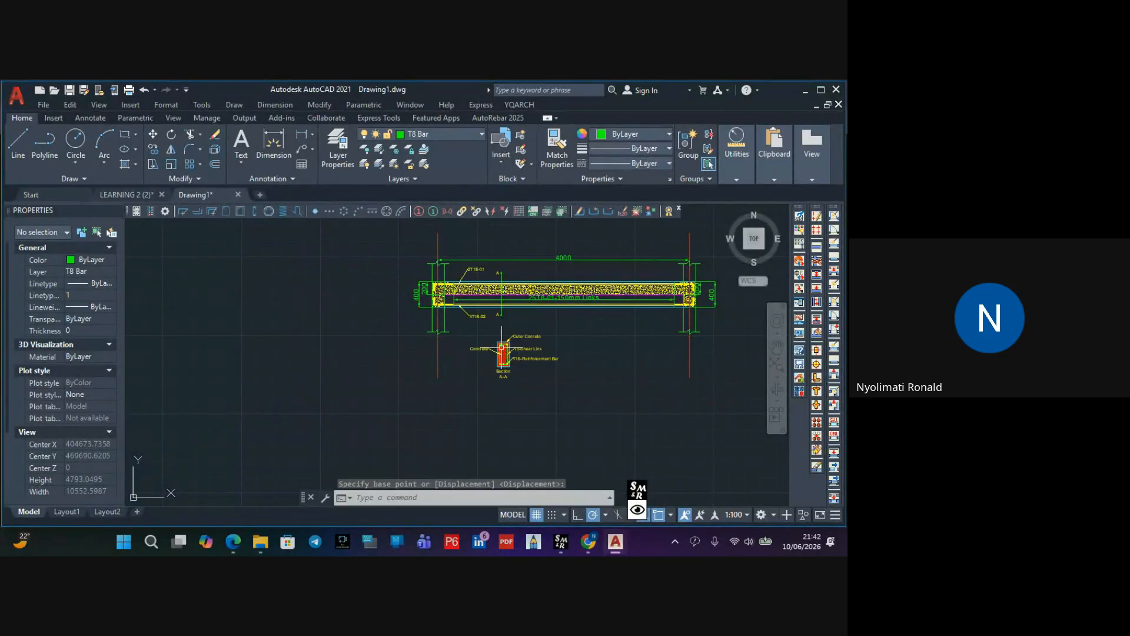
Examine the beam elevation's bar labels, A-A cutting line and end support against the Section A-A detail below
scroll(505, 336, up, 5)
scroll(503, 335, down, 5)
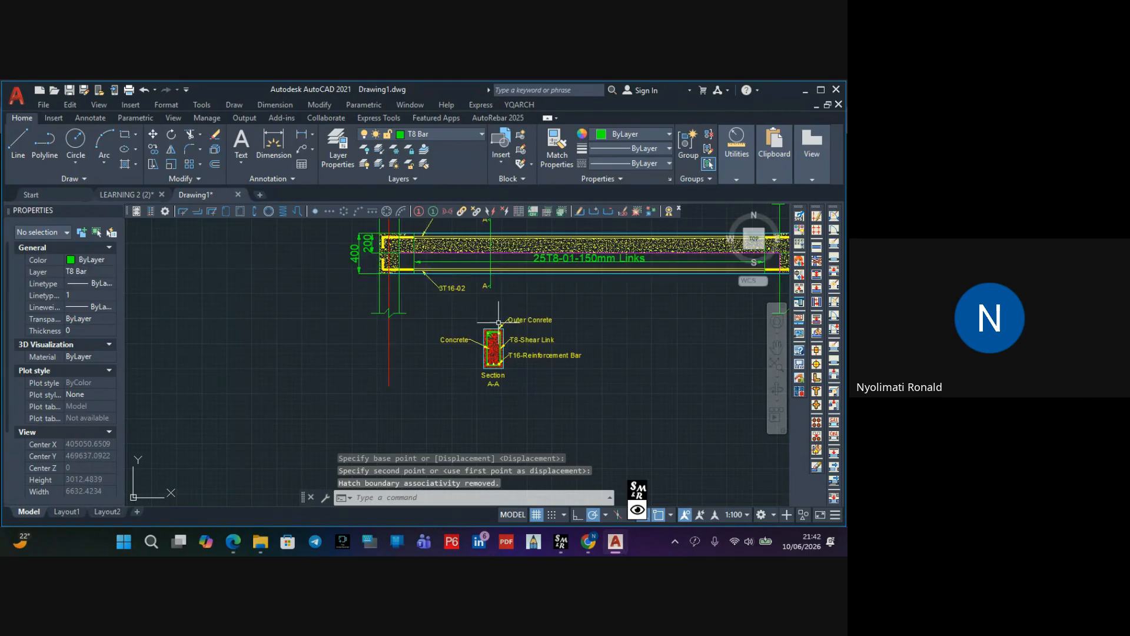
scroll(462, 268, up, 4)
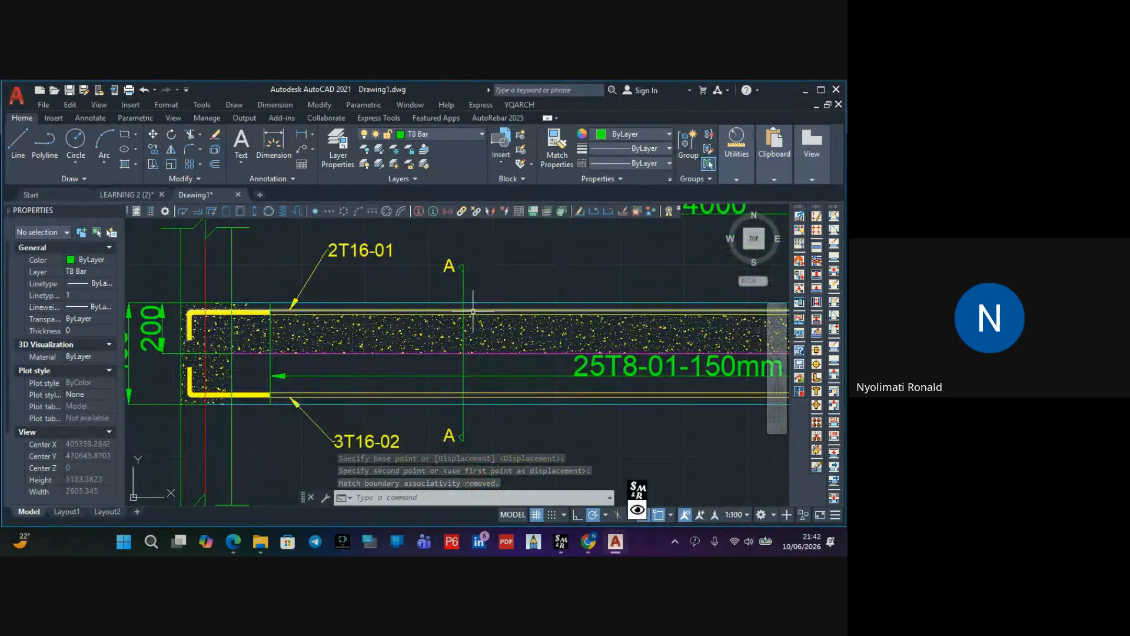
scroll(462, 259, down, 3)
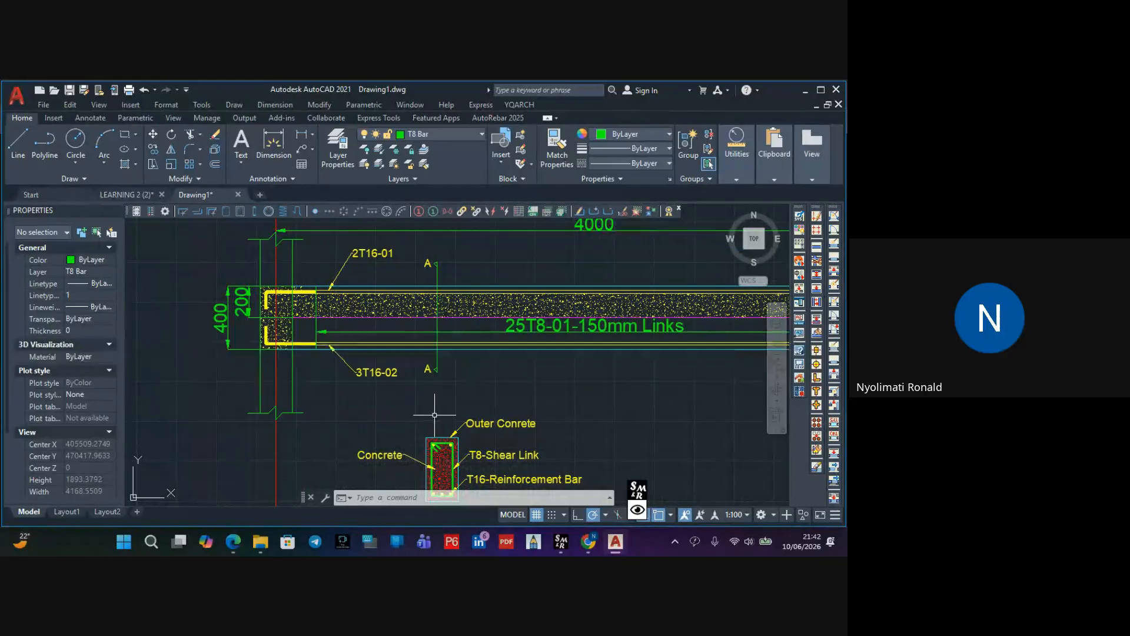
scroll(405, 395, down, 2)
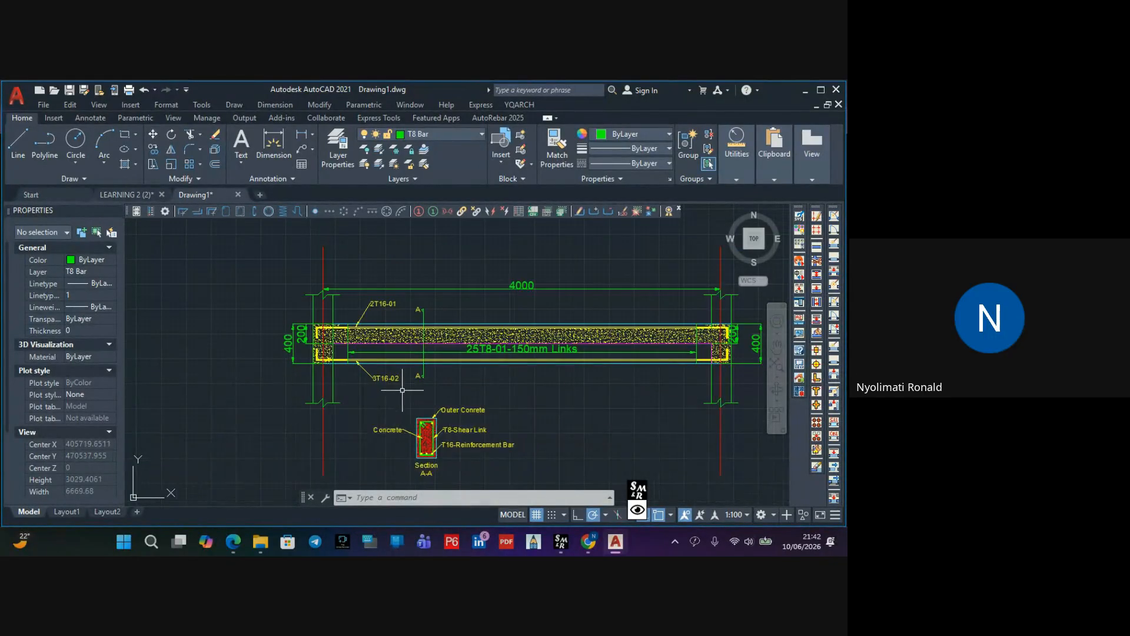
middle_drag(403, 387, 338, 344)
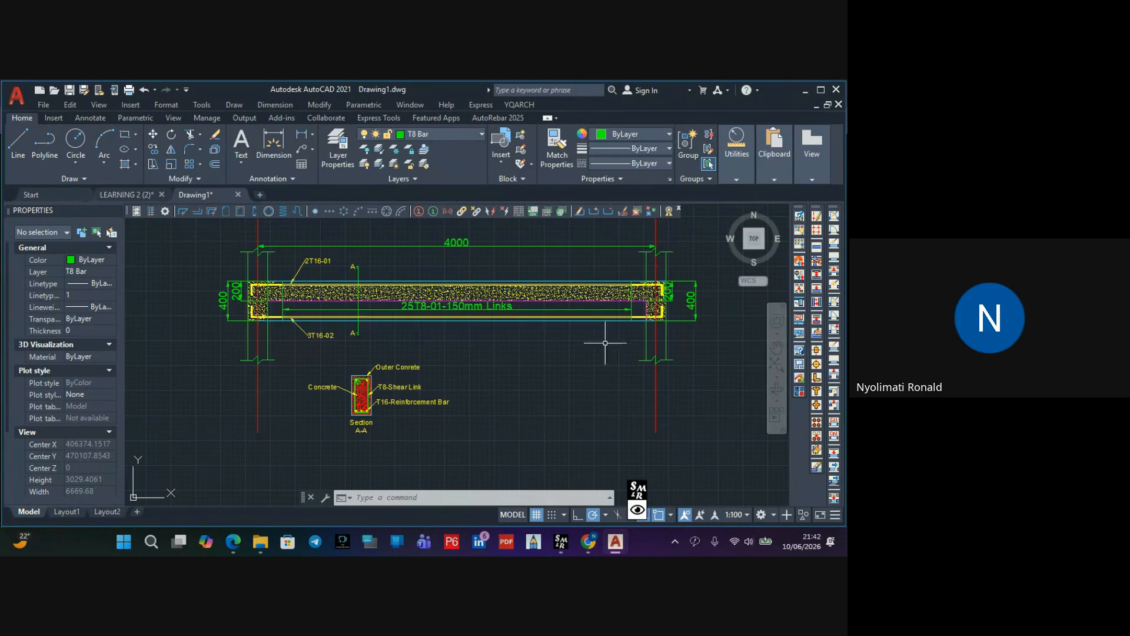
middle_drag(588, 353, 610, 378)
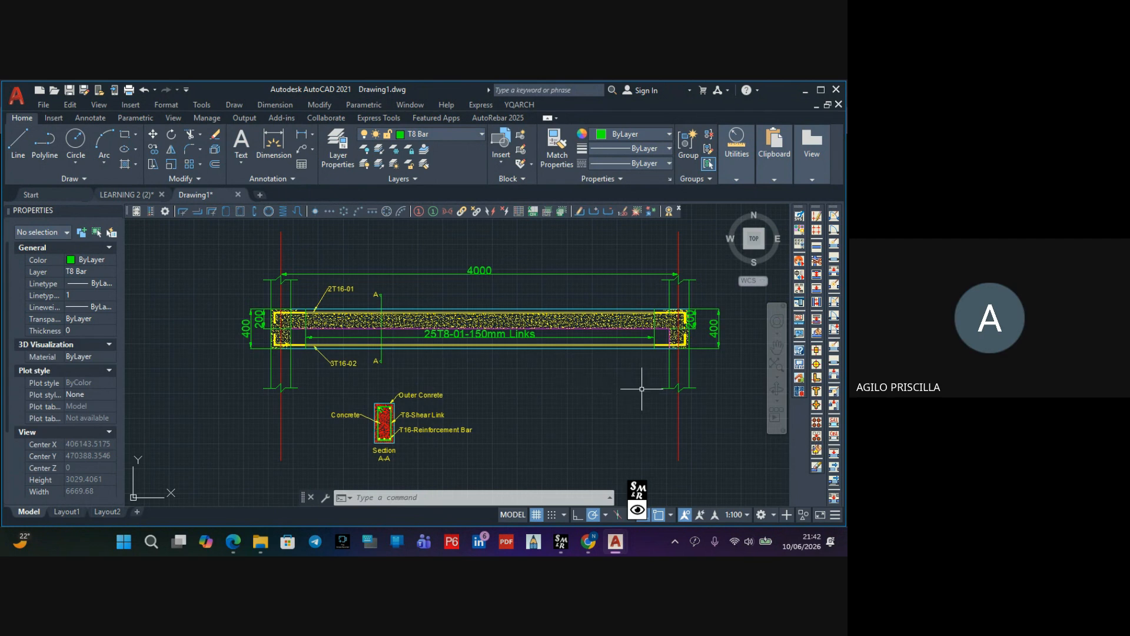
scroll(565, 391, up, 4)
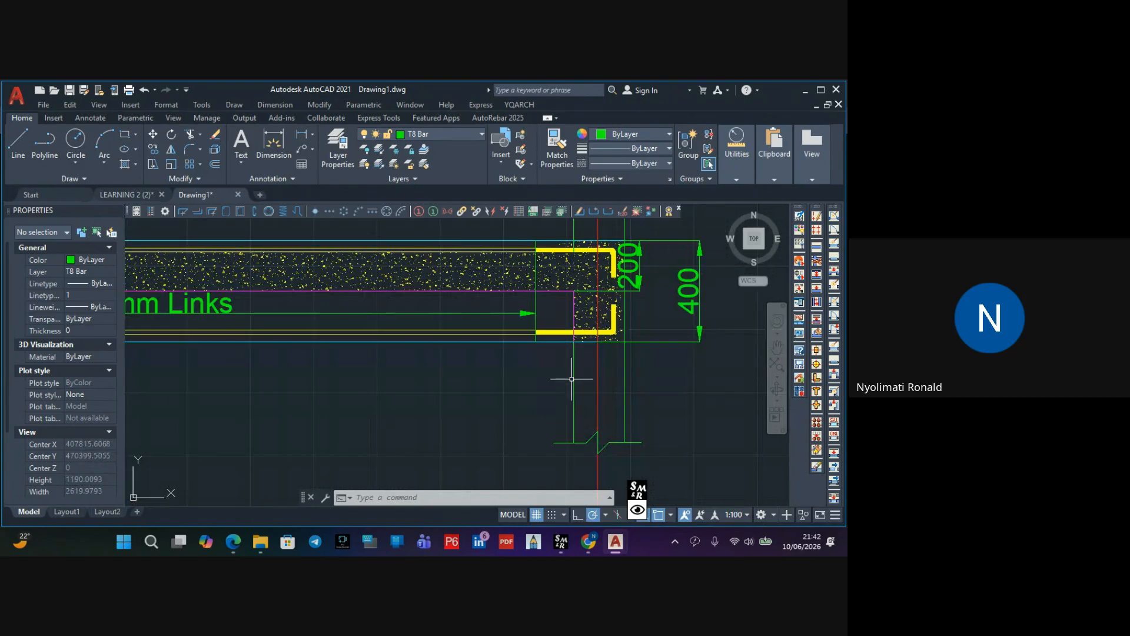
scroll(571, 378, down, 4)
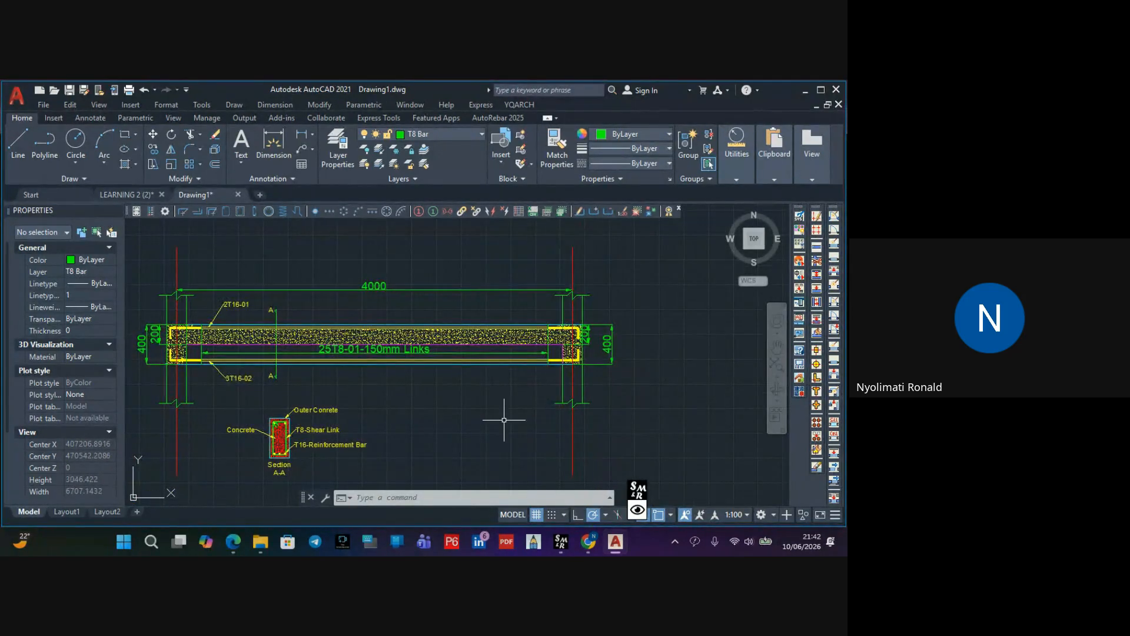
middle_drag(504, 419, 633, 381)
scroll(415, 394, up, 4)
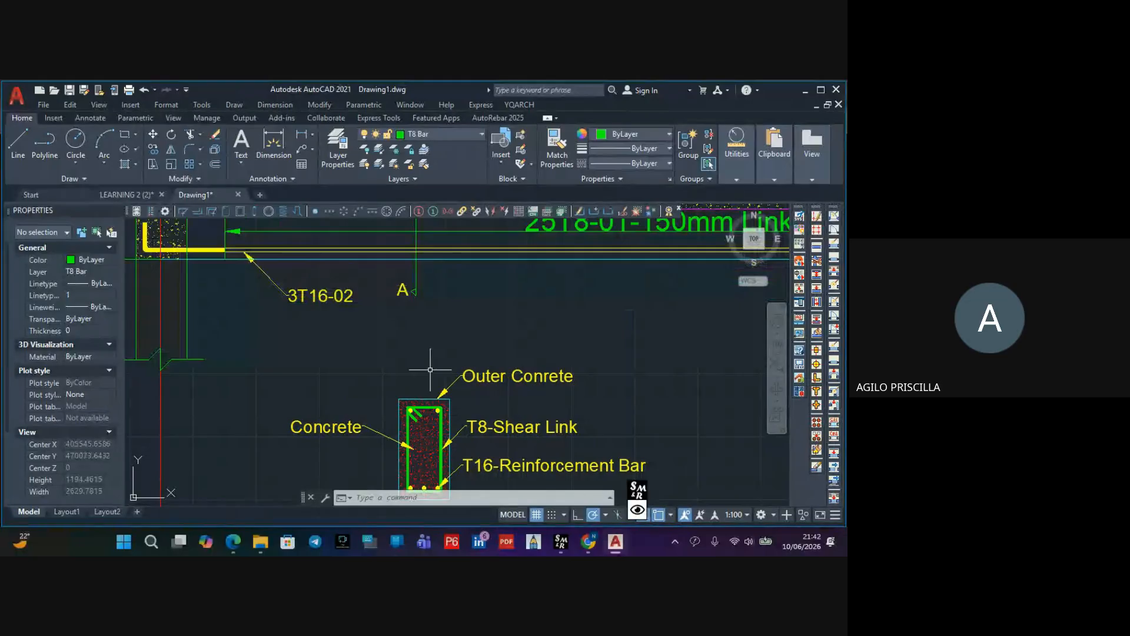
scroll(430, 370, down, 2)
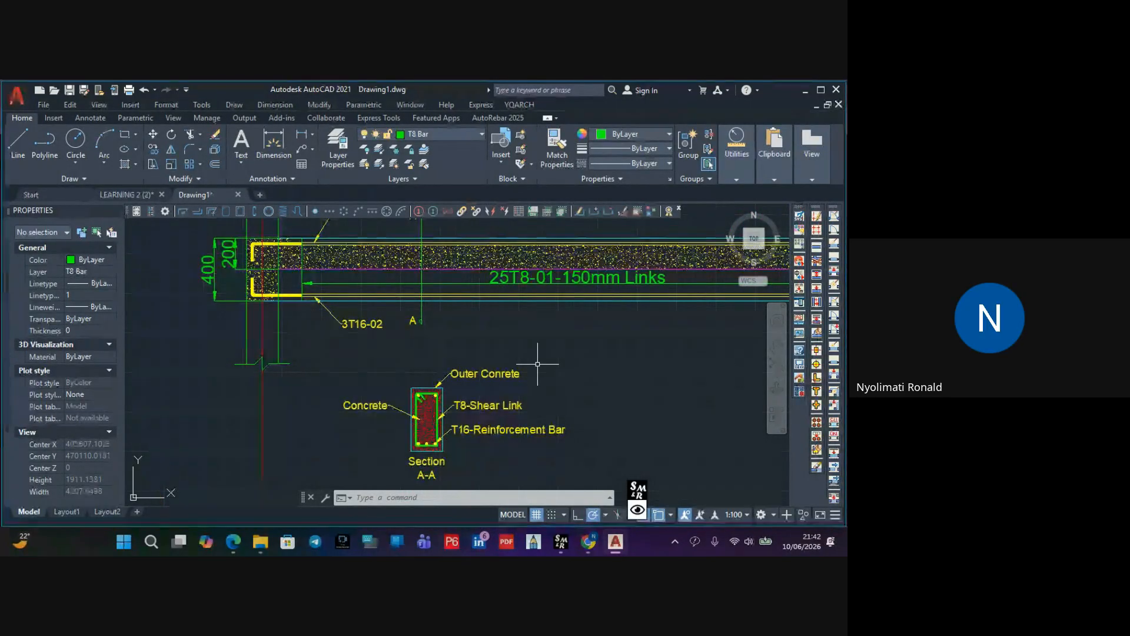
Save the beam drawing as Drawing1.dwg in the OBED folder, using the AutoCAD 2018 Drawing format
key(Escape)
key(Escape)
scroll(540, 380, down, 2)
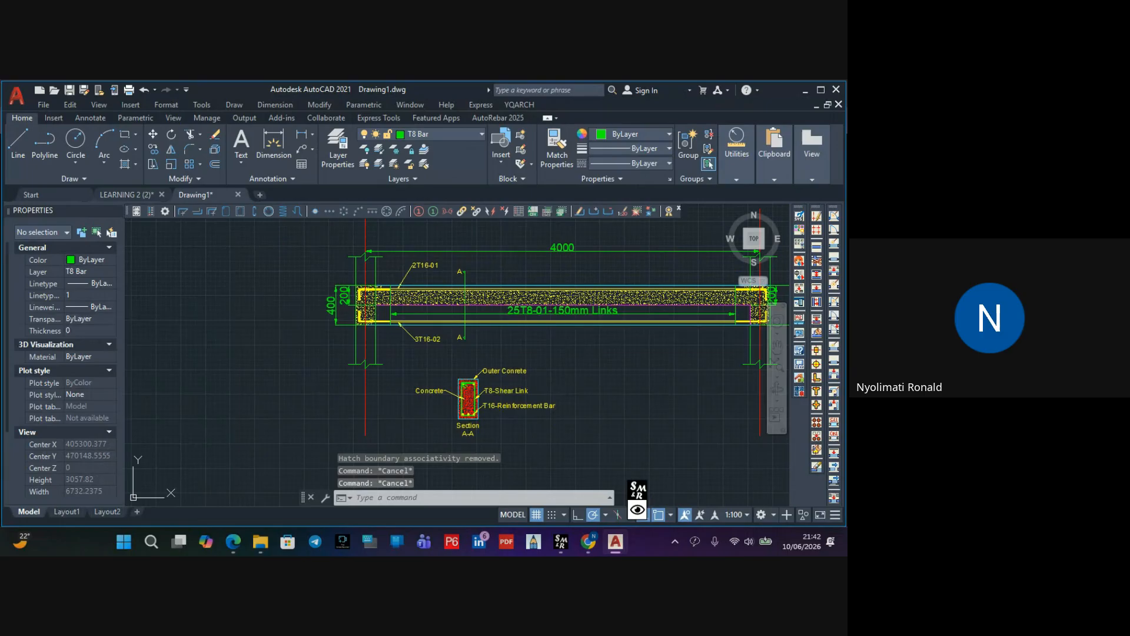
key(ctrl+s)
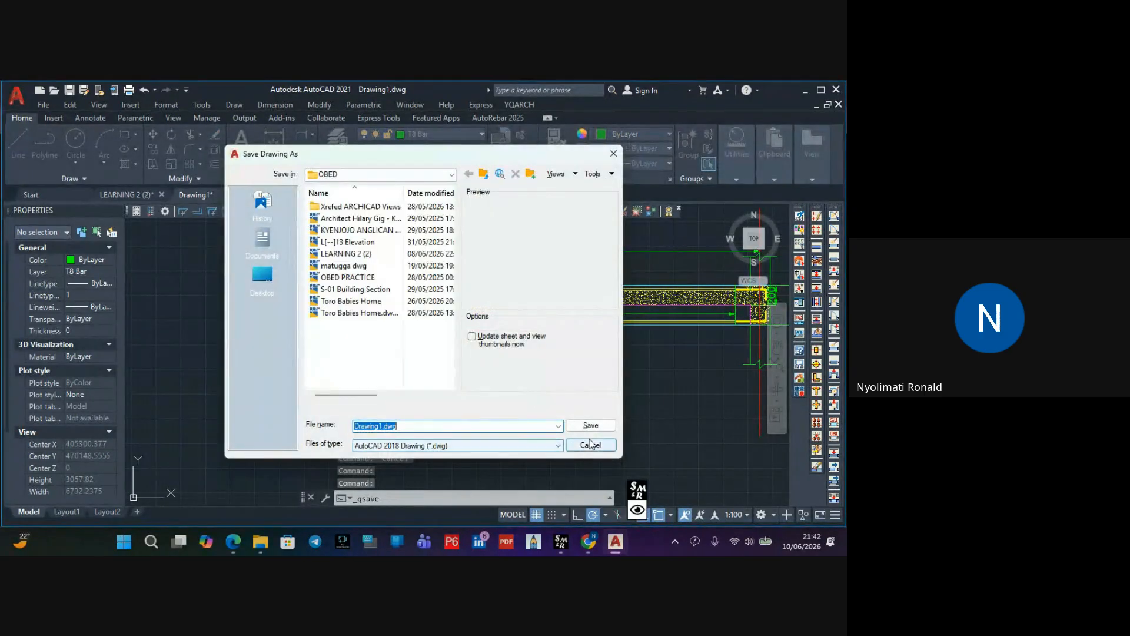
click(591, 428)
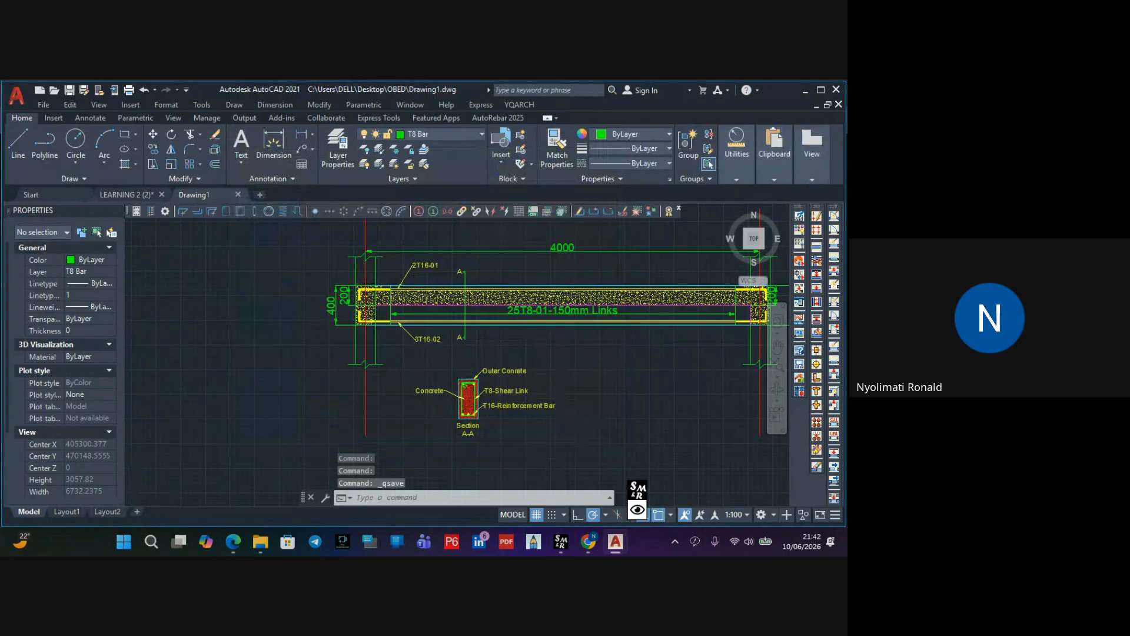
scroll(562, 389, down, 2)
mouse_move(562, 388)
middle_down()
mouse_move(426, 373)
mouse_move(452, 403)
middle_up()
scroll(421, 372, up, 5)
scroll(415, 338, down, 4)
scroll(412, 347, up, 2)
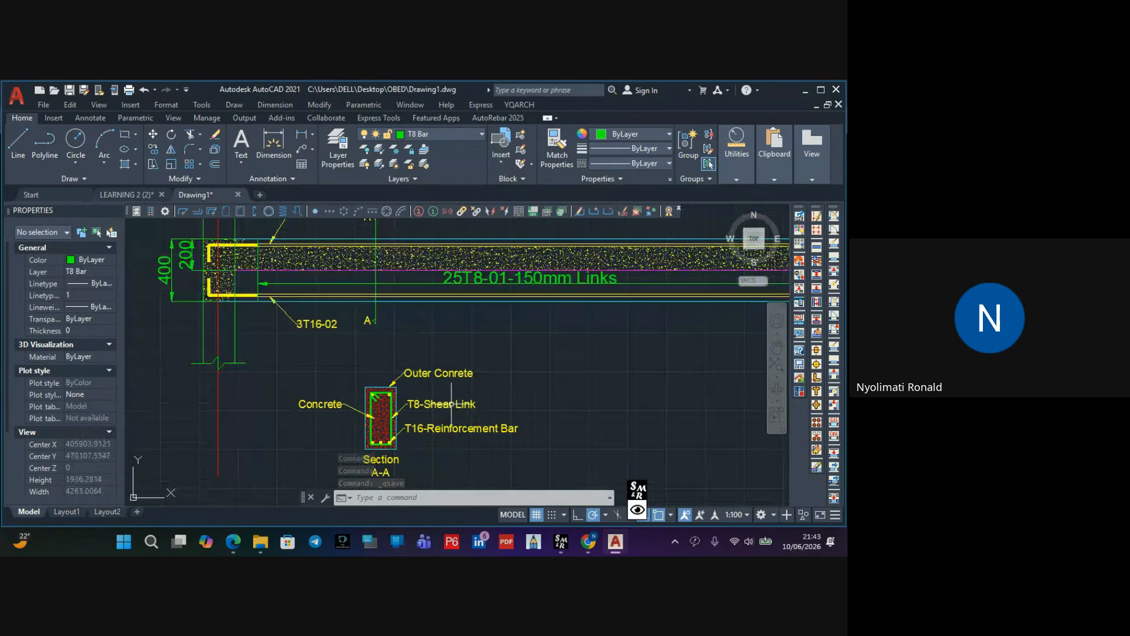
scroll(452, 404, up, 2)
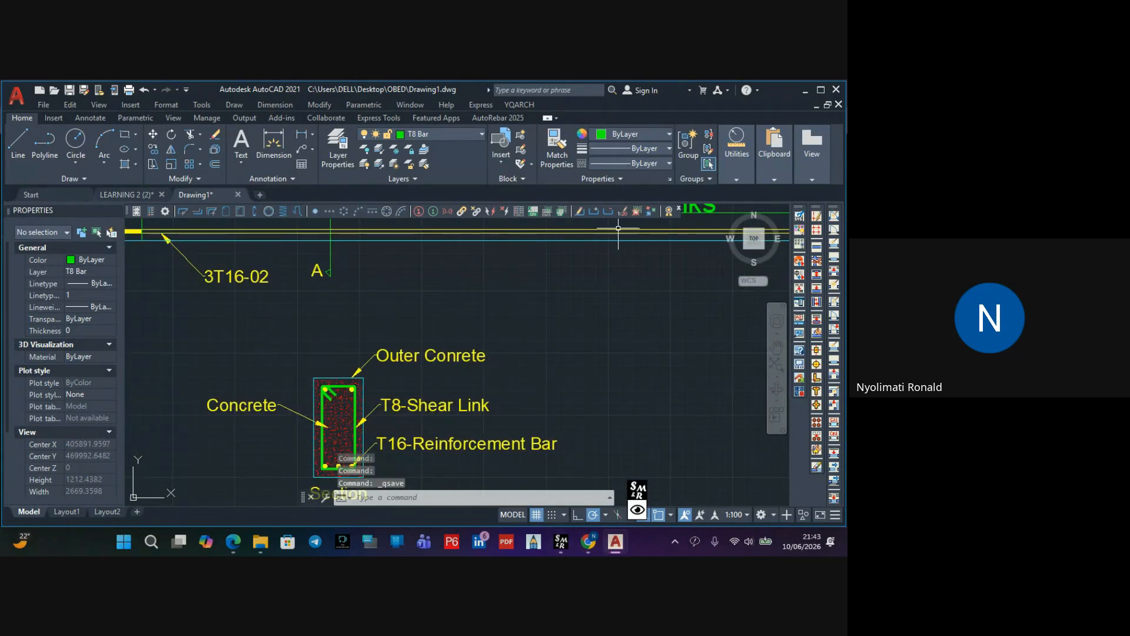
Clear the desktop by minimising the drawing, meeting and EUROCODE folder windows and closing the BS-EN1992-1-1_E_2004 PDF
click(805, 89)
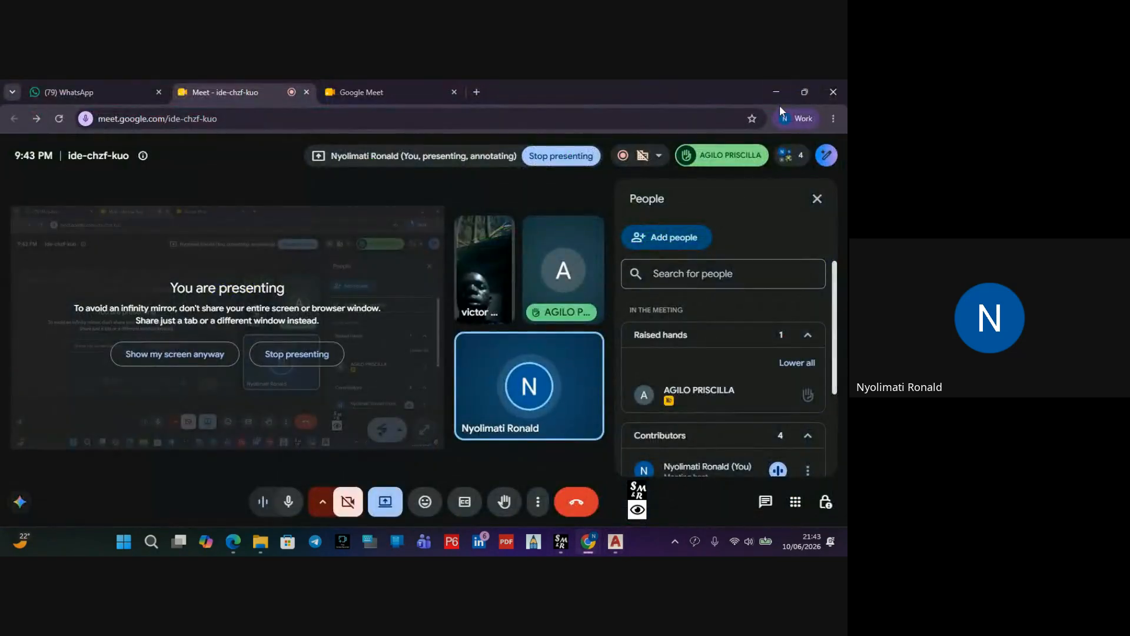
click(777, 92)
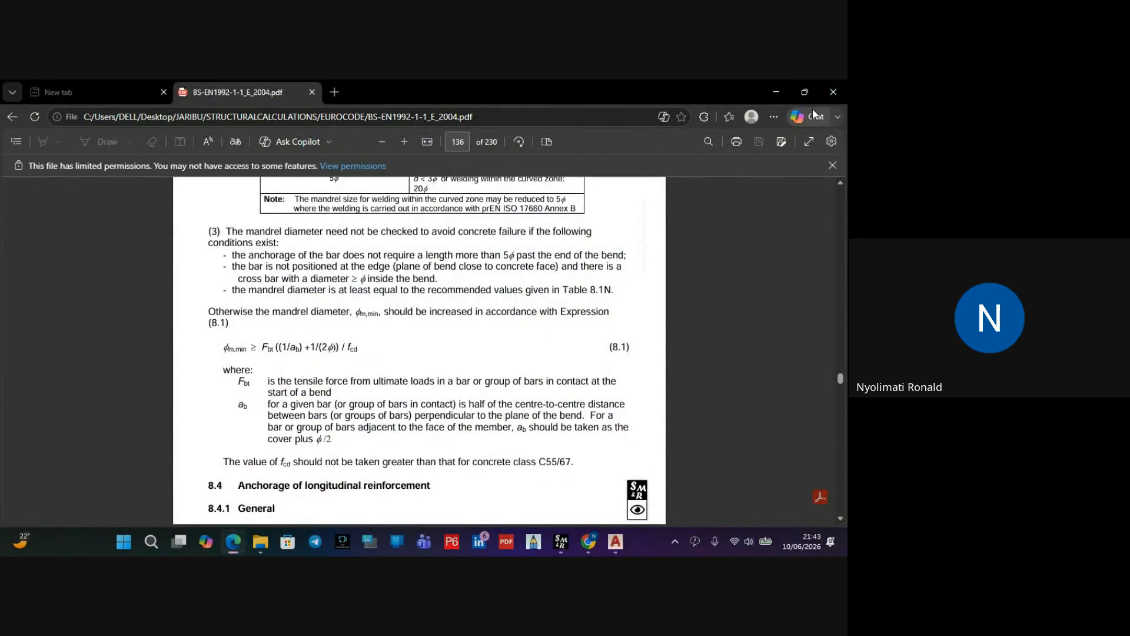
click(834, 88)
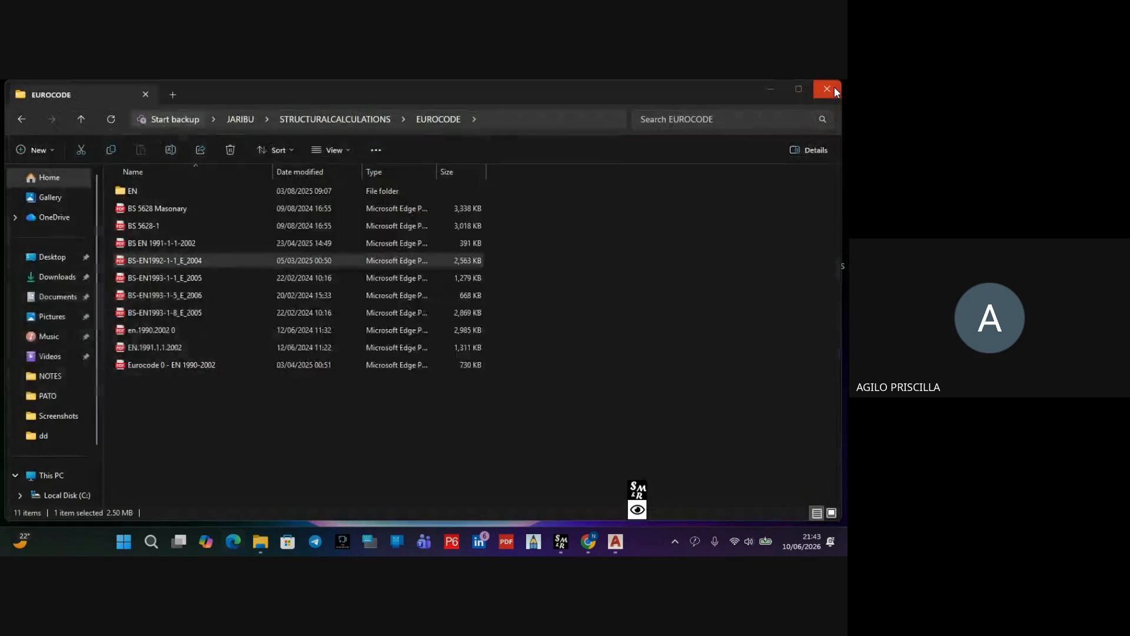
click(763, 86)
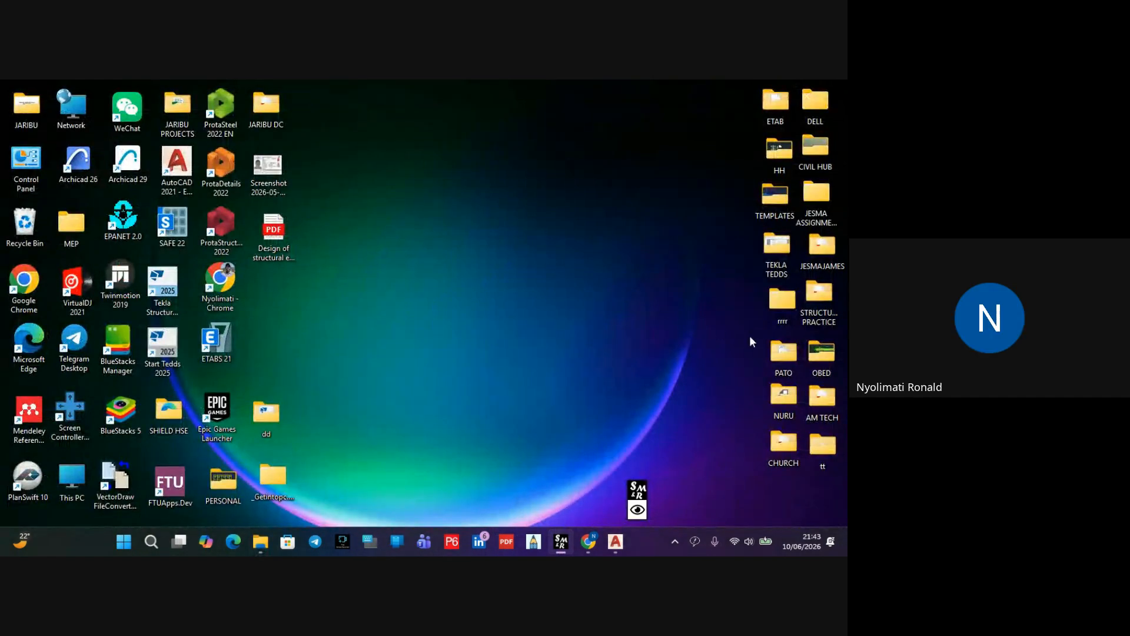
Open the reference drawing B.pdf from the CHURCH folder on the desktop
double_click(785, 446)
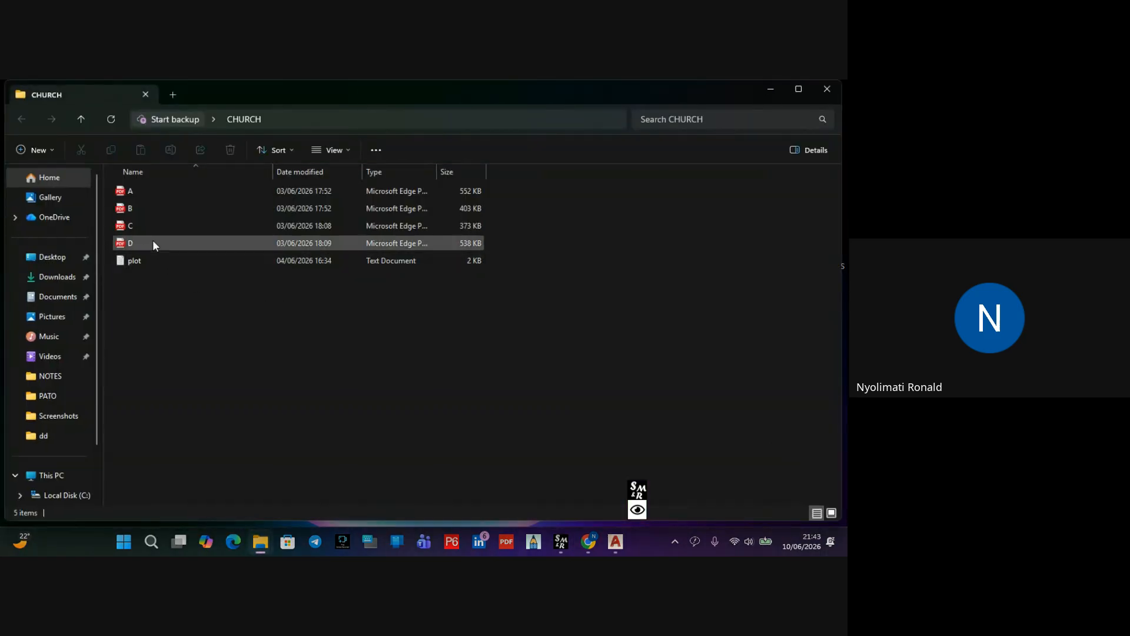
click(138, 210)
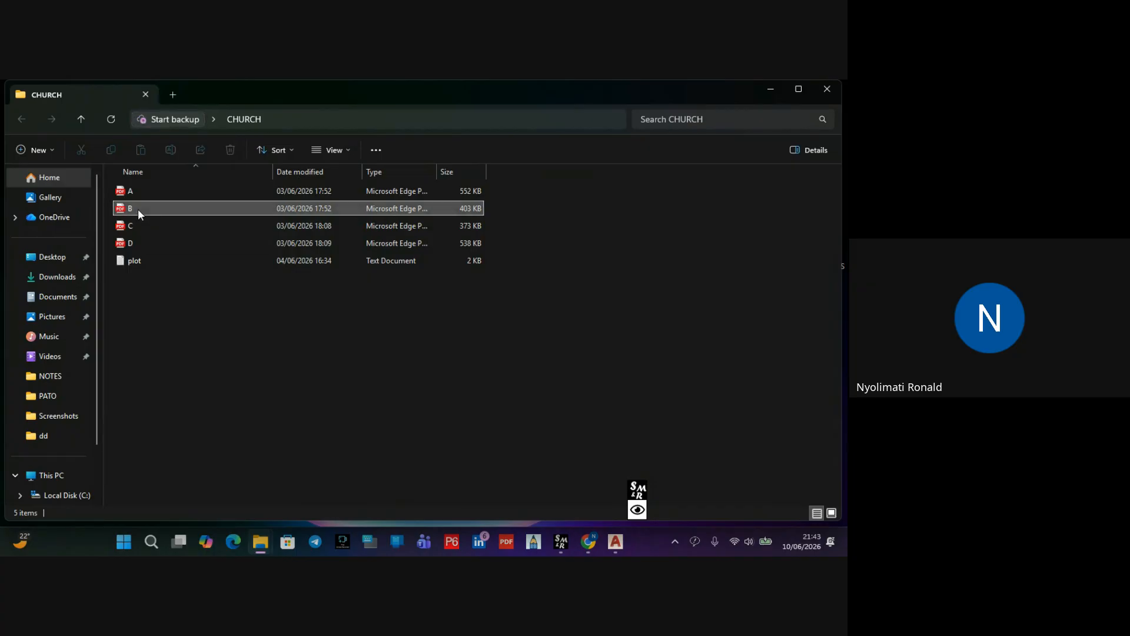
double_click(138, 210)
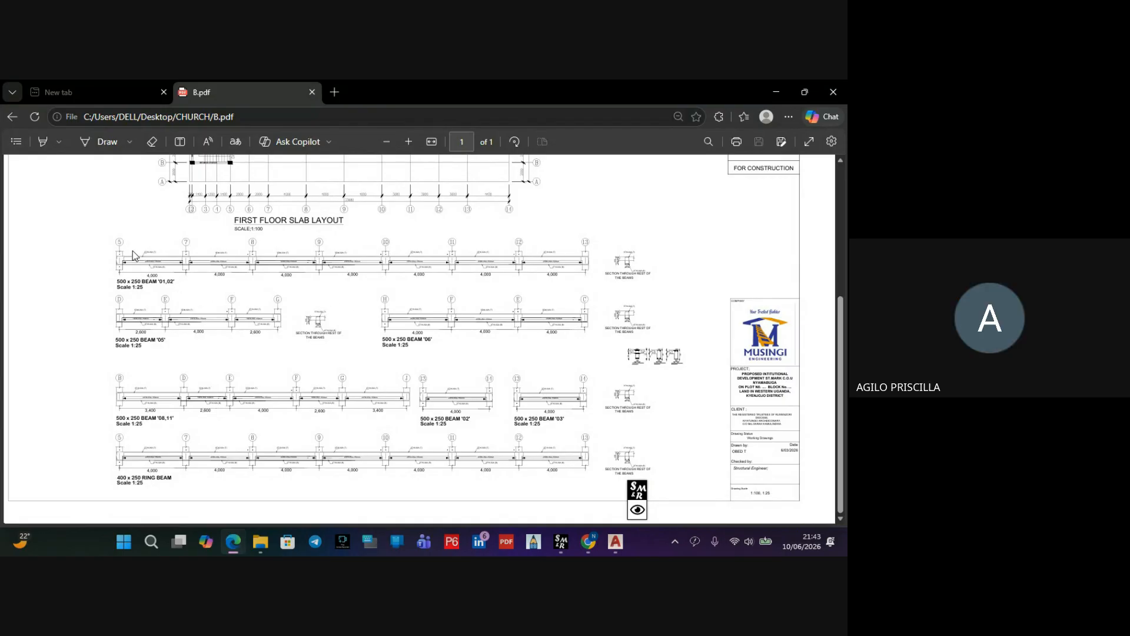
Examine the first span of 500 x 250 beam '01,02' for its bar labels, link spacing arrow, column supports and end bends
ctrl+scroll(126, 269, up, 8)
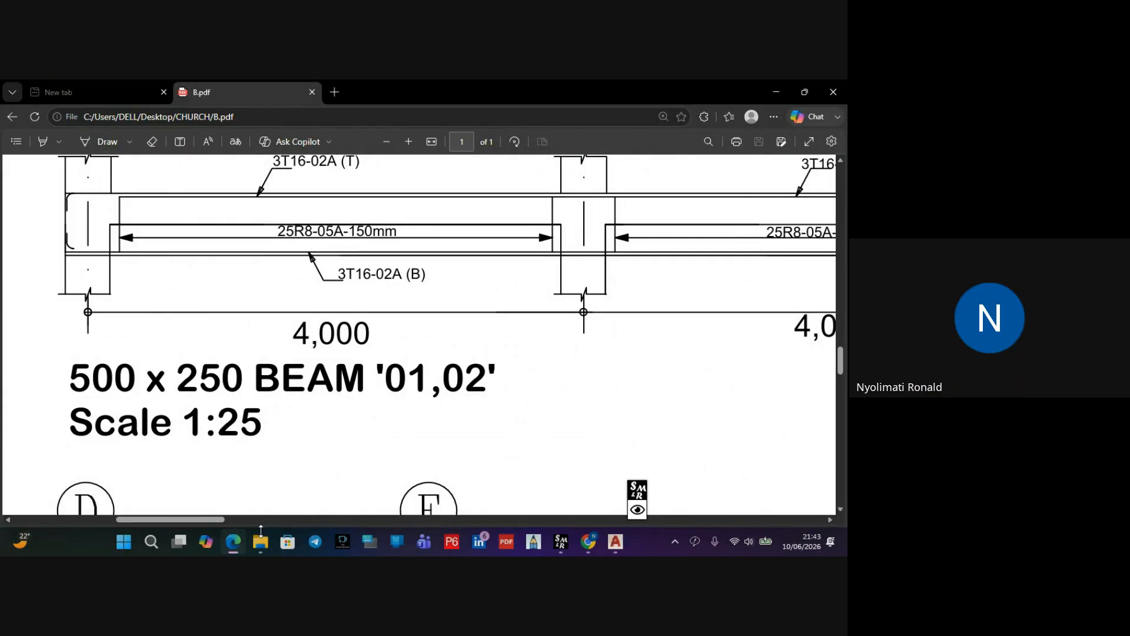
scroll(209, 392, up, 1)
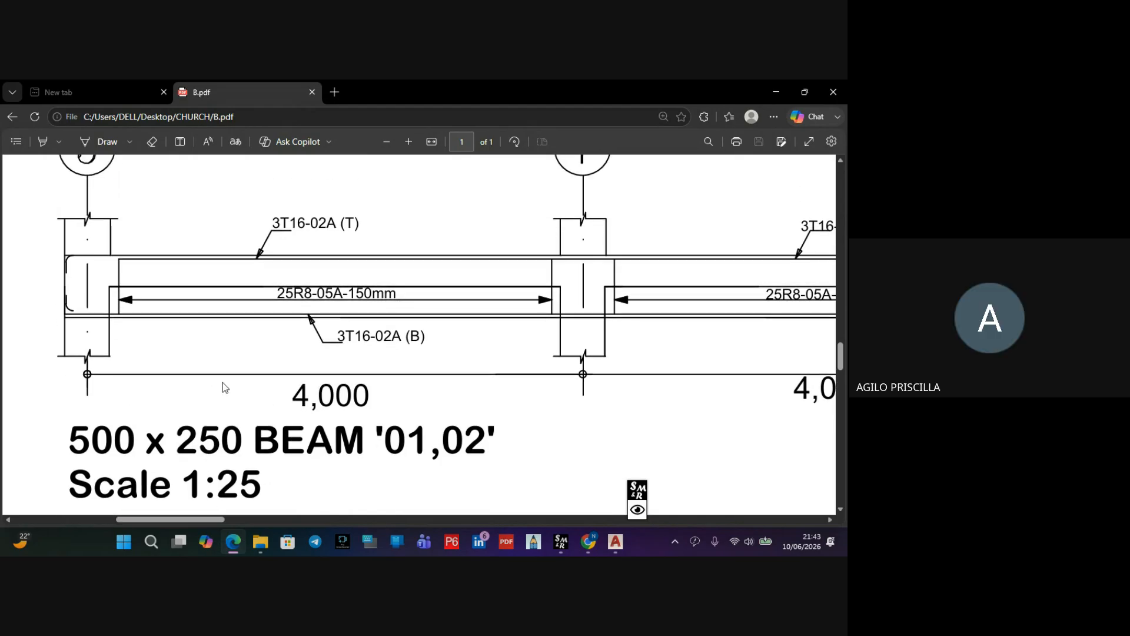
scroll(222, 386, down, 1)
scroll(228, 359, up, 1)
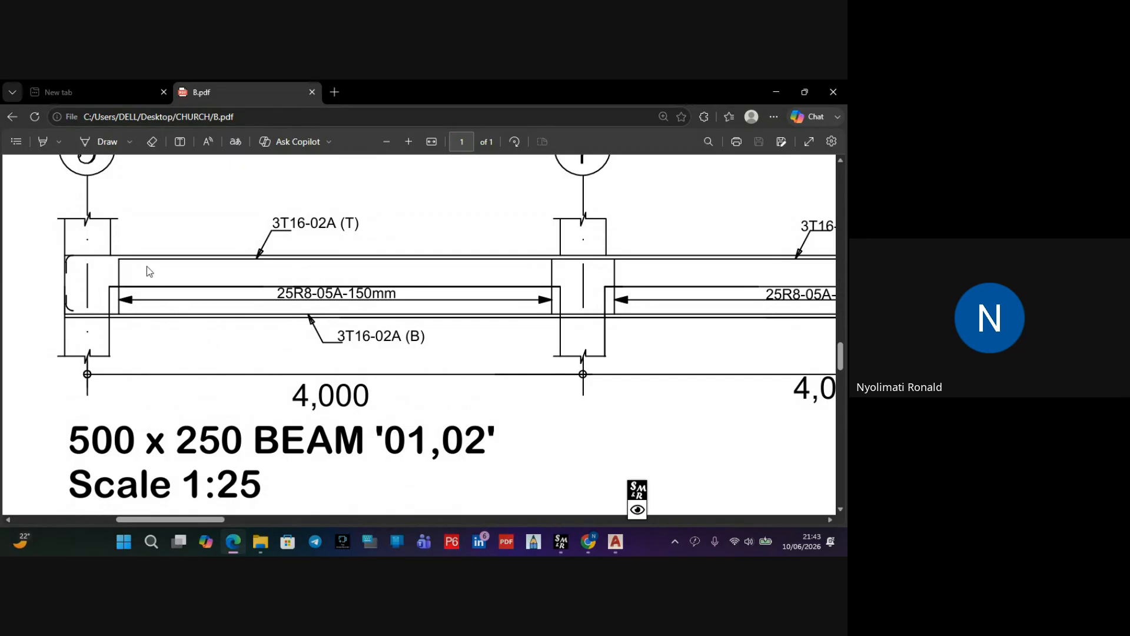
scroll(144, 242, right, 1)
scroll(144, 241, down, 1)
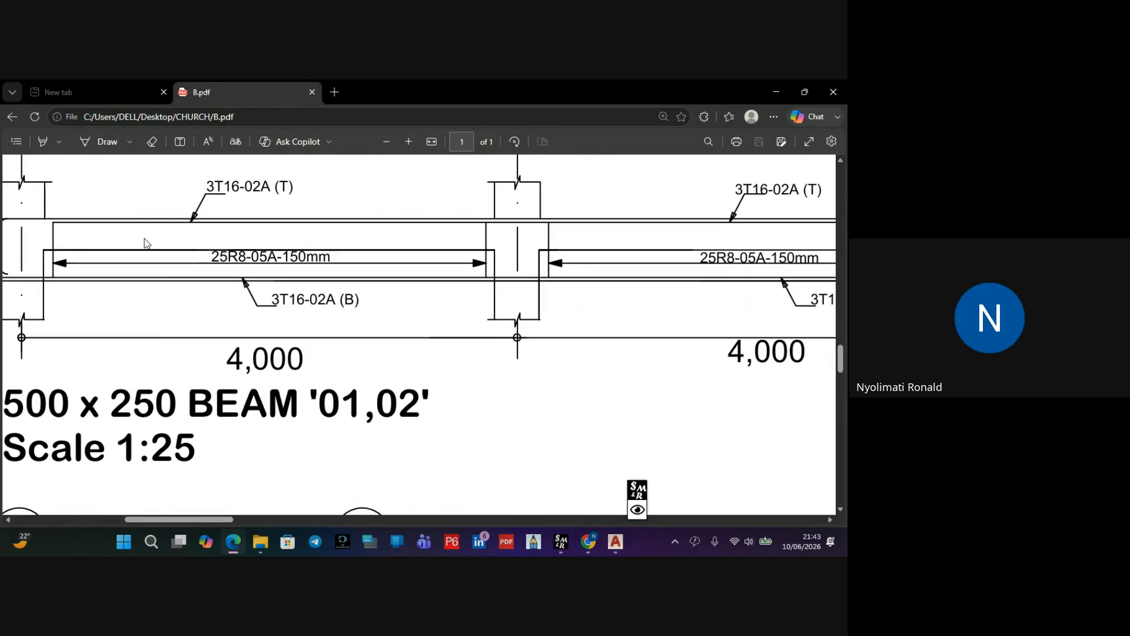
drag(213, 520, 178, 521)
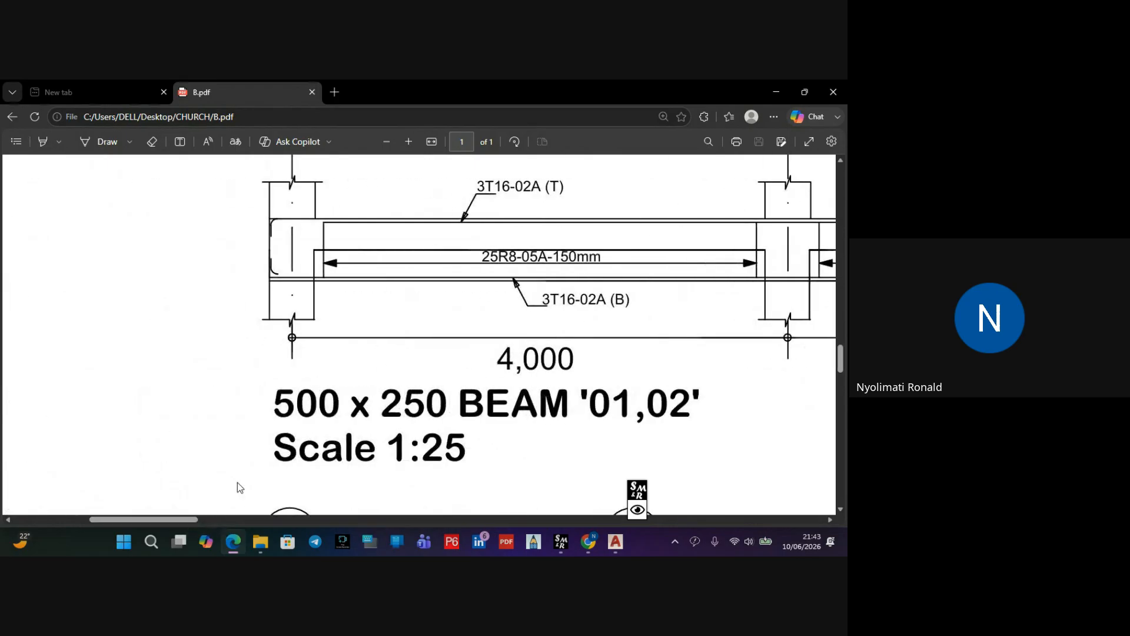
scroll(448, 334, up, 1)
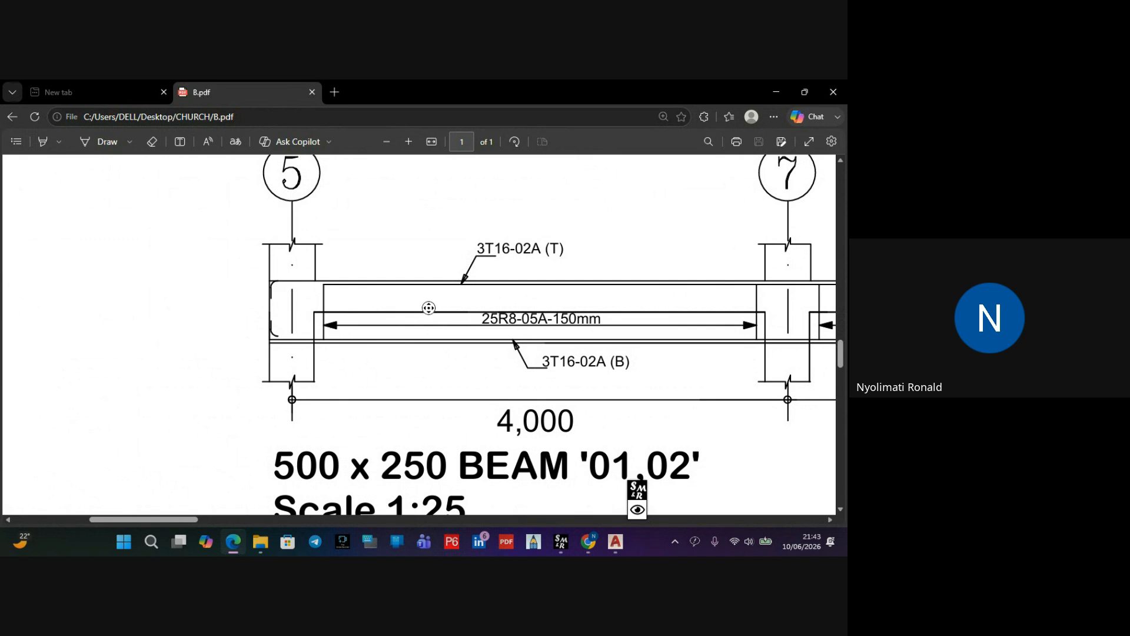
mouse_move(429, 307)
middle_down()
mouse_move(373, 305)
mouse_move(439, 313)
mouse_move(422, 319)
middle_up()
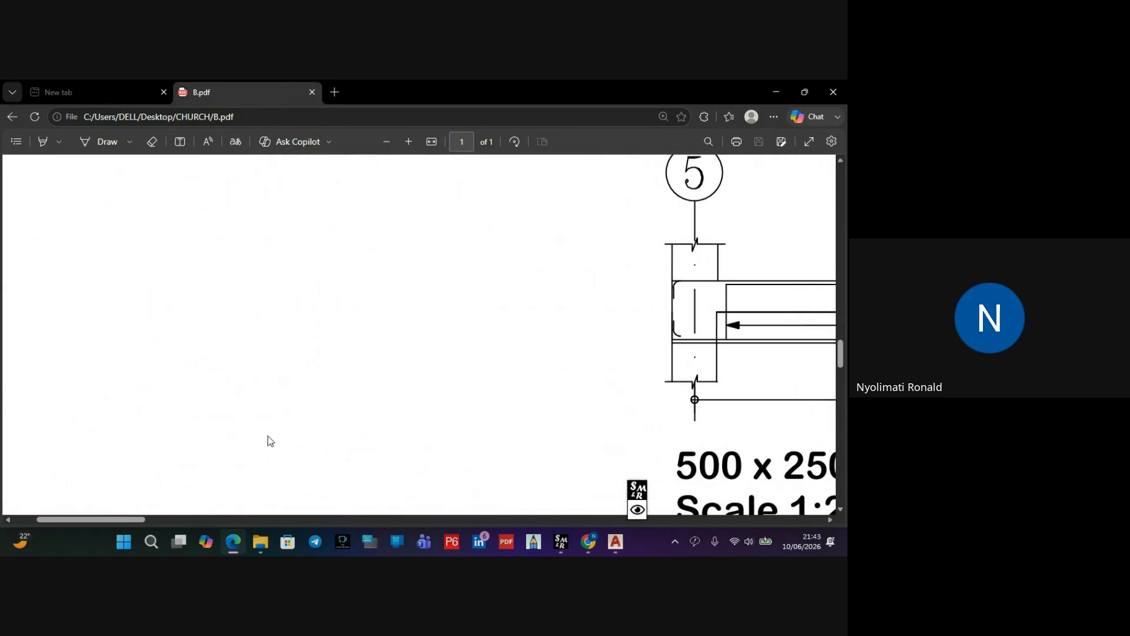
Examine how the top and bottom bars are bent at the grid G end of 500 x 250 beam '05'
scroll(651, 317, down, 3)
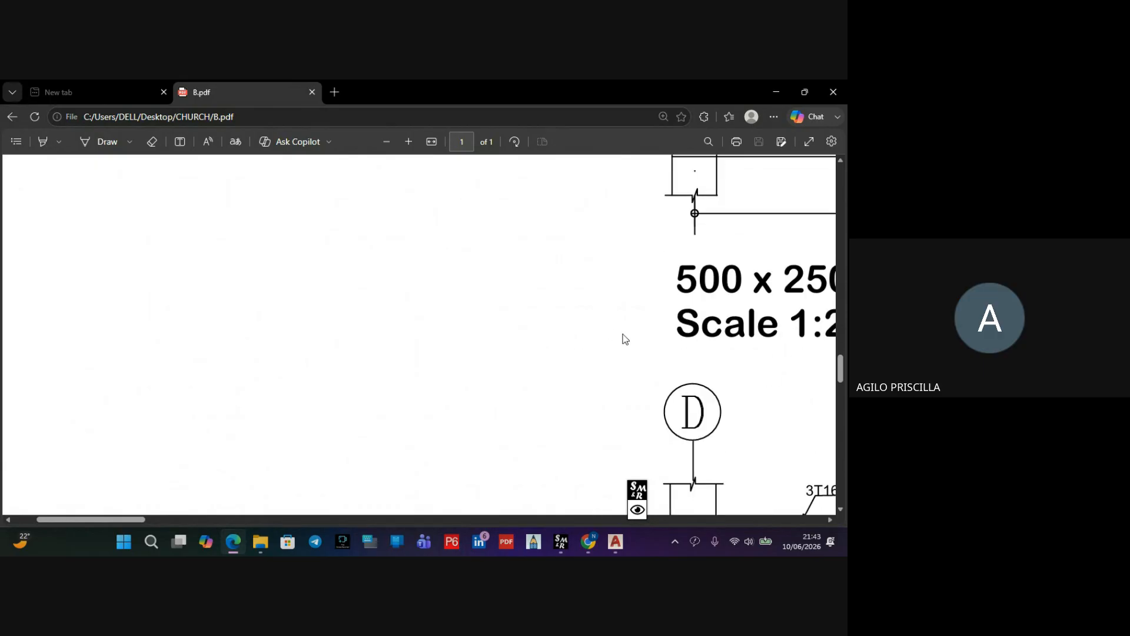
ctrl+scroll(576, 318, down, 2)
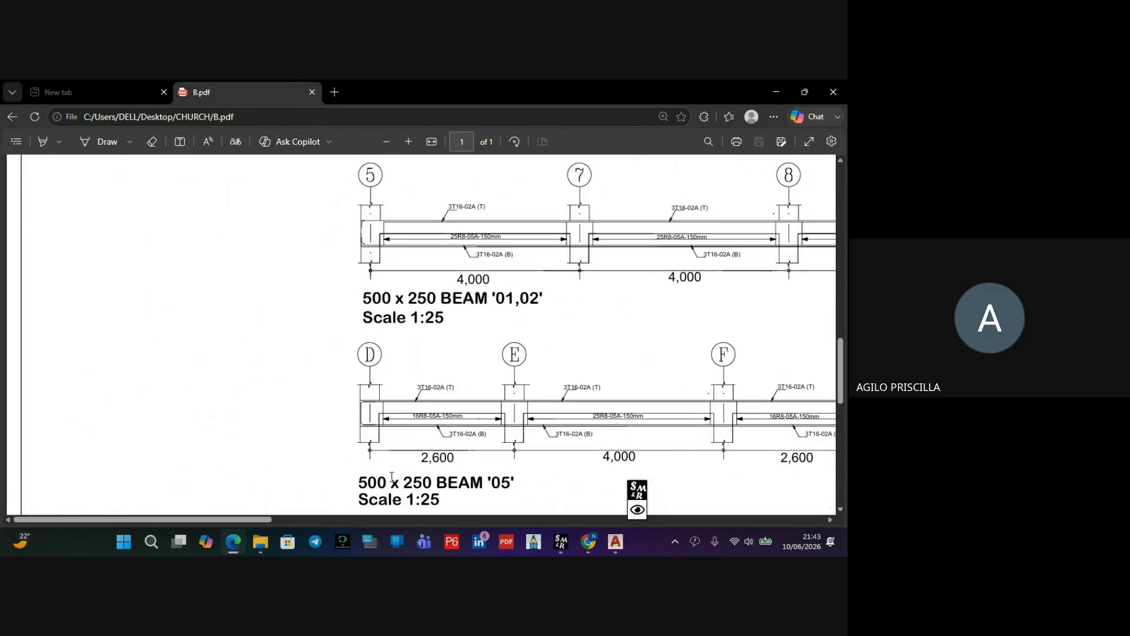
drag(270, 521, 383, 535)
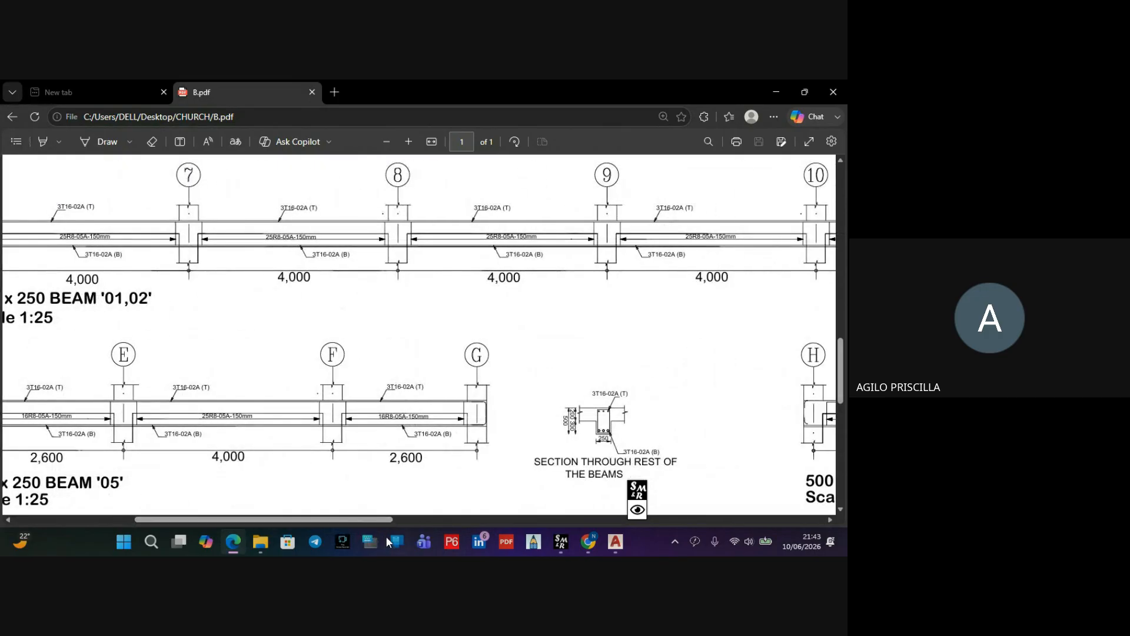
ctrl+scroll(463, 436, up, 4)
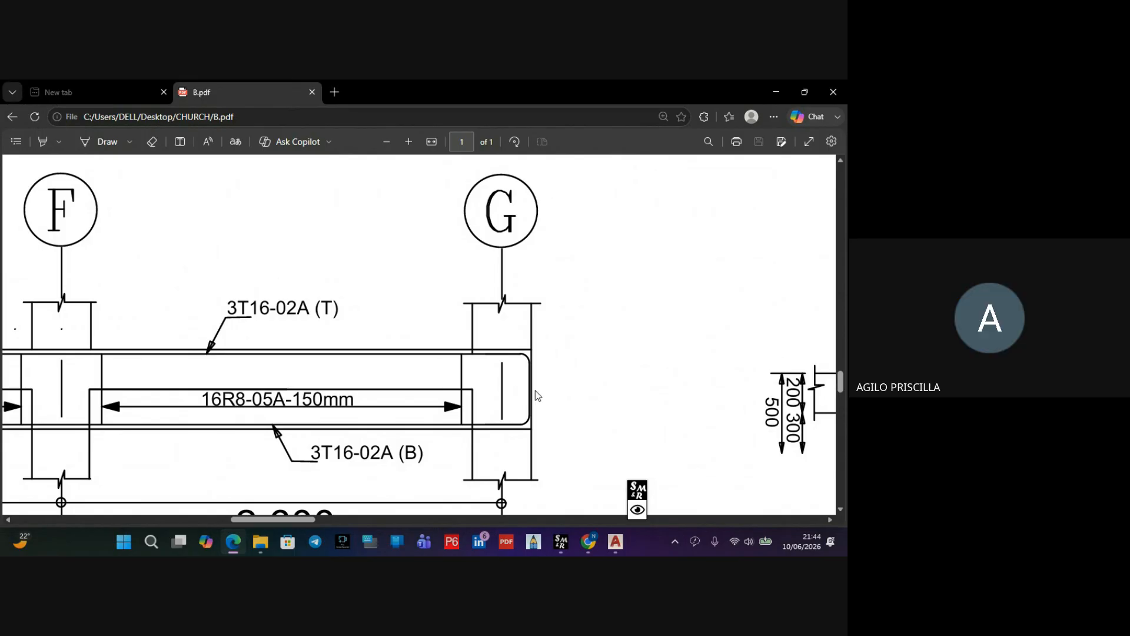
ctrl+scroll(529, 392, up, 2)
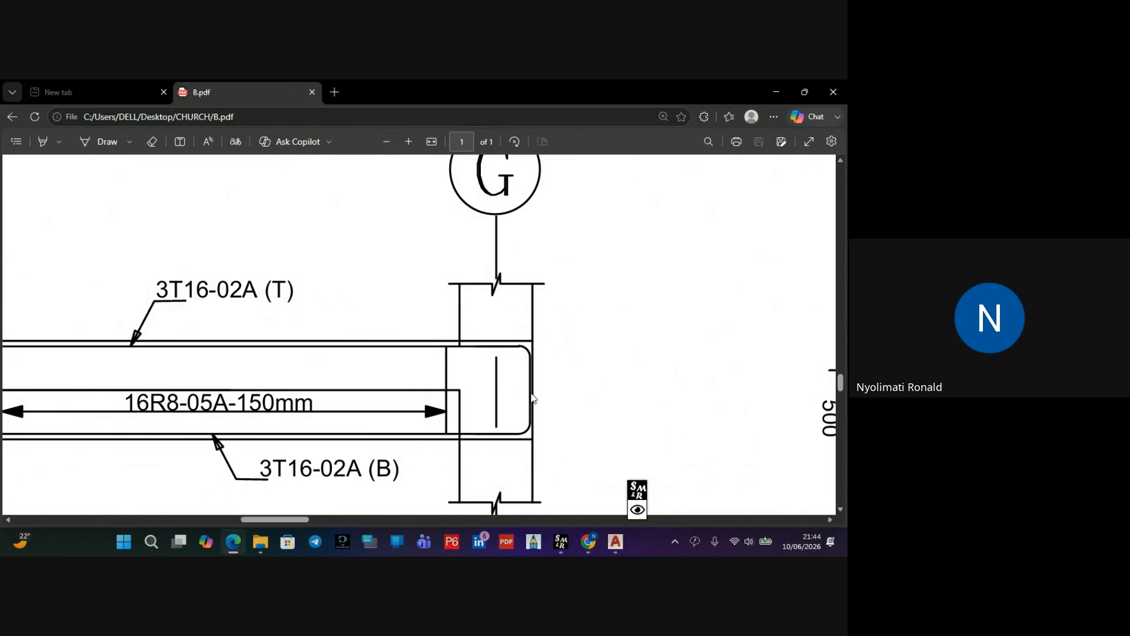
Mark the vertical bar leg at the grid G beam end with a short screen-marker line, and close the marker tools
click(637, 490)
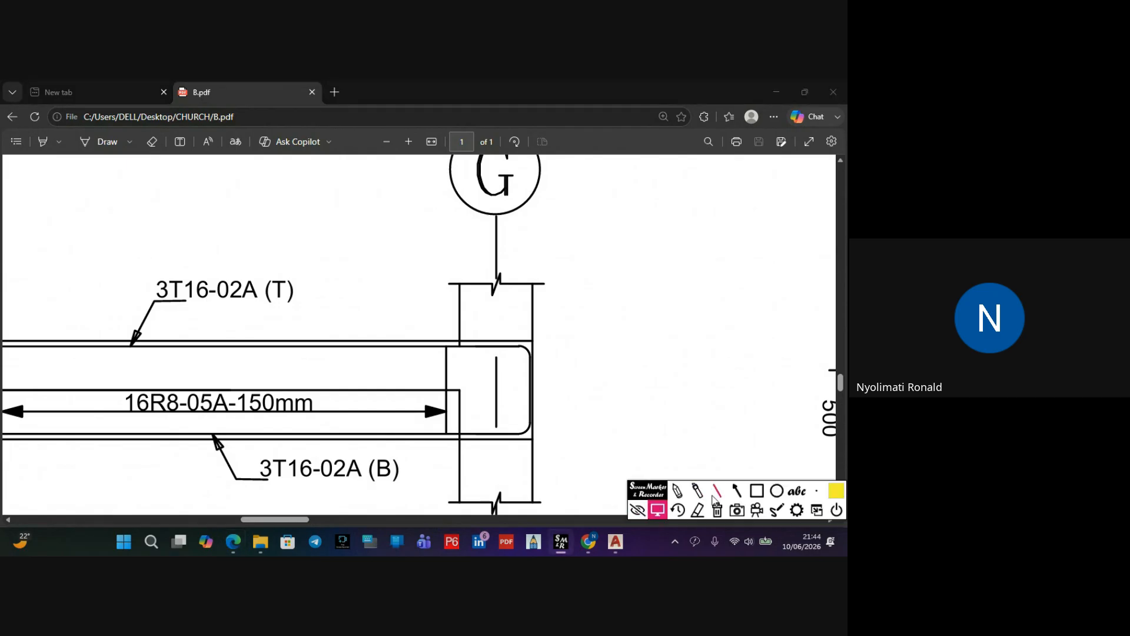
click(717, 492)
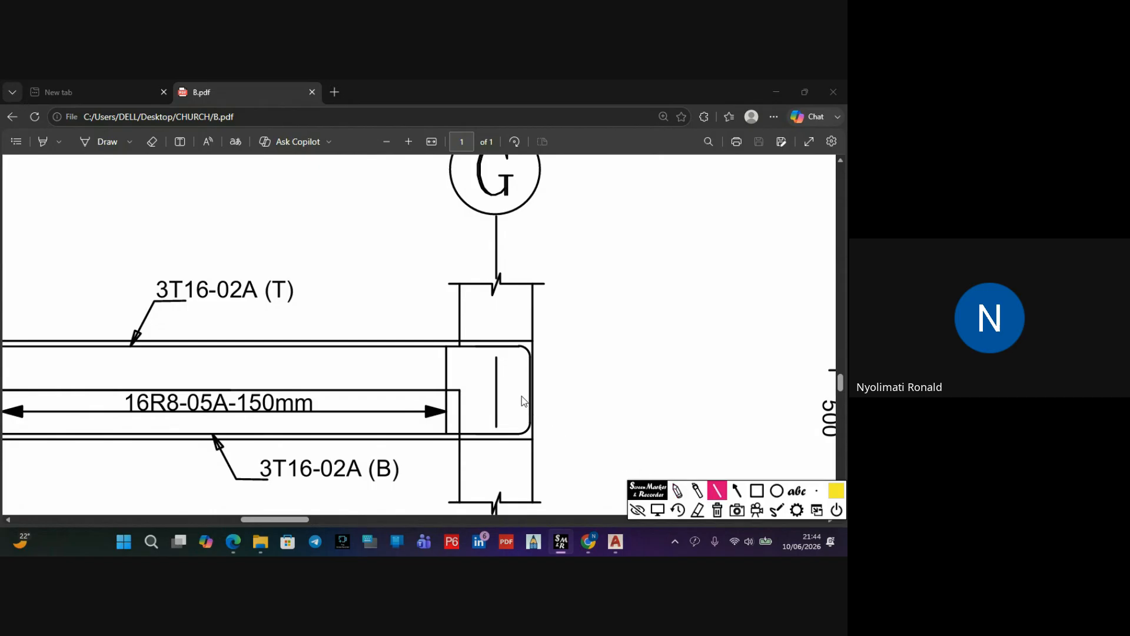
drag(521, 395, 541, 393)
click(628, 511)
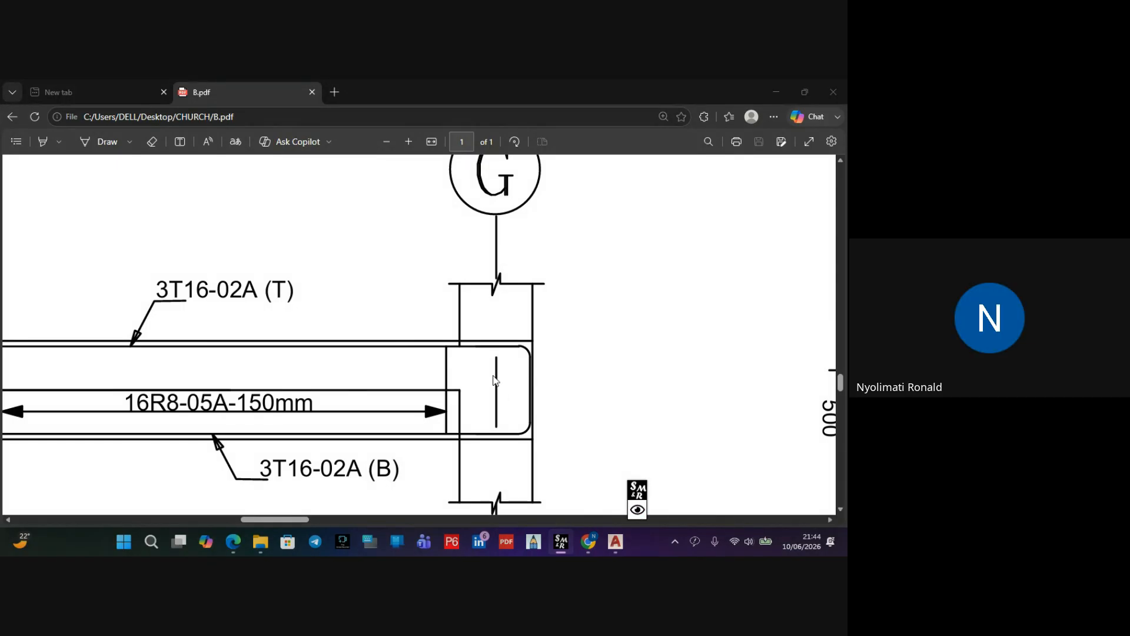
Examine the "Section through rest of the beams" detail and compare it with the beam '05' elevation from grid D to G
ctrl+scroll(494, 381, down, 3)
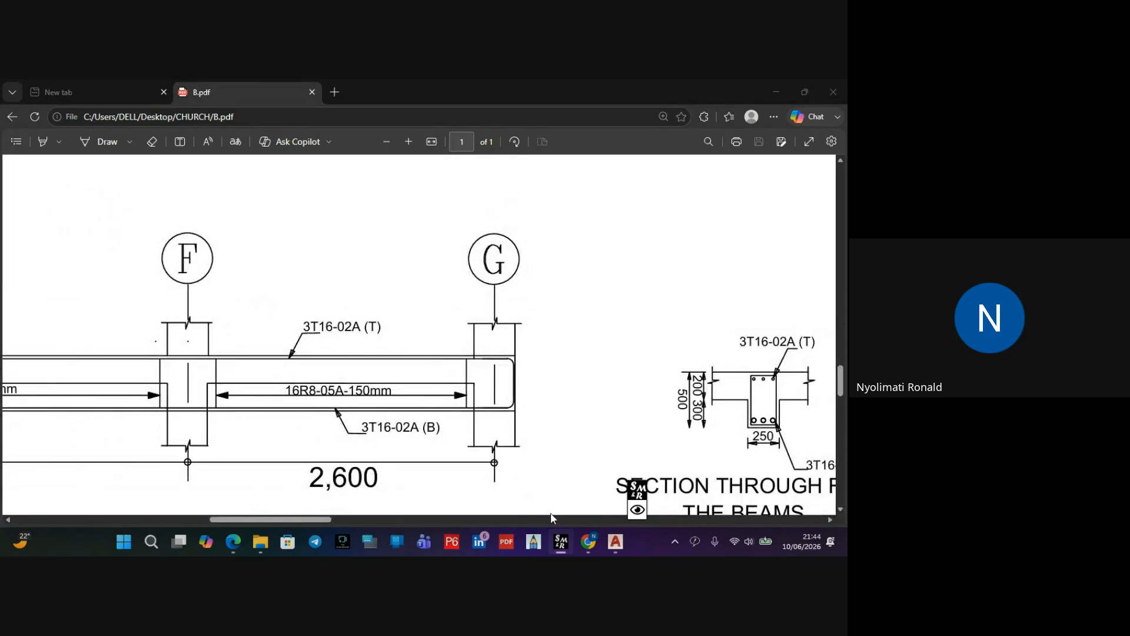
drag(271, 518, 331, 519)
scroll(346, 415, down, 1)
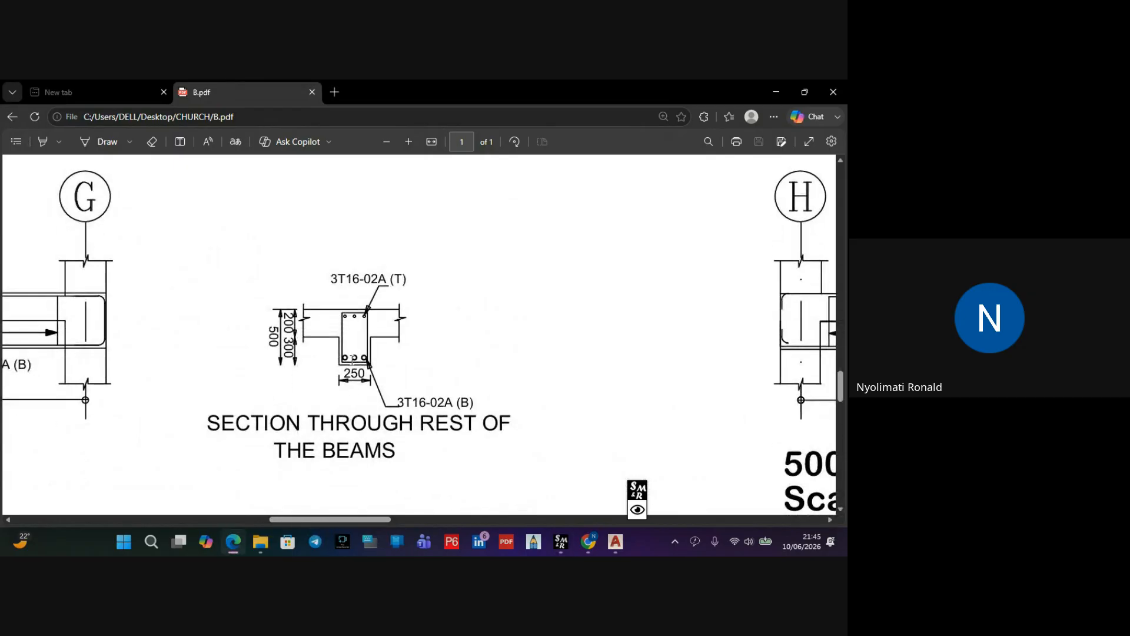
ctrl+scroll(351, 361, up, 1)
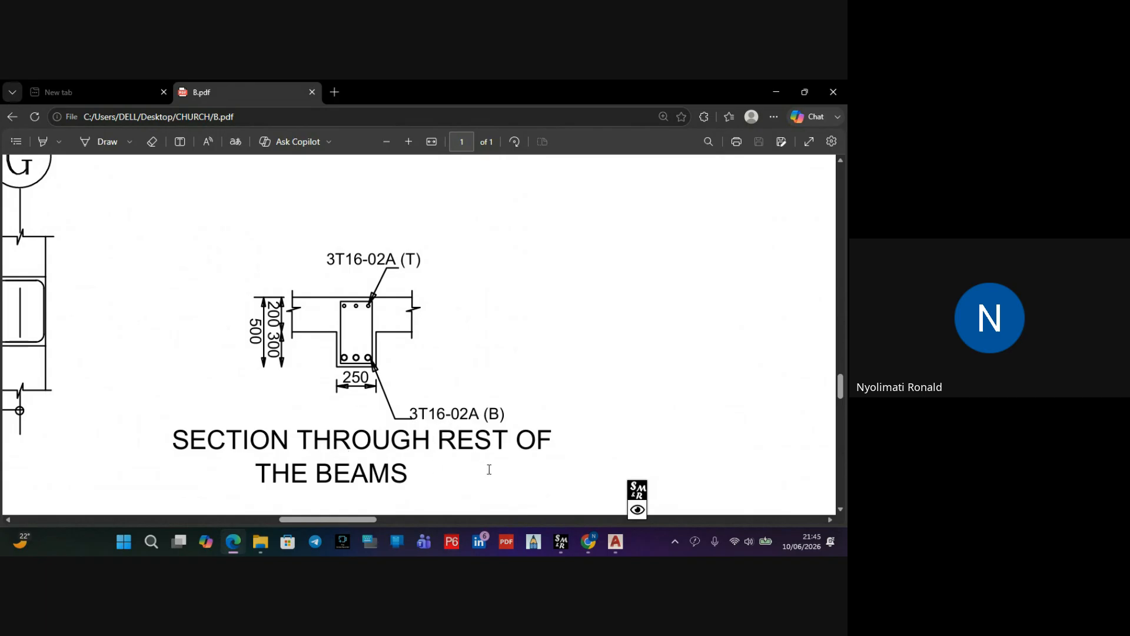
scroll(405, 465, down, 1)
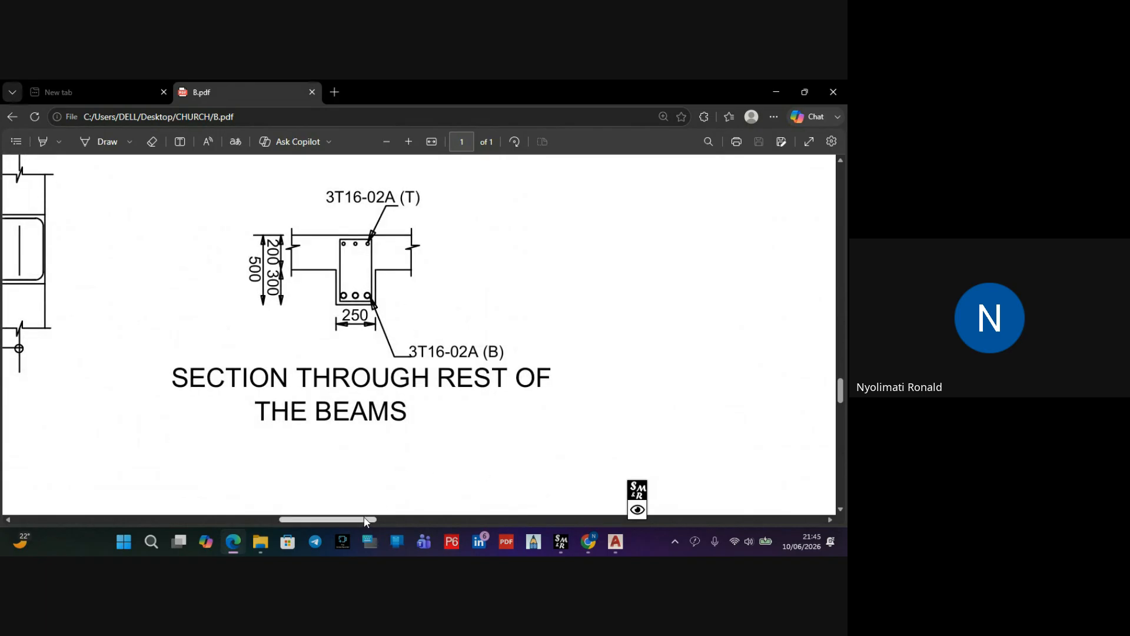
drag(361, 519, 232, 495)
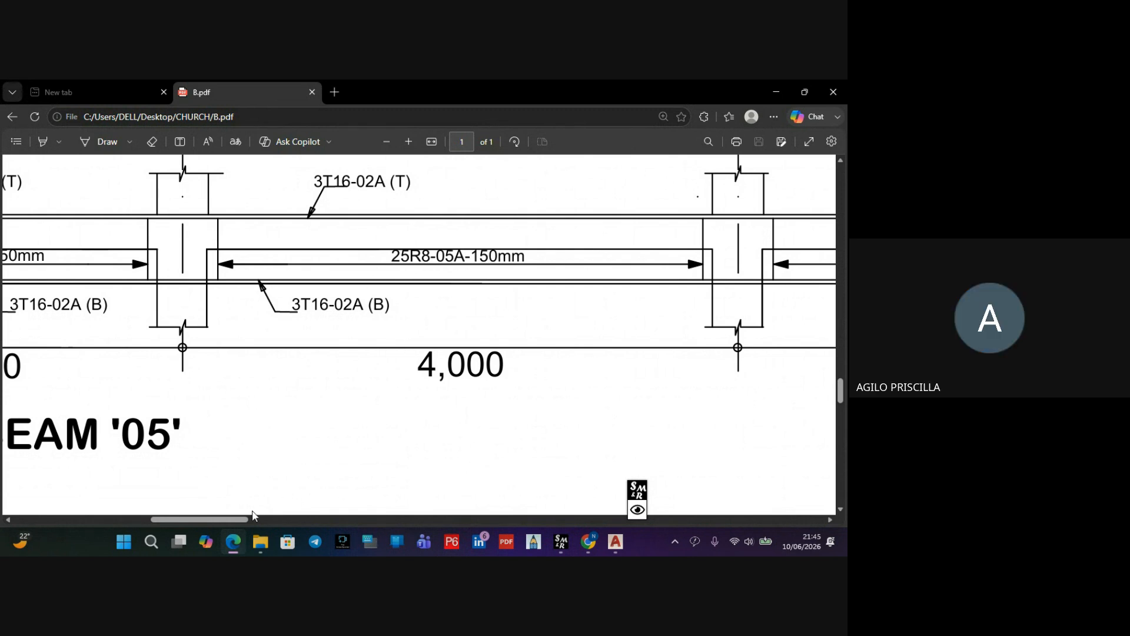
drag(238, 519, 202, 521)
ctrl+scroll(328, 353, down, 4)
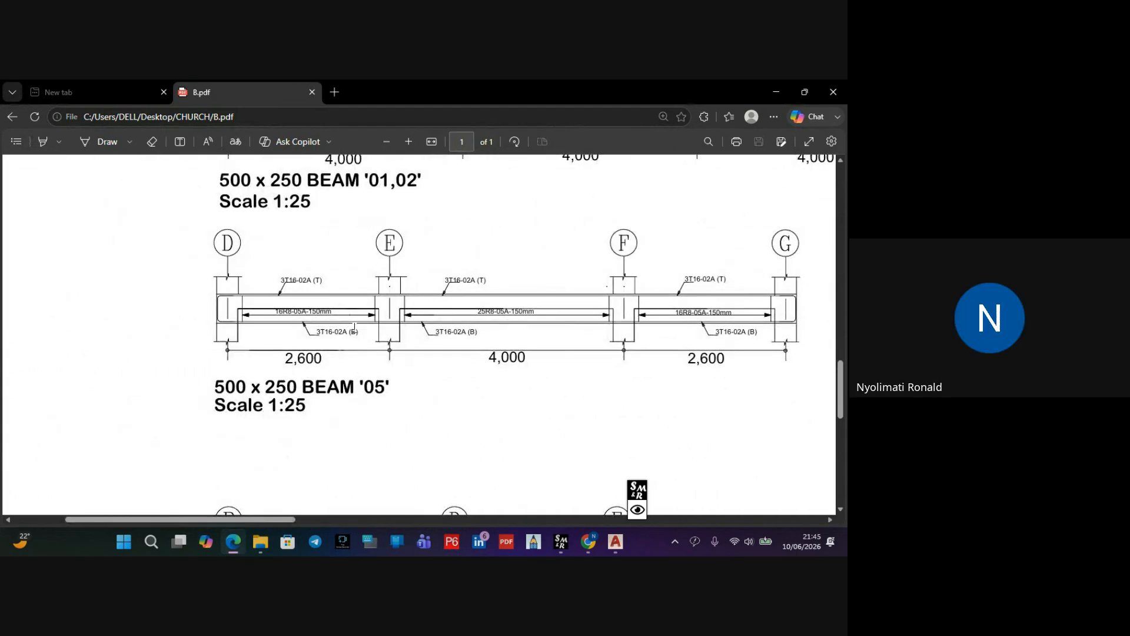
scroll(381, 315, up, 1)
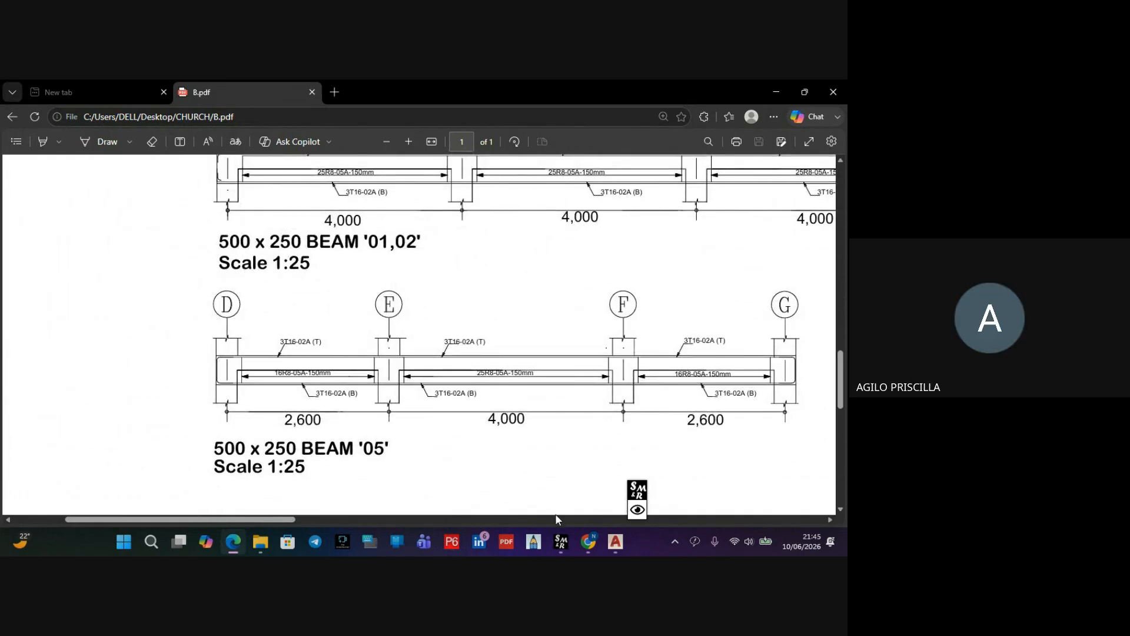
Switch back to Drawing1.dwg in AutoCAD
mouse_move(609, 545)
click(637, 505)
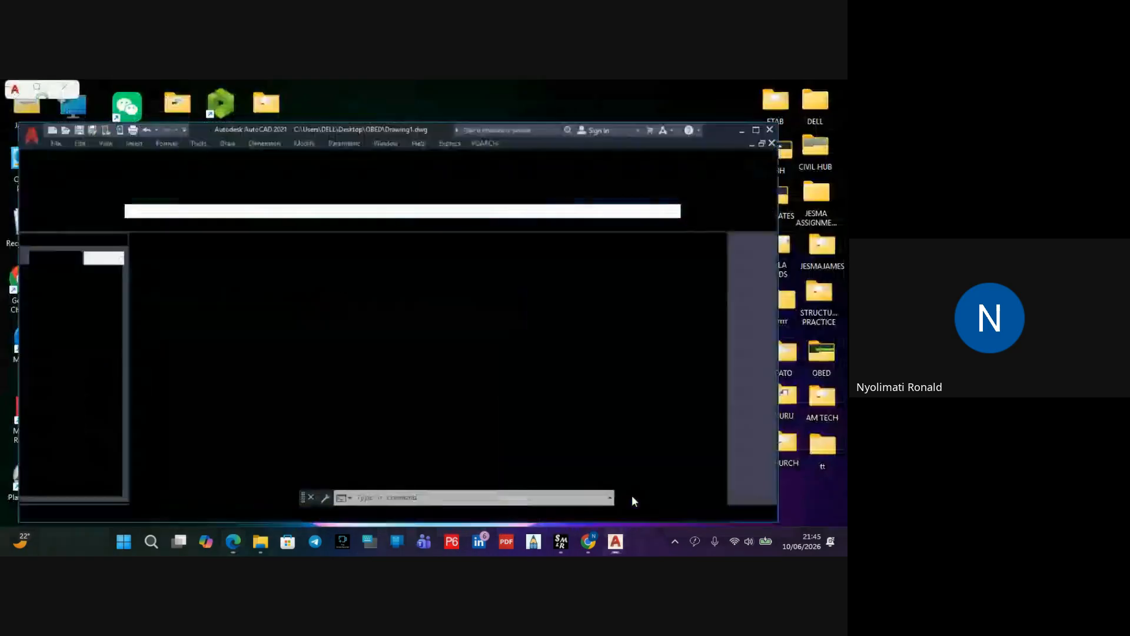
Move the Section A-A detail with all its labels further right, keeping it below the beam elevation
scroll(362, 349, down, 4)
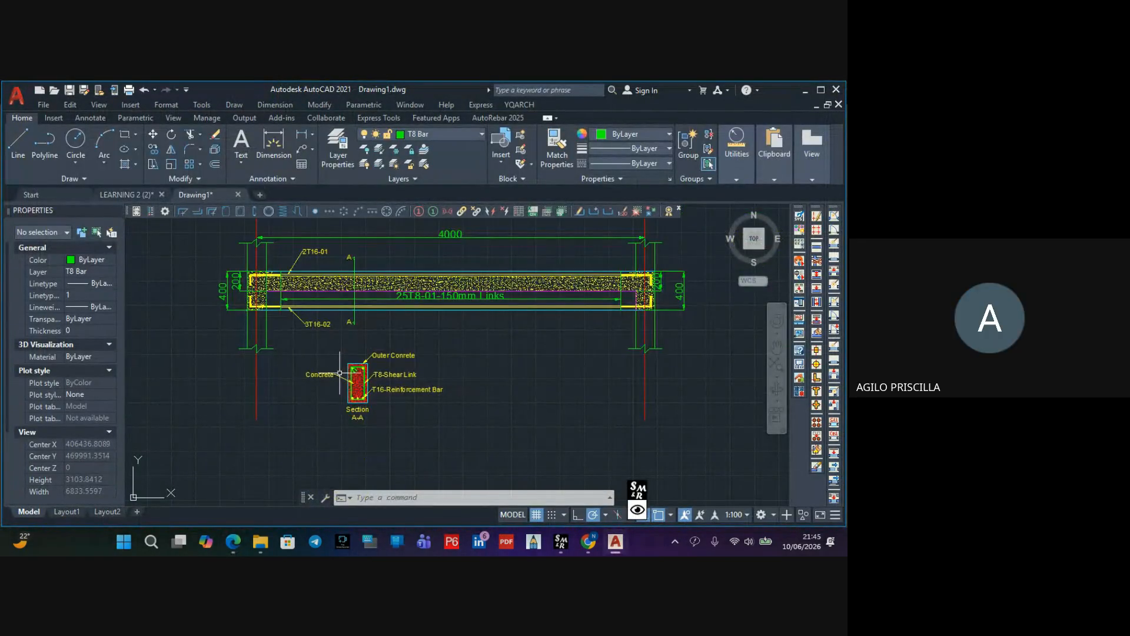
middle_drag(306, 371, 416, 340)
click(493, 300)
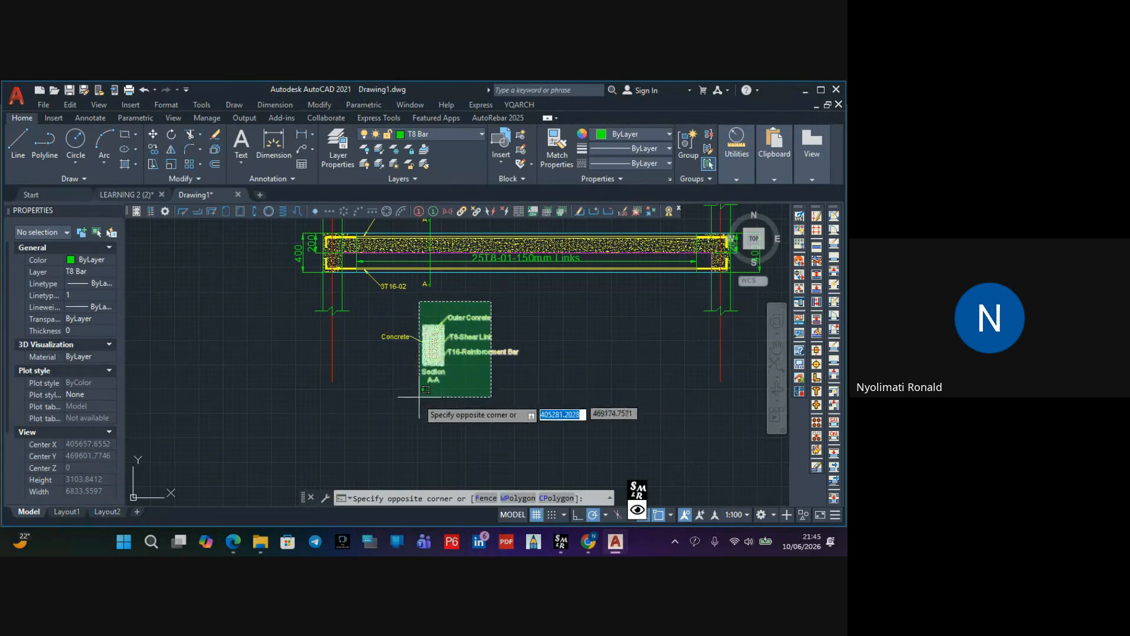
click(386, 408)
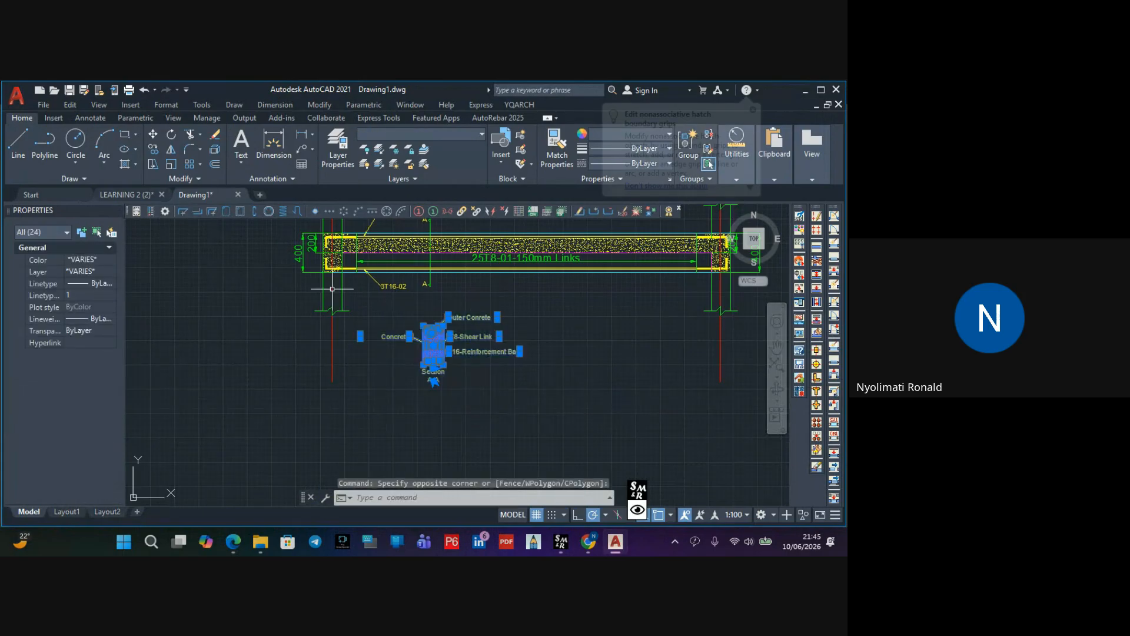
click(152, 134)
click(450, 350)
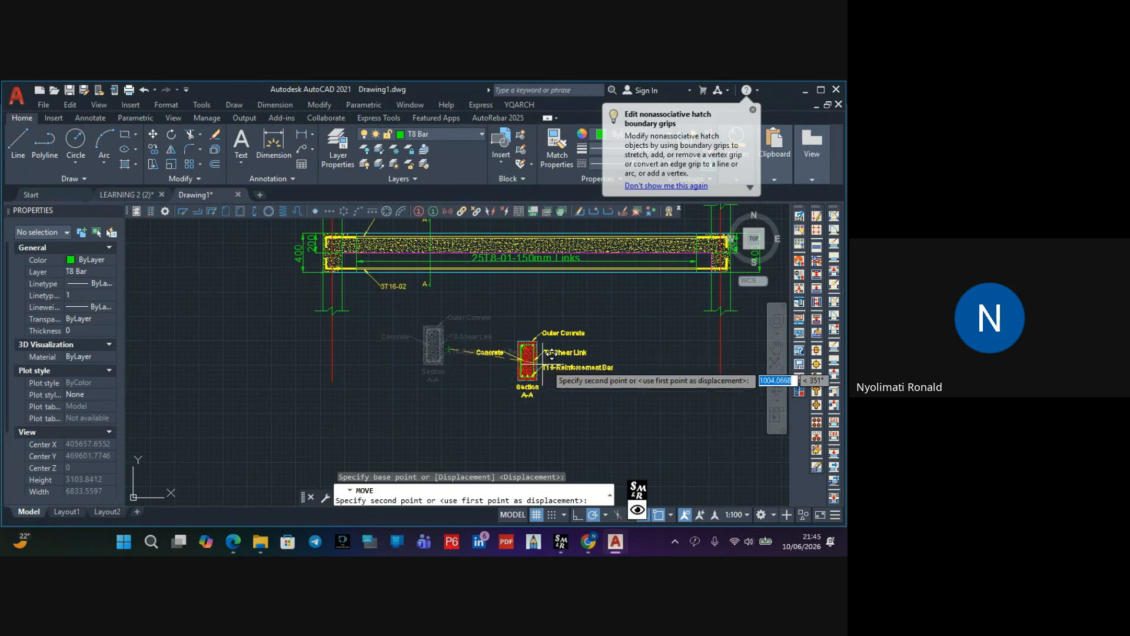
click(557, 364)
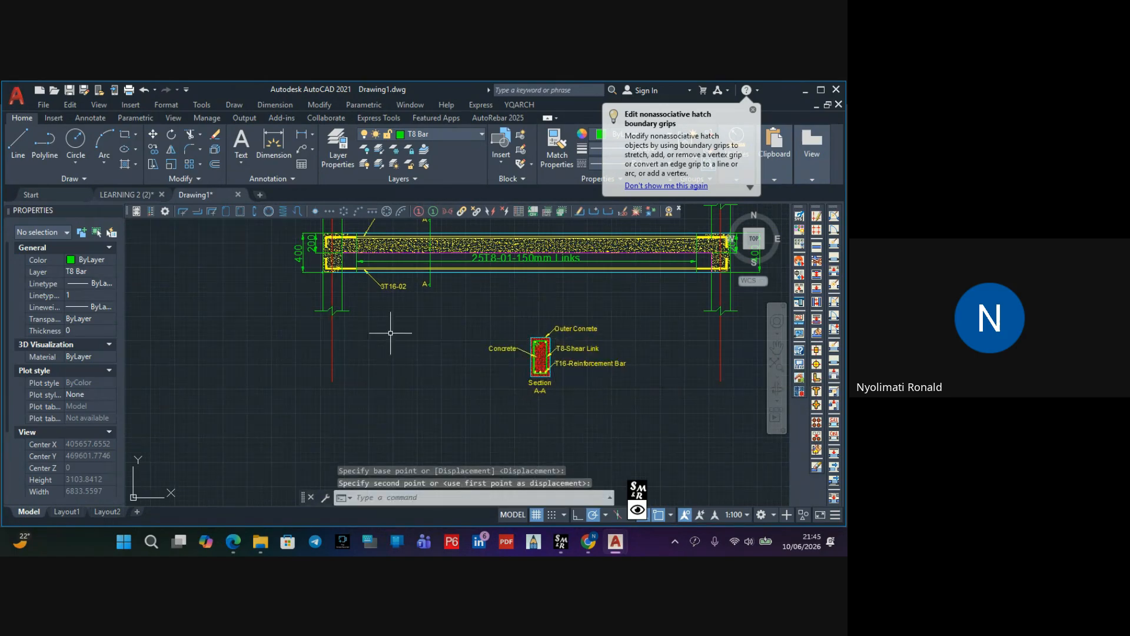
Copy the "Beam 200x400" text from the beam plan to just below the left column of the beam elevation
middle_drag(345, 311, 410, 323)
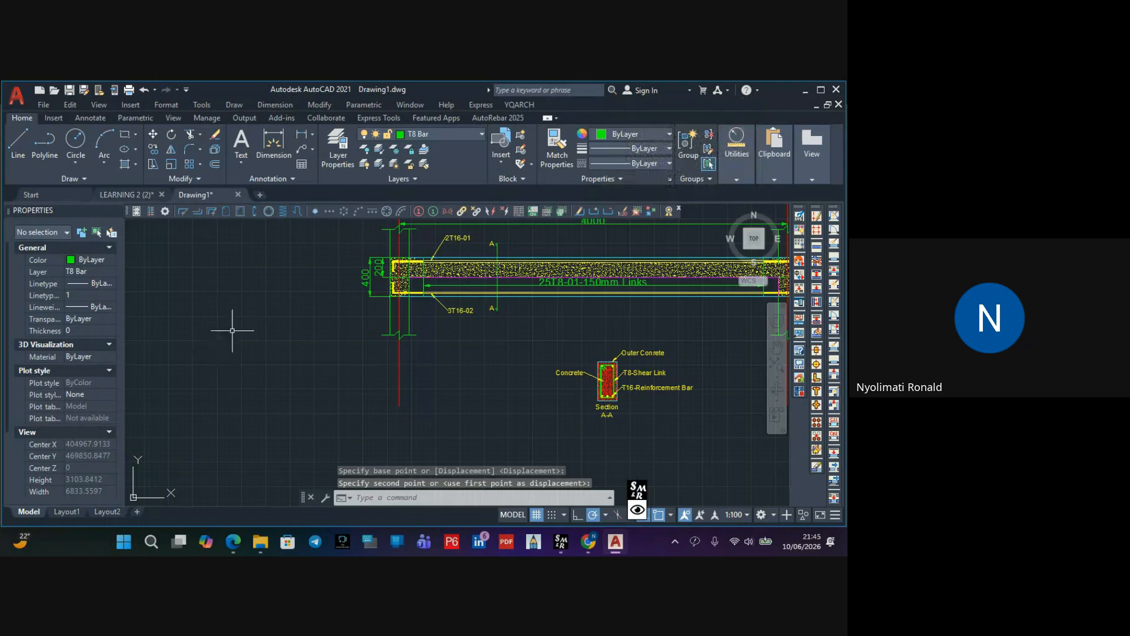
scroll(252, 323, down, 6)
middle_drag(252, 323, 416, 359)
scroll(356, 291, up, 8)
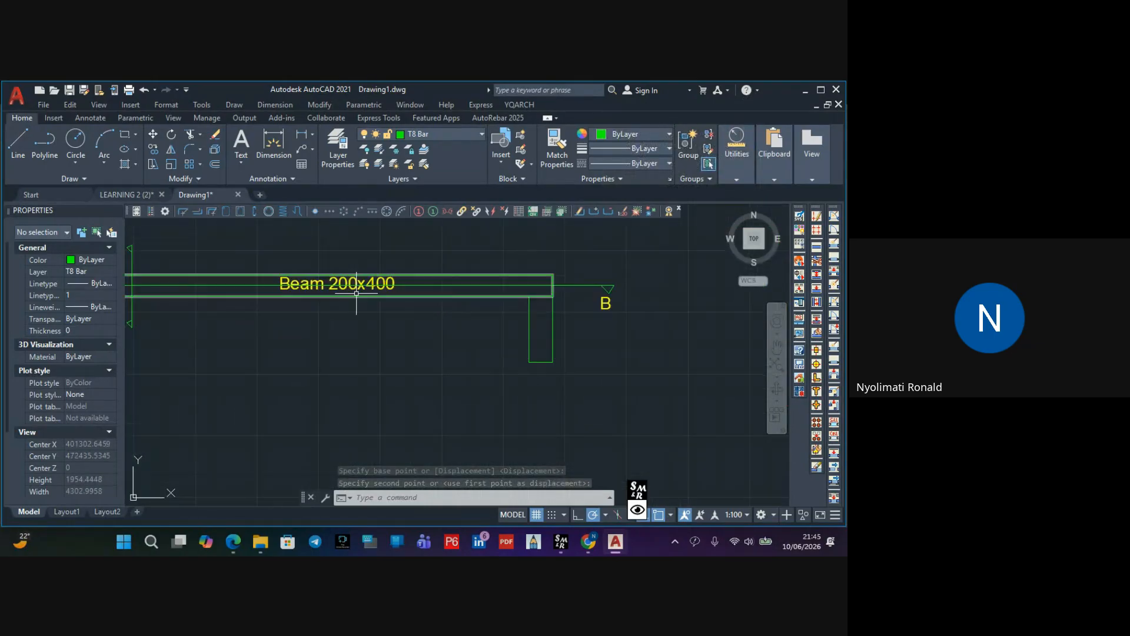
click(354, 288)
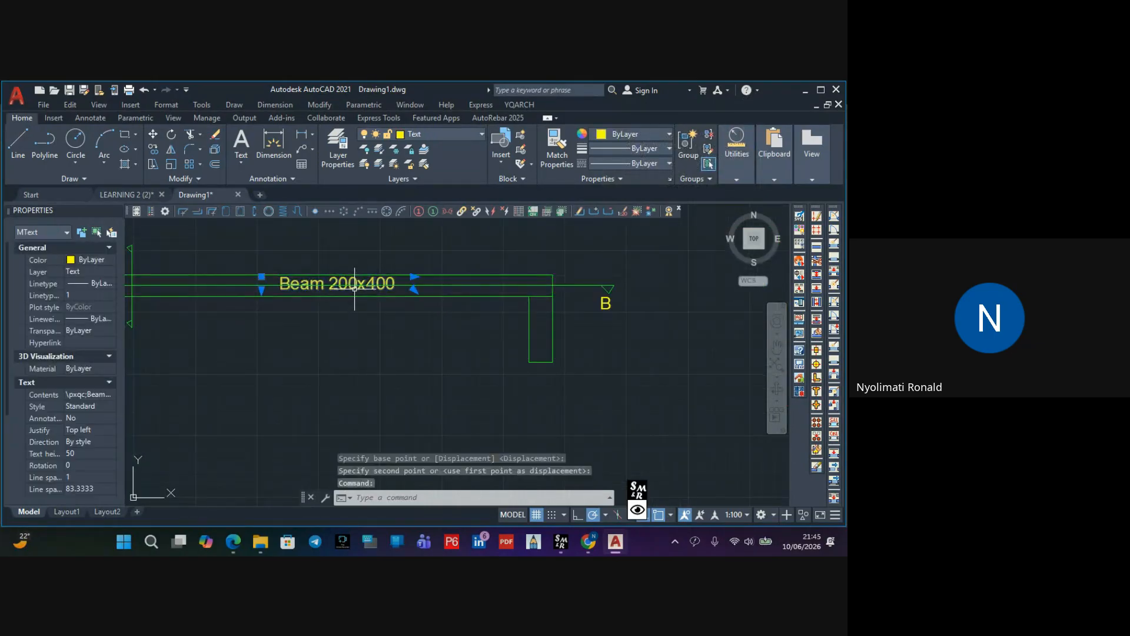
click(153, 149)
click(332, 293)
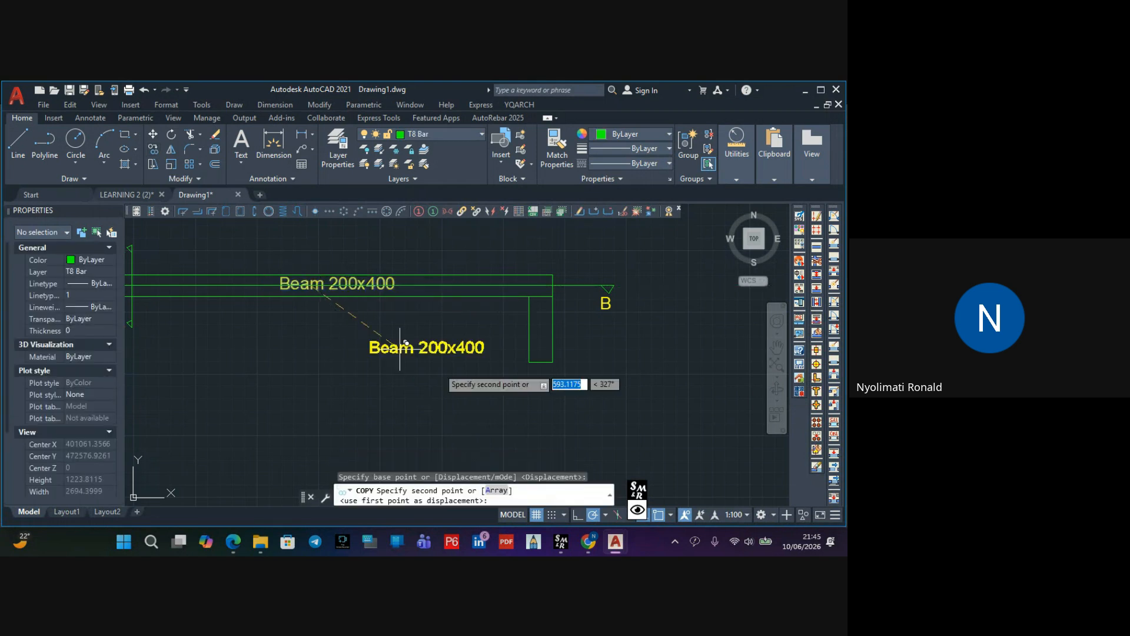
scroll(460, 379, down, 4)
scroll(554, 395, down, 6)
middle_drag(552, 391, 453, 330)
scroll(487, 383, up, 7)
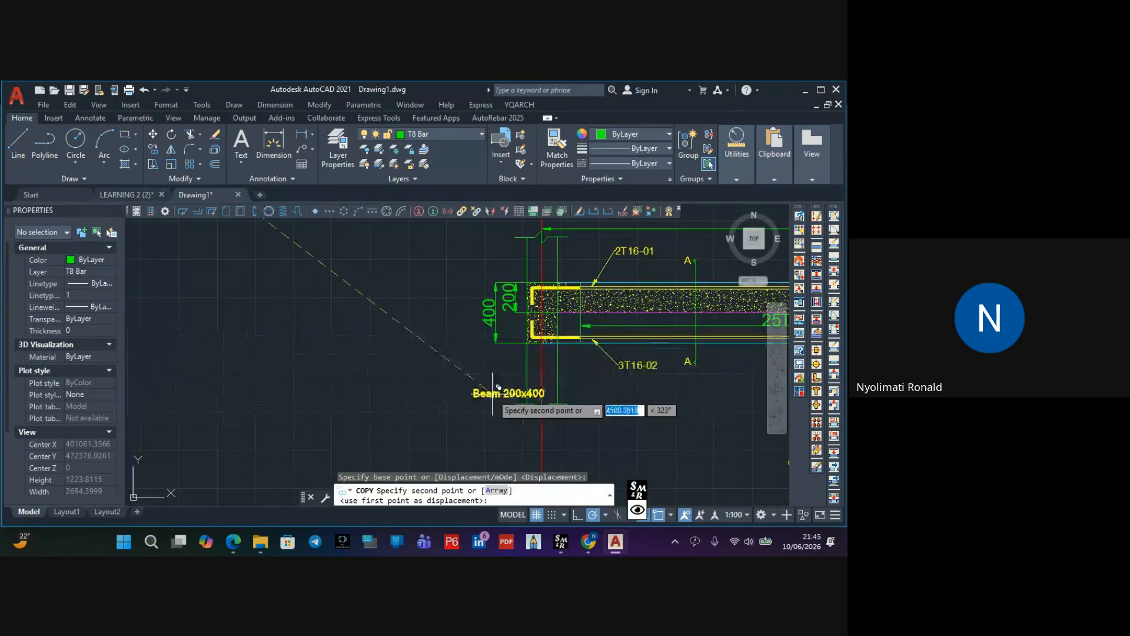
middle_drag(559, 406, 453, 288)
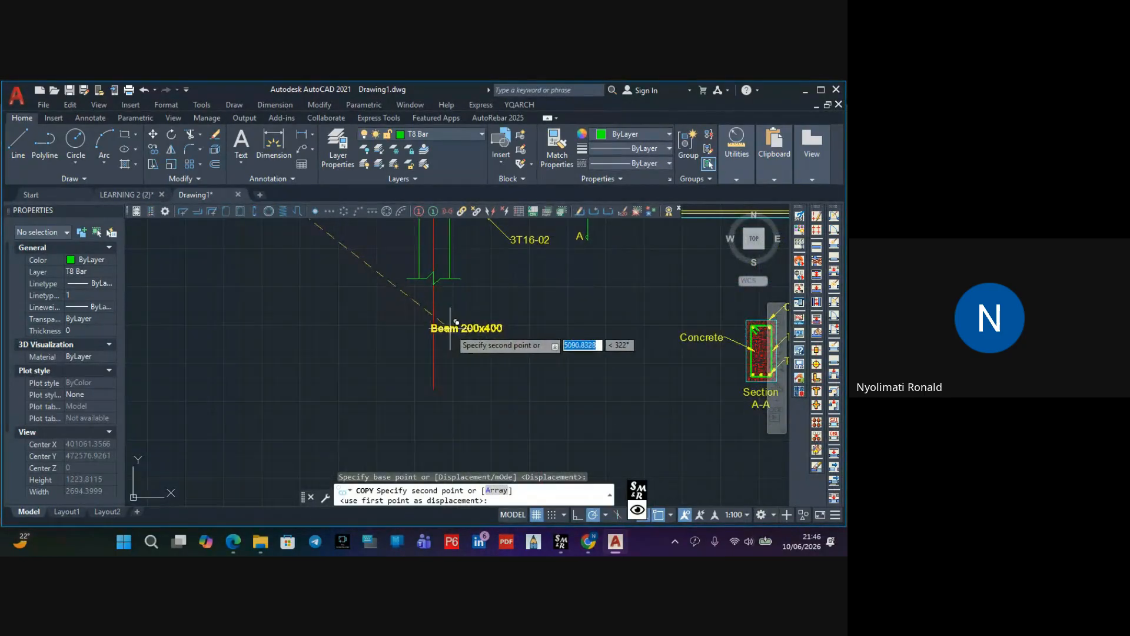
click(457, 323)
key(Escape)
key(Escape)
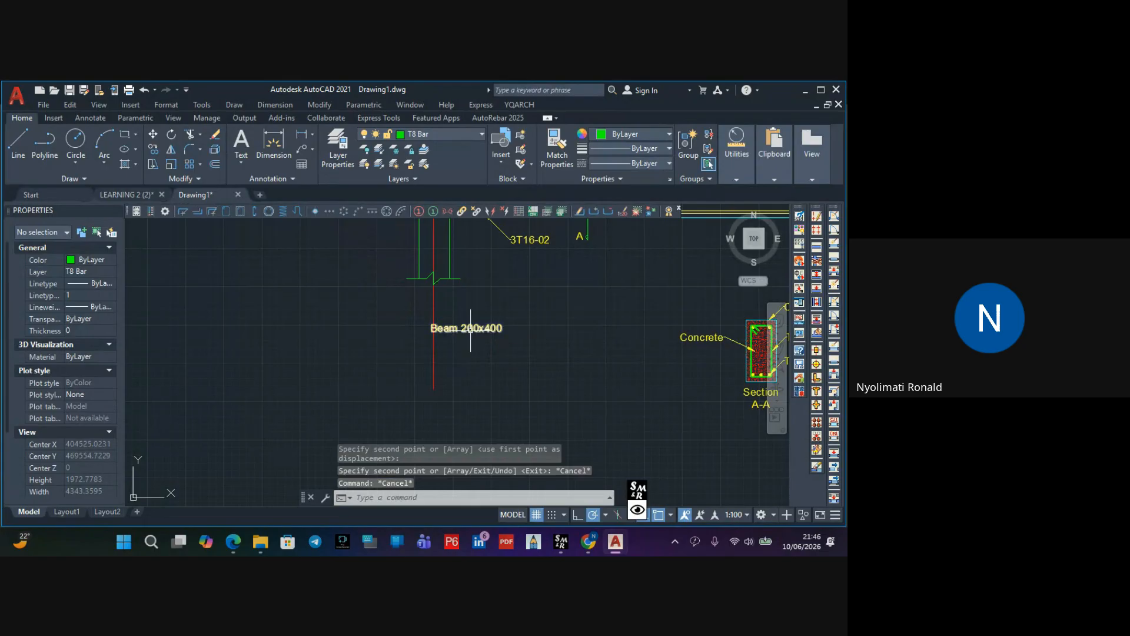
Set the text height of the copied "Beam 200x400" label to 150
click(448, 328)
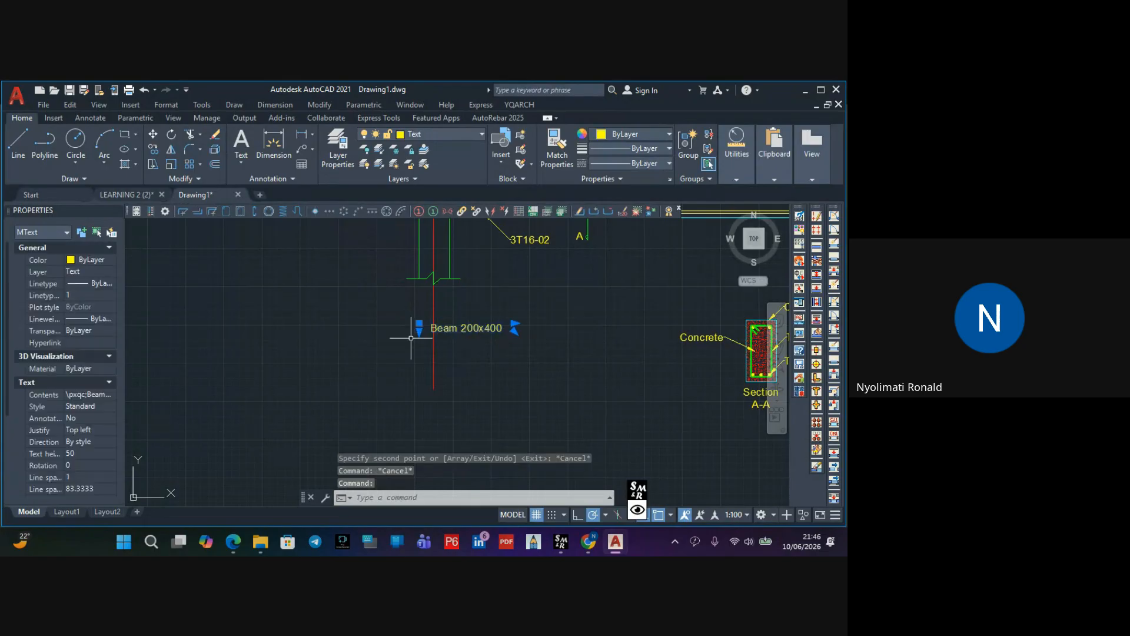
click(83, 452)
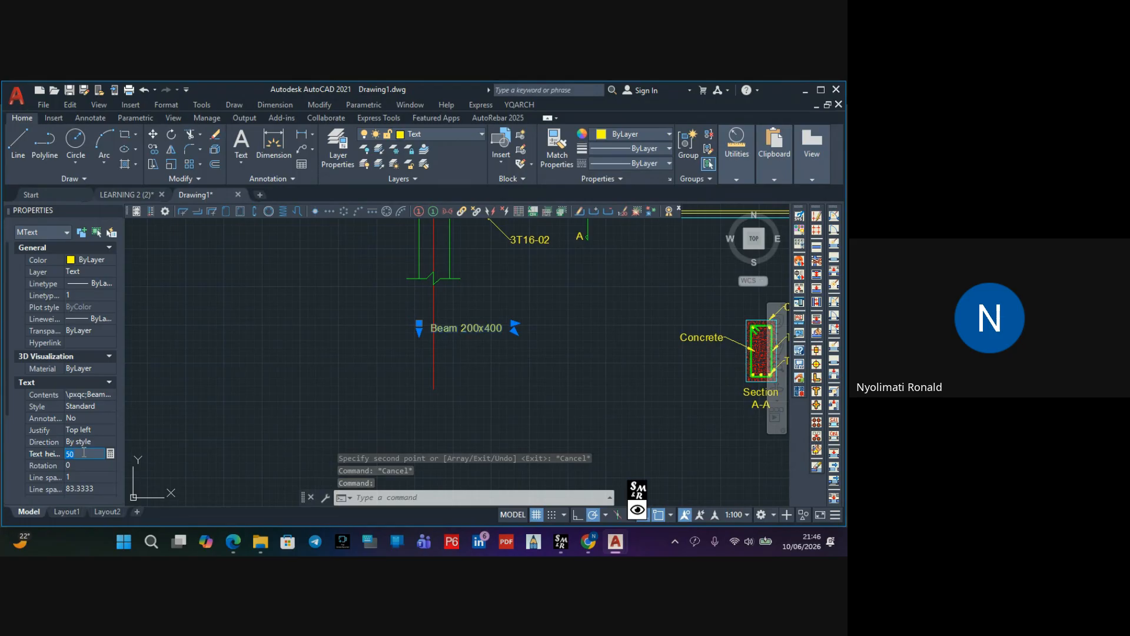
text(150)
key(Tab)
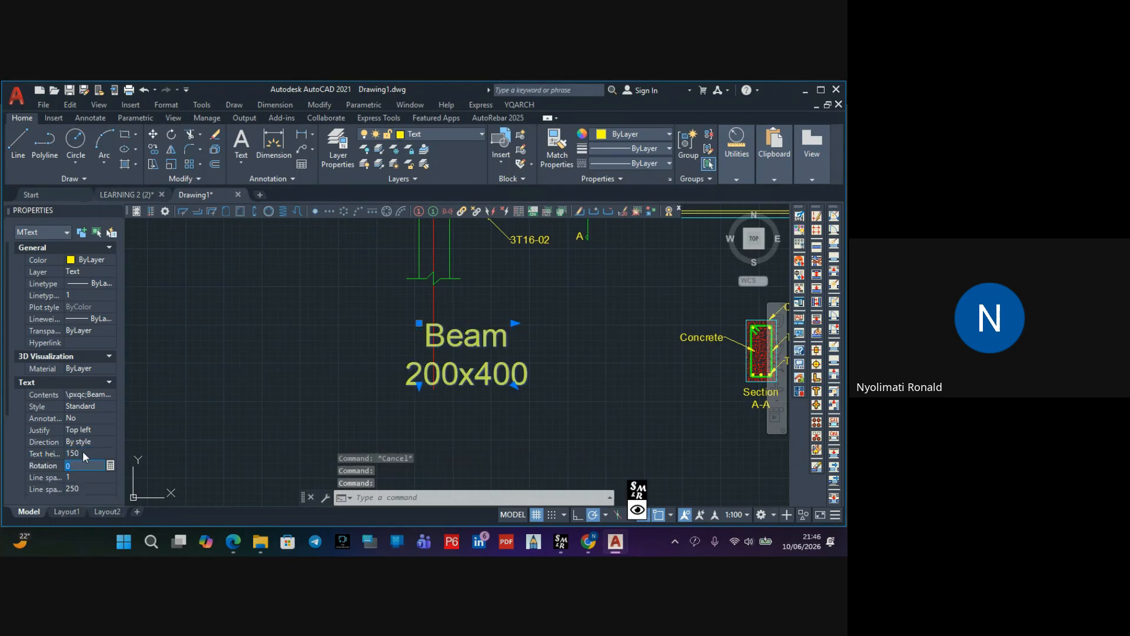
click(588, 311)
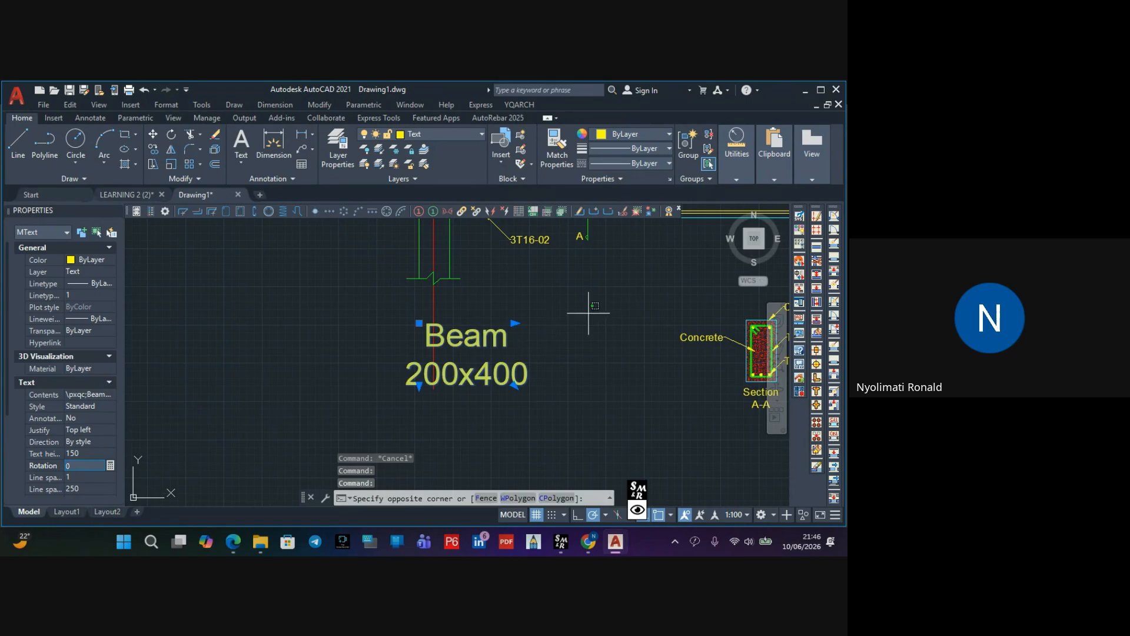
key(Escape)
Widen the text frame of the enlarged "Beam 200x400" label so it fits on one line
double_click(509, 341)
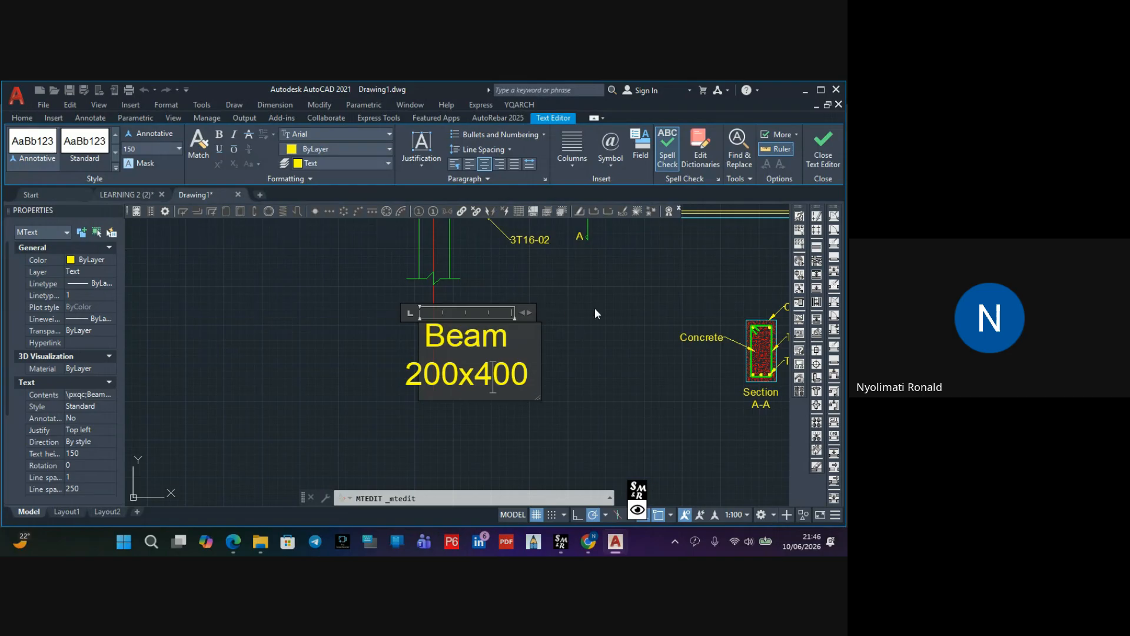
drag(527, 313, 676, 312)
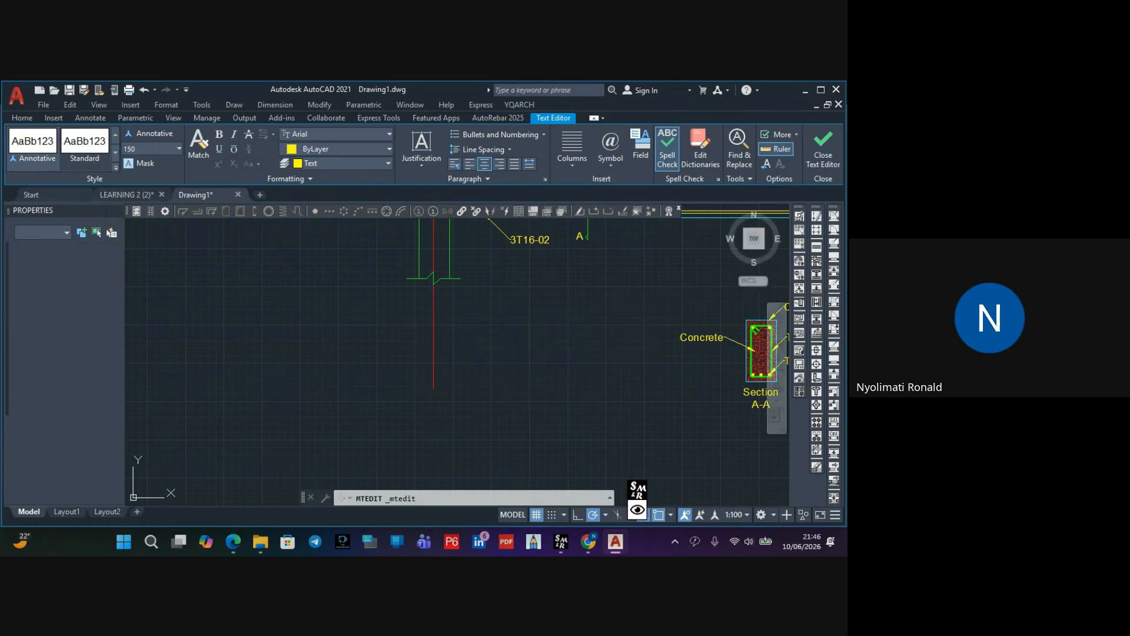
scroll(479, 373, down, 1)
click(516, 351)
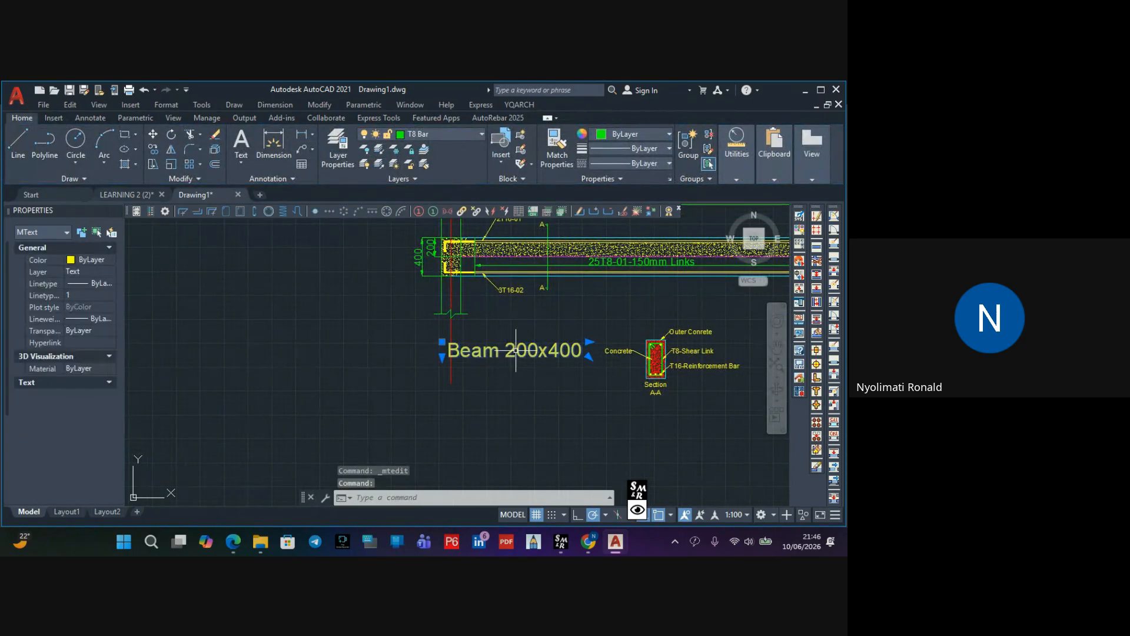
double_click(515, 350)
click(495, 381)
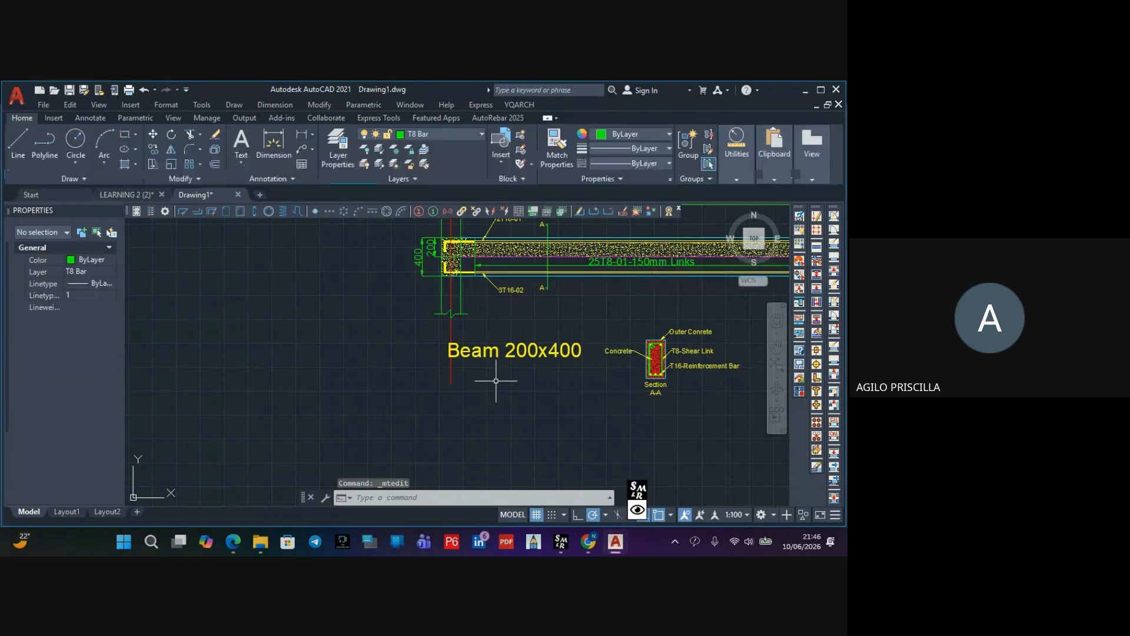
Shift the "Beam 200x400" title slightly left and up, closer to the base of the elevation's left column
click(531, 349)
click(525, 350)
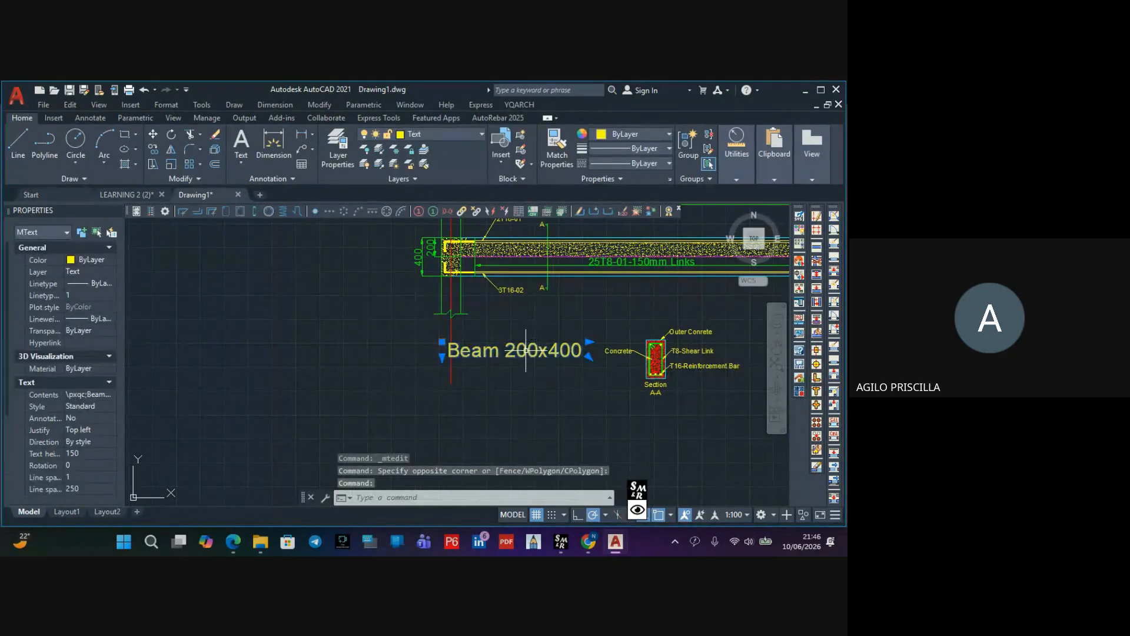
drag(526, 350, 508, 346)
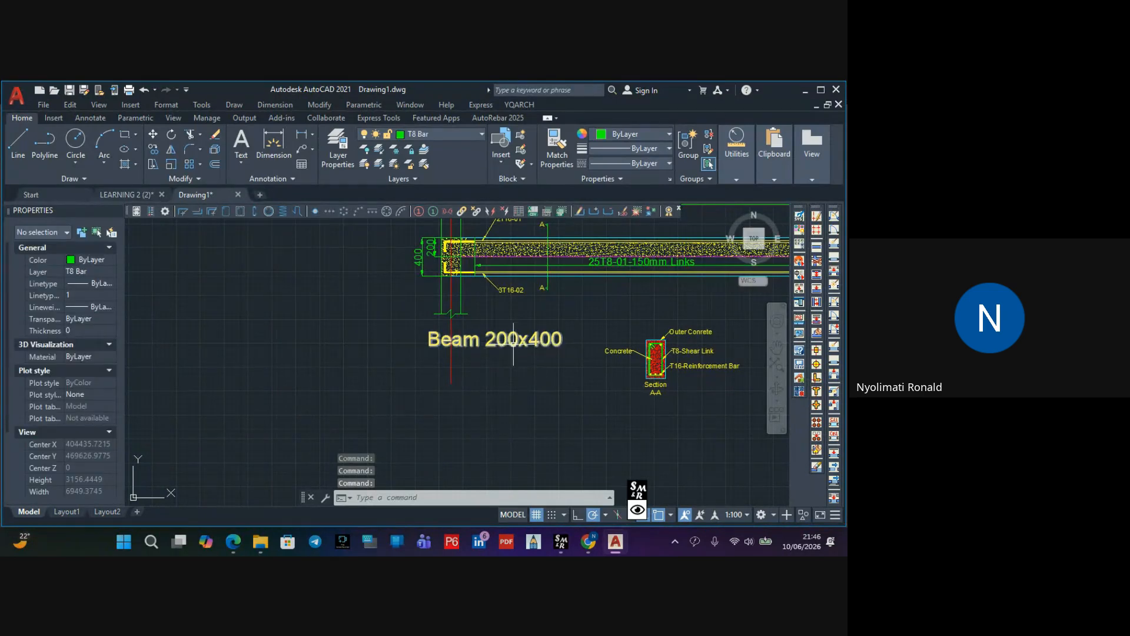
Copy the "Beam 200x400" title about 230 units straight down to form a second line beneath it
click(513, 341)
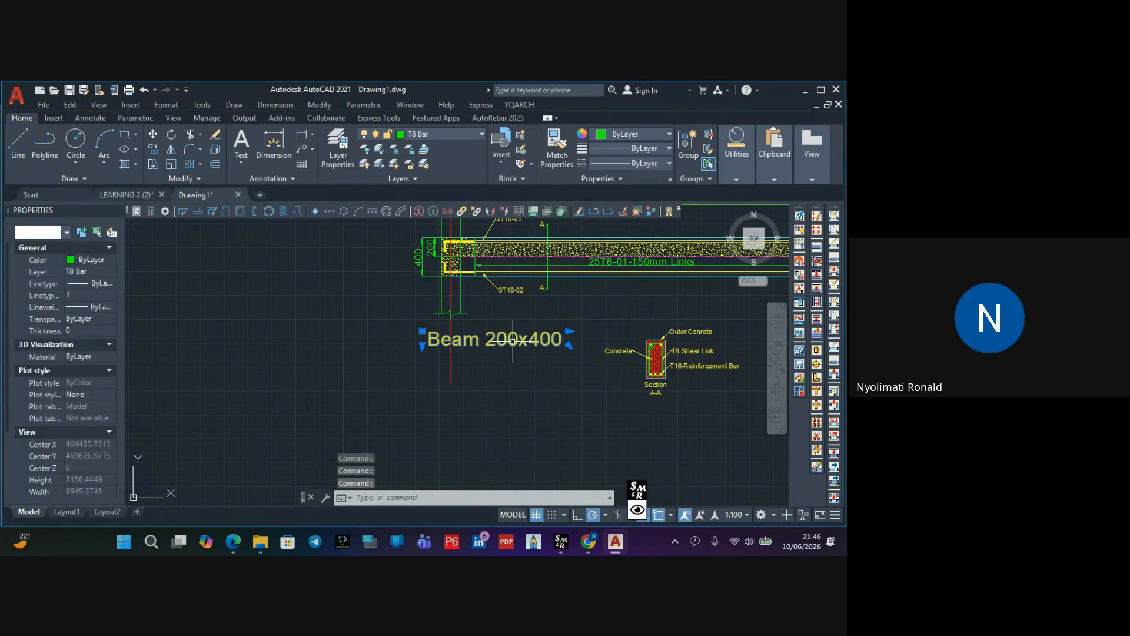
click(155, 147)
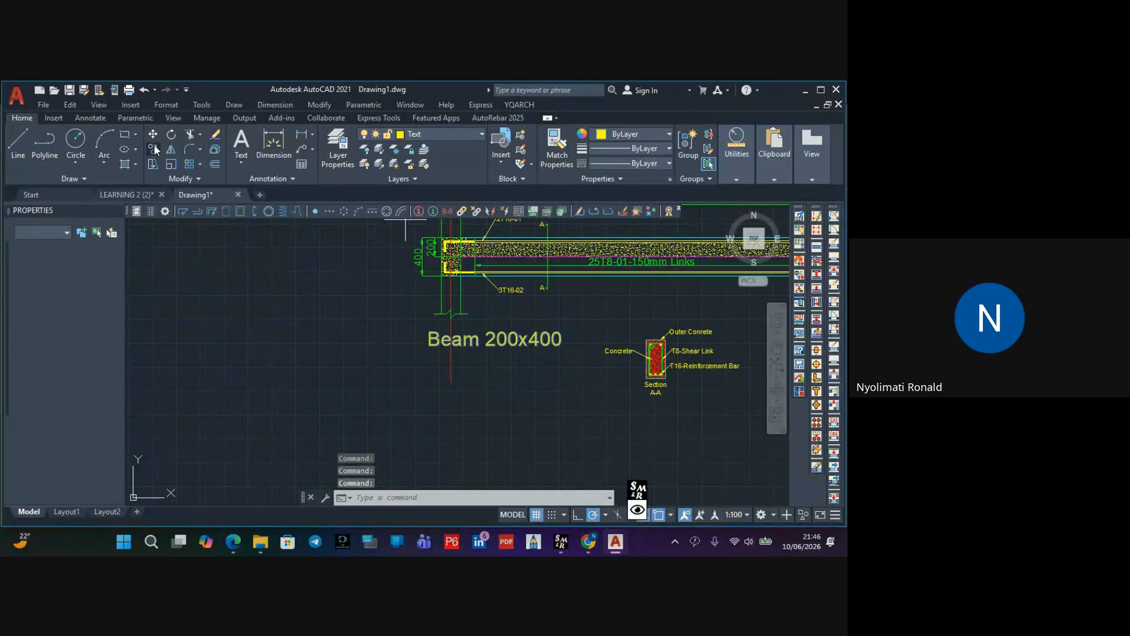
click(568, 330)
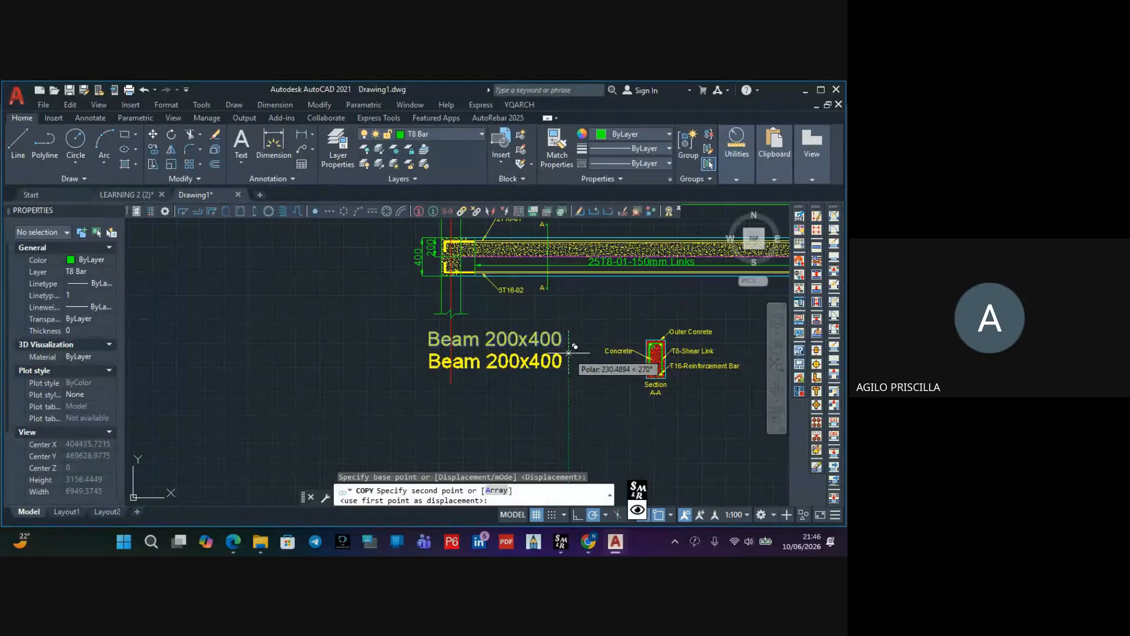
click(569, 352)
key(Escape)
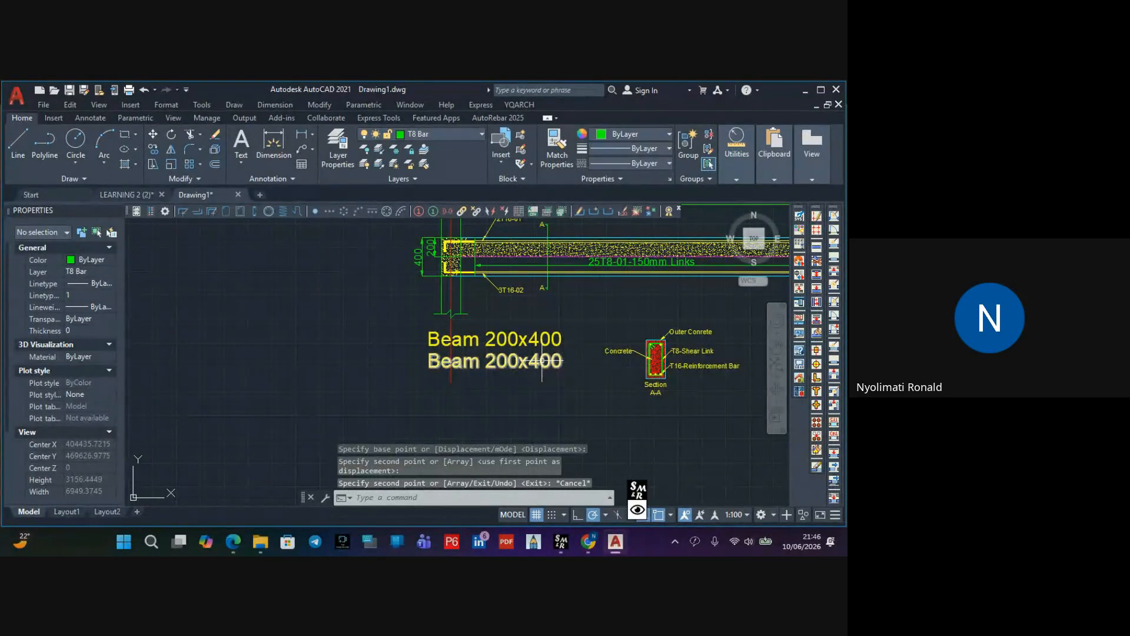
Change the text of the lower title copy to "Scale 1:25"
double_click(541, 361)
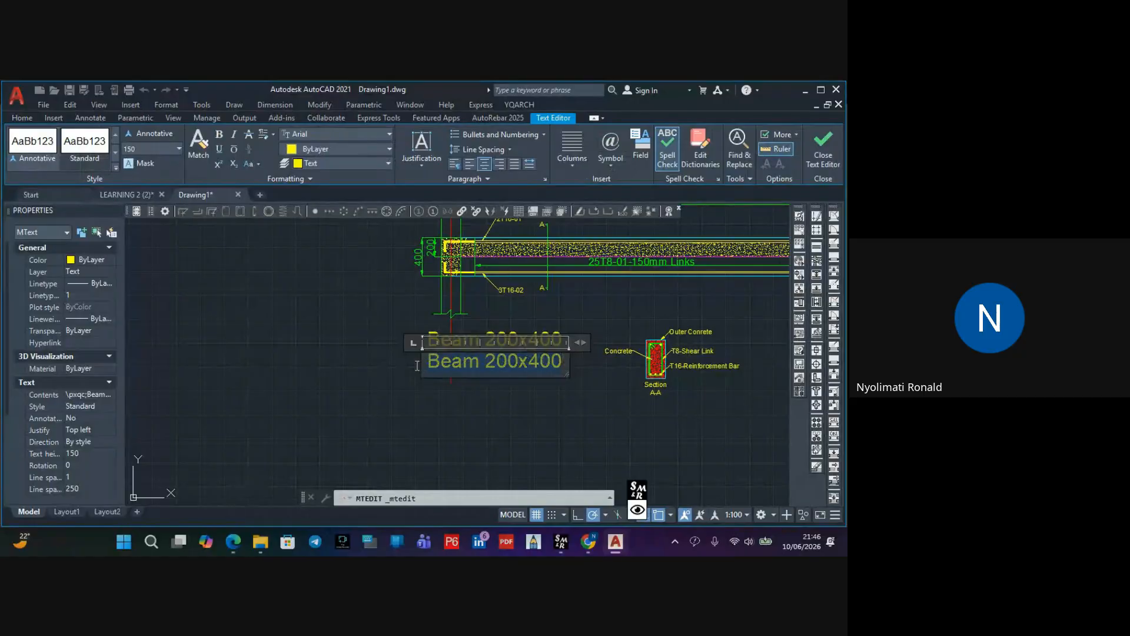
text(Sc)
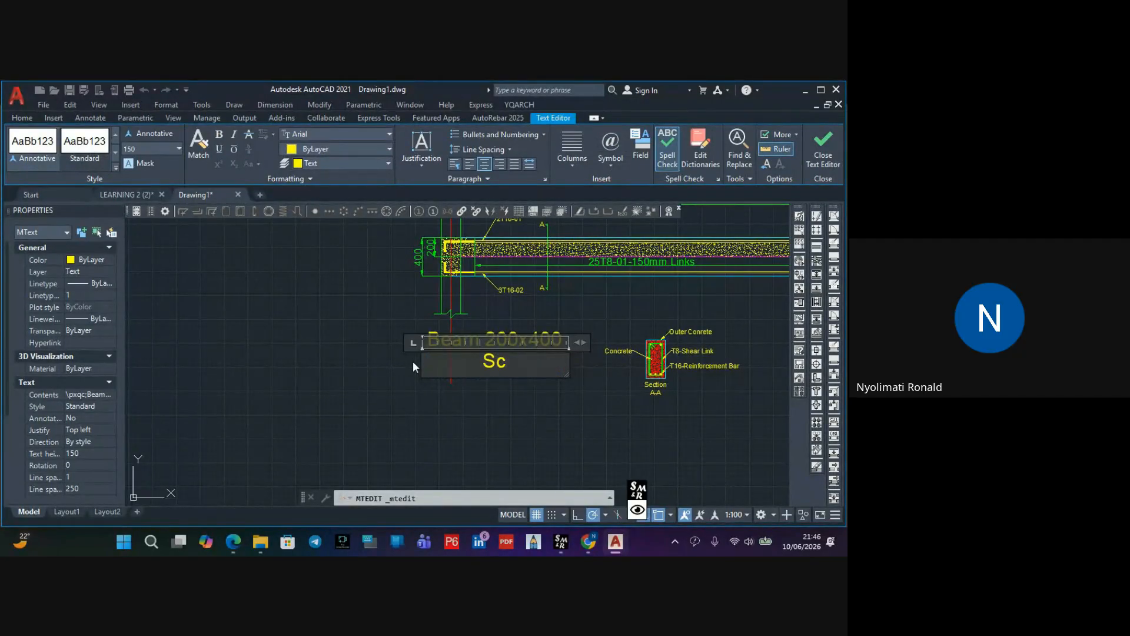
text(ale 1:25)
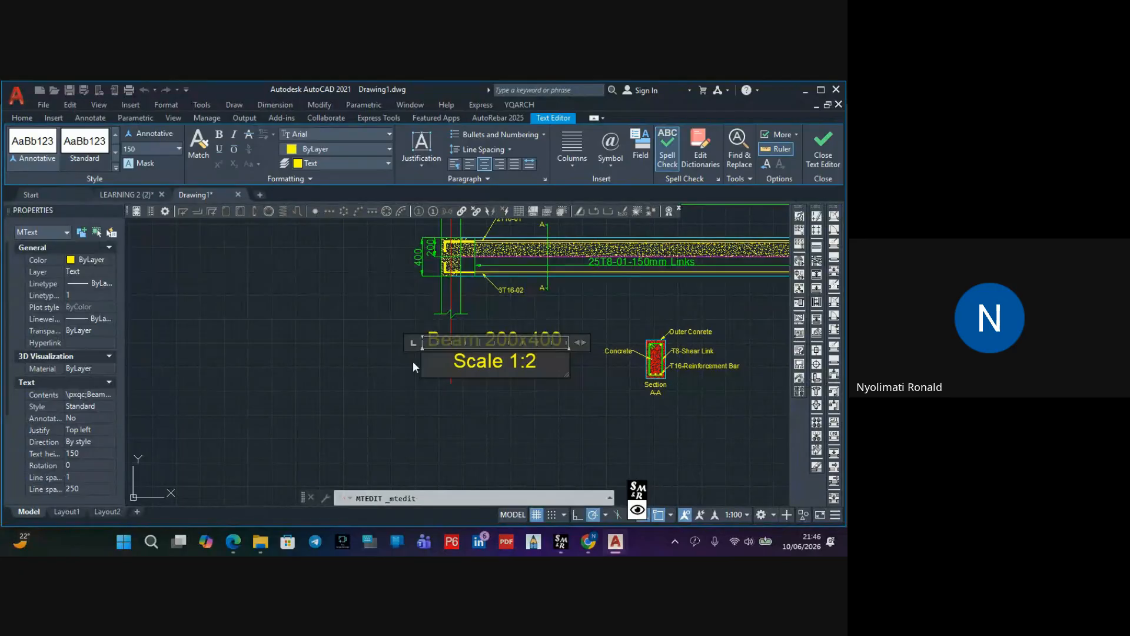
click(520, 431)
Move the "Scale 1:25" text left and slightly up so its left edge lines up with the beam title above
scroll(459, 389, up, 2)
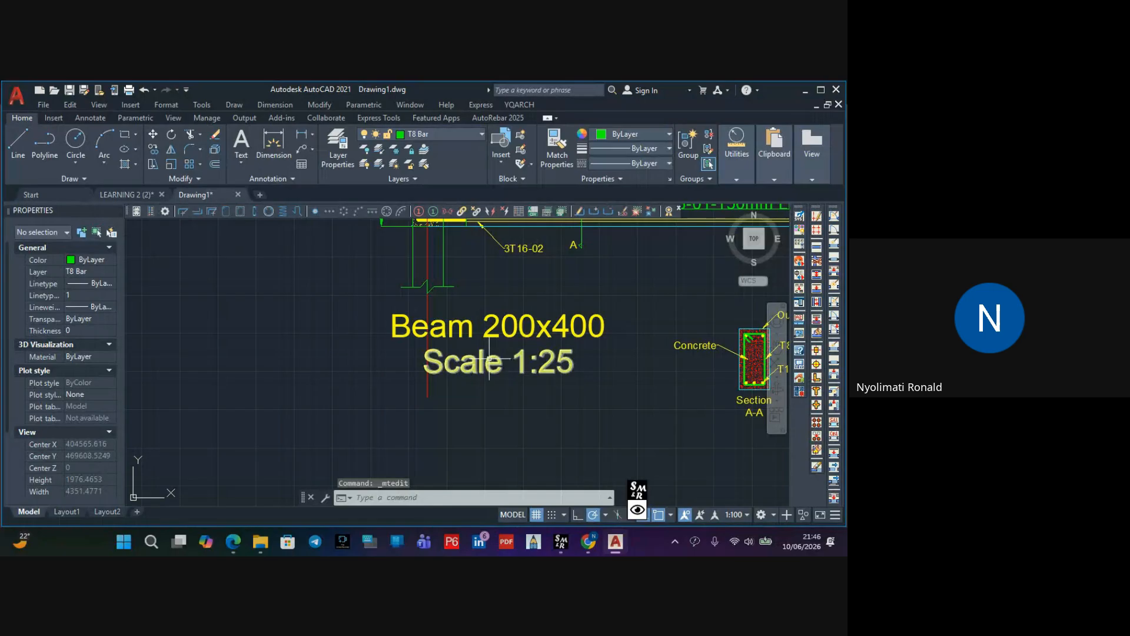
click(489, 358)
drag(488, 358, 458, 357)
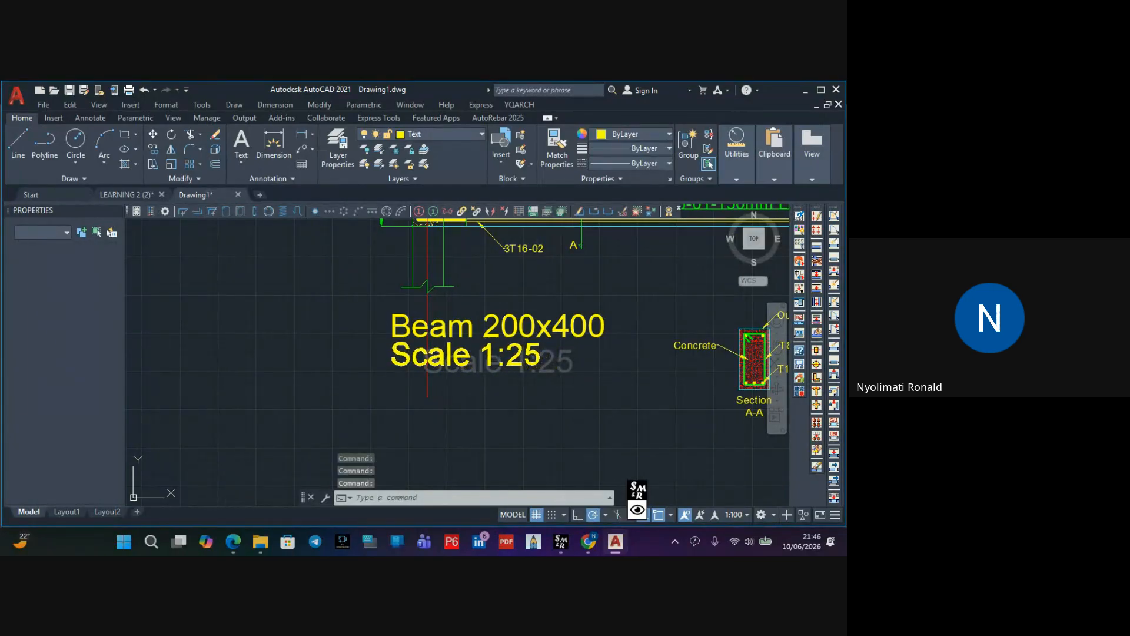
click(461, 360)
Set the text height of the "Scale 1:25" line to 100 and clear the selection
click(451, 361)
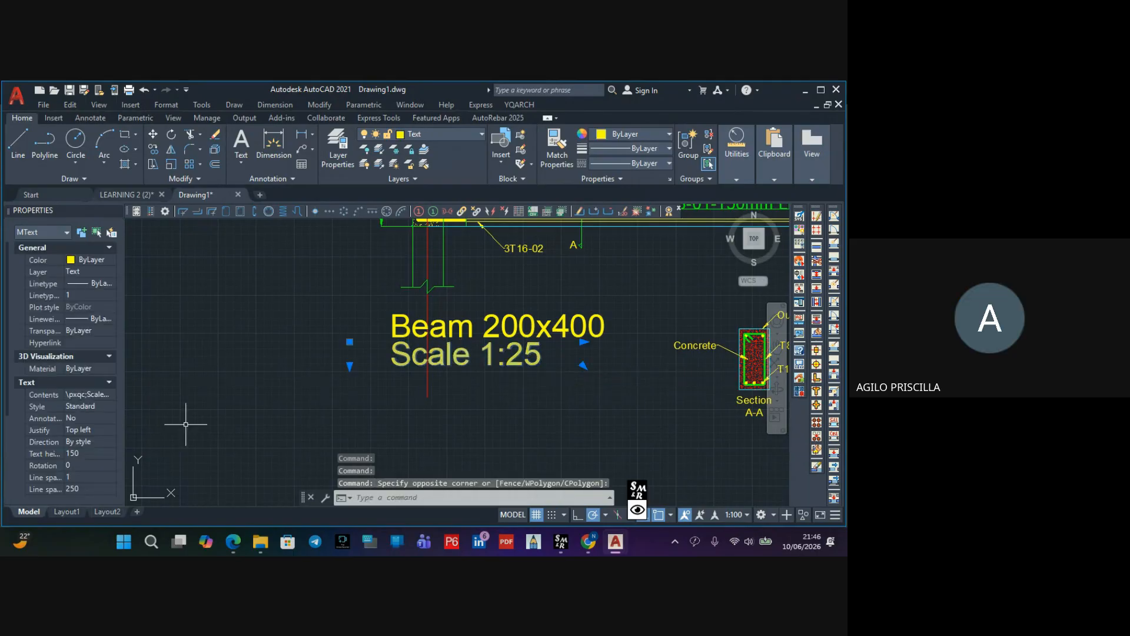
click(90, 451)
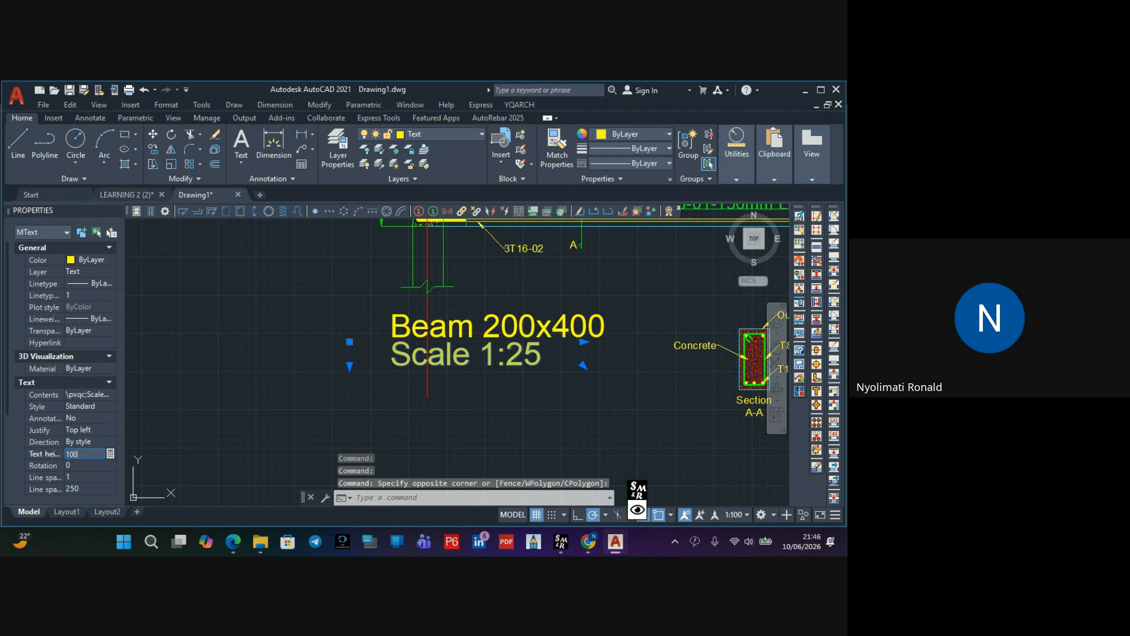
key(Tab)
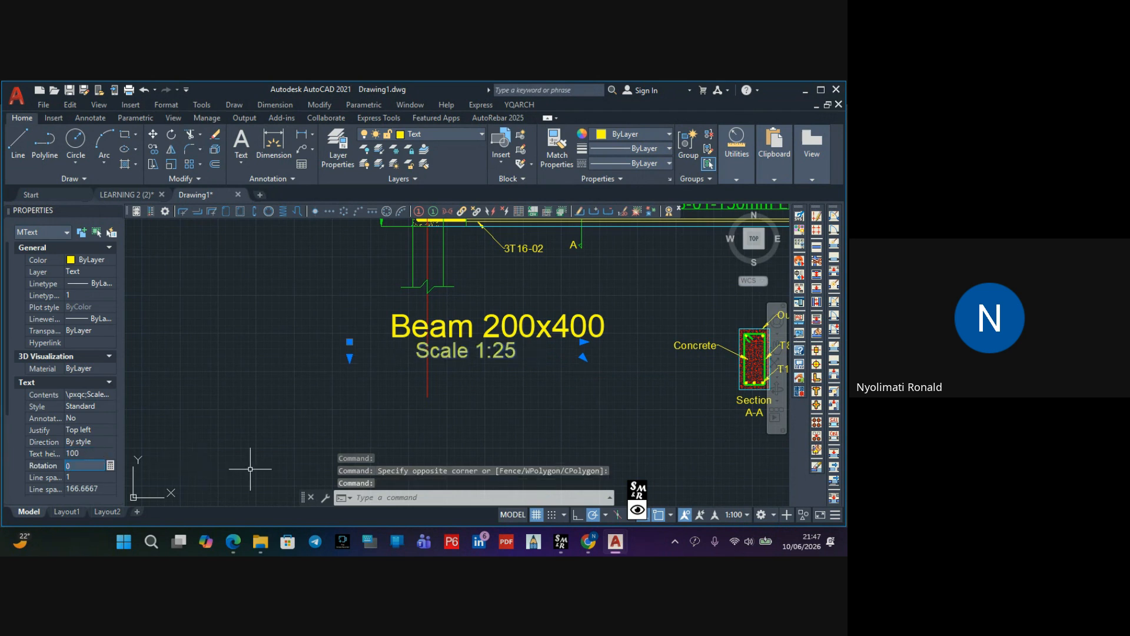
key(Escape)
key(Escape)
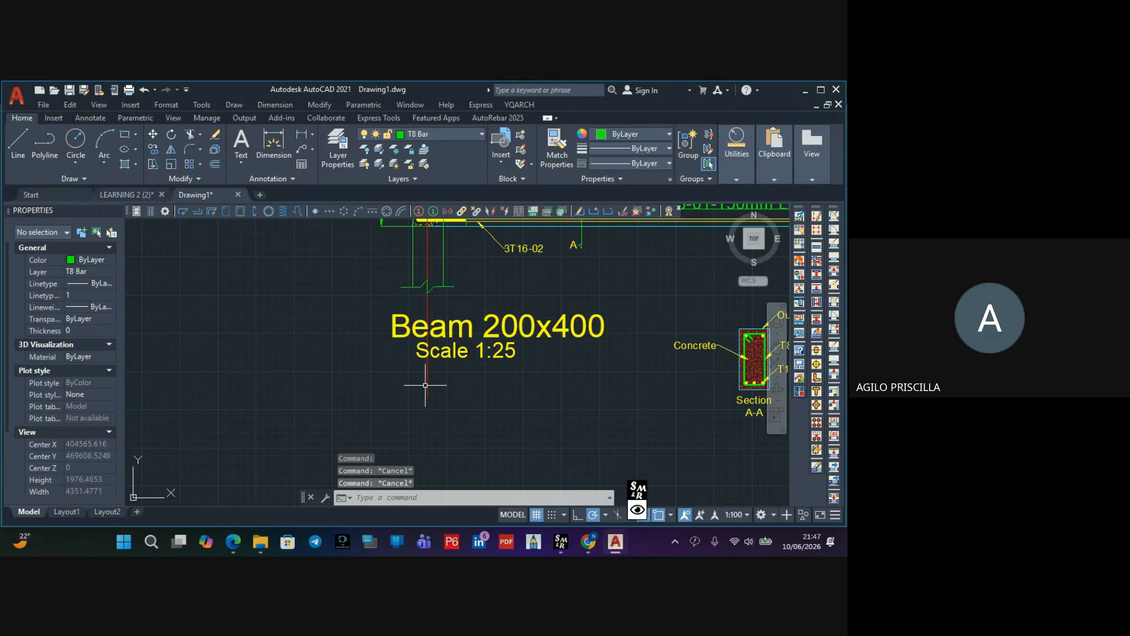
Shorten the left gridline by stretching its lower end up to just above the beam title
click(426, 385)
click(427, 396)
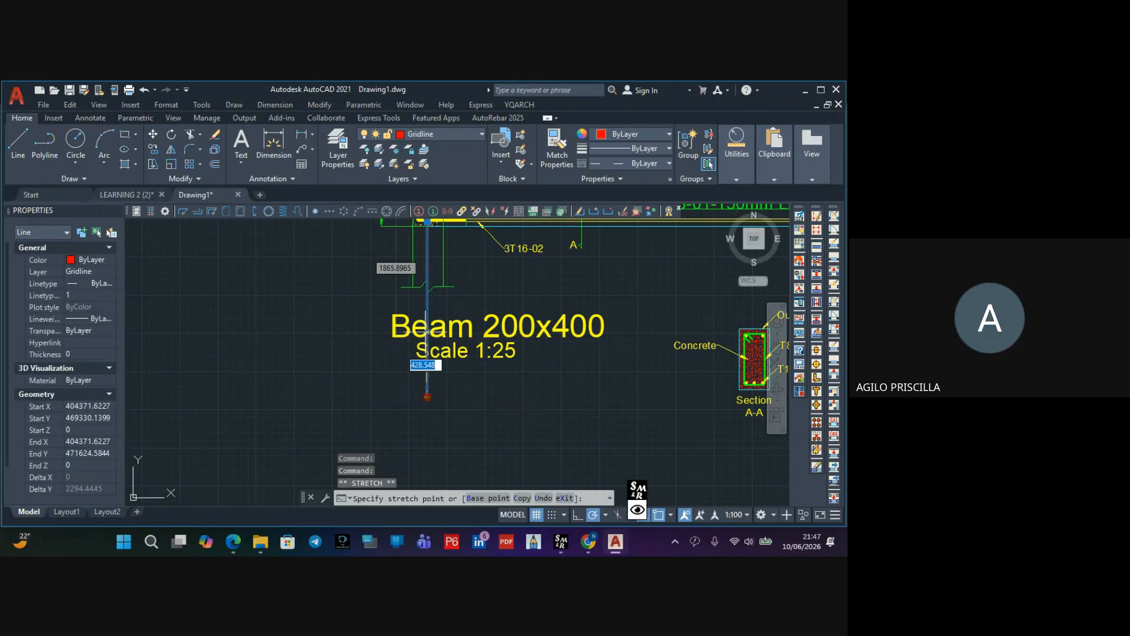
key(Escape)
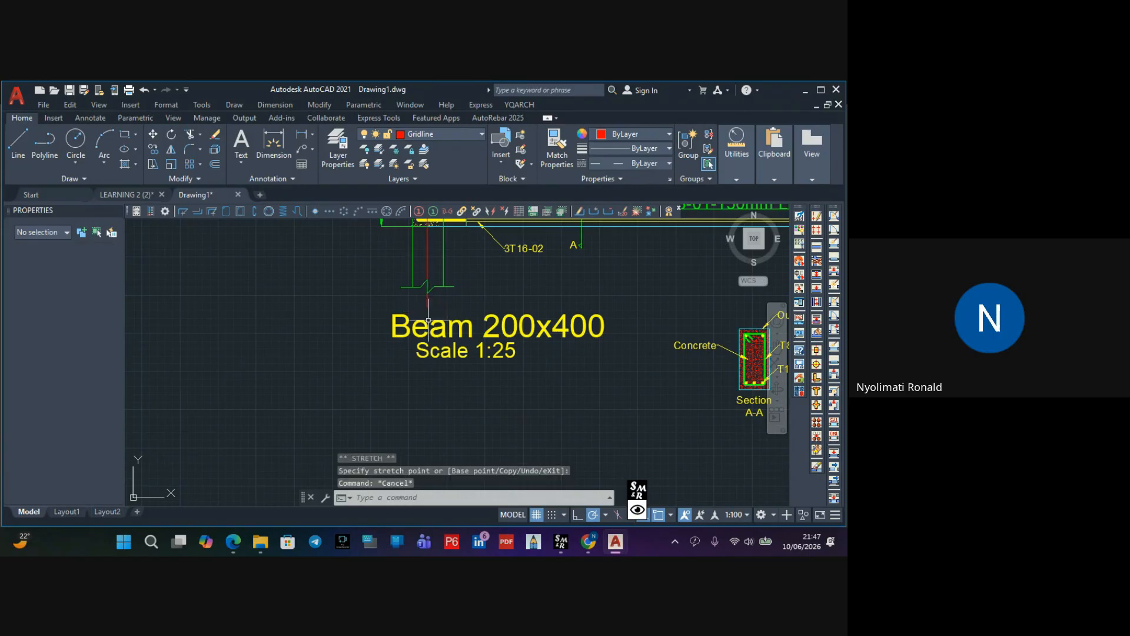
Shorten the right gridline by stretching its lower end up to just below the column break line
scroll(428, 320, down, 6)
scroll(562, 350, up, 4)
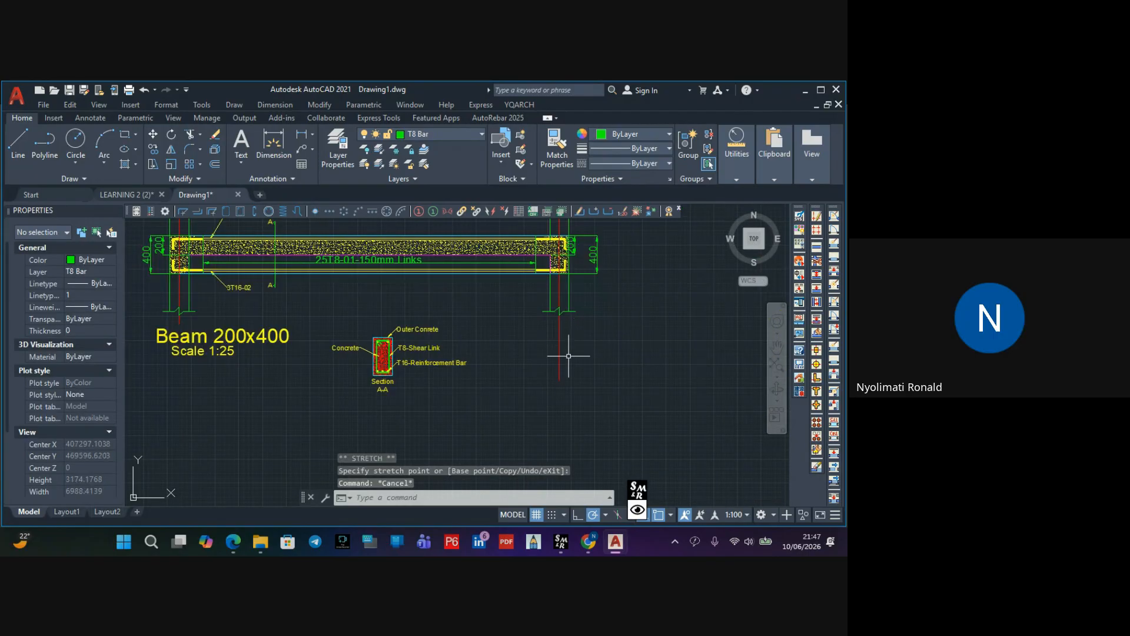
click(559, 362)
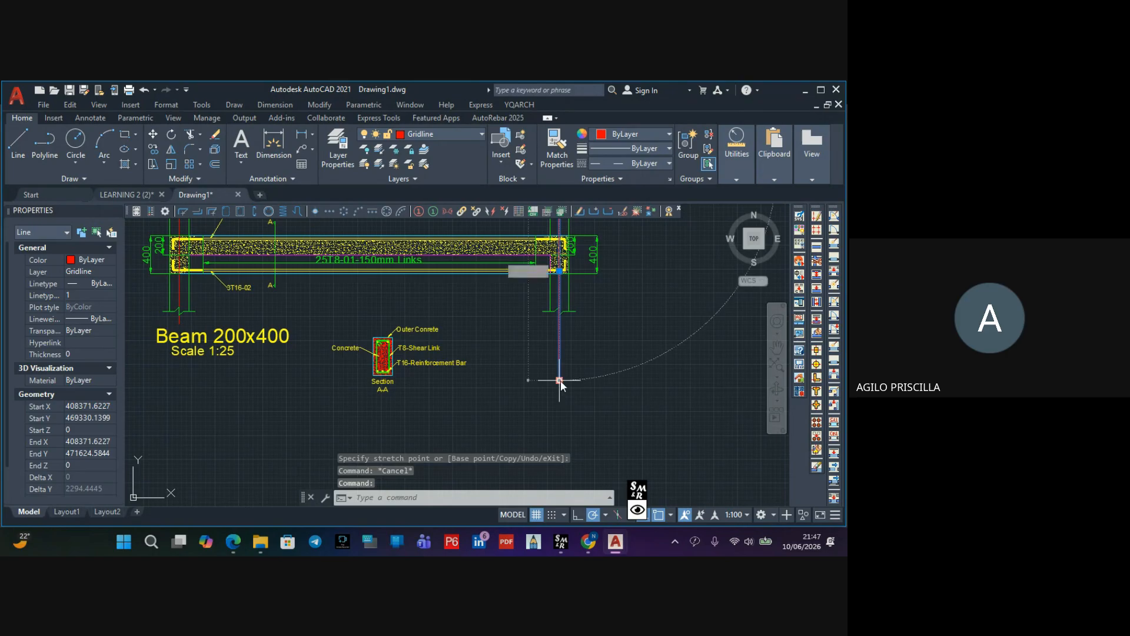
click(559, 381)
click(559, 325)
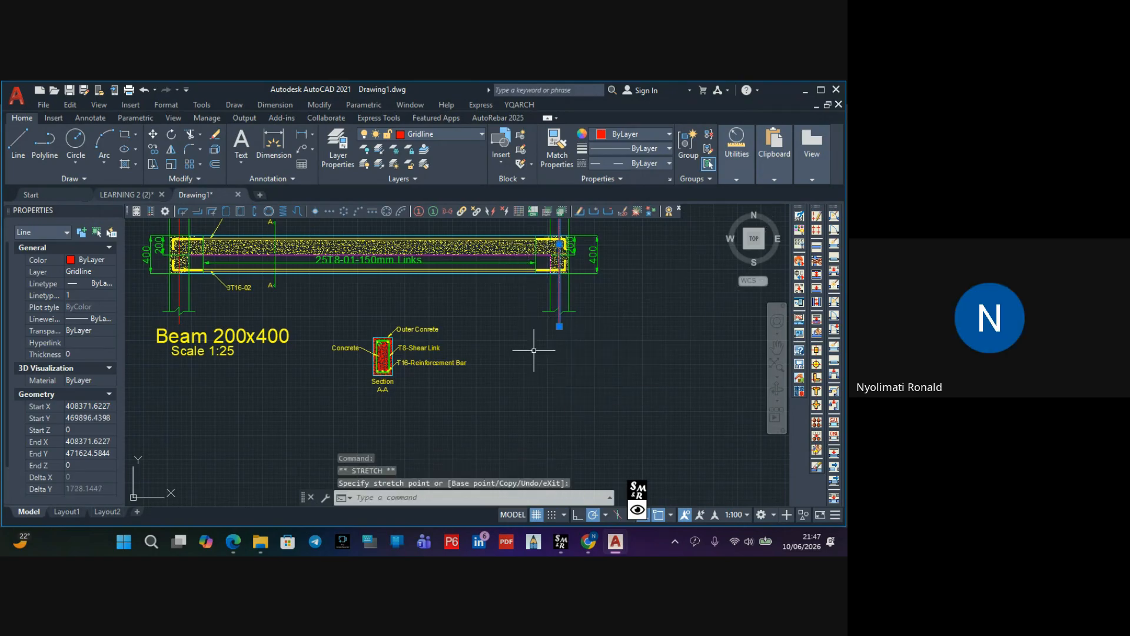
key(Escape)
Move the whole Section A-A detail with its labels to the right of the beam elevation, level with the beam
click(465, 305)
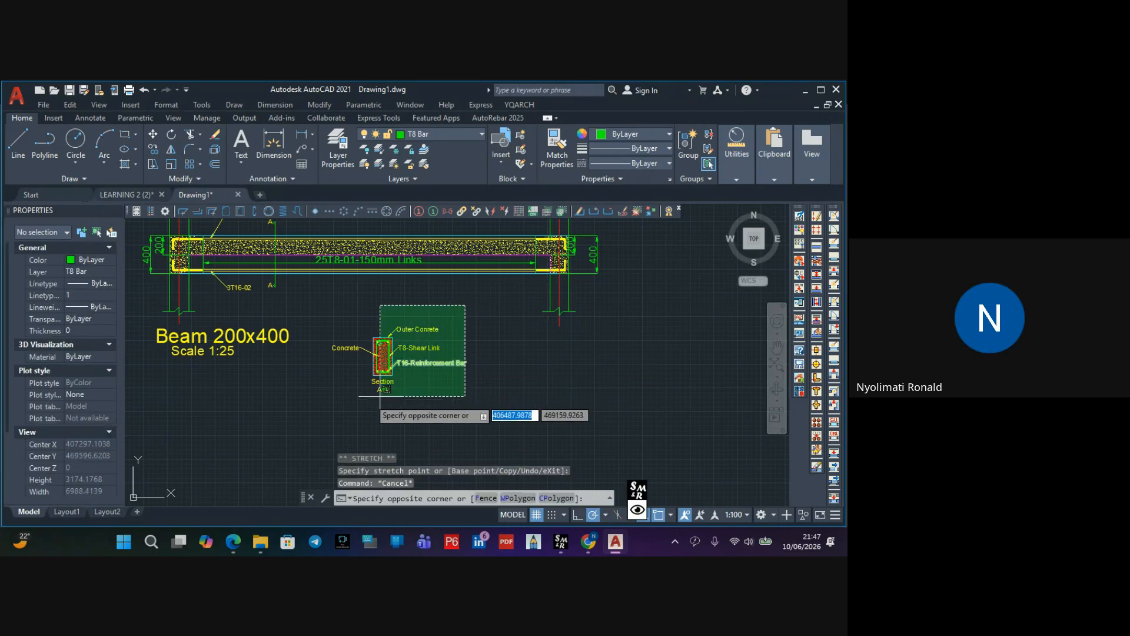
click(316, 407)
click(153, 134)
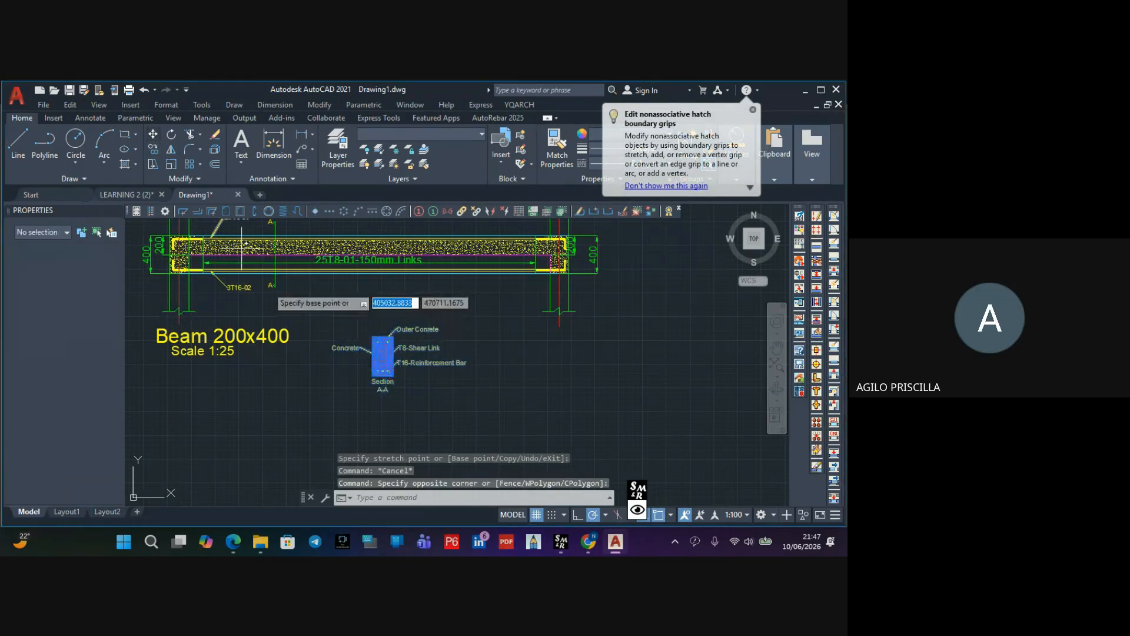
click(383, 376)
scroll(488, 371, down, 1)
middle_drag(593, 333, 576, 348)
click(586, 325)
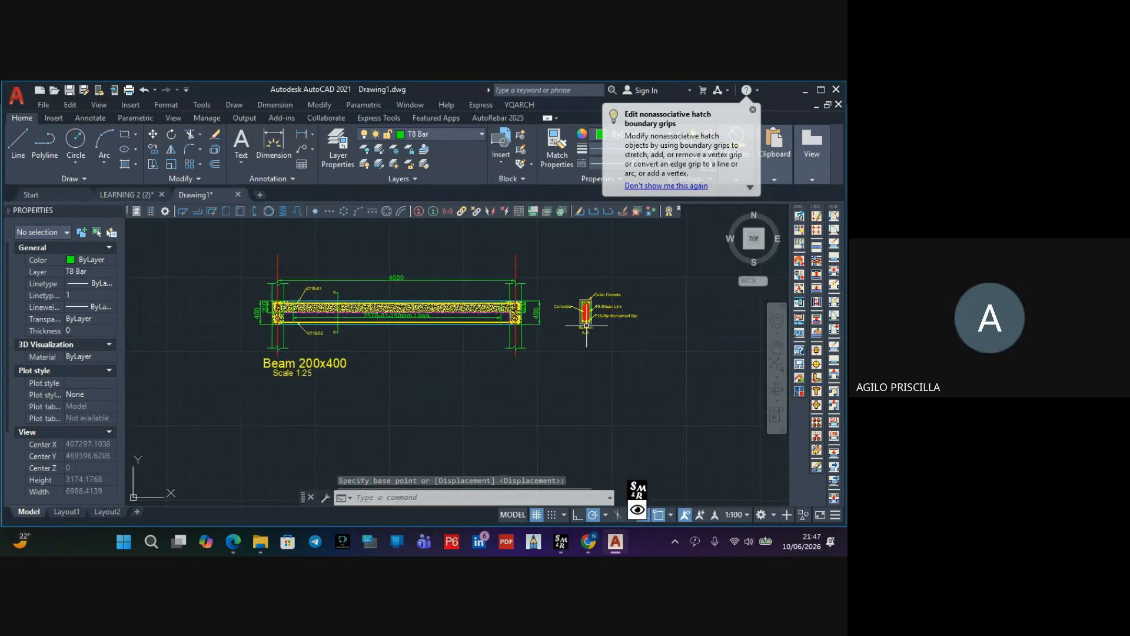
key(Escape)
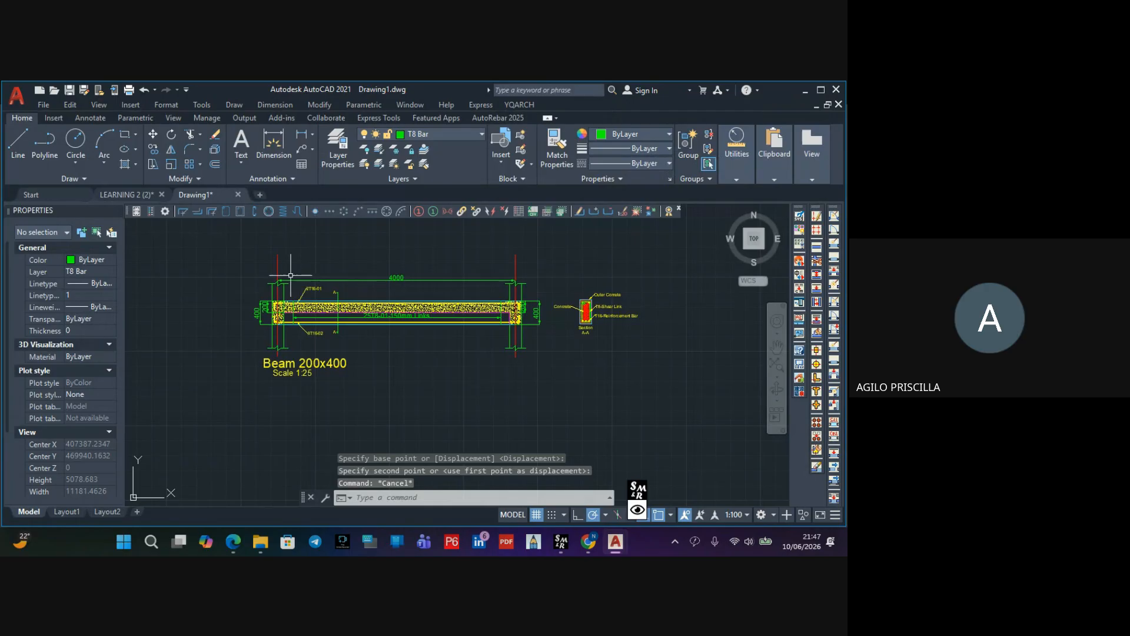
Change the beam title text to "Beam 01 200x400"
scroll(282, 261, up, 3)
scroll(280, 260, down, 3)
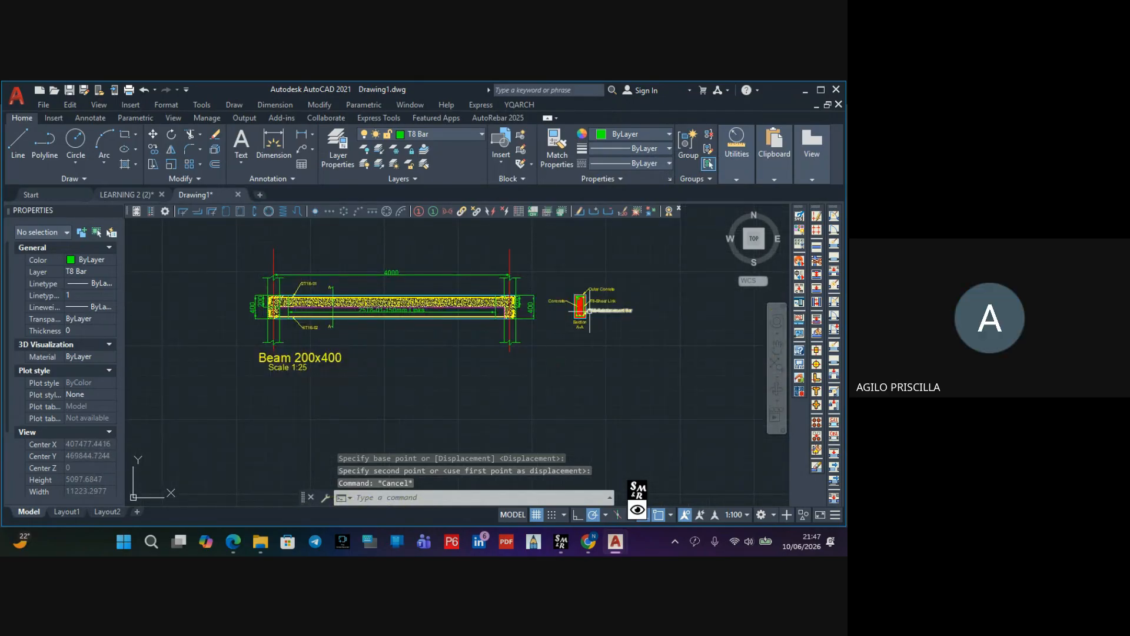
scroll(316, 283, up, 2)
middle_drag(303, 298, 369, 286)
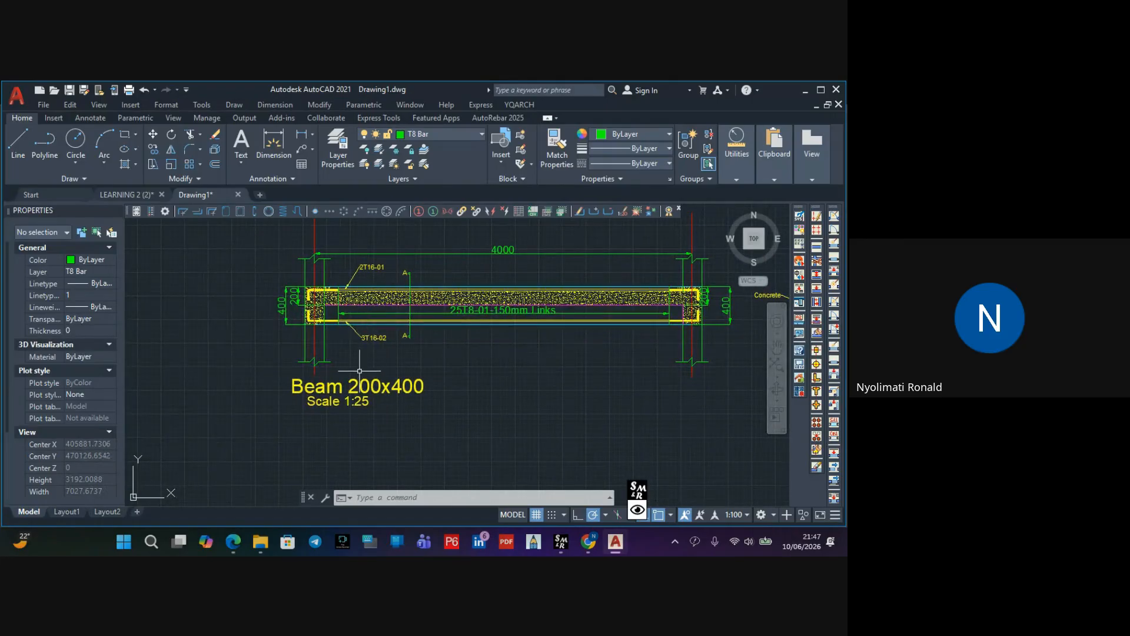
scroll(346, 389, up, 2)
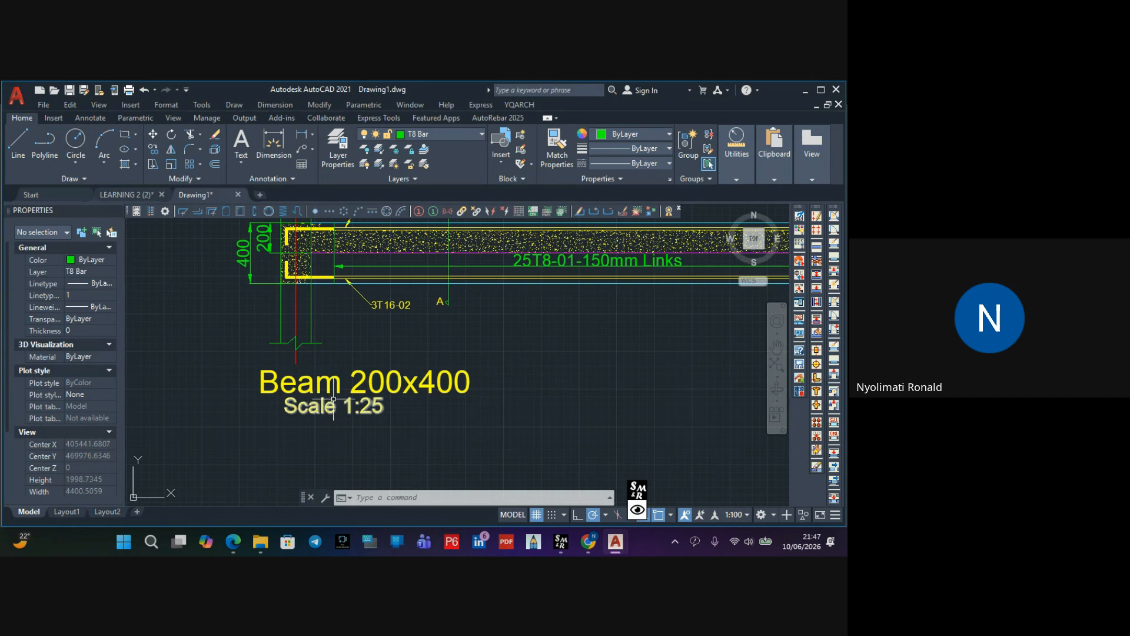
scroll(333, 399, down, 2)
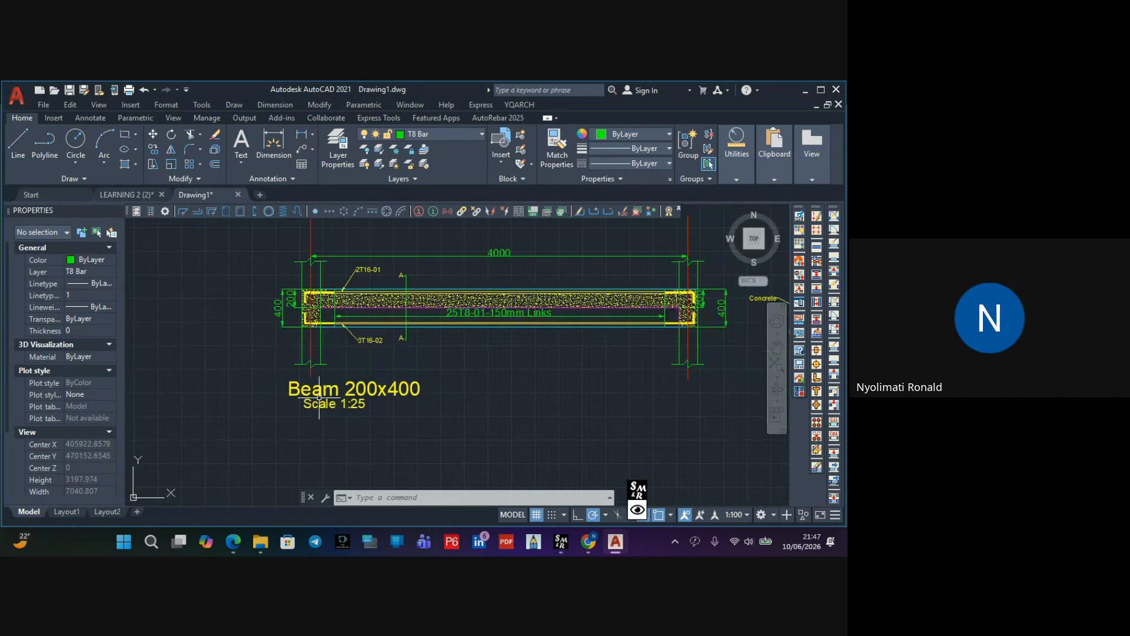
click(338, 390)
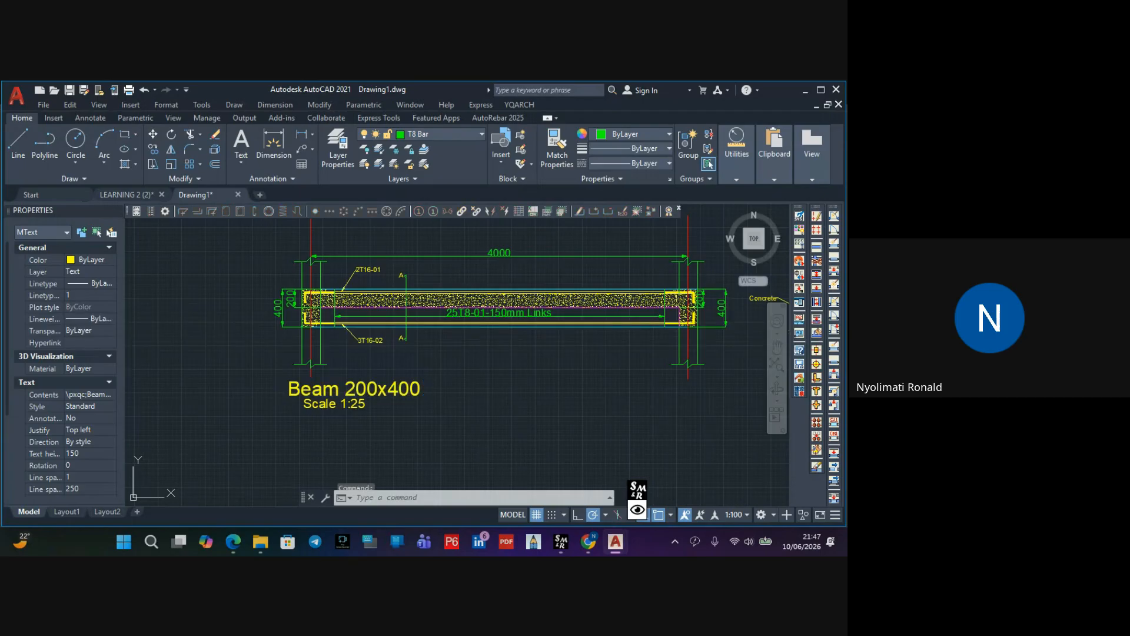
double_click(338, 391)
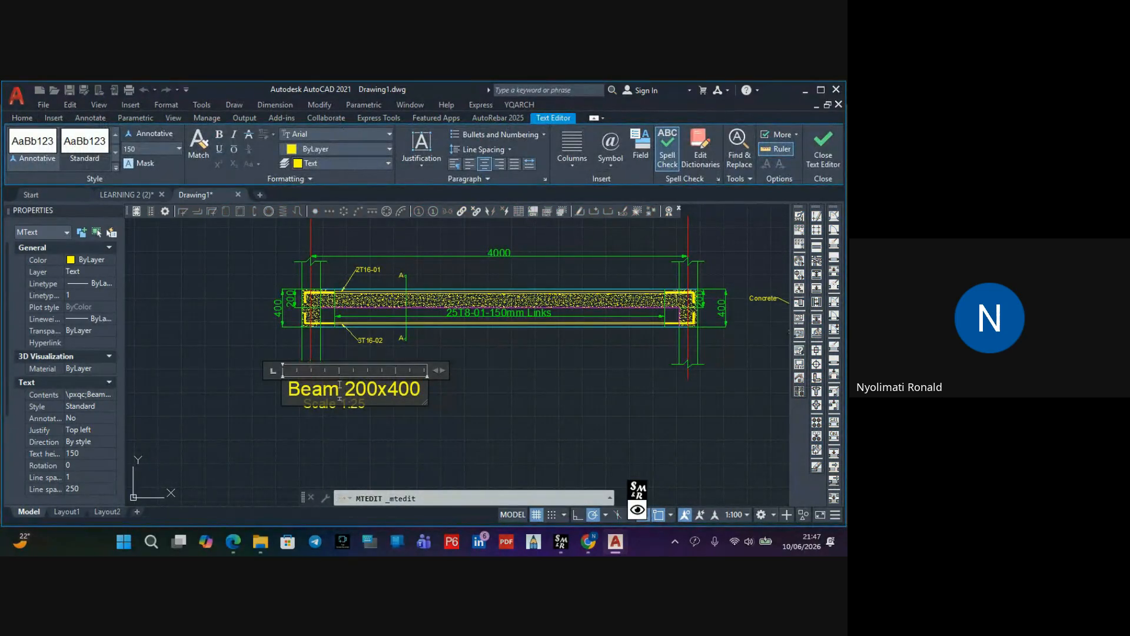
text(0)
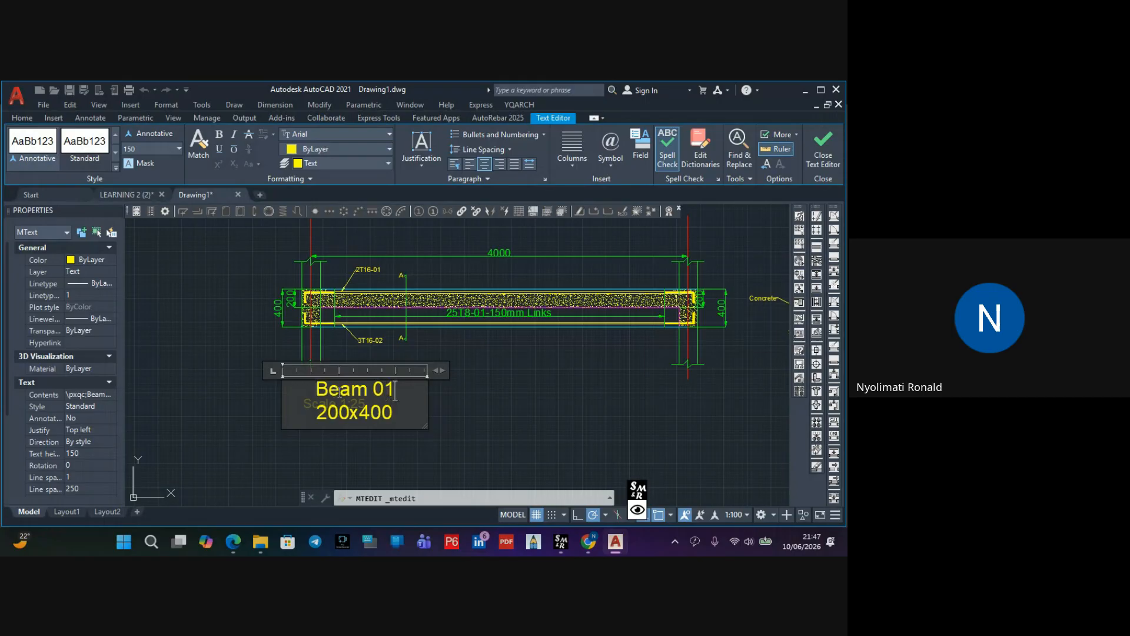
click(540, 442)
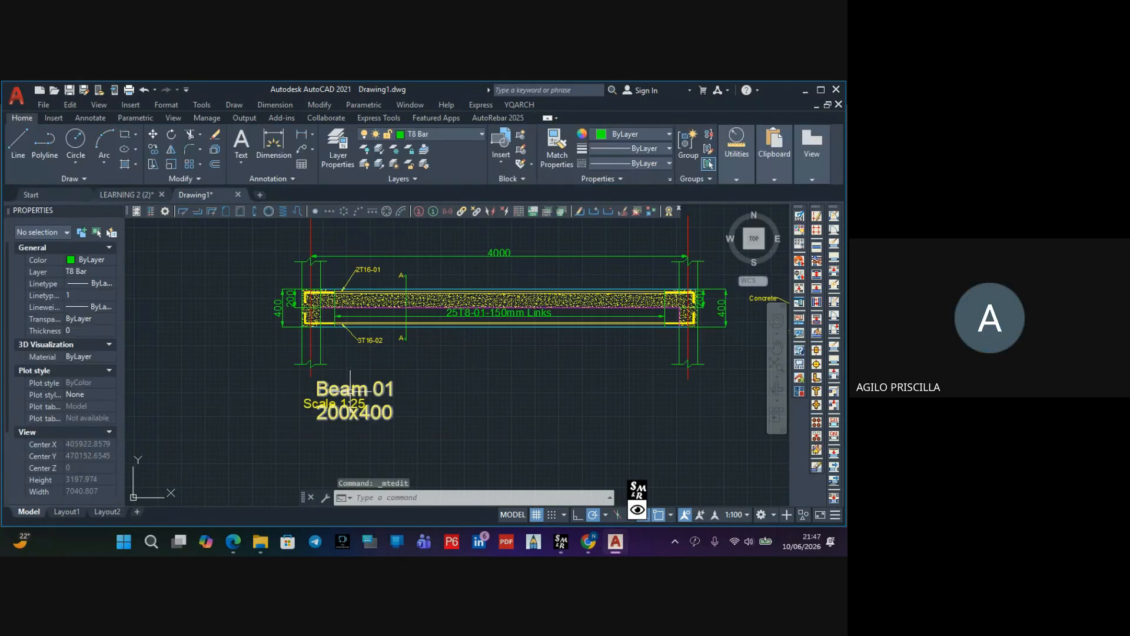
Widen the beam title's text frame so that "Beam 01 200x400" fits on a single line
click(405, 379)
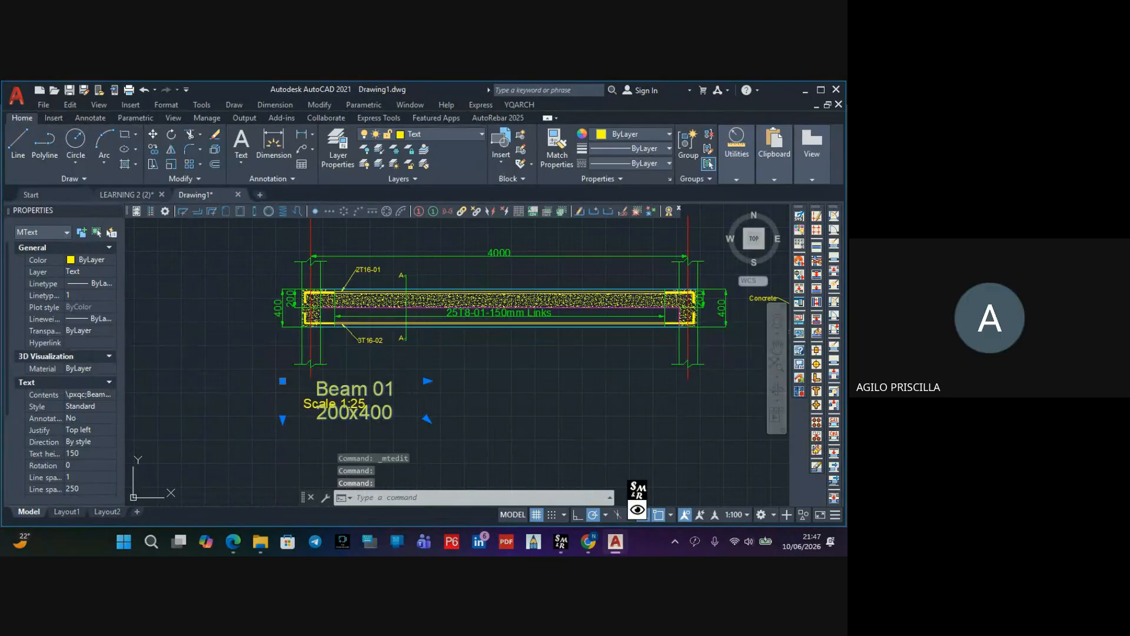
double_click(360, 389)
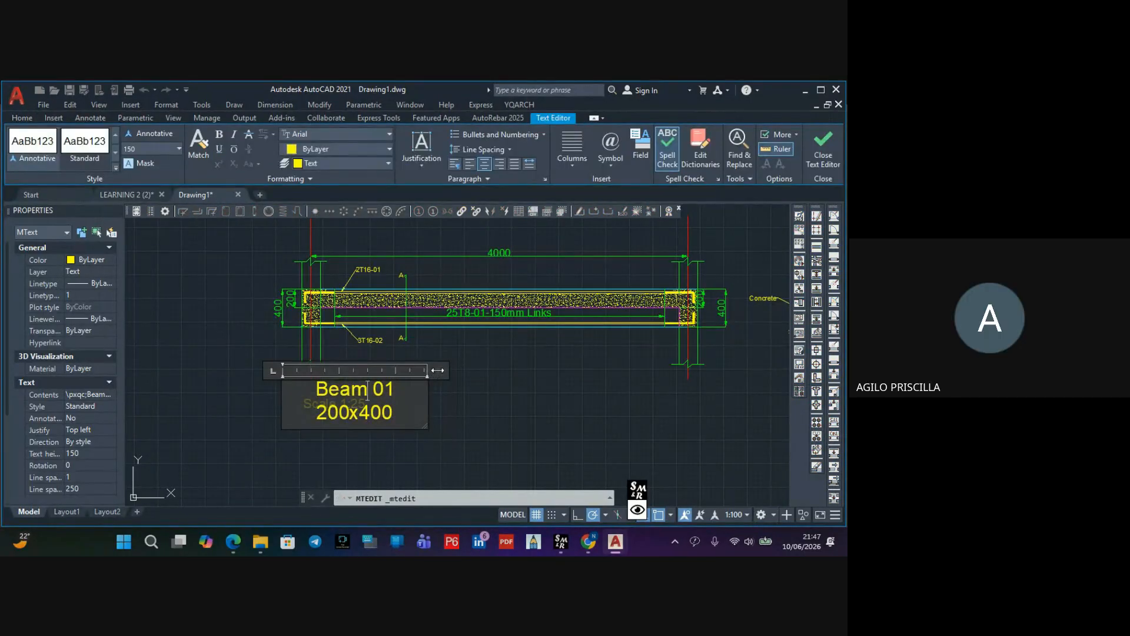
drag(437, 369, 505, 379)
key(Escape)
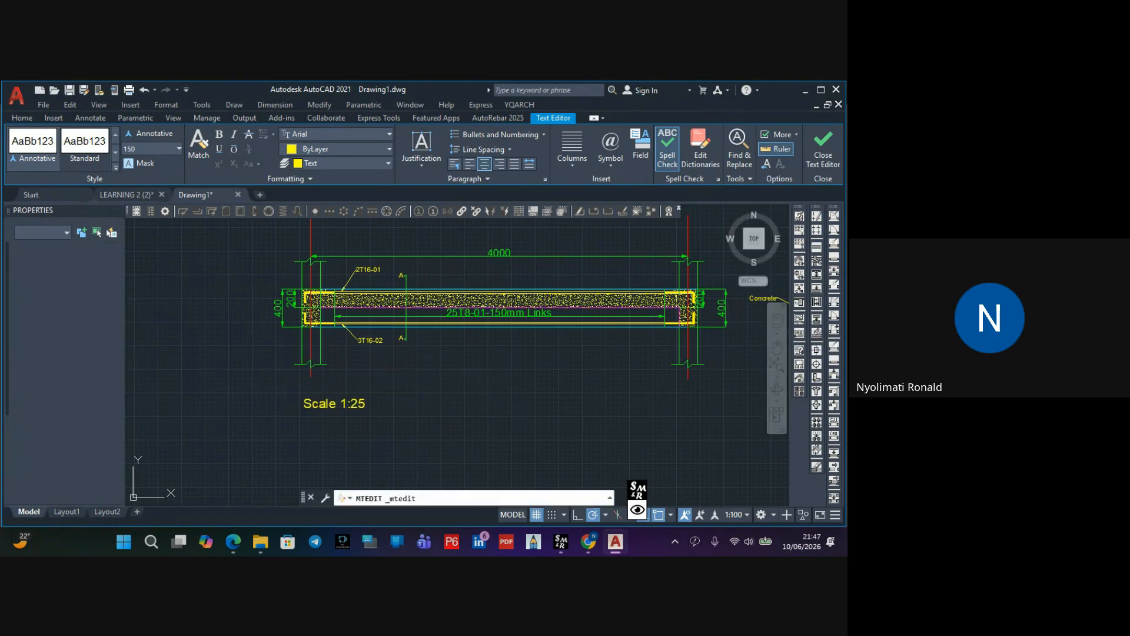
Move the "Scale 1:25" text slightly right so its left edge lines up with the beam title above
scroll(365, 401, up, 2)
click(346, 408)
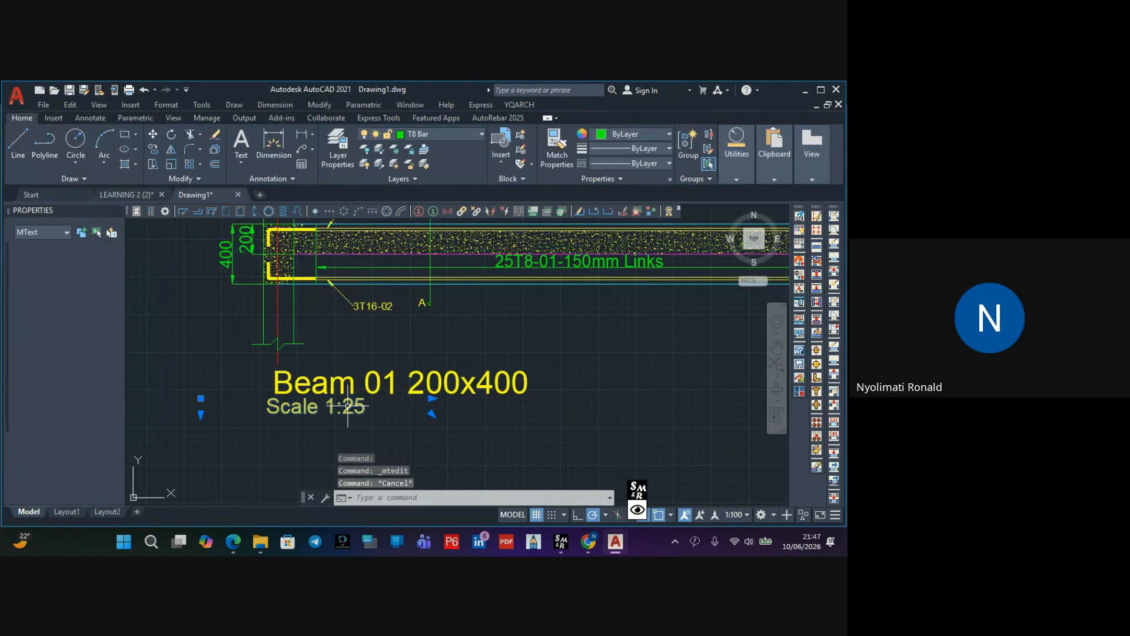
drag(340, 406, 348, 407)
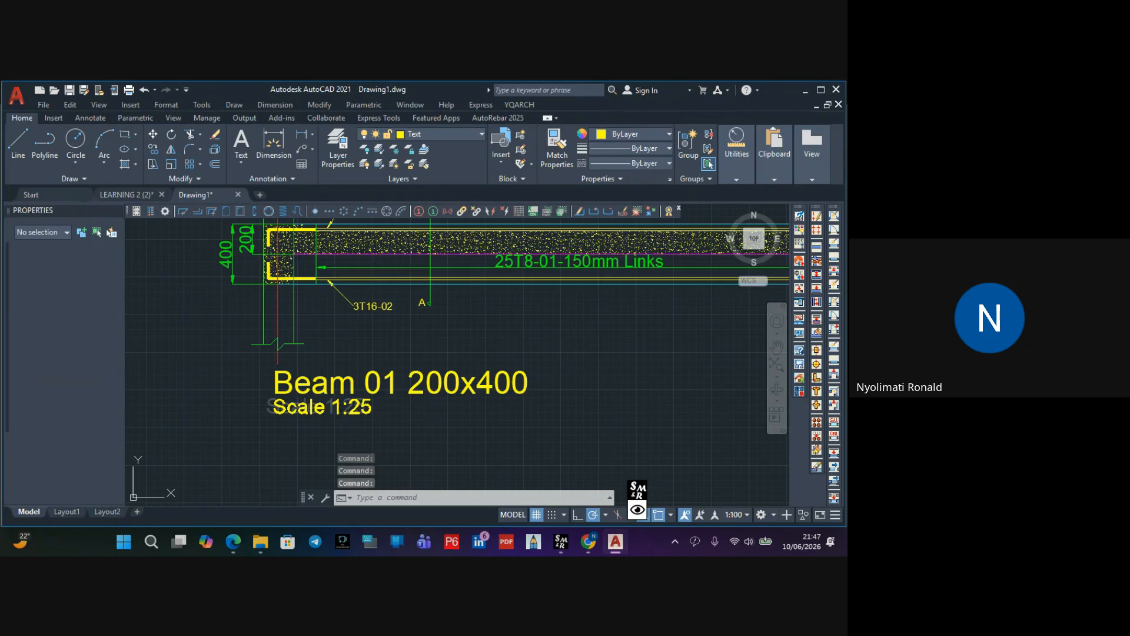
key(Escape)
scroll(412, 388, down, 4)
scroll(411, 388, up, 4)
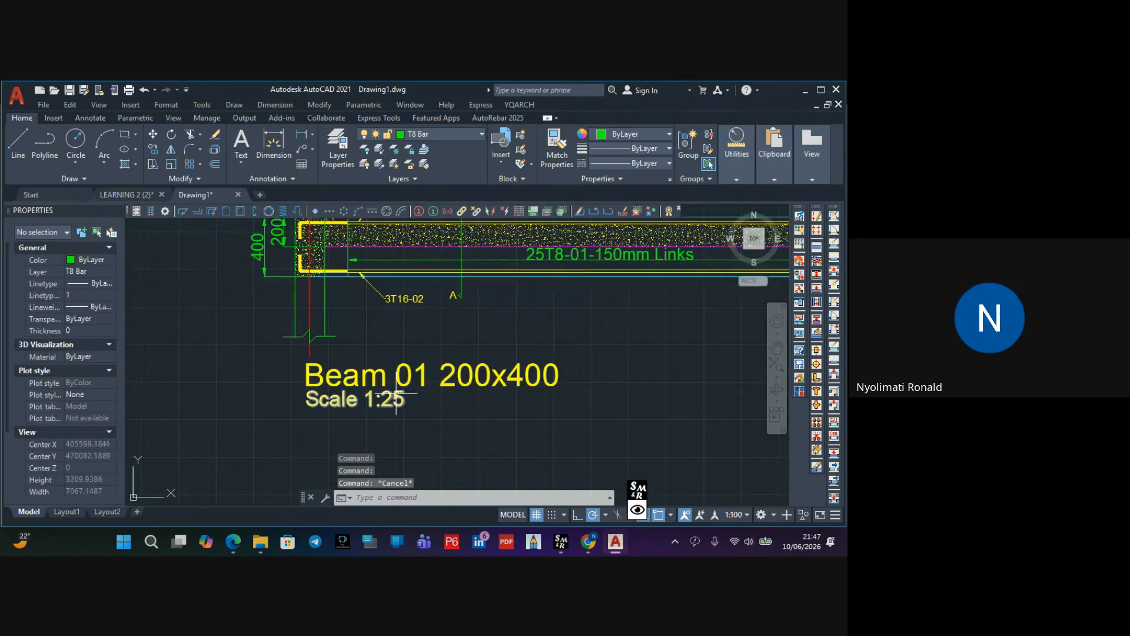
scroll(406, 388, down, 2)
scroll(403, 389, up, 2)
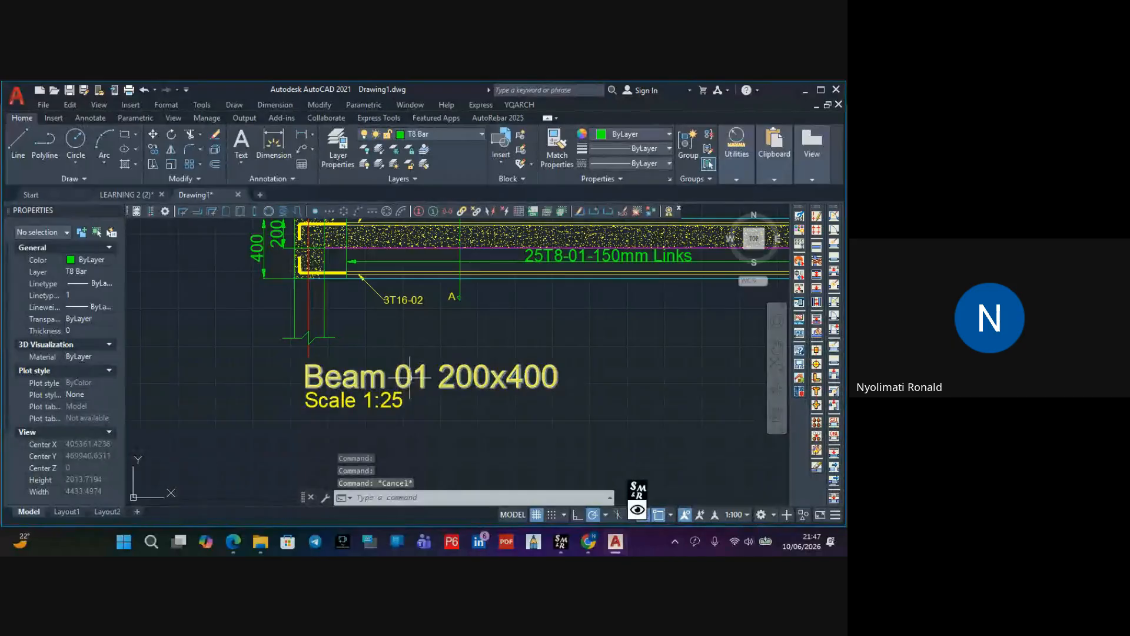
scroll(417, 372, down, 2)
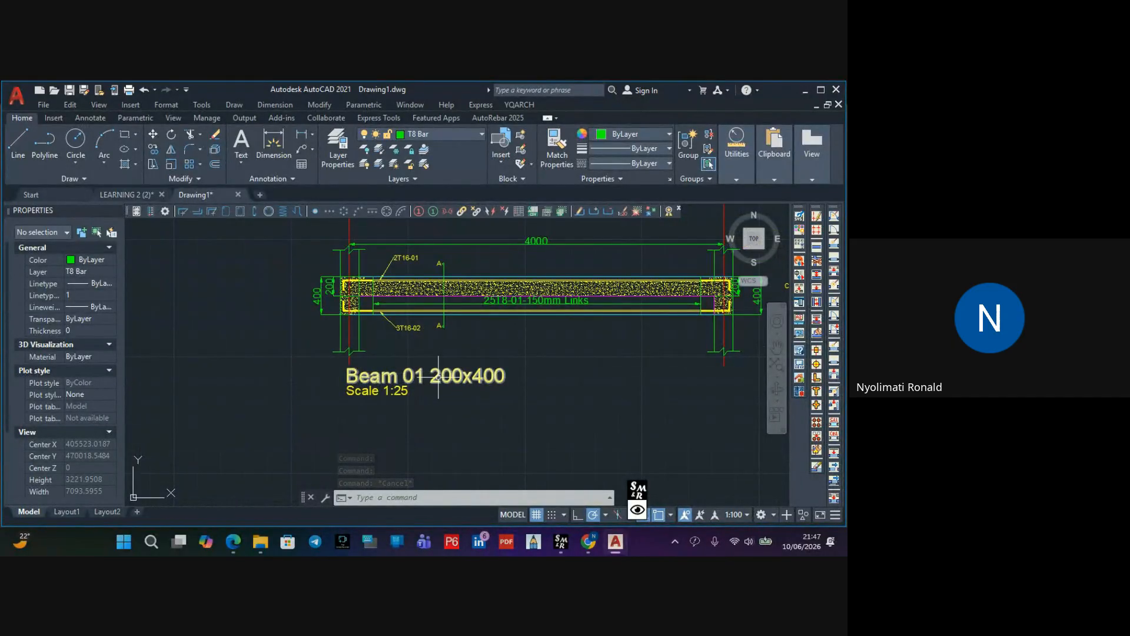
middle_drag(428, 383, 429, 390)
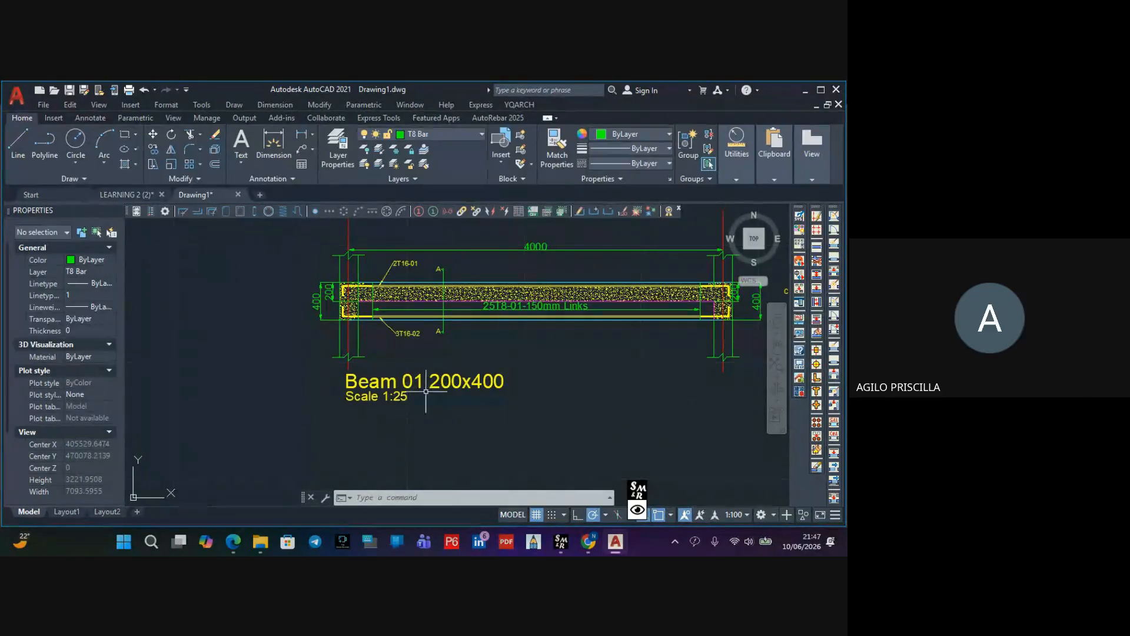
Change the bottom bar label to "3T16-02(B)" and the top bar label to "2T16-01(T)"
middle_drag(351, 356, 347, 394)
scroll(397, 372, up, 2)
scroll(397, 371, up, 2)
double_click(412, 372)
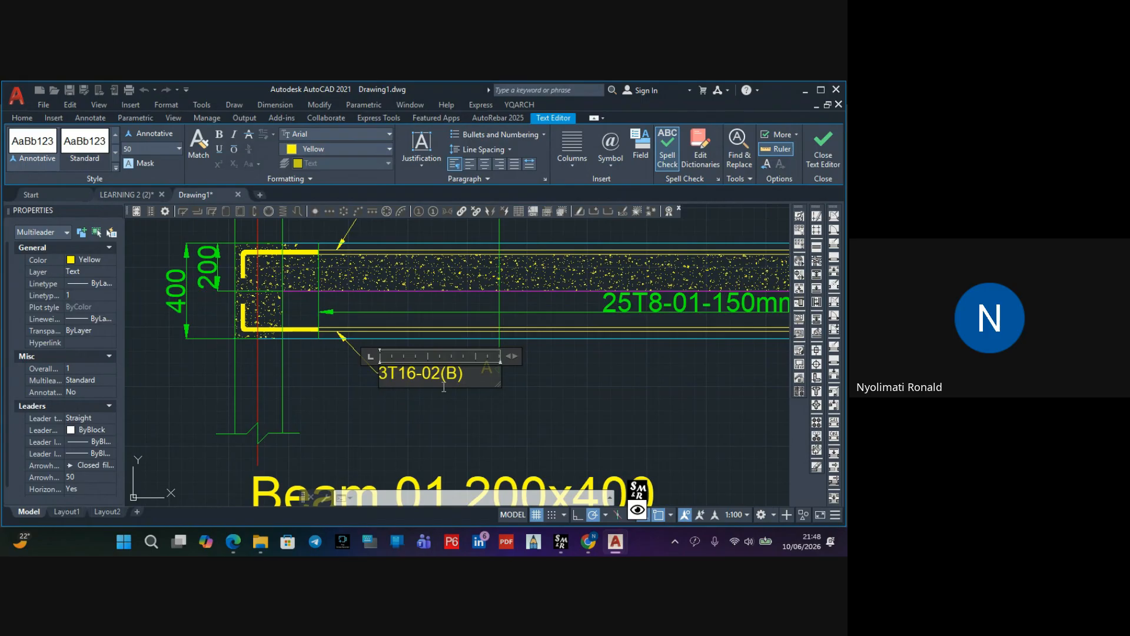
click(447, 415)
scroll(449, 394, down, 2)
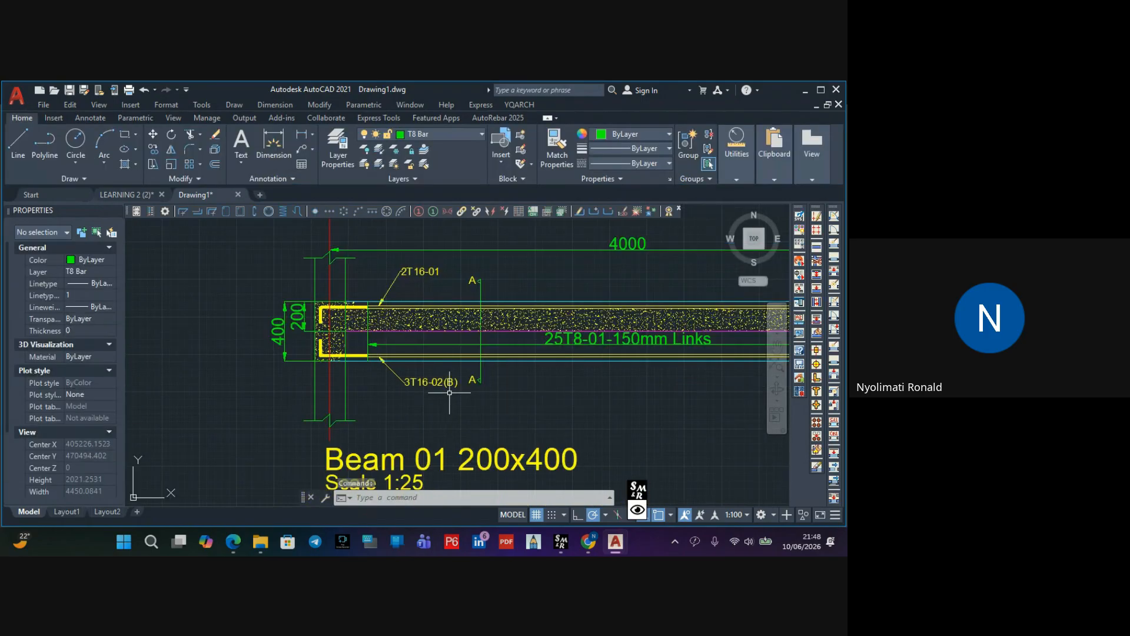
double_click(430, 270)
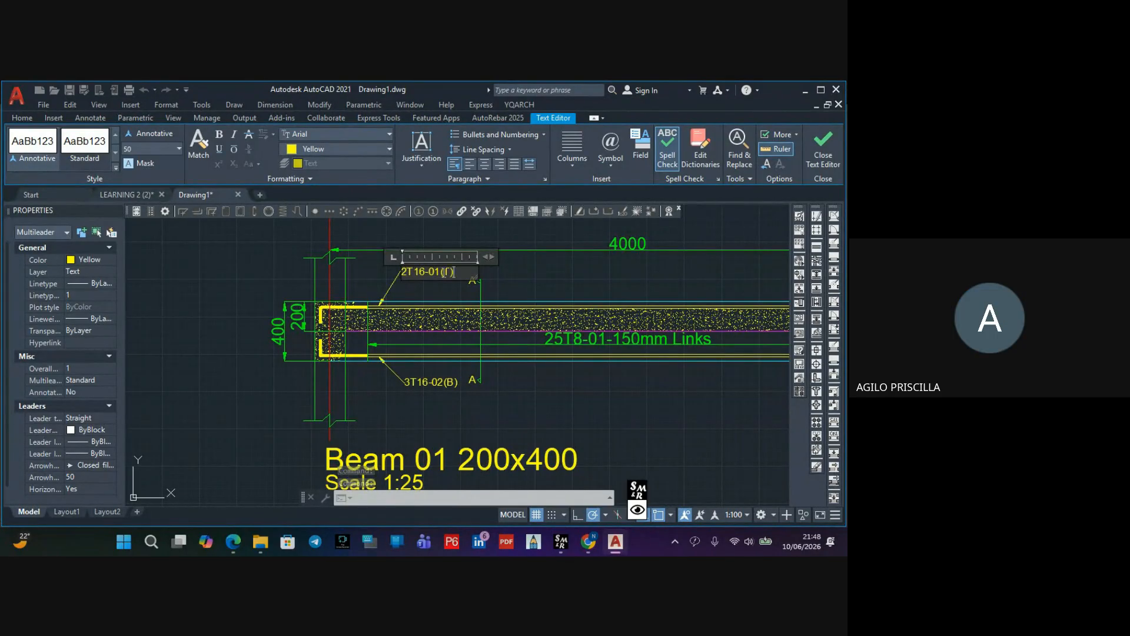
click(280, 290)
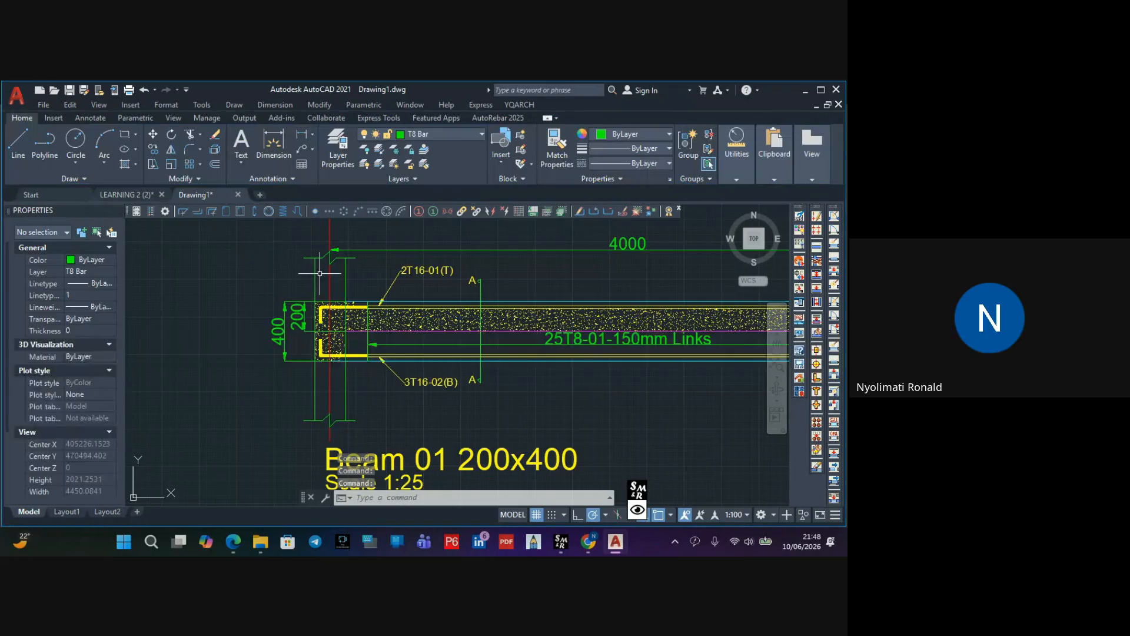
scroll(393, 305, down, 2)
scroll(404, 303, up, 2)
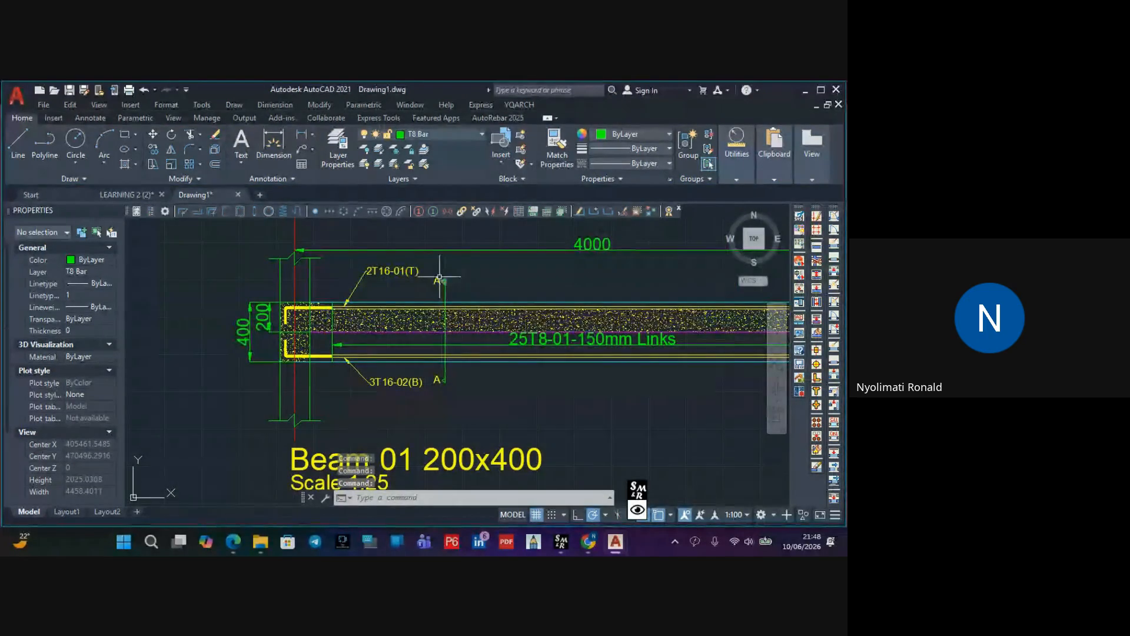
scroll(437, 369, up, 2)
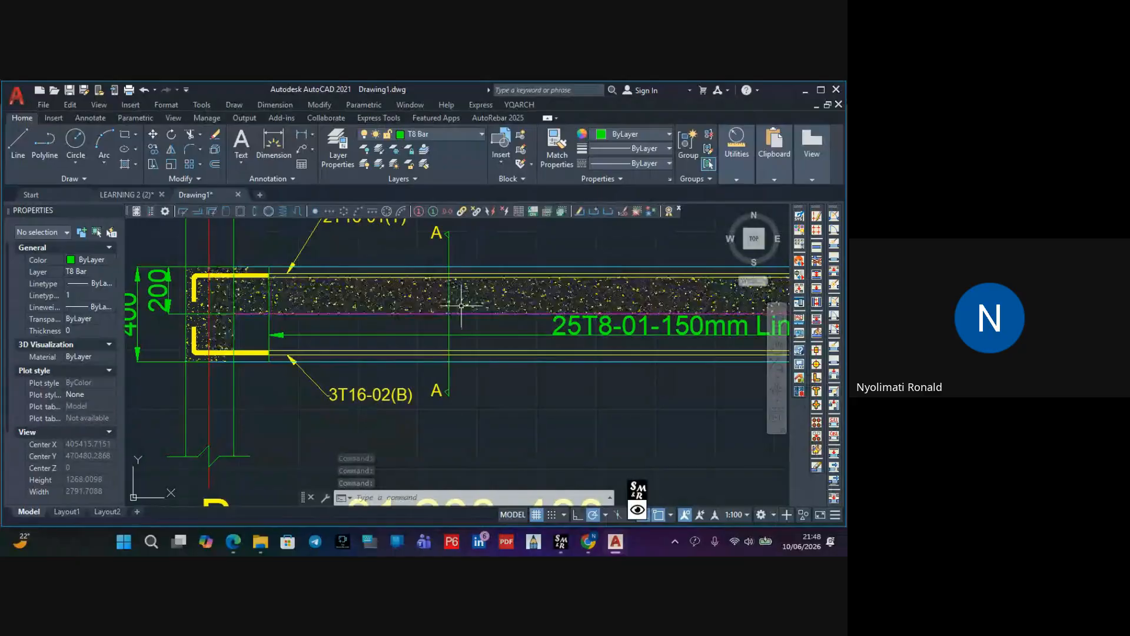
scroll(432, 384, down, 2)
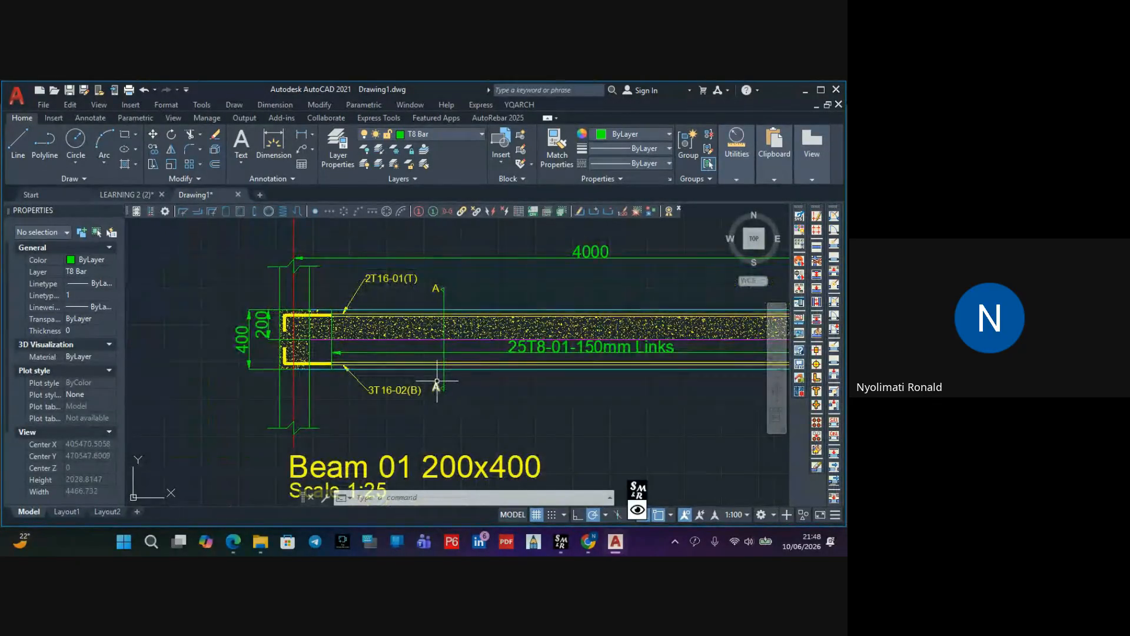
scroll(433, 312, down, 4)
scroll(448, 370, up, 4)
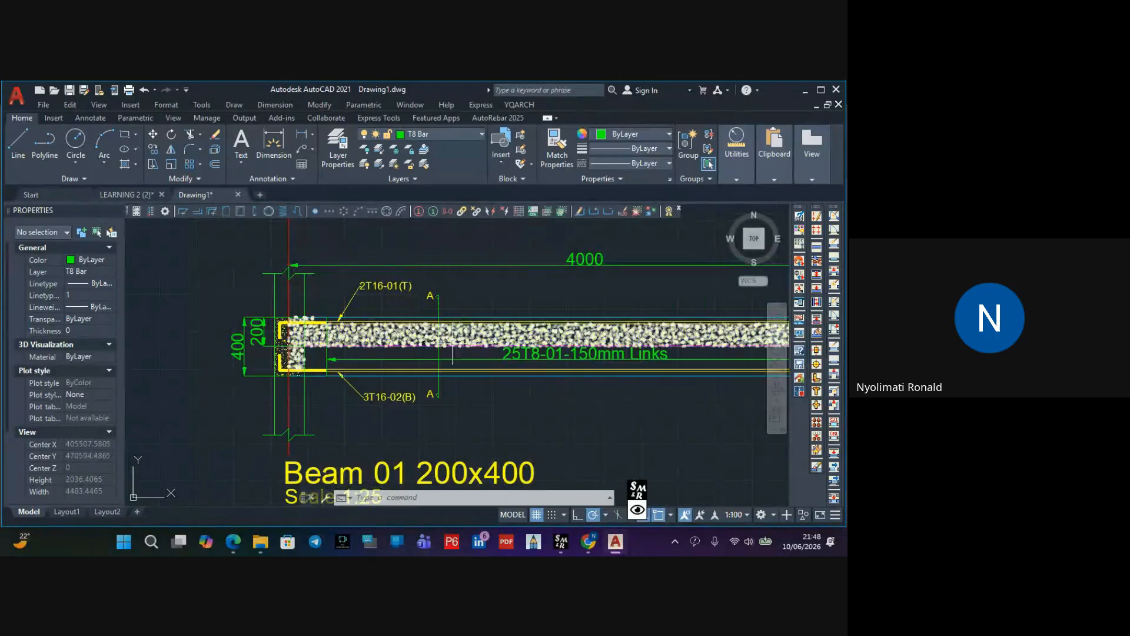
scroll(424, 376, down, 3)
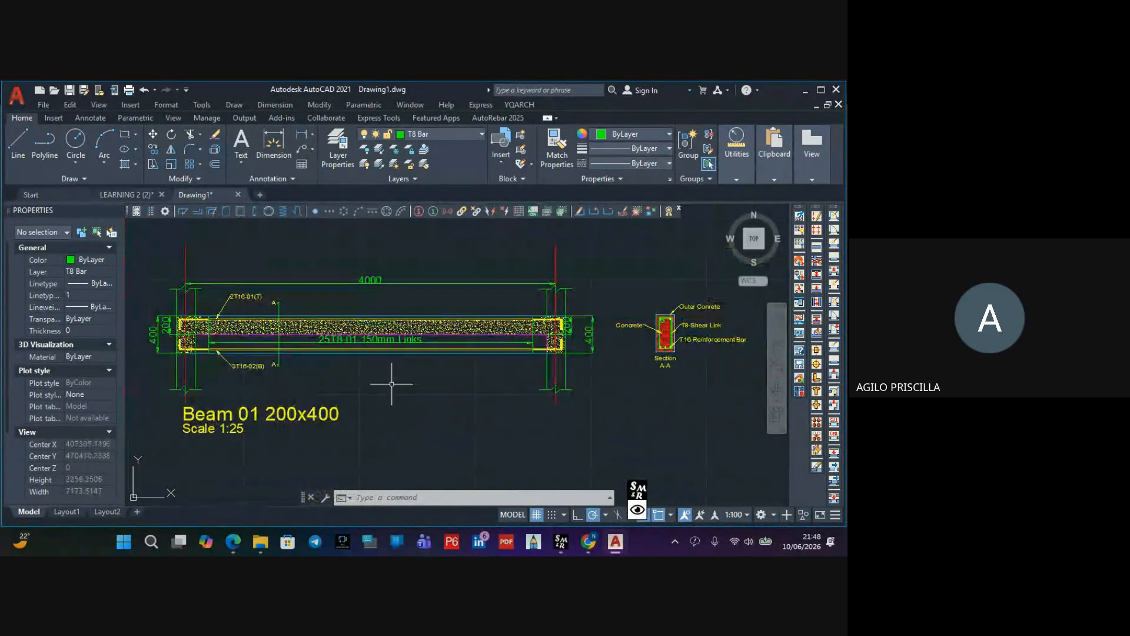
Examine the Section A-A detail, its labels and the dimensions at the beam's right end
scroll(653, 363, up, 6)
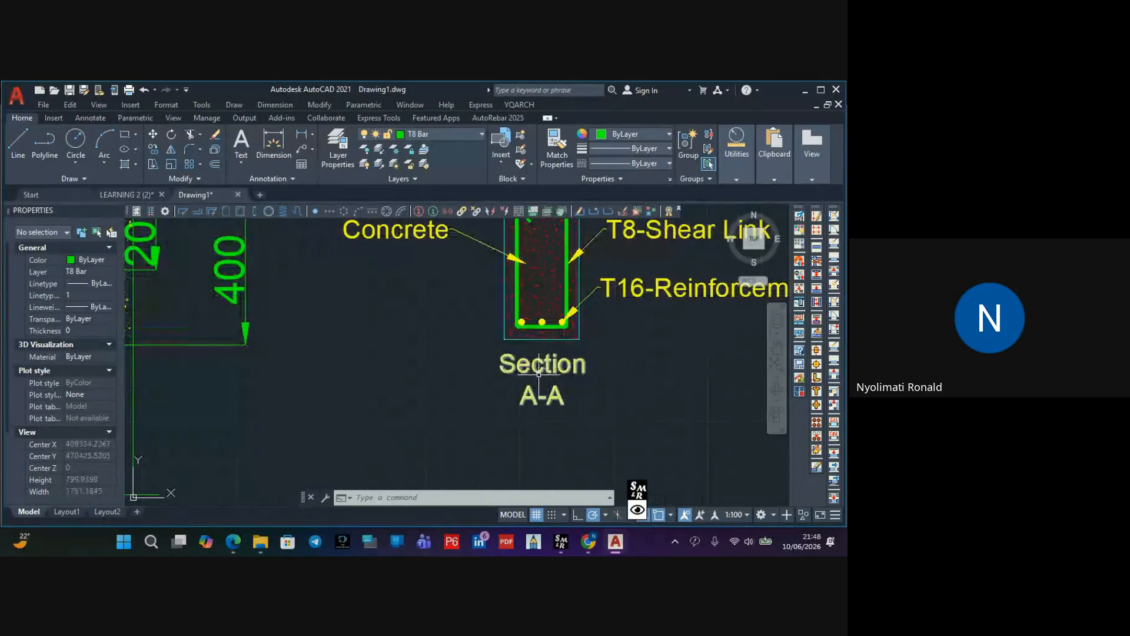
scroll(545, 392, down, 5)
scroll(567, 289, up, 3)
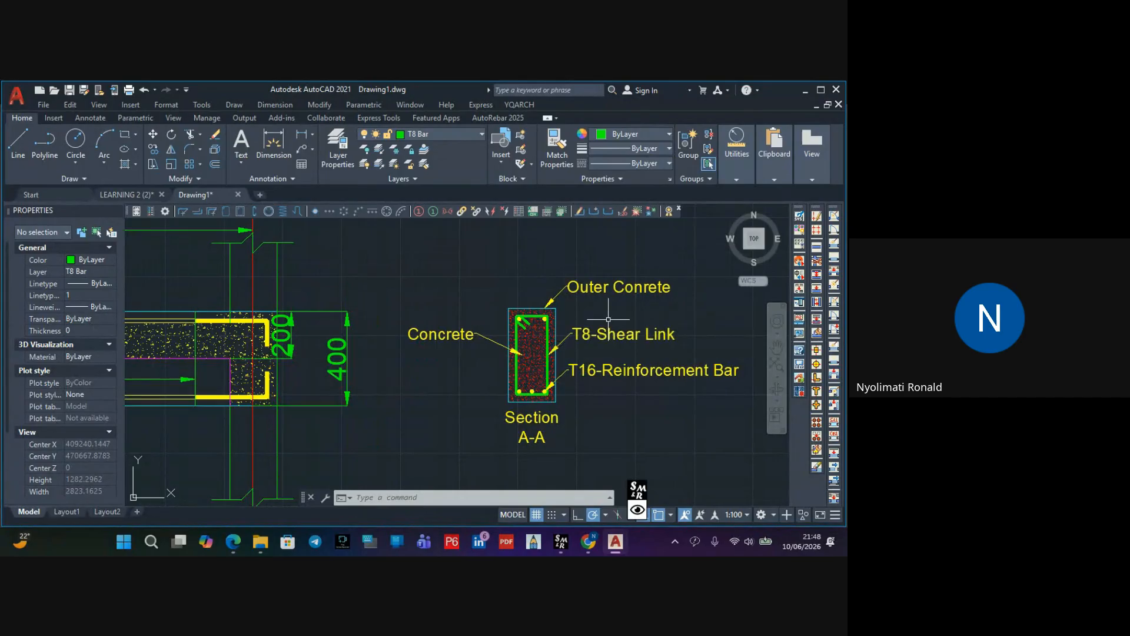
scroll(524, 327, down, 2)
scroll(379, 327, up, 5)
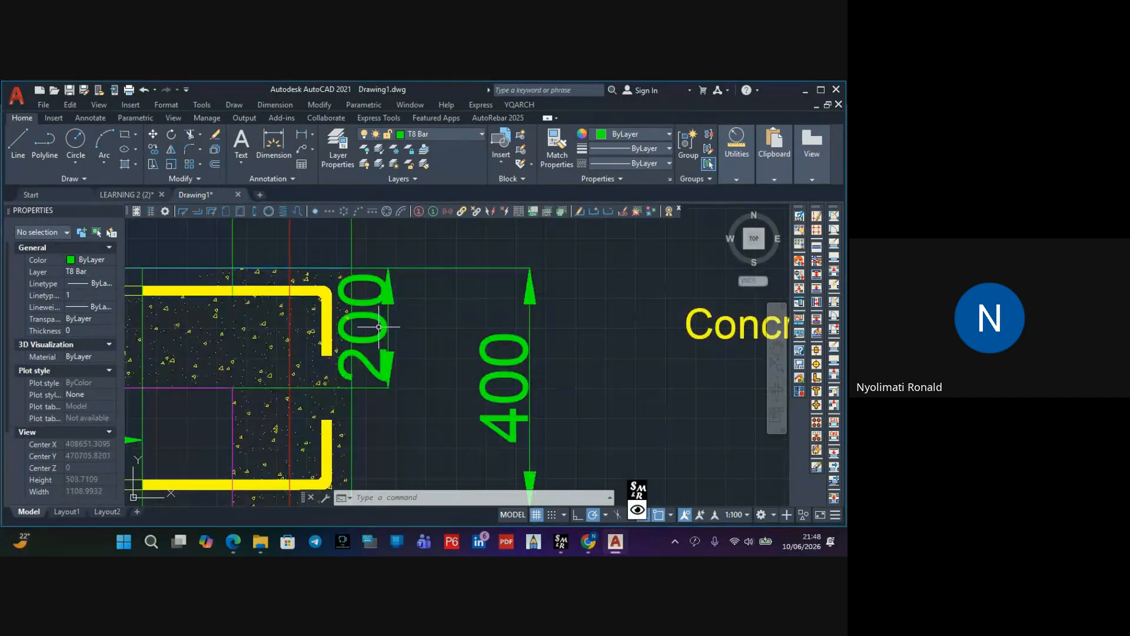
click(388, 321)
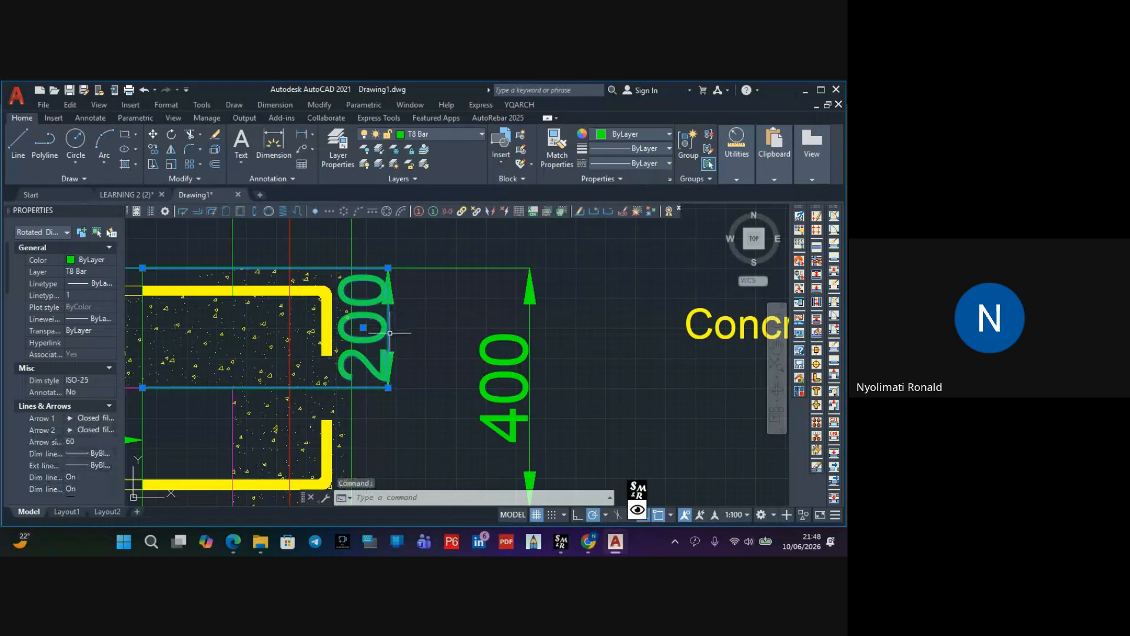
scroll(541, 351, down, 9)
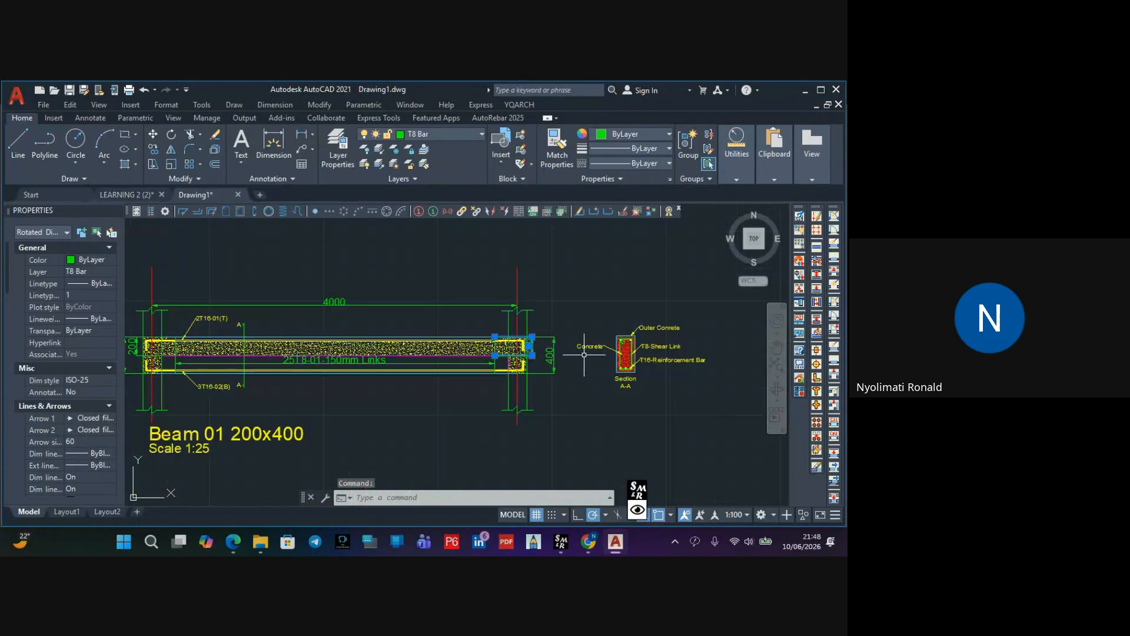
key(Escape)
key(Escape)
scroll(593, 347, down, 2)
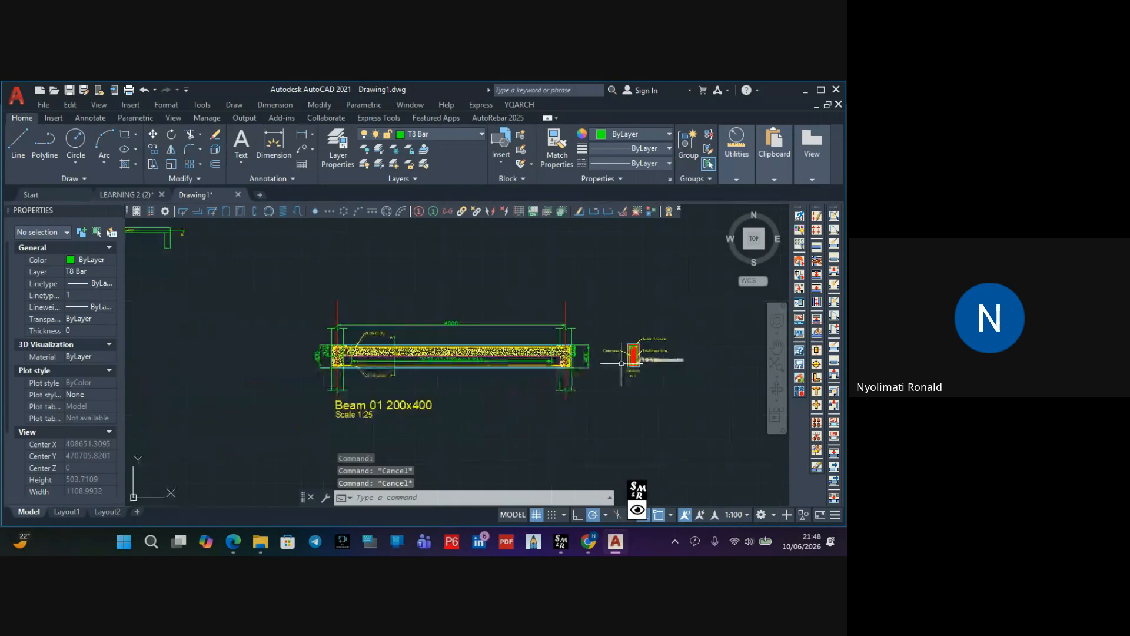
middle_drag(487, 372, 480, 367)
scroll(435, 356, up, 2)
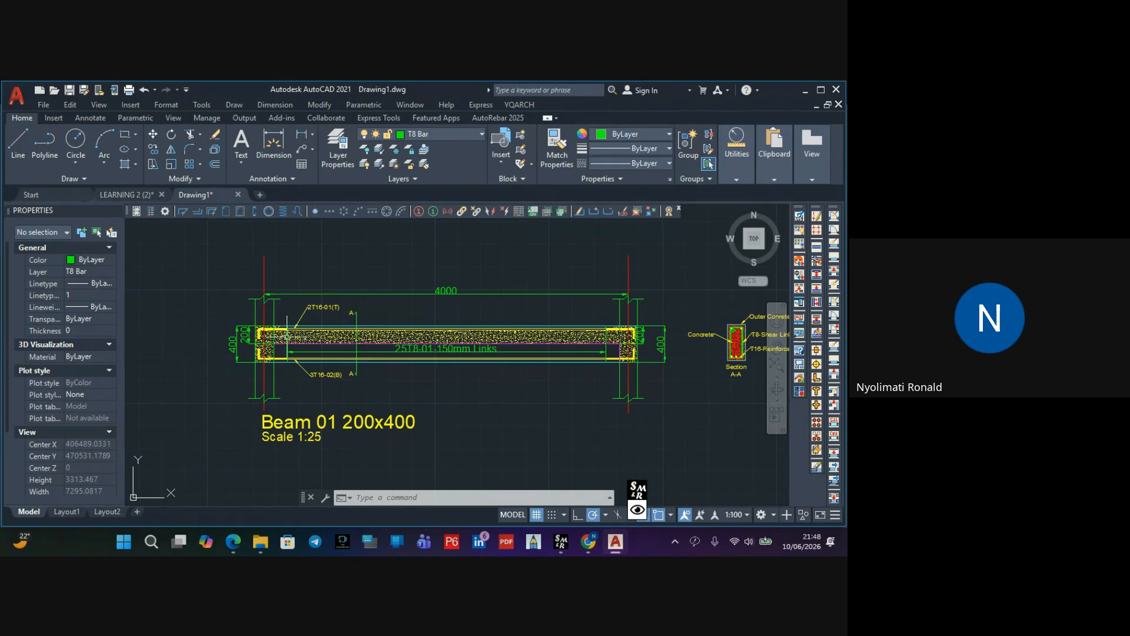
Fill the top and bottom bars from the left end of the links range to section line A-A with solid yellow hatch
scroll(288, 350, up, 6)
scroll(312, 338, down, 2)
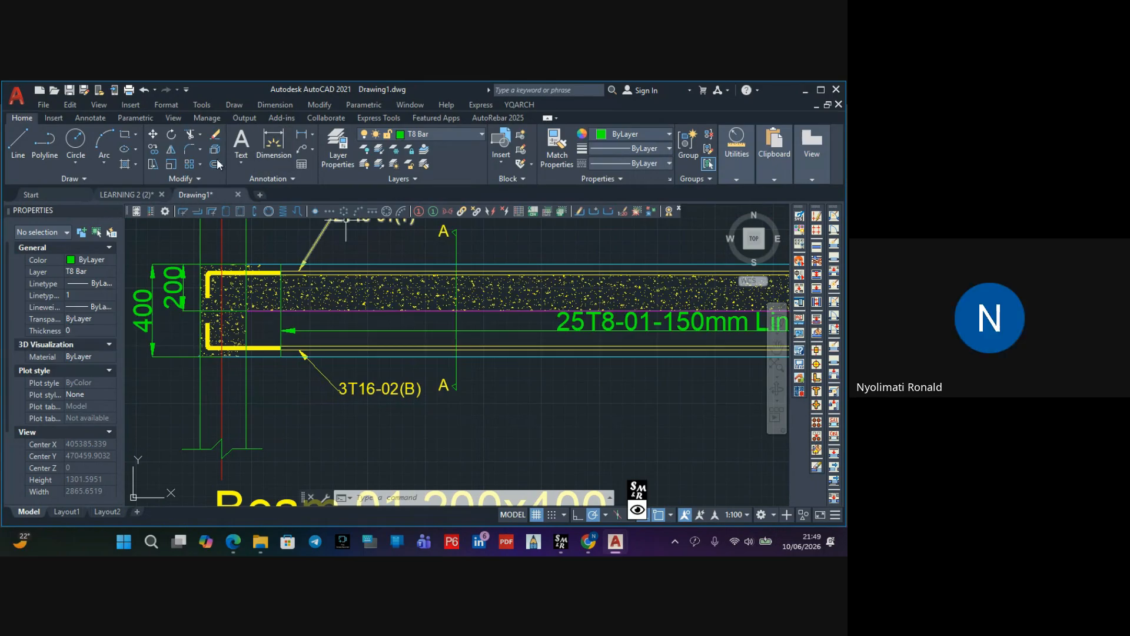
text(h)
key(Return)
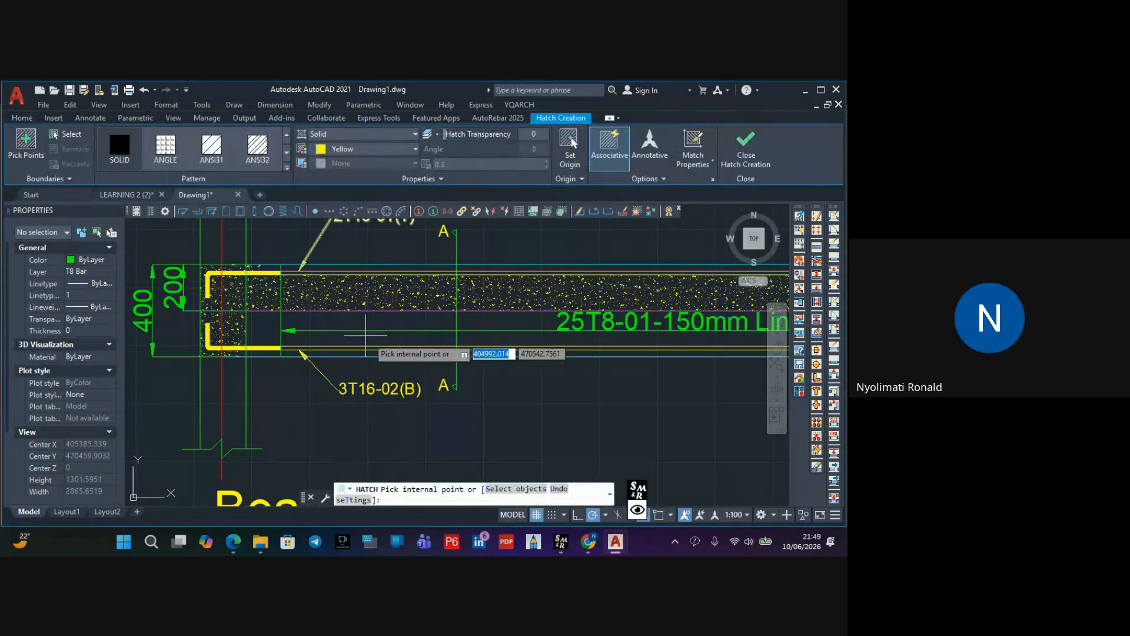
scroll(398, 348, up, 3)
click(422, 349)
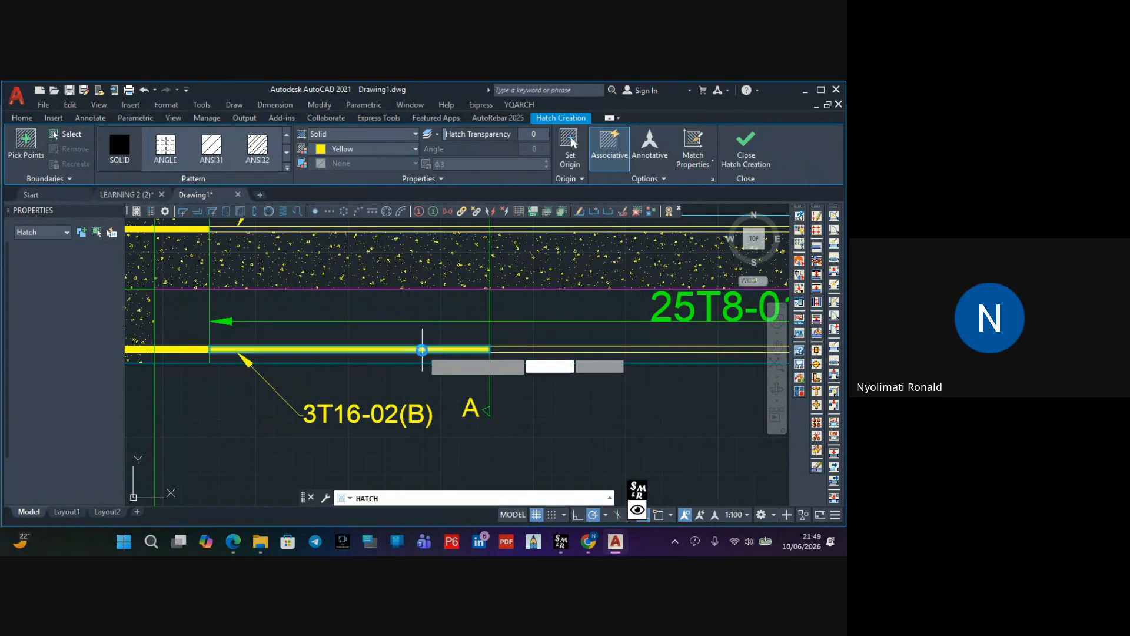
click(440, 228)
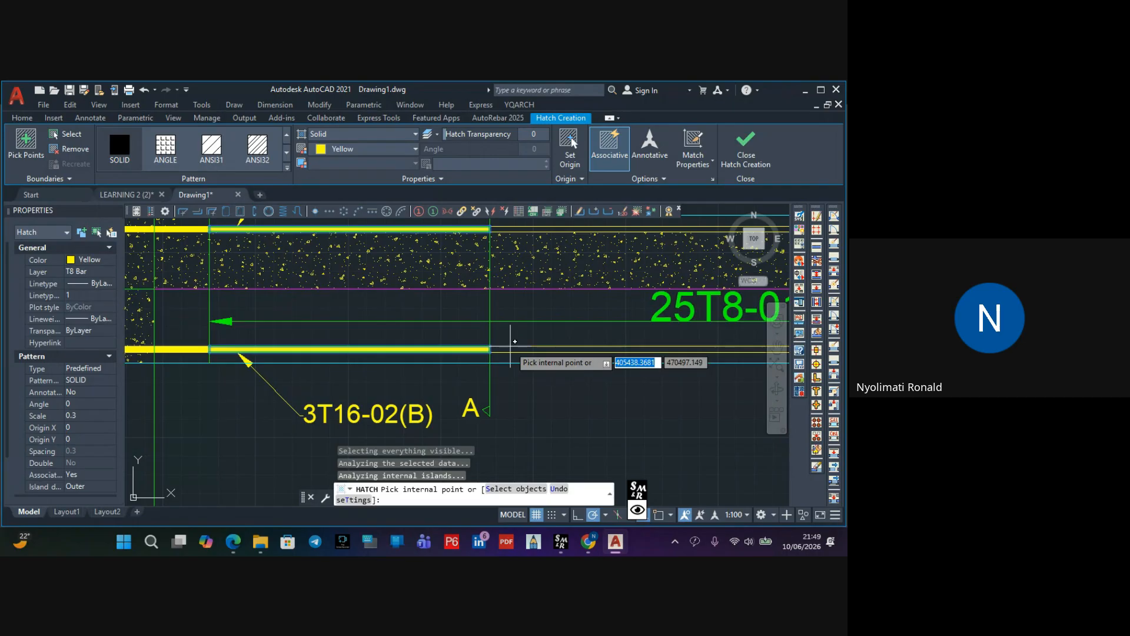
click(755, 140)
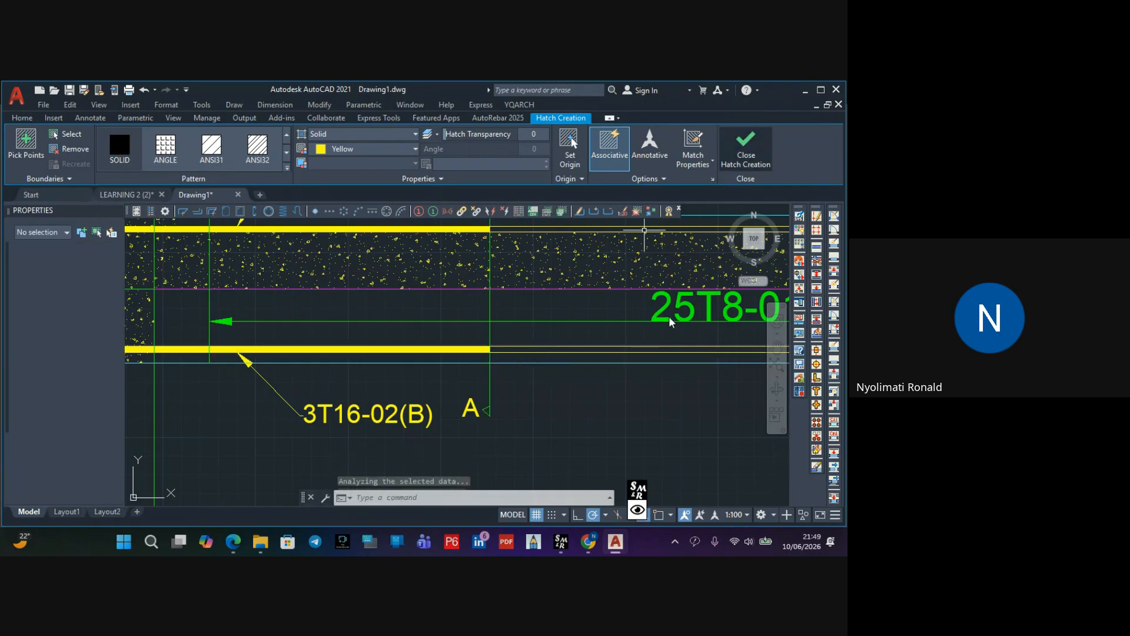
Try to fill the remaining length of the top bar beyond section line A-A with solid yellow hatch
scroll(605, 396, down, 4)
middle_drag(605, 395, 383, 377)
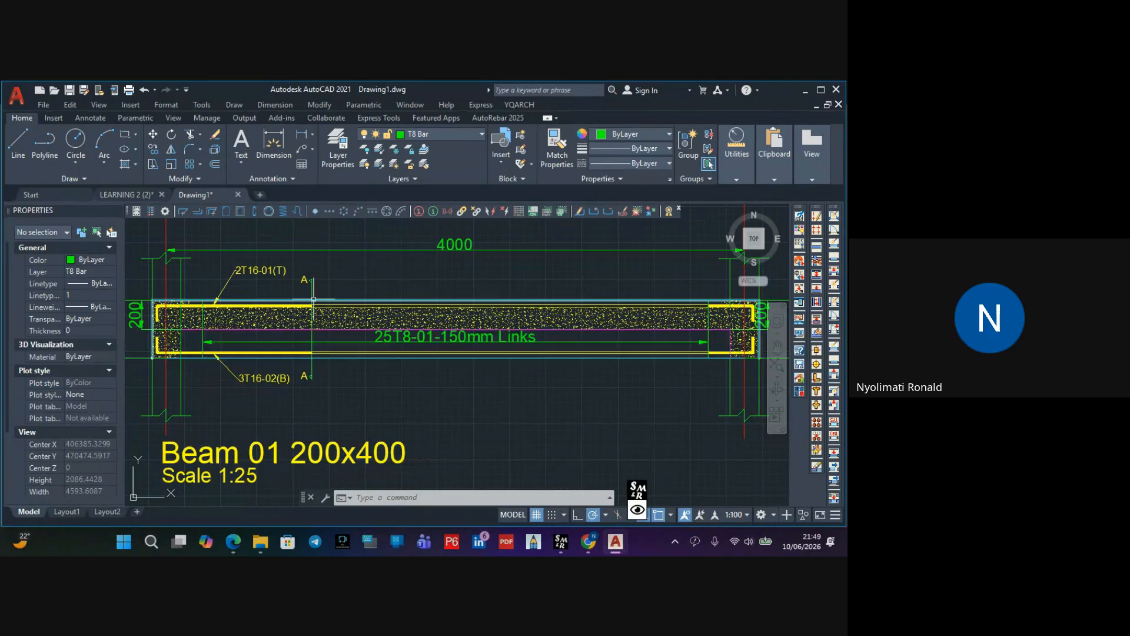
scroll(309, 298, up, 6)
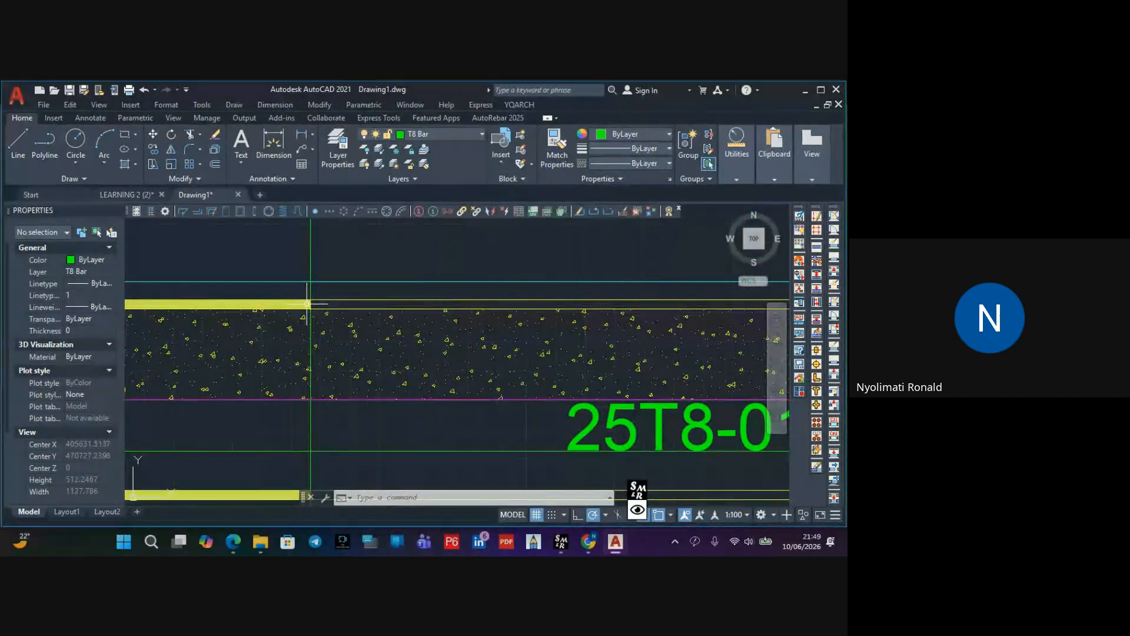
click(129, 161)
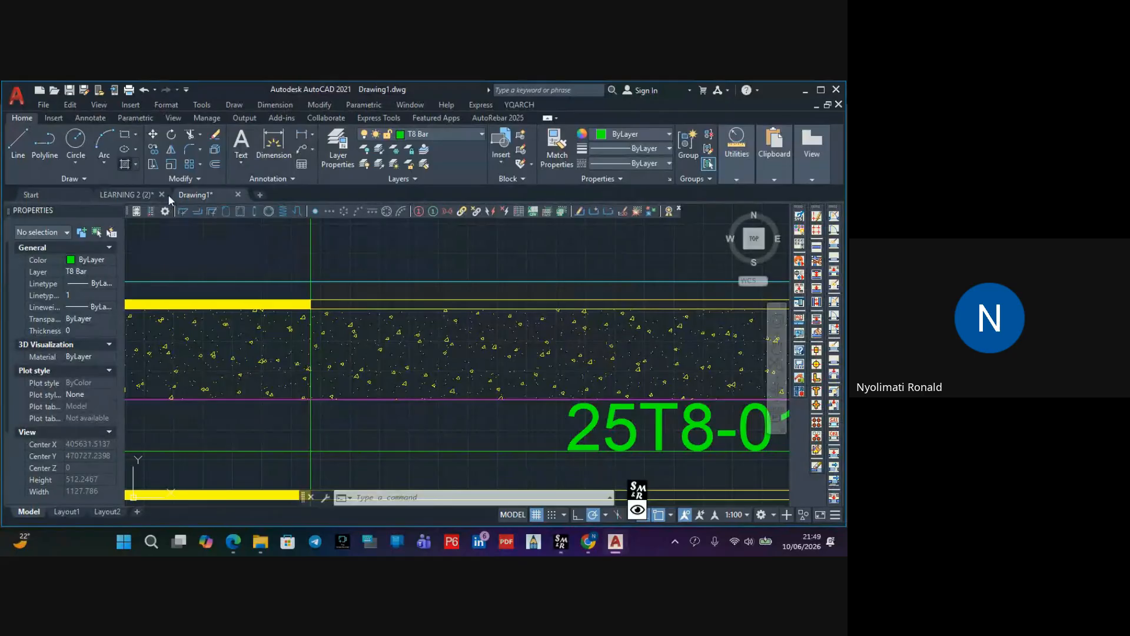
click(321, 304)
click(528, 321)
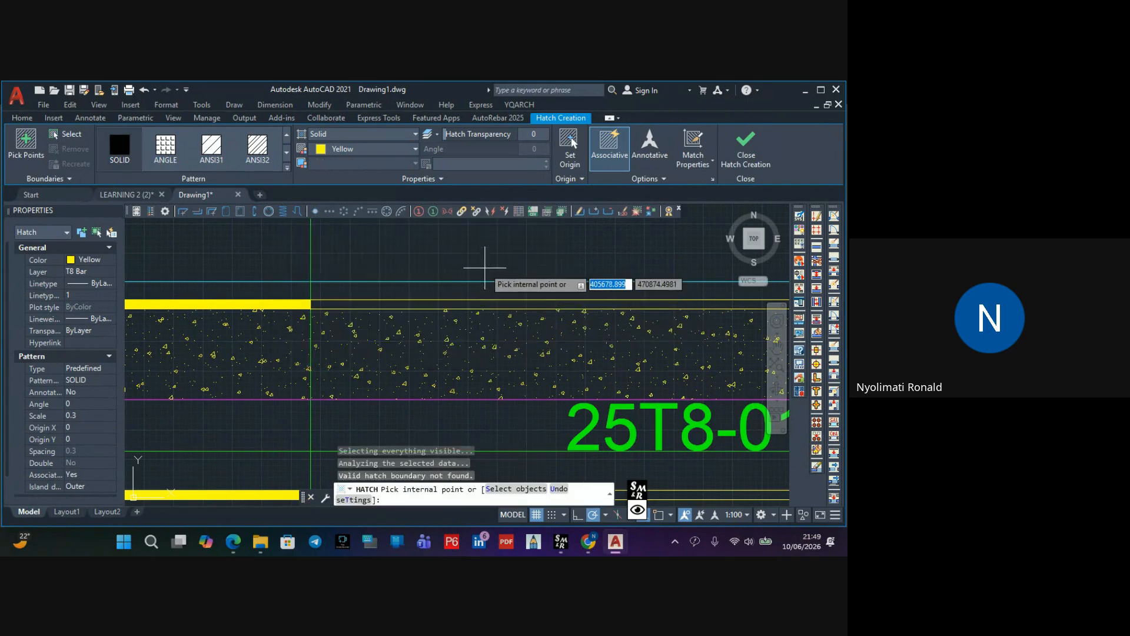
key(Escape)
key(Escape)
Try solid yellow hatching in the concrete cover strip above the top bar and beyond section line A-A, and undo it
scroll(462, 299, down, 4)
middle_drag(484, 358, 460, 372)
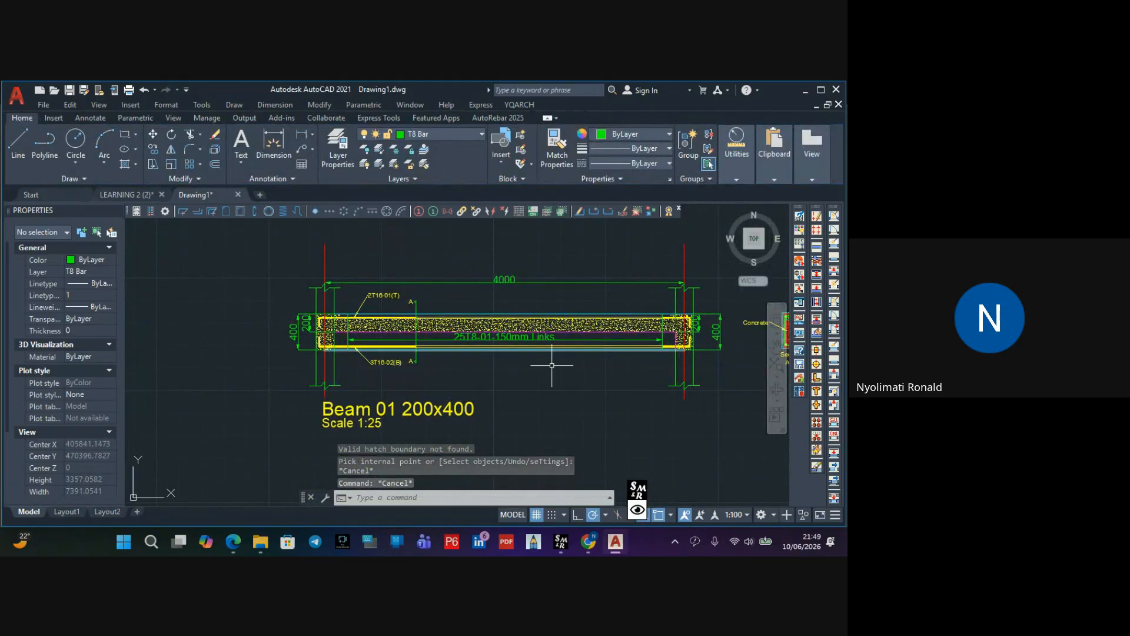
scroll(322, 307, up, 2)
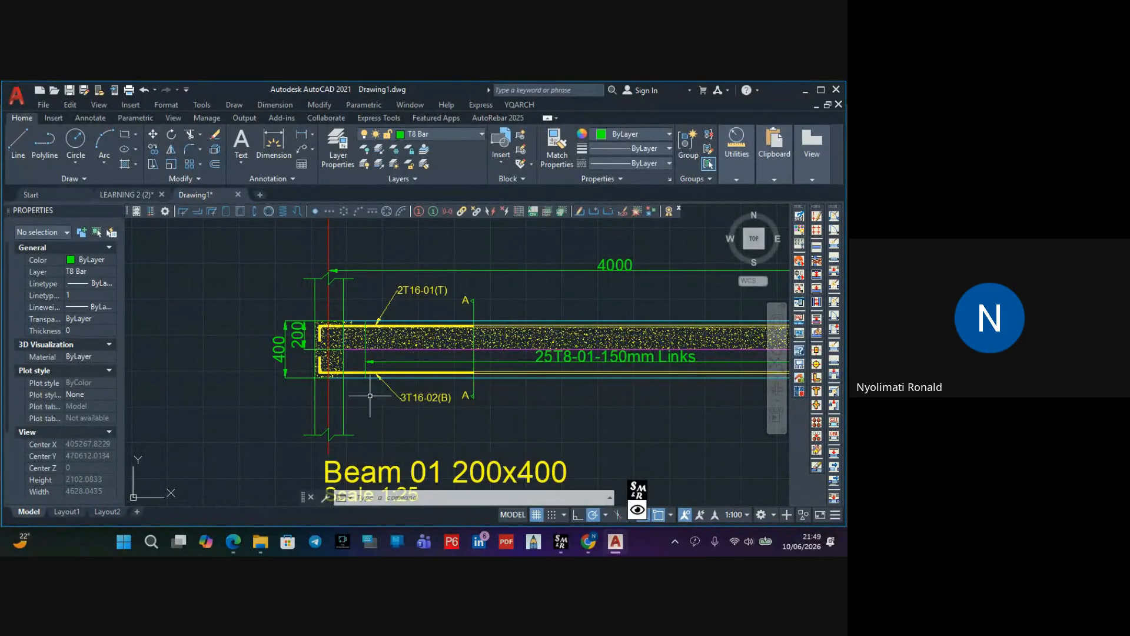
middle_drag(395, 357, 334, 332)
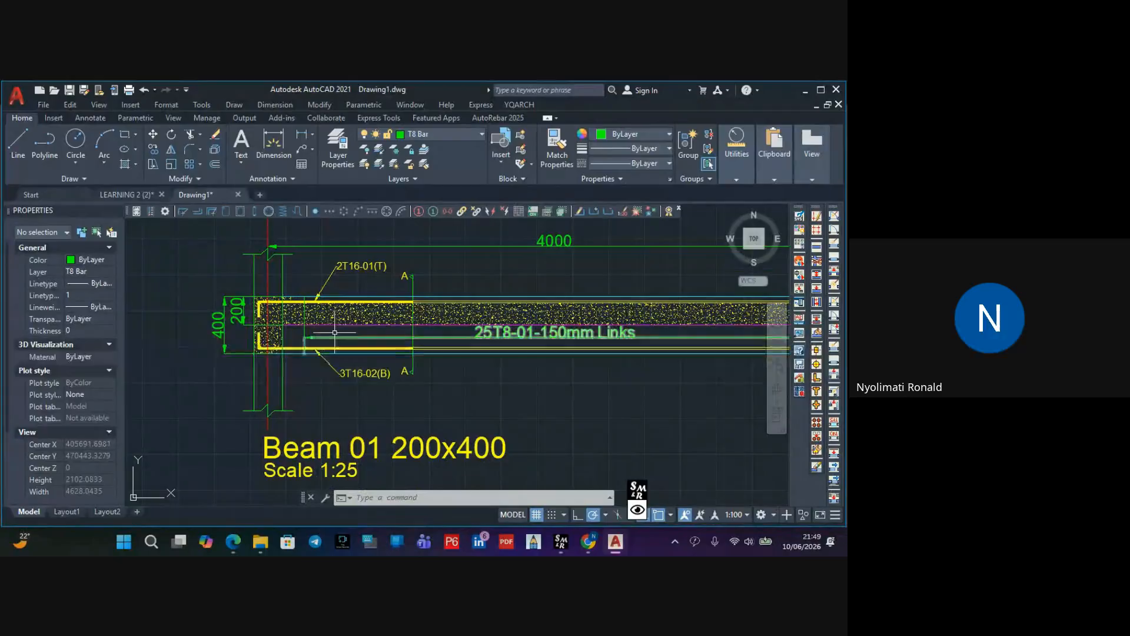
scroll(298, 300, up, 4)
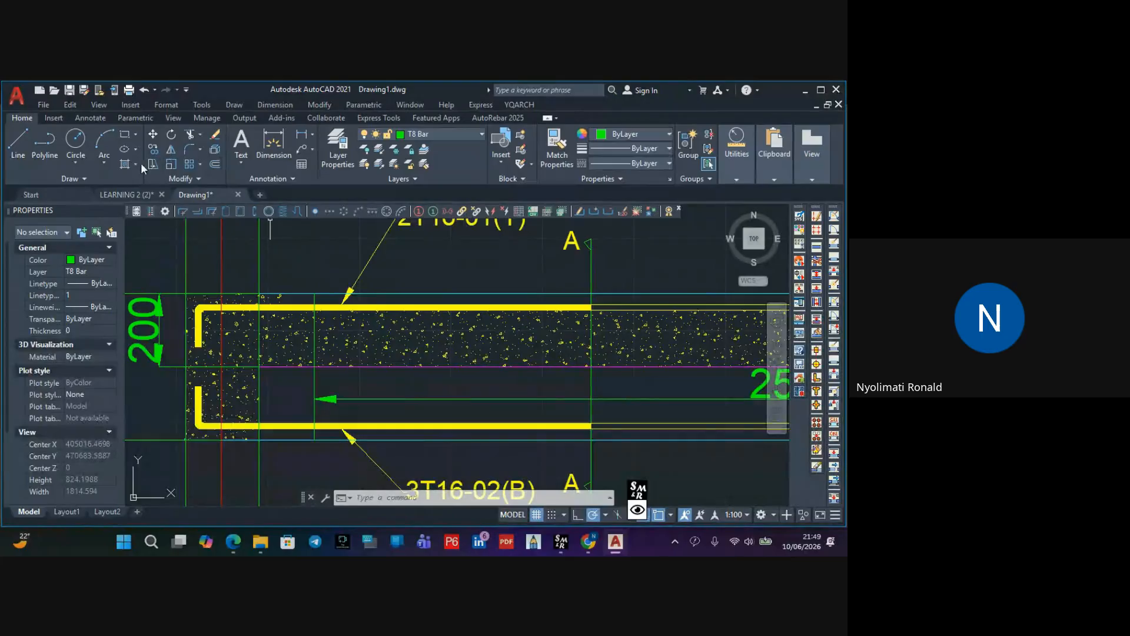
click(125, 163)
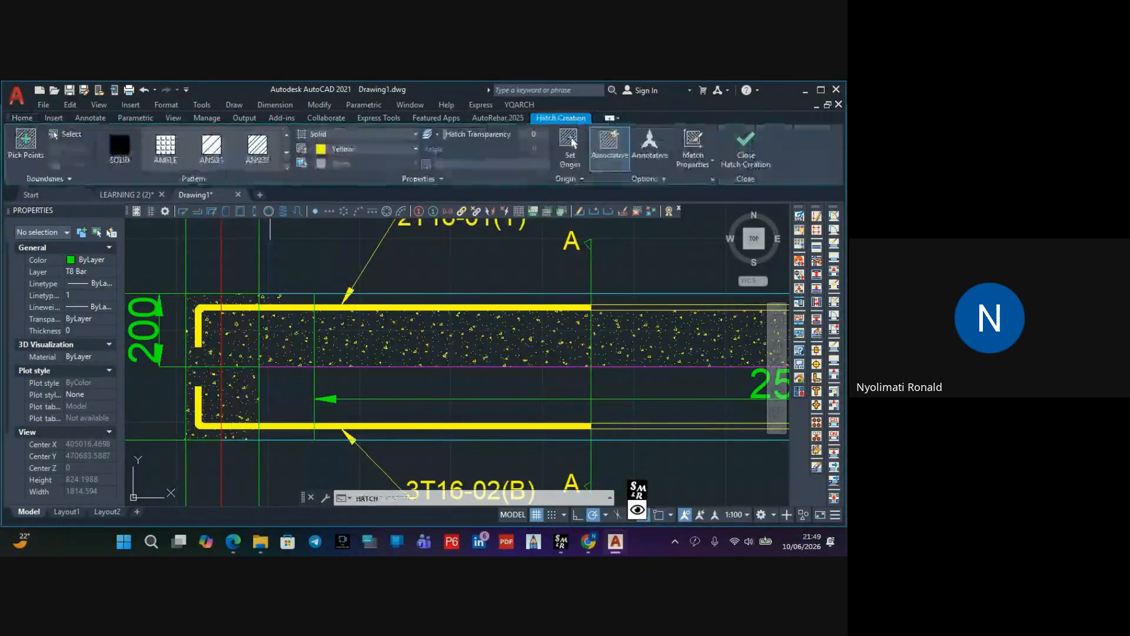
click(372, 296)
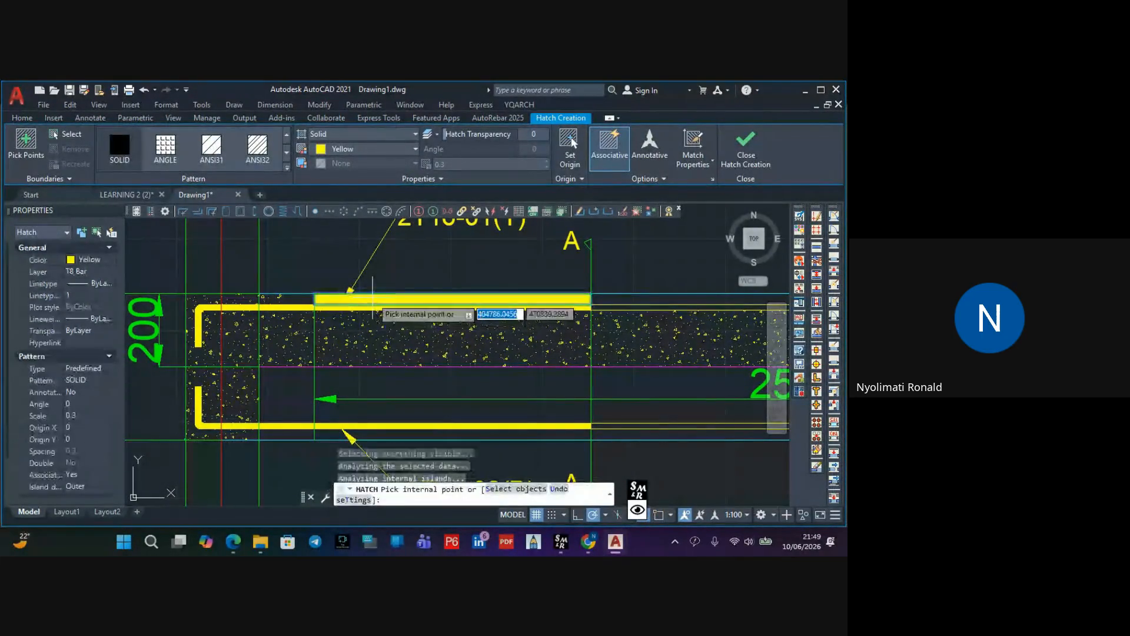
click(616, 292)
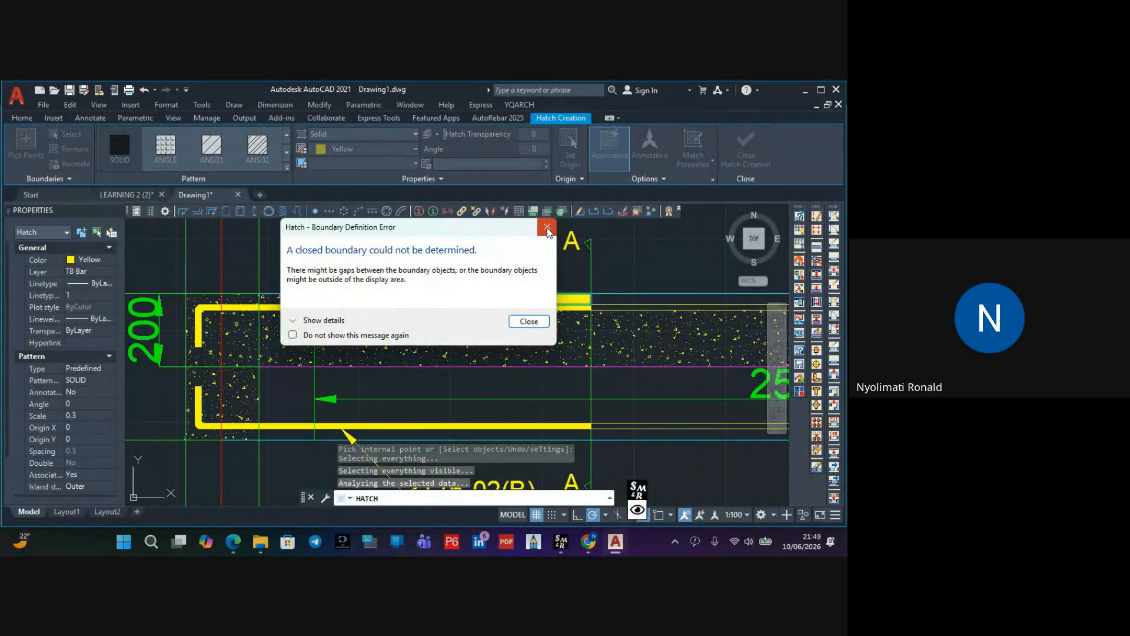
click(547, 229)
key(ctrl+z)
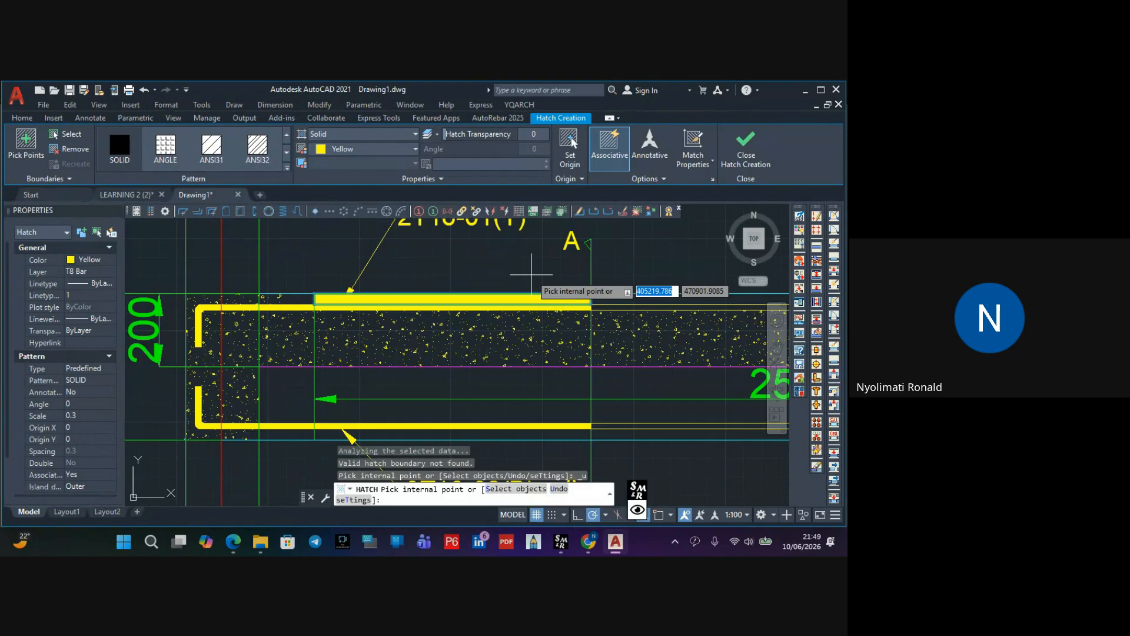
key(Escape)
key(ctrl+z)
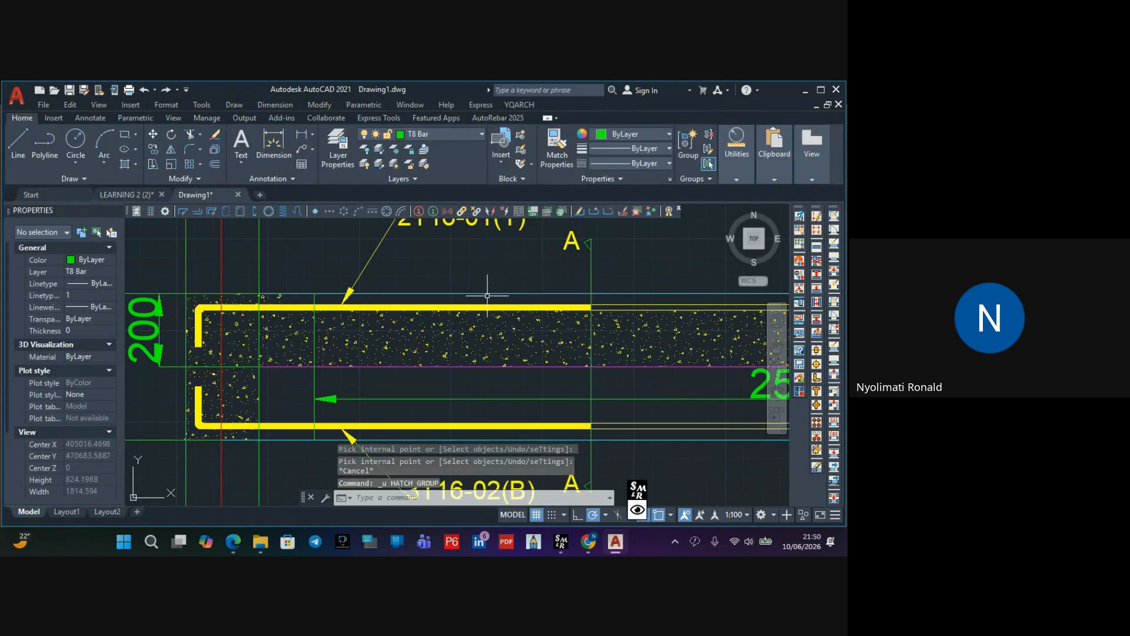
key(Escape)
key(Escape)
Review the beam elevation, its bar labels and dimensions, and the Section A-A detail
scroll(457, 308, down, 3)
middle_drag(488, 333, 274, 353)
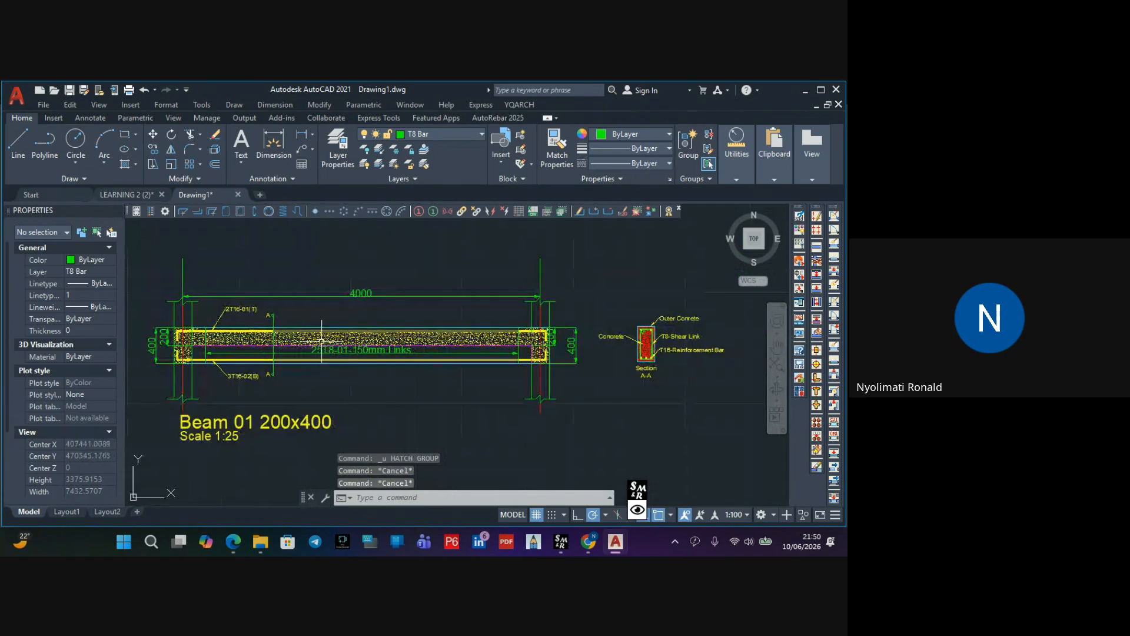
key(Escape)
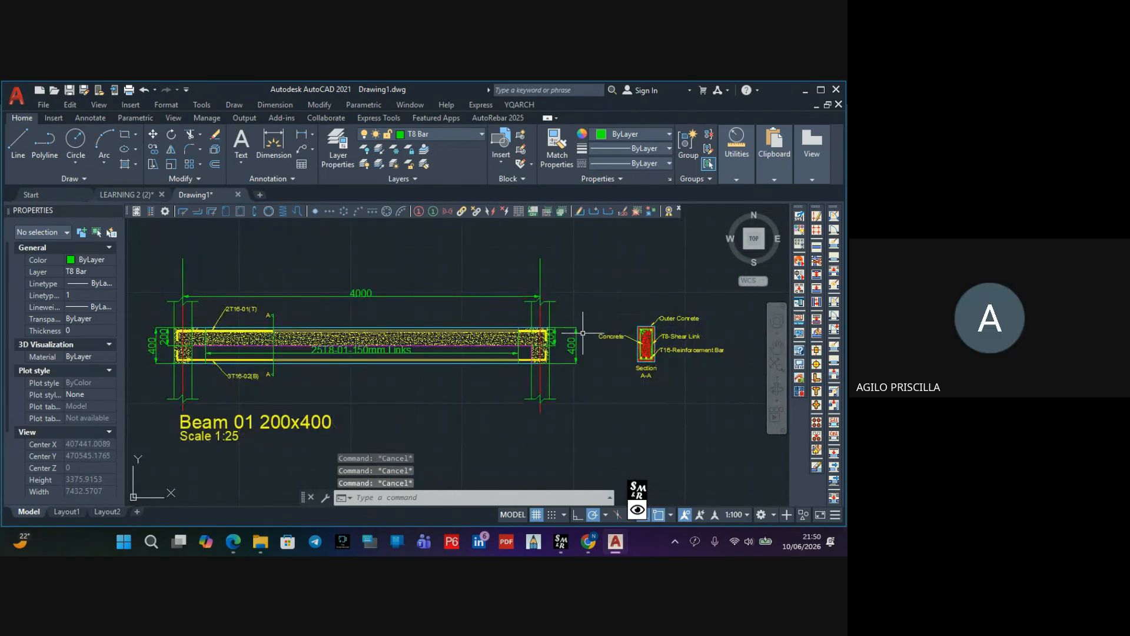
scroll(580, 333, up, 3)
scroll(574, 333, down, 4)
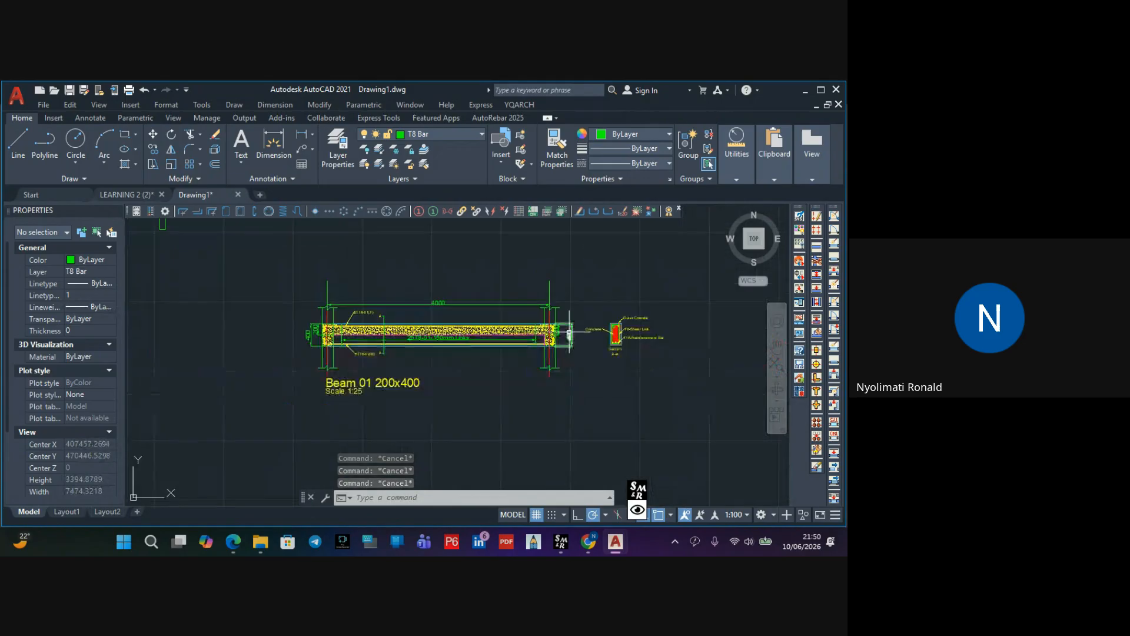
scroll(589, 335, up, 8)
scroll(527, 347, down, 4)
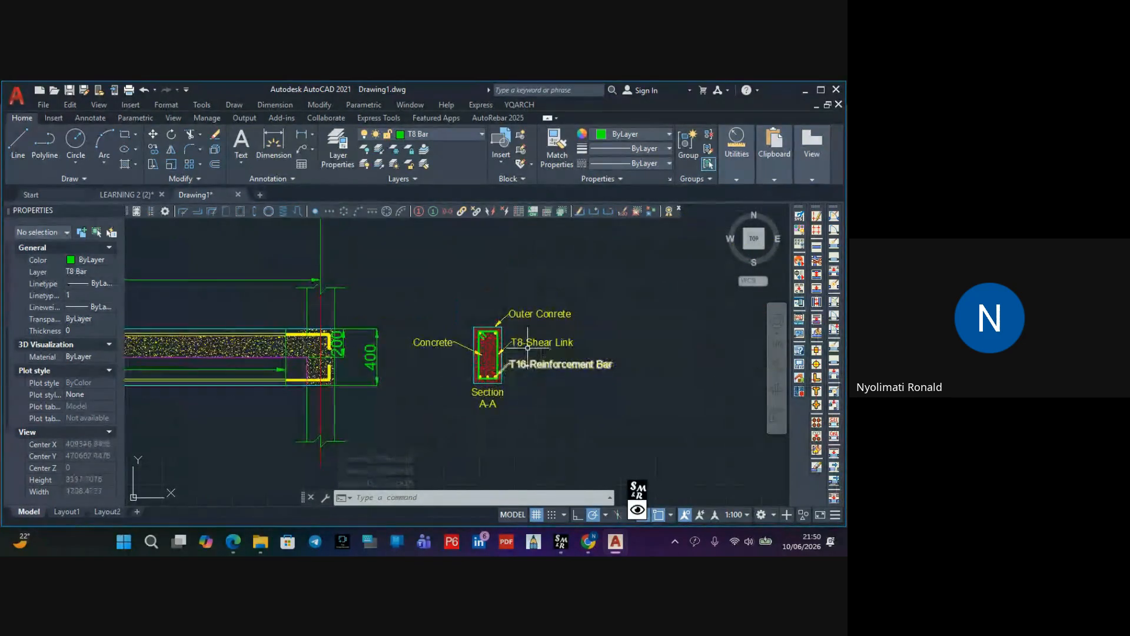
scroll(528, 348, down, 2)
middle_drag(497, 369, 650, 330)
middle_drag(361, 319, 432, 371)
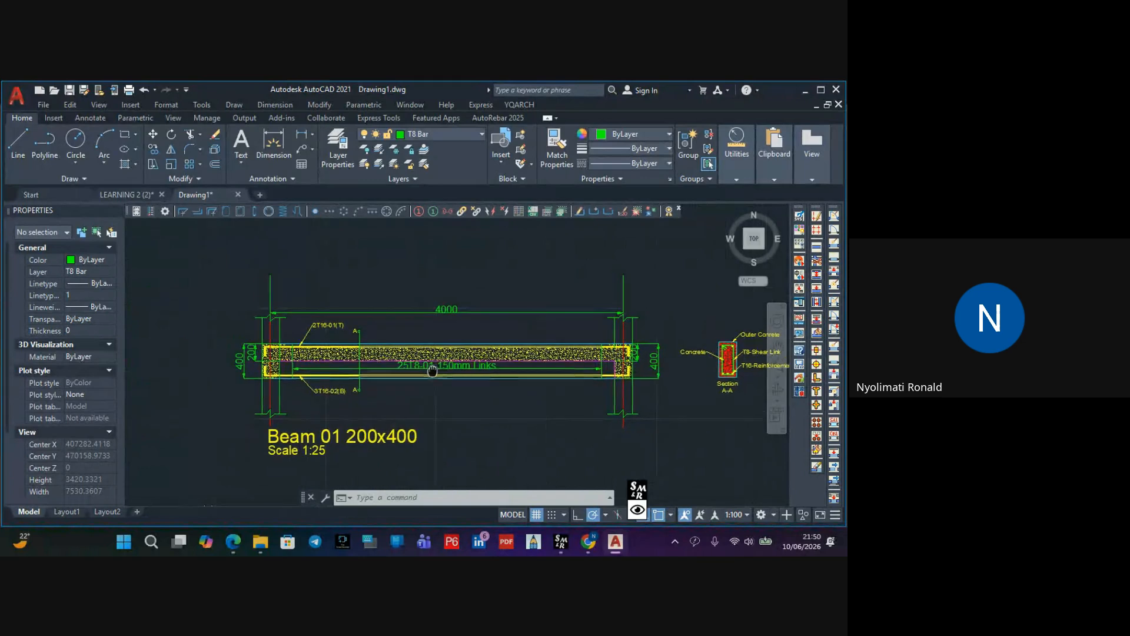
scroll(282, 321, up, 5)
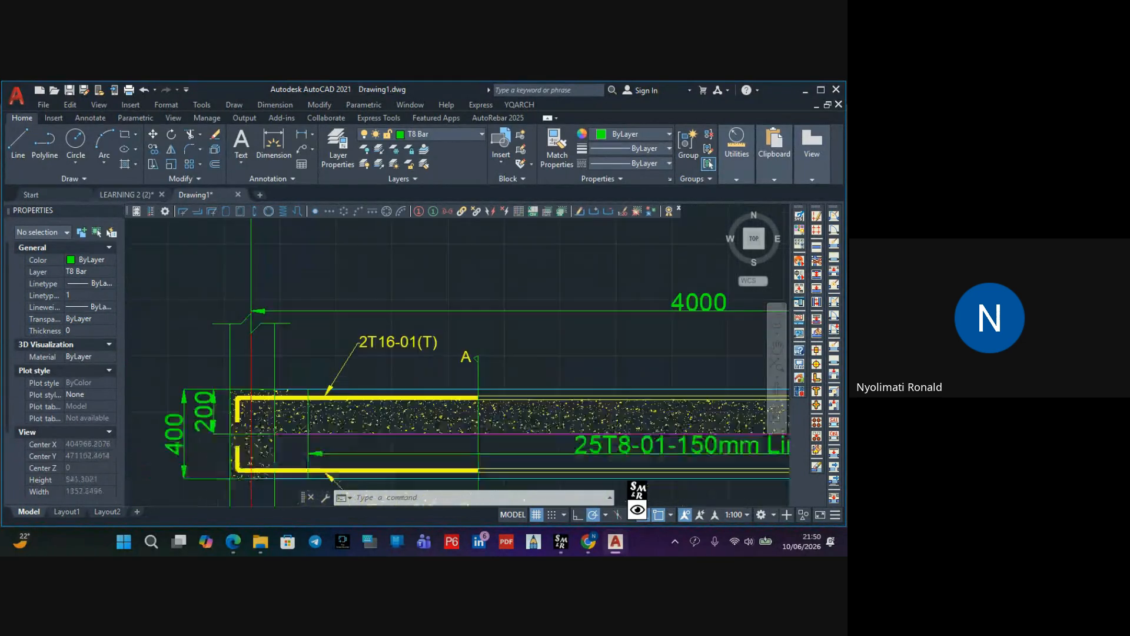
scroll(256, 326, down, 8)
middle_drag(556, 303, 530, 294)
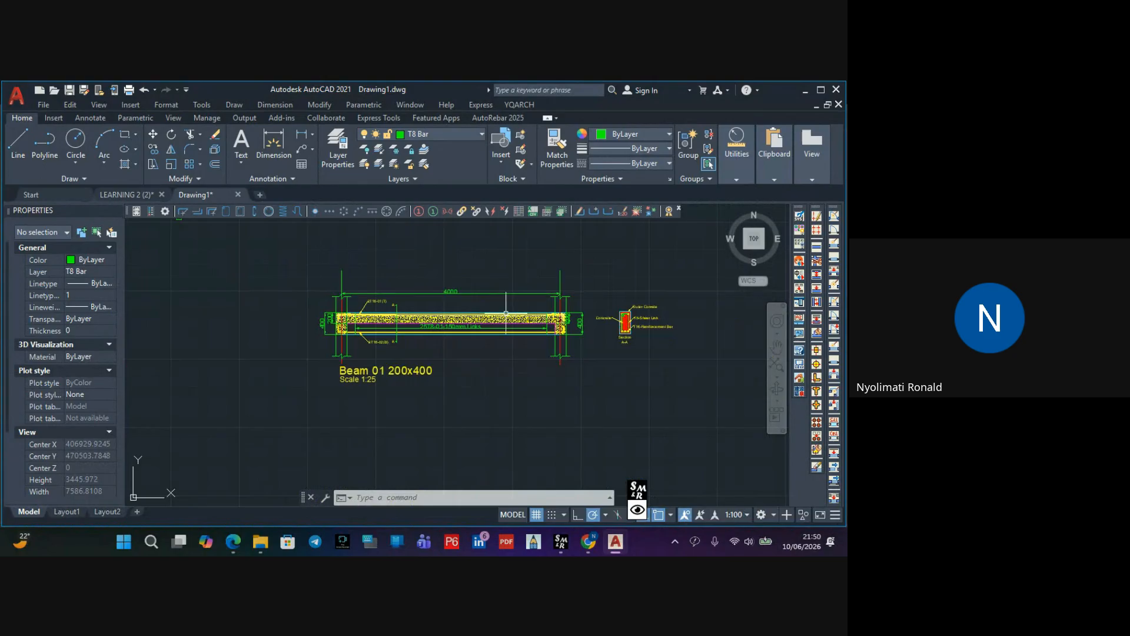
scroll(530, 309, up, 1)
scroll(557, 303, up, 2)
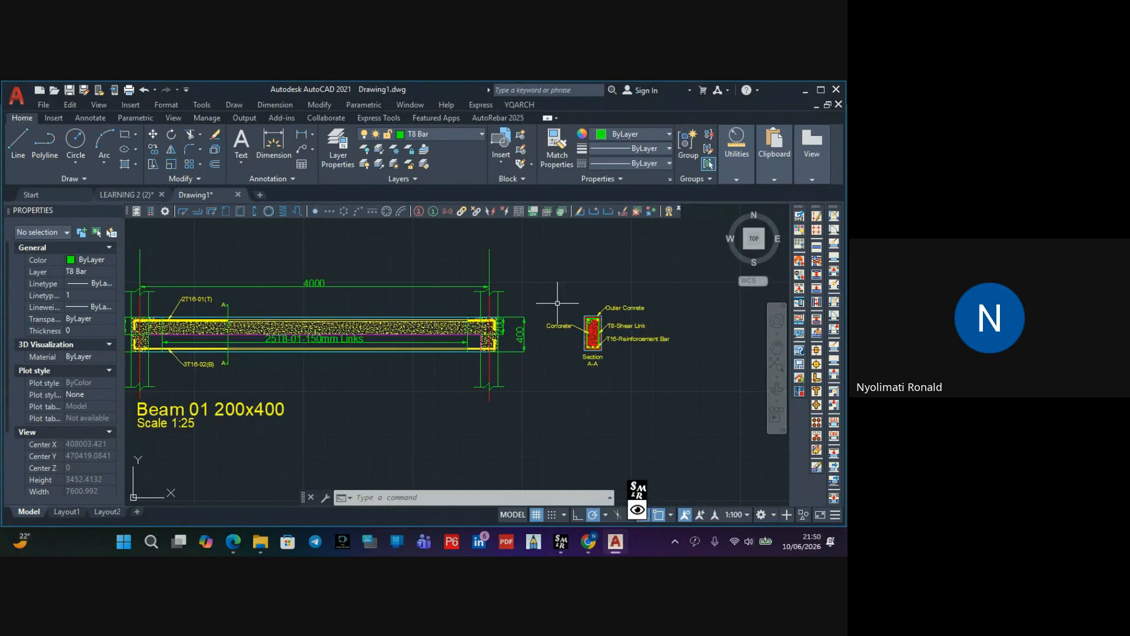
middle_drag(471, 295, 555, 303)
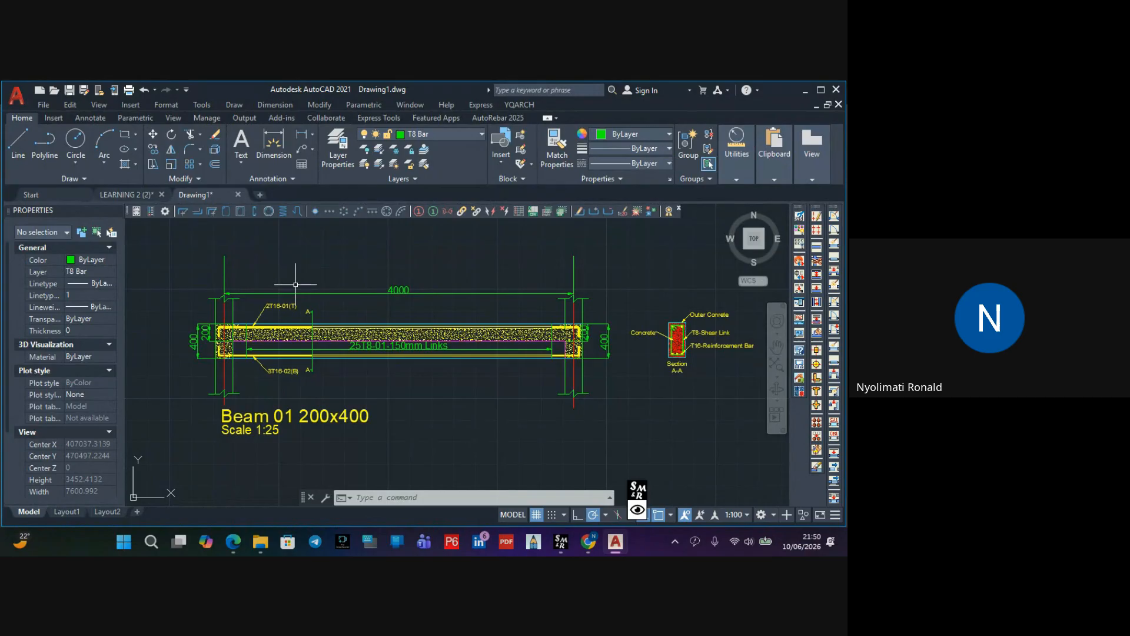
middle_drag(683, 387, 602, 386)
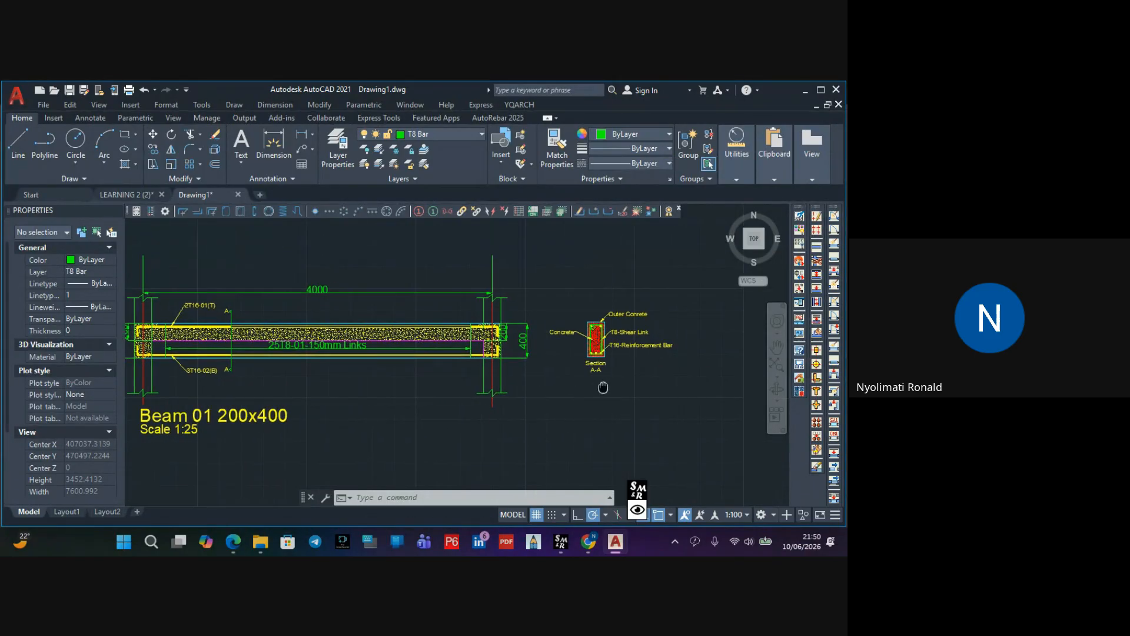
Frame the Section A-A detail and its labels with a yellow Screen Marker annotation rectangle
middle_drag(448, 384, 510, 392)
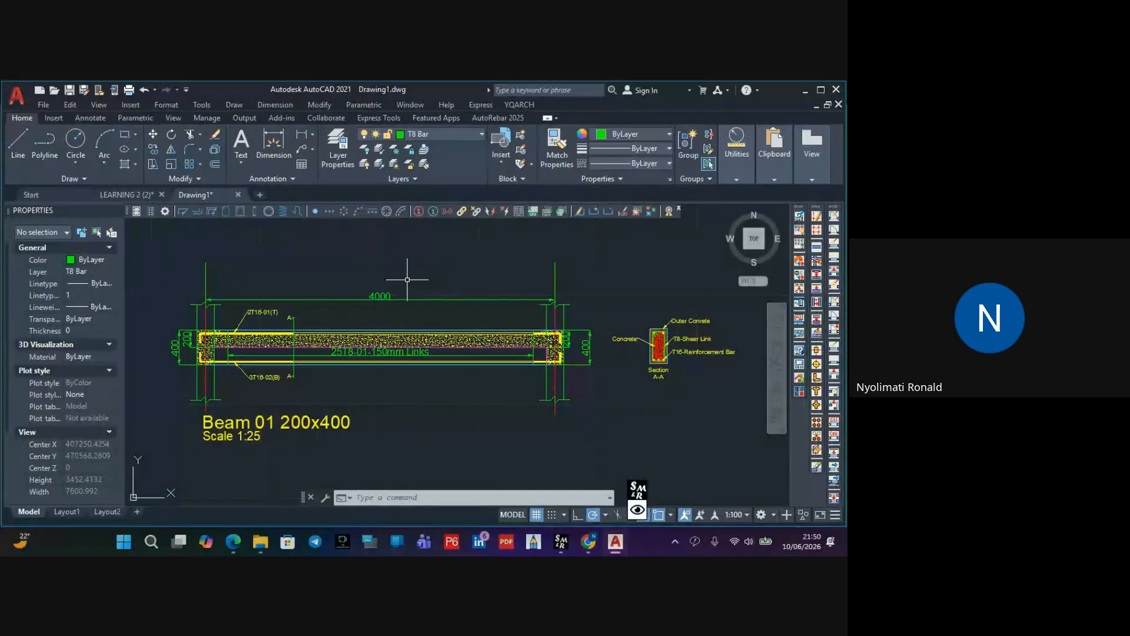
scroll(684, 306, up, 2)
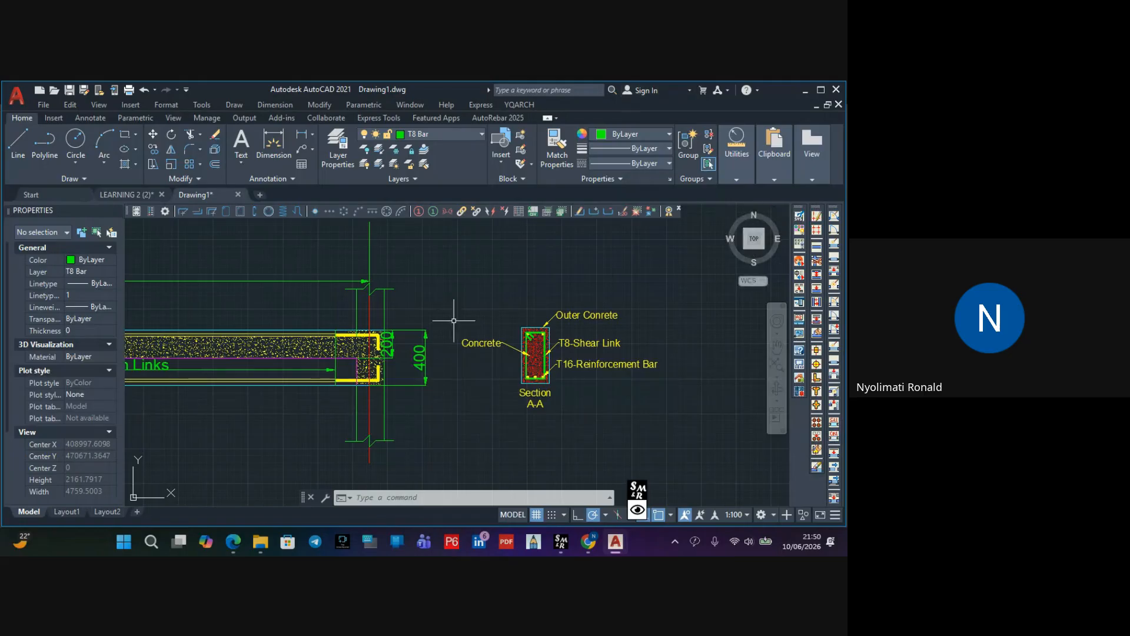
click(637, 513)
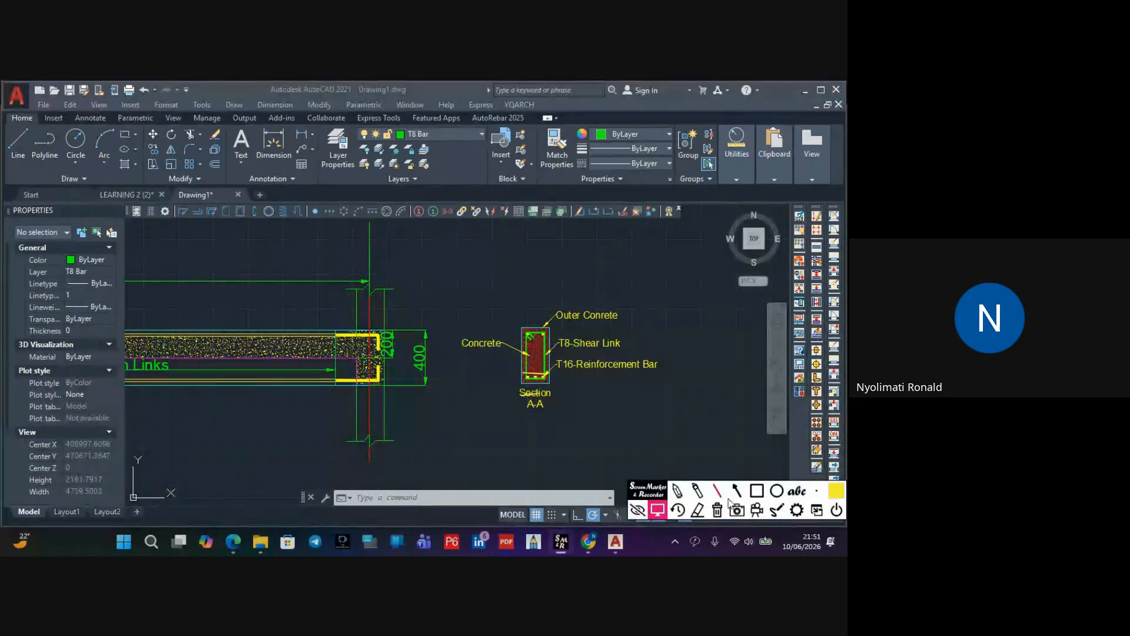
click(757, 490)
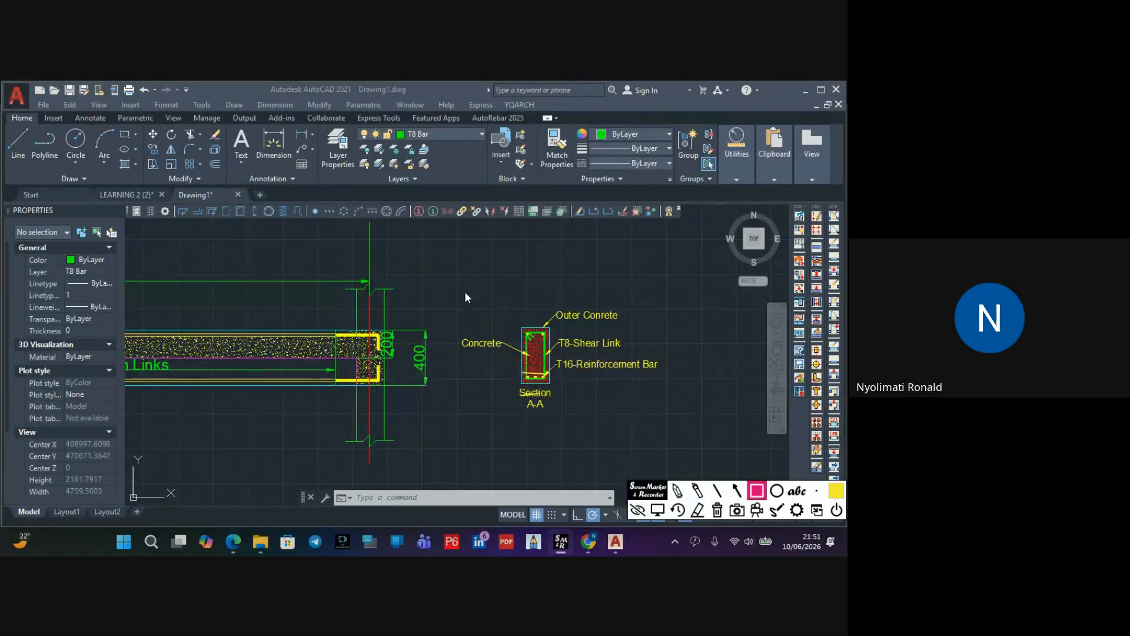
mouse_move(441, 250)
mouse_down()
mouse_move(507, 328)
mouse_move(680, 434)
mouse_up()
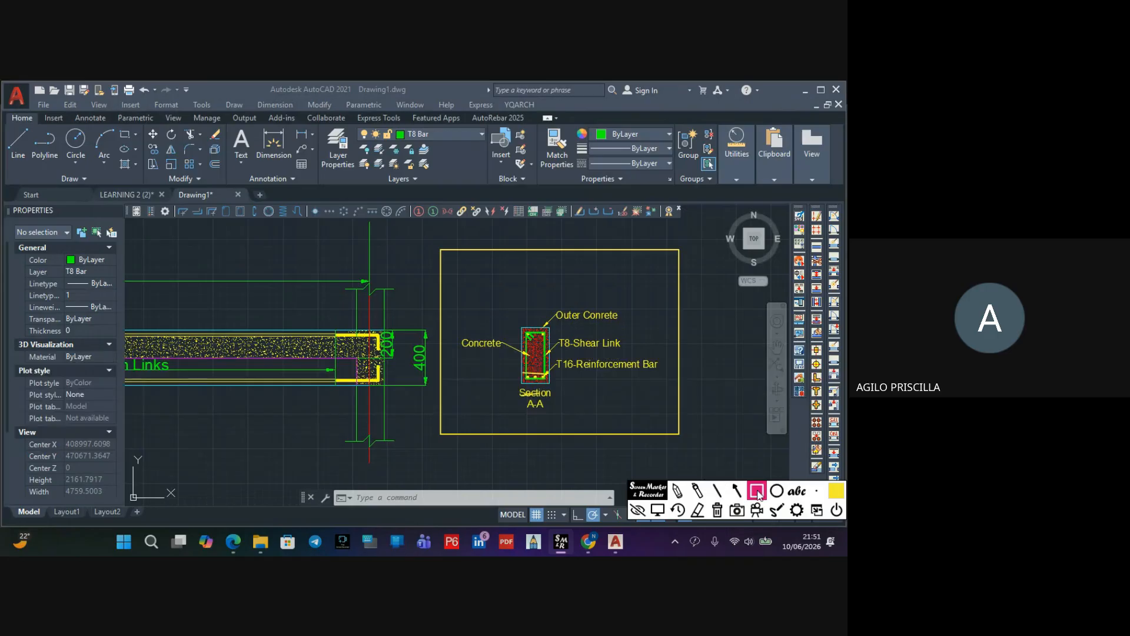
Enlarge the annotation text size and add the yellow heading ASSIGNMENT above the Section A-A detail
click(796, 490)
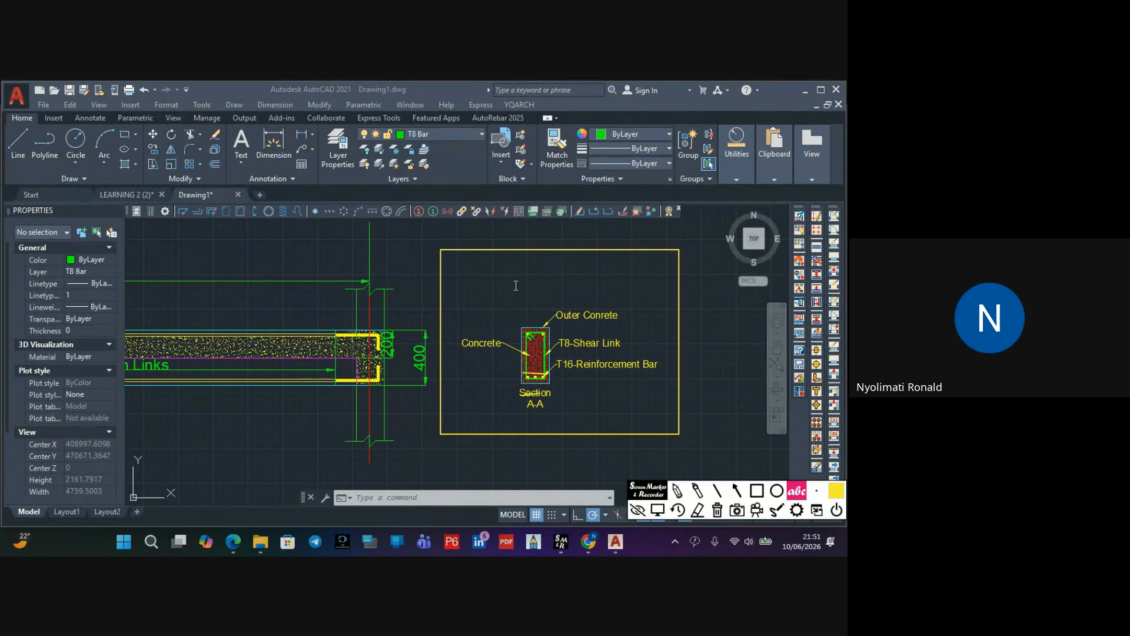
click(812, 490)
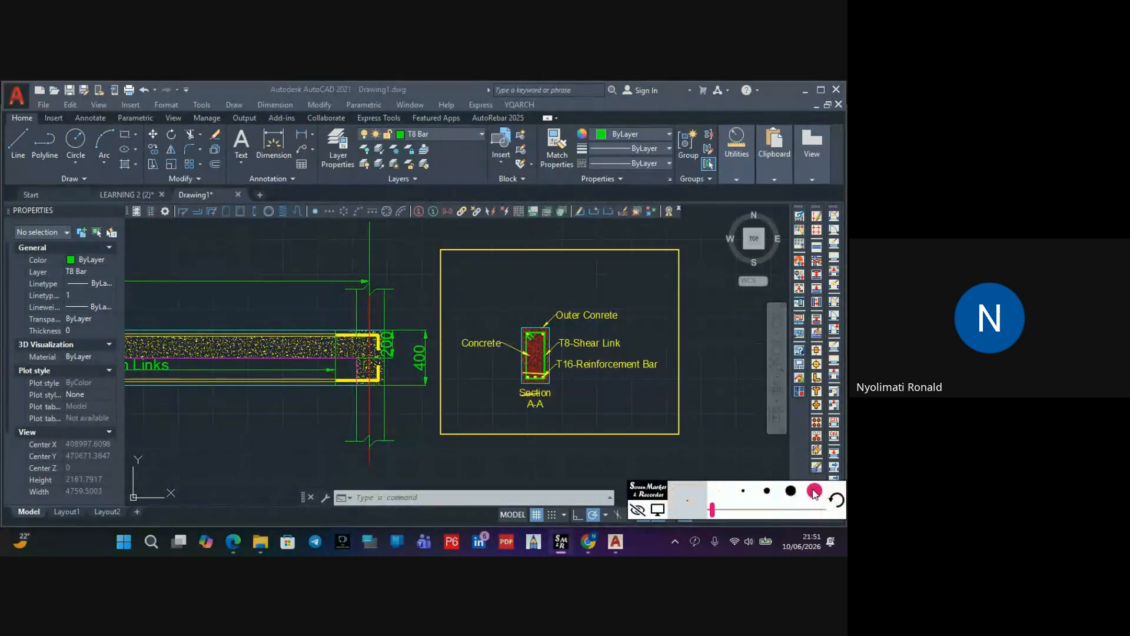
click(784, 509)
drag(523, 249, 523, 316)
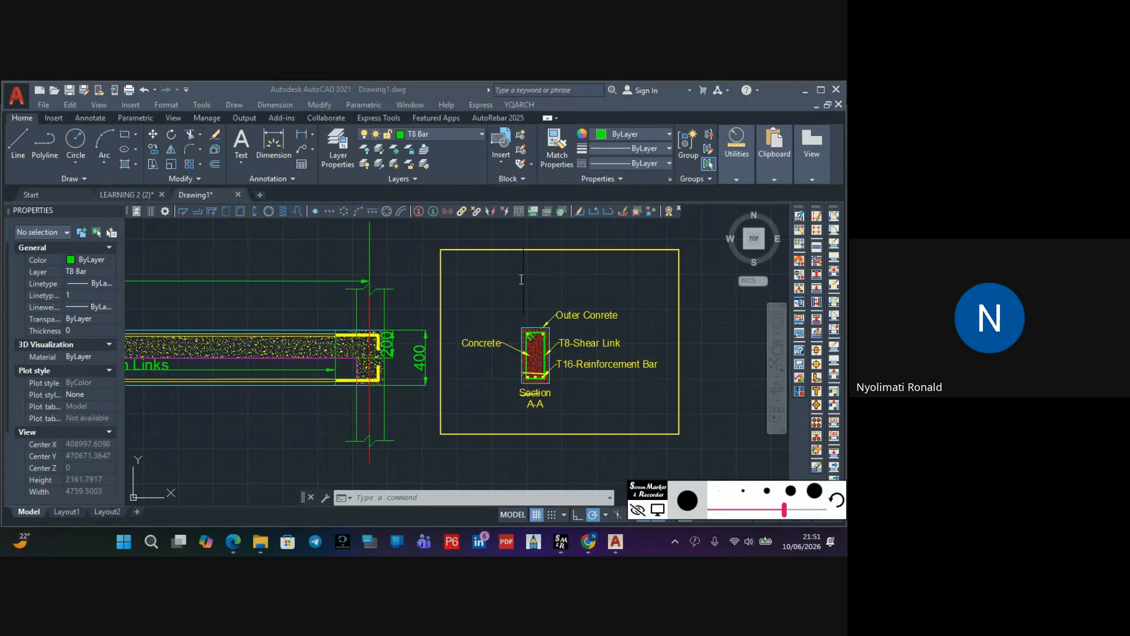
click(765, 491)
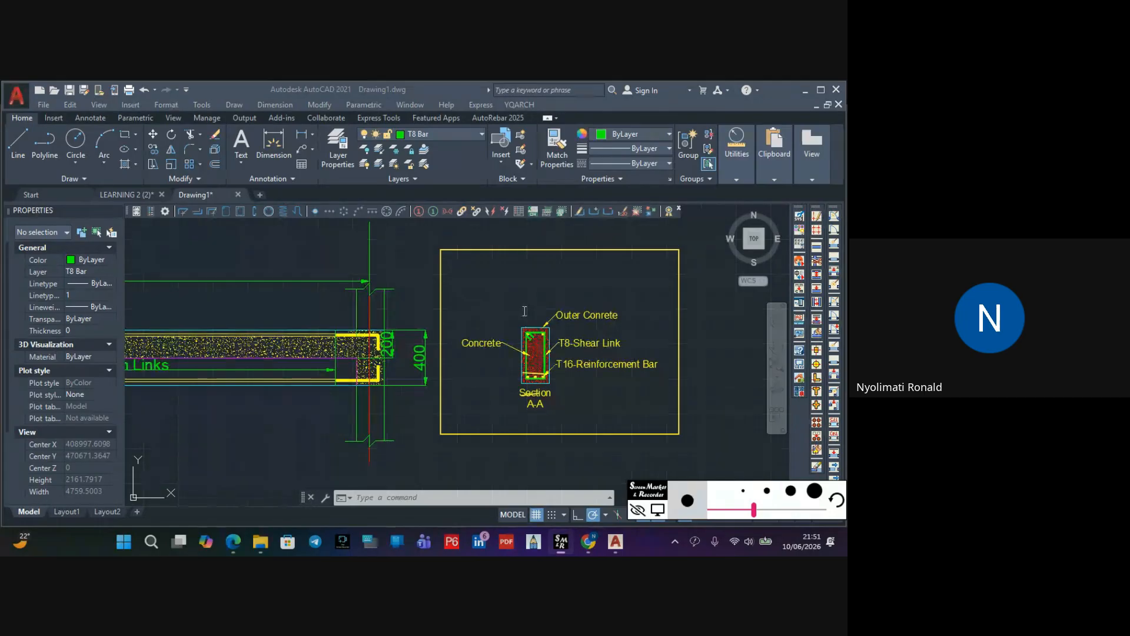
drag(515, 254, 515, 294)
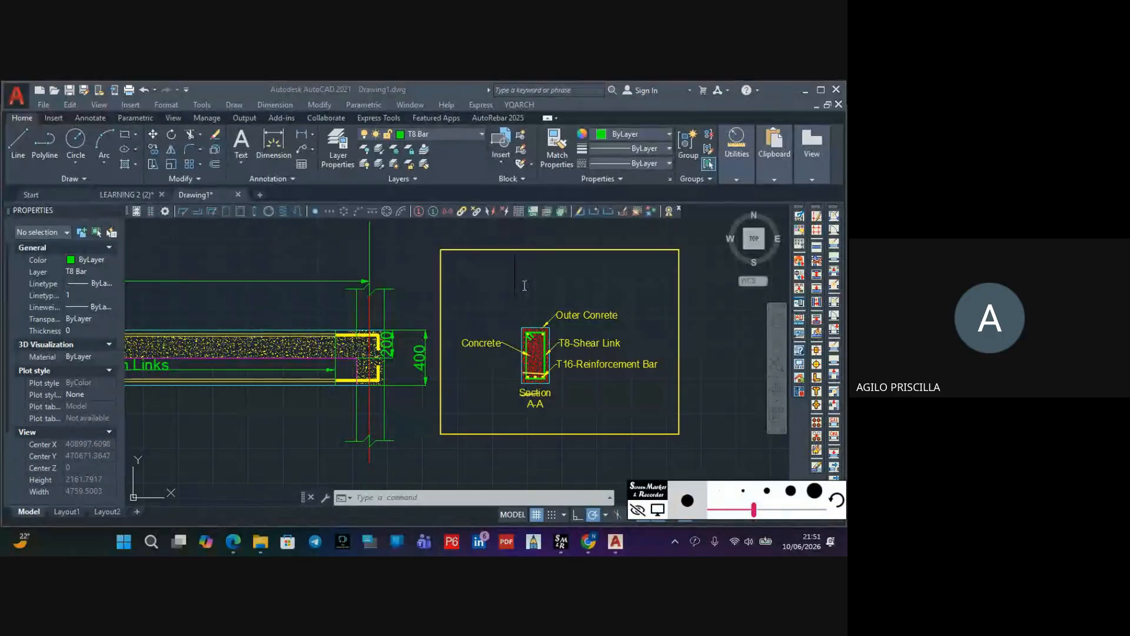
text(ASSI)
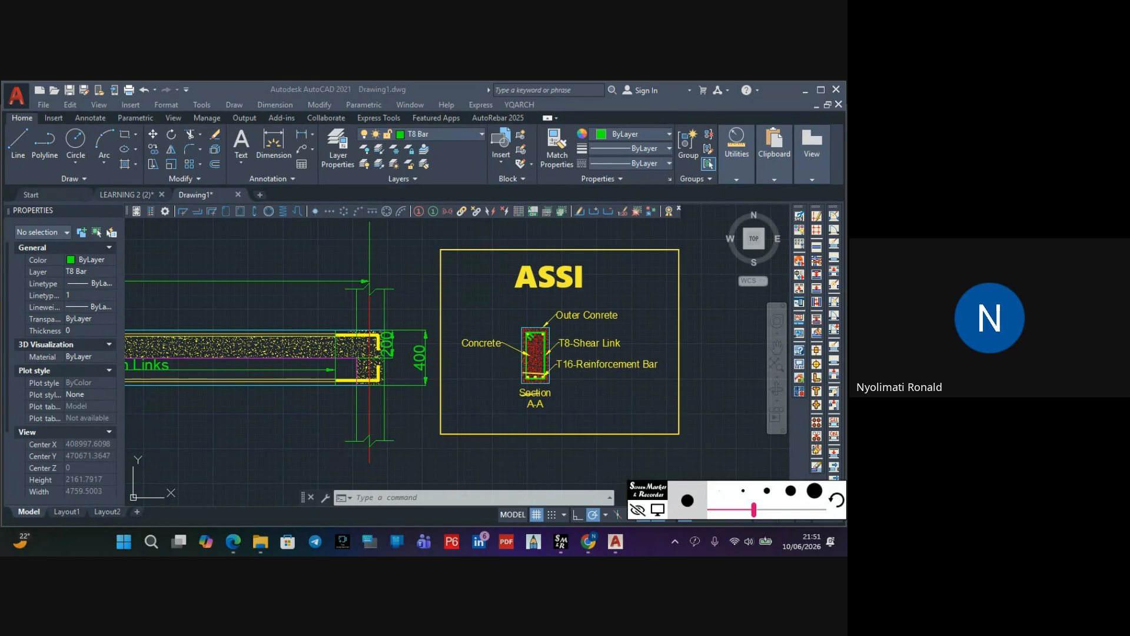
text(GNMENT)
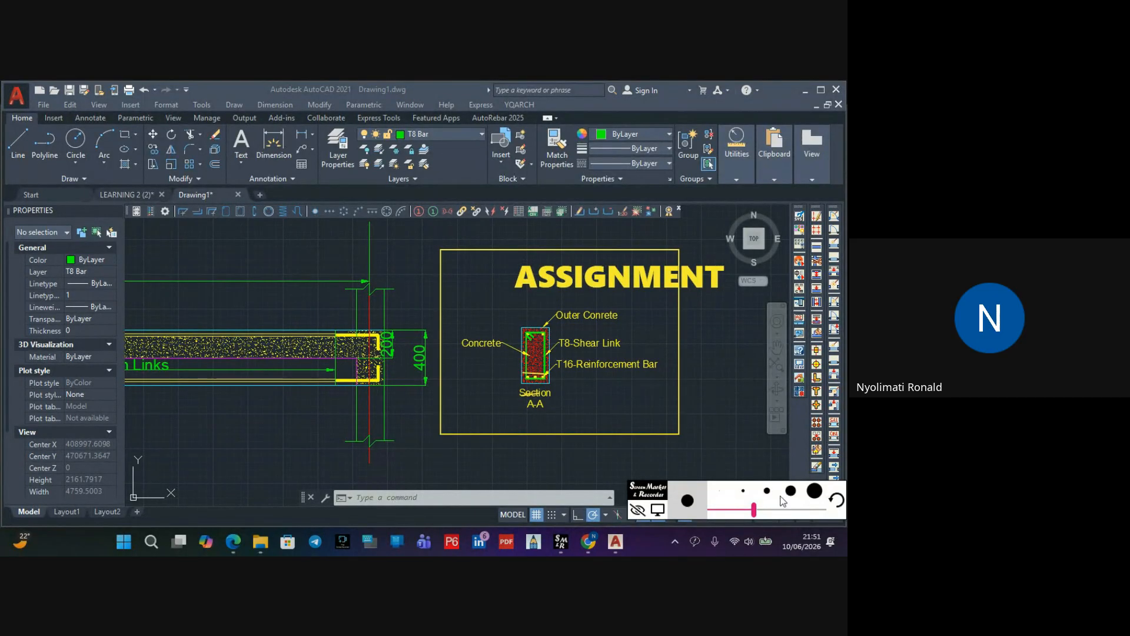
click(834, 499)
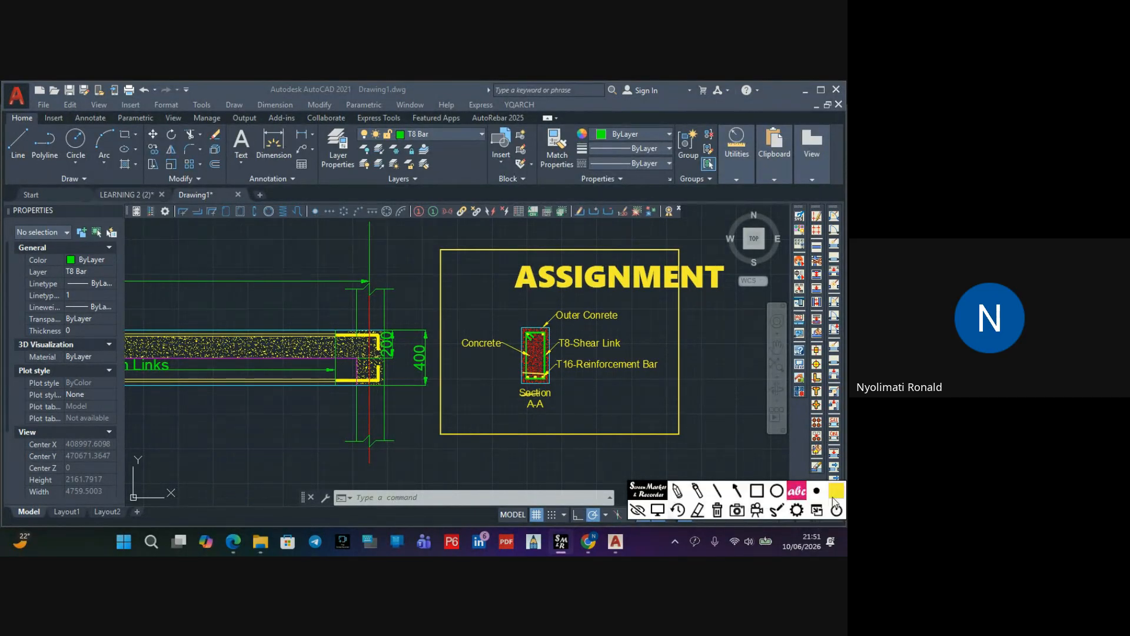
click(696, 276)
drag(696, 281, 569, 278)
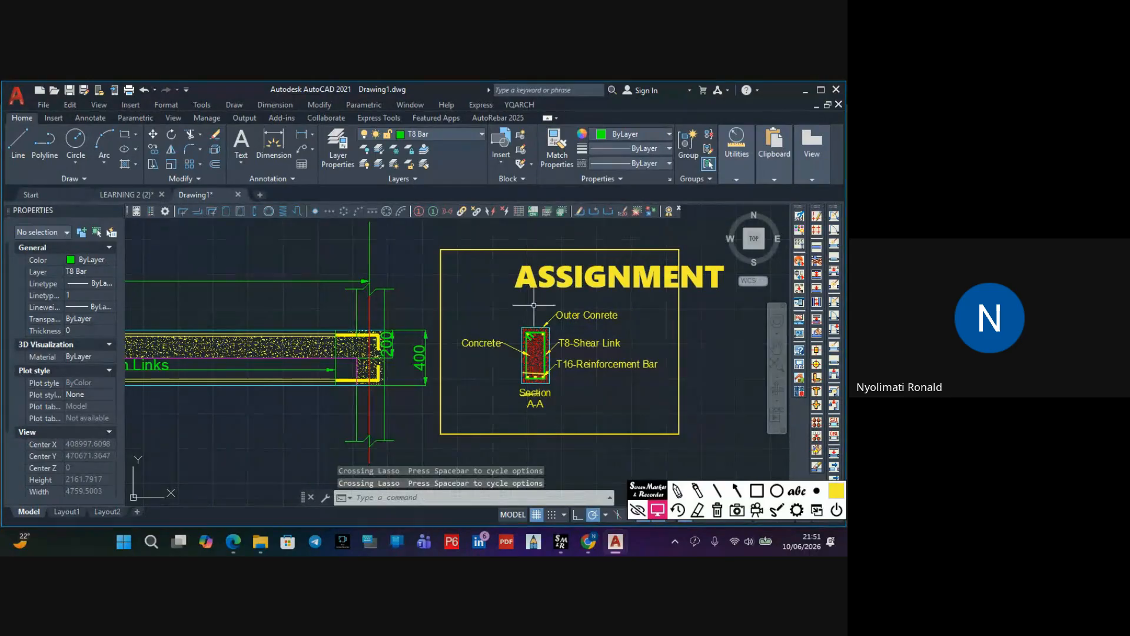
Review the full beam elevation with its support ends, links label and title alongside the section detail
scroll(542, 297, up, 2)
scroll(549, 308, down, 3)
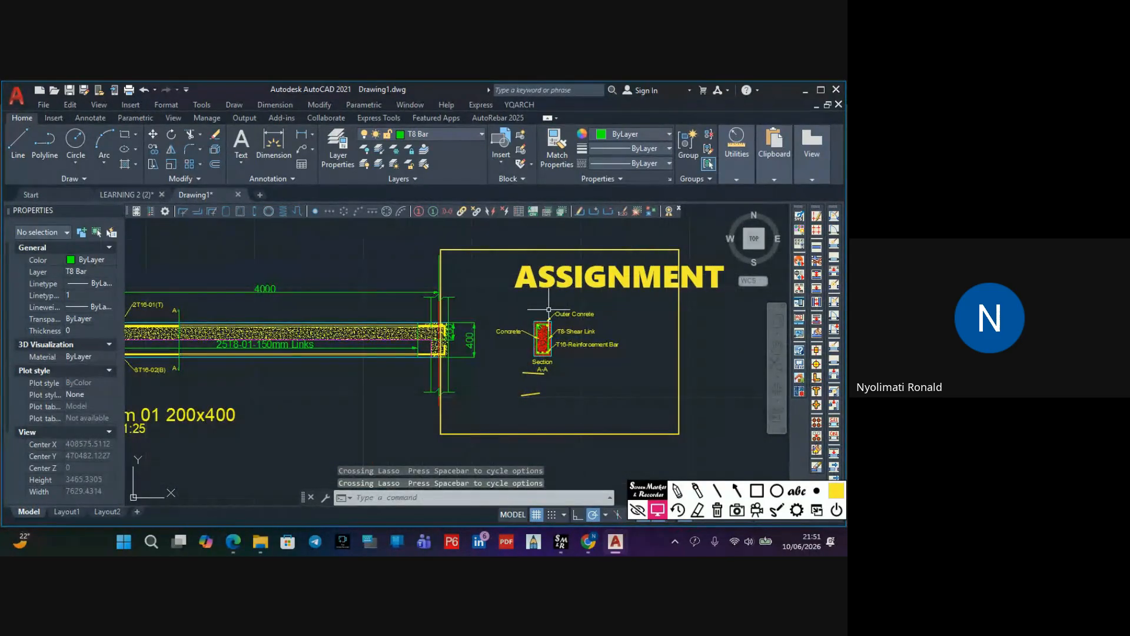
scroll(549, 309, down, 2)
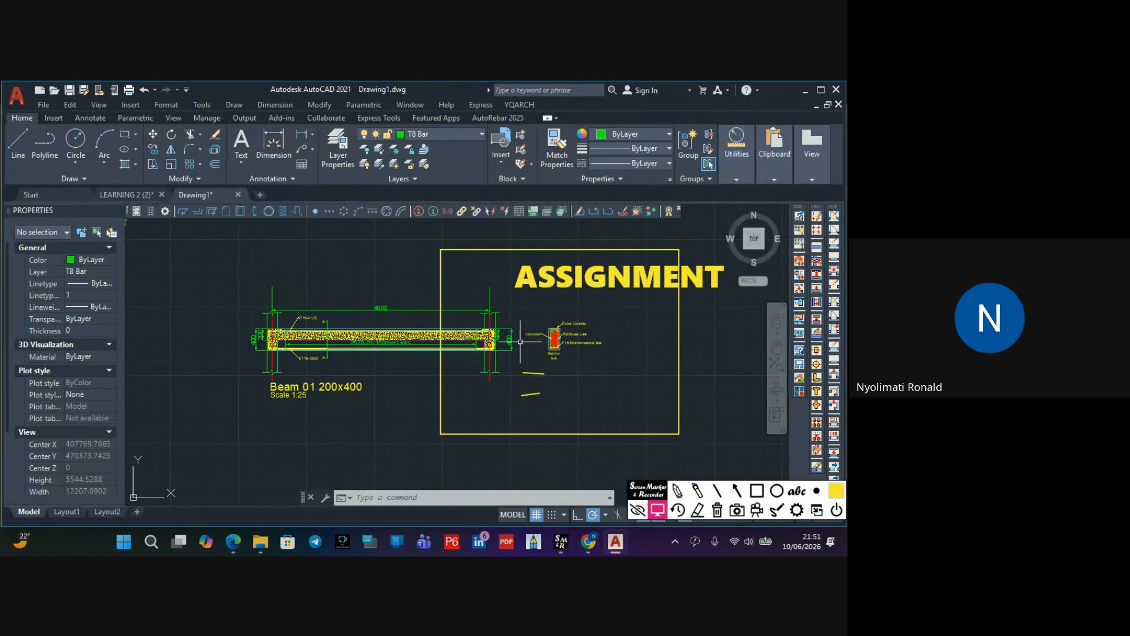
scroll(521, 342, down, 1)
scroll(524, 345, up, 3)
mouse_move(585, 353)
middle_down()
mouse_move(528, 363)
mouse_move(556, 349)
middle_up()
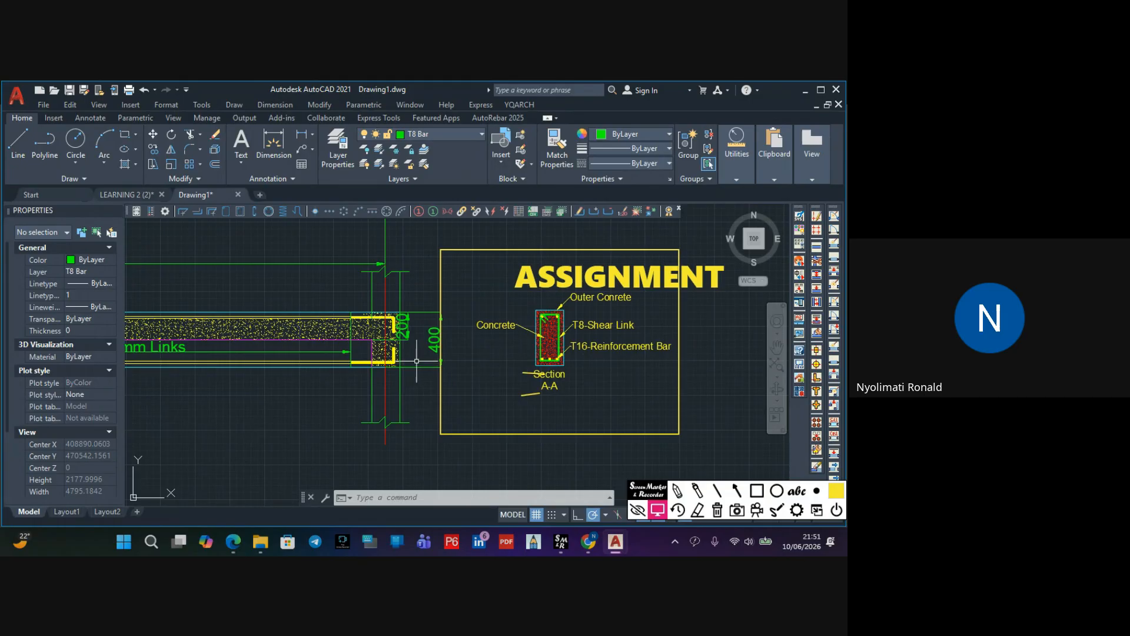
scroll(302, 336, down, 2)
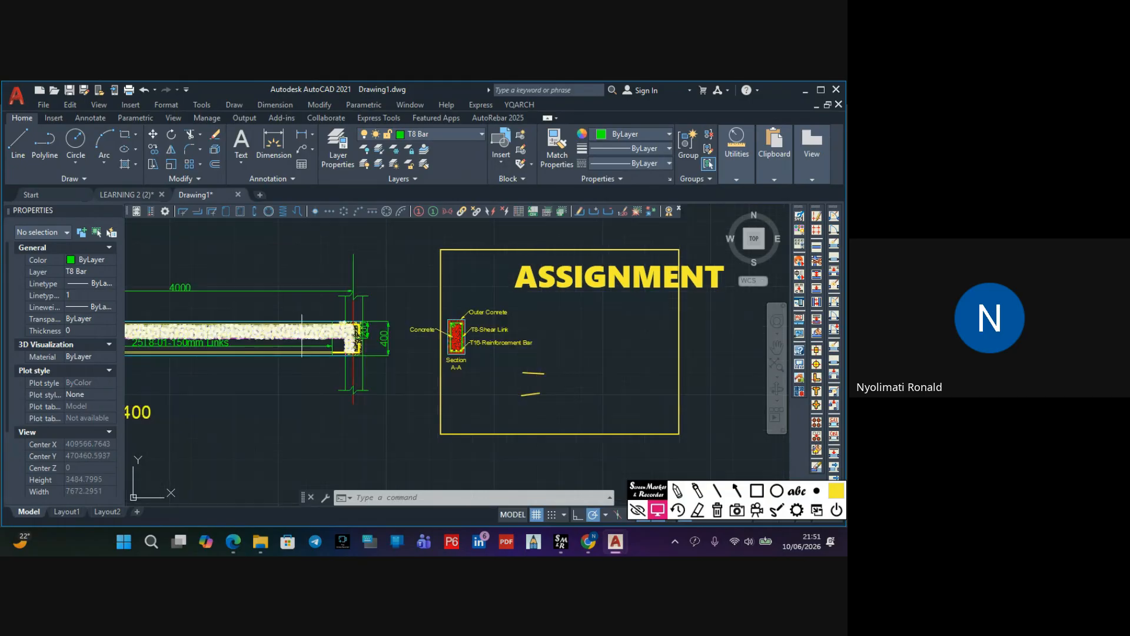
scroll(302, 335, up, 2)
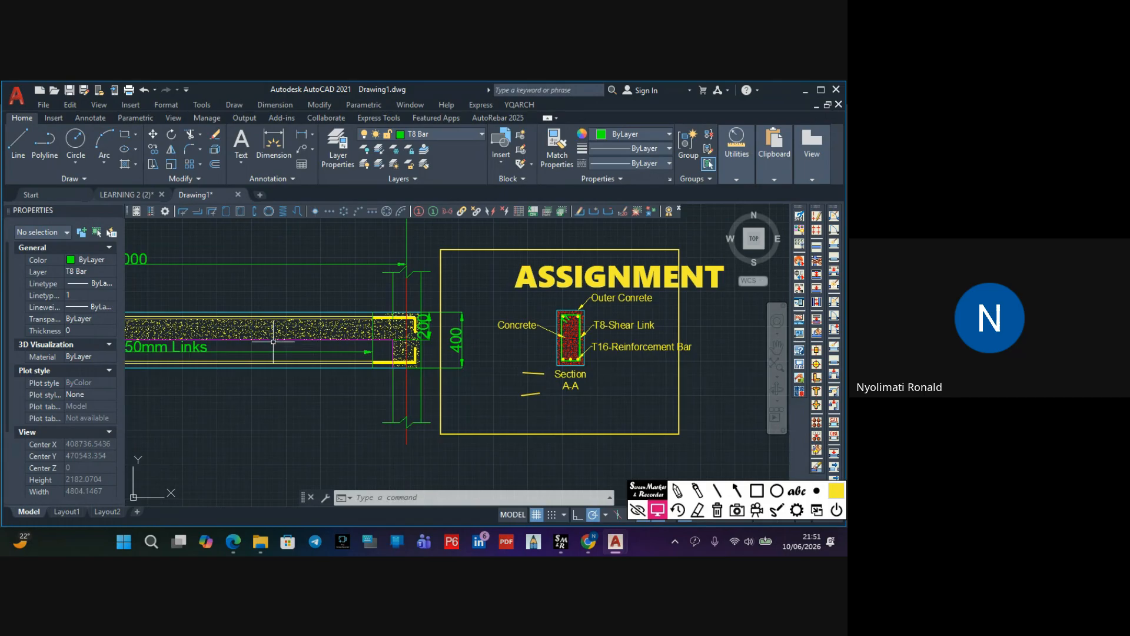
scroll(436, 334, down, 2)
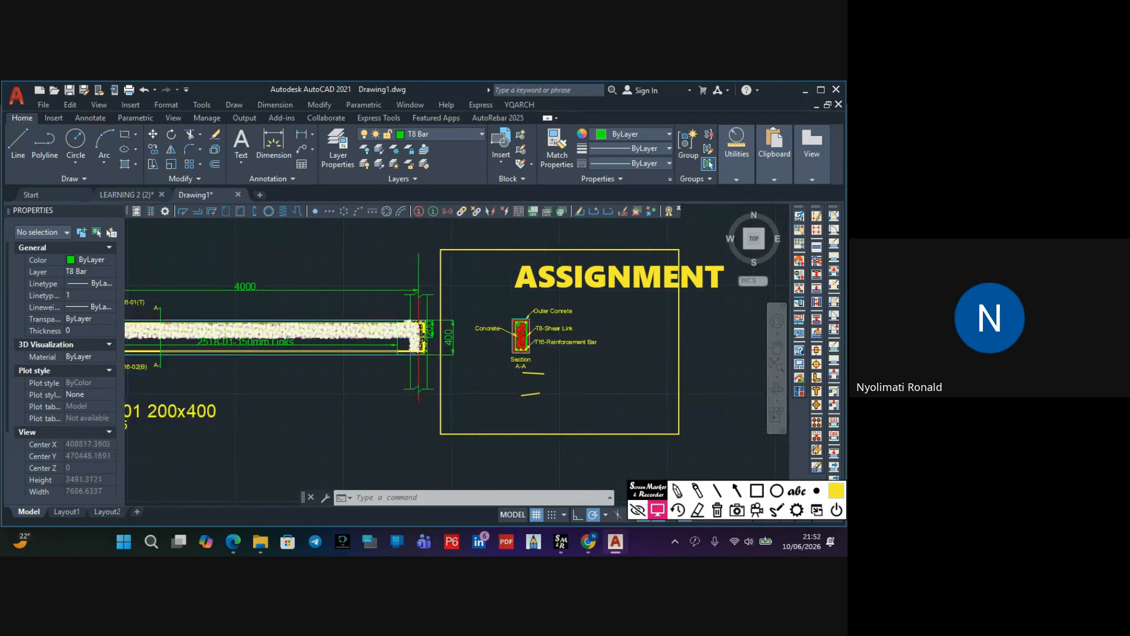
scroll(321, 334, down, 2)
middle_drag(320, 334, 384, 352)
scroll(301, 352, up, 2)
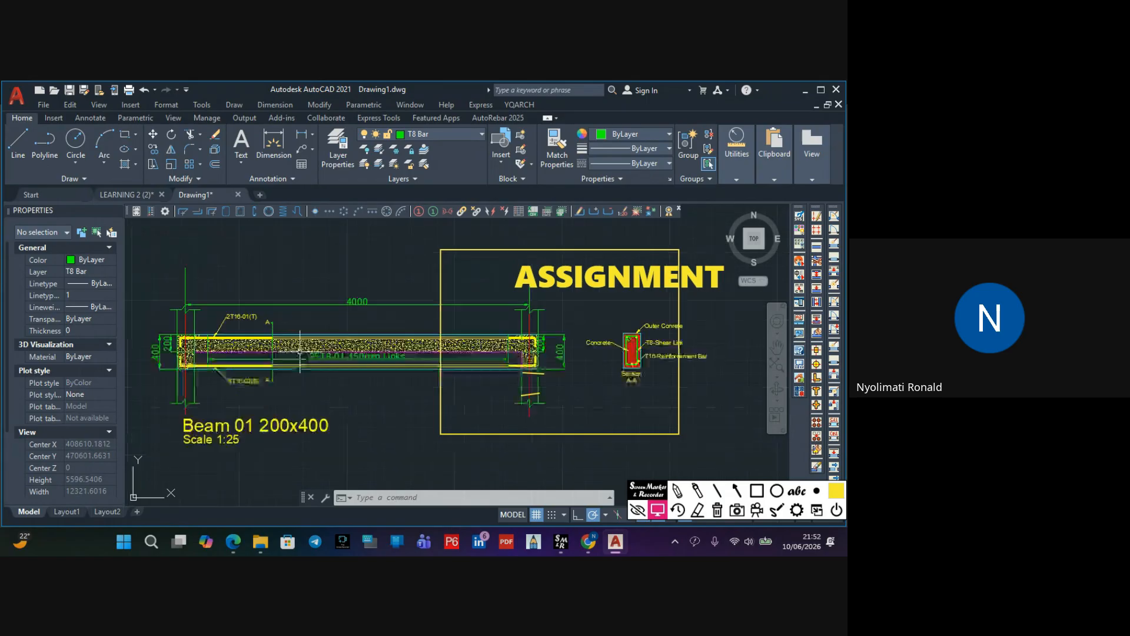
scroll(301, 351, up, 2)
scroll(288, 351, down, 6)
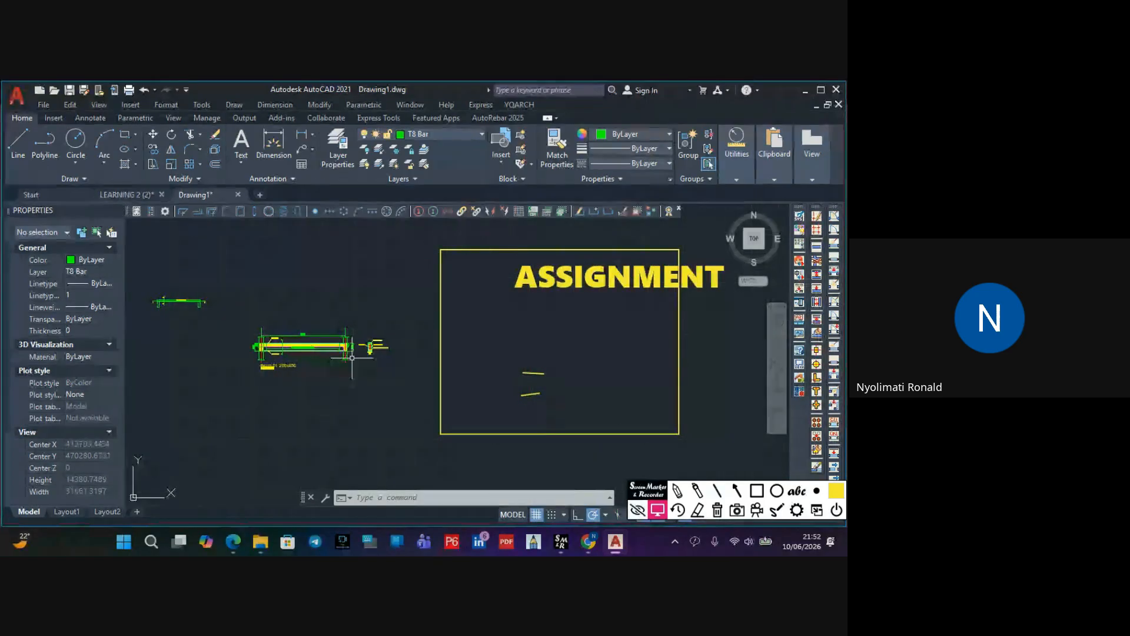
Examine the Section A-A detail closely, including its bars, shear link, concrete hatch and leader labels
scroll(352, 357, up, 3)
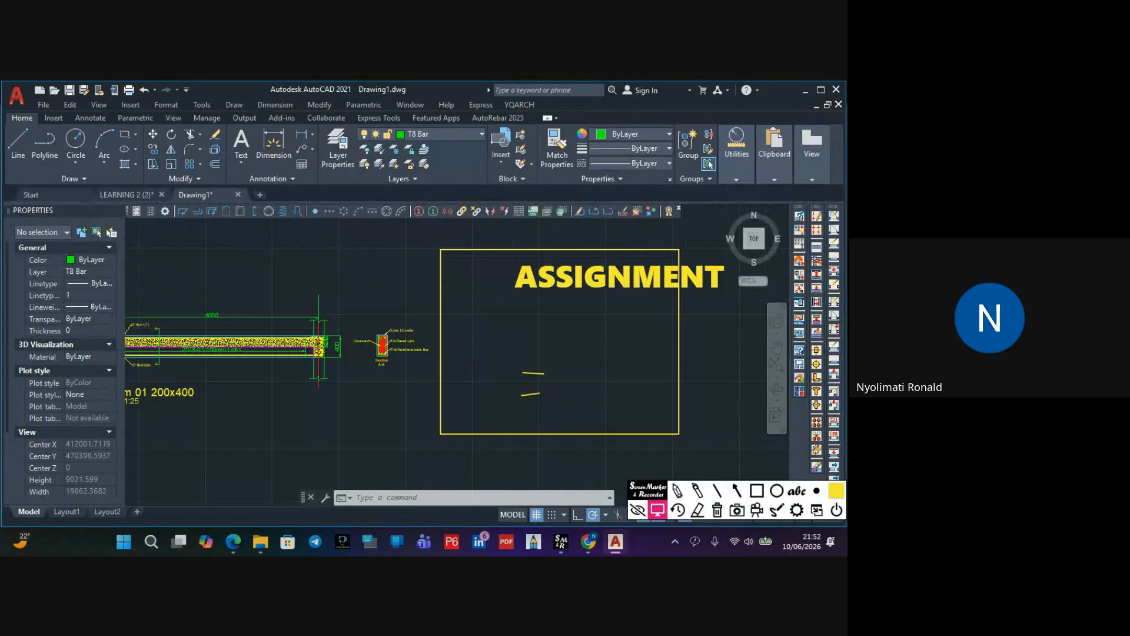
scroll(353, 341, down, 1)
scroll(355, 342, up, 6)
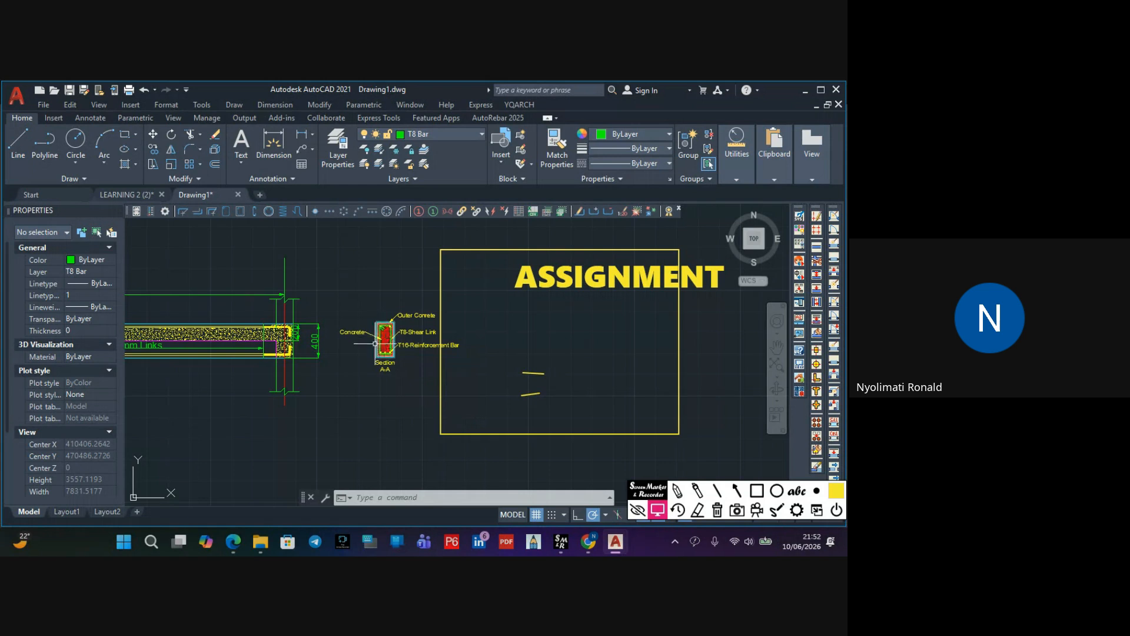
scroll(388, 342, up, 5)
scroll(388, 341, down, 5)
scroll(354, 331, down, 3)
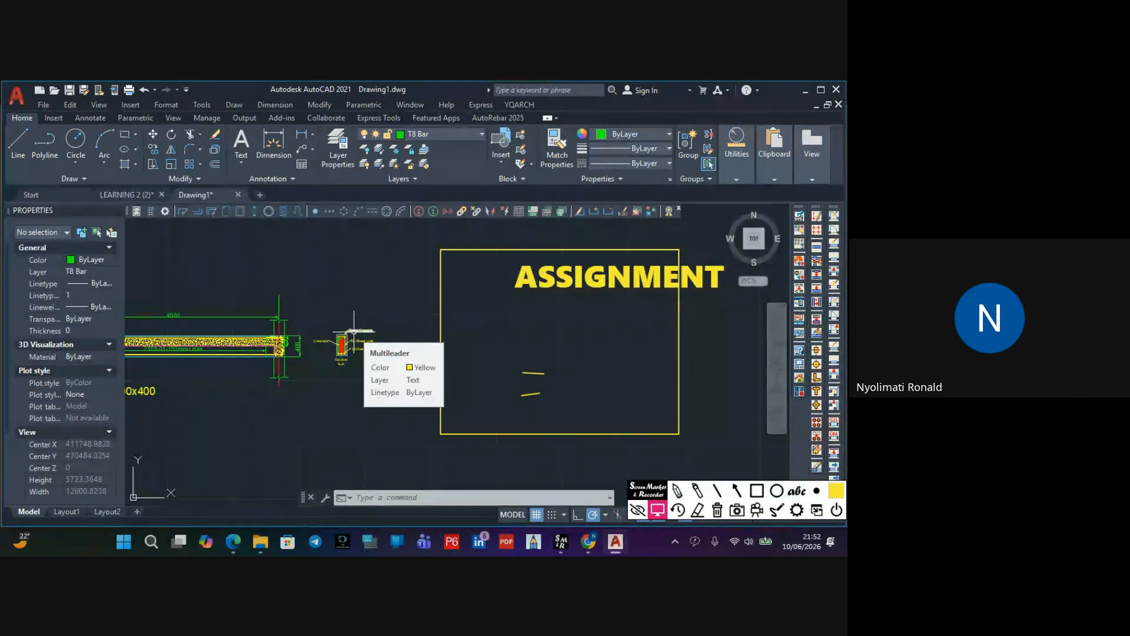
scroll(352, 333, up, 5)
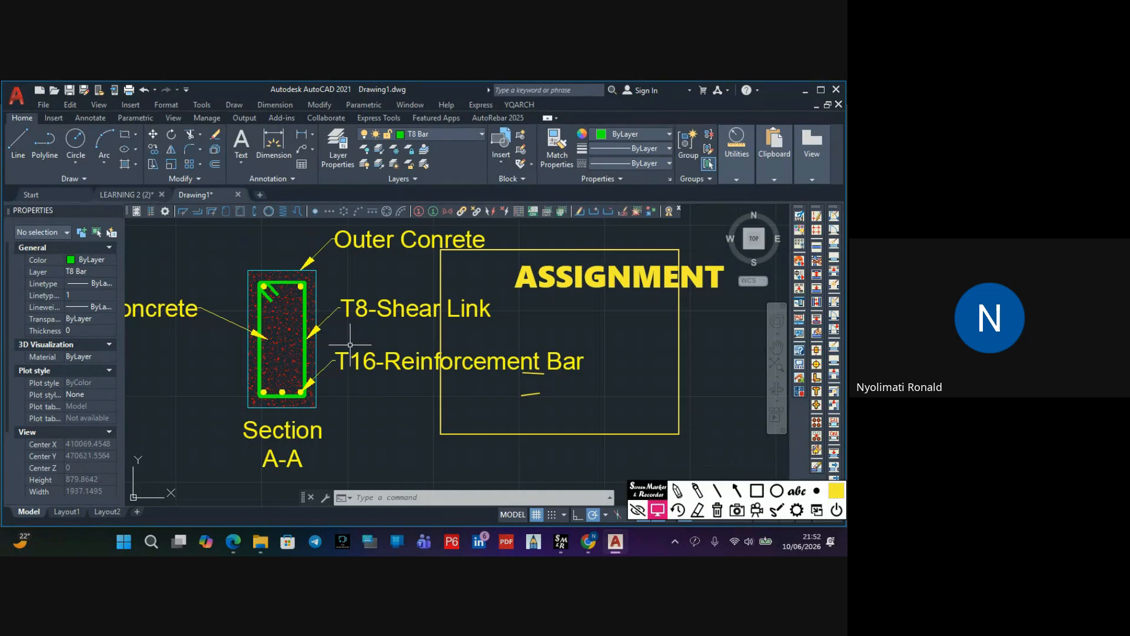
scroll(345, 341, down, 5)
scroll(342, 341, up, 5)
scroll(330, 335, down, 5)
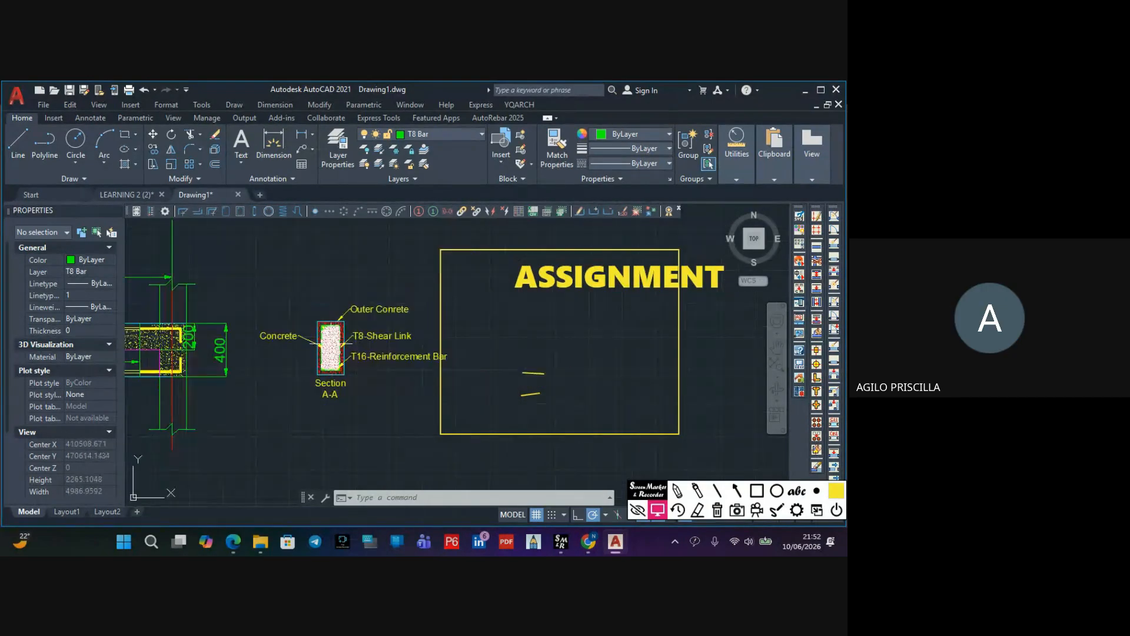
scroll(304, 318, up, 5)
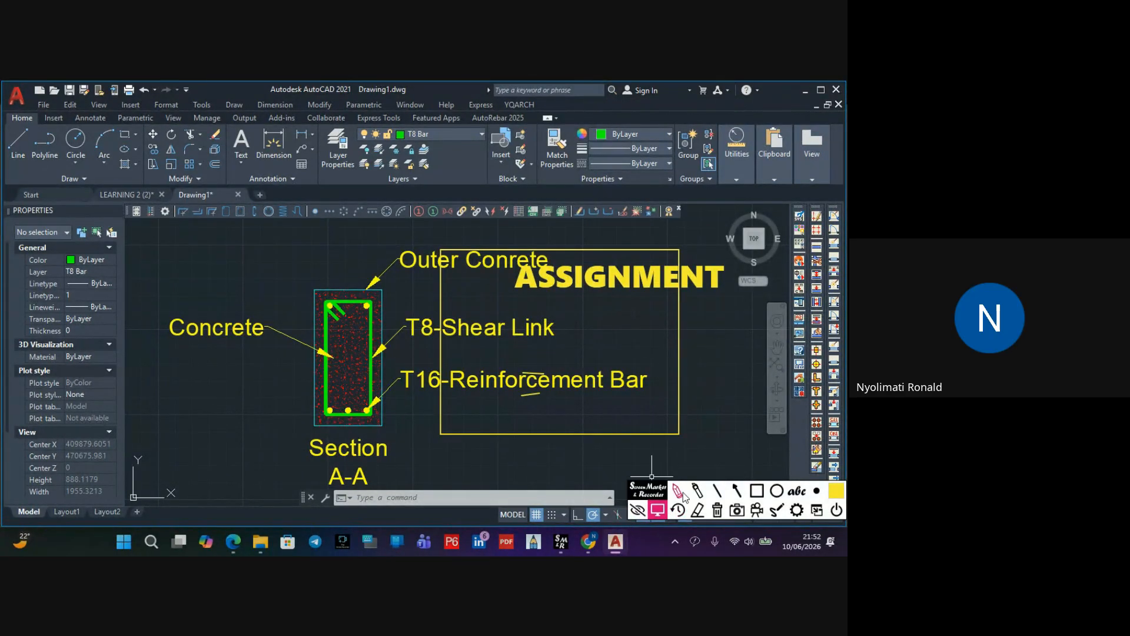
Switch to the Google Meet meeting window in Chrome and open the meeting activity list
mouse_move(589, 541)
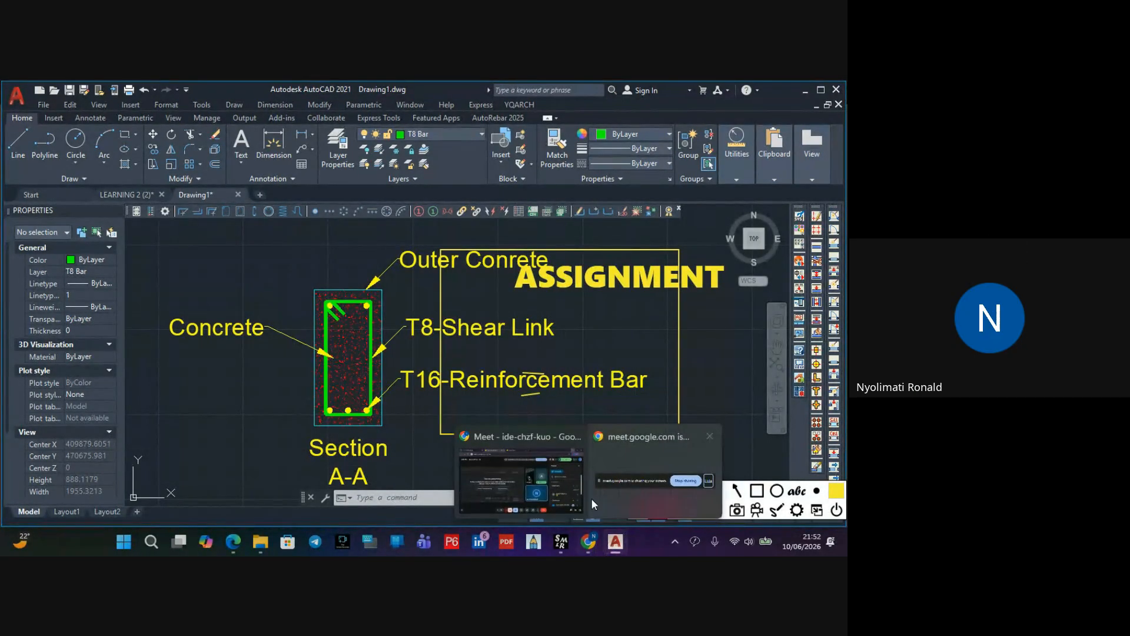
click(590, 494)
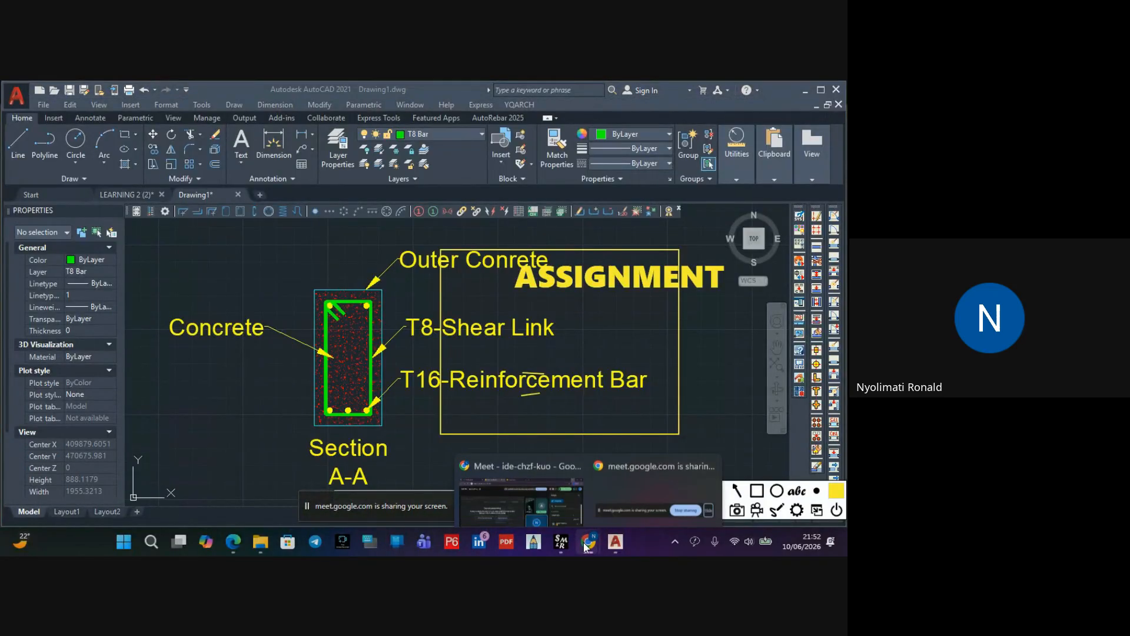
click(555, 499)
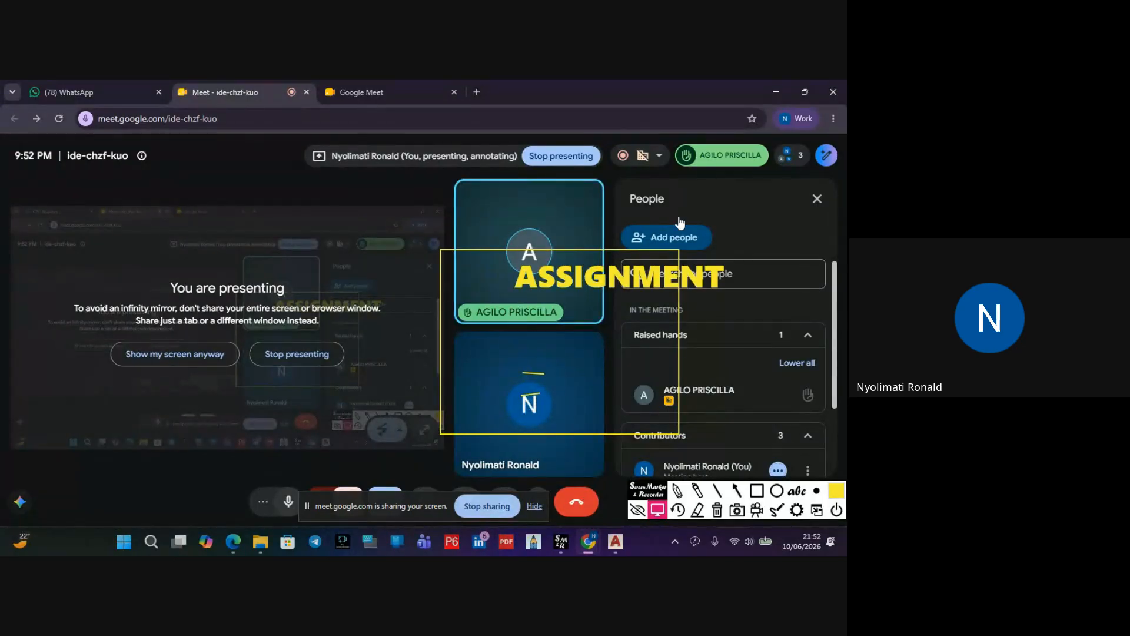
click(641, 159)
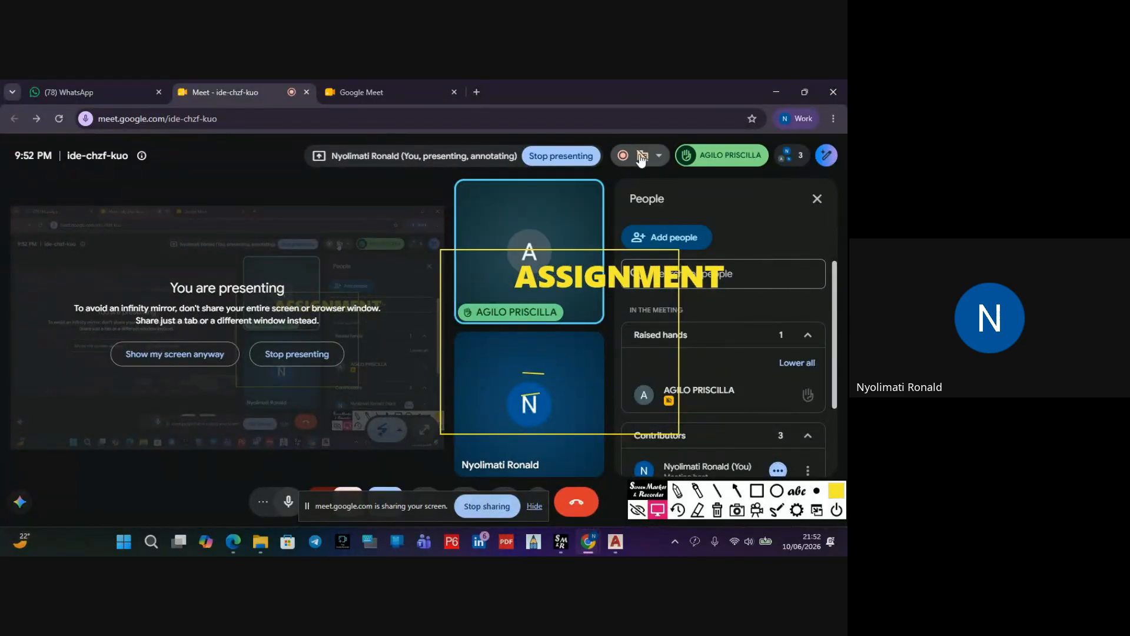
click(642, 157)
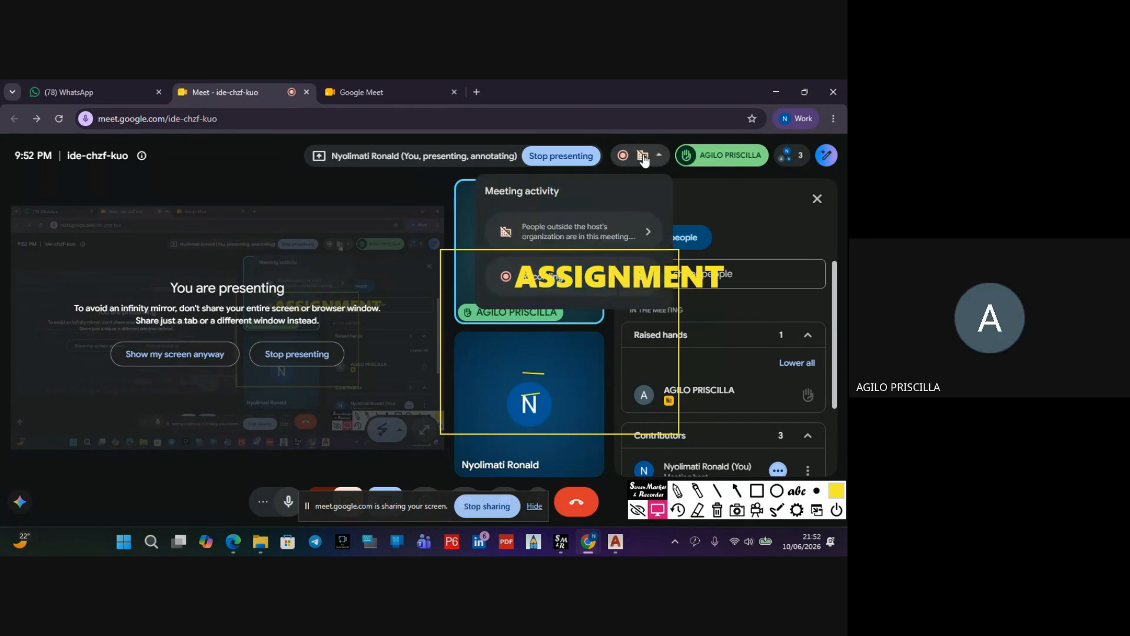